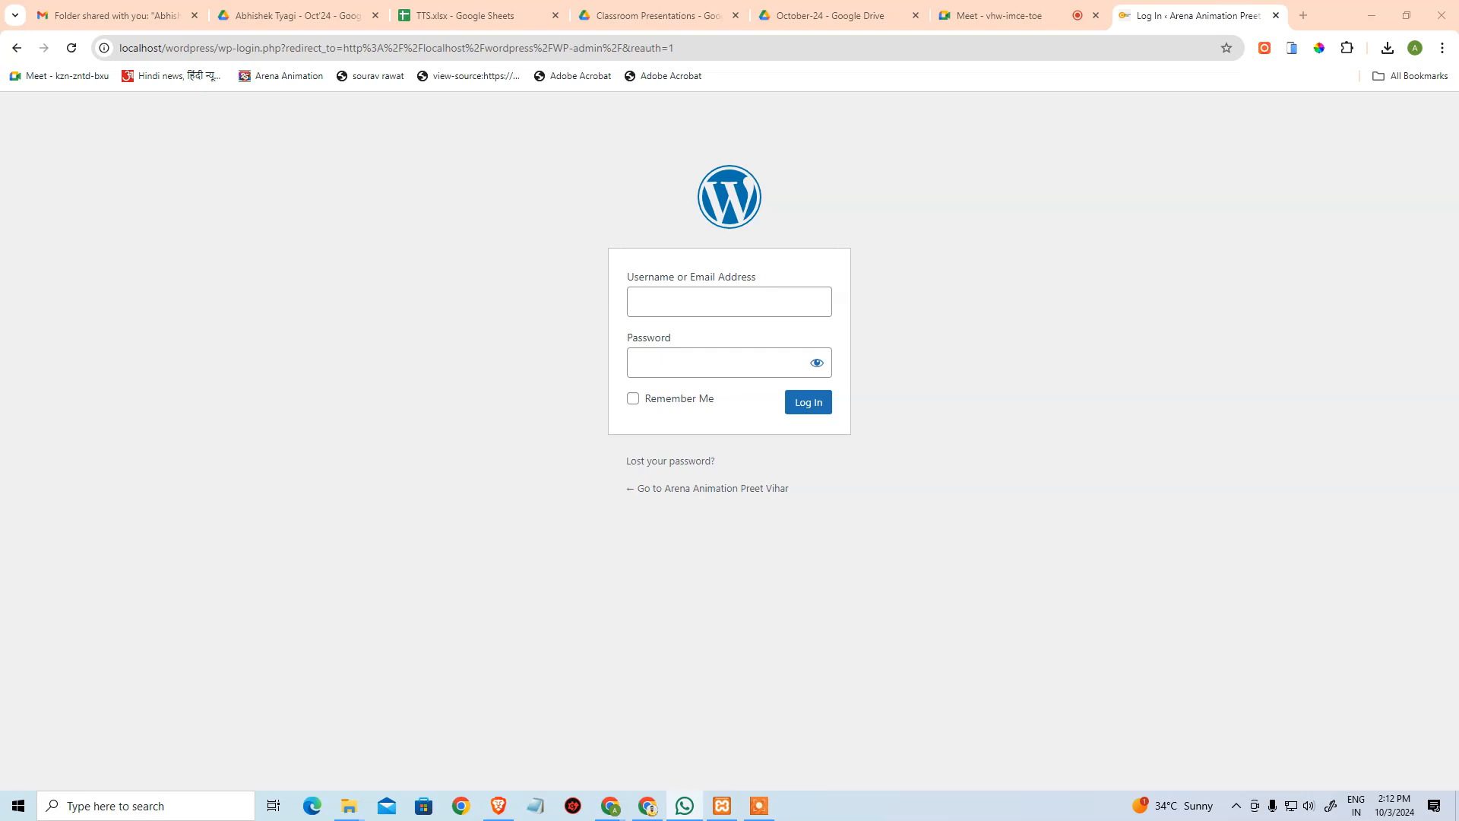
Open the recent WordPress installation details text file in Notepad and copy the account password from it.
left_click(727, 301)
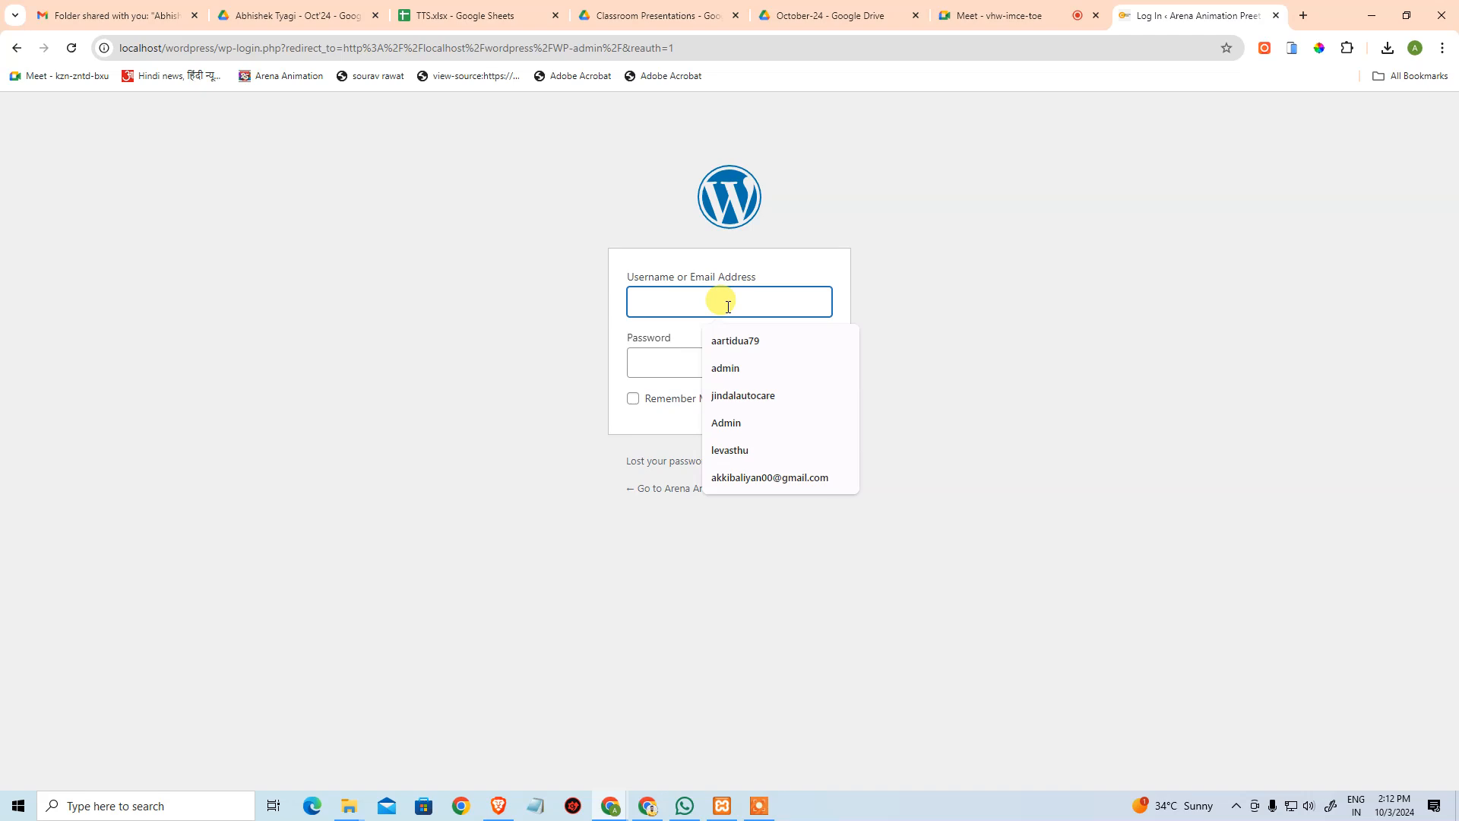
left_click(956, 564)
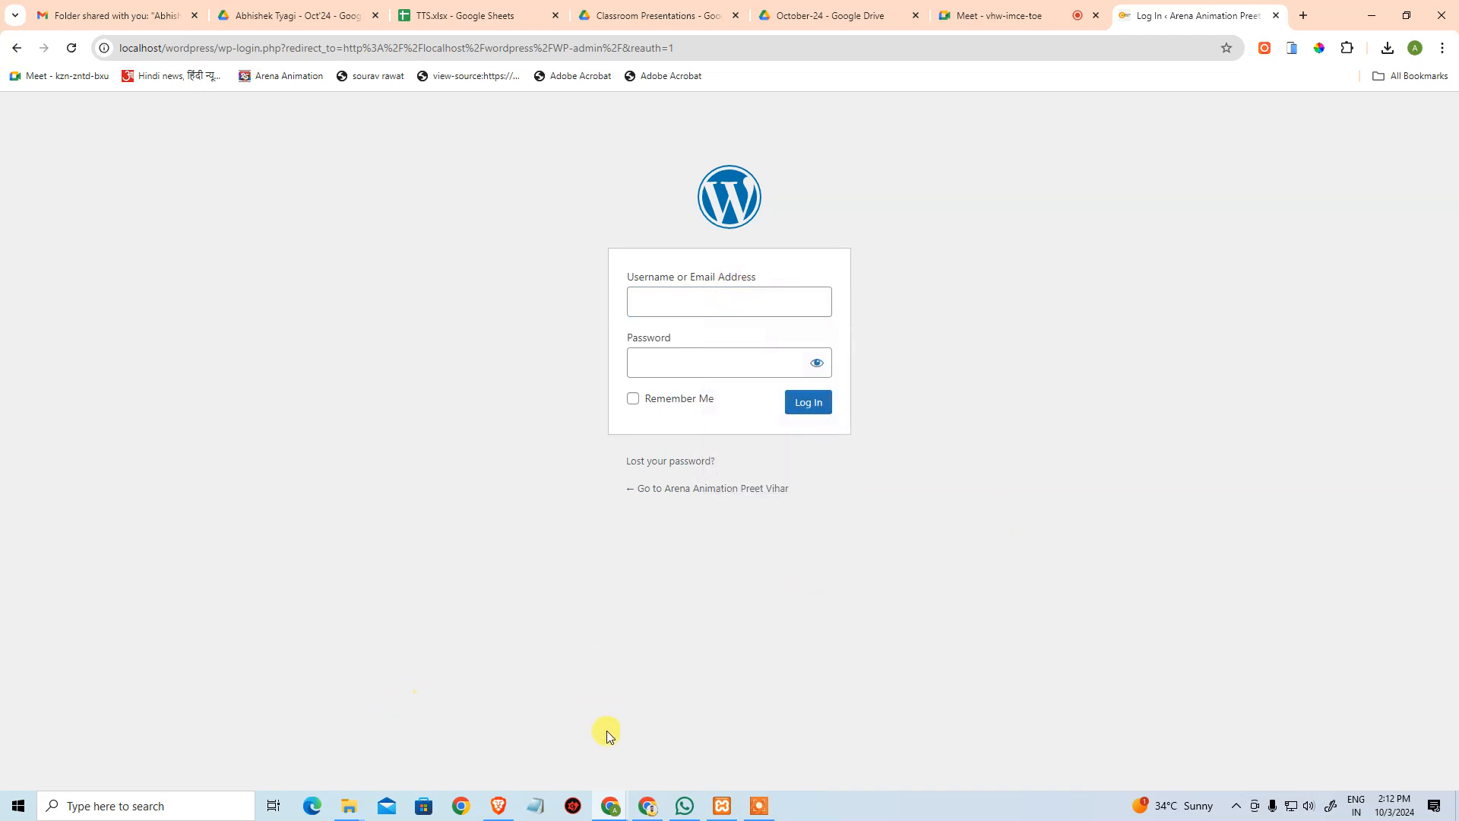
key("super")
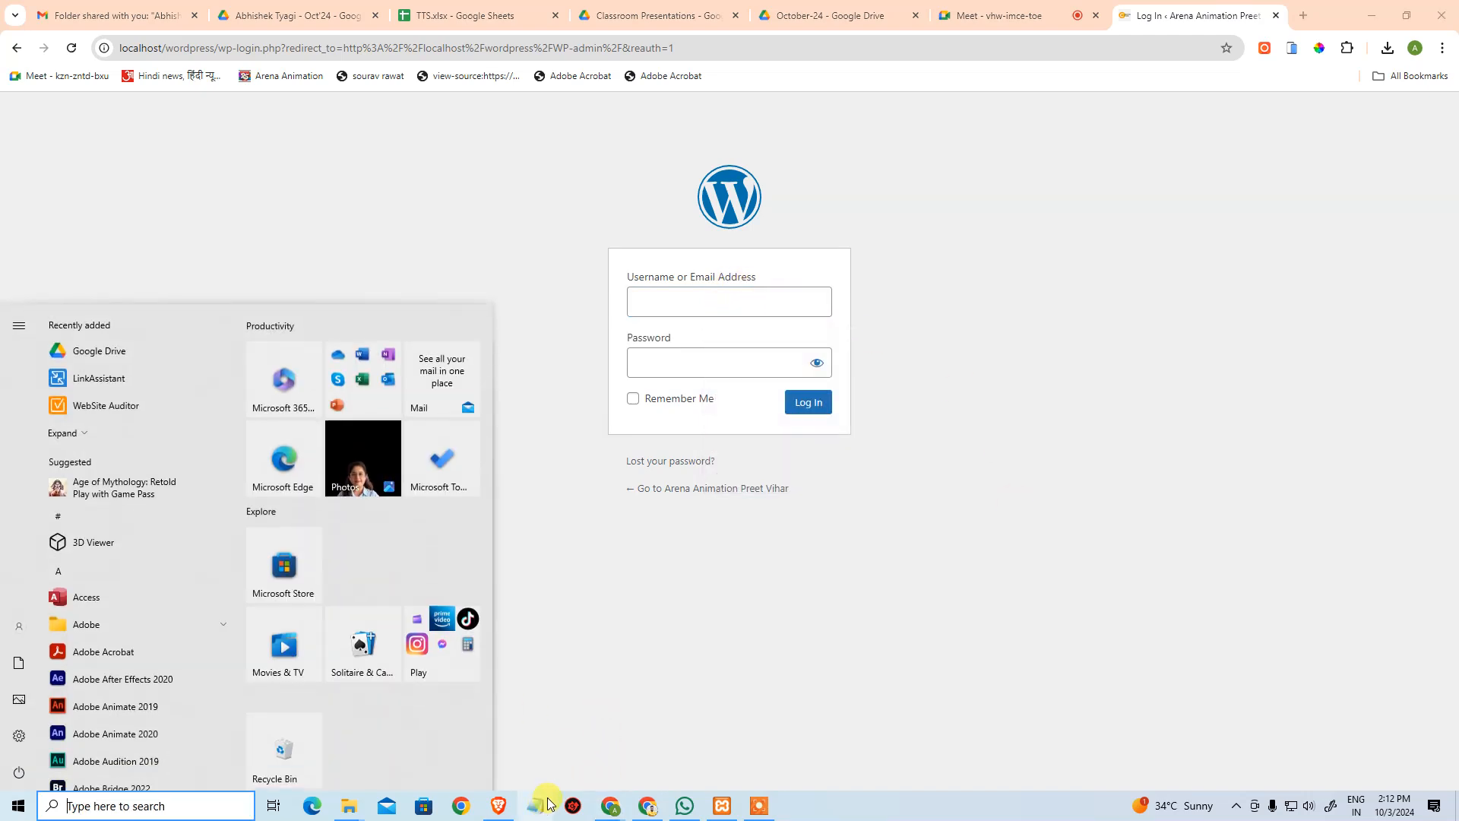
type("notepad")
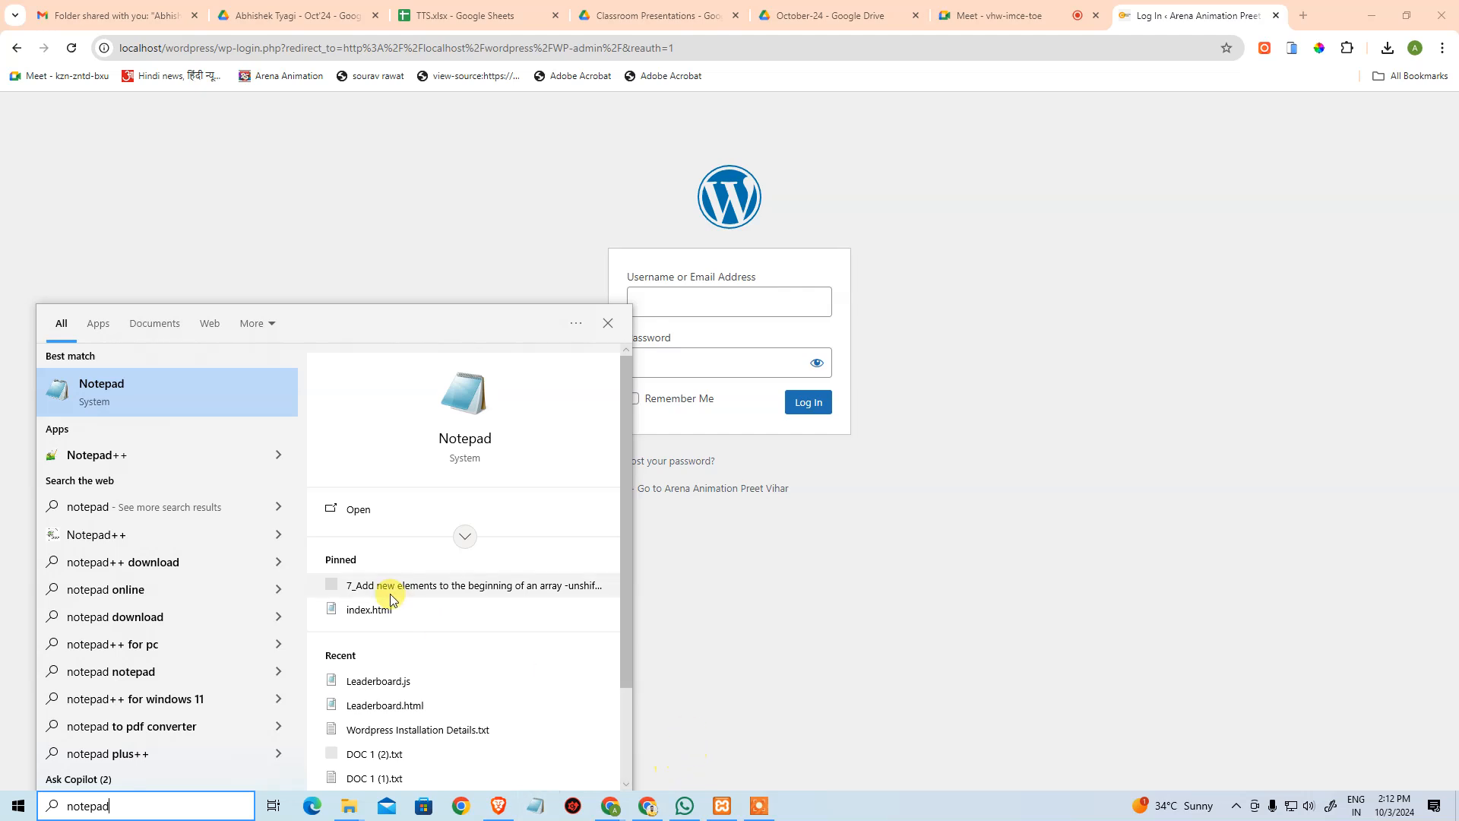
scroll(400, 624, "down", 2)
left_click(399, 617)
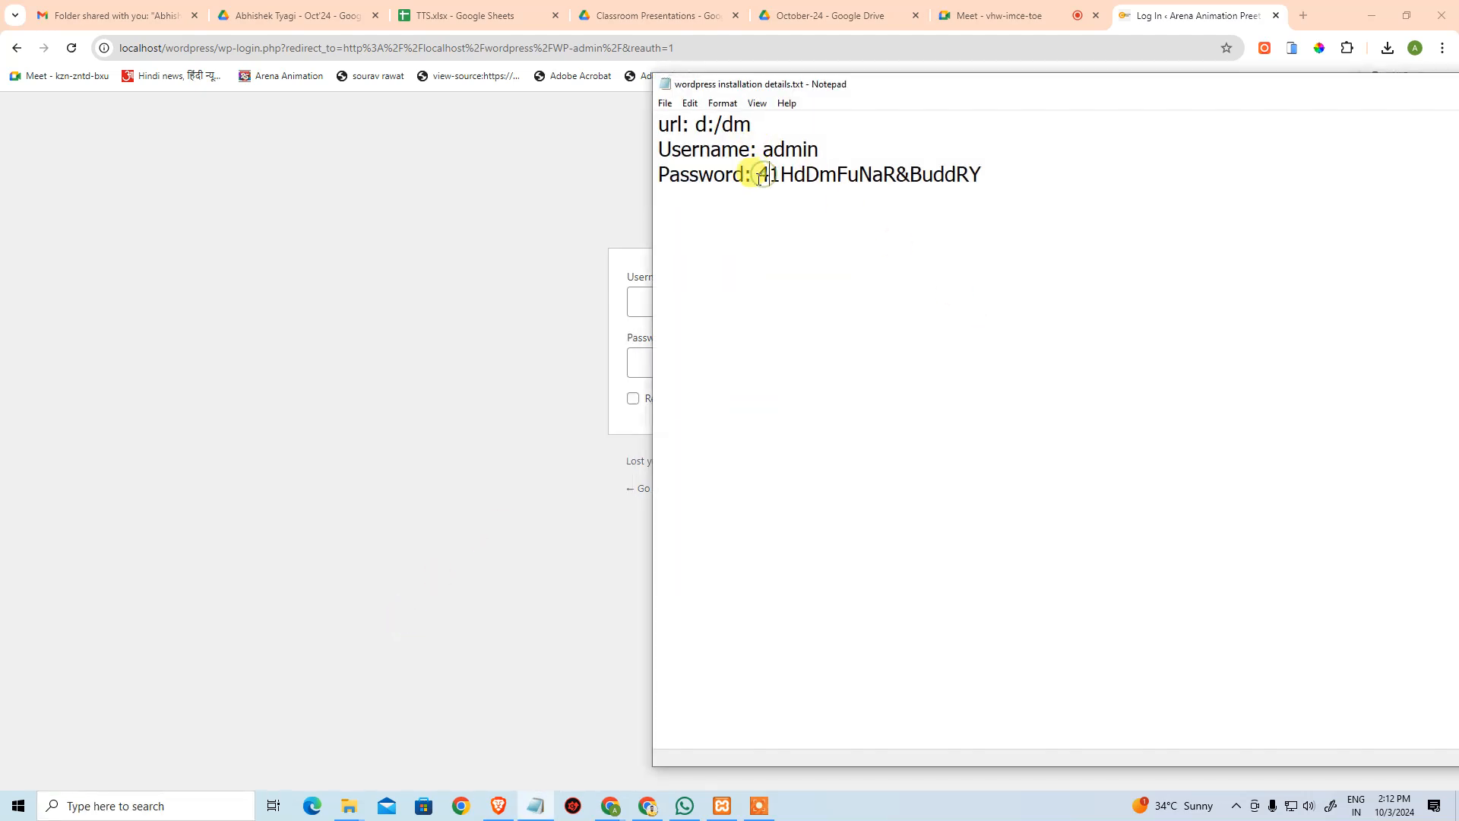
left_click_drag(760, 177, 1097, 172)
key("ctrl+c")
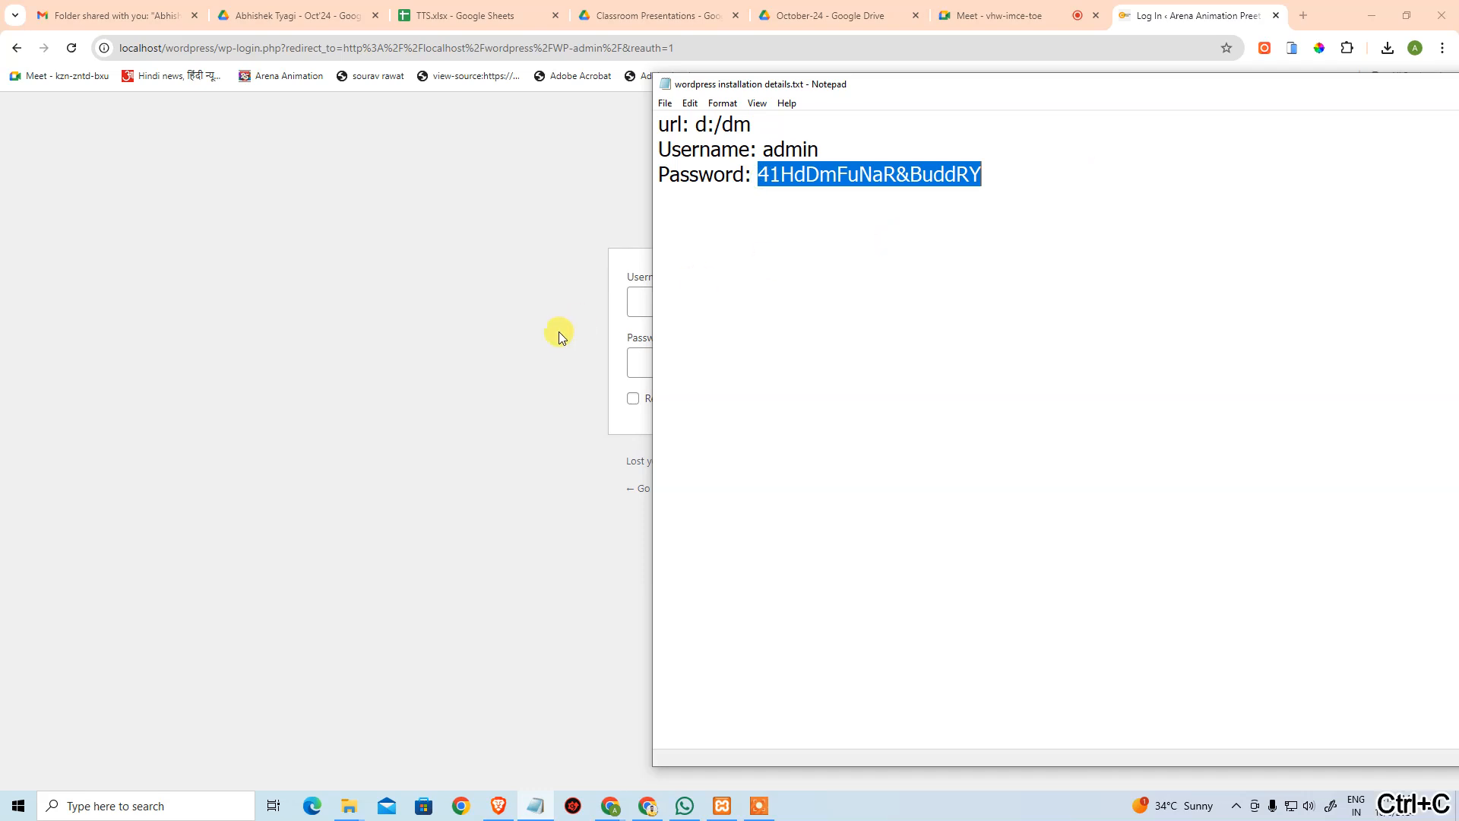
Try to log in to WordPress with the username admin and the copied account password.
left_click(645, 301)
type("admin")
left_click(722, 353)
key("ctrl+v")
left_click(808, 402)
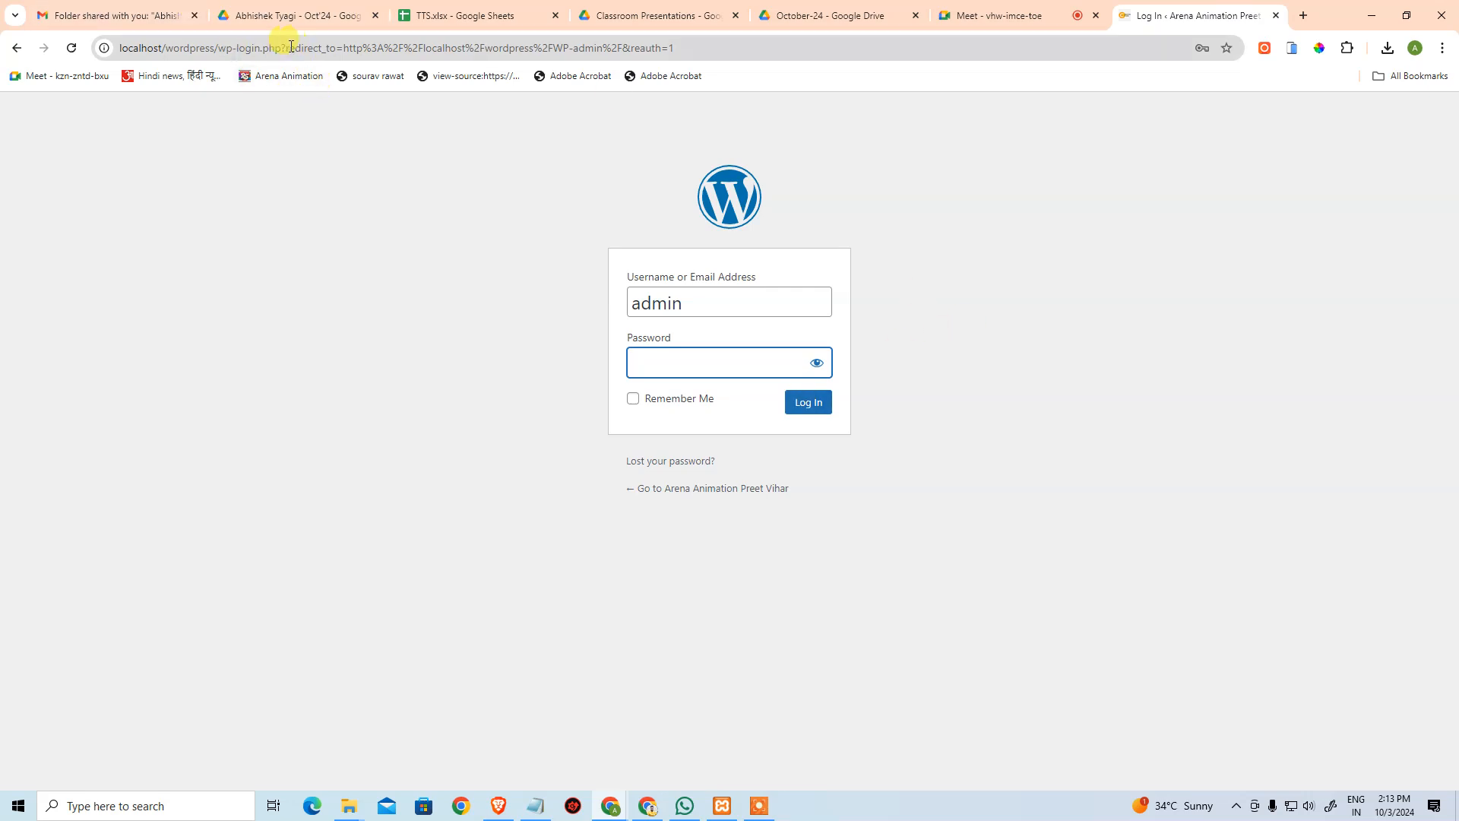
Remove the redirect parameters from the login address and reload localhost/wordpress/wp-login.php.
left_click_drag(281, 47, 1094, 153)
key("BackSpace")
key("Return")
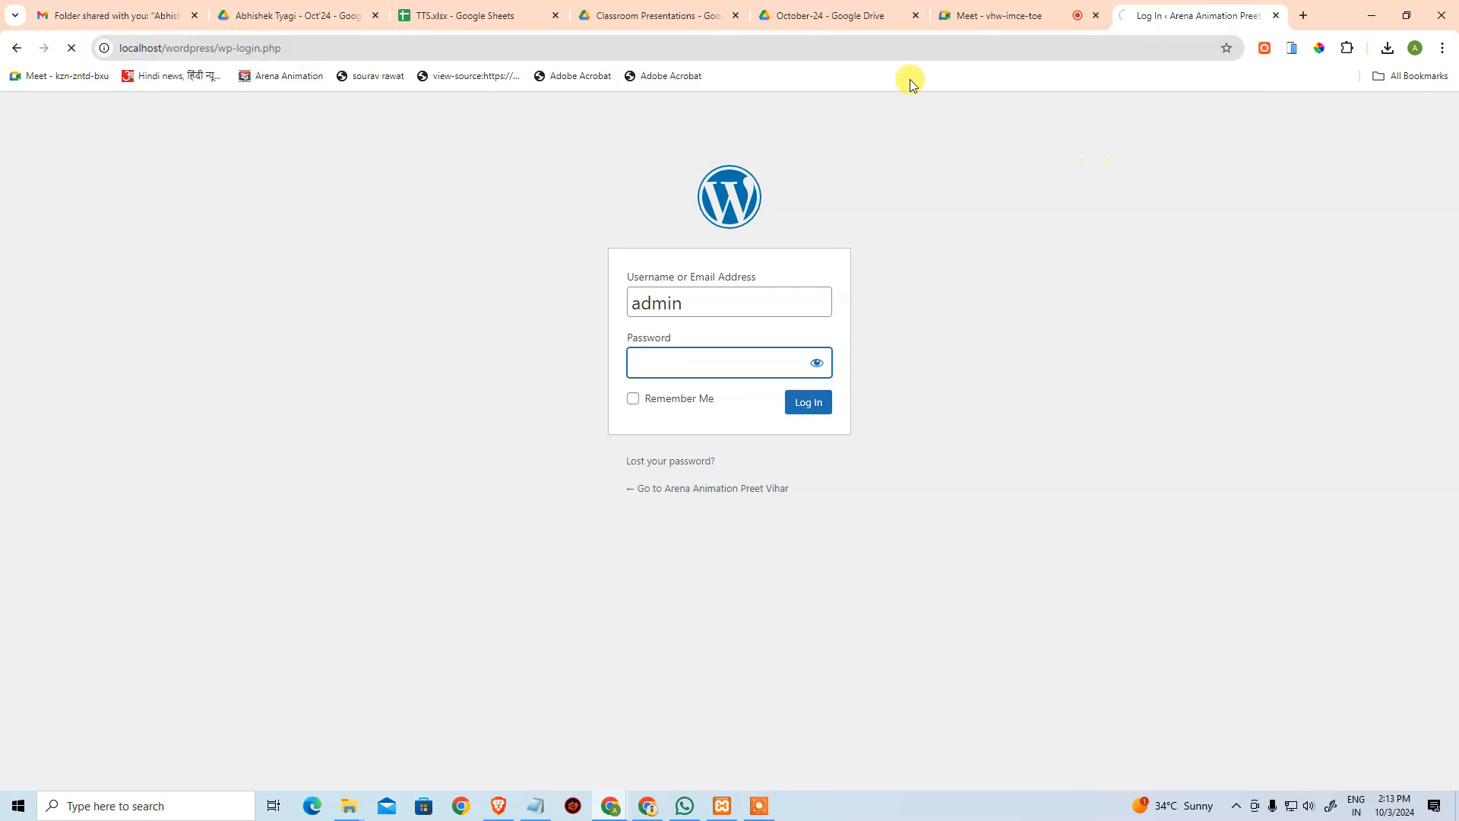
Log in to the WordPress admin with the username admin and the copied account password.
type("admin")
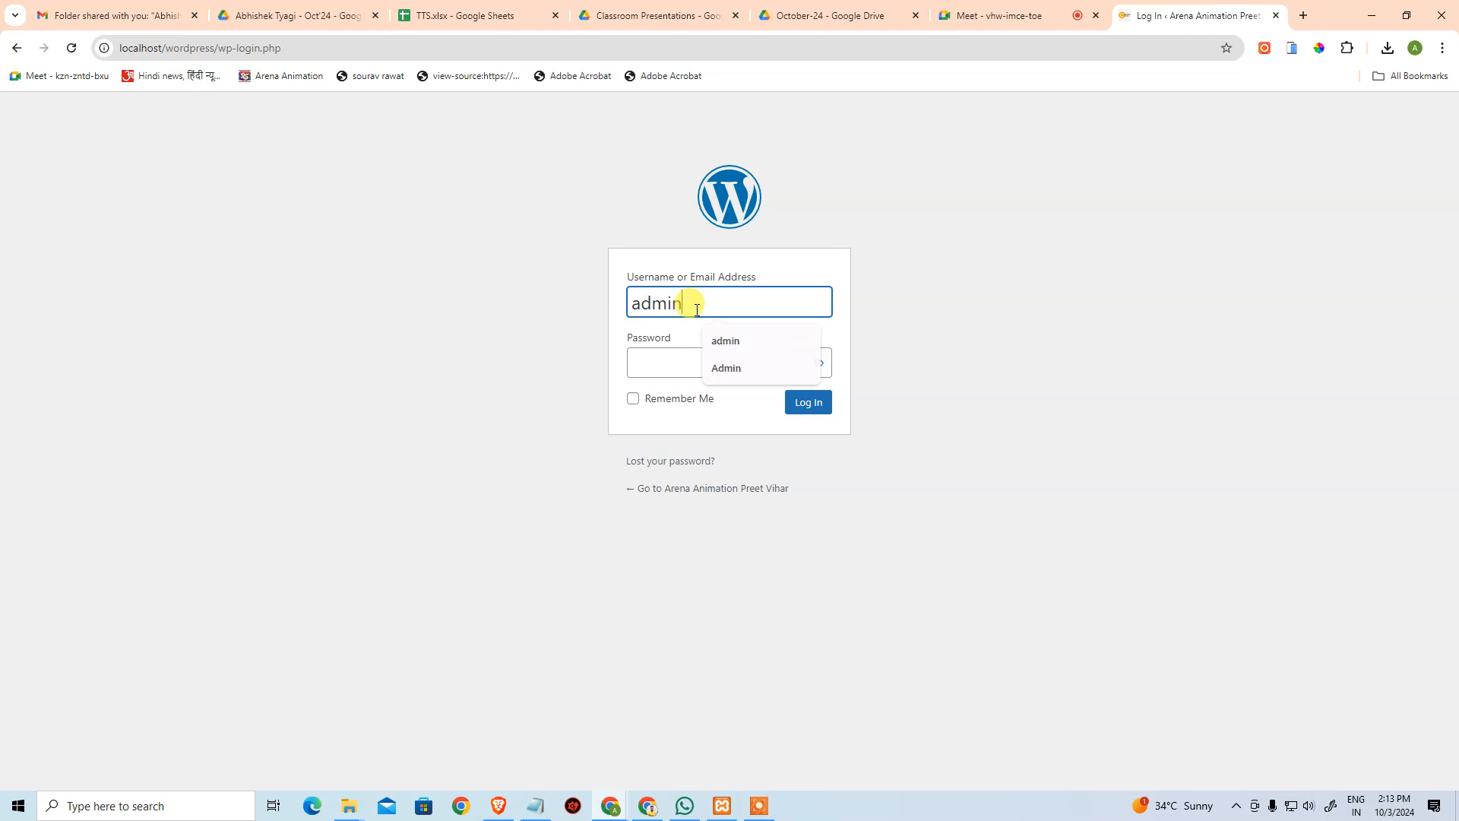
key("Tab")
key("ctrl+v")
left_click(808, 405)
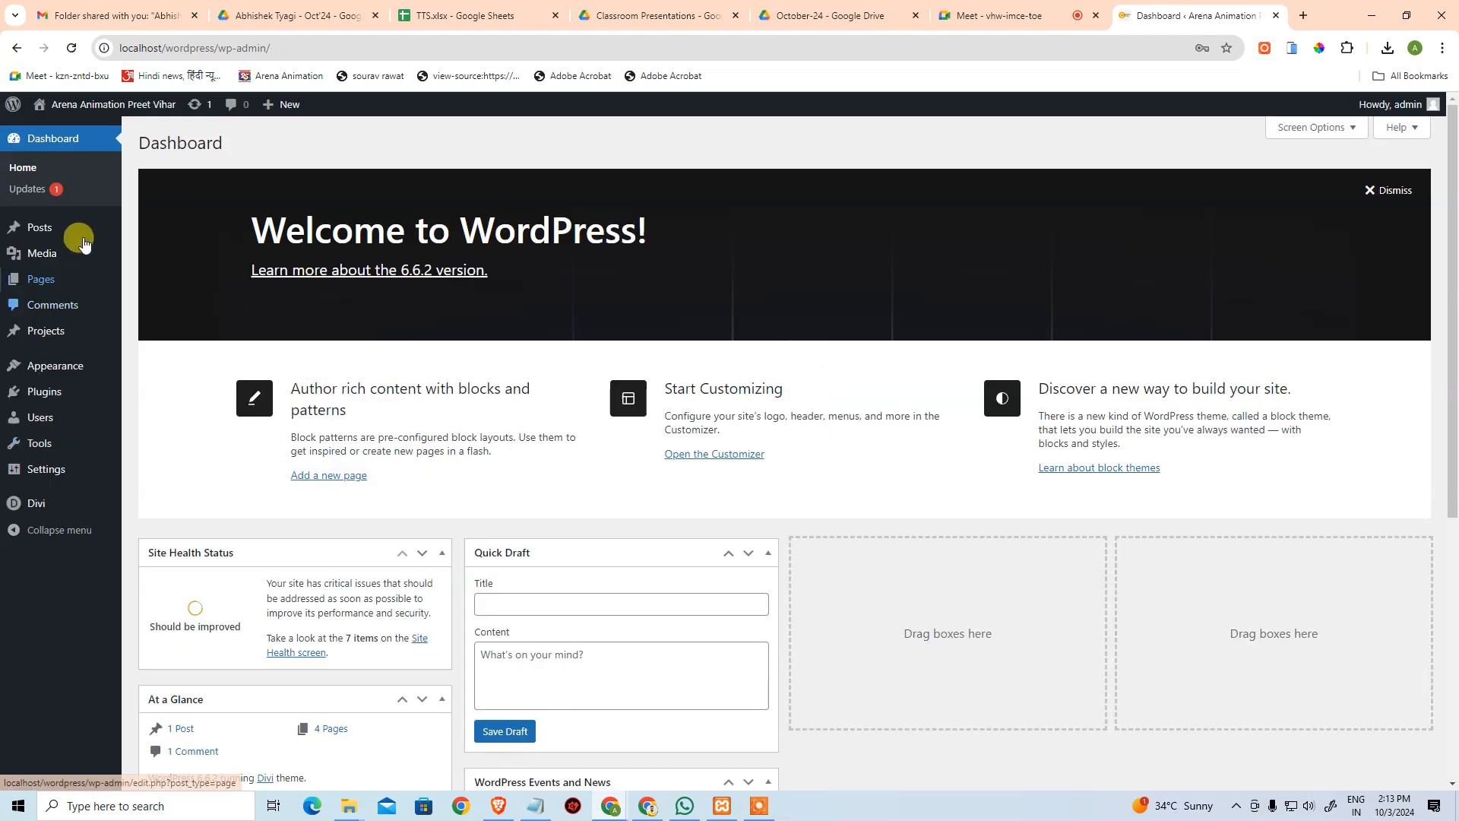
Select all themes on the WordPress Updates page and update the Divi theme.
left_click(42, 195)
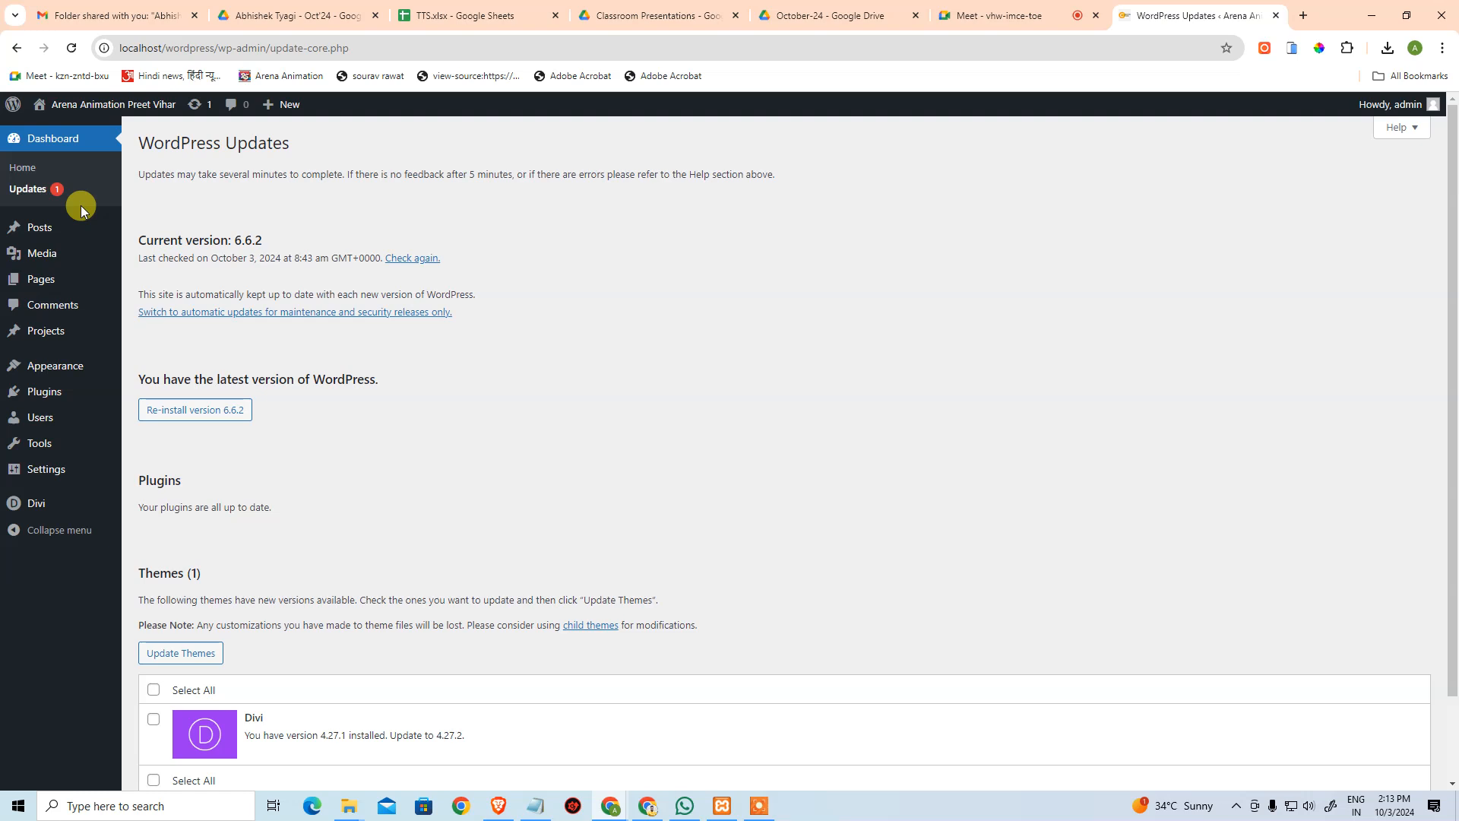
scroll(179, 616, "down", 2)
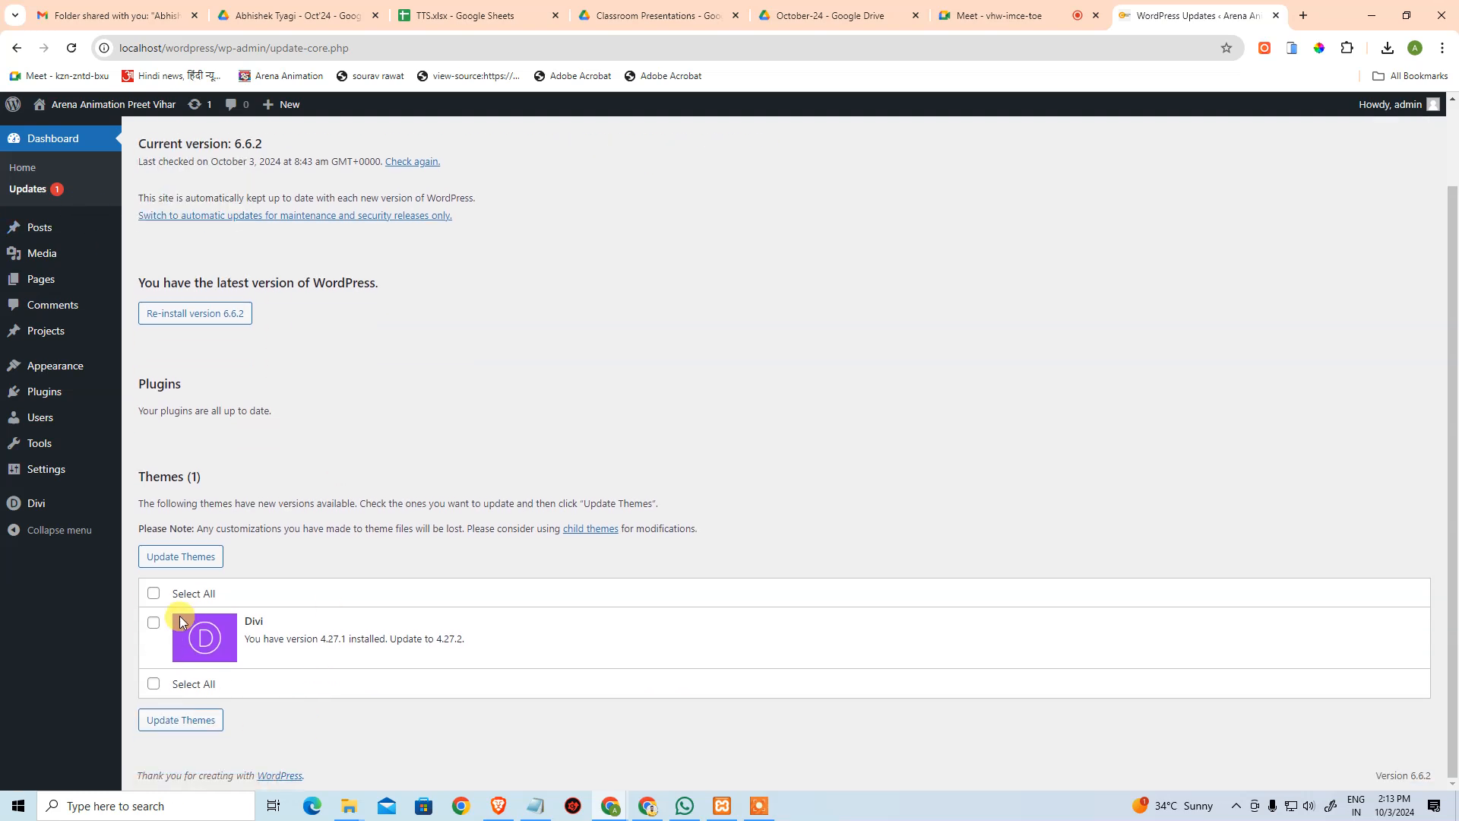
left_click(152, 593)
left_click(174, 564)
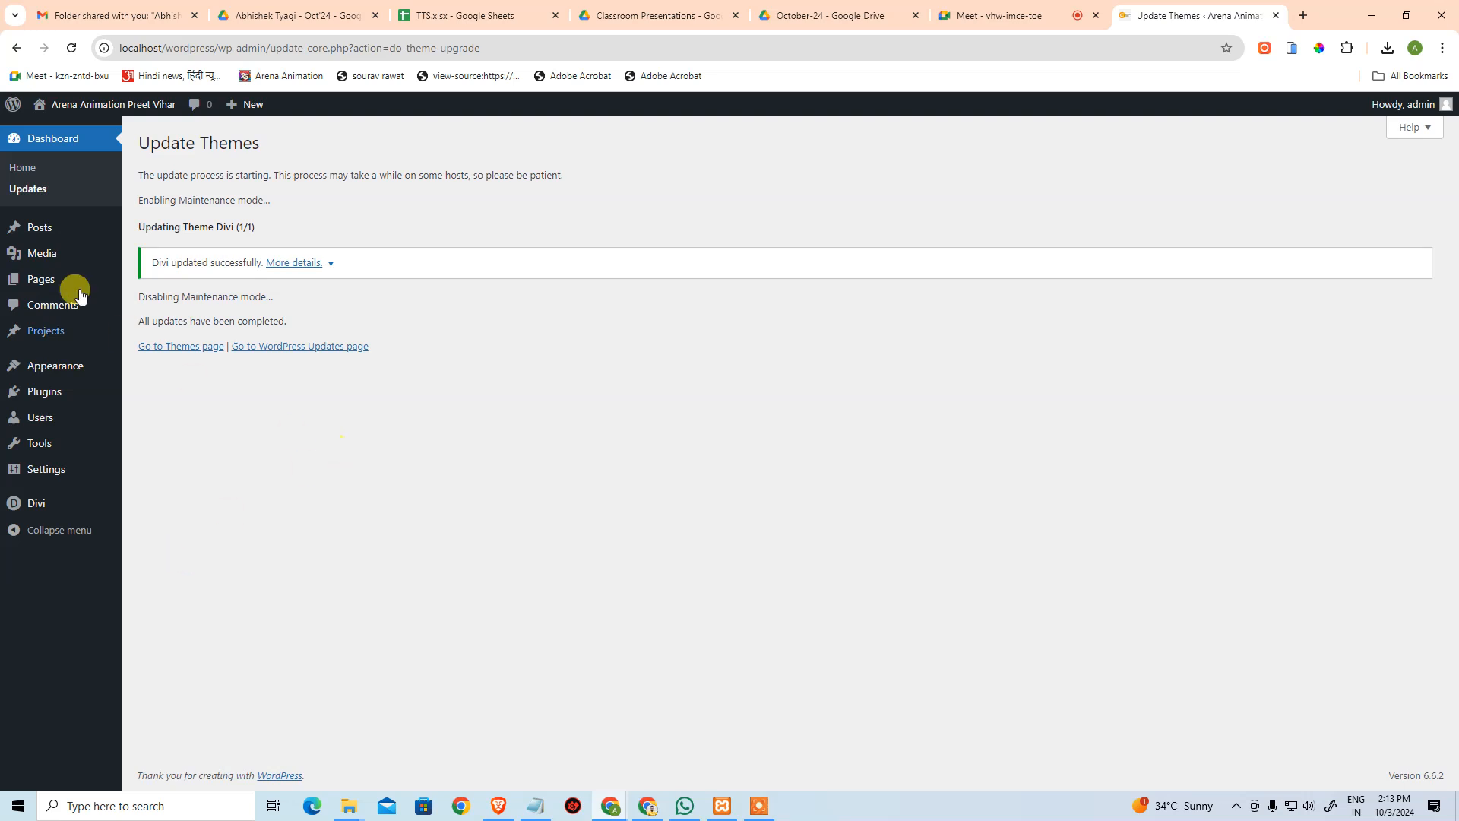
Return to the dashboard home and review its site health, At a Glance, activity and news boxes.
left_click(26, 169)
scroll(417, 513, "down", 5)
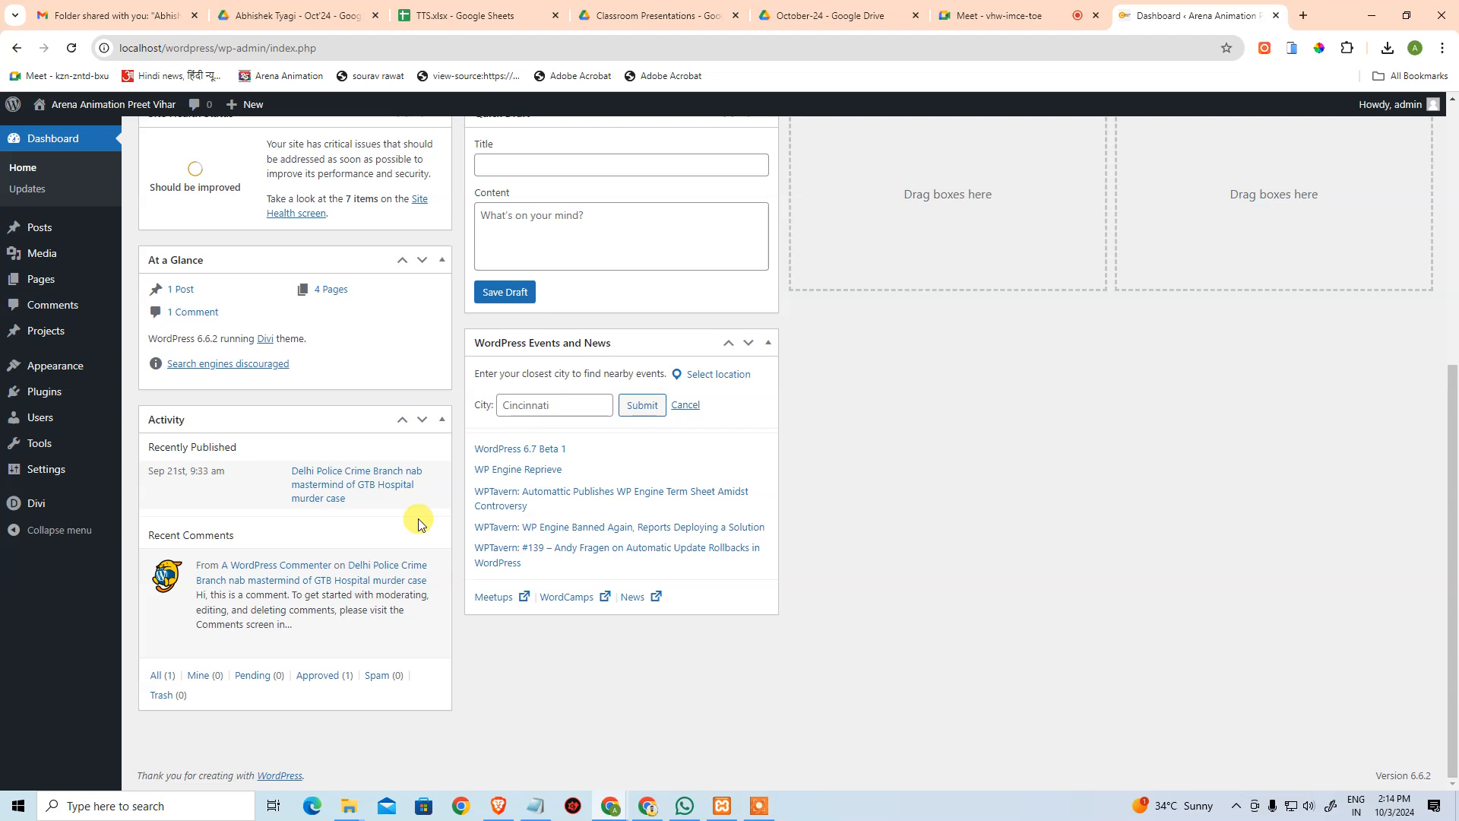
scroll(489, 489, "up", 6)
scroll(463, 498, "down", 3)
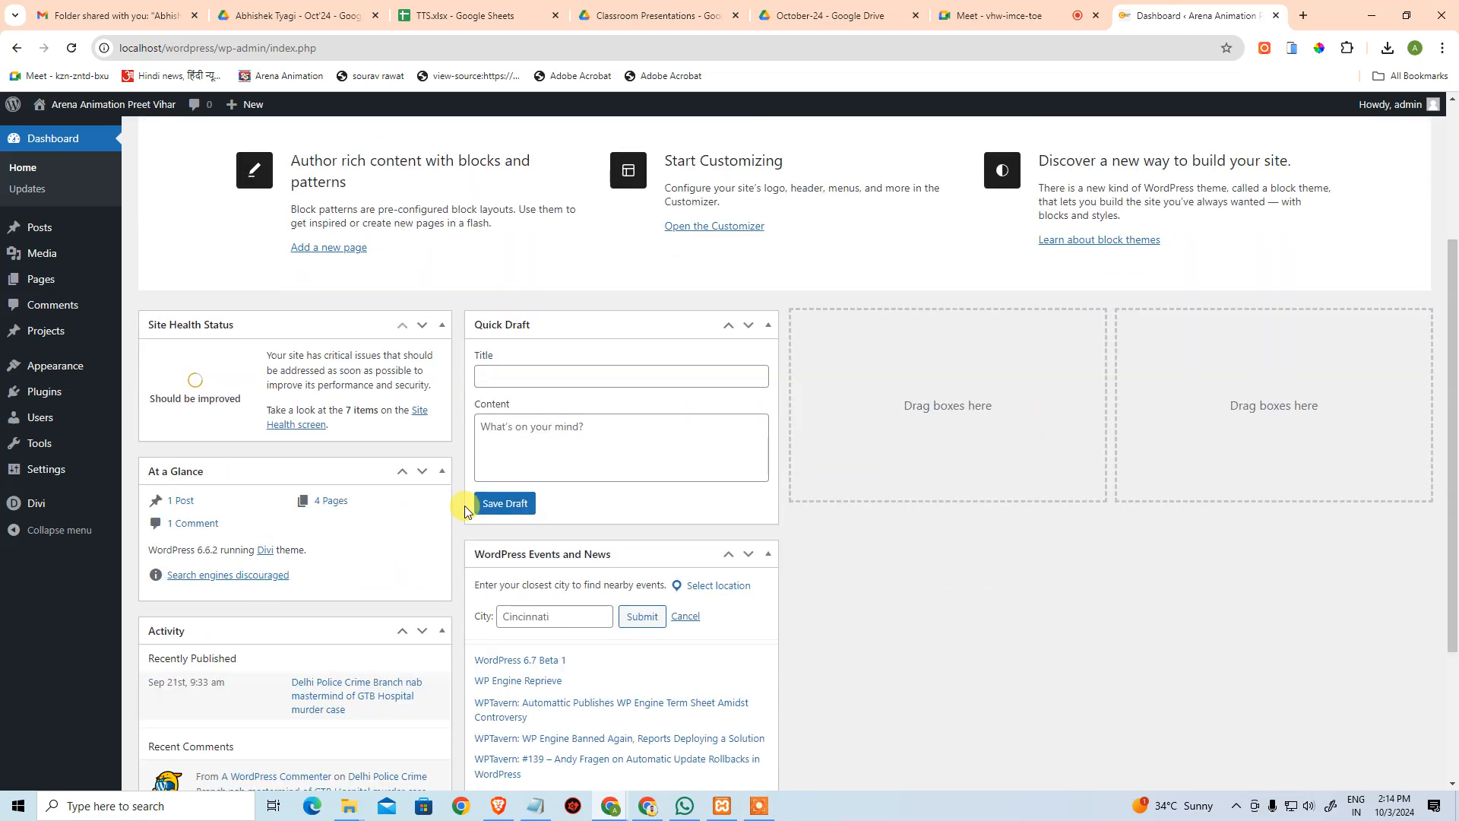
scroll(407, 437, "down", 2)
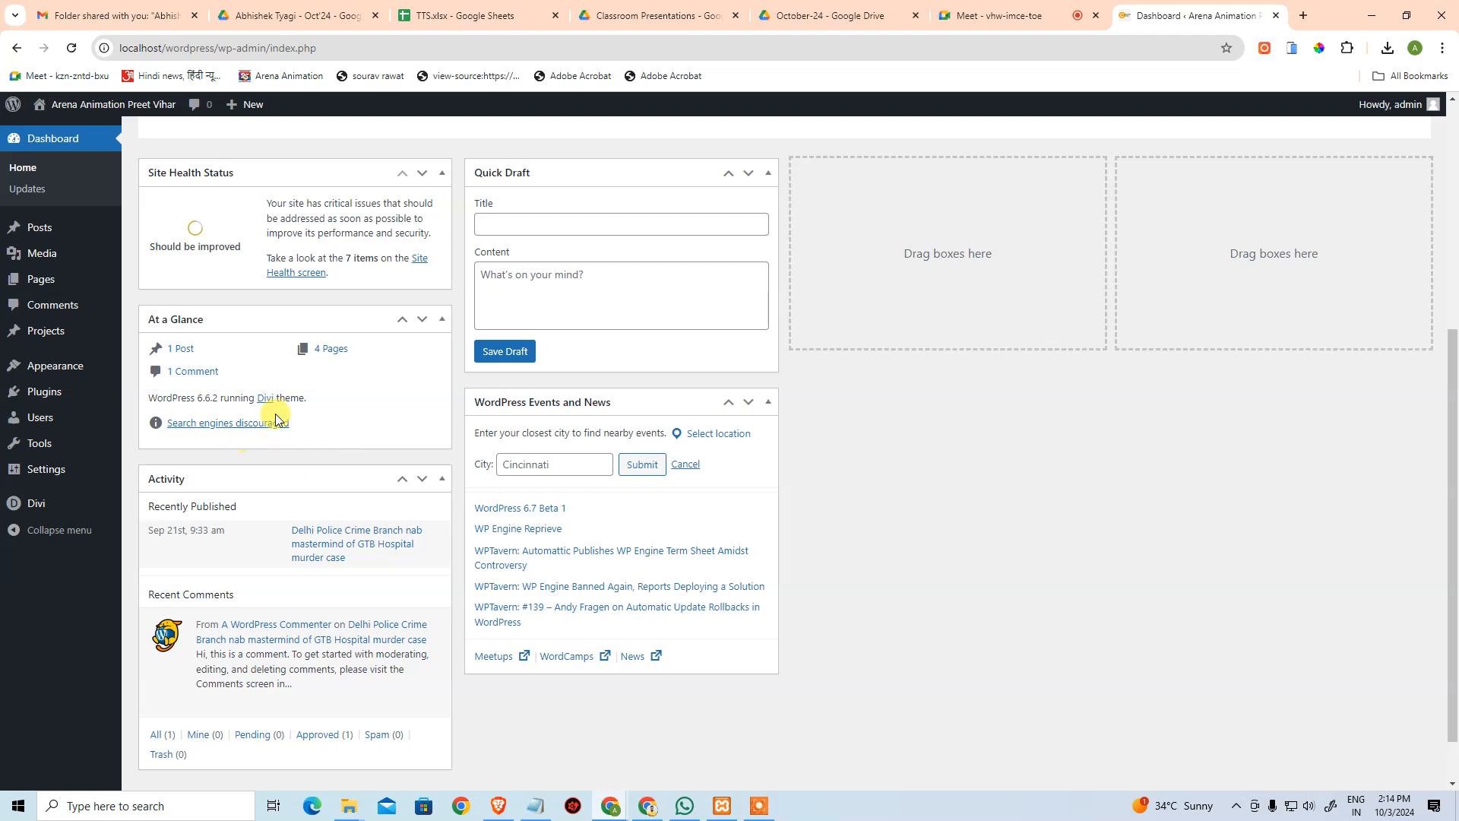
scroll(276, 418, "up", 5)
Go to the list of all pages and open the Burger page for editing.
mouse_move(42, 278)
left_click(159, 289)
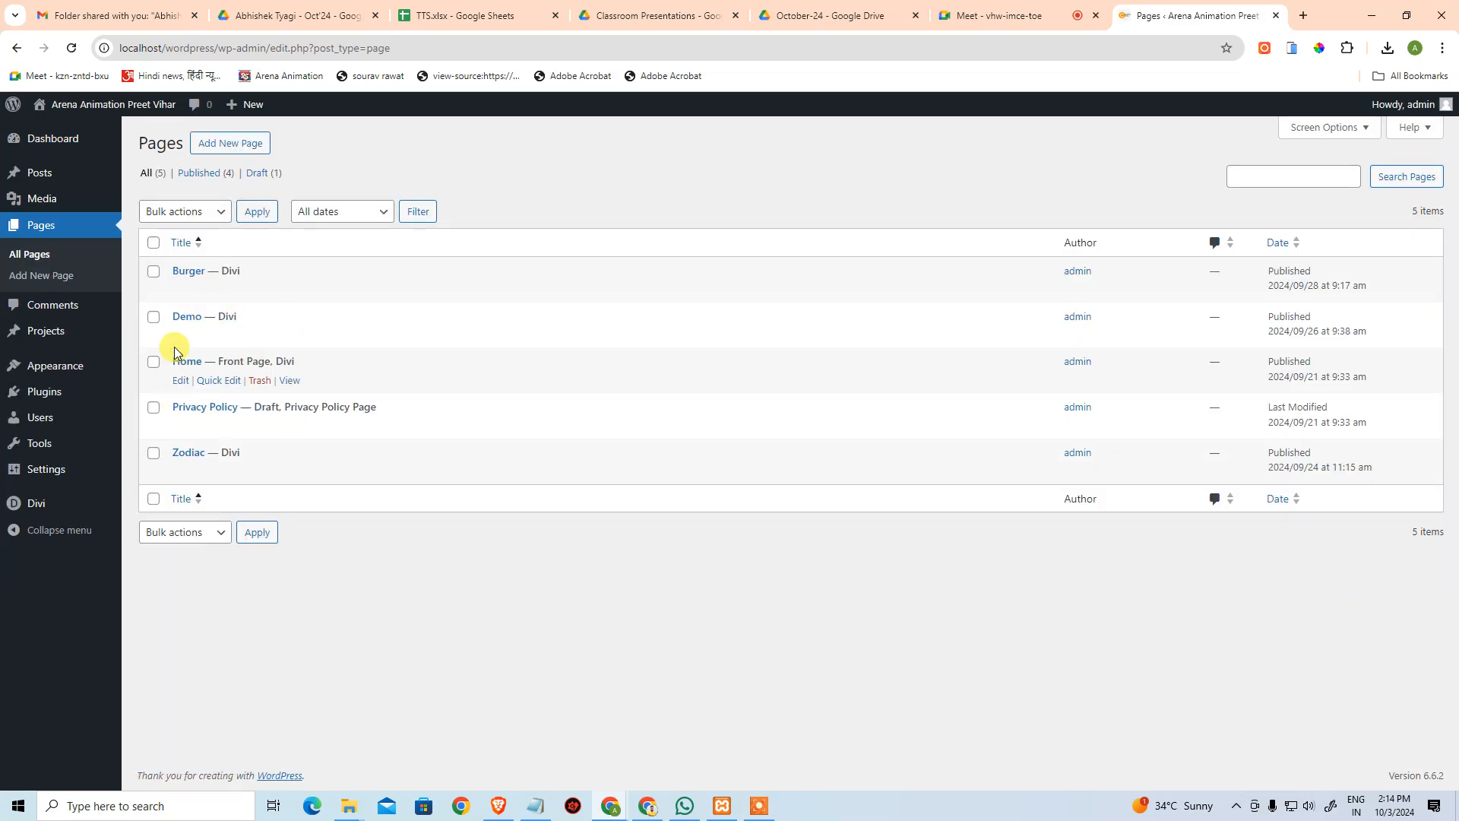
left_click(180, 288)
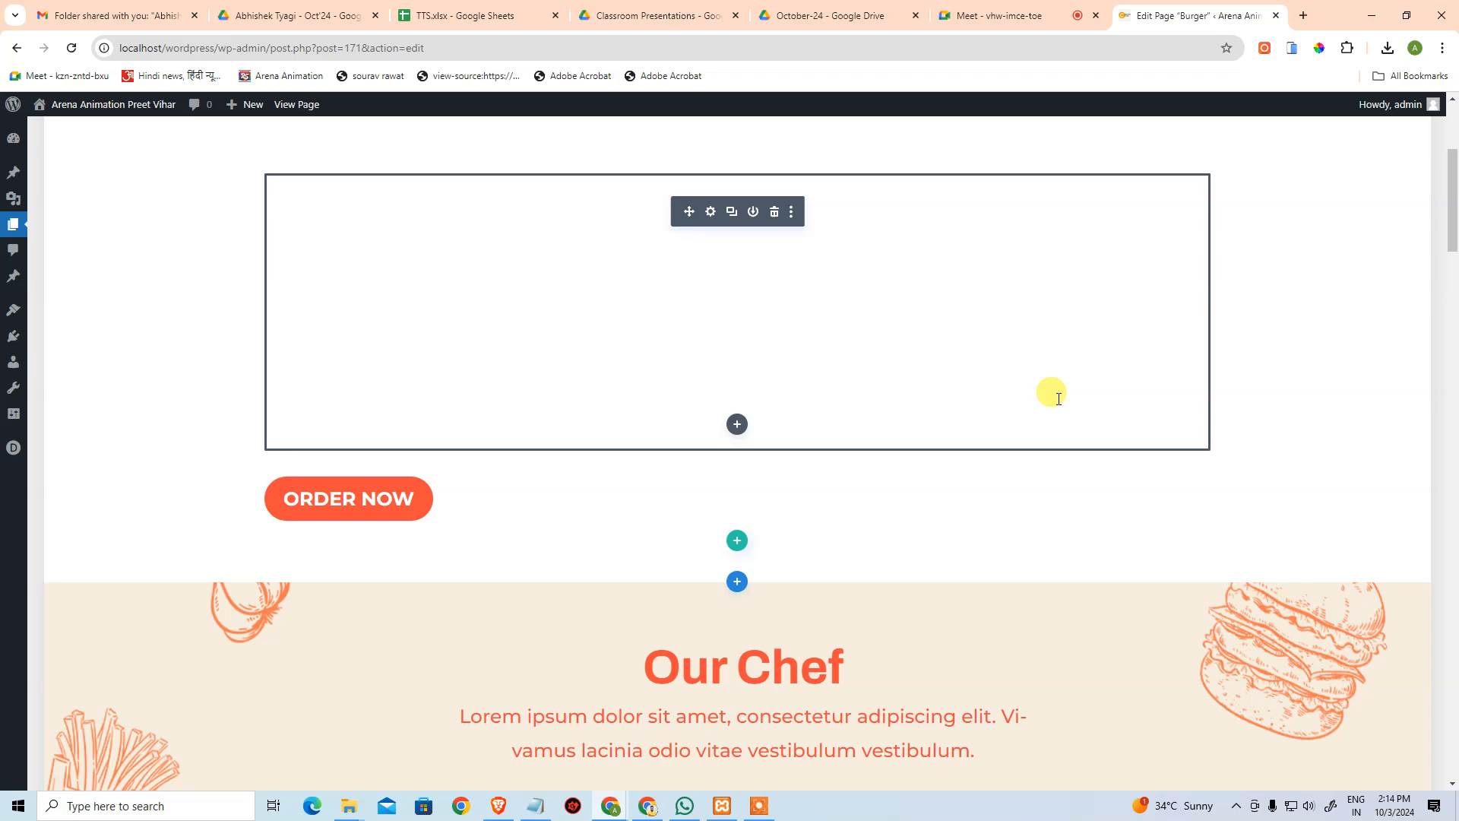
Review the Burger page's layout from the upper sections down to the Popular Package pricing tables.
scroll(1036, 456, "down", 14)
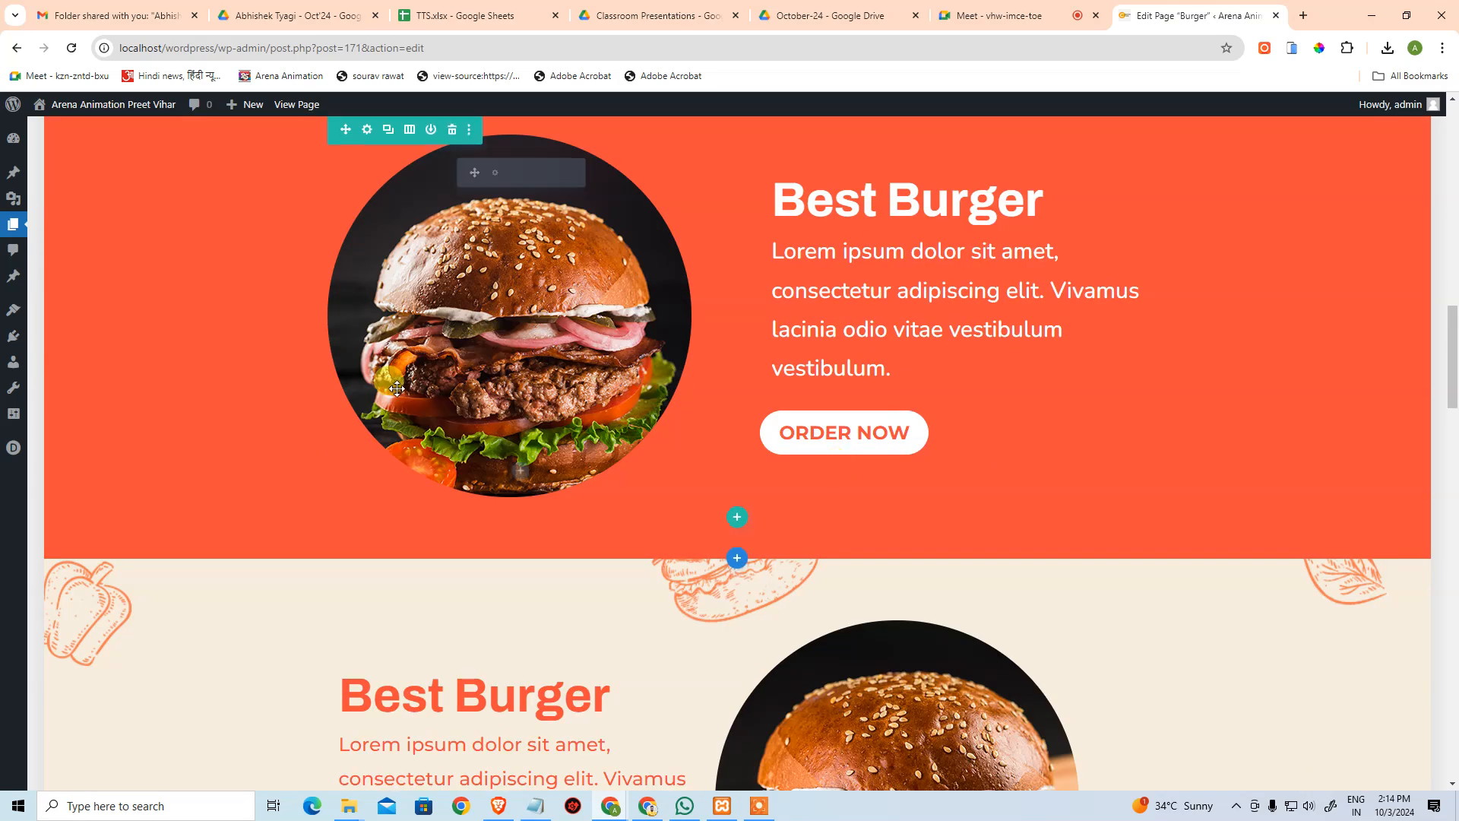
scroll(397, 388, "down", 15)
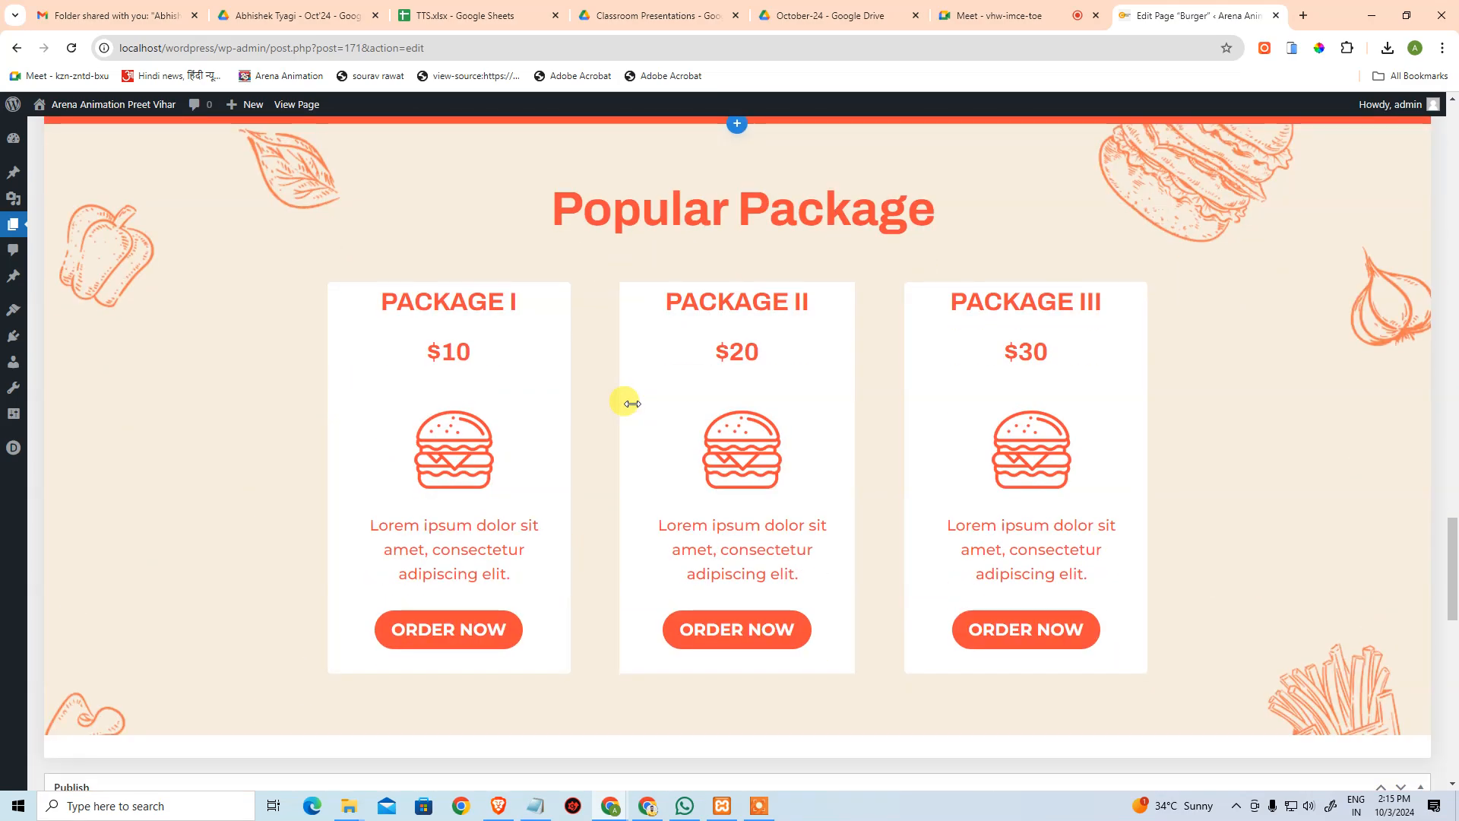
scroll(625, 403, "down", 2)
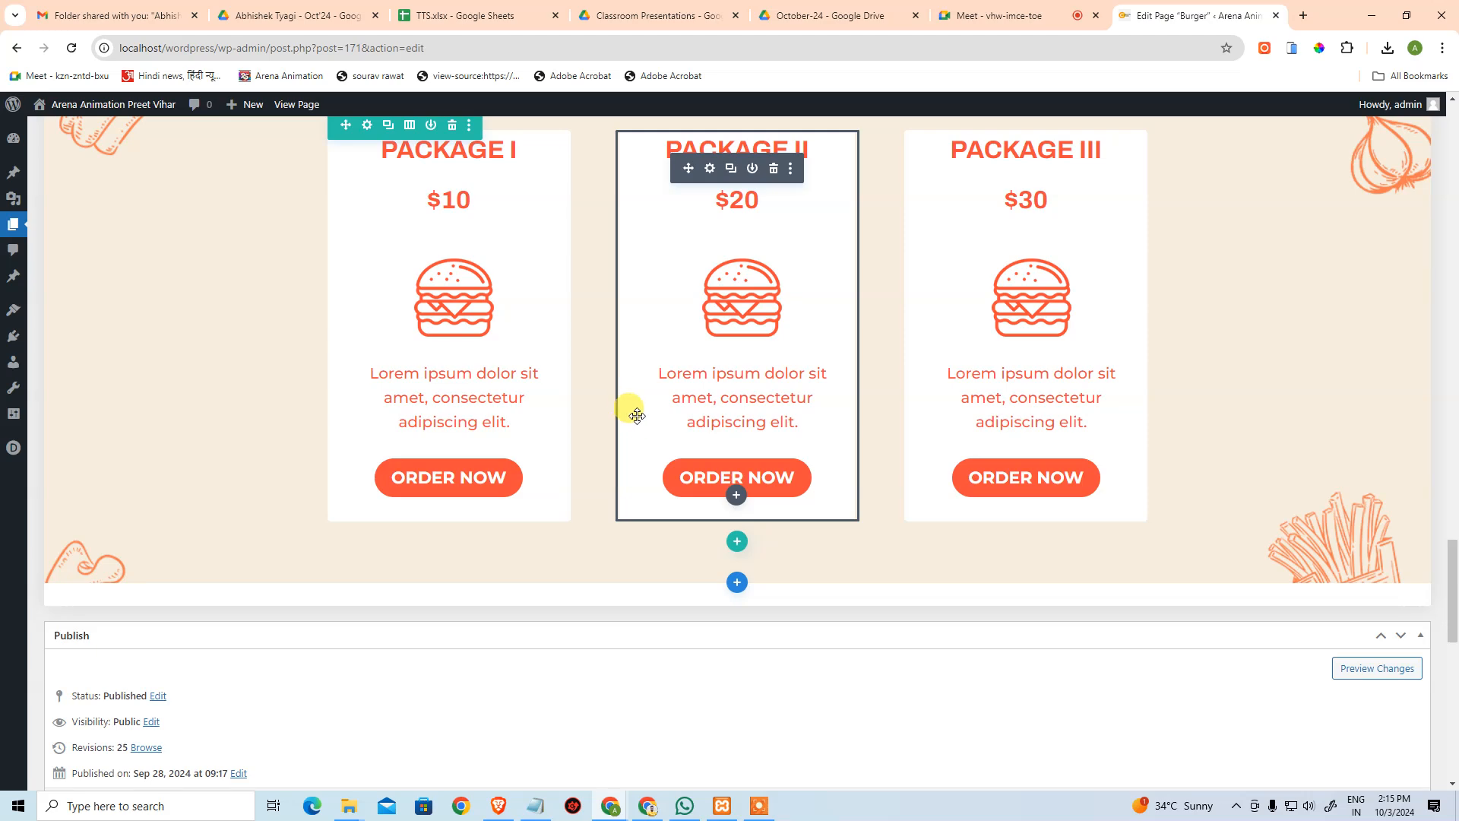
scroll(639, 442, "up", 2)
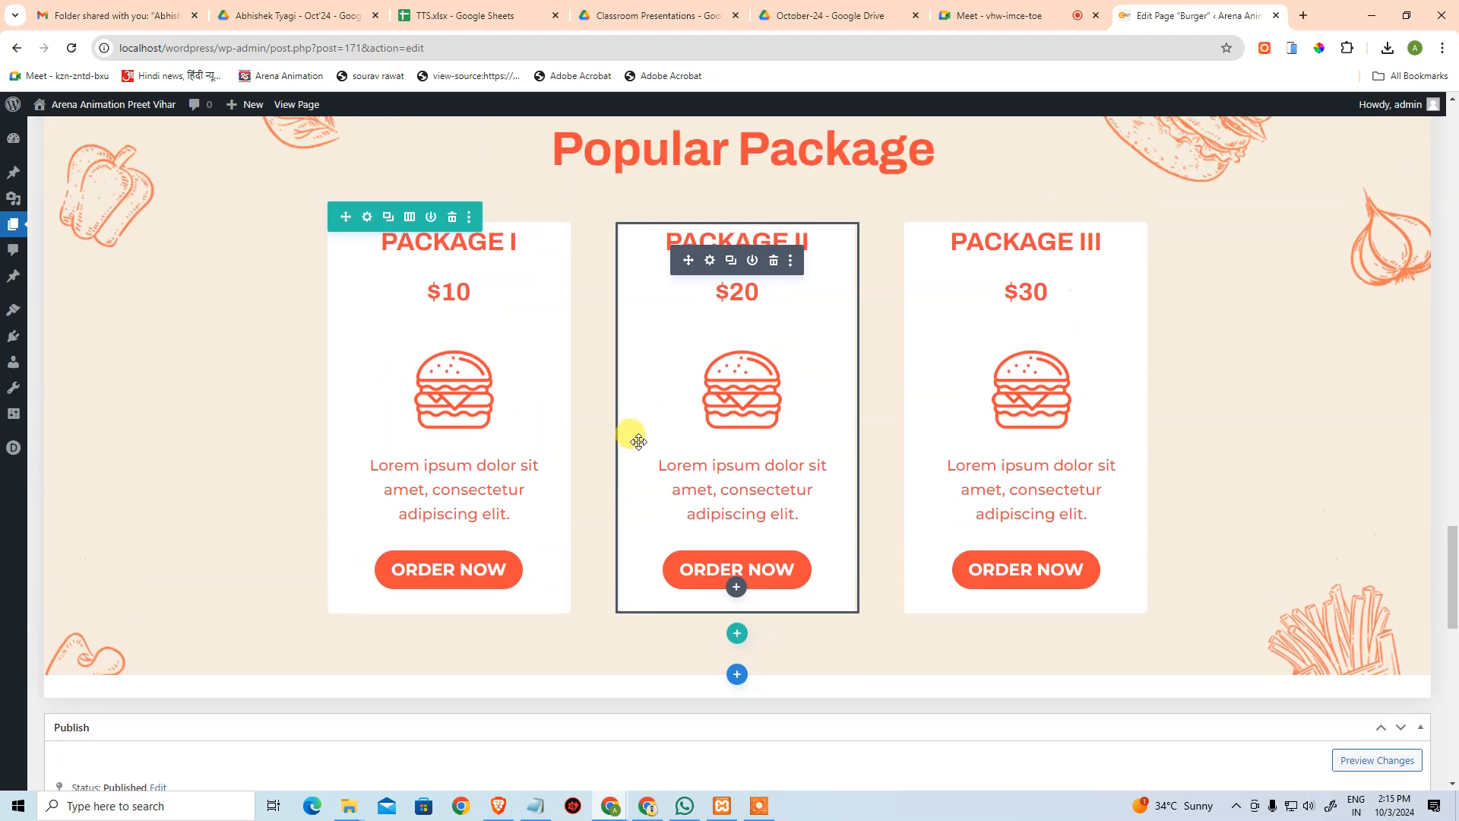
scroll(650, 437, "down", 3)
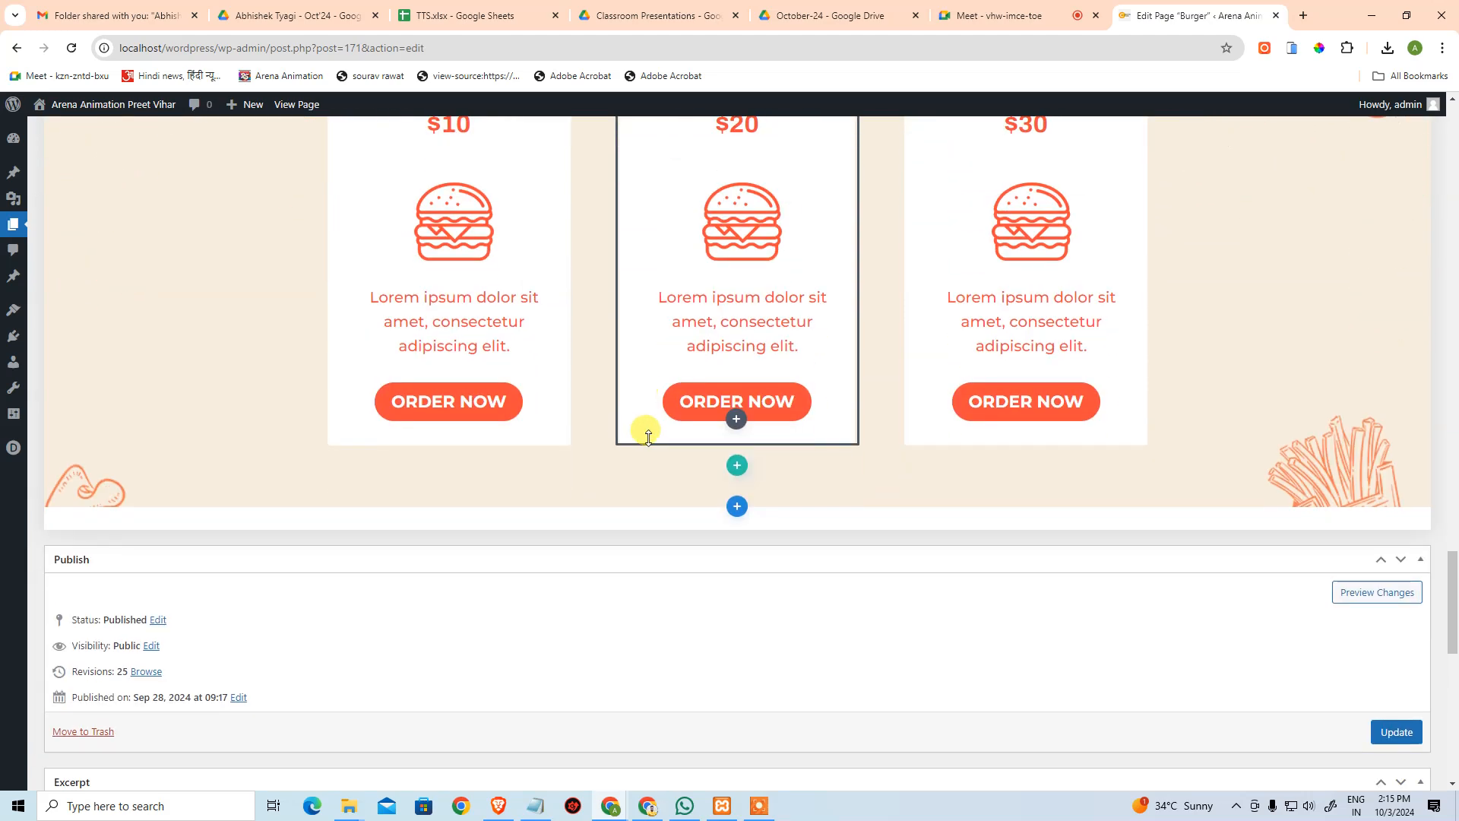
scroll(650, 437, "up", 2)
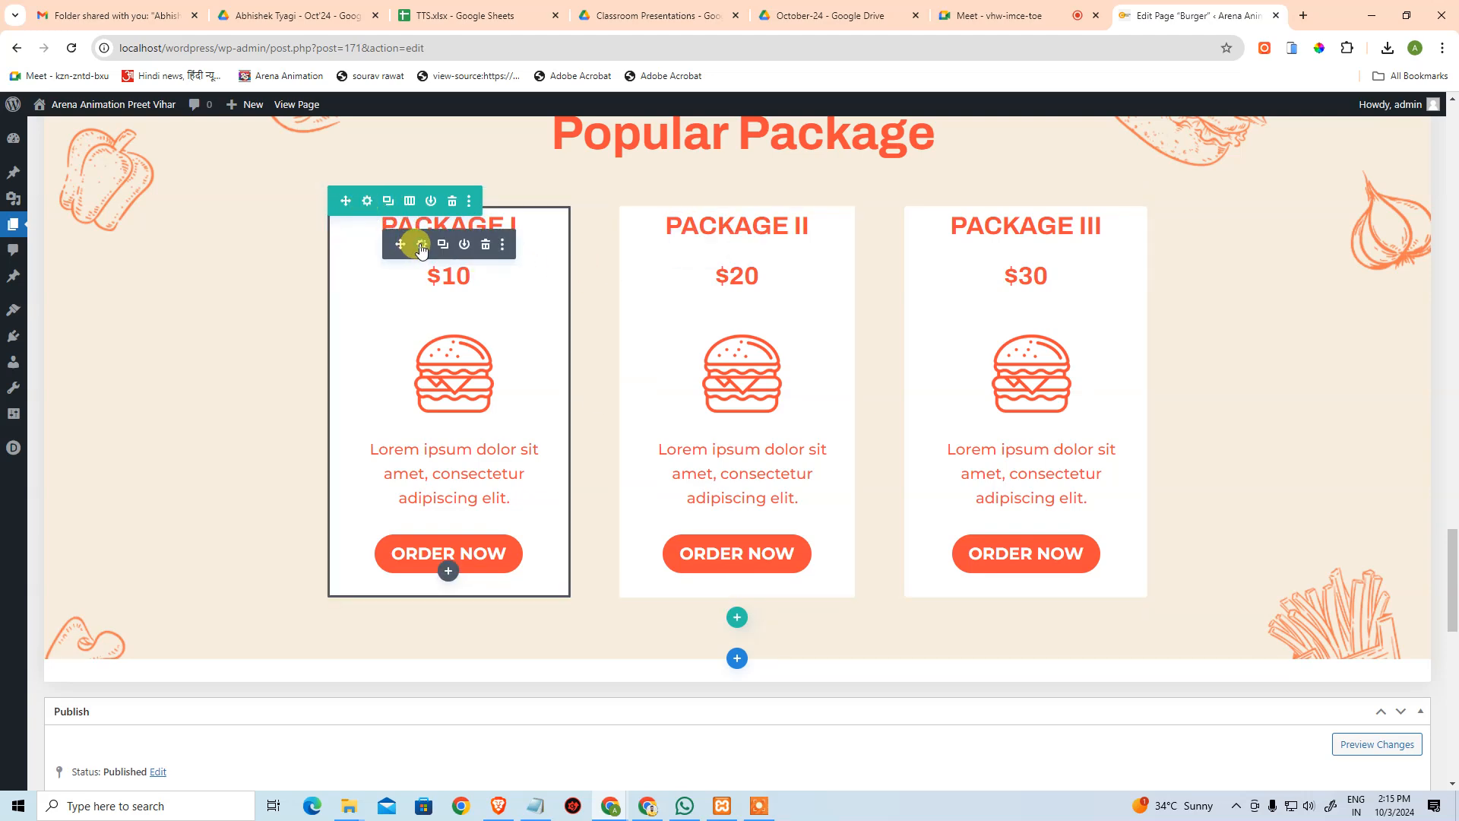
Inspect the Package I pricing table's module settings and close them without making changes.
left_click(422, 245)
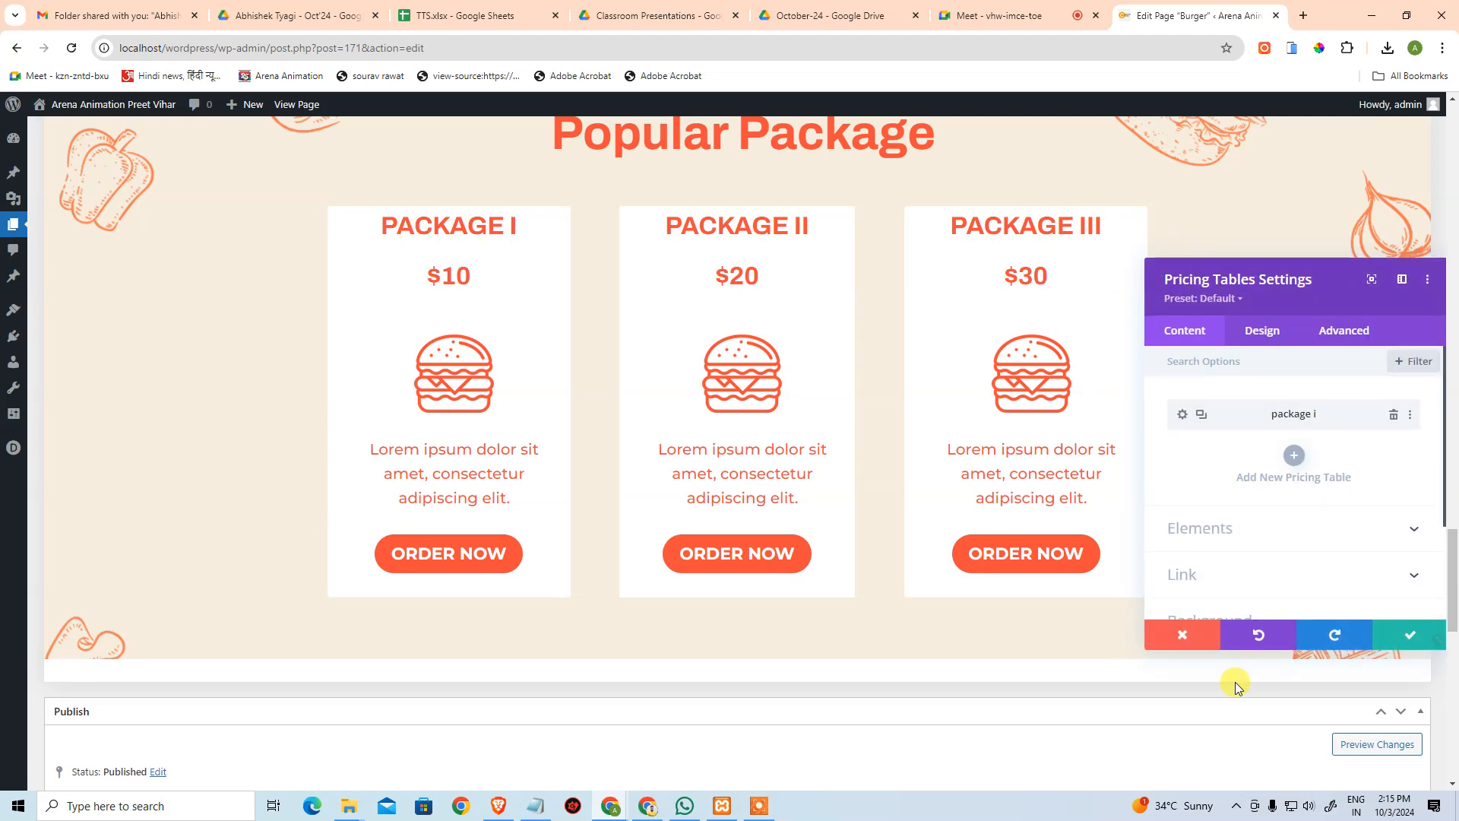
left_click(1184, 637)
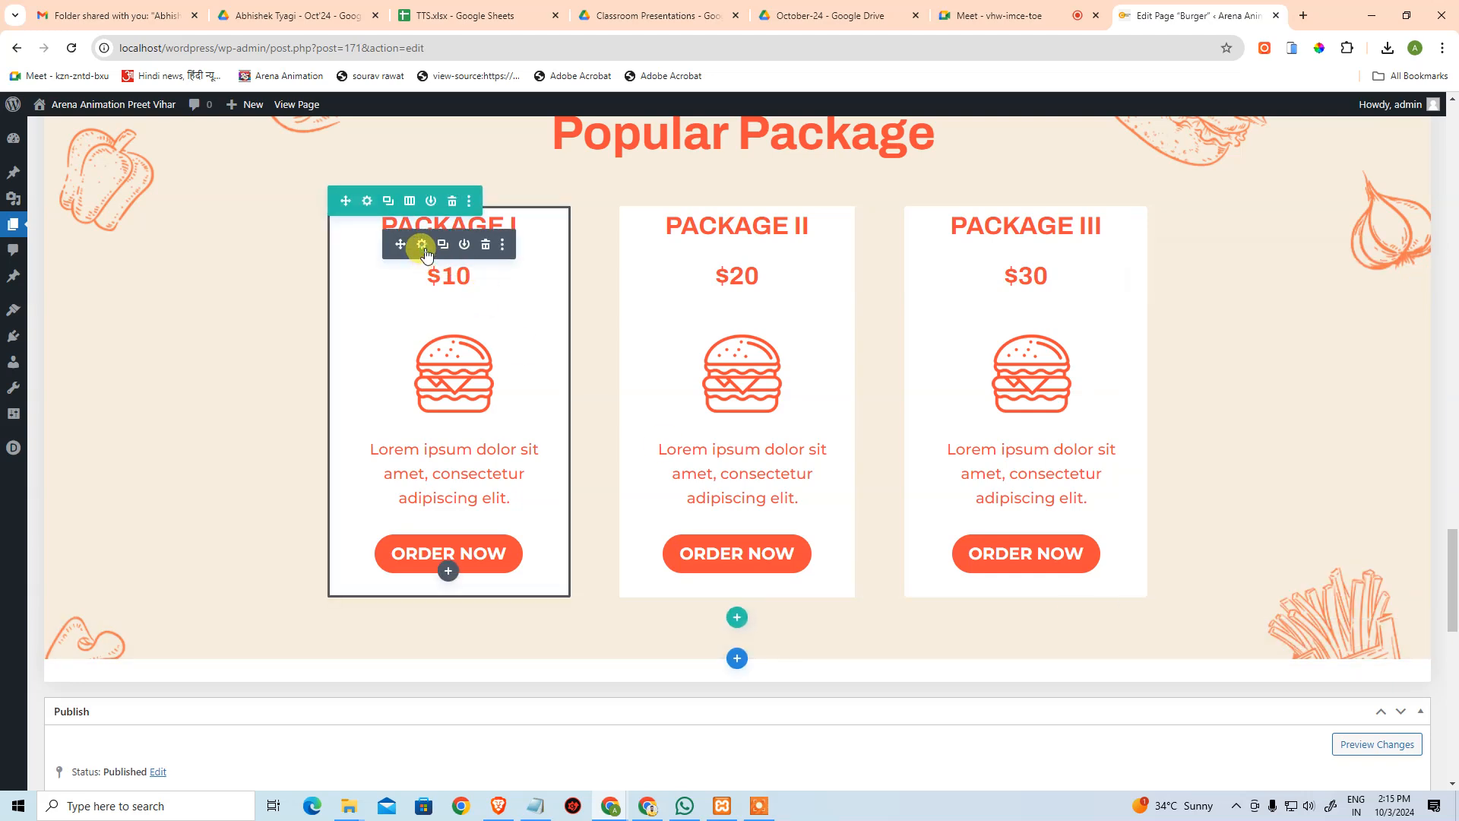
left_click(422, 244)
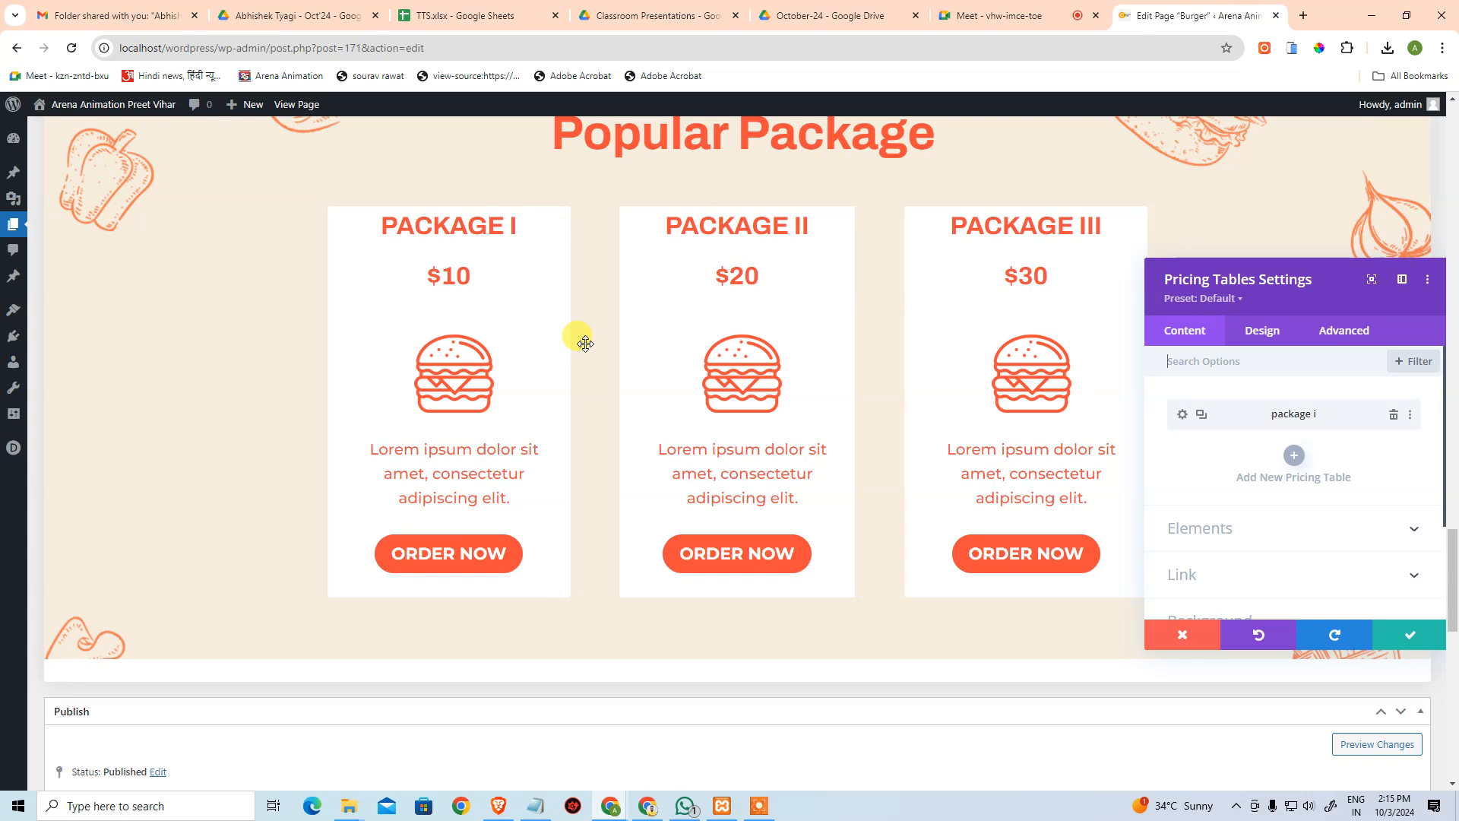
left_click(1184, 637)
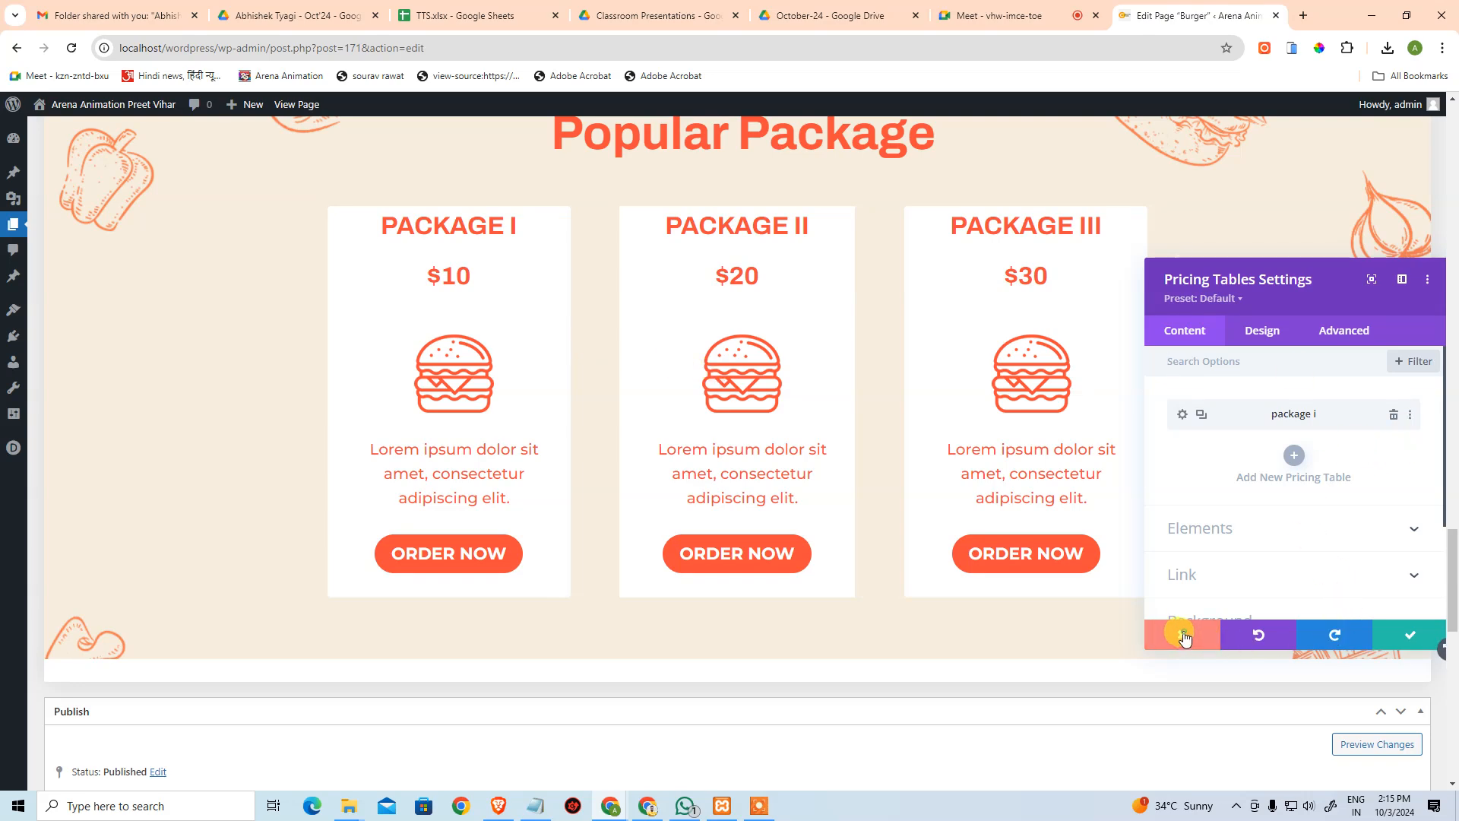
Check the column layout choices of the Popular Package pricing row, keeping three equal columns.
scroll(485, 259, "up", 5)
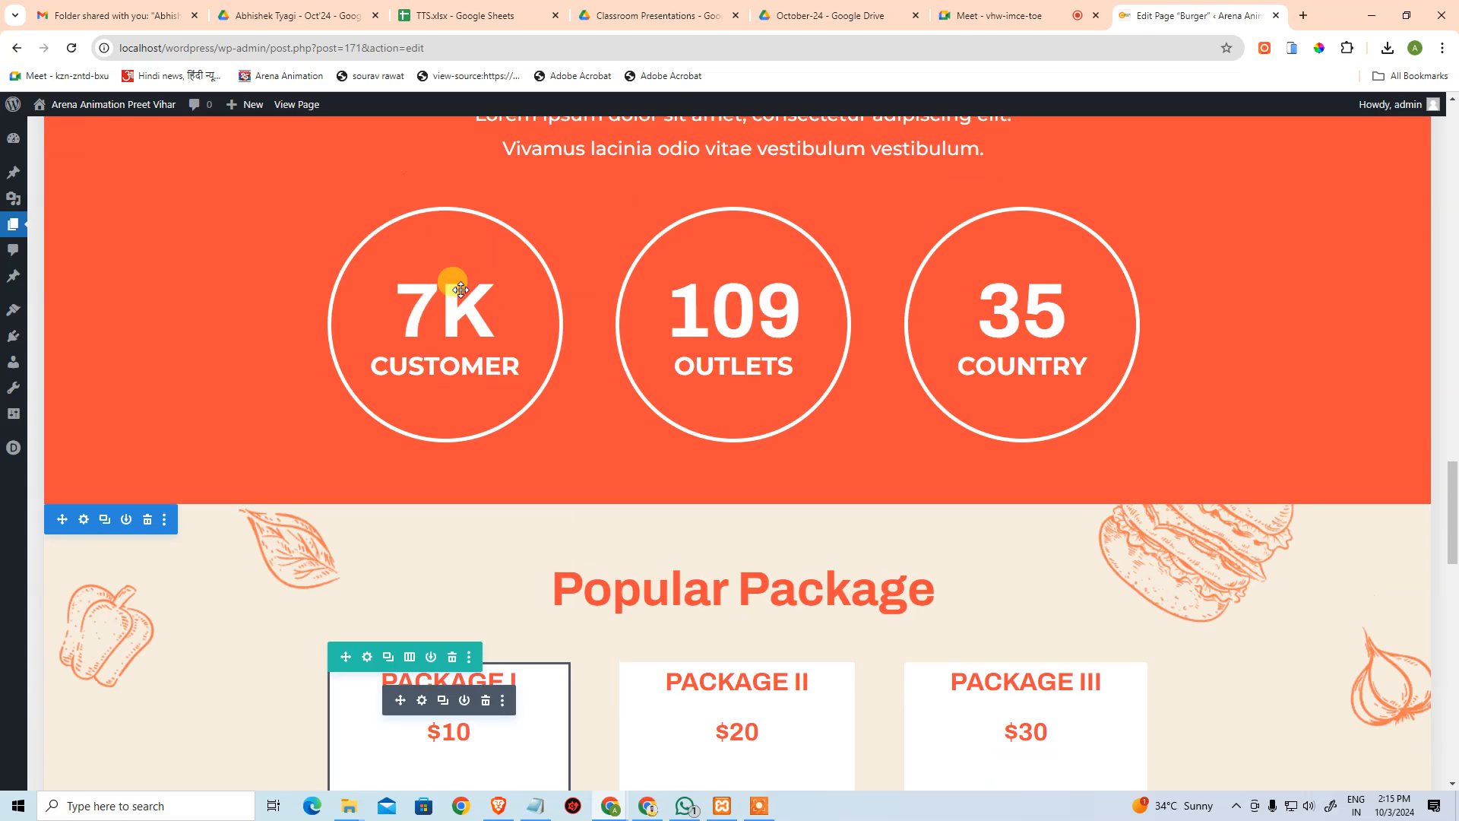
scroll(485, 260, "down", 3)
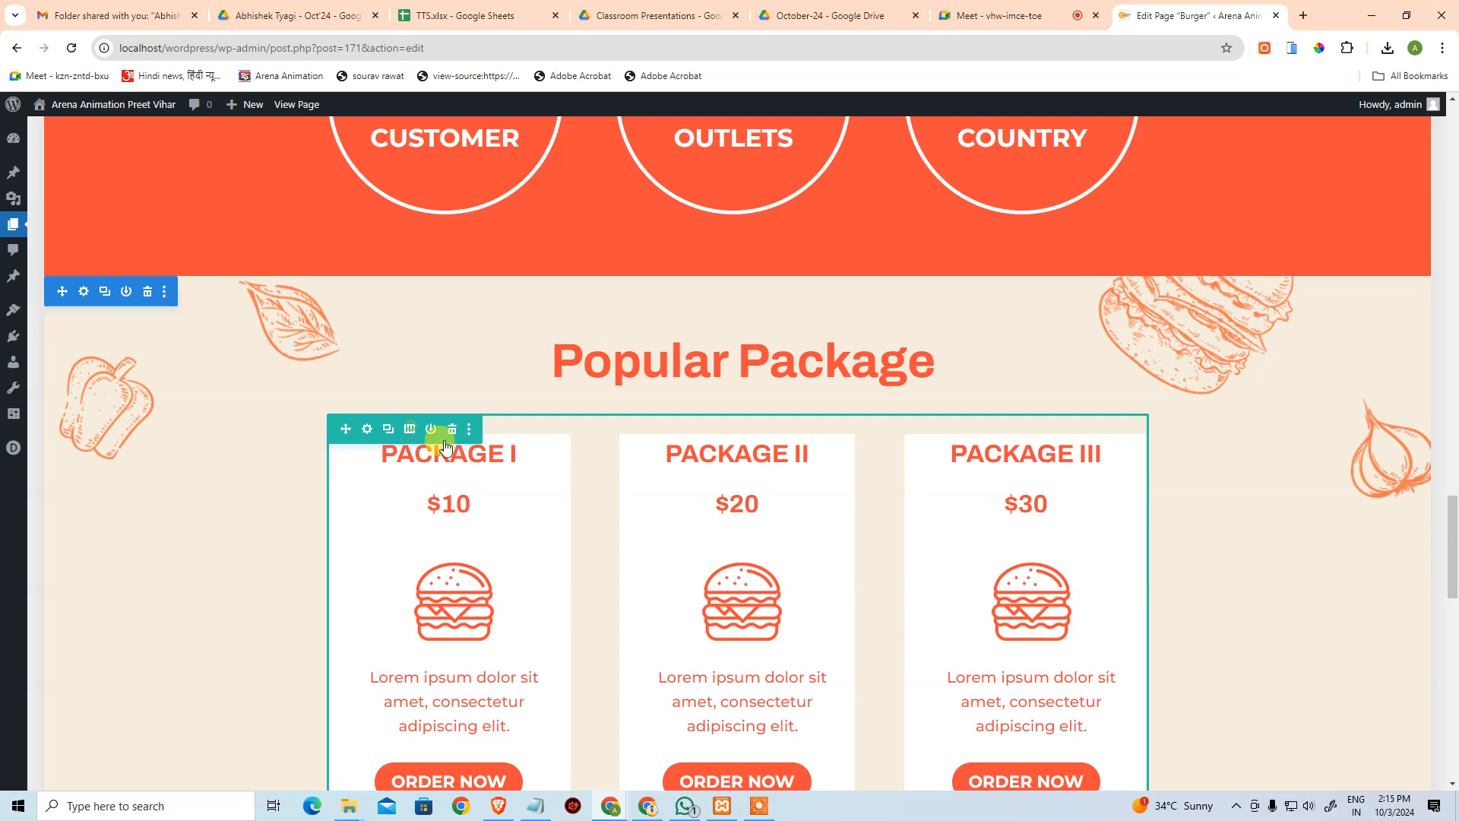
left_click(411, 431)
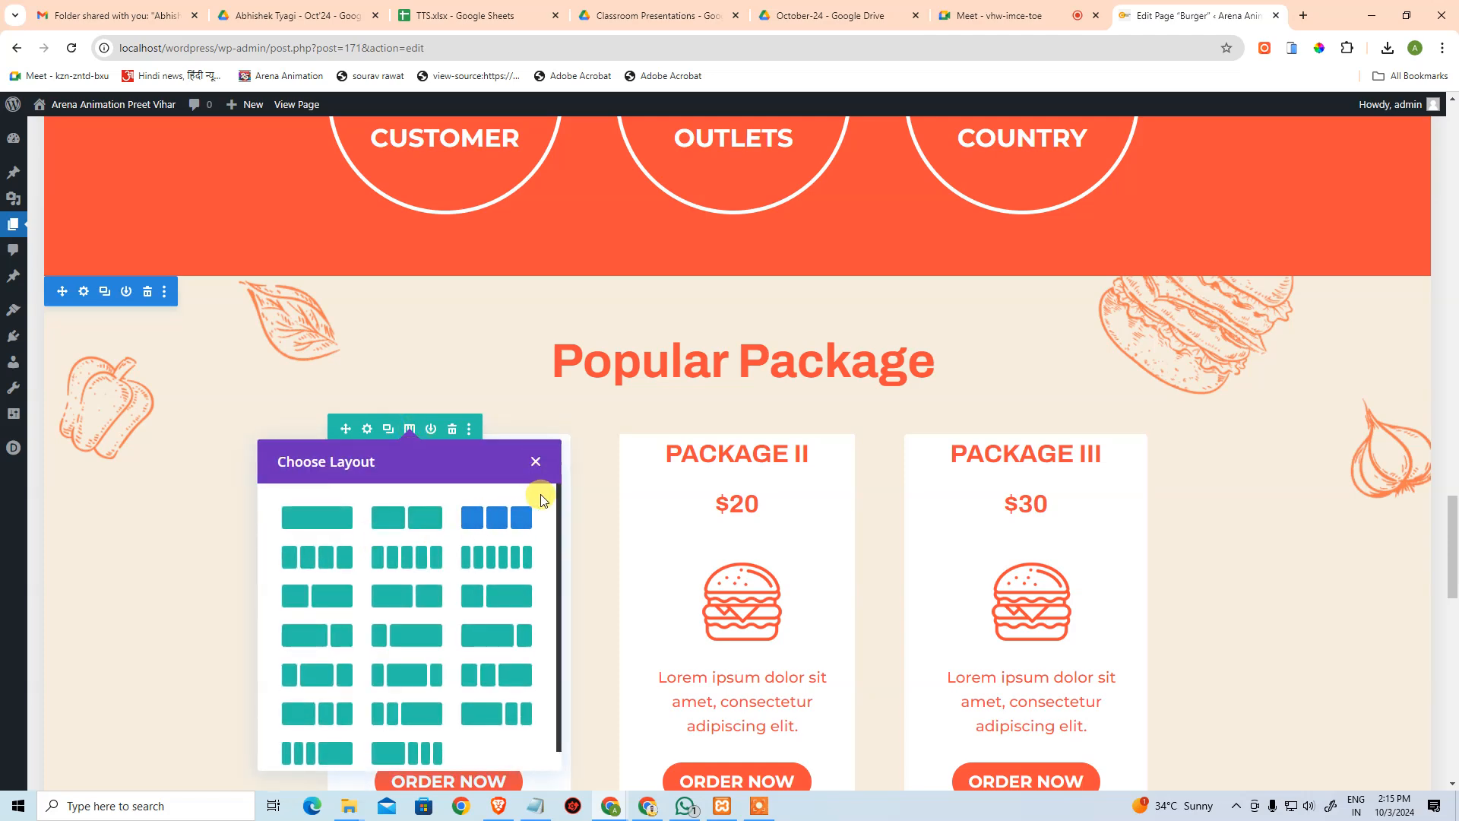
left_click(502, 520)
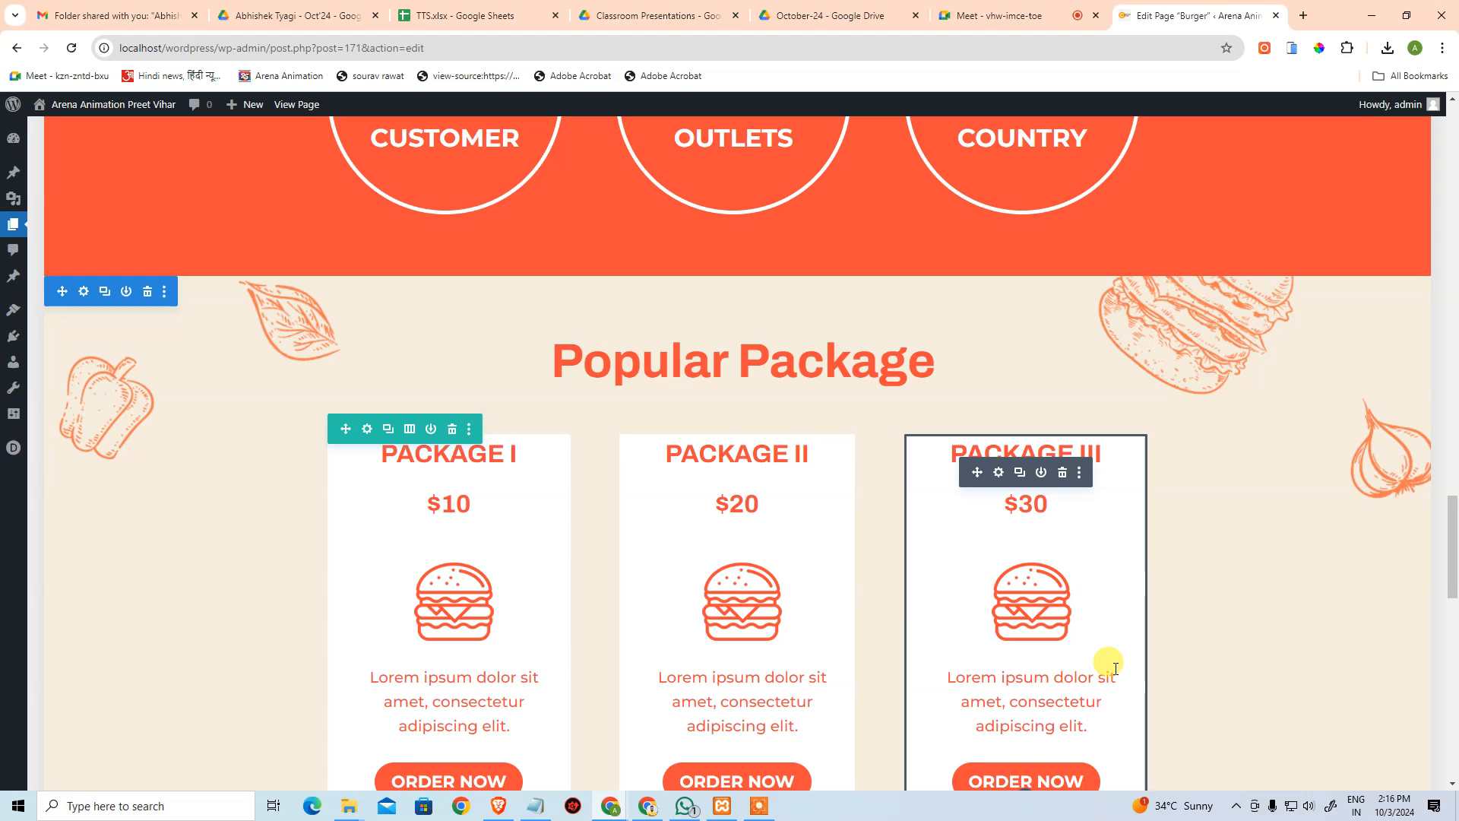
Launch Adobe Photoshop CC 2019.
scroll(756, 274, "down", 6)
scroll(1143, 367, "up", 5)
scroll(1161, 392, "down", 4)
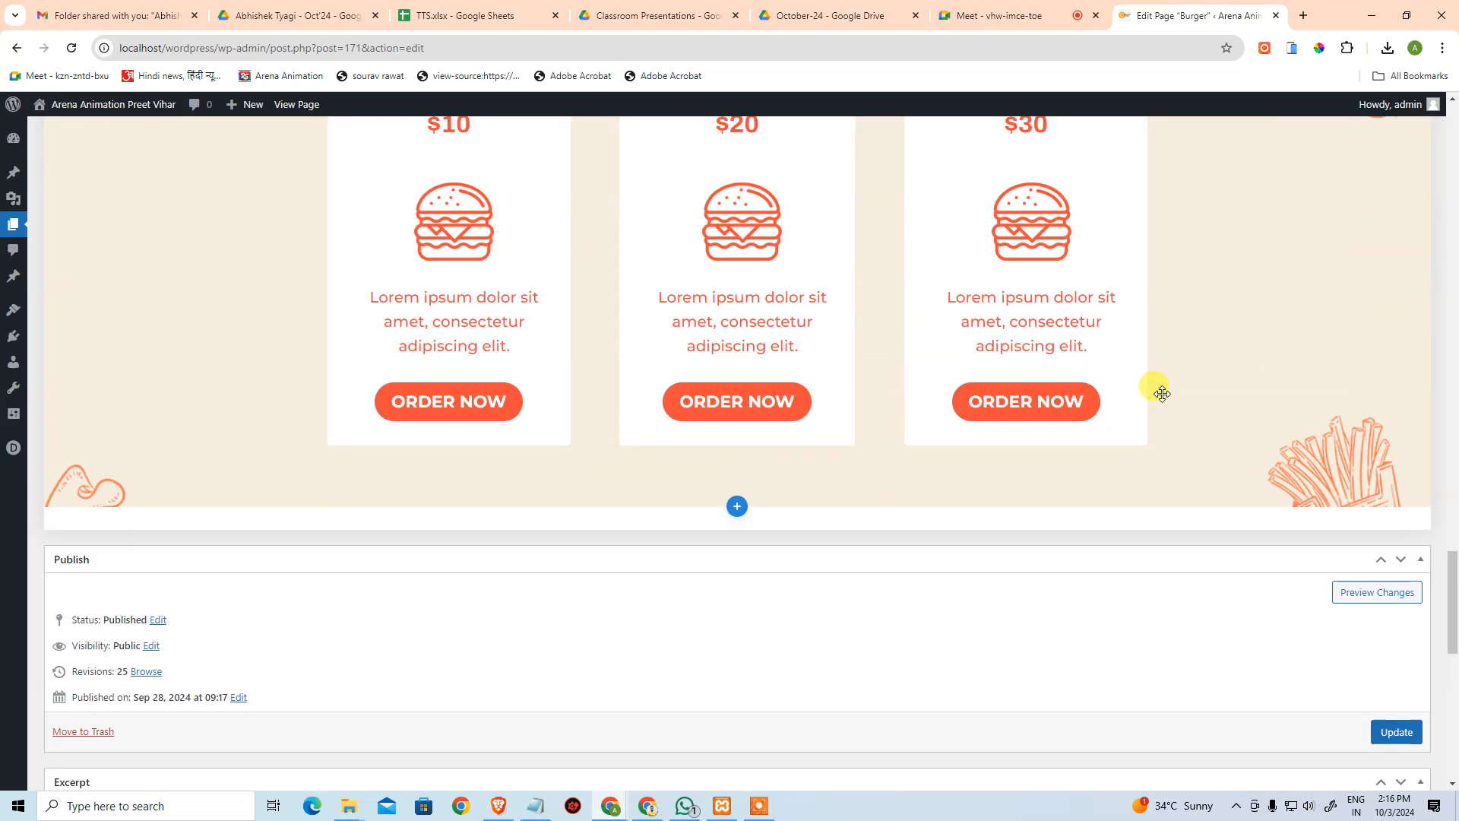
key("super")
type("pho")
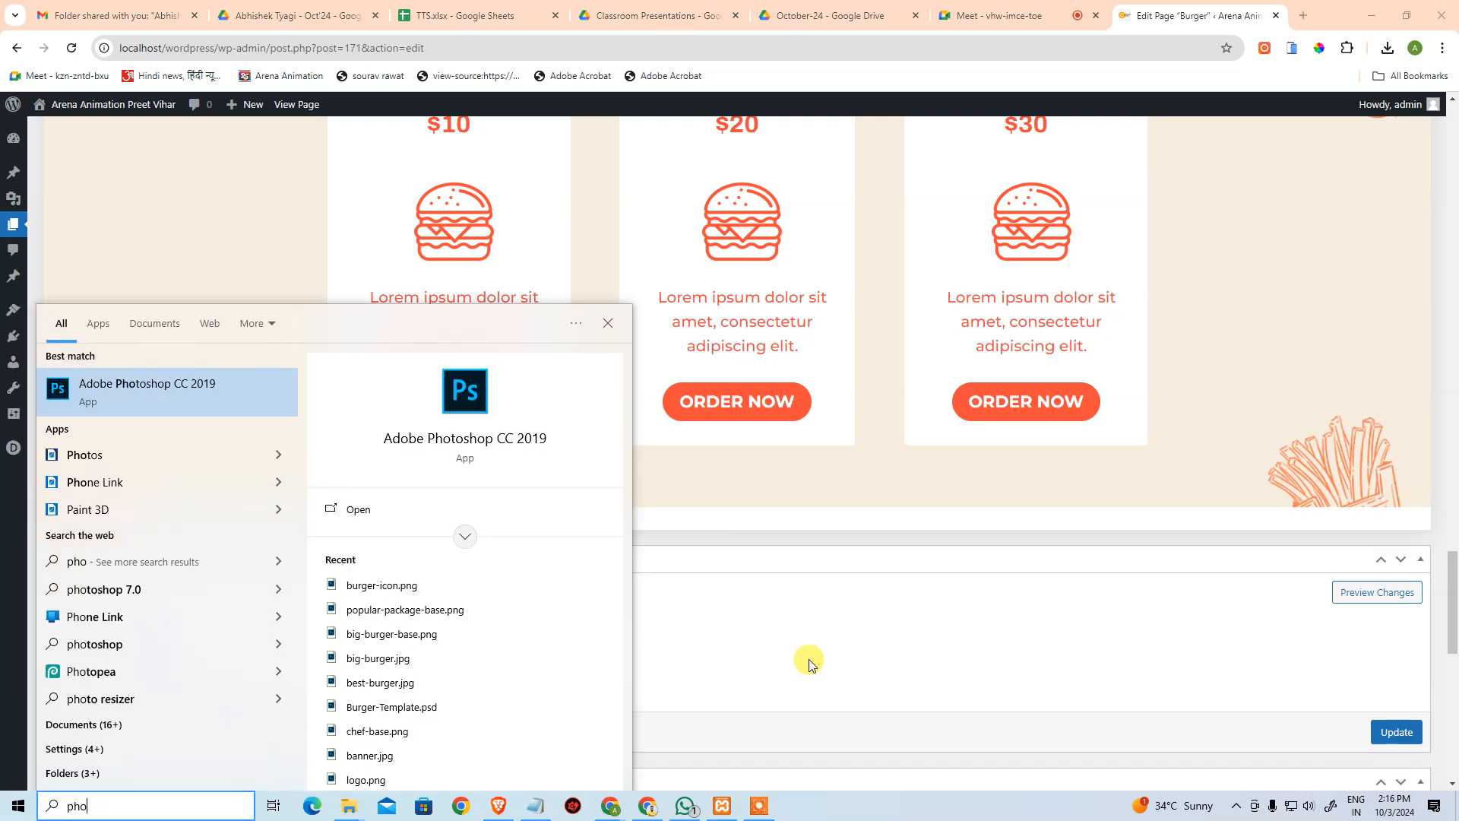
key("Return")
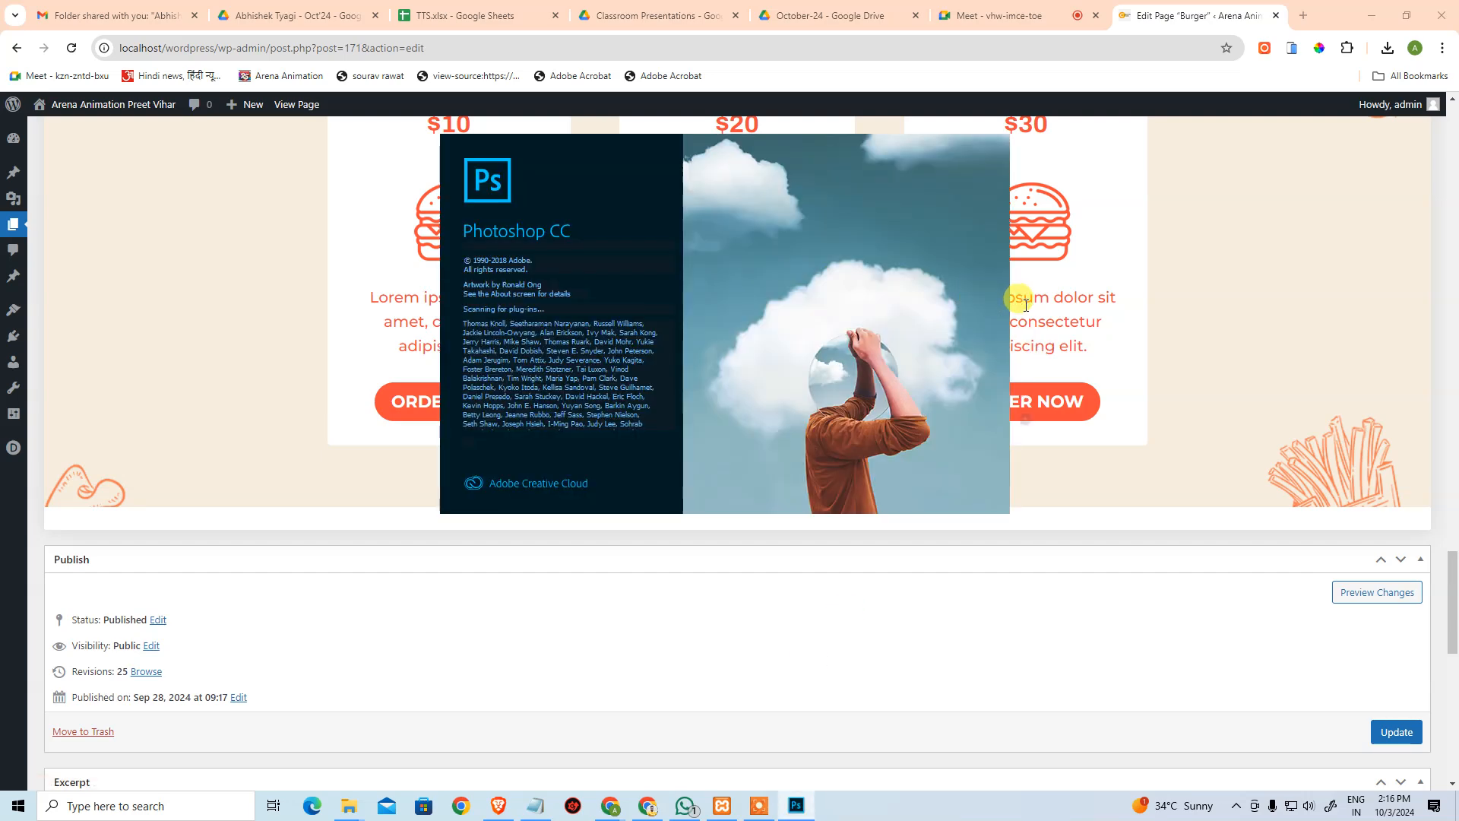
Return to the Burger page in Chrome and duplicate the row holding the three Popular Package pricing modules.
key("alt+Tab")
scroll(980, 380, "up", 5)
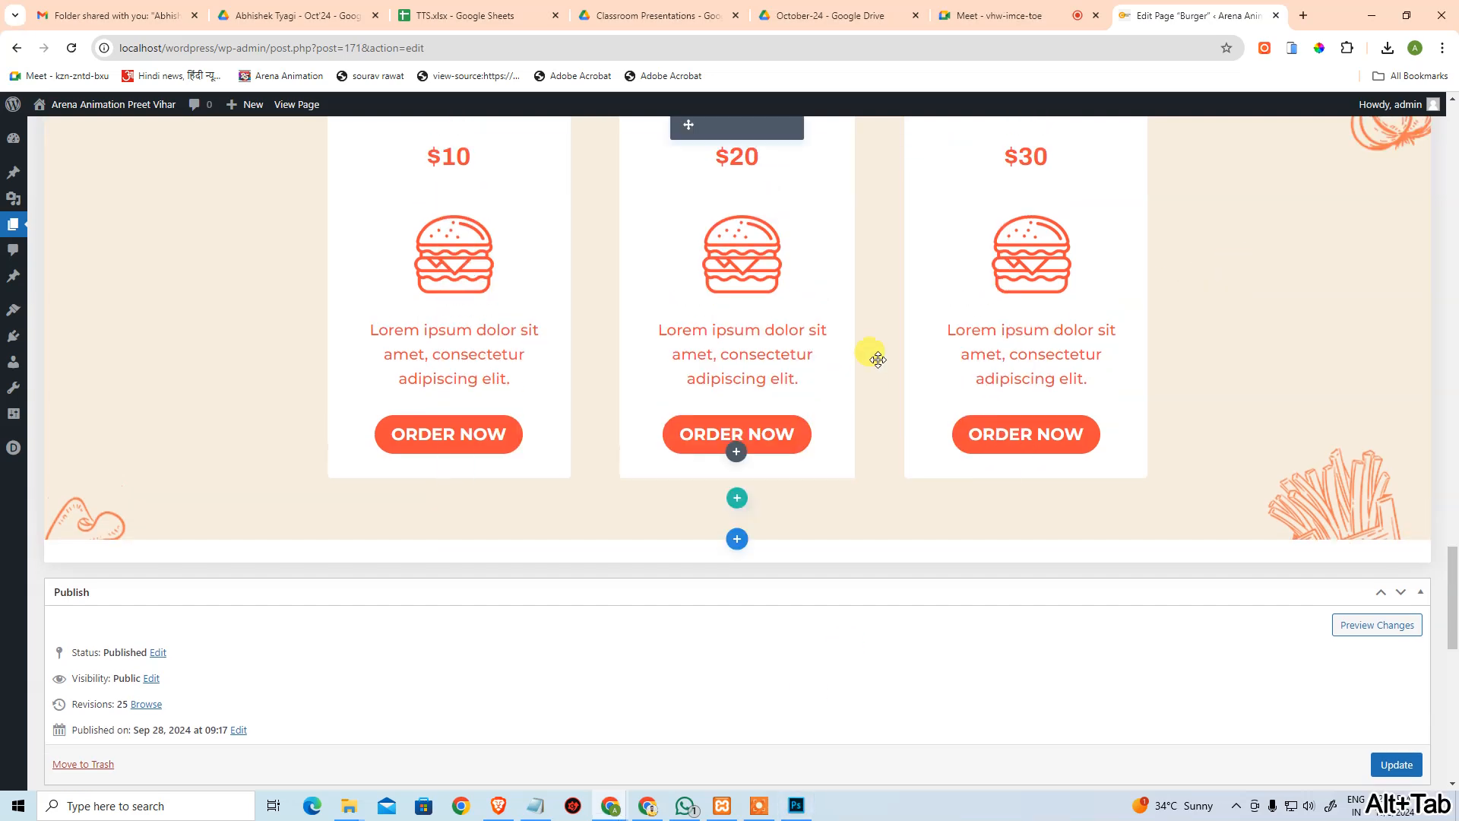
scroll(874, 365, "down", 2)
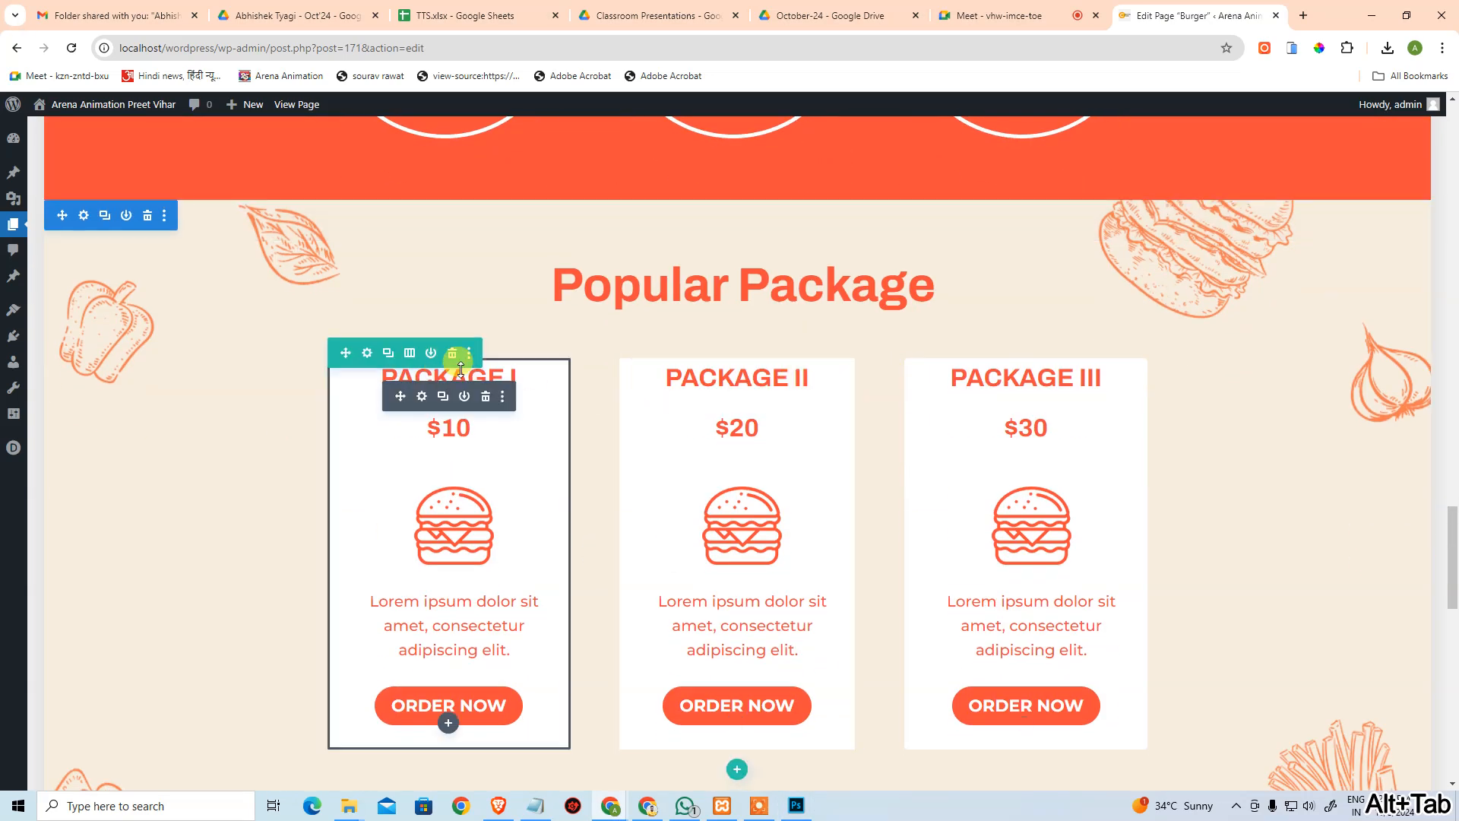
scroll(426, 335, "down", 2)
left_click(387, 202)
scroll(623, 304, "down", 6)
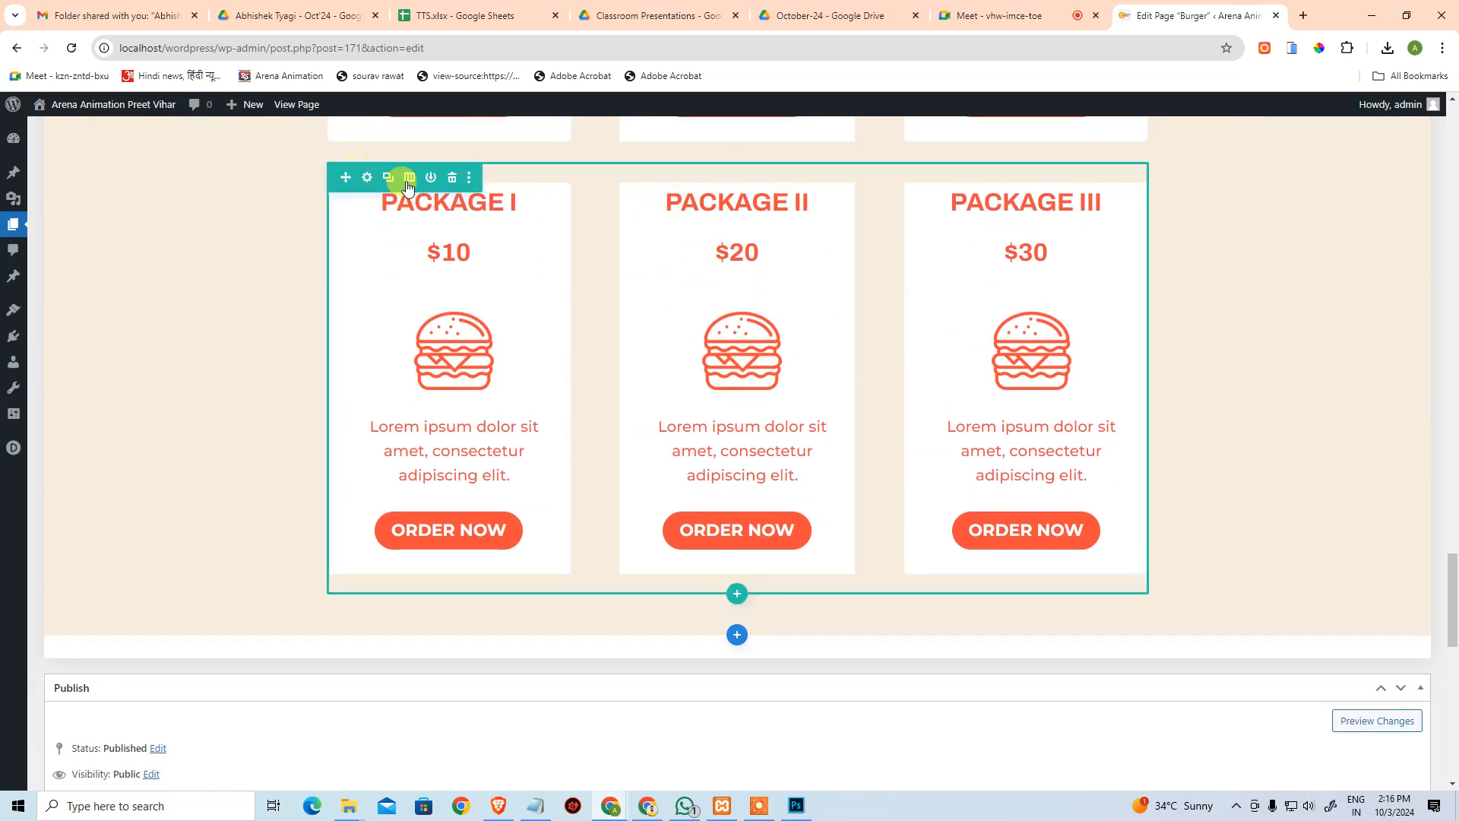
Change the duplicated row to a single column and delete its Package II and Package III modules.
left_click(410, 179)
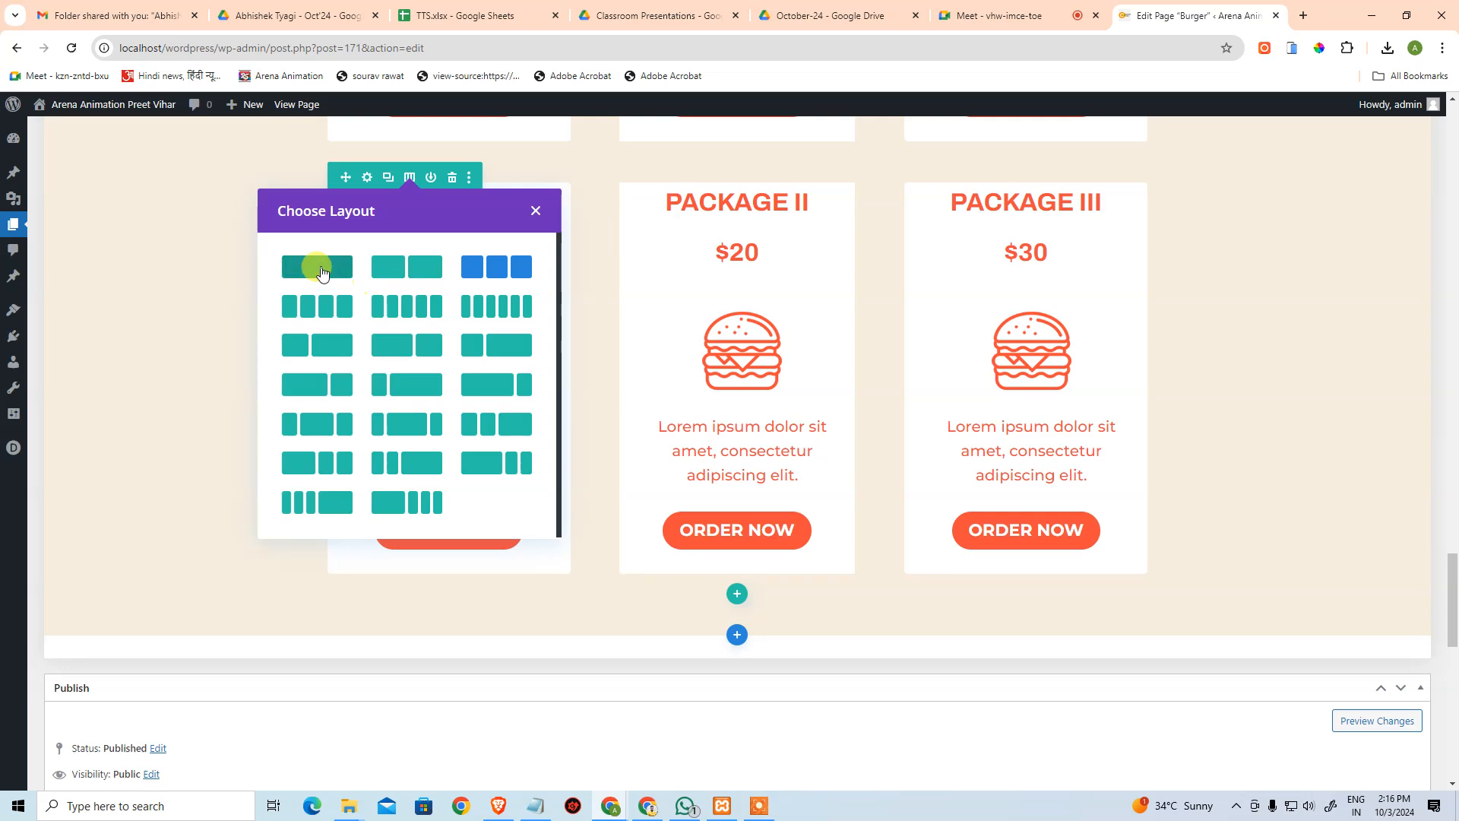
left_click(488, 363)
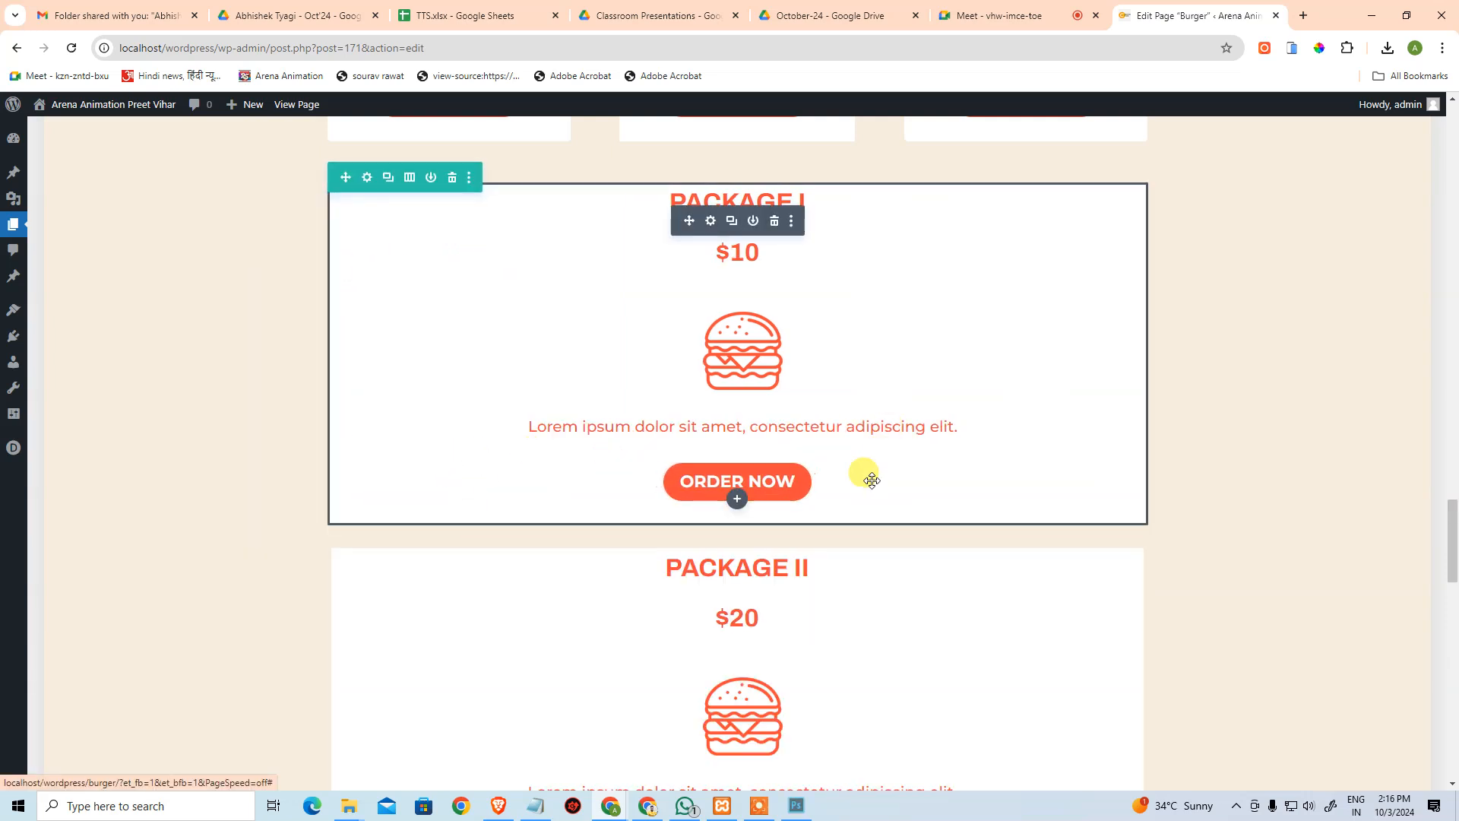
scroll(764, 440, "down", 3)
mouse_move(741, 332)
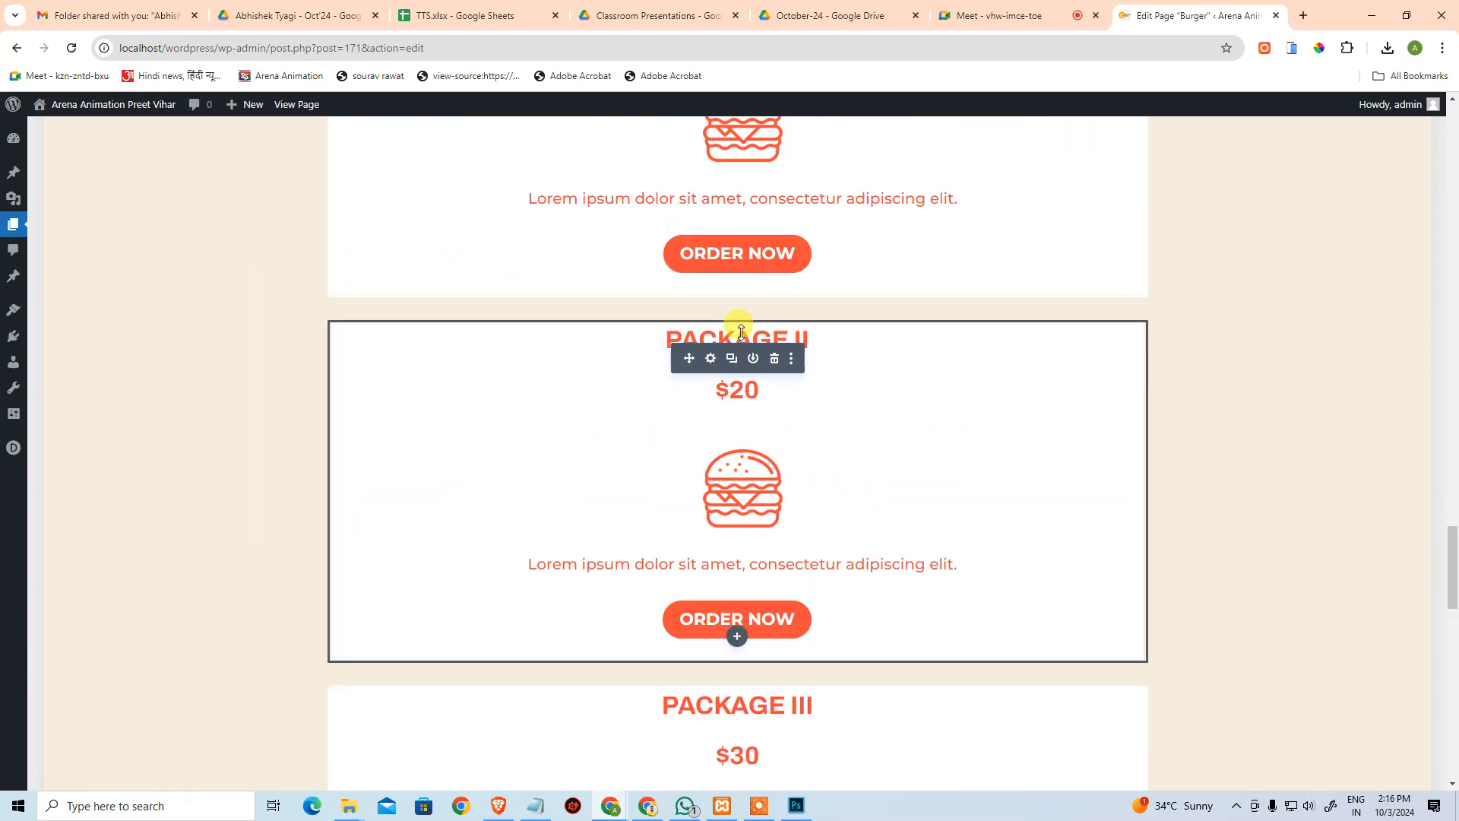
left_click(773, 360)
left_click(775, 358)
scroll(684, 342, "up", 5)
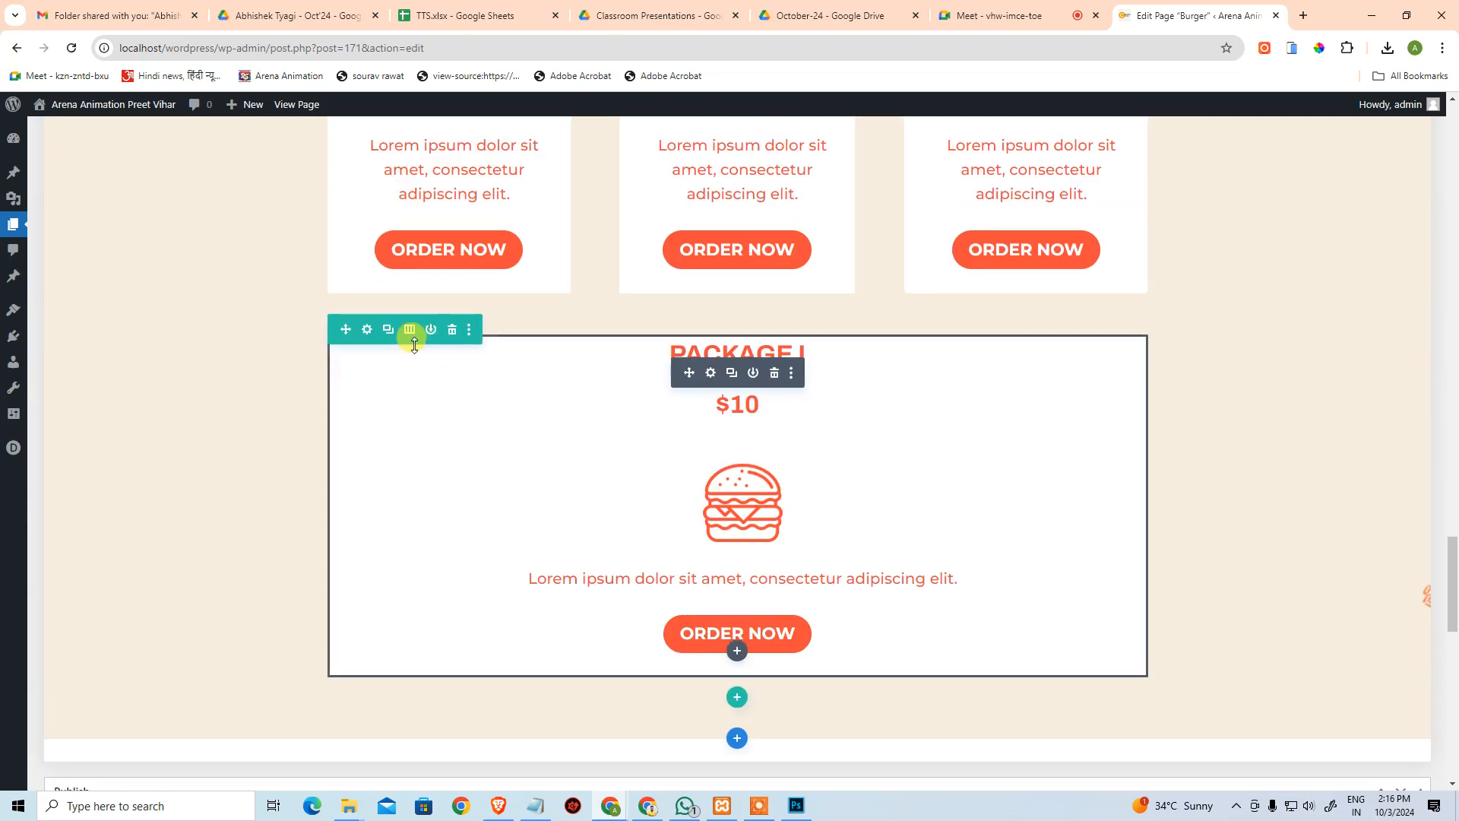
Duplicate the package i table twice within the remaining Pricing Tables module.
left_click(710, 372)
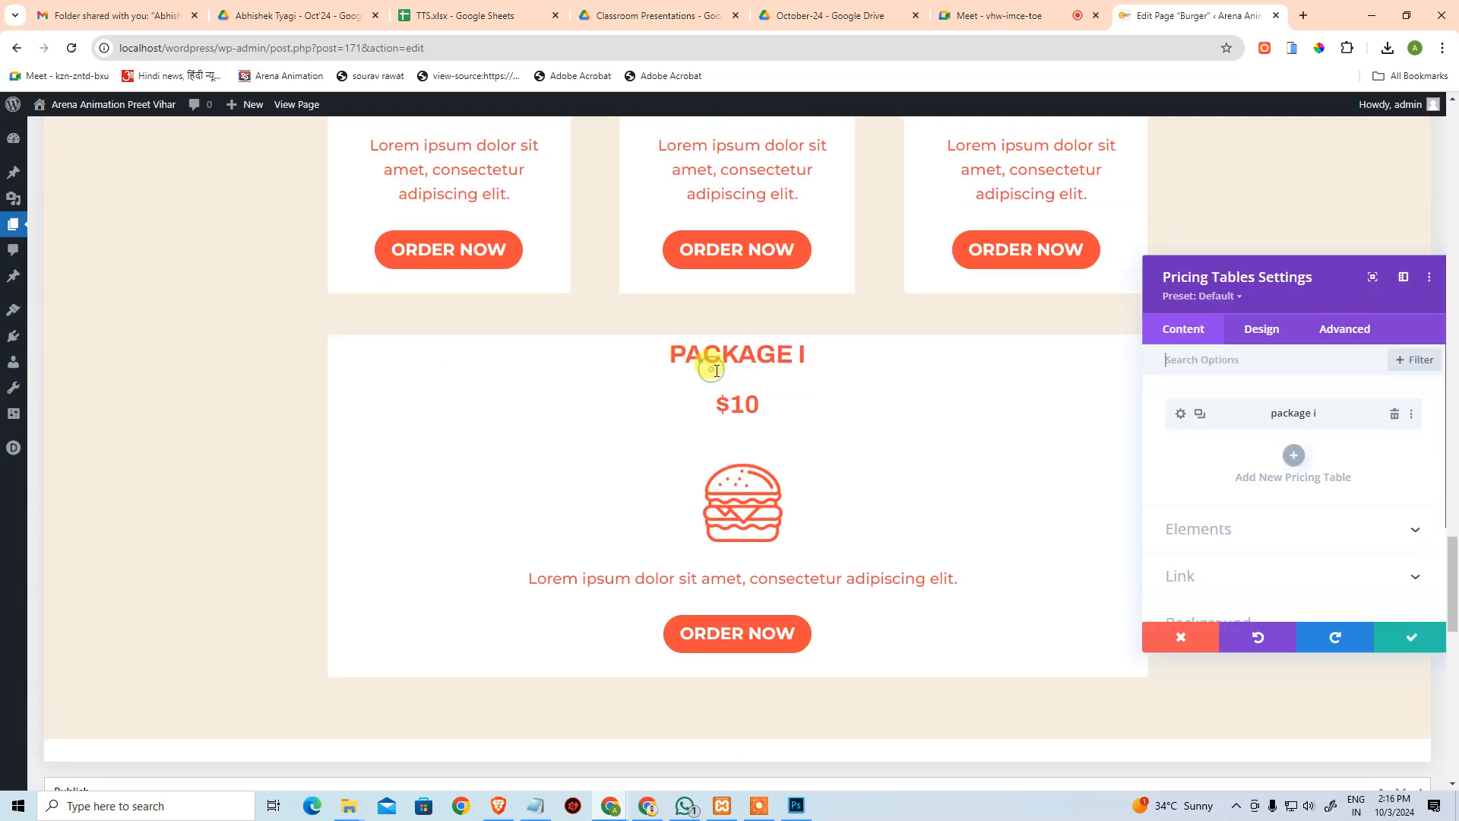
left_click(1201, 416)
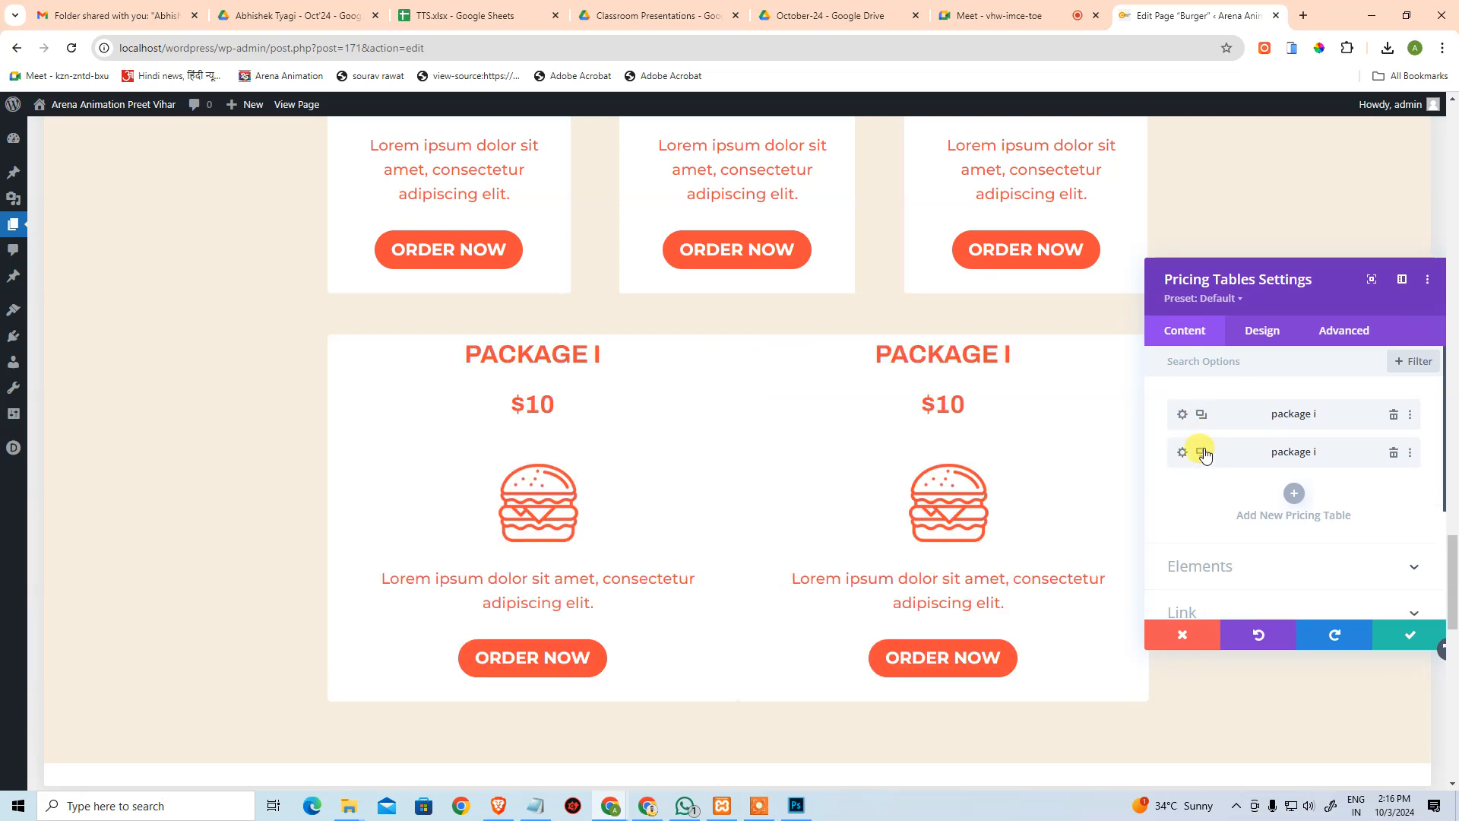
left_click(1201, 452)
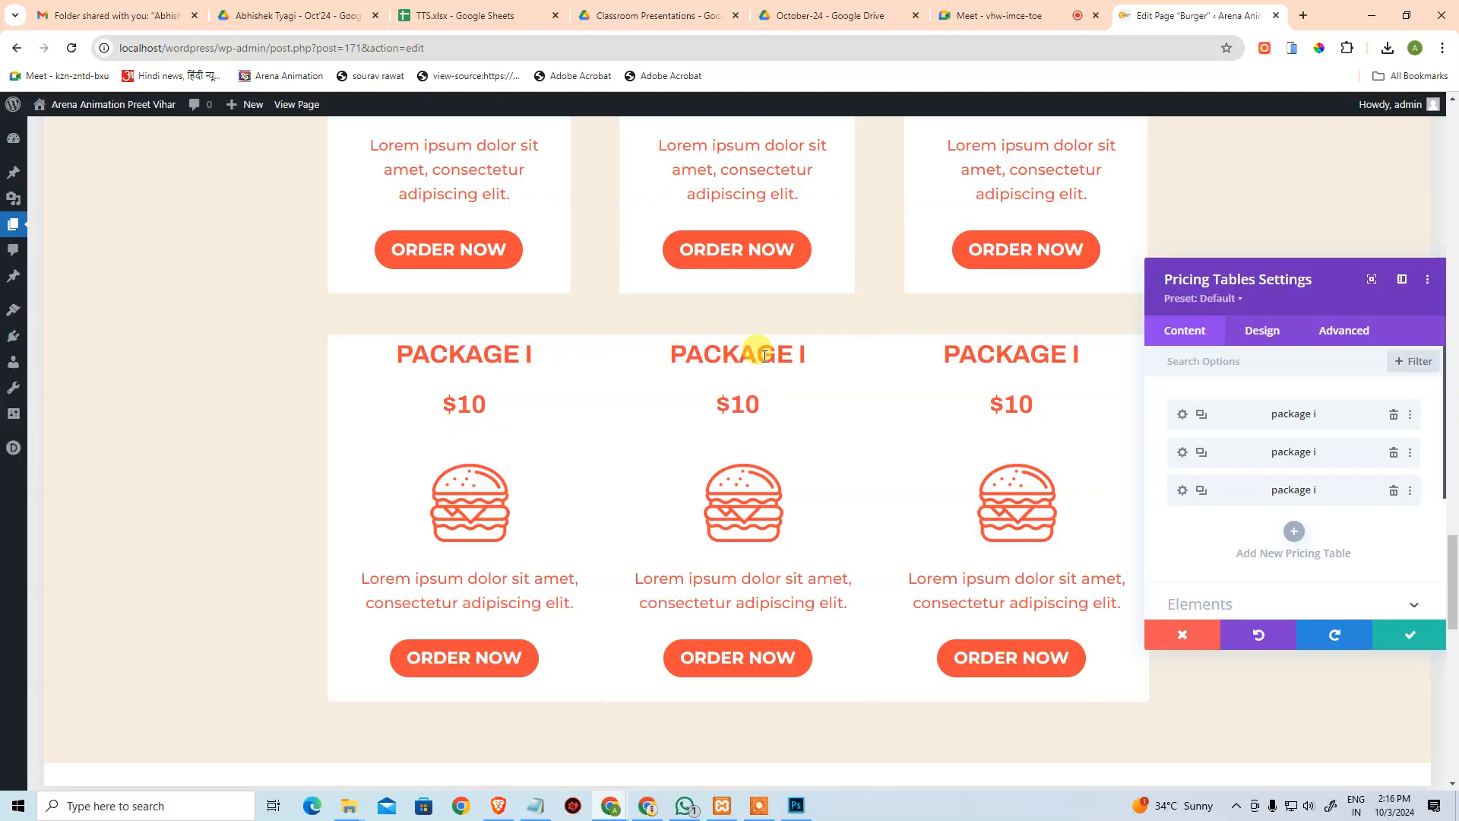
Switch to Photoshop, cancel the missing fonts replacement for the burger template, and return to Chrome.
key("alt+Tab")
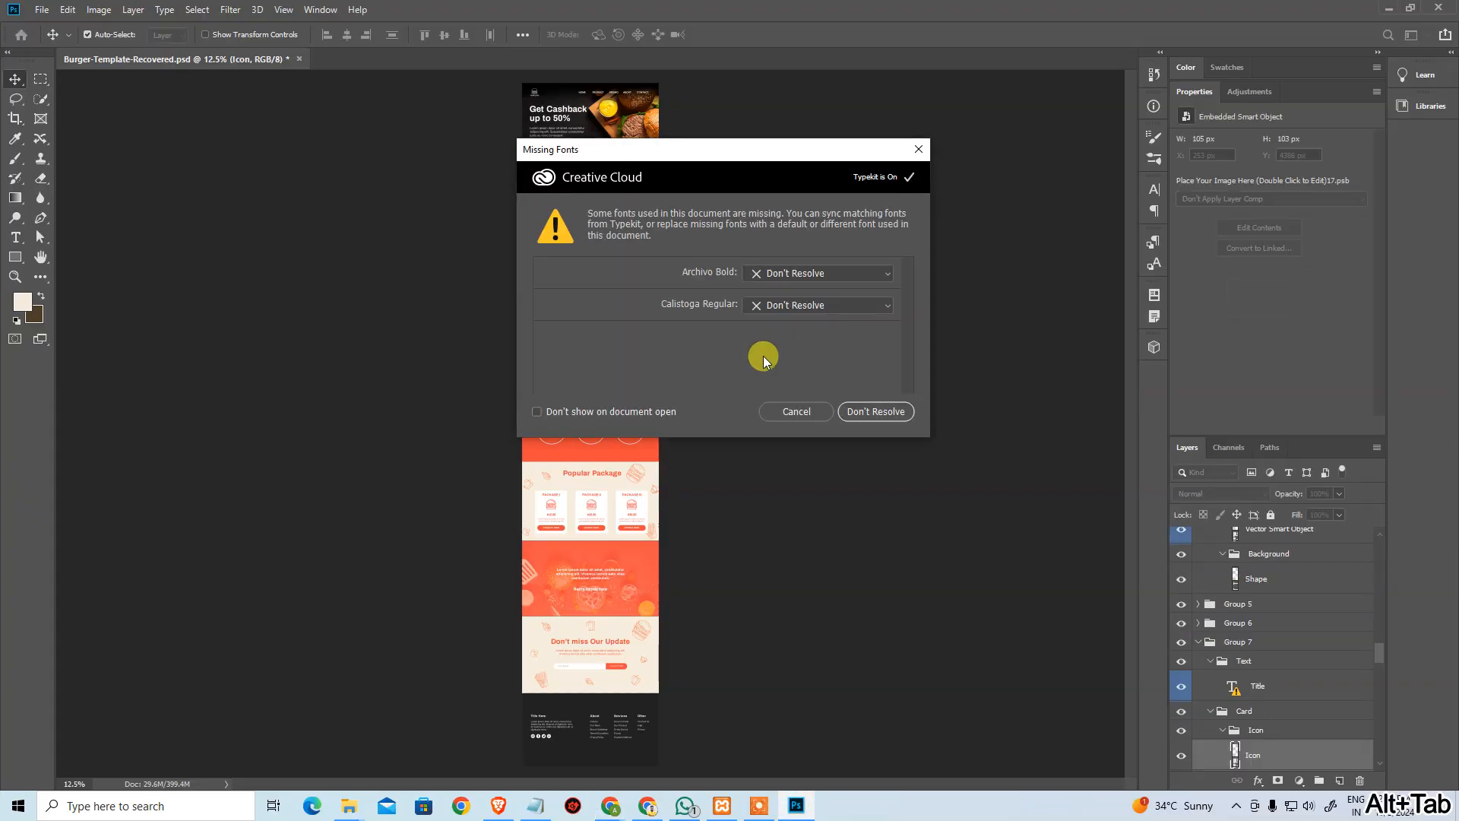
left_click(797, 411)
key("alt+Tab")
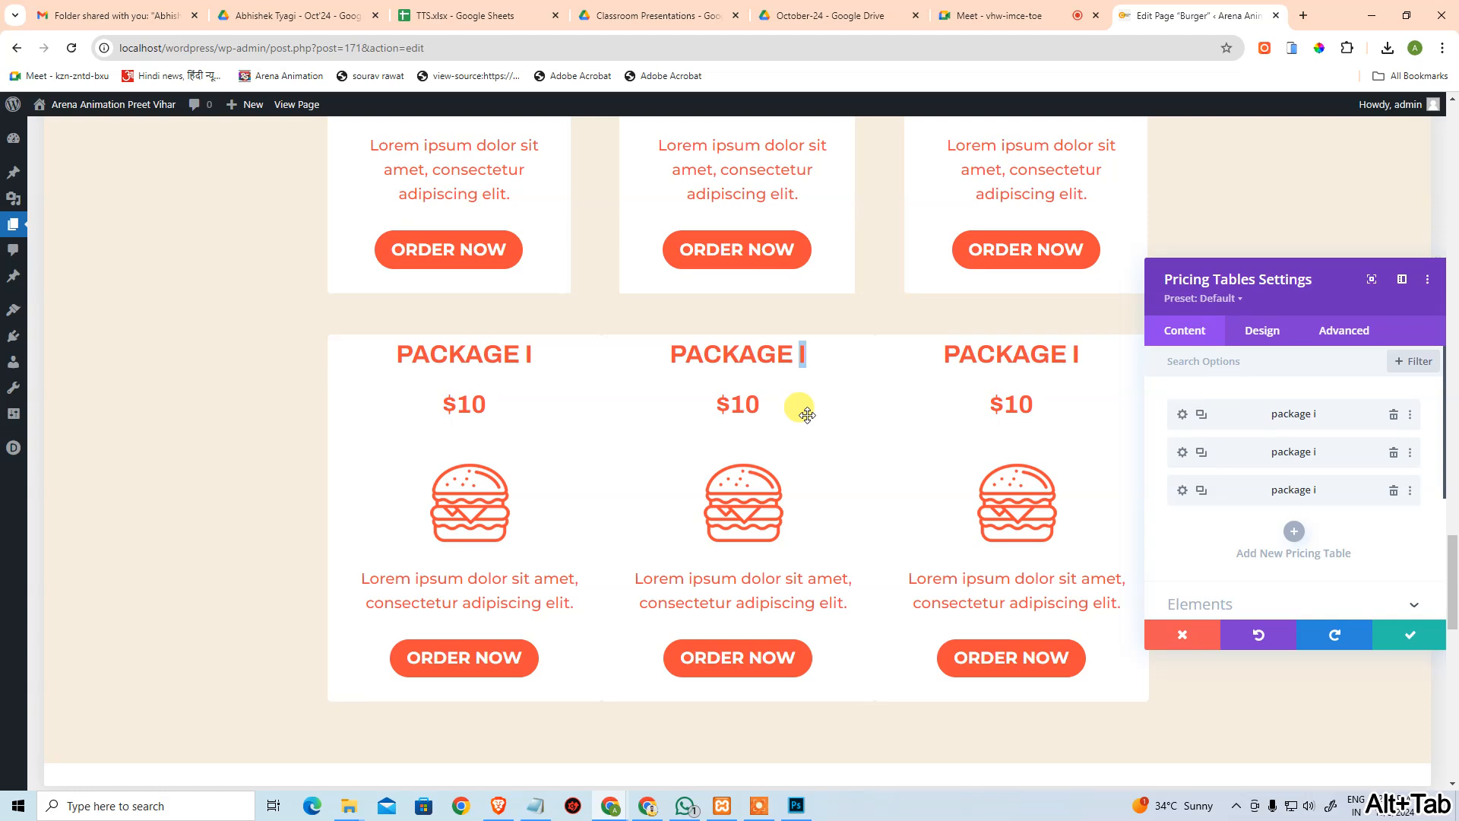
Set the second table to PACKAGE II at $20 and the third to PACKAGE III at $30, and save the module.
left_click(775, 354)
type("II")
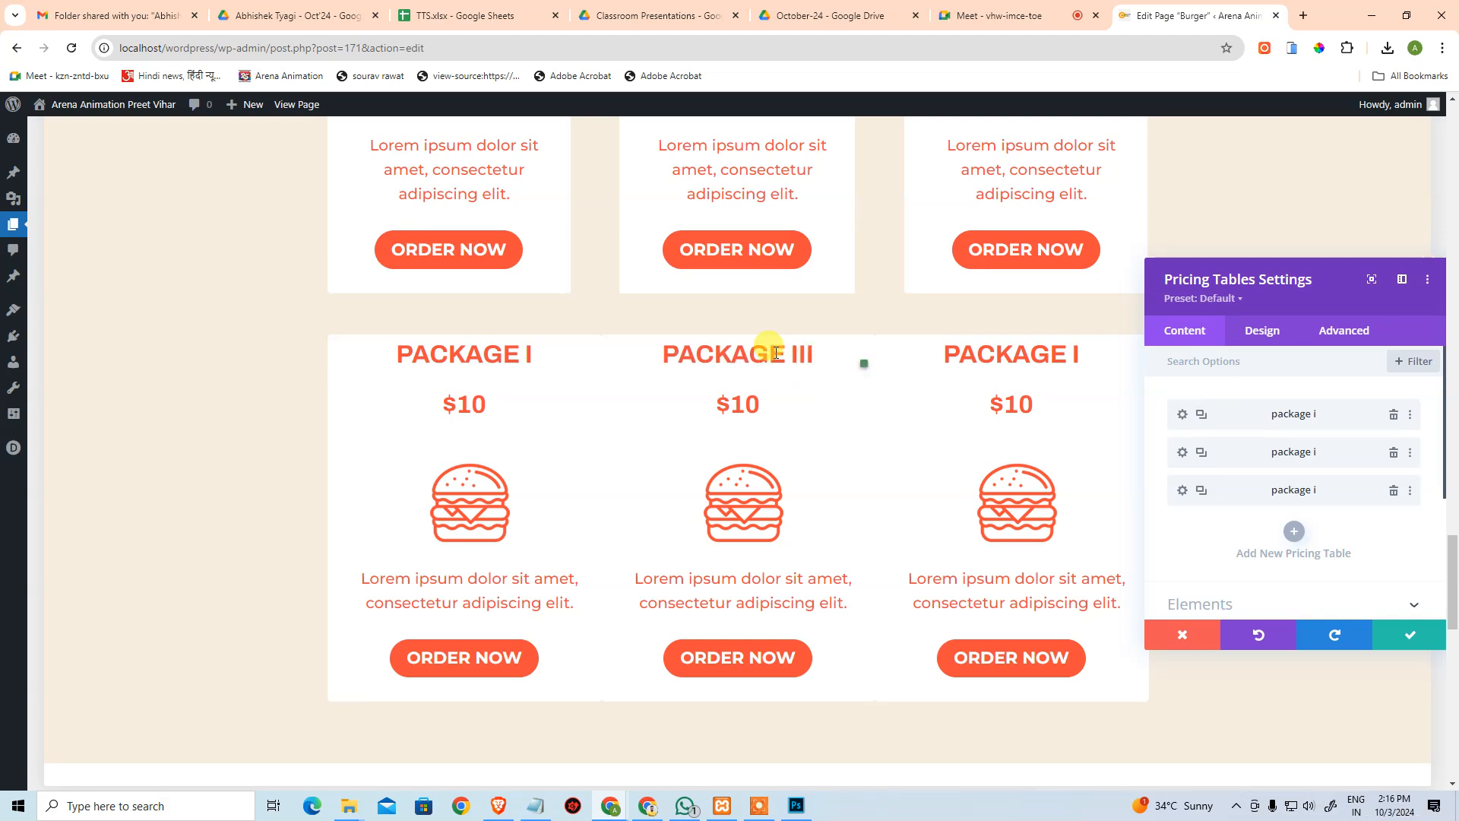
key("BackSpace")
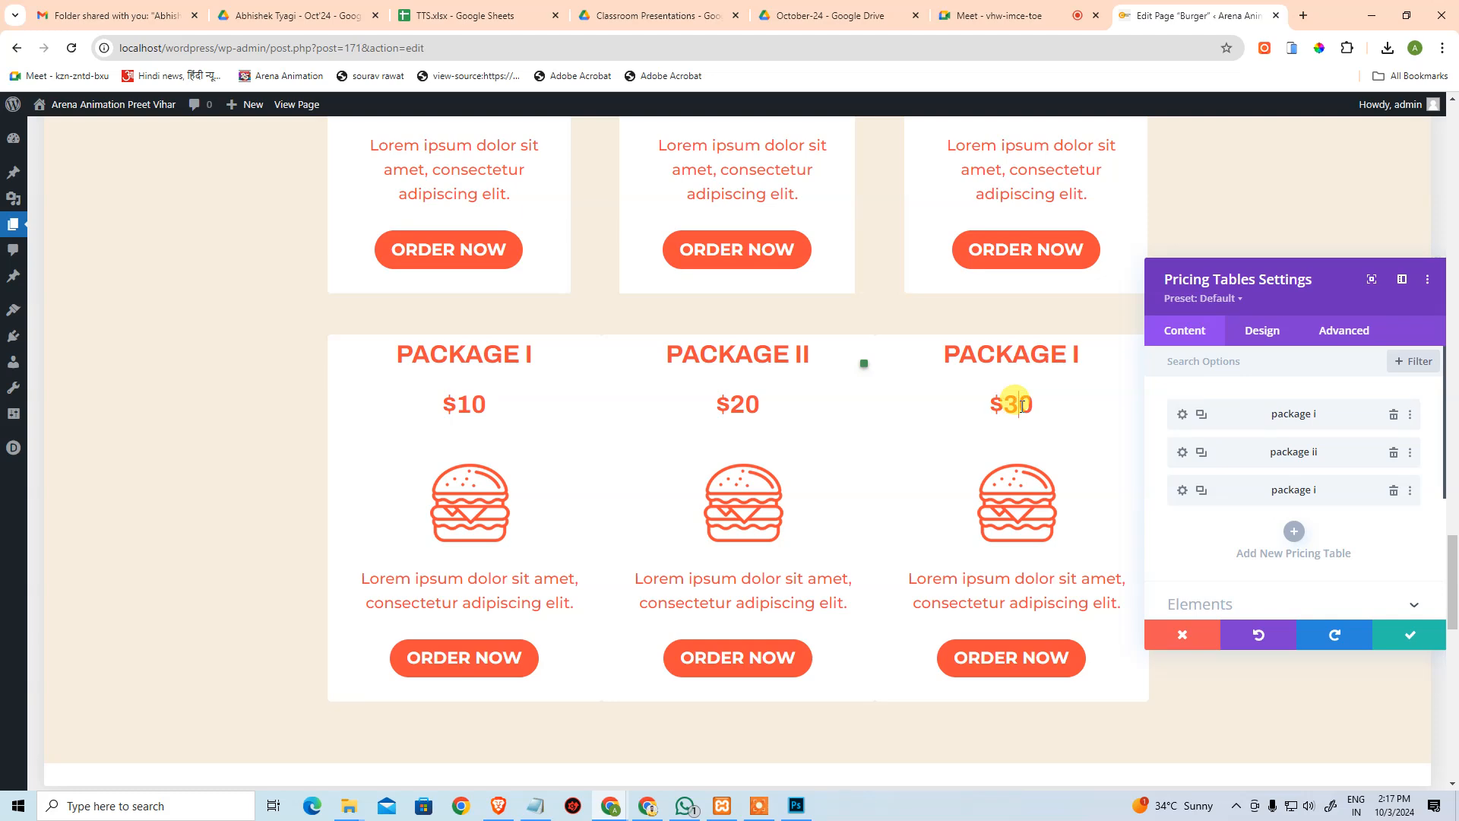
left_click(1035, 354)
key("End")
type("II")
scroll(981, 297, "up", 5)
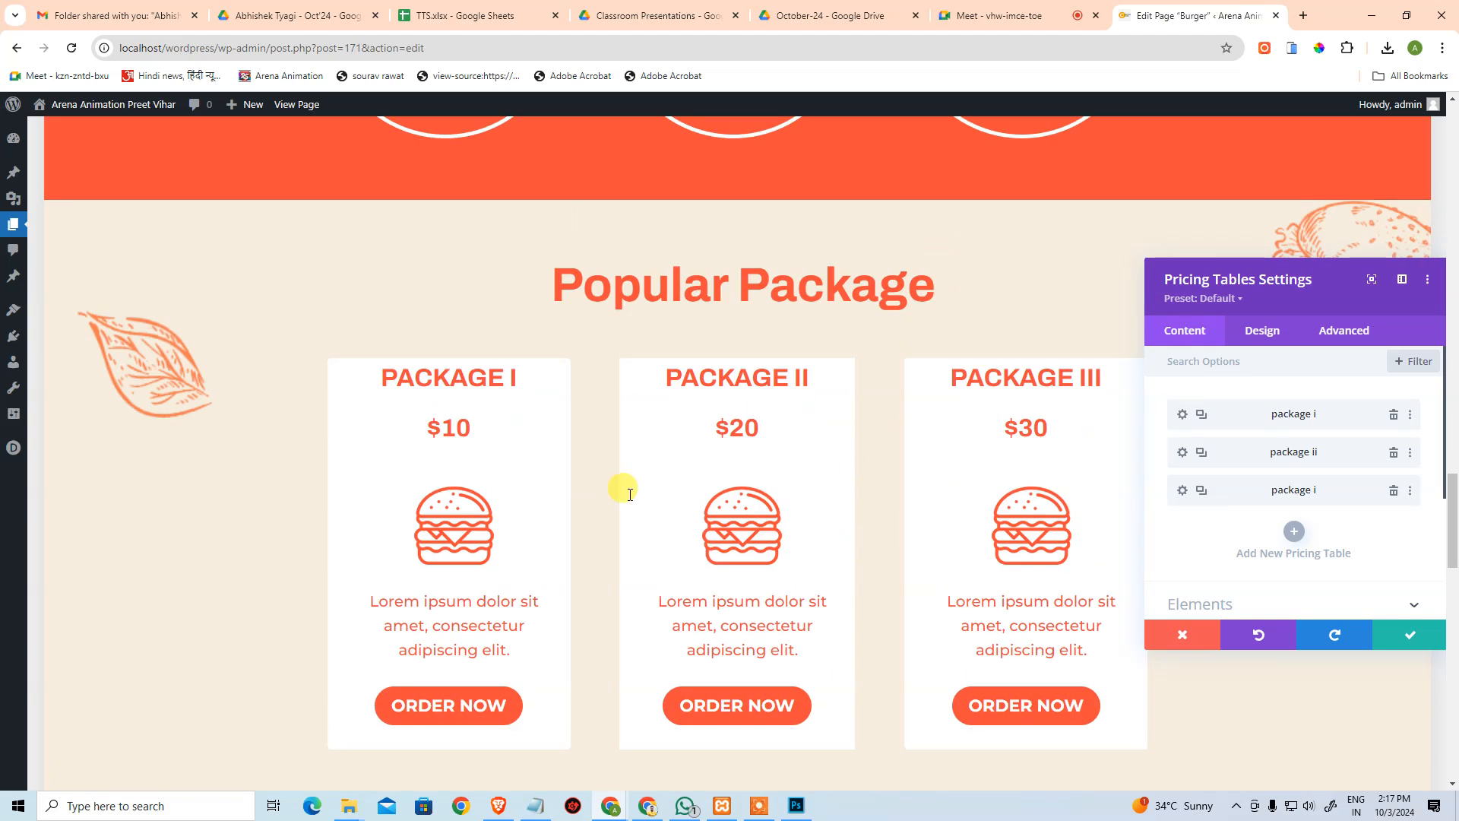
scroll(570, 385, "down", 5)
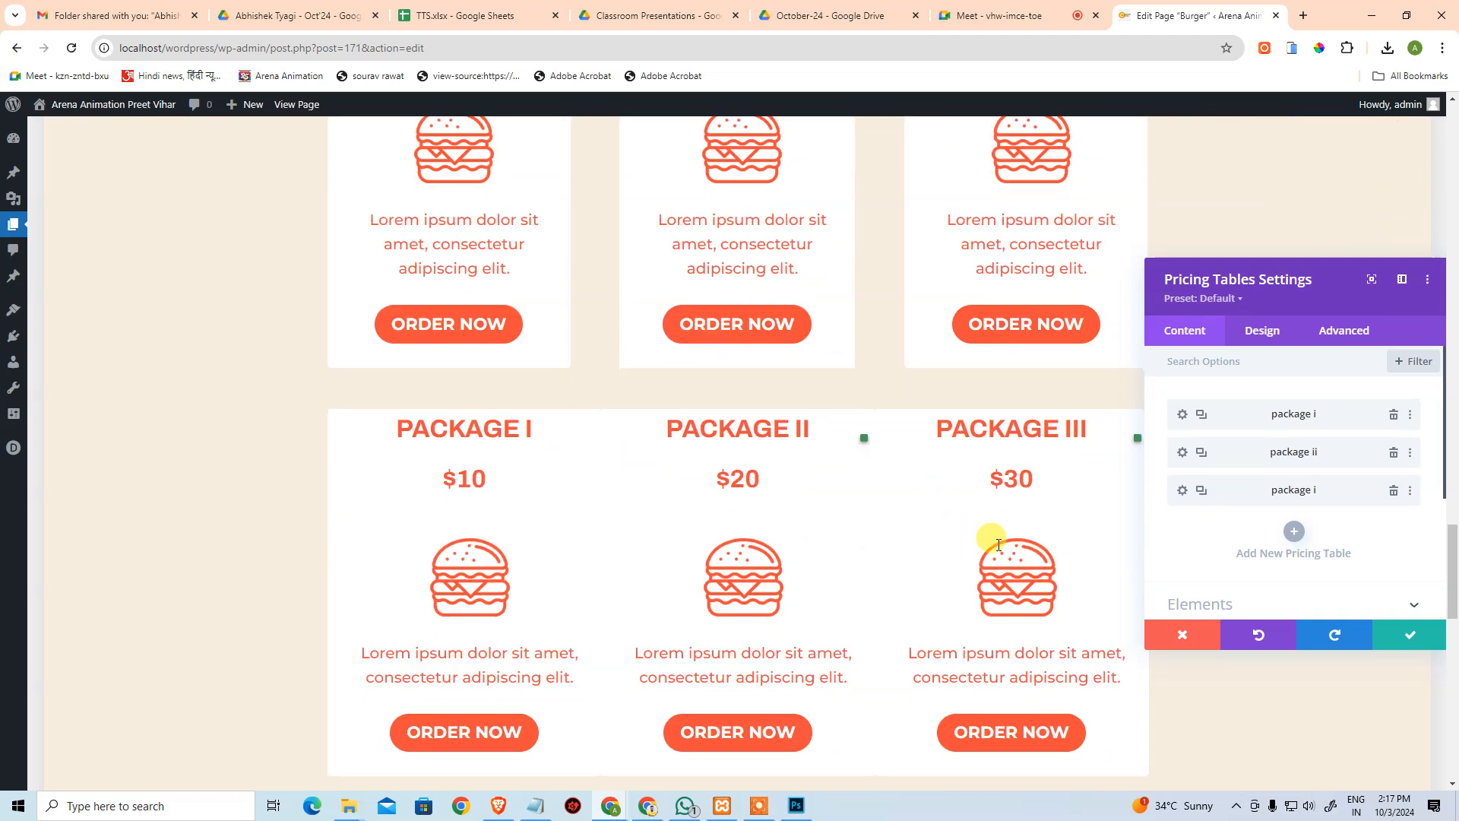
scroll(991, 540, "down", 1)
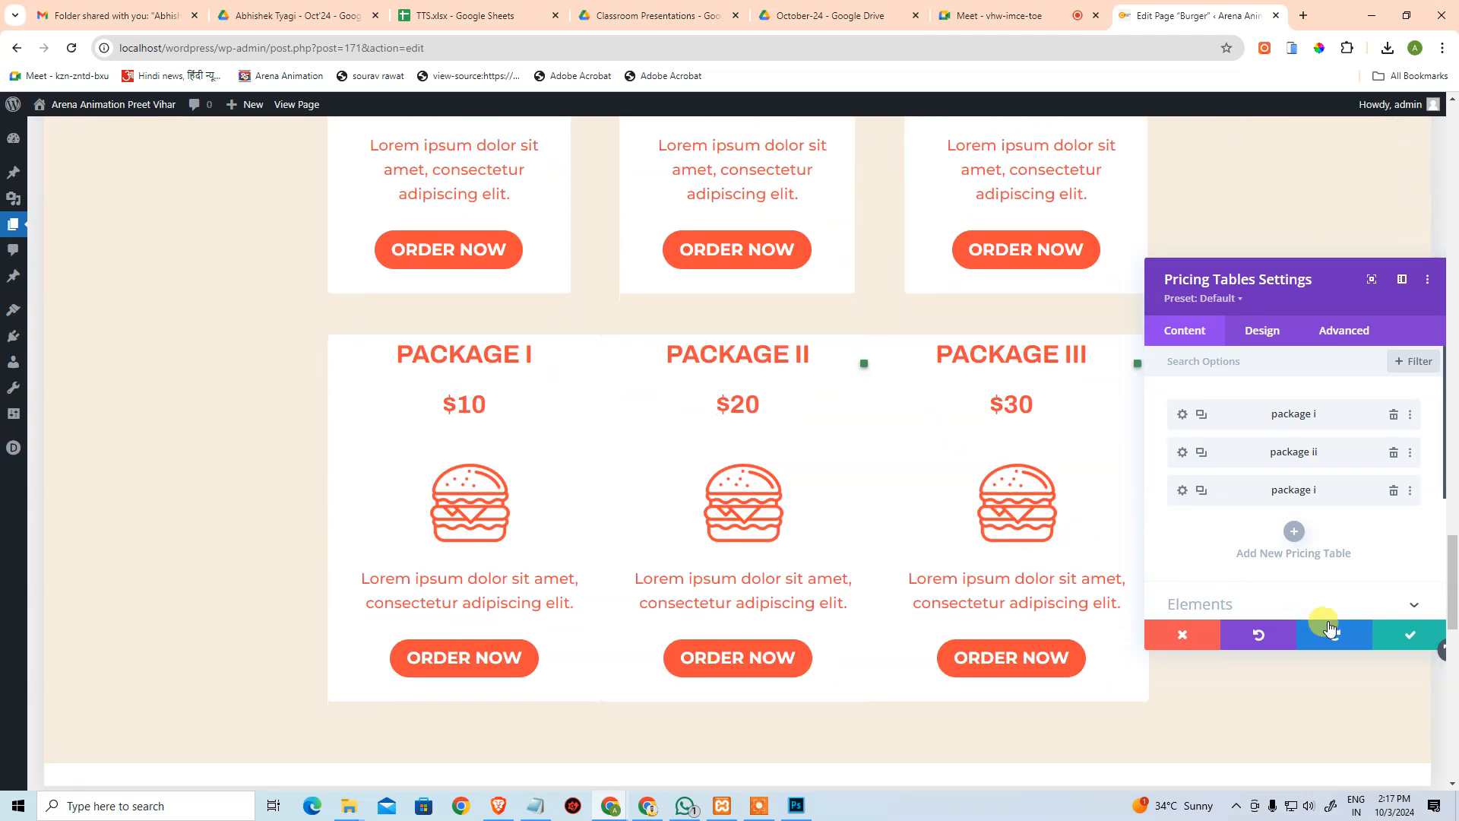
left_click(1409, 641)
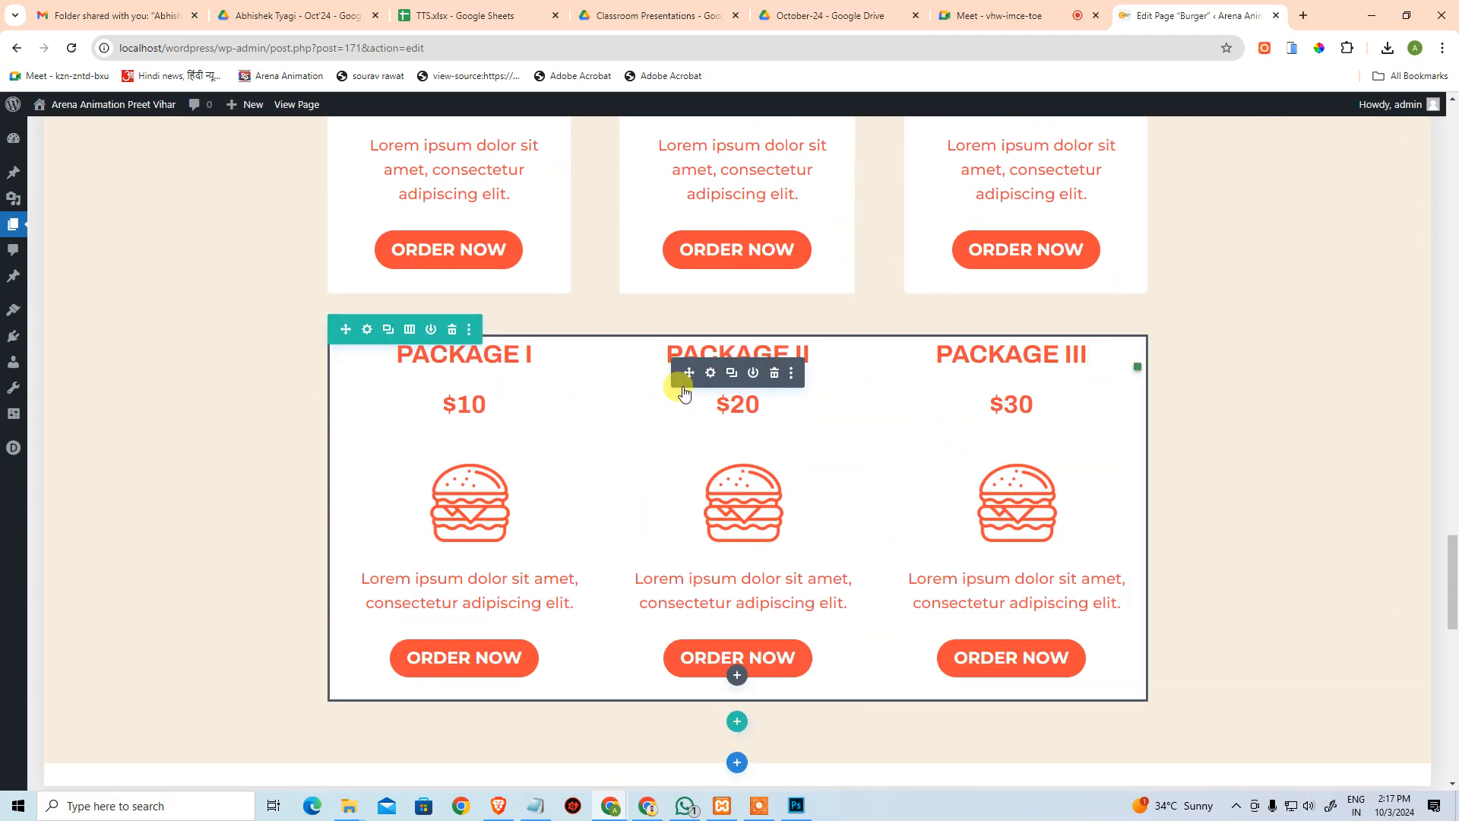
Split the duplicated row into equal columns and place a copy of the pricing tables module in its second column.
left_click(410, 331)
left_click(503, 417)
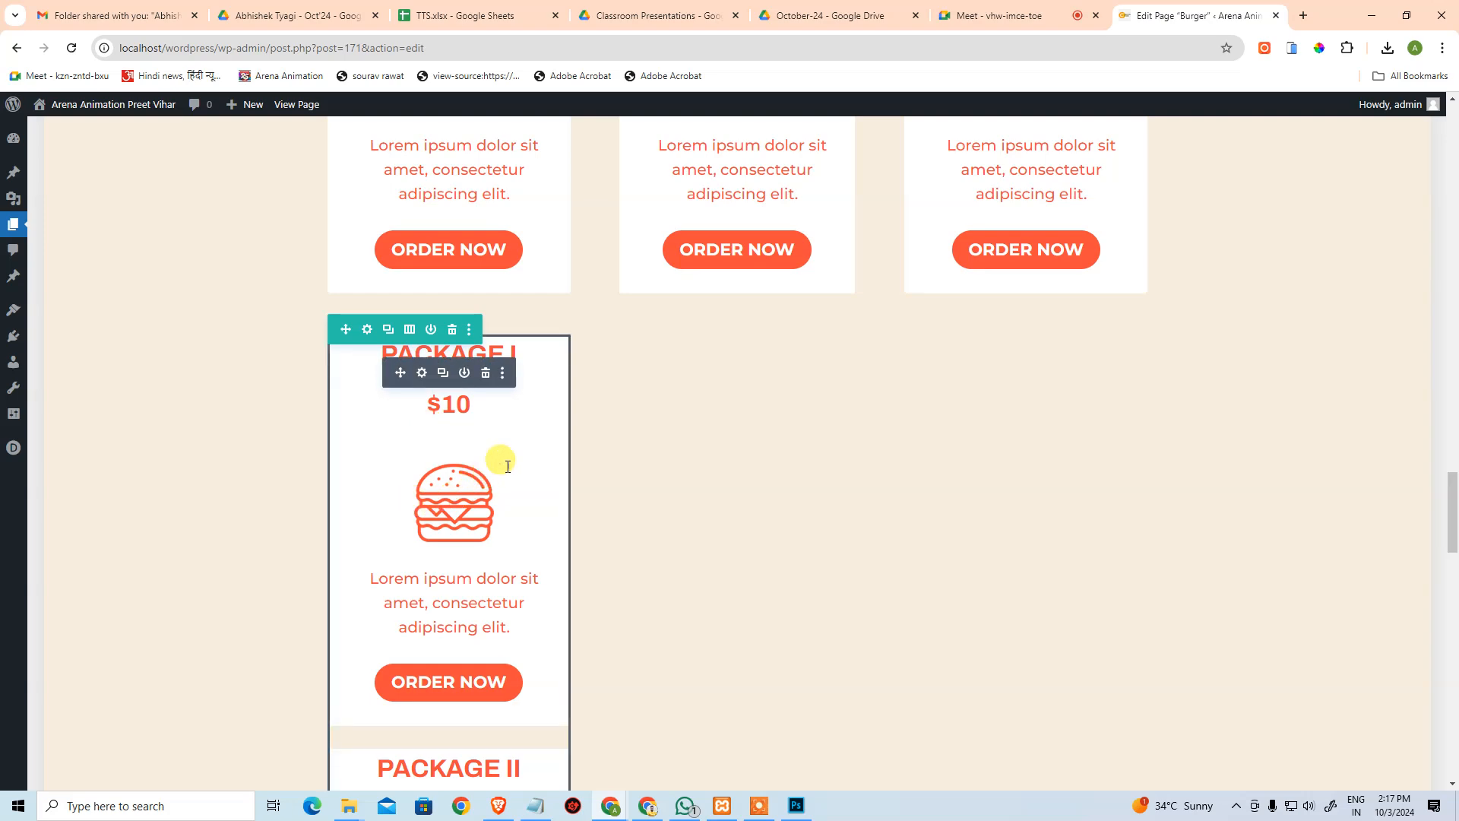
left_click(443, 373)
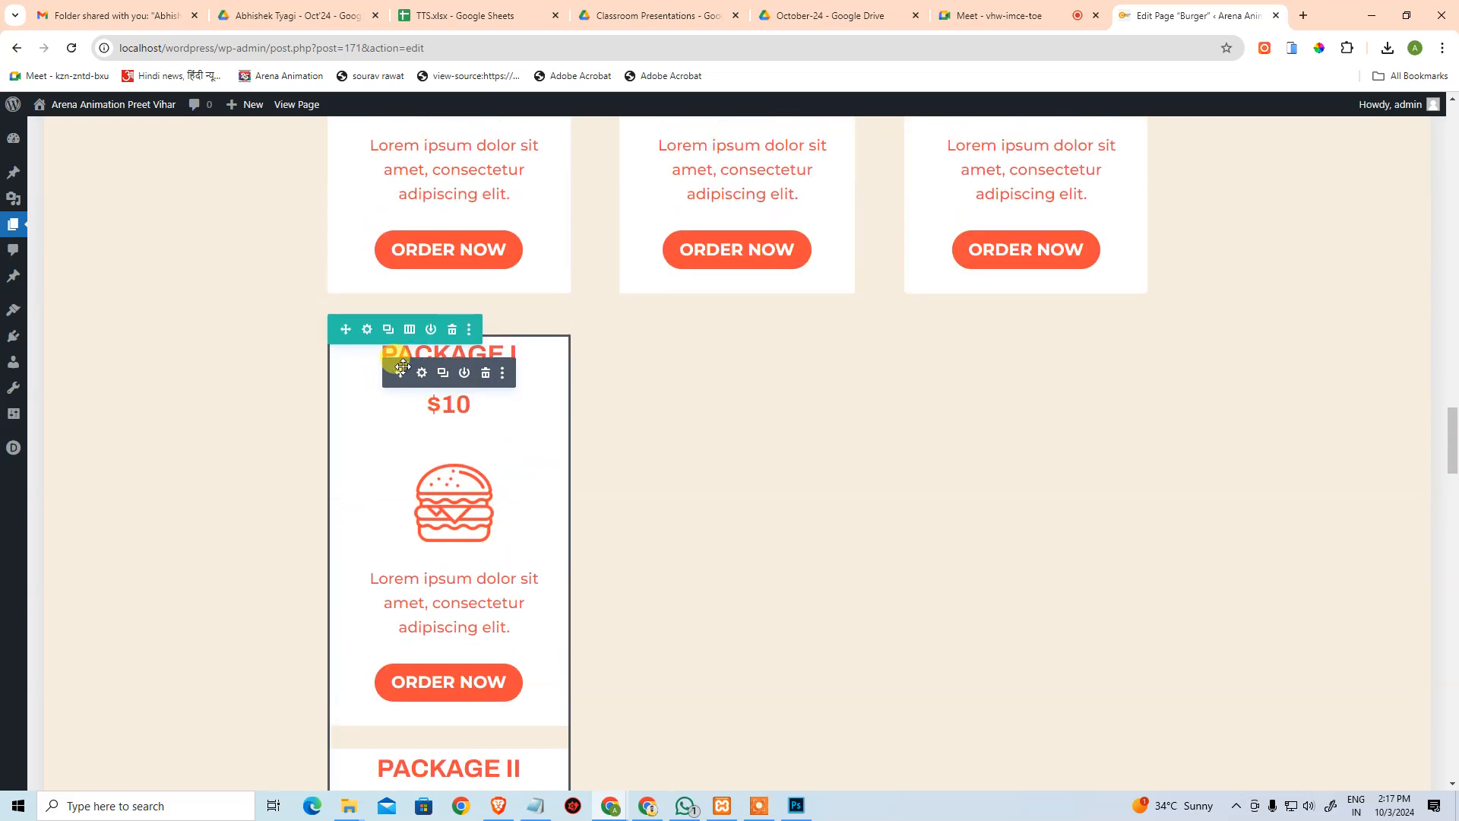
left_click_drag(408, 370, 710, 381)
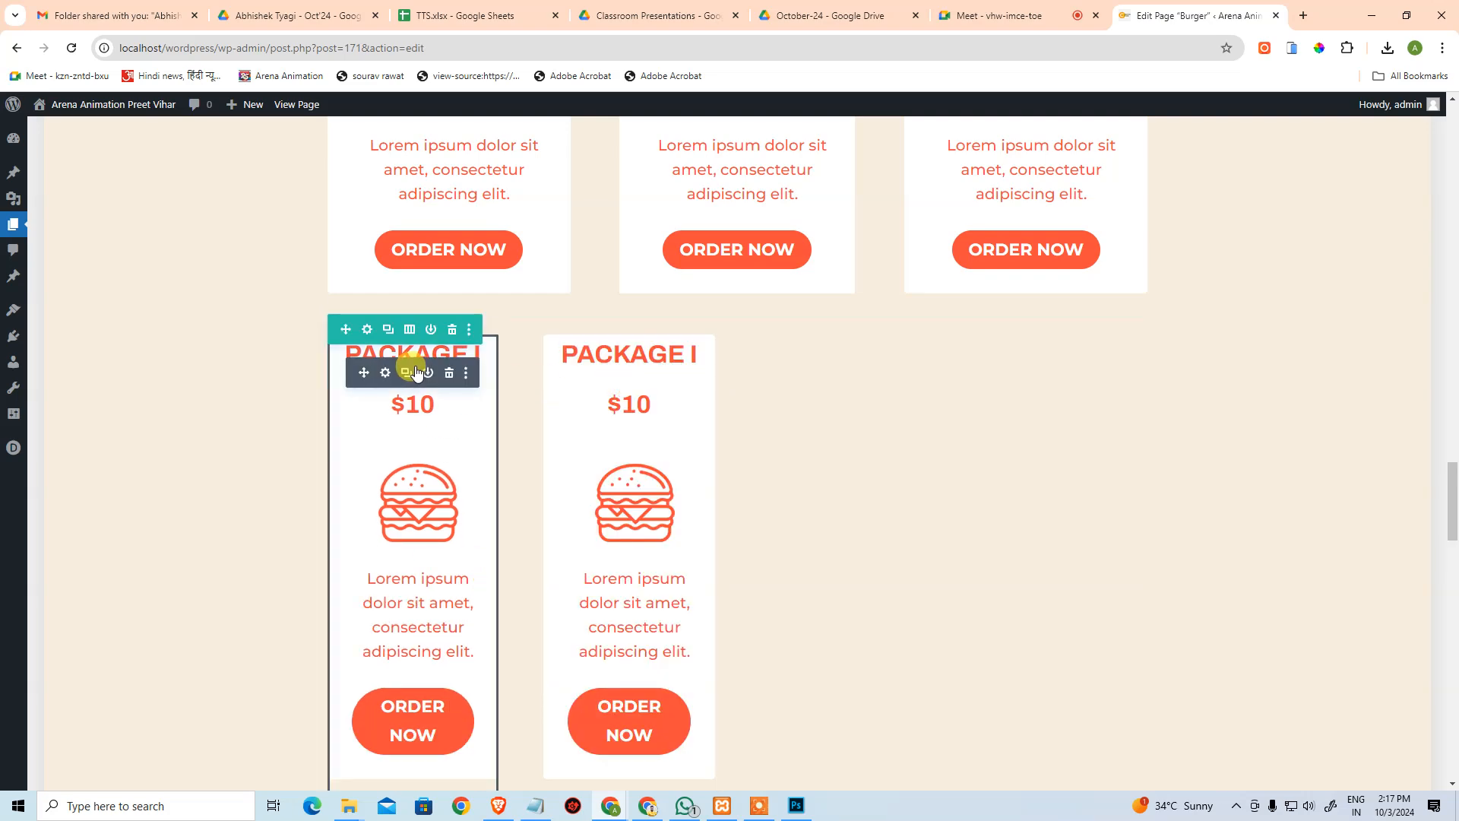
Move the copied pricing tables module from the second column to the third column of the row.
scroll(827, 441, "down", 4)
scroll(825, 437, "up", 5)
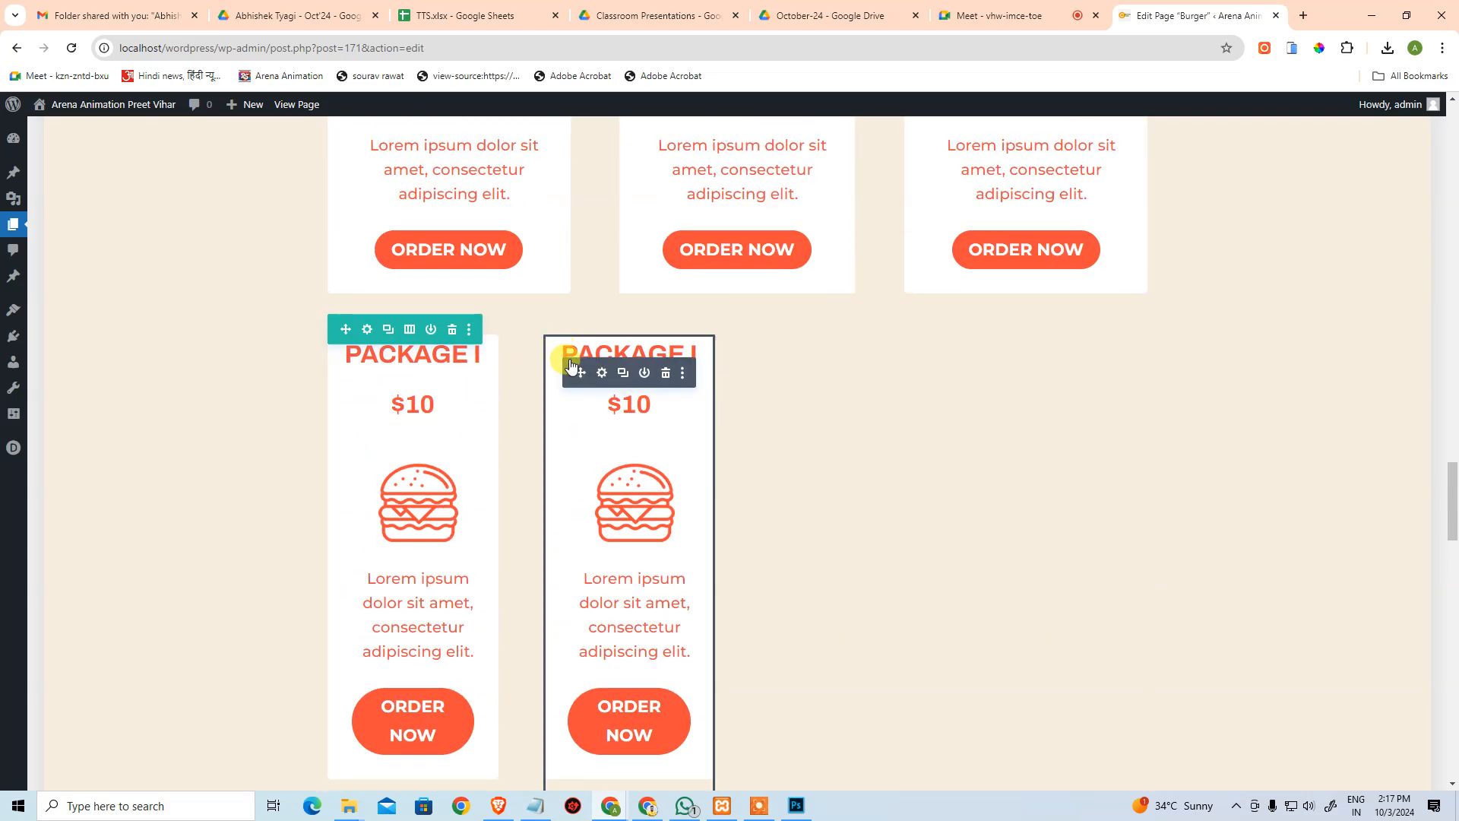
left_click_drag(583, 372, 852, 600)
scroll(835, 573, "down", 5)
scroll(554, 440, "up", 3)
scroll(928, 537, "down", 4)
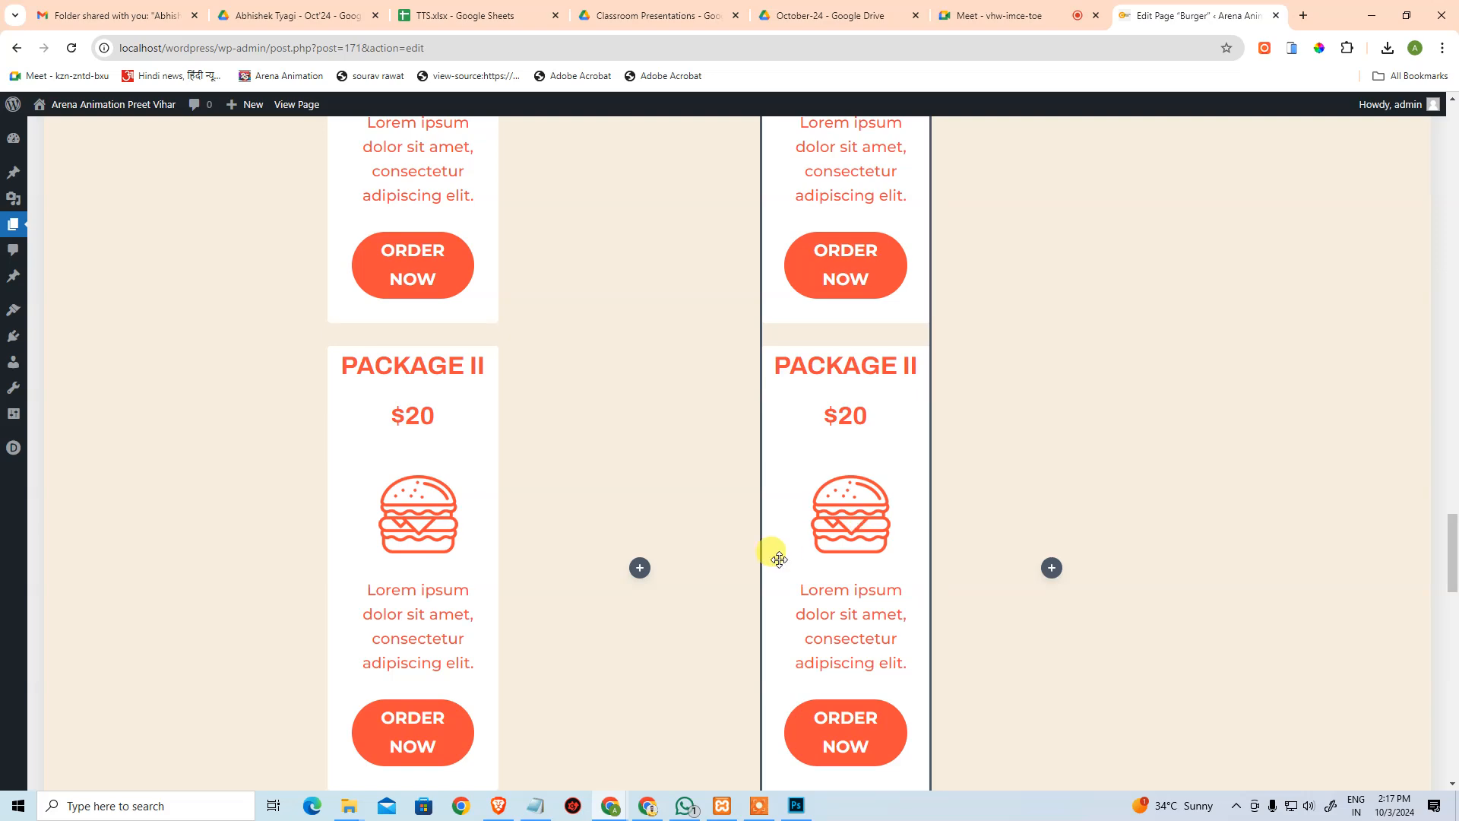
scroll(779, 560, "up", 4)
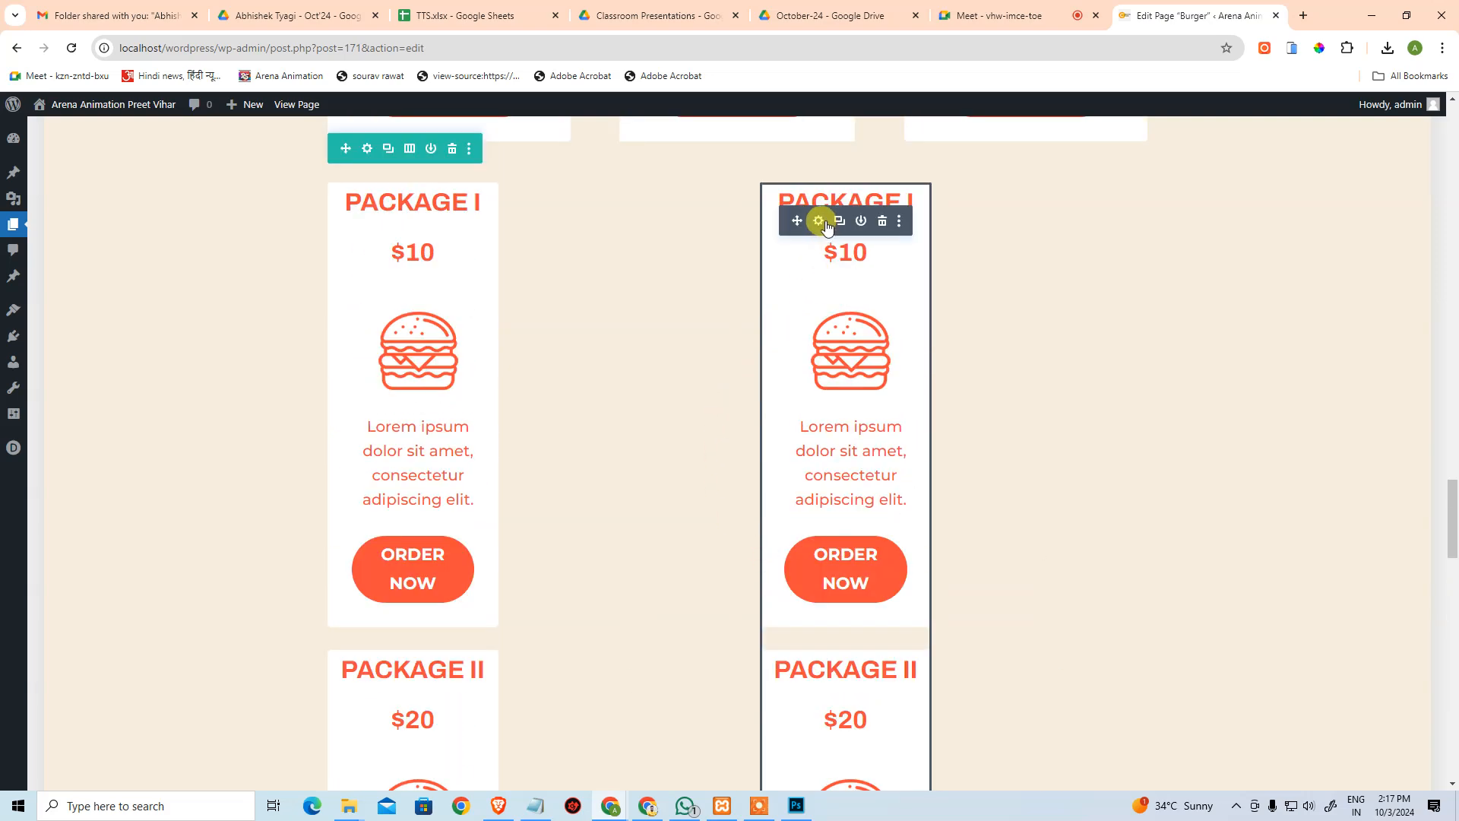
Delete the copied pricing tables module from the third column.
left_click(882, 221)
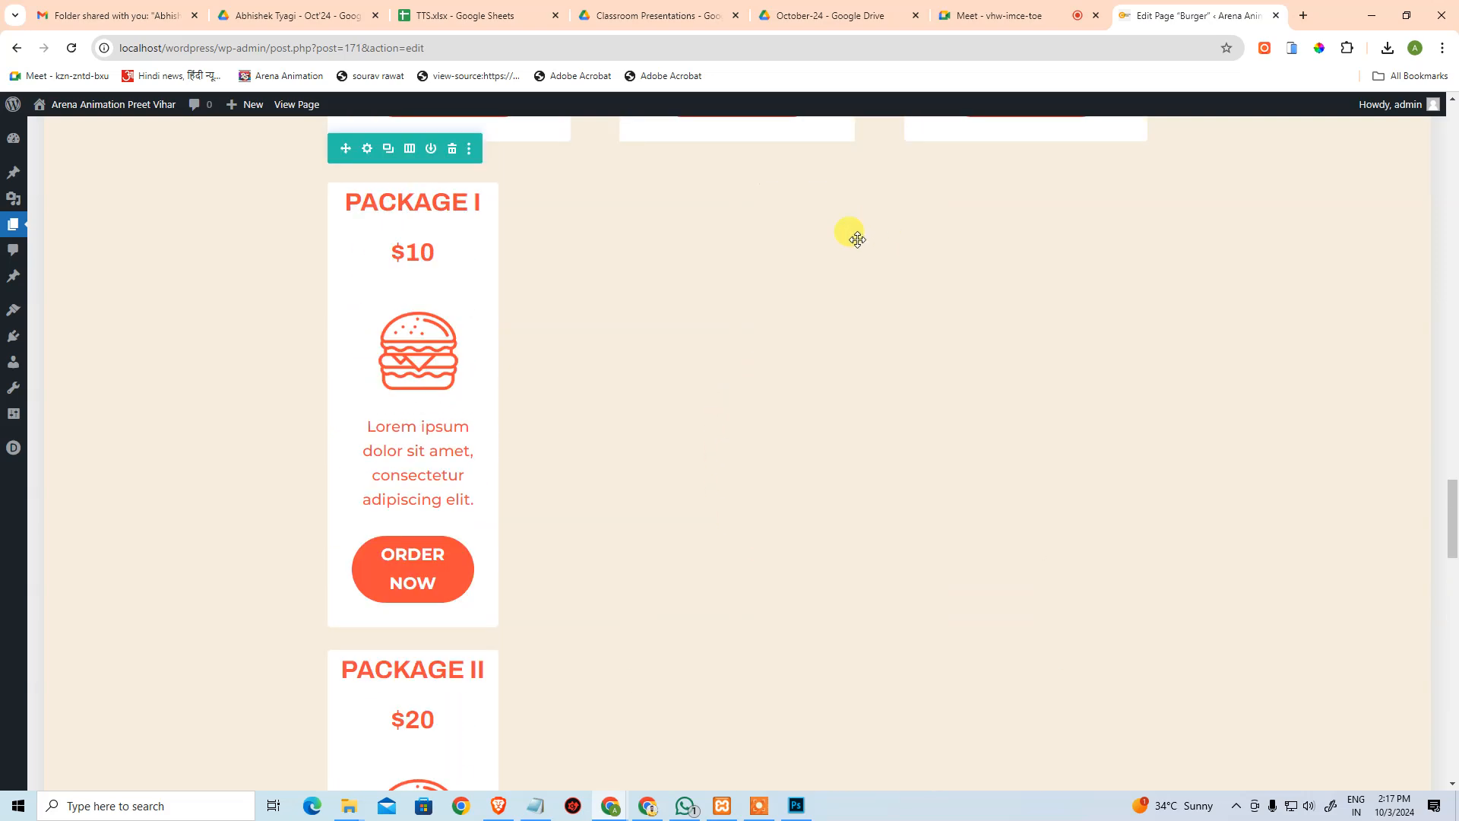
scroll(499, 410, "down", 2)
scroll(494, 486, "up", 3)
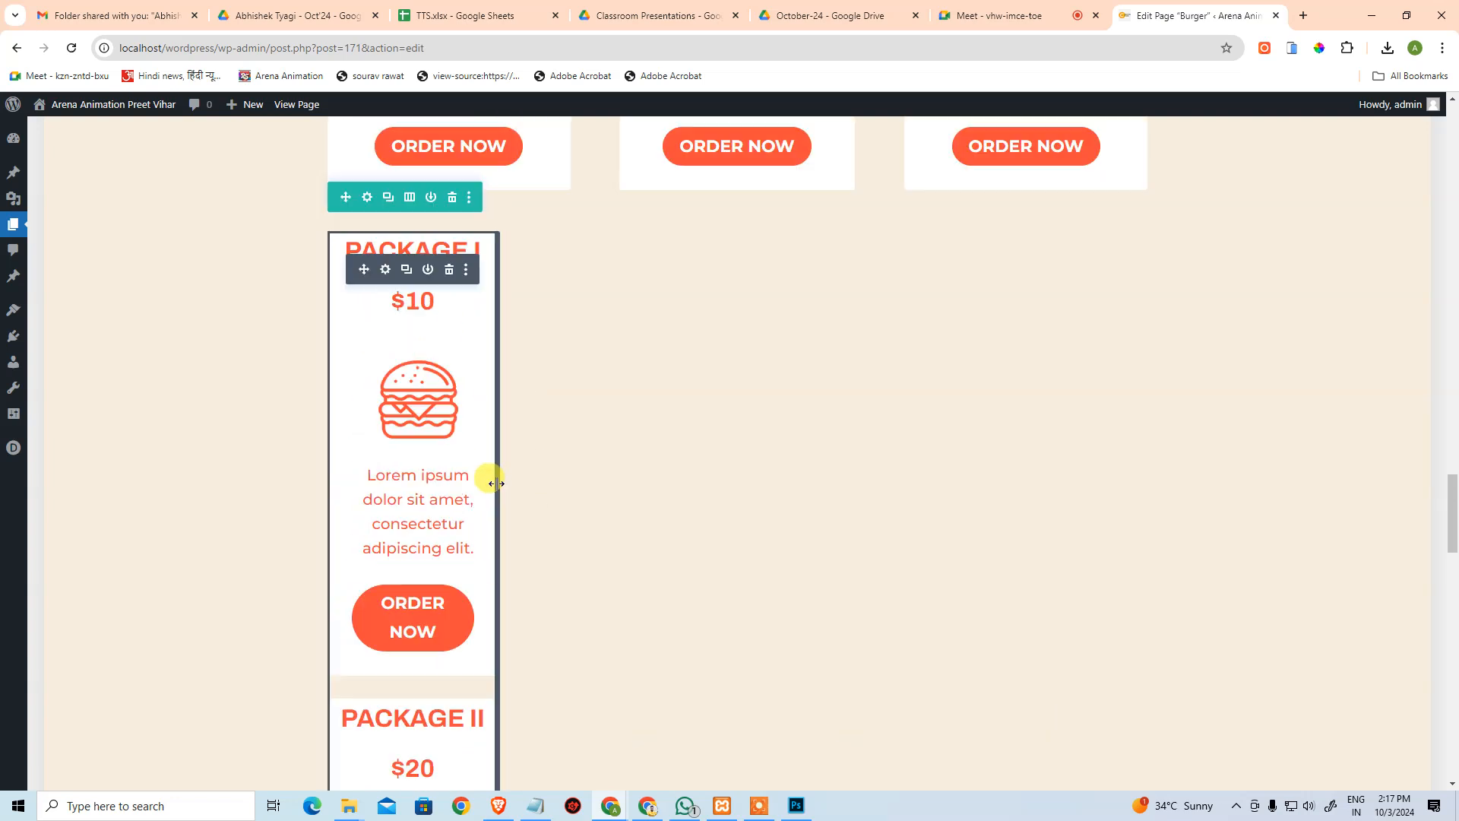
Move the remaining pricing tables module into the second column and set the row to three equal columns.
left_click_drag(368, 297, 578, 373)
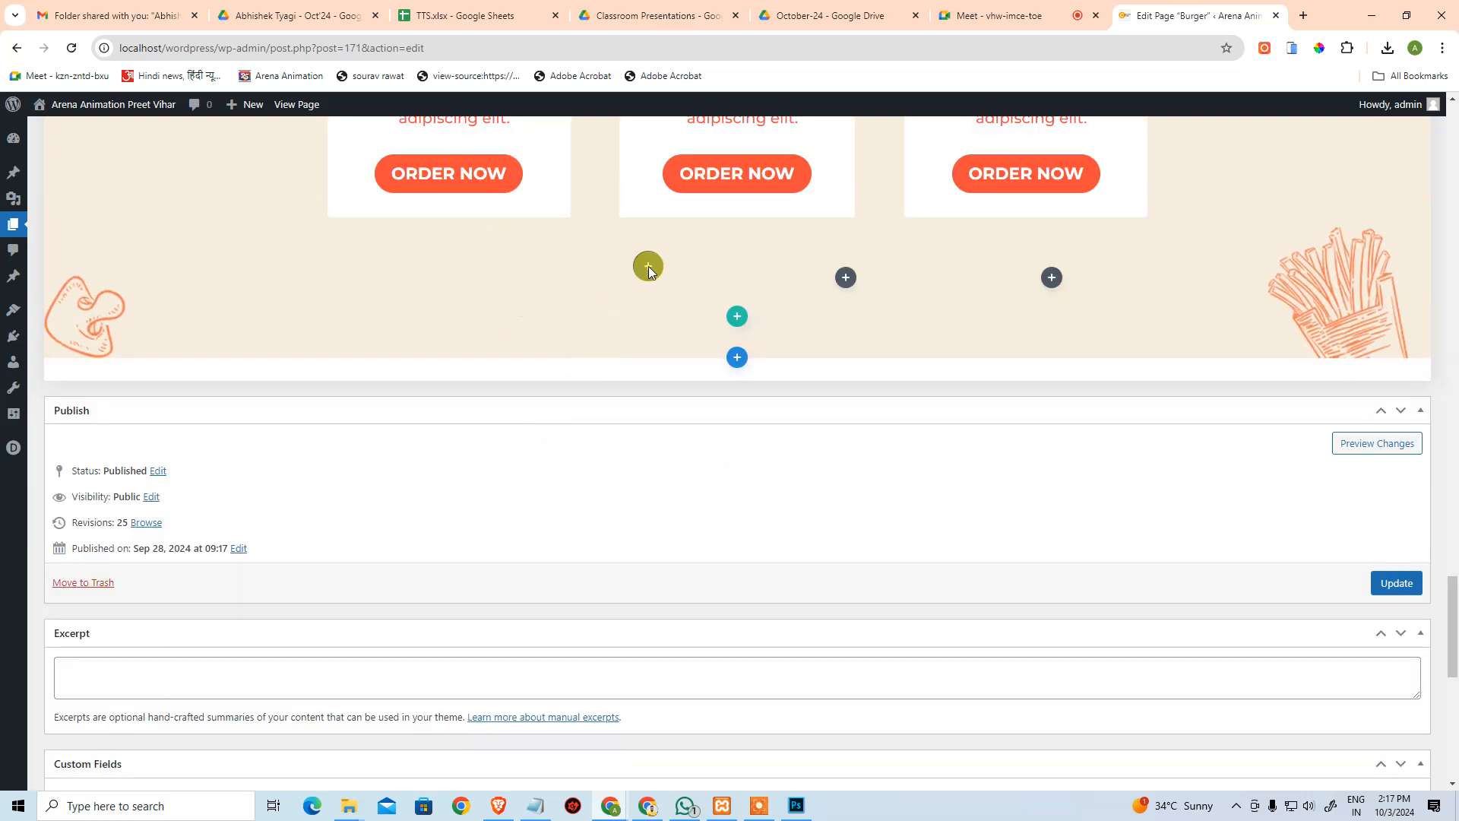
left_click_drag(649, 266, 649, 266)
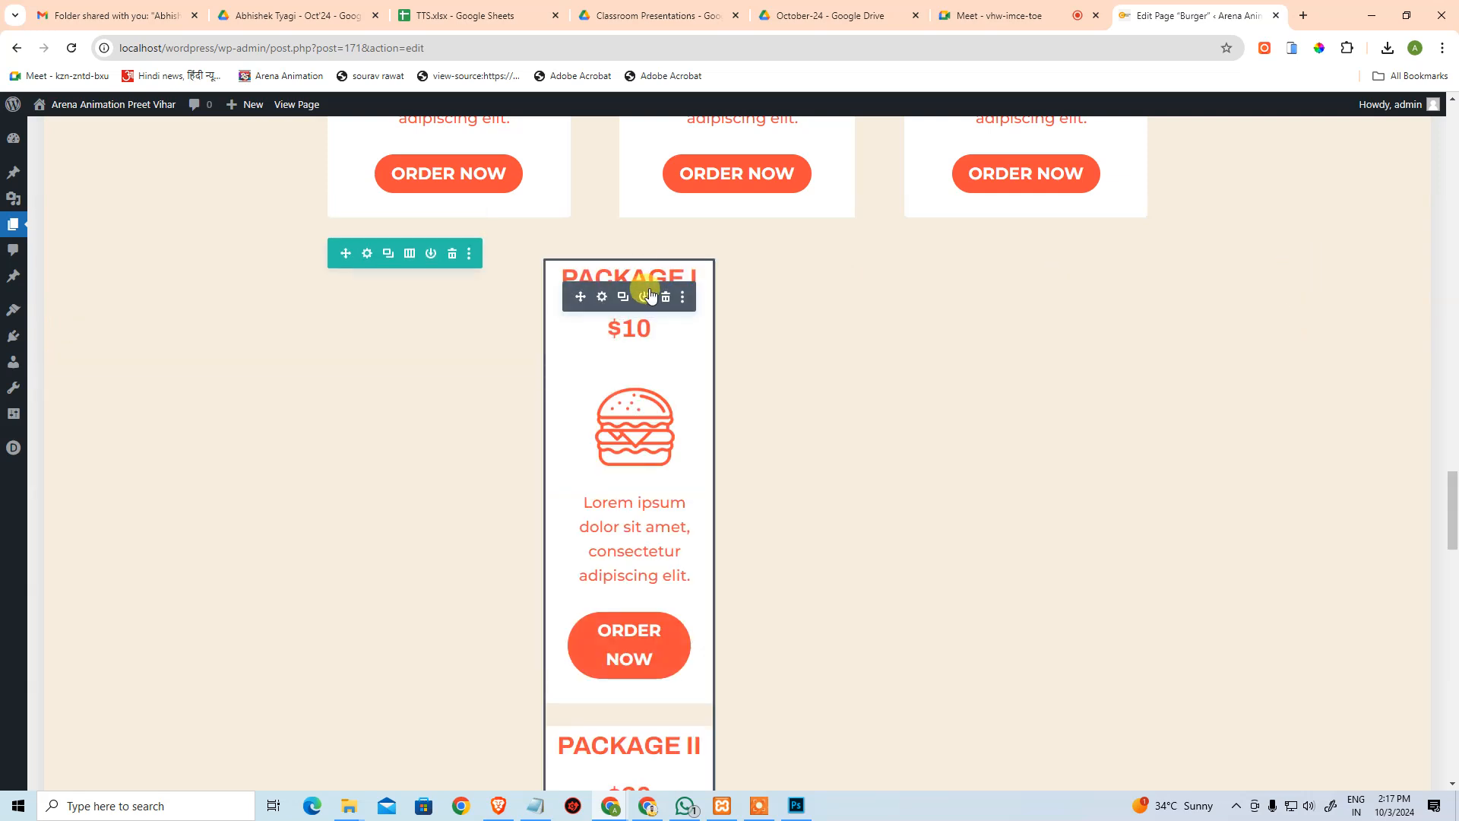
left_click(410, 258)
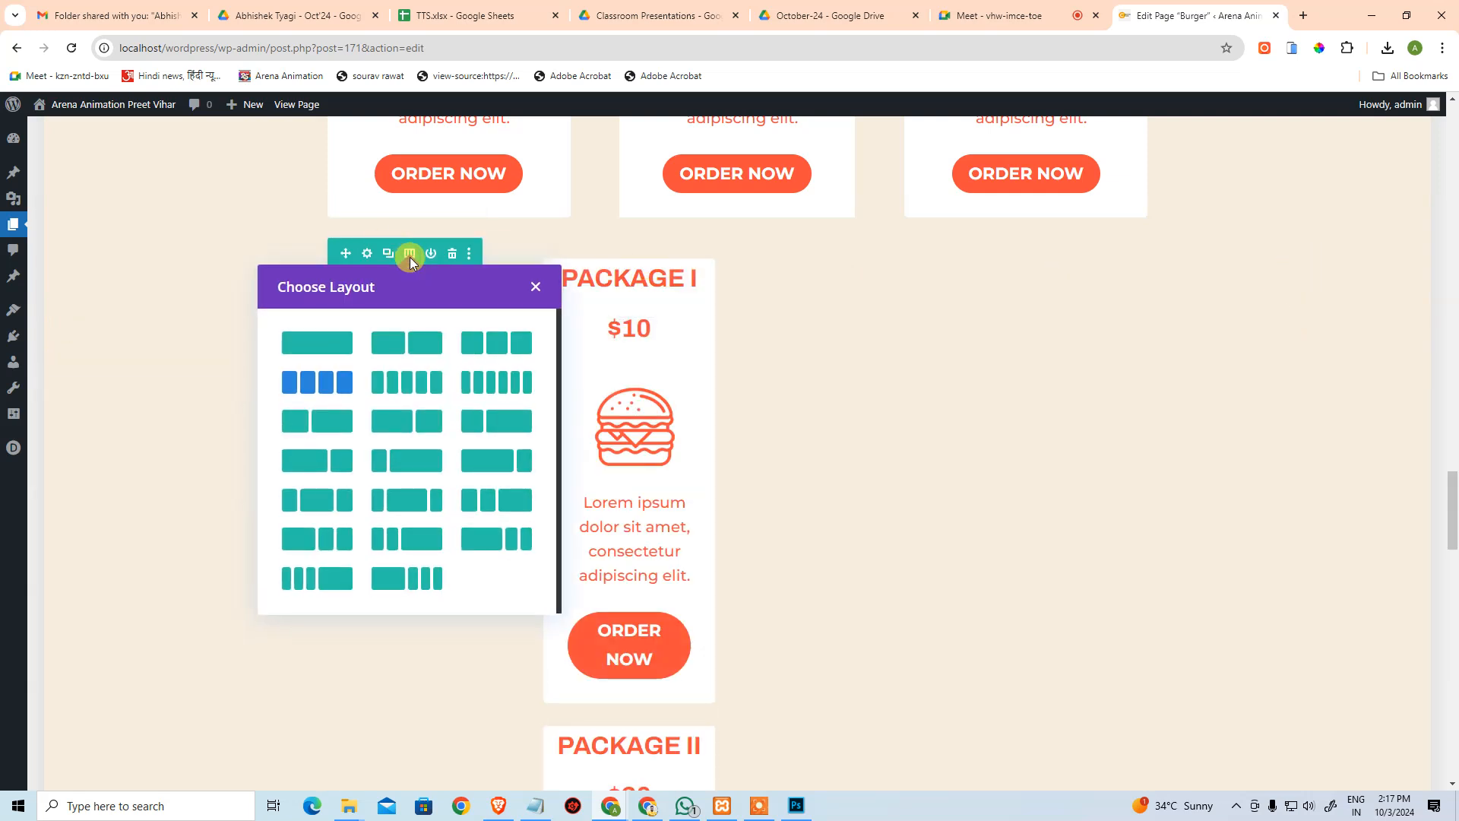
left_click(491, 346)
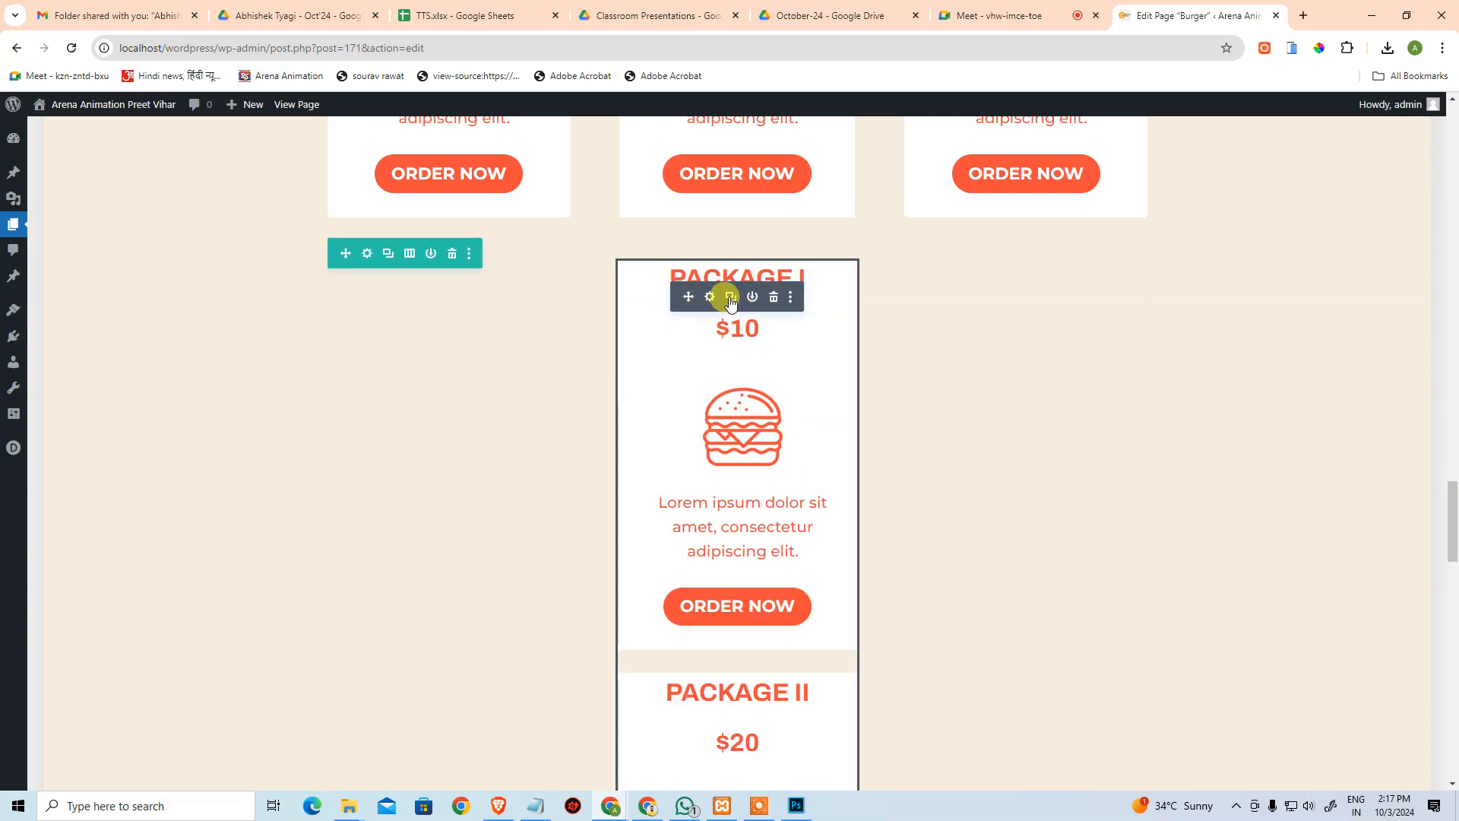
Duplicate the pricing tables module in the middle column and move one copy into the first column.
left_click(730, 299)
left_click_drag(686, 295, 401, 326)
left_click_drag(376, 398, 442, 485)
scroll(389, 563, "down", 5)
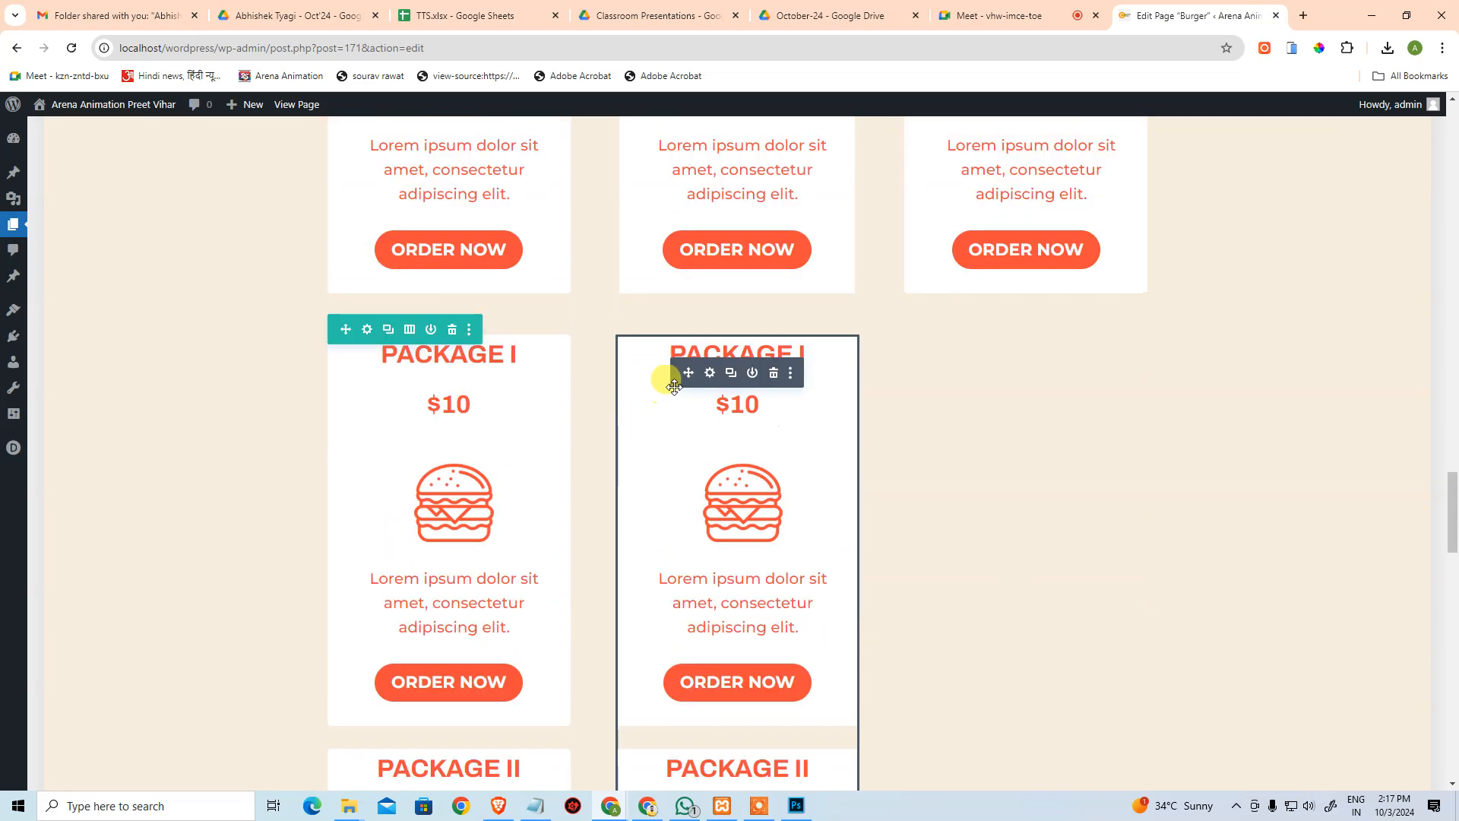
Duplicate the pricing tables module in the middle column and move the copy into the empty third column.
left_click(731, 374)
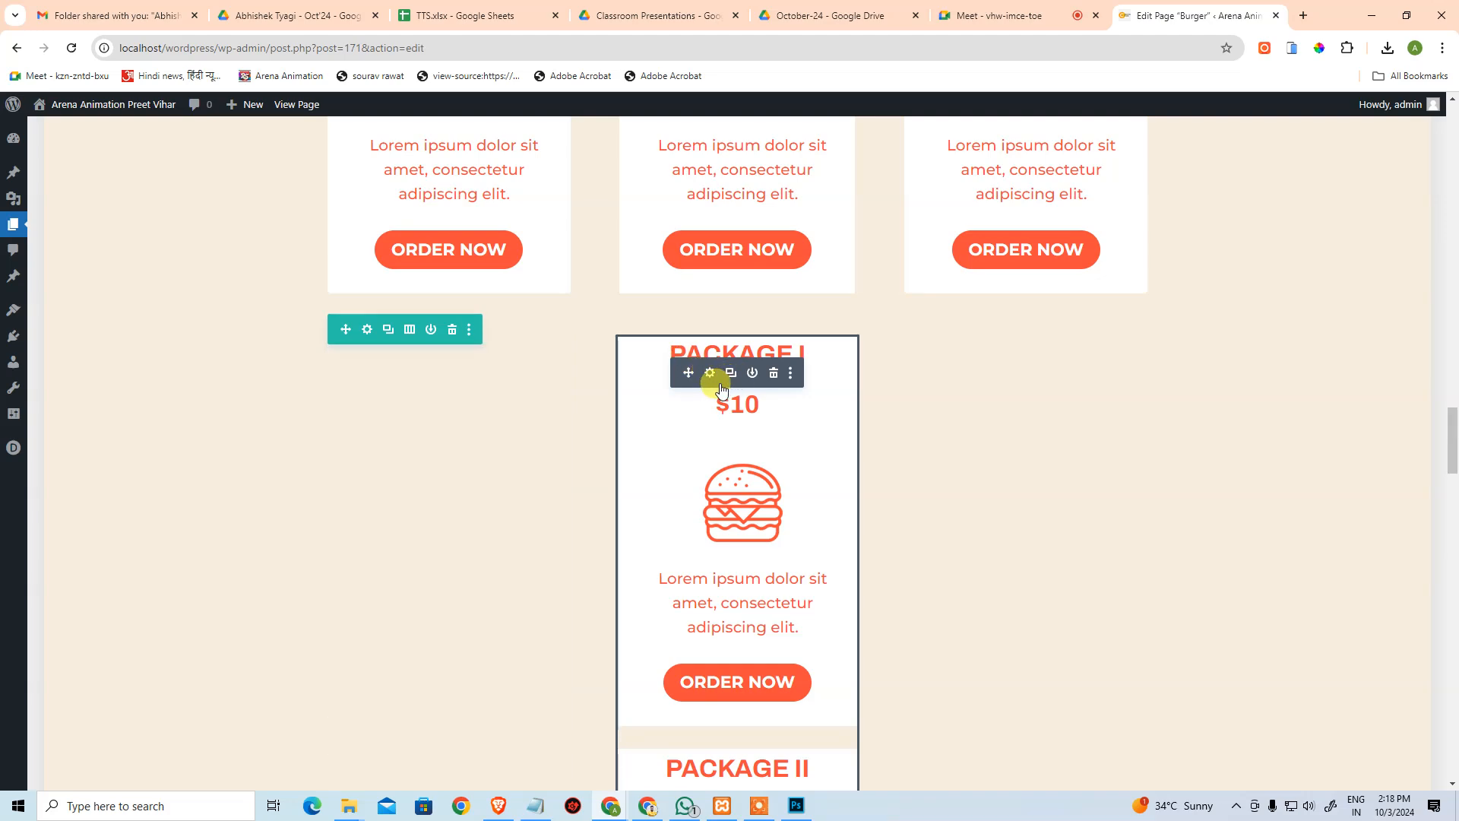
scroll(719, 391, "down", 19)
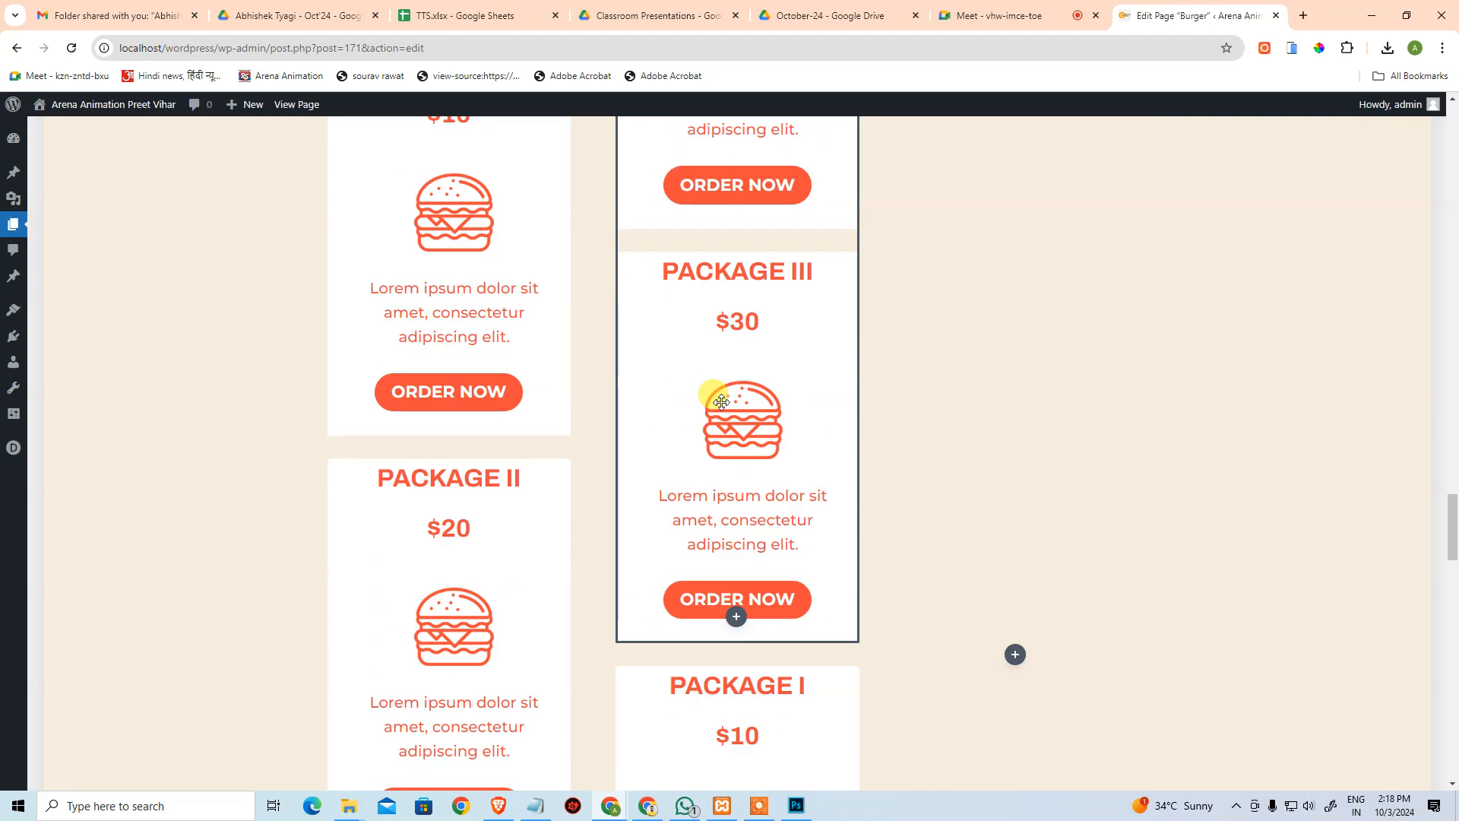
scroll(728, 413, "up", 12)
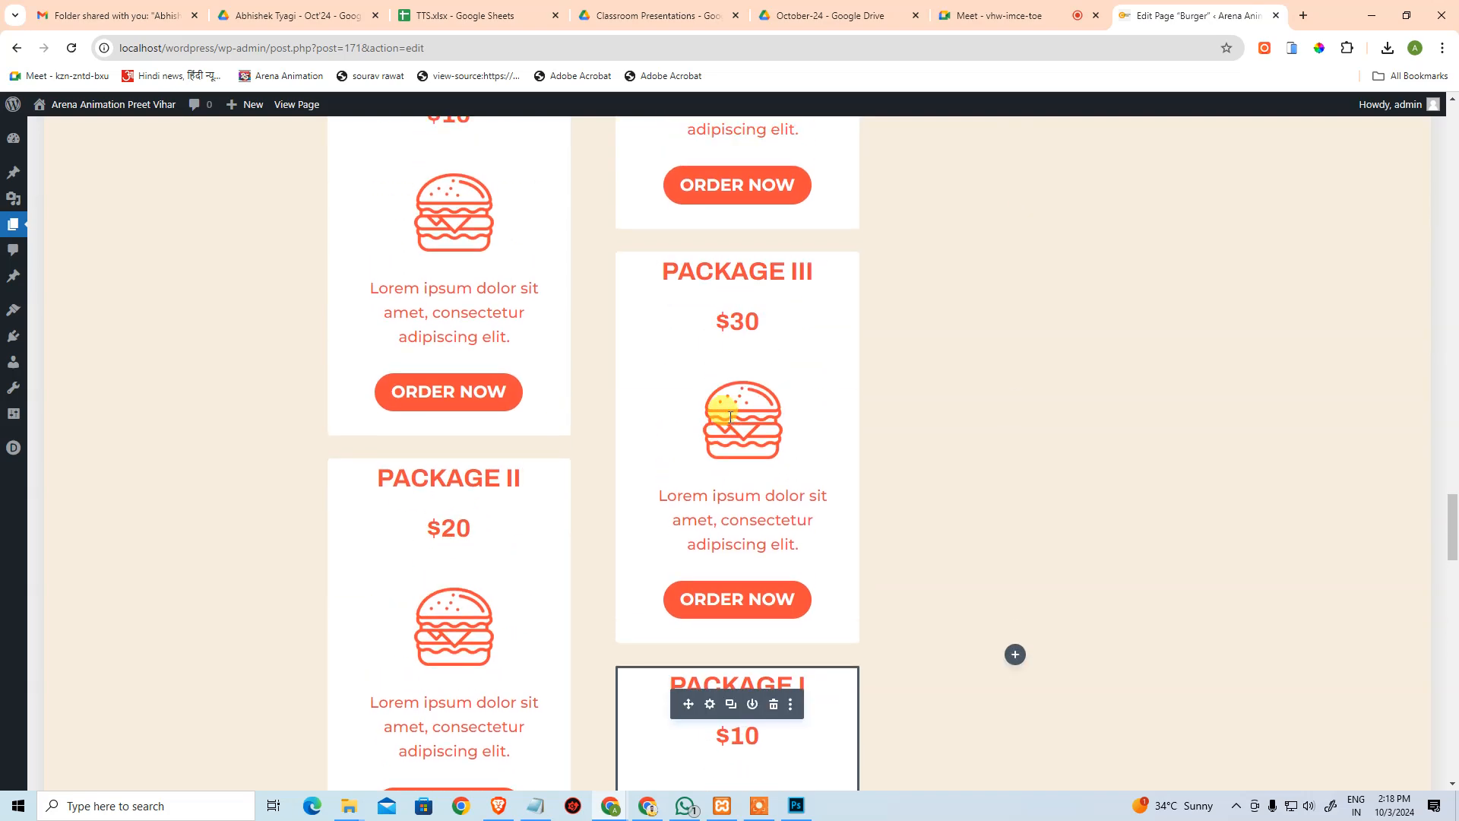
scroll(722, 410, "up", 4)
left_click_drag(688, 221, 1009, 520)
scroll(1008, 509, "down", 4)
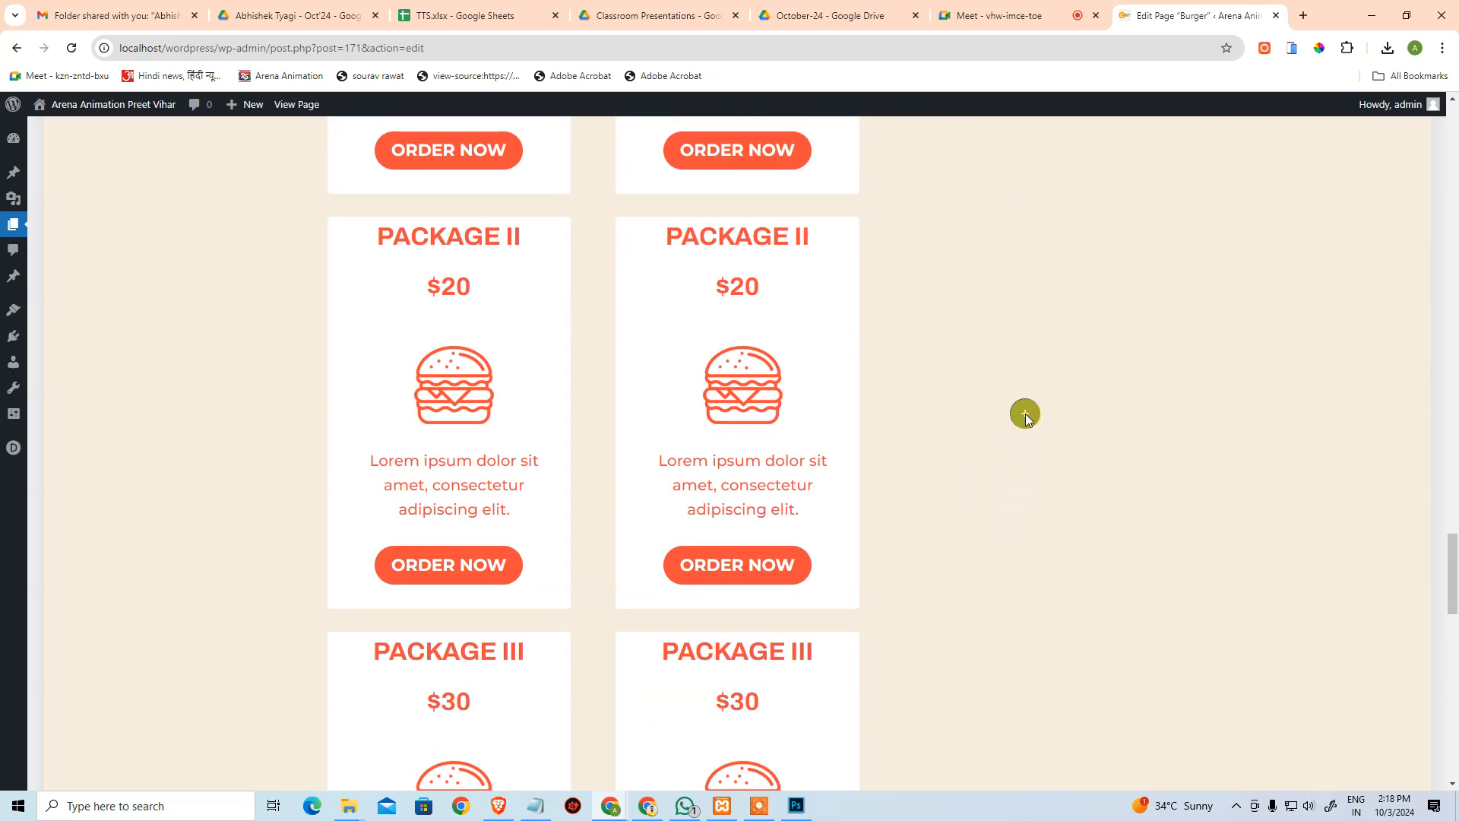
scroll(1019, 388, "down", 4)
scroll(1026, 407, "up", 8)
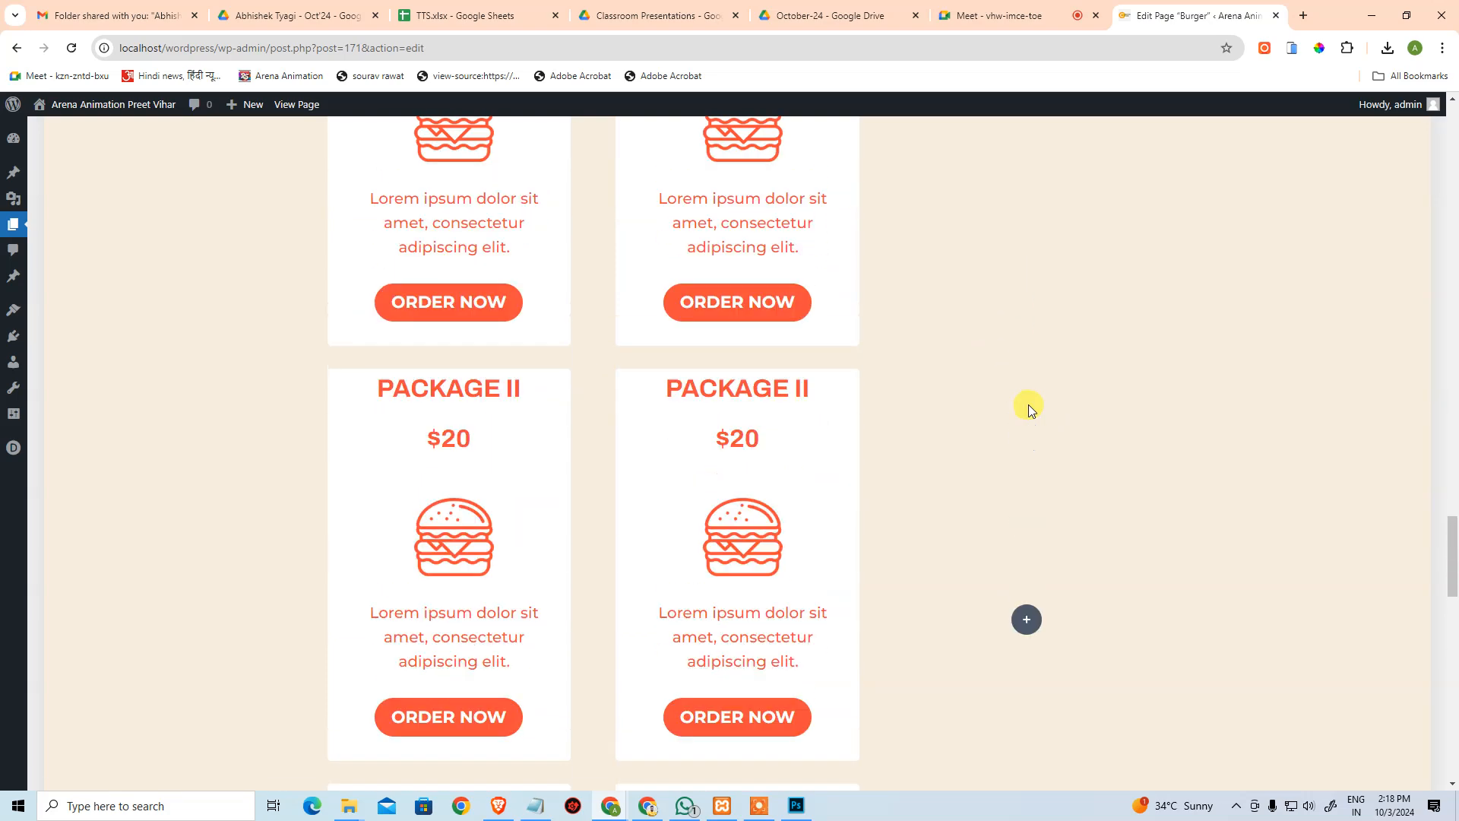
scroll(1026, 544, "down", 5)
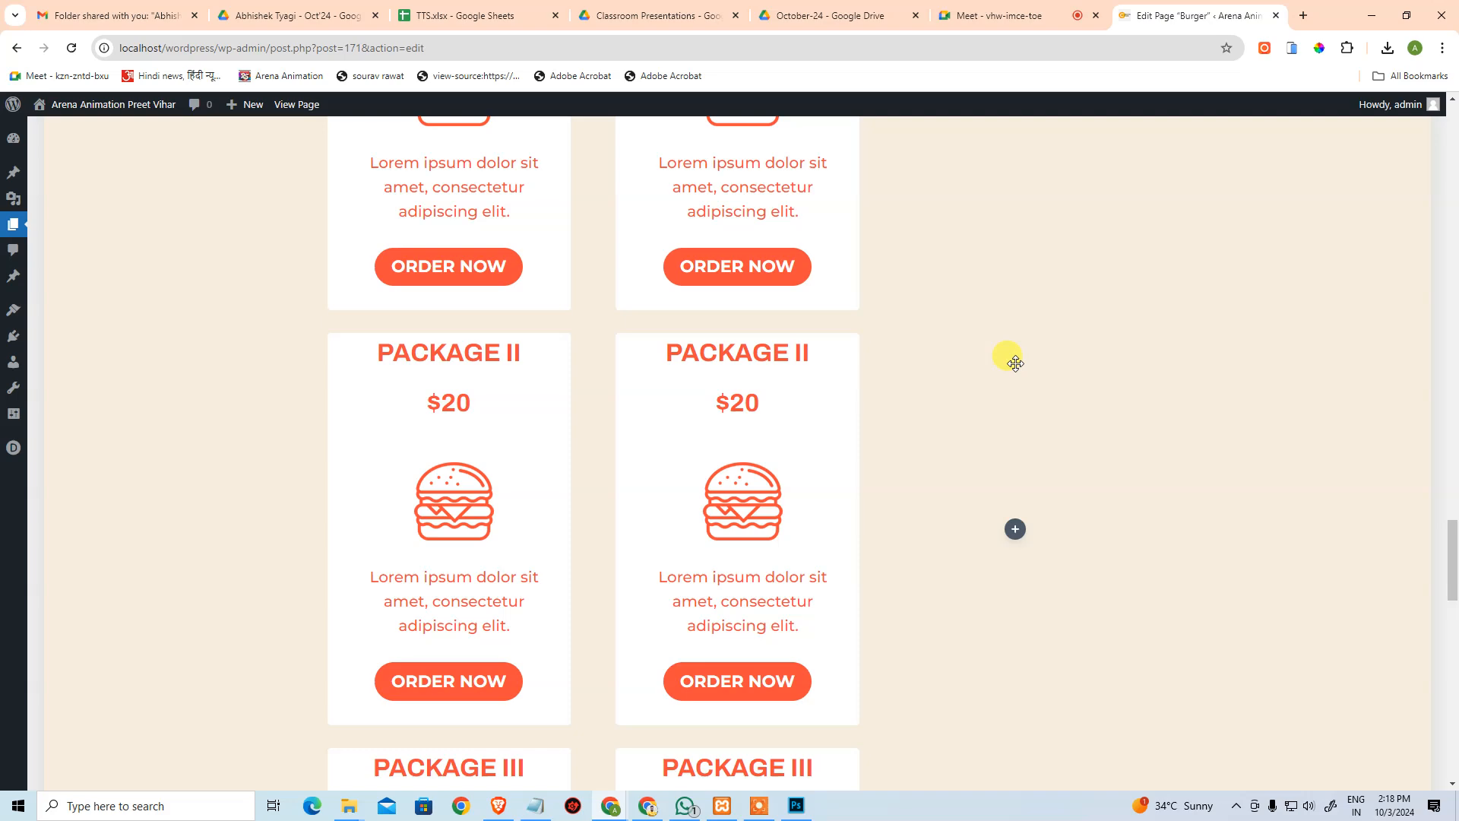
scroll(1014, 388, "up", 7)
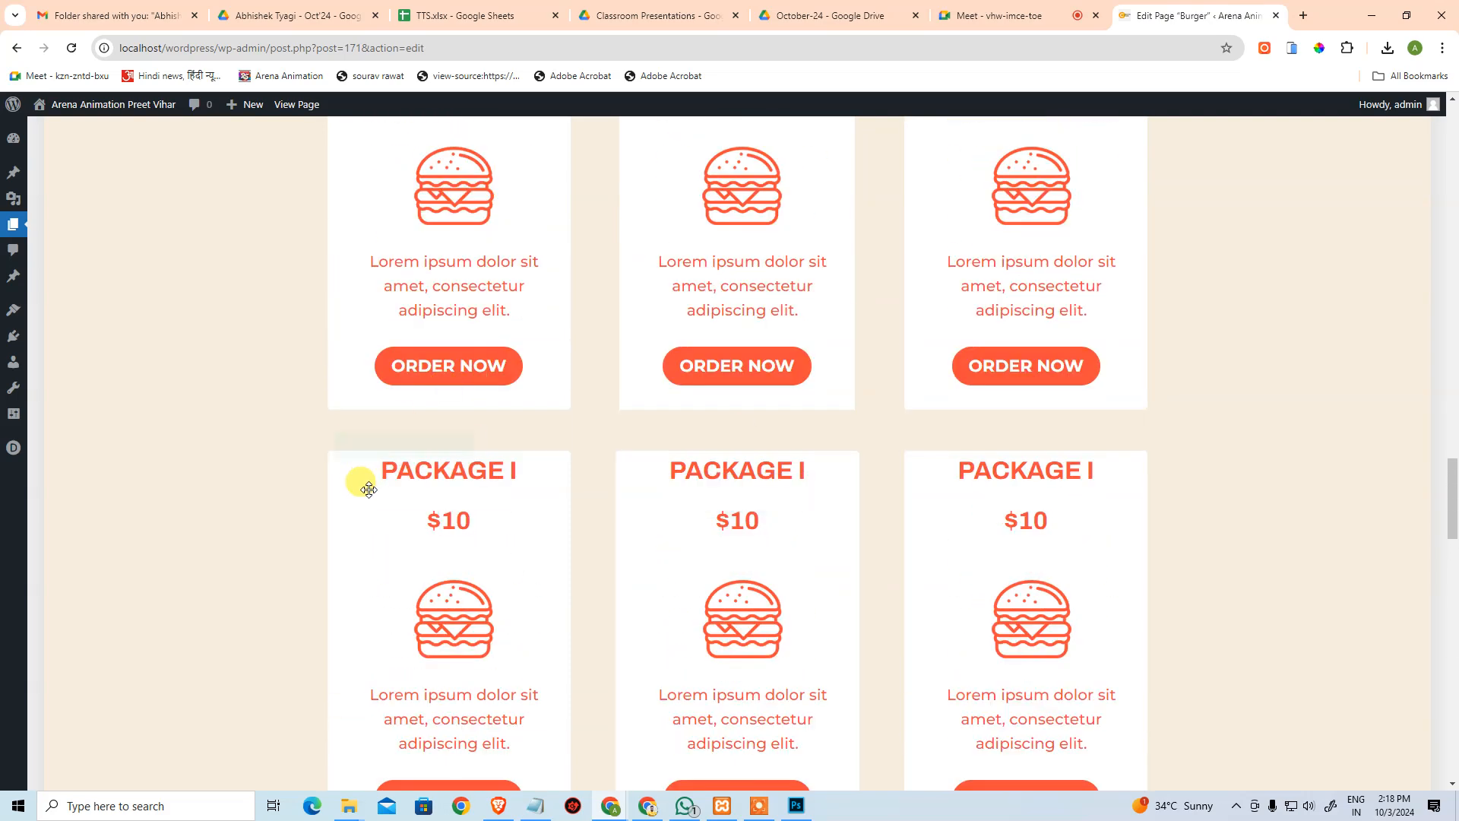
Remove package ii and package iii from the first column's pricing tables module and save it.
mouse_move(444, 520)
left_click(423, 490)
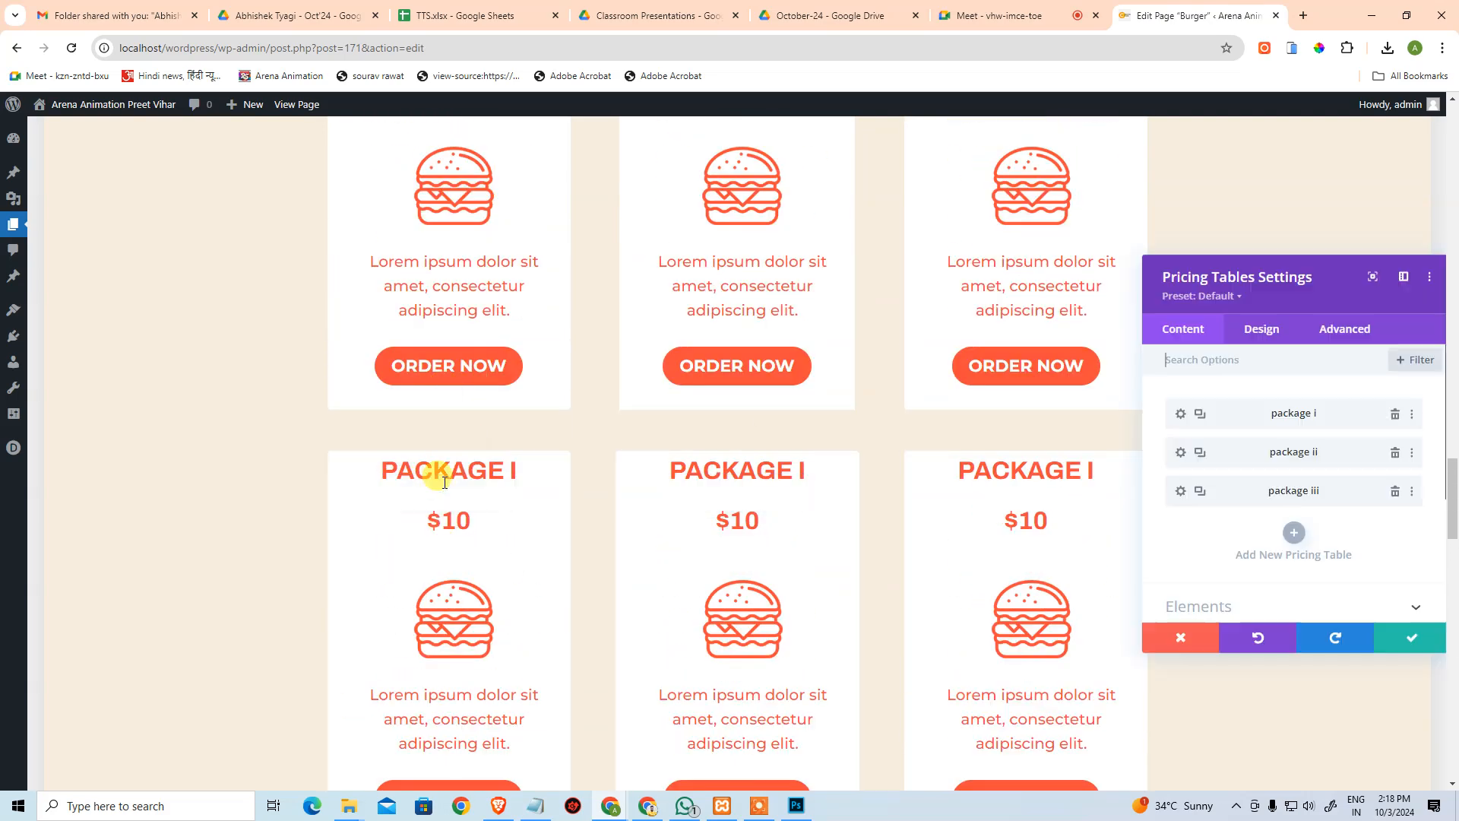
left_click(1394, 454)
left_click(1394, 454)
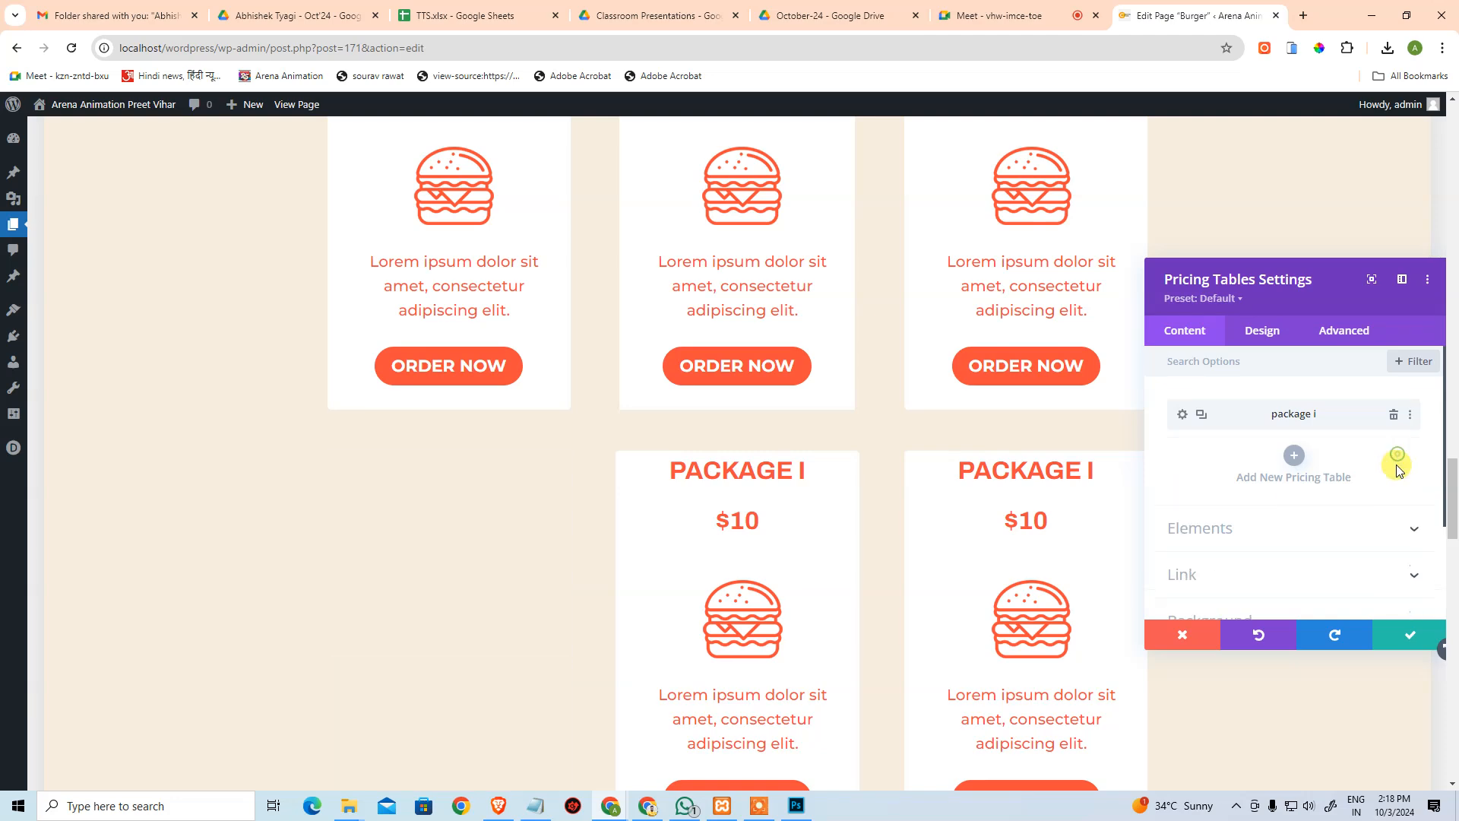
left_click(1408, 634)
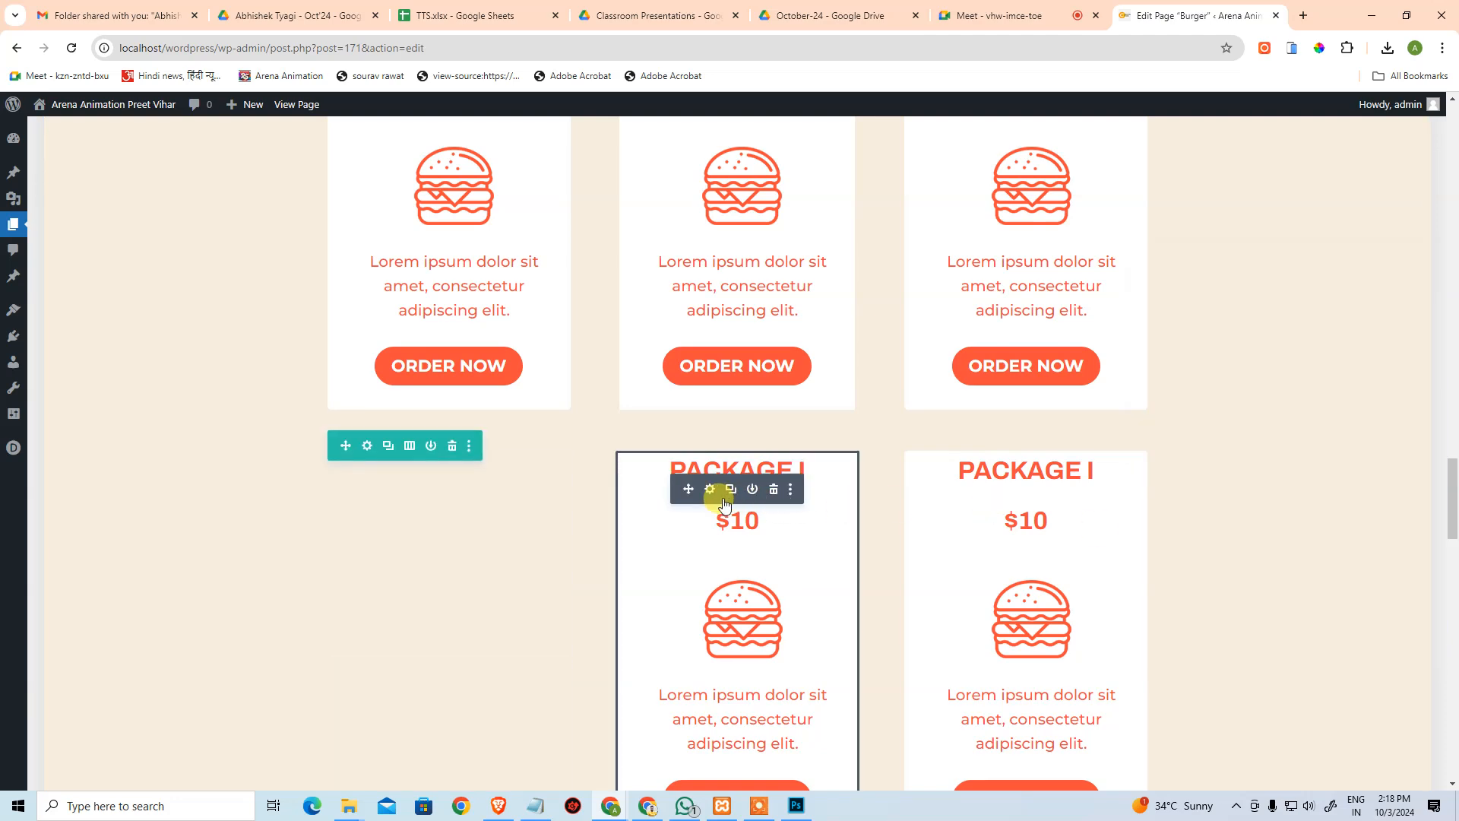
Remove package i and package iii from the second column's pricing tables module and save it.
left_click(708, 490)
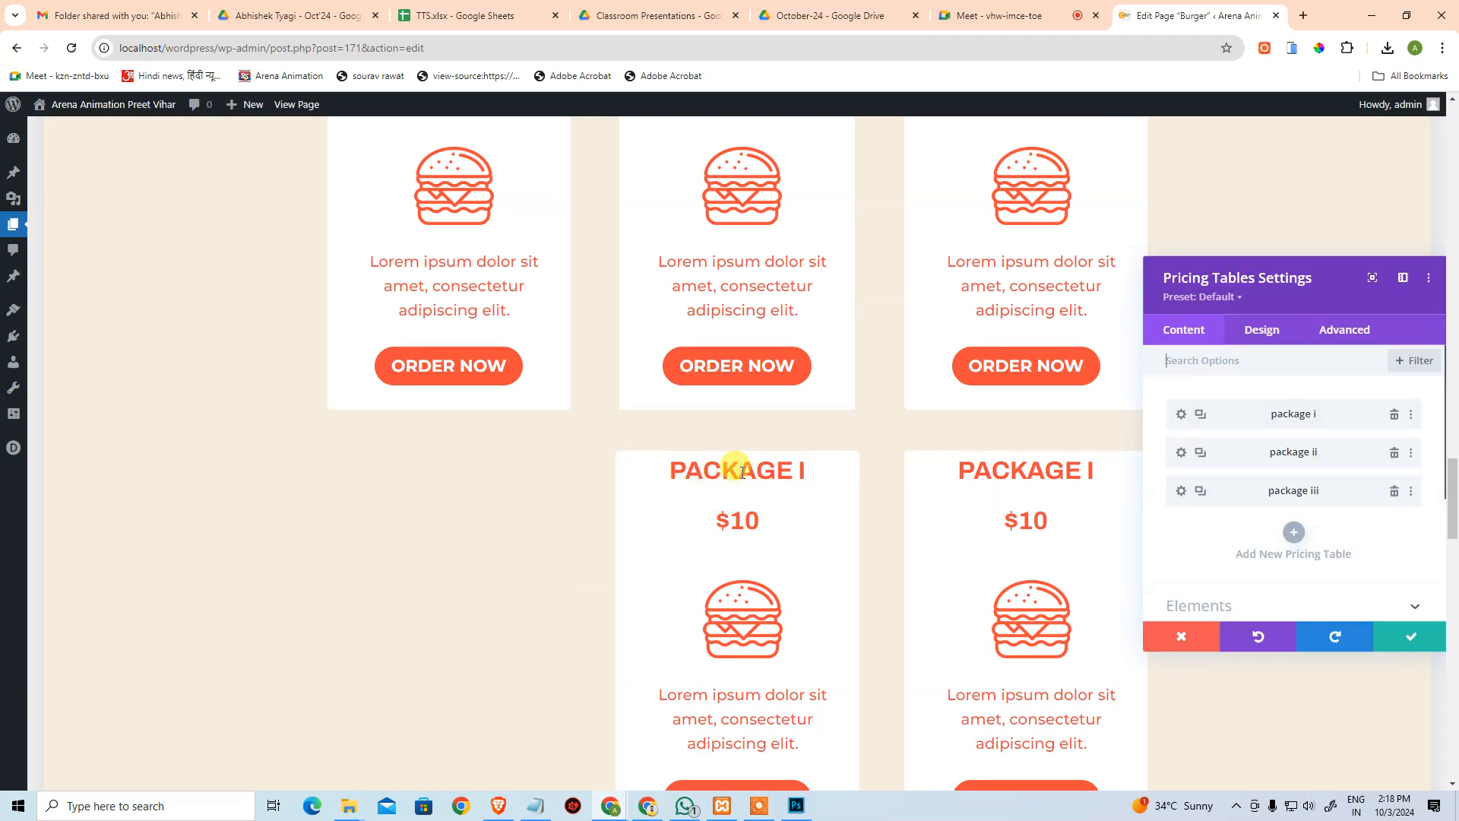
left_click(1395, 417)
left_click(1394, 454)
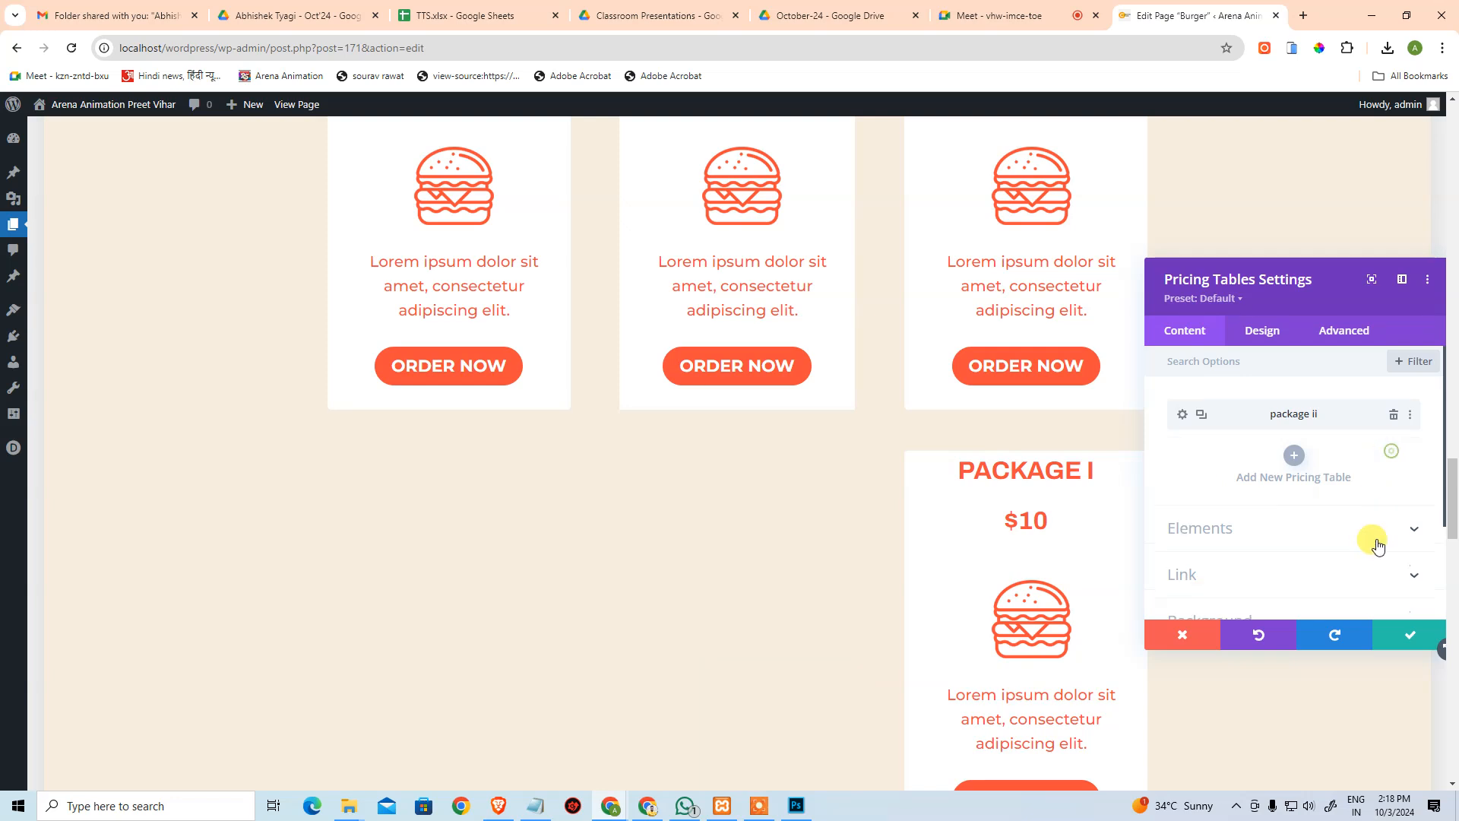
left_click(1394, 635)
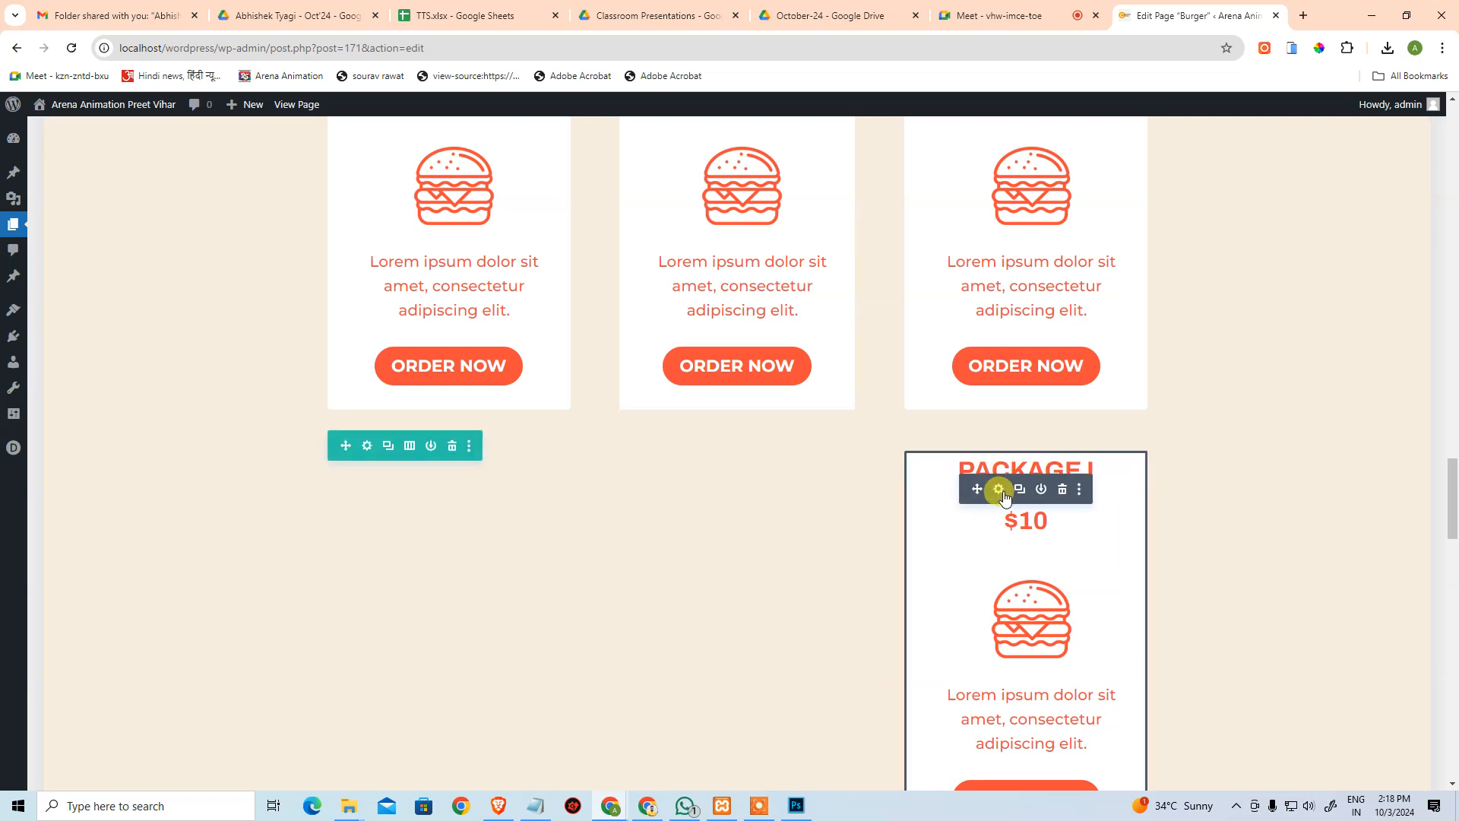
Remove package i and package ii from the third column's pricing tables module and save it.
left_click(1035, 492)
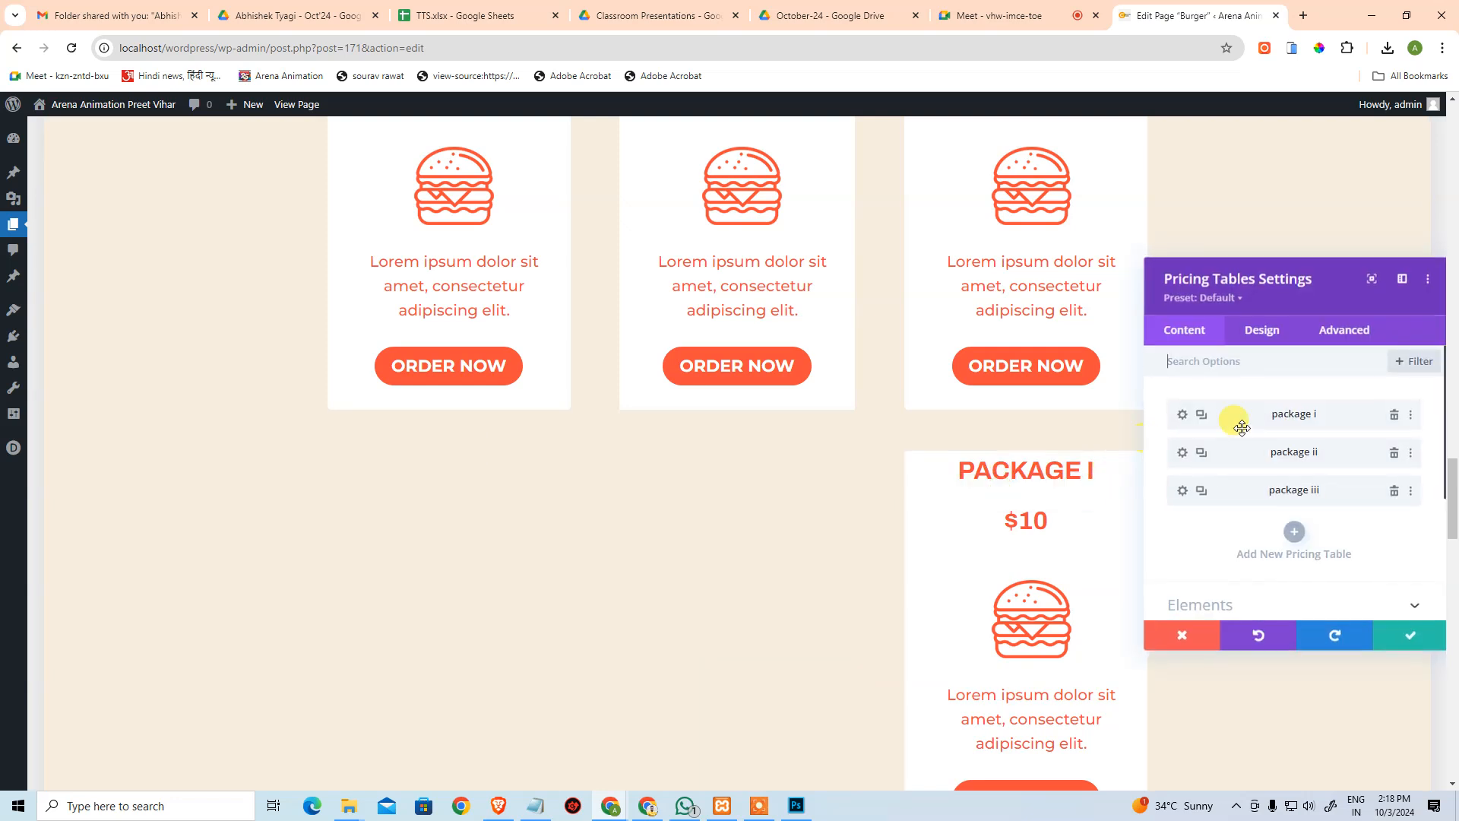
left_click(1395, 415)
left_click(1410, 632)
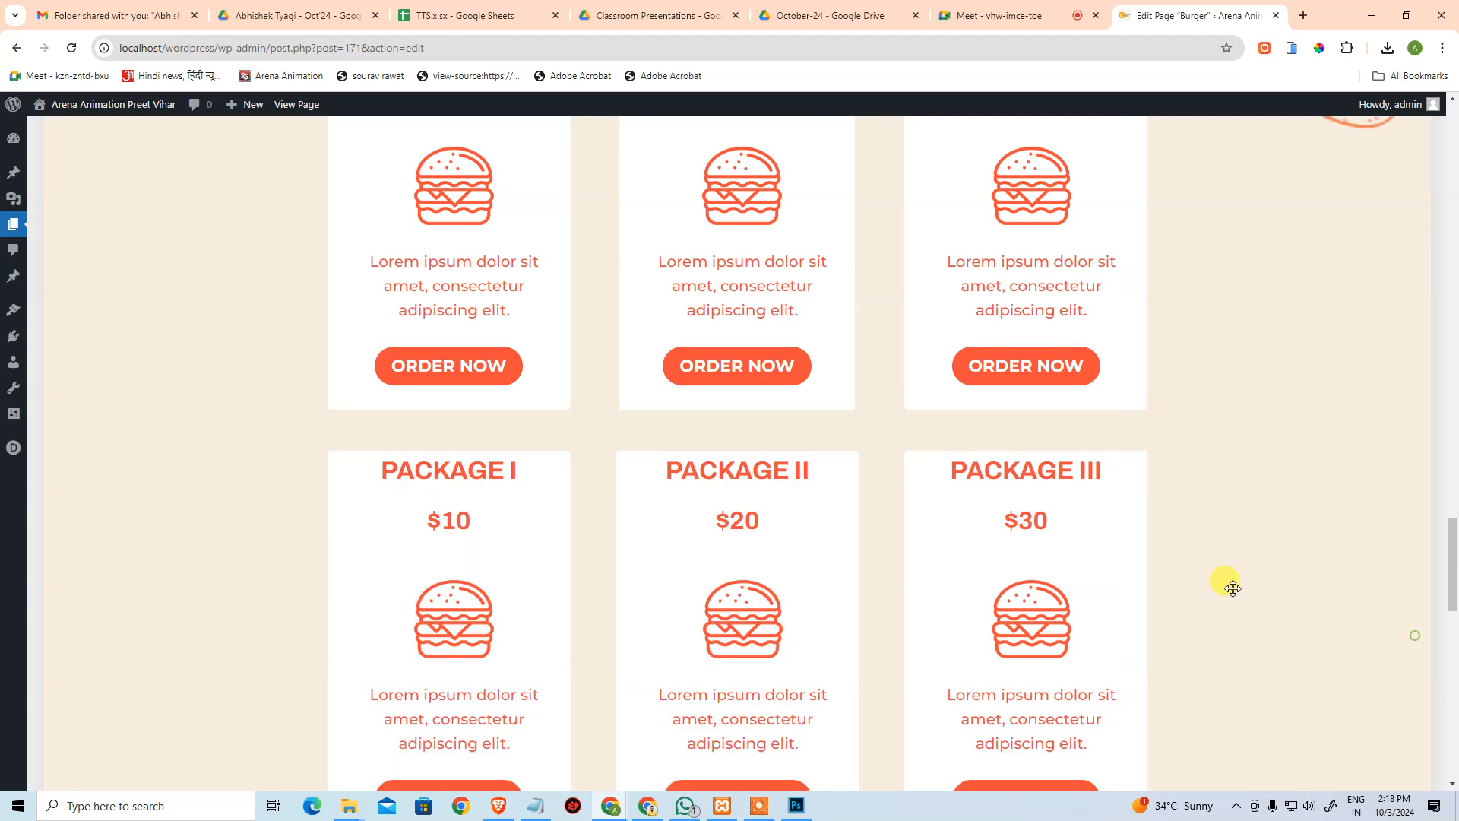
Delete the lower row of three separate pricing tables modules, keeping the original pricing row above it.
scroll(746, 482, "down", 3)
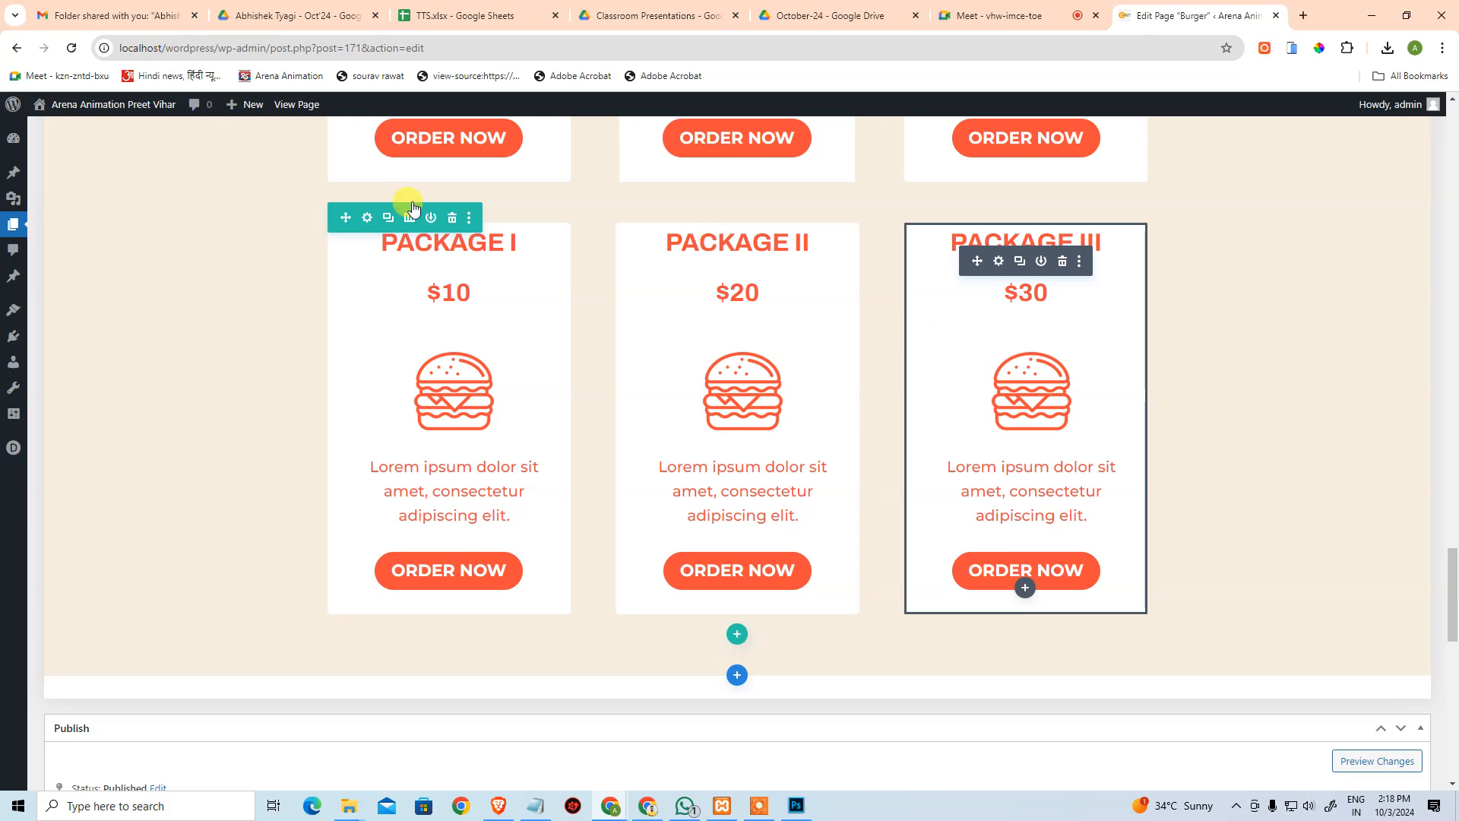
left_click(452, 218)
scroll(969, 539, "up", 5)
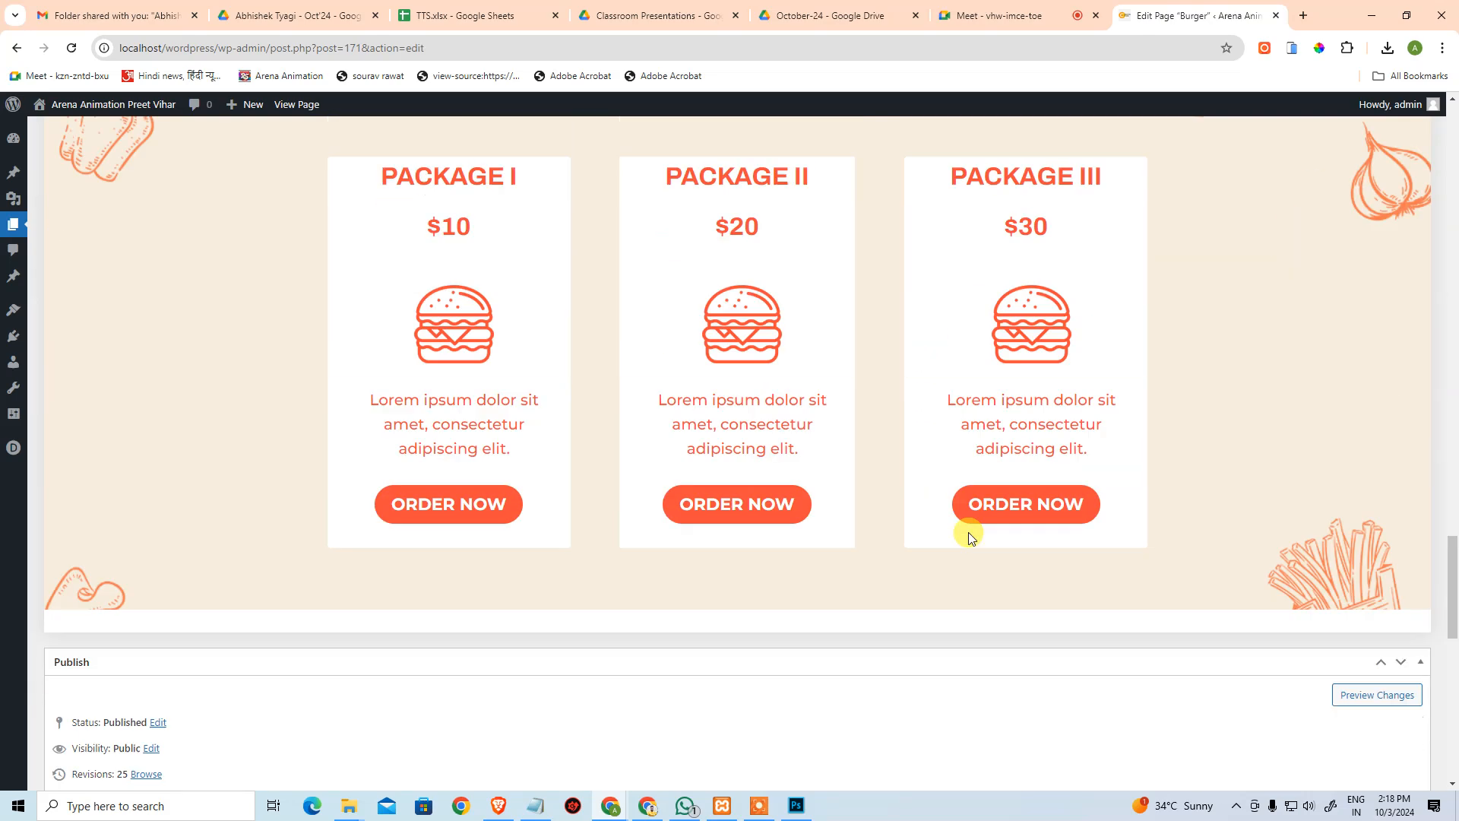
Switch to Photoshop and hide the orange overlay shape covering the testimonial section's background image in the burger template.
key("alt+Tab")
key("ctrl+alt+0")
scroll(707, 479, "down", 15)
scroll(665, 286, "left", 2)
key("ctrl+space")
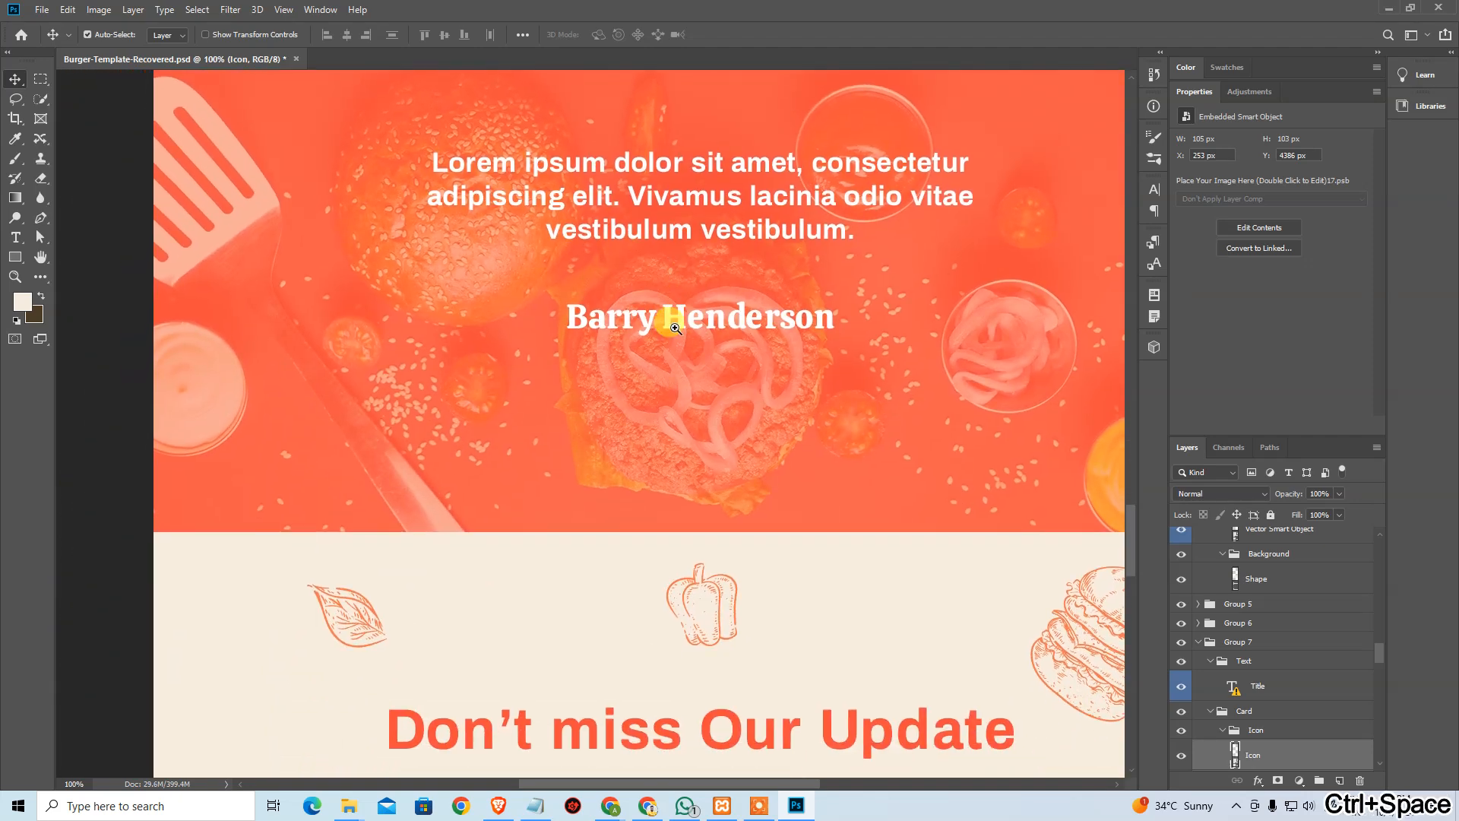
left_click_drag(675, 327, 657, 341)
left_click_drag(705, 263, 664, 389)
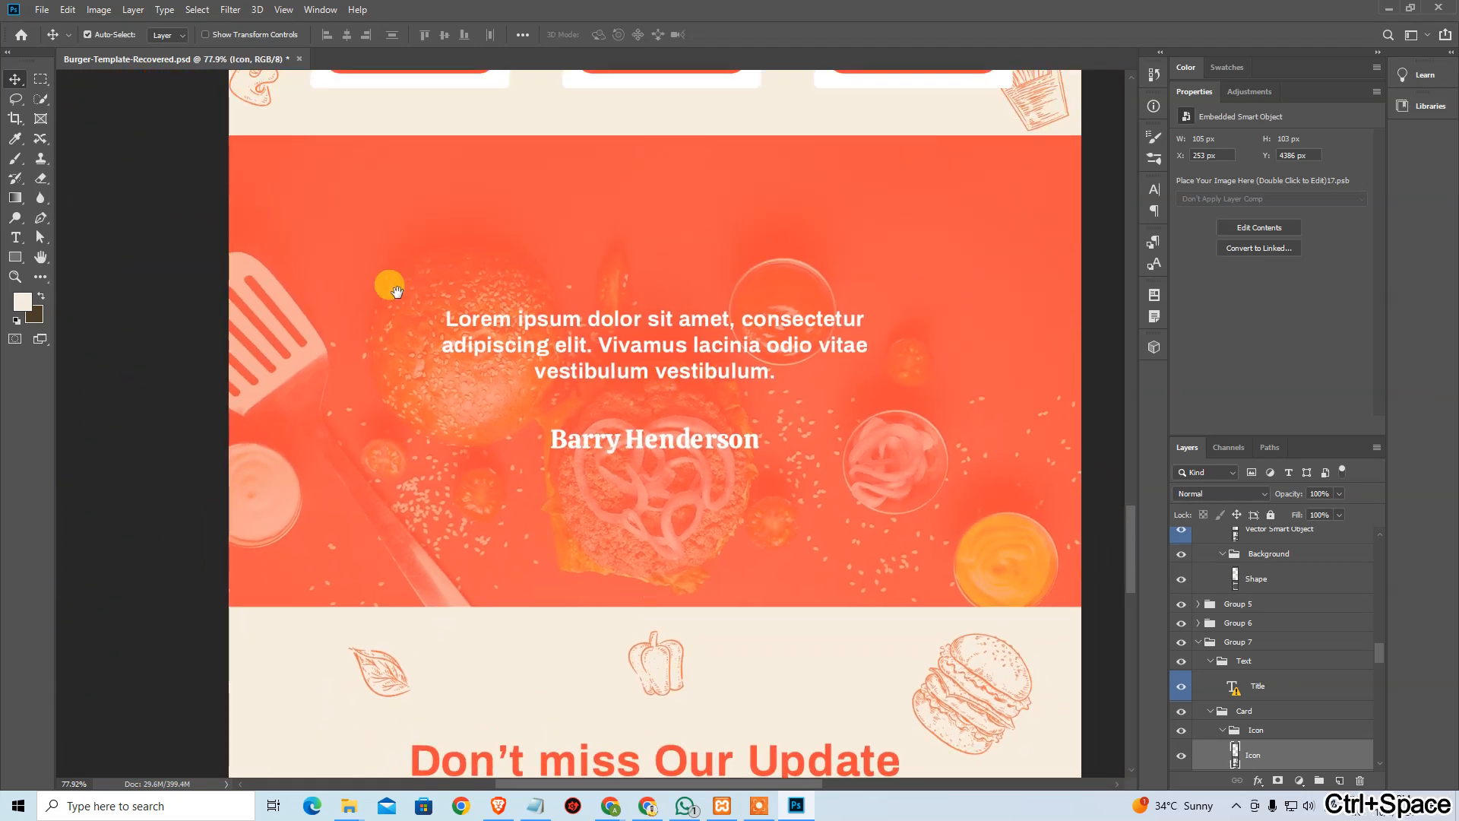
left_click(427, 438)
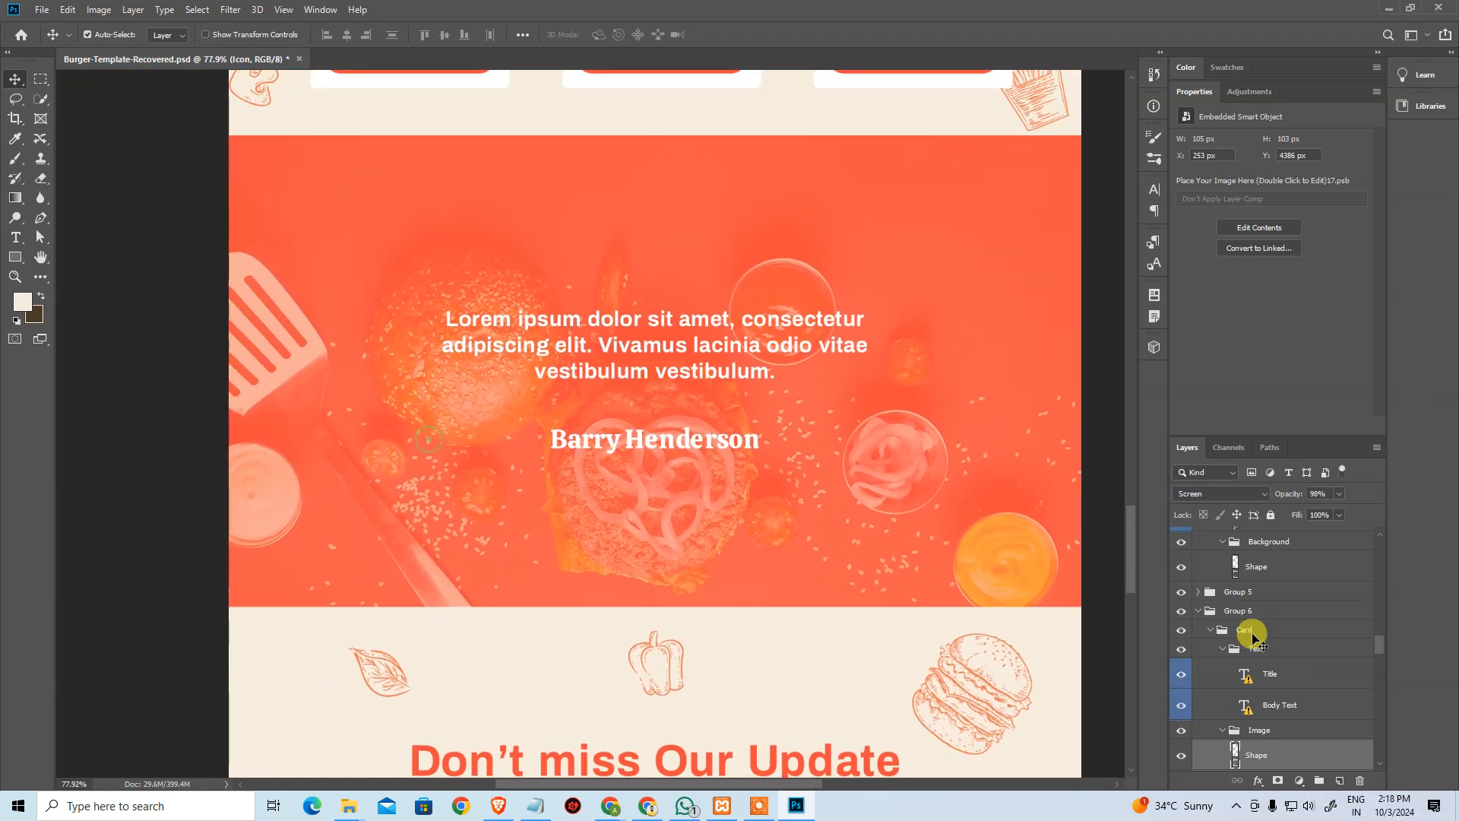
left_click(1179, 760)
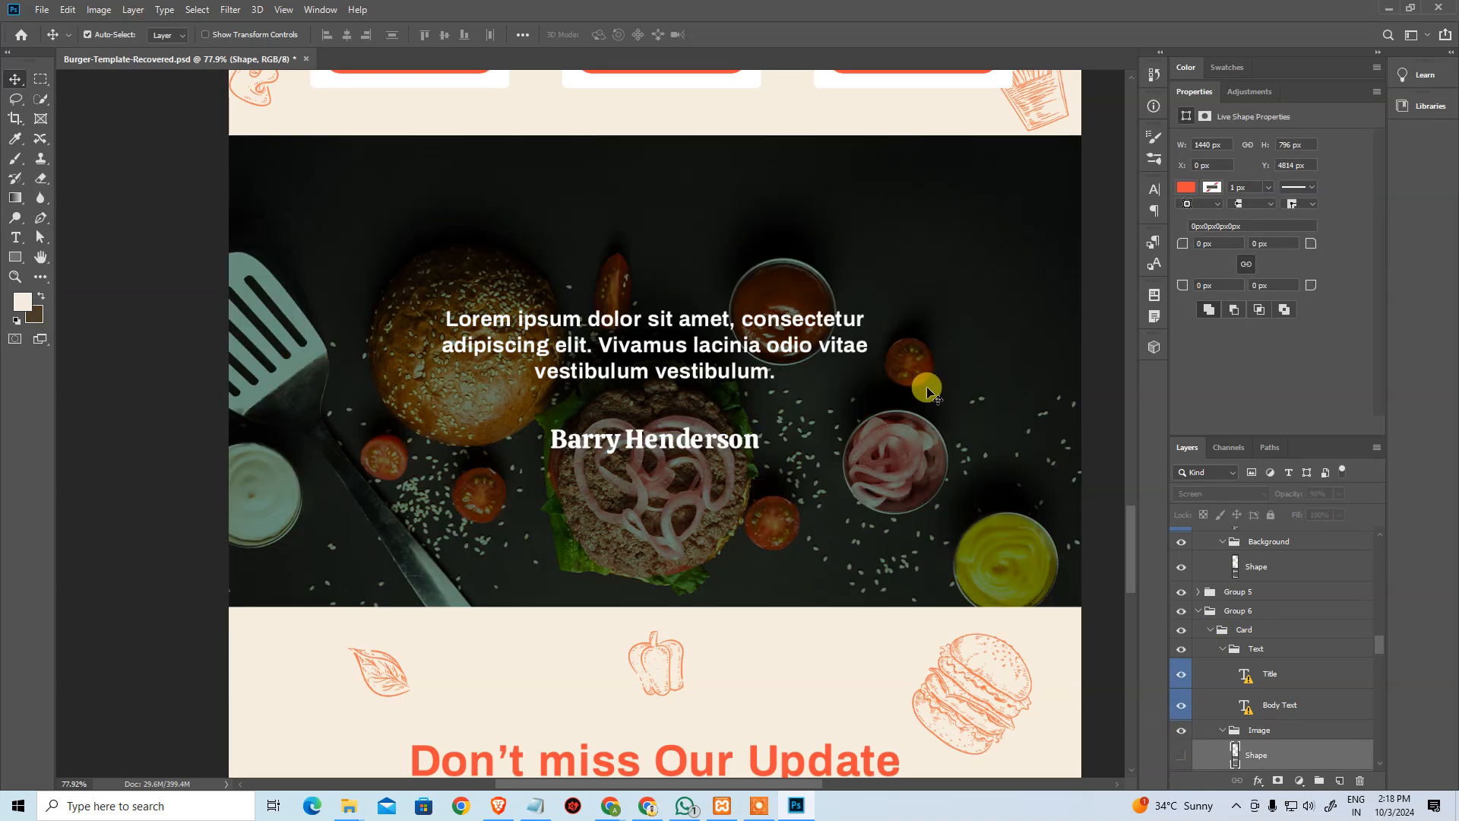
Duplicate the testimonial section's background image layer into a new document.
left_click(967, 326)
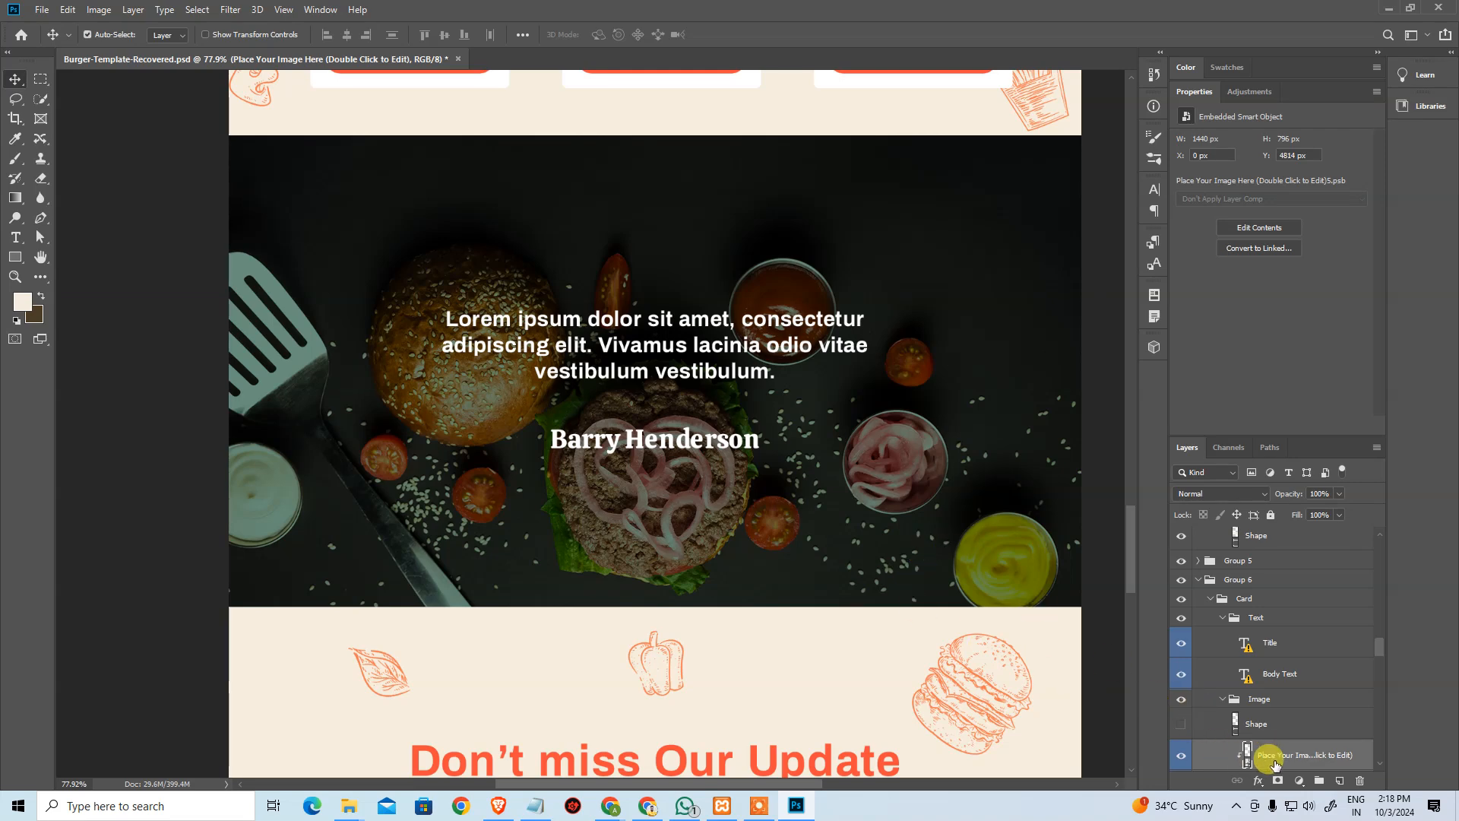
right_click(1276, 763)
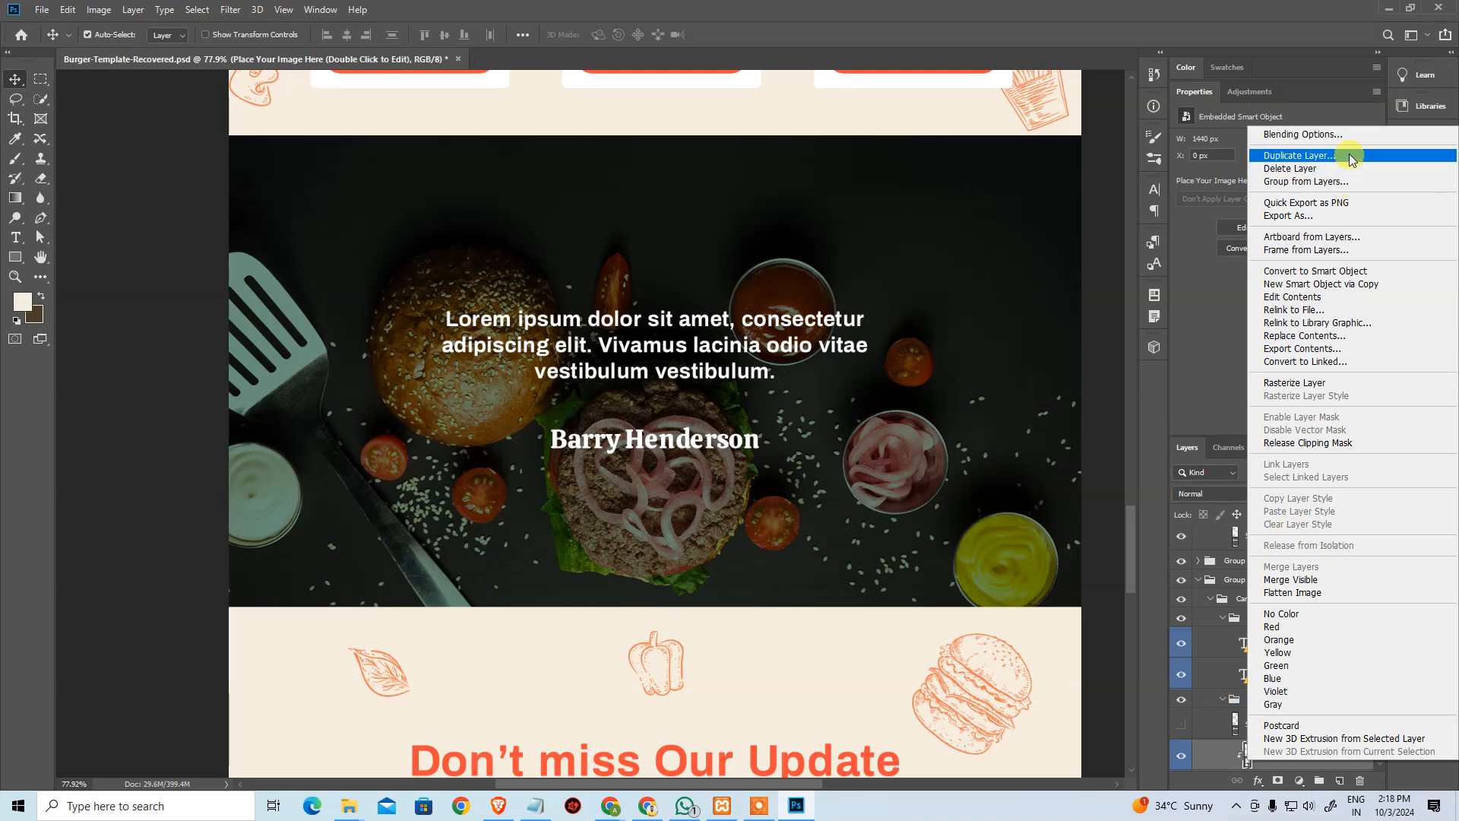
left_click(1327, 156)
left_click(775, 278)
left_click(774, 298)
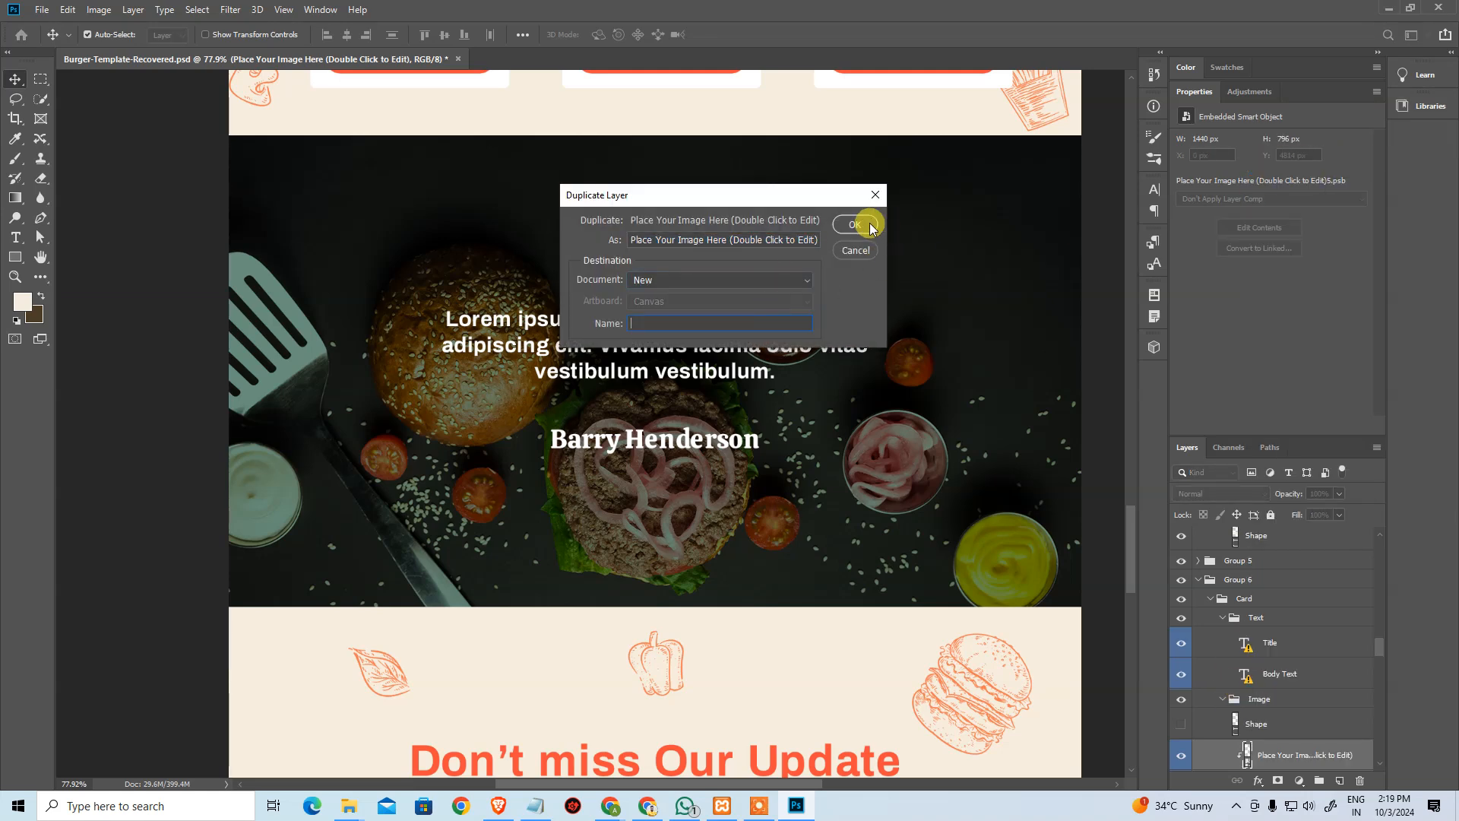
left_click(855, 224)
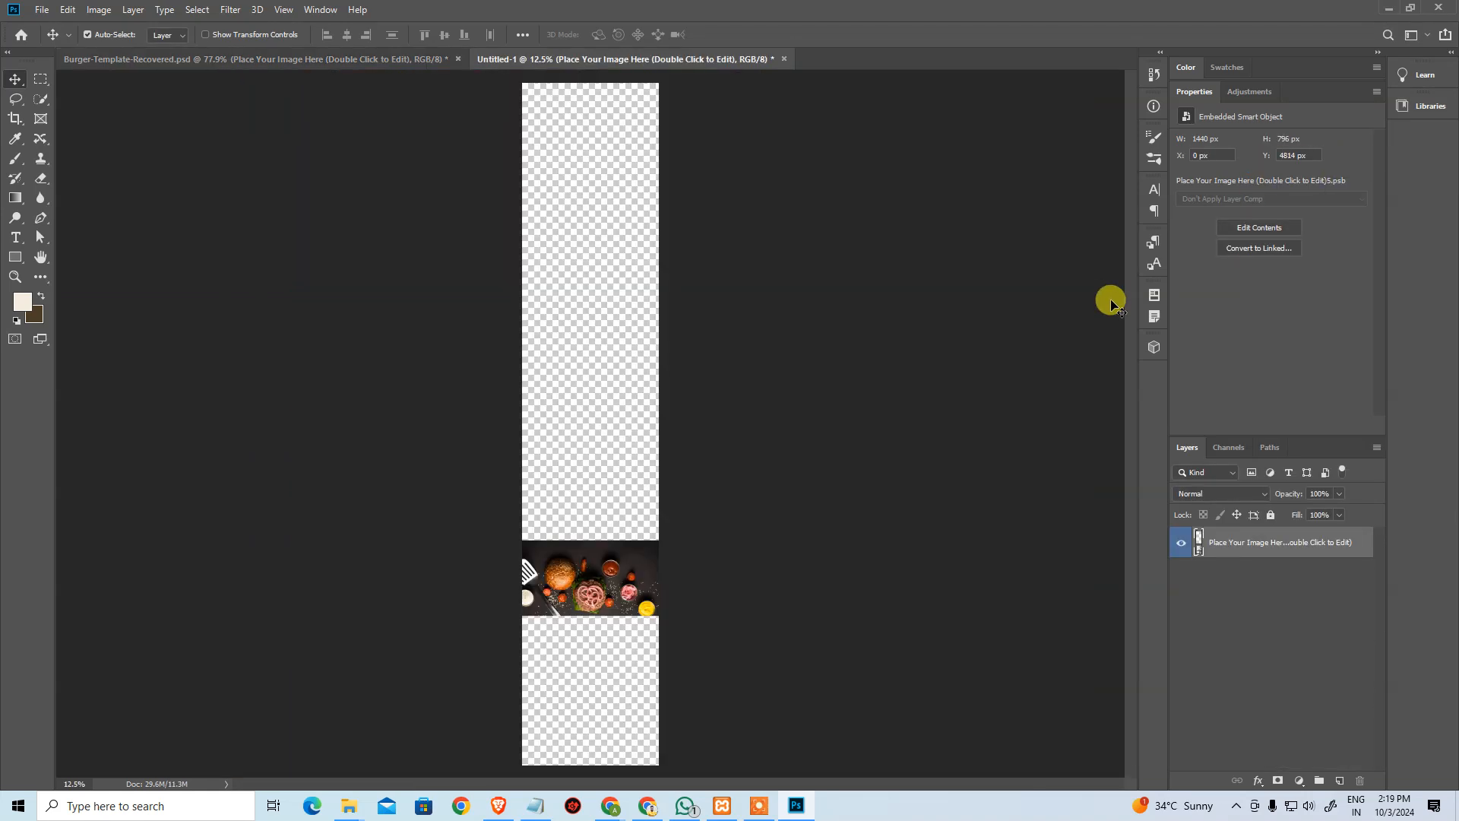
Open the contents of the duplicated image's smart object and view them at 100%.
double_click(1199, 542)
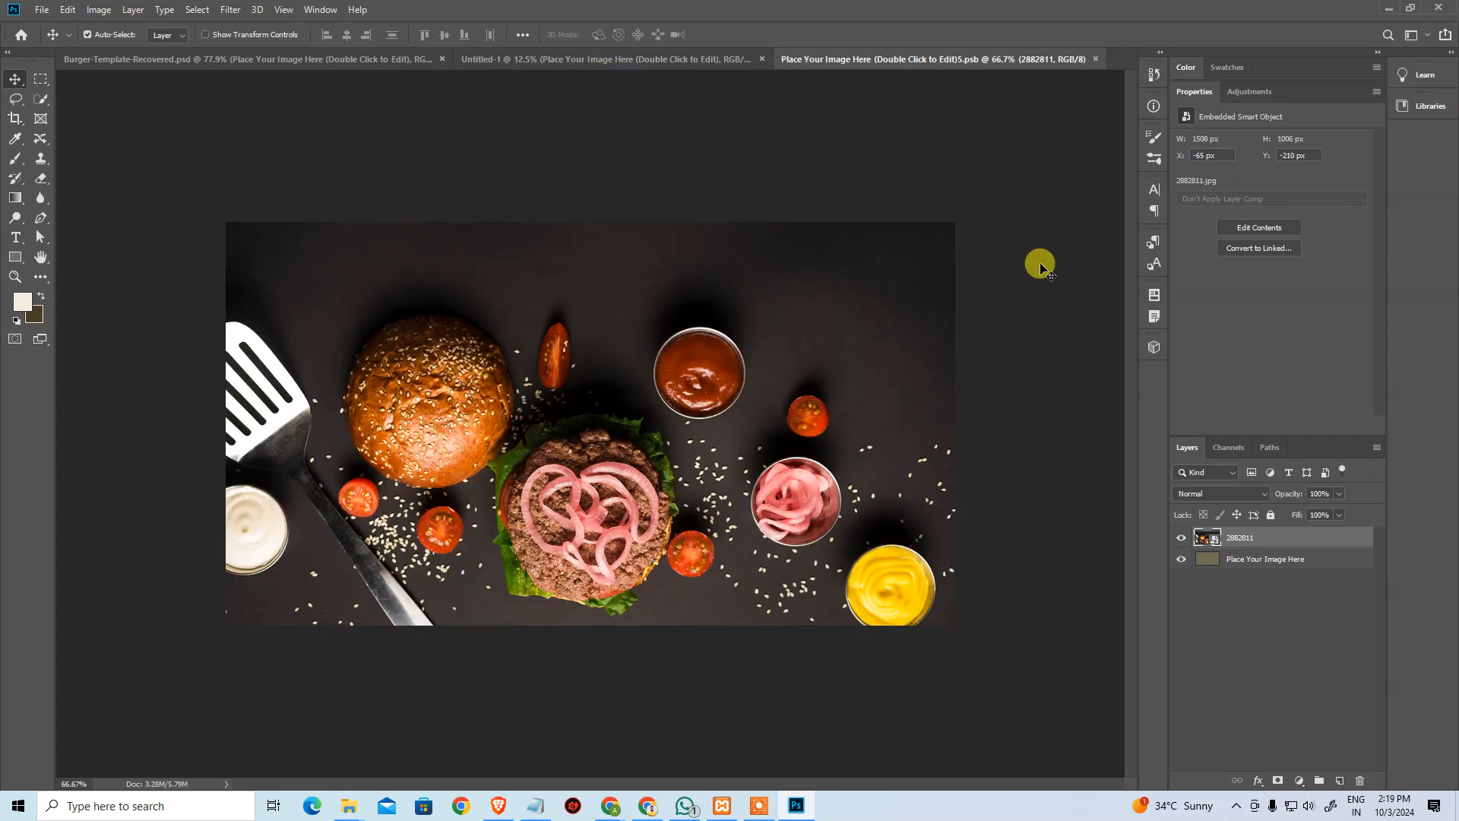
left_click(988, 384)
key("ctrl+alt+0")
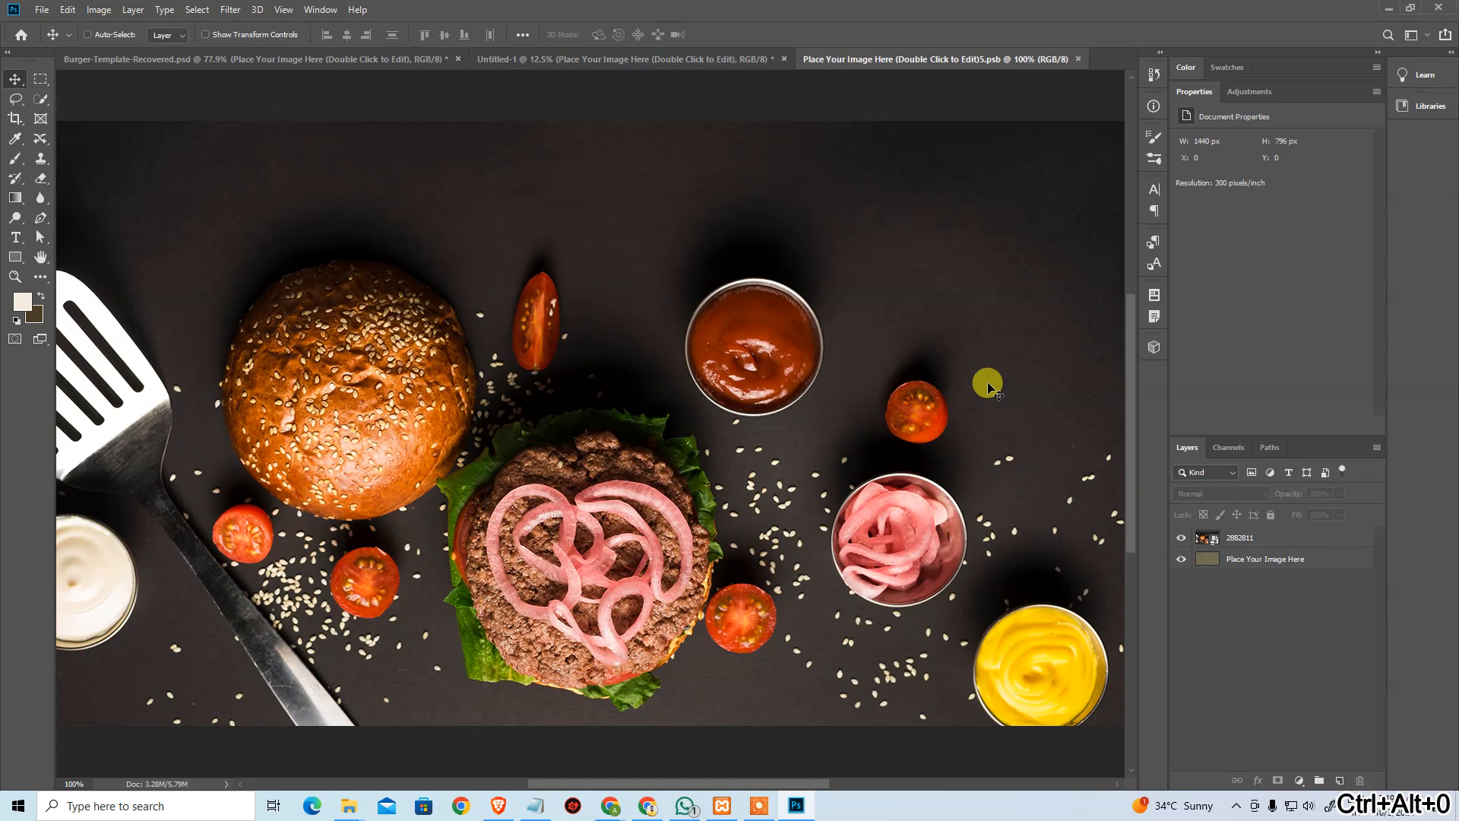
key("ctrl+0")
key("ctrl+alt+0")
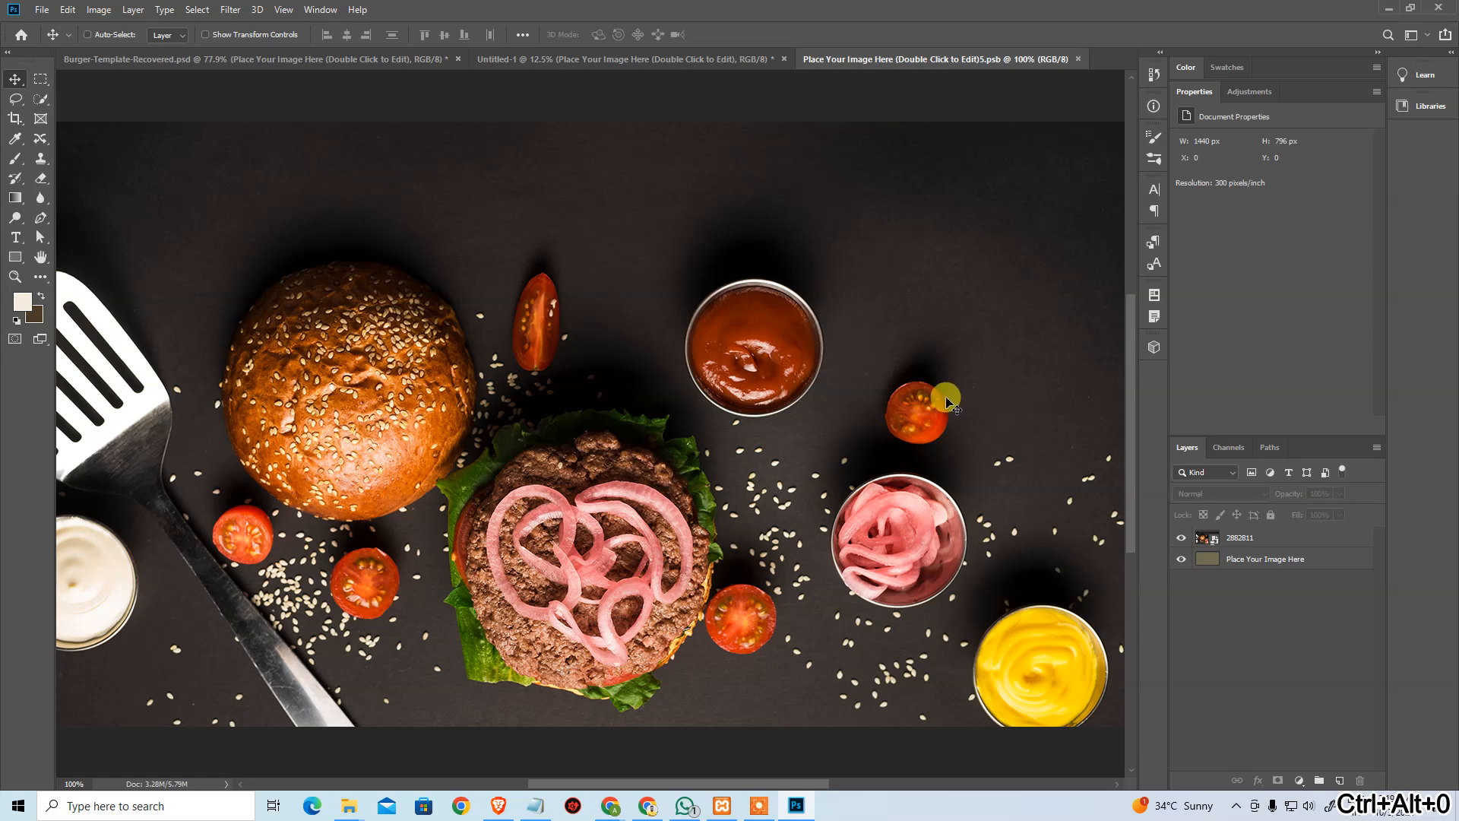
Start a Save for Web export of the burger background image and set its format to JPEG.
key("ctrl+alt+shift+s")
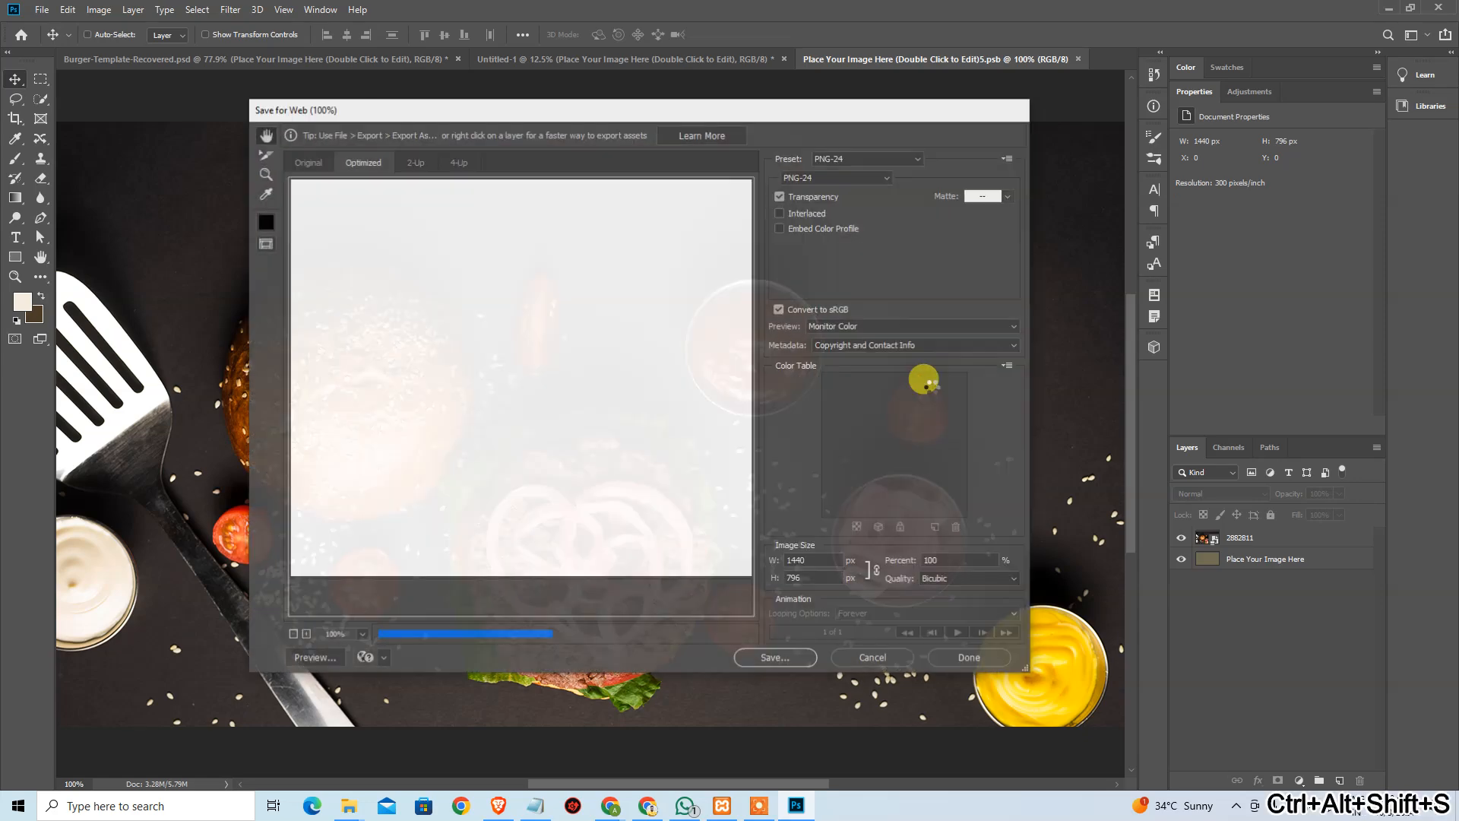
left_click(850, 158)
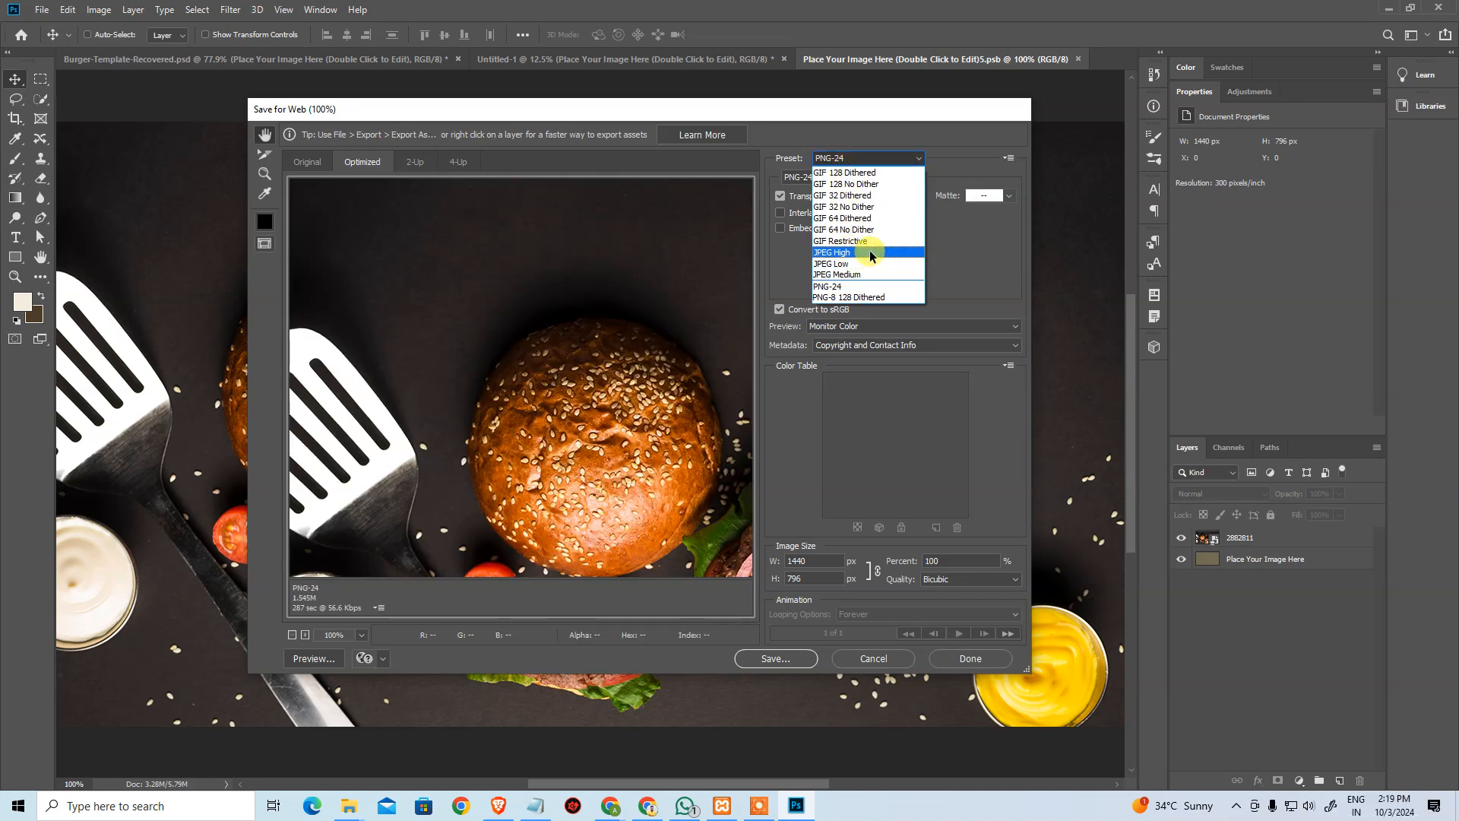
left_click(998, 285)
left_click(836, 177)
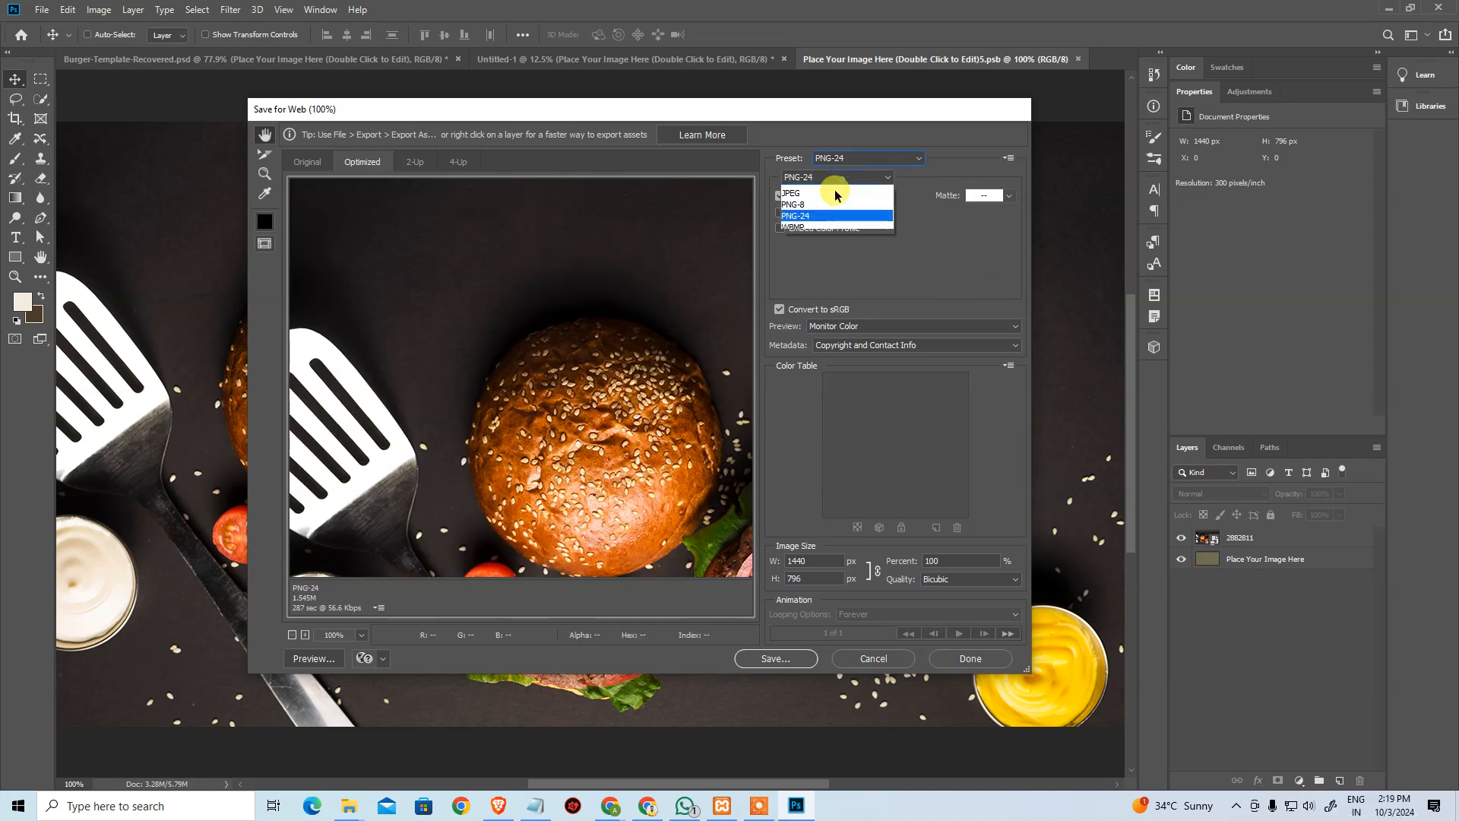
left_click(834, 205)
left_click(834, 200)
left_click(837, 198)
Save the optimized image in the Burger Template folder as testimonials-bas.
left_click(772, 657)
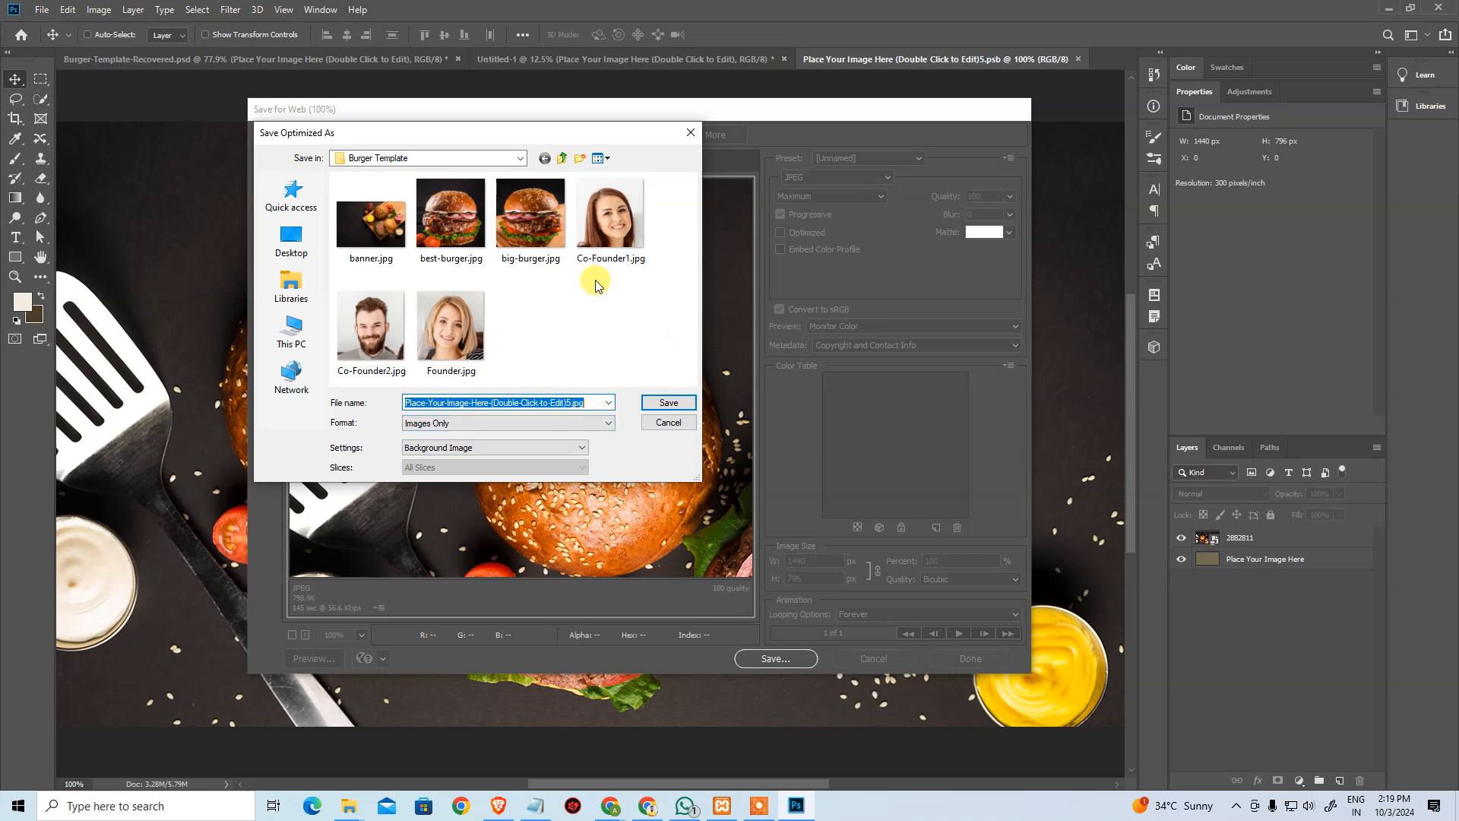
double_click(526, 406)
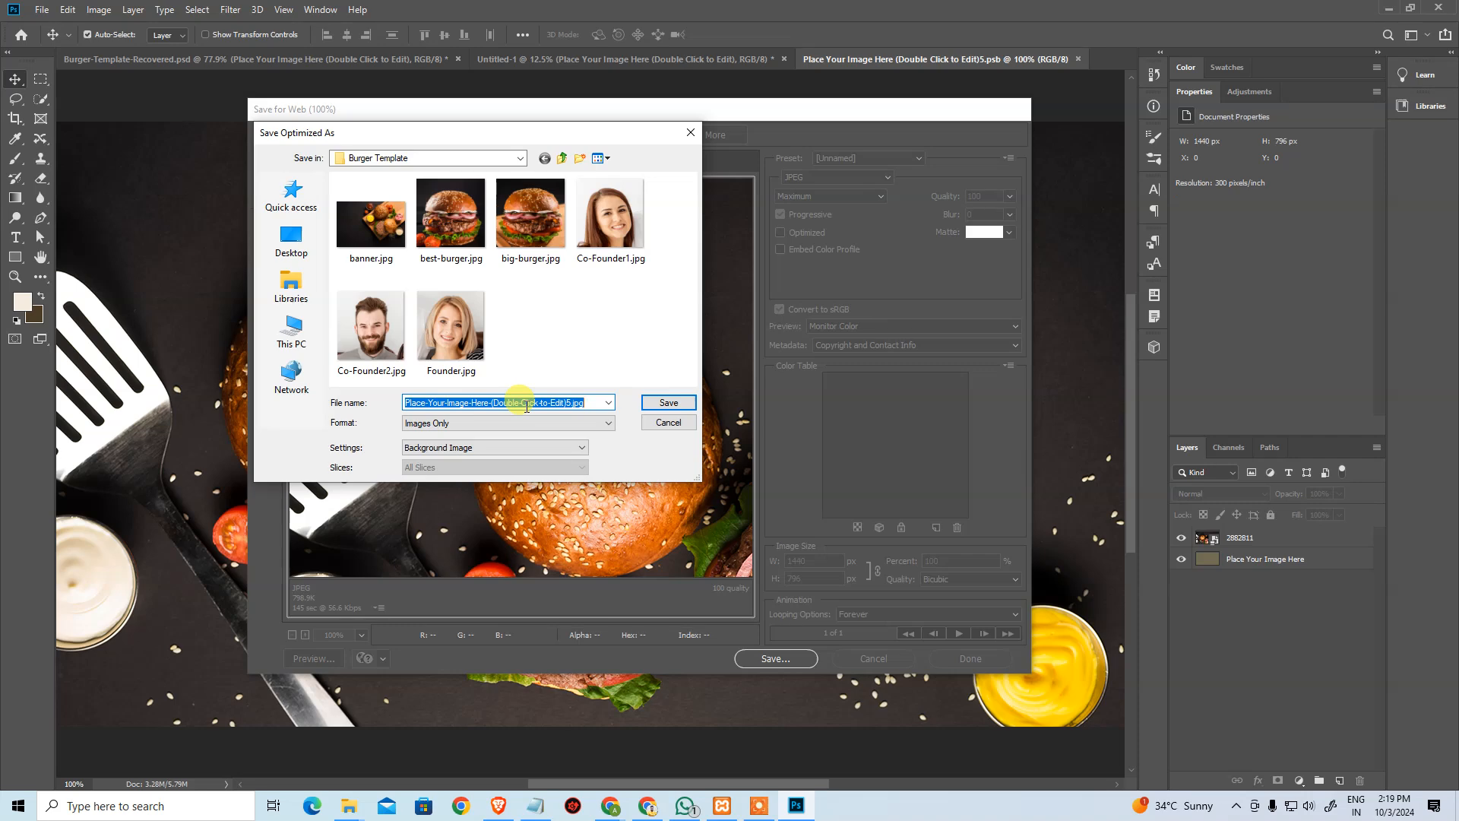
type("testimonials-bas")
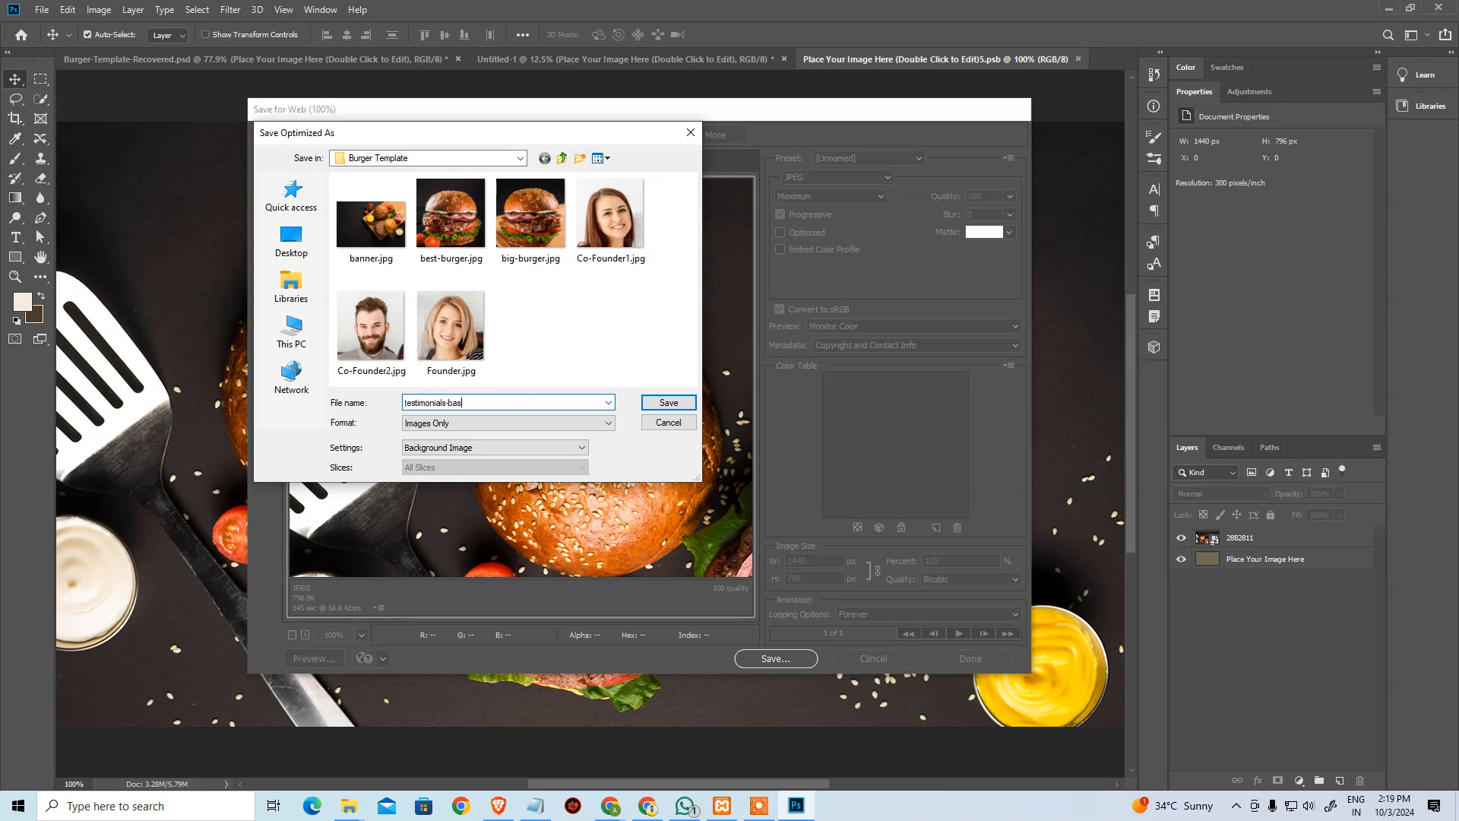
key("Return")
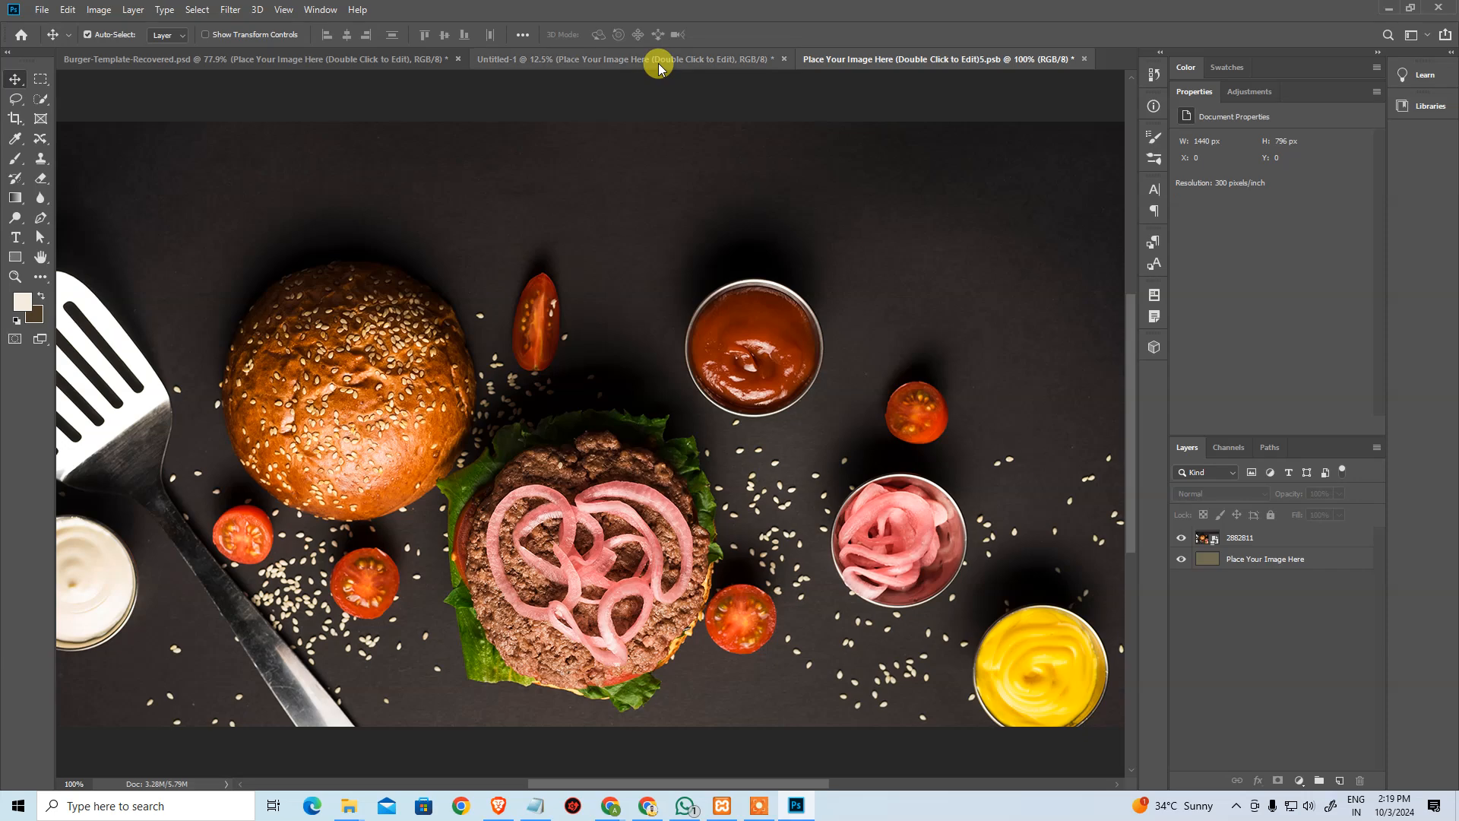
Close the temporary document and the smart object contents without saving, and show the orange Shape overlay in the testimonial section again.
left_click(658, 67)
key("ctrl+w")
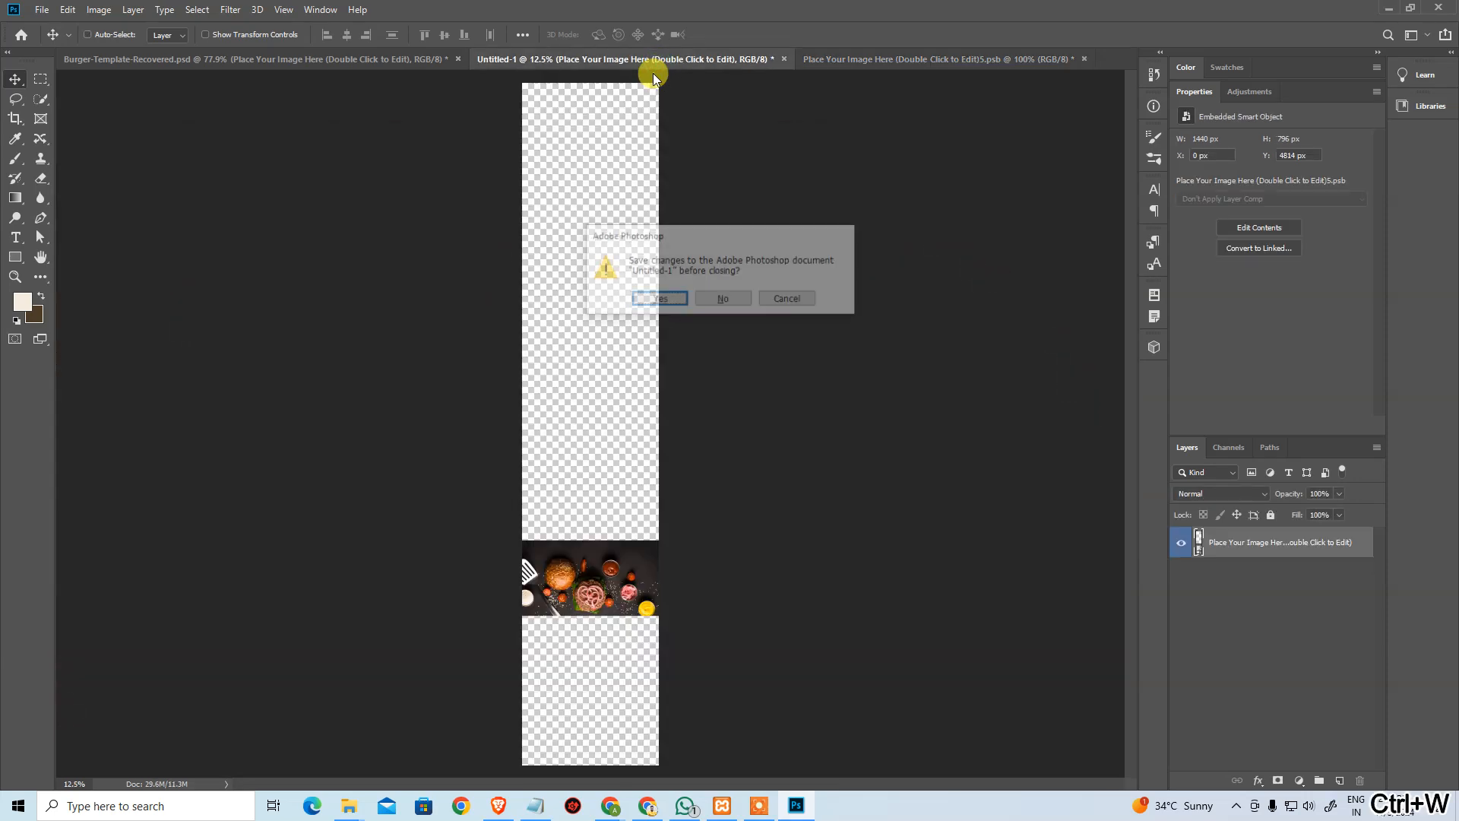
left_click(718, 299)
key("ctrl+w")
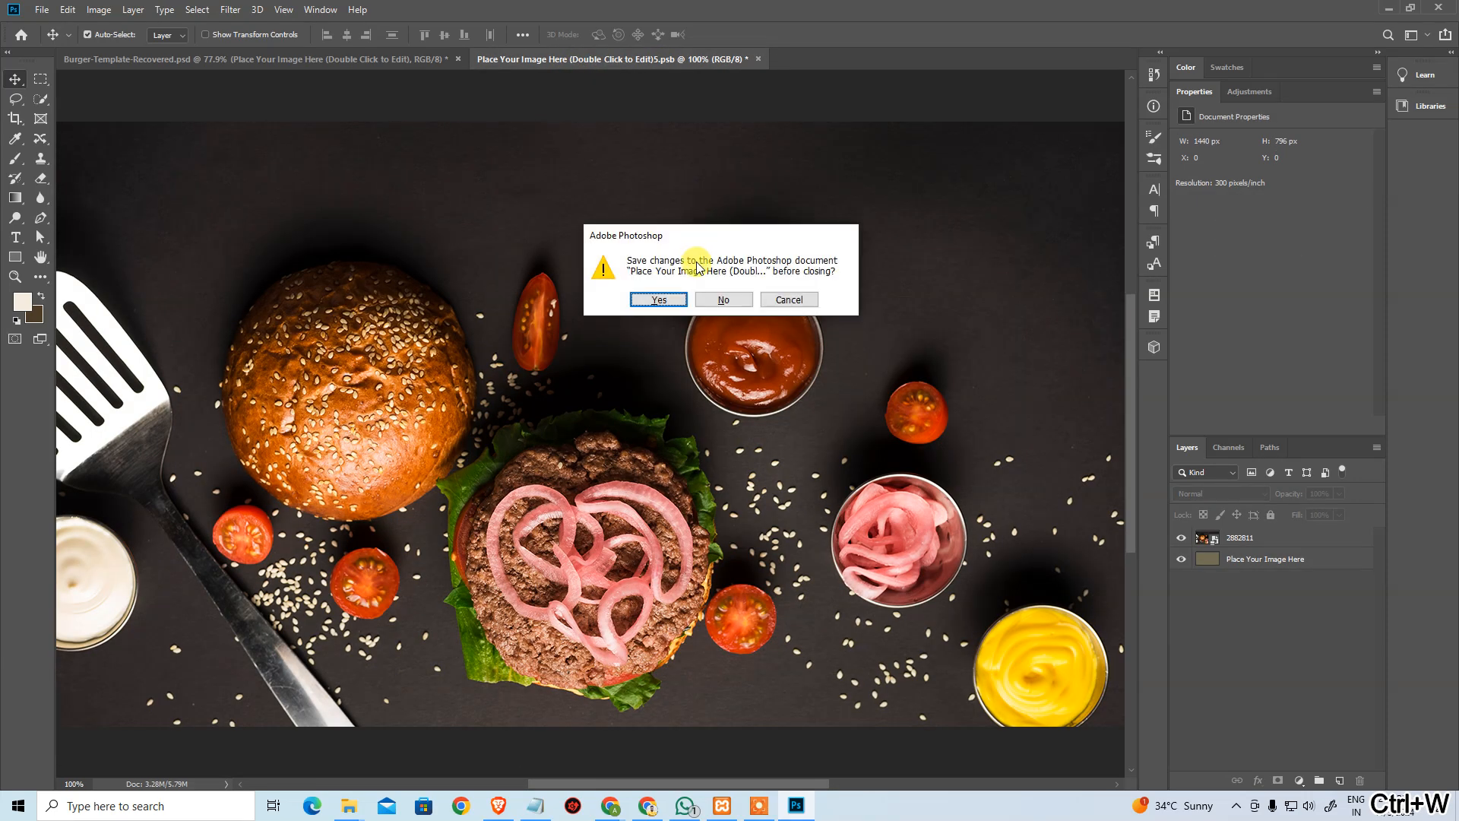
left_click(723, 299)
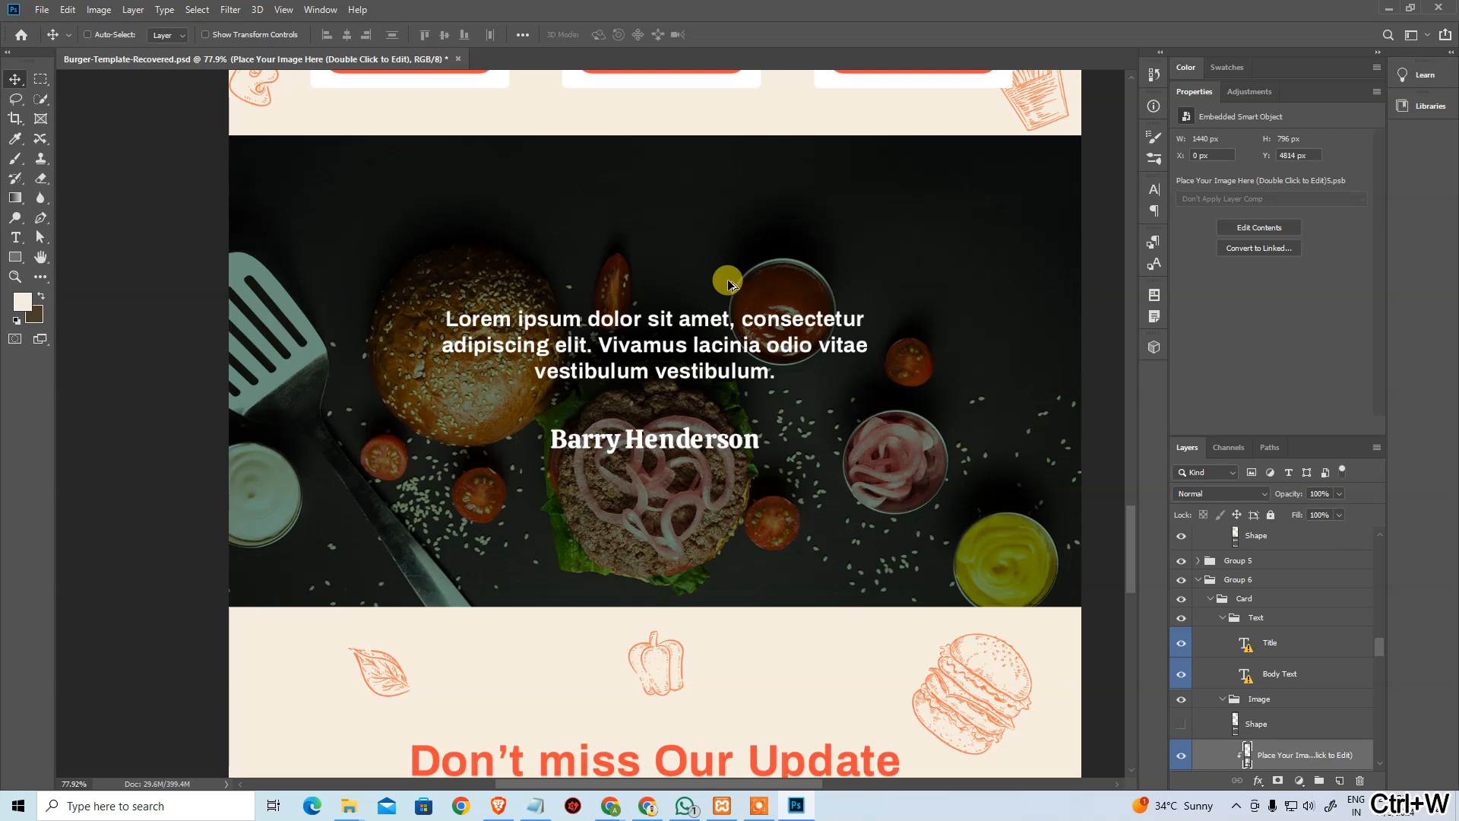
left_click(1182, 723)
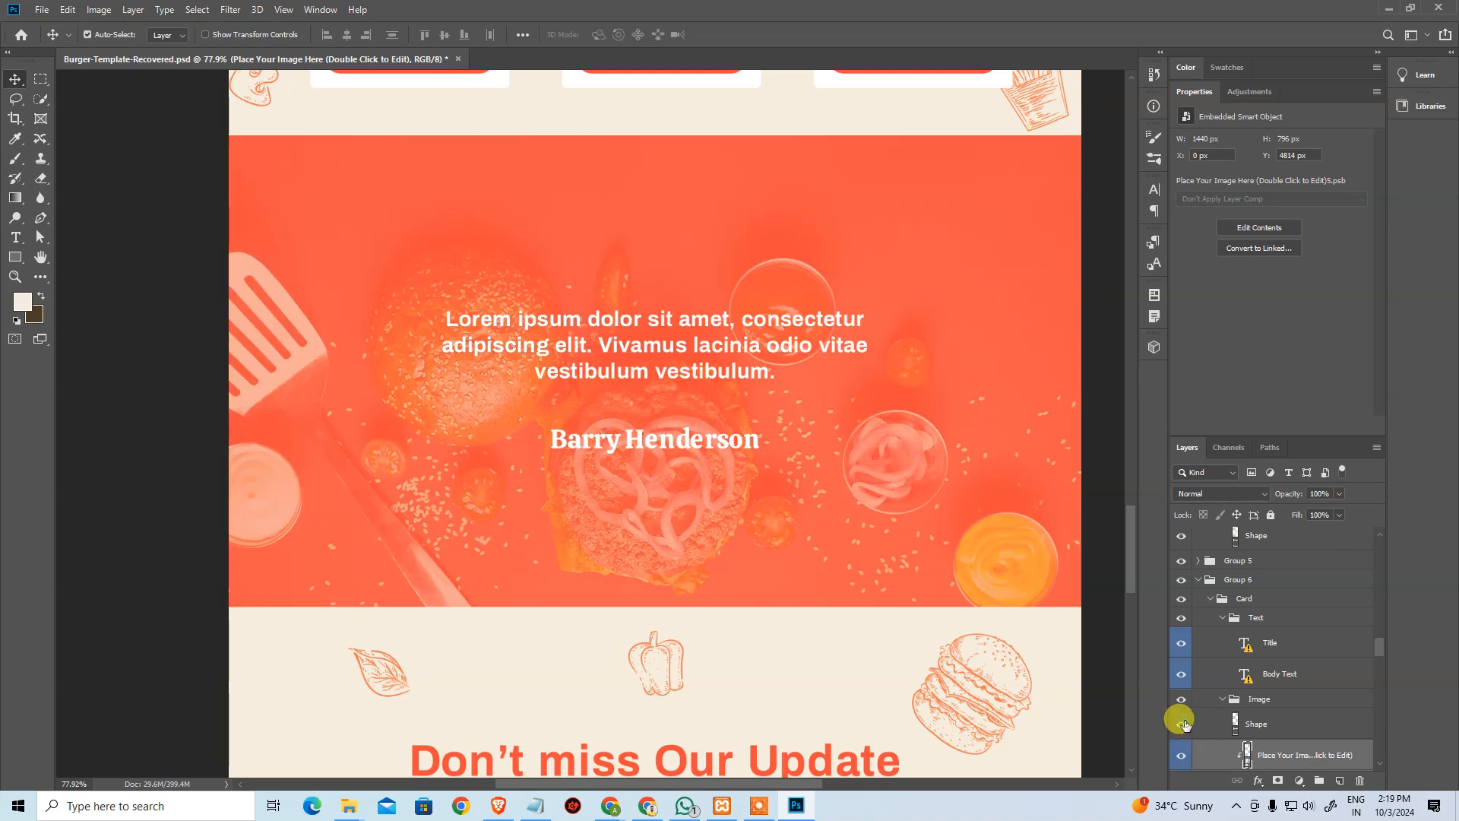
Try the Normal blend mode on the testimonial section's orange Shape layer and undo the change.
left_click(1296, 722)
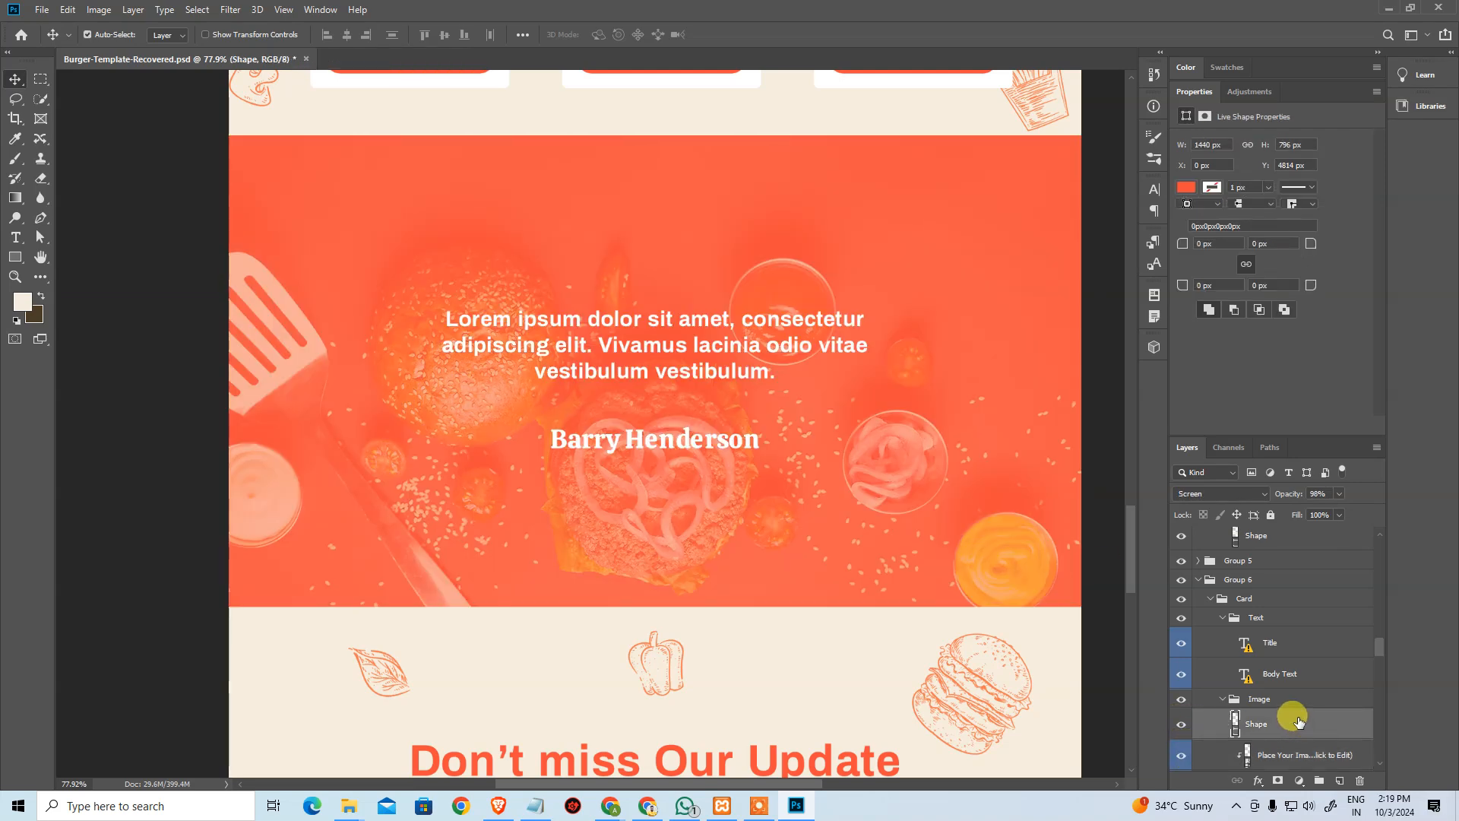
left_click(1218, 494)
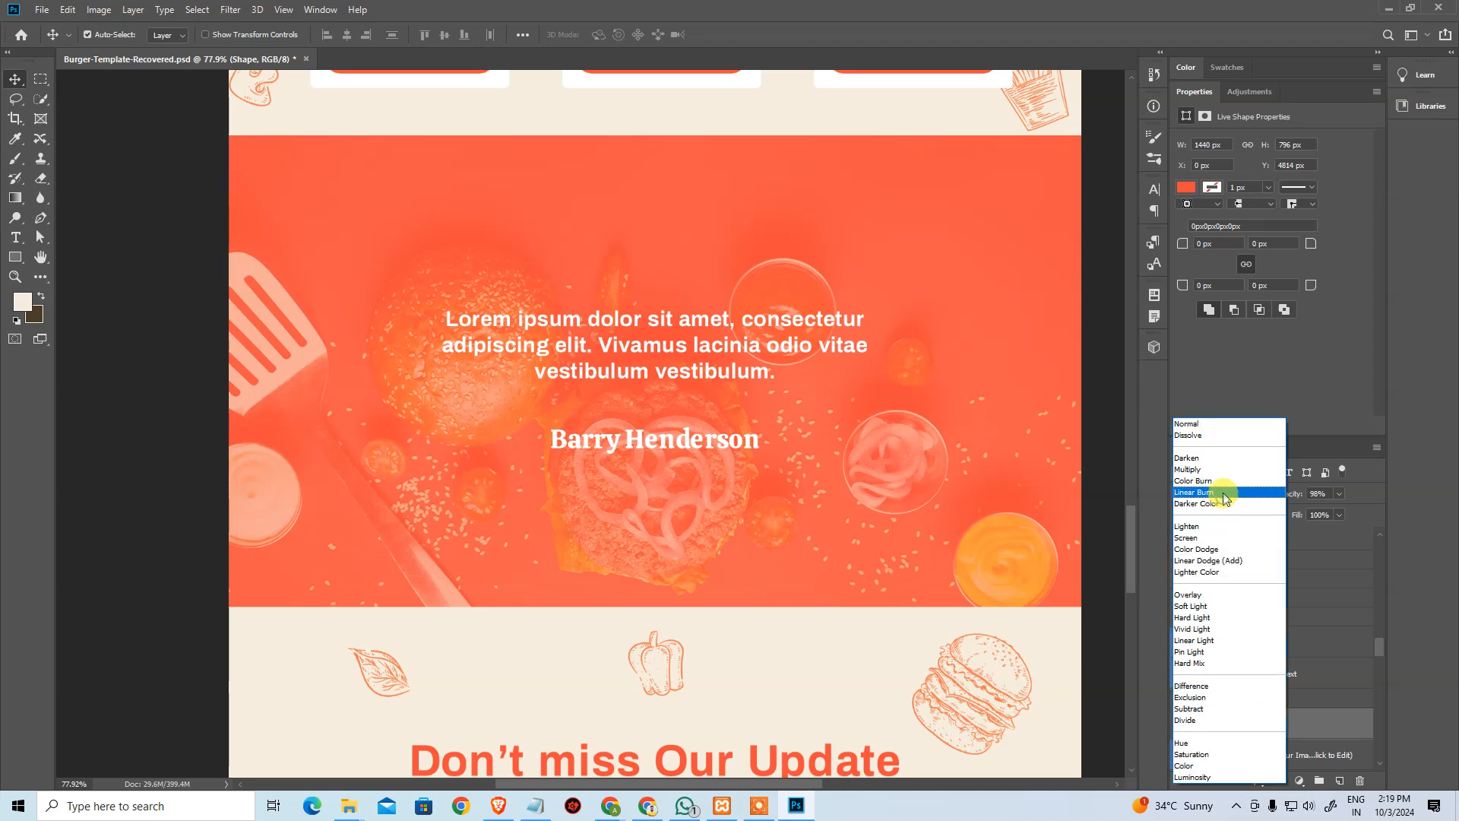
left_click(1222, 424)
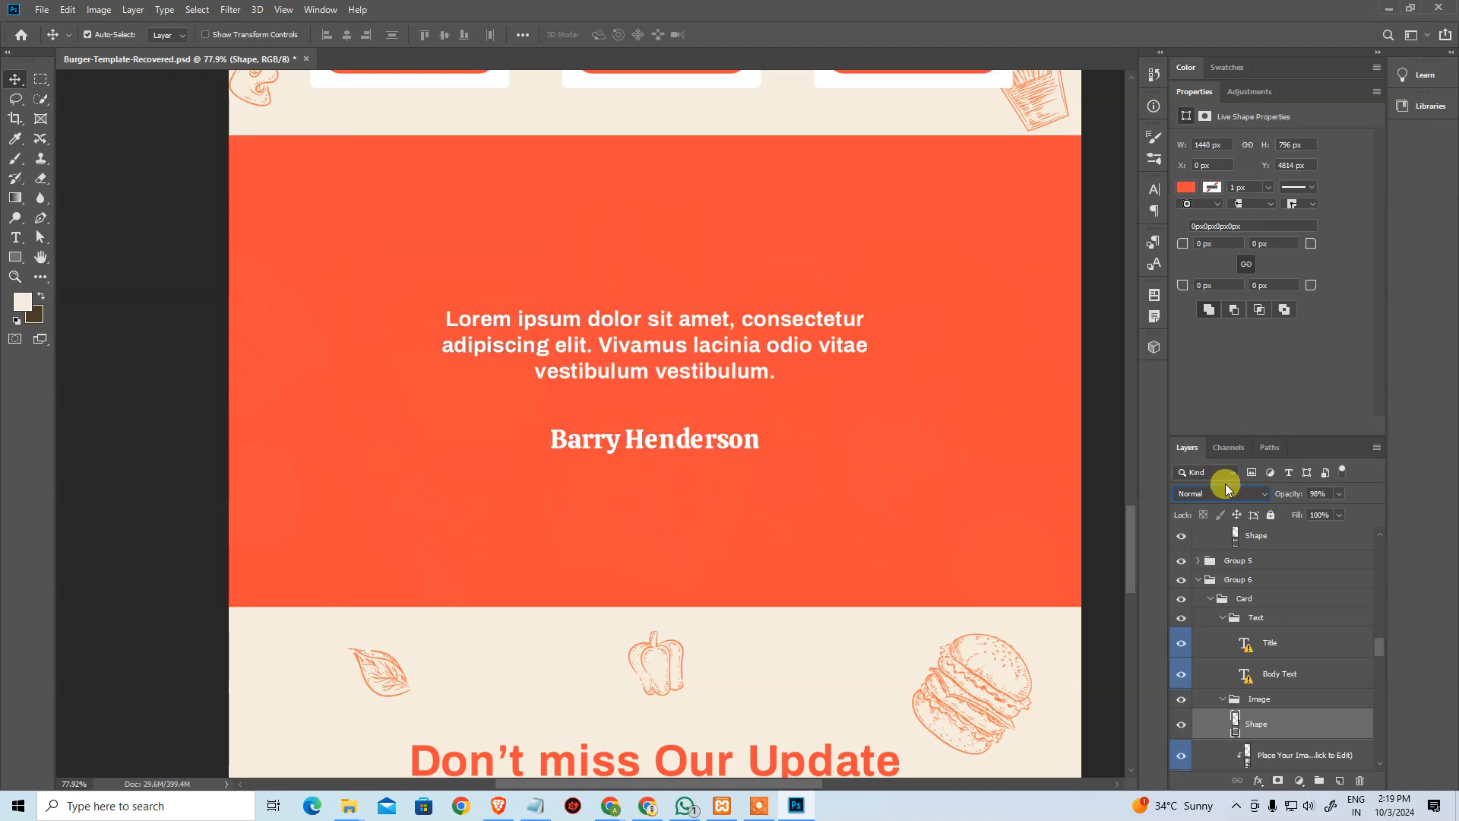
key("ctrl+z")
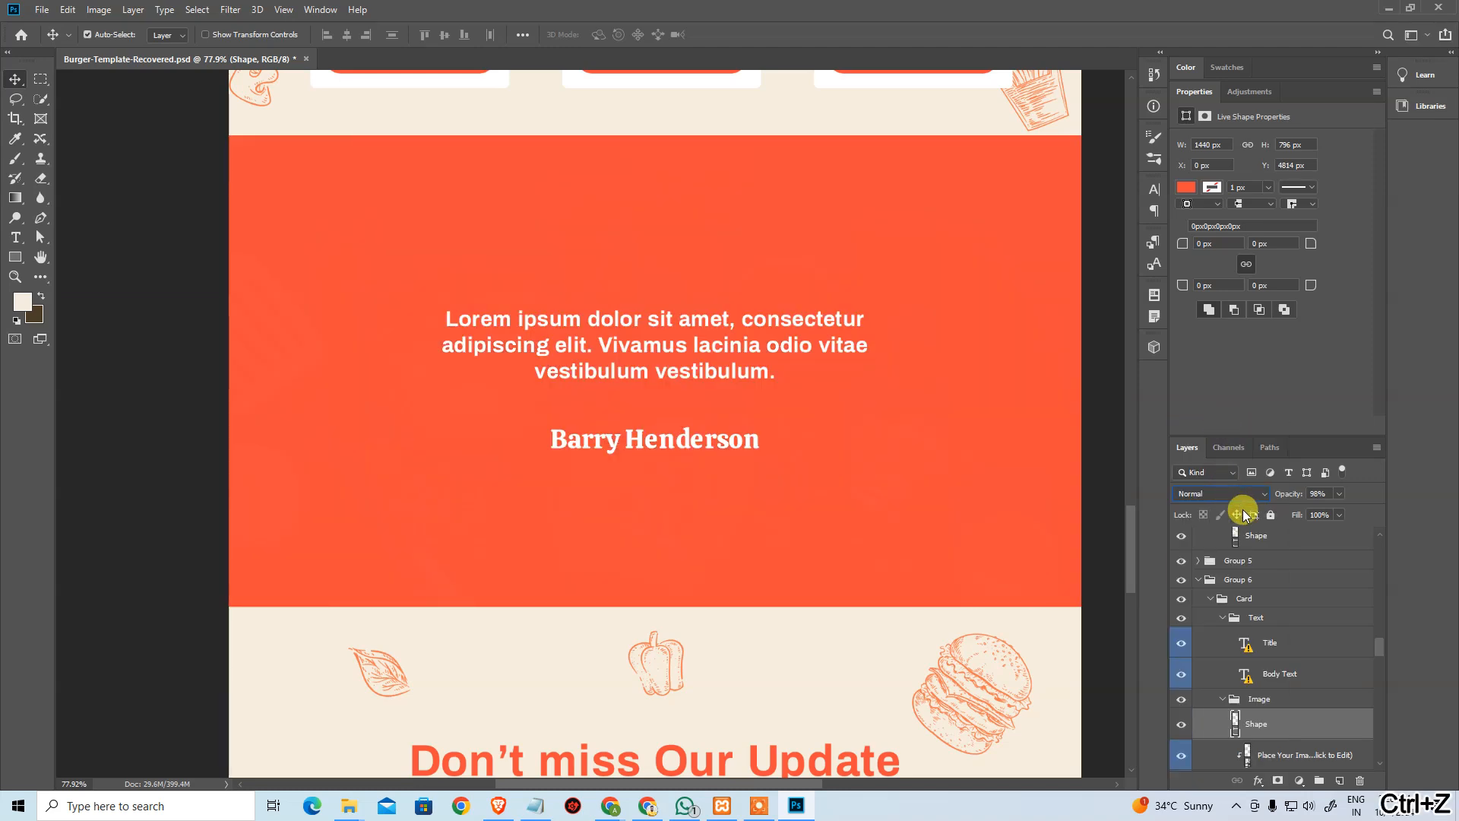
key("ctrl+z")
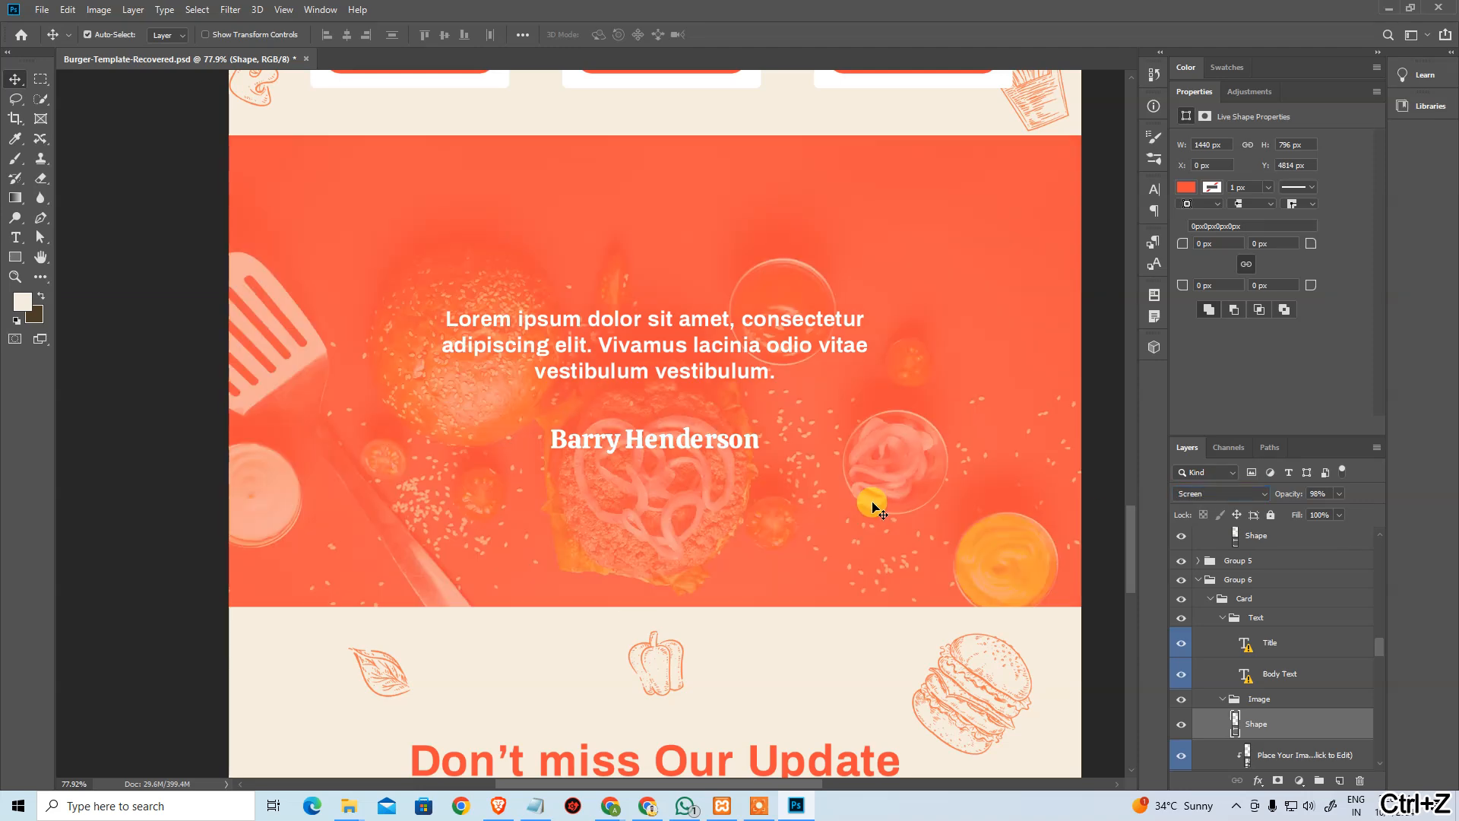
Switch to the Divi page editor in the browser, duplicate the Statistics section, and move the copy below the Popular Package section.
key("alt+Tab")
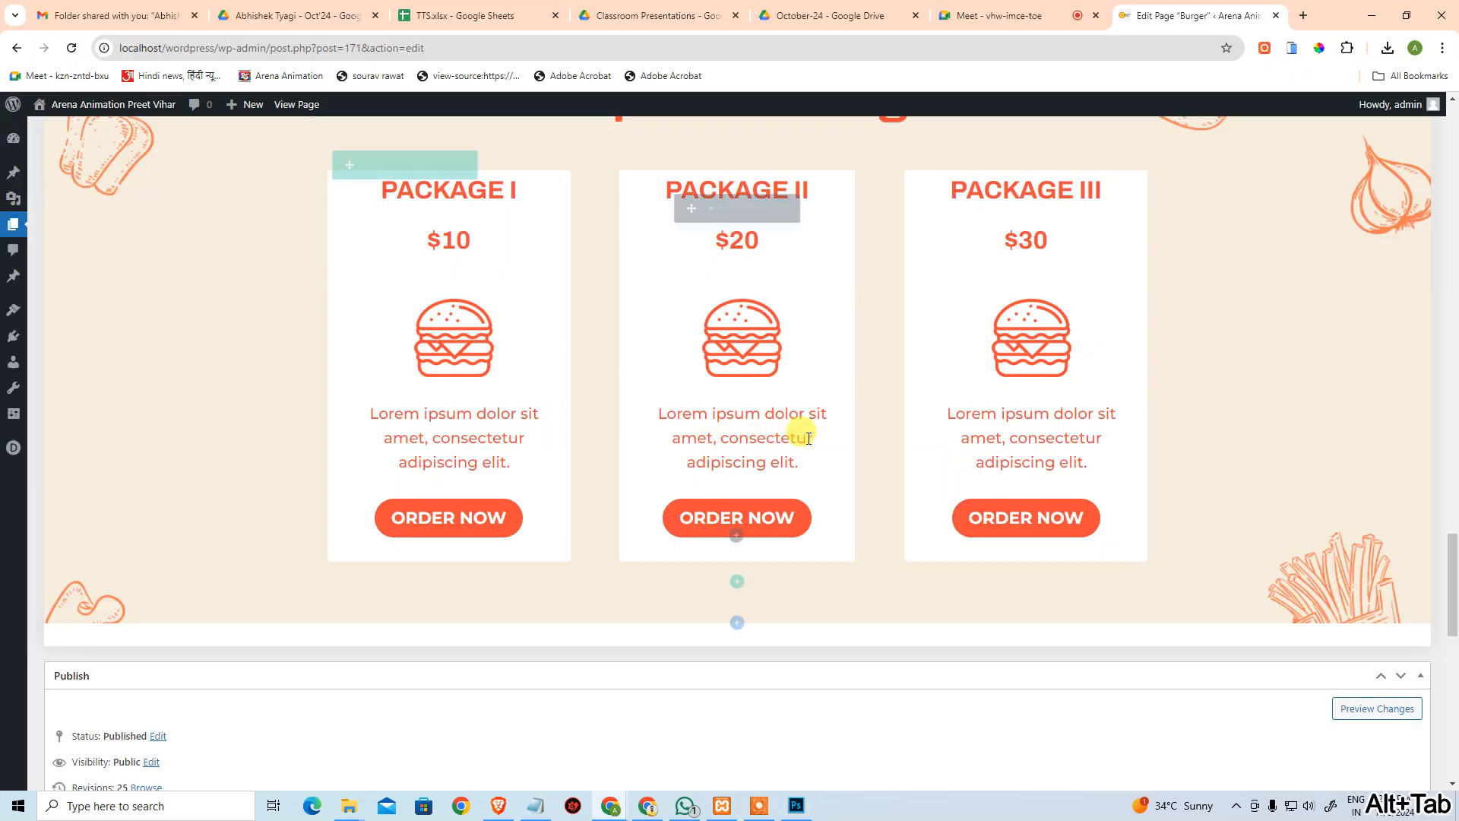
scroll(660, 447, "up", 6)
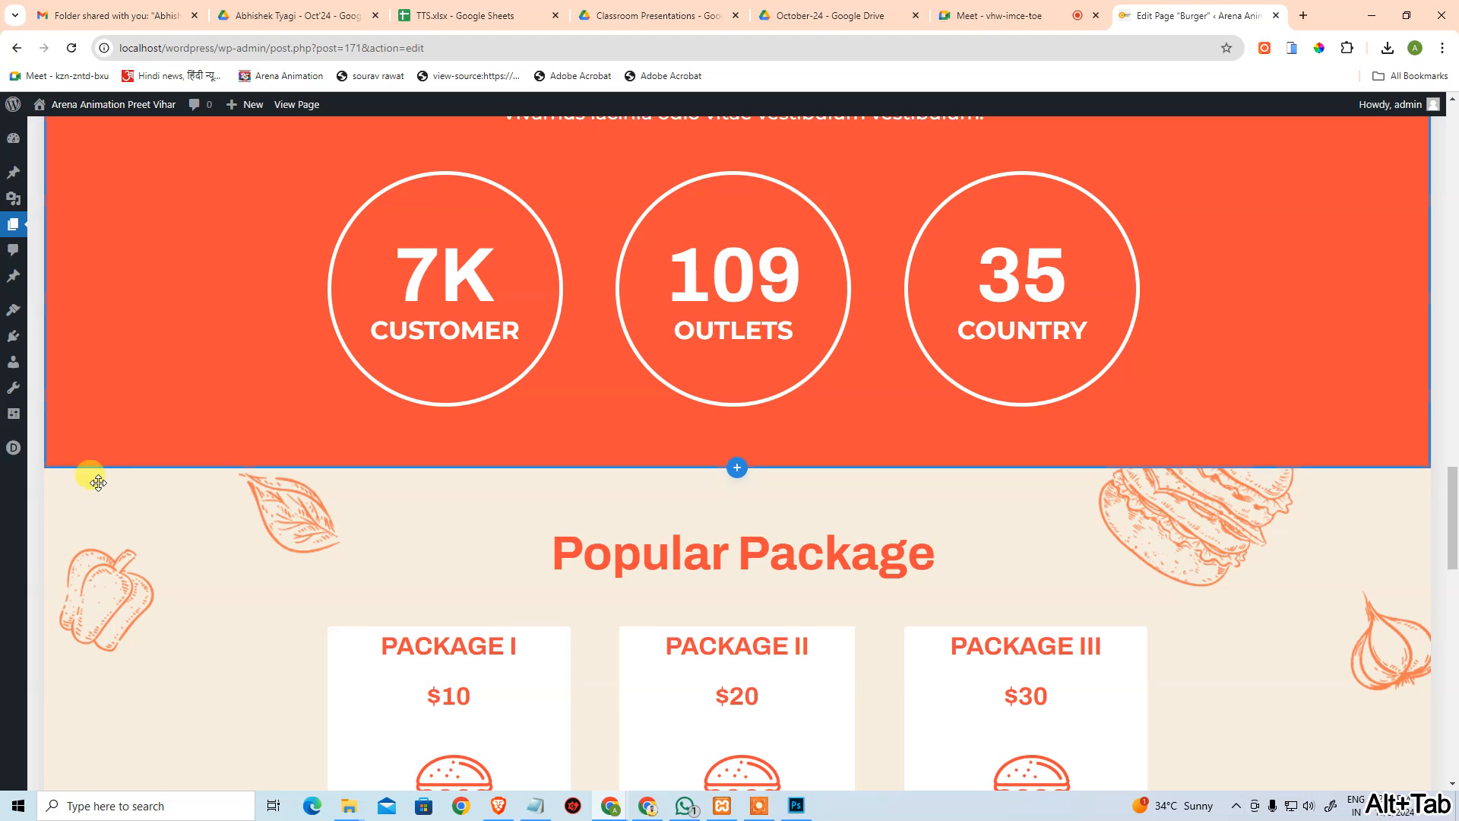
scroll(114, 456, "down", 2)
scroll(144, 396, "up", 6)
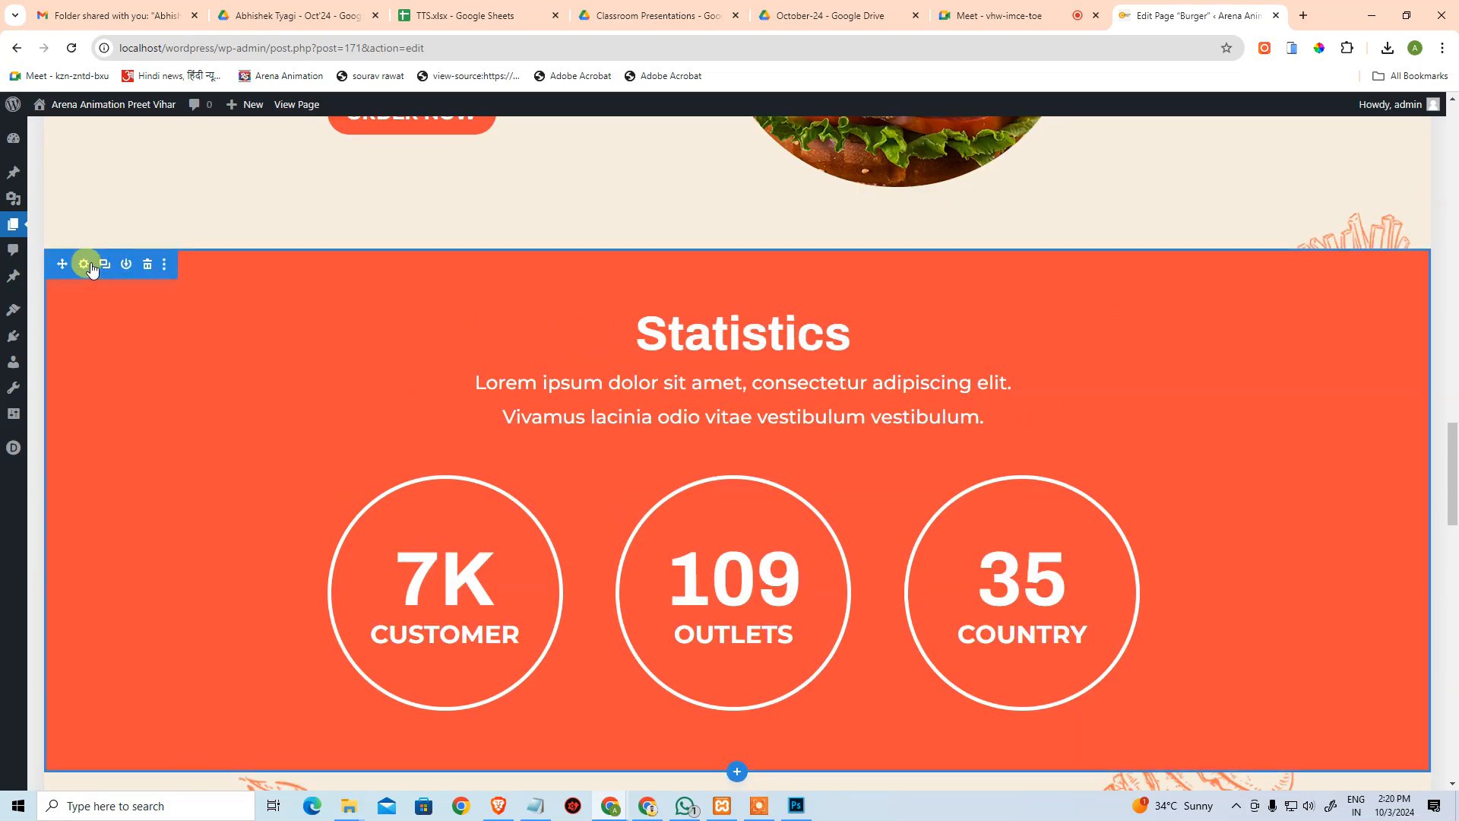
left_click(104, 263)
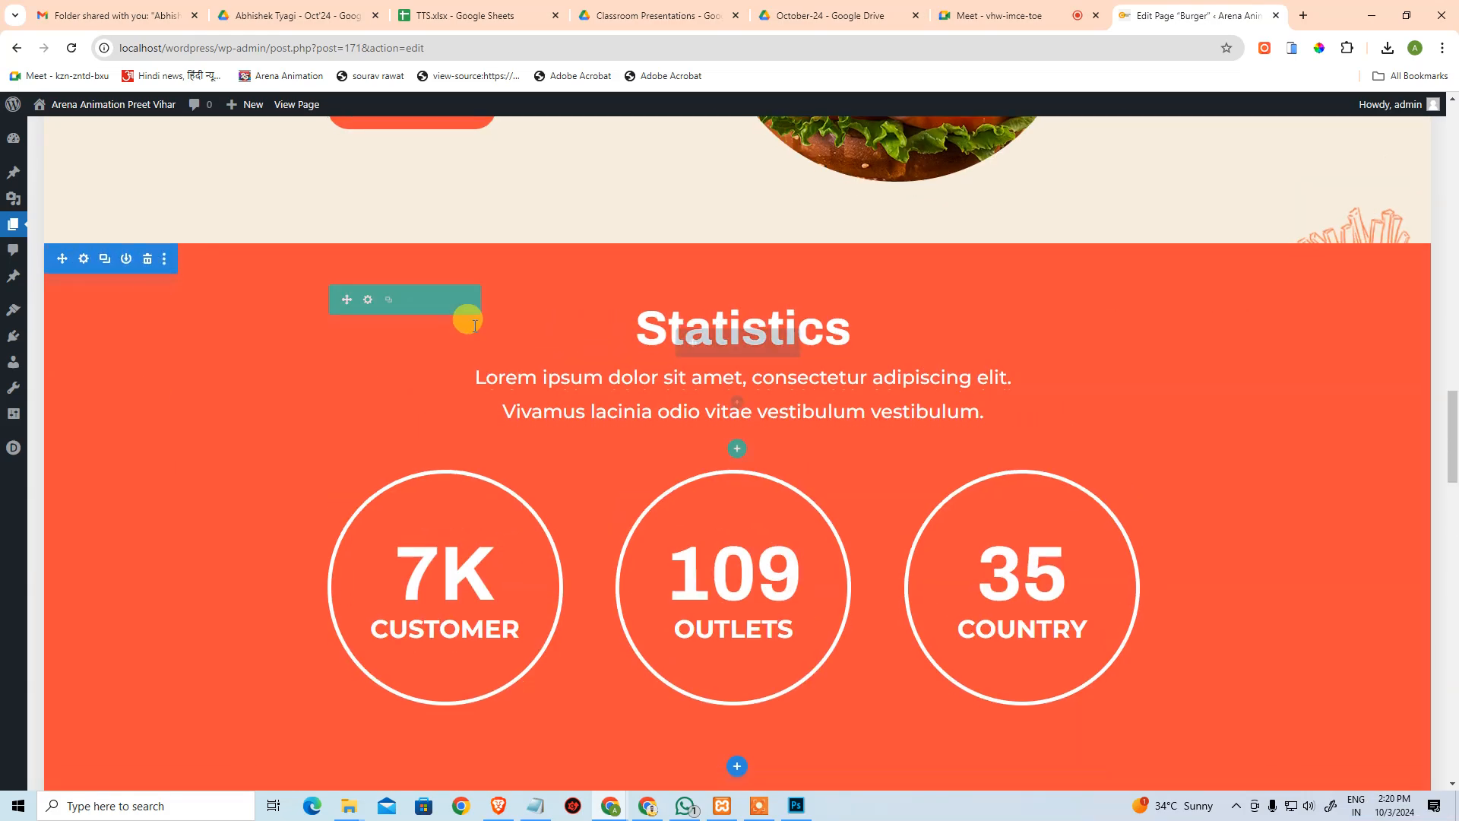
scroll(471, 335, "down", 10)
scroll(342, 274, "up", 2)
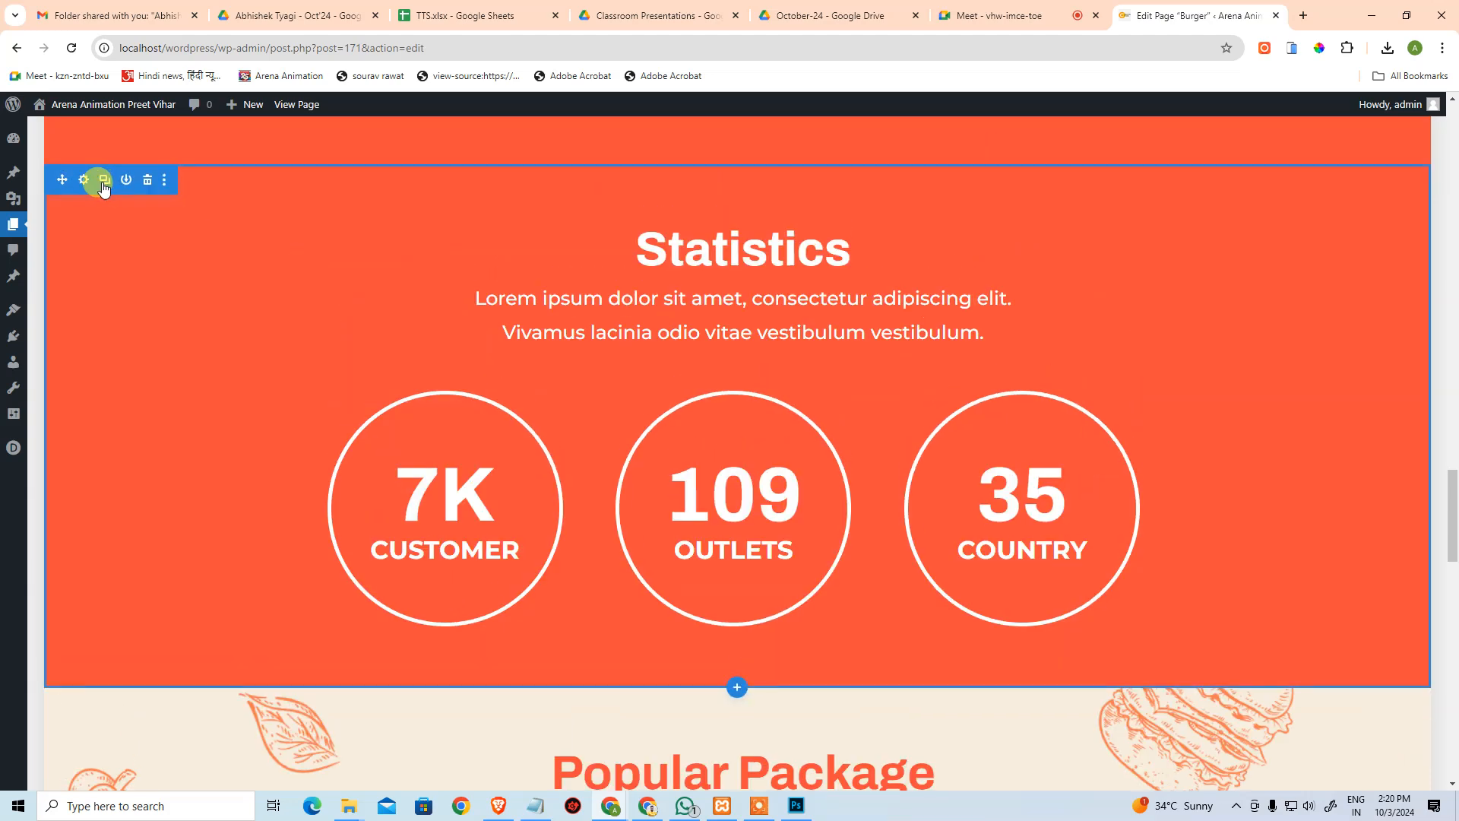
left_click_drag(64, 180, 99, 477)
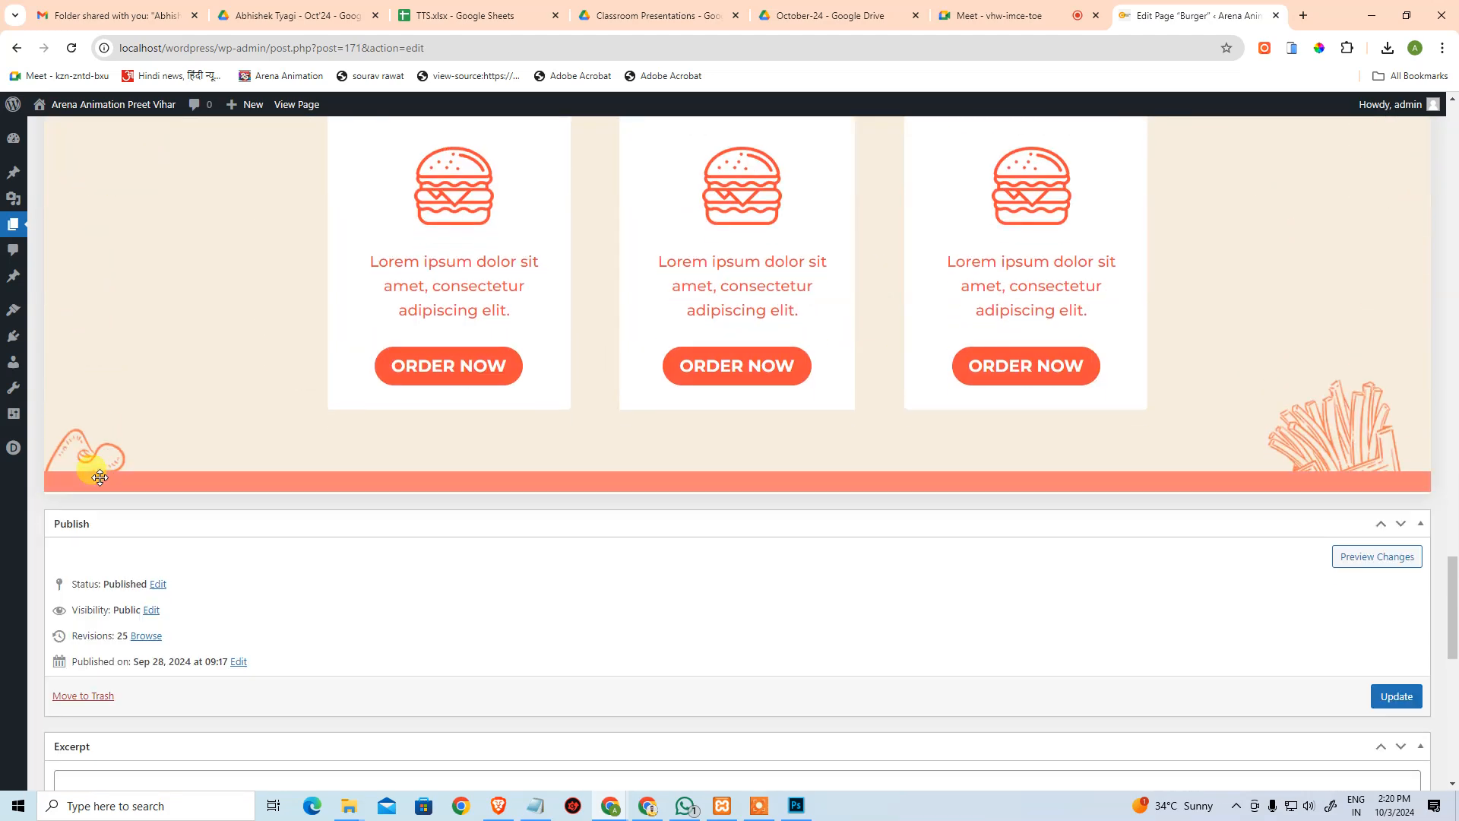
Upload testimonials-base.jpg from the Burger Template folder and apply it as the background image of the Statistics section below Popular Package.
scroll(556, 468, "down", 5)
scroll(261, 309, "up", 3)
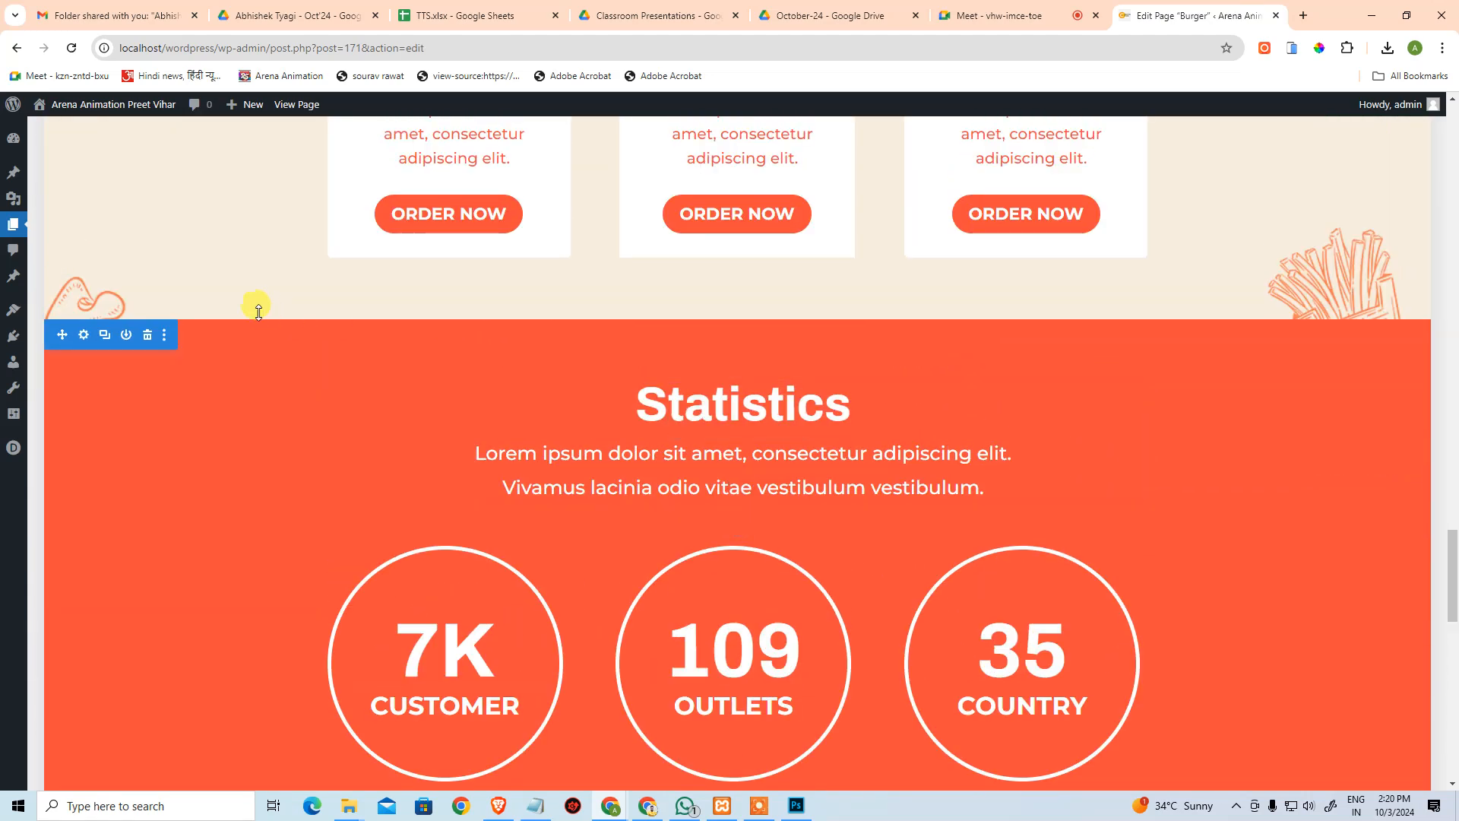
left_click(104, 337)
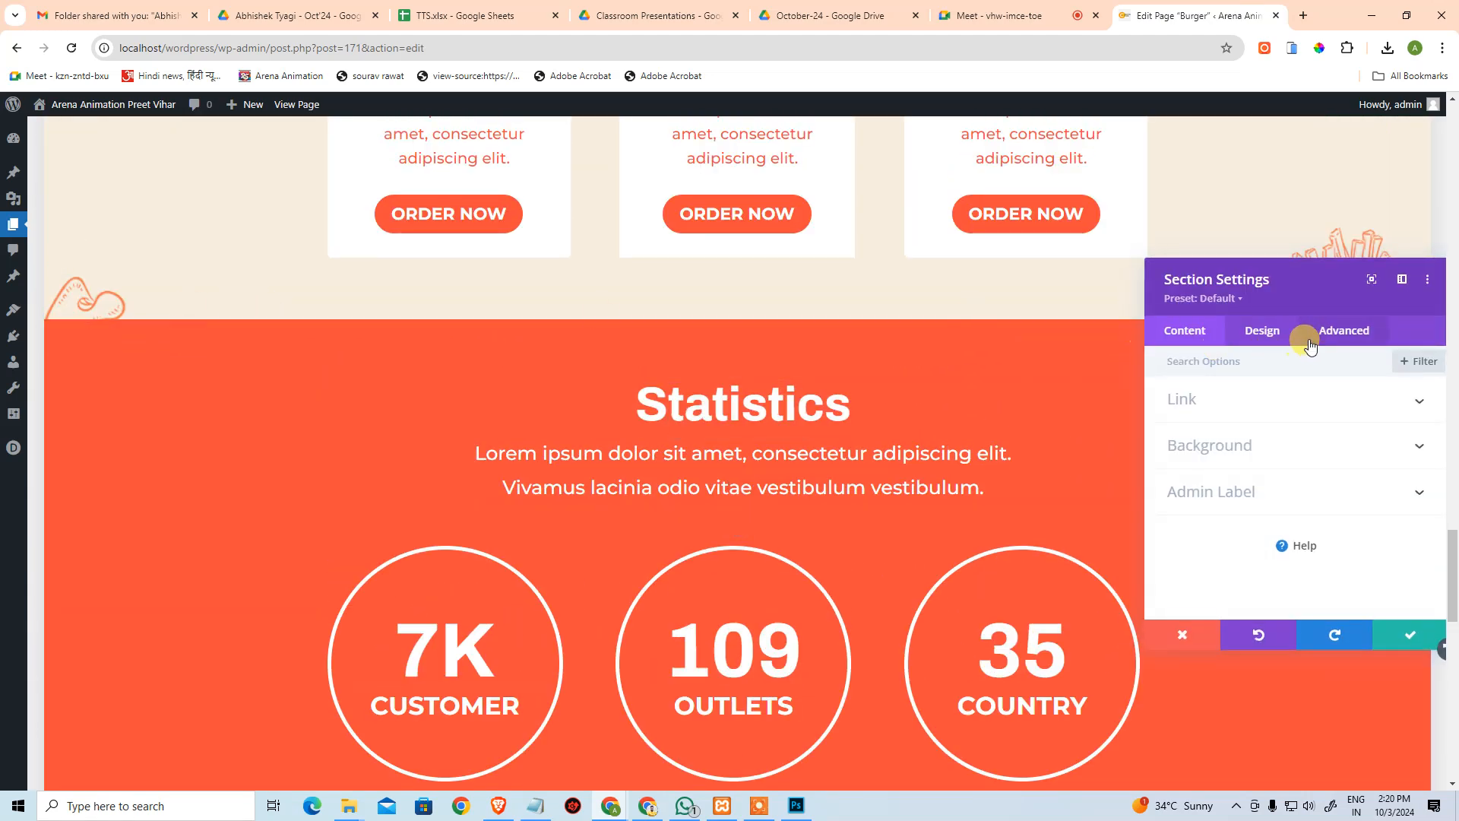
left_click(1214, 328)
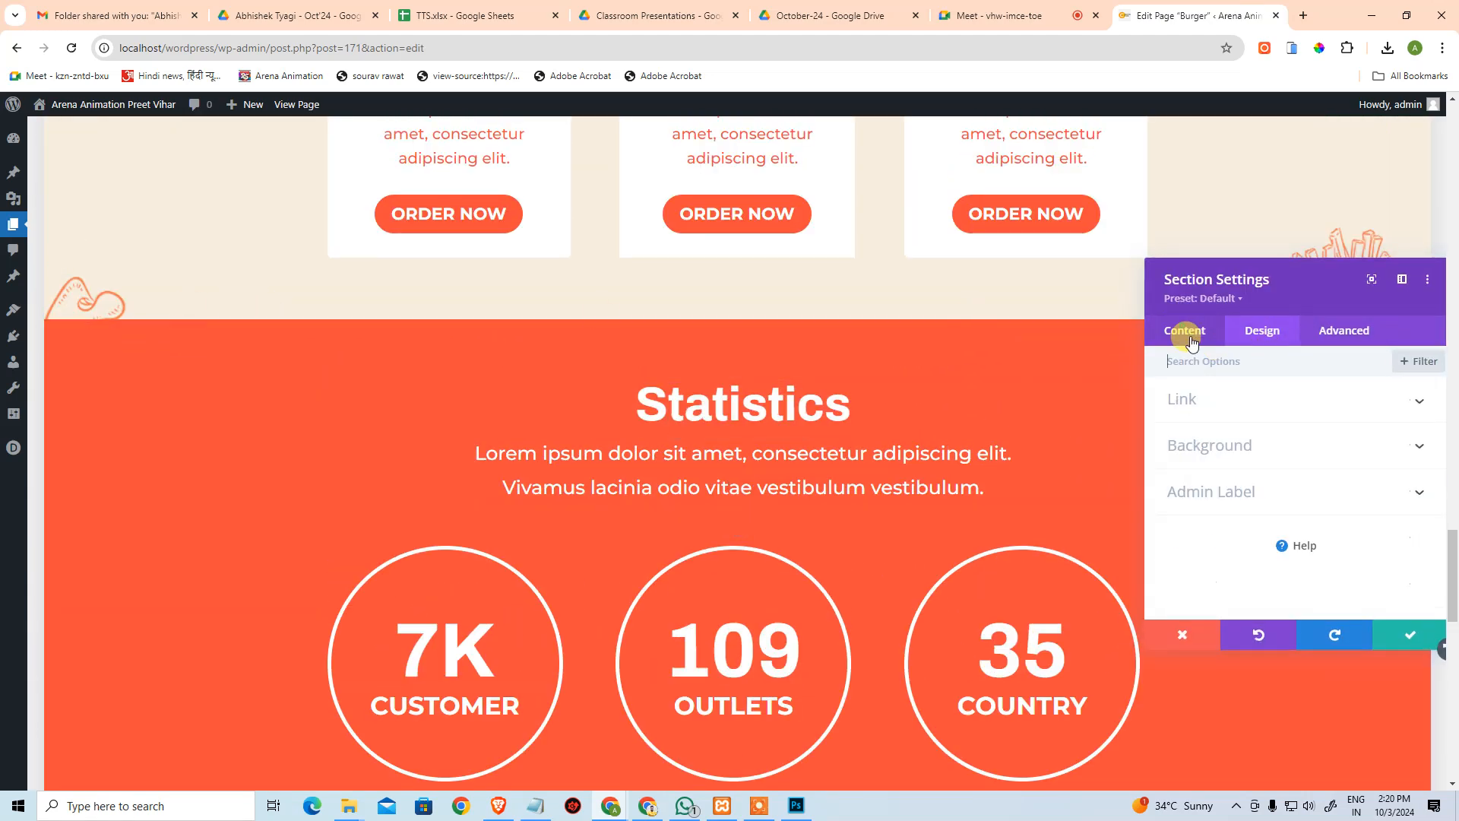
left_click(1232, 456)
left_click(1273, 429)
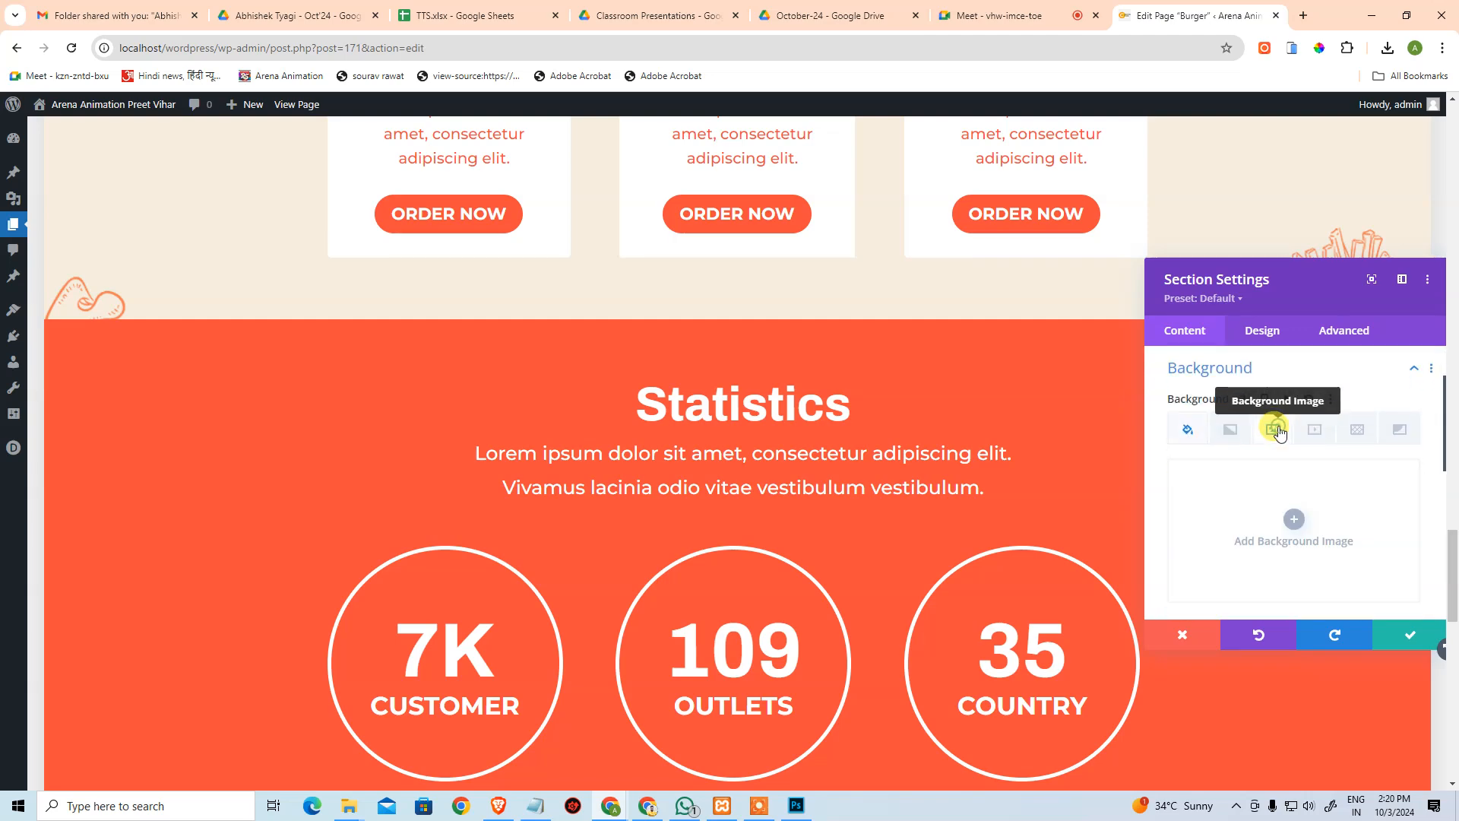
left_click(1296, 531)
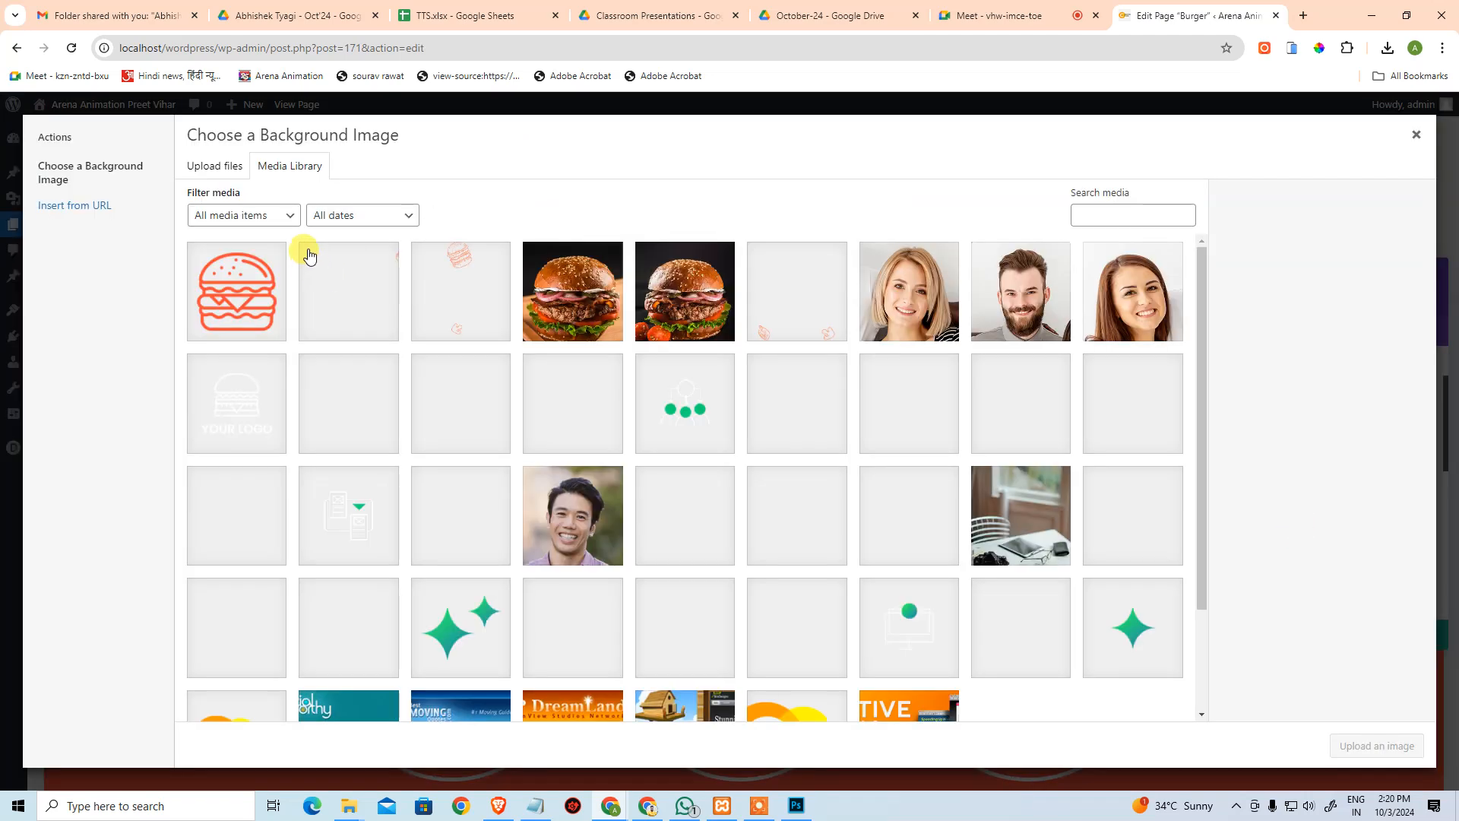
left_click(228, 166)
left_click(799, 416)
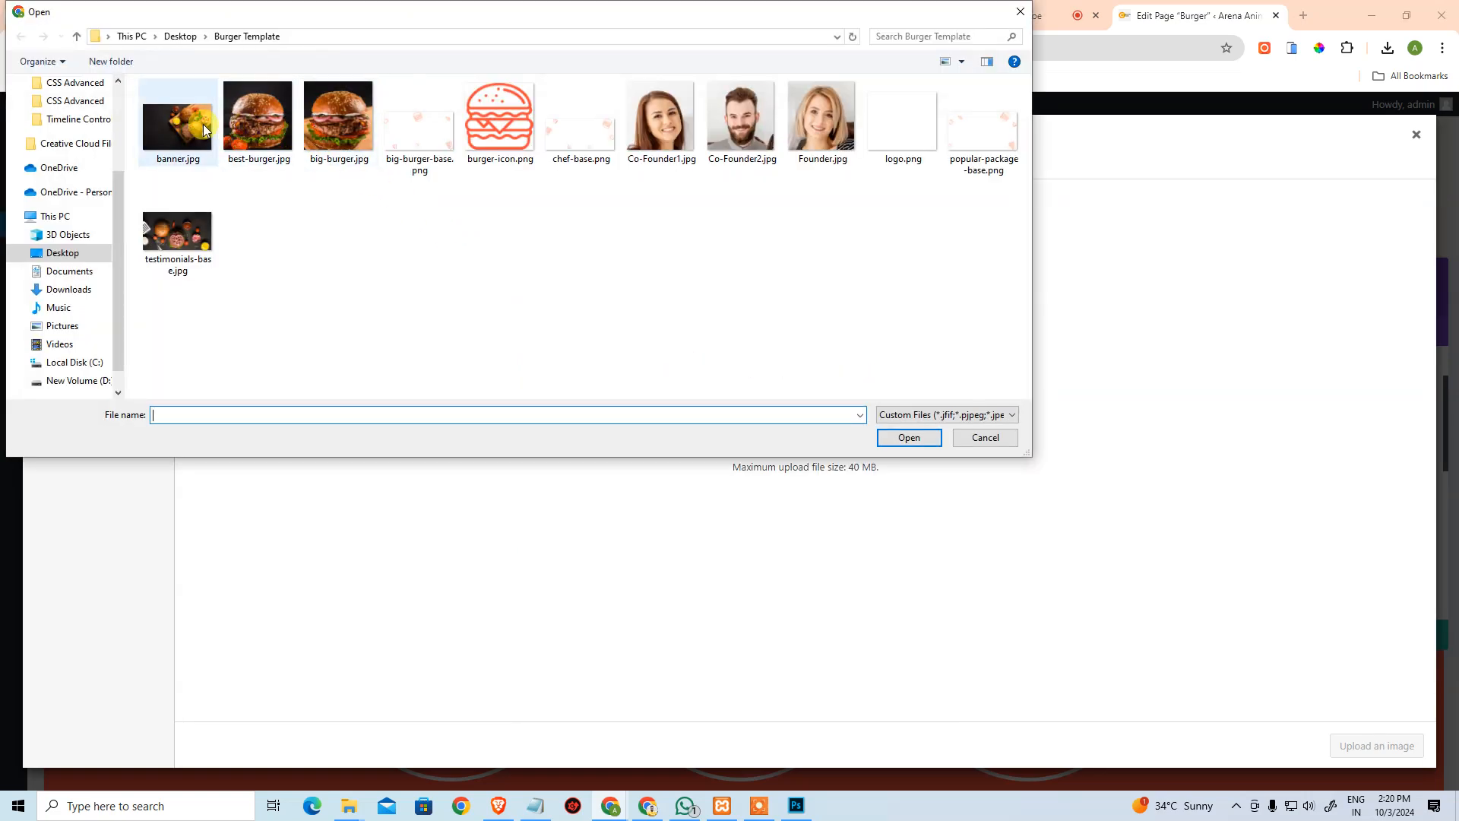
double_click(174, 229)
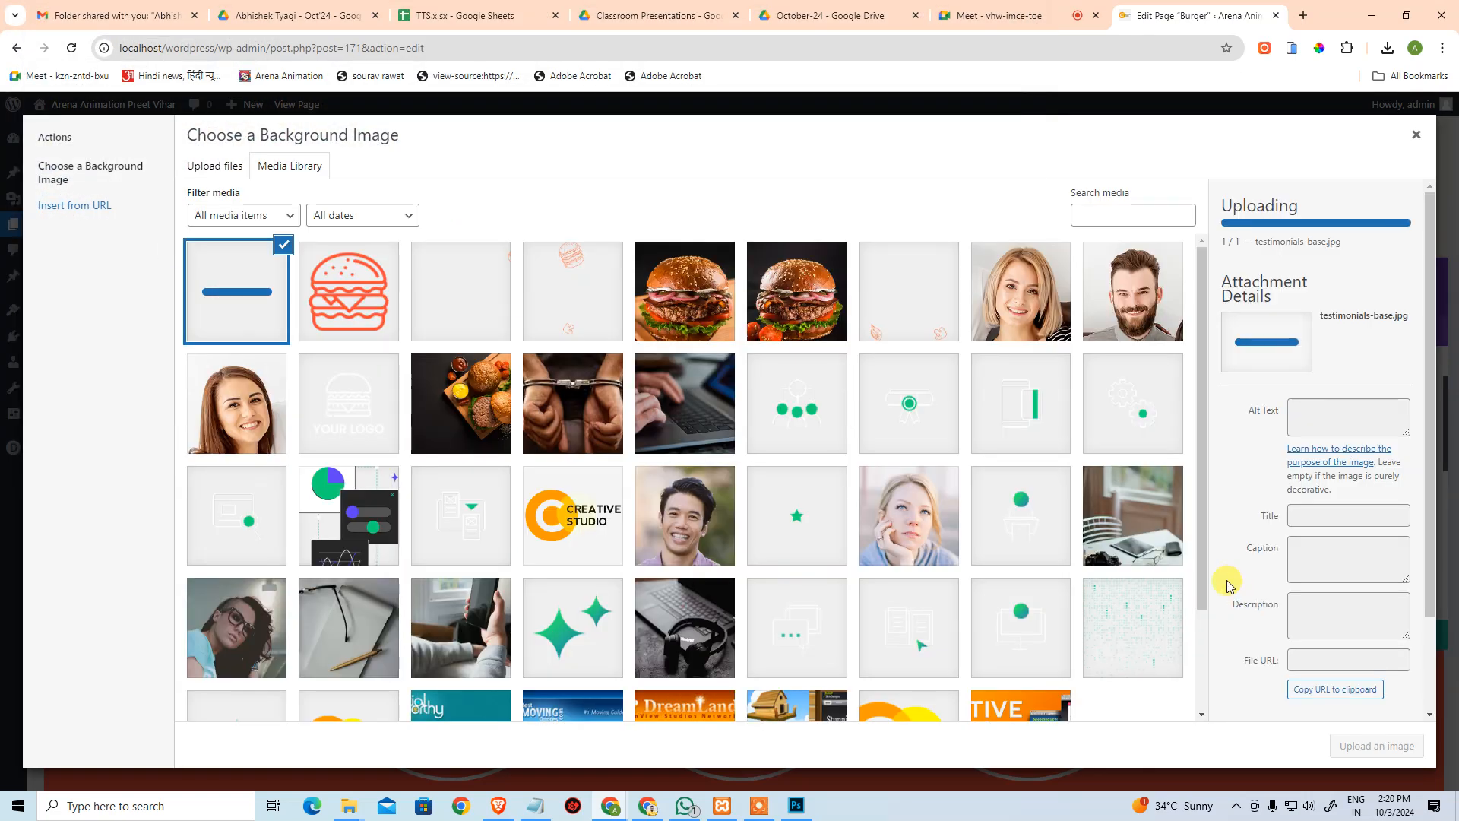
left_click(1398, 745)
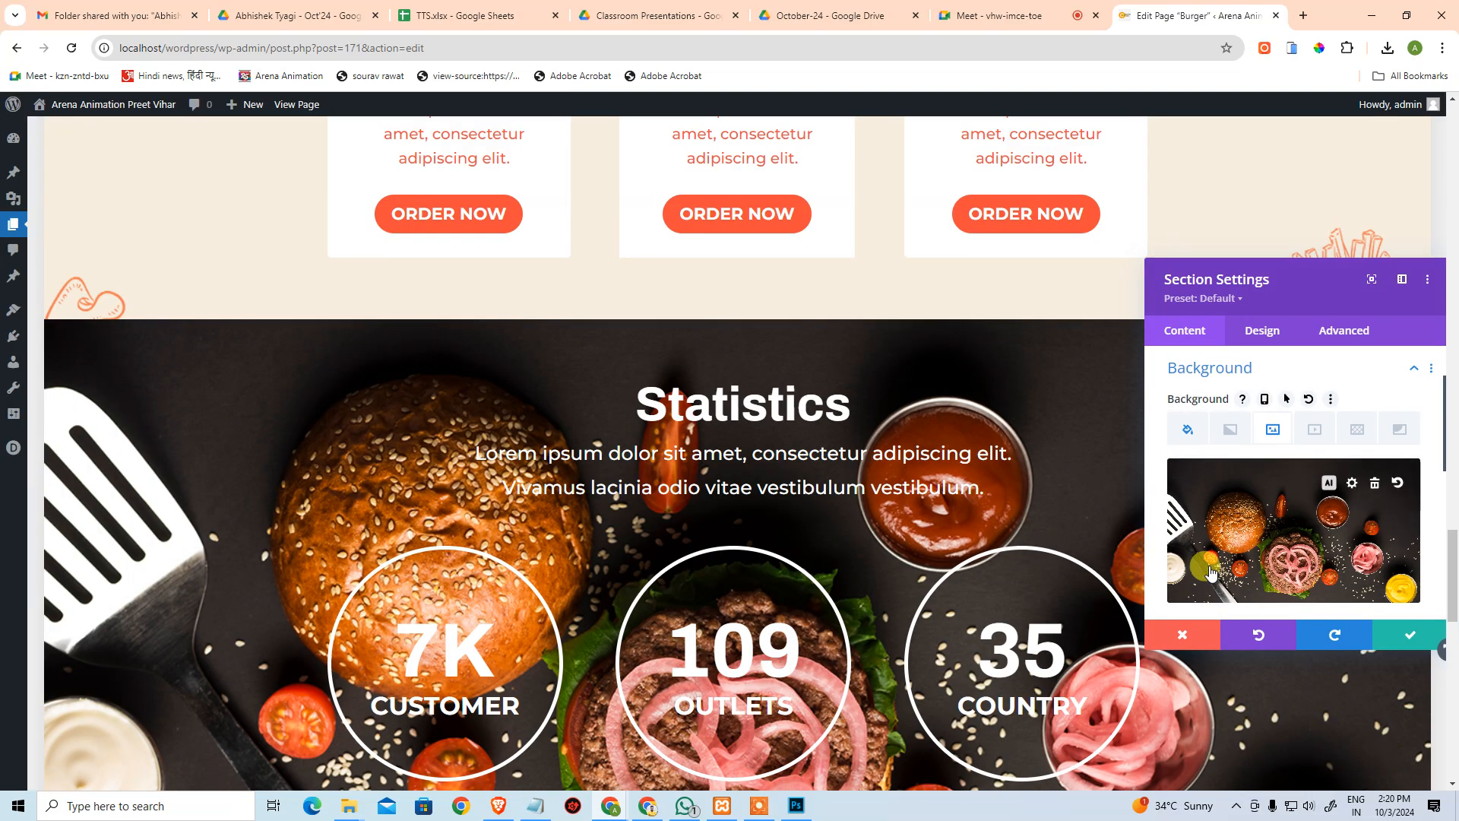
Examine the section's background color and Design options, enlarging the section settings window.
left_click(1188, 431)
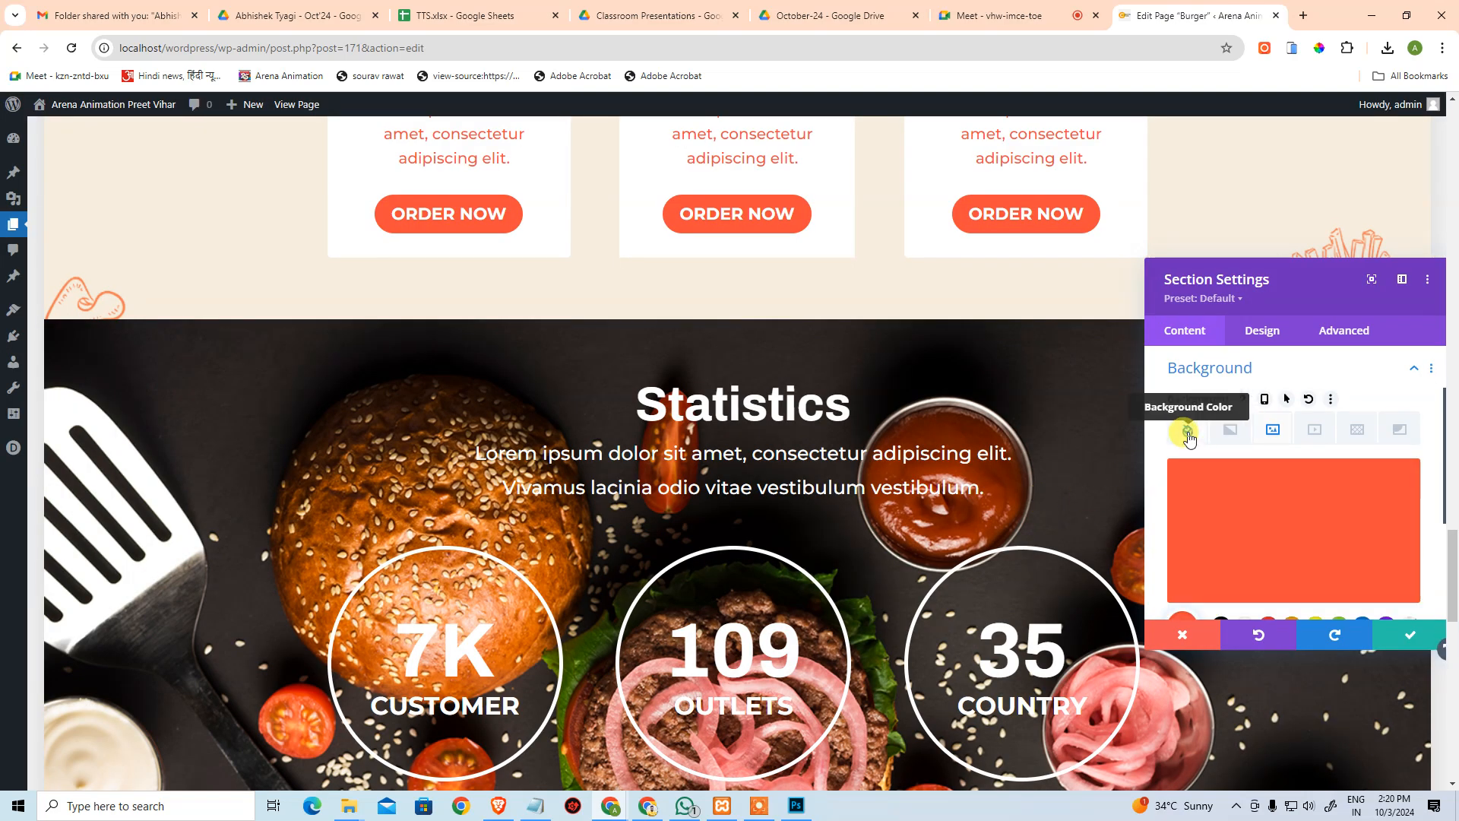
scroll(1277, 464, "down", 3)
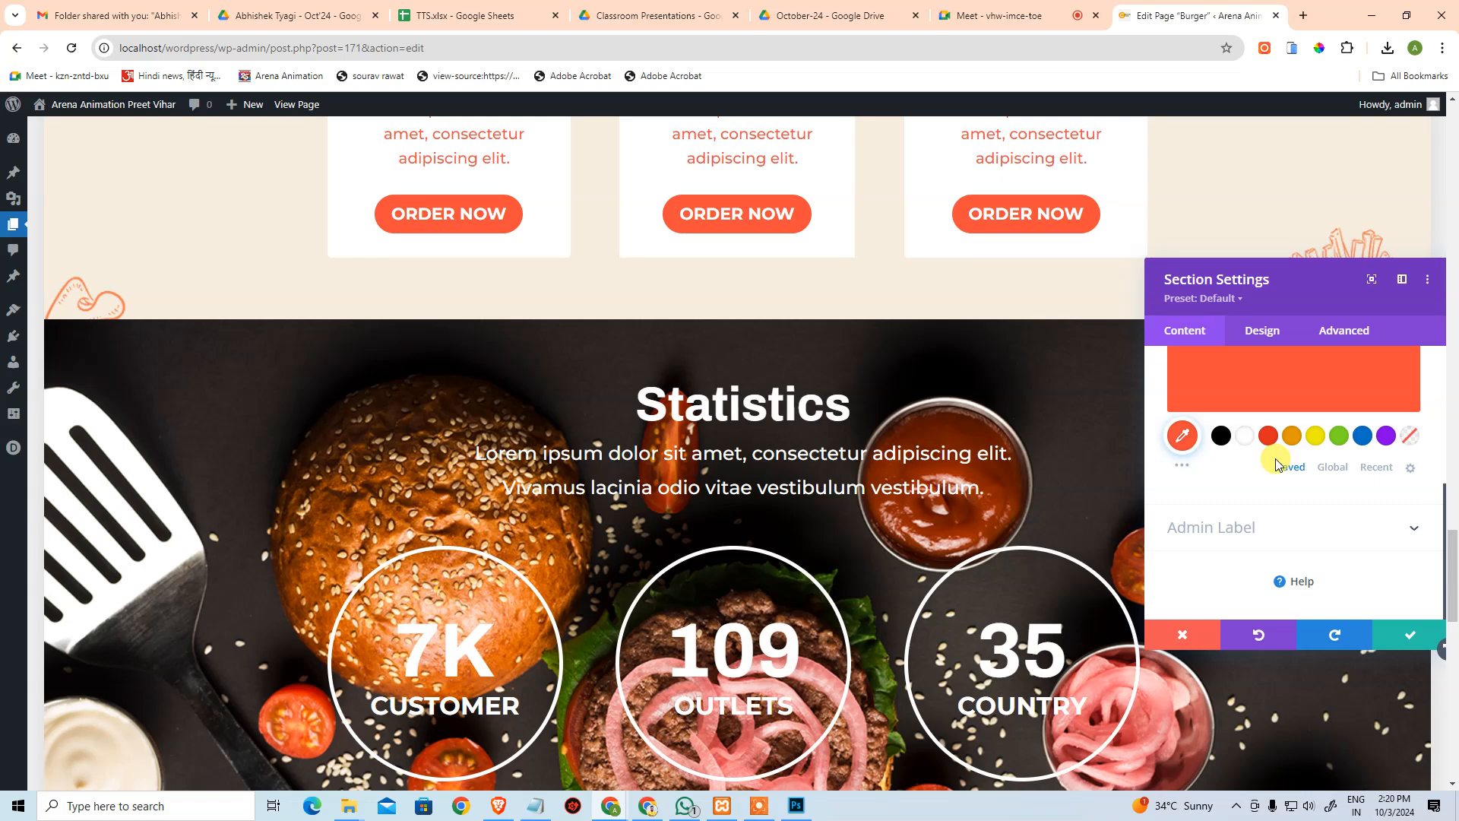
scroll(1273, 468, "up", 5)
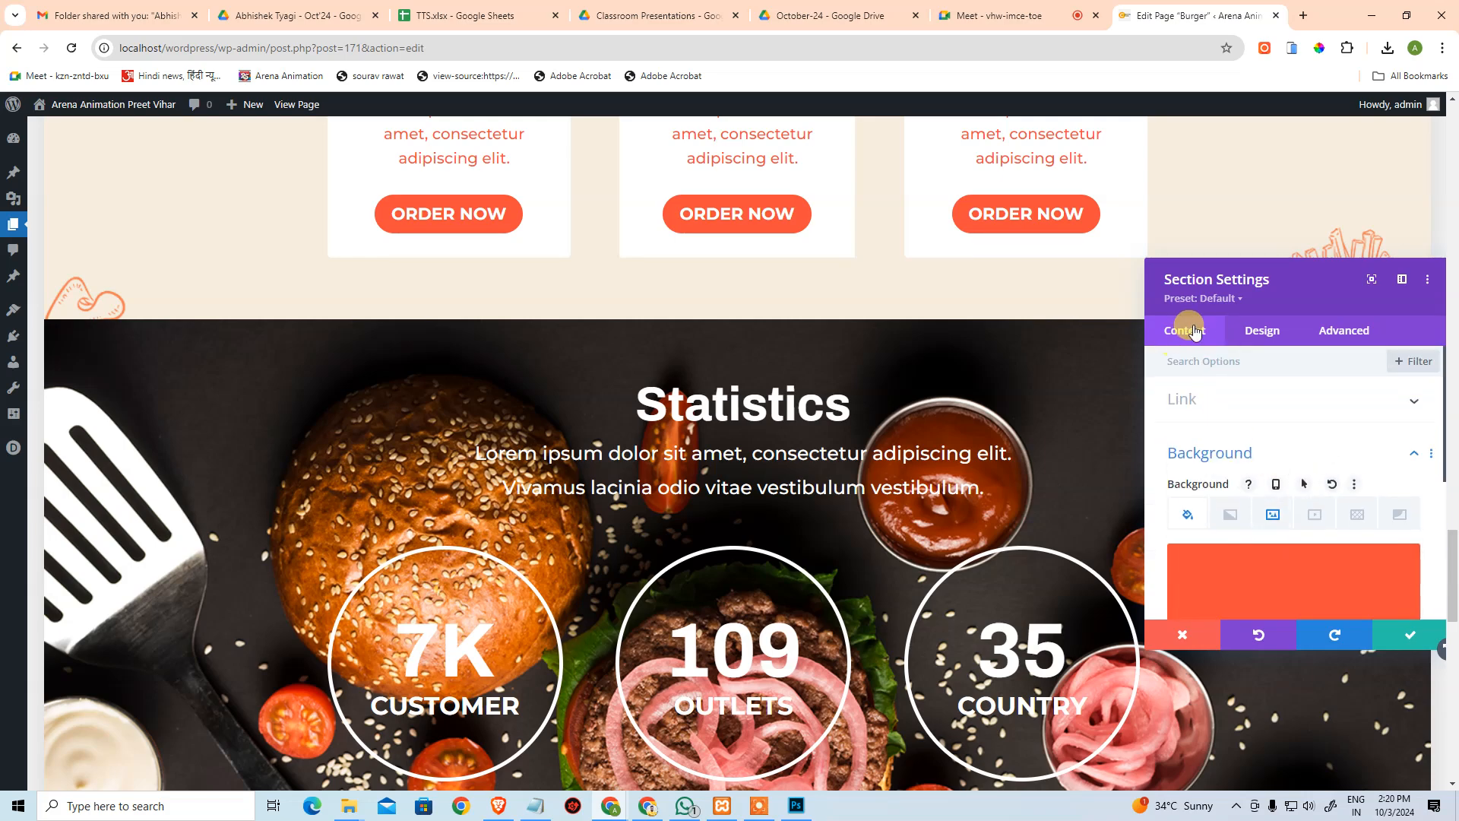
left_click(1252, 327)
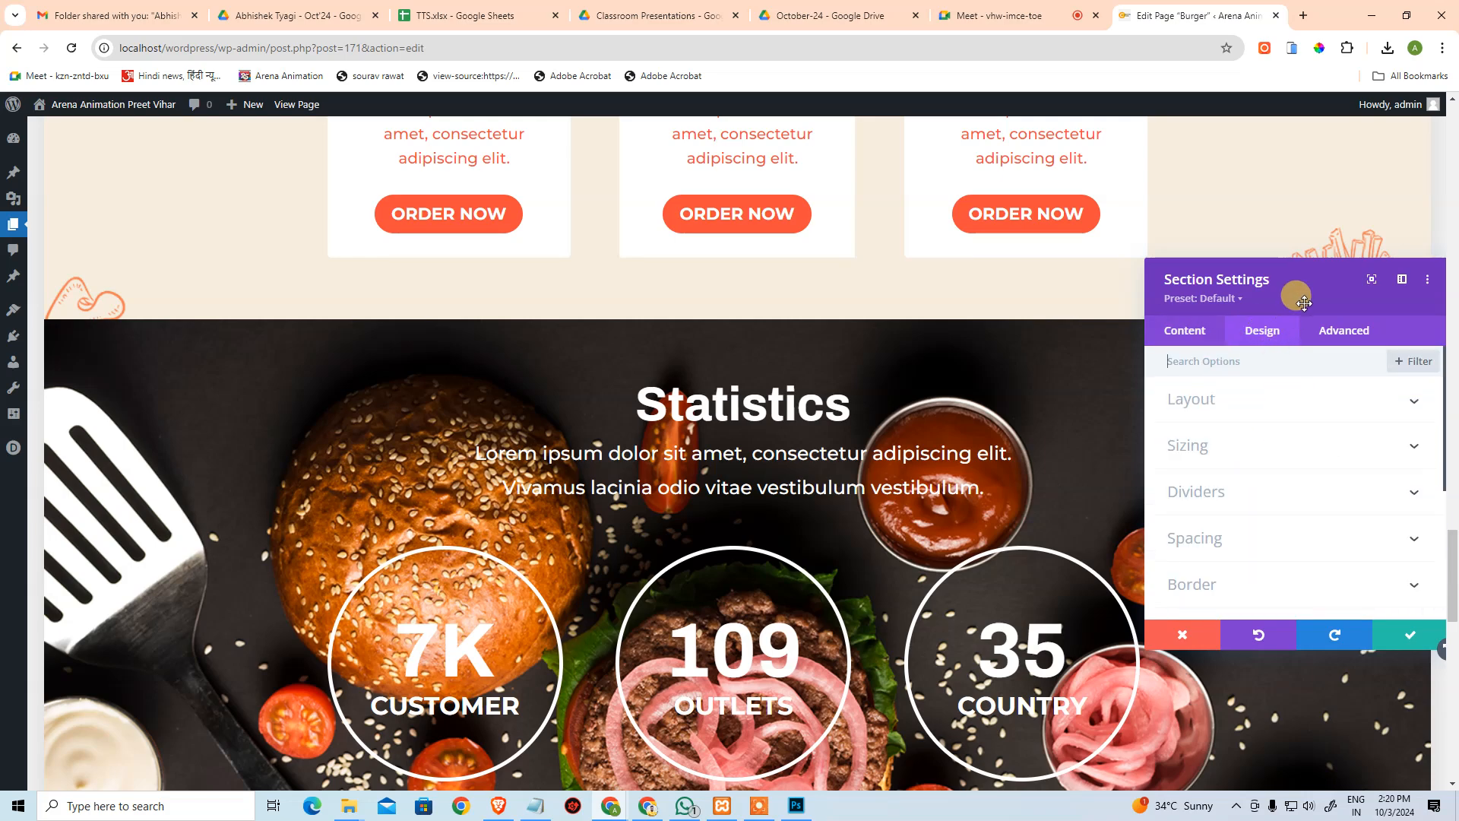
left_click(1372, 280)
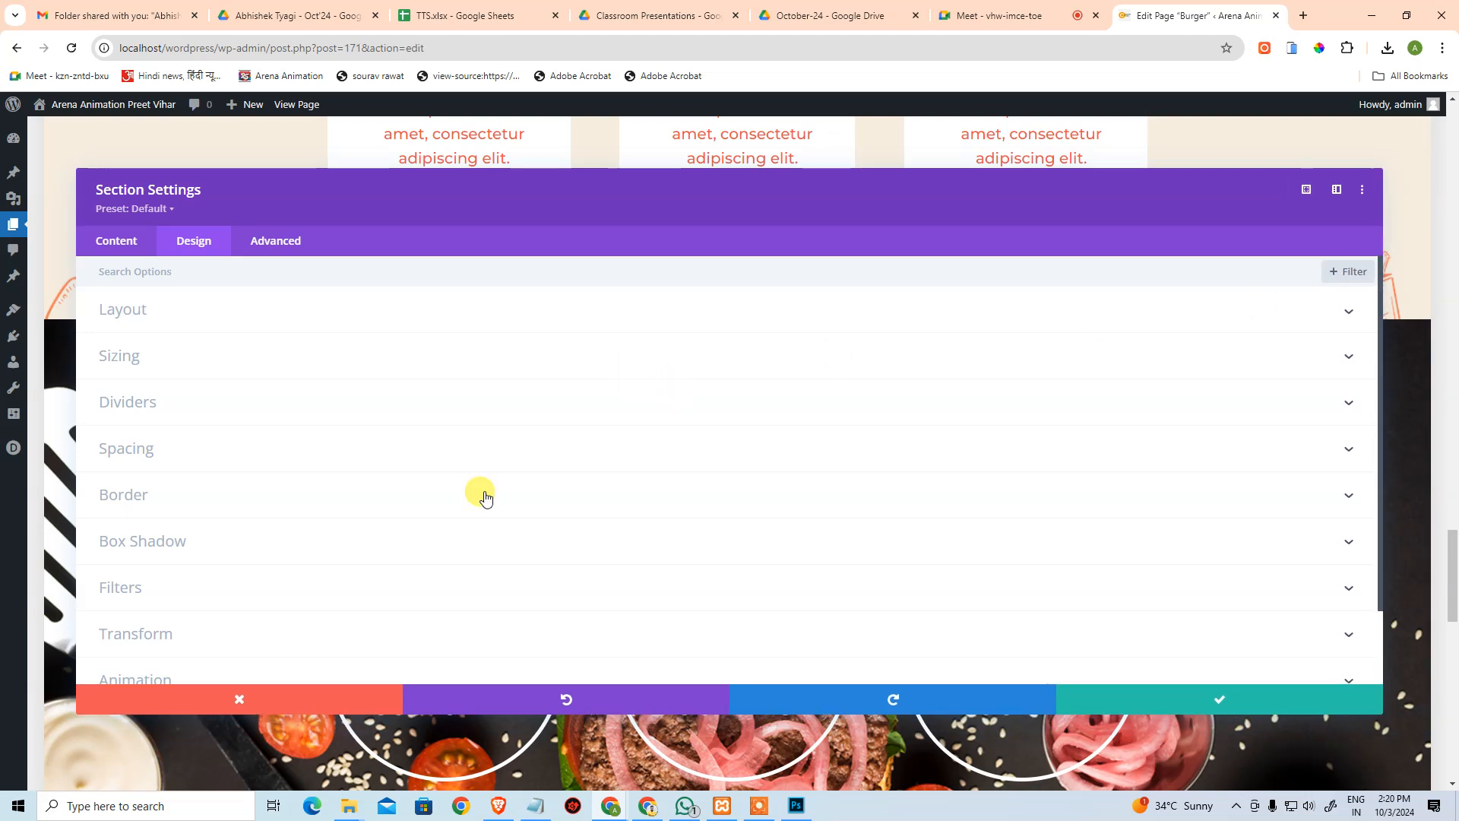
scroll(311, 513, "down", 1)
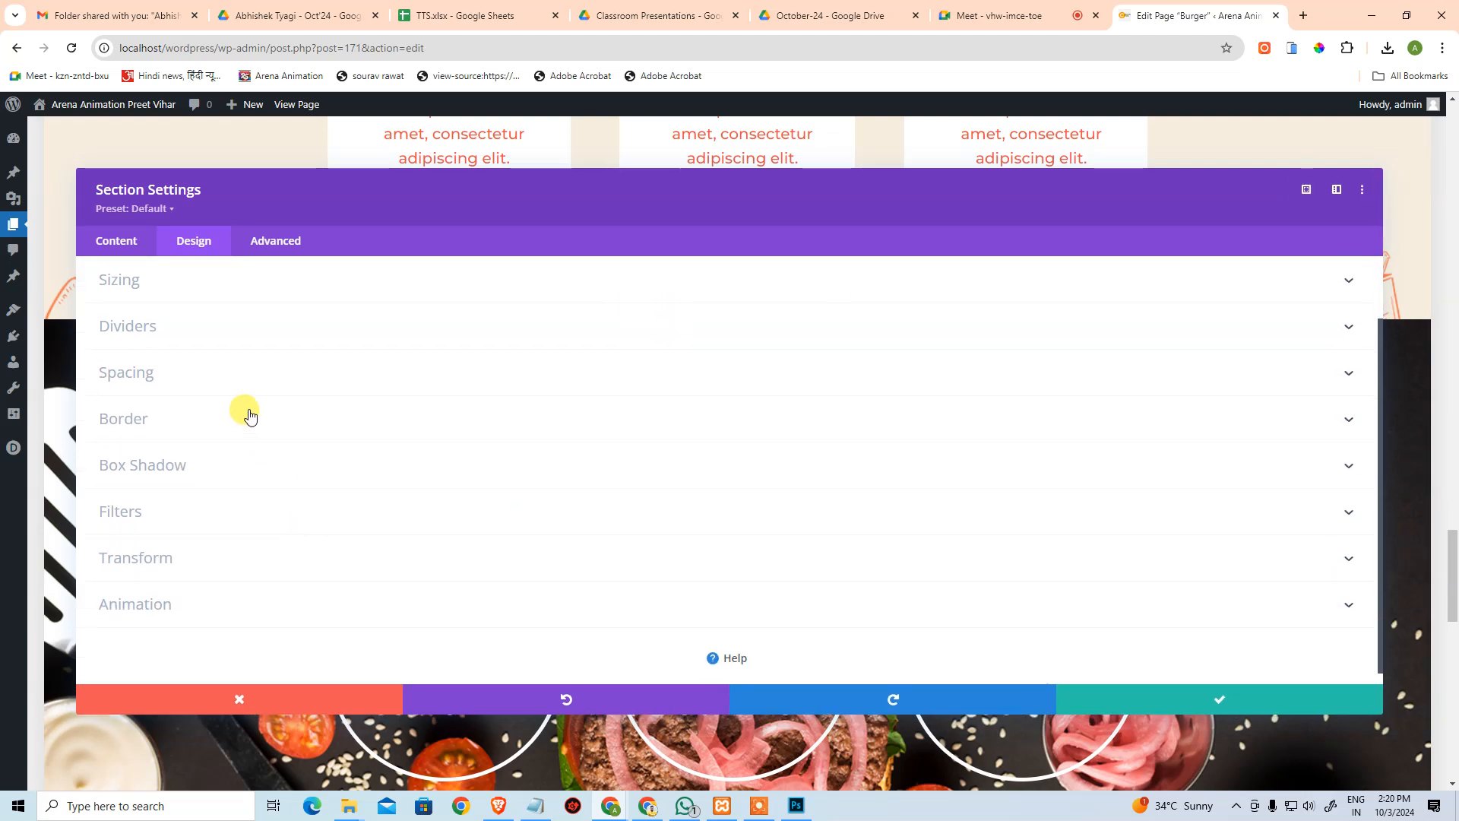
left_click(122, 243)
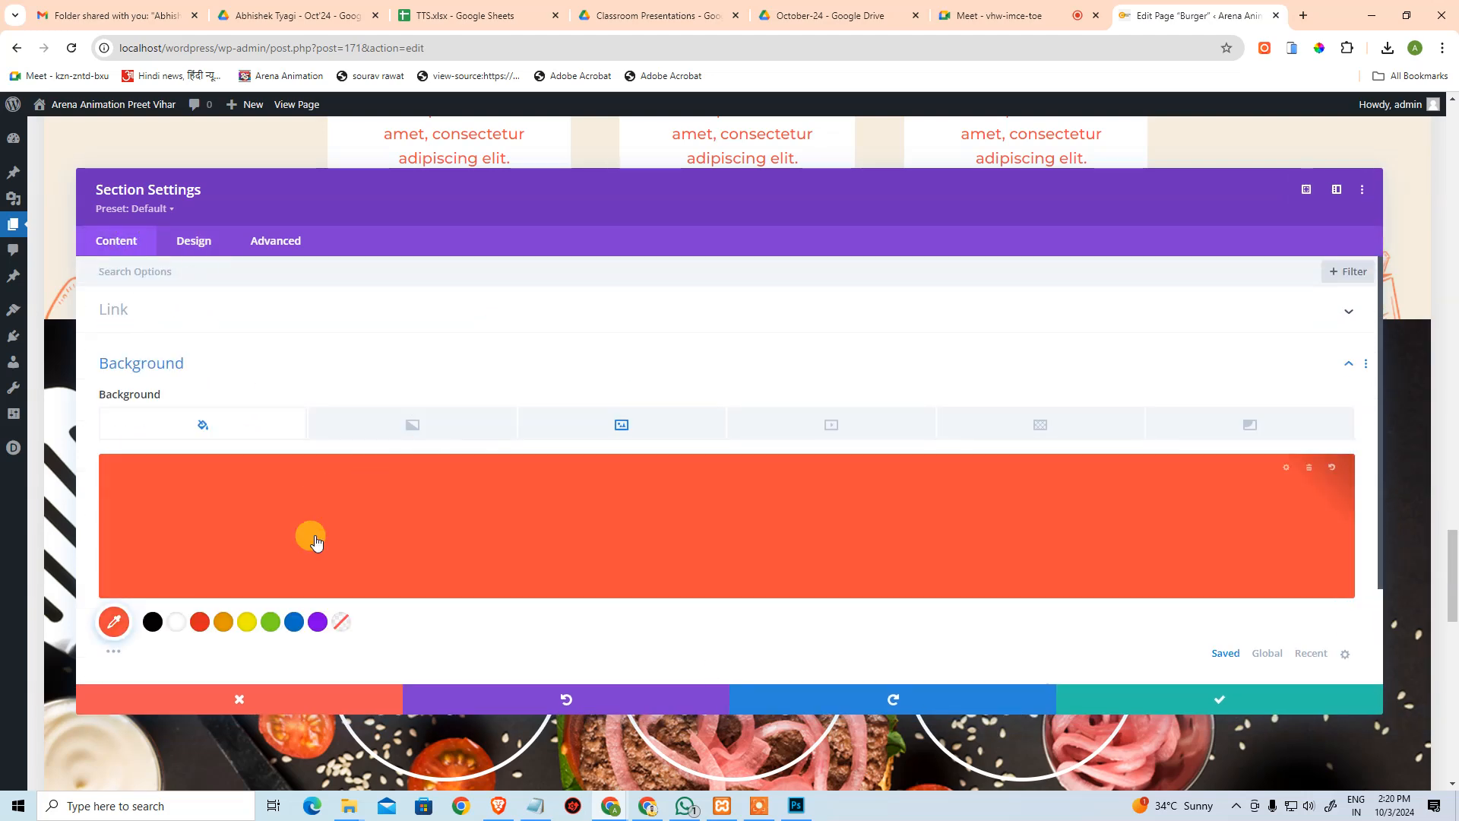
Try clearing the section's background color and resetting its background, and undo these changes.
left_click(342, 622)
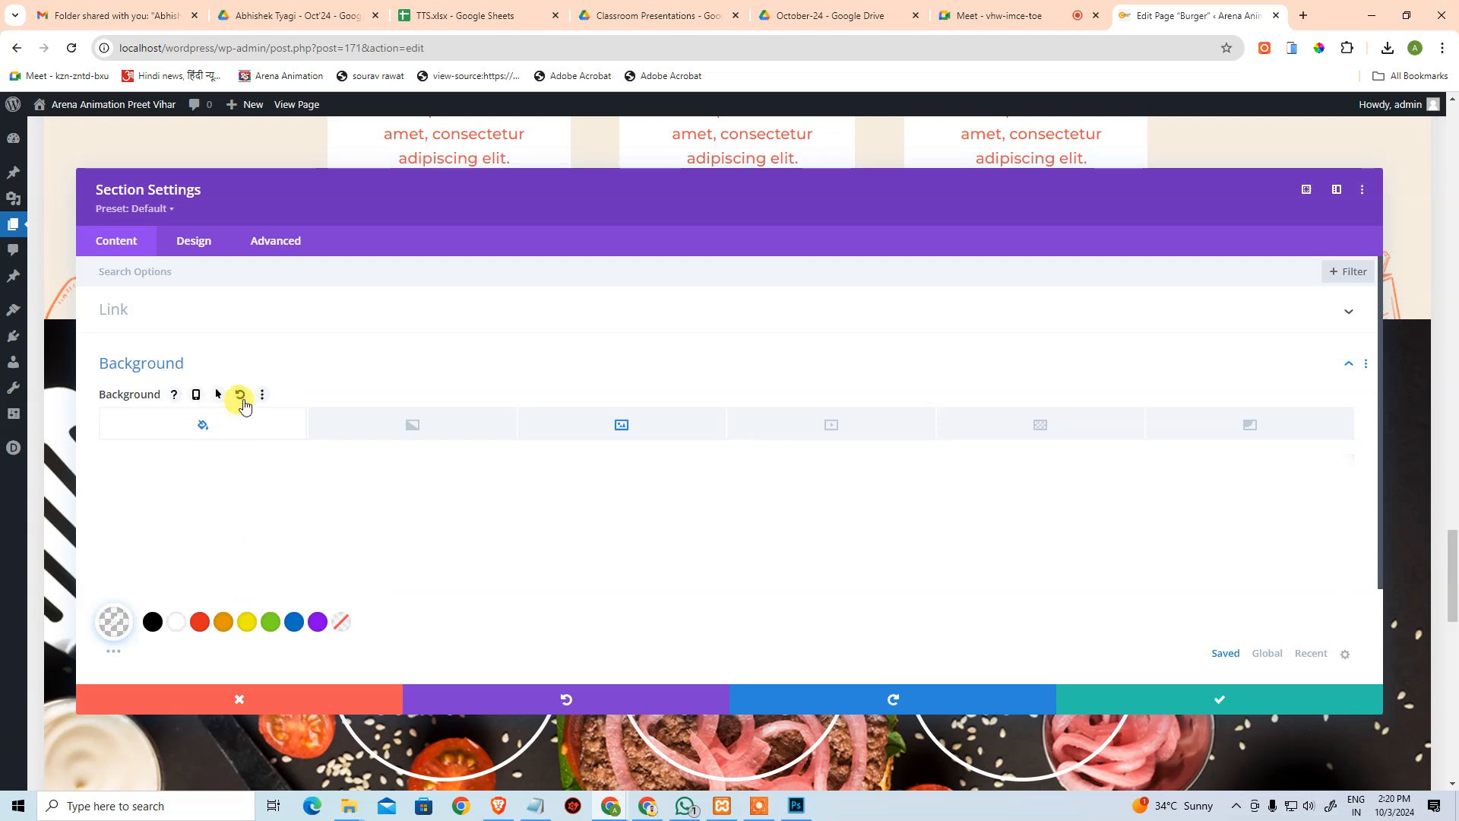
left_click(241, 396)
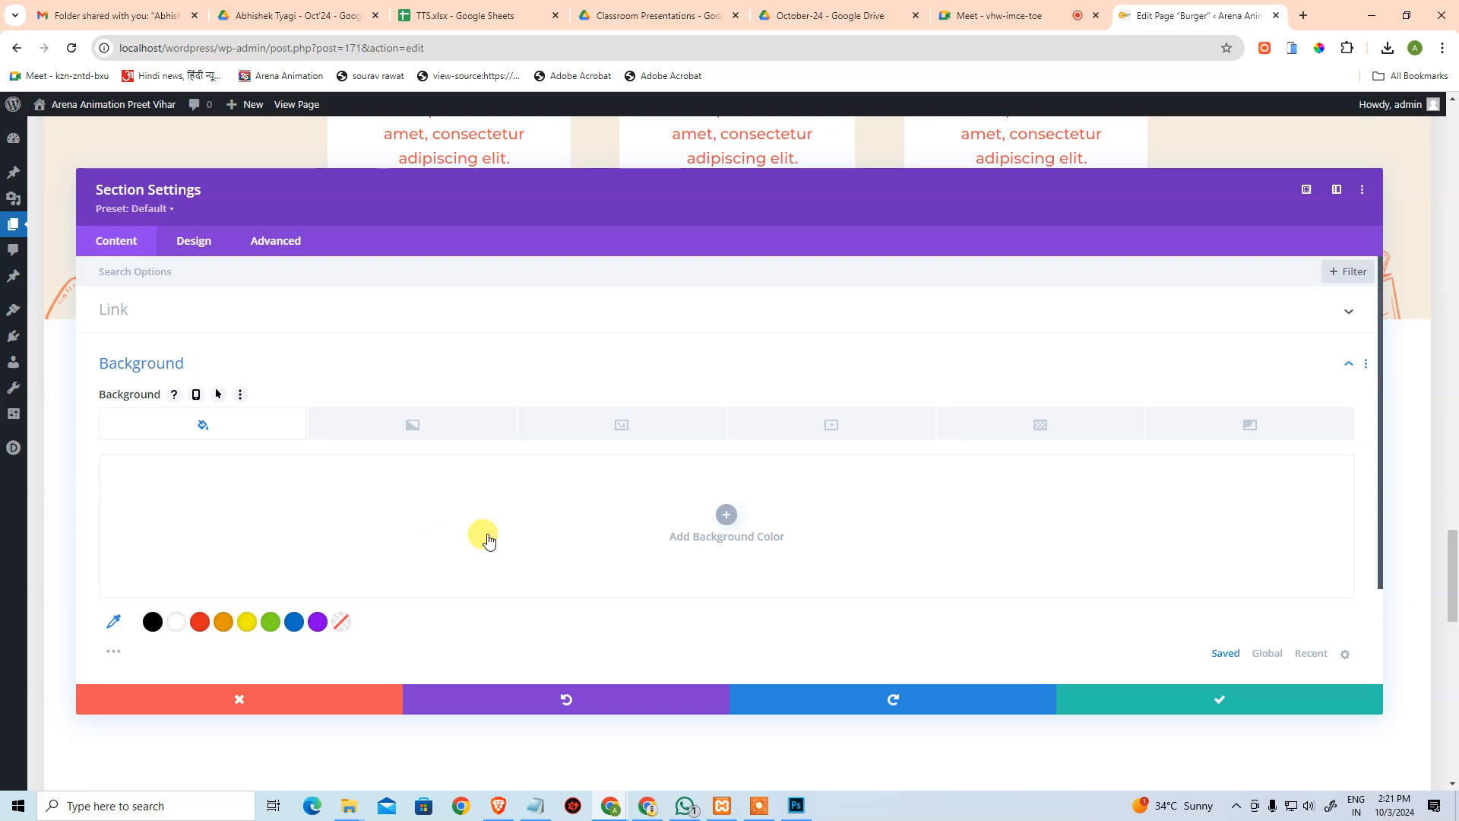
key("ctrl+z")
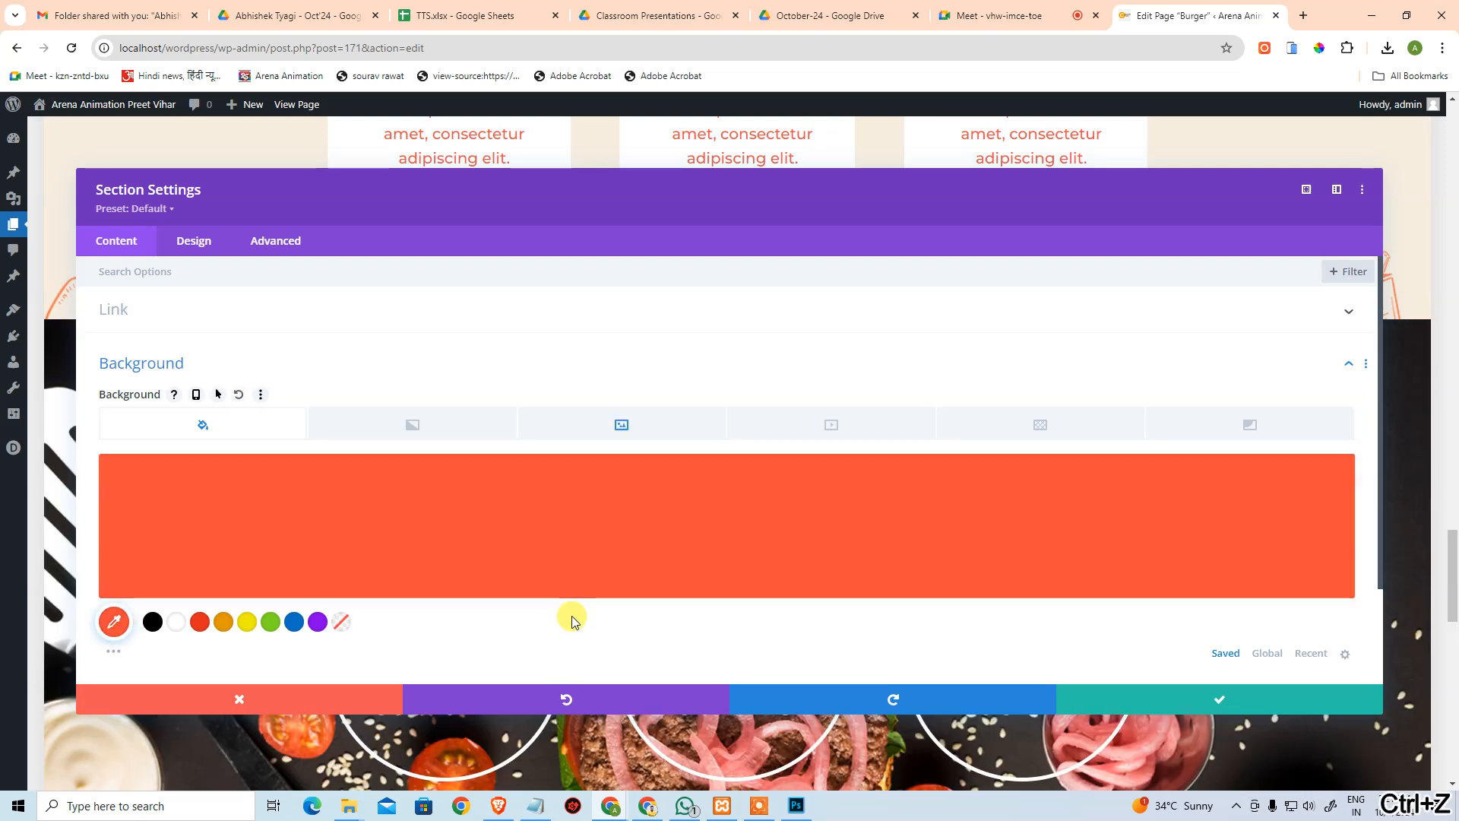
key("ctrl+shift+z")
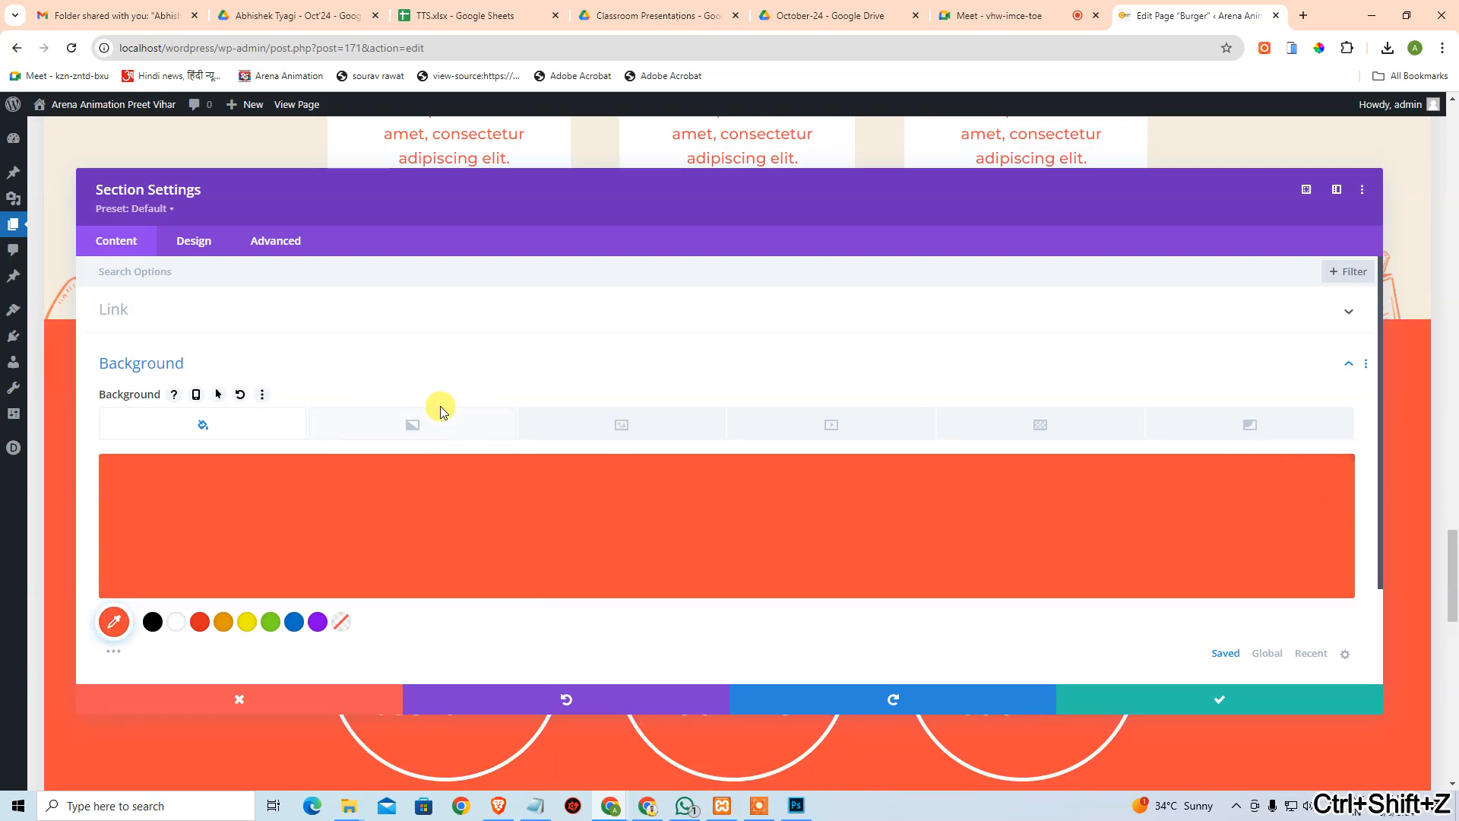
Restore the section's burger background image and try adjusting the opacity of its background color.
left_click(589, 425)
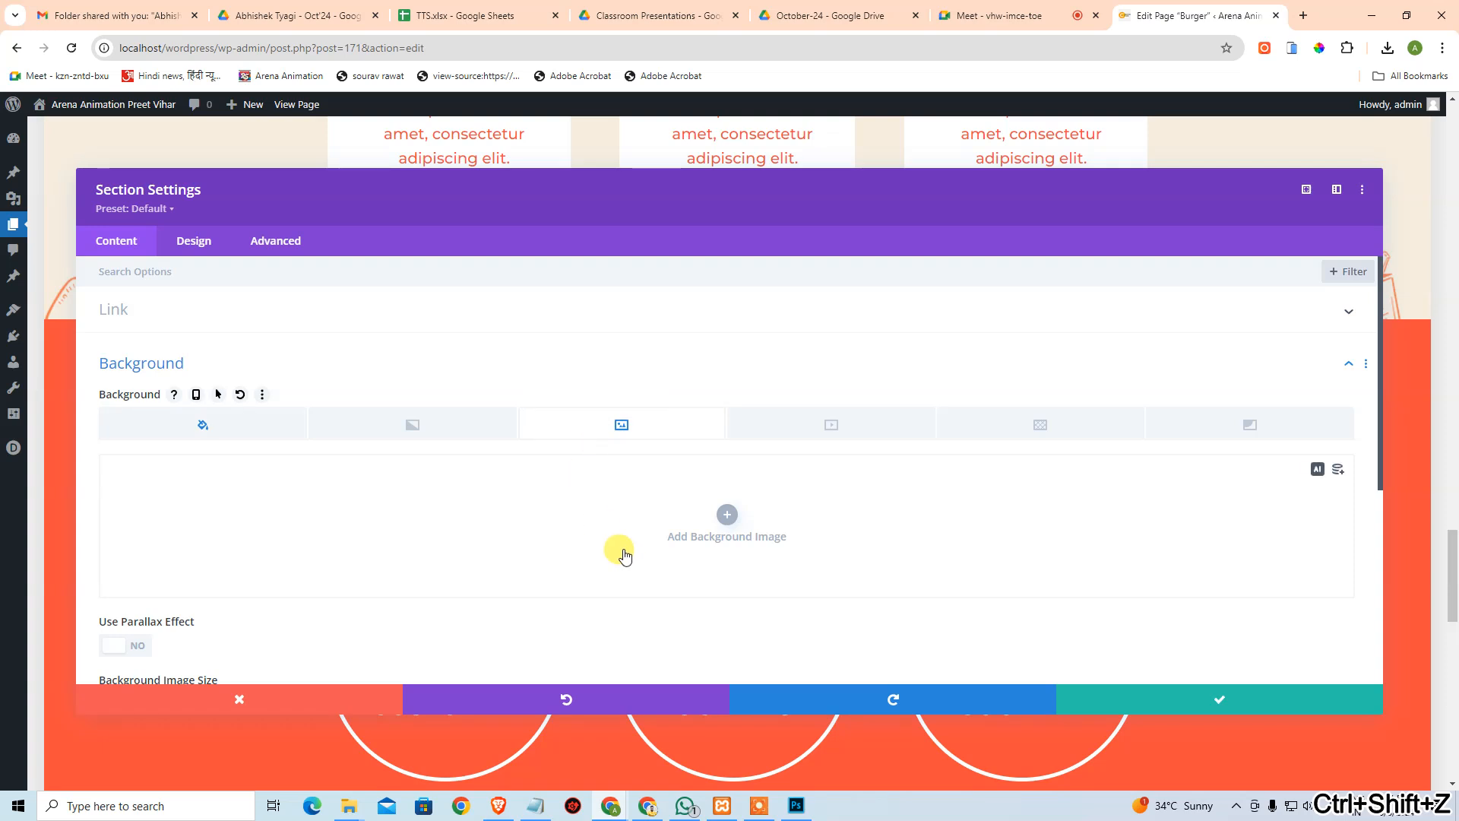
key("ctrl+y")
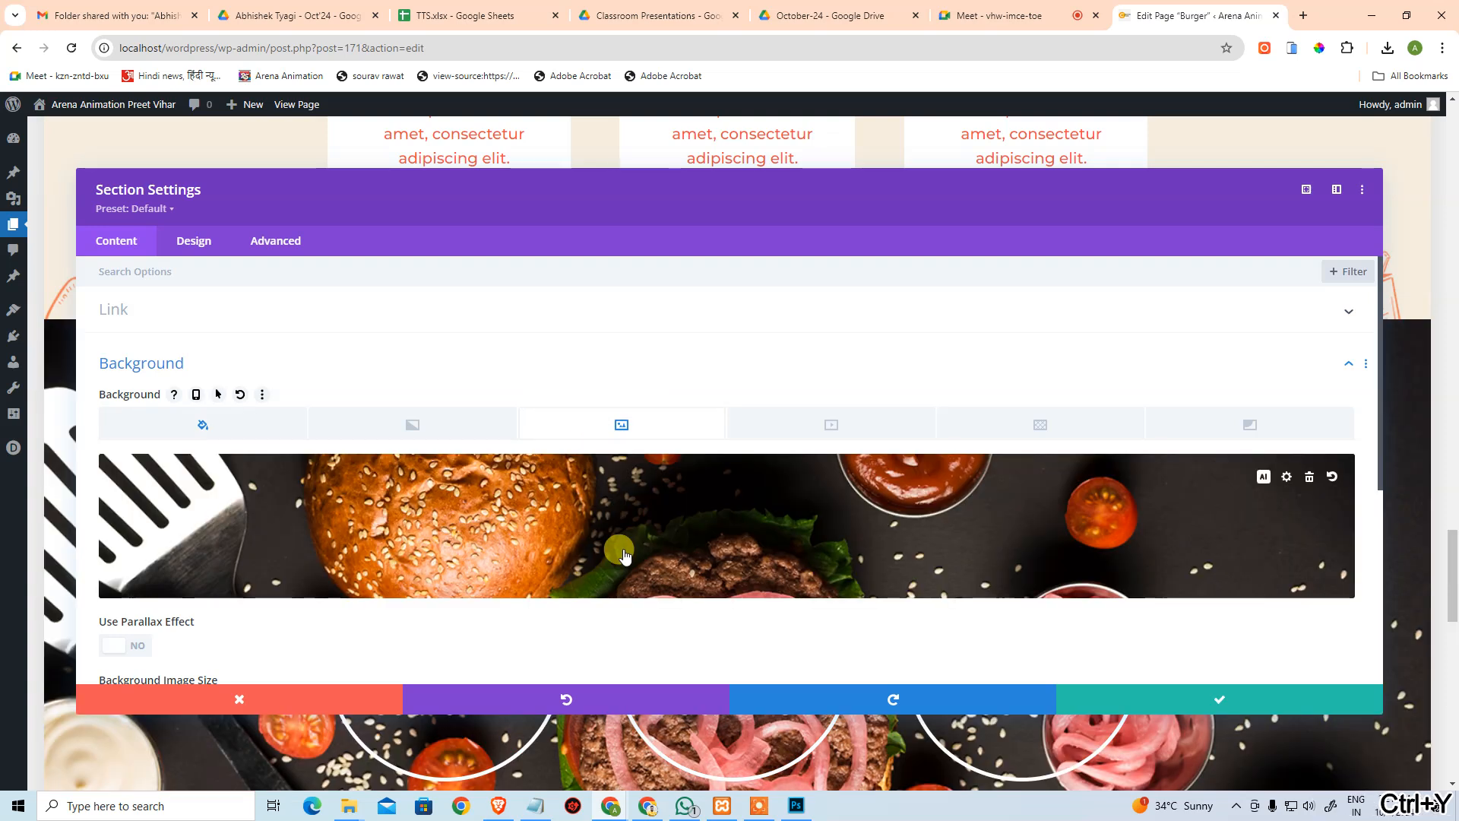
left_click(192, 424)
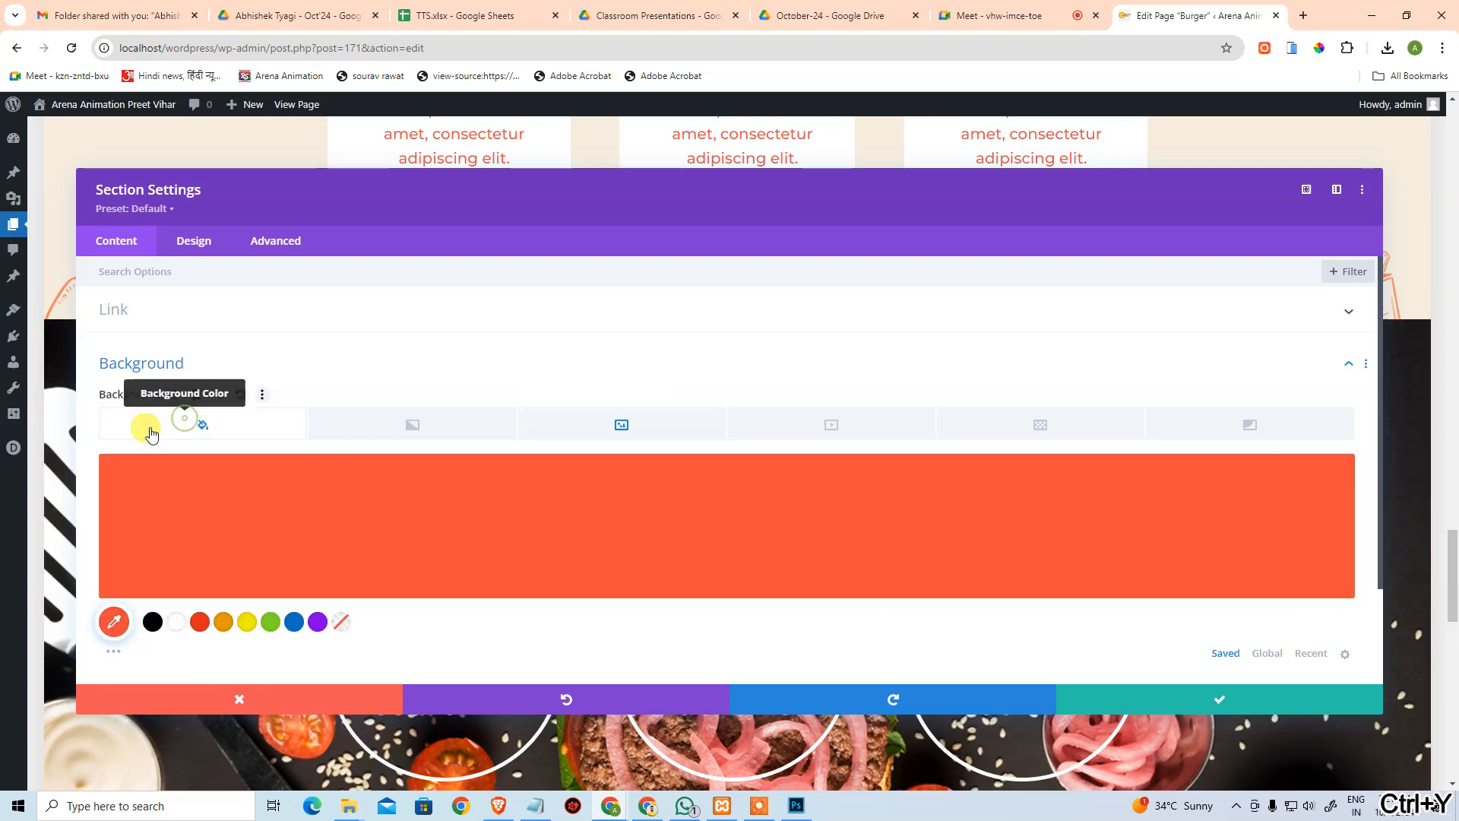
scroll(469, 514, "down", 2)
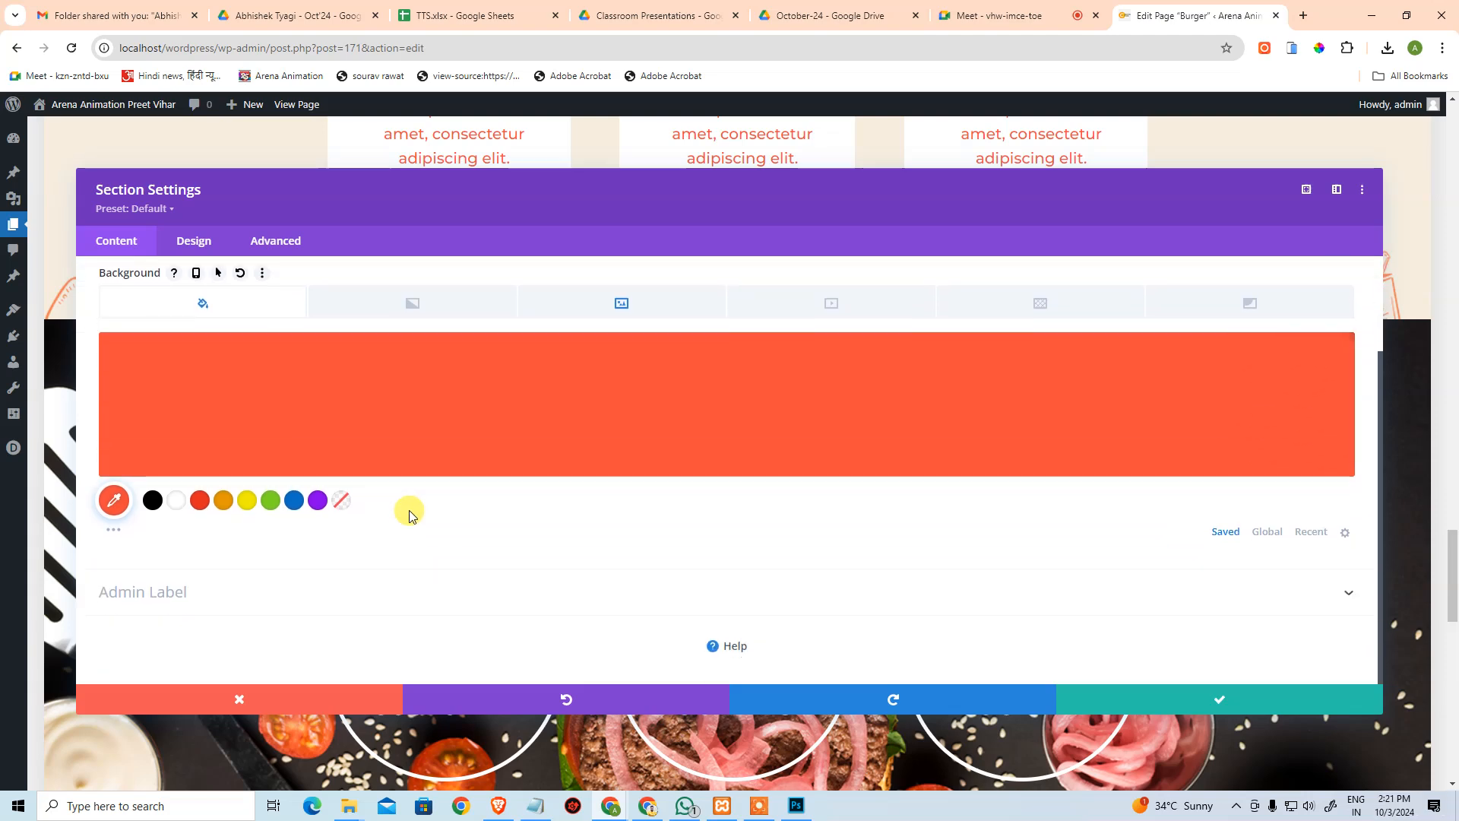
left_click(115, 501)
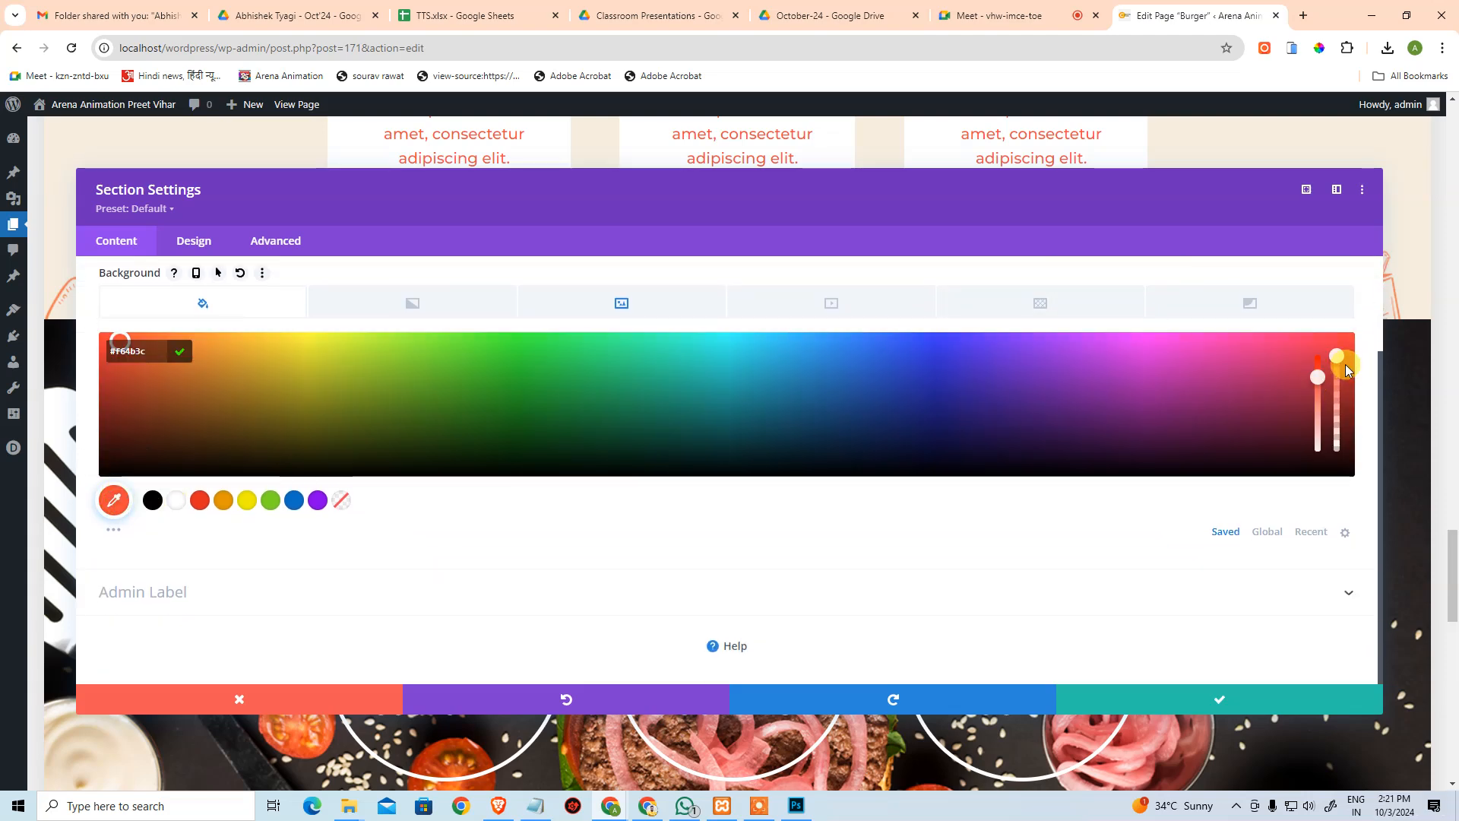
mouse_move(1338, 358)
left_mouse_down()
mouse_move(1335, 449)
mouse_move(1342, 342)
left_mouse_up()
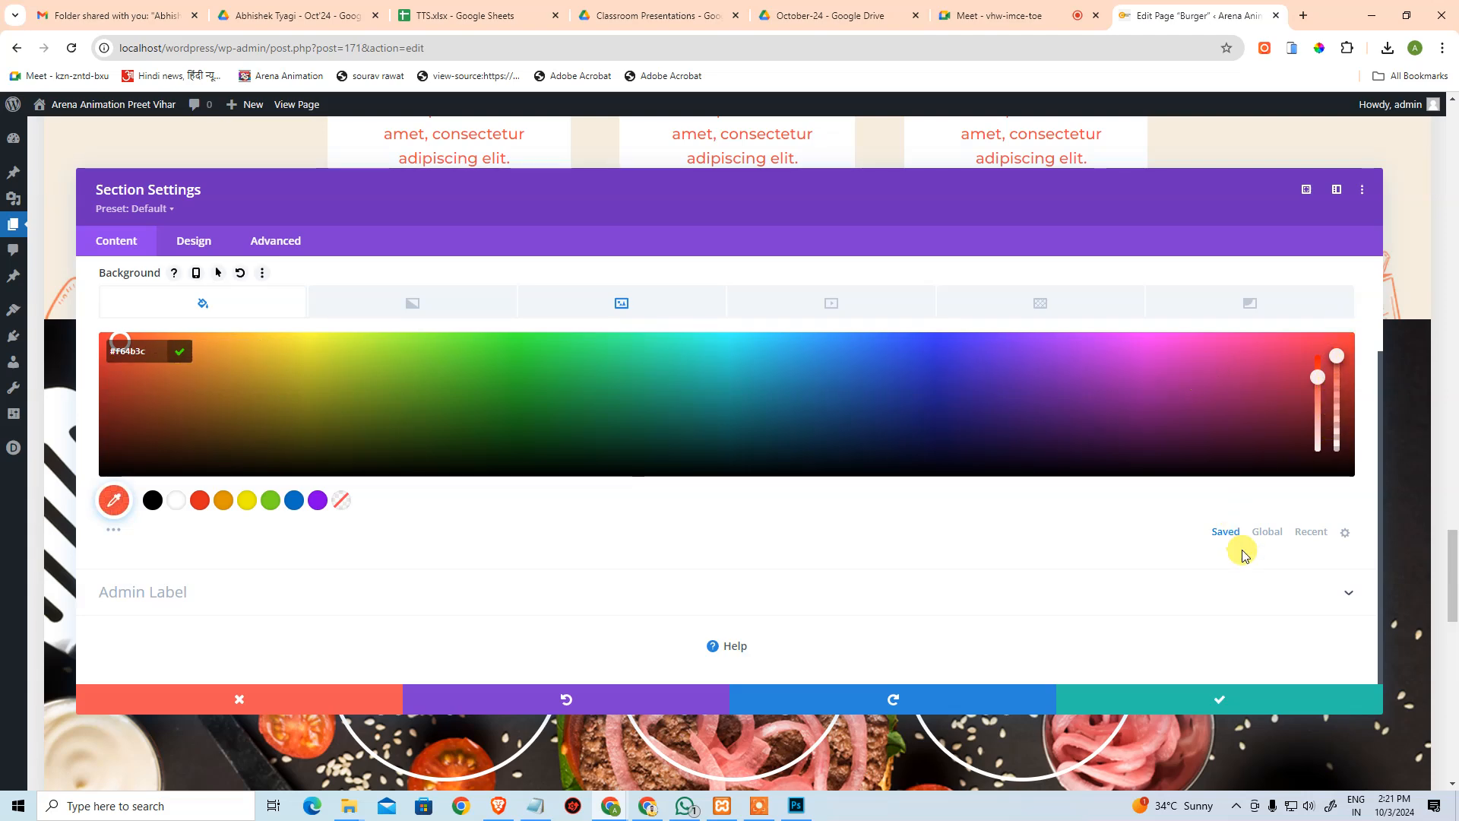
Examine the global, recent and saved color palettes and the gradient, image and mask options of the section background.
left_click(1261, 530)
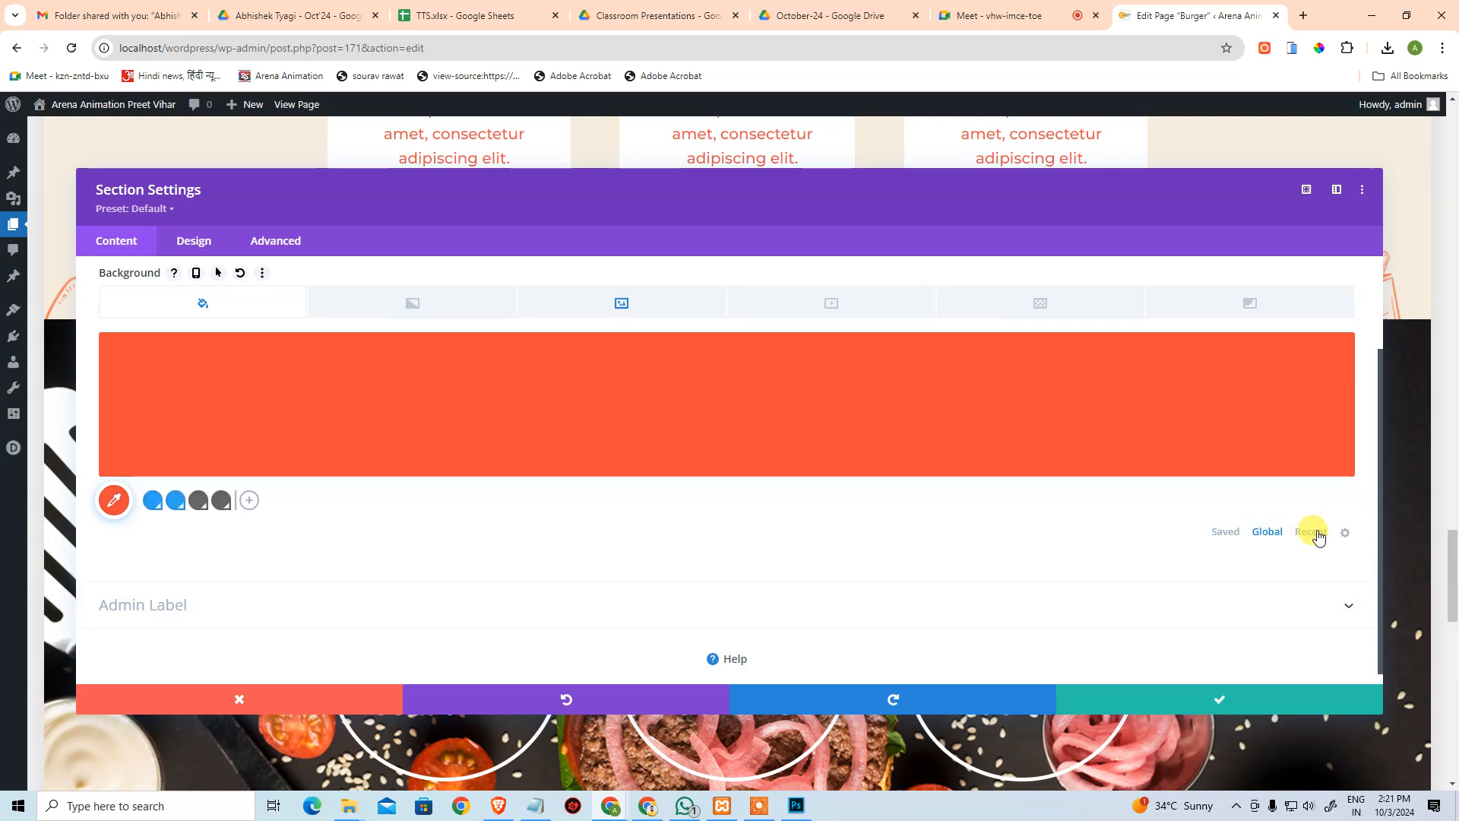
left_click(1313, 533)
left_click(1225, 532)
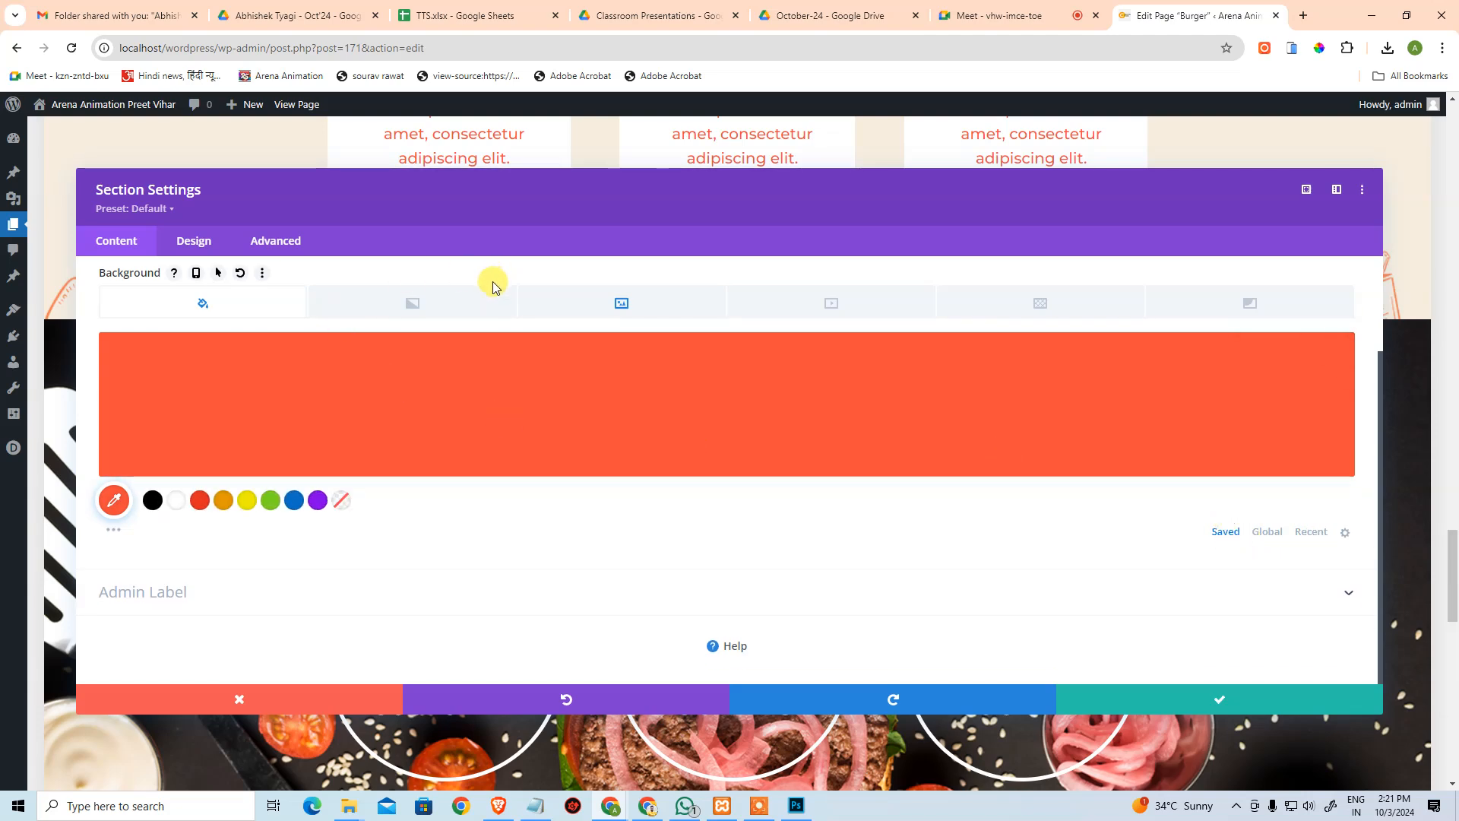
left_click(483, 294)
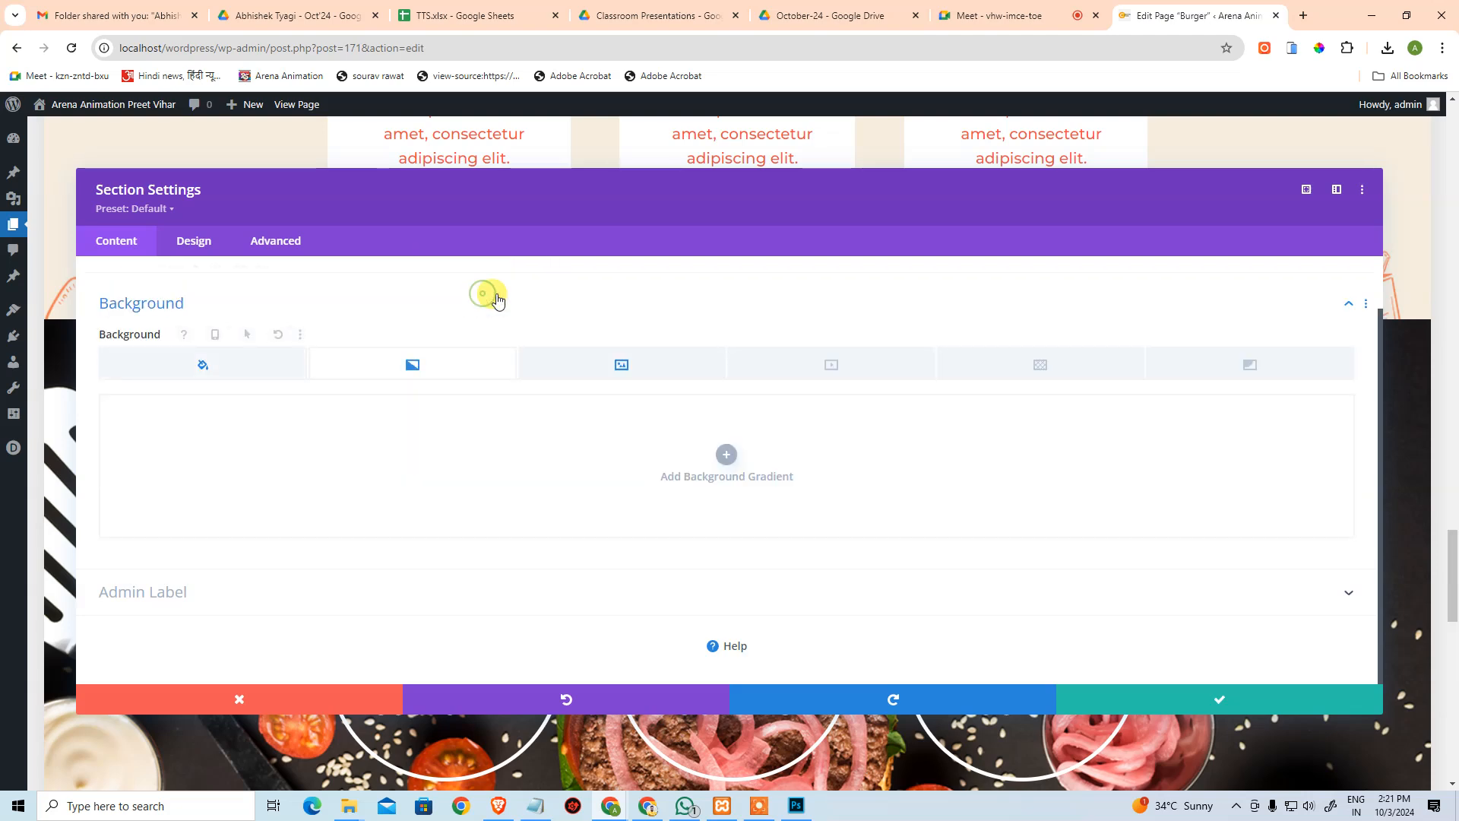
left_click(674, 365)
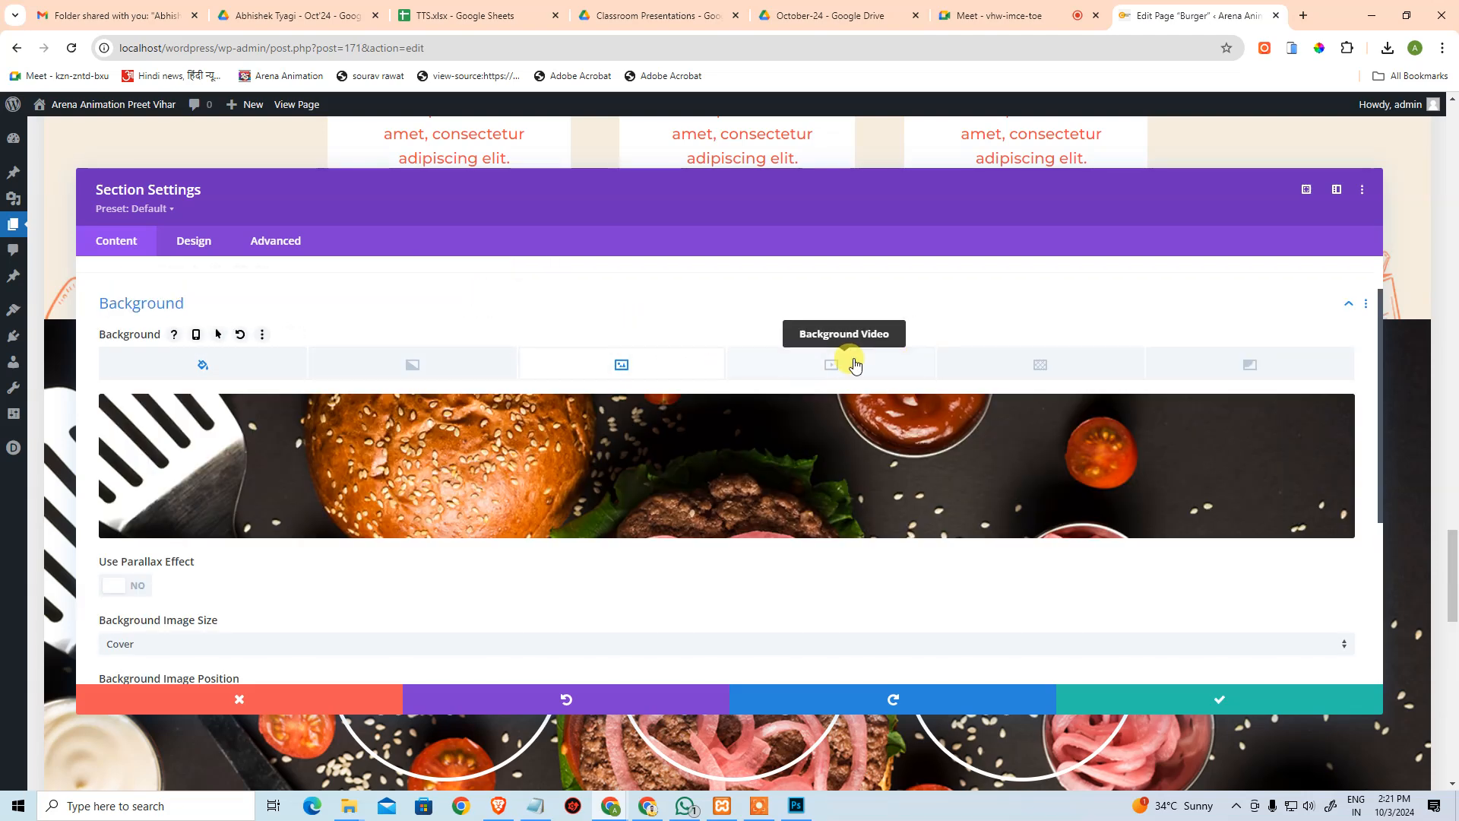
left_click(1214, 362)
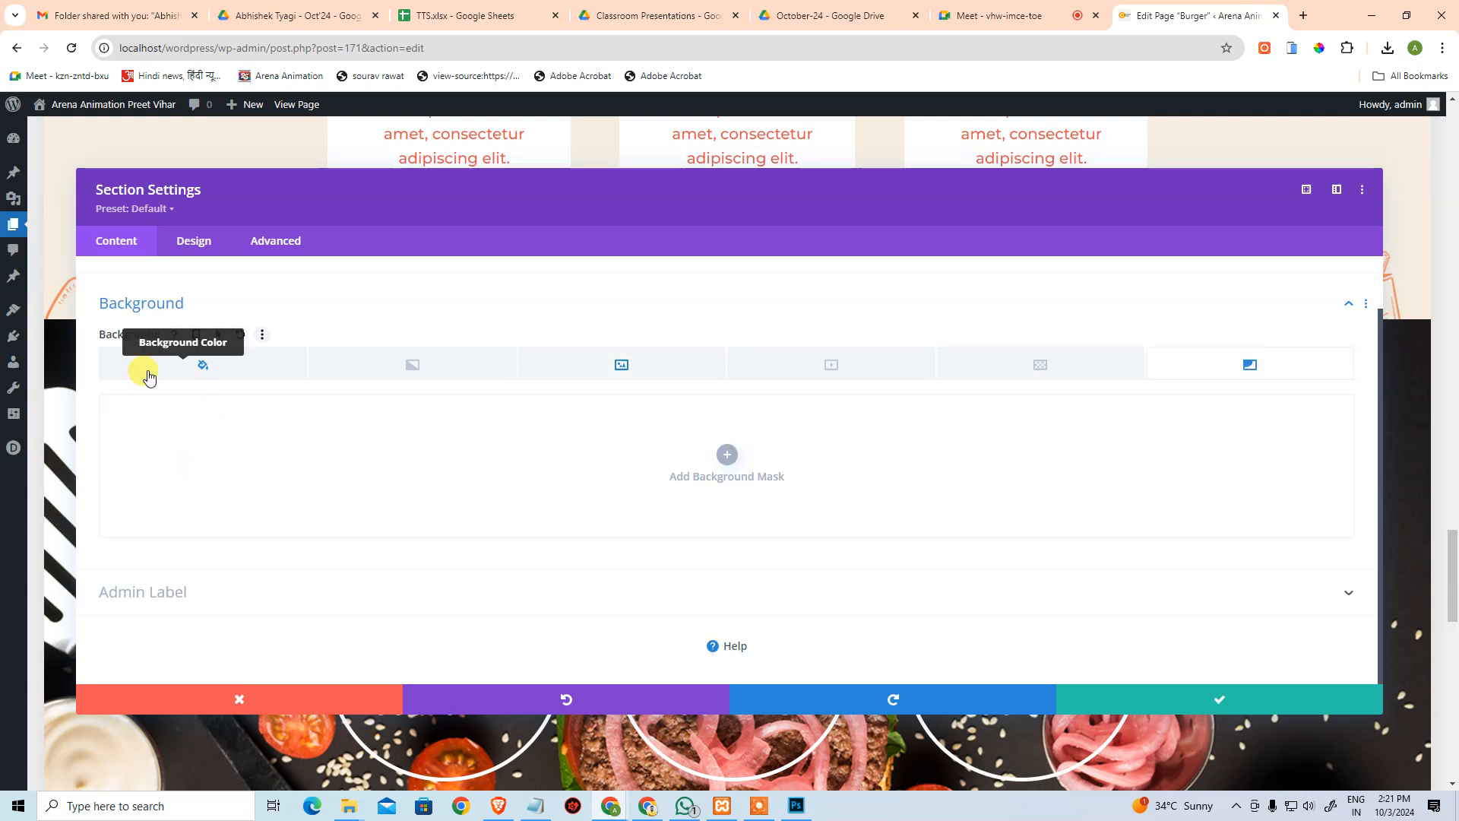
left_click(204, 368)
scroll(325, 393, "down", 1)
scroll(319, 380, "up", 1)
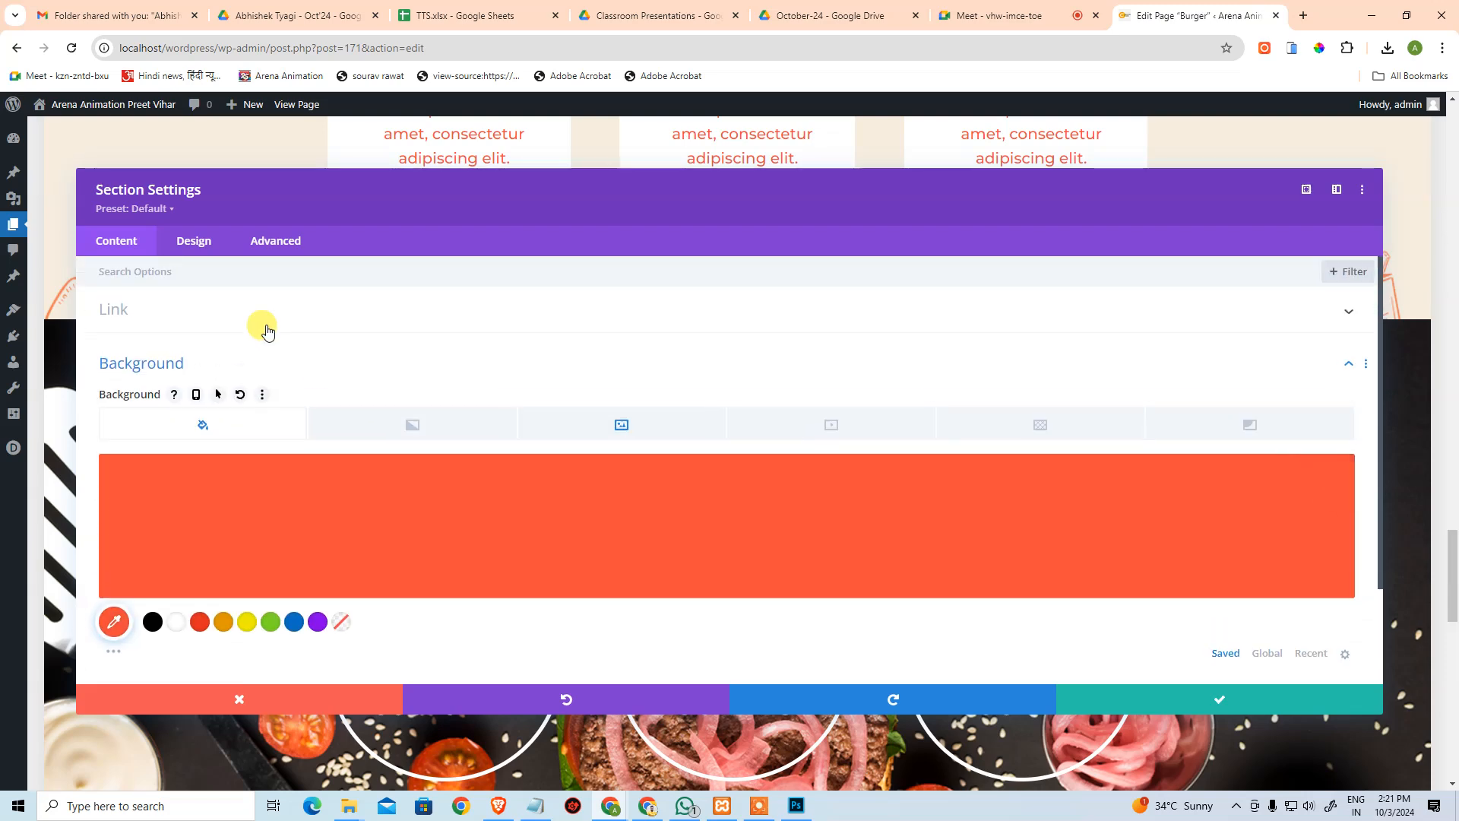
Try the Overlay blend mode in the section's filters, and set the blend mode back to Normal.
left_click(194, 240)
scroll(232, 350, "down", 1)
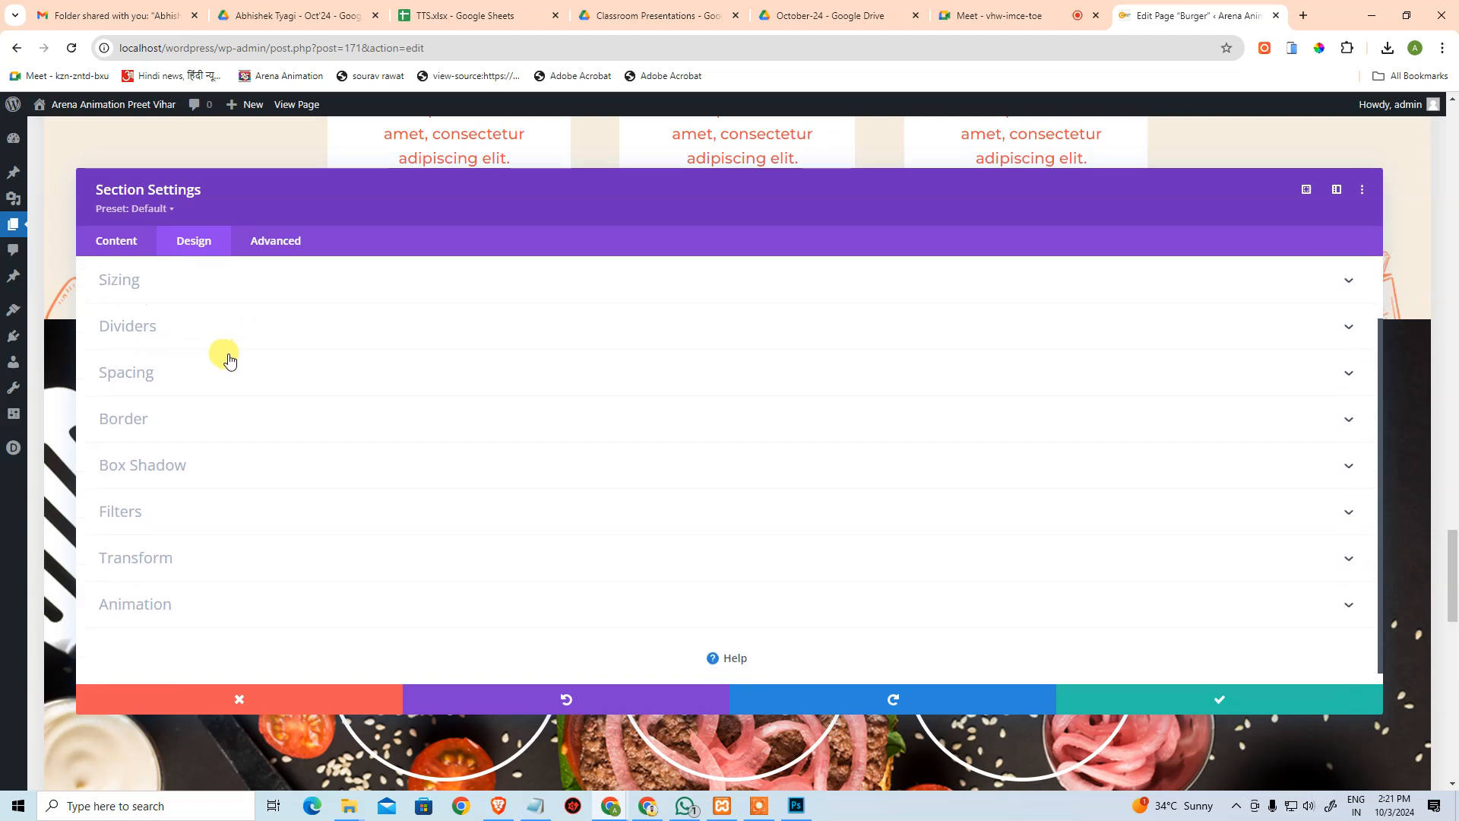
left_click(170, 523)
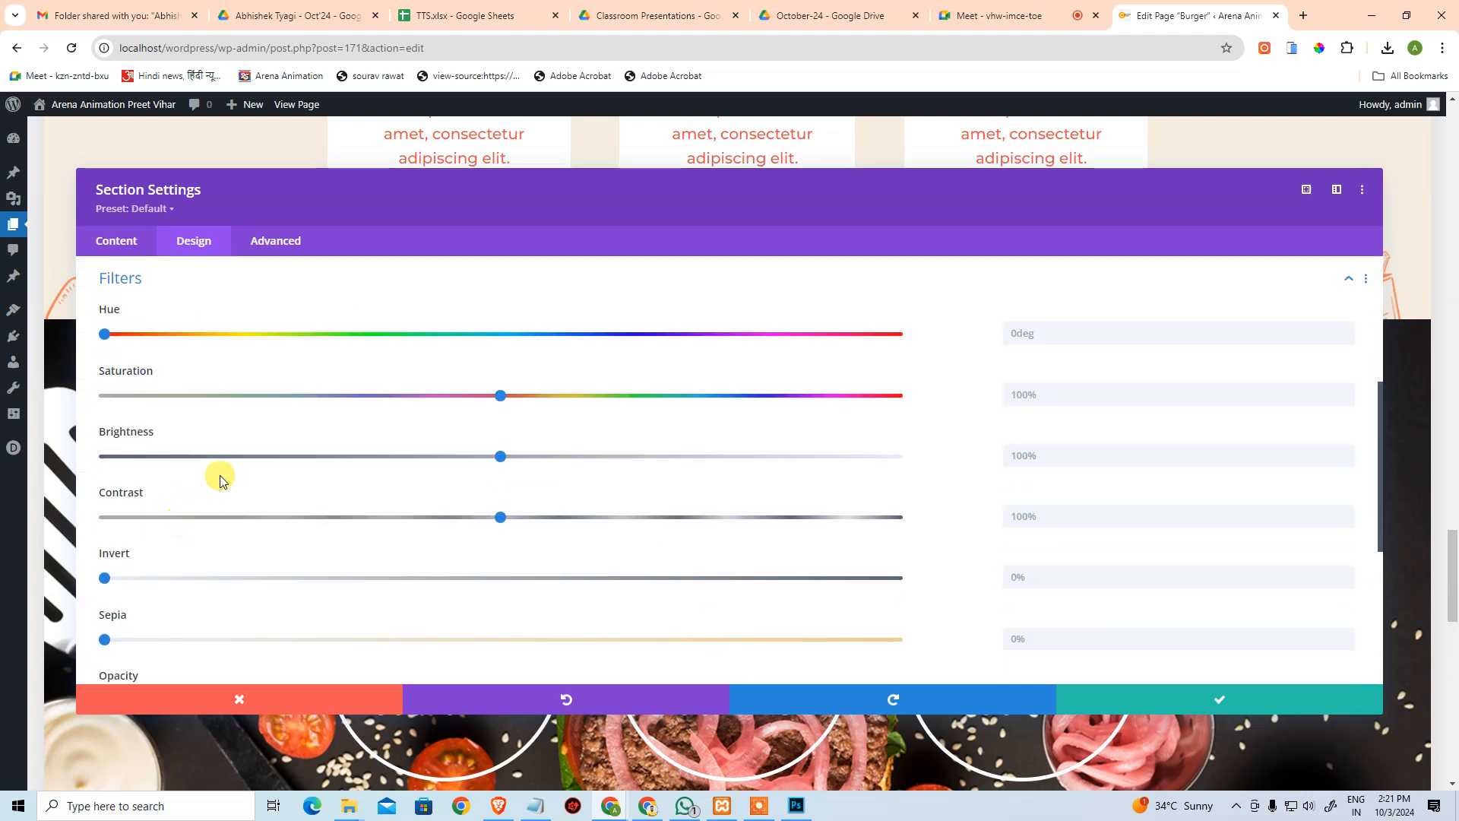
scroll(283, 351, "down", 4)
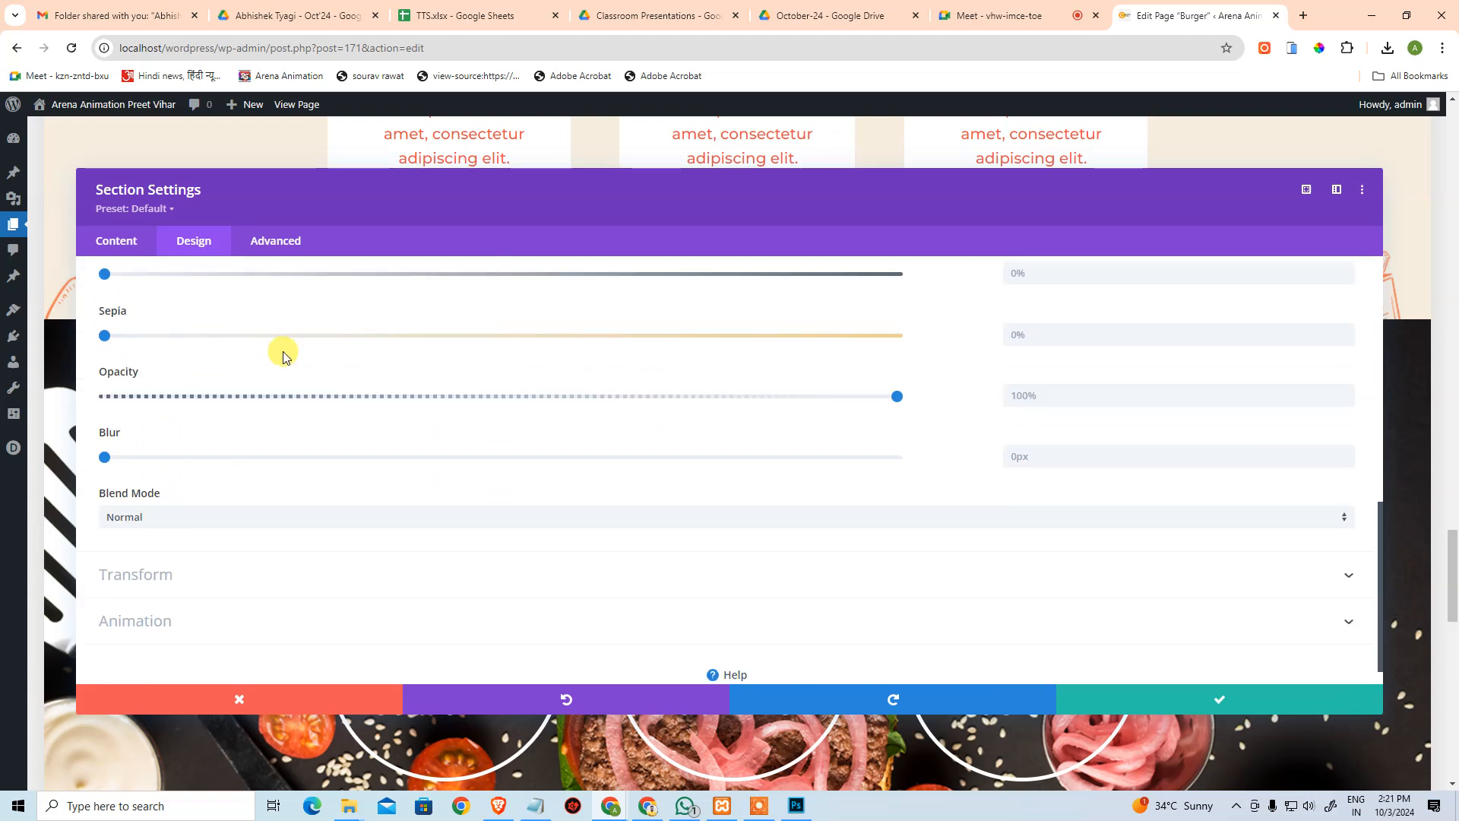
scroll(283, 356, "down", 1)
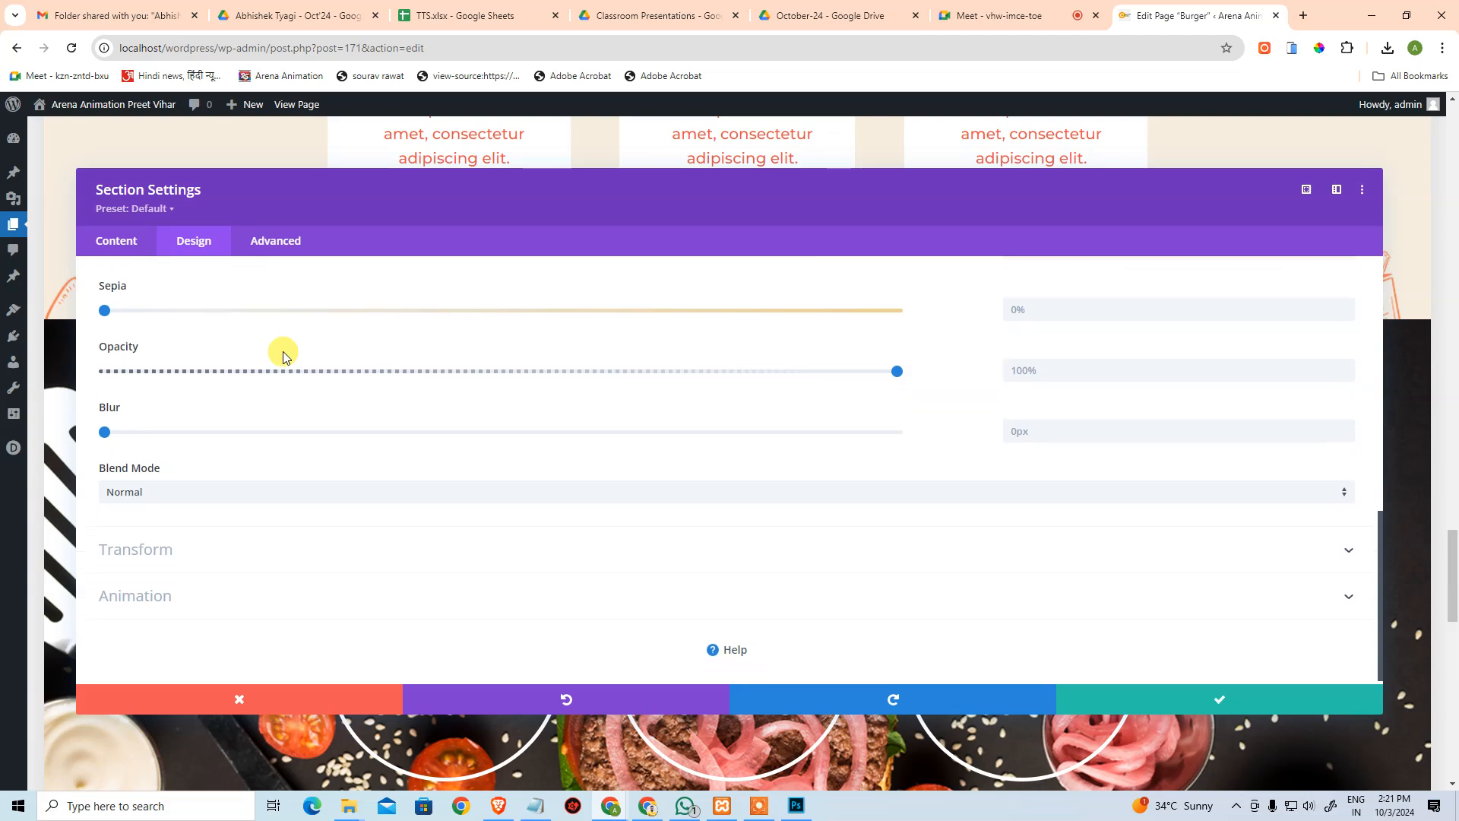
left_click(219, 490)
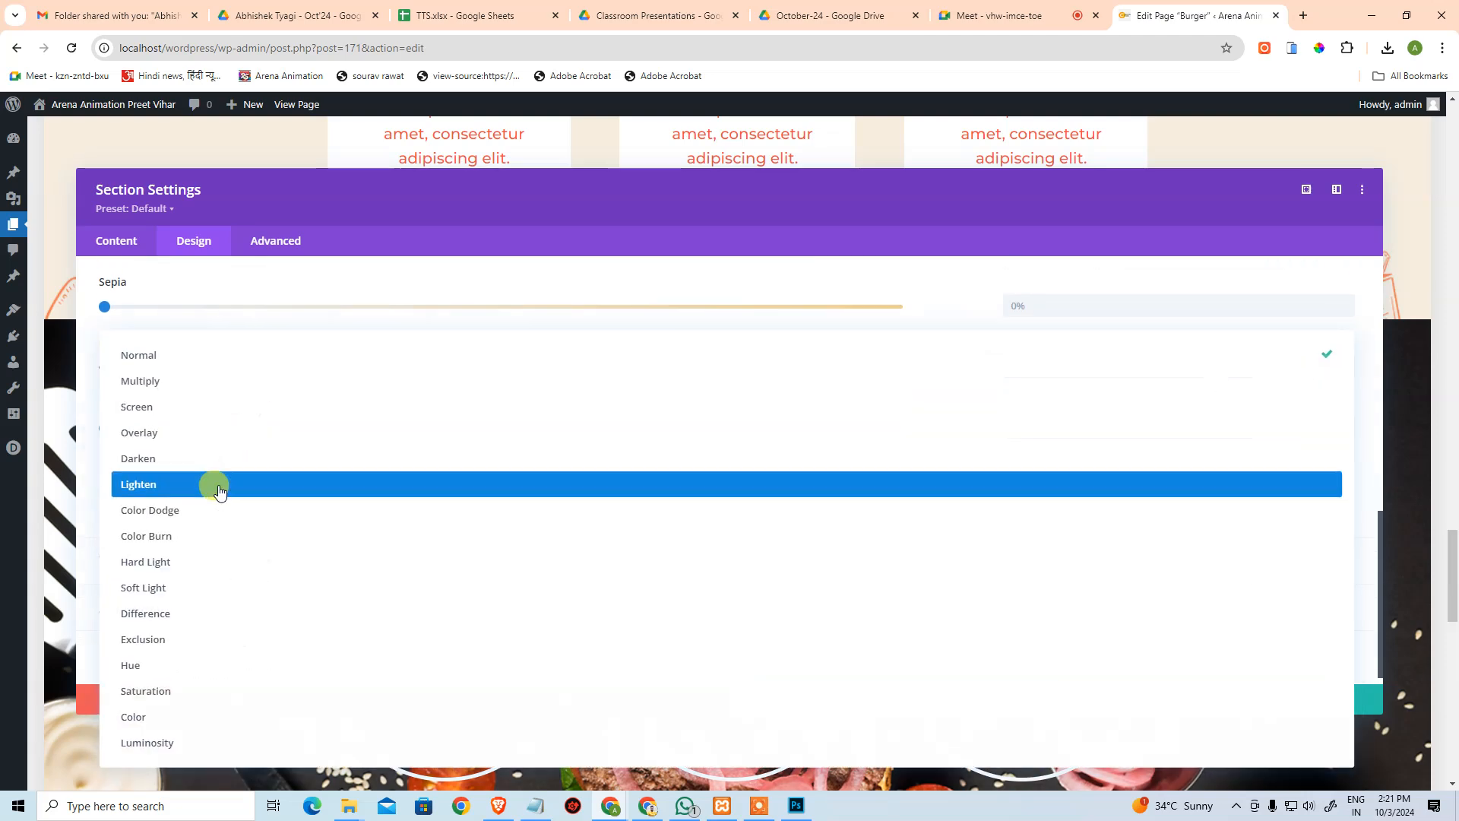
left_click(209, 433)
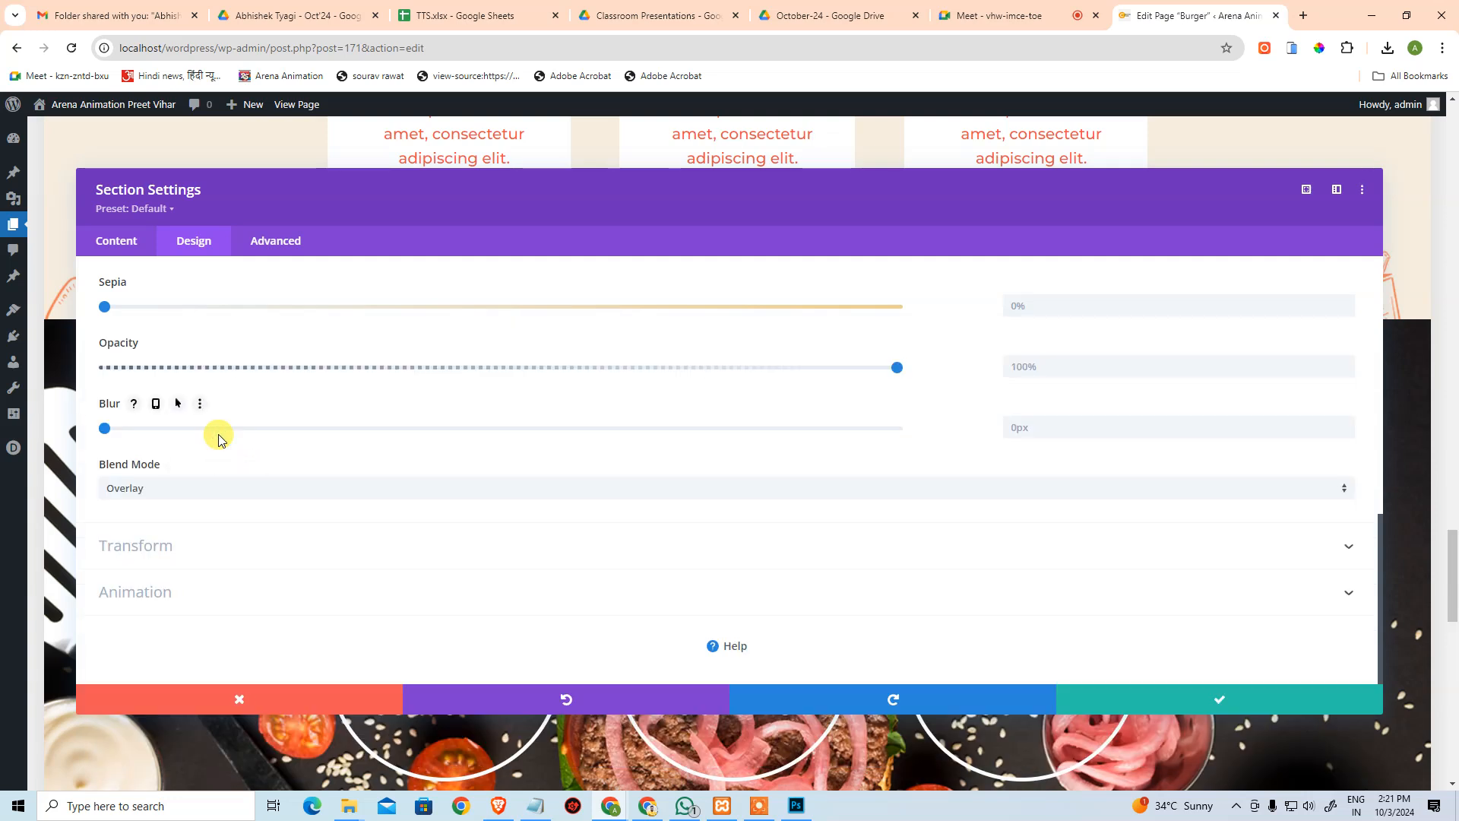
left_click(186, 493)
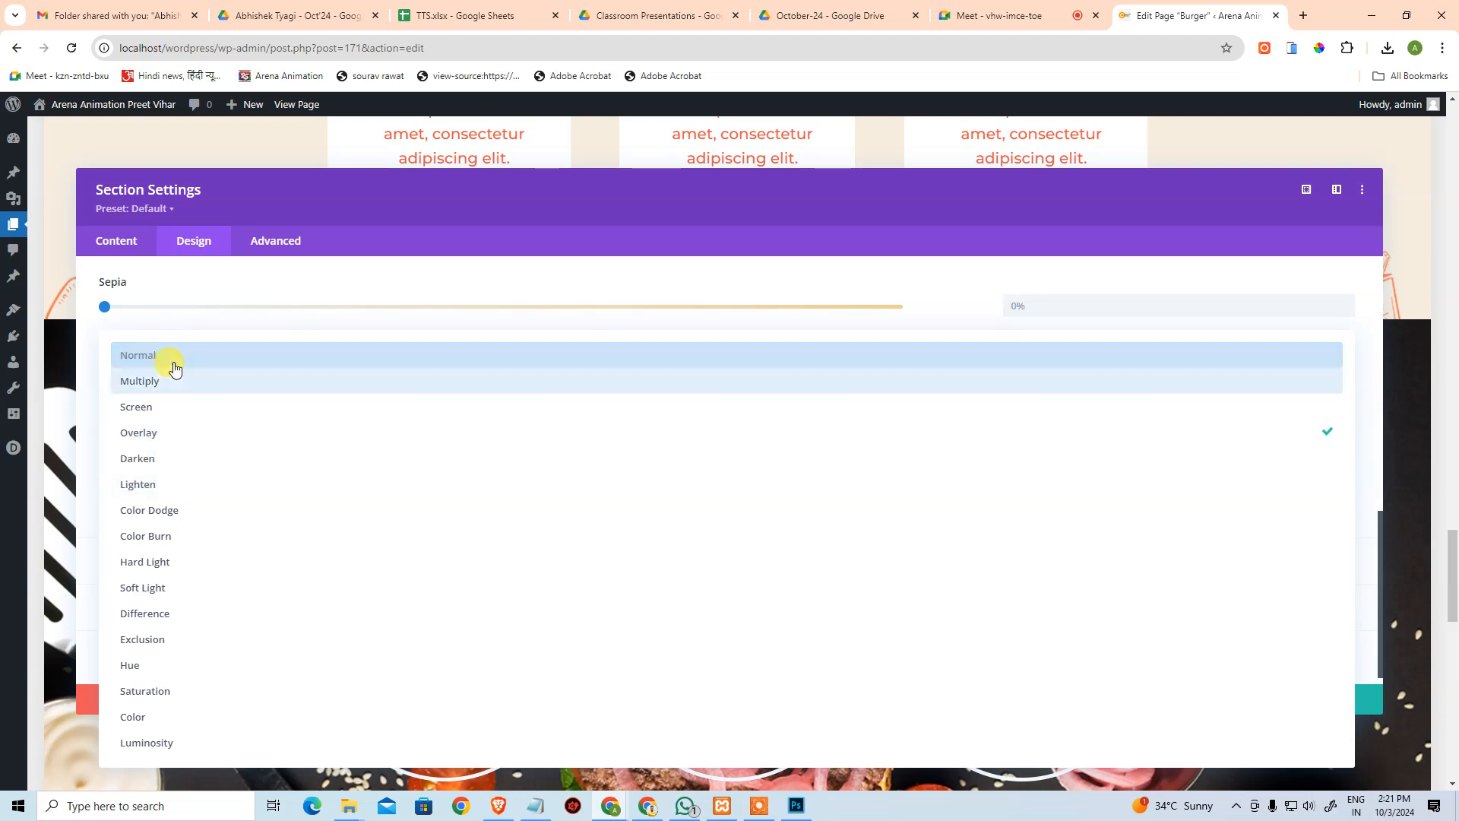
left_click(126, 356)
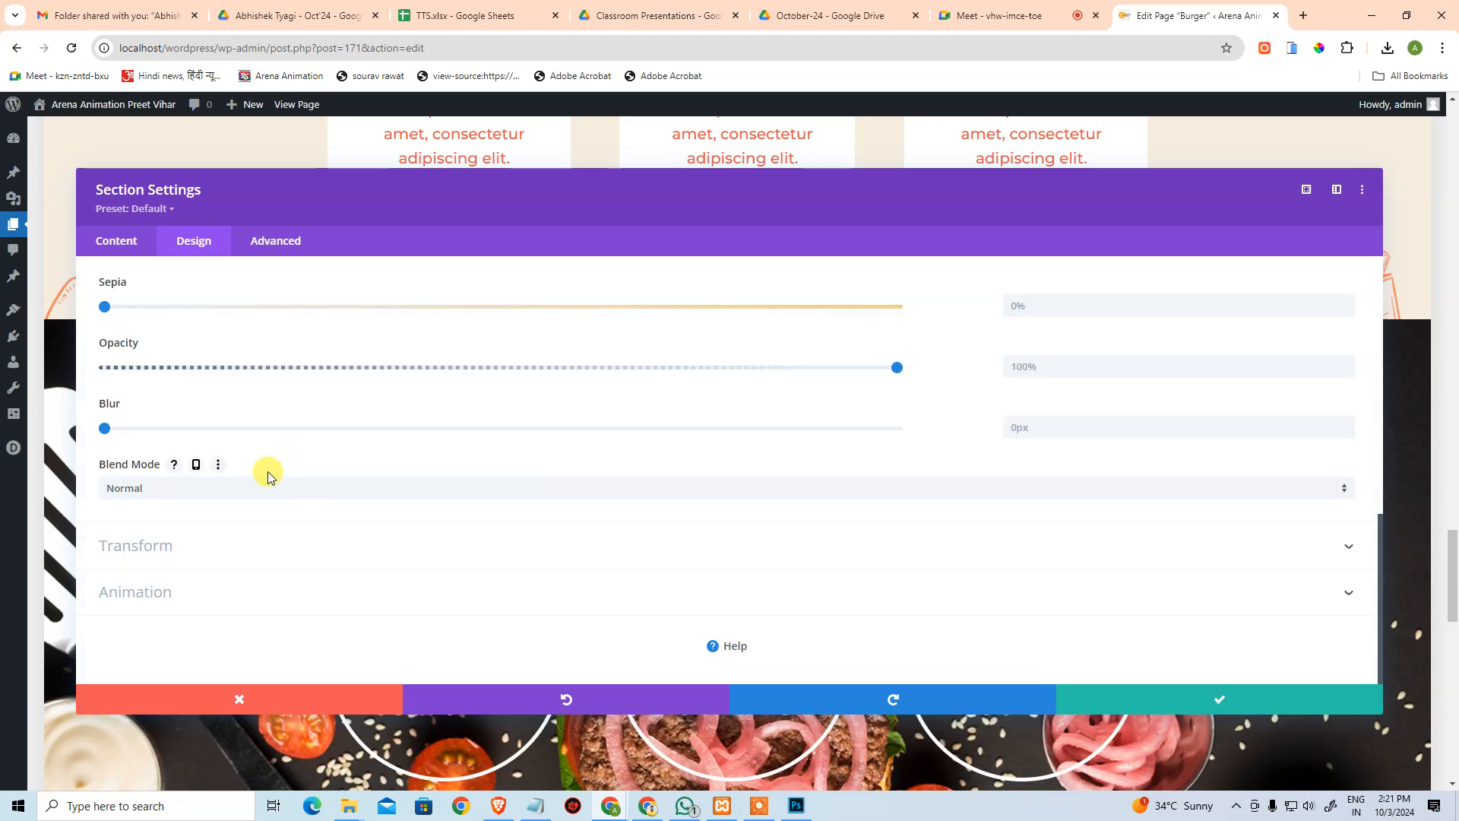
Check the section's remaining filter settings and discard the unsaved section changes.
scroll(268, 476, "up", 4)
scroll(271, 456, "down", 3)
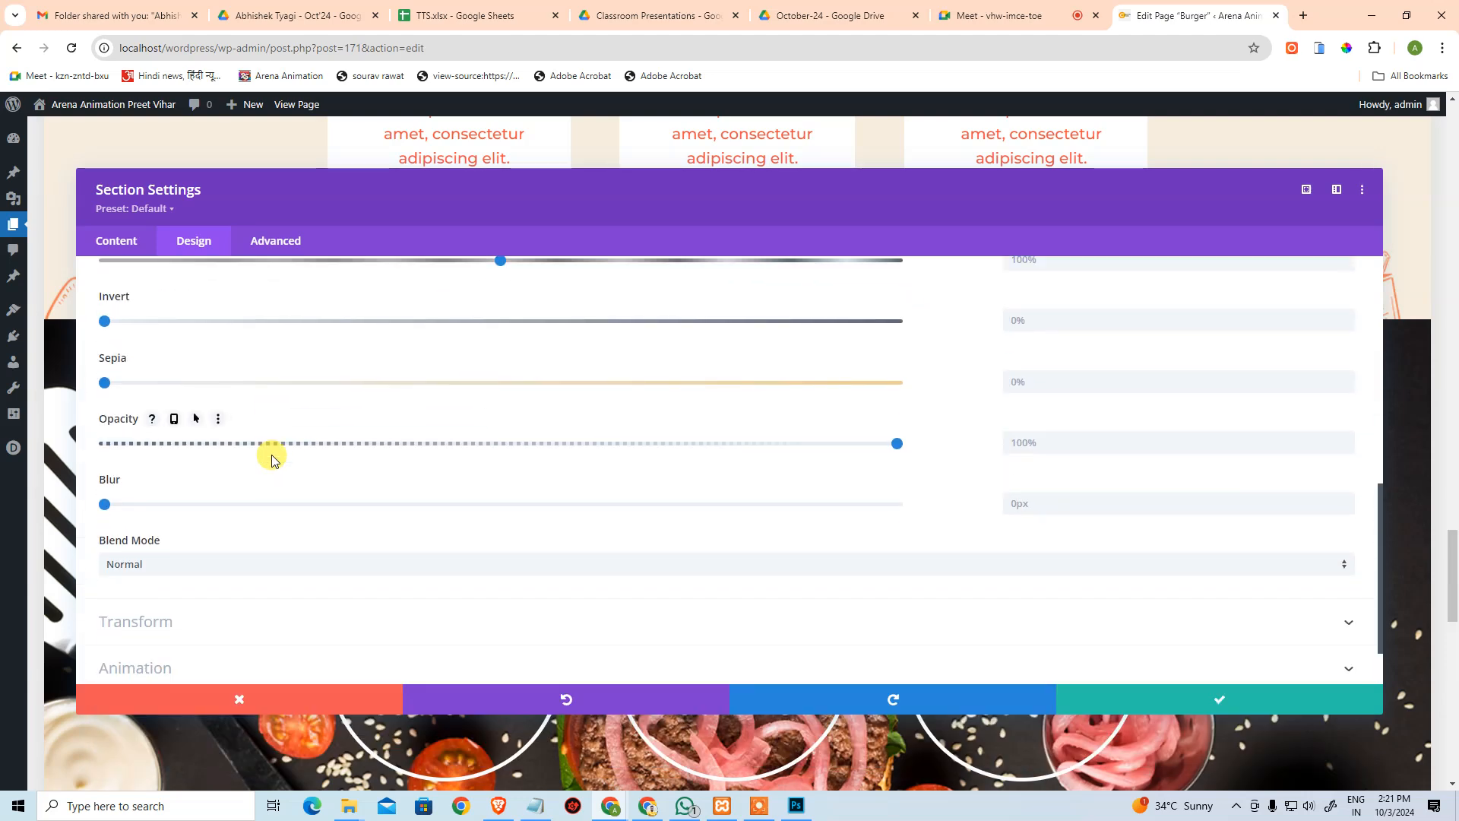
scroll(272, 458, "up", 8)
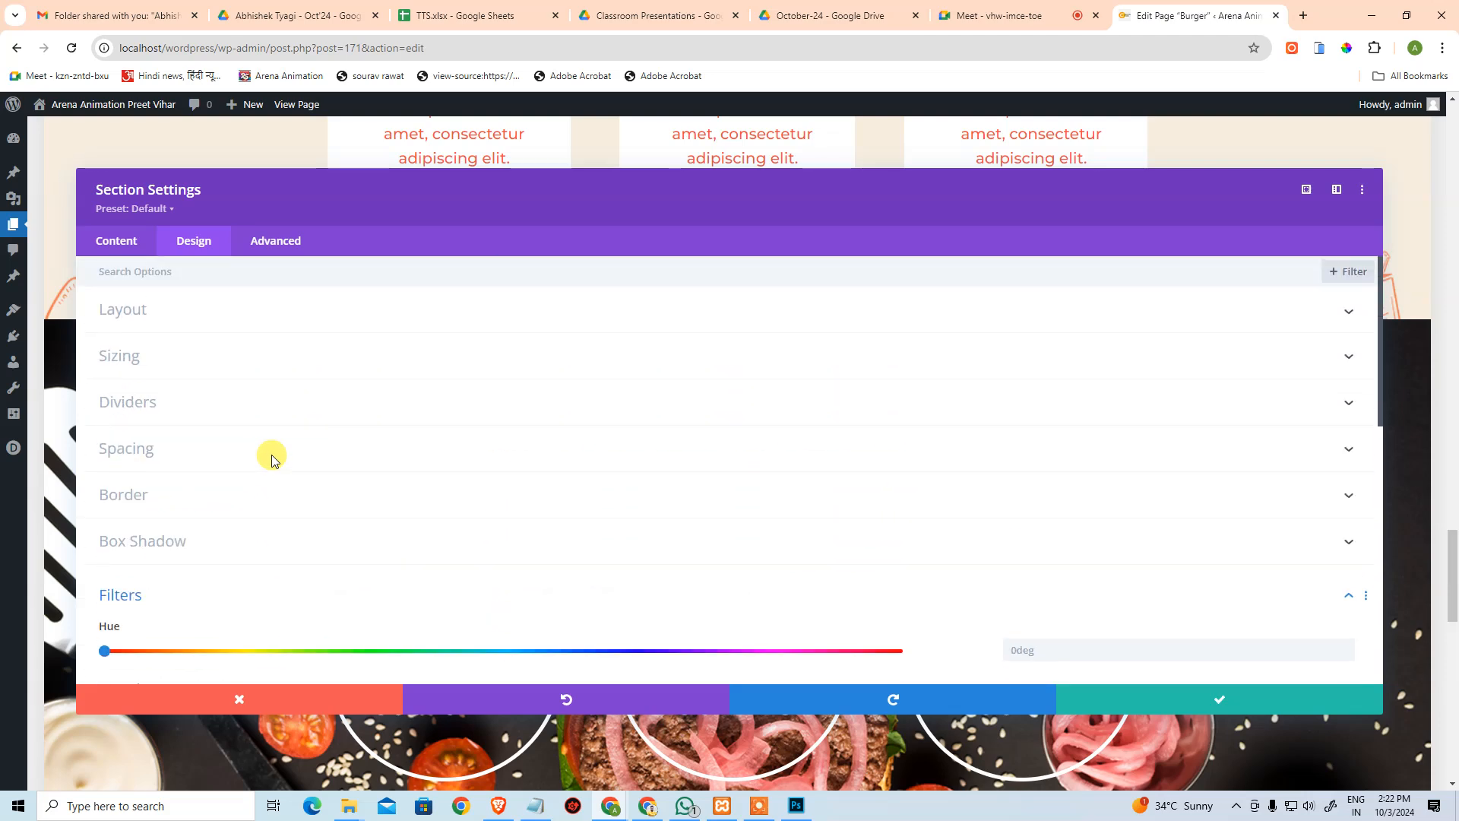
scroll(272, 459, "down", 5)
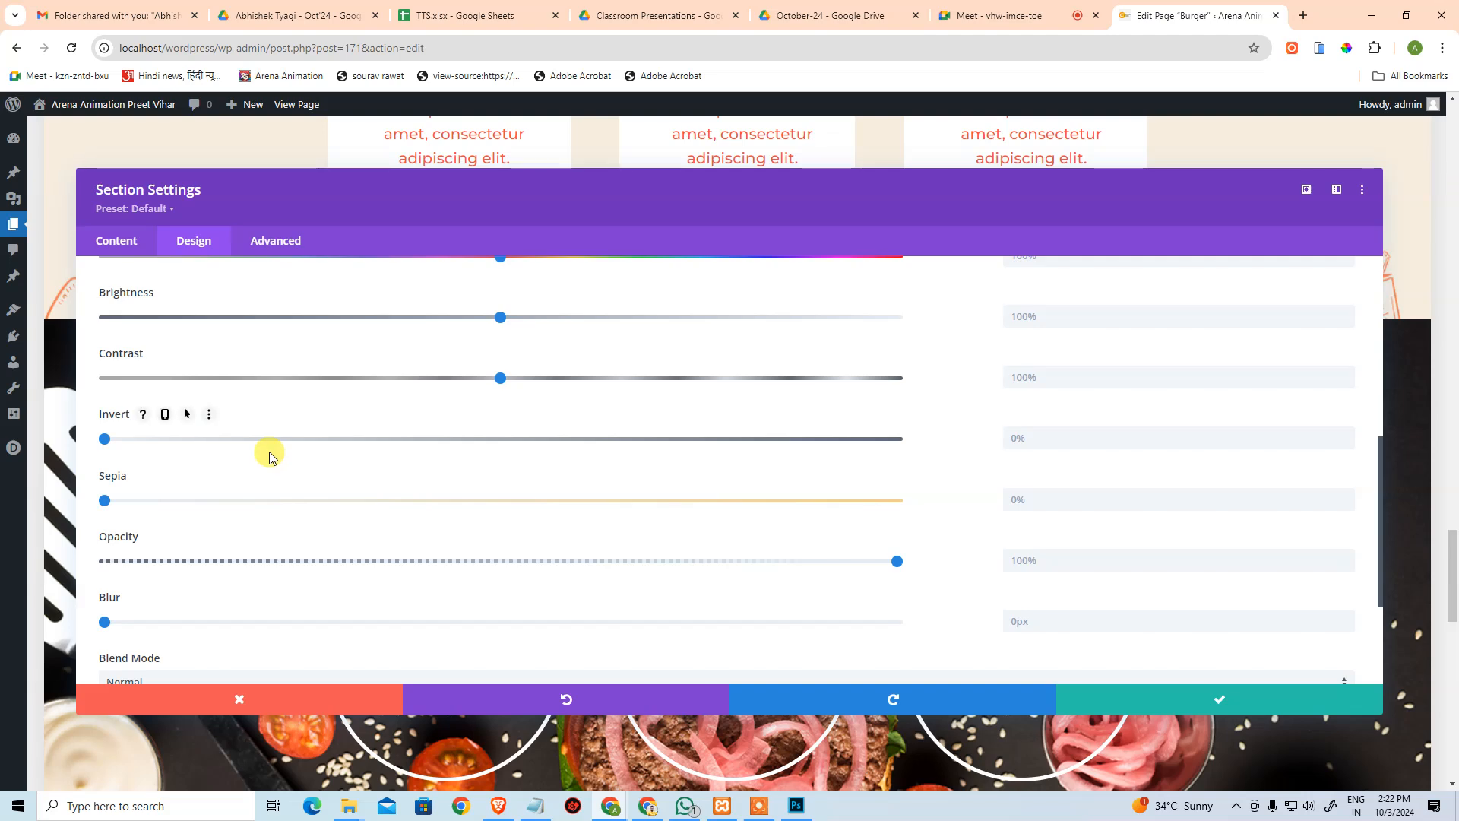
left_click(269, 700)
Look over the Burger page from its beginning down to the Statistics section below Popular Package.
scroll(466, 433, "down", 3)
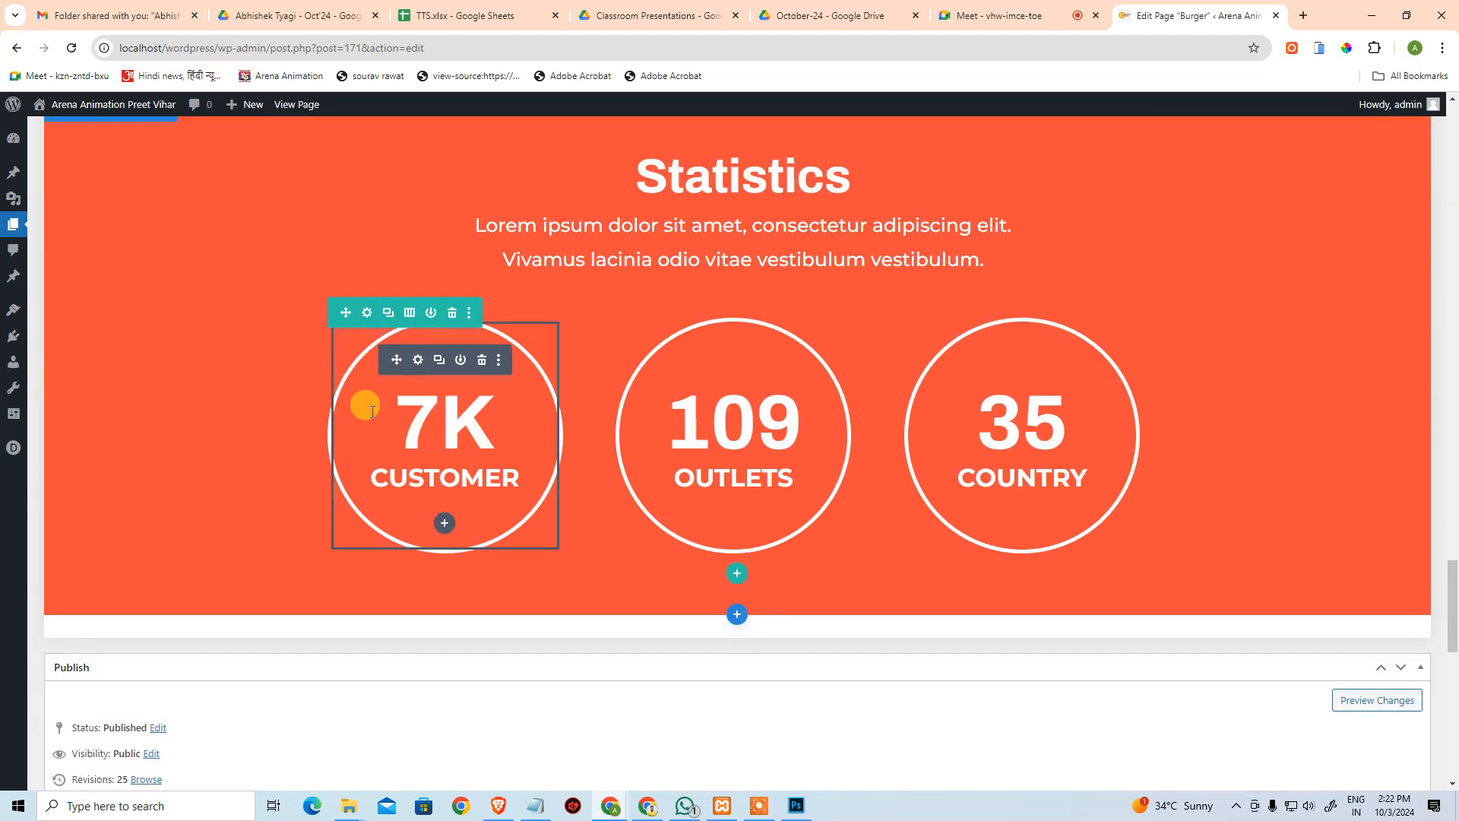
scroll(461, 366, "up", 2)
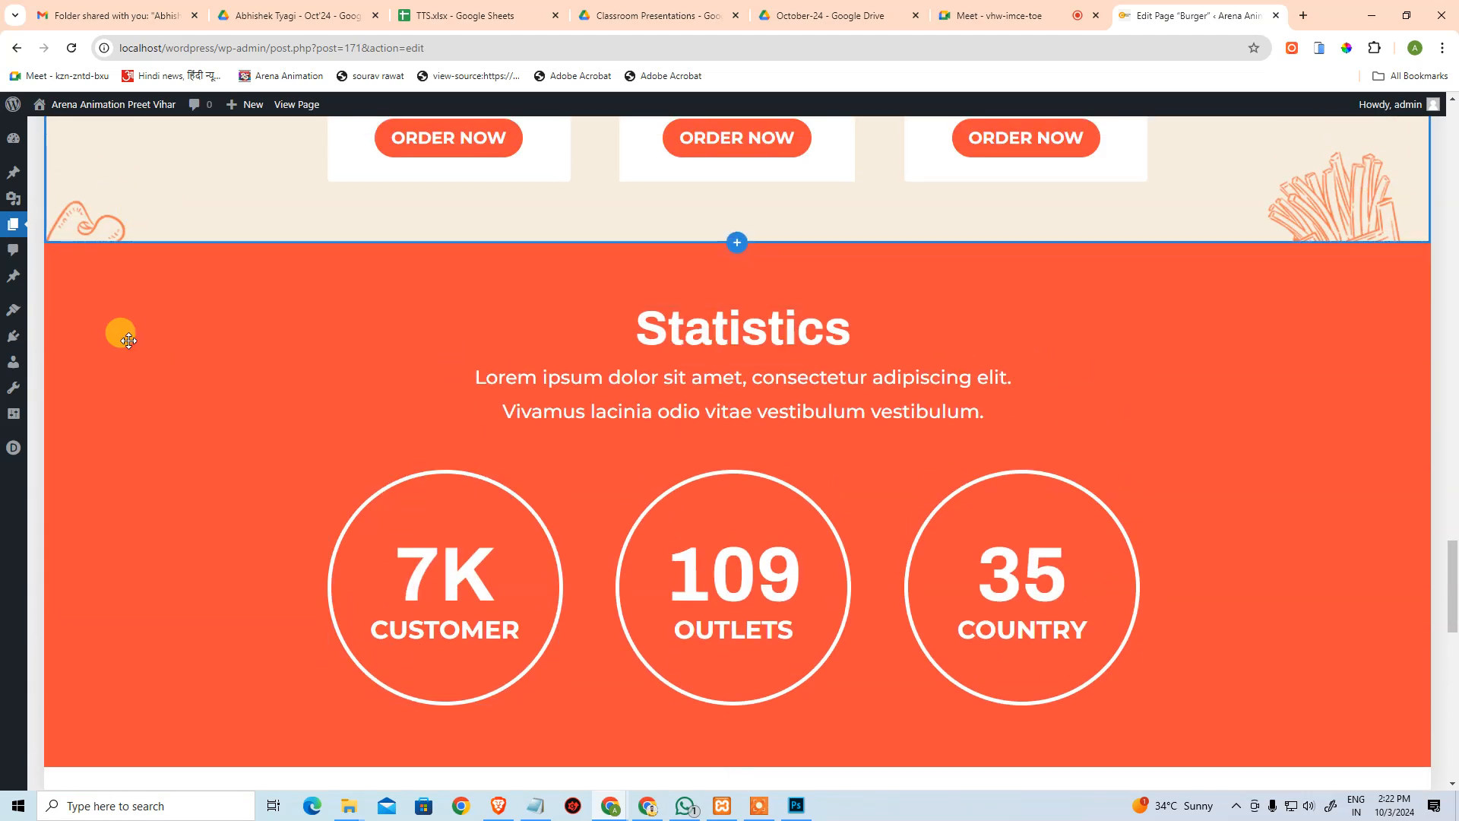
scroll(741, 365, "up", 7)
scroll(738, 350, "up", 20)
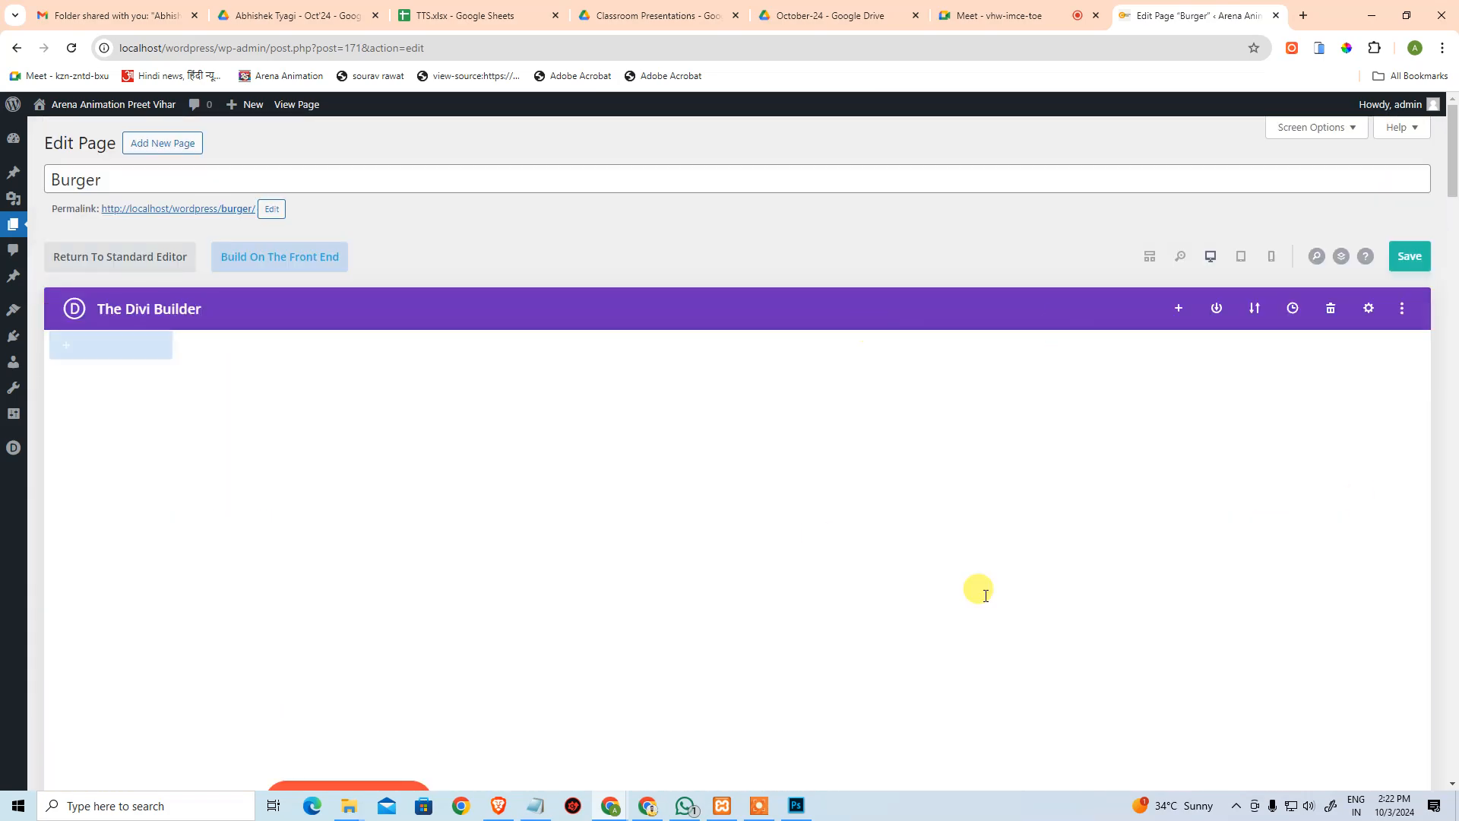
scroll(871, 613, "down", 10)
scroll(871, 612, "down", 15)
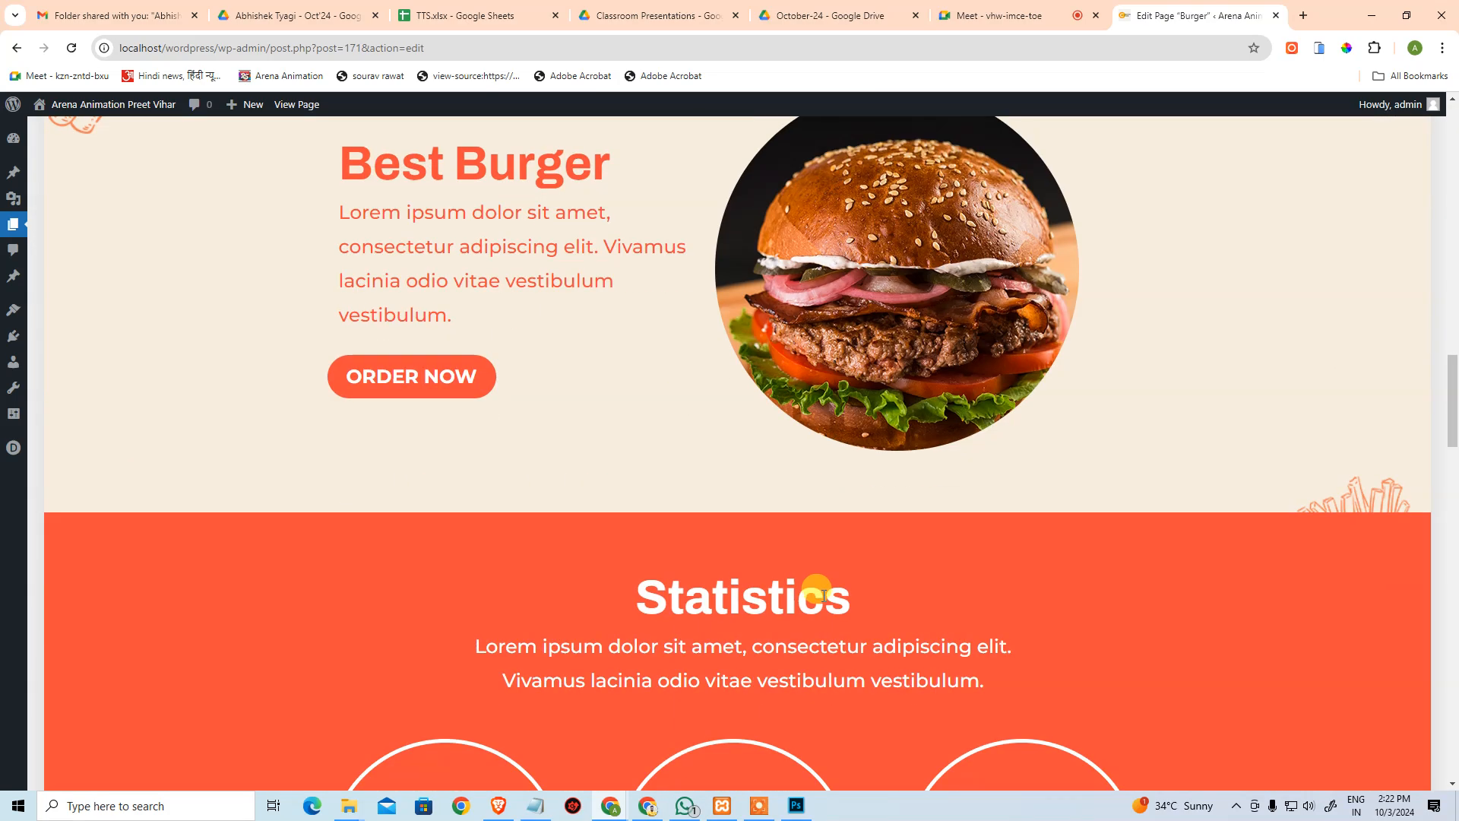
scroll(423, 463, "down", 4)
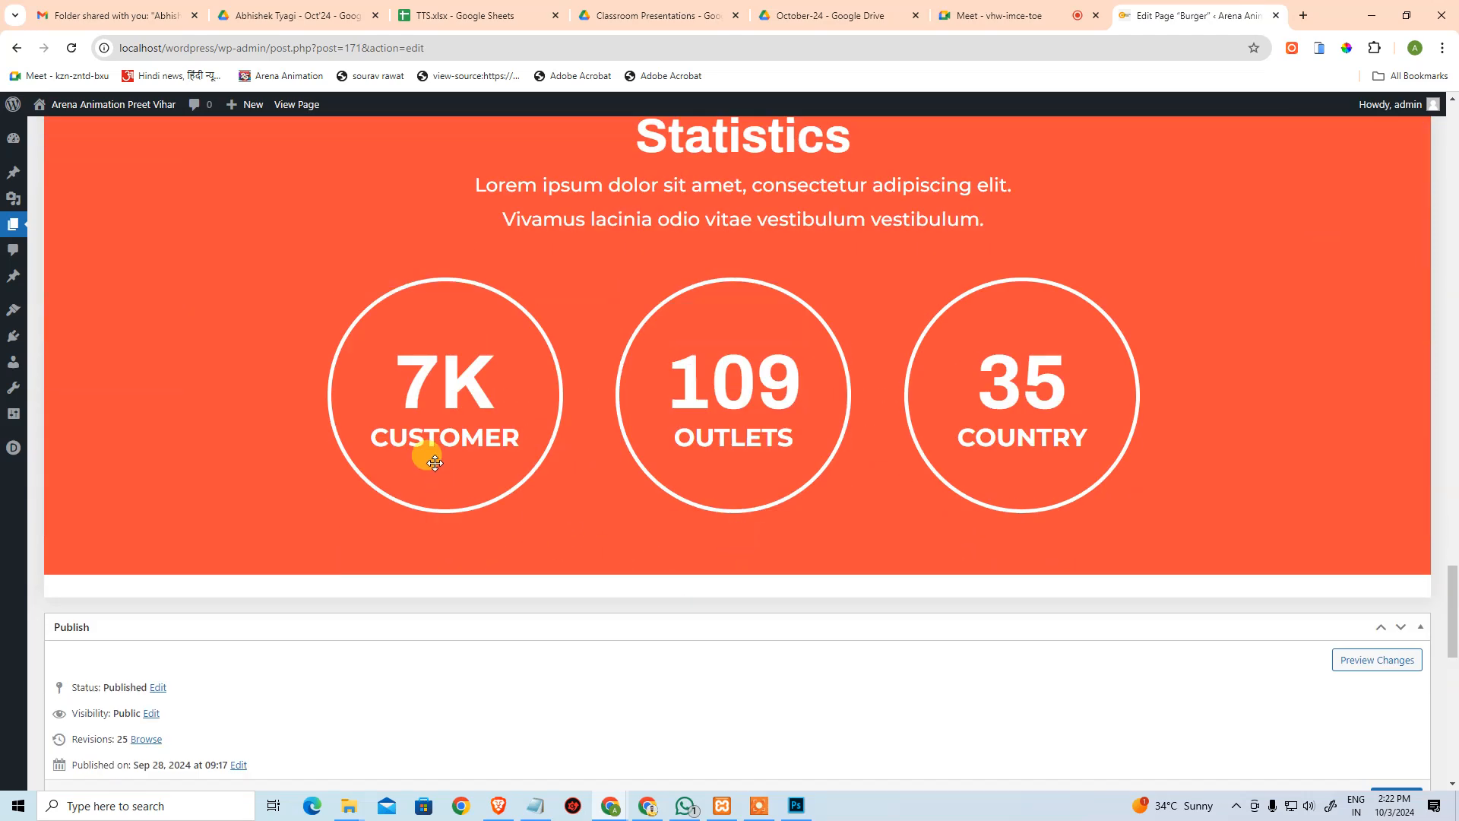
scroll(434, 437, "up", 2)
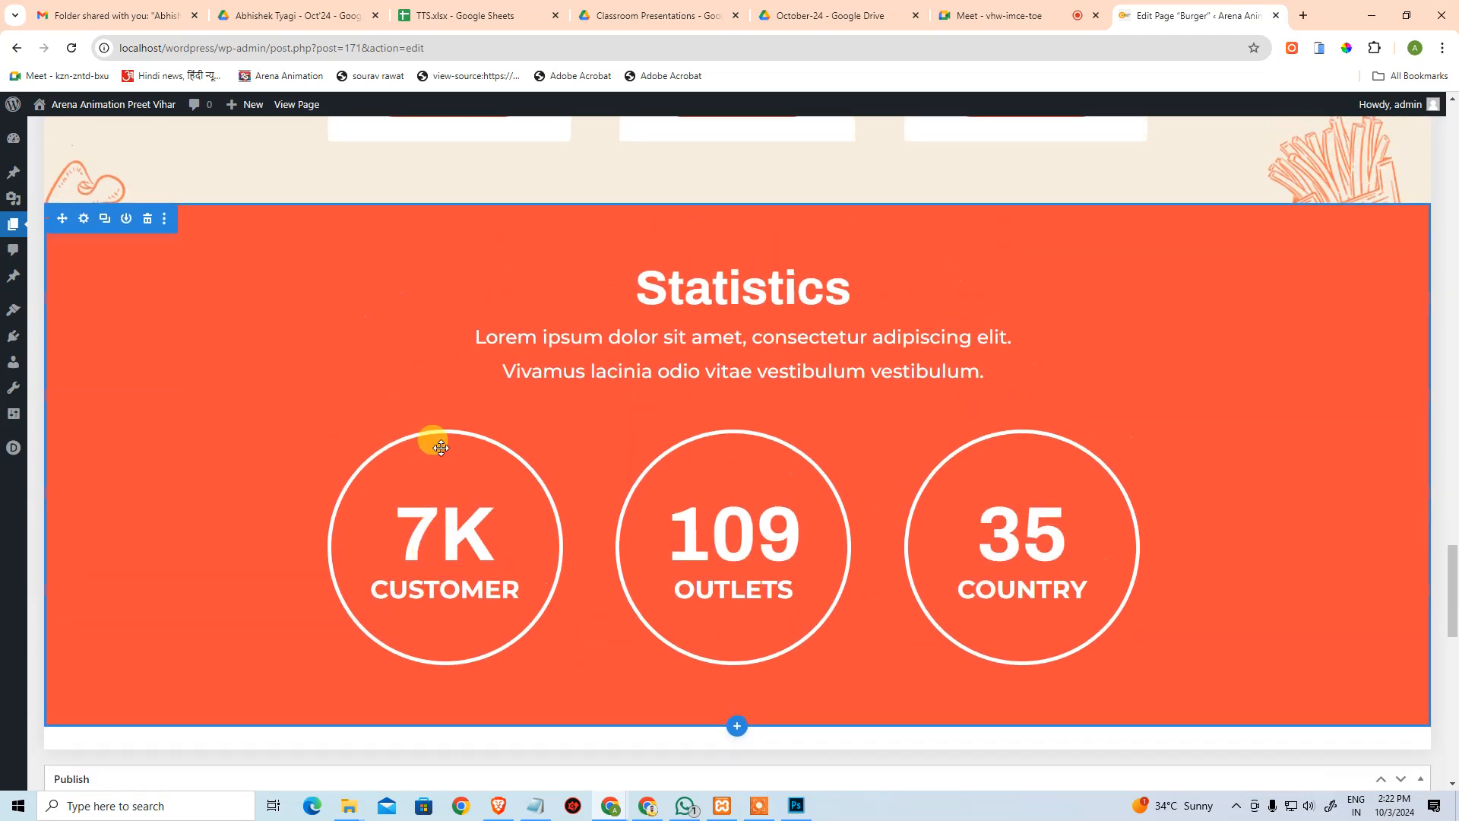
Look at the Design options of the Statistics section below Popular Package and close its settings without saving.
left_click(86, 221)
left_click(227, 240)
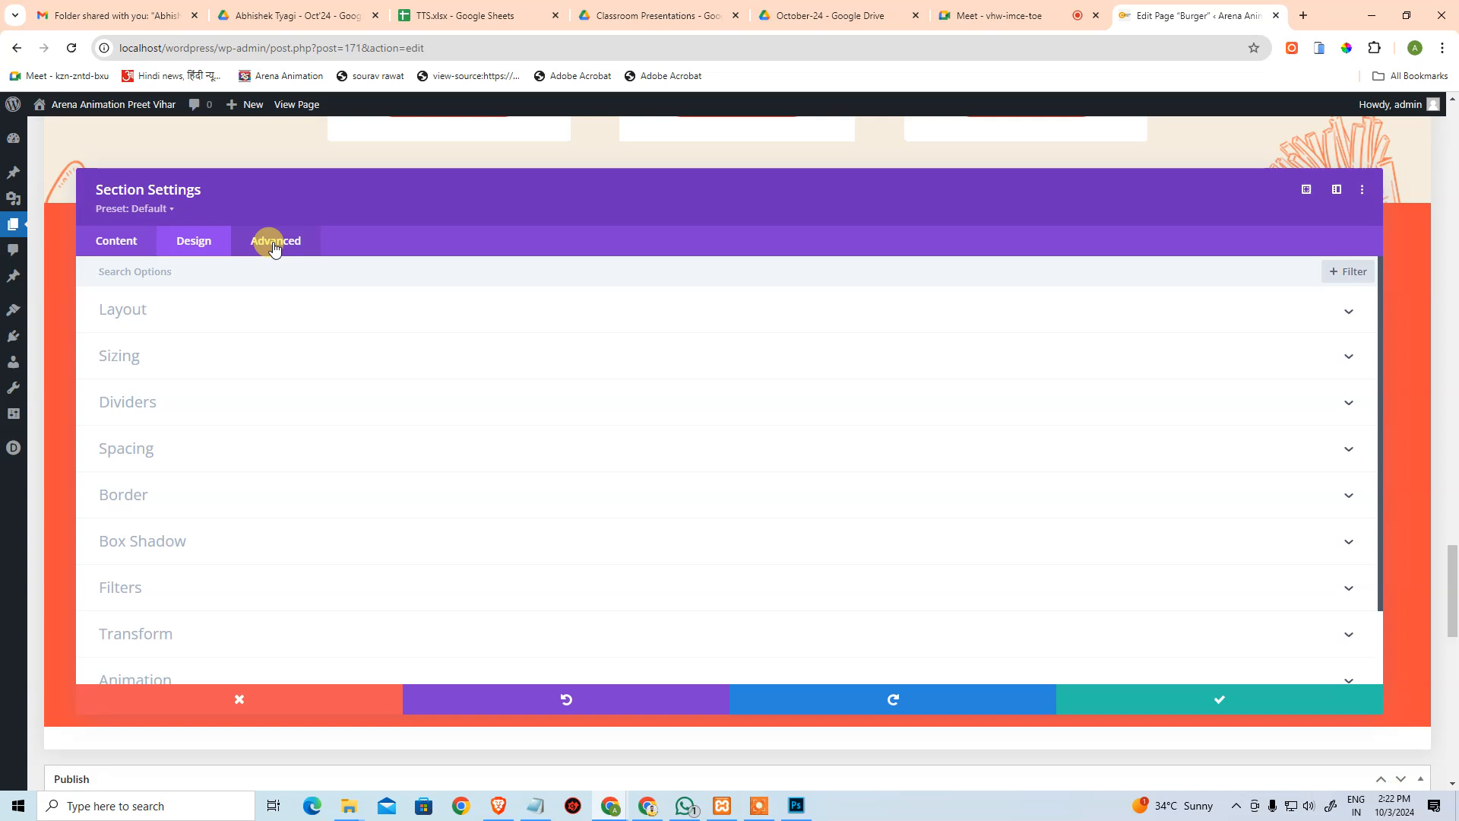
left_click(261, 698)
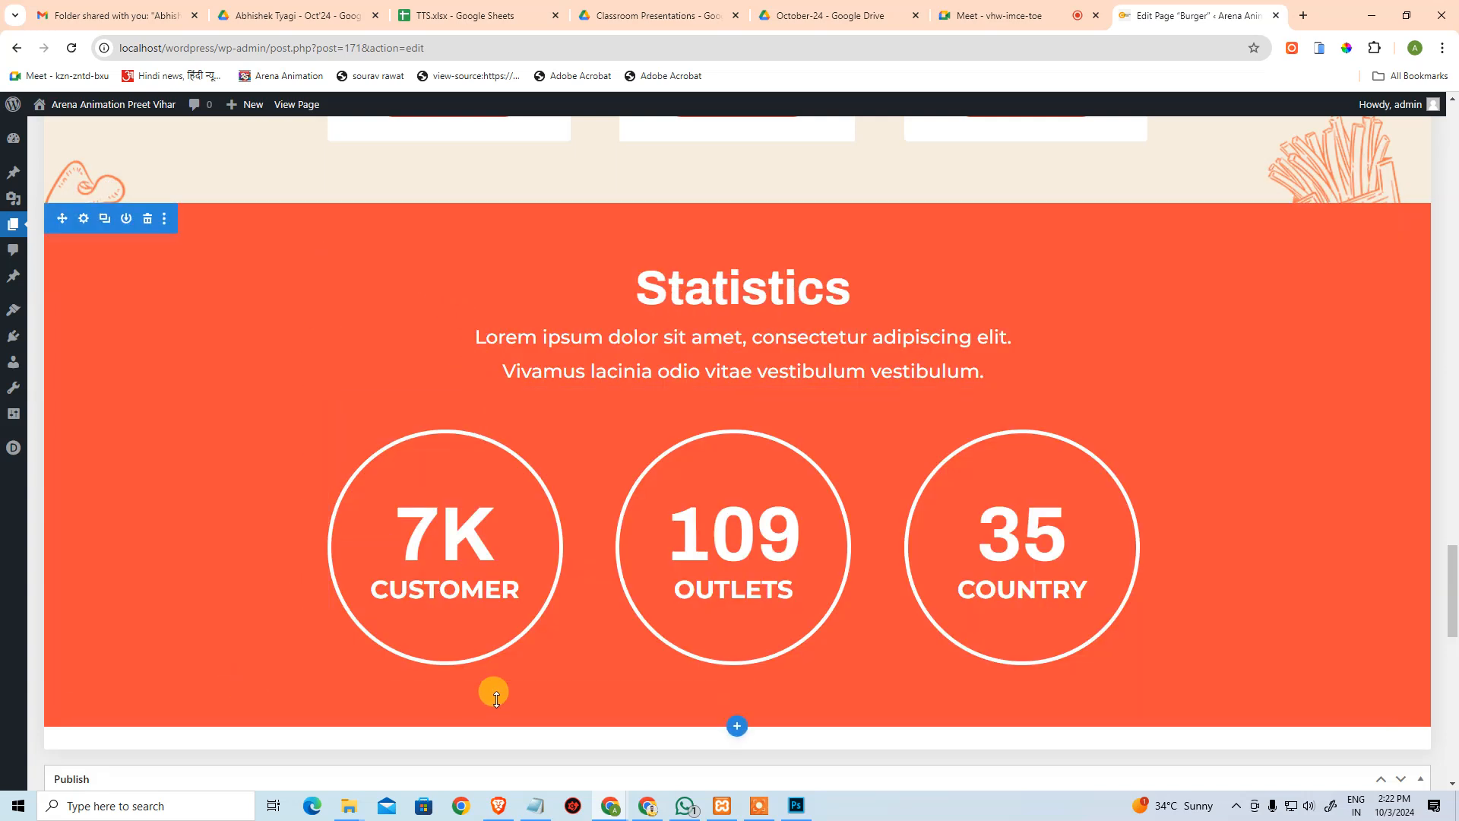
Copy the hex code of the background color of the Statistics section below Popular Package.
left_click(85, 220)
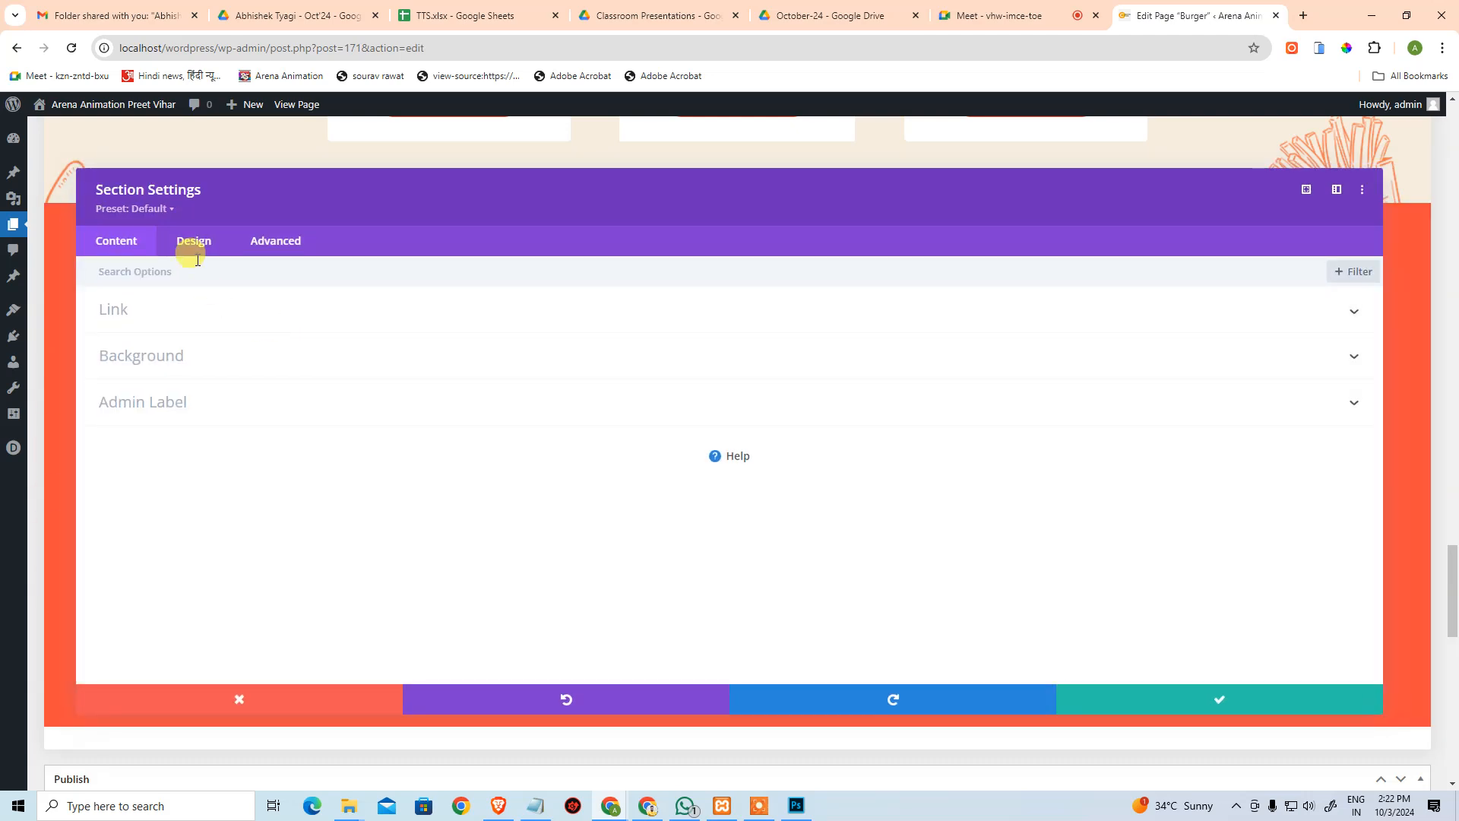
left_click(195, 242)
left_click(122, 241)
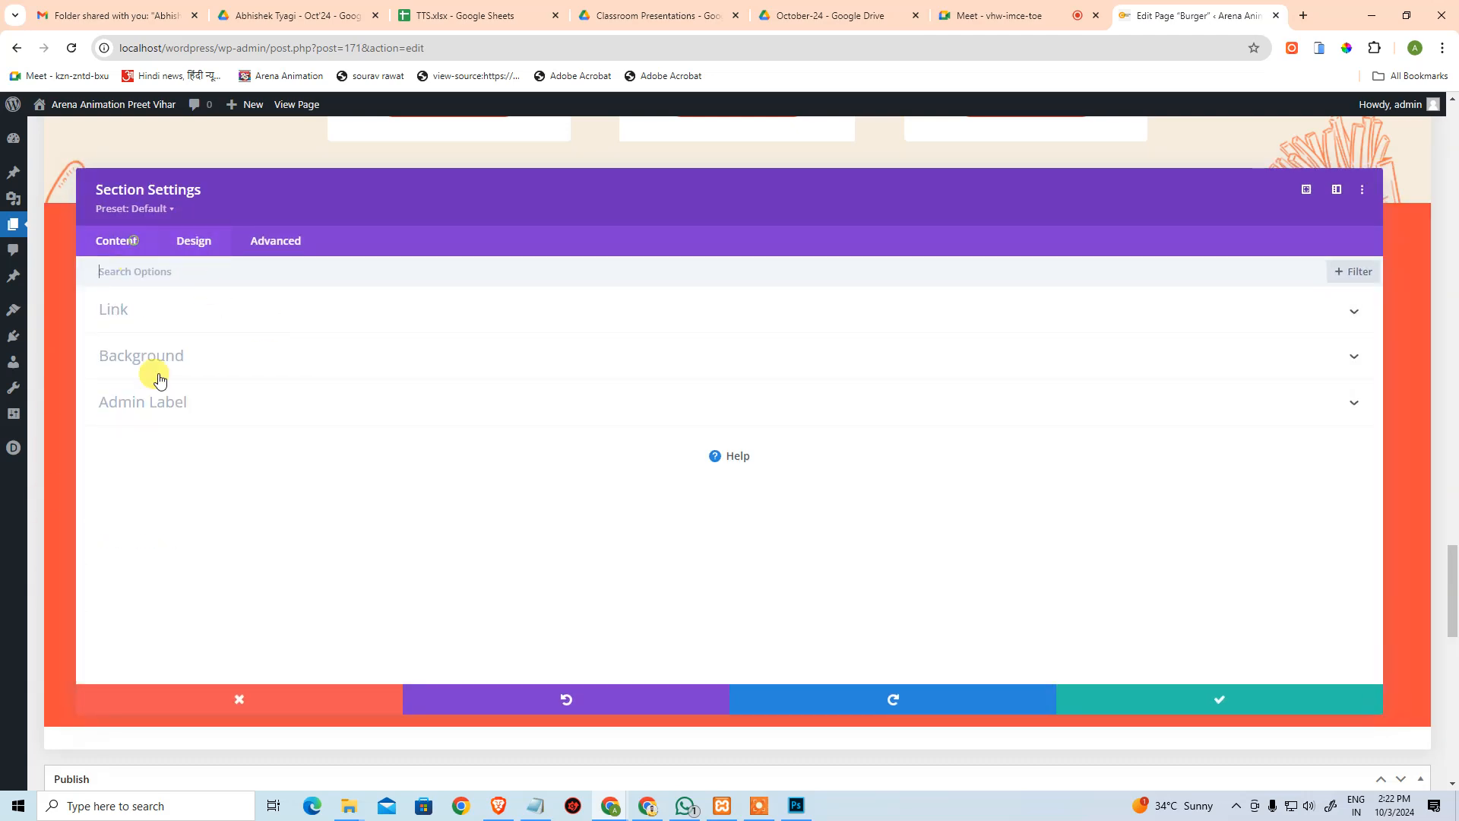
left_click(202, 358)
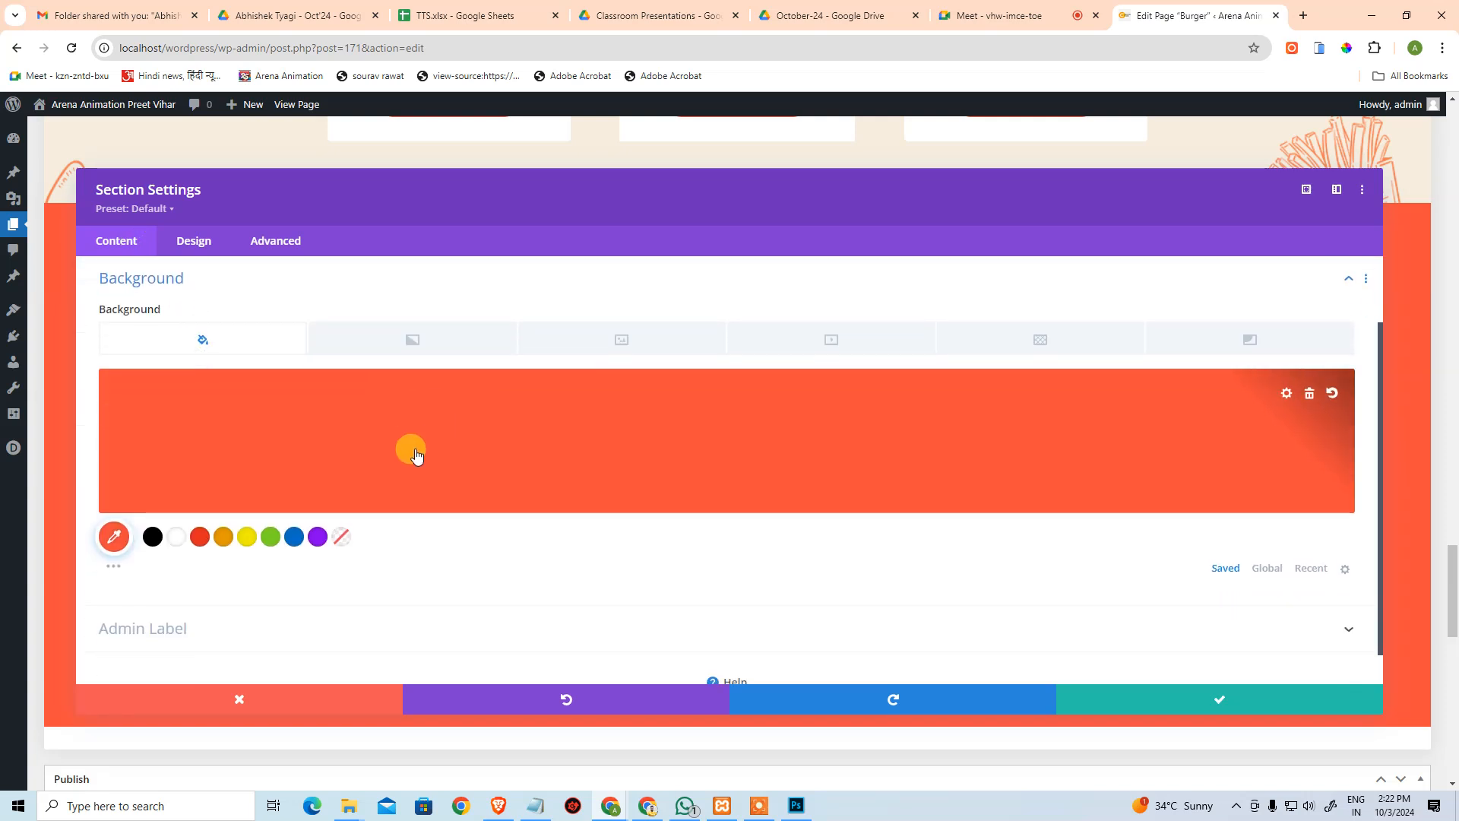
left_click(114, 537)
key("ctrl+a")
key("ctrl+c")
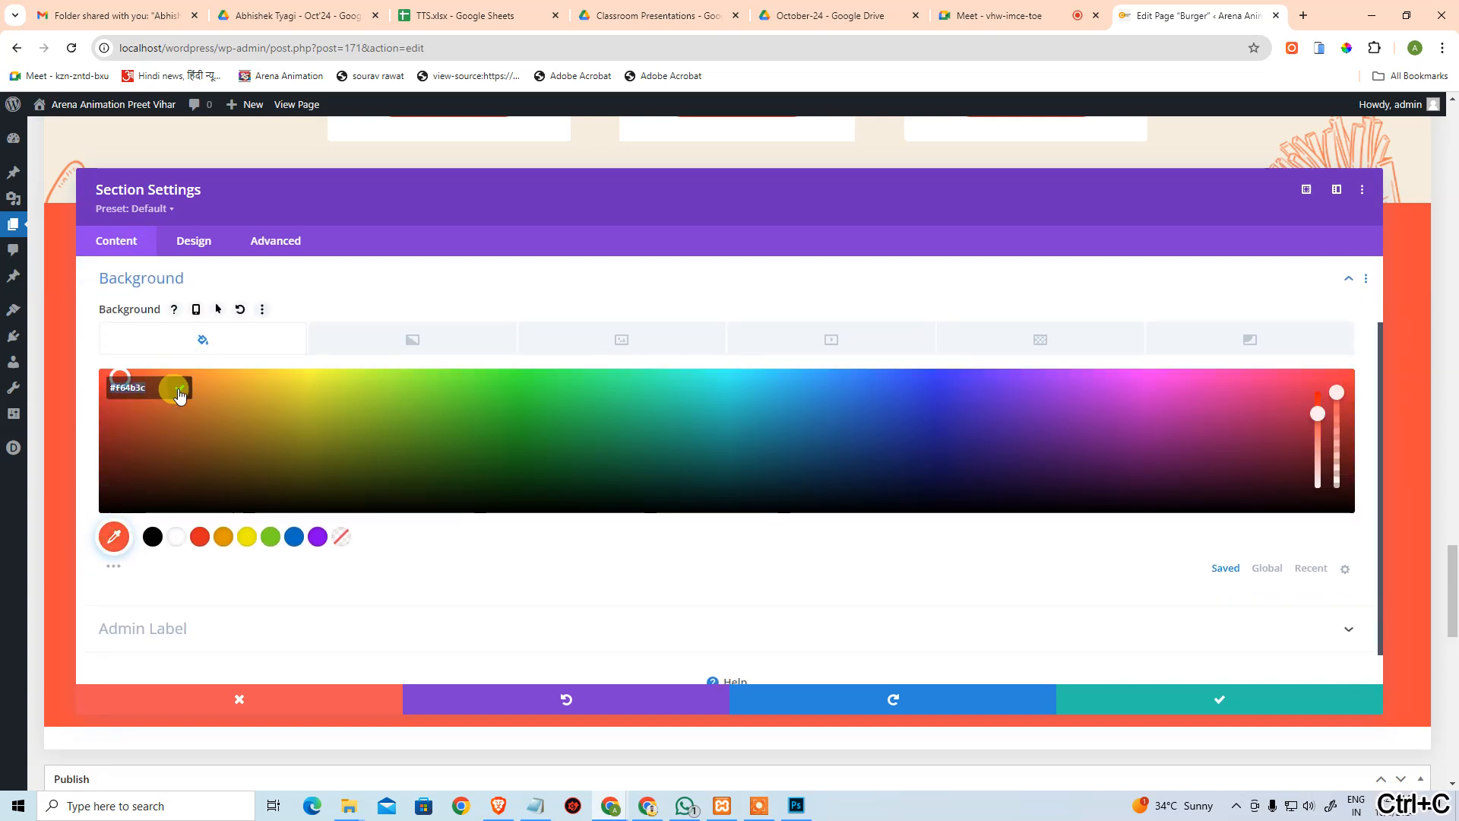
Replace the Statistics section's background color with the testimonials-base.jpg background image from the media library and save the section.
left_click(180, 389)
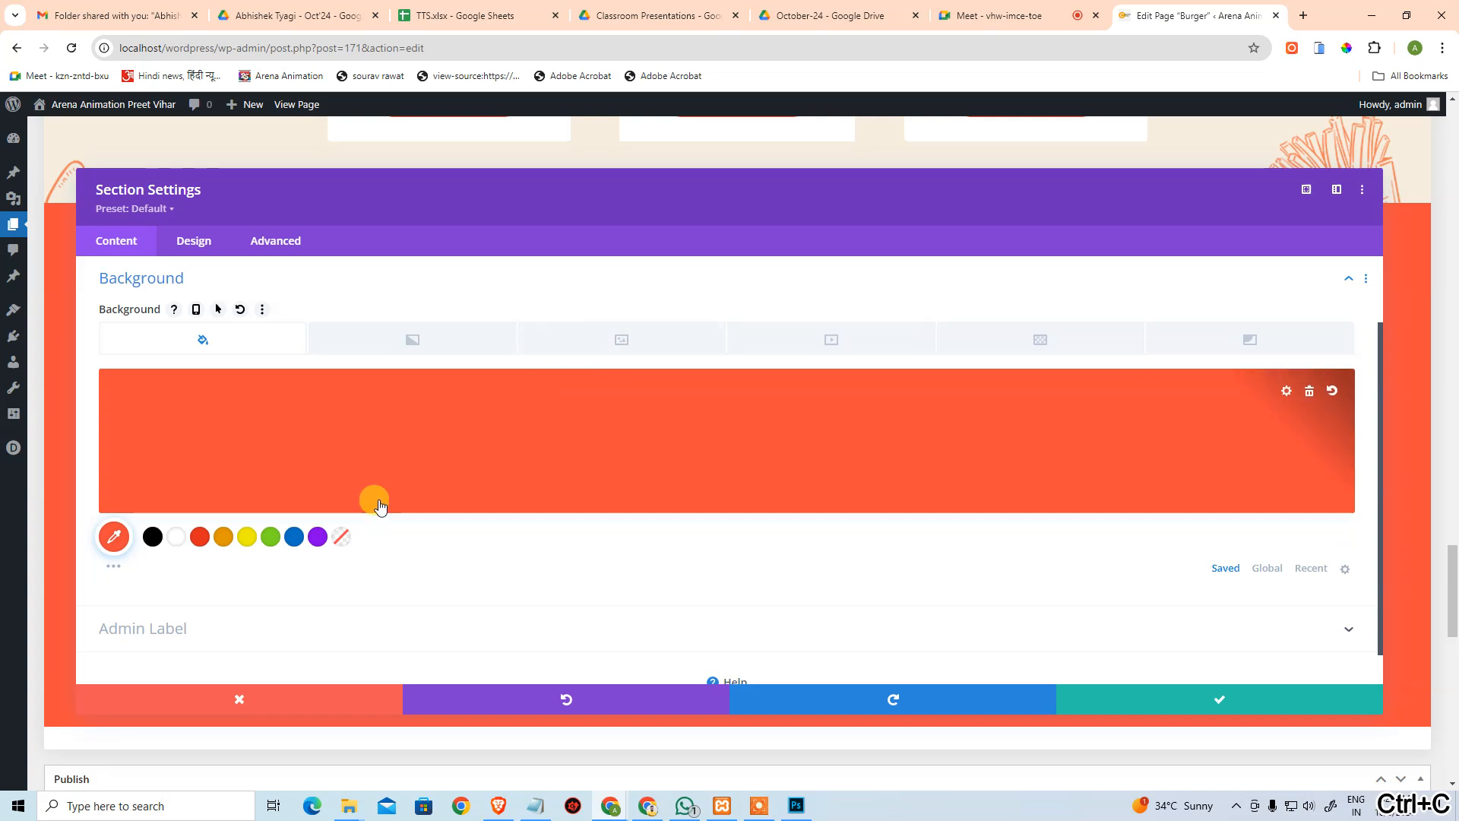
left_click(1311, 388)
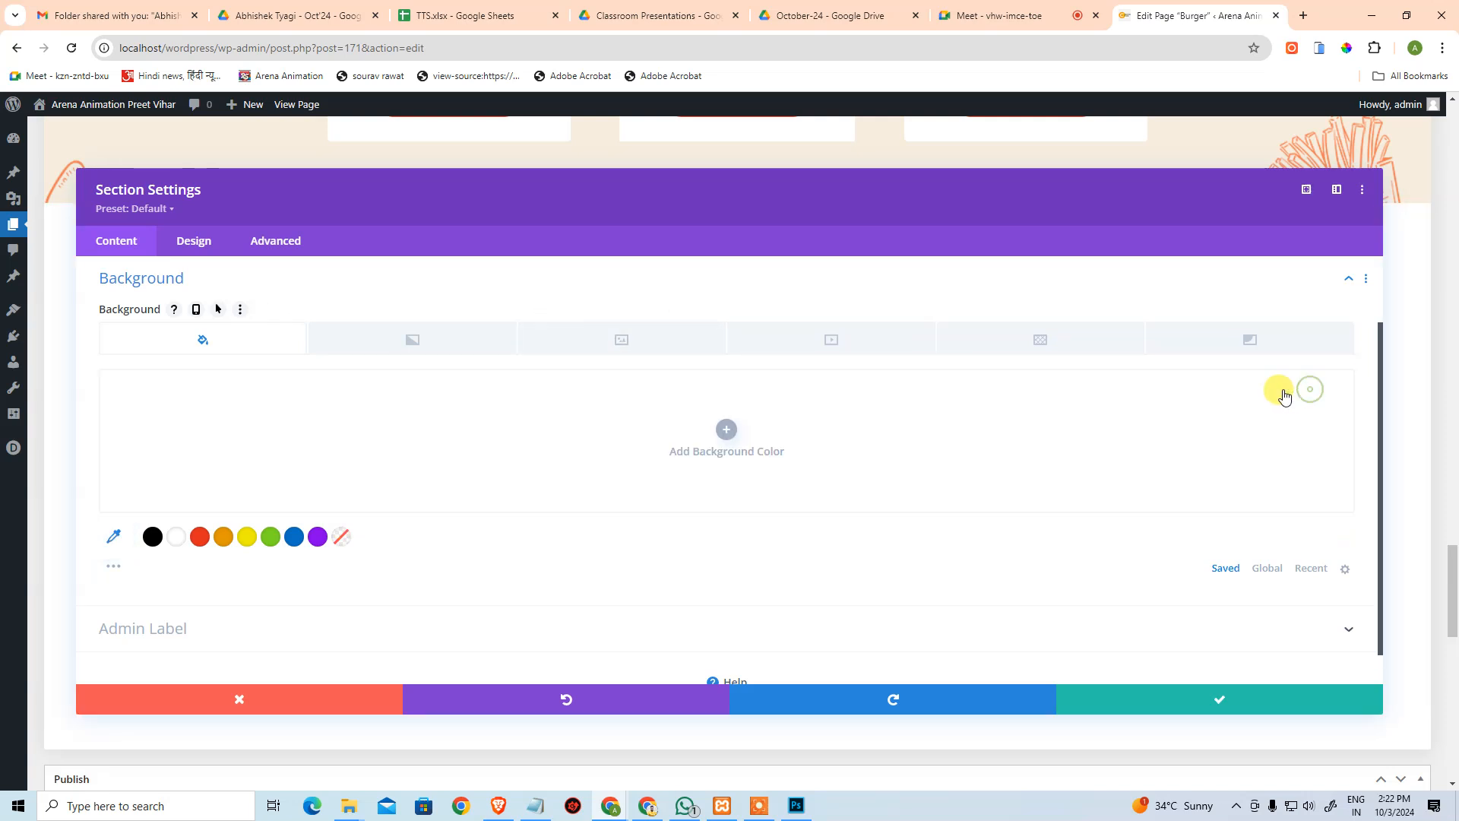
left_click(601, 340)
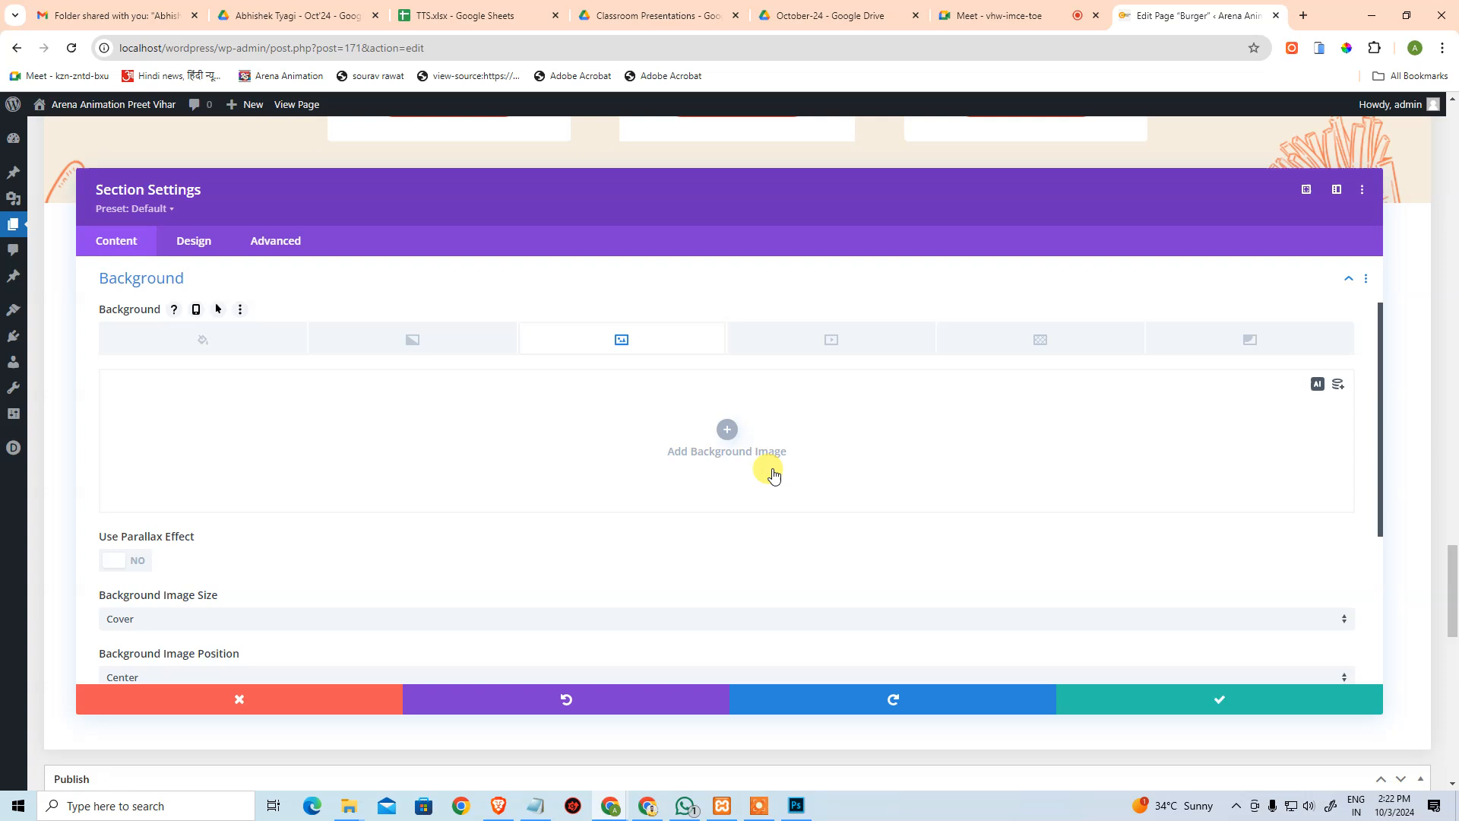
left_click(741, 434)
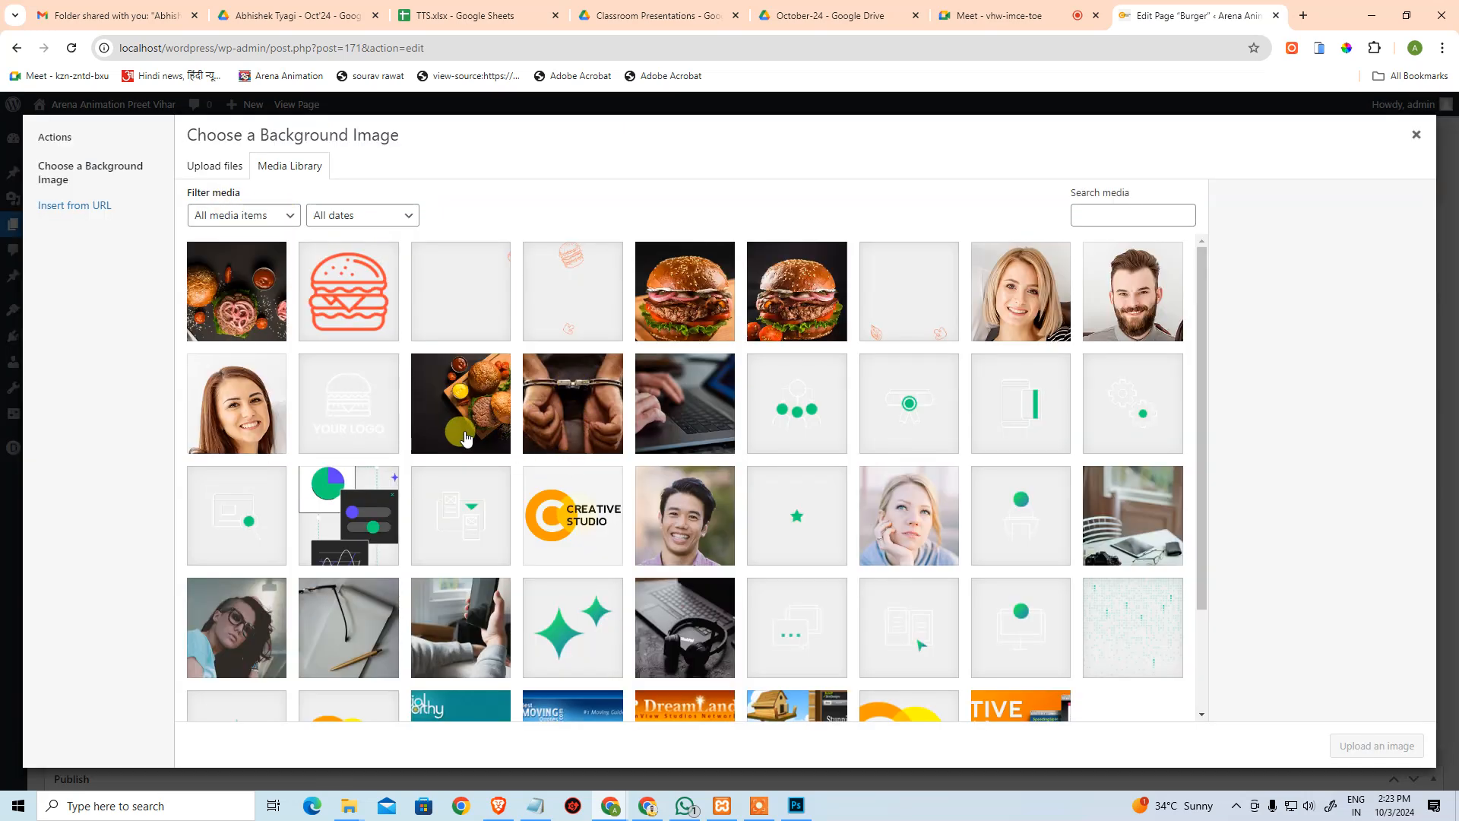
left_click(239, 313)
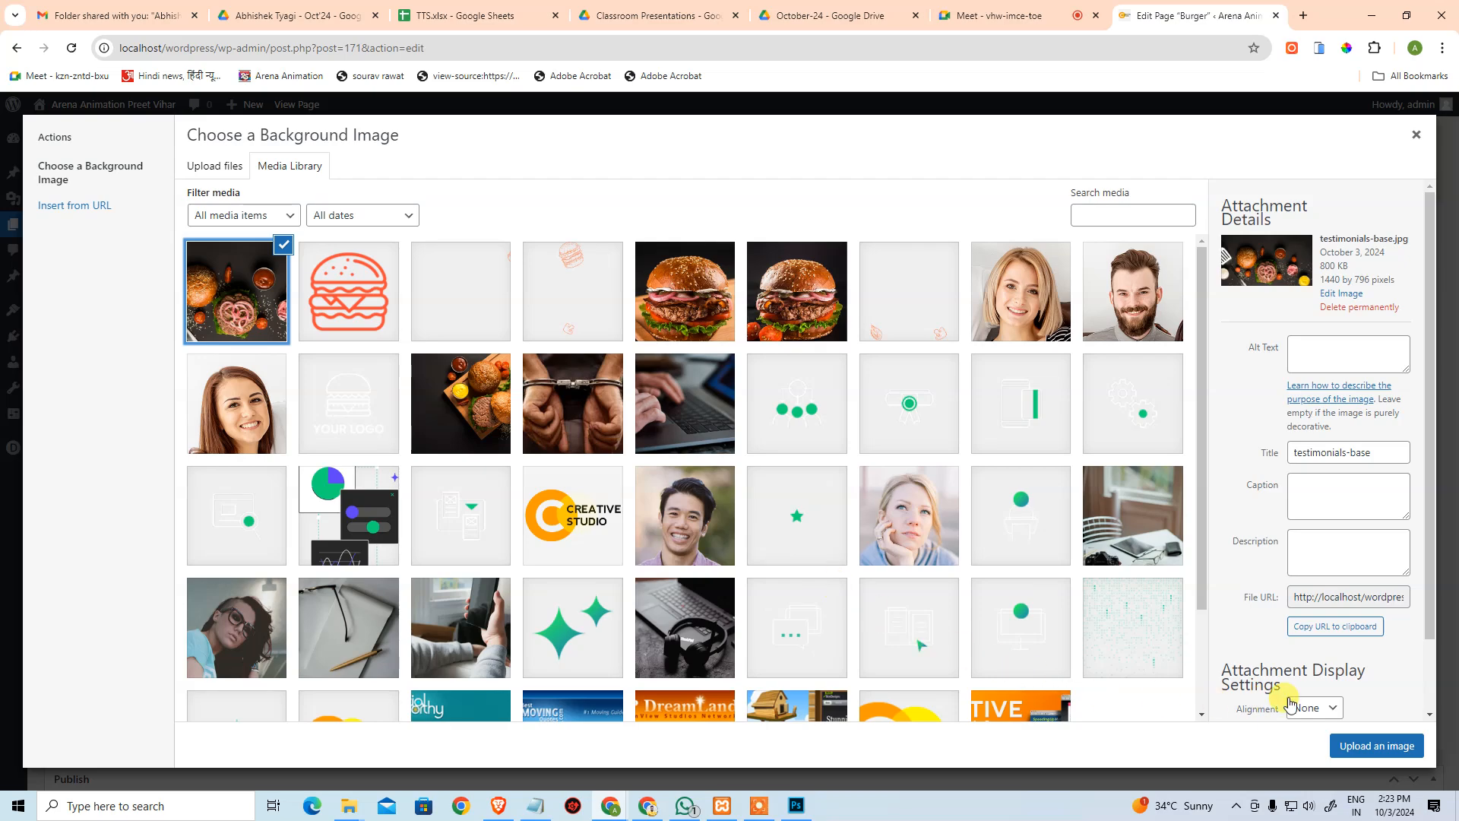
left_click(1383, 746)
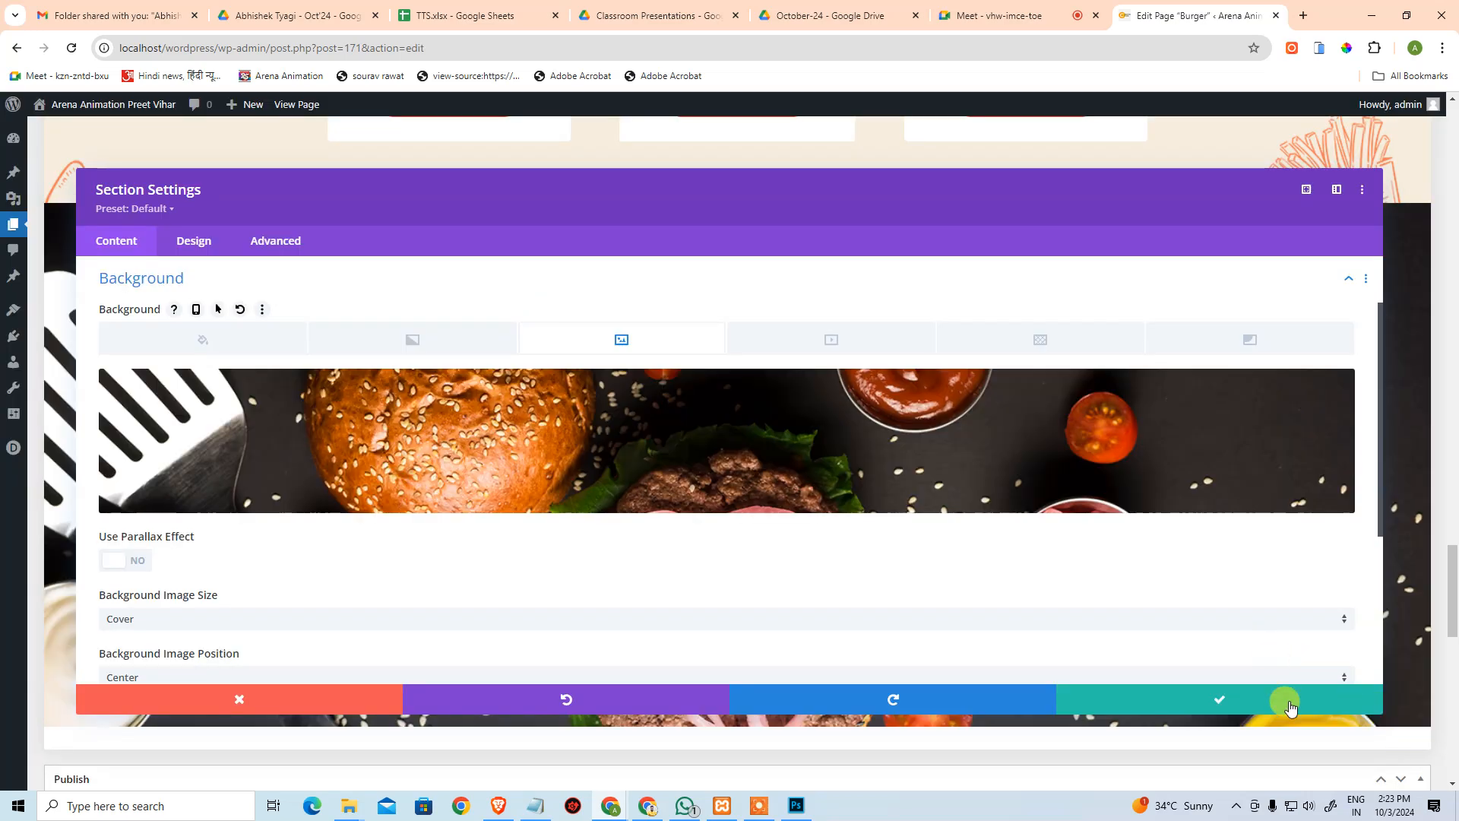
left_click(1288, 697)
scroll(1001, 500, "down", 6)
scroll(970, 493, "up", 5)
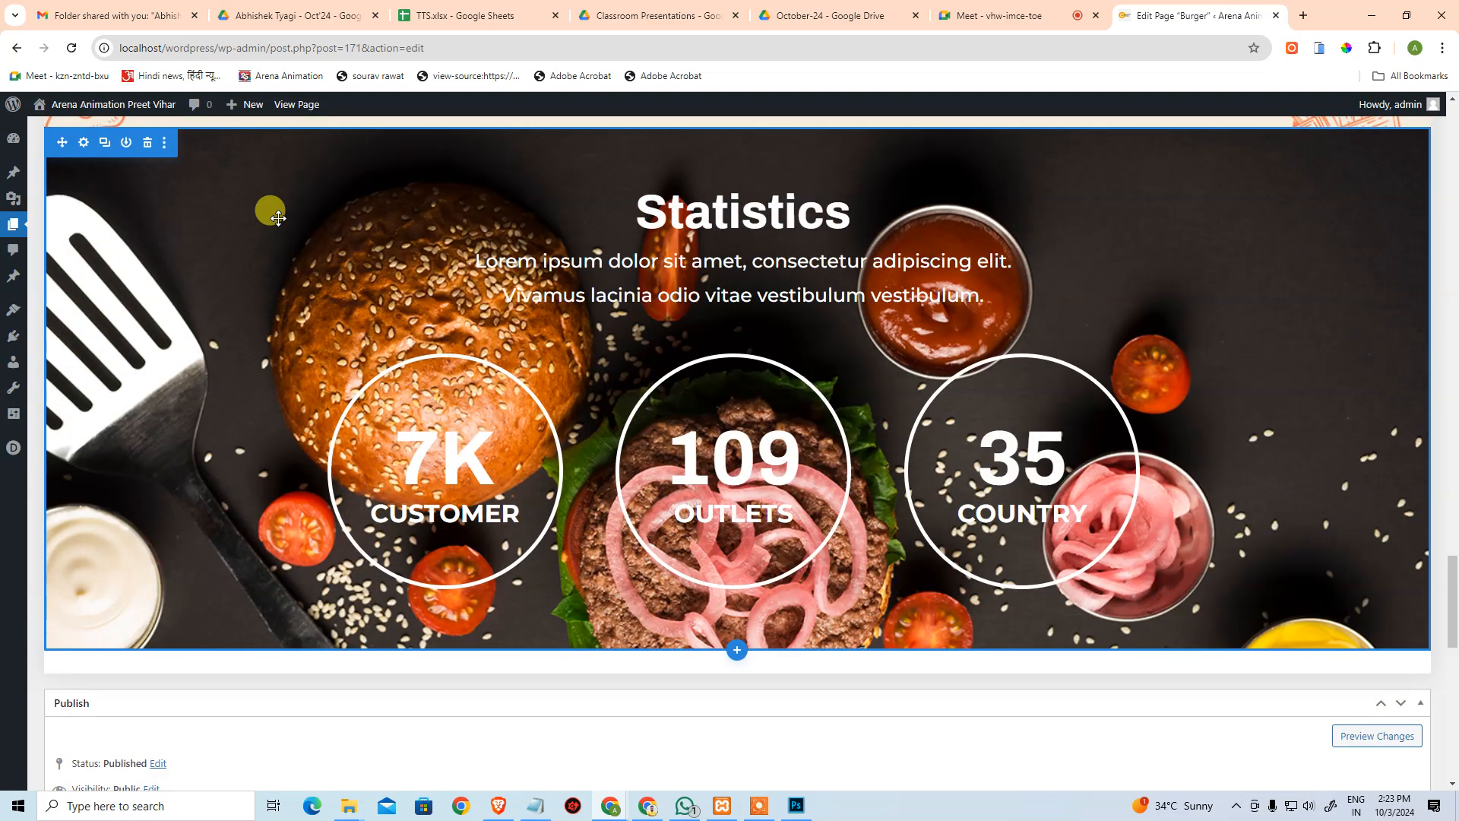
Apply the copied color #f64b3c as the background of the row holding the Statistics heading and text, and save the row.
mouse_move(401, 217)
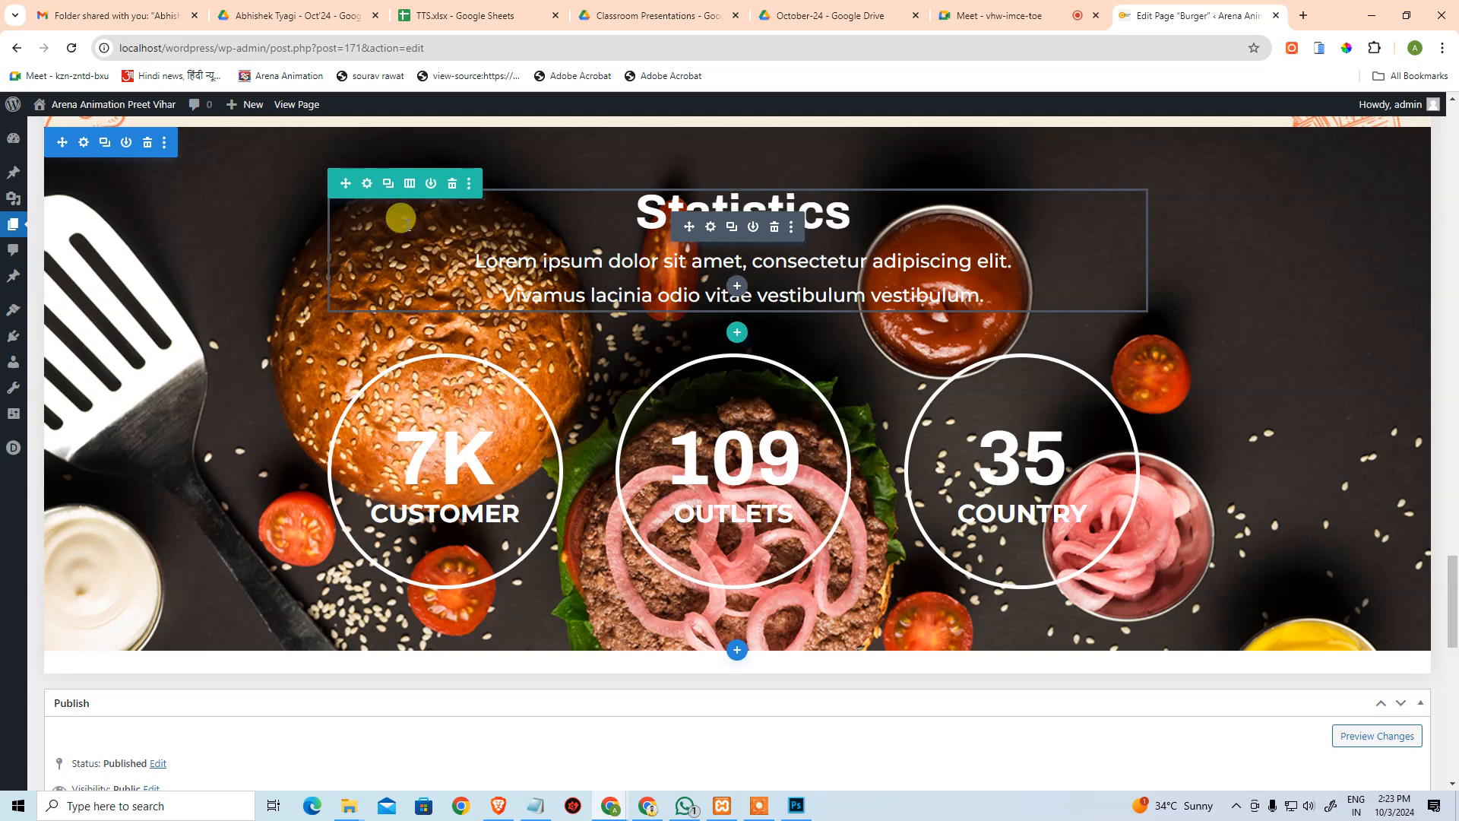
left_click(367, 182)
left_click(195, 544)
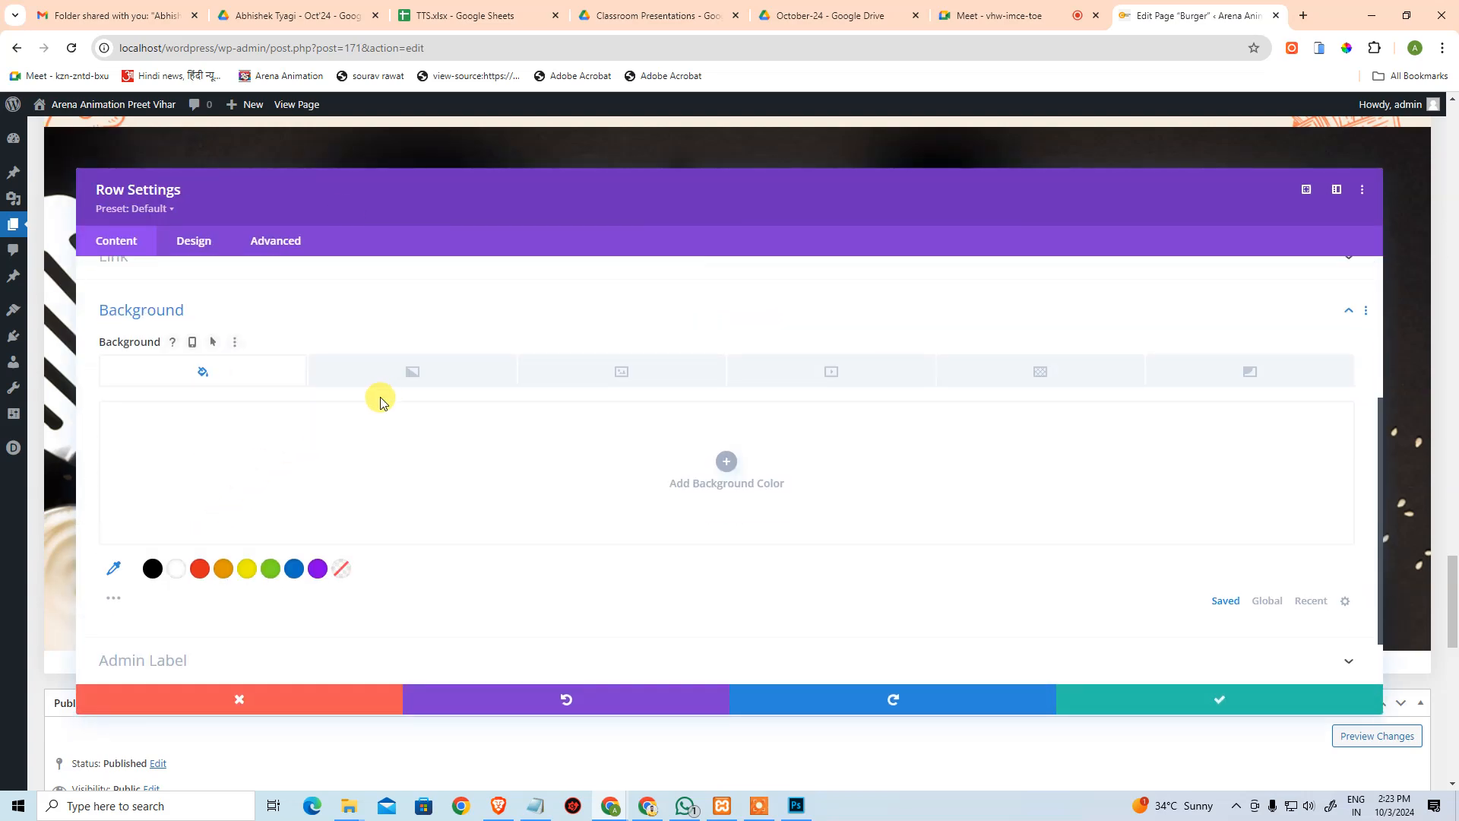
left_click(654, 485)
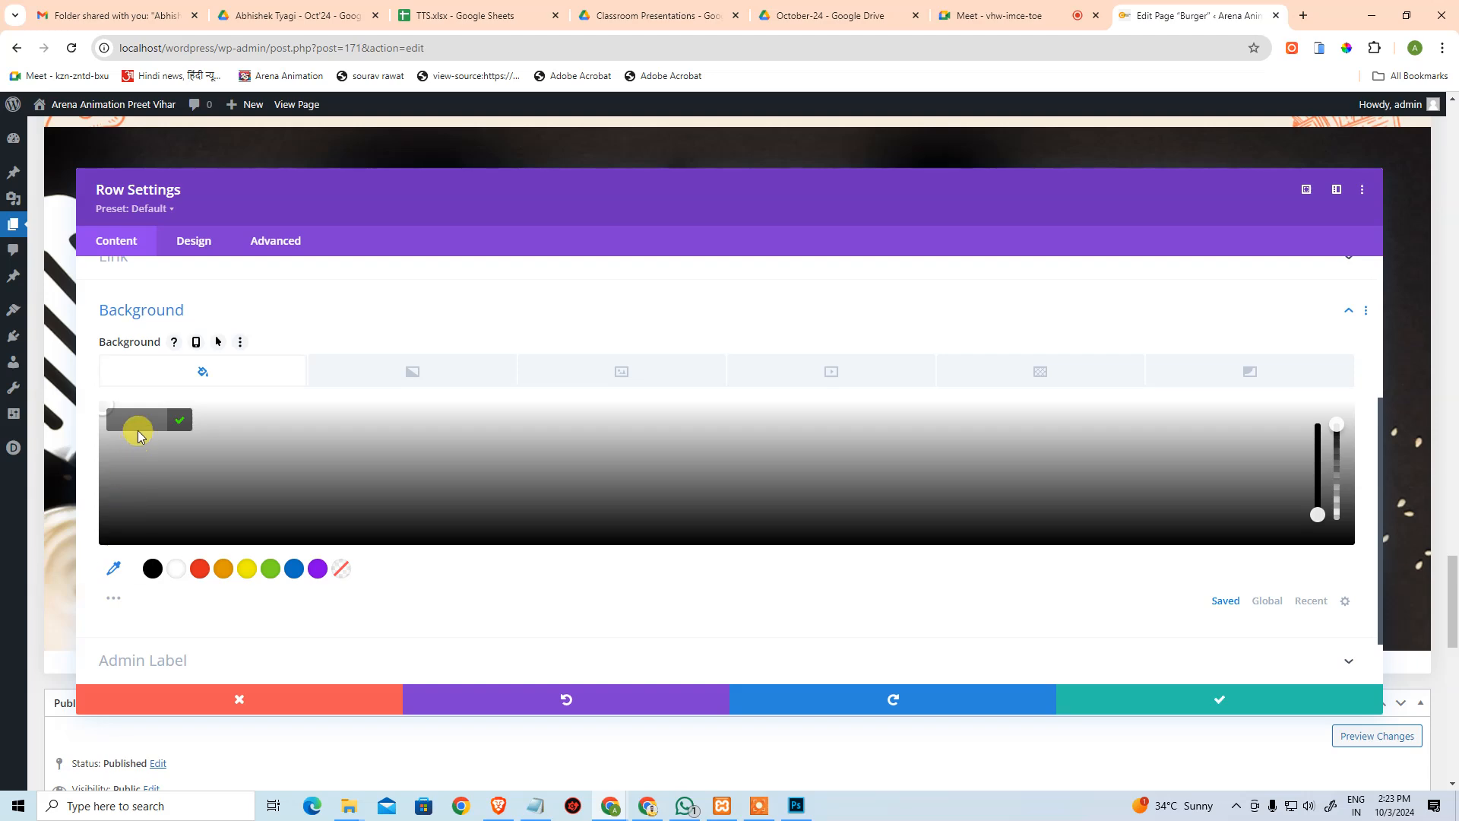
key("ctrl+v")
left_click(176, 420)
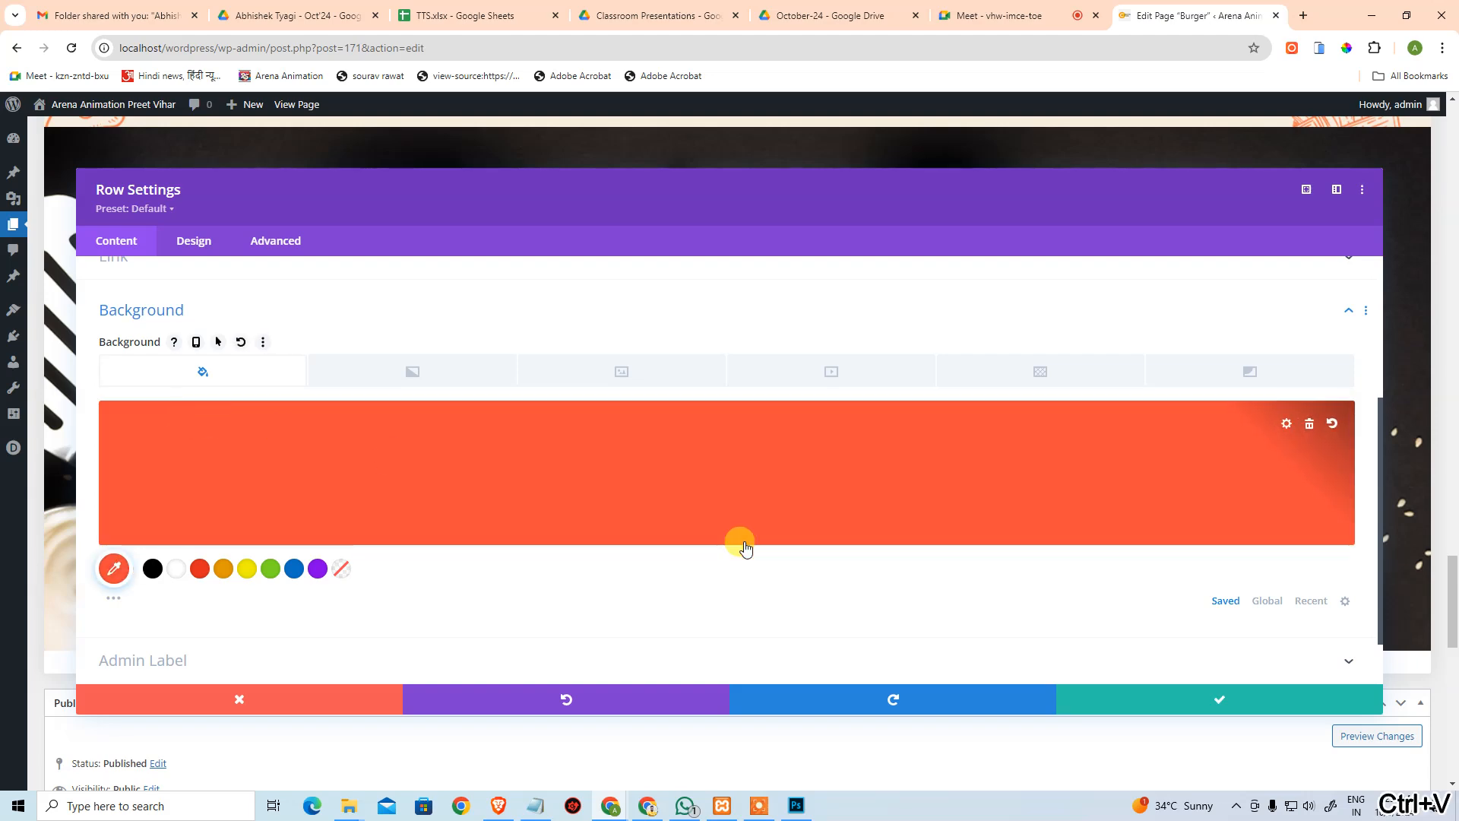
left_click(1111, 700)
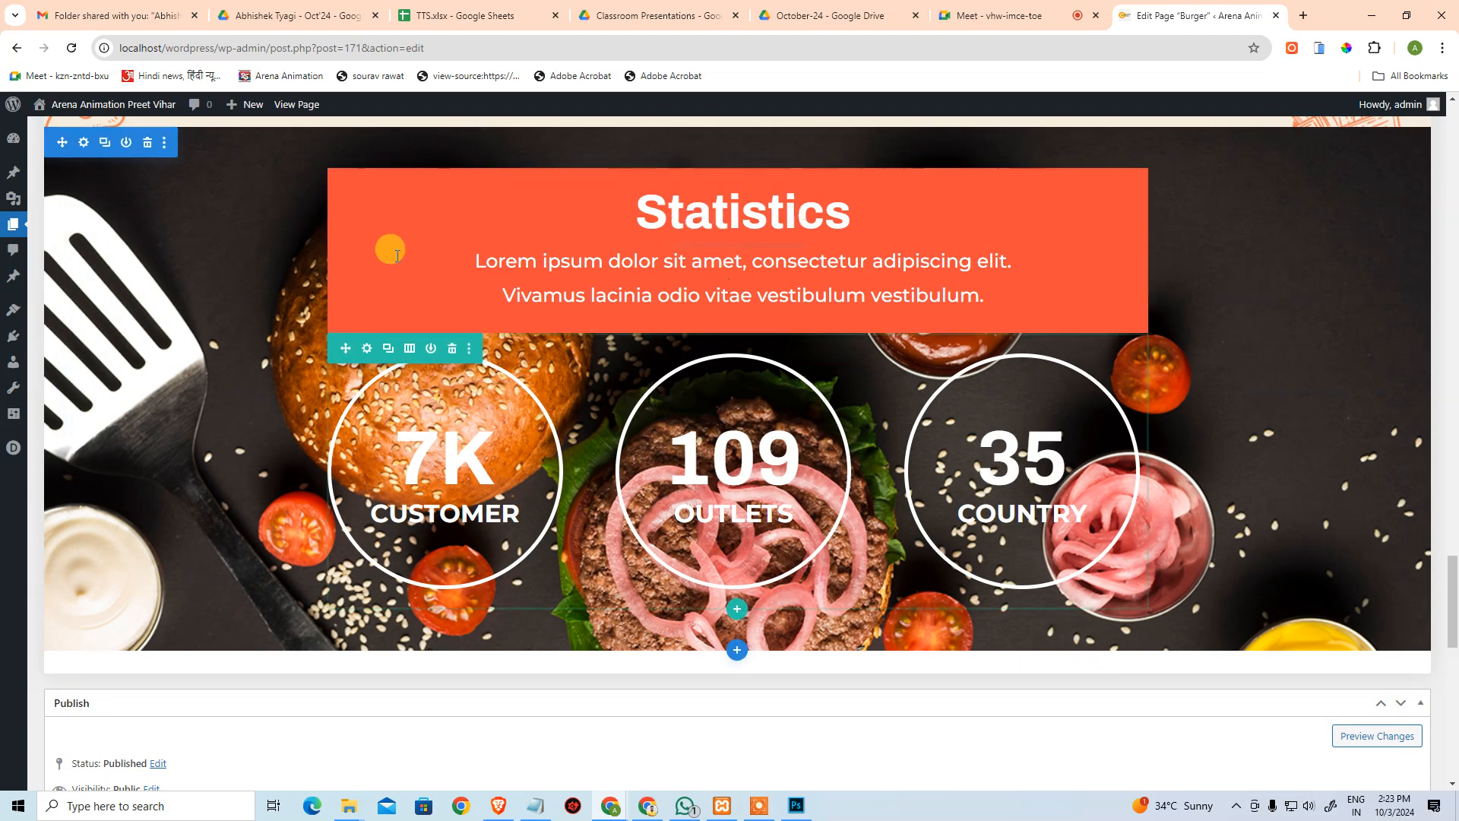
Look at the advanced Position options of the Statistics heading row.
left_click(372, 187)
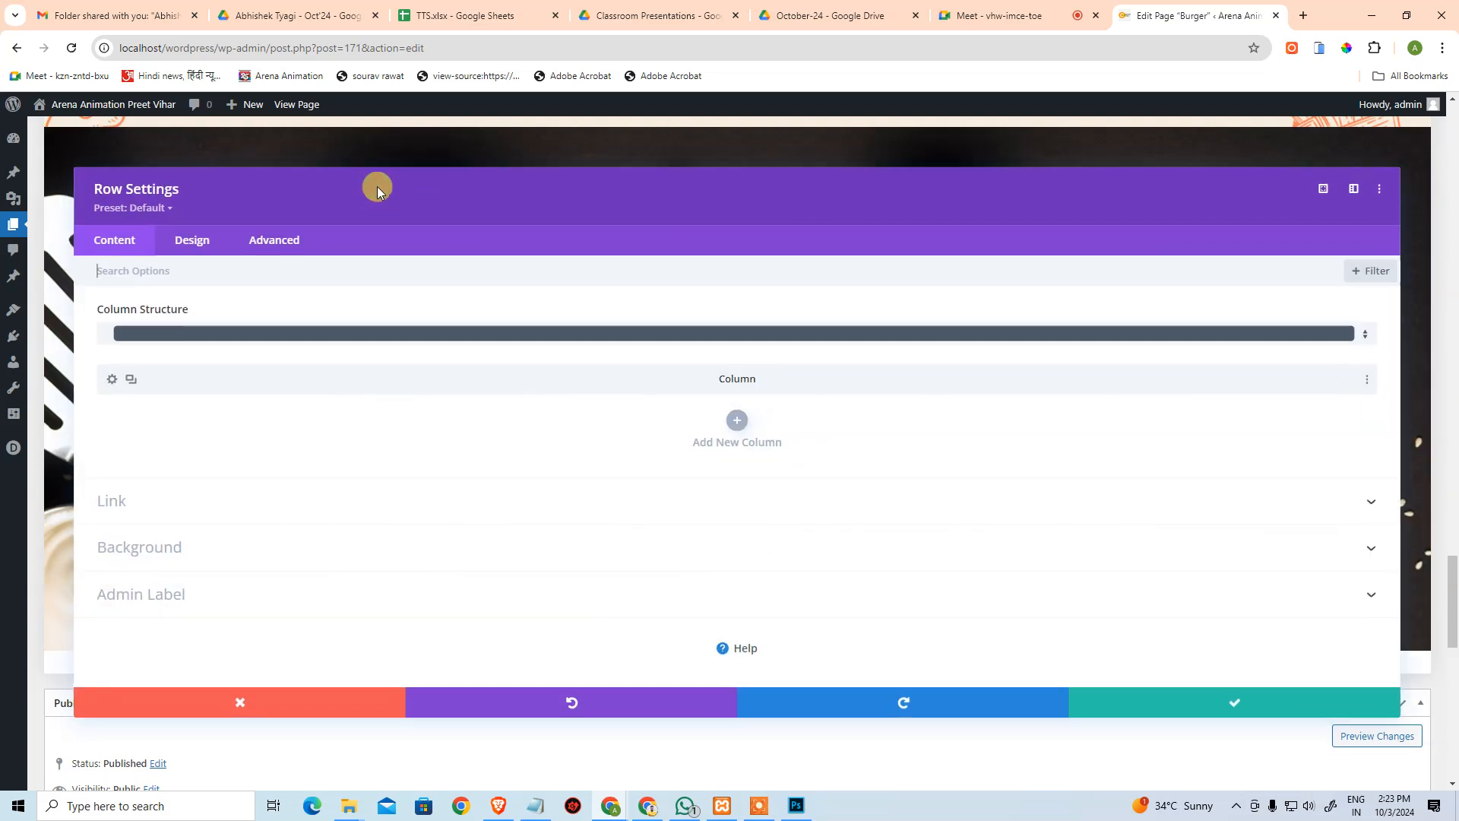
left_click(289, 245)
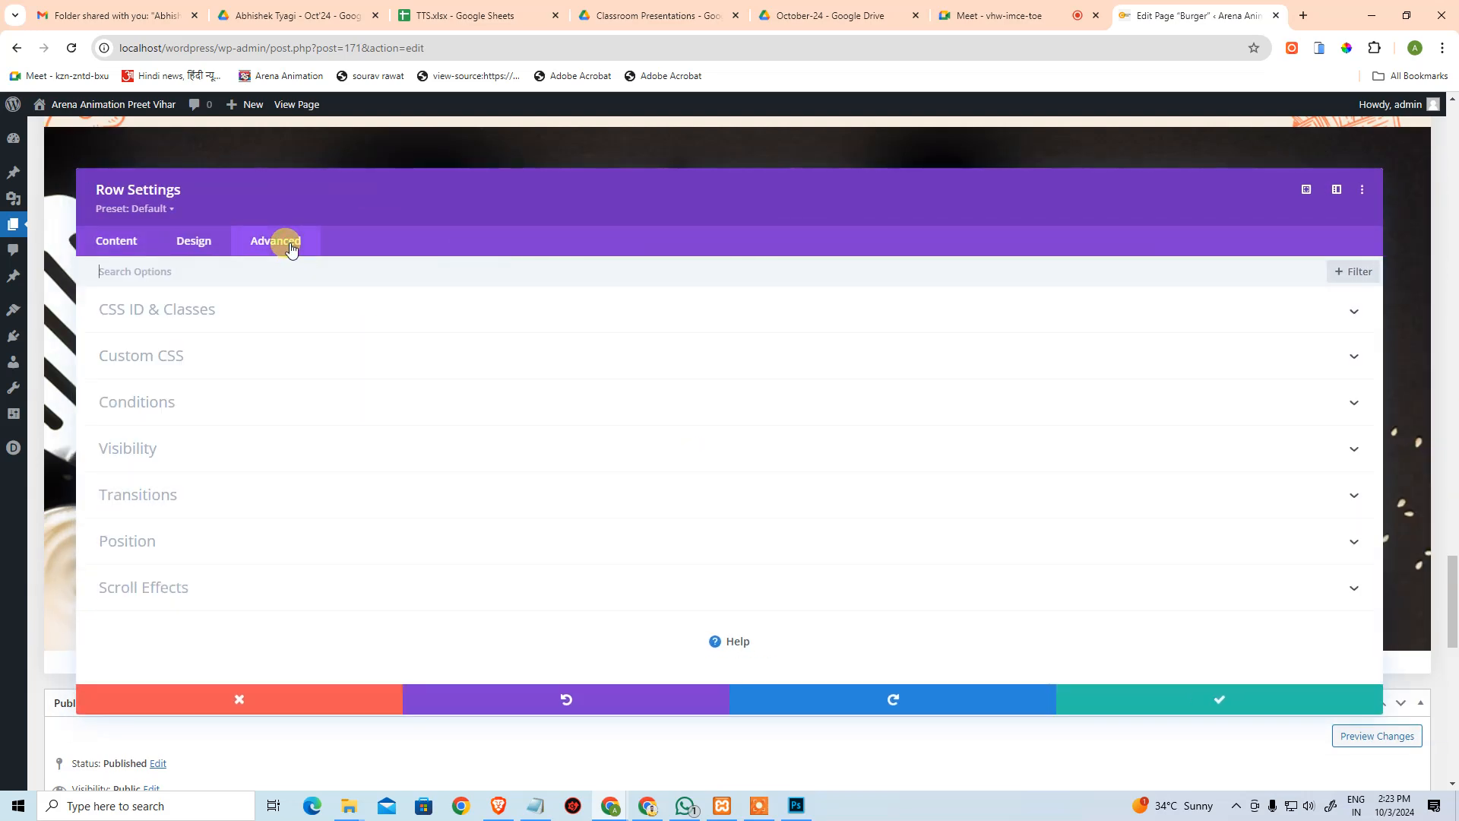
left_click(253, 540)
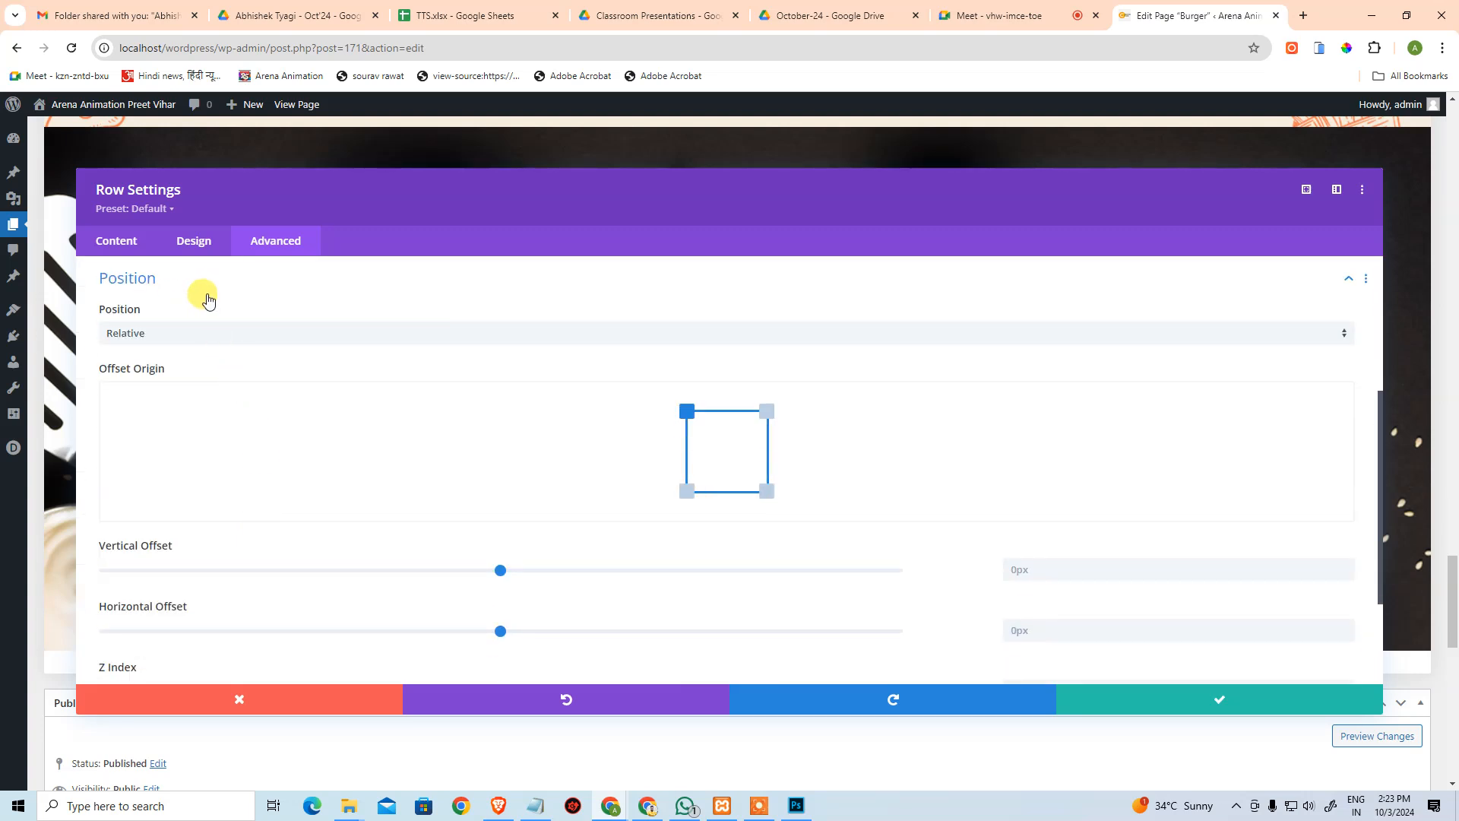
left_click(202, 278)
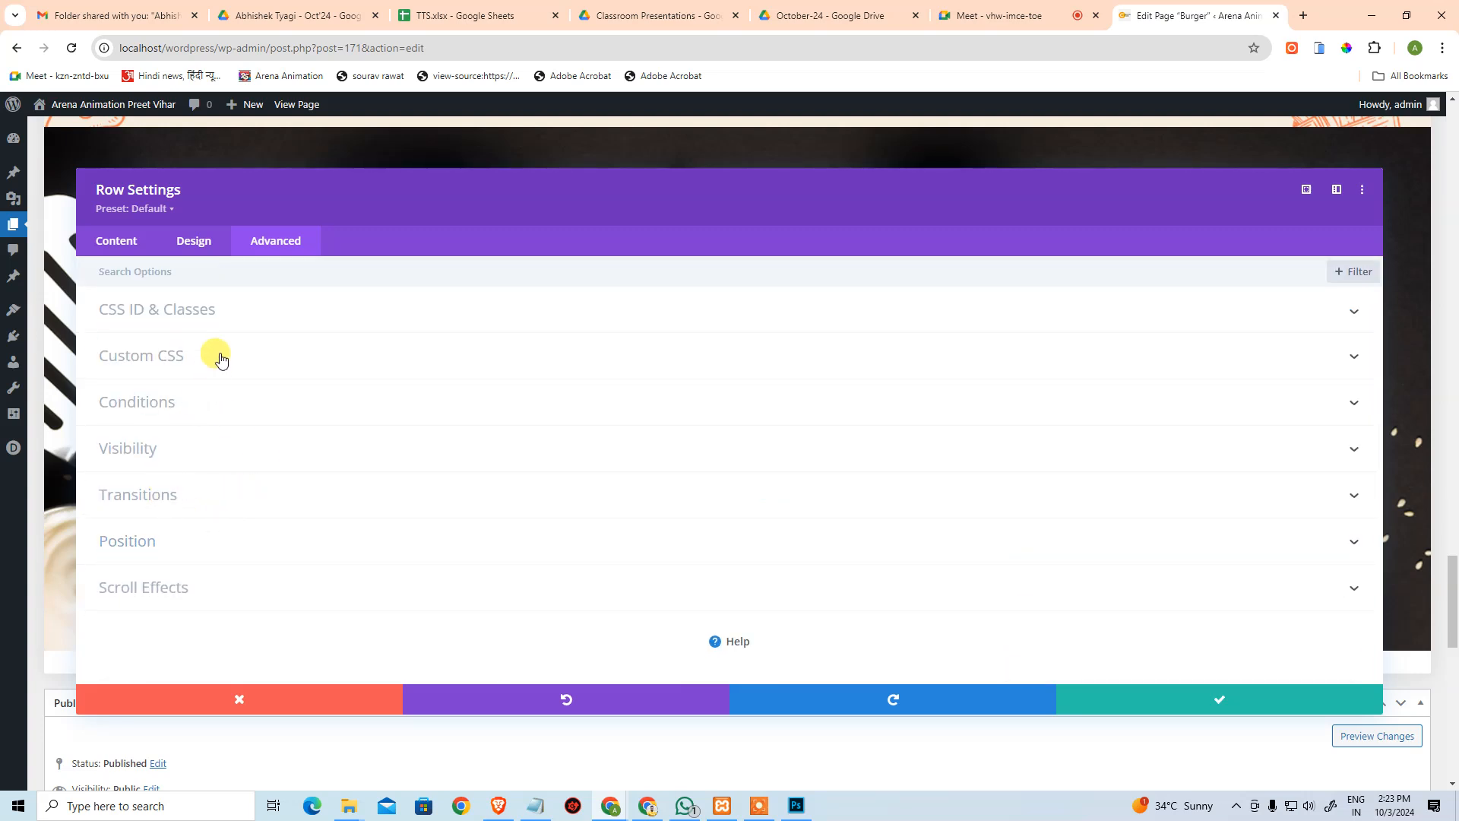
Try a semi-transparent rgba(246,75,60,0.66) background on the Statistics heading row and discard the change.
left_click(116, 240)
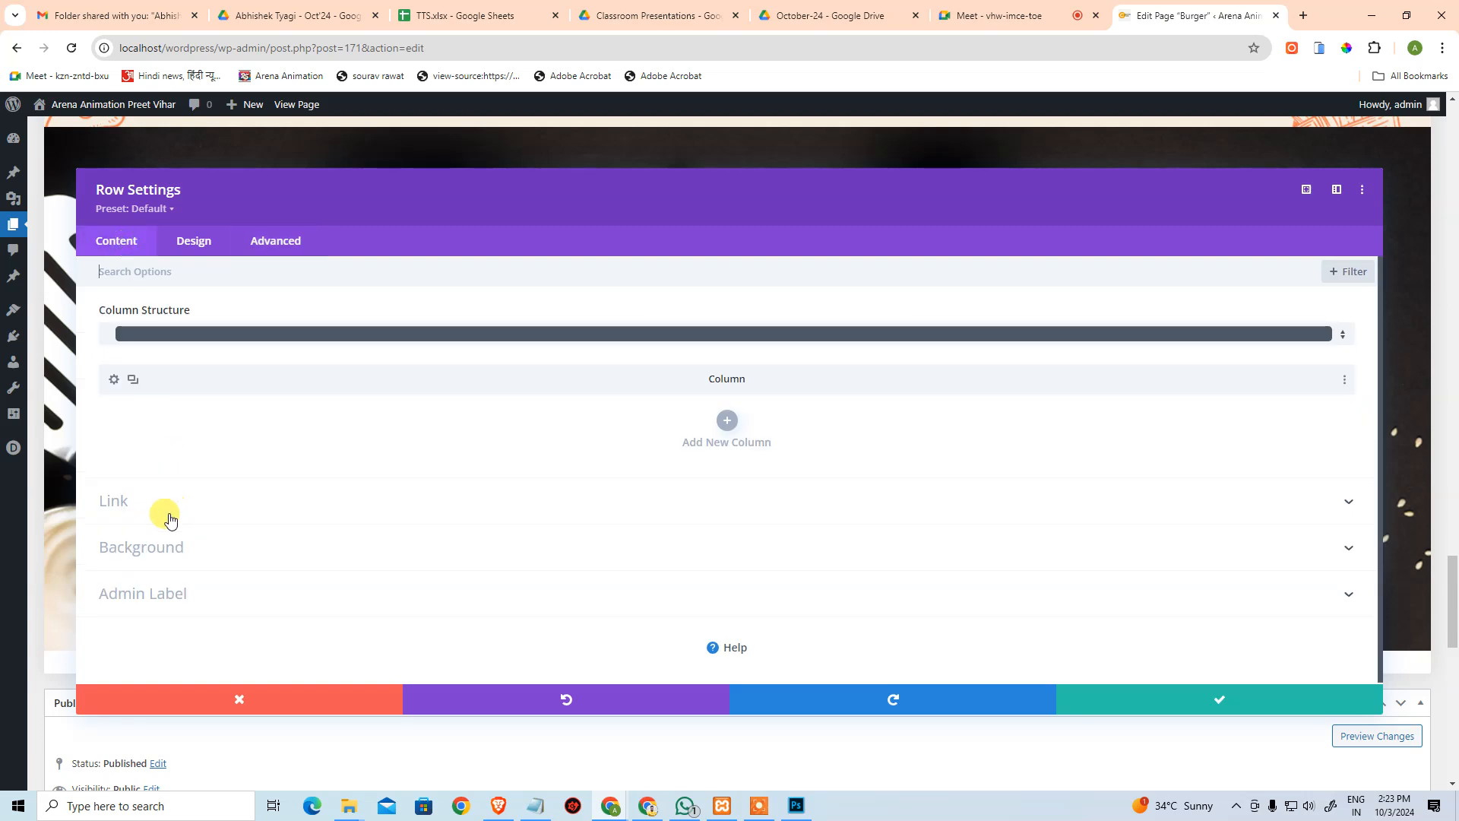
left_click(150, 557)
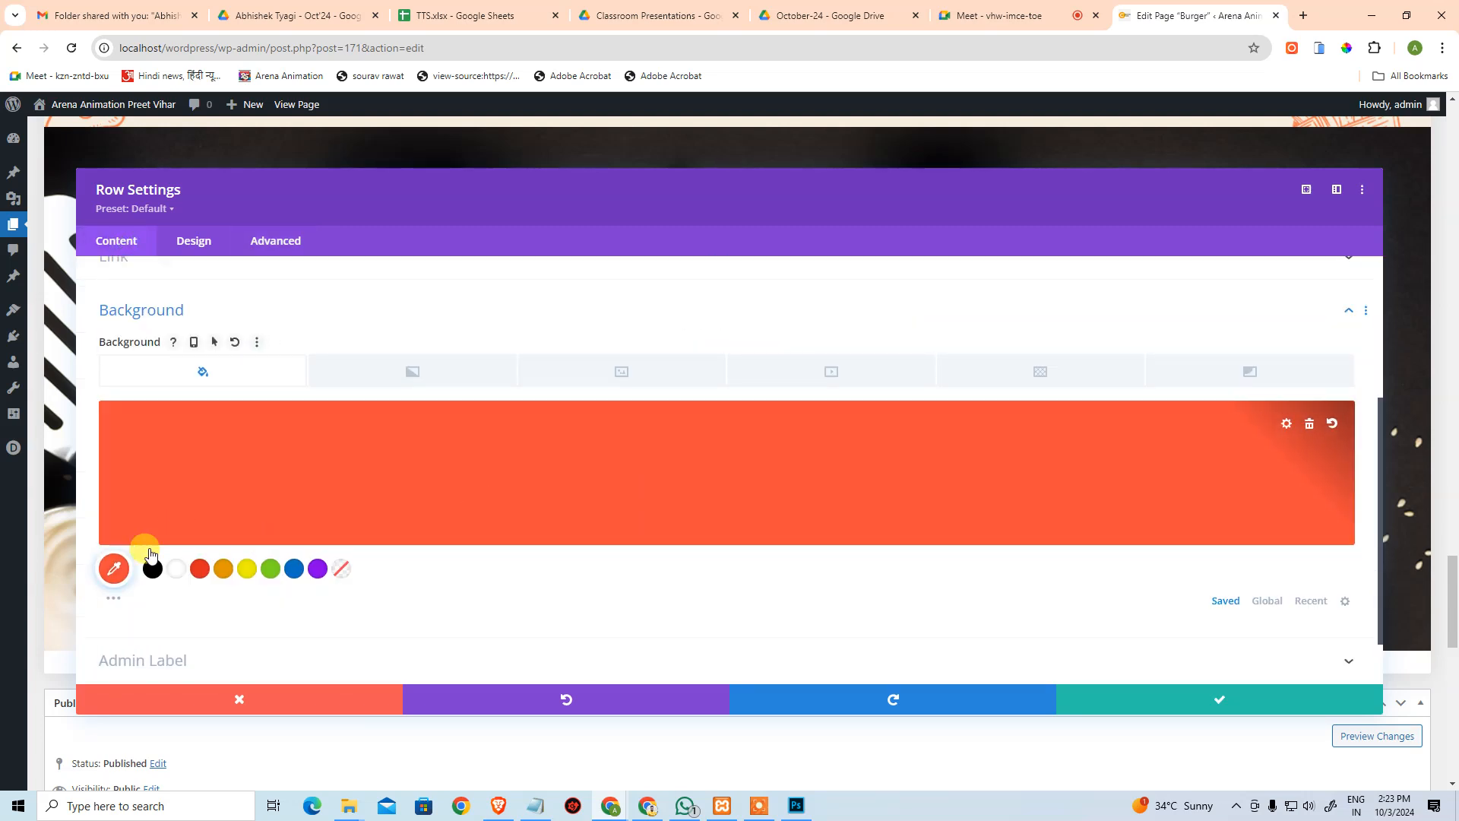
left_click(116, 570)
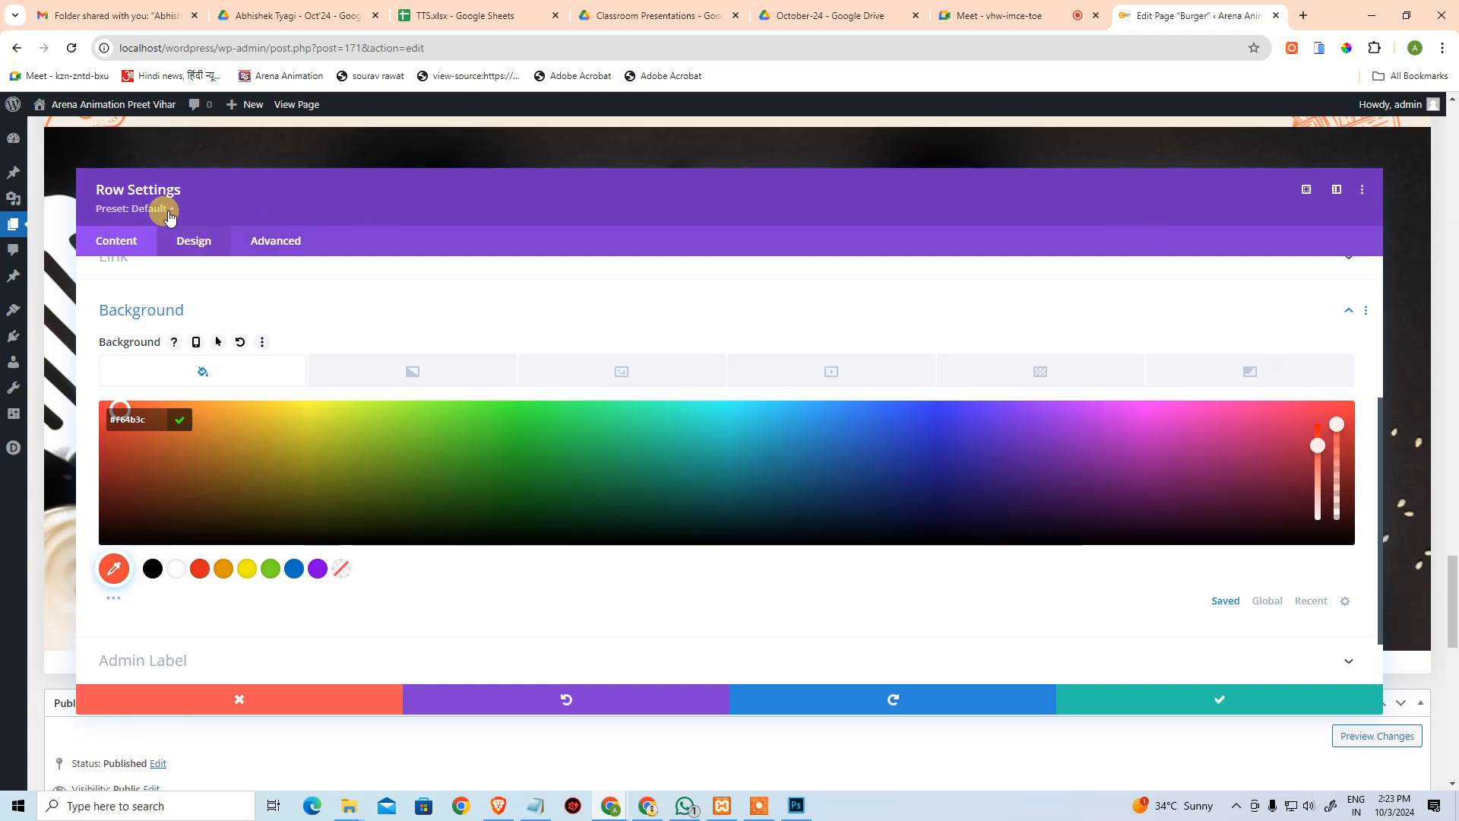
left_click(1306, 189)
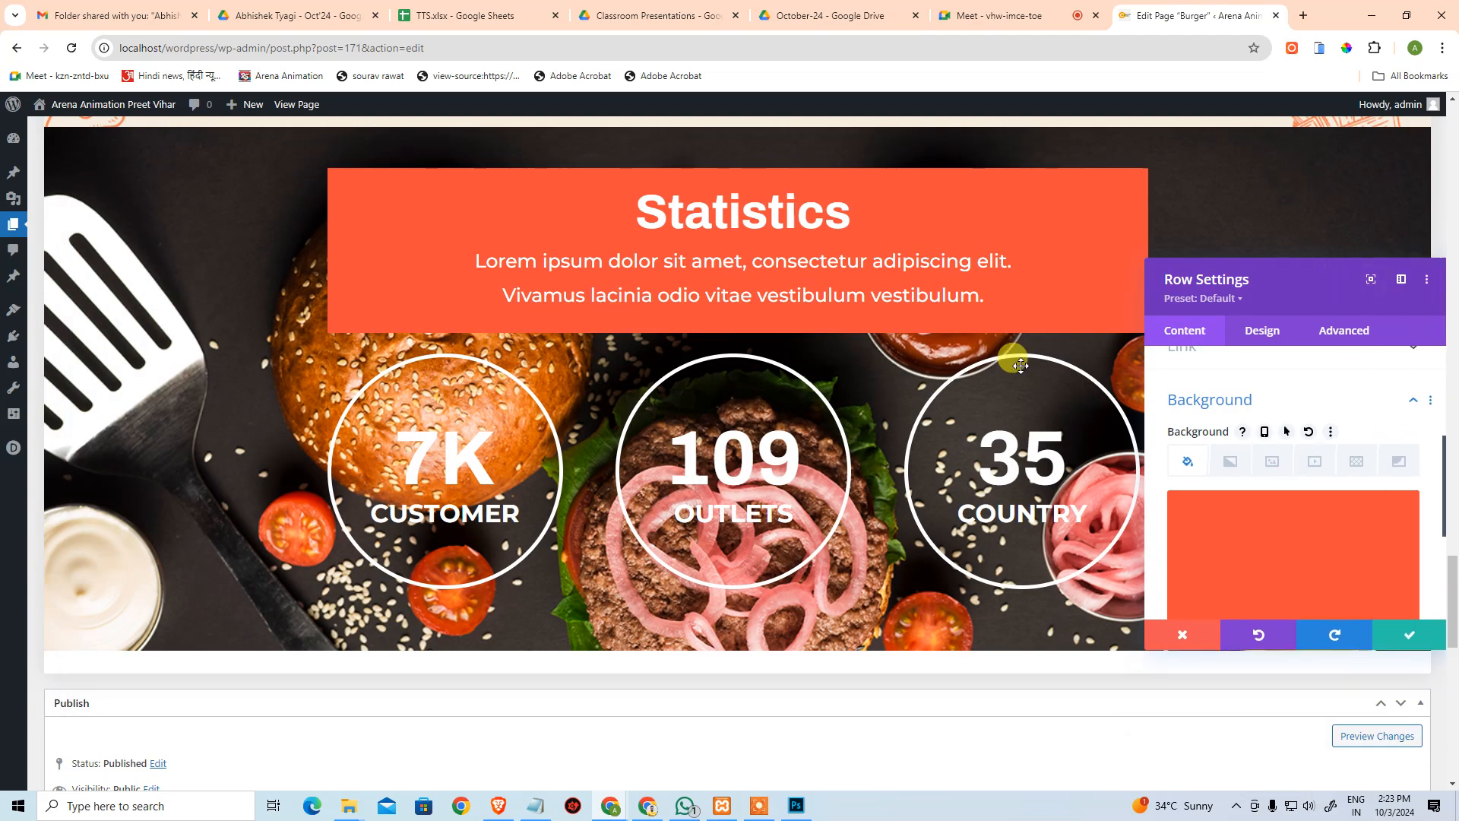
scroll(1264, 517, "down", 2)
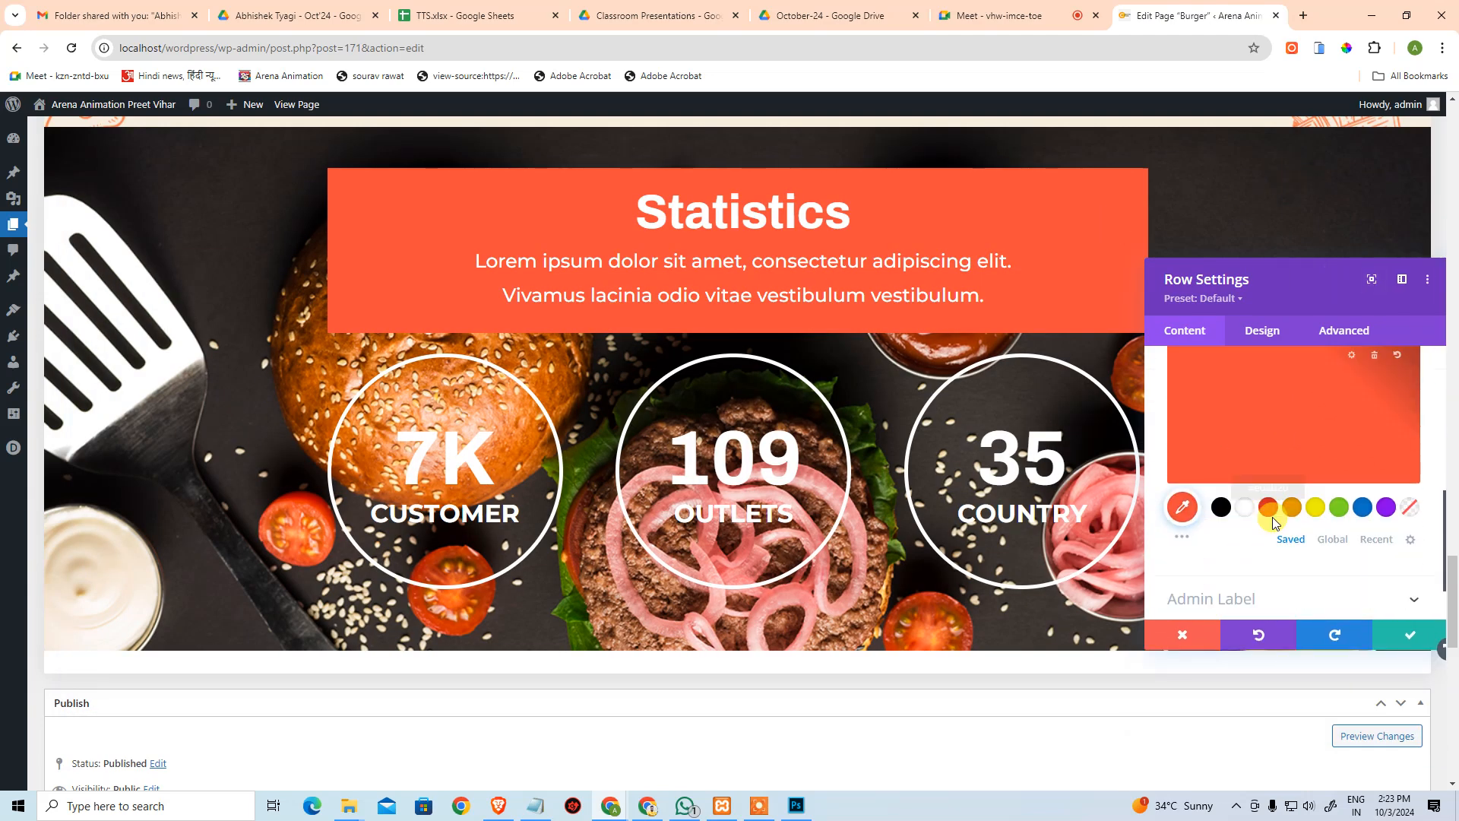
left_click(1185, 507)
left_click_drag(1404, 366, 1407, 411)
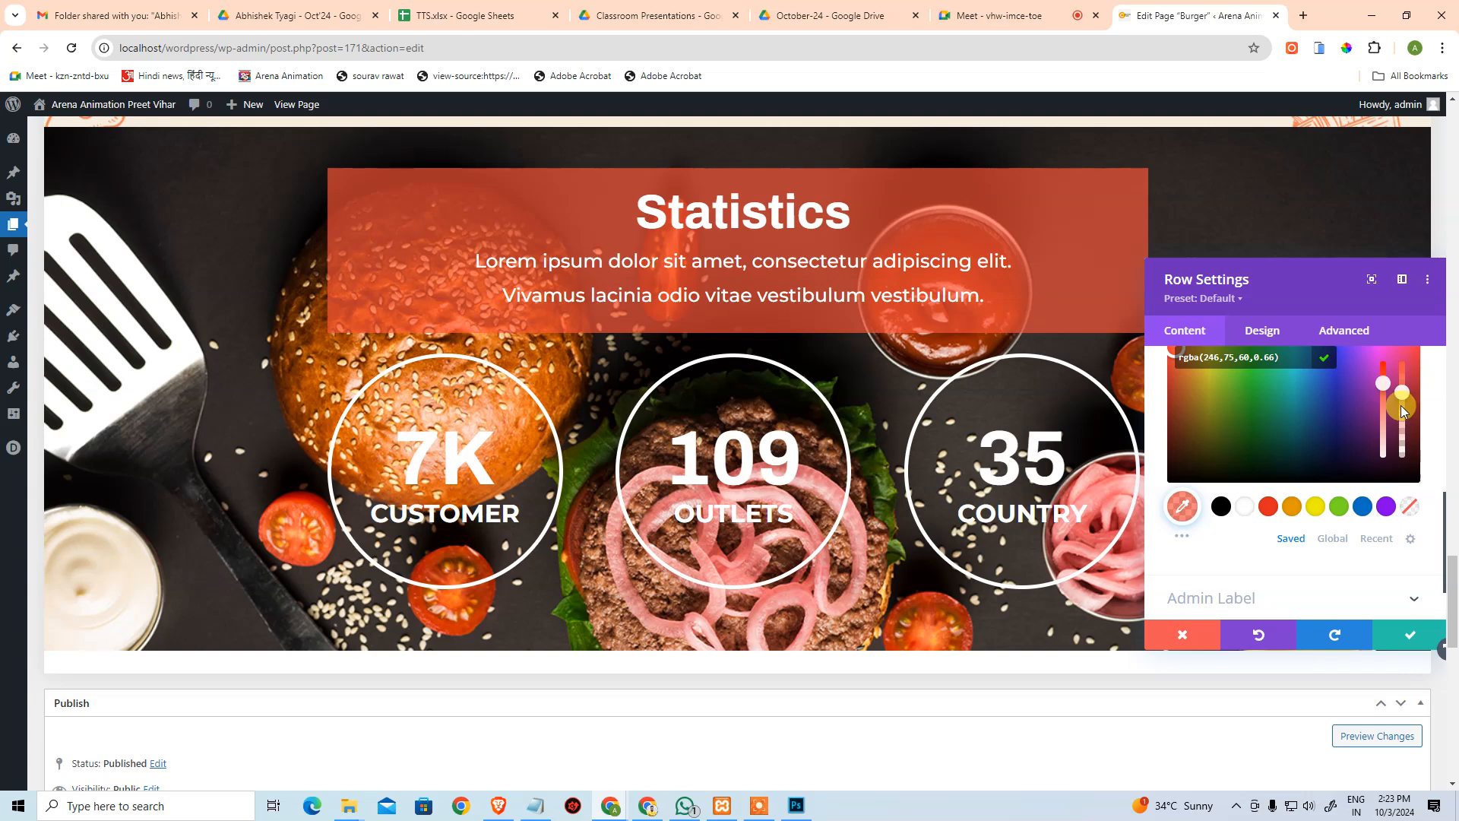
left_click(1184, 638)
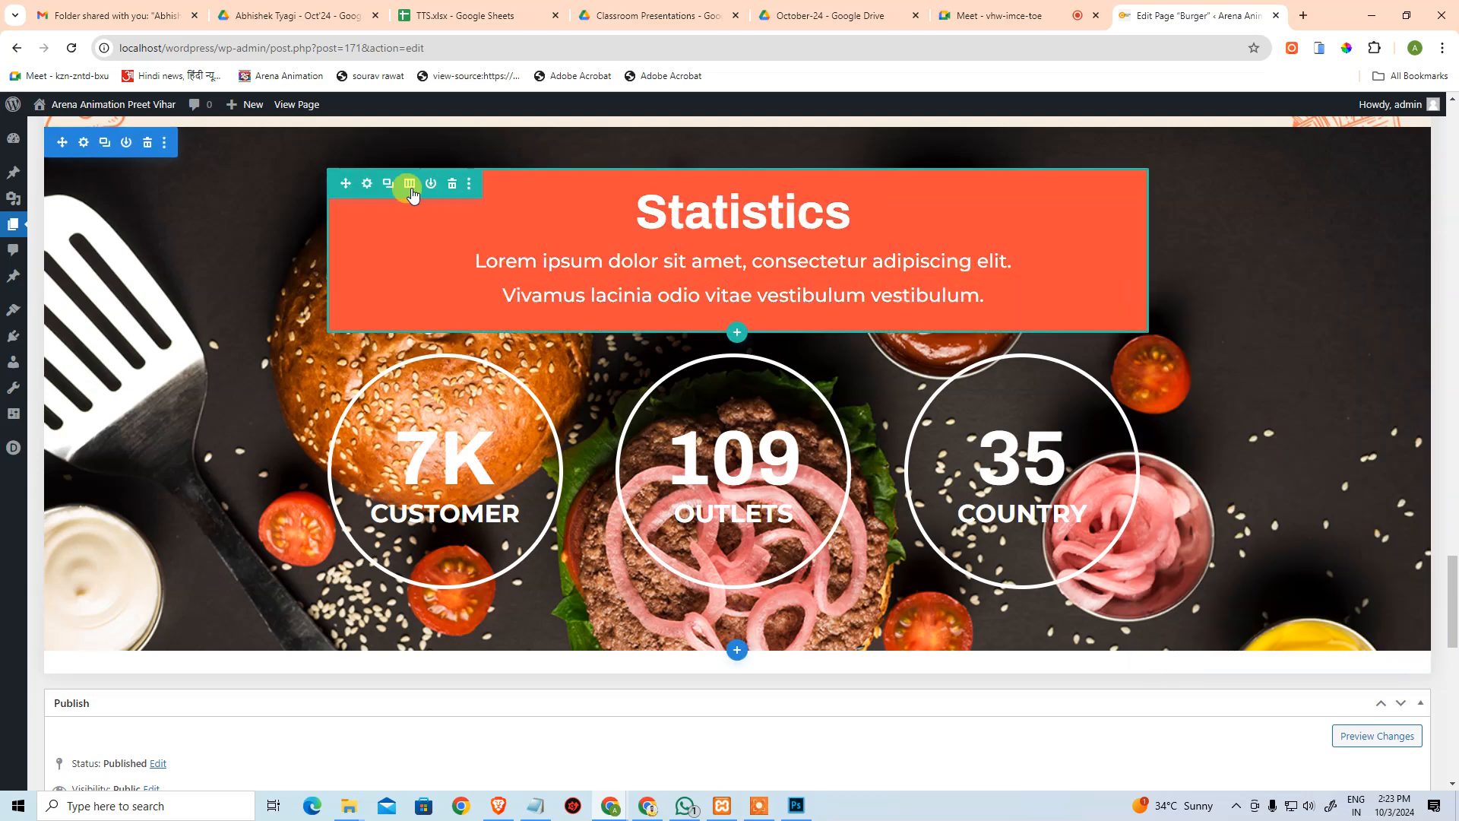
Remove the background color from the Statistics heading row and save the row.
left_click(367, 184)
left_click(1197, 362)
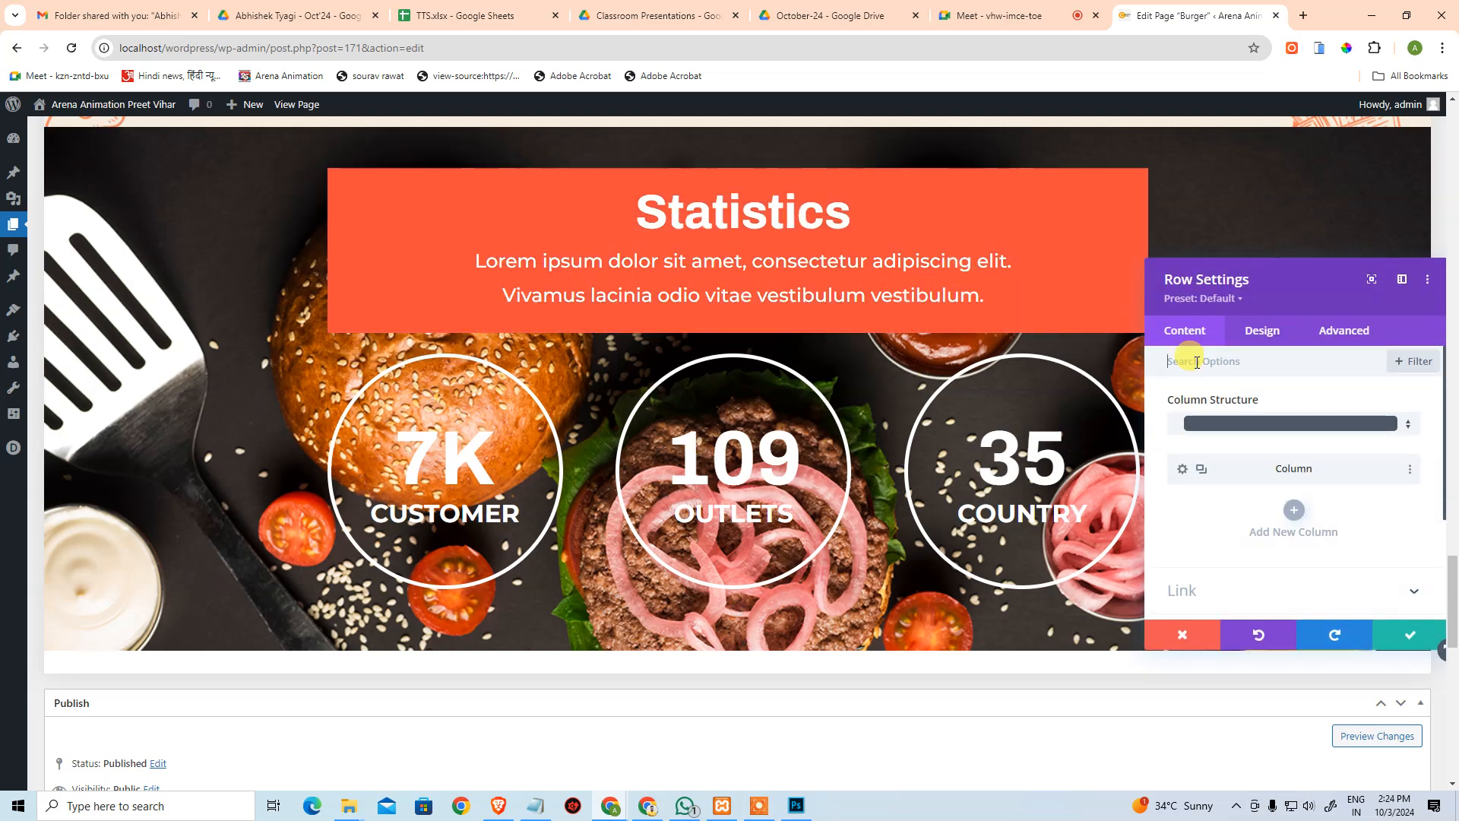
scroll(1214, 505, "down", 2)
left_click(1221, 493)
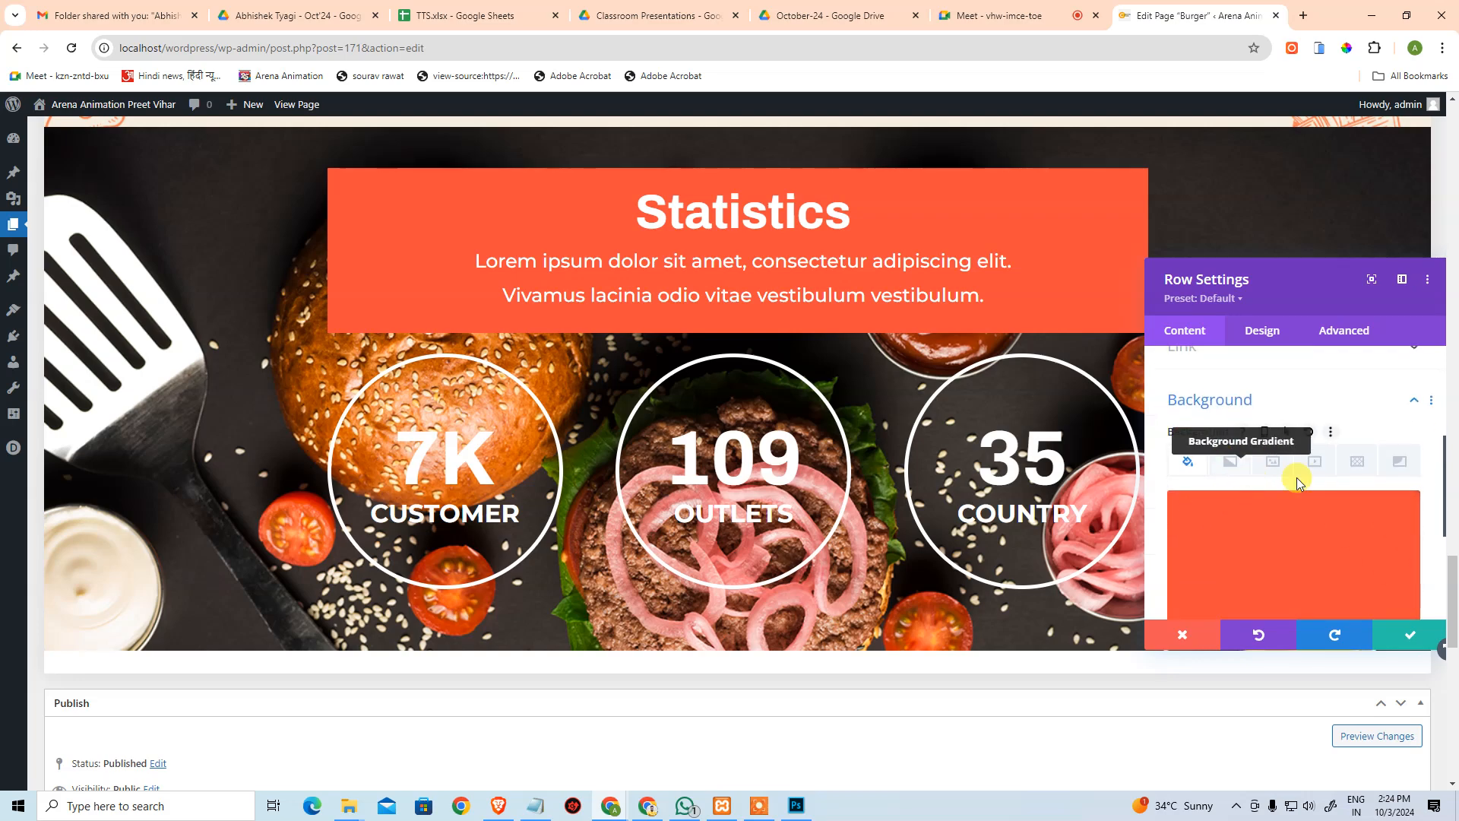
left_click(1374, 515)
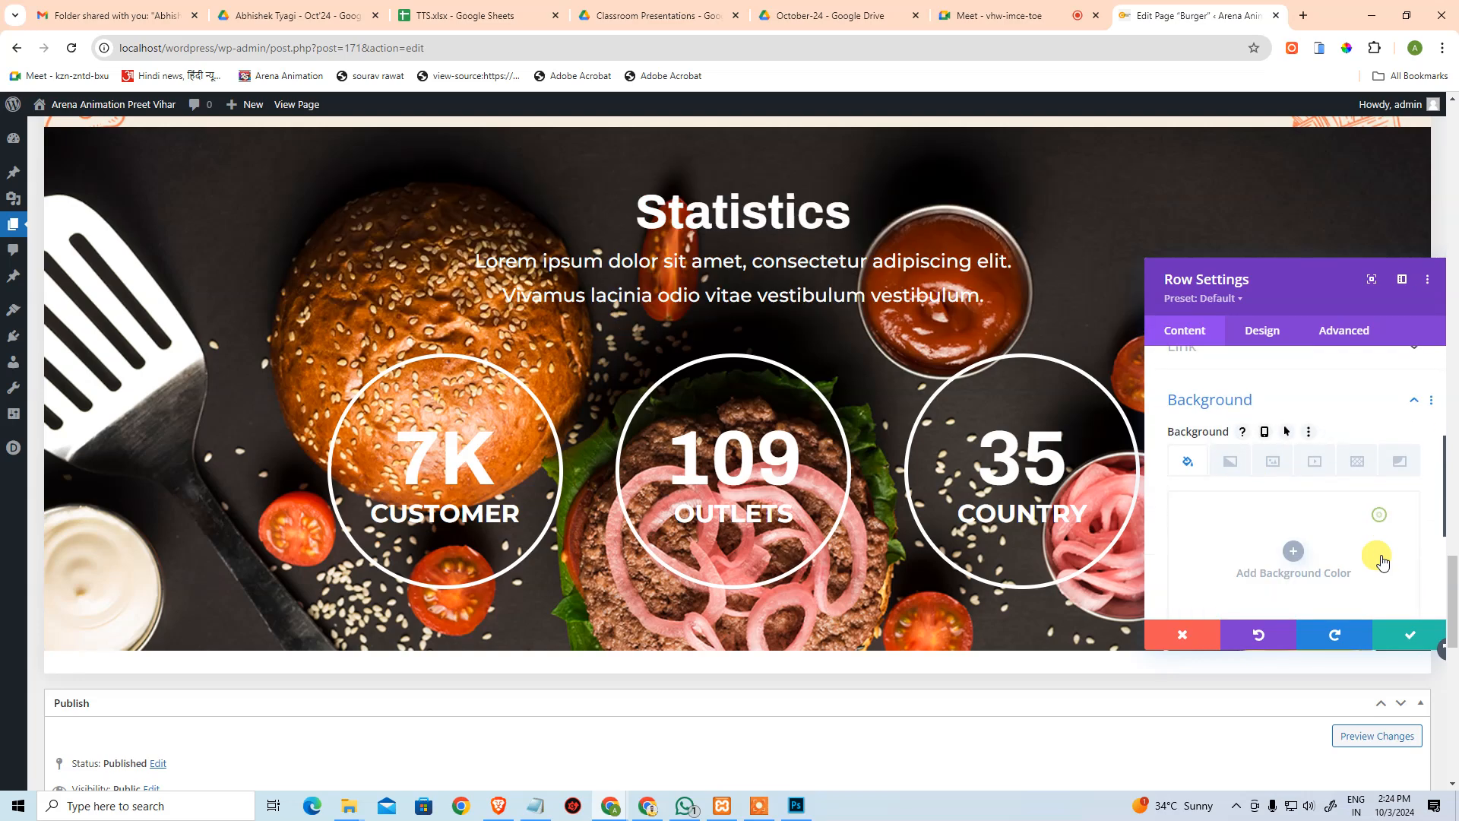
left_click(1407, 635)
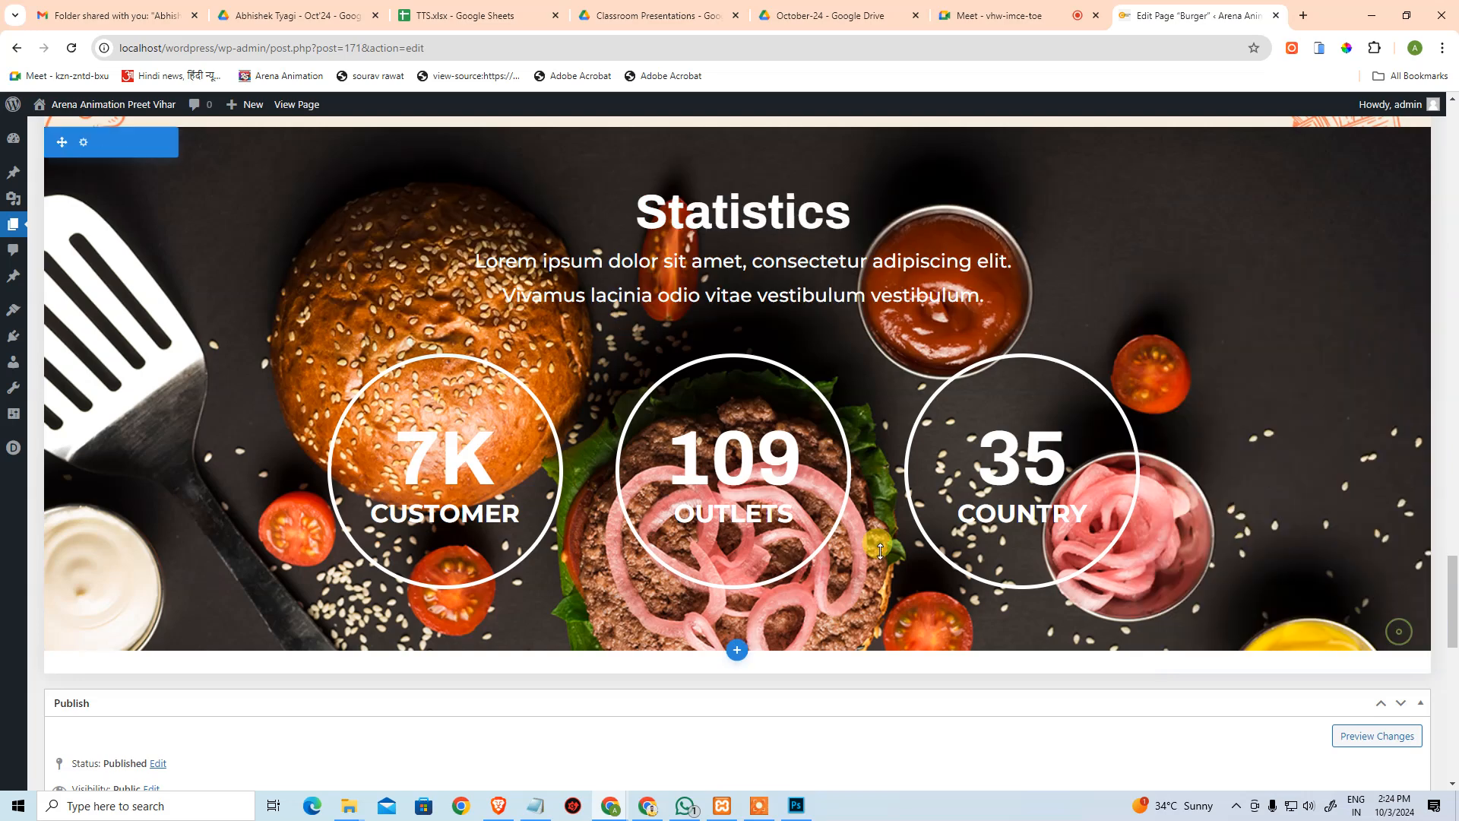
Open the media library for the background image of the Statistics section.
left_click(84, 145)
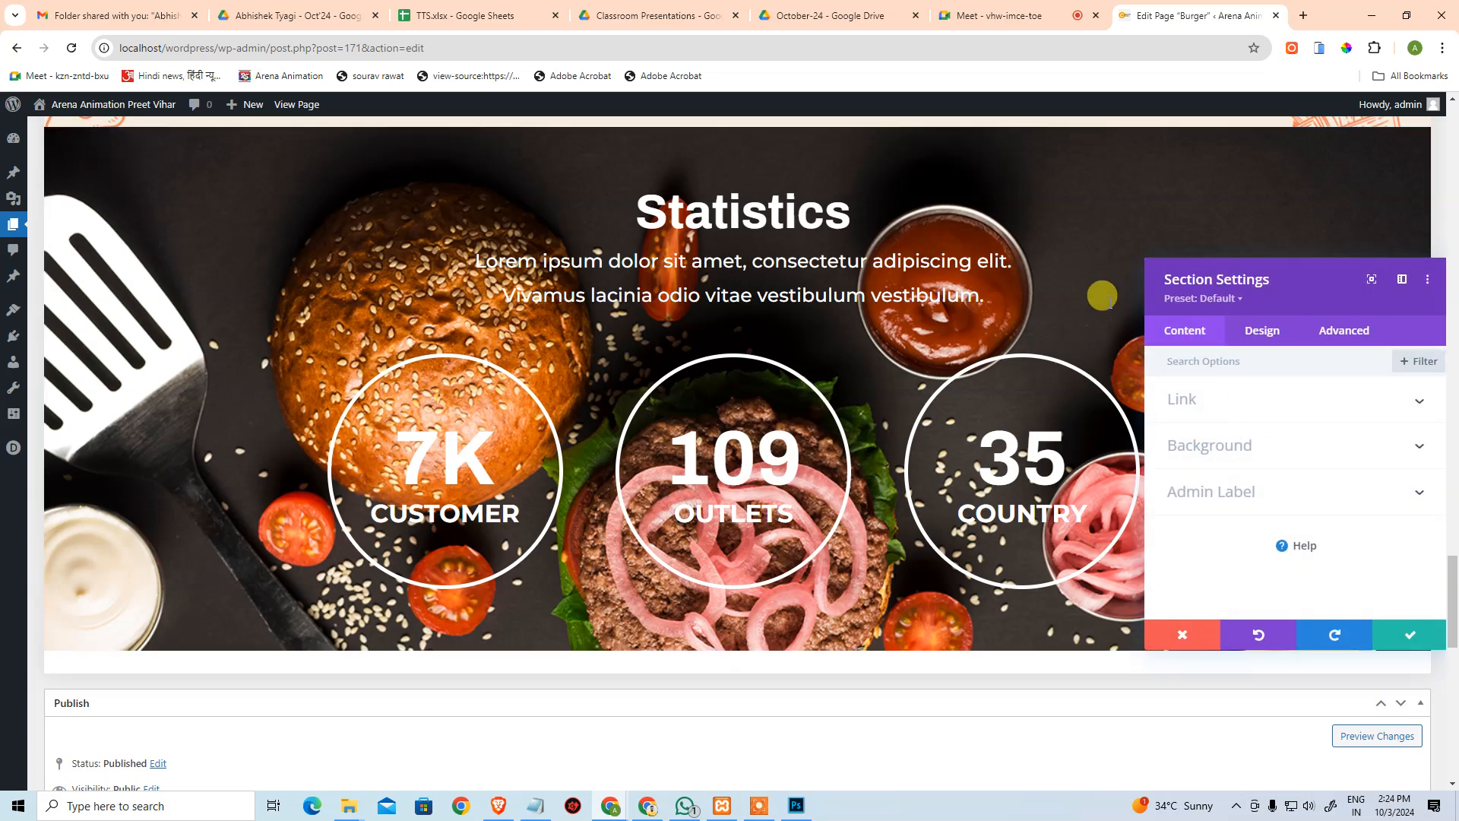
left_click(1242, 445)
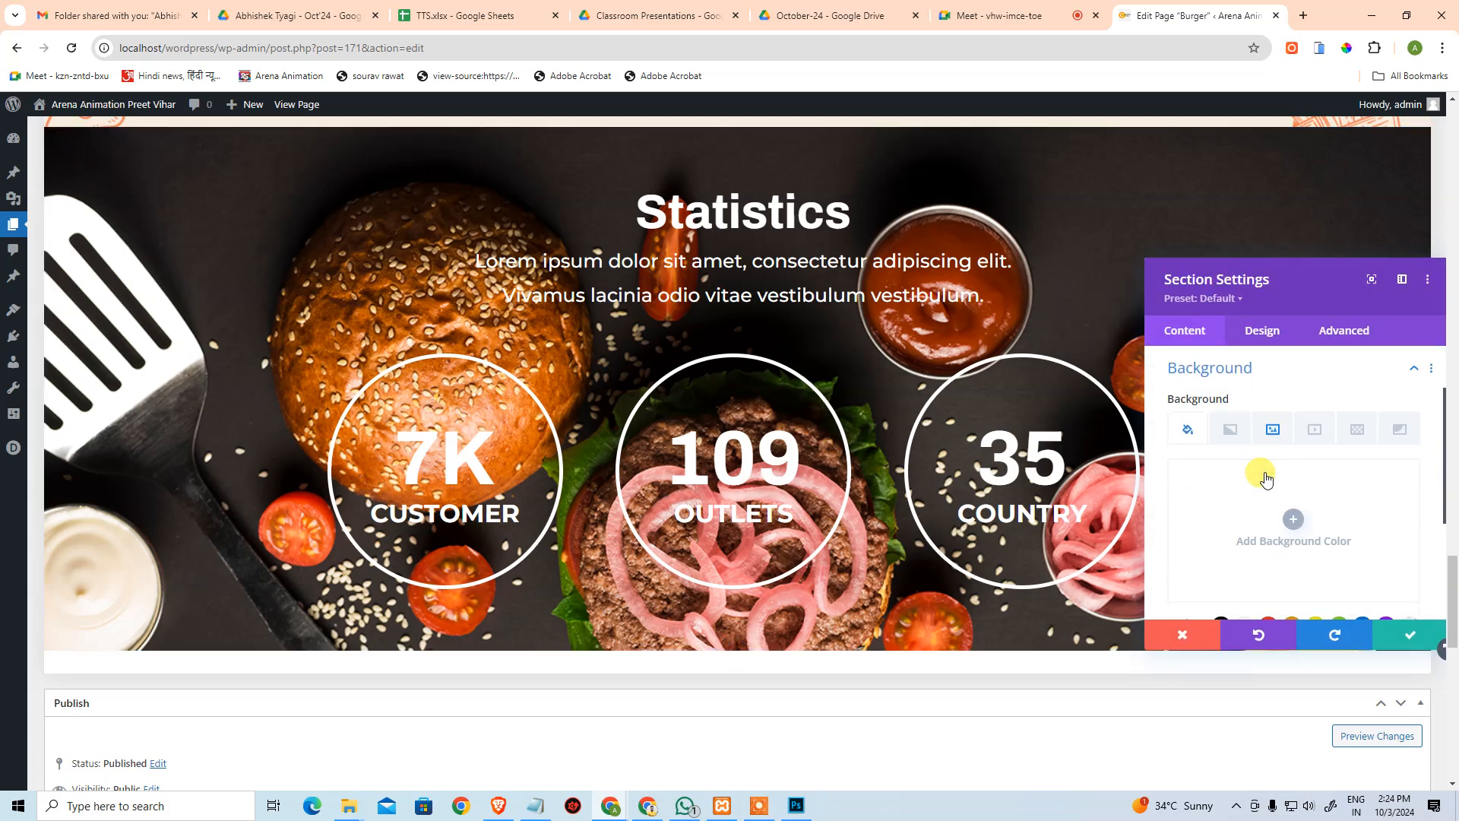
left_click(1273, 429)
left_click(1307, 545)
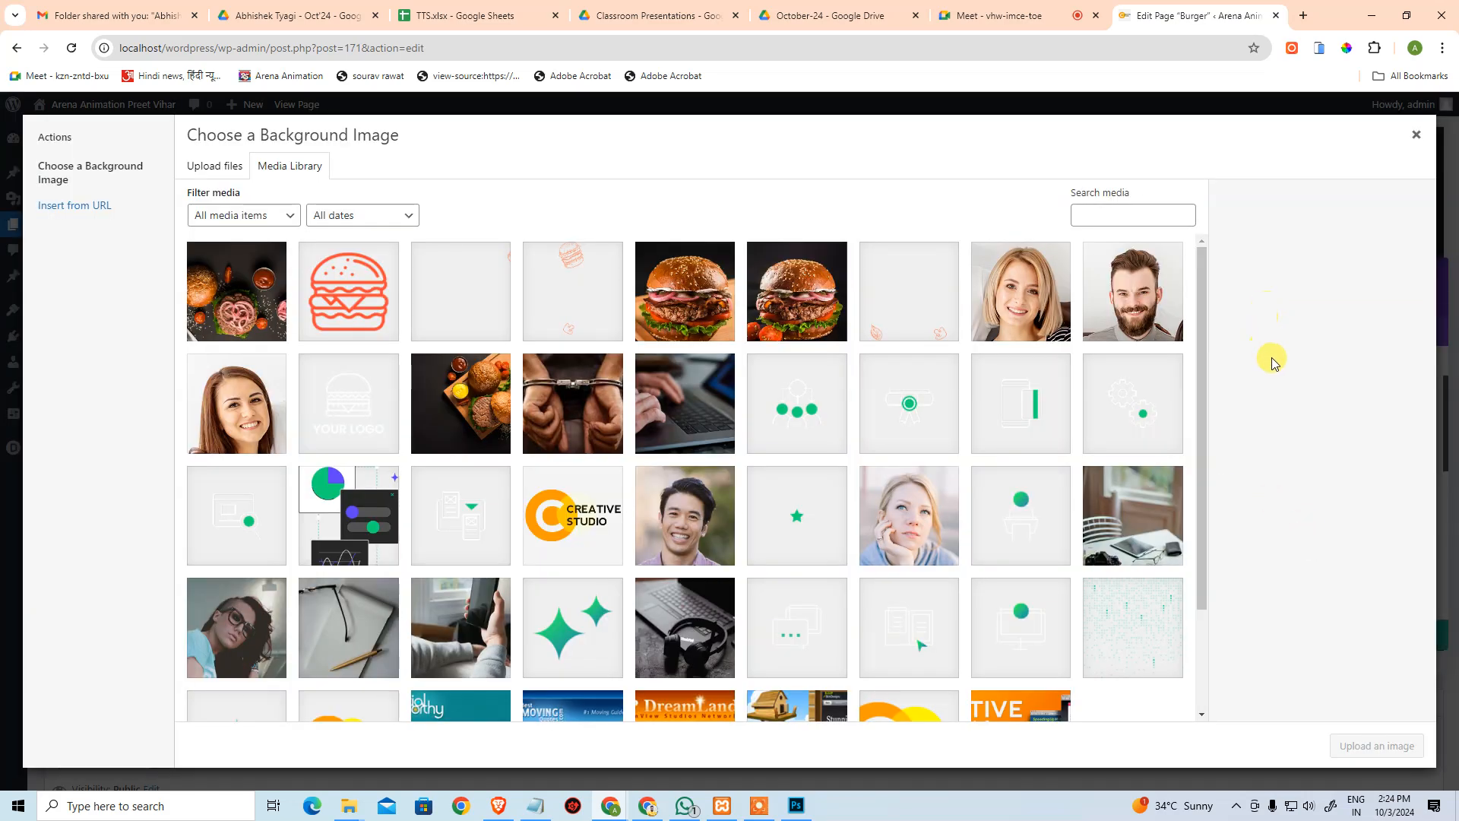
Store the copied color code #f64b3c in a new Notepad document and return to the browser.
key("super+r")
type("notepad")
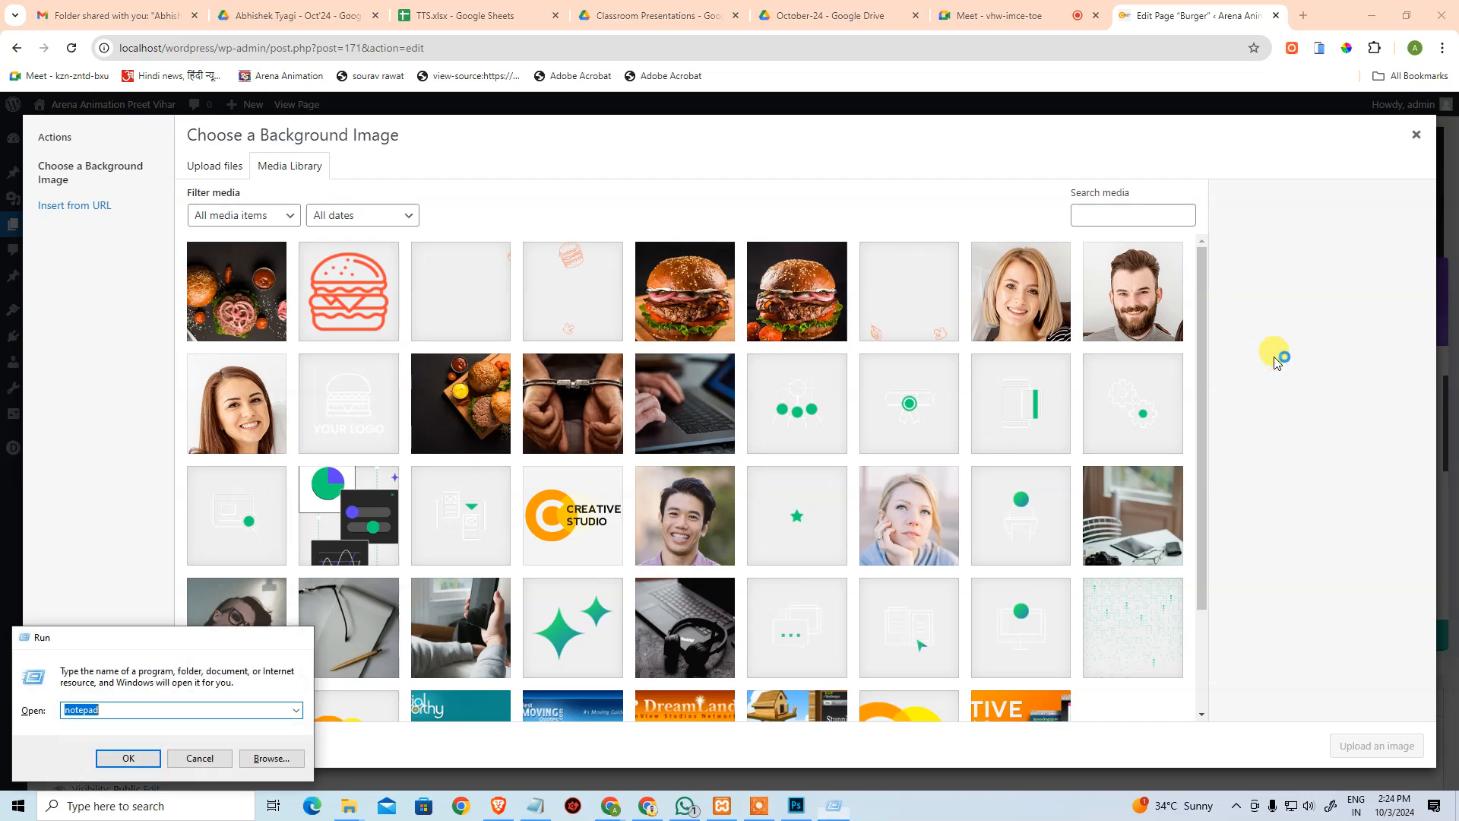
key("Return")
type("#f64b3c")
key("alt+Tab")
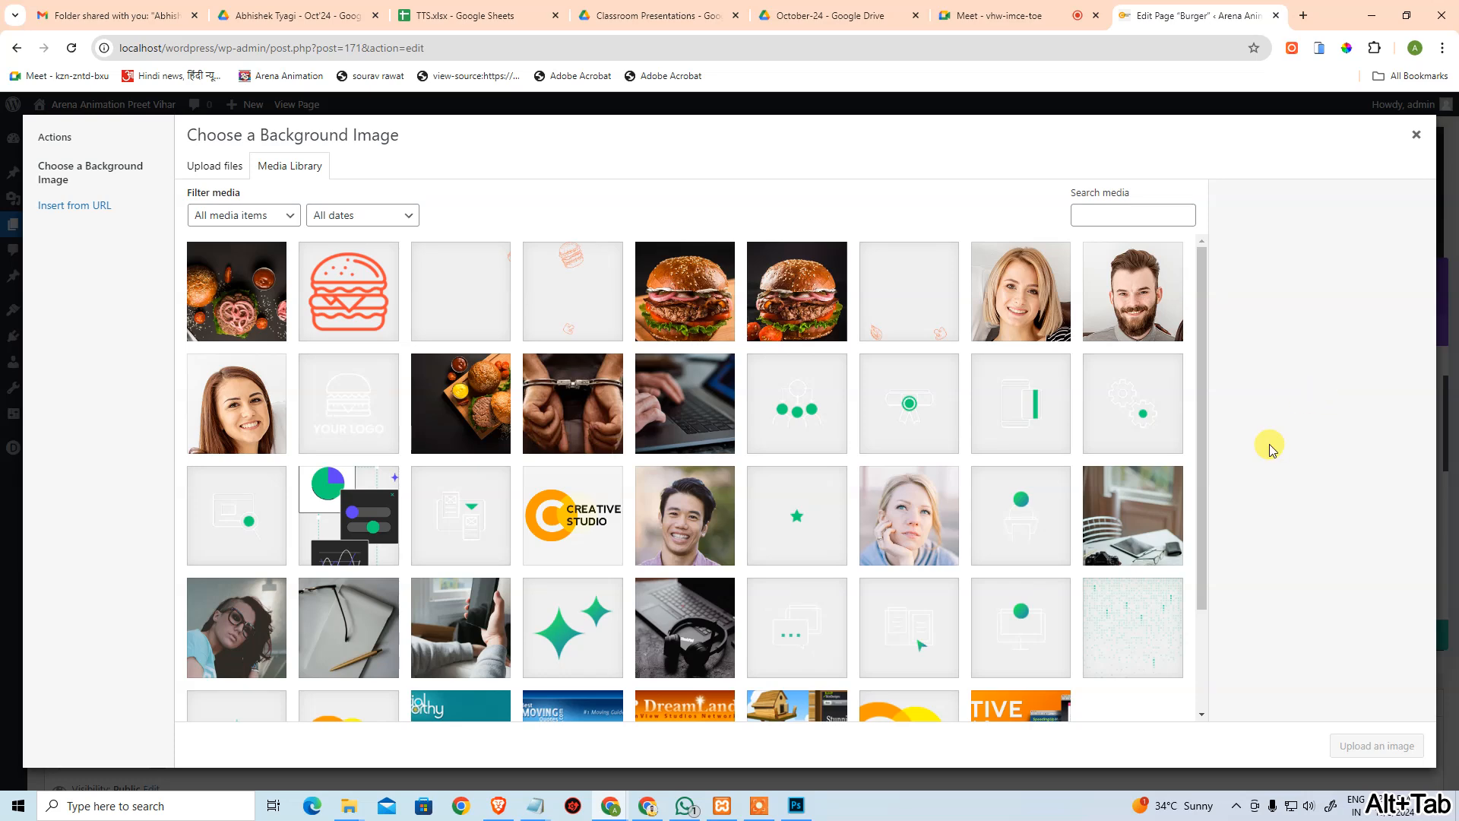
Copy the file URL of testimonials-base.jpg from its attachment details.
scroll(905, 433, "down", 2)
scroll(772, 466, "up", 2)
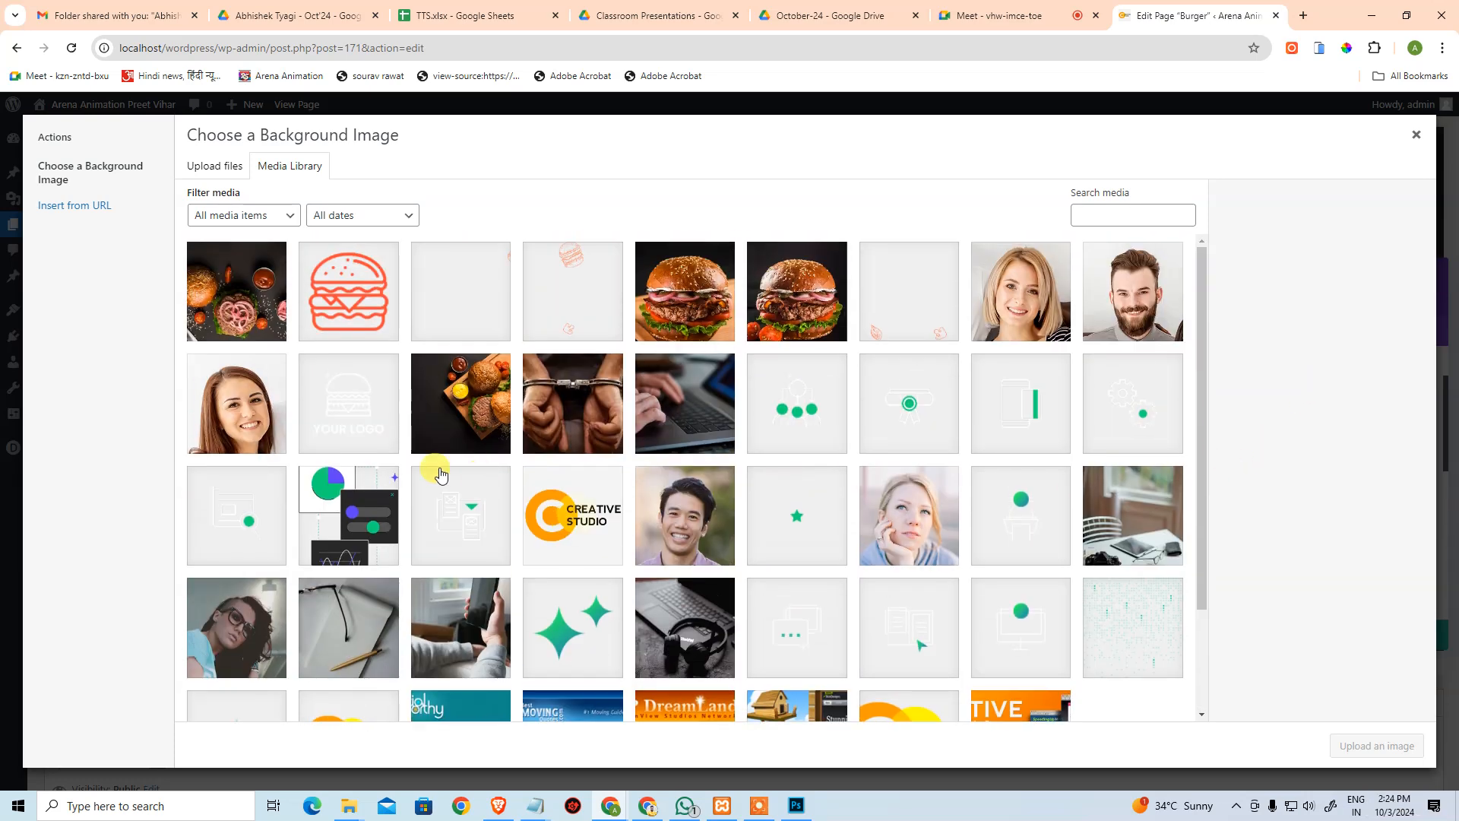
left_click(282, 318)
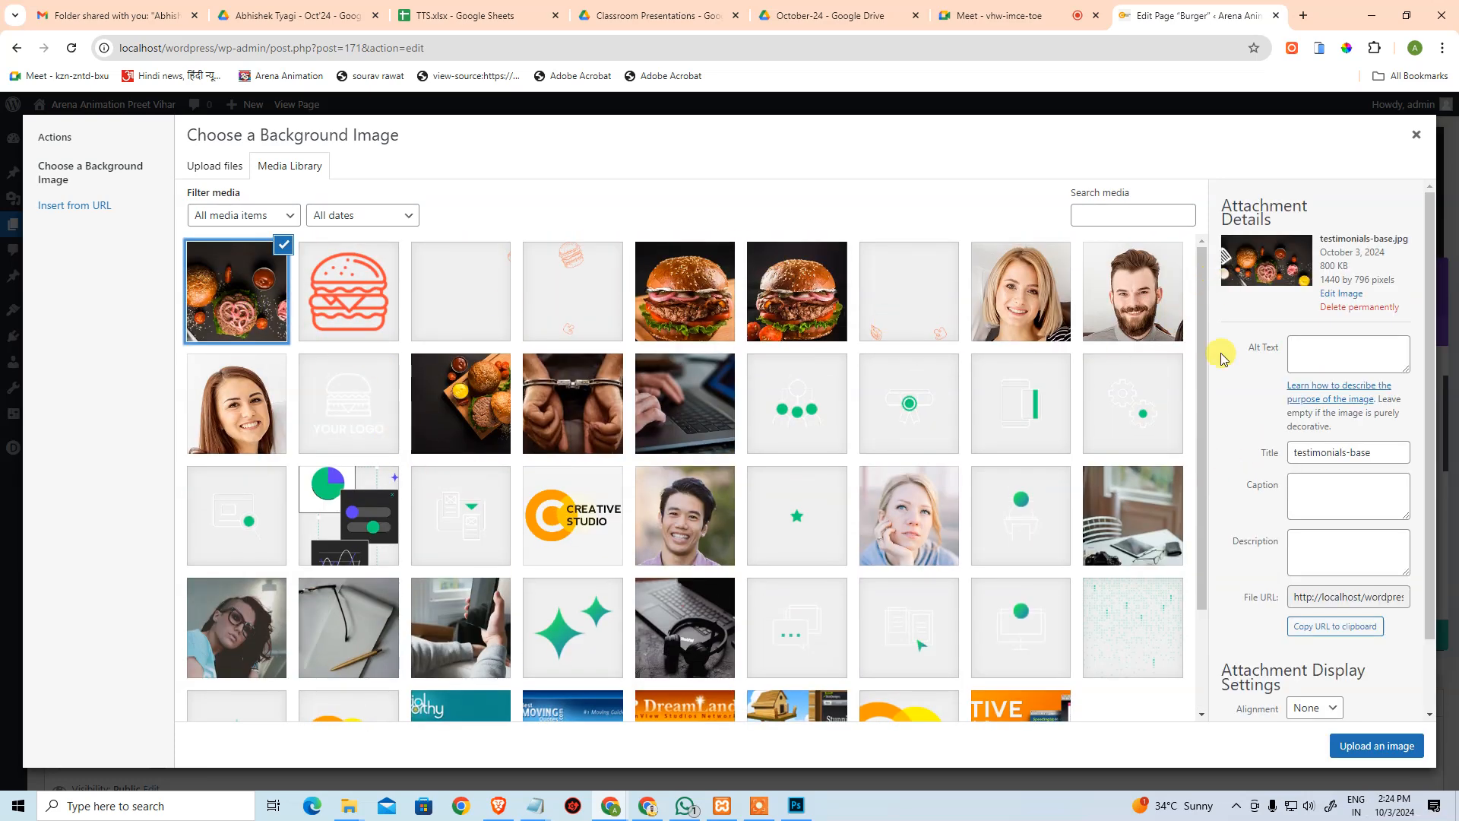
left_click(1335, 627)
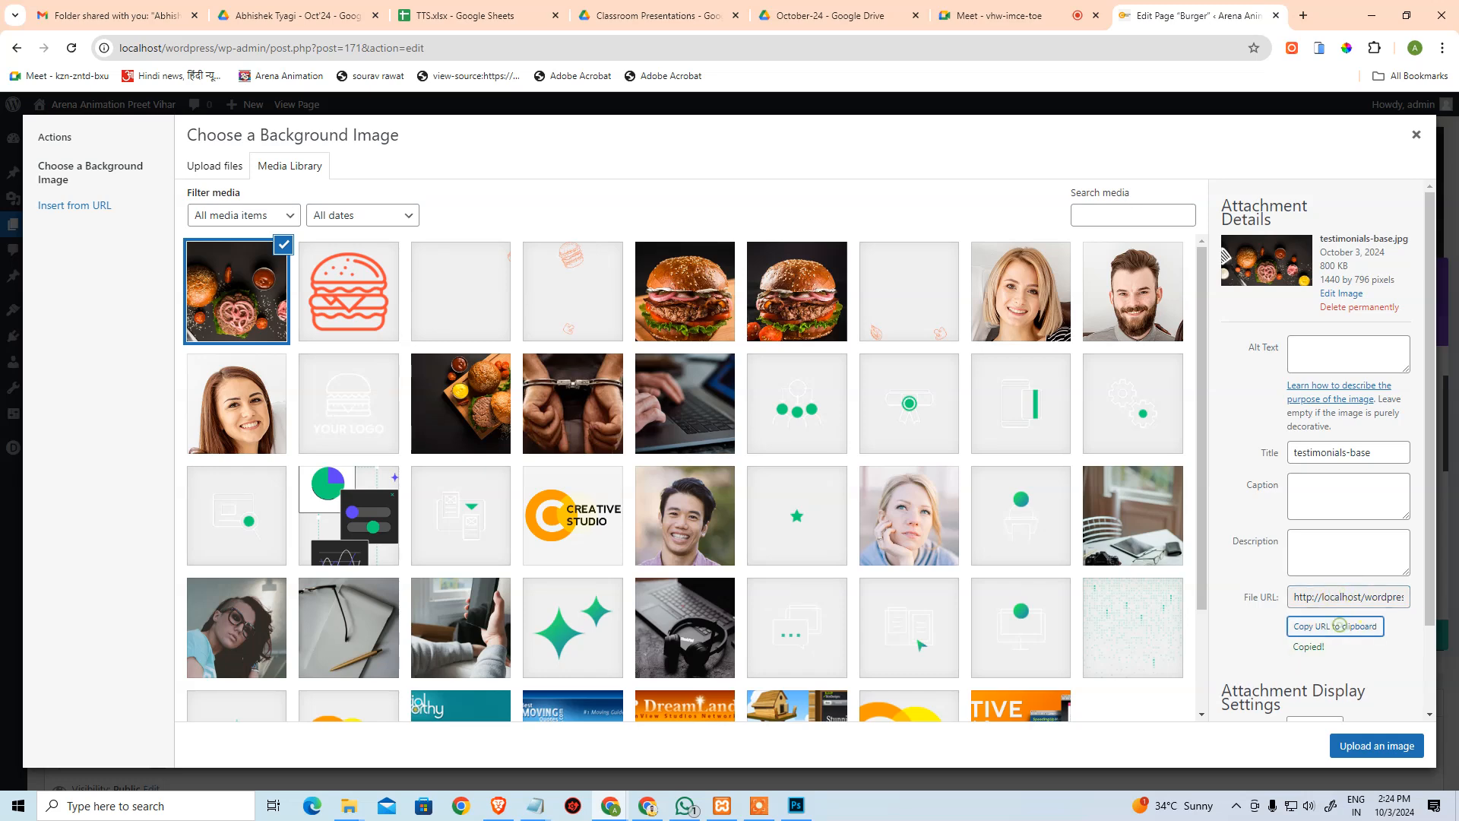
Paste the testimonials-base.jpg file URL below the color code in the Notepad document.
key("alt+Tab")
key("Return")
key("Return")
type("http://localhost/wordpress/wp-content/uploads/2024/10/testimonials-base.jpg")
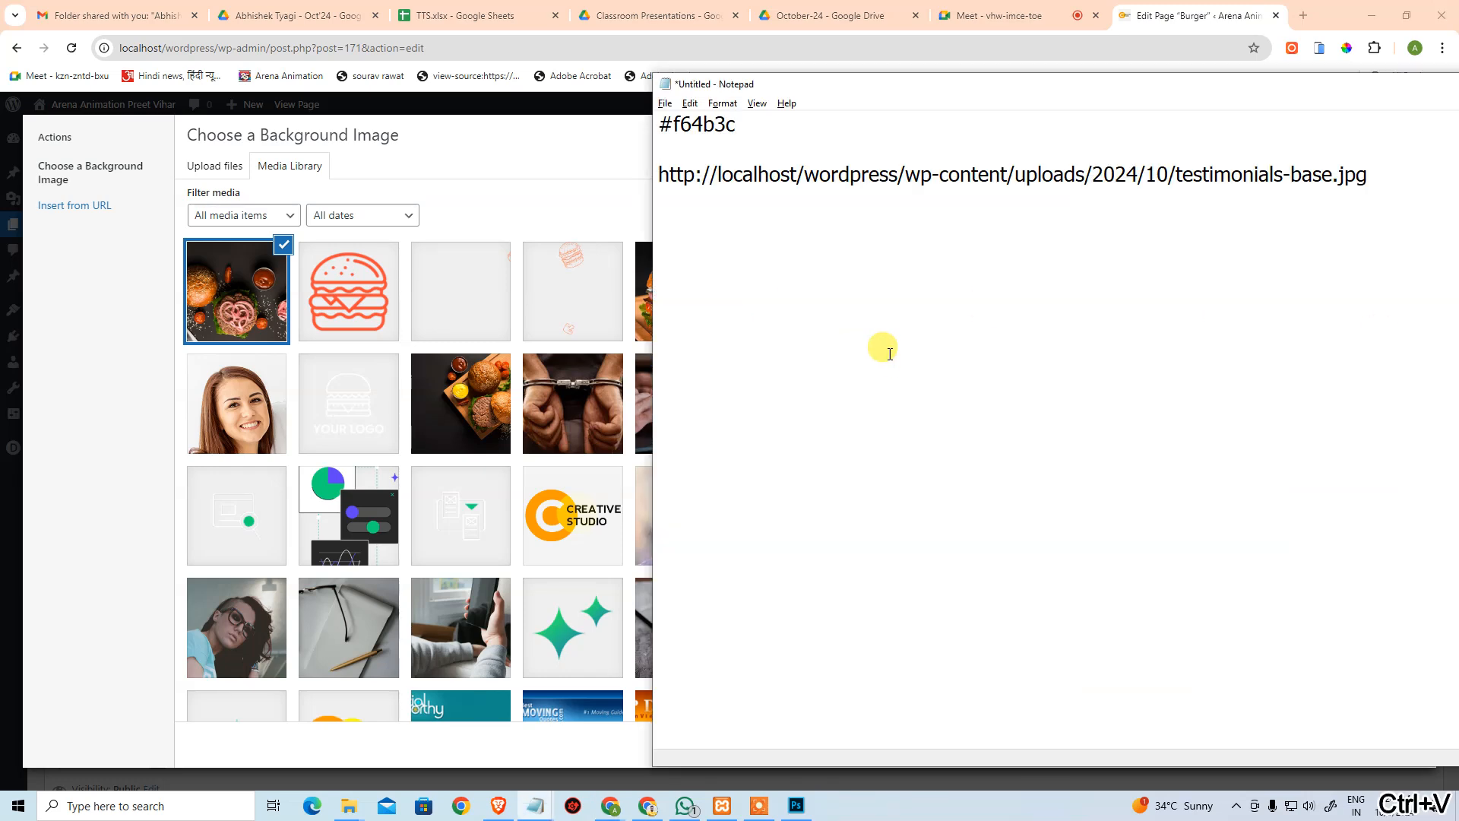
Copy #f64b3c from Notepad into Photoshop's foreground Color Picker to look up its RGB values, and return to Notepad.
left_click_drag(760, 123, 542, 125)
key("ctrl+c")
left_click(796, 805)
left_click(20, 302)
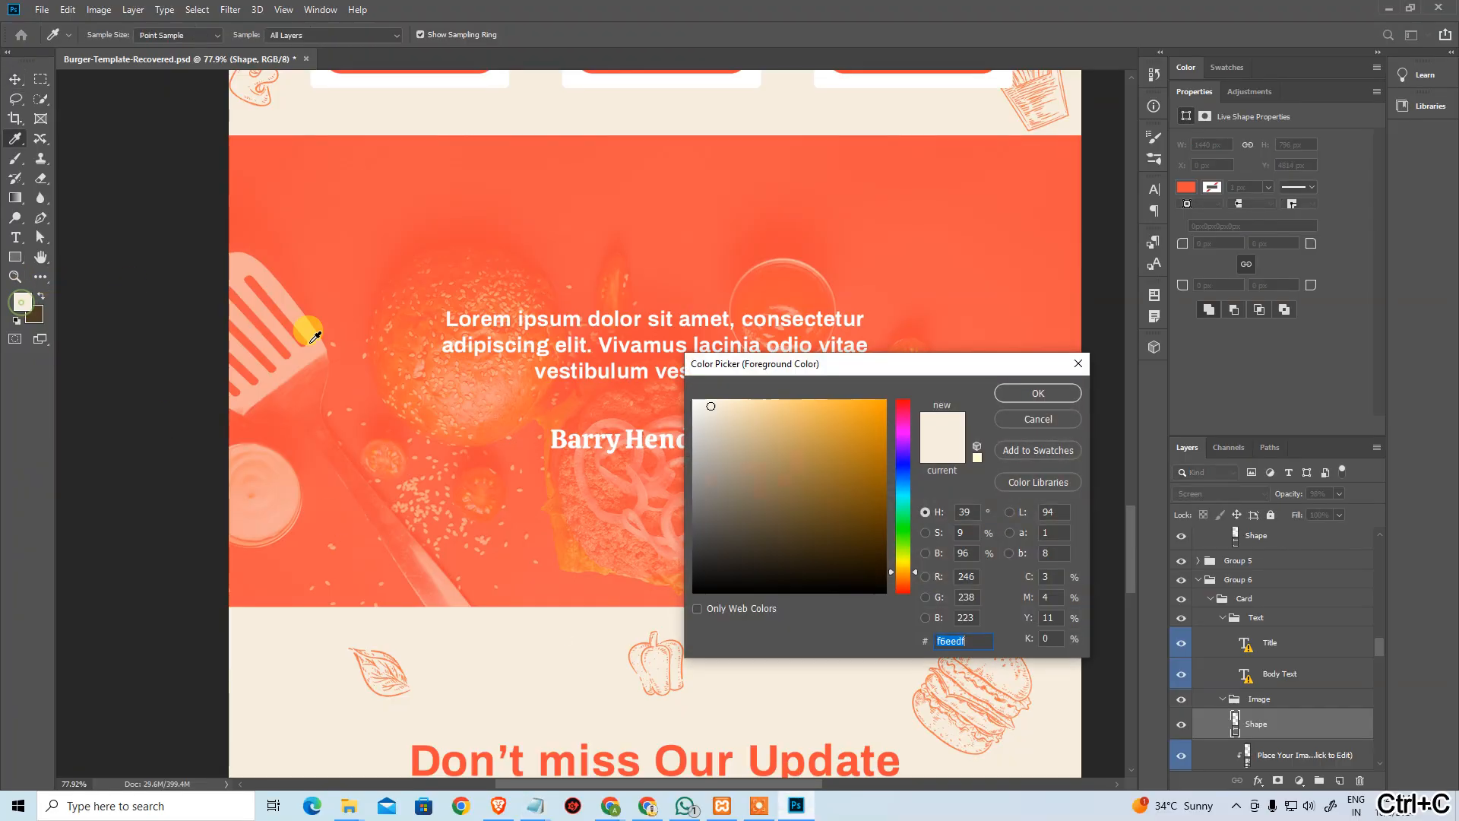
key("ctrl+v")
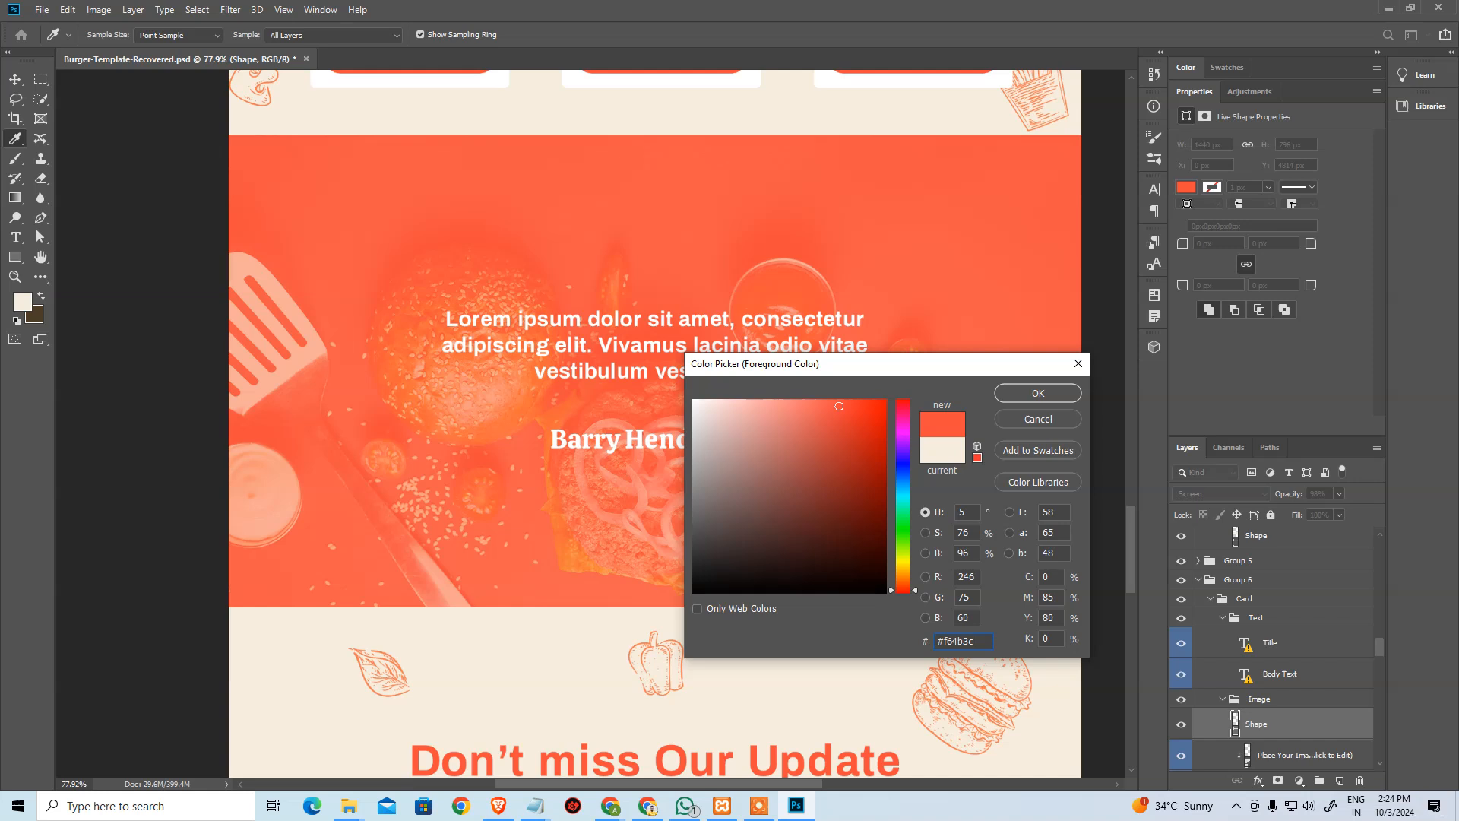
key("alt+Tab")
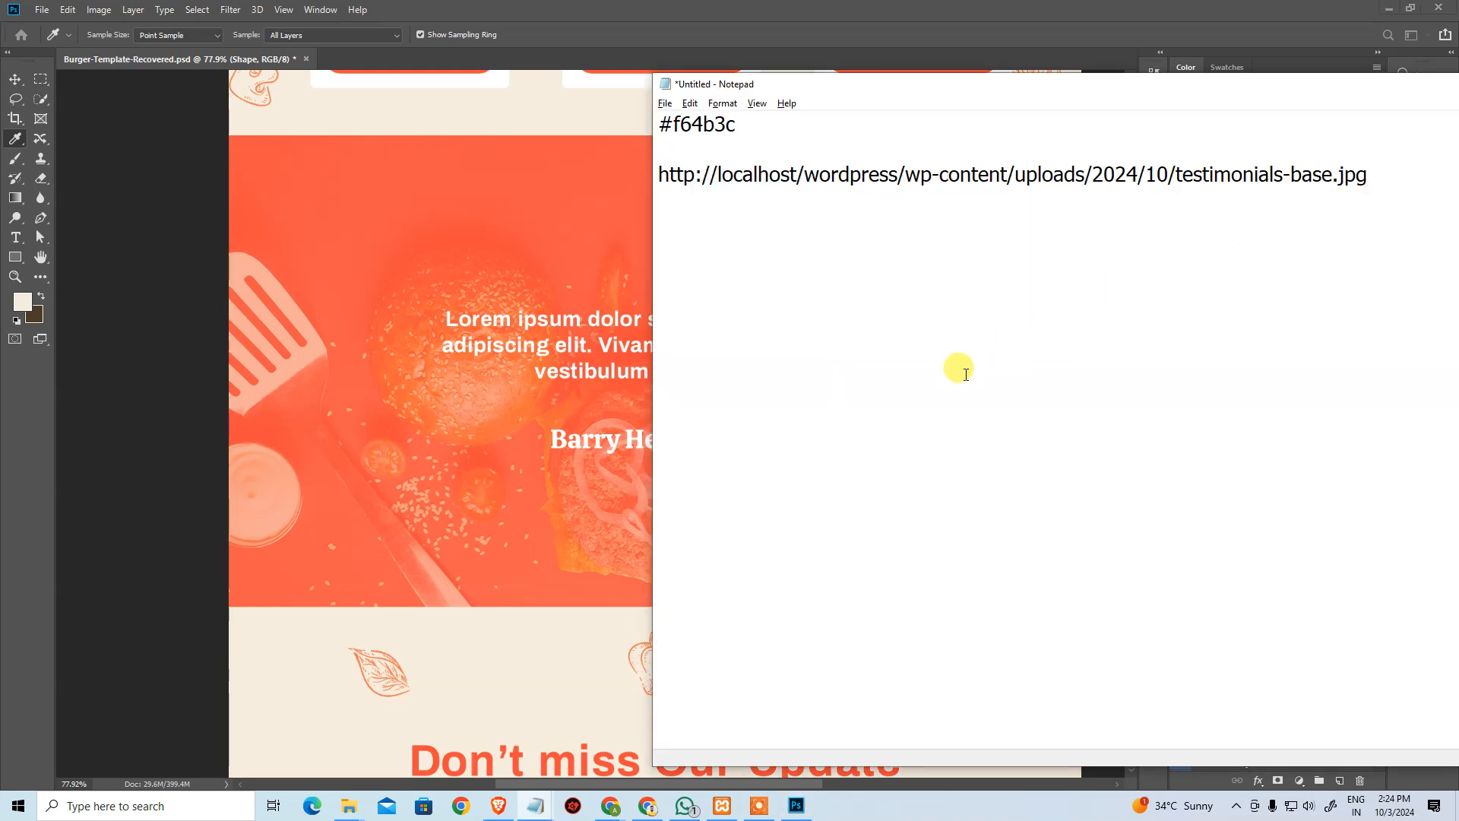
Write the CSS declaration background:linear-gradient(rgba(246,75,60, 0.5)) on a new line below the image URL, checking the RGB values in Photoshop.
key("ctrl+End")
type("back")
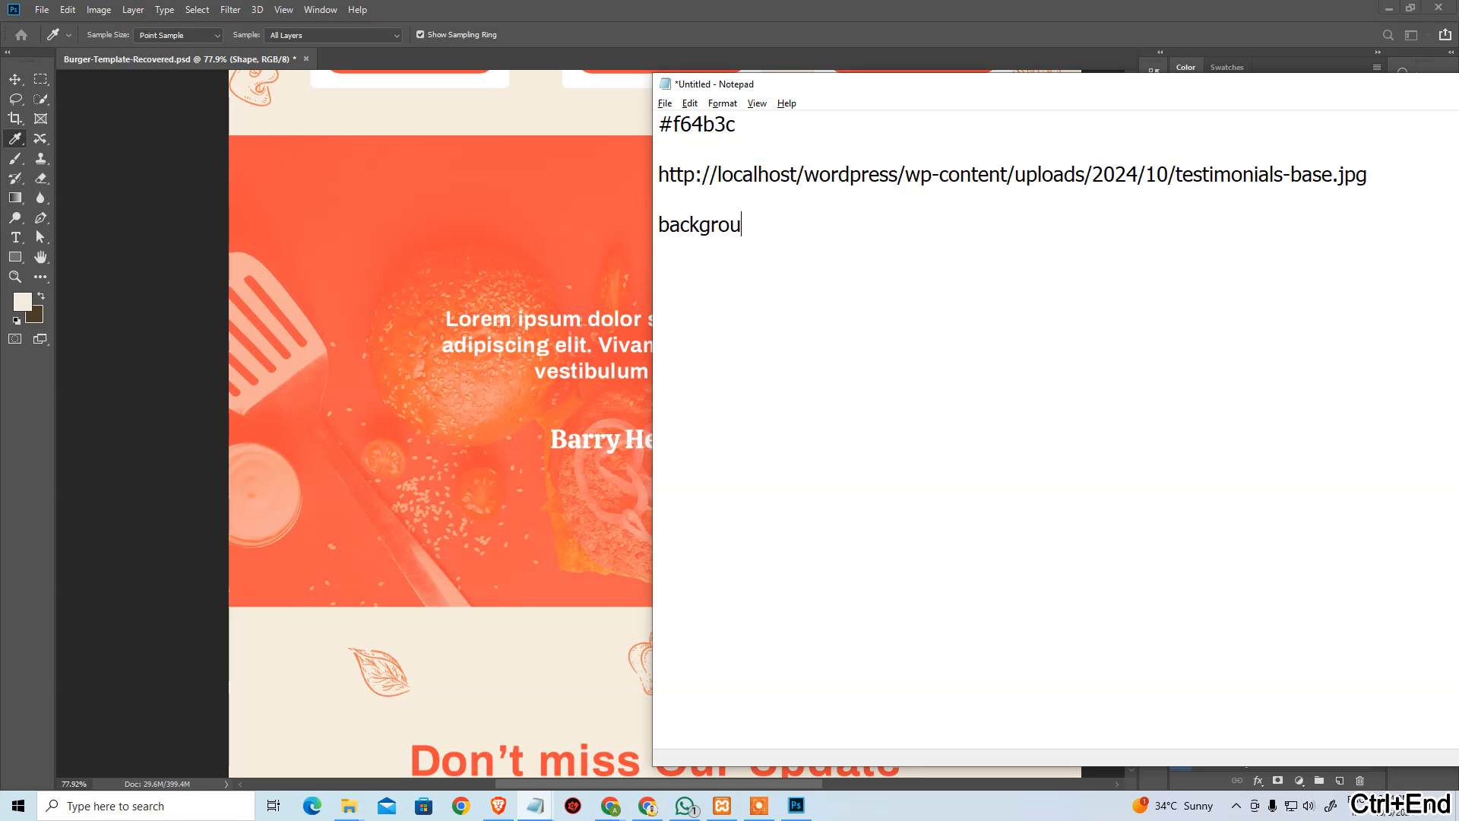
type("ground:linear-gradient(")
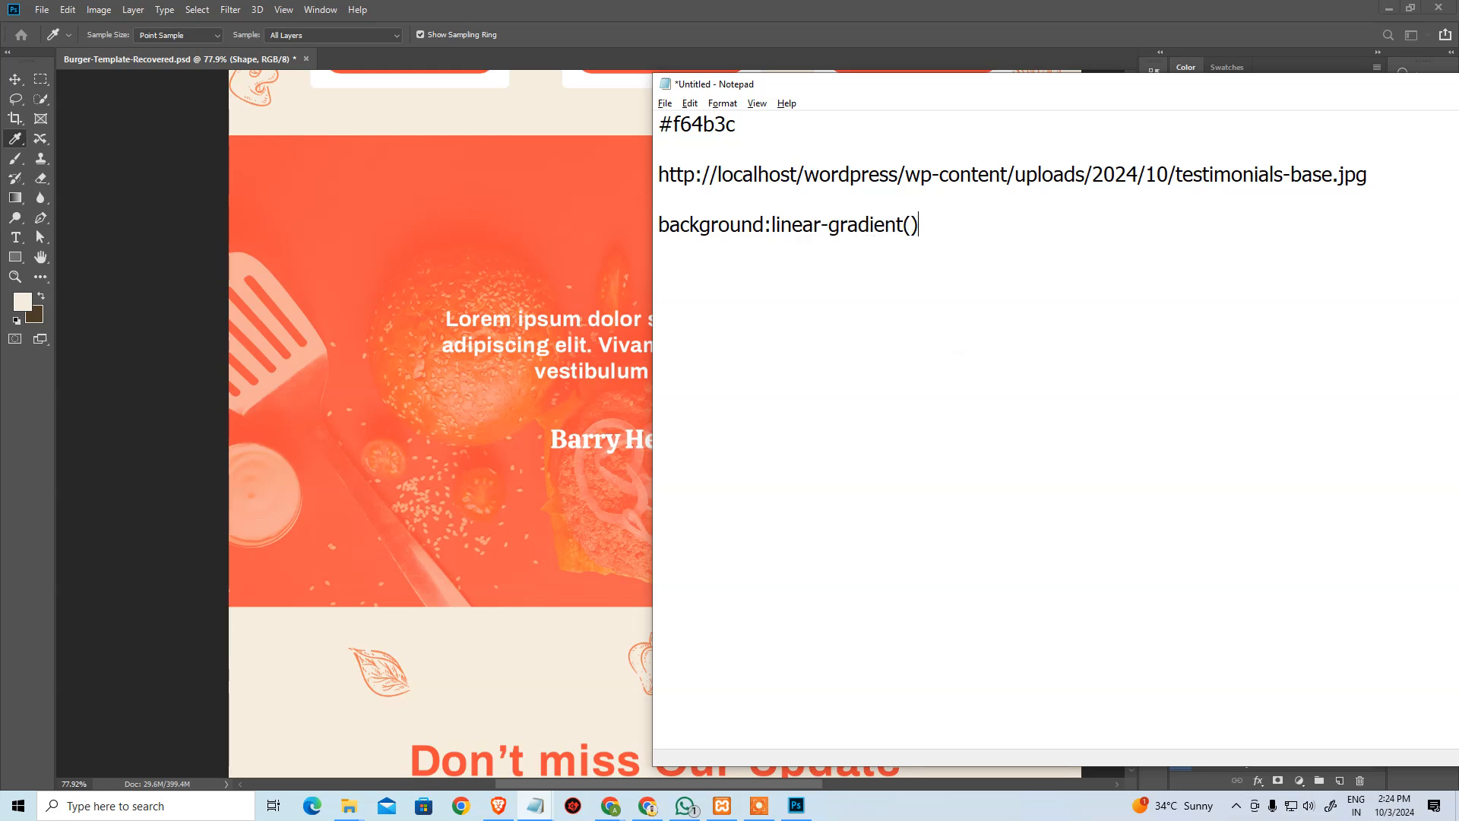
key("Left")
type("()")
key("alt+Tab")
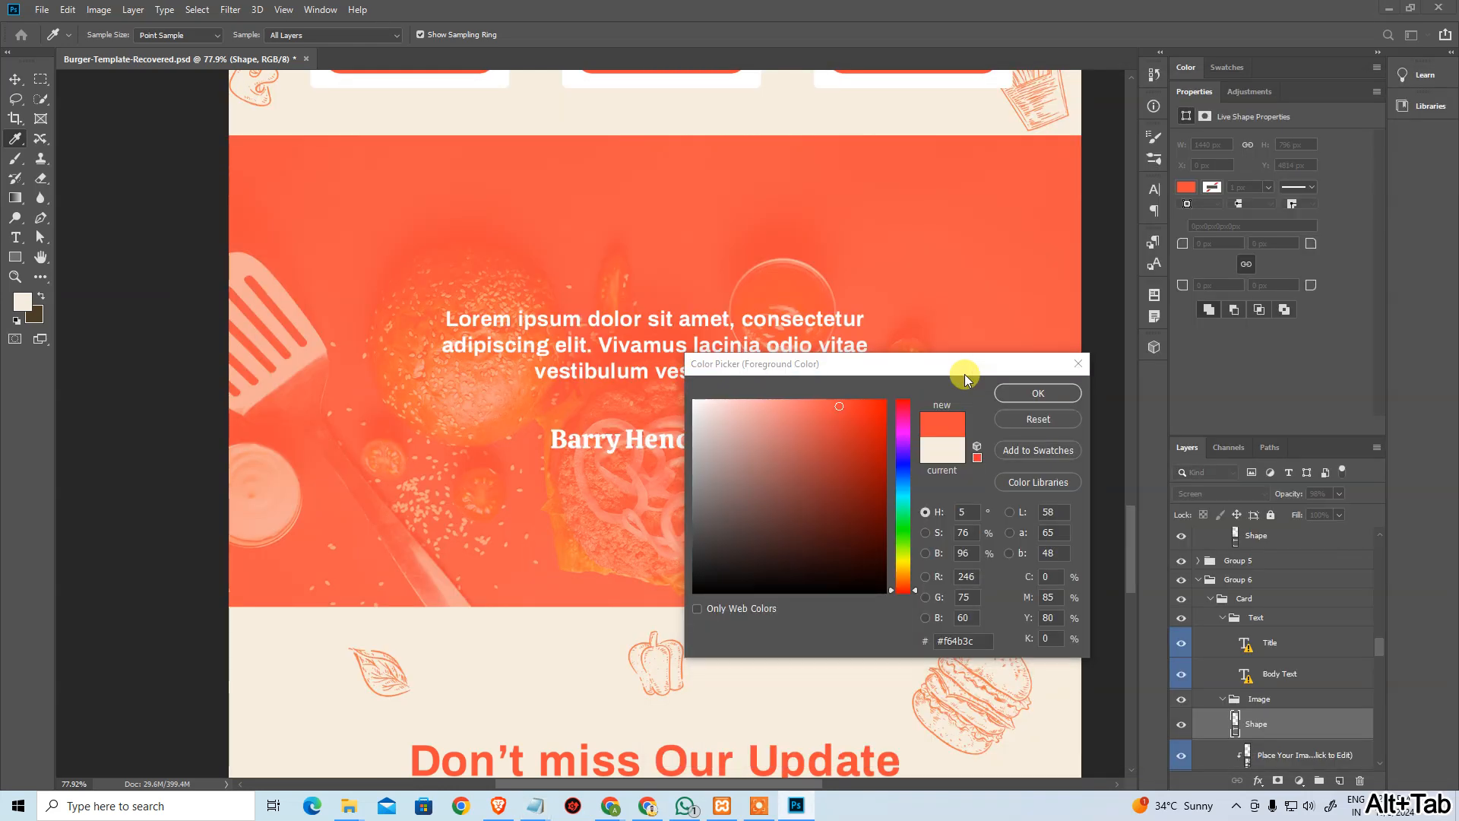
key("alt+Tab")
type("24")
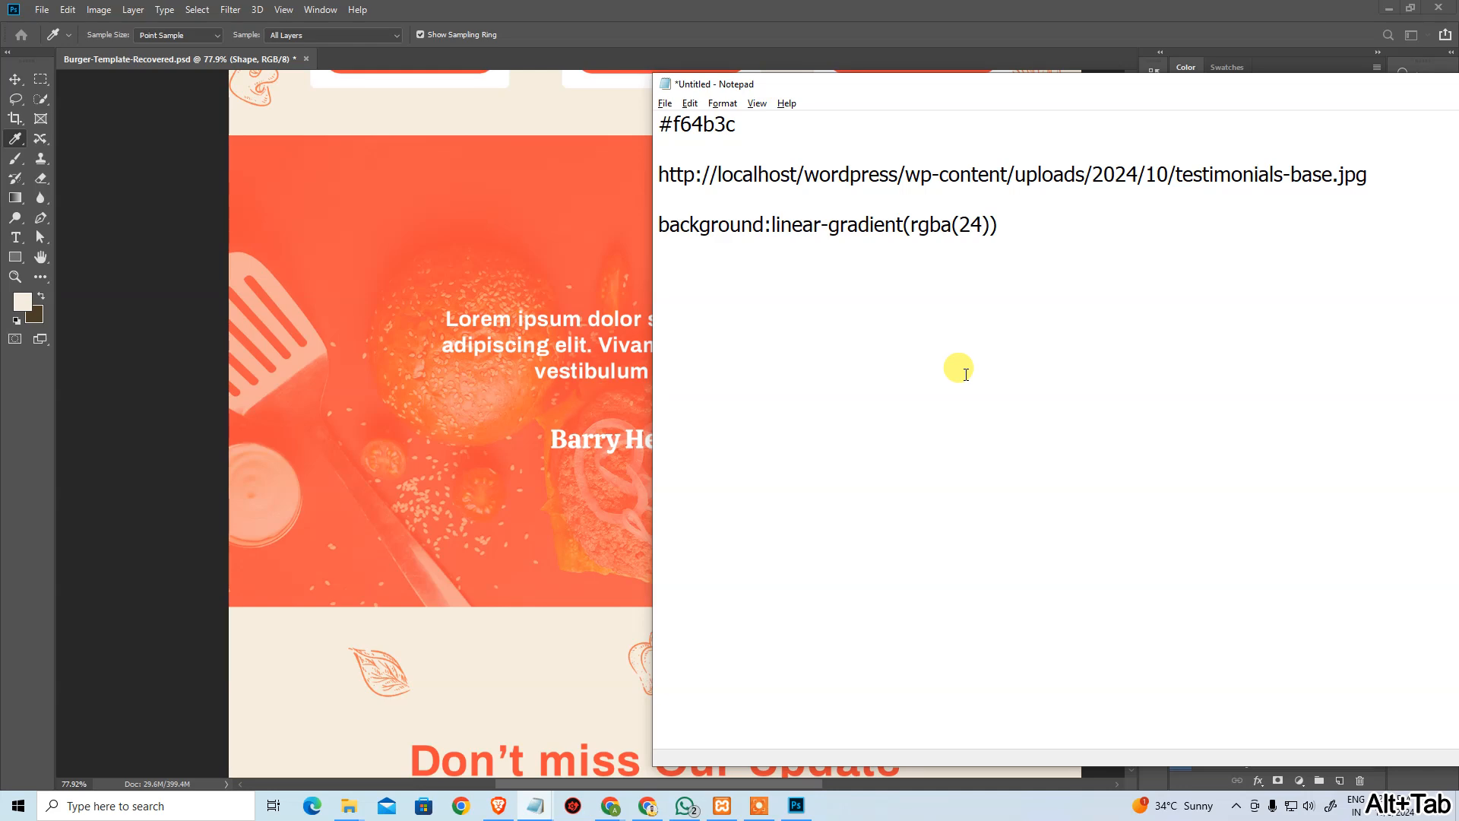
type("6")
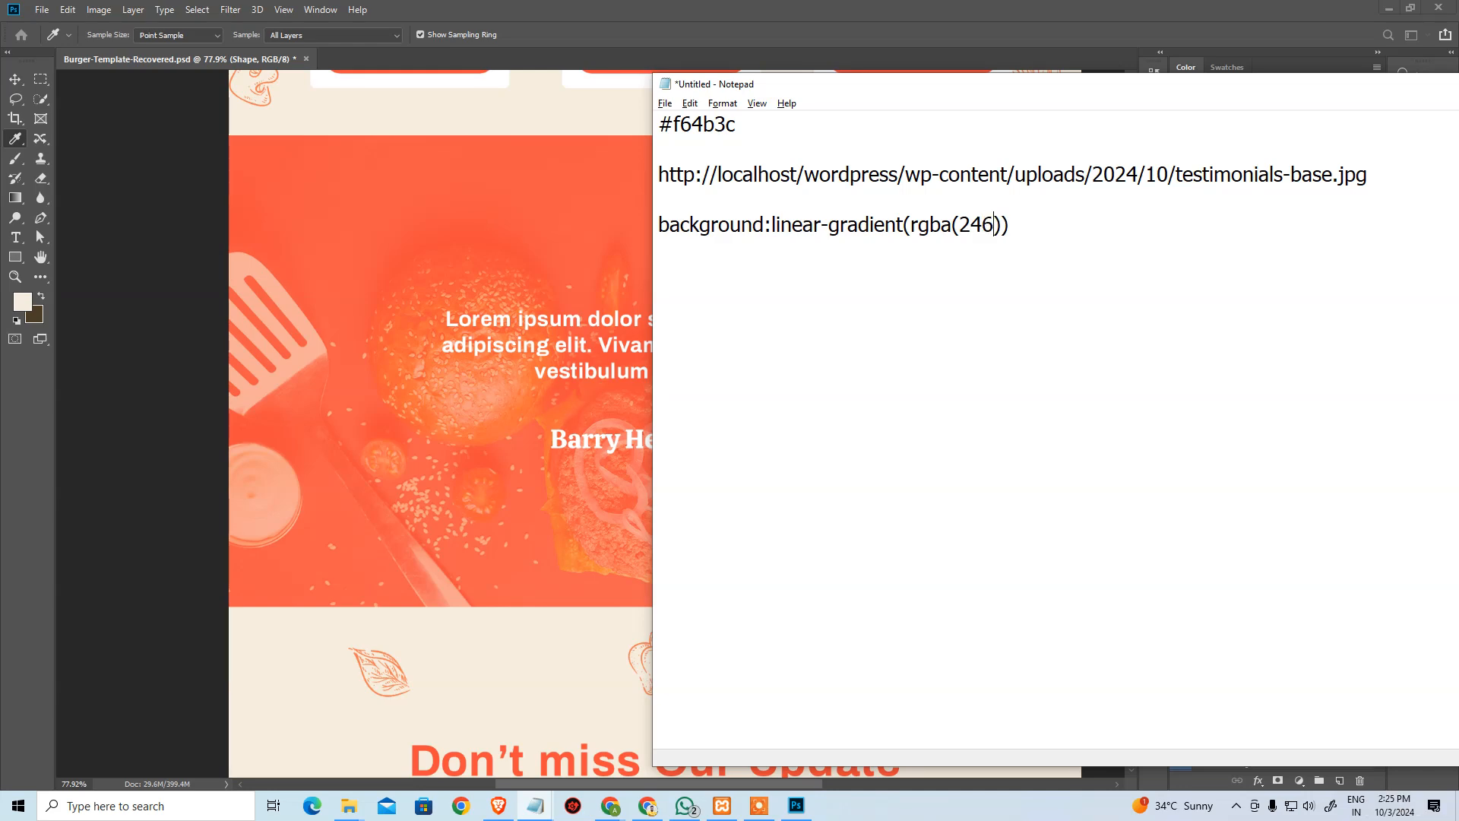
key("alt+Tab")
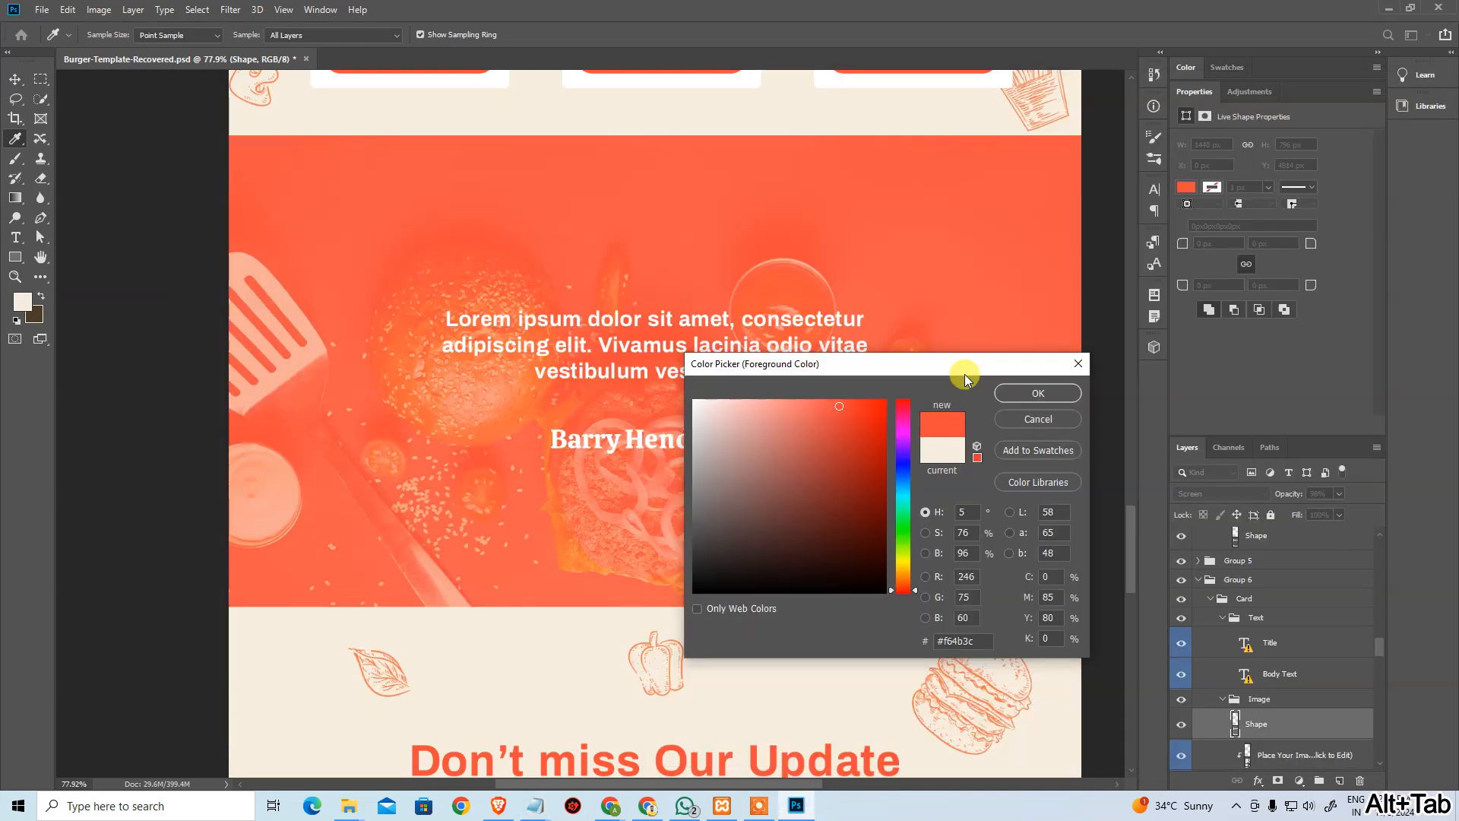
key("alt+Tab")
type(",75,60, 0.5))")
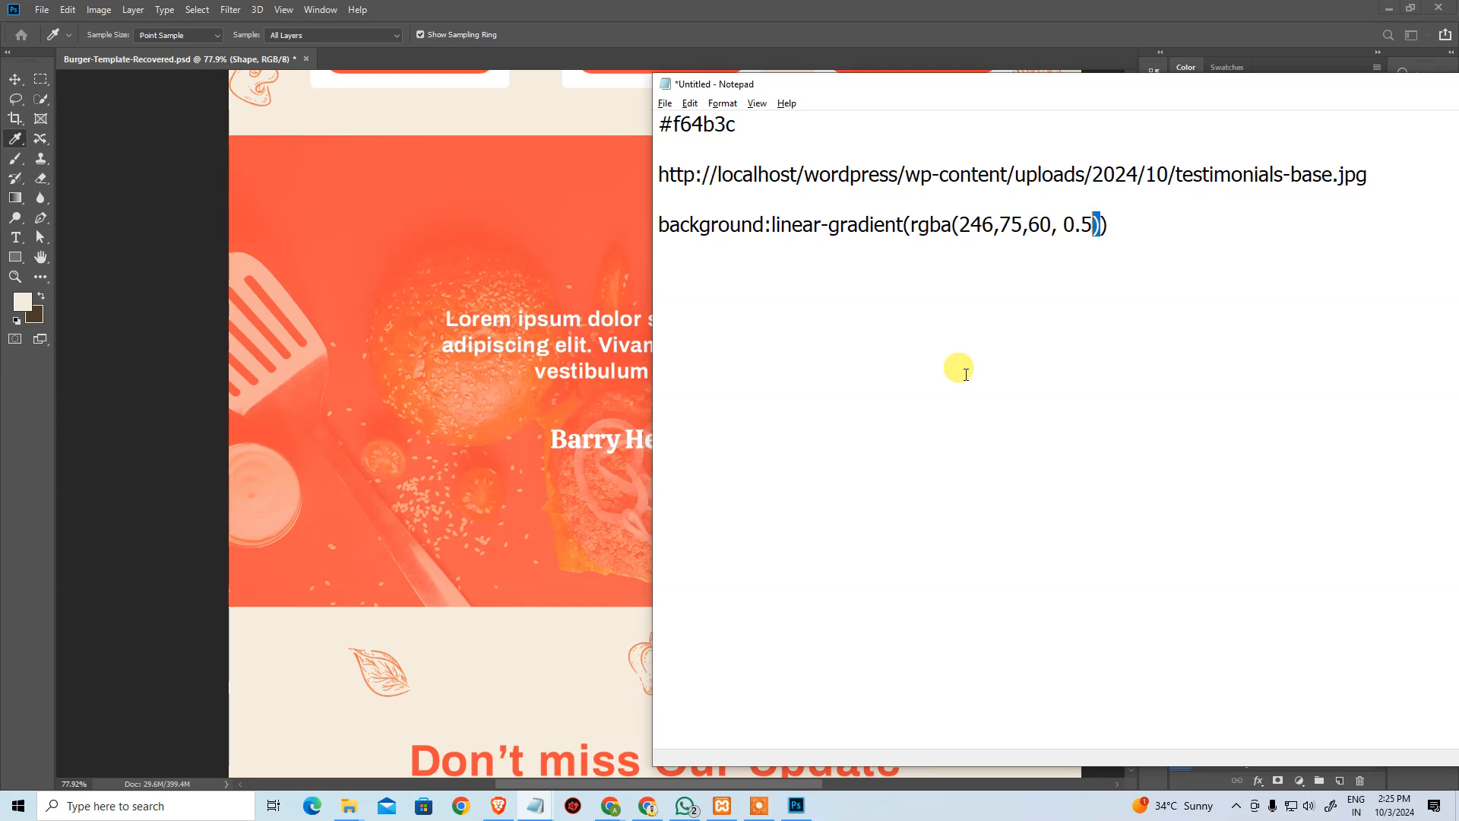
Duplicate the rgba(246,75,60, 0.5) color as the second stop of the linear gradient, separated by a comma.
key("shift+Left")
key("shift+Left")
key("shift+Left")
key("shift+Left")
key("shift+Left")
key("shift+Left")
key("shift+Left")
key("shift+Left")
key("shift+Left")
key("shift+Left")
key("shift+Left")
key("shift+Left")
key("shift+Left")
key("shift+Left")
key("shift+Left")
key("shift+Left")
key("shift+Left")
key("shift+Left")
key("shift+Left")
key("ctrl+c")
key("Right")
type(",")
key("ctrl+v")
key("Left")
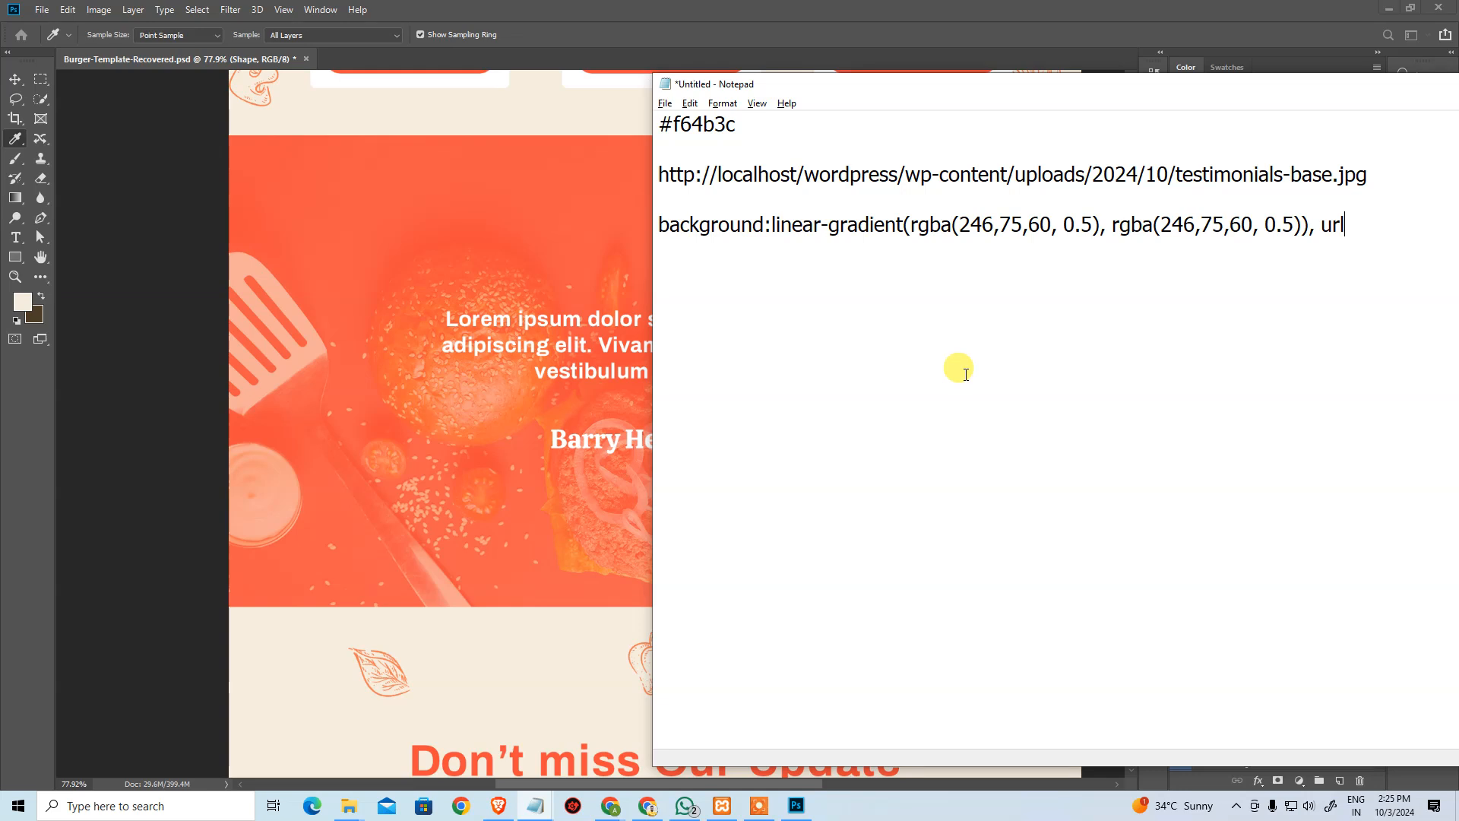
Complete the declaration with the testimonials-base.jpg address inside url(), followed by no-repeat center/cover;.
left_click(1183, 179)
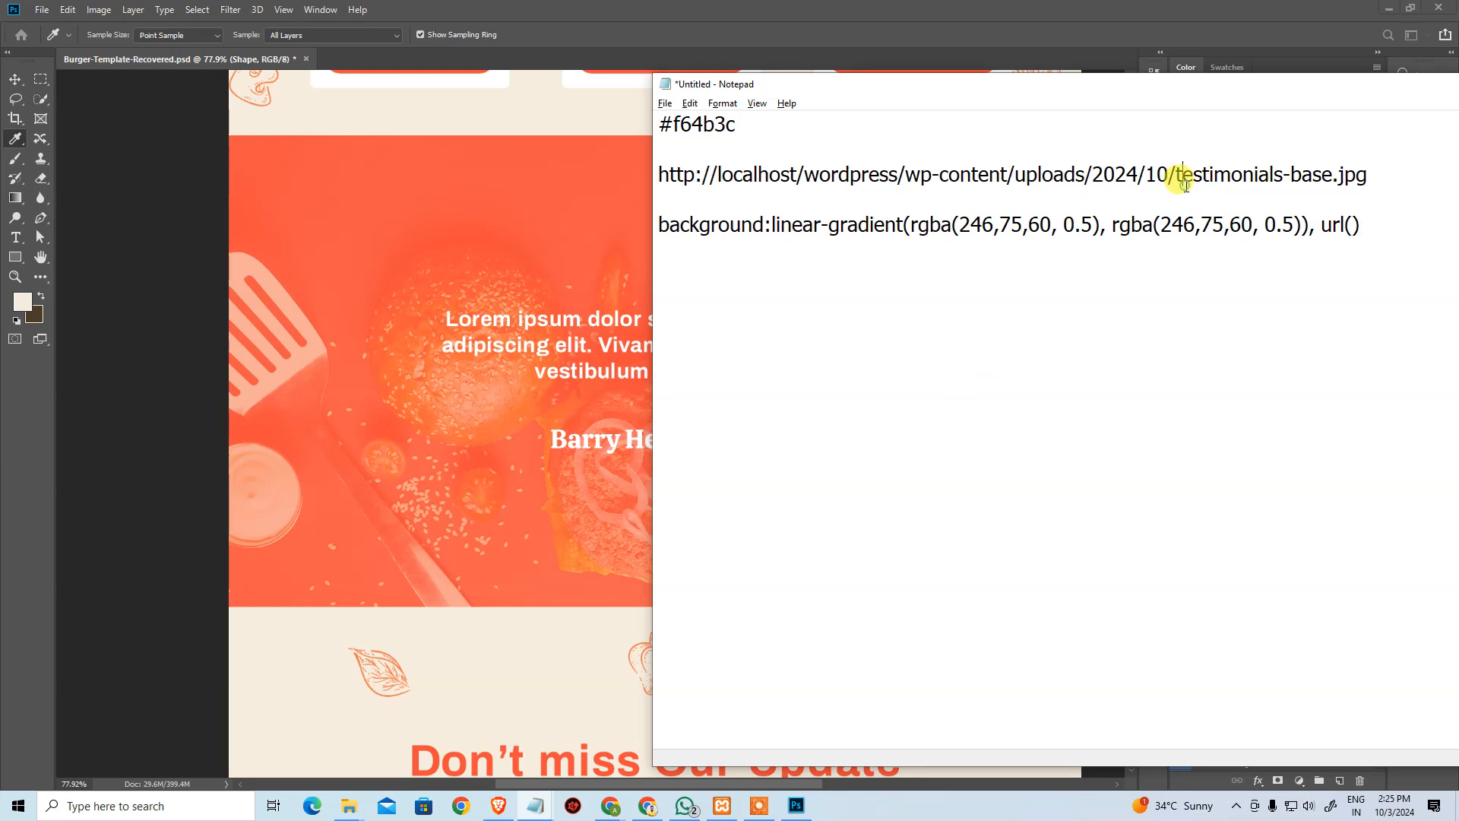
triple_click(1184, 179)
key("ctrl+c")
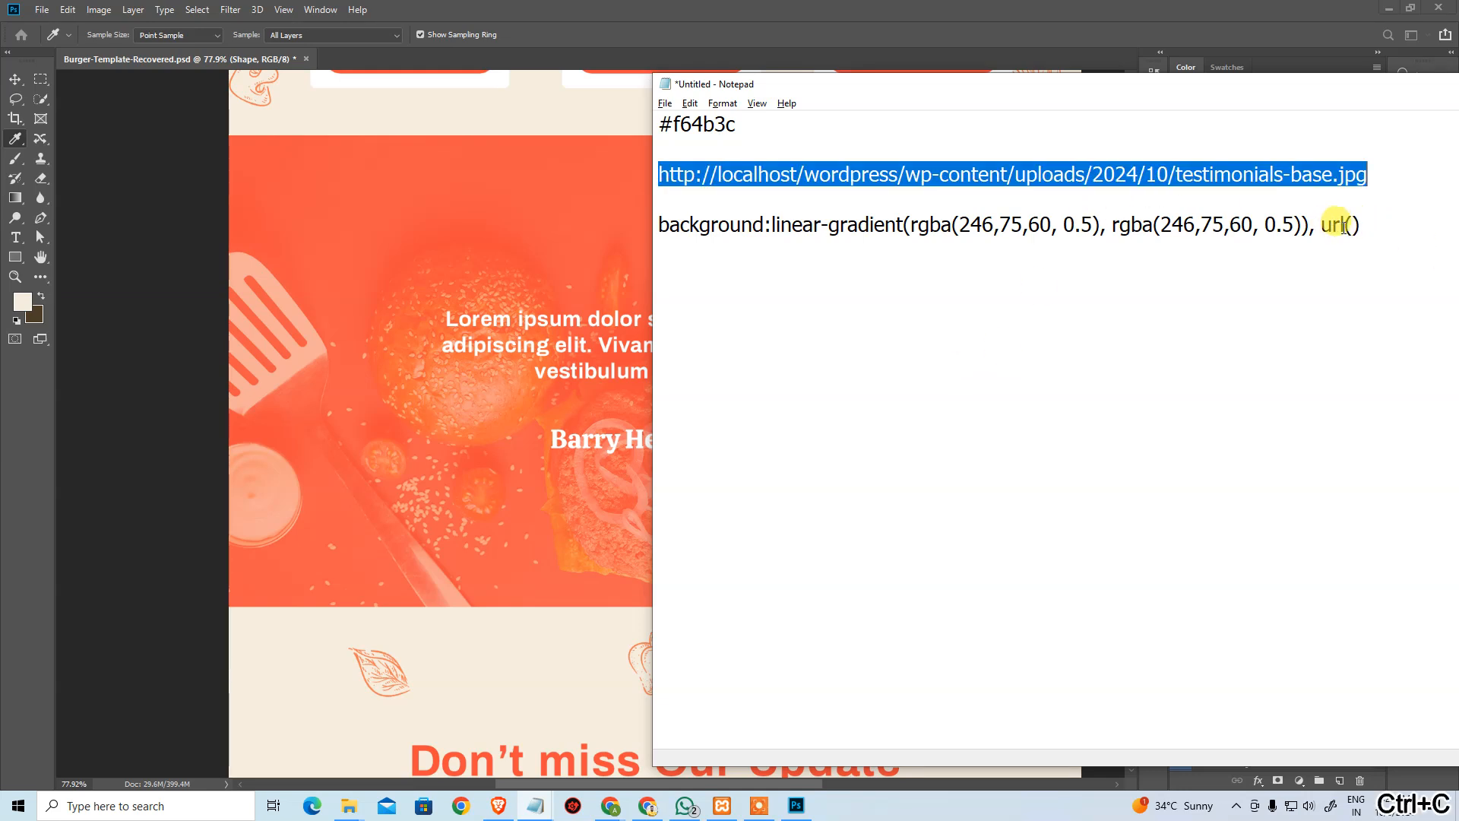
left_click(1358, 224)
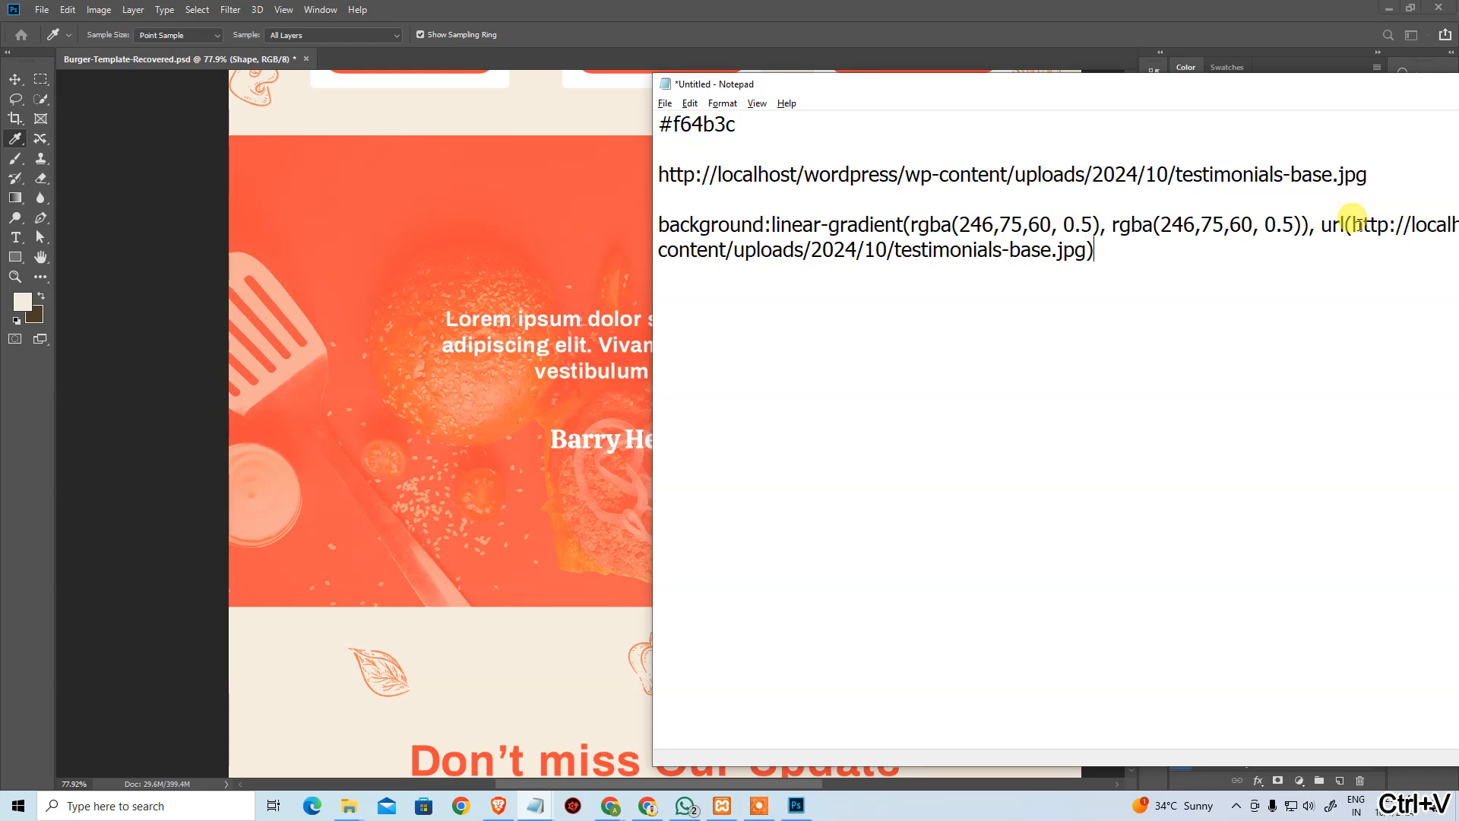
type("o-repeat center/cover;")
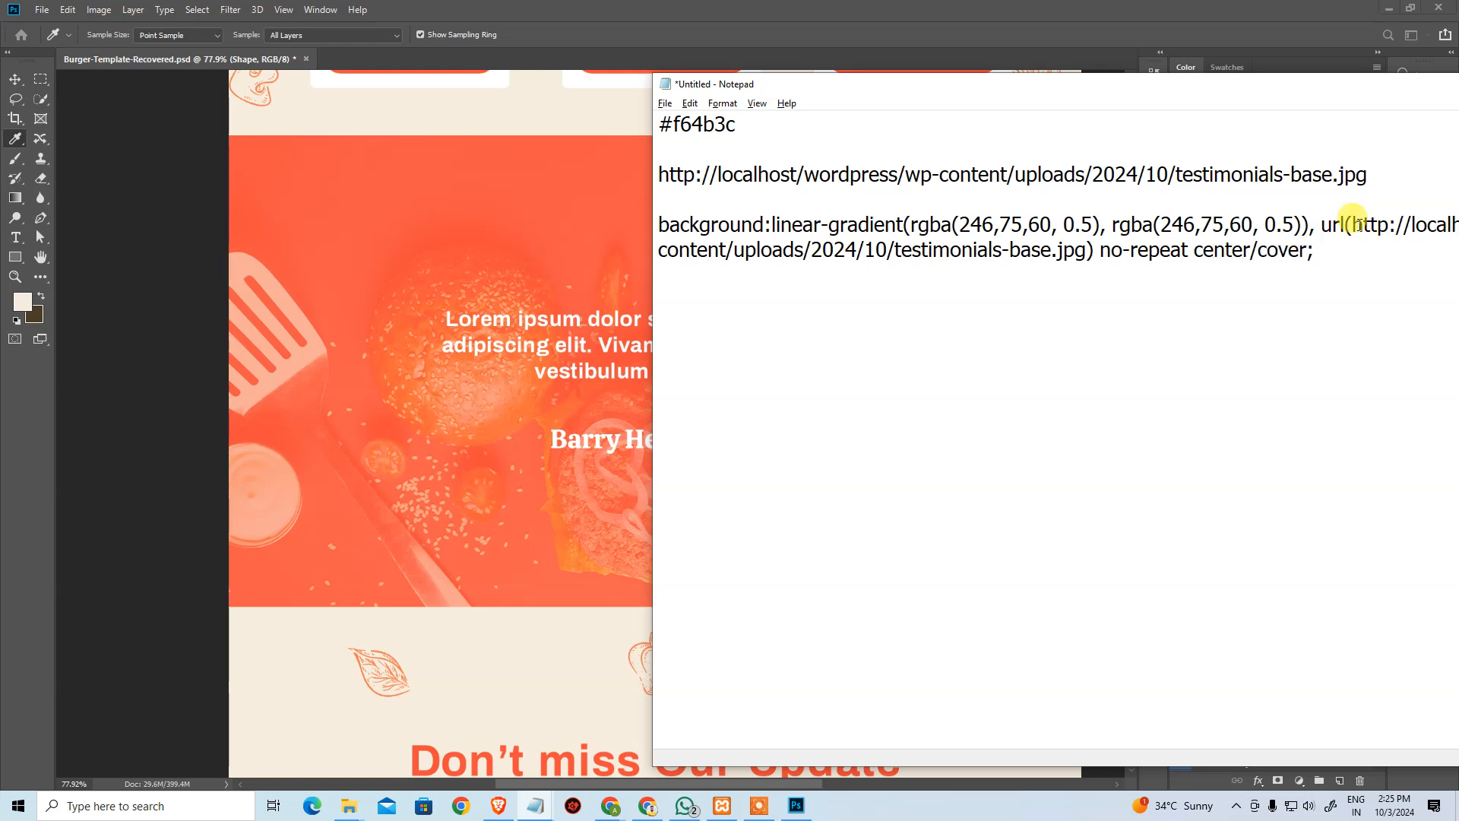
Copy the entire background declaration from Notepad and return to the browser.
left_click(1355, 222, "shift")
key("shift+Home")
key("ctrl+c")
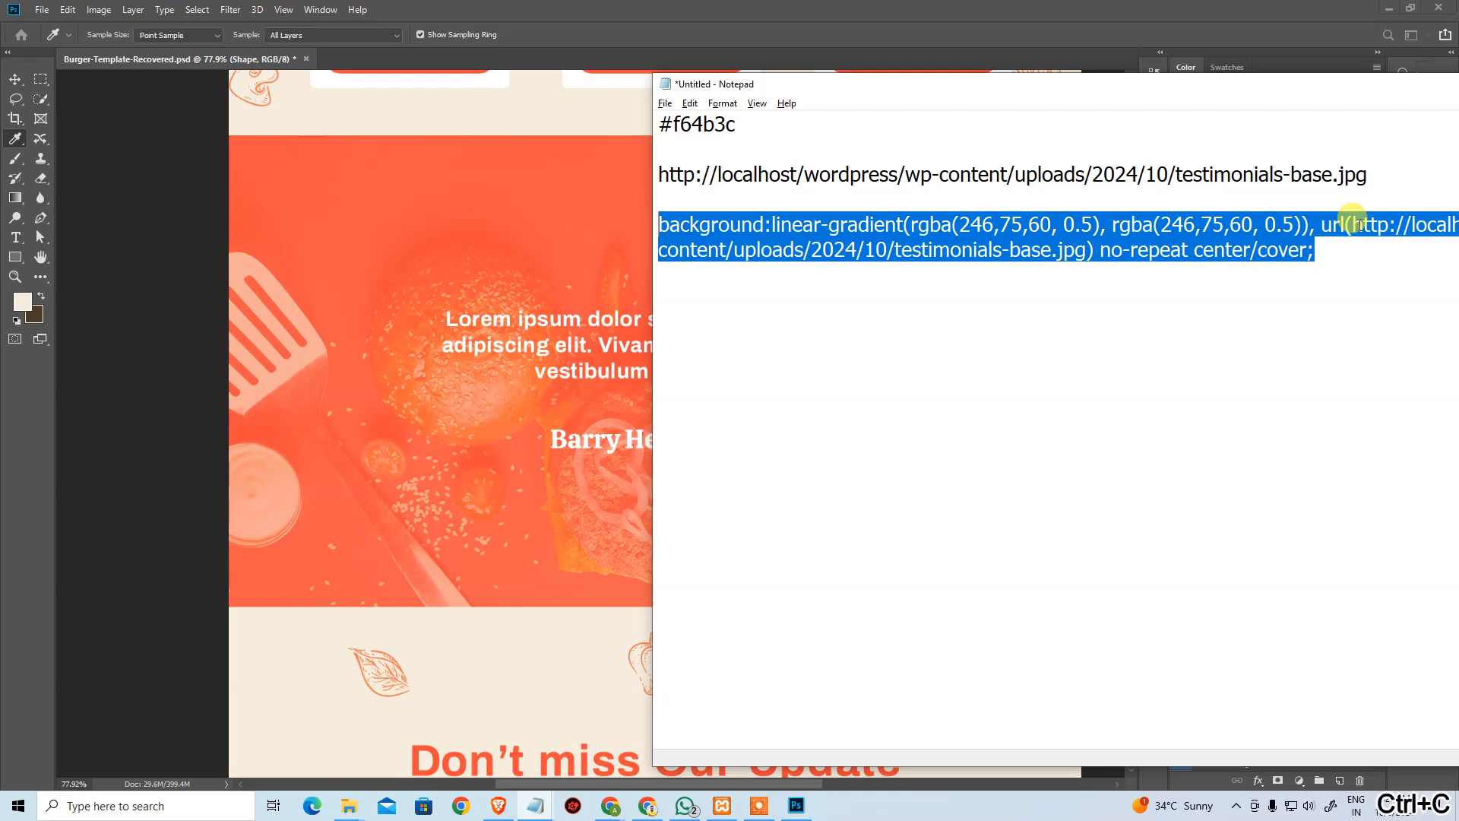
key("alt+Tab")
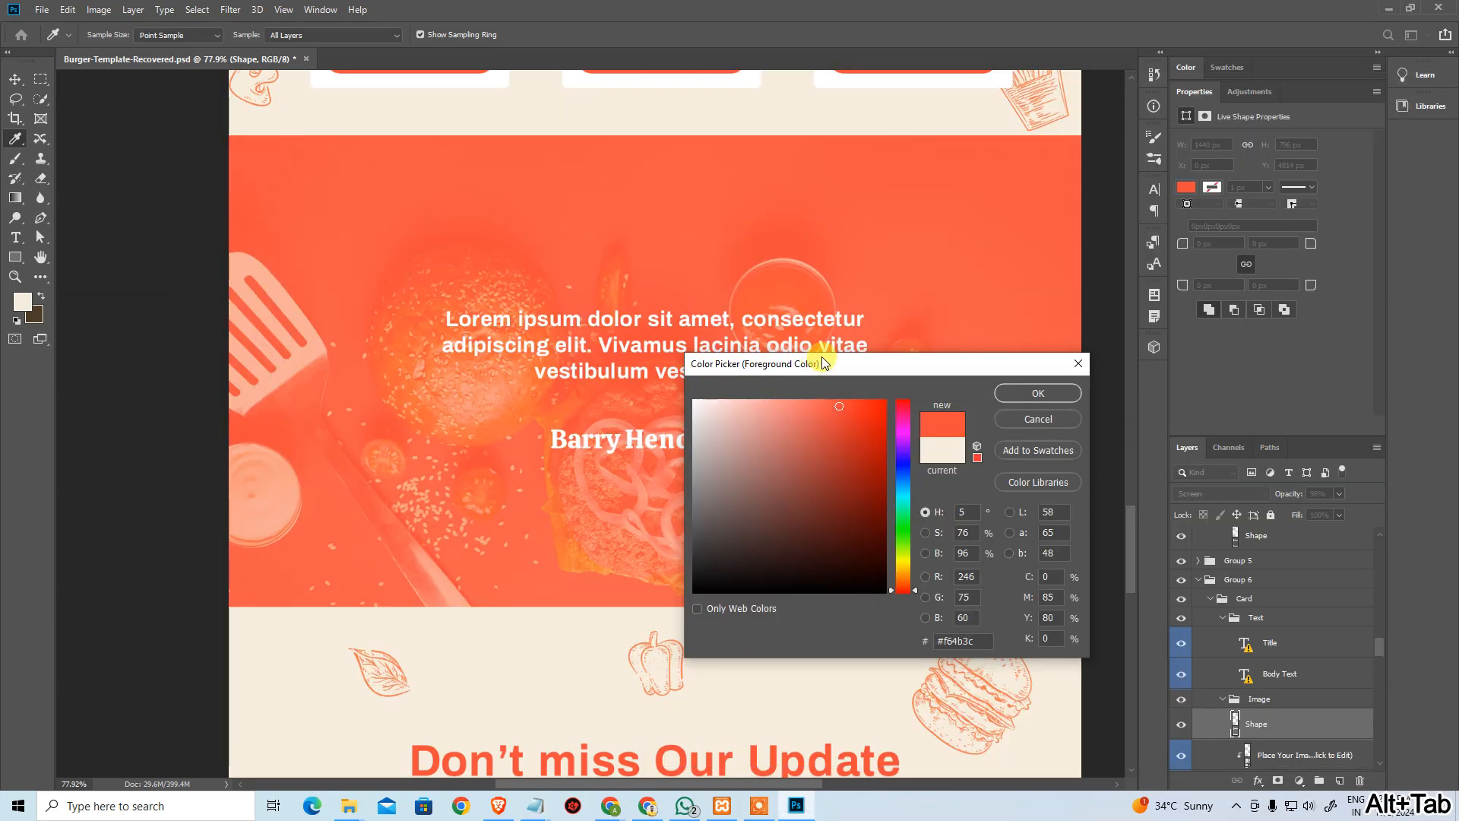
key("alt+Tab")
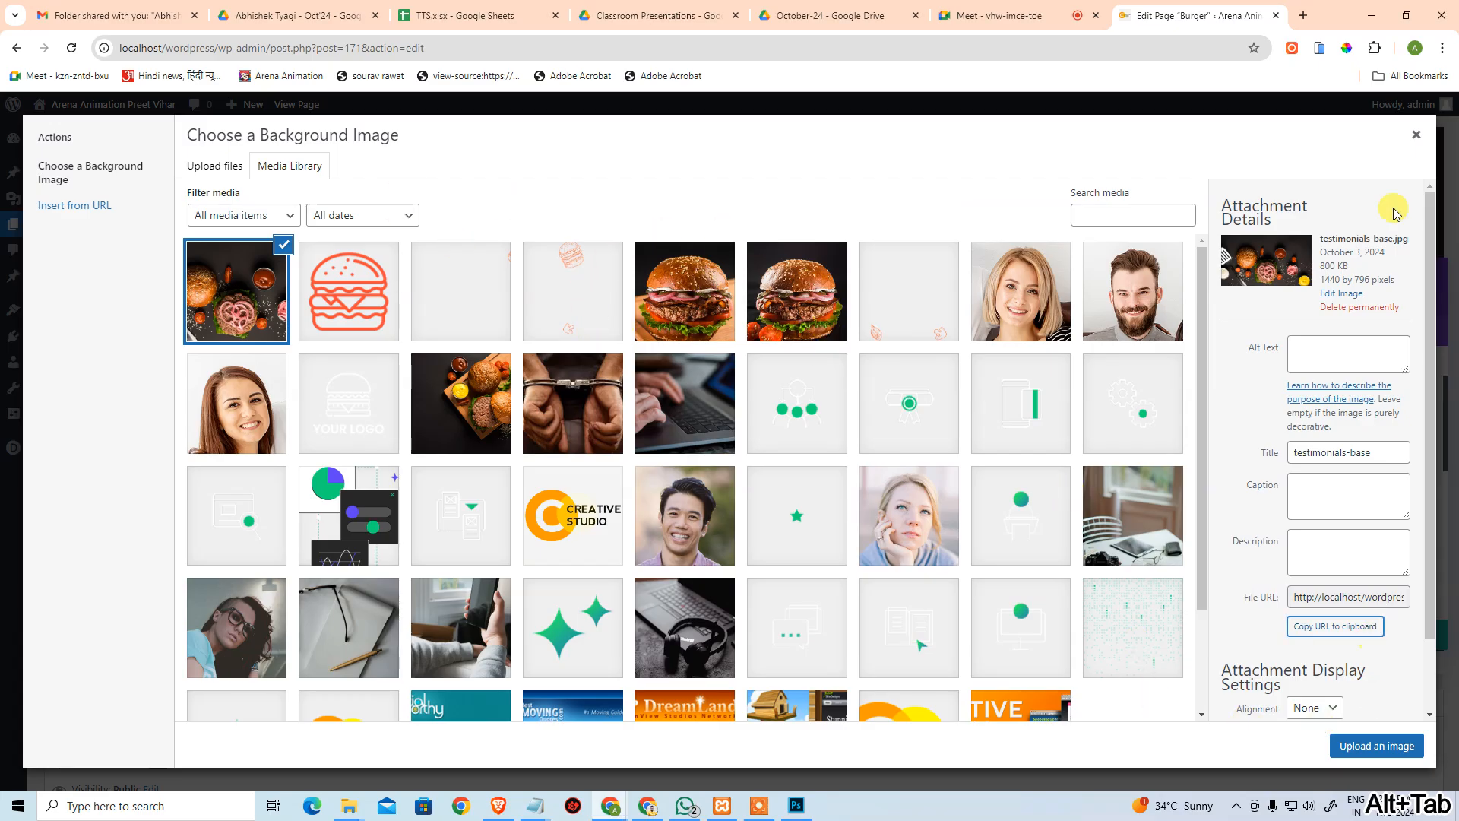
Close the media library, delete the Statistics section's background image and save the section.
left_click(1417, 134)
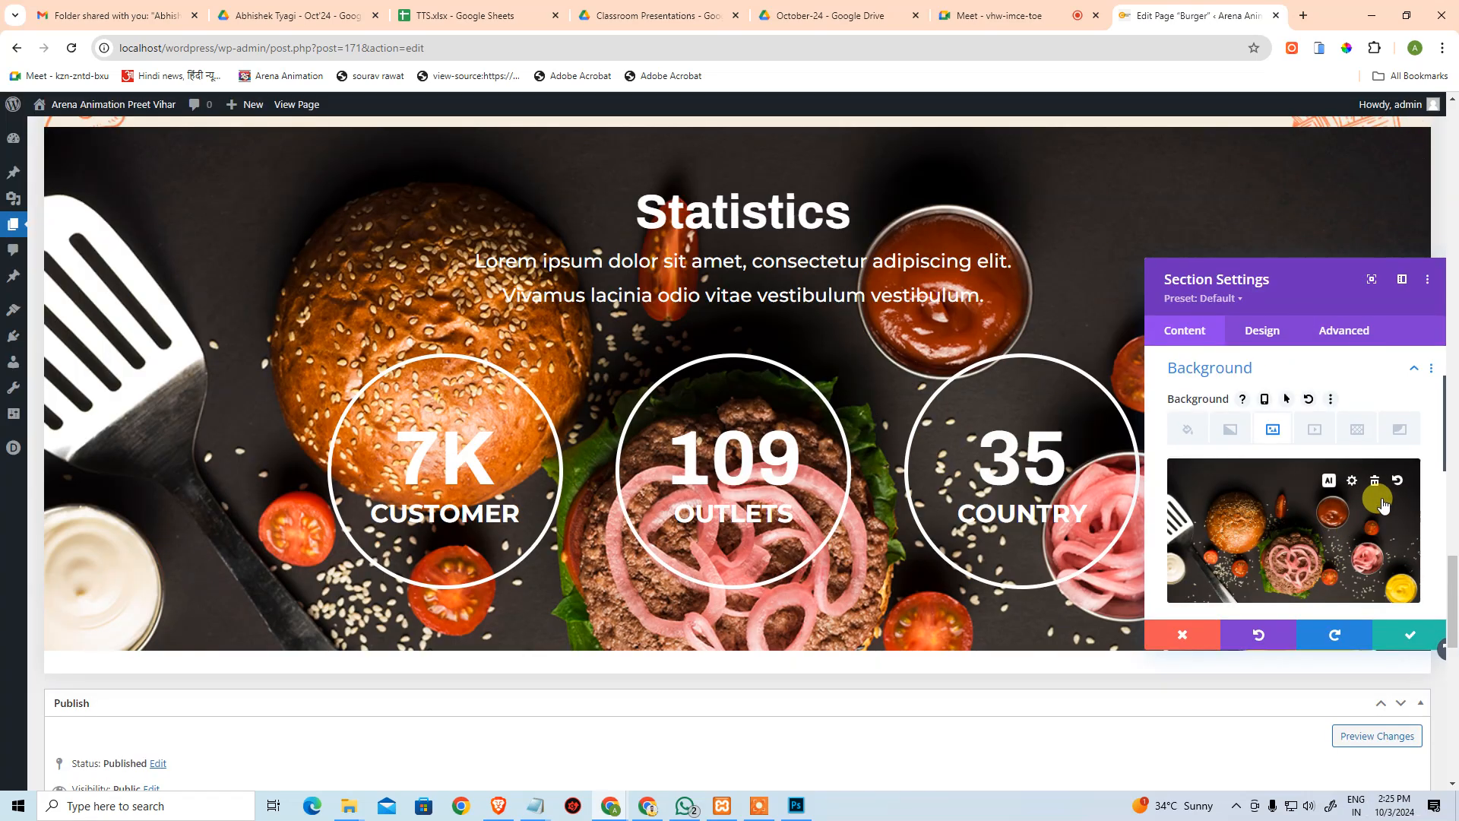
left_click(1376, 484)
left_click(1406, 636)
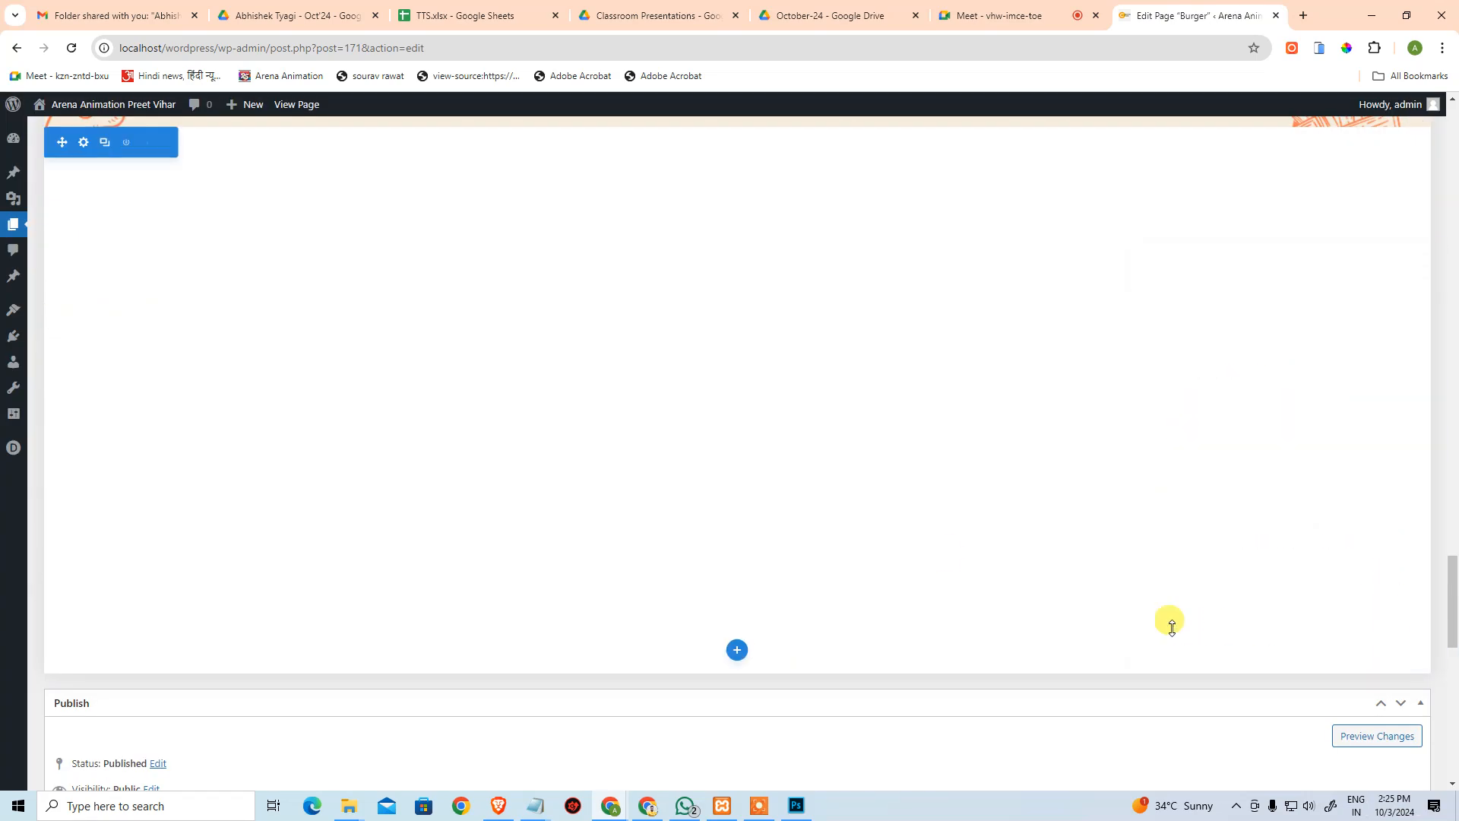
Paste the copied background declaration into the Statistics section's Main Element custom CSS and save the section.
left_click(84, 144)
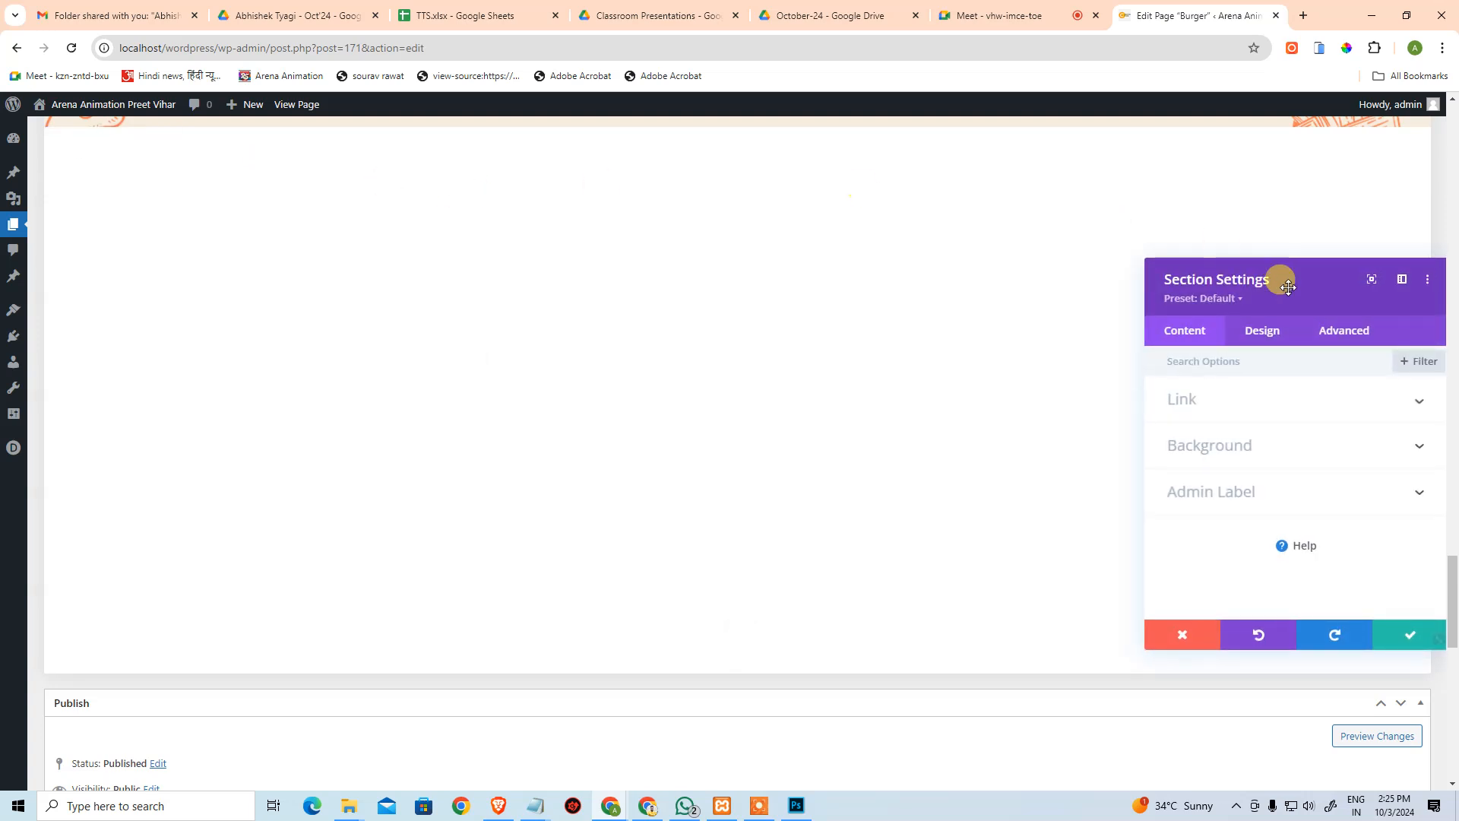
left_click(1350, 337)
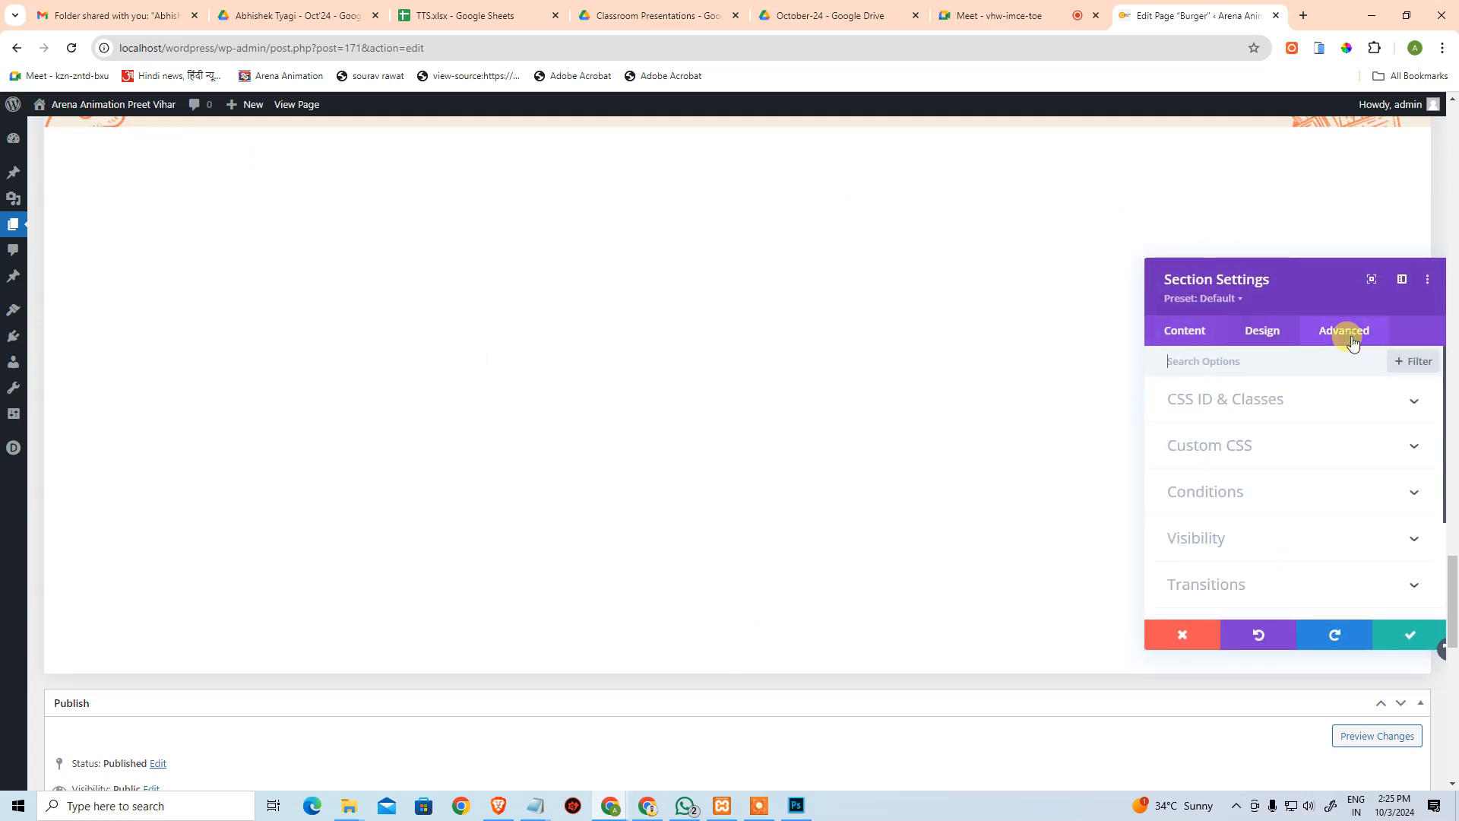
left_click(1261, 456)
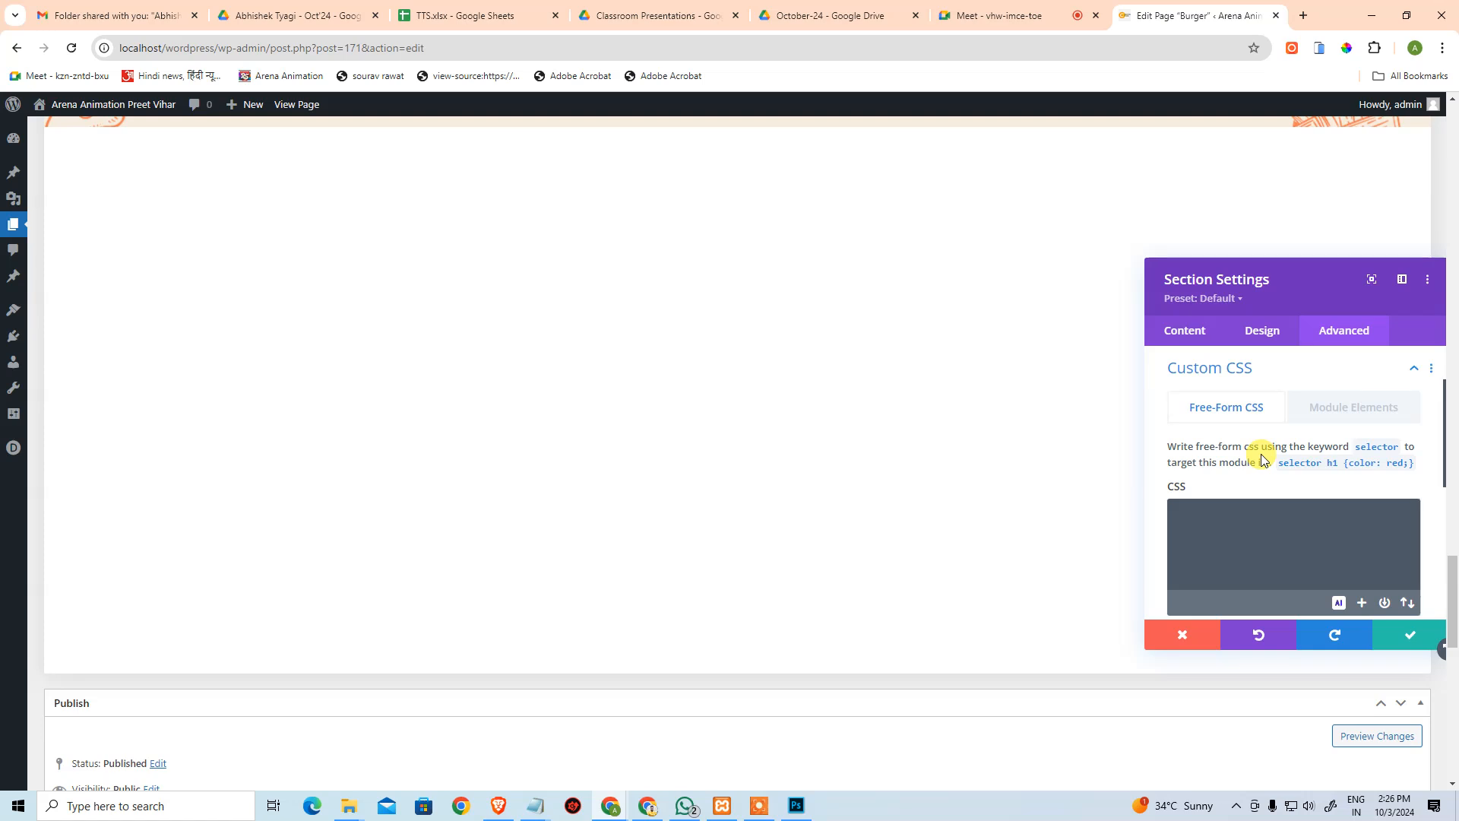
left_click(1357, 414)
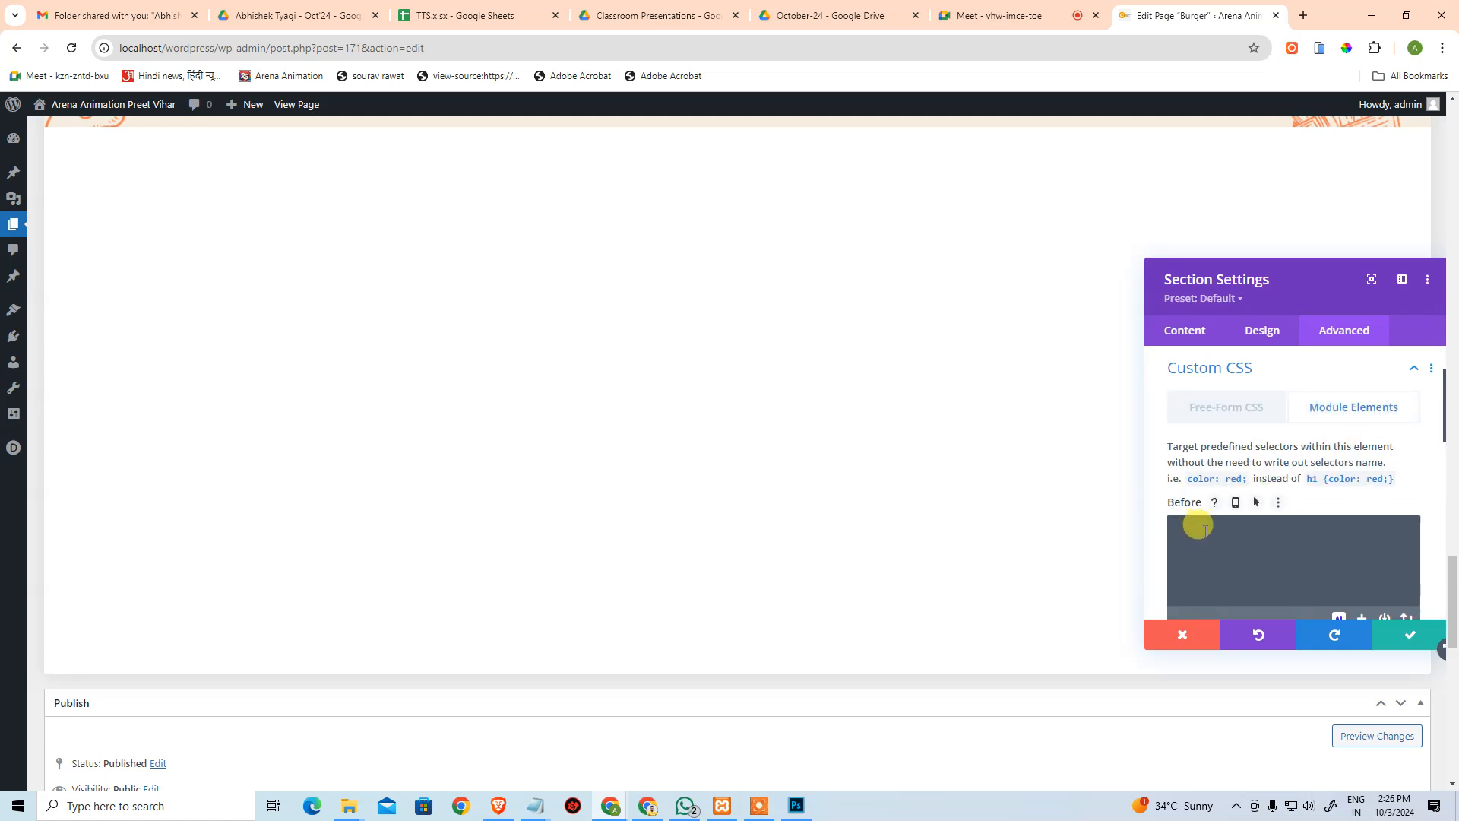
scroll(1197, 526, "down", 2)
left_click(1212, 525)
key("ctrl+v")
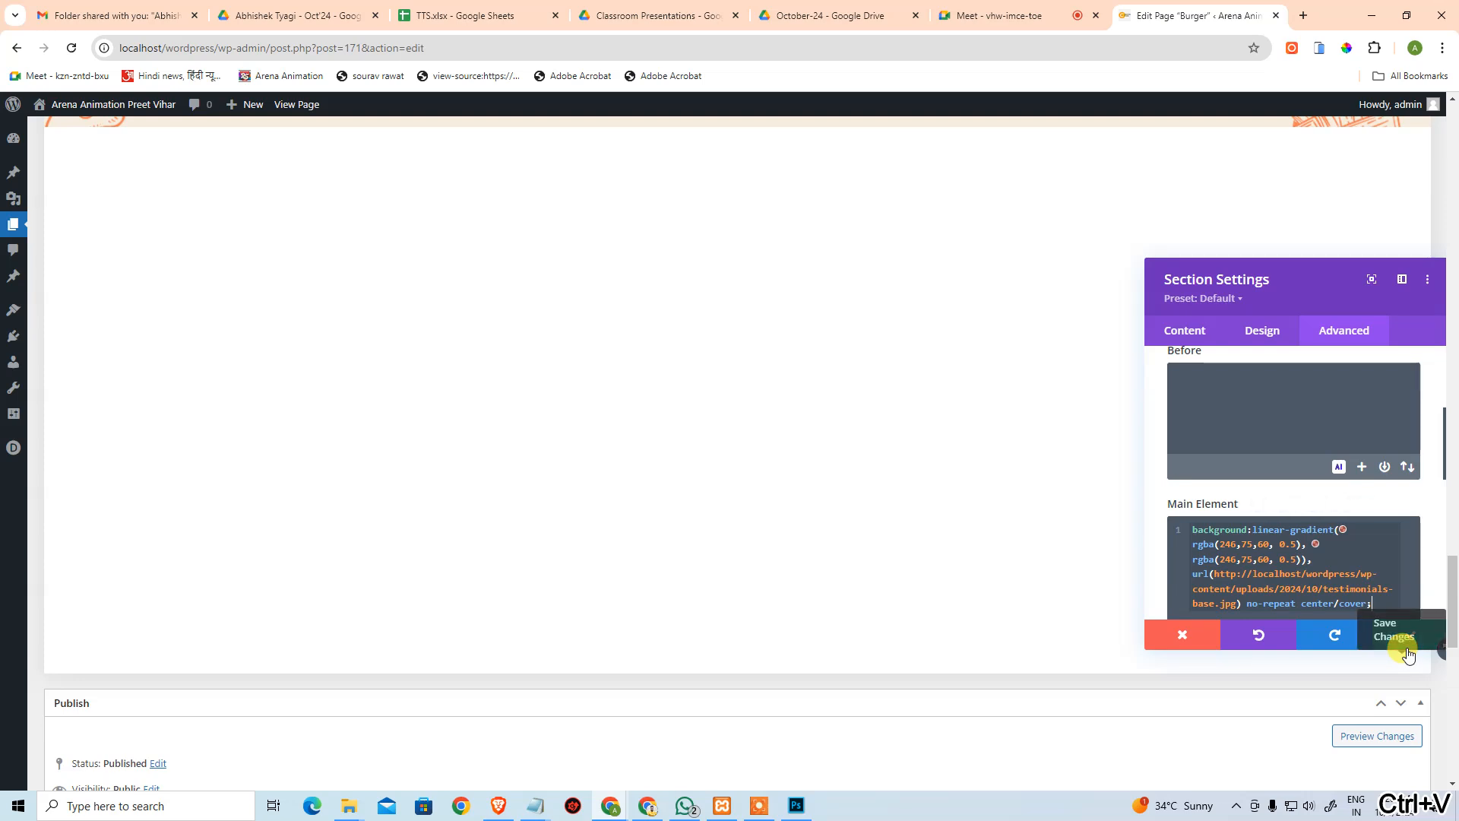
left_click(1385, 629)
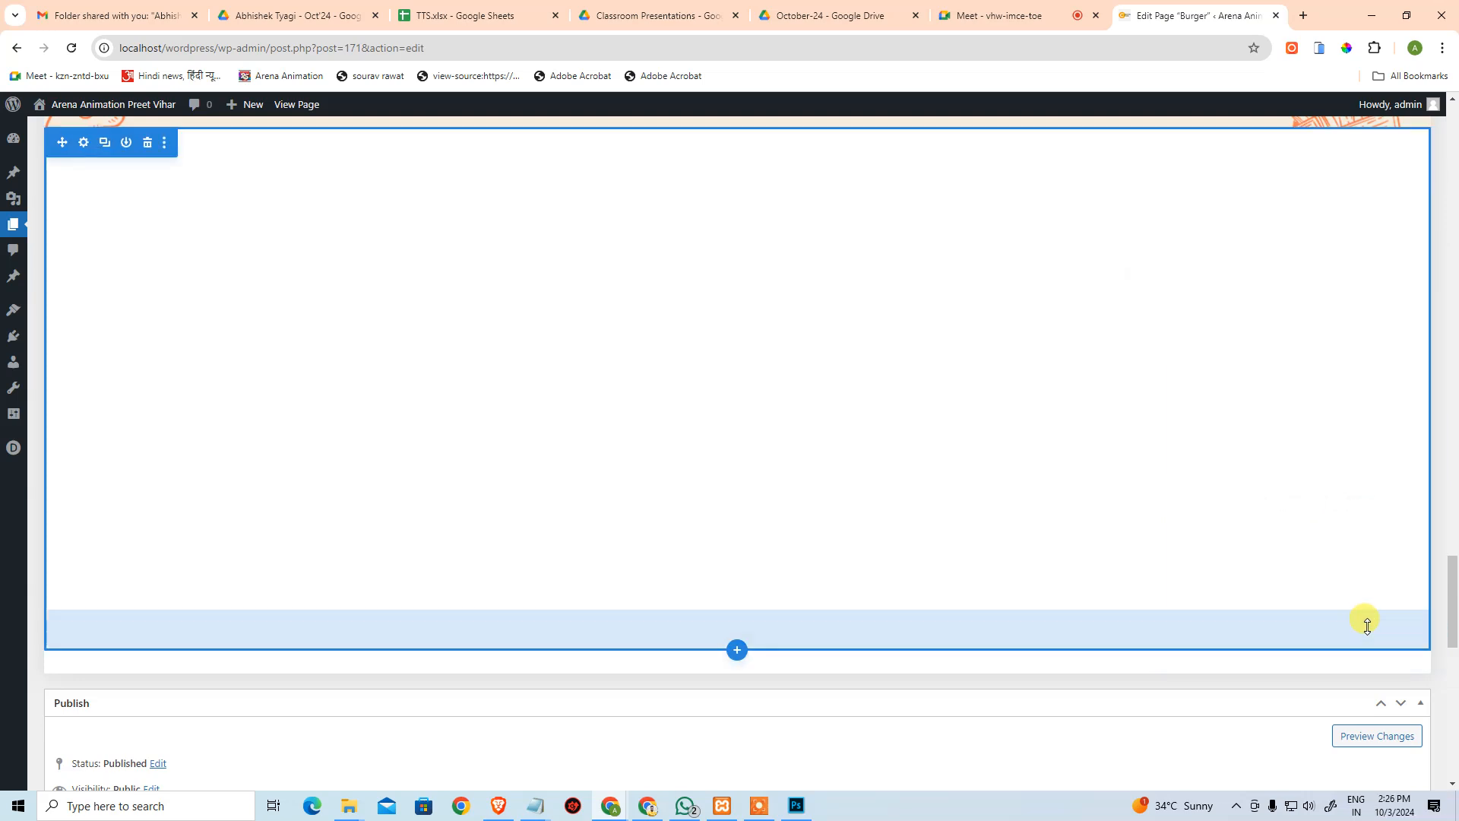
Save the Burger page and preview it to inspect the Statistics section's tinted background.
key("ctrl+s")
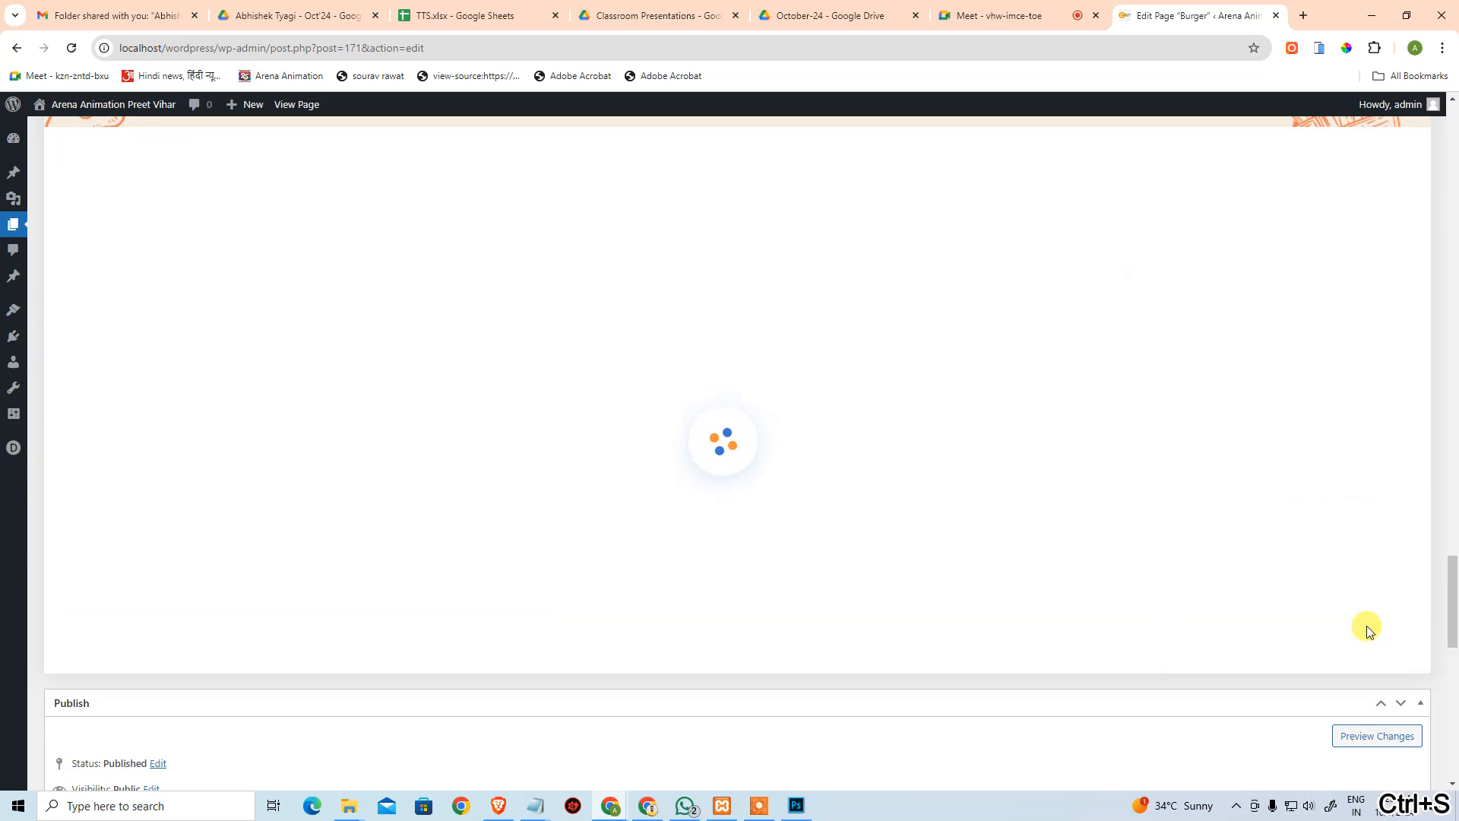
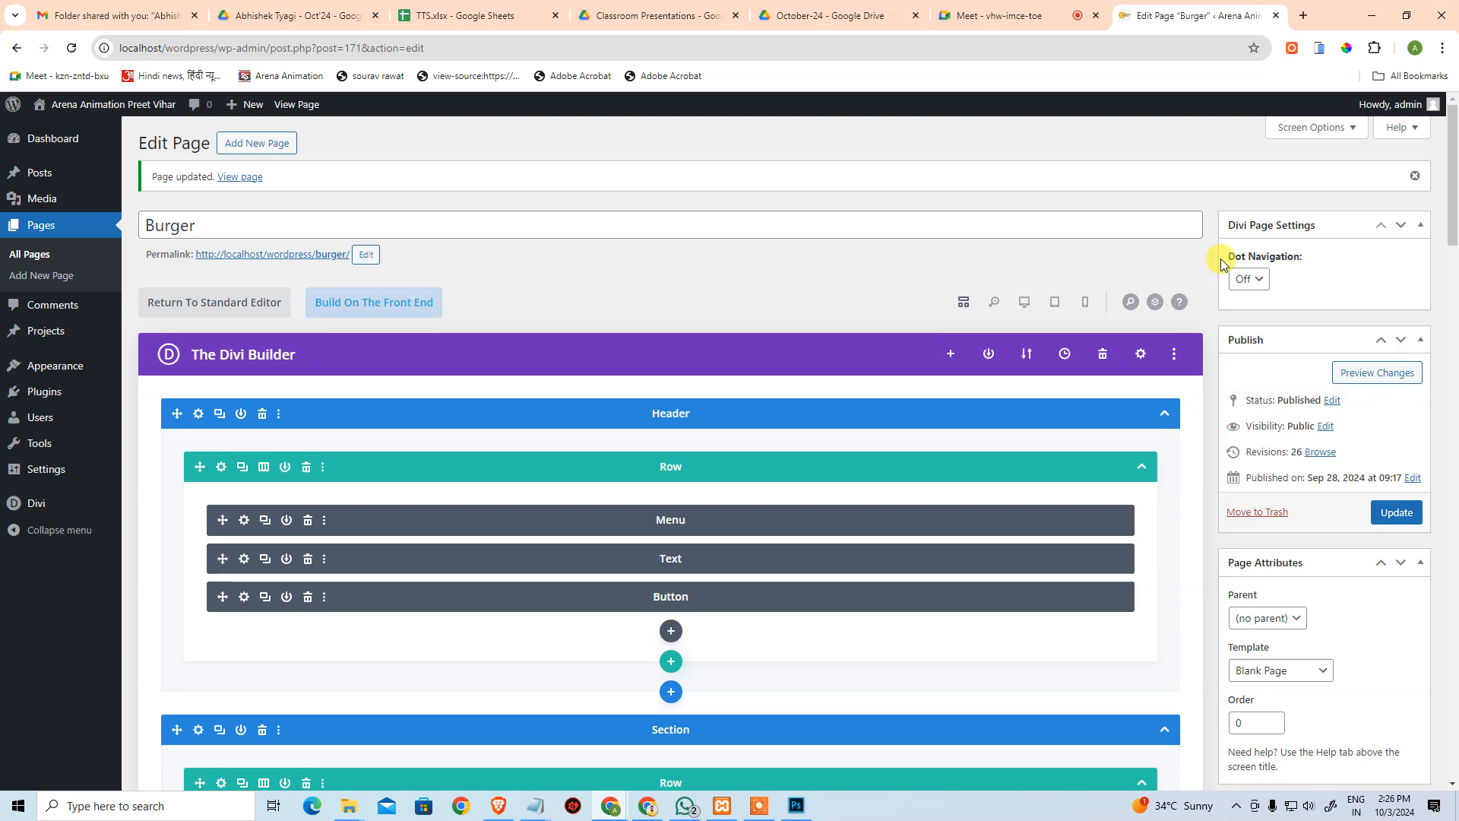
left_click(1377, 372)
left_click(1187, 23)
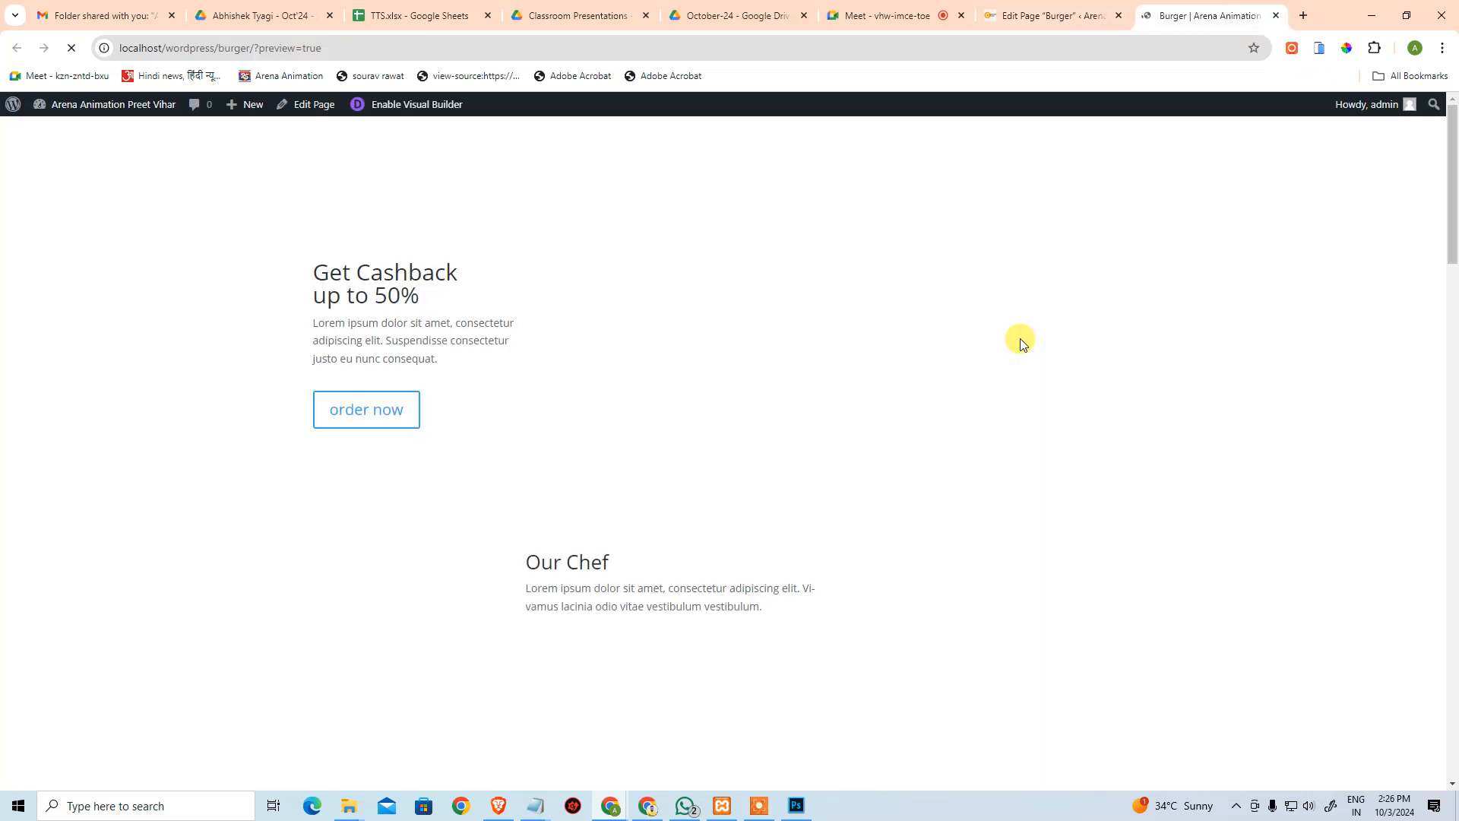
scroll(1022, 349, "down", 10)
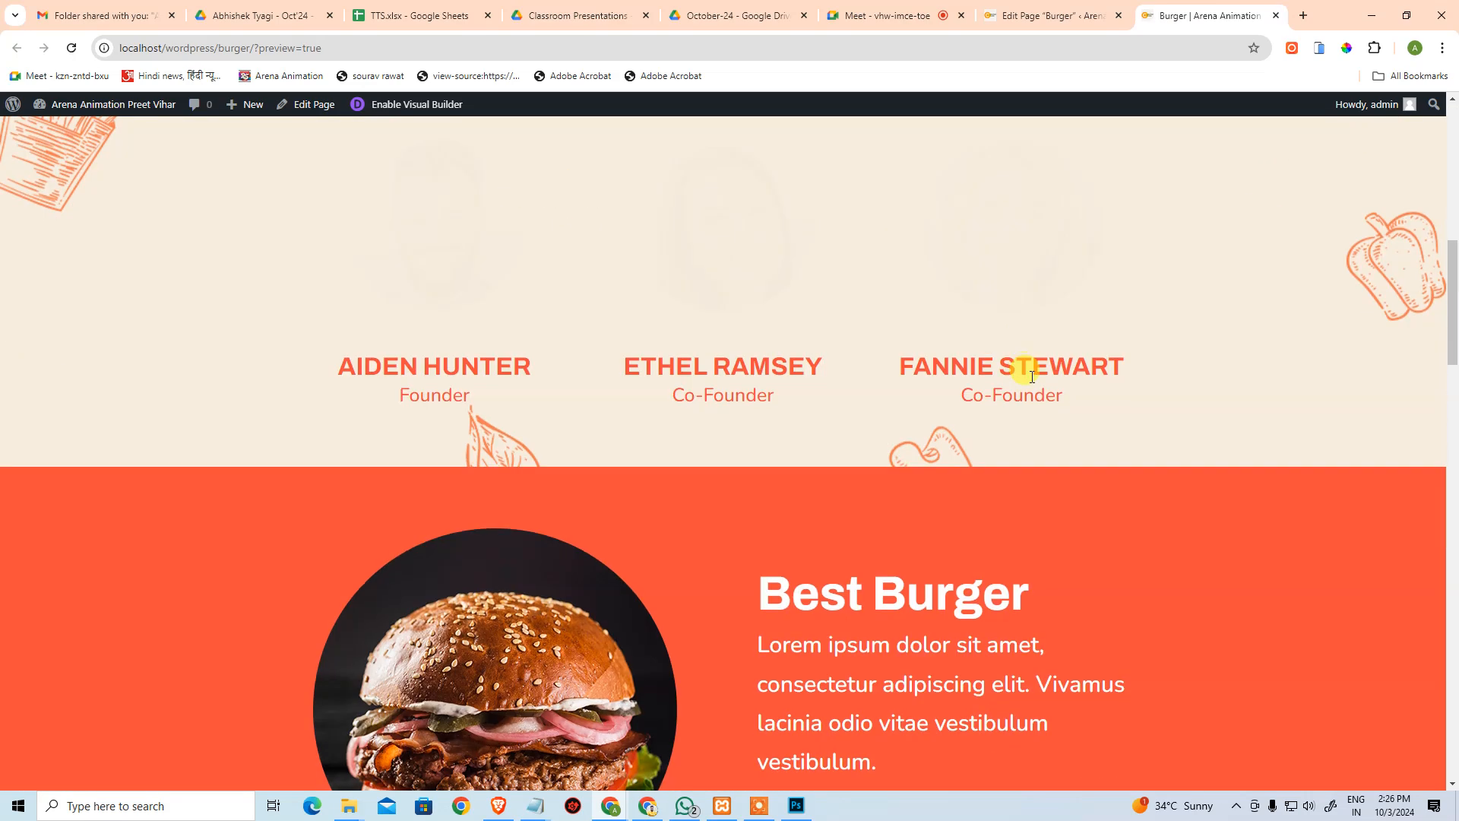
scroll(1034, 381, "up", 10)
scroll(1034, 381, "down", 20)
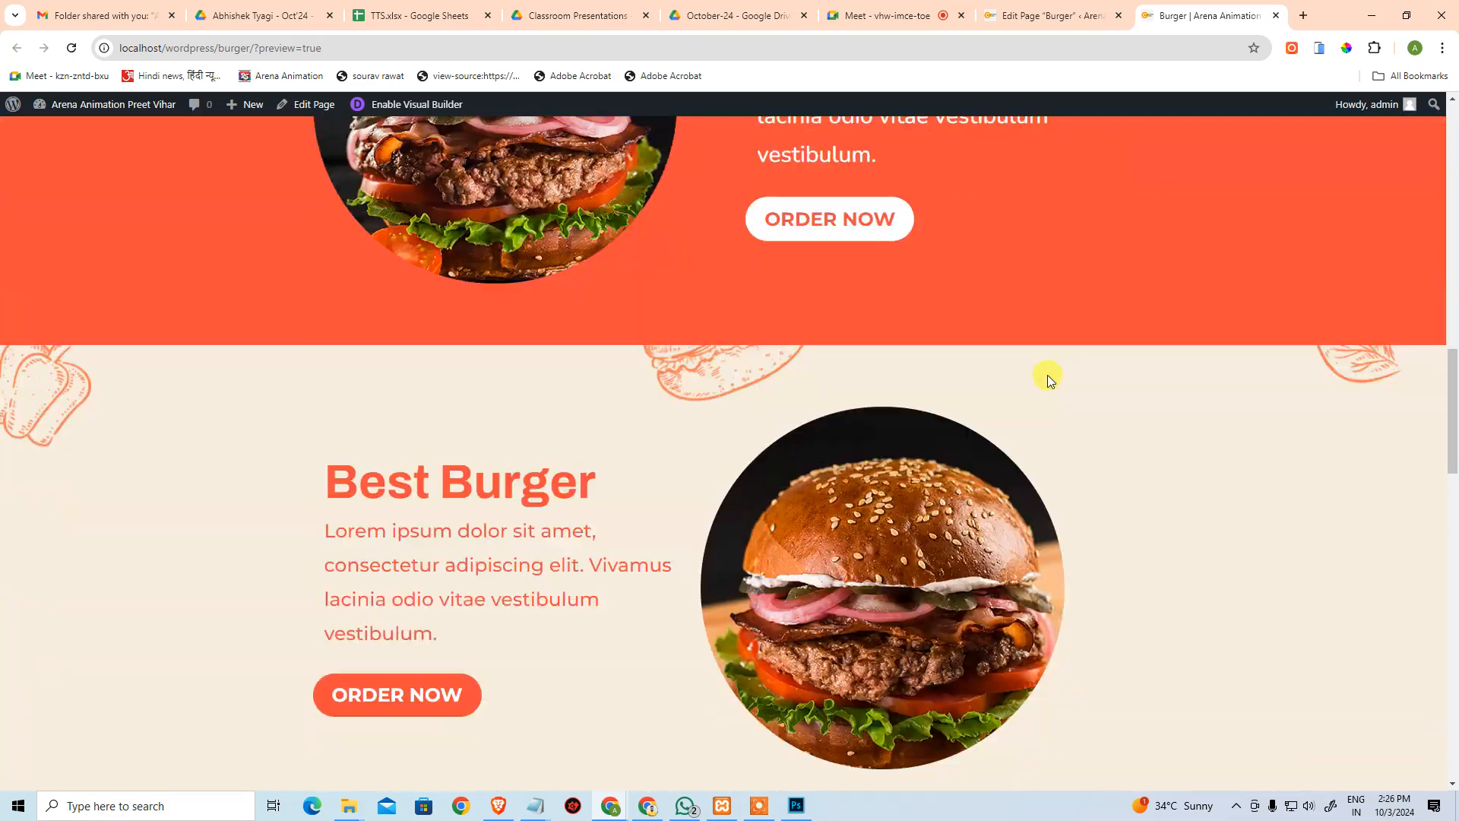
scroll(1053, 382, "down", 14)
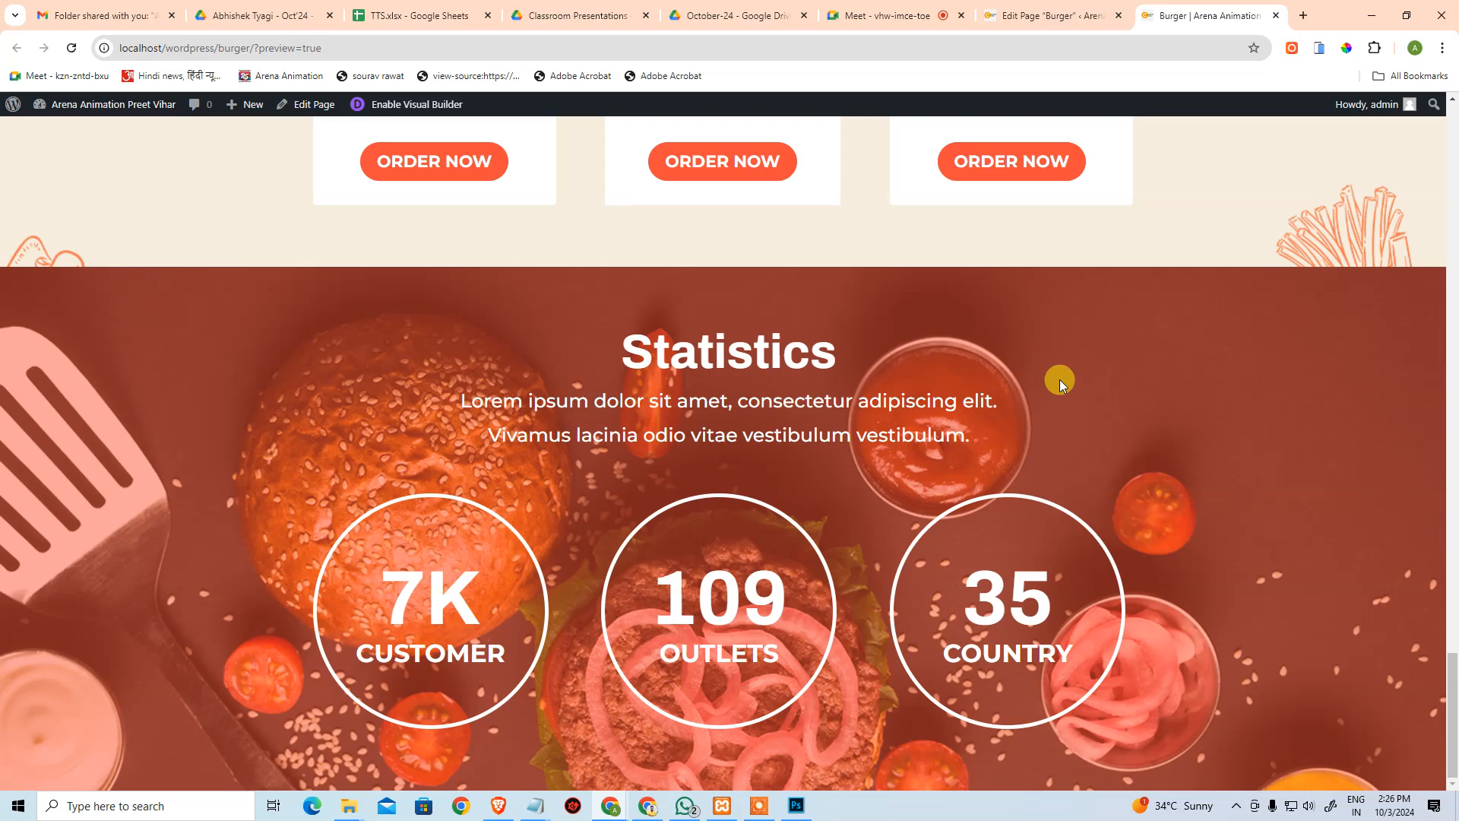
Switch to the Photoshop template and cancel the foreground Color Picker.
key("alt+Tab")
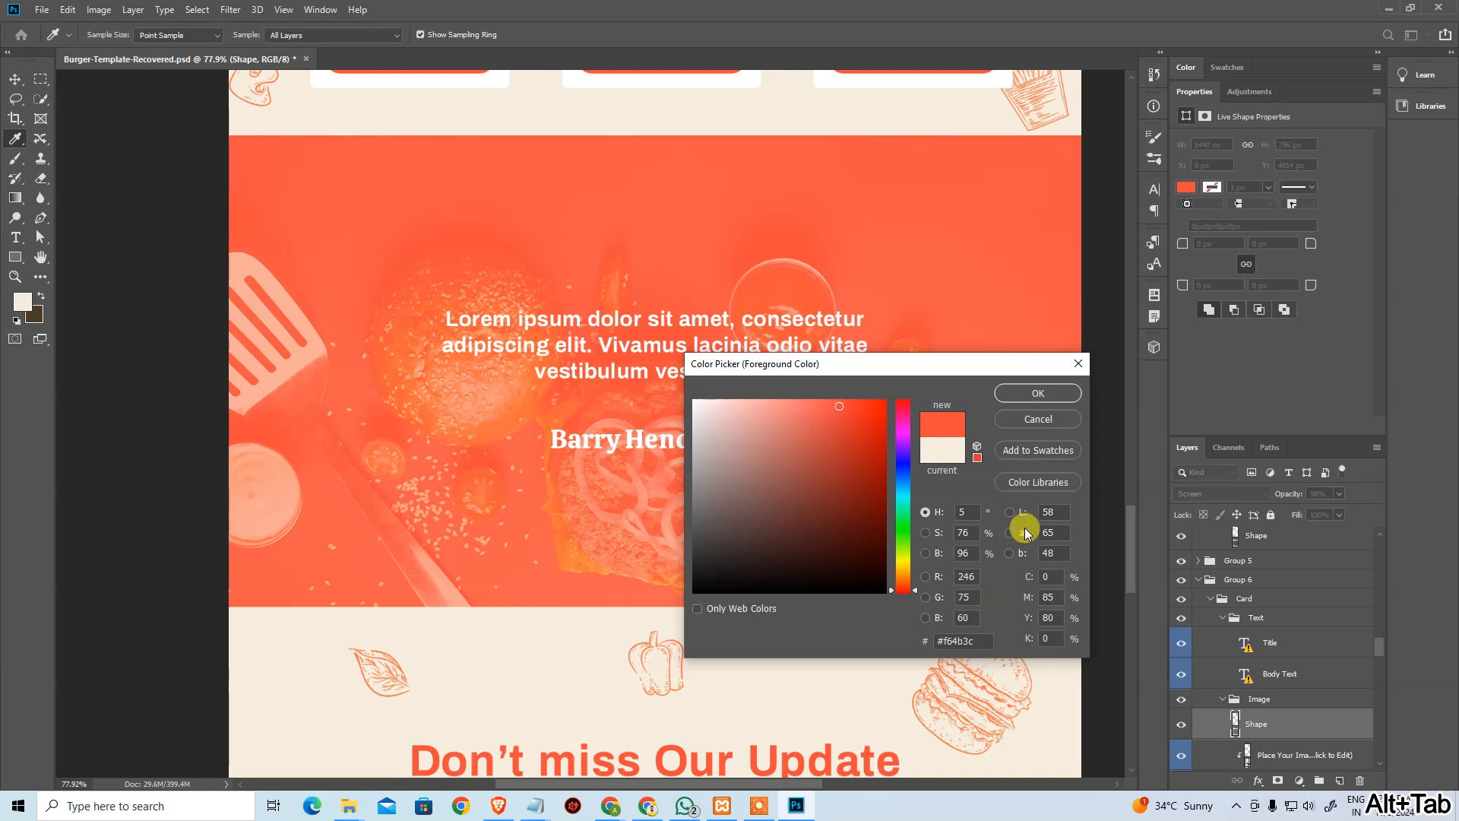
left_click(1049, 418)
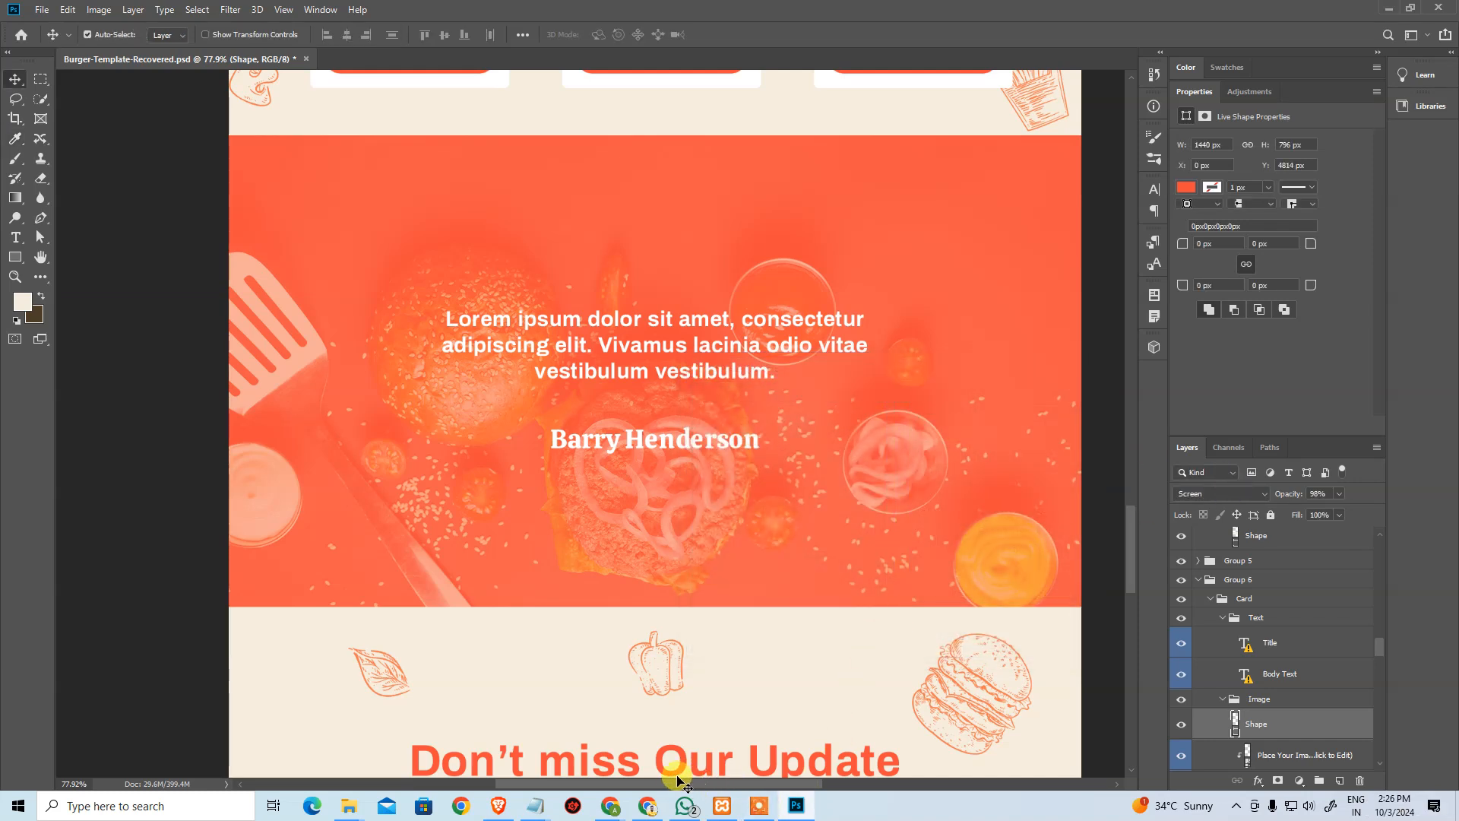
Switch to the browser's Burger page editor and open the Statistics section's Main Element custom CSS.
mouse_move(610, 806)
left_click(544, 751)
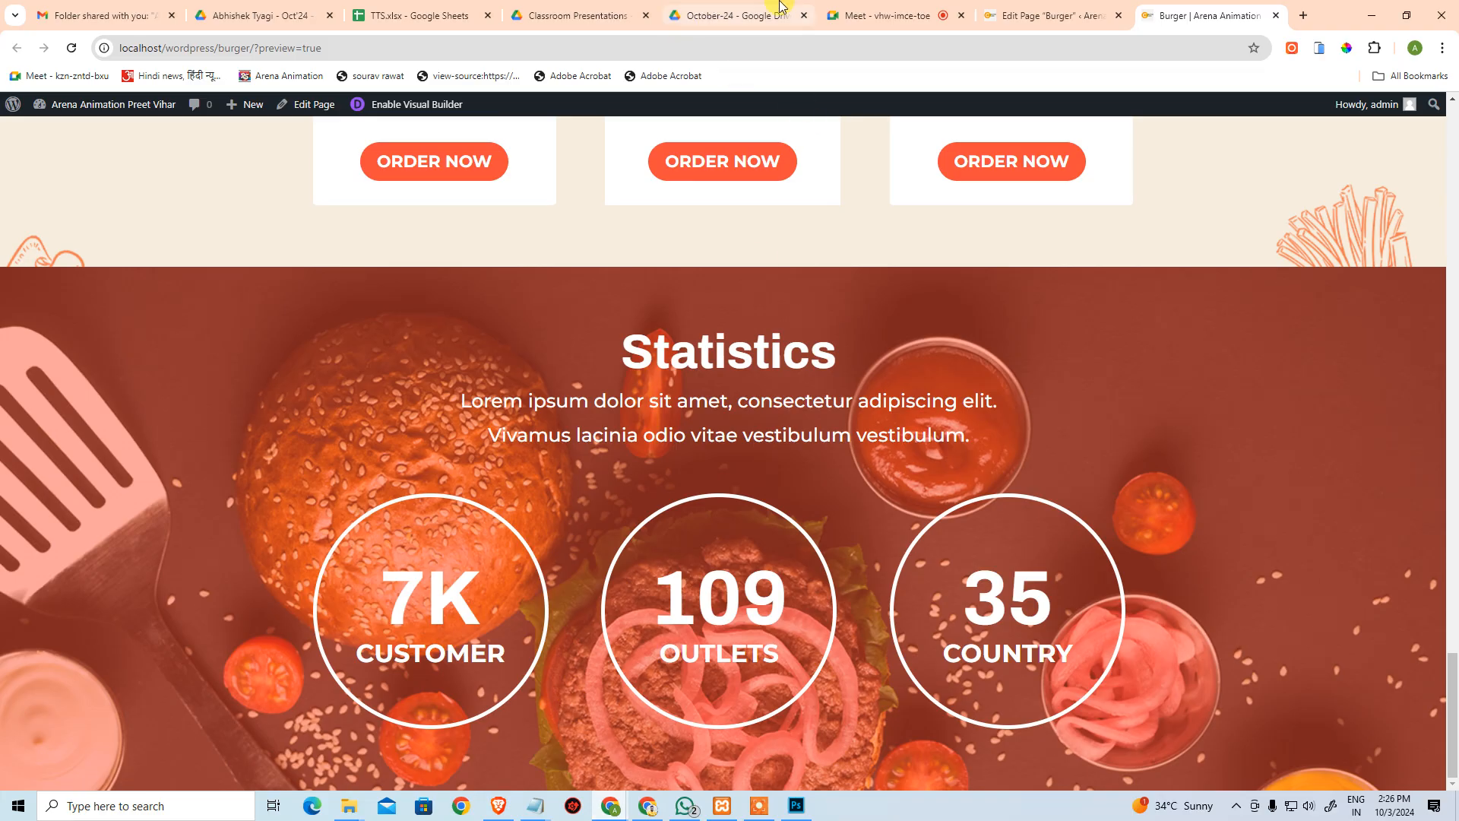
left_click(1048, 15)
scroll(514, 660, "down", 8)
scroll(513, 660, "down", 10)
scroll(286, 541, "down", 2)
scroll(285, 521, "down", 2)
scroll(293, 512, "up", 2)
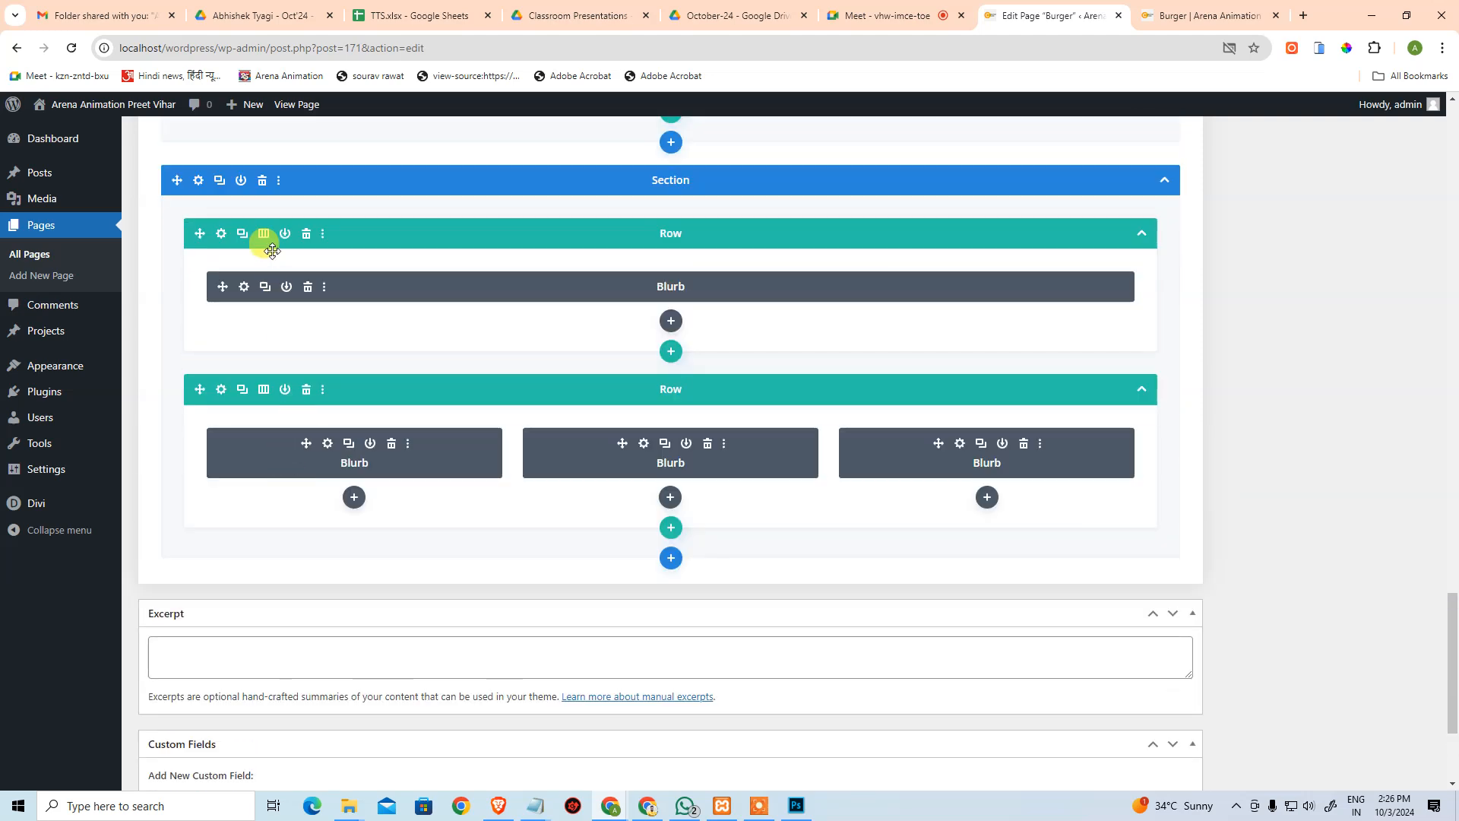
left_click(199, 182)
left_click(1344, 330)
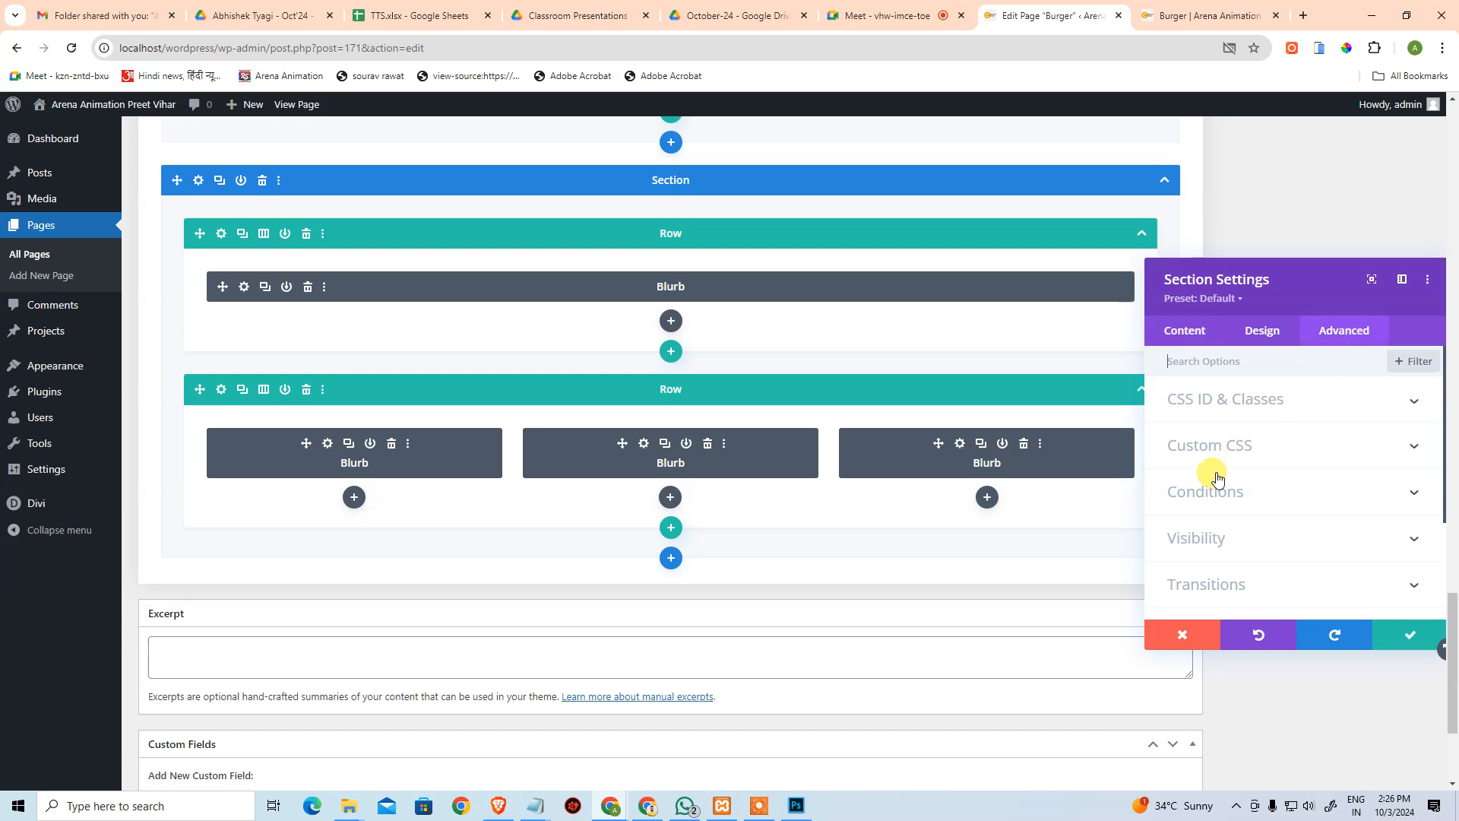
left_click(1216, 446)
scroll(1290, 391, "down", 2)
scroll(1322, 418, "up", 2)
left_click(1338, 432)
scroll(1292, 456, "down", 3)
scroll(1242, 456, "up", 2)
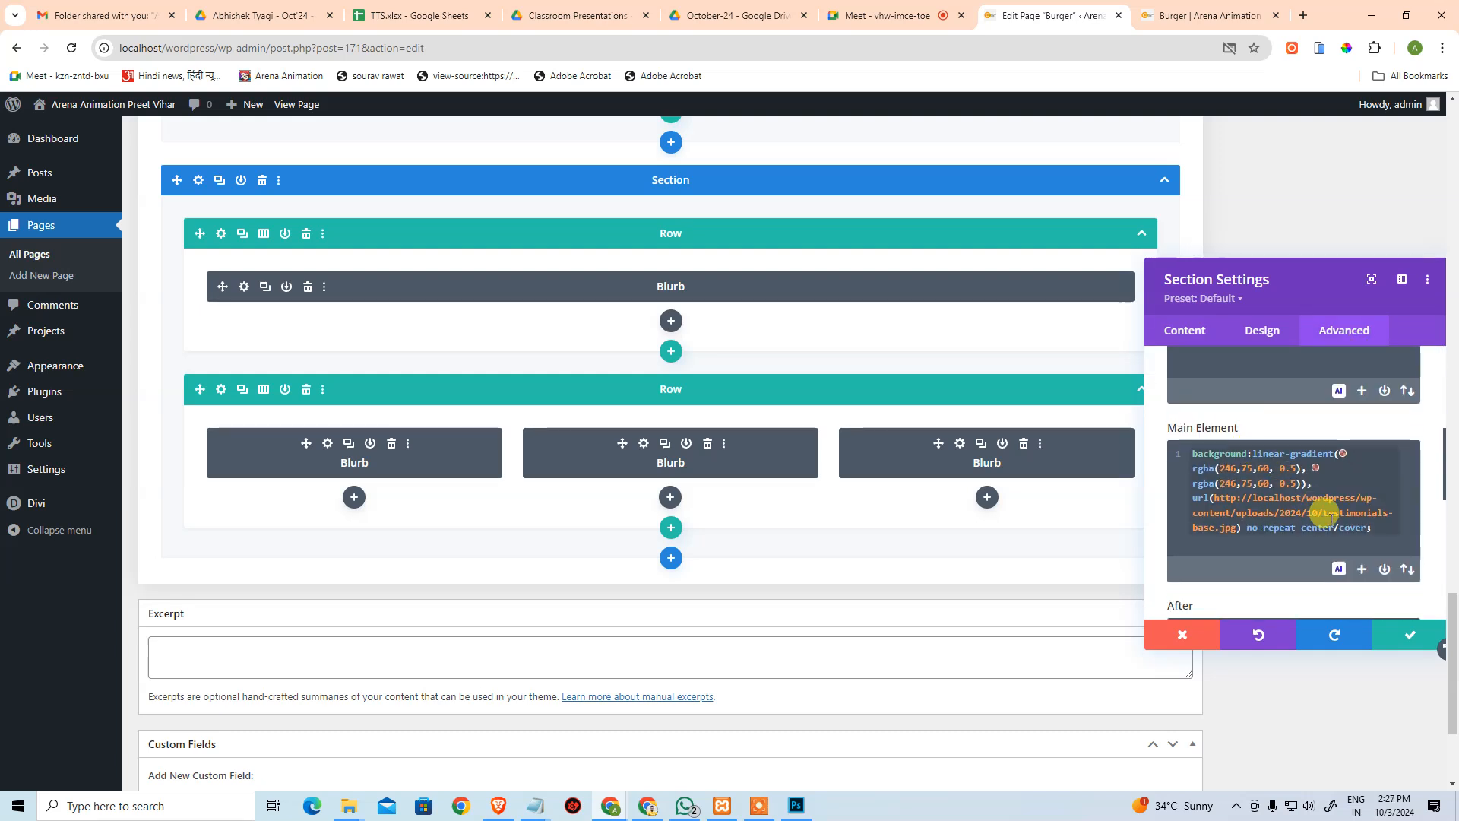
Set the opacity of both rgba gradient colours to 0.7 and save the section settings.
left_click_drag(1298, 482, 1291, 483)
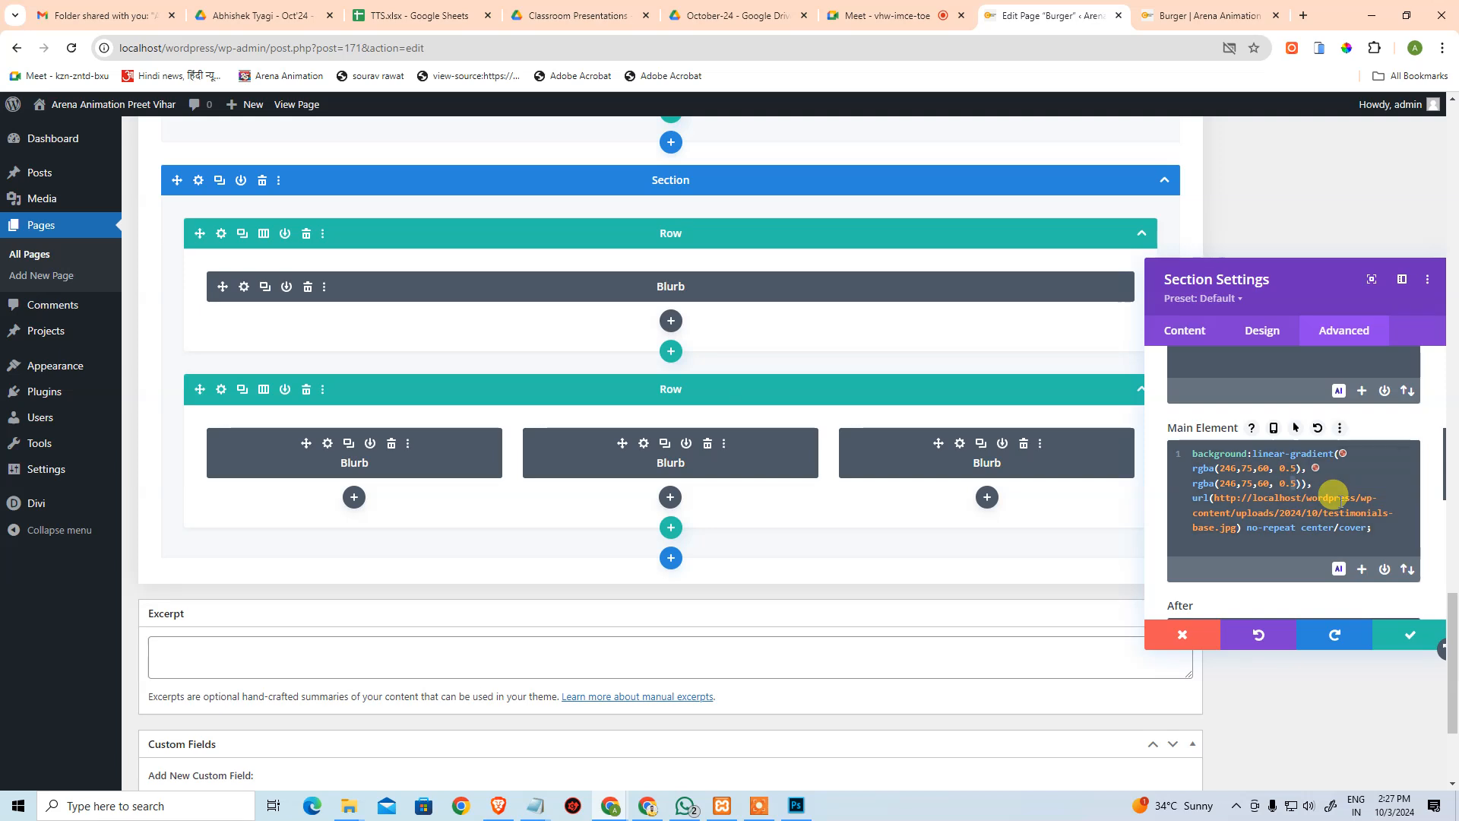
type("7")
key("Up")
key("BackSpace")
type("7")
left_click(1338, 477)
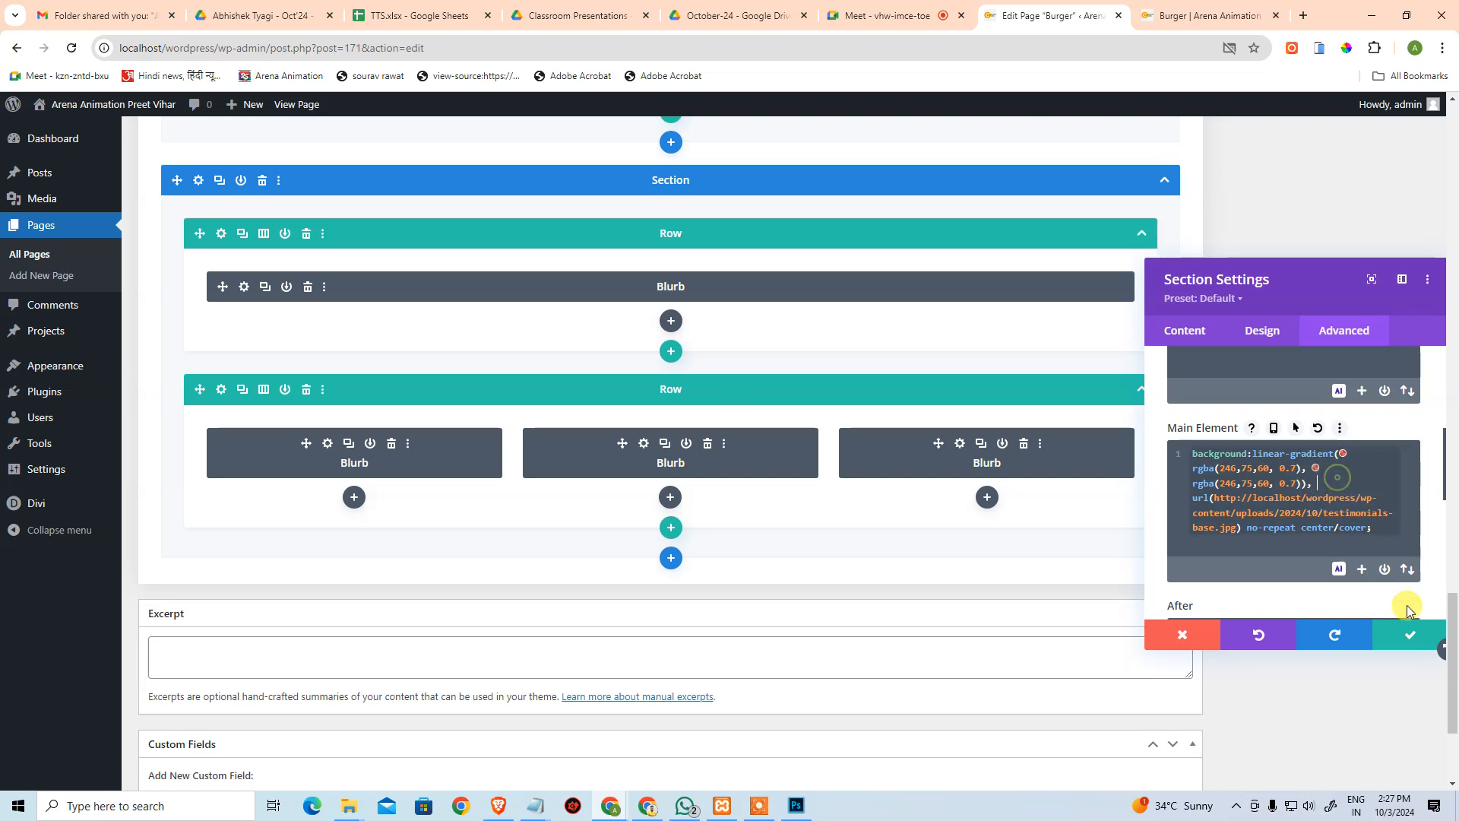
left_click(1406, 636)
Save the Burger page, preview the Statistics section's tint and compare it with the testimonial section in the Photoshop template.
key("ctrl+s")
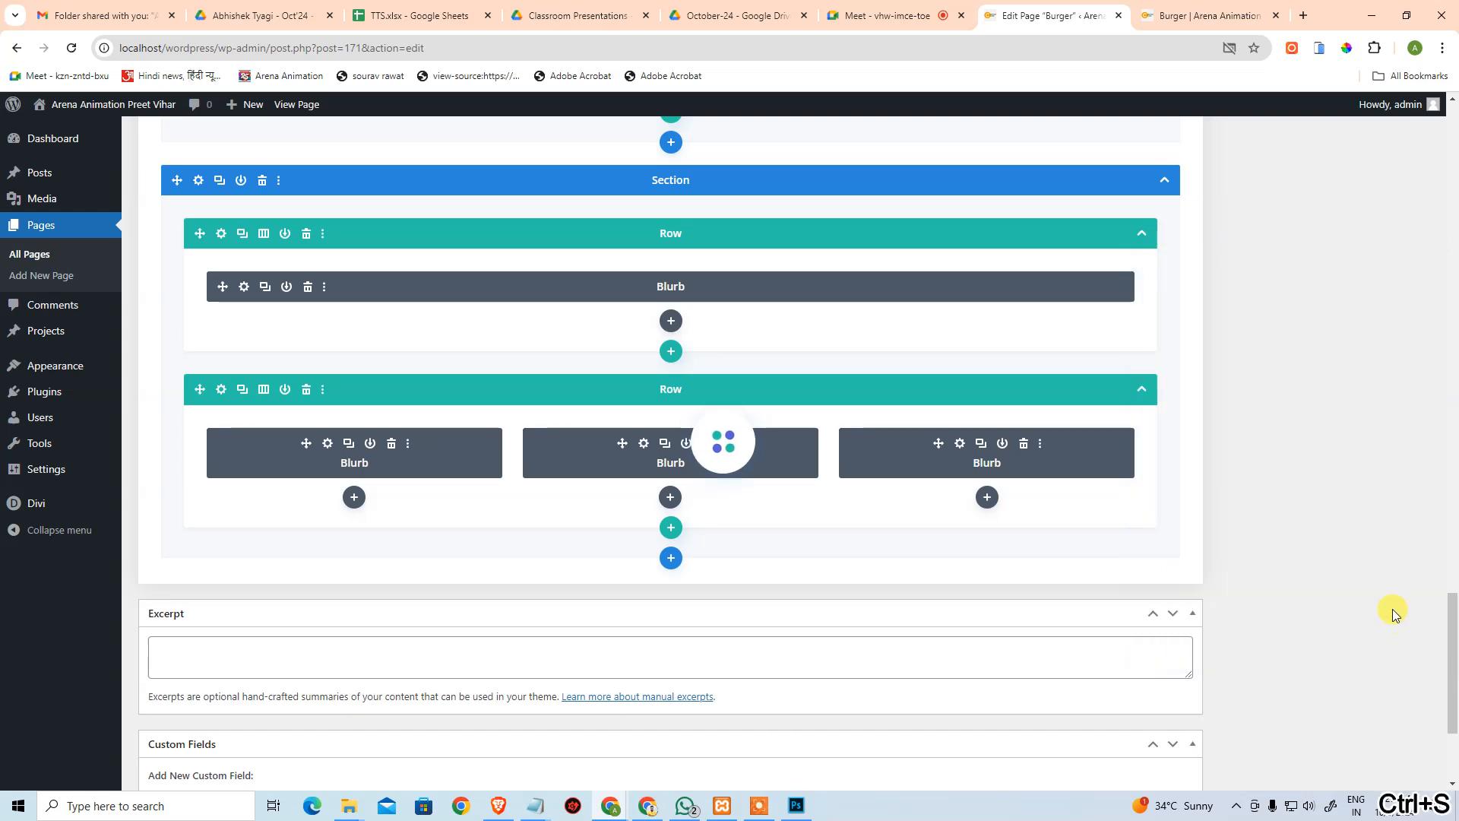
left_click(1205, 7)
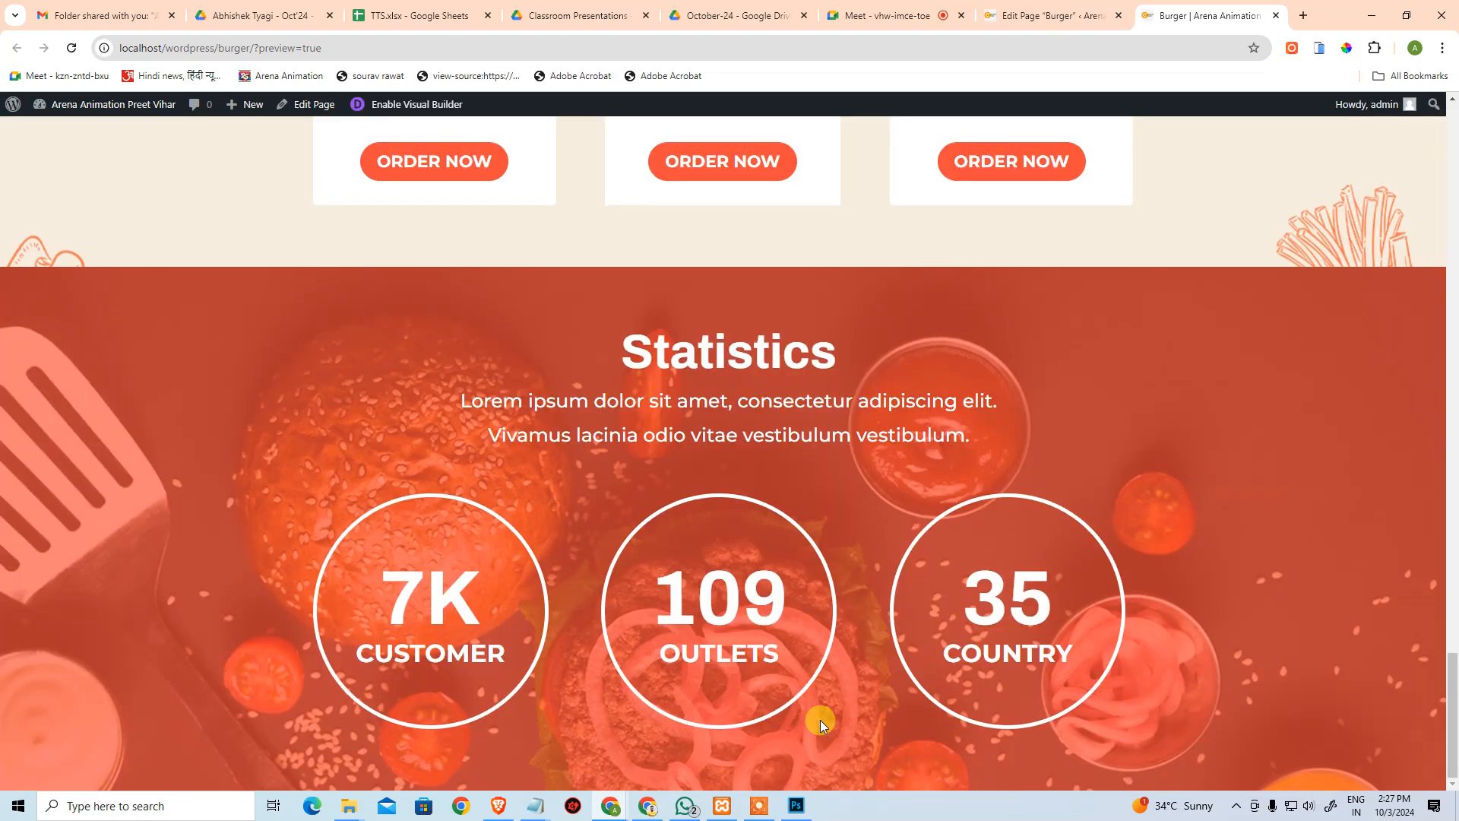
key("alt+Tab")
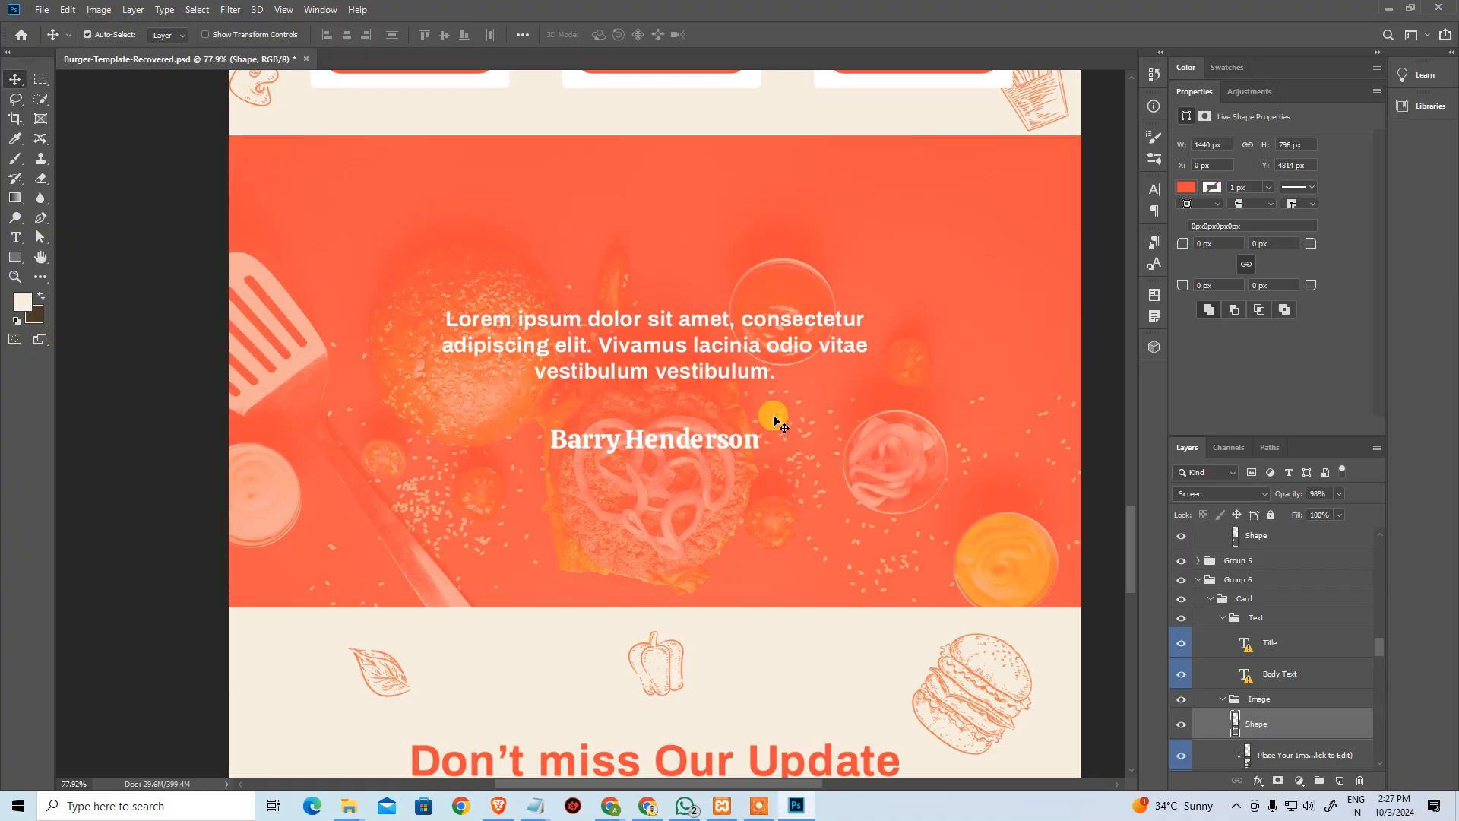
key("t")
left_click(693, 346)
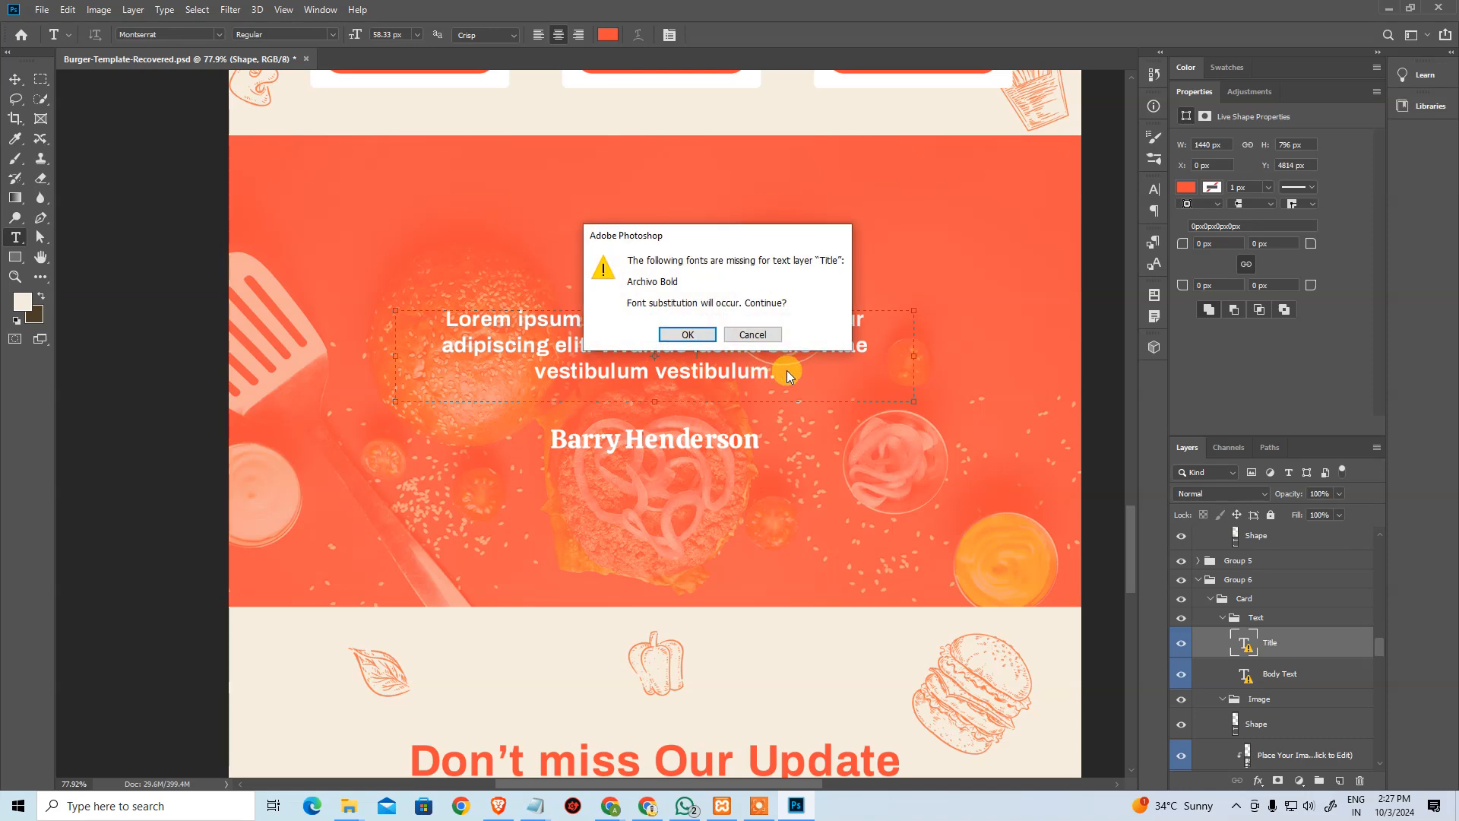
key("alt+Tab")
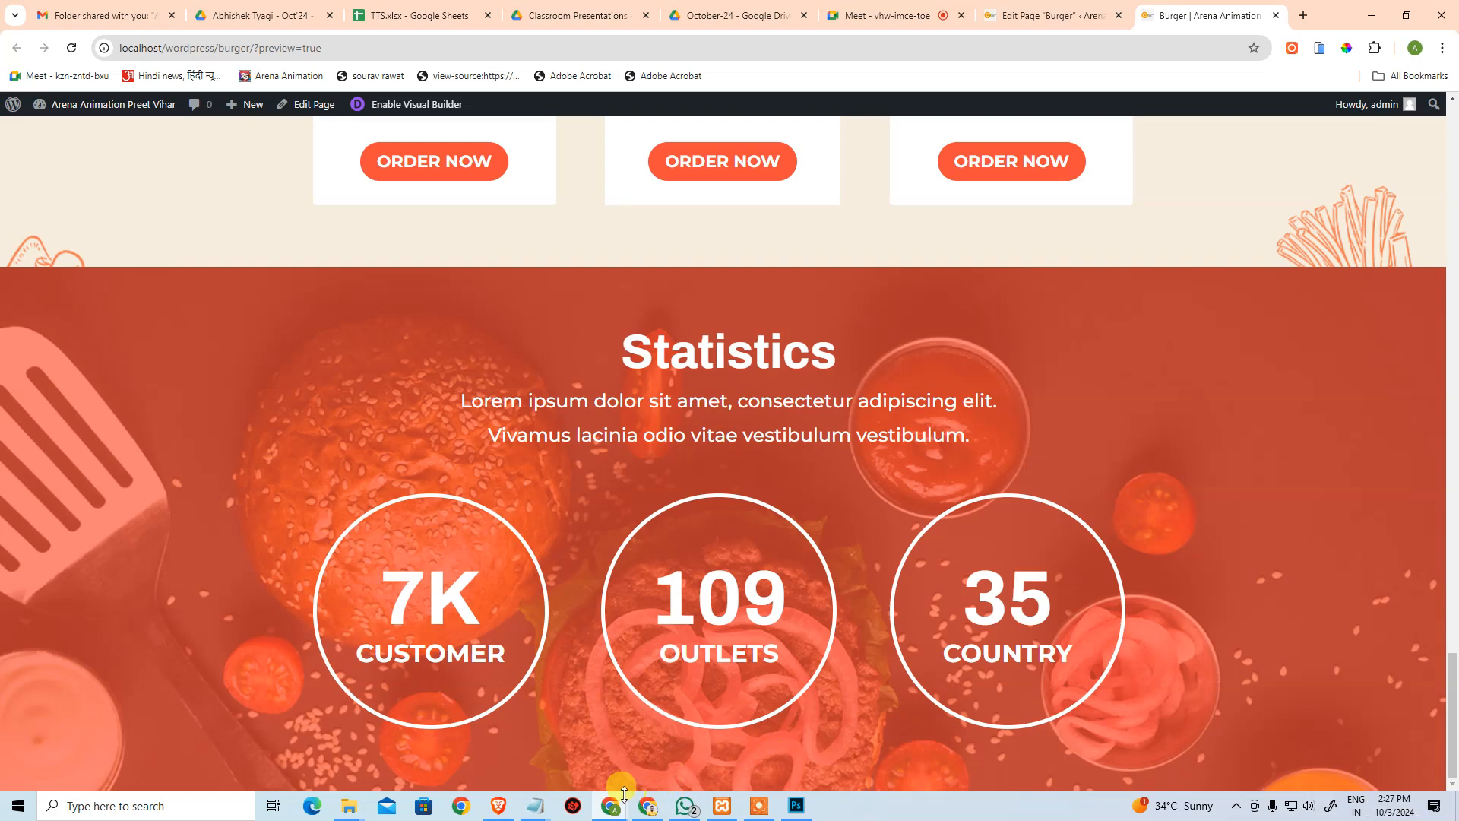
Return to the page editor and delete the three-blurb row from the last section.
left_click(995, 9)
scroll(877, 412, "down", 15)
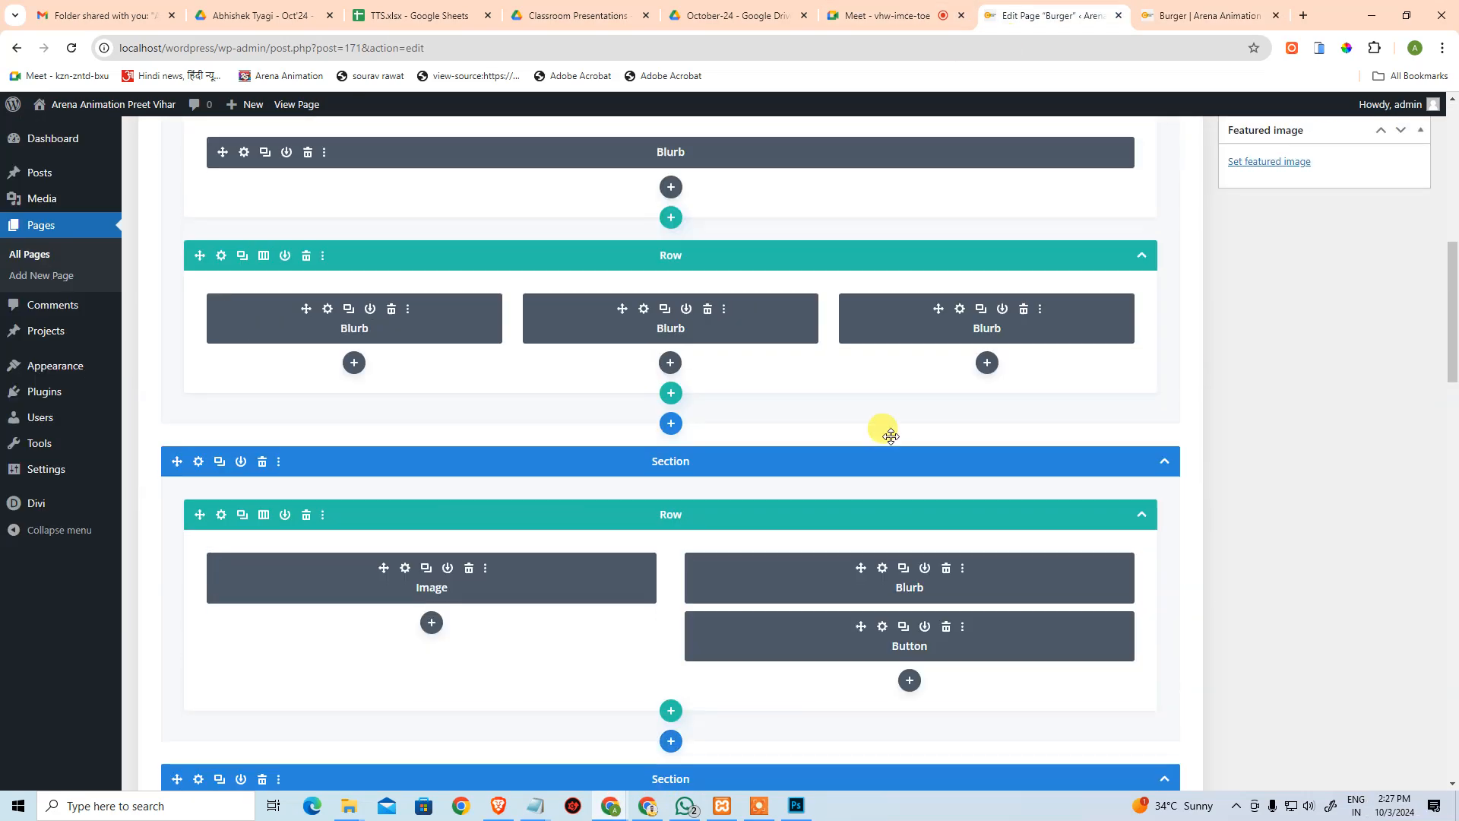
scroll(700, 389, "up", 1)
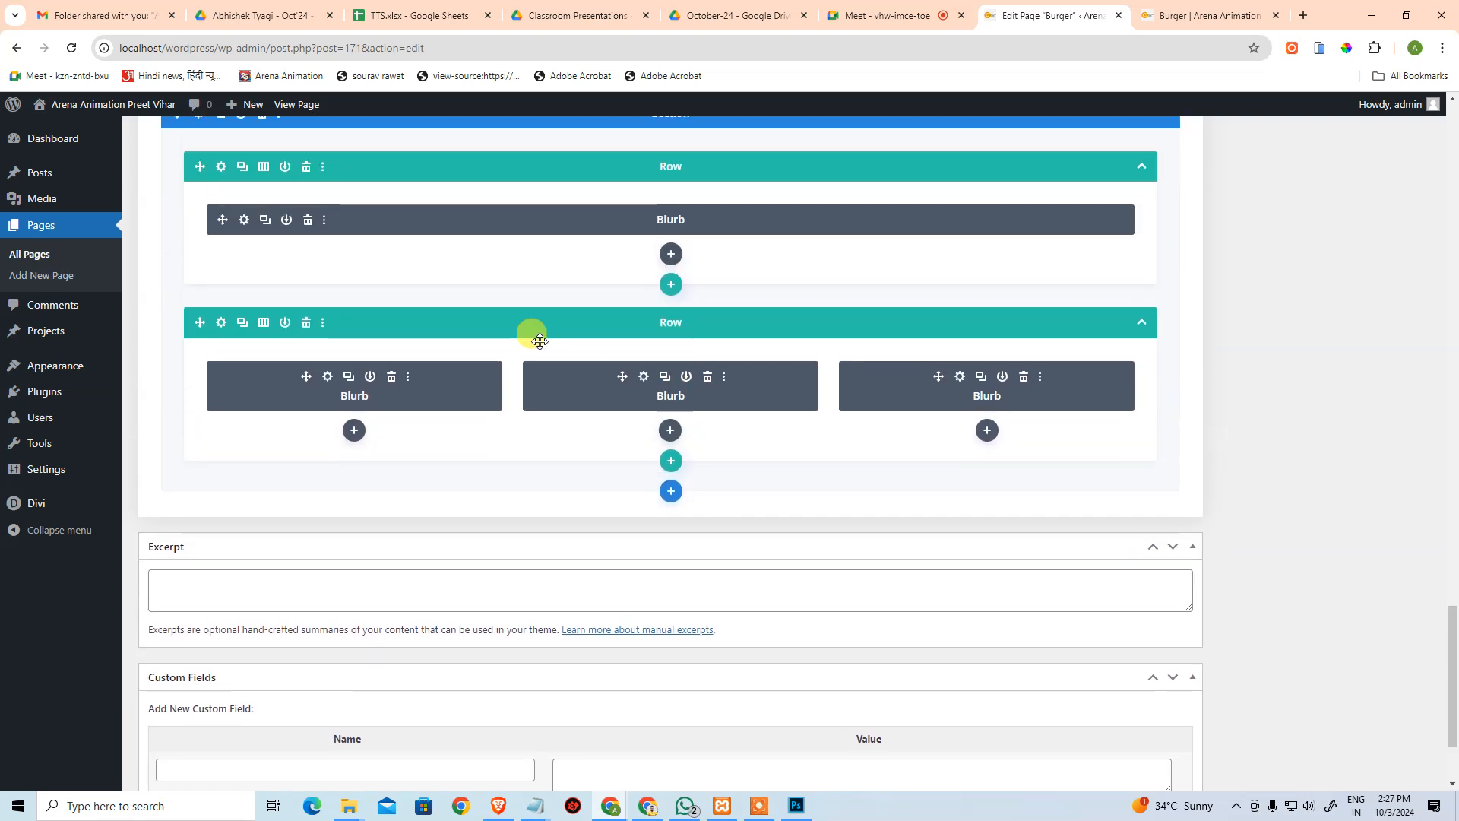
left_click(308, 322)
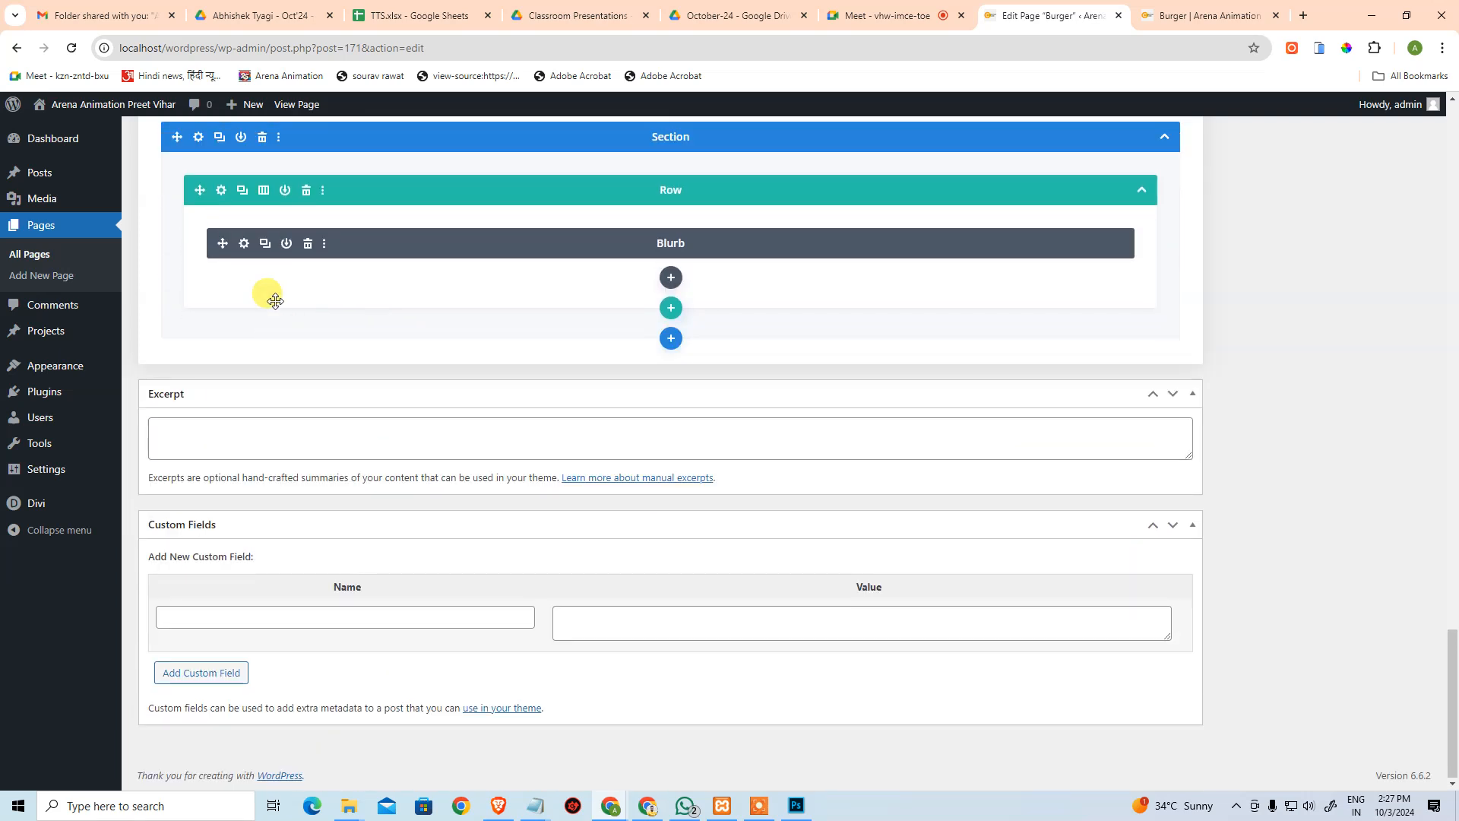
Open the remaining blurb's settings and copy the testimonial paragraph from the Photoshop template, accepting the font substitution.
left_click(244, 243)
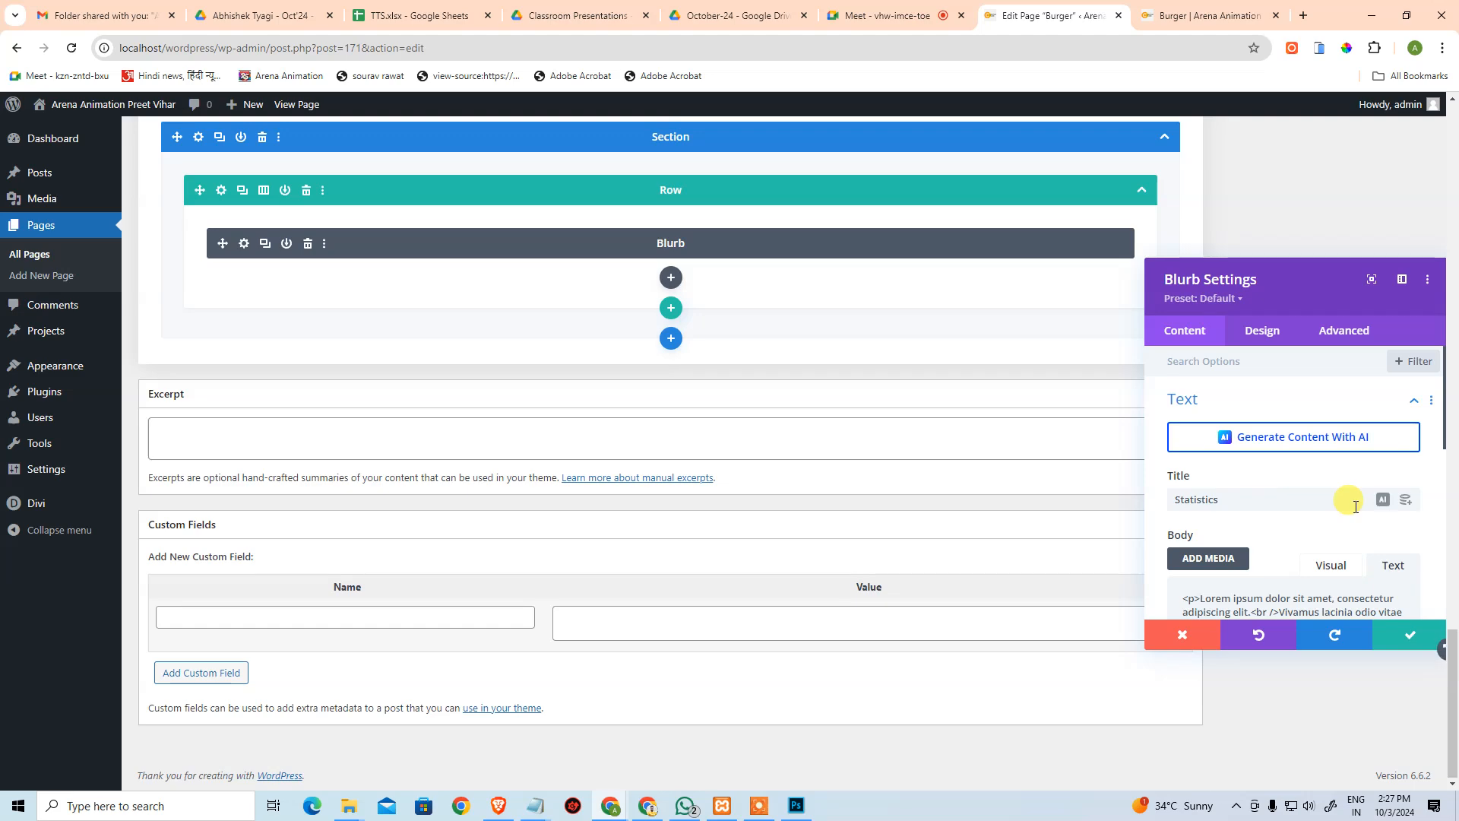
scroll(1292, 501, "down", 2)
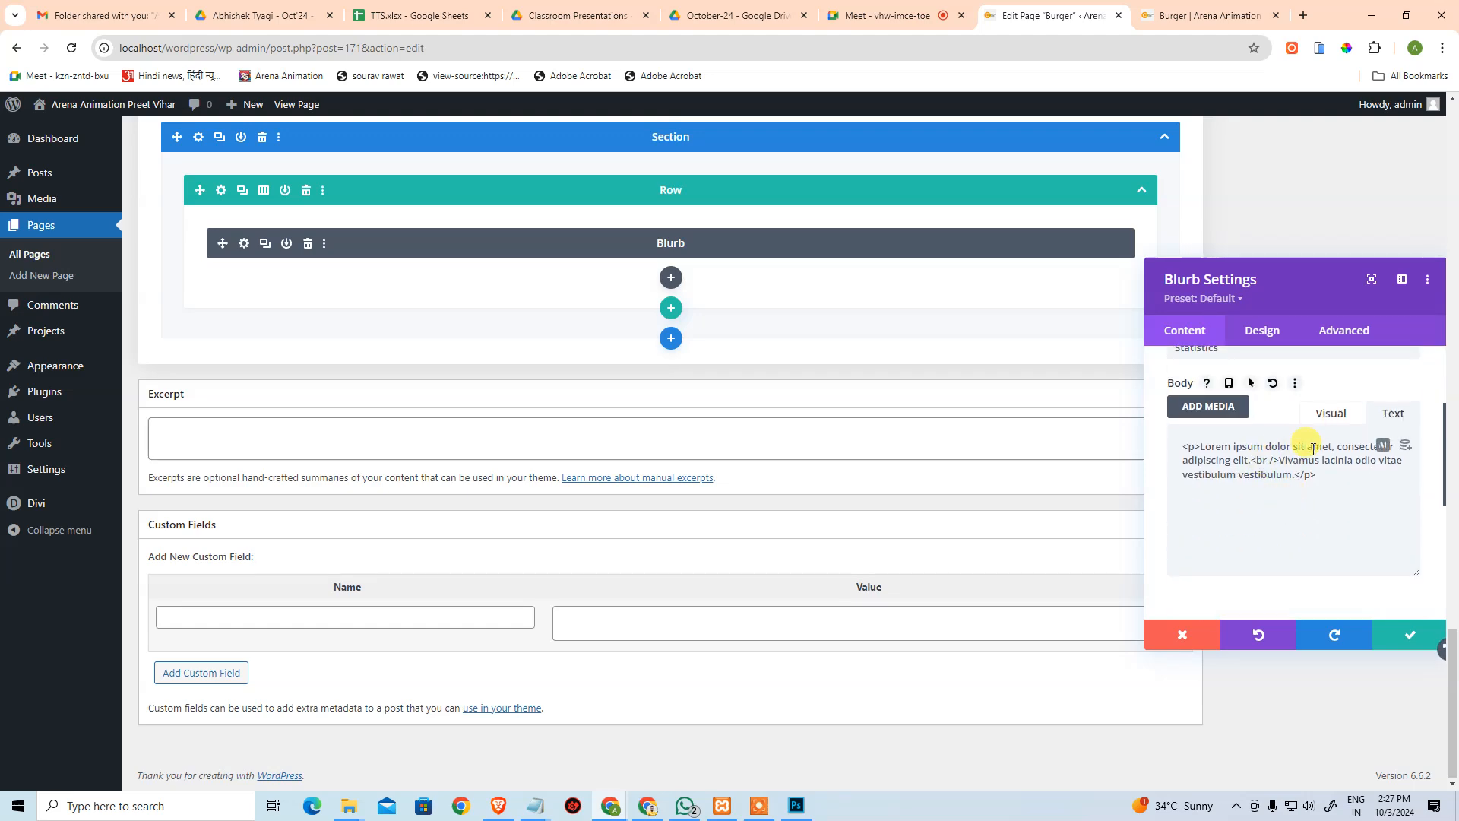
key("alt+Tab")
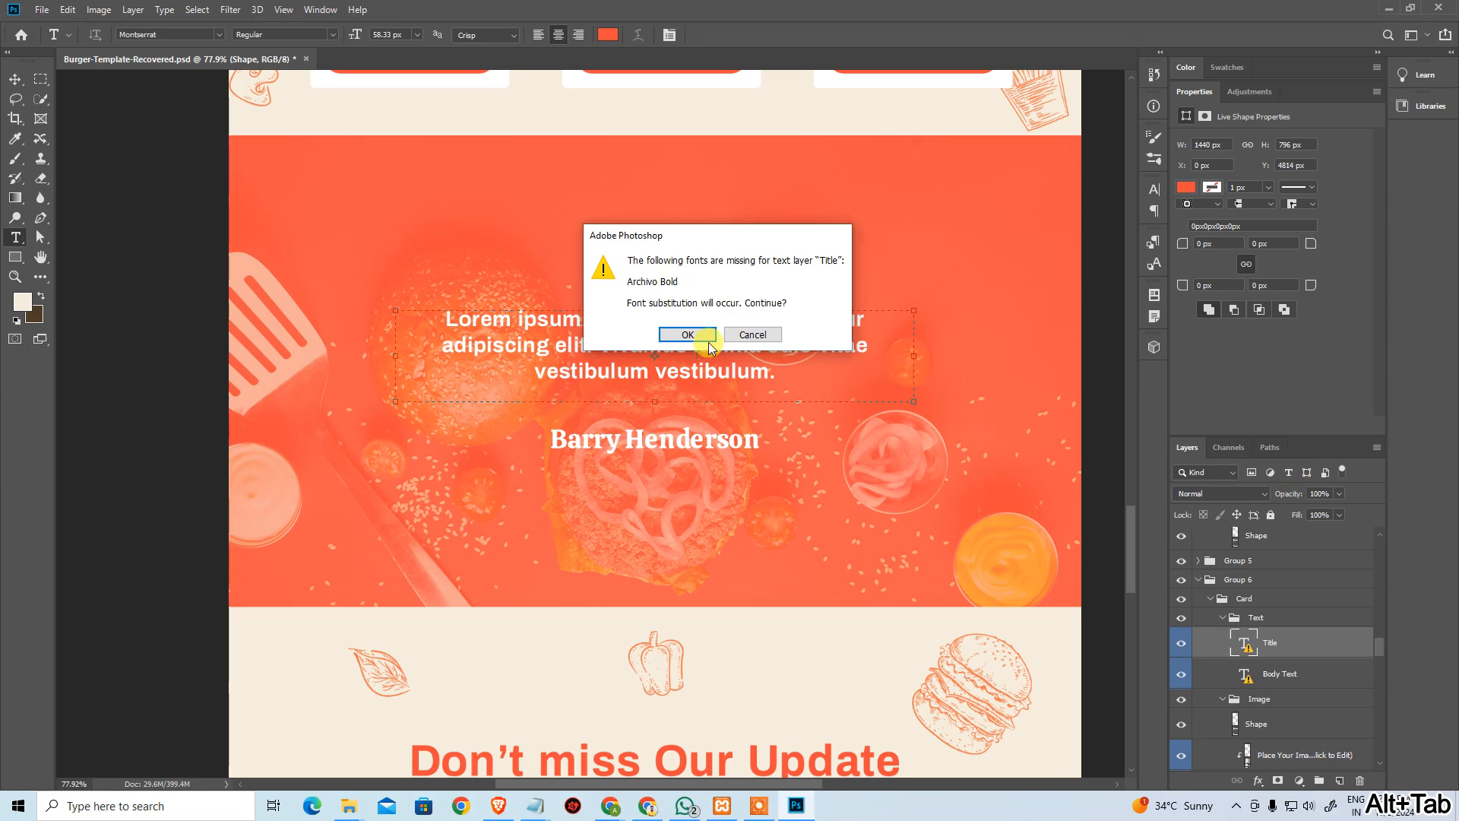
left_click(748, 333)
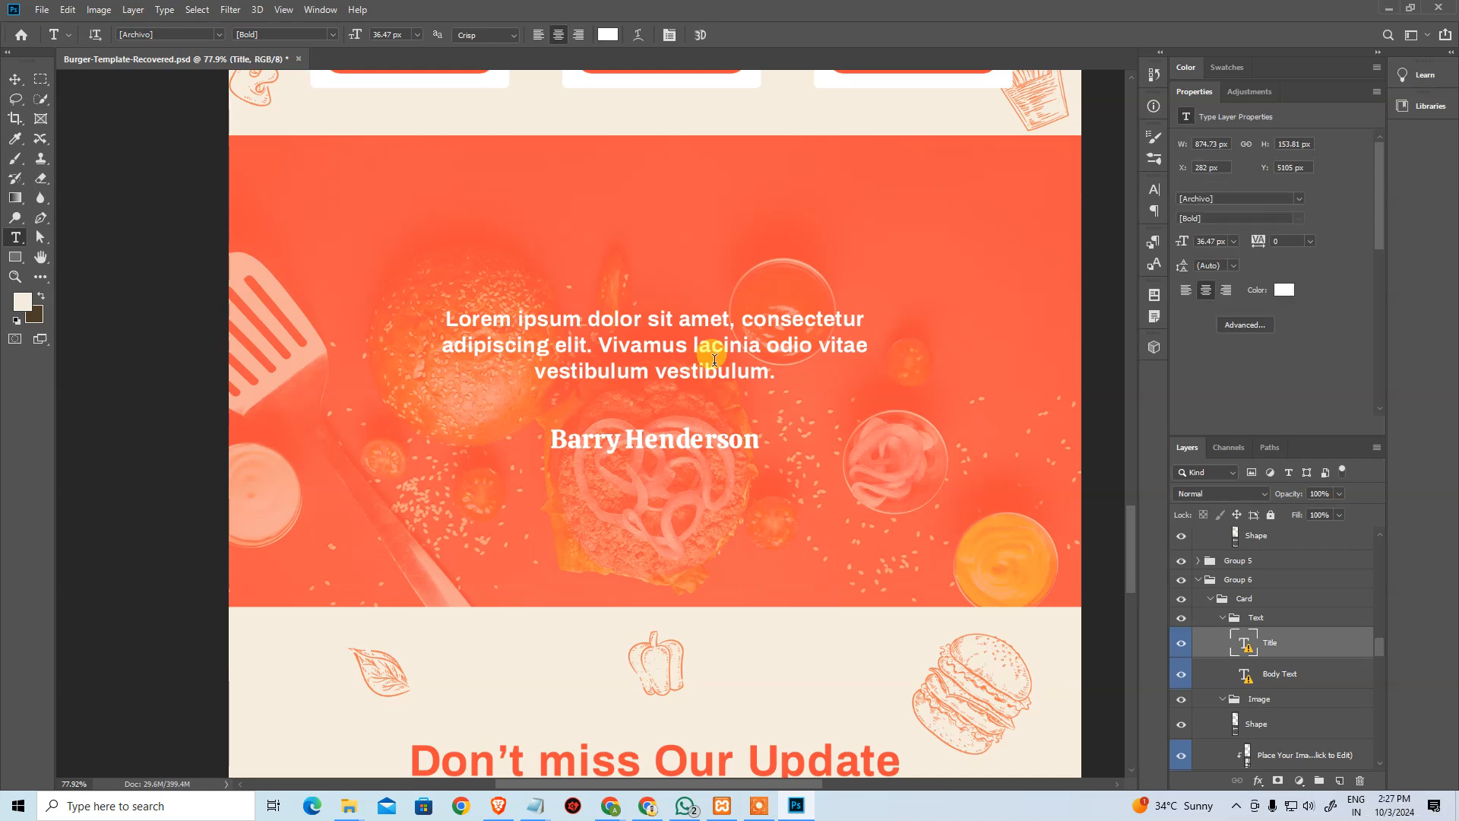
left_click(715, 361)
left_click(694, 335)
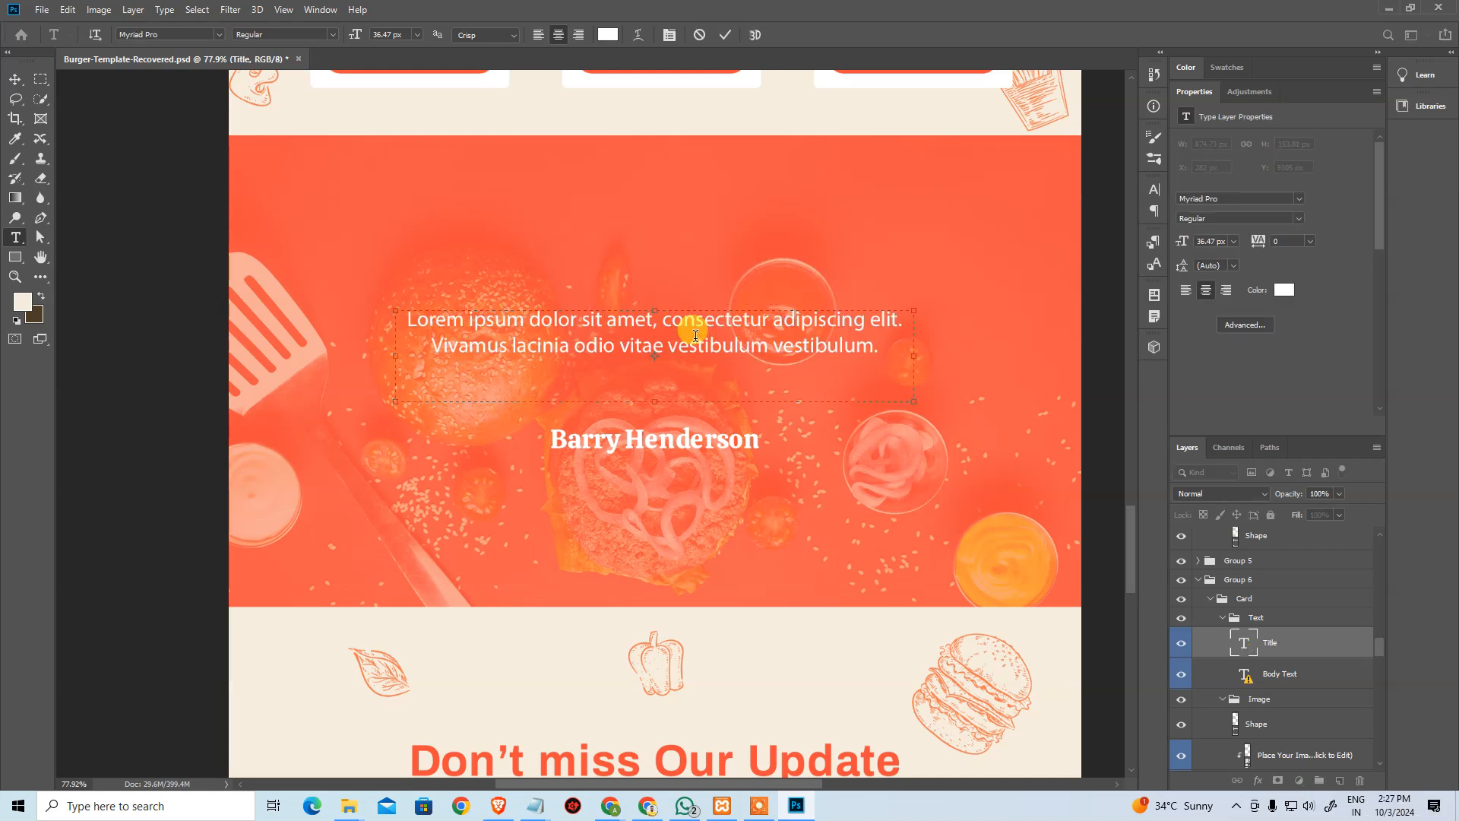
key("ctrl+a")
key("ctrl+c")
Replace the blurb's body text in the browser with the copied testimonial paragraph.
key("alt+Tab")
left_click(1309, 472)
key("ctrl+a")
key("ctrl+a")
key("ctrl+v")
Switch to the Photoshop template and copy the reviewer's name below the testimonial, accepting the font substitution.
key("alt+Tab")
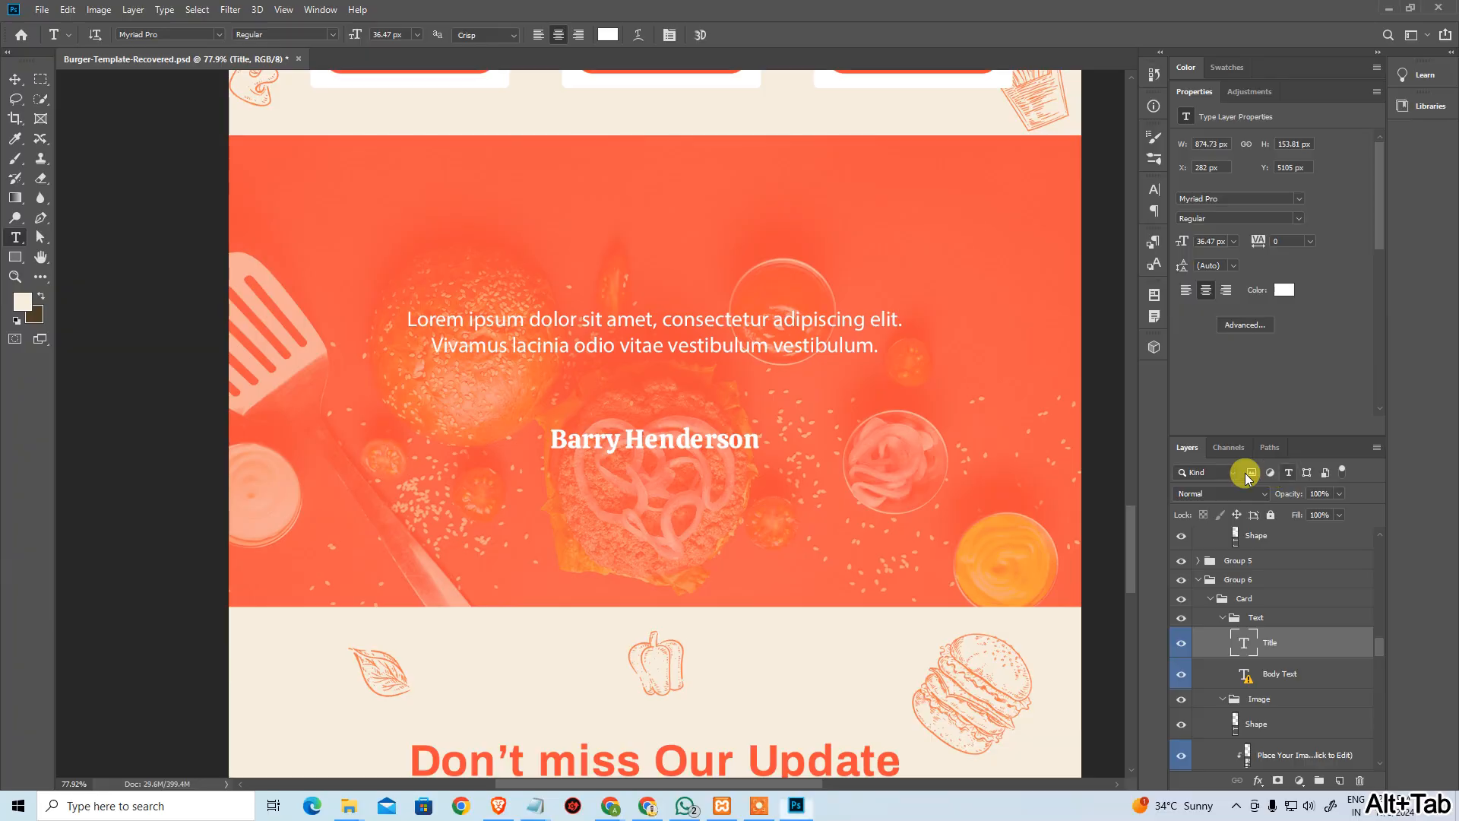
left_click(687, 431)
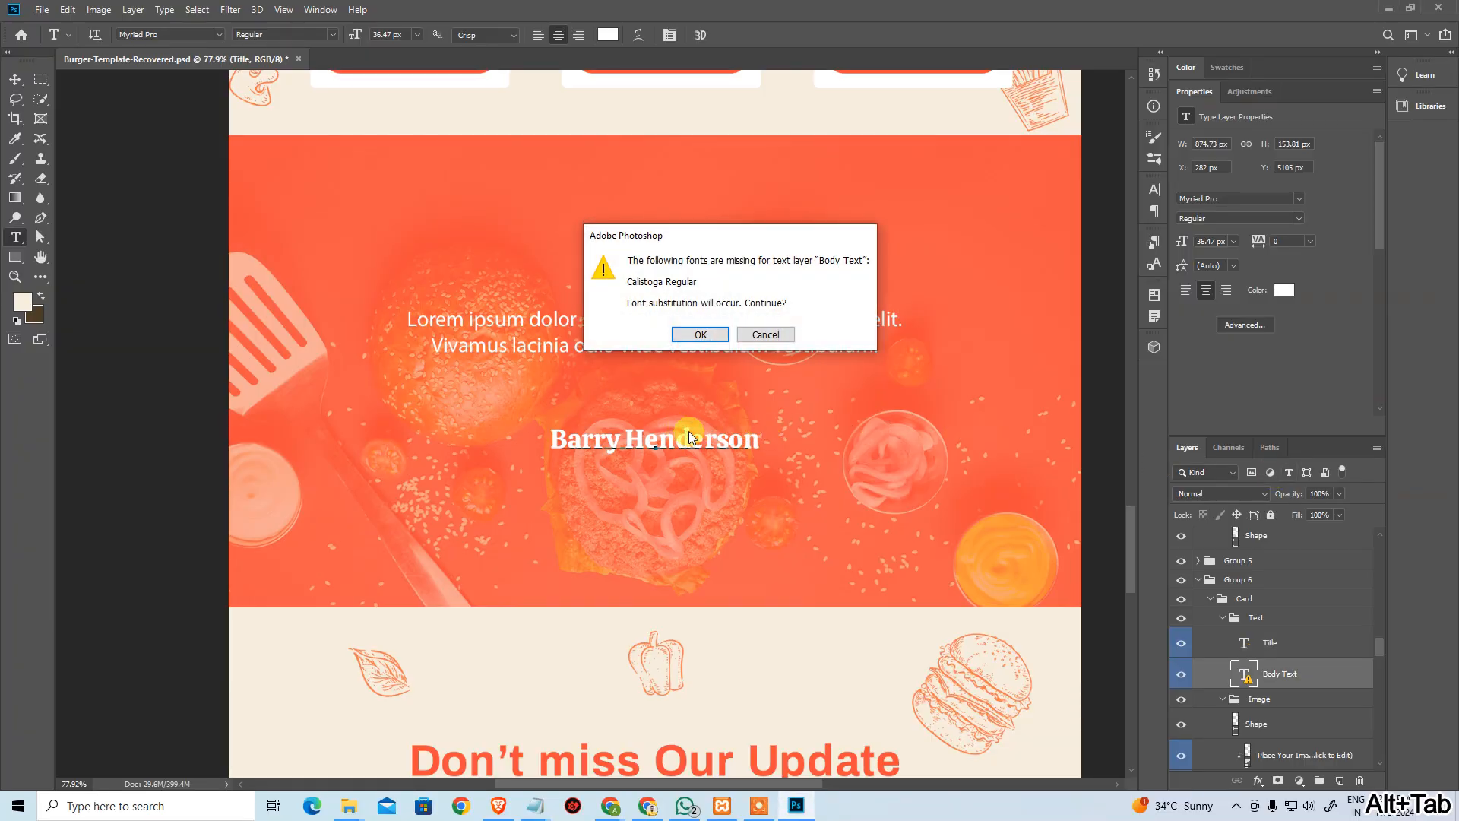
left_click(700, 334)
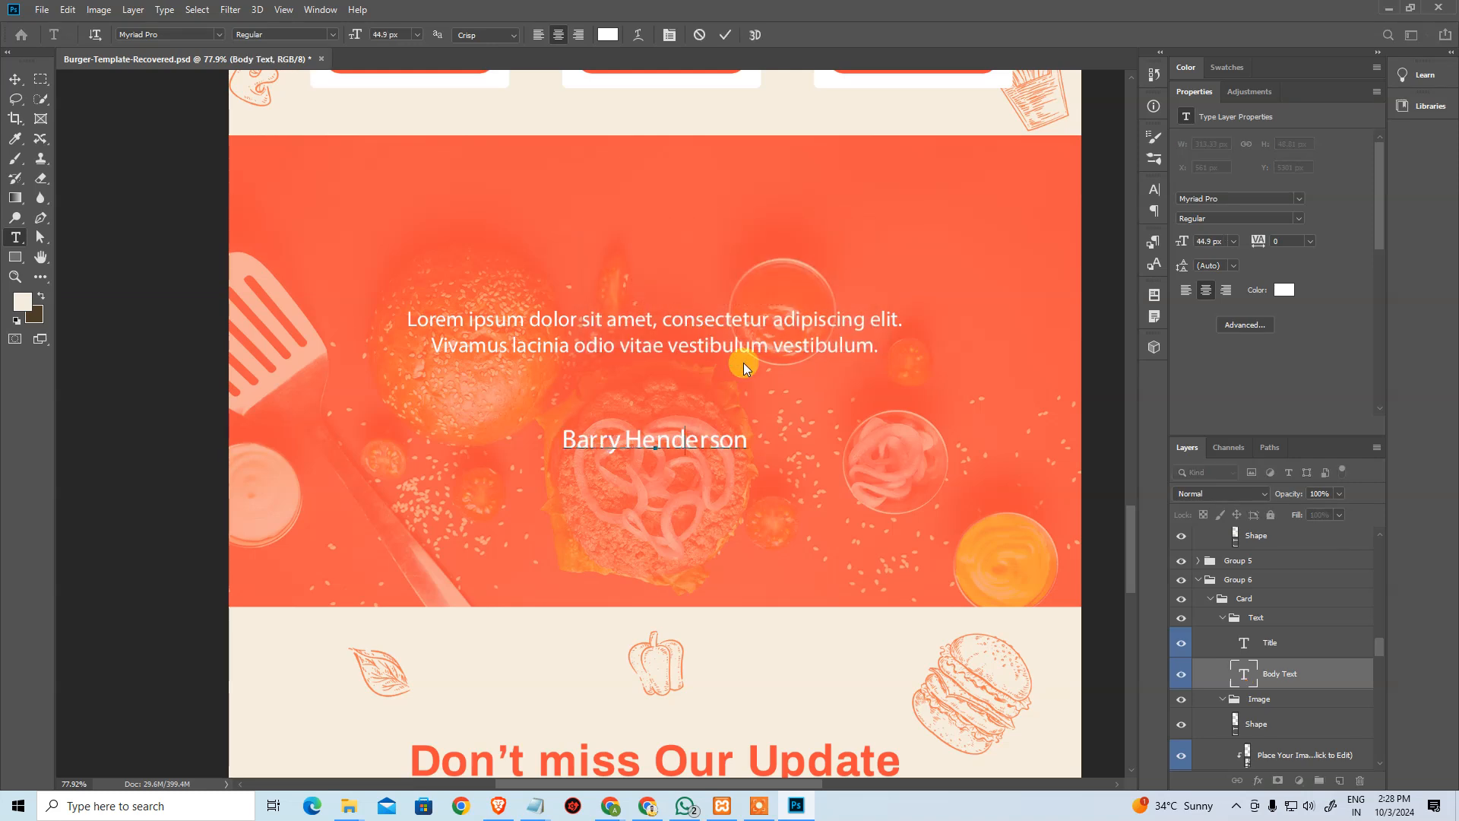
triple_click(739, 433)
key("ctrl+c")
Return to the blurb settings and paste the reviewer's name below the paragraph, separated by a blank line.
key("alt+Tab")
left_click(1300, 494)
key("Return")
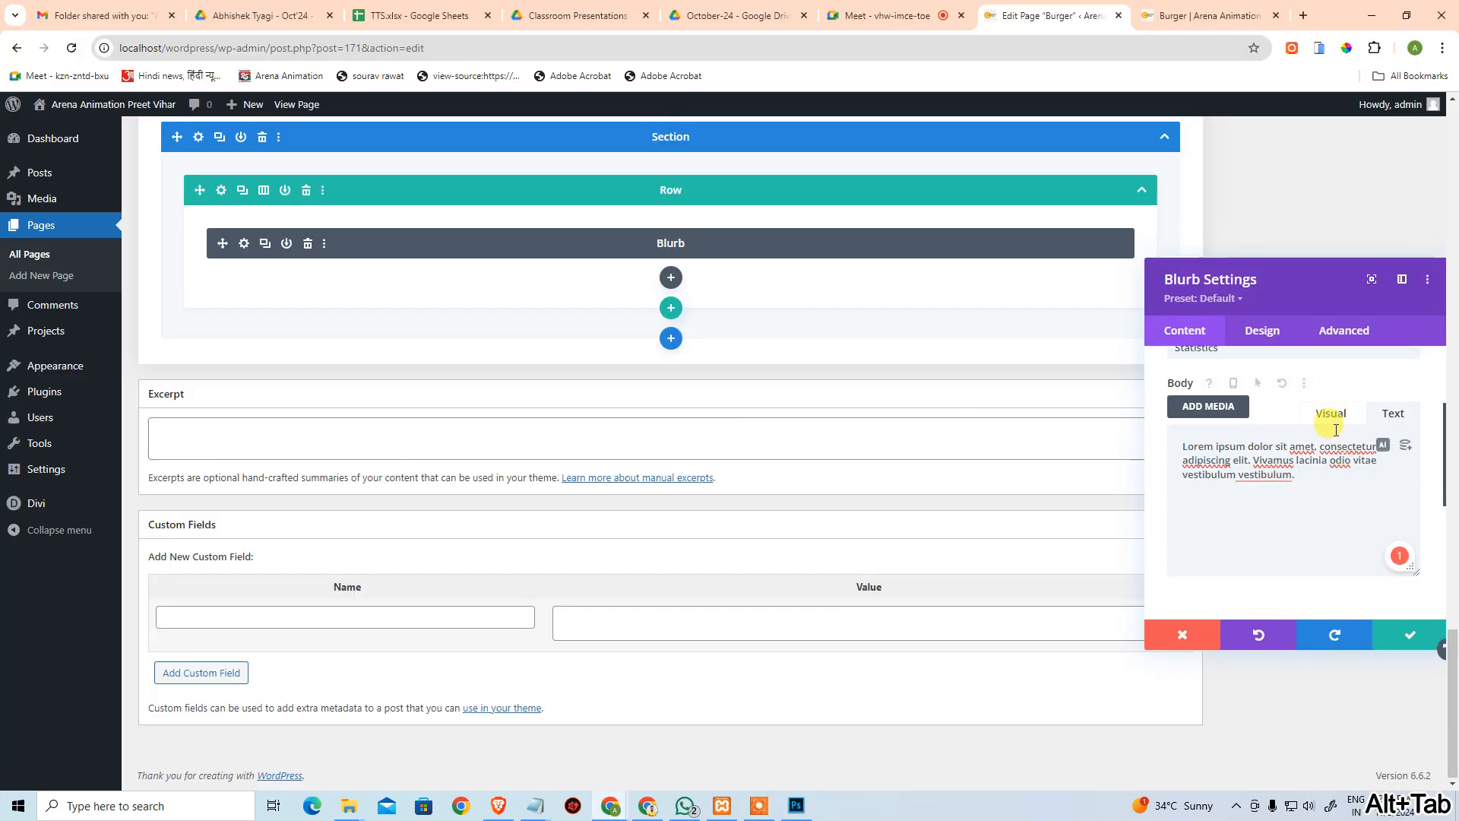
key("Return")
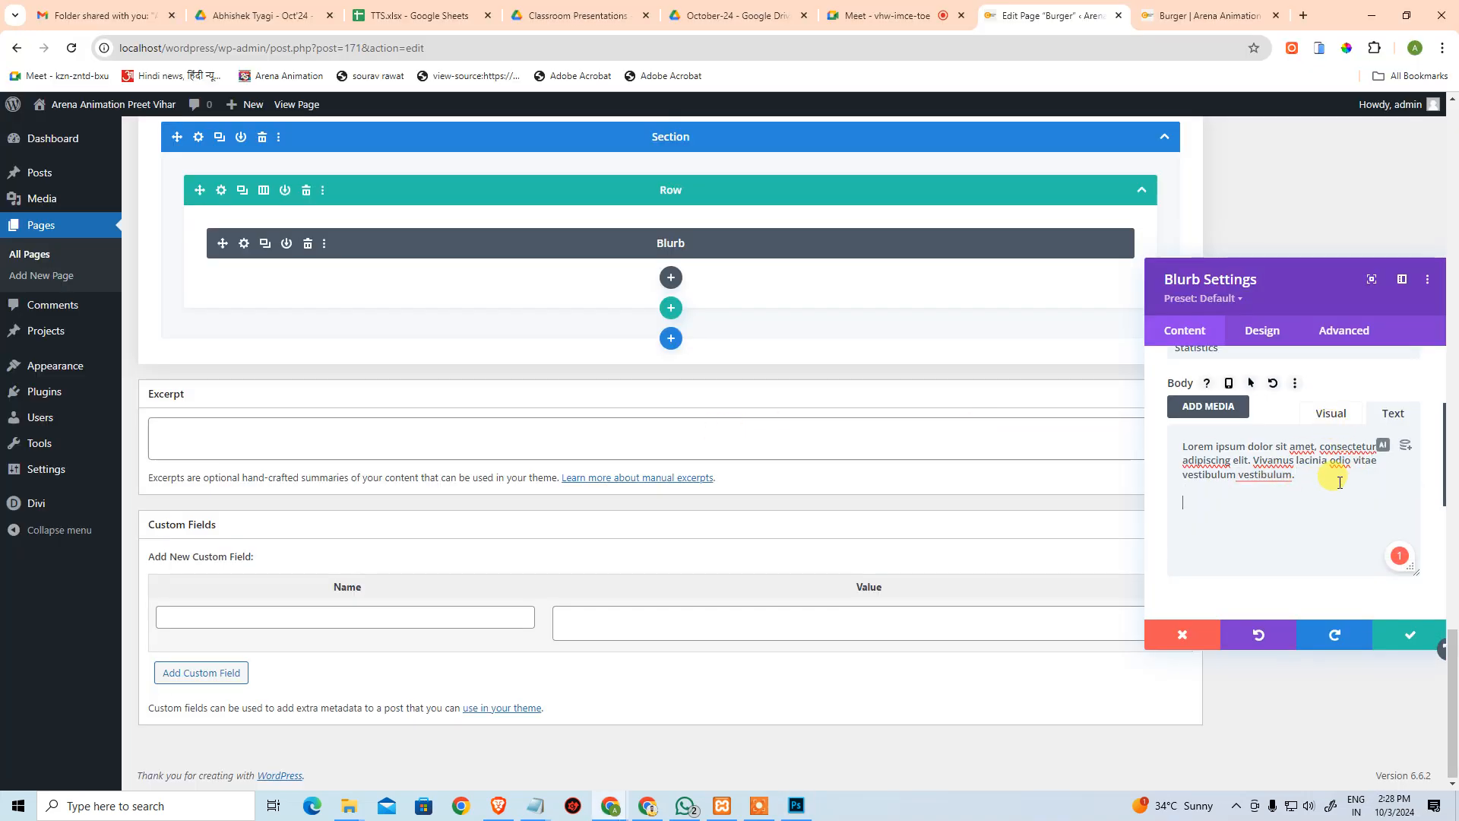
key("ctrl+v")
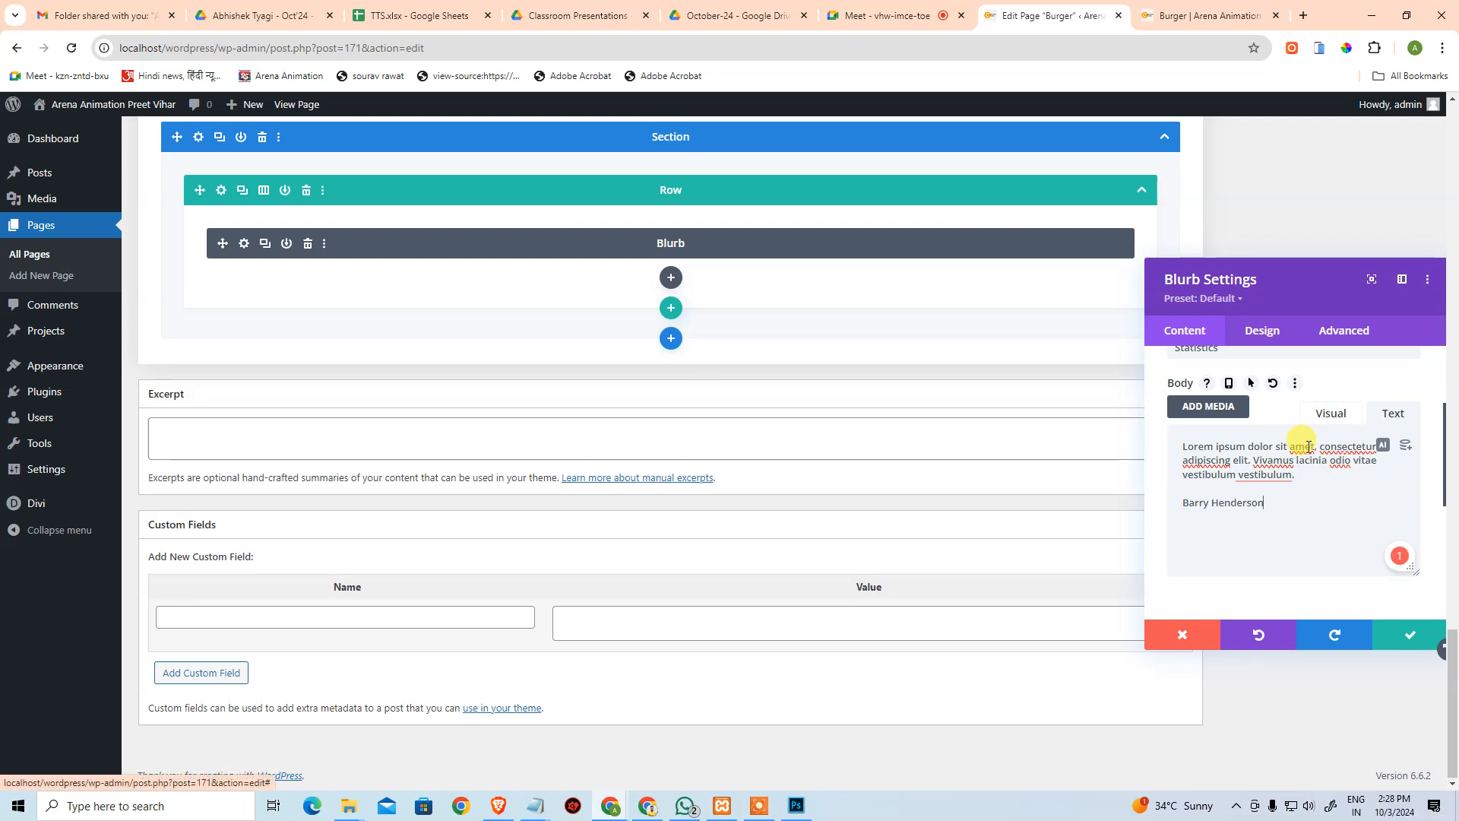
Wrap the testimonial paragraph in <p> tags and the reviewer's name in <h2> tags.
left_click(1312, 477)
key("ctrl+Home")
type("<")
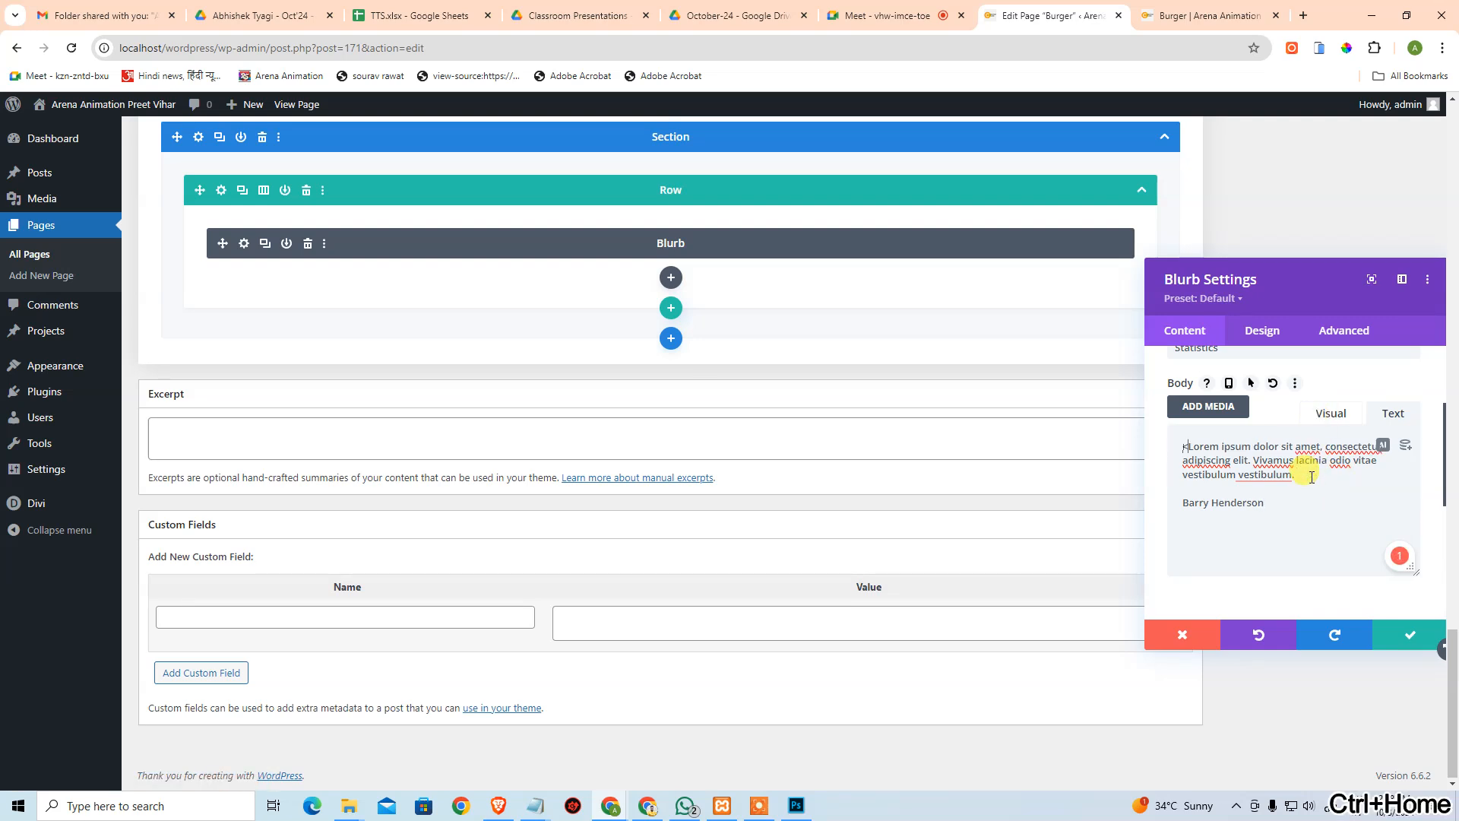
type("p")
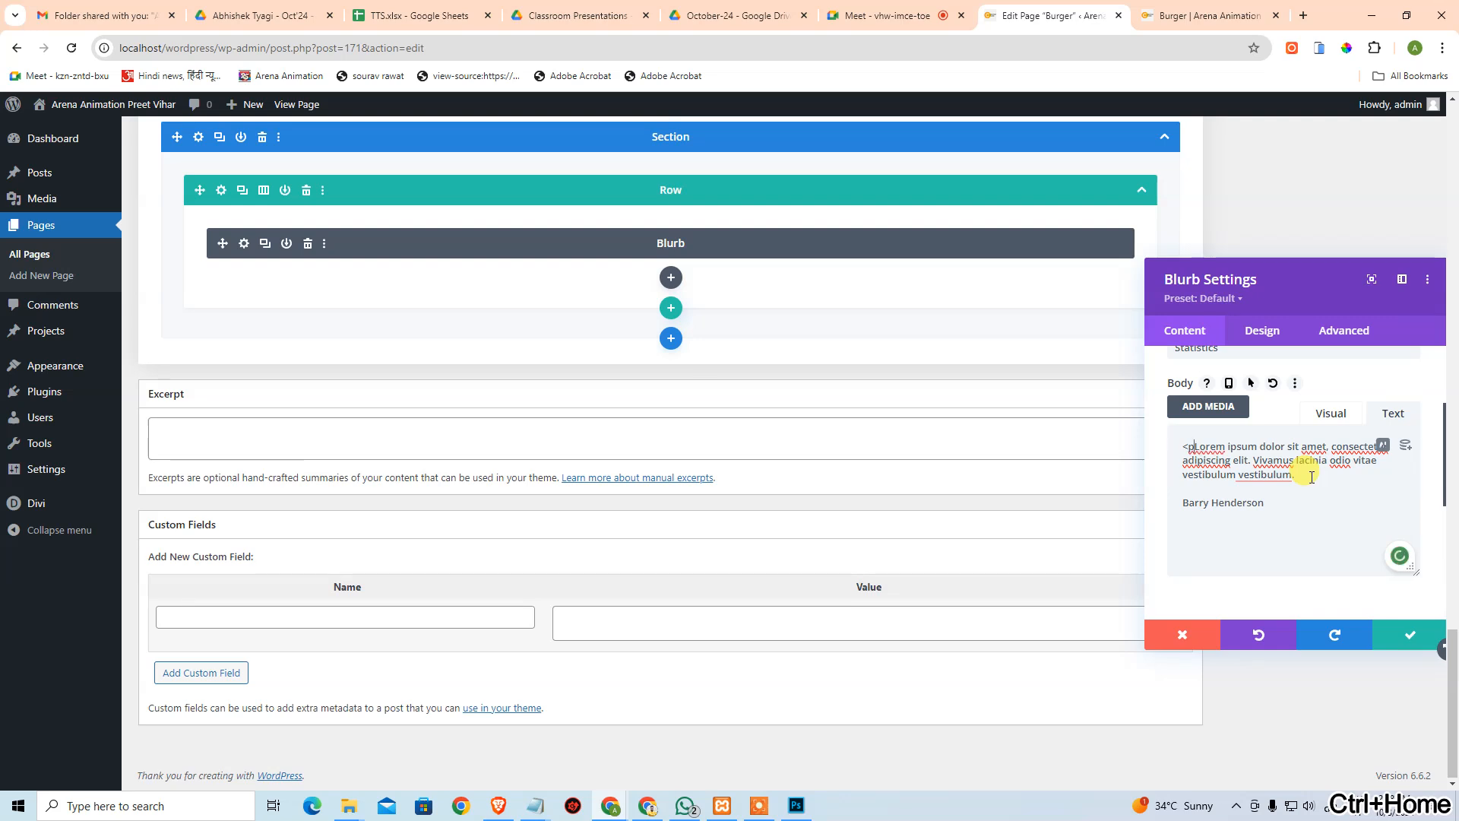
type(">")
left_click(1311, 476)
type("</p>")
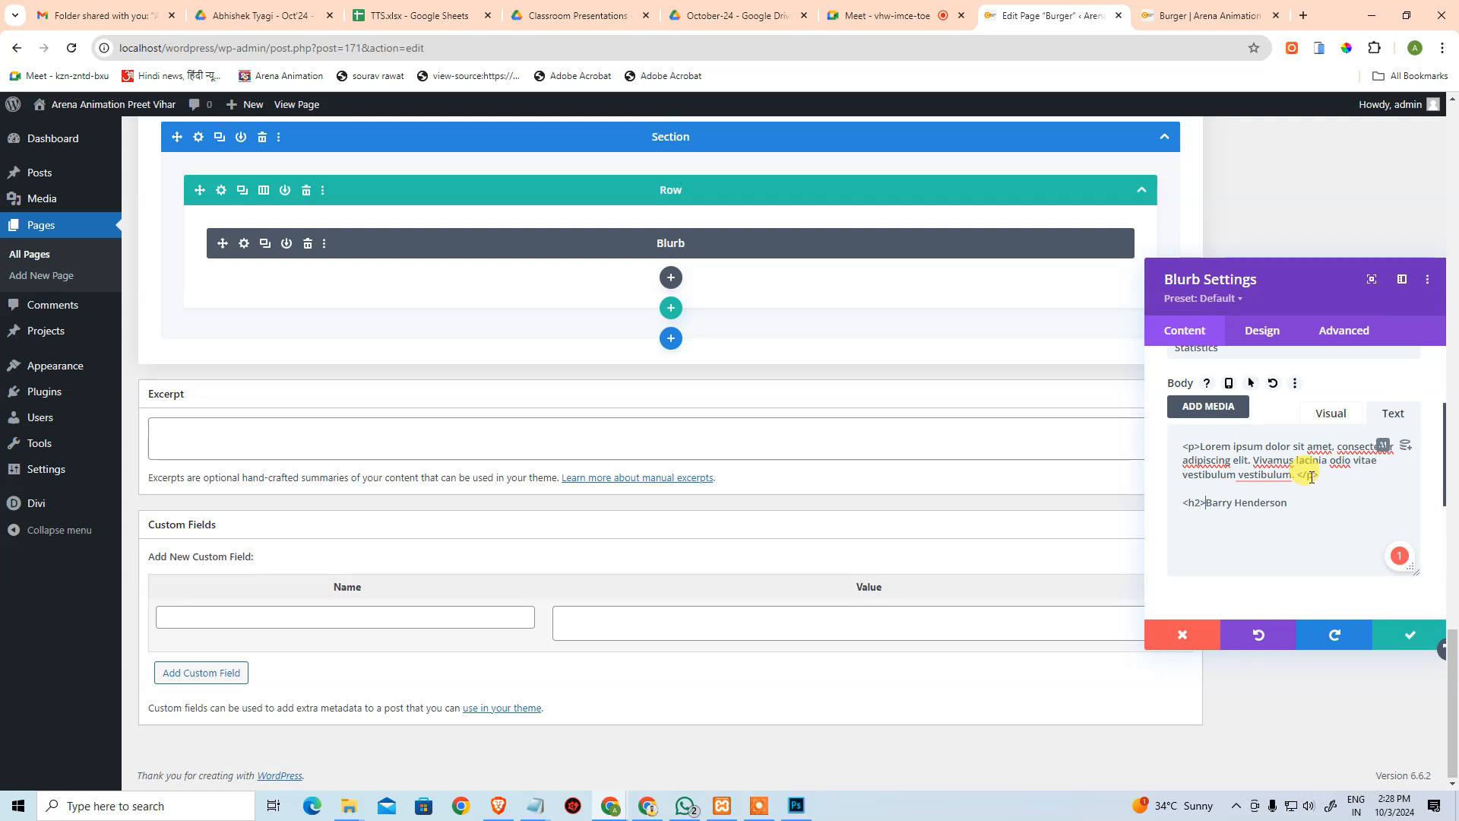
scroll(1311, 476, "down", 4)
scroll(1311, 481, "up", 4)
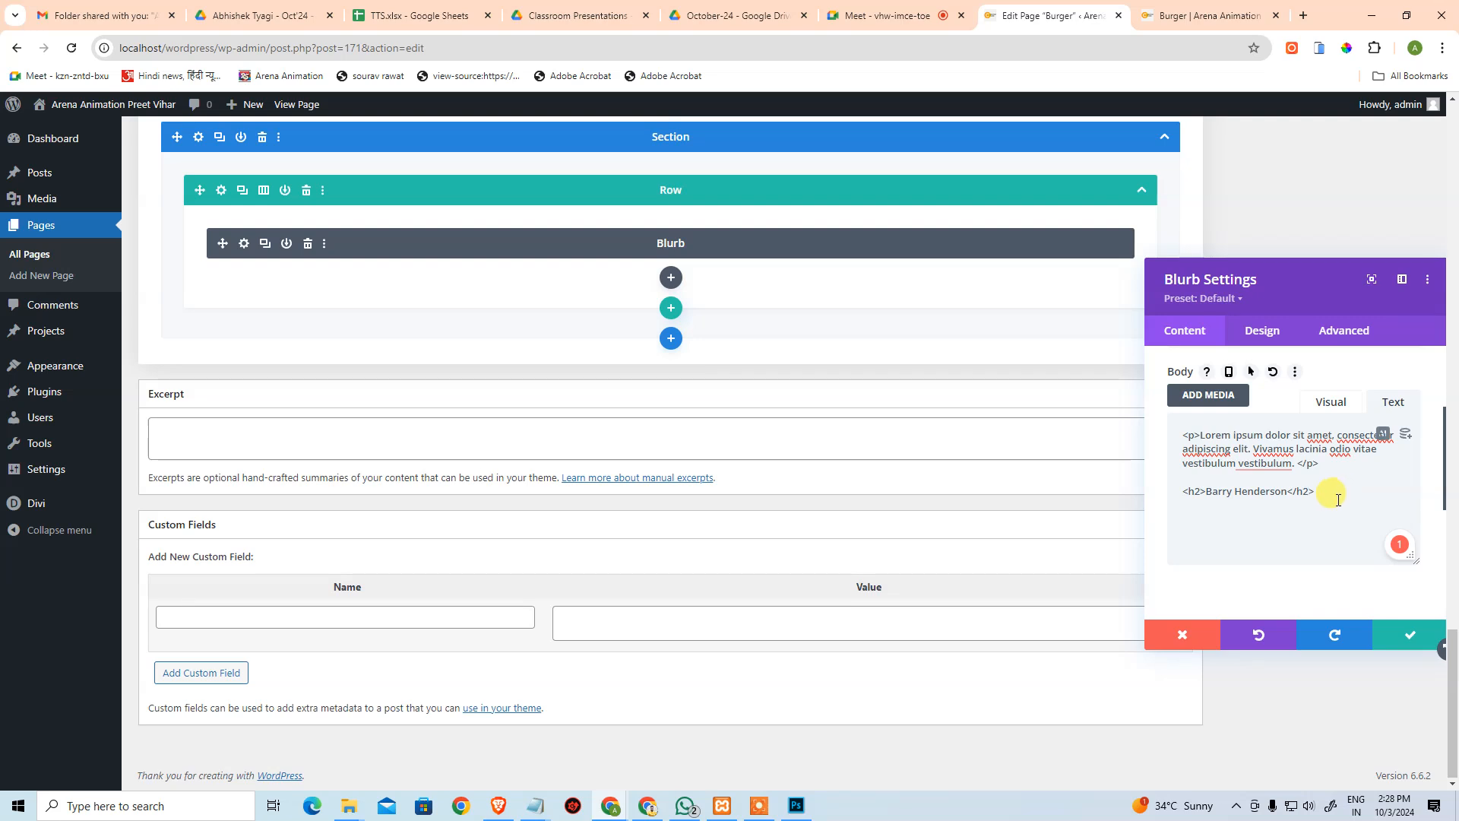
Check the formatted blurb body, save the blurb and the page, and preview the section.
left_click(1331, 403)
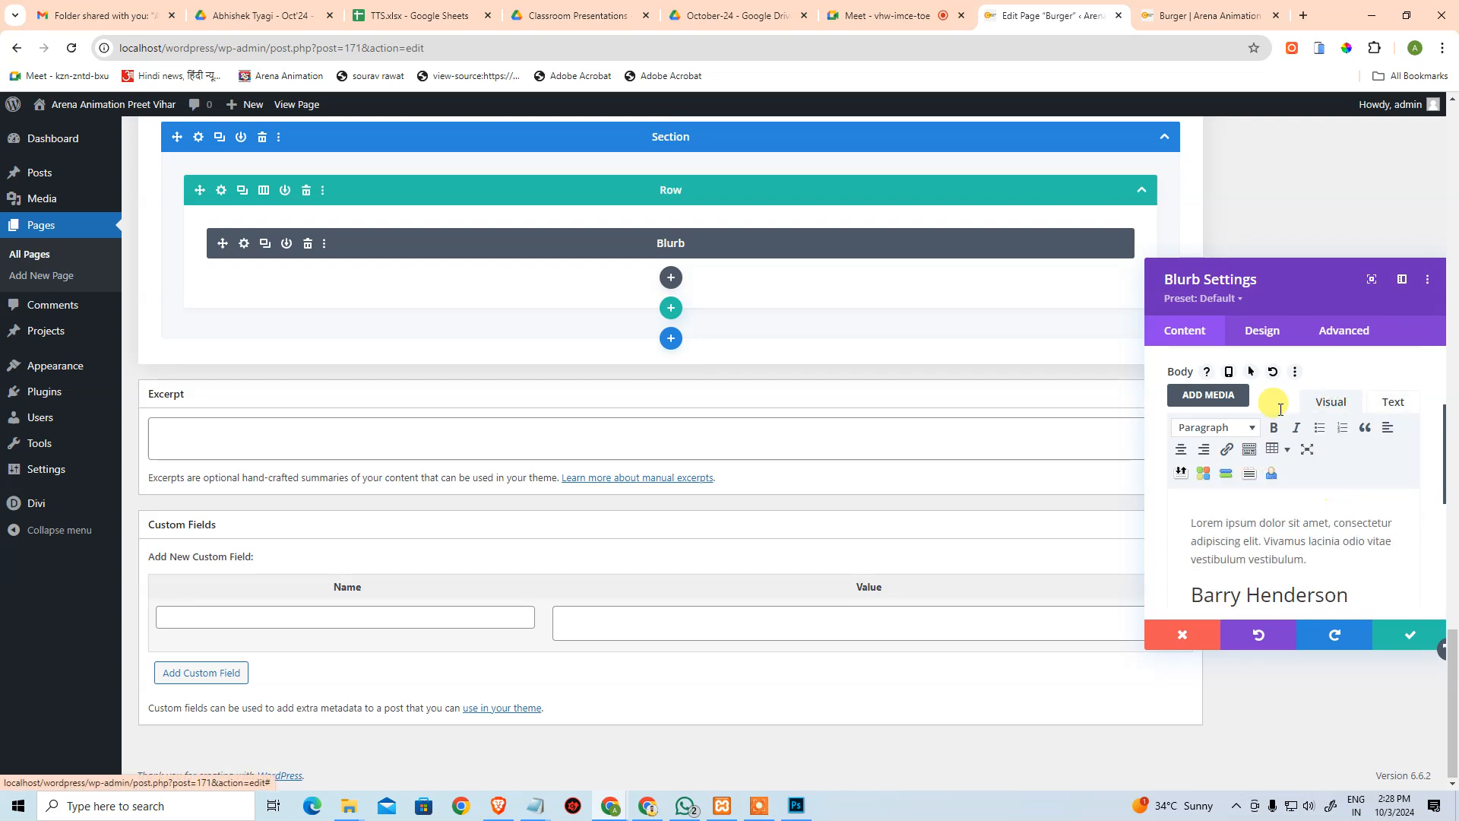
scroll(1294, 417, "down", 1)
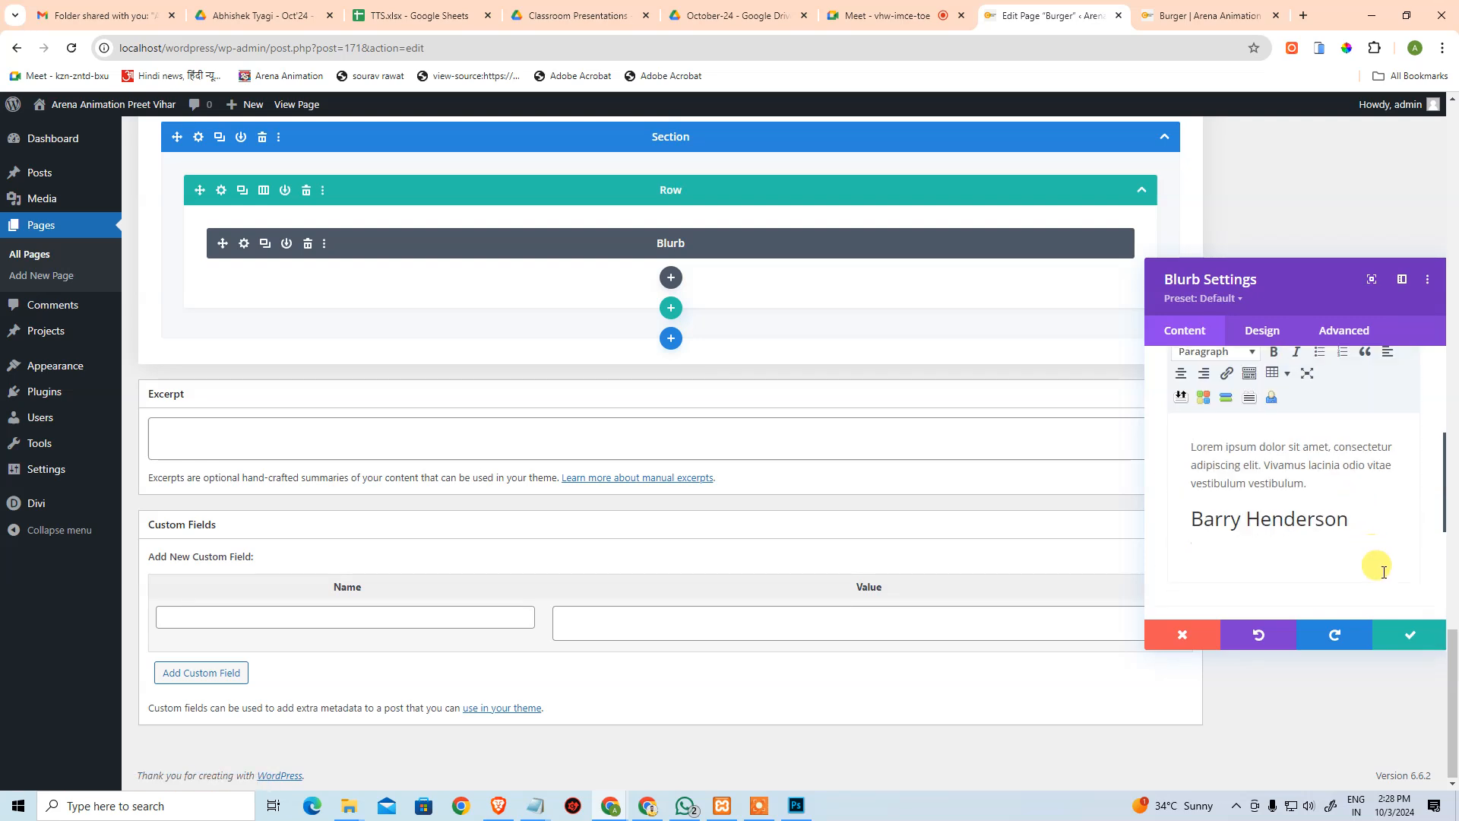
left_click(1402, 633)
key("ctrl+s")
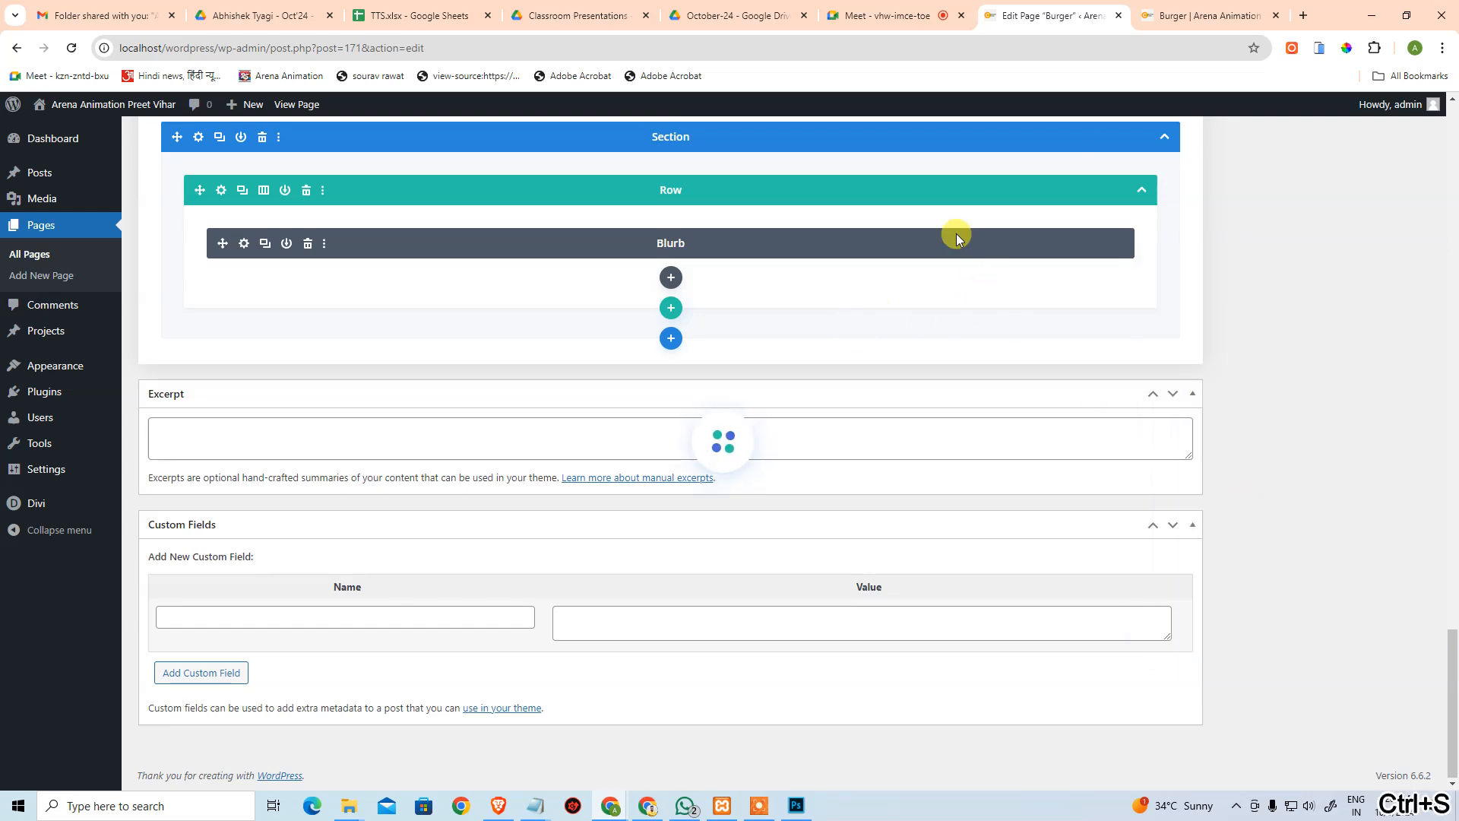
left_click(1178, 13)
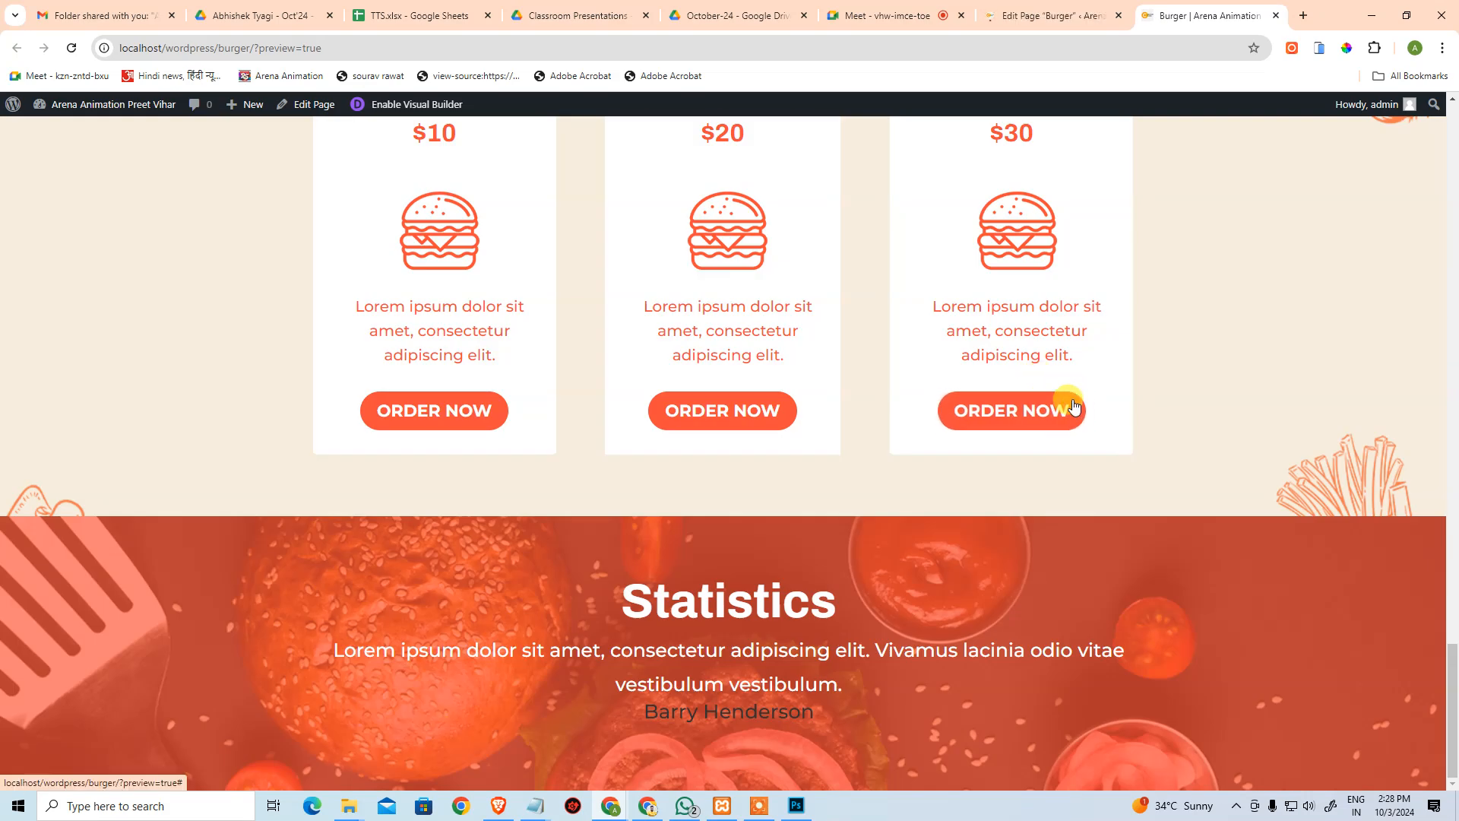
key("alt+Tab")
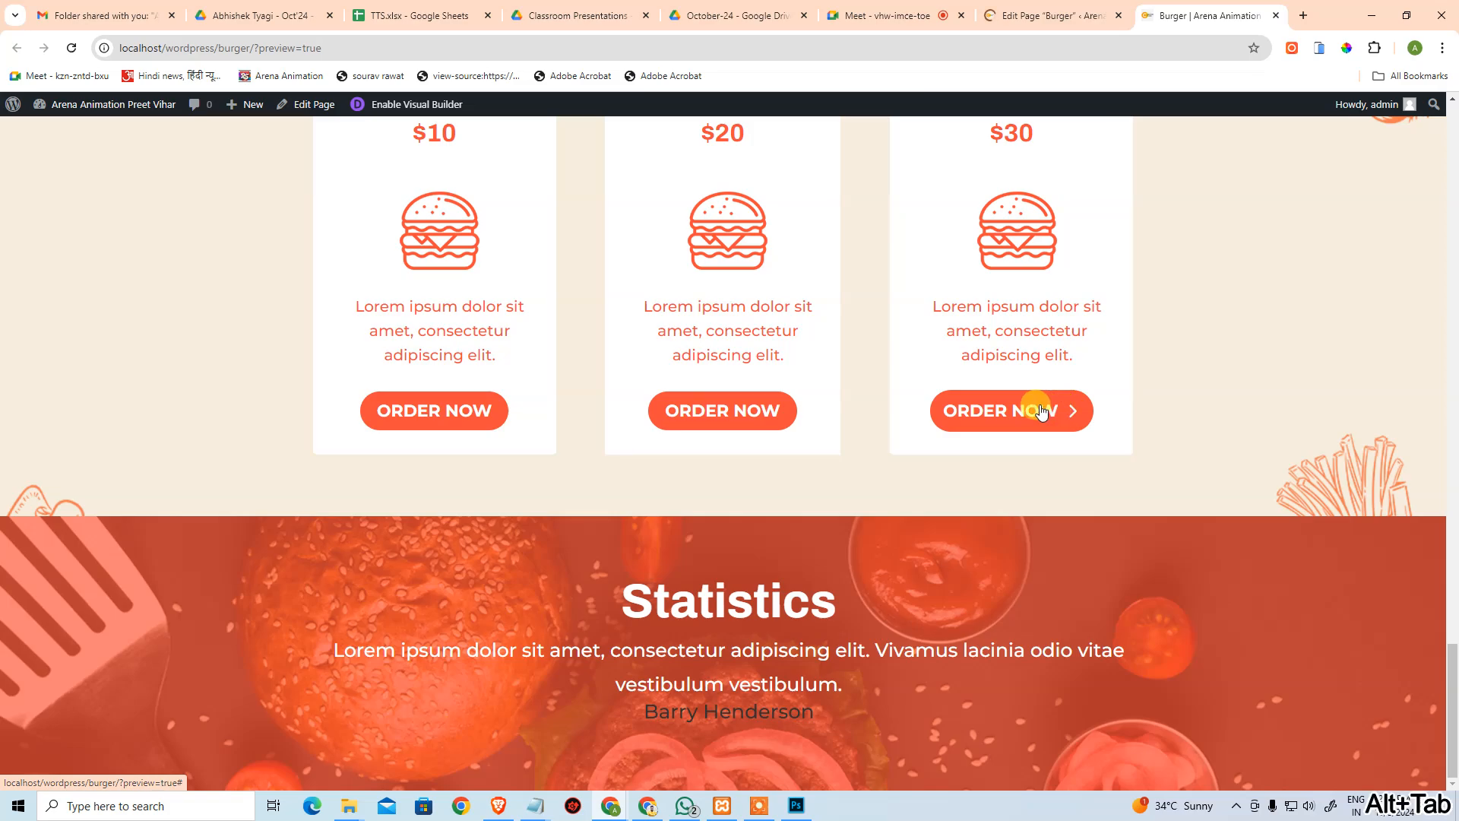
key("alt+Tab")
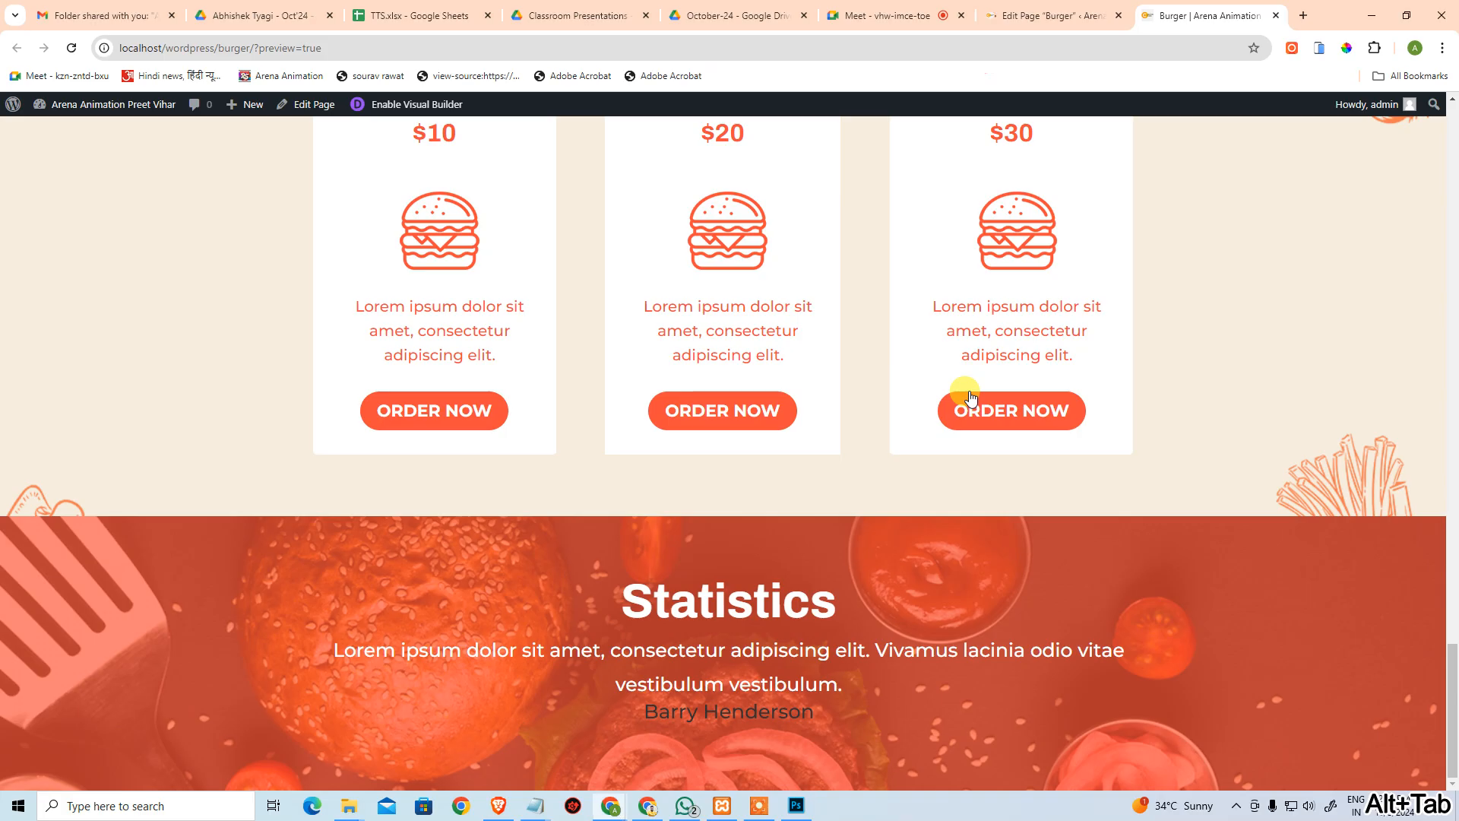
Return to the page editor, open the last section's blurb settings, clear the Statistics title and check the body text.
left_click(1069, 7)
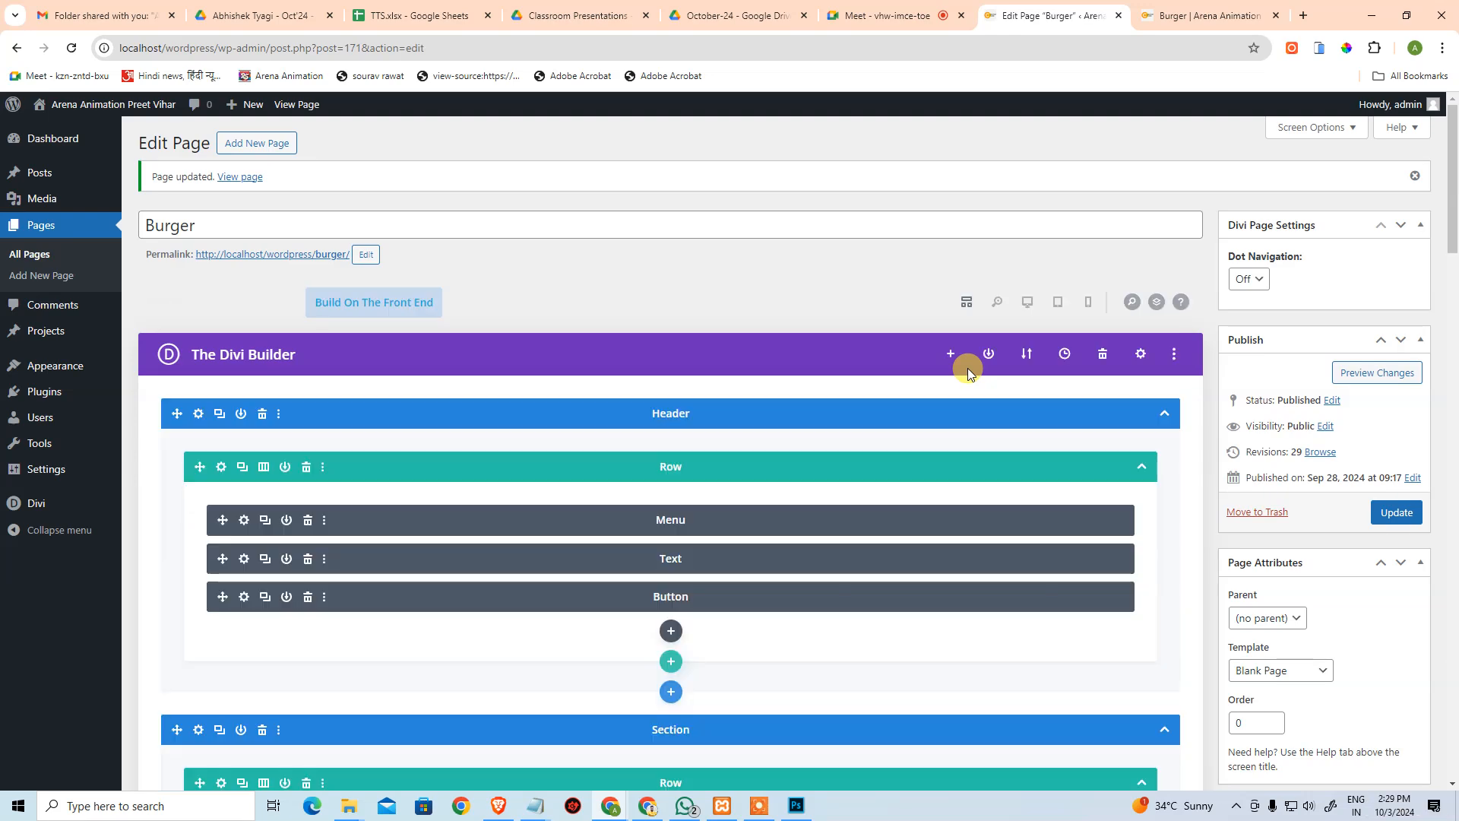
scroll(953, 644, "down", 7)
scroll(952, 644, "down", 12)
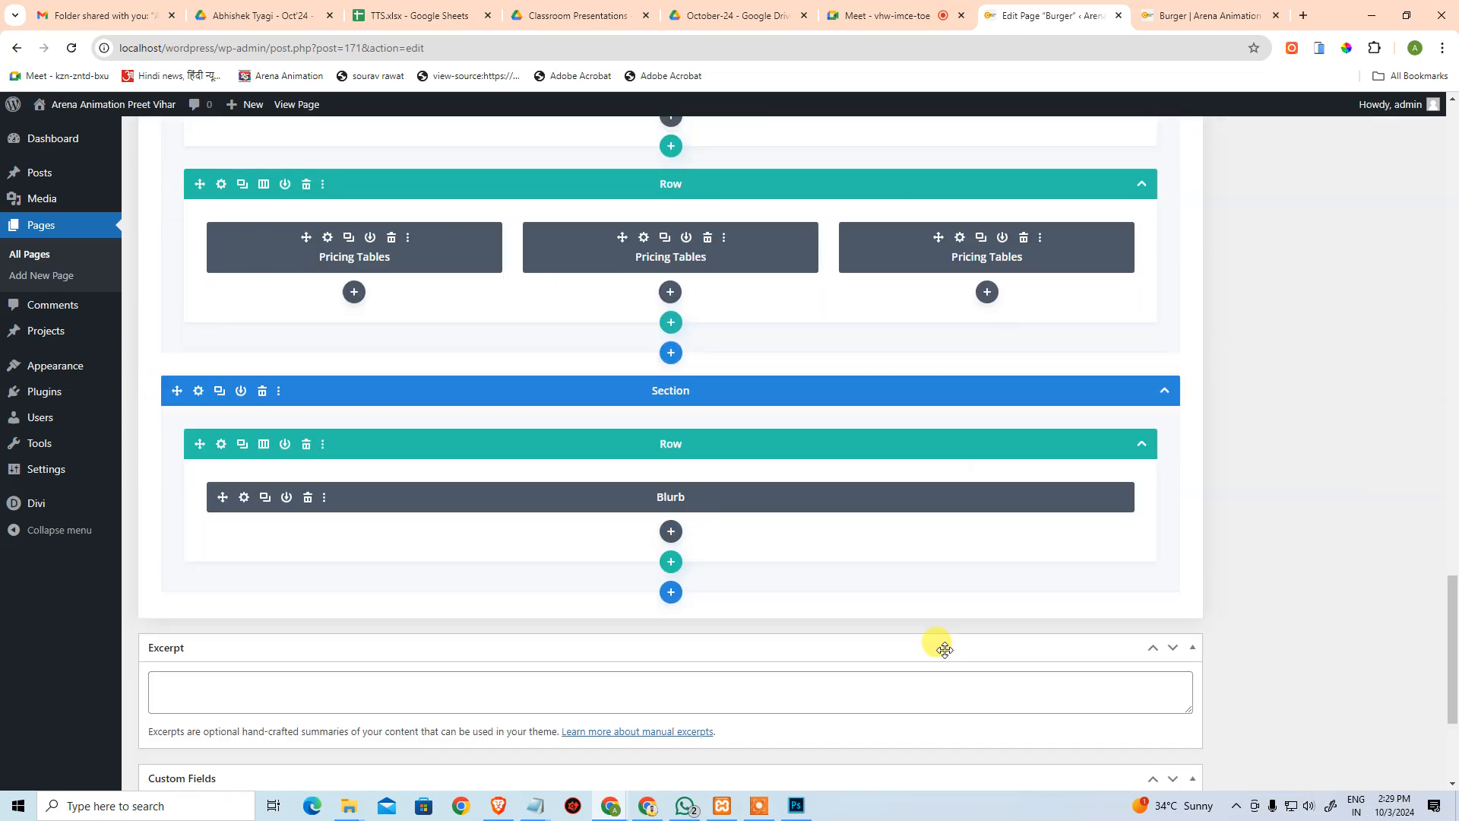
scroll(925, 668, "up", 3)
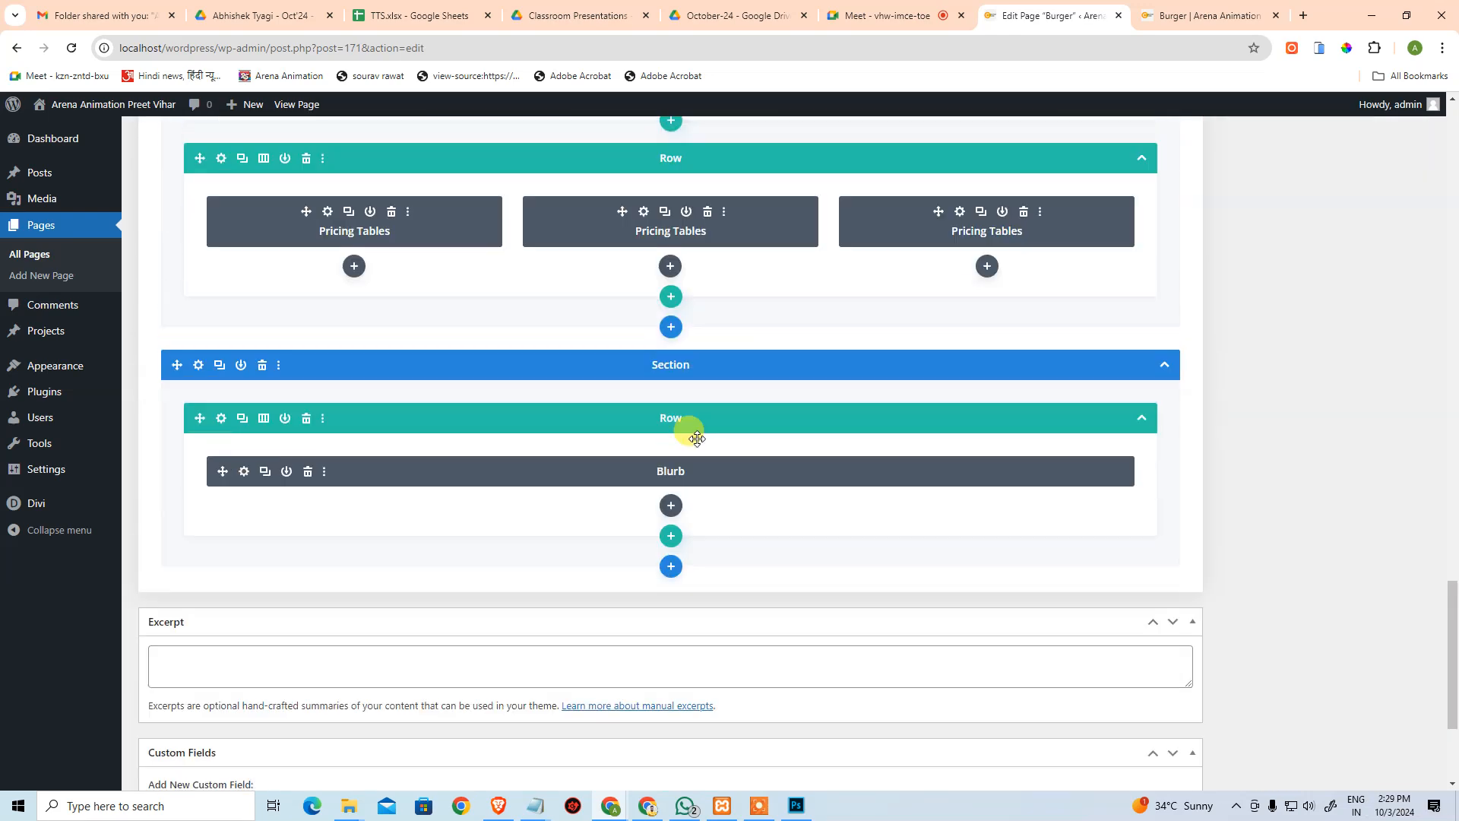
left_click(244, 472)
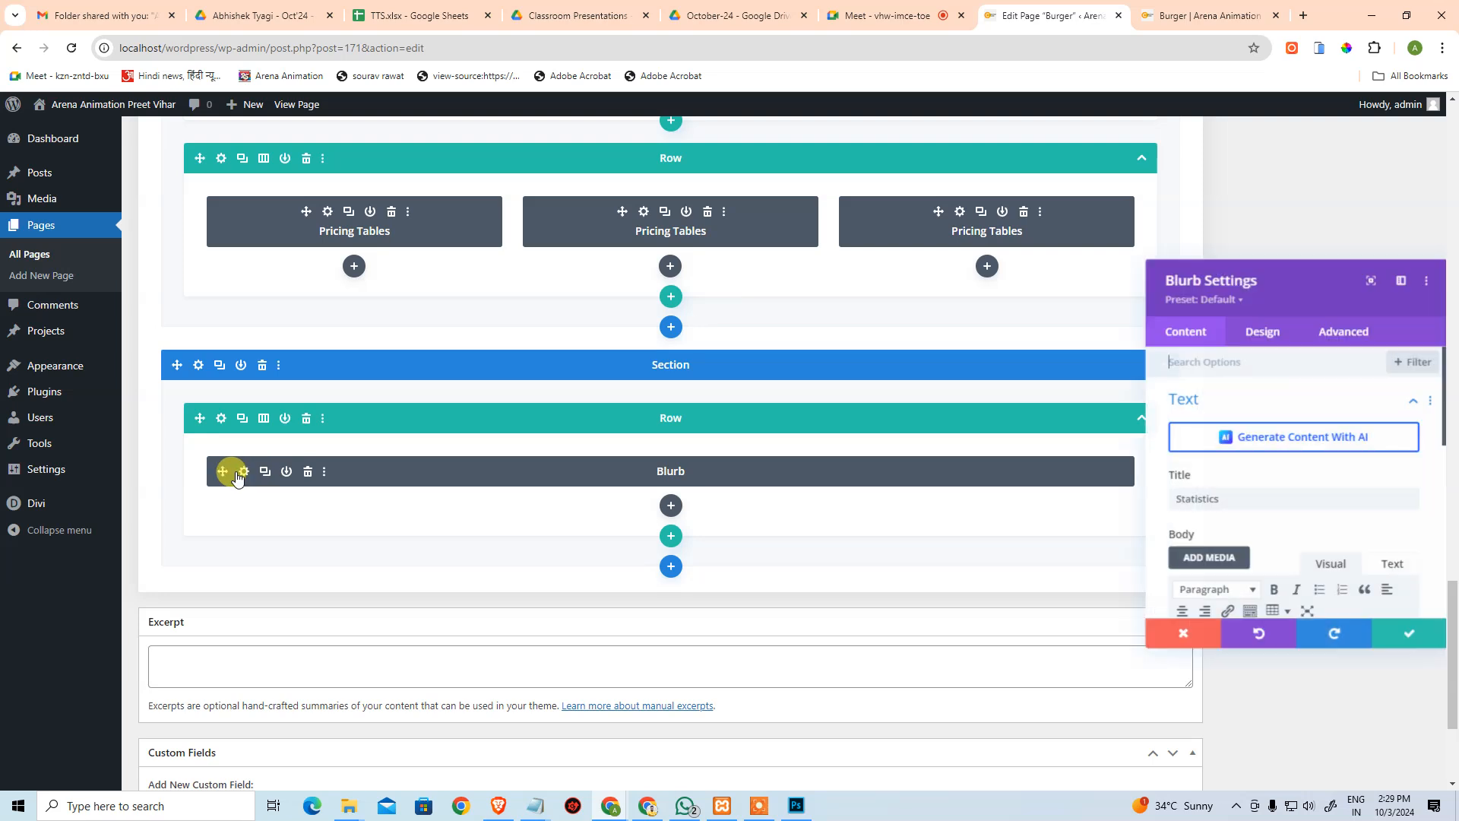
double_click(1252, 499)
scroll(1258, 517, "down", 3)
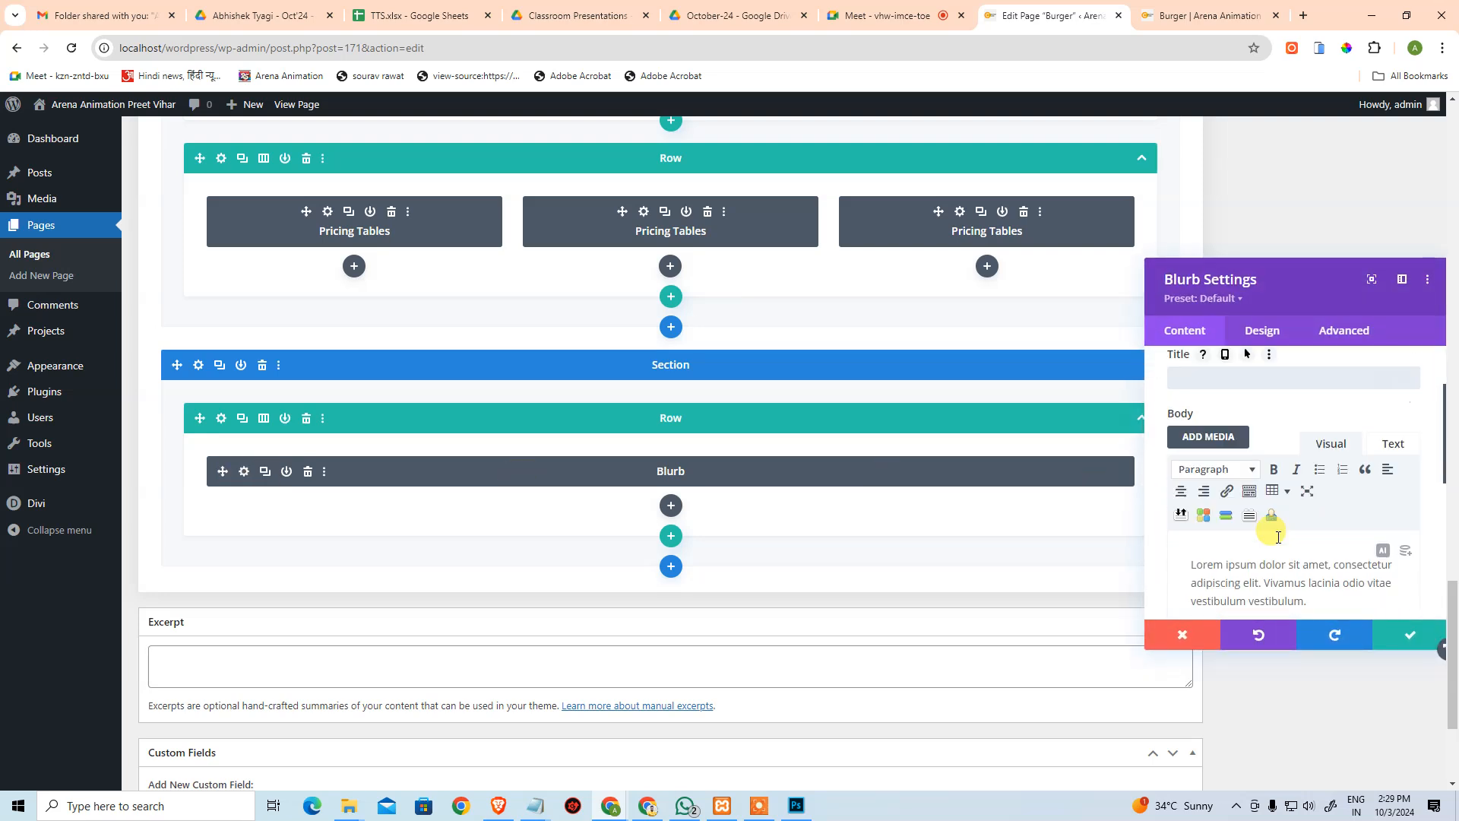
left_click(1271, 553)
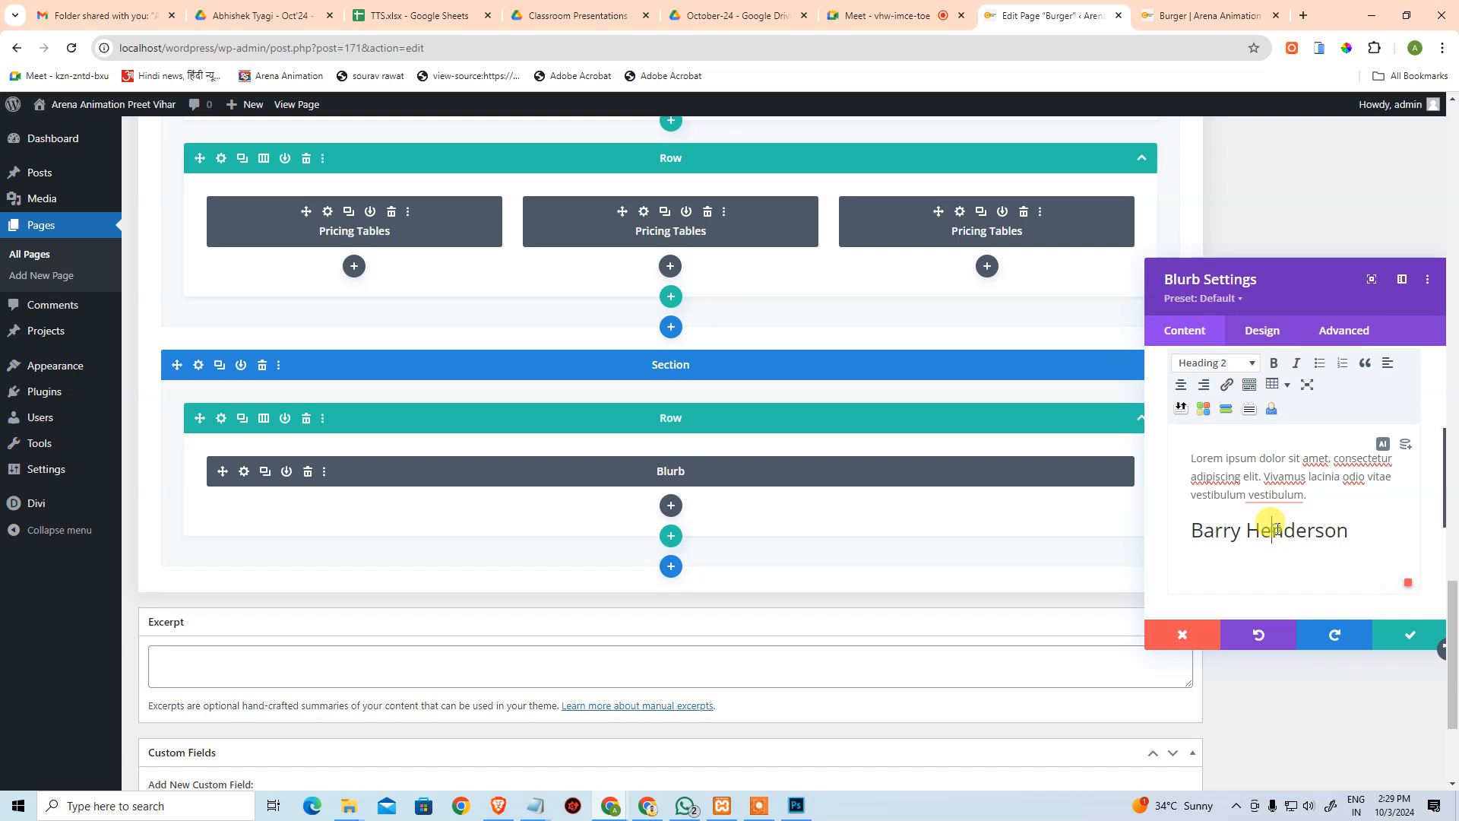
Set the blurb's body text font to Calistoga.
left_click(1263, 339)
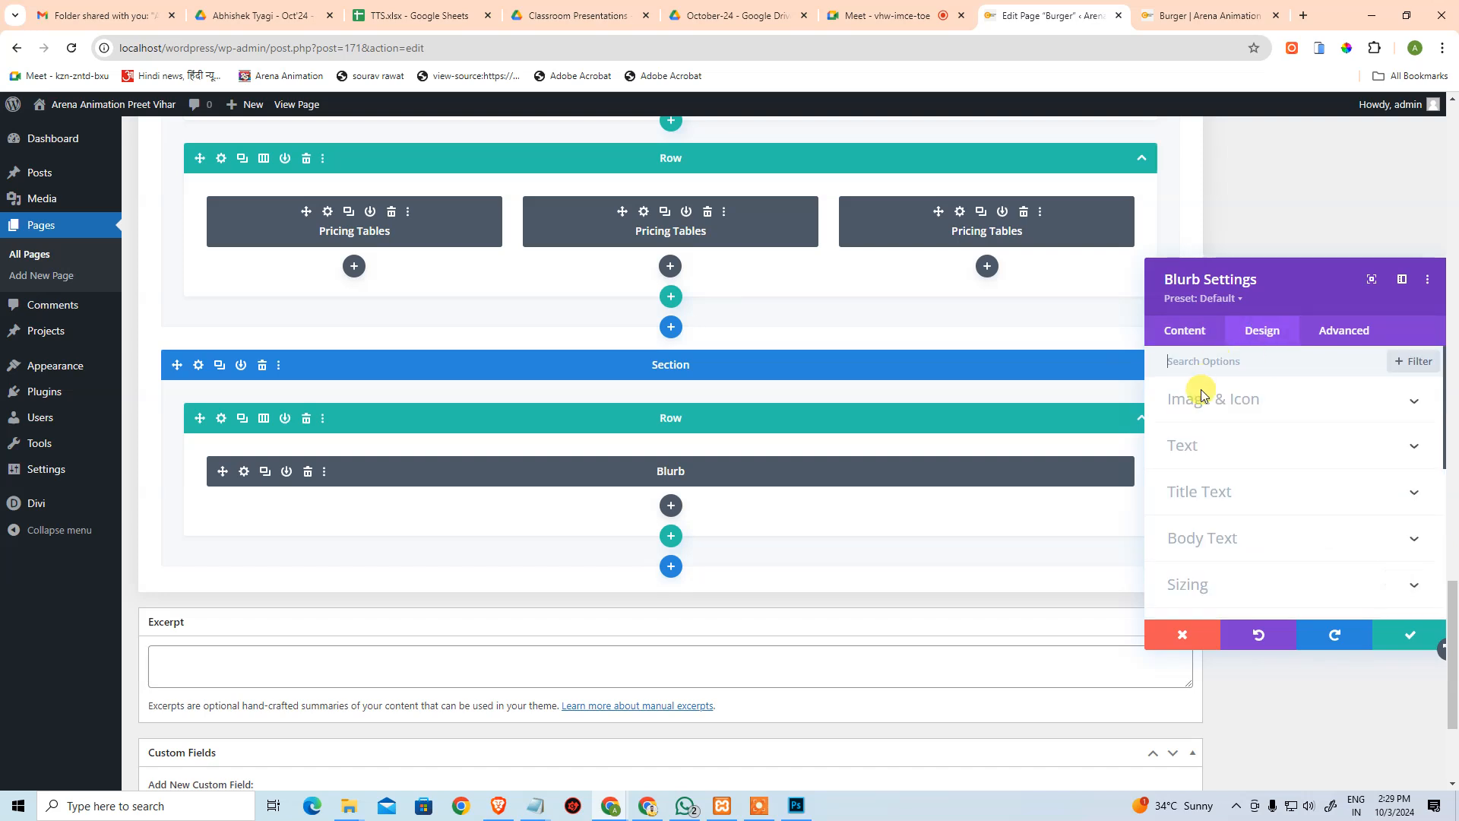
left_click(1246, 454)
scroll(1265, 479, "down", 5)
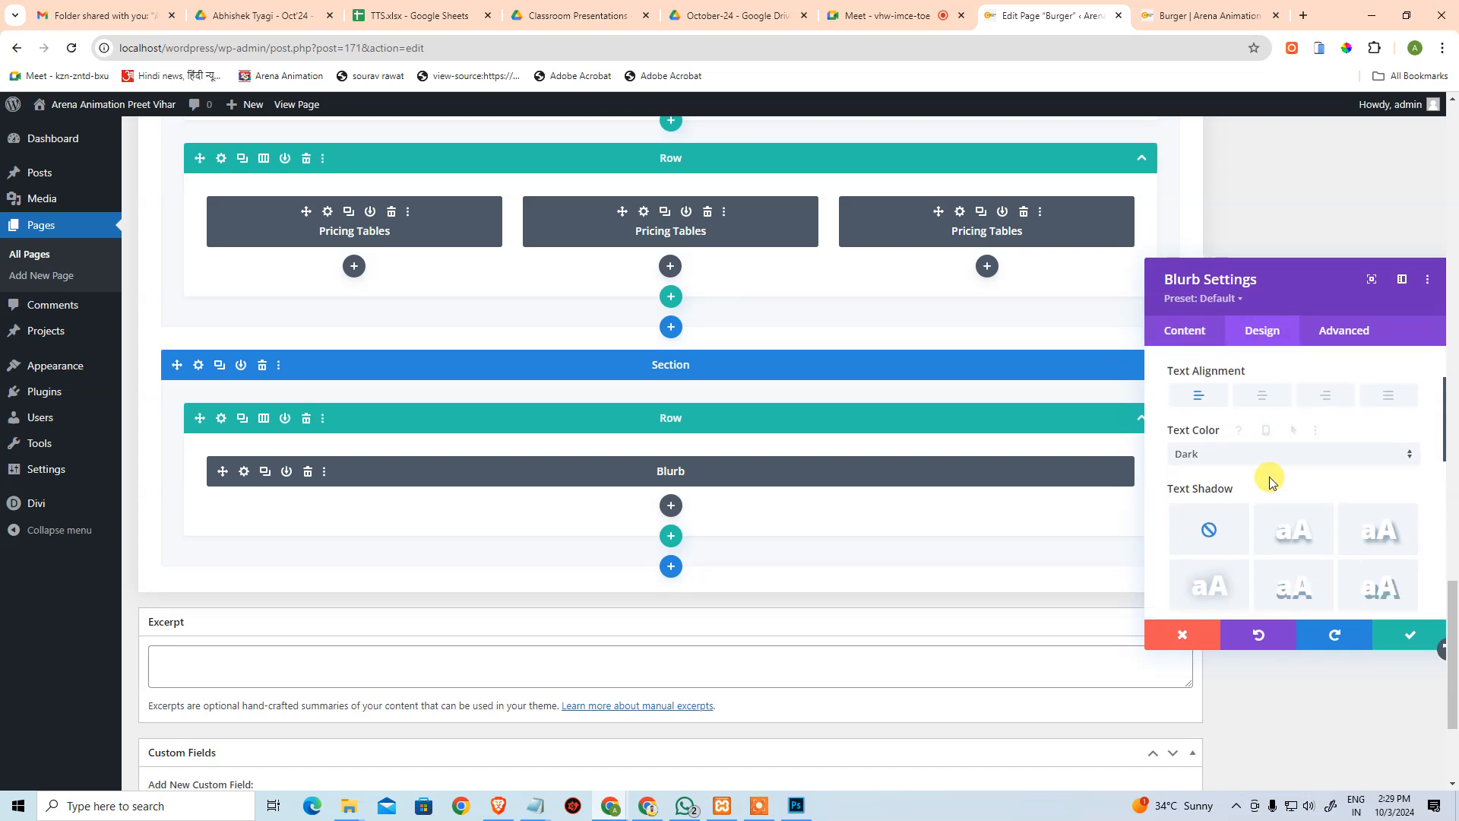
scroll(1244, 433, "up", 1)
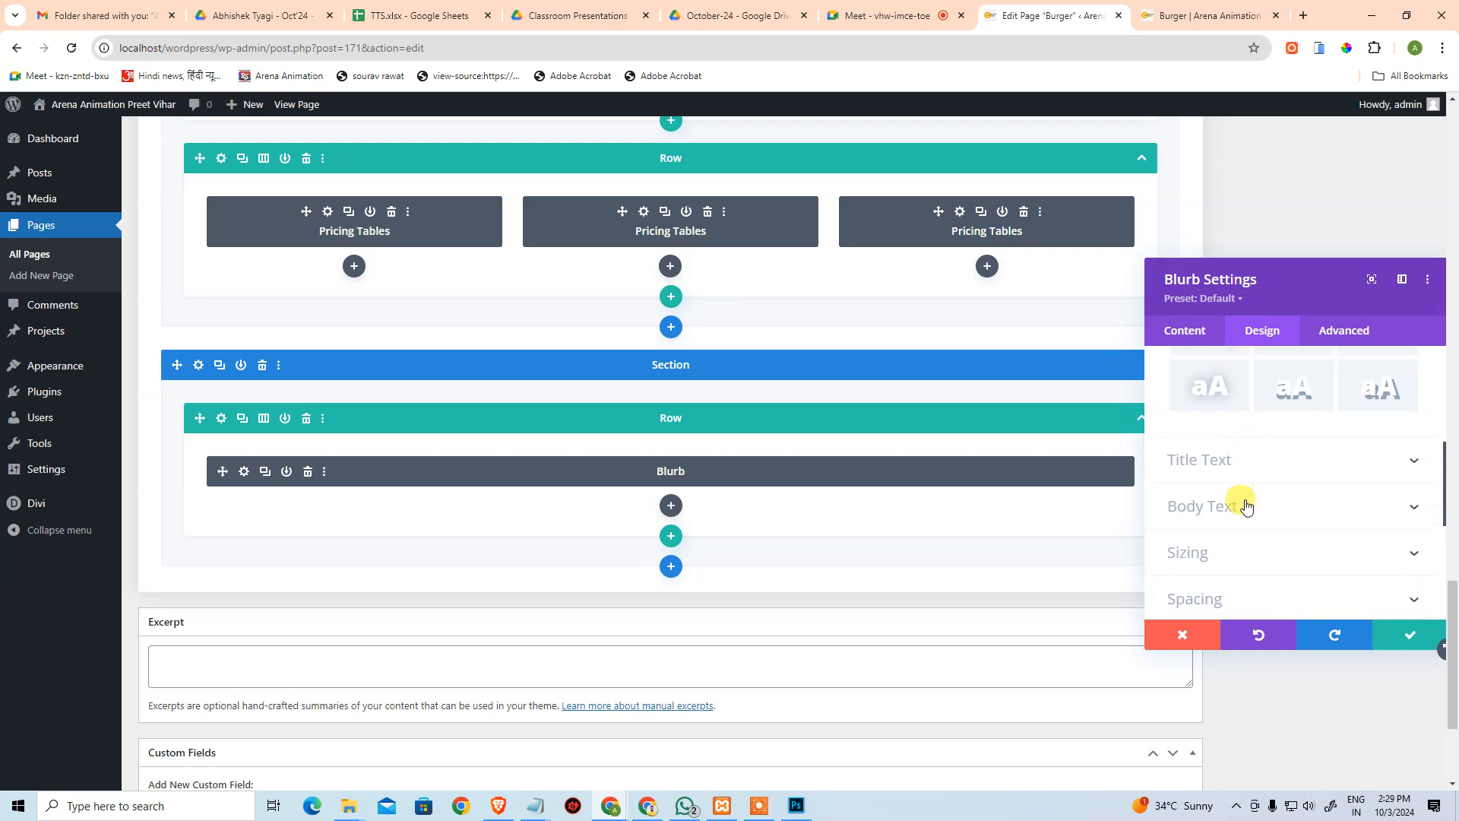
left_click(1250, 503)
left_click(1250, 472)
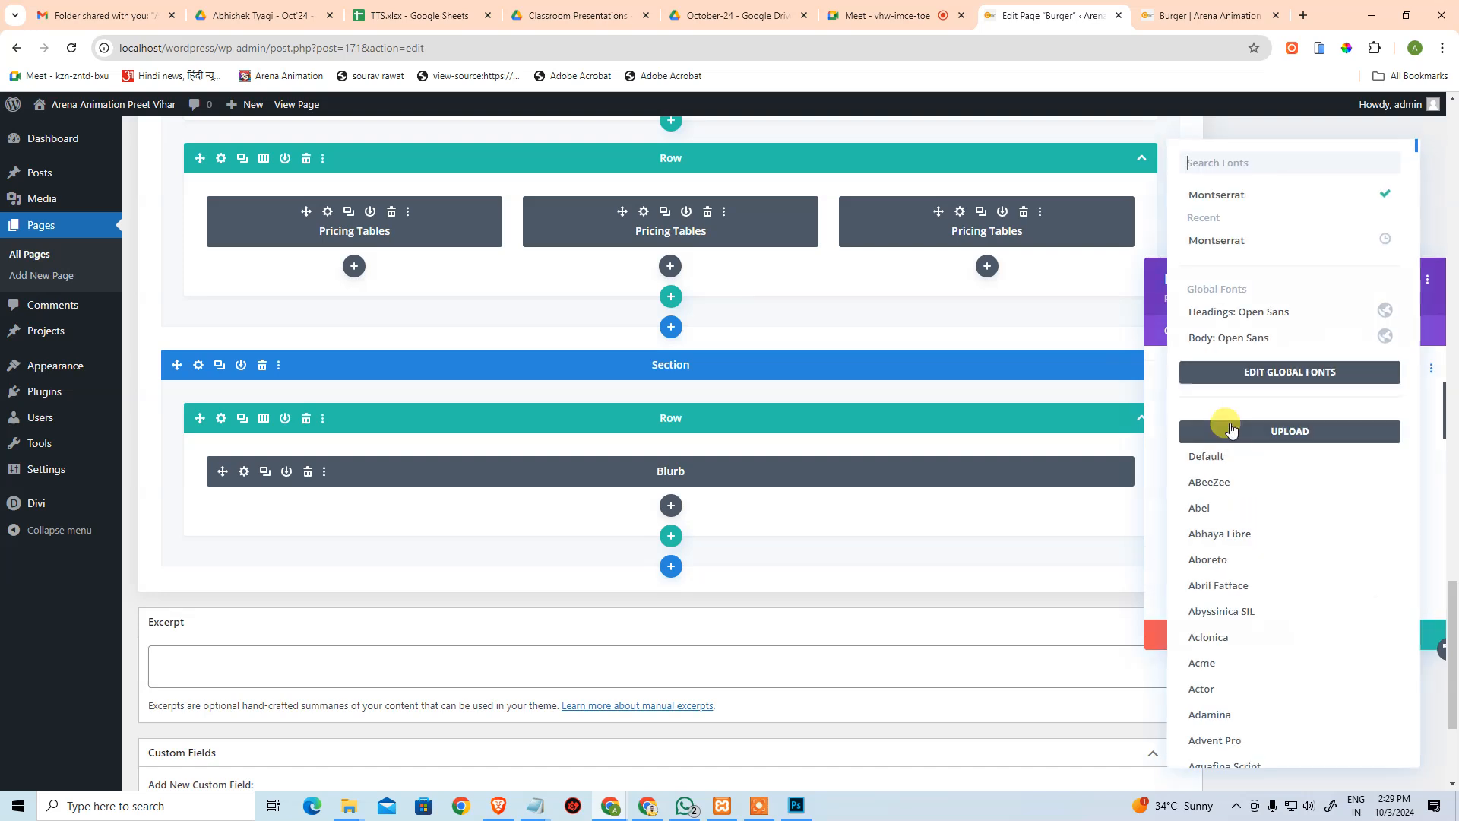
left_click(1253, 162)
type("ca")
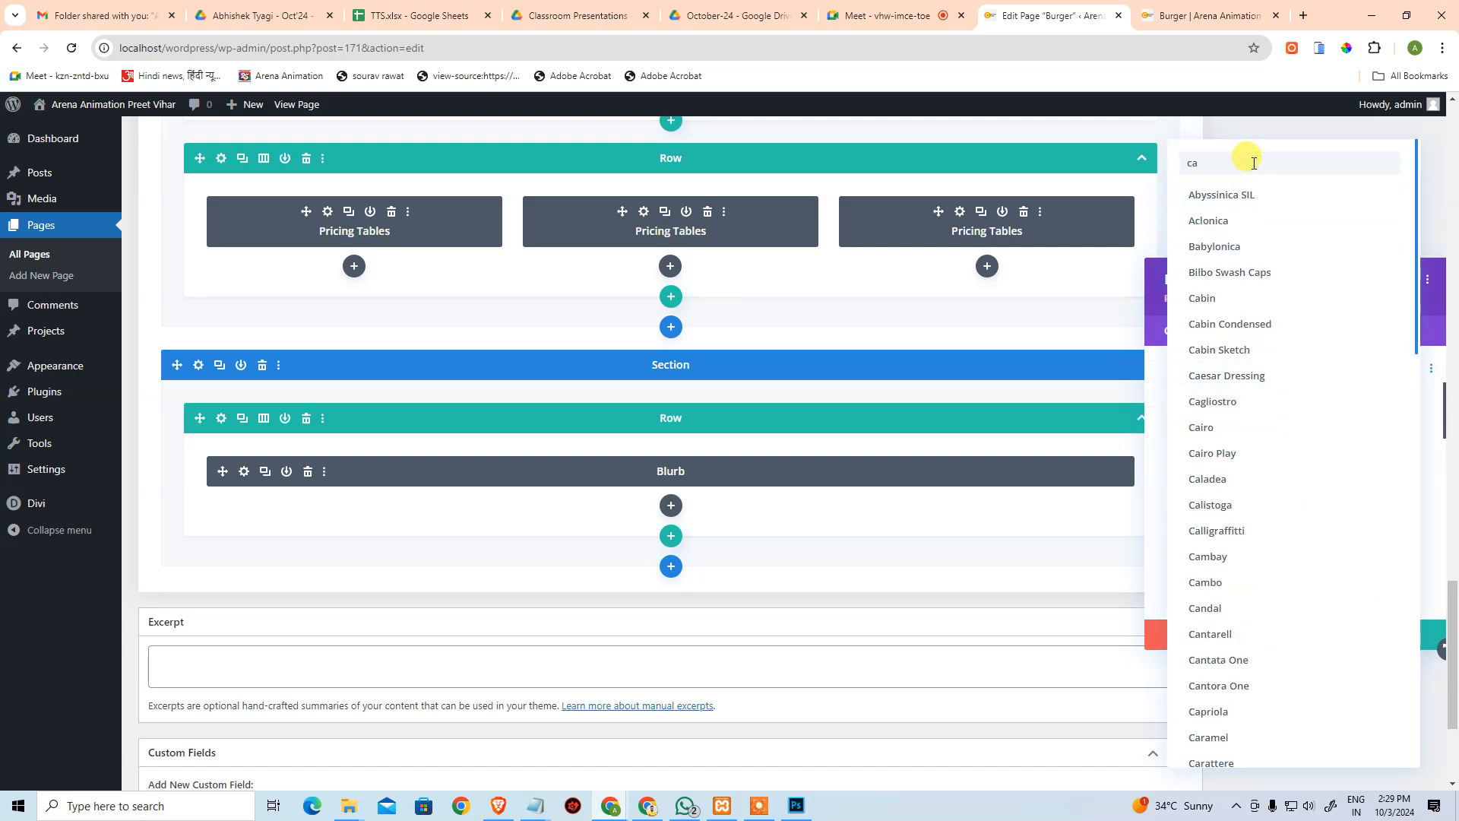
type("li")
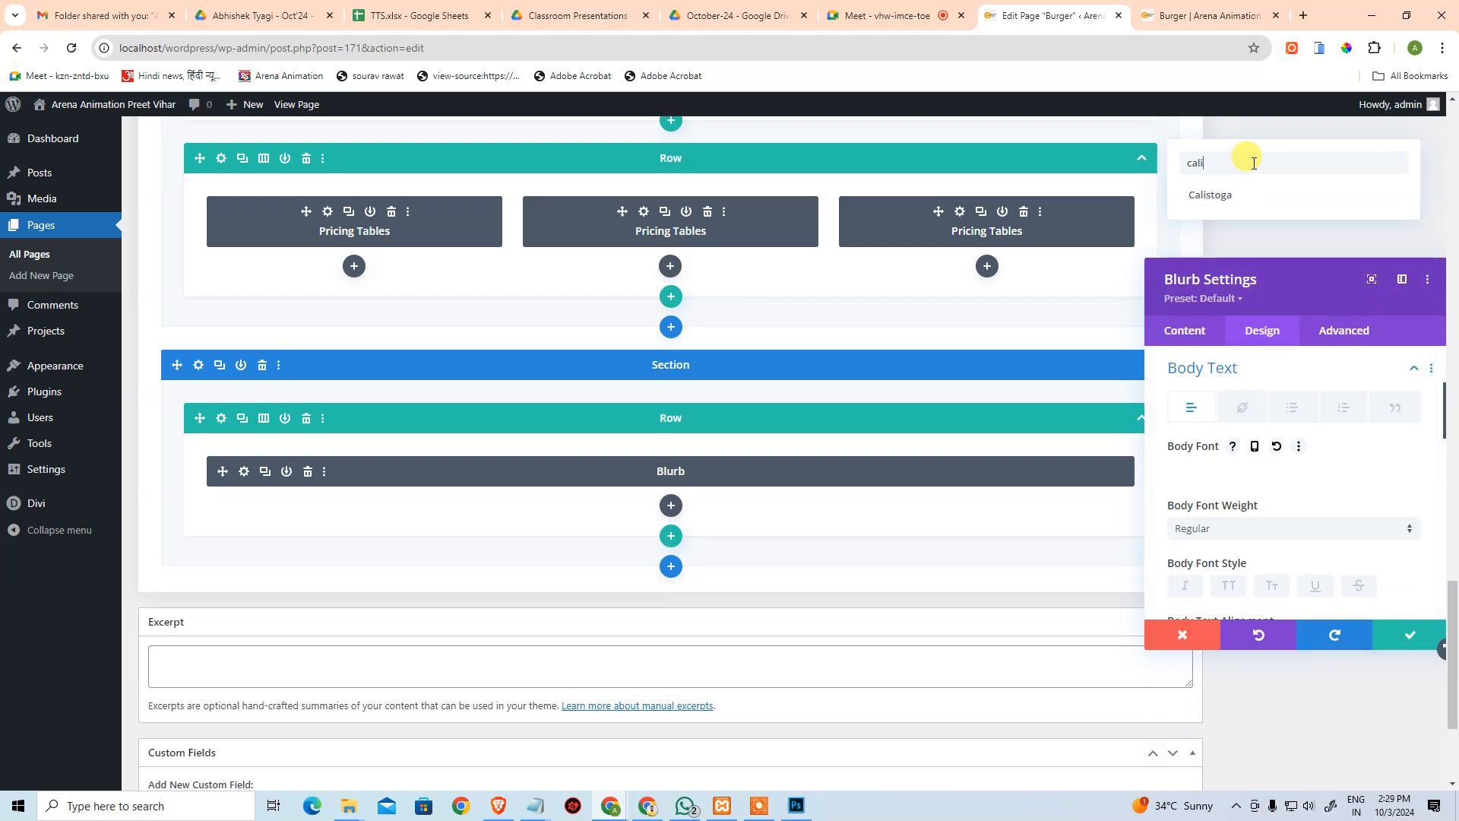
left_click(1245, 194)
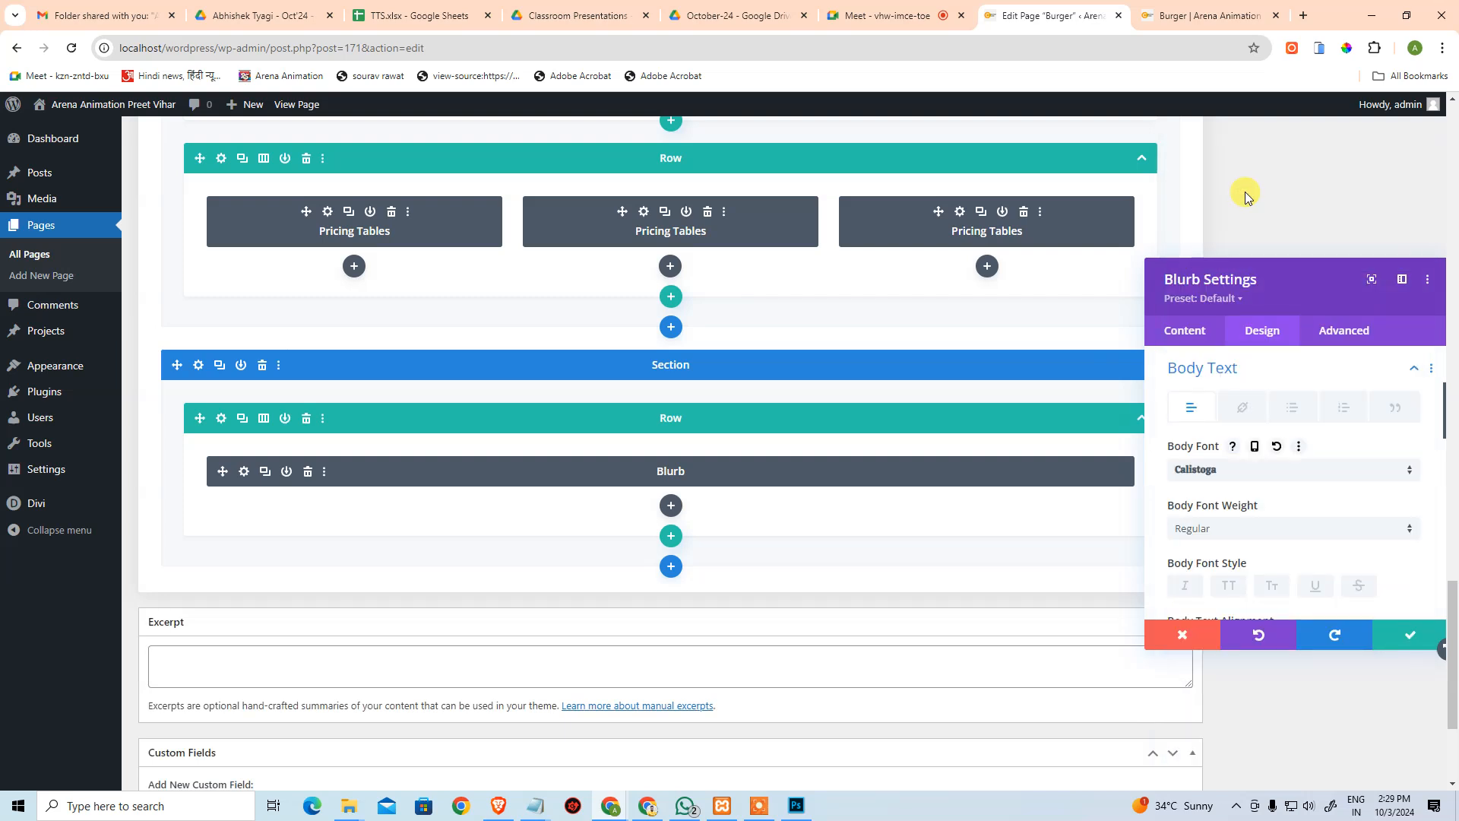
Switch to the Photoshop template, undo the font substitution on the reviewer's name and decline any further substitution.
key("alt+Tab")
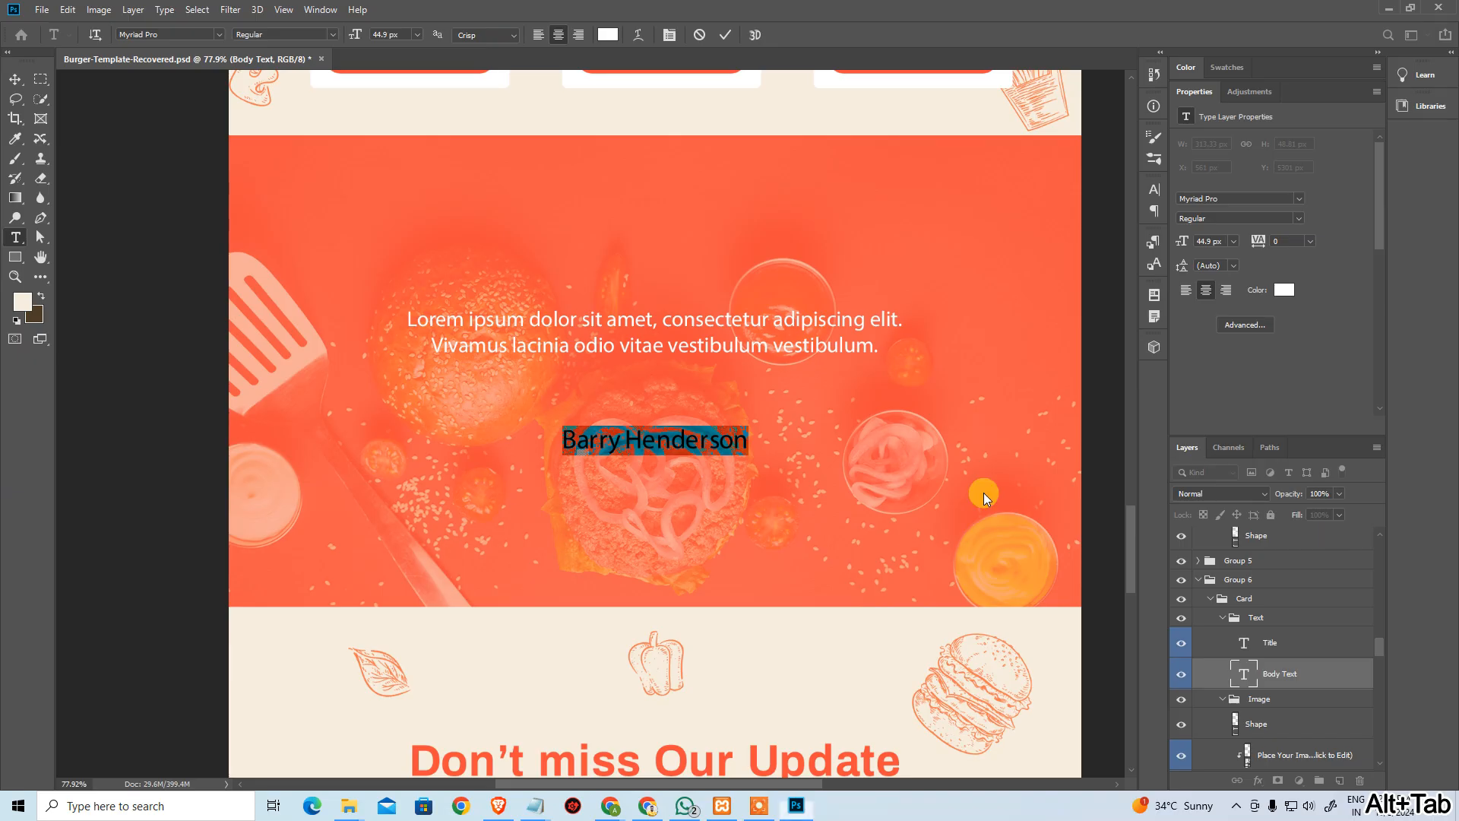
left_click(623, 391)
key("ctrl+z")
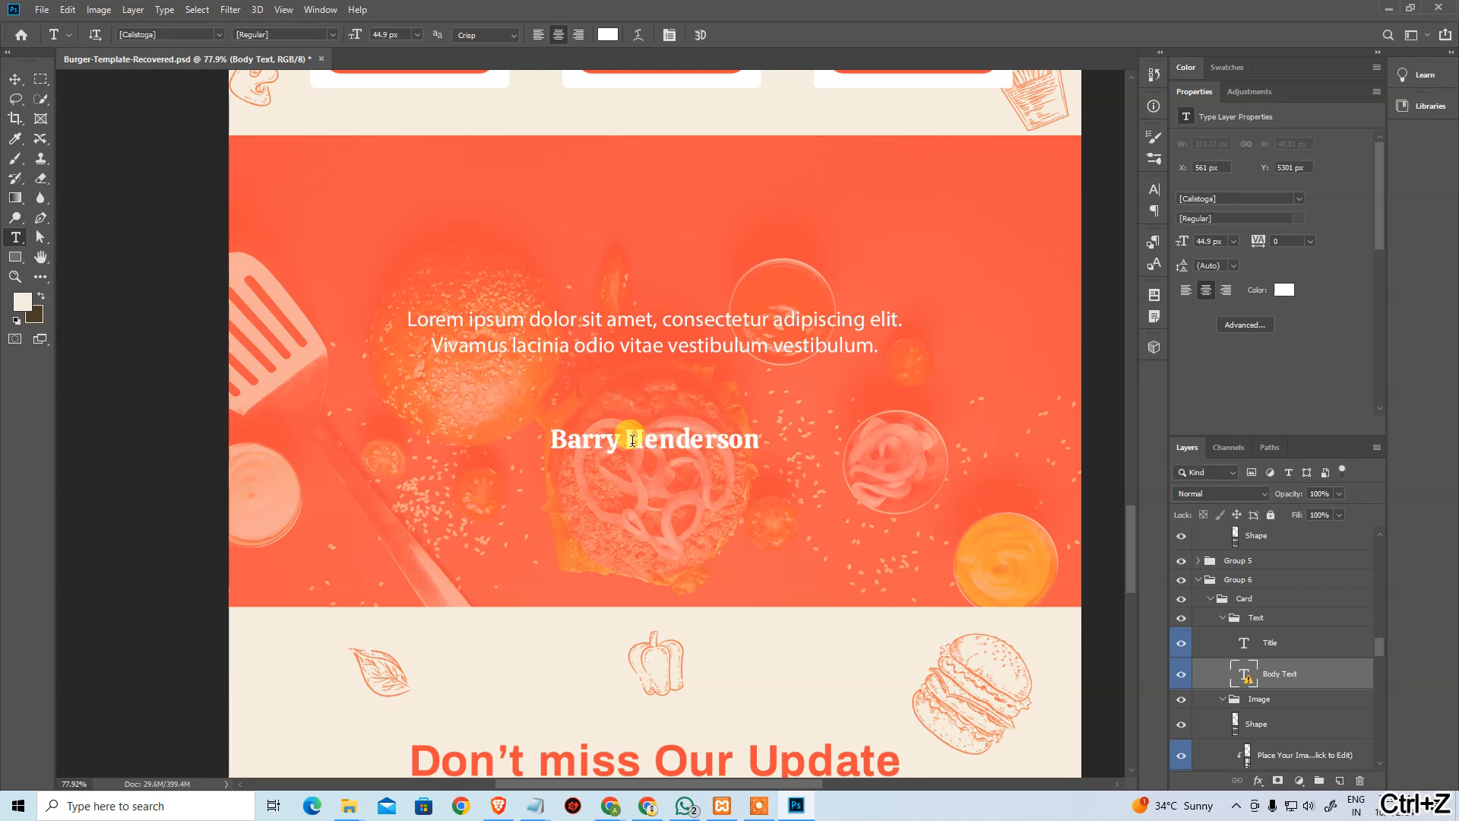
left_click(631, 440)
key("alt+Tab")
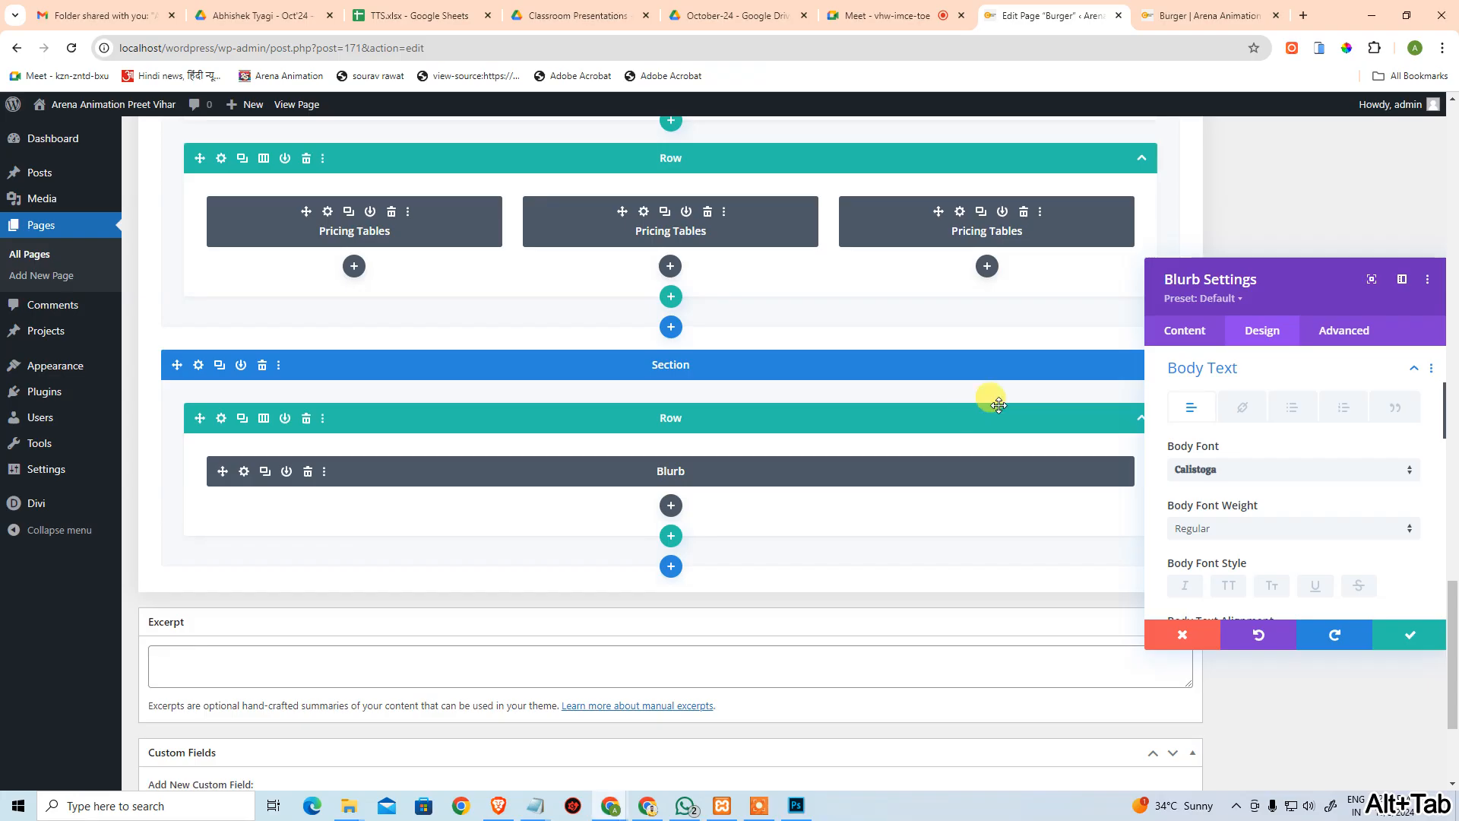
scroll(1288, 469, "up", 2)
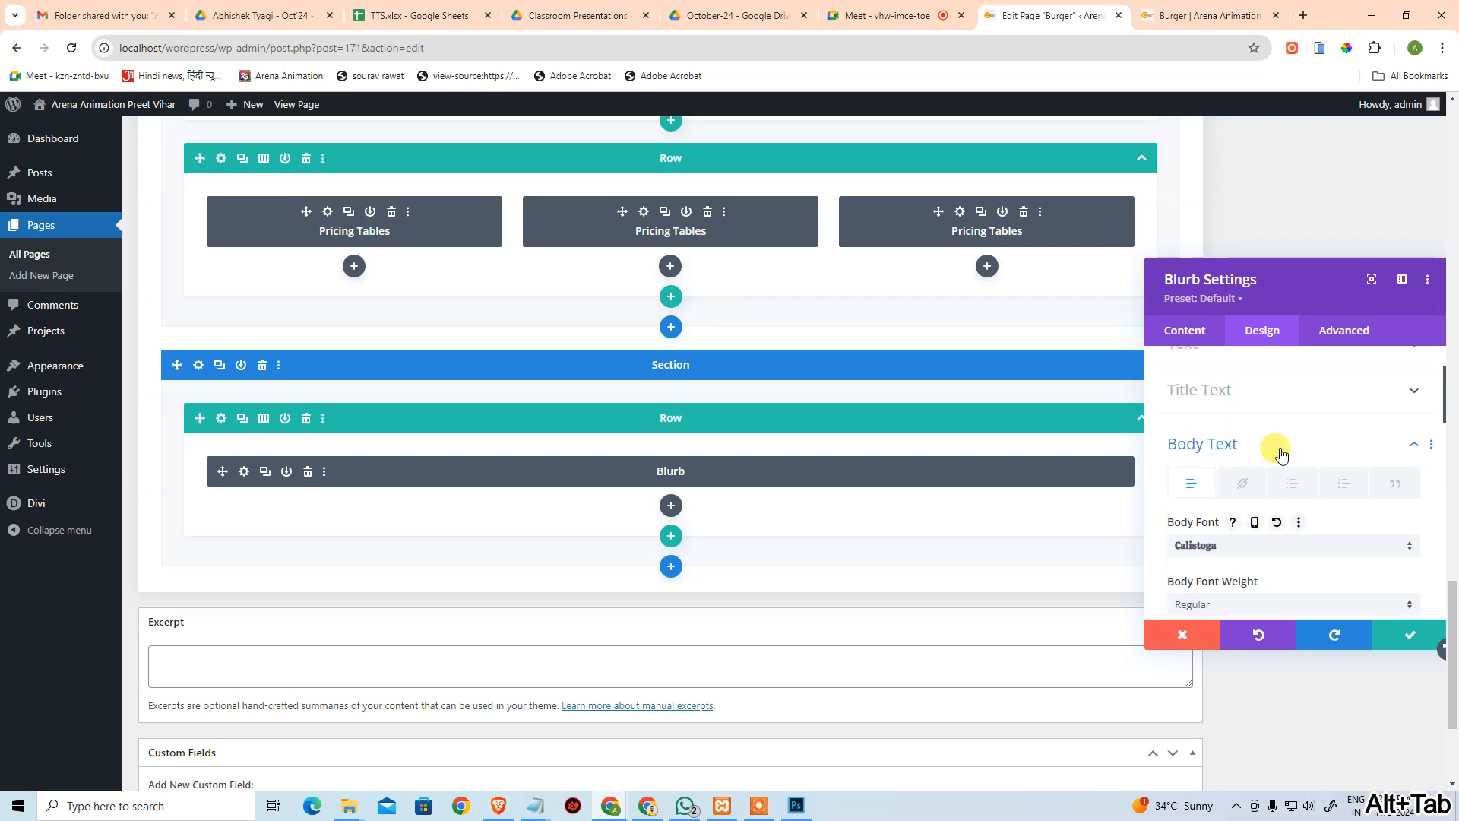
scroll(1281, 454, "down", 2)
scroll(1281, 454, "down", 2)
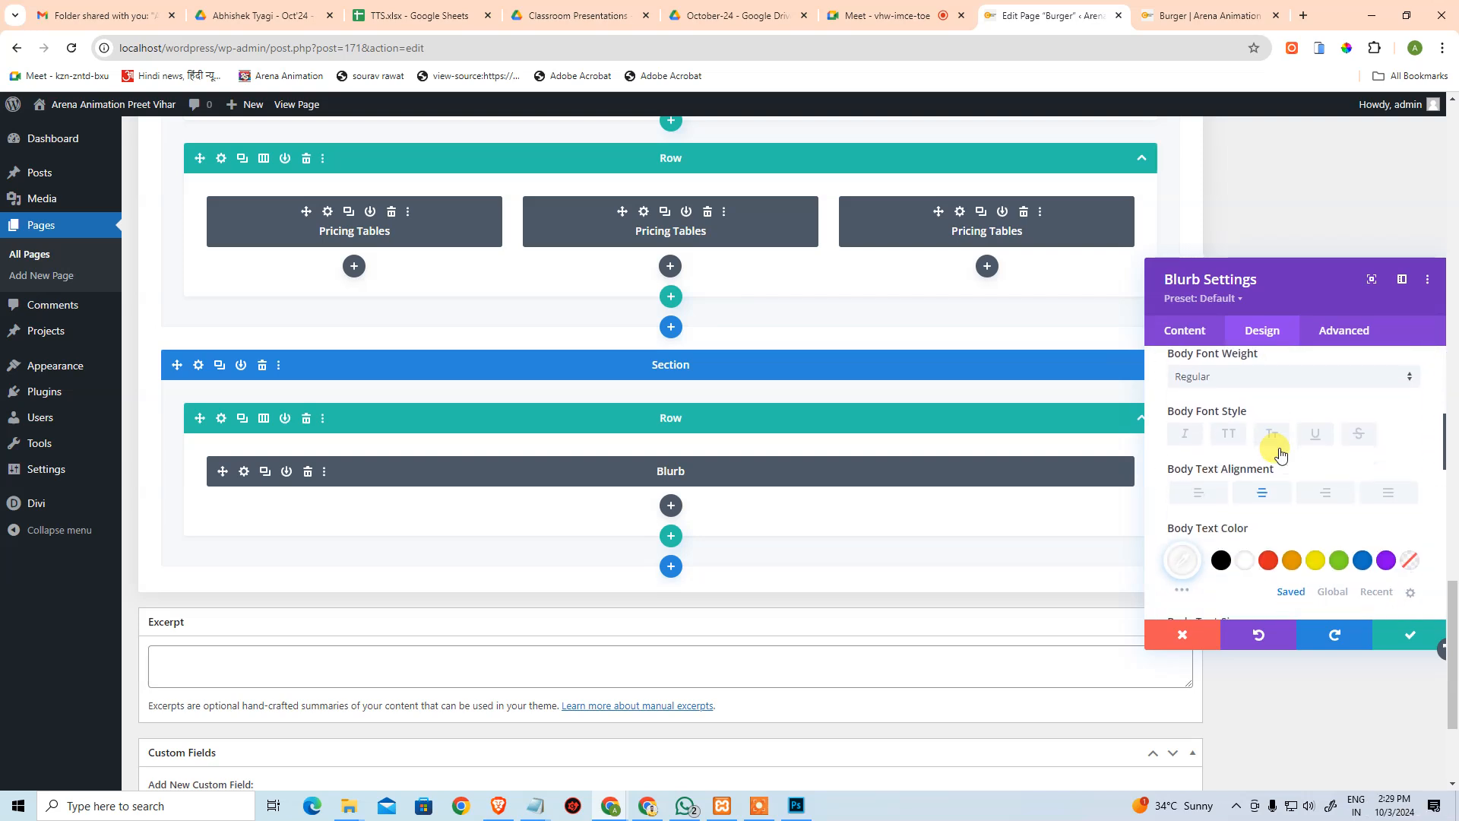
scroll(1281, 454, "up", 3)
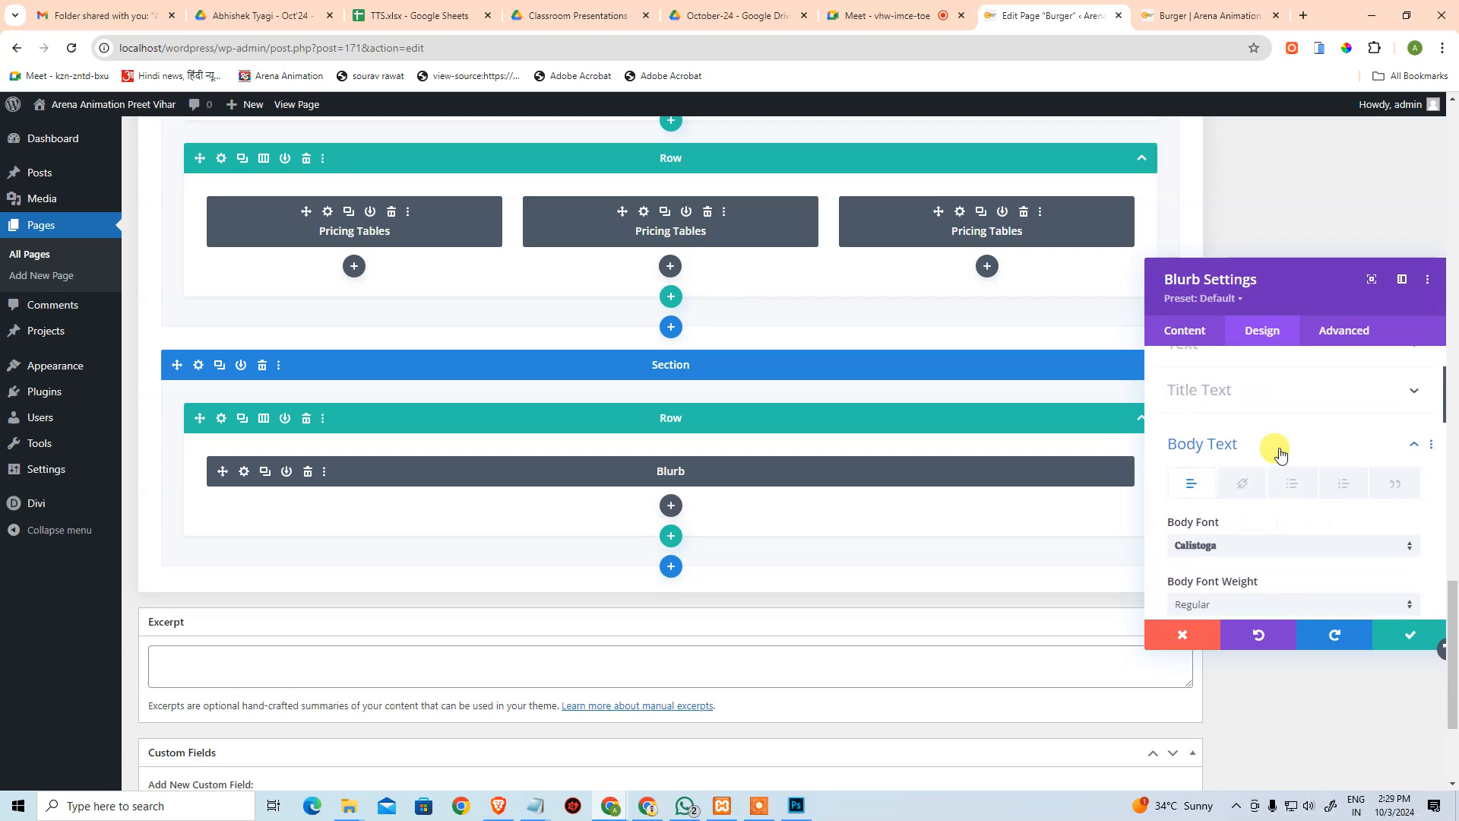
key("alt+Tab")
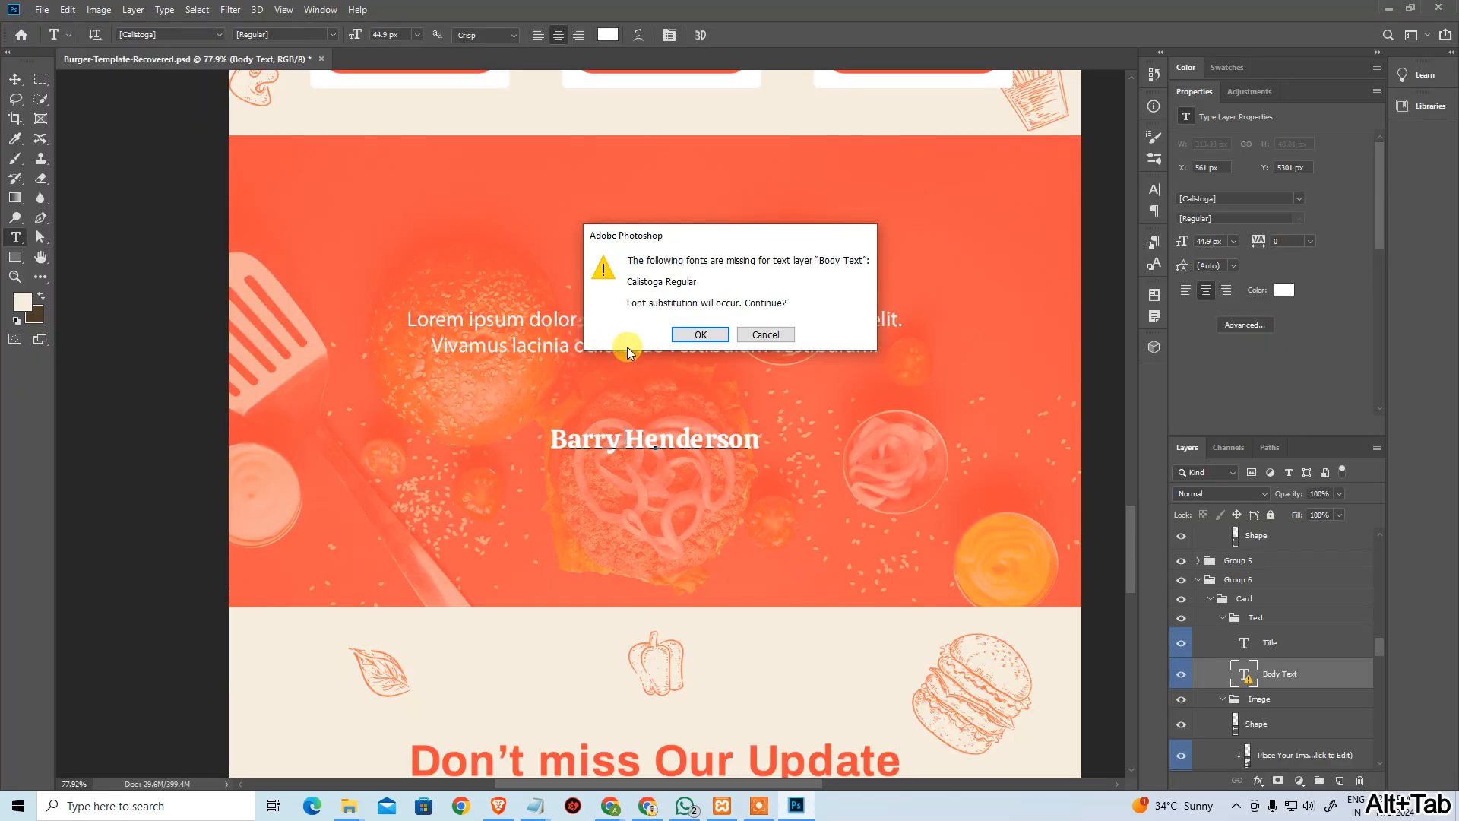
left_click(791, 337)
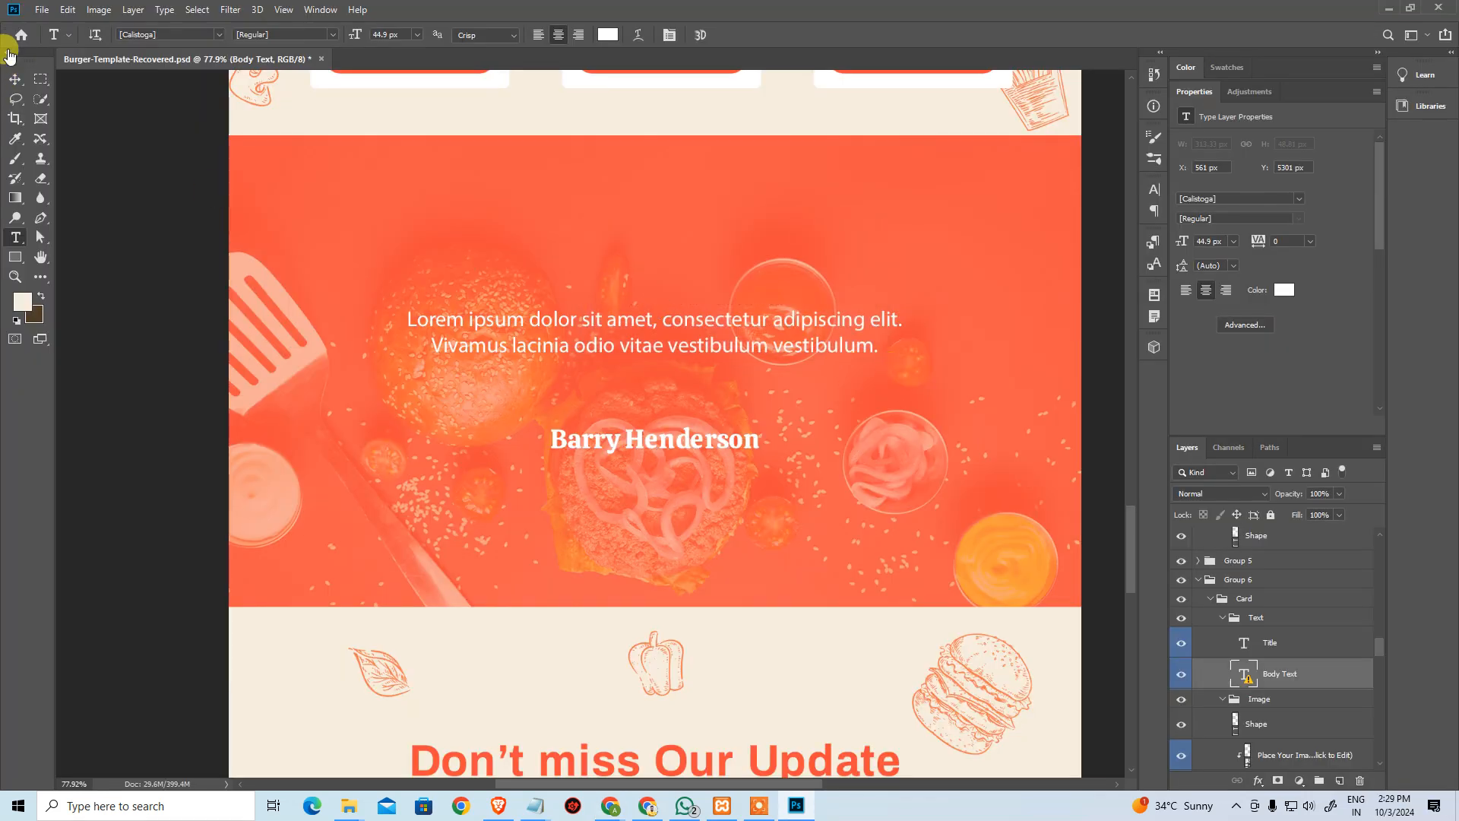
Select the testimonial paragraph with the Move tool to inspect its font, and clear the layer selection.
left_click(14, 78)
left_click(516, 323)
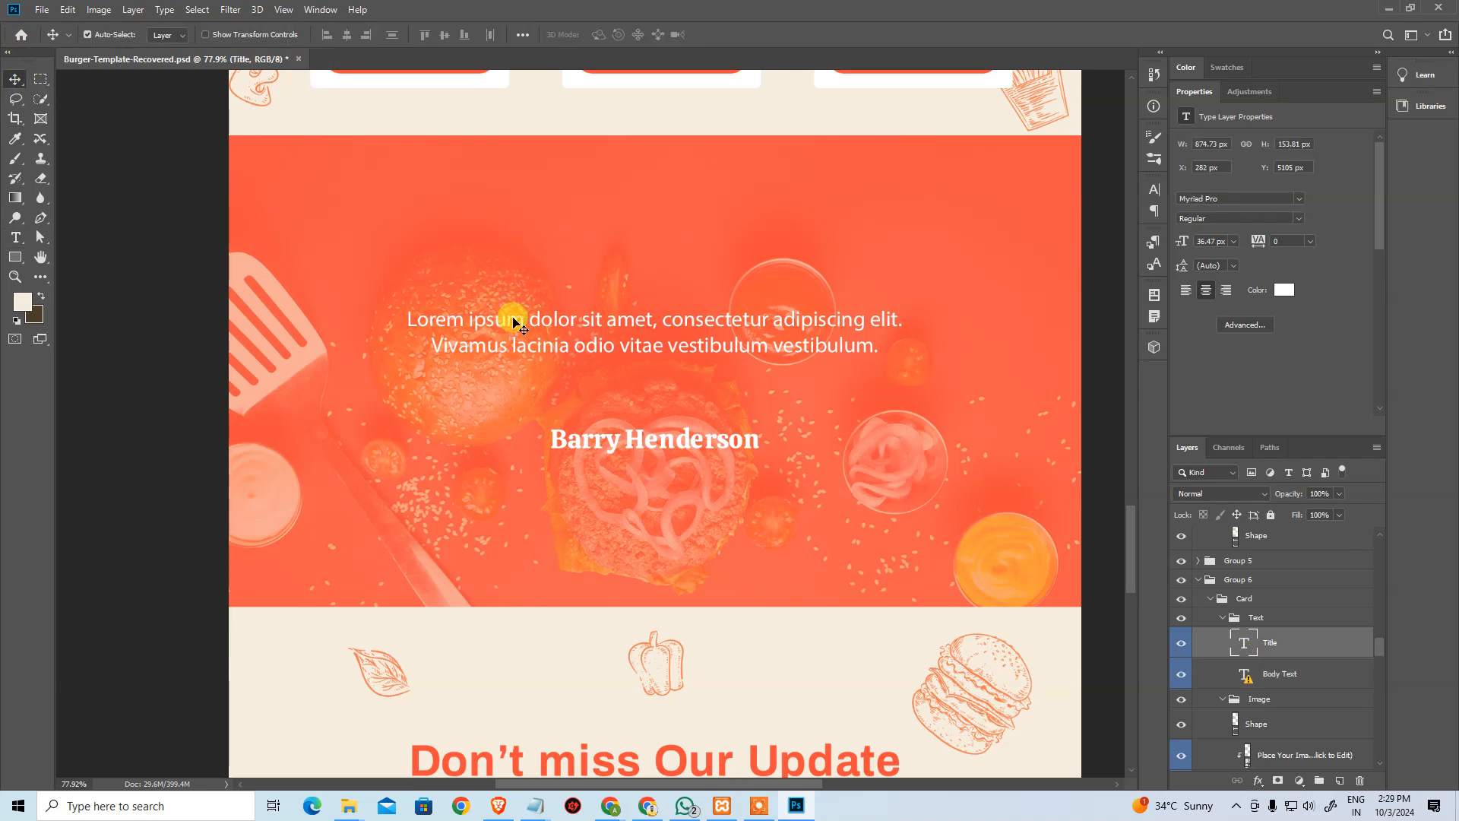
left_click(570, 379)
key("ctrl+z")
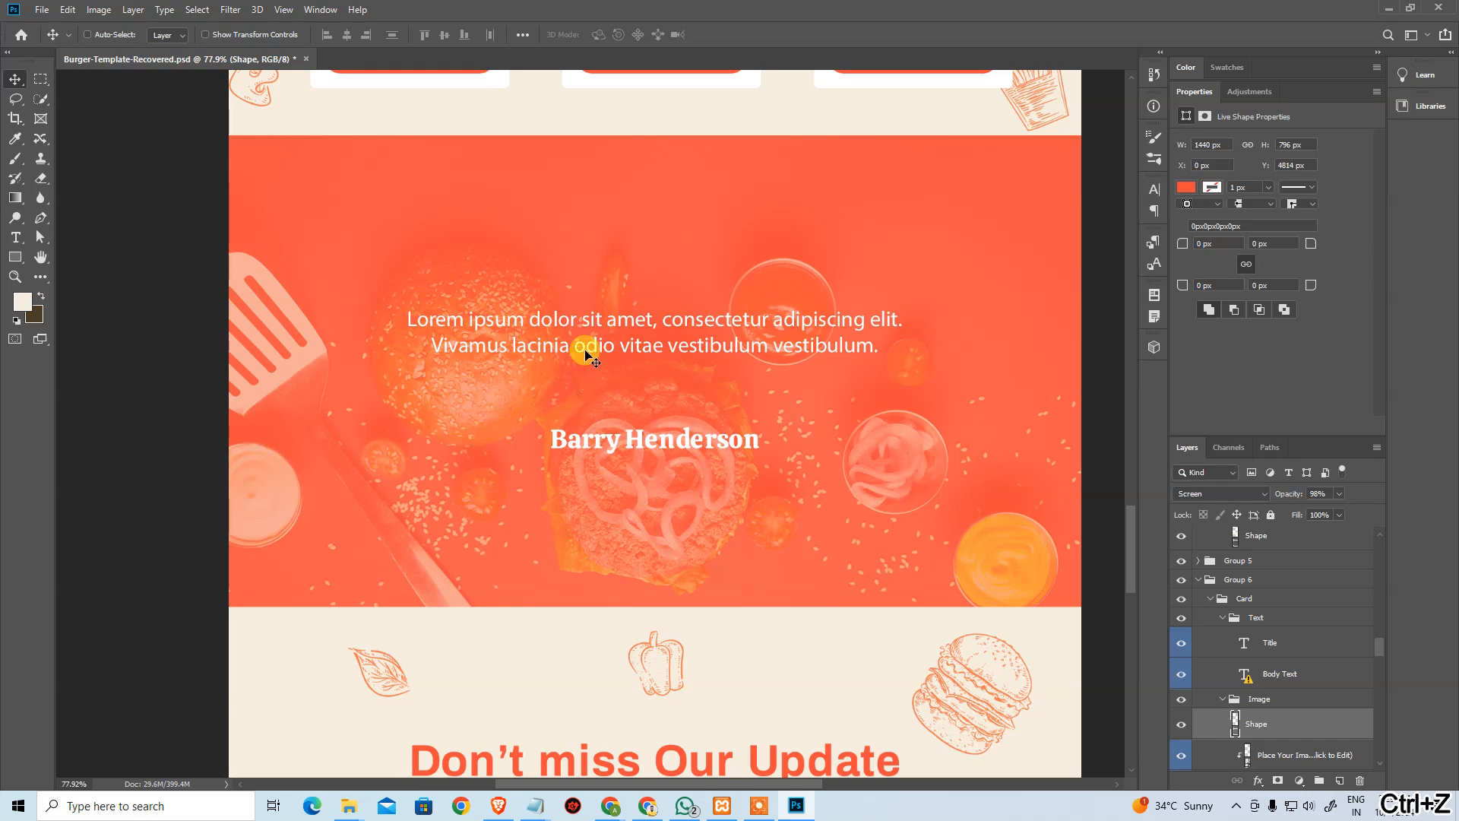
left_click(149, 156)
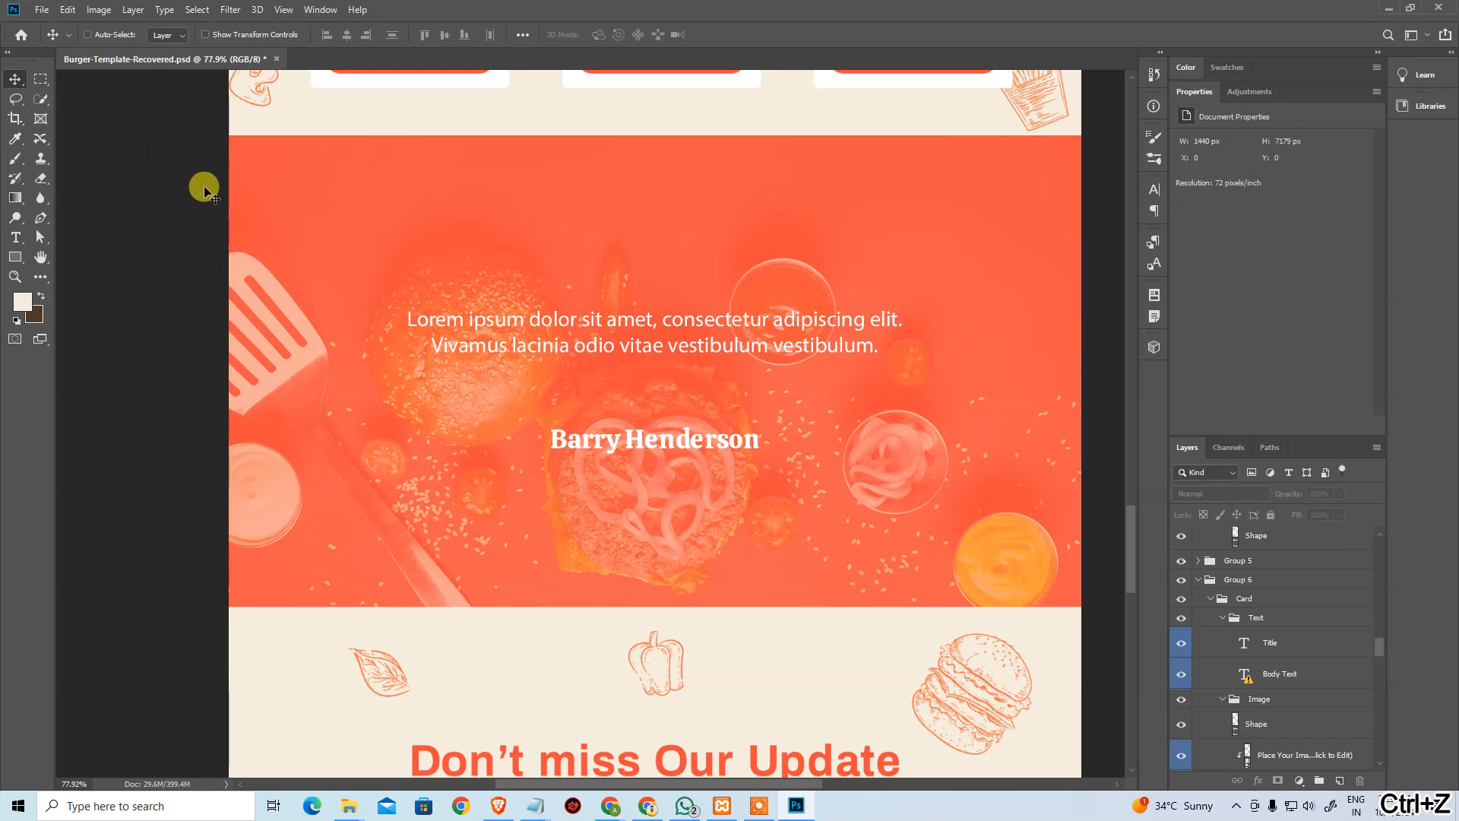
Close the recovered template without saving, reopen Burger-Template.psd from the recent files and view it at 100%.
left_click(40, 9)
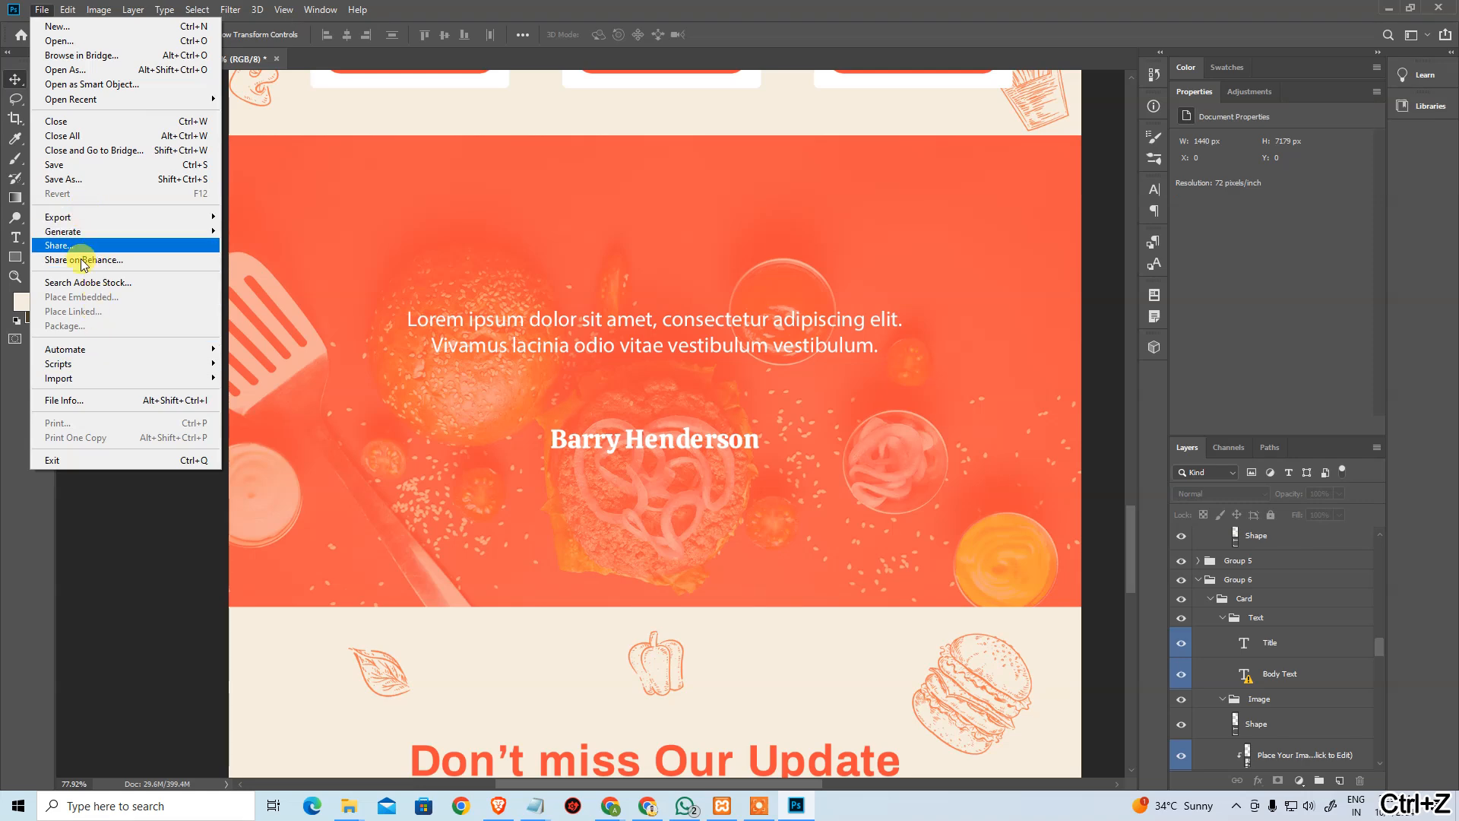
left_click(378, 317)
key("ctrl+w")
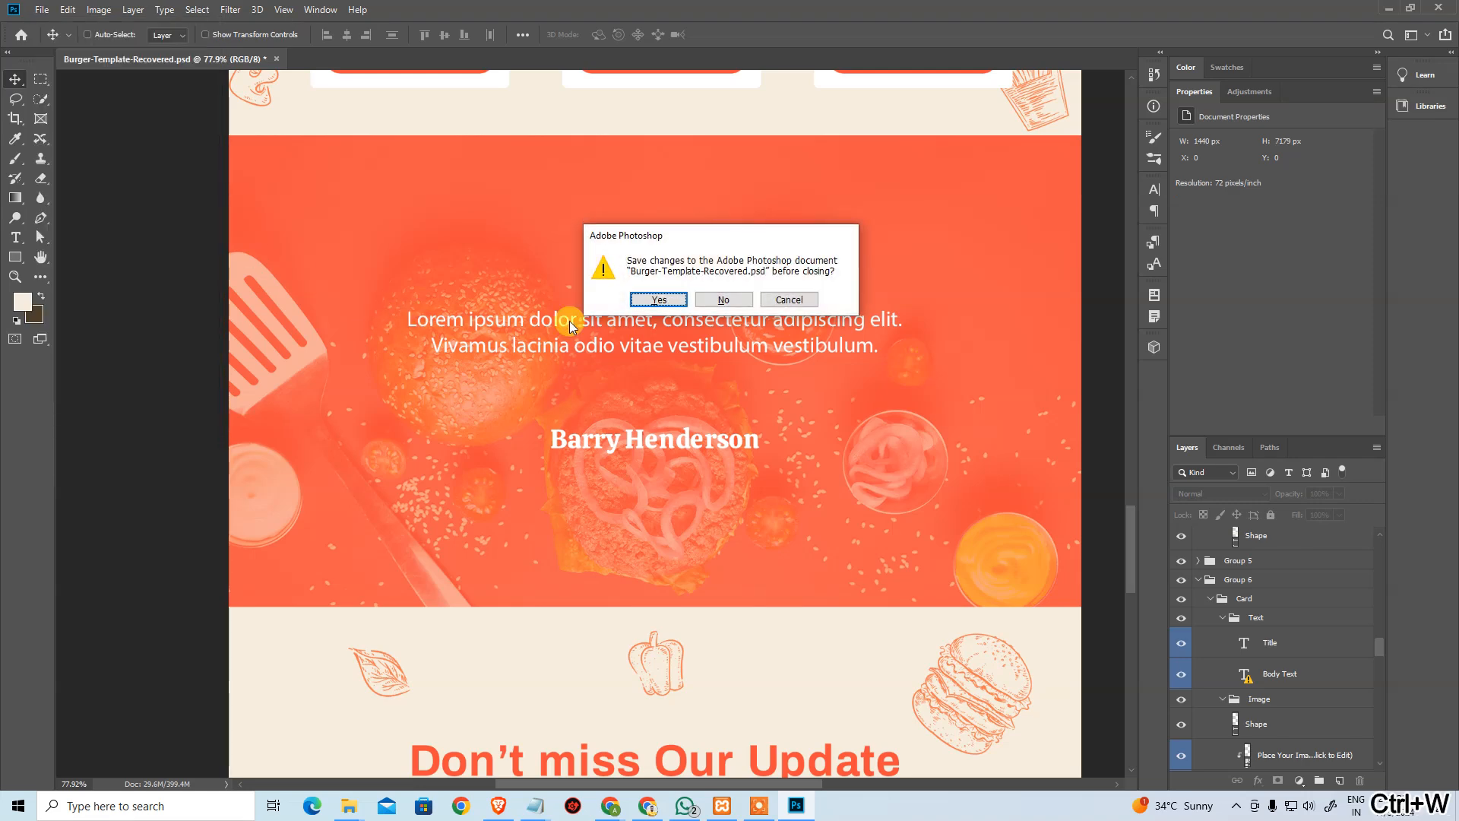
left_click(723, 301)
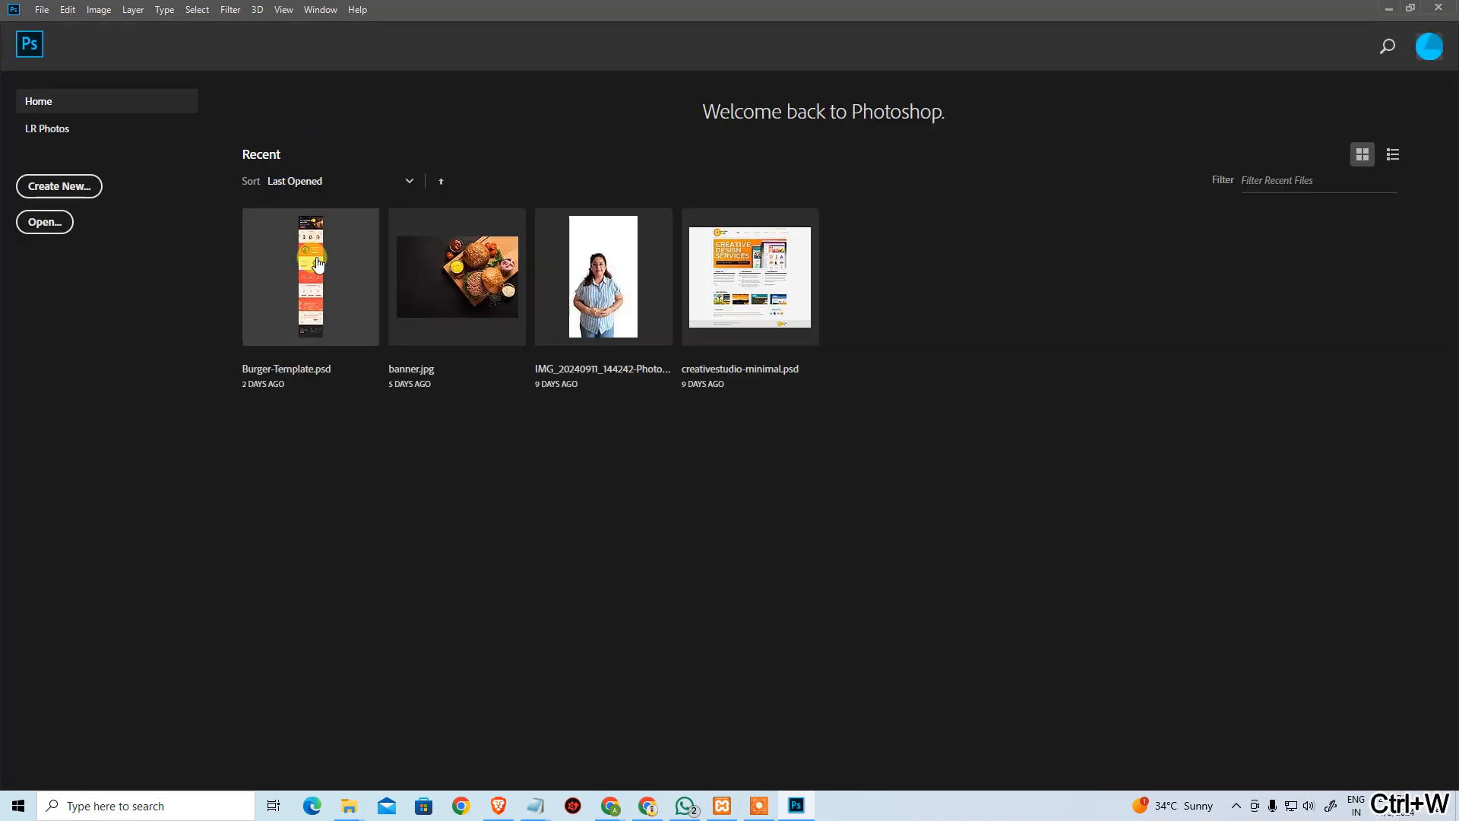
left_click(327, 262)
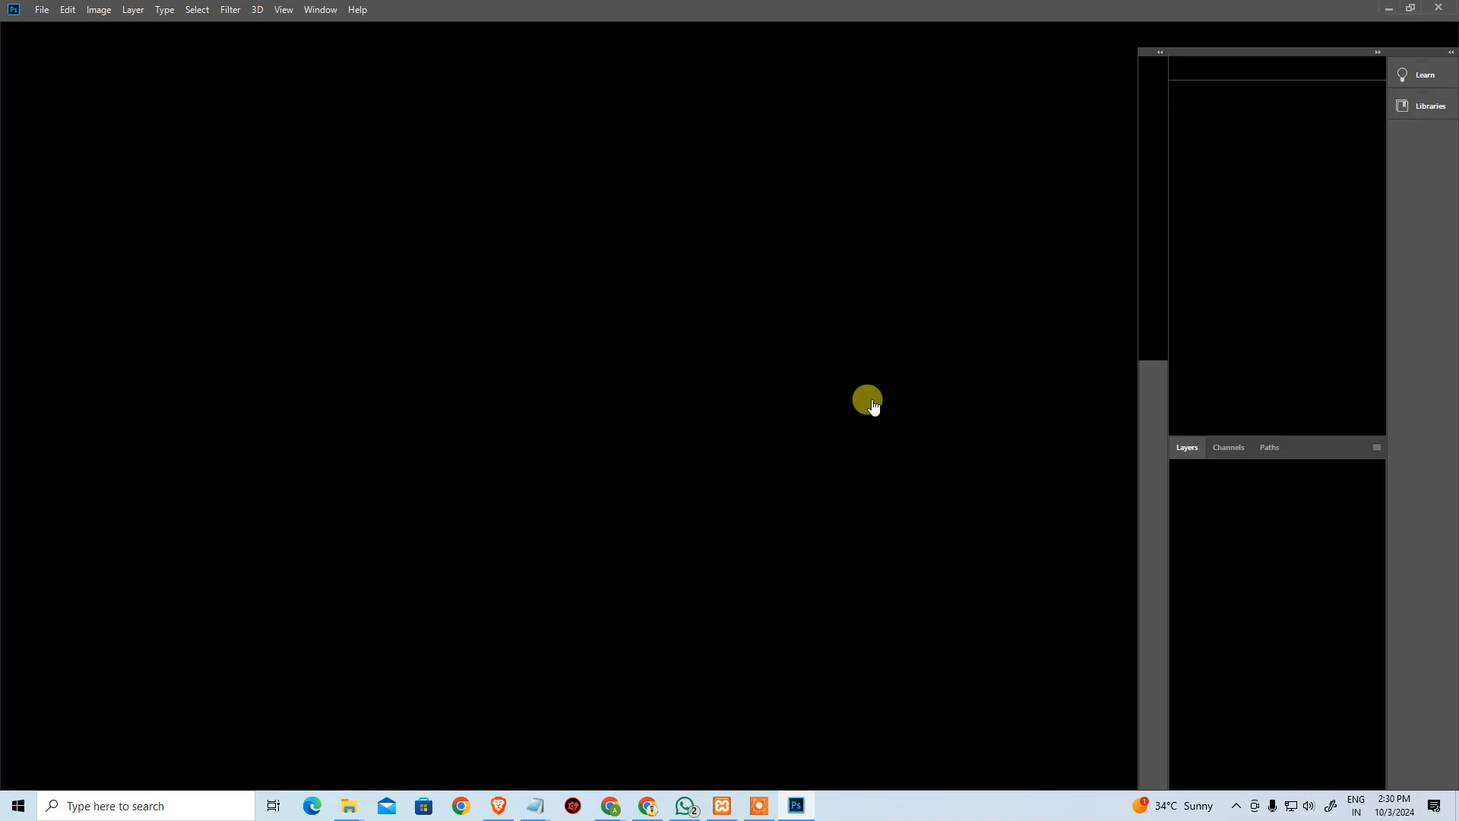
key("ctrl+alt+0")
left_click(805, 412)
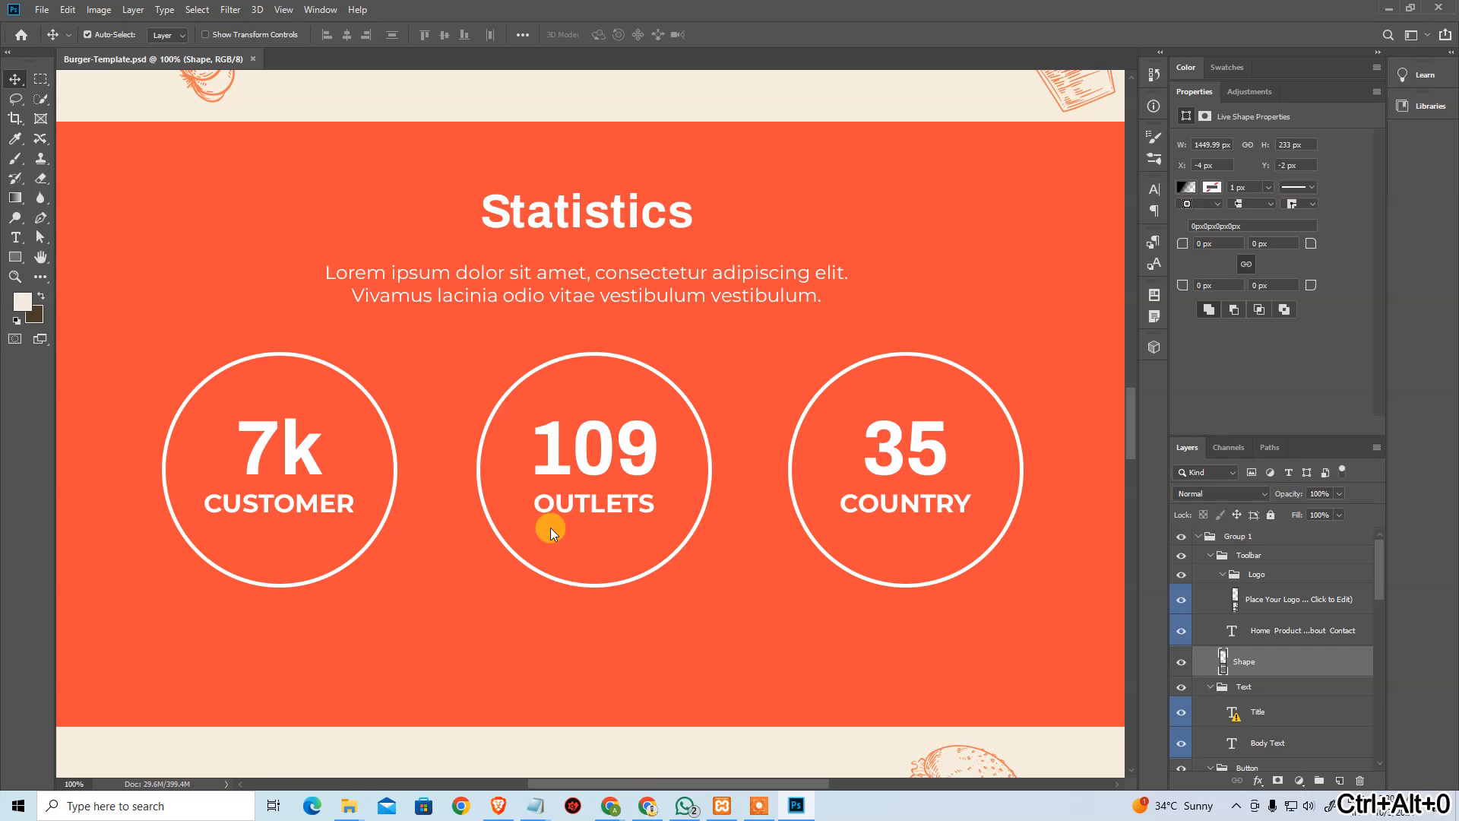
Open the testimonial paragraph's text layer in the template to check its original font.
scroll(523, 453, "down", 15)
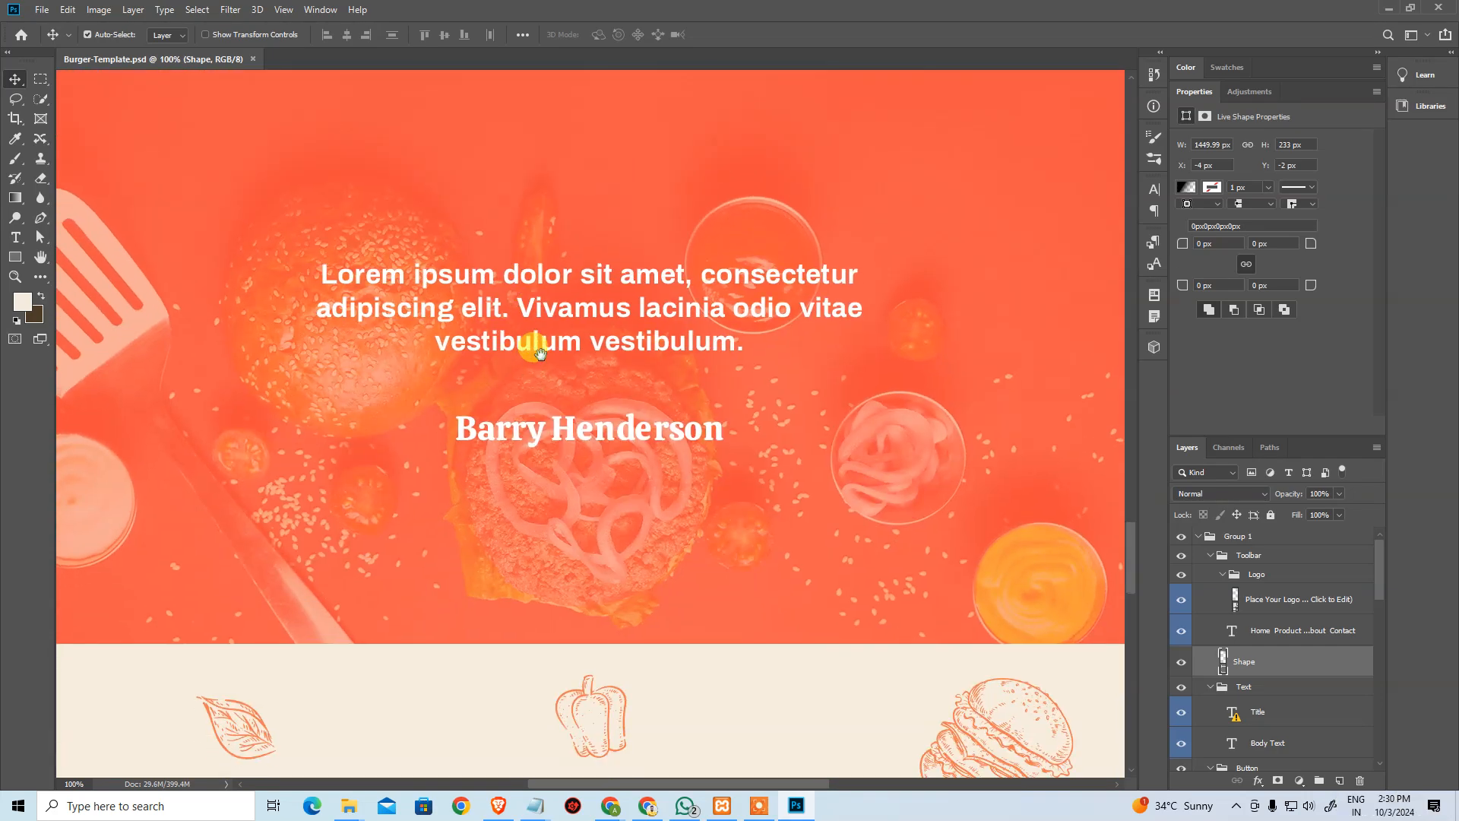
left_click(553, 342)
double_click(552, 342)
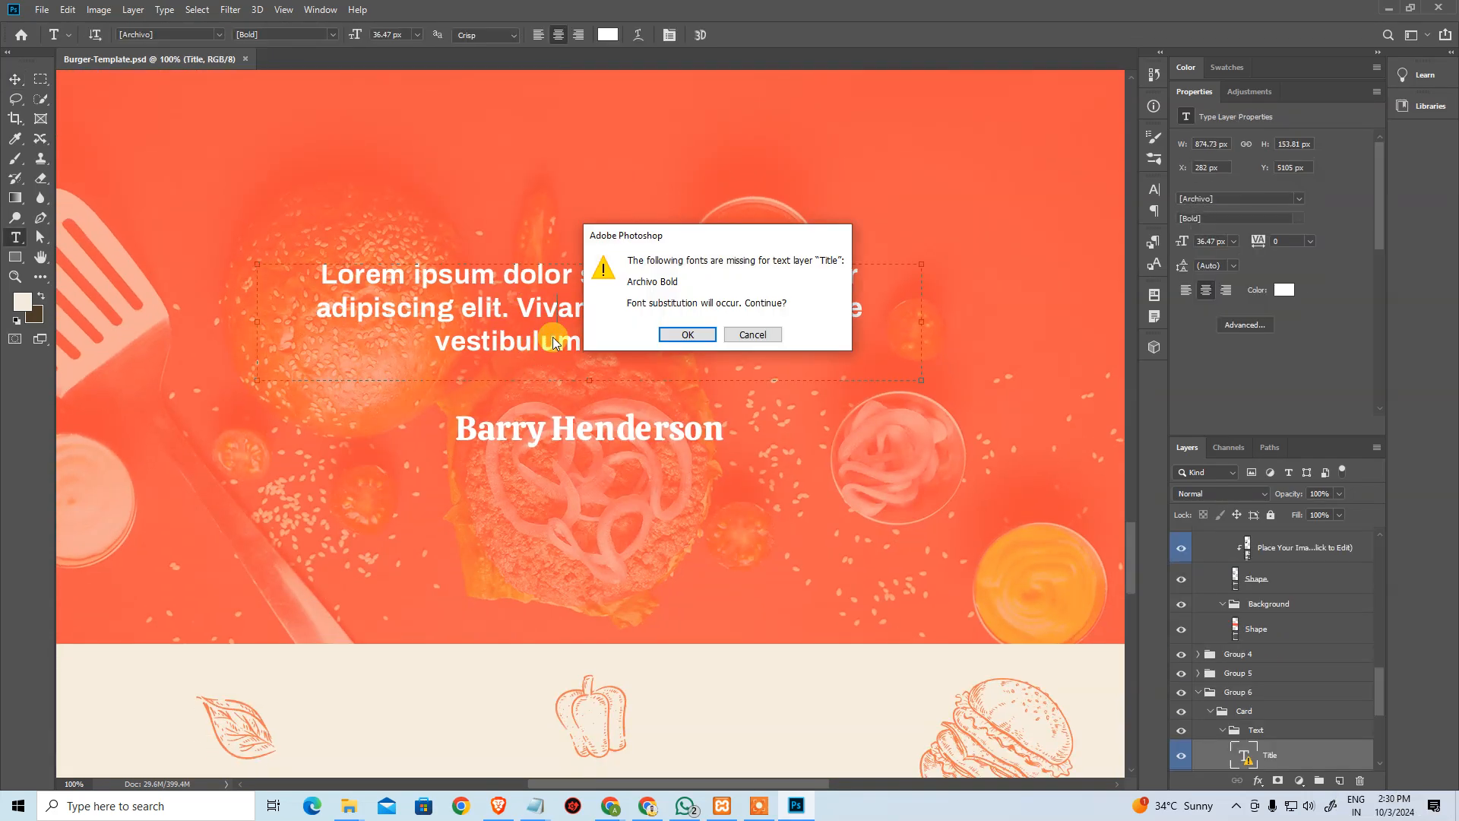
Return to the blurb settings in the page editor and set the body font to Archivo.
key("alt+Tab")
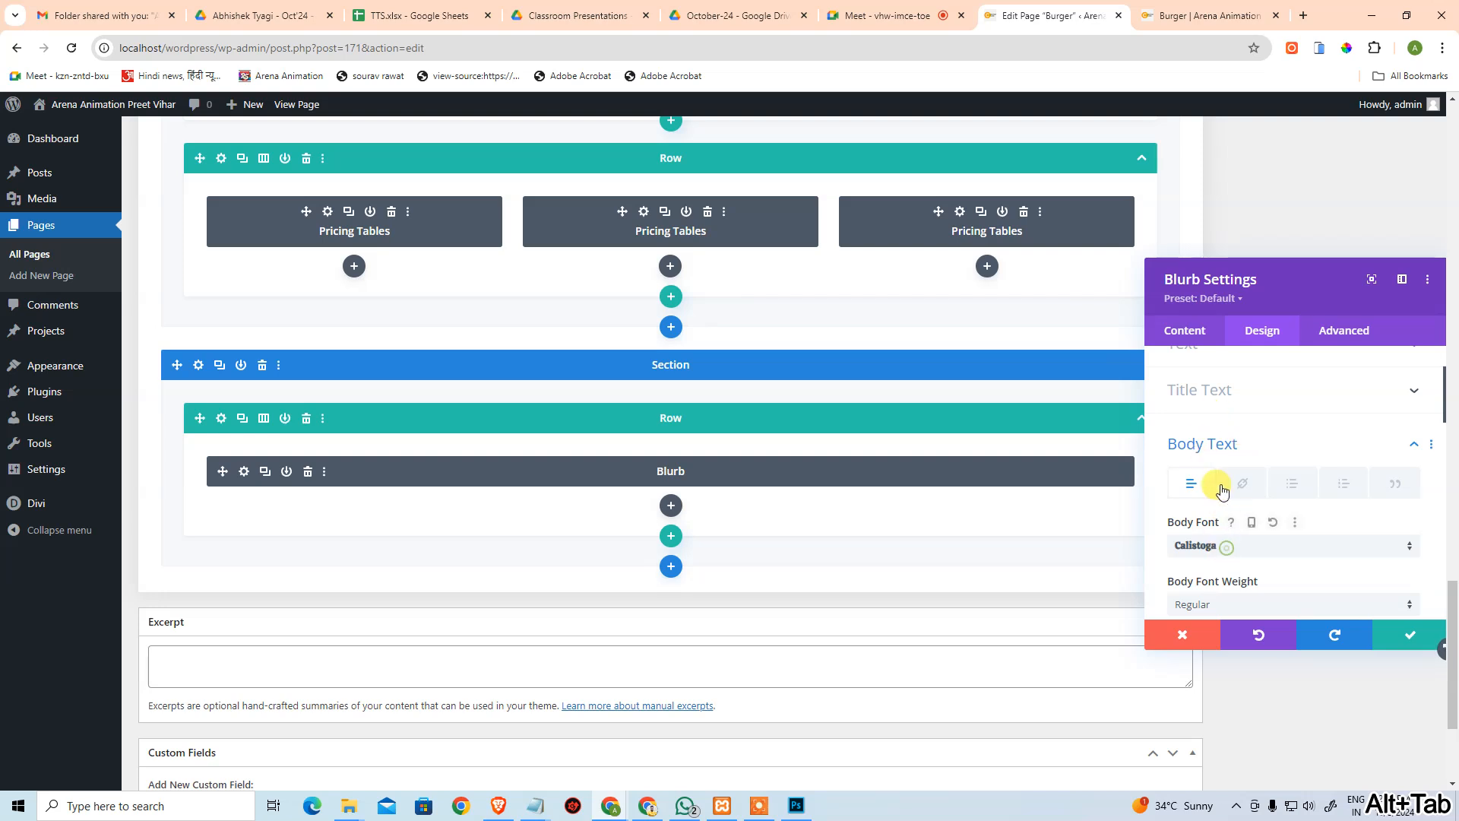
left_click(1222, 544)
type("a")
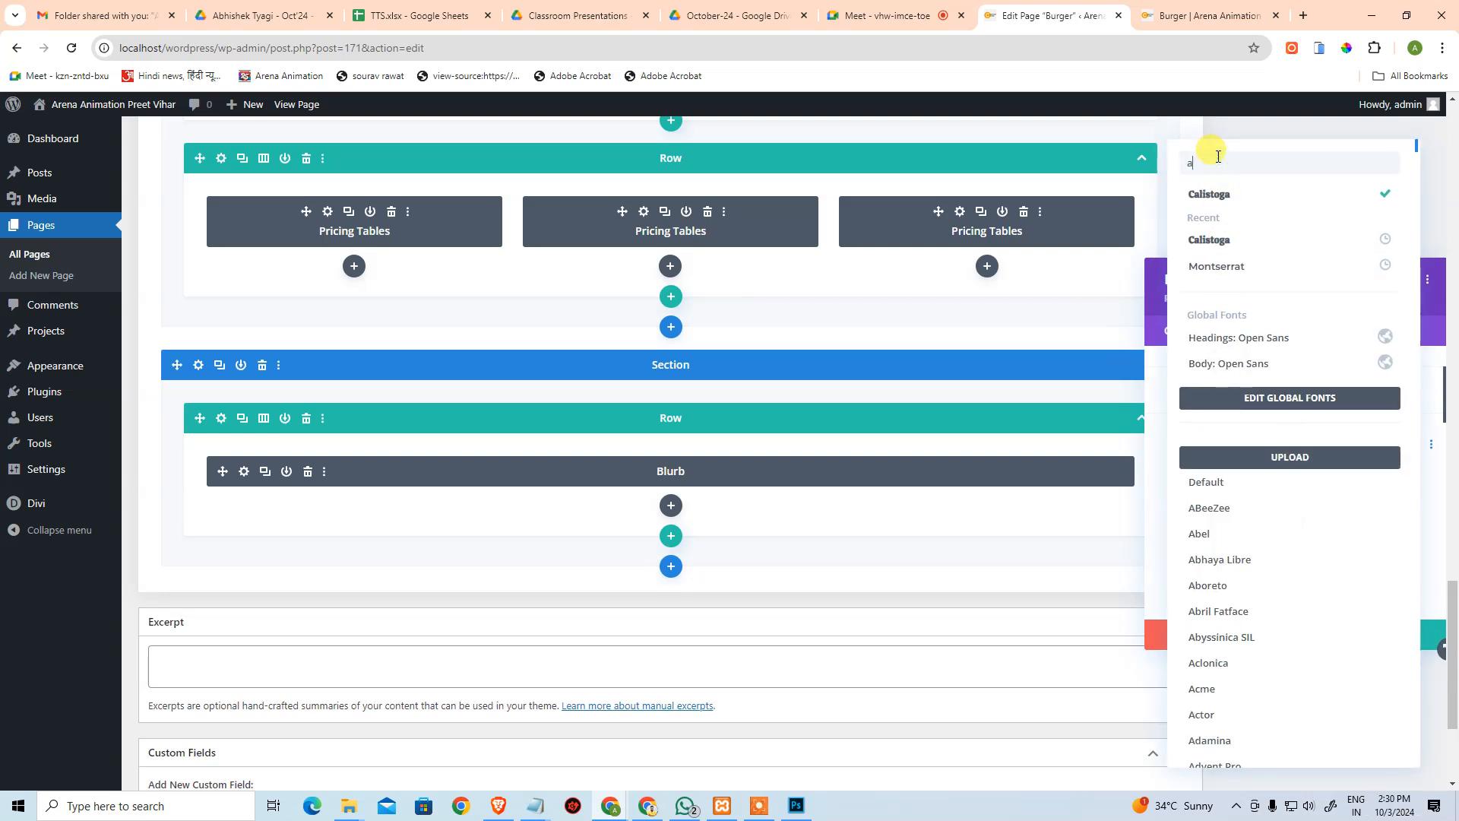
type("rch")
left_click(1224, 218)
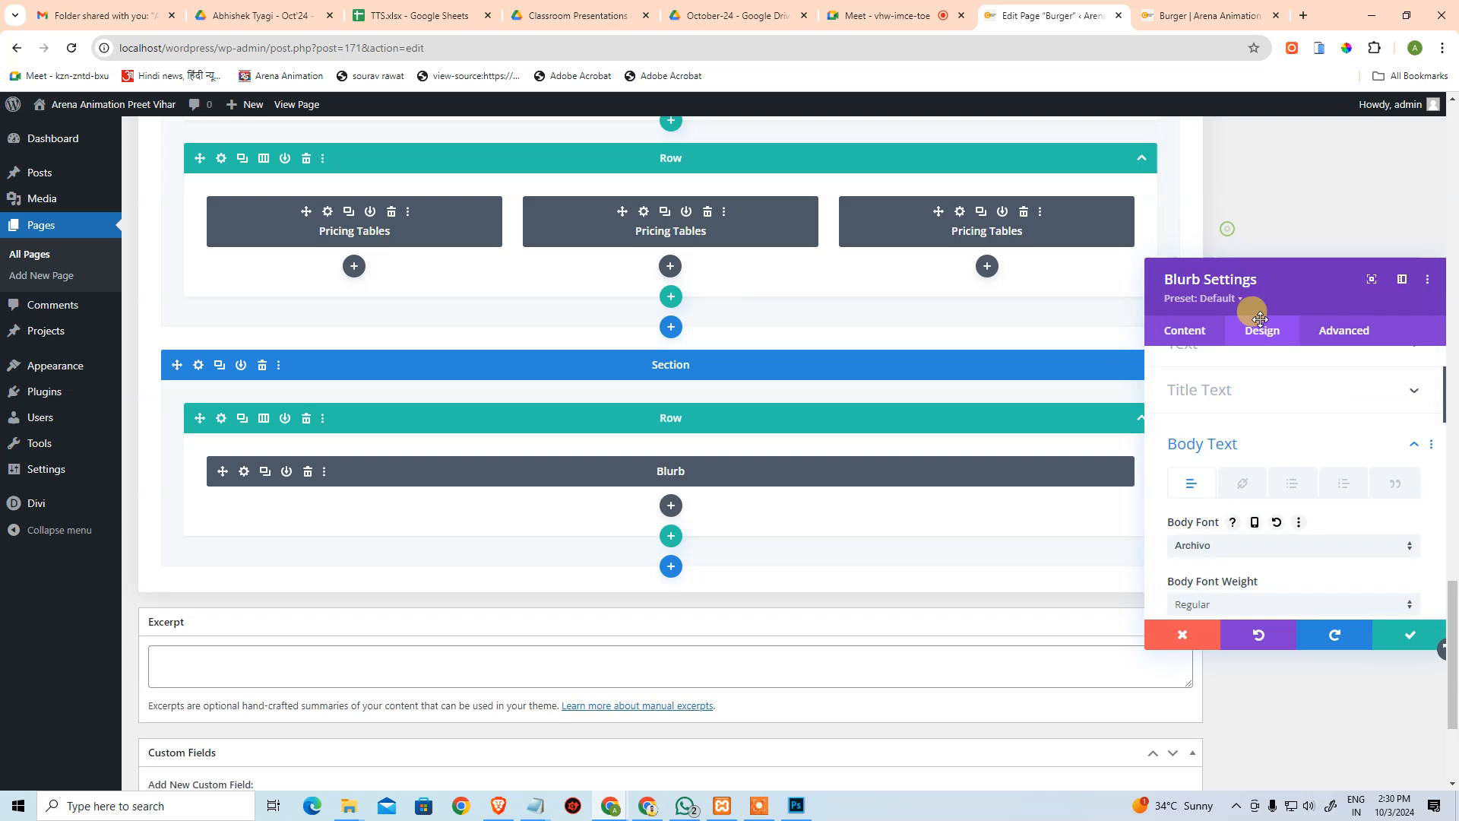
scroll(1271, 568, "down", 1)
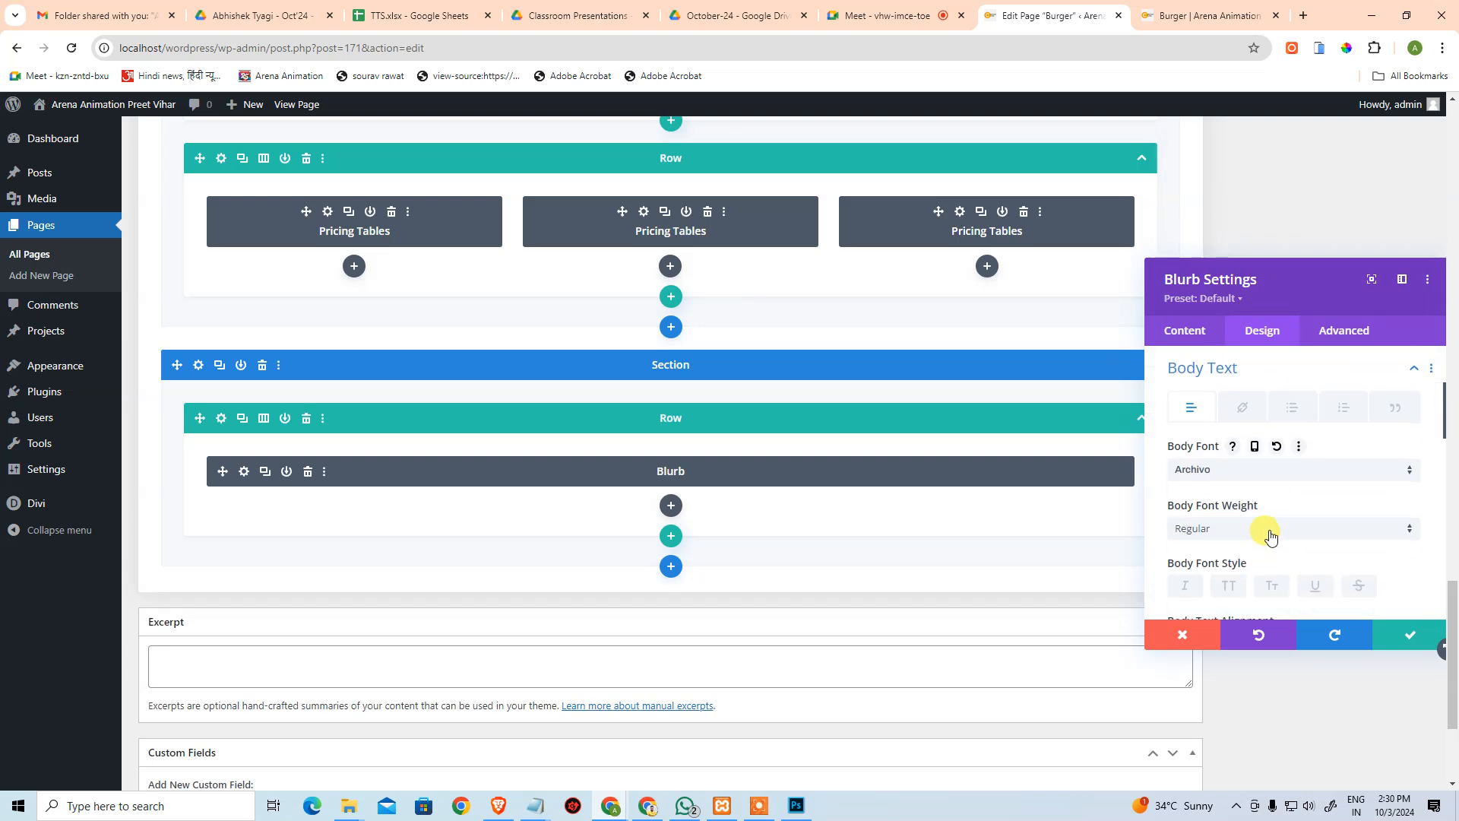
Set the blurb's body font weight to bold, and open the paragraph's text layer in the Photoshop template to check its size.
left_click(1221, 531)
left_click(1228, 695)
scroll(1326, 504, "down", 2)
key("alt+Tab")
left_click(618, 181)
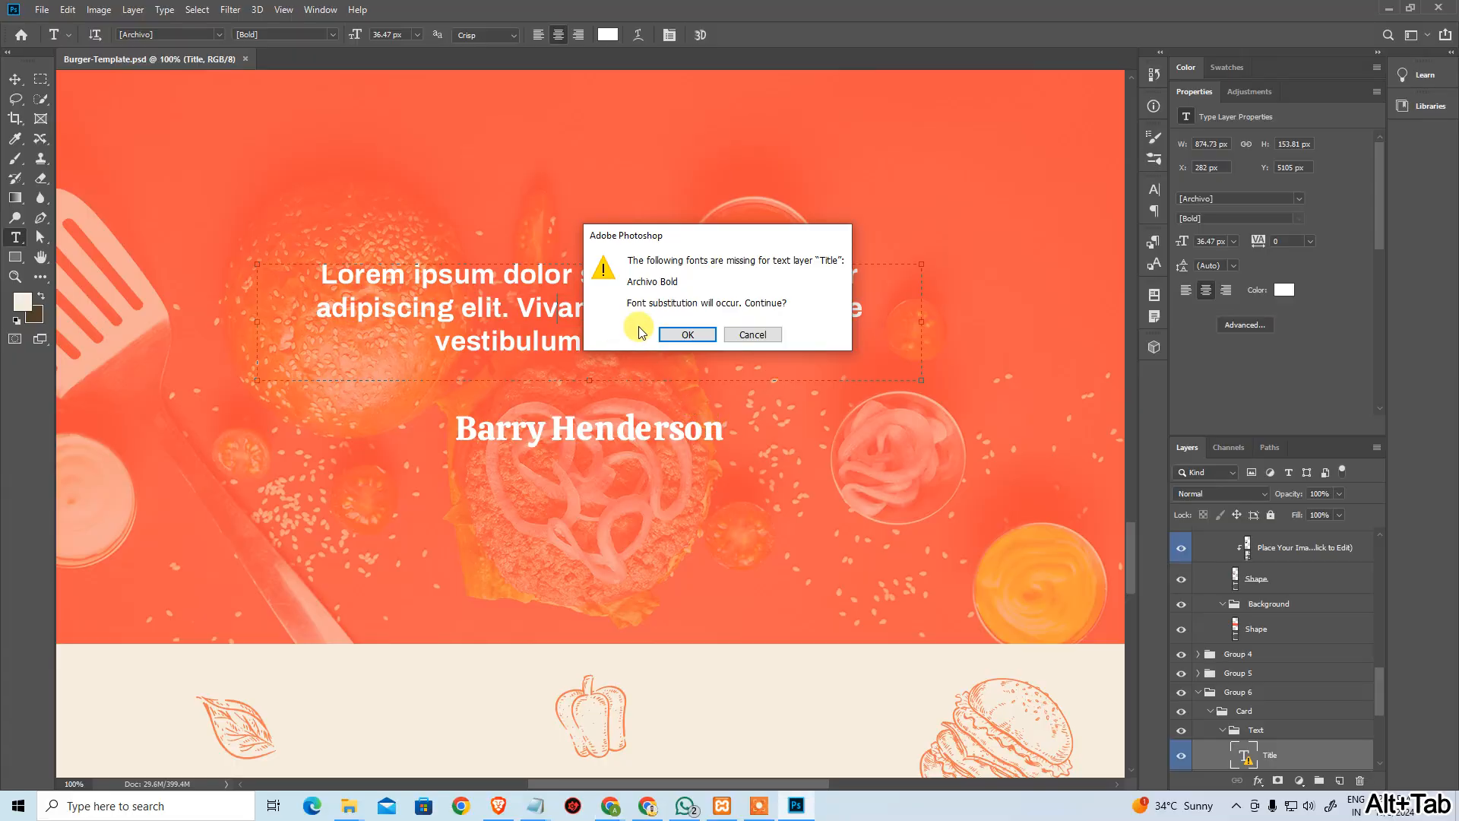
left_click(667, 328)
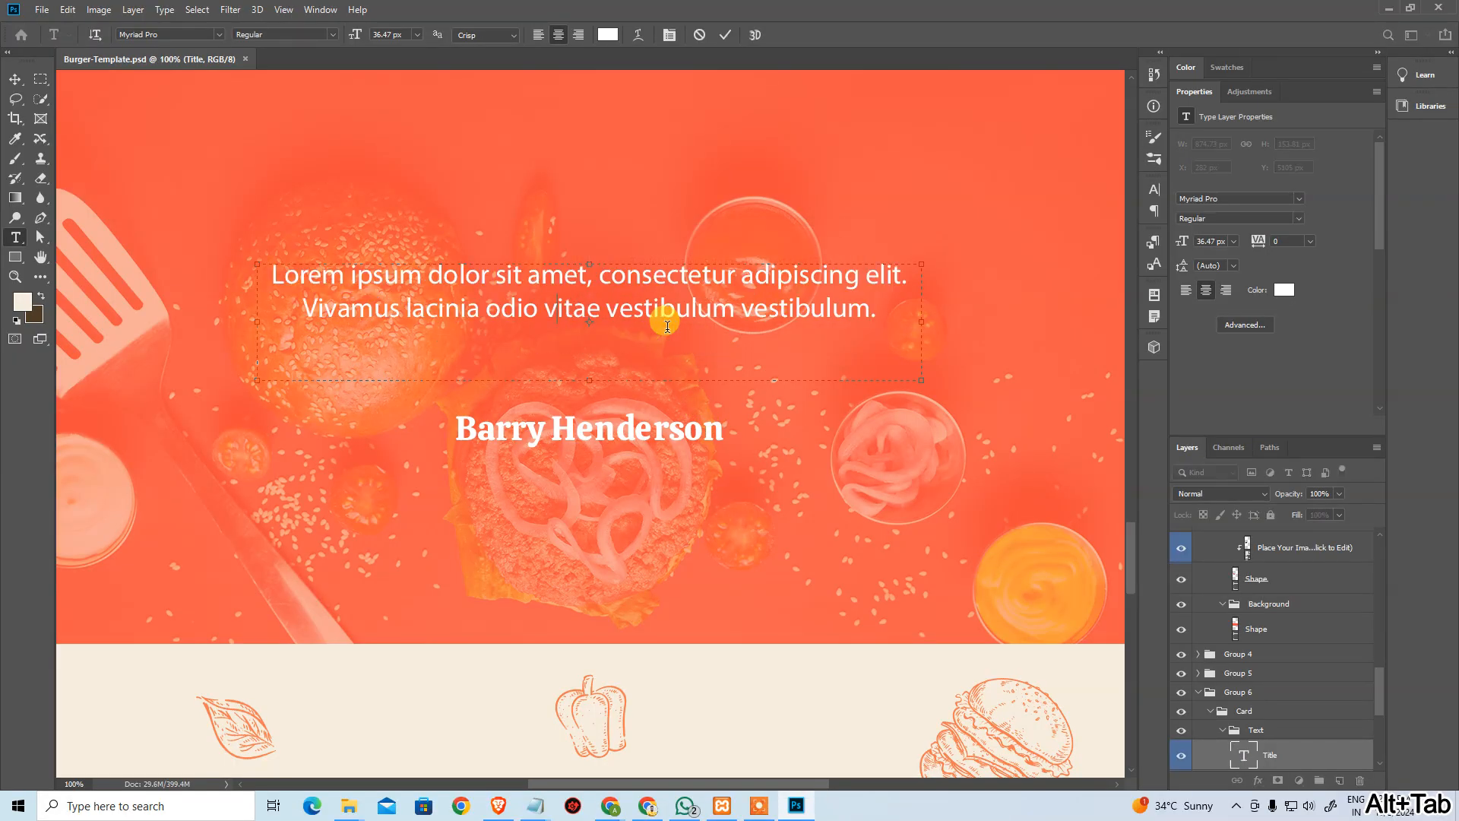
Set the blurb's body text size to 36px in the page editor, checking it against the Photoshop template.
key("alt+Tab")
scroll(1359, 450, "down", 3)
scroll(1359, 450, "up", 2)
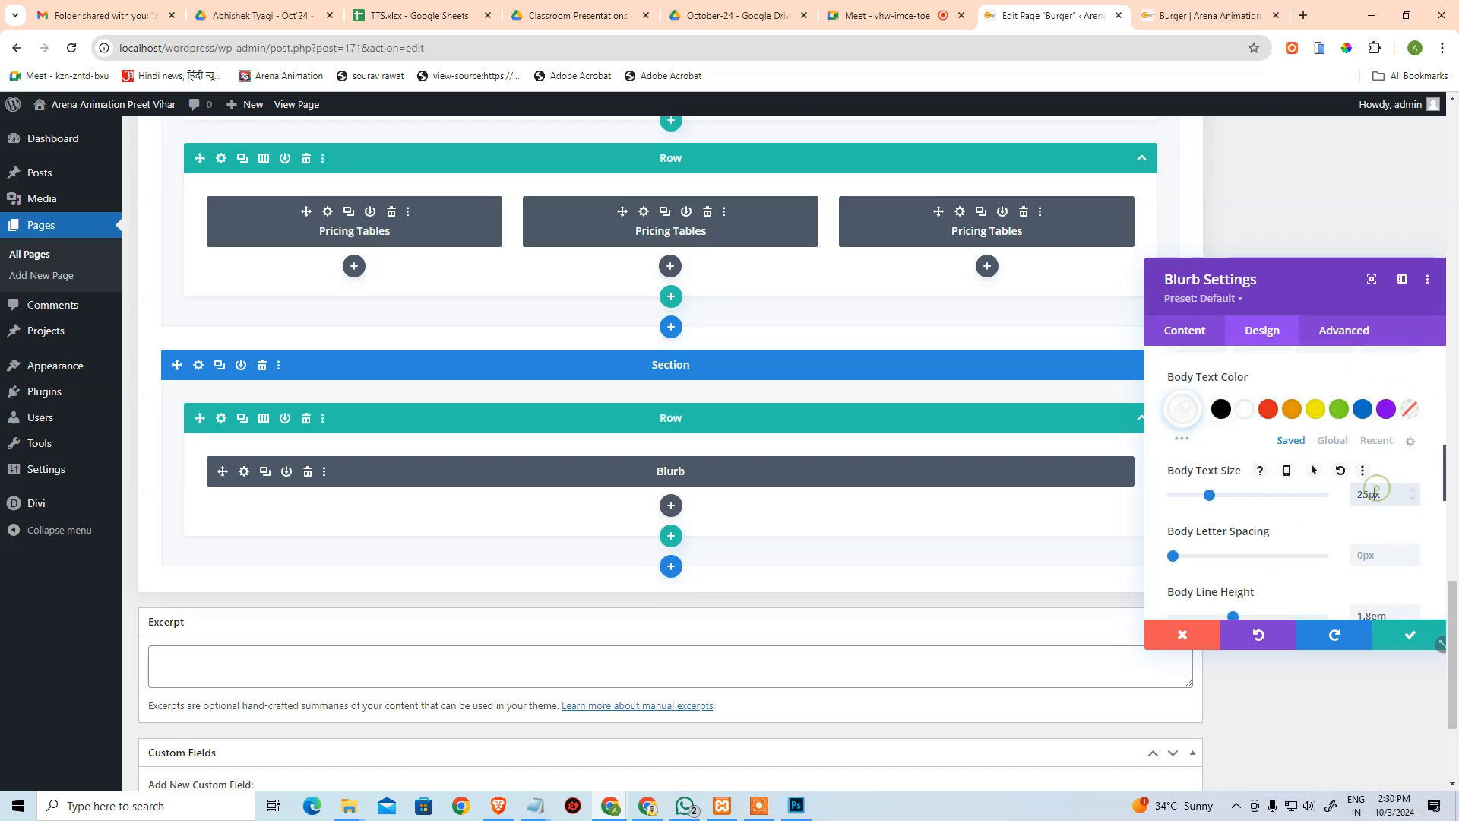
key("ctrl+a")
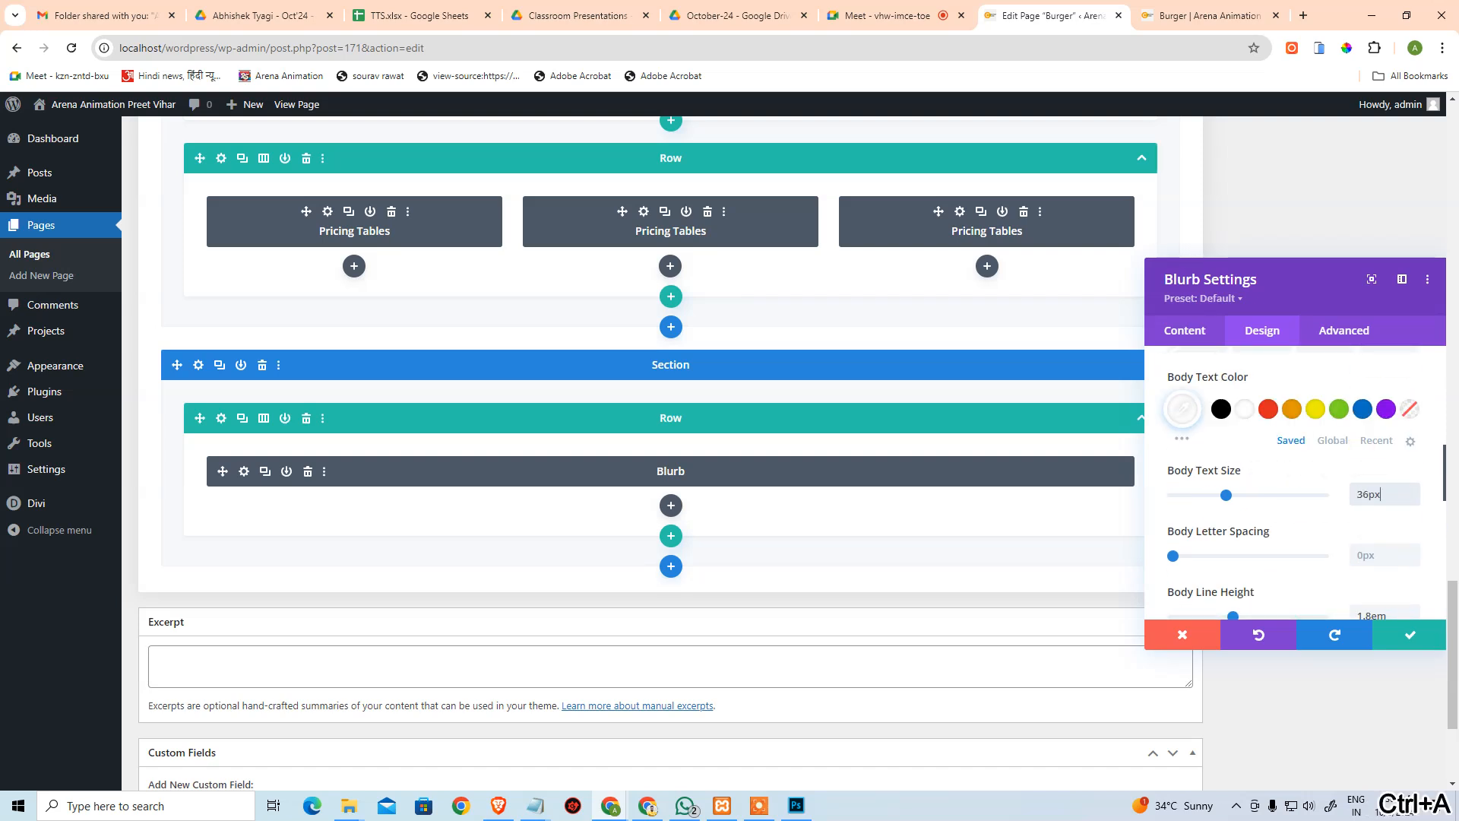
key("alt+Tab")
key("alt+Tab")
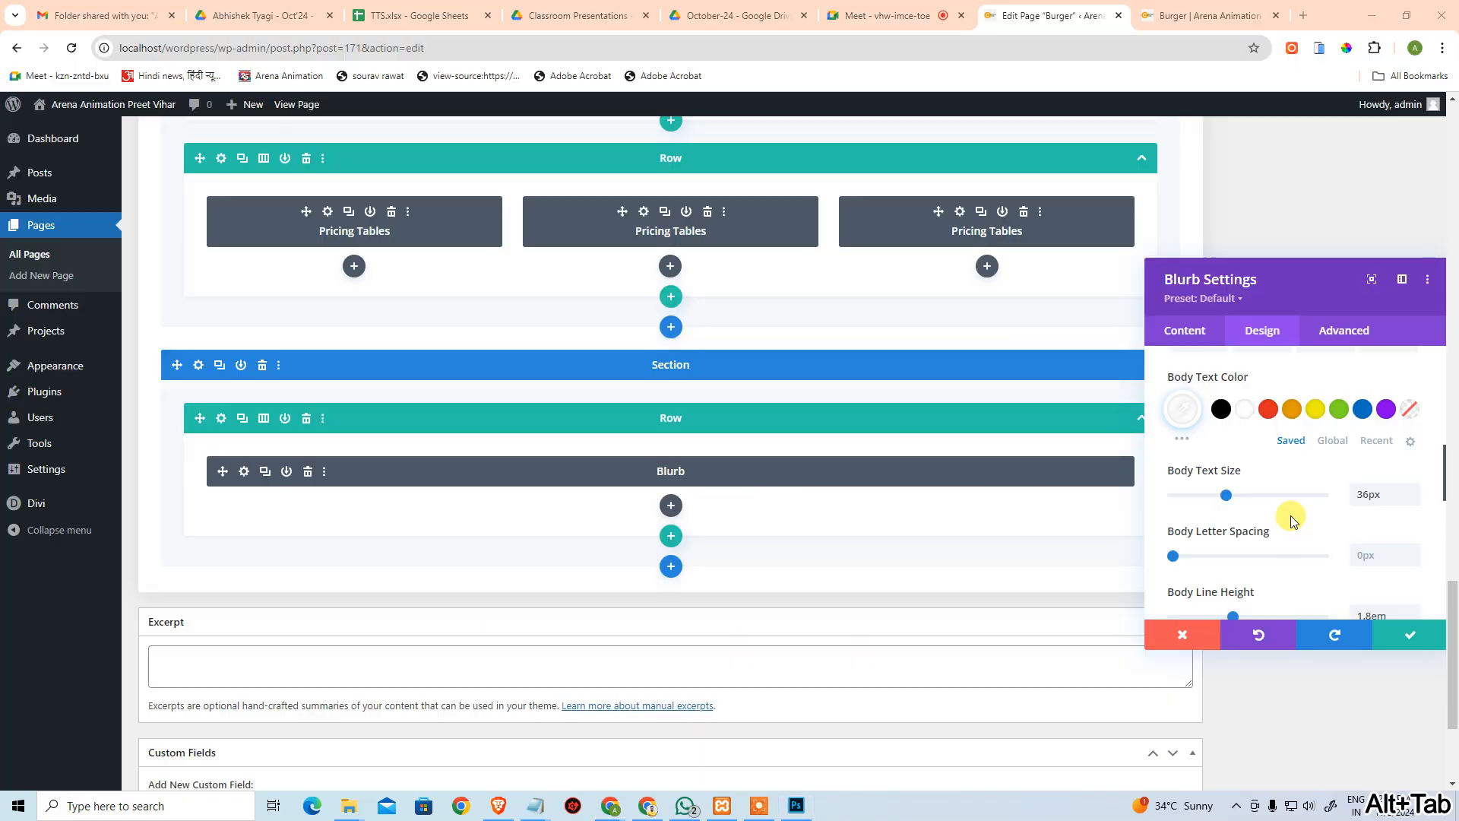
Look through the blurb's body text, text and remaining design options.
scroll(1292, 525, "down", 10)
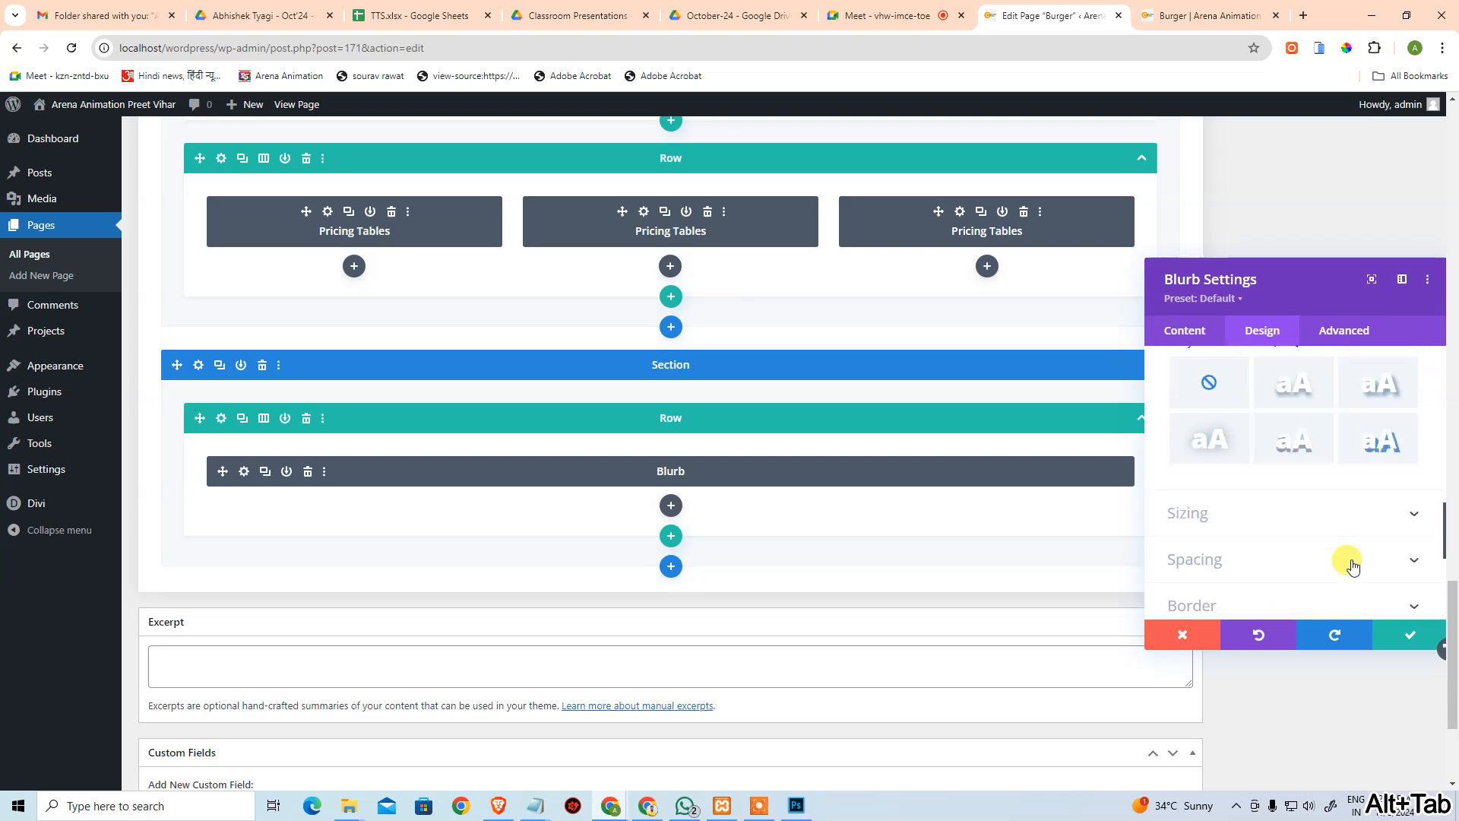
scroll(1353, 558, "down", 2)
scroll(1349, 553, "up", 8)
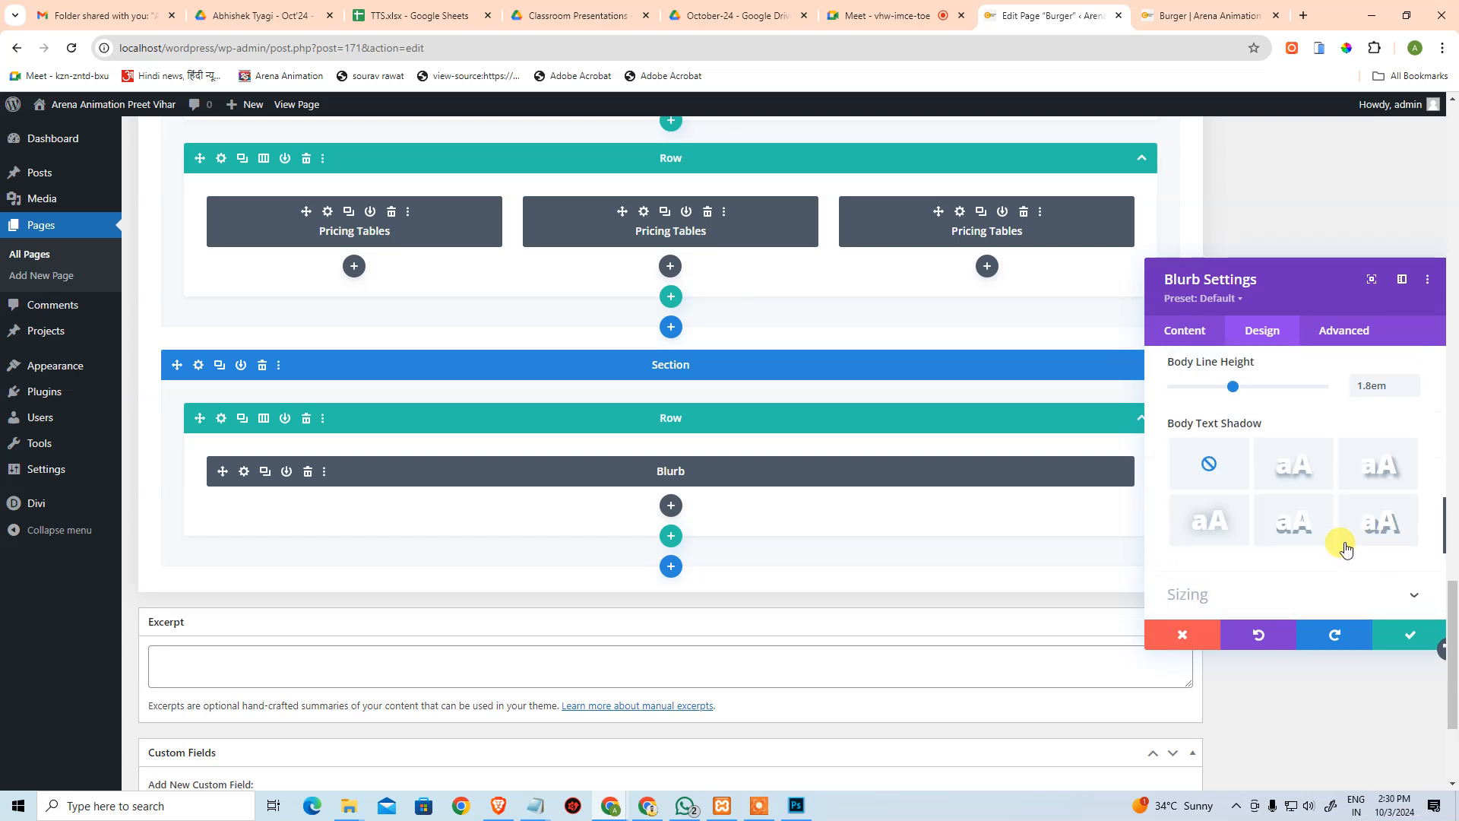
scroll(1341, 543, "up", 4)
scroll(1413, 551, "down", 3)
scroll(1402, 541, "up", 5)
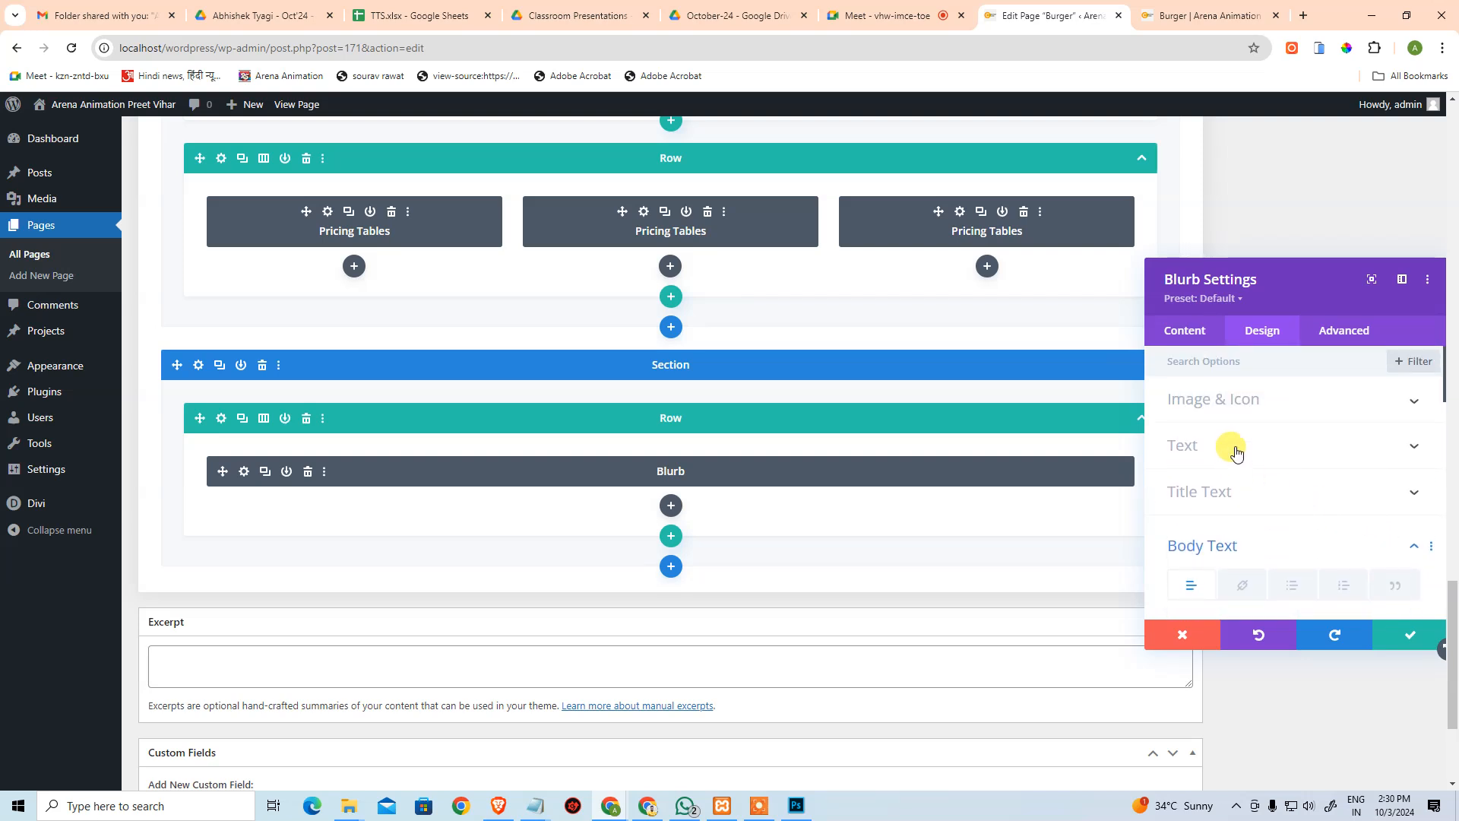
left_click(1233, 450)
scroll(1291, 478, "down", 4)
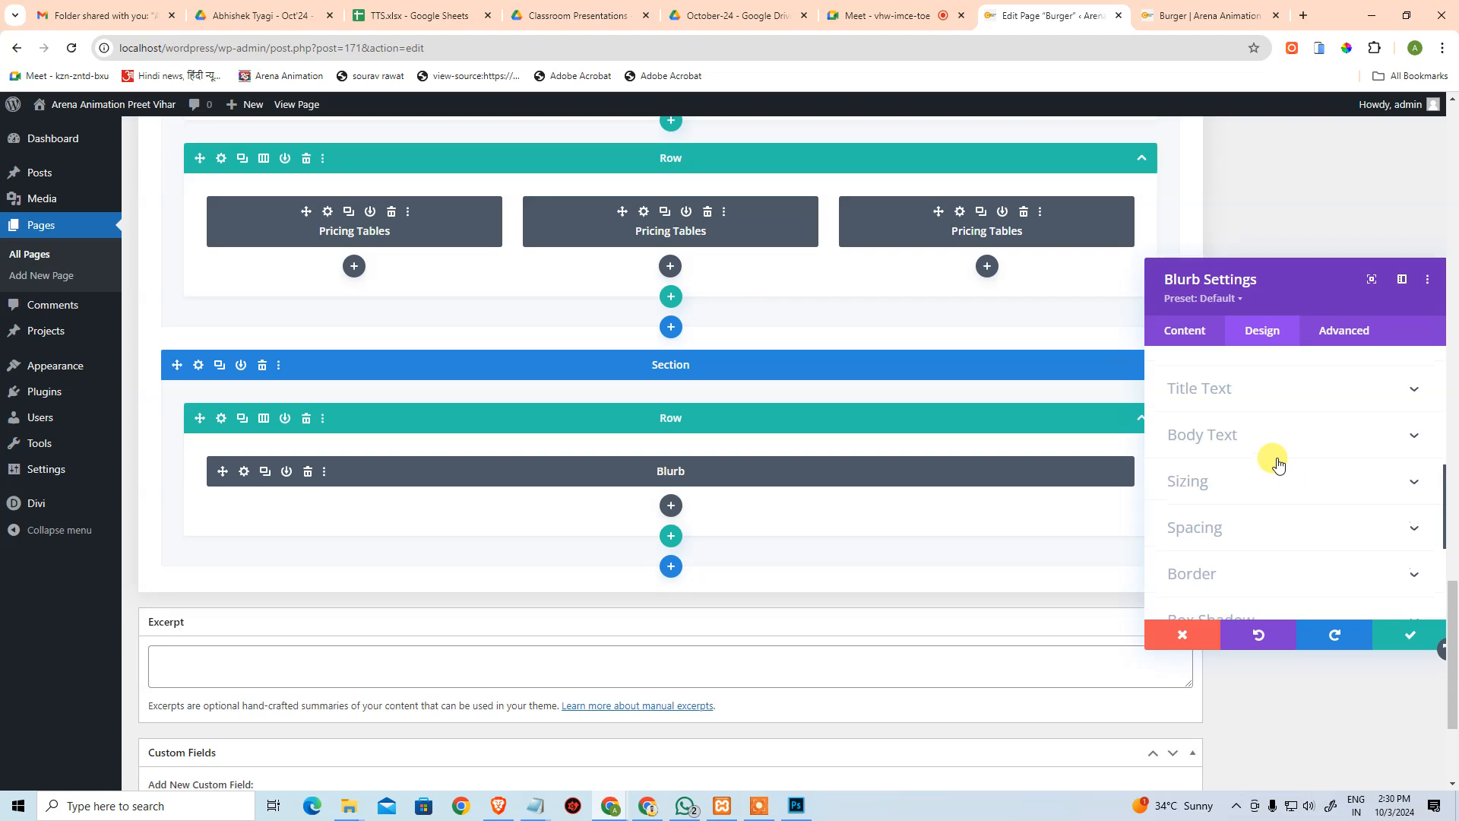
scroll(1284, 486, "up", 3)
Save the blurb settings and the page, and view the testimonial section in the page preview.
left_click(1407, 635)
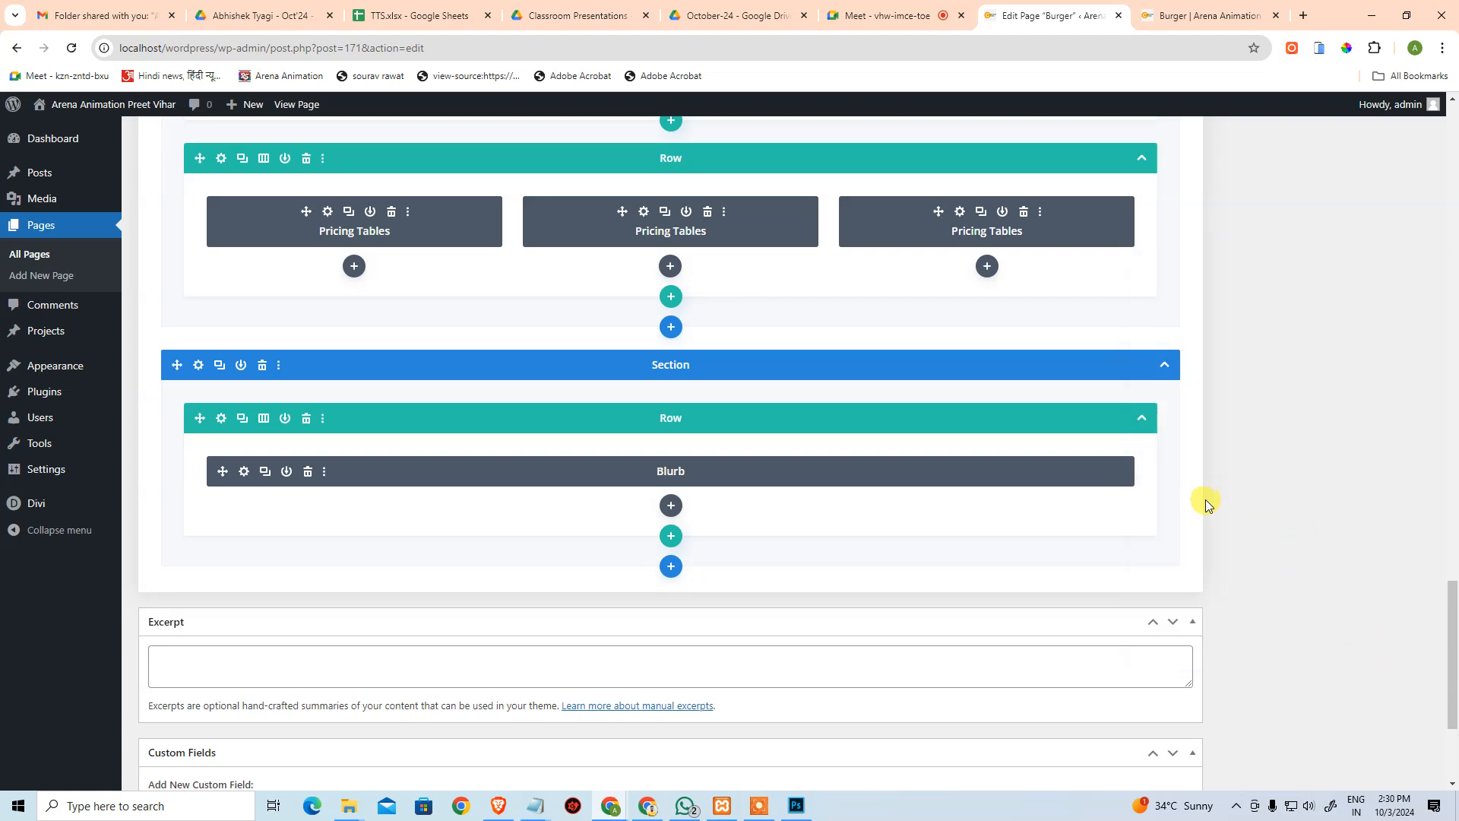
key("ctrl+s")
left_click(1194, 17)
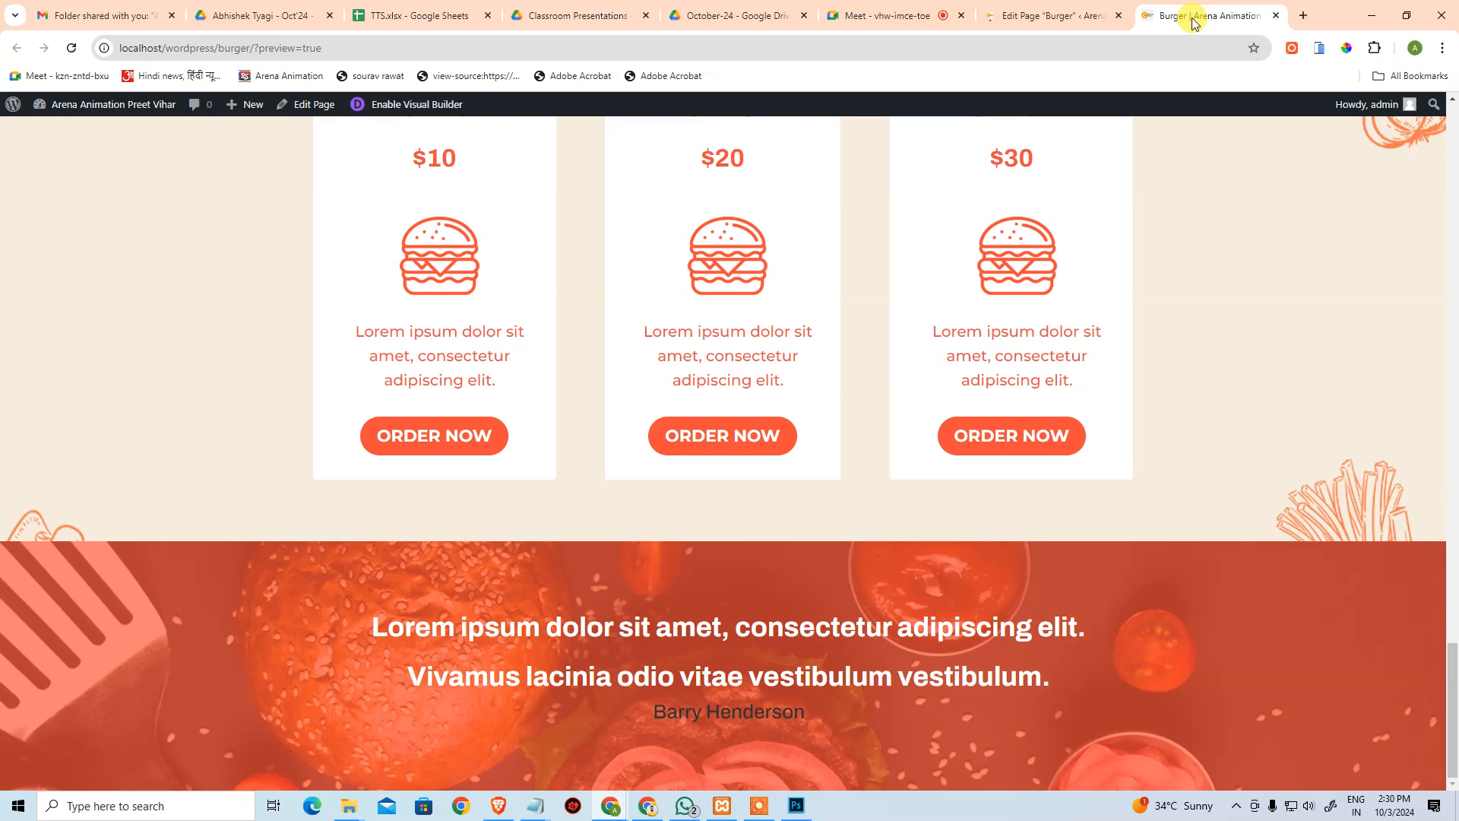
Undo the font substitution in the Photoshop template's testimonial paragraph to check its original line breaks, and return to the browser.
key("alt+Tab")
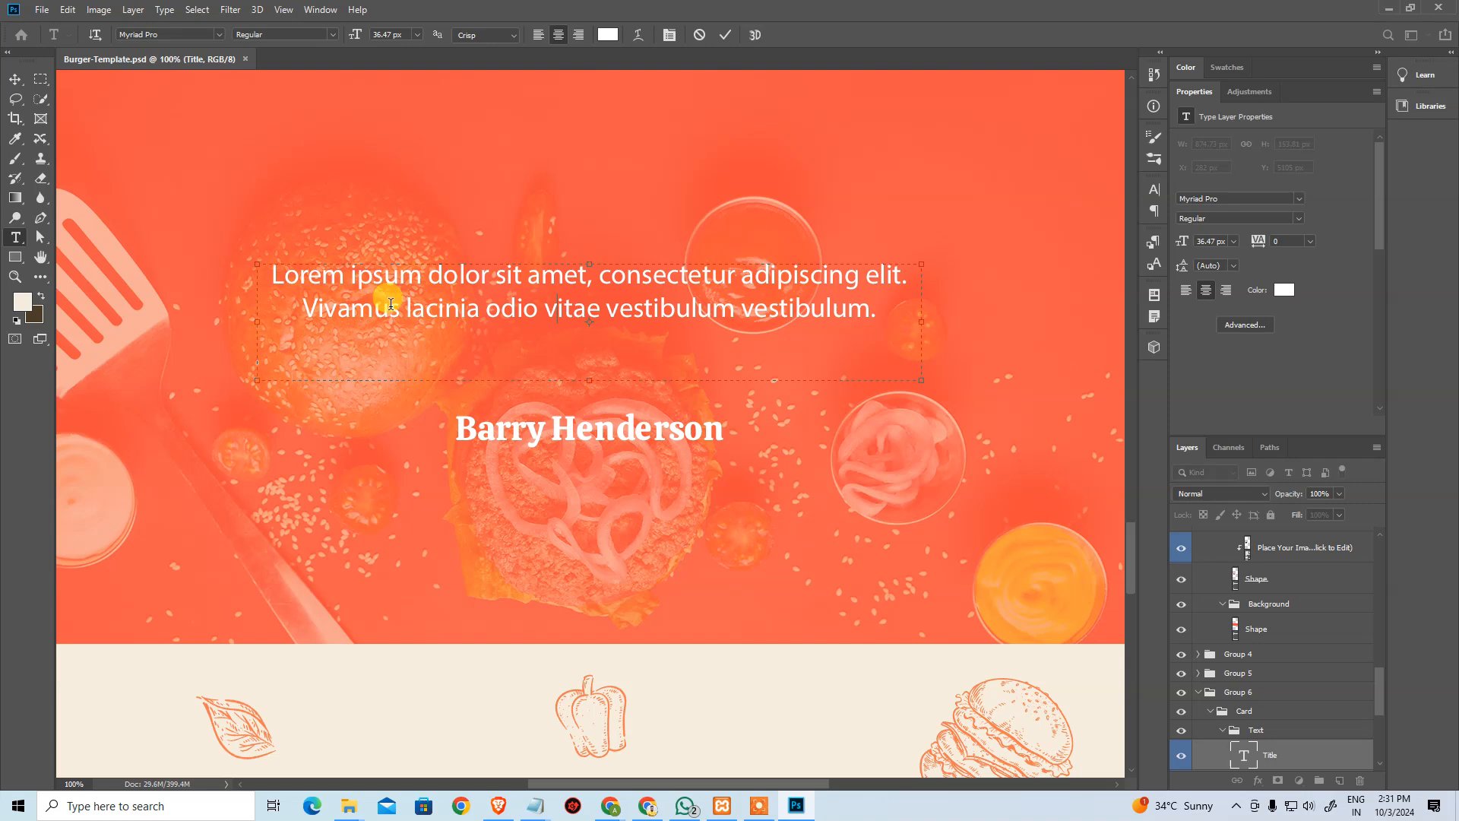
key("ctrl+z")
key("ctrl+z")
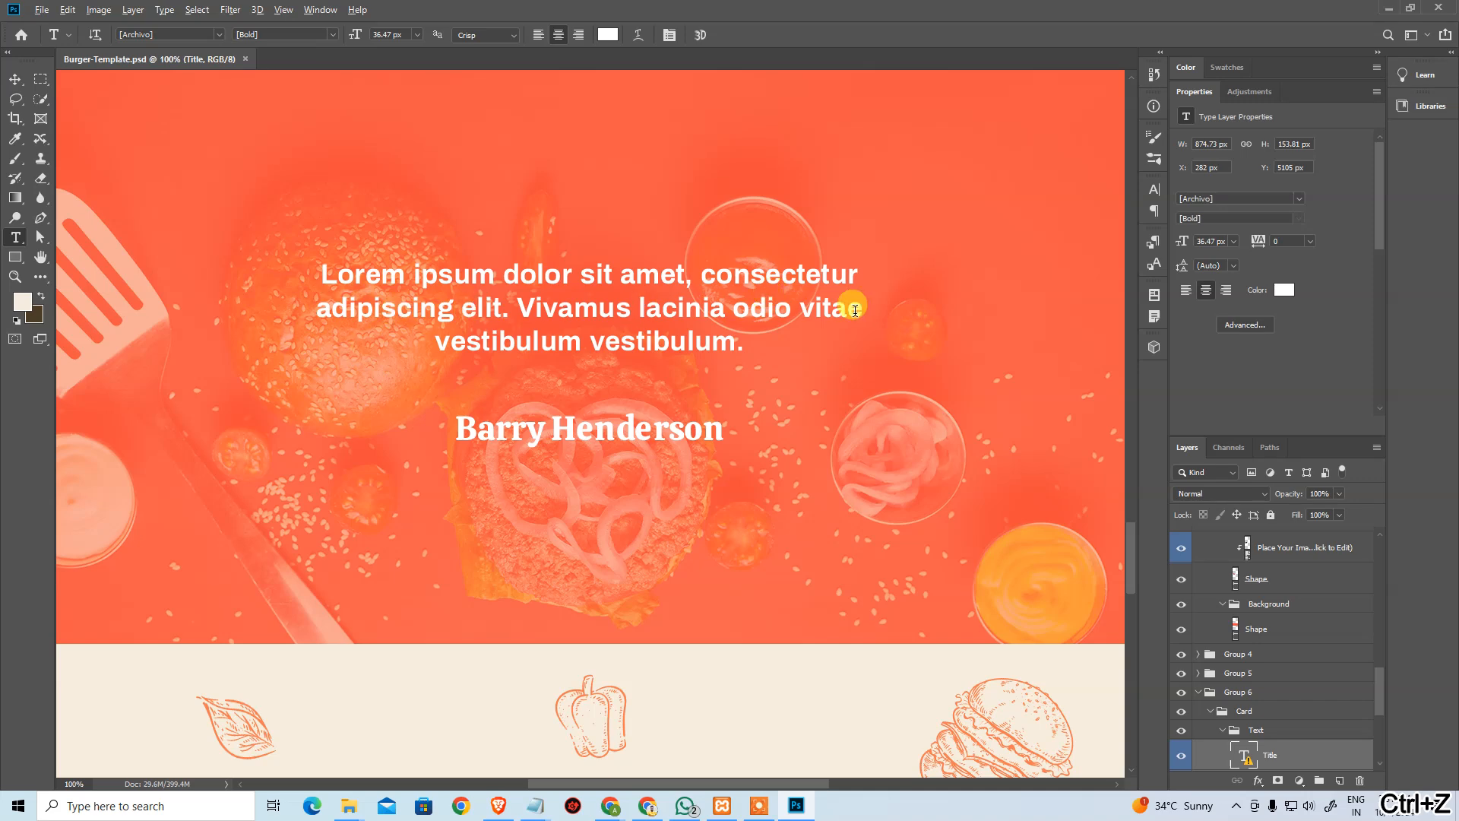
key("alt+Tab")
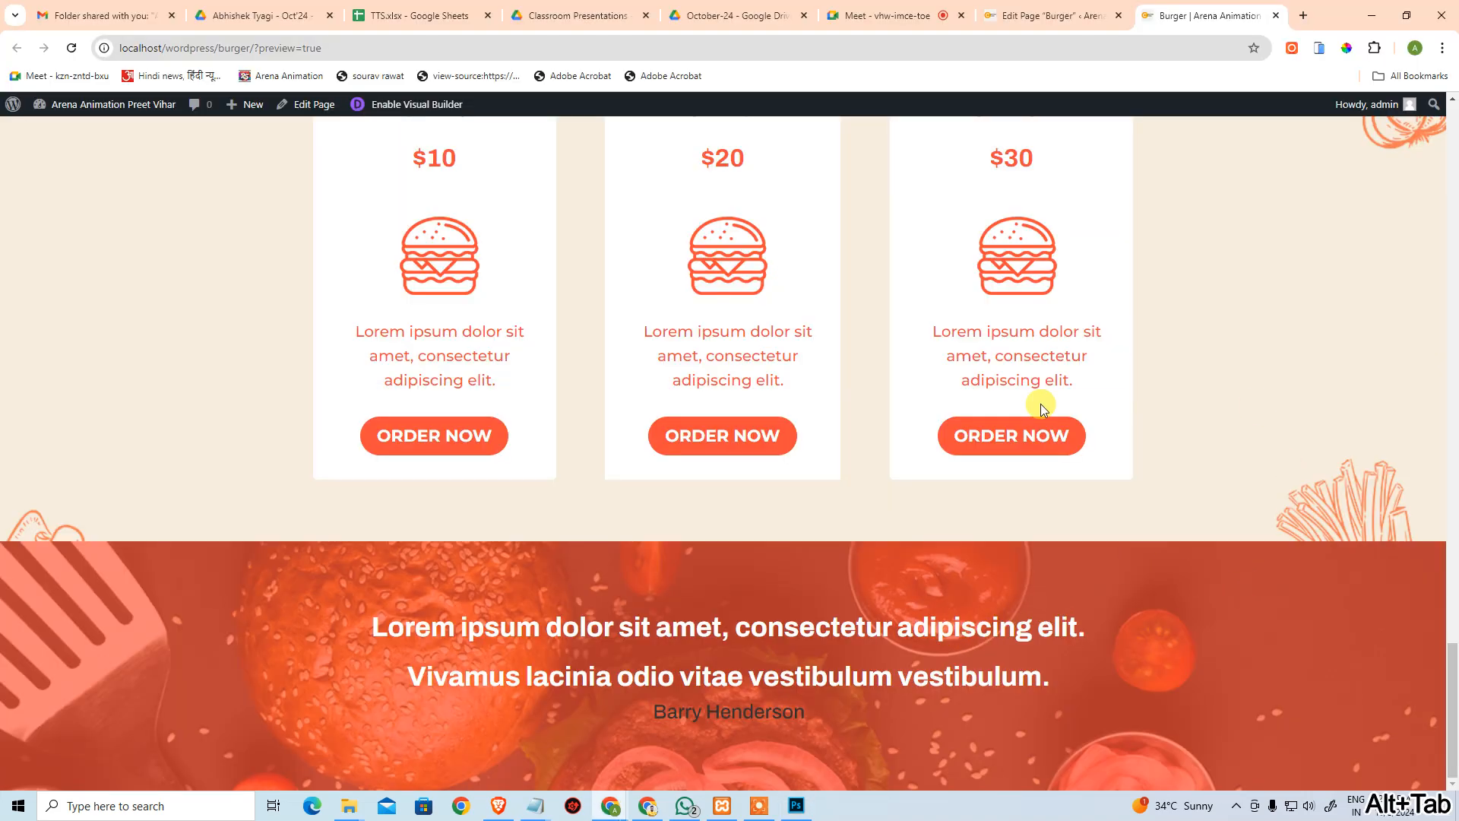
Switch the Divi builder to the desktop view and open the settings of the testimonial blurb in the last section.
left_click(1022, 14)
scroll(794, 543, "down", 10)
scroll(1153, 410, "up", 8)
scroll(1098, 239, "up", 2)
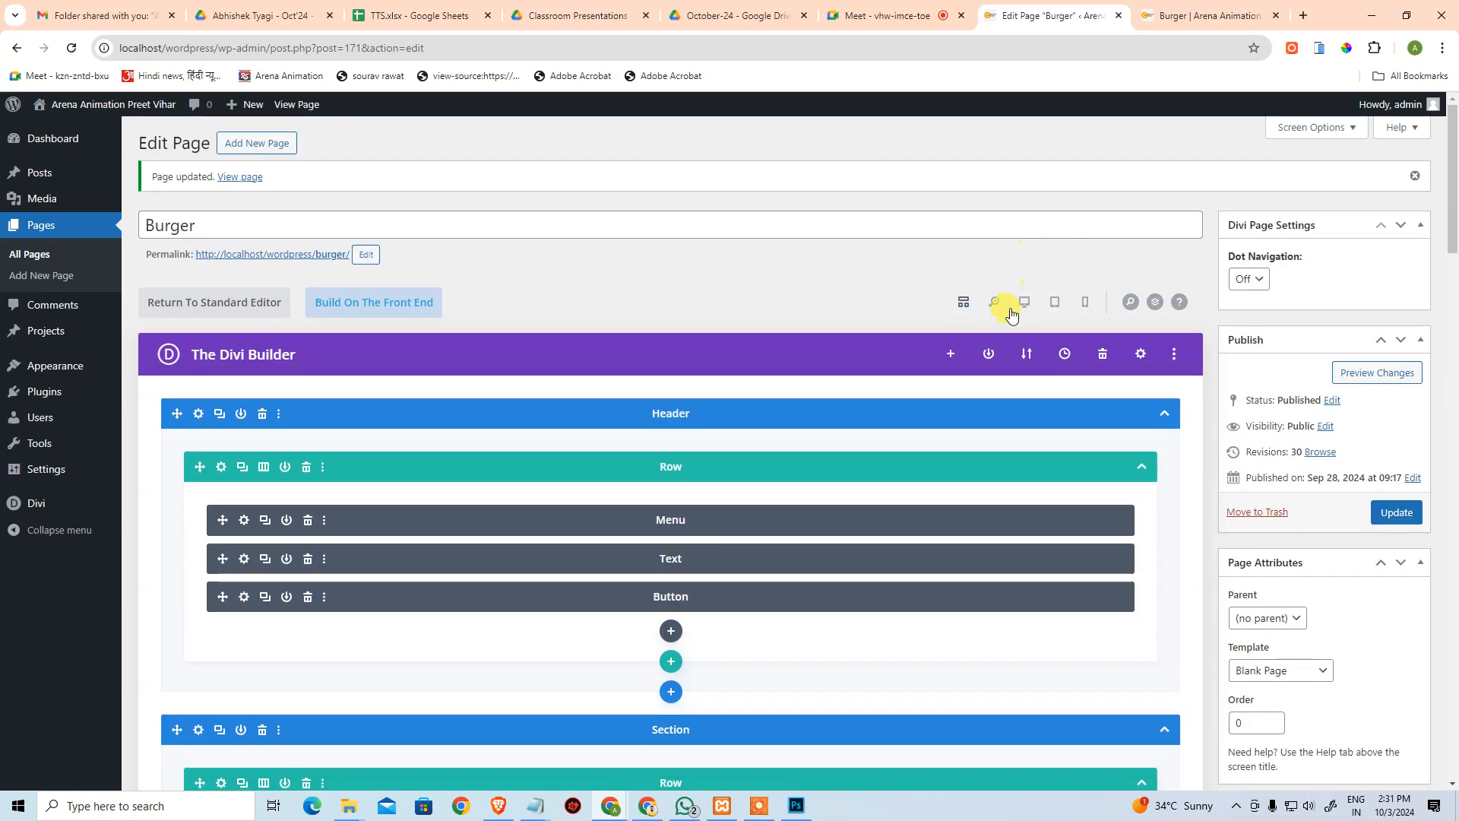
scroll(793, 525, "down", 20)
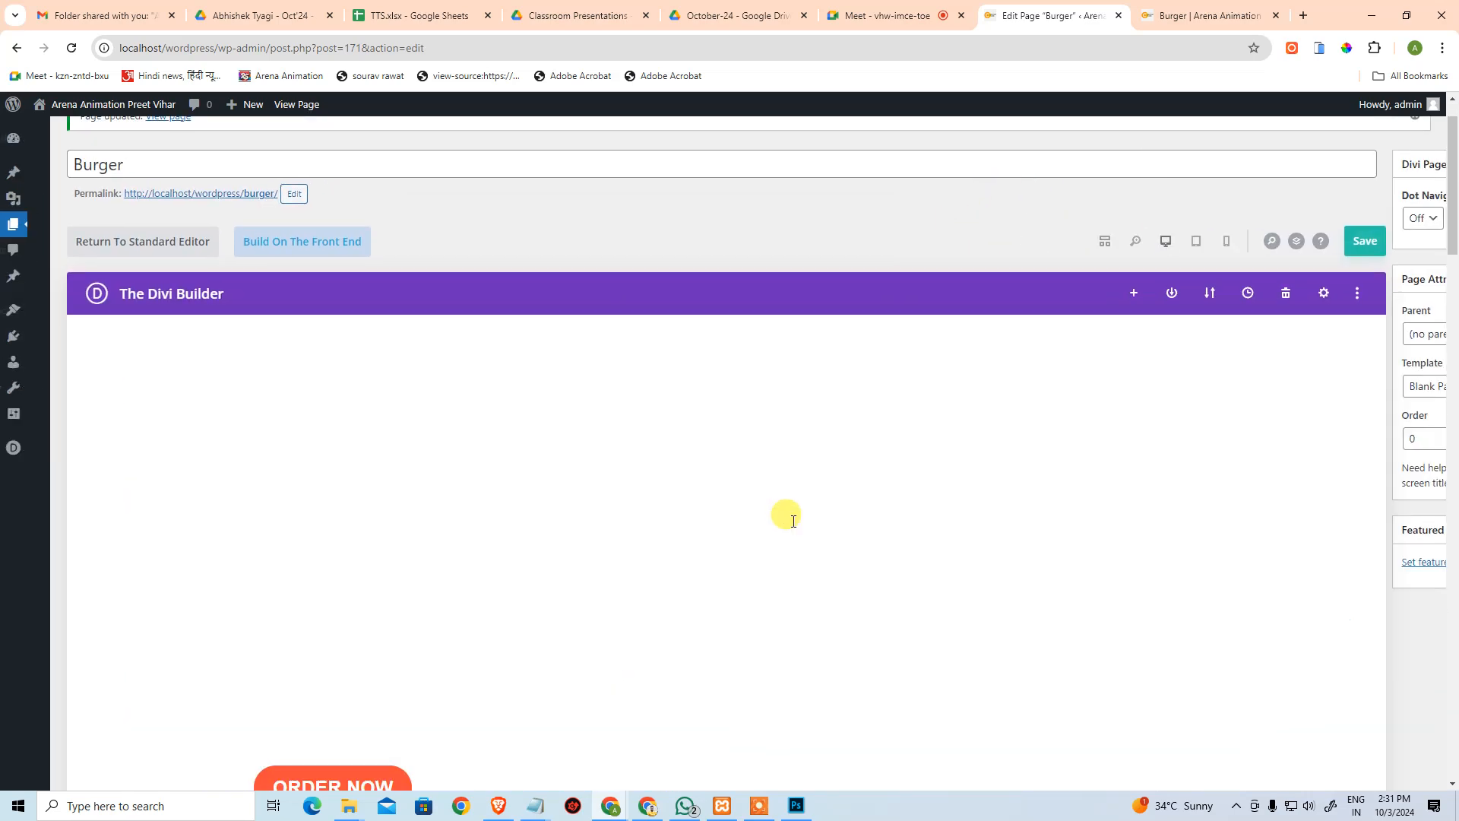
scroll(823, 538, "down", 15)
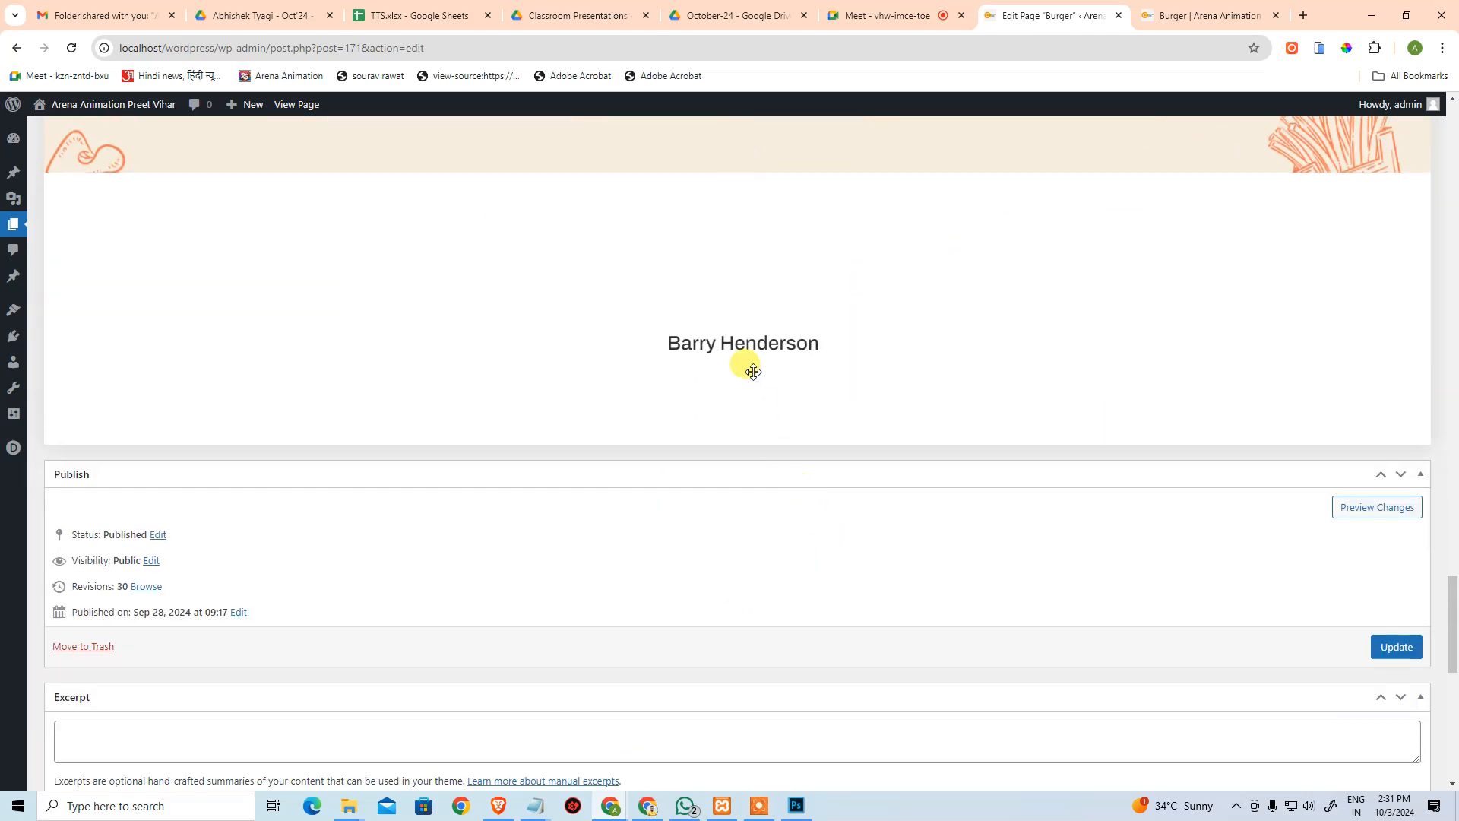
mouse_move(737, 234)
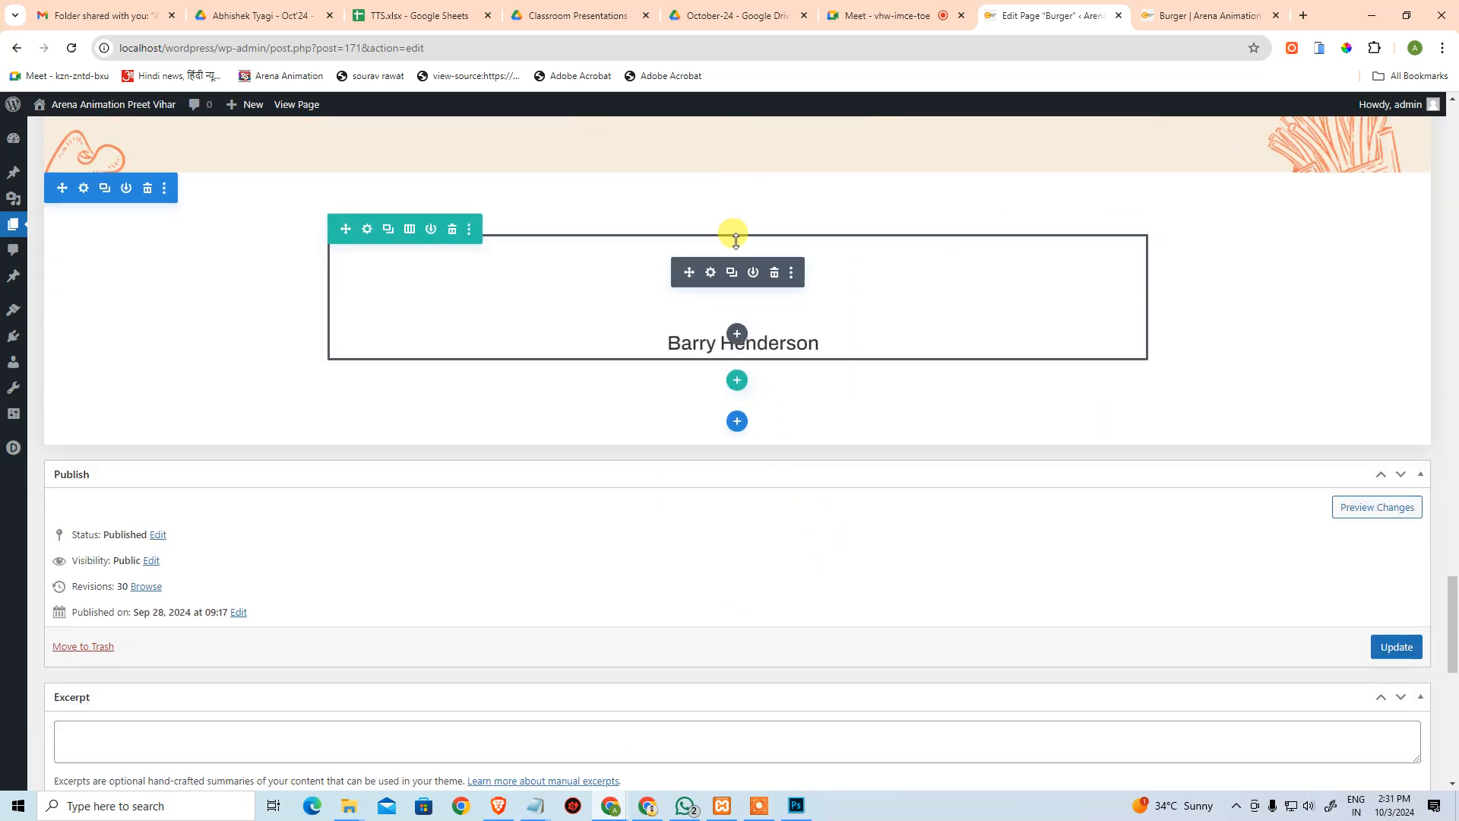
left_click(710, 272)
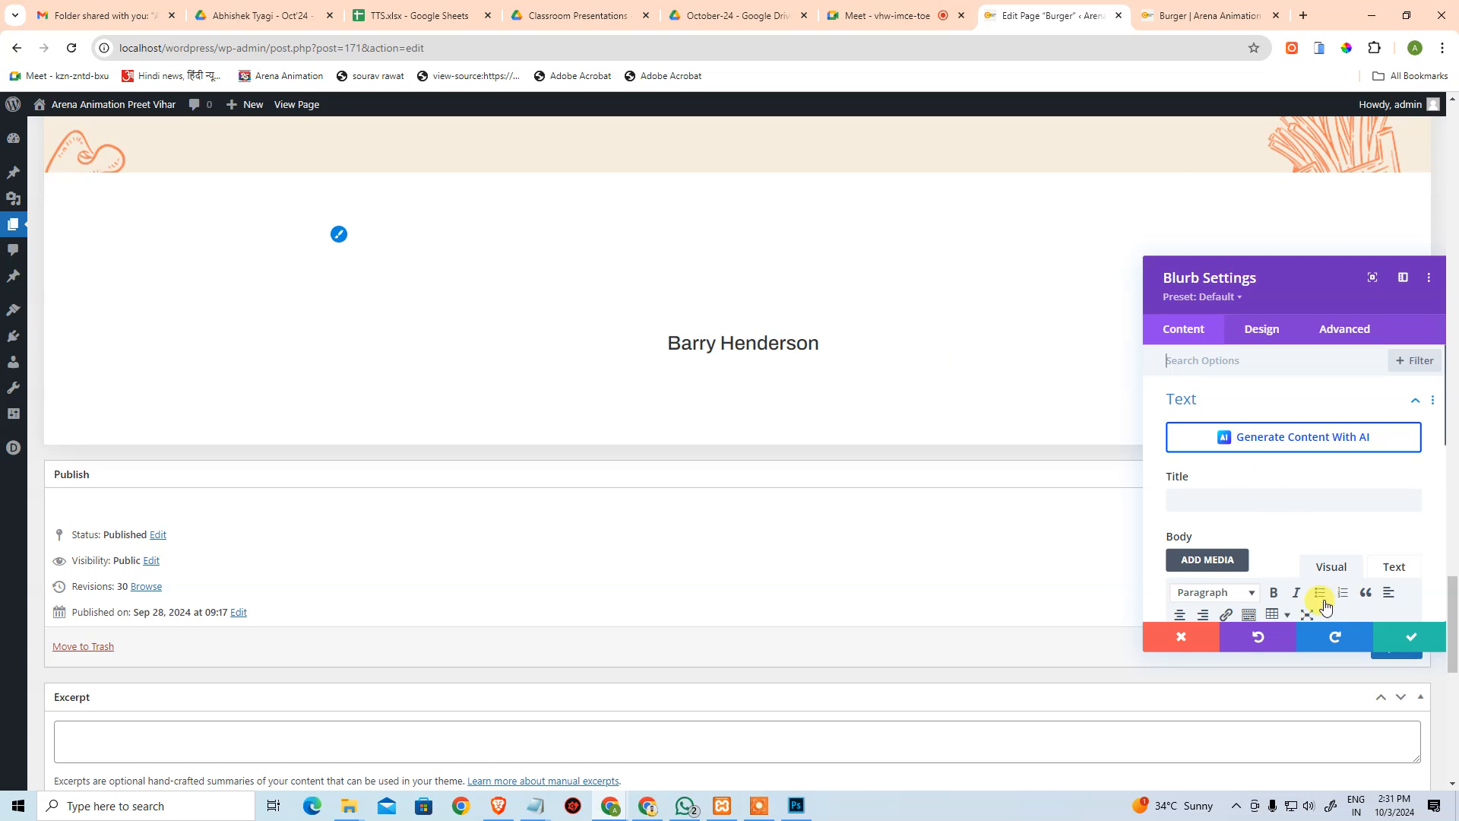
Insert a <br> tag between "consectetur" and "adipiscing" in the HTML of the blurb's body, closing up the space after it.
scroll(1313, 563, "down", 3)
scroll(1378, 375, "up", 1)
left_click(1394, 417)
scroll(1323, 454, "down", 1)
left_click(1289, 382)
key("alt+Tab")
key("alt+Tab")
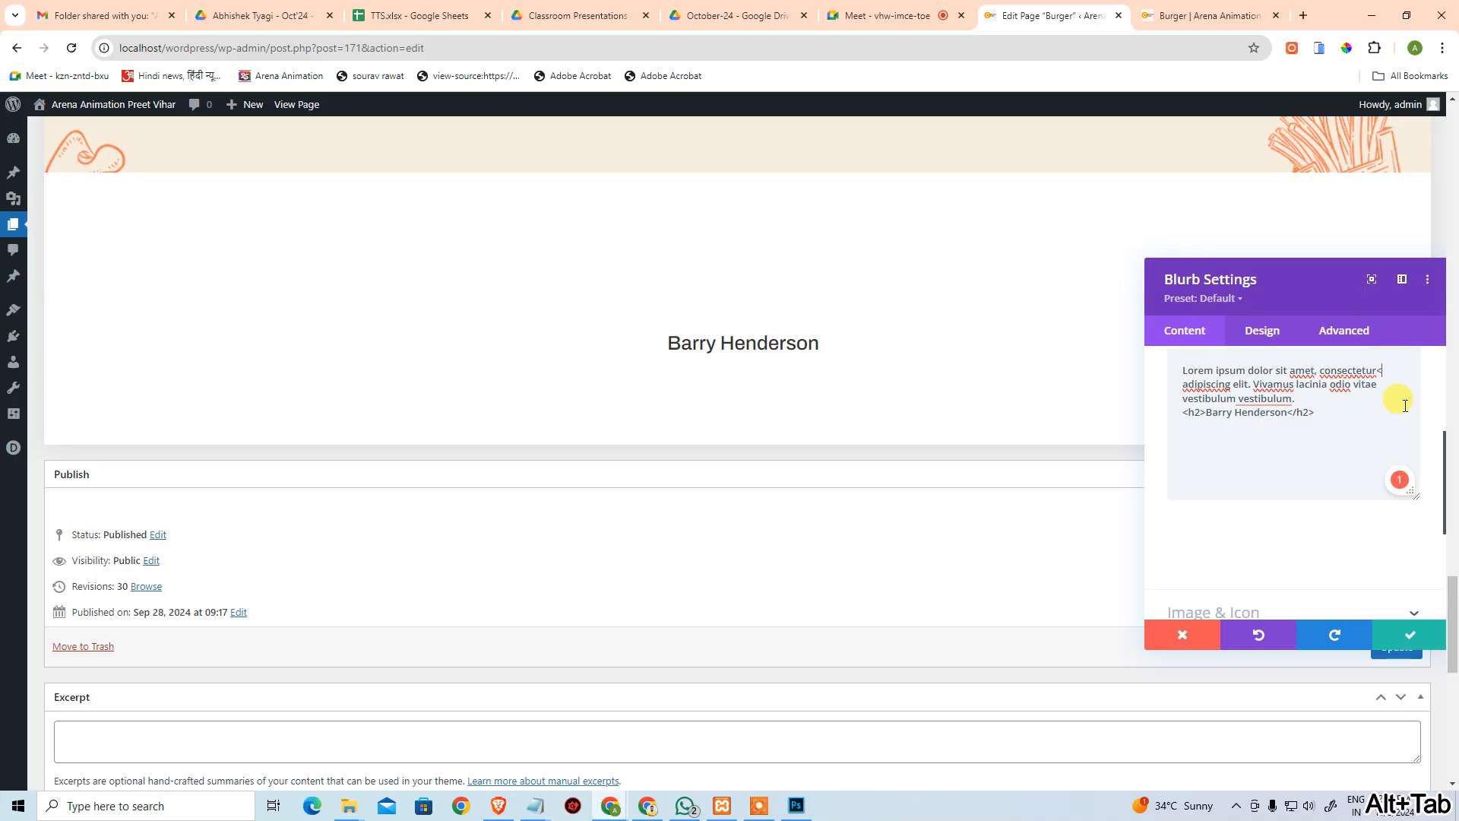
type("br>")
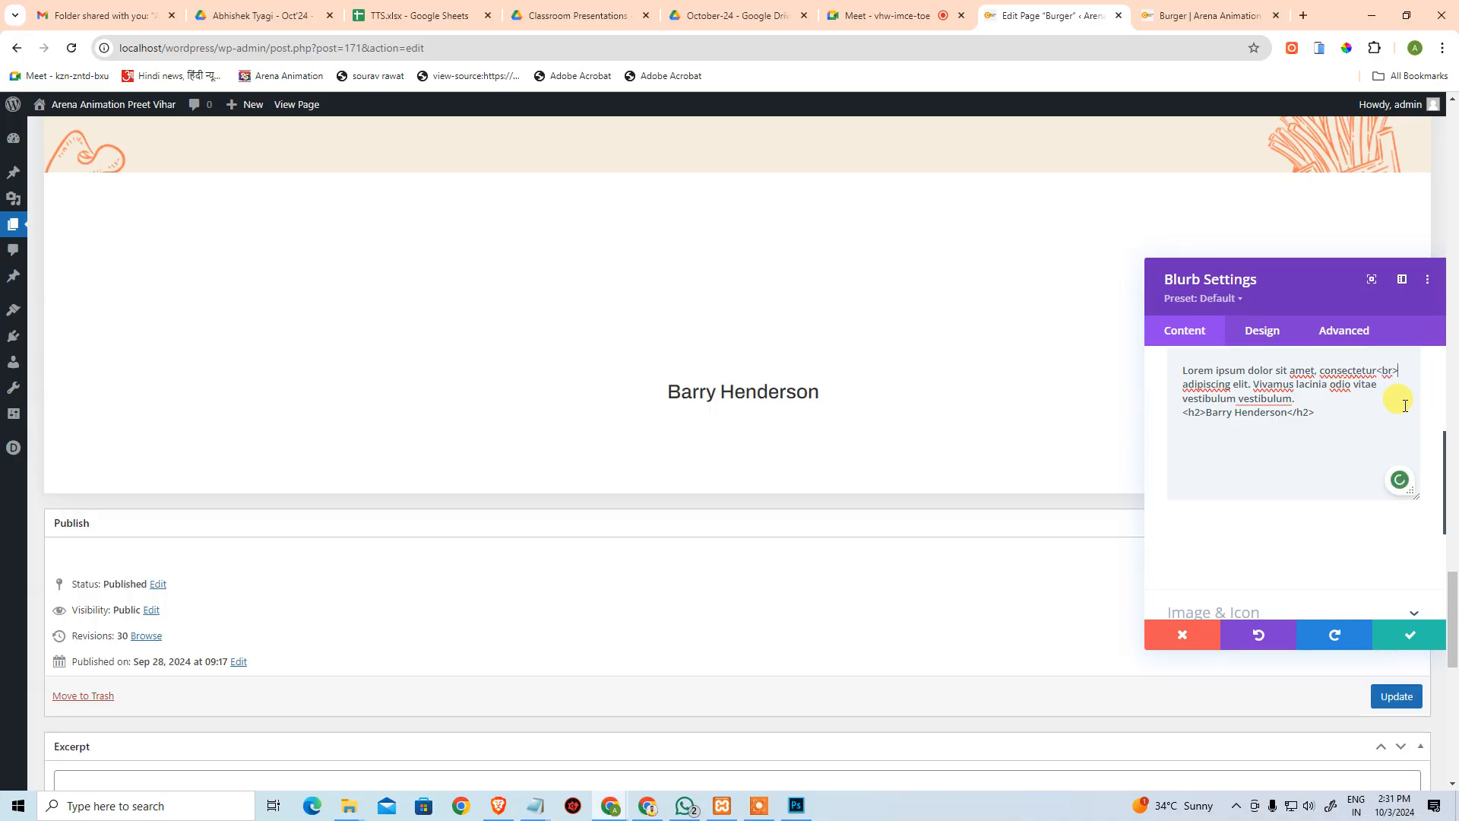
key("Delete")
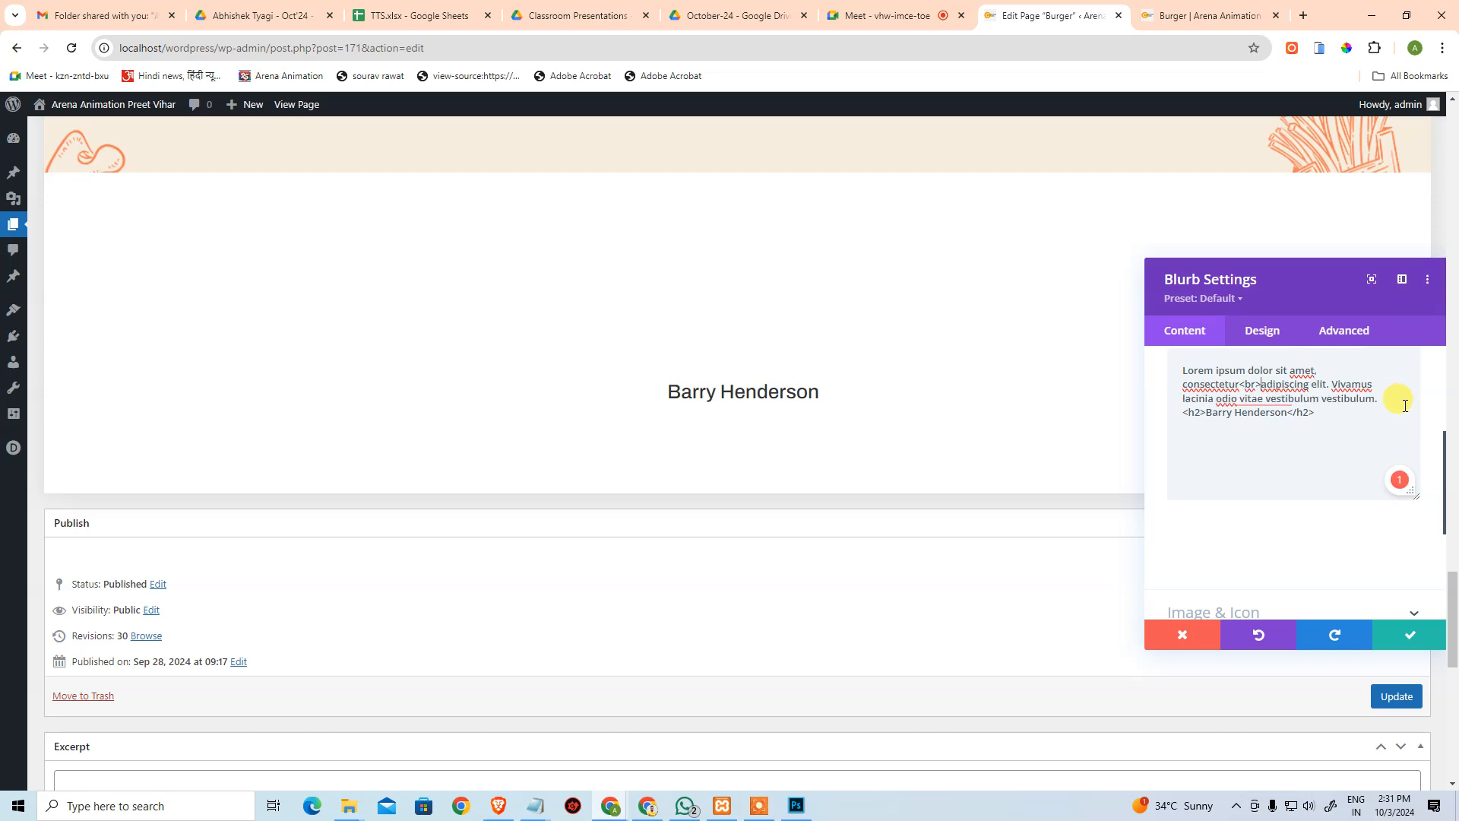
Copy the <br> tag to after "vitae" in the blurb's body, checking the line breaks against the Photoshop template.
key("ctrl+c")
key("alt+Tab")
key("alt+Tab")
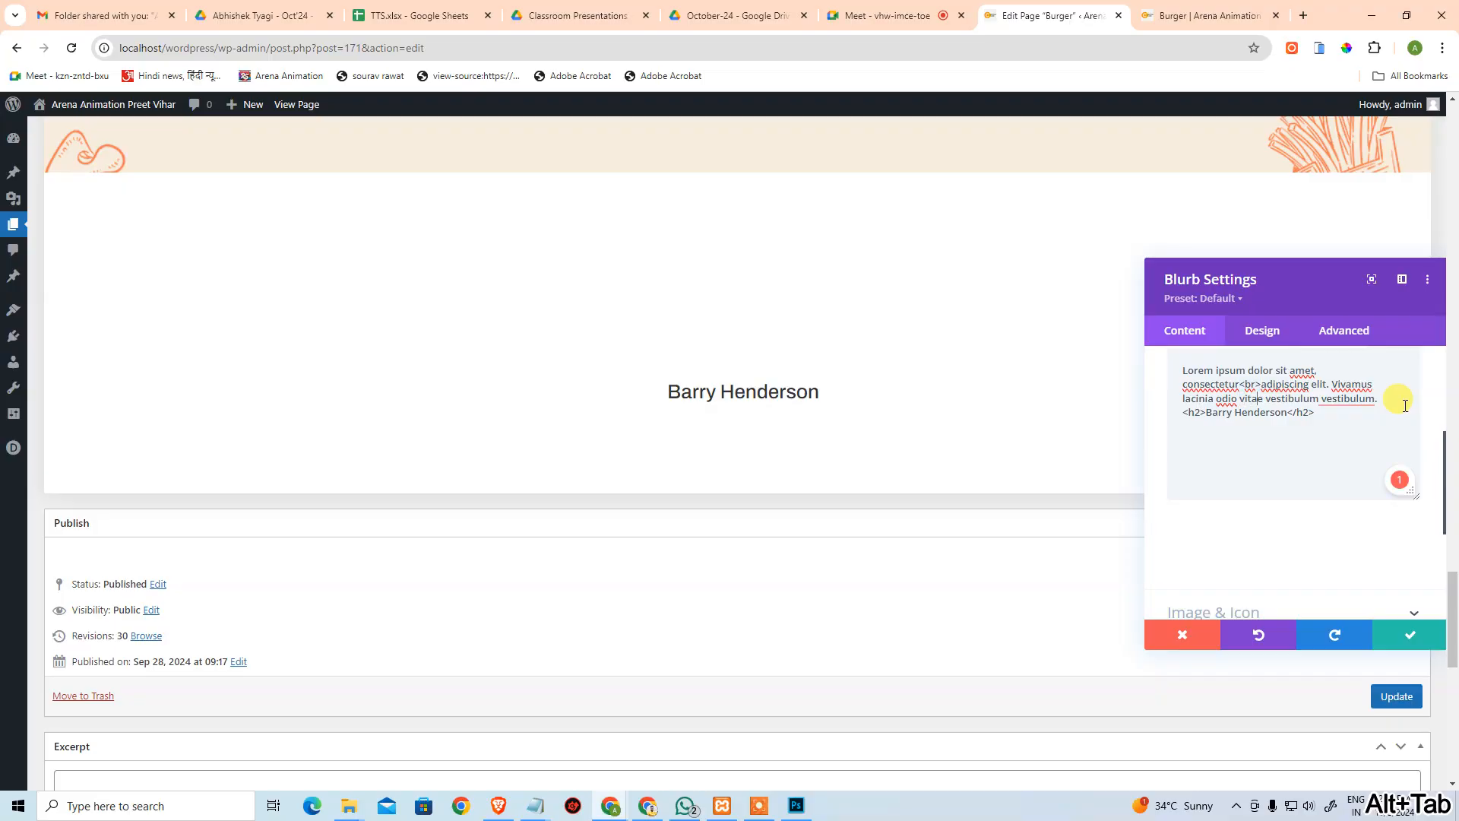
key("ctrl+c")
key("alt+Tab")
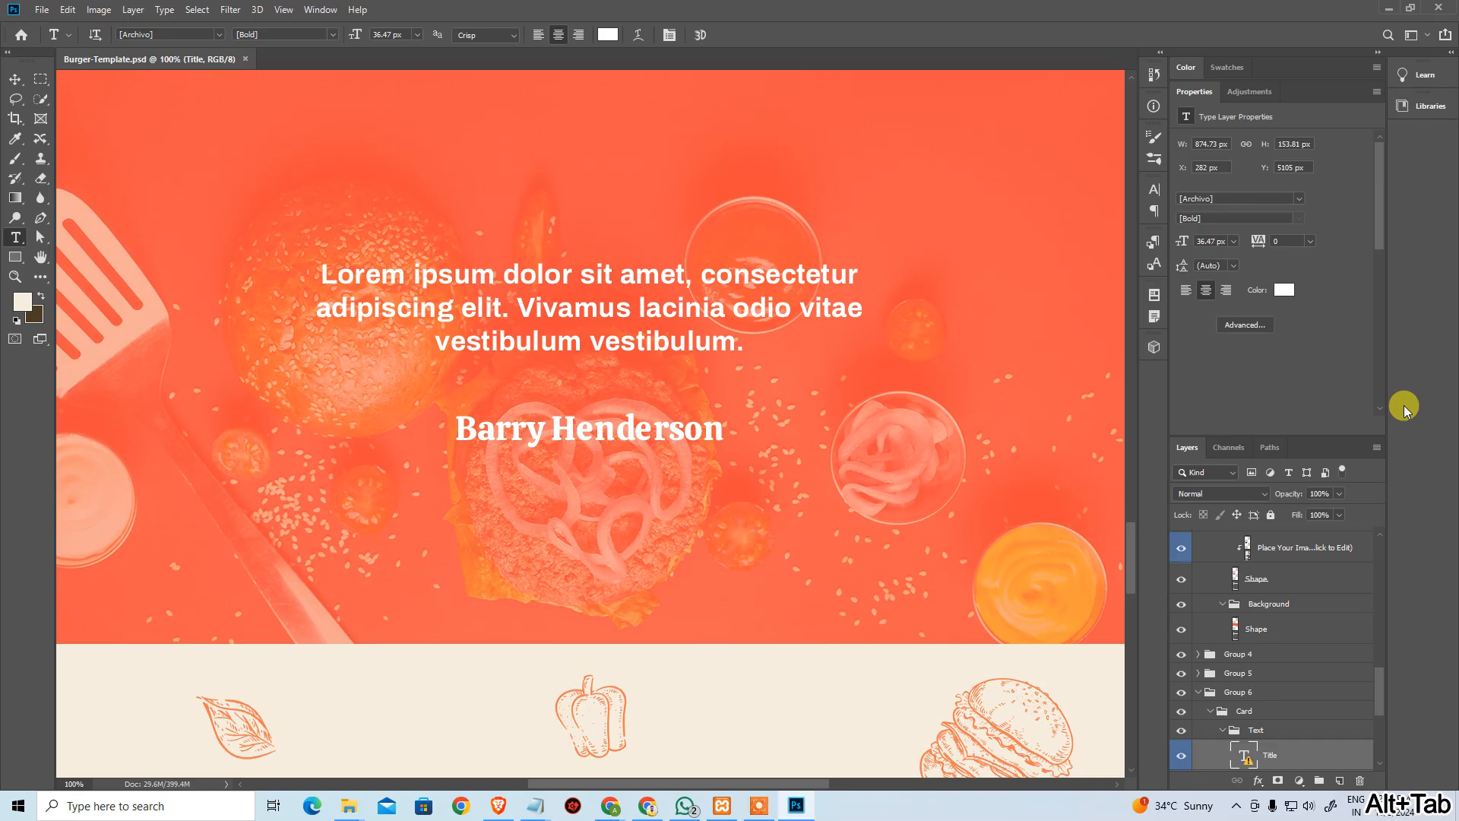
key("alt+Tab")
Cut the <h2> line with the customer's name from the blurb's body and save the blurb.
key("shift+Home")
key("End")
key("shift+Home")
key("ctrl+x")
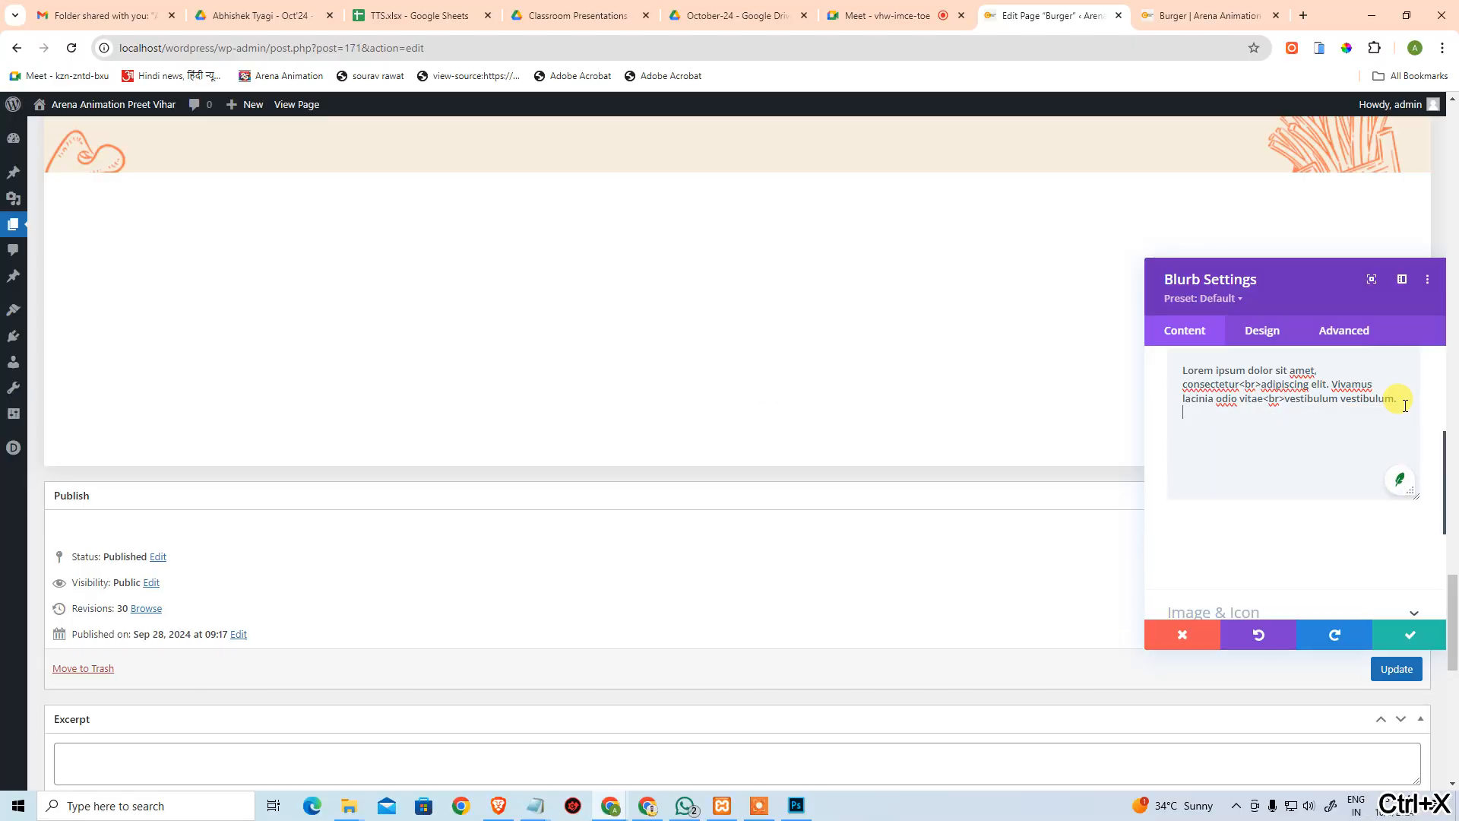
left_click(1380, 644)
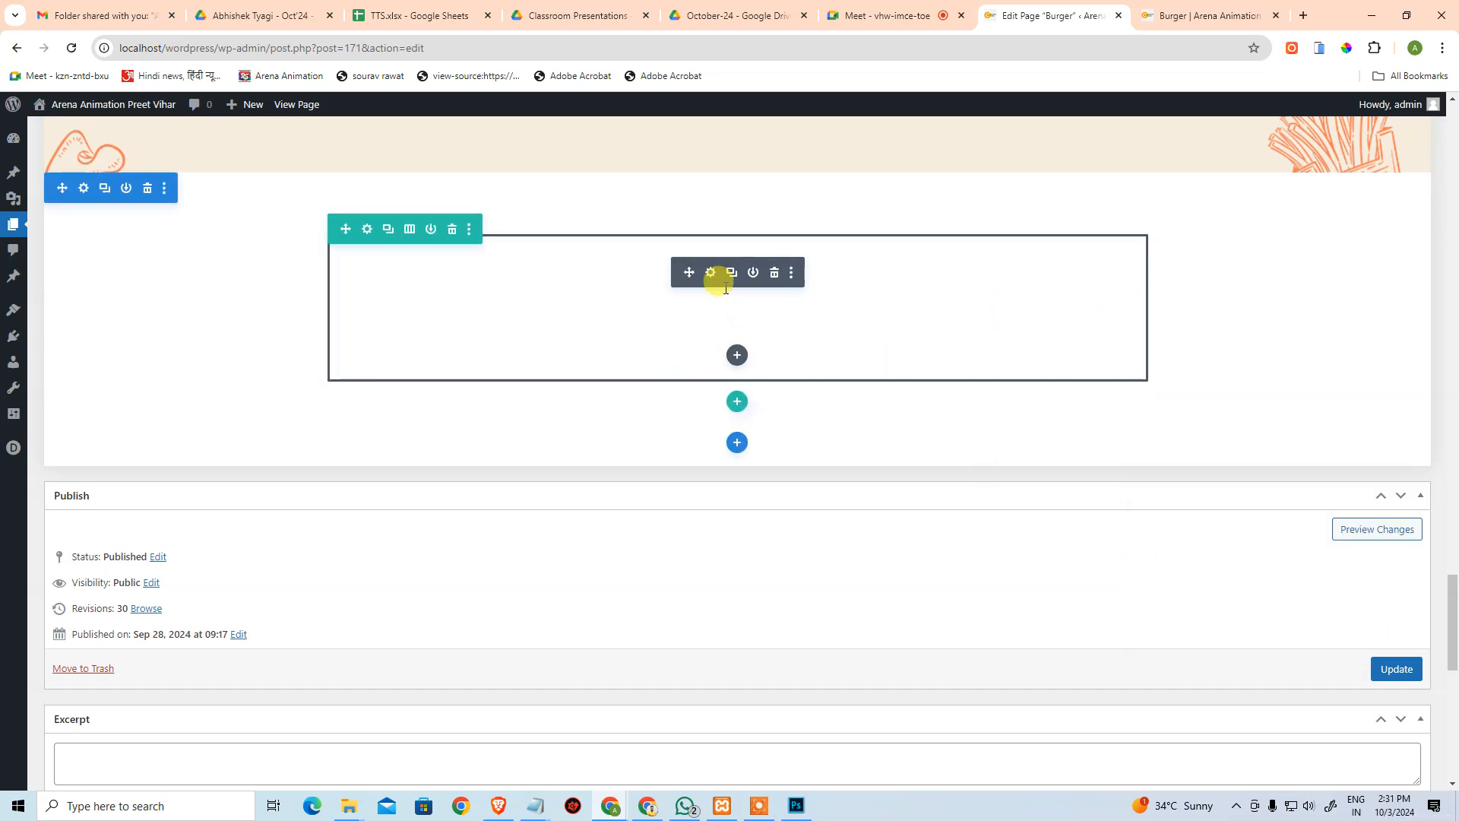
Duplicate the testimonial blurb and replace the copy's body with the cut <h2> name line.
left_click(731, 272)
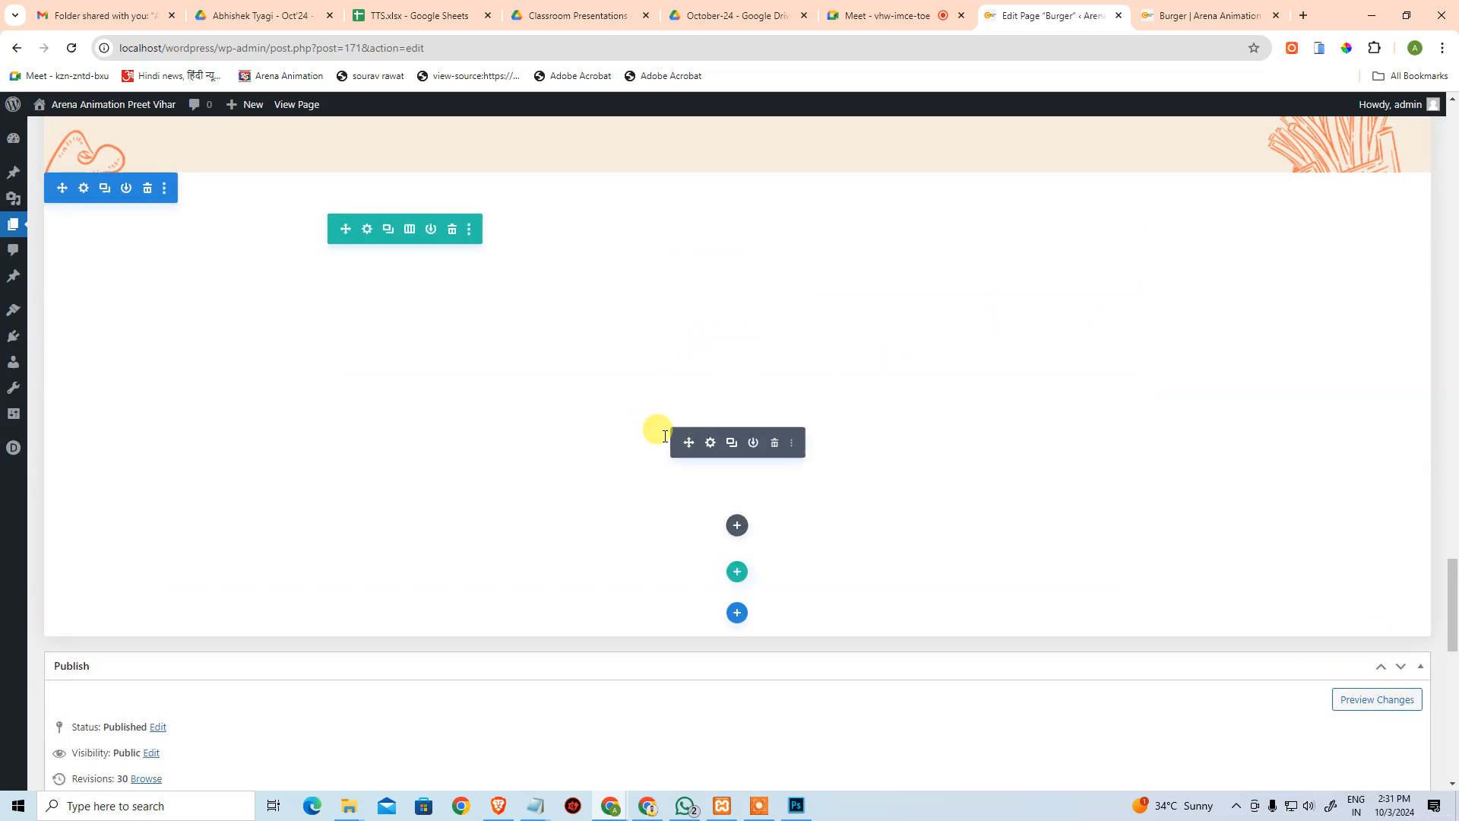
left_click(710, 443)
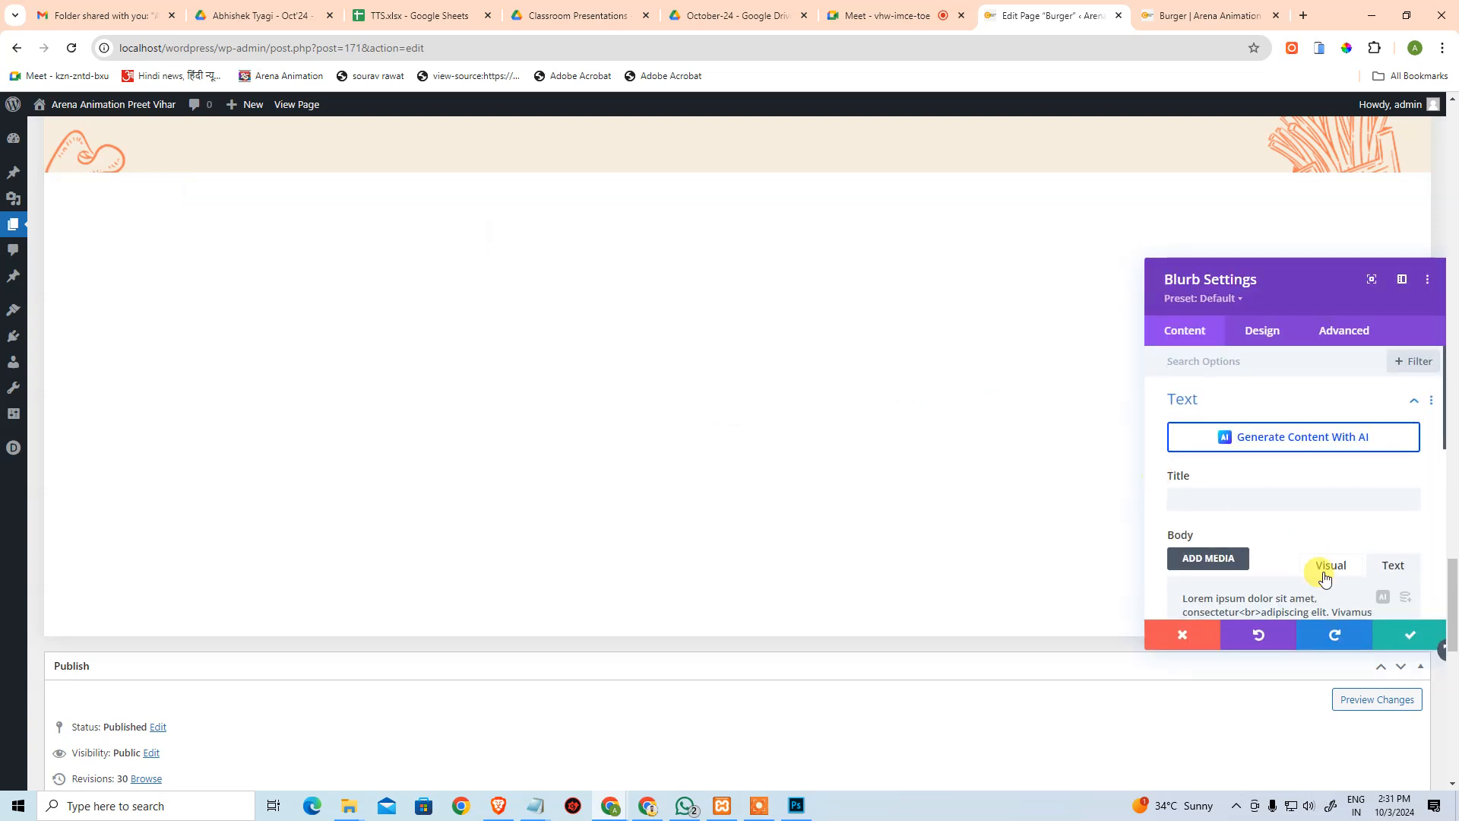
scroll(1292, 518, "down", 3)
left_click(1292, 467)
key("ctrl+a")
key("ctrl+v")
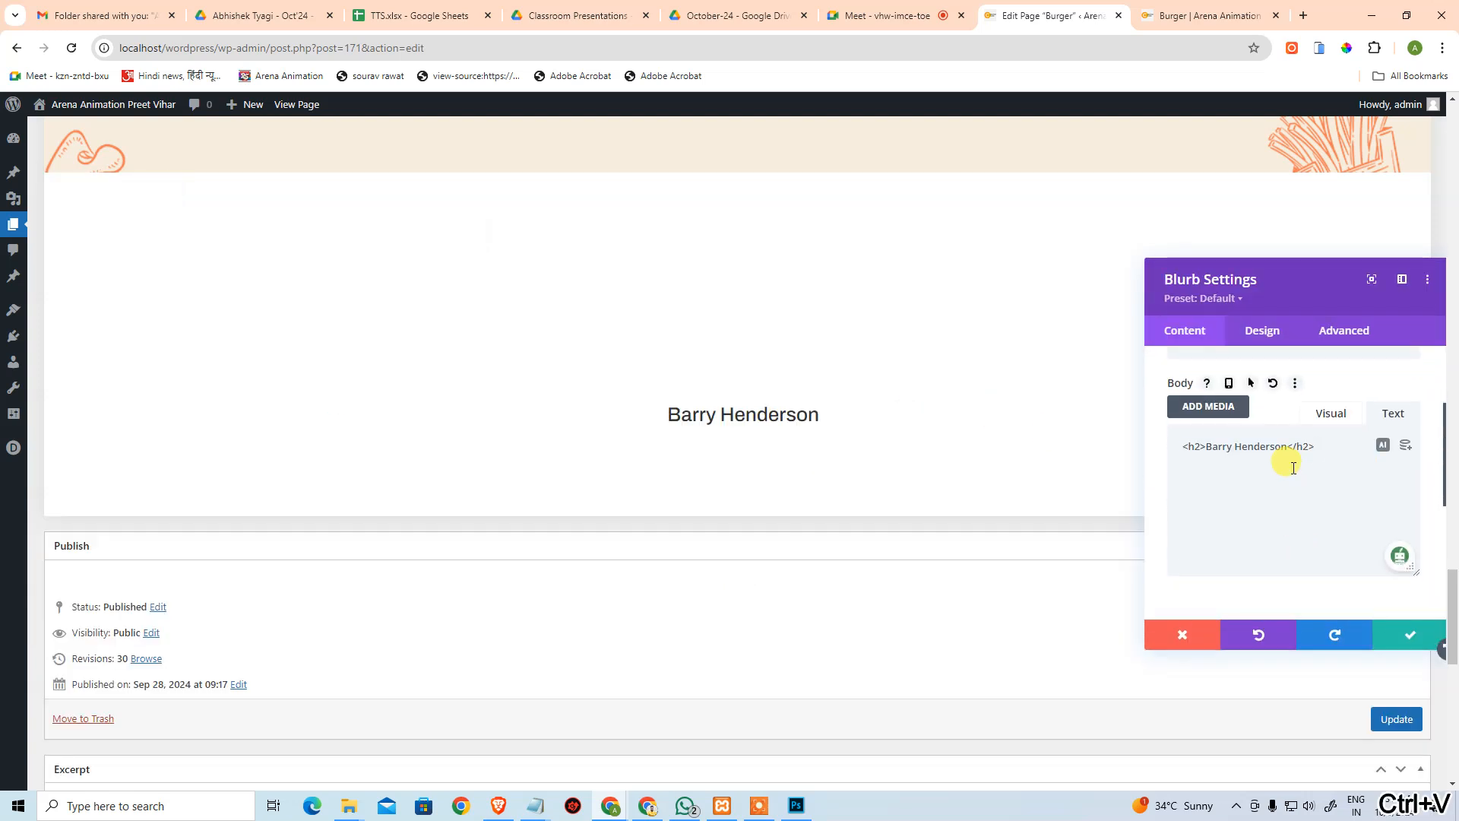
Remove the <h2> tags around the name in the duplicated blurb's body and open its design settings.
key("Delete")
key("Delete")
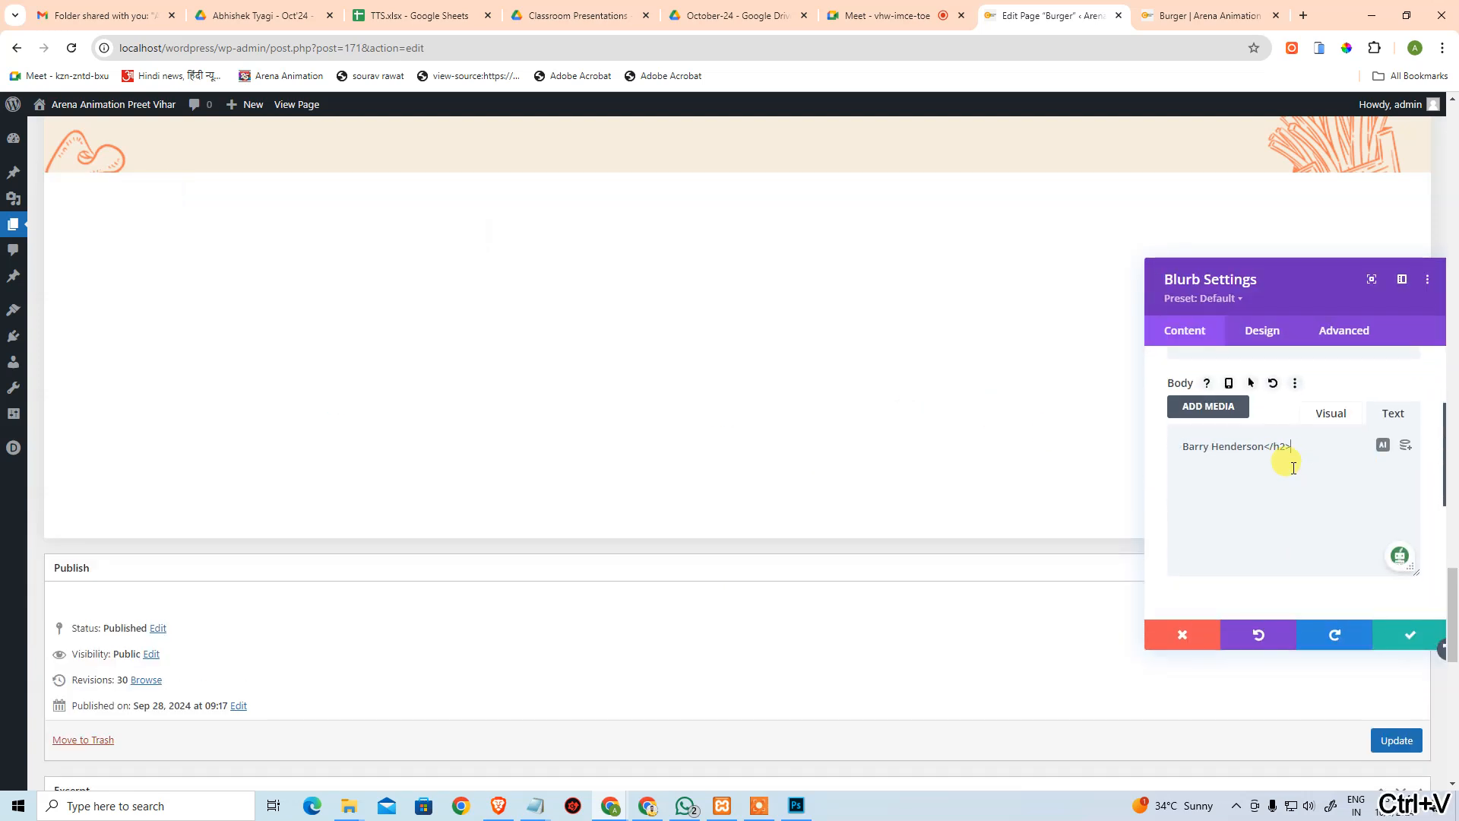
key("End")
key("BackSpace")
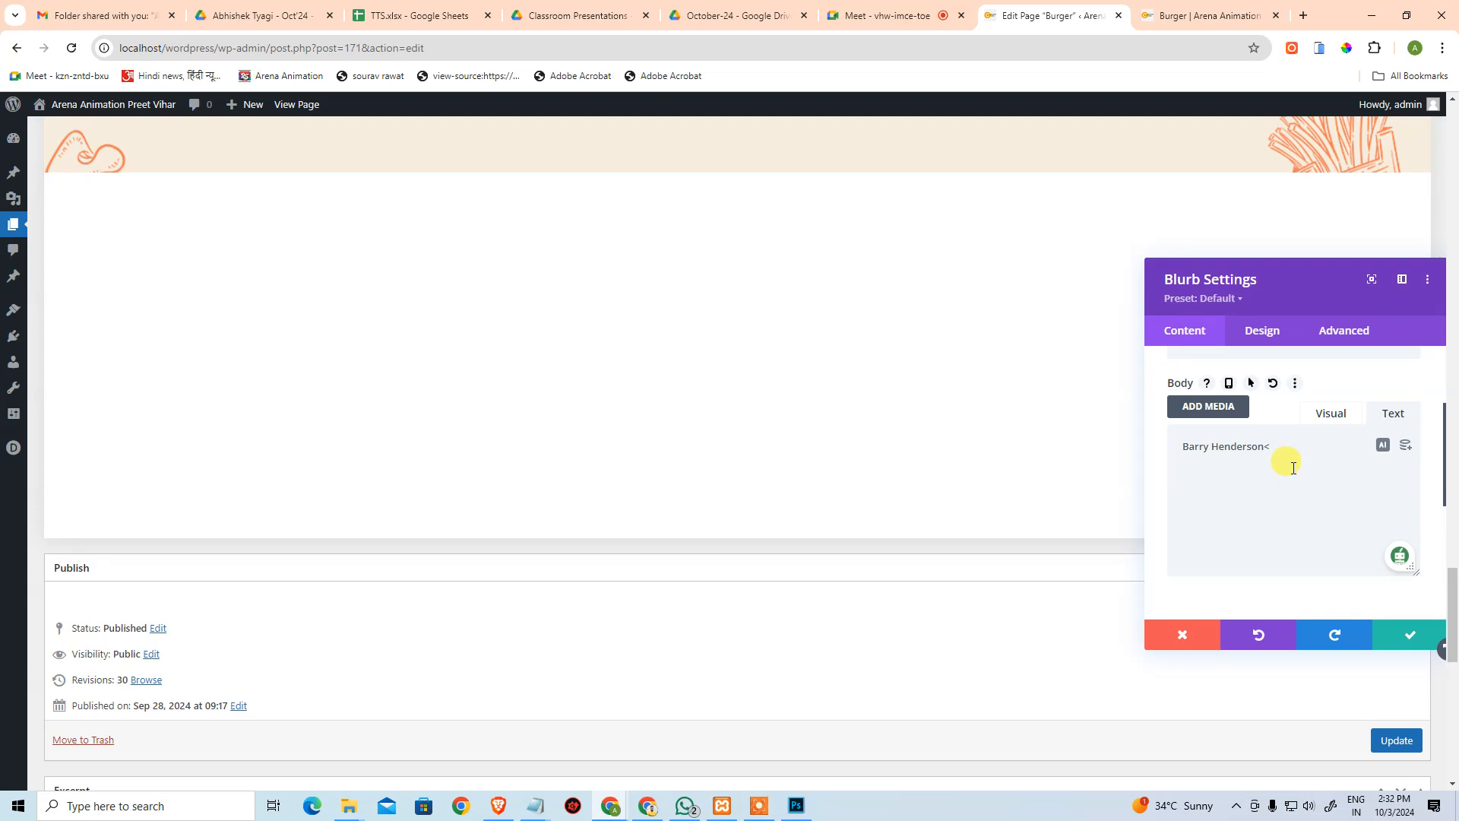
left_click(1284, 337)
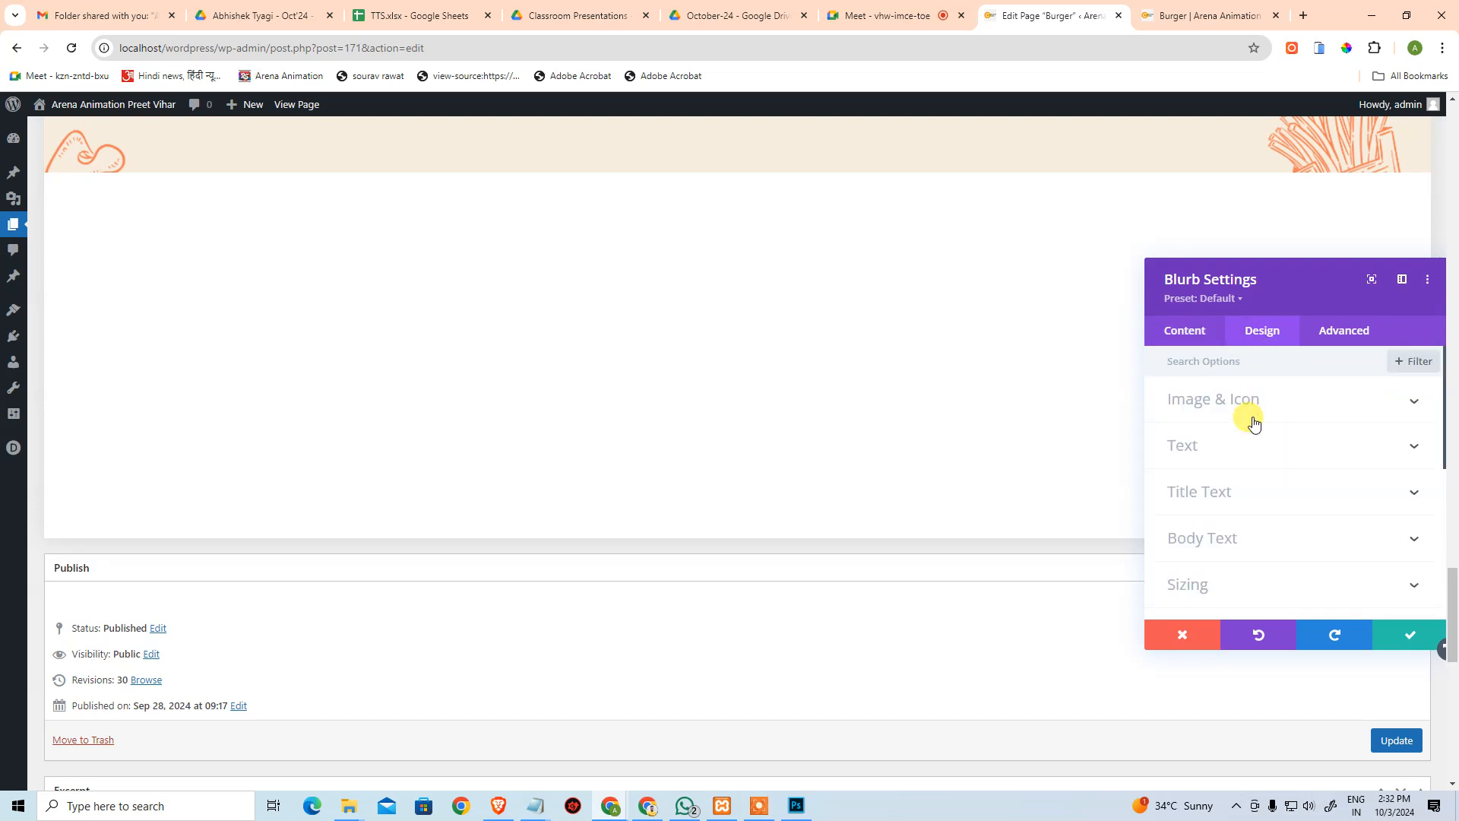
Set the blurb's body text font to Calistoga.
left_click(1251, 535)
left_click(1250, 471)
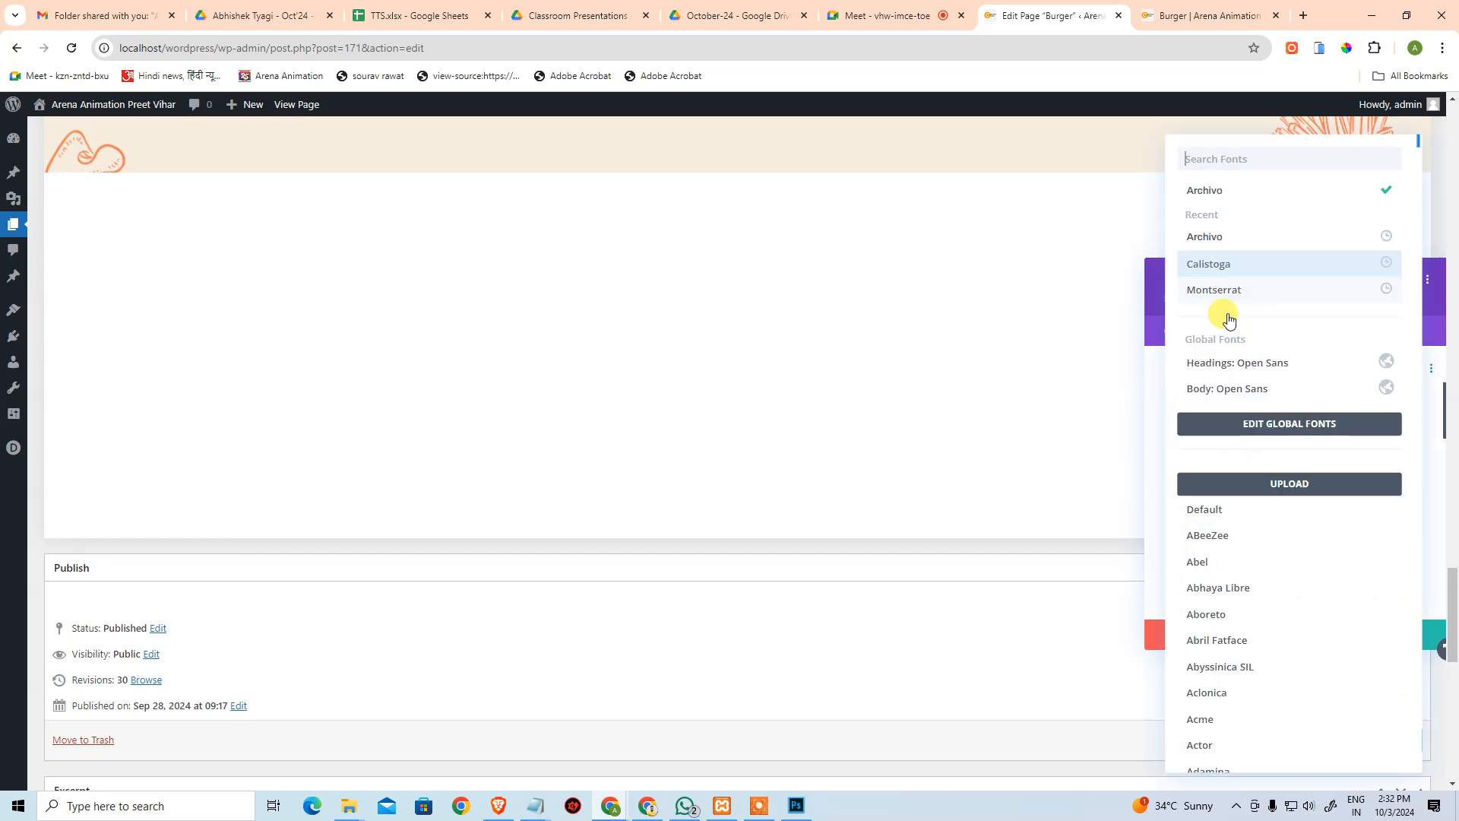
left_click(1274, 362)
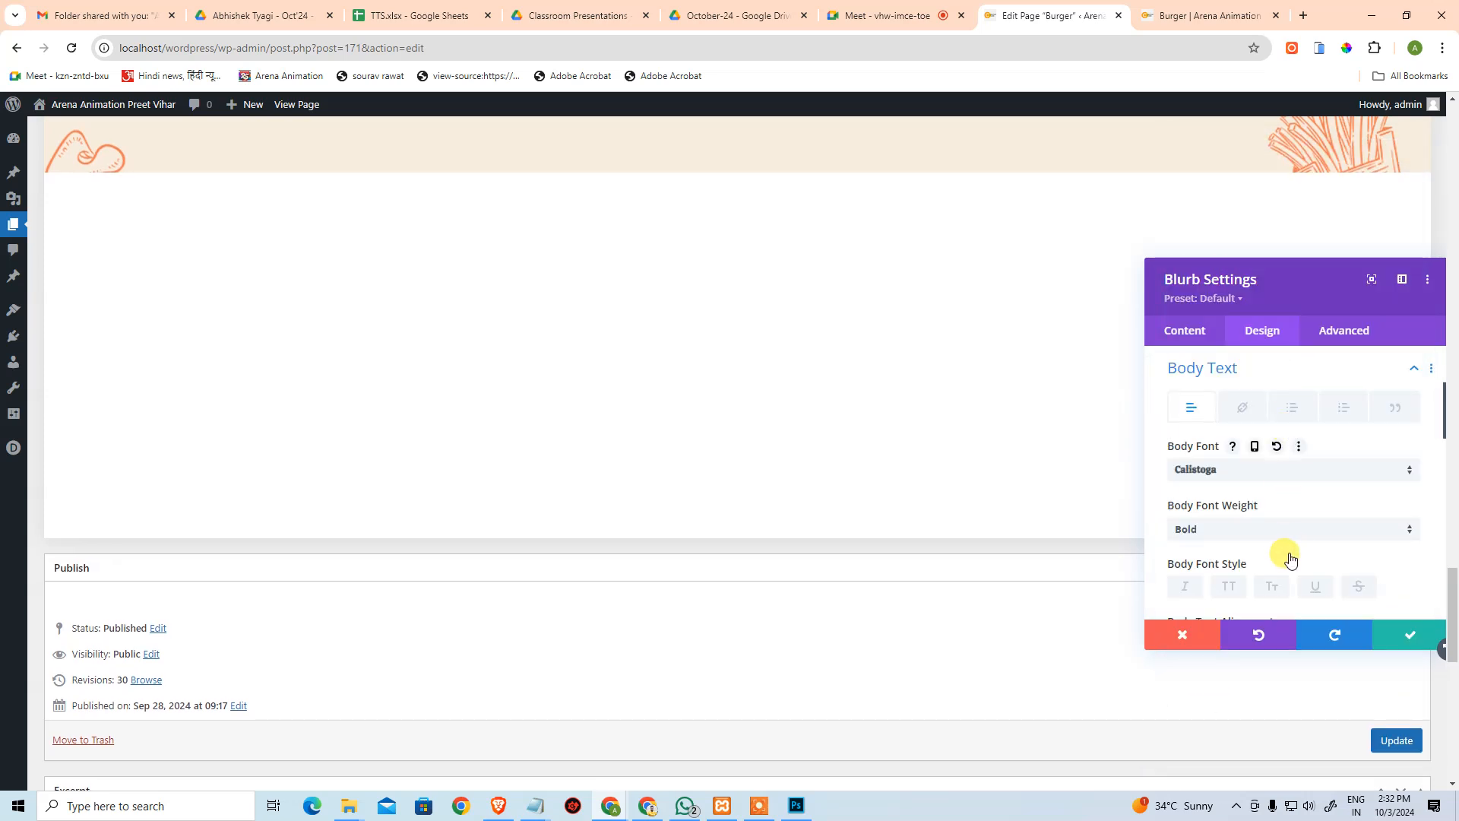
Set the blurb's body text size to 45px, matching the name text in the Photoshop template, and apply the blurb settings.
key("alt+Tab")
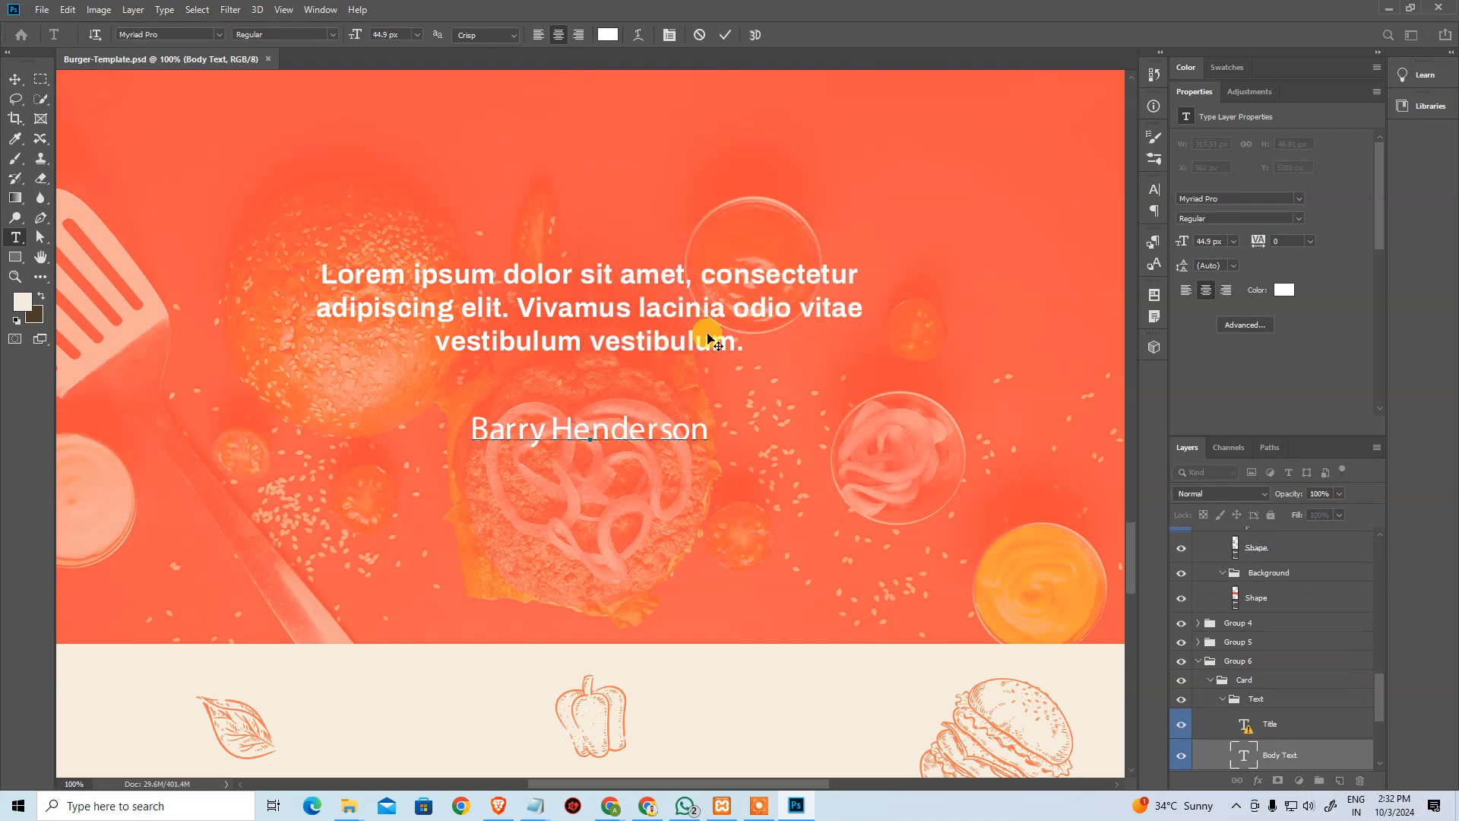
key("alt+Tab")
scroll(1257, 505, "down", 4)
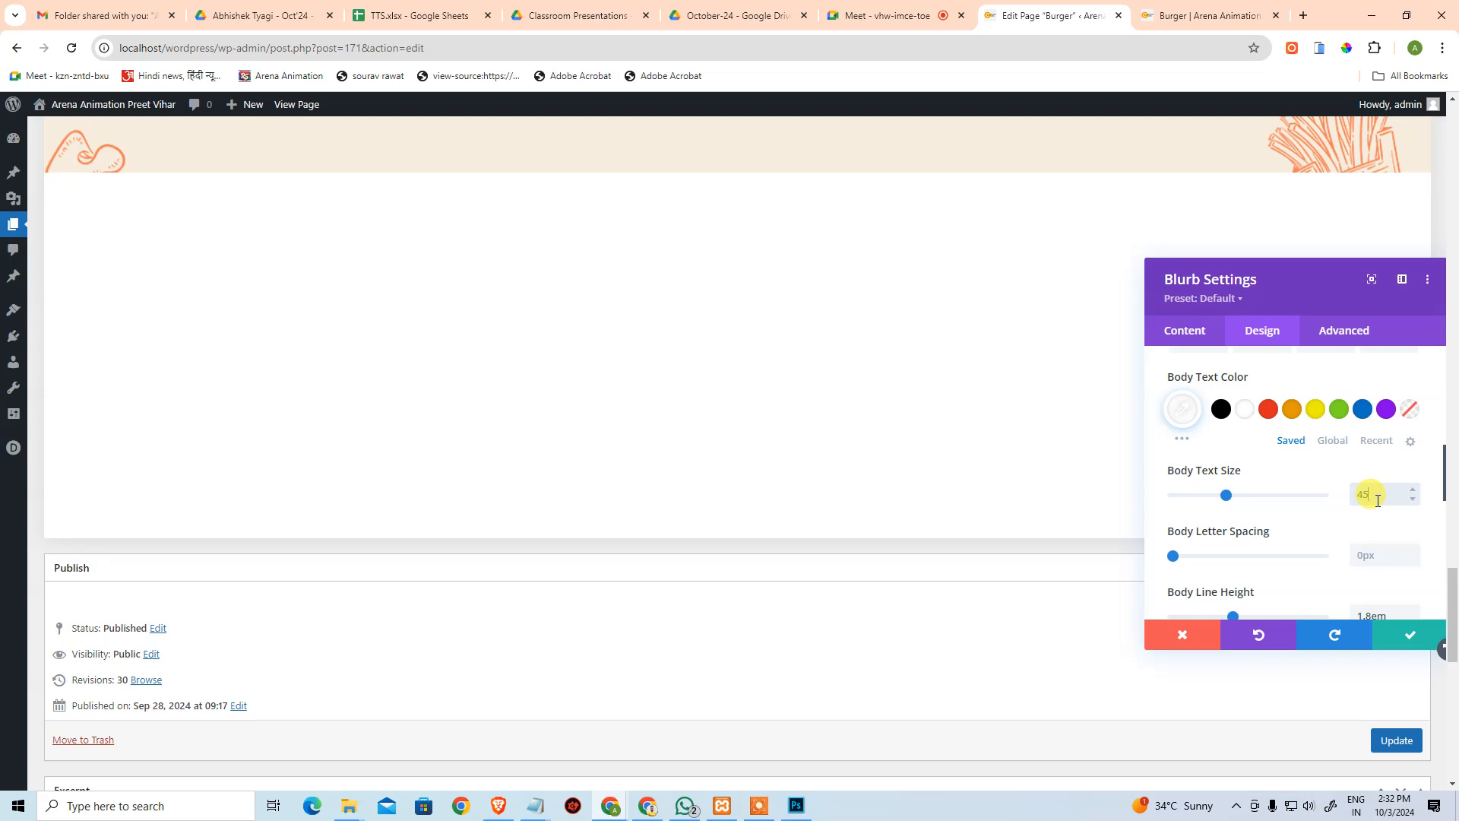
scroll(1378, 525, "down", 2)
scroll(1374, 513, "up", 4)
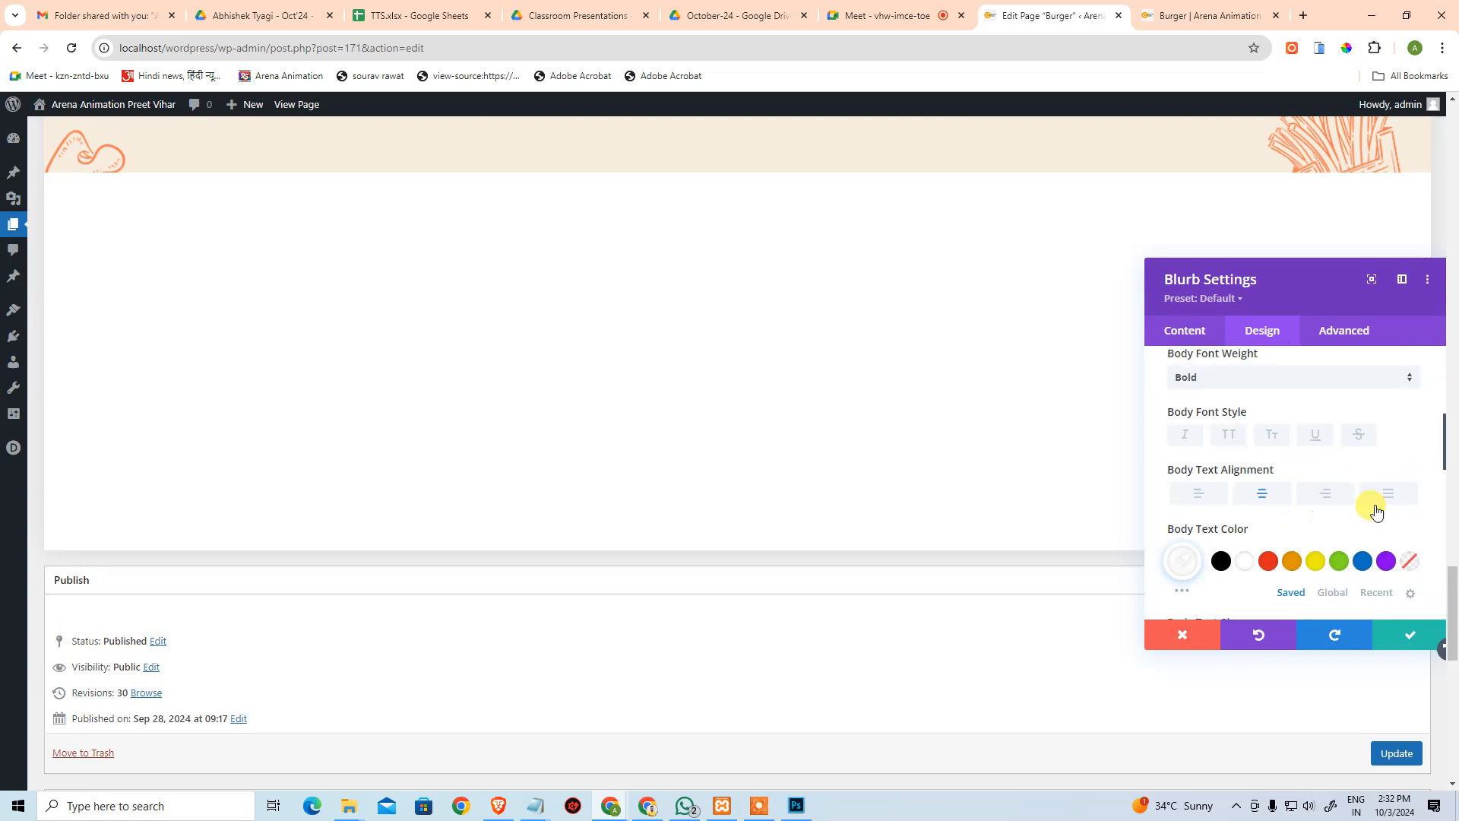
scroll(1235, 548, "up", 3)
scroll(1292, 570, "down", 5)
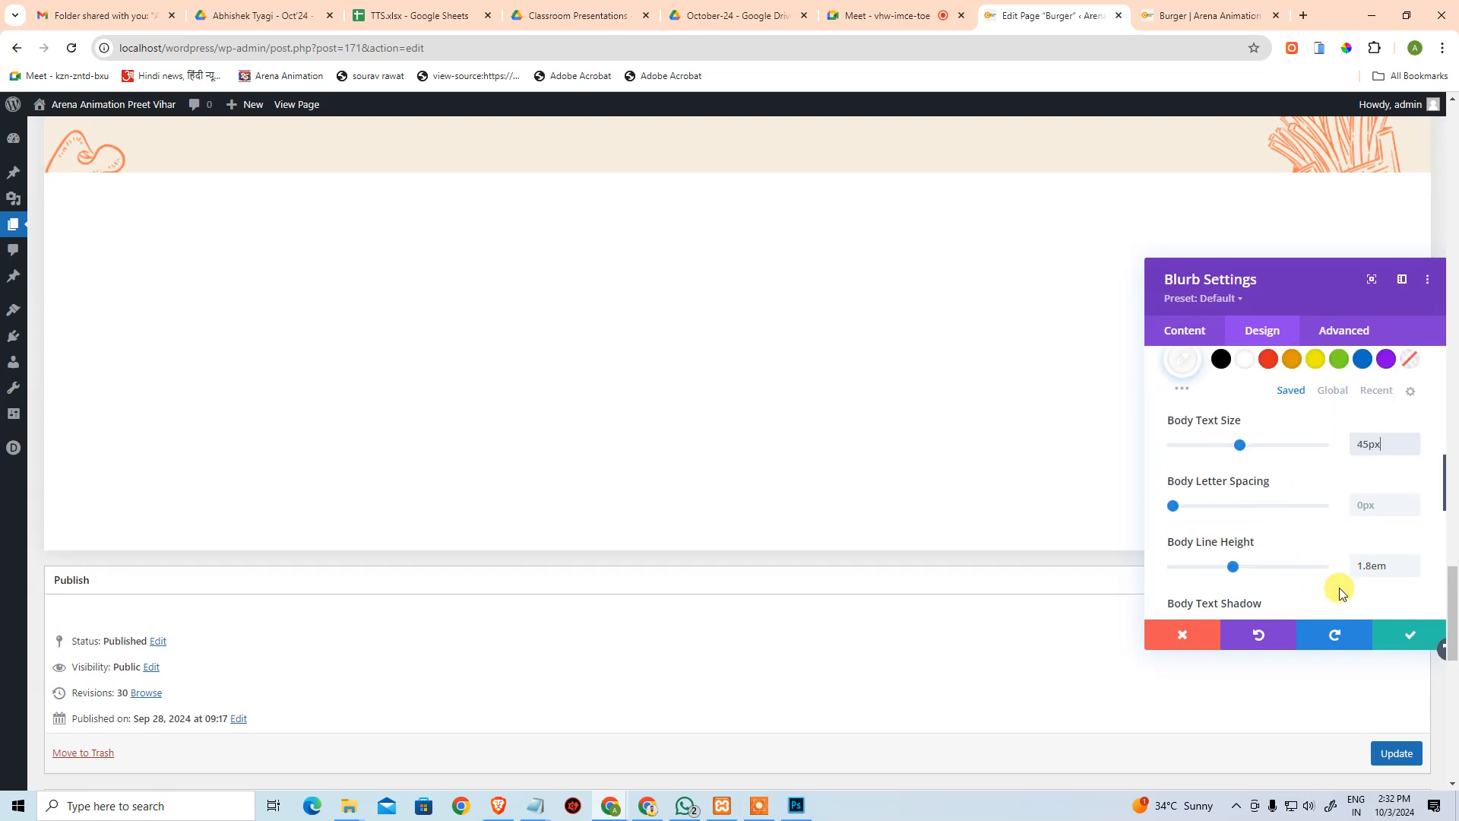
left_click(1408, 635)
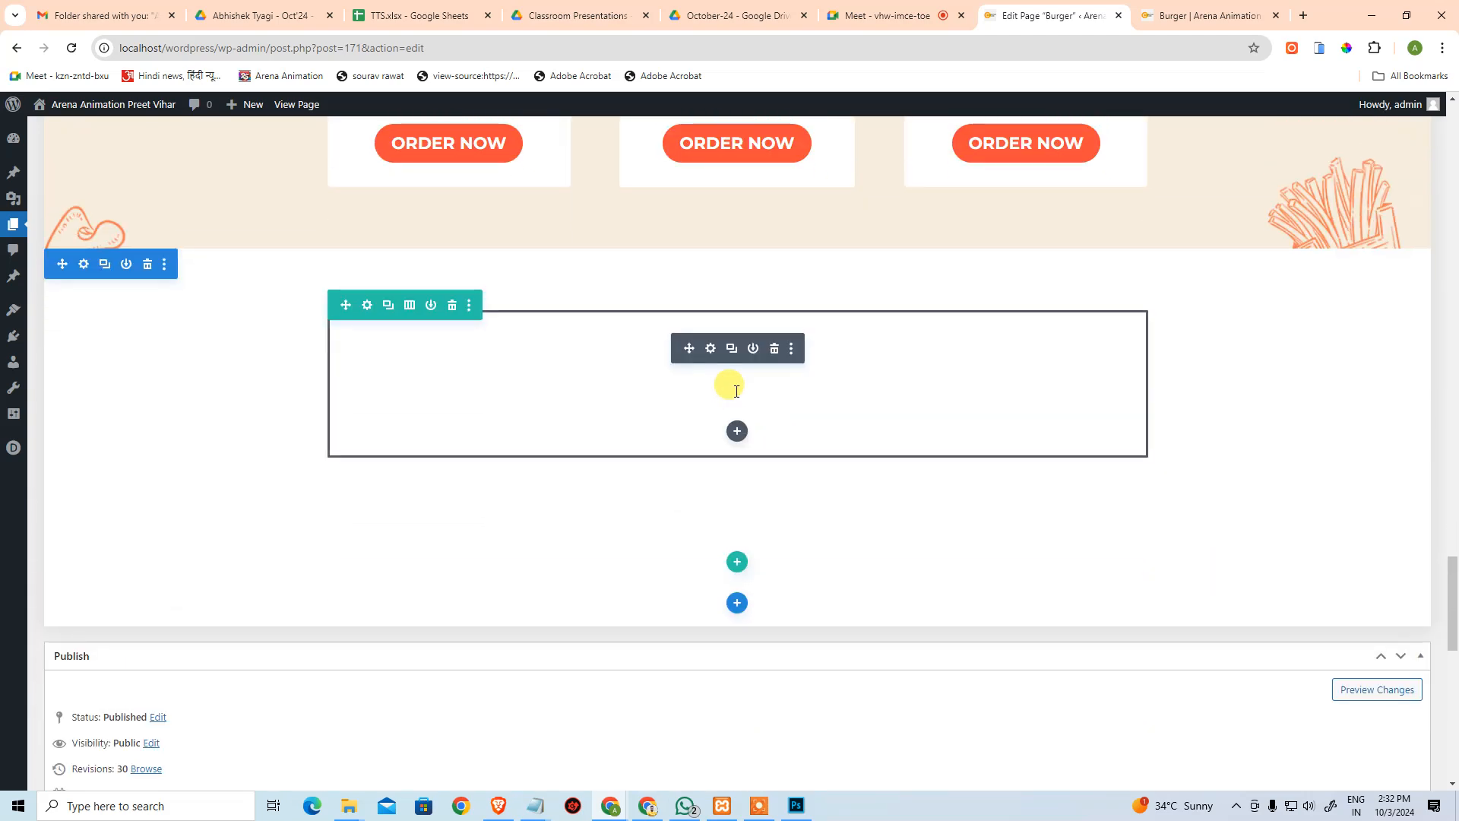
Save the Burger page and check the testimonial section in the preview tab.
key("ctrl+s")
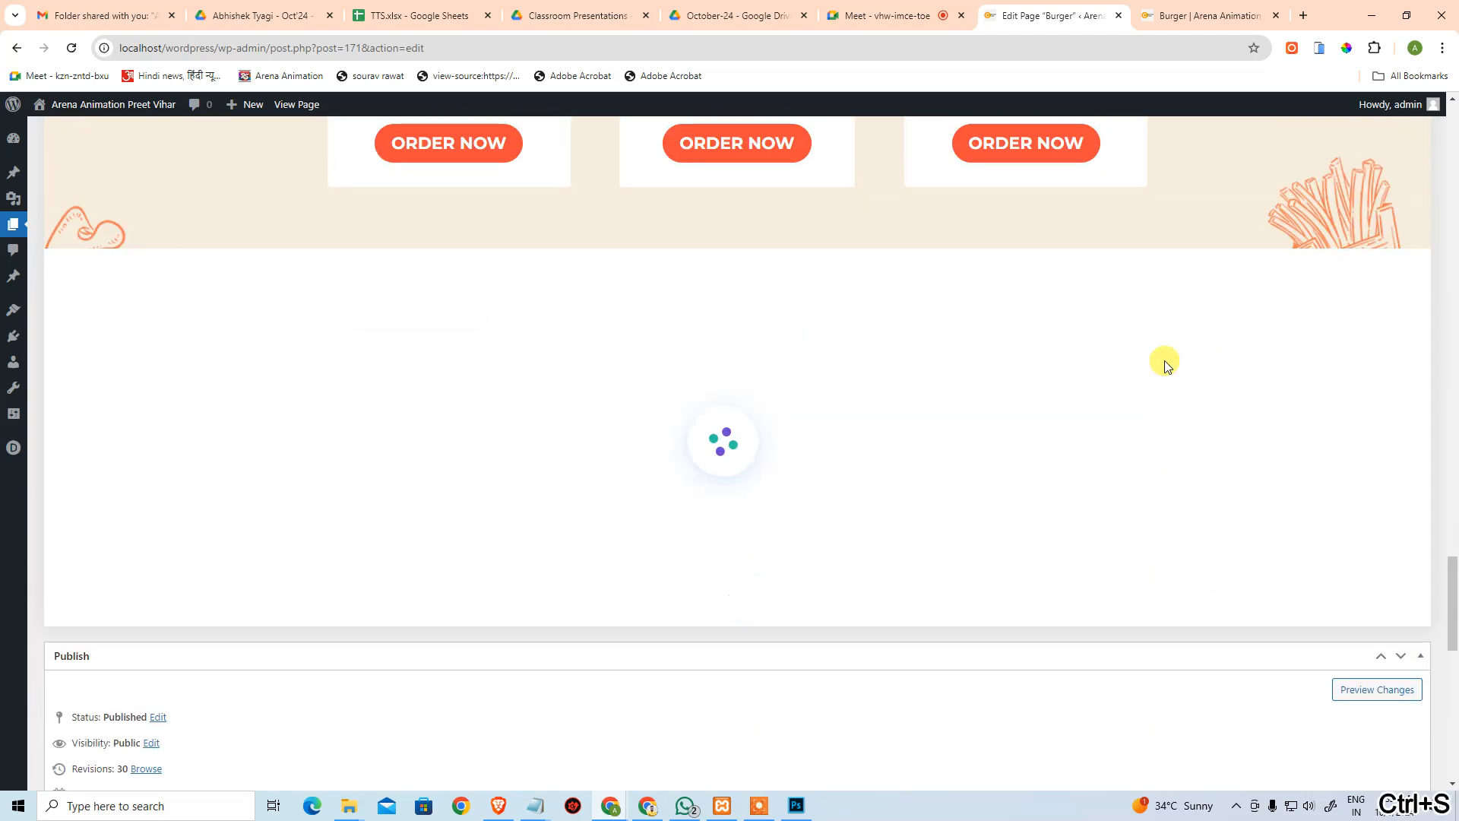
left_click(1191, 10)
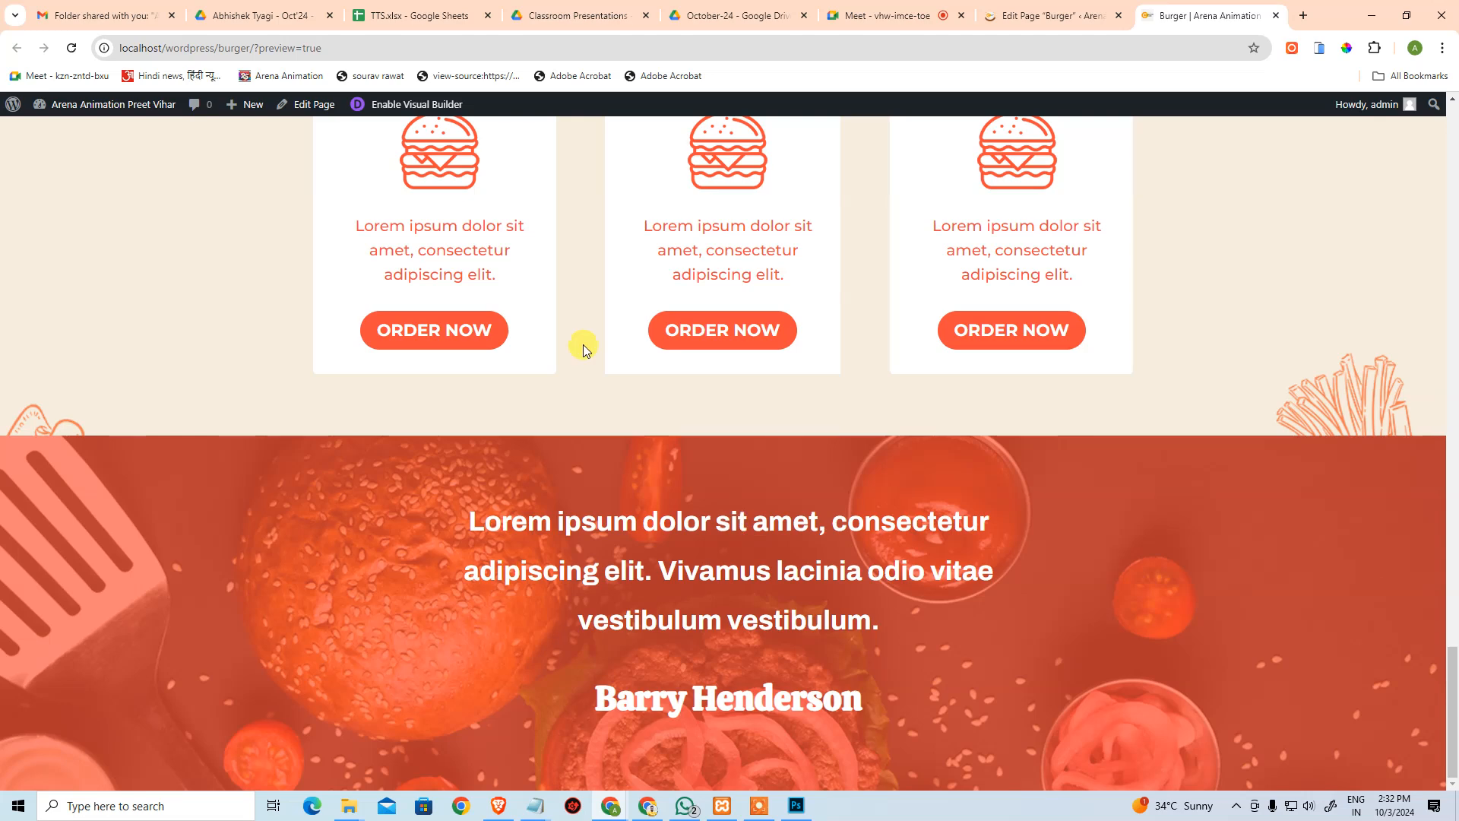
left_click(1042, 13)
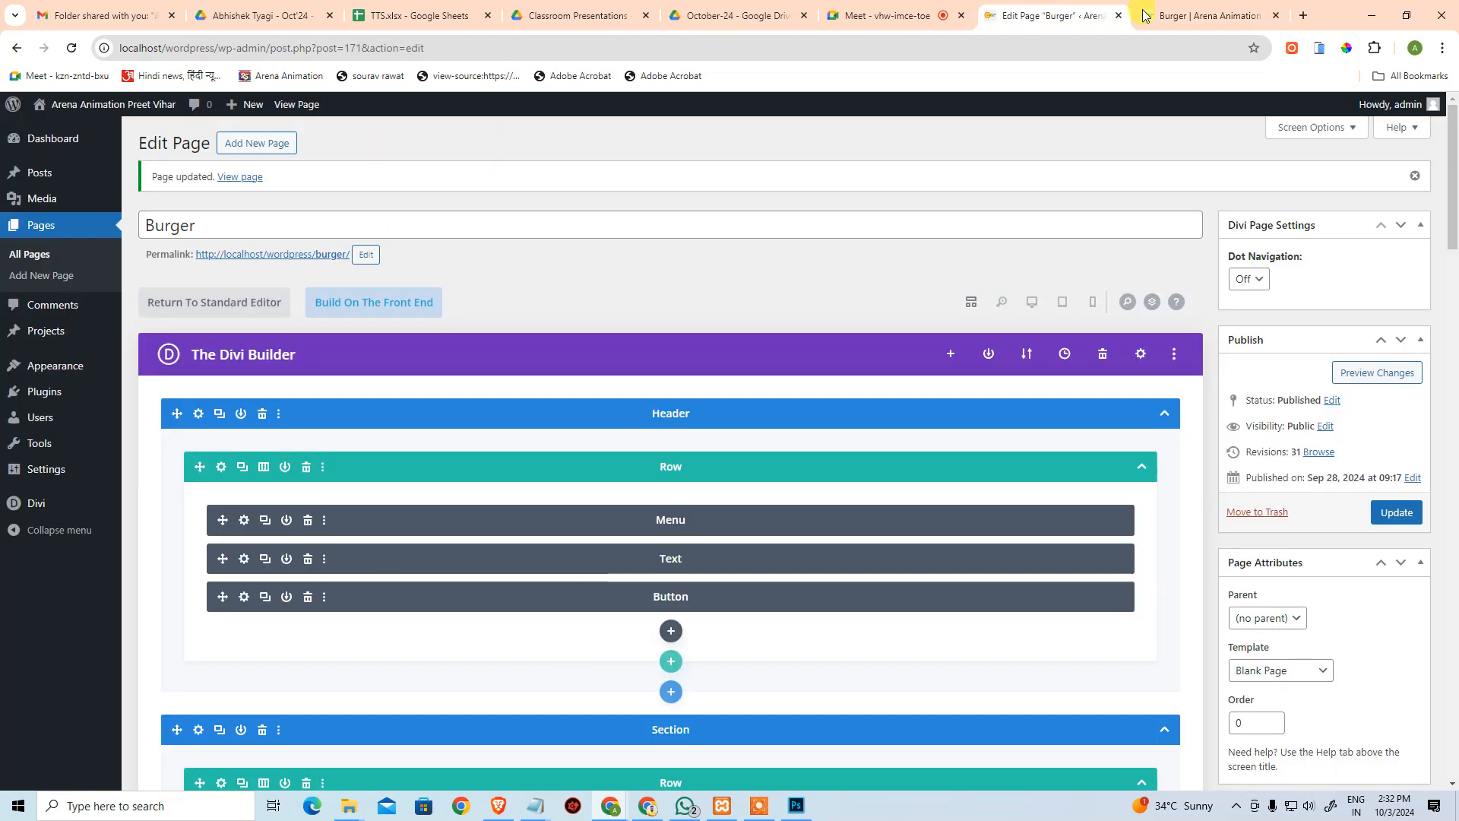
left_click(1205, 15)
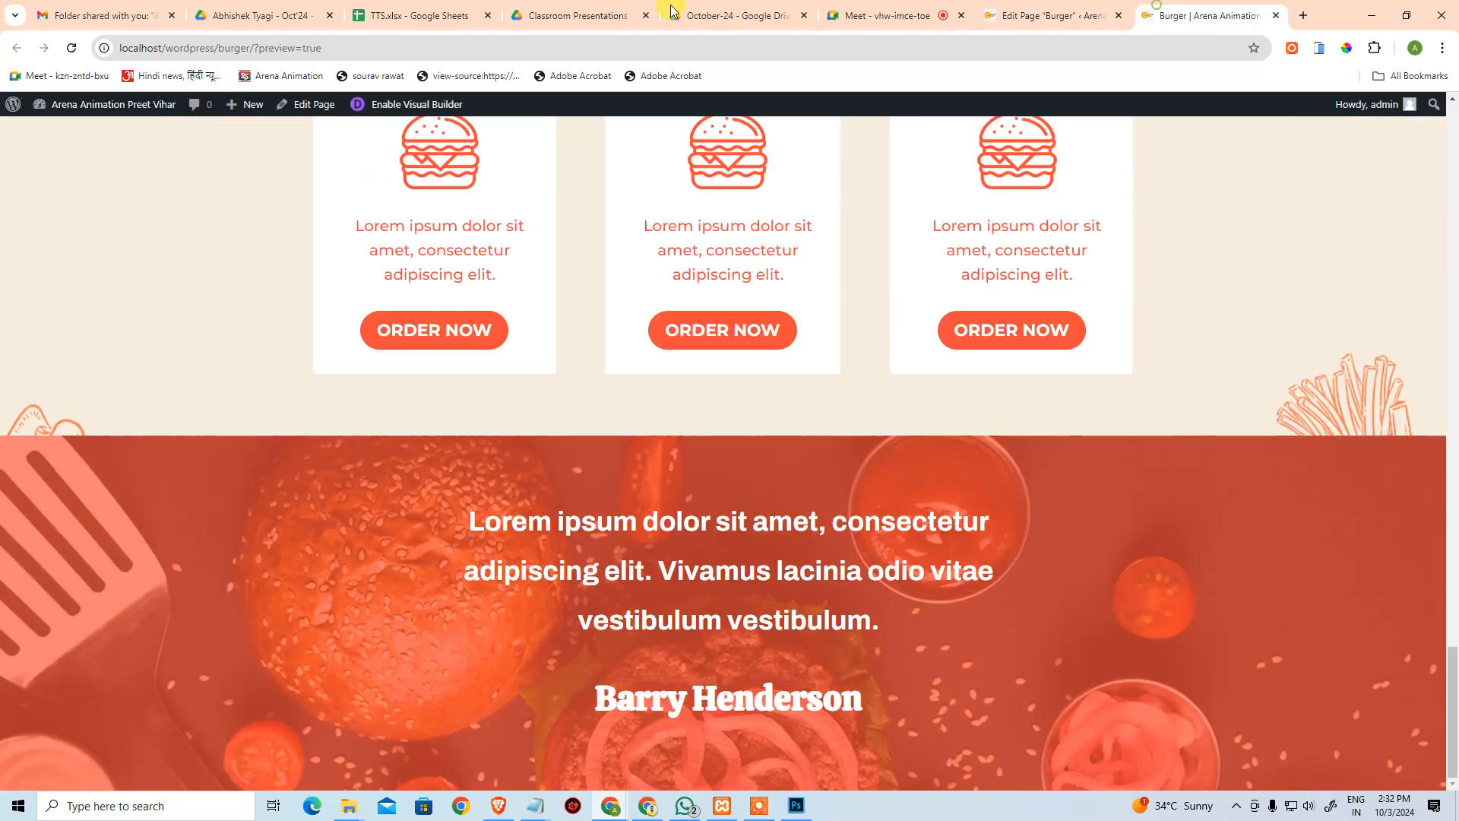
Enable the Visual Builder for the Burger page and increase the testimonial section's top and bottom padding.
left_click(378, 105)
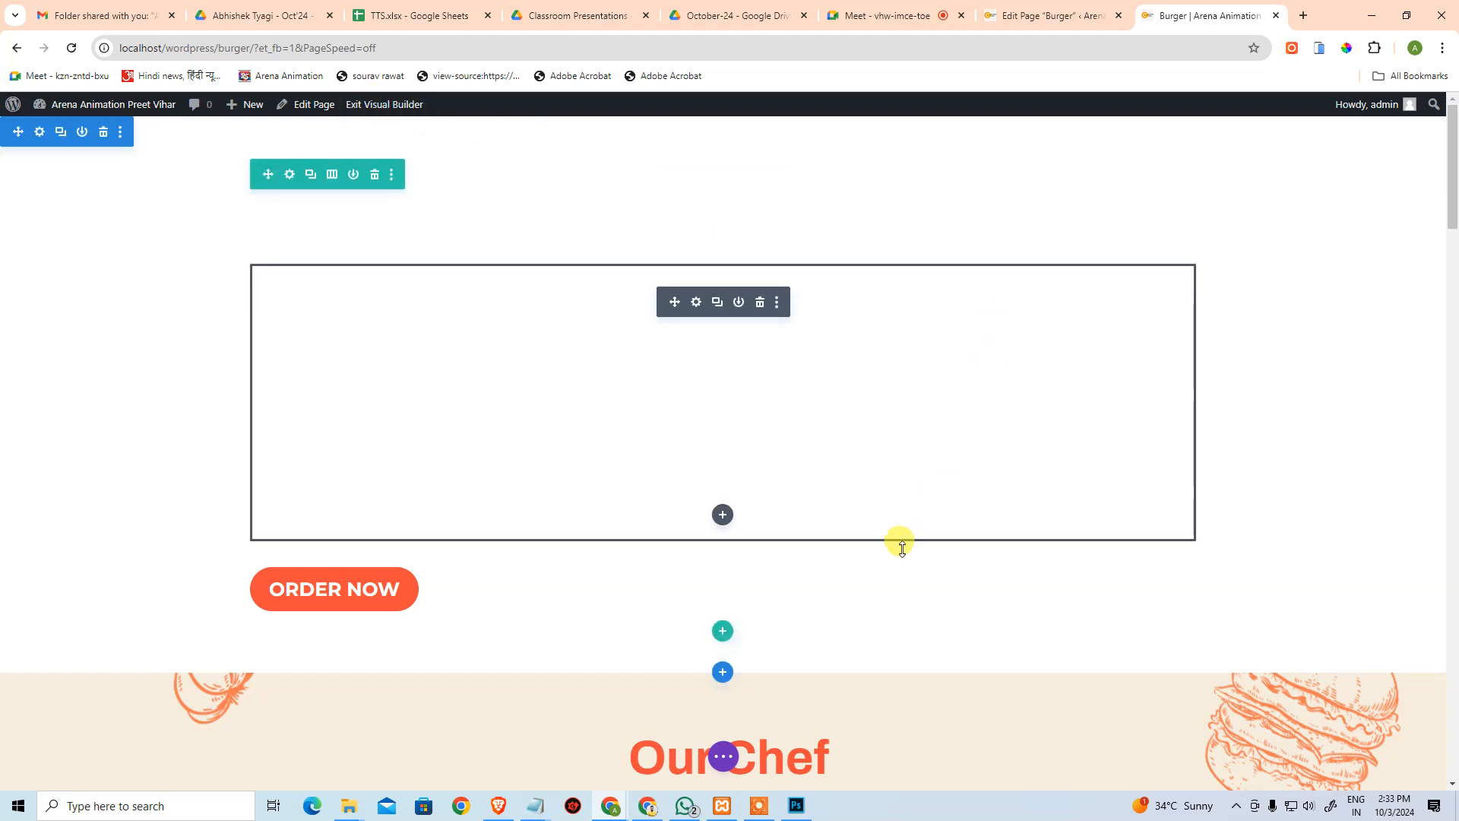
scroll(847, 547, "down", 15)
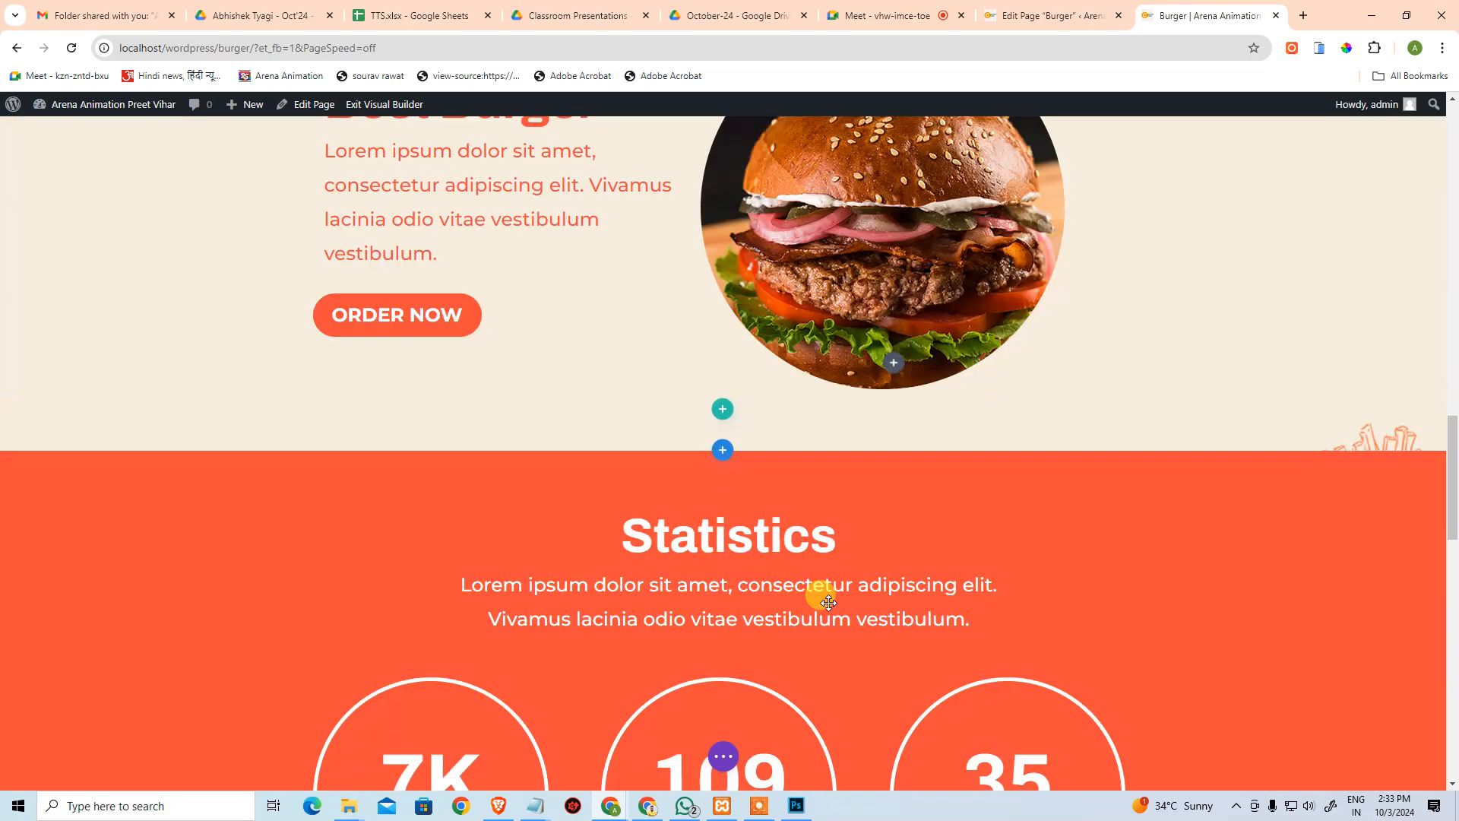
scroll(825, 608, "down", 15)
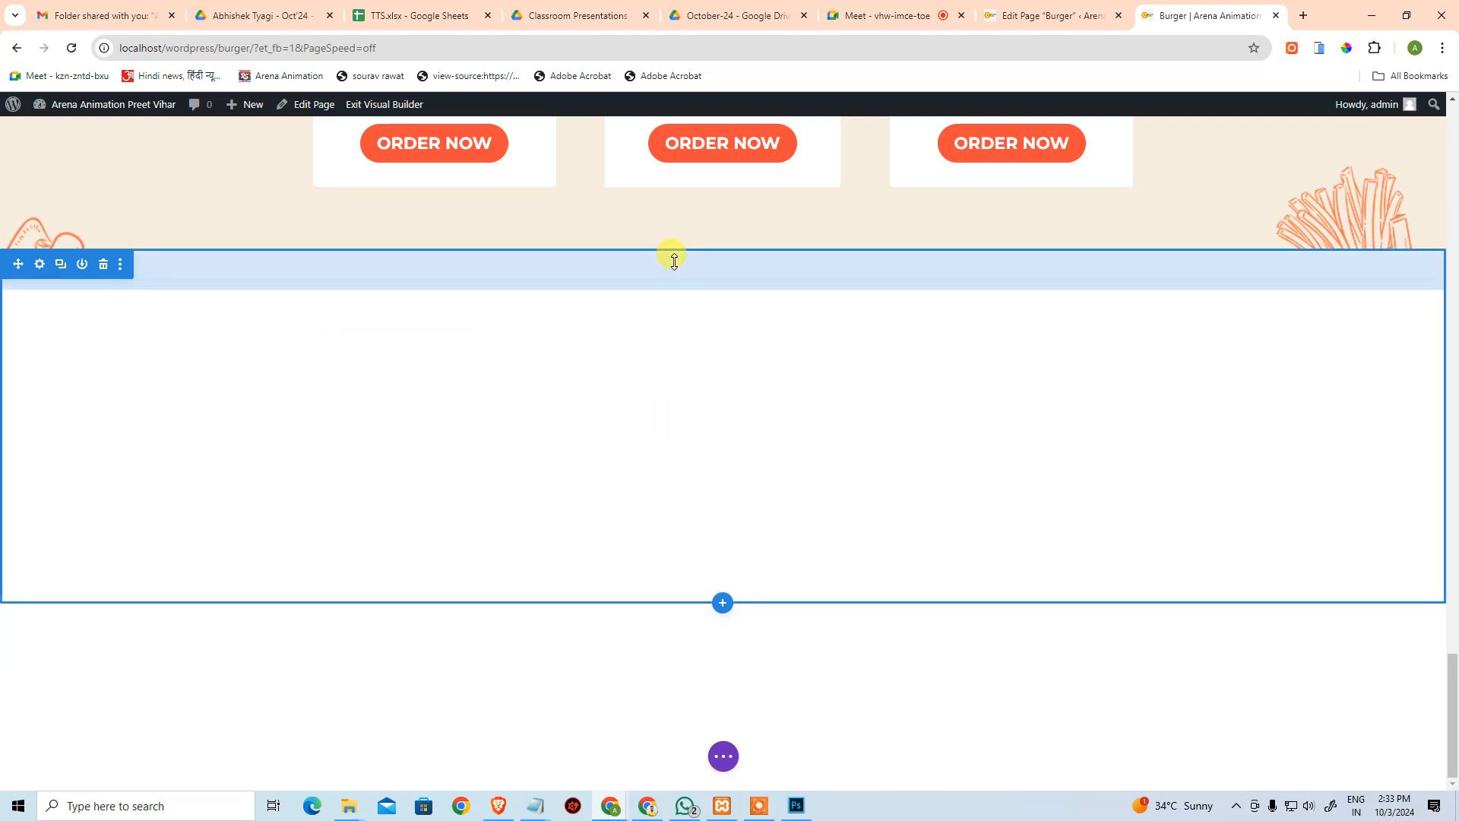
left_click_drag(673, 282, 677, 309)
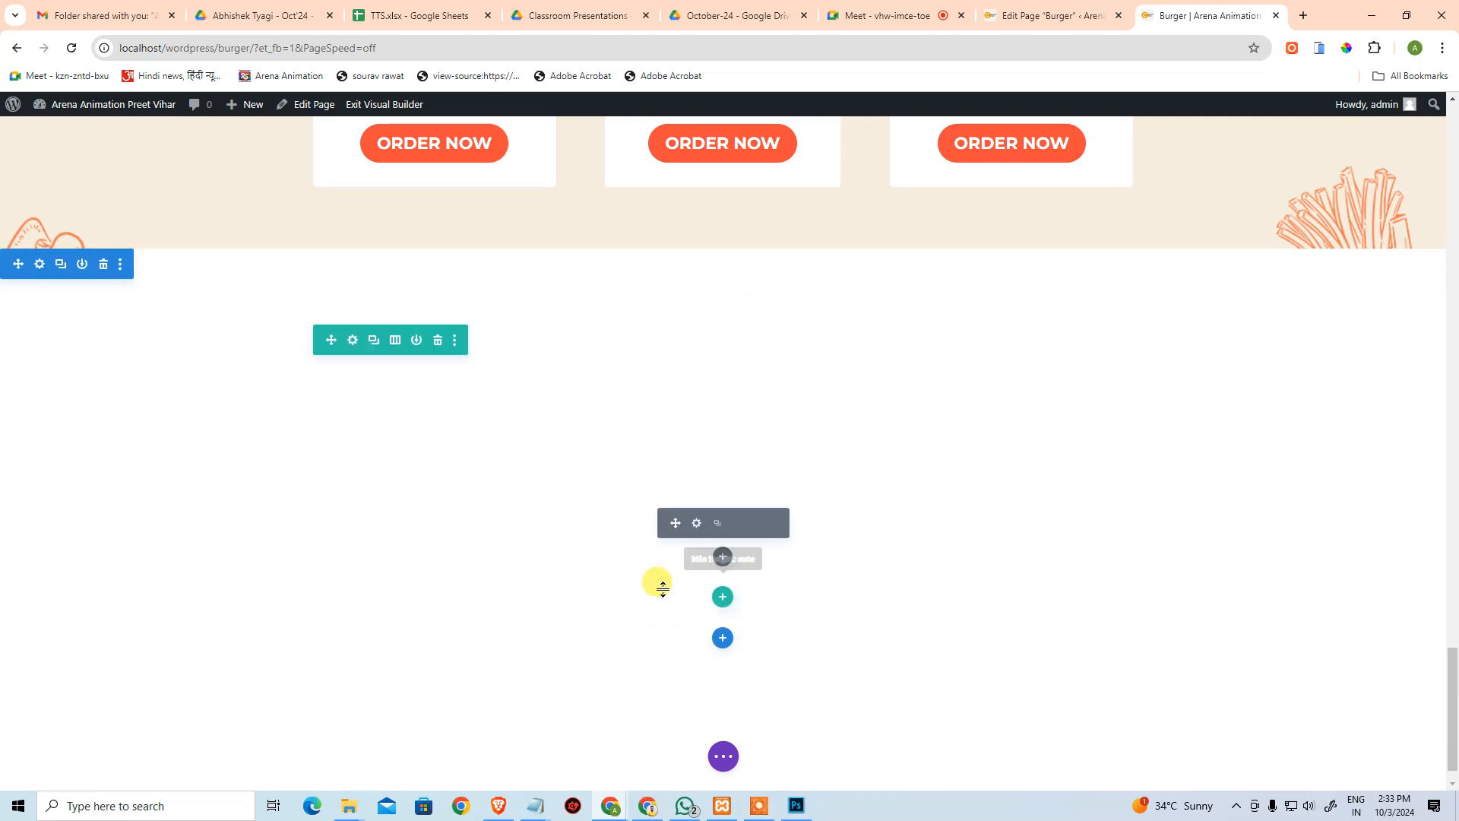
left_click_drag(659, 618, 656, 658)
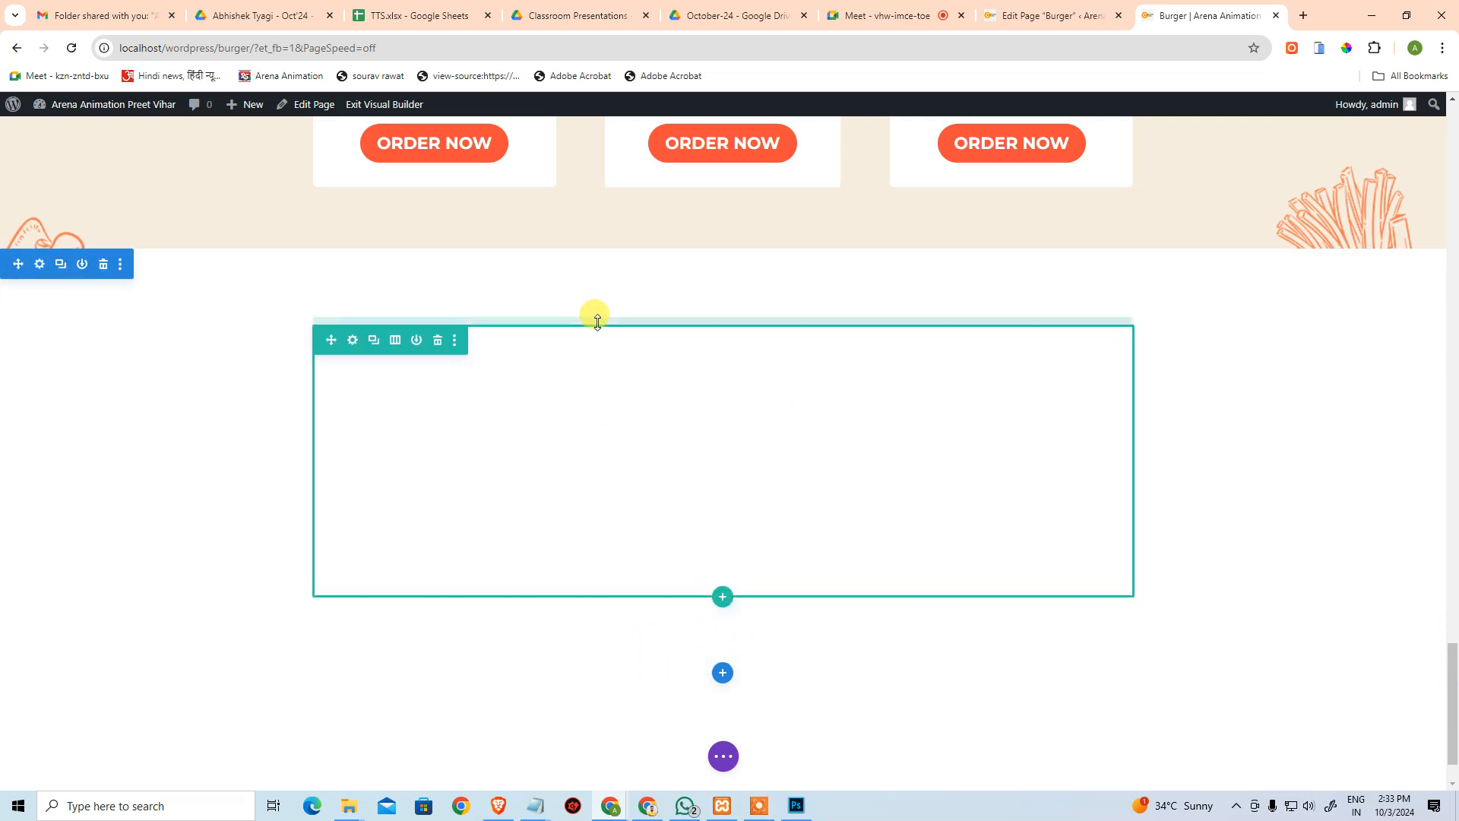
Increase the spacing above and below the testimonial section's row, and save the page.
left_click_drag(599, 331, 617, 387)
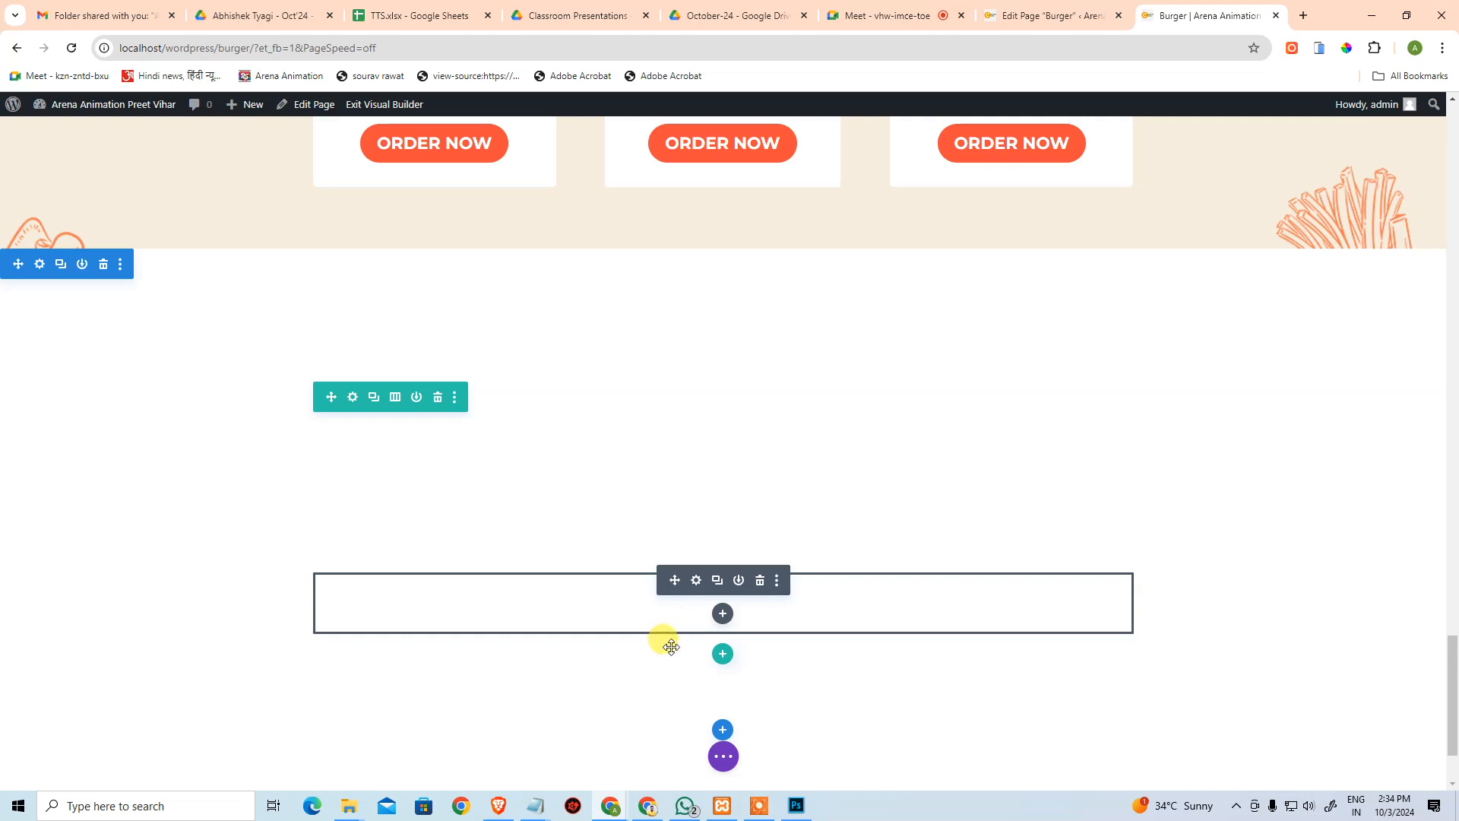
left_click_drag(670, 650, 668, 697)
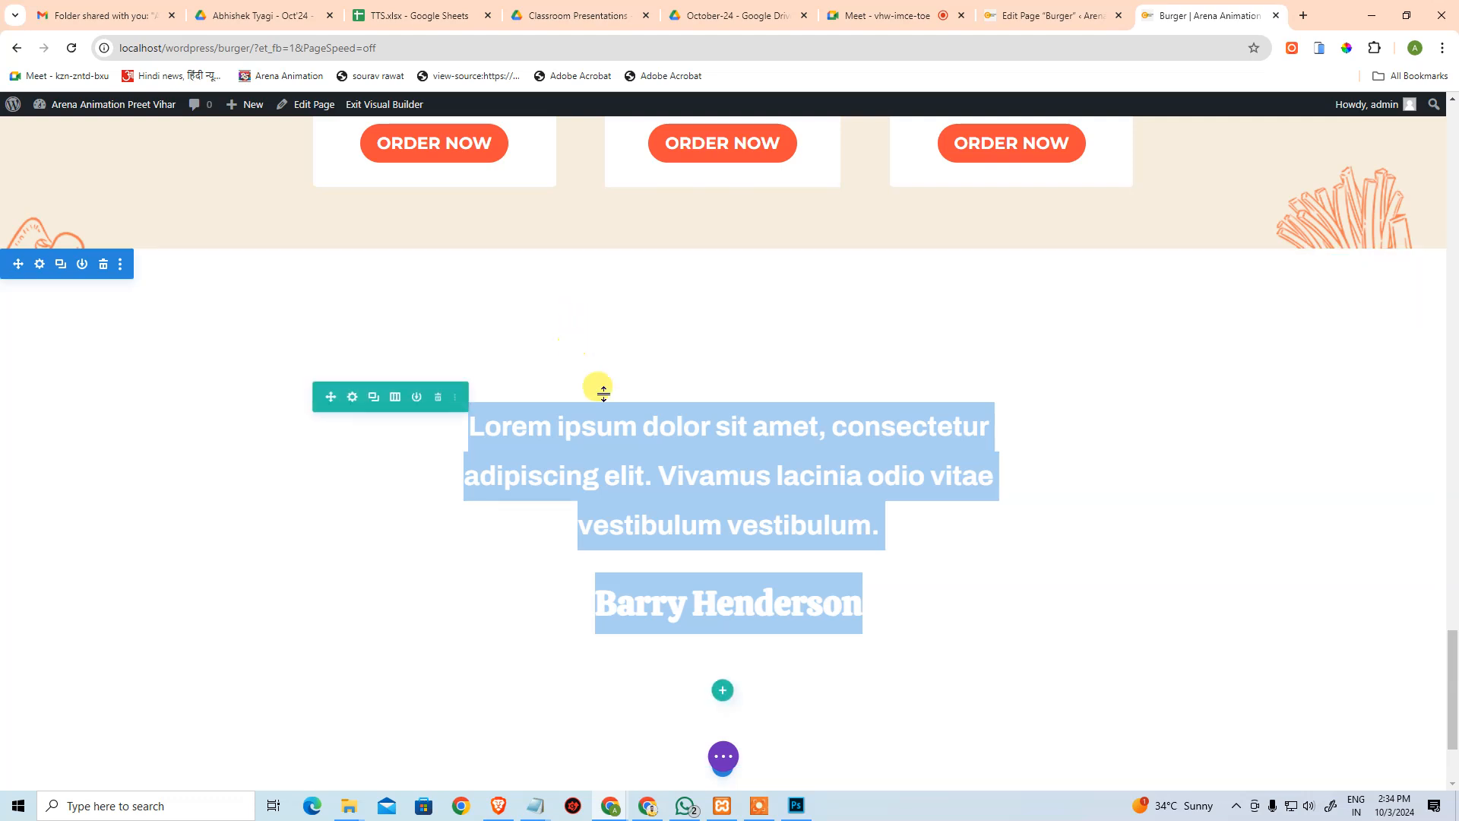
left_click(722, 756)
left_click(1399, 756)
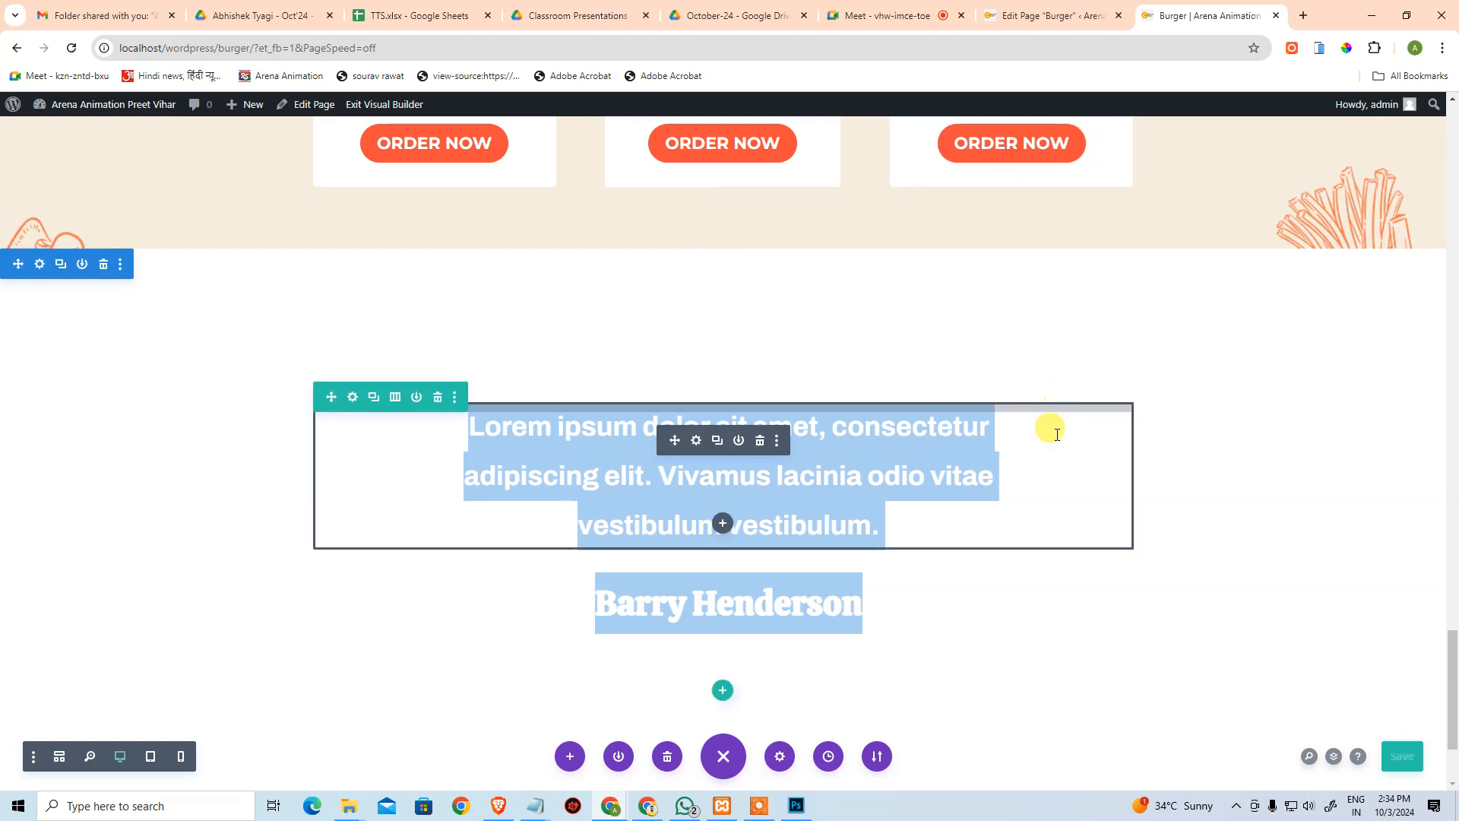
Switch to Photoshop, undo the last edit to the testimonial's name text and view the template at 100%.
left_click(796, 806)
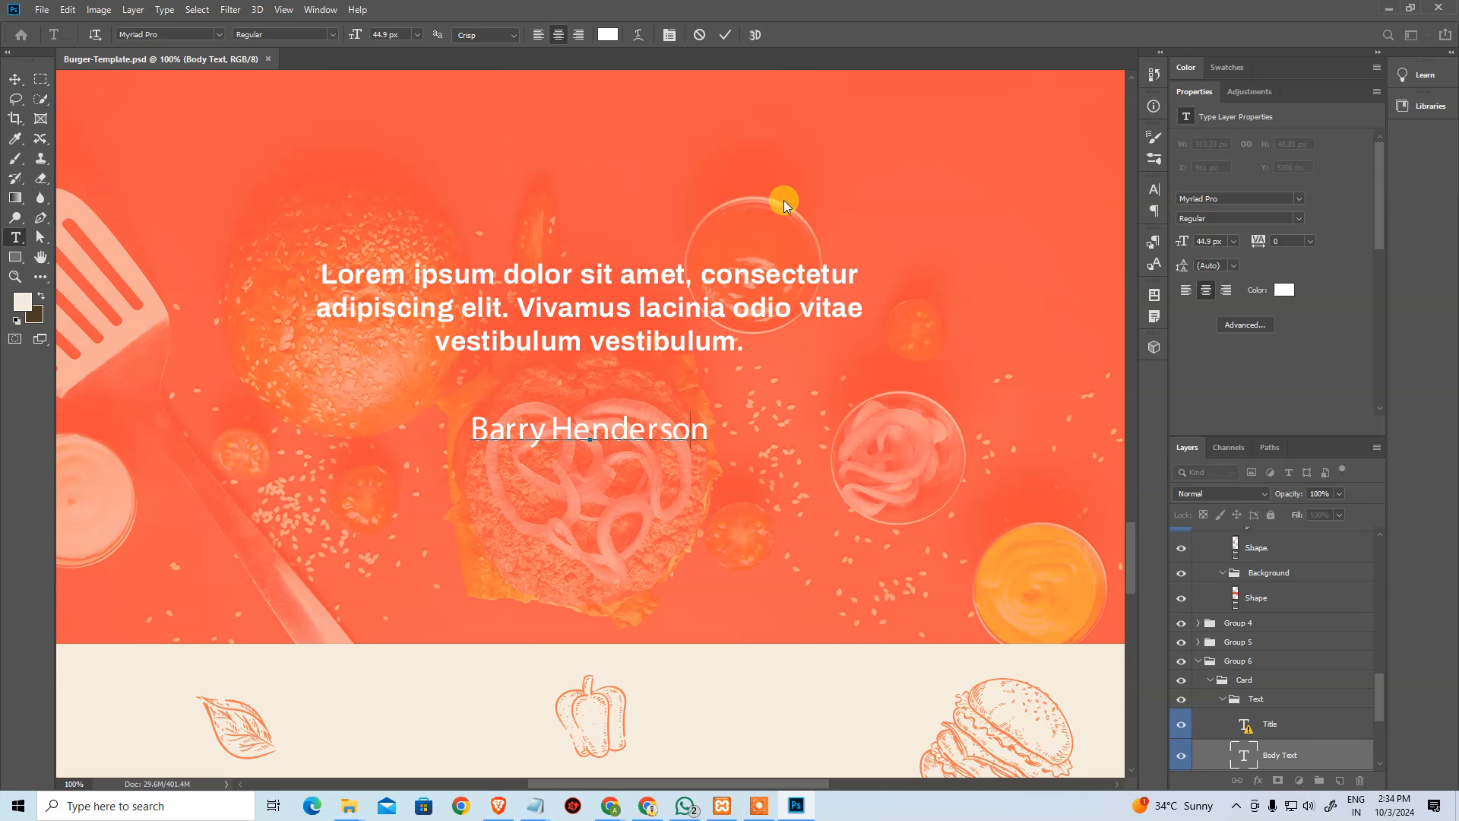
left_click(732, 321)
key("ctrl+alt+0")
key("ctrl+z")
key("ctrl+0")
key("ctrl+alt+0")
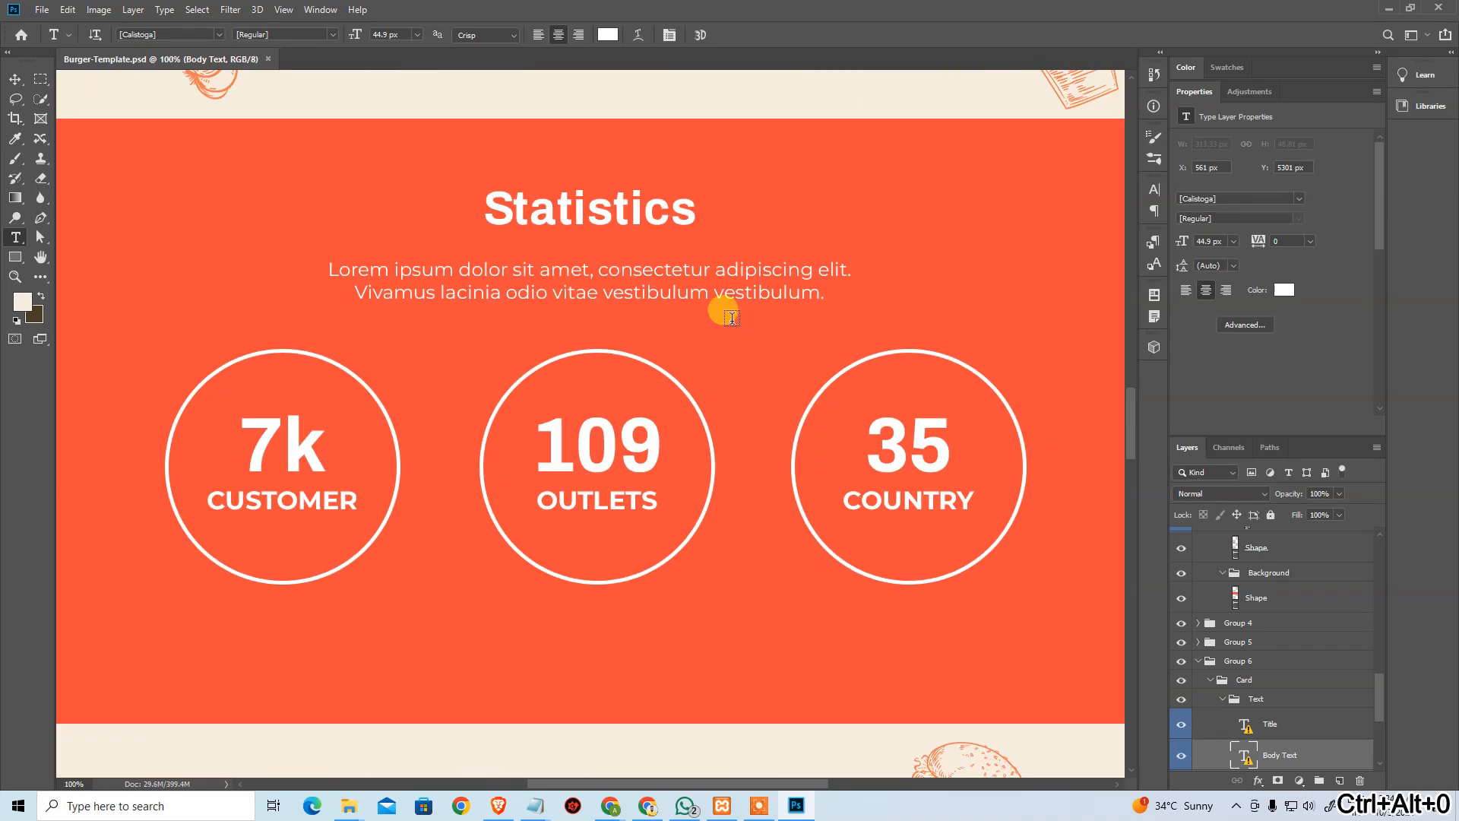
Return to the browser, save the page again and exit the Visual Builder to check the testimonial at the page's end.
key("alt+Tab")
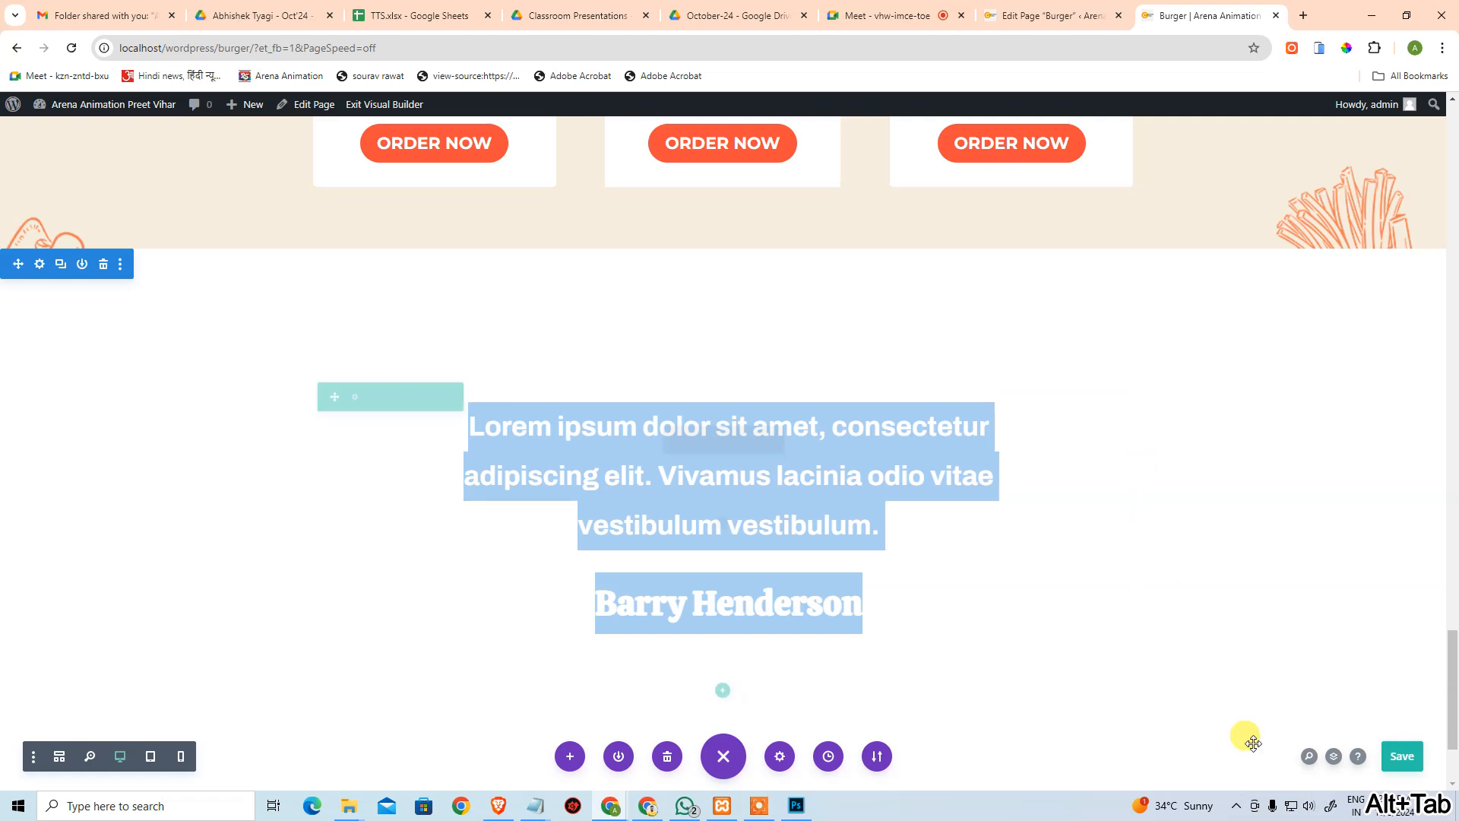
left_click(1403, 758)
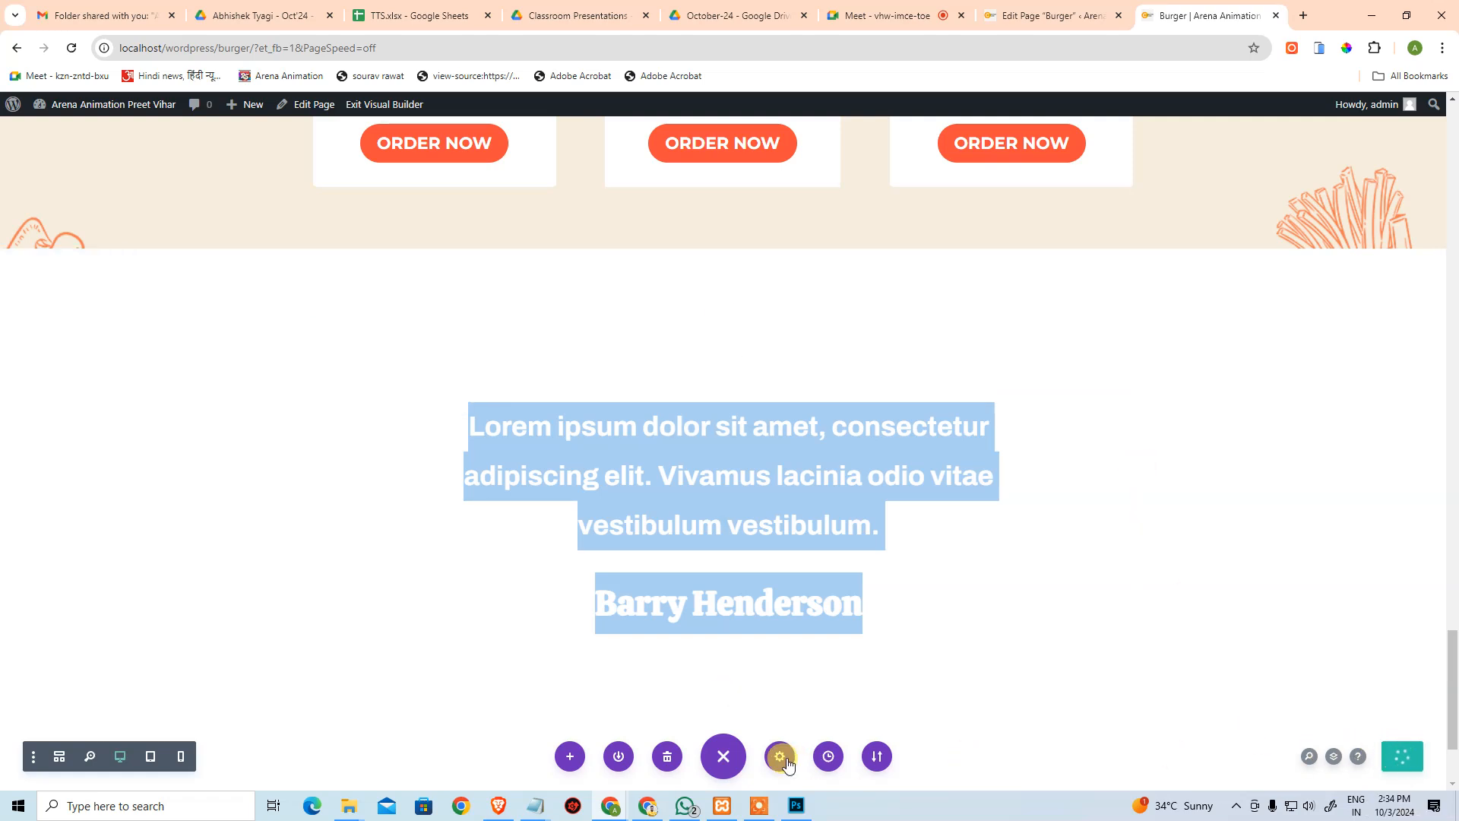
left_click(402, 108)
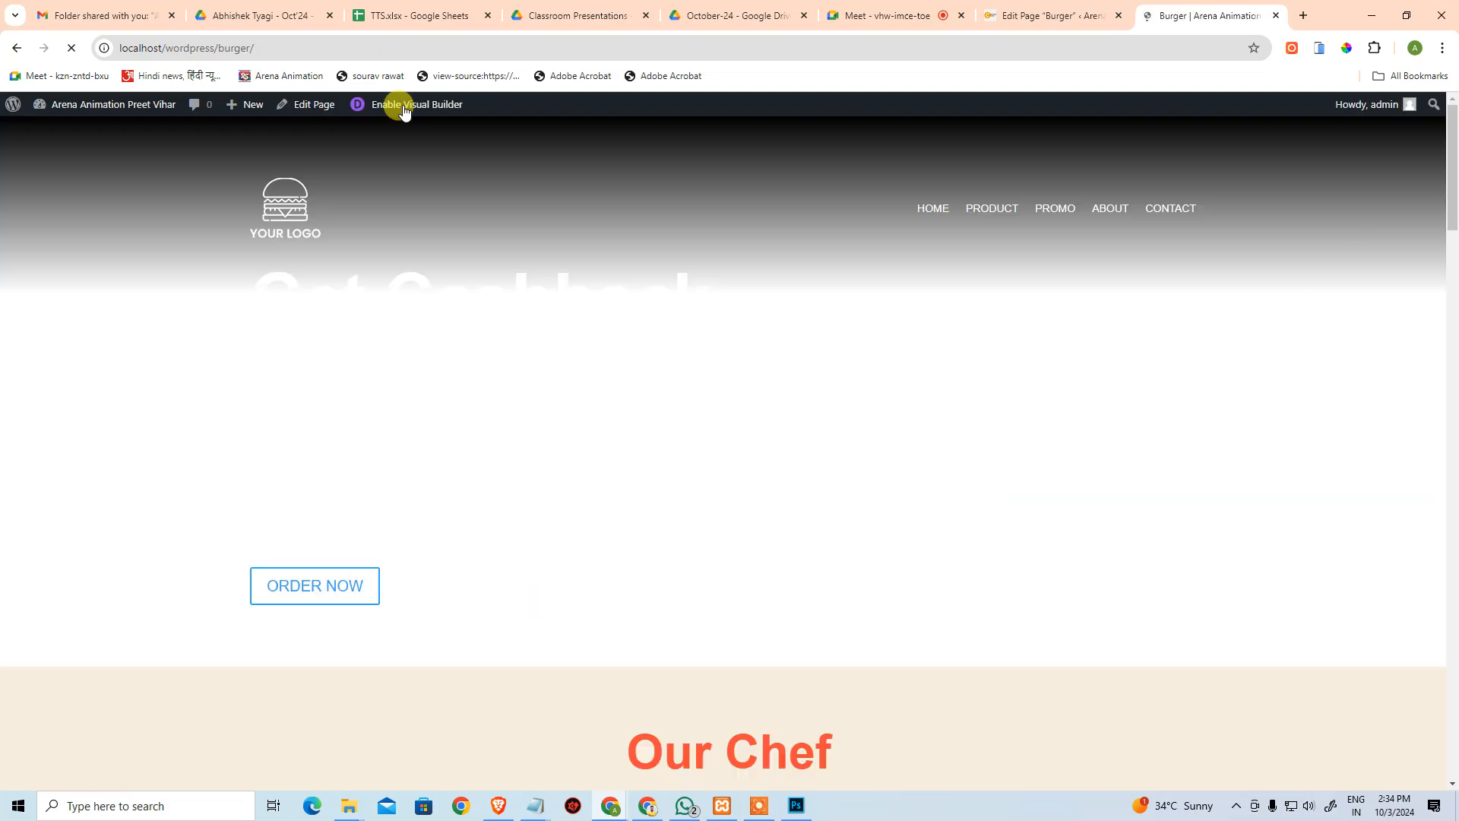
key("ctrl+End")
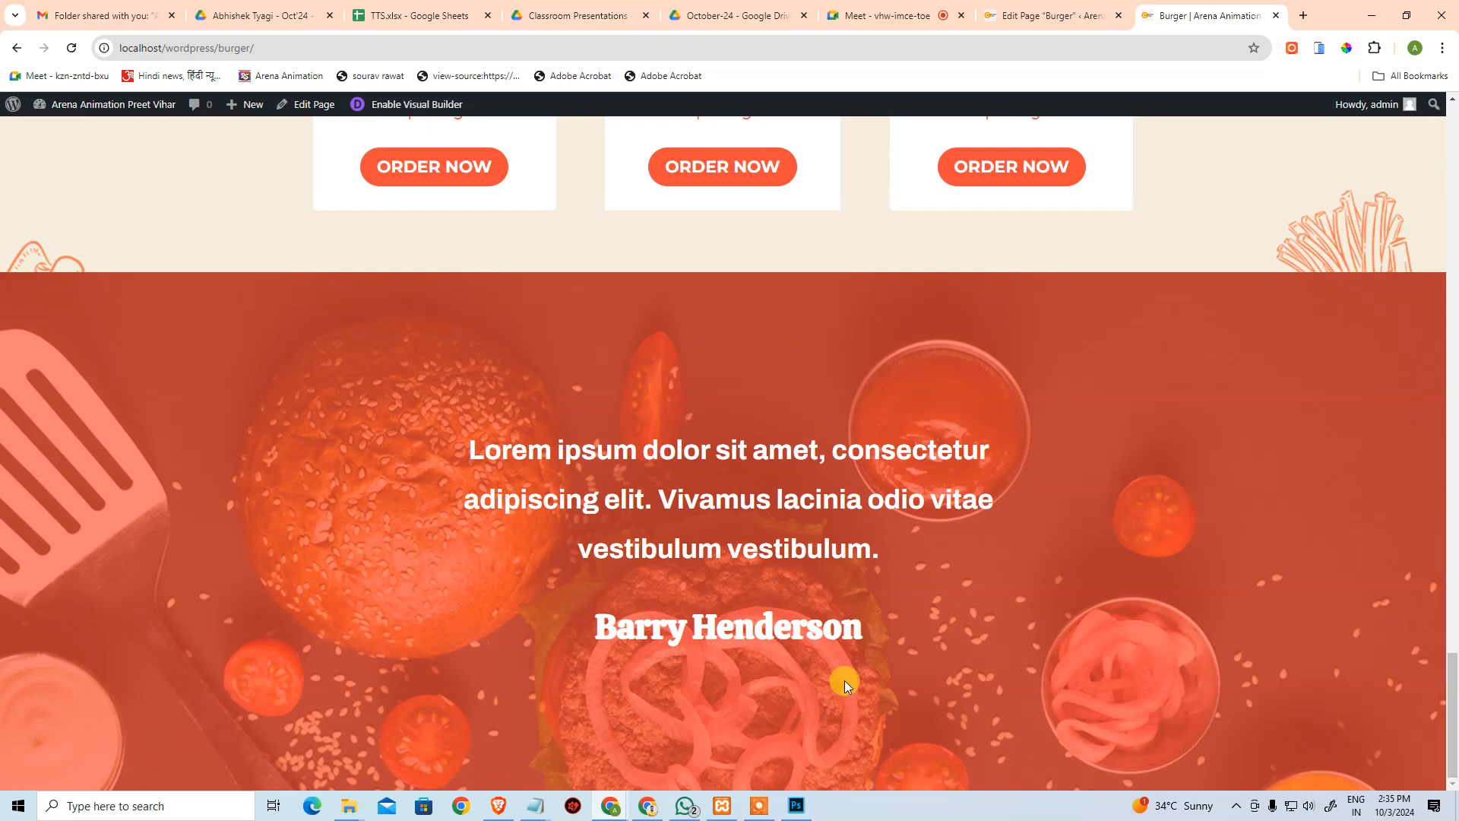
Examine the lower part of the Photoshop template for comparison with the page's testimonial section.
key("alt+Tab")
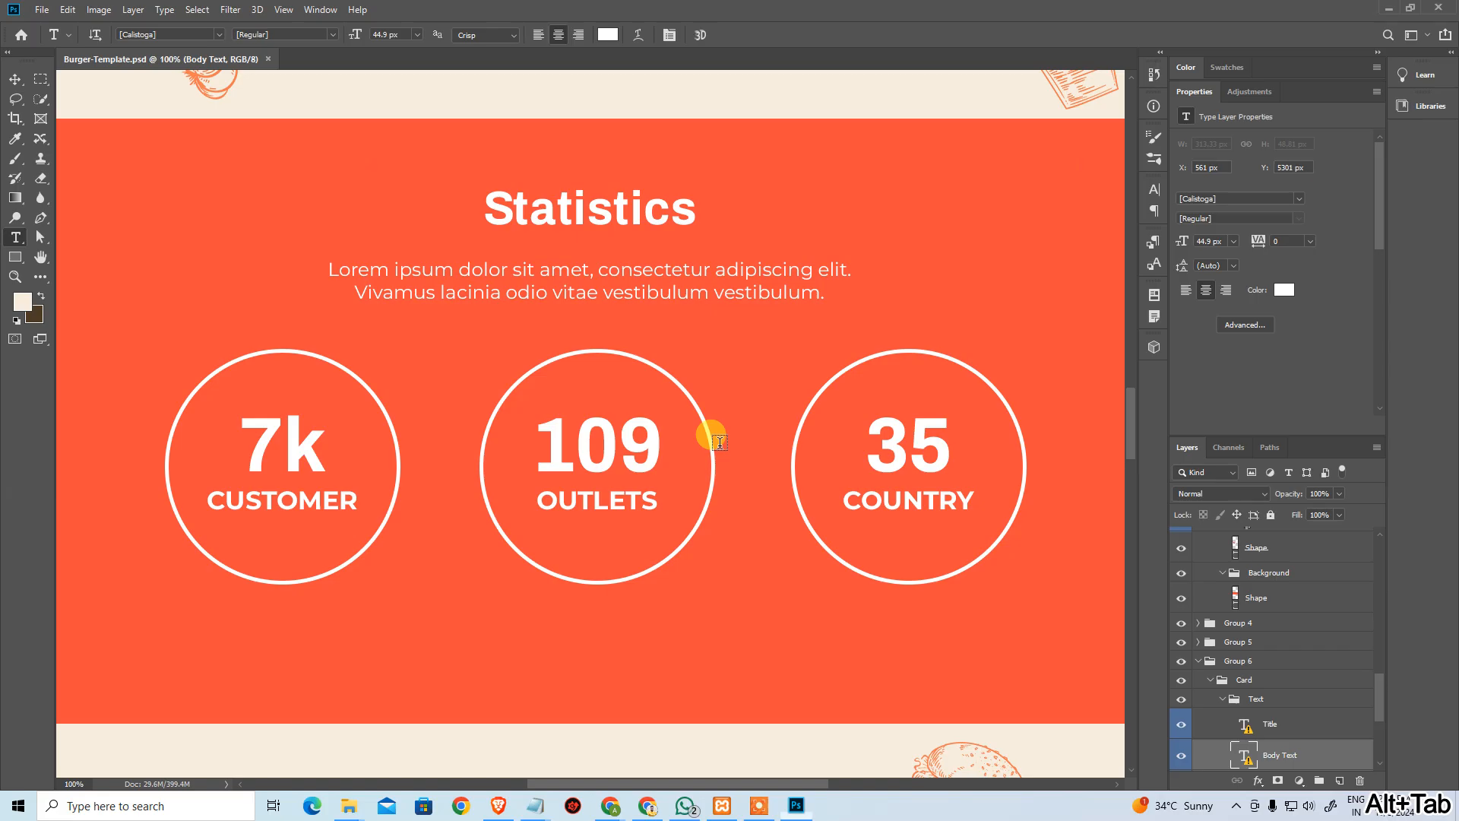
scroll(811, 476, "down", 2)
left_click_drag(1131, 440, 1129, 615)
key("alt+Tab")
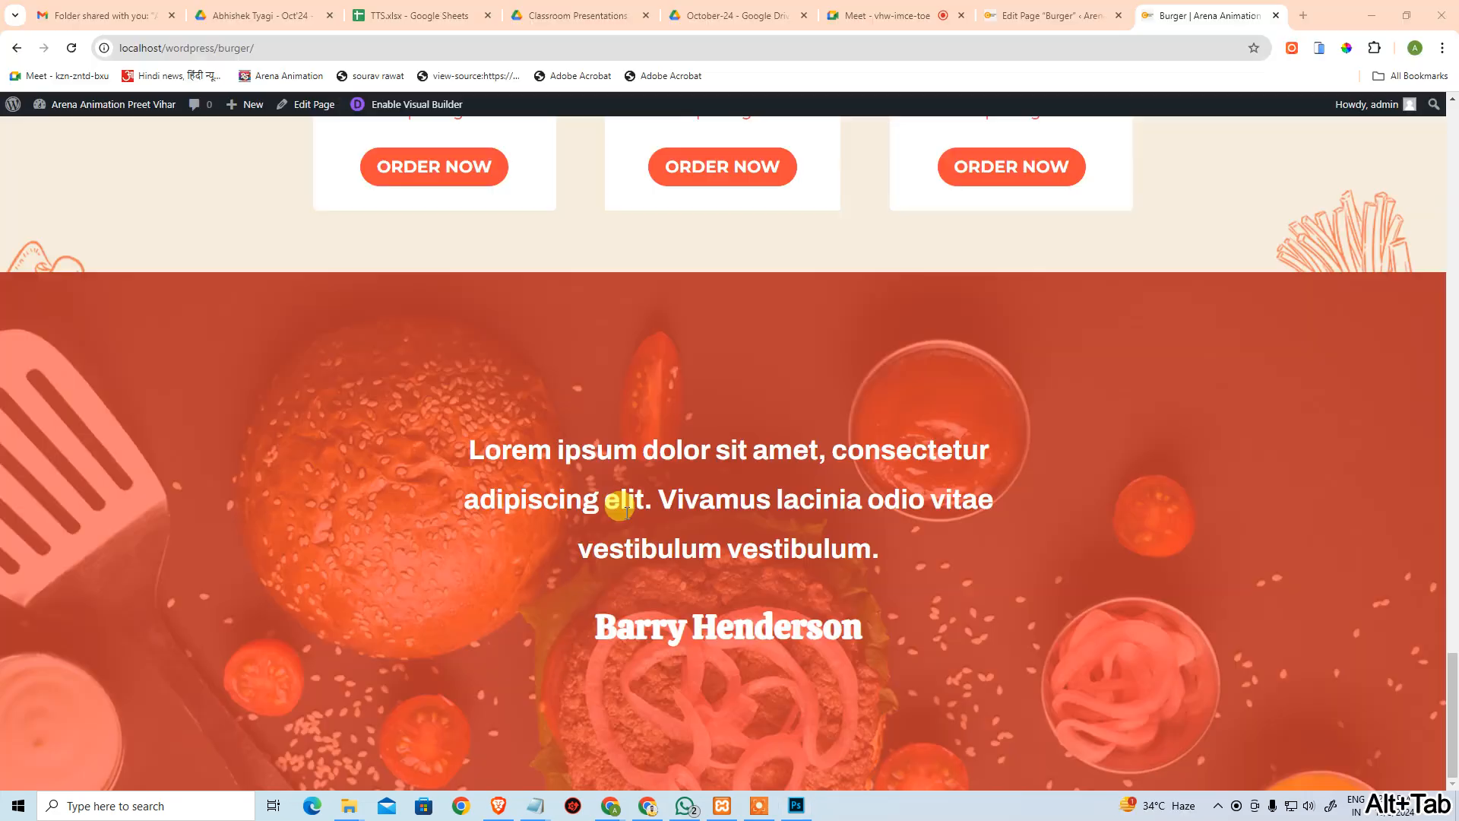
Return to editing the Burger page, switch the Divi Builder from wireframe to desktop view and go to the last section.
left_click(1023, 7)
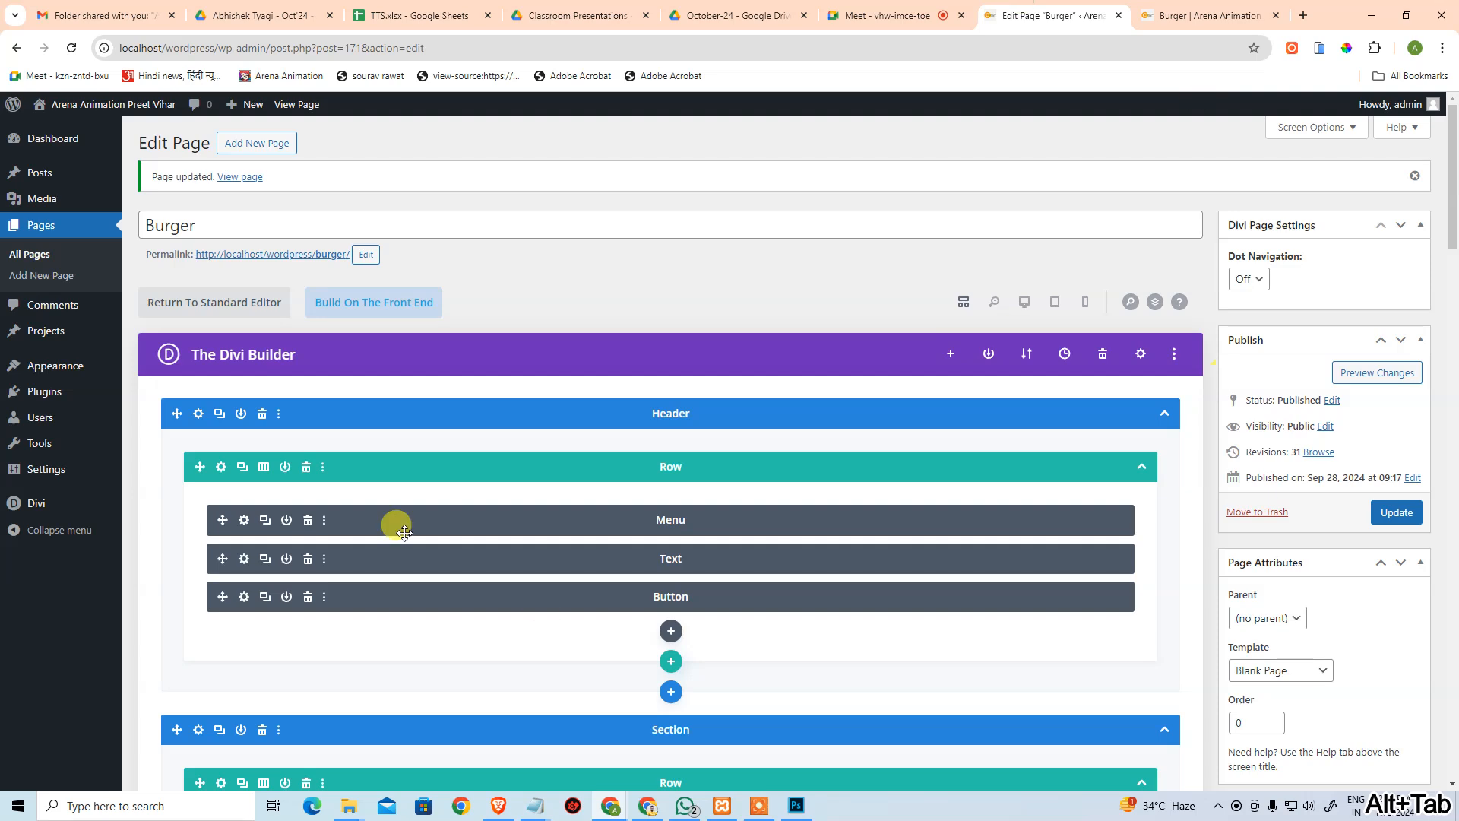
scroll(580, 501, "down", 10)
scroll(601, 538, "down", 10)
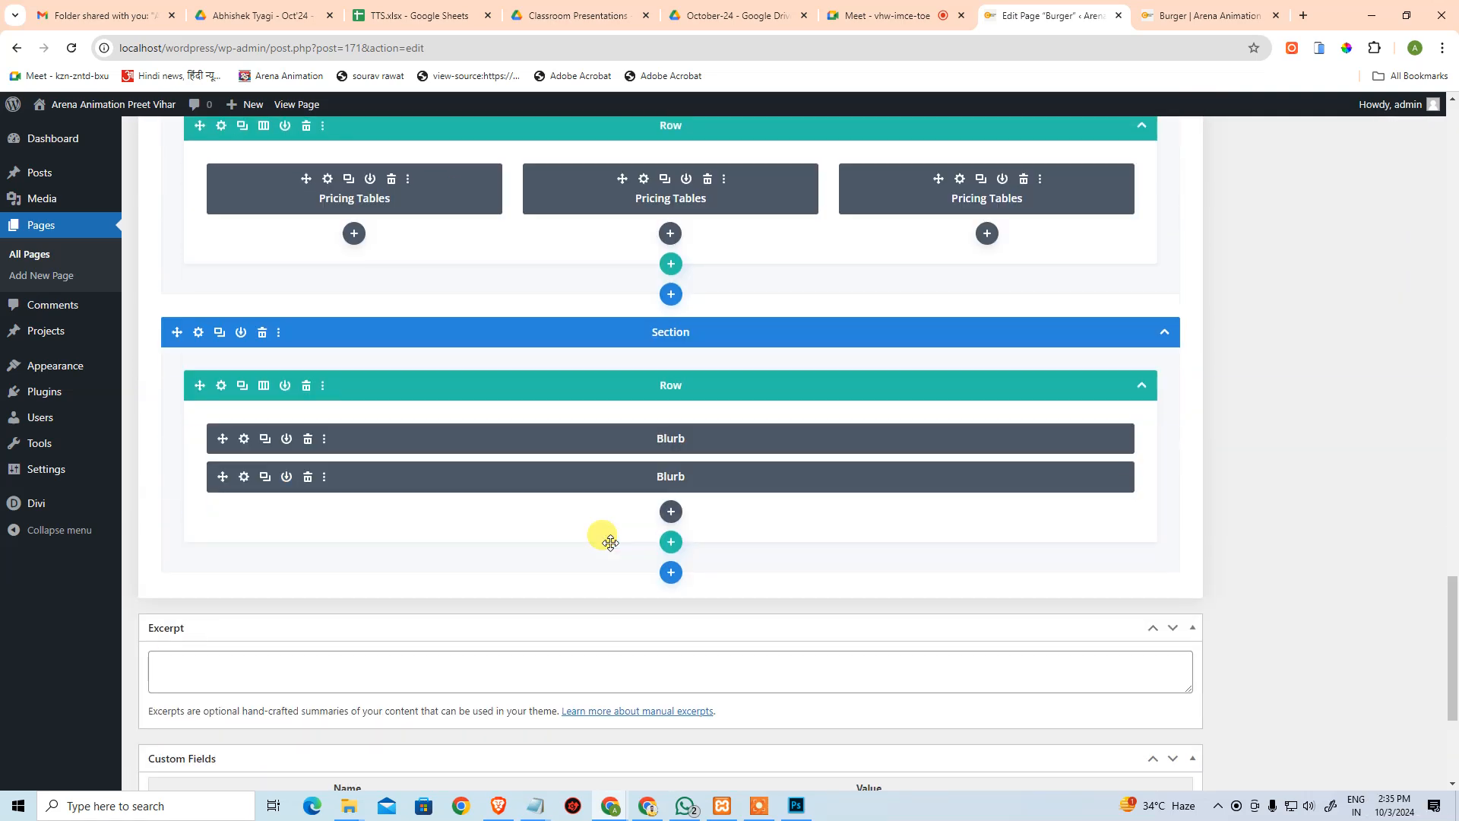
scroll(593, 539, "up", 7)
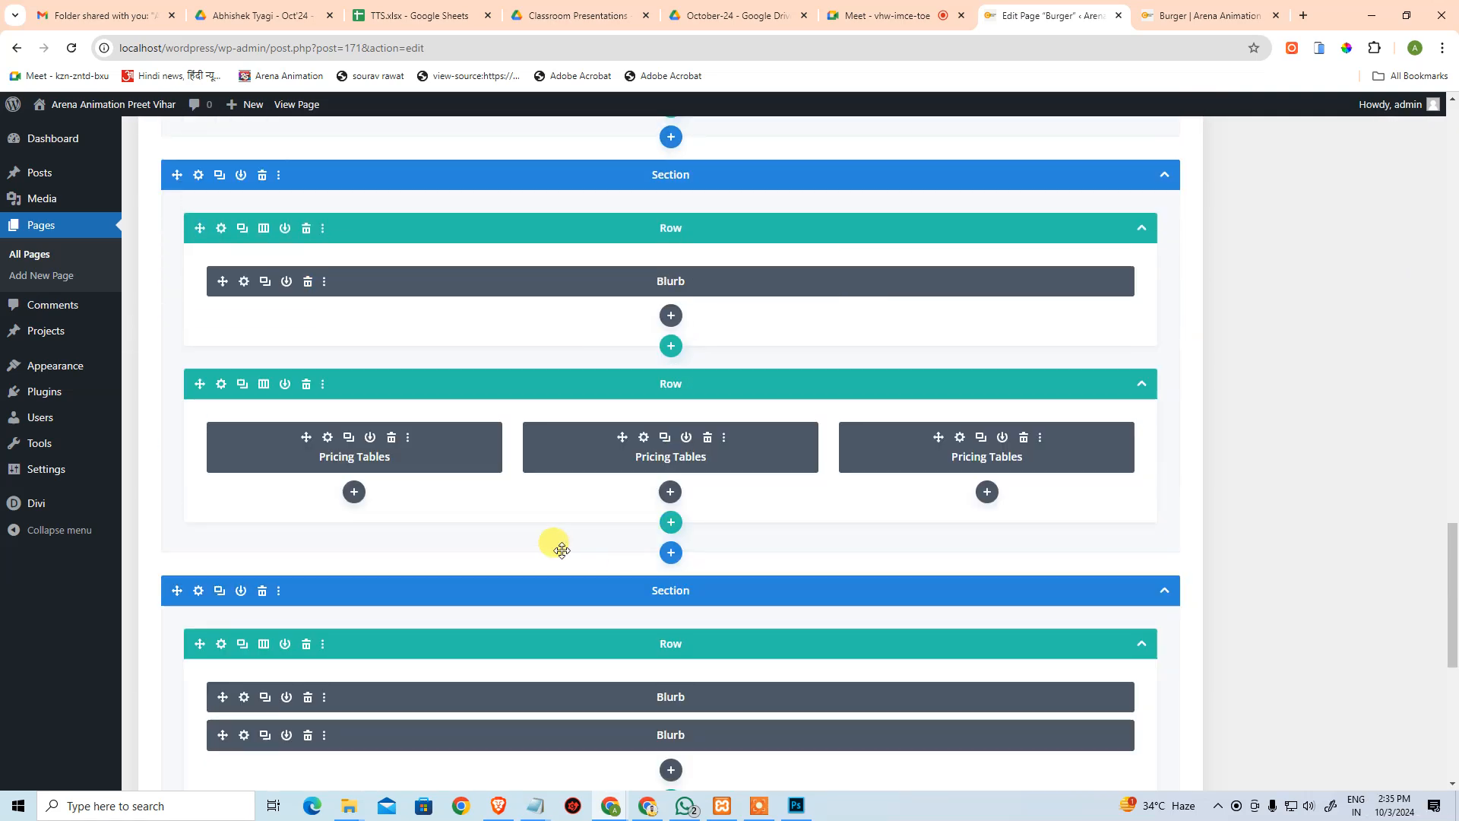
key("alt+Tab")
key("alt+Tab")
scroll(865, 232, "up", 1)
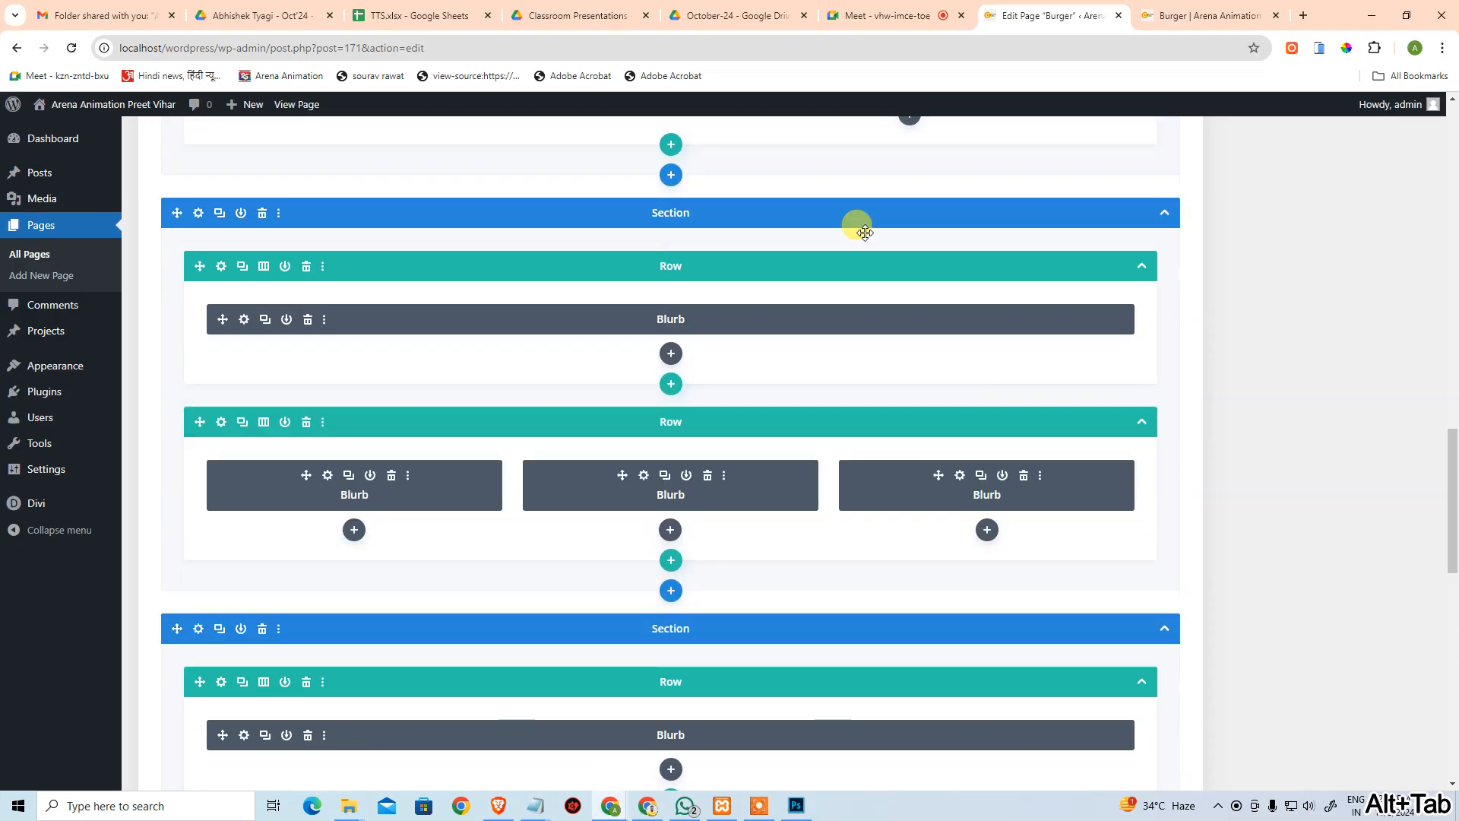
scroll(865, 231, "up", 15)
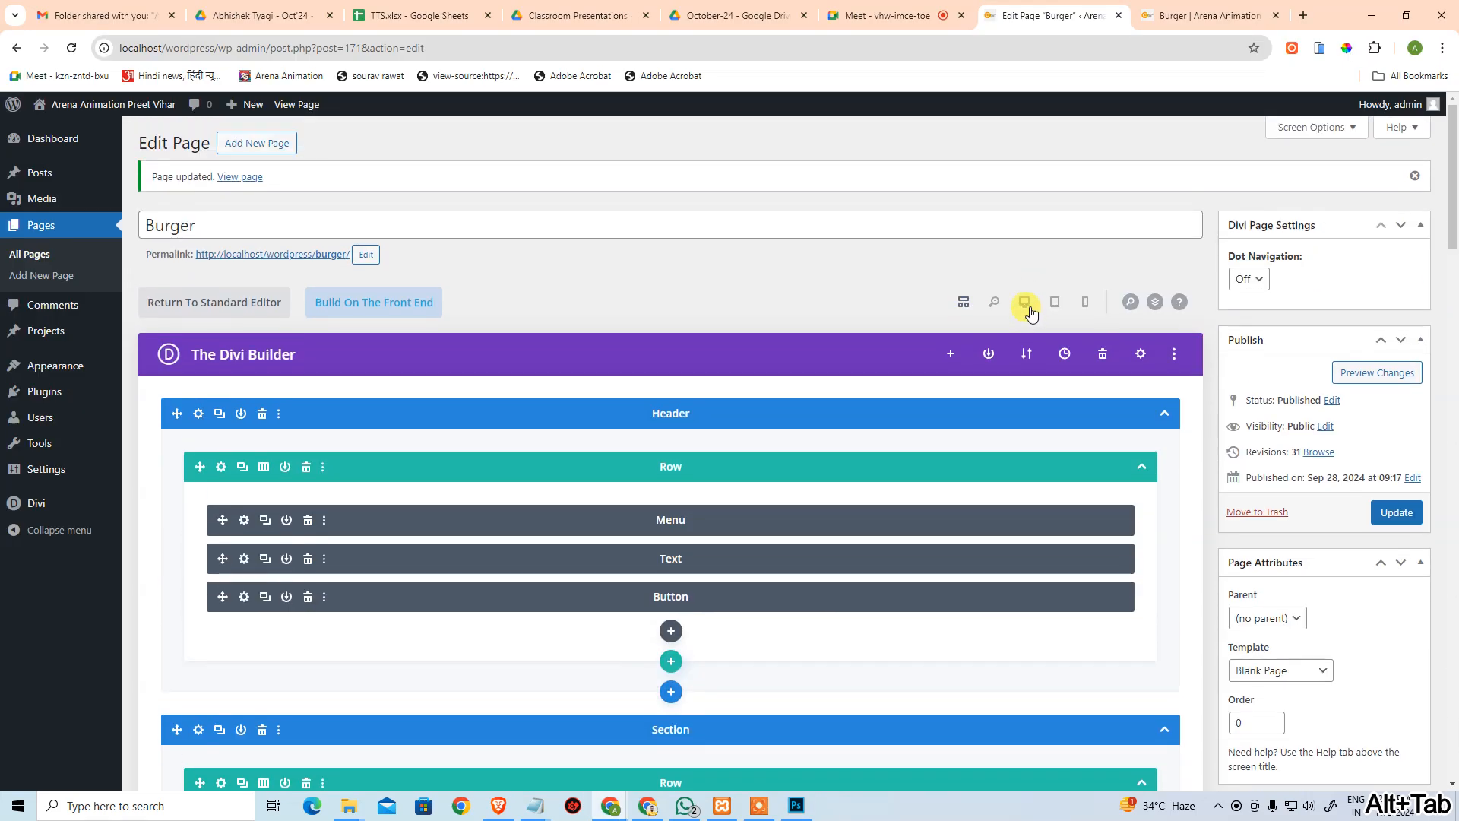
left_click(1027, 308)
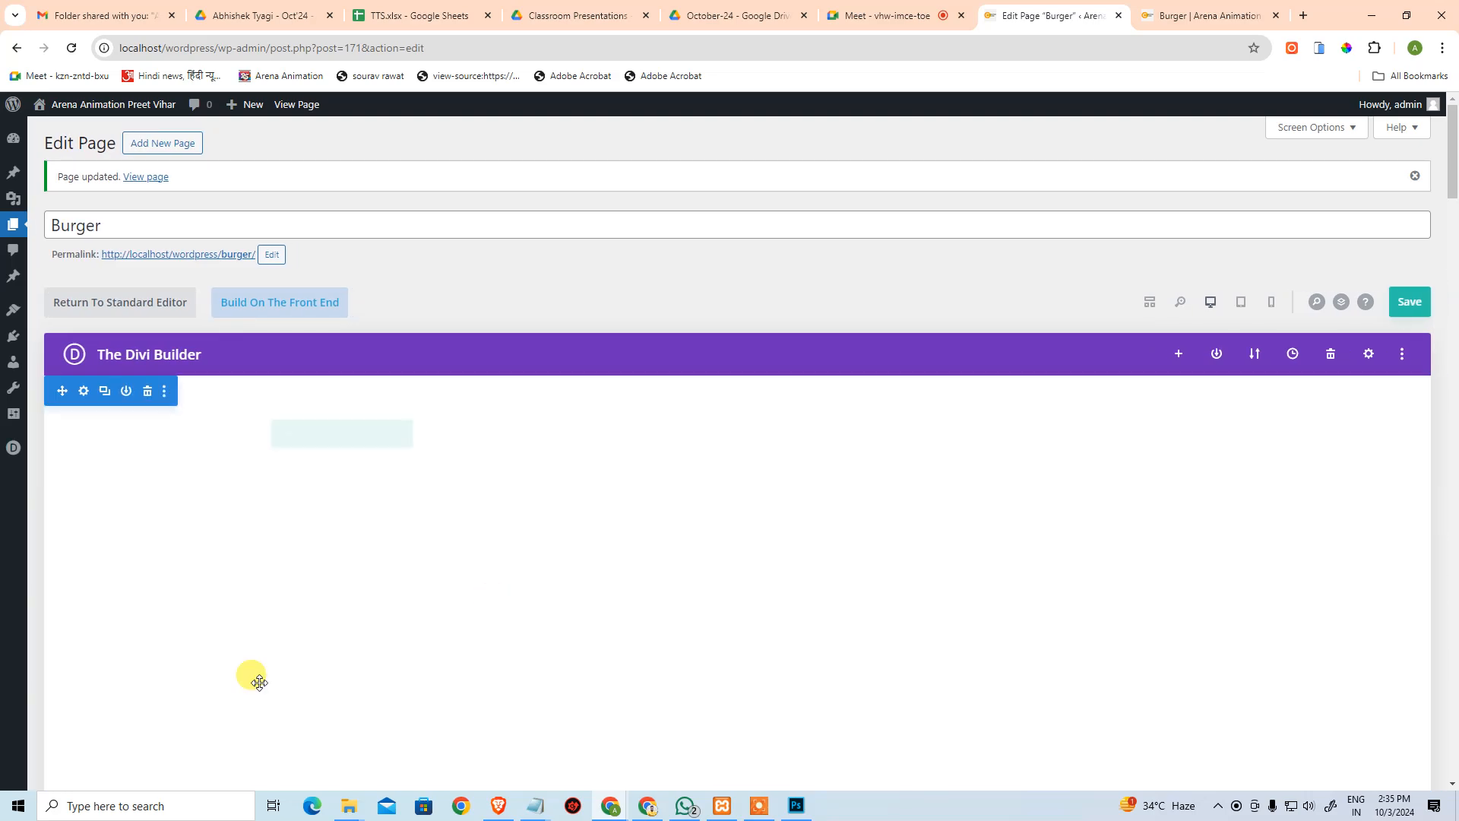
scroll(170, 648, "down", 10)
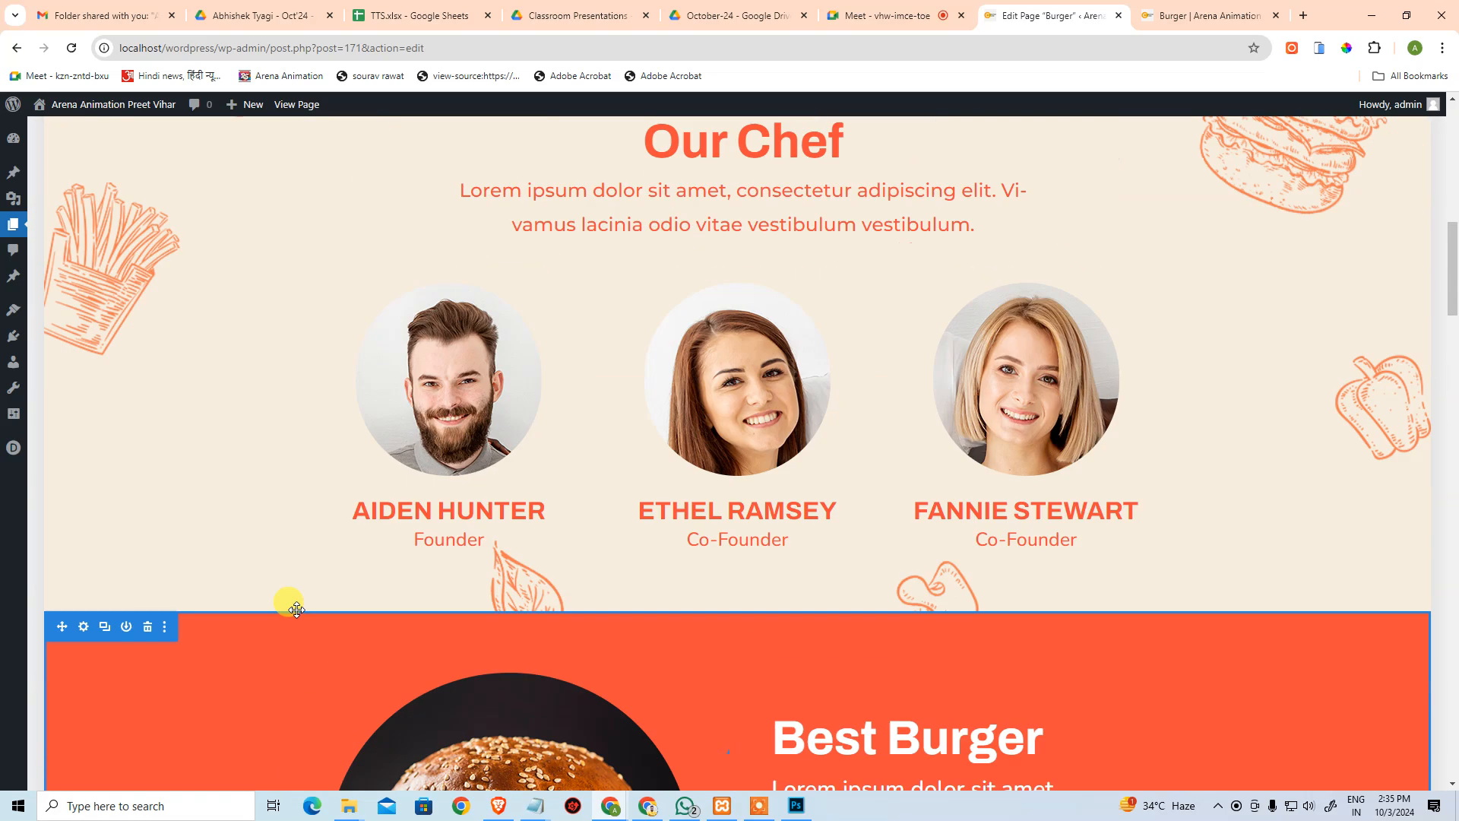
scroll(319, 620, "down", 10)
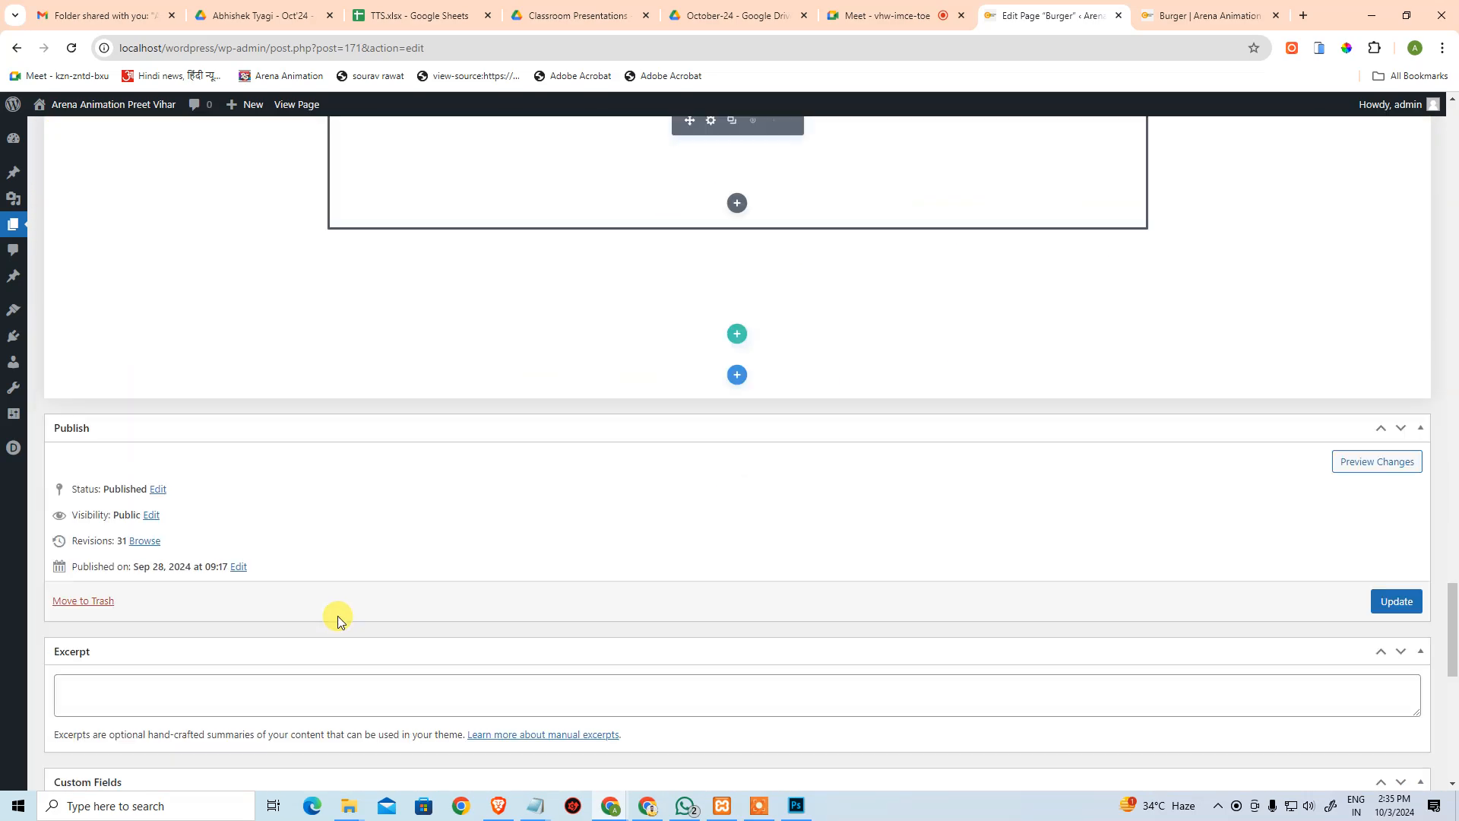
Duplicate the Popular Package section and move the copy below the blank white section at the page's end.
scroll(303, 570, "down", 7)
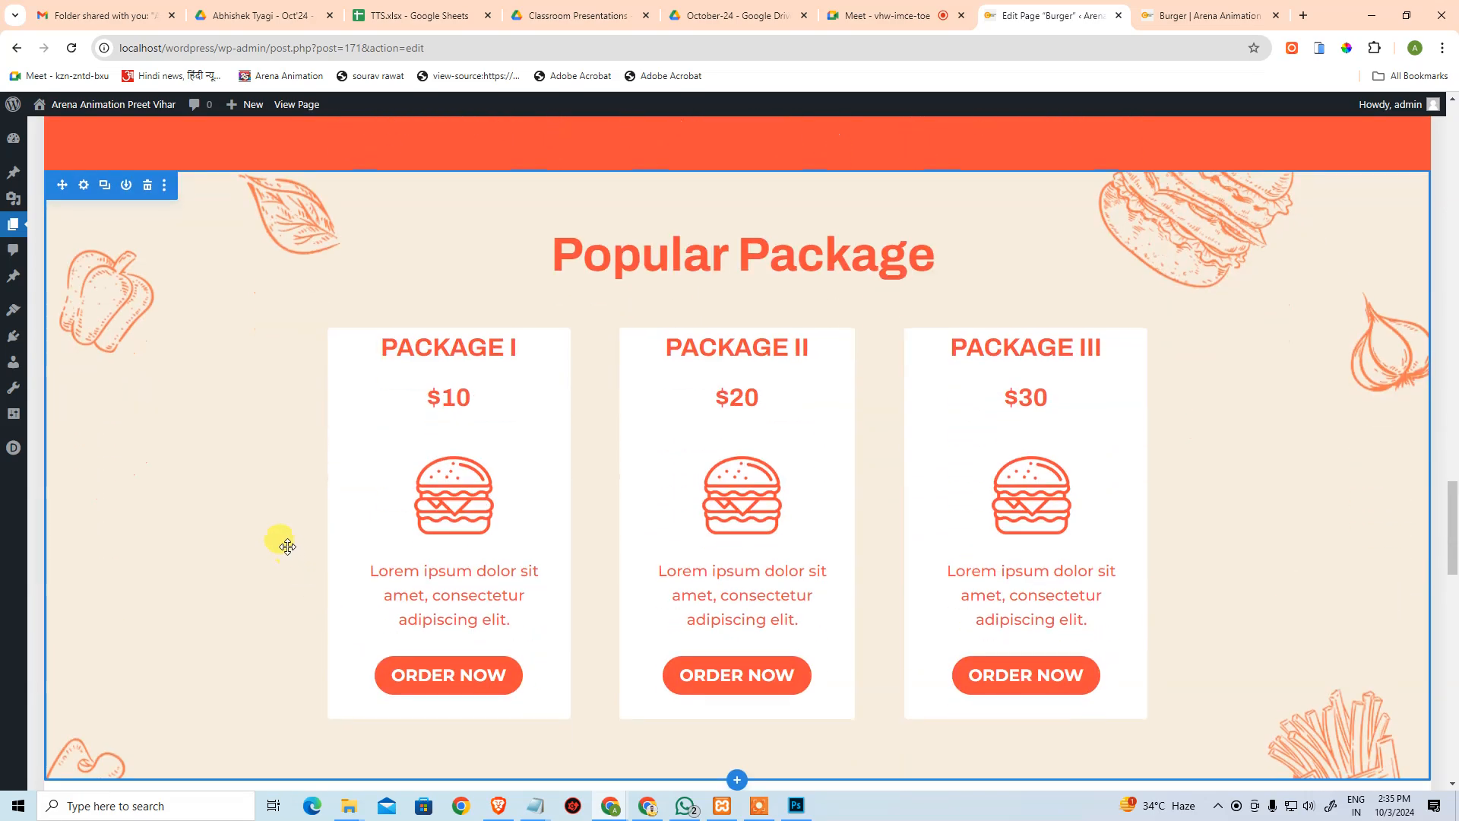
scroll(284, 547, "up", 4)
scroll(130, 189, "up", 2)
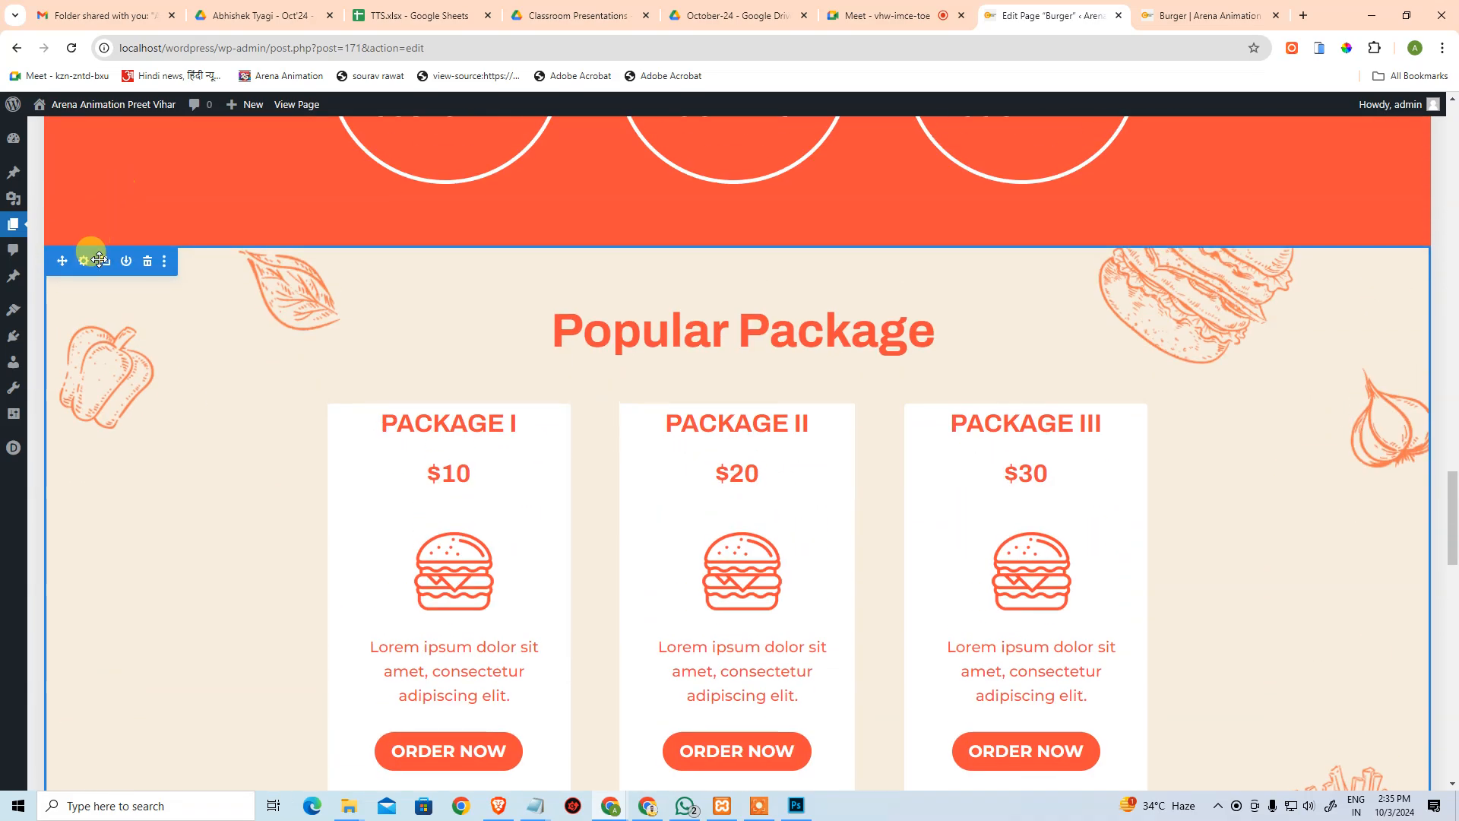
scroll(117, 349, "down", 9)
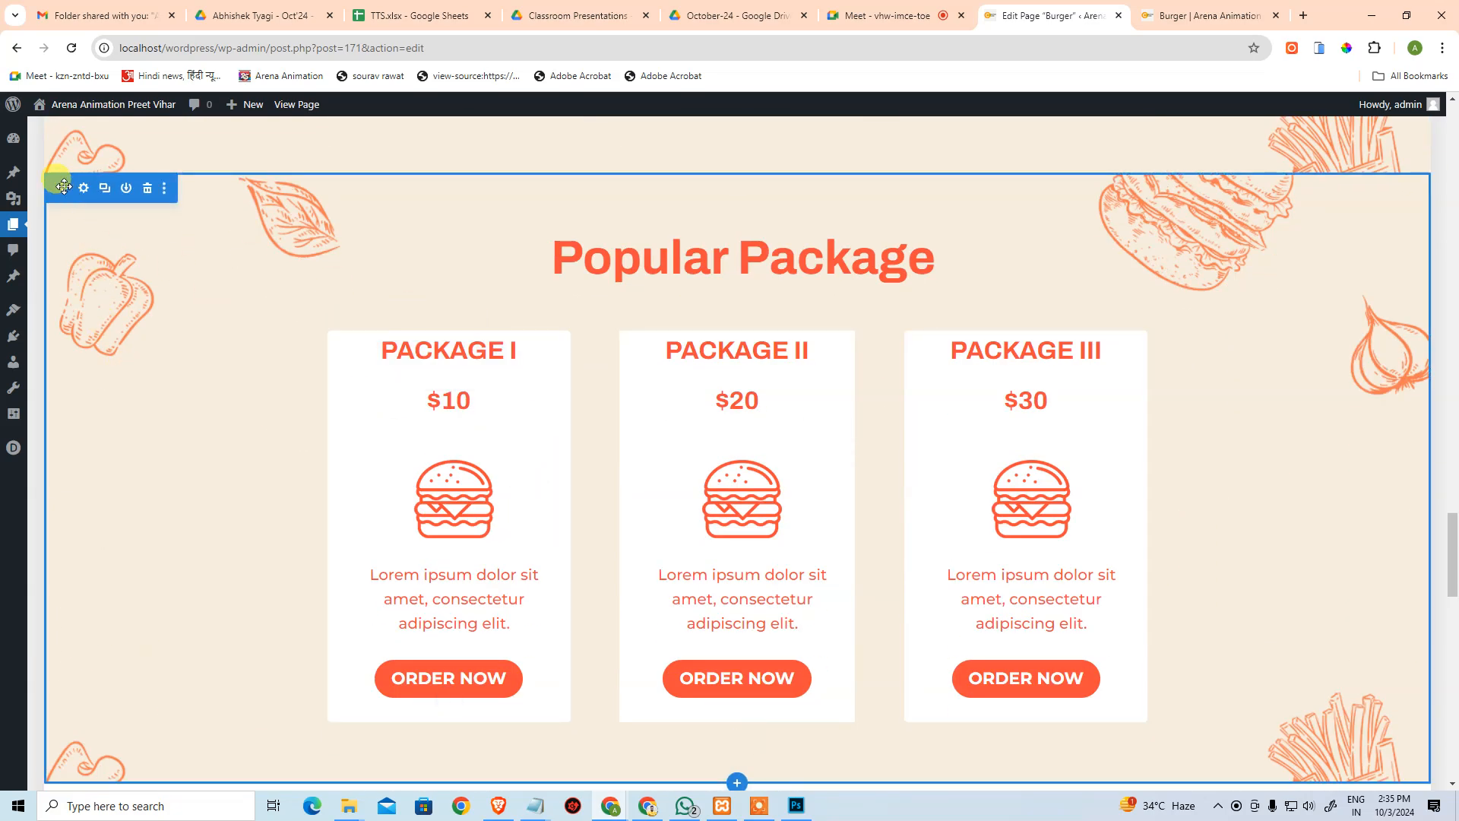
scroll(131, 365, "down", 12)
left_click_drag(231, 273, 286, 459)
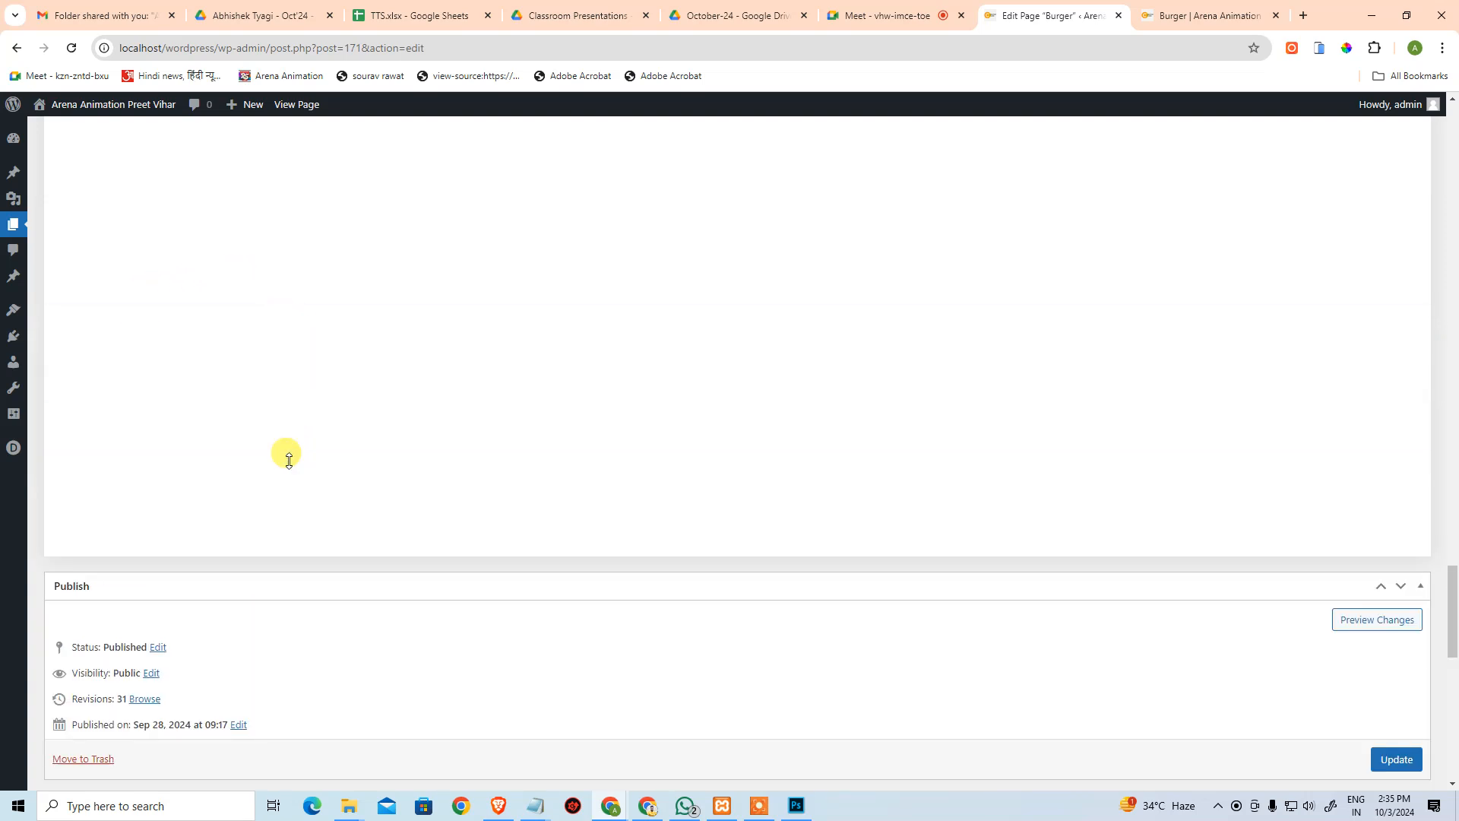
scroll(295, 486, "down", 1)
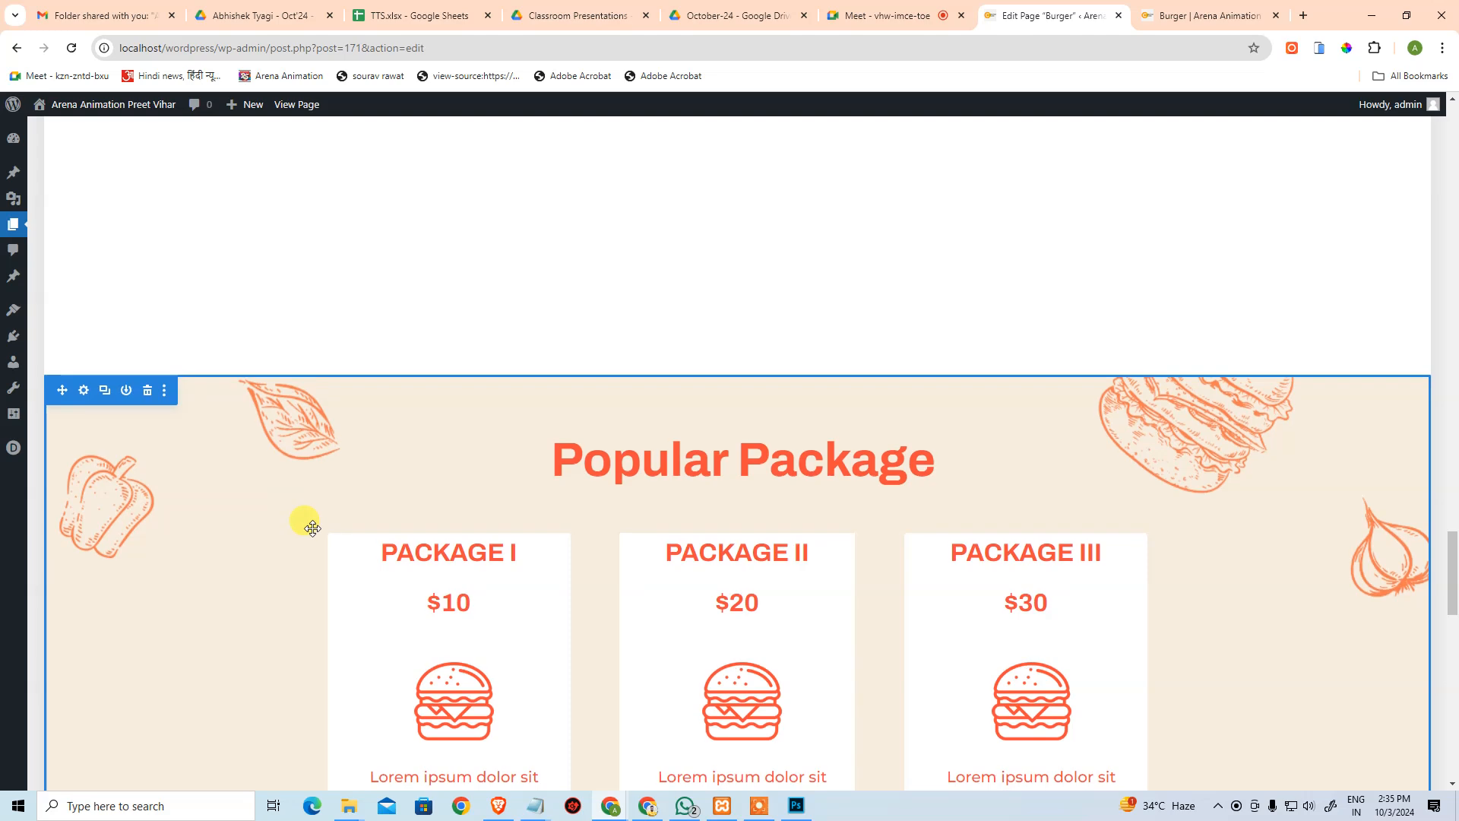
scroll(296, 518, "down", 5)
Check the update section in the Photoshop template, then delete the three-package row from the copied Popular Package section.
key("alt+Tab")
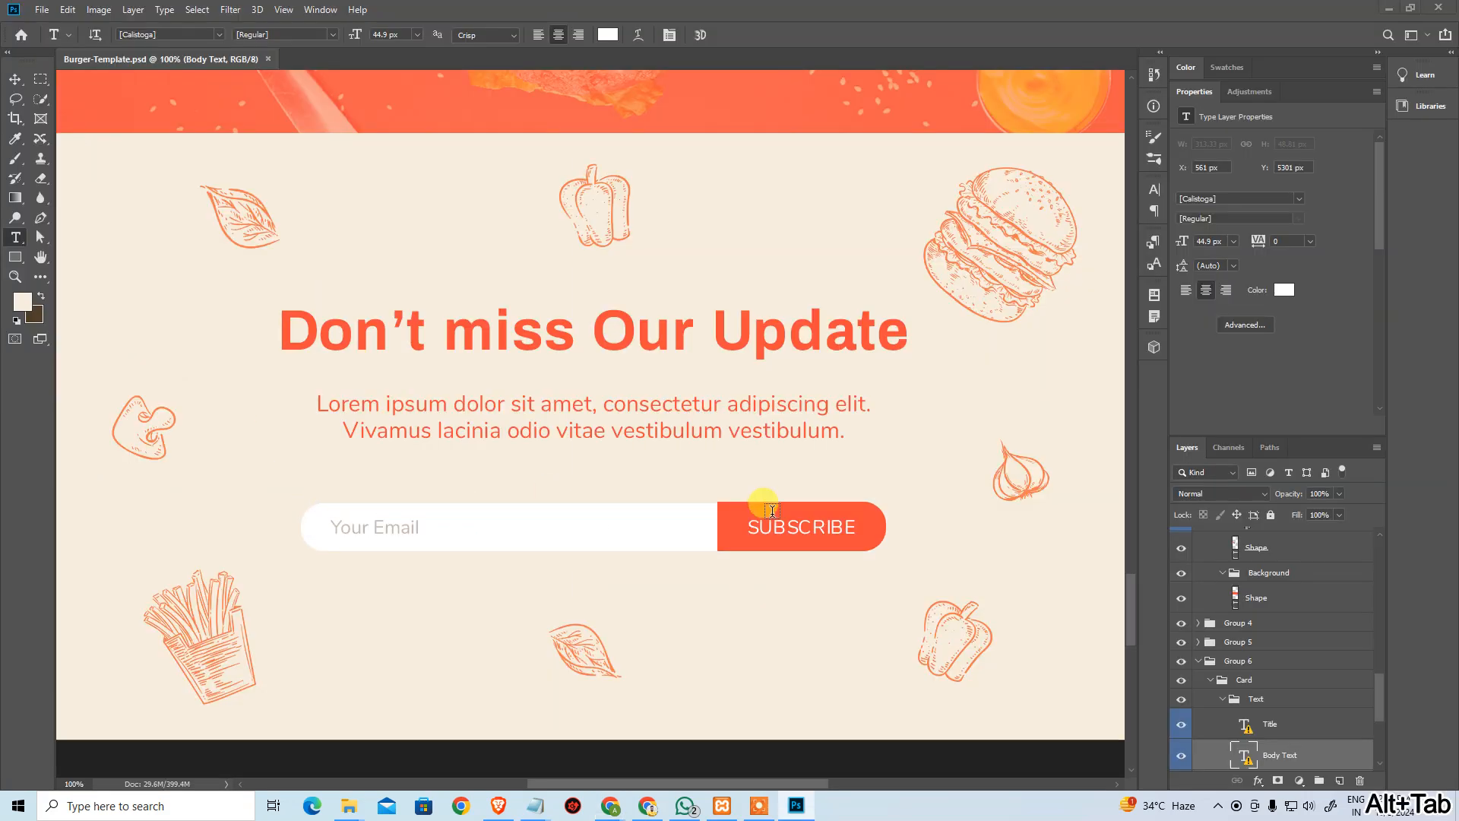
key("alt+Tab")
scroll(547, 479, "up", 2)
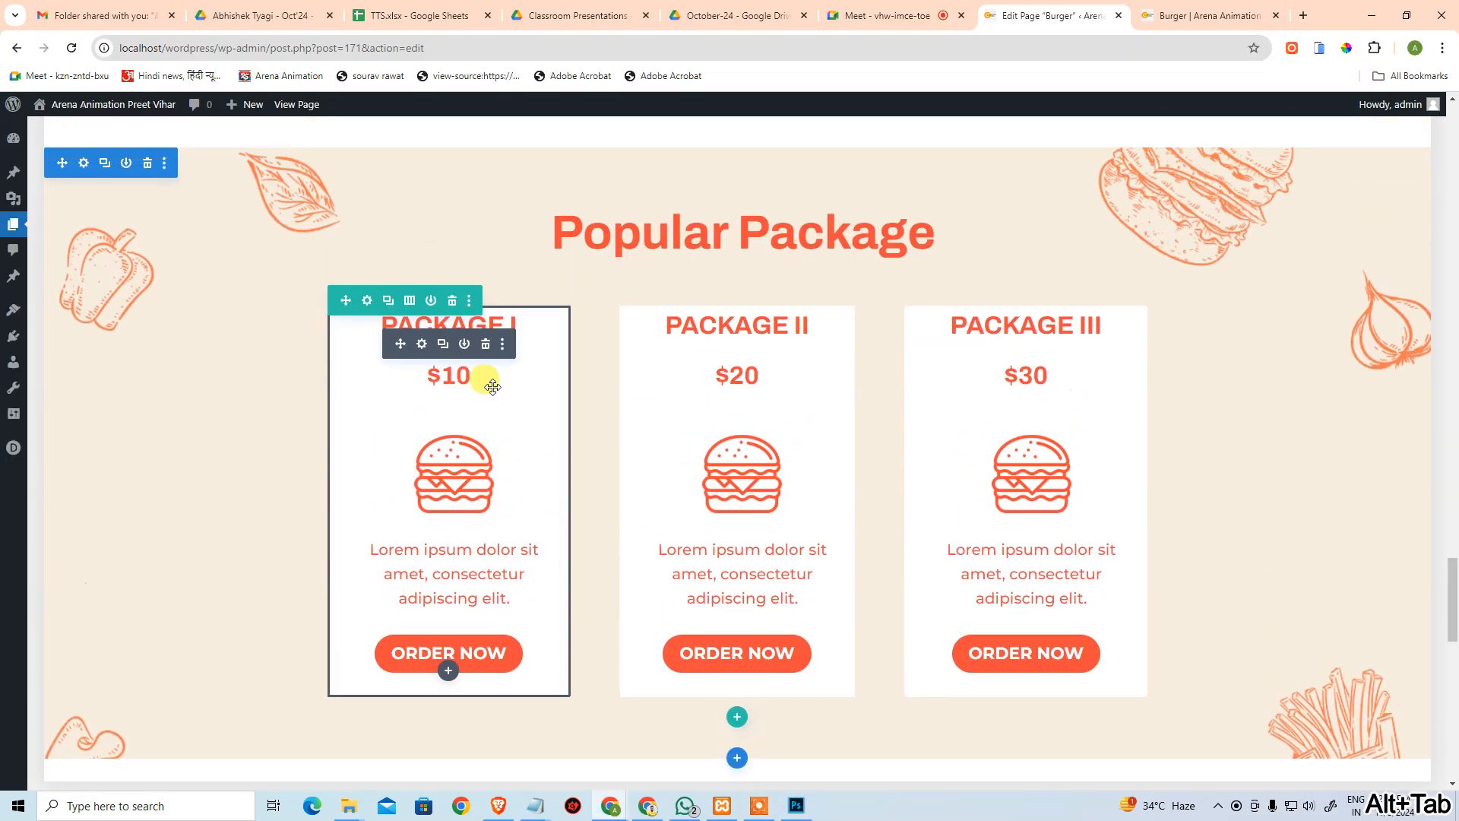
left_click(451, 301)
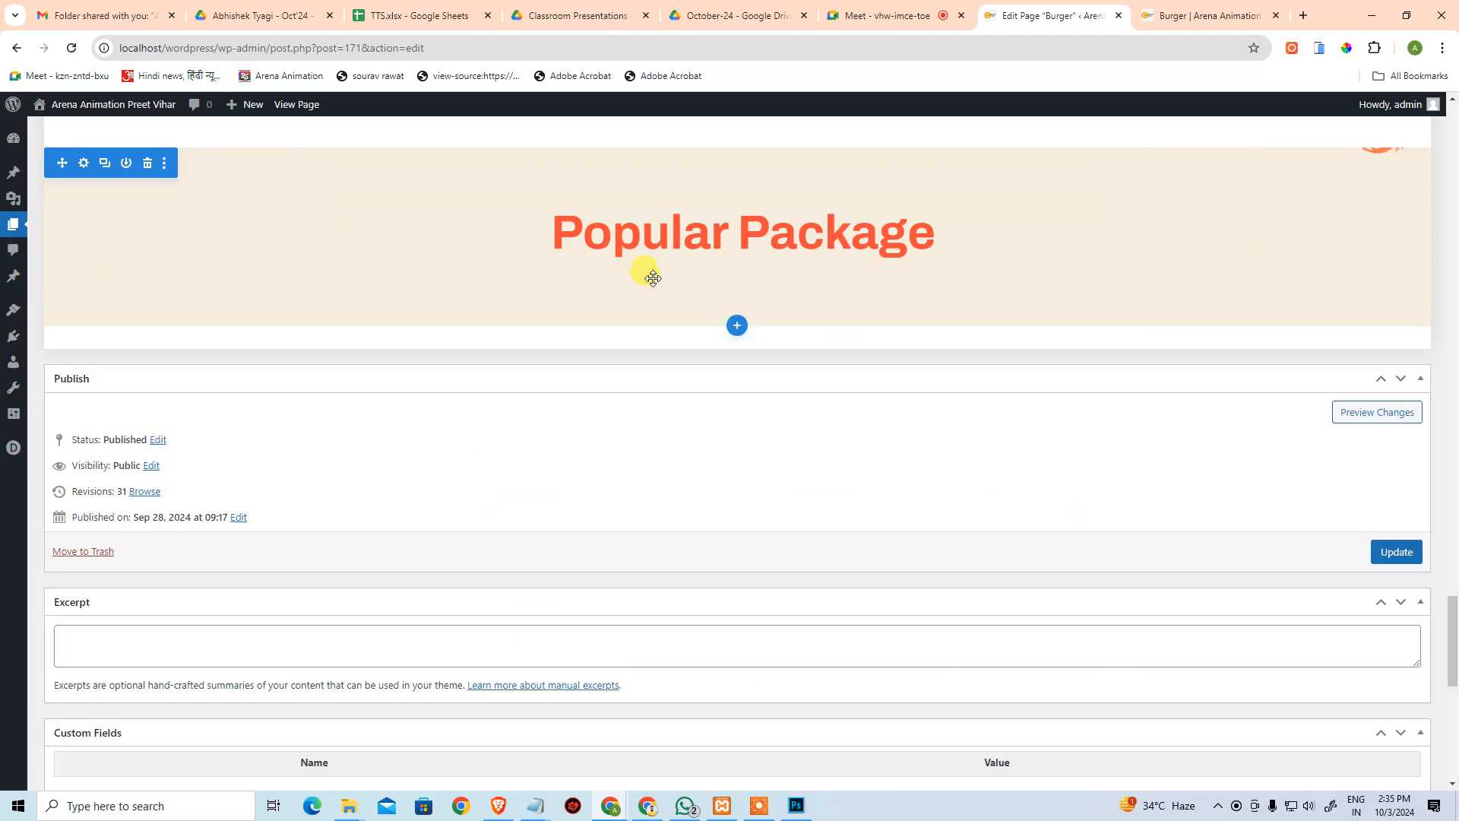
In Photoshop, copy the "Don't miss Our Update" heading text and undo the font substitution on it.
key("alt+Tab")
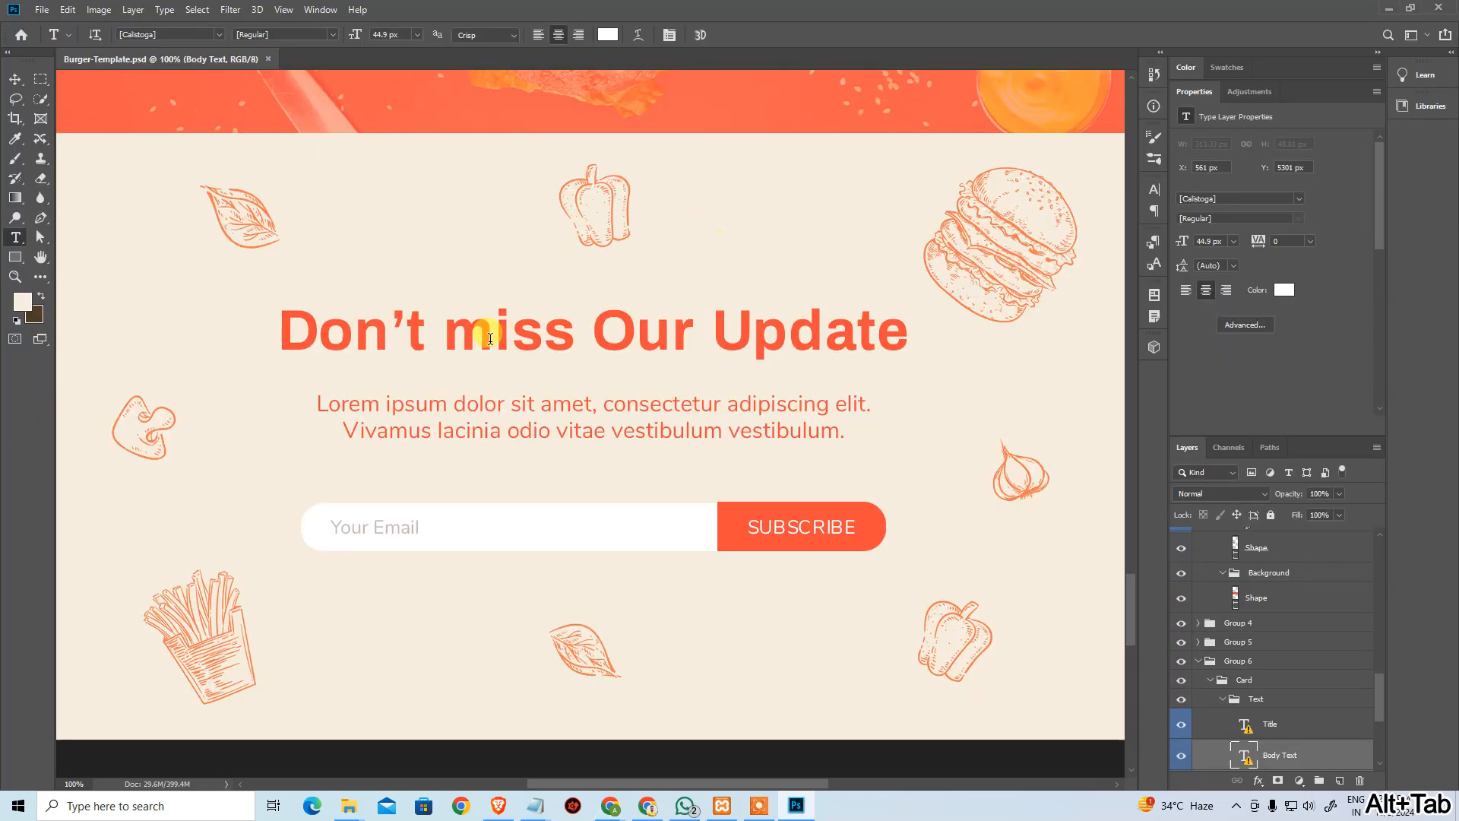
left_click(487, 338)
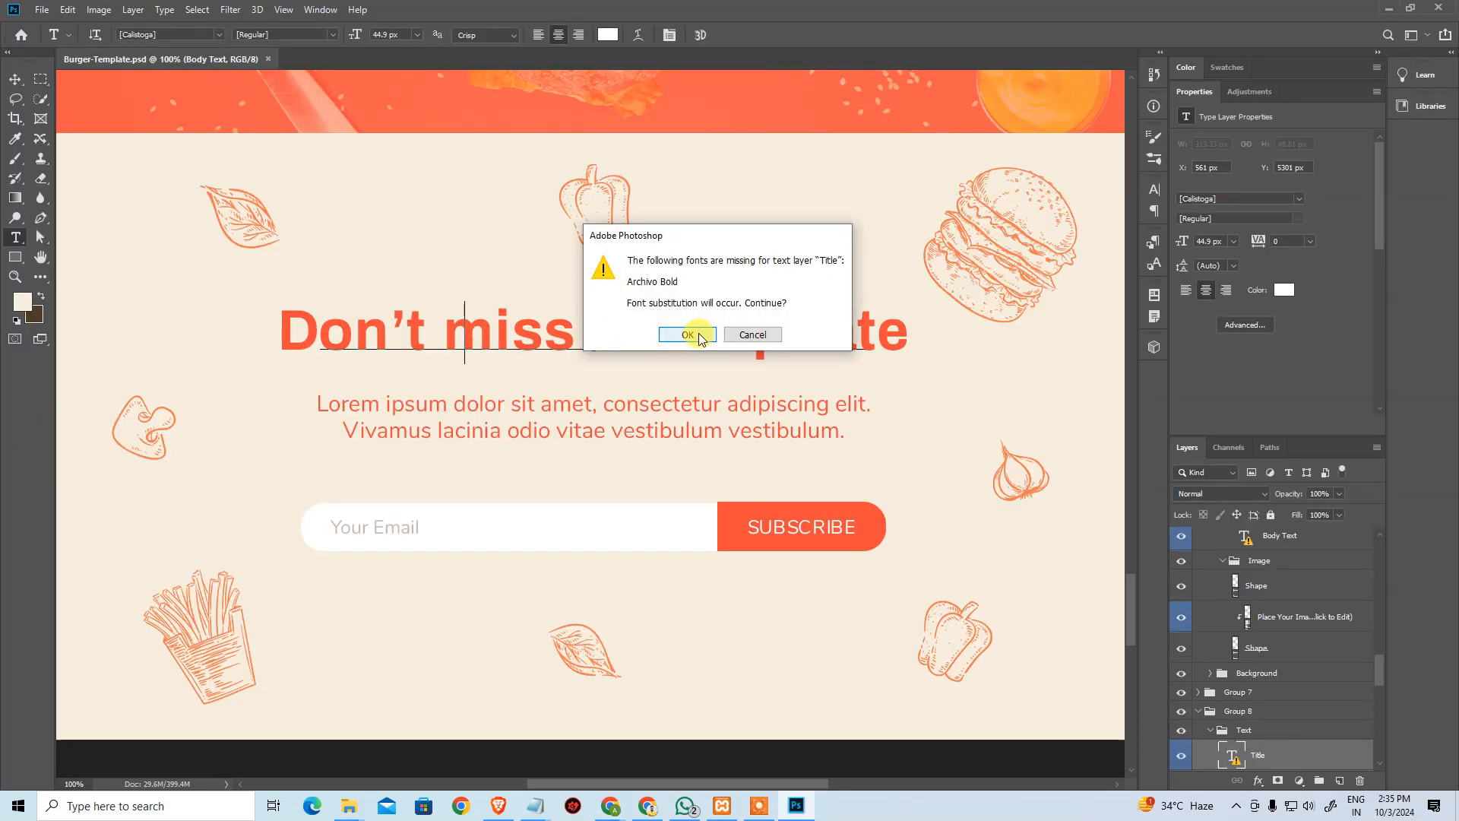
left_click(689, 335)
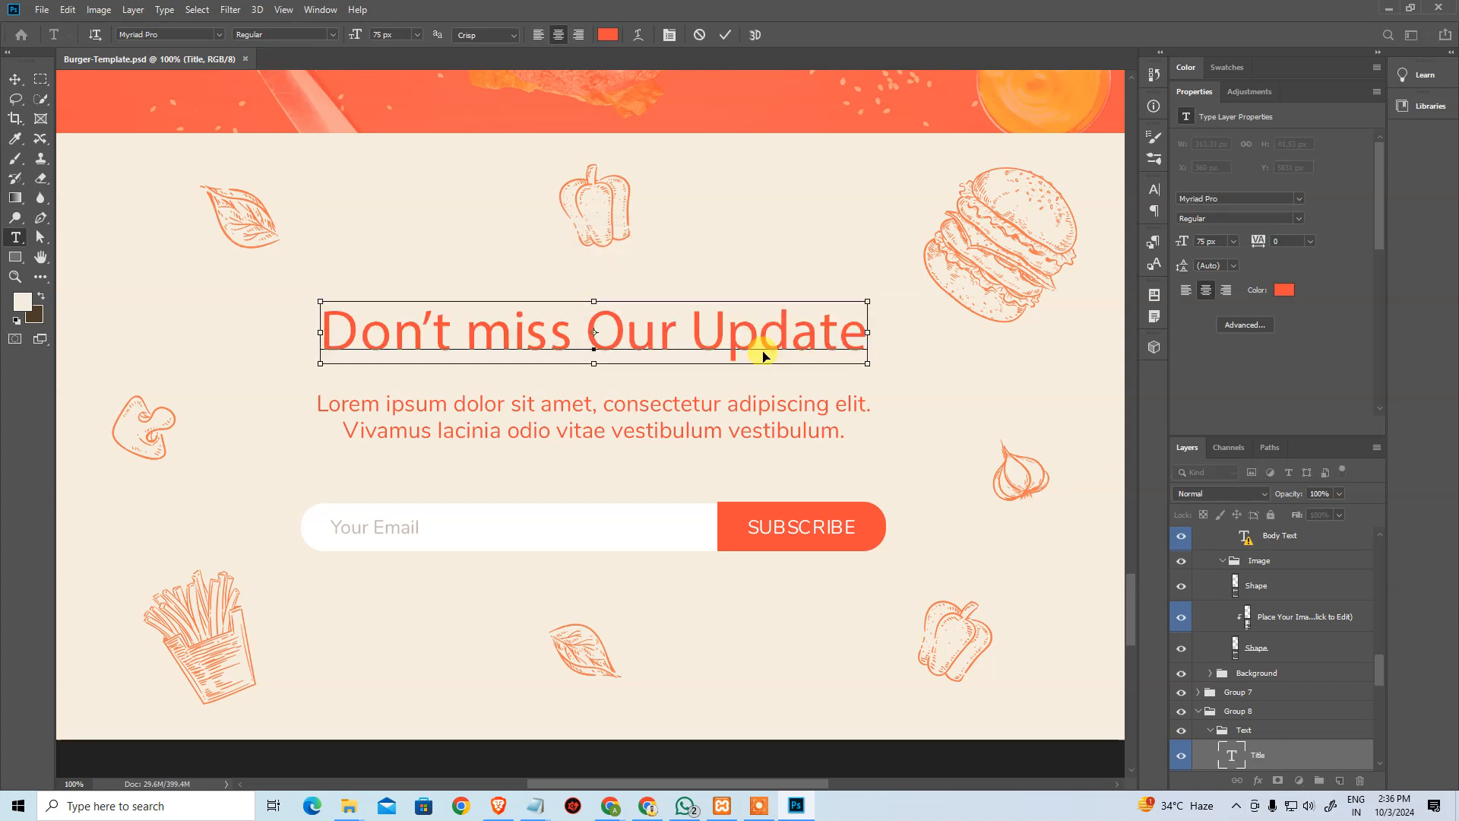
key("ctrl+a")
key("ctrl+c")
key("Escape")
key("ctrl+z")
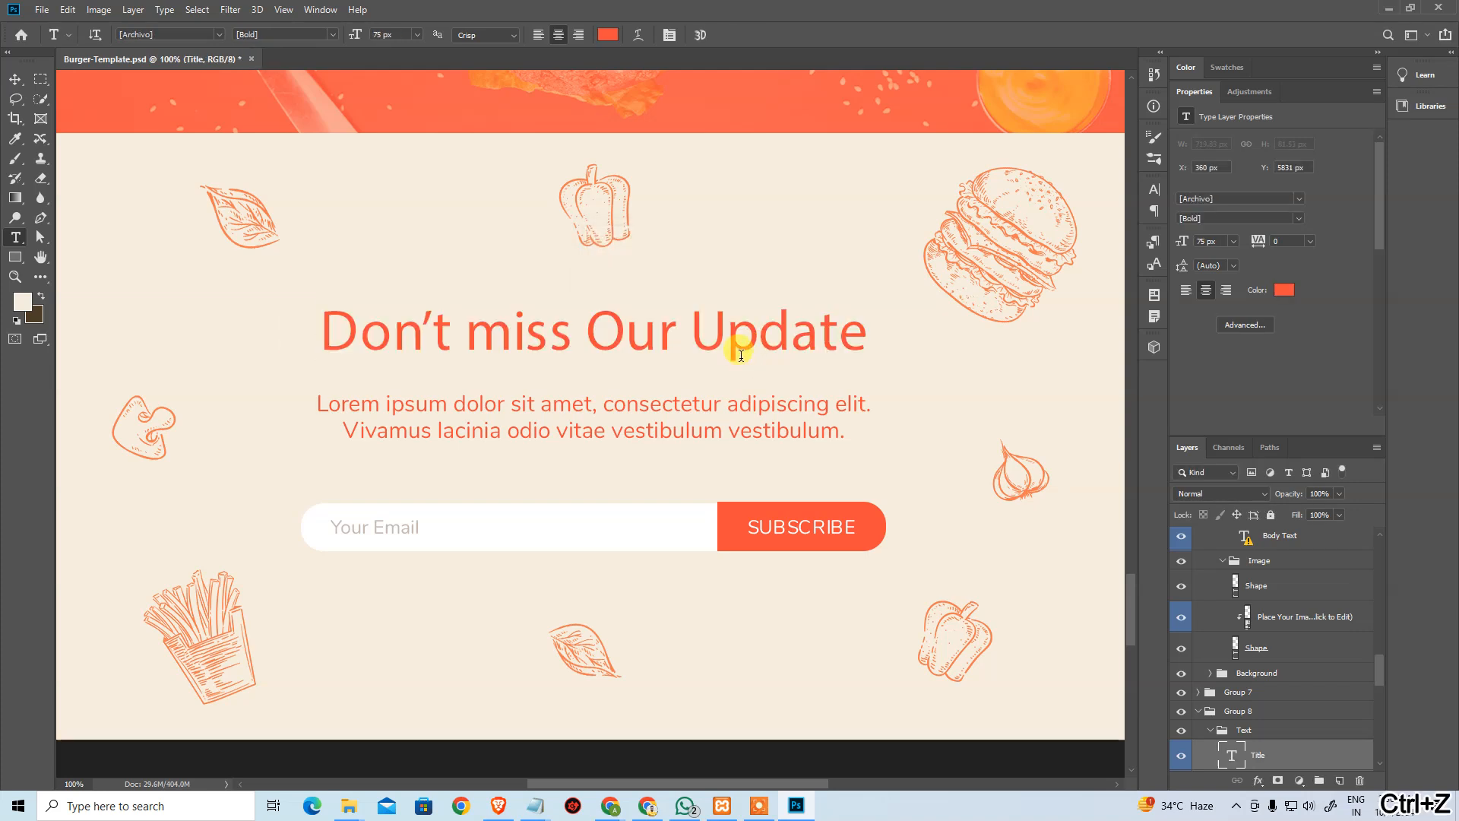
Back in the browser, replace the last section's Popular Package heading with "Don't miss Our Update" and compare it with the Photoshop template.
key("alt+Tab")
left_click(619, 234)
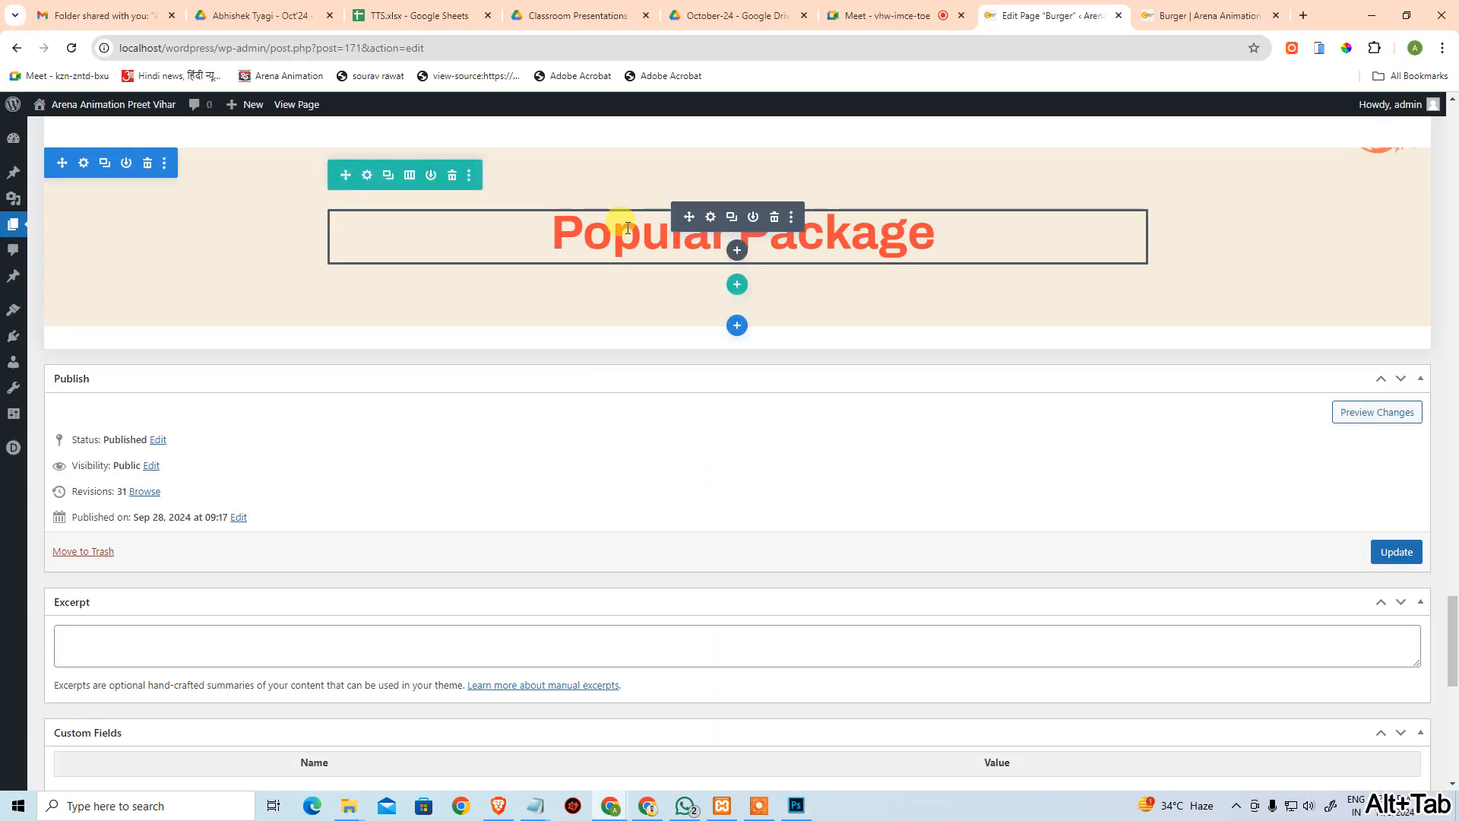
key("ctrl+a")
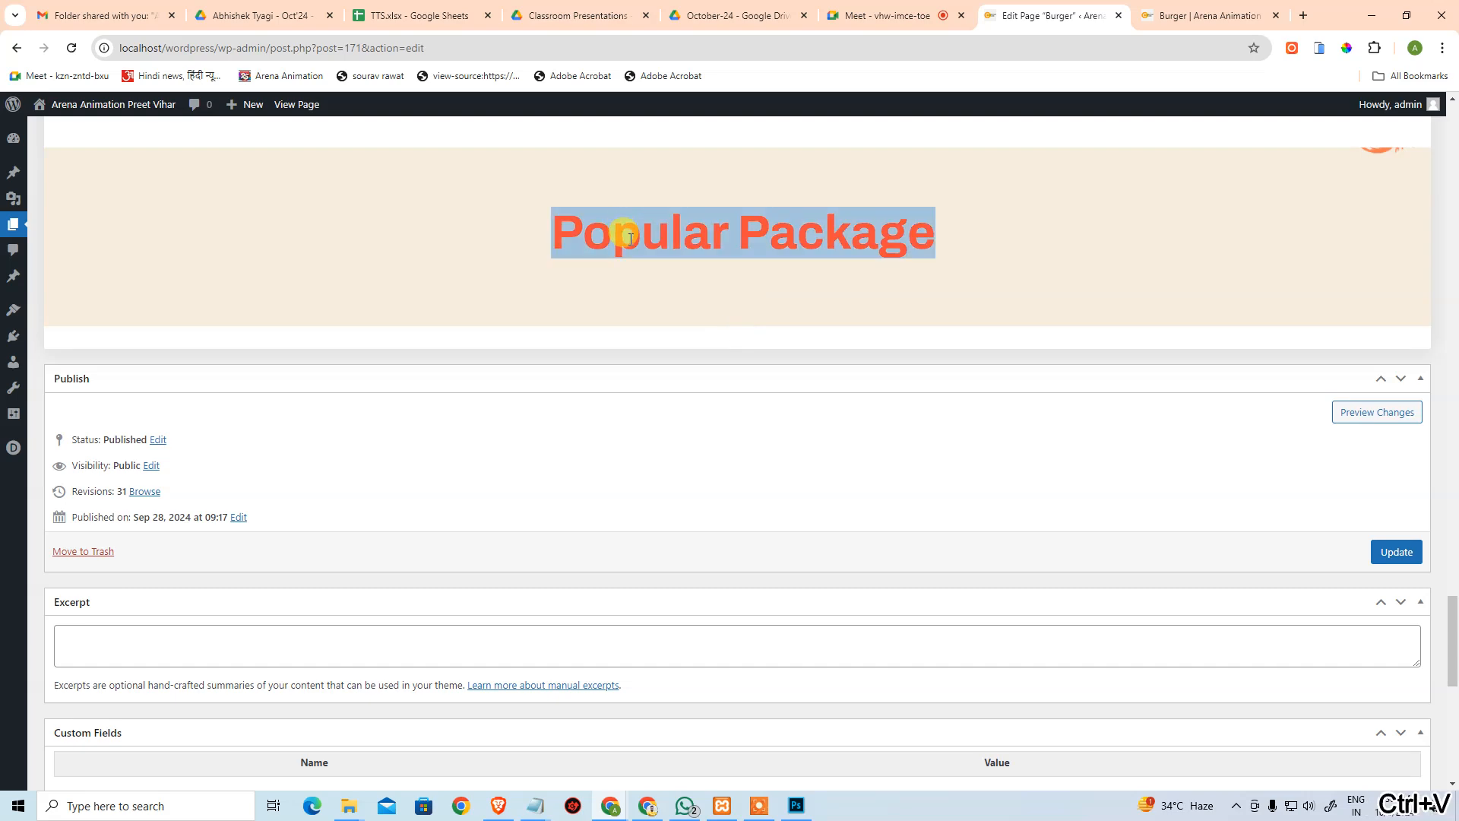
key("ctrl+v")
key("alt+Tab")
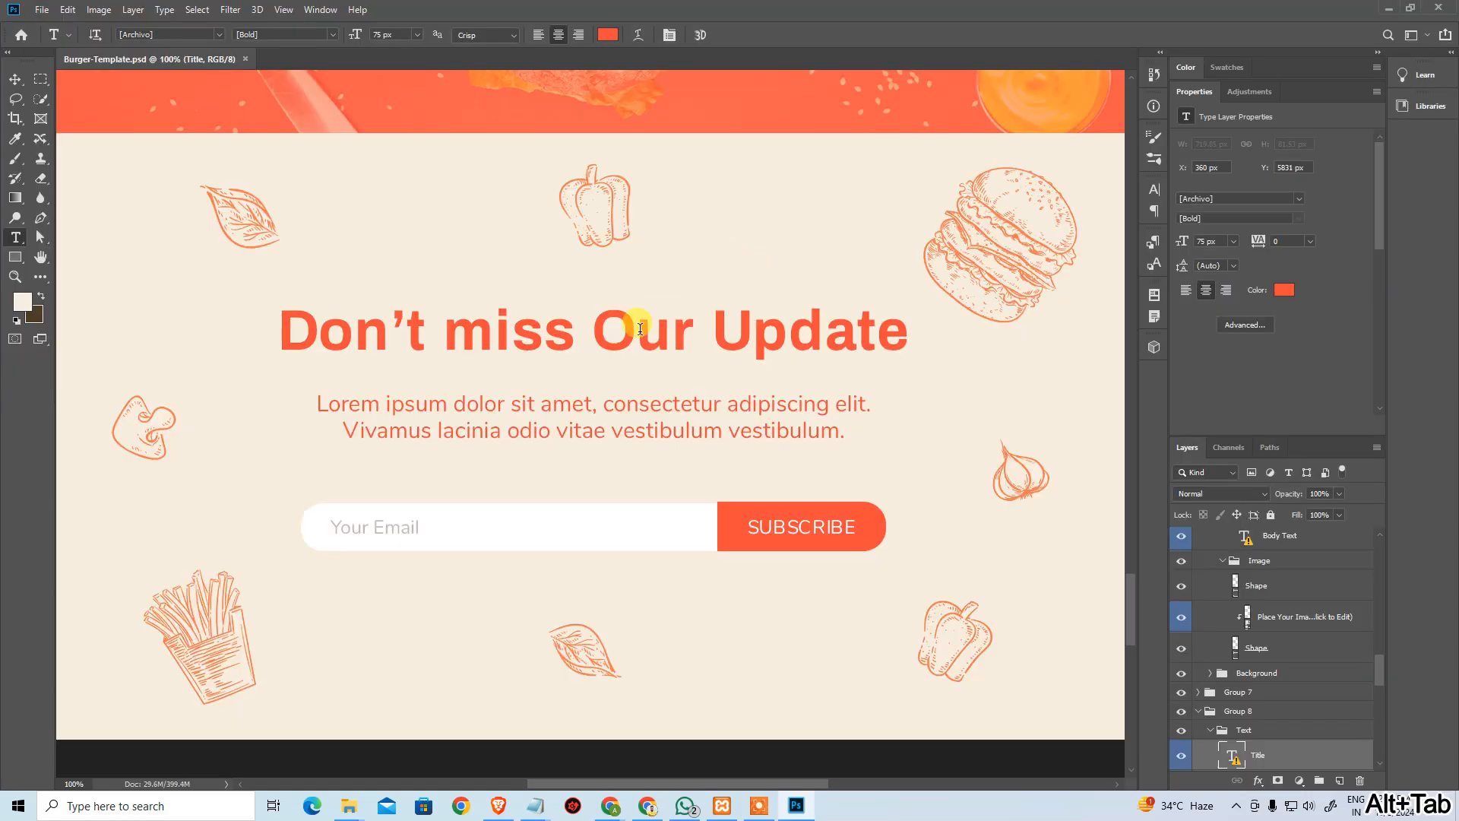
key("alt+Tab")
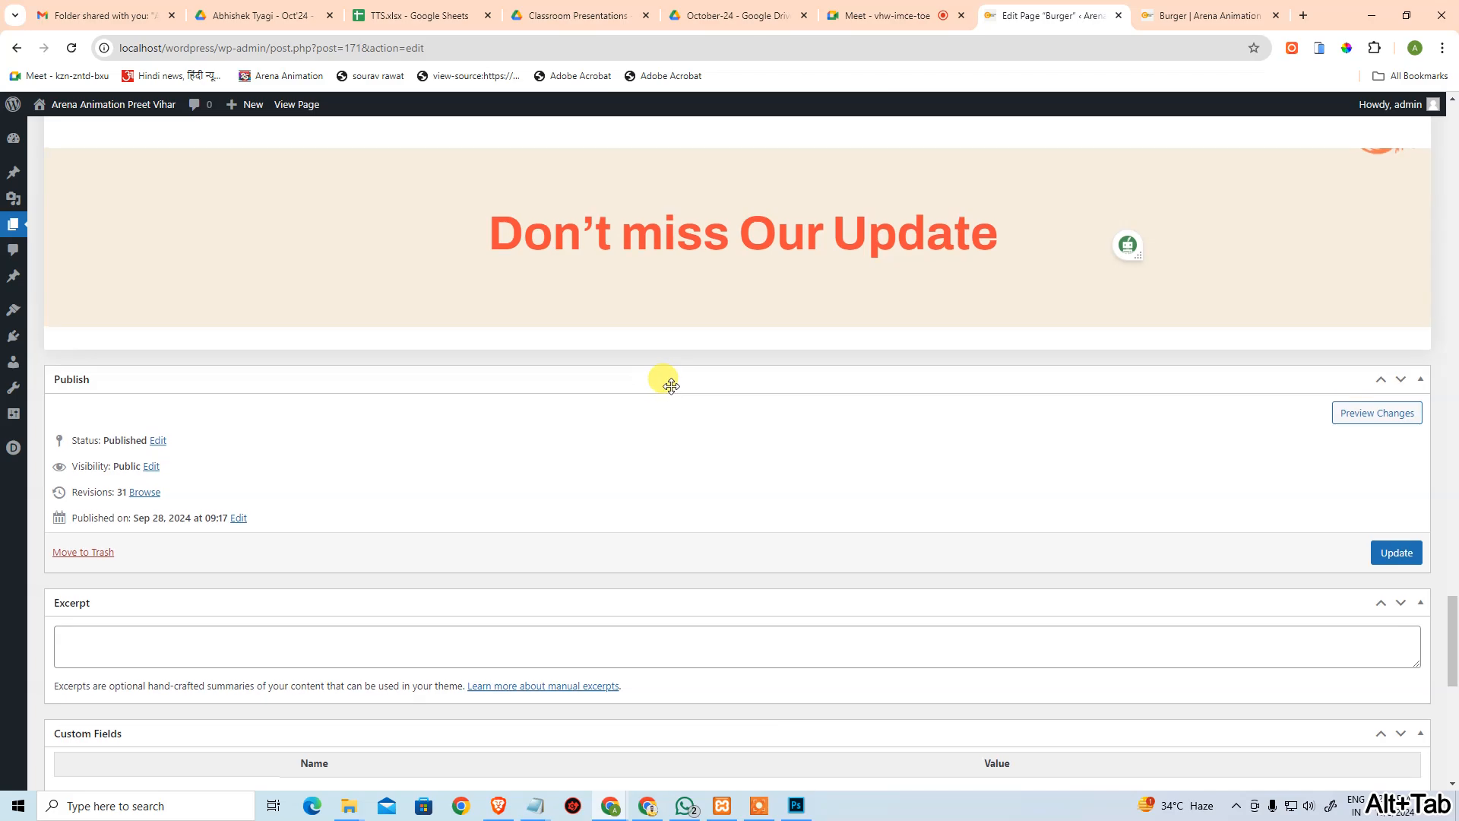
Duplicate the Our Chef heading row and move the copy into the last section, below the "Don't miss Our Update" heading.
scroll(654, 396, "up", 10)
scroll(661, 376, "up", 20)
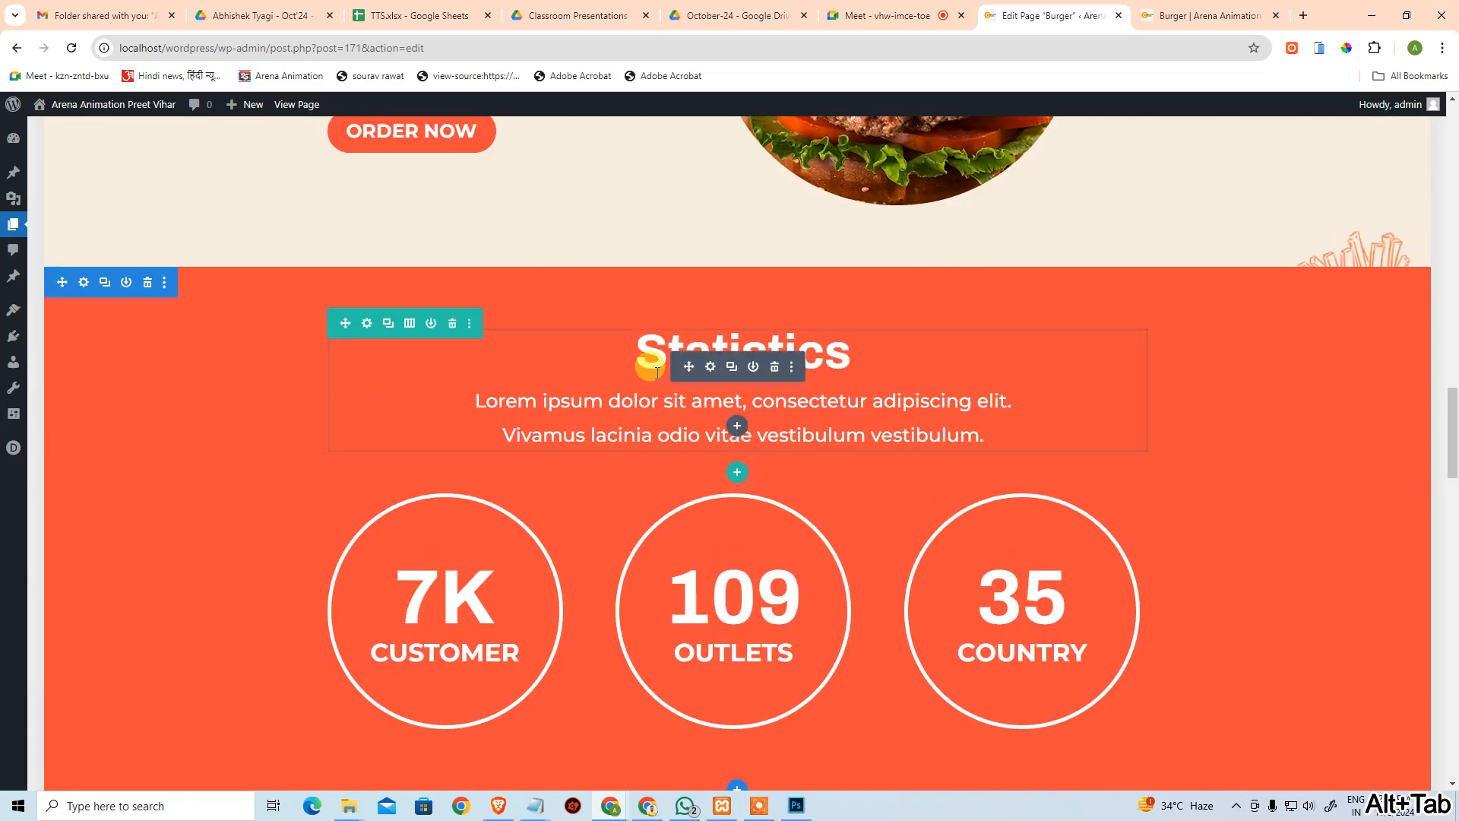
scroll(653, 370, "up", 12)
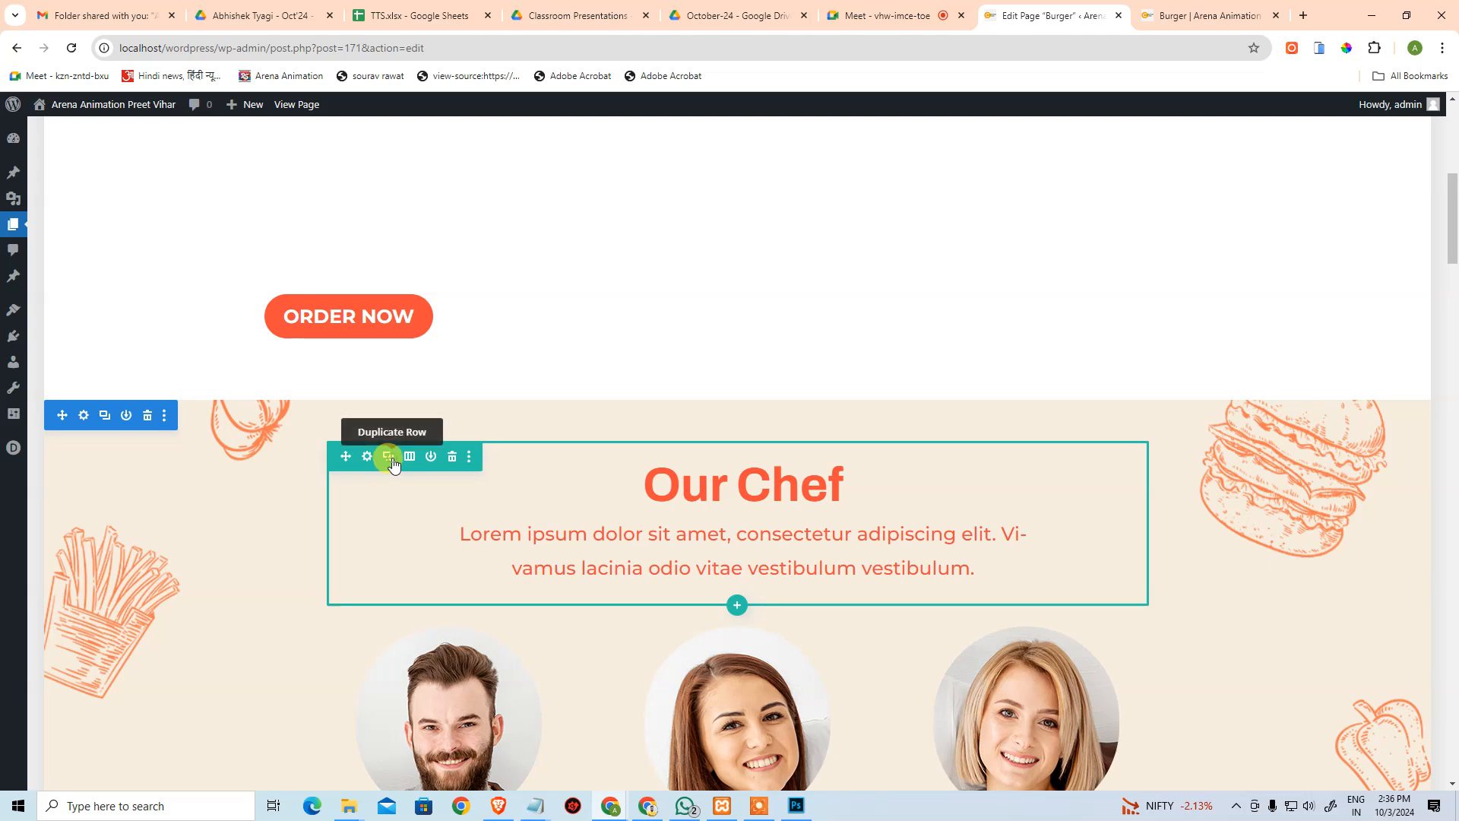
left_click(422, 458)
scroll(441, 449, "down", 5)
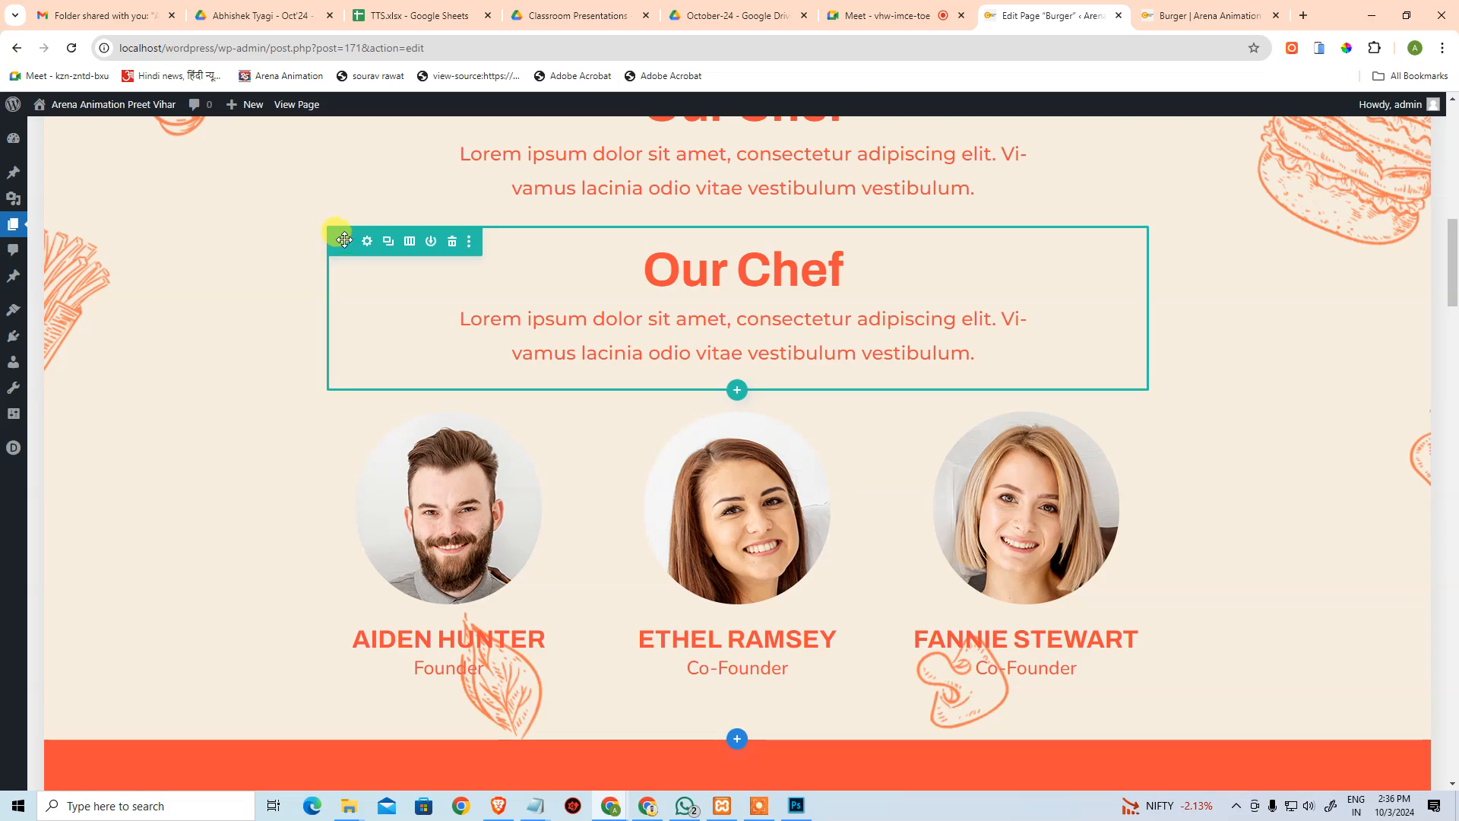
scroll(450, 496, "down", 15)
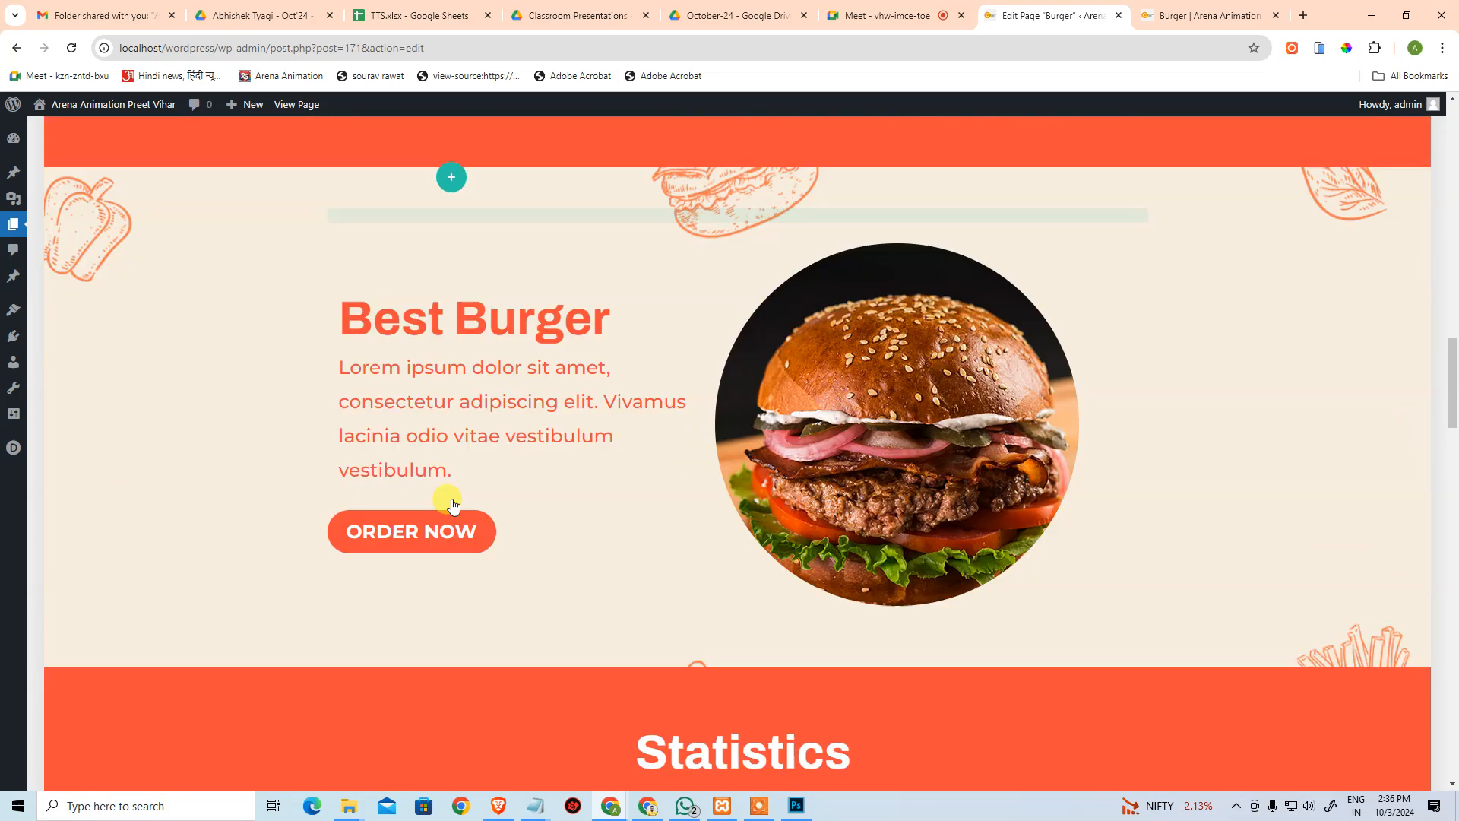
scroll(452, 499, "down", 15)
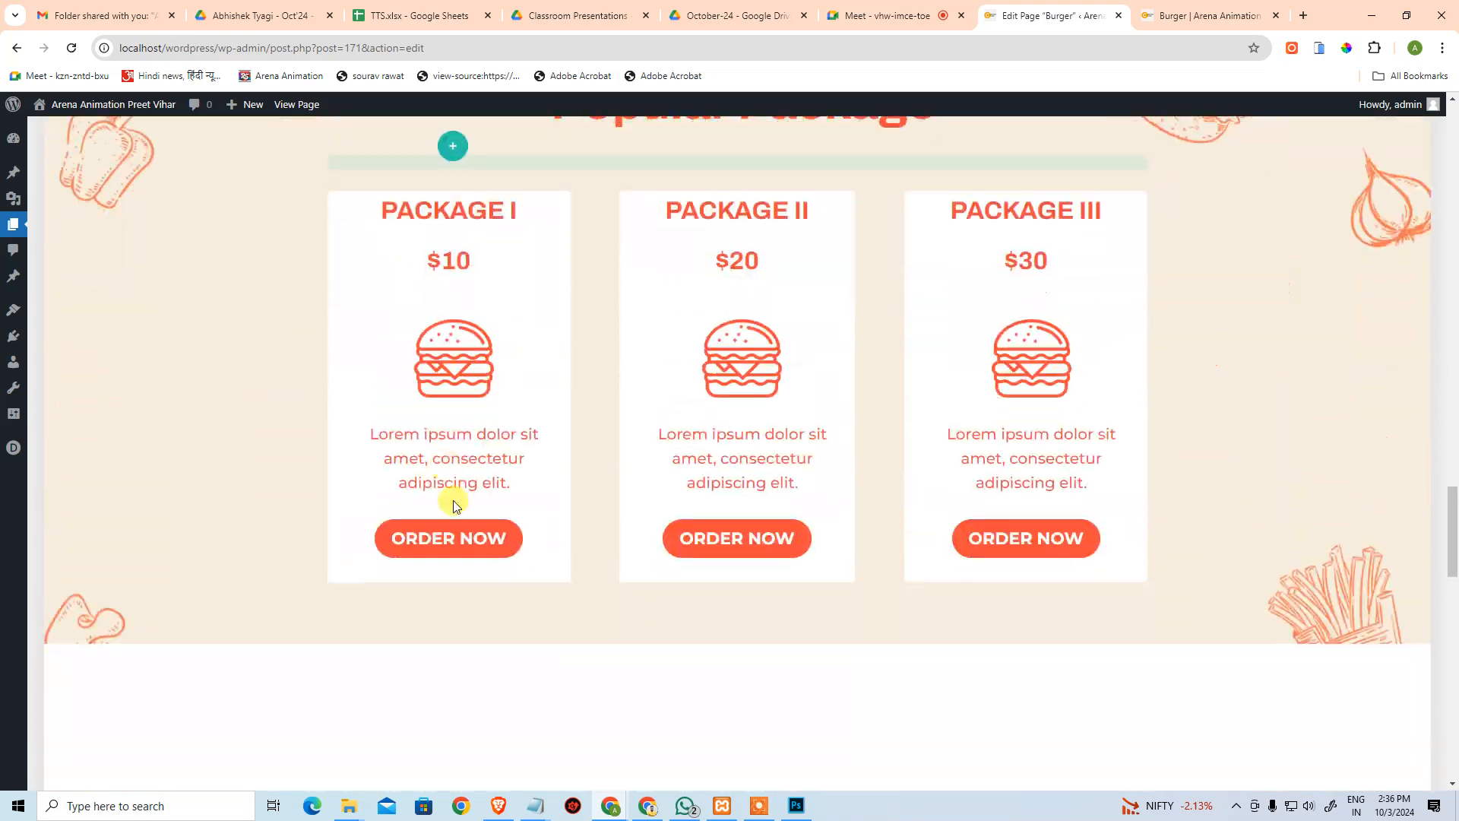
scroll(453, 499, "down", 5)
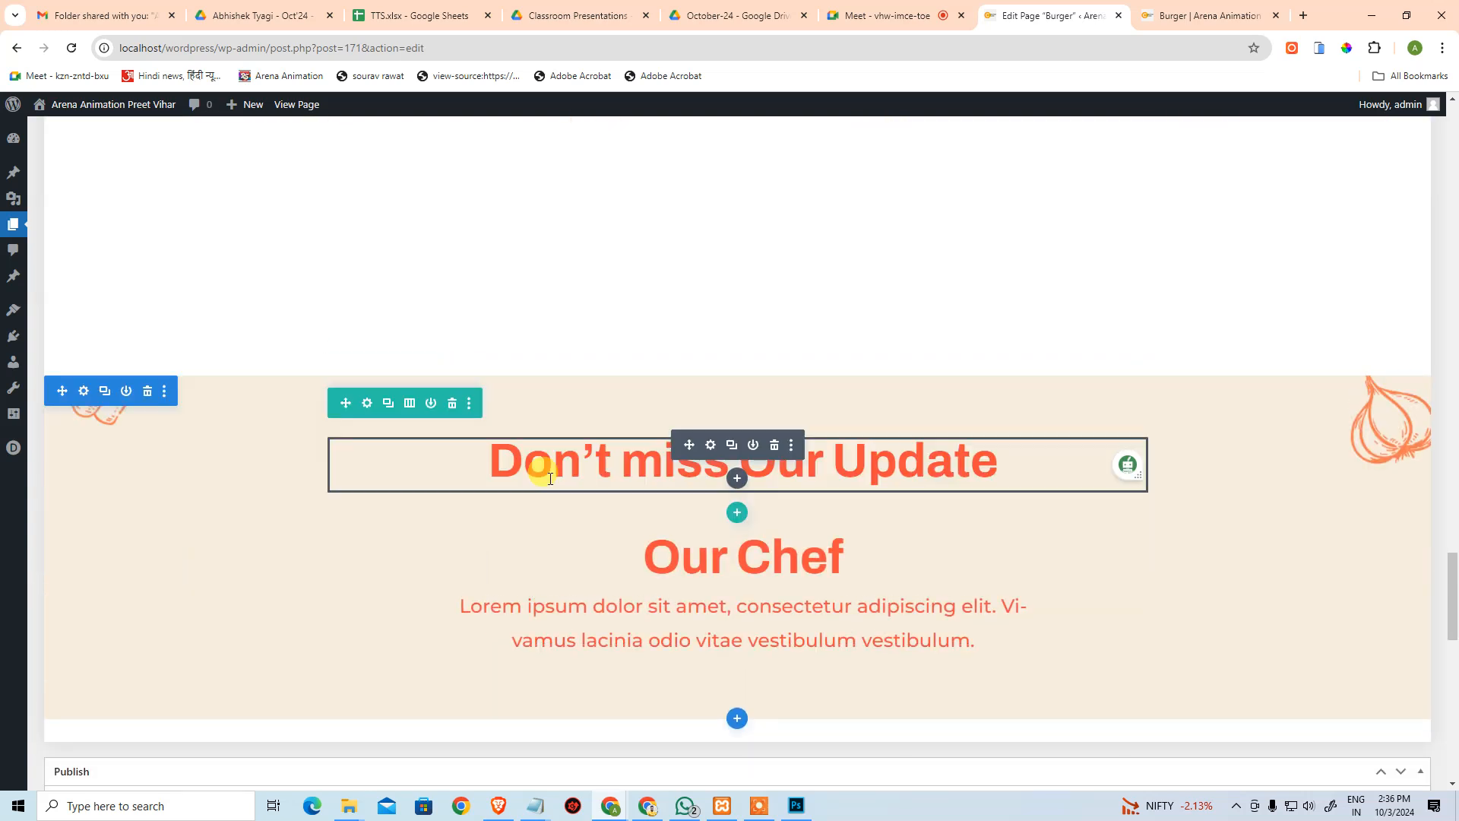
Delete the last section's separate heading row and replace the copied Our Chef heading with "Don't miss Our Update".
left_click(455, 403)
triple_click(654, 464)
key("ctrl+v")
Copy the body text under the update heading in Photoshop and compare its line break with the page's paragraph.
key("alt+Tab")
left_click(580, 417)
key("ctrl+a")
key("ctrl+c")
key("alt+Tab")
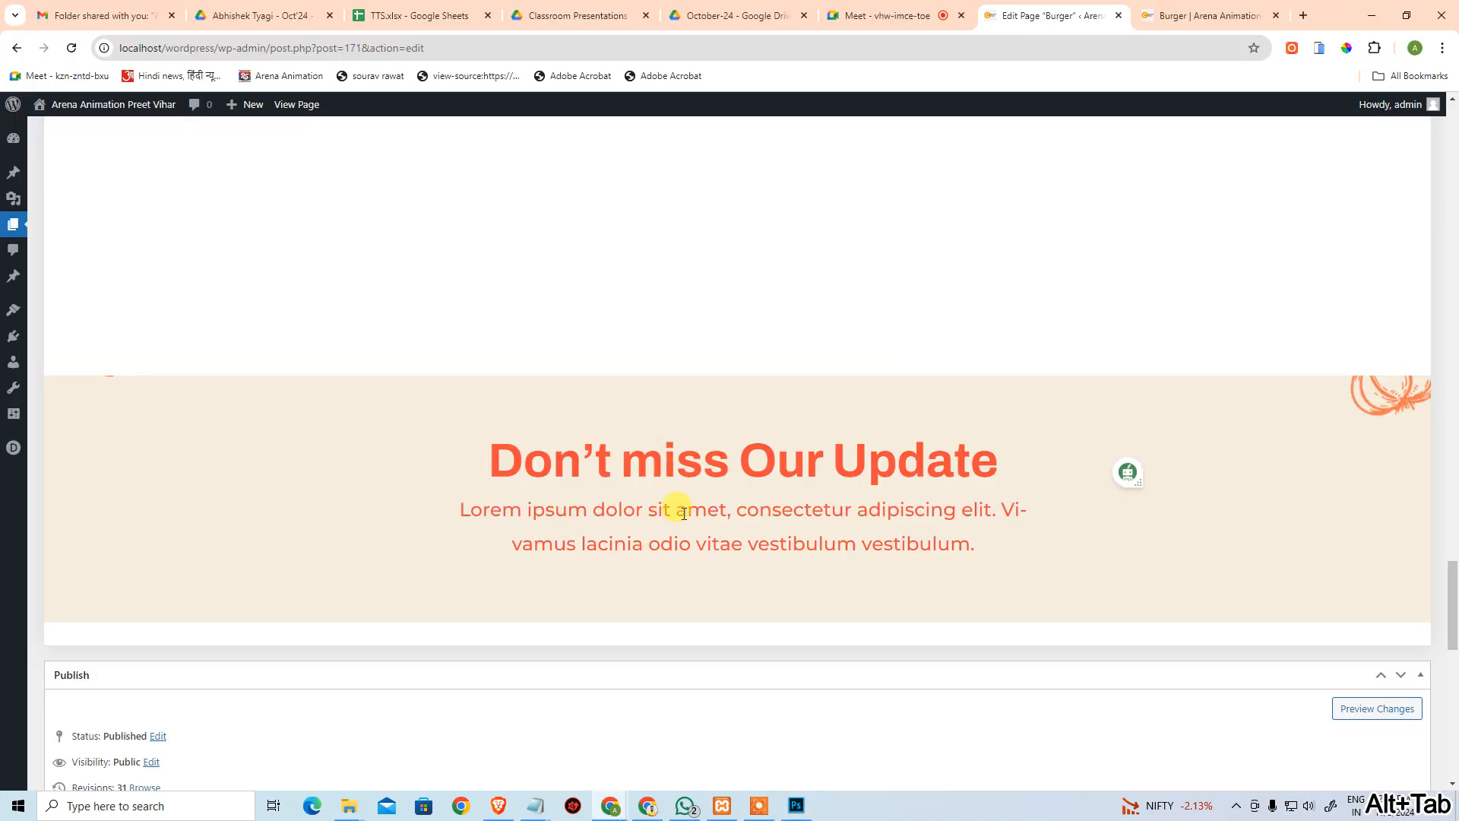
key("alt+Tab")
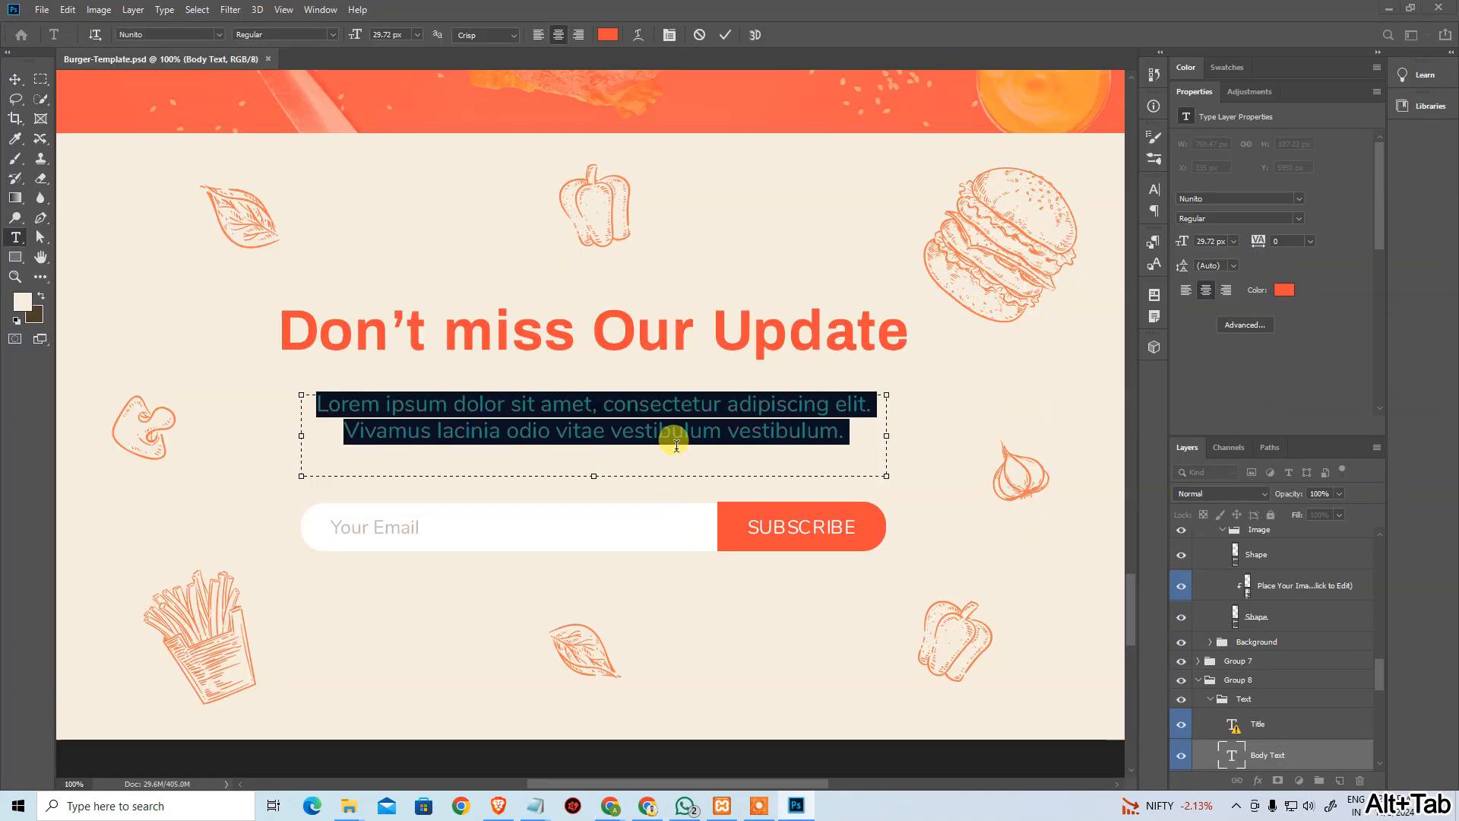
key("alt+Tab")
Rebreak the paragraph under "Don't miss Our Update" so its second line starts with "Vivamus", and check it against the Photoshop template.
left_click(1166, 546)
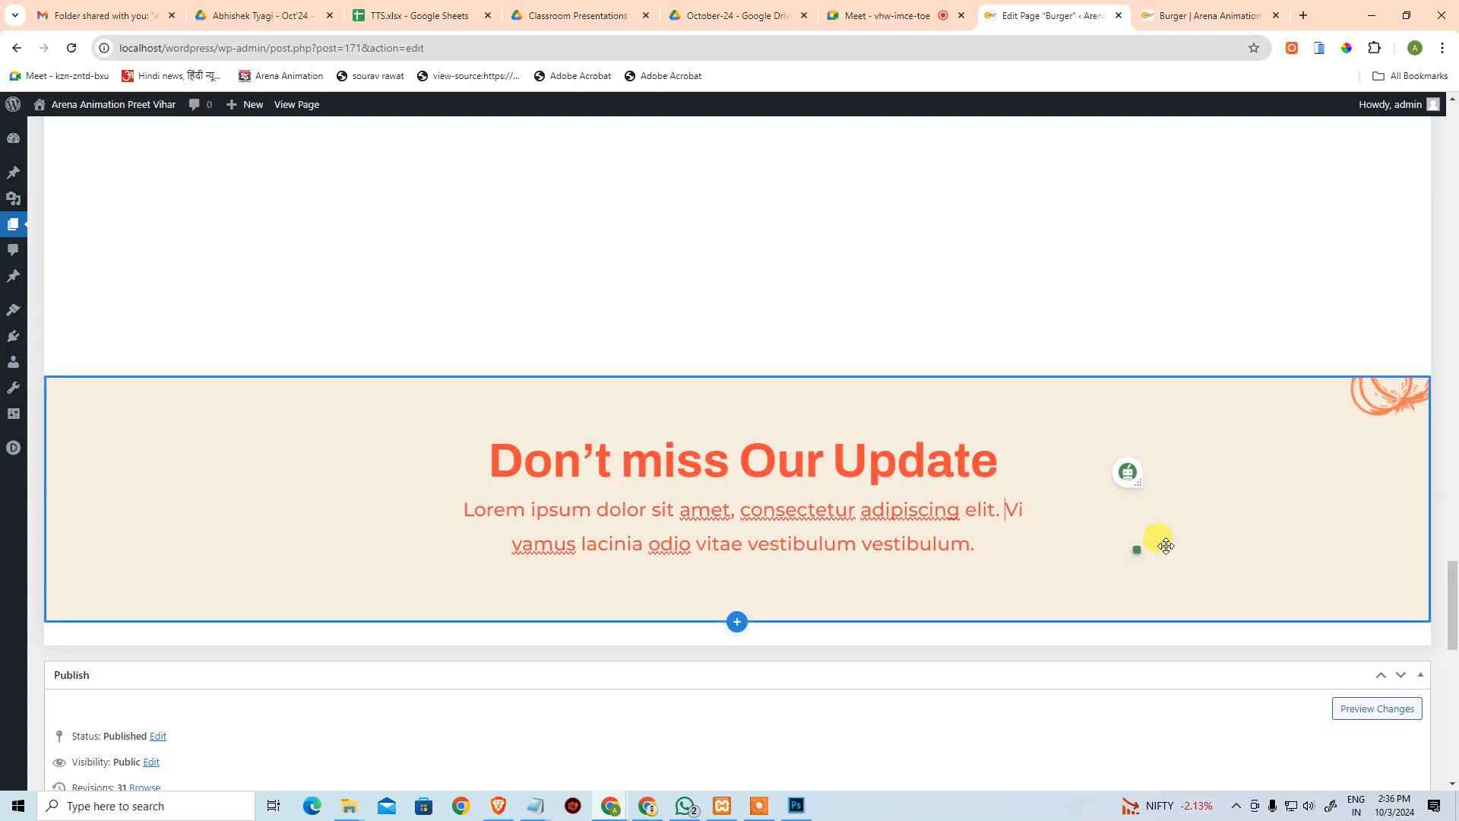
key("shift+Return")
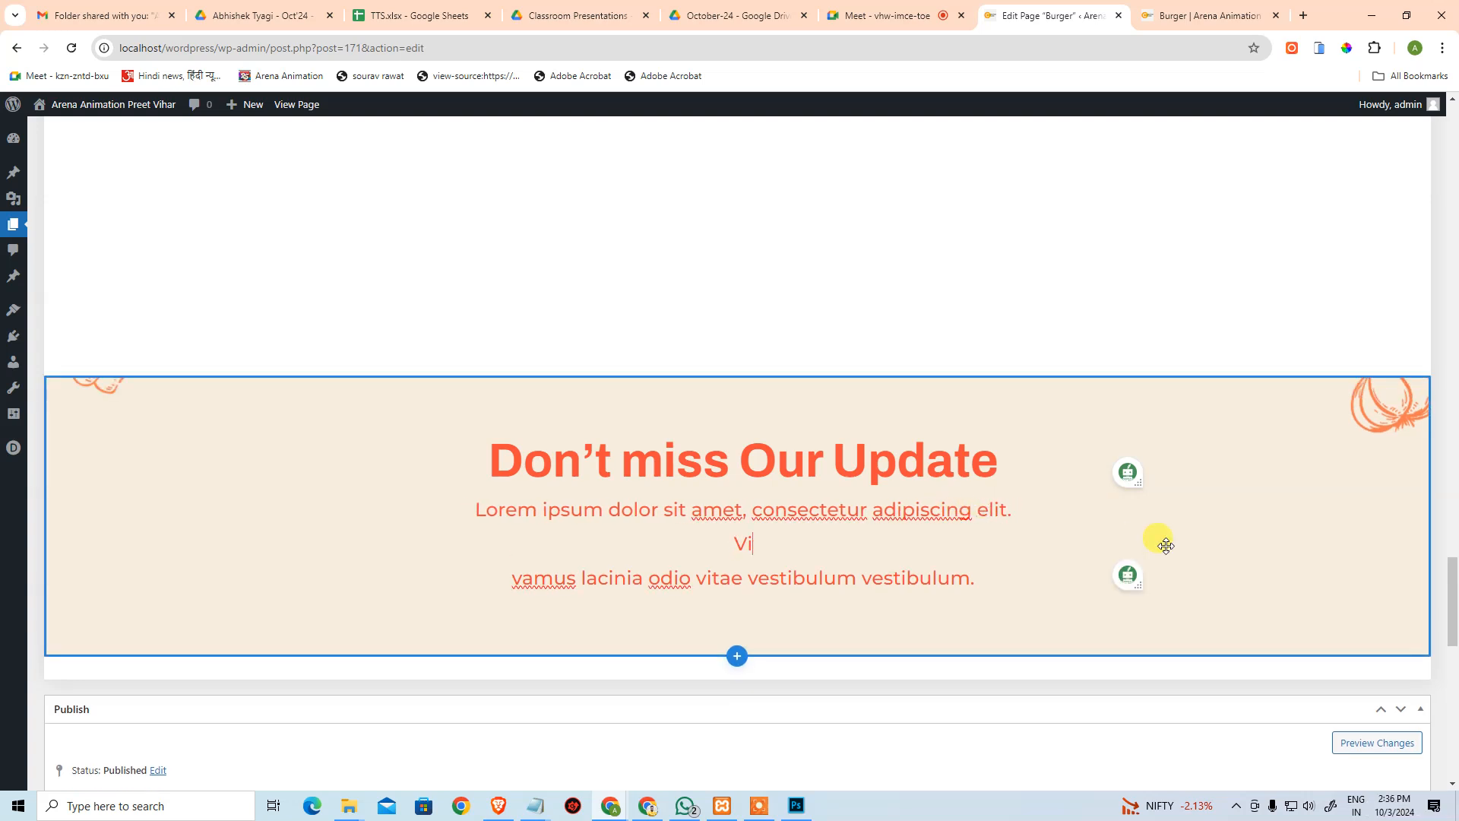
key("Delete")
key("alt+Tab")
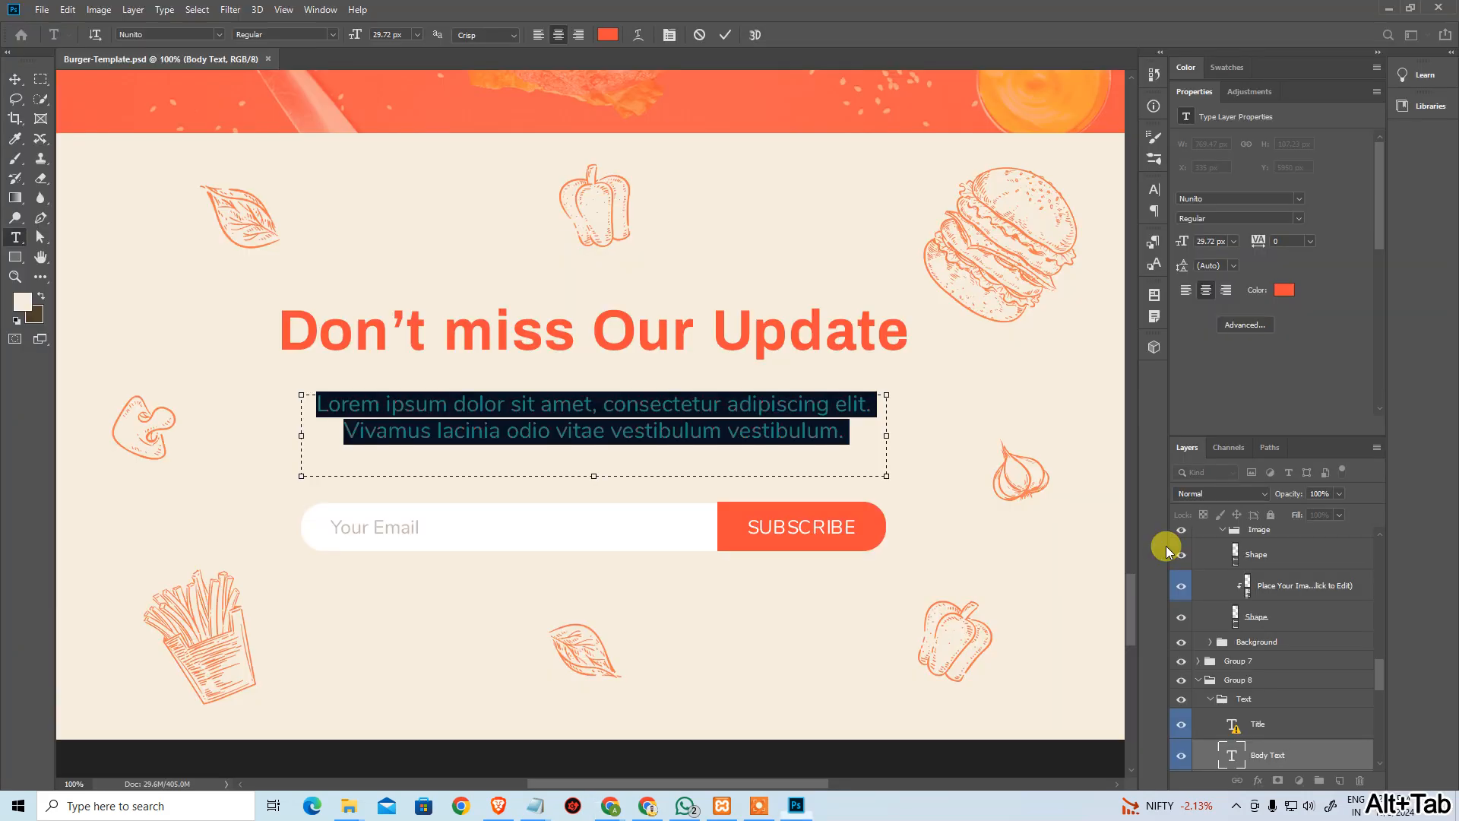
key("alt+Tab")
Duplicate the "Don't miss Our Update" row and delete the text module from the lower copy.
scroll(584, 296, "down", 4)
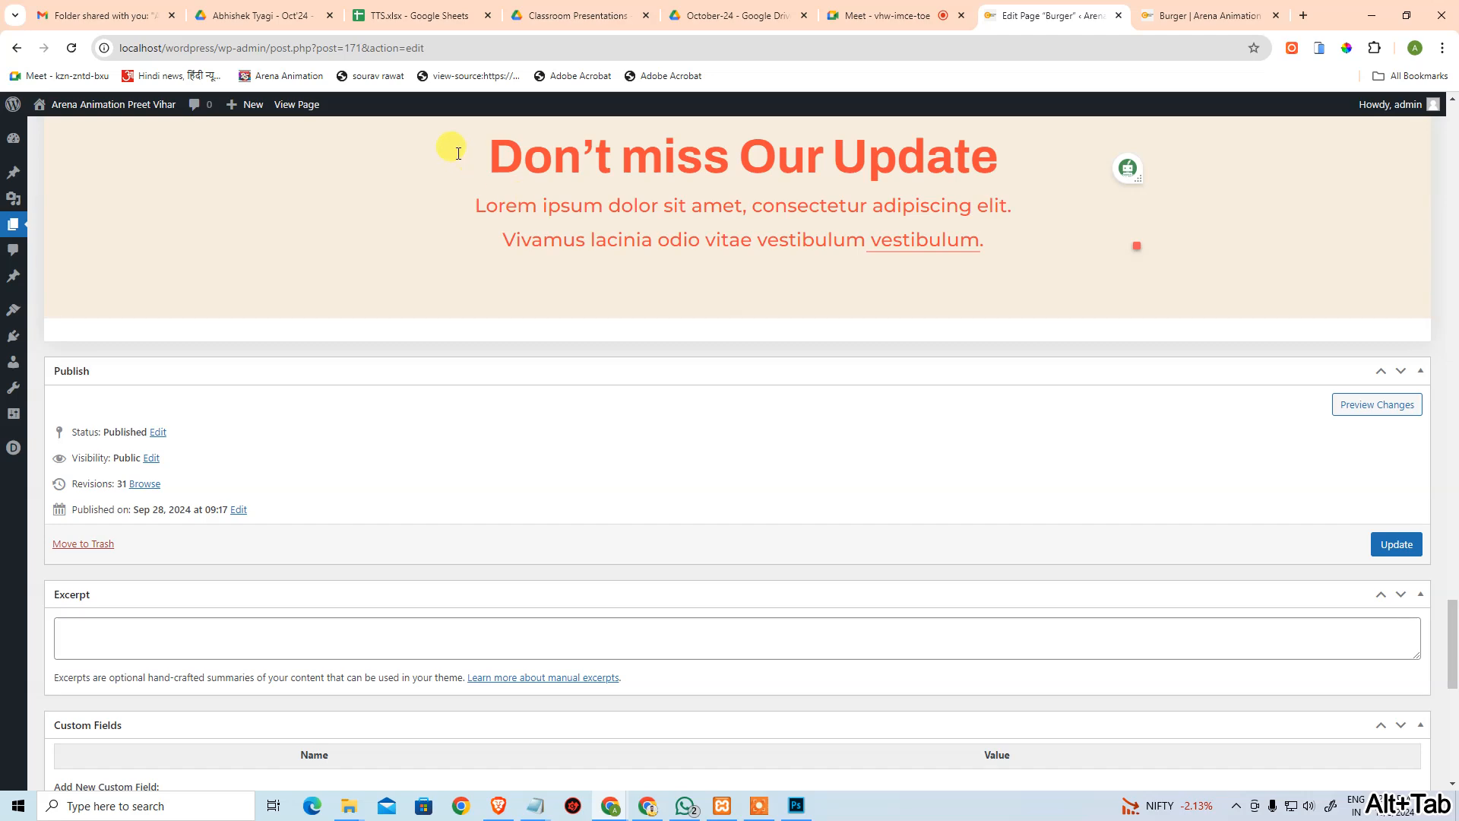
scroll(459, 155, "up", 3)
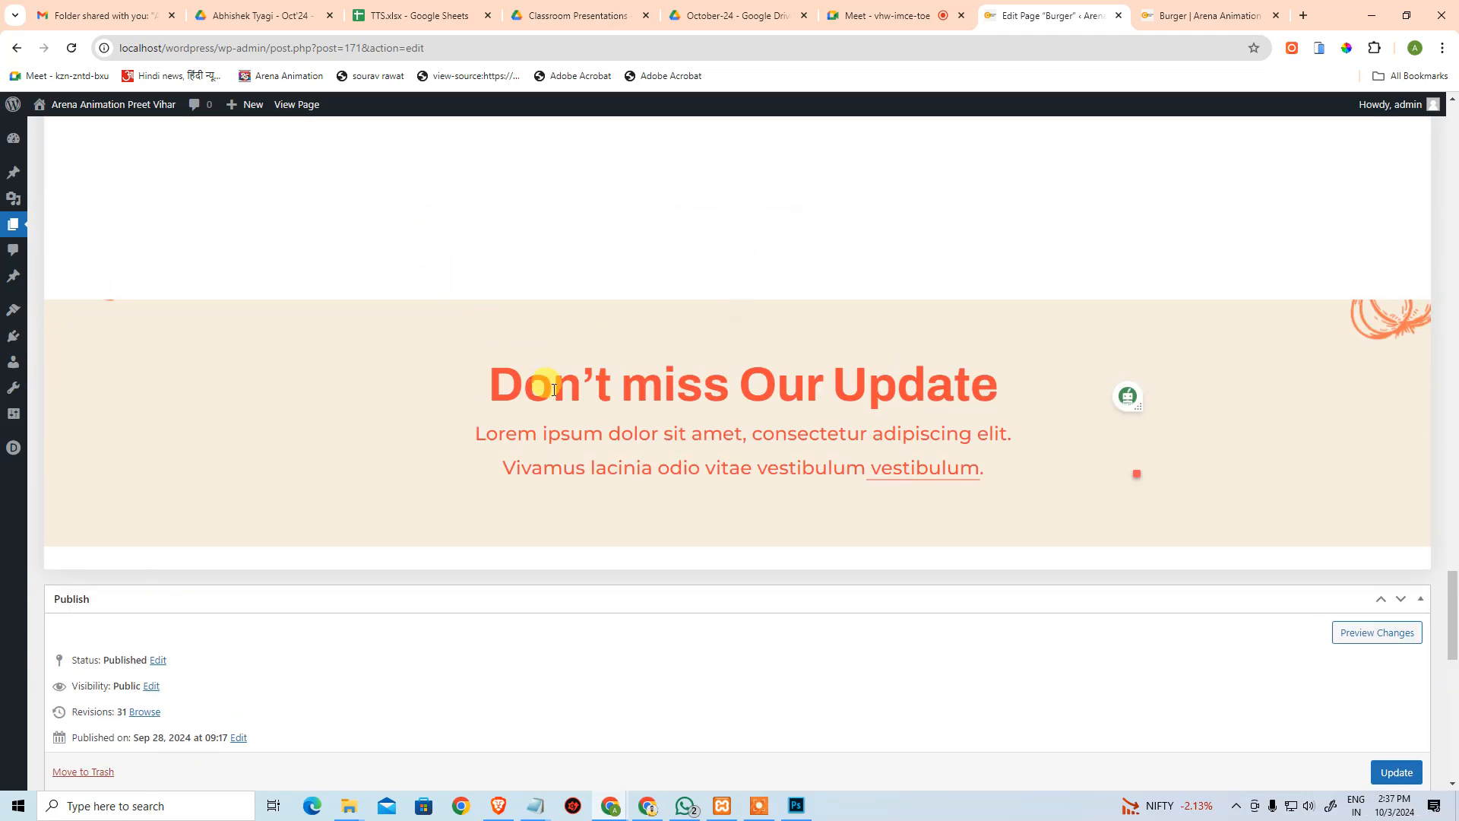
scroll(1172, 260, "up", 3)
left_click(1189, 262)
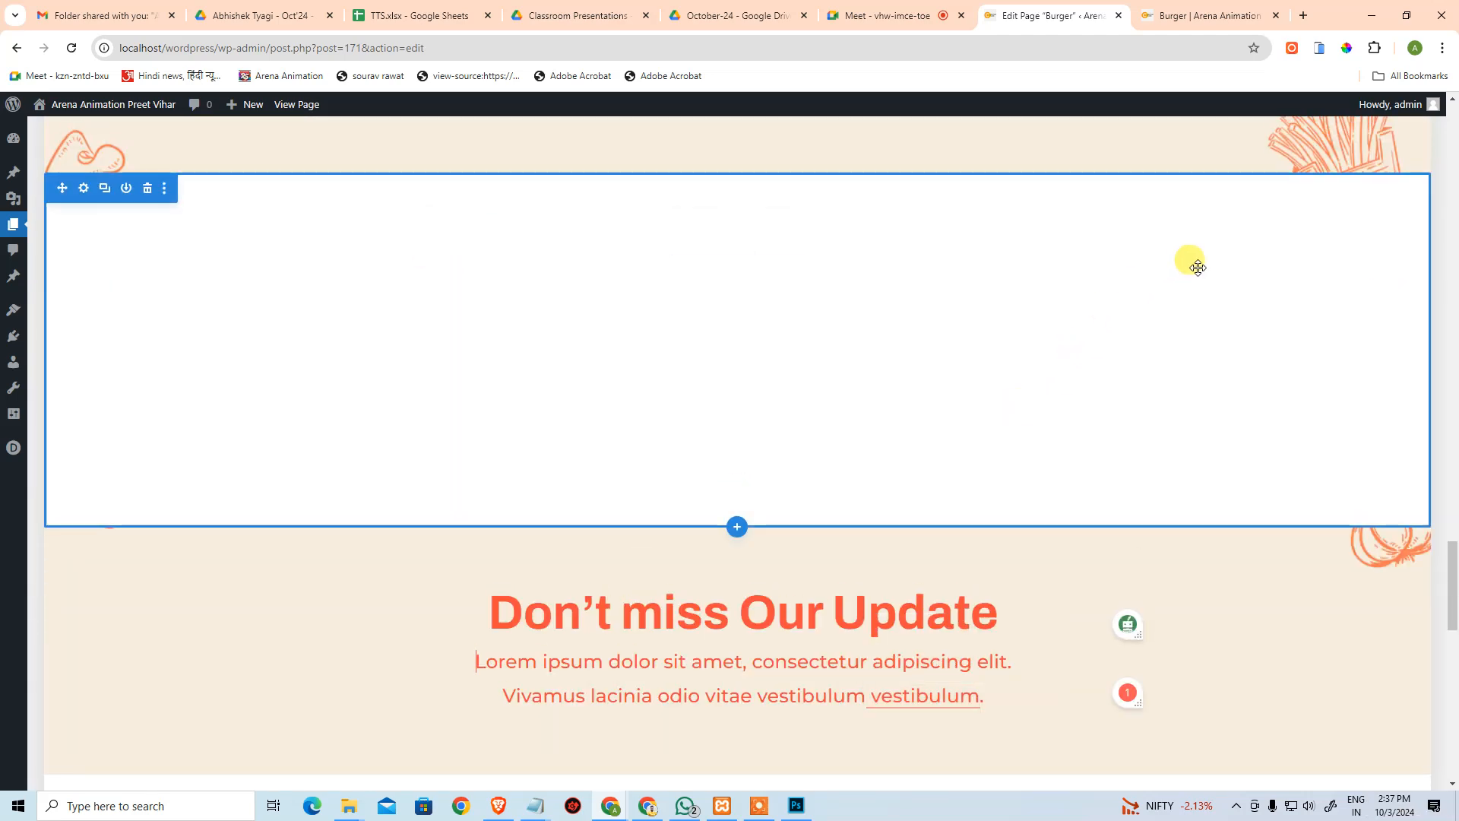
scroll(1182, 288, "up", 2)
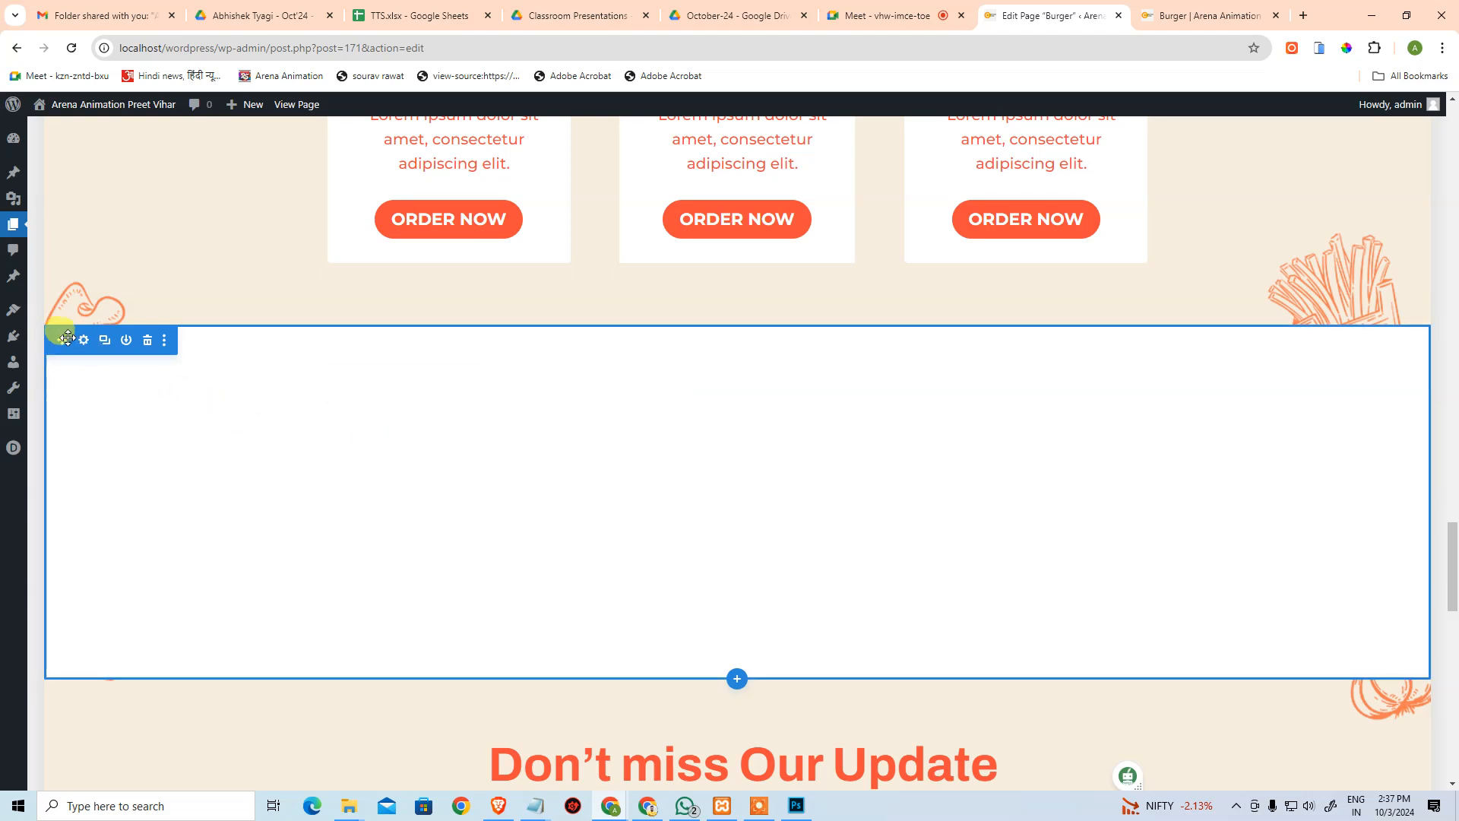
scroll(507, 503, "down", 4)
mouse_move(693, 472)
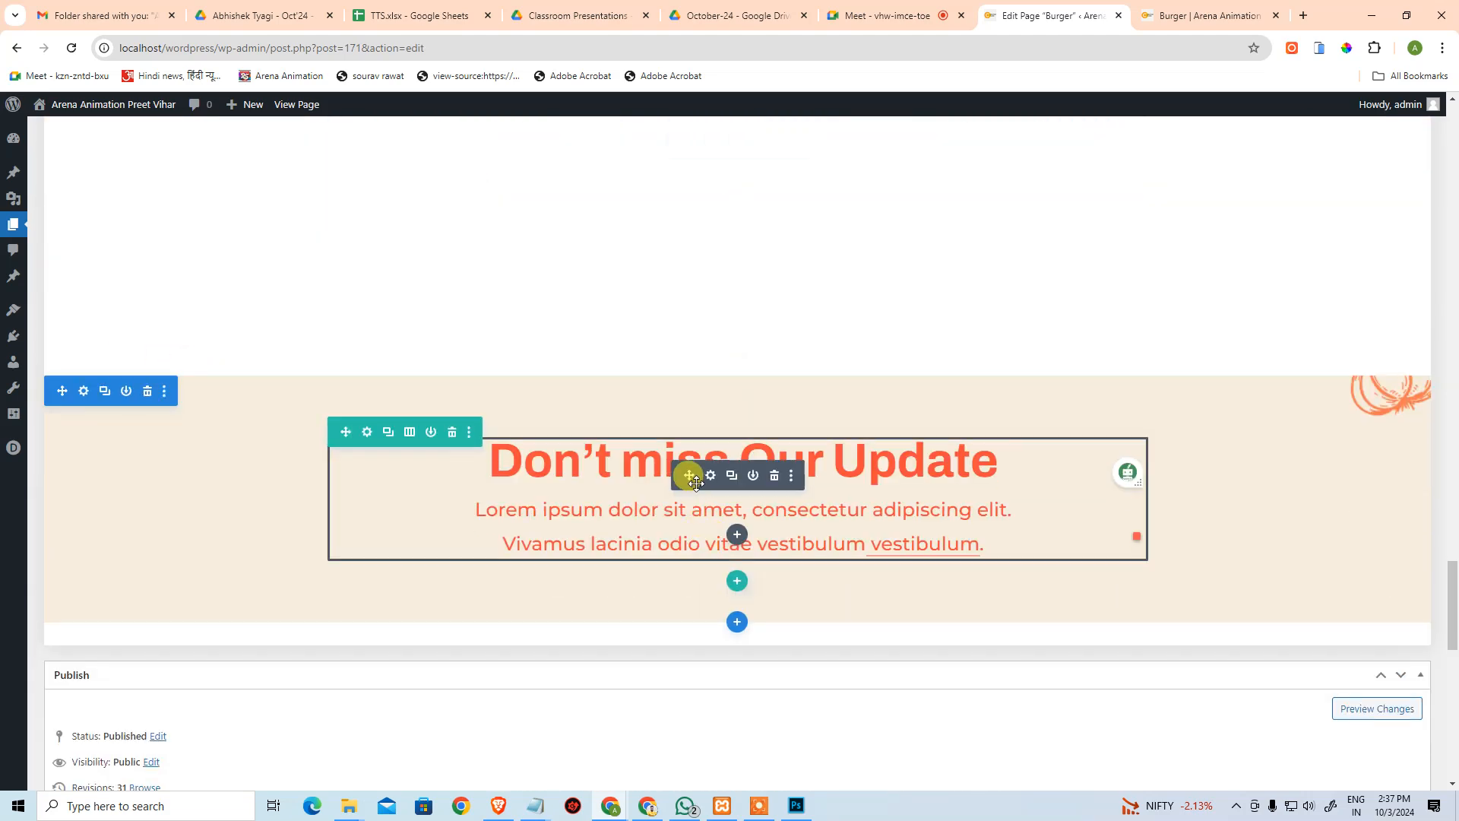
left_click(387, 433)
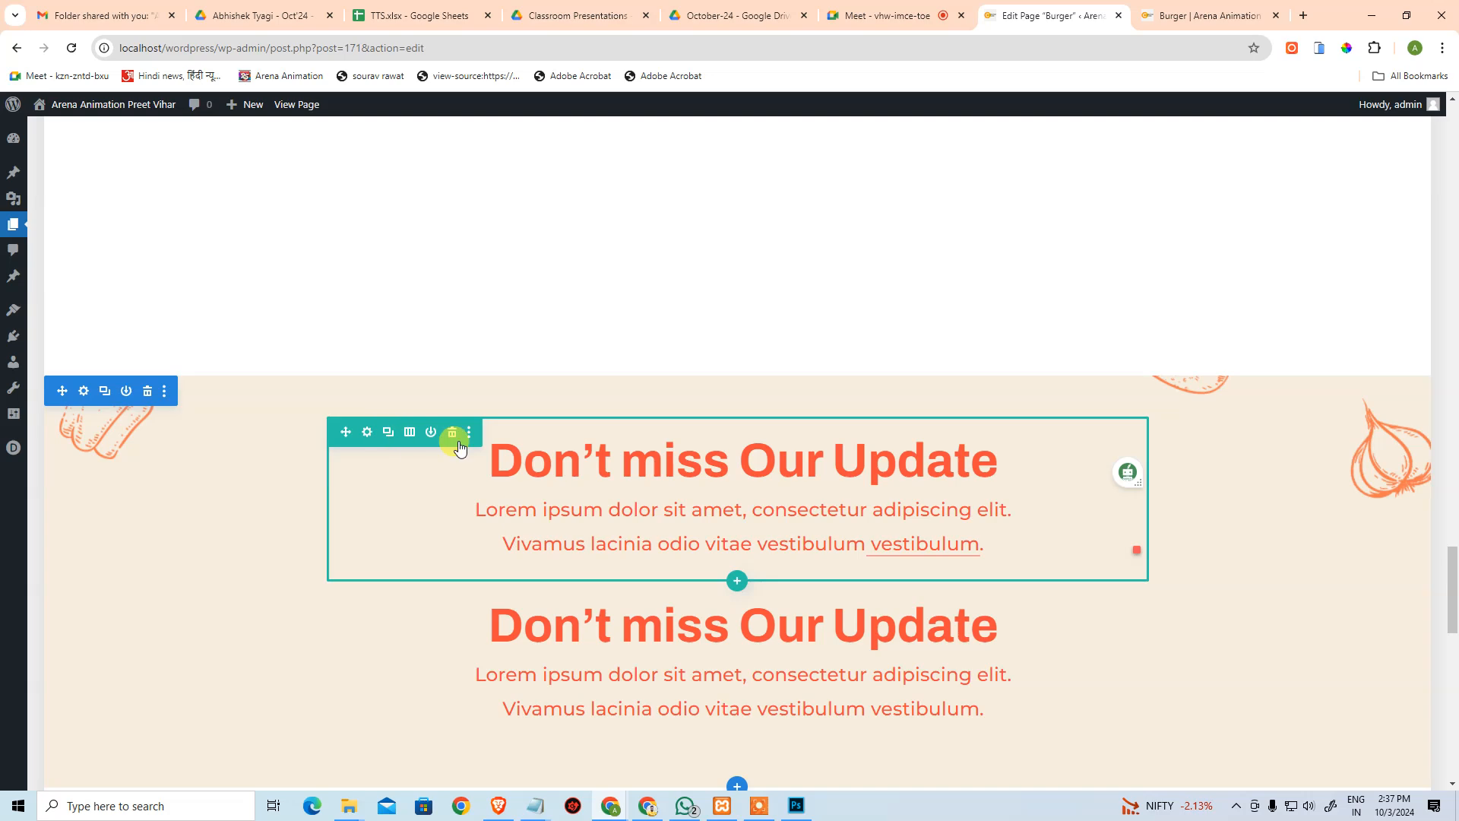
scroll(710, 482, "down", 3)
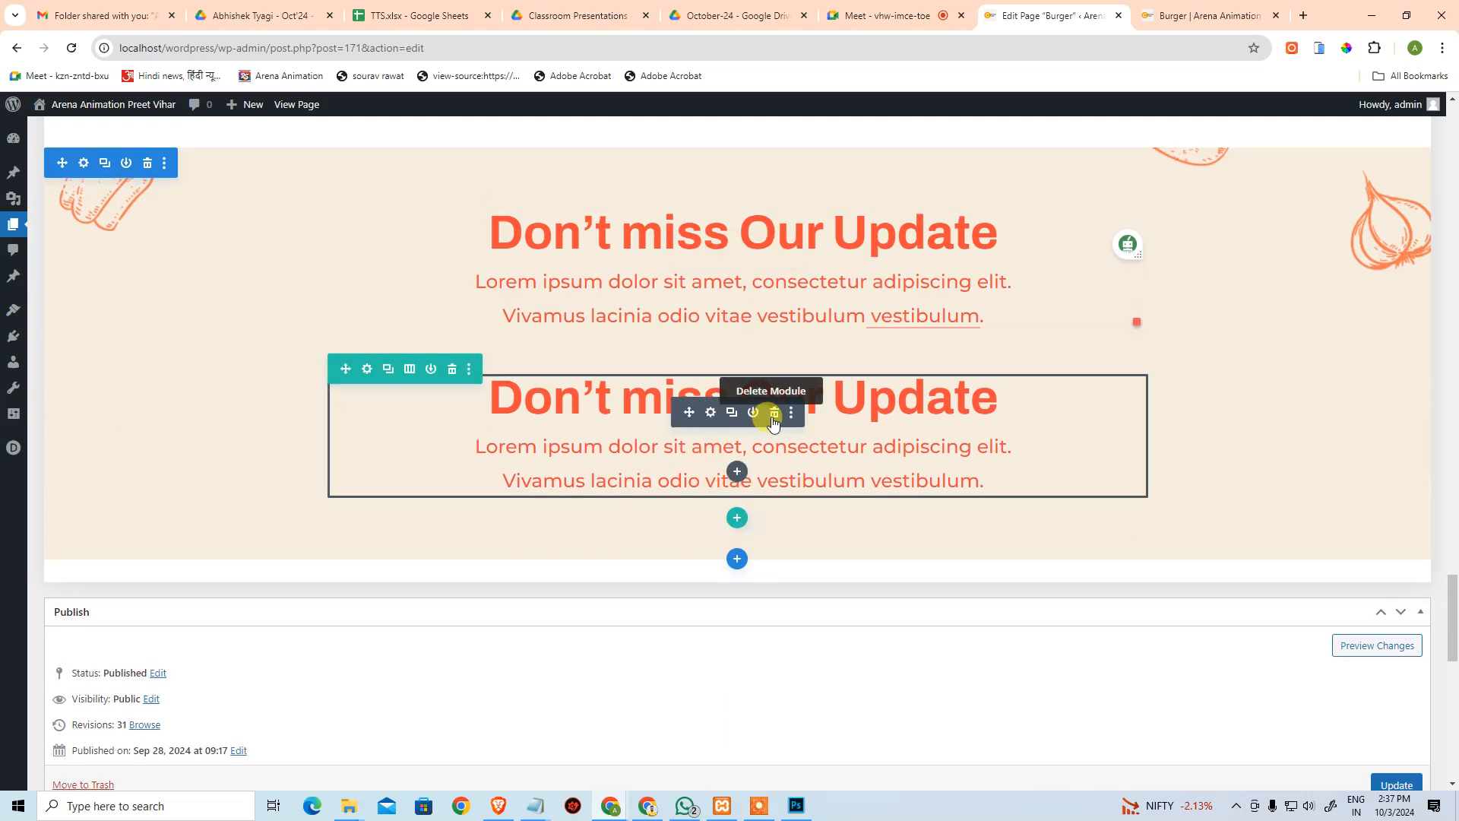
left_click(773, 417)
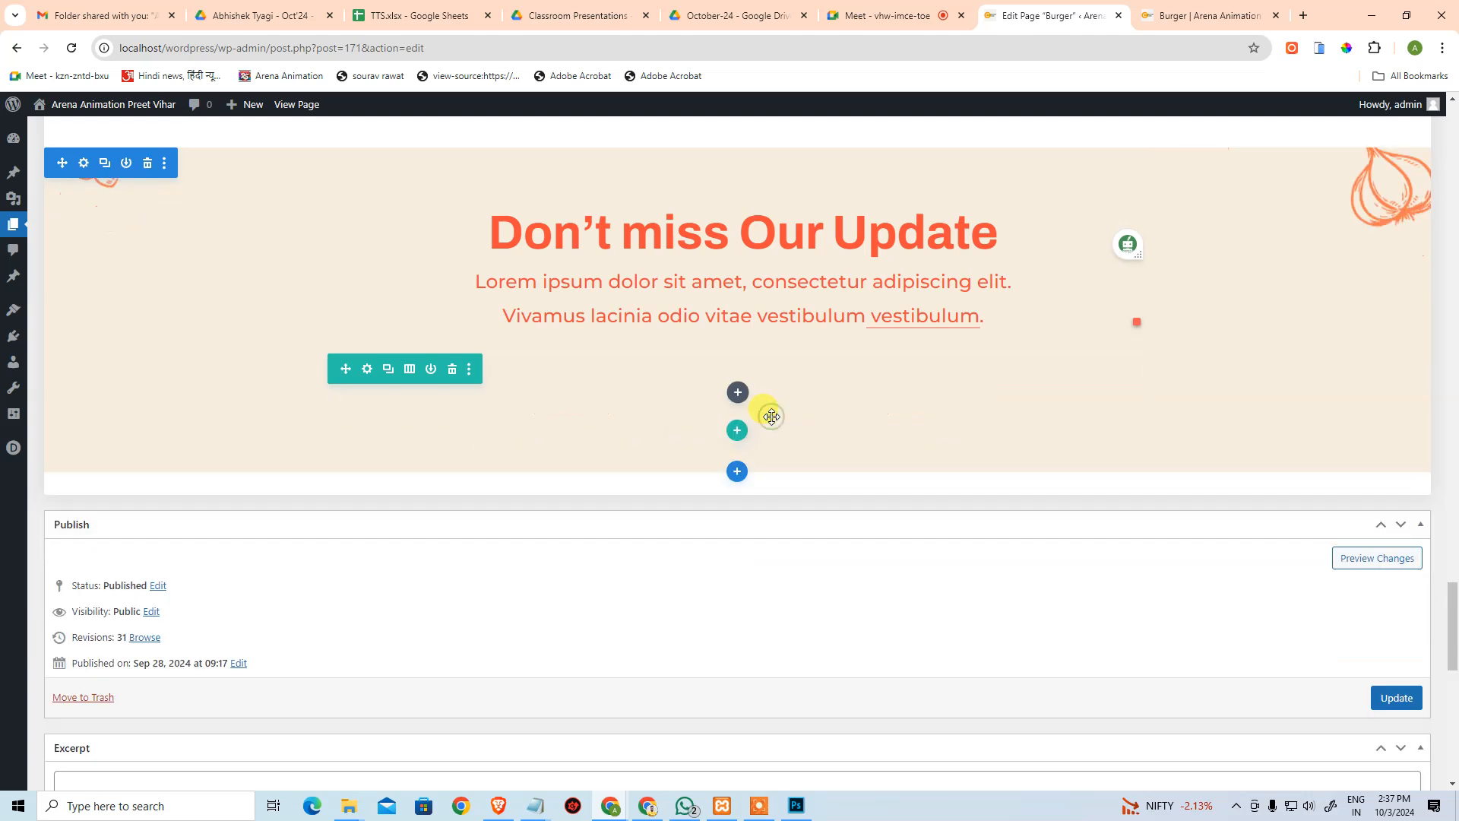
Search the module list for the empty row for a subscribe or form module, checking the signup form in the Photoshop template.
left_click(738, 392)
key("alt+Tab")
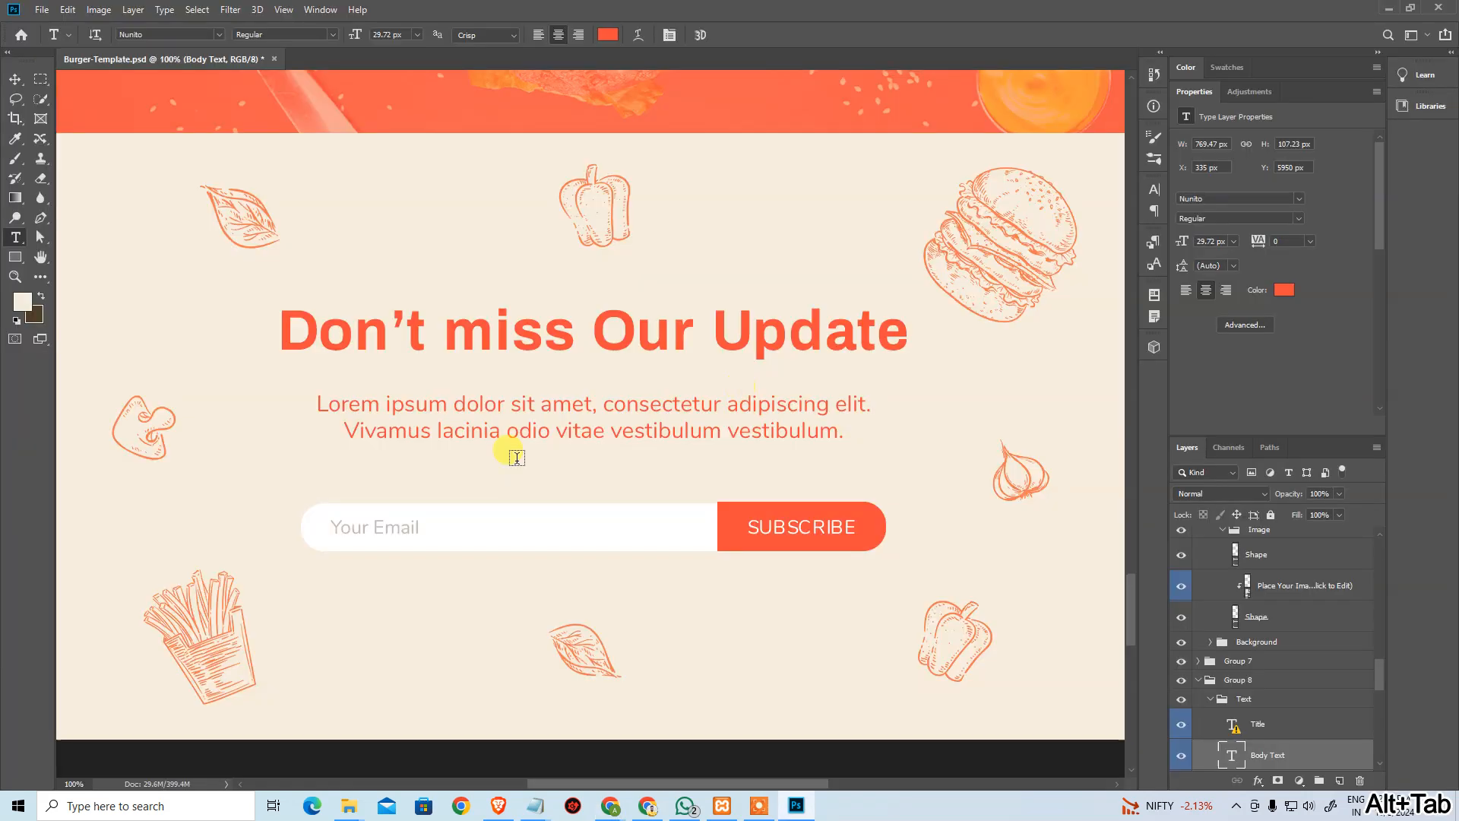
key("alt+Tab")
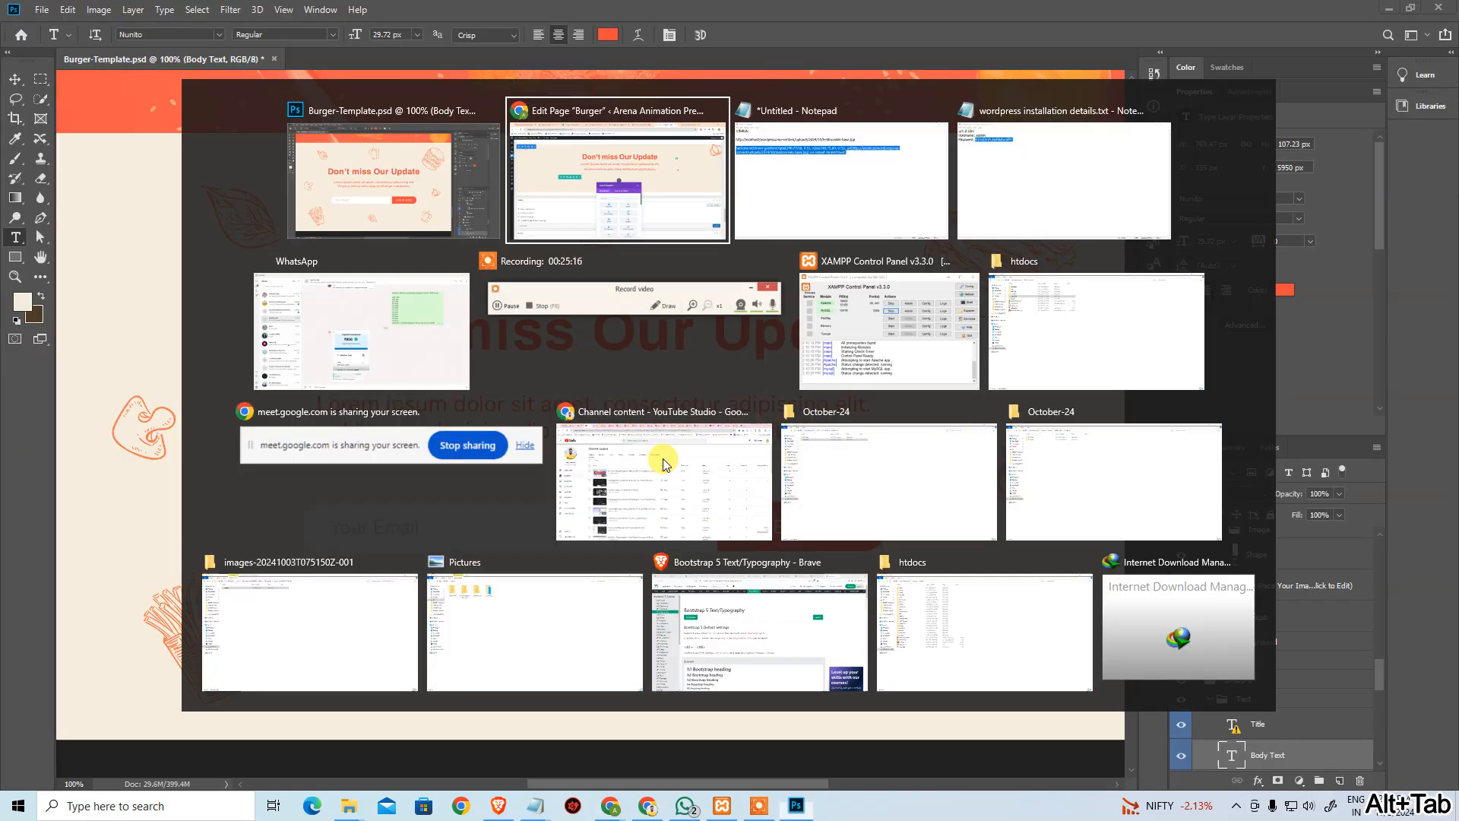
type("su")
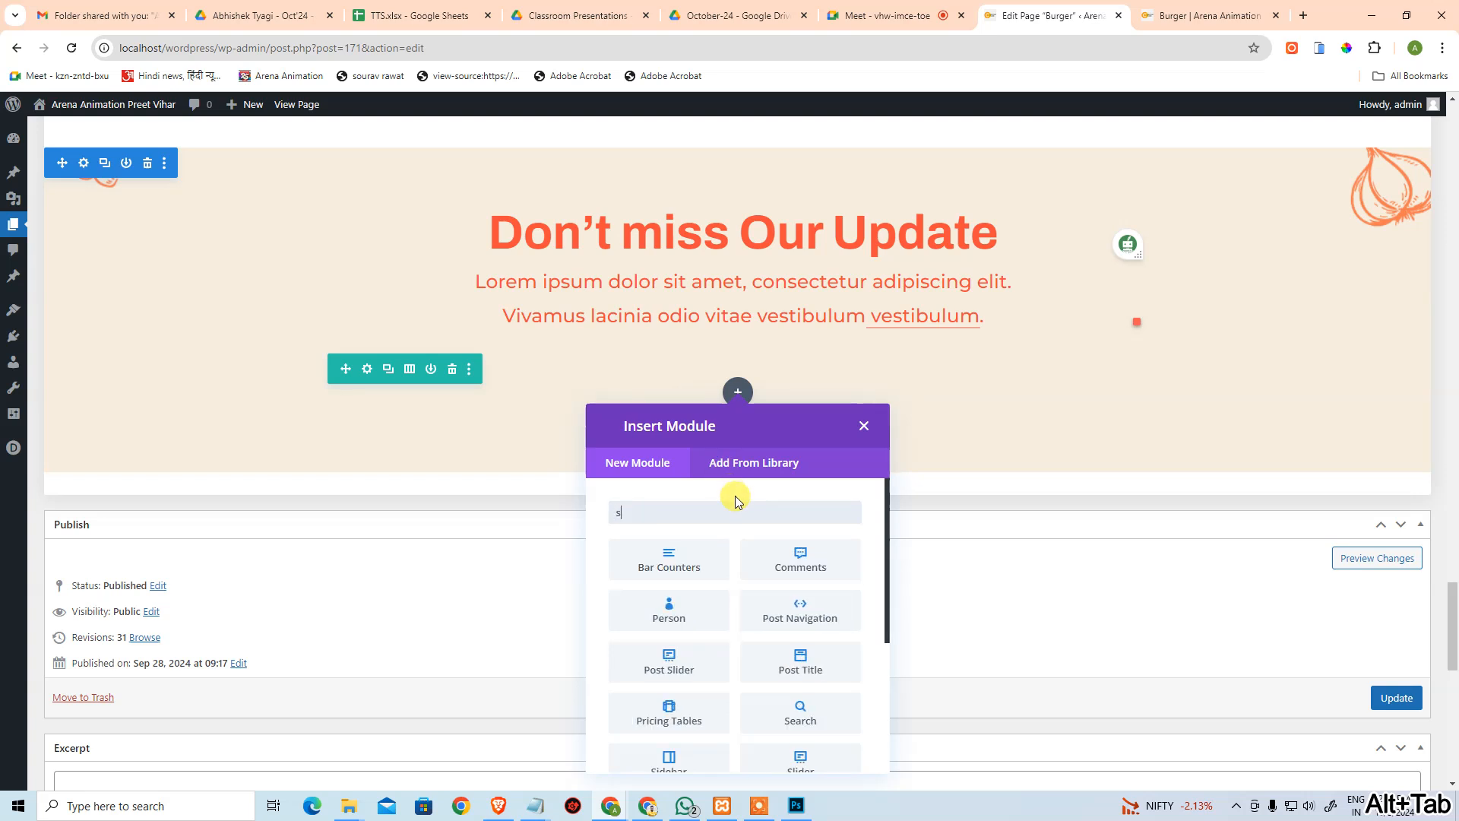
key("BackSpace")
key("BackSpace")
type("for")
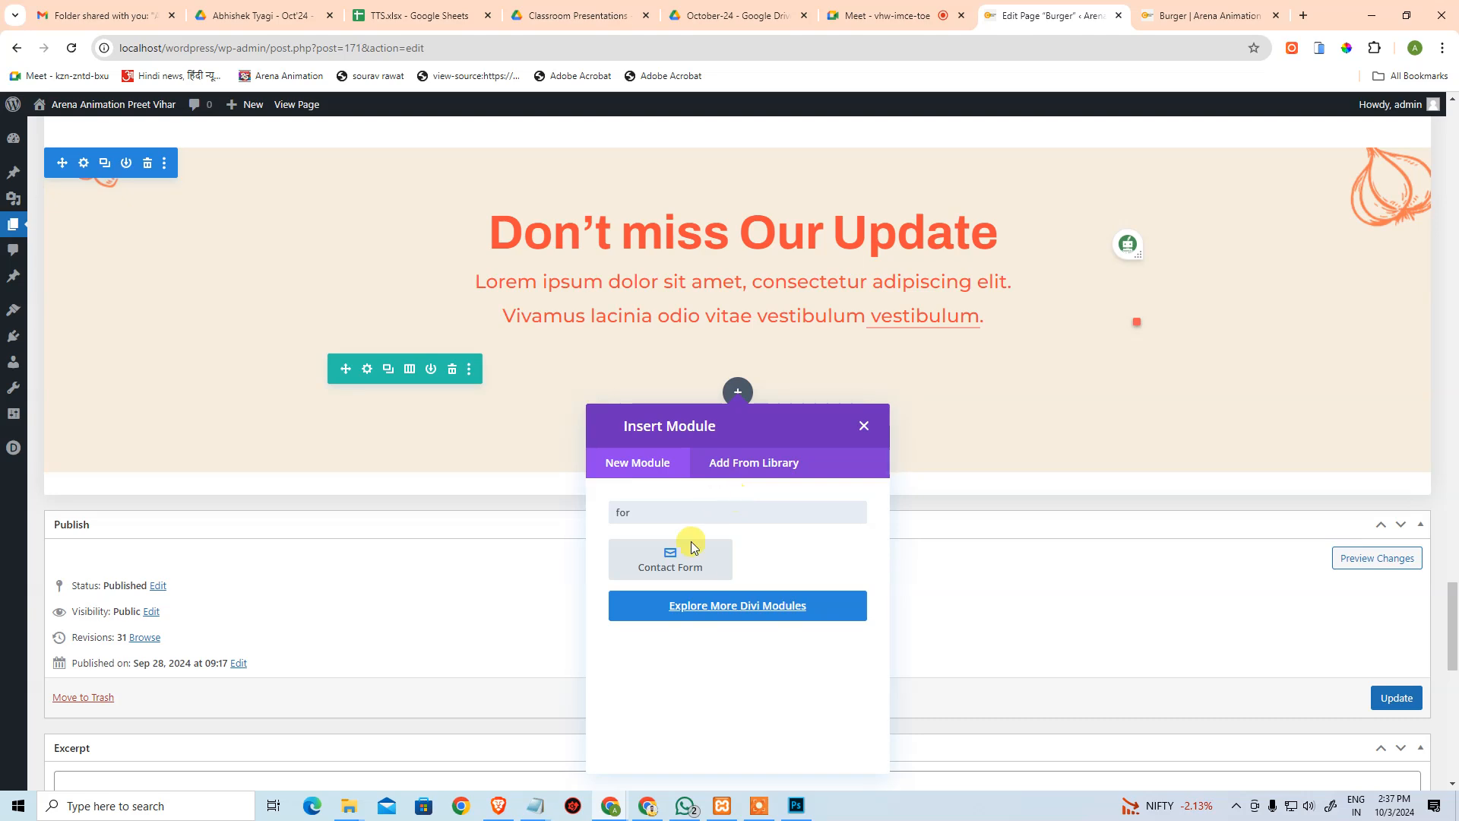
key("alt+Tab")
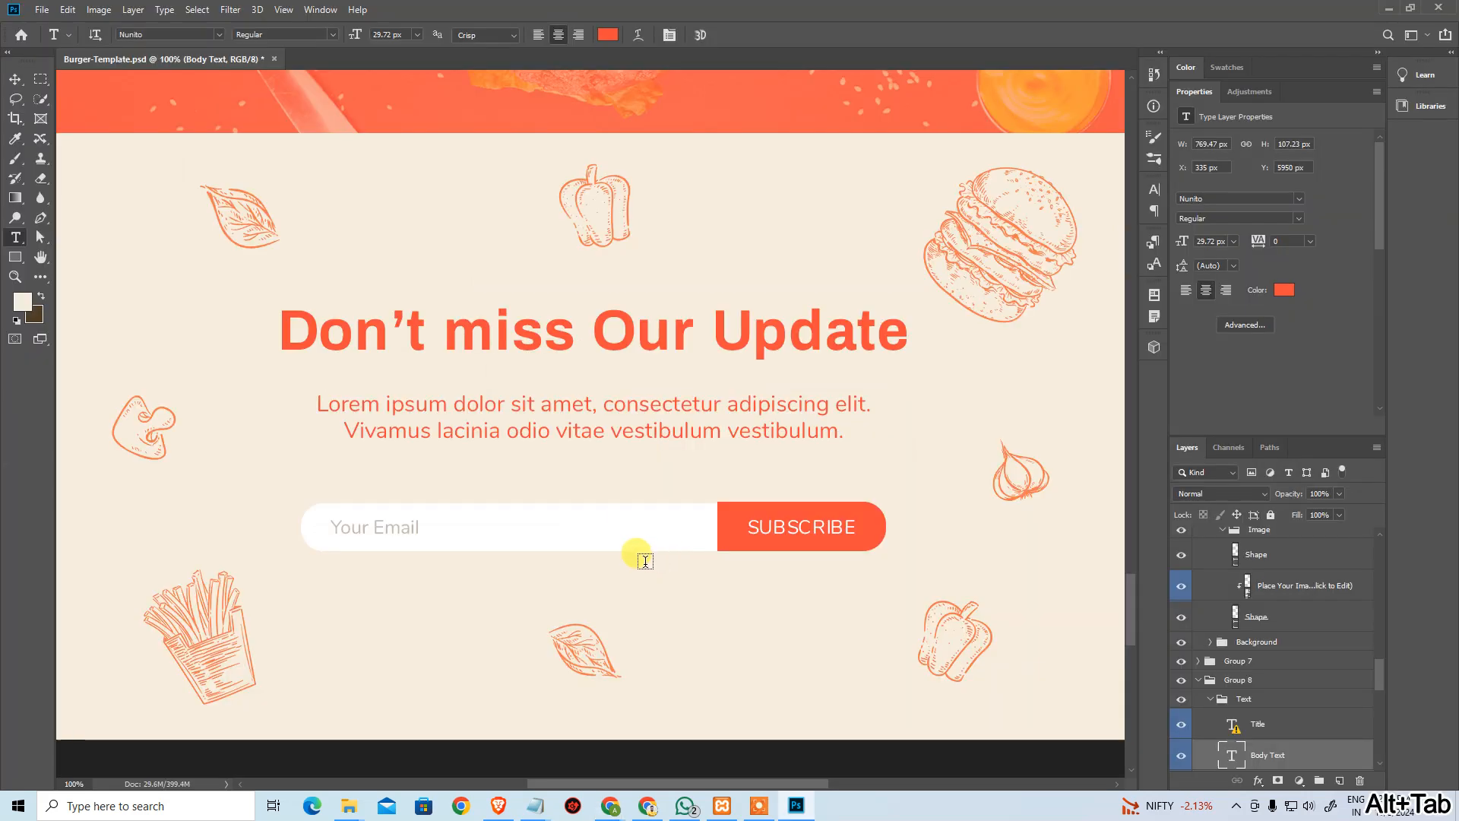
key("alt+Tab")
type("su")
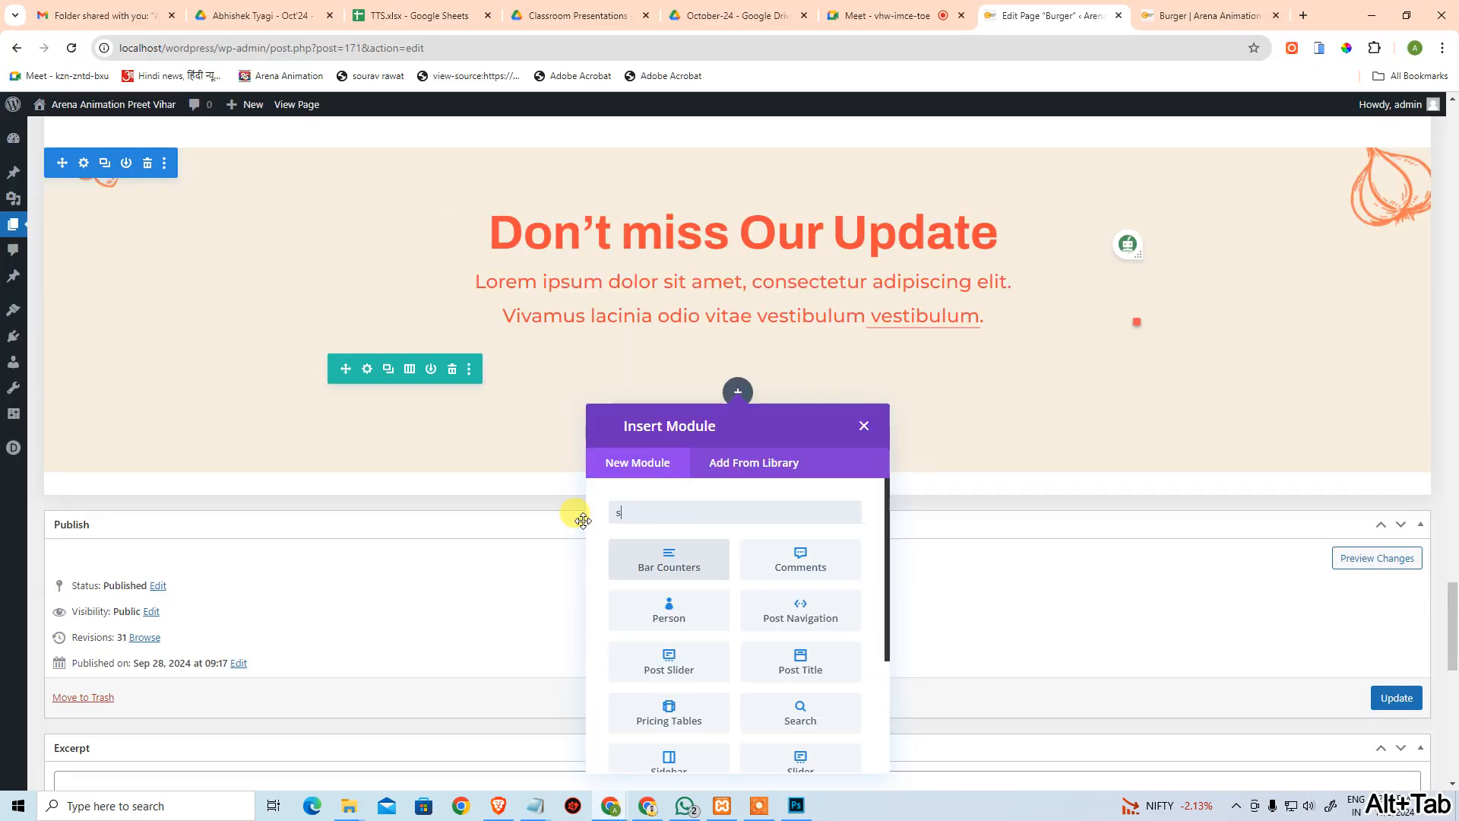
key("BackSpace")
key("BackSpace")
Insert an Email Optin module into the empty row under the "Don't miss Our Update" text.
scroll(840, 684, "down", 2)
scroll(1182, 590, "down", 4)
scroll(727, 446, "down", 5)
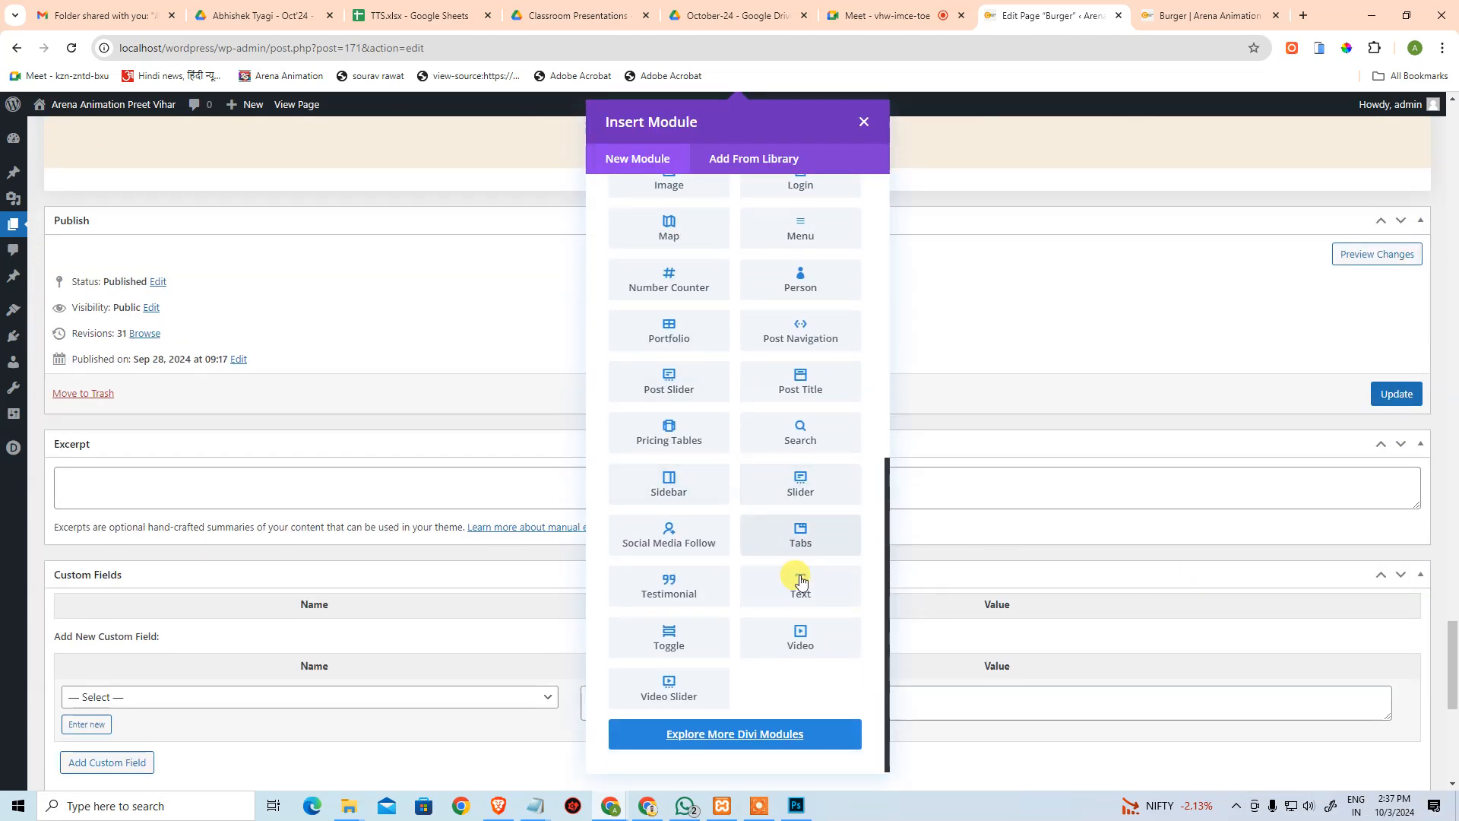
scroll(783, 574, "up", 7)
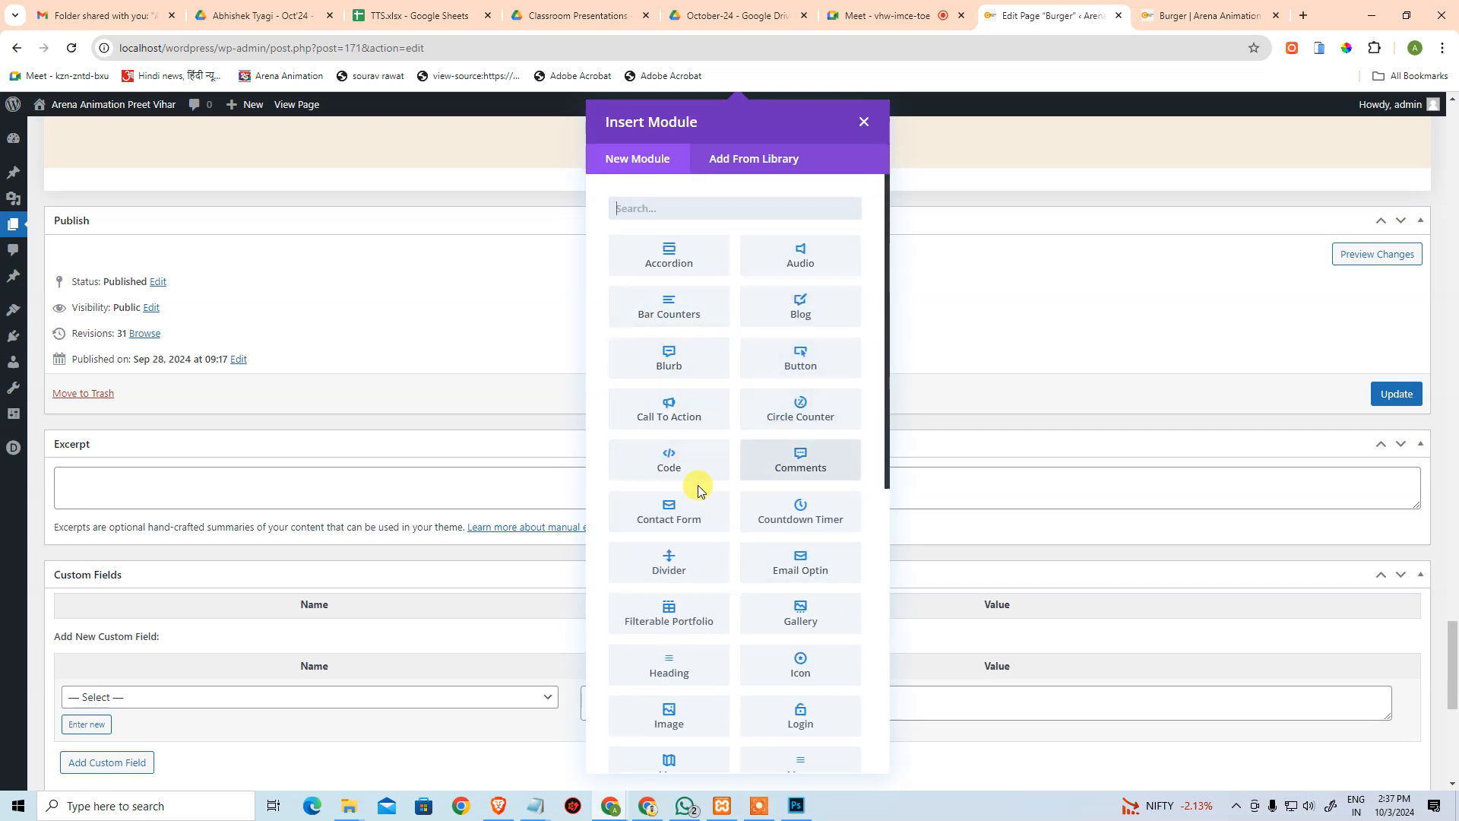
scroll(781, 560, "down", 1)
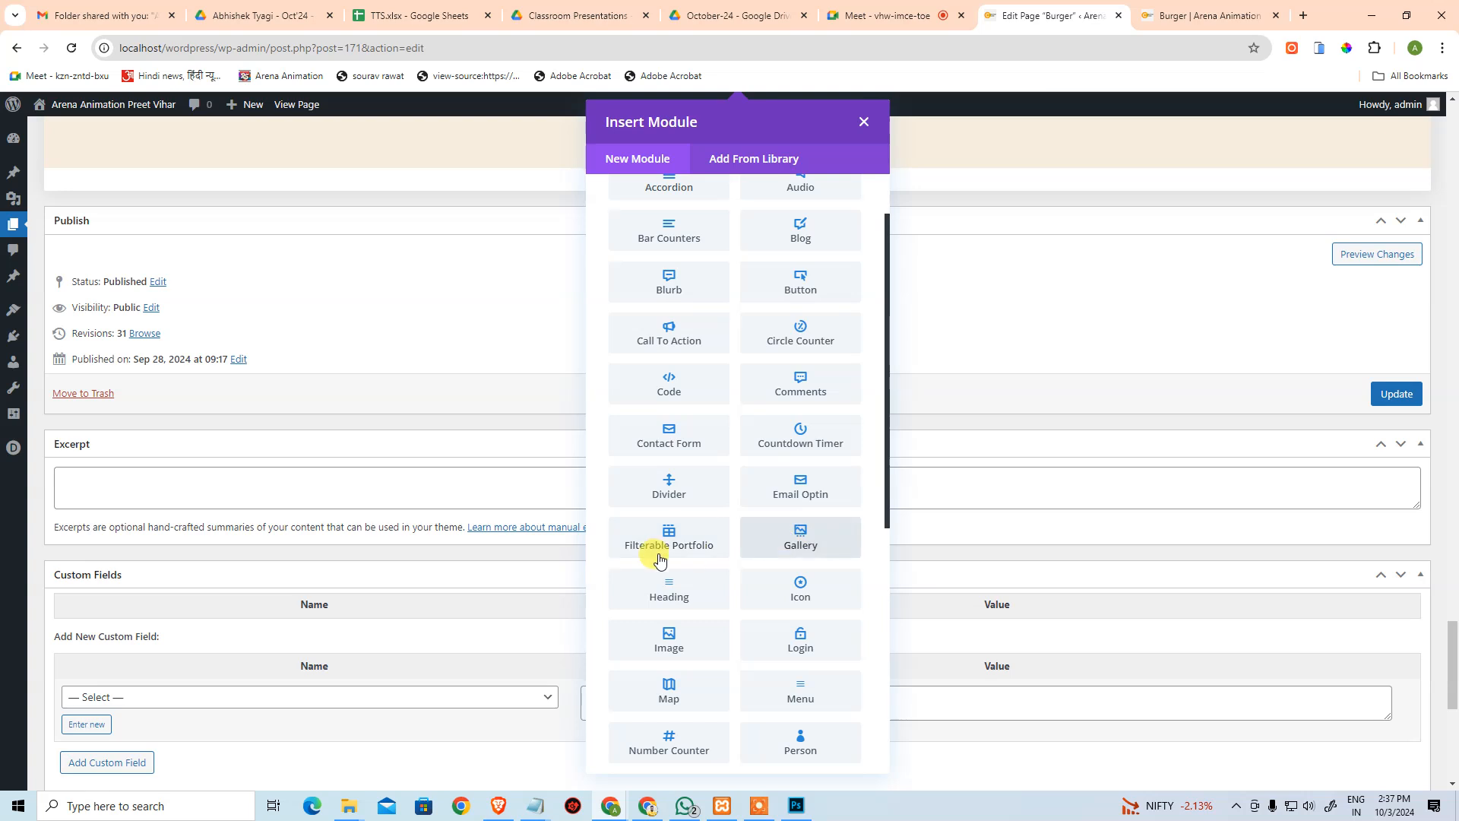
scroll(786, 561, "down", 1)
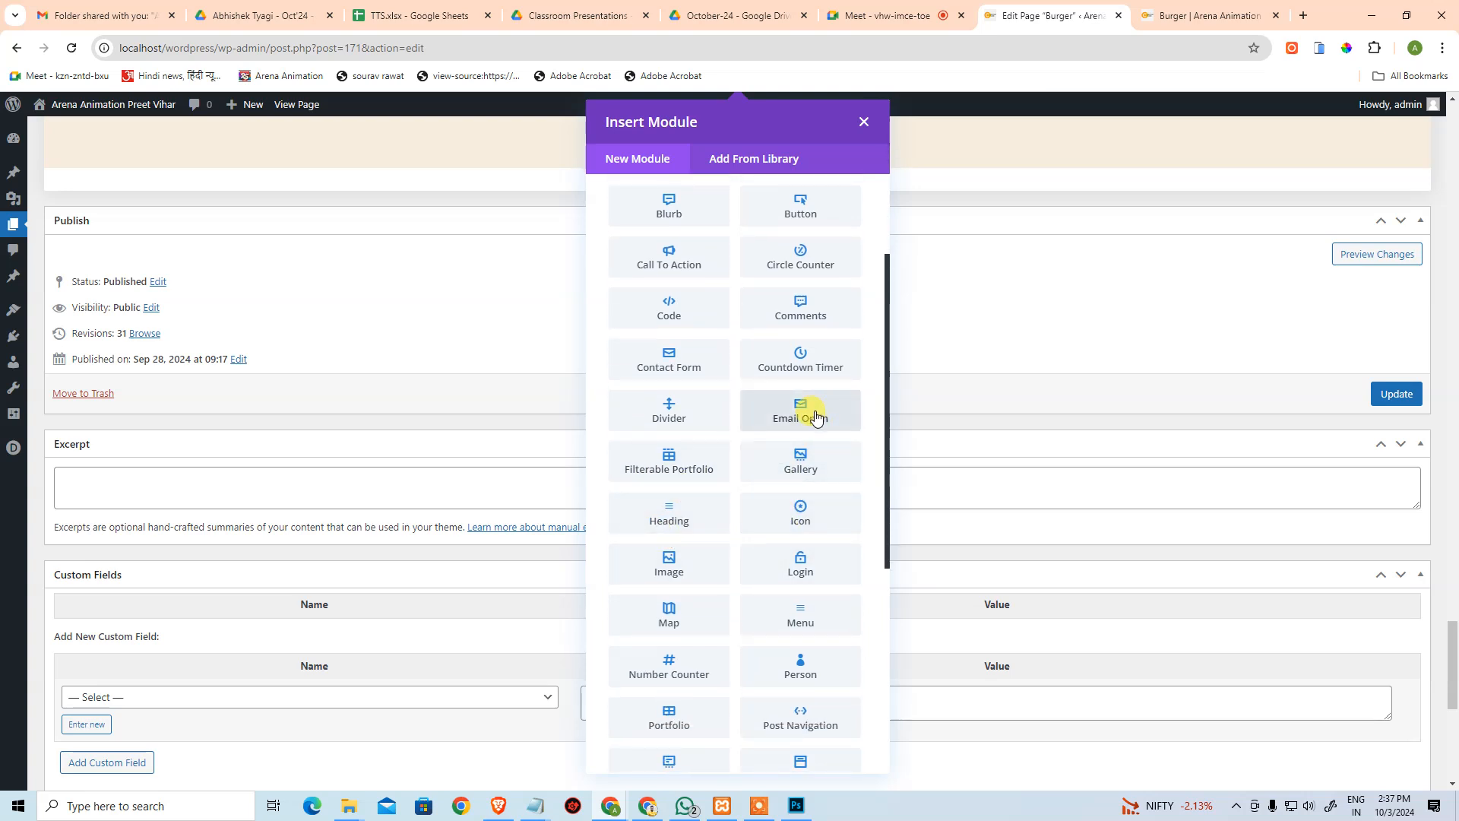
left_click(811, 420)
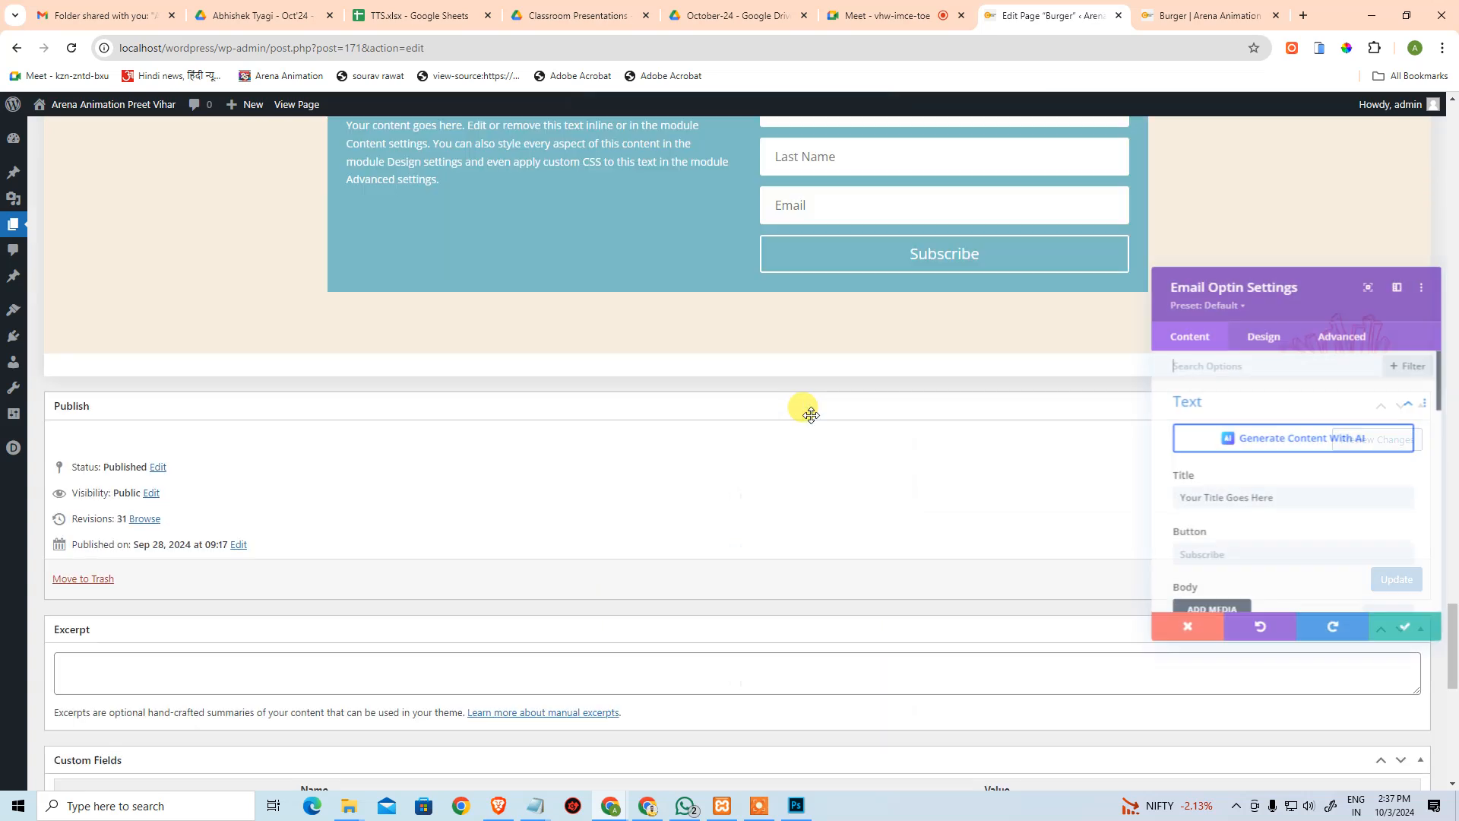
scroll(820, 430, "up", 2)
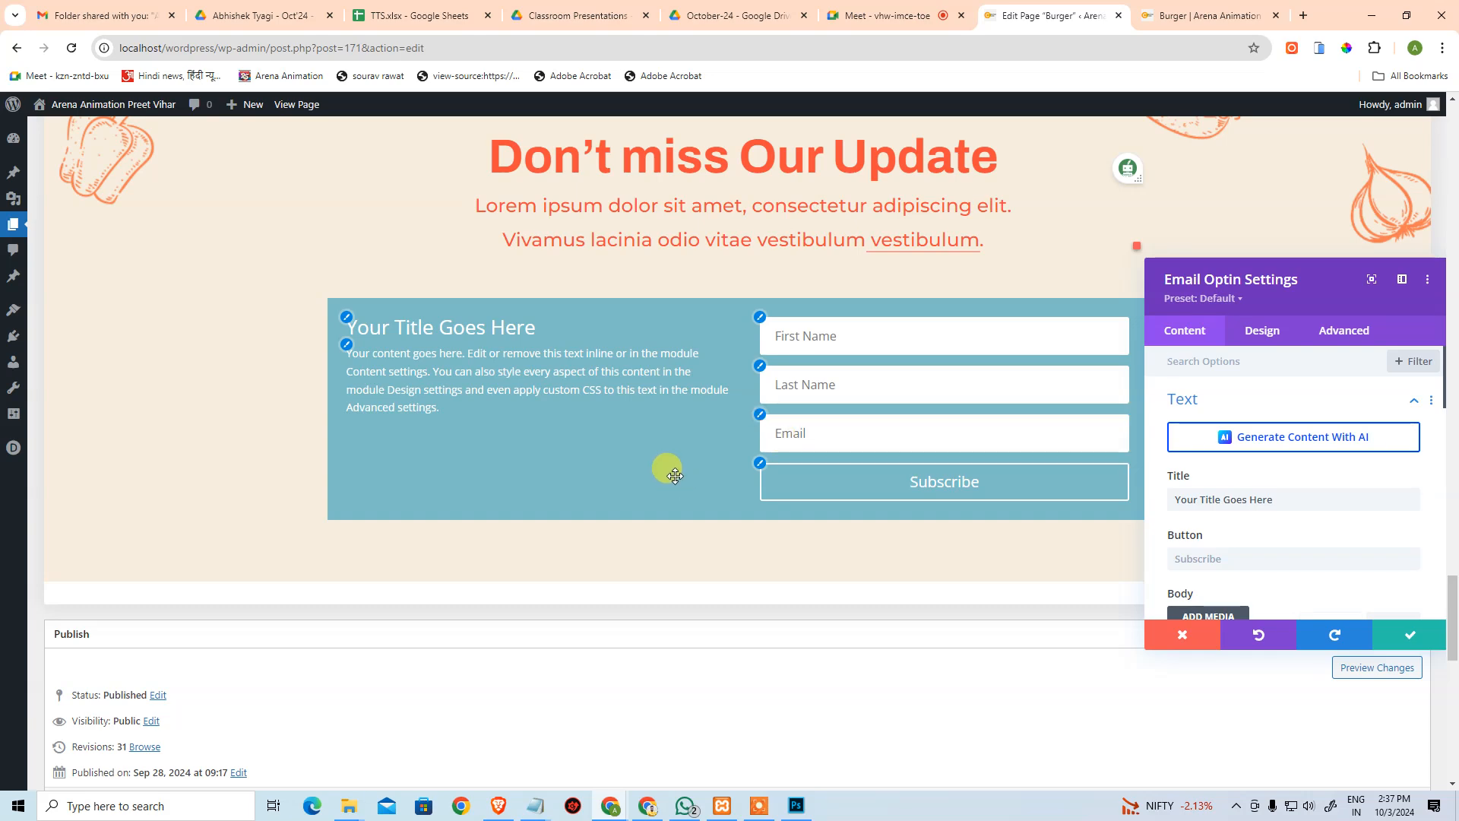
Check the Photoshop template again and set the Email Optin's layout to Body On Top, Form On Bottom.
left_click(1313, 503)
key("alt+Tab")
key("alt+Tab")
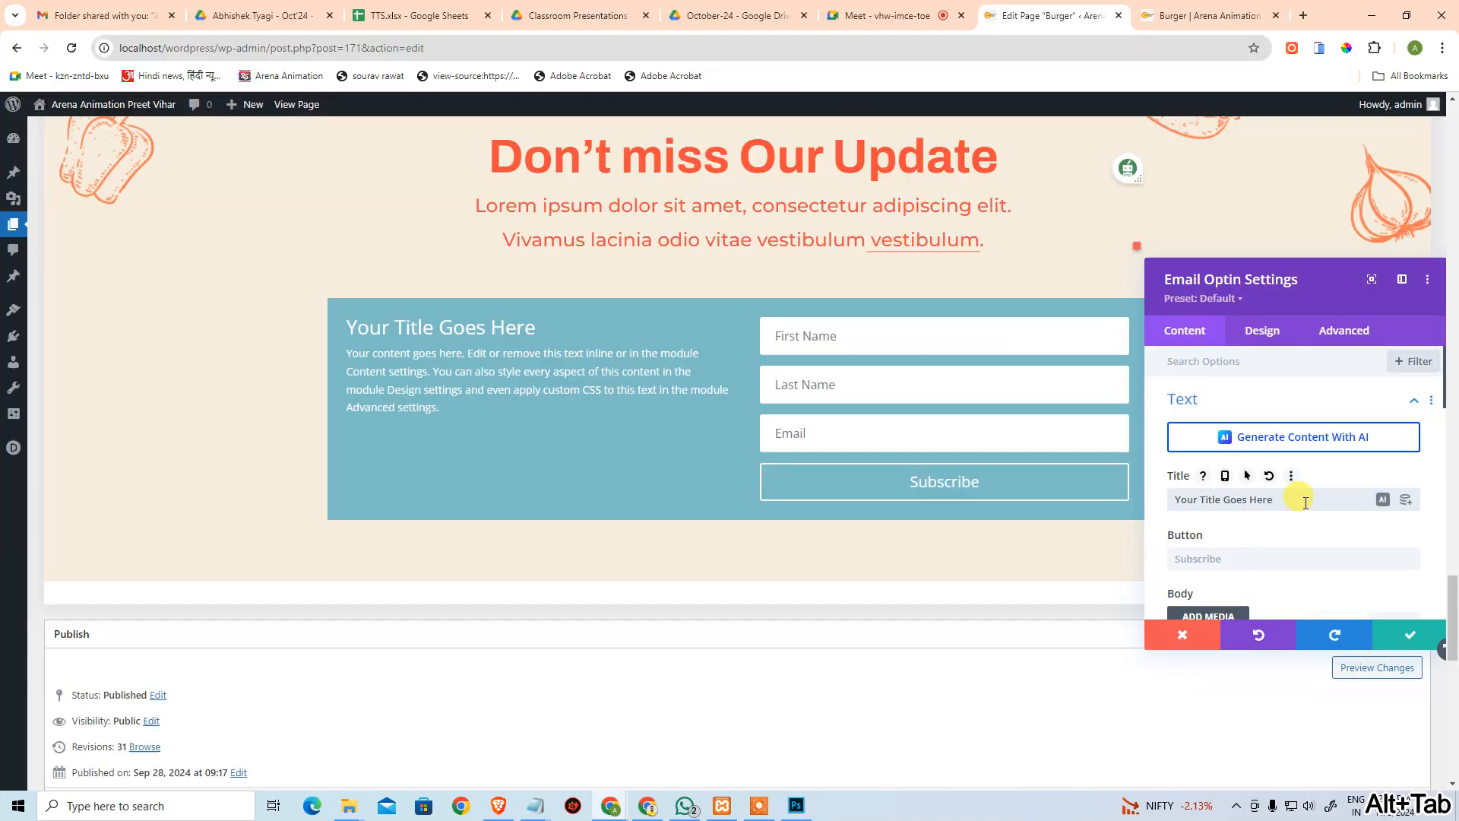
left_click(1253, 328)
left_click(1232, 400)
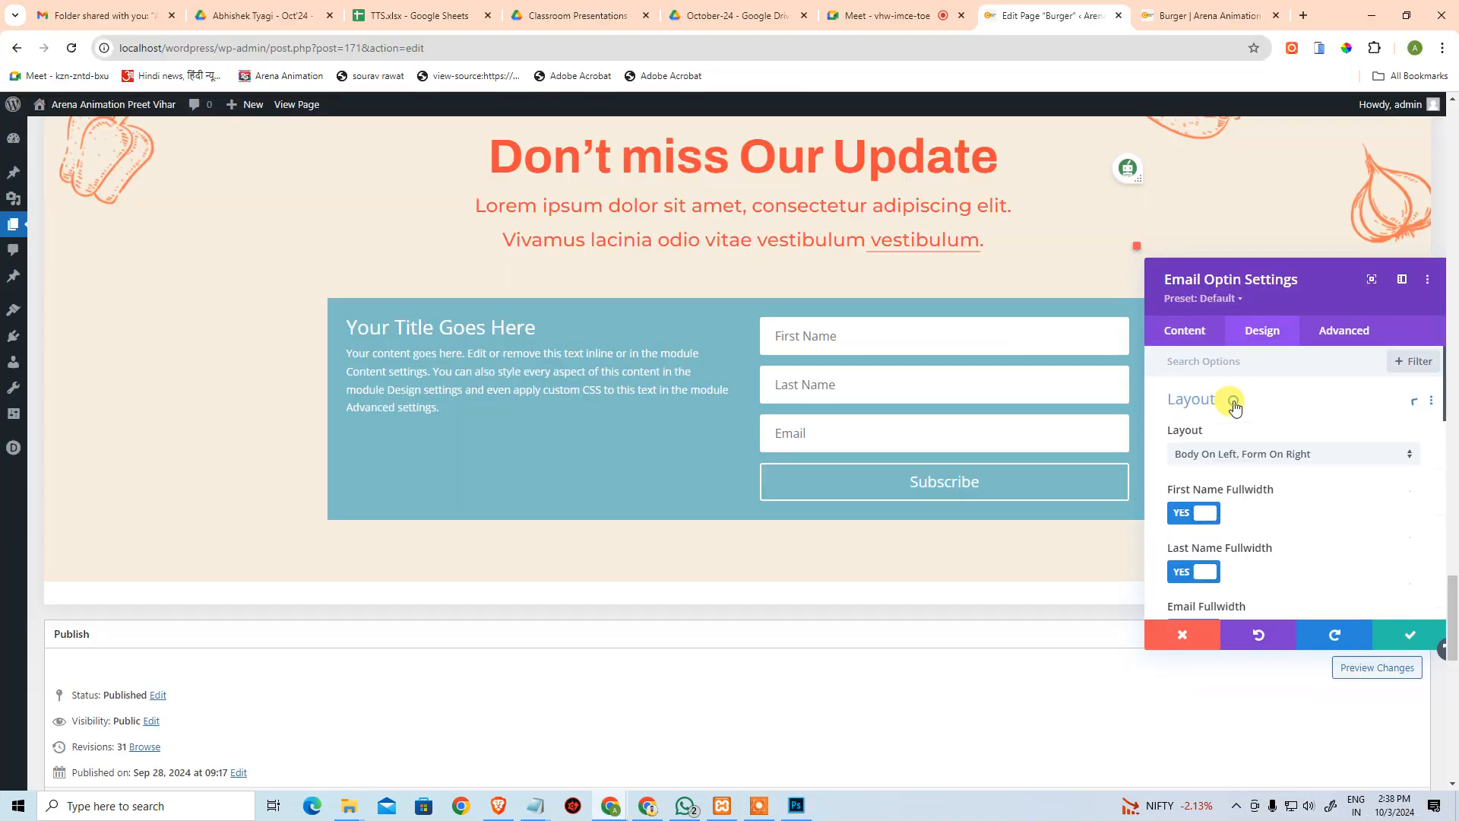
left_click(1252, 456)
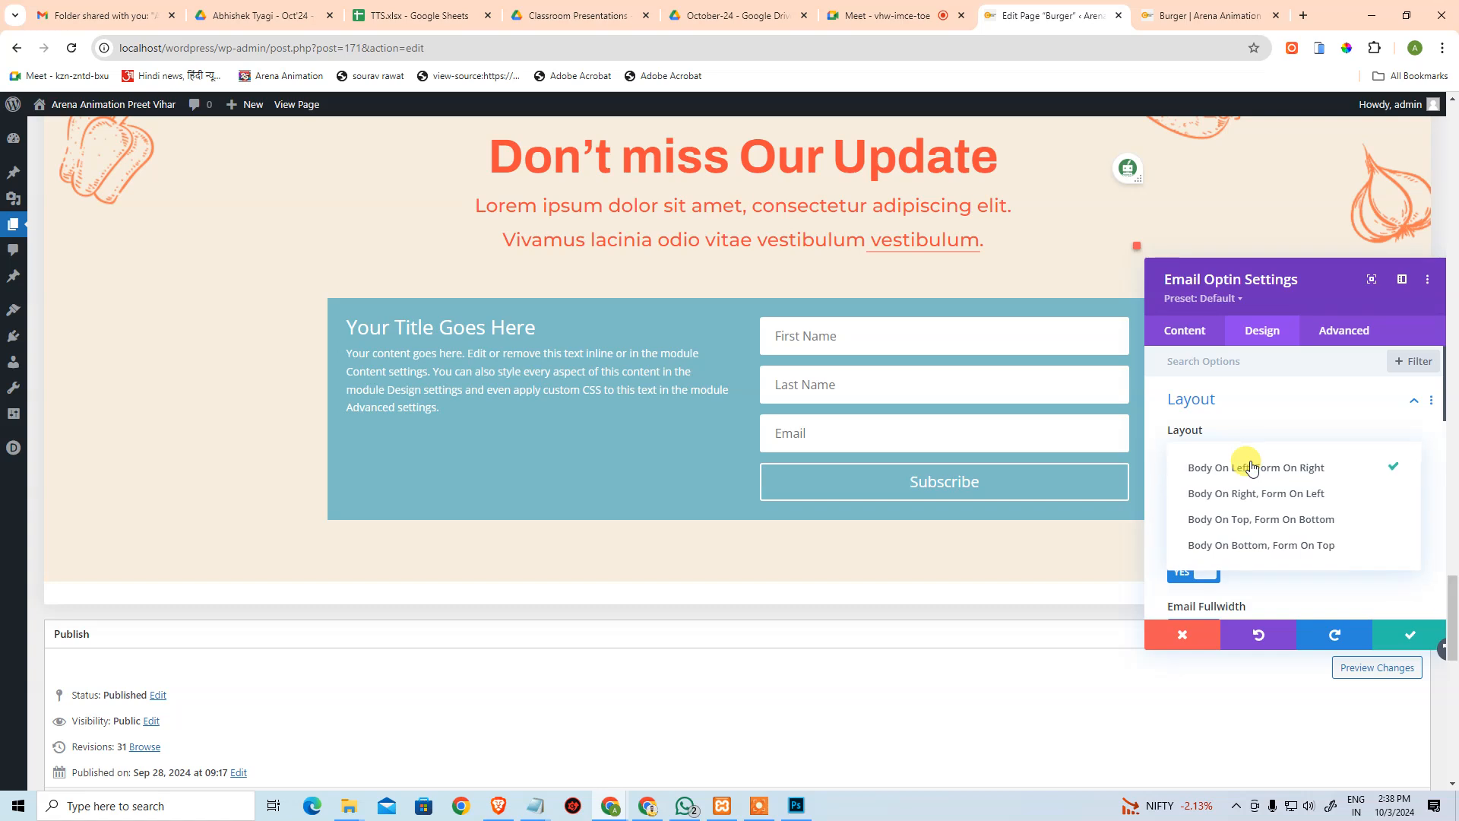
left_click(1327, 519)
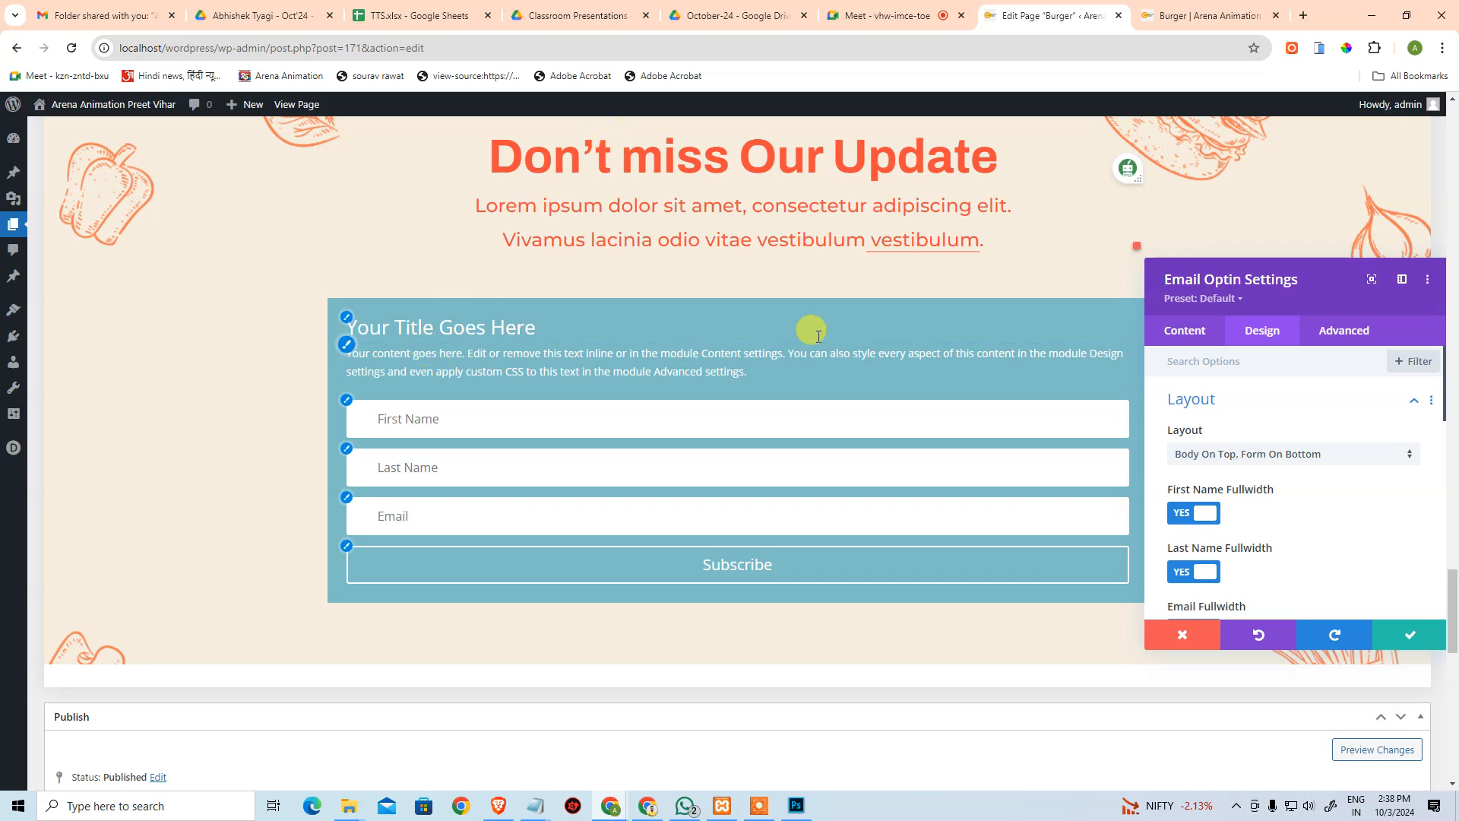
Try the Email Optin's other body and form arrangements and return the layout to Body On Top, Form On Bottom.
left_click(1224, 454)
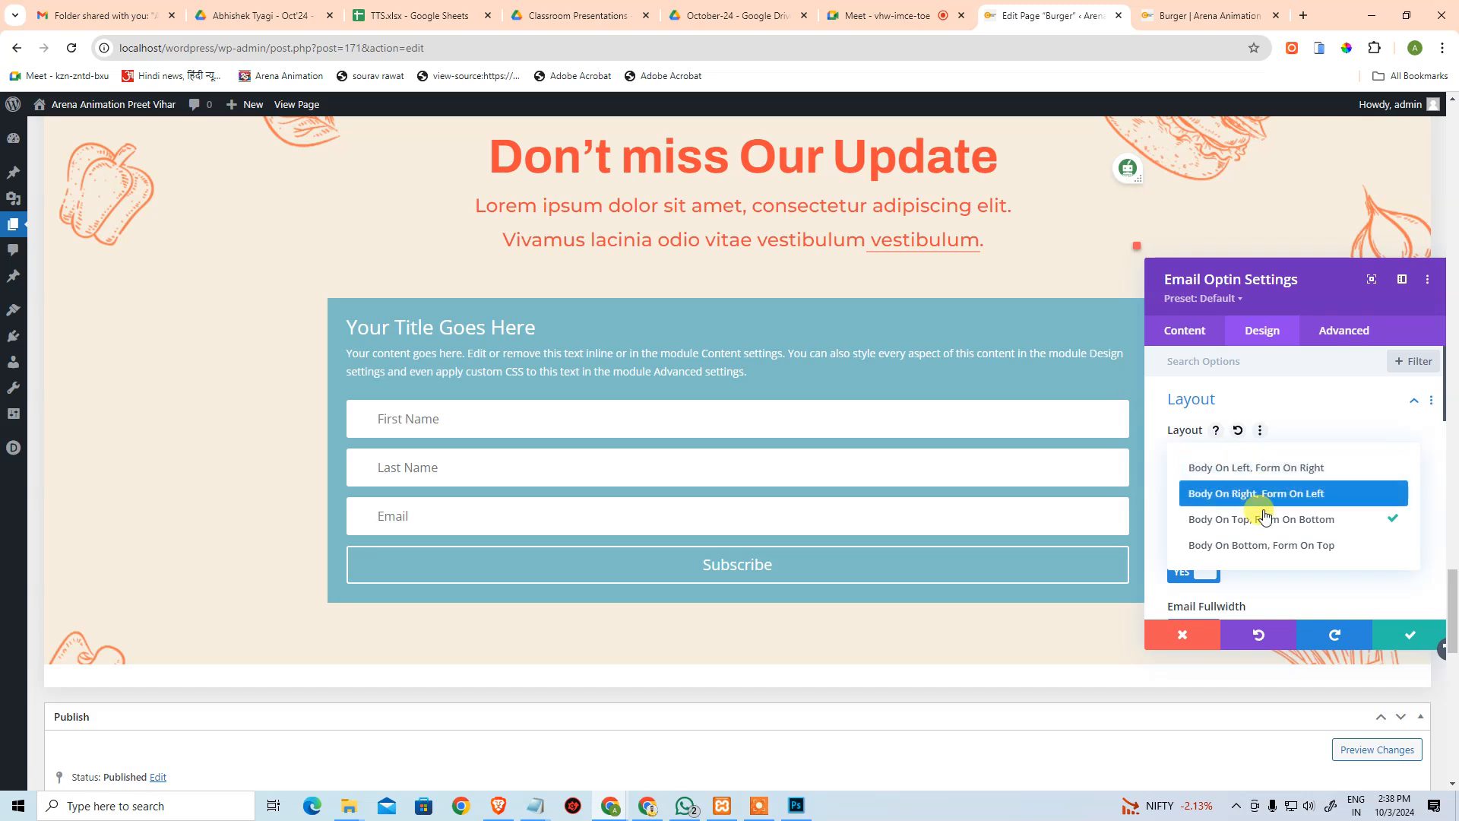
left_click(1302, 546)
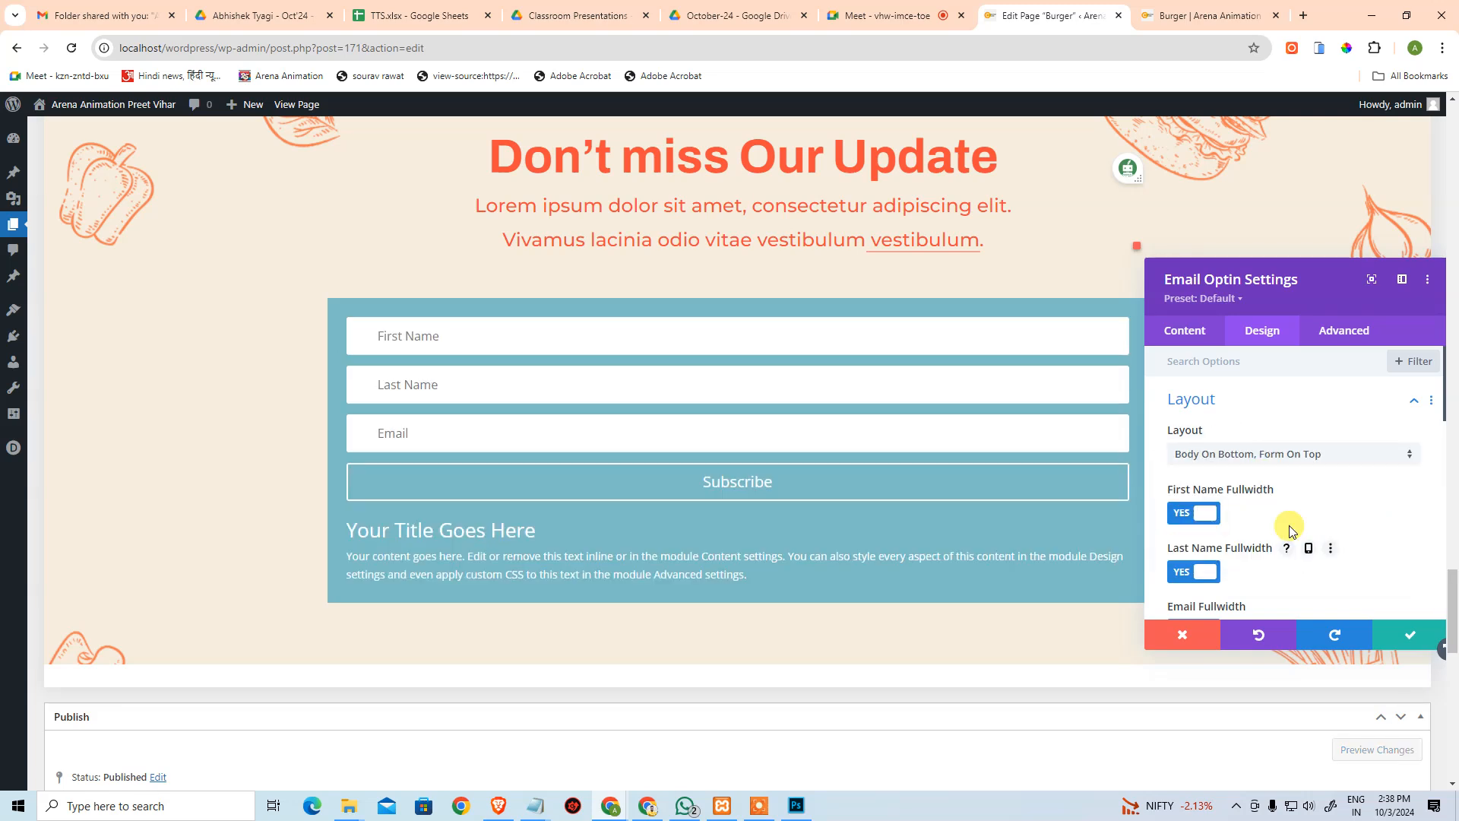
left_click(1255, 453)
left_click(1247, 504)
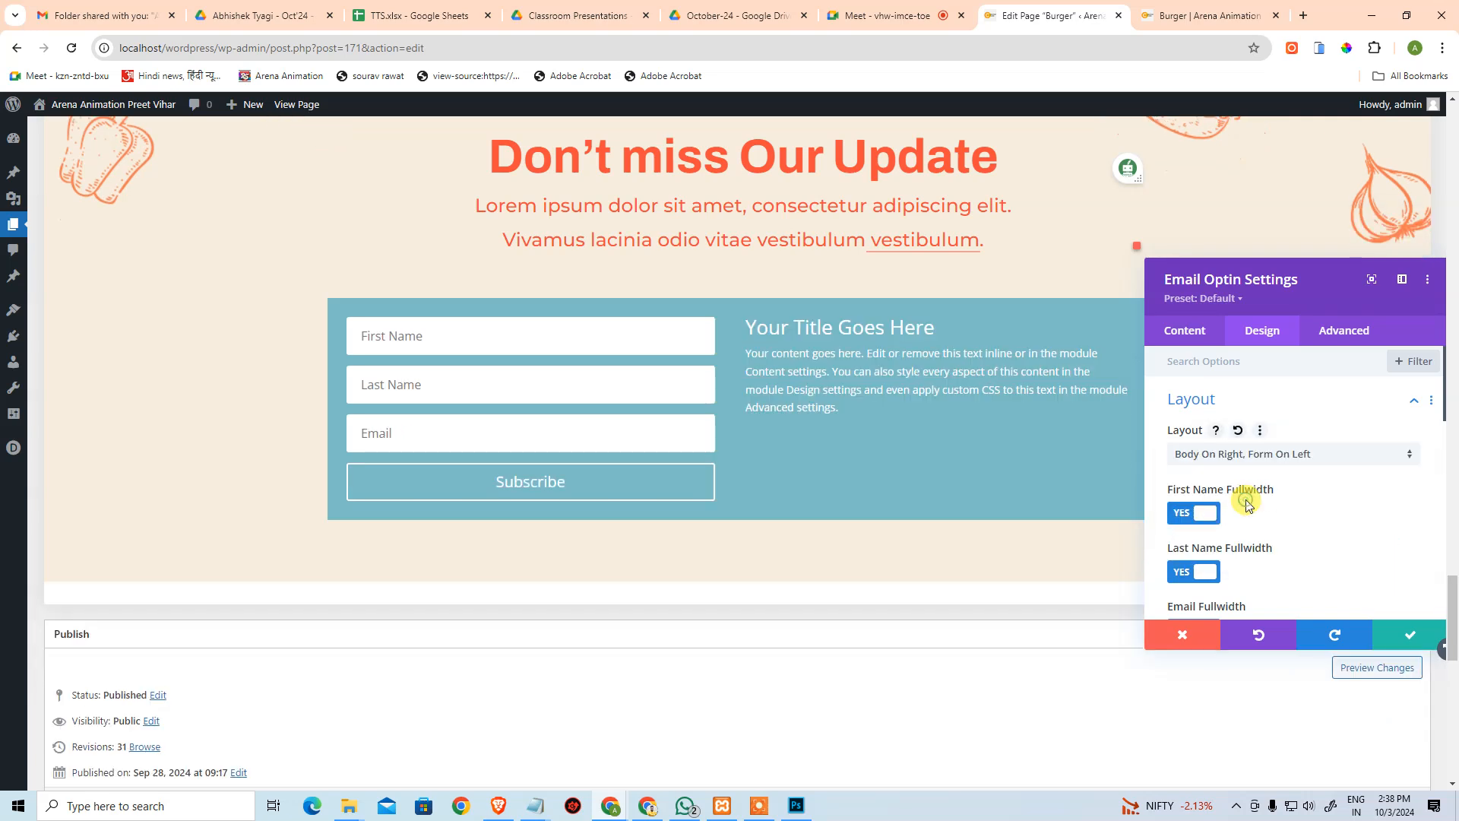
left_click(1248, 465)
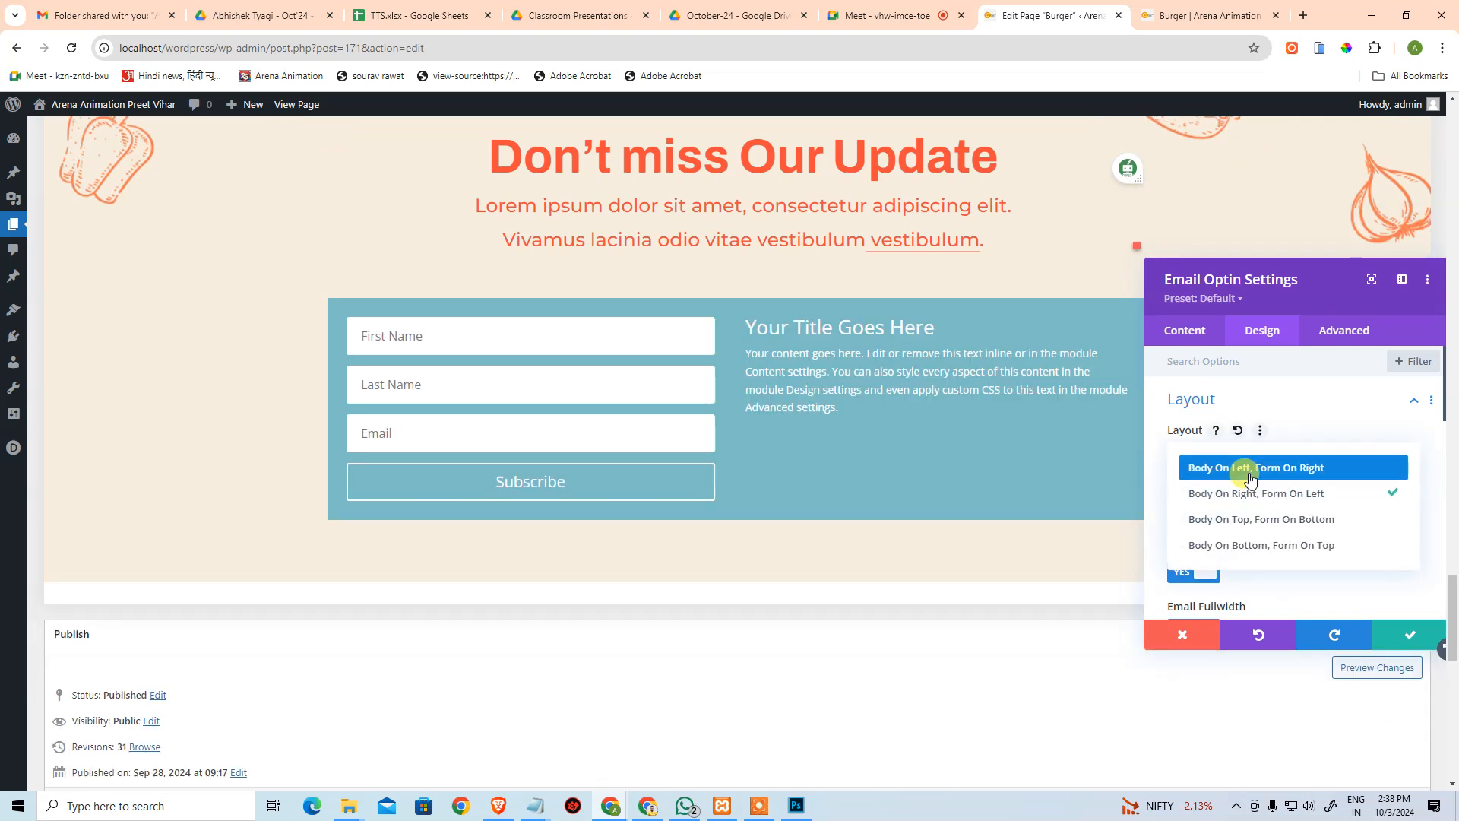
left_click(1249, 470)
left_click(1261, 455)
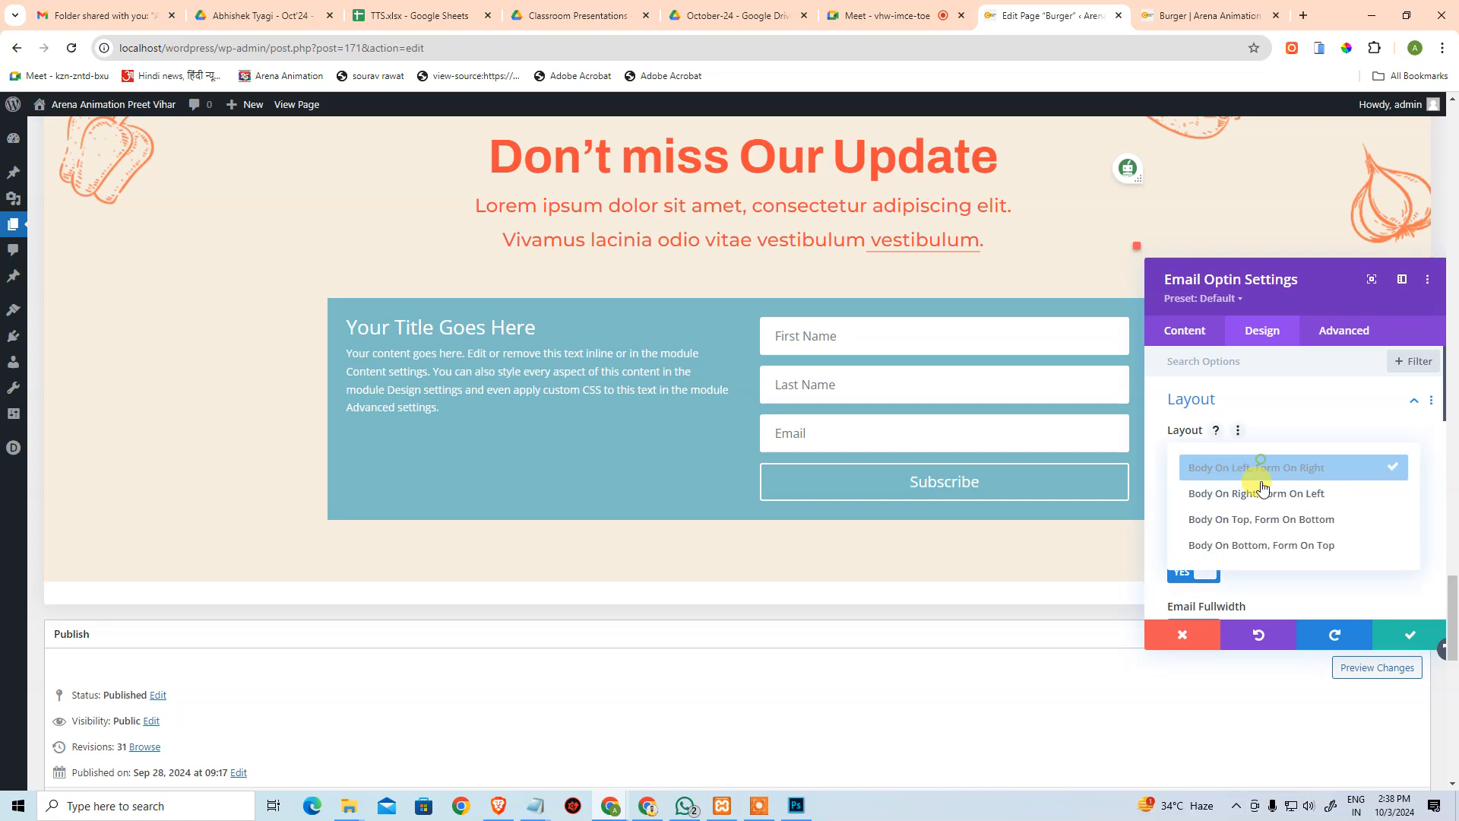
left_click(1294, 520)
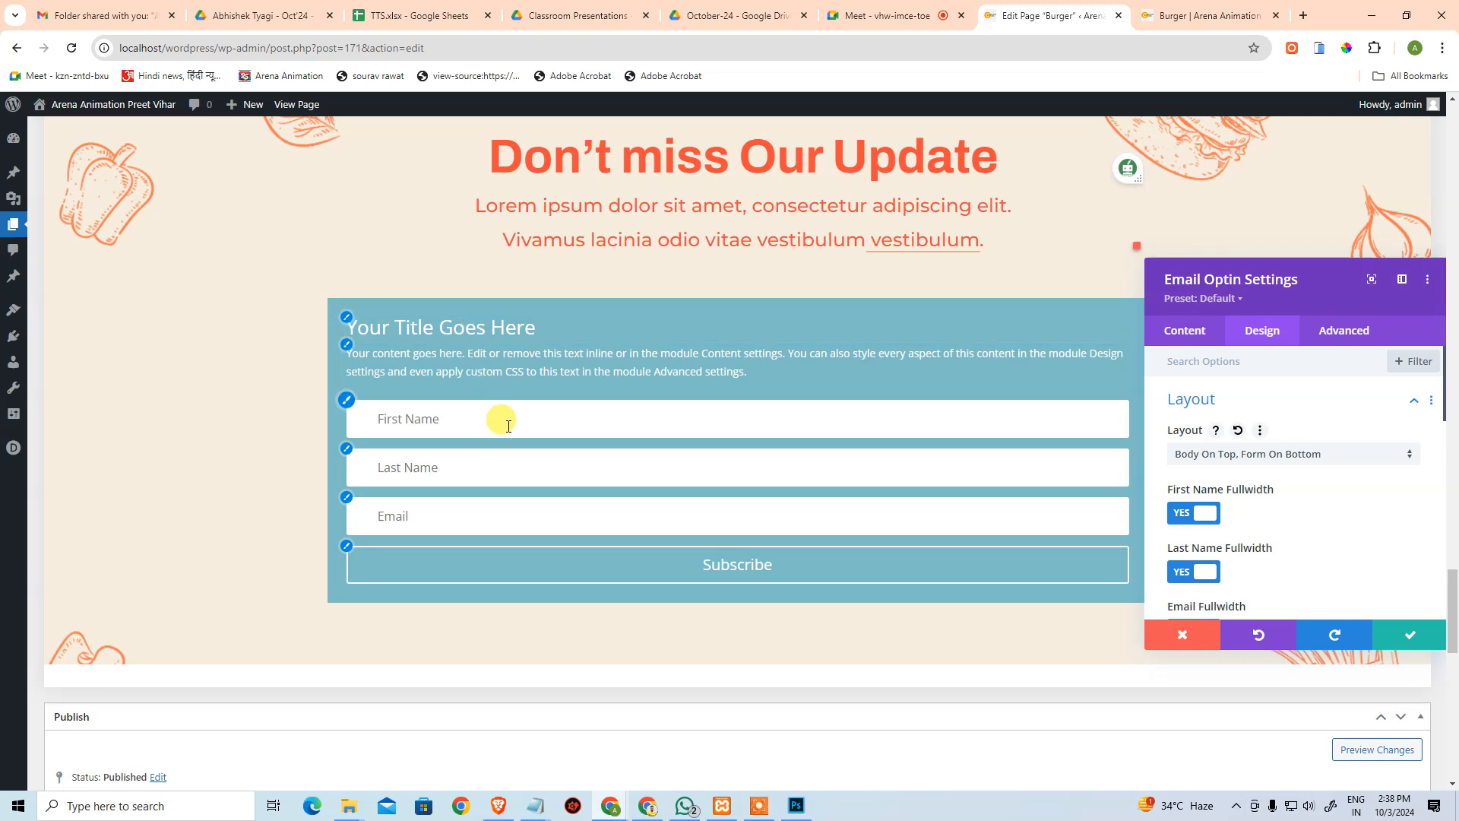
Turn off full width for the First Name, Last Name and Email fields of the optin form.
left_click(1182, 515)
left_click(1183, 573)
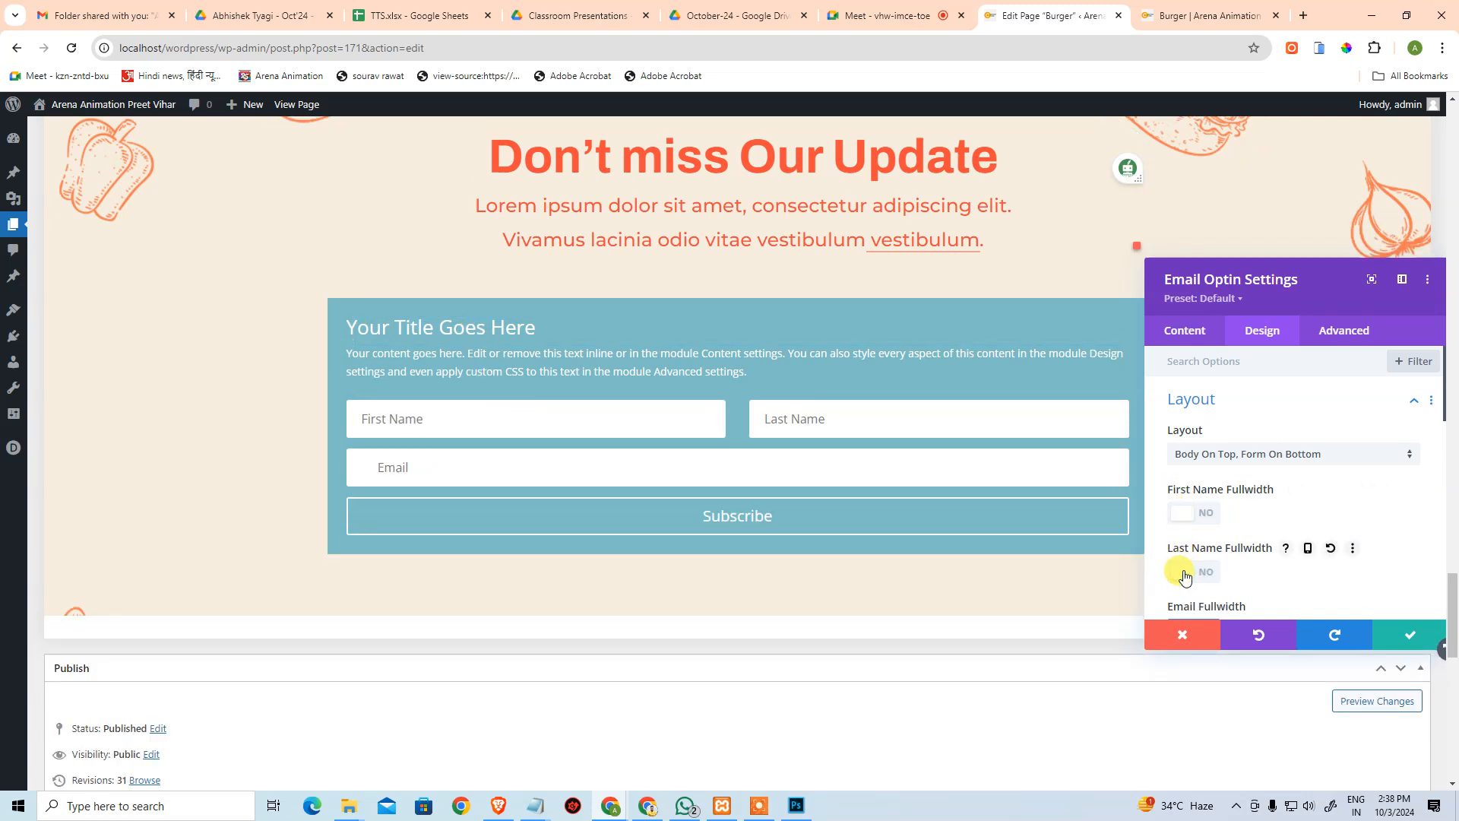
scroll(1231, 555, "down", 2)
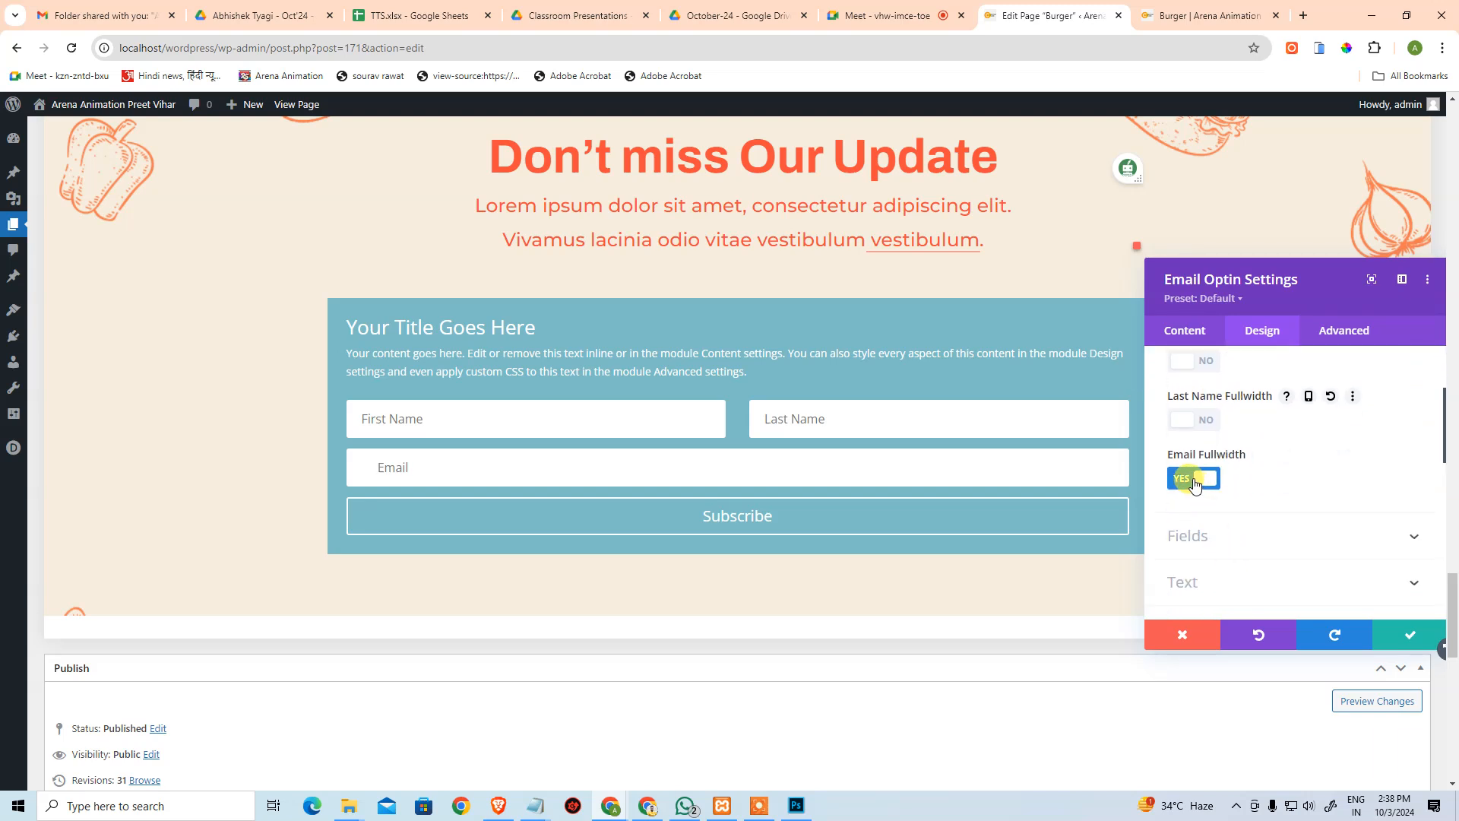
left_click(1193, 480)
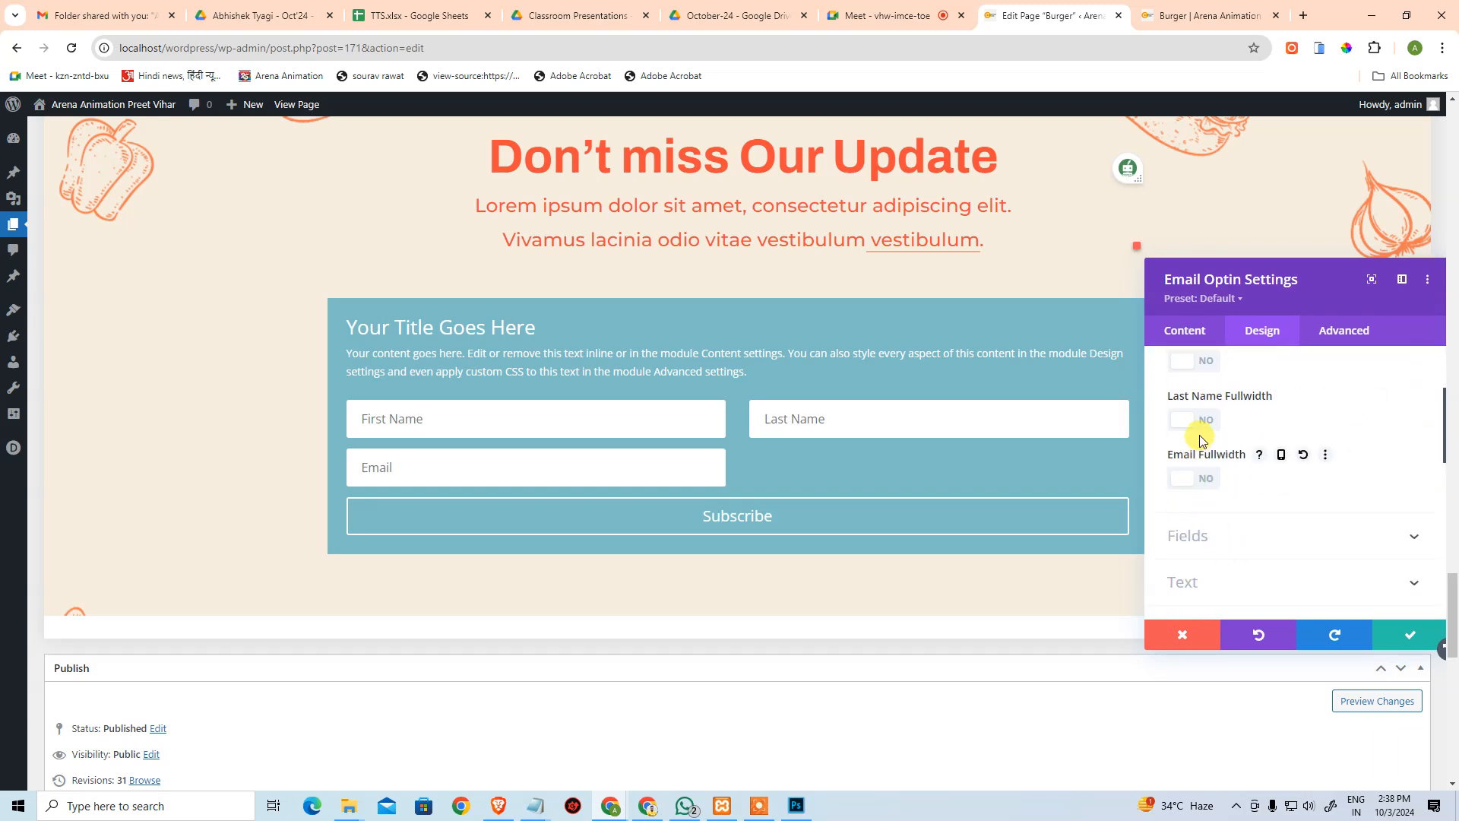
scroll(1211, 476, "up", 2)
Examine the Email Optin's design options for its fields, from colours and spacing to fonts, rounded corners and borders.
scroll(1215, 483, "down", 3)
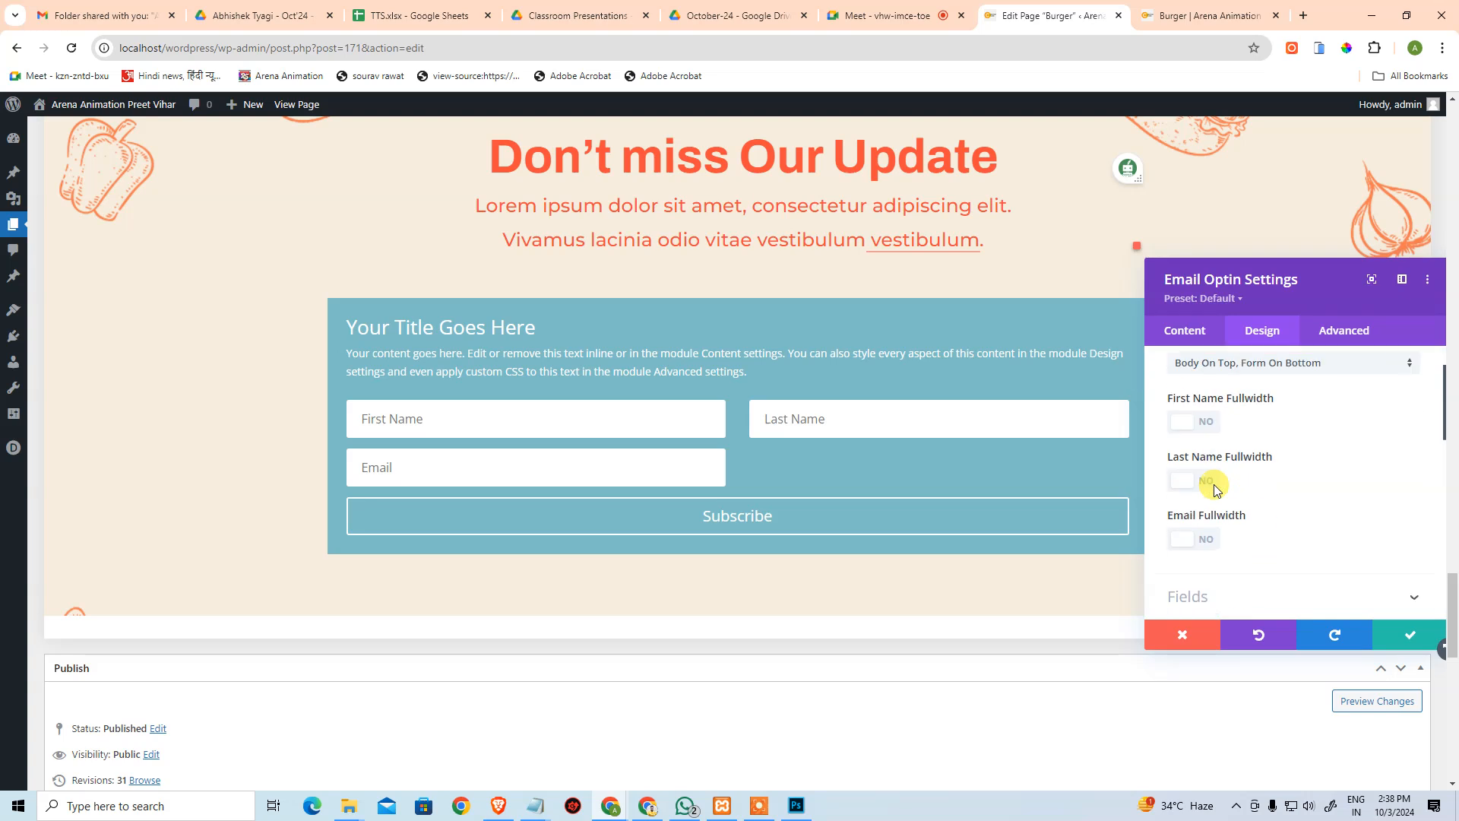
left_click(1212, 475)
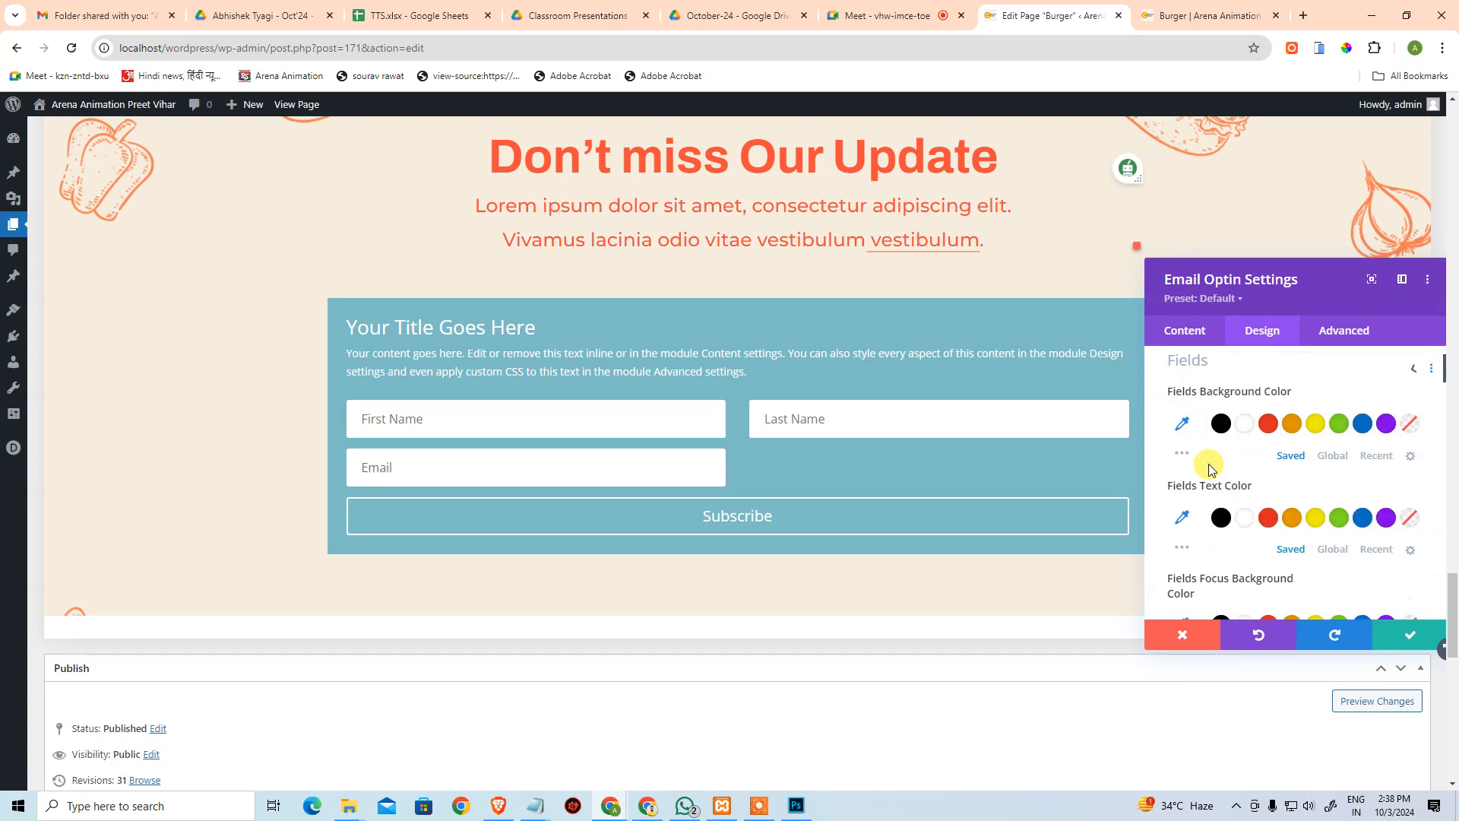
scroll(1291, 488, "down", 2)
scroll(1290, 488, "down", 10)
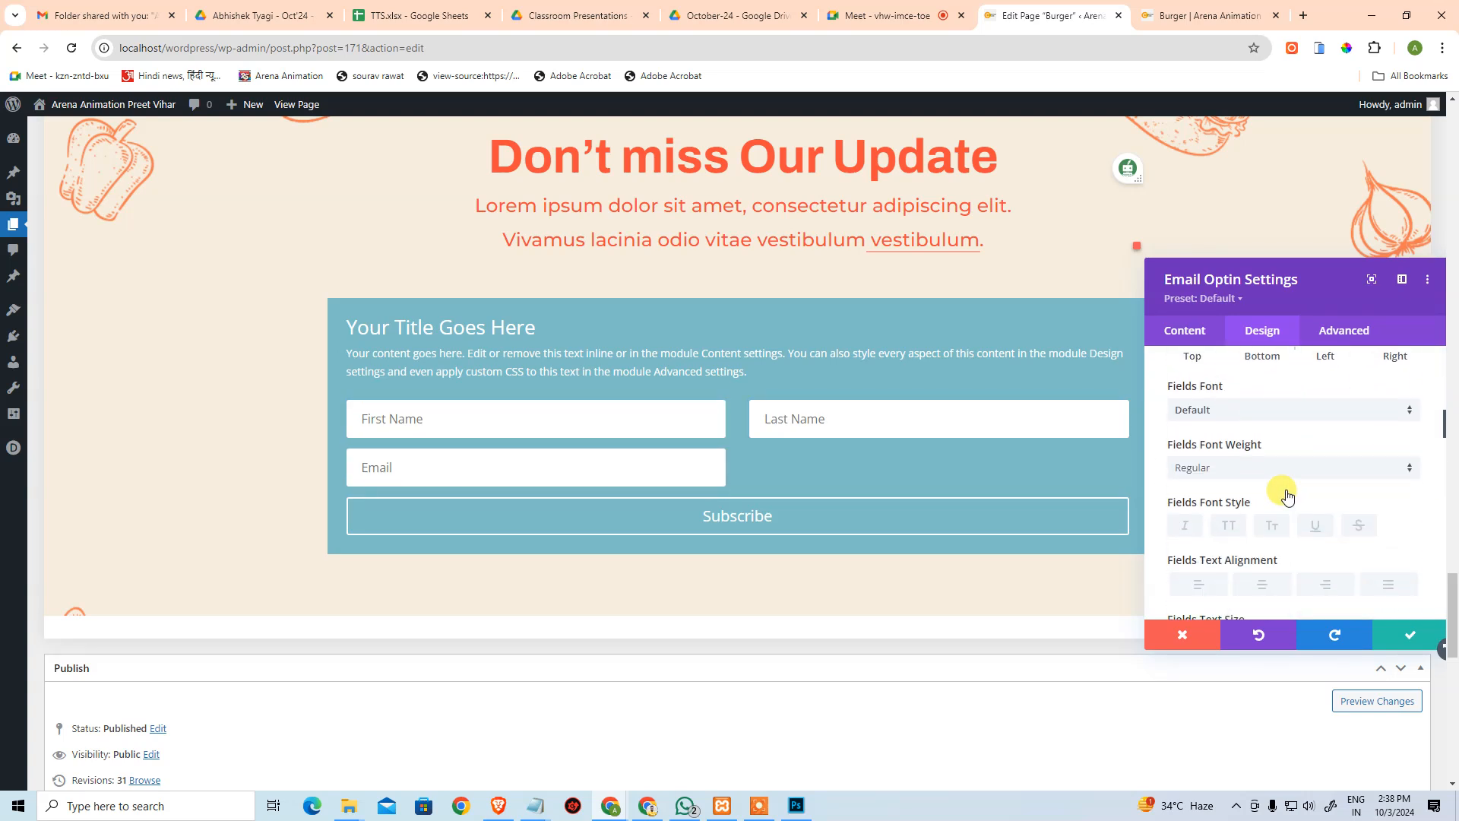
scroll(1286, 492, "down", 3)
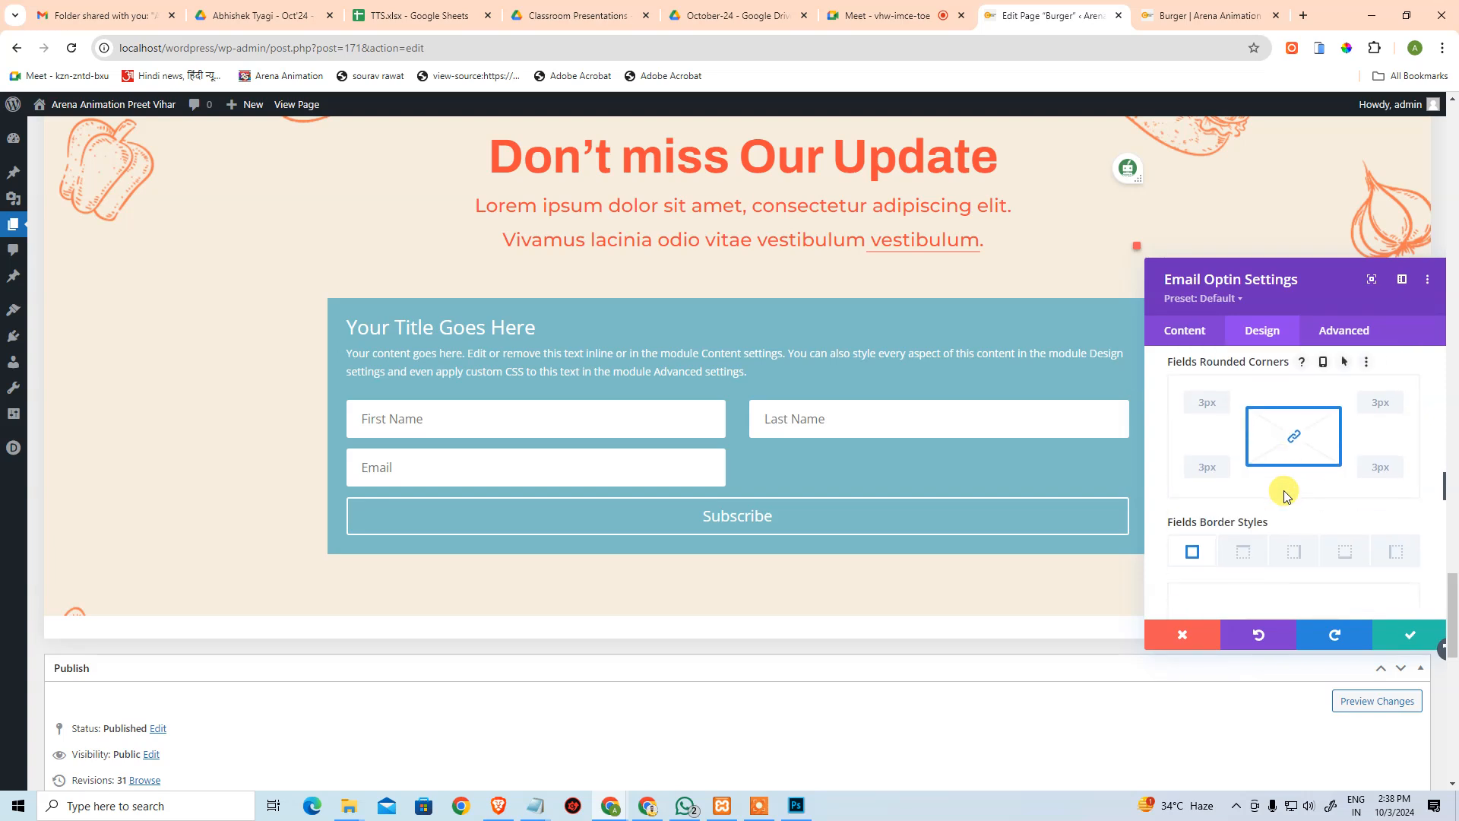
scroll(1286, 494, "down", 2)
scroll(1280, 490, "up", 12)
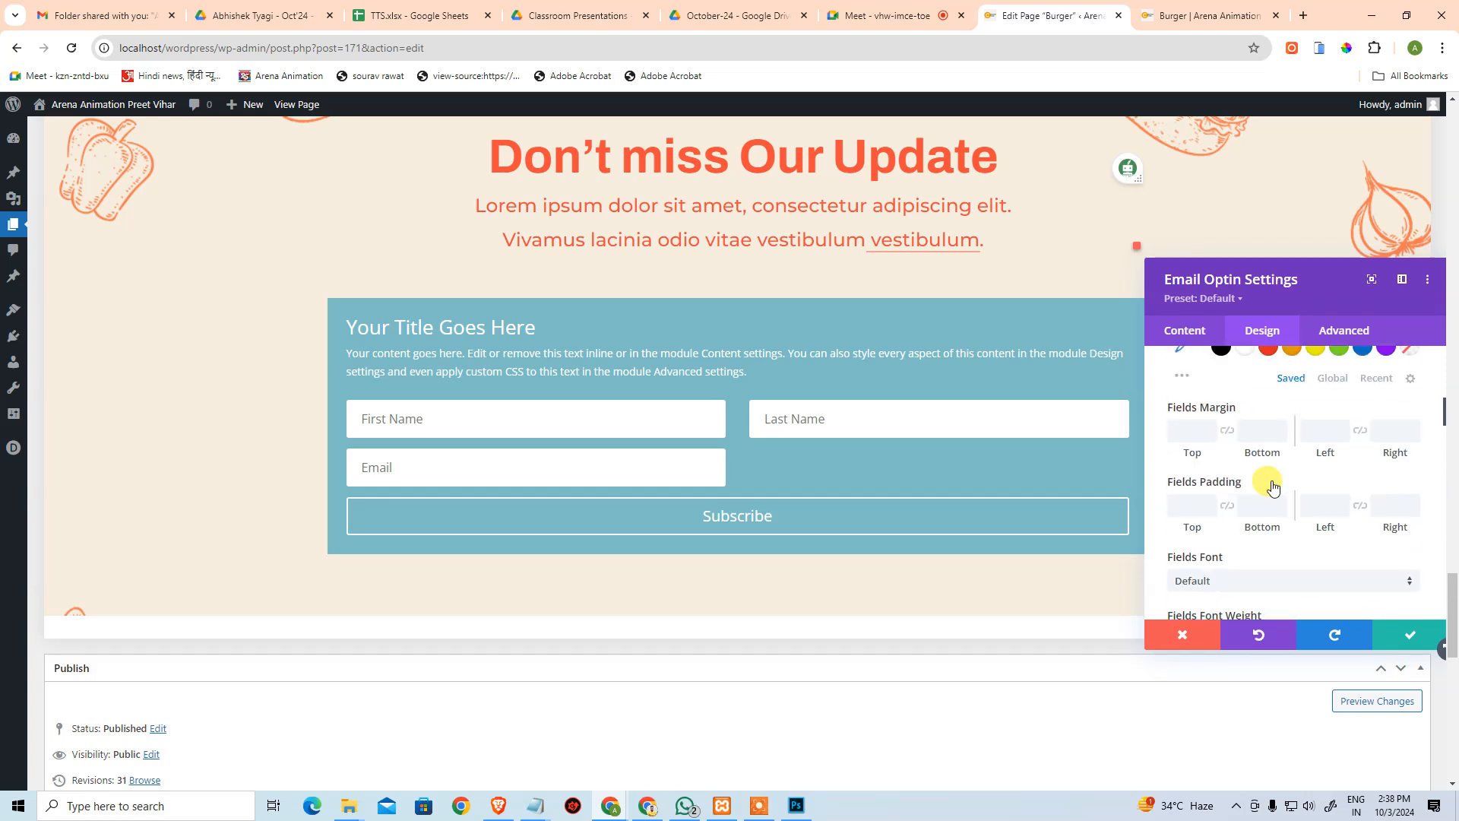
scroll(1267, 479, "up", 10)
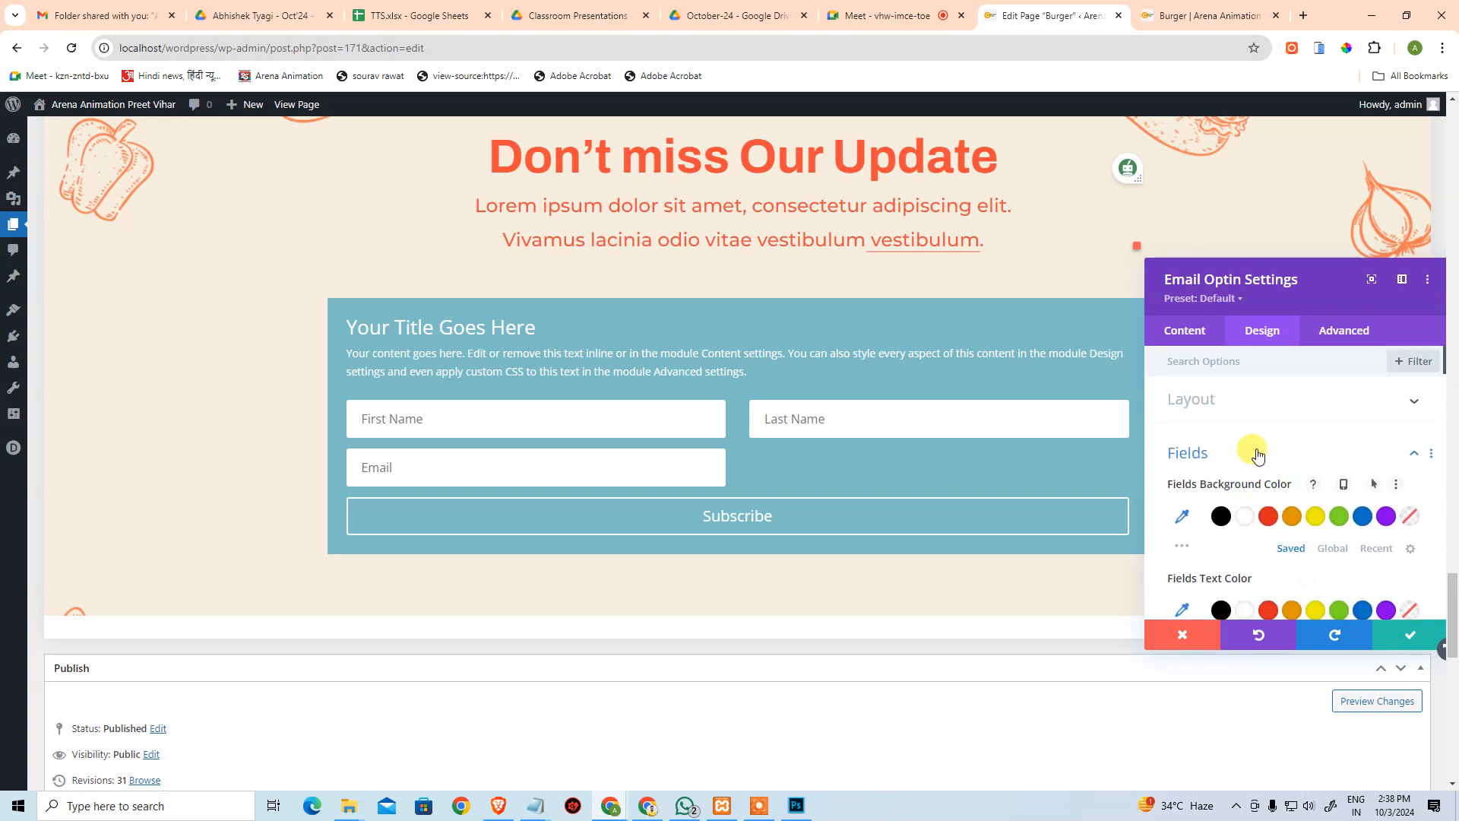
left_click(1256, 445)
left_click(1233, 442)
left_click(1223, 456)
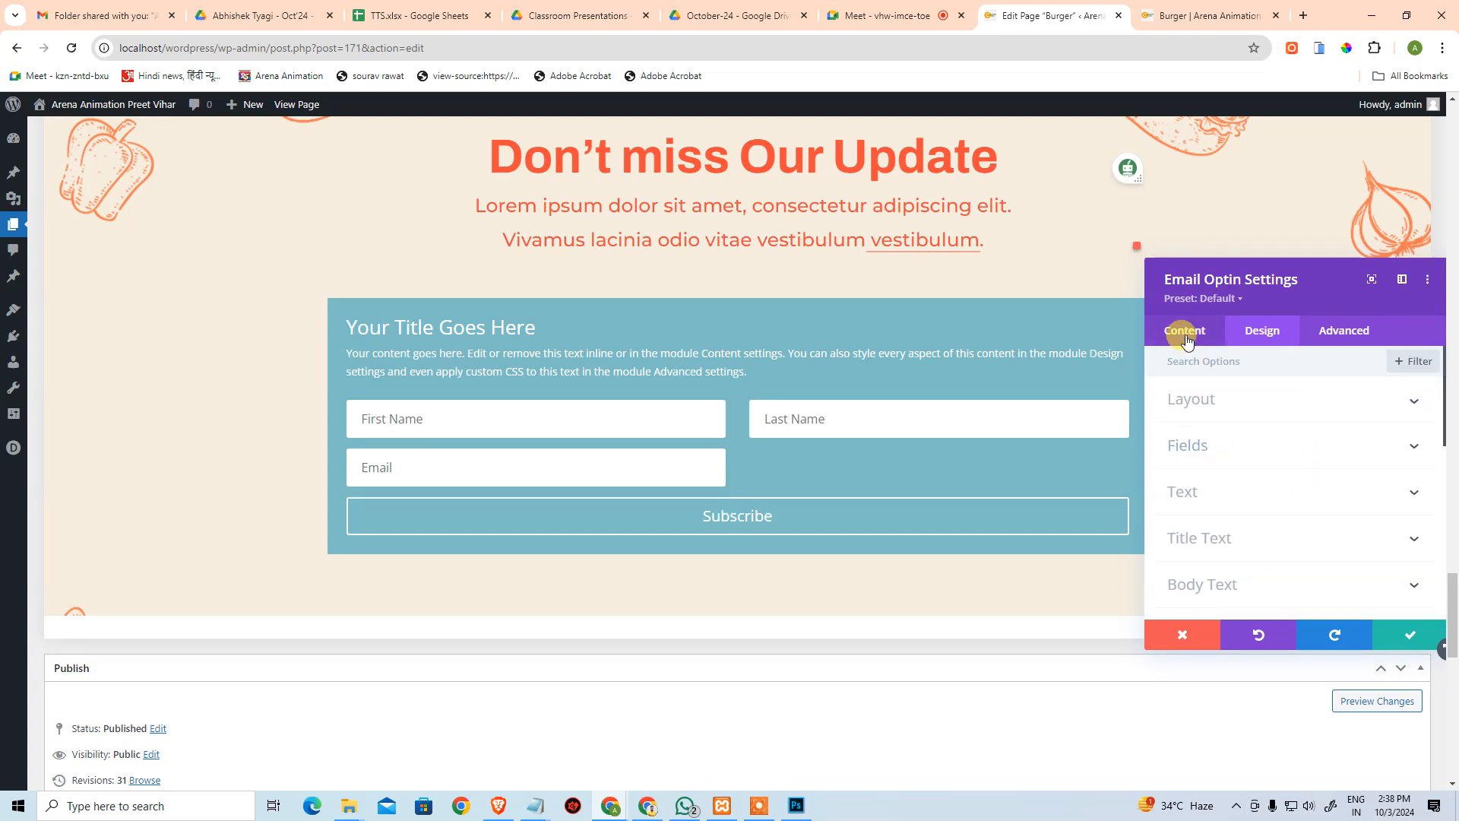
Hide the First Name and Last Name fields in the Email Optin's content settings, keeping the single name field off.
left_click(1184, 332)
left_click(1233, 449)
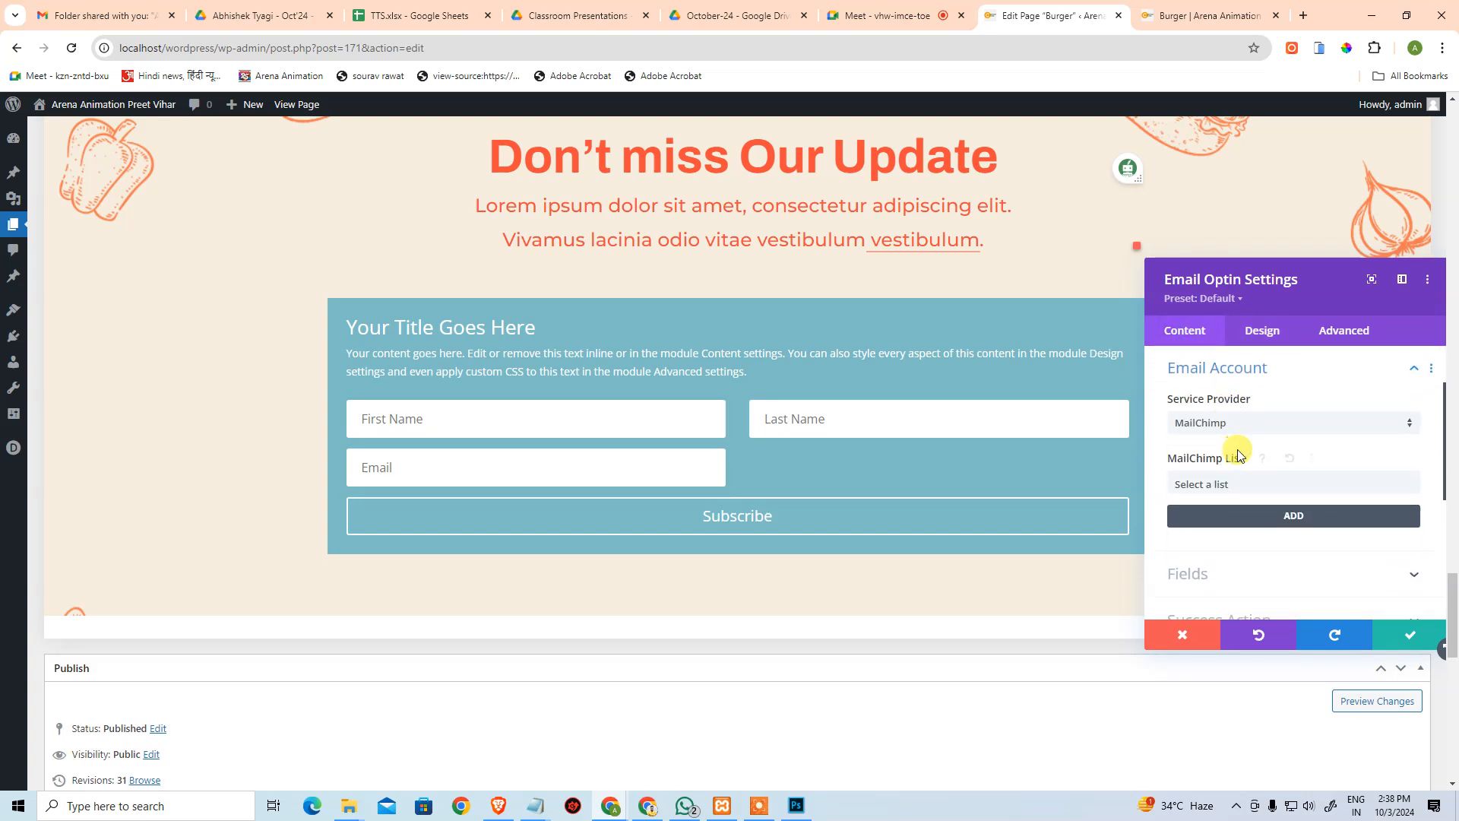
scroll(1235, 439, "up", 2)
left_click(1222, 407)
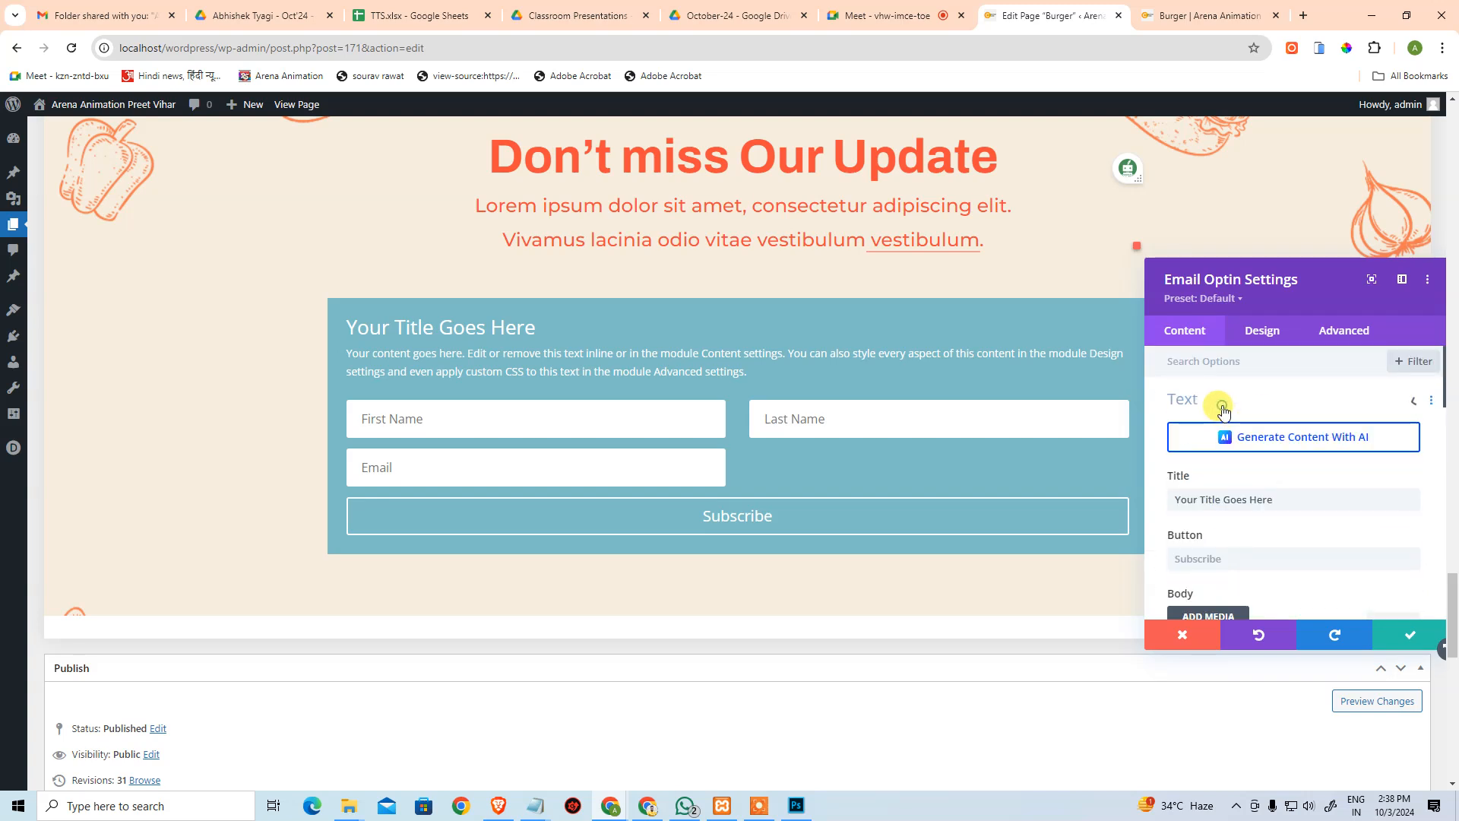
scroll(1225, 411, "down", 6)
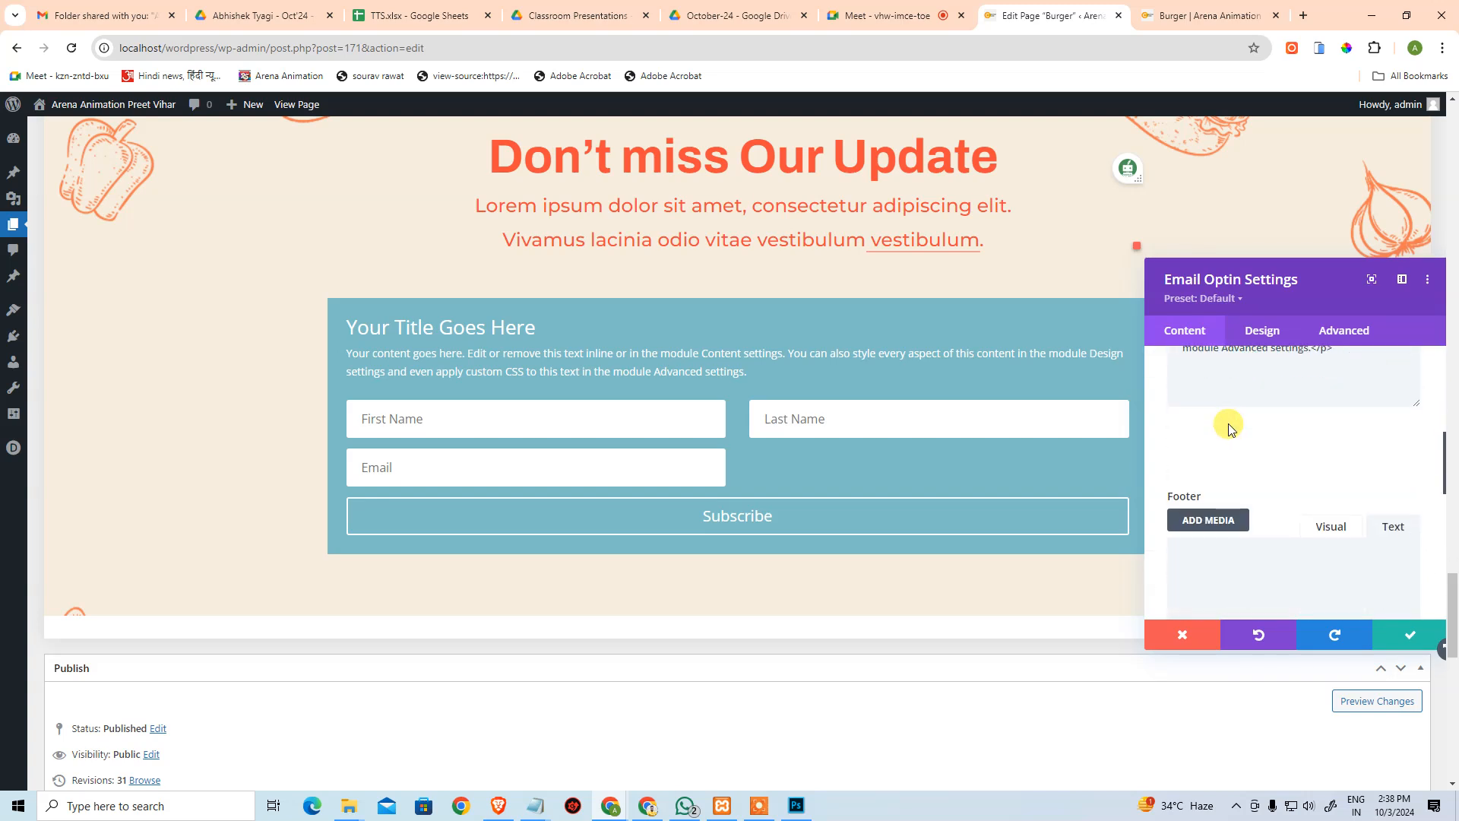
scroll(1225, 449, "up", 1)
left_click(1228, 466)
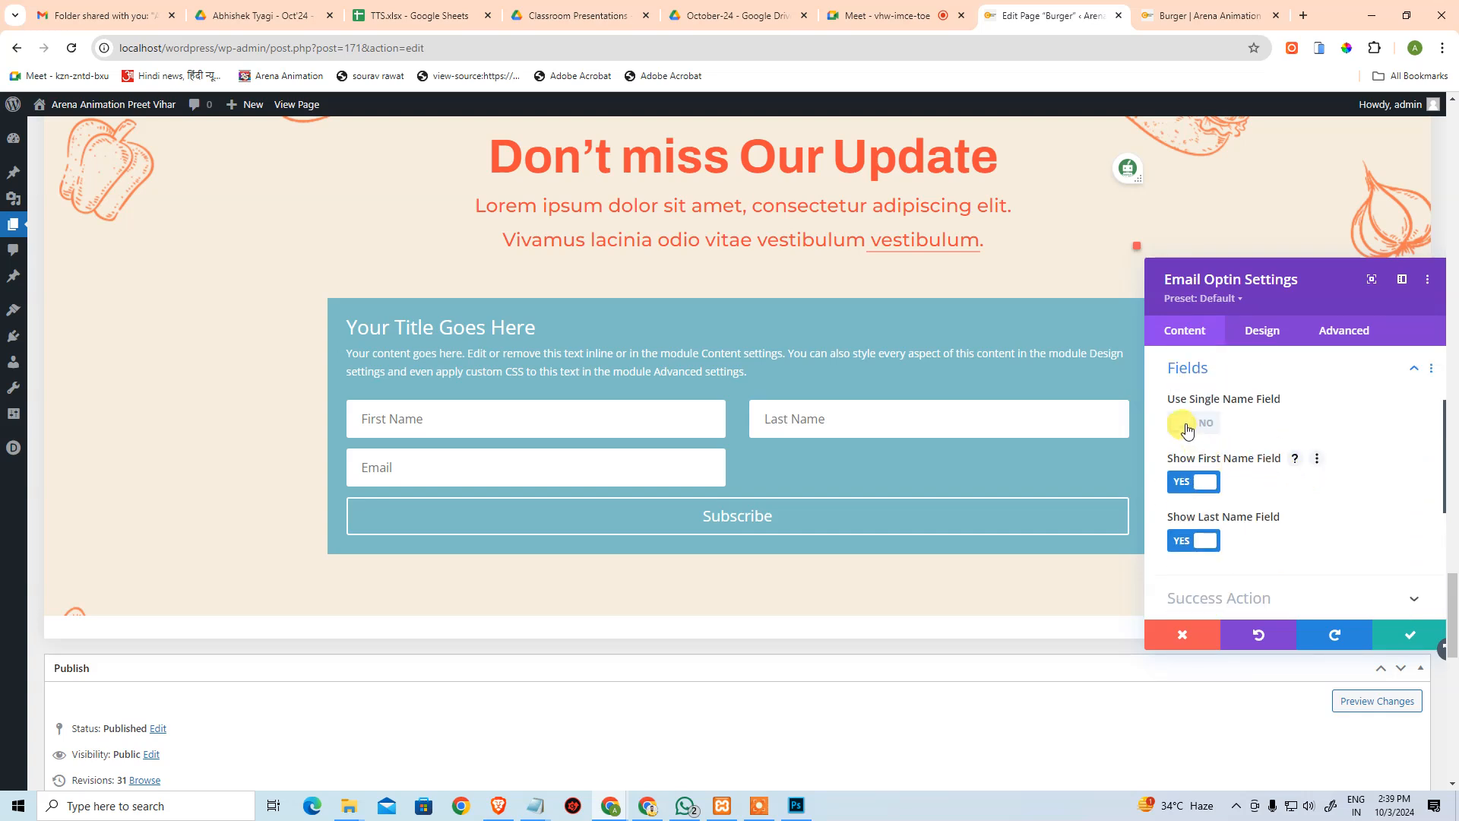
left_click(1188, 427)
left_click(1188, 427)
left_click(1194, 483)
left_click(1186, 541)
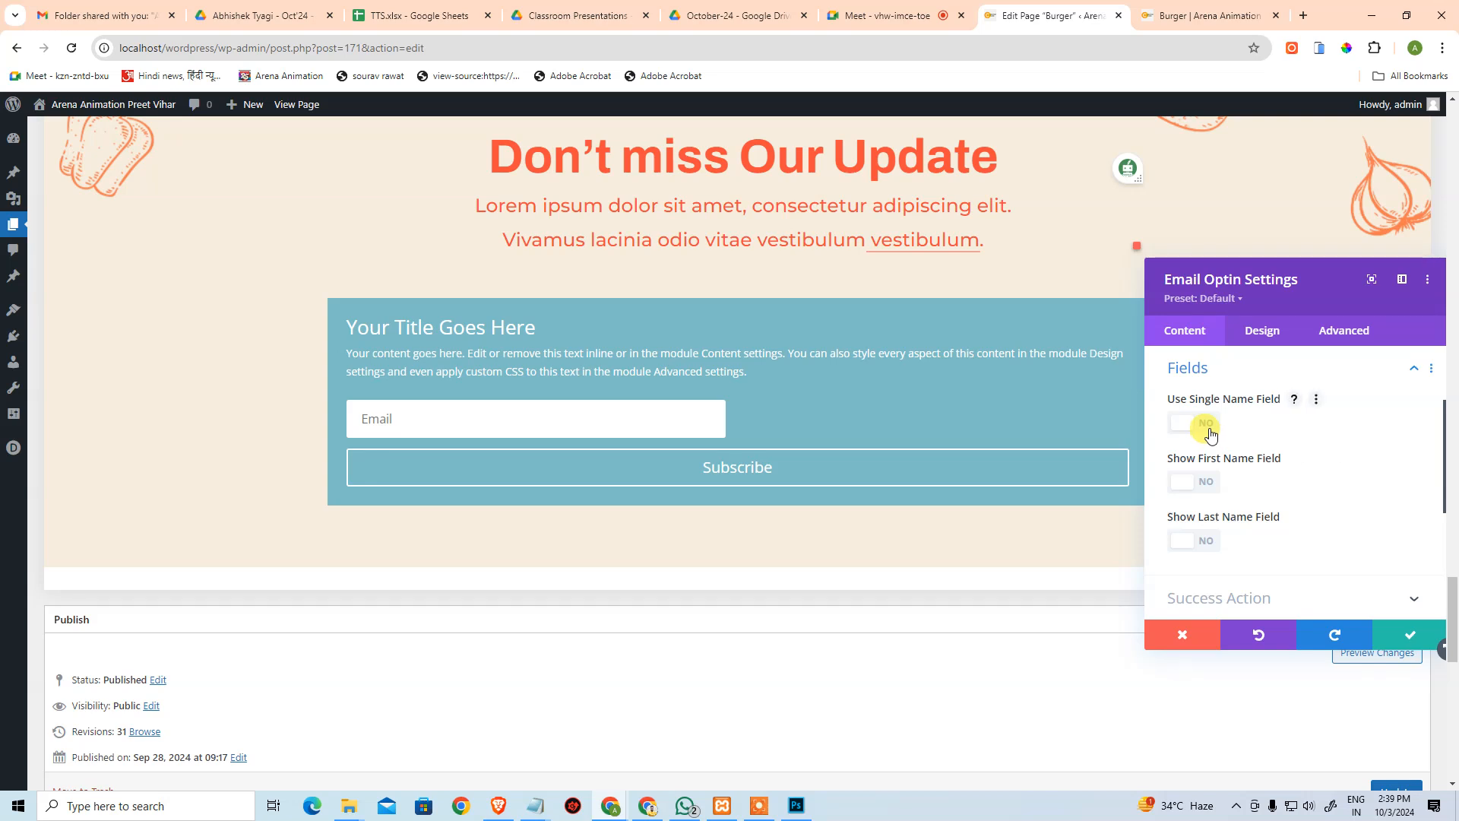
Examine the Email Optin's content options for success action, link and email account, plus its title, button and body text.
scroll(1256, 485, "down", 2)
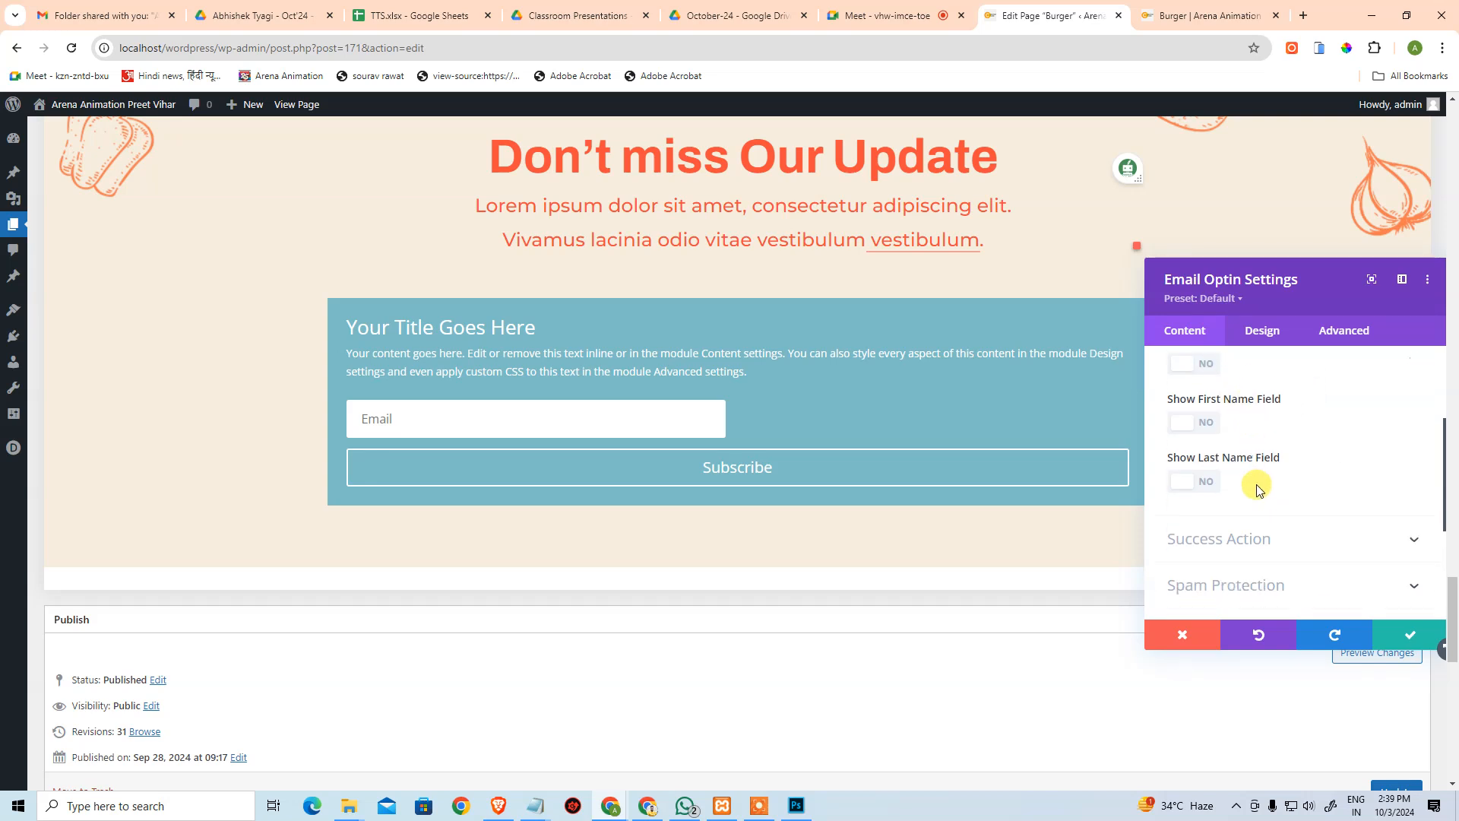
left_click(1245, 448)
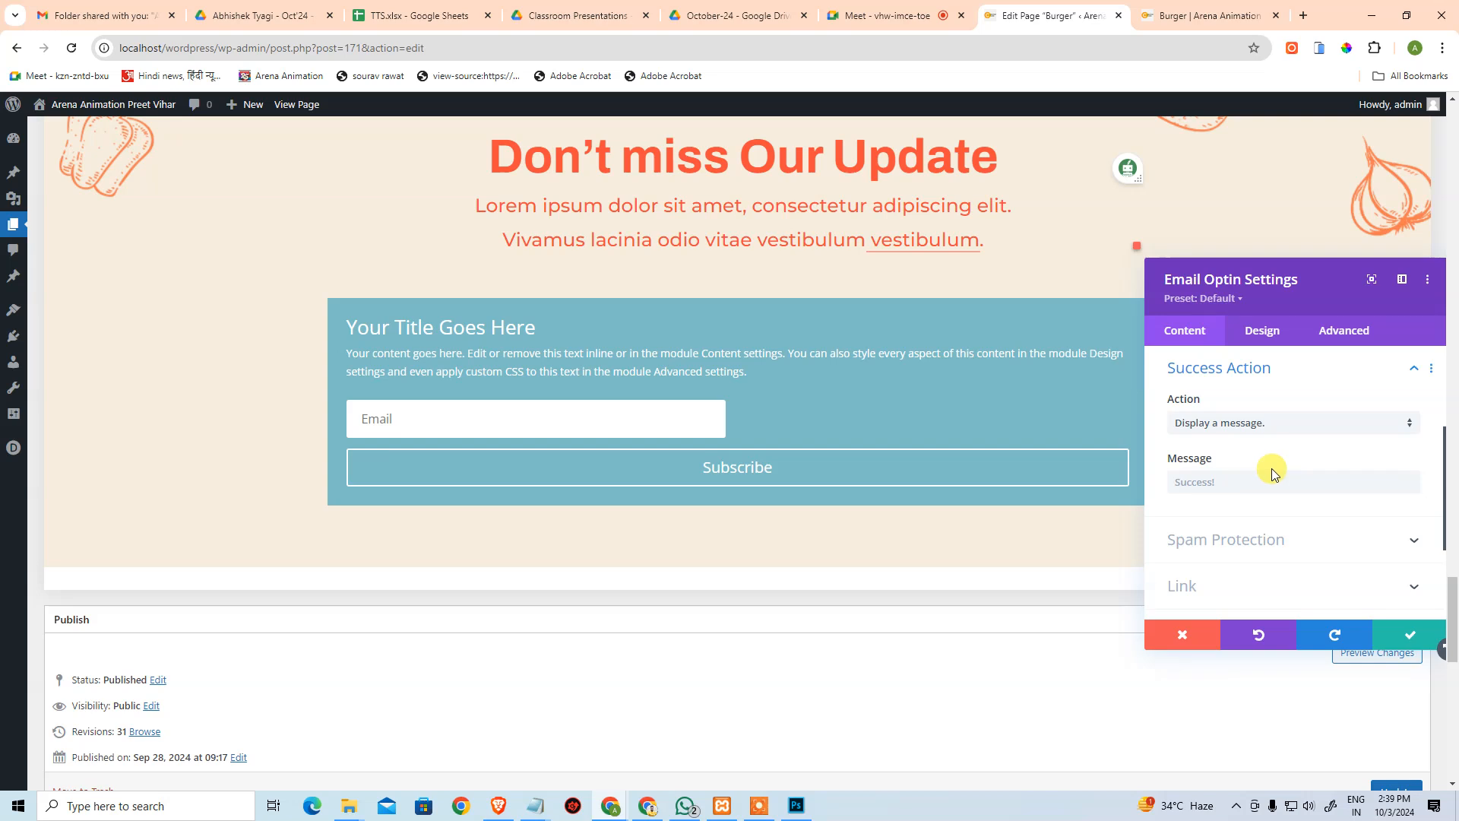
scroll(1244, 467, "down", 1)
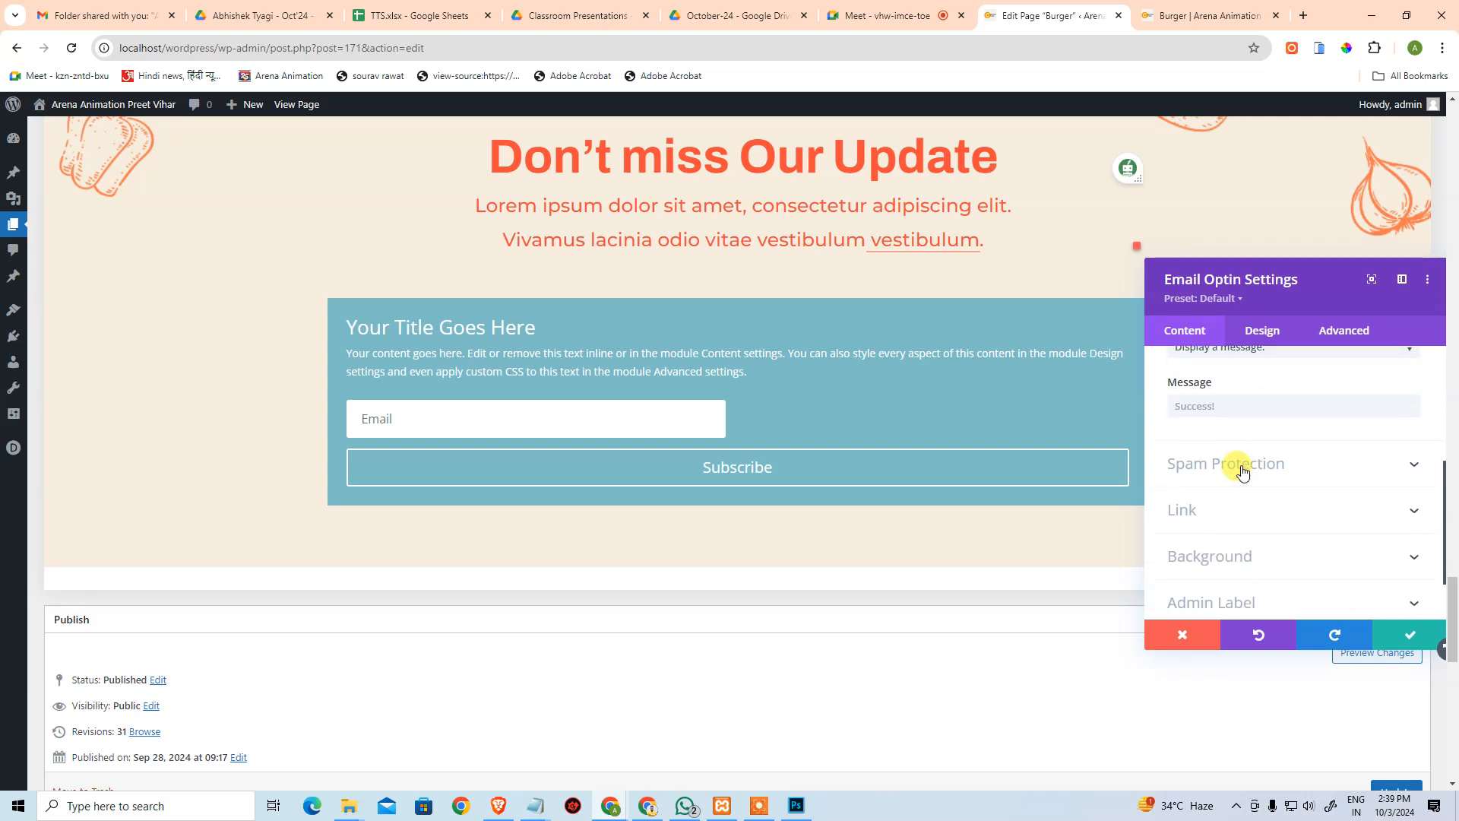
left_click(1231, 507)
scroll(1241, 523, "down", 1)
scroll(1231, 521, "up", 2)
left_click(1216, 465)
scroll(1217, 467, "up", 3)
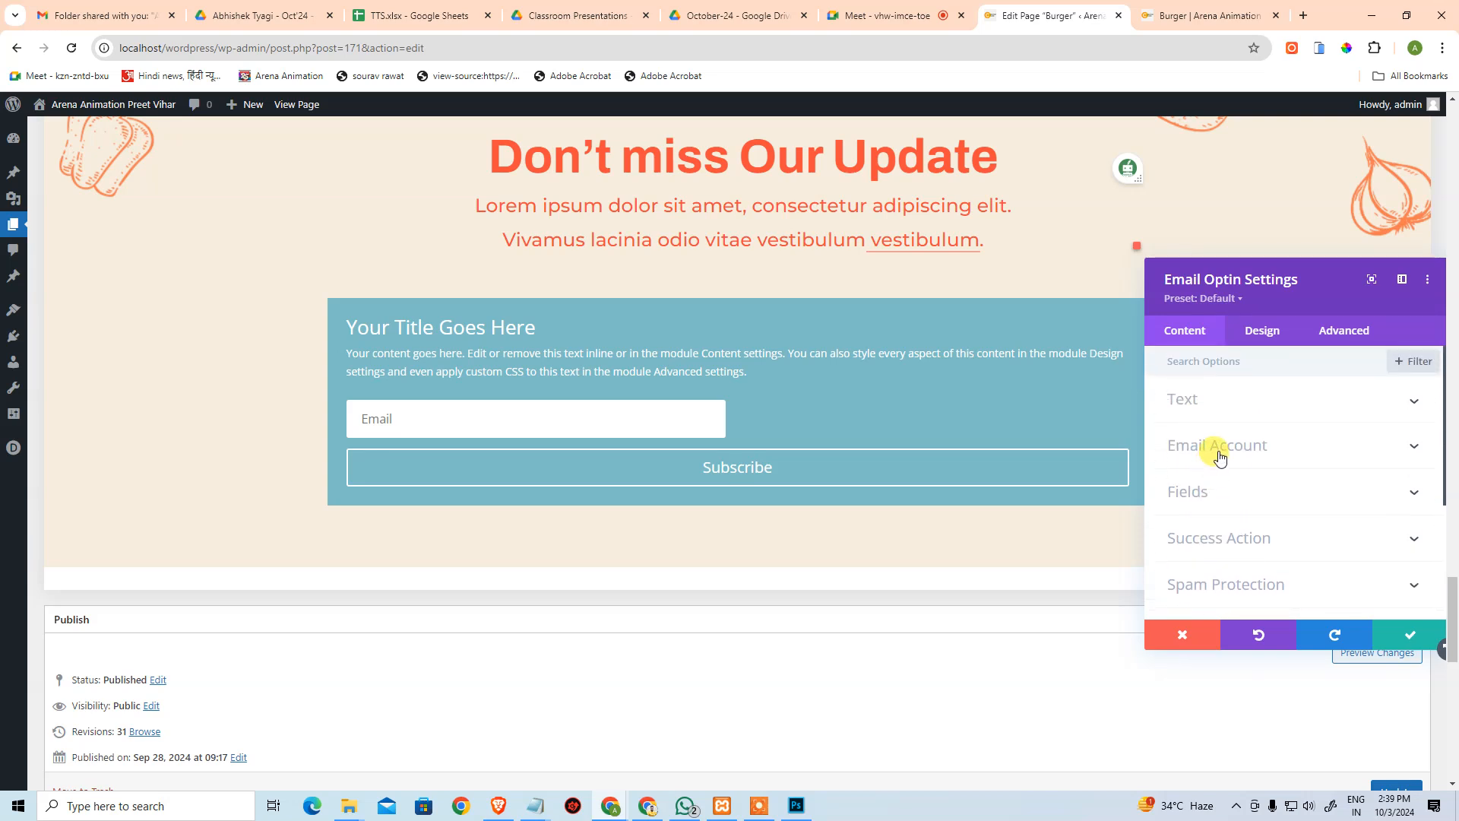
left_click(1218, 446)
scroll(1208, 424, "up", 1)
left_click(1205, 435)
left_click(1187, 394)
left_click(1187, 397)
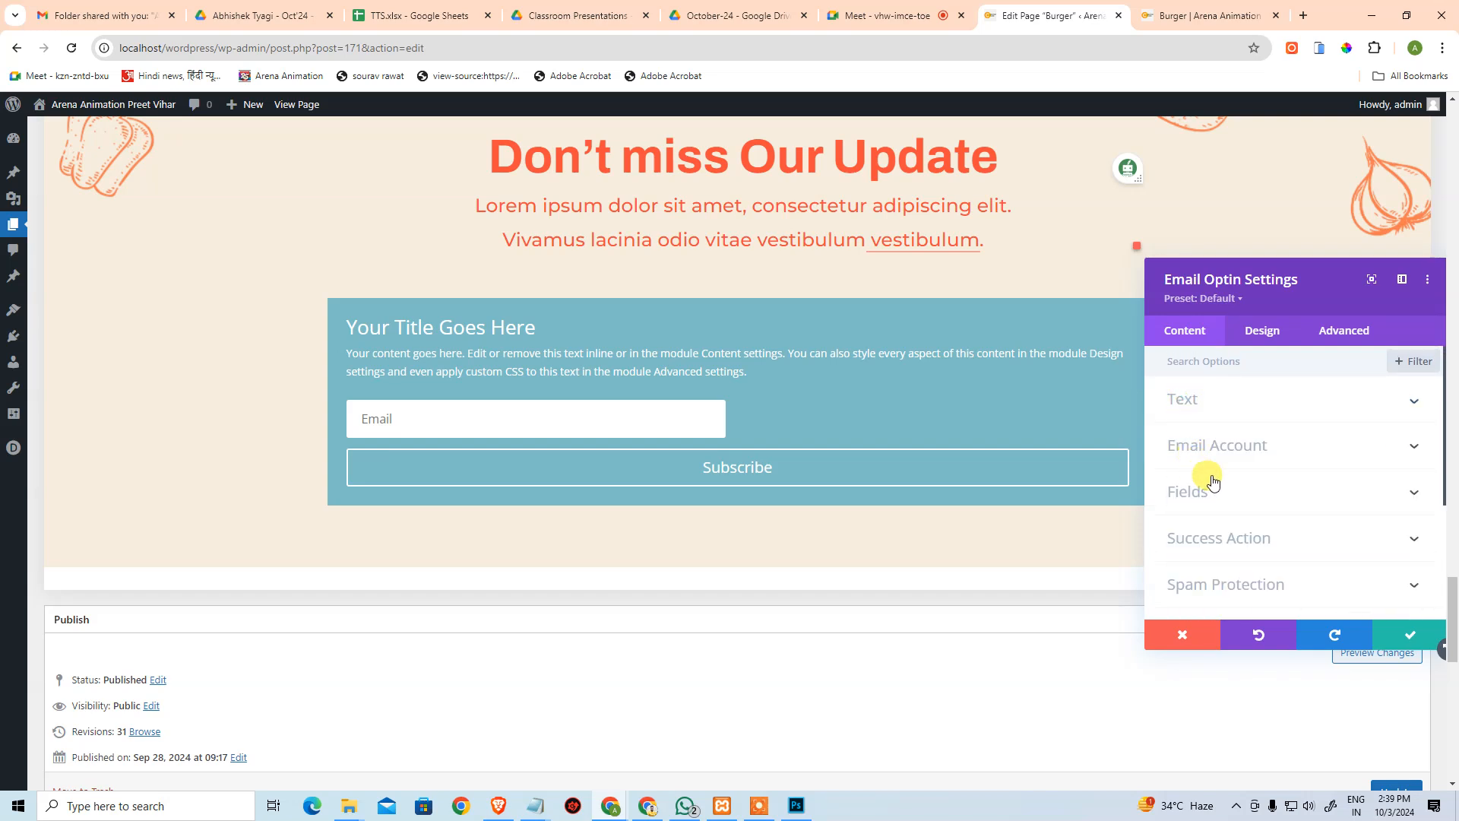
left_click(1186, 394)
scroll(1220, 459, "down", 3)
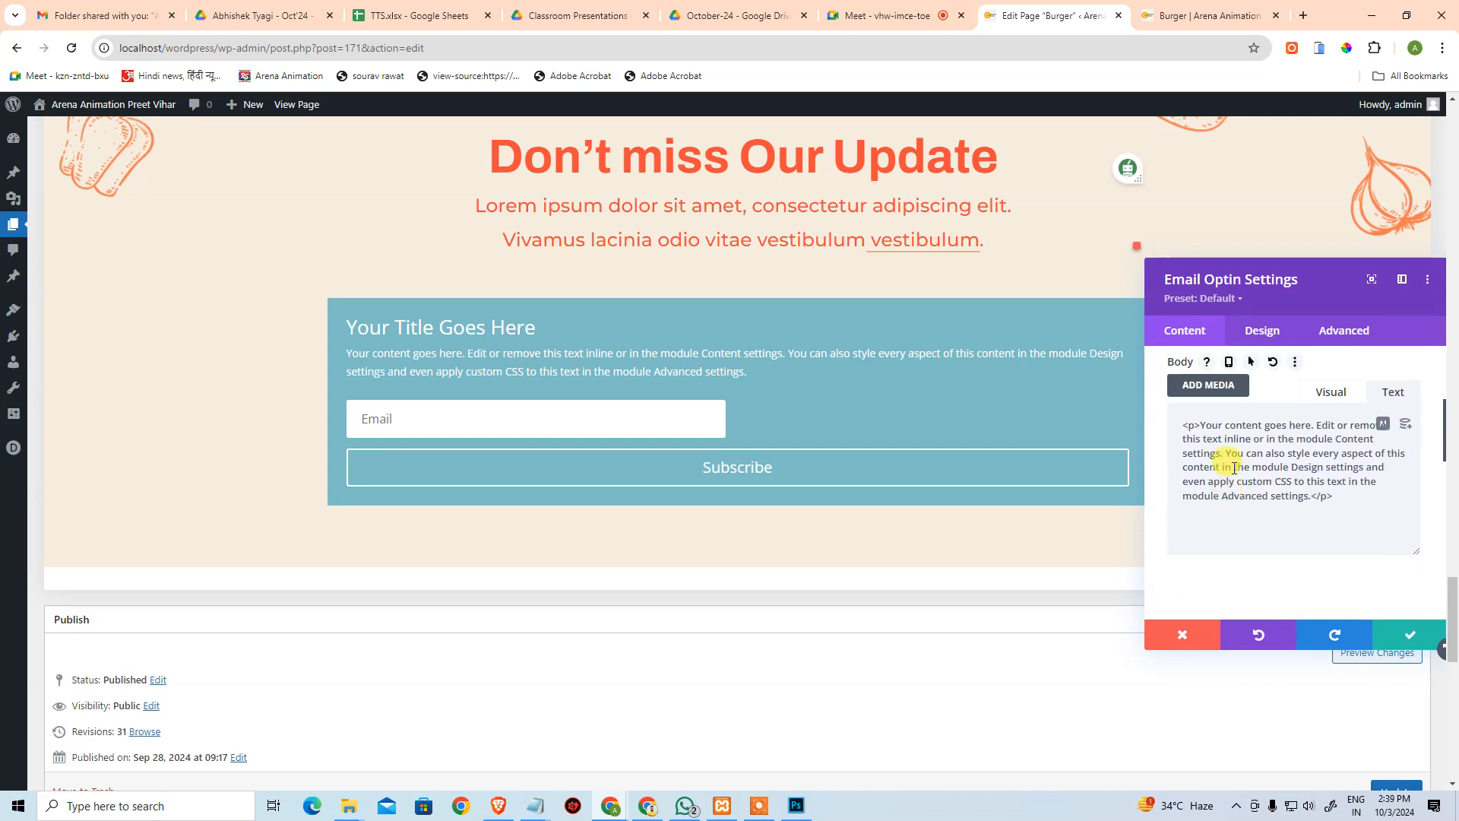
left_click(1336, 399)
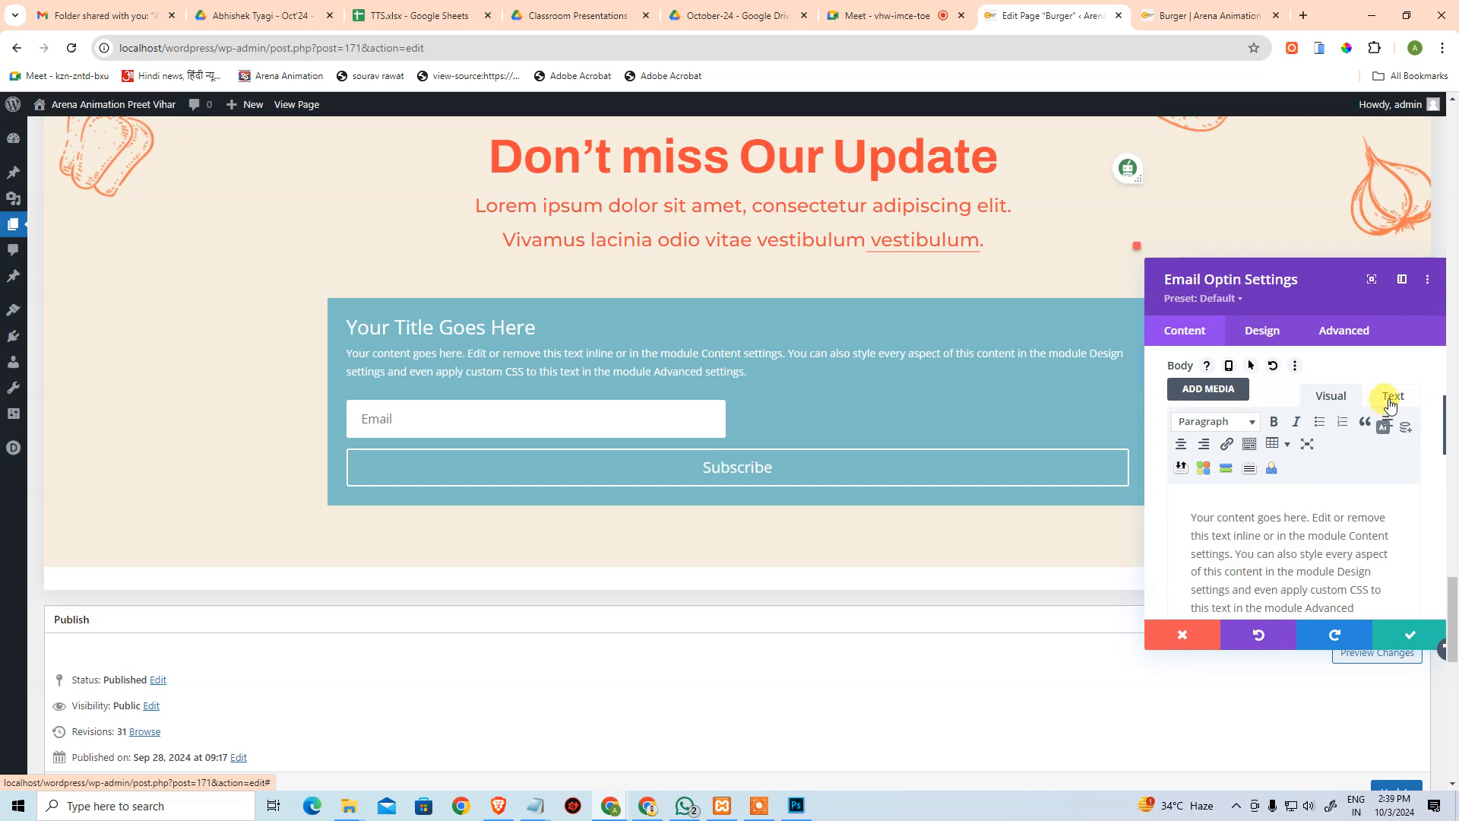
scroll(1338, 426, "up", 4)
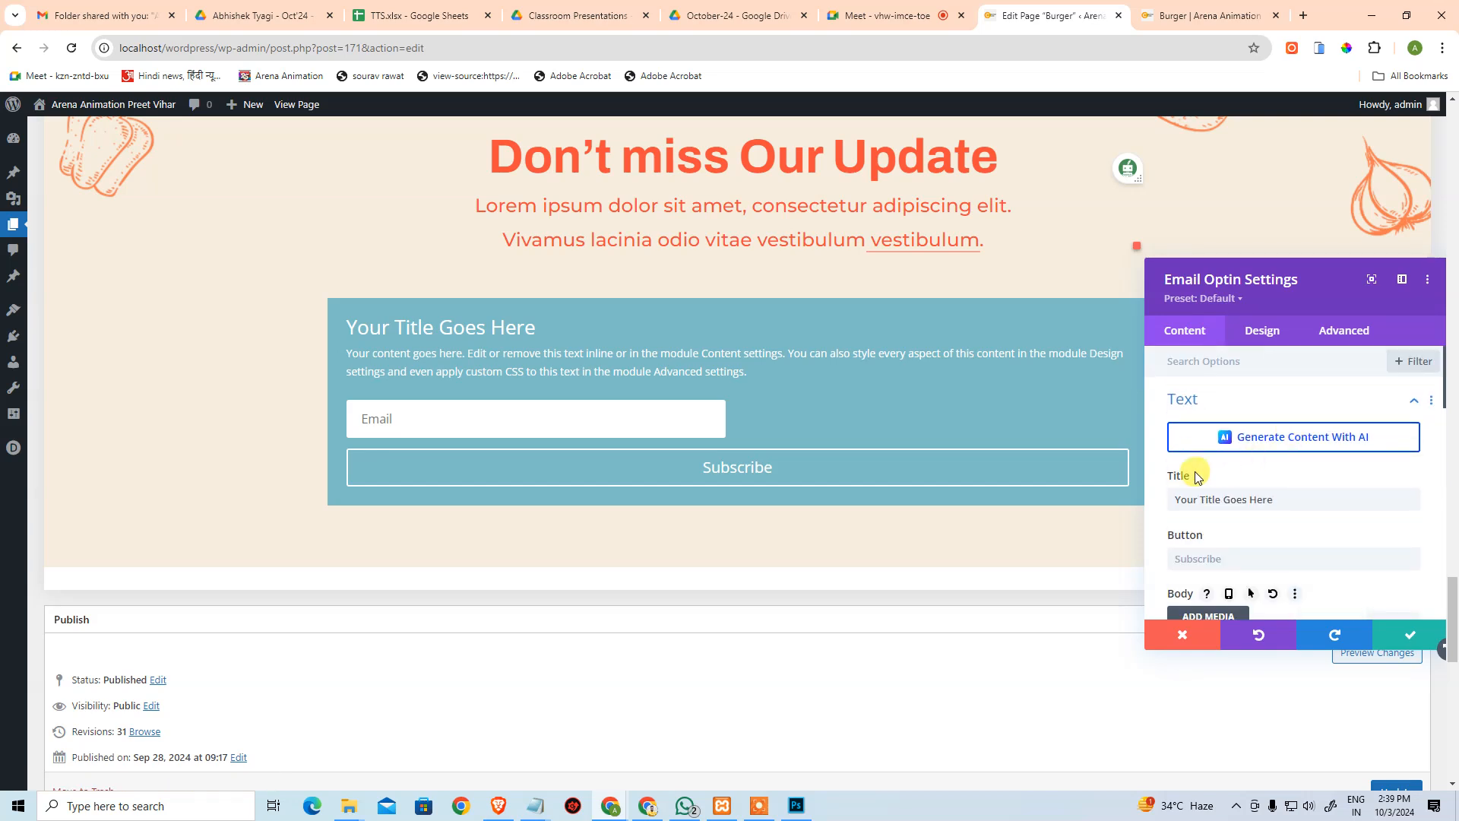
Try full width for the Email field in the optin's layout and turn it off again.
left_click(1248, 333)
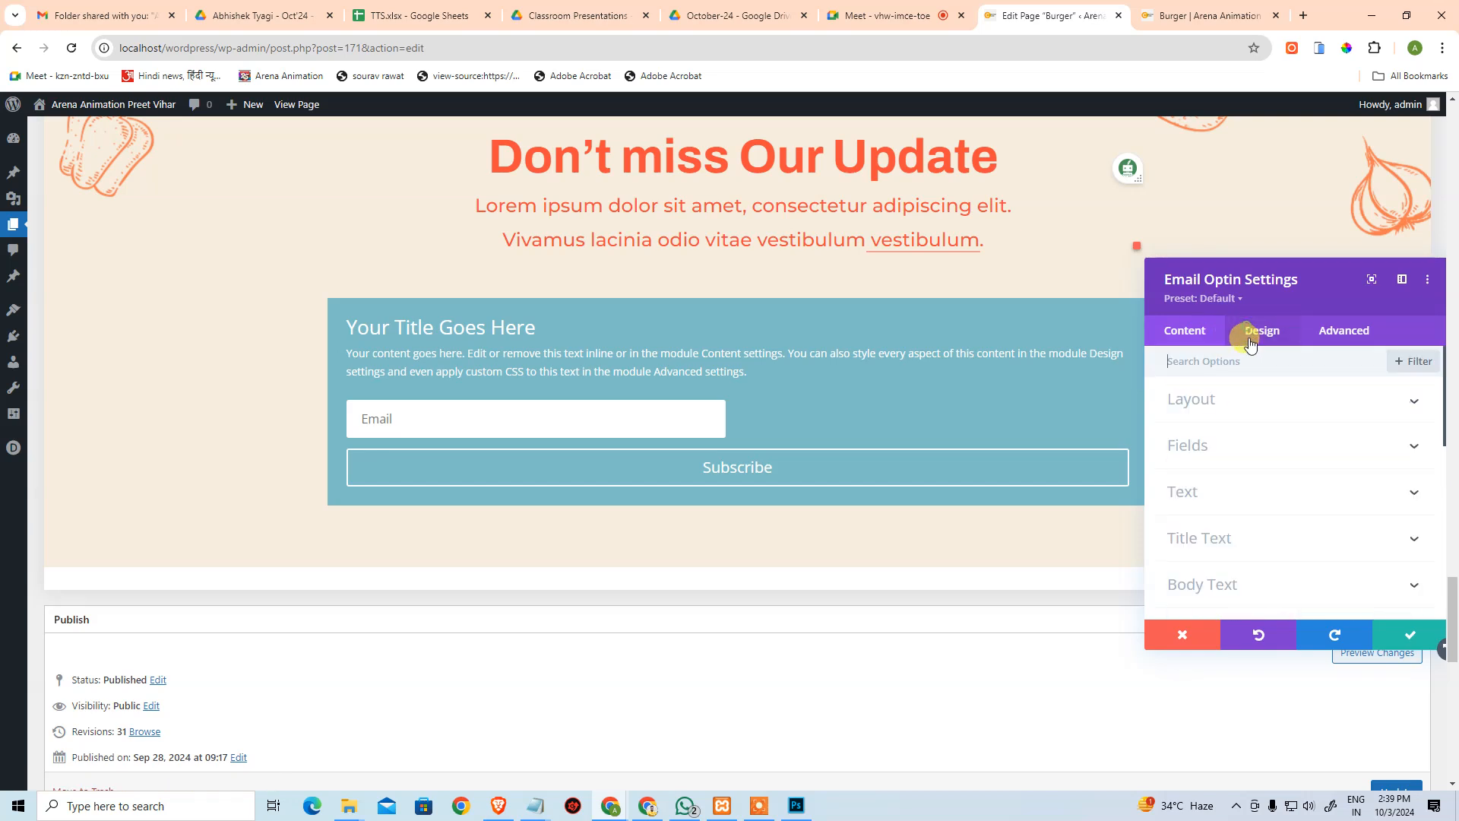
left_click(1247, 403)
left_click(1204, 514)
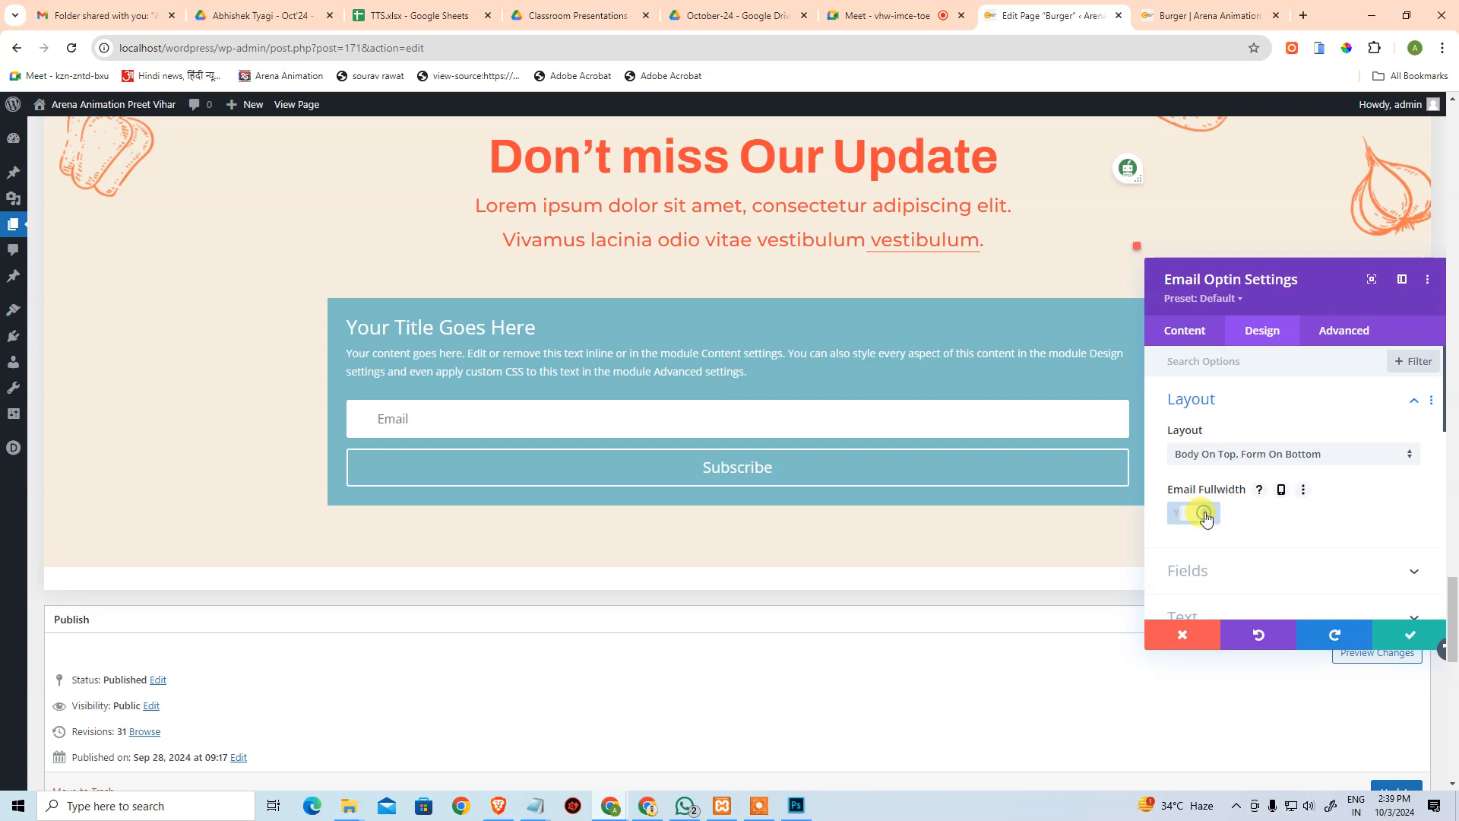
left_click(1206, 517)
scroll(1231, 501, "down", 1)
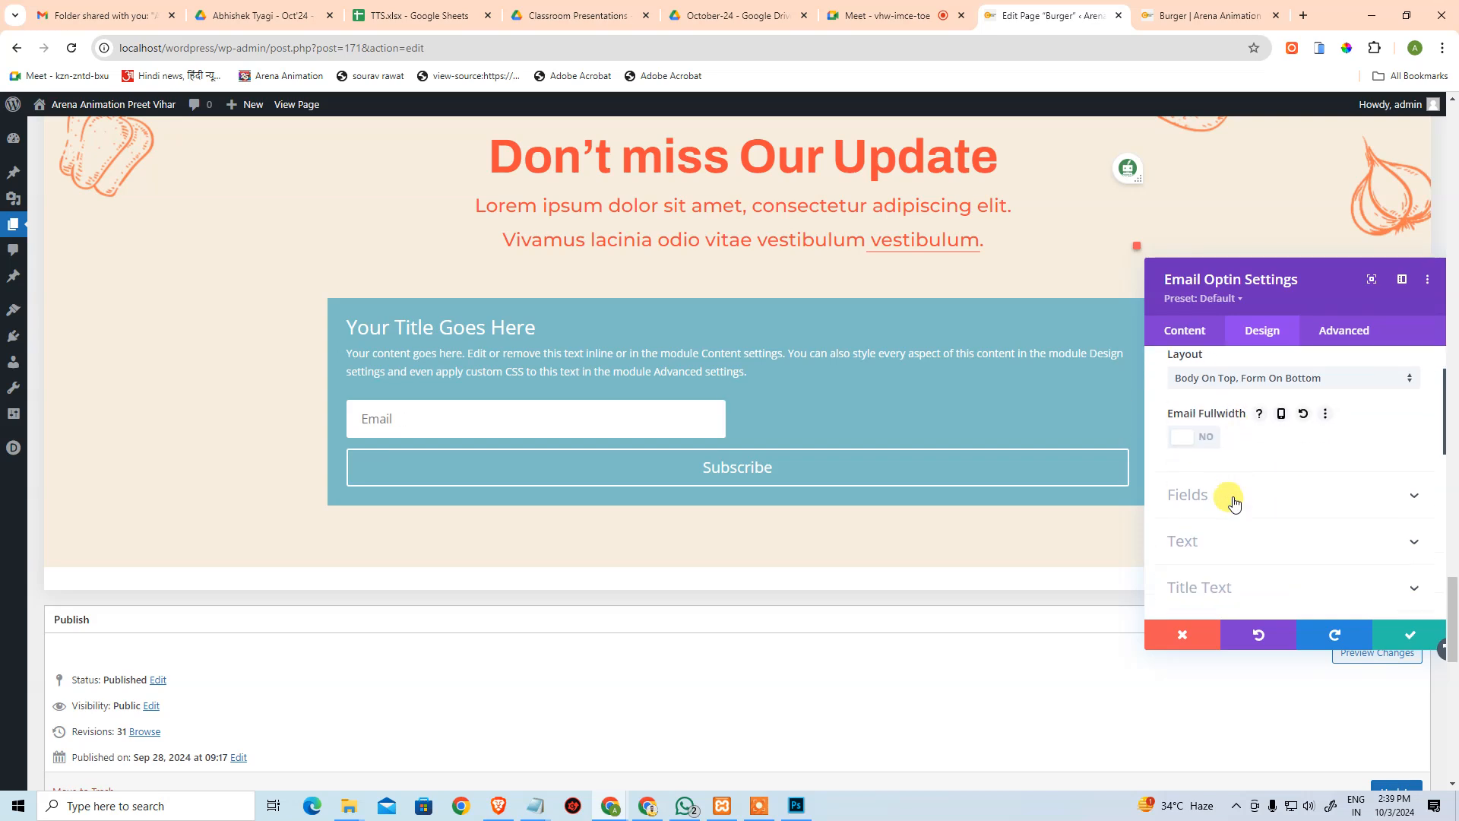
scroll(1262, 456, "up", 1)
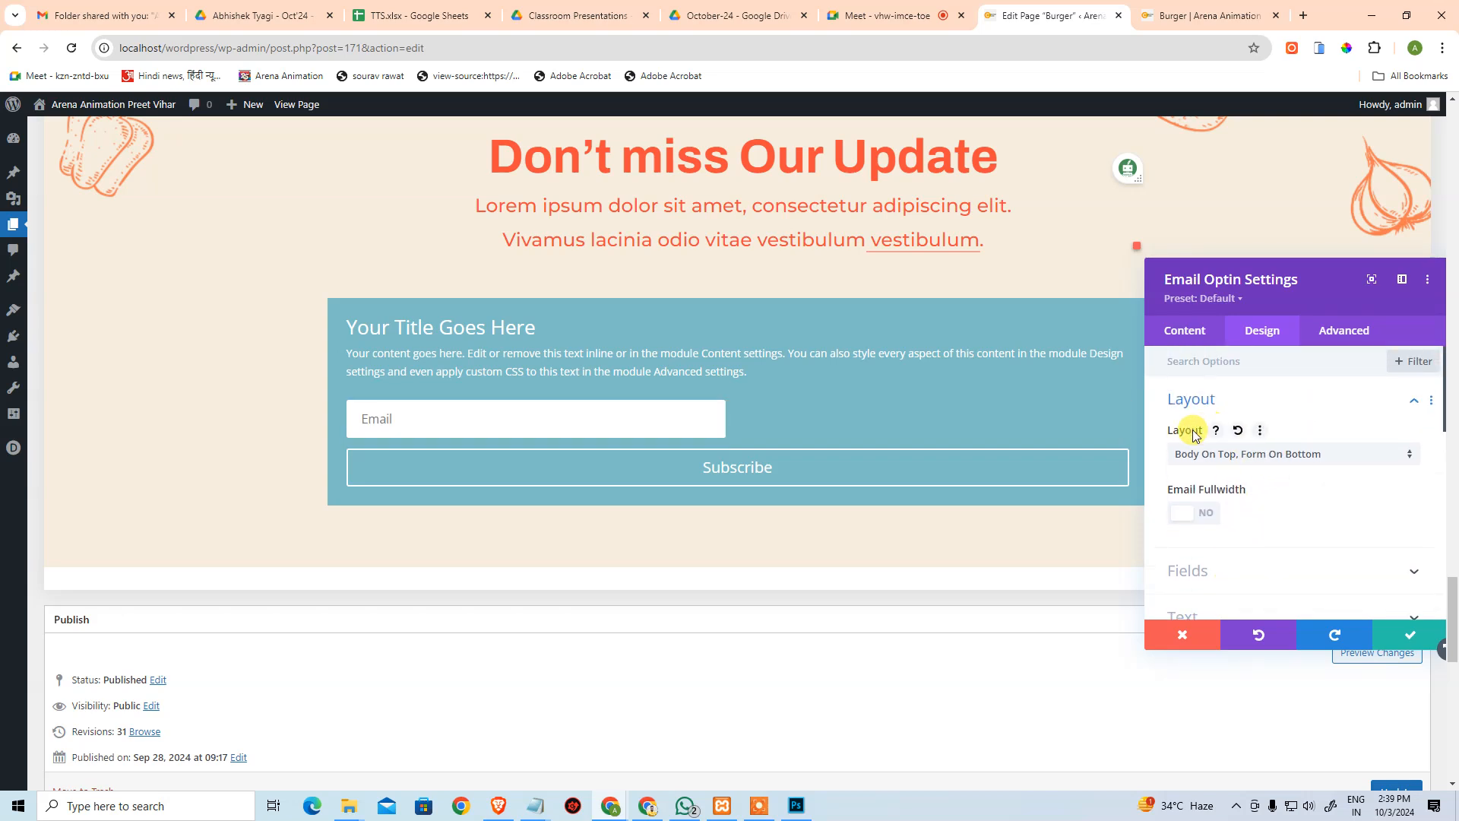
left_click(1410, 402)
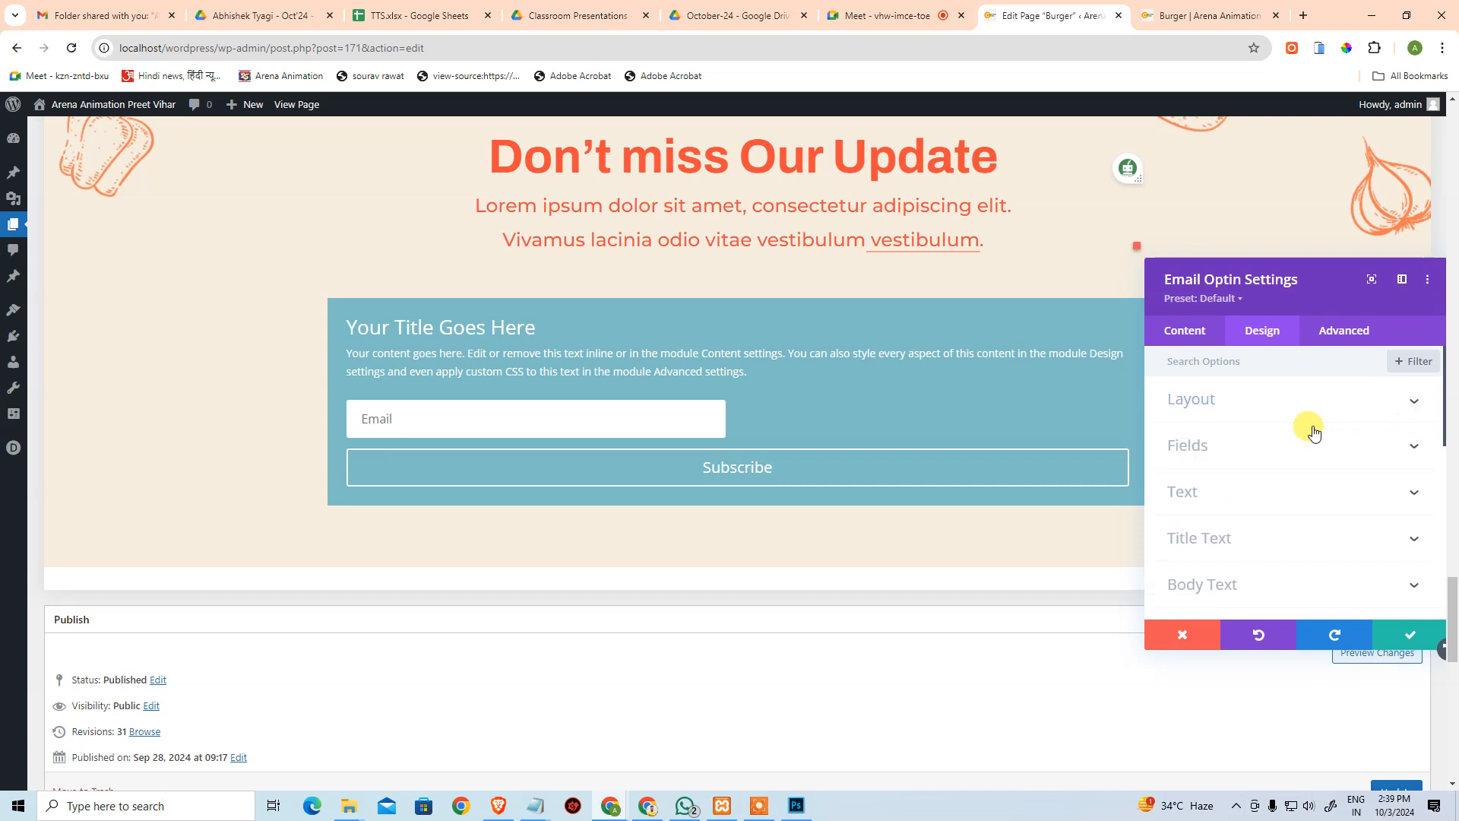
Compare the Email Optin's field styling options with the subscribe form in the Photoshop template.
left_click(1301, 440)
scroll(1318, 422, "up", 1)
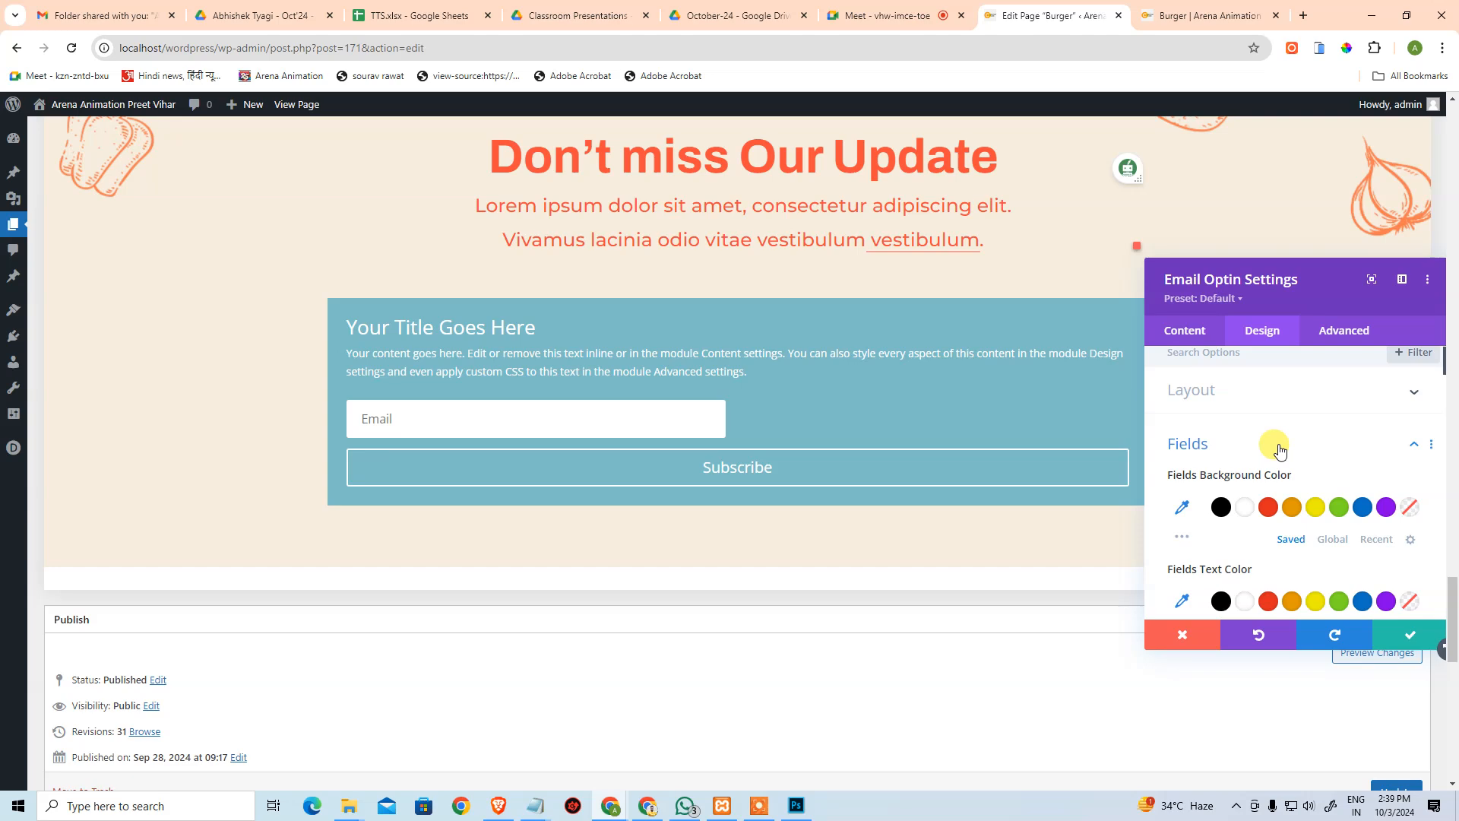
key("alt+Tab")
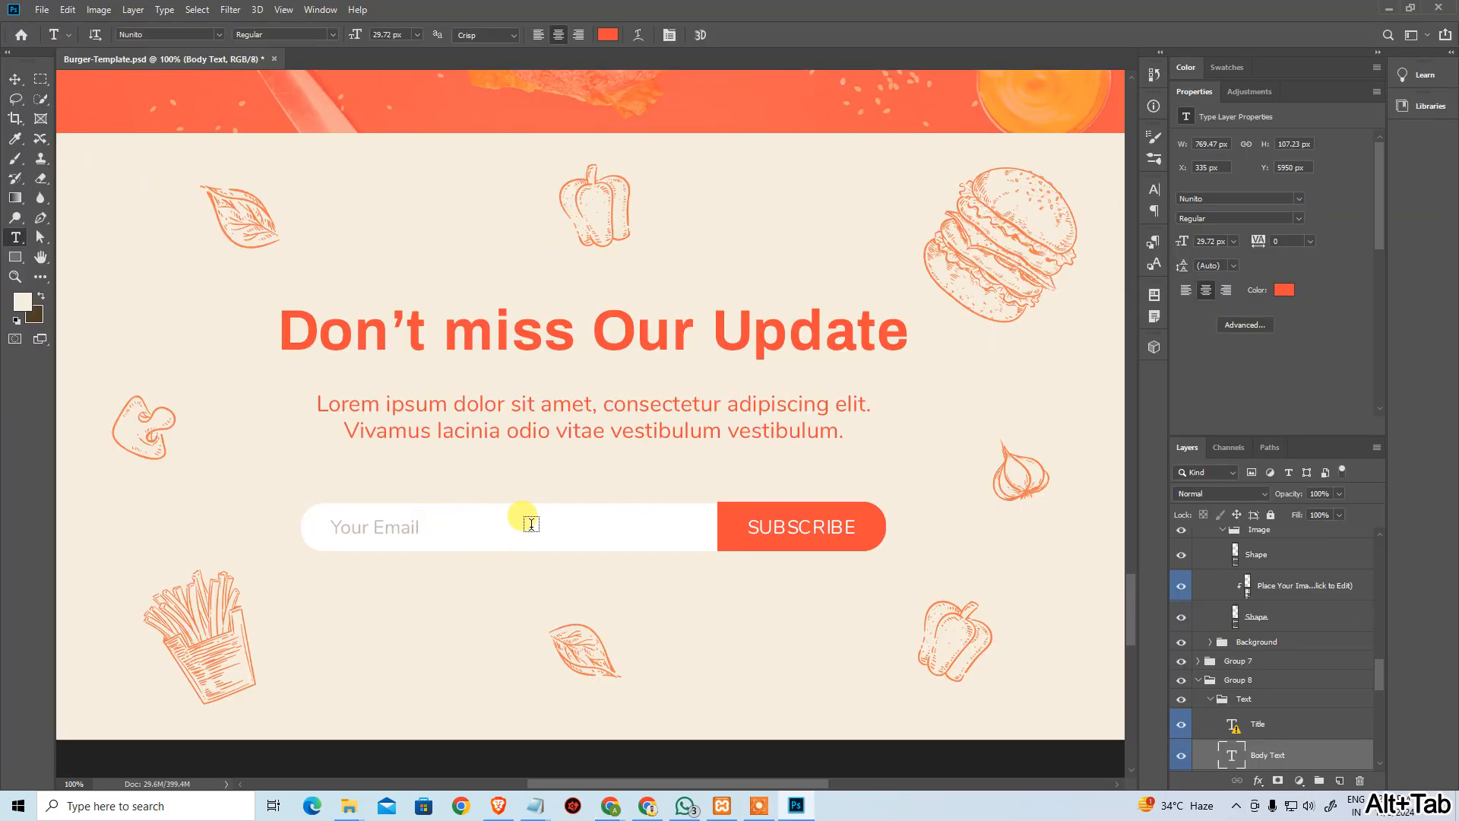
key("alt+Tab")
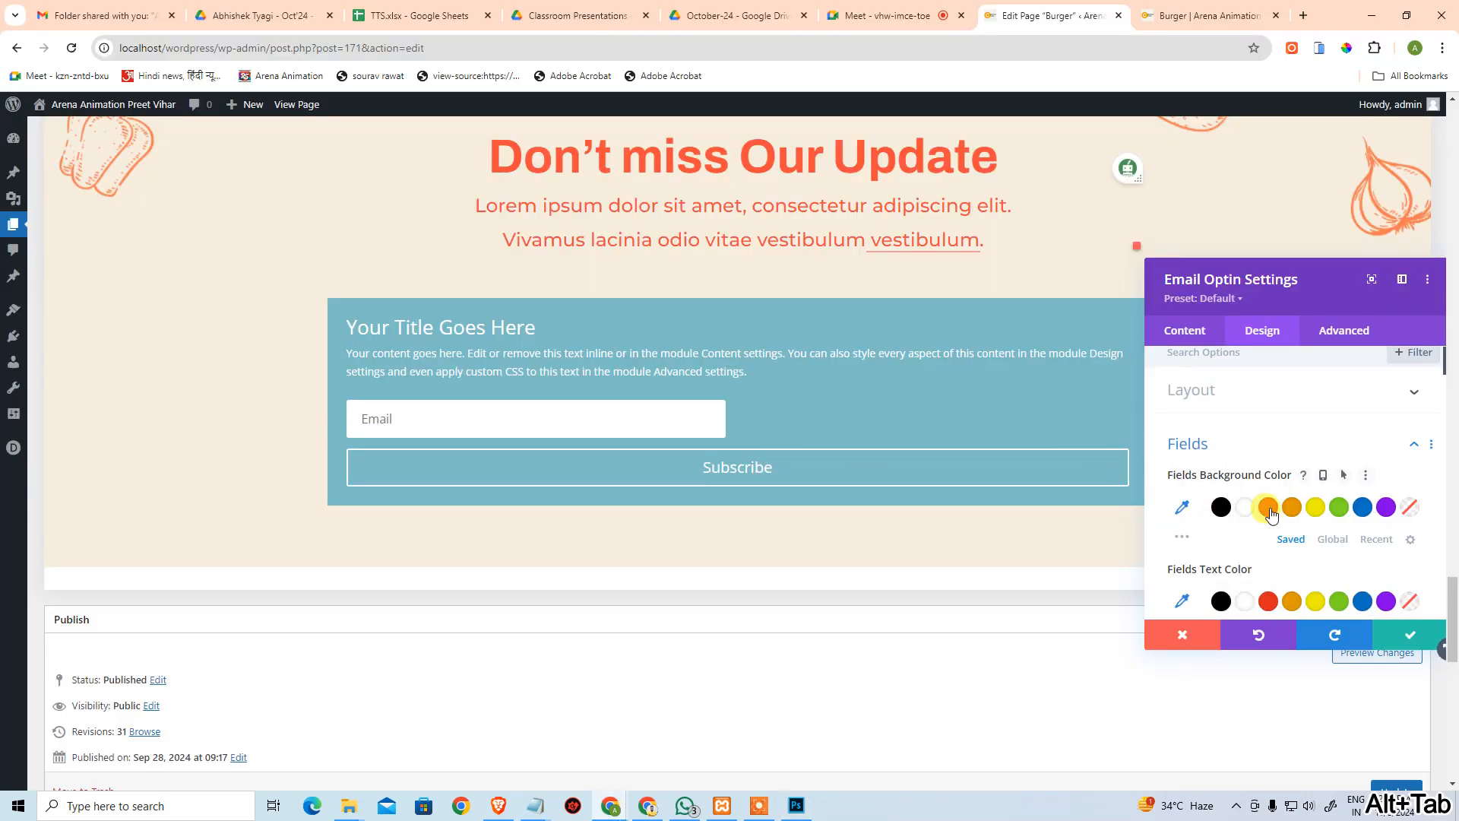
key("alt+Tab")
key("alt+Tab")
Copy the "Your Email" text colour from the Photoshop template and set the optin's Fields Text Color to #835e3f.
scroll(1240, 526, "down", 2)
key("alt+Tab")
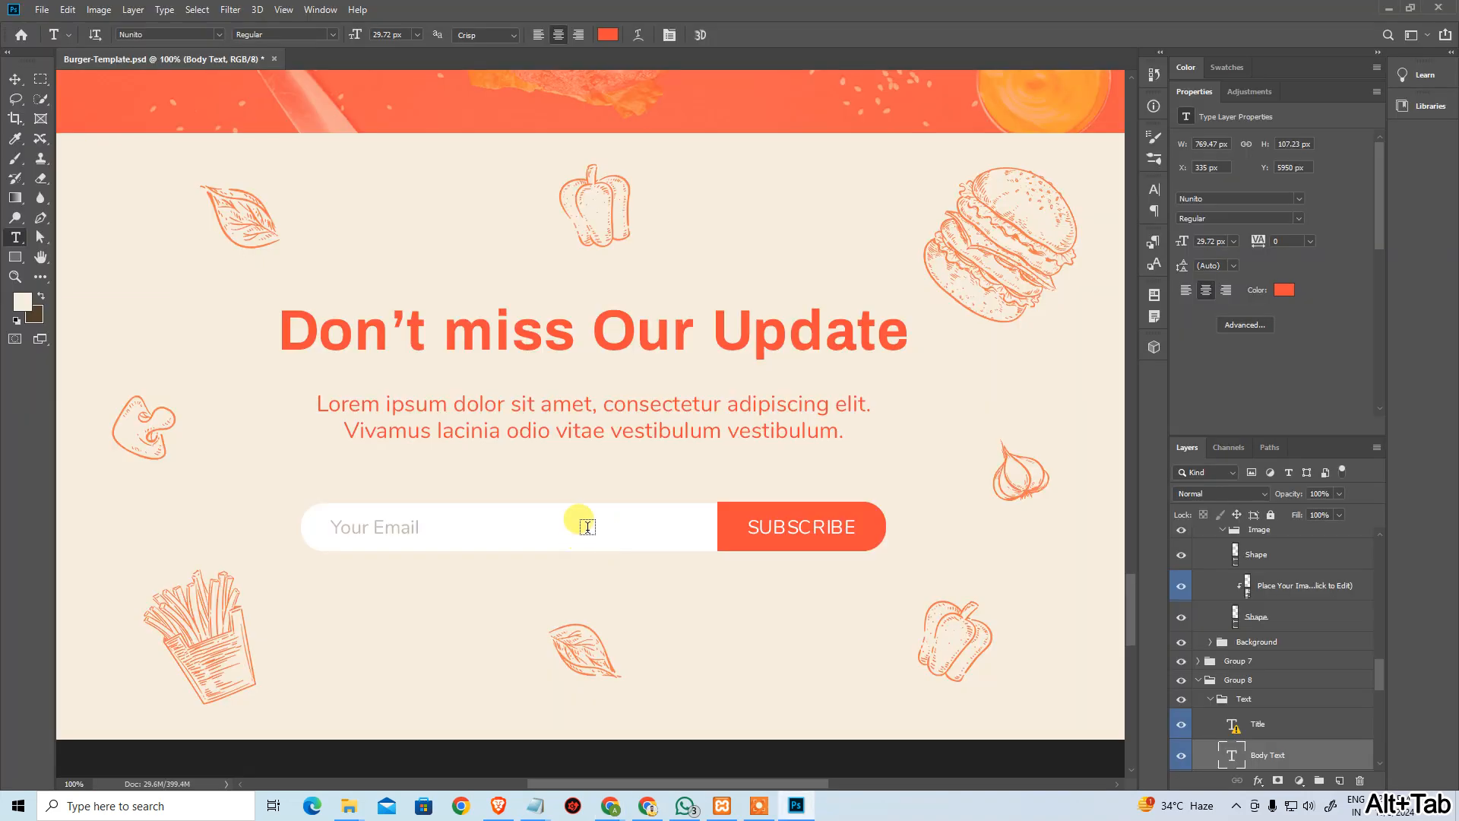
left_click(384, 526)
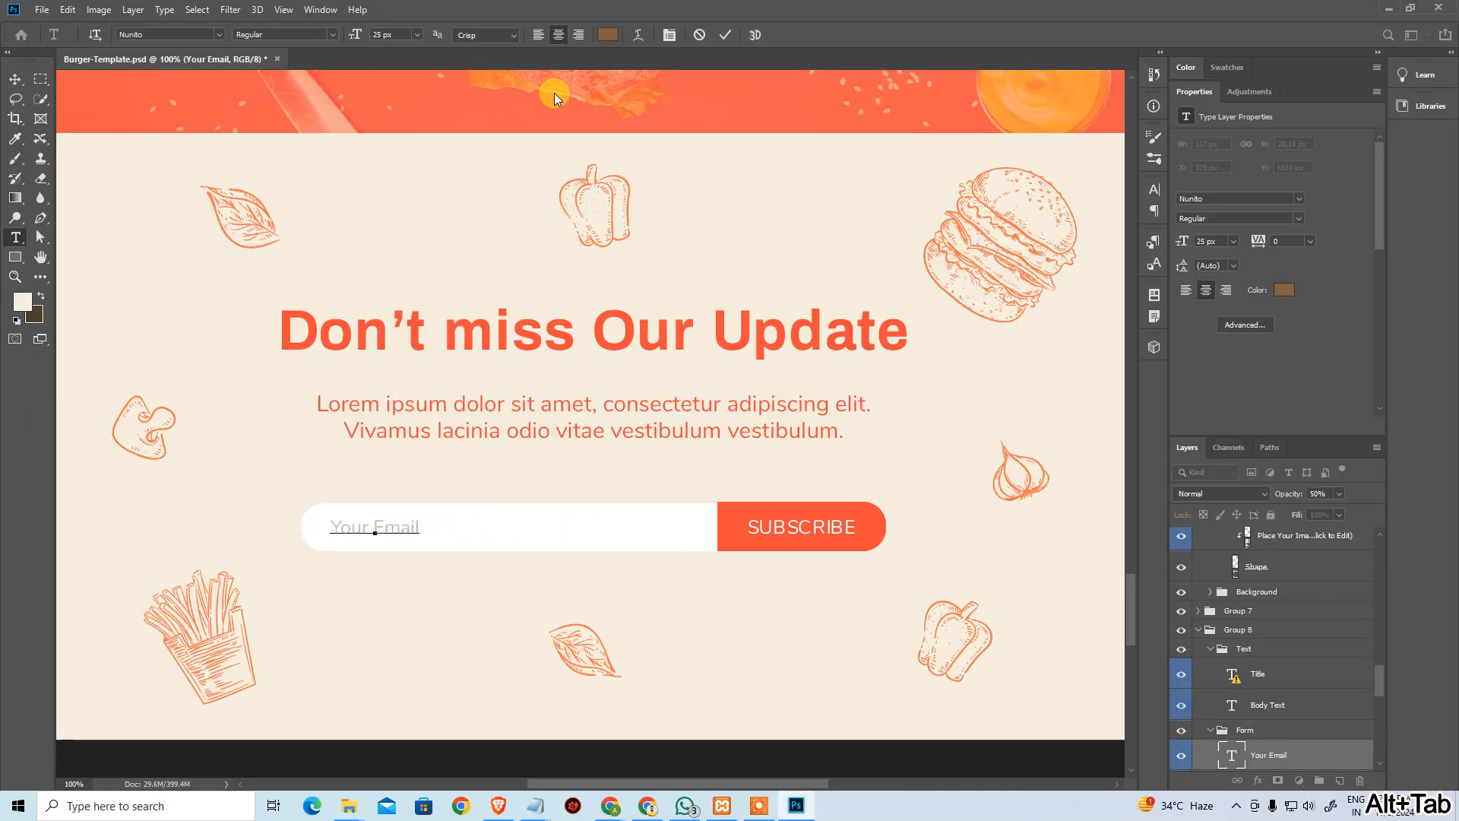
left_click(608, 35)
key("ctrl+c")
key("alt+Tab")
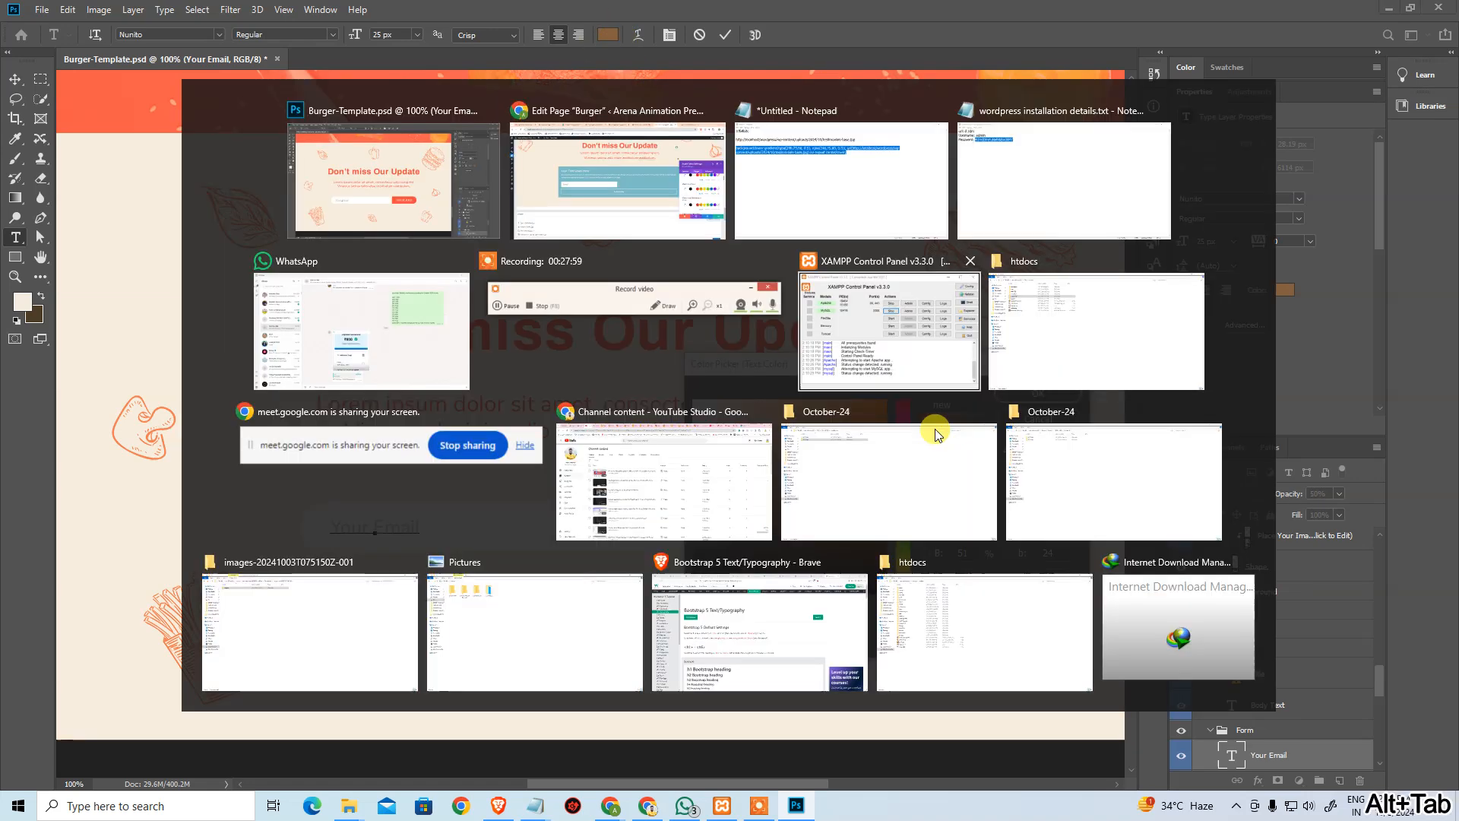
left_click(1186, 444)
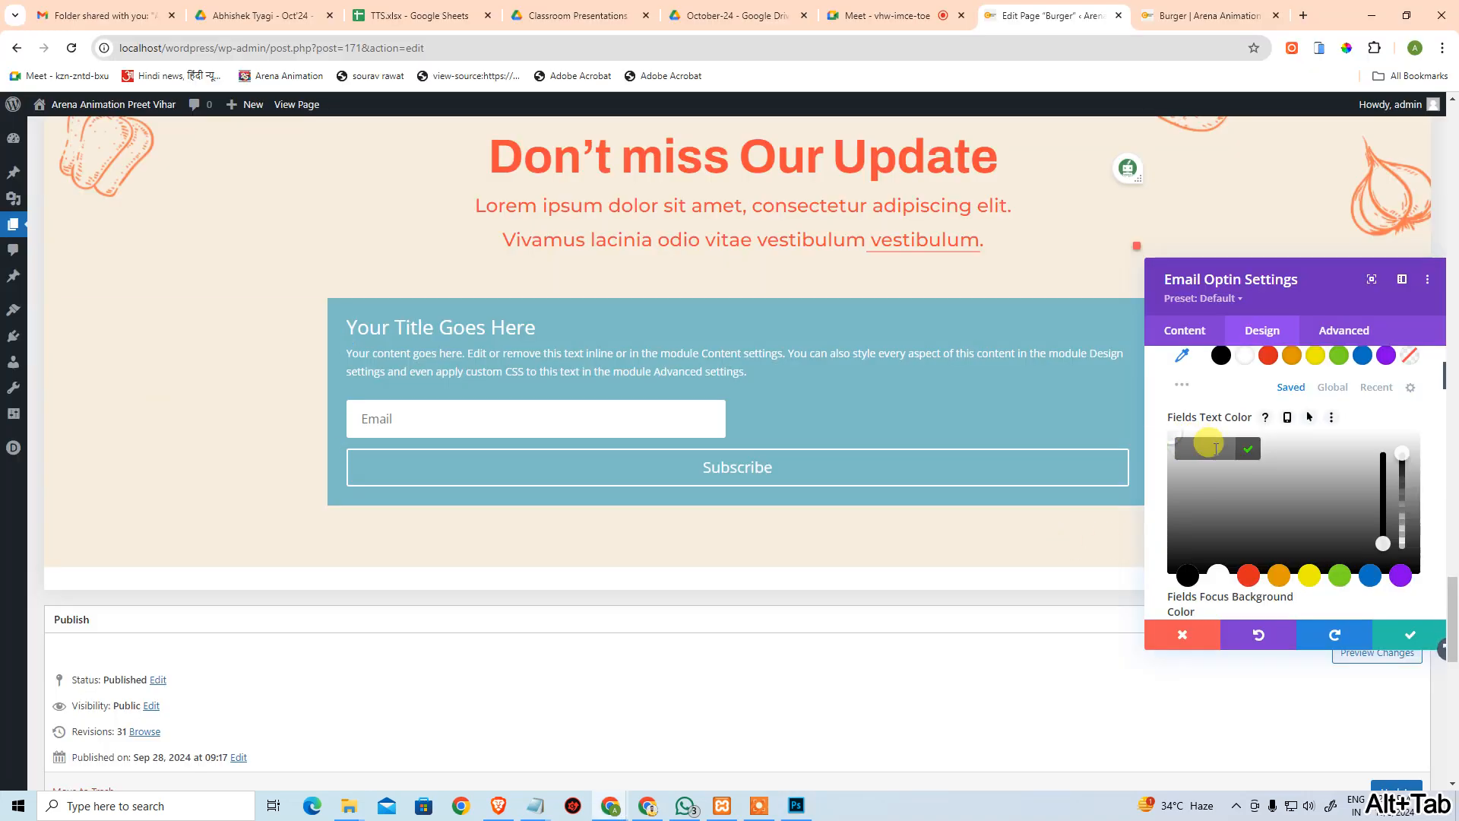
key("ctrl+v")
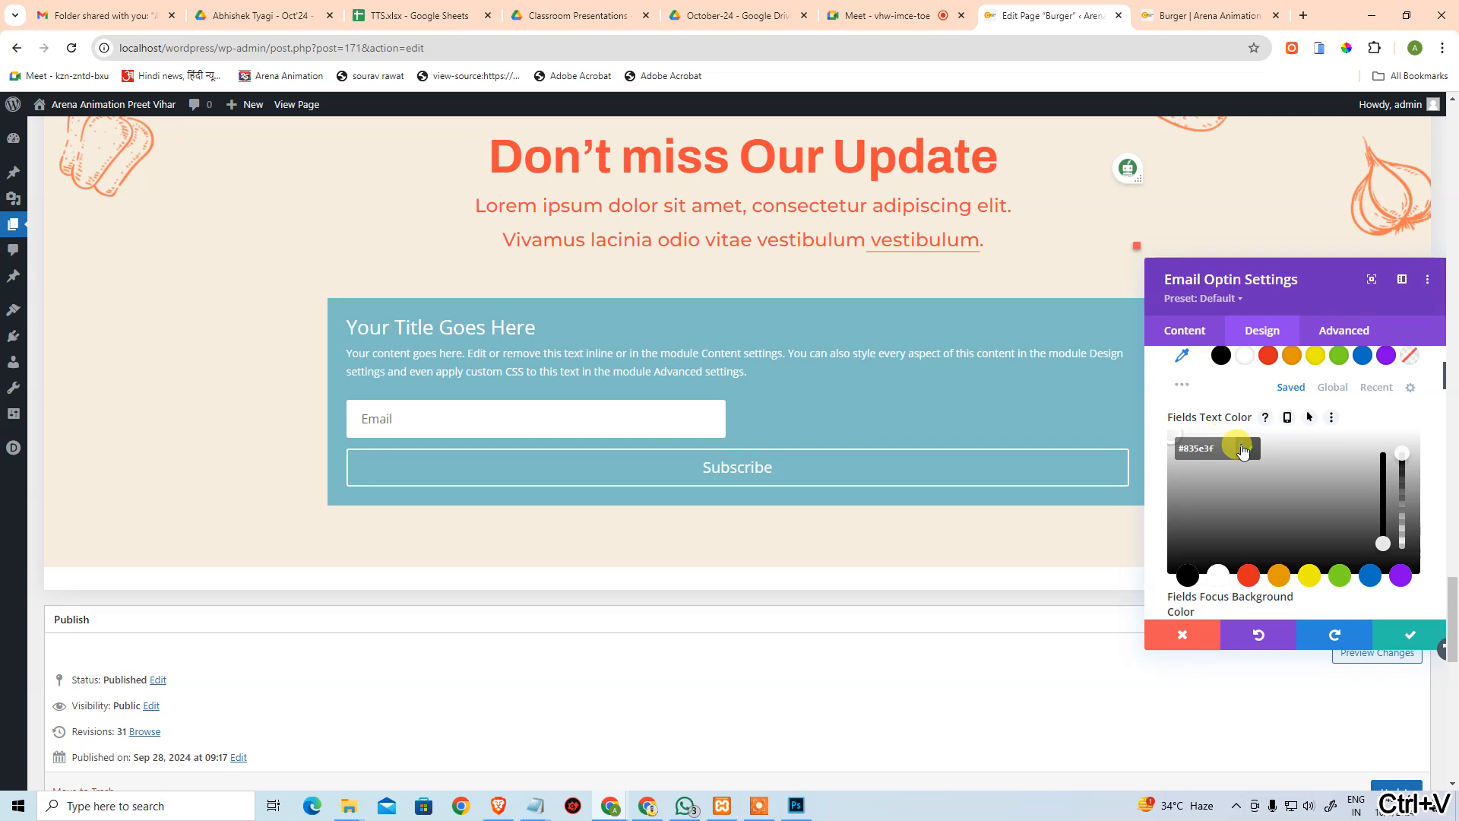
left_click(1246, 448)
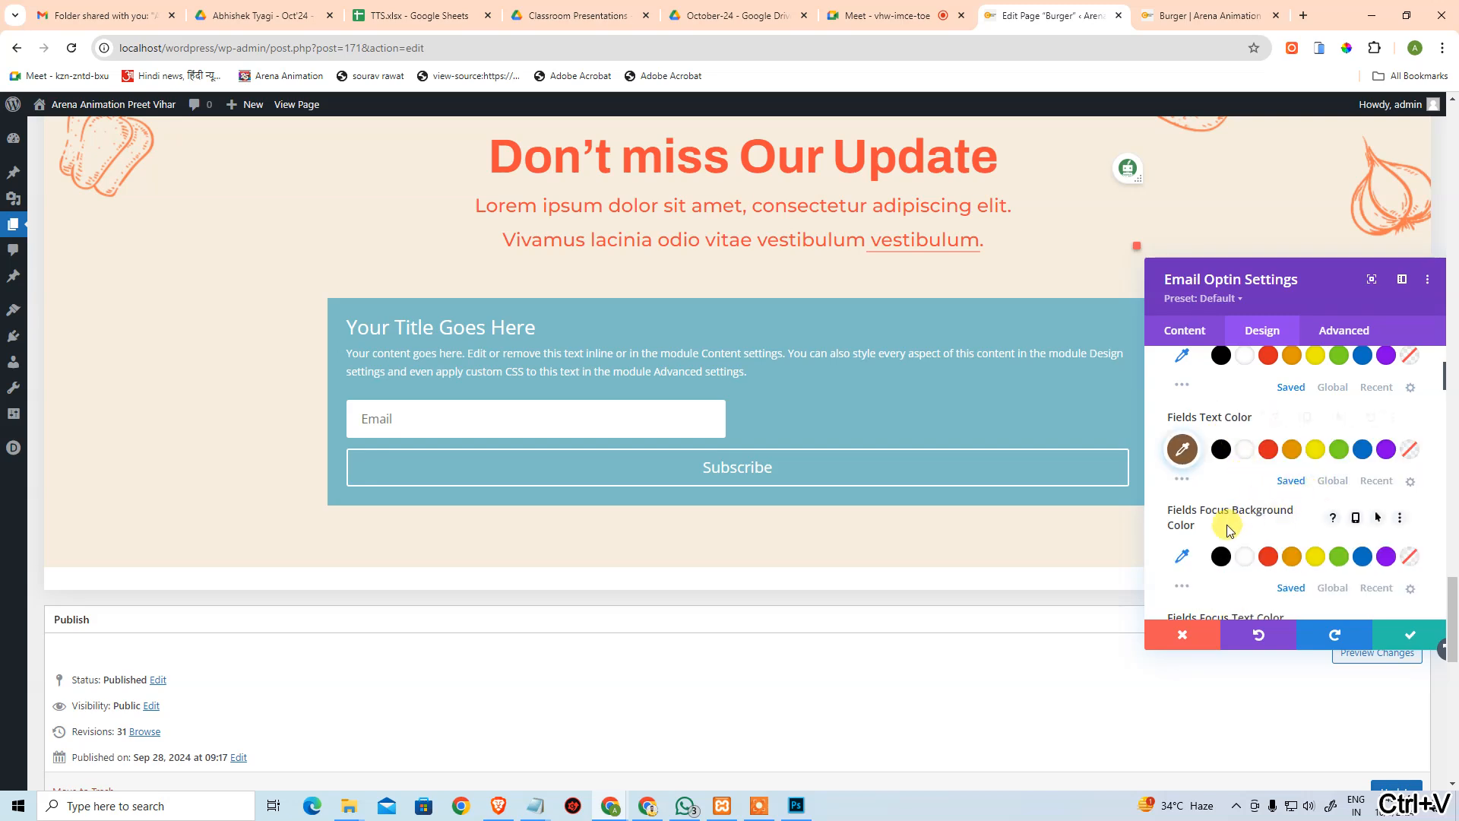
left_click(612, 412)
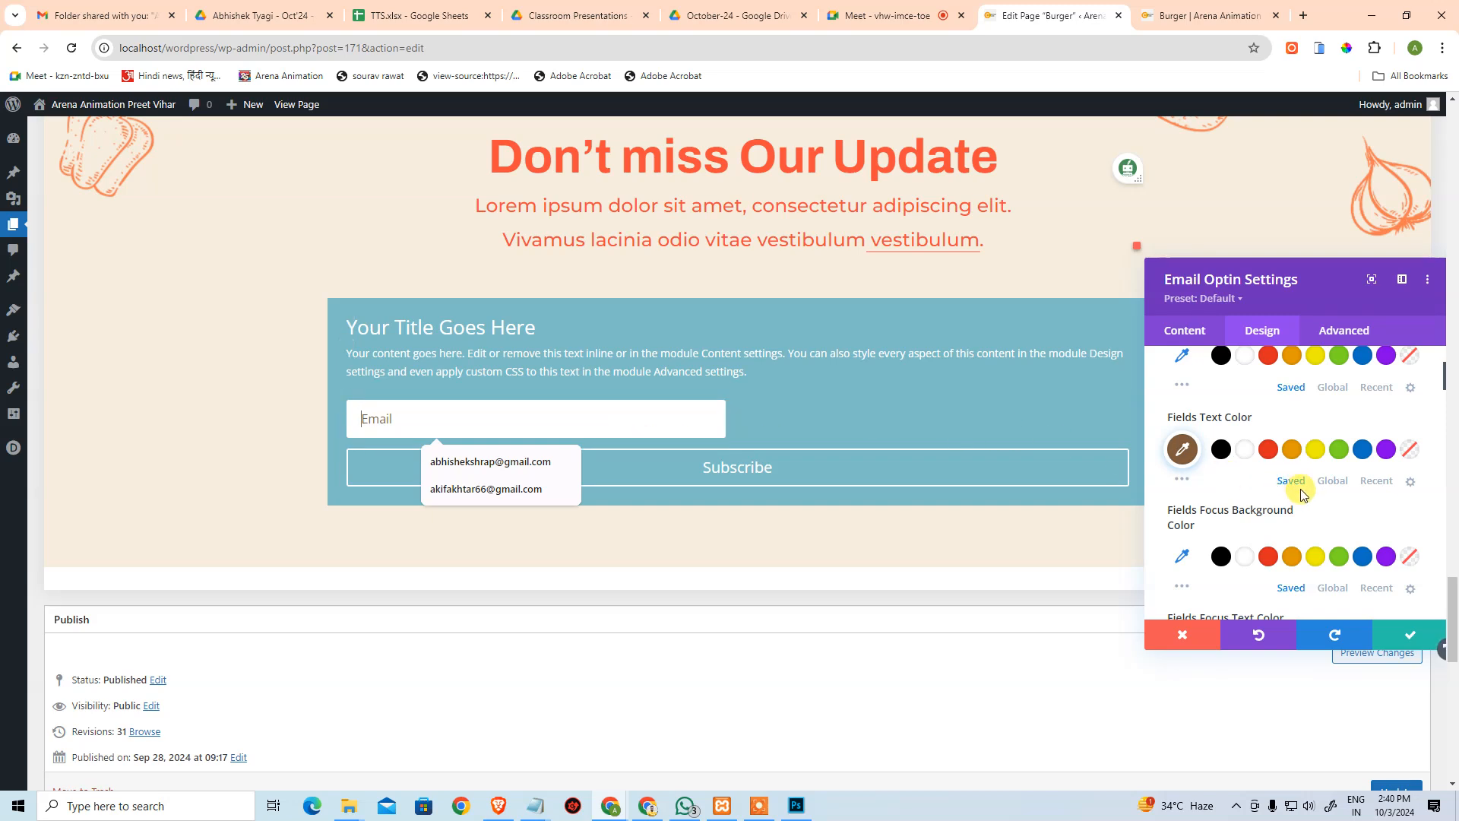
Check the "Your Email" text's font in the Photoshop template and set the optin's Fields Font to Nunito.
scroll(1292, 489, "down", 2)
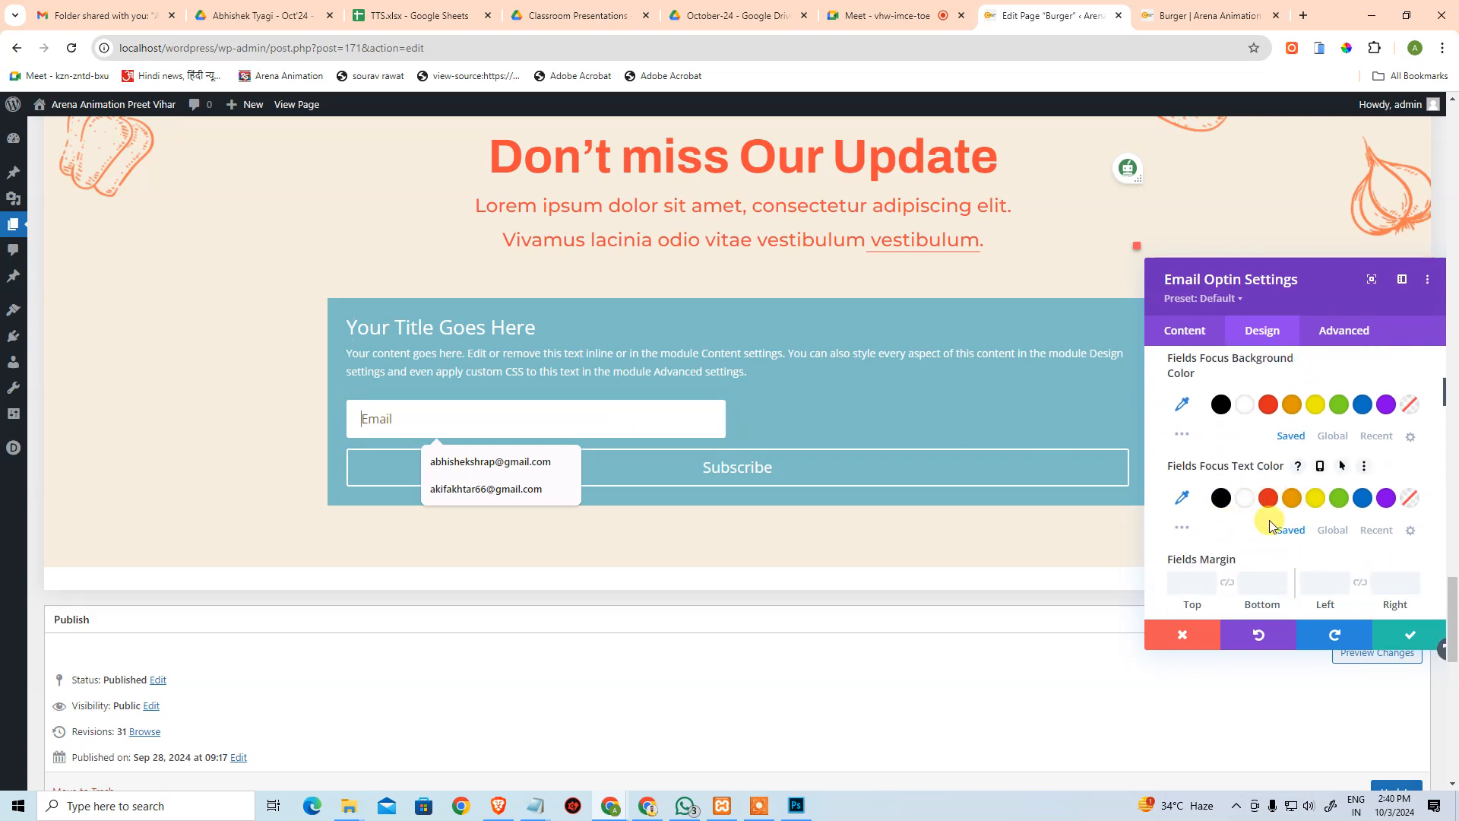
scroll(1270, 527, "down", 3)
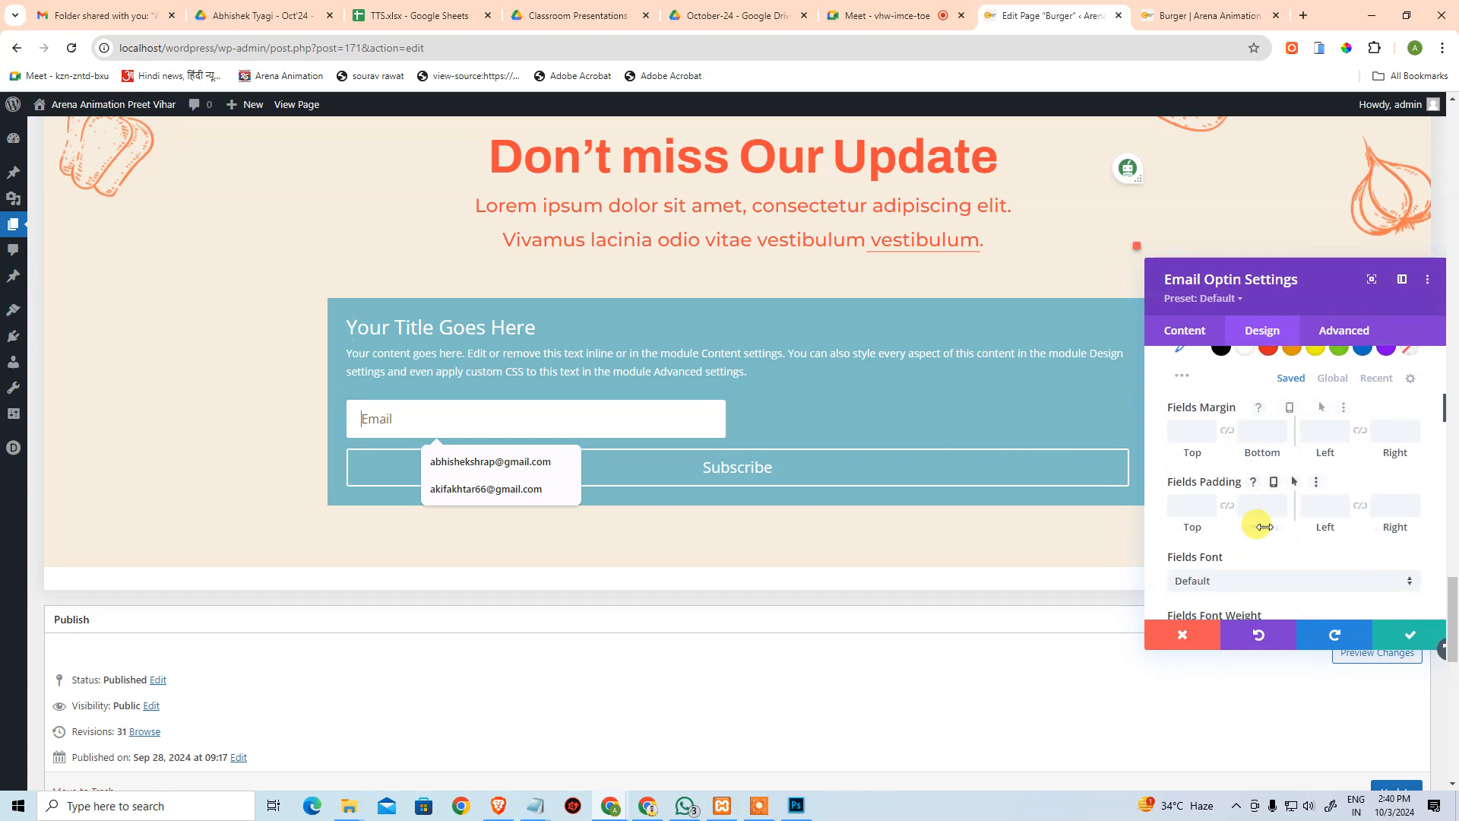
scroll(1266, 523, "down", 1)
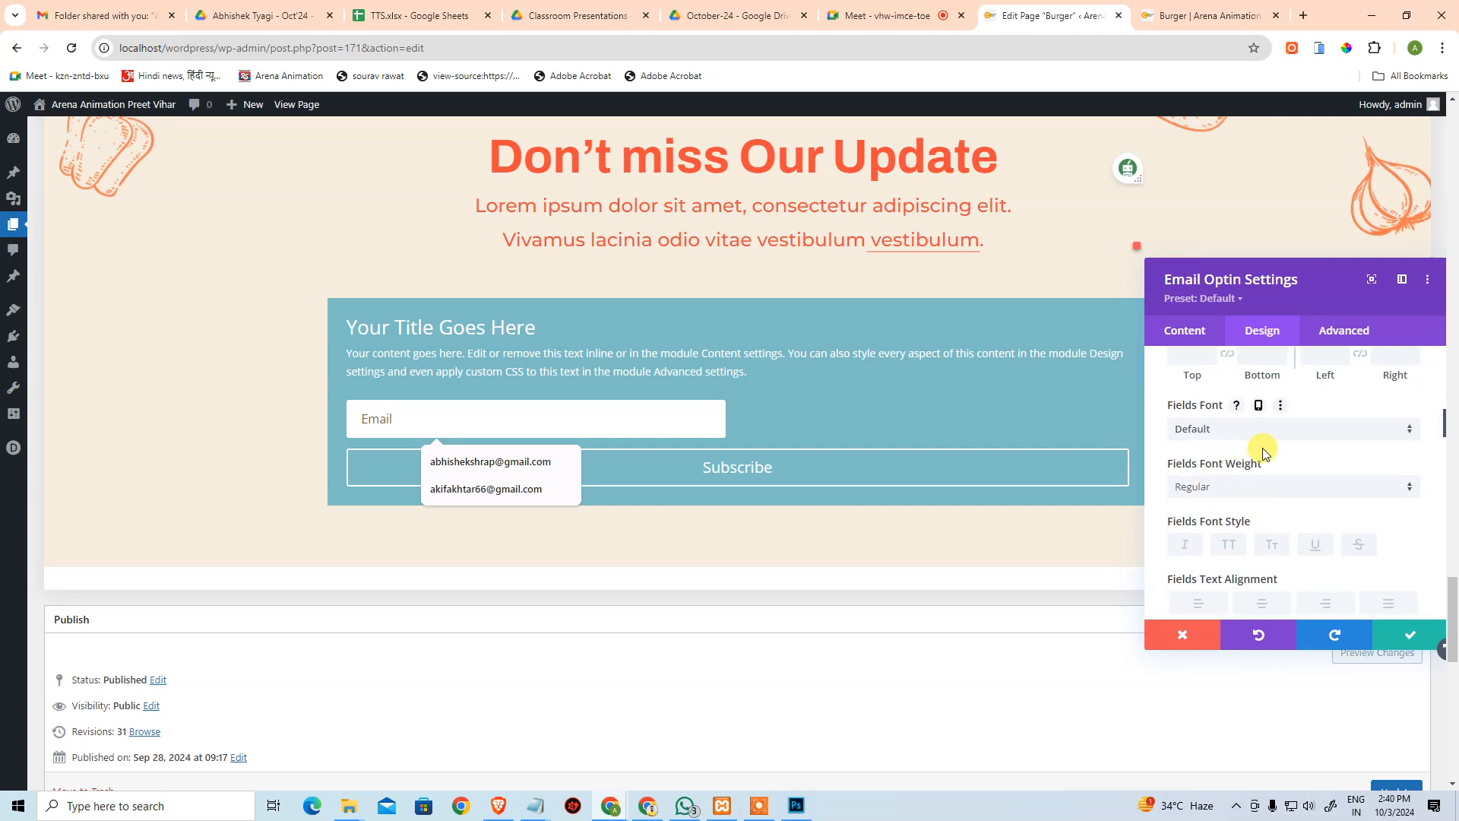
key("alt+Tab")
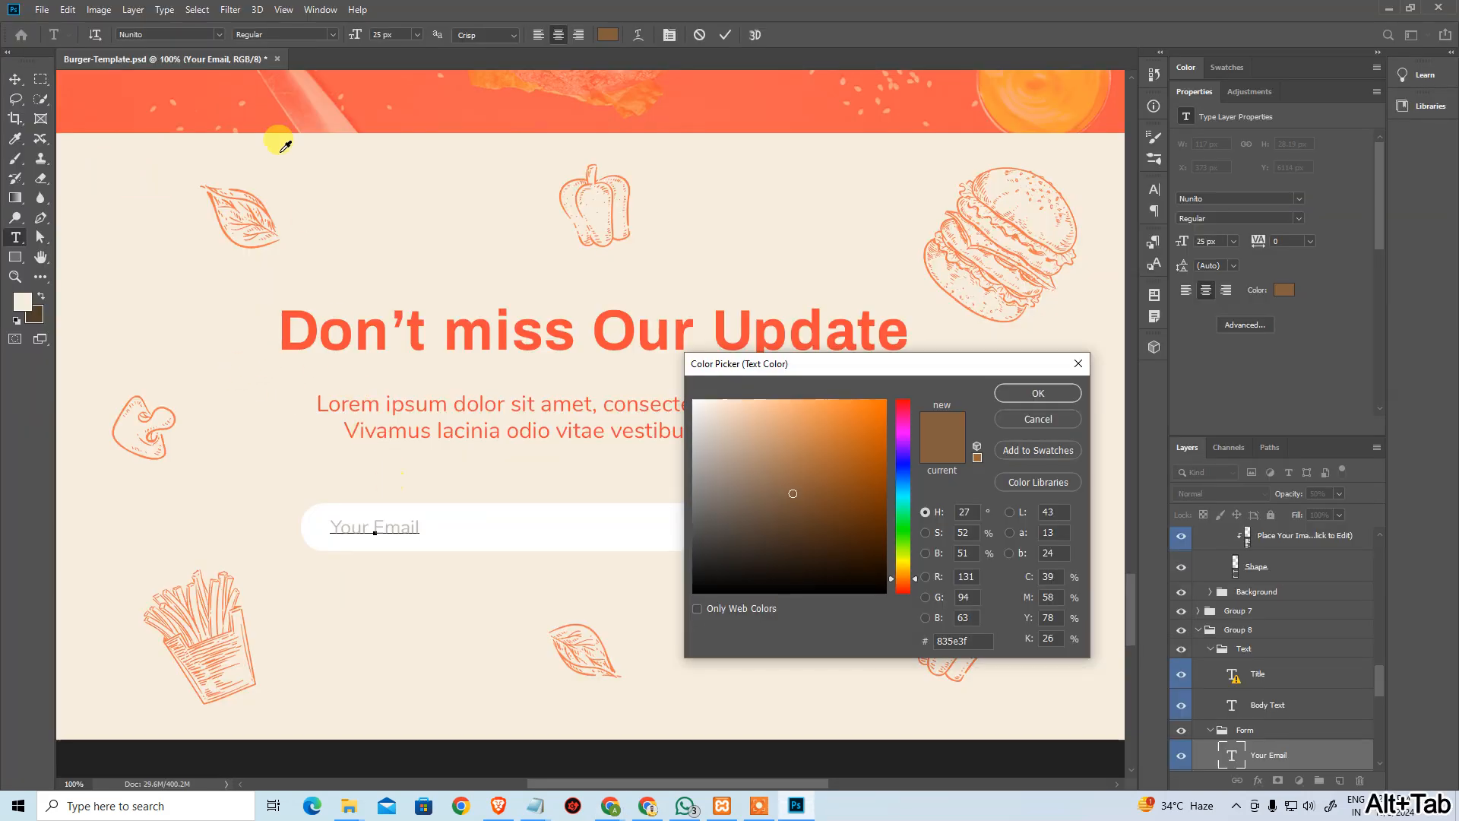
key("alt+Tab")
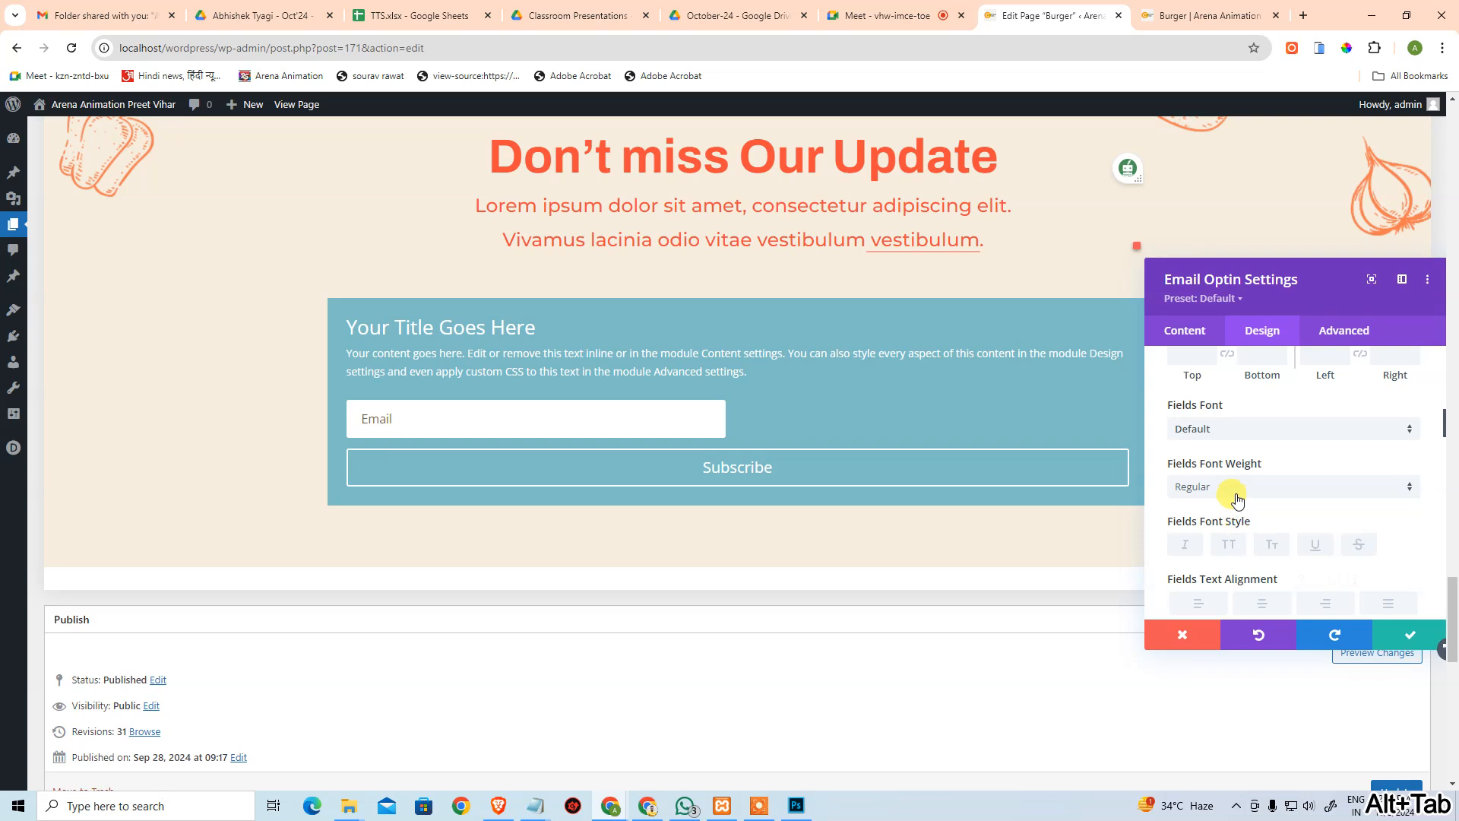
left_click(1235, 488)
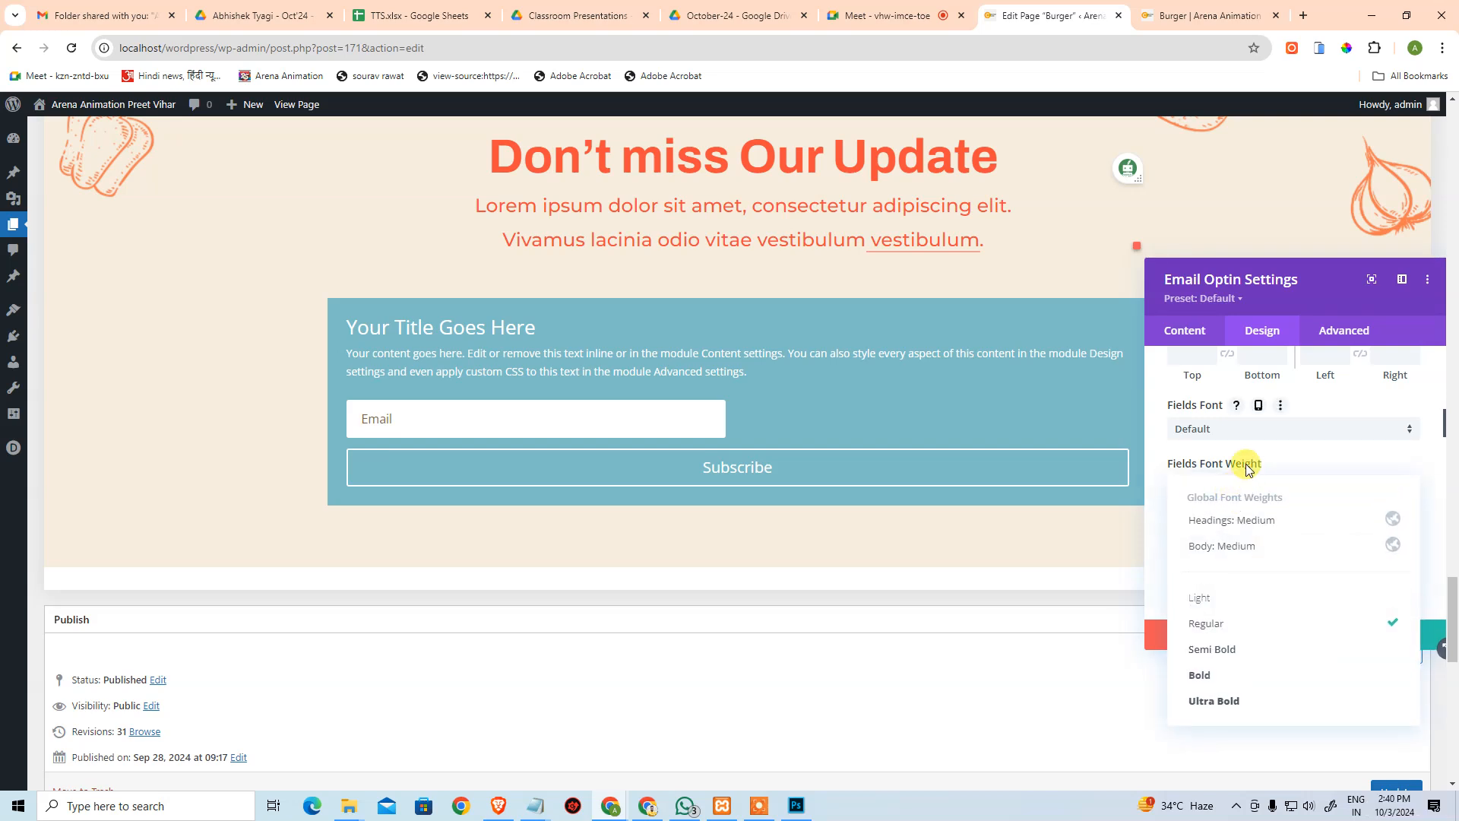
left_click(1246, 436)
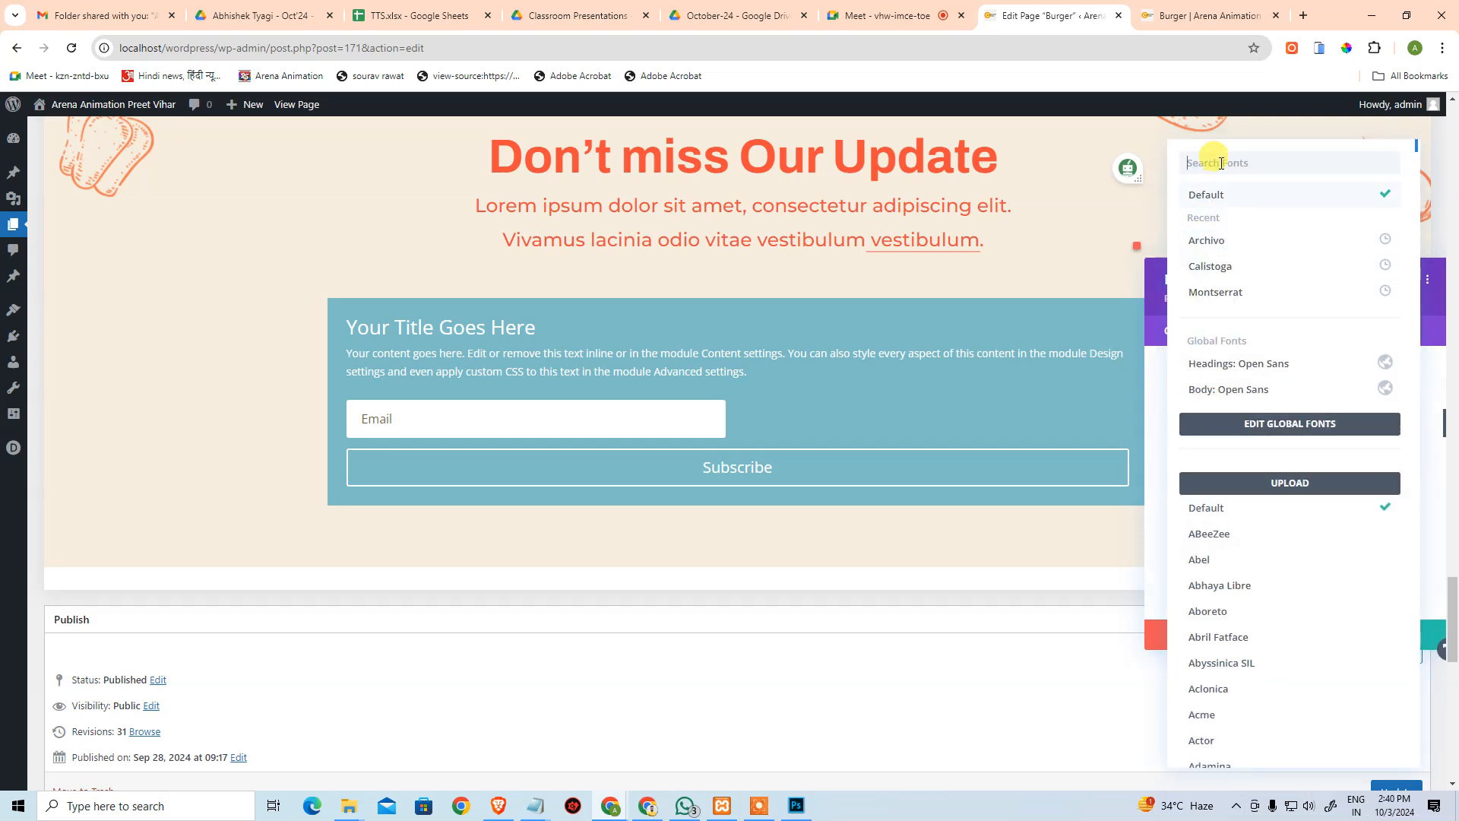
type("nuni")
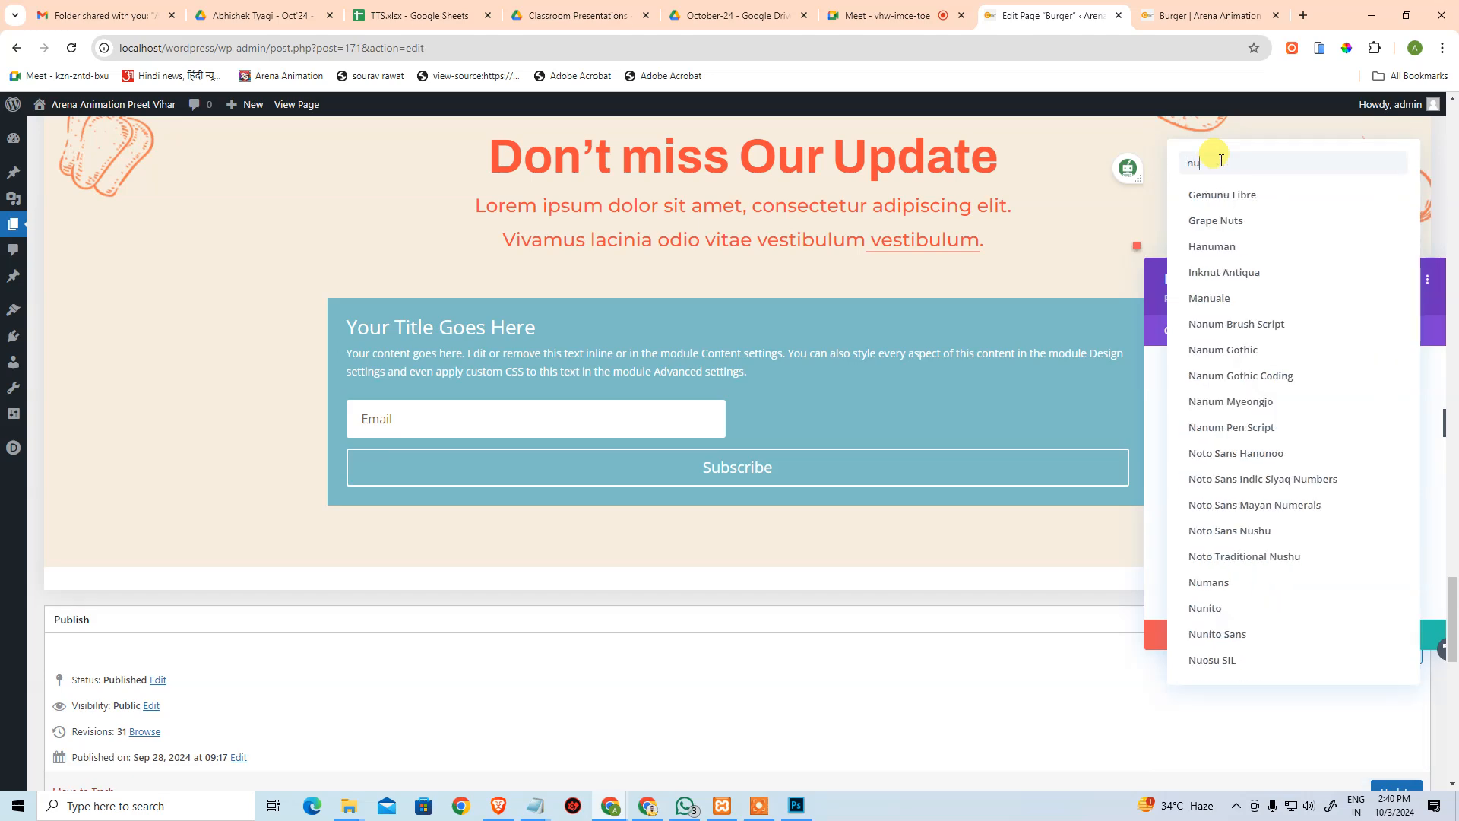
left_click(1237, 195)
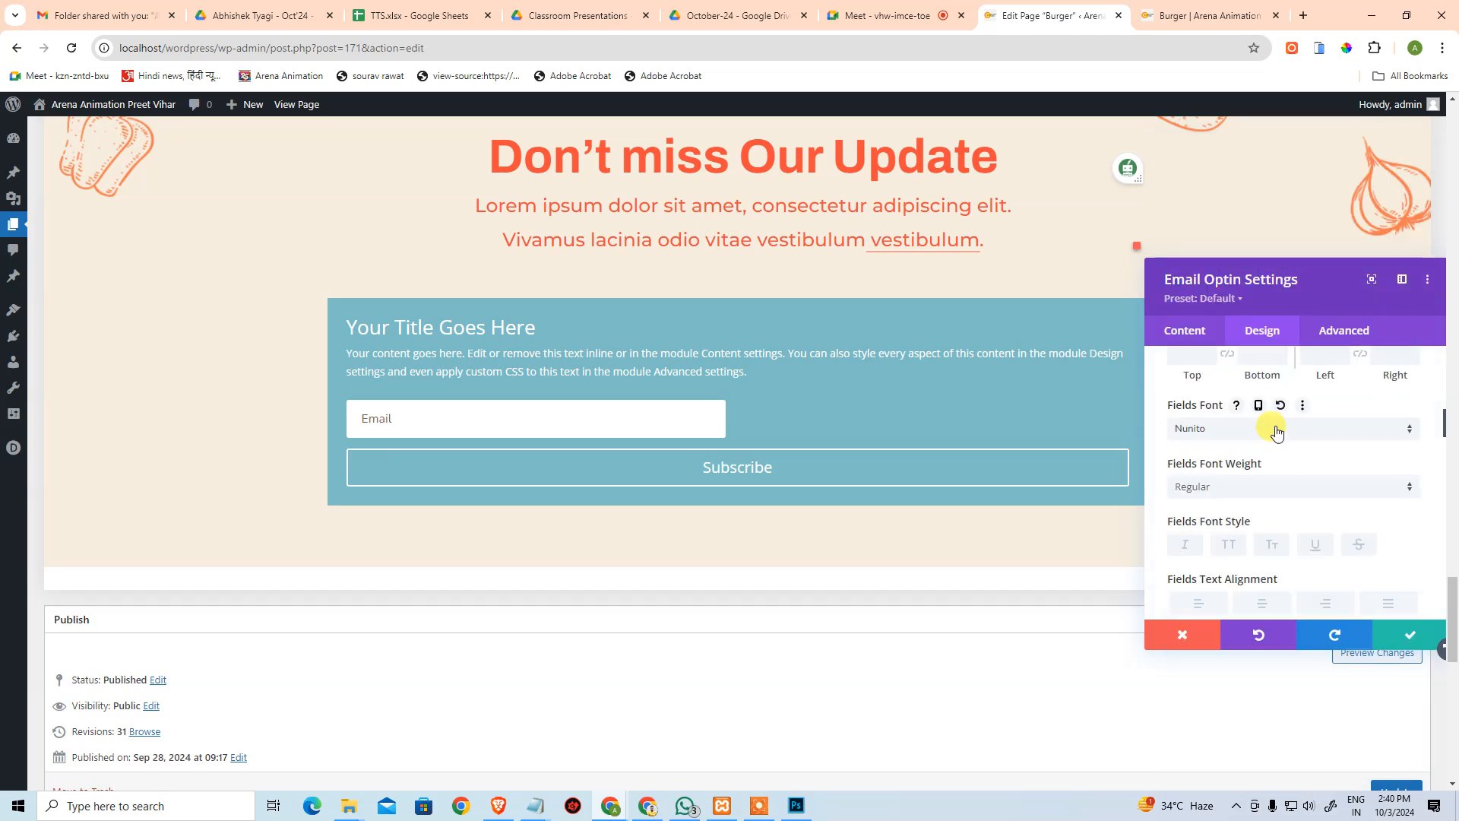
Set the optin's Fields Text Size to 25px, matching the "Your Email" text size in the Photoshop template.
key("alt+Tab")
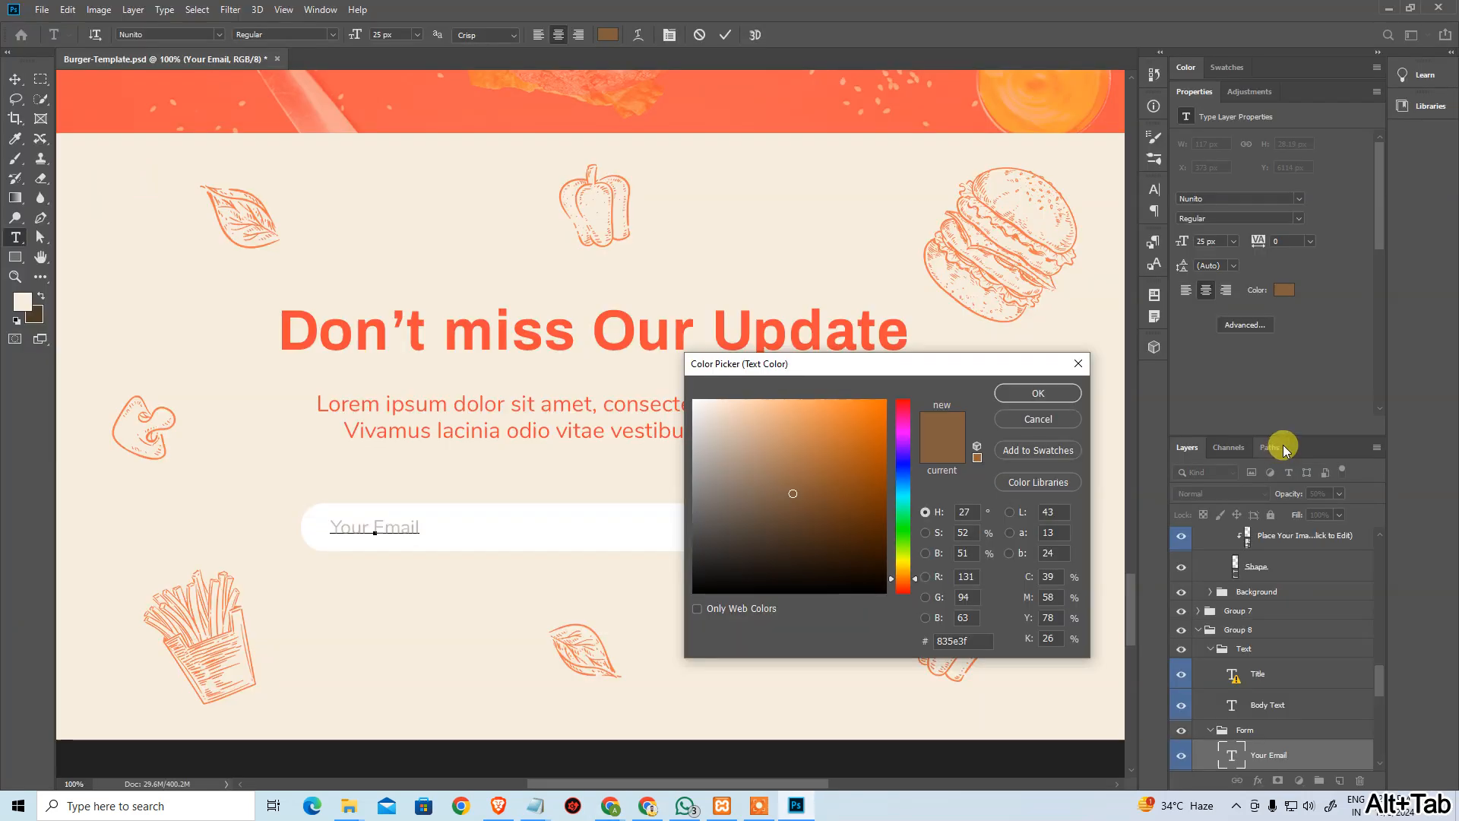
key("alt+Tab")
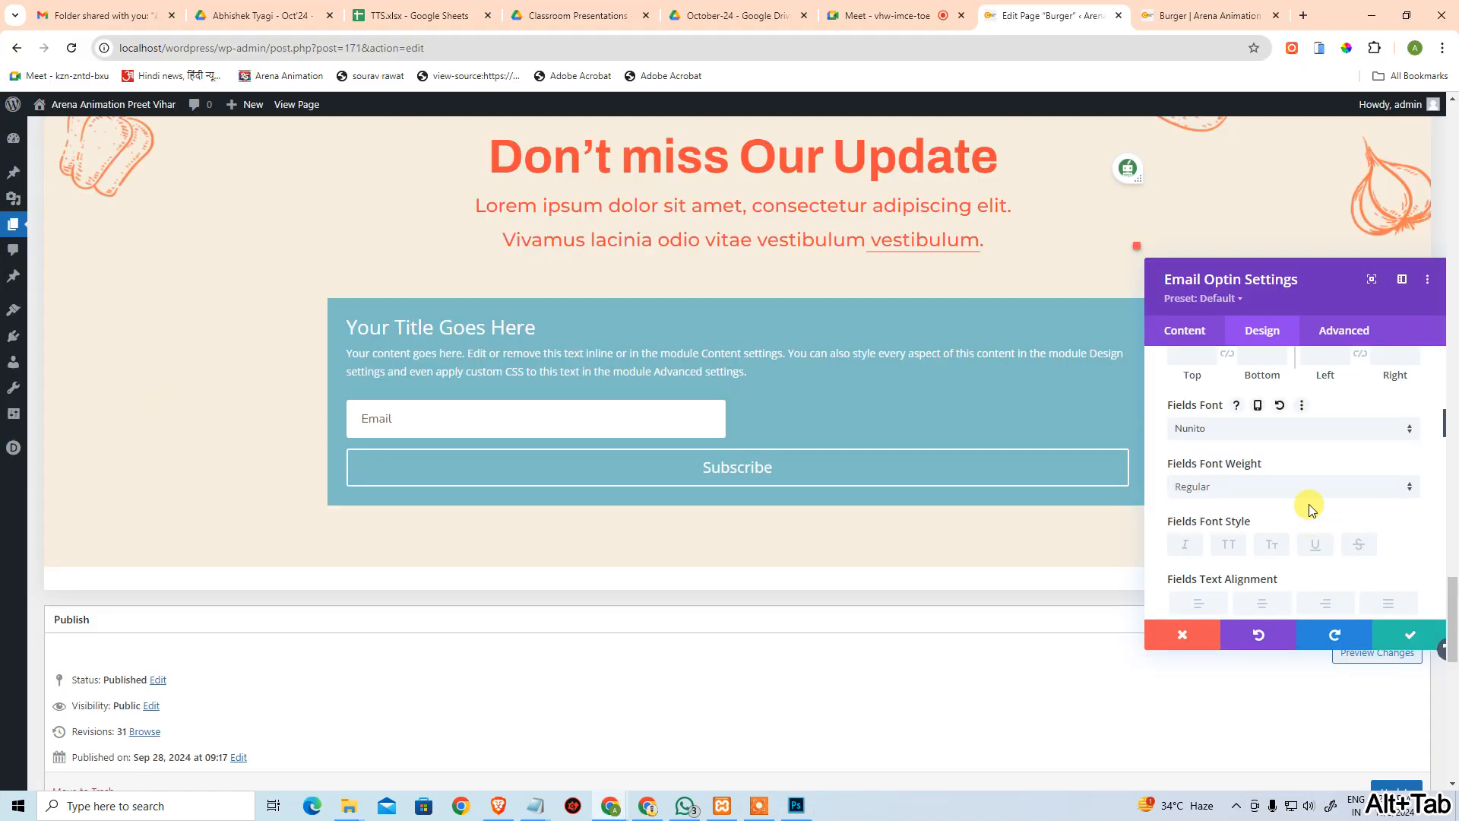
scroll(1303, 504, "down", 3)
left_click(1379, 508)
type("25")
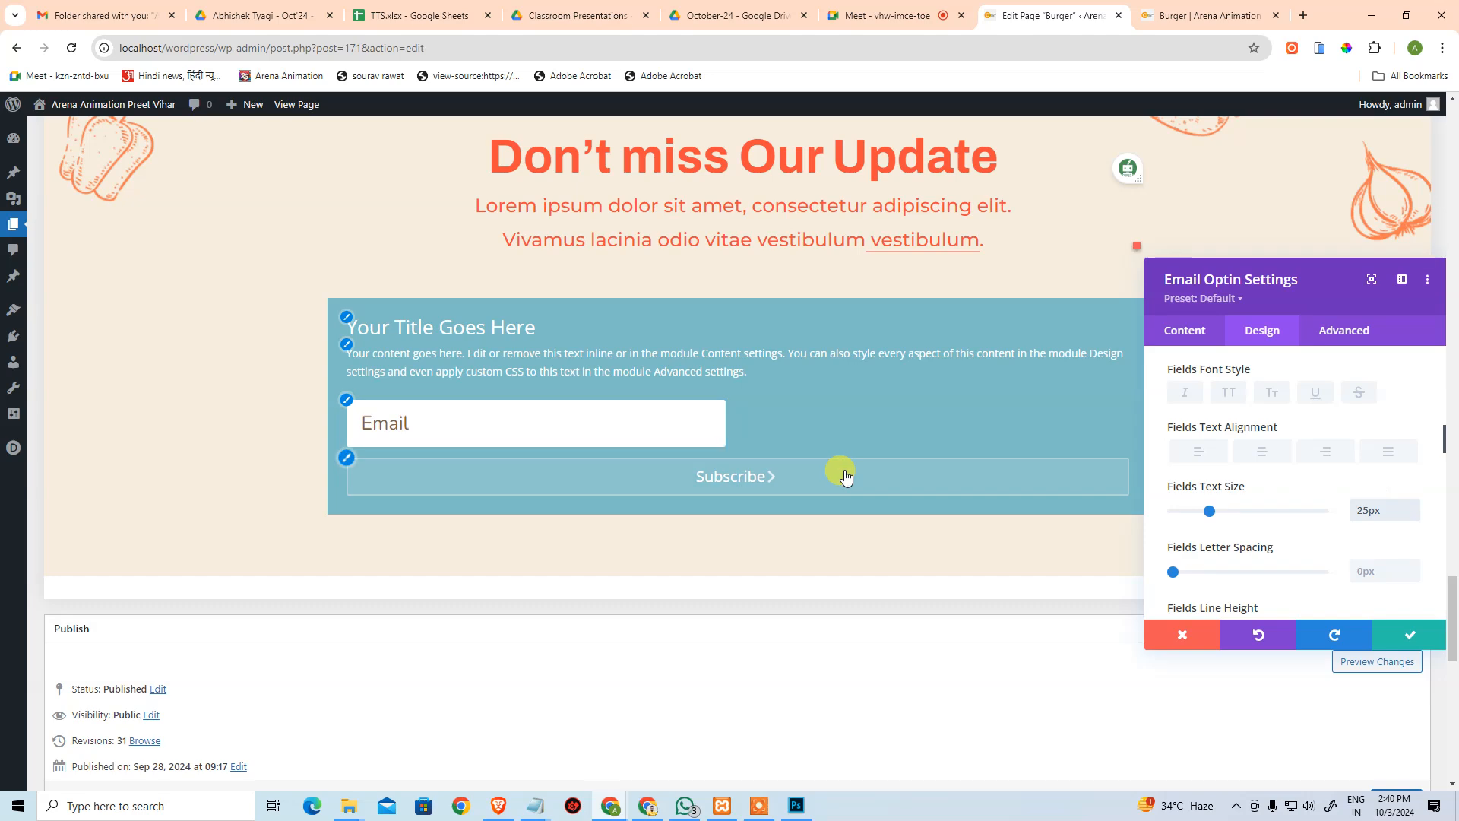
key("alt+Tab")
key("alt+Tab")
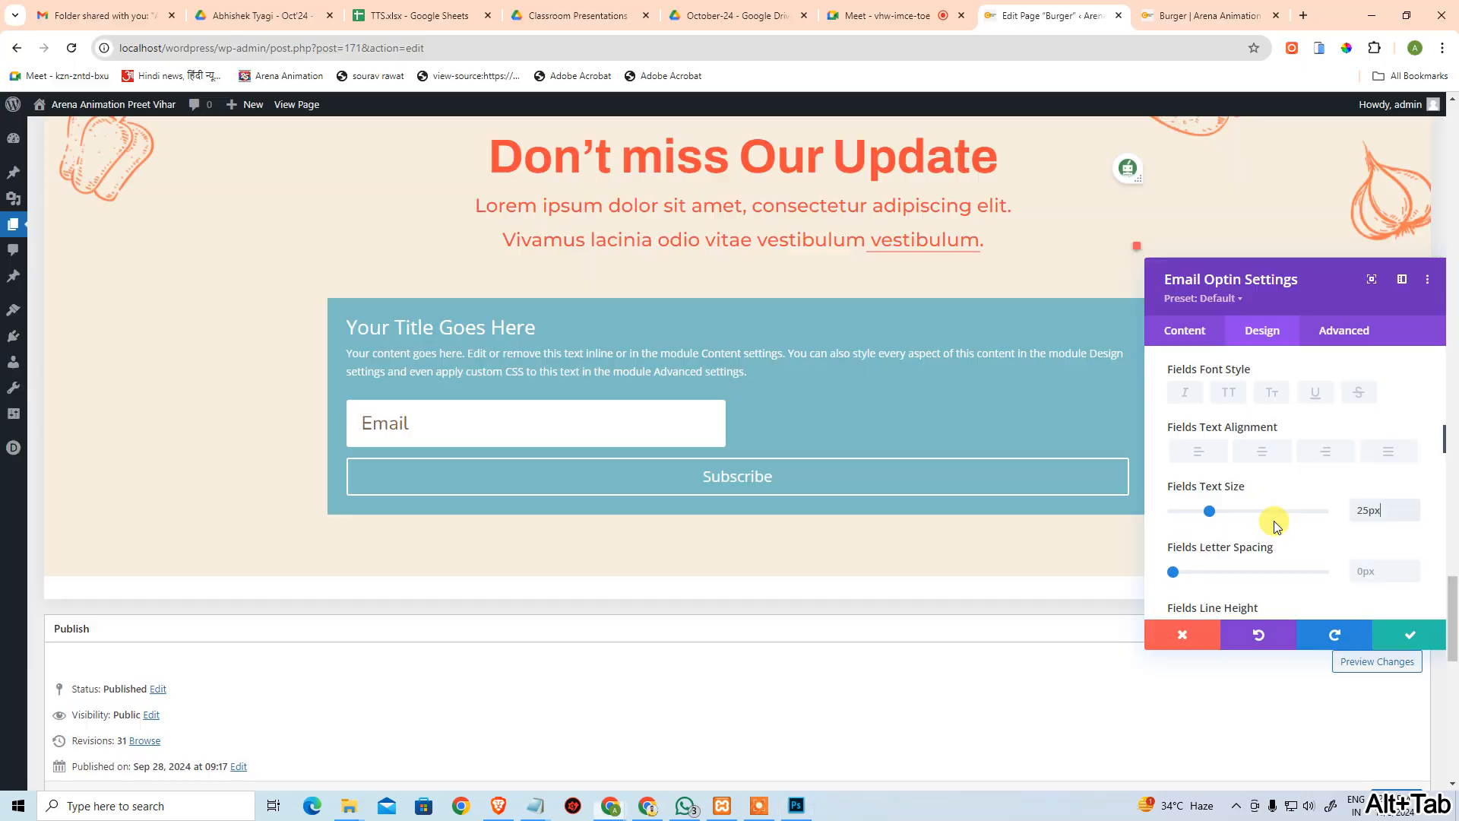
Unlink the optin's Fields Rounded Corners and set the top-left and bottom-left corners to 50rem.
scroll(1297, 523, "down", 2)
scroll(1306, 480, "down", 4)
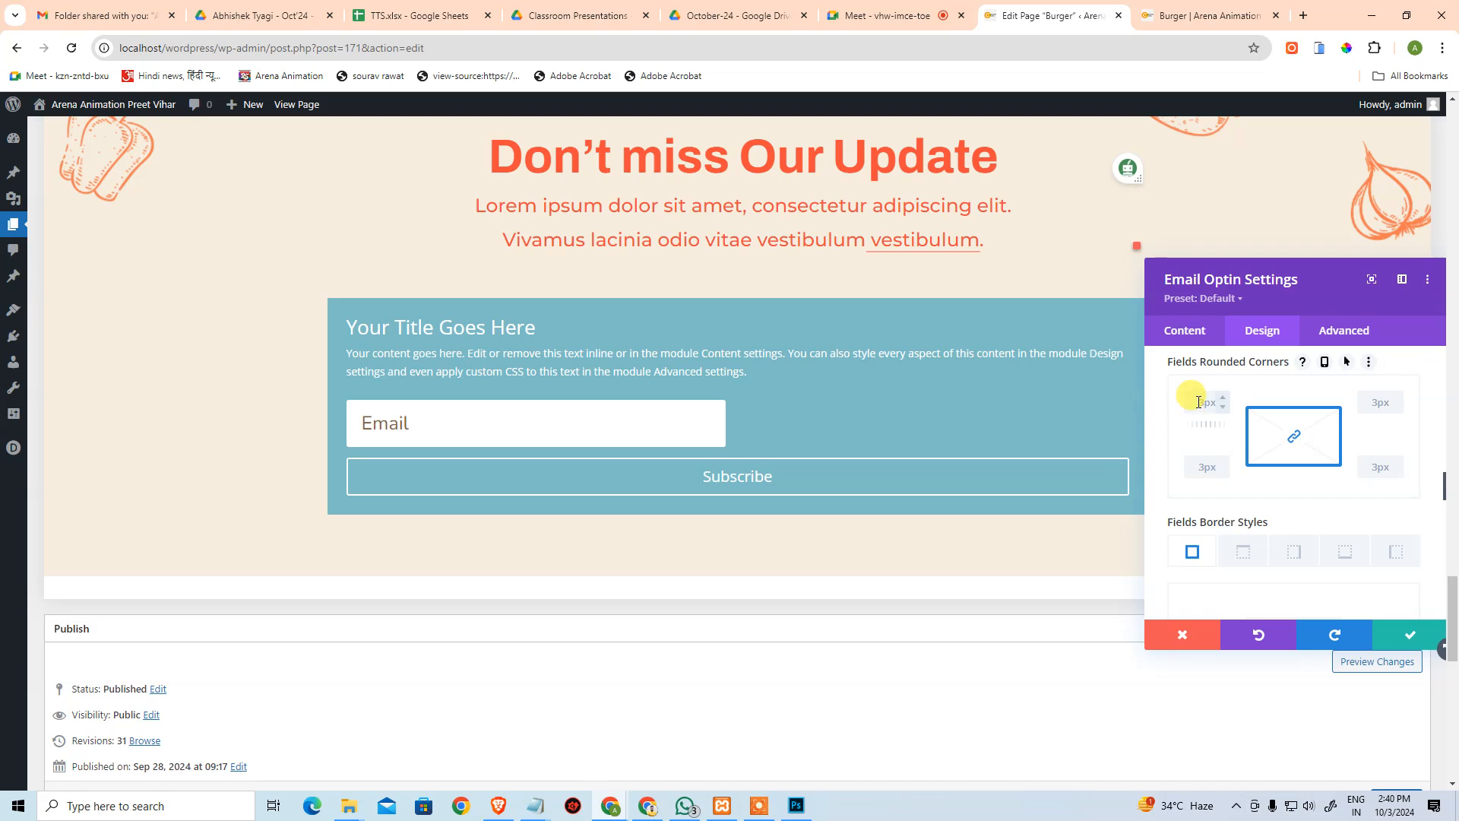
left_click(1296, 437)
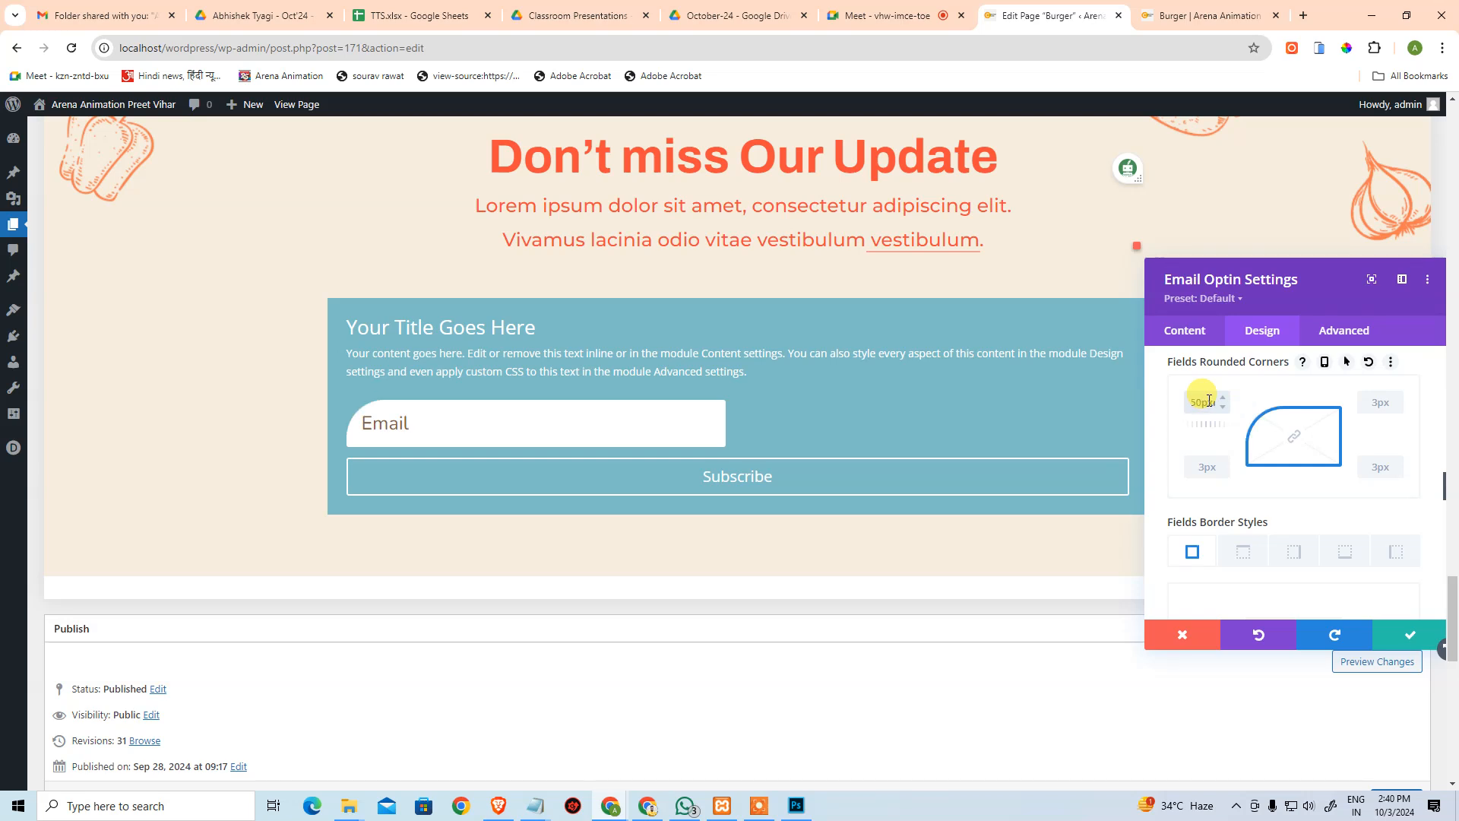
left_click(1209, 402)
type("50rem")
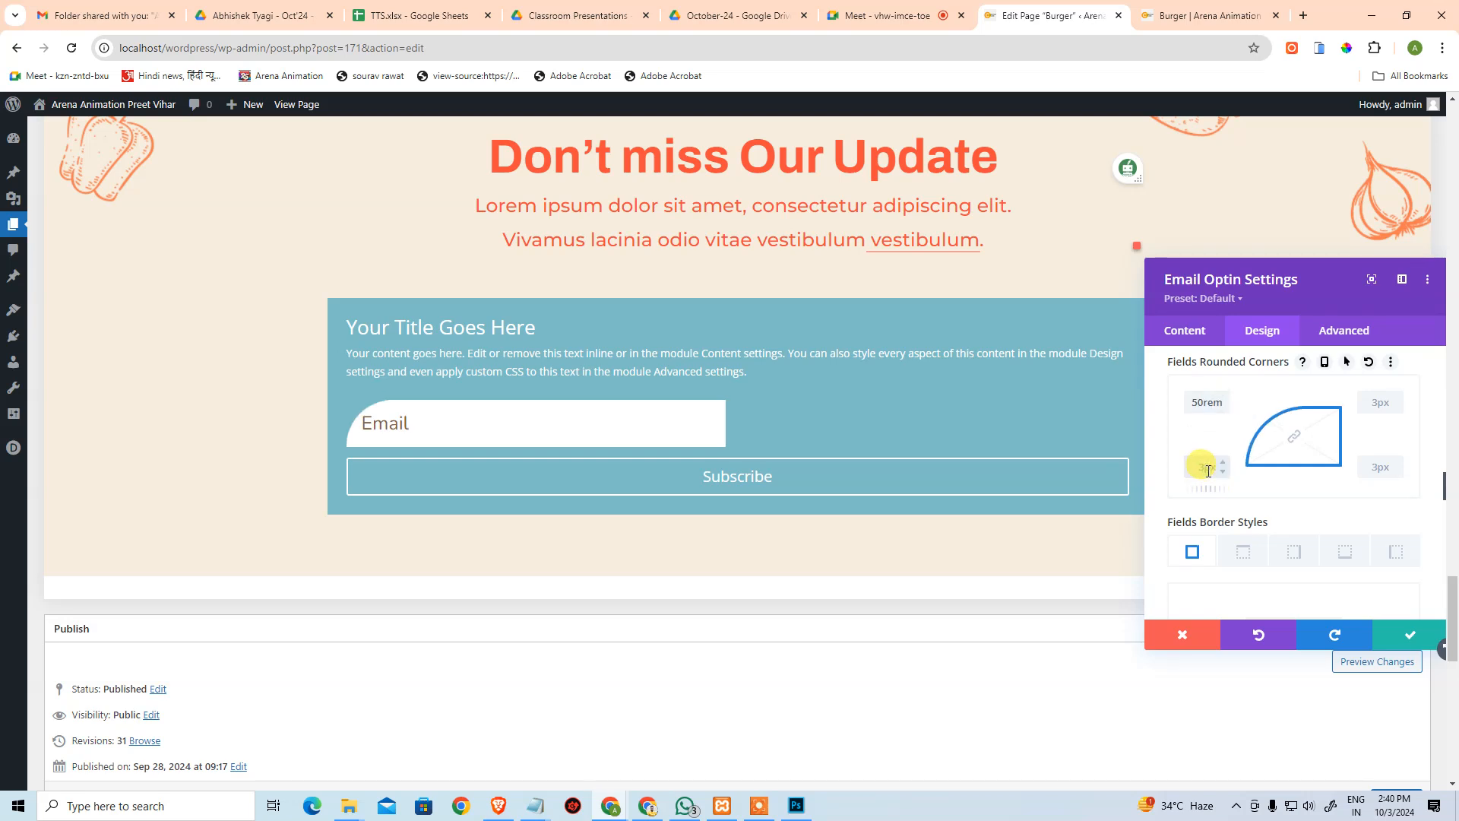
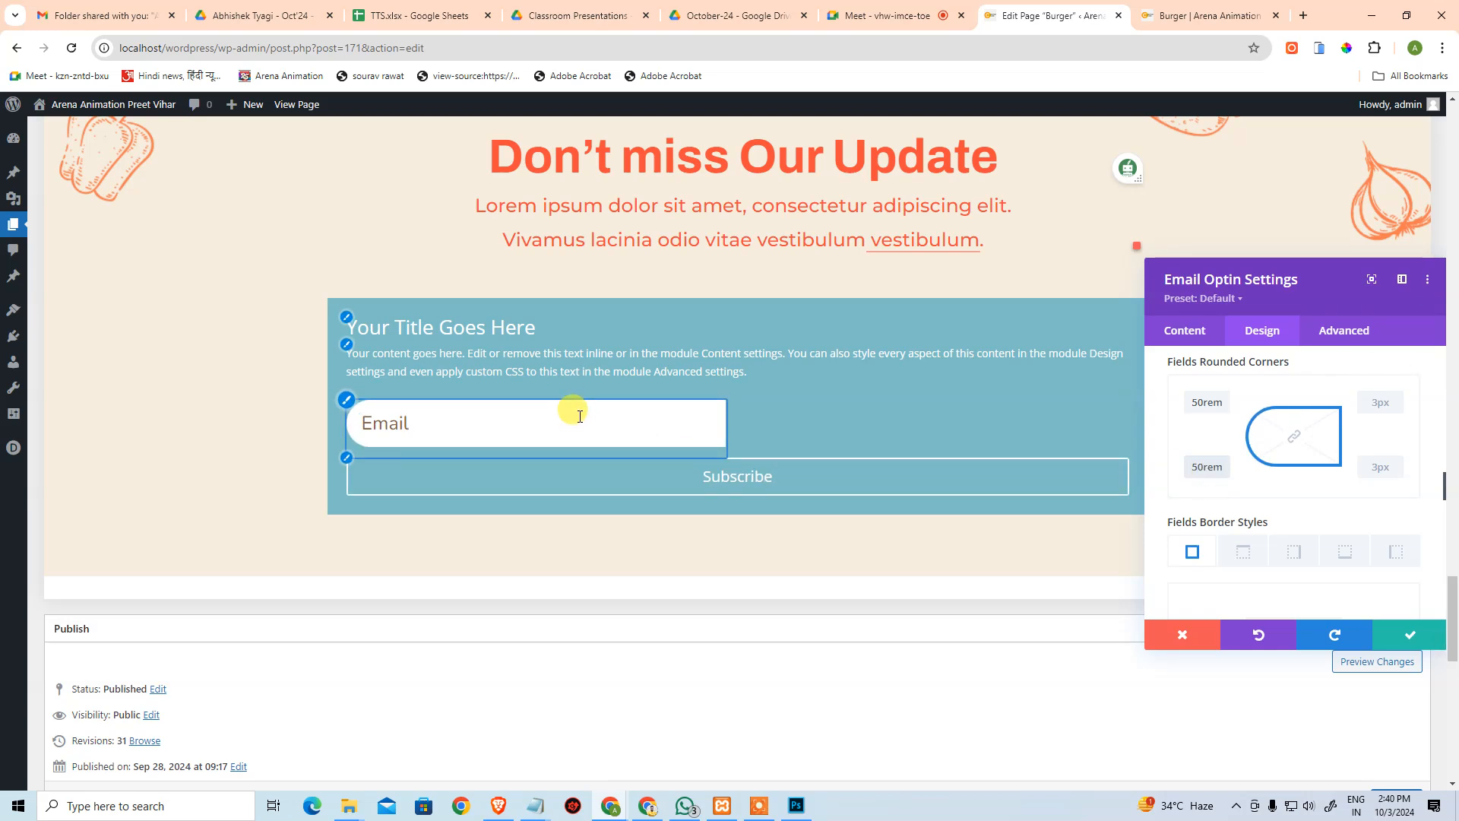
Compare the field's border settings with the subscribe form in the Photoshop template, closing the text colour picker there.
scroll(1290, 486, "down", 3)
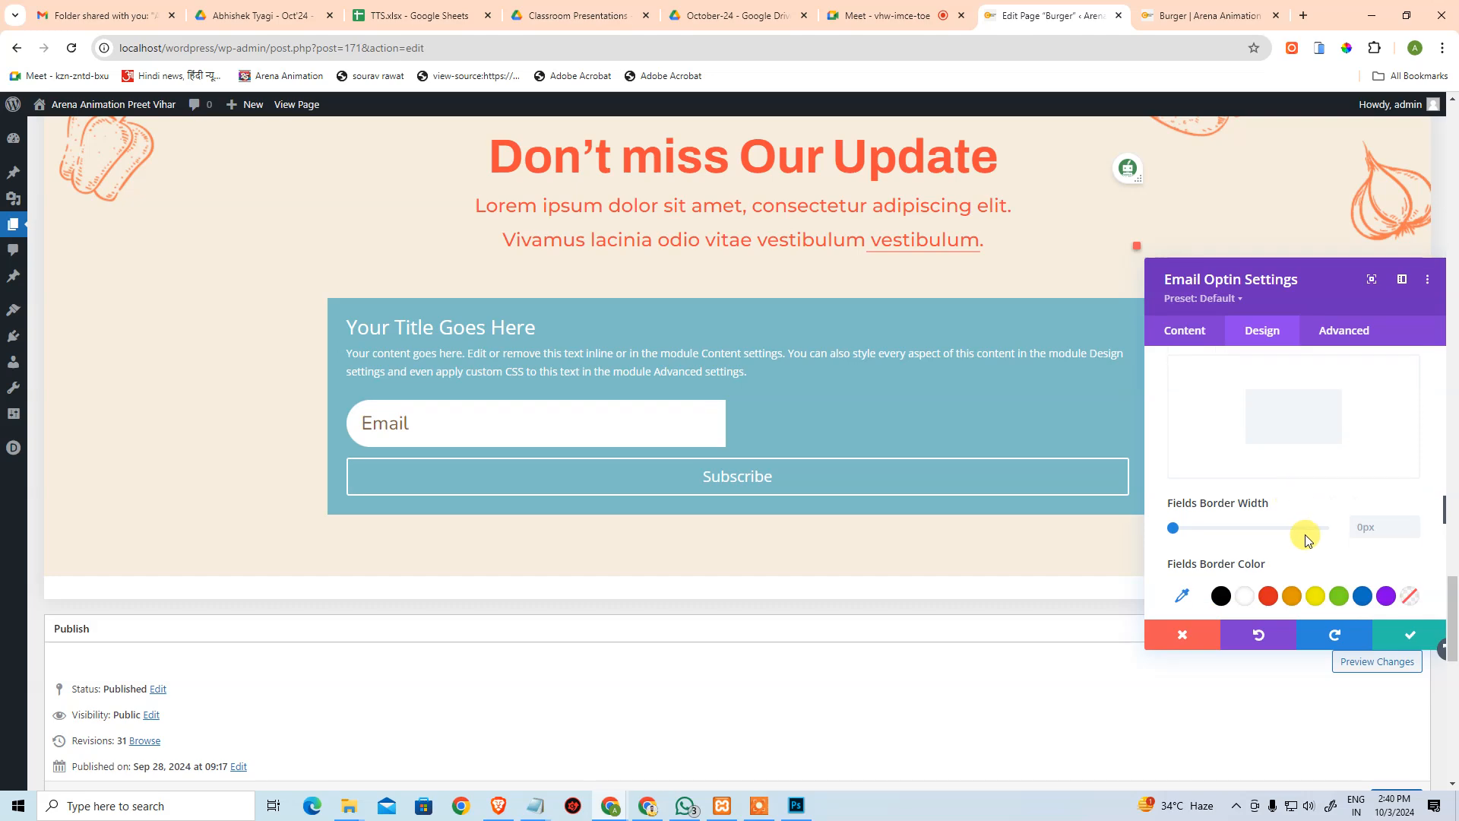
key("alt+Tab")
left_click_drag(891, 382, 766, 341)
left_click(944, 387)
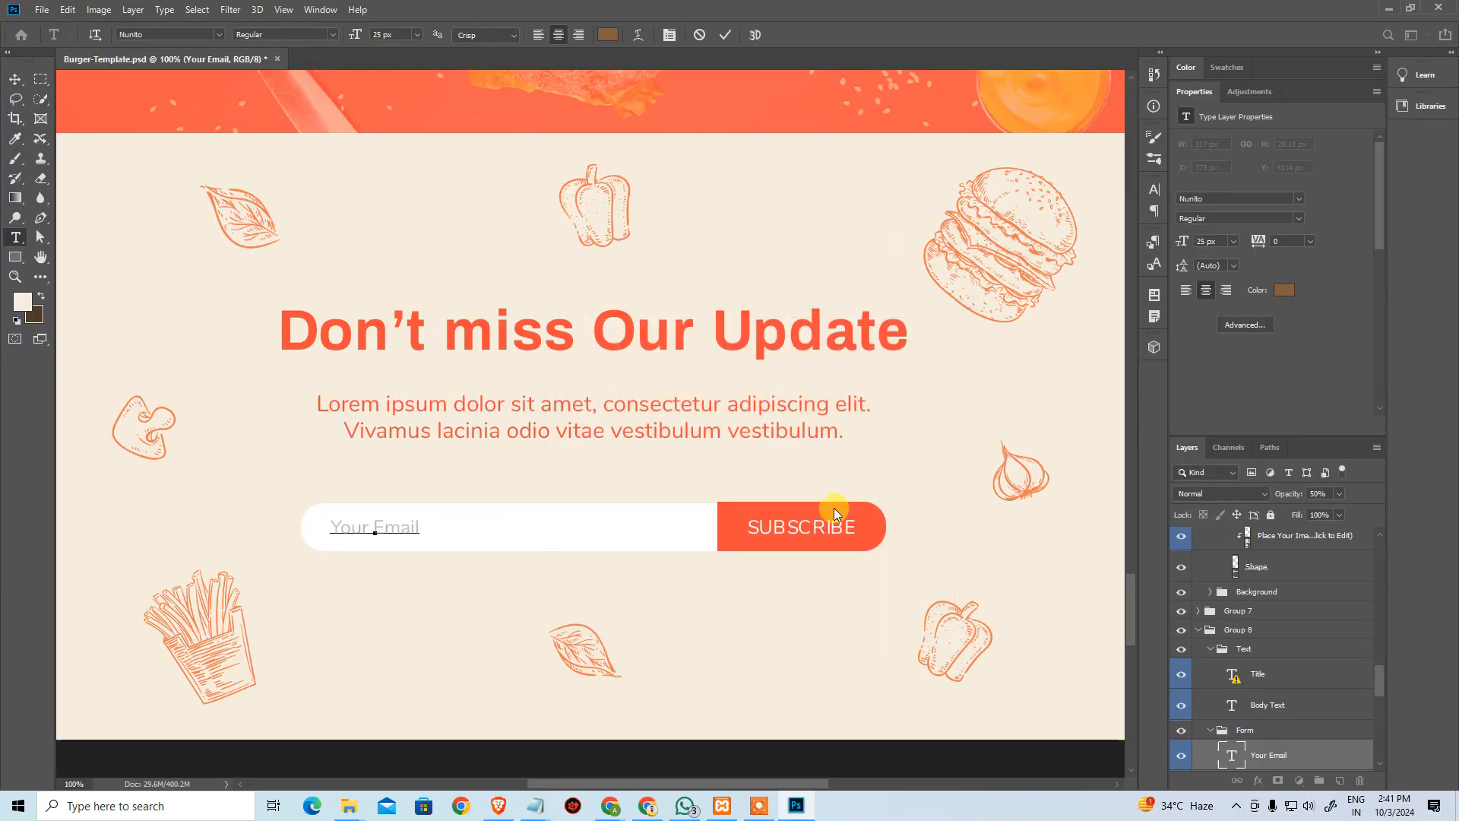
key("alt+Tab")
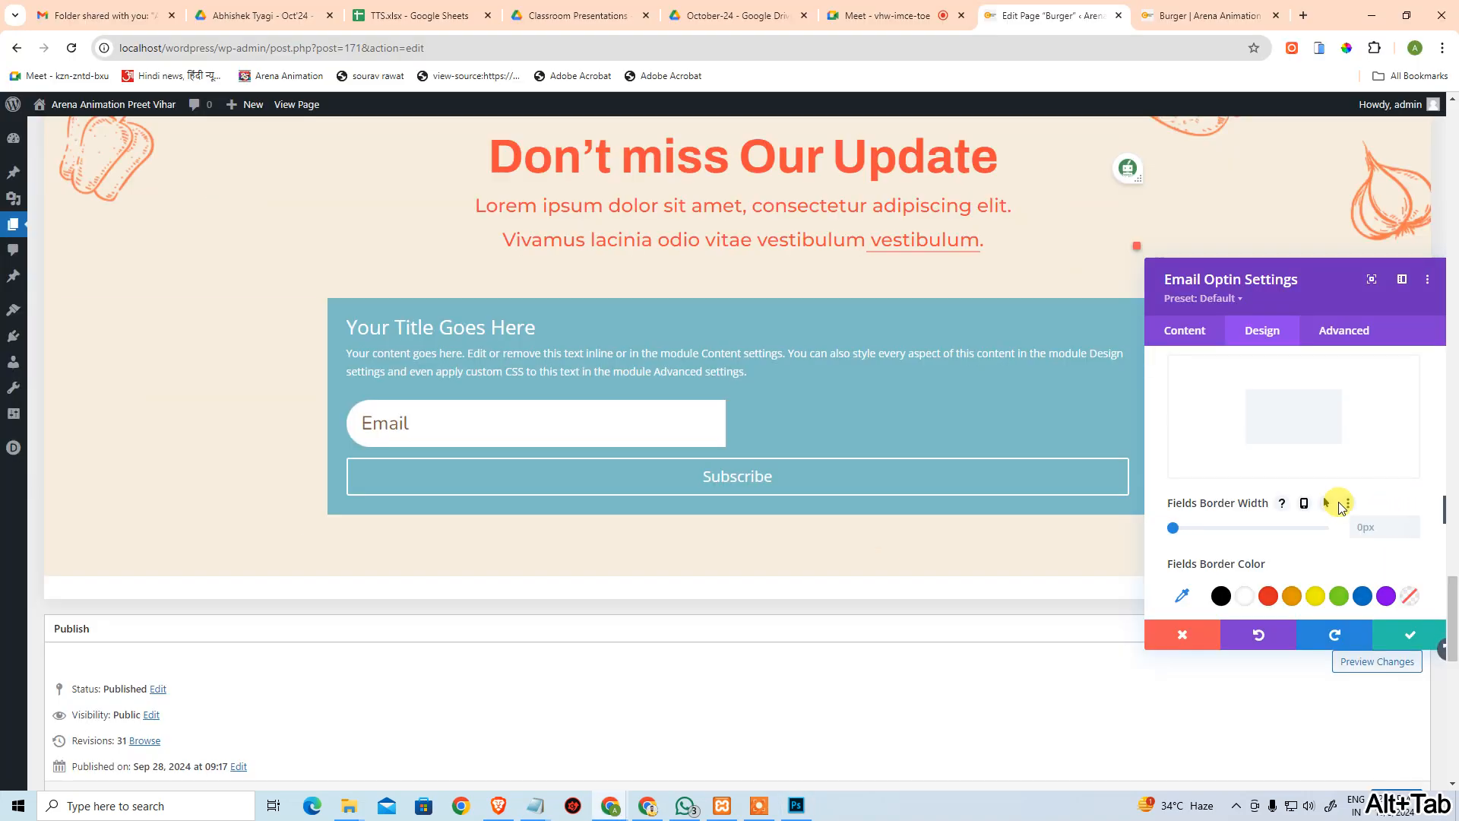
Examine the whole range of the optin's field styling options, from background colour through borders and box shadow.
scroll(1339, 514, "down", 3)
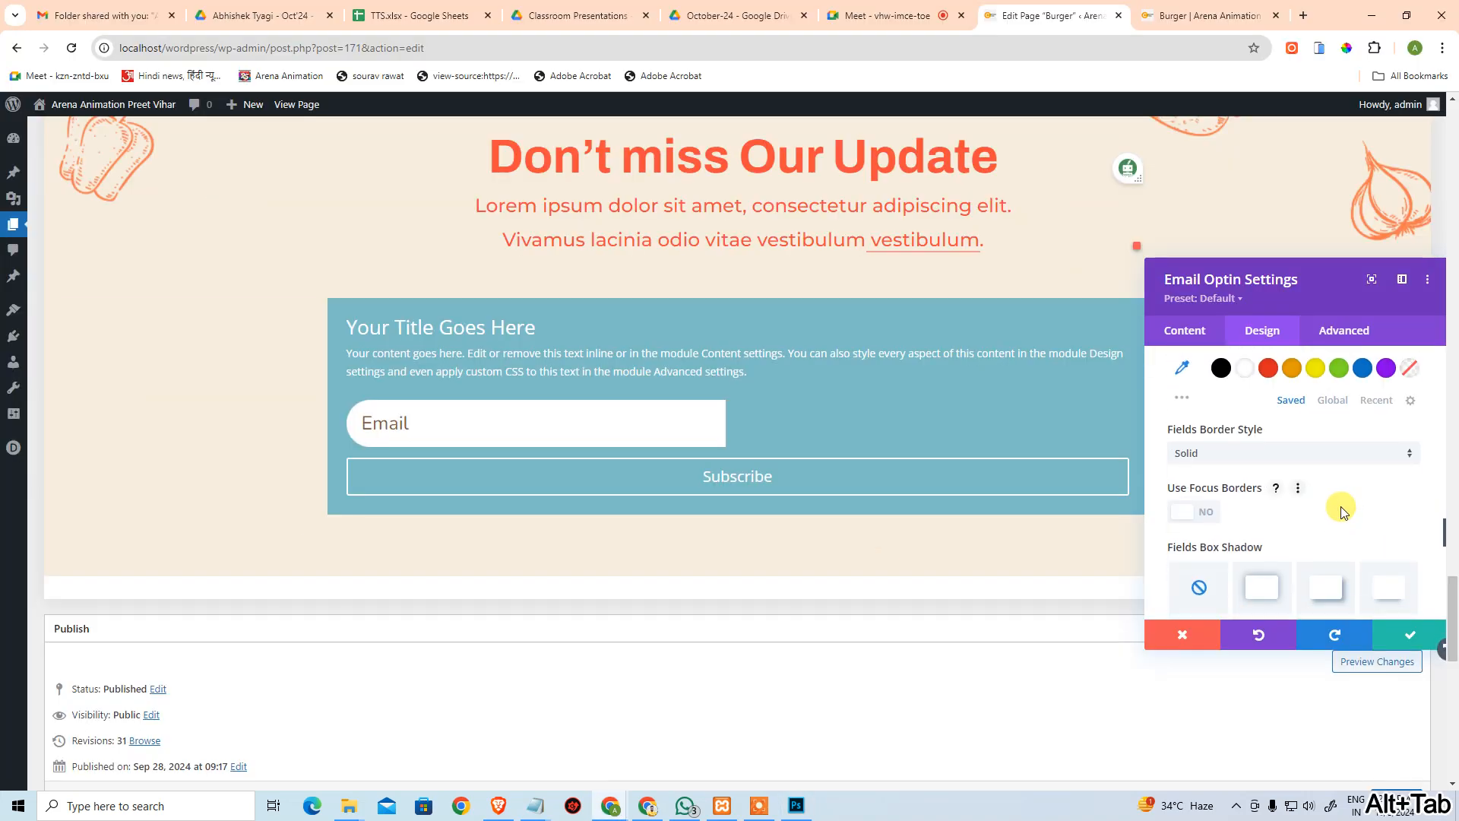
scroll(1325, 479, "up", 5)
scroll(1350, 479, "up", 8)
scroll(1341, 479, "up", 6)
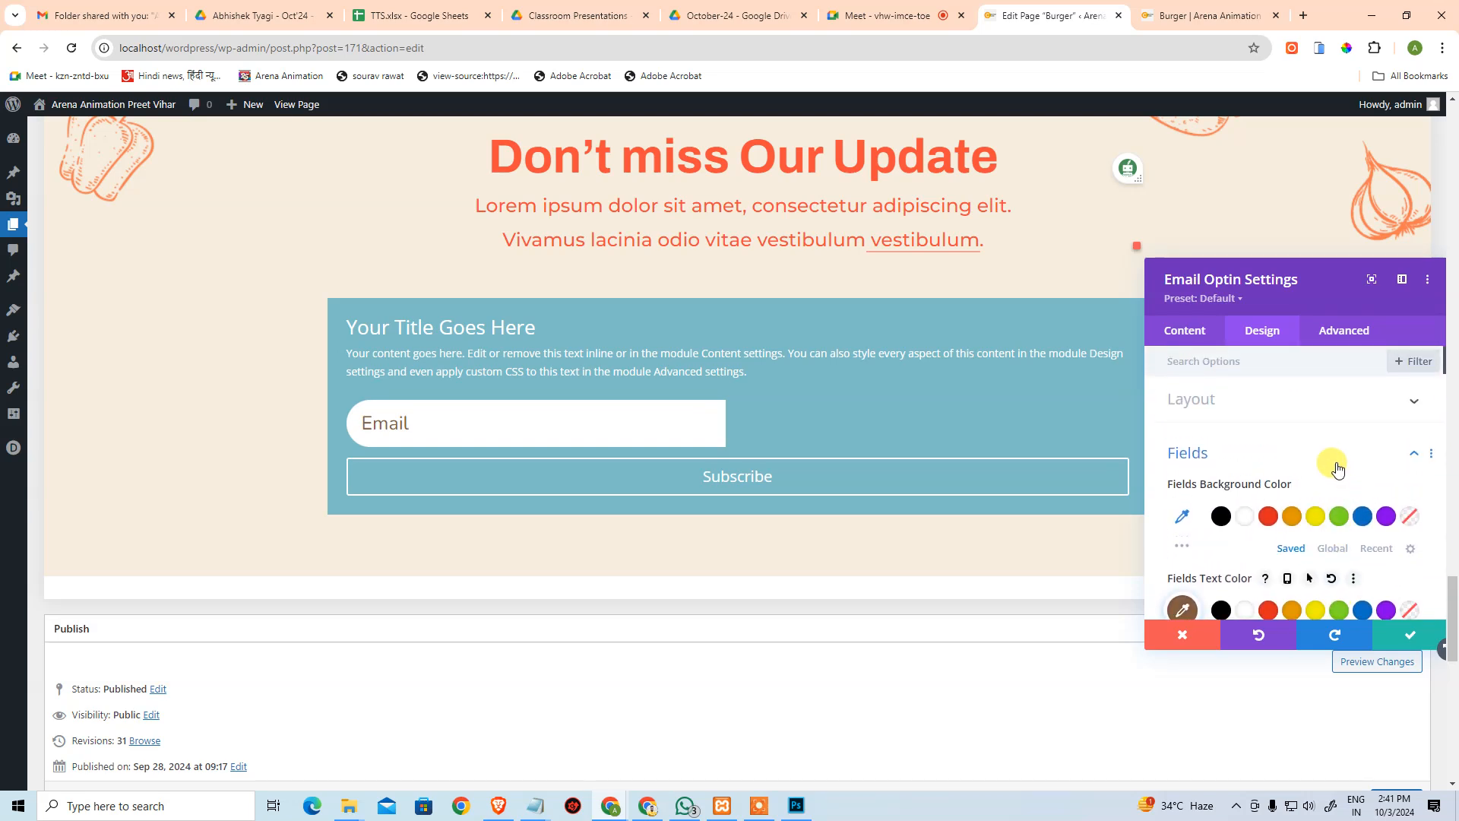
scroll(1358, 463, "down", 15)
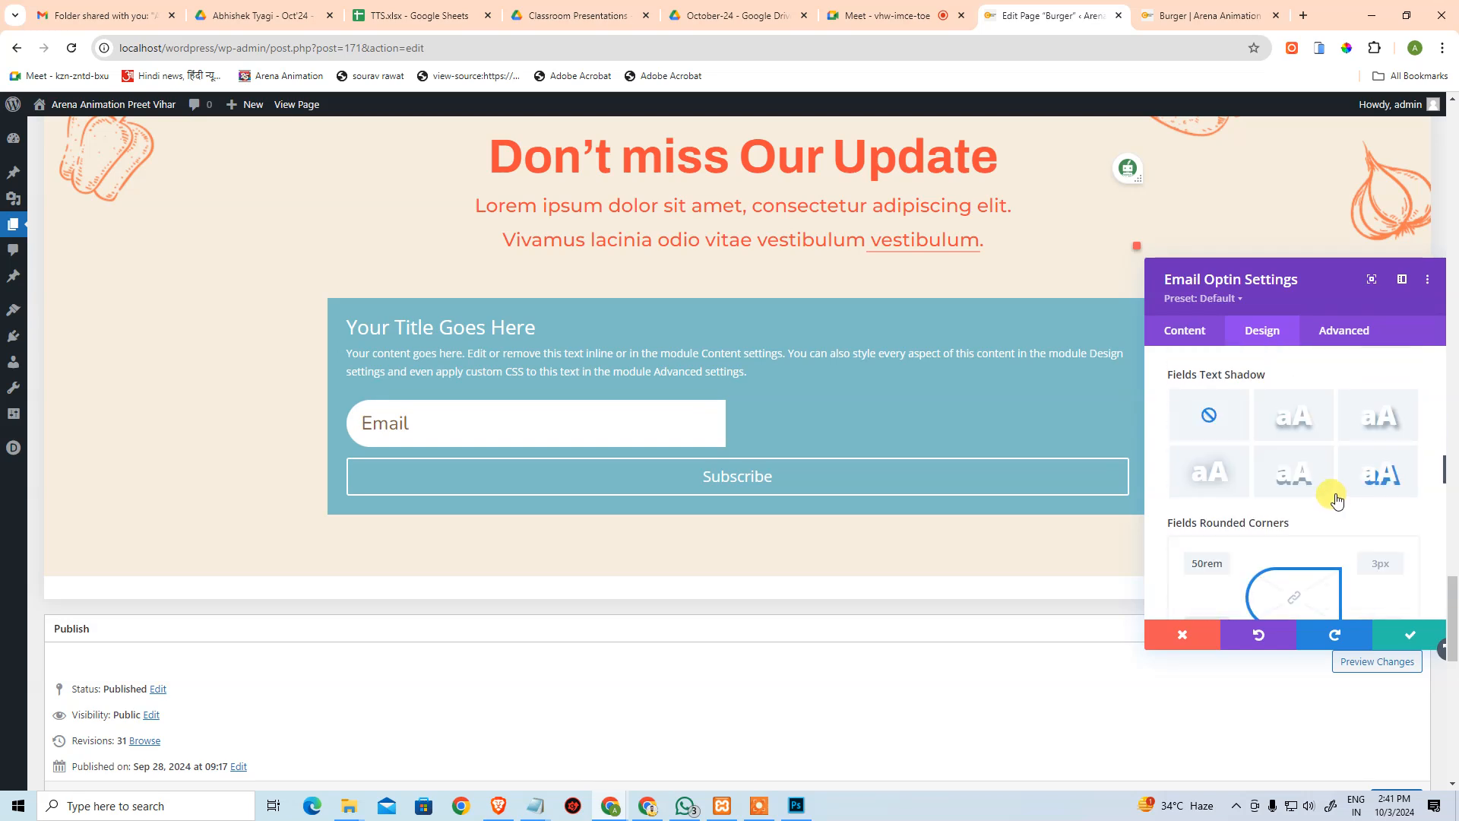
scroll(1337, 500, "down", 3)
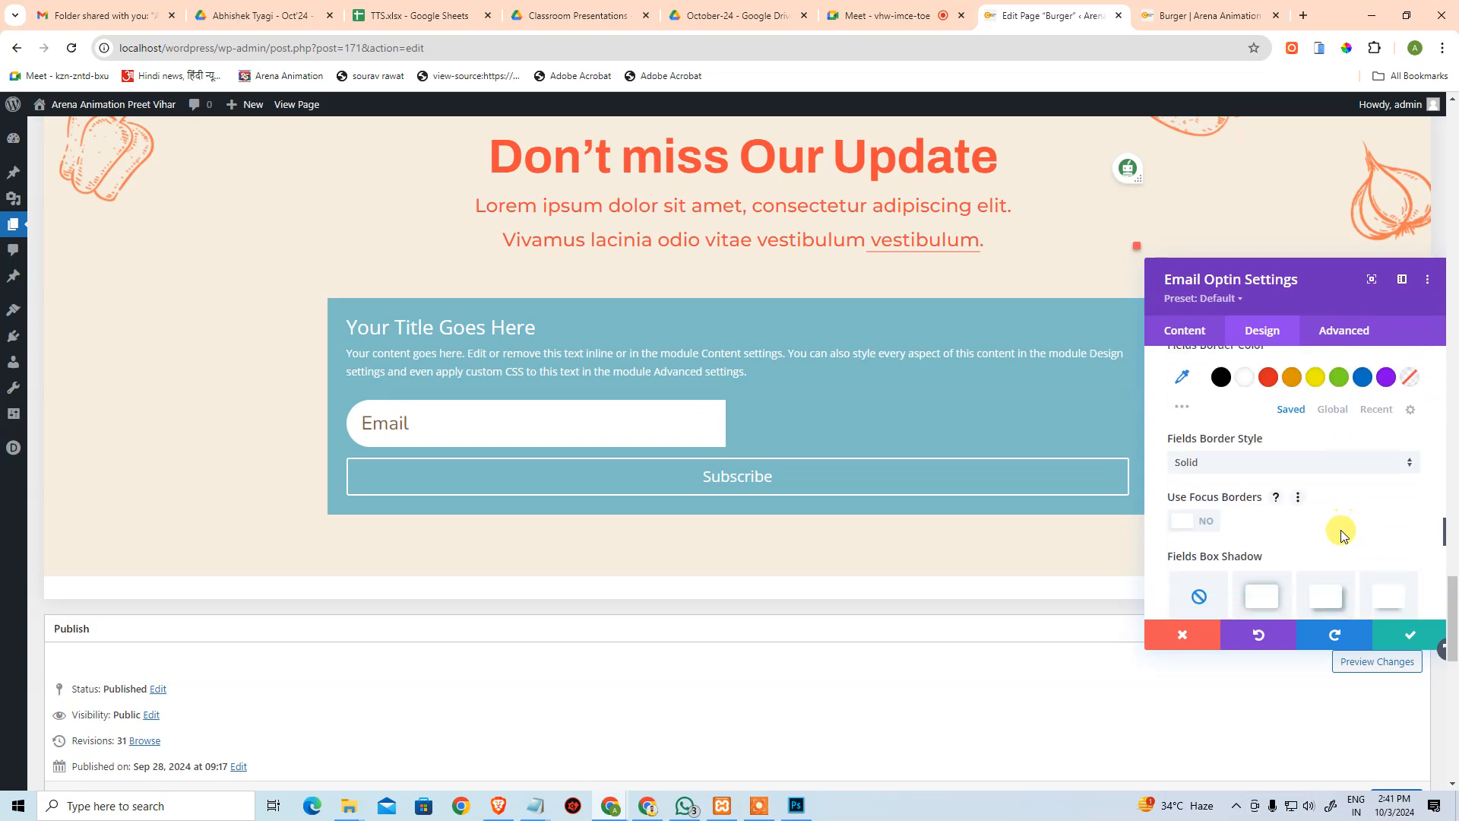
scroll(1340, 532, "down", 2)
scroll(1275, 514, "up", 1)
scroll(1264, 427, "down", 3)
scroll(1262, 456, "up", 2)
scroll(1265, 501, "down", 2)
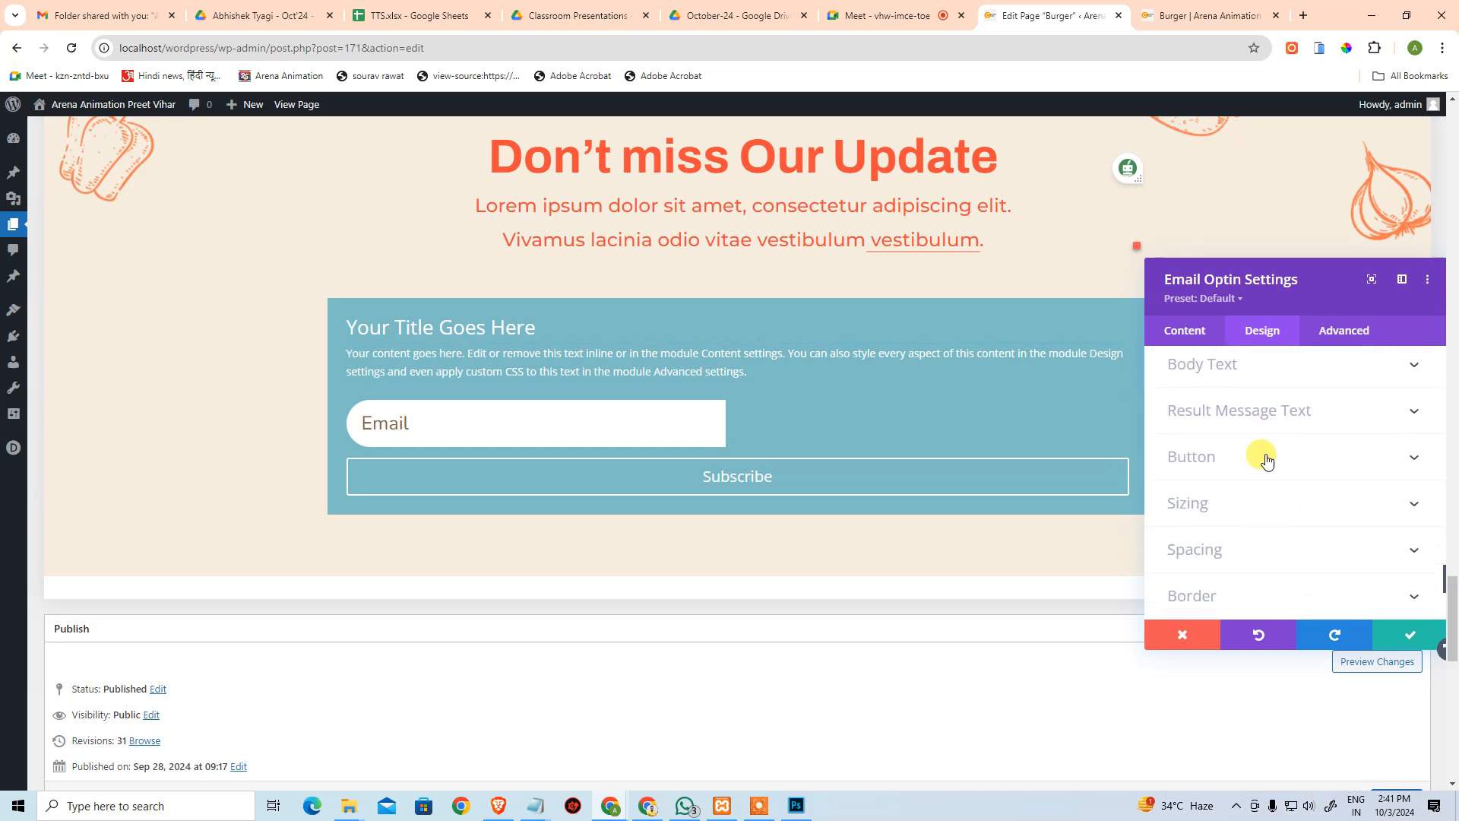
Enable custom styles for the Email Optin's Subscribe button and review its text, background, border and icon options.
left_click(1265, 475)
left_click(1206, 439)
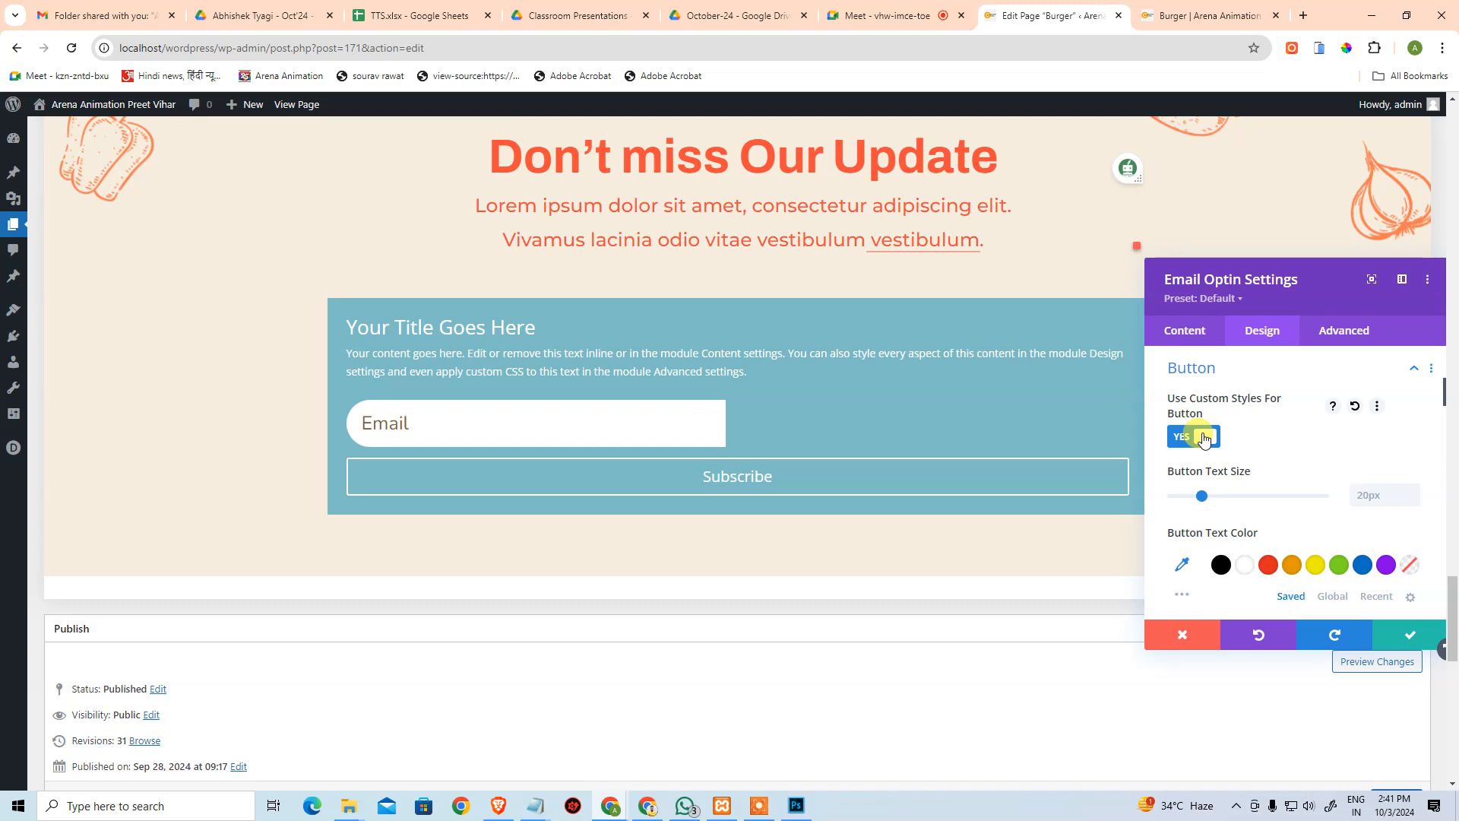
scroll(1216, 445, "down", 3)
scroll(1229, 448, "up", 5)
scroll(1223, 479, "up", 1)
scroll(1254, 448, "down", 3)
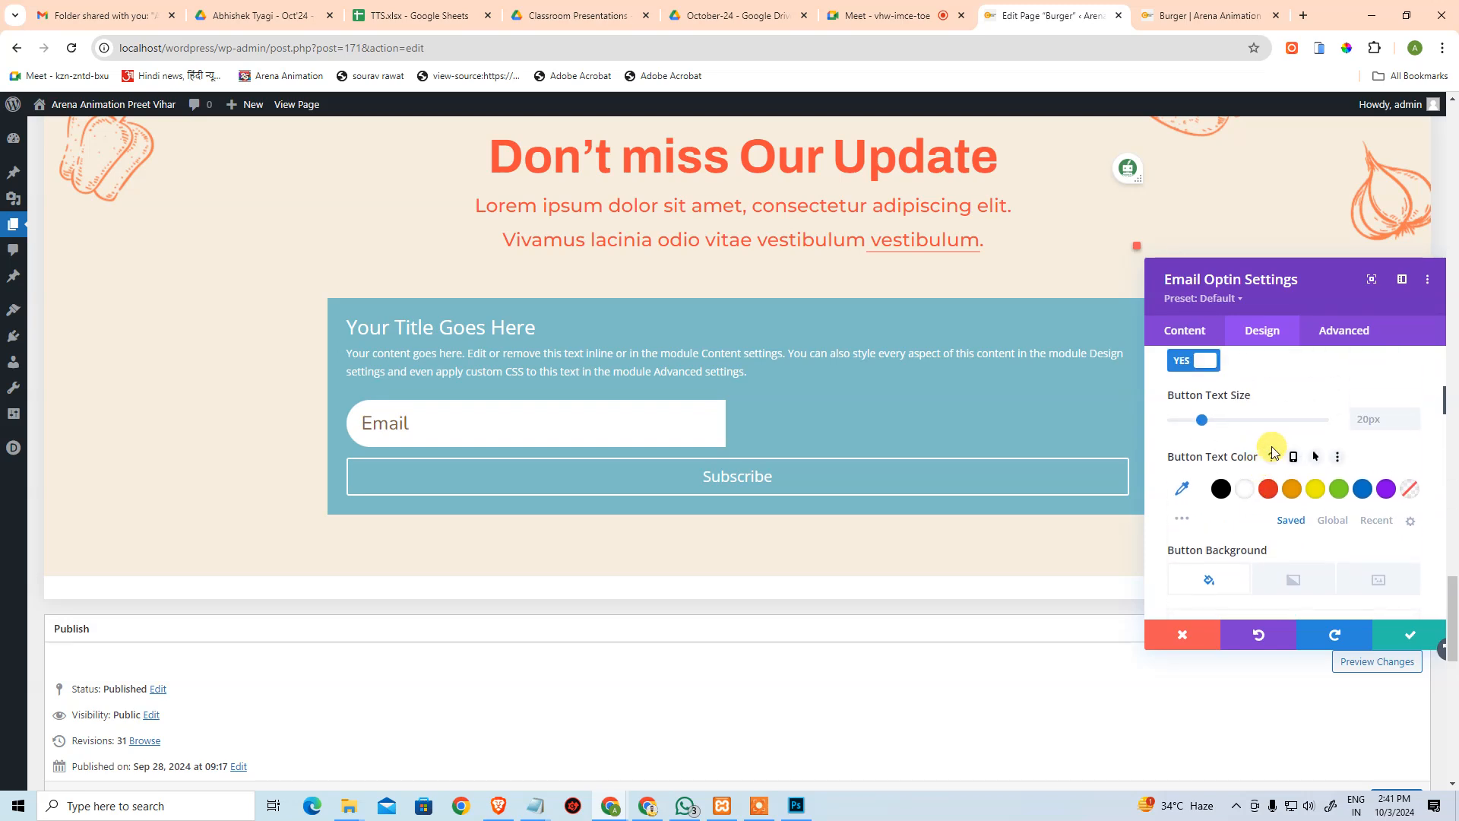
scroll(1246, 465, "down", 2)
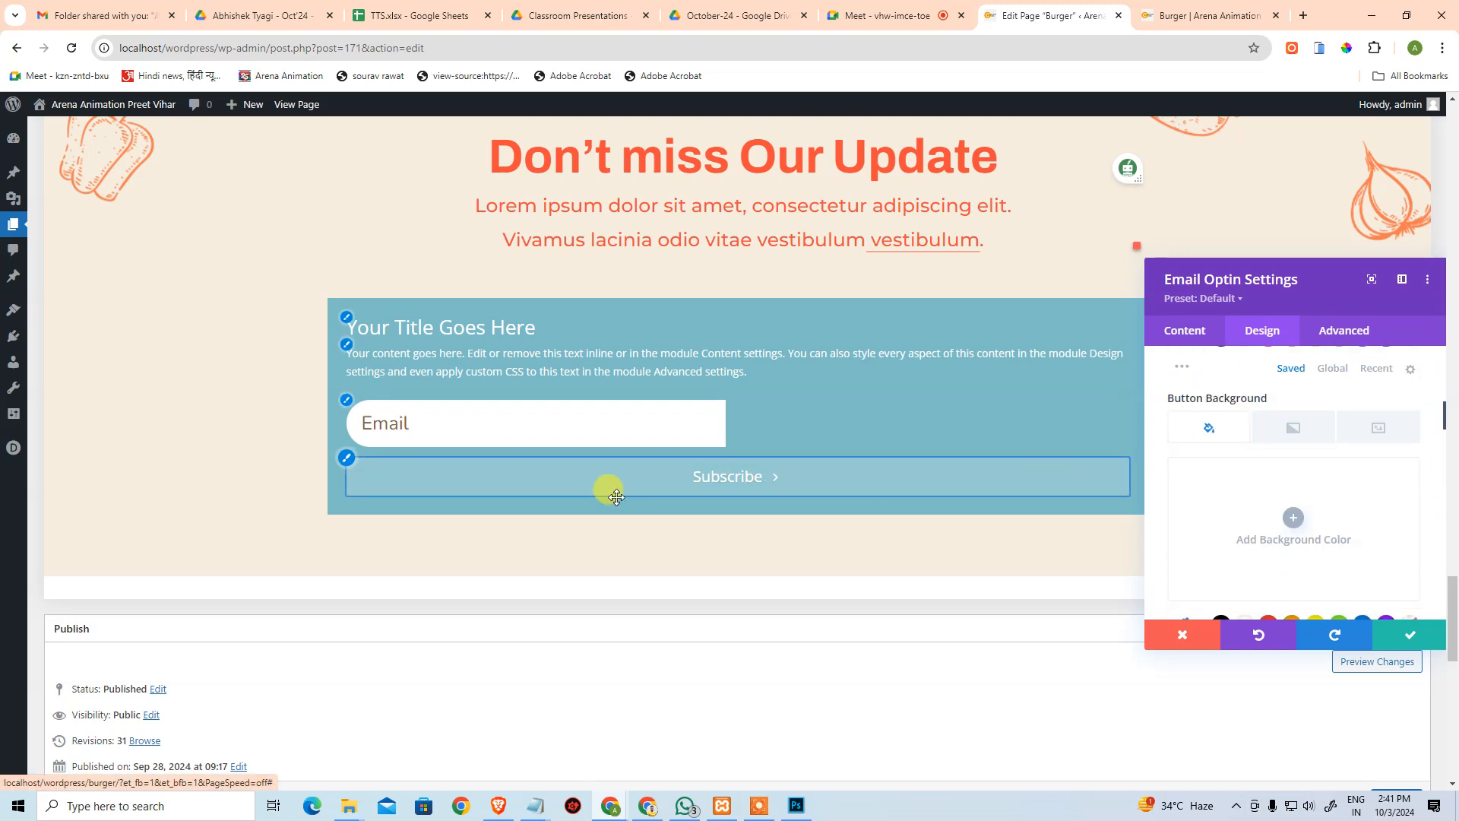
left_click(346, 460)
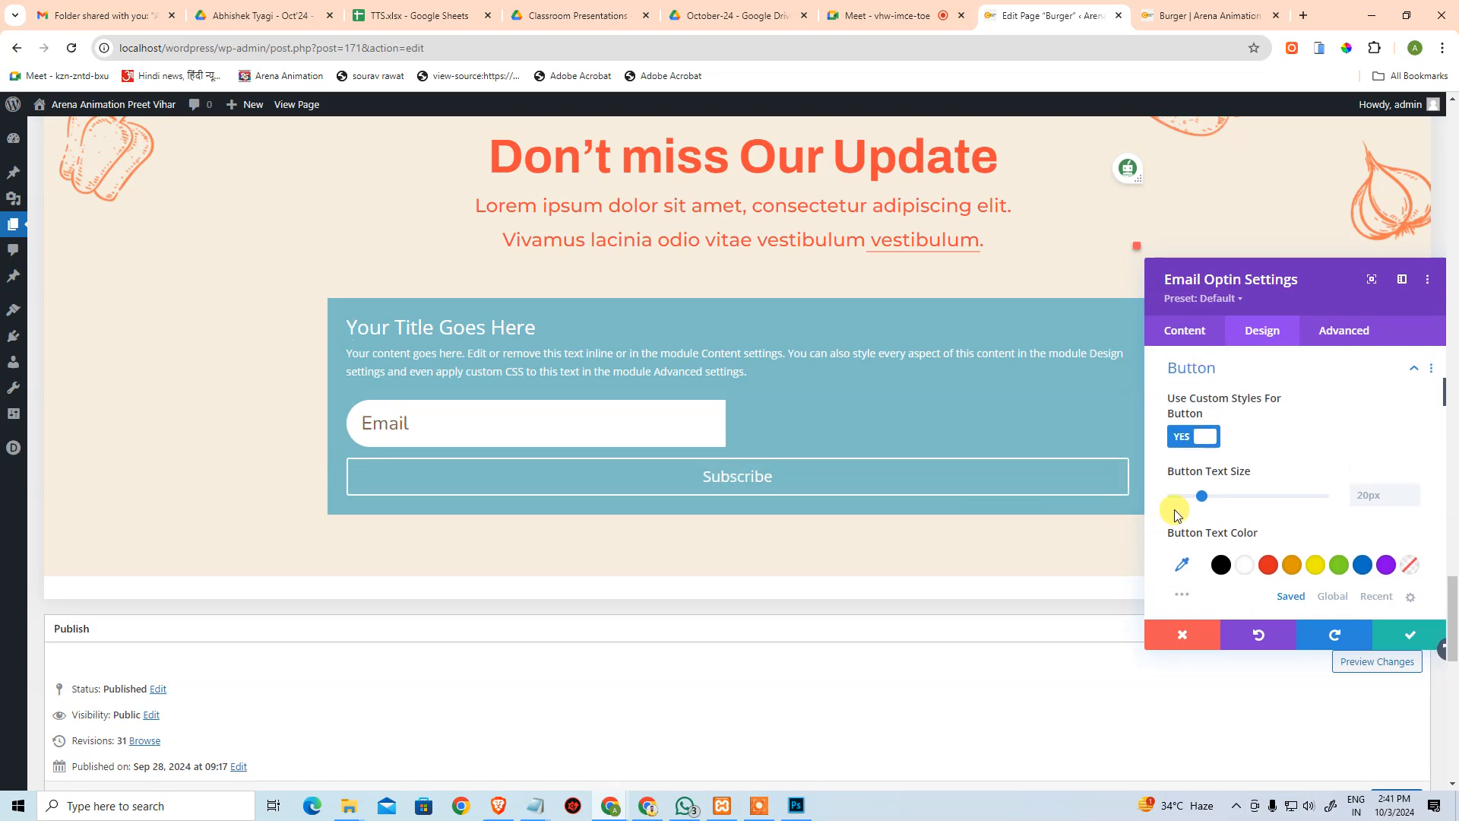
scroll(1274, 530, "down", 4)
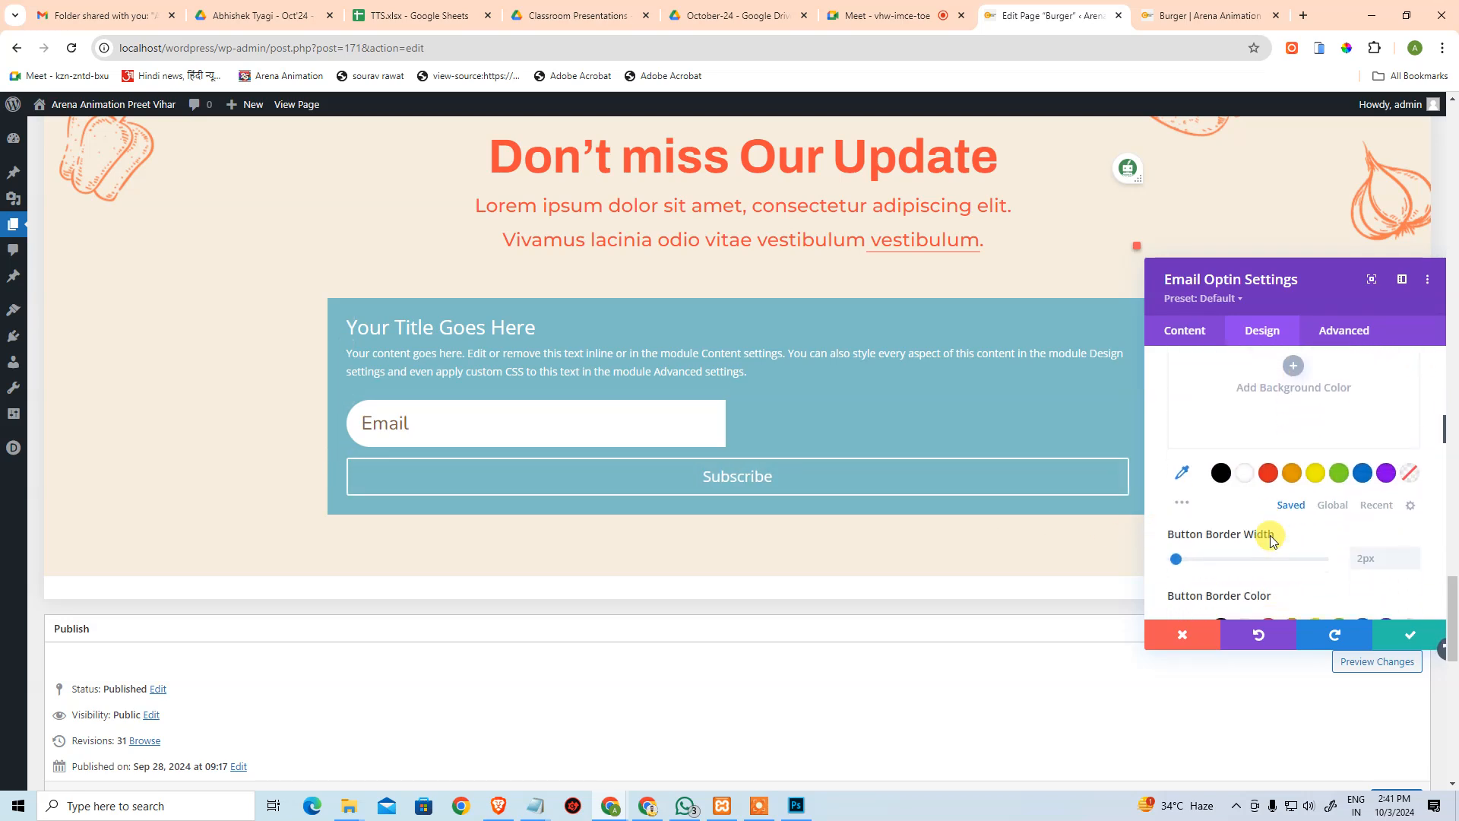
scroll(1271, 538, "down", 3)
scroll(1273, 540, "down", 4)
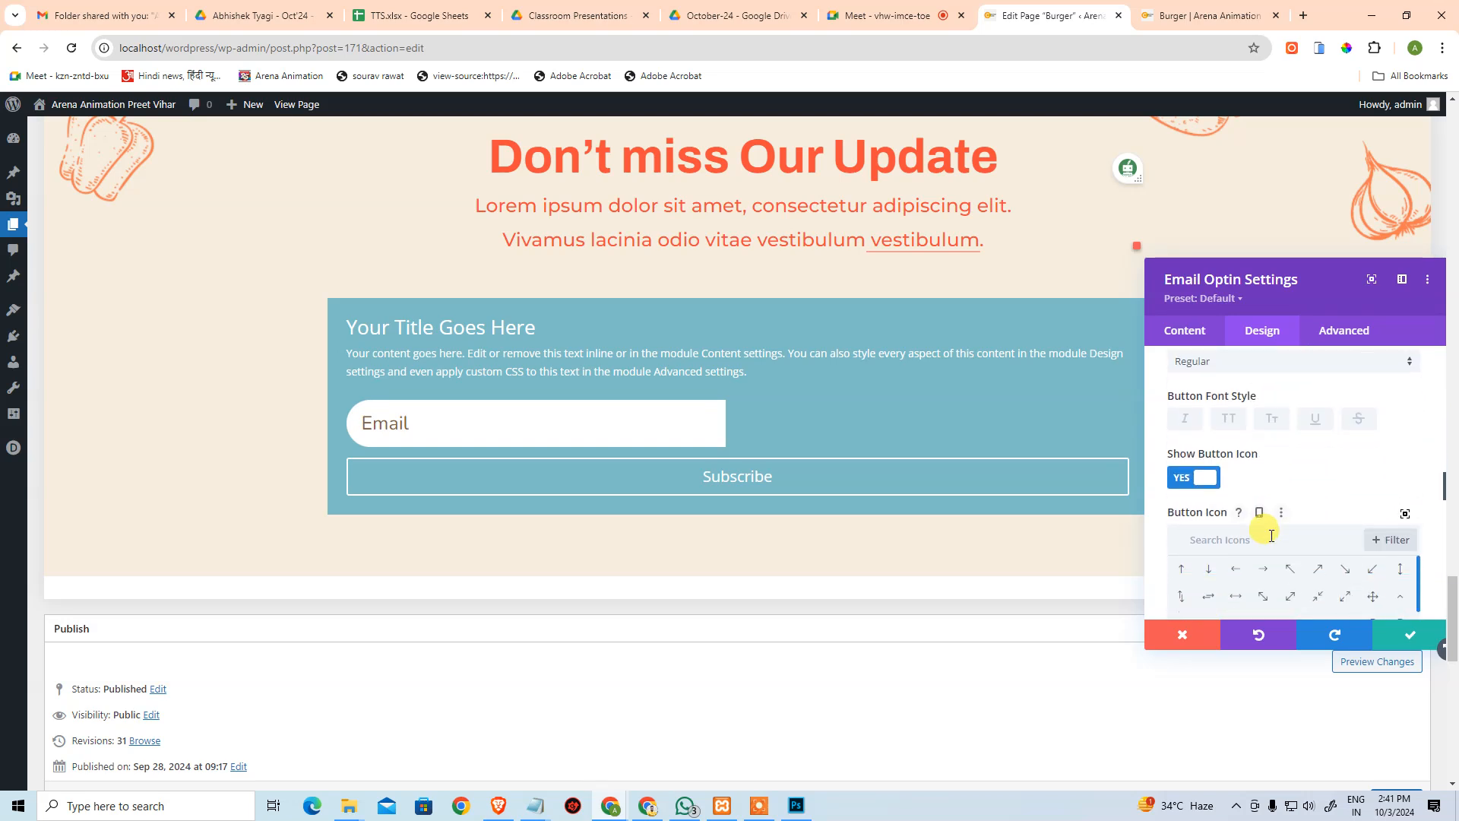
Try hiding the Subscribe button's icon and changing its placement, leaving it shown on the Right.
left_click(1183, 481)
left_click(1183, 479)
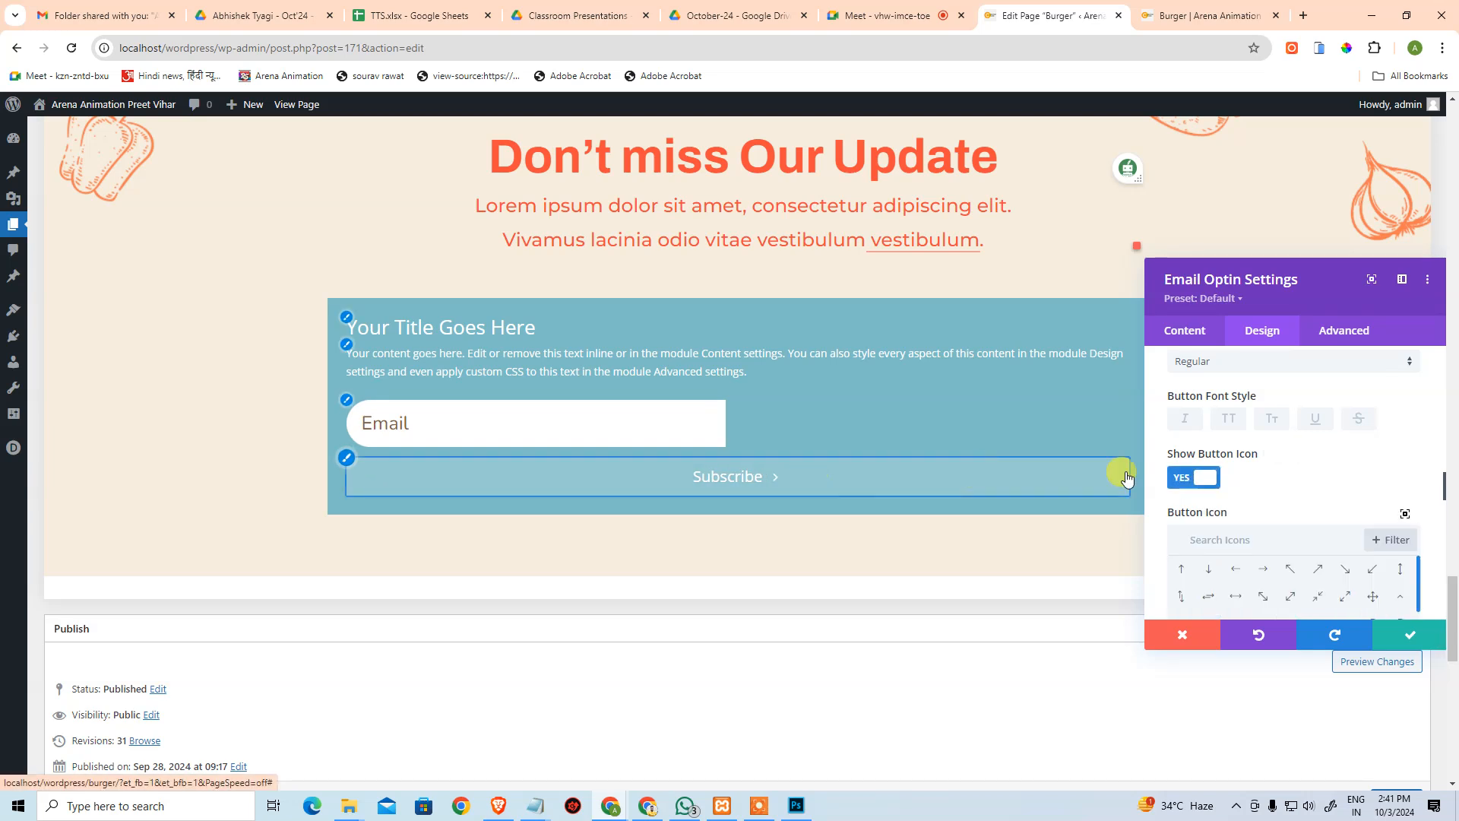
scroll(1307, 477, "down", 5)
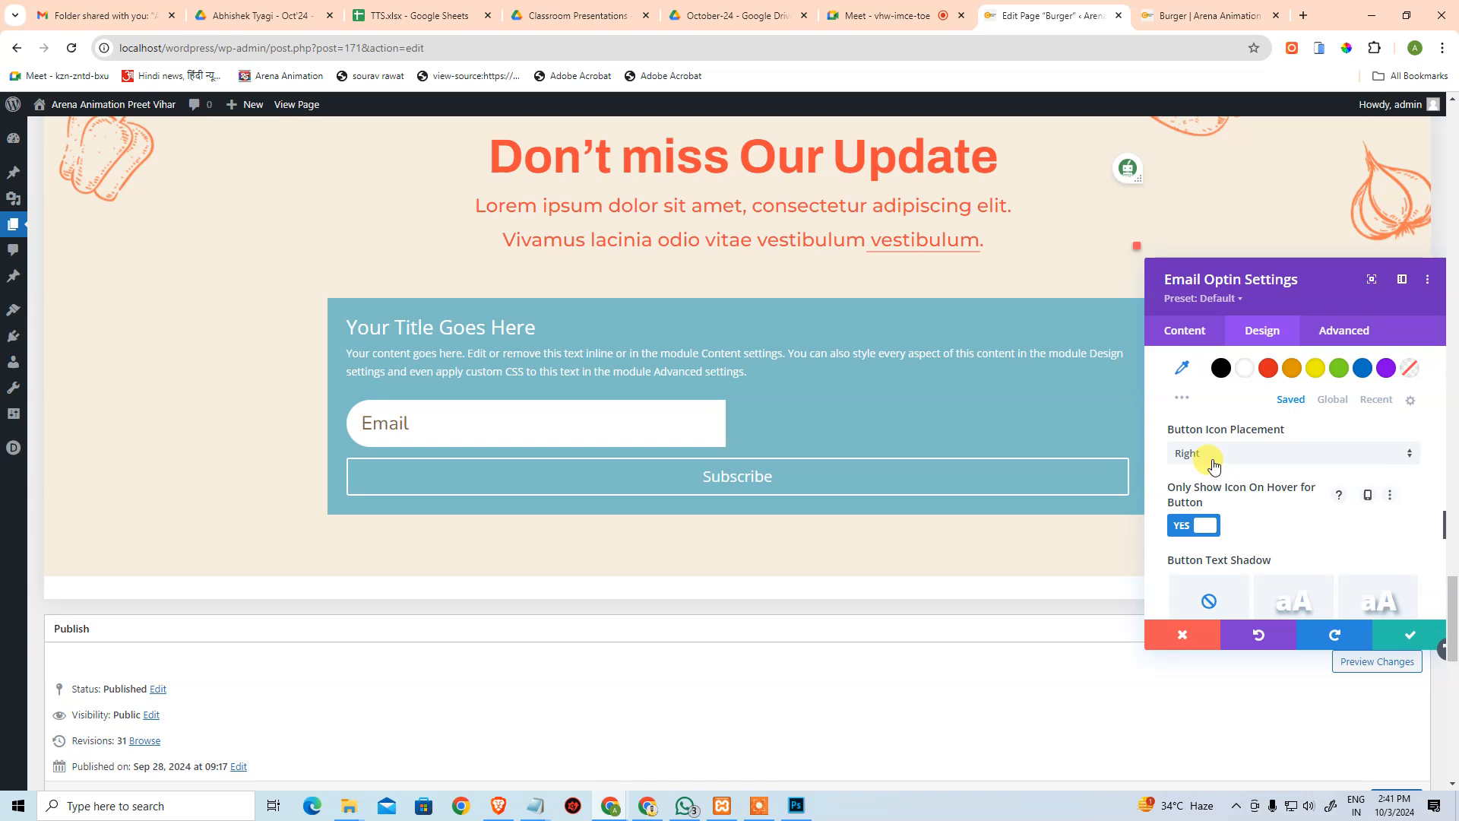
left_click(1212, 461)
left_click(1219, 492)
left_click(1224, 470)
left_click(1216, 464)
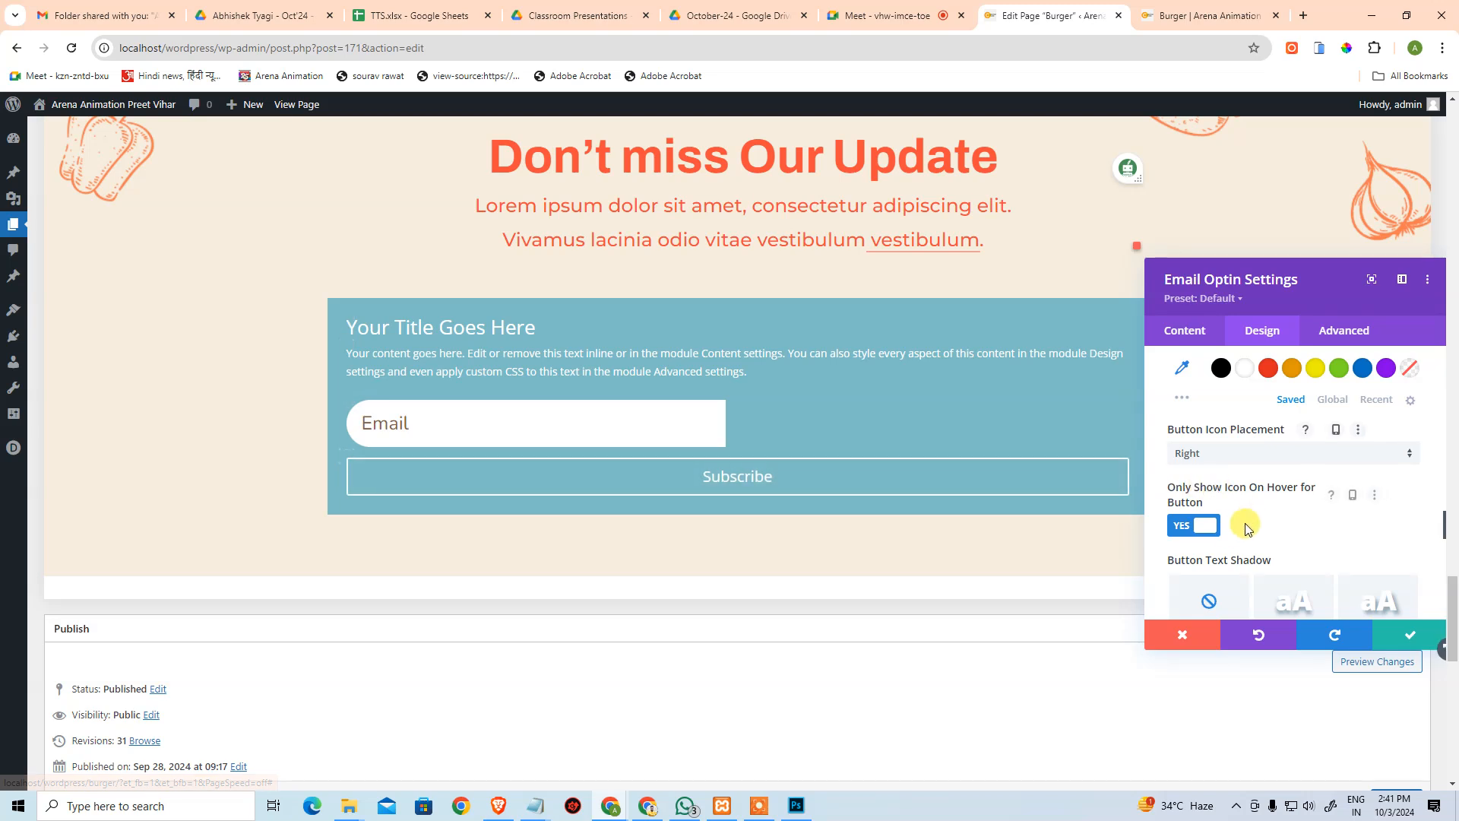
Turn off Only Show Icon On Hover for the Subscribe button.
left_click(1197, 526)
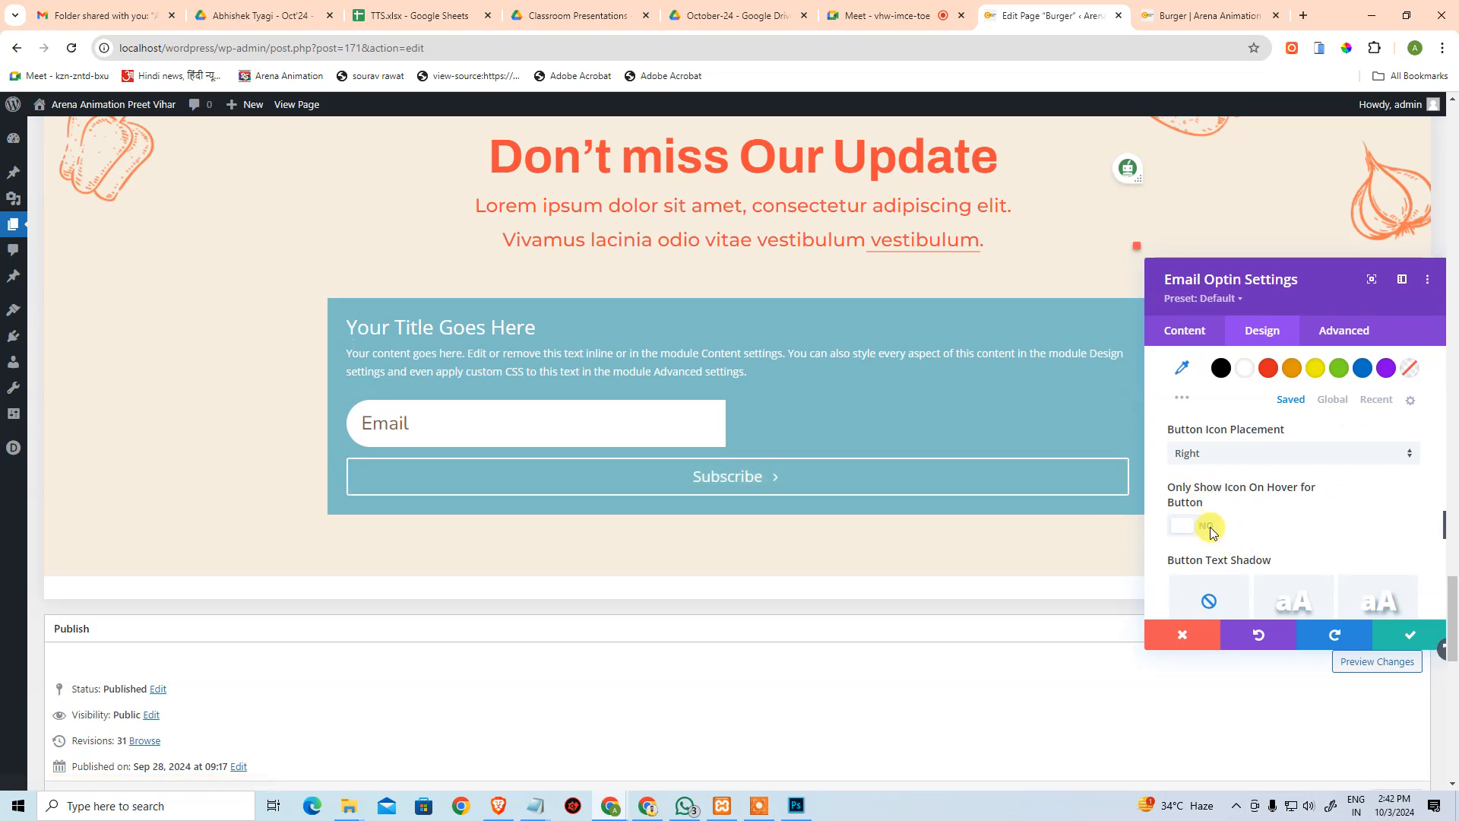
Turn Only Show Icon On Hover back on for the Subscribe button and review the other button options.
left_click(1197, 526)
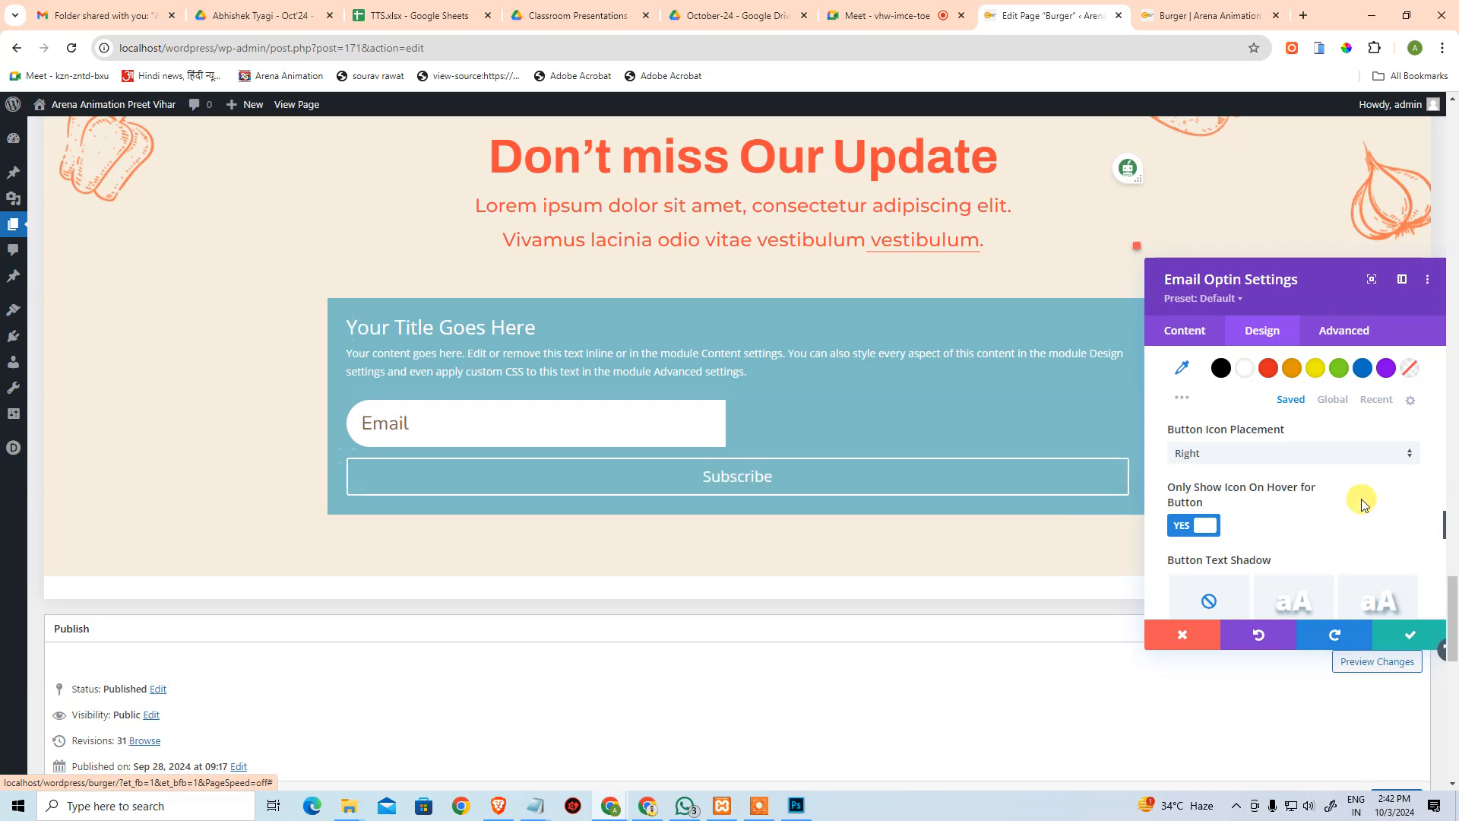
scroll(1359, 502, "down", 3)
scroll(1358, 517, "down", 4)
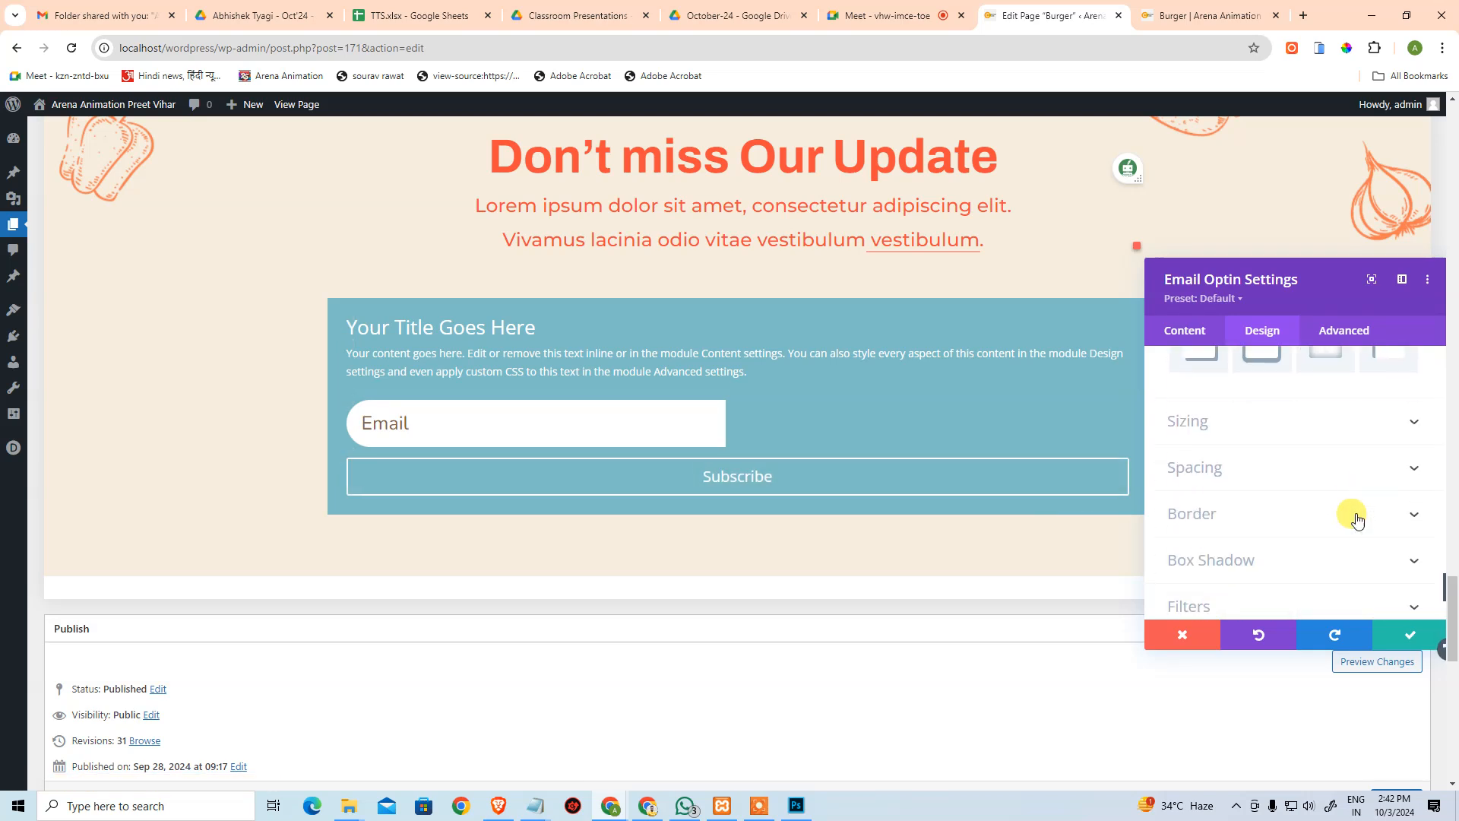
scroll(1357, 519, "down", 2)
scroll(1358, 518, "up", 10)
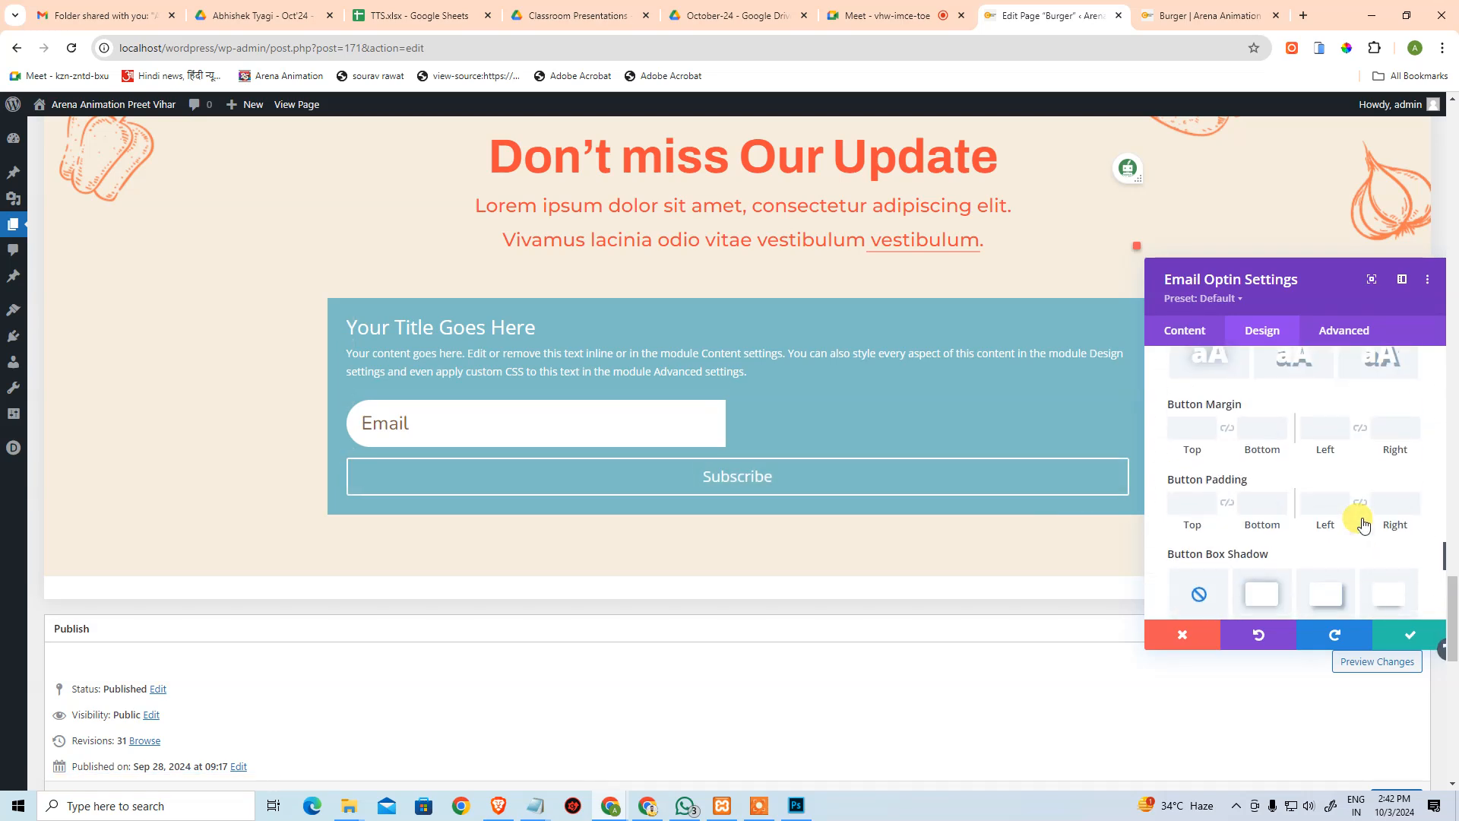
scroll(1366, 524, "up", 3)
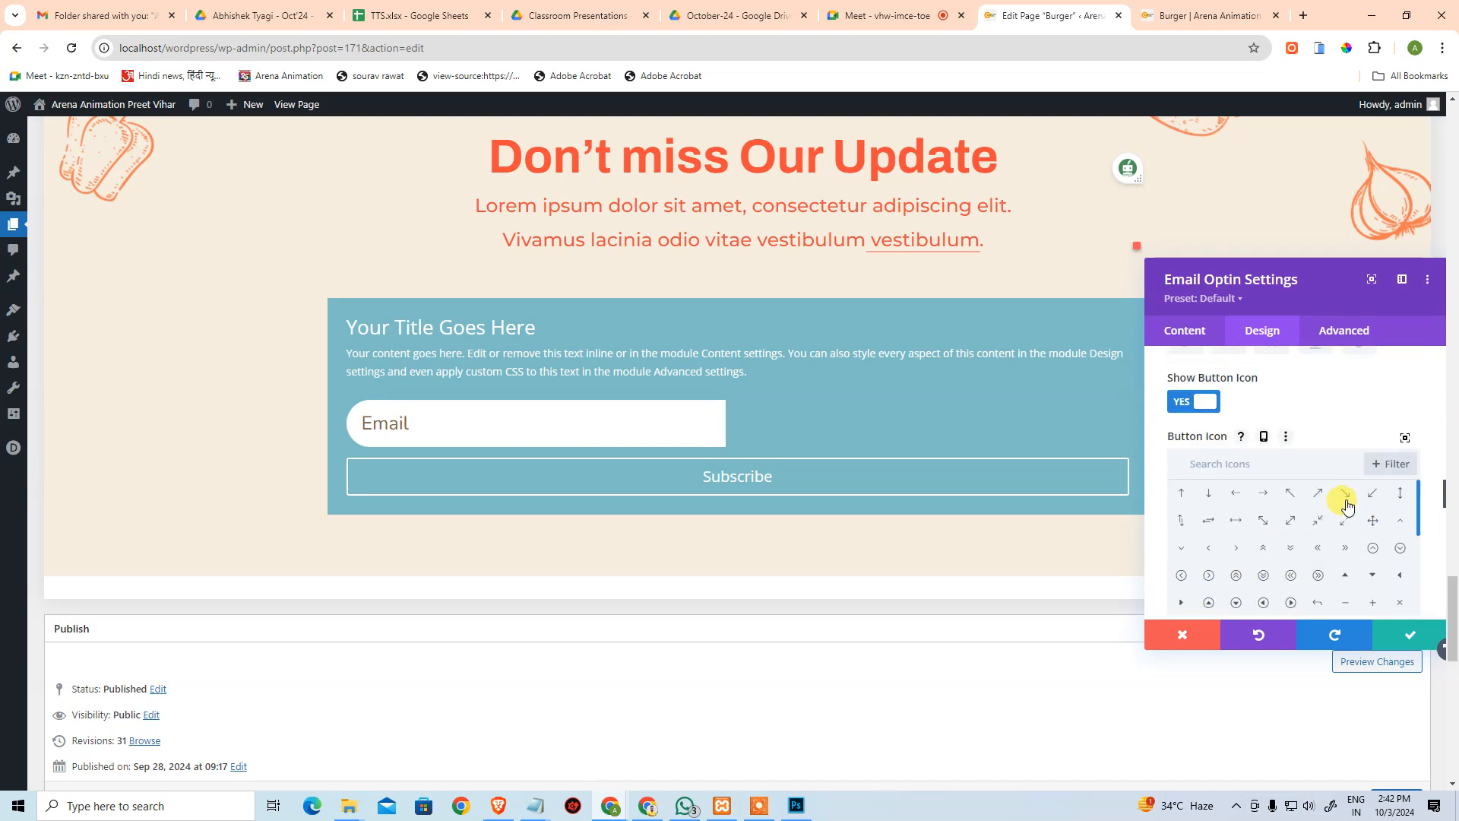
scroll(1352, 507, "up", 8)
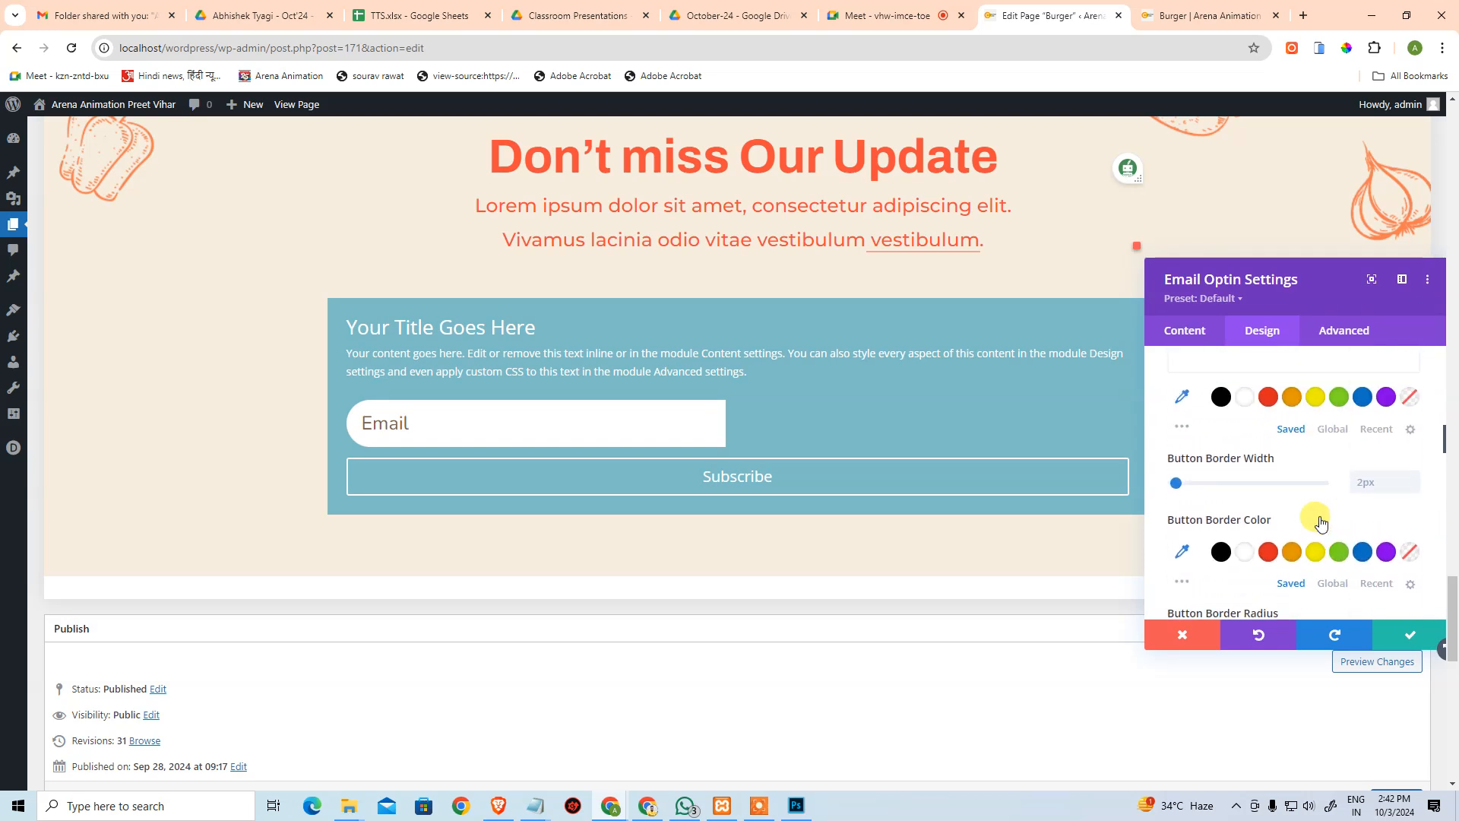
scroll(1342, 498, "up", 1)
scroll(1253, 498, "up", 5)
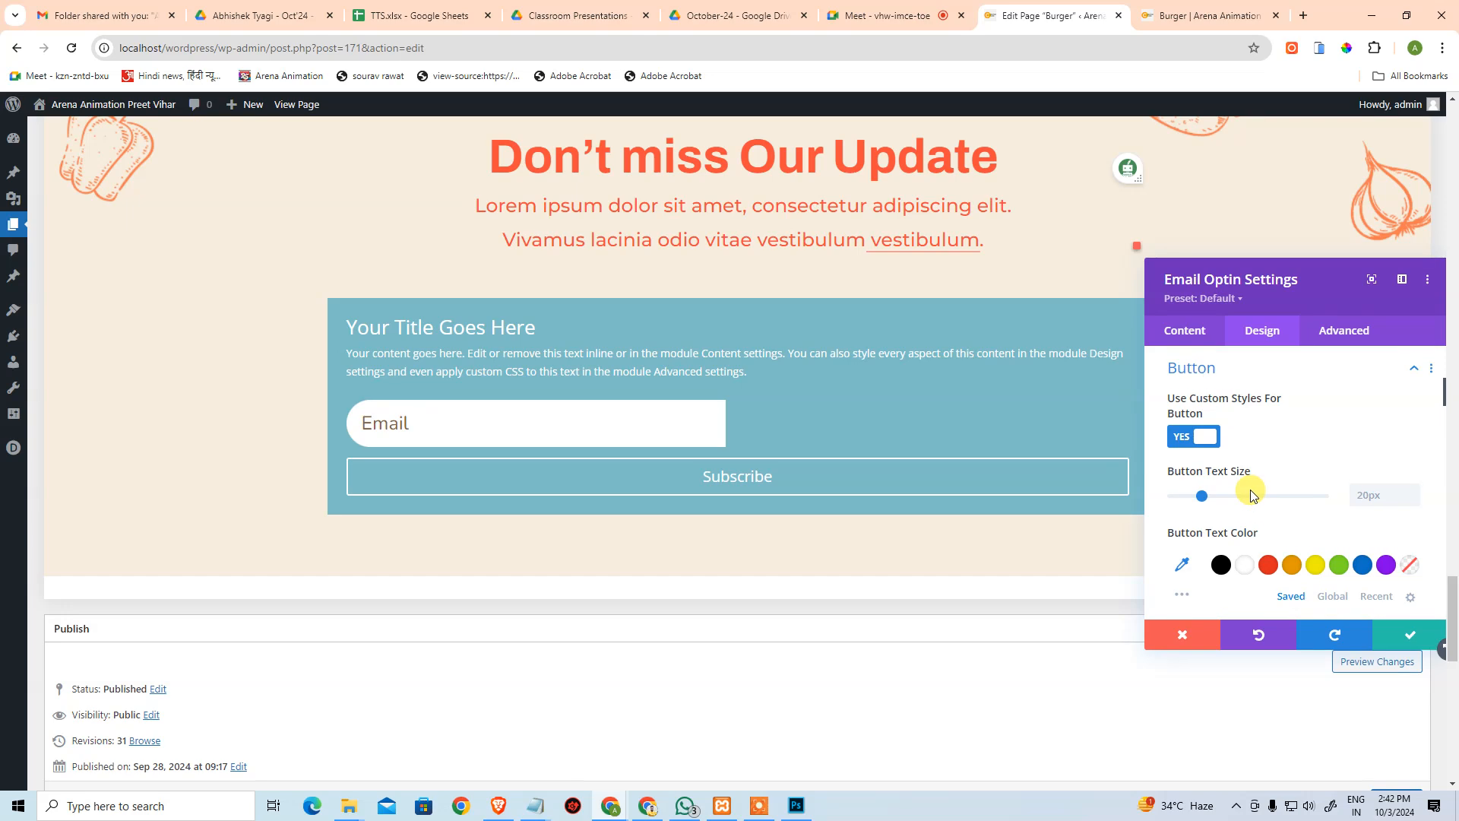
Check the SUBSCRIBE text in the Photoshop template and set the Divi button's text size to 25px and colour to white.
scroll(1254, 494, "down", 2)
key("alt+Tab")
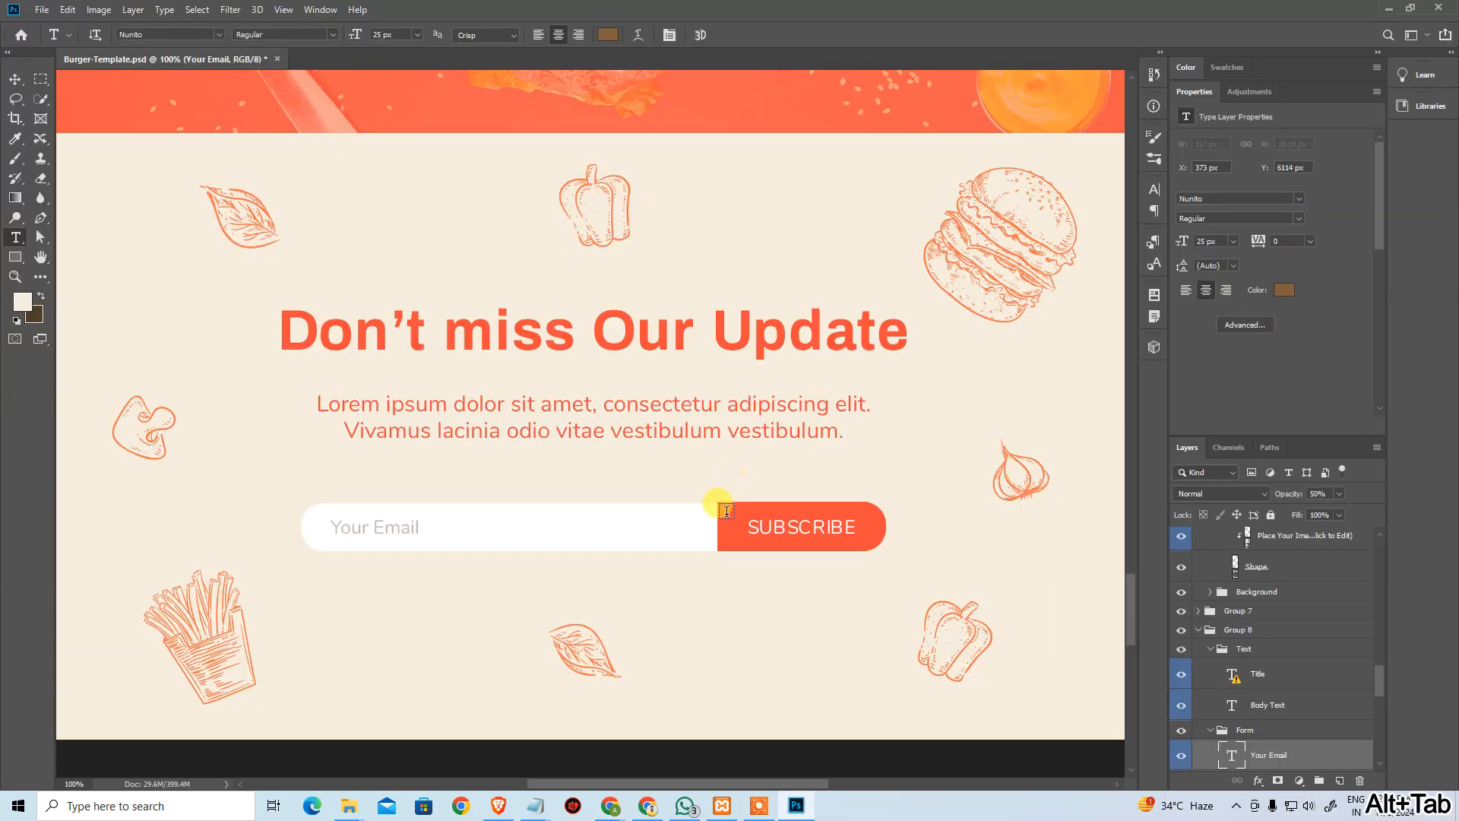
left_click(776, 523)
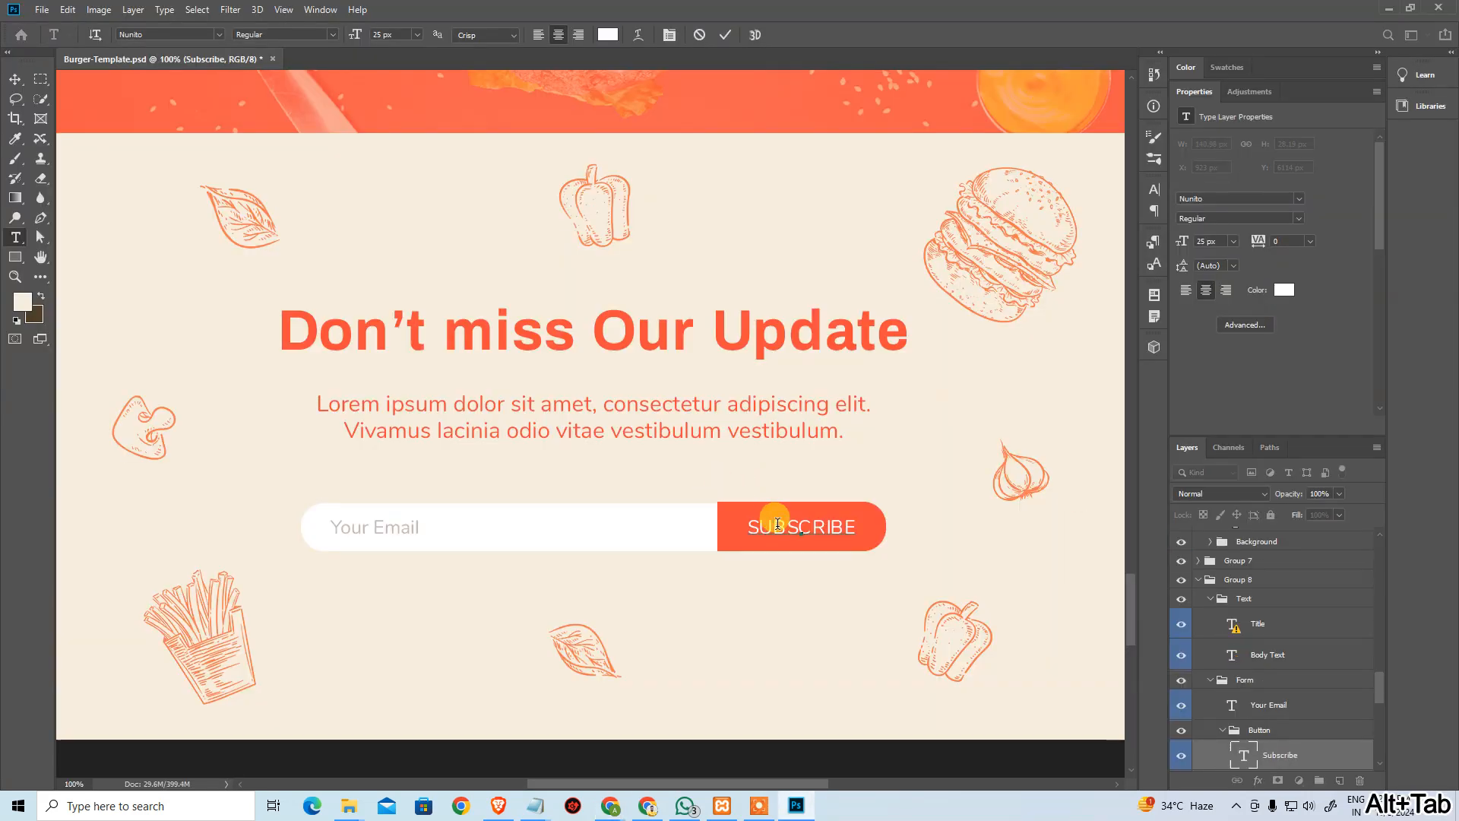
key("alt+Tab")
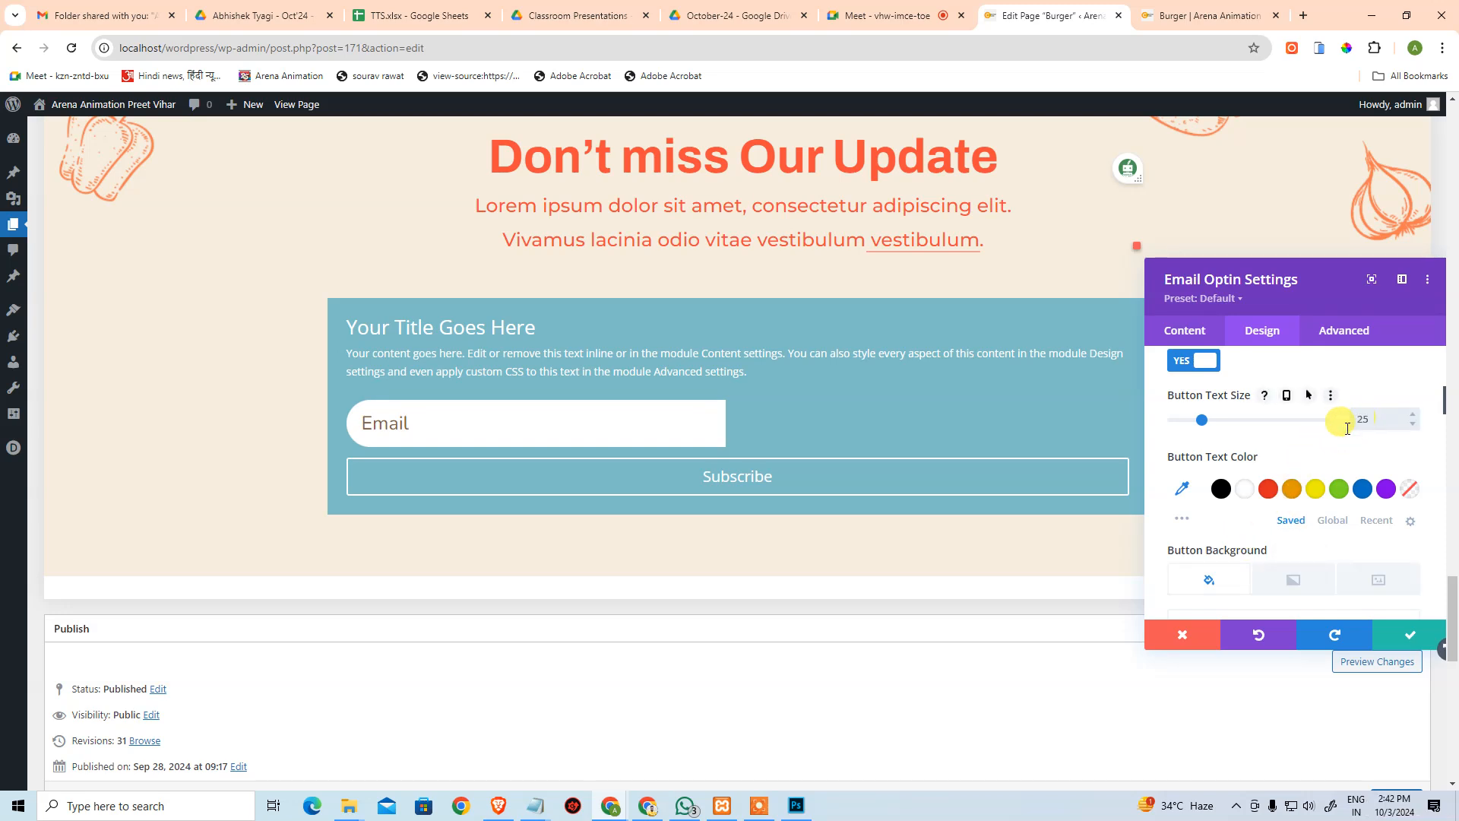
scroll(1303, 507, "down", 3)
scroll(1305, 517, "up", 3)
scroll(1266, 505, "down", 4)
scroll(1246, 494, "up", 2)
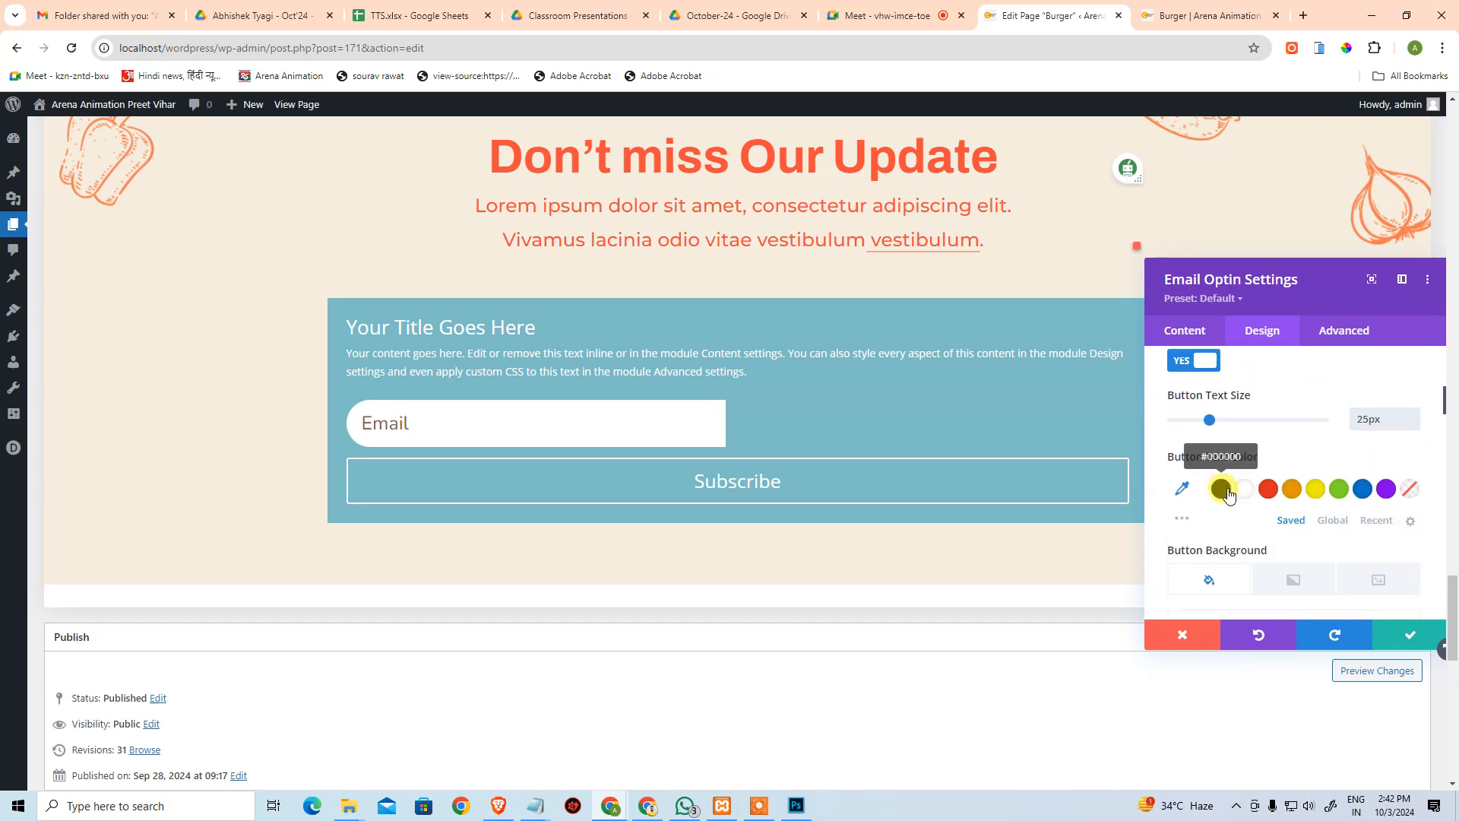
left_click(1243, 491)
Sample the orange-red of the SUBSCRIBE button in the Photoshop template and apply its colour code as the Divi button's background.
scroll(1244, 511, "down", 2)
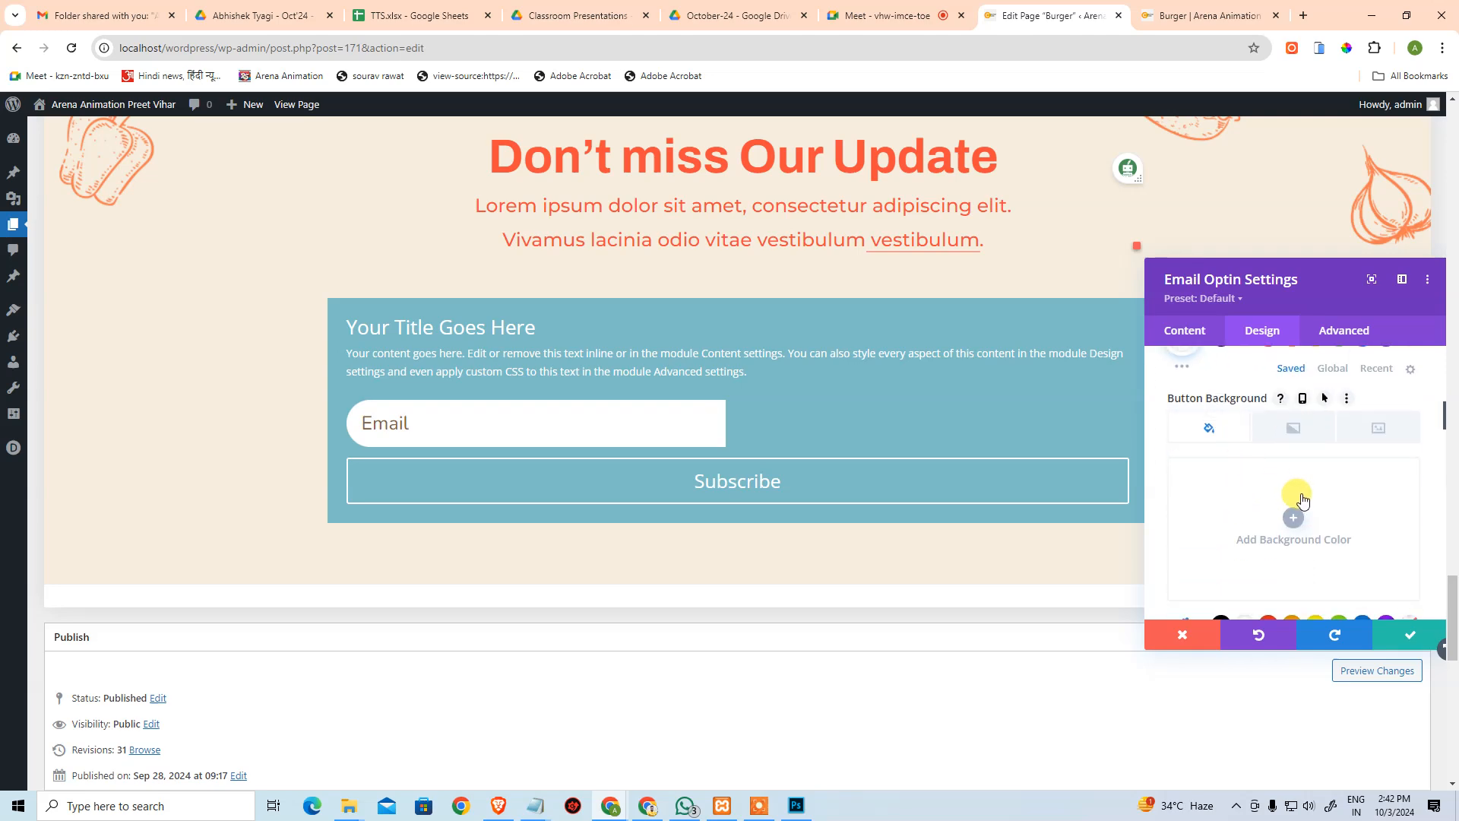
key("alt+Tab")
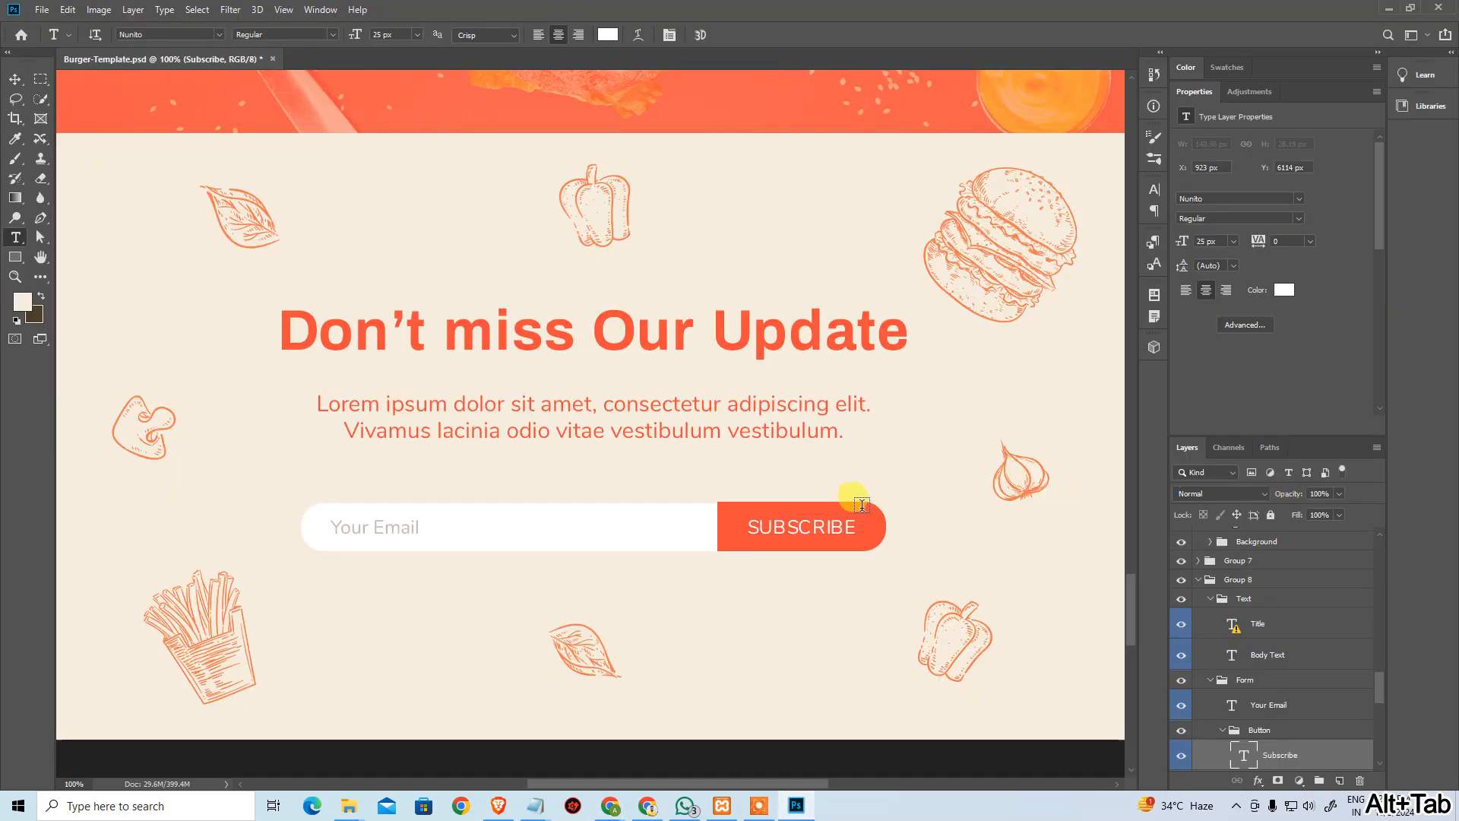
key("i")
left_click(857, 514)
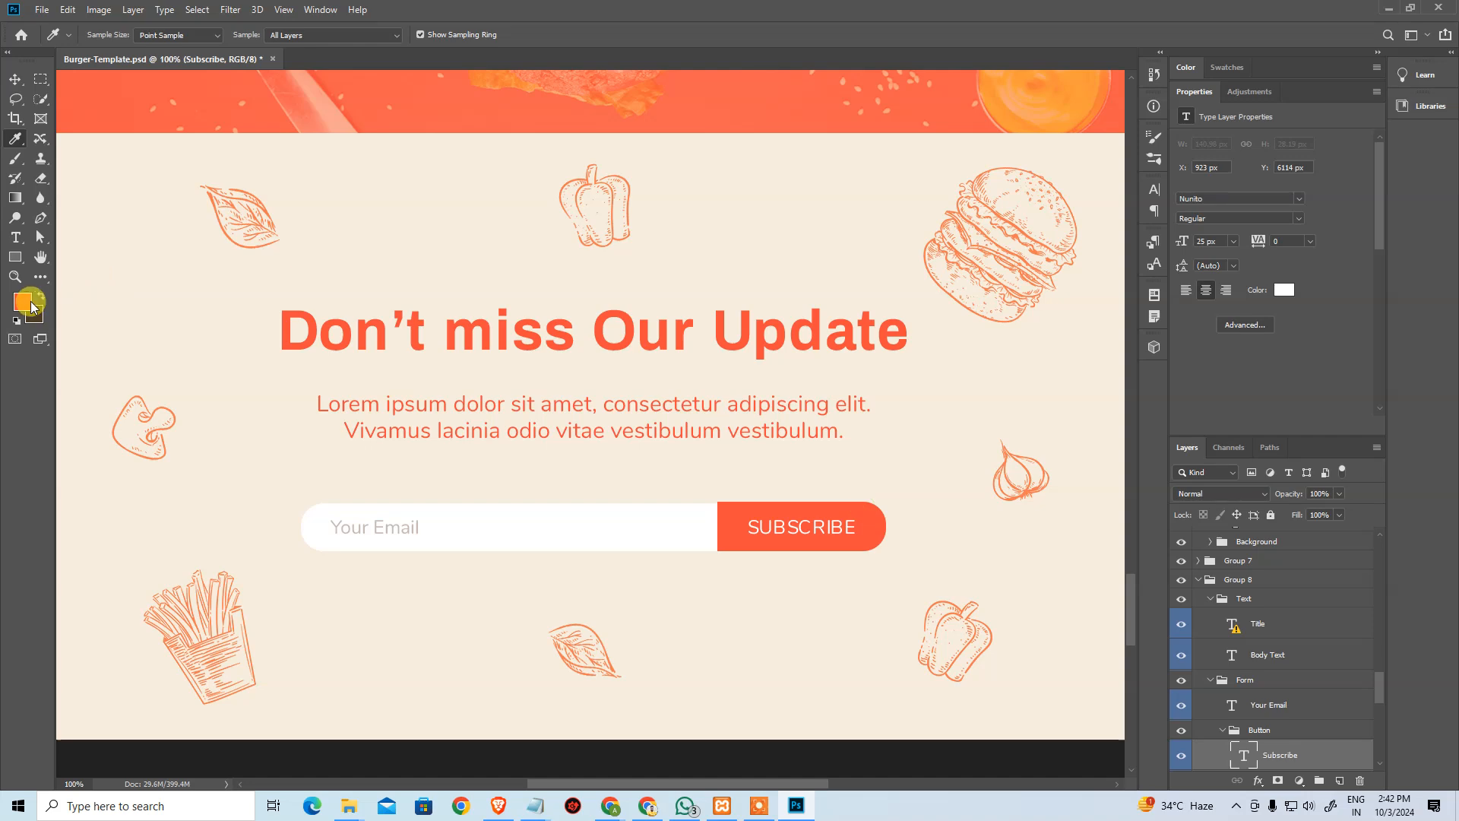
left_click(31, 304)
key("ctrl+c")
key("alt+Tab")
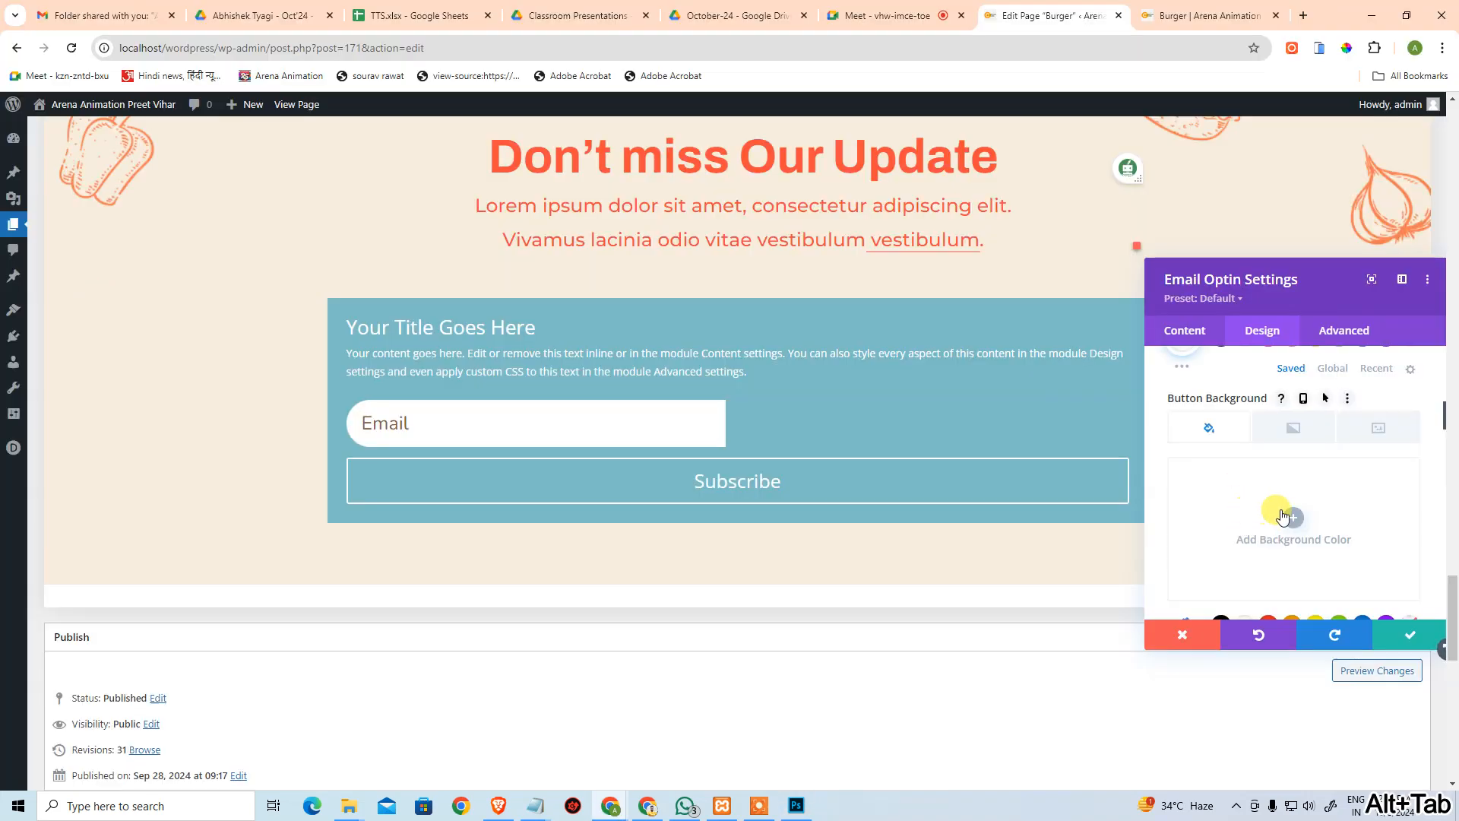
left_click(1285, 517)
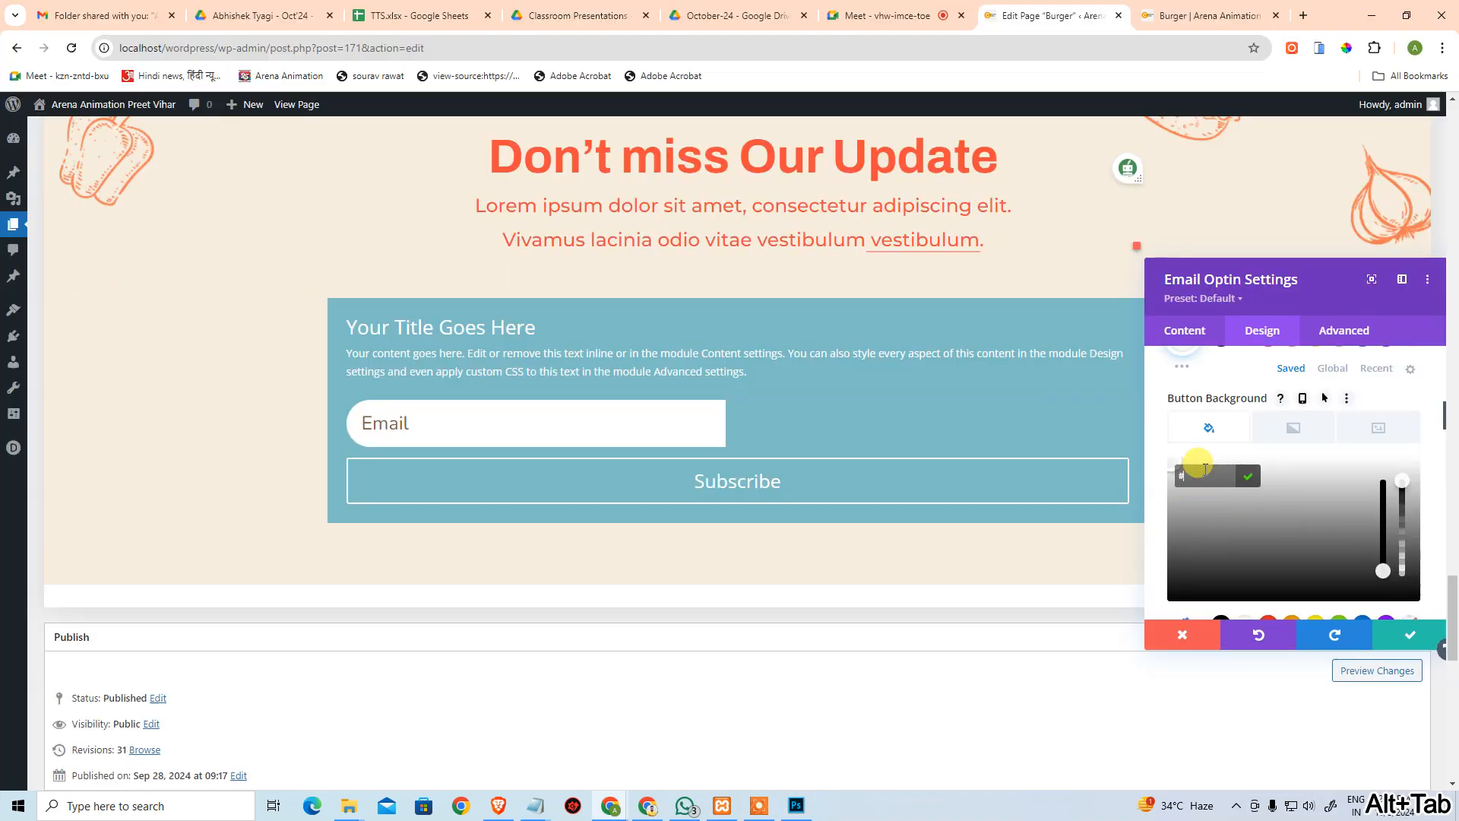
key("ctrl+v")
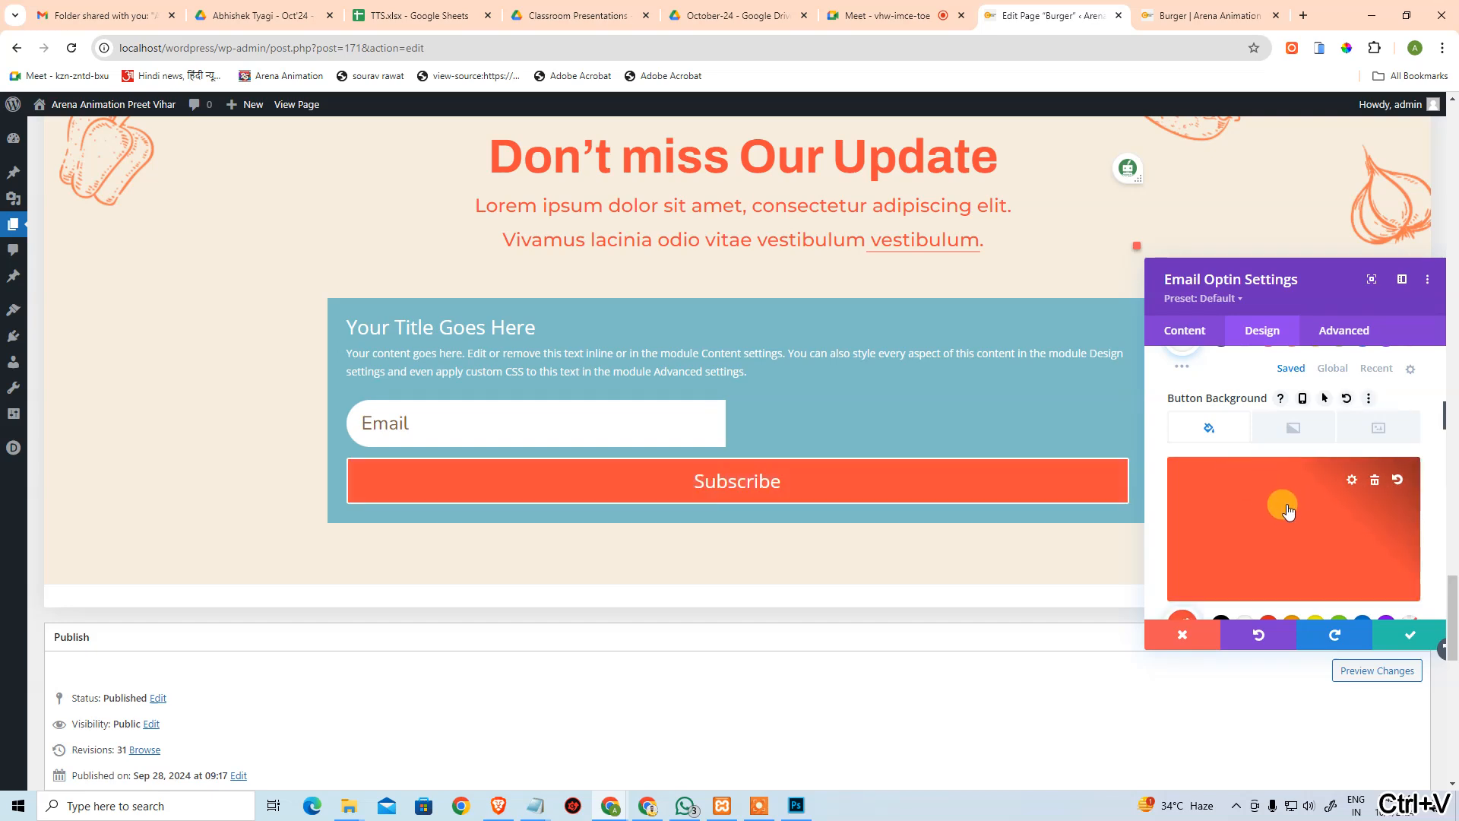
Set the Subscribe button's border width to 0px.
scroll(1283, 505, "down", 2)
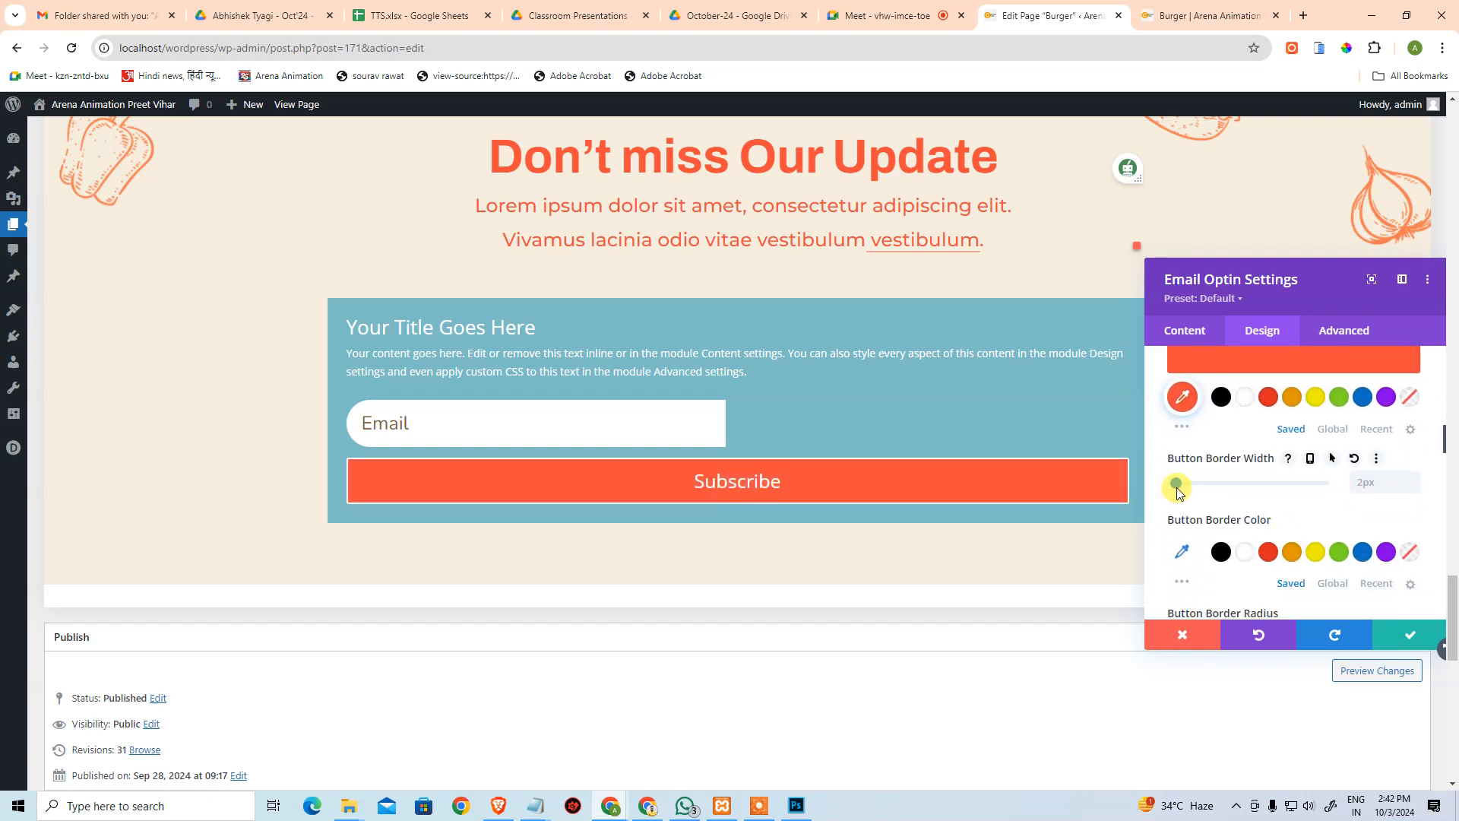
left_click(1177, 485)
scroll(1243, 520, "down", 2)
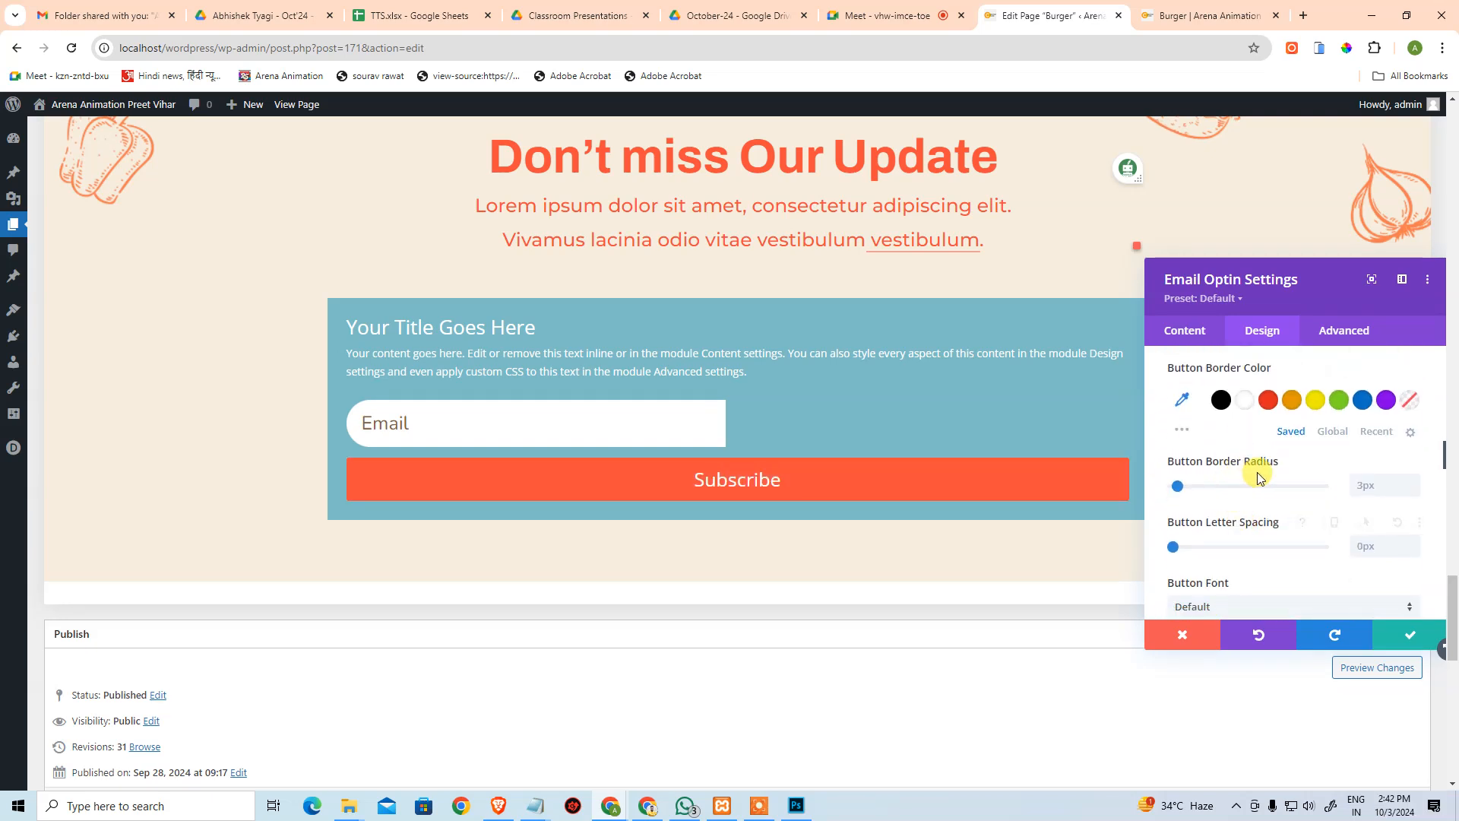
scroll(1274, 502, "down", 1)
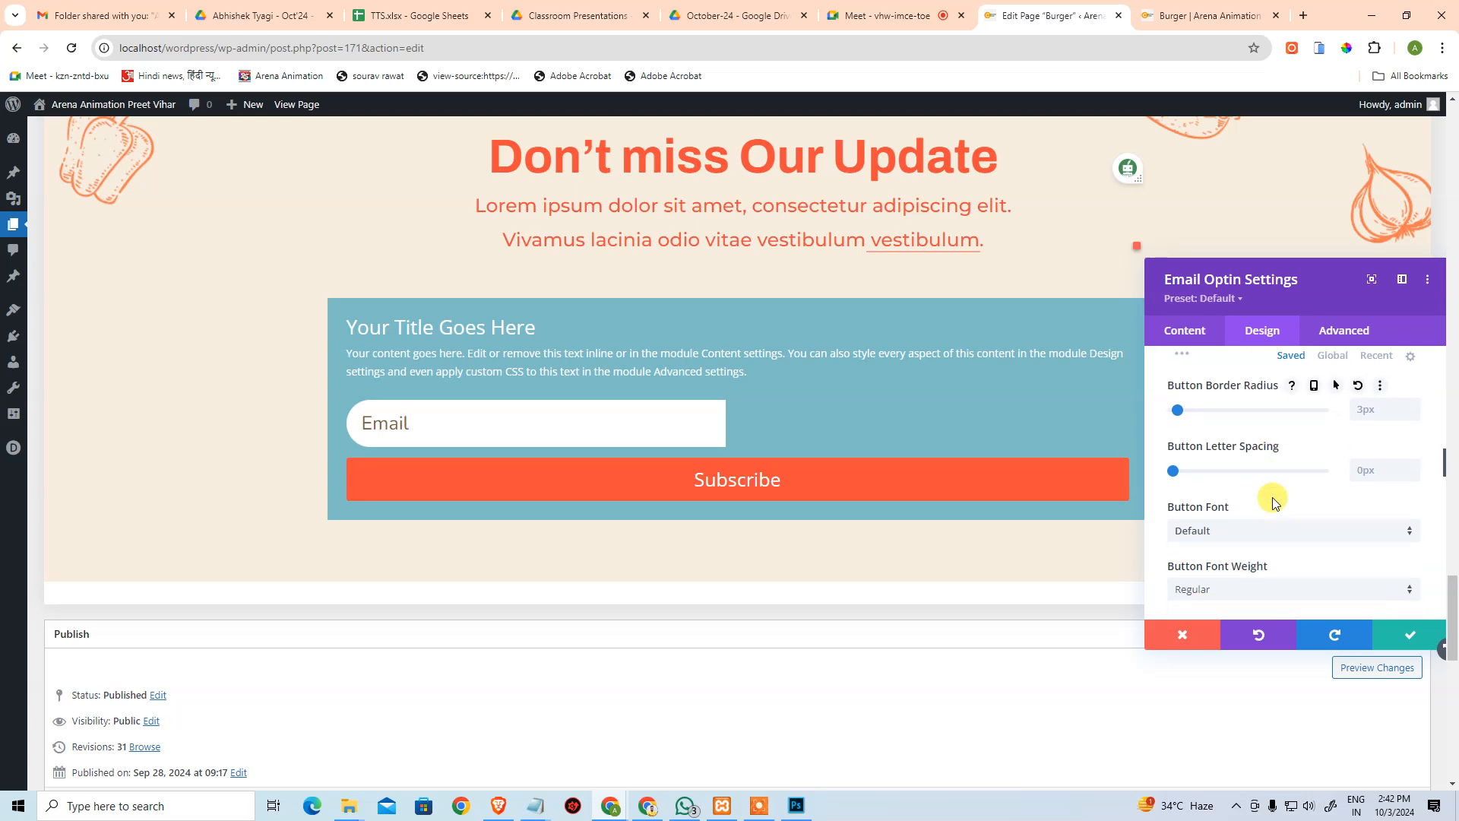
Check the Photoshop design, try a letter spacing of 100px on the Subscribe button, and reset the spacing to its default.
key("alt+Tab")
left_click_drag(859, 335, 741, 243)
key("alt+Tab")
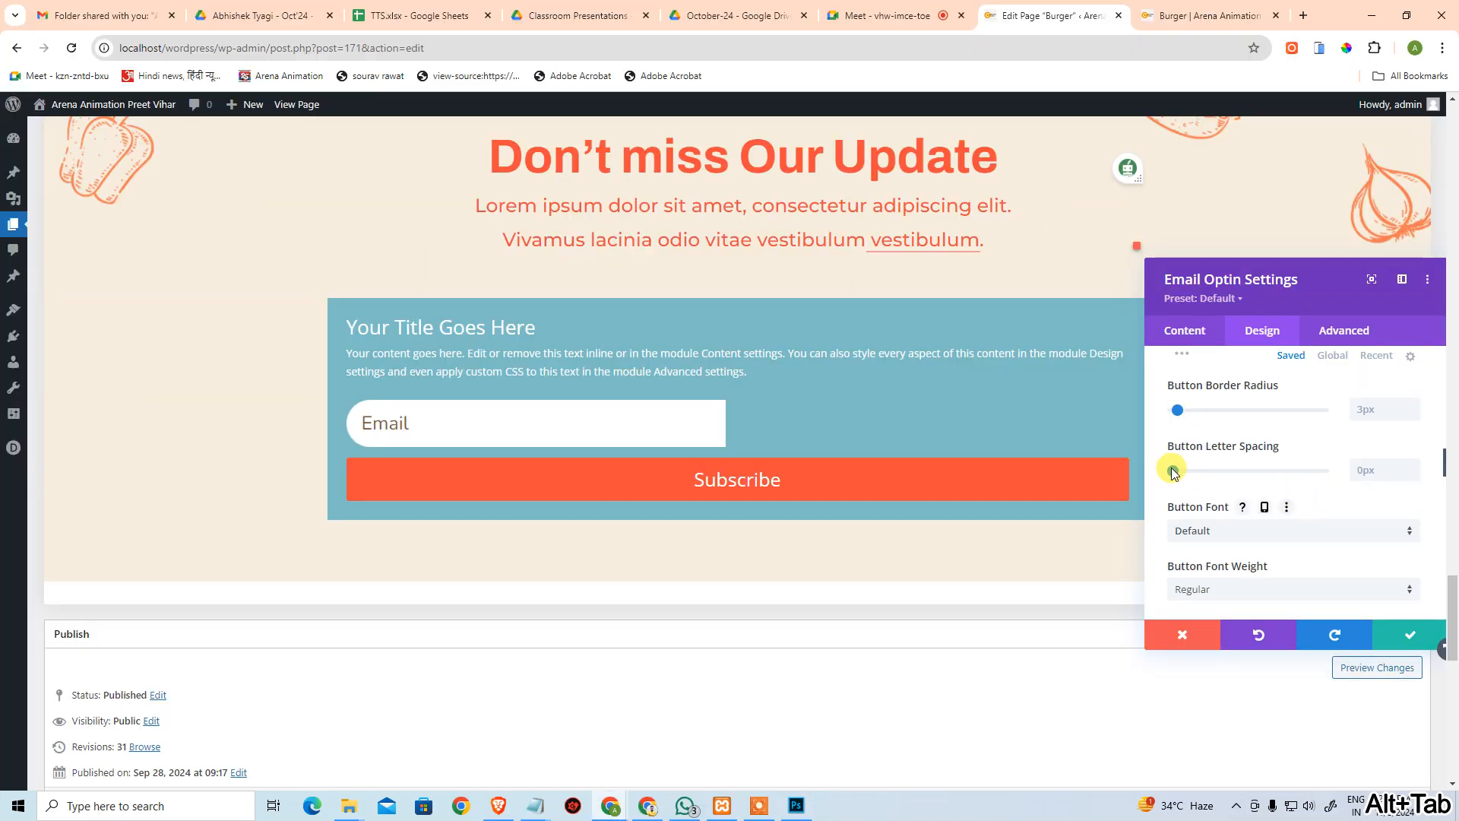
left_click_drag(1294, 485, 1399, 498)
left_click(1367, 470)
key("ctrl+a")
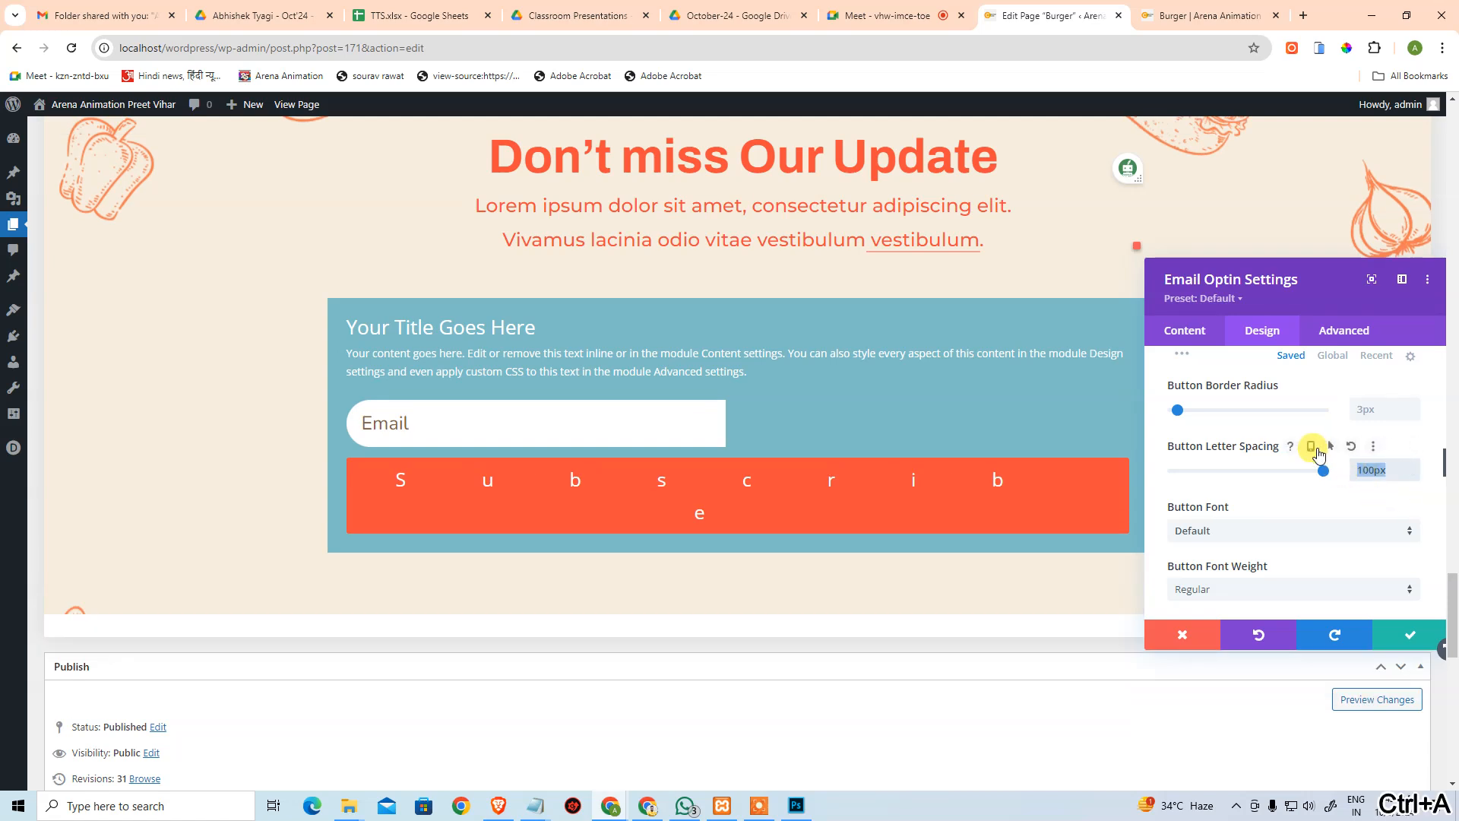
left_click(1359, 448)
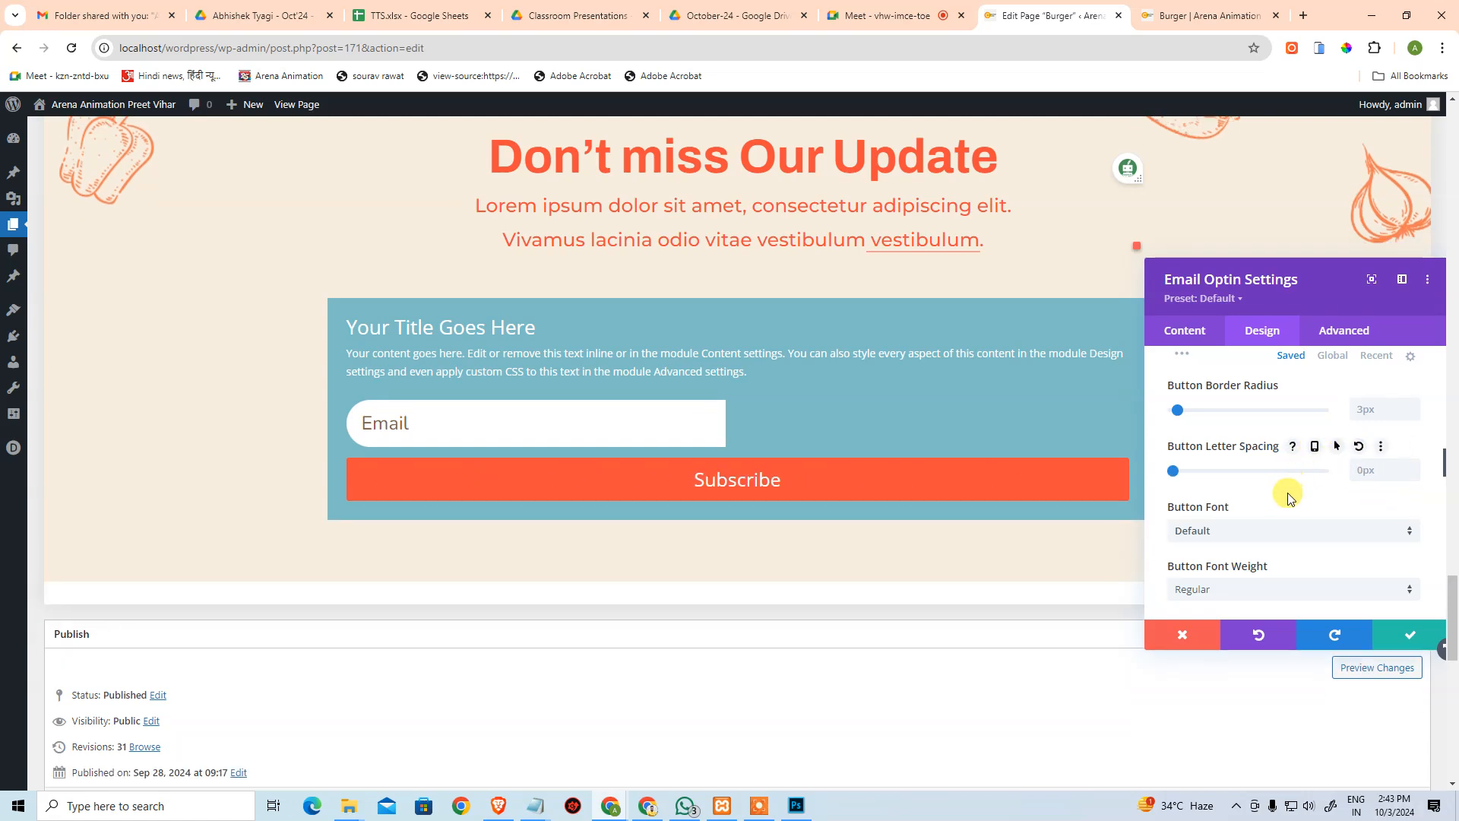
Set the Subscribe button's font to Nunito with the all-uppercase font style.
scroll(1284, 490, "down", 2)
left_click(1229, 386)
left_click(1212, 234)
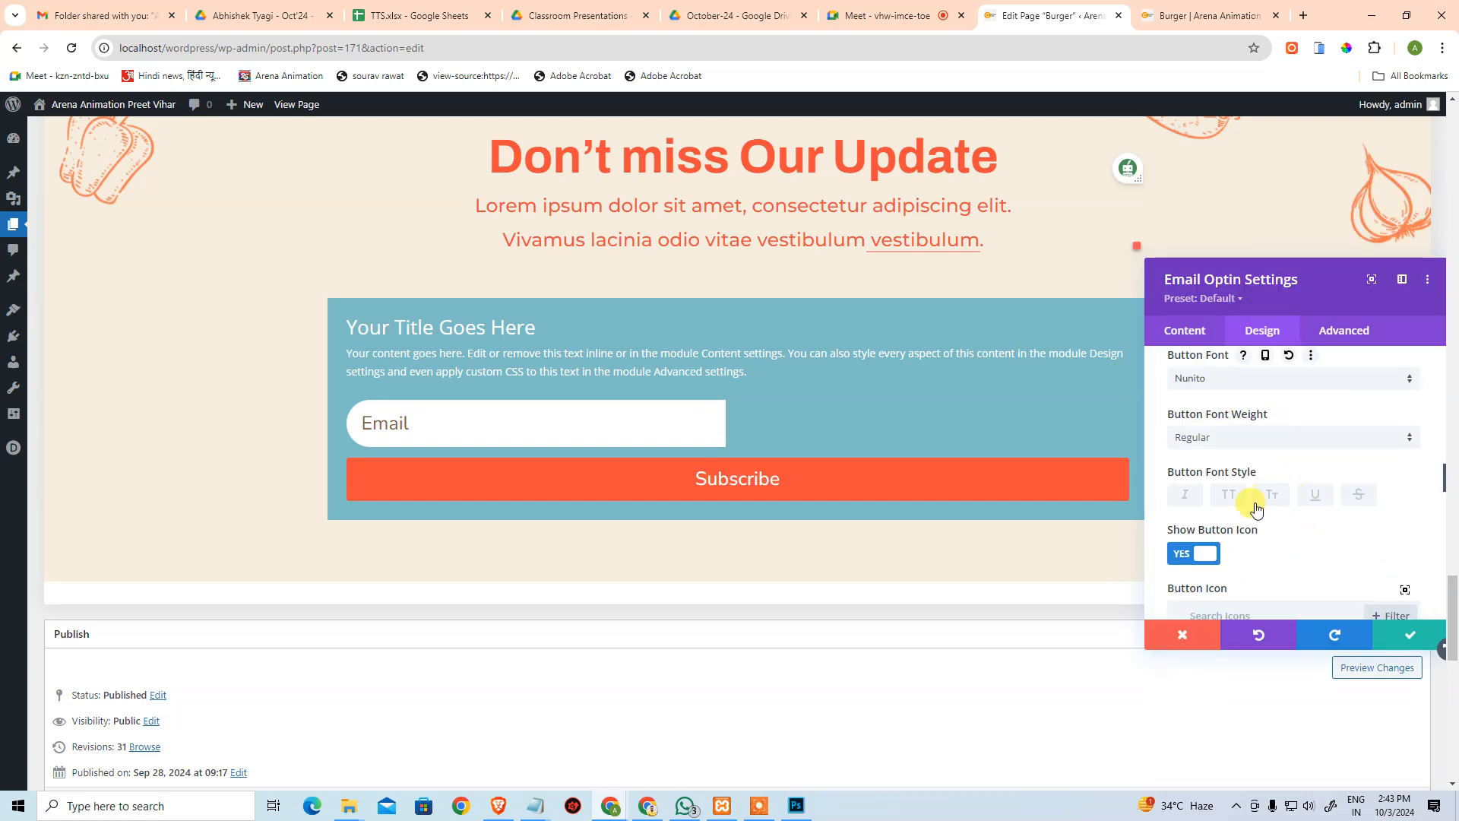
left_click(1232, 498)
Examine the Subscribe button's remaining options, from the icon picker to margin, padding and box shadow.
scroll(1330, 532, "down", 1)
scroll(1297, 434, "up", 2)
scroll(1368, 425, "up", 2)
scroll(1379, 439, "down", 2)
scroll(1368, 456, "down", 3)
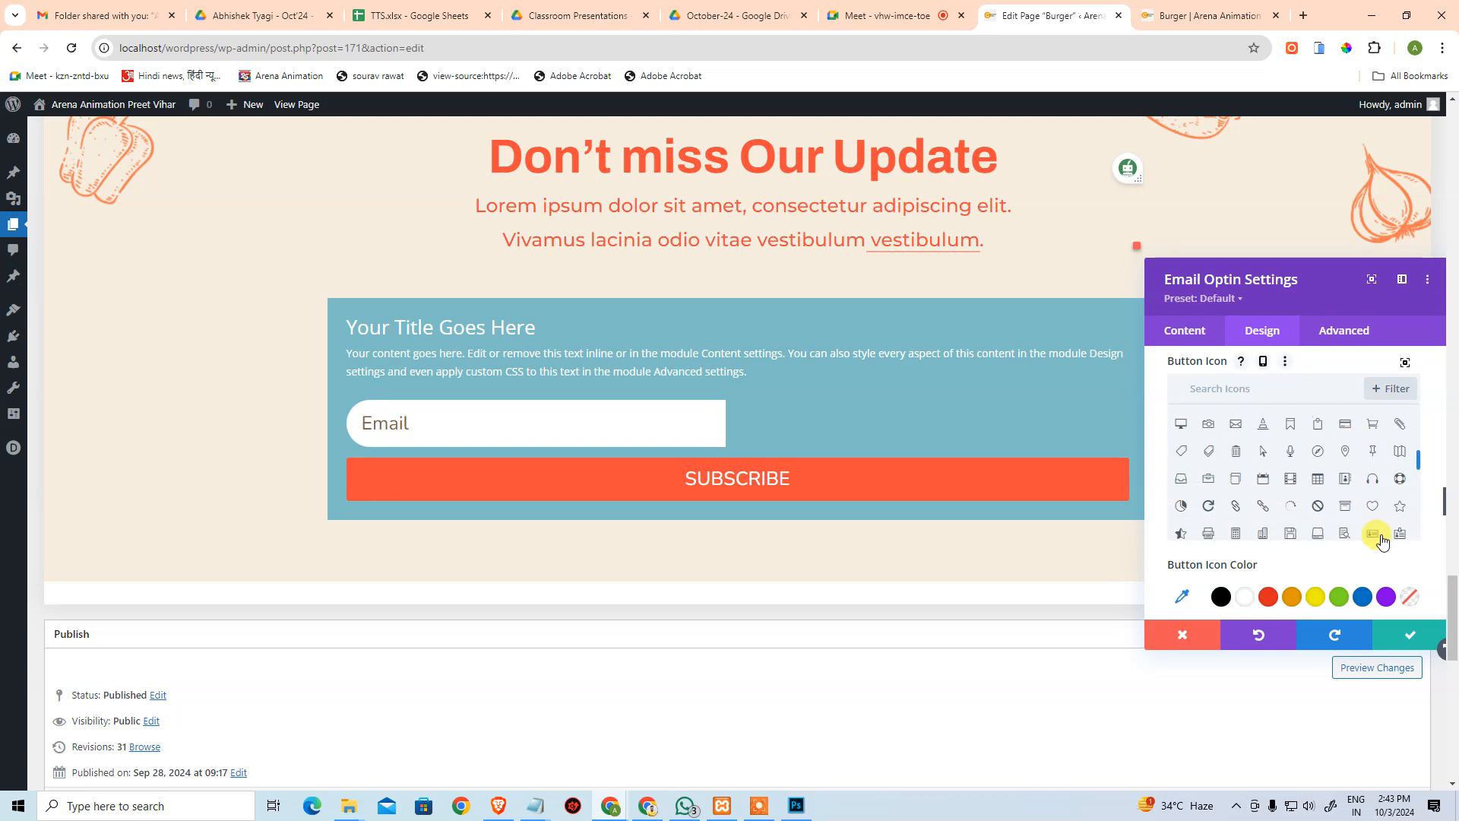
scroll(1406, 566, "down", 3)
scroll(1372, 541, "down", 5)
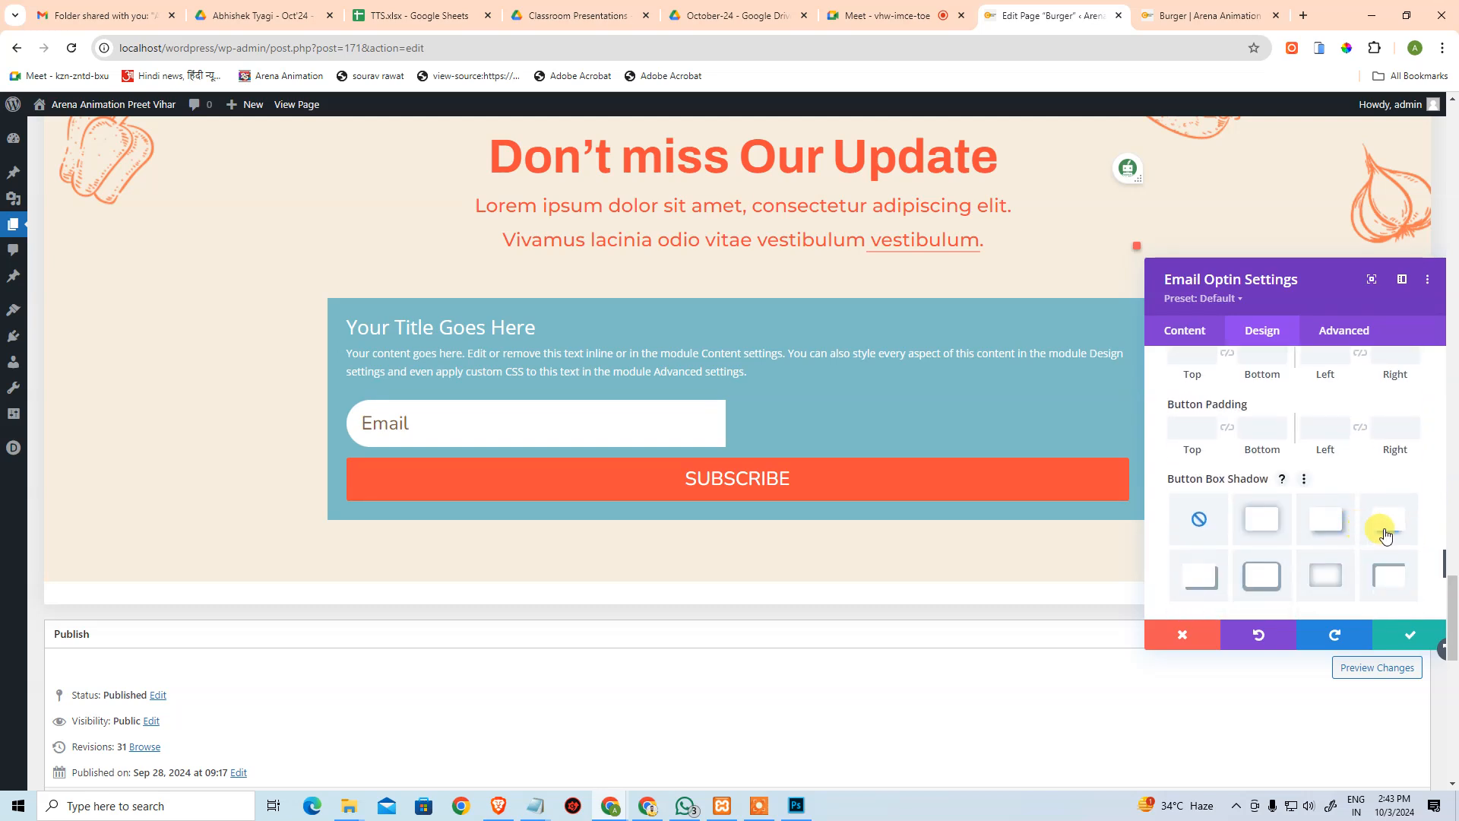
scroll(1424, 487, "up", 1)
scroll(1432, 498, "down", 3)
scroll(1434, 501, "down", 1)
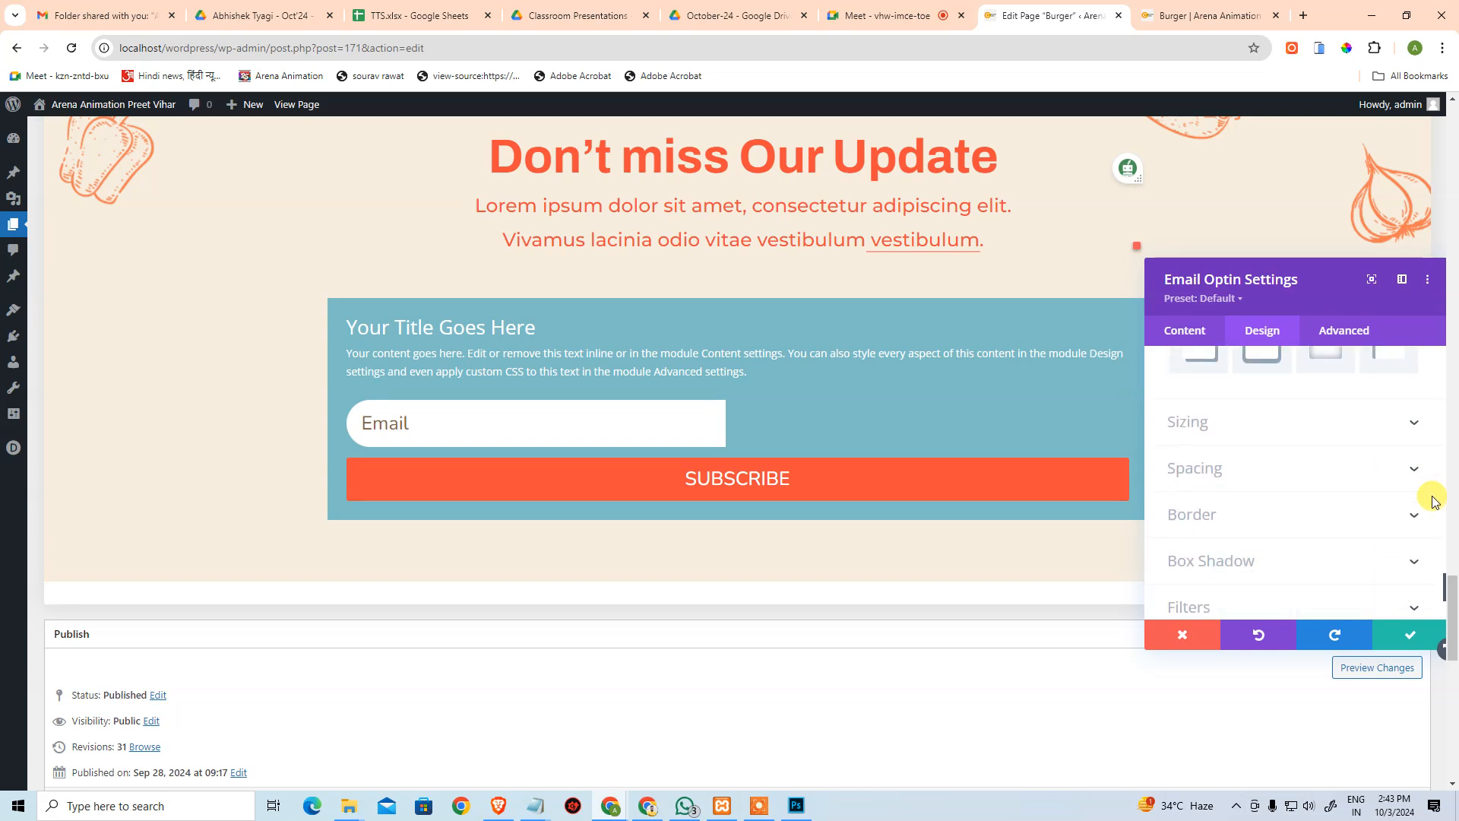
Try the Email Optin's module alignment and width settings, leaving the alignment on right and the width on auto.
left_click(1245, 437)
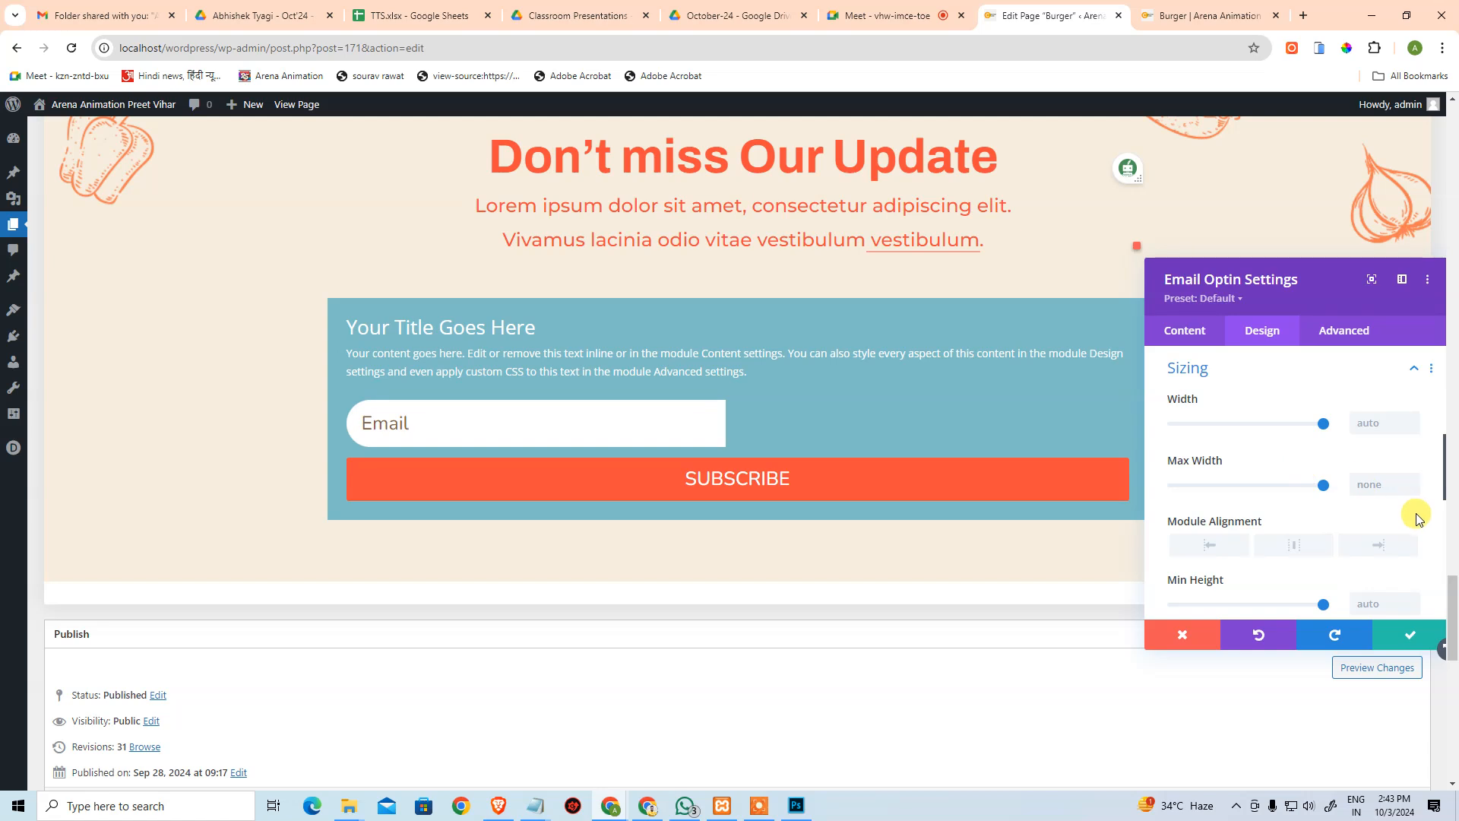
scroll(1414, 520, "down", 3)
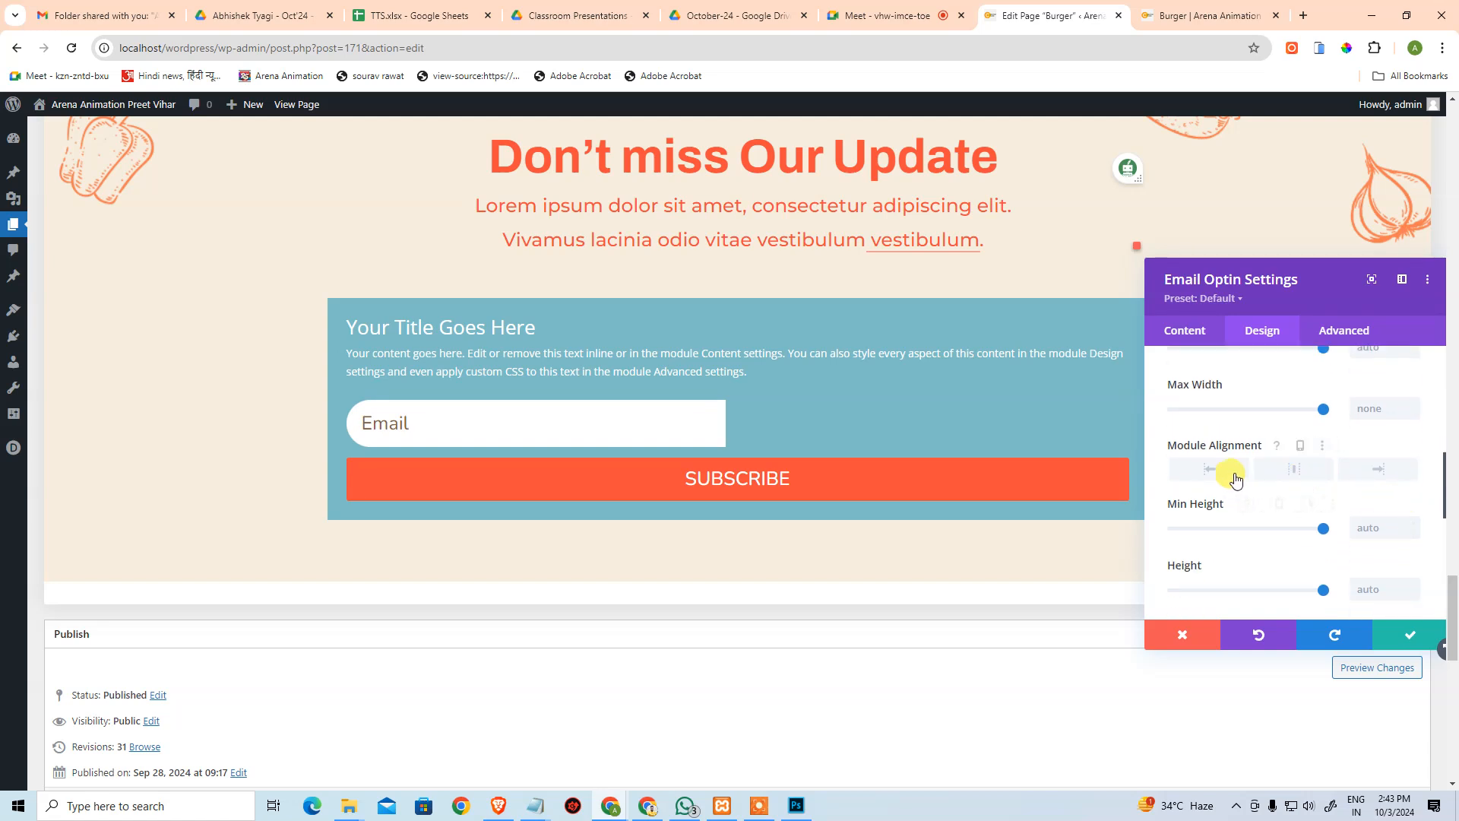
left_click(1294, 470)
scroll(1351, 478, "up", 2)
left_click_drag(1323, 423, 1382, 437)
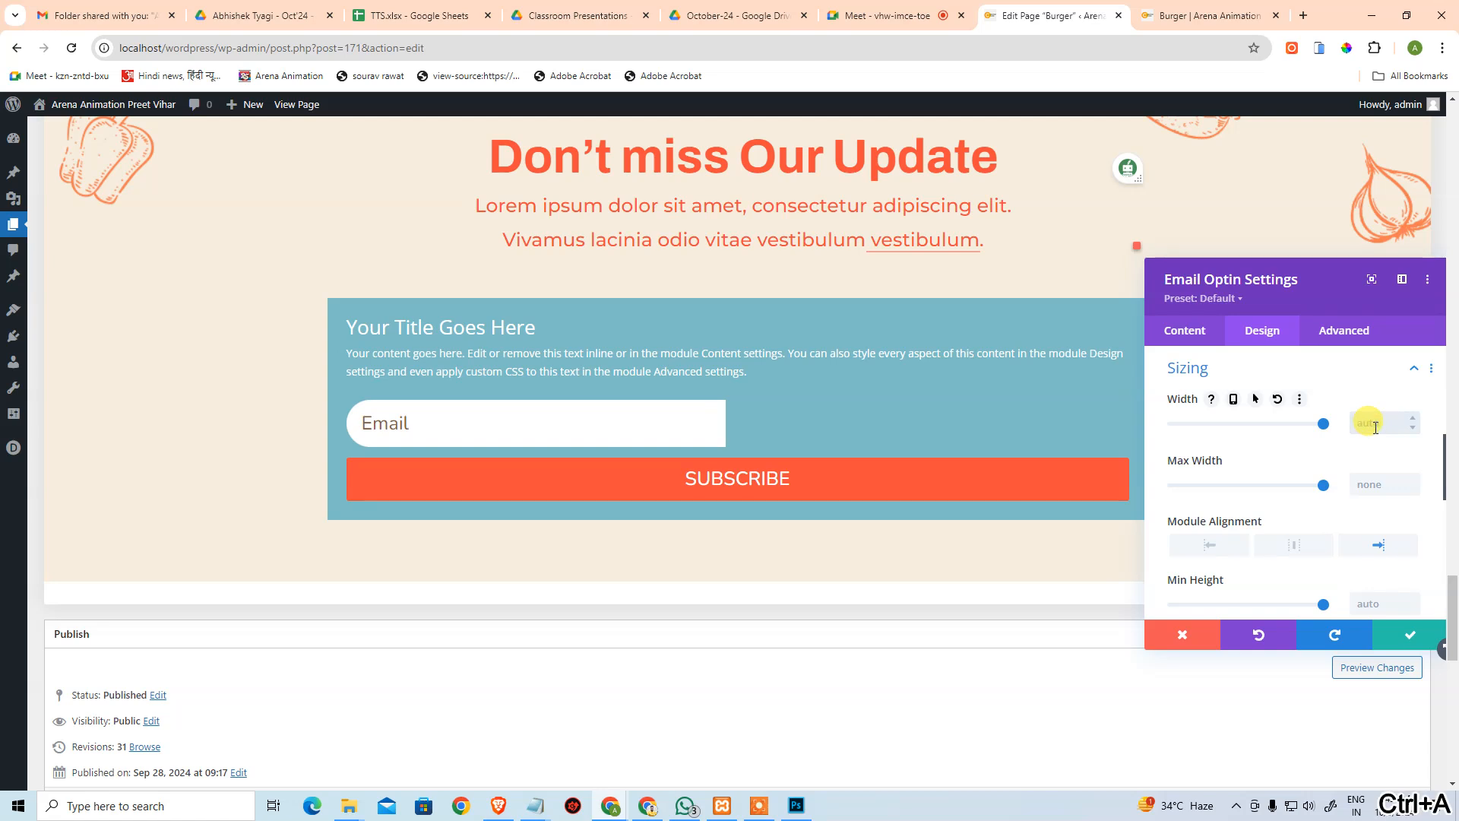
Look over the Email Optin's height and Spacing settings.
scroll(1361, 547, "down", 5)
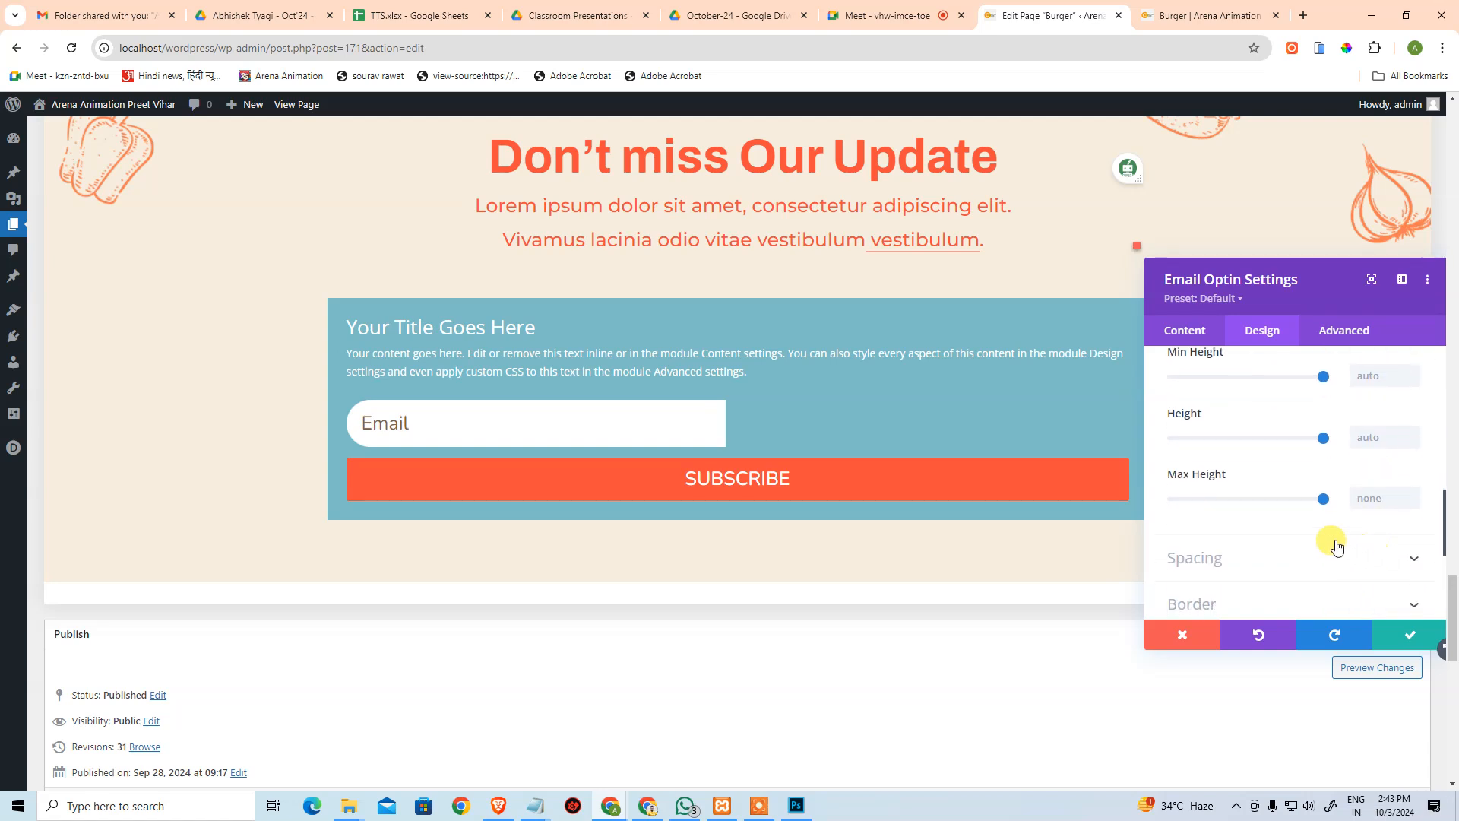
left_click(1258, 491)
scroll(1326, 523, "down", 3)
scroll(1327, 525, "up", 10)
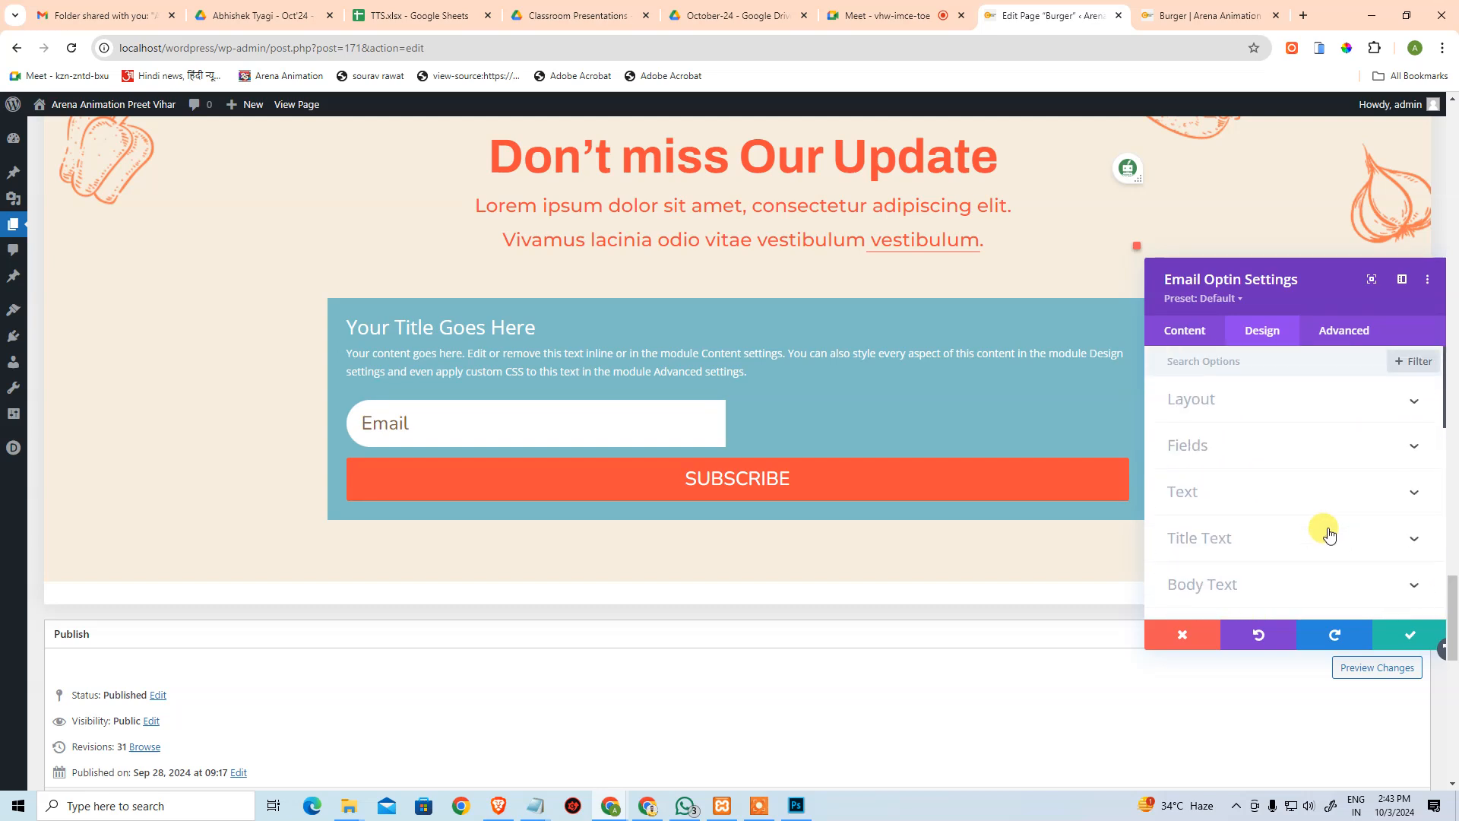
Return to the Subscribe button's style options and set its border radius to 100px.
scroll(1326, 530, "down", 1)
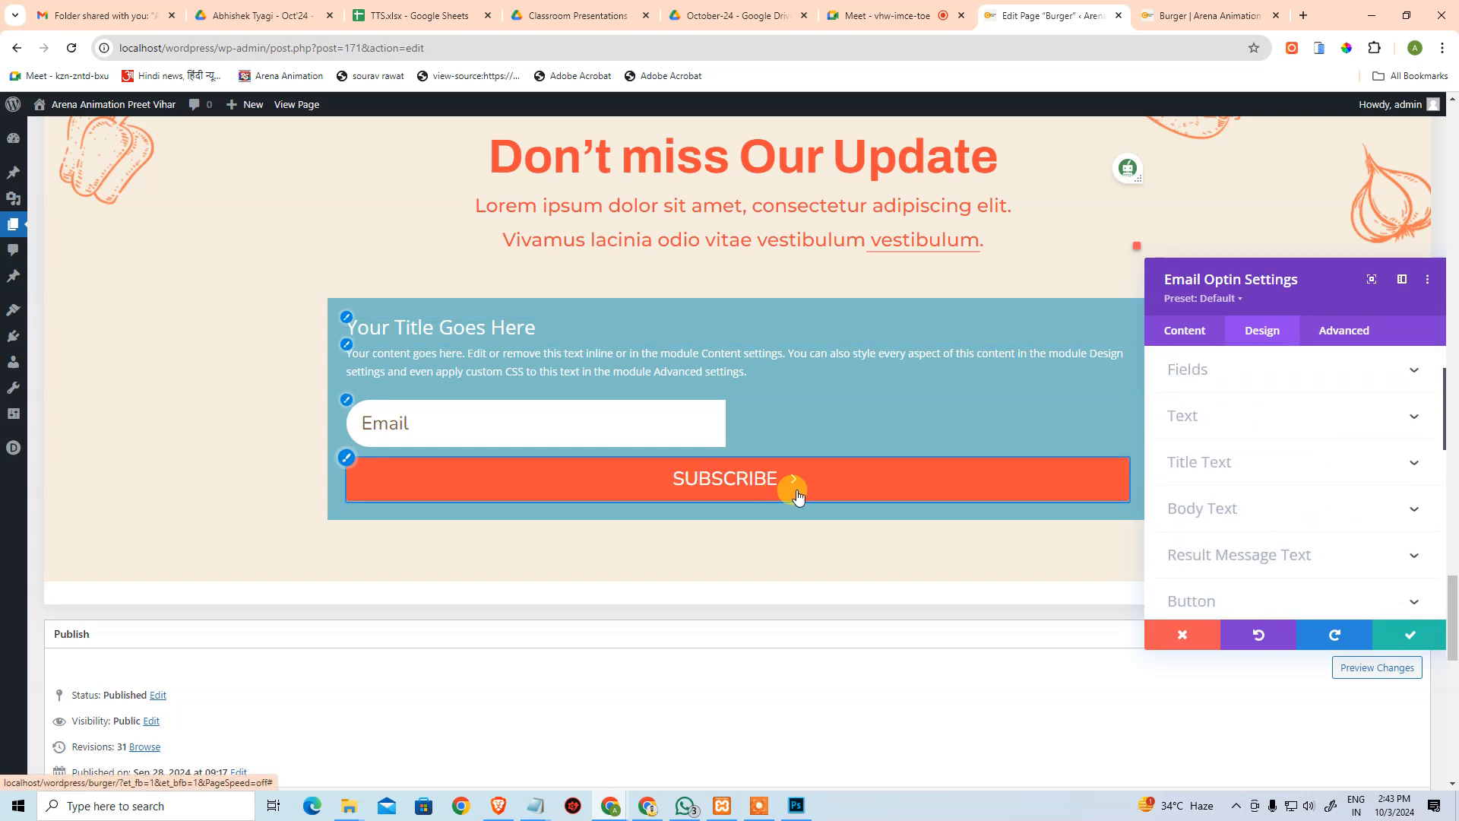
scroll(1264, 522, "down", 2)
left_click(1247, 520)
scroll(1345, 513, "down", 5)
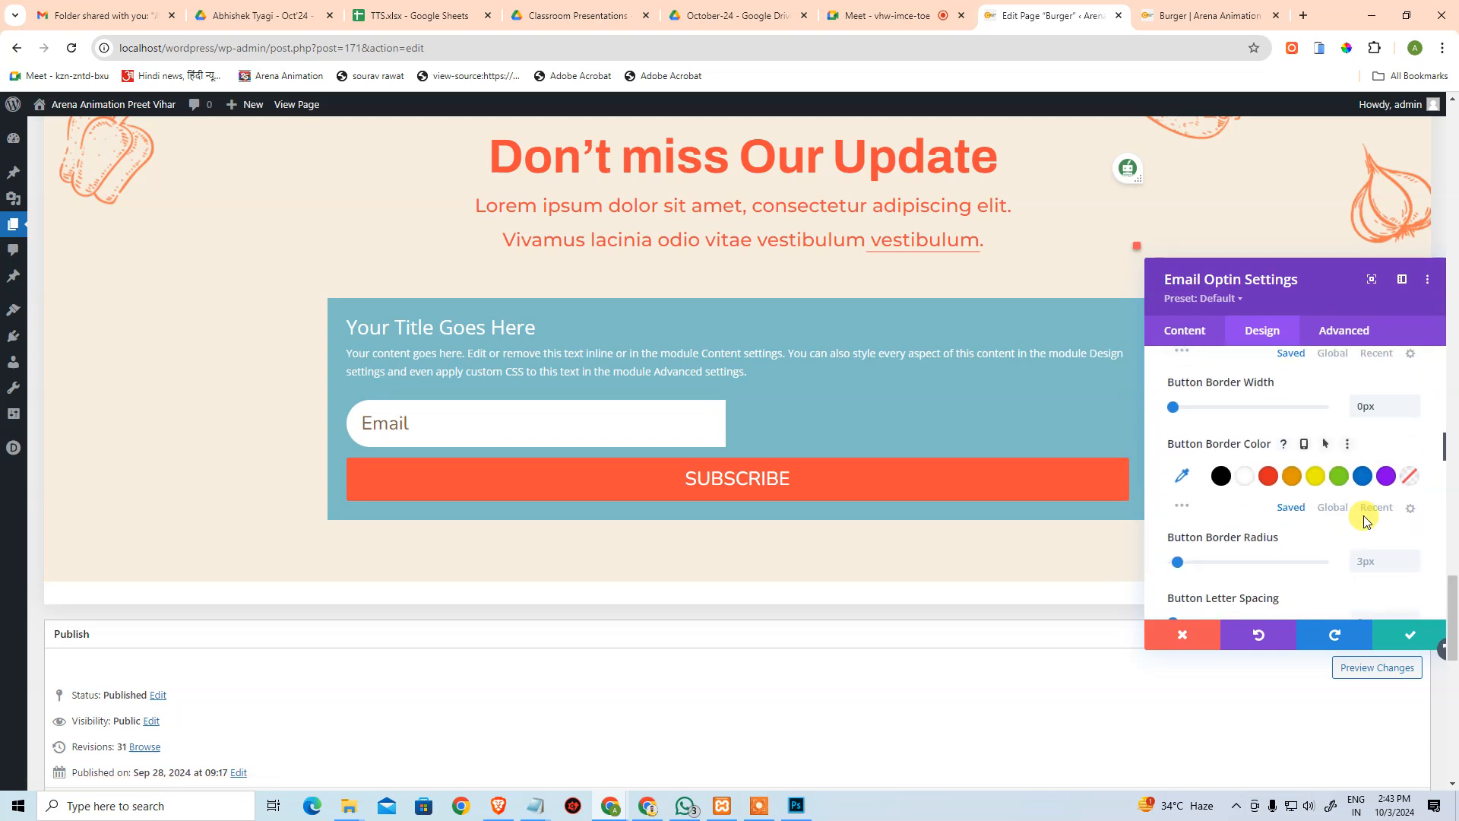
scroll(1362, 516, "down", 1)
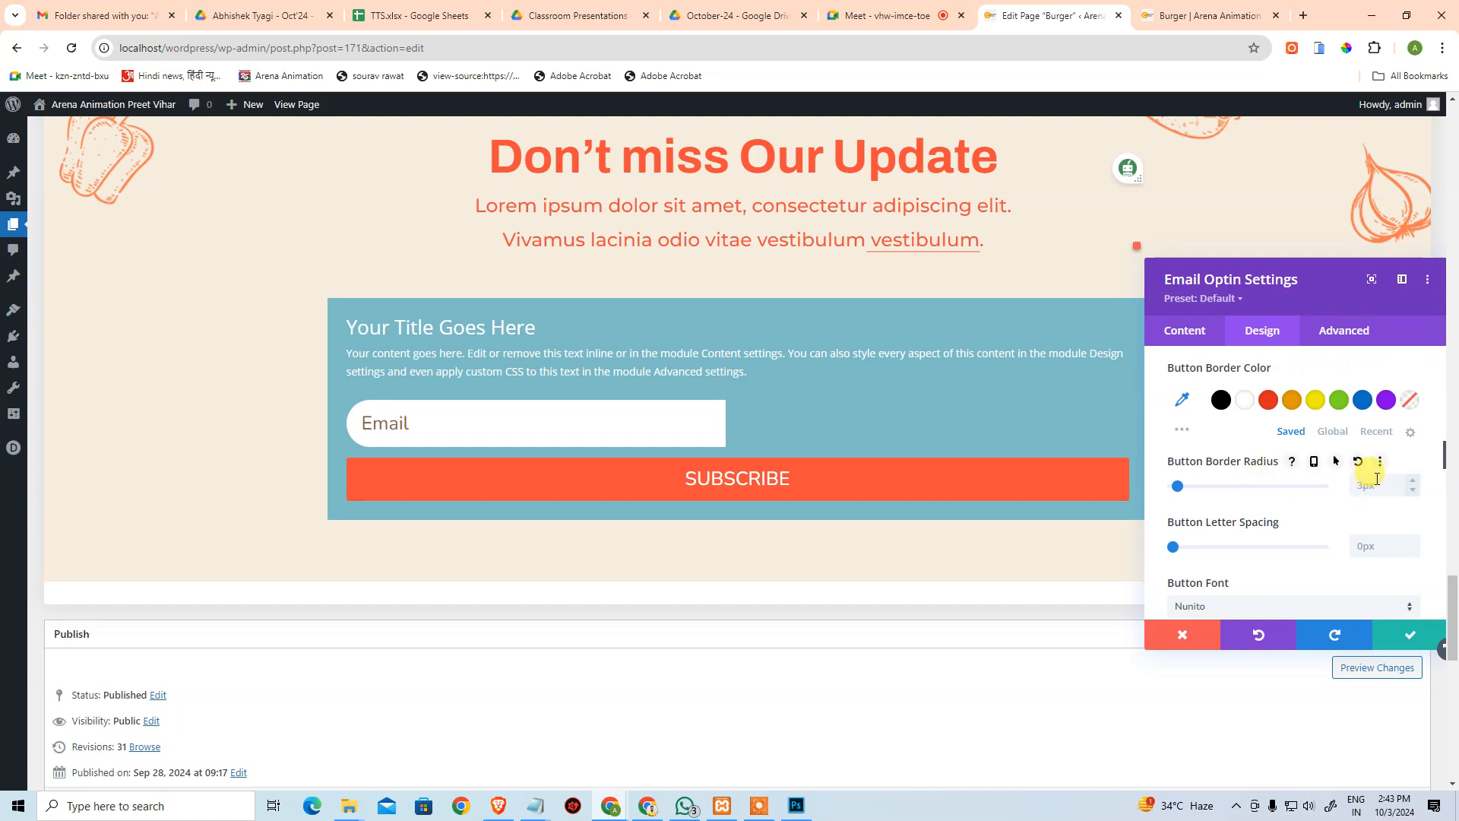
scroll(1374, 490, "up", 1)
scroll(1374, 490, "down", 1)
left_click_drag(1180, 491, 1390, 498)
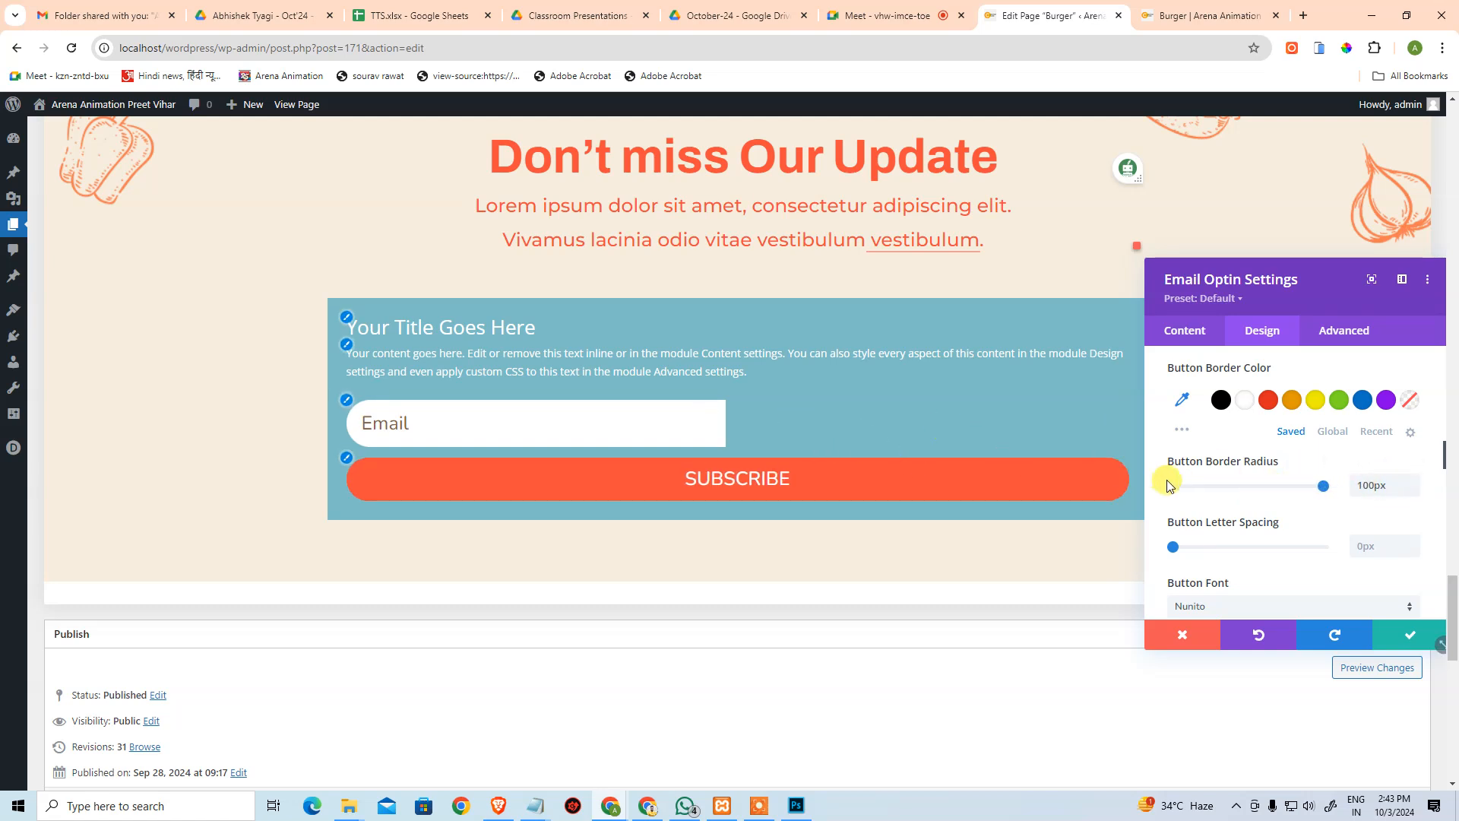
Set the Subscribe button's border radius to 0px.
left_click_drag(1316, 490, 1136, 482)
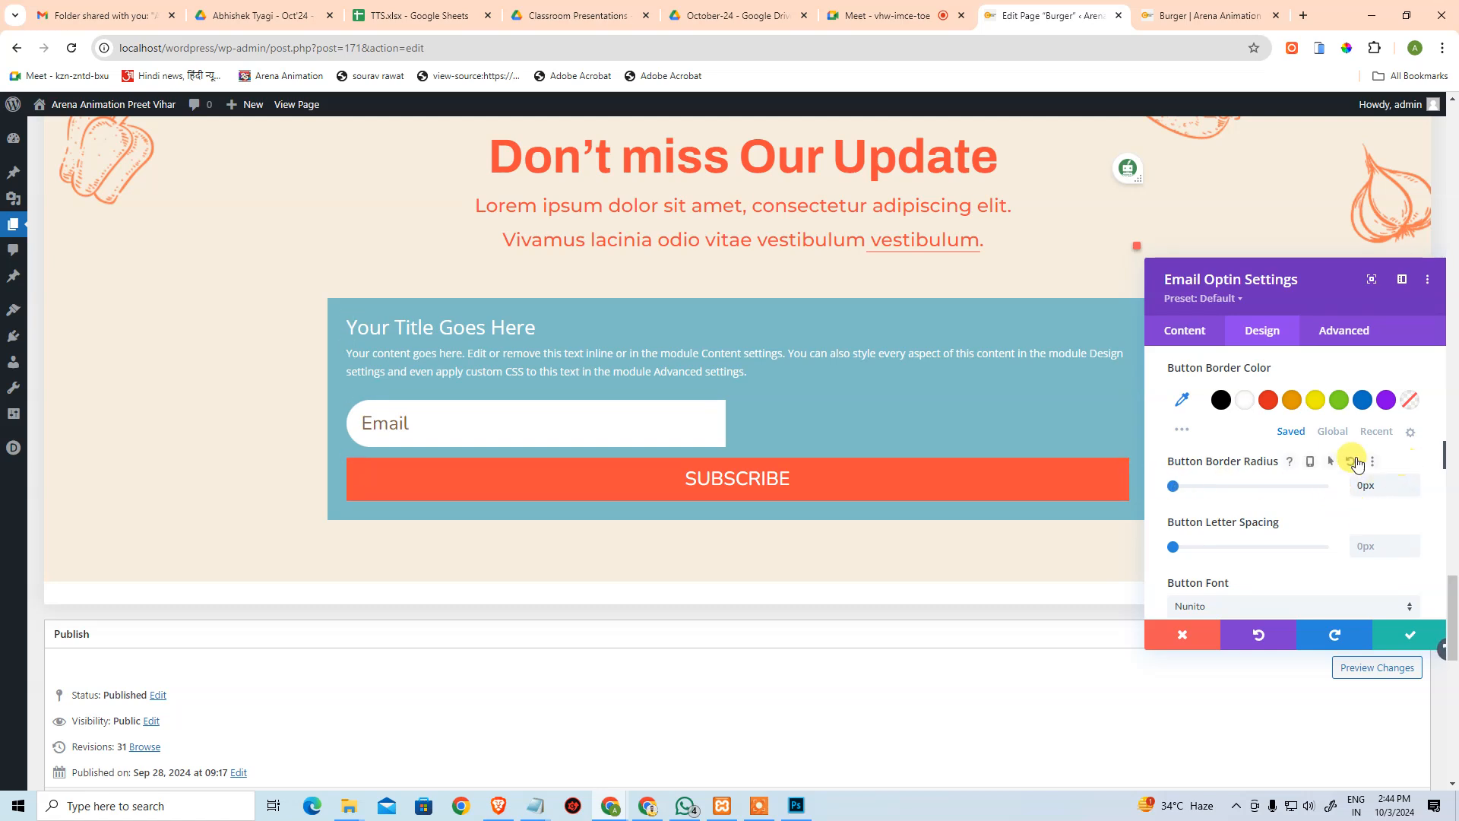
left_click(1379, 463)
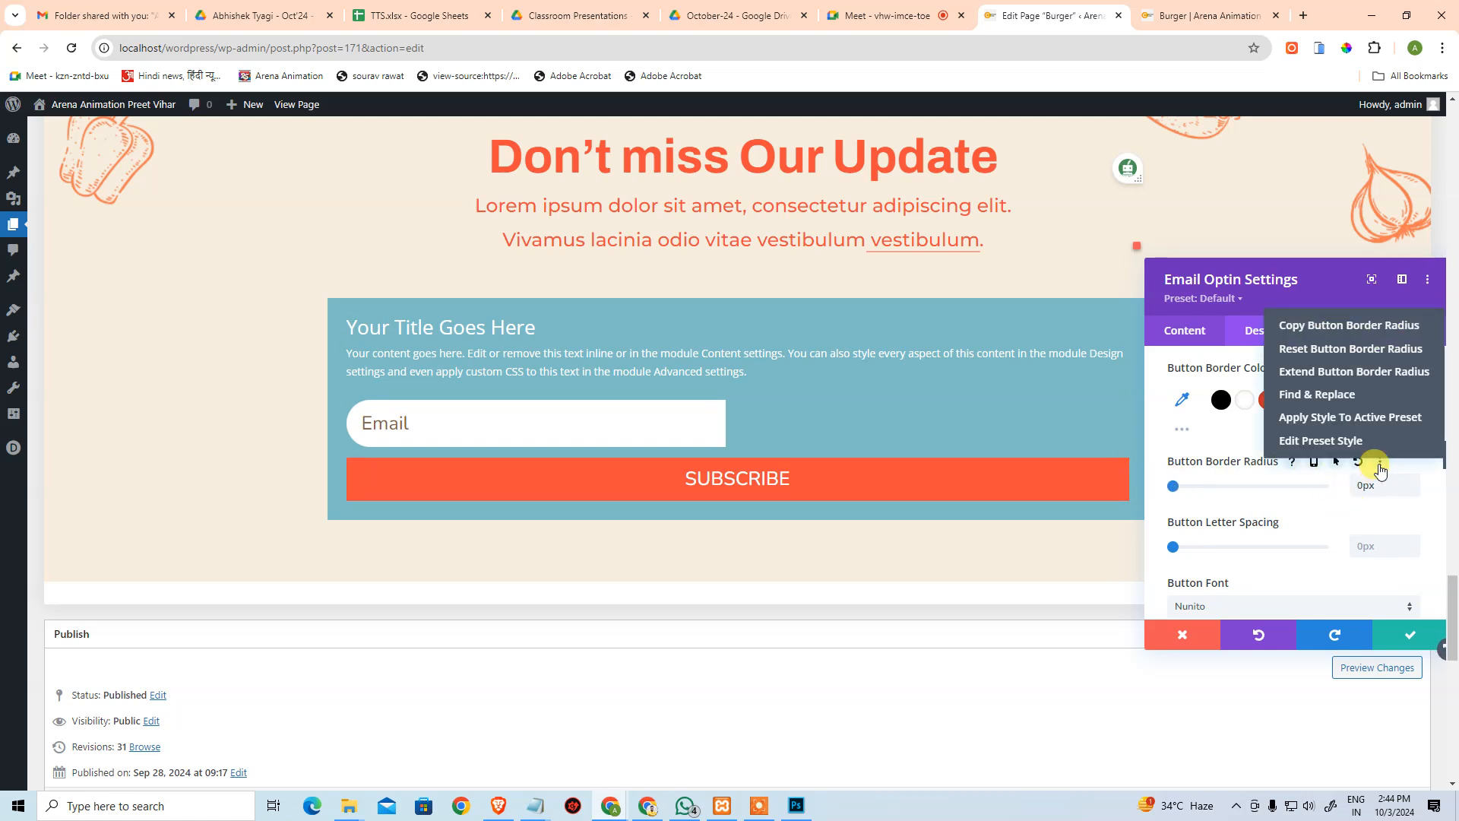
left_click(1294, 561)
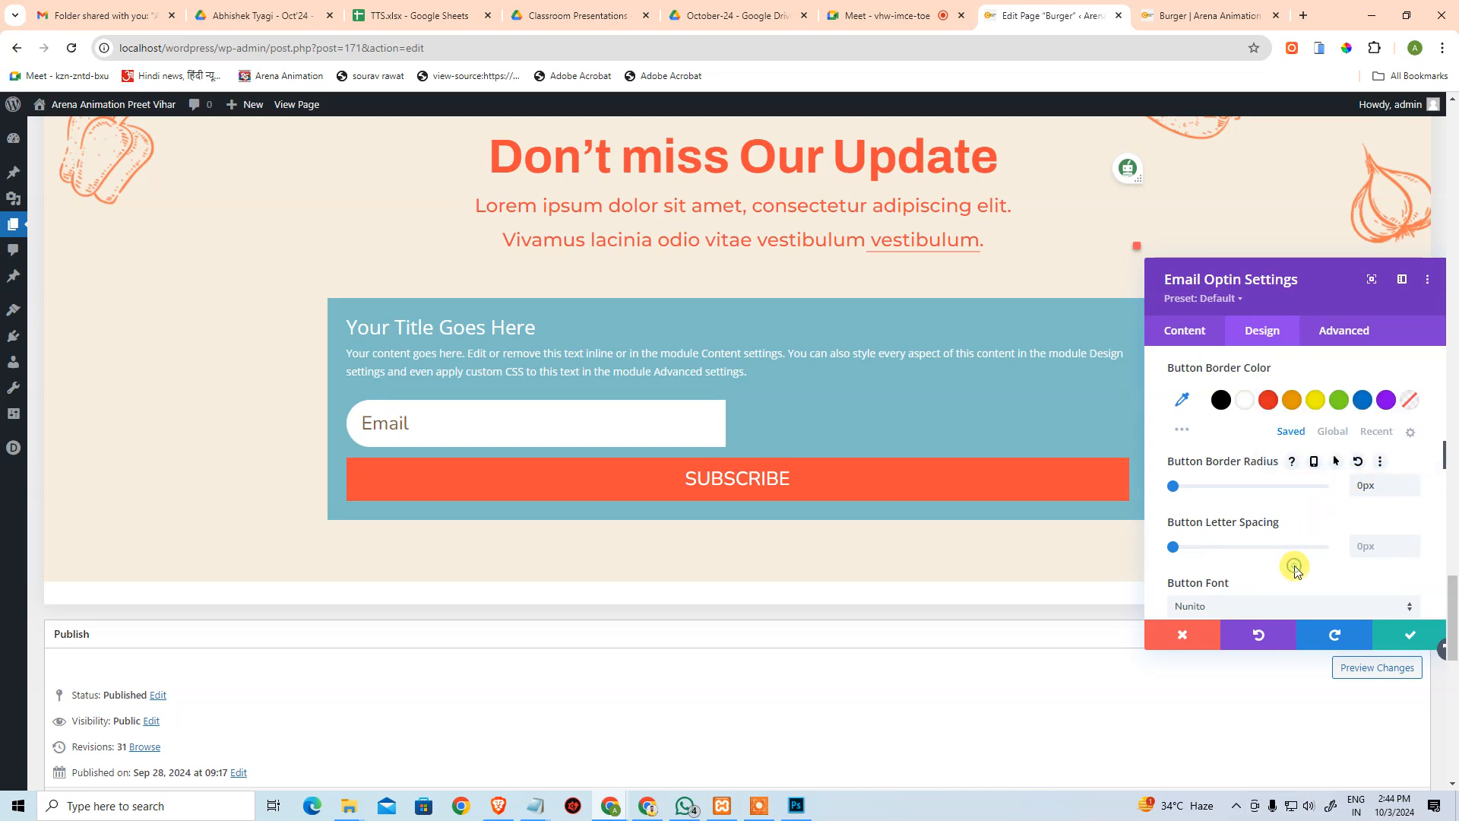
Delete the placeholder title from the Email Optin's text content.
scroll(1295, 554, "down", 3)
scroll(1296, 552, "down", 6)
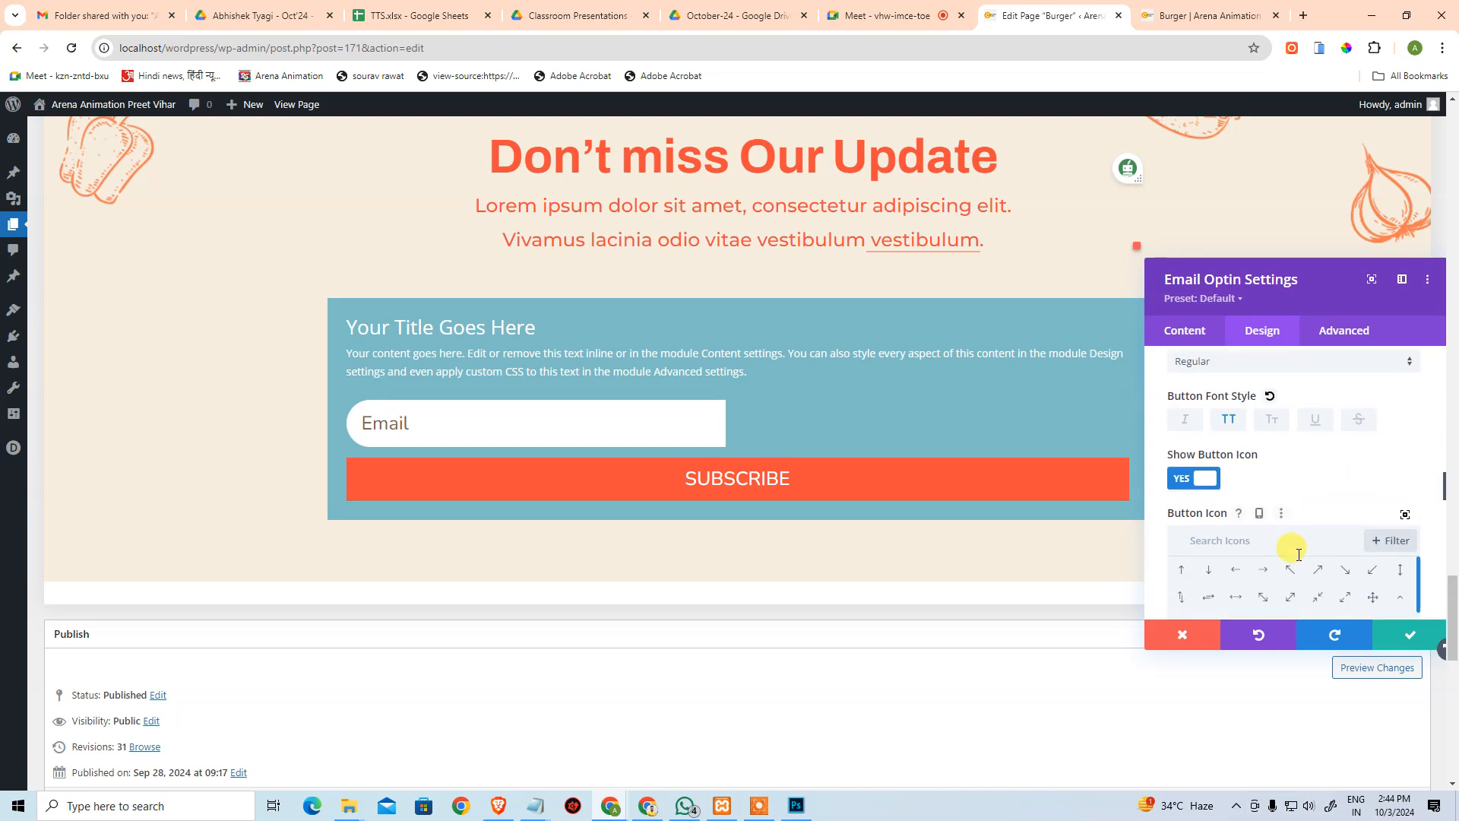
scroll(1300, 557, "down", 6)
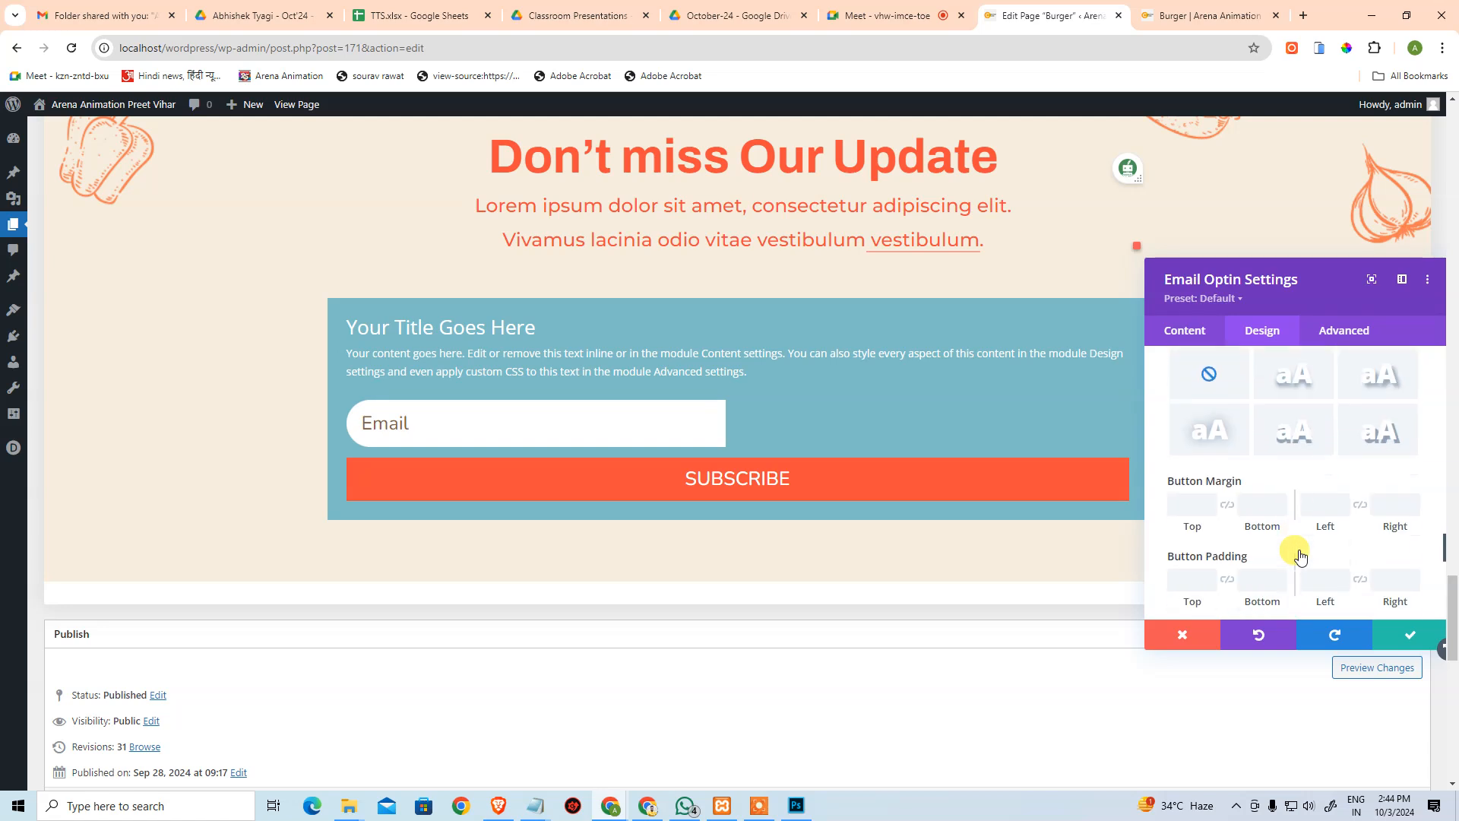
scroll(1300, 554, "down", 8)
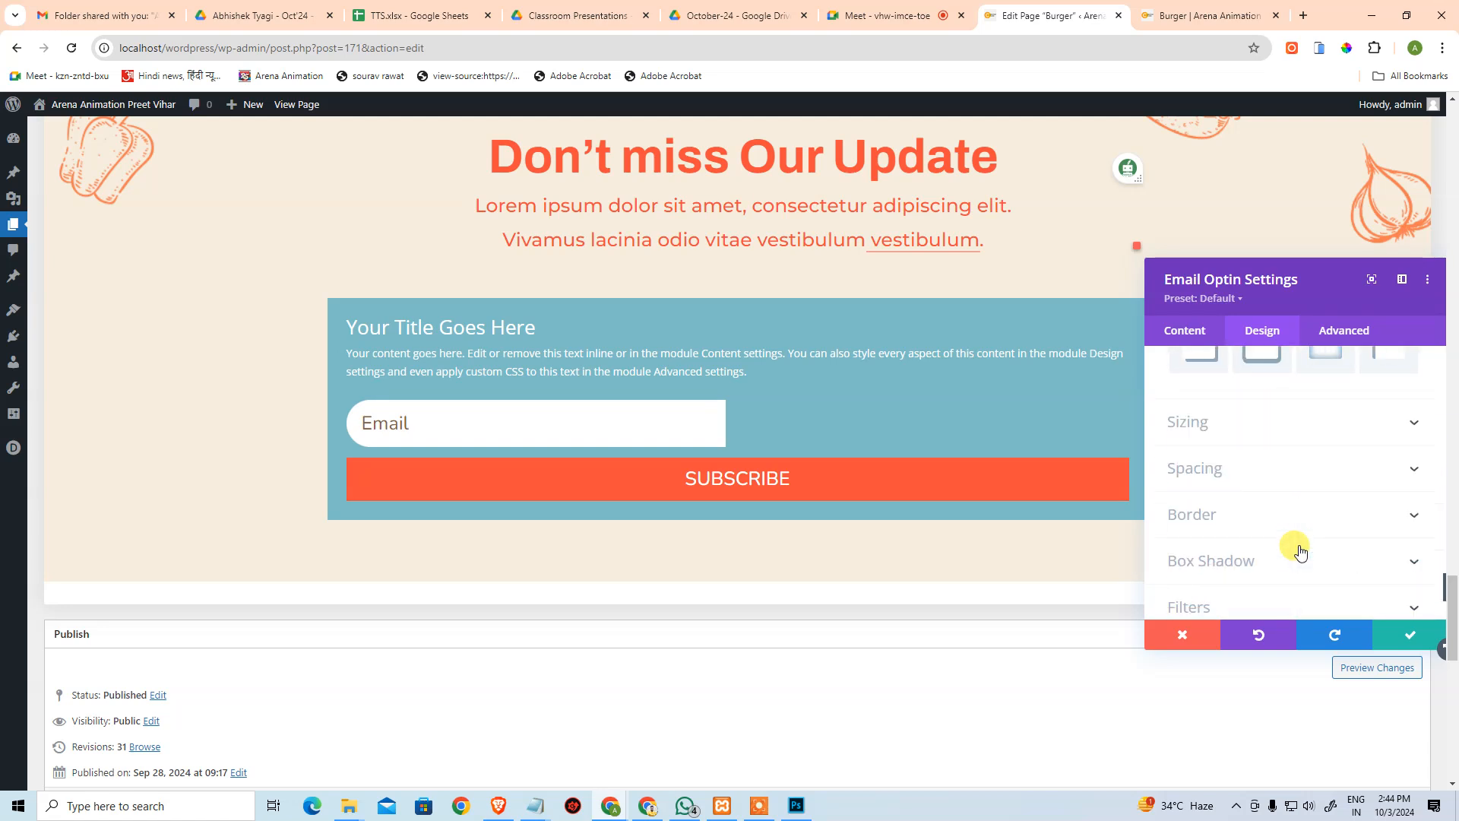
left_click(1186, 331)
scroll(1292, 495, "down", 3)
scroll(1293, 495, "up", 3)
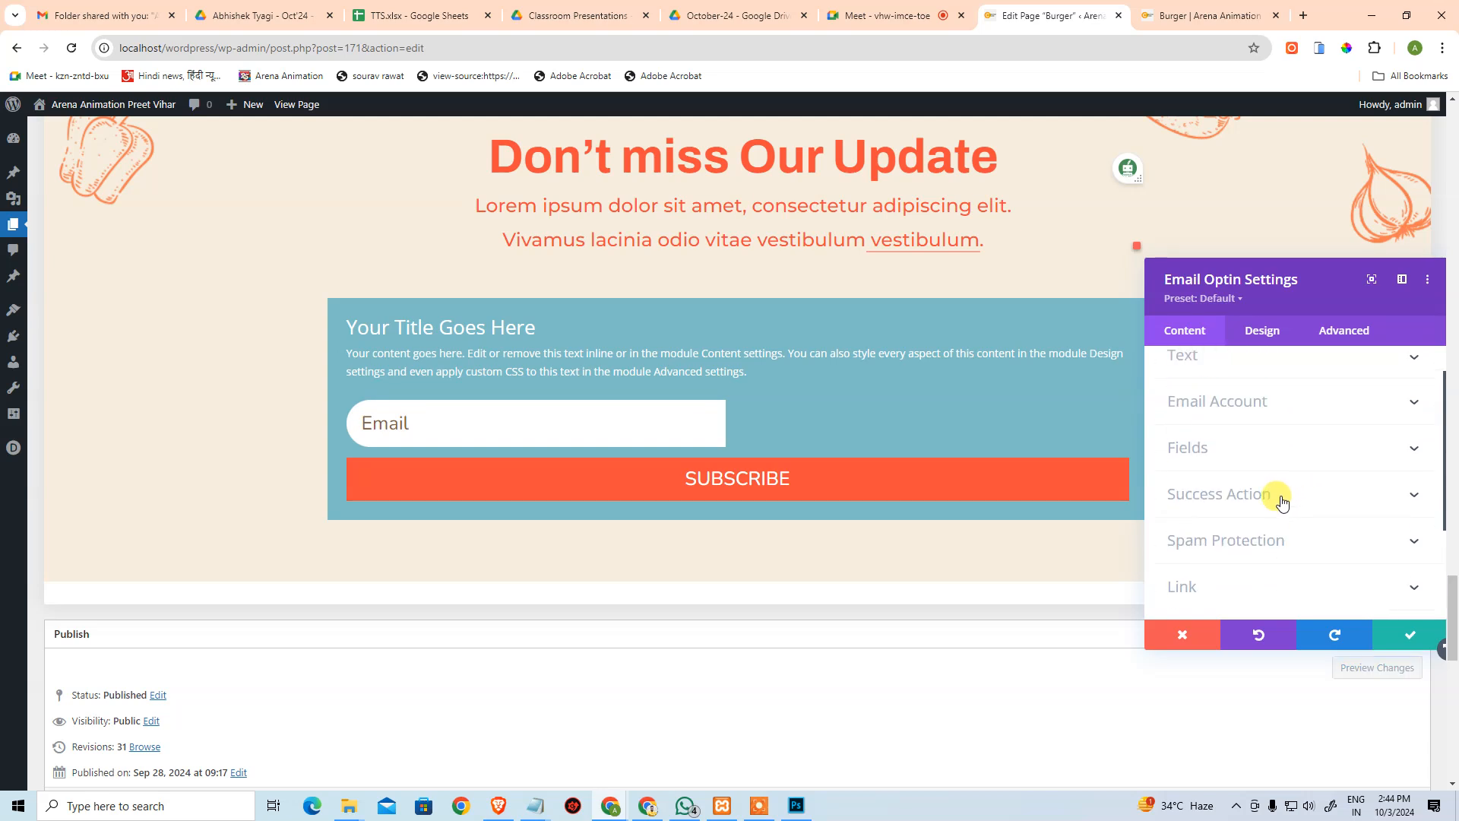
left_click(1283, 498)
left_click(1207, 365)
scroll(1223, 433, "up", 3)
left_click(1242, 409)
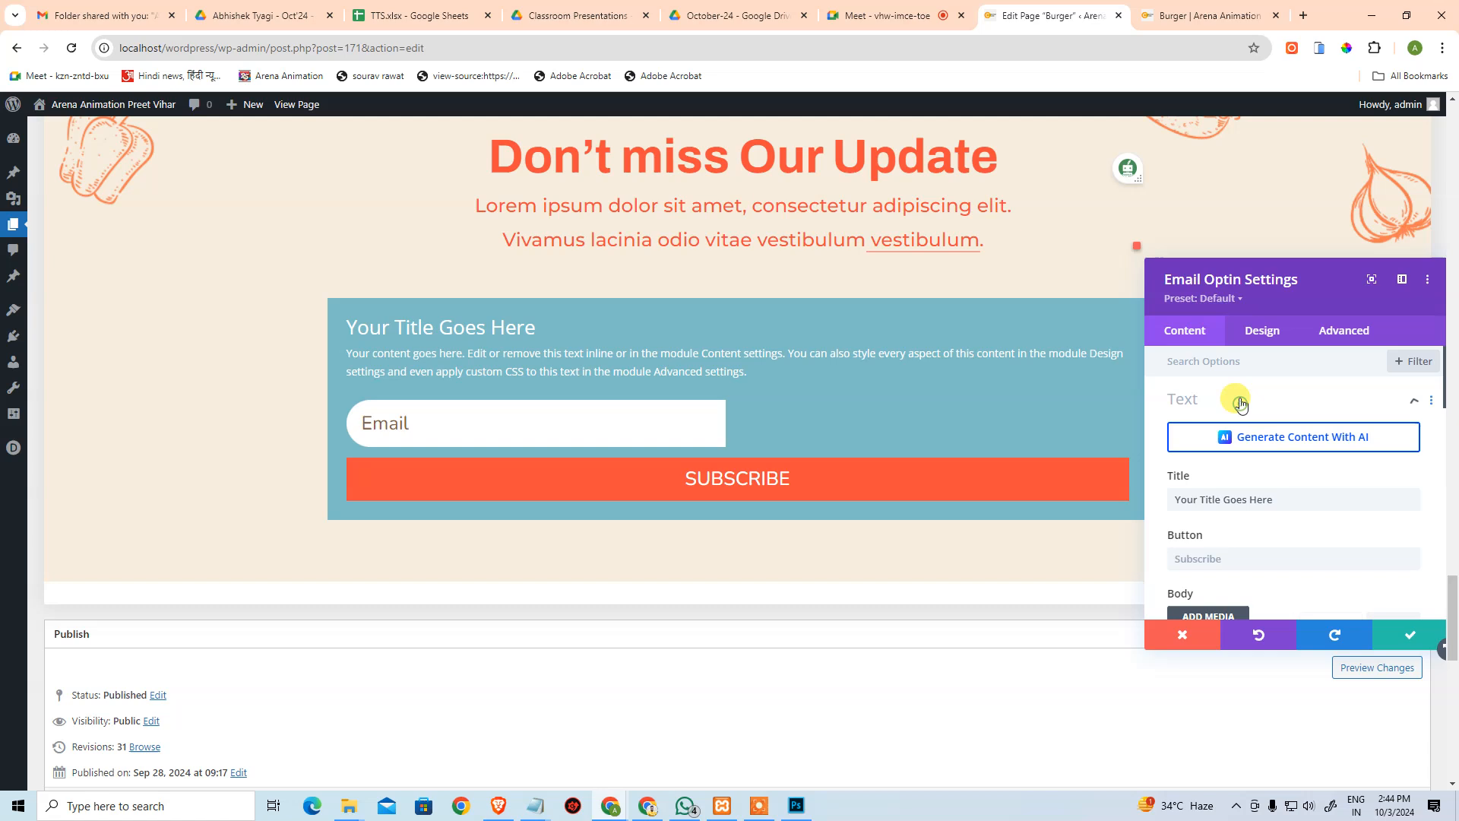
triple_click(1221, 499)
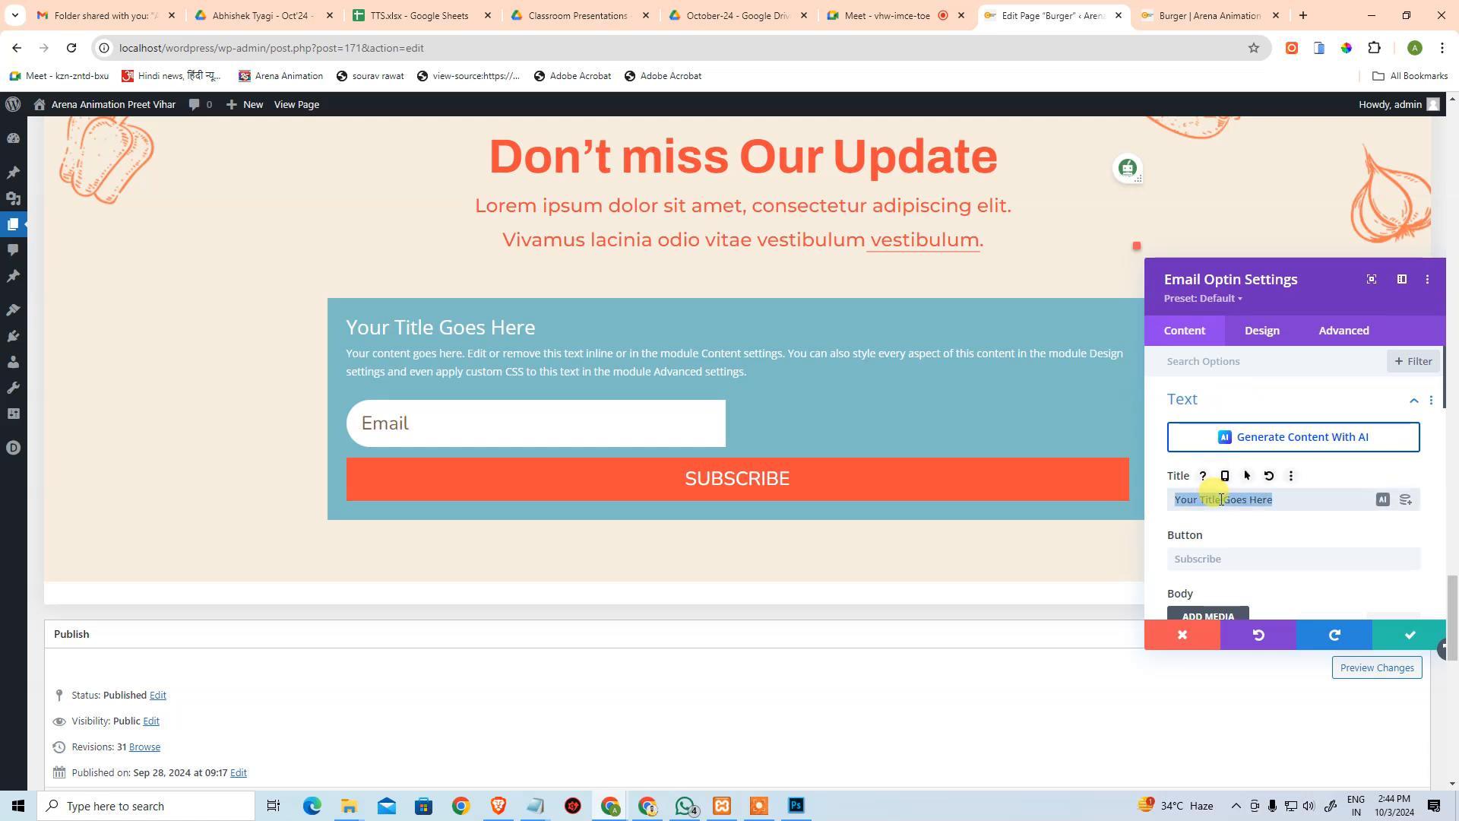
key("BackSpace")
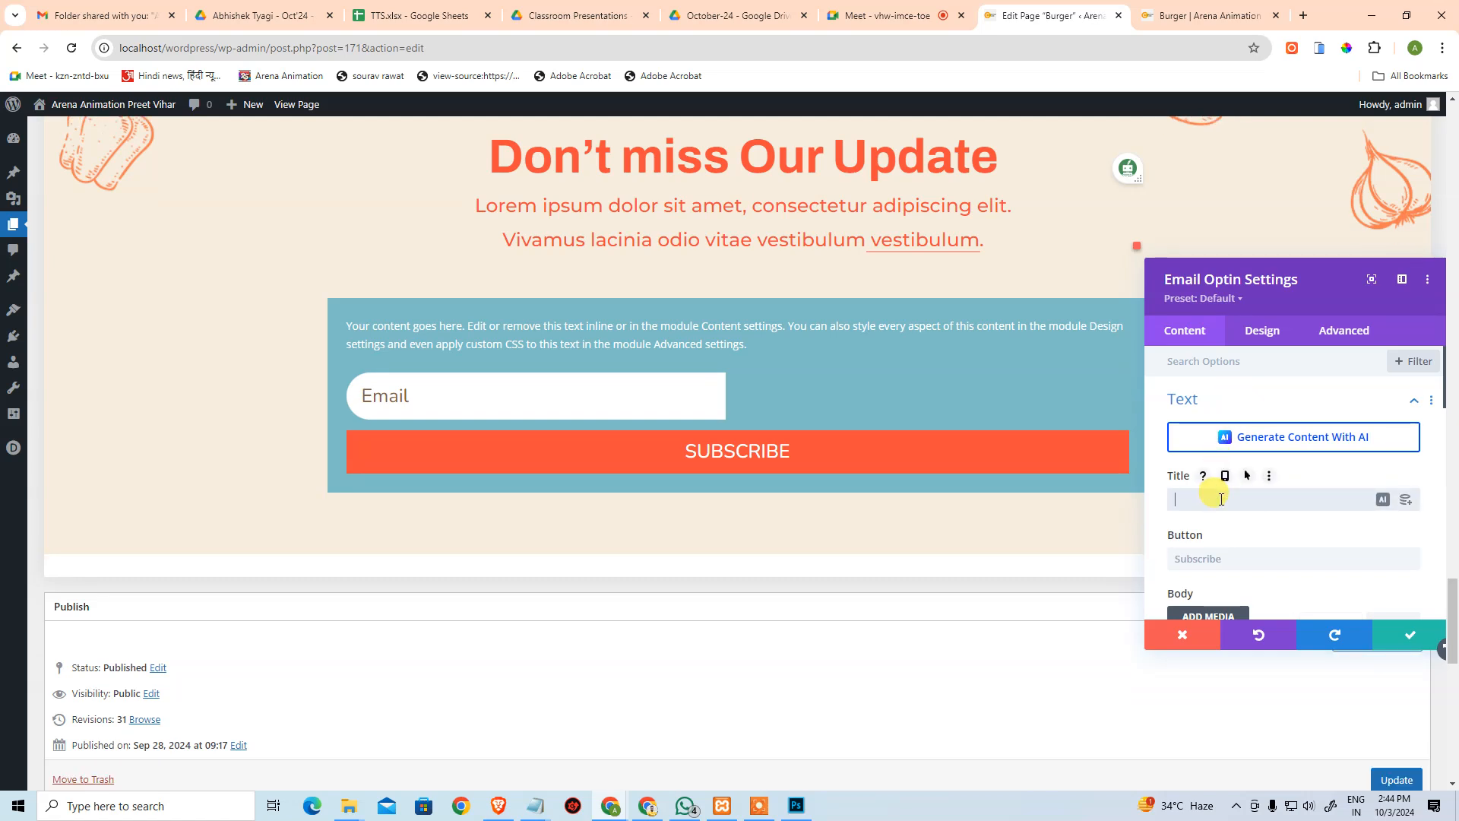
Delete all placeholder body text from the Email Optin.
scroll(1216, 510, "down", 3)
double_click(1231, 500)
key("ctrl+a")
key("BackSpace")
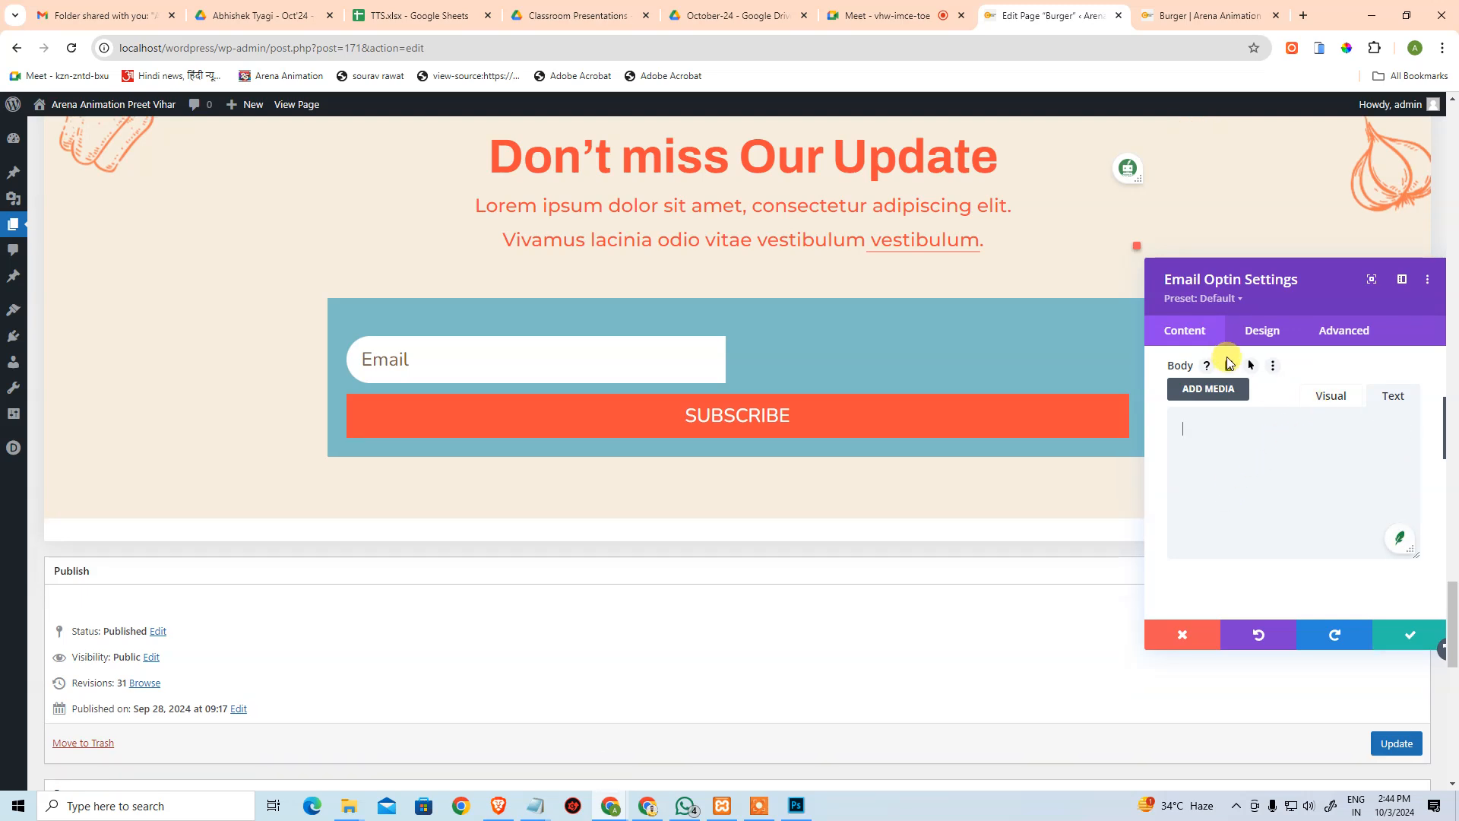
Remove the Email Optin's blue background color and turn off its use of a background color.
scroll(1261, 490, "down", 3)
scroll(1263, 489, "down", 3)
scroll(1265, 487, "up", 5)
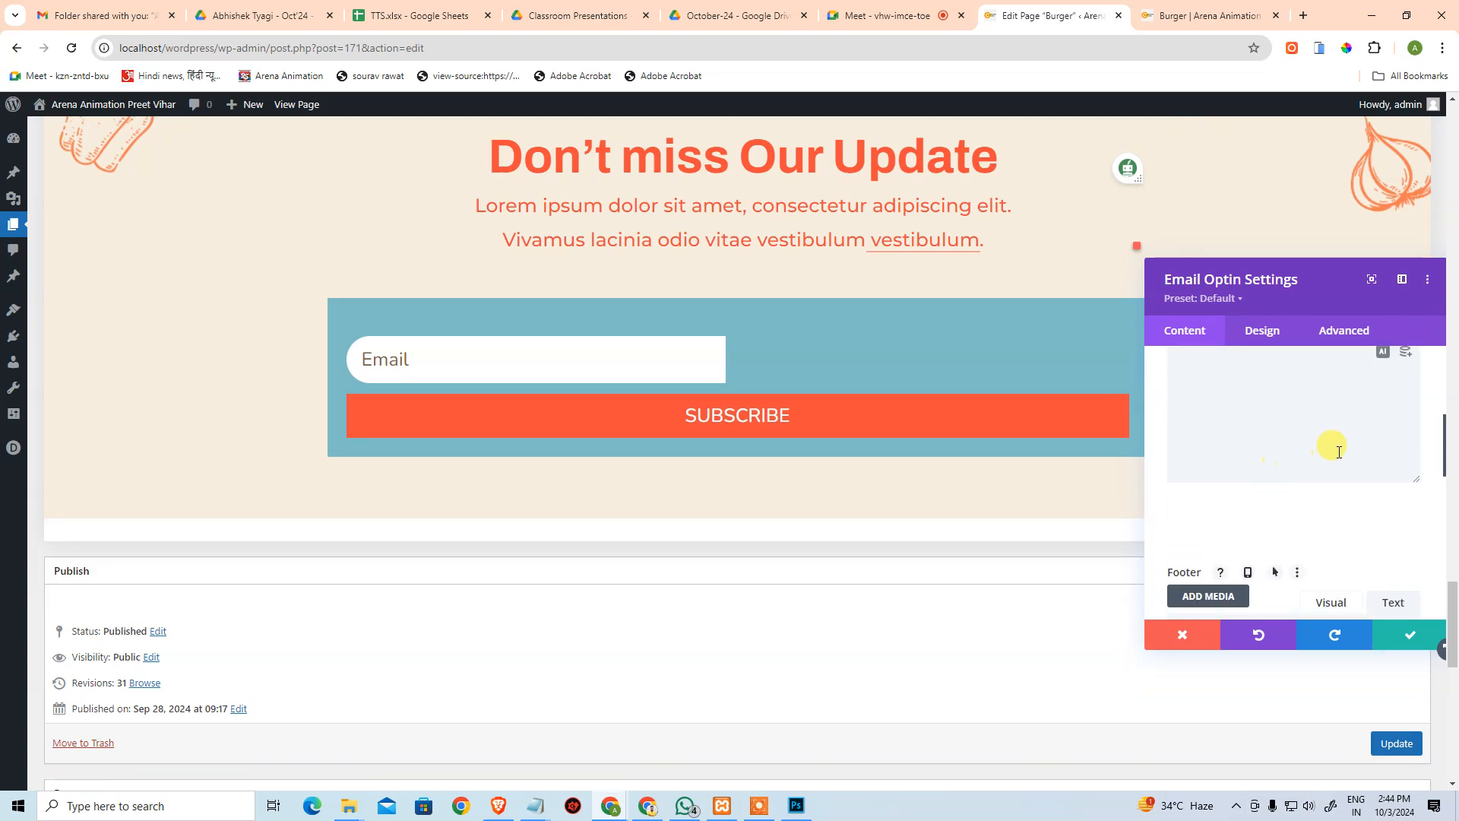
scroll(1333, 454, "up", 3)
scroll(1341, 509, "down", 4)
scroll(1334, 509, "down", 5)
left_click(1283, 487)
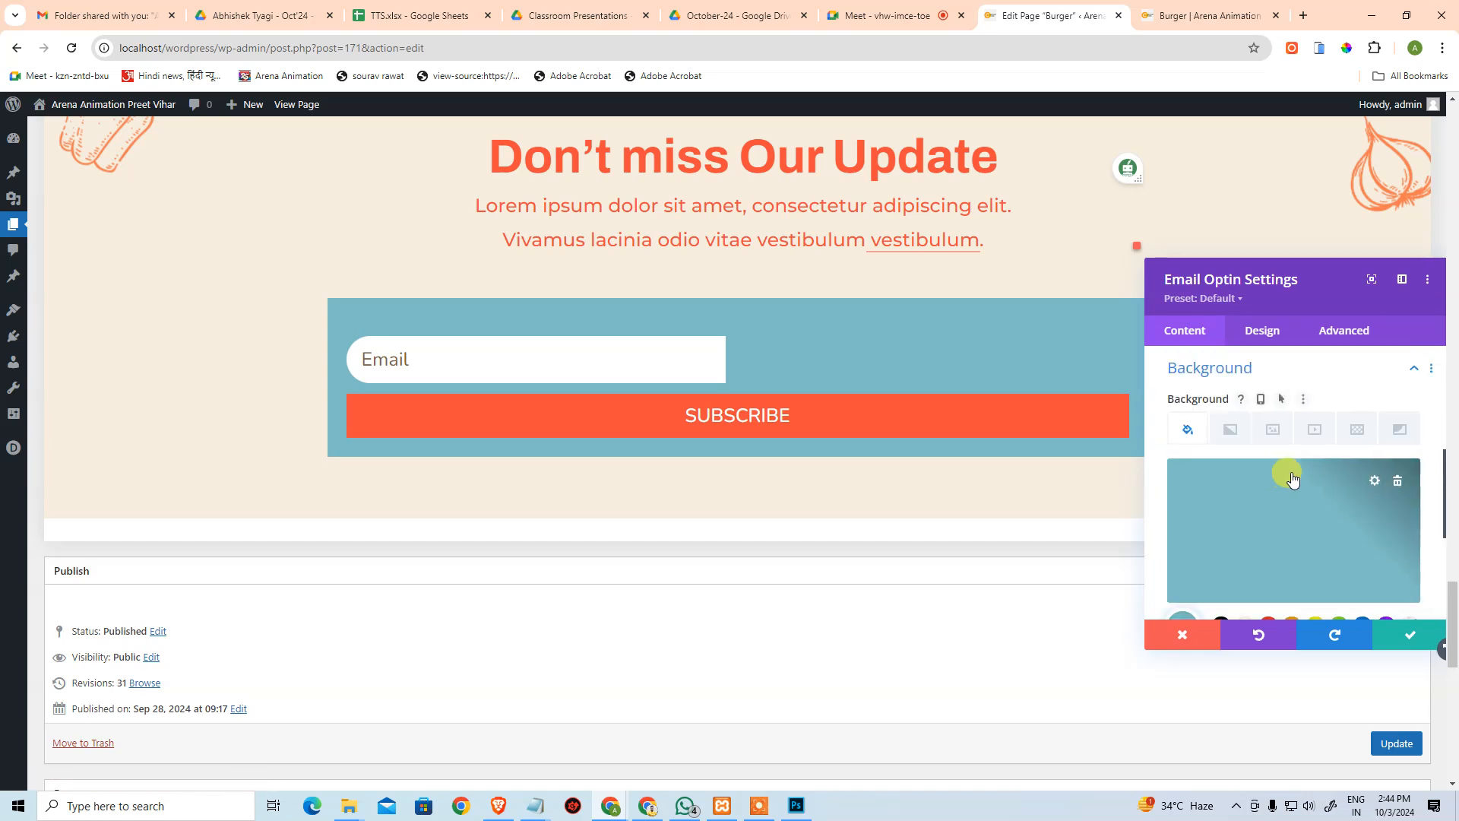
left_click(1395, 484)
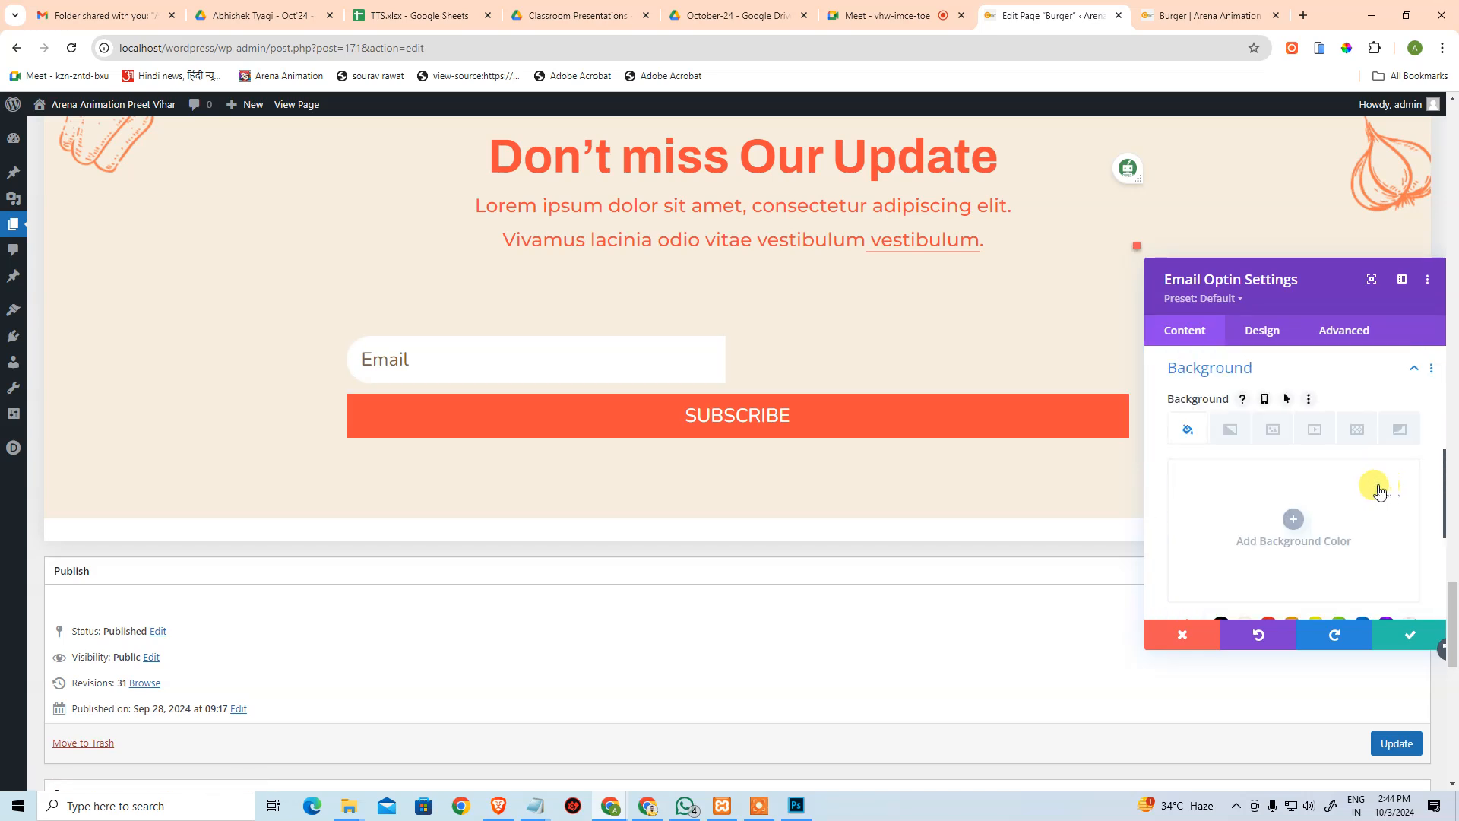
left_click(1262, 495)
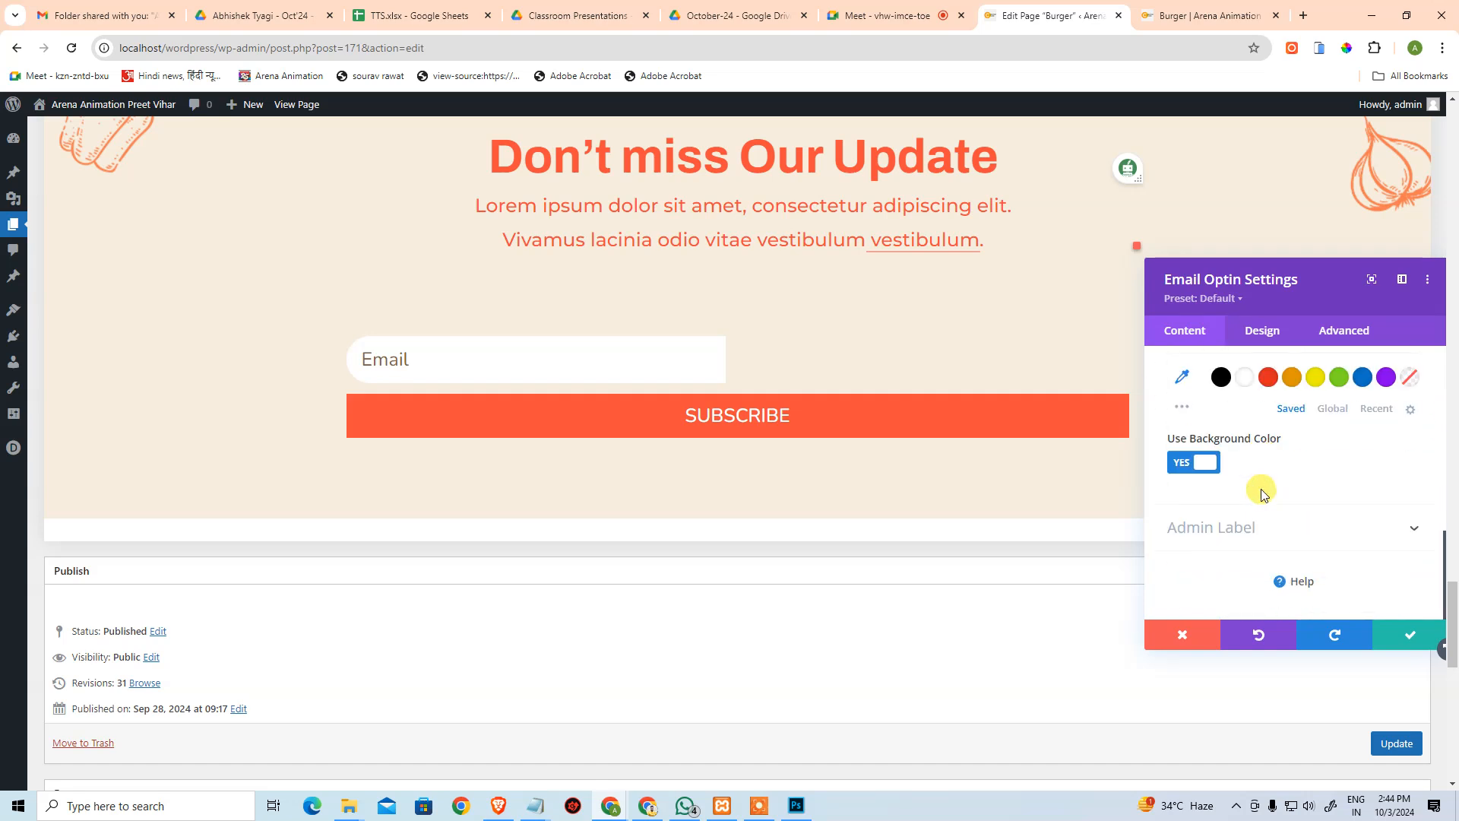
left_click(1199, 465)
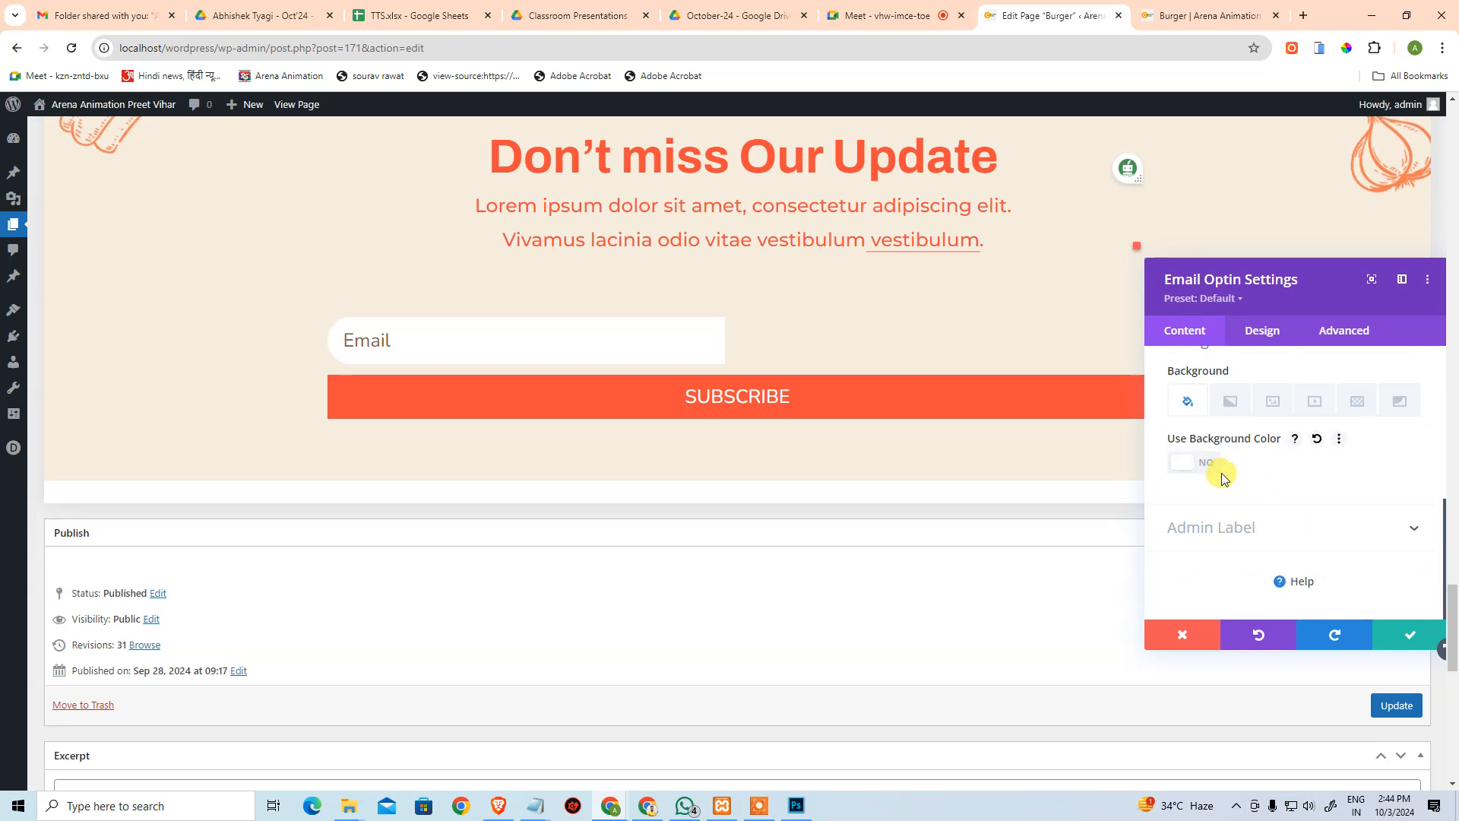
Try #3d3d3d, #7f7f7f and black as the Email Optin's background, then remove the color and disable the background again.
left_click(1174, 462)
left_click(1176, 466)
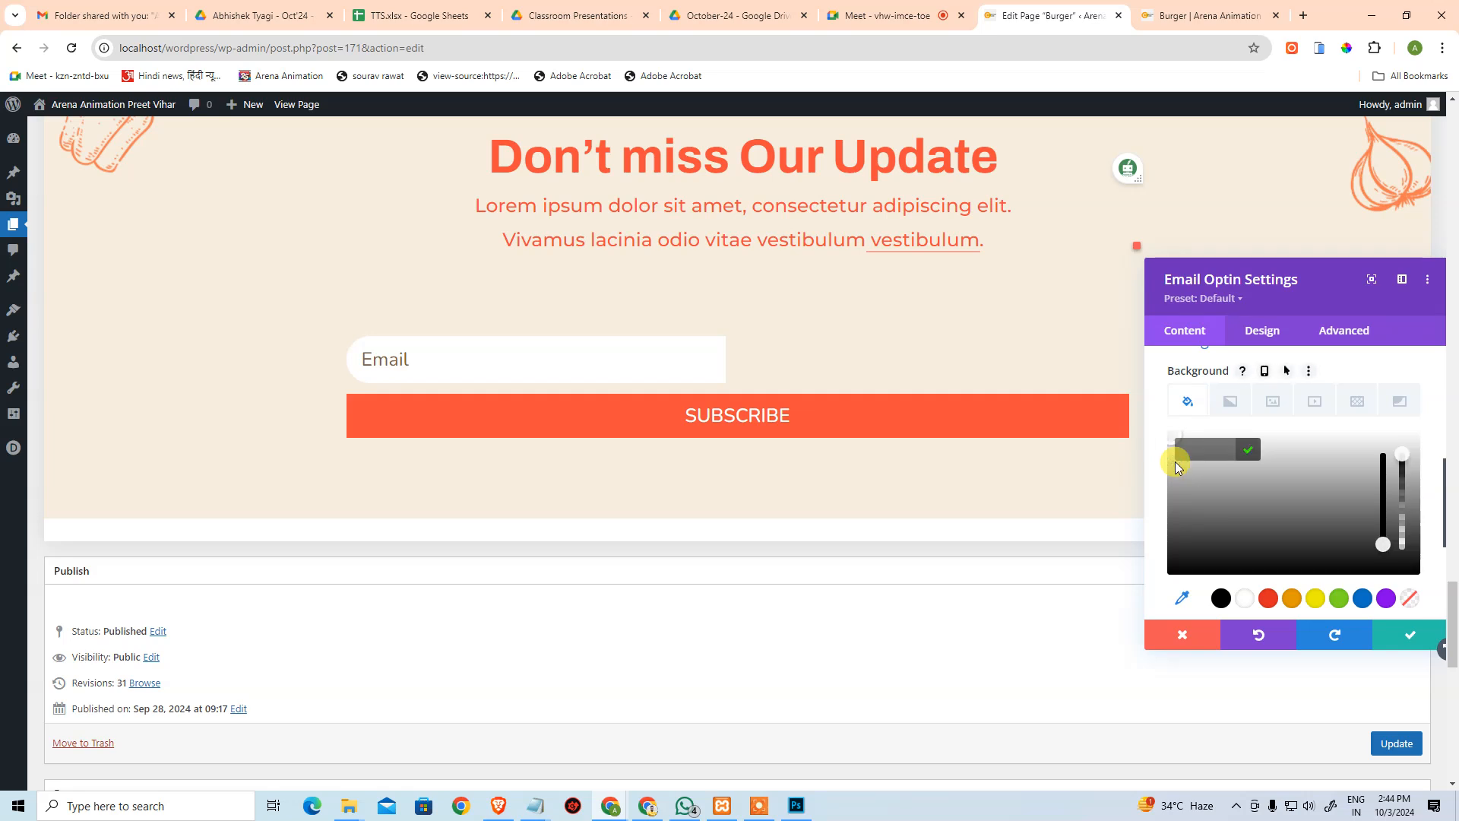
left_click(1272, 544)
scroll(1229, 455, "up", 2)
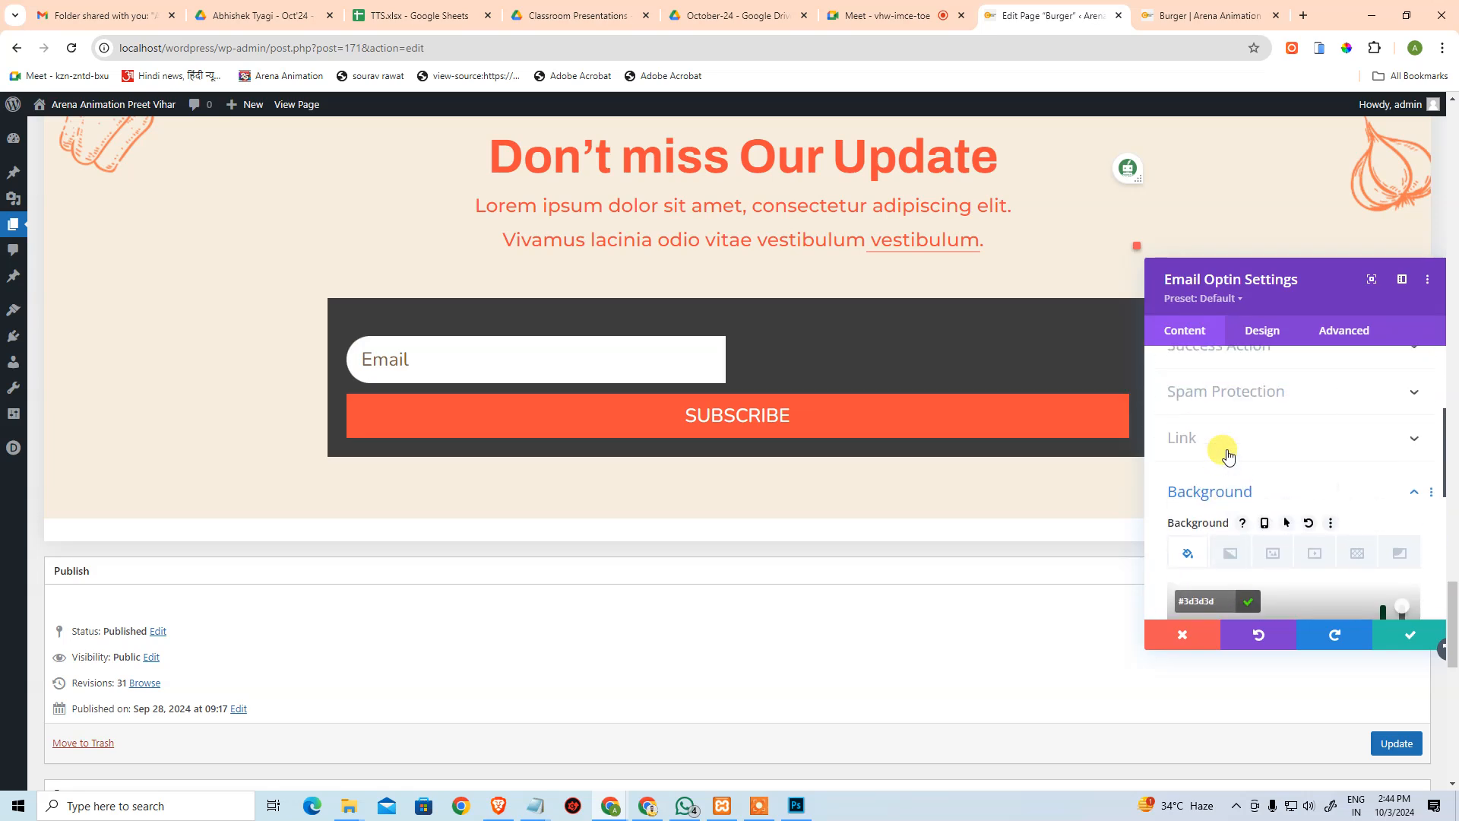
scroll(1225, 482, "down", 2)
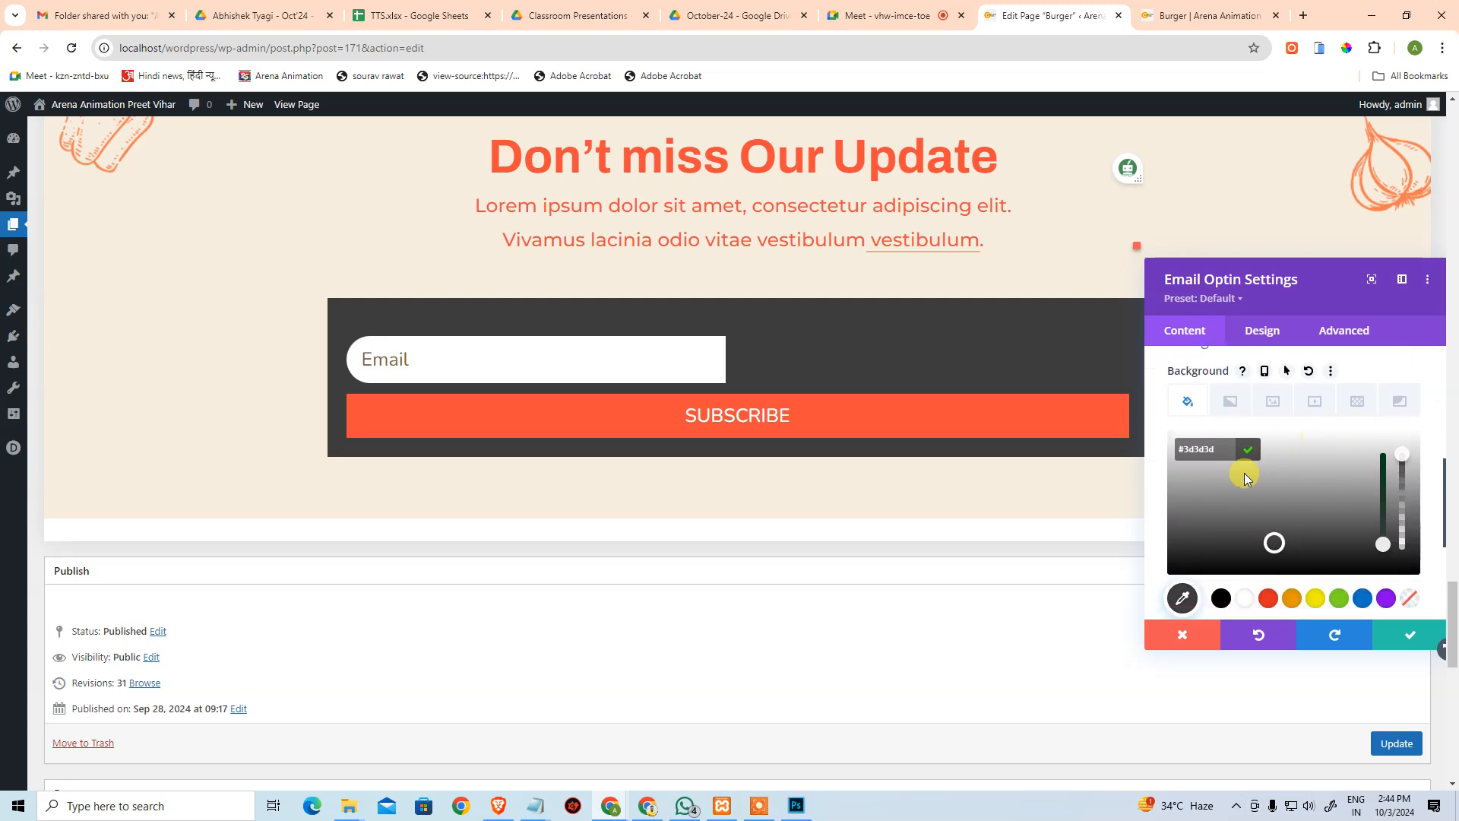
left_click(1254, 506)
left_click(1382, 470)
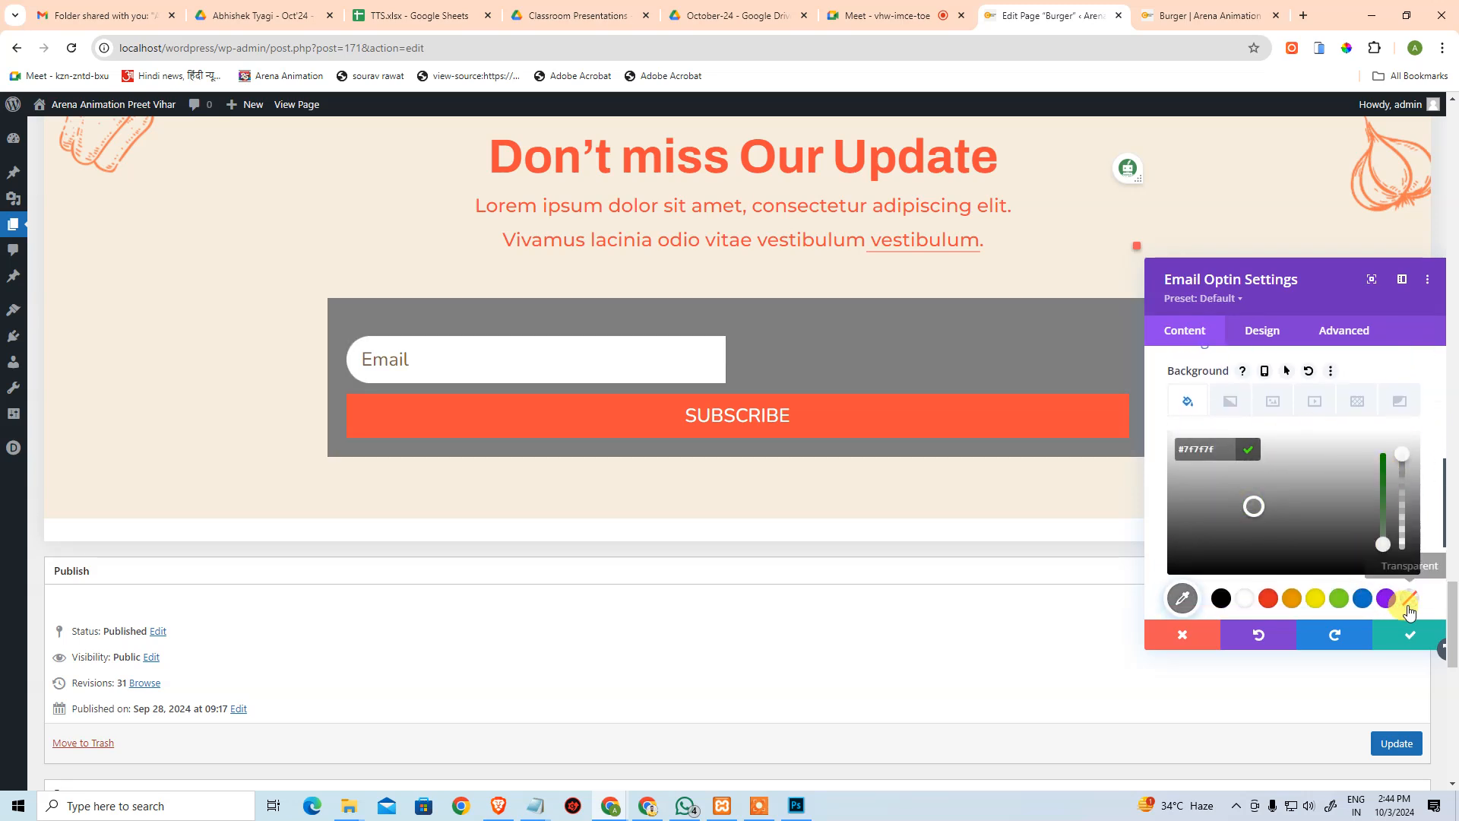
left_click(1220, 598)
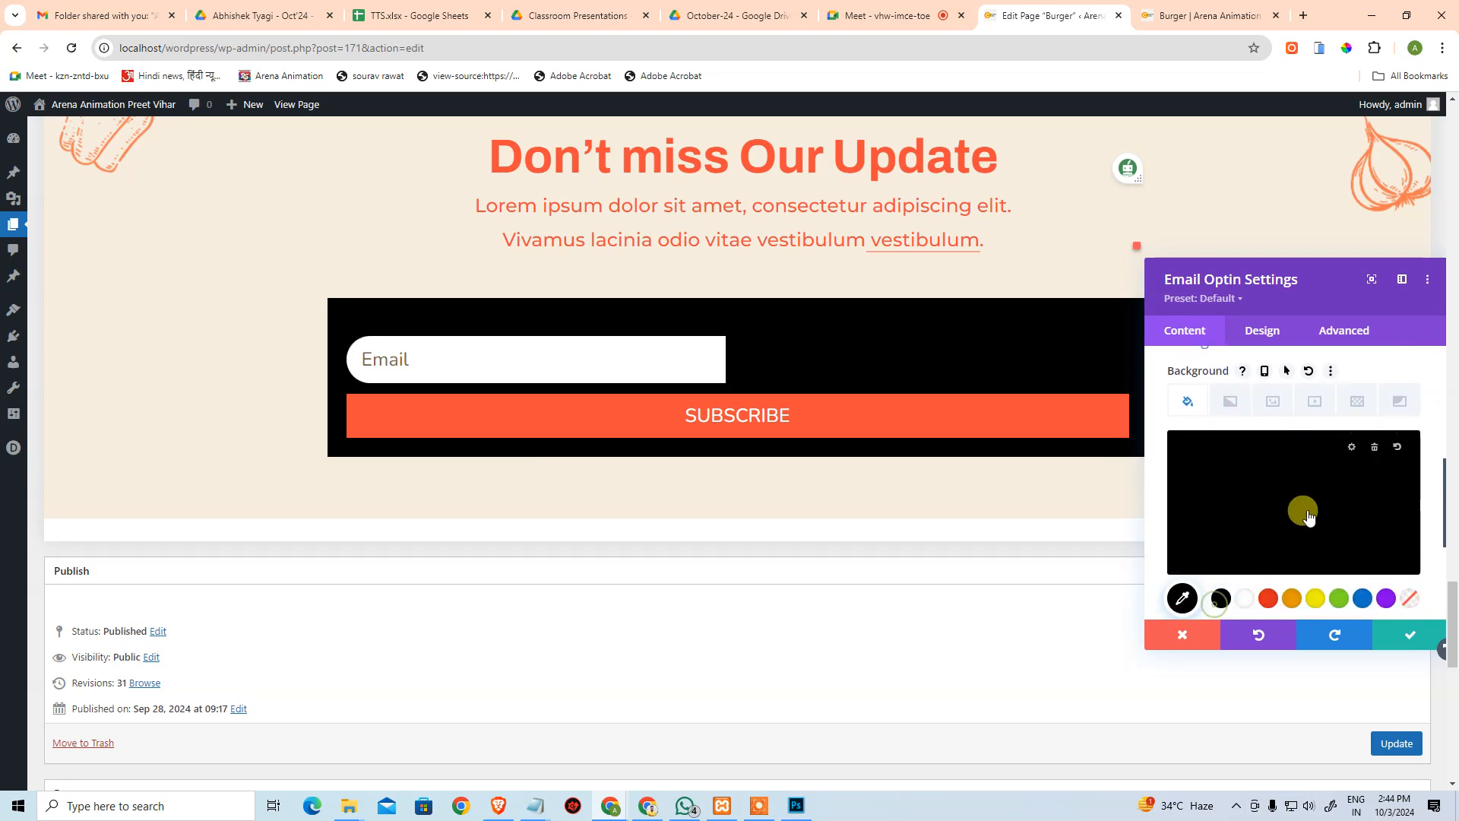
left_click(1374, 454)
scroll(1356, 513, "down", 2)
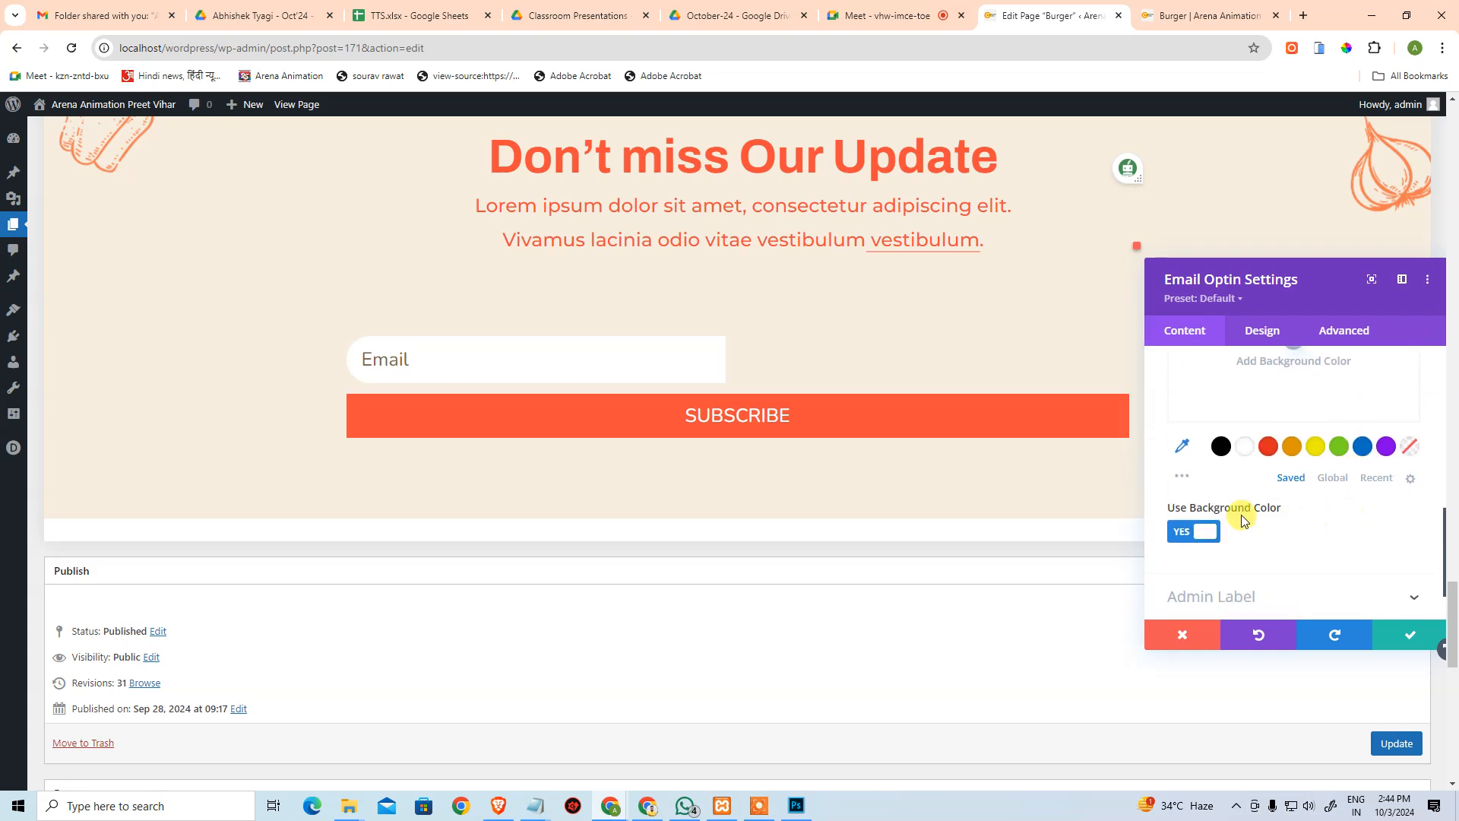
left_click(1201, 535)
scroll(1262, 517, "up", 5)
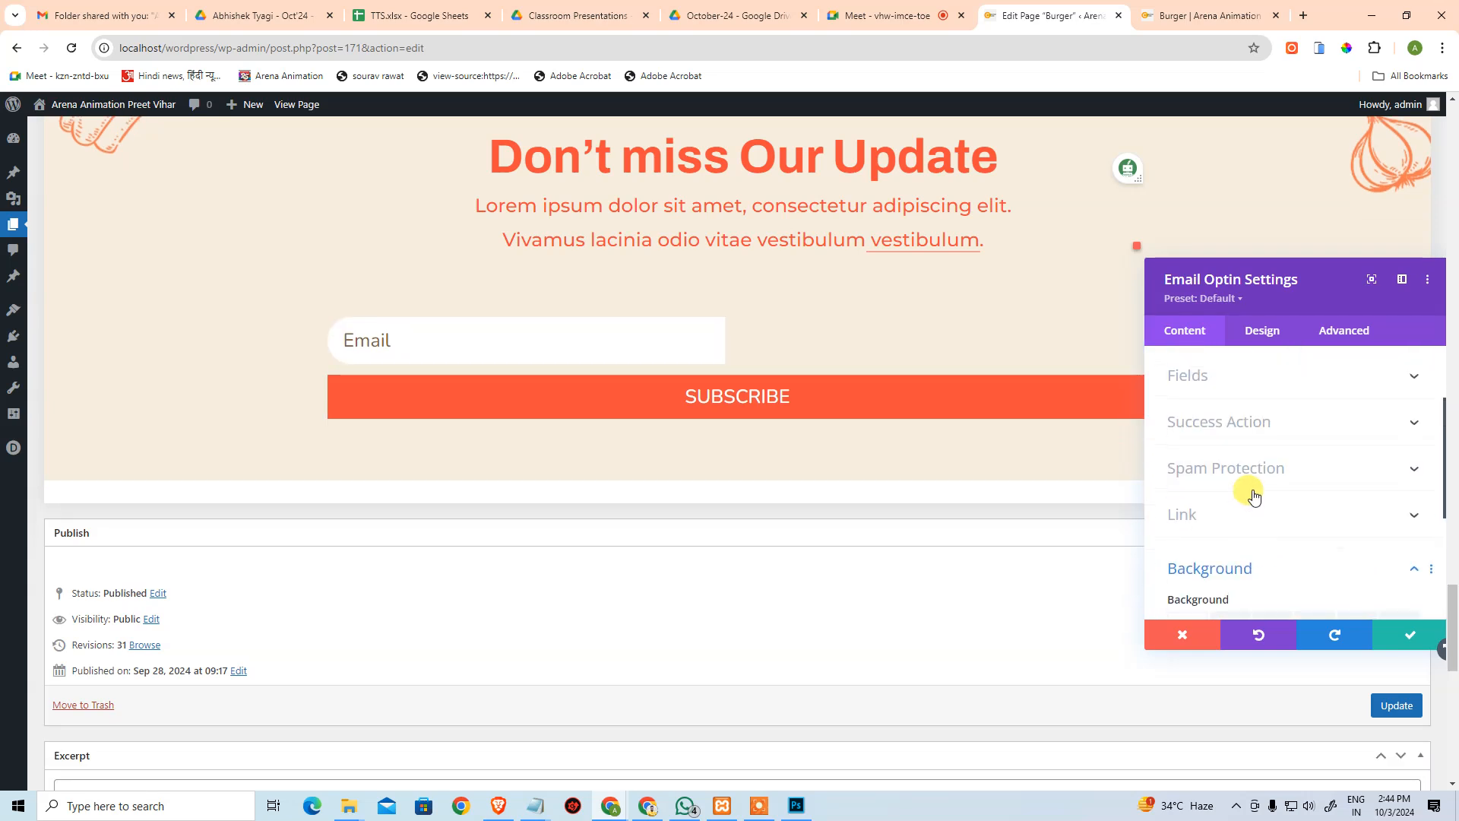
Try the Email Optin's other layouts and the Email Fullwidth option, leaving Body On Top, Form On Bottom with fullwidth off.
left_click(1254, 330)
left_click(1229, 397)
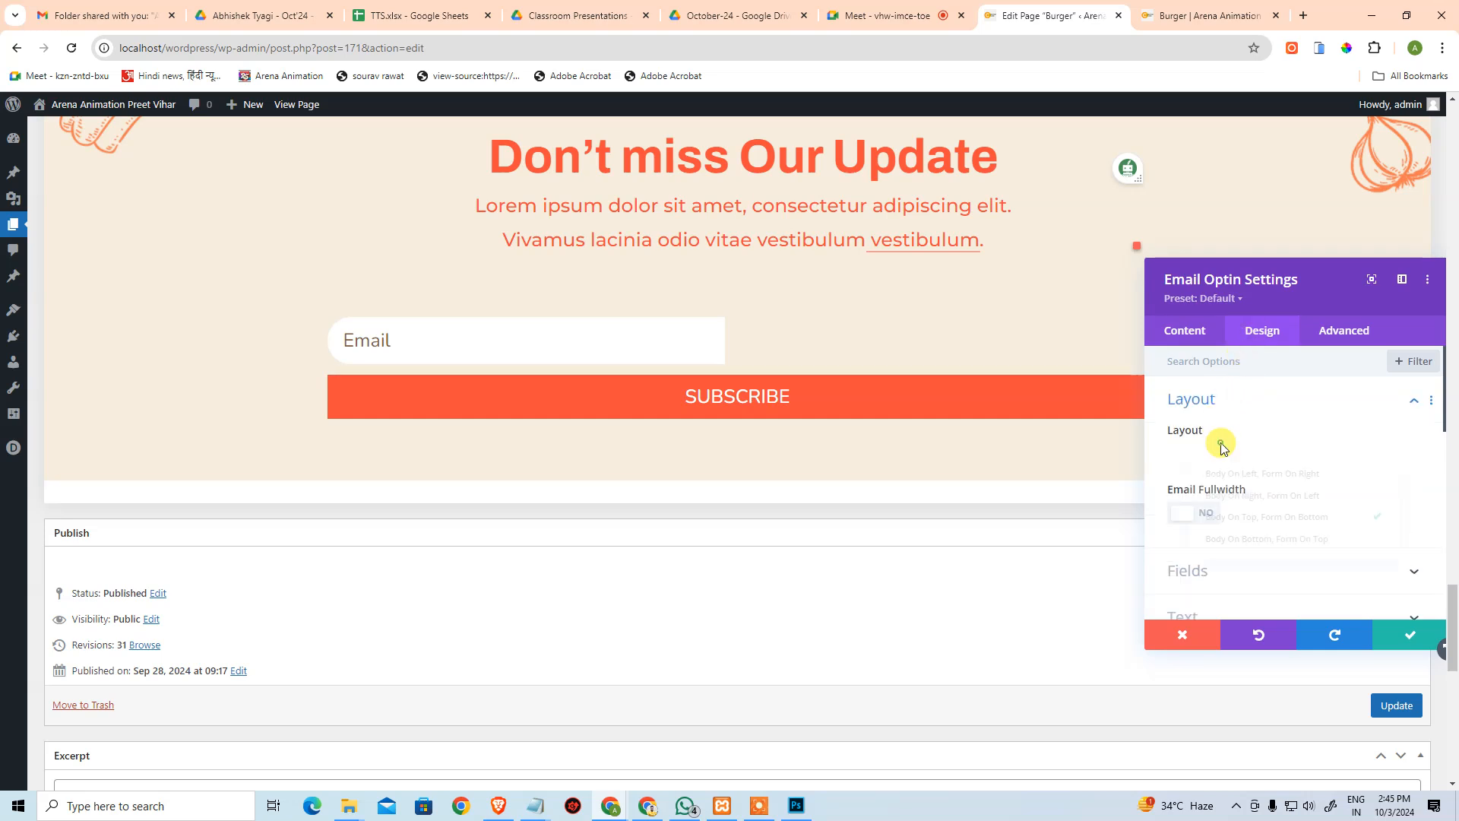
left_click(1222, 453)
left_click(1332, 468)
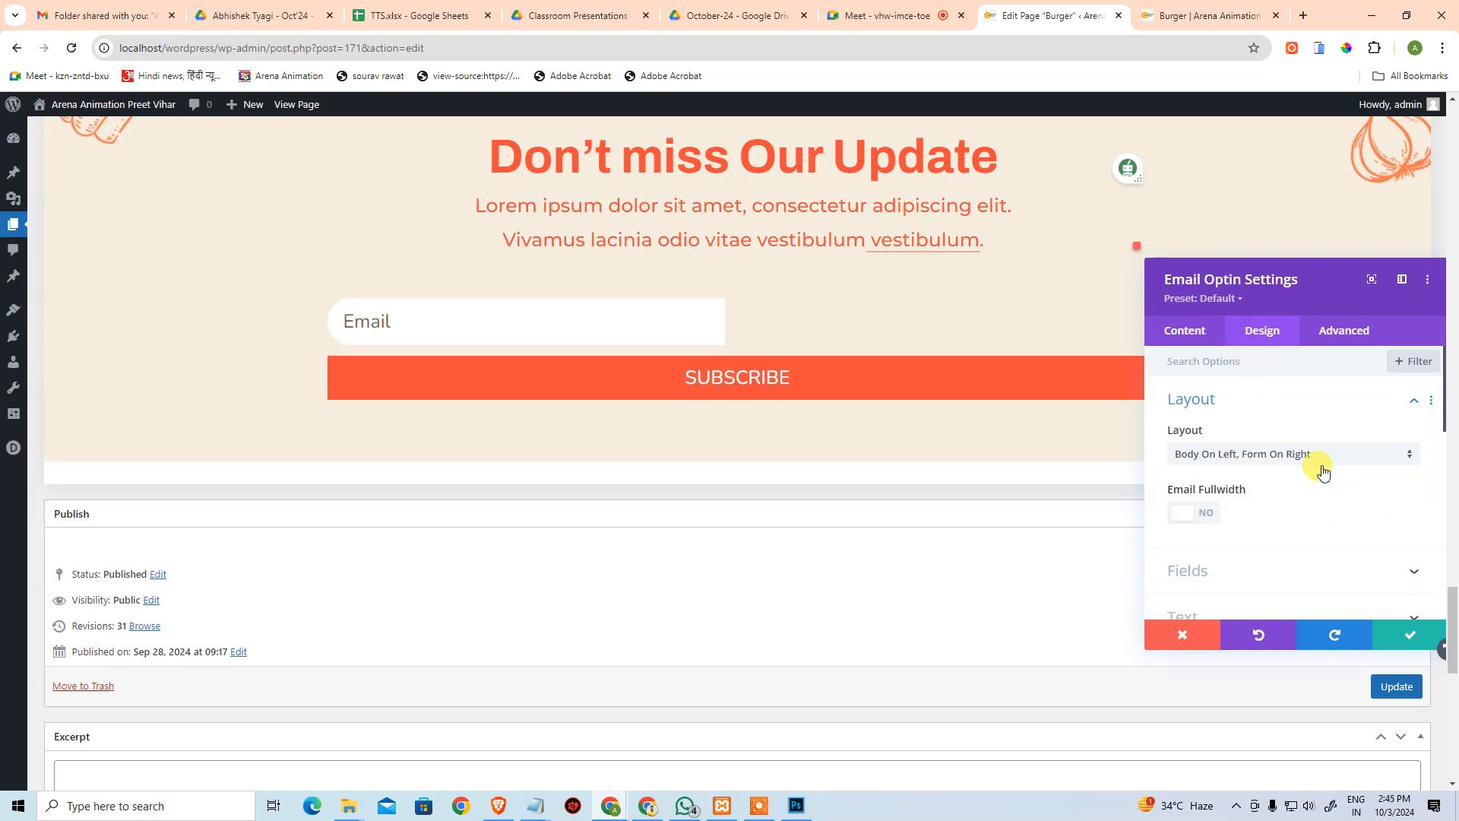
left_click(1268, 463)
left_click(1260, 490)
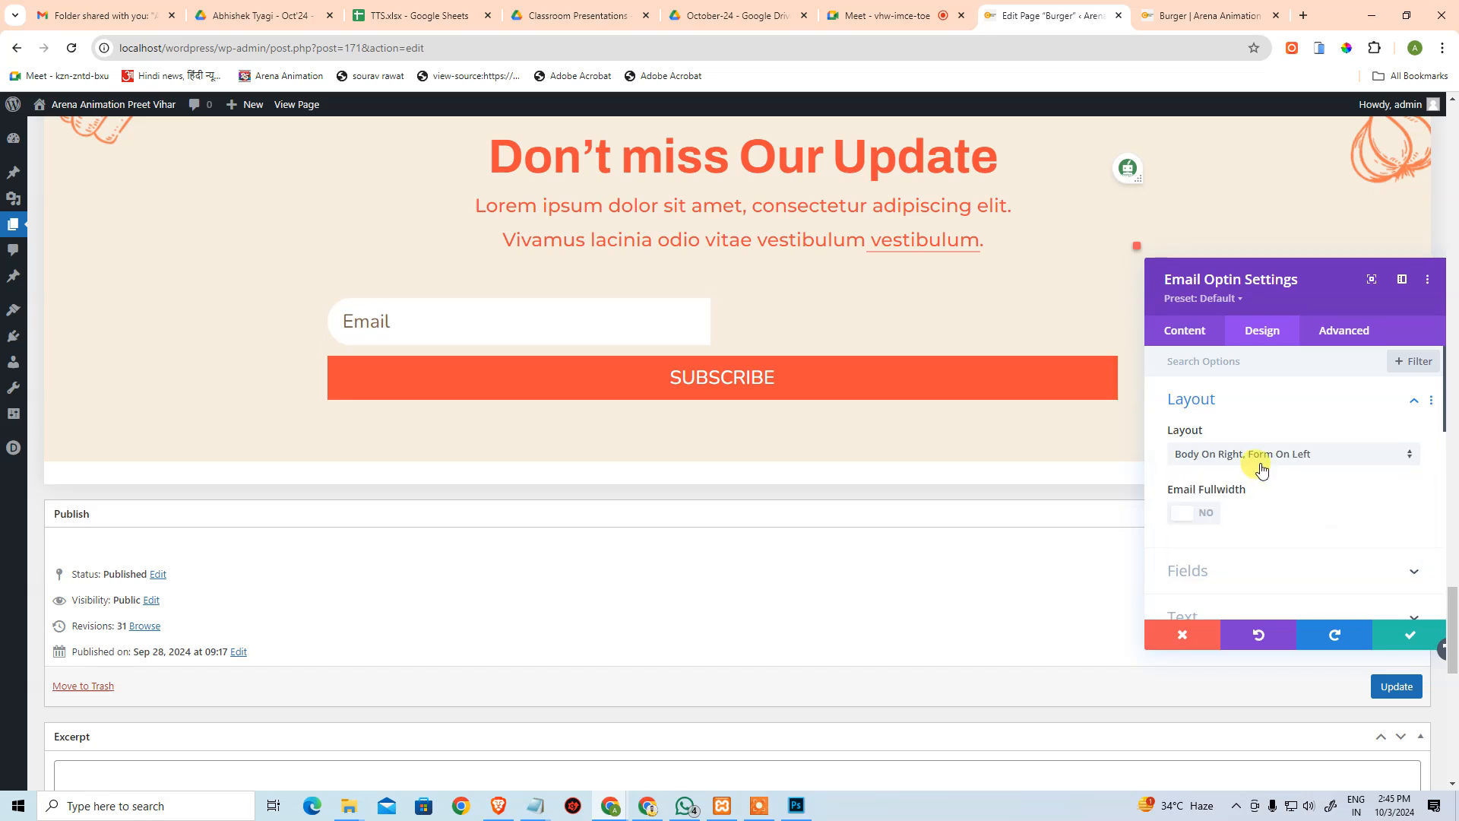
left_click(1263, 466)
left_click(1254, 519)
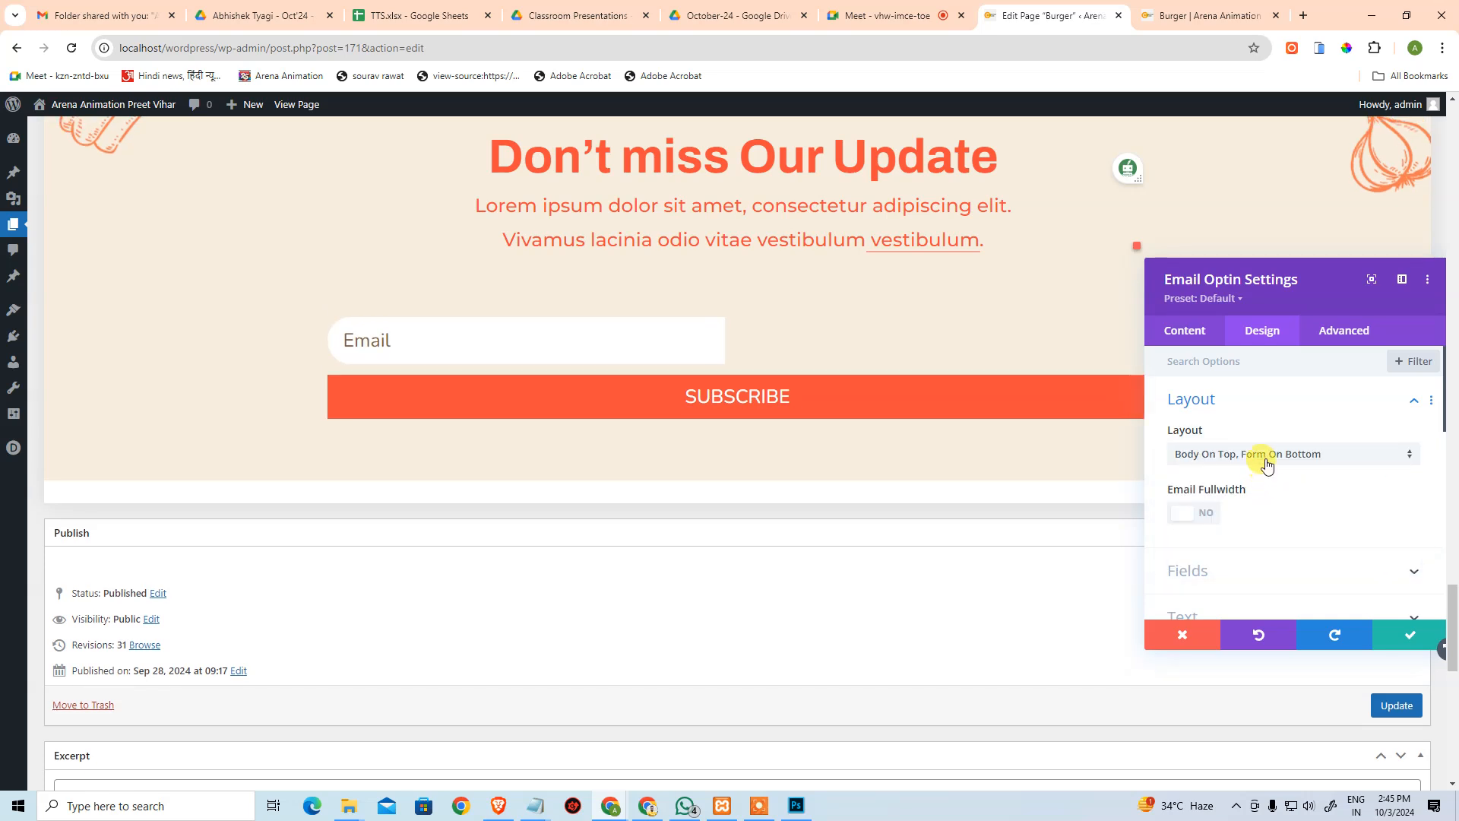
left_click(1264, 460)
left_click(1264, 544)
left_click(1265, 458)
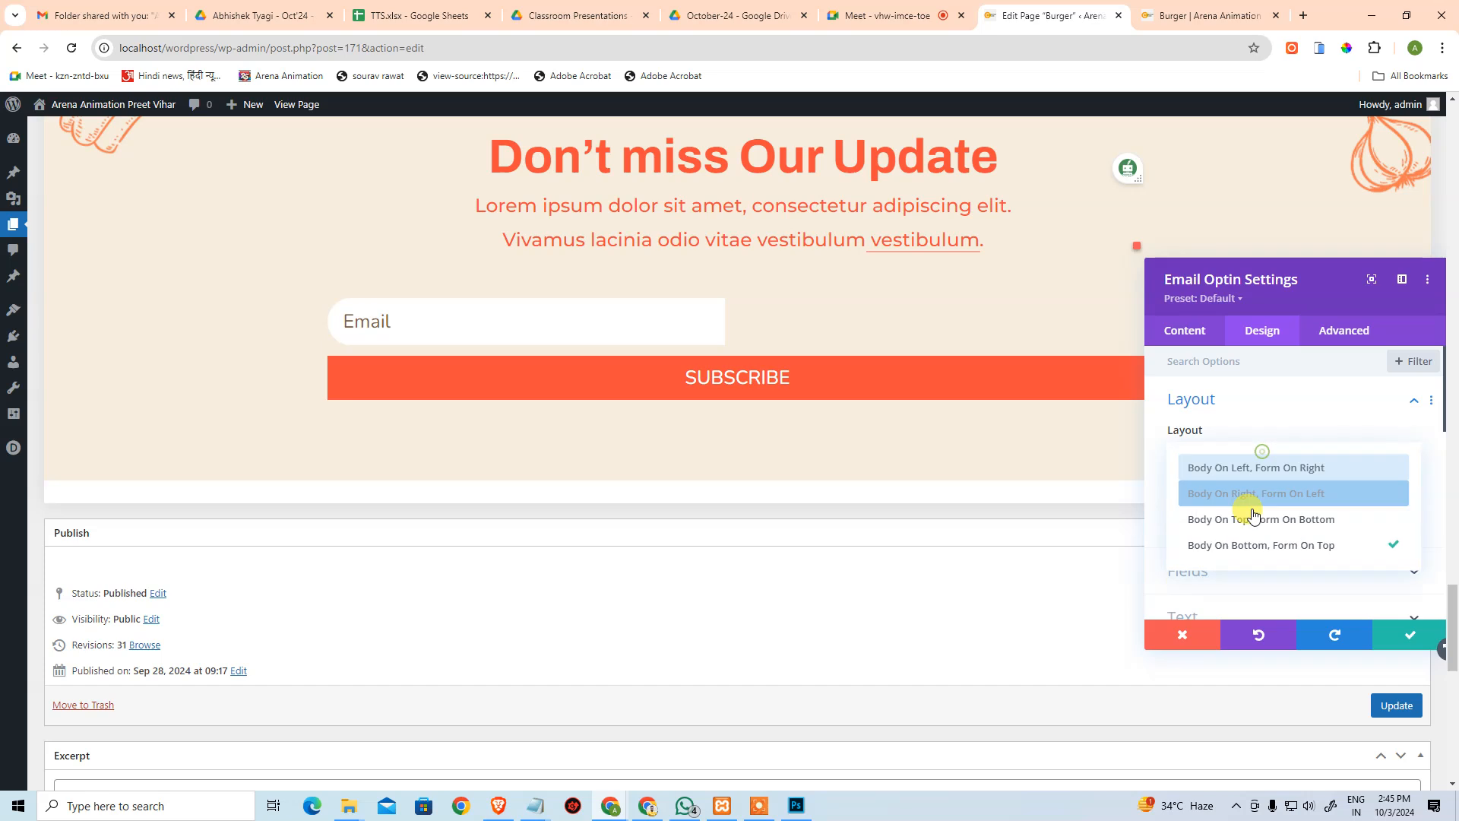
left_click(1254, 519)
left_click(1206, 514)
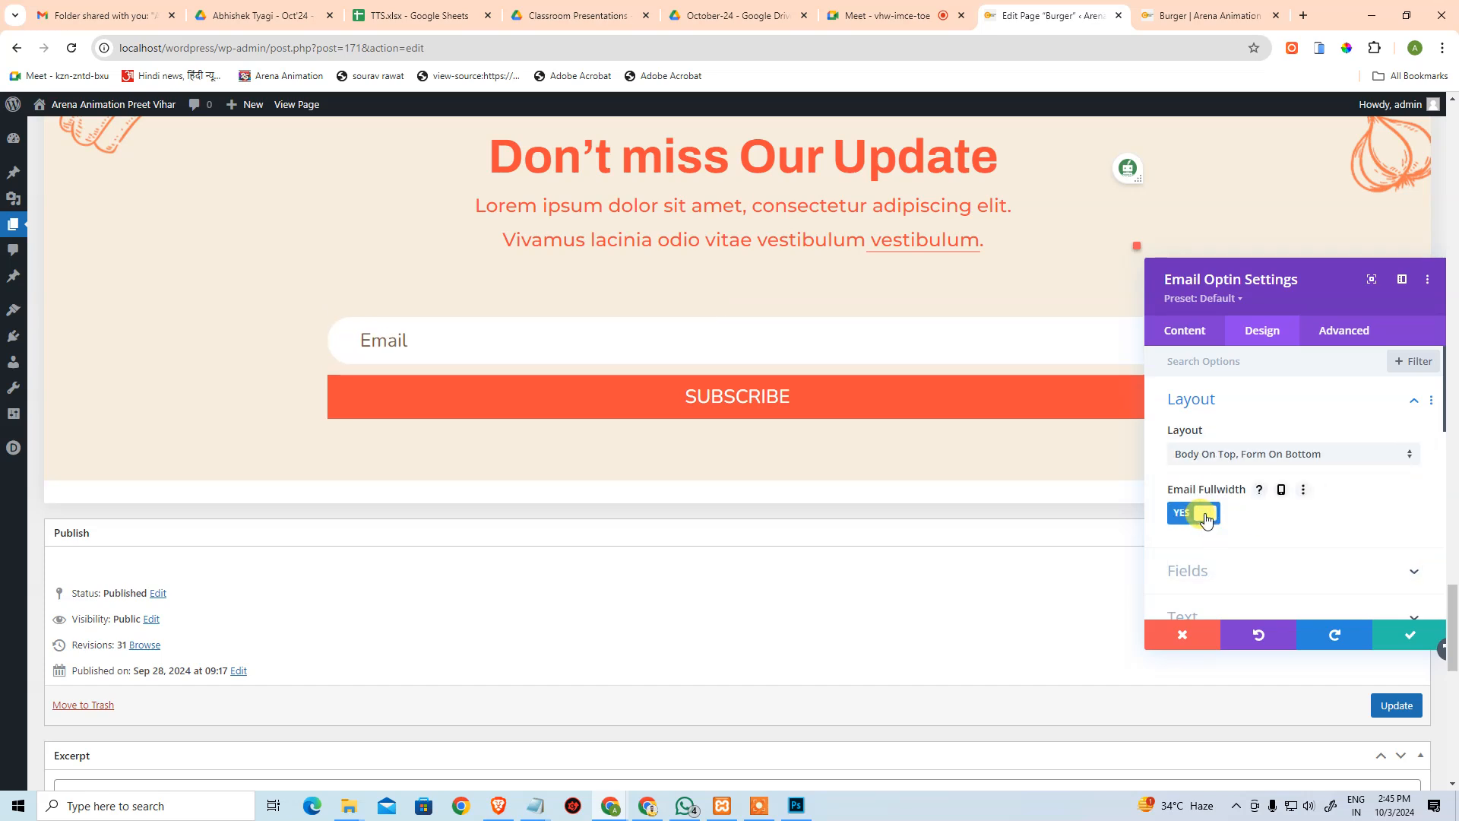
left_click(1206, 514)
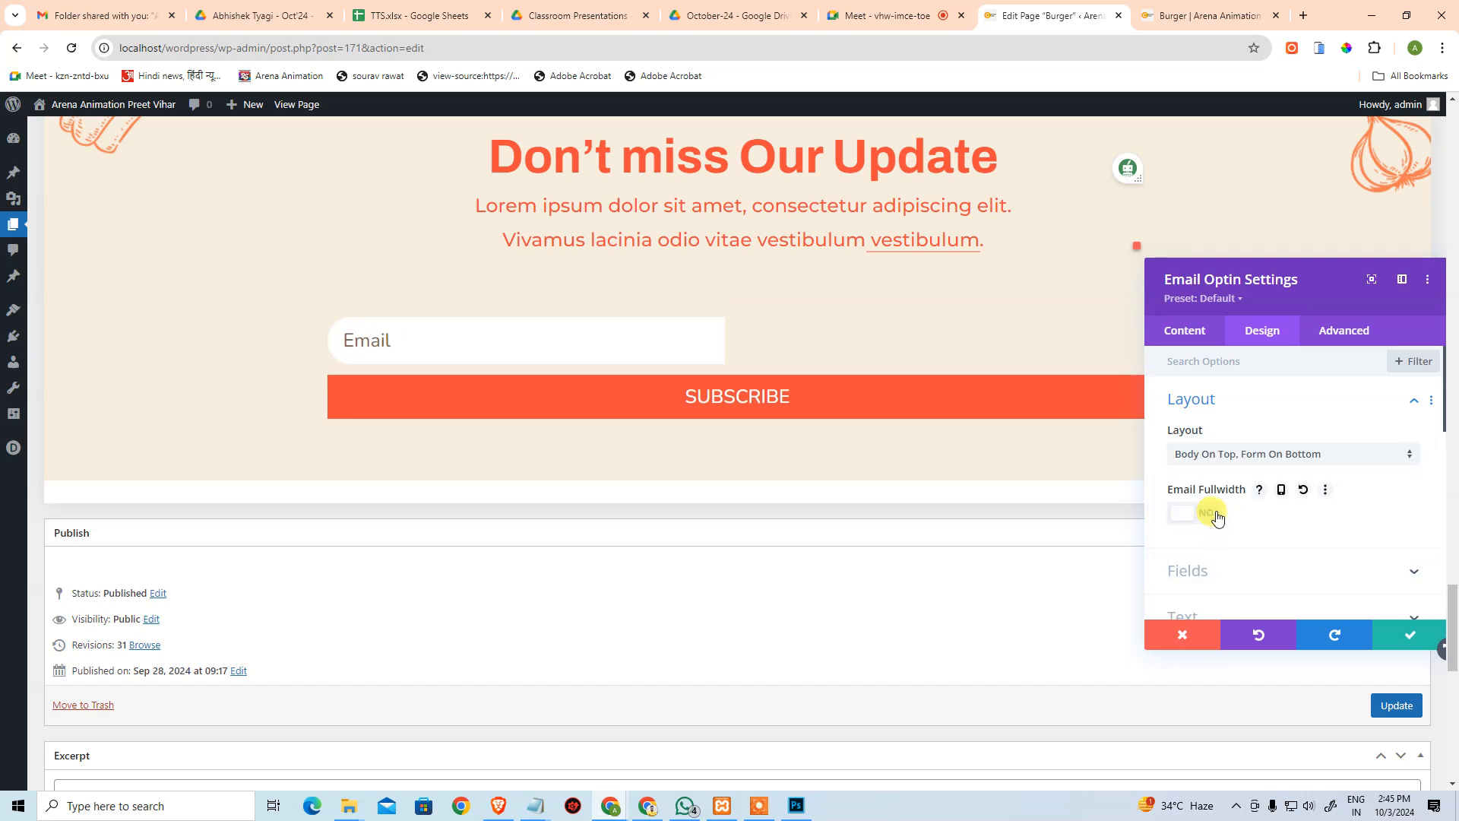
Examine the Email Optin's Fields styling options, from colors, margin and padding to box shadow, and the design sections below them.
scroll(1216, 517, "down", 1)
left_click(1224, 497)
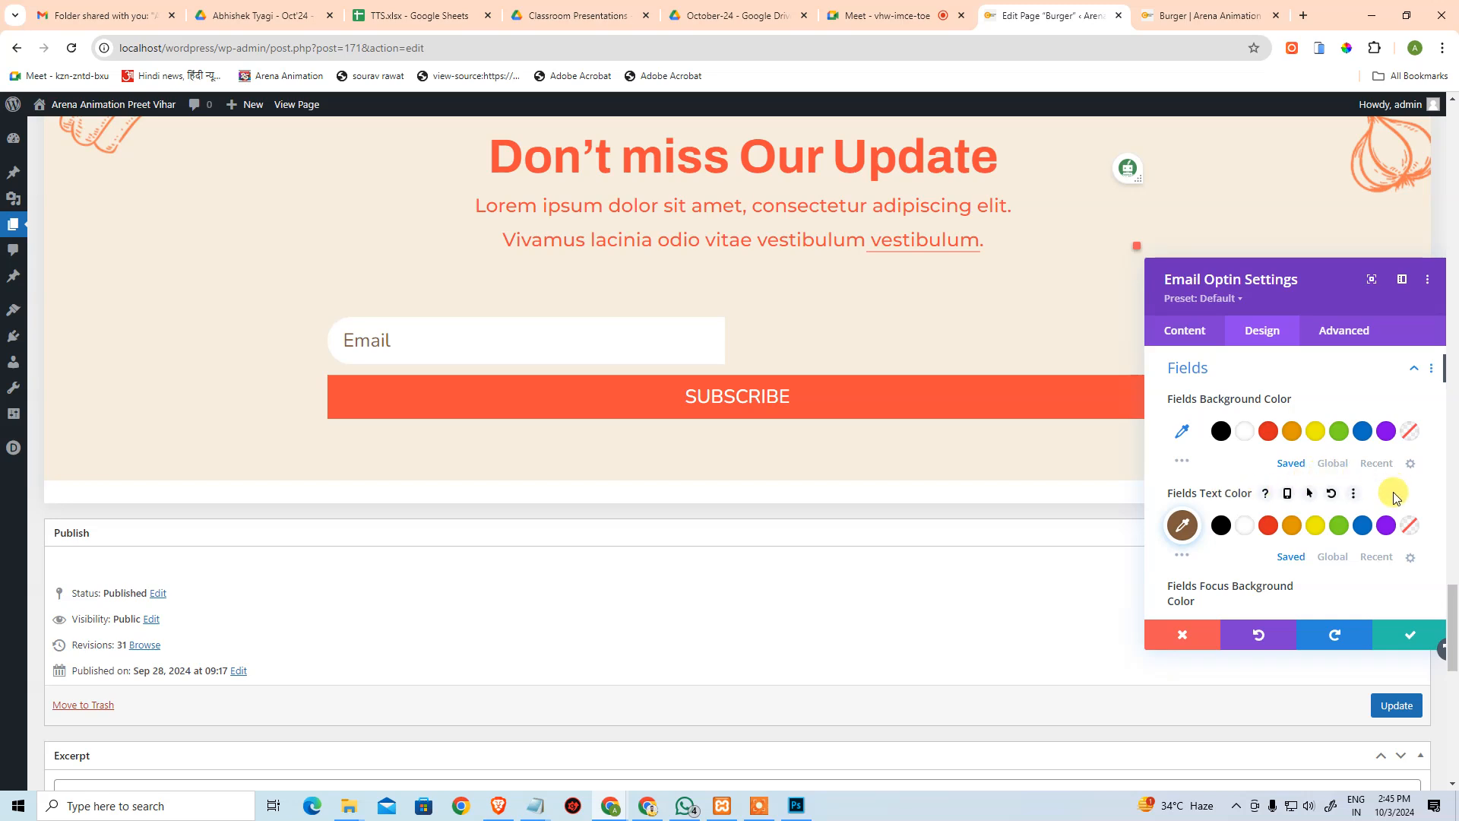
scroll(1387, 505, "down", 5)
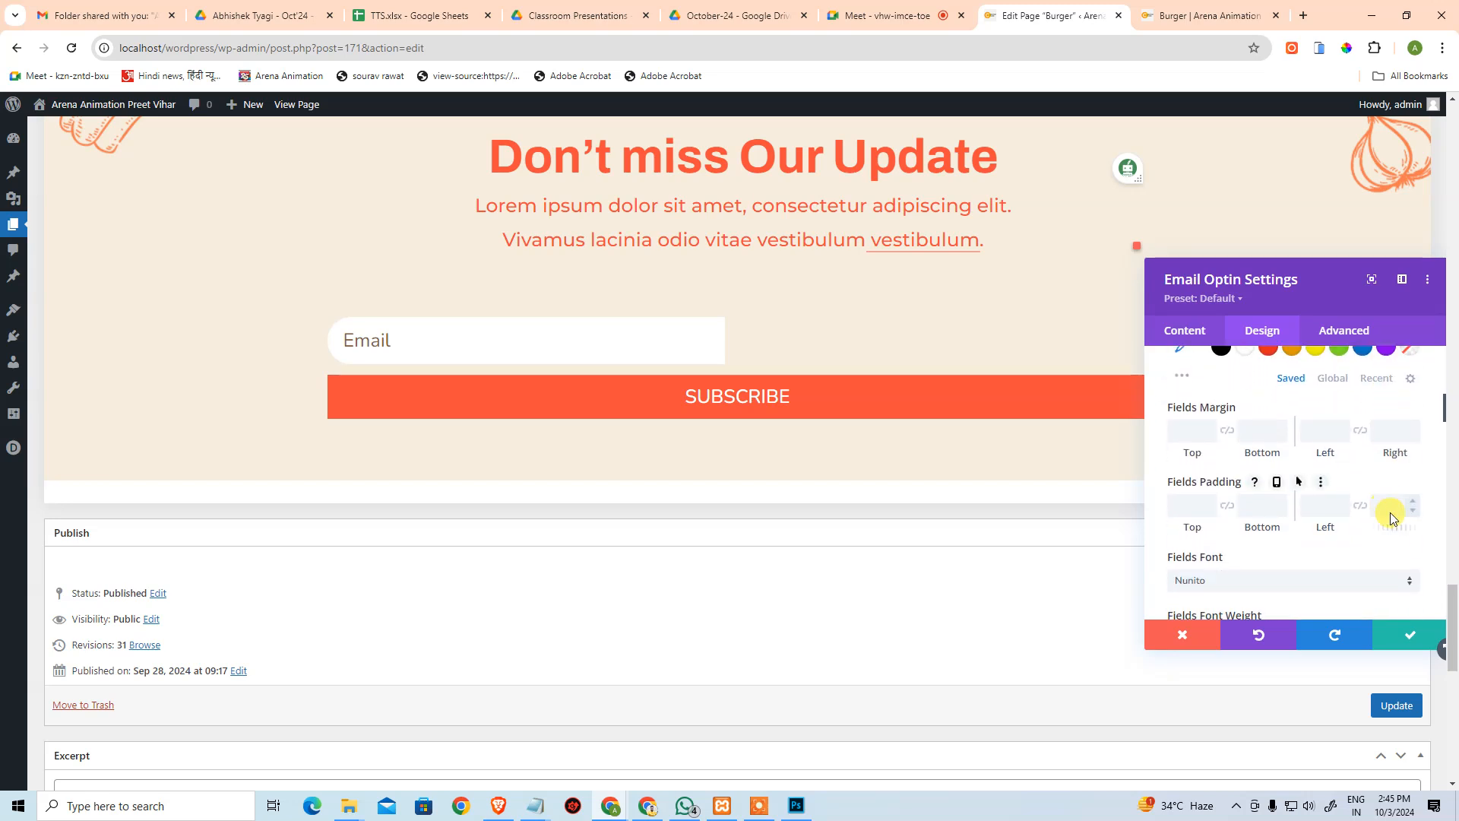
scroll(1390, 513, "down", 6)
scroll(1393, 521, "down", 6)
scroll(1393, 522, "down", 4)
scroll(1391, 522, "down", 4)
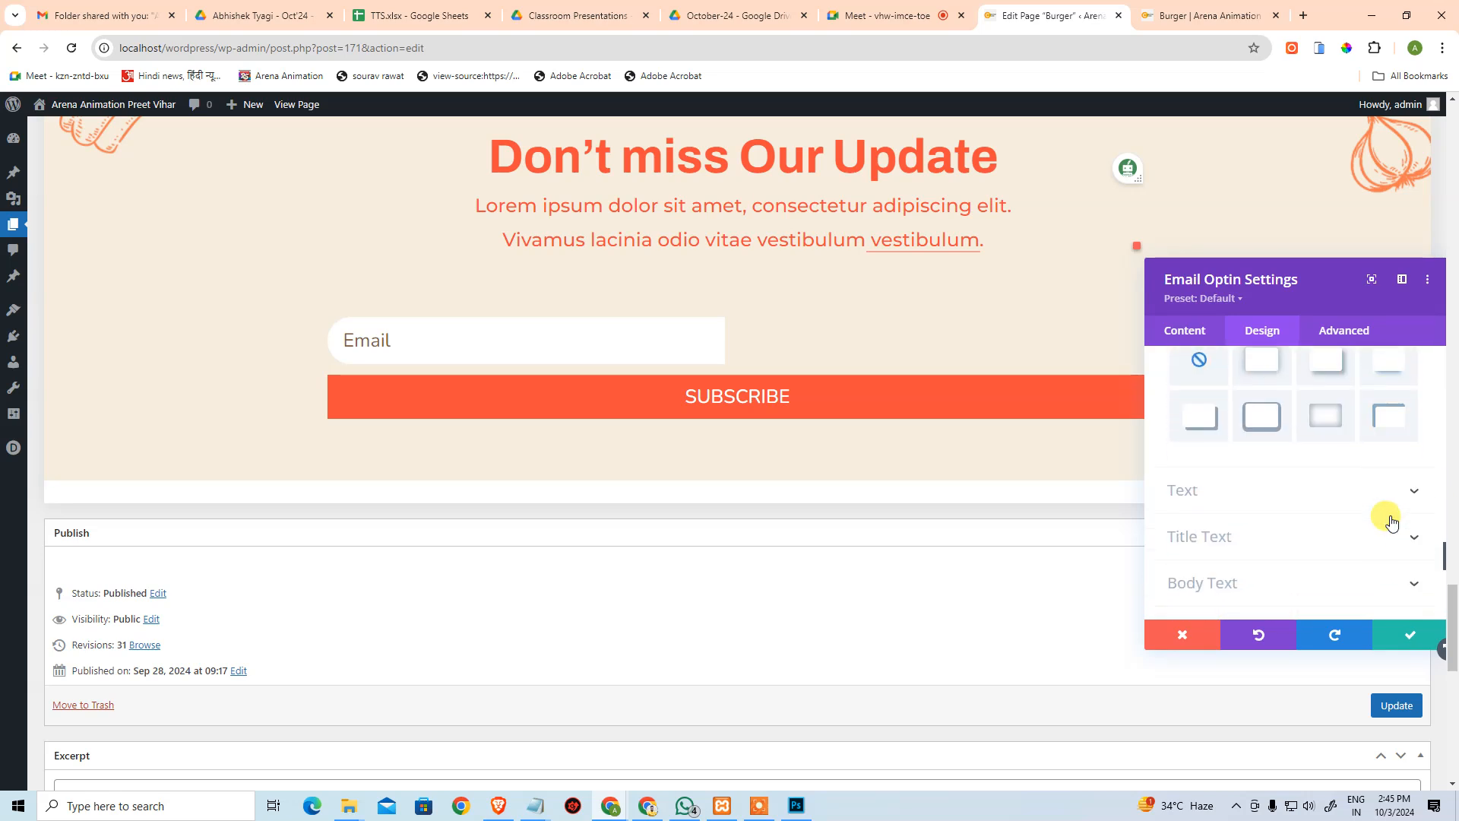
scroll(1388, 515, "up", 2)
scroll(1239, 502, "down", 2)
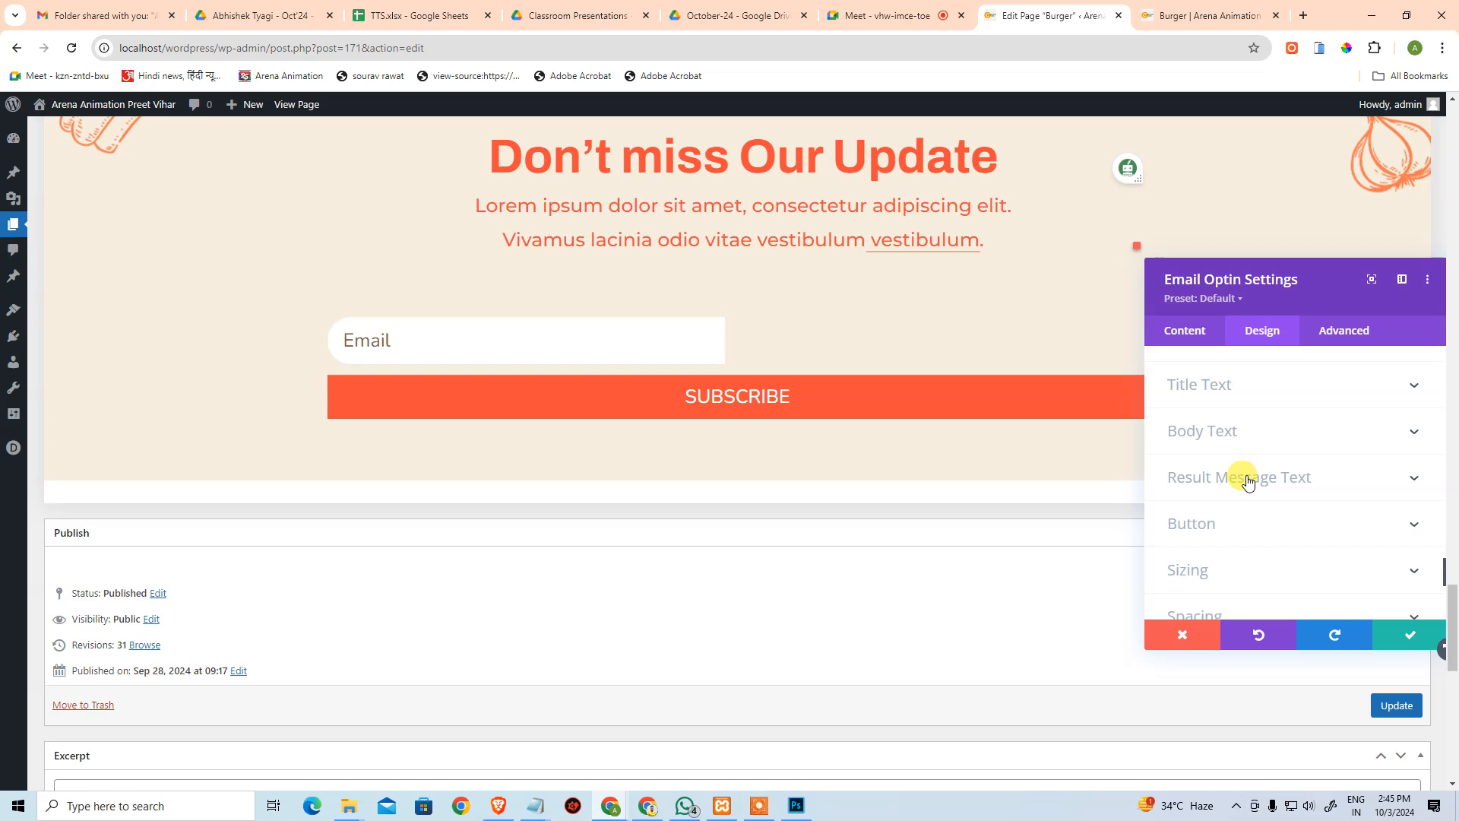
scroll(1230, 437, "up", 1)
scroll(1232, 475, "down", 2)
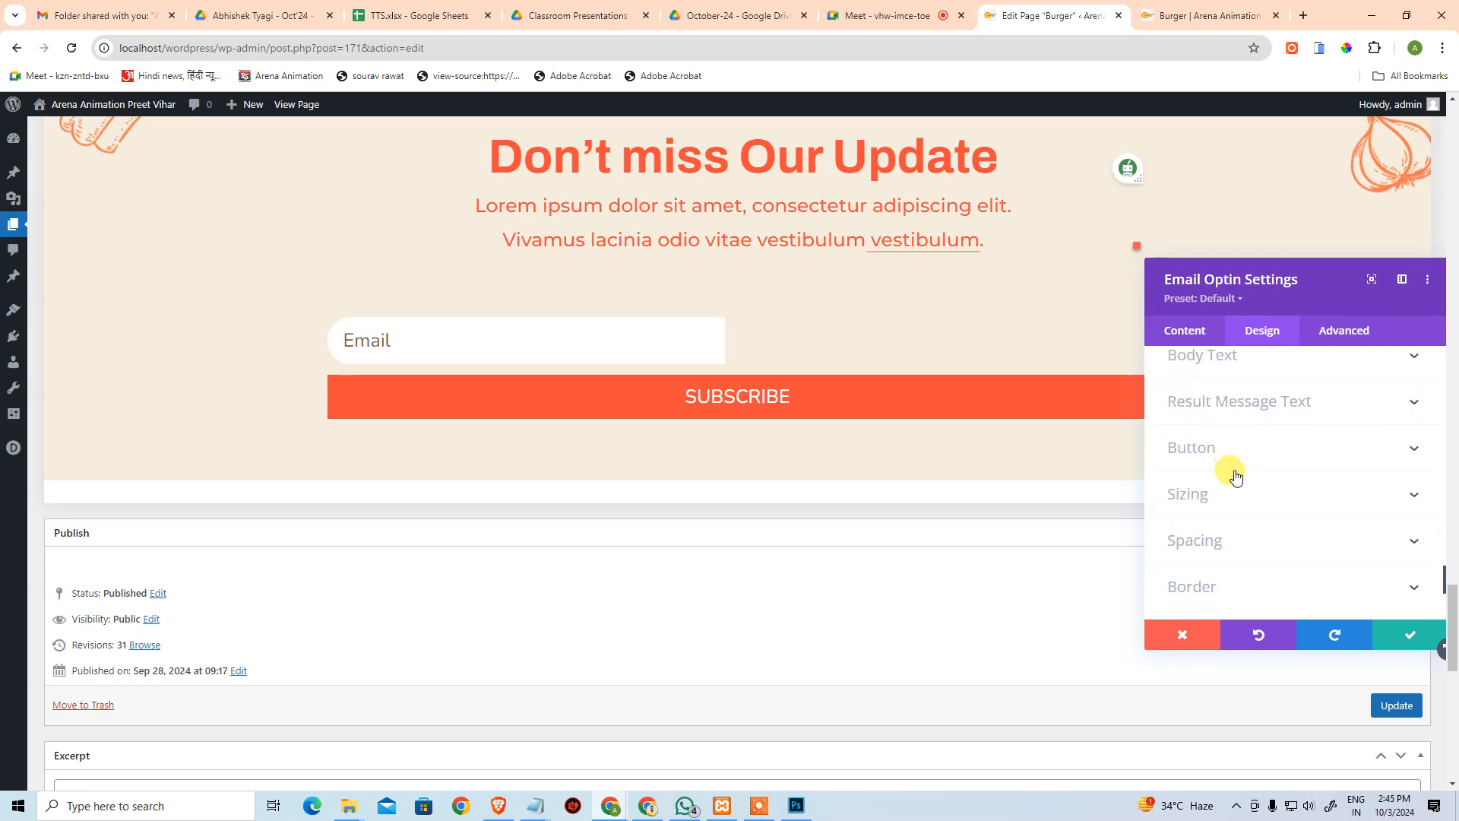
Examine the Email Optin's Button styling options, from border and icon to text shadow, margin and padding, and close the settings.
left_click(1247, 459)
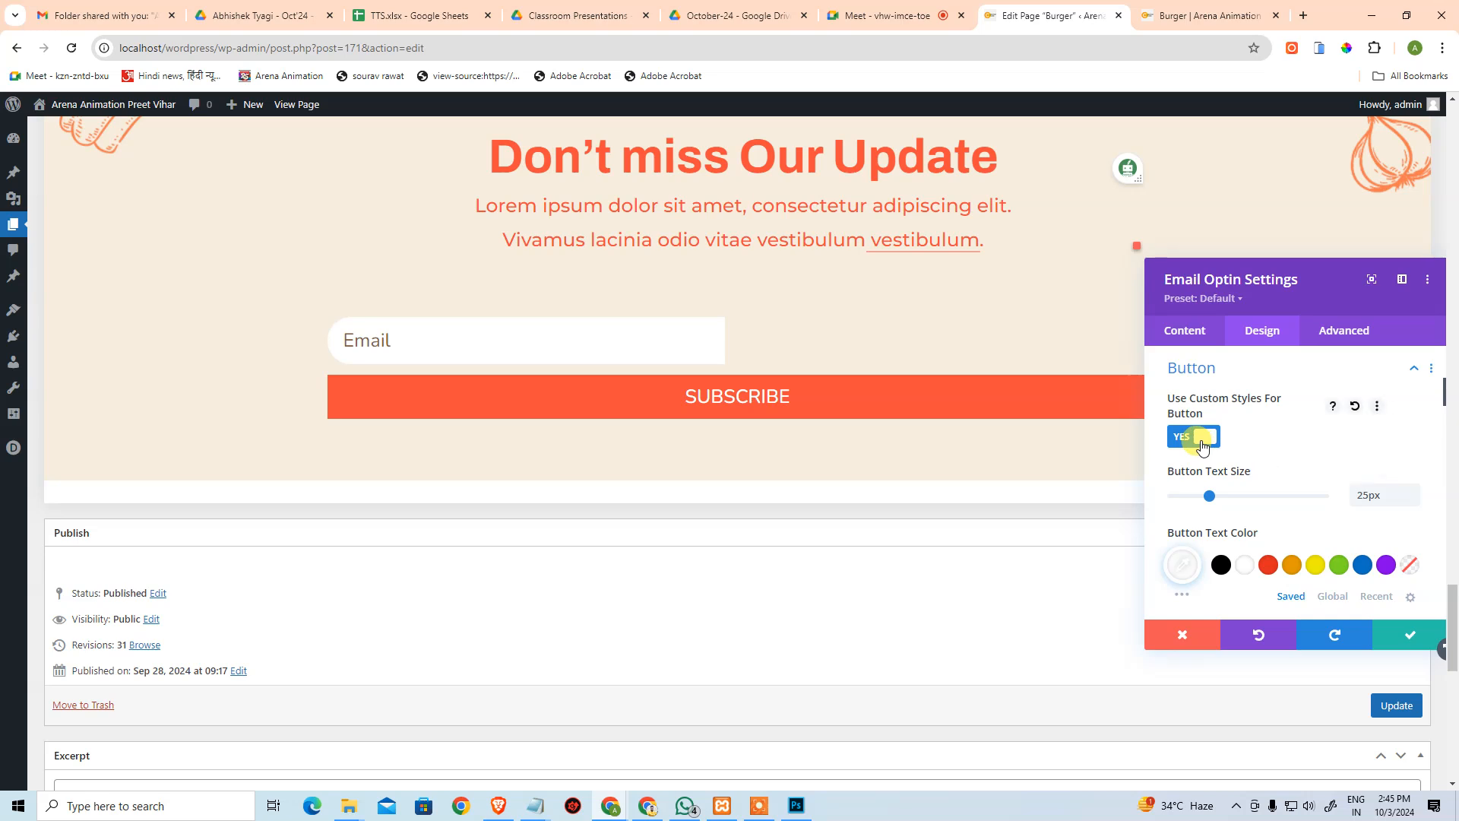
scroll(1322, 475, "down", 3)
scroll(1324, 484, "down", 10)
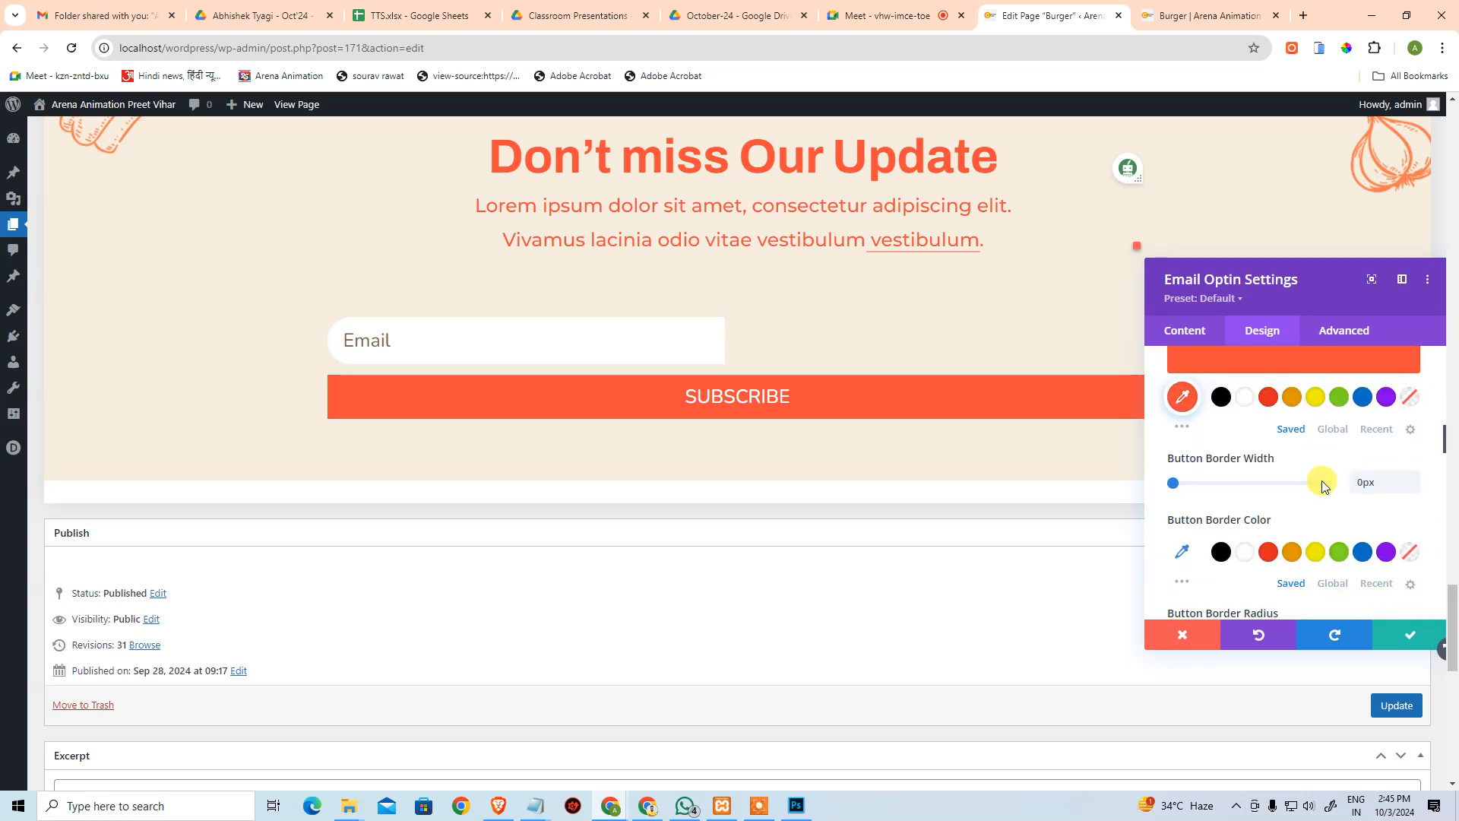
scroll(1323, 487, "down", 10)
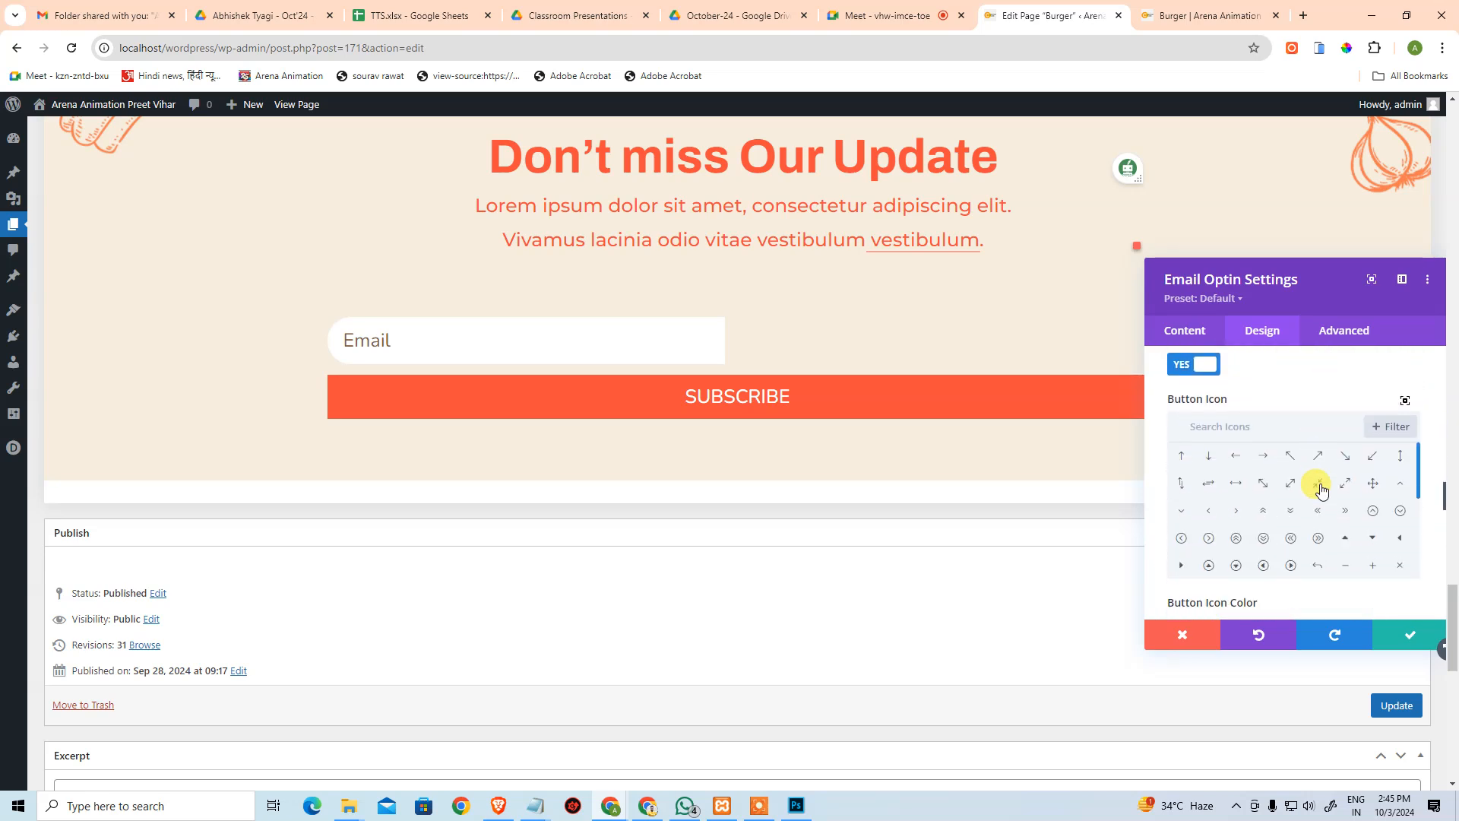
scroll(1321, 491, "down", 10)
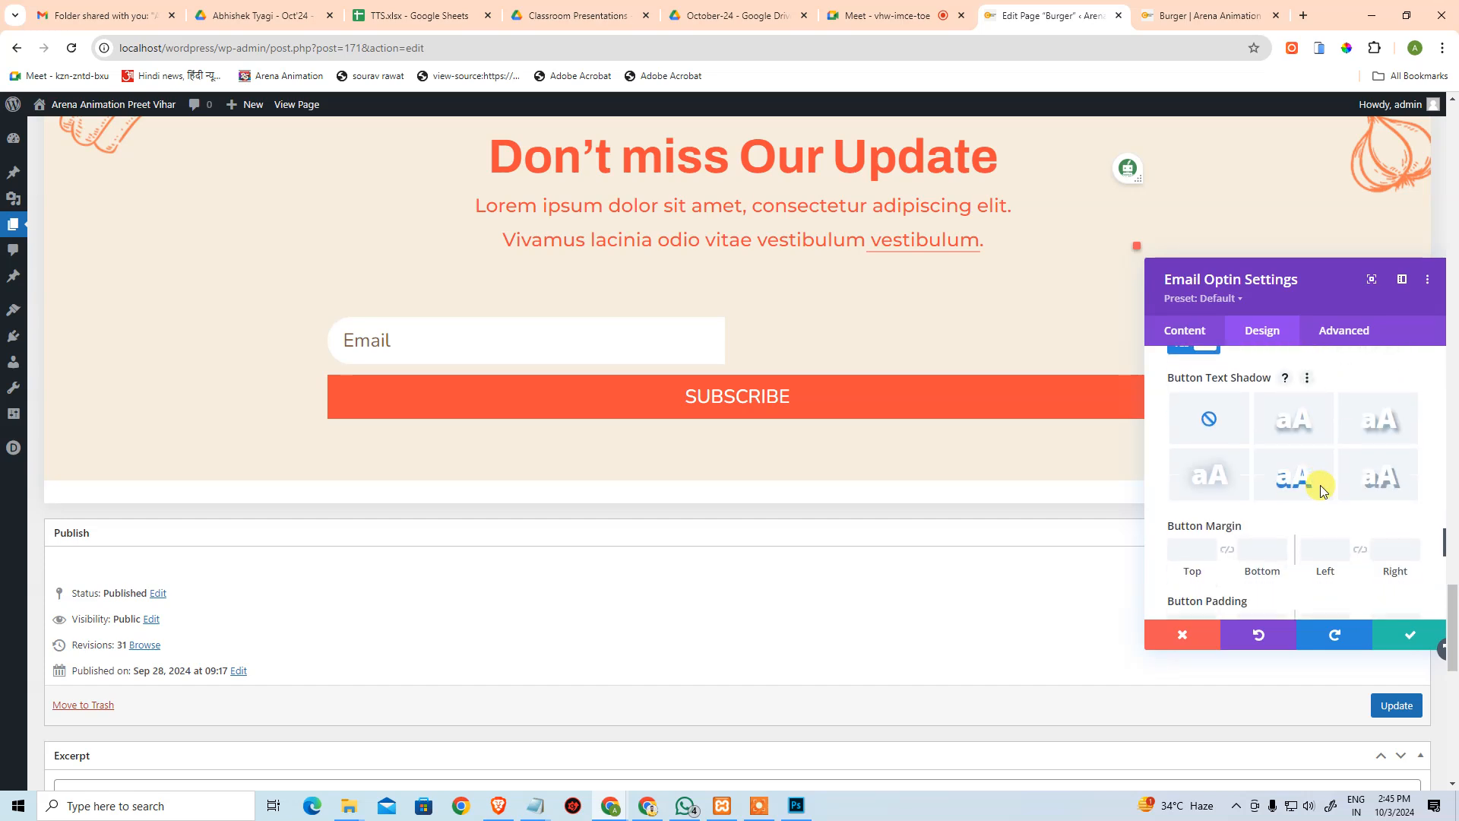
left_click(1406, 637)
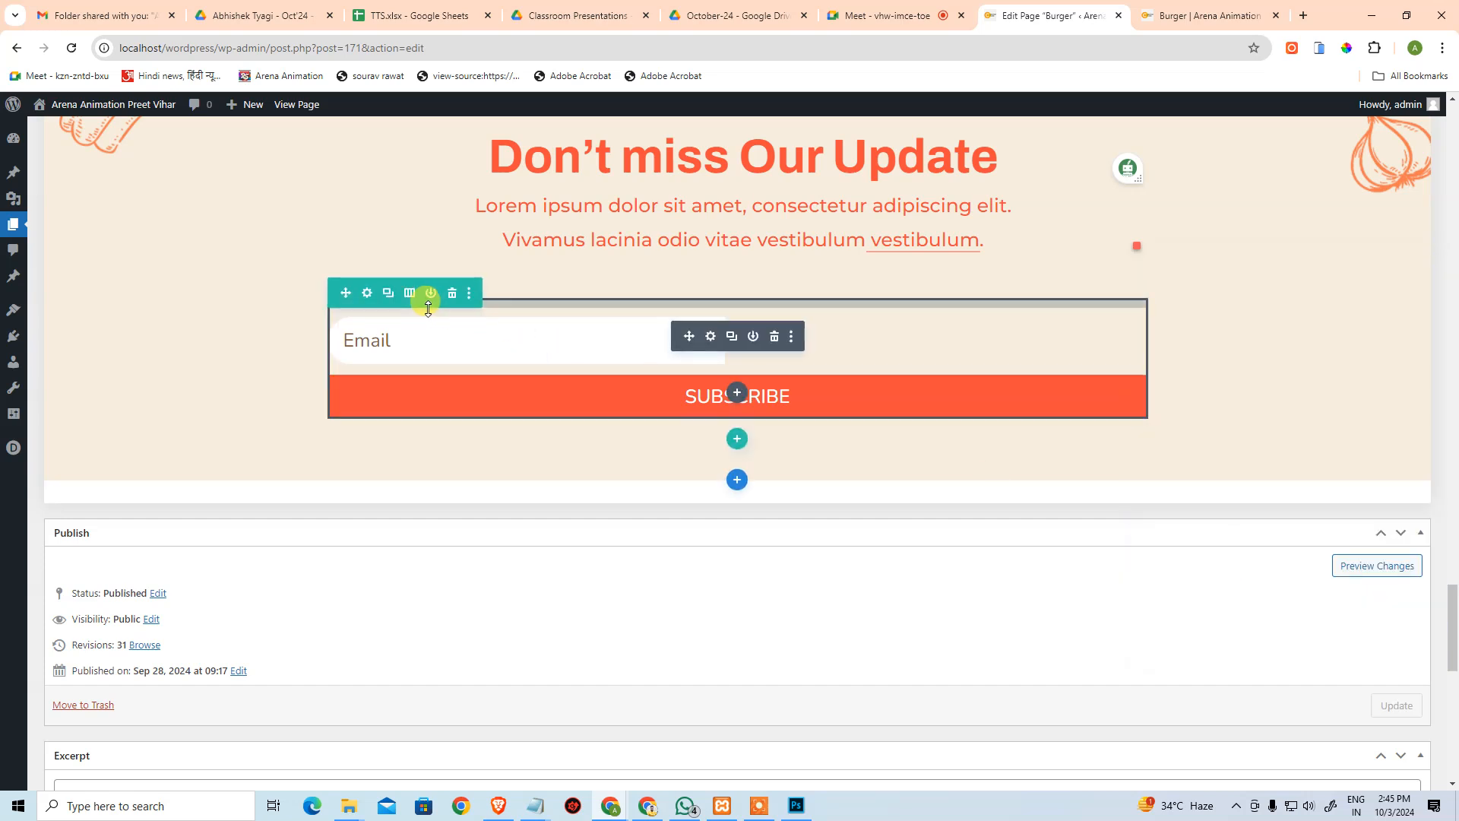
Try display:flex; as custom CSS on the Email Optin's Main Element.
left_click(711, 337)
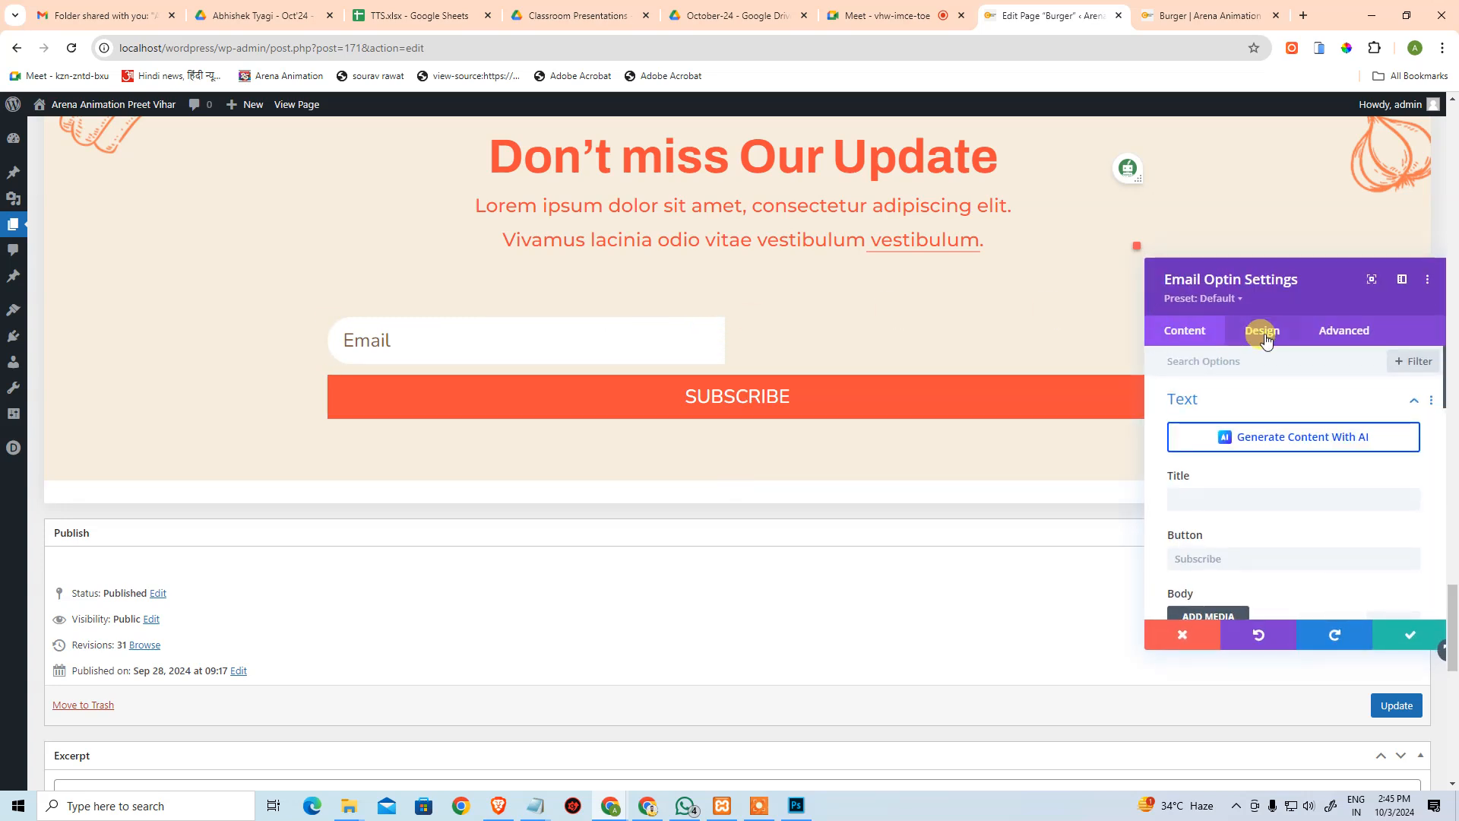
left_click(1344, 333)
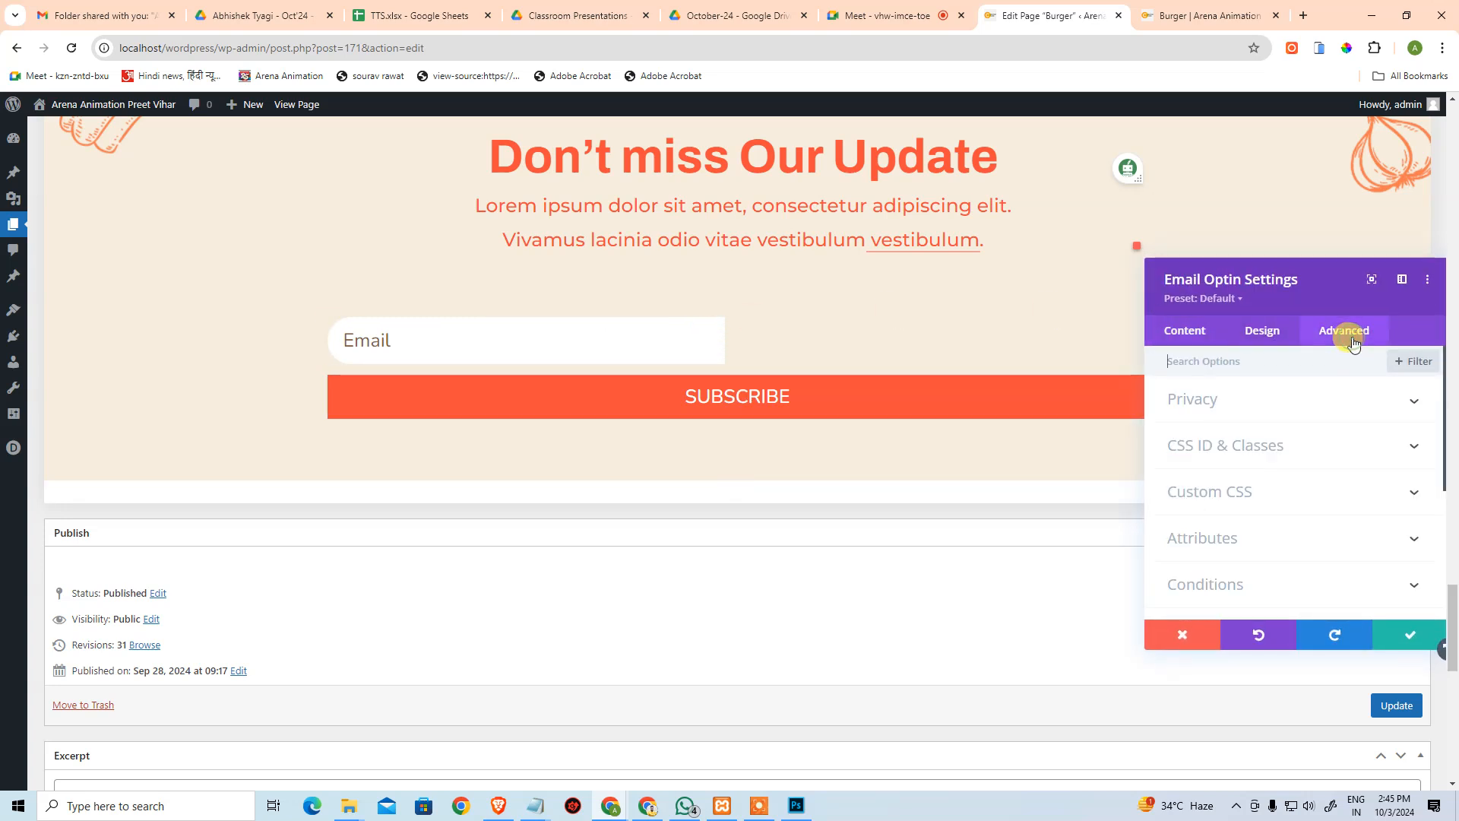
left_click(1286, 487)
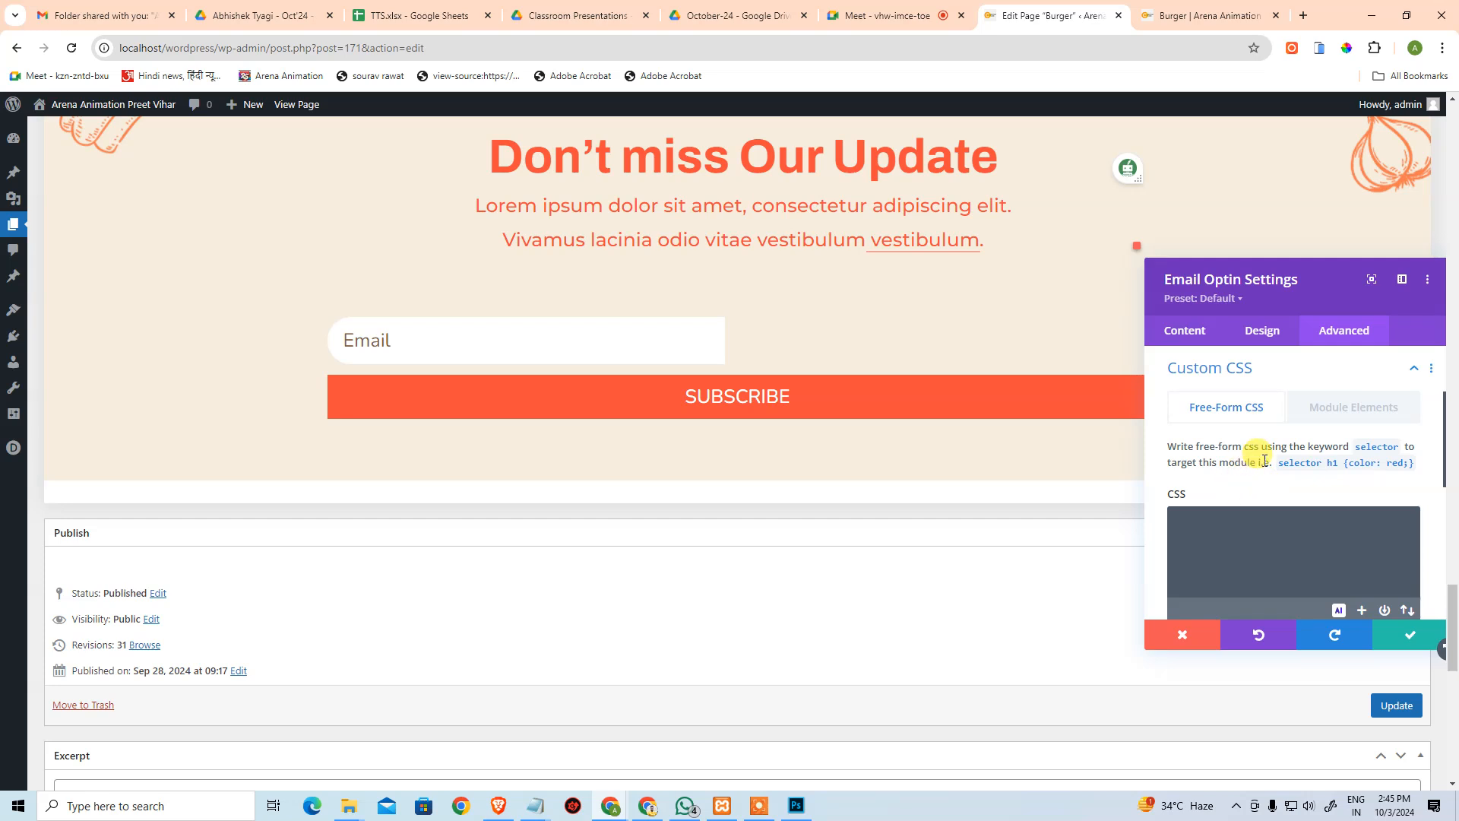
left_click(1355, 407)
scroll(1367, 419, "down", 2)
scroll(1367, 422, "down", 3)
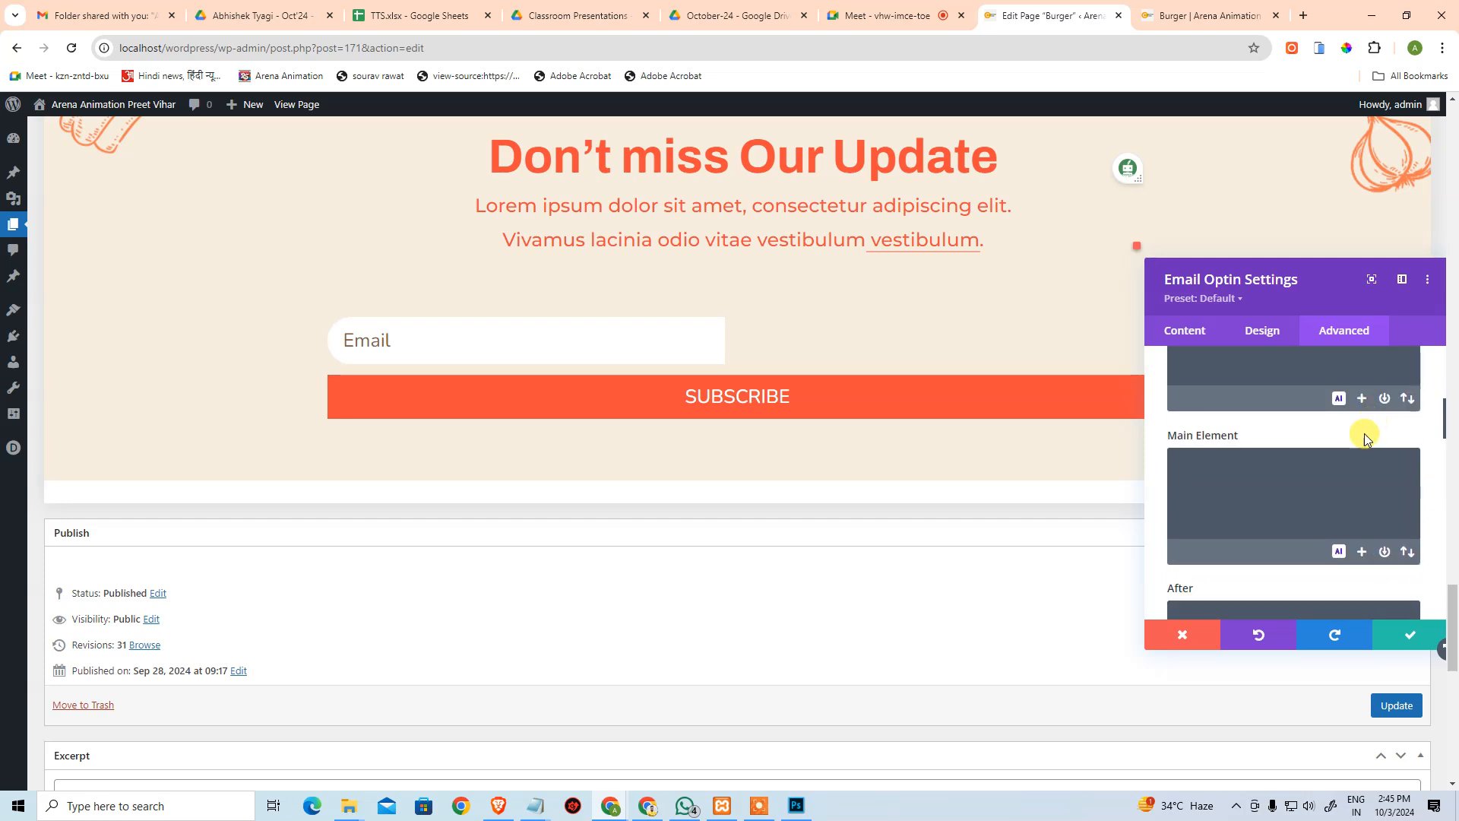
left_click(1305, 440)
type("fispla")
key("BackSpace")
key("BackSpace")
key("BackSpace")
key("BackSpace")
key("BackSpace")
key("BackSpace")
type("di")
type("spla")
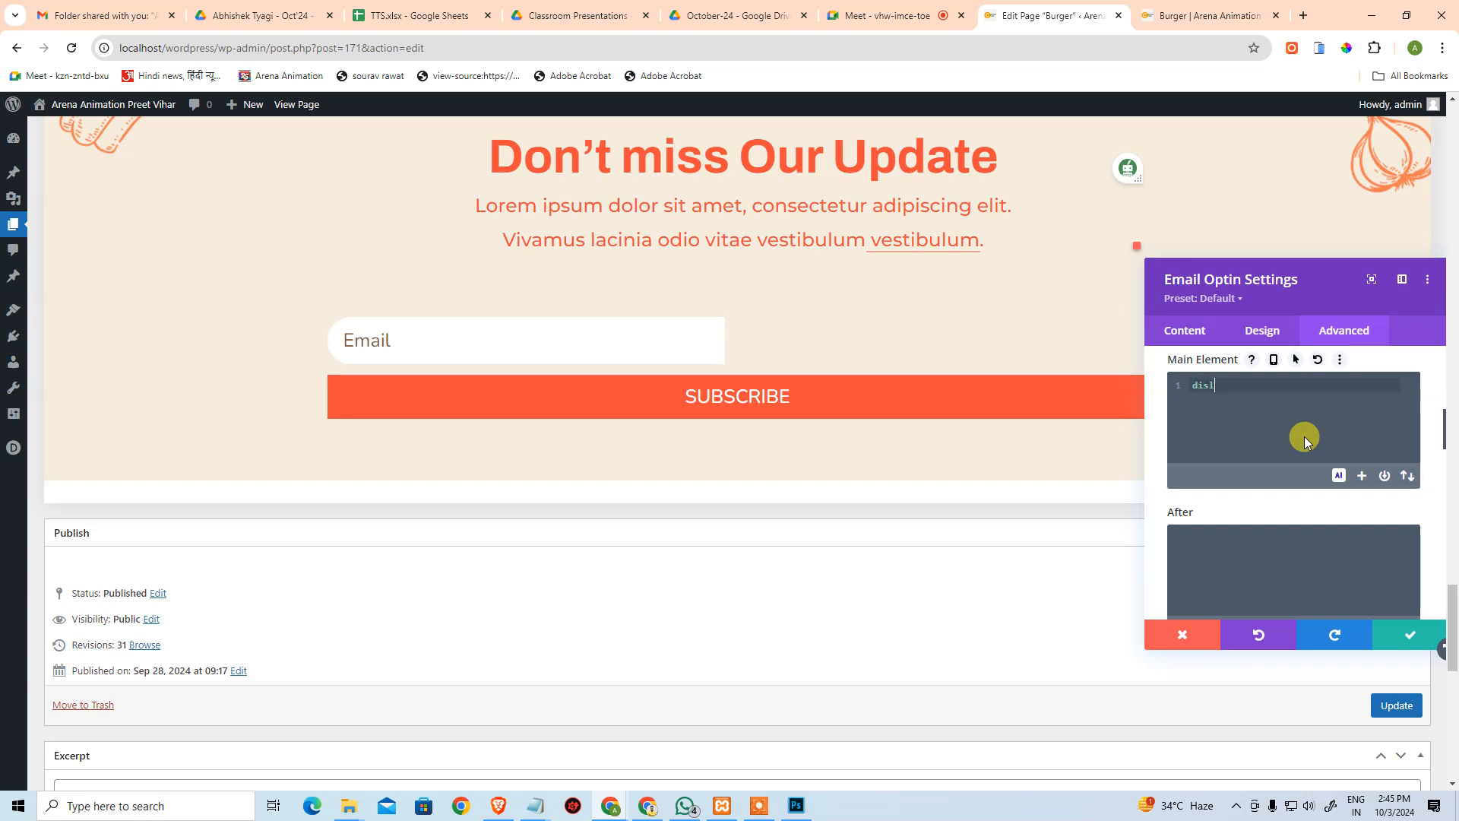
type("y:flex;")
Try adding flex-wrap:wrap; to the Main Element CSS, then clear all of its code.
key("Return")
type("flex")
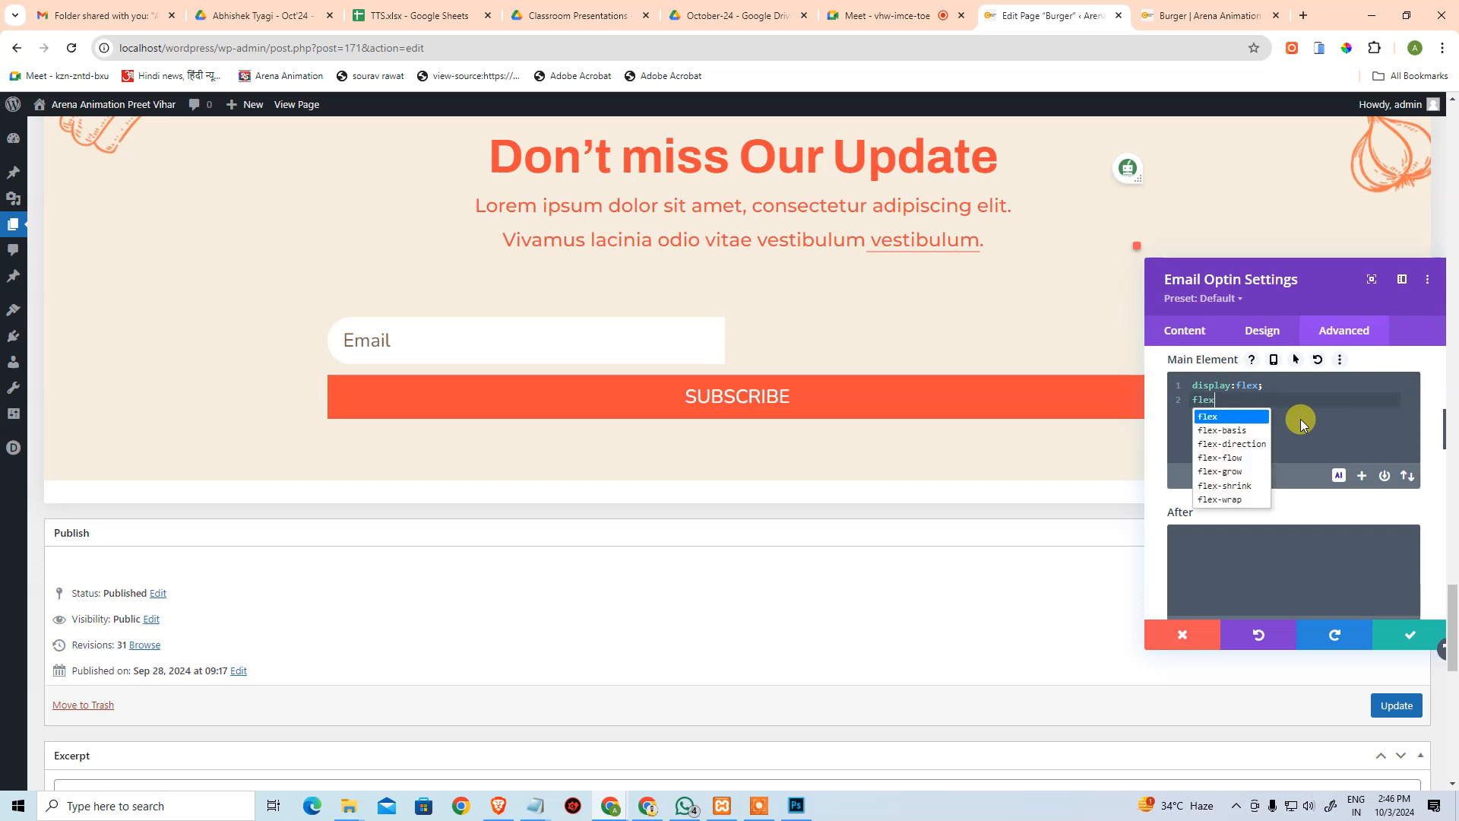
key("Down")
key("Down")
key("Down")
key("Down")
key("Down")
key("Down")
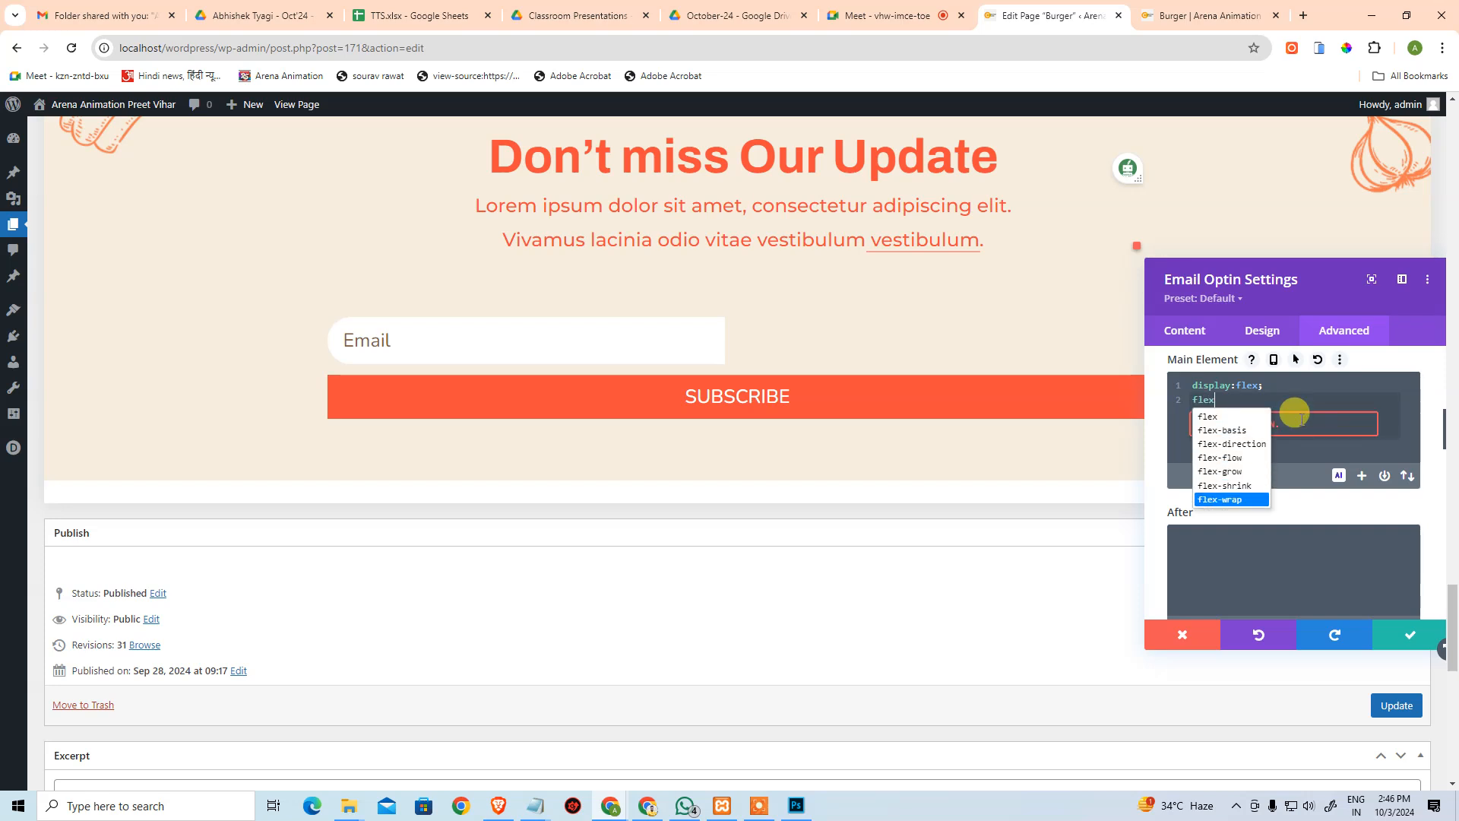
key("Return")
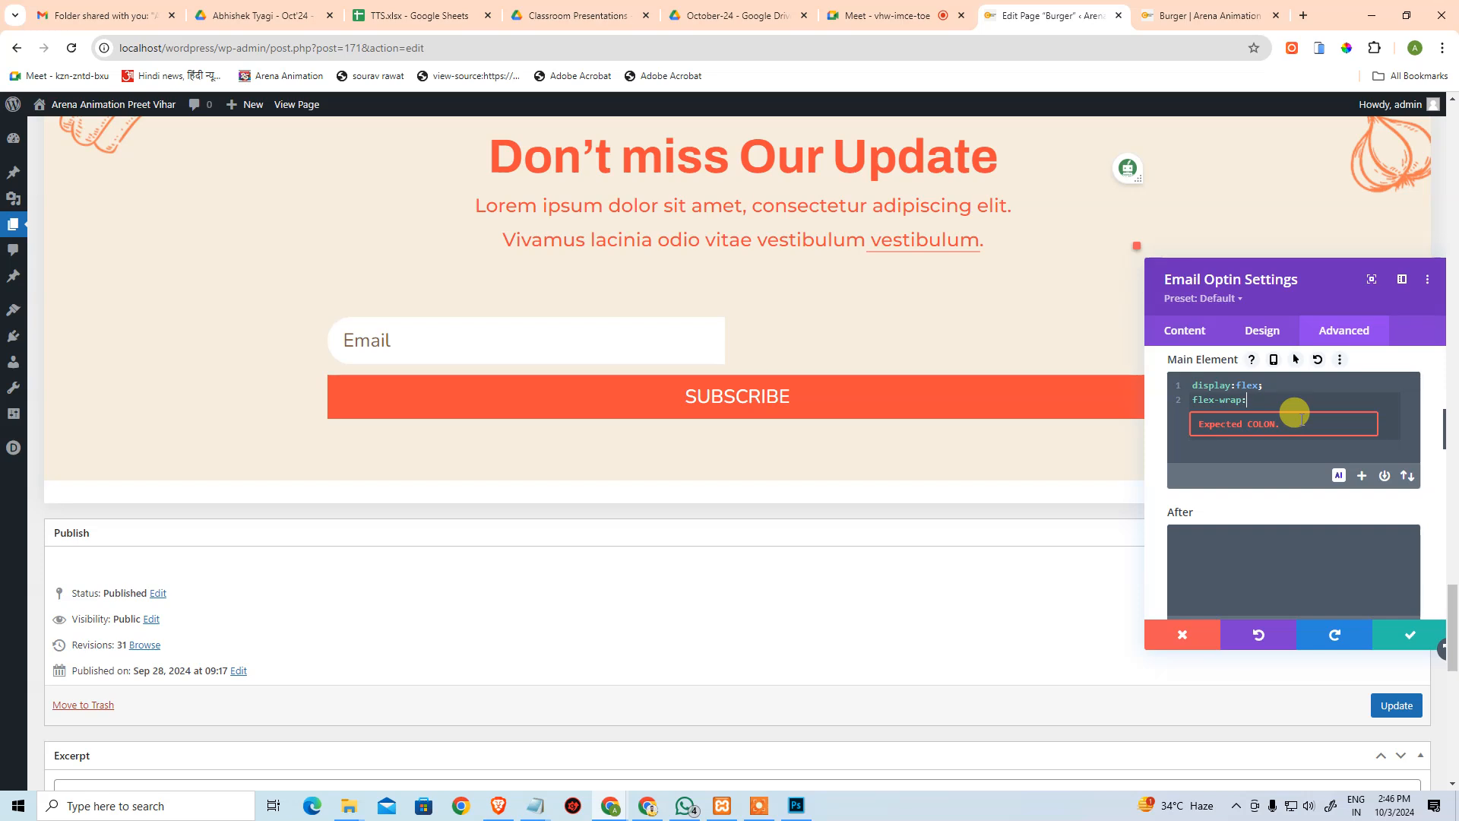
type(":wrap;")
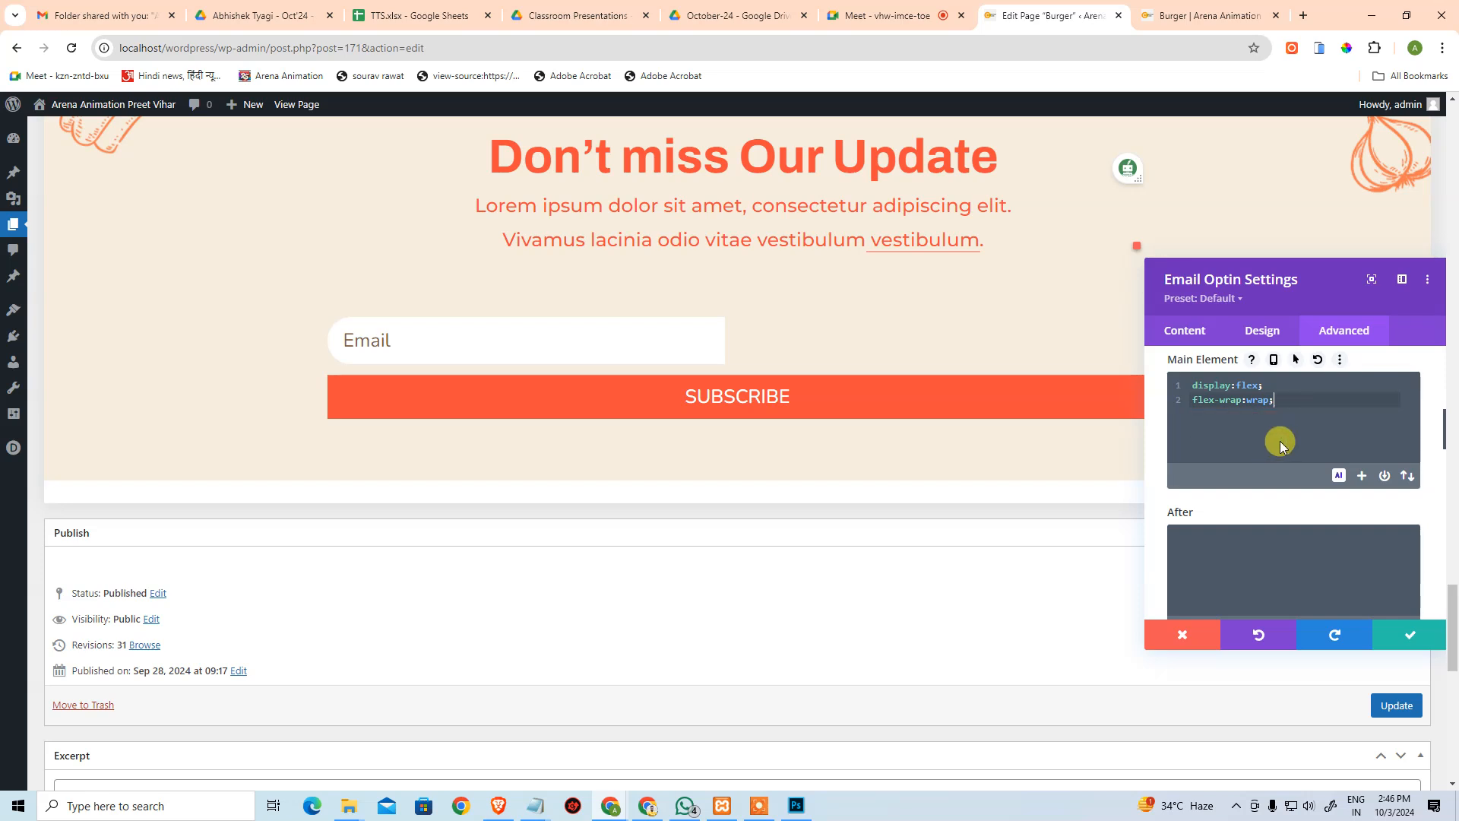
left_click(1296, 385)
left_click(1299, 400)
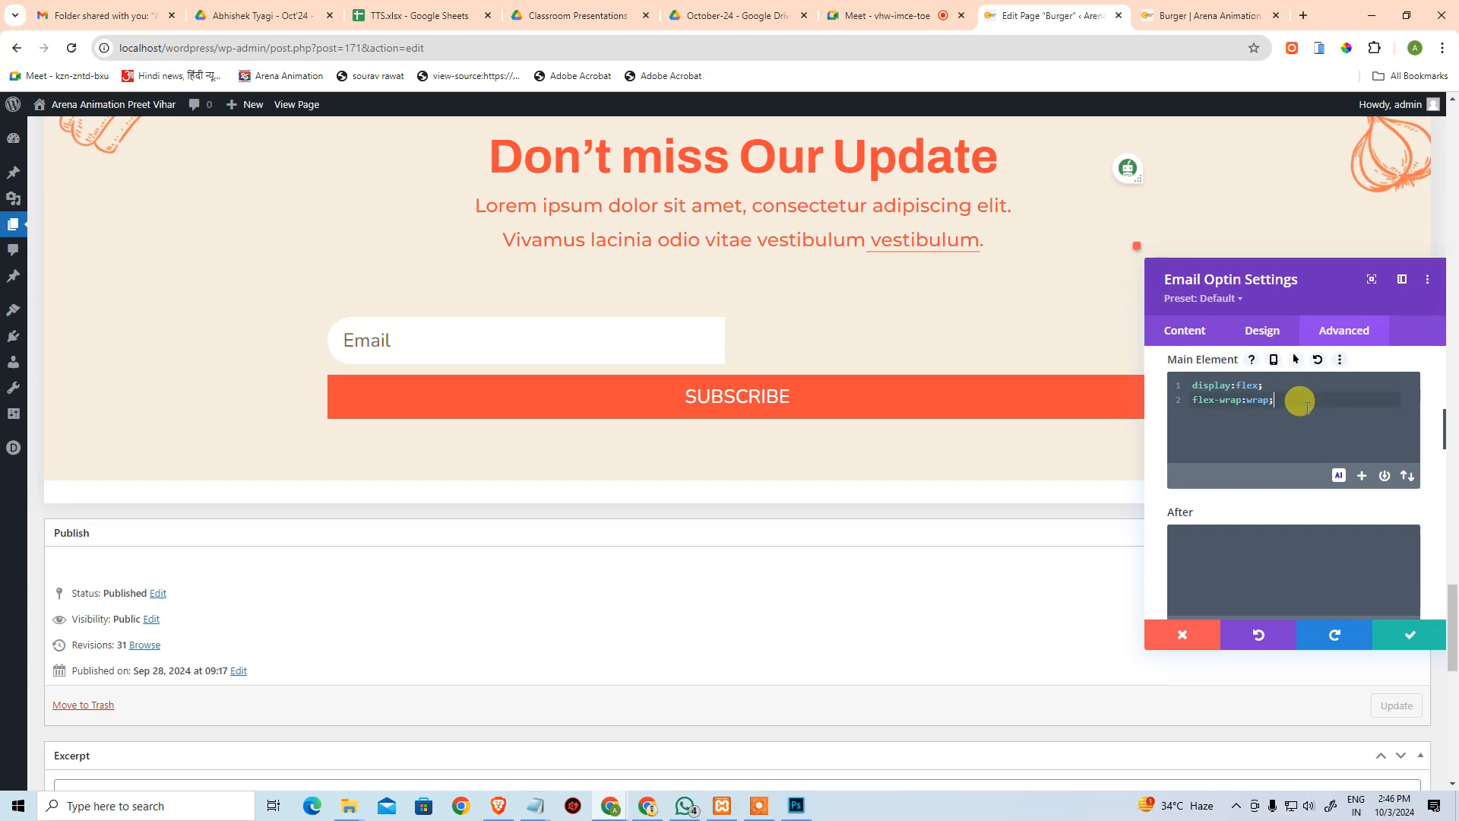
key("ctrl+a")
key("BackSpace")
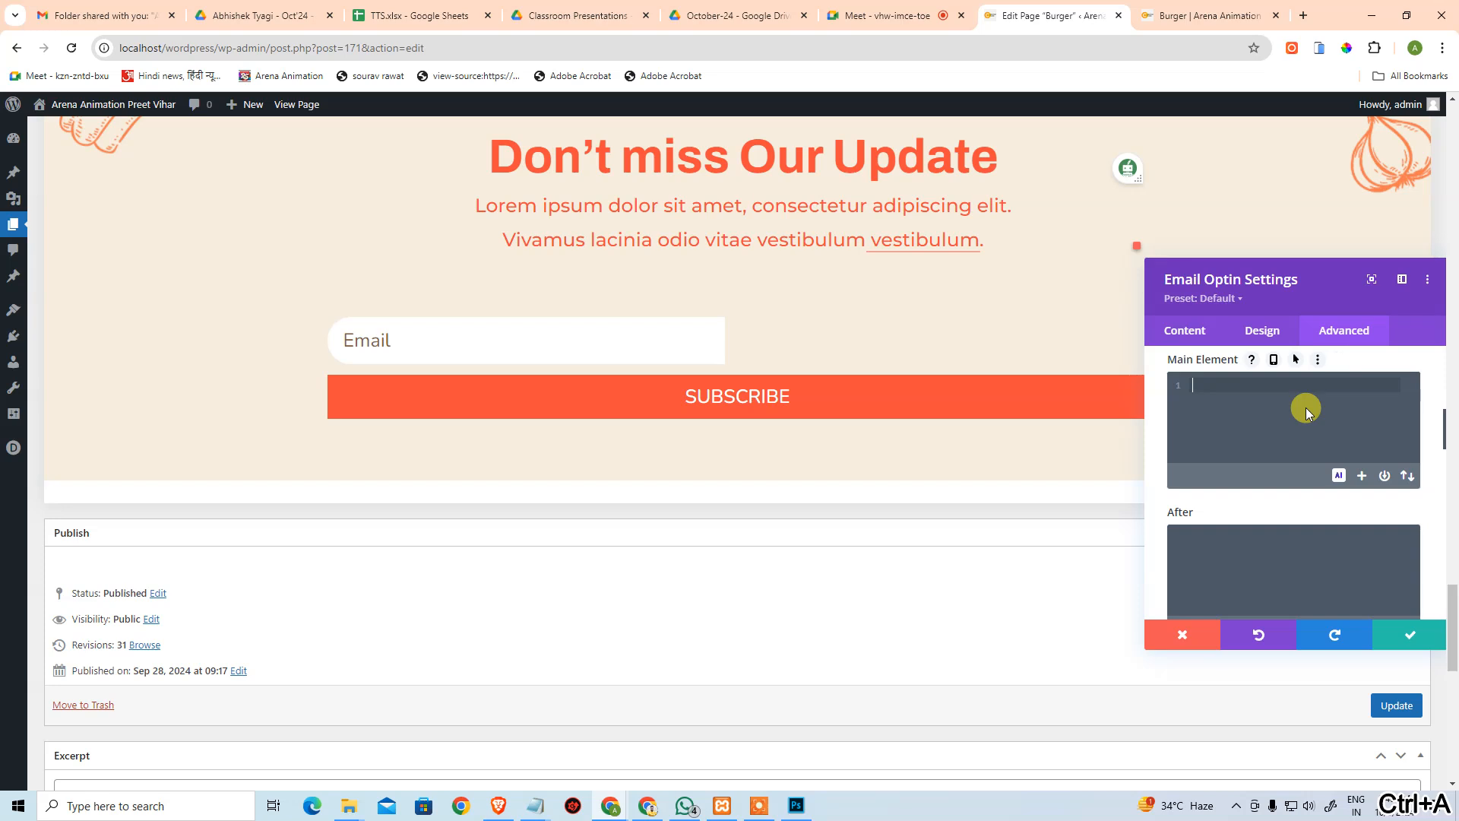
Try display:inline-block; on the Email Optin's Main Element, then clear the CSS and close the module settings.
type("display:")
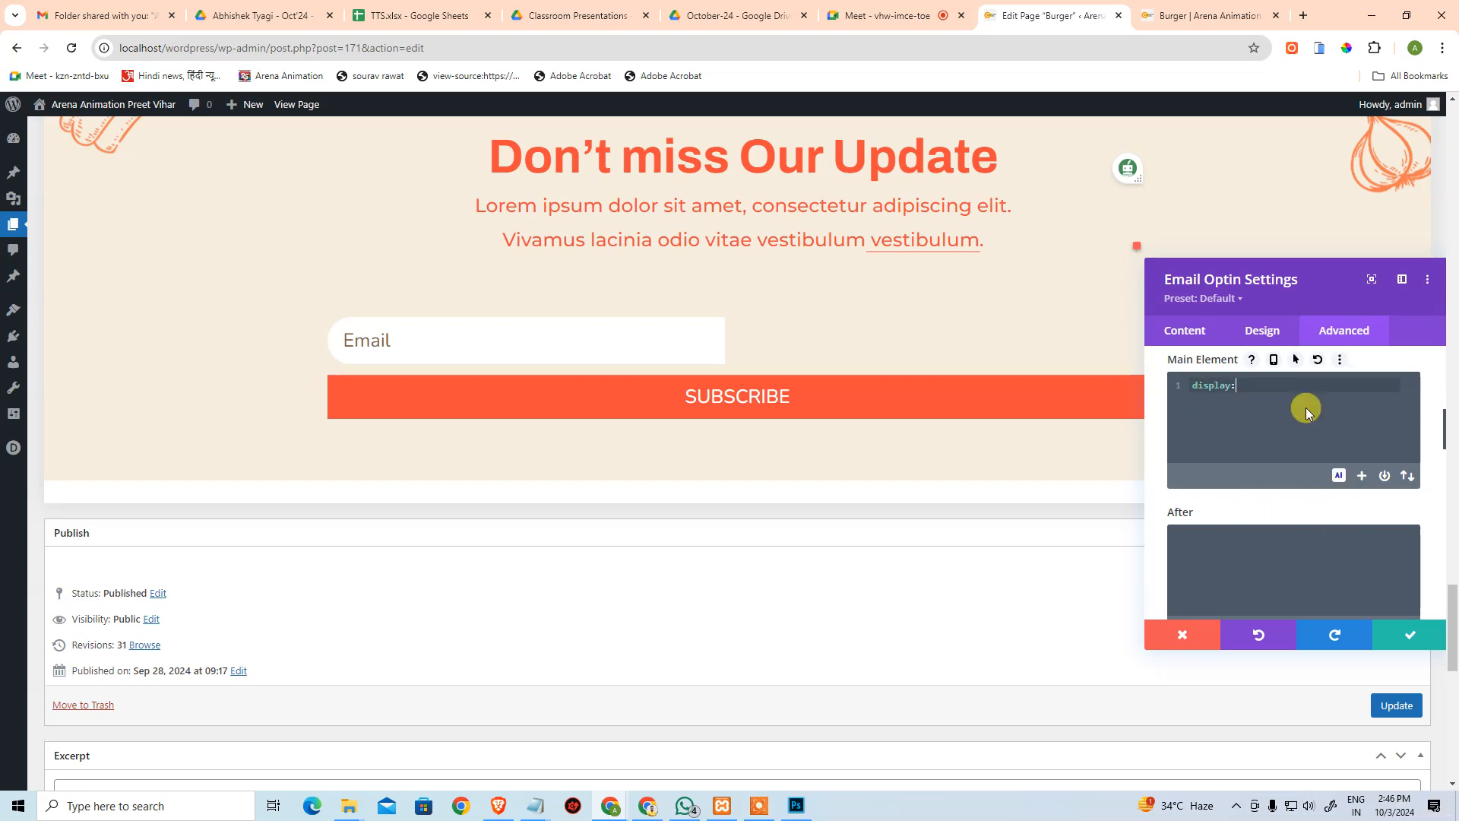
type("inline")
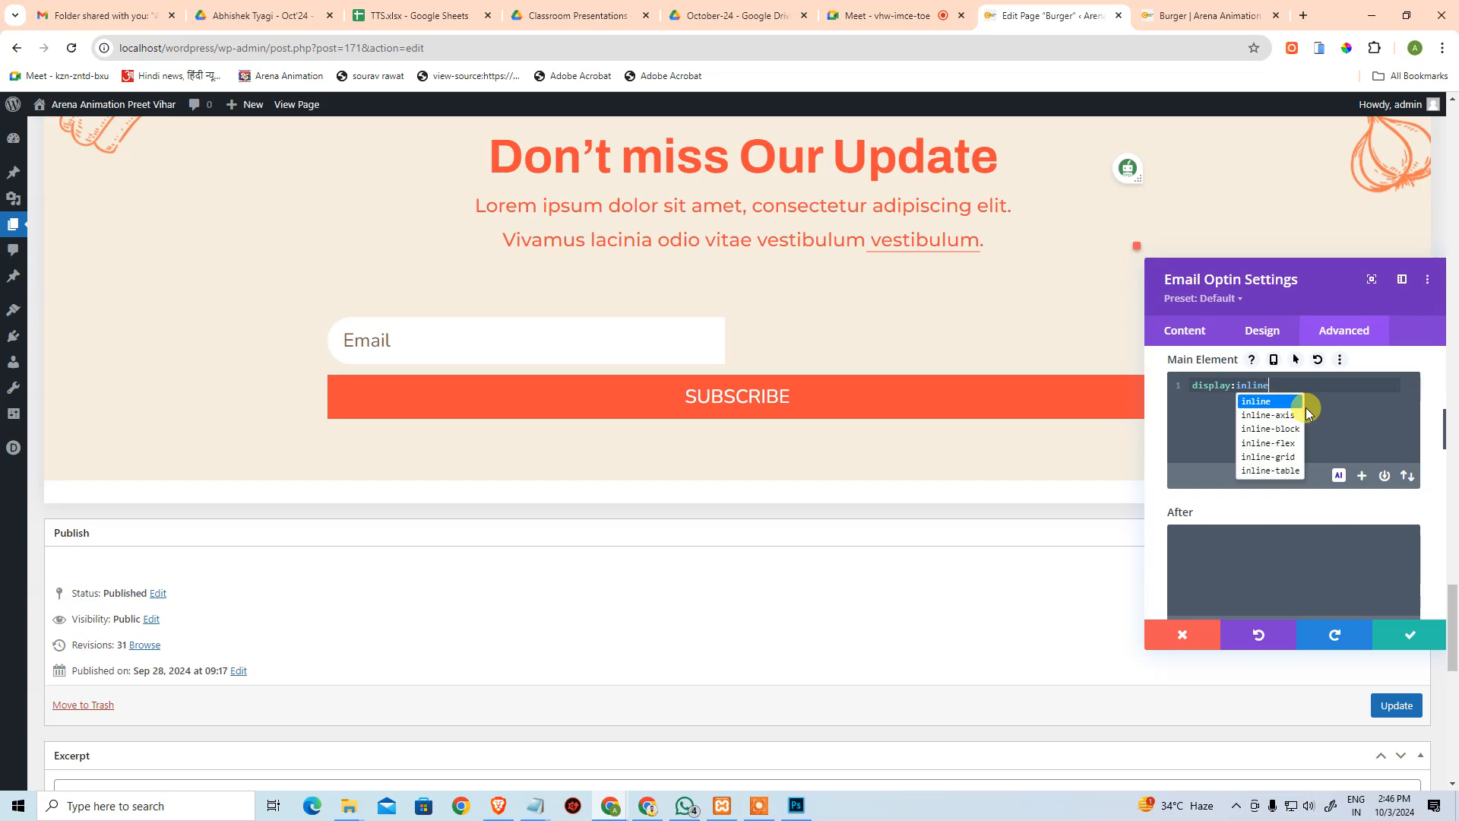
type("-block")
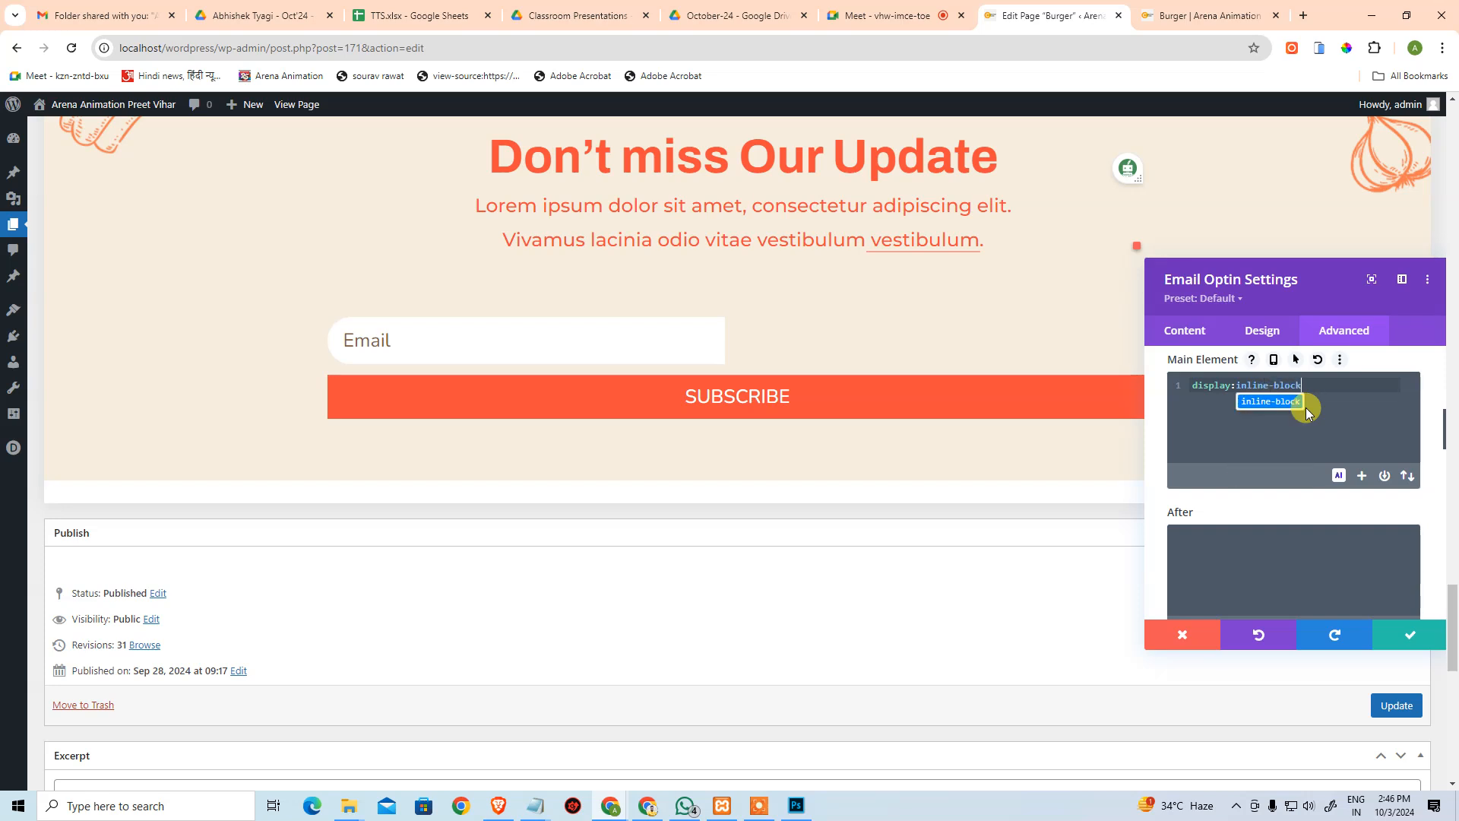
type(";")
key("ctrl+a")
key("BackSpace")
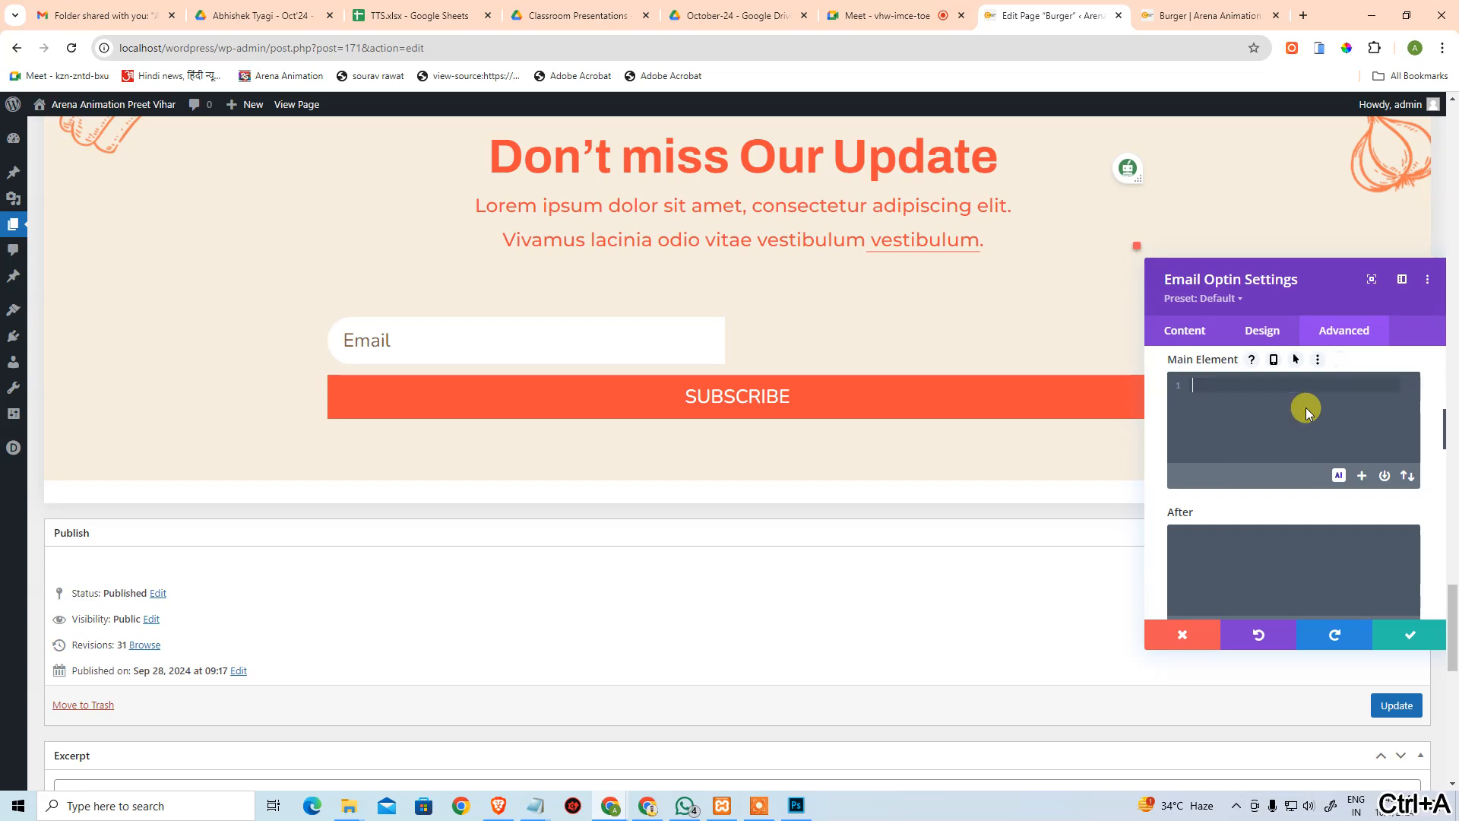
left_click(1412, 636)
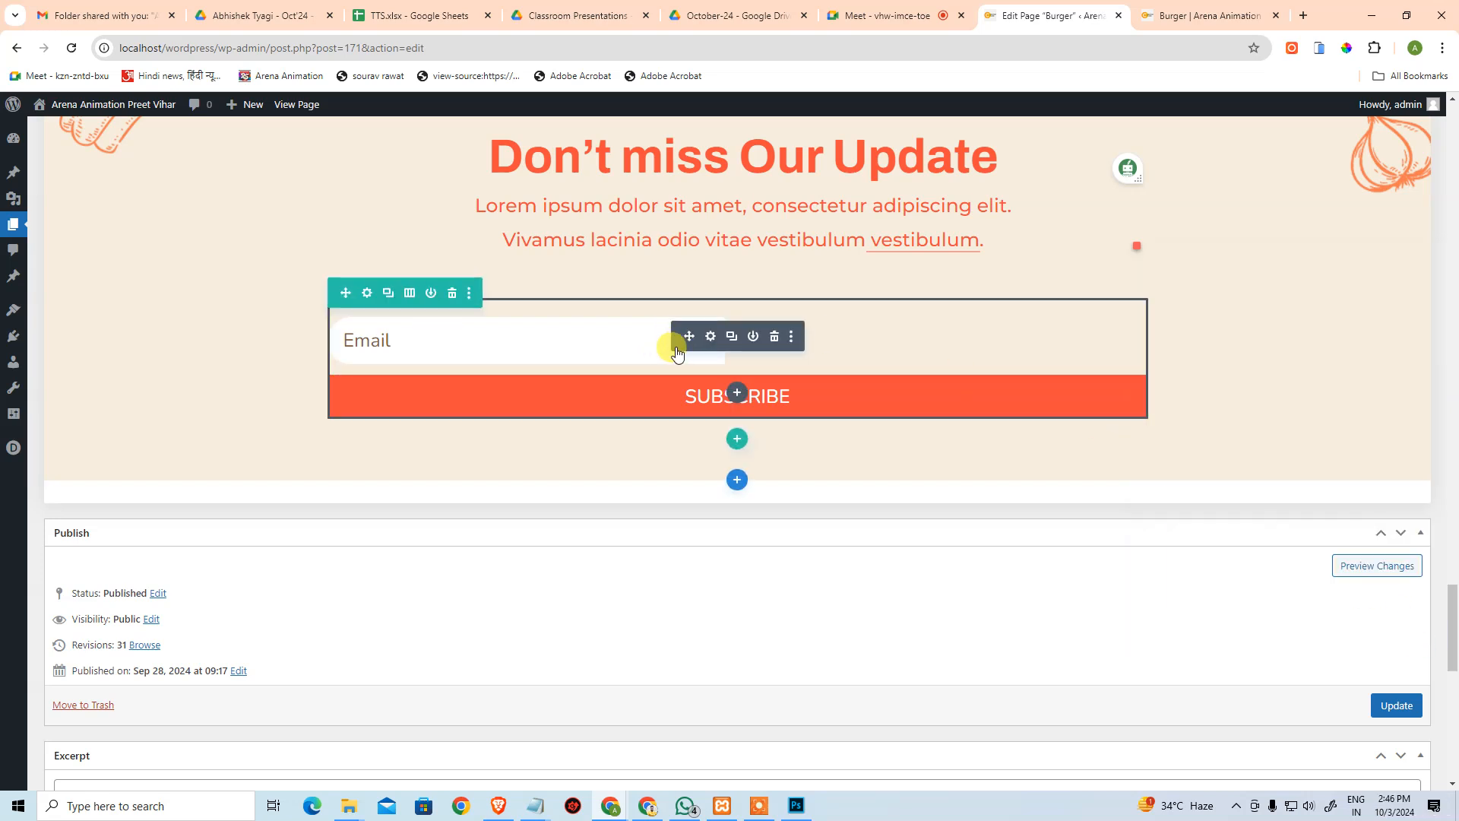
Update the Burger page and reload its live version to check the newsletter and package sections.
key("ctrl+s")
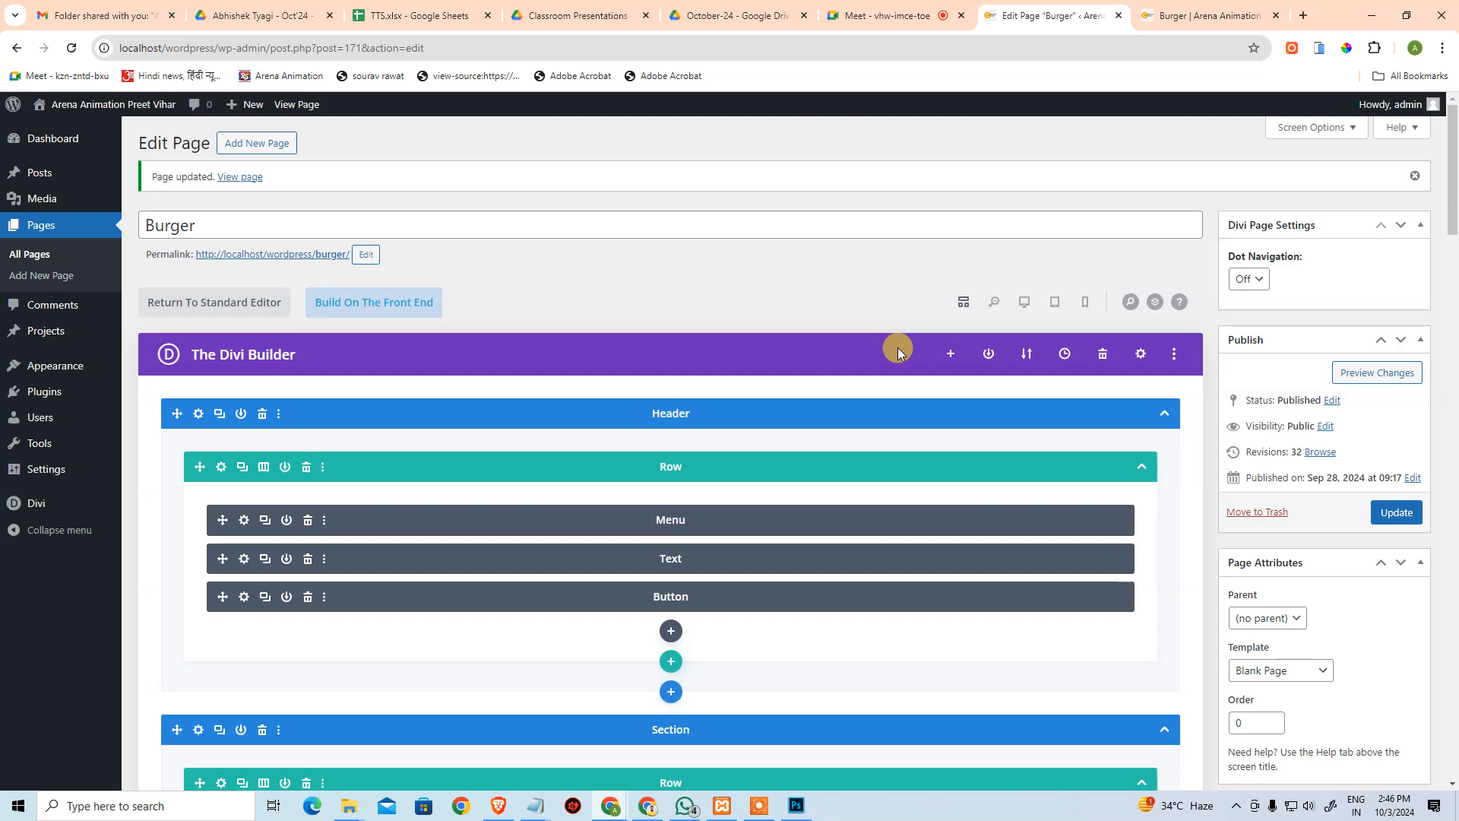
scroll(919, 427, "down", 15)
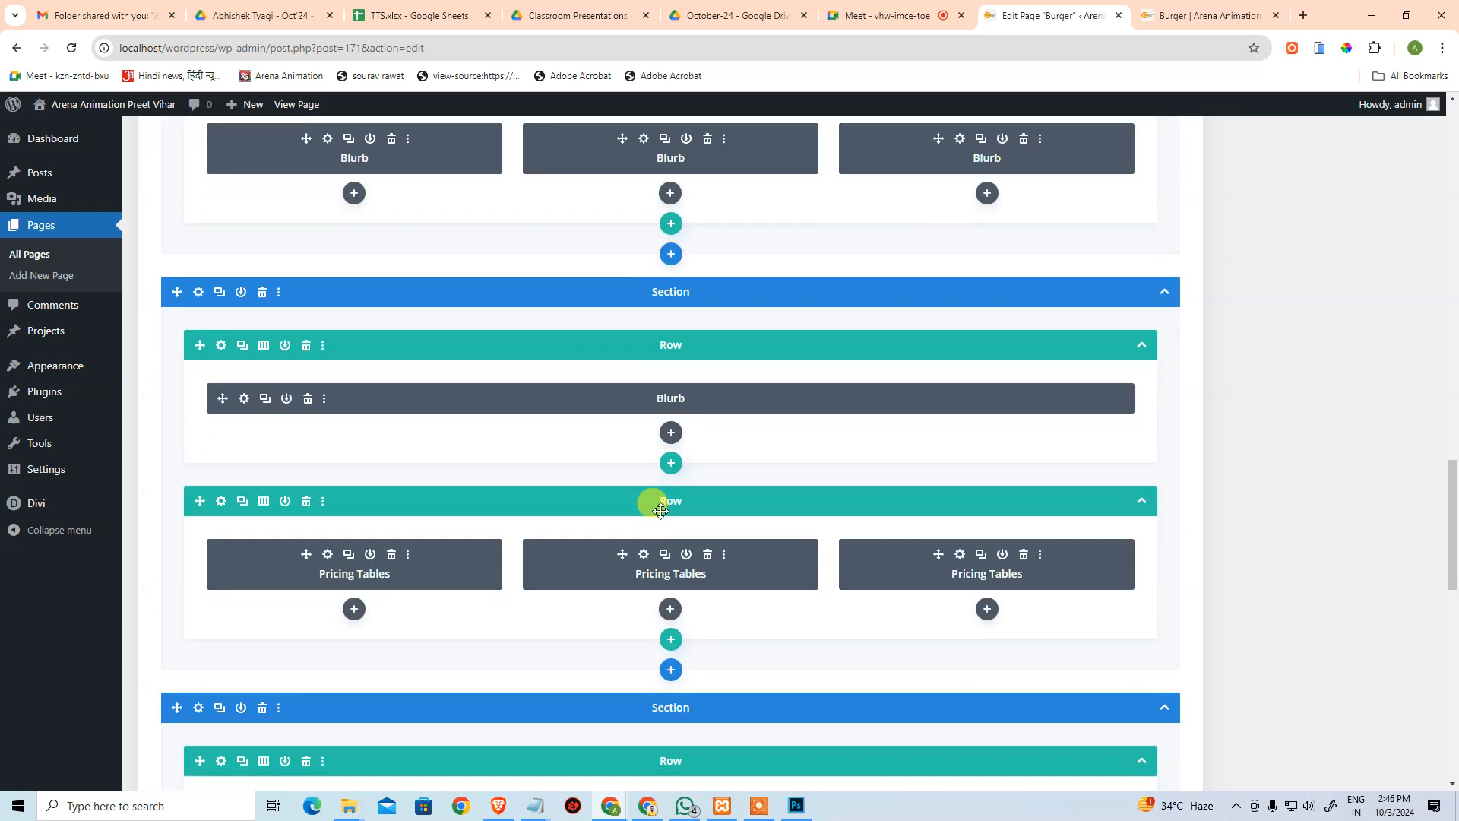
scroll(662, 504, "down", 15)
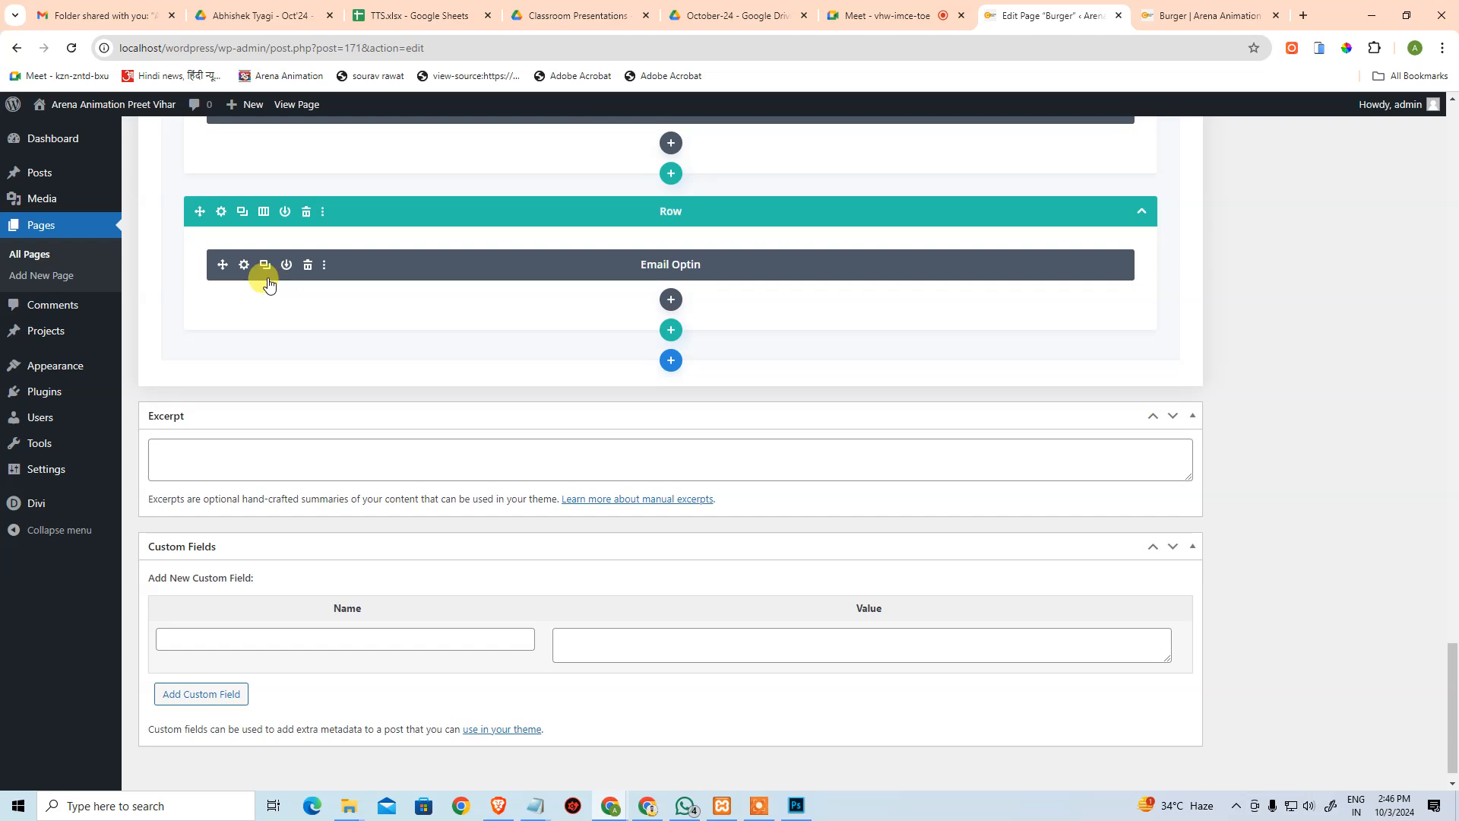
left_click(1246, 13)
left_click(79, 48)
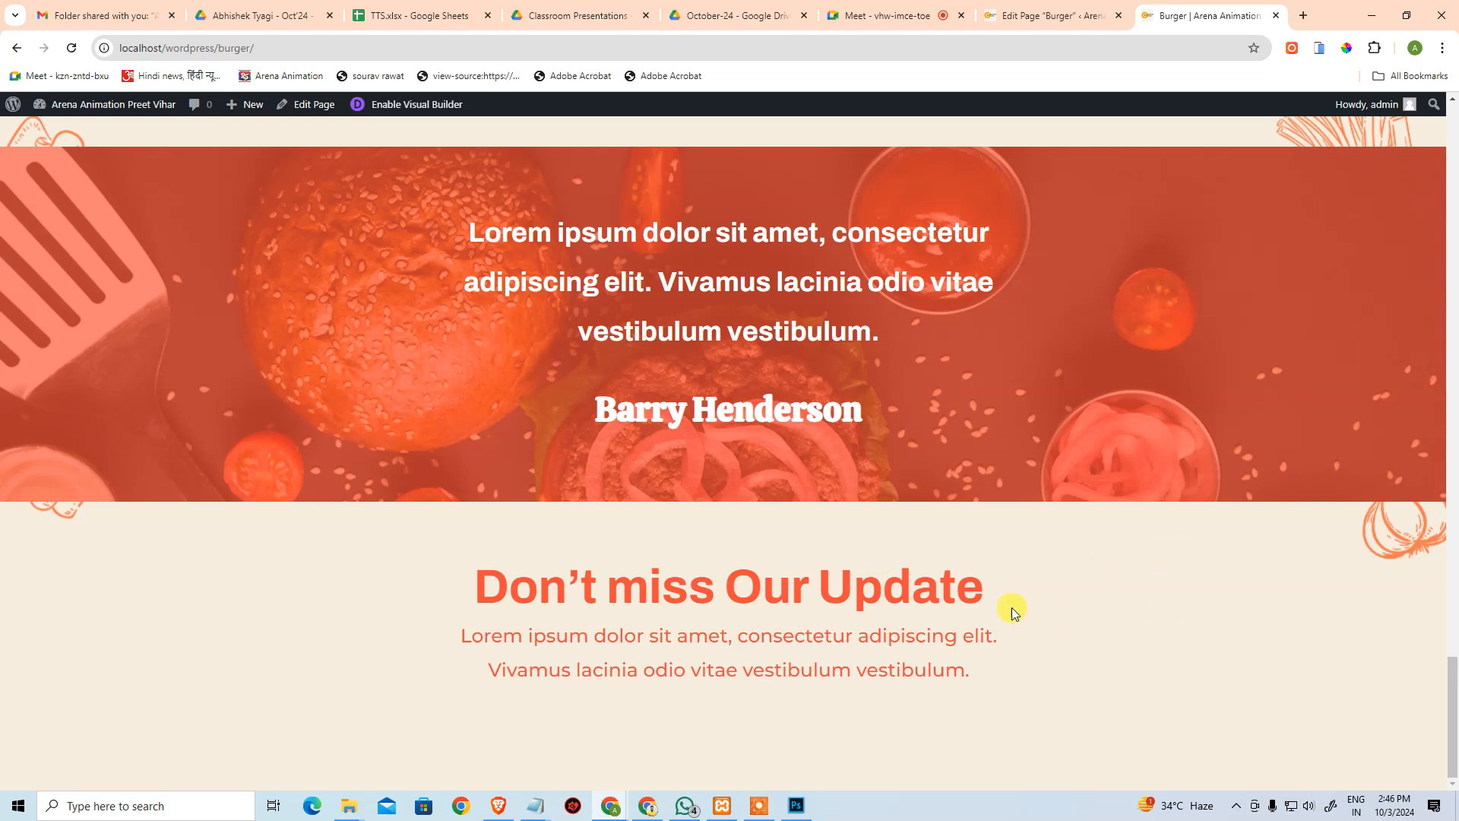
scroll(681, 713, "up", 7)
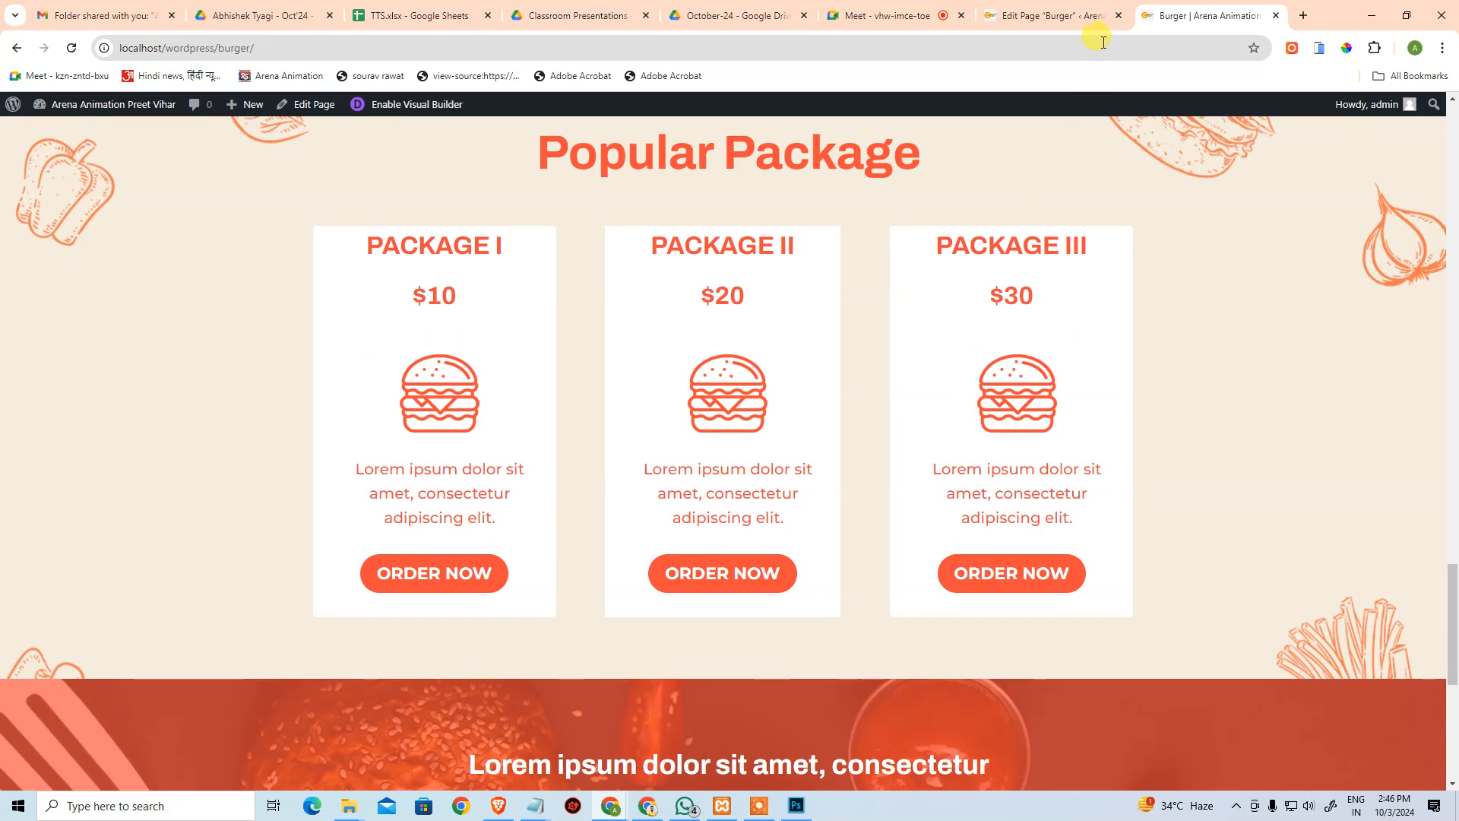
Check the Email Optin's settings in the builder and compare the layout with the live page's newsletter section.
left_click(1080, 15)
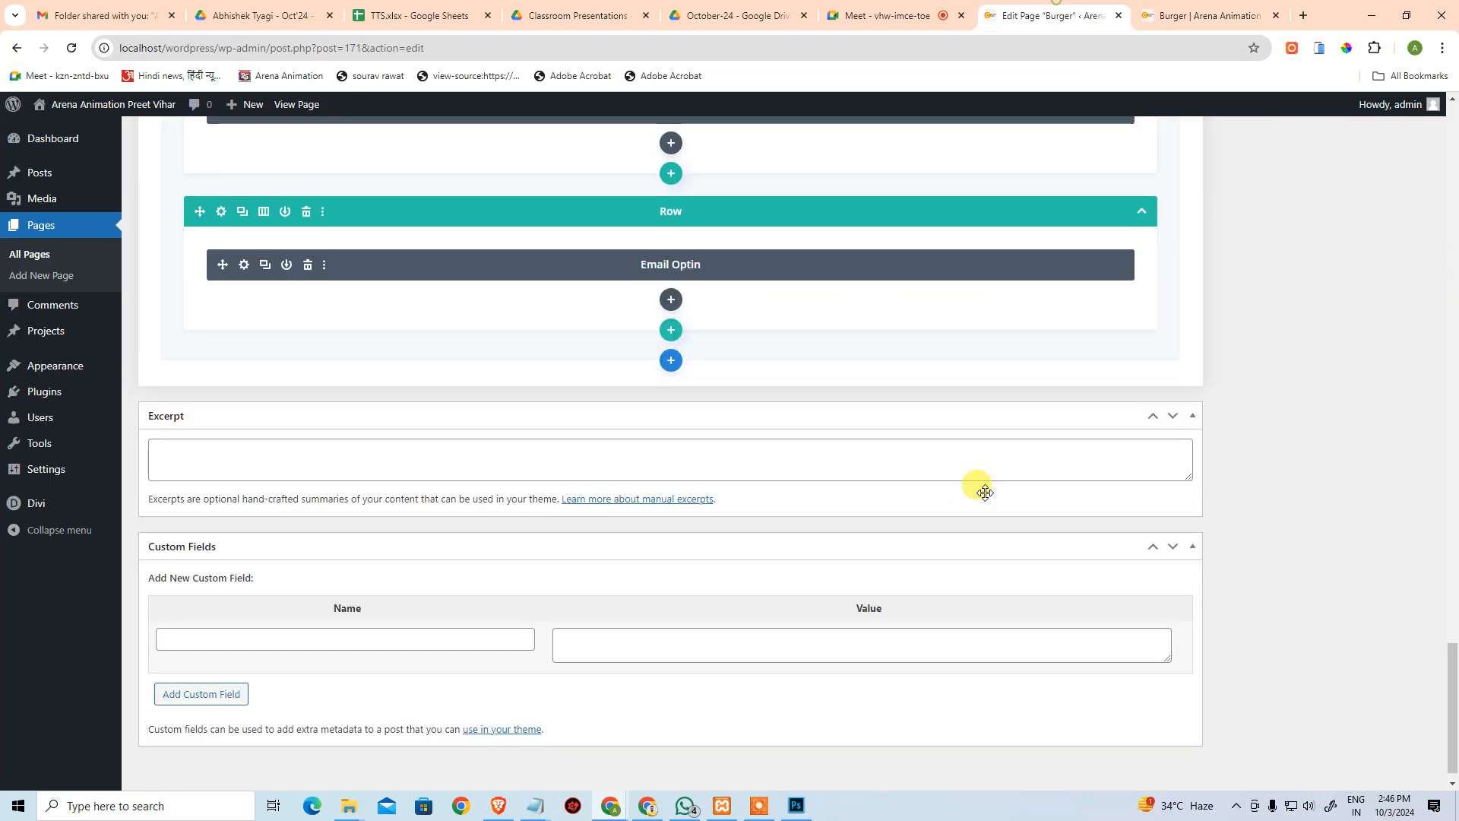
left_click(237, 268)
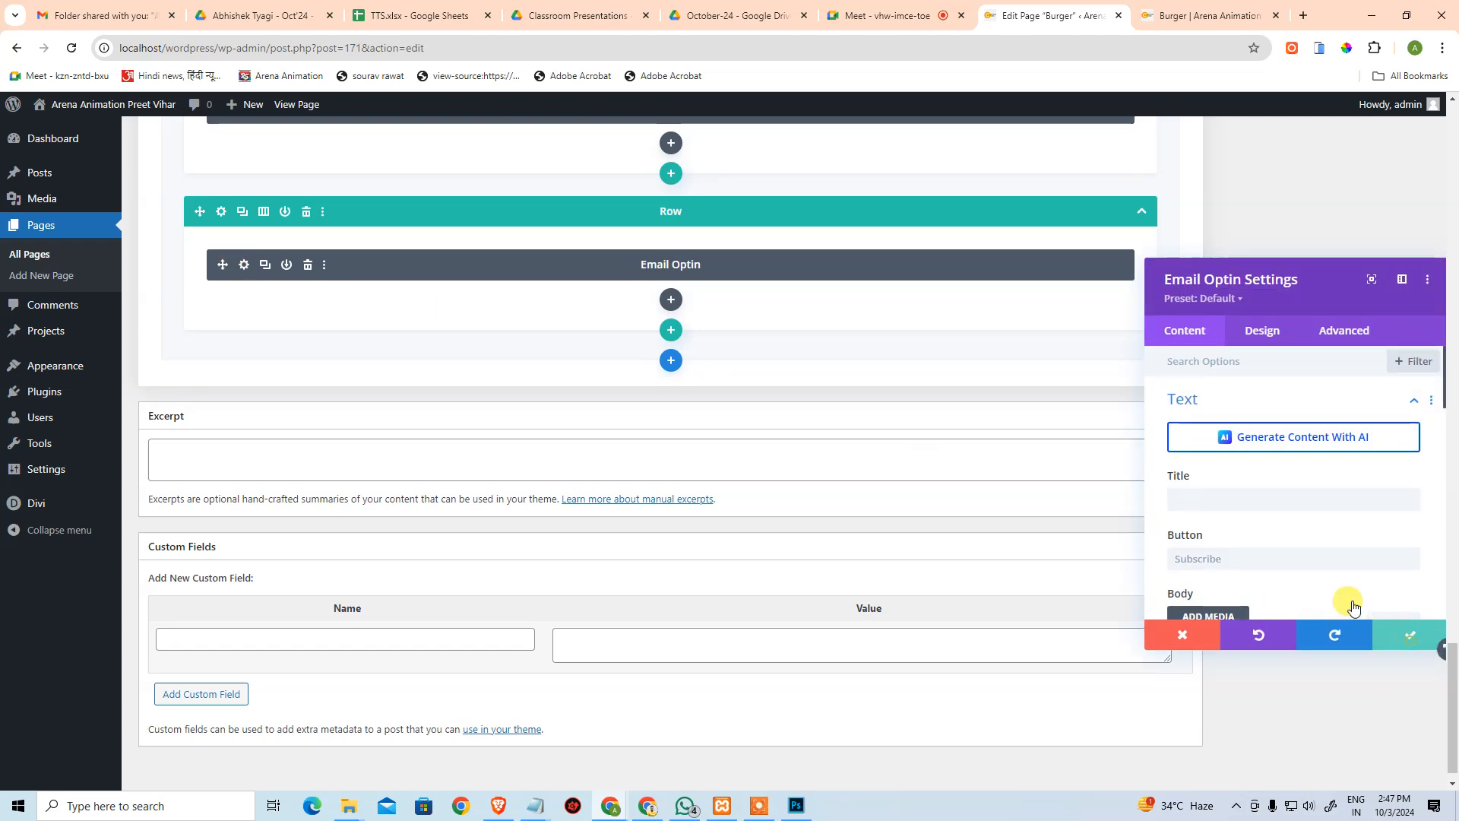
left_click(1410, 637)
scroll(1210, 489, "up", 10)
scroll(1220, 490, "up", 5)
left_click(1200, 15)
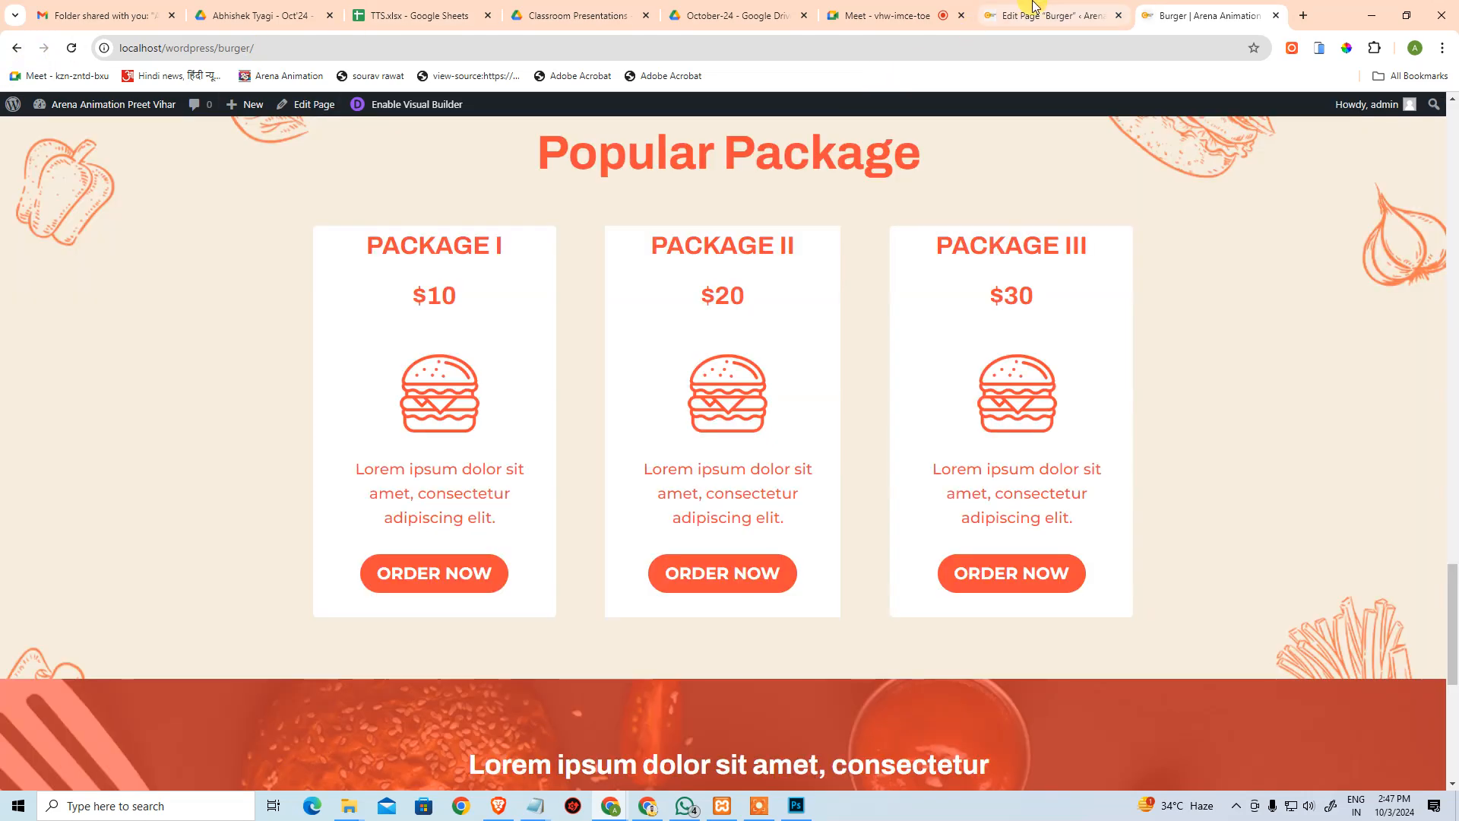
left_click(1033, 6)
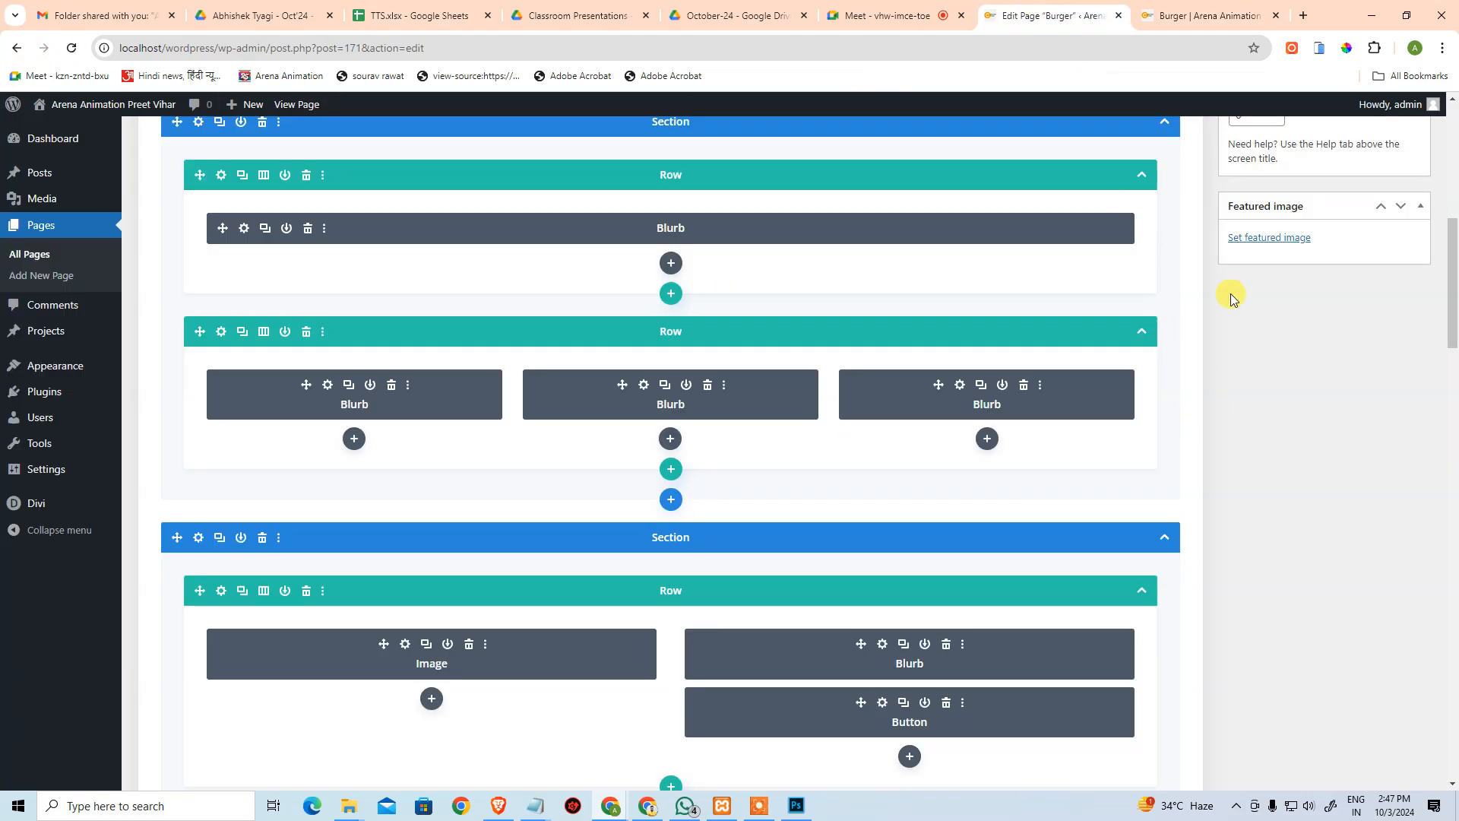
left_click(1201, 12)
scroll(927, 536, "down", 6)
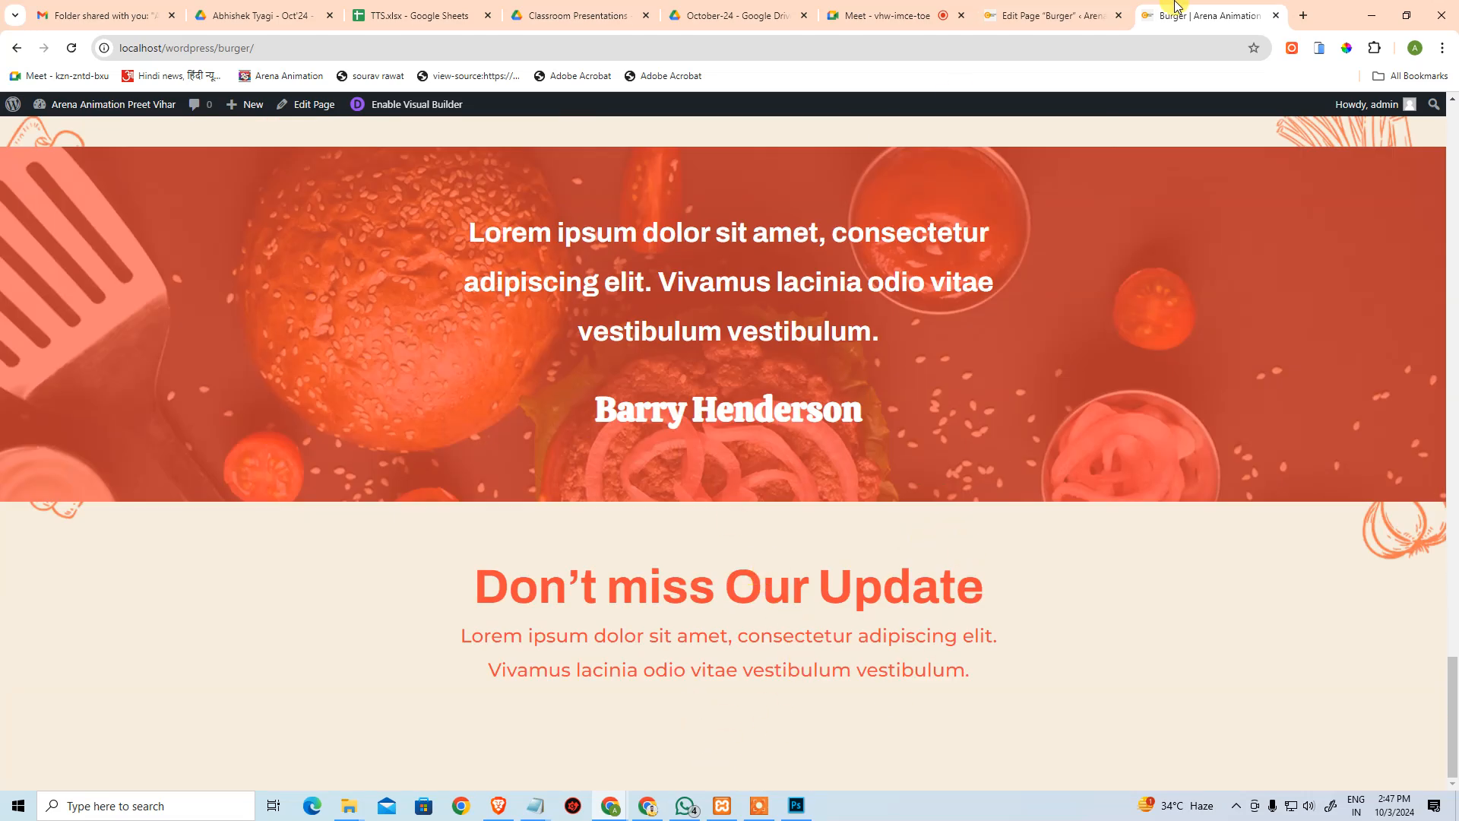
Update the Burger page again, check the live newsletter section and return to the page editor.
left_click(1109, 6)
scroll(1211, 309, "up", 6)
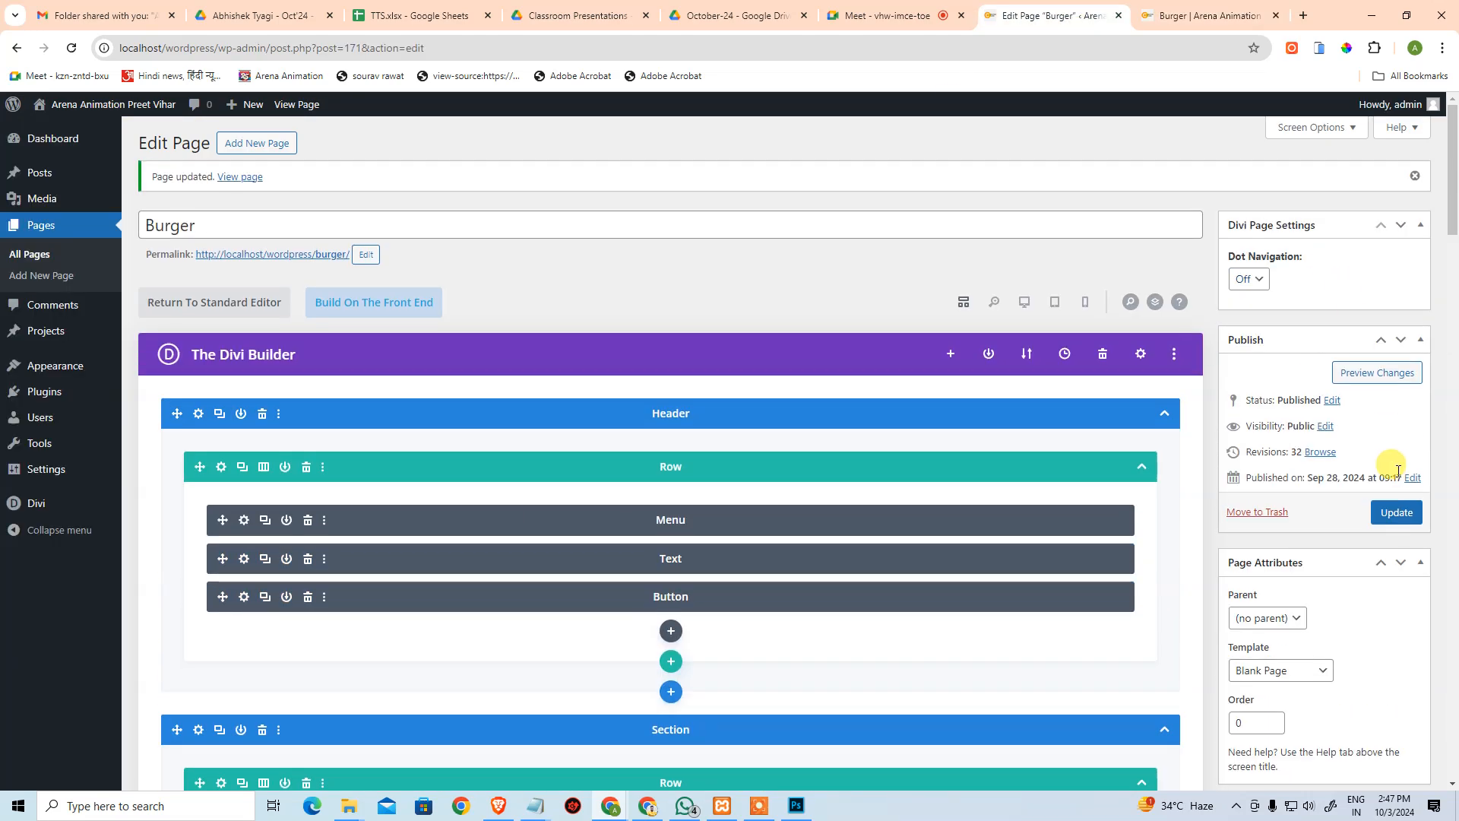
left_click(1412, 516)
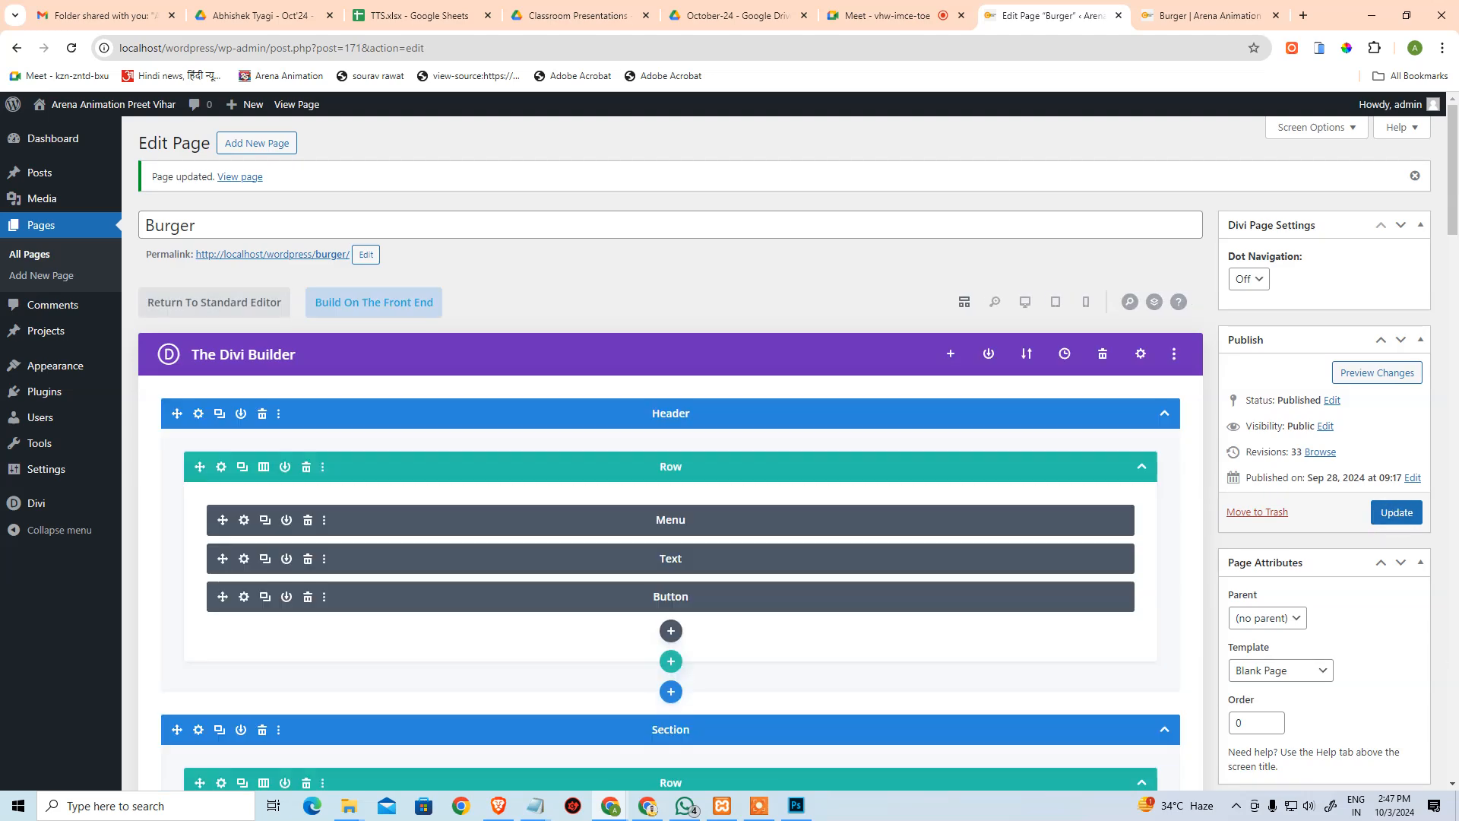
left_click(1215, 17)
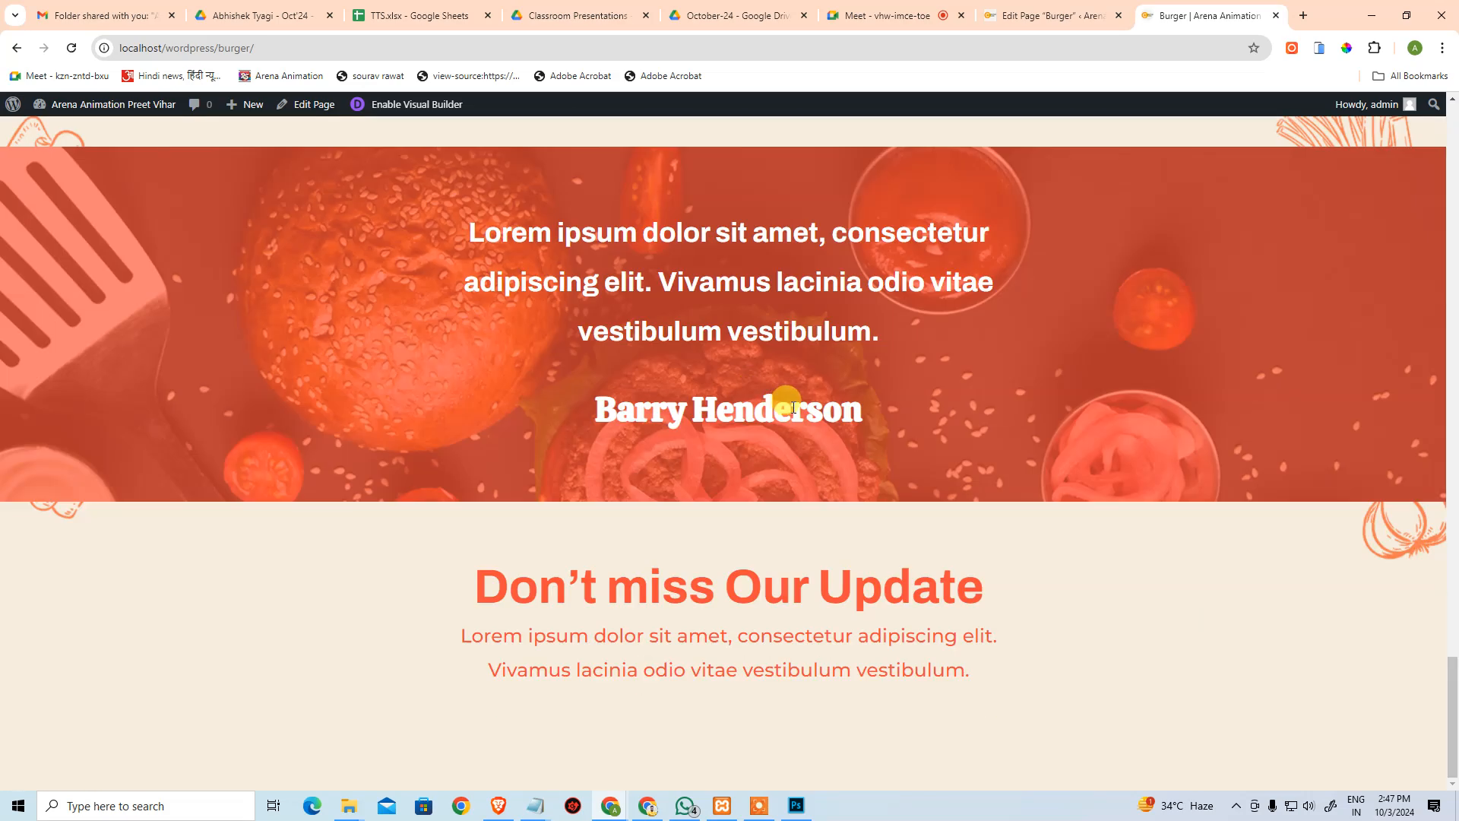
left_click(1061, 15)
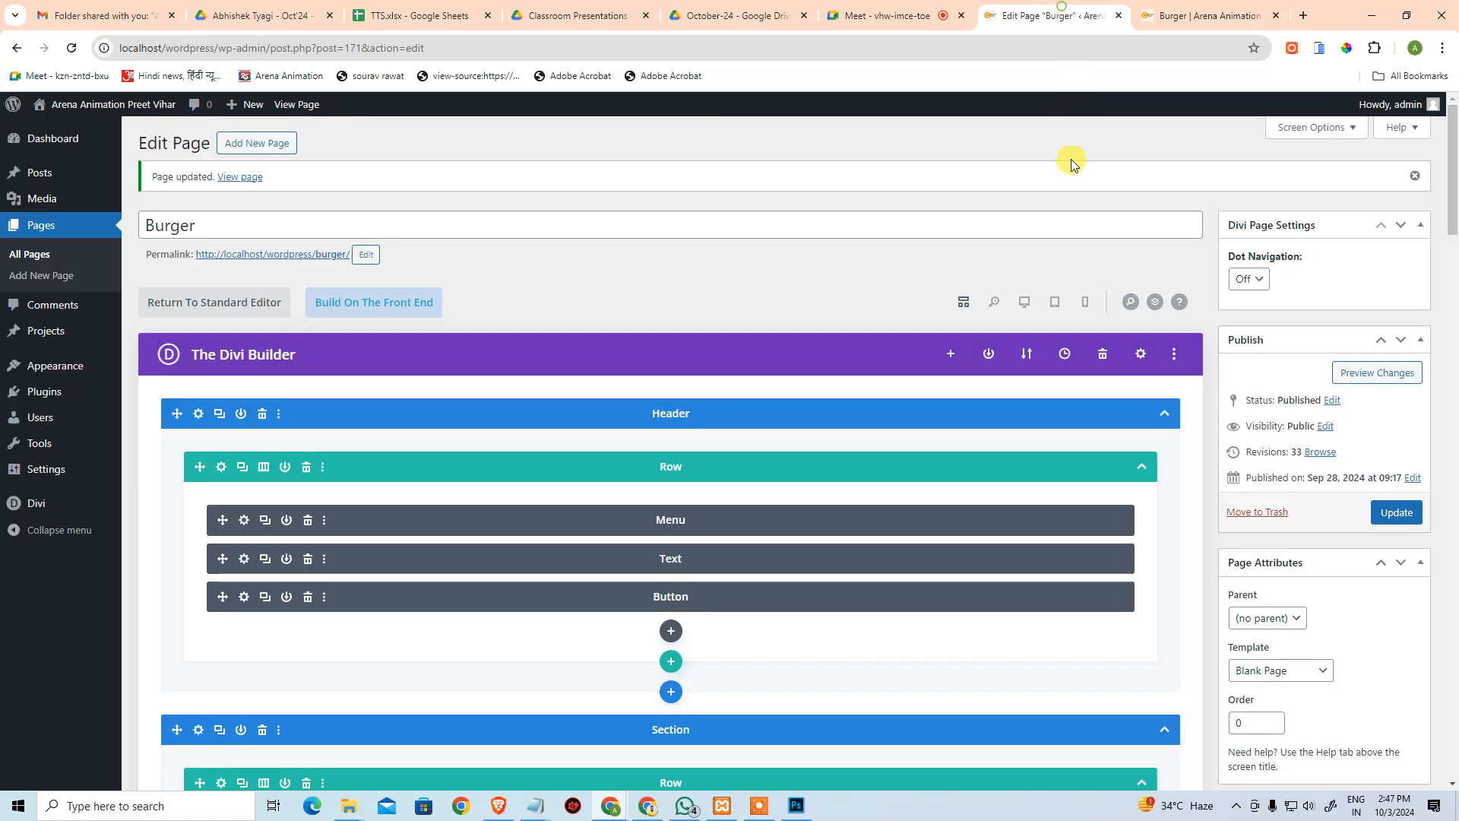
Delete the Email Optin module from the last row of the Burger page's newsletter section.
scroll(993, 408, "down", 10)
scroll(954, 656, "down", 10)
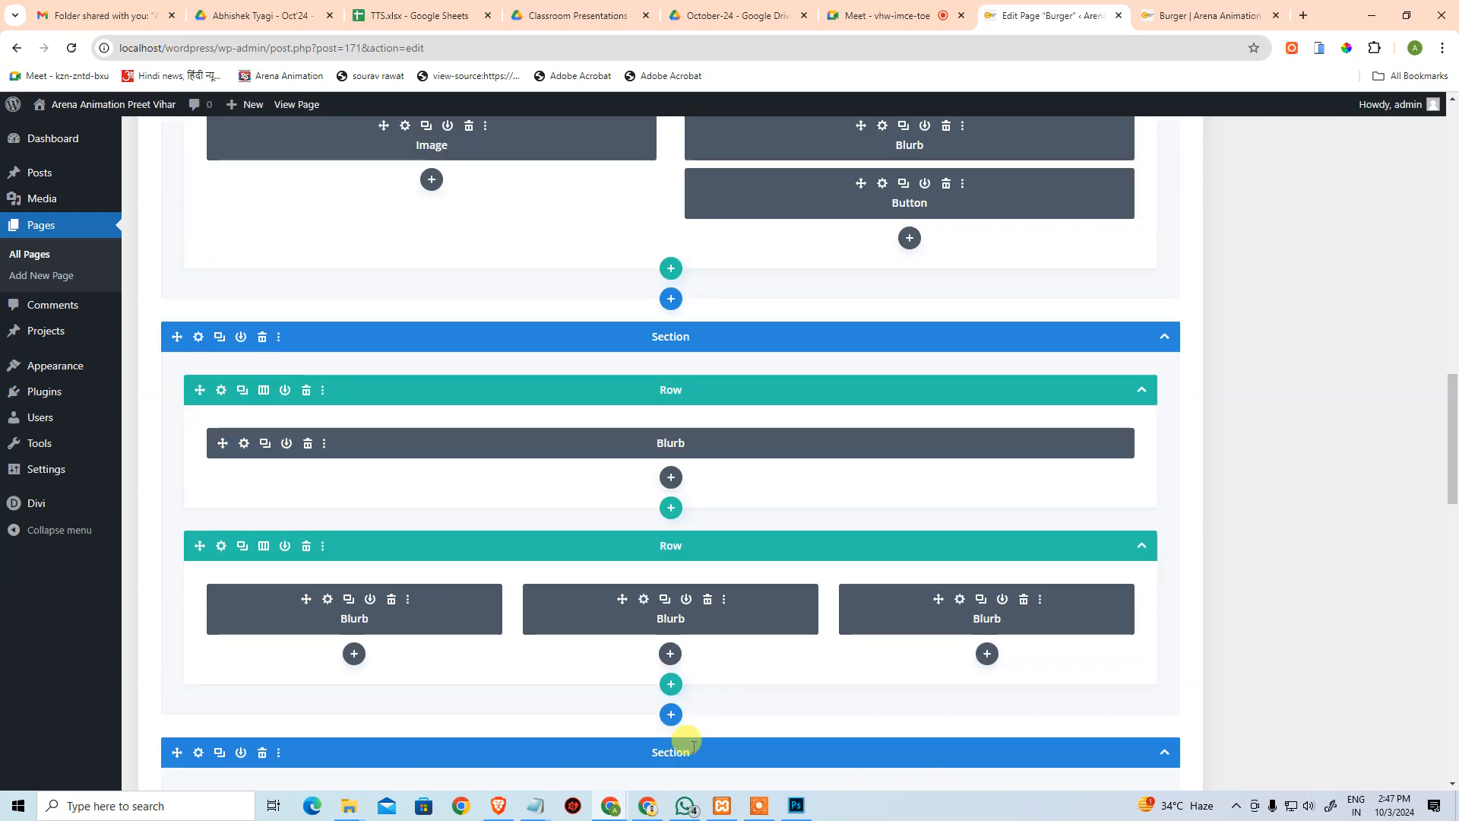
scroll(615, 570, "down", 8)
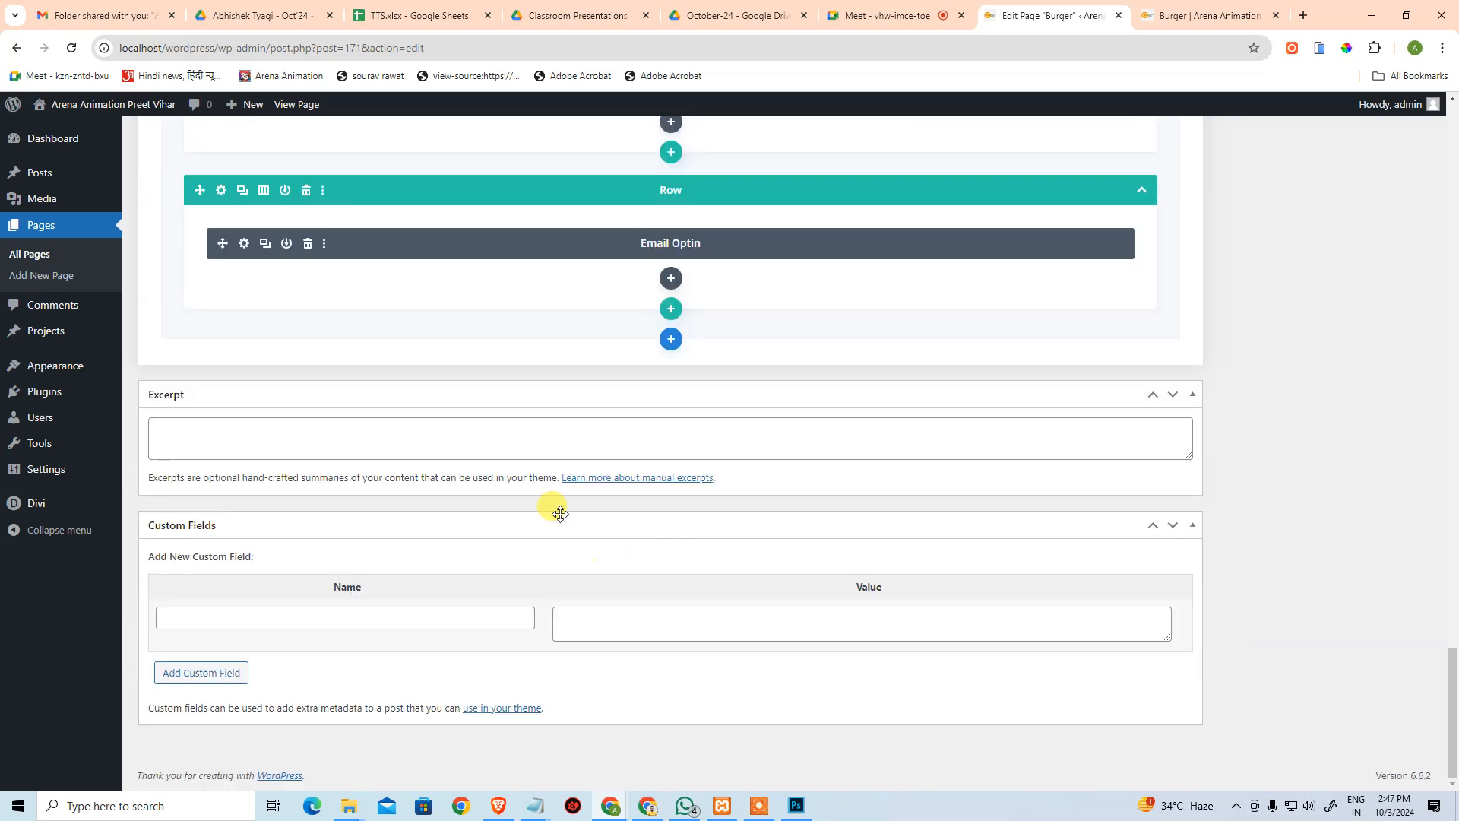
scroll(600, 550, "up", 3)
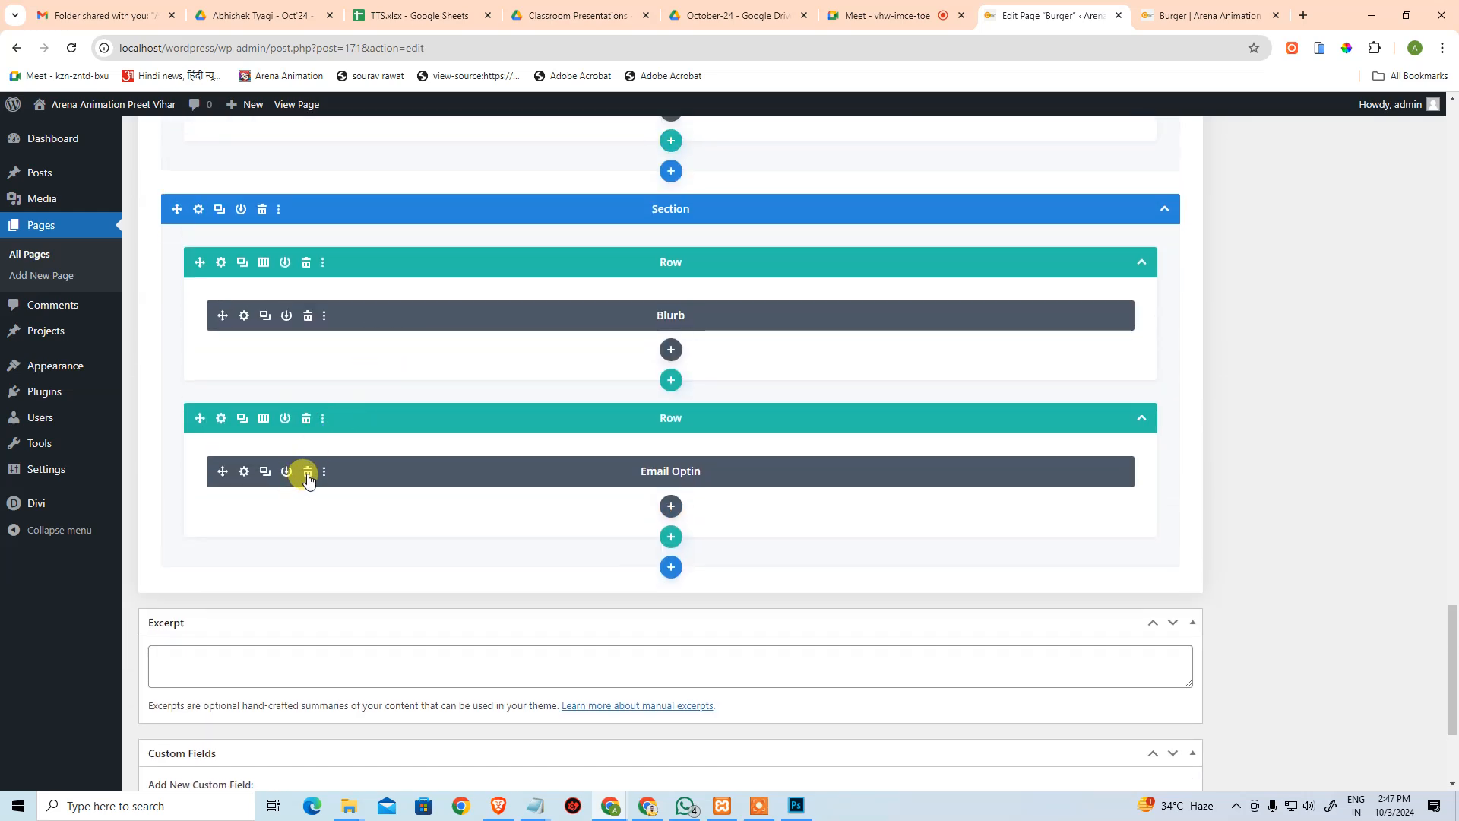
left_click(308, 473)
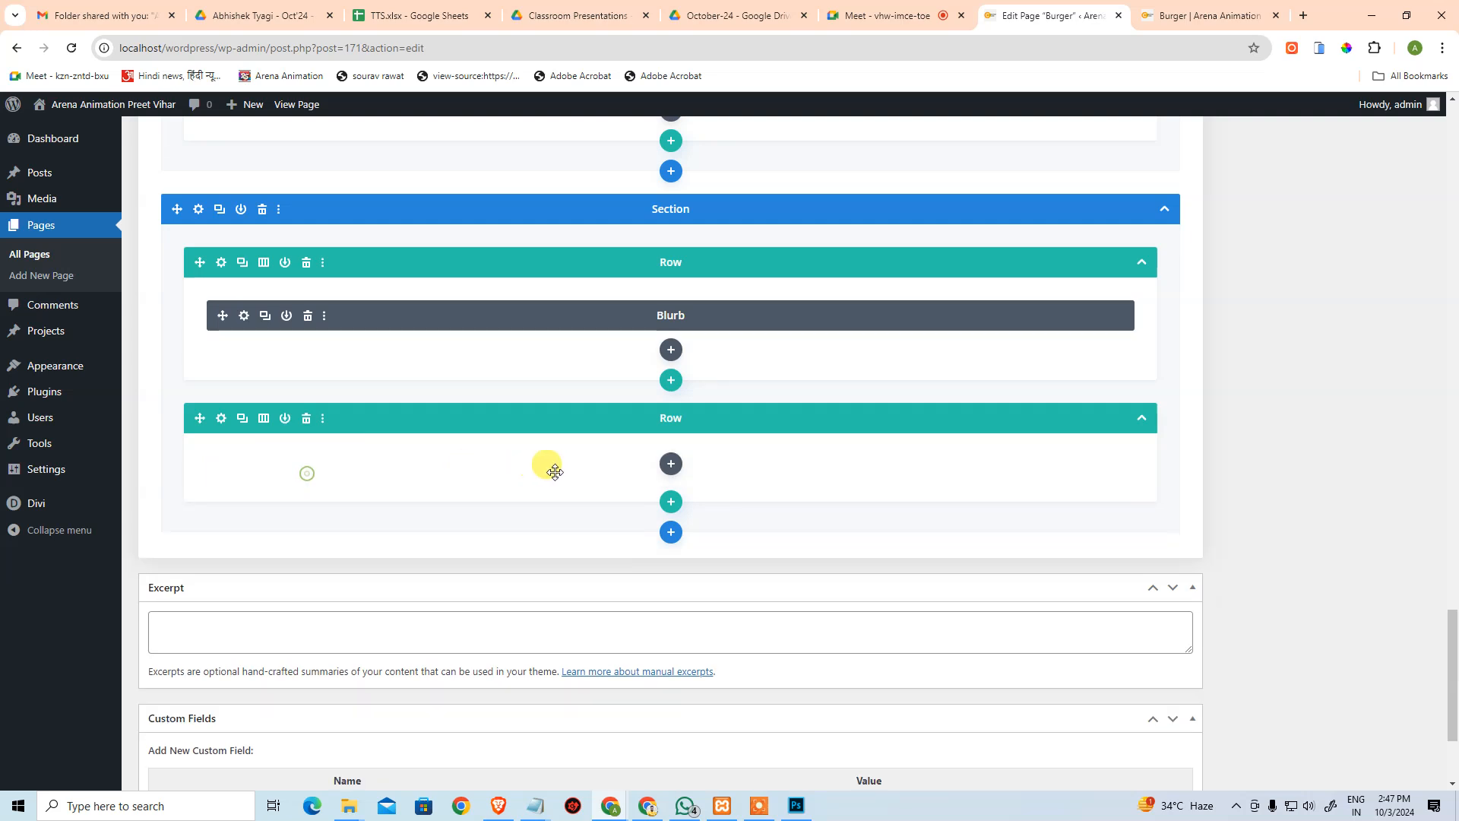
Insert a Code module into the empty row and move its settings window clear of the layout.
left_click(662, 467)
type("c")
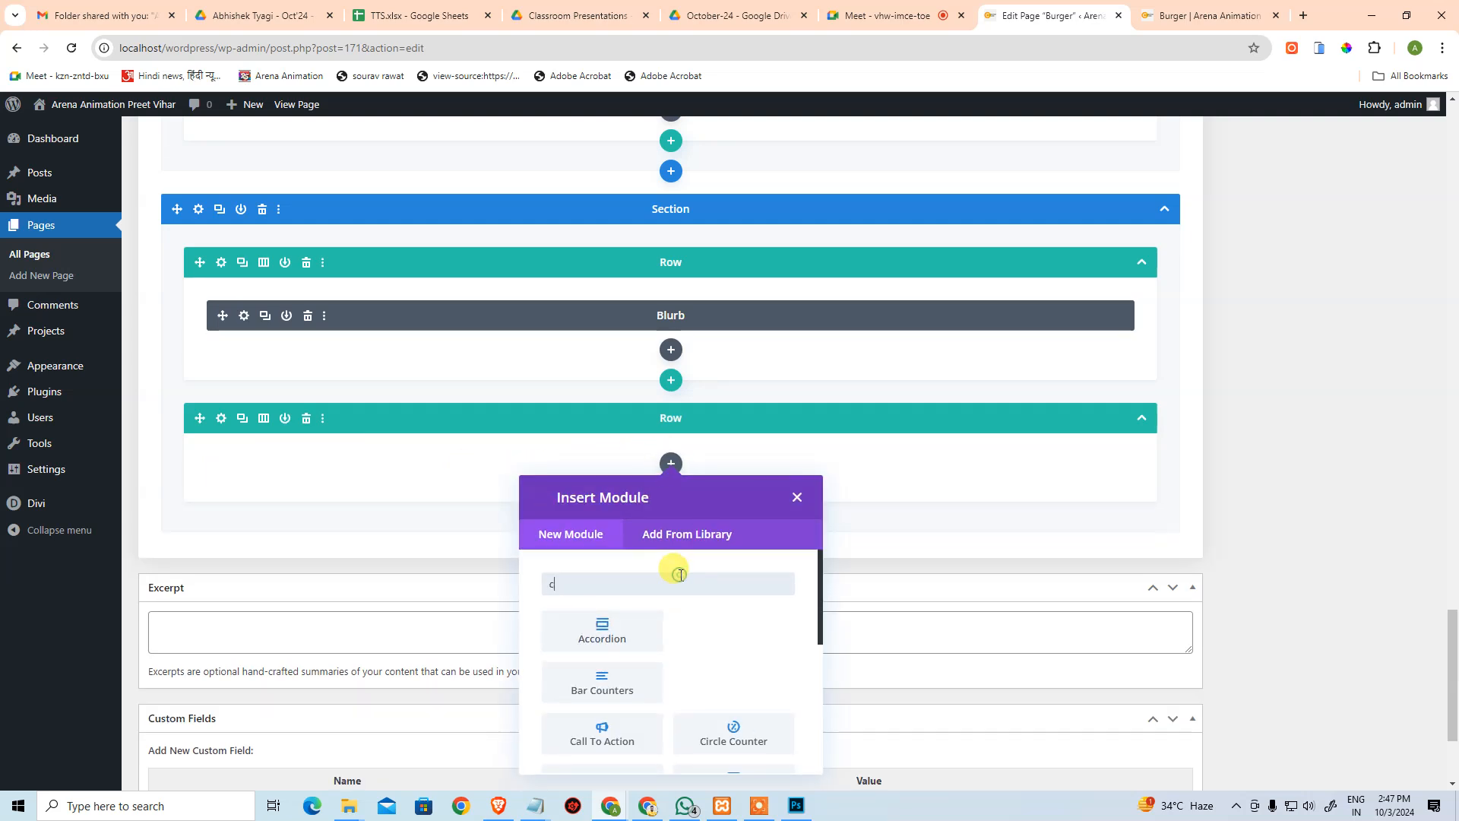
type("ode")
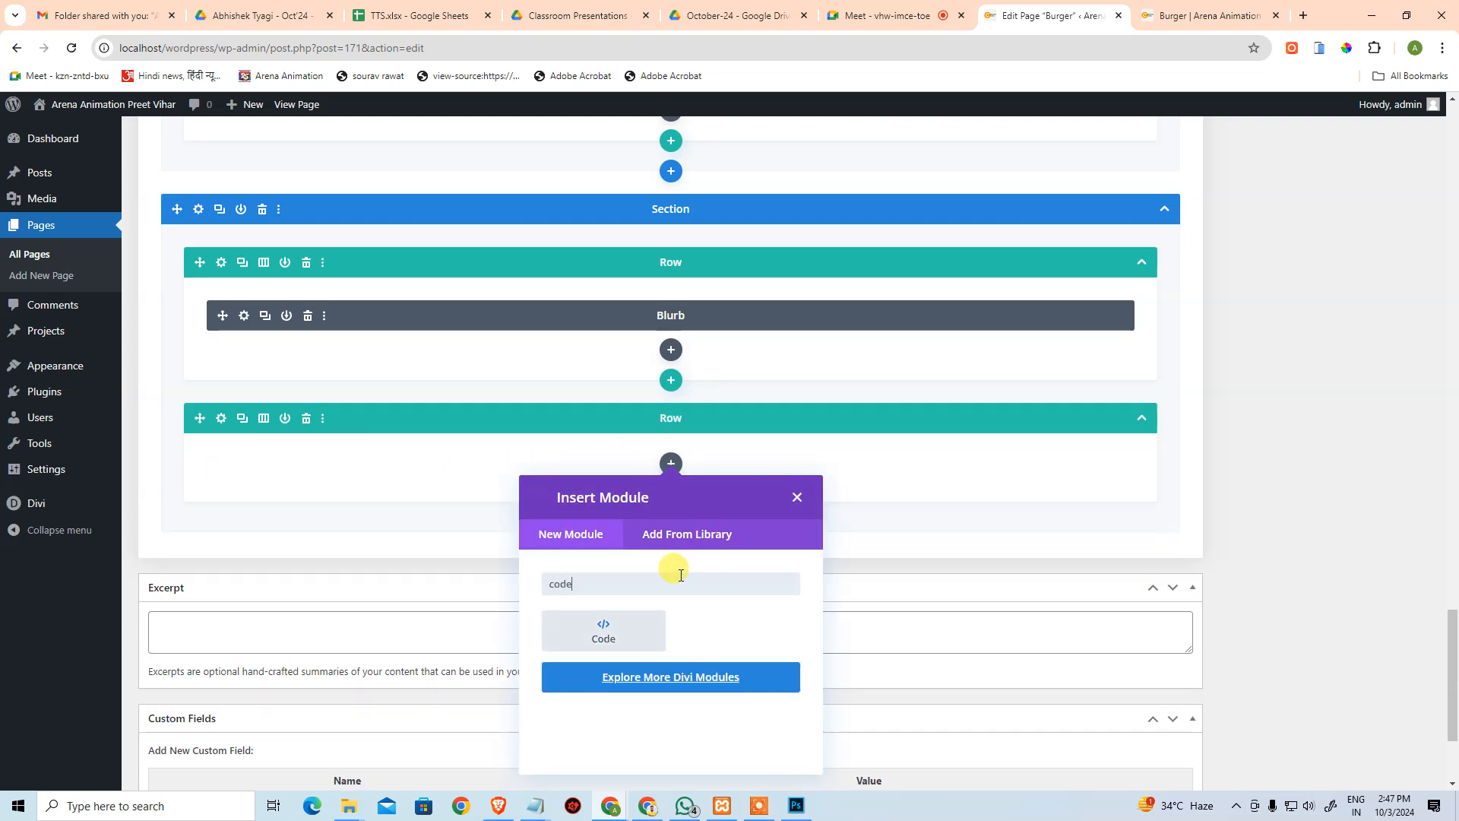
left_click(653, 632)
left_click_drag(1274, 290, 1060, 217)
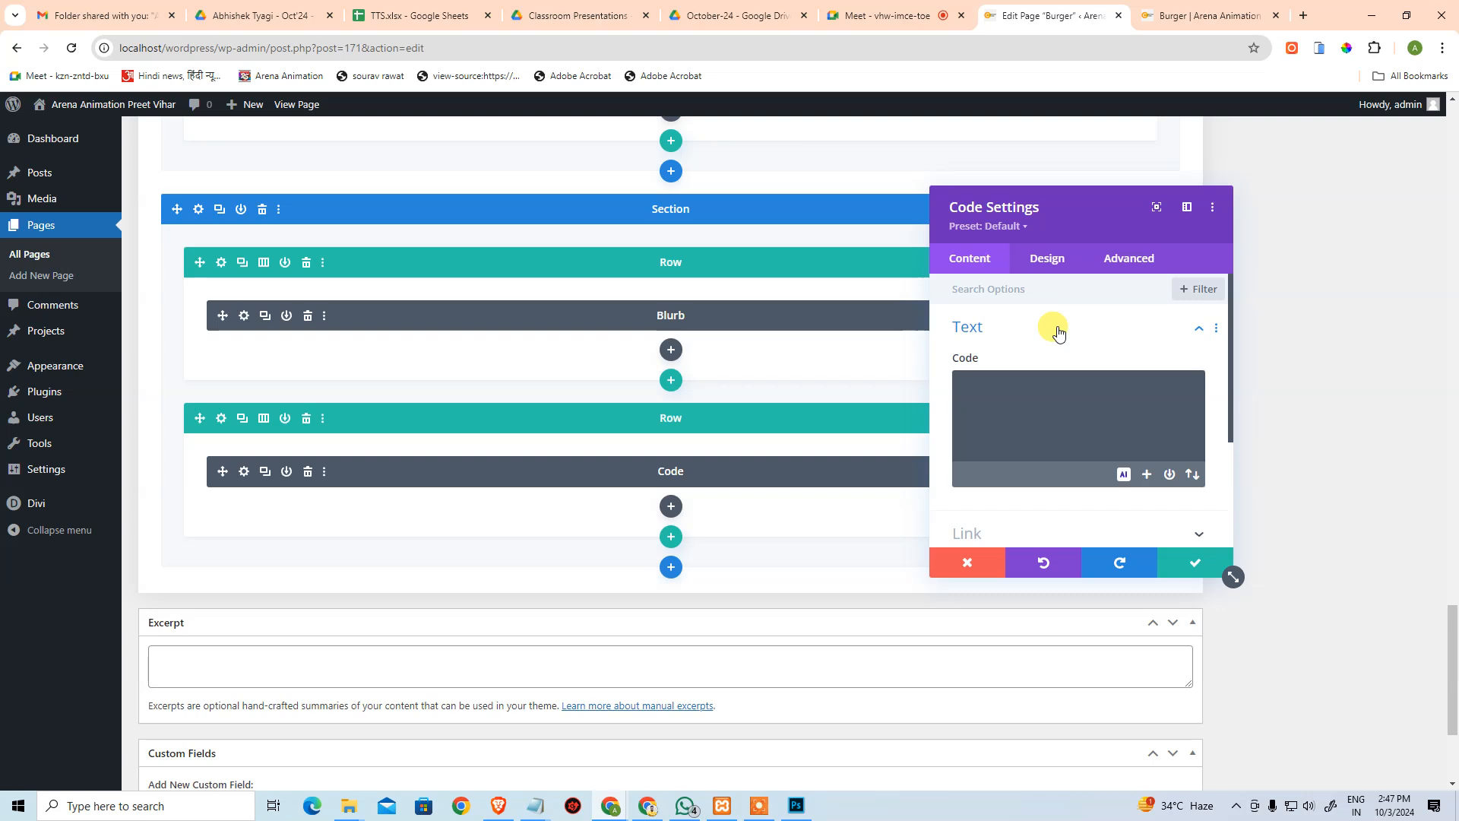
Write an HTML form element with method="post" and its closing tag in the module's code.
left_click(1047, 420)
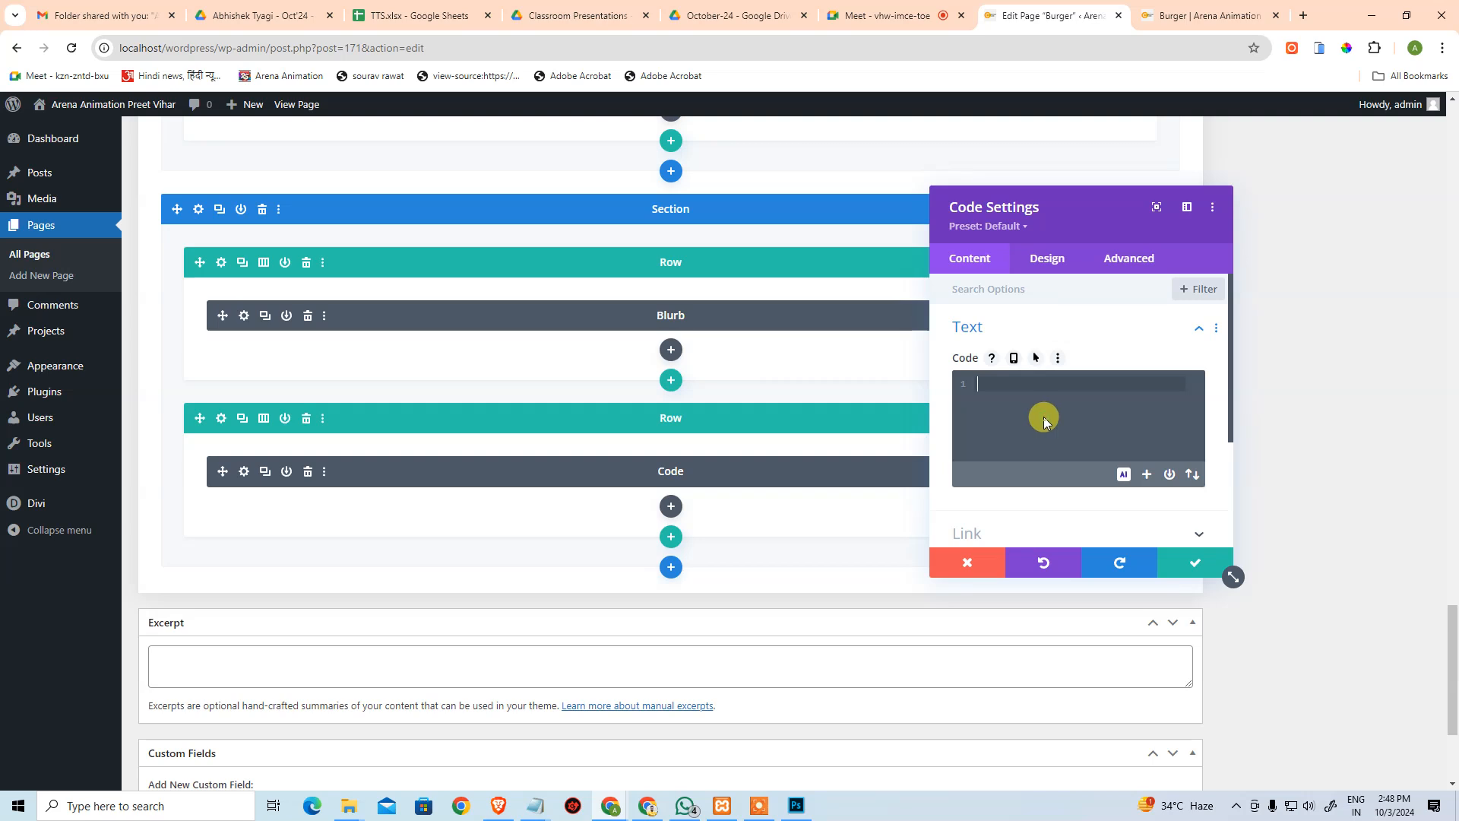
type("<form>")
key("Return")
type("me")
type("thod=\"post\">")
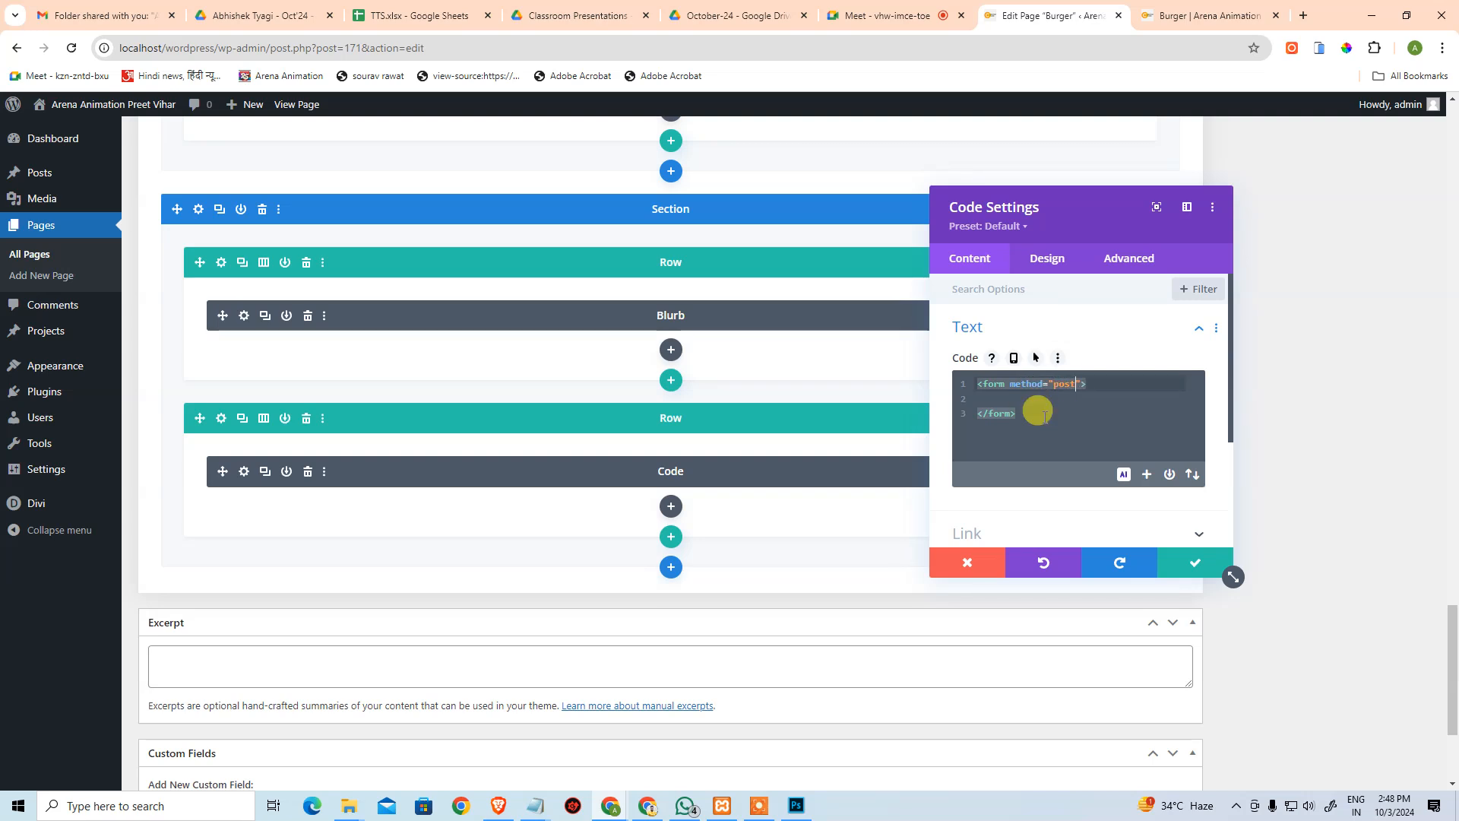
Start an input tag with type="email" on the line inside the form.
key("Down")
type("inp")
type("input typ")
type("e=")
type("\"email\"")
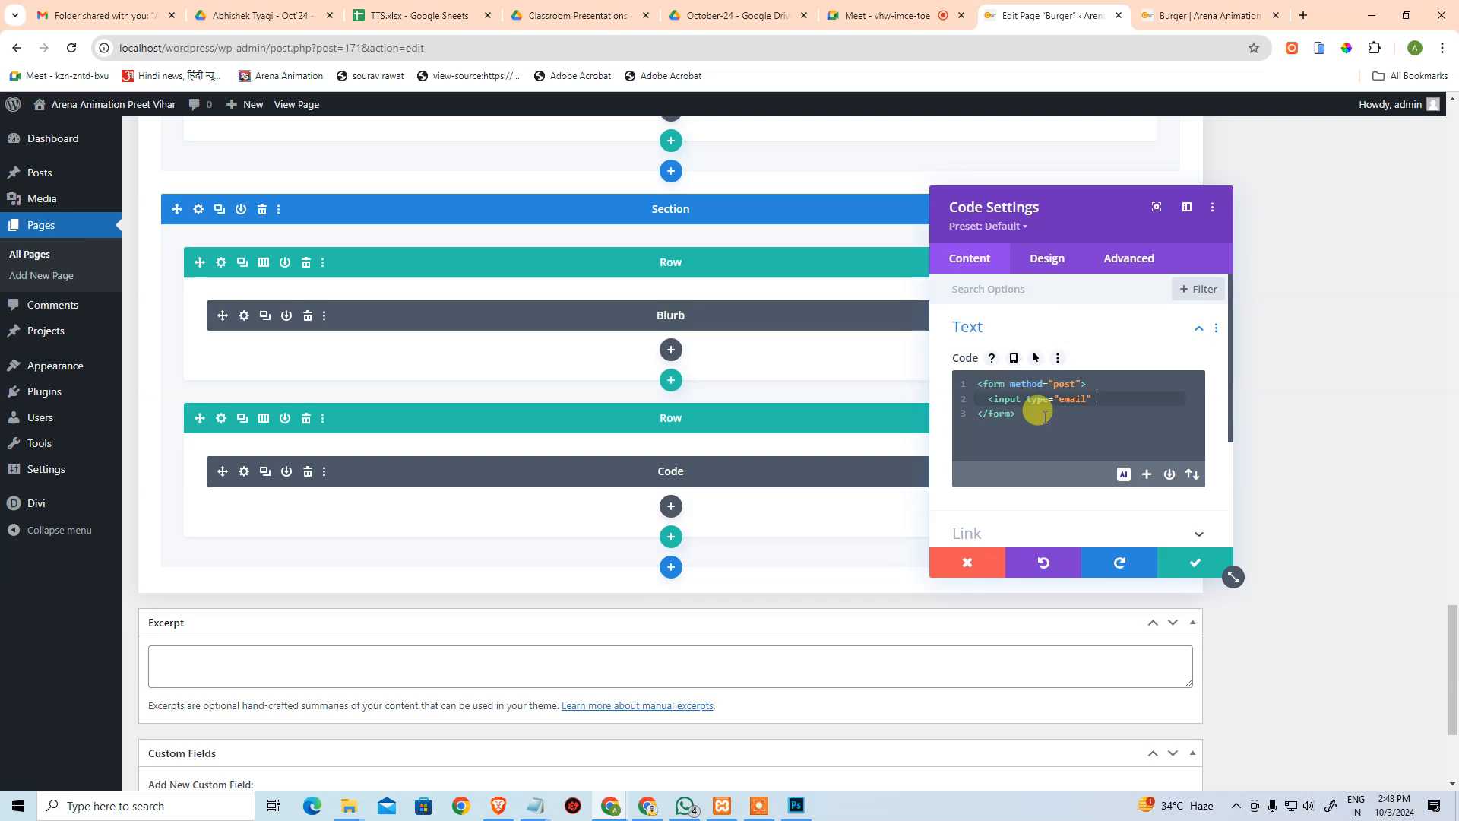
Check the field label in the Photoshop design and give the email input placeholder="Your Email".
key("alt+Tab")
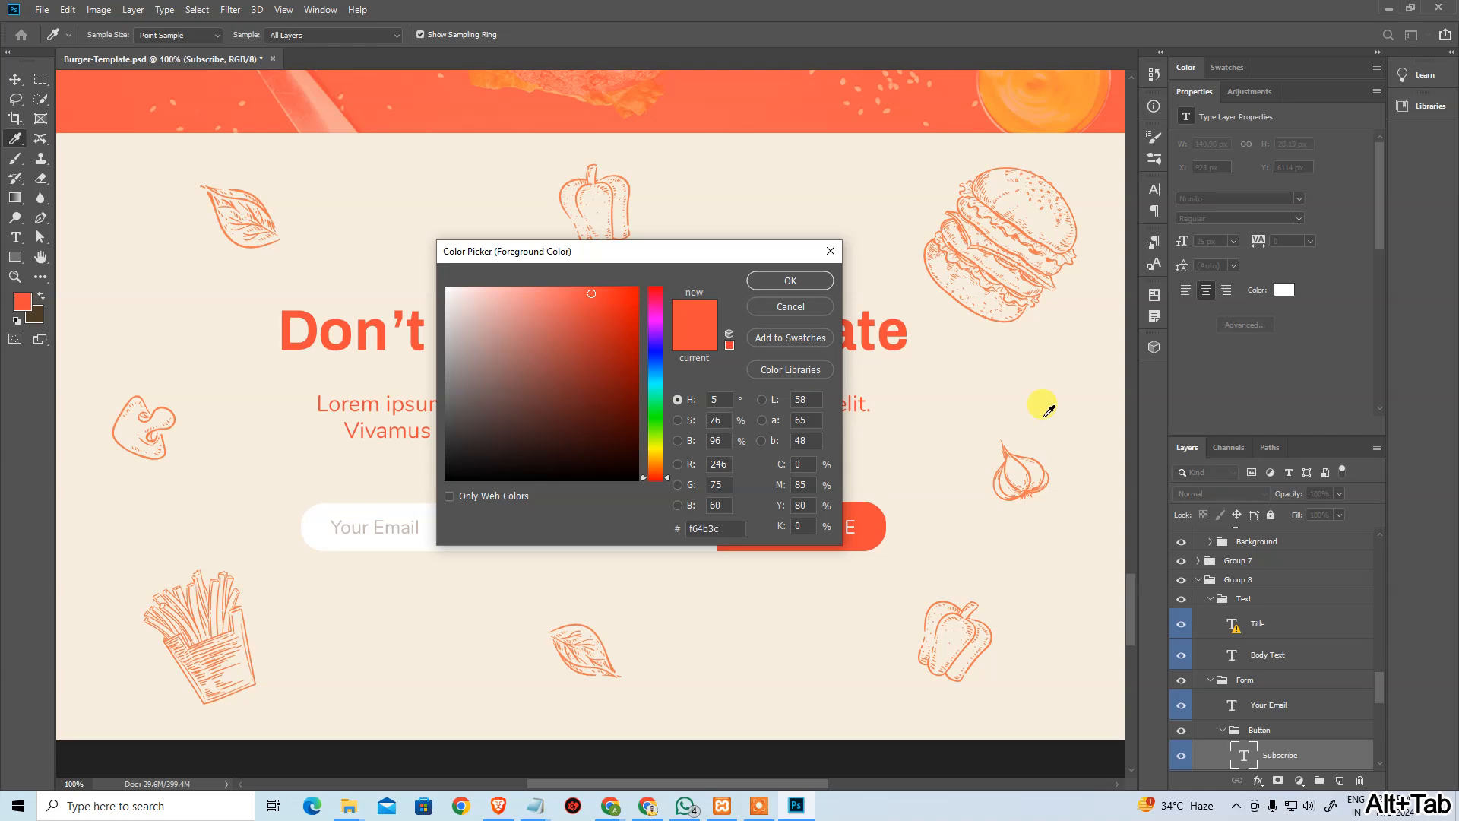
key("alt+Tab")
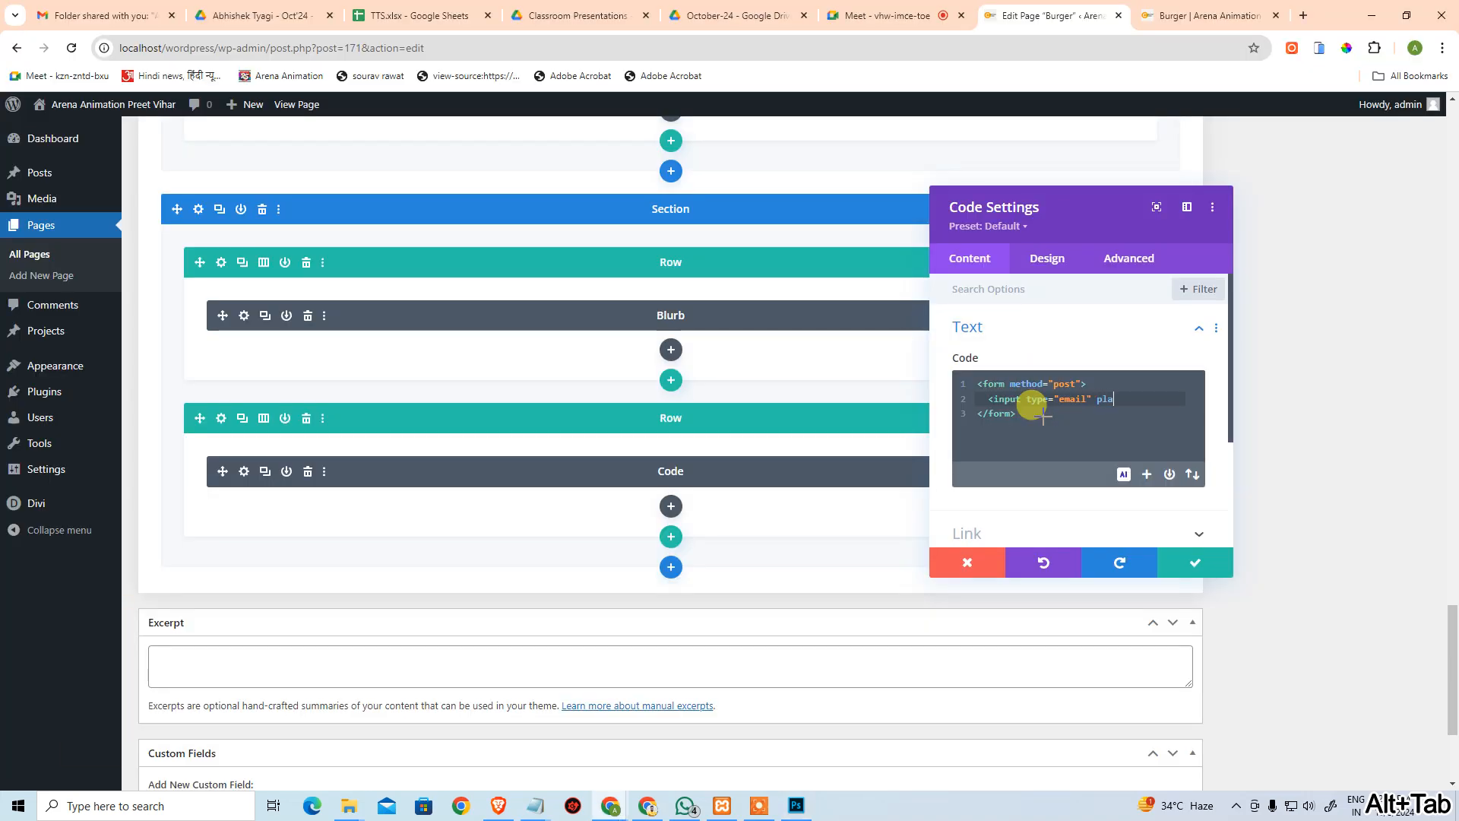
key("Return")
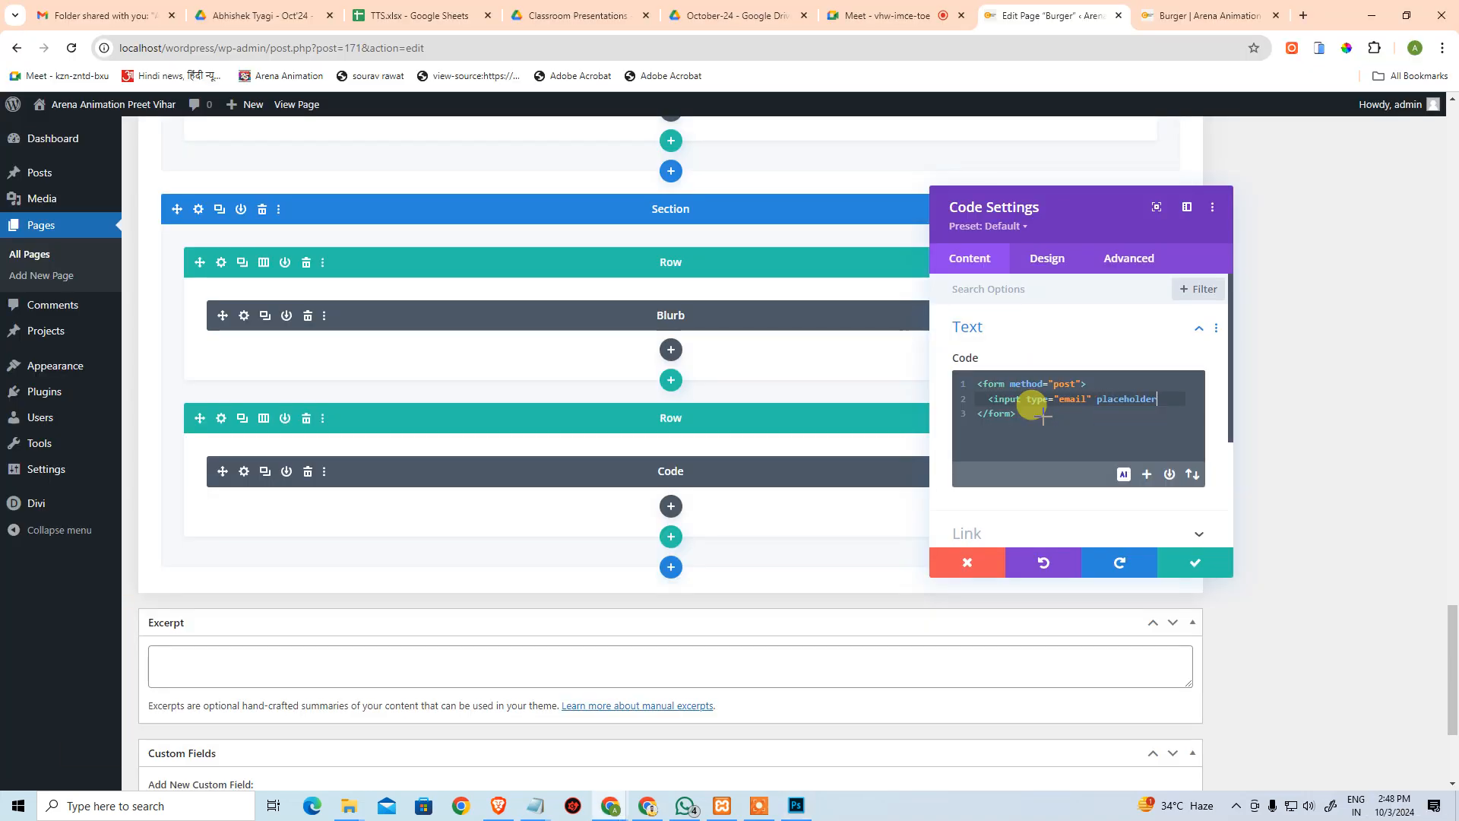
type("your\"")
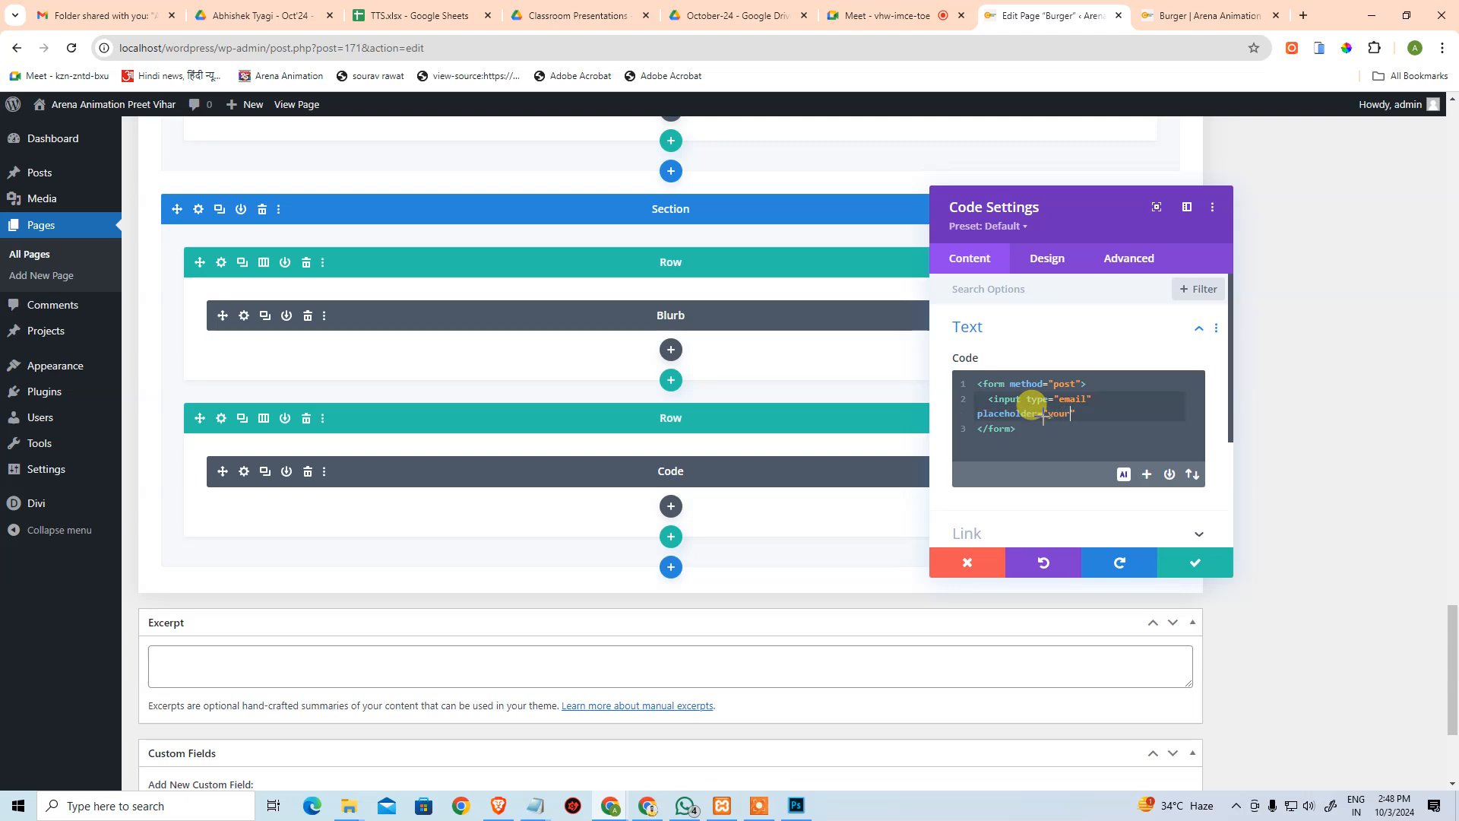
key("alt+Tab")
key("alt+Tab")
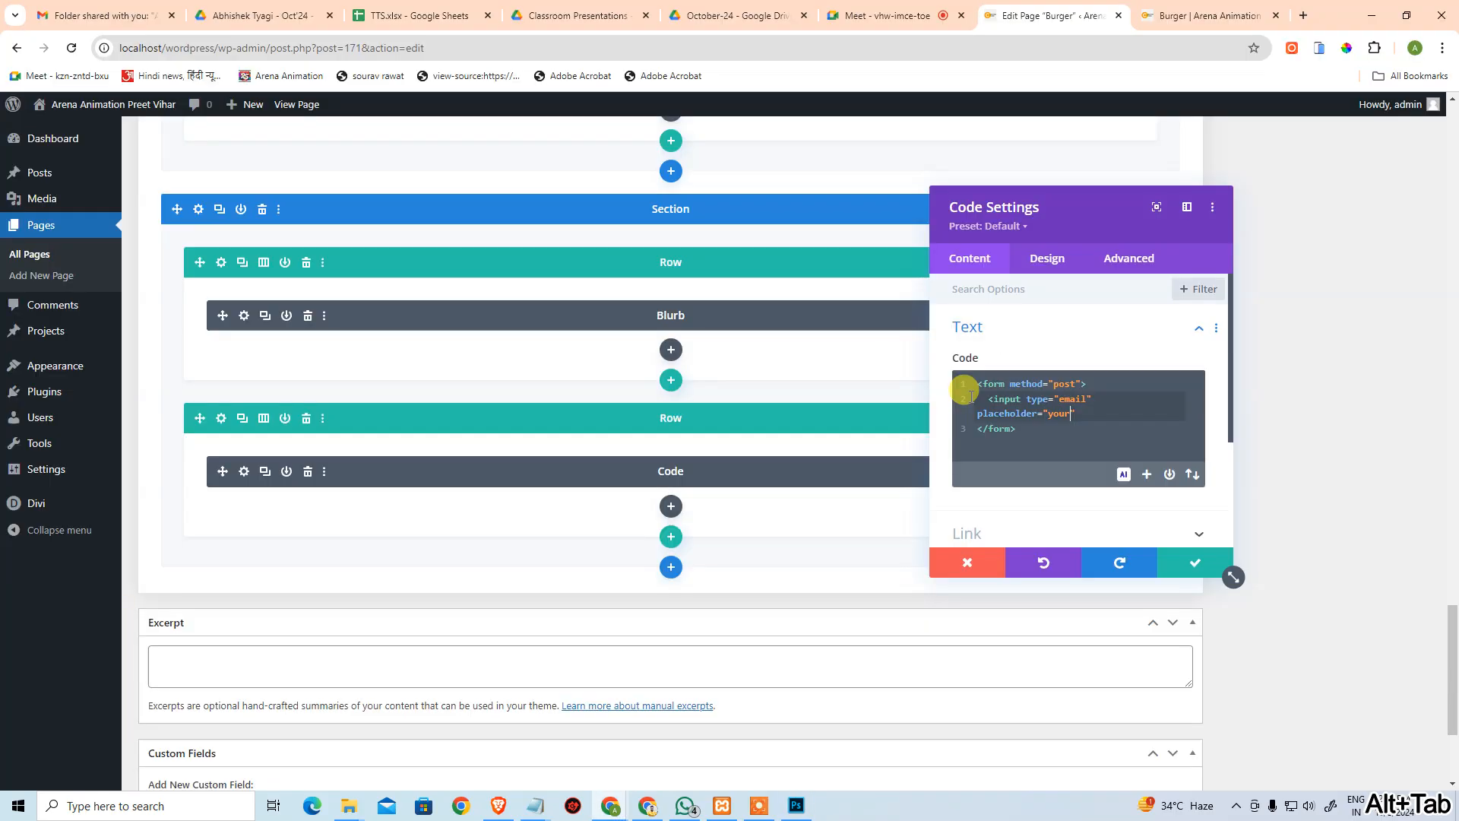
key("ctrl+Left")
type("Y")
key("Right")
key("Right")
key("Right")
type("Email\"")
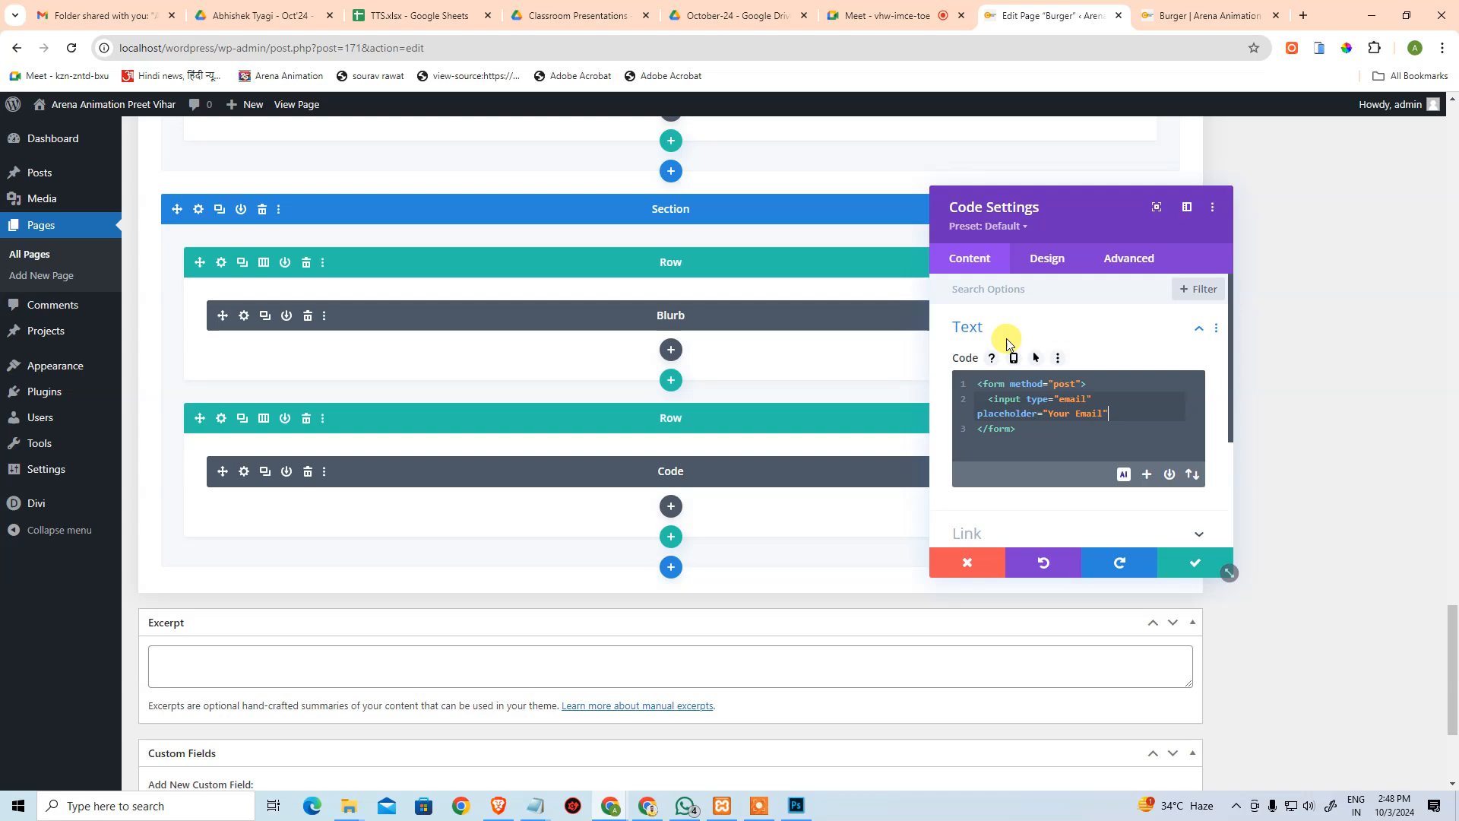
Enlarge the Code settings window and complete the email input tag with name="email" and id="email".
left_click(1155, 206)
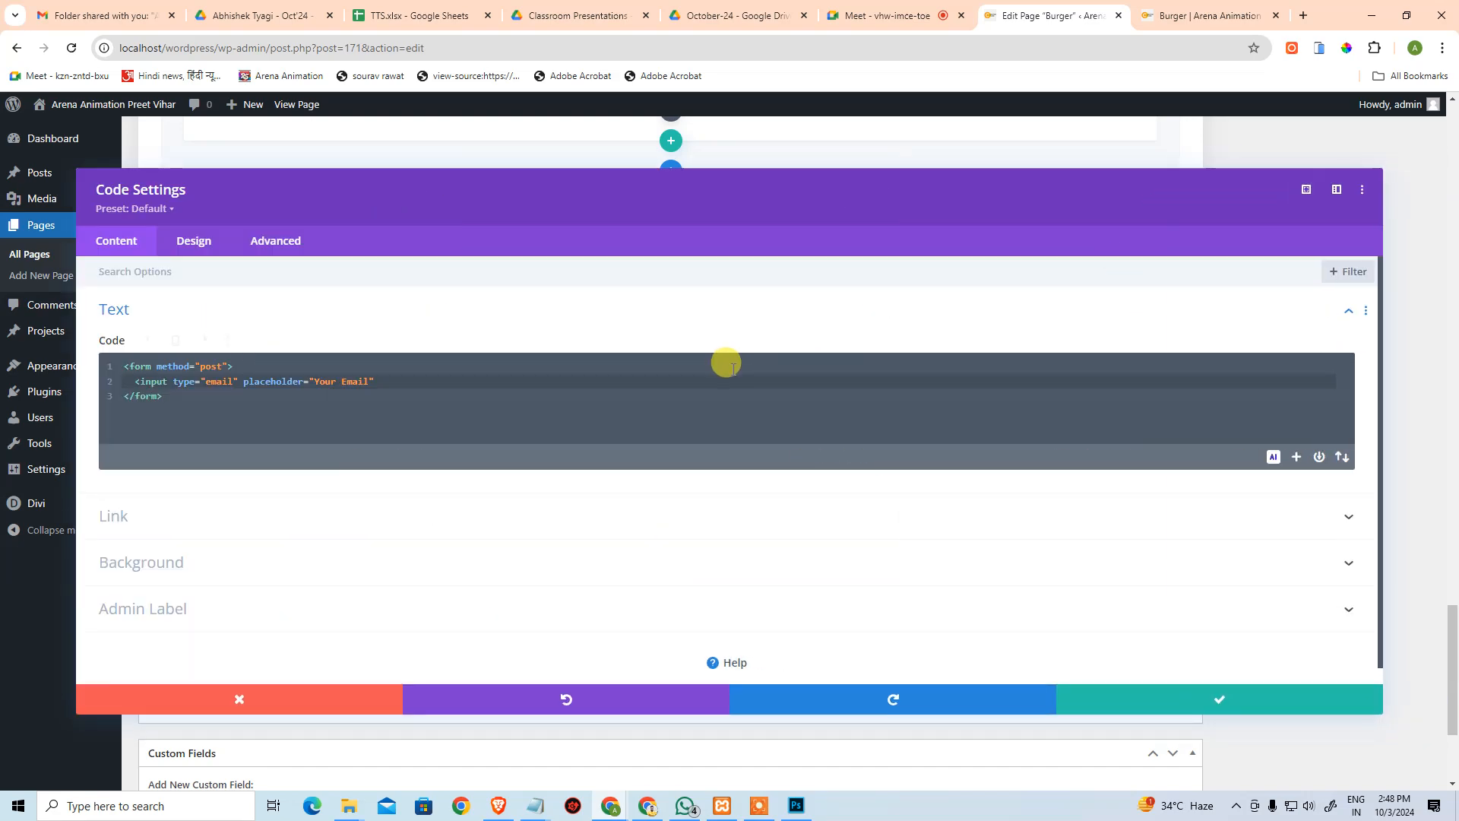
key("alt+Tab")
left_click_drag(531, 252, 826, 197)
key("alt+Tab")
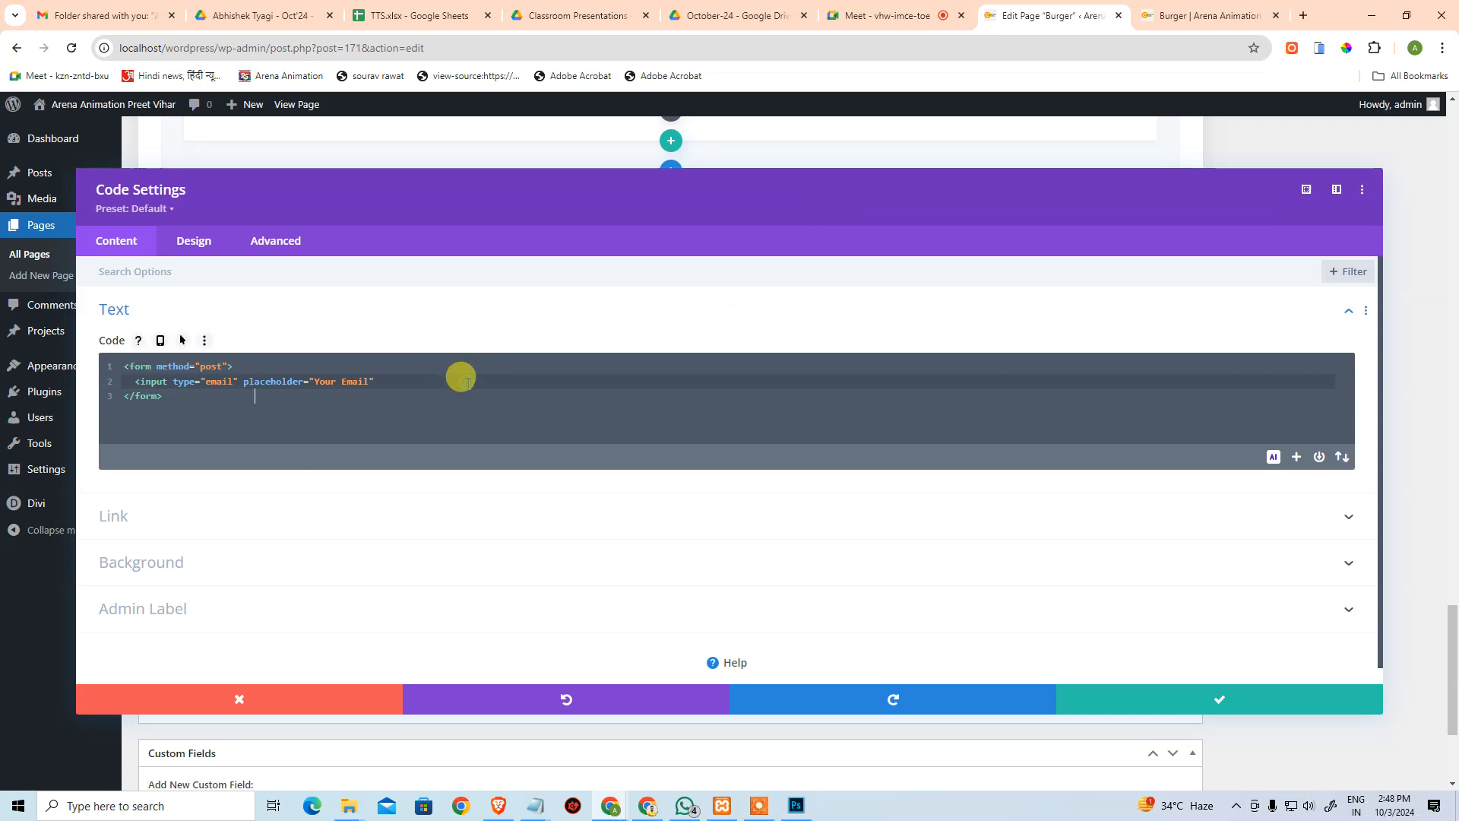
left_click(332, 381)
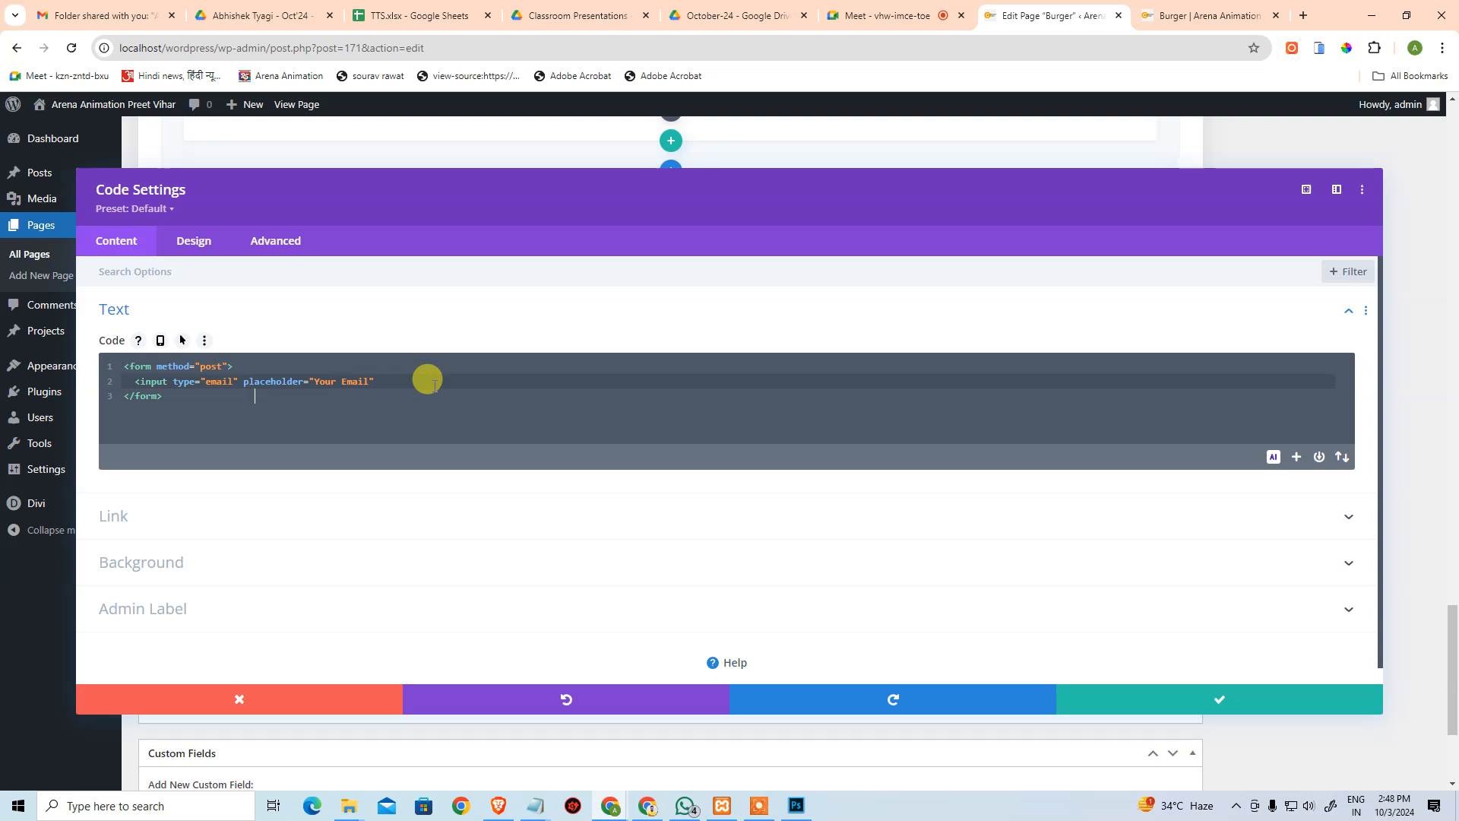
type("\" name=\"email\" id")
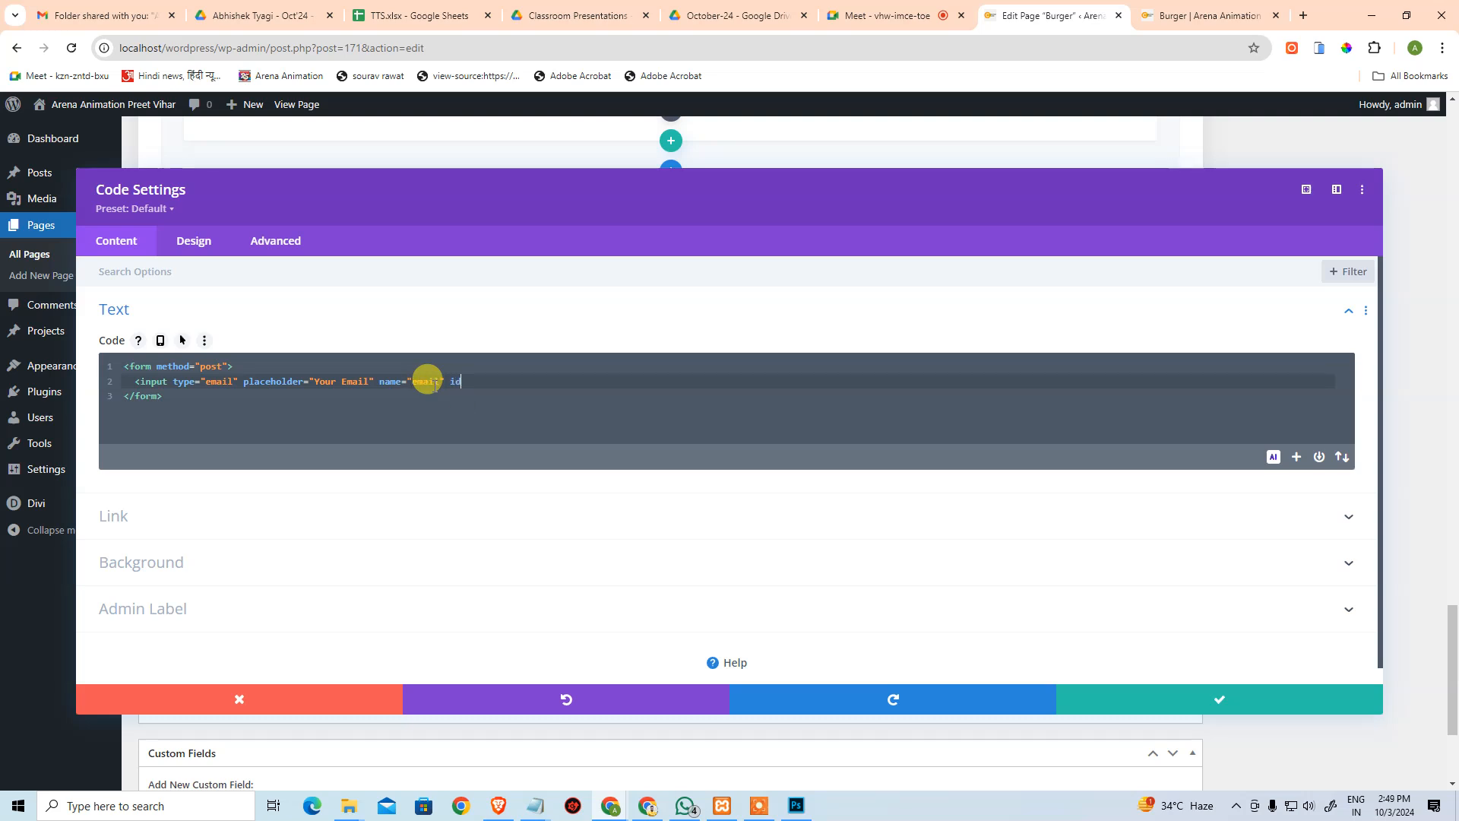
type("=\"email\"")
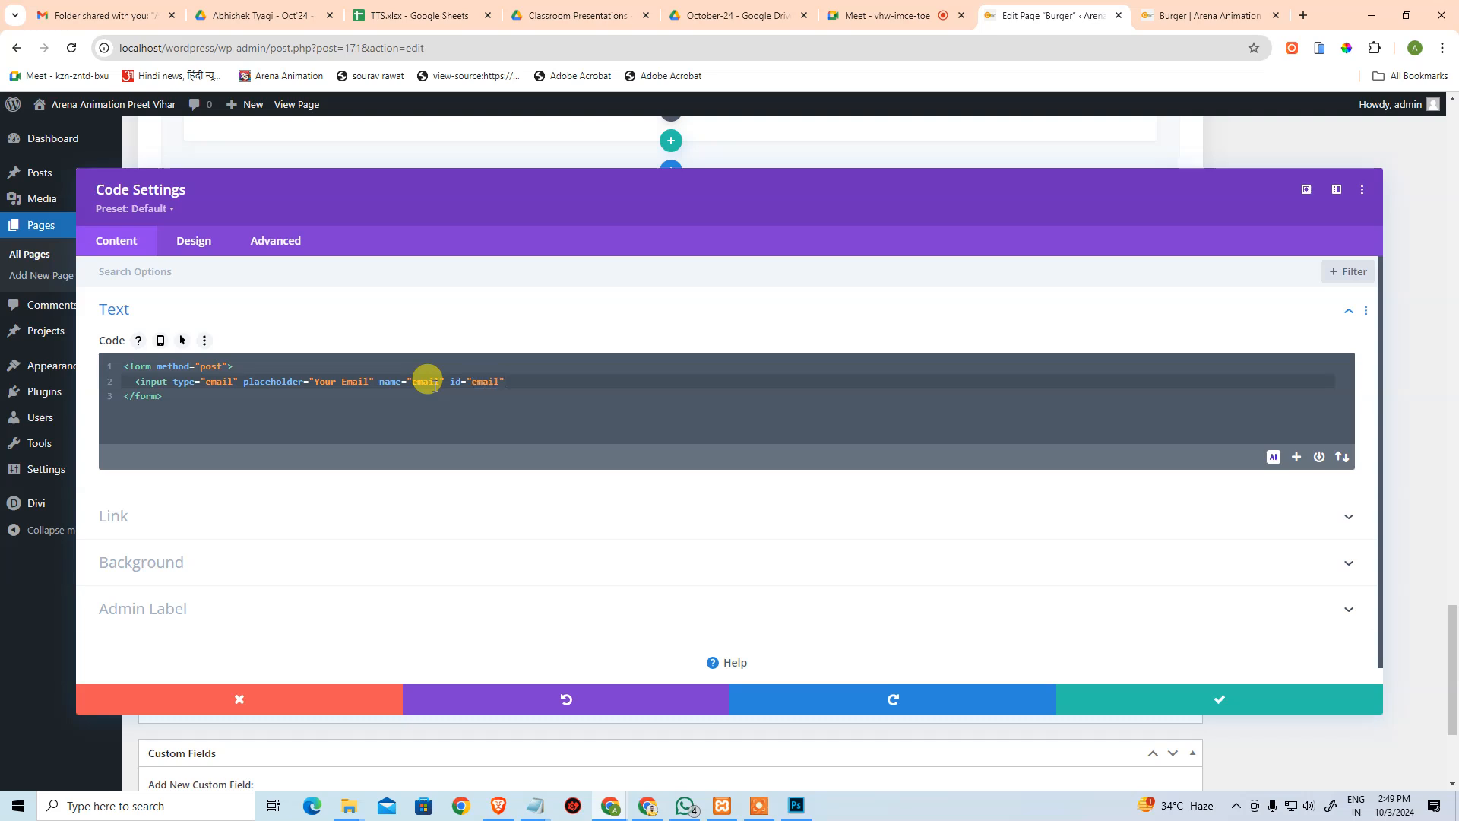
type(">")
Add an input with type="submit" and value="subscribe" on a new line below the email input.
key("Return")
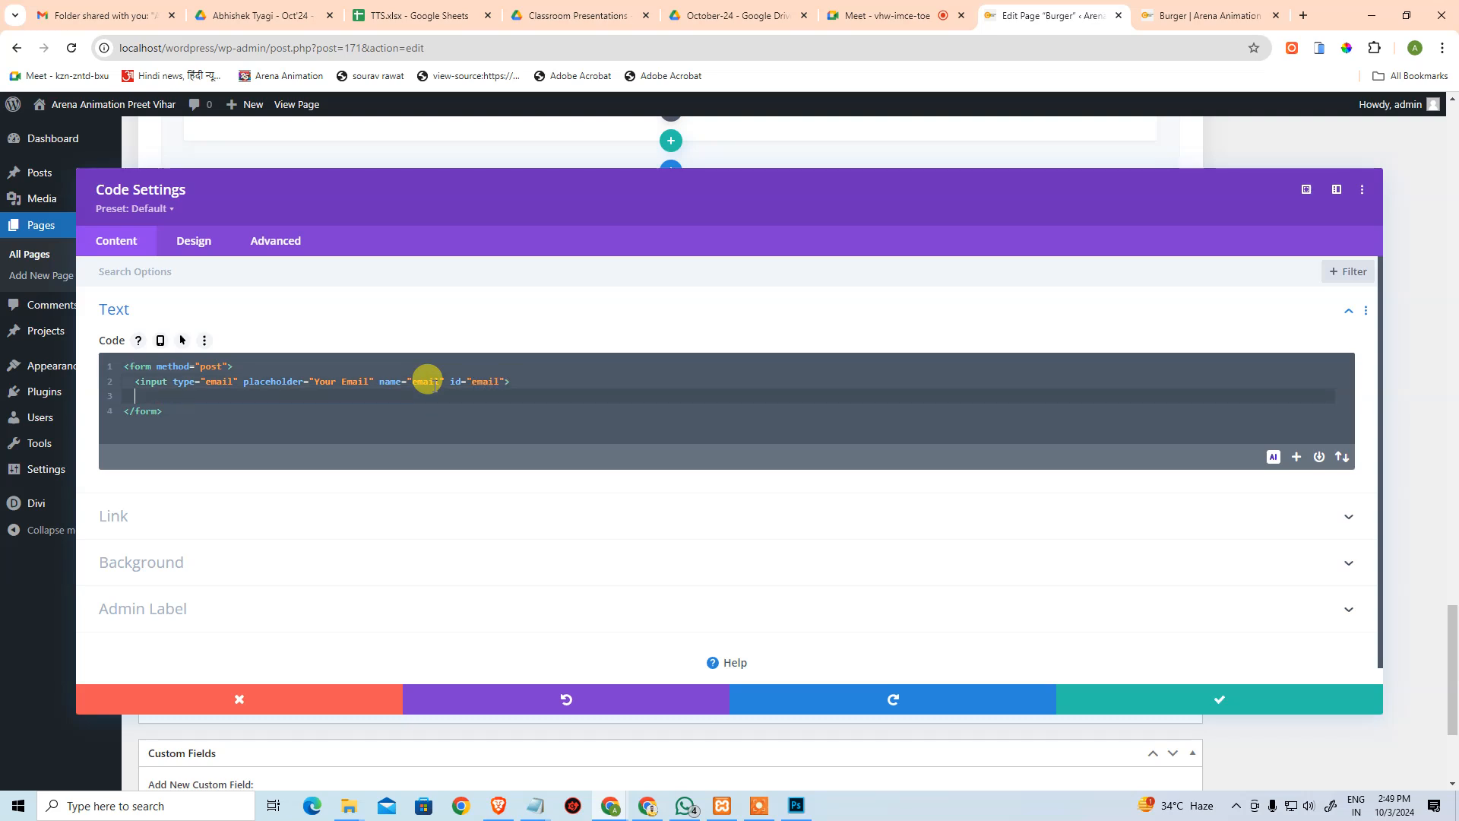
type("<input type=\"submit\" value=")
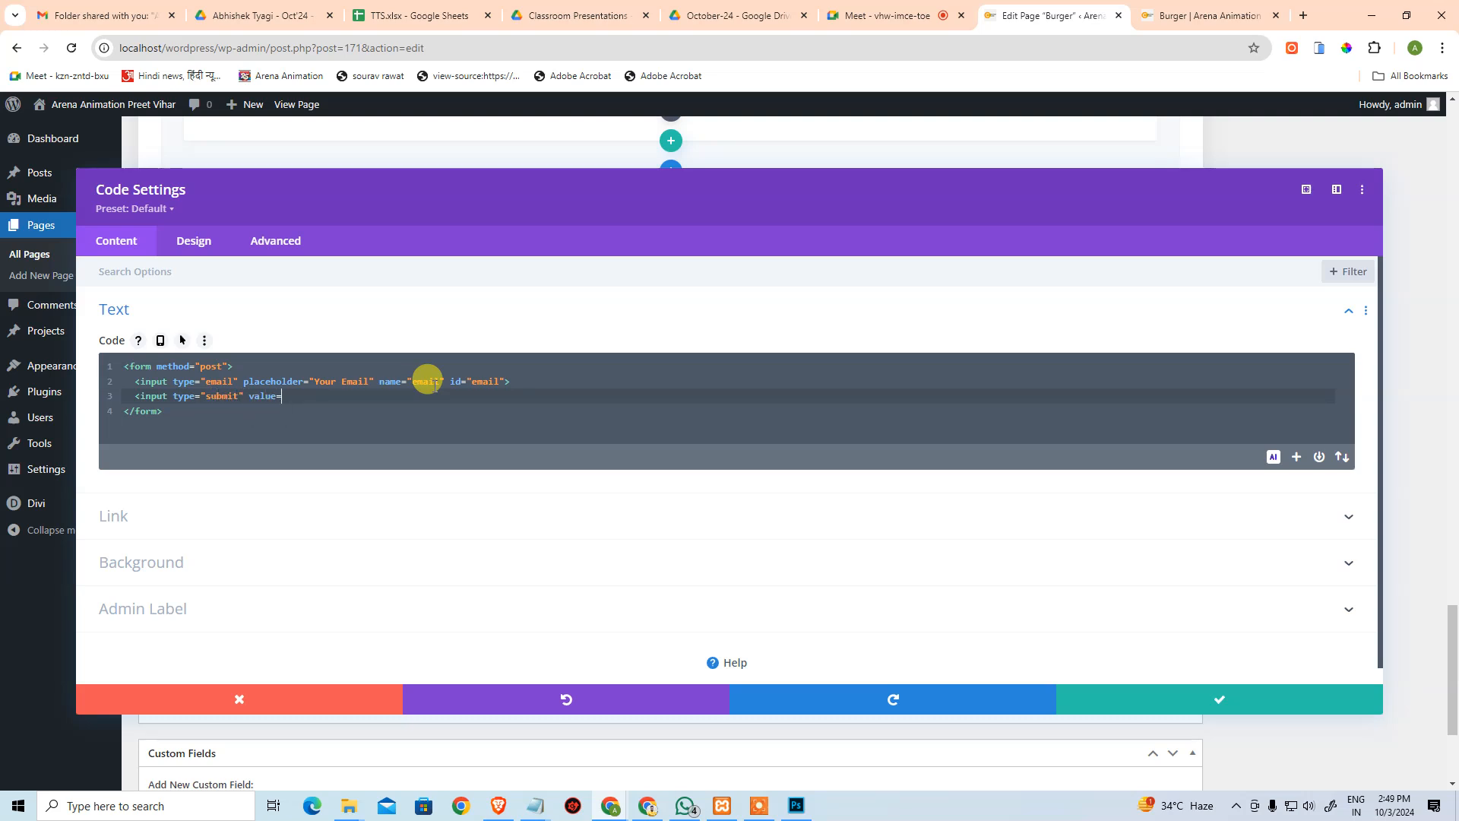
type("\"subscribe\">")
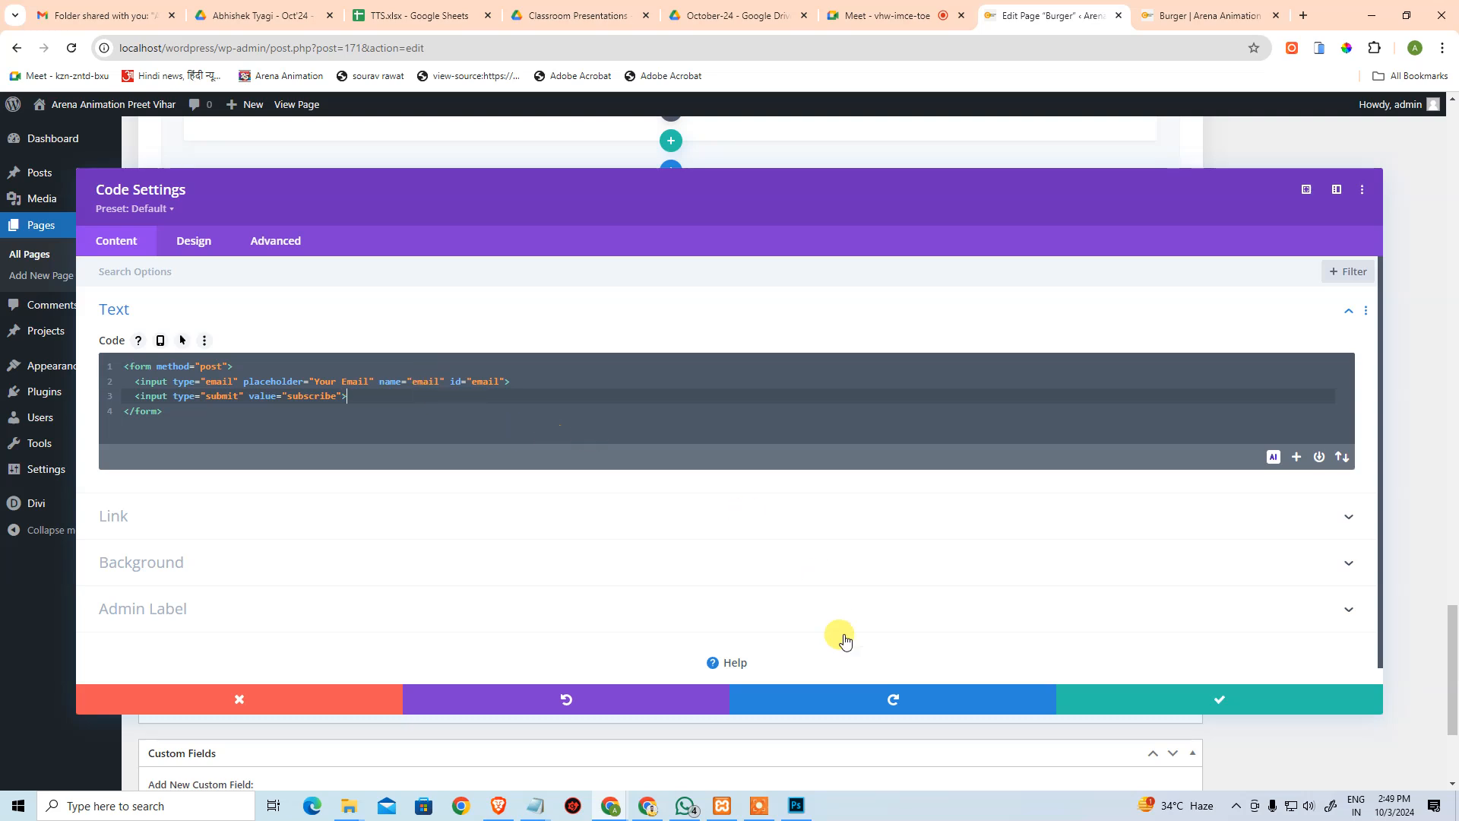
Save the Code module and the Burger page, and check the newsletter form on the live page.
left_click(1106, 704)
key("ctrl+s")
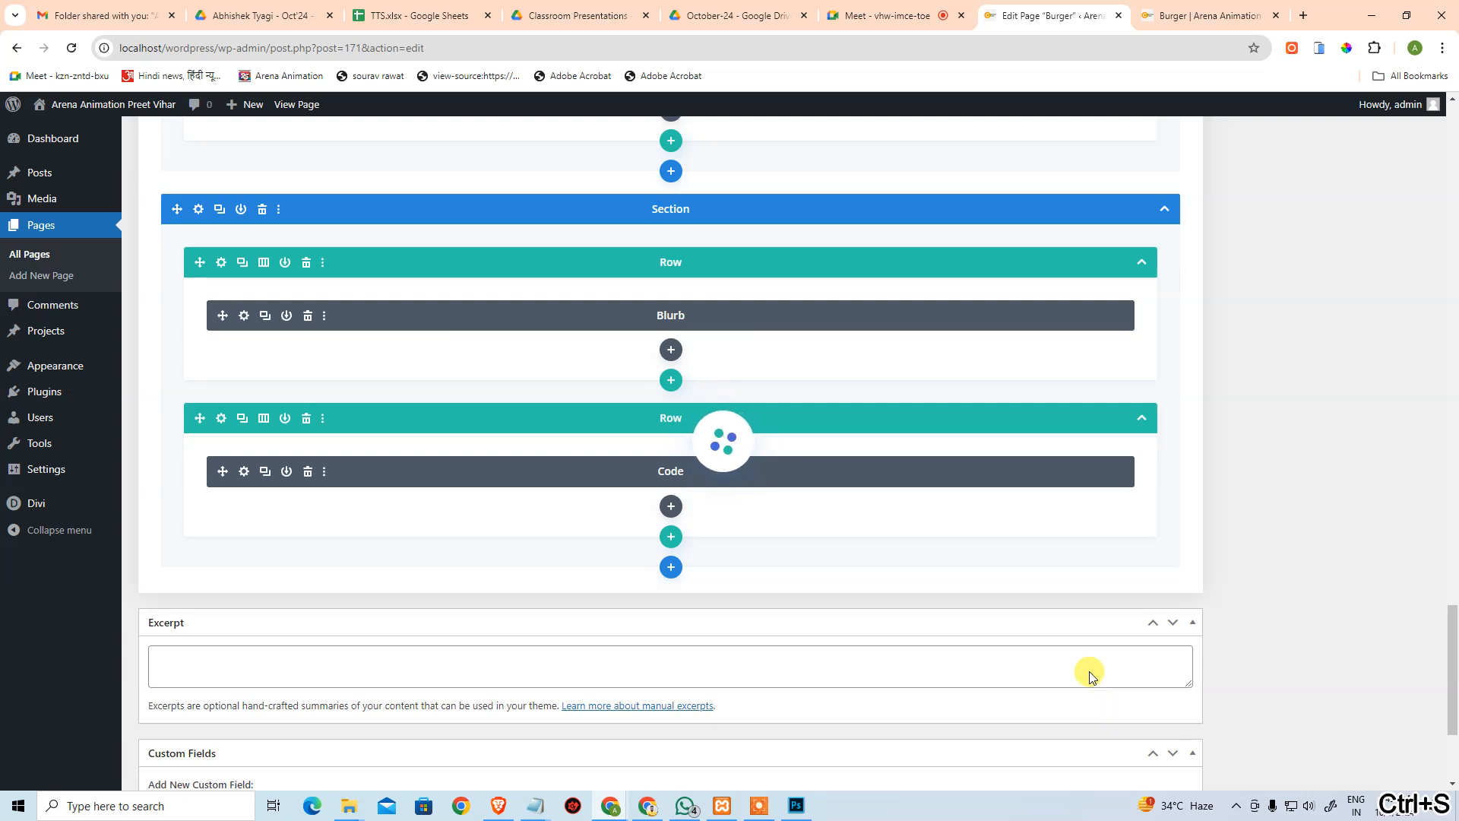
left_click(1168, 6)
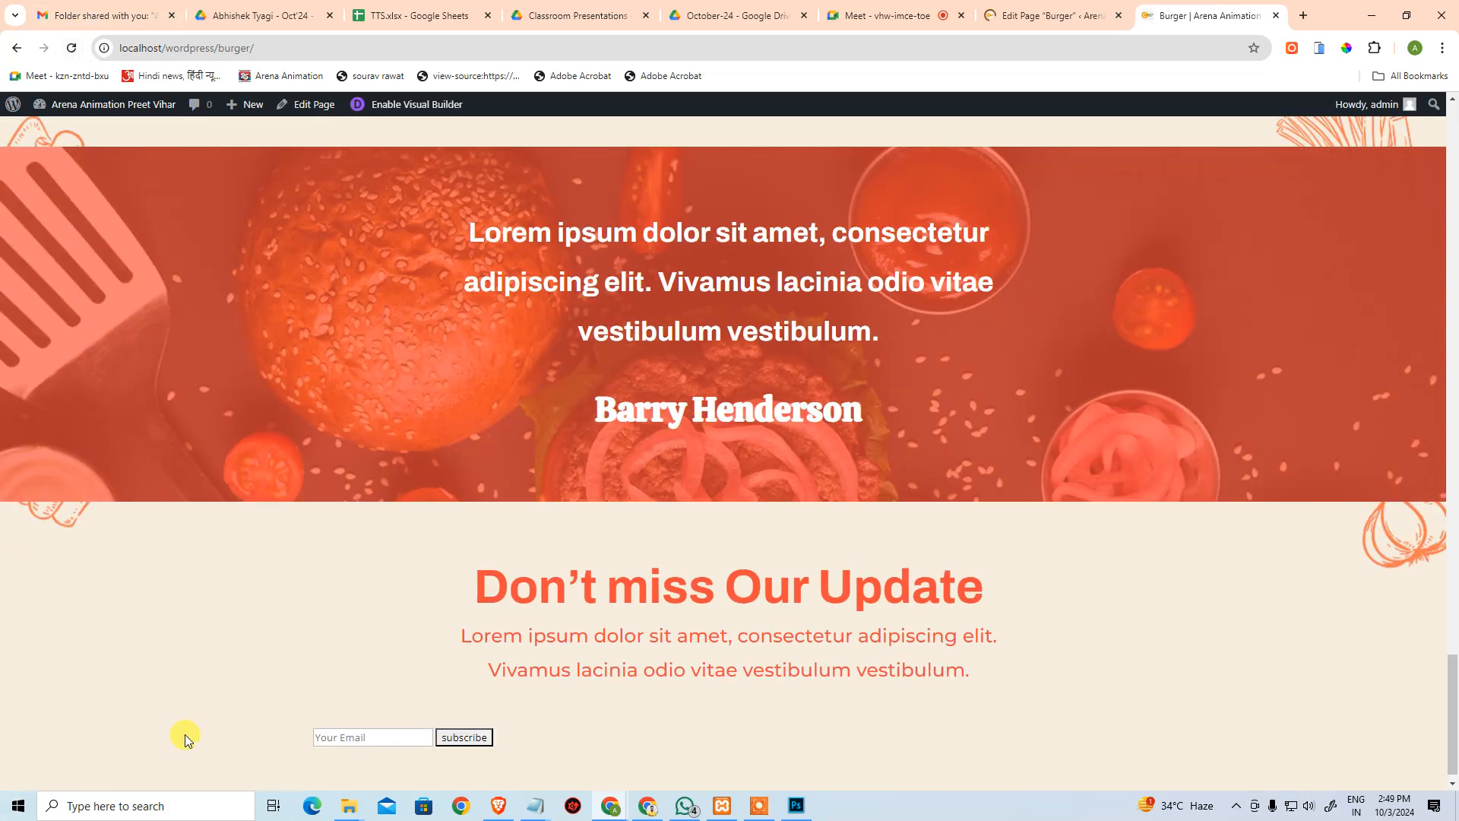
Switch to Photoshop, close the colour picker and measure the width and height of the white email field shape.
left_click(796, 807)
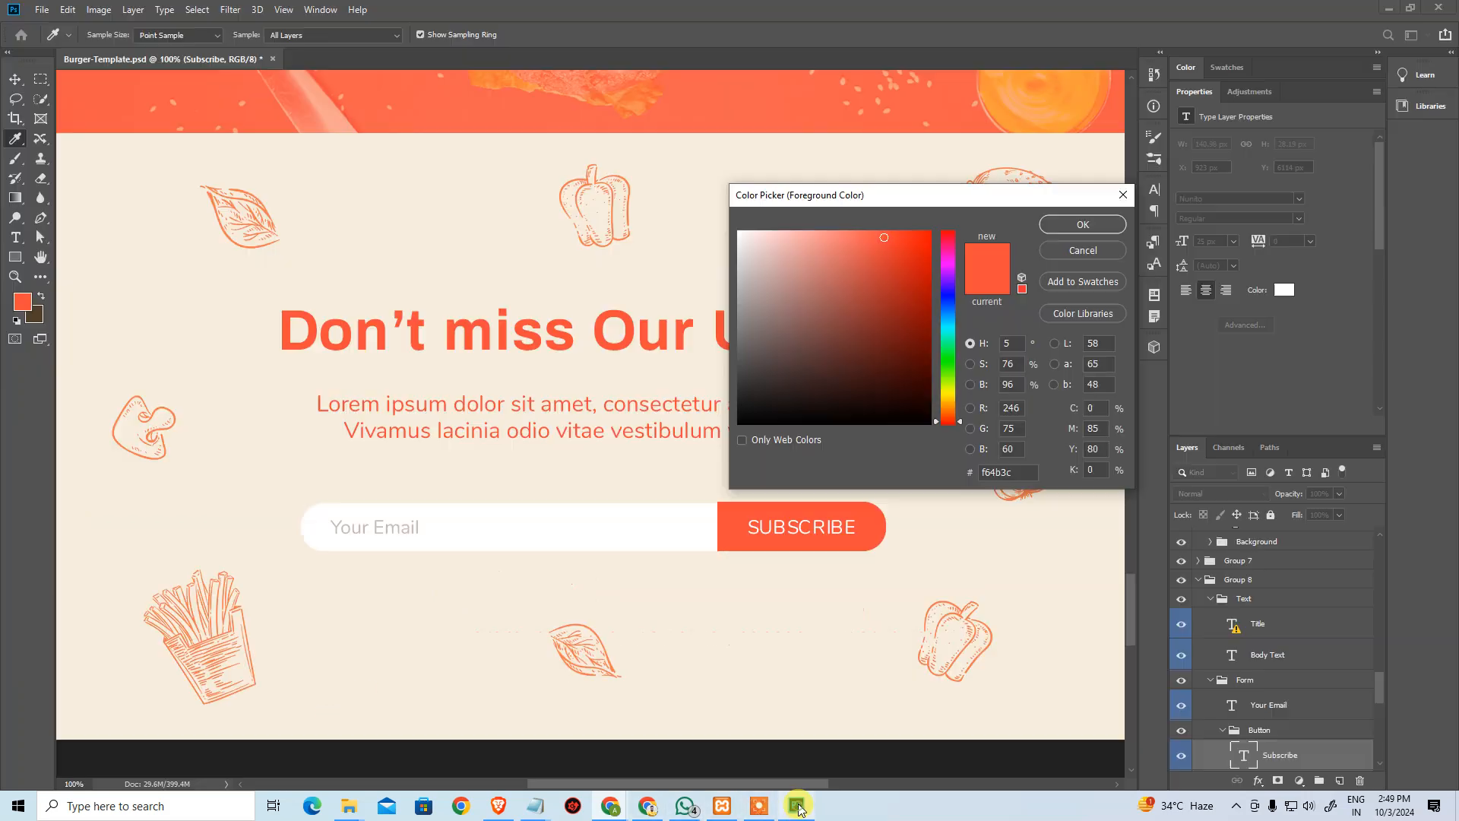
left_click(1060, 253)
key("v")
left_click(600, 517)
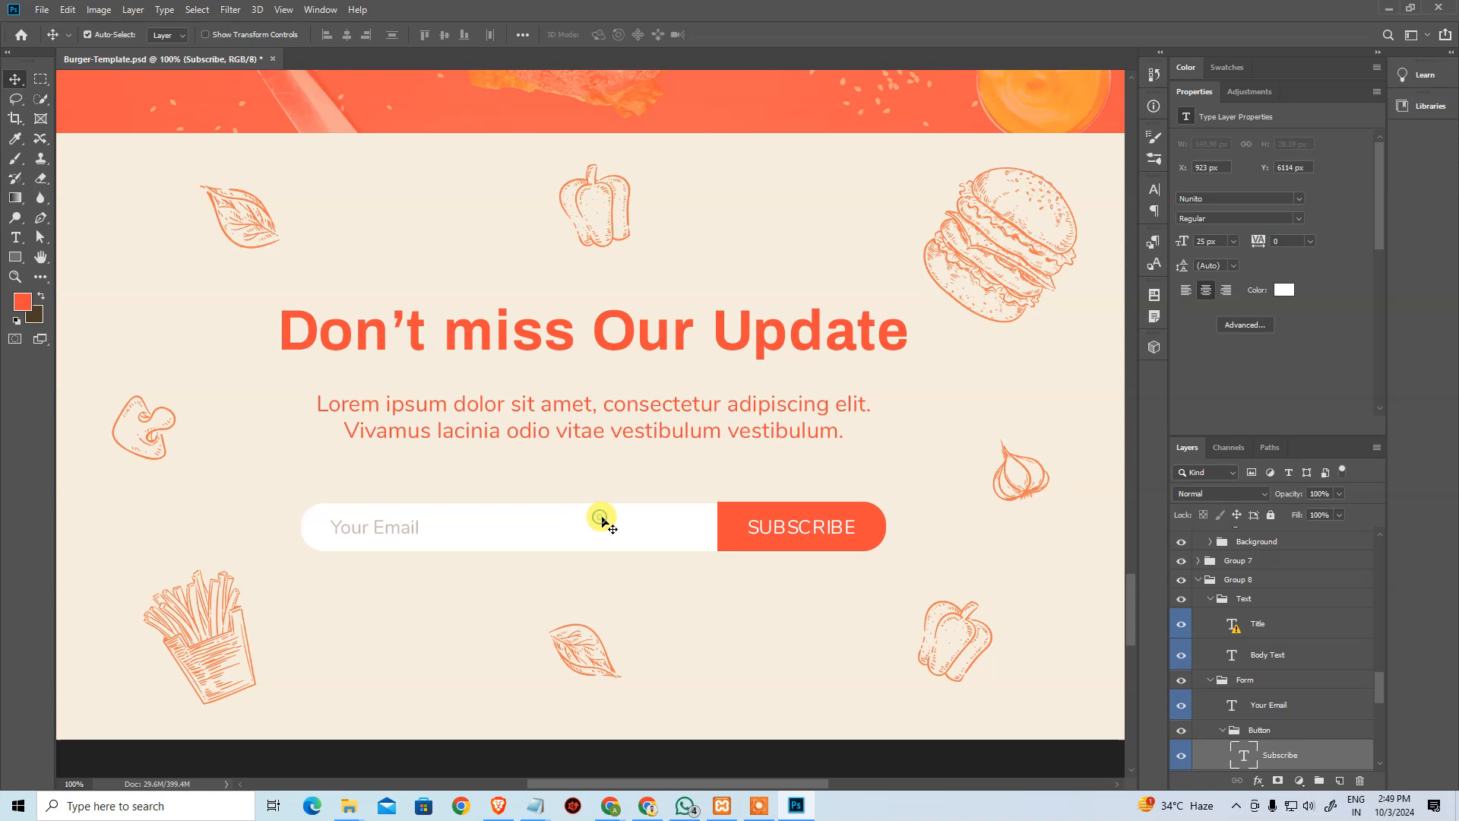
key("ctrl+t")
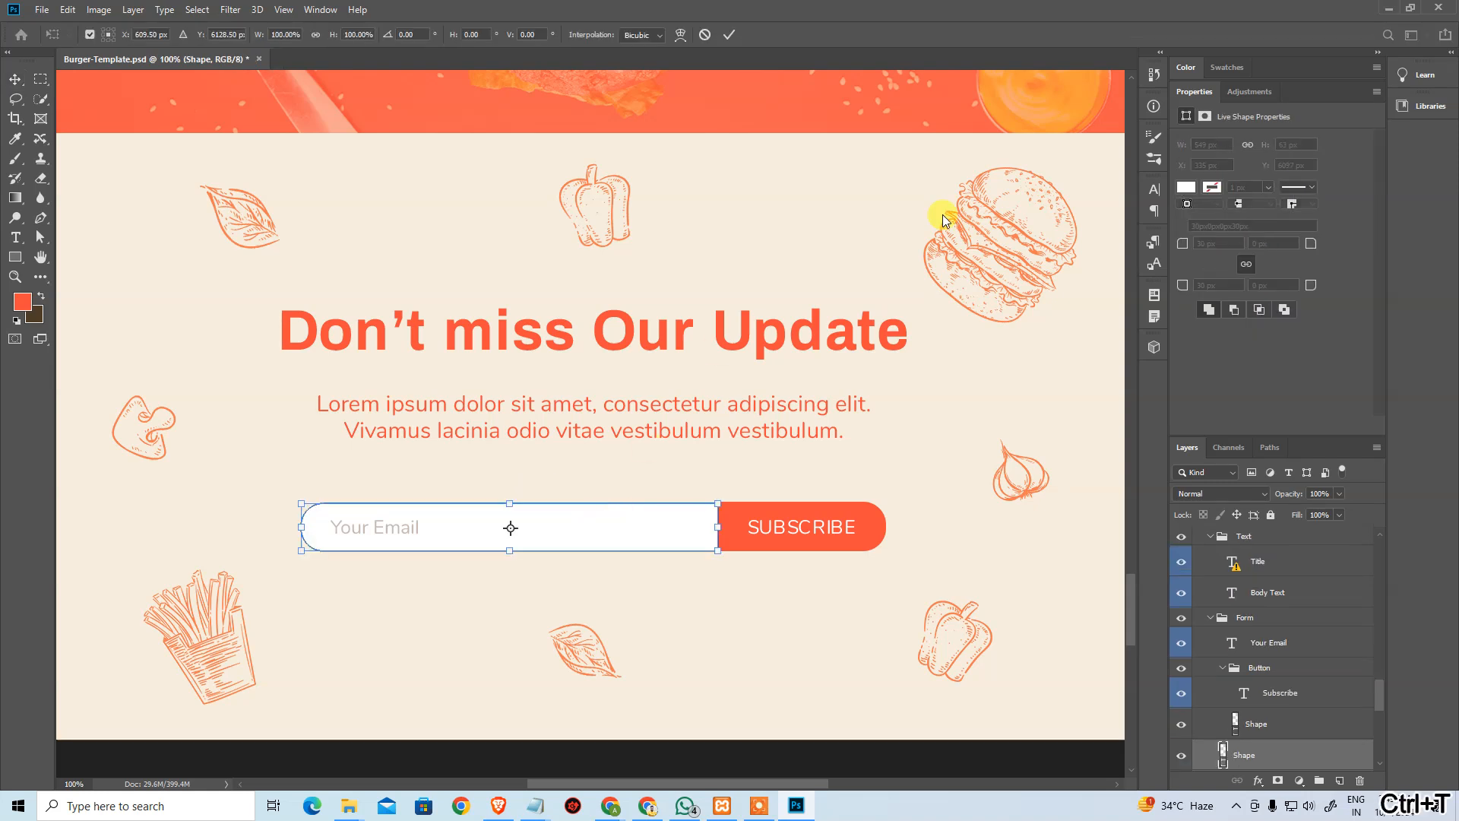
left_click(1152, 111)
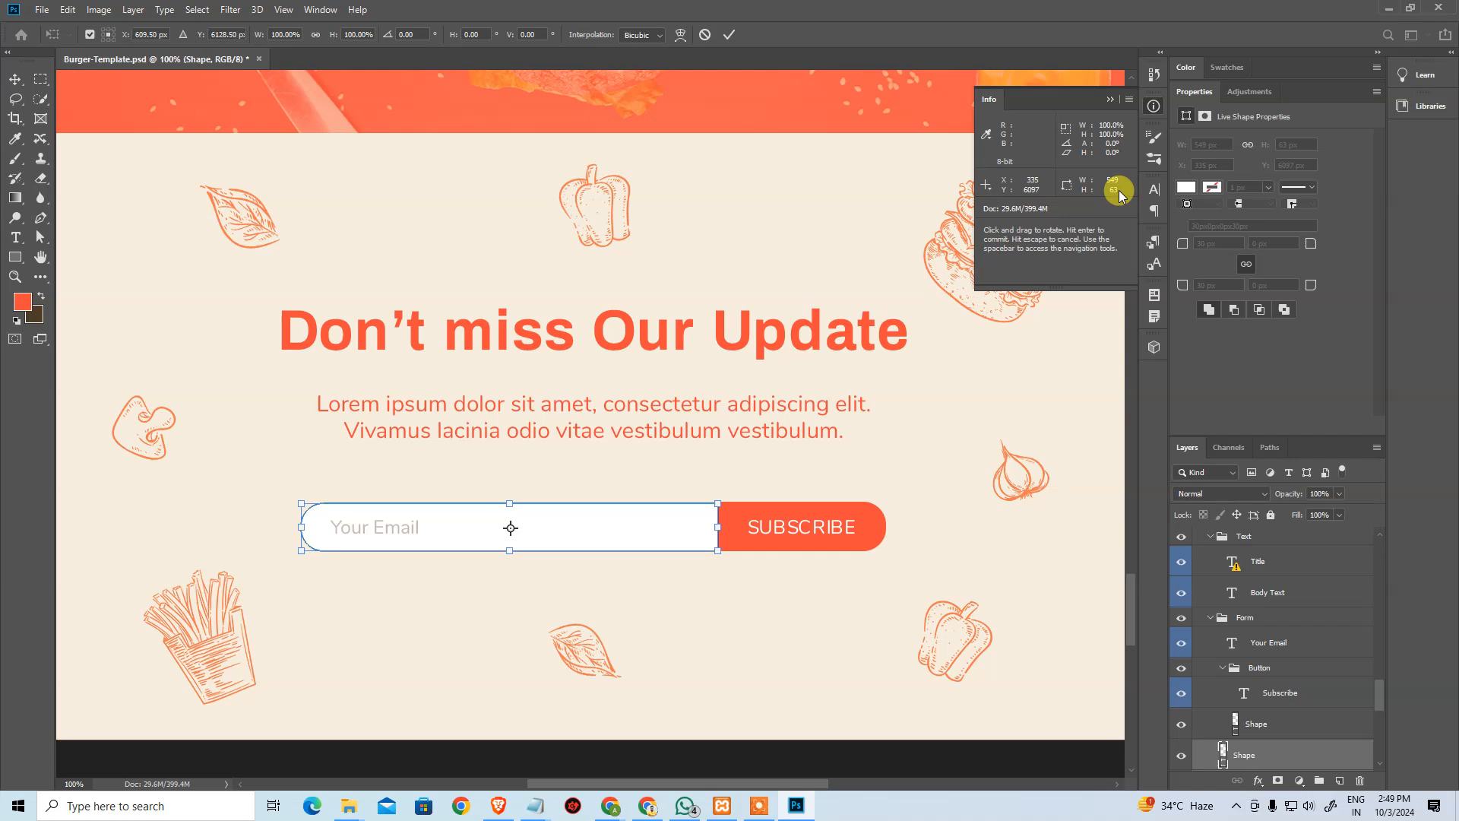
Switch back to the Burger page editor in the browser and open the newsletter Code module's free-form custom CSS for editing.
key("alt+Tab")
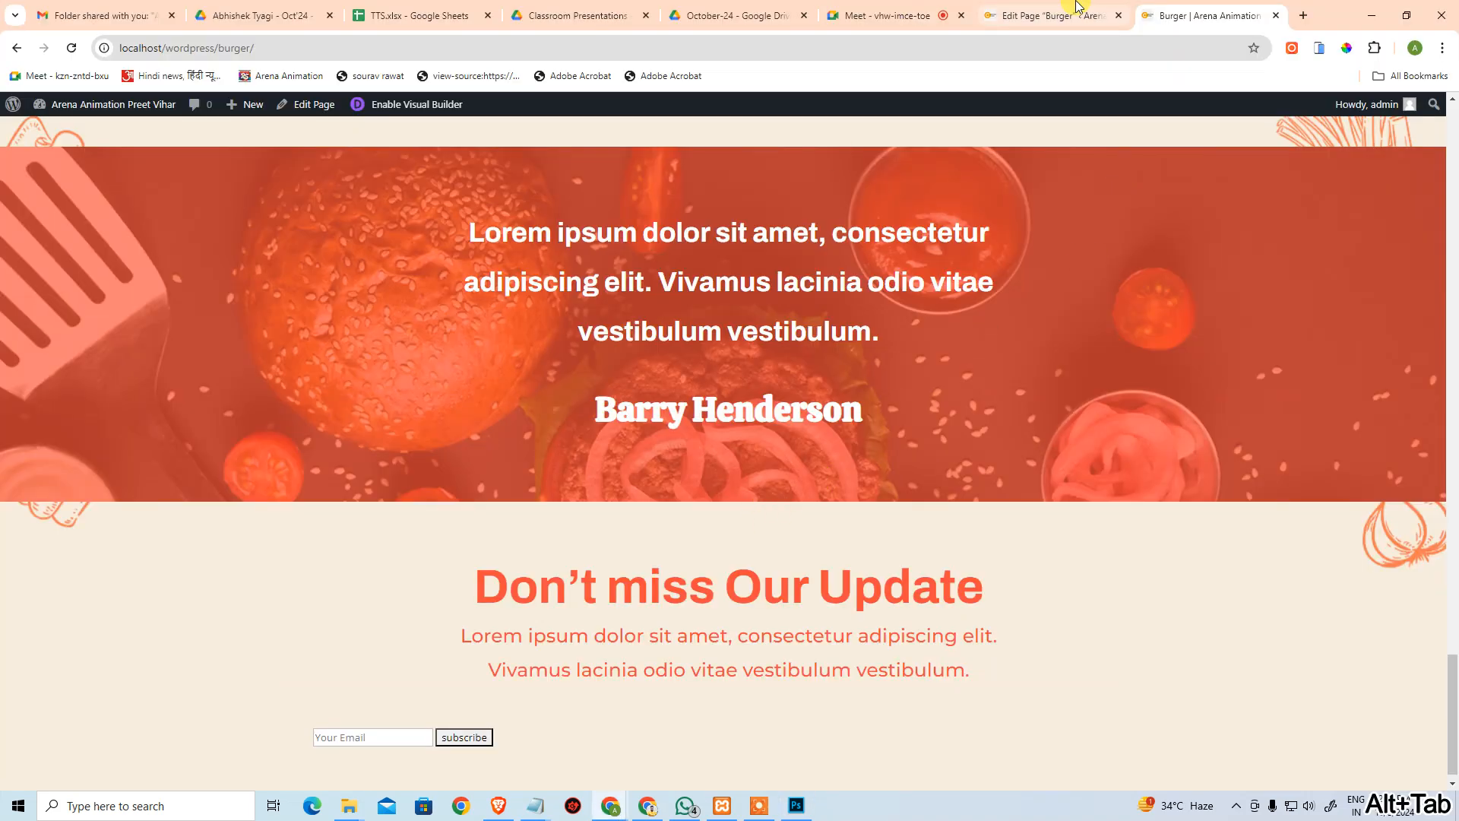
left_click(1064, 7)
scroll(570, 489, "down", 10)
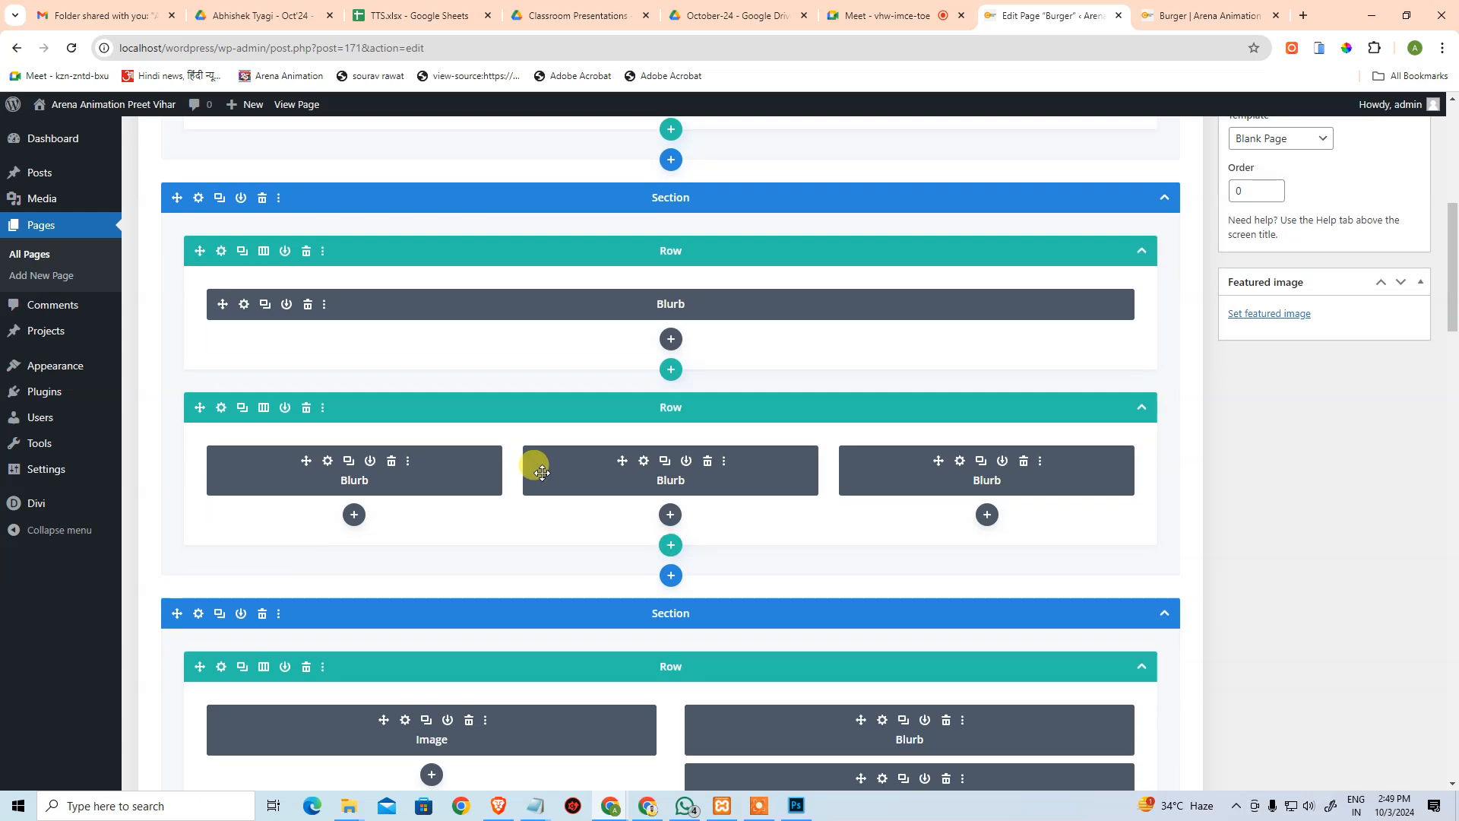
scroll(534, 497, "down", 15)
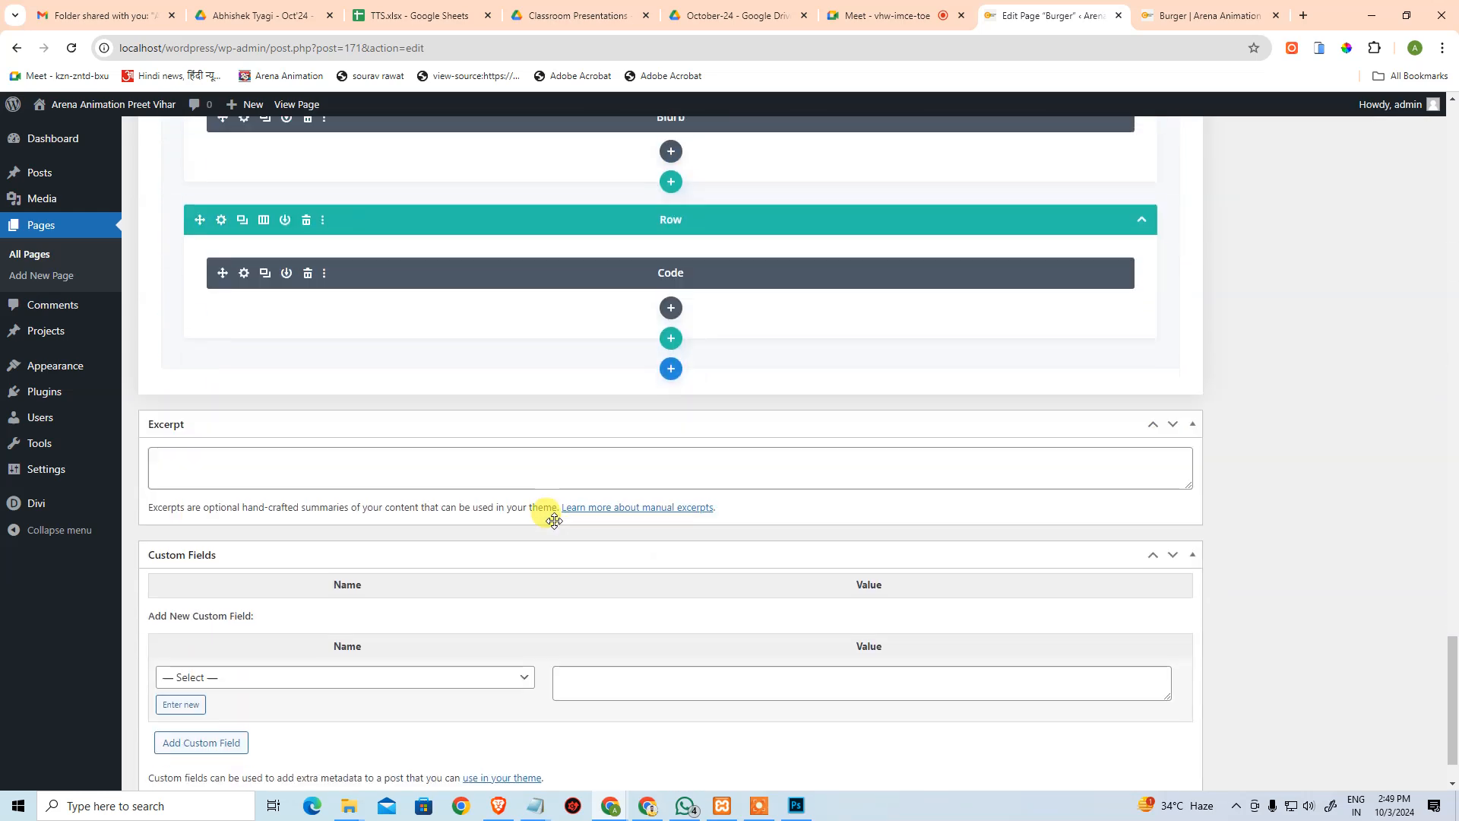
left_click(244, 264)
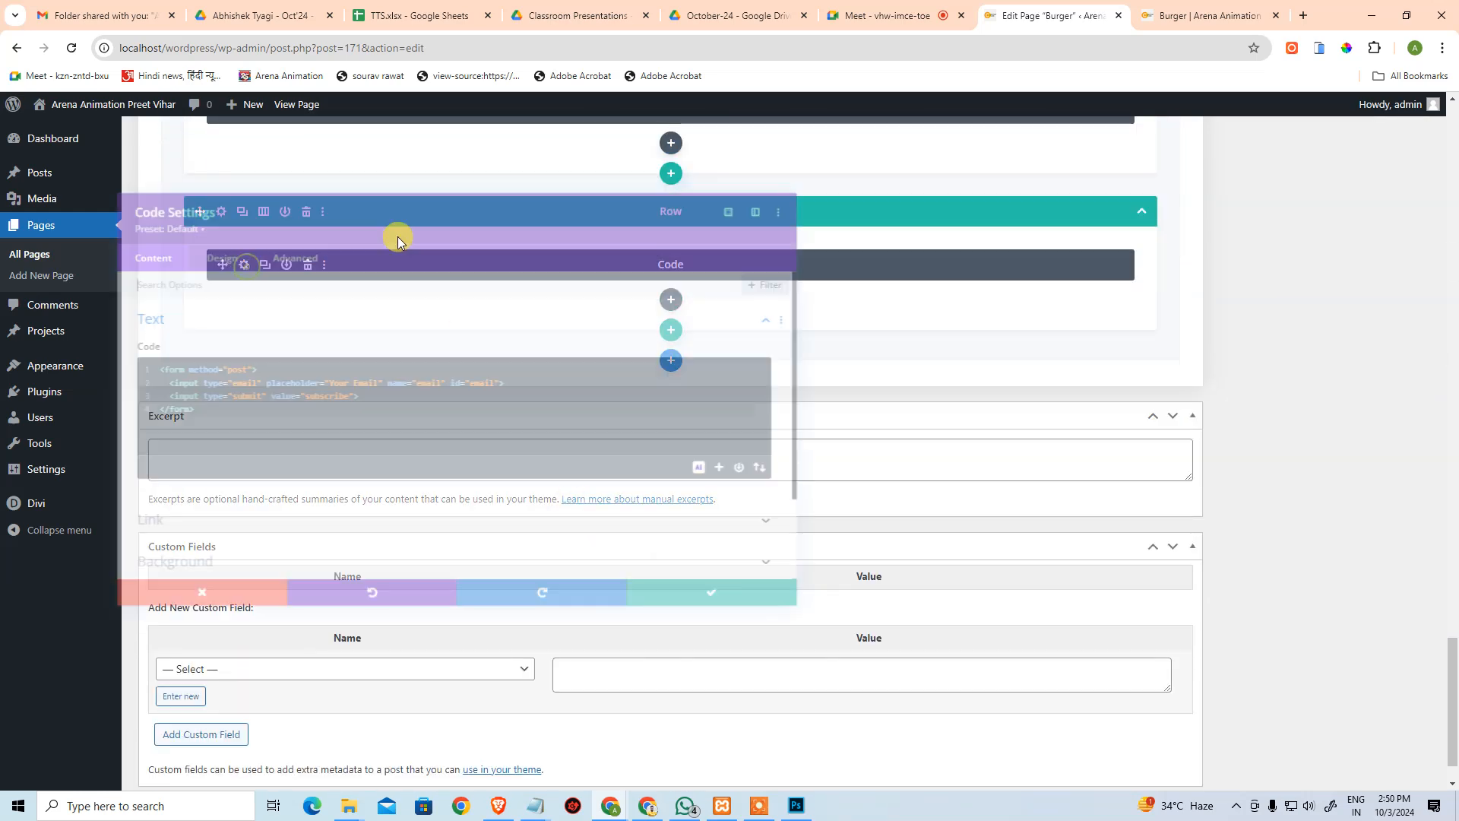
left_click(285, 241)
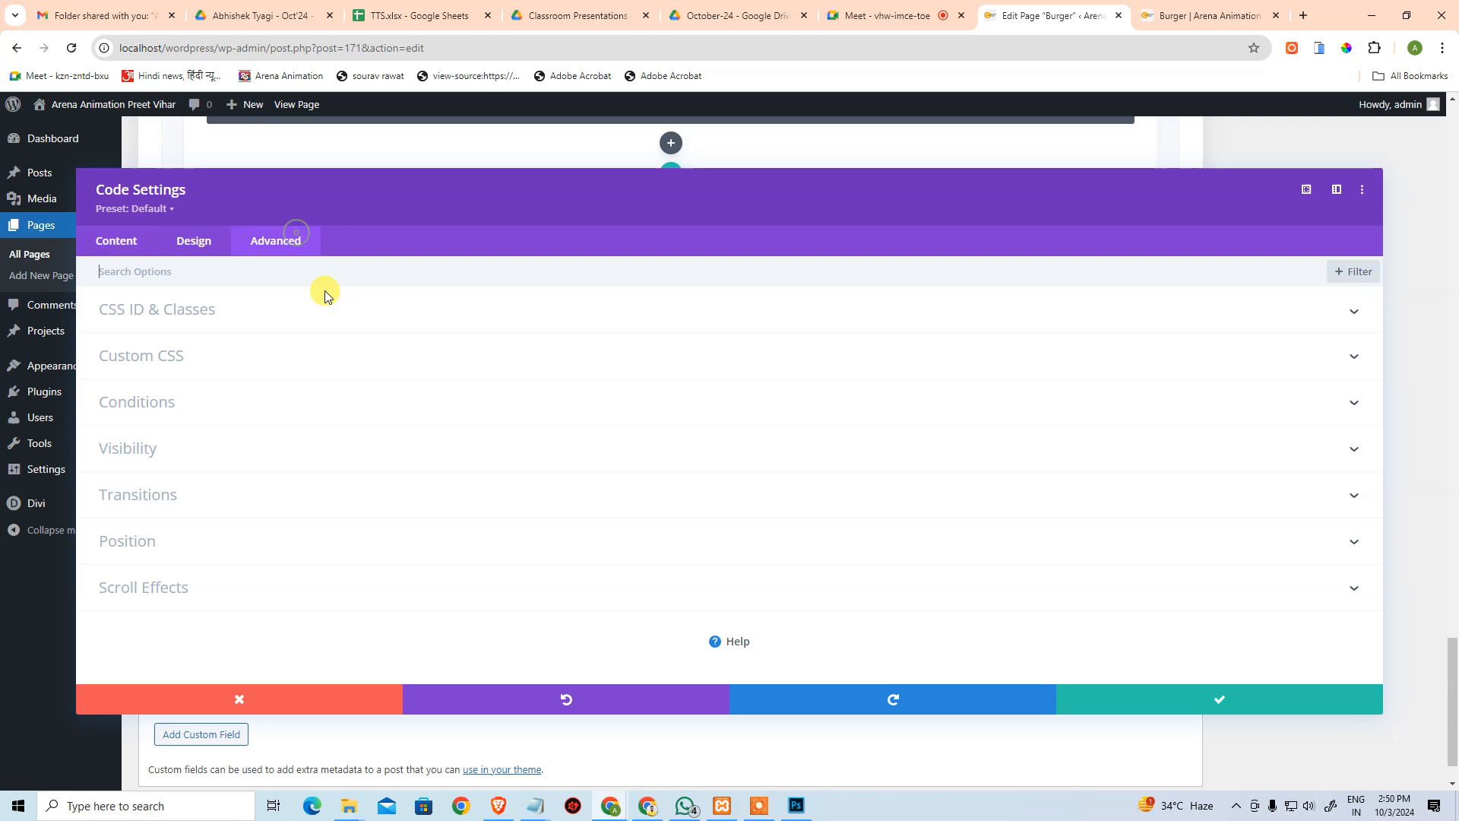
left_click(263, 374)
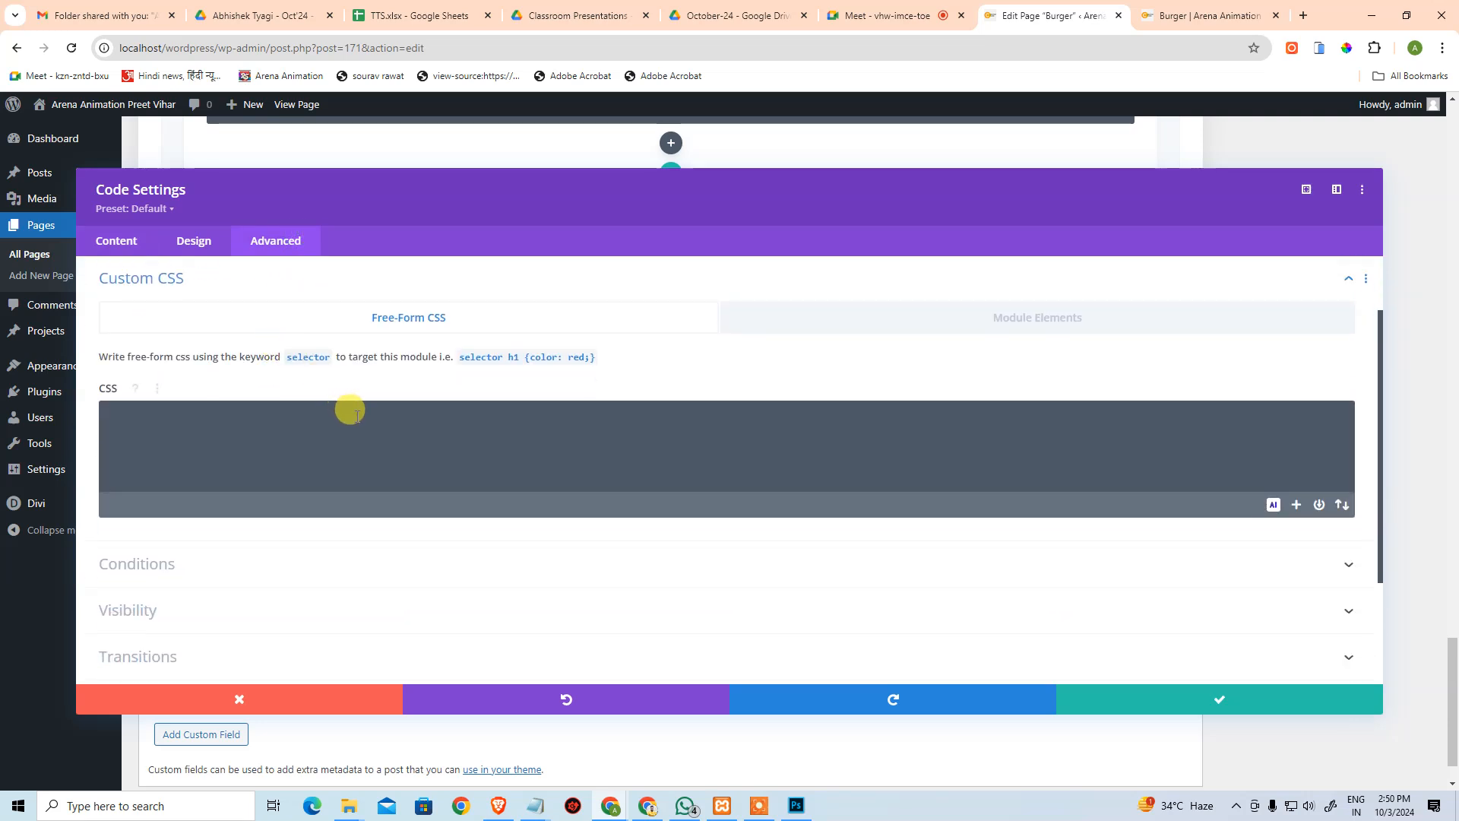
left_click(368, 437)
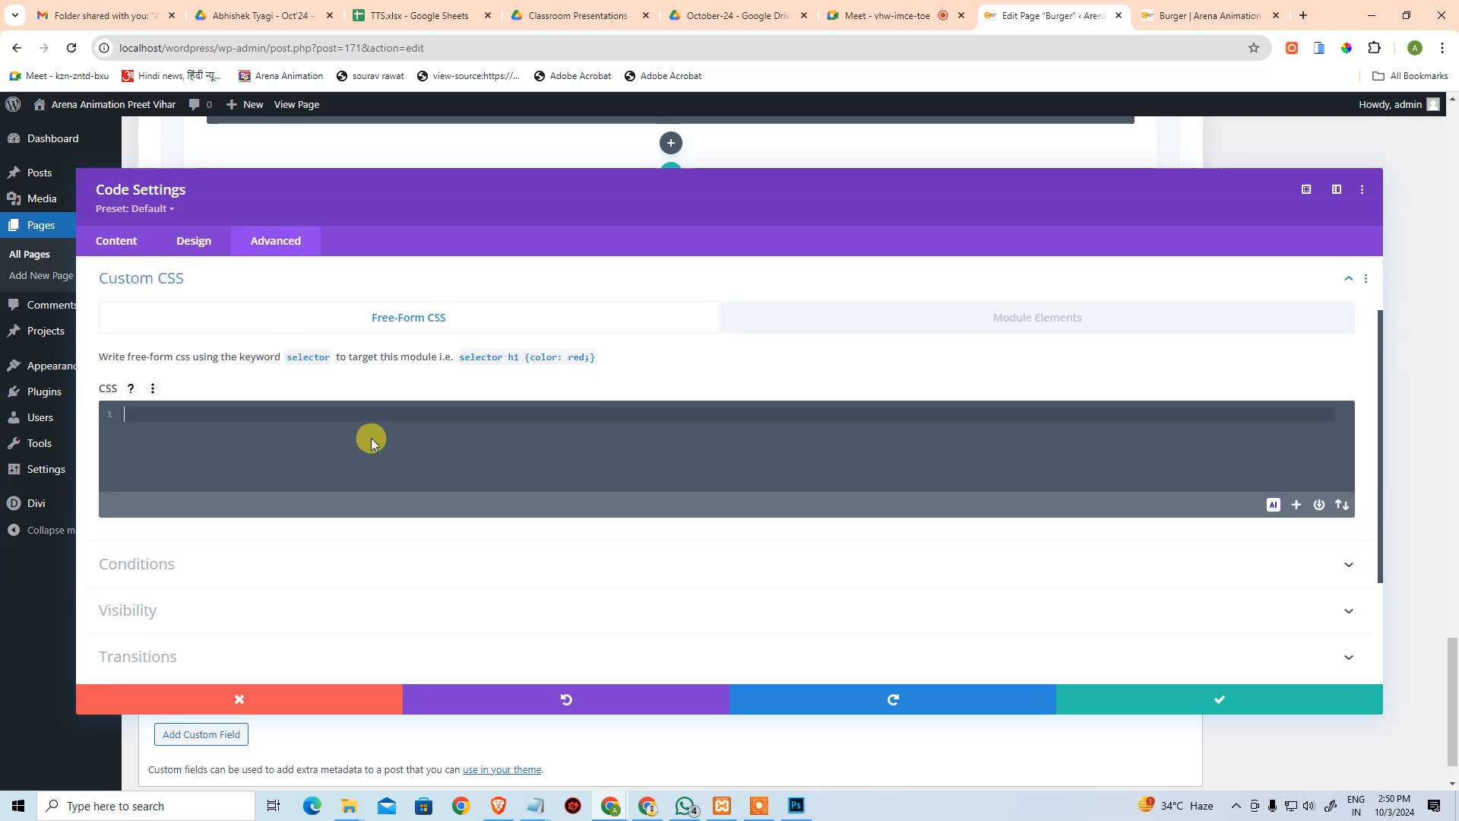
Write an input[type=email] rule in the custom CSS with width:549px, matching the email field shape in the Photoshop template.
type("in")
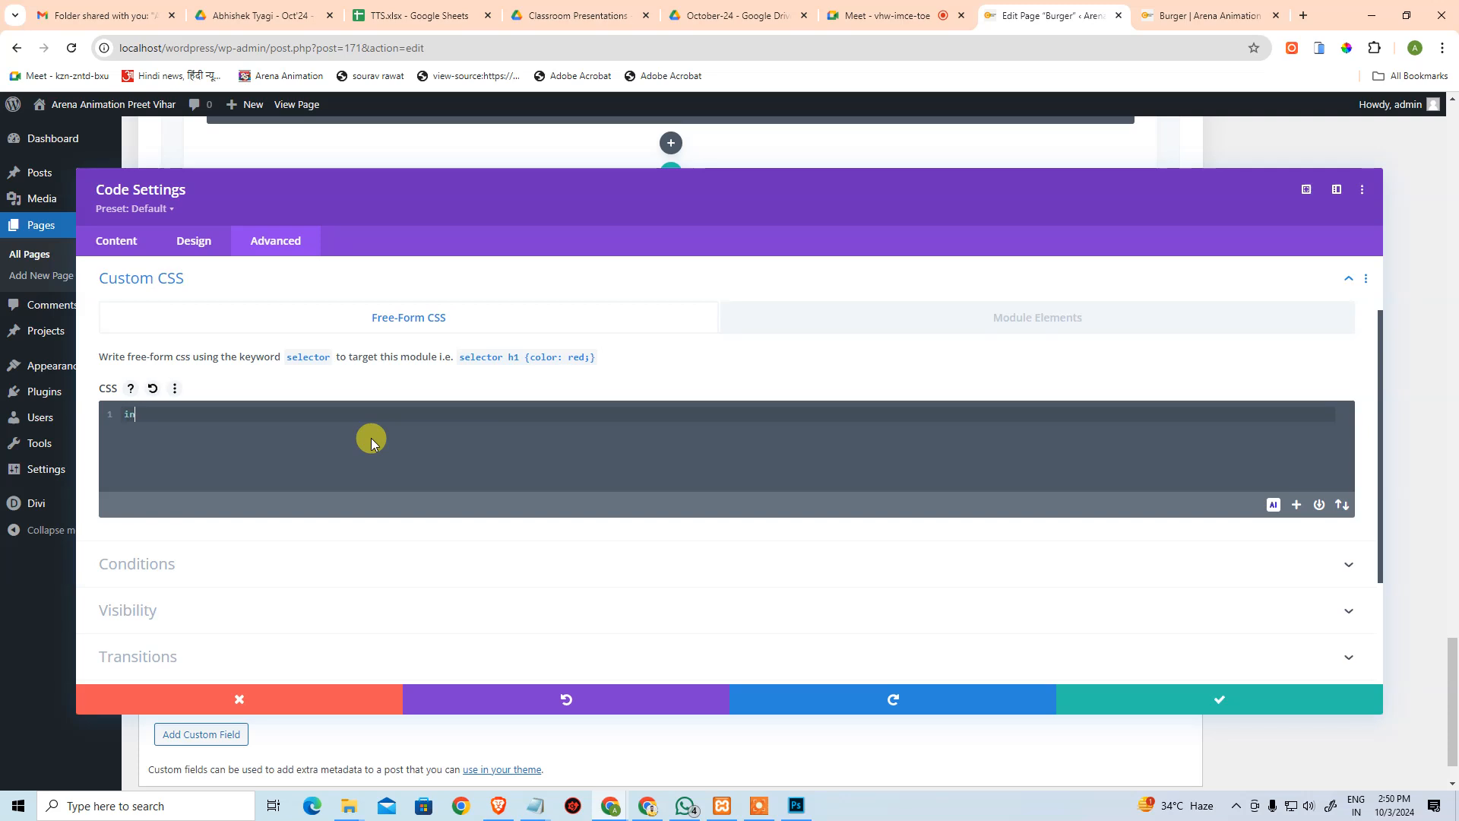
key("BackSpace")
key("BackSpace")
type("input[]")
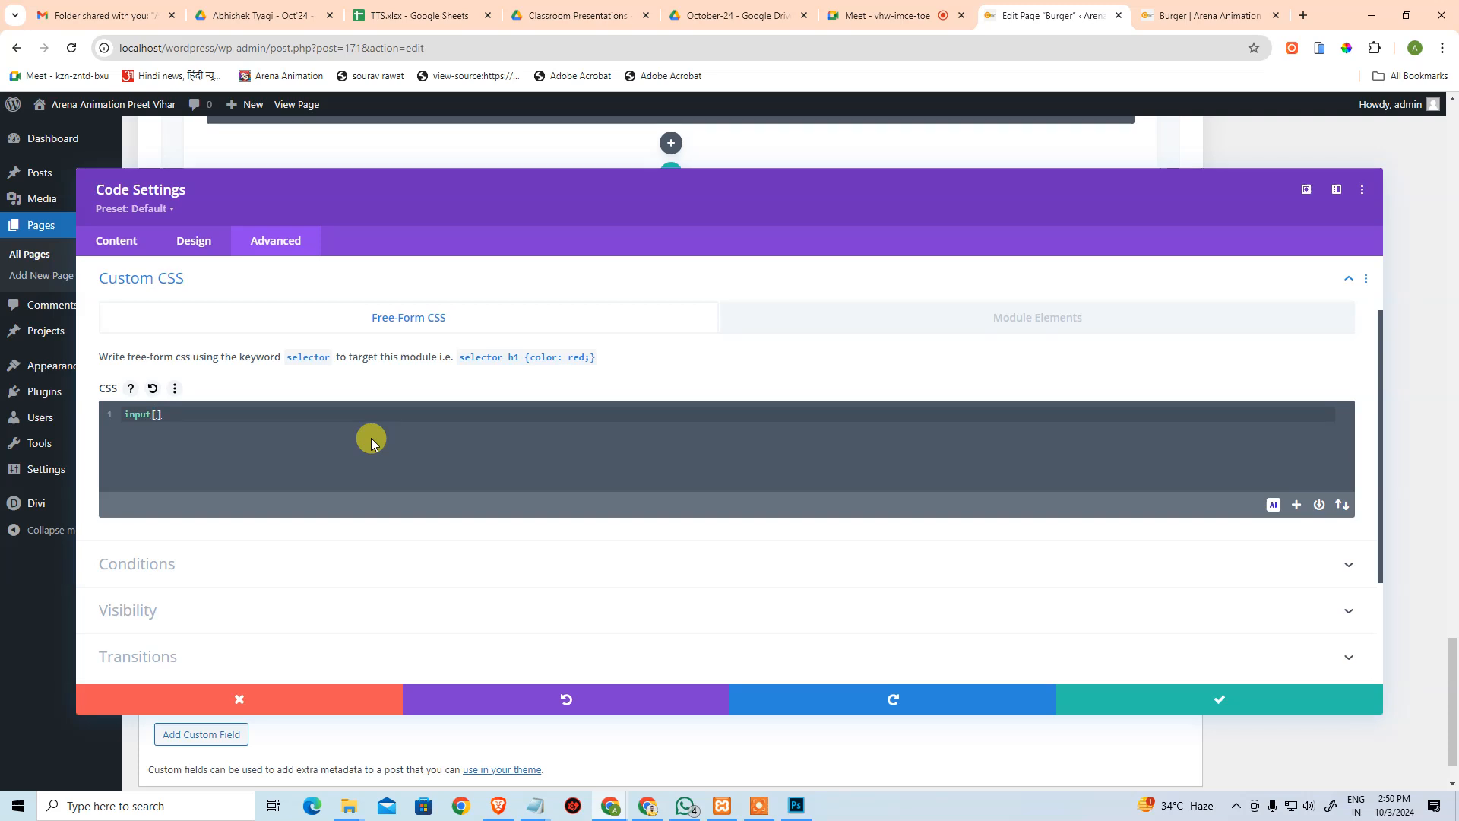
type("typ")
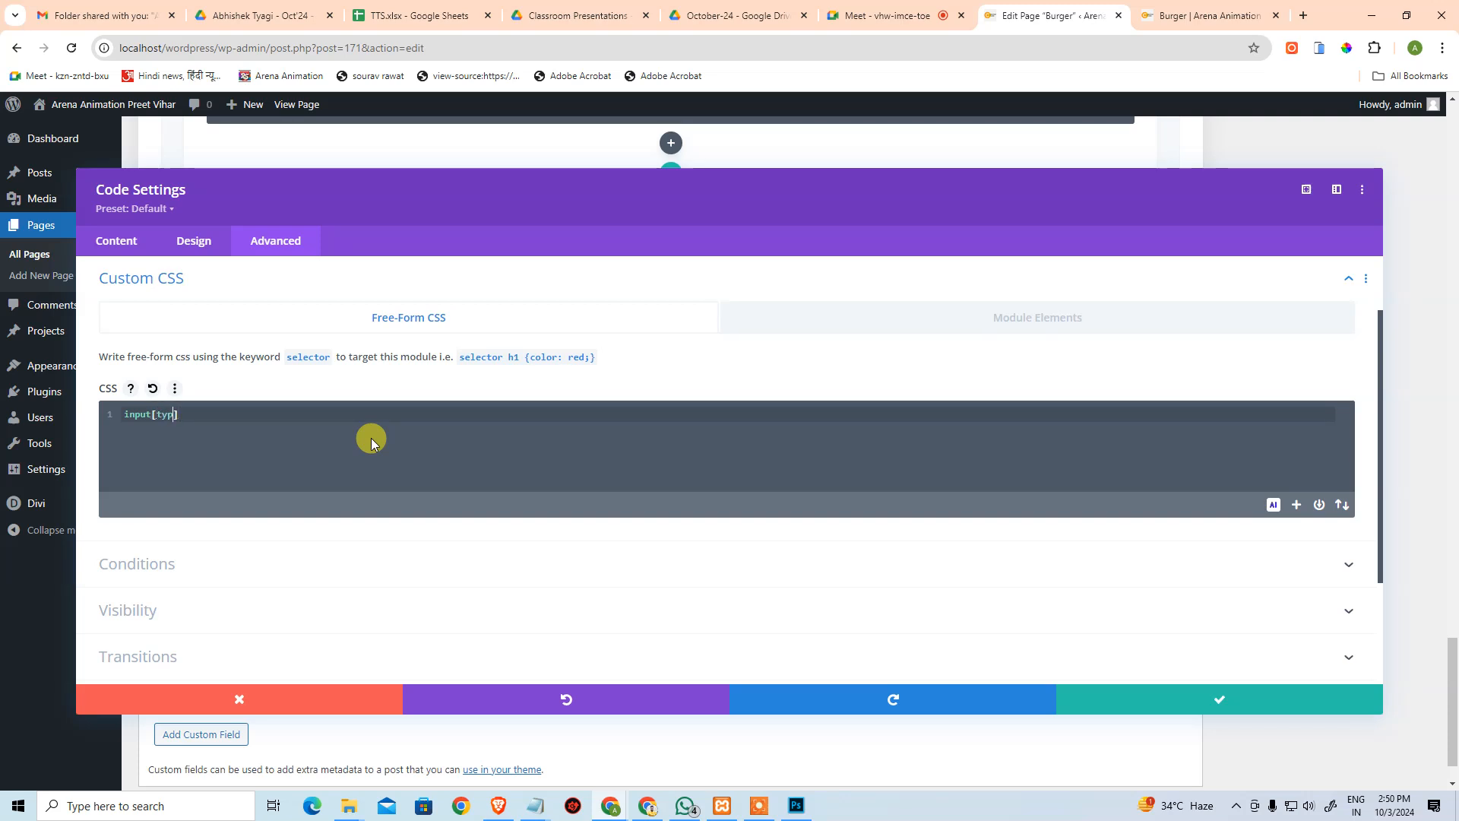
type("e=email")
type("{")
key("Return")
type("width:")
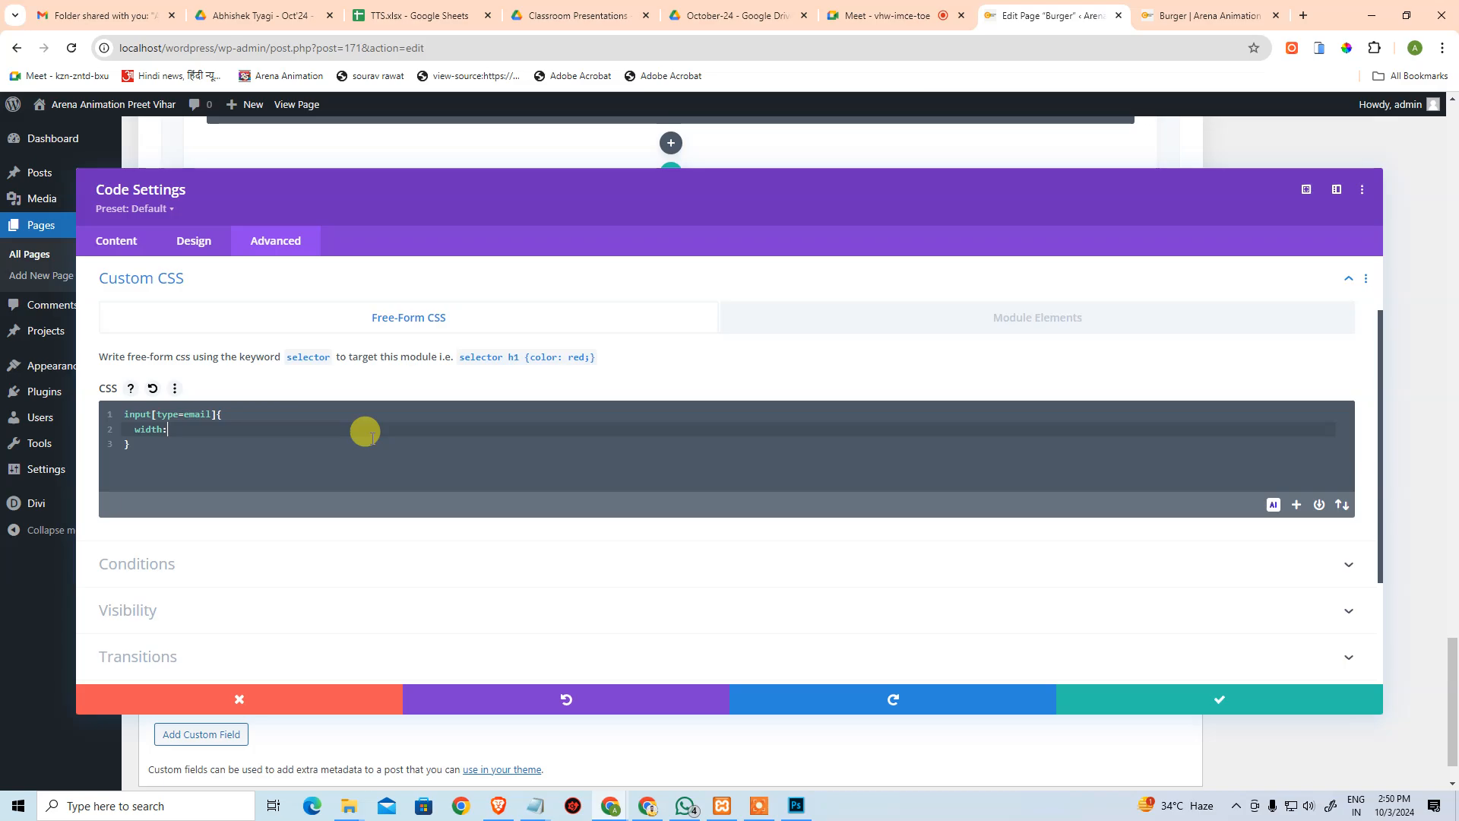
key("alt+Tab")
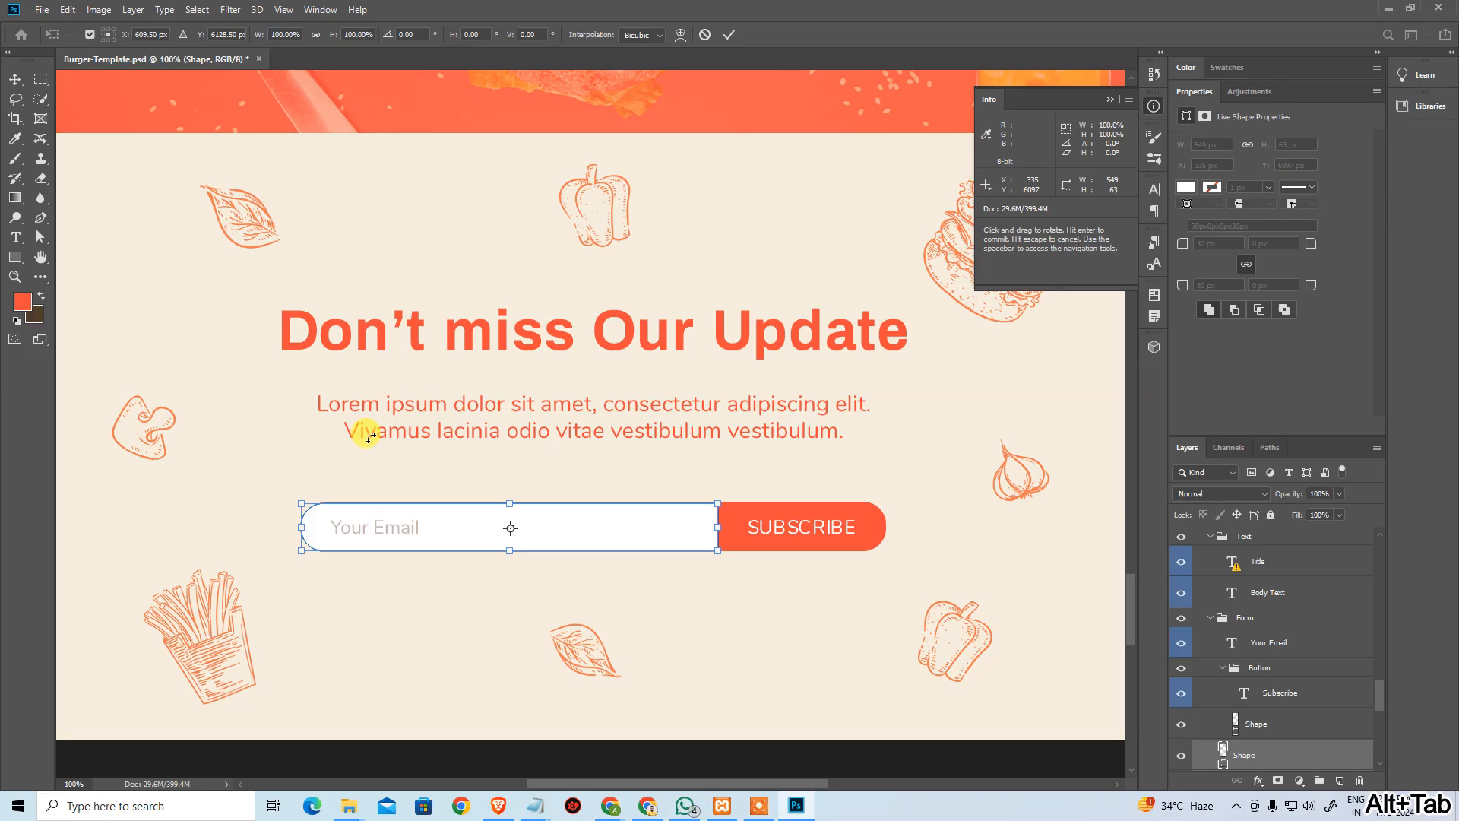
key("alt+Tab")
type("th:549px;")
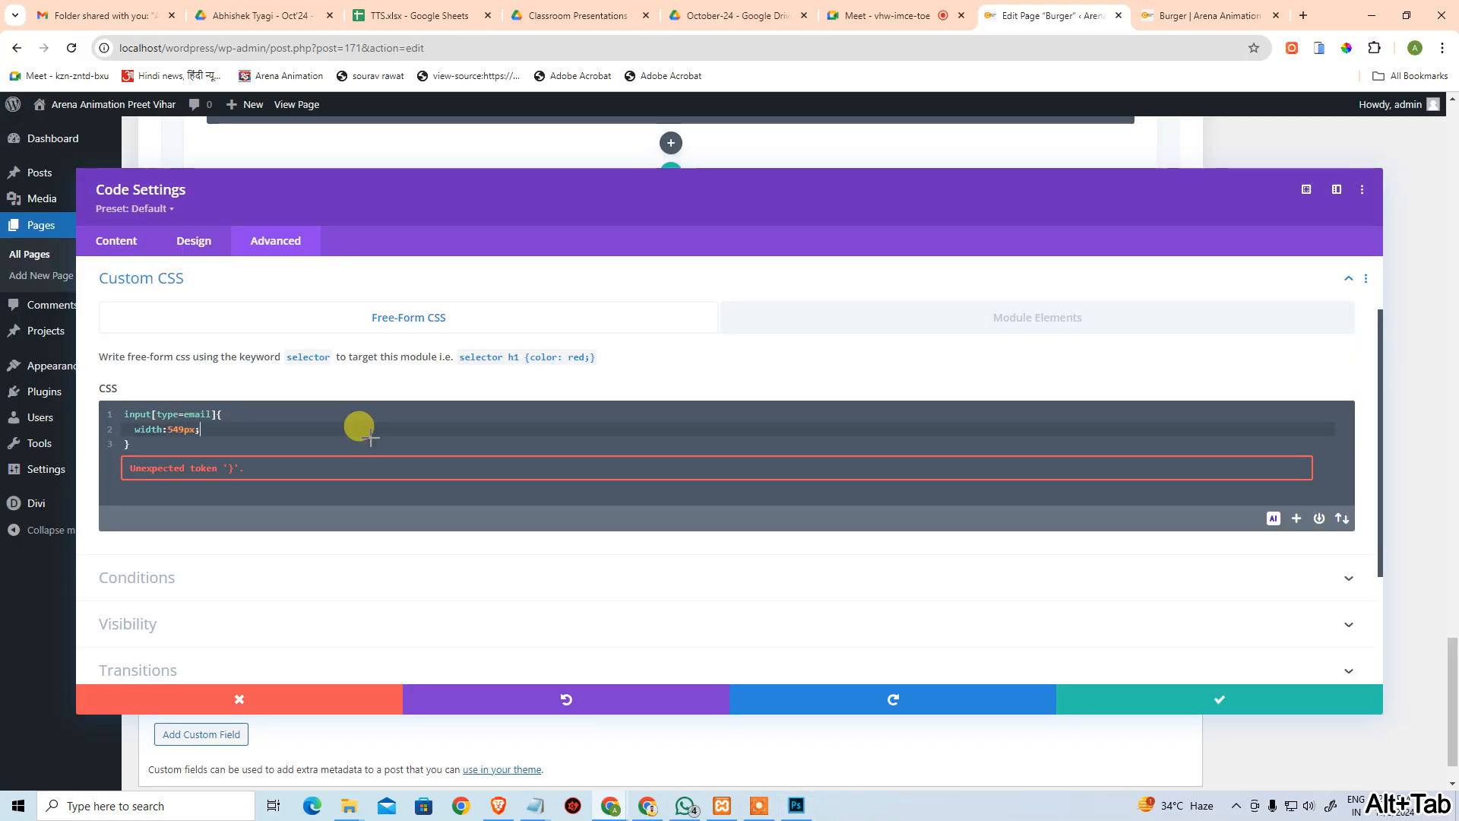
Add height:63px on a new line below the width in the email input's CSS rule.
key("Return")
type("heg")
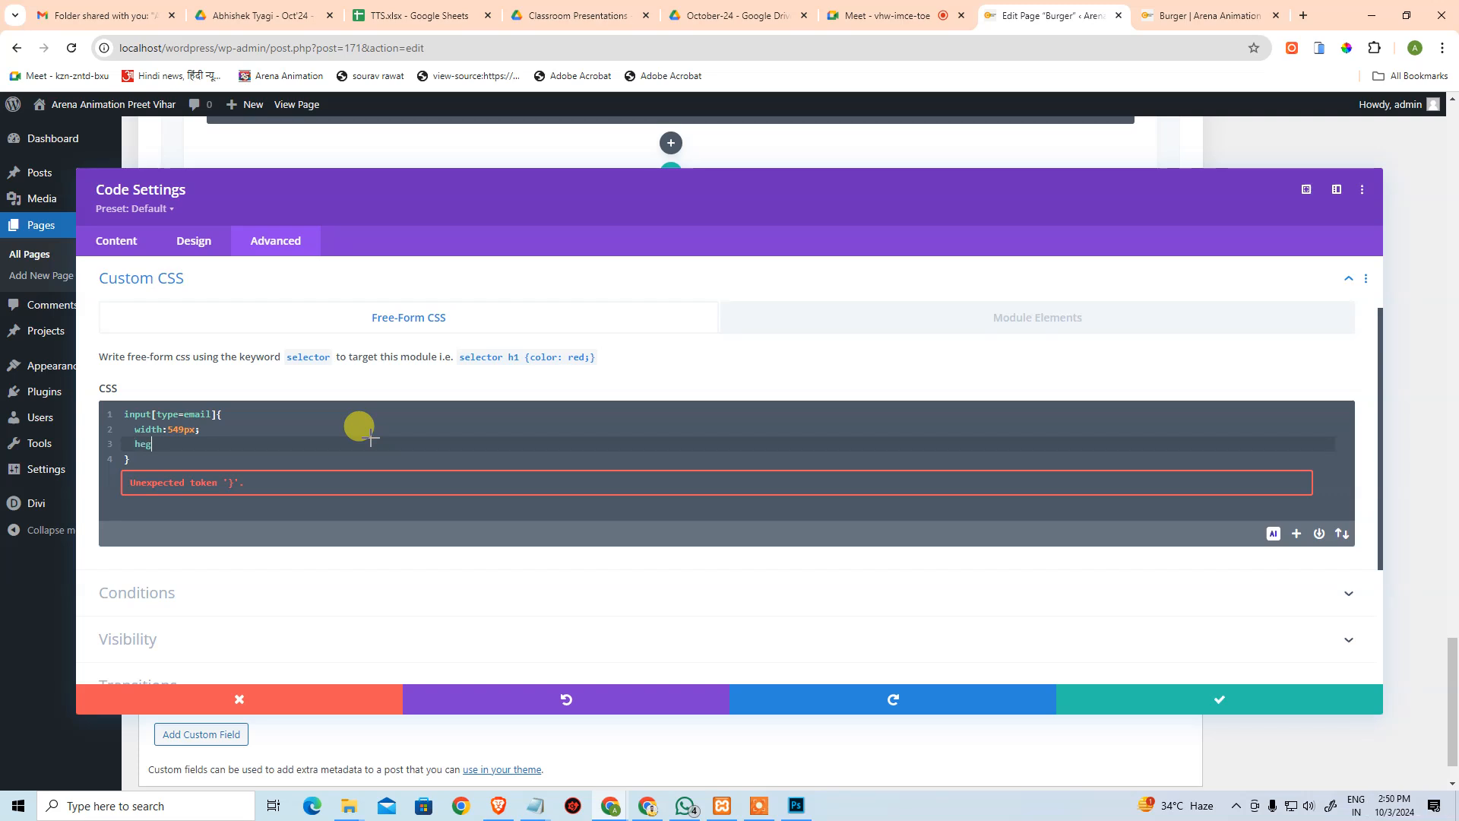
key("BackSpace")
type("ight;")
key("alt+Tab")
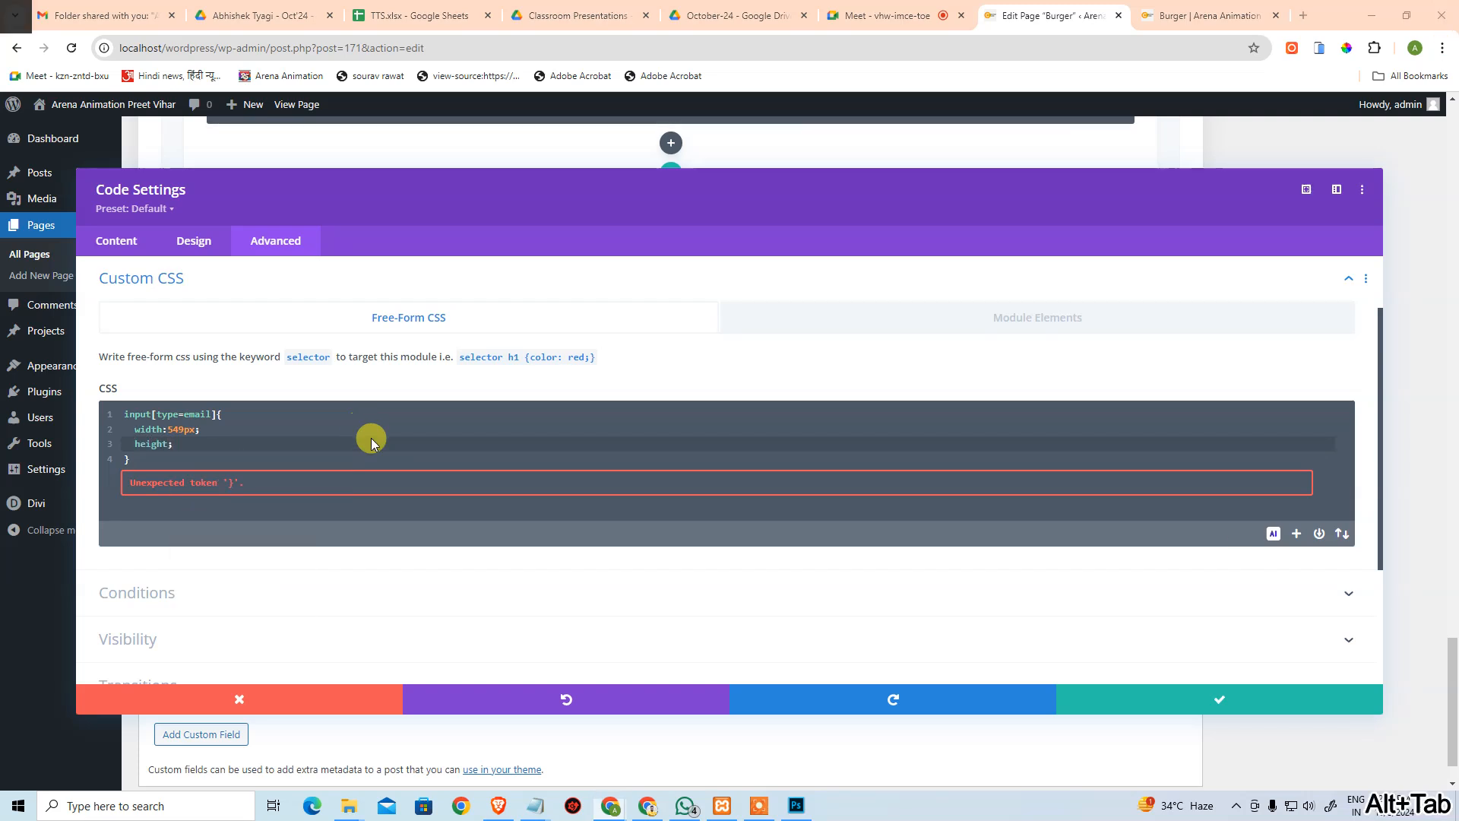
key("alt+Tab")
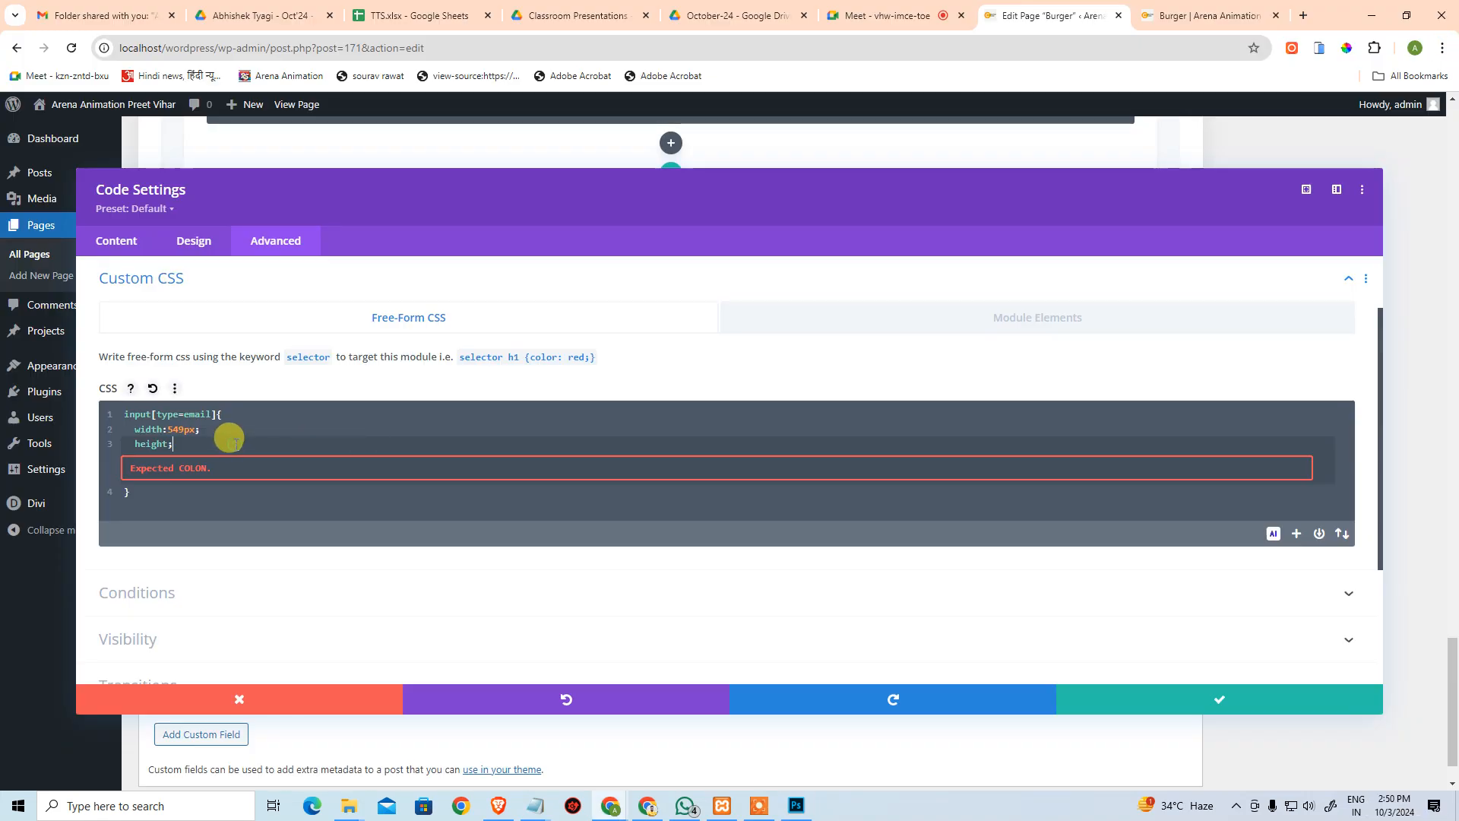
key("BackSpace")
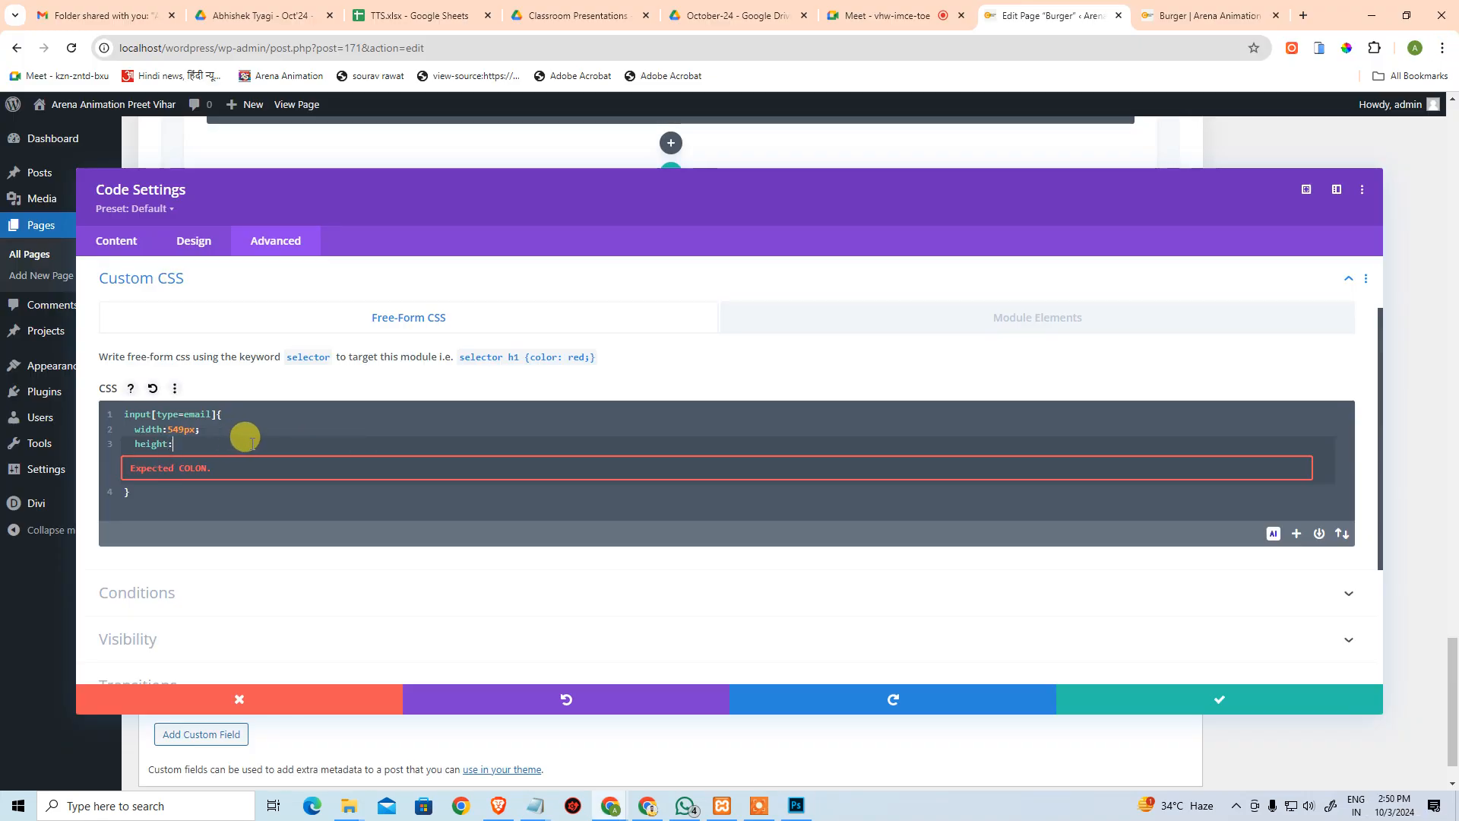
type("63px;")
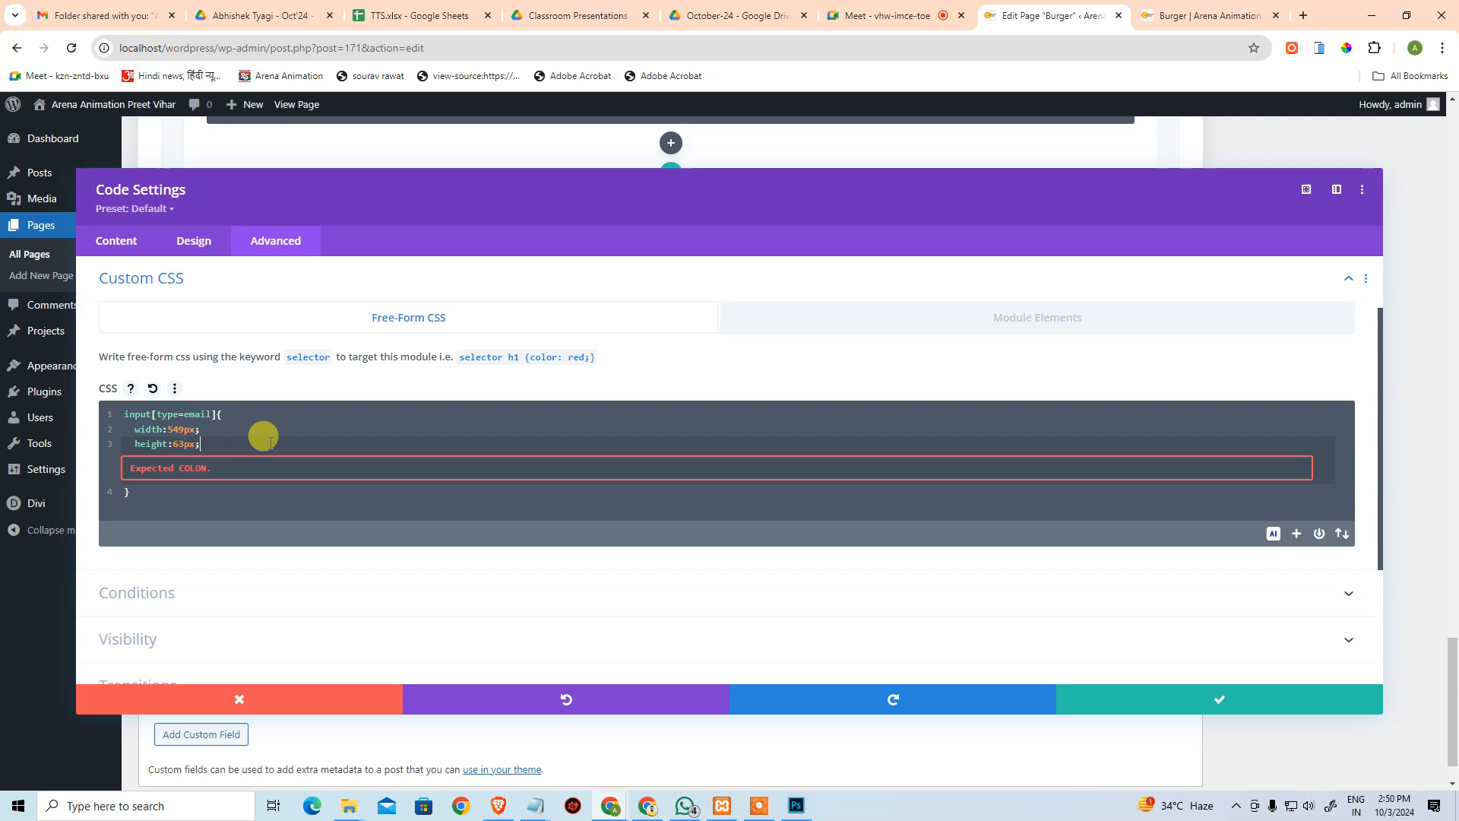
key("Up")
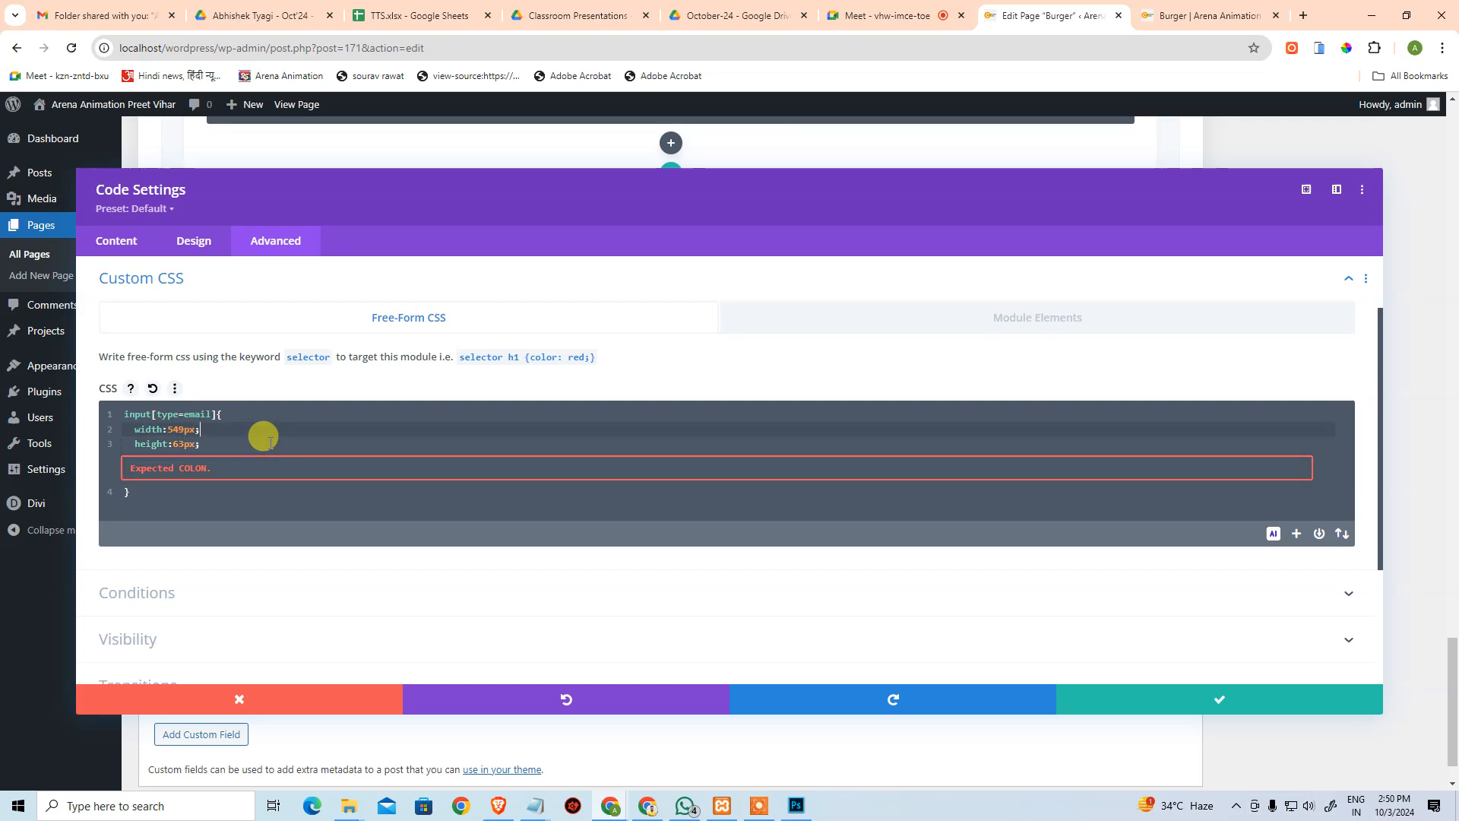
key("Down")
key("Up")
key("Down")
key("Down")
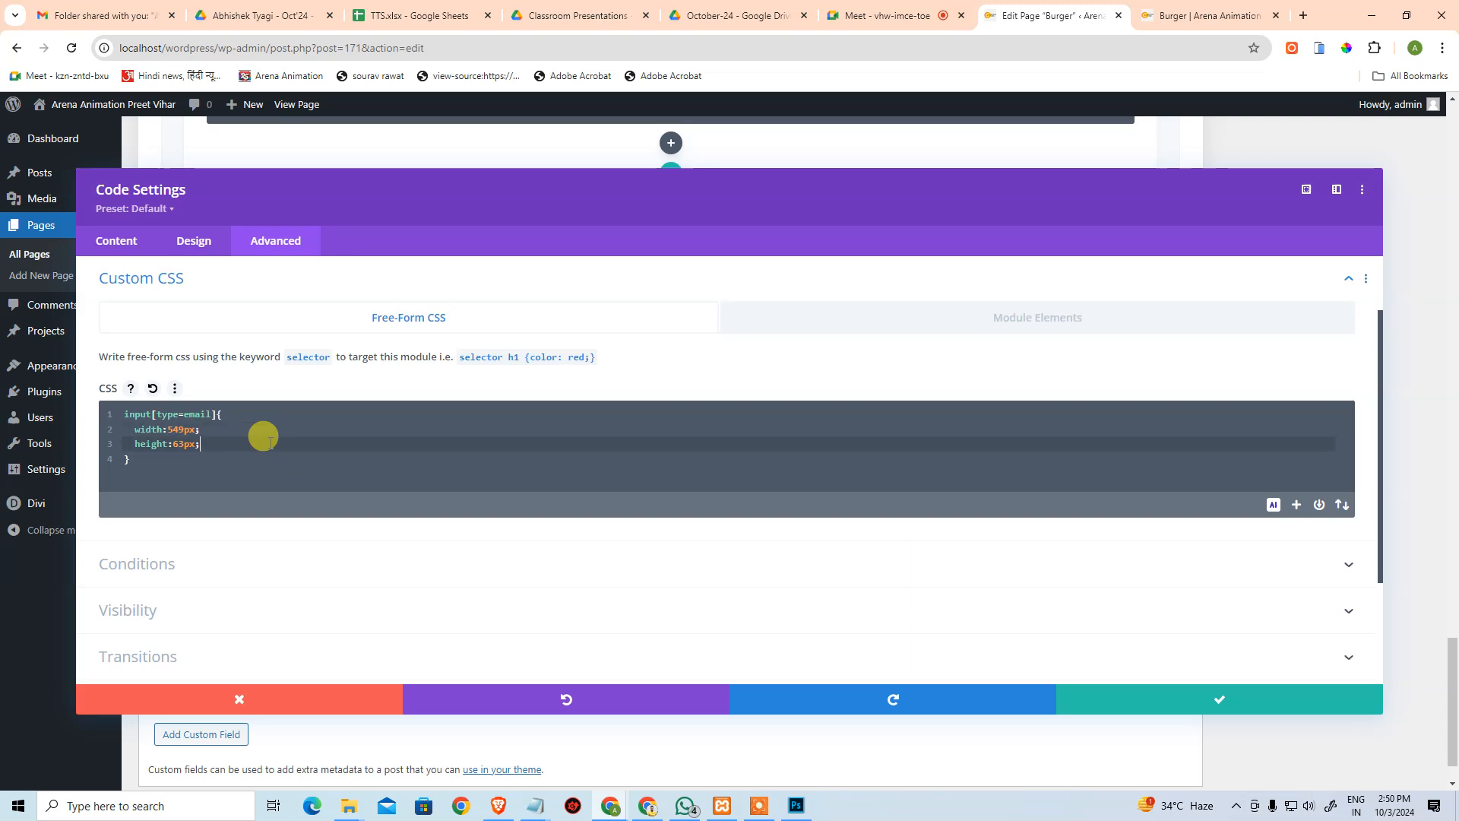
key("Up")
Save the Code module and the Burger page, and check the email field on the reloaded live page.
left_click(1131, 701)
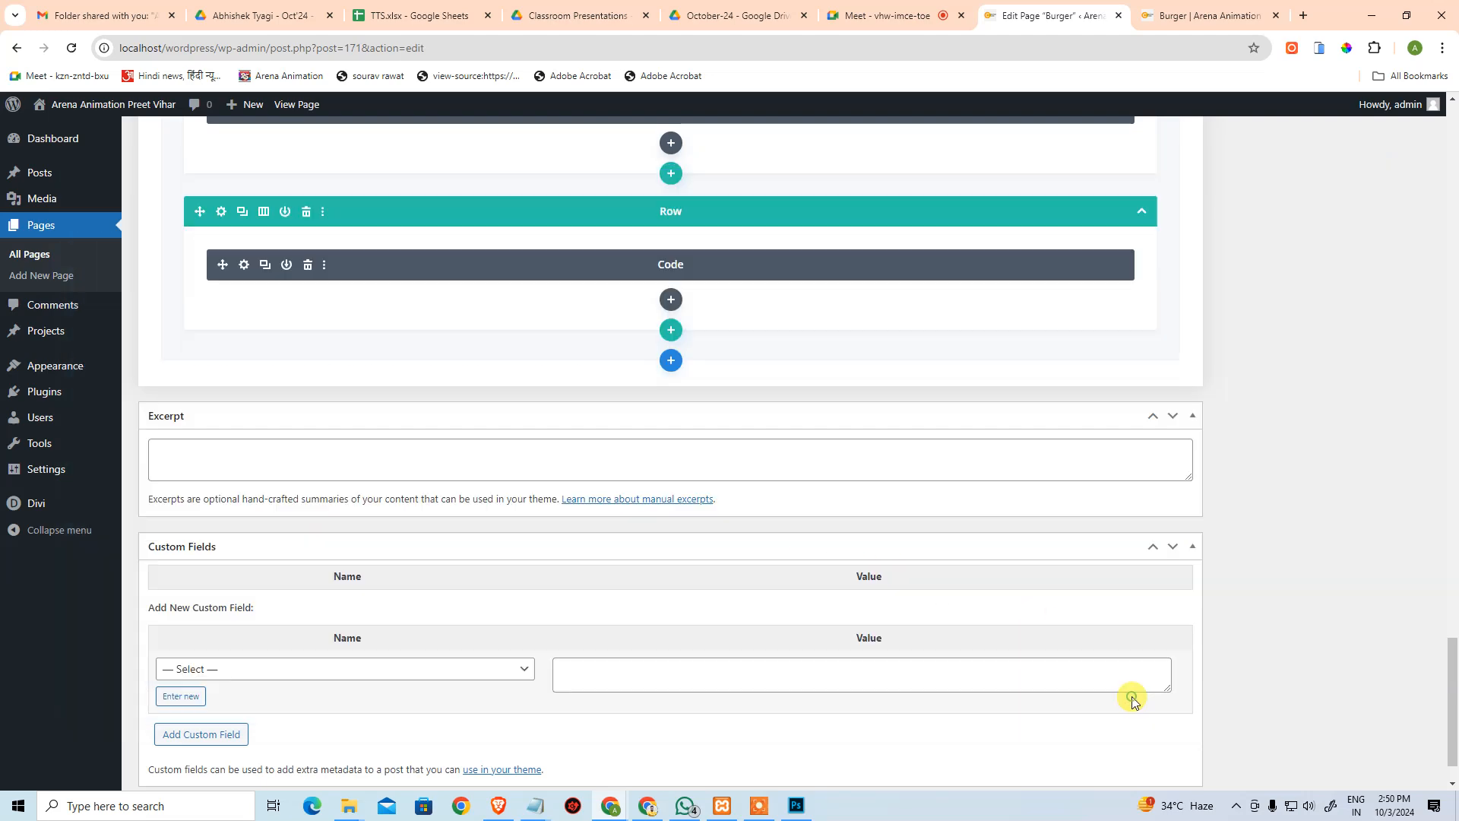
key("ctrl+s")
left_click(1182, 8)
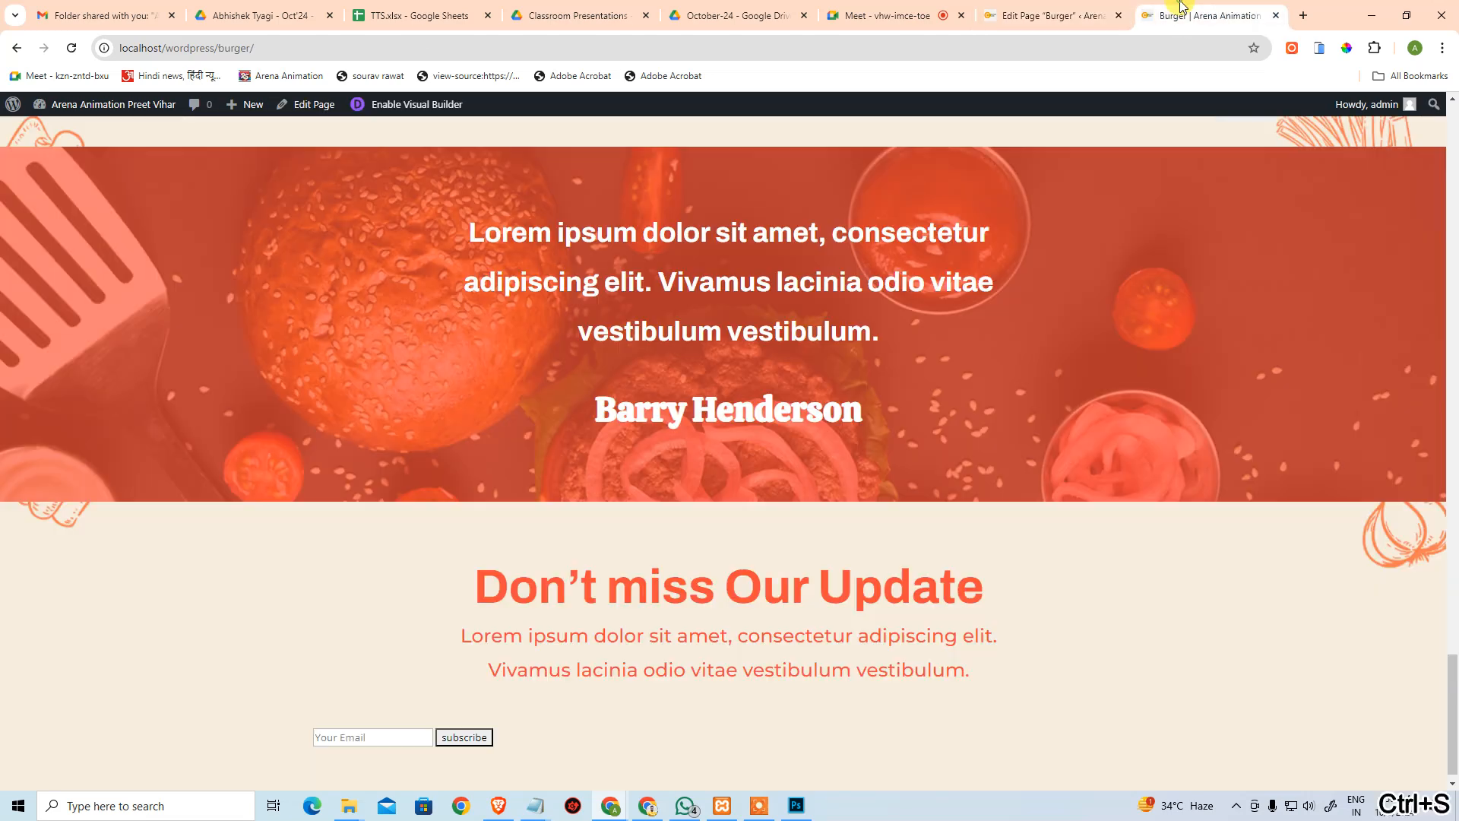
key("F5")
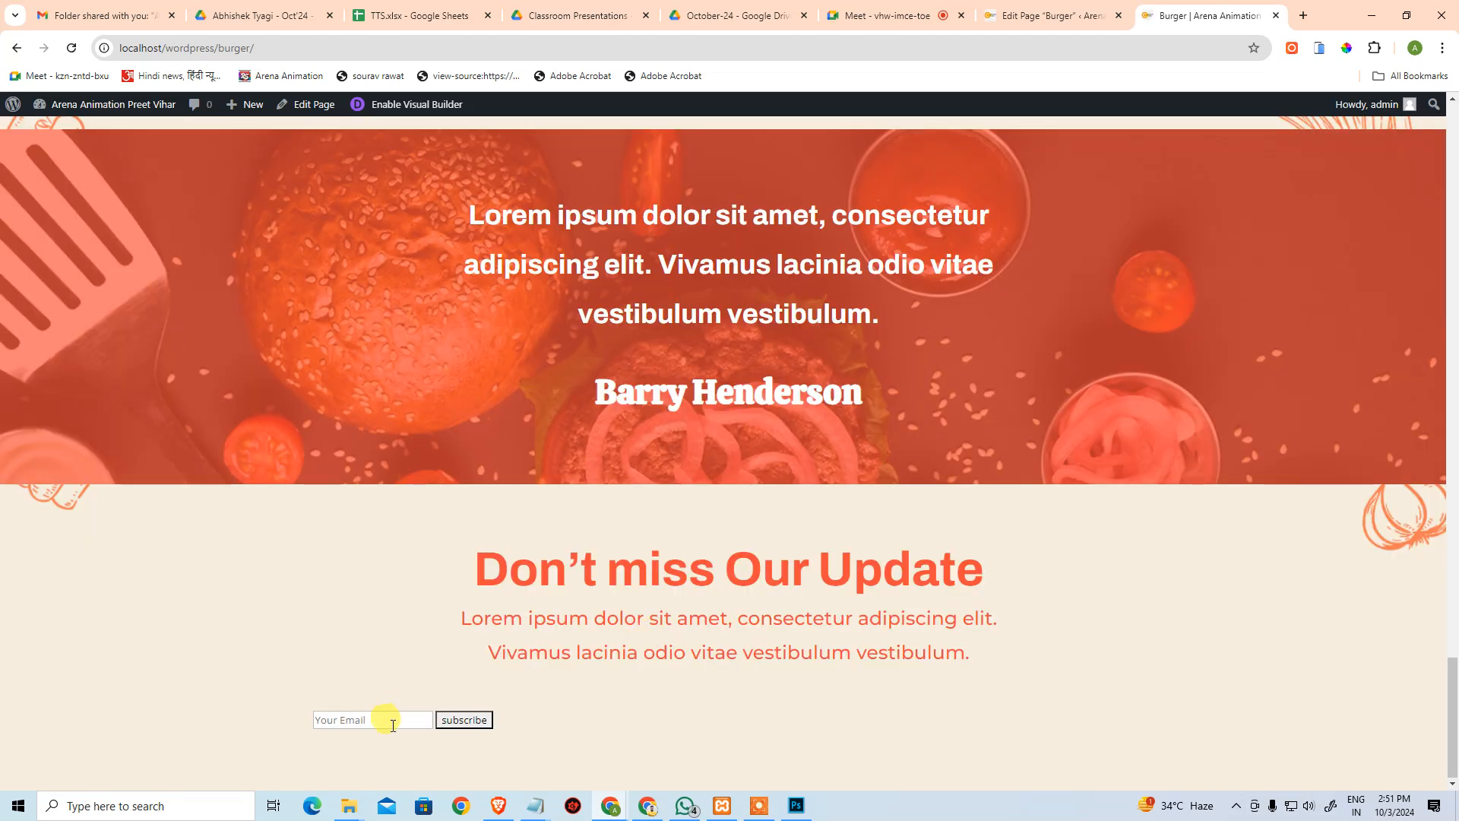
left_click(391, 720)
Return to the Burger page editor and reopen the newsletter Code module's custom CSS rule.
left_click(1041, 6)
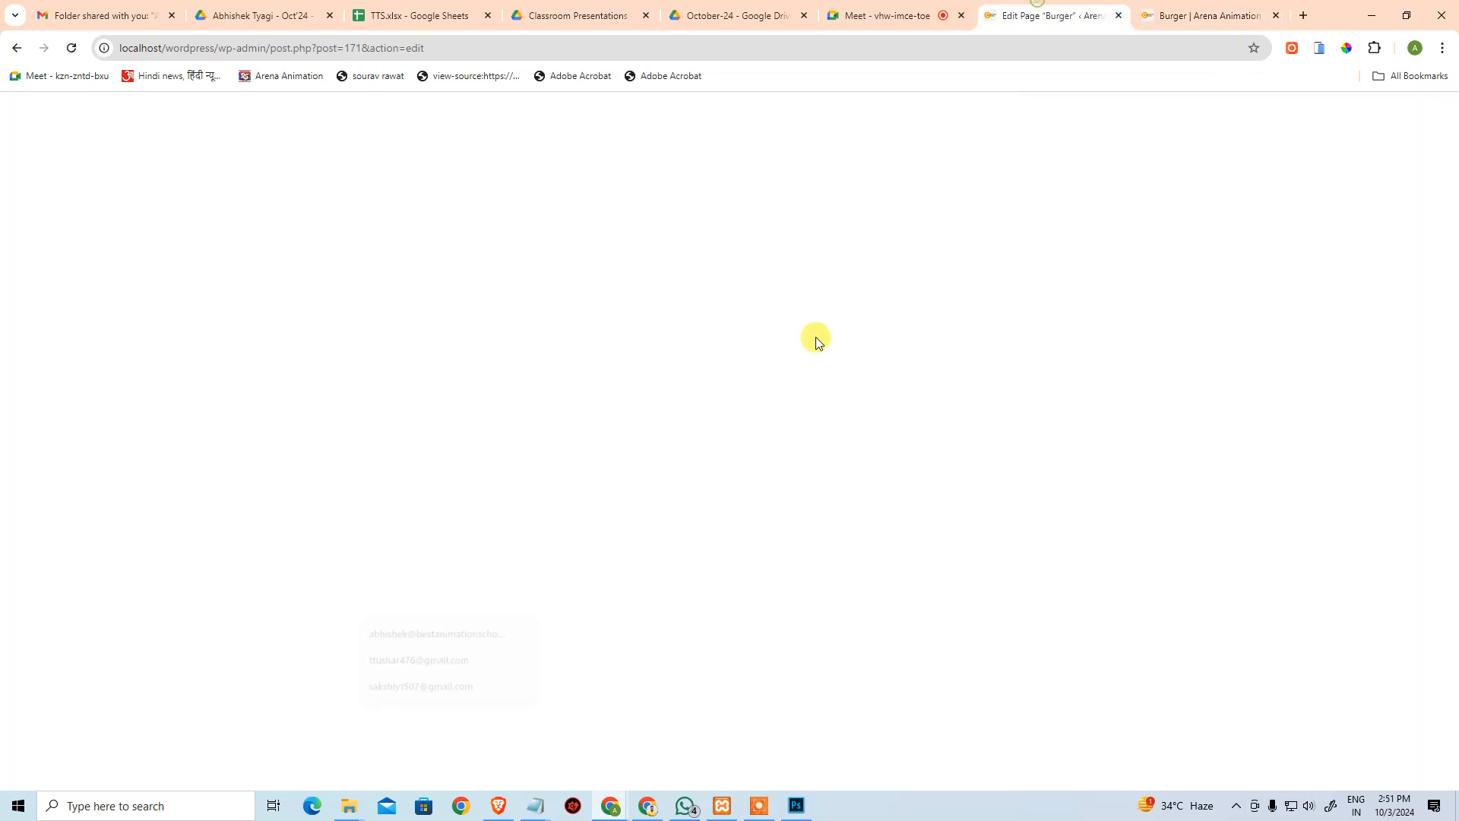
scroll(430, 536, "down", 20)
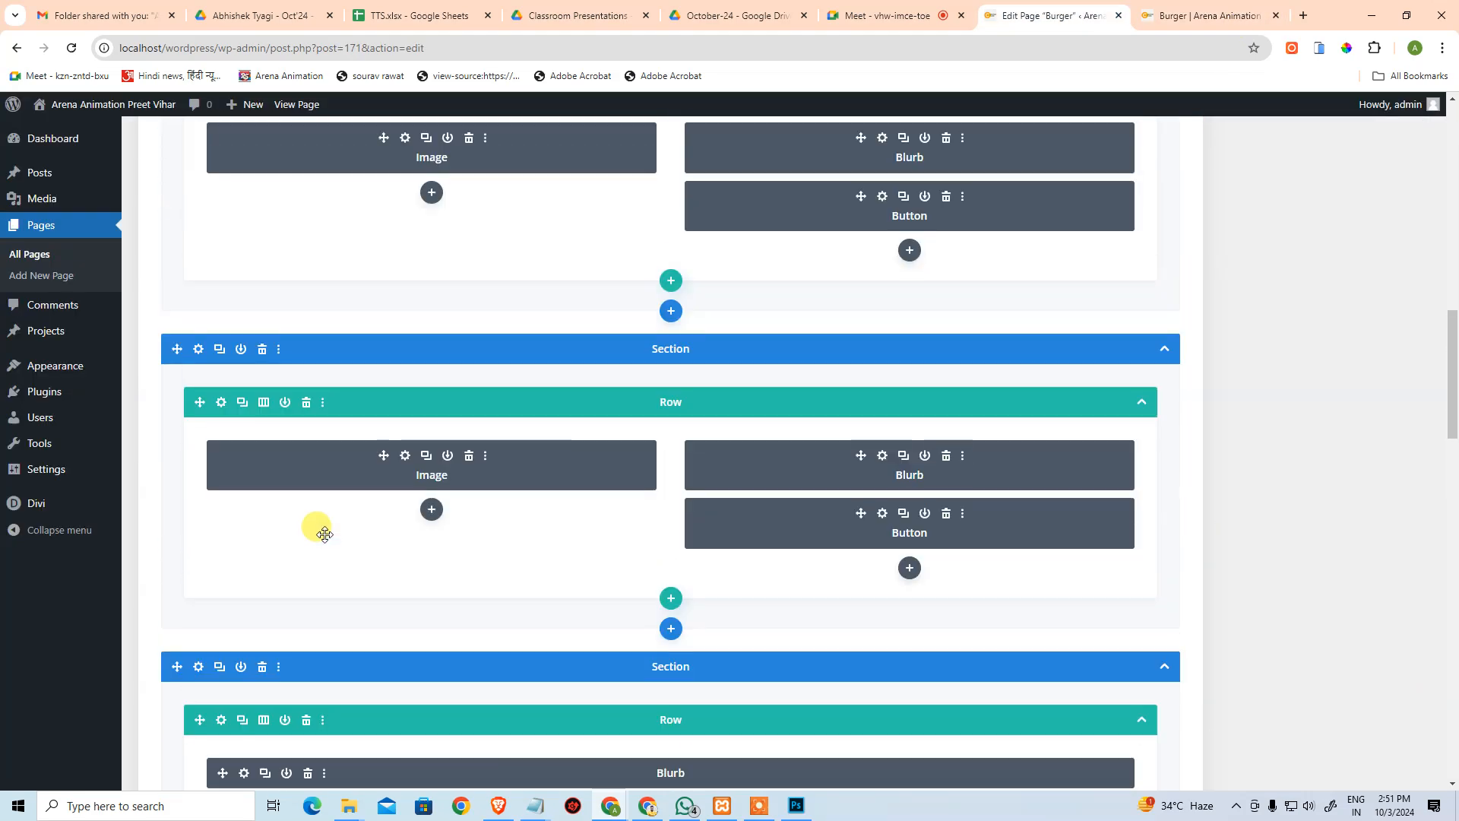
scroll(270, 326, "up", 1)
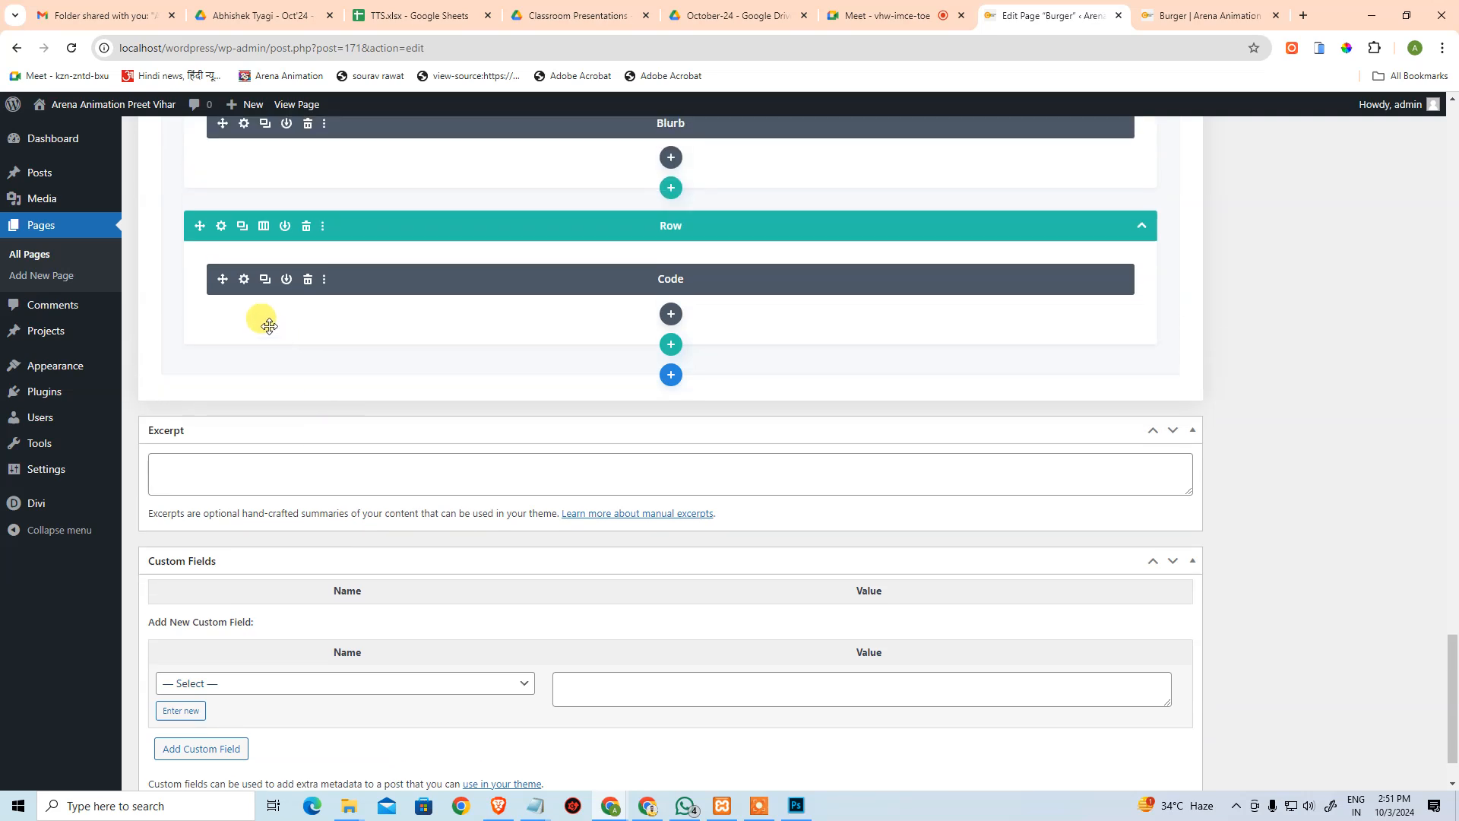
left_click(243, 277)
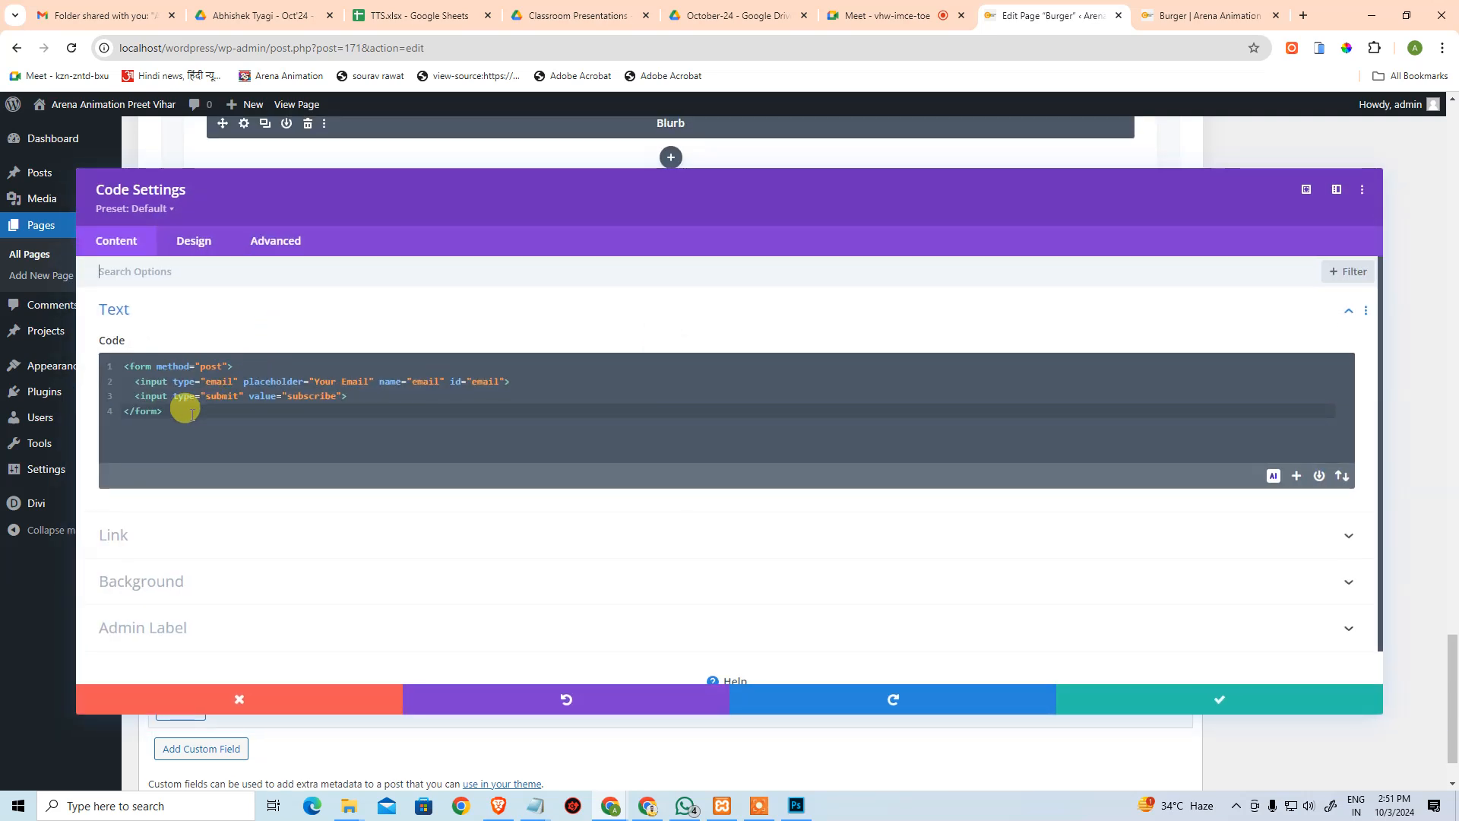
left_click(255, 242)
left_click(219, 357)
left_click(219, 456)
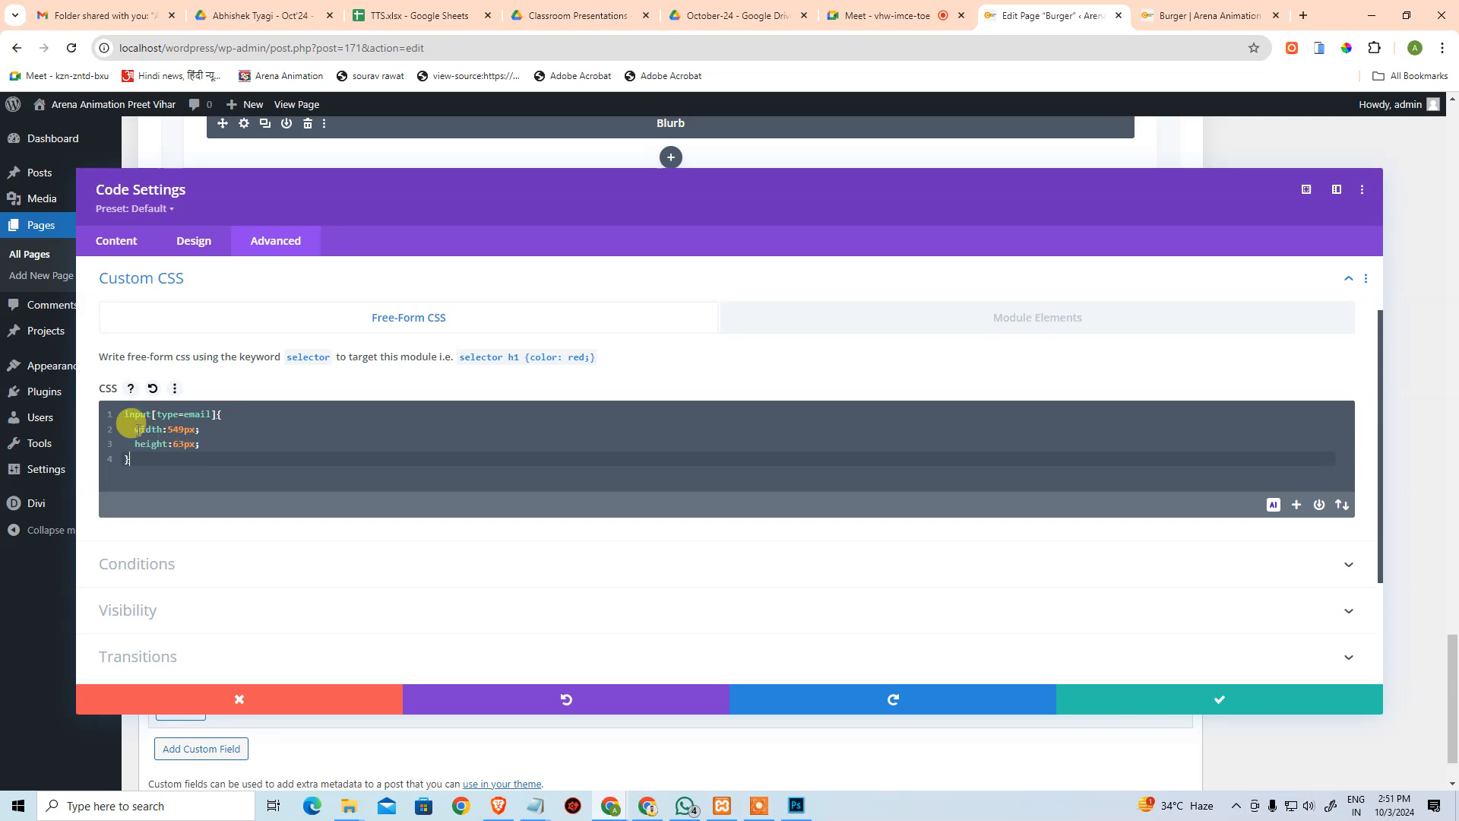
Replace the input[type=email] selector of the CSS rule with the class selector .email.
left_click_drag(130, 423, 271, 447)
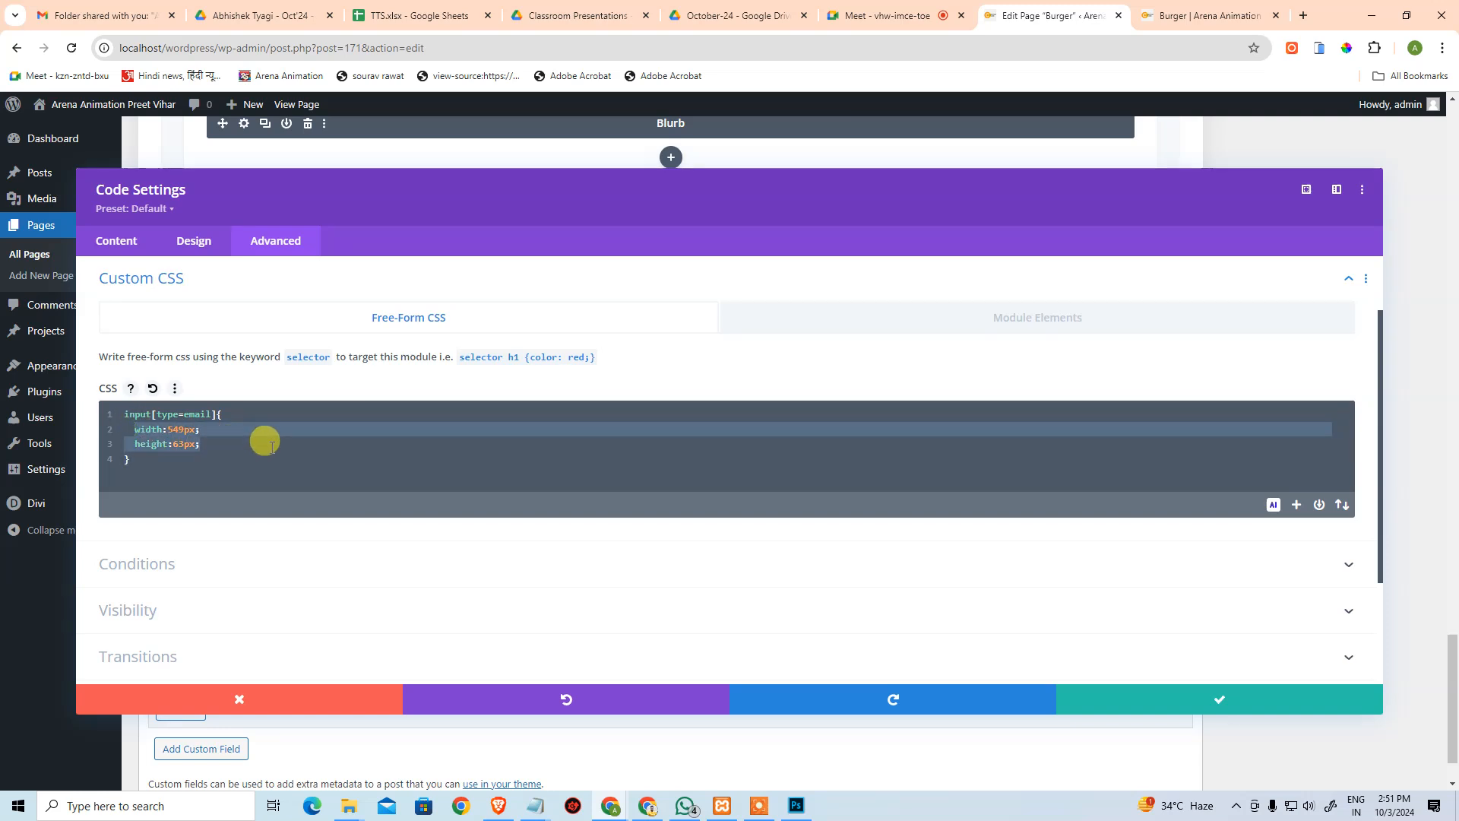
left_click(272, 446)
left_click(141, 413)
left_click(217, 414)
key("shift+Home")
key("BackSpace")
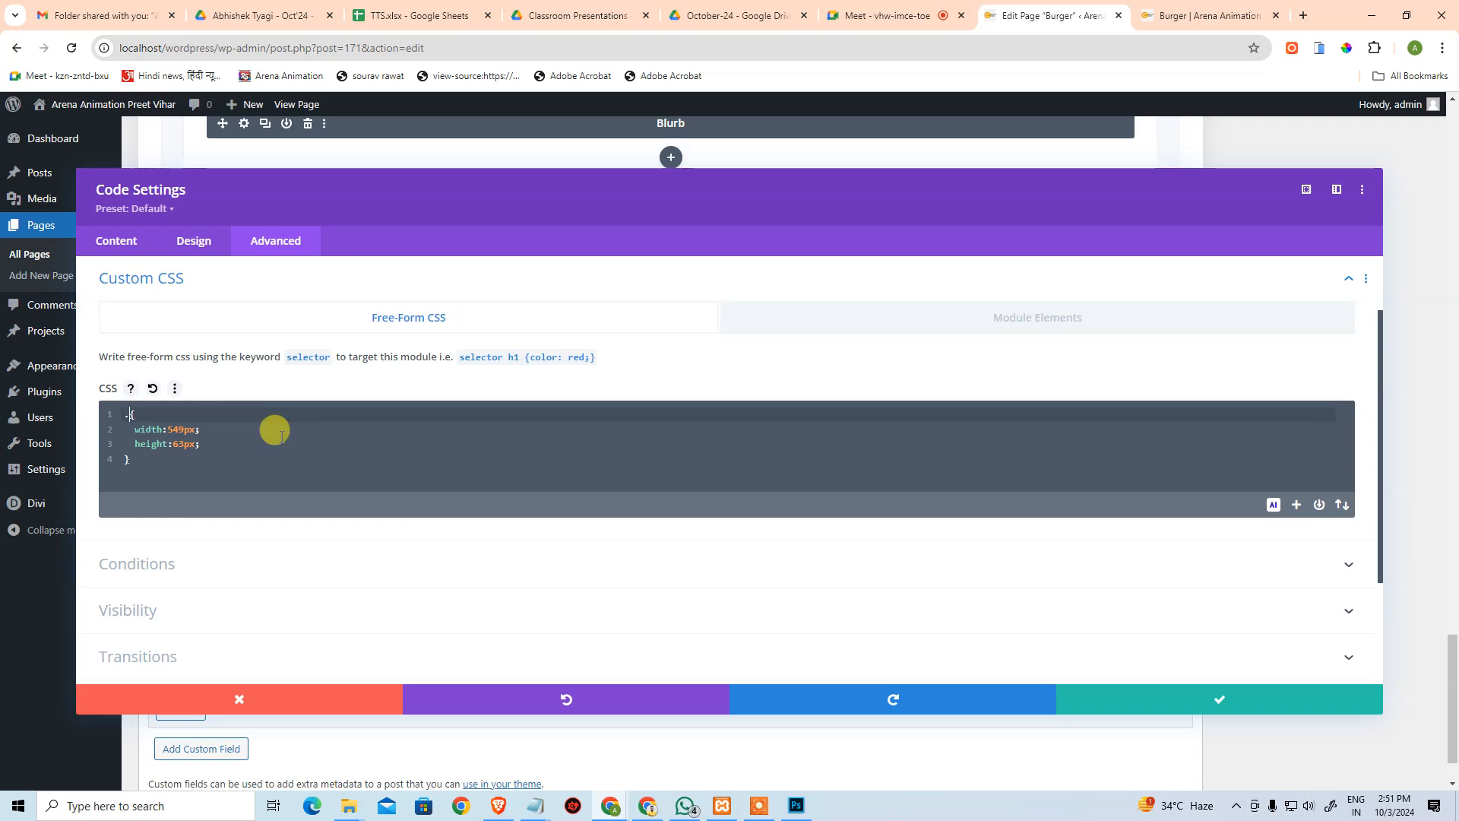
type(".")
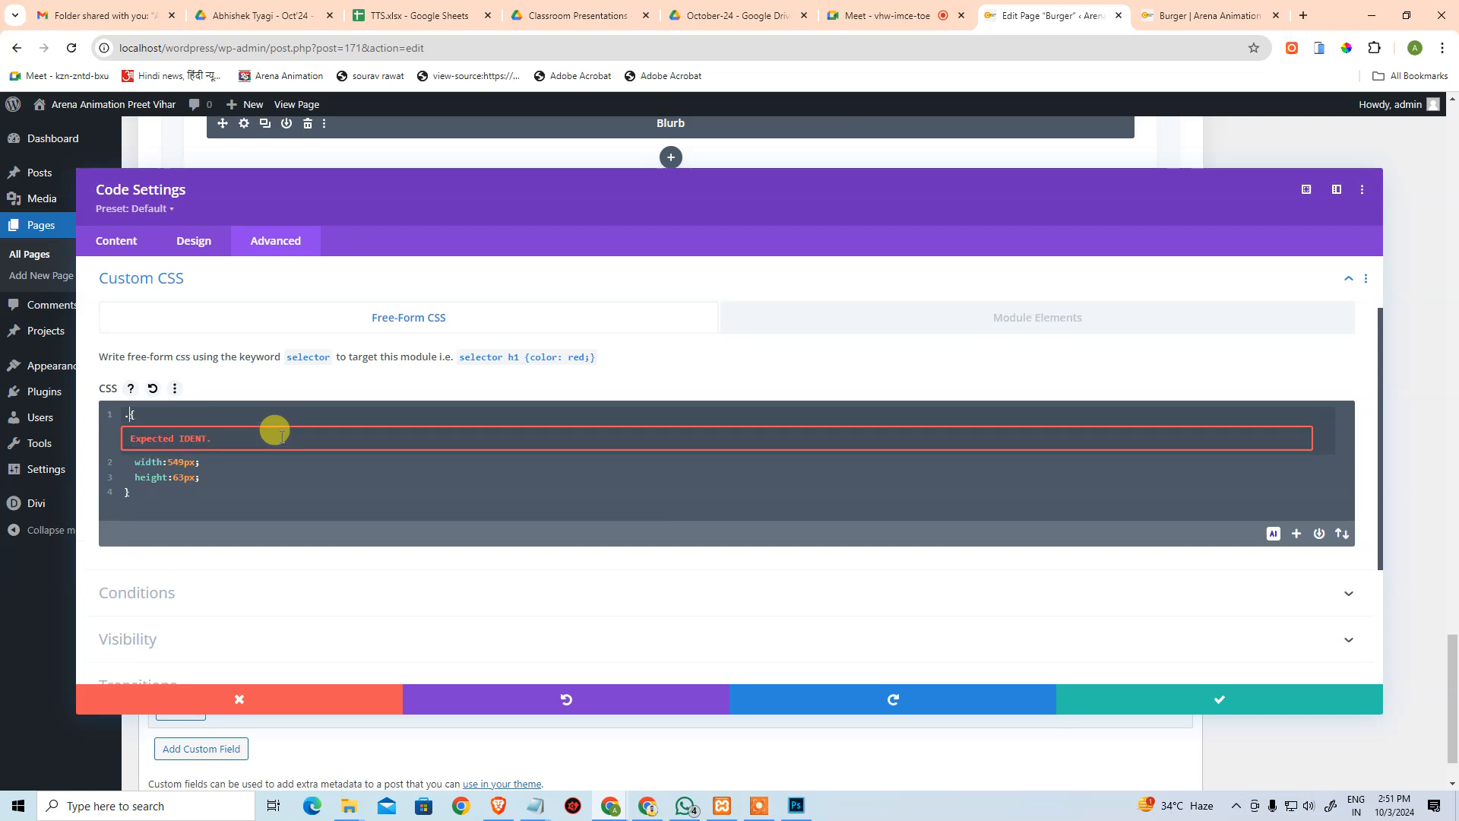
type("email")
key("Right")
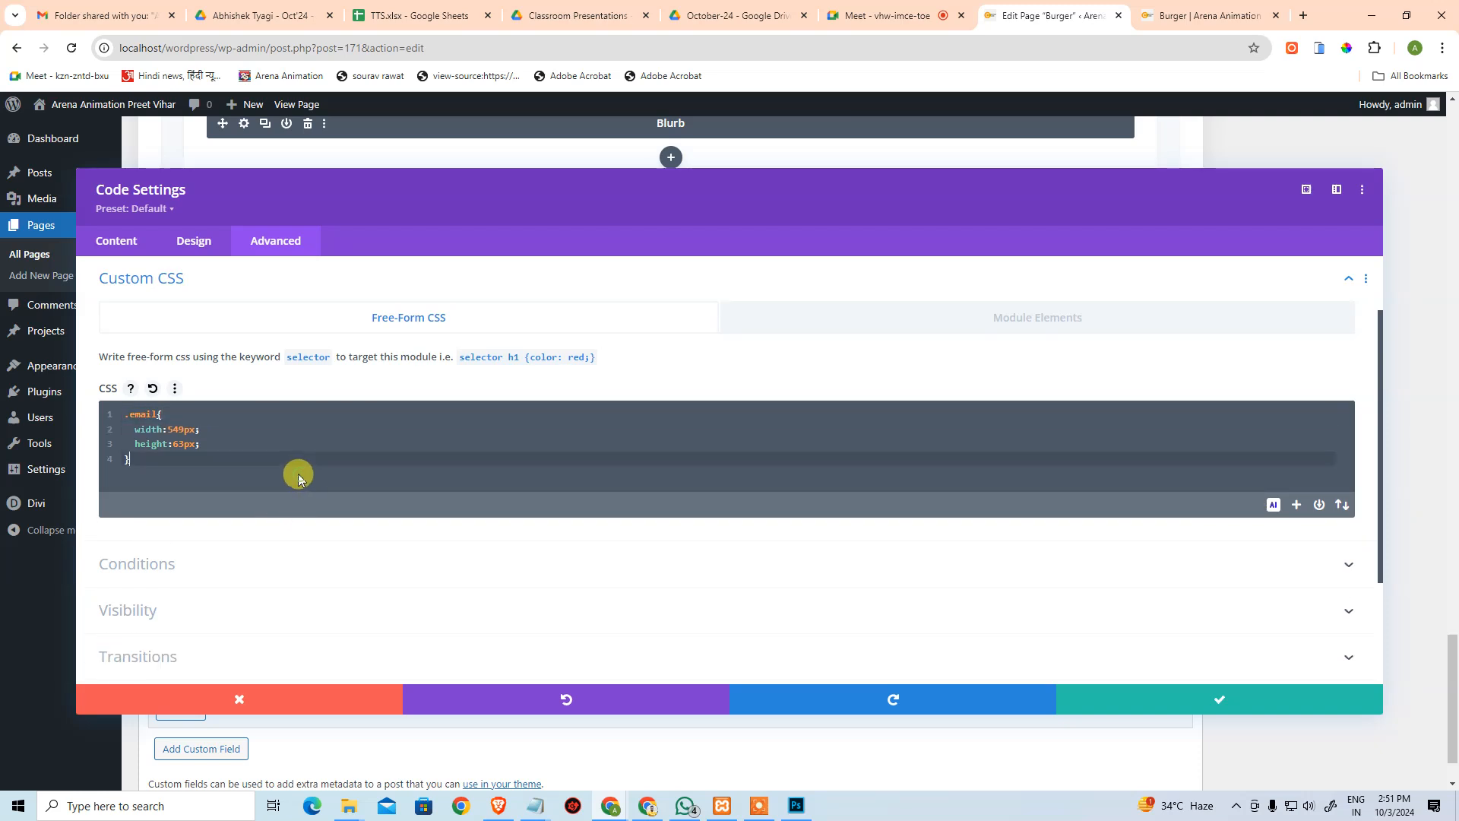
left_click(232, 443)
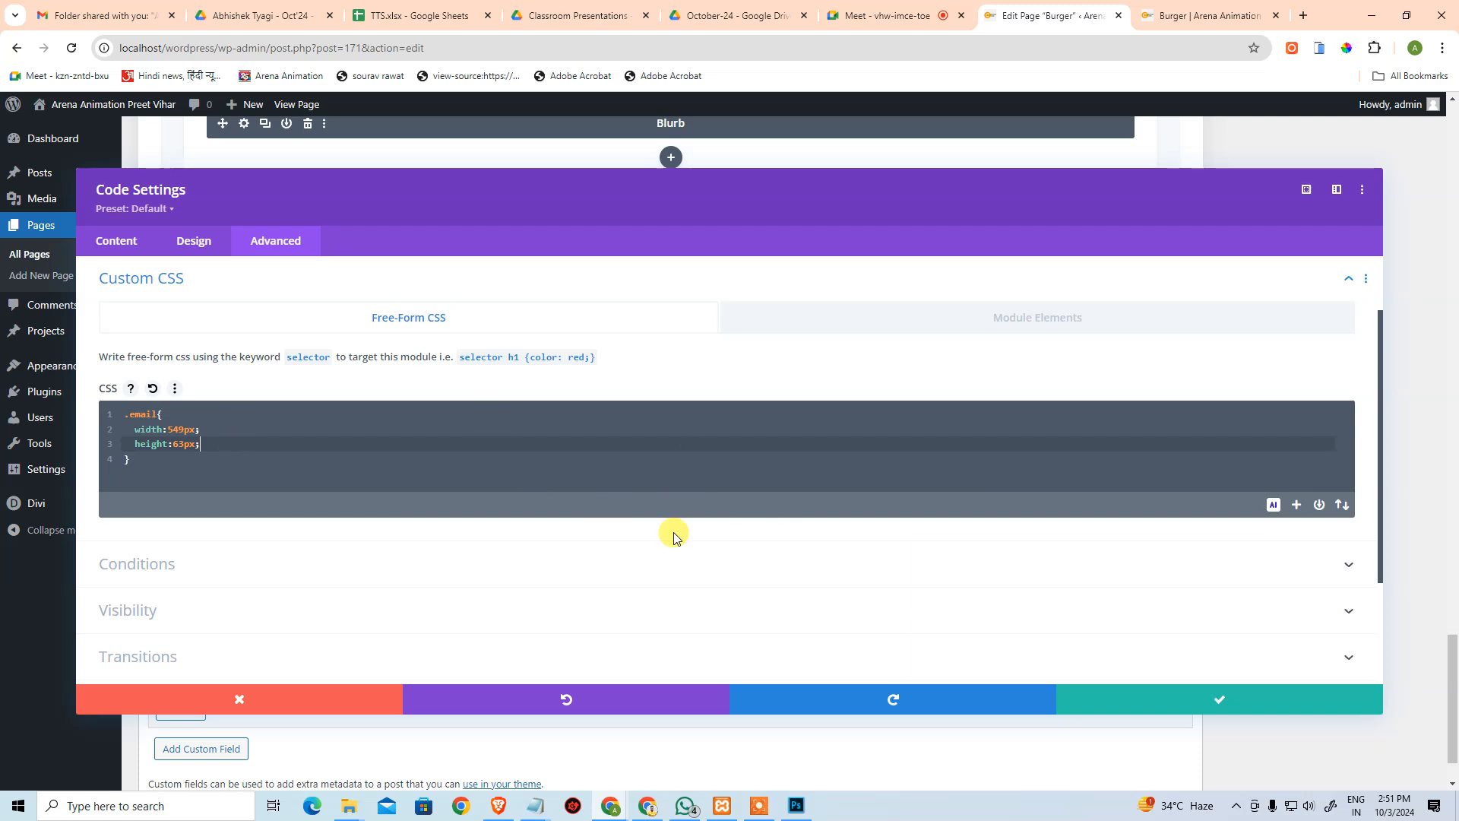
Add the attribute class="email" to the email input in the newsletter form's HTML code and save the Code module.
left_click(94, 242)
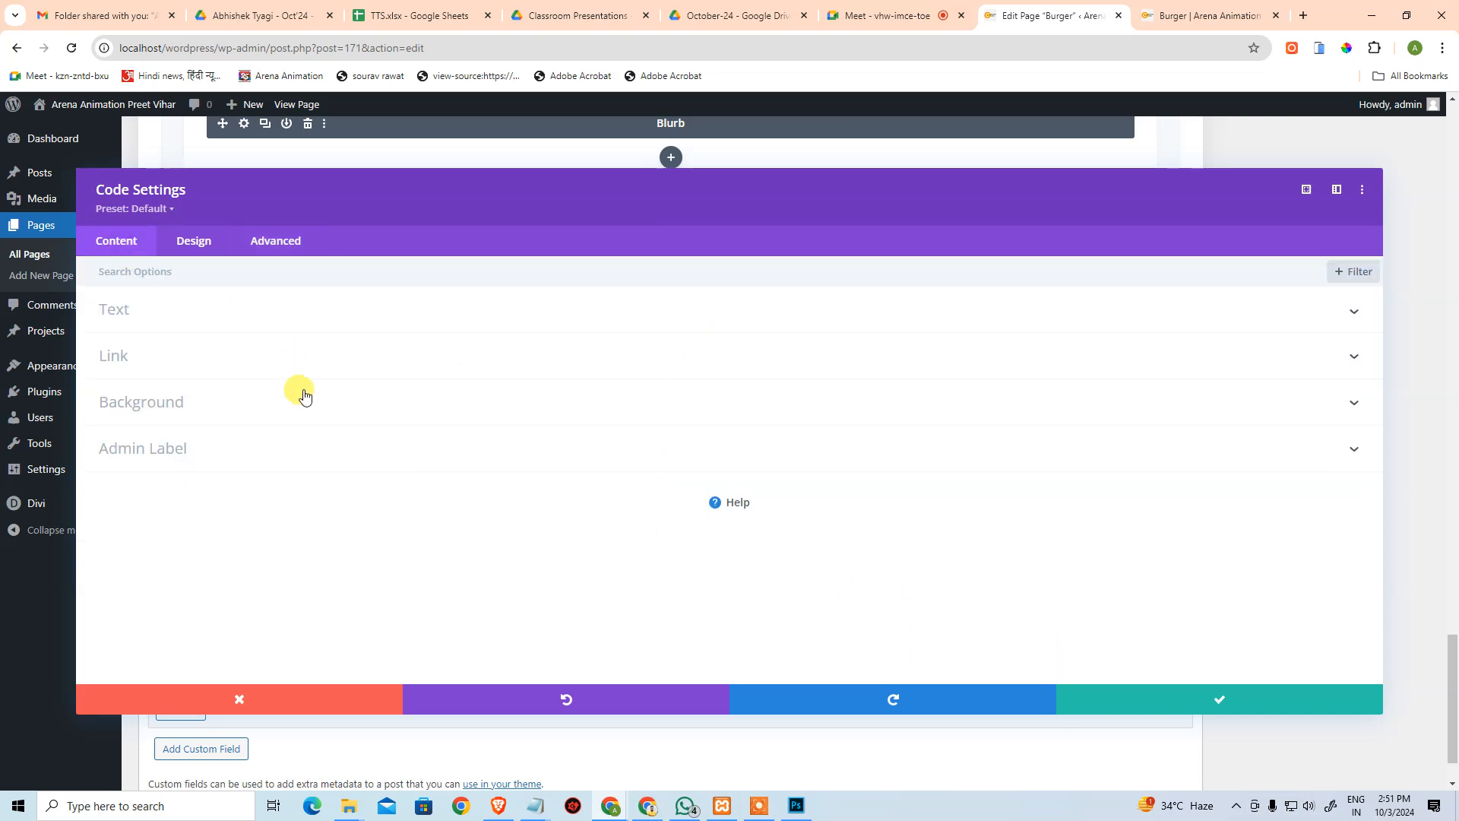
left_click(137, 312)
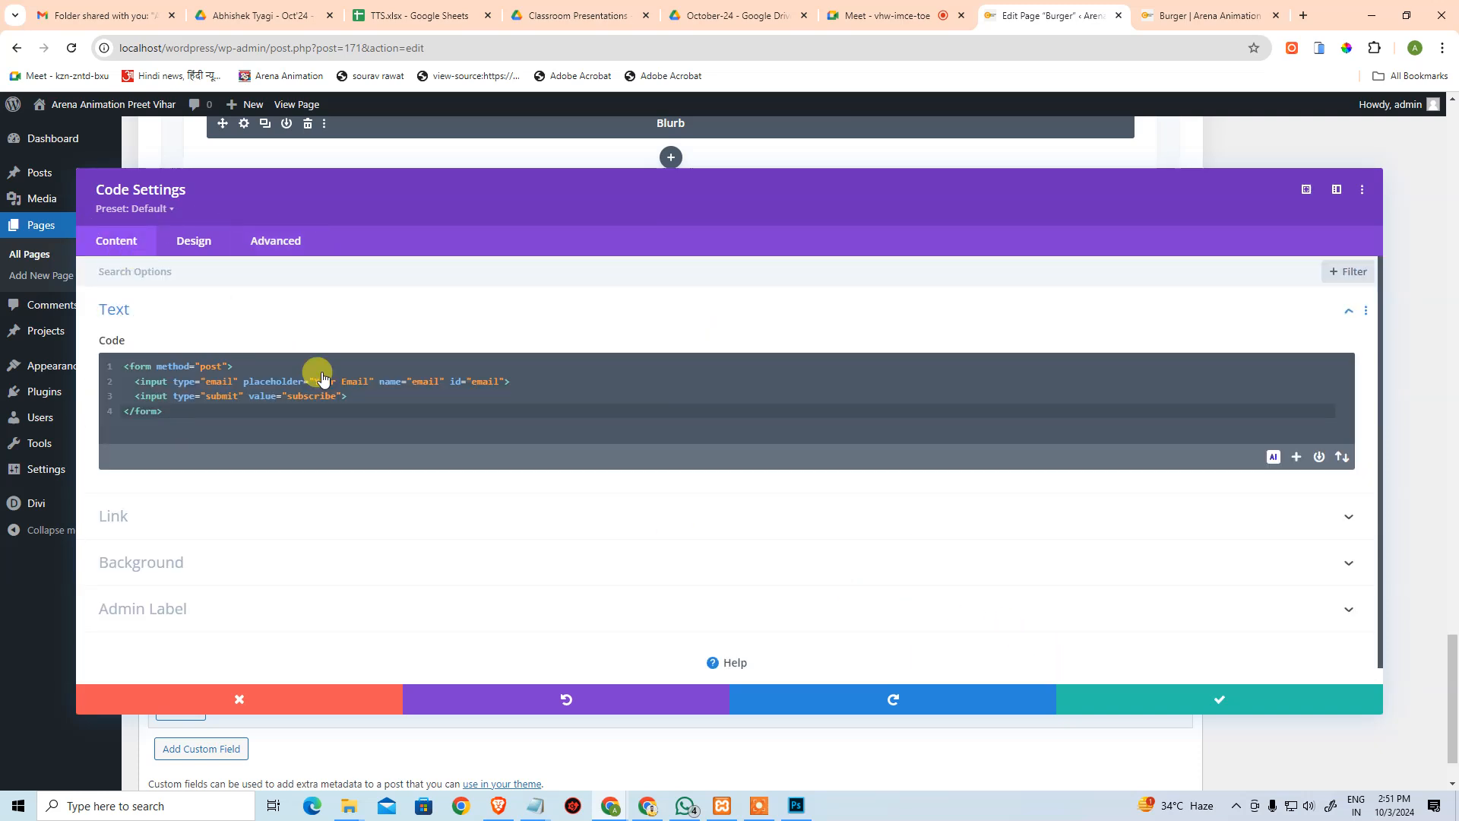
left_click(502, 382)
type("class")
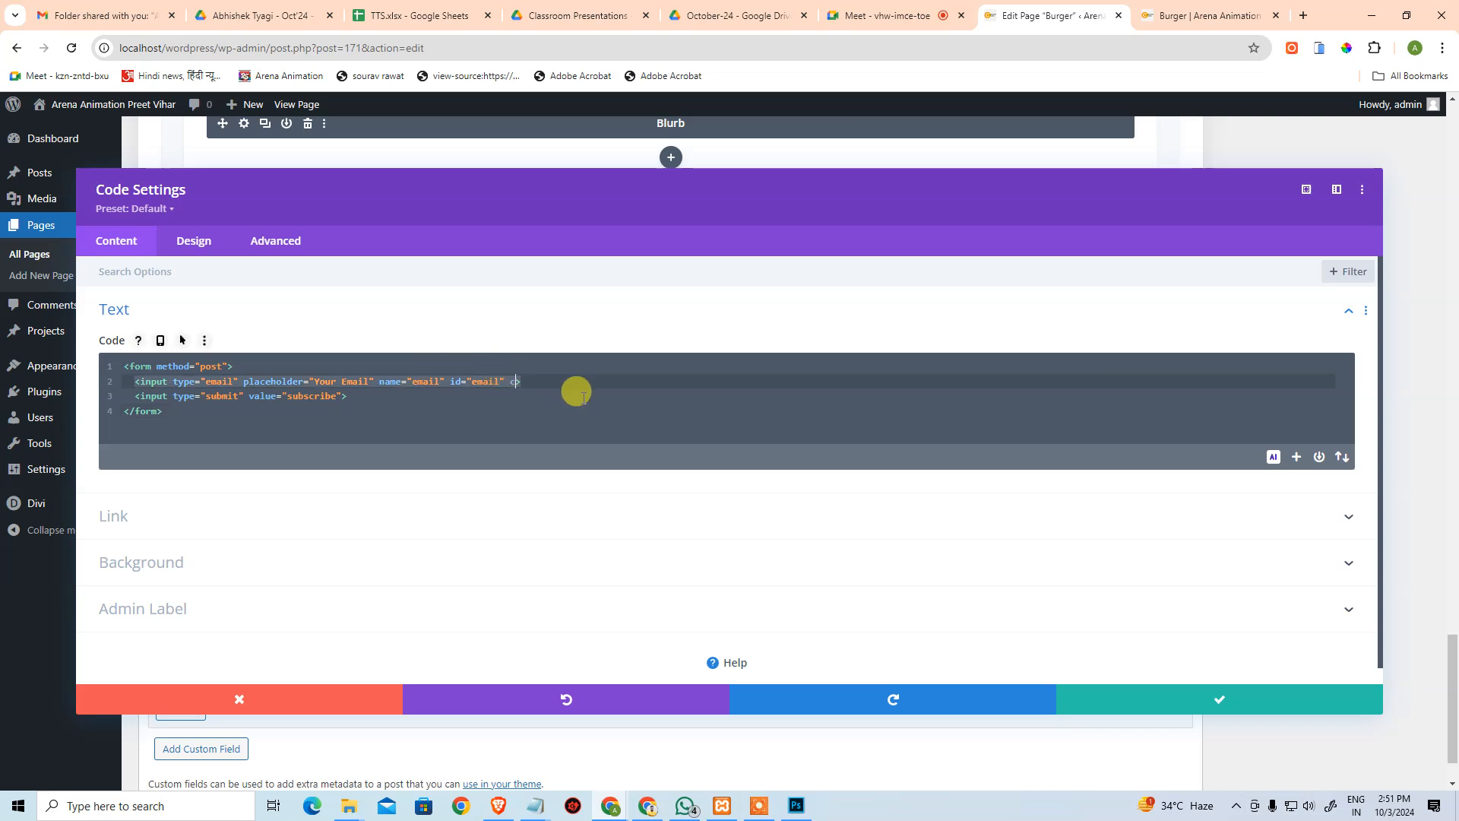
type("=\"e")
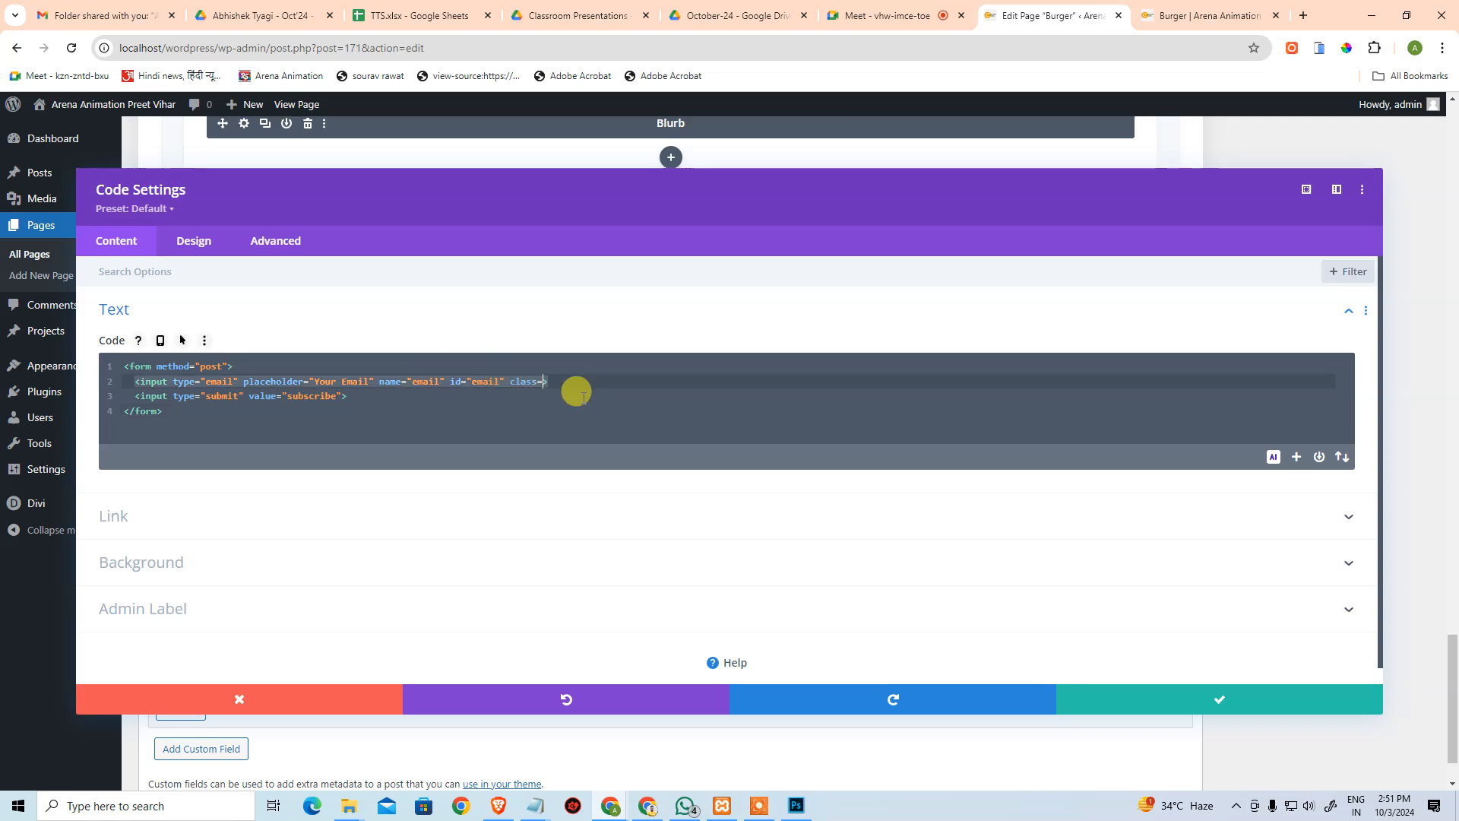
type("mail")
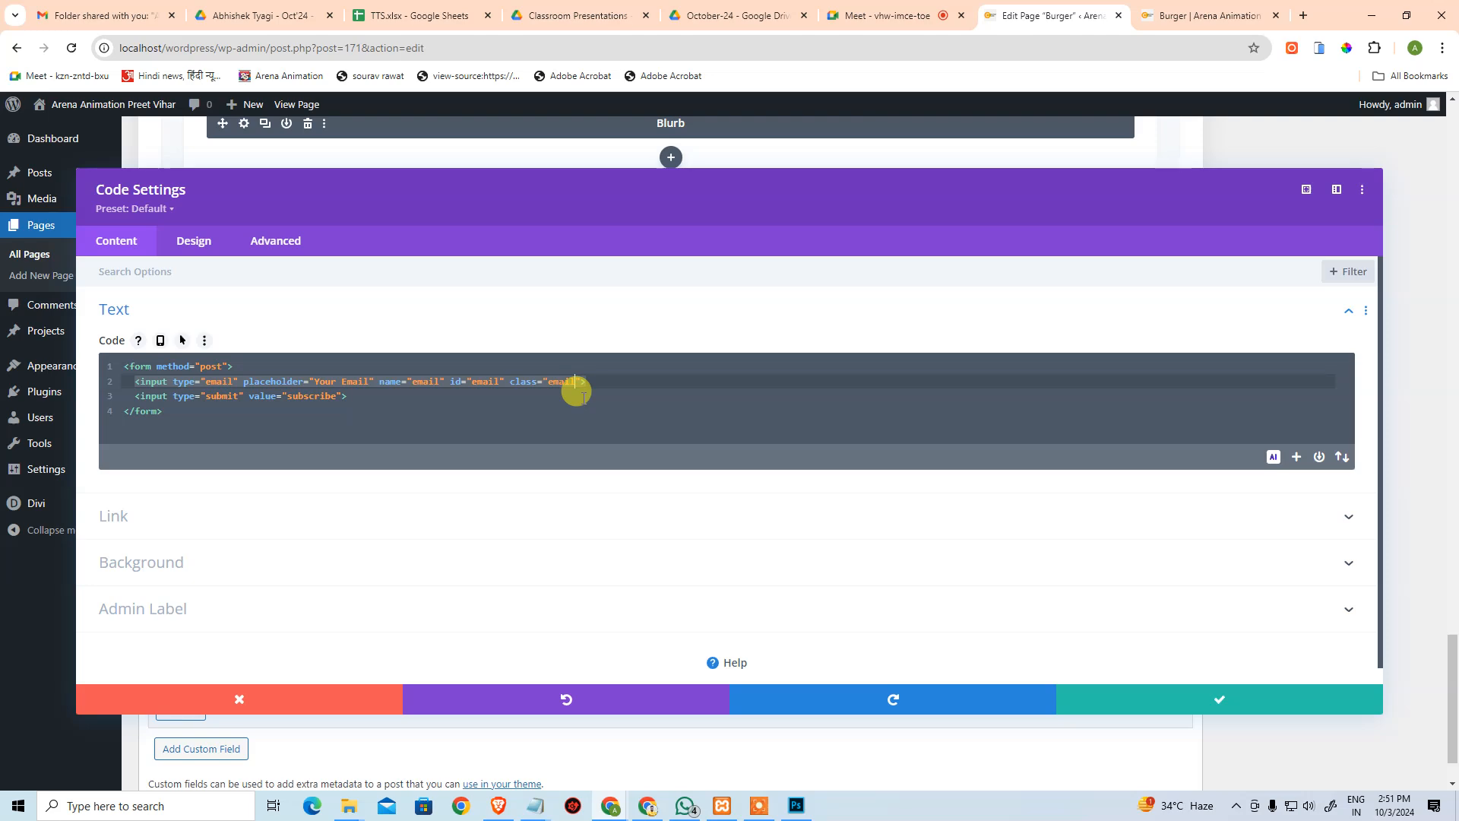
left_click(1125, 696)
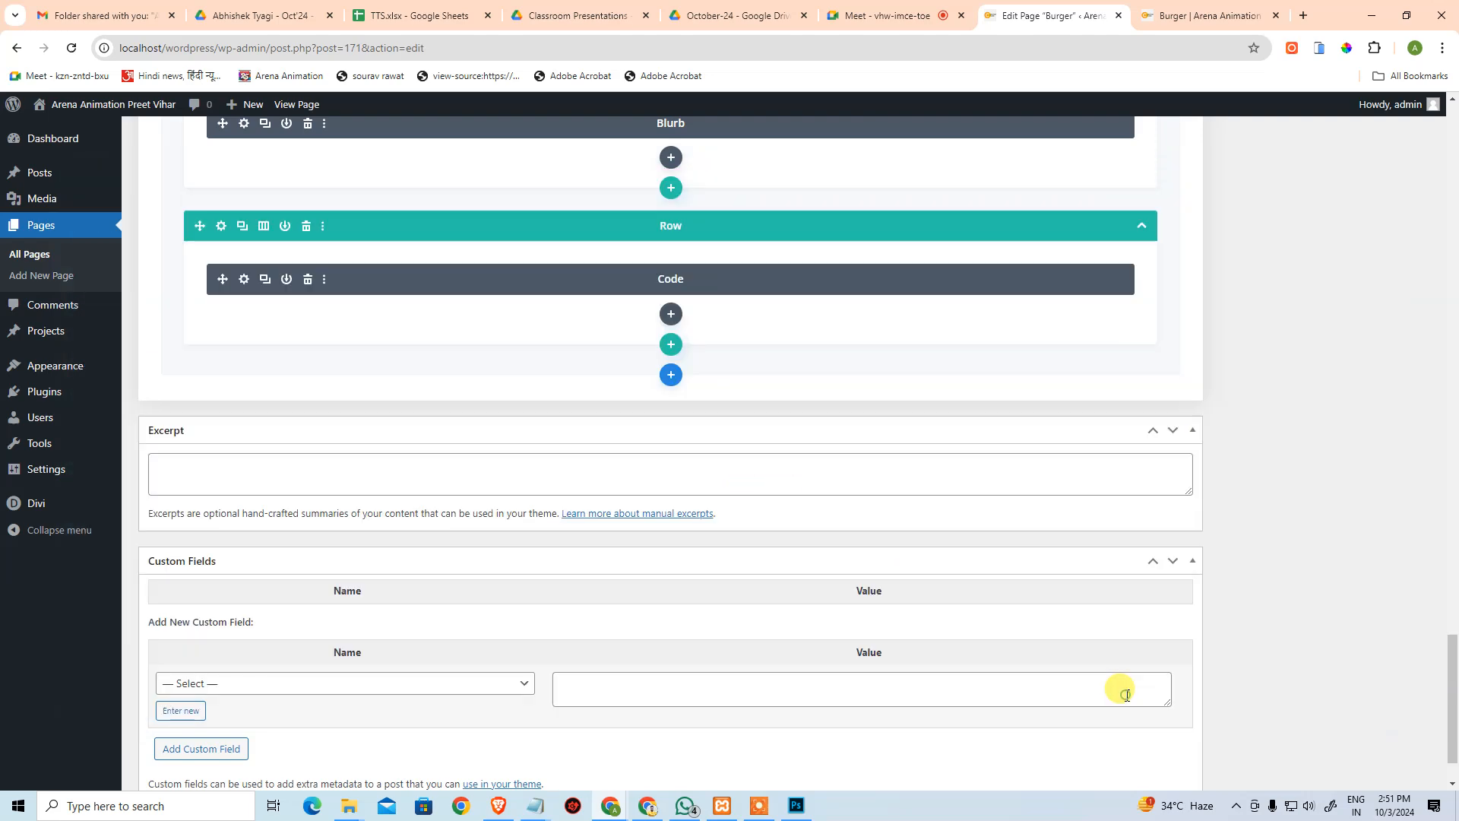
Save the Burger page and check the newsletter form on the reloaded live page before returning to the page editor.
key("ctrl+s")
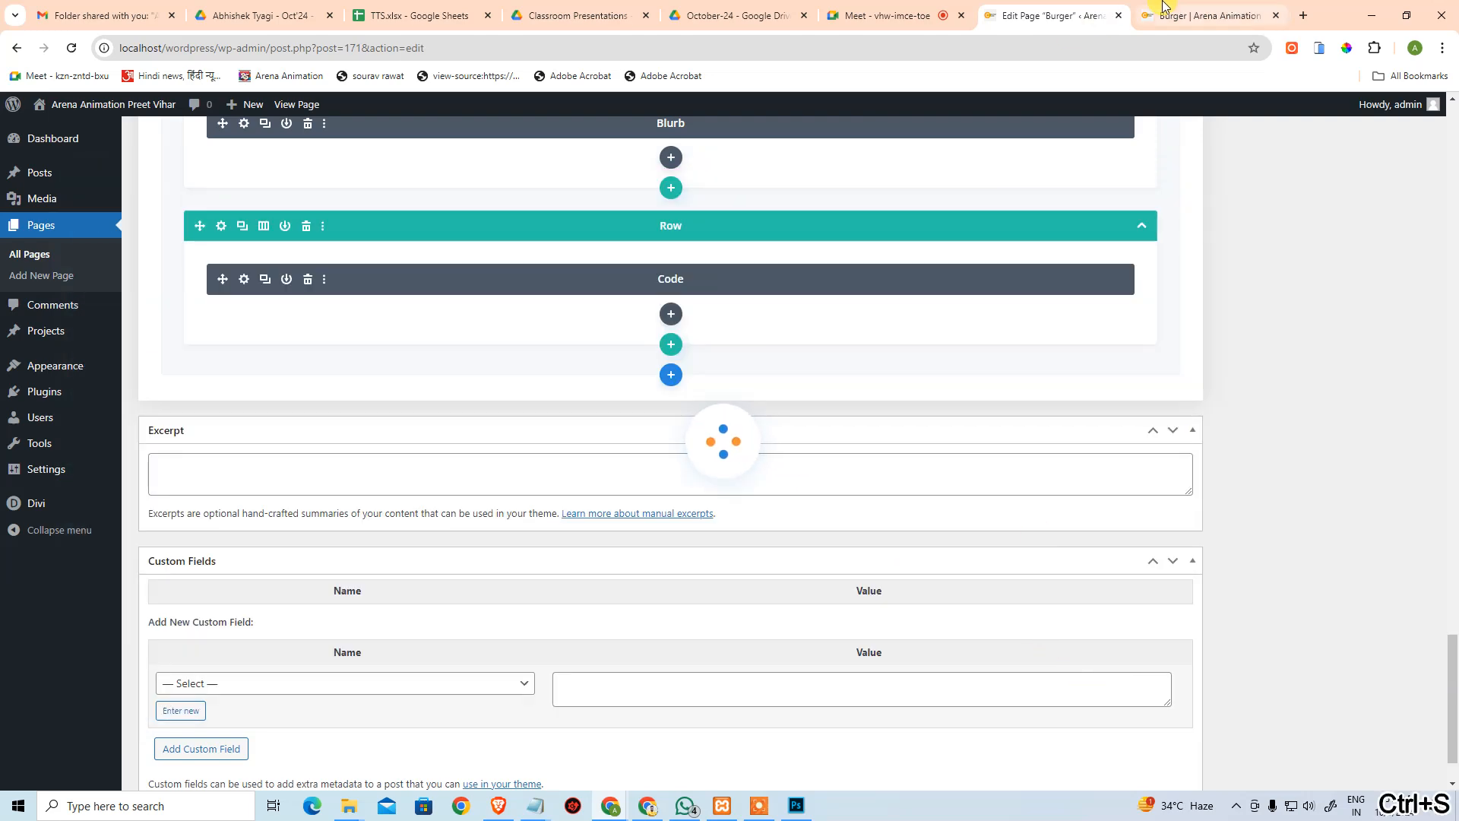
left_click(1166, 7)
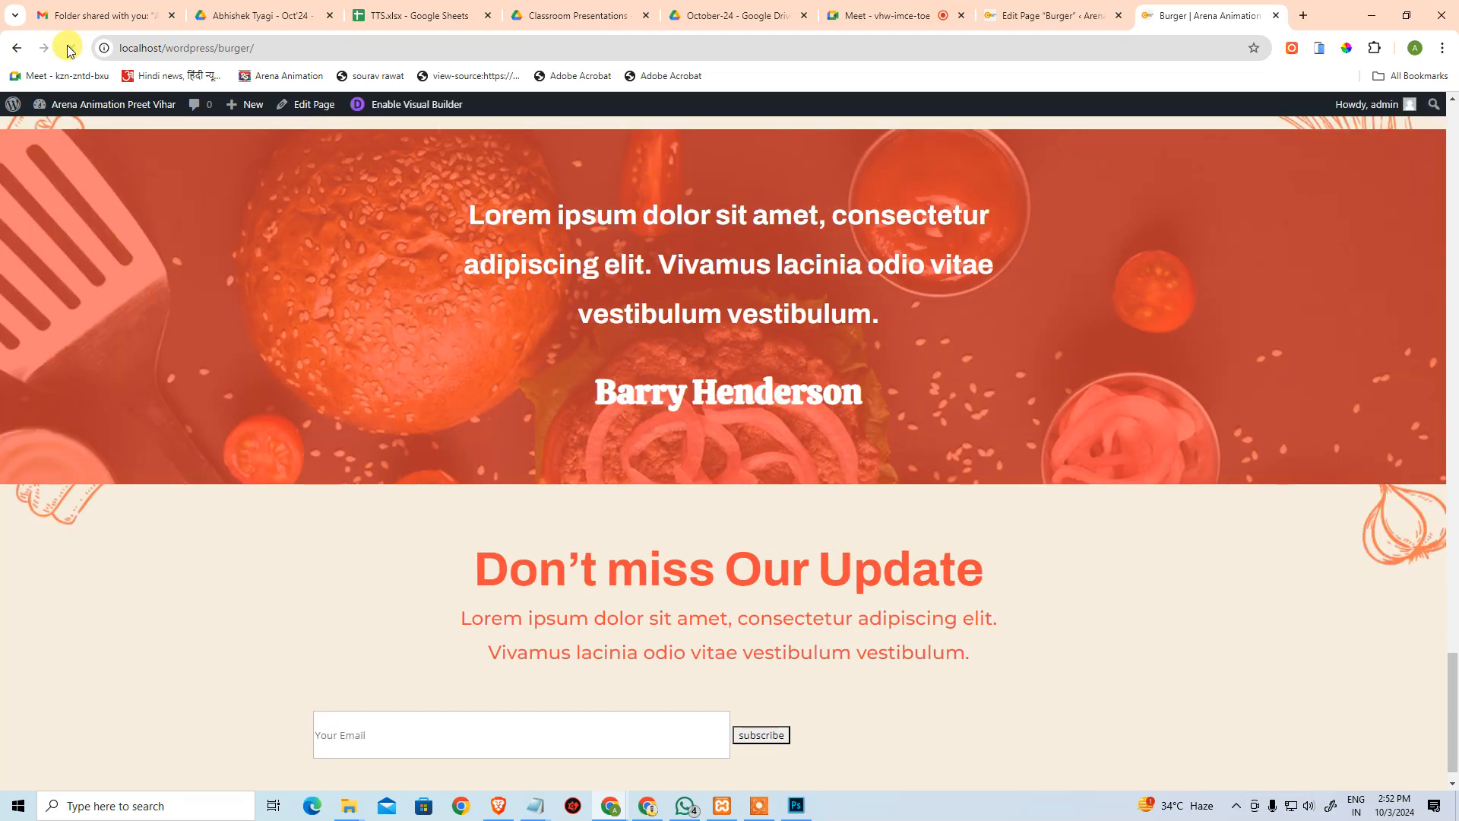
left_click(70, 49)
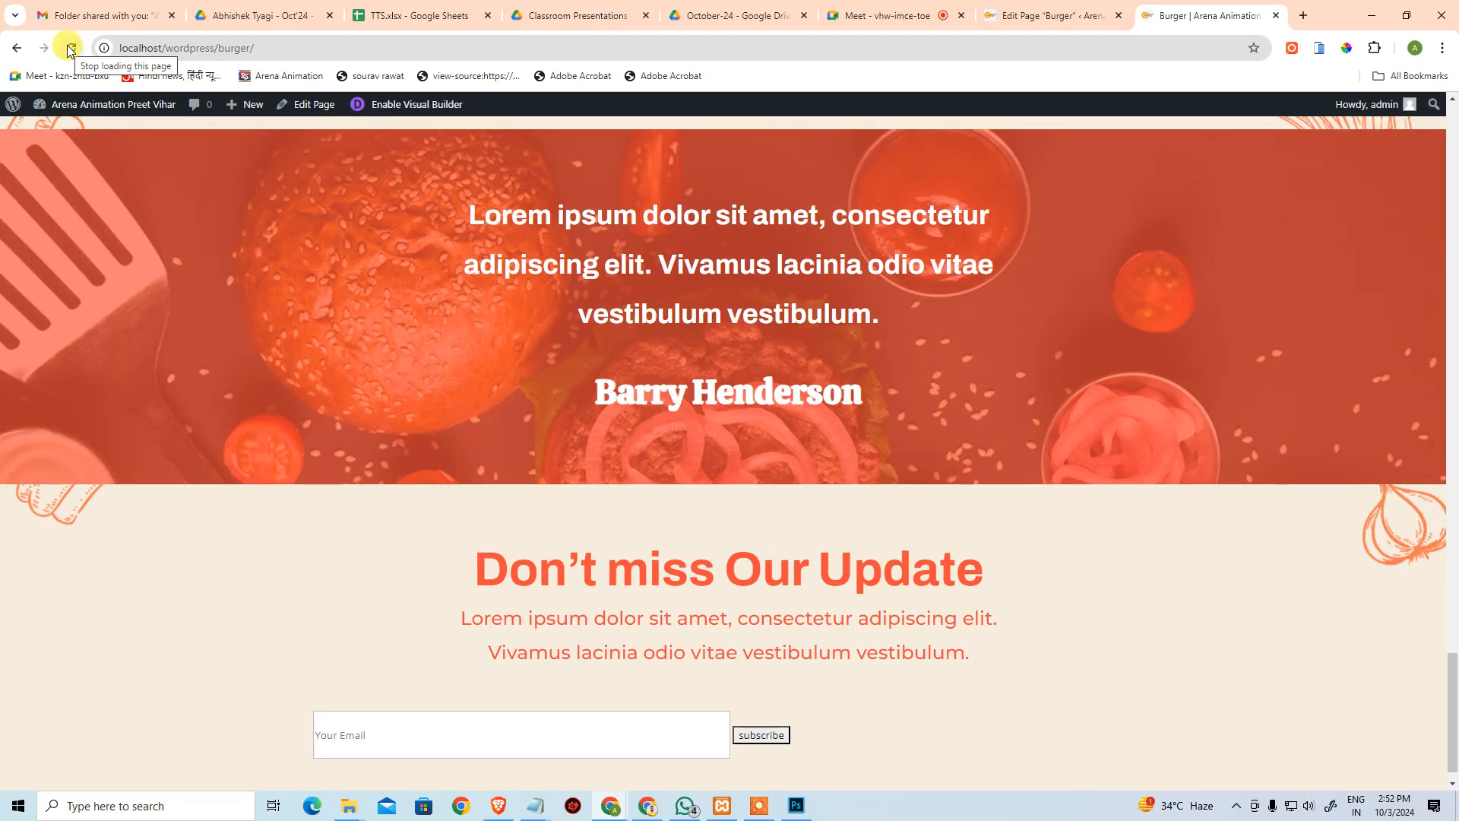
left_click(1128, 9)
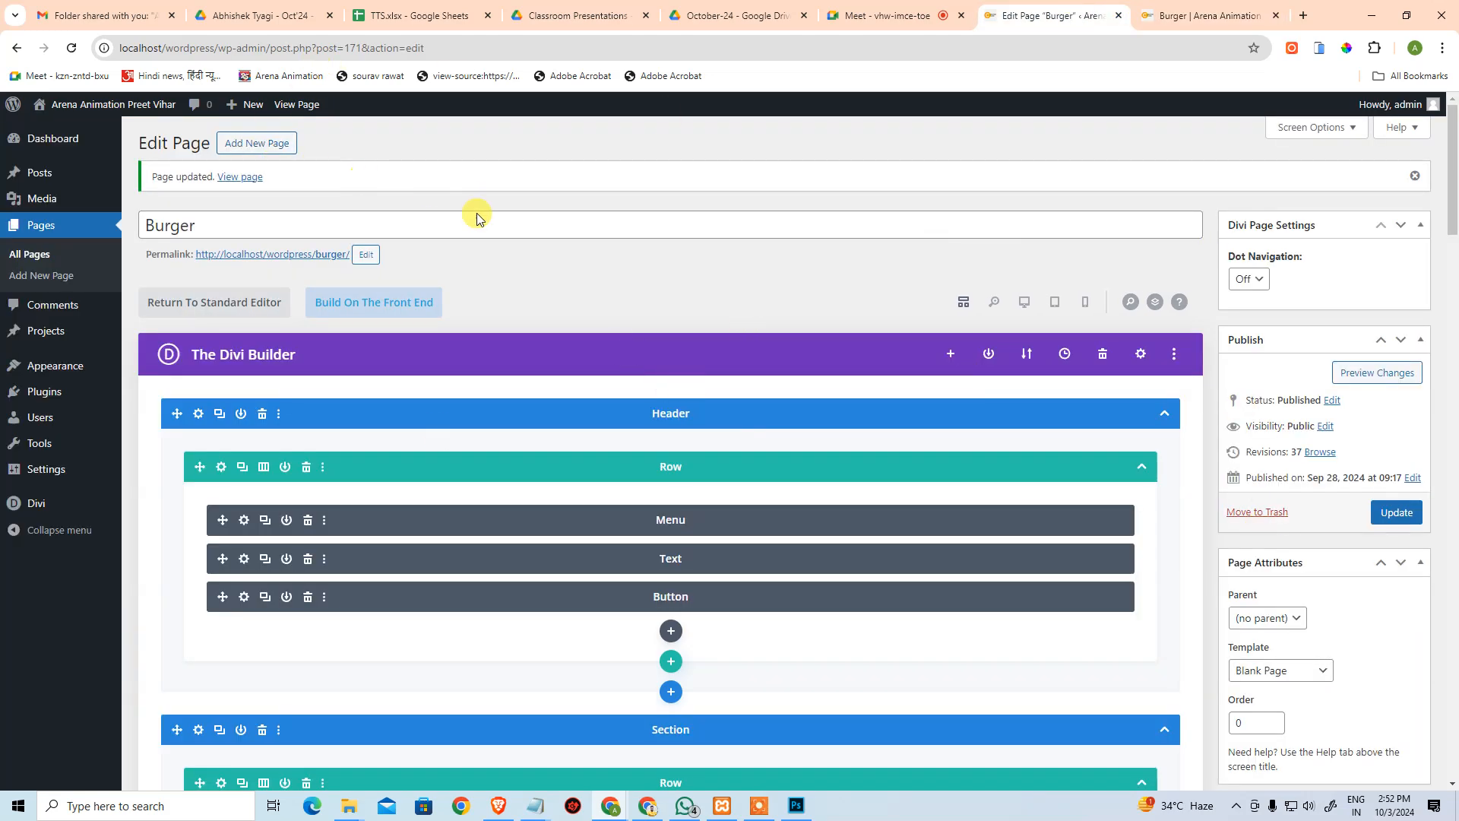
Open the custom CSS settings of the Code module in the page's last section.
scroll(486, 522, "down", 15)
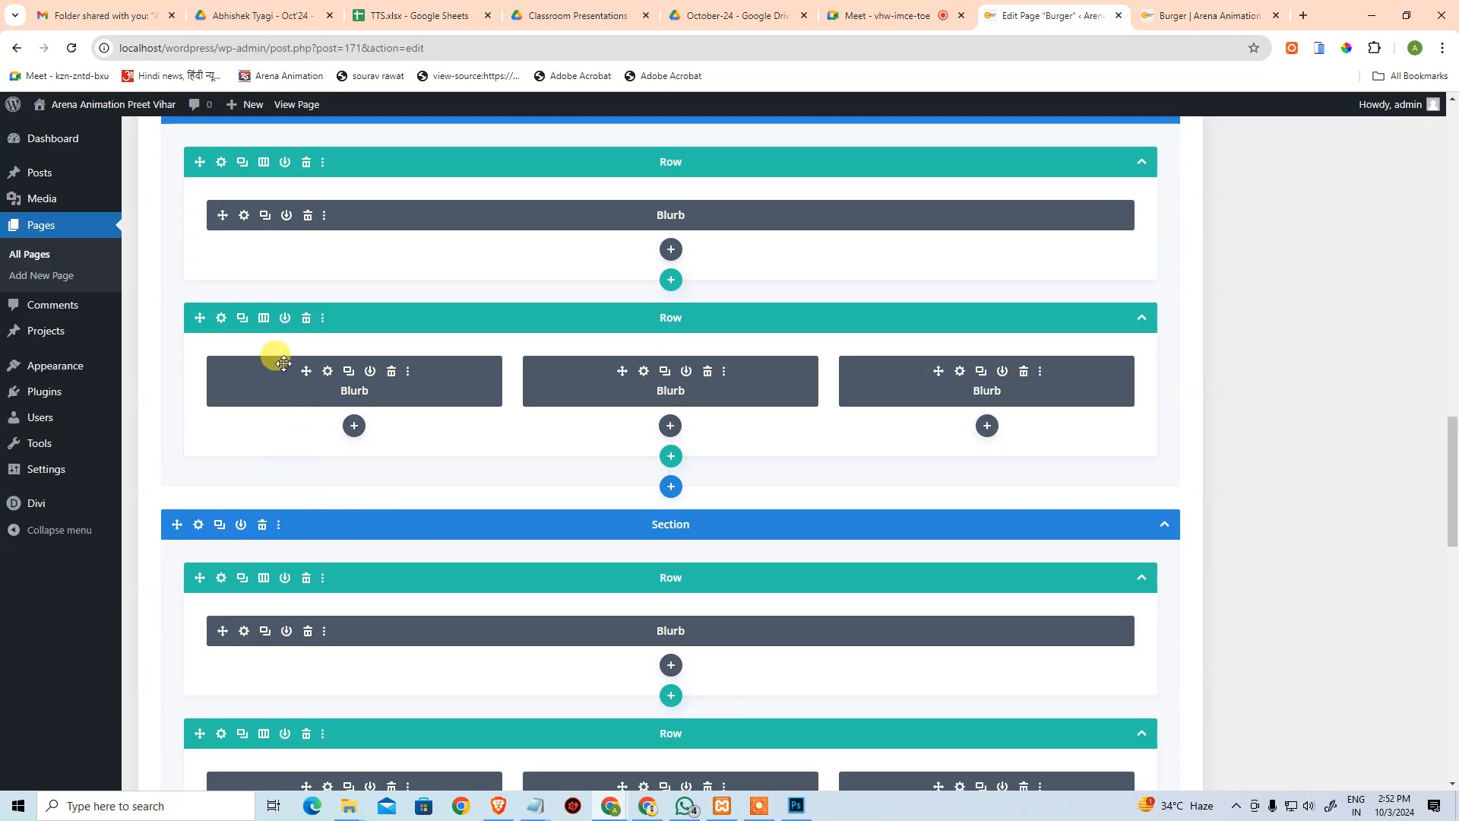
scroll(290, 473, "down", 5)
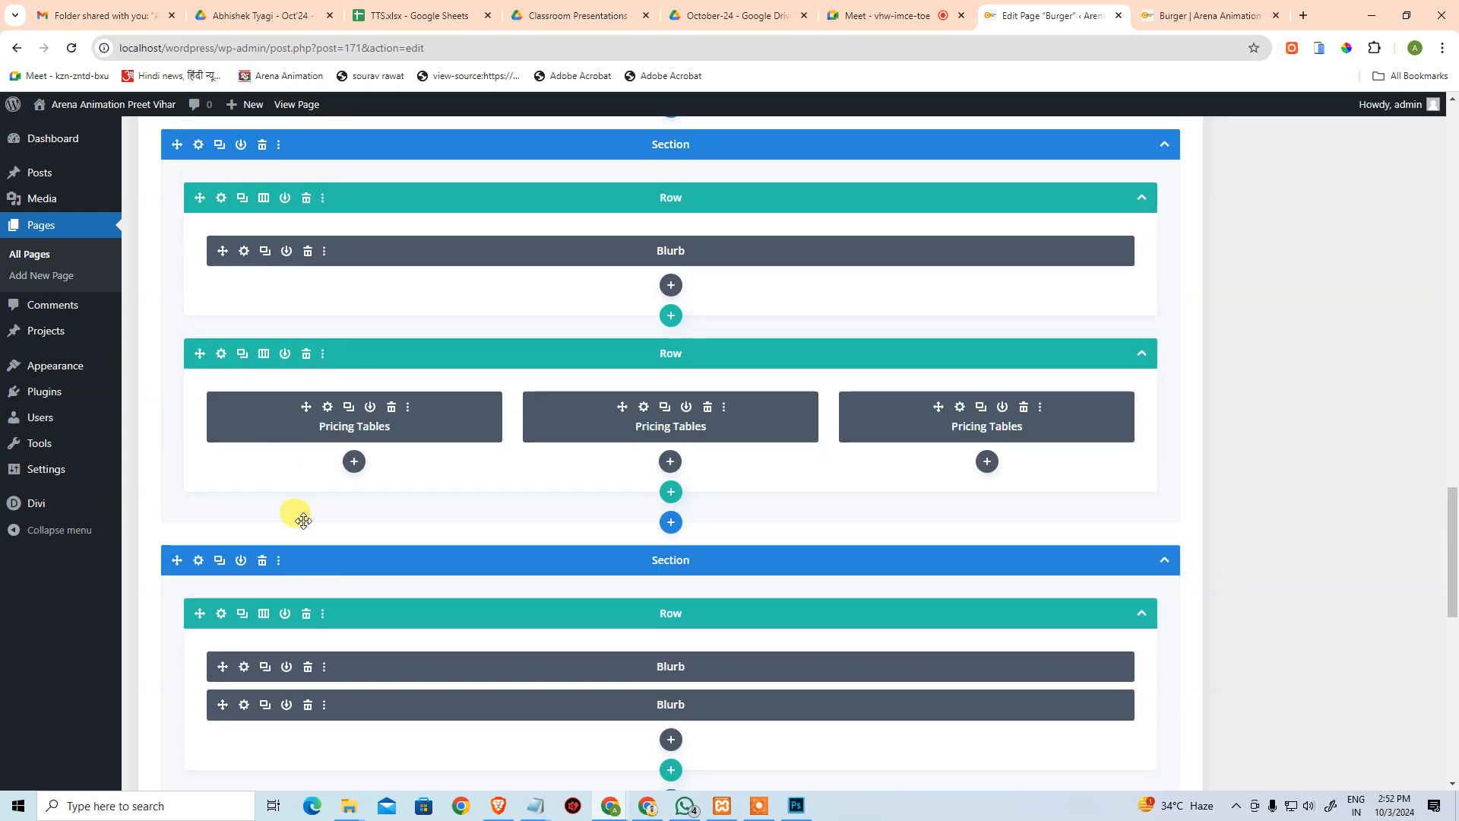
scroll(293, 514, "down", 7)
scroll(276, 437, "up", 2)
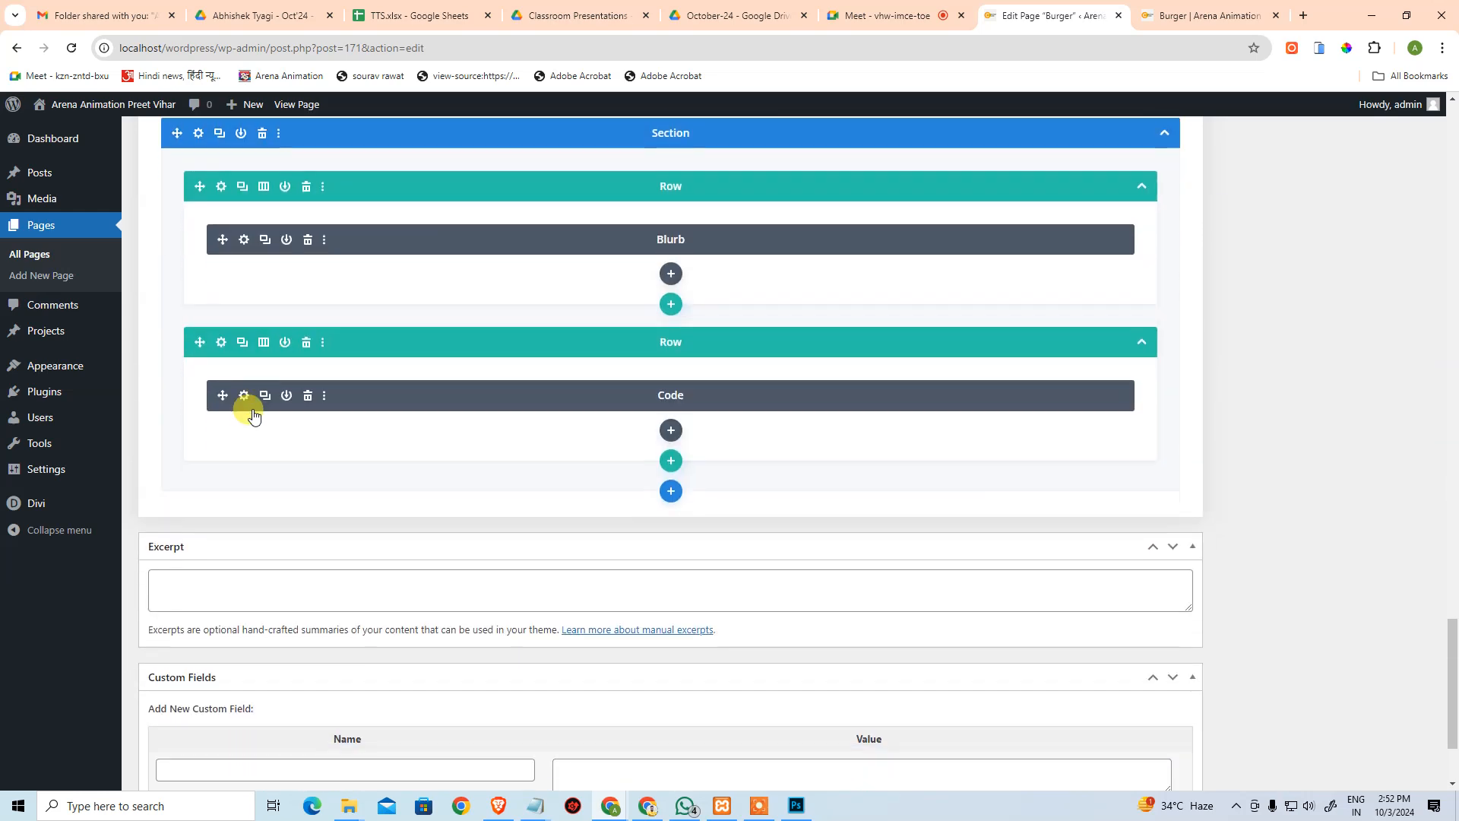
left_click(243, 395)
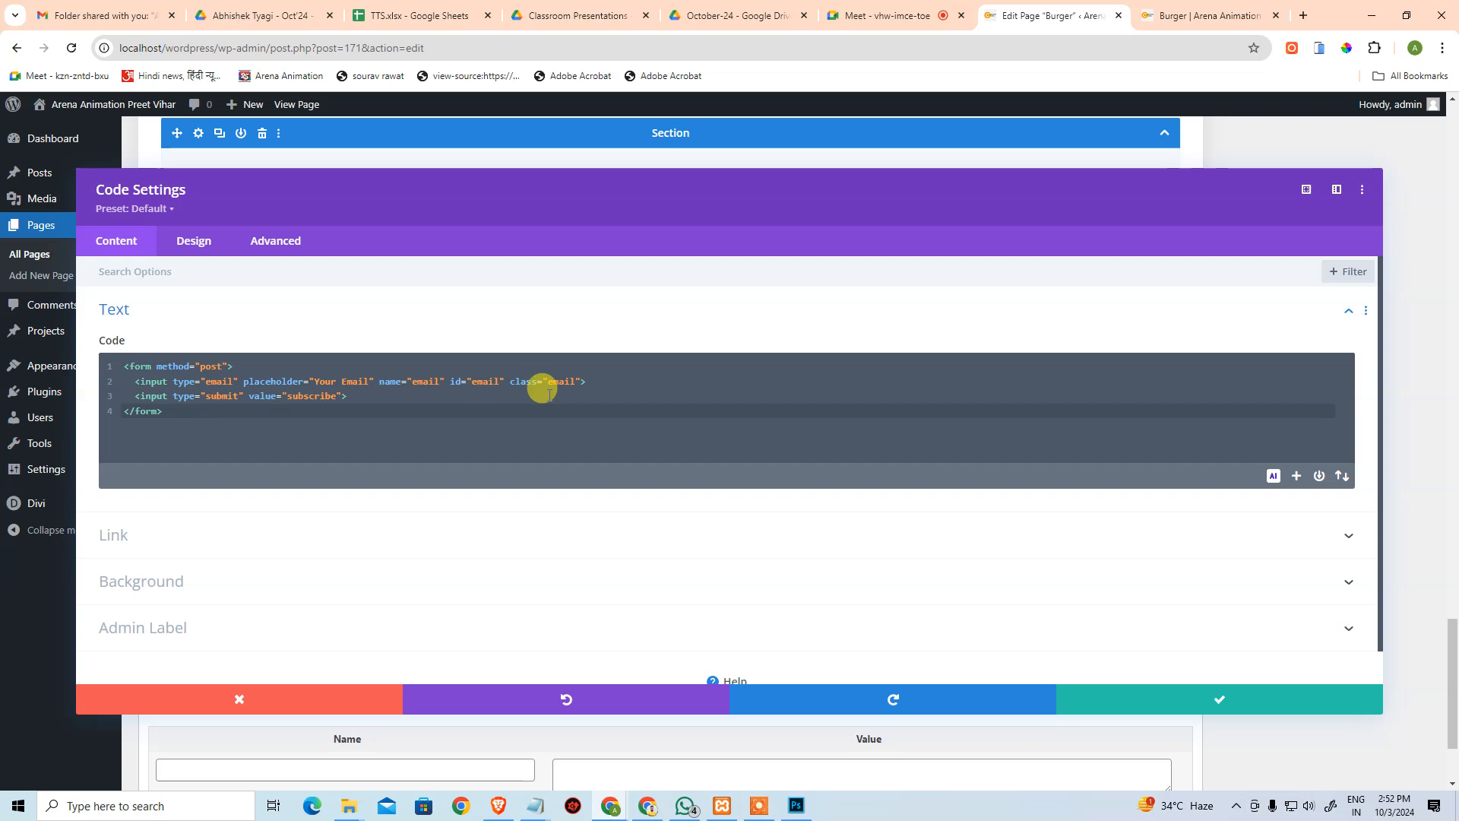
left_click(270, 241)
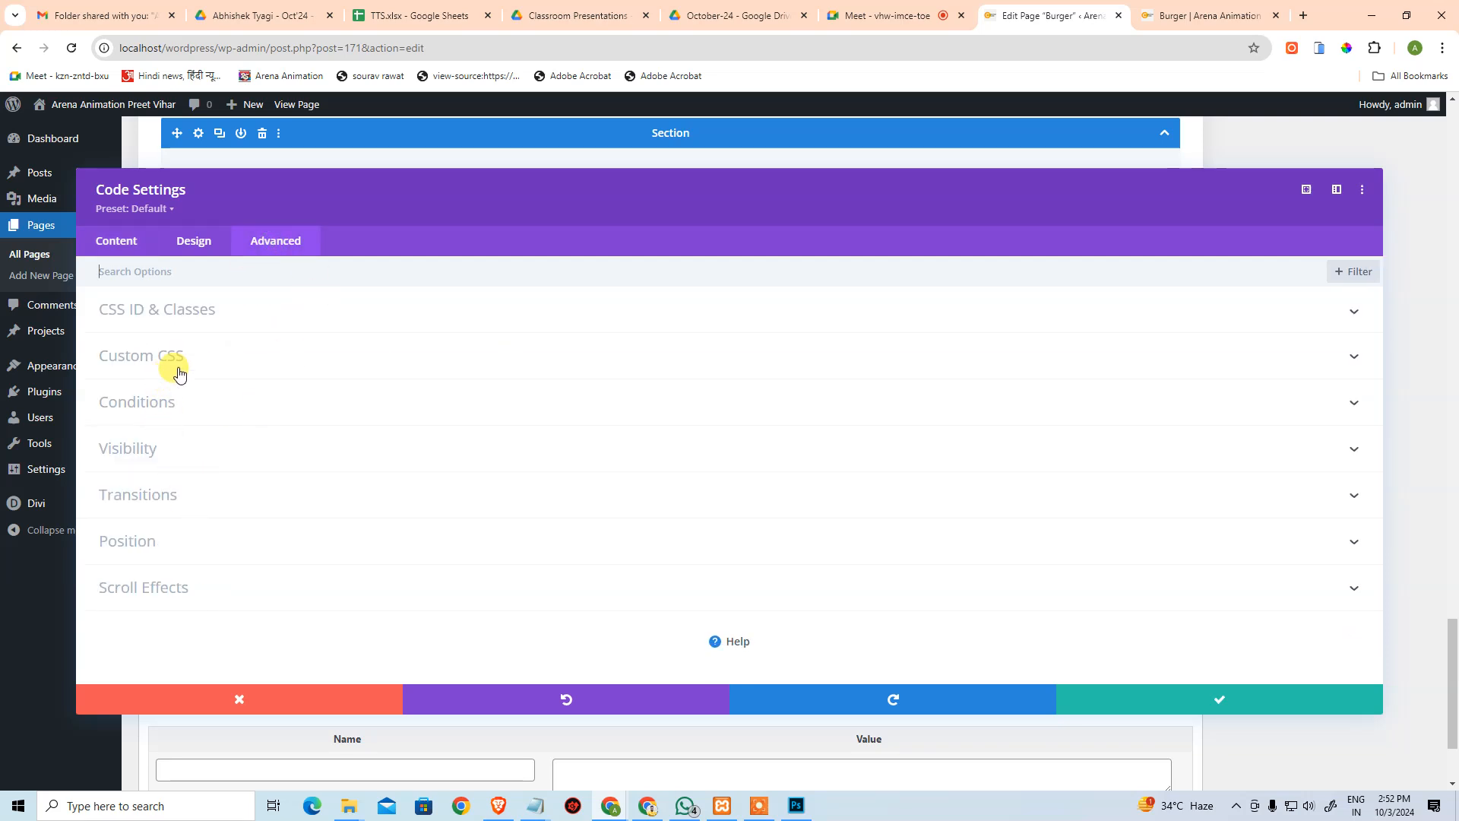
left_click(171, 368)
Add border-bottom-left-radius:50rem; after the height declaration in the .email rule.
left_click(236, 430)
left_click(260, 441)
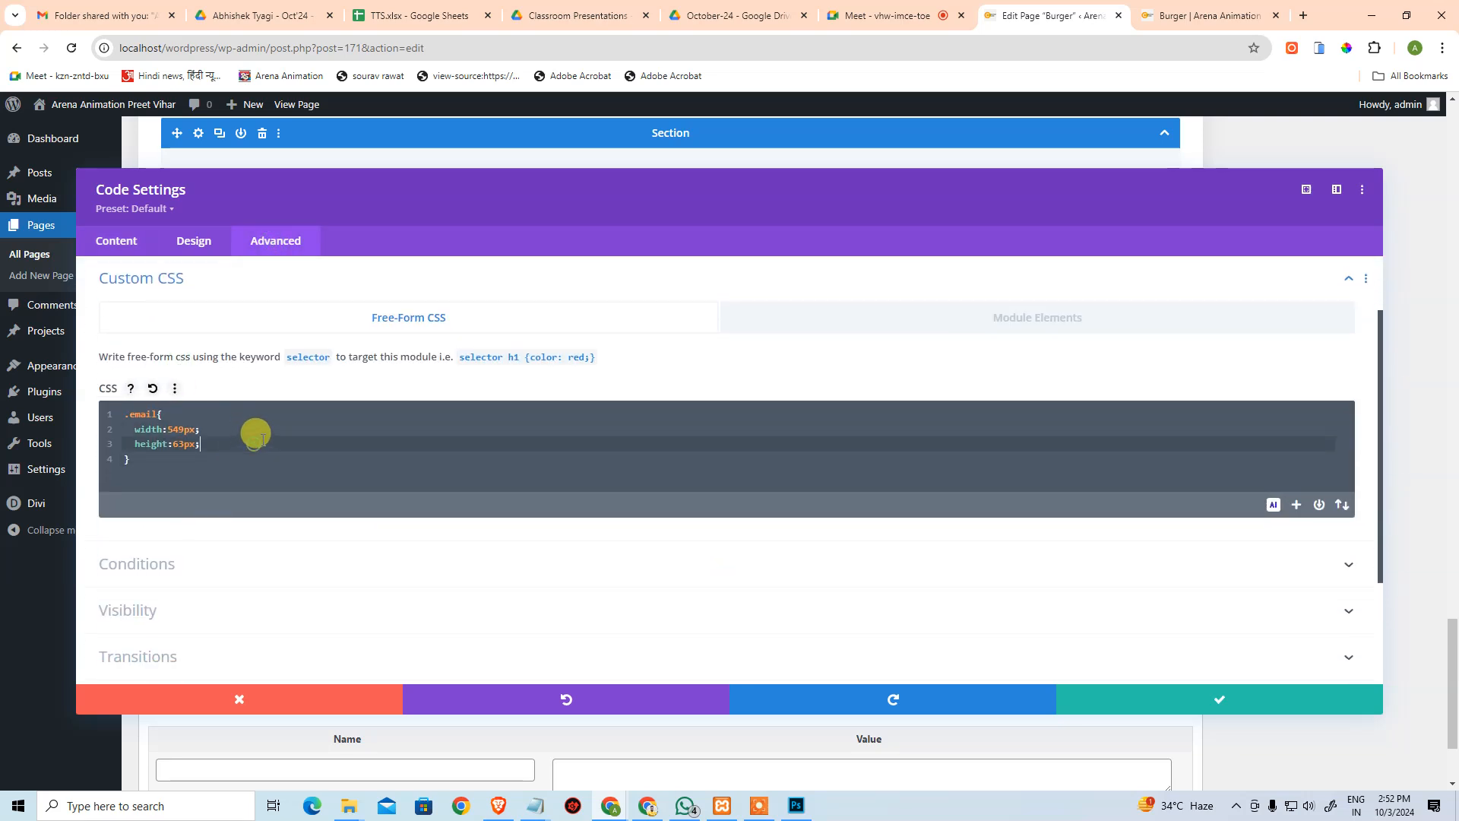
key("Return")
type("border")
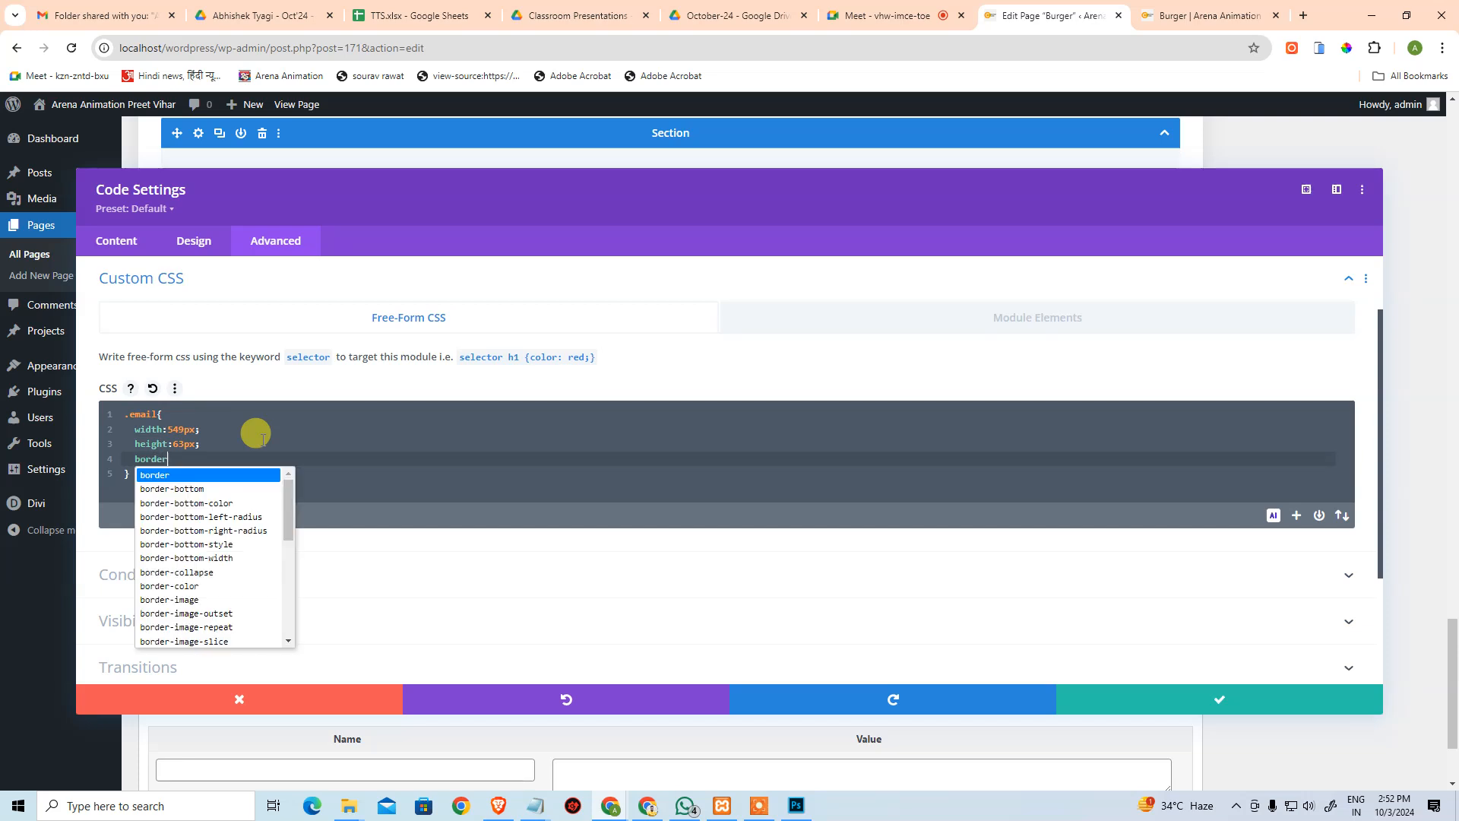
key("Down")
key("Down")
key("Down")
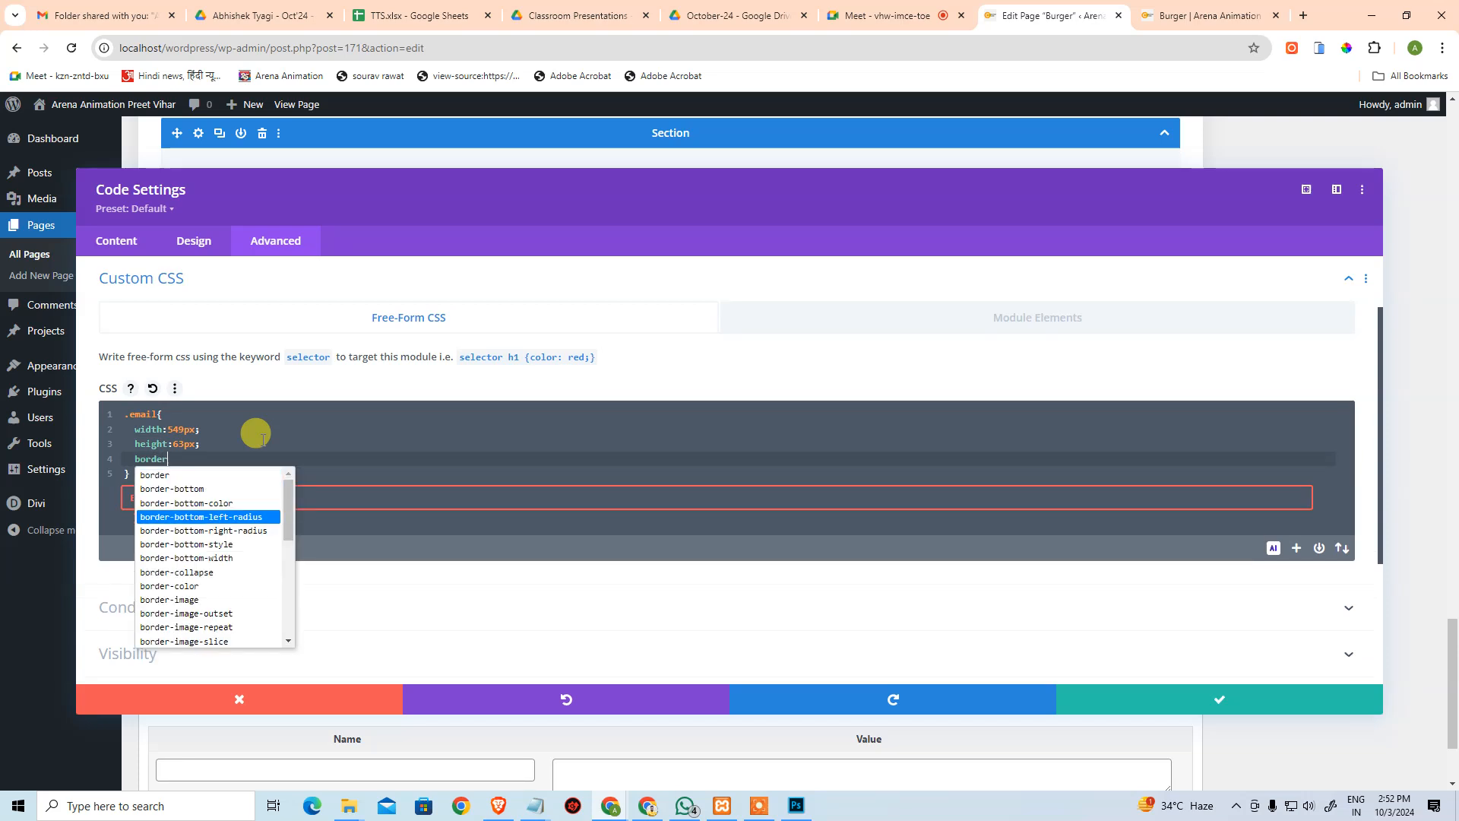
key("Return")
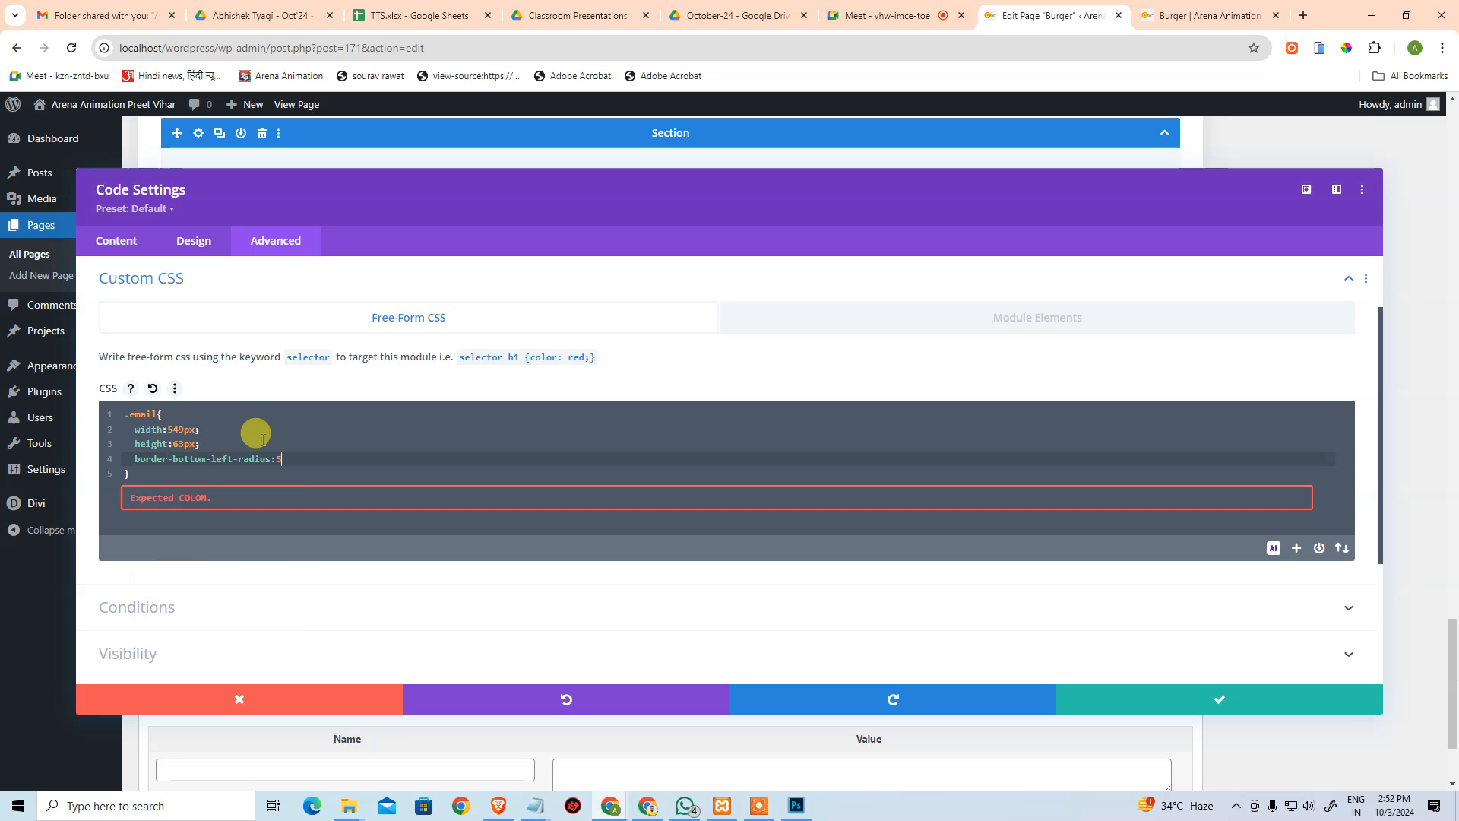
type(":50rem;")
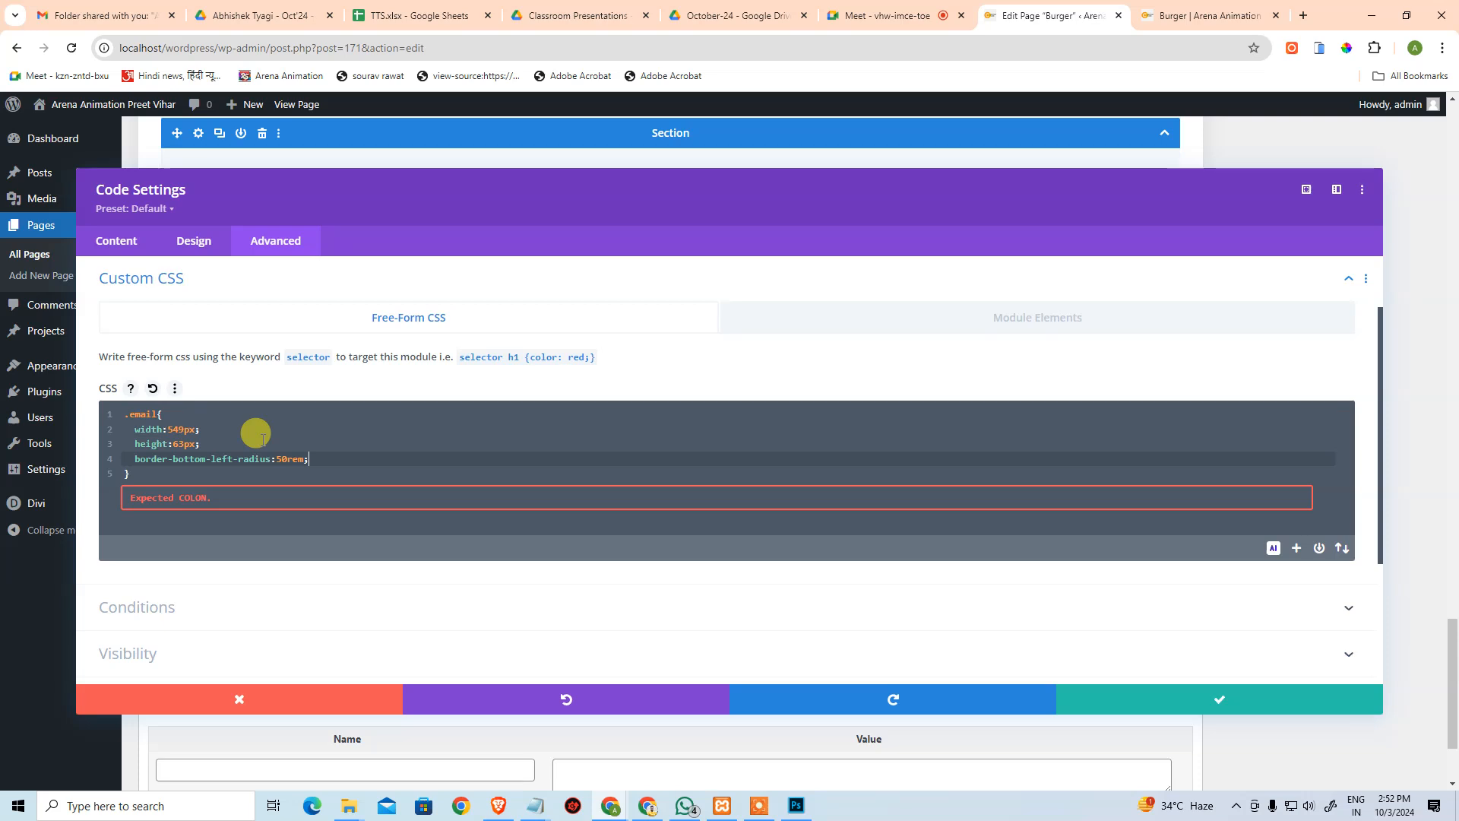
Add border-top-left-radius:50rem; to the .email rule and check the form design in Photoshop.
key("Return")
type("border-")
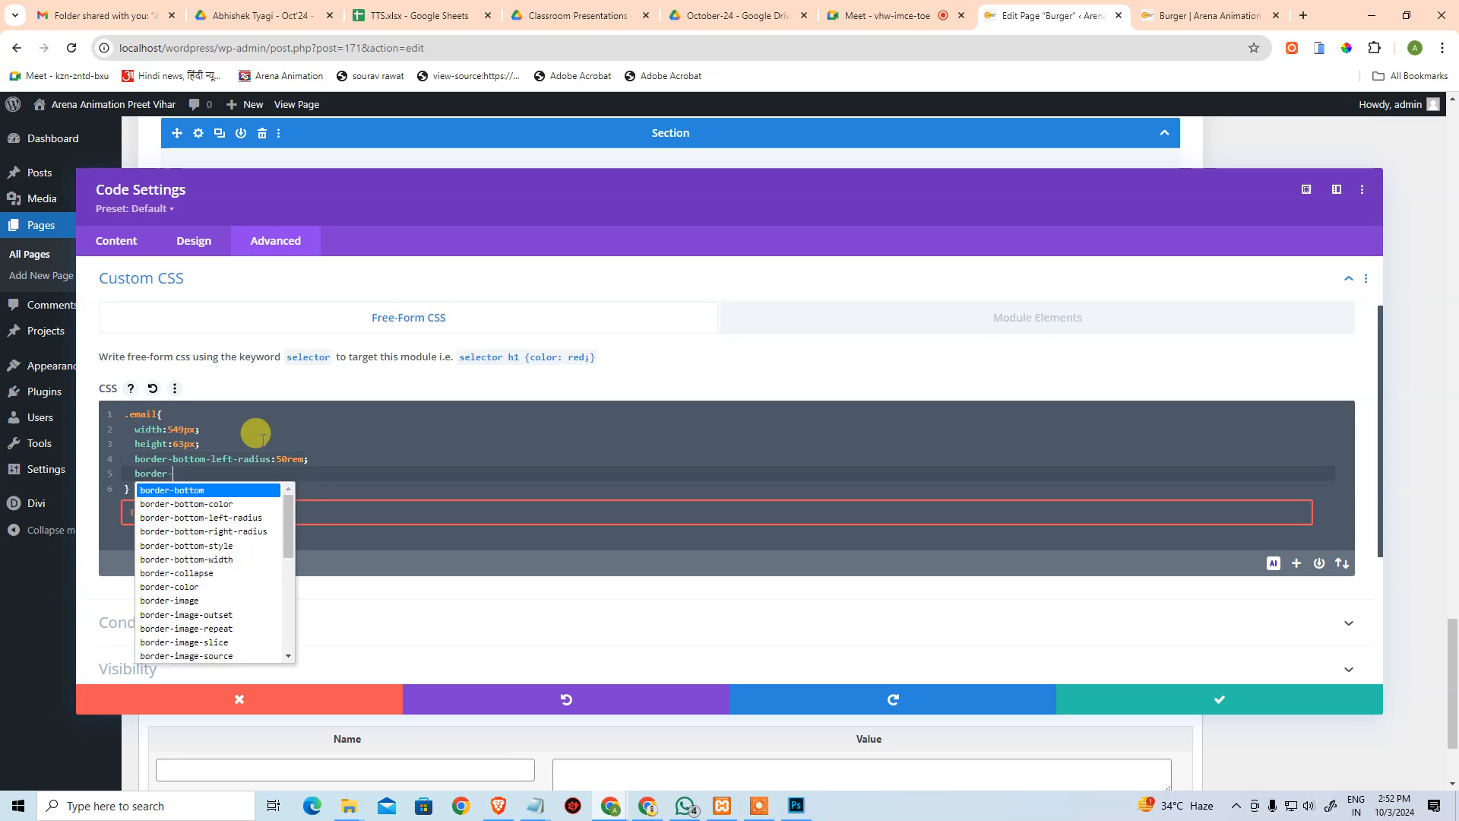
type("t")
key("Down")
key("Down")
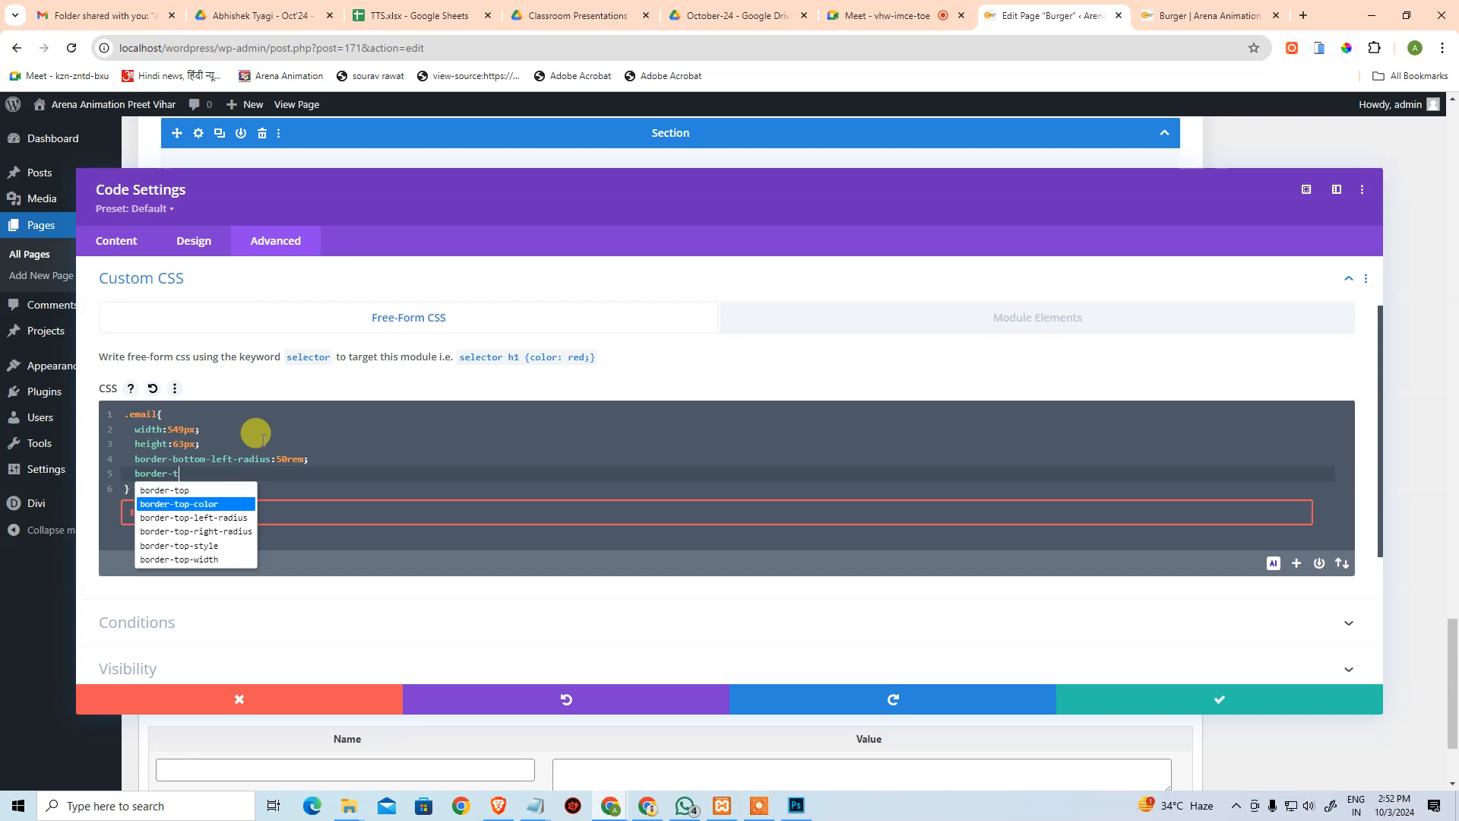
key("Return")
type(":50rem;")
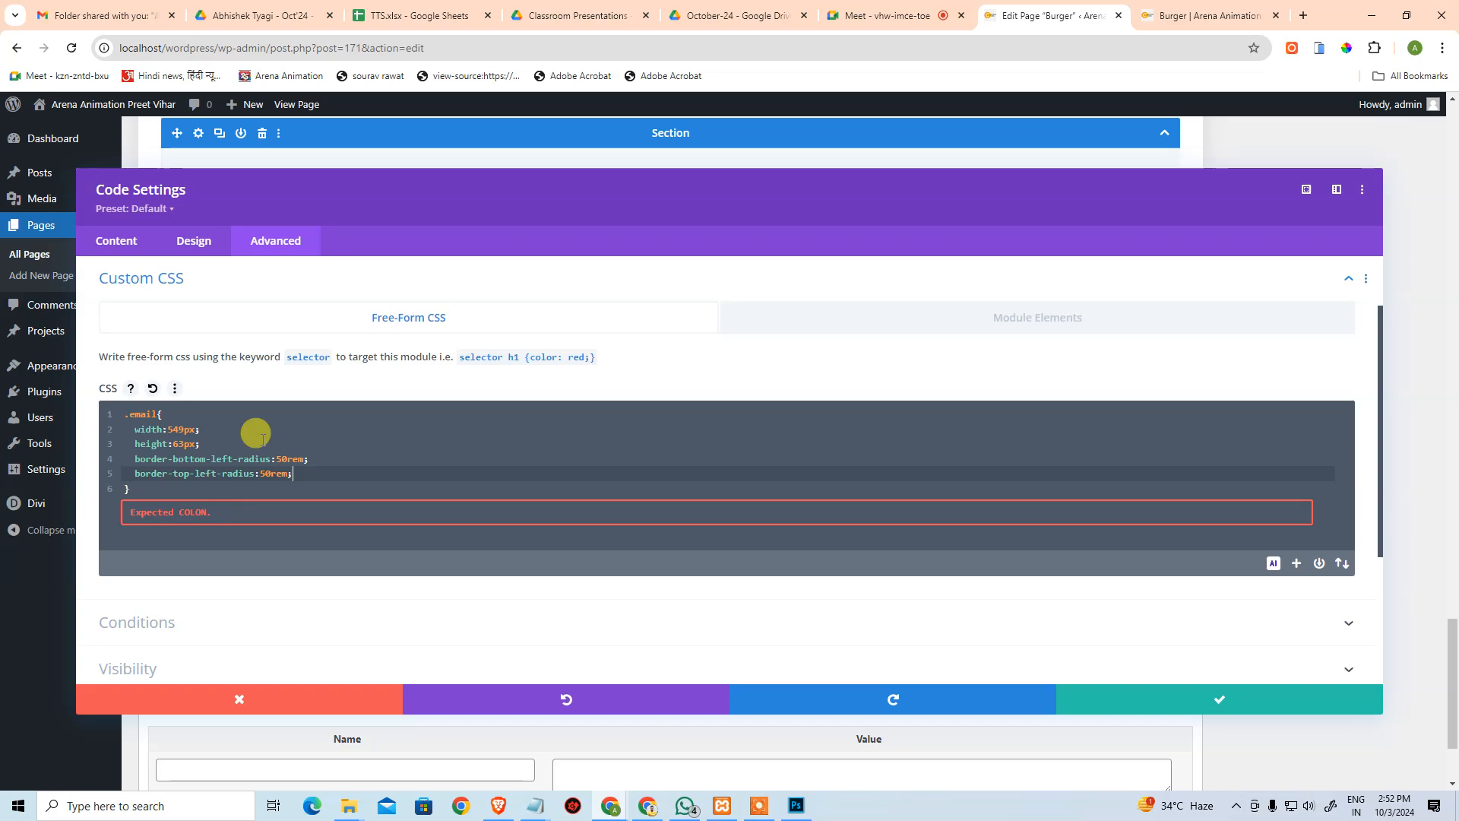
key("alt+Tab")
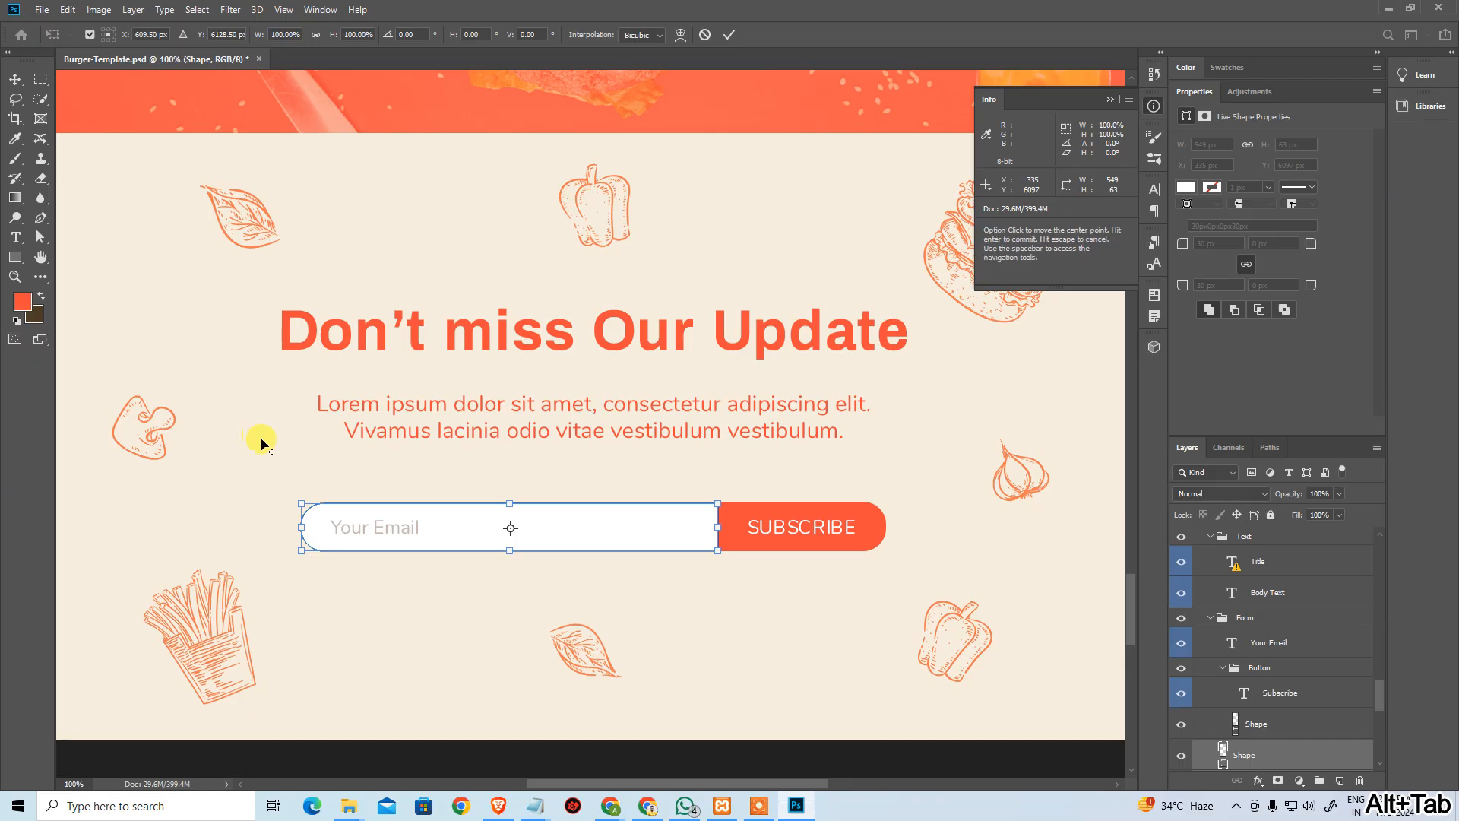
key("alt+Tab")
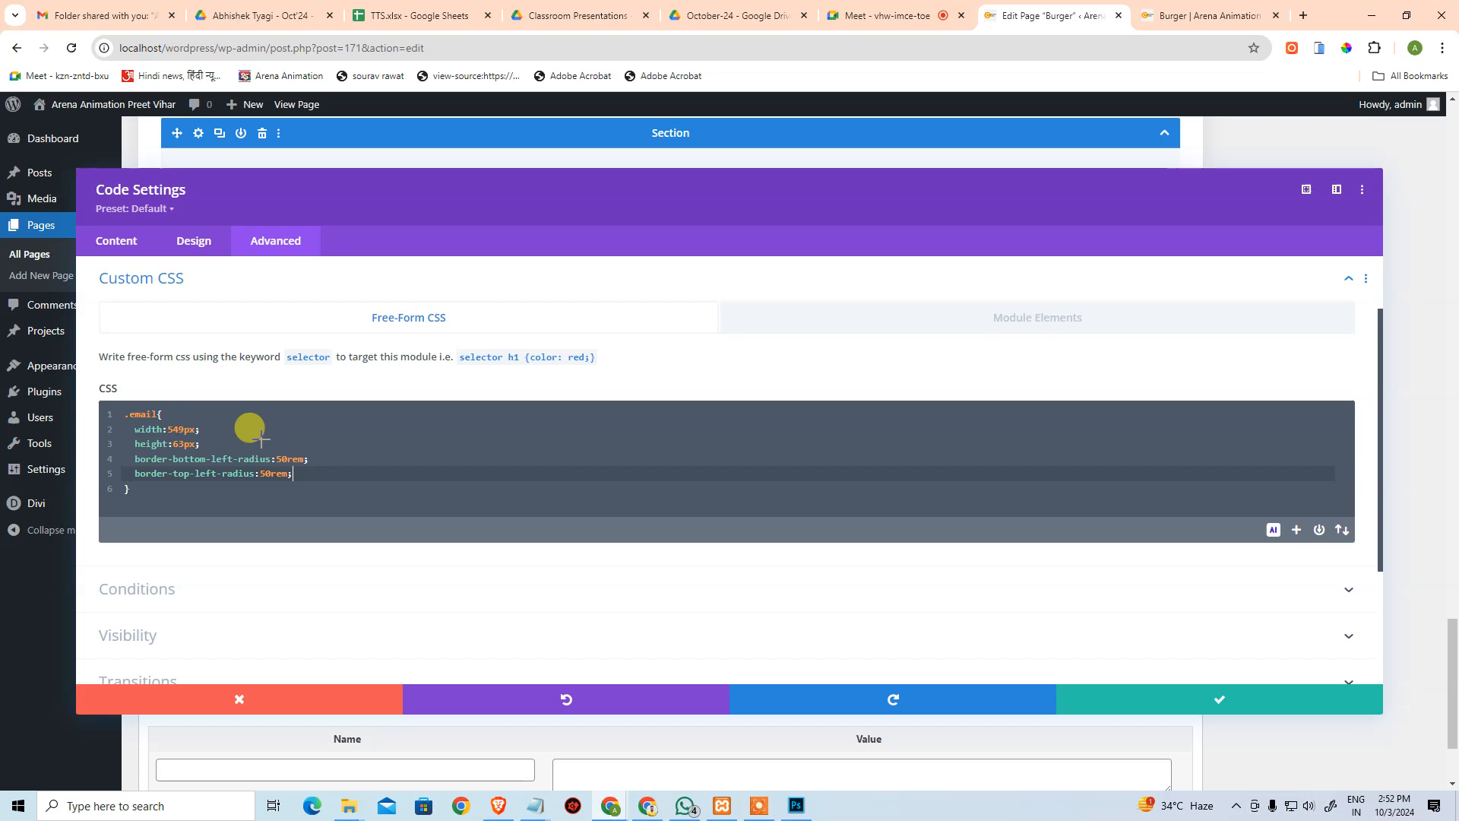
Add an input rule containing float:left; below the .email rule.
key("Down")
key("Return")
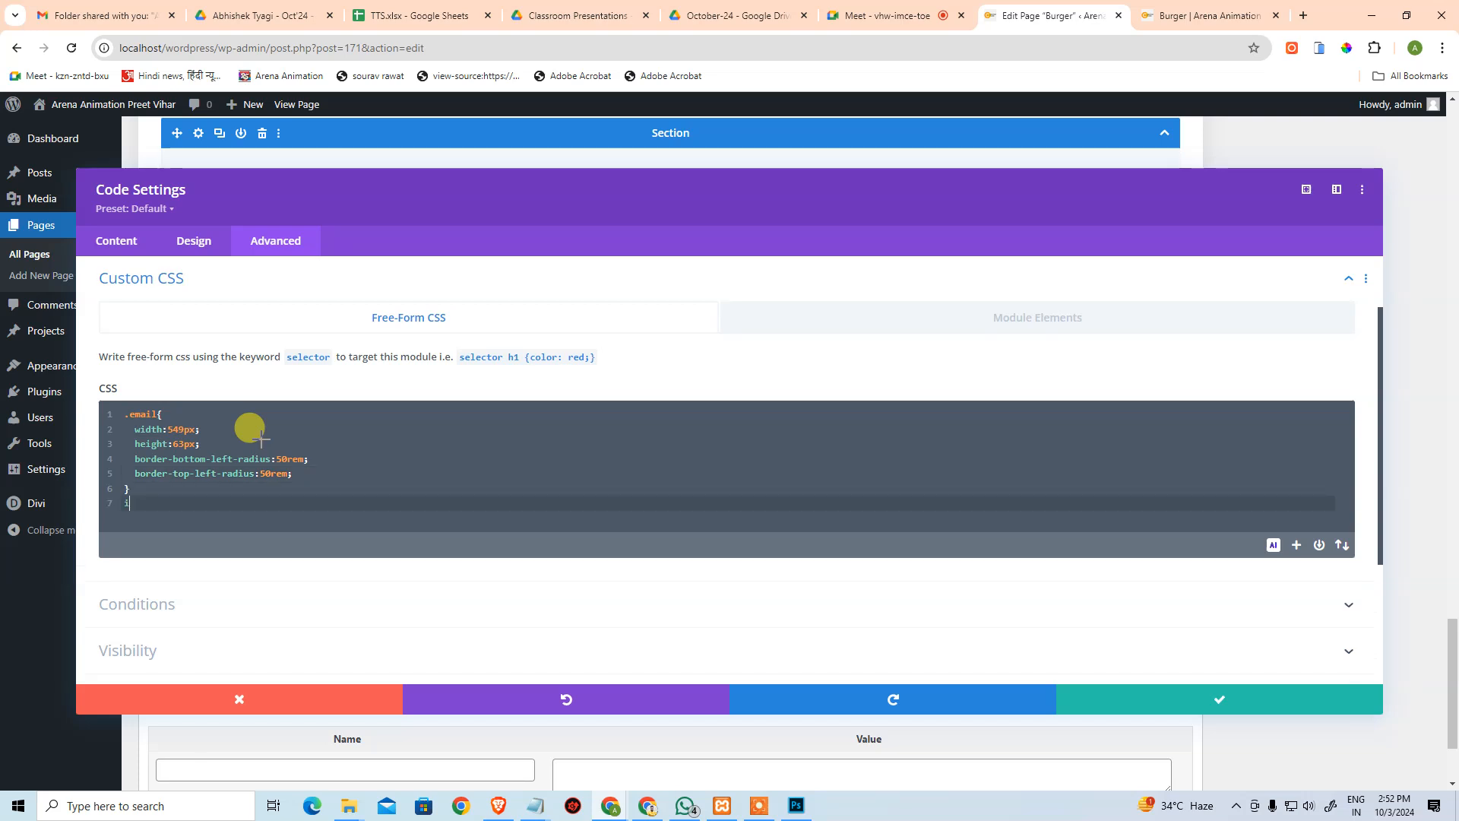
type("input{")
key("Return")
type("float:left;")
Add font-size:25px; to the .email rule, matching the "Your Email" text in the Photoshop design.
key("Up")
key("Up")
key("Up")
key("End")
key("Return")
type("font-si")
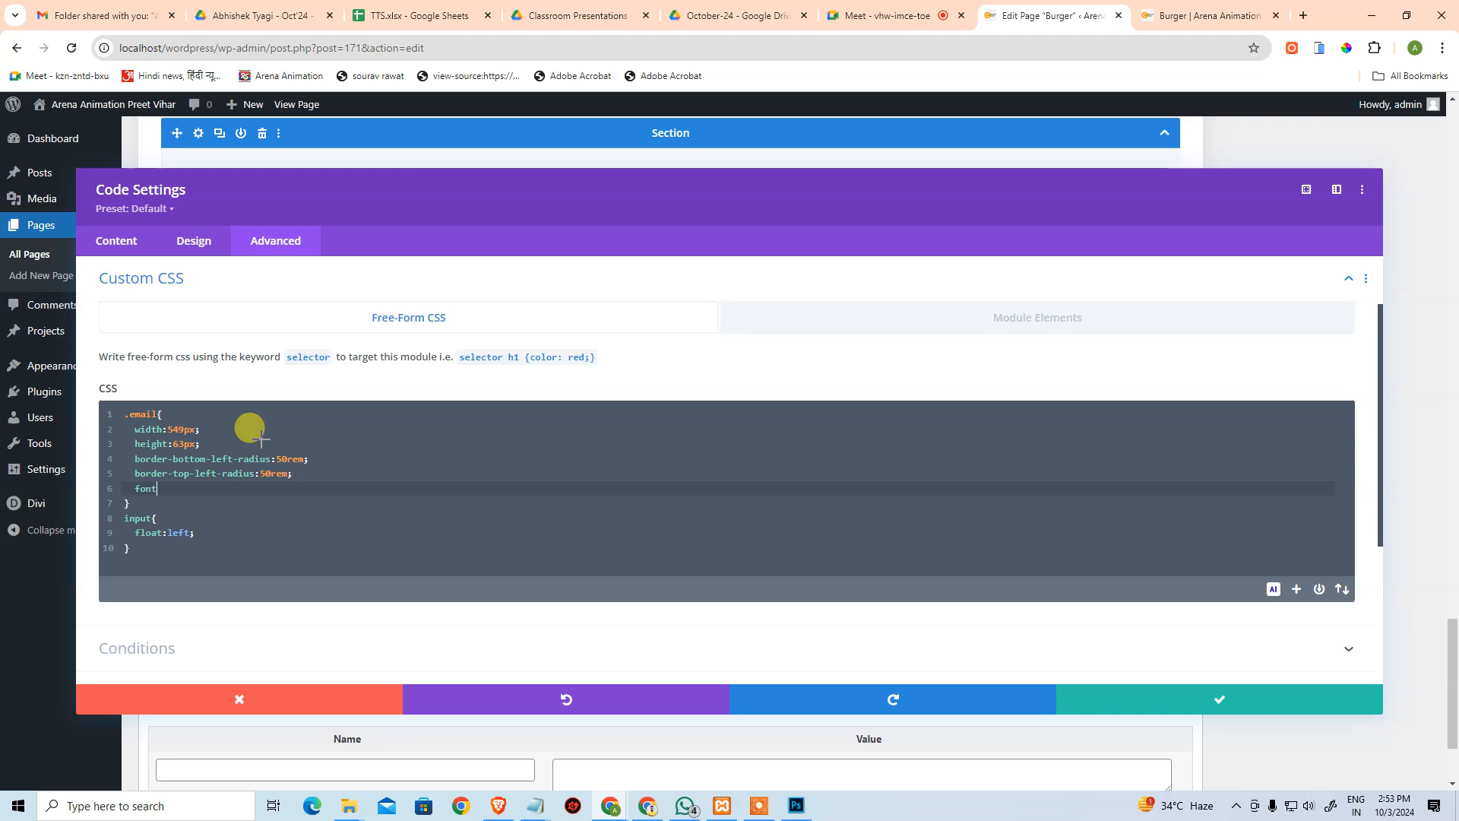
key("alt+Tab")
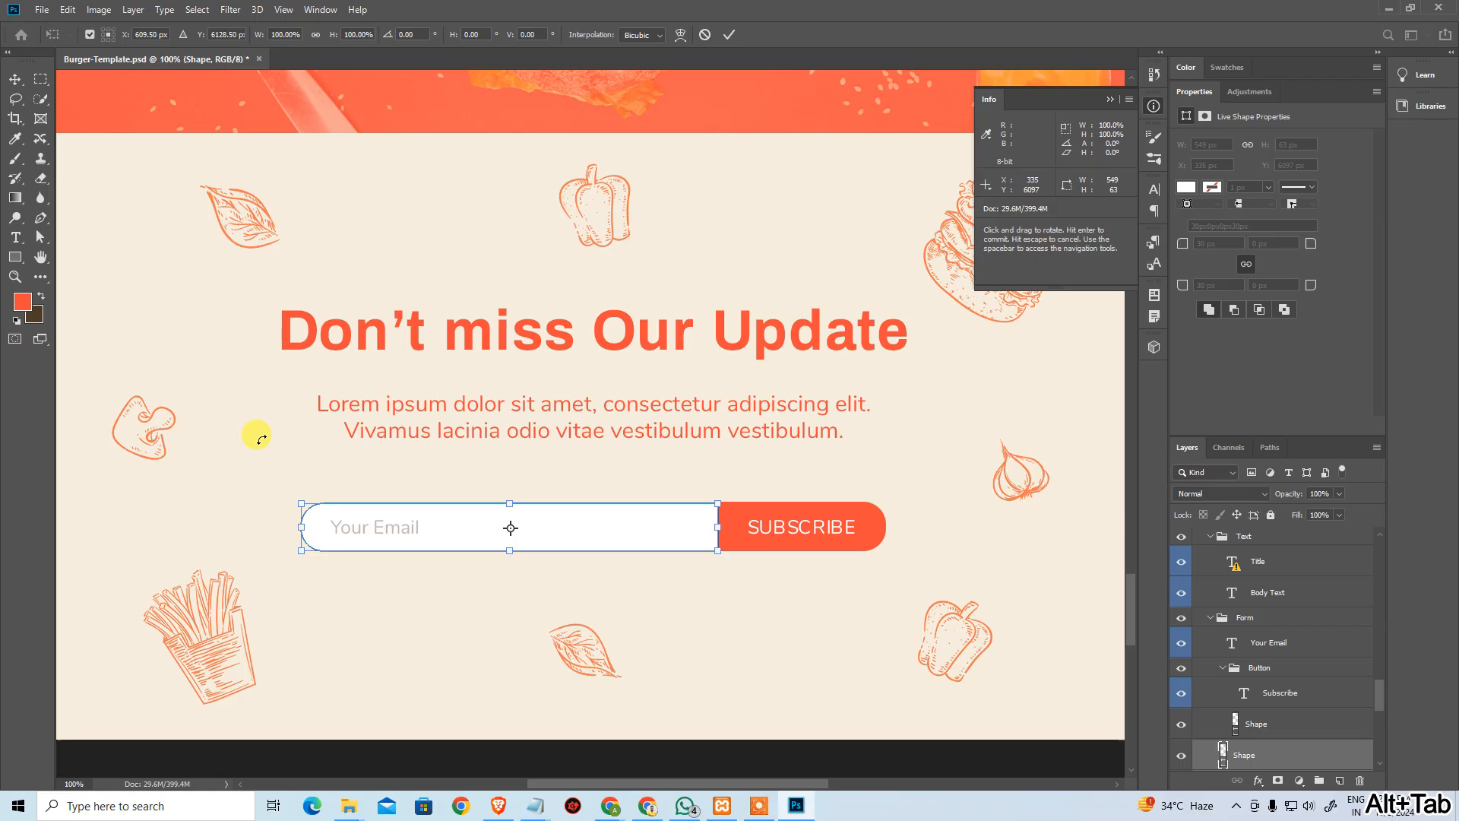
key("Return")
key("t")
left_click(397, 527)
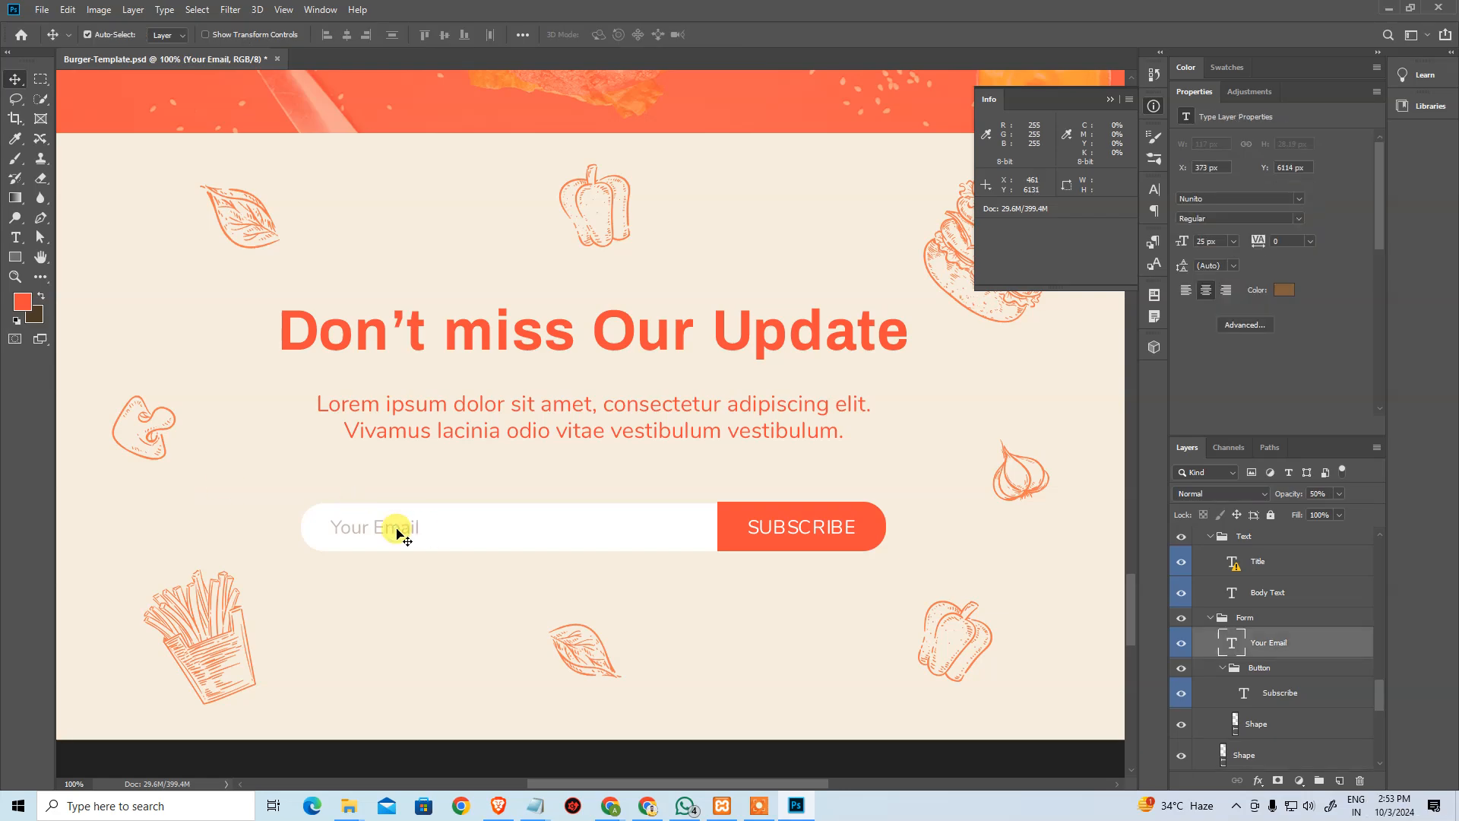
key("alt+Tab")
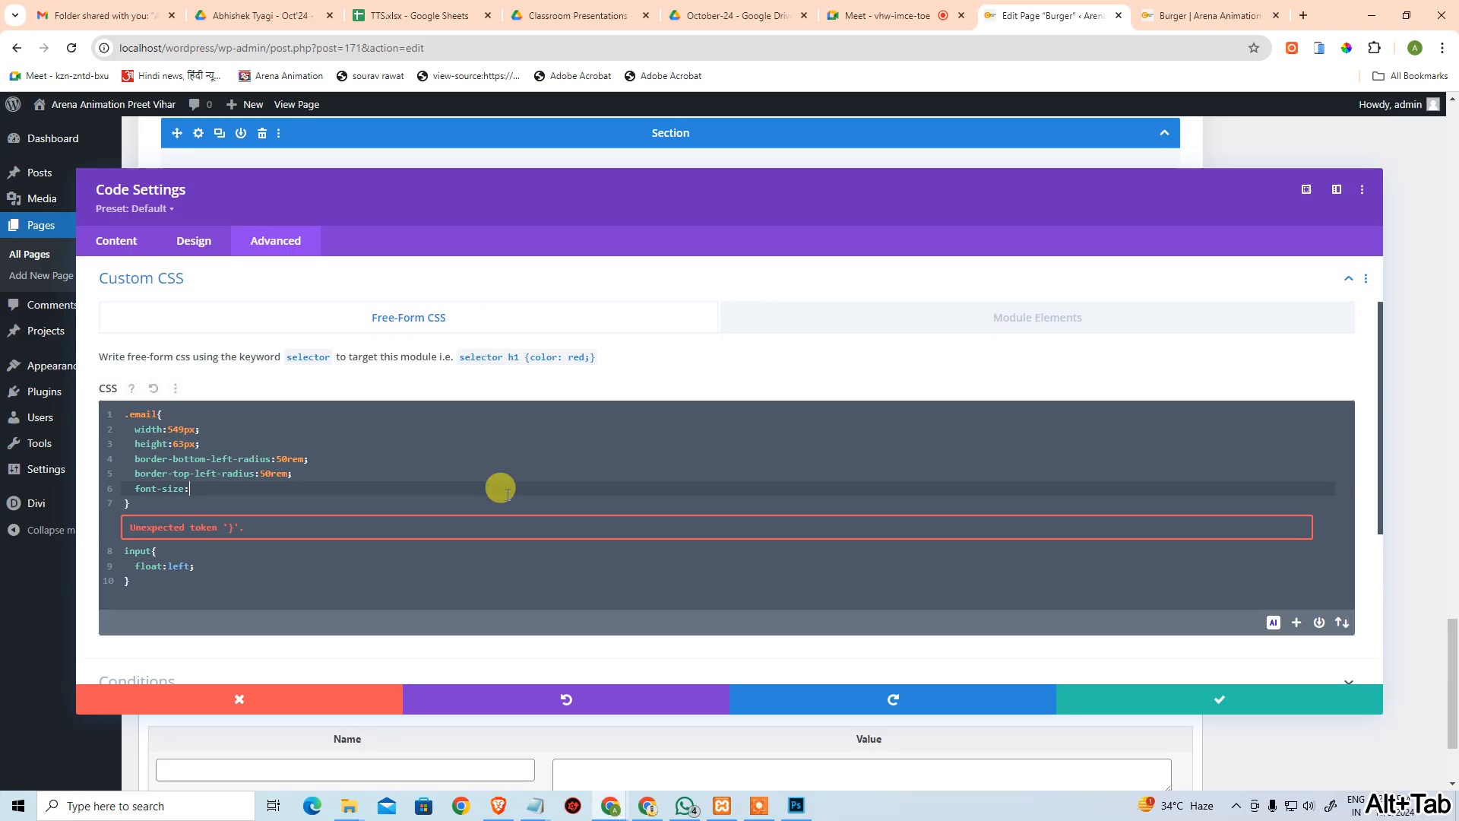
type("5px;")
key("Return")
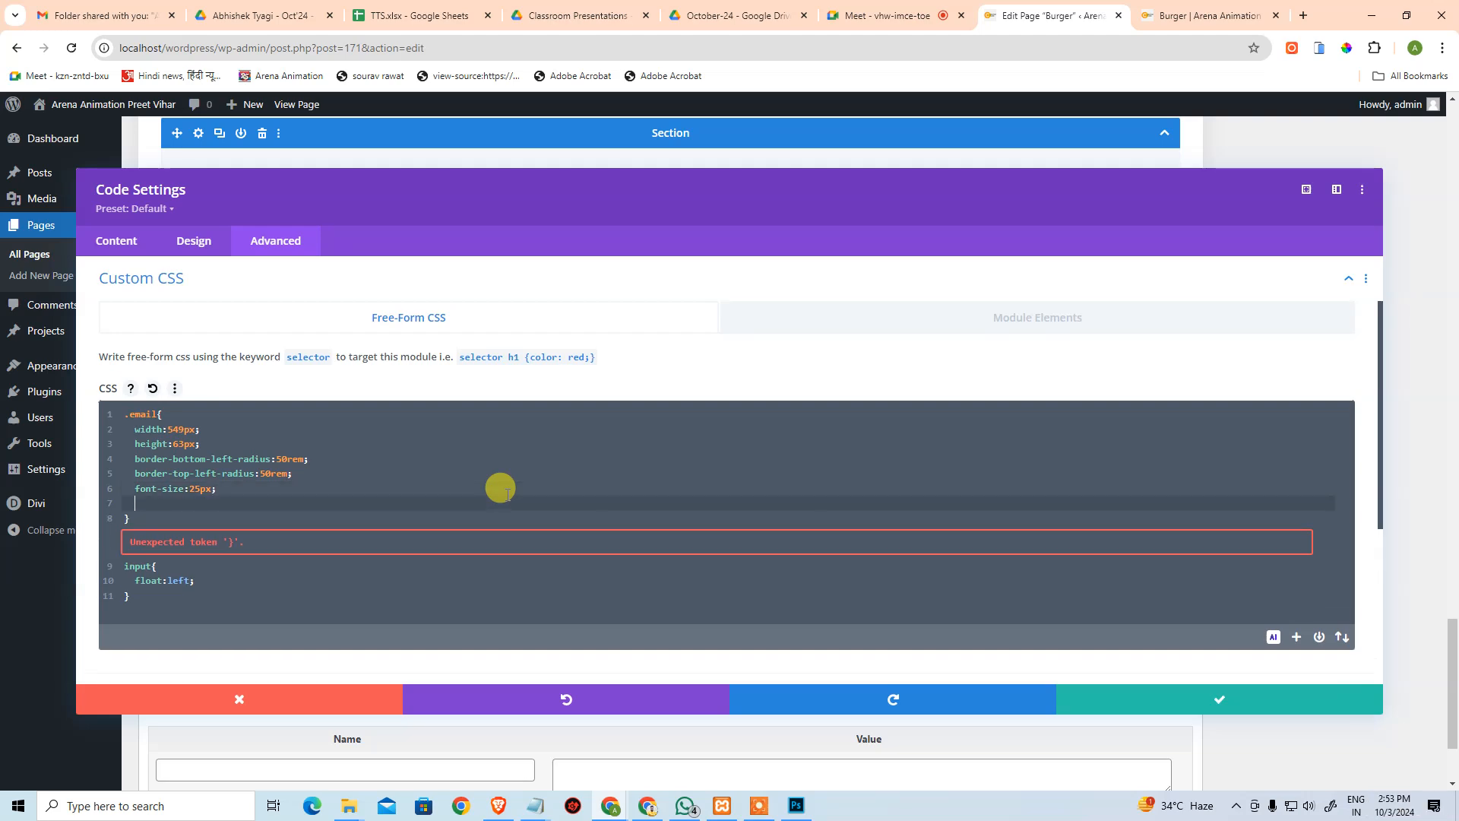
Copy the "Your Email" text color from Photoshop and add color:#835e3f; to the .email rule.
key("alt+Tab")
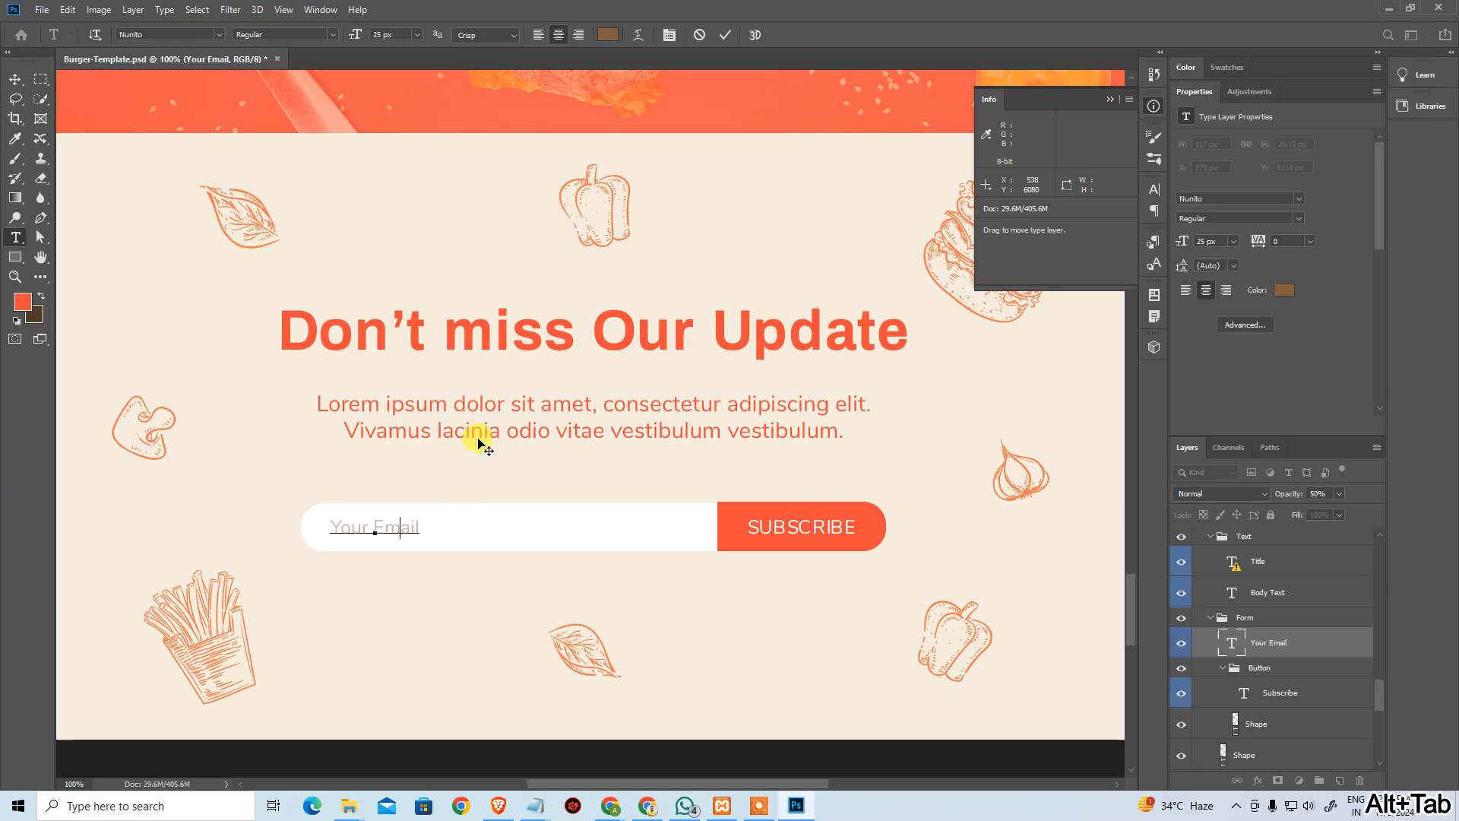
left_click(610, 36)
key("ctrl+c")
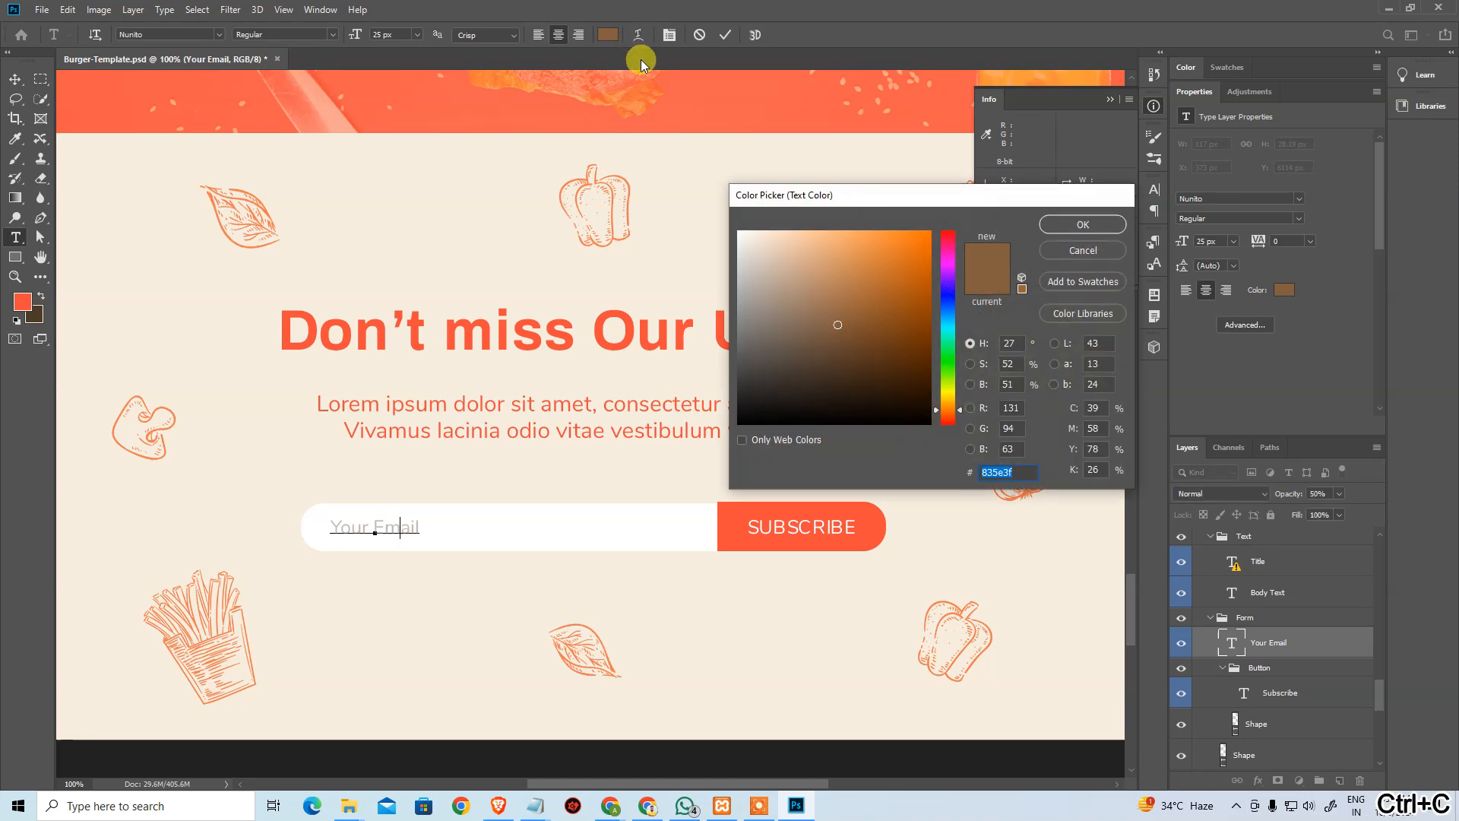
key("Escape")
key("alt+Tab")
key("BackSpace")
type(":#")
key("ctrl+v")
type(";")
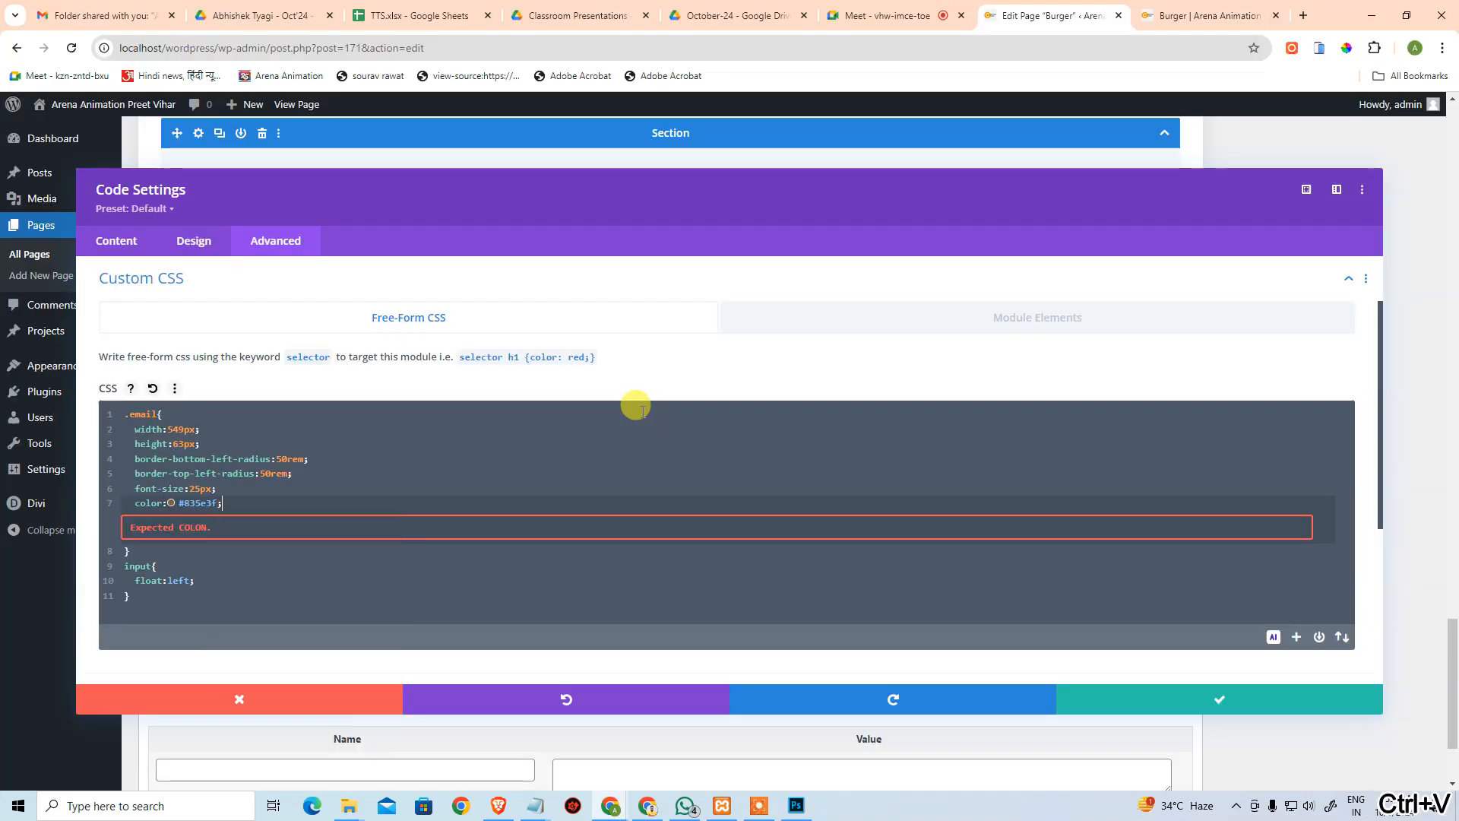
Start an empty .subscribe rule below the input rule, leaving a blank line between them.
left_click(714, 578)
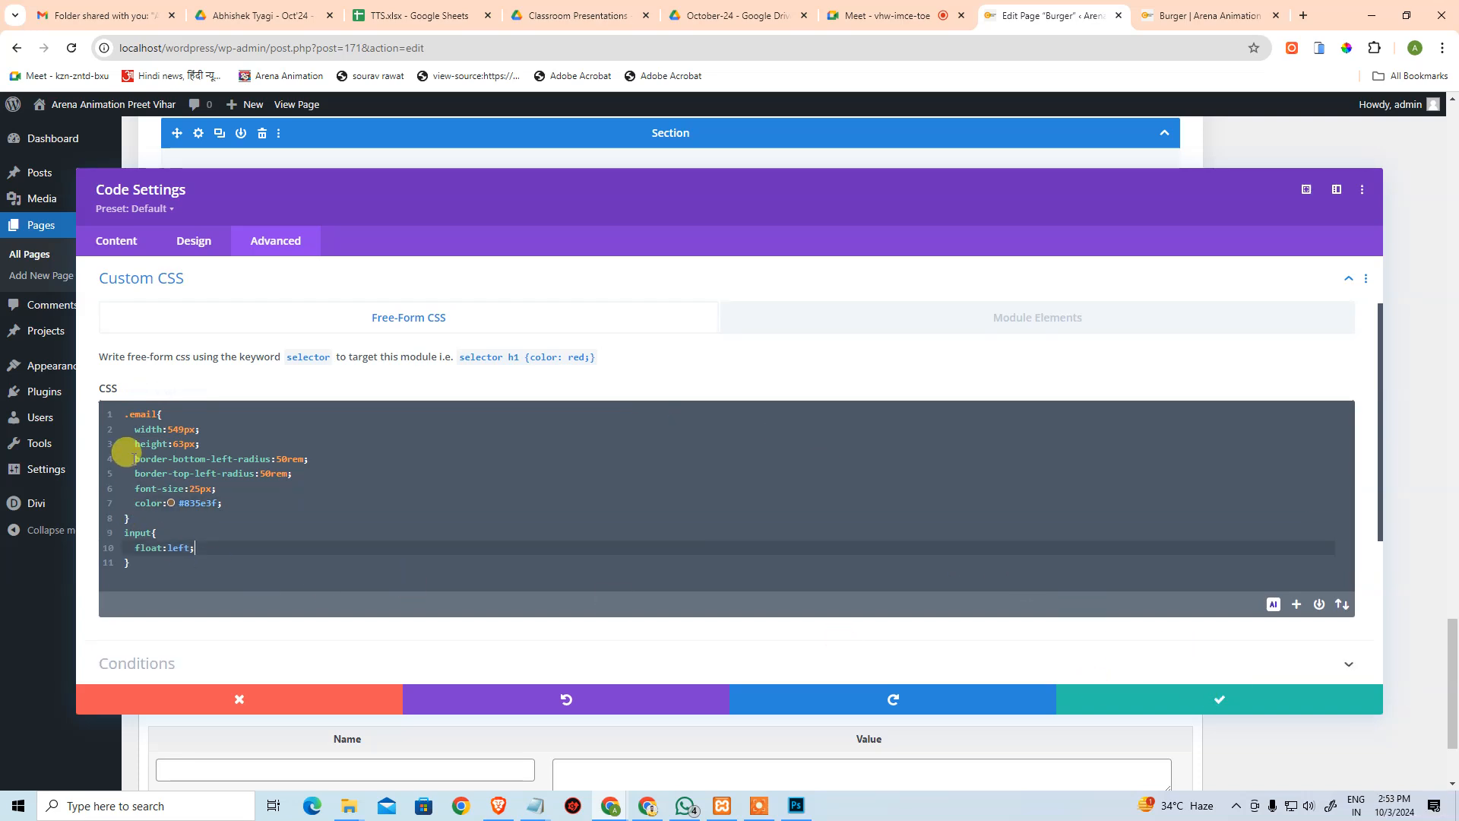
left_click(145, 562)
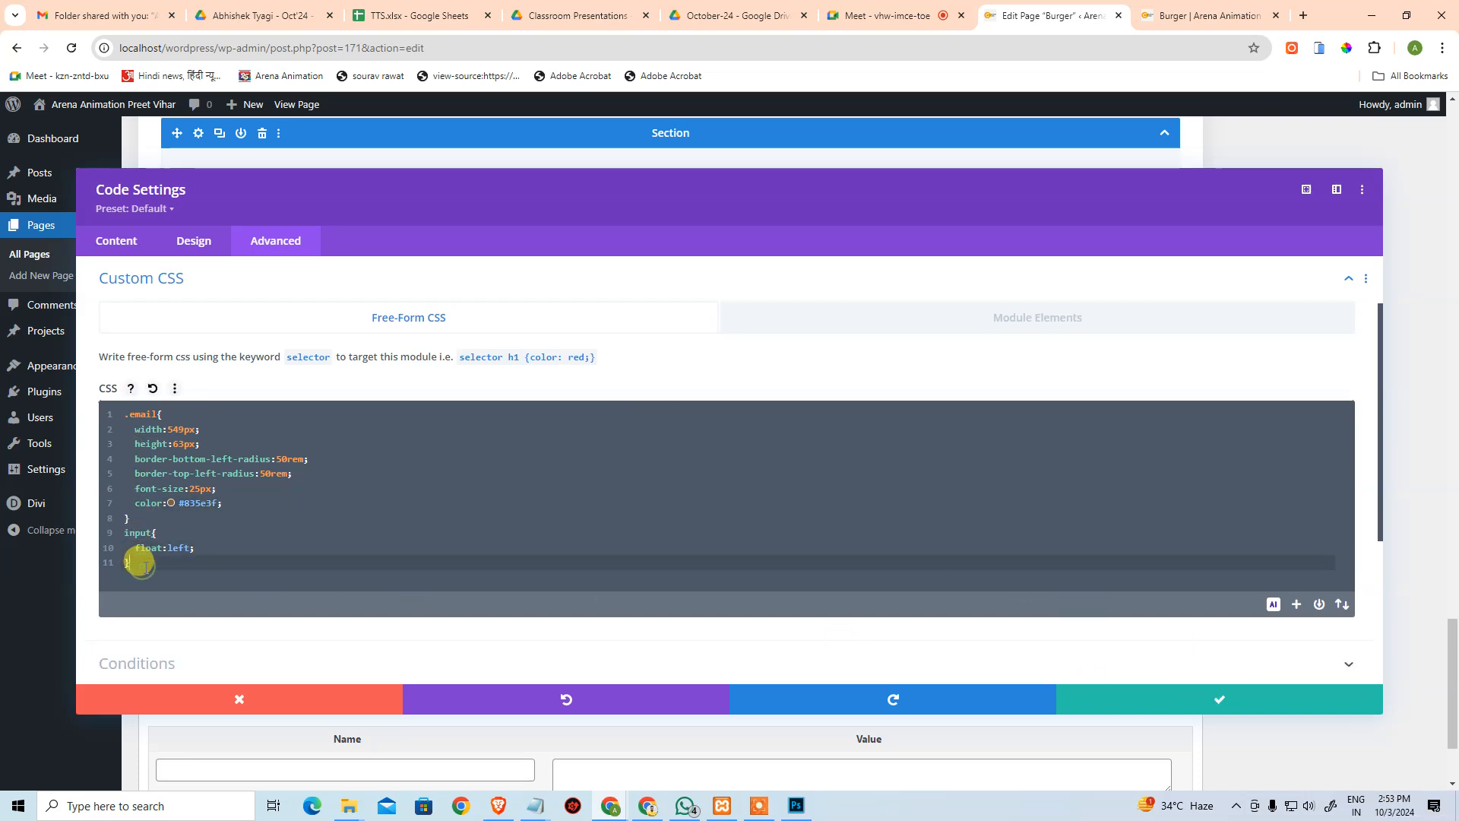
key("Return")
key("Return")
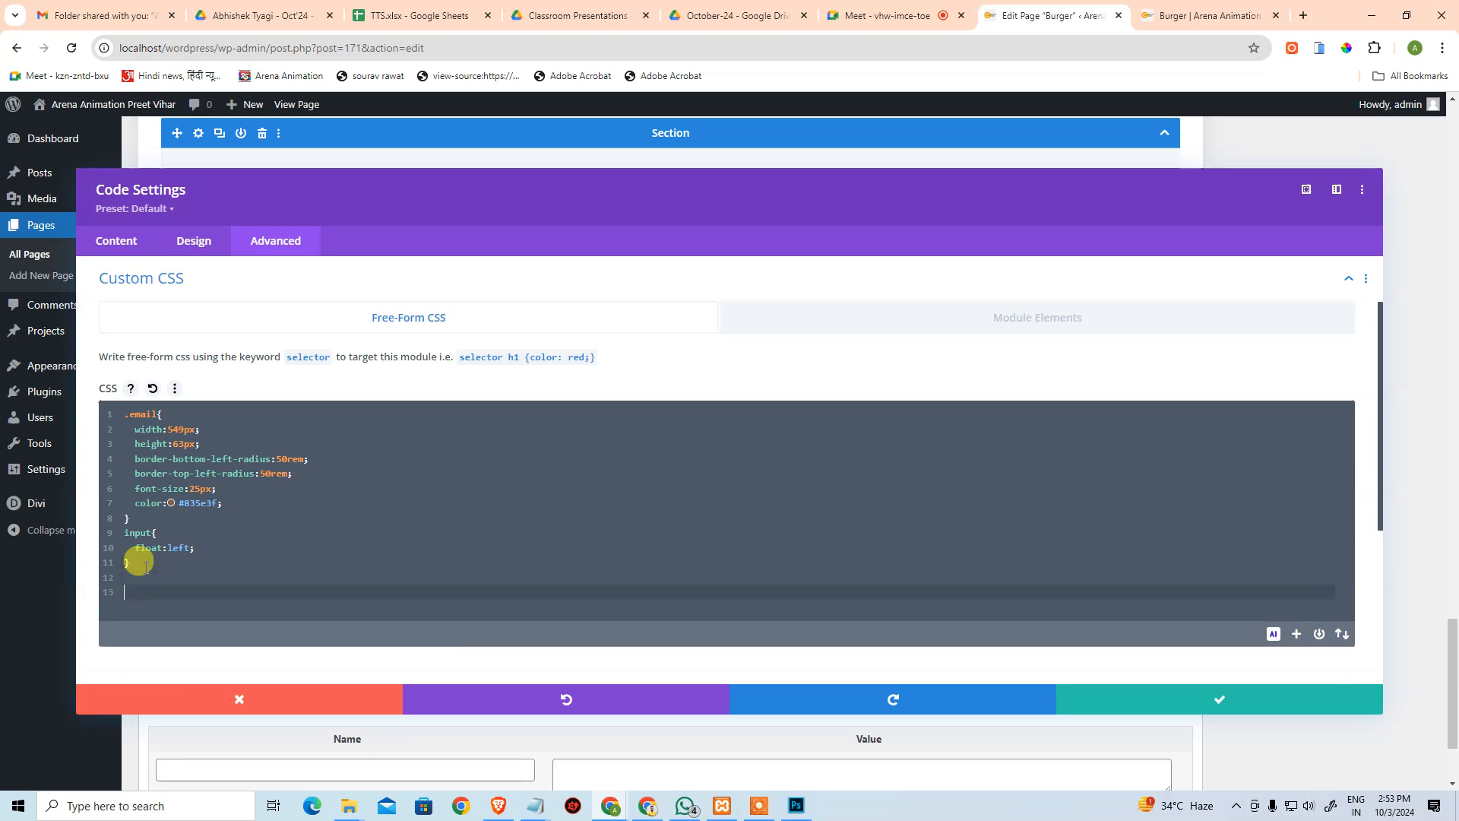
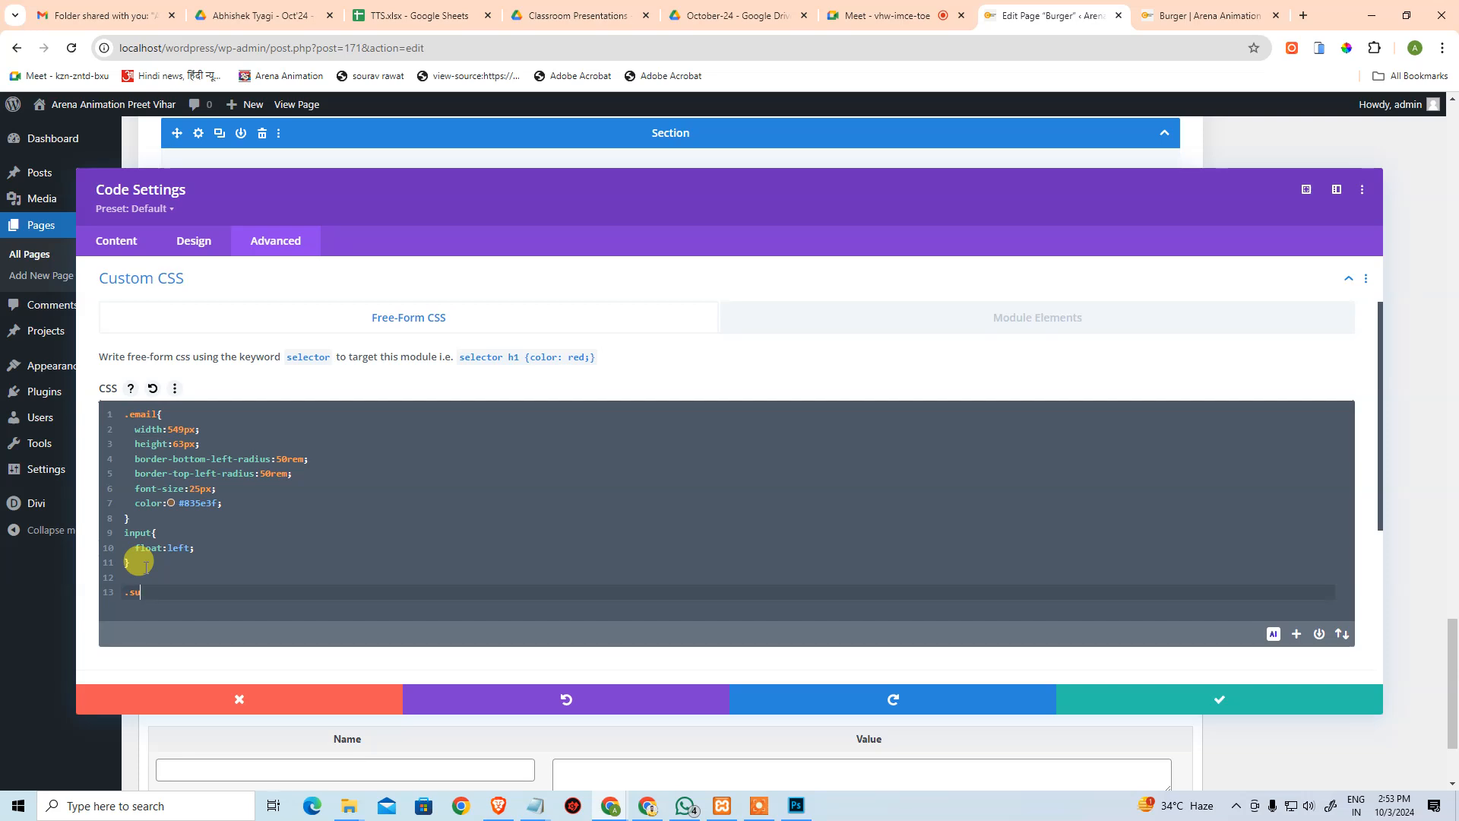
type("subscr")
key("BackSpace")
key("Return")
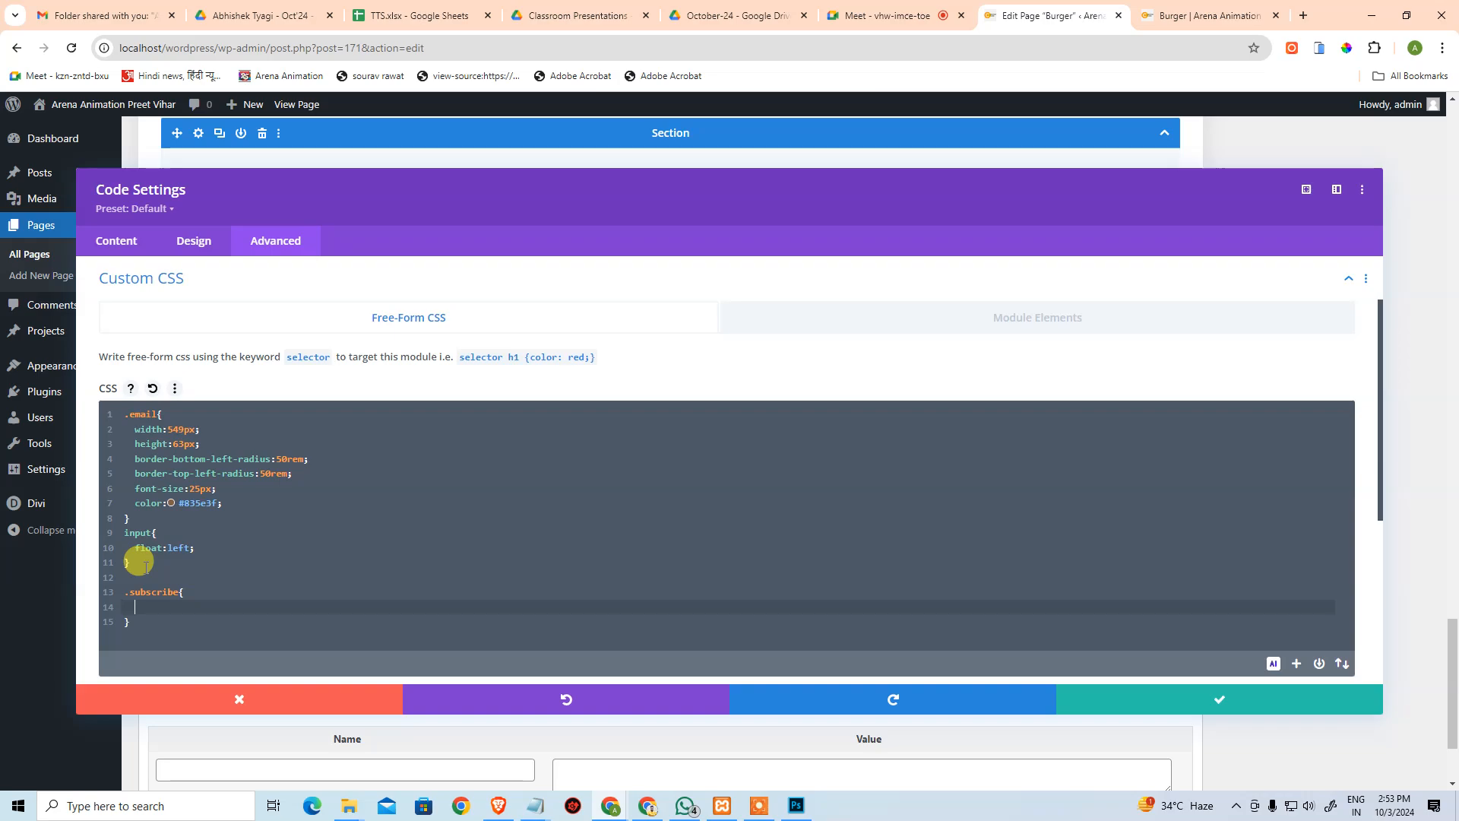
Switch to Photoshop and measure the SUBSCRIBE button shape's width and height, then return to the browser.
key("alt+Tab")
key("Escape")
key("v")
left_click(873, 520)
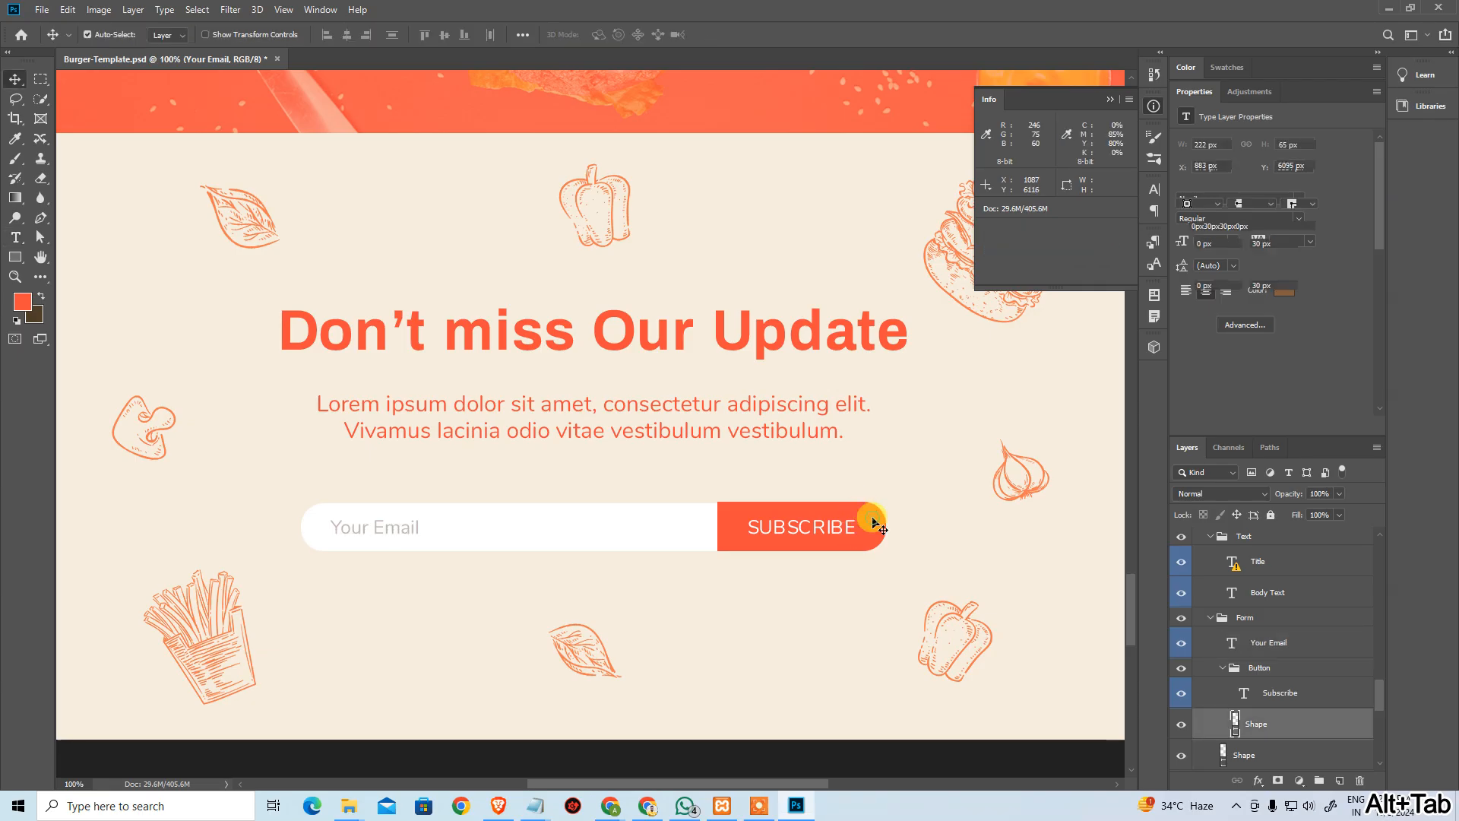
key("ctrl+t")
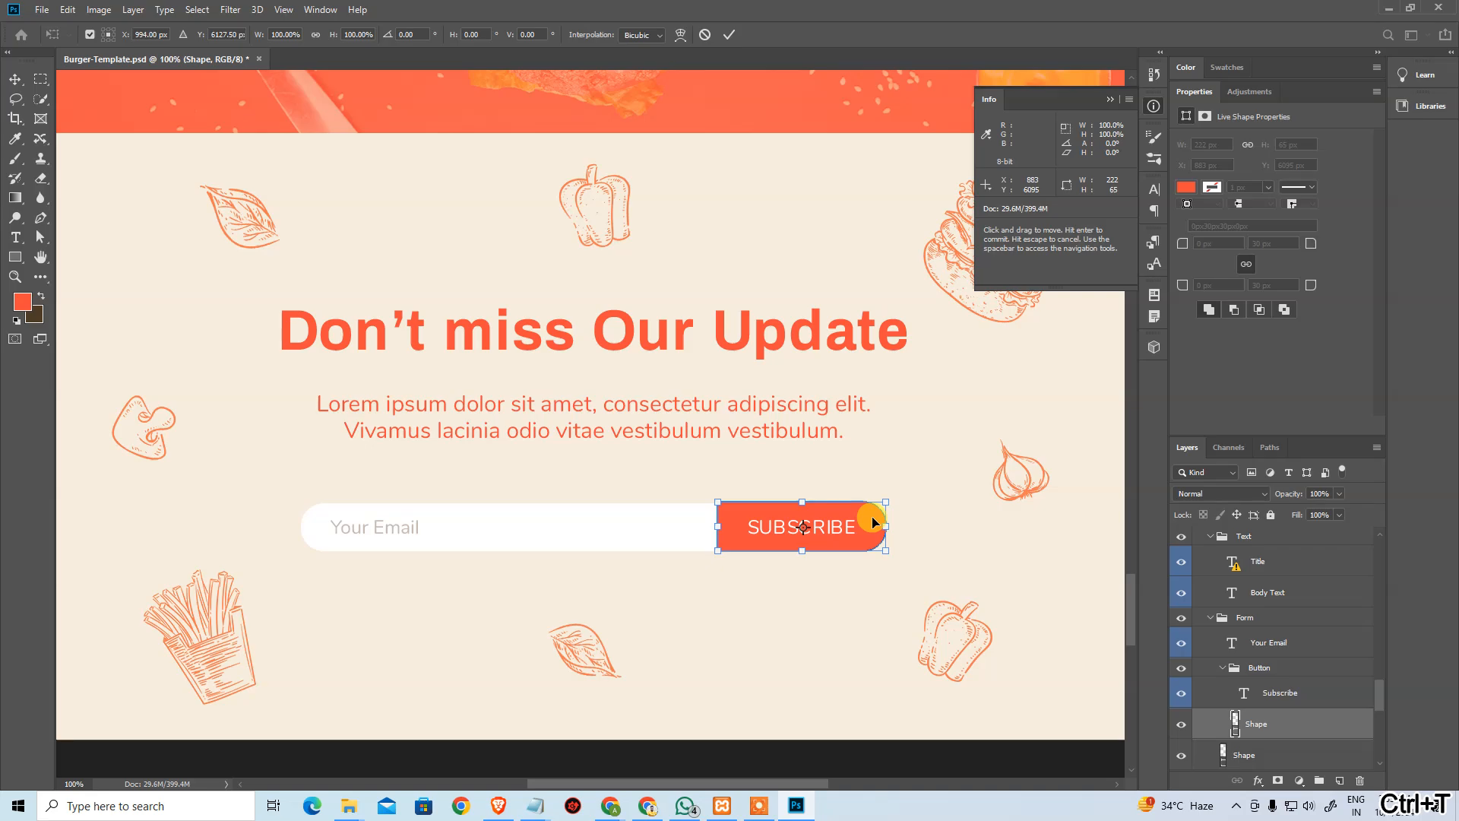
key("alt+Tab")
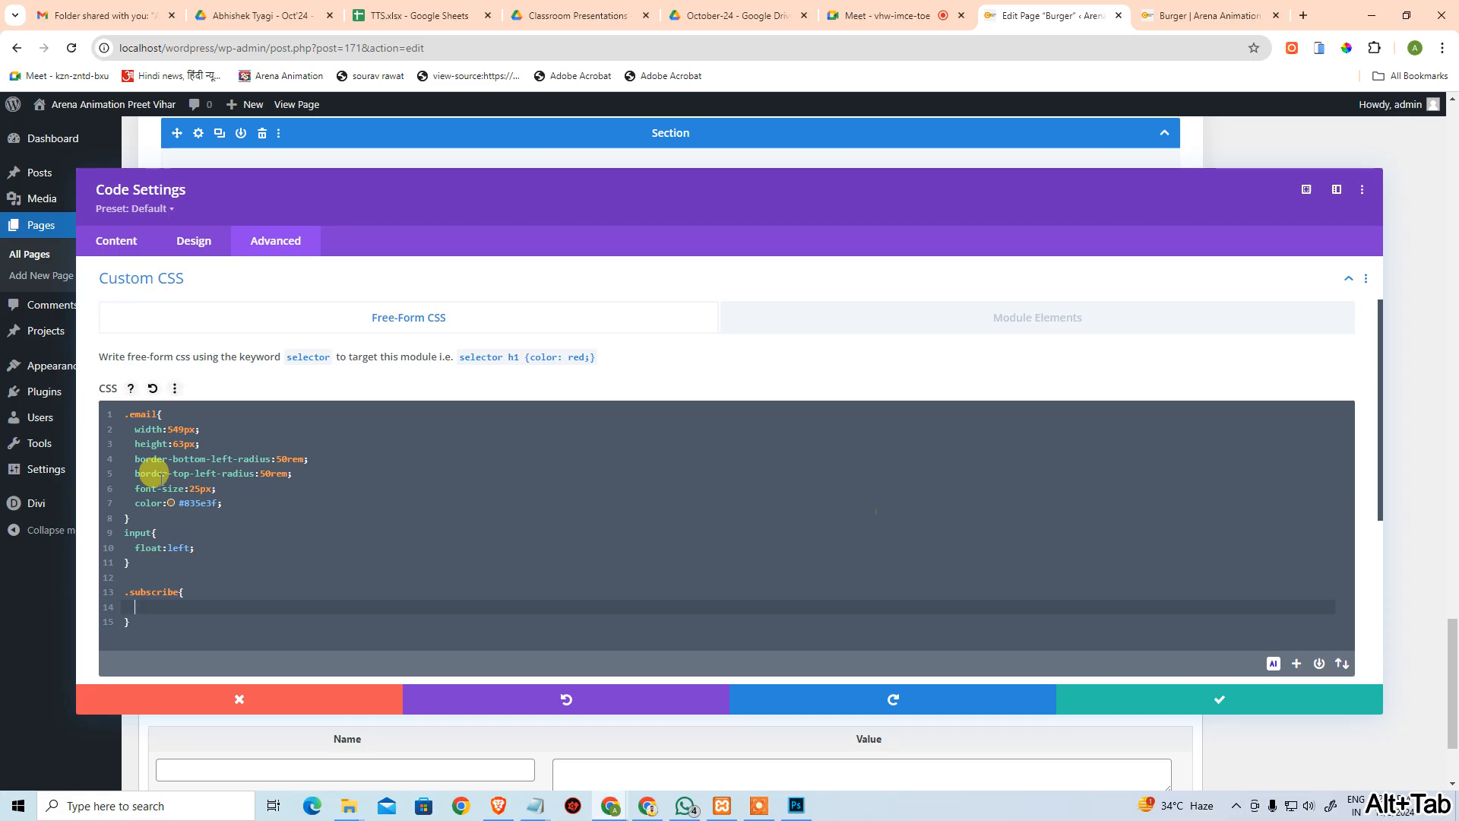
Copy the width and height declarations from the .email rule into the .subscribe rule.
left_click_drag(202, 444, 83, 433)
key("ctrl+c")
left_click(149, 607)
key("ctrl+v")
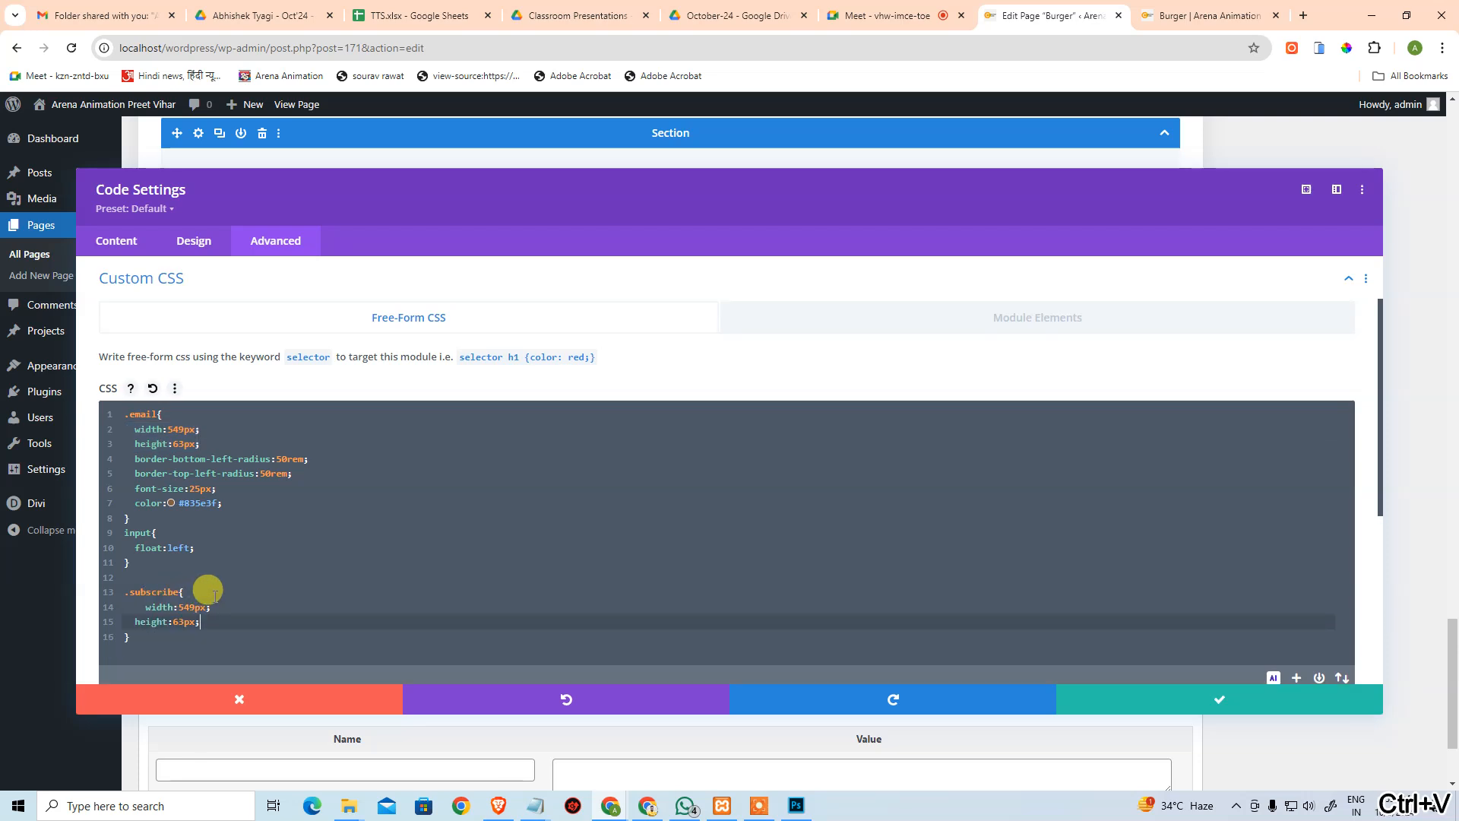
Set the width in the .subscribe rule to 222px.
key("Up")
key("Left")
key("Left")
key("BackSpace")
key("BackSpace")
key("BackSpace")
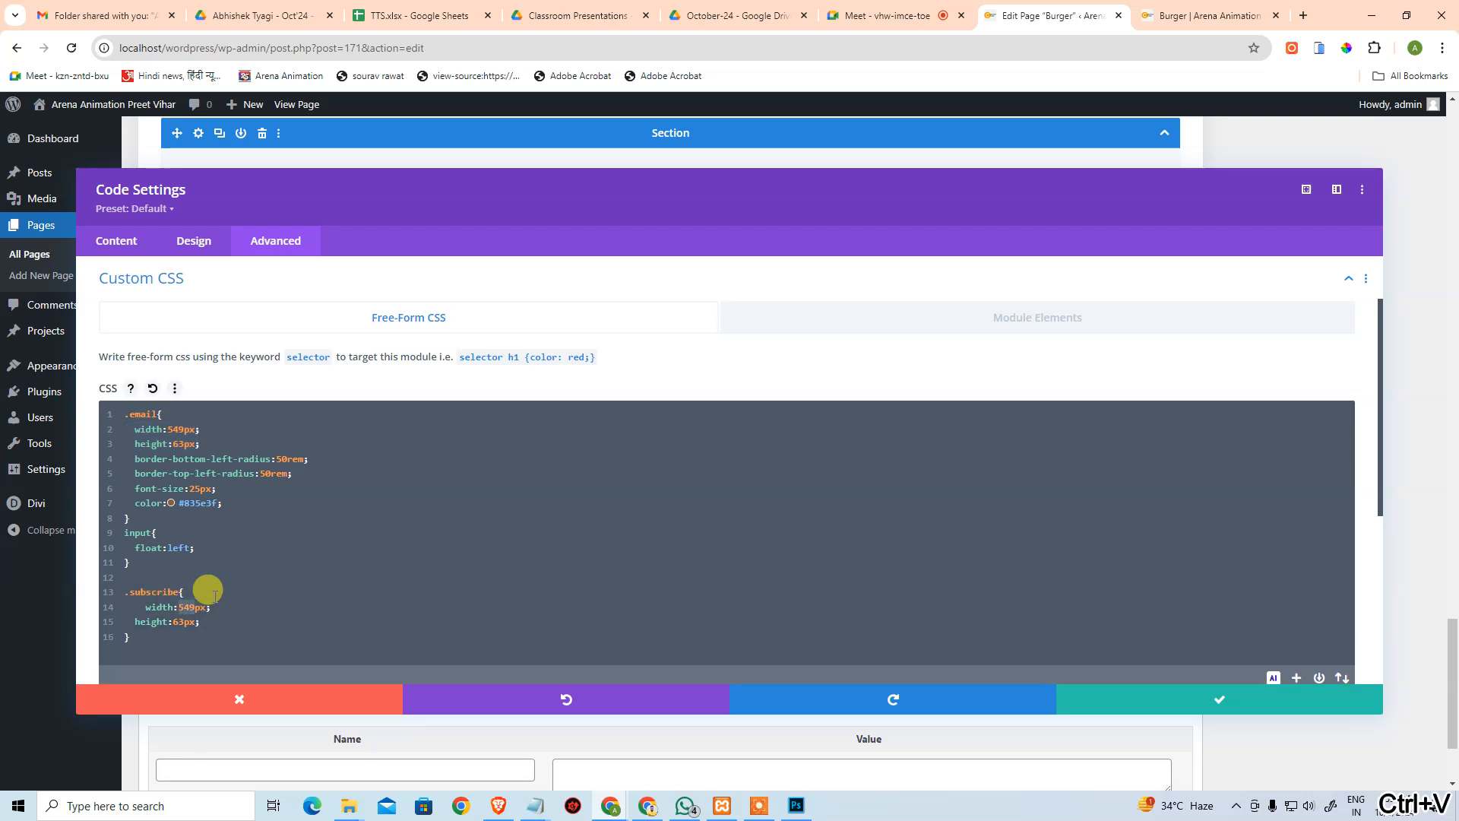
type("222")
key("Down")
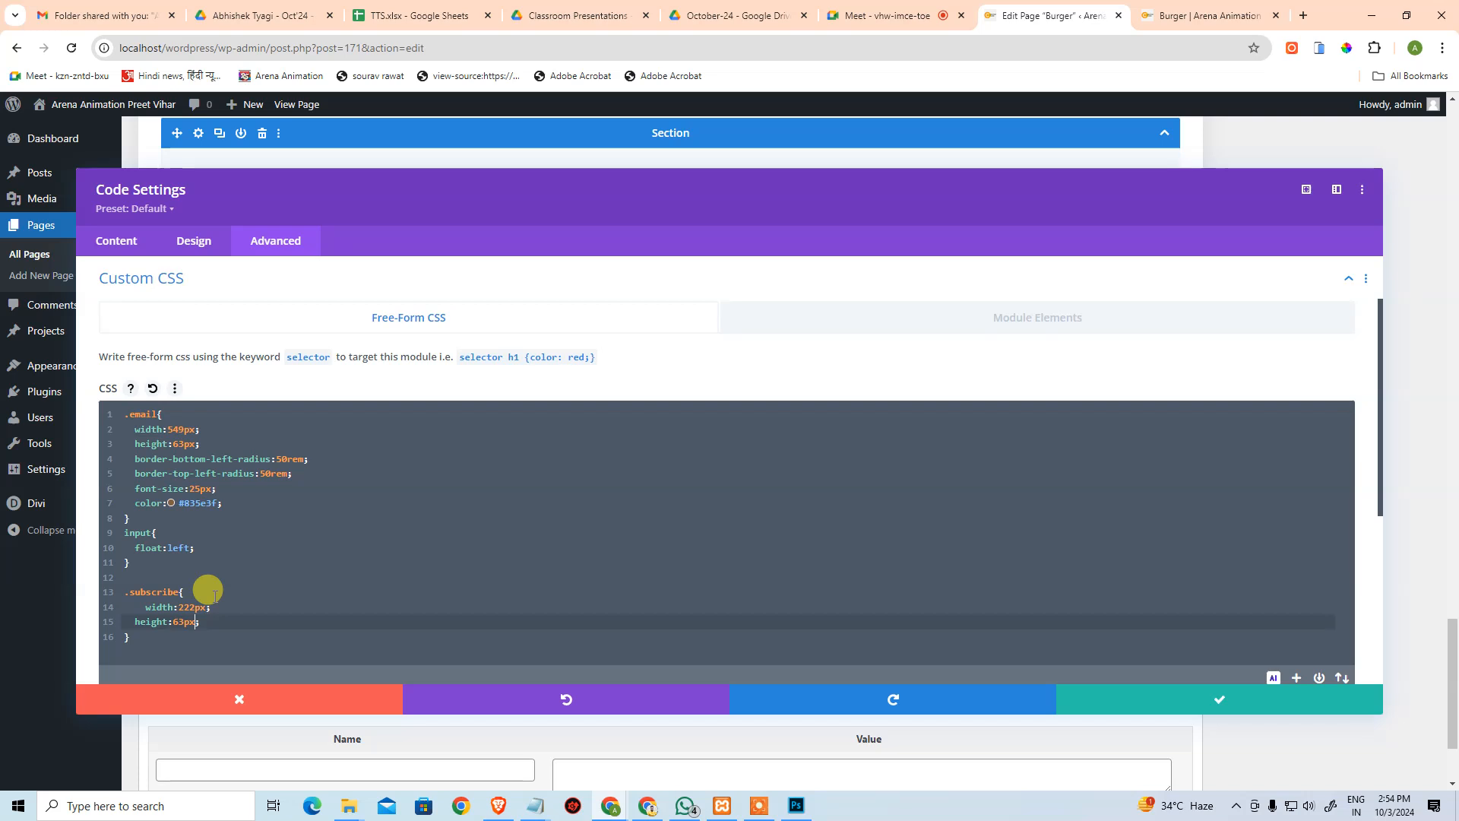
Save the Burger page with the new .subscribe rule in the Code module's custom CSS.
key("ctrl+s")
key("Up")
key("Home")
key("BackSpace")
key("BackSpace")
key("ctrl+s")
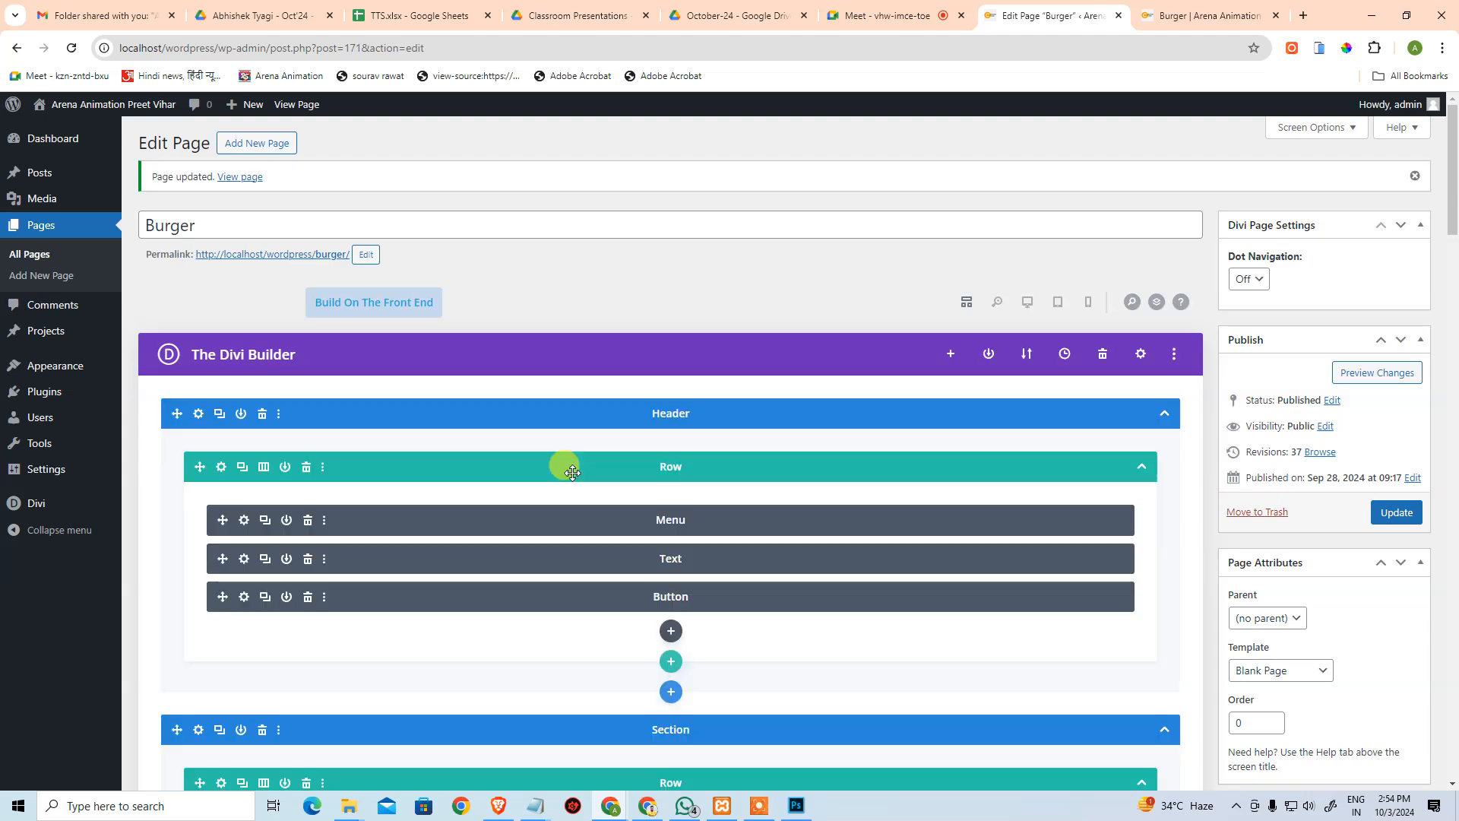
Reopen the last section's Code module, duplicate the submit input line and start a class attribute on the lower copy.
scroll(570, 501, "down", 8)
scroll(549, 597, "down", 15)
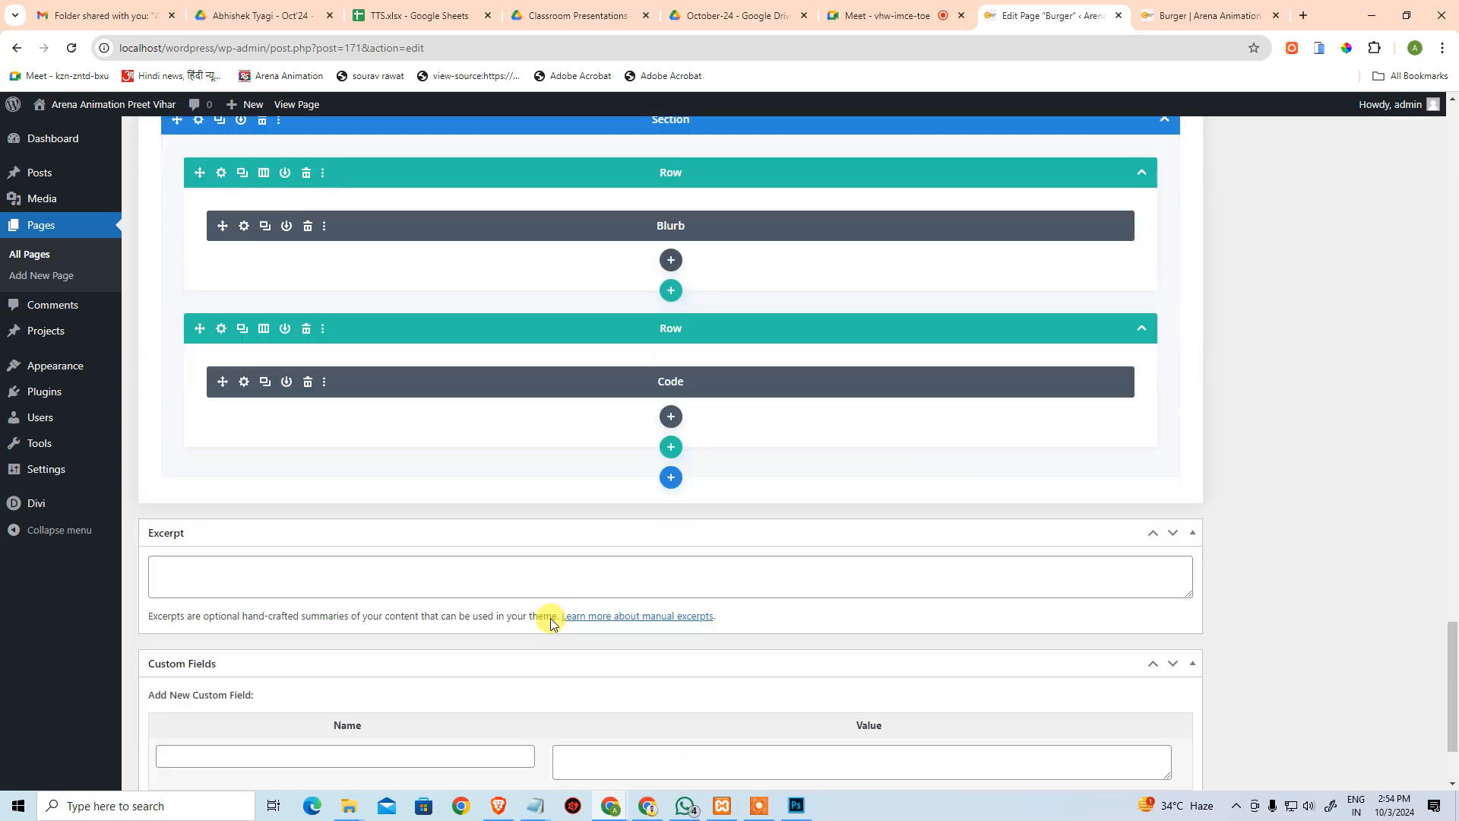
scroll(378, 523, "up", 4)
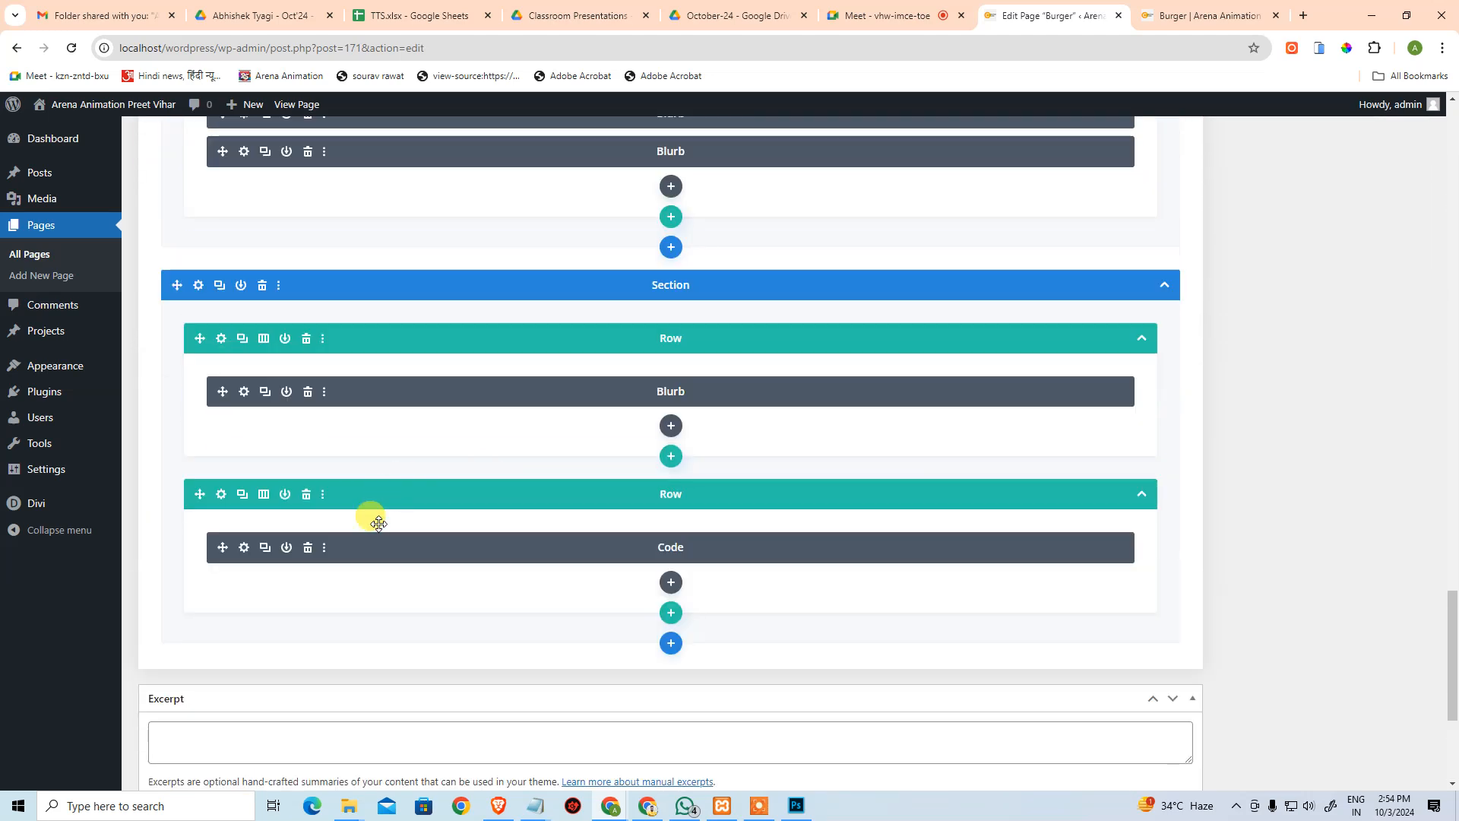
left_click(244, 547)
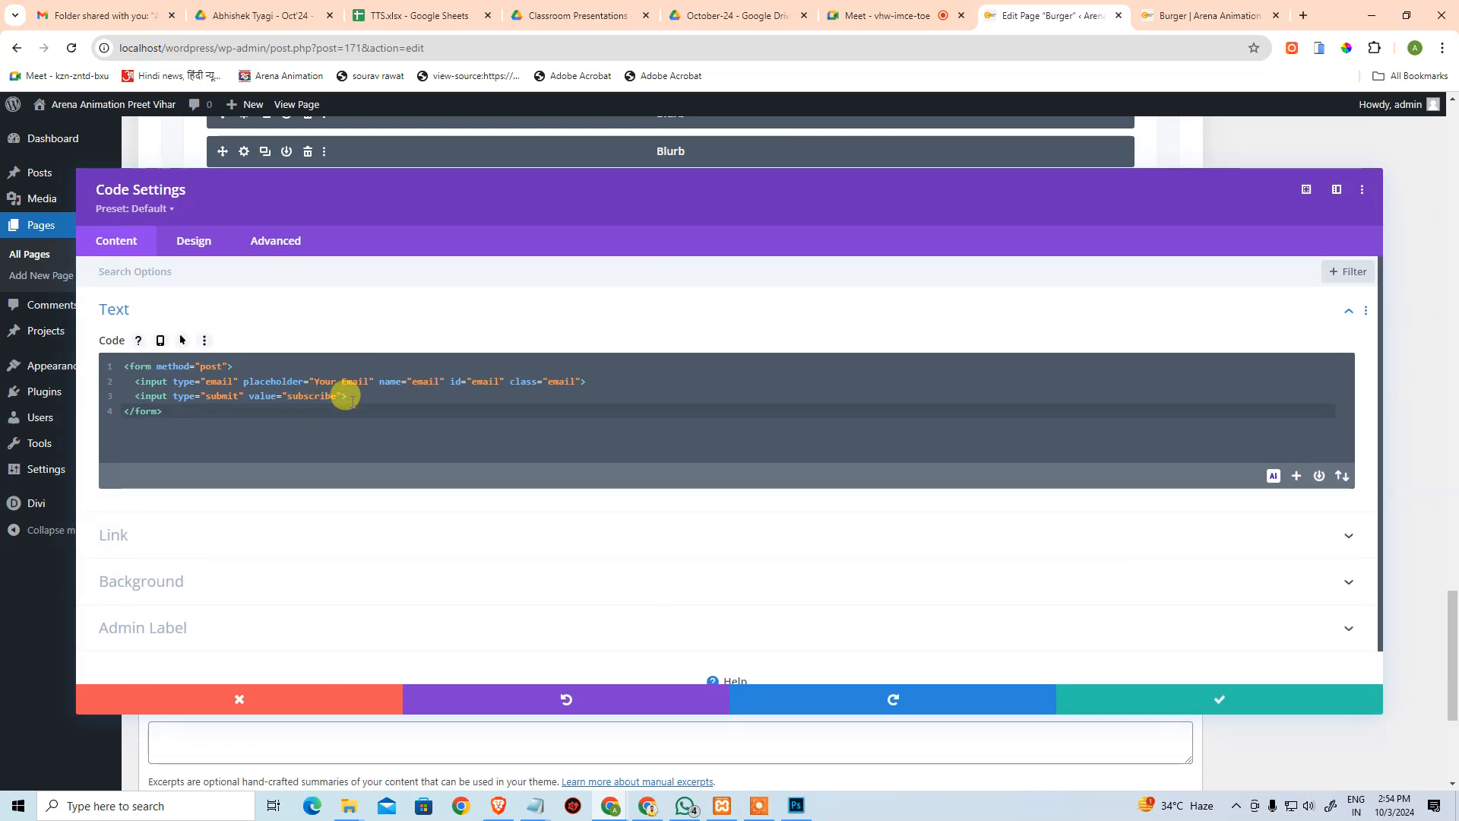
left_click(327, 395)
key("ctrl+c")
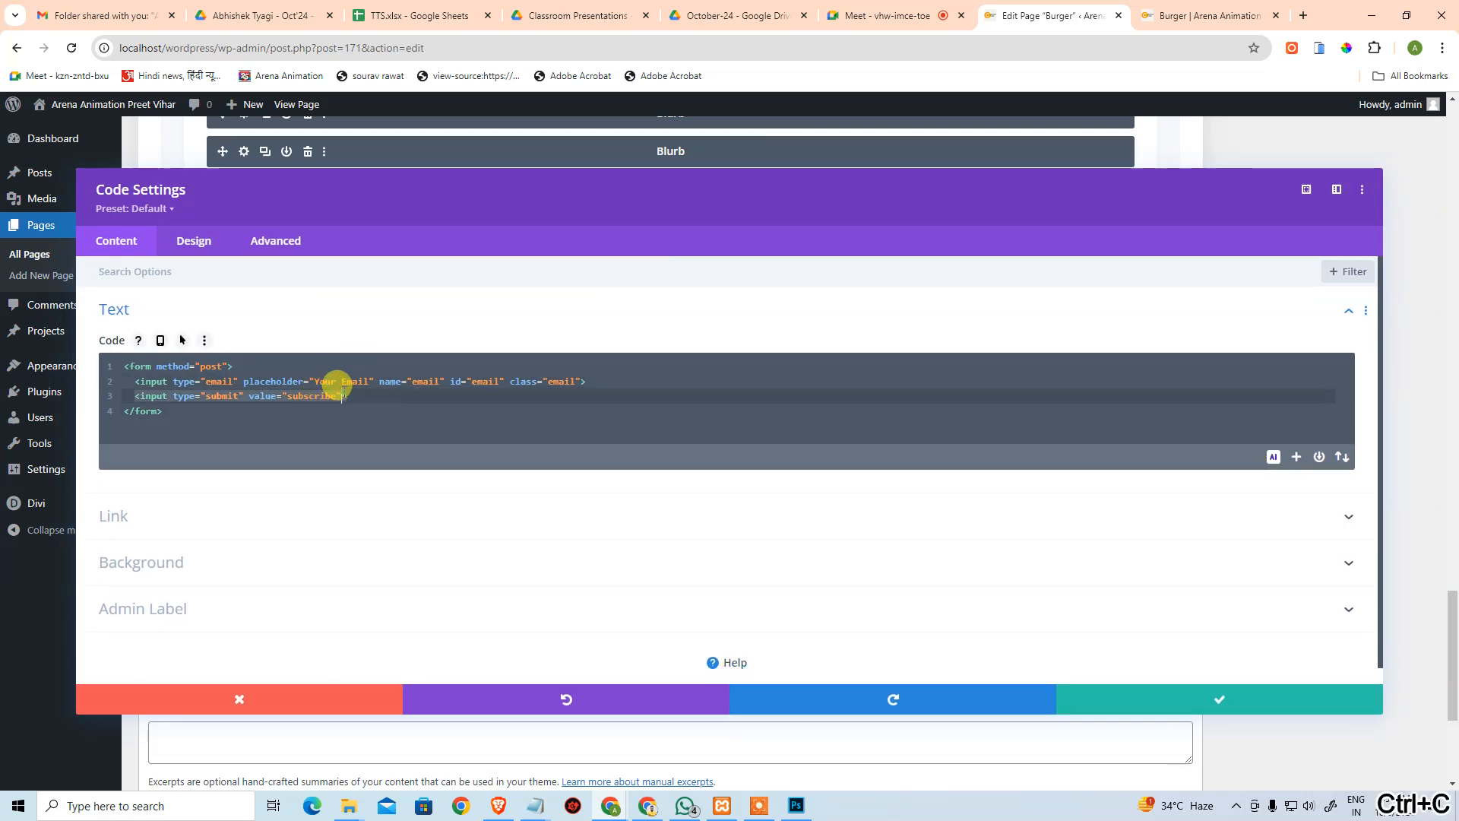
left_click(342, 395)
type("c")
type("lass=")
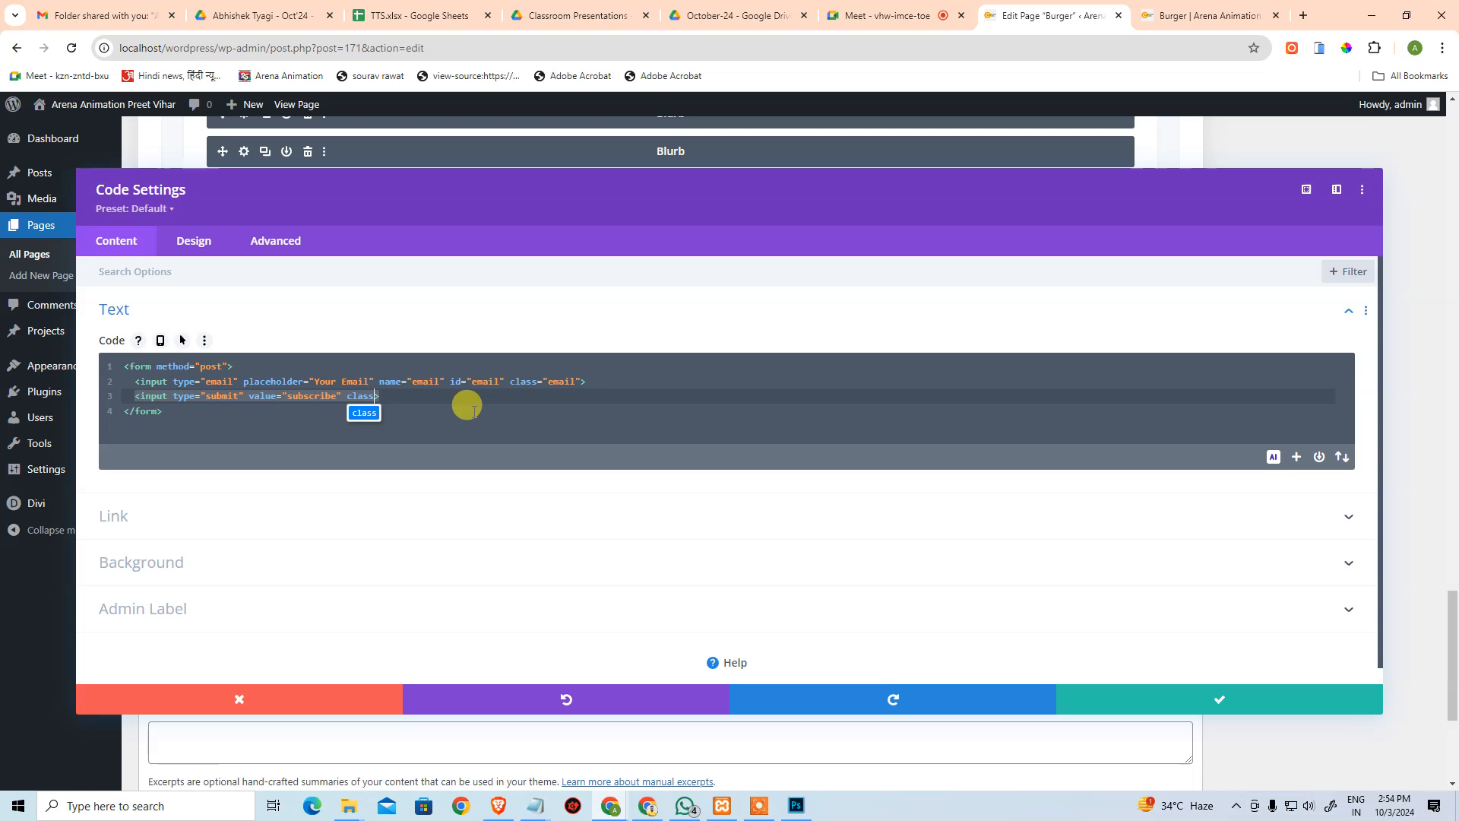
key("ctrl+v")
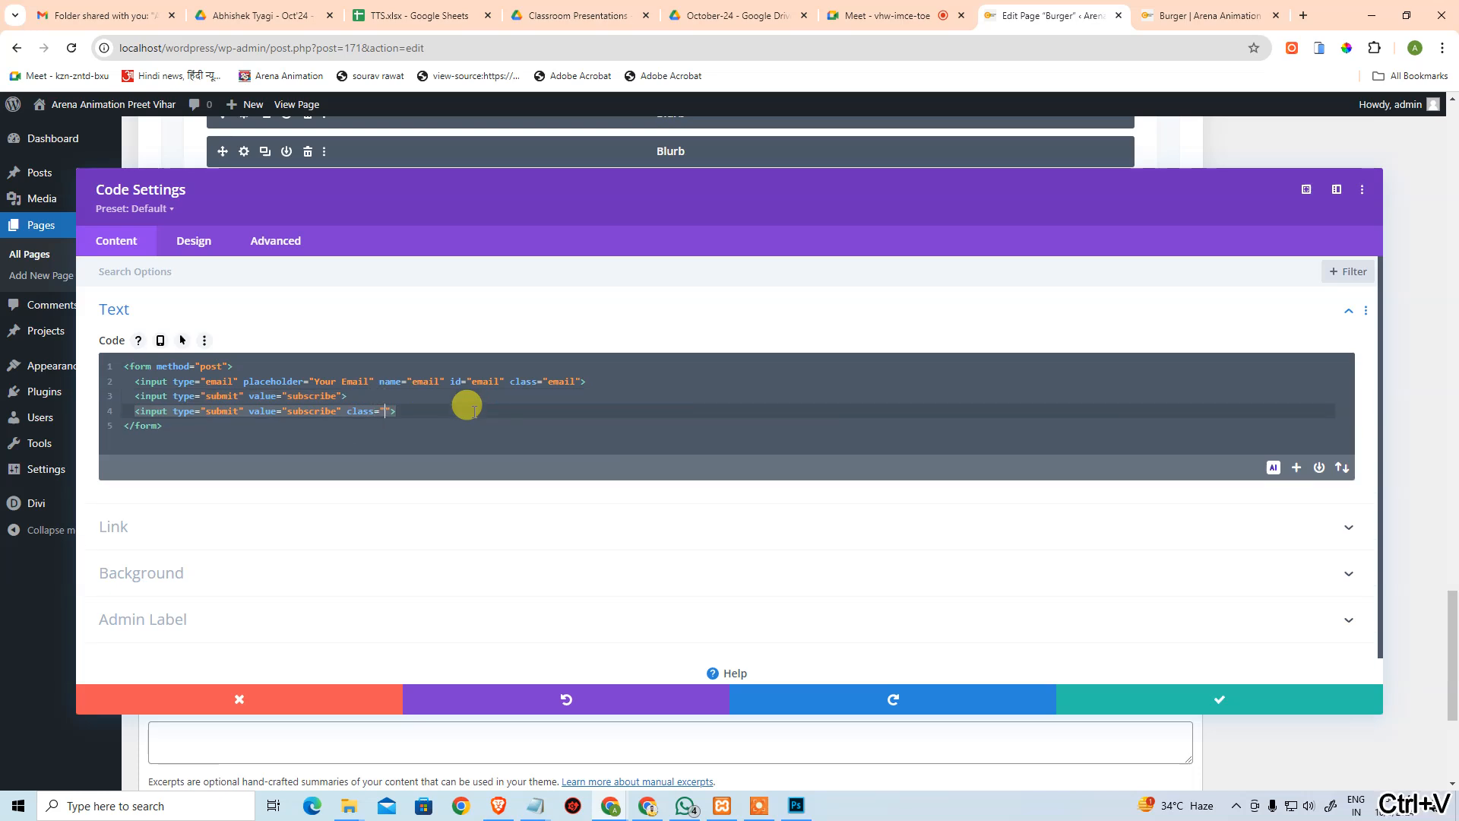
Set the lower submit input's class to subscribe and delete the duplicate submit line above it.
key("Left")
key("Left")
key("Left")
key("Left")
key("Left")
key("Left")
key("Left")
key("Left")
key("Left")
key("ctrl+shift+Left")
key("ctrl+c")
key("Right")
key("Right")
key("Right")
key("Right")
key("Right")
key("Right")
key("Right")
key("Right")
key("Right")
key("ctrl+v")
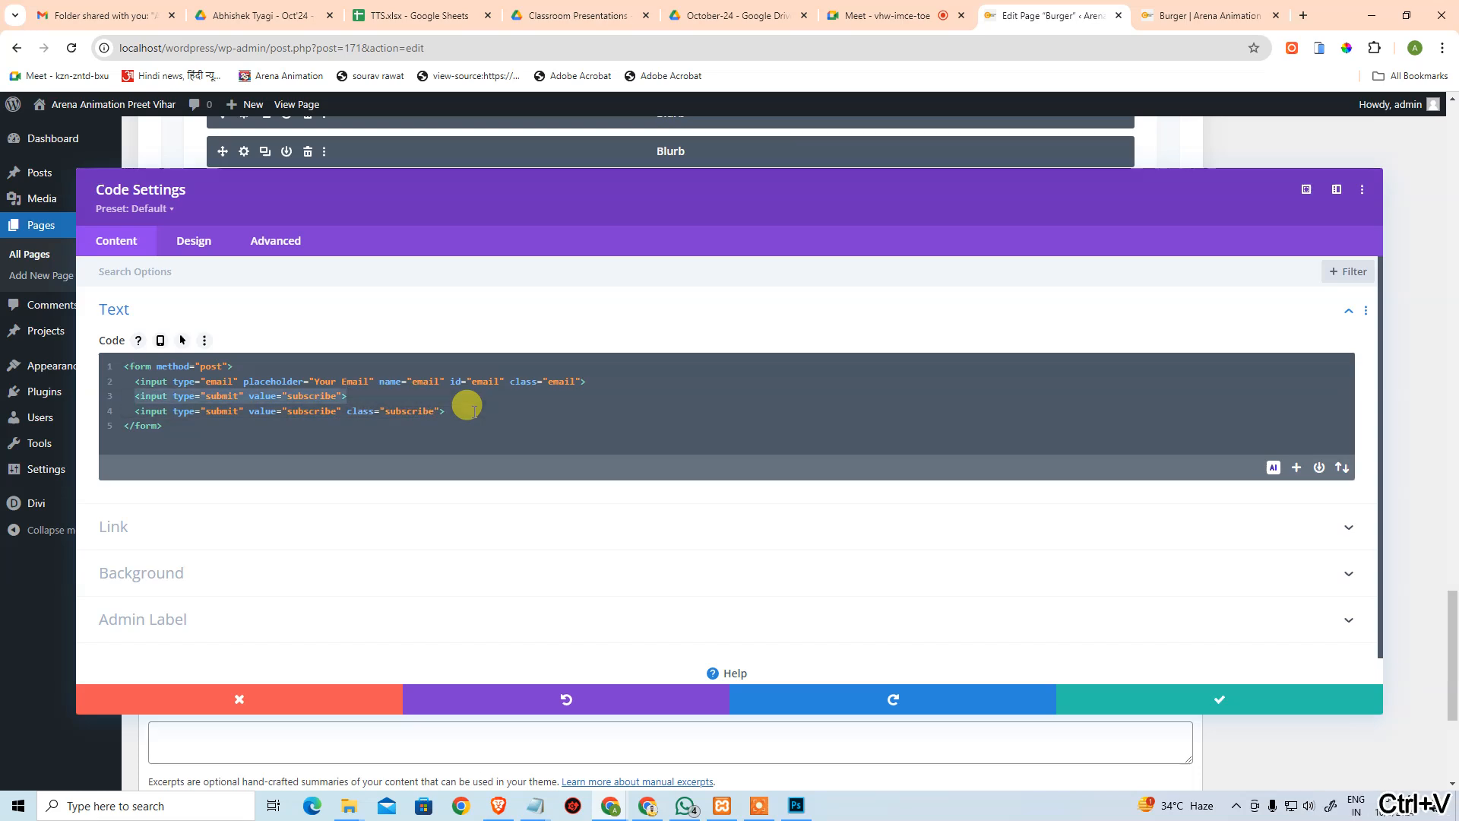
key("BackSpace")
key("BackSpace")
key("BackSpace")
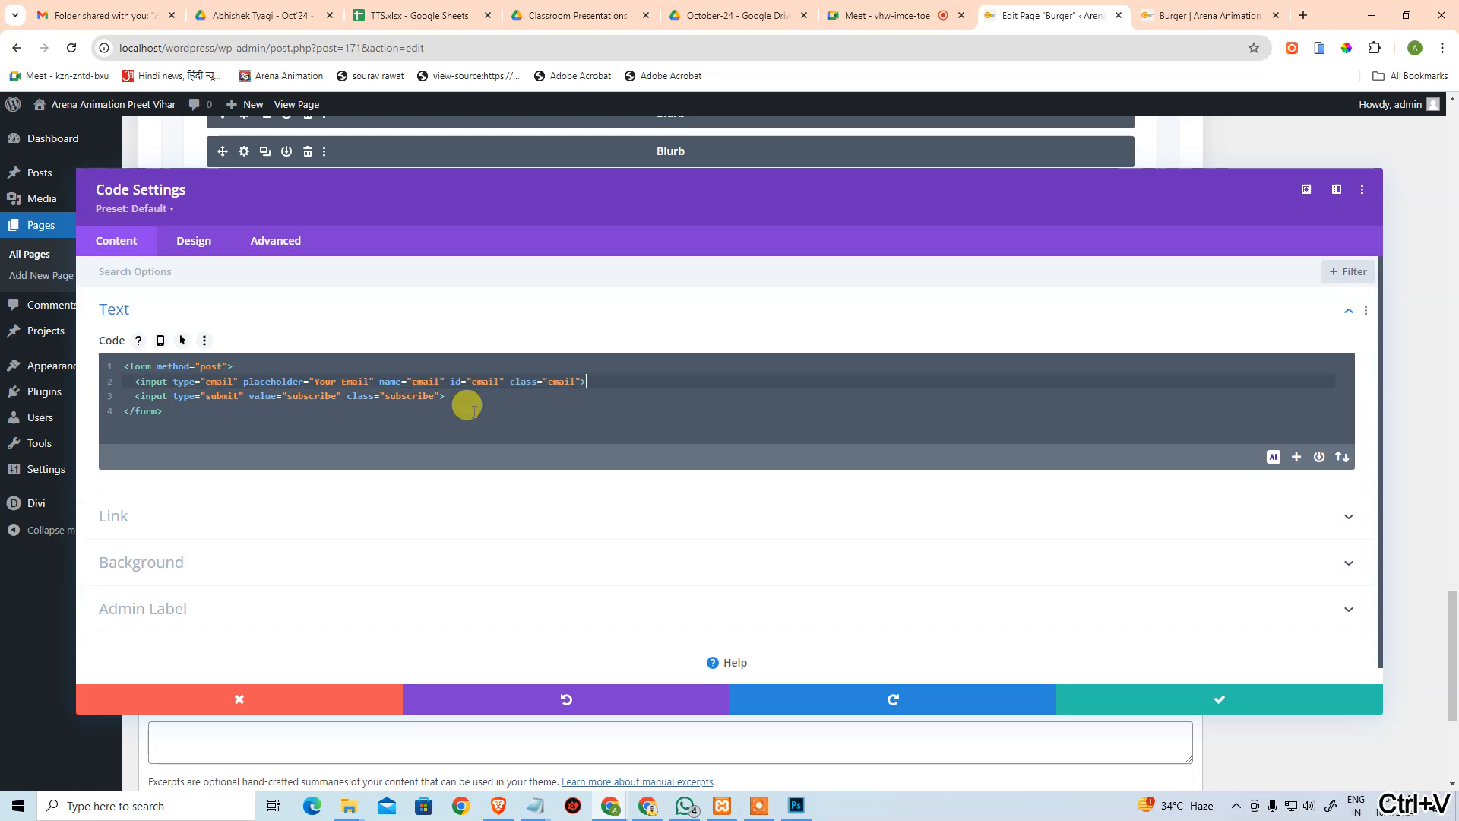
Open the module's custom CSS and align the width line's indentation with the height line in the .subscribe rule.
left_click(197, 243)
left_click(254, 240)
left_click(156, 371)
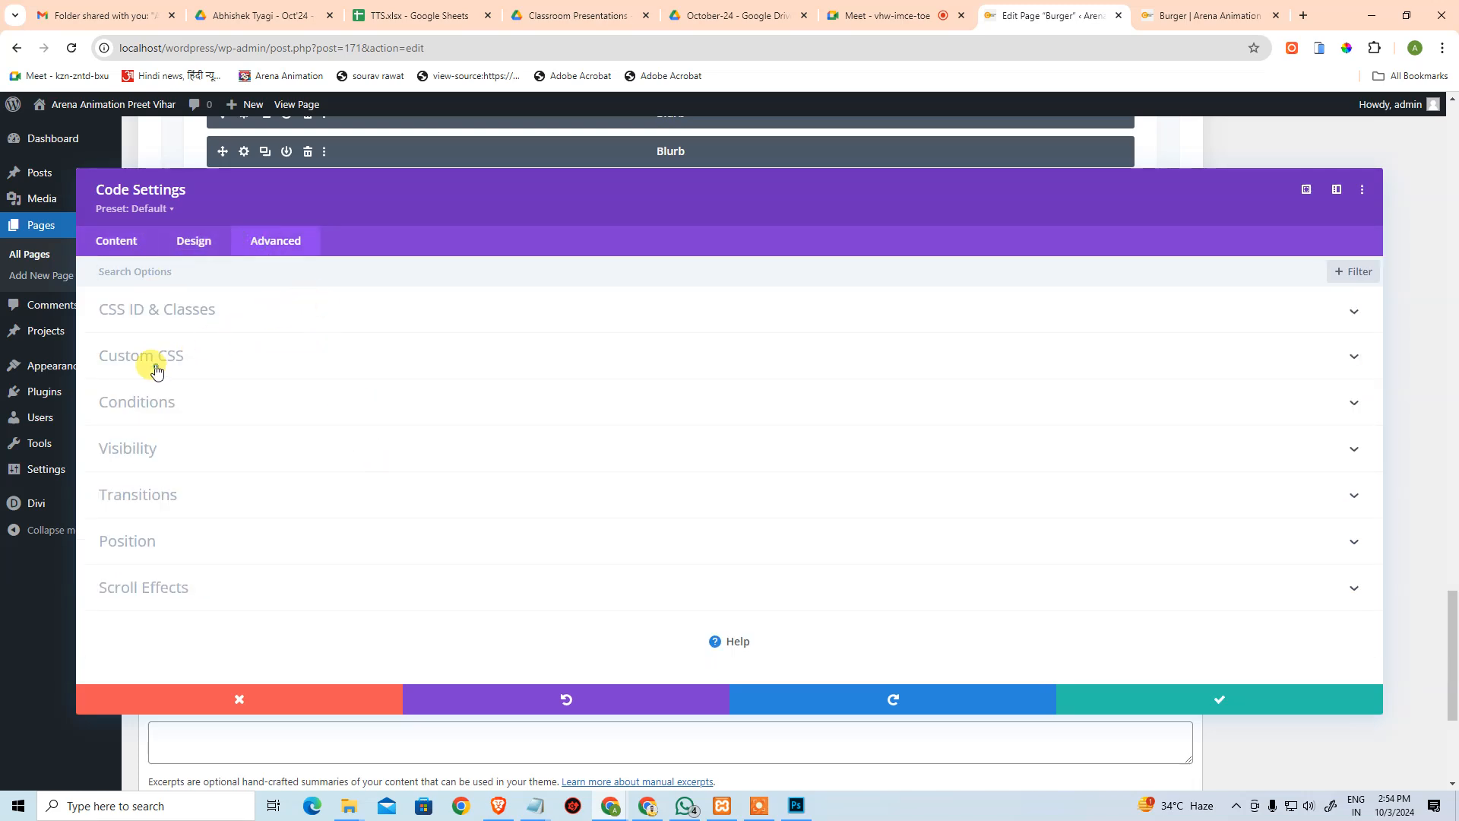
scroll(219, 484, "down", 3)
left_click(218, 394)
scroll(237, 389, "up", 1)
scroll(237, 389, "up", 3)
key("Up")
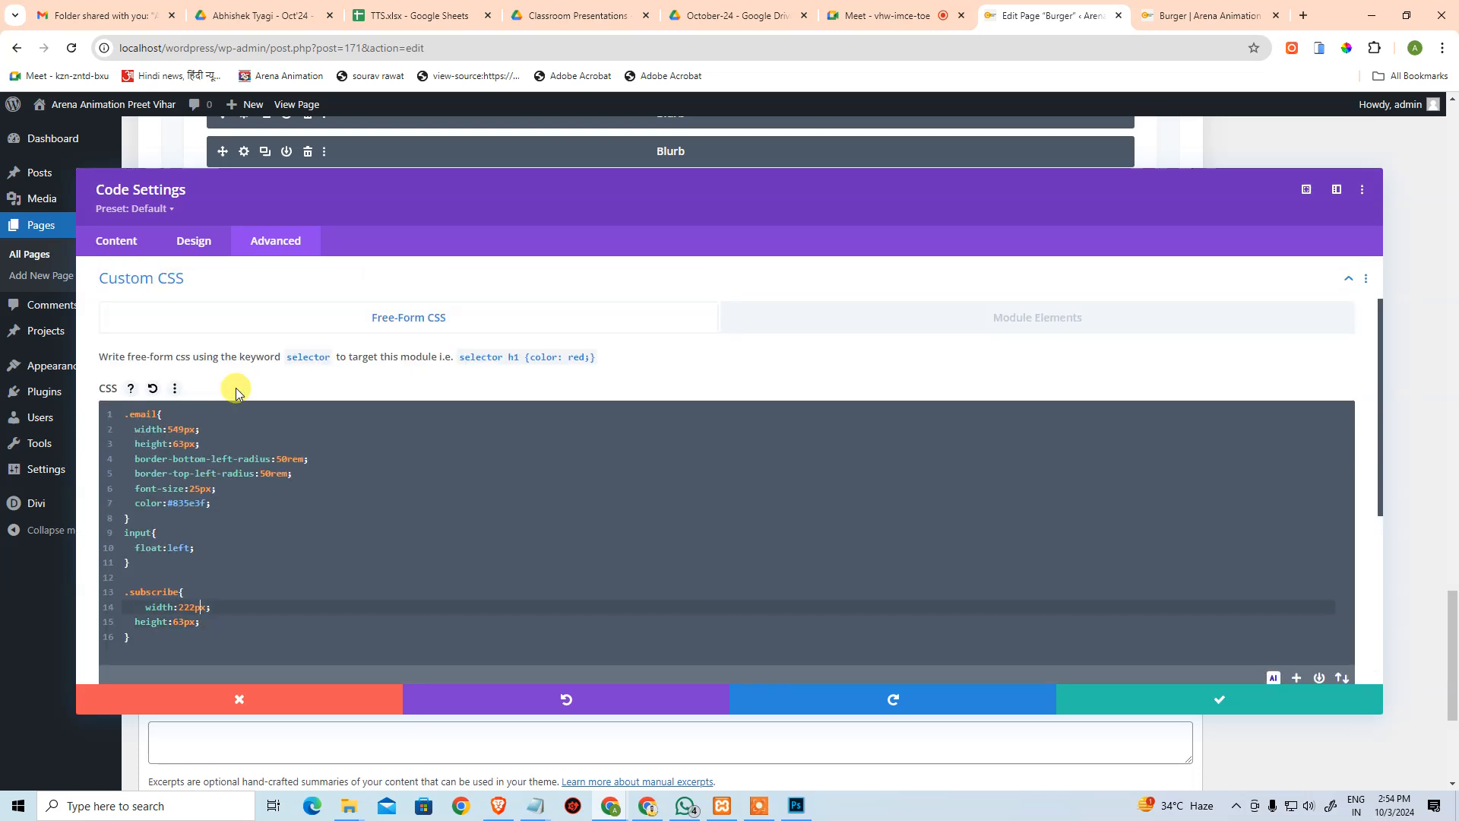
key("BackSpace")
key("BackSpace")
key("Down")
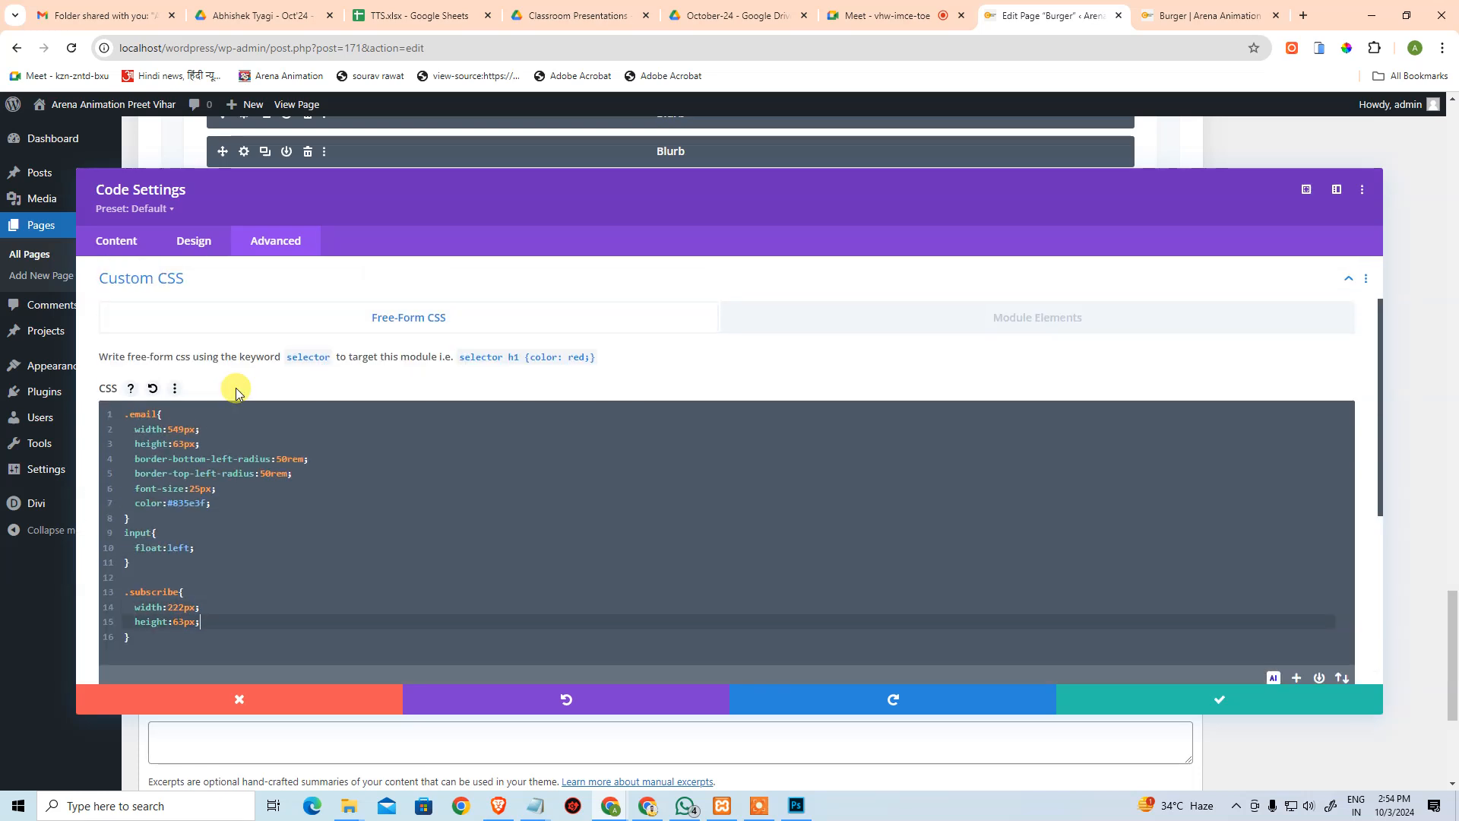
Add border-bottom-right-radius:50rem; below the height in the .subscribe rule.
key("Return")
type("border")
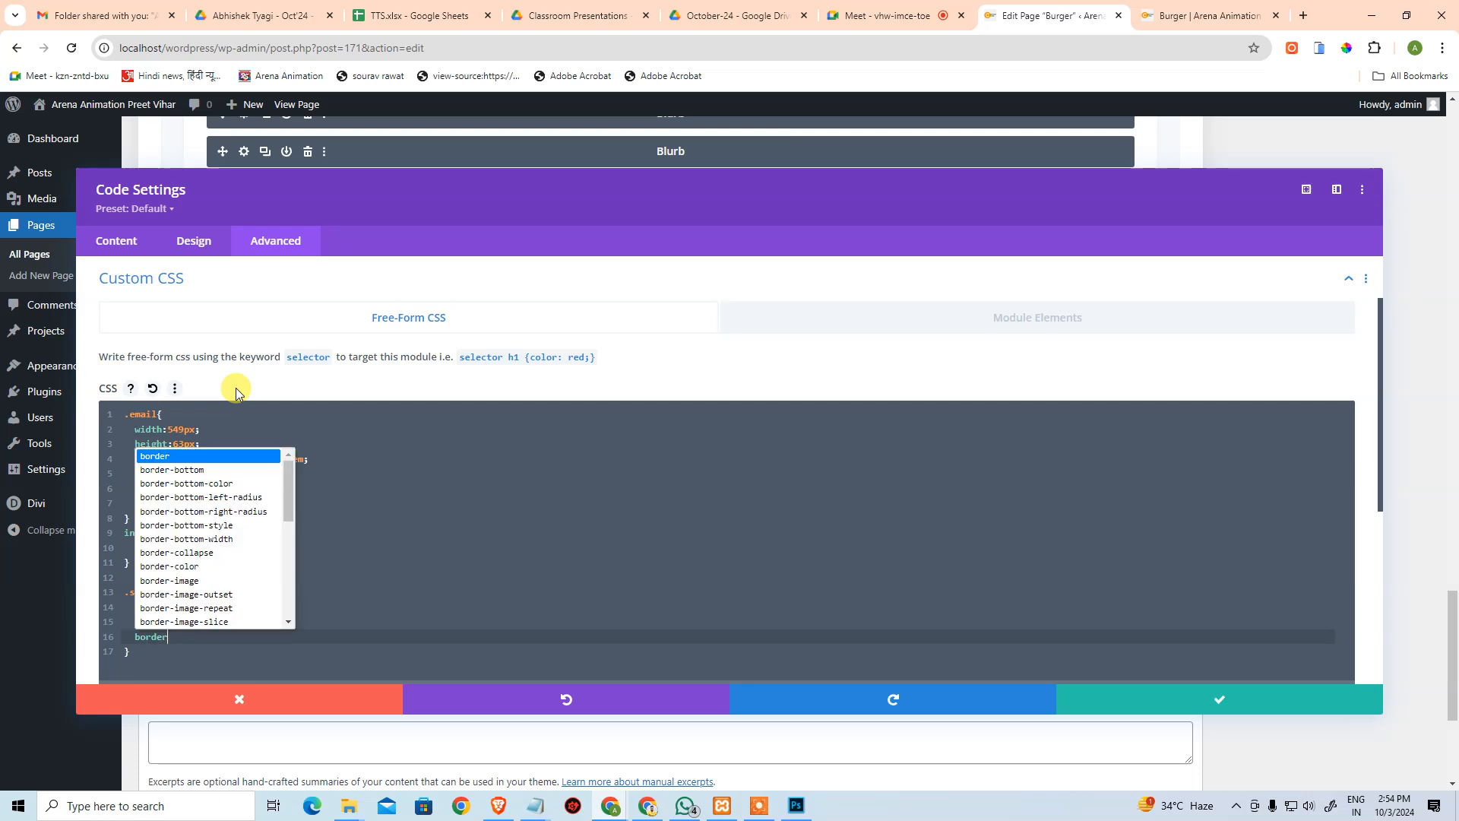
key("Down")
key("Down")
key("Down")
key("Down")
key("Return")
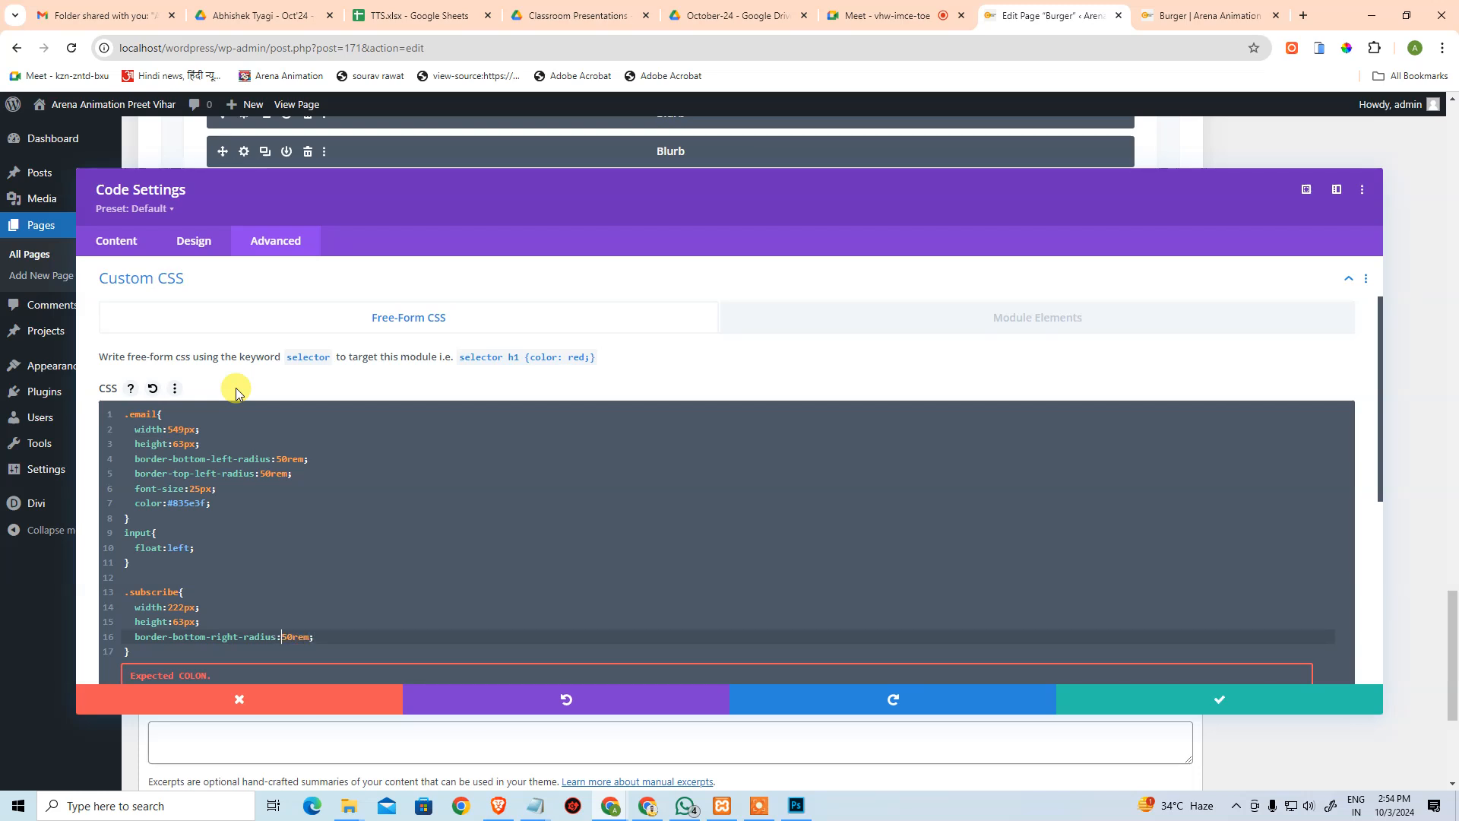
Add border-top-right-radius:50rem; on a new line in the .subscribe rule.
key("Return")
type("border")
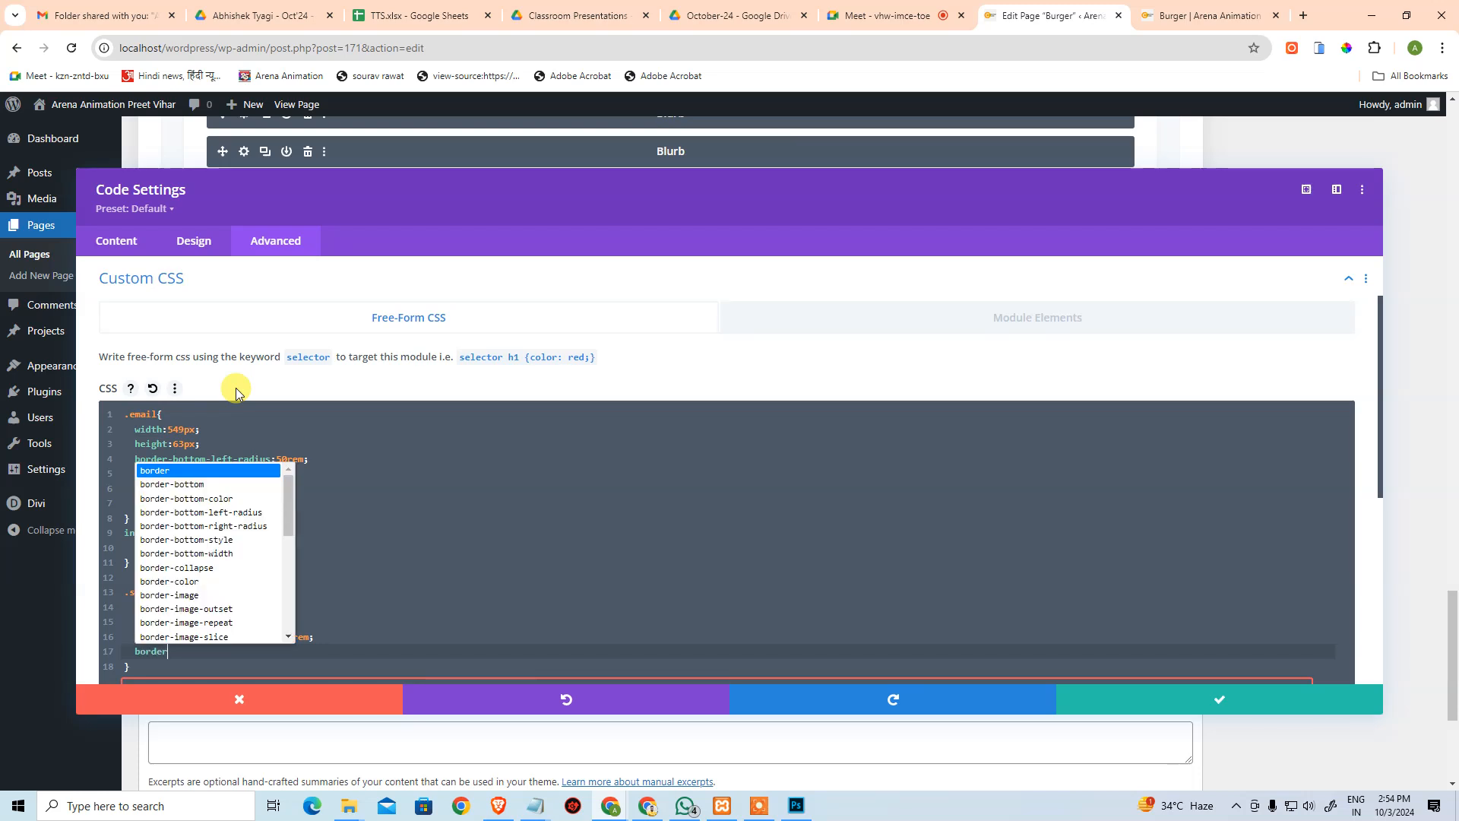
key("Down")
key("Down")
key("Down")
key("Down")
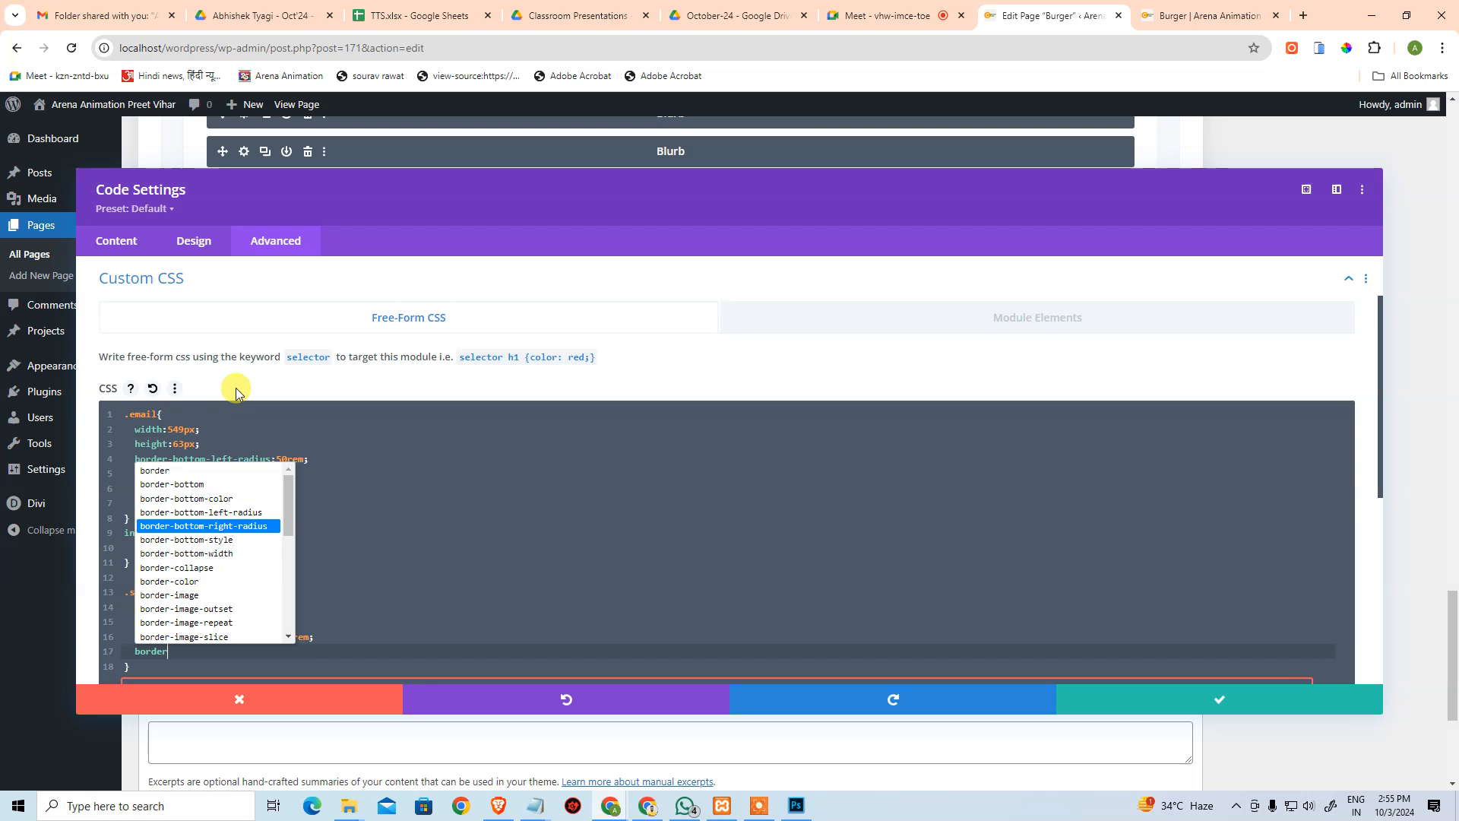
key("Up")
type("-")
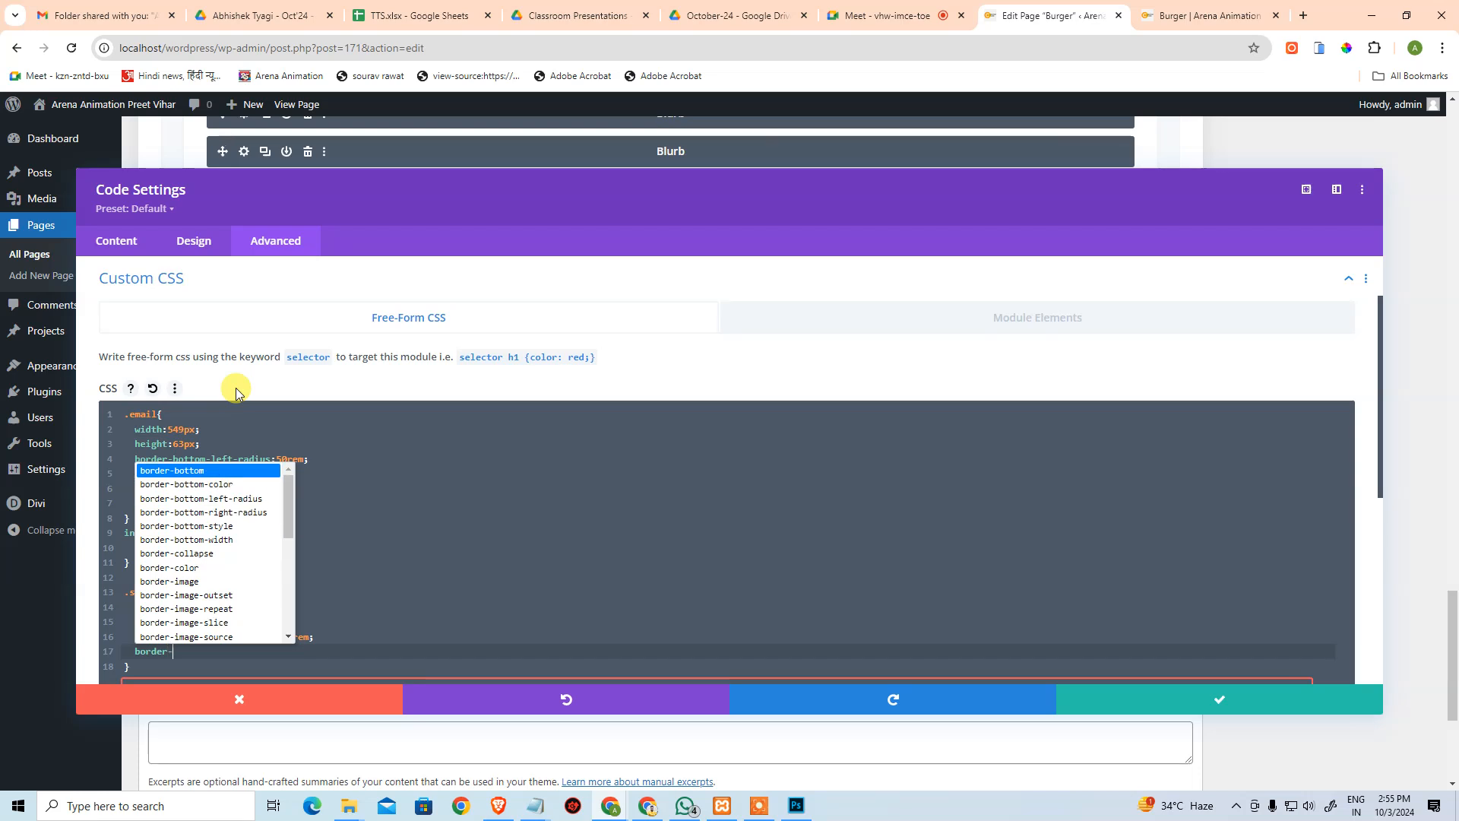
type("top")
key("Down")
key("Down")
key("Down")
key("Return")
type("50rem;")
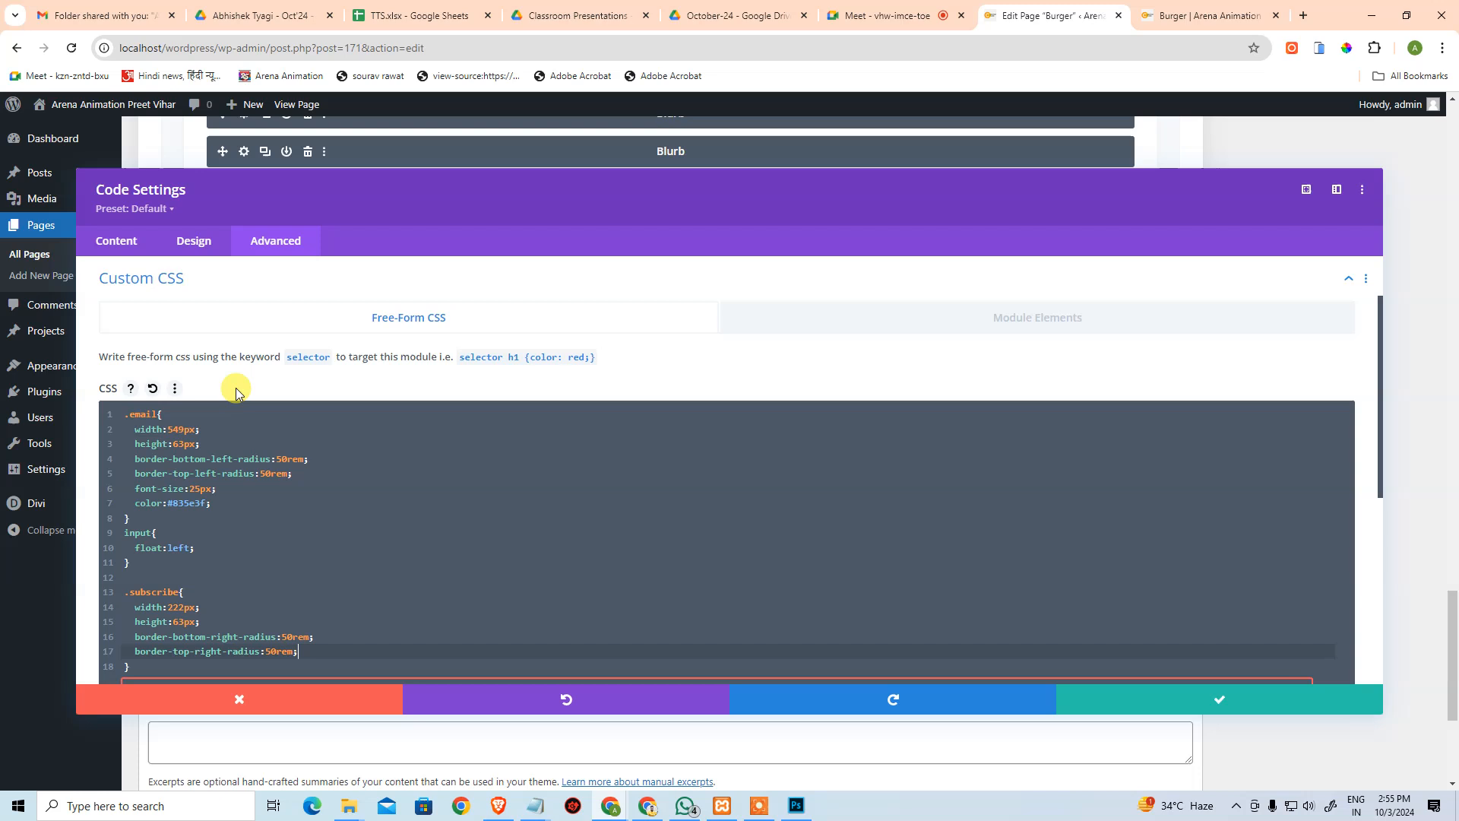
Give the .subscribe rule a white text color and a font-size of 25px.
key("Return")
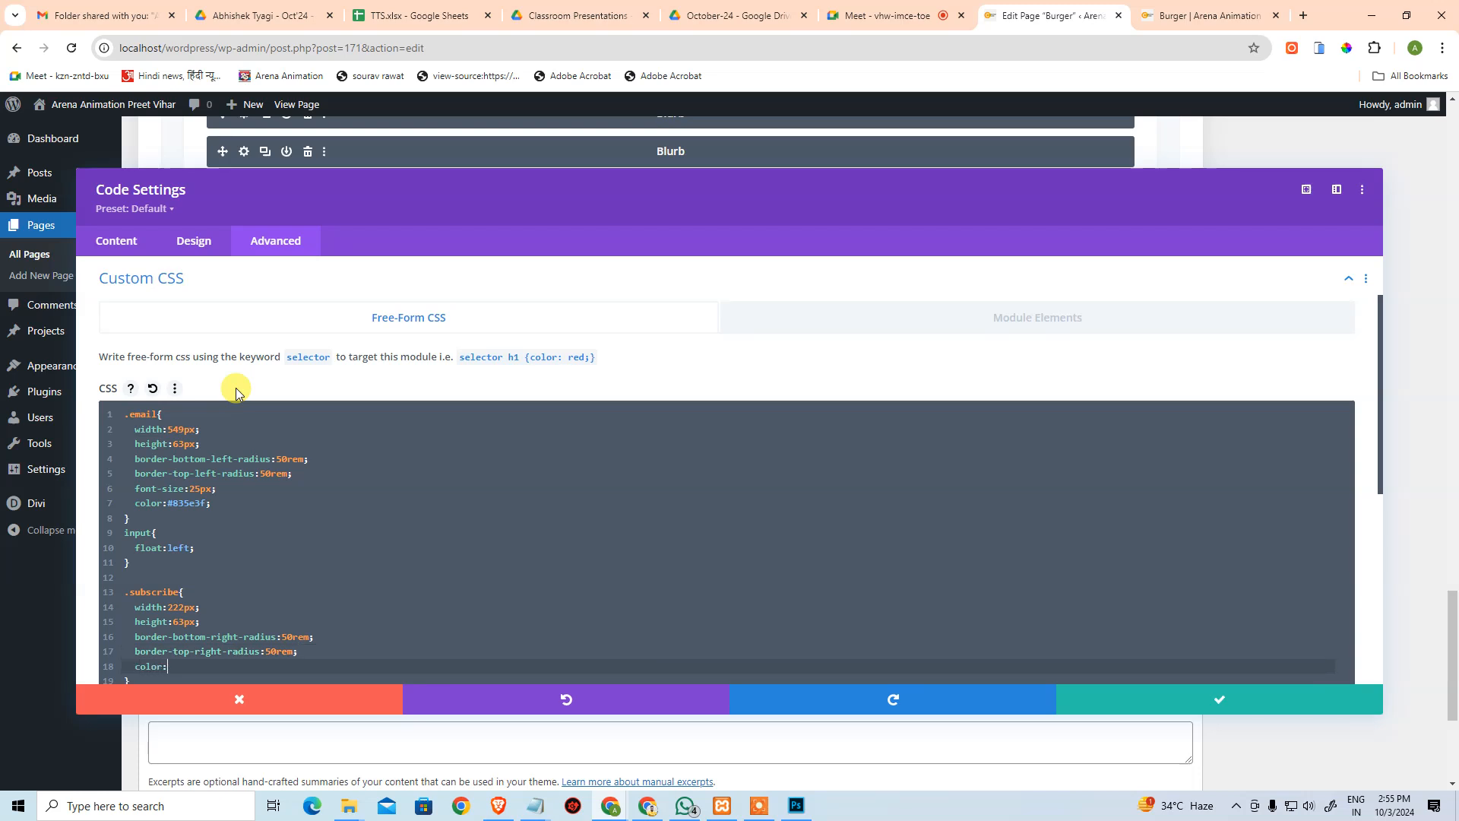
type("color:white;")
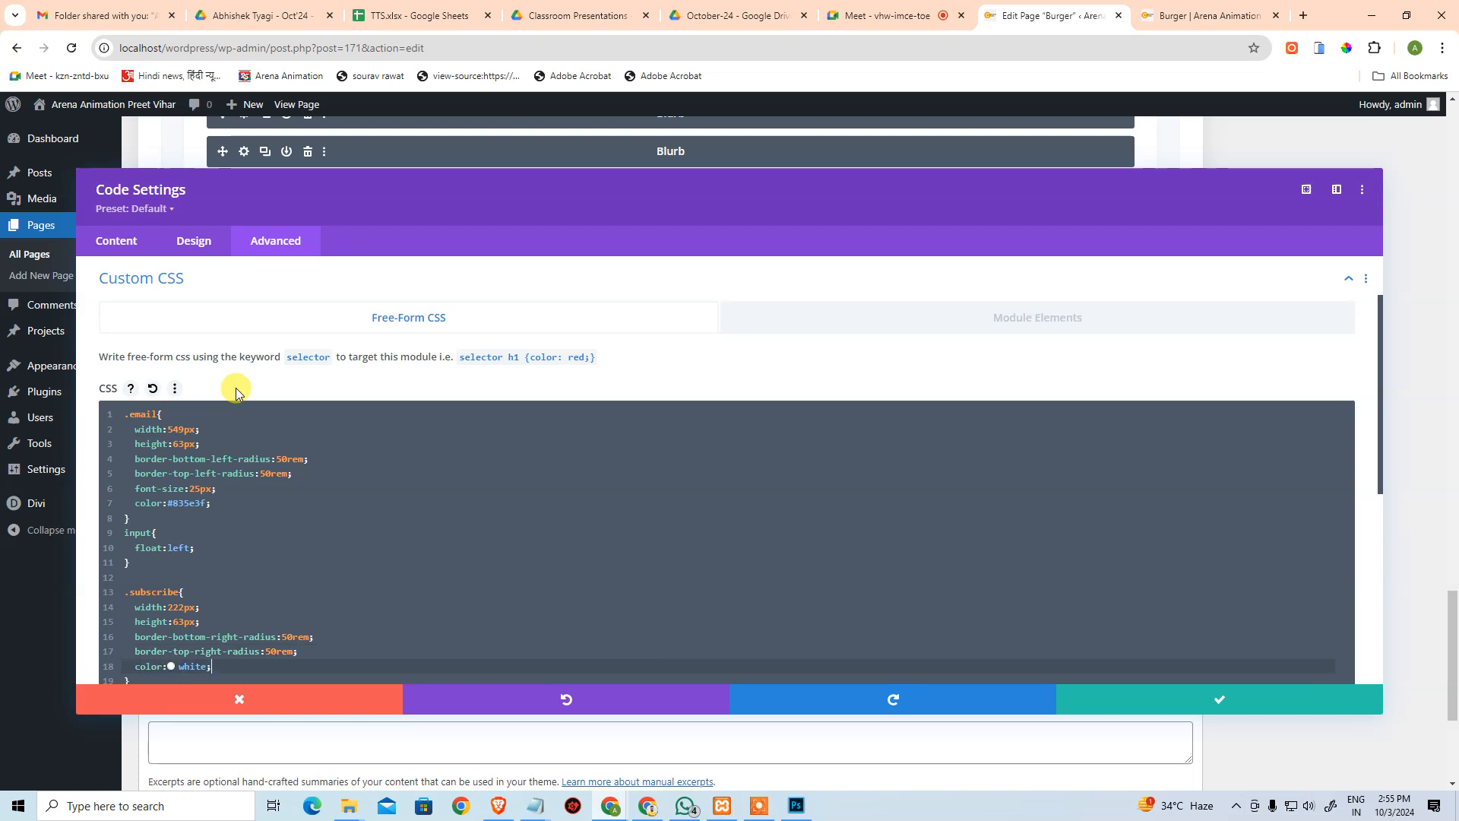
key("Return")
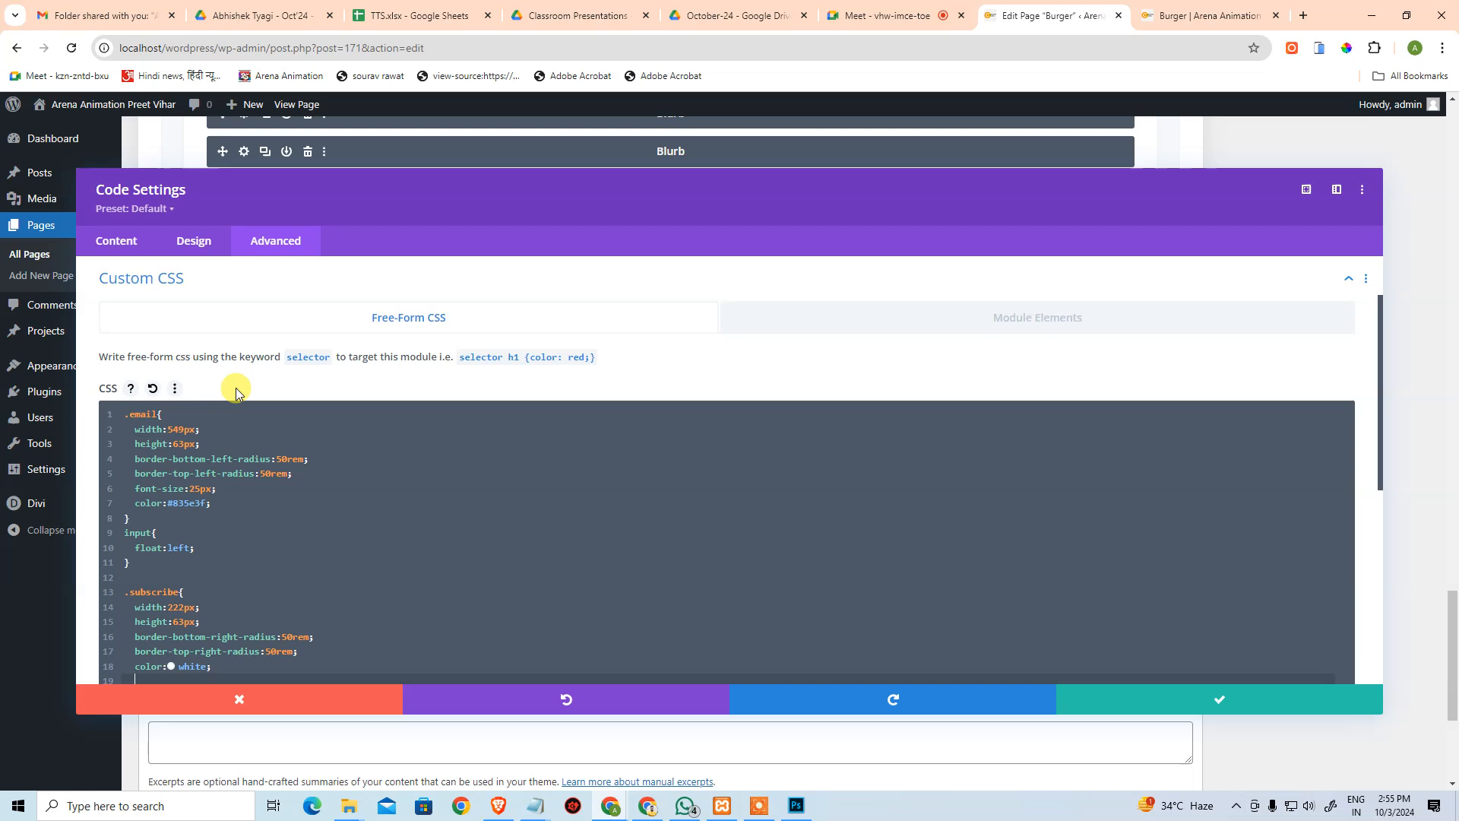
type("font-size:25px;")
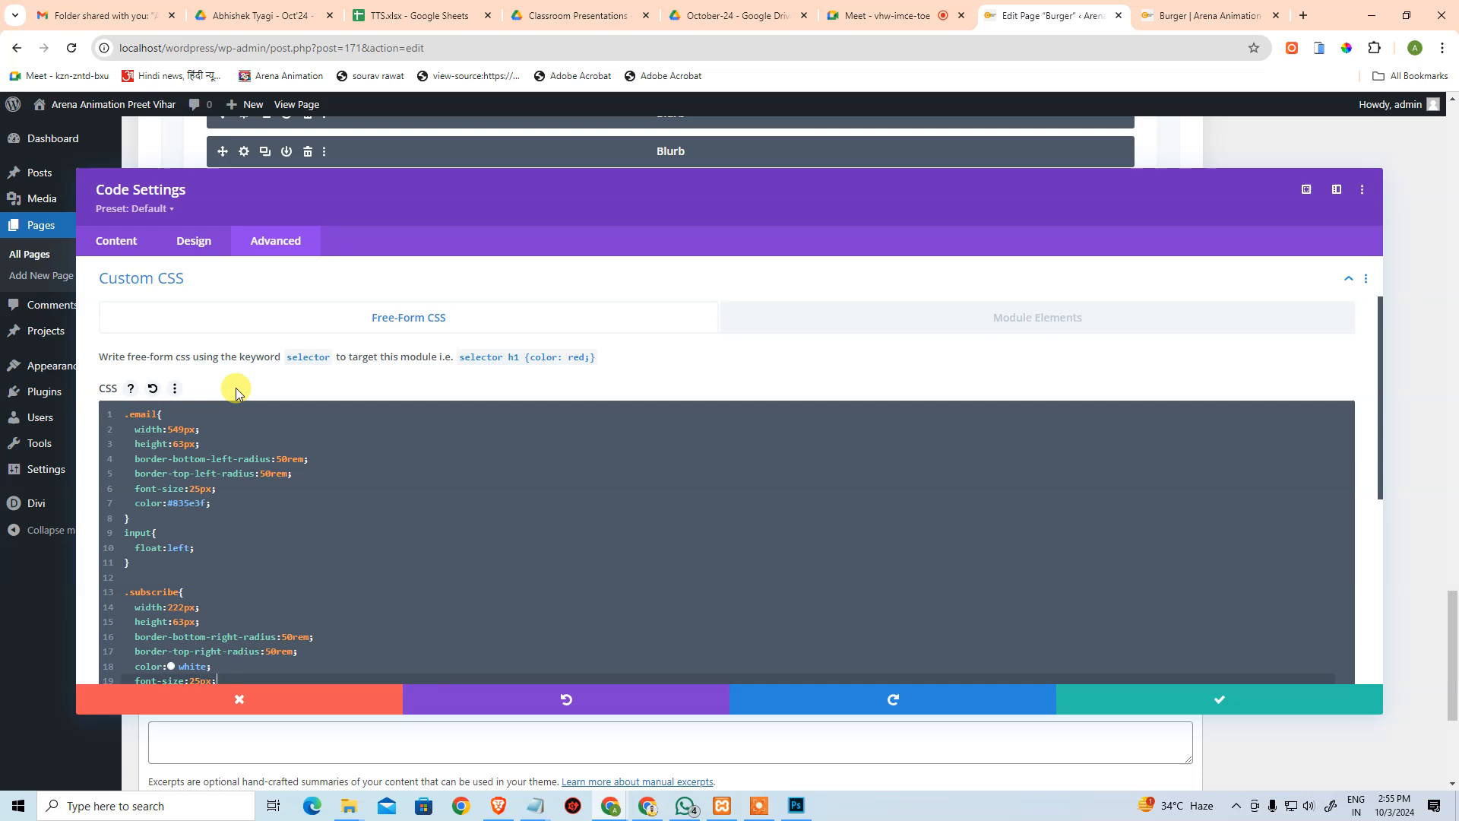
Add outline:none; below the color declaration in the .email rule.
scroll(228, 335, "up", 1)
scroll(274, 335, "down", 3)
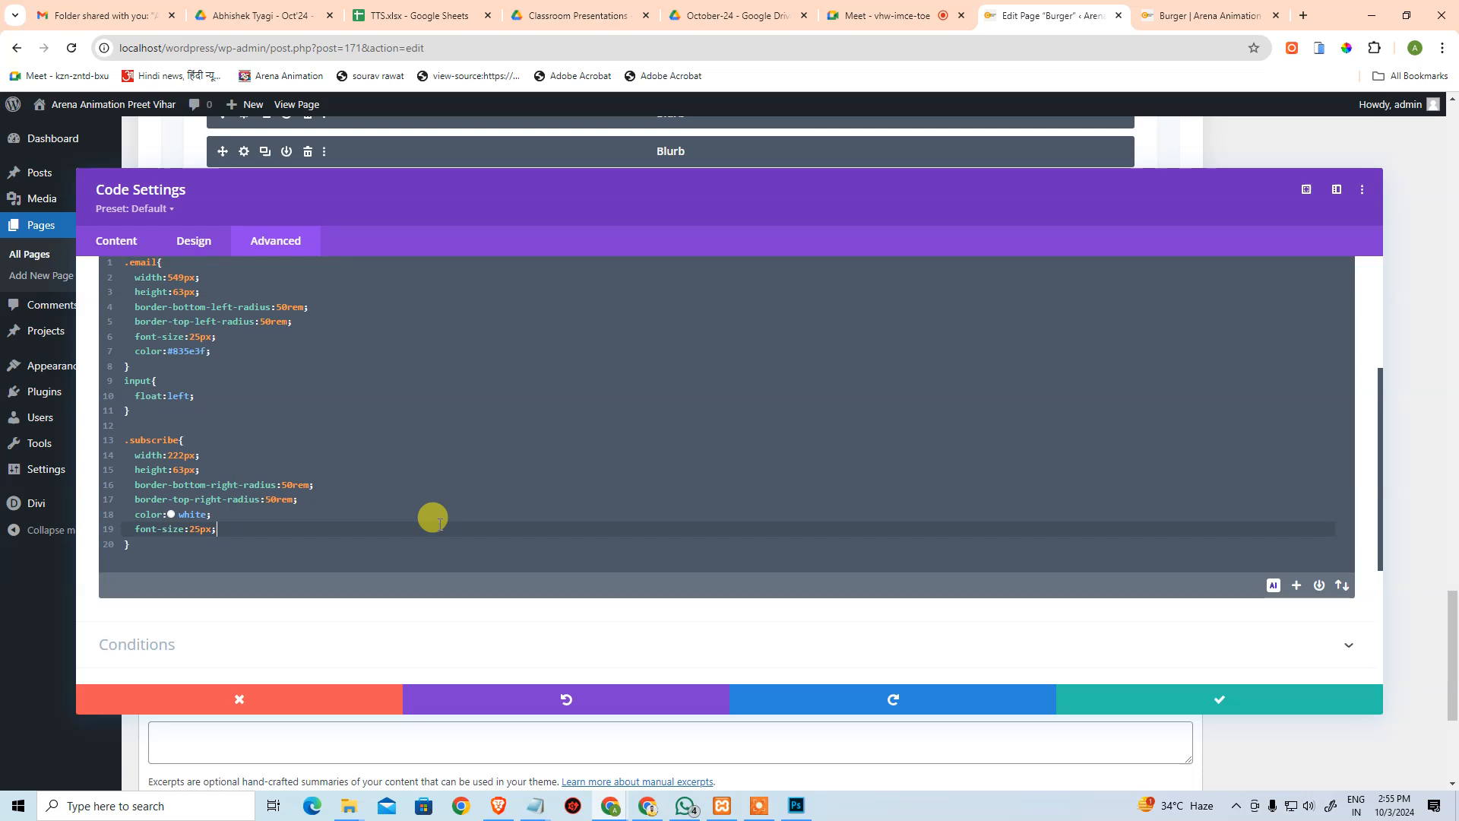
left_click(237, 335)
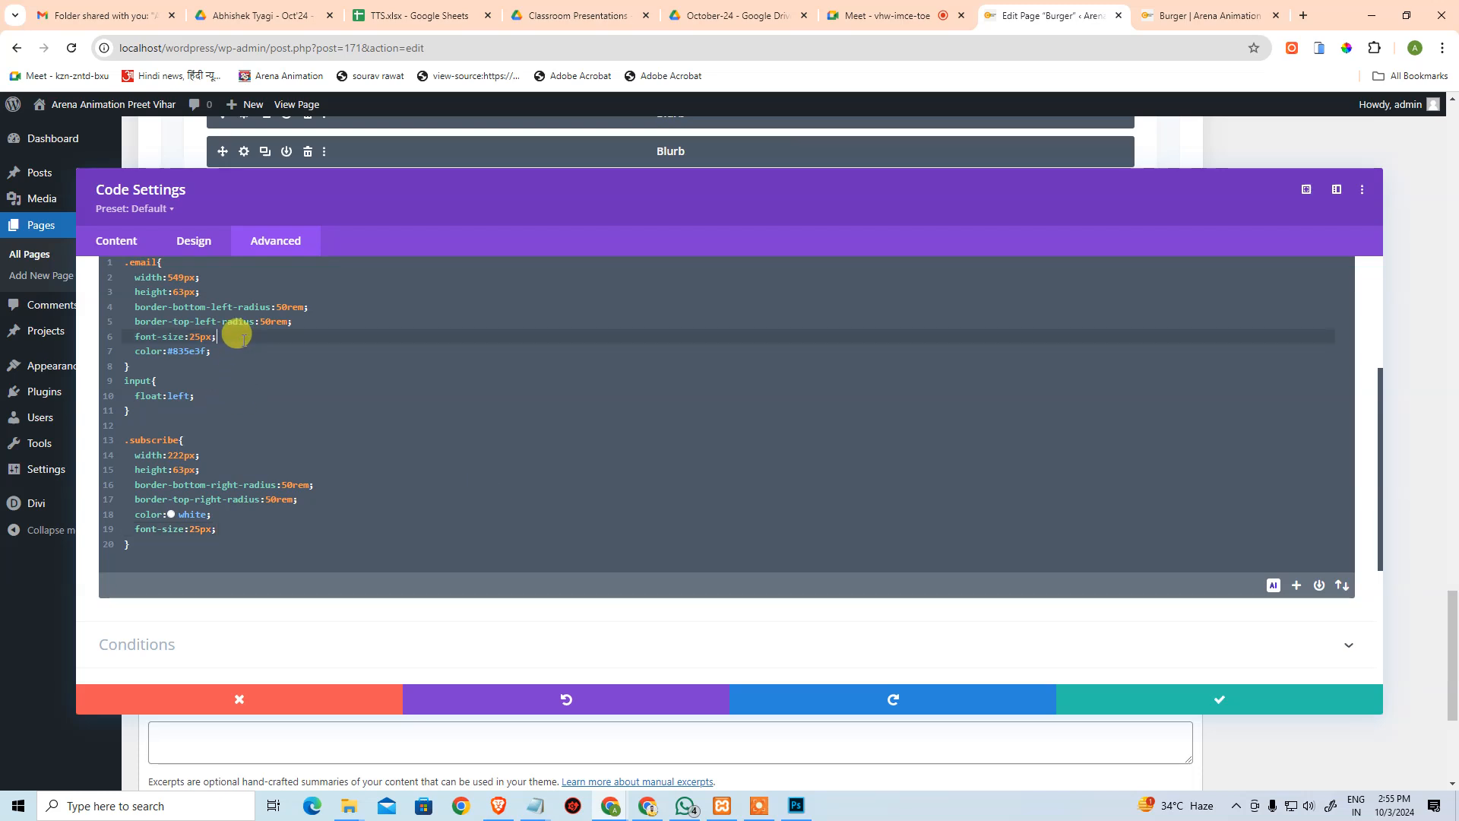
key("Down")
key("Return")
type("outline:none;")
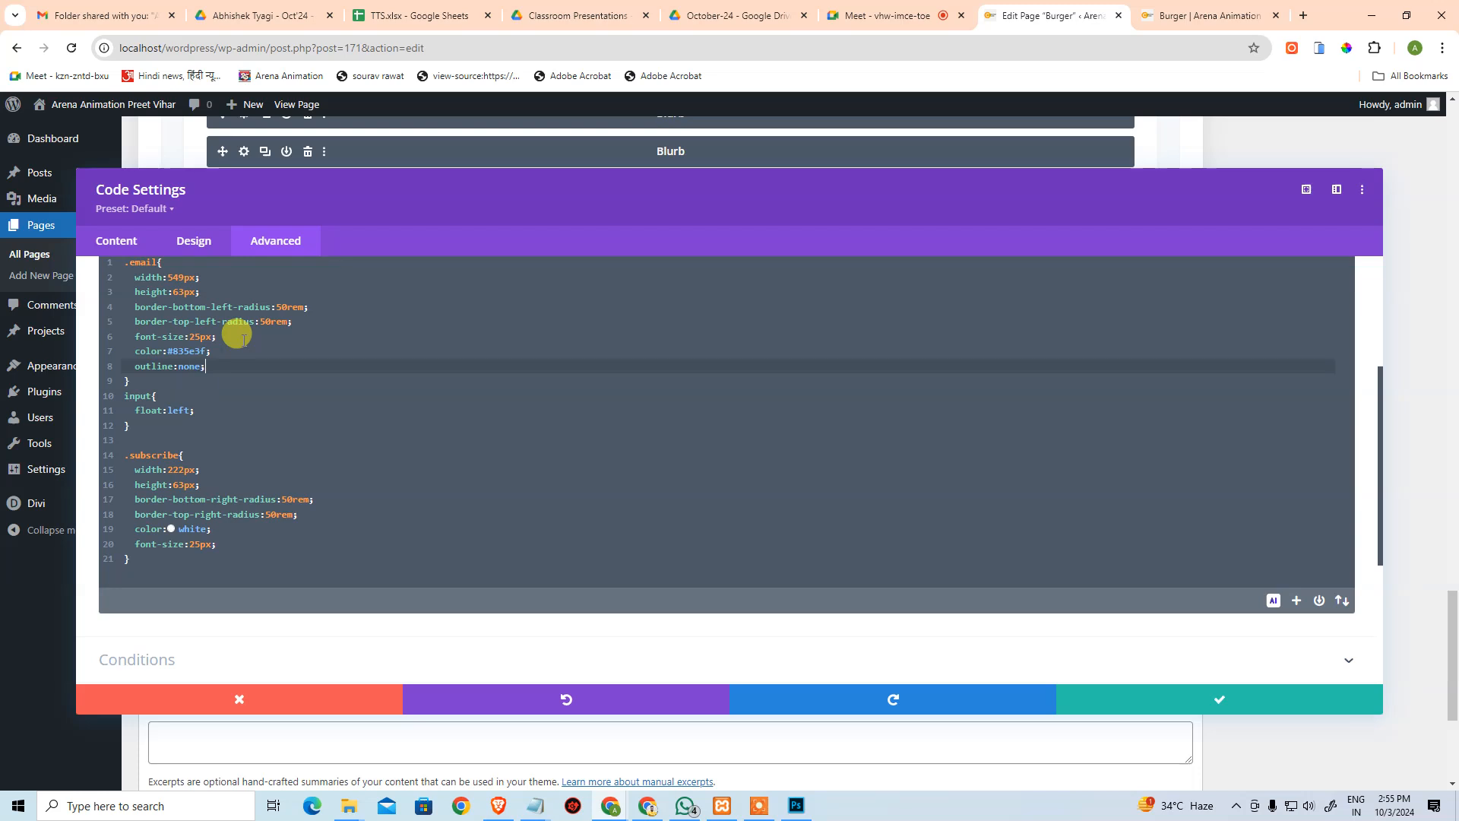
Add border:none; and outline:none; below the font-size in the .subscribe rule.
left_click(238, 545)
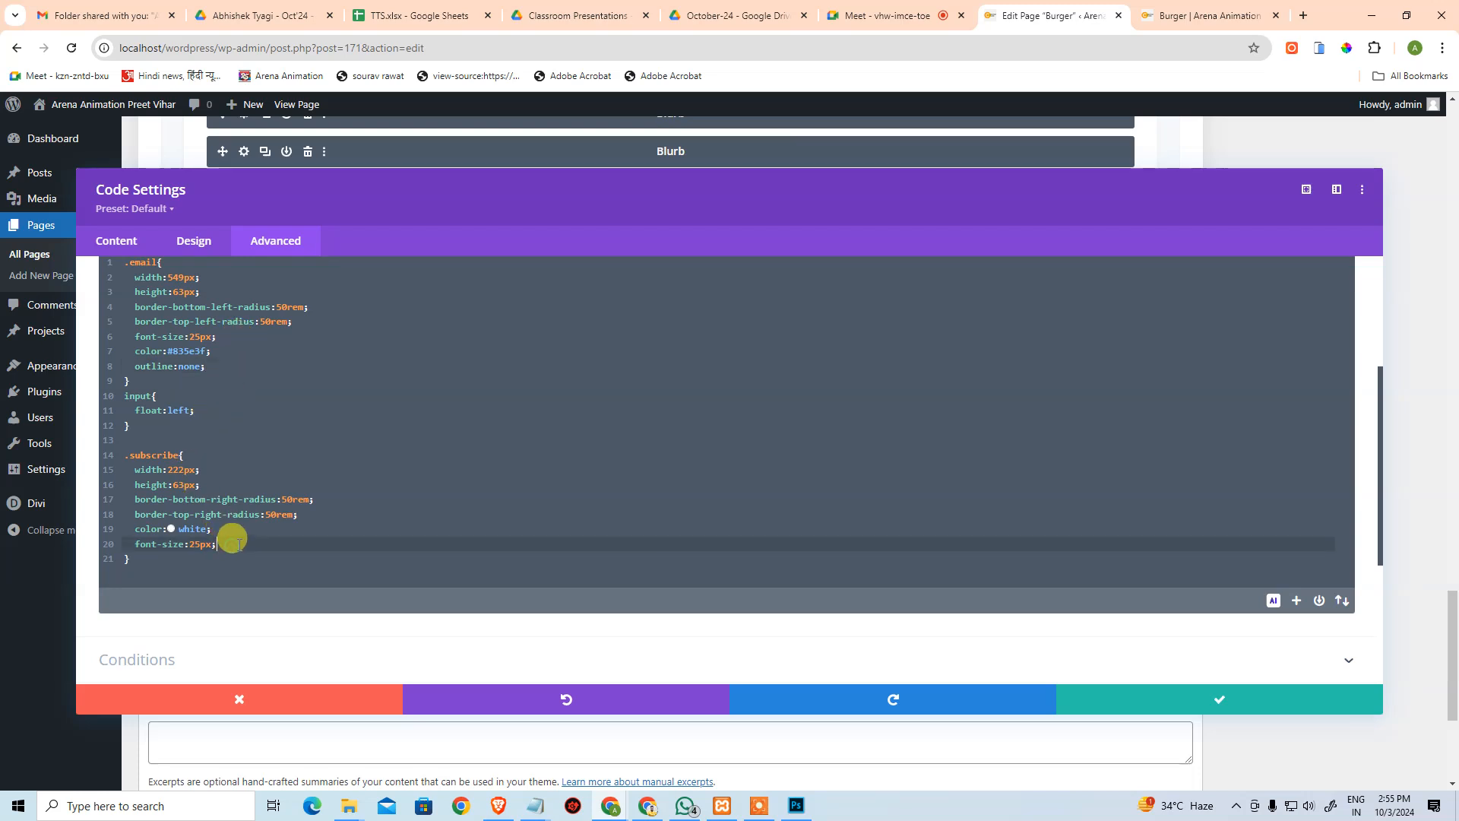
key("Return")
type("border;:none")
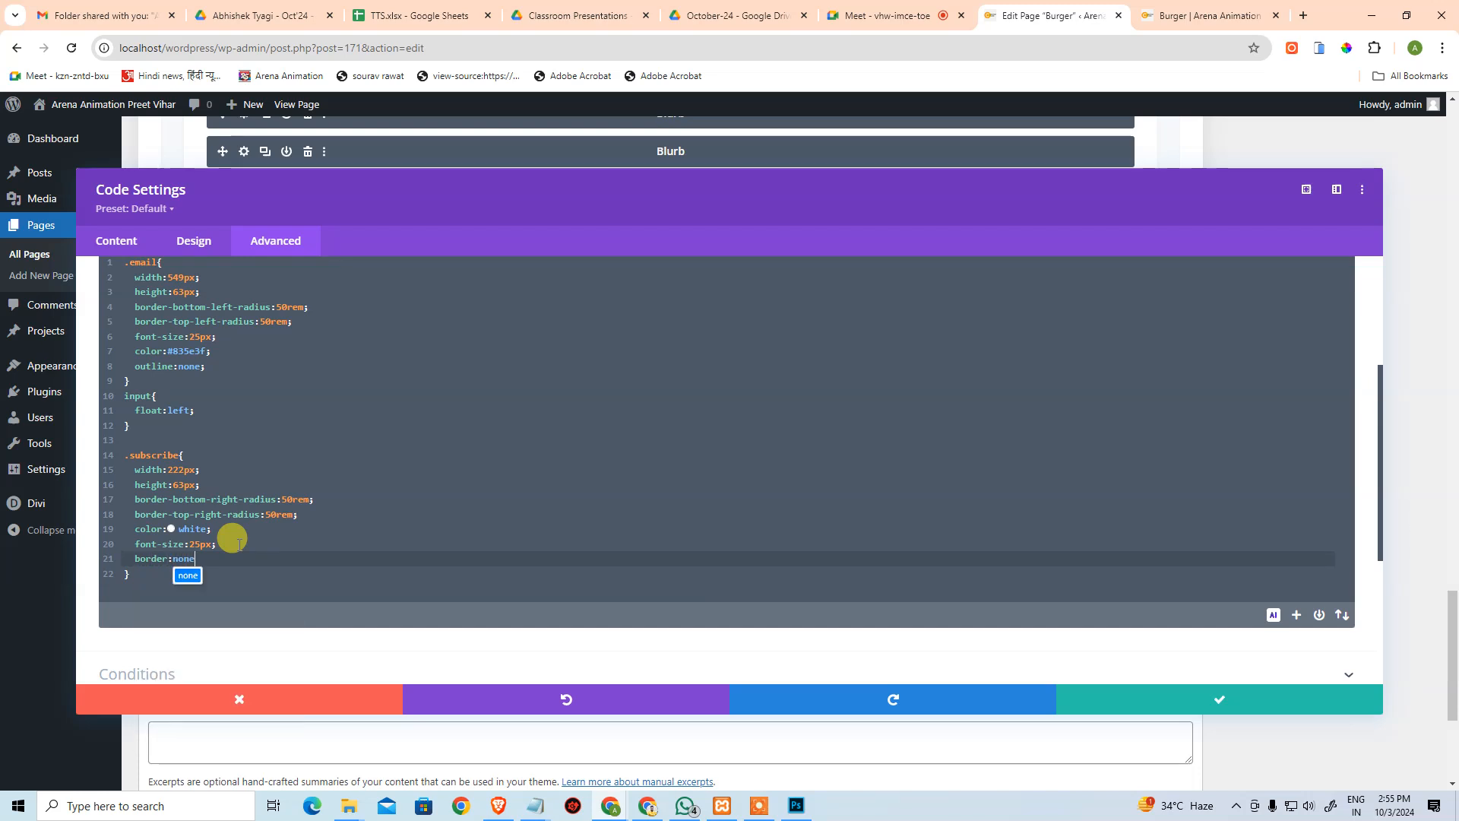
type(";")
key("Return")
type("cutline:no")
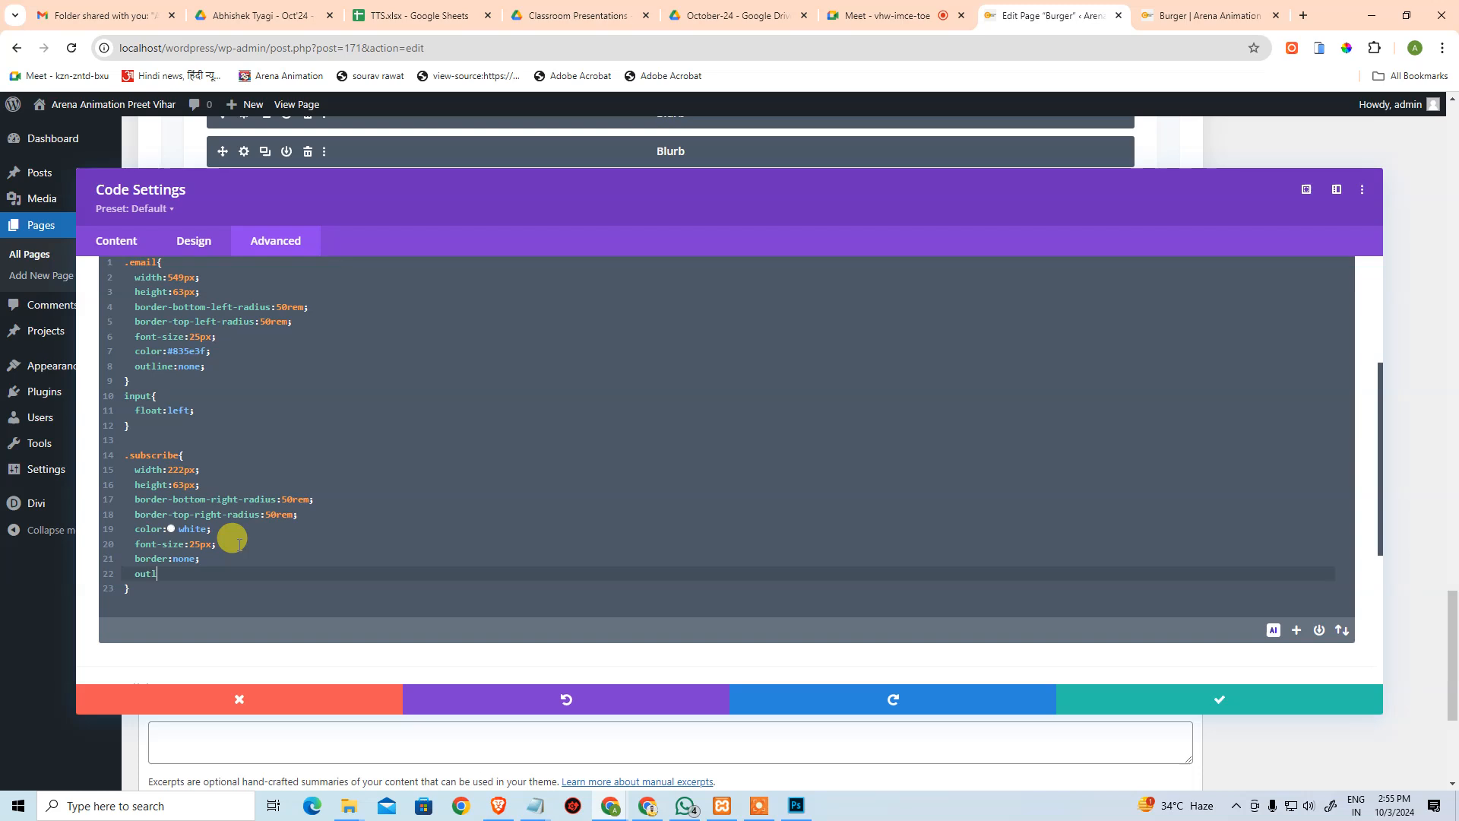
type("ne;")
Save the module settings and the page, and reload the live Burger page to check the subscription form.
left_click(1093, 703)
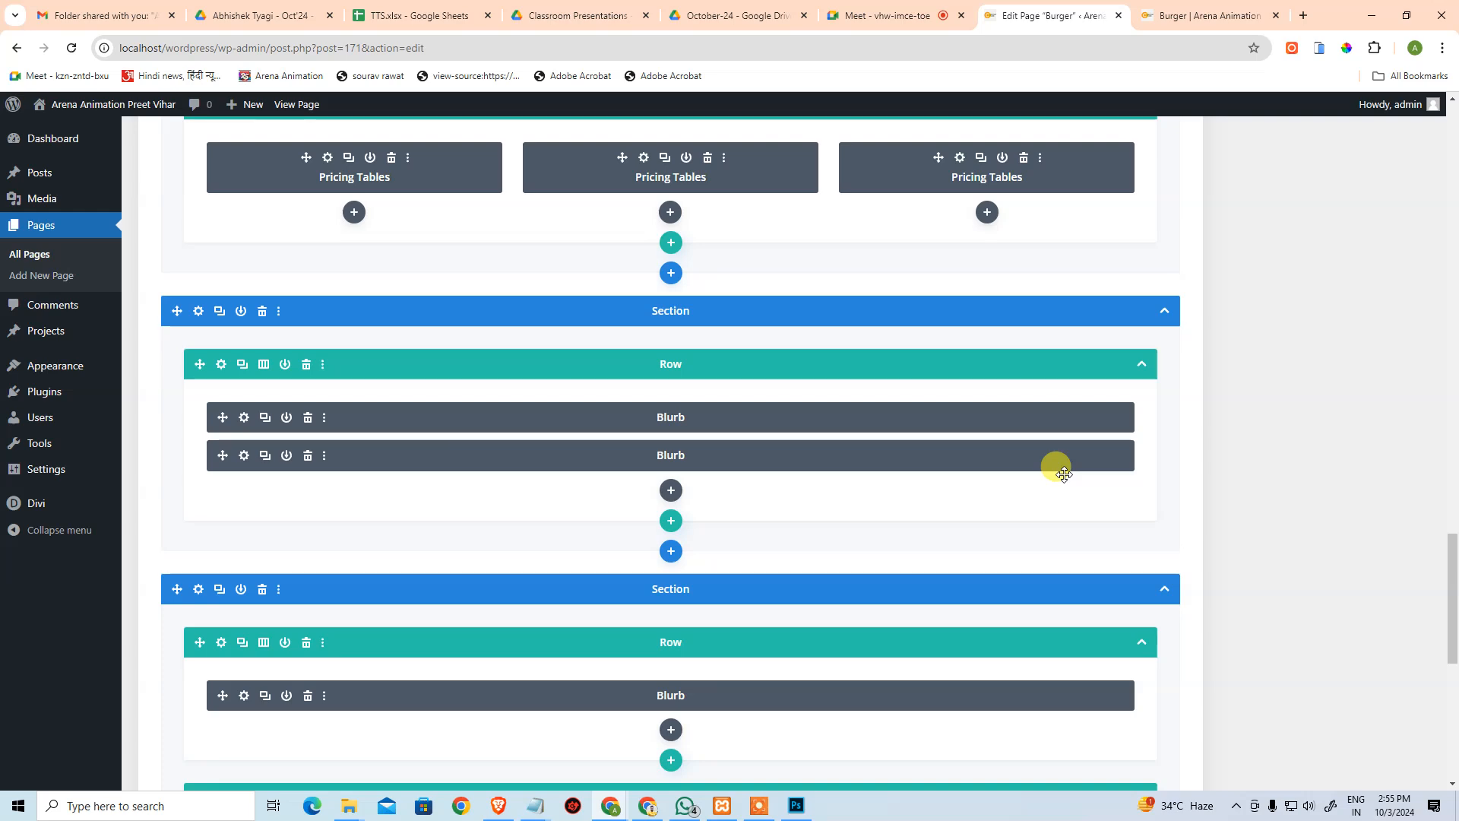
key("ctrl+s")
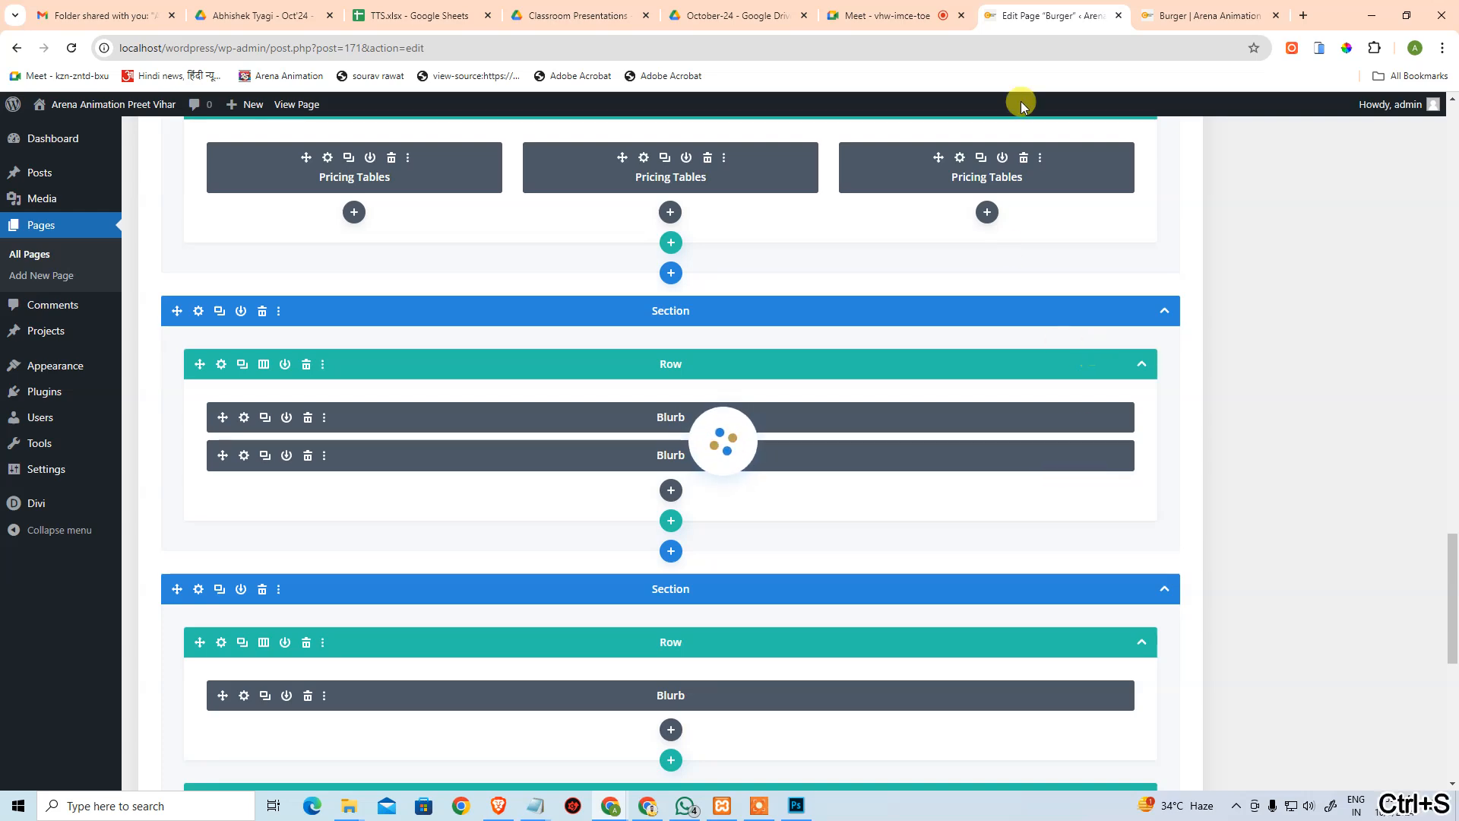
left_click(1155, 6)
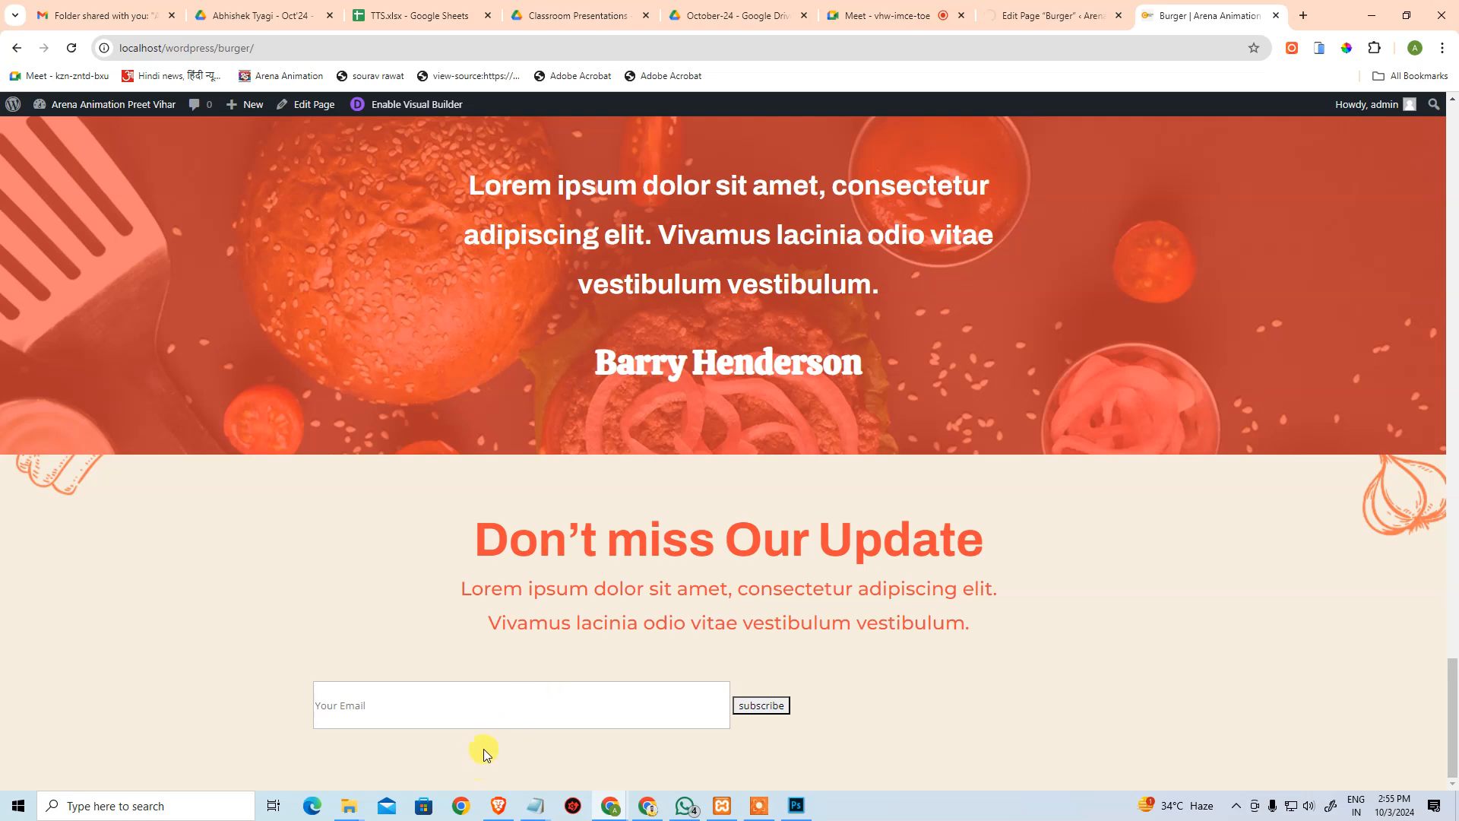
left_click(485, 711)
left_click(76, 50)
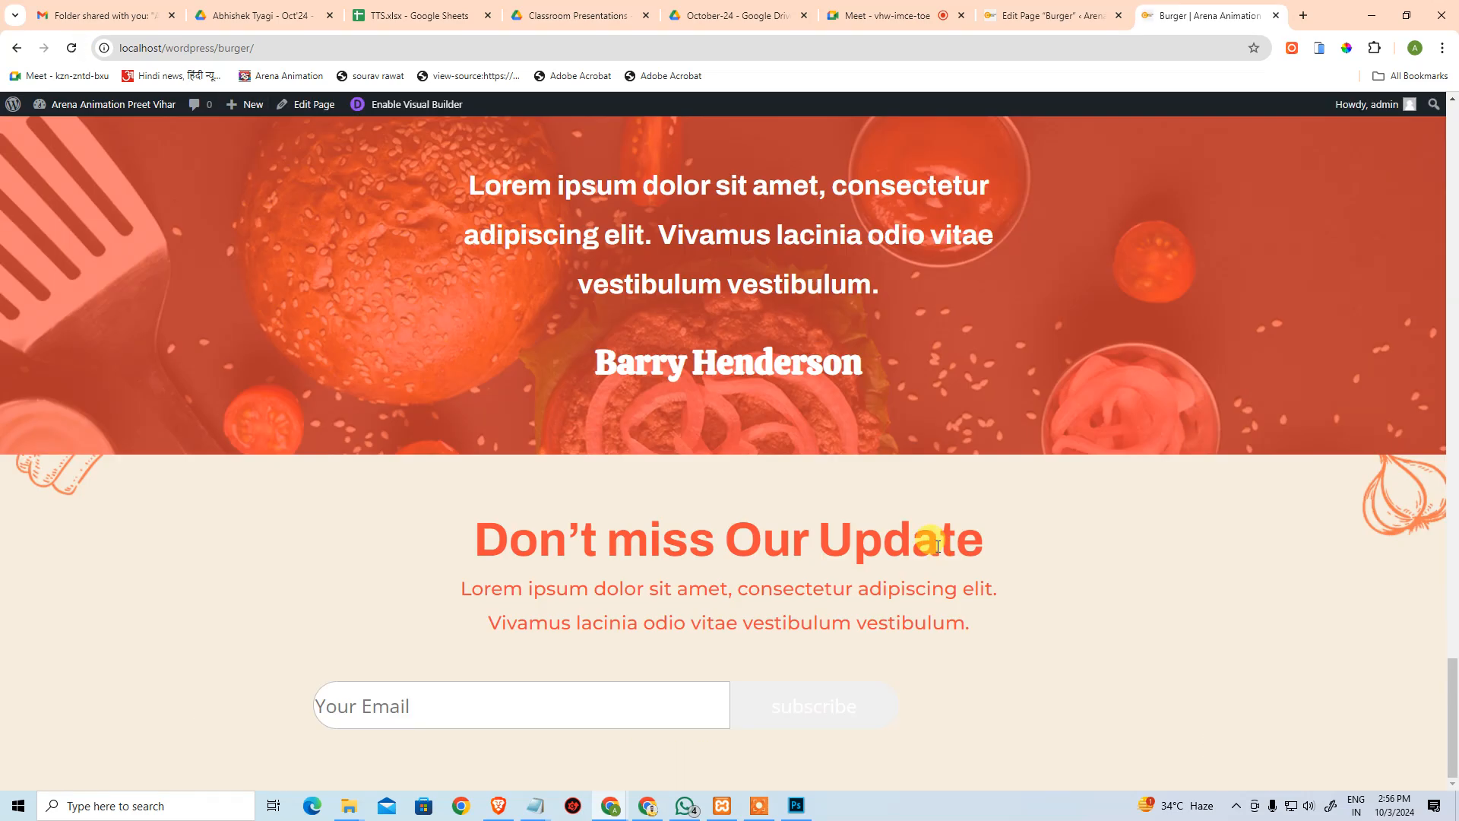
left_click(519, 687)
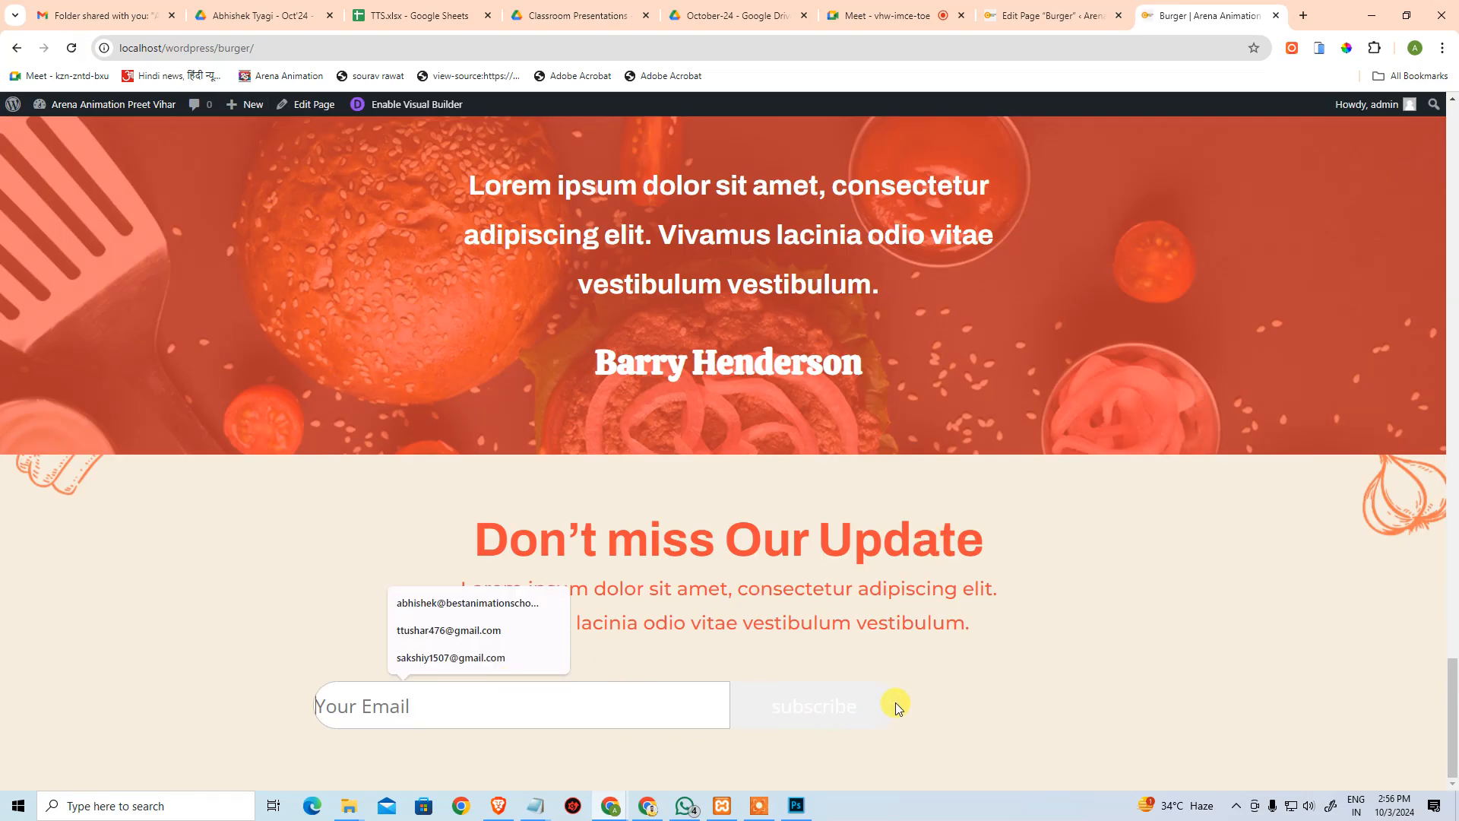
Return to the Burger page editor and open the Custom CSS settings of the subscription form's Code module.
left_click(1052, 15)
scroll(433, 537, "down", 10)
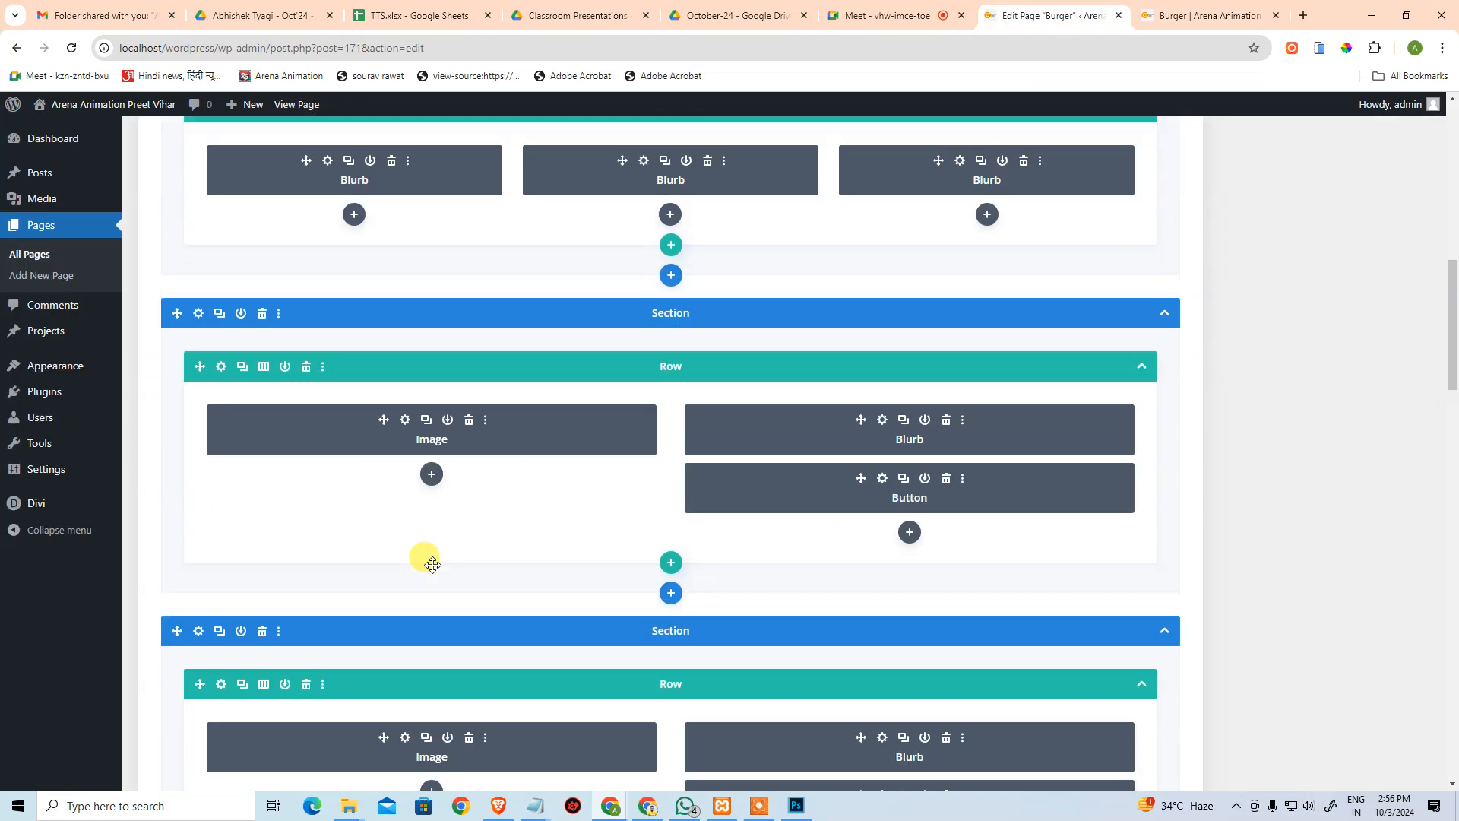
scroll(275, 428, "down", 15)
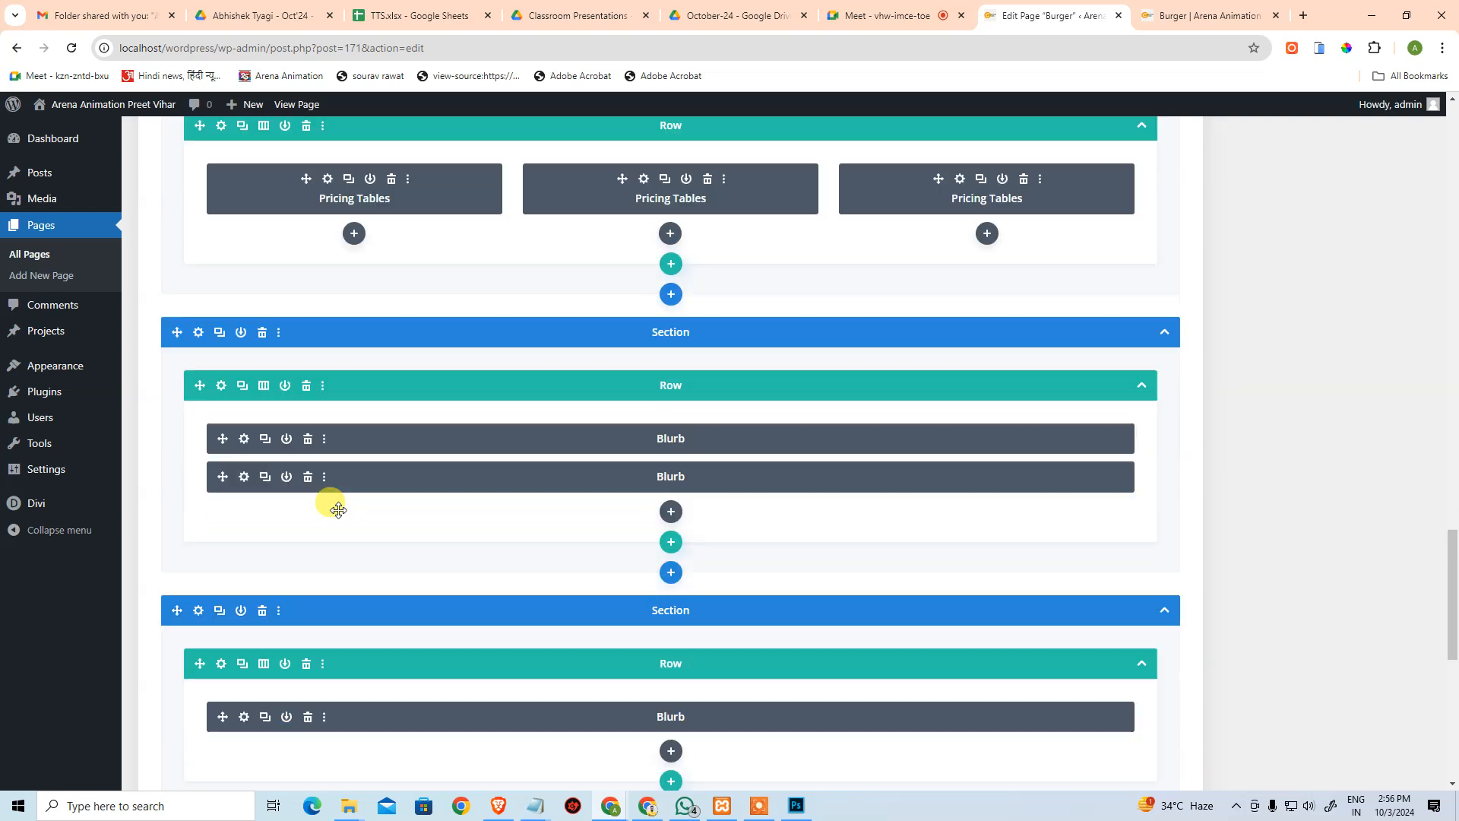
scroll(304, 399, "up", 2)
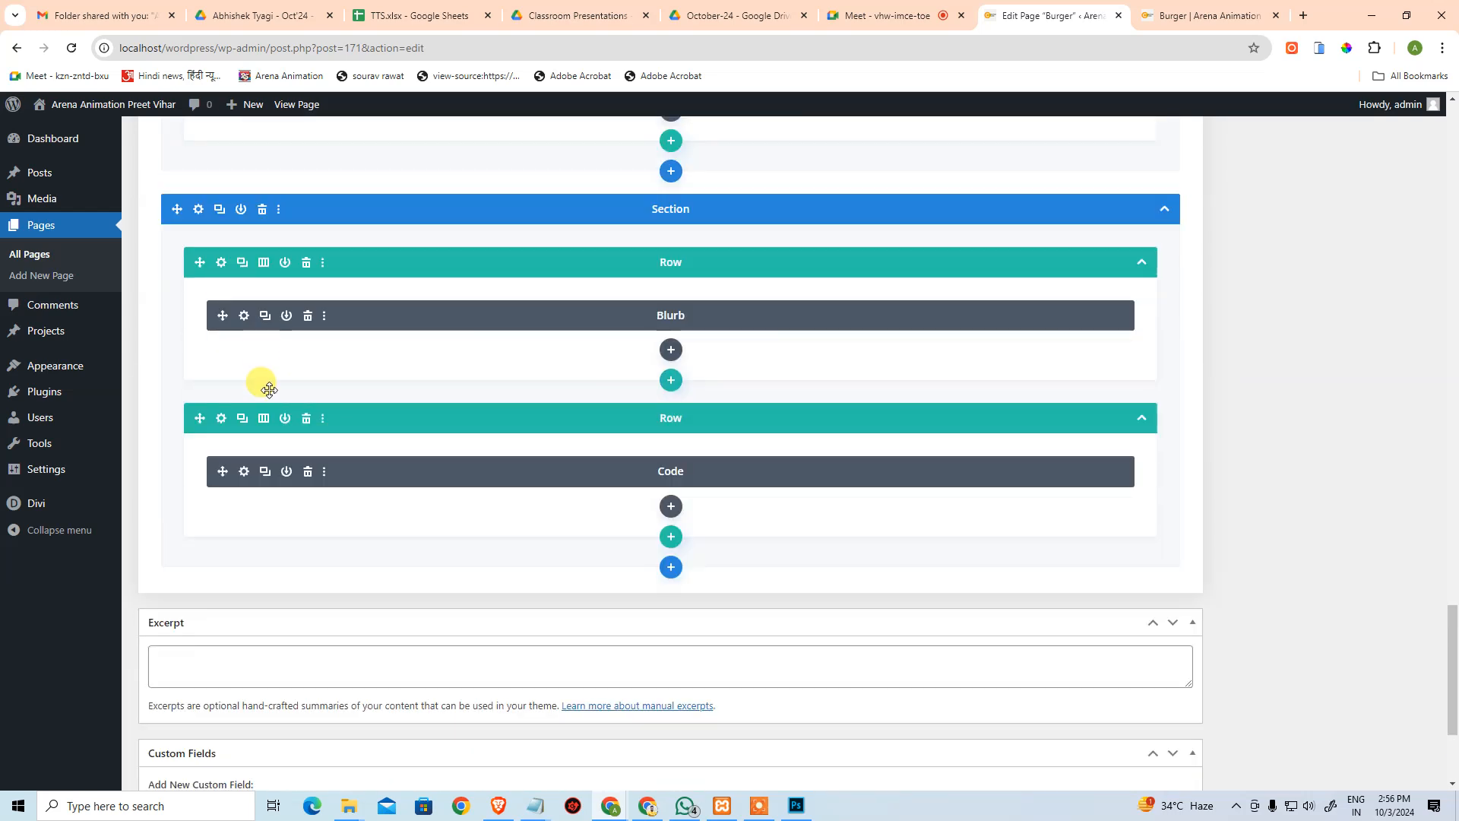
left_click(244, 471)
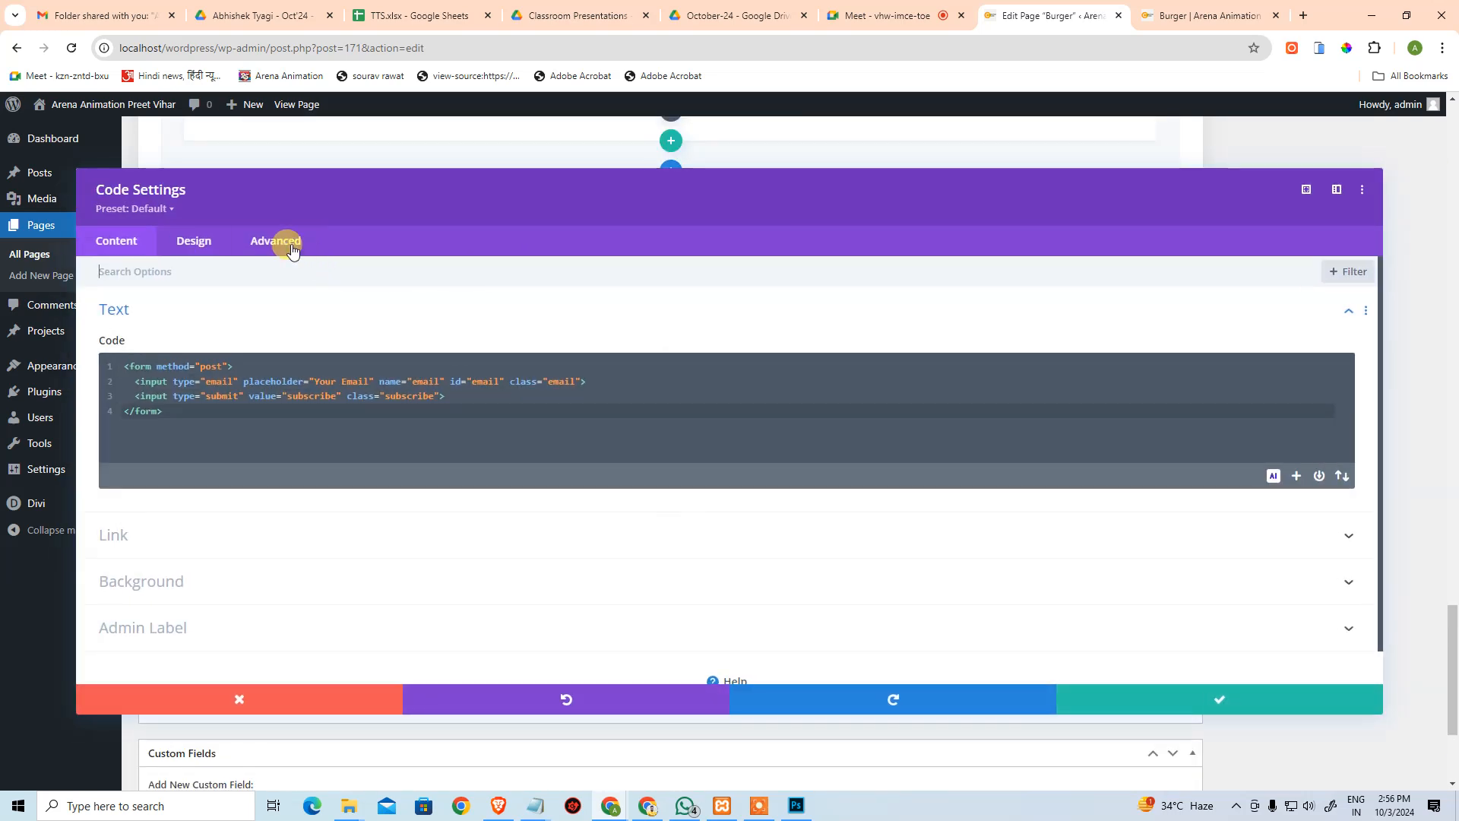
left_click(287, 242)
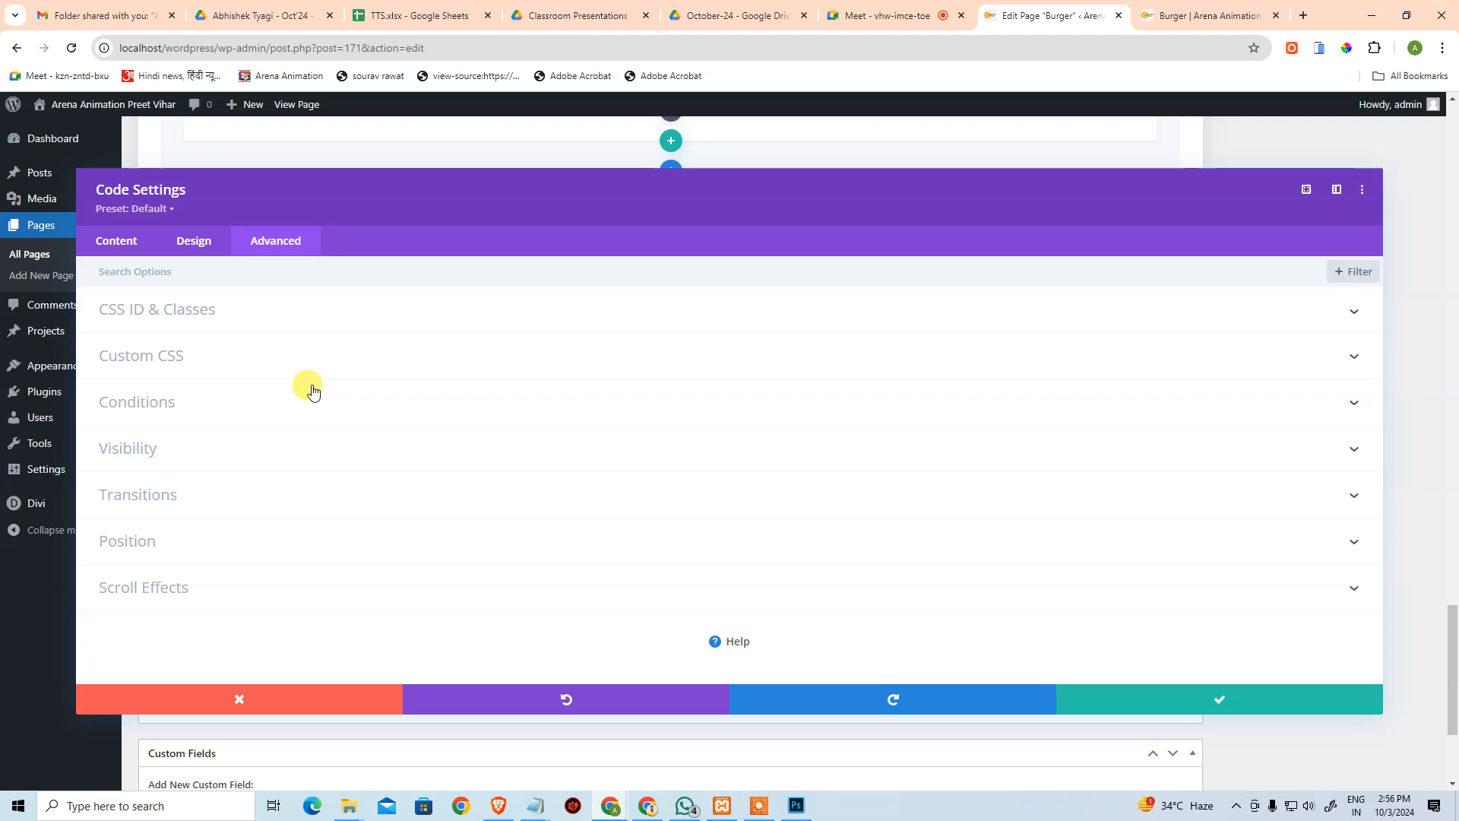
left_click(225, 356)
Start a background-color declaration below outline:none; in the .subscribe rule.
scroll(290, 594, "down", 4)
left_click(234, 419)
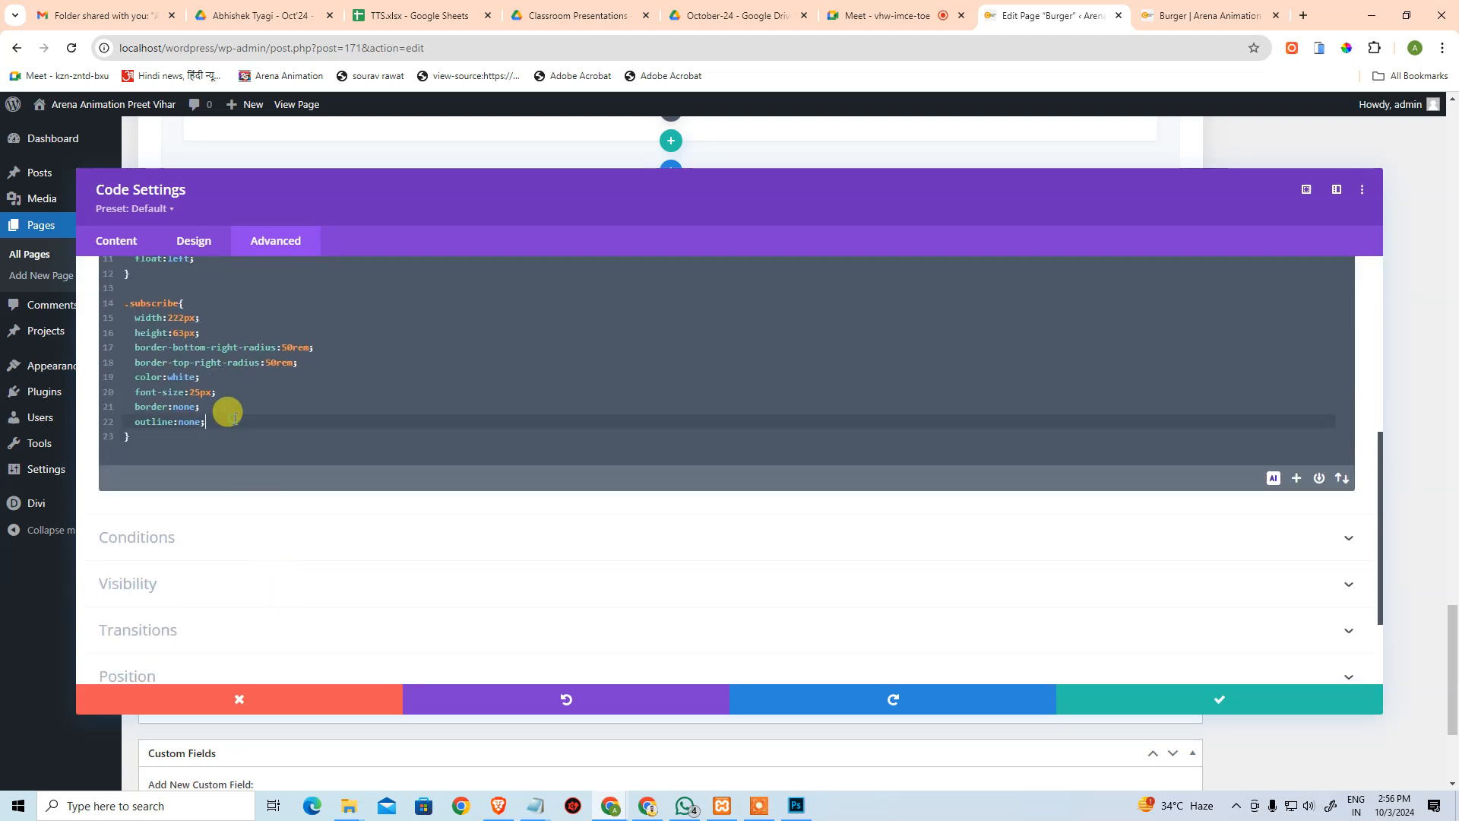
key("Return")
type("ac")
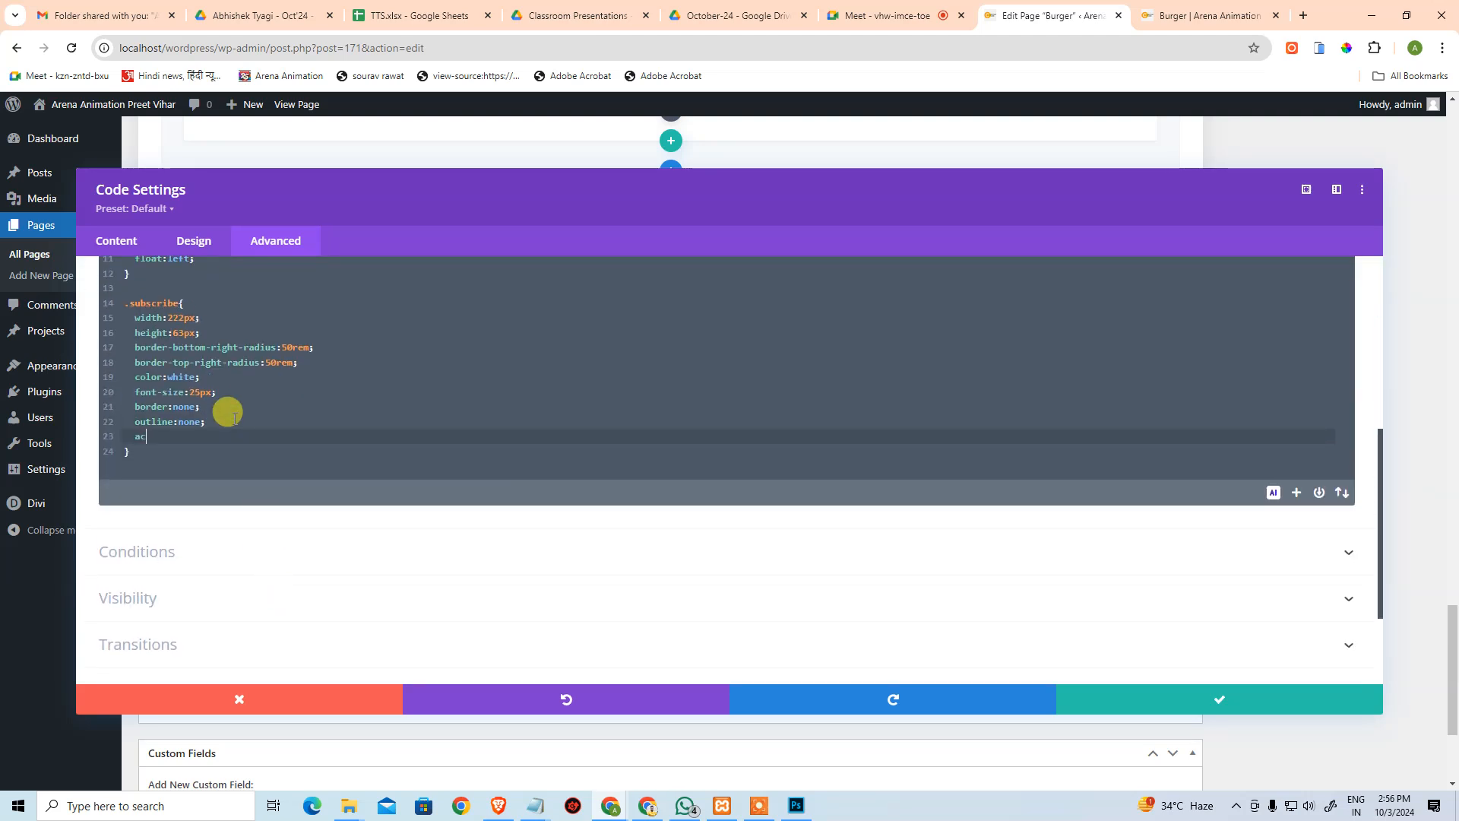
type("ackground-color:")
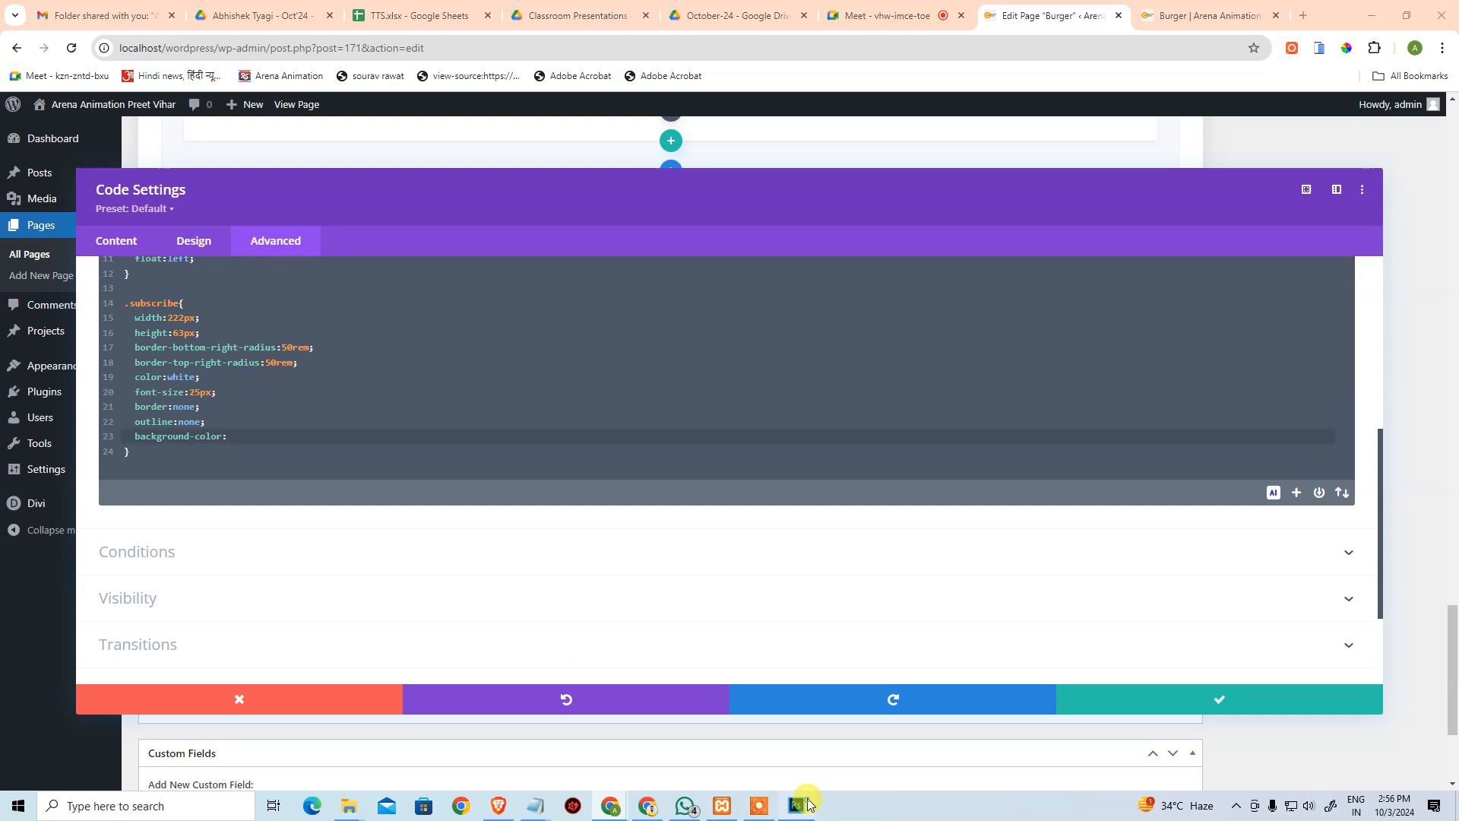
Switch to Photoshop, sample the Subscribe button's orange fill with the Eyedropper, and copy its hex code from the Color Picker.
left_click(795, 806)
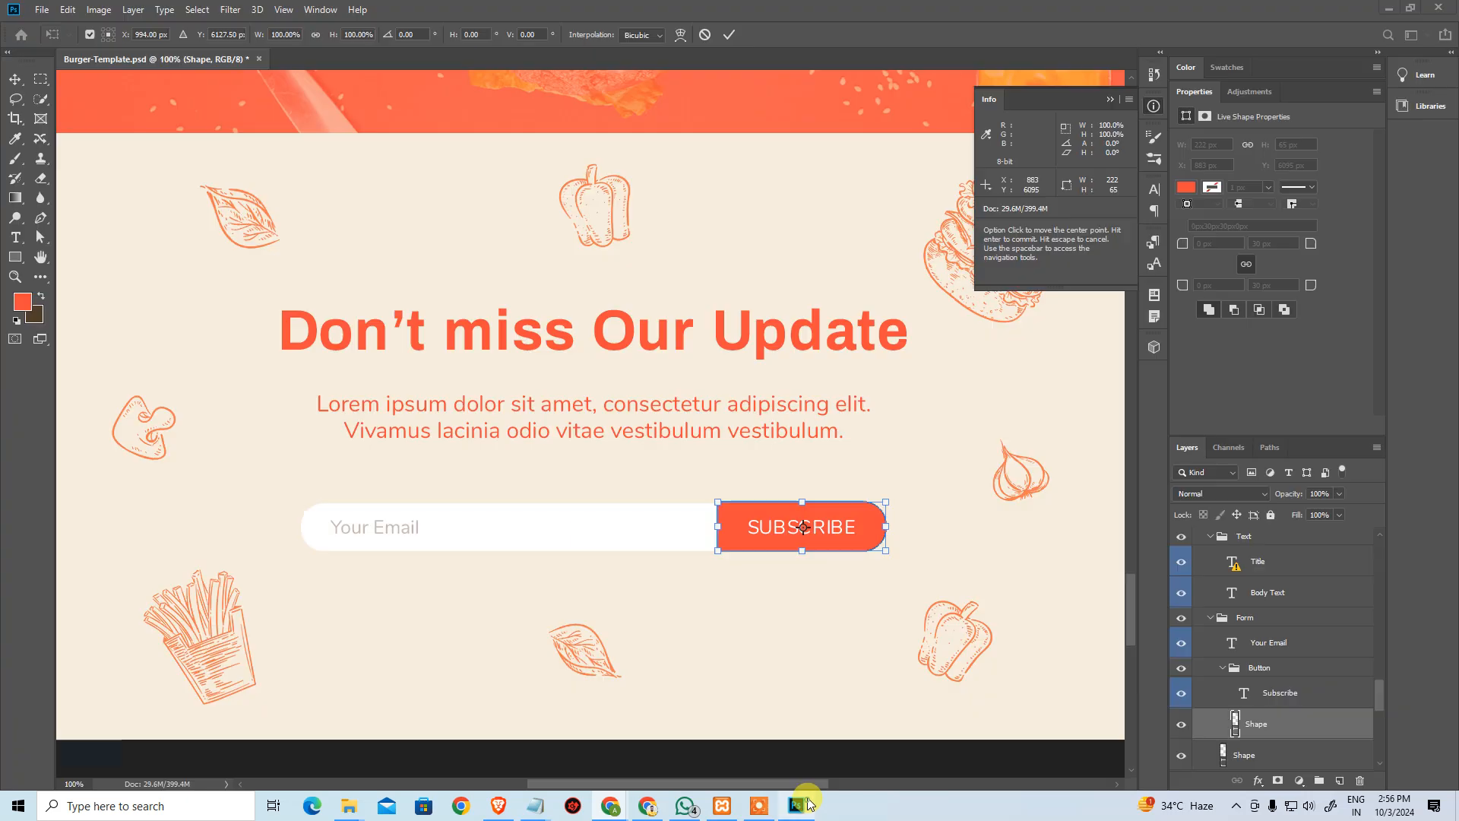
key("i")
left_click(867, 540)
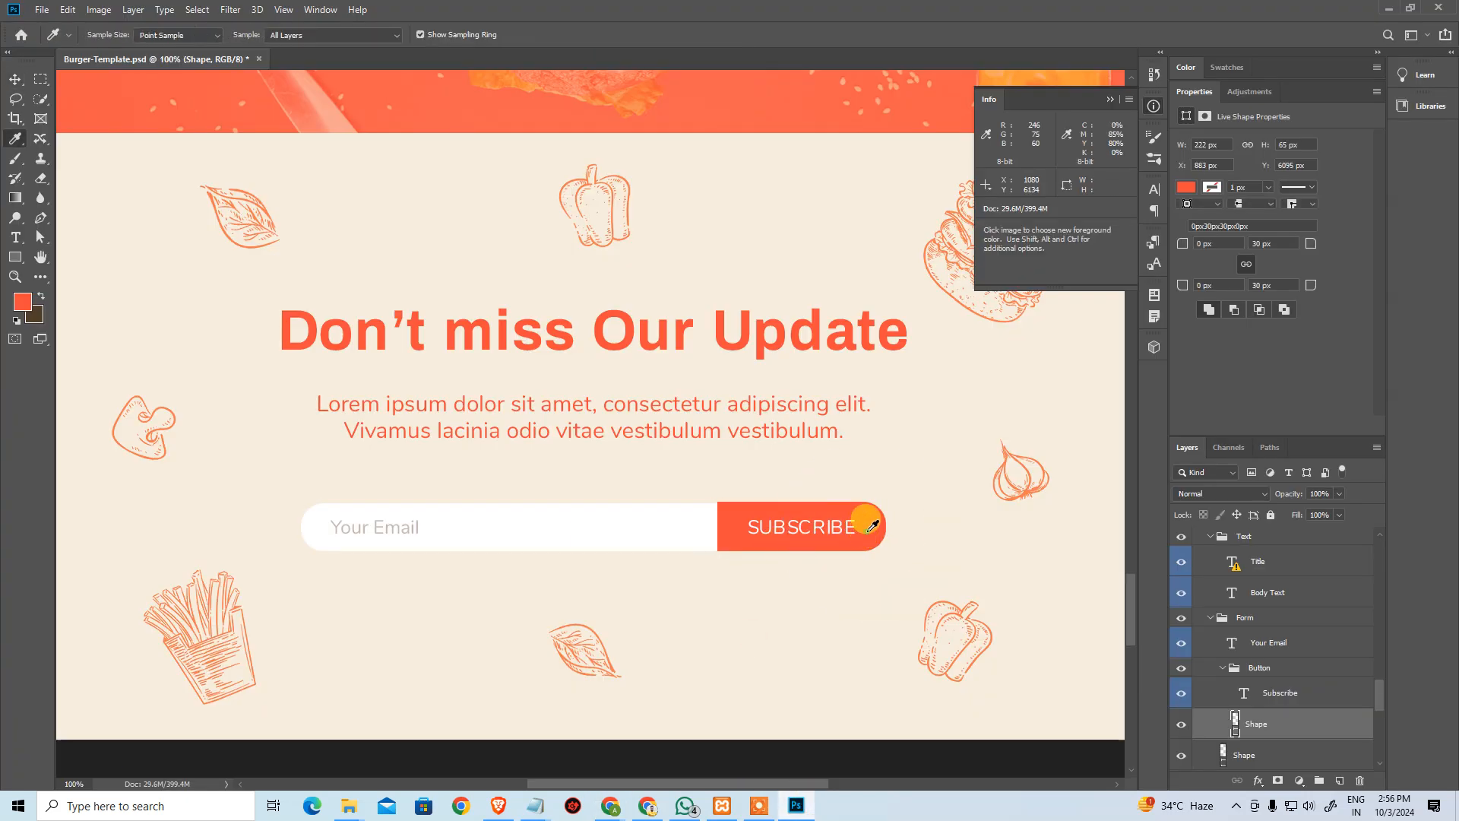
left_click(22, 301)
key("ctrl+c")
Back in Chrome, complete the .subscribe rule's background-color with the copied hex code #f64b3c and a closing semicolon.
key("alt+Tab")
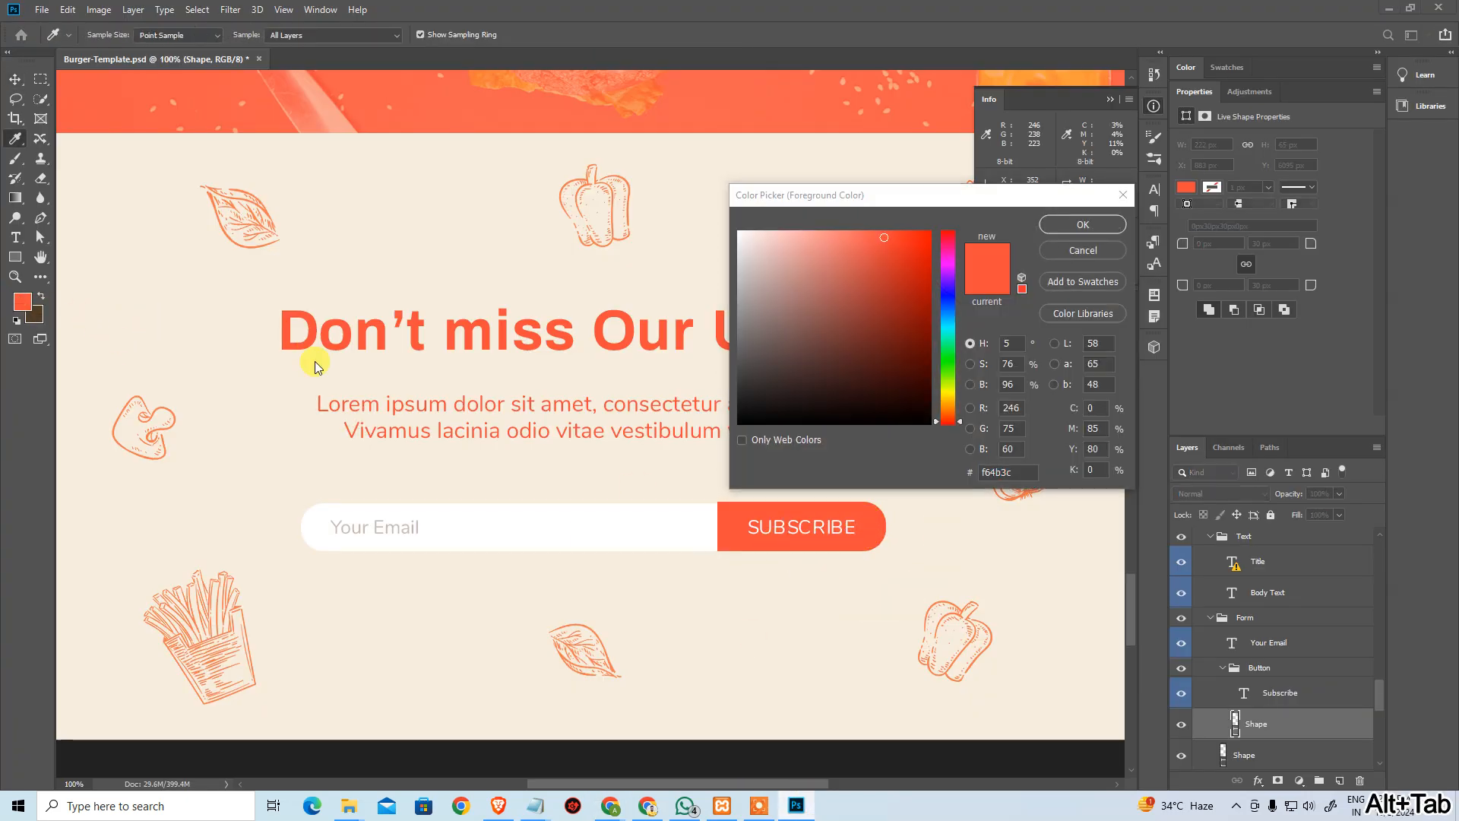
key("ctrl+v")
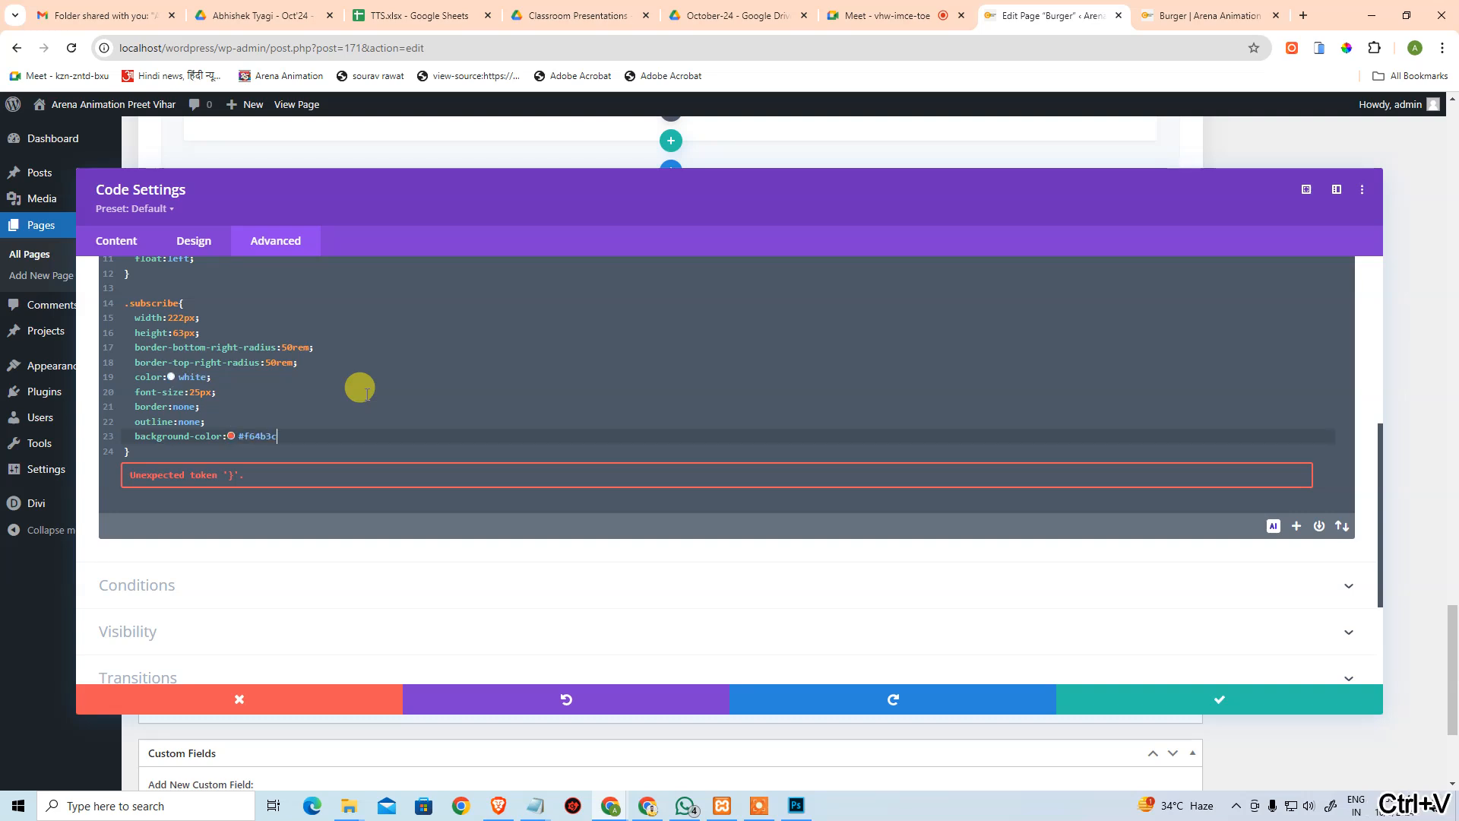
type(";")
key("Return")
key("Up")
key("End")
key("Delete")
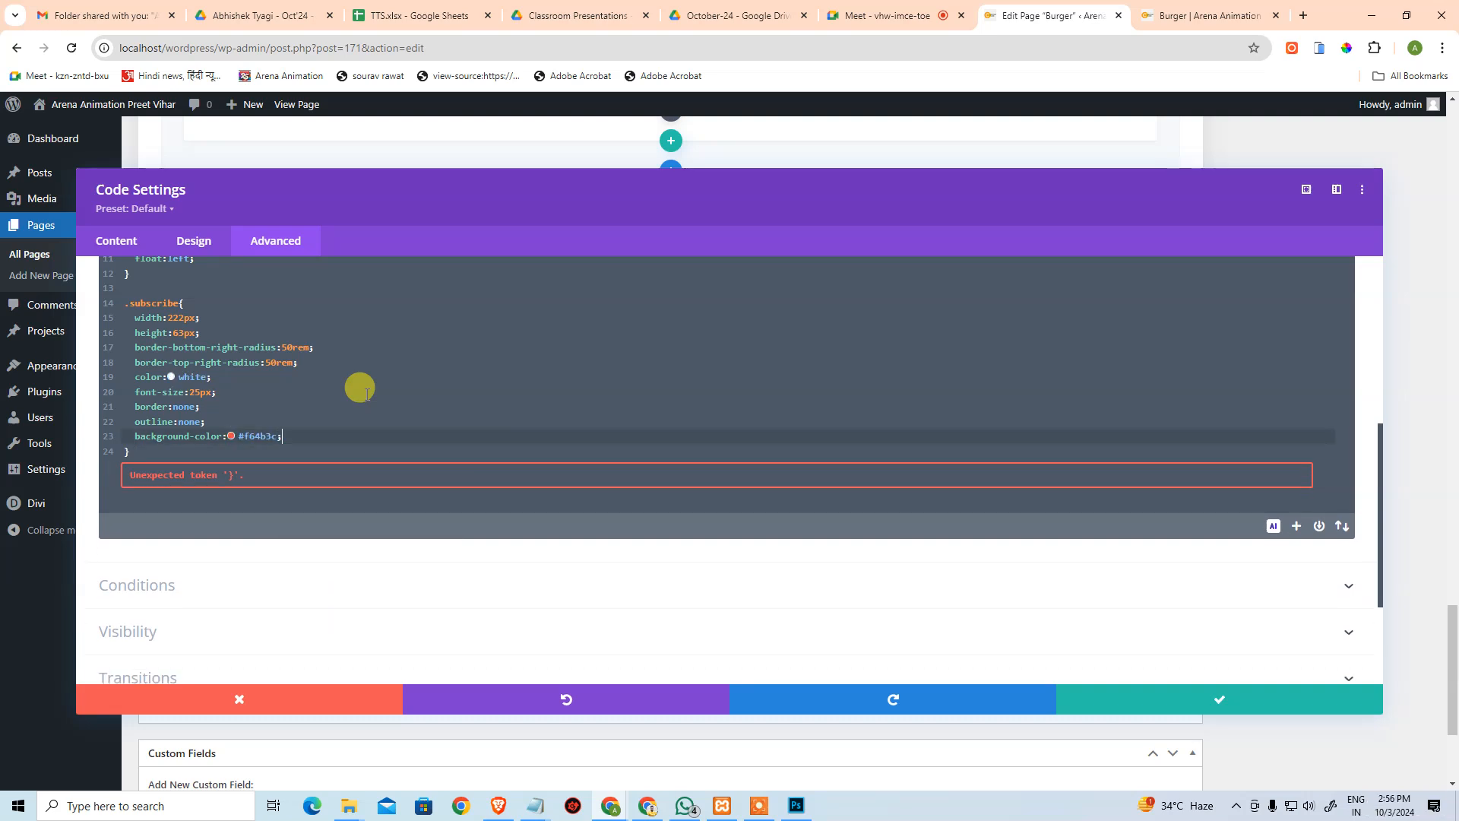
Save the page, reload the live Burger page, and compare the subscribe button with the Photoshop template.
key("ctrl+s")
left_click(1157, 11)
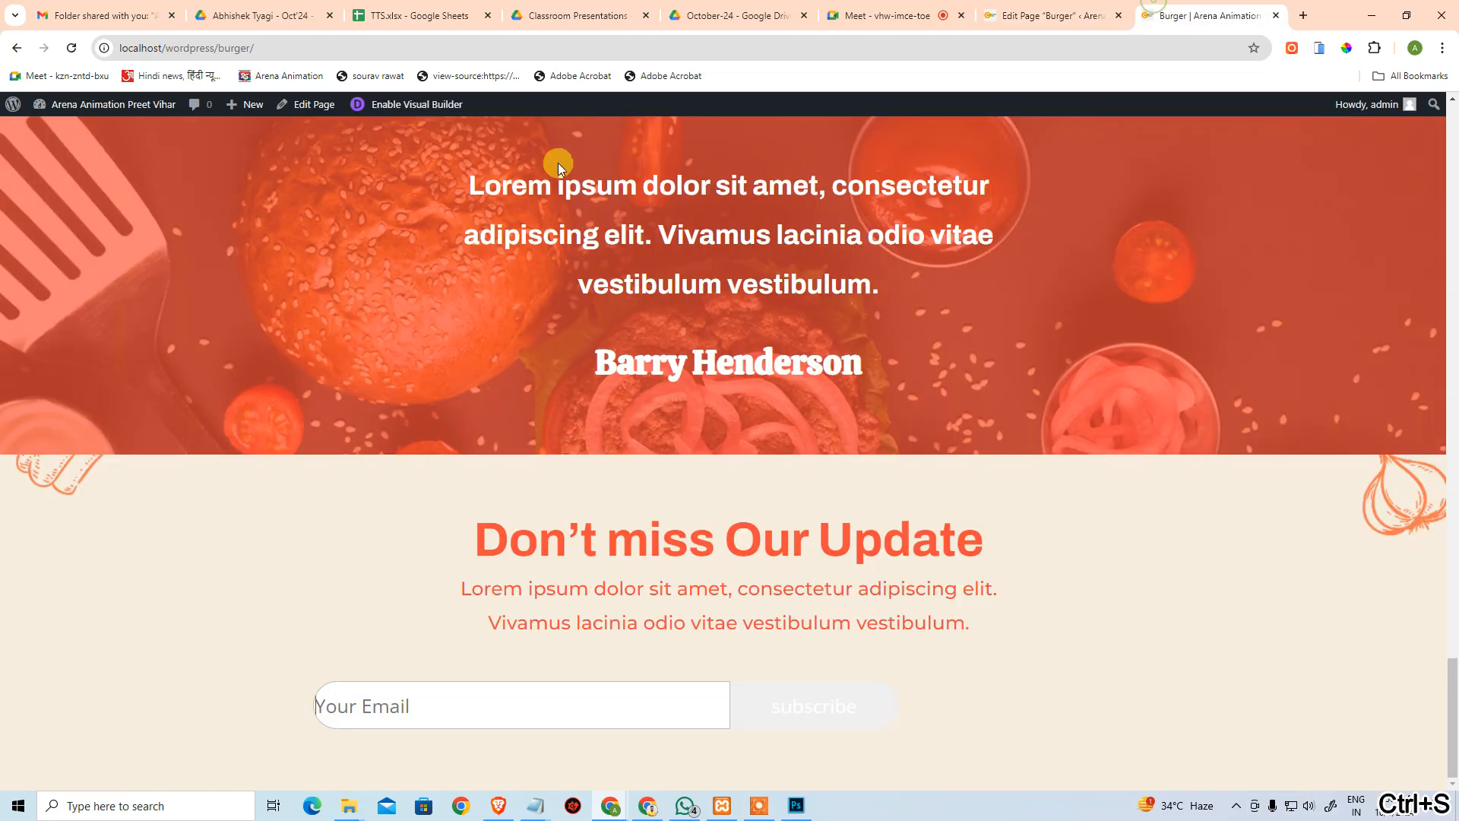
left_click(71, 48)
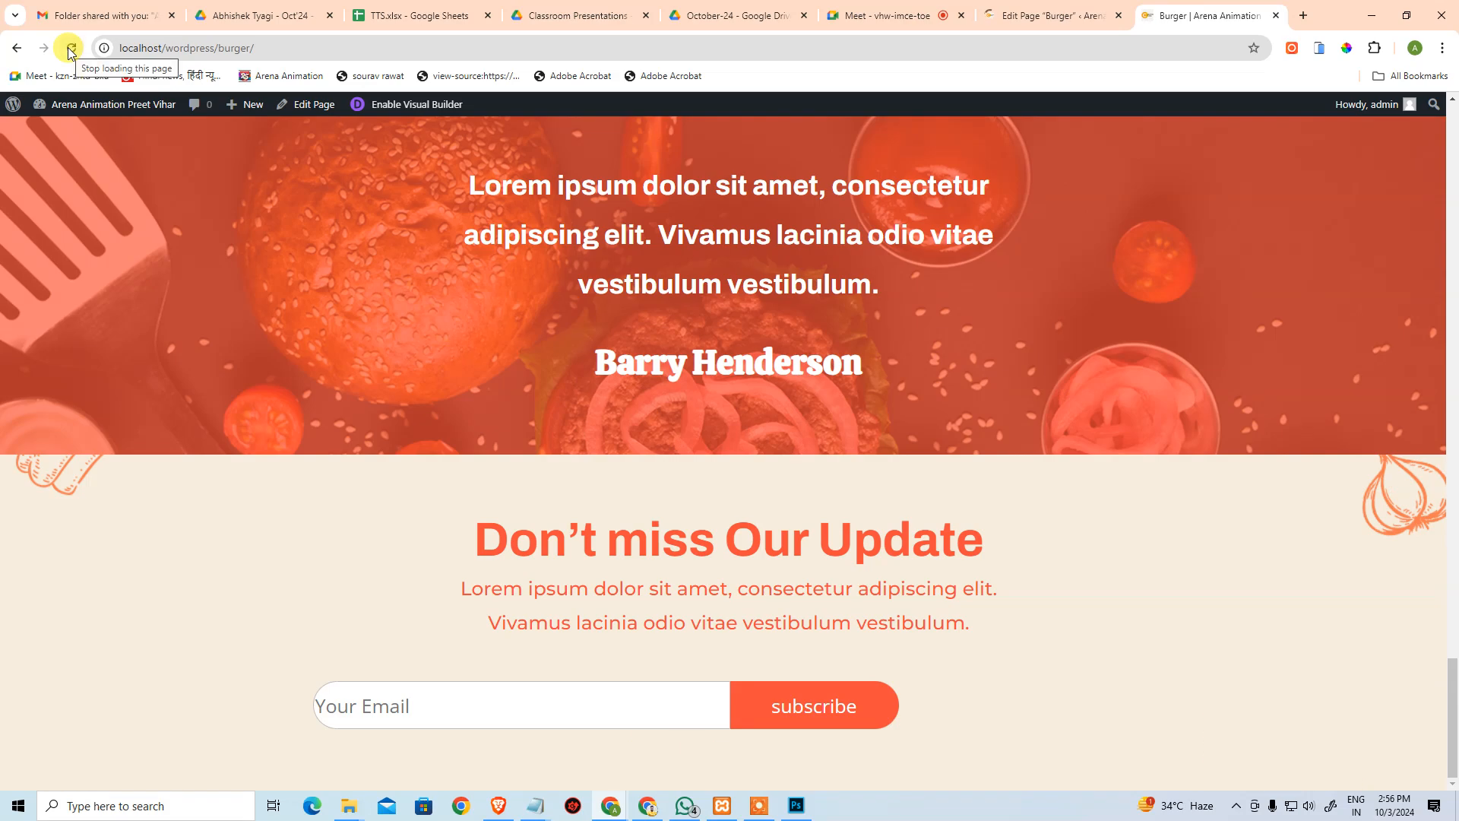
key("alt+Tab")
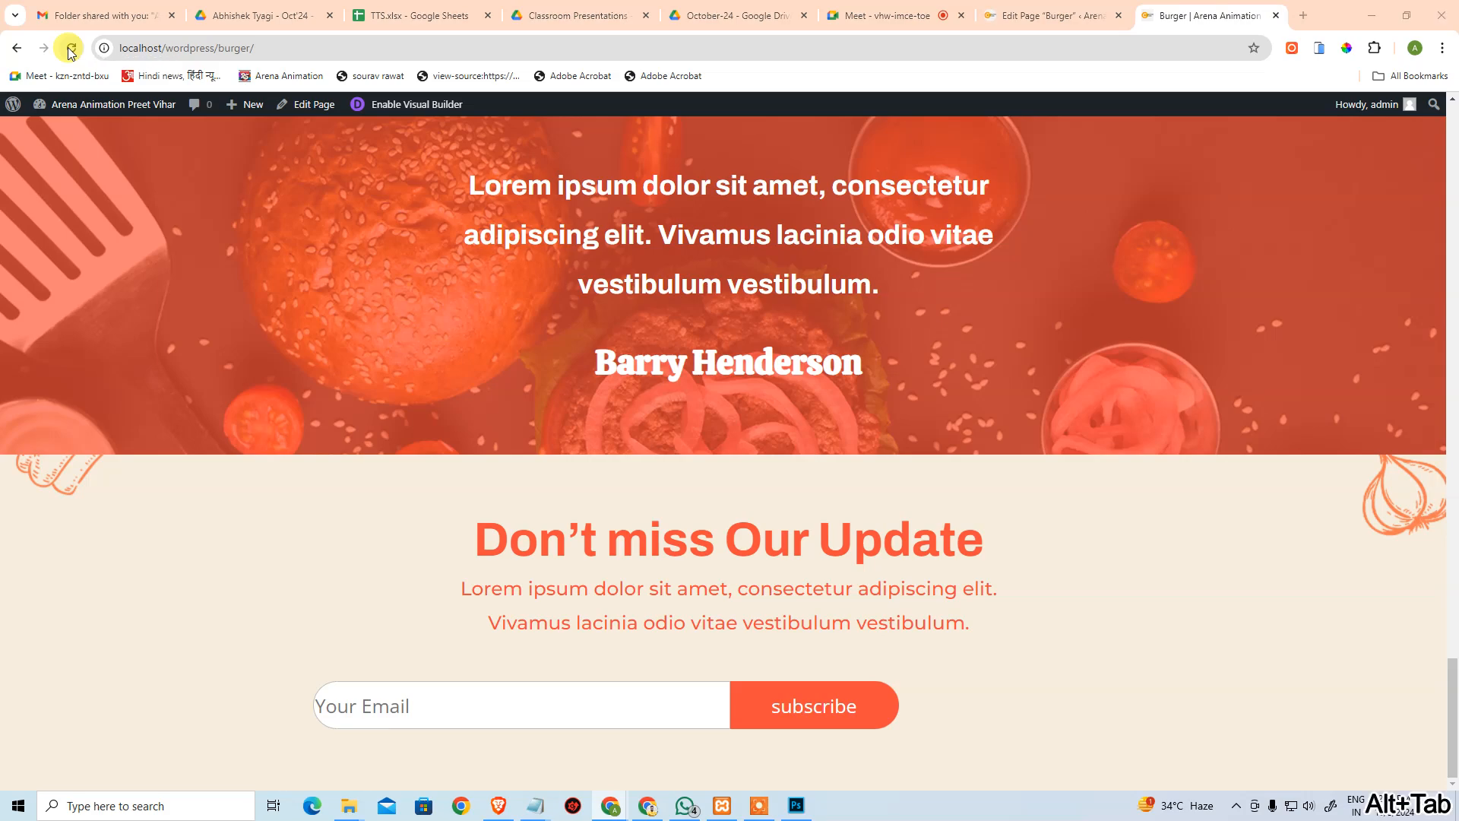
key("alt+Tab")
key("alt+Tab")
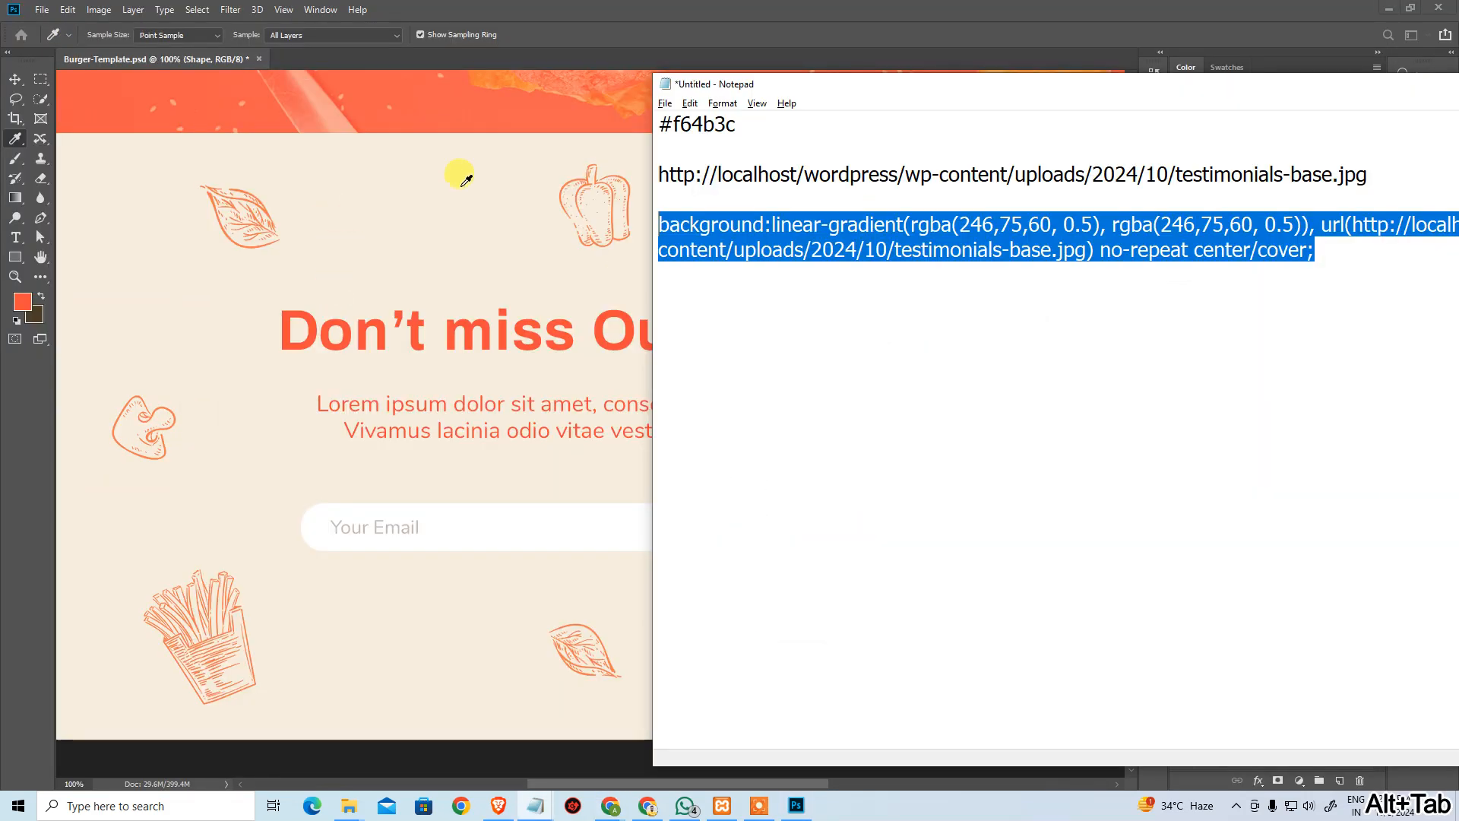
key("alt+Tab")
key("alt+Tab")
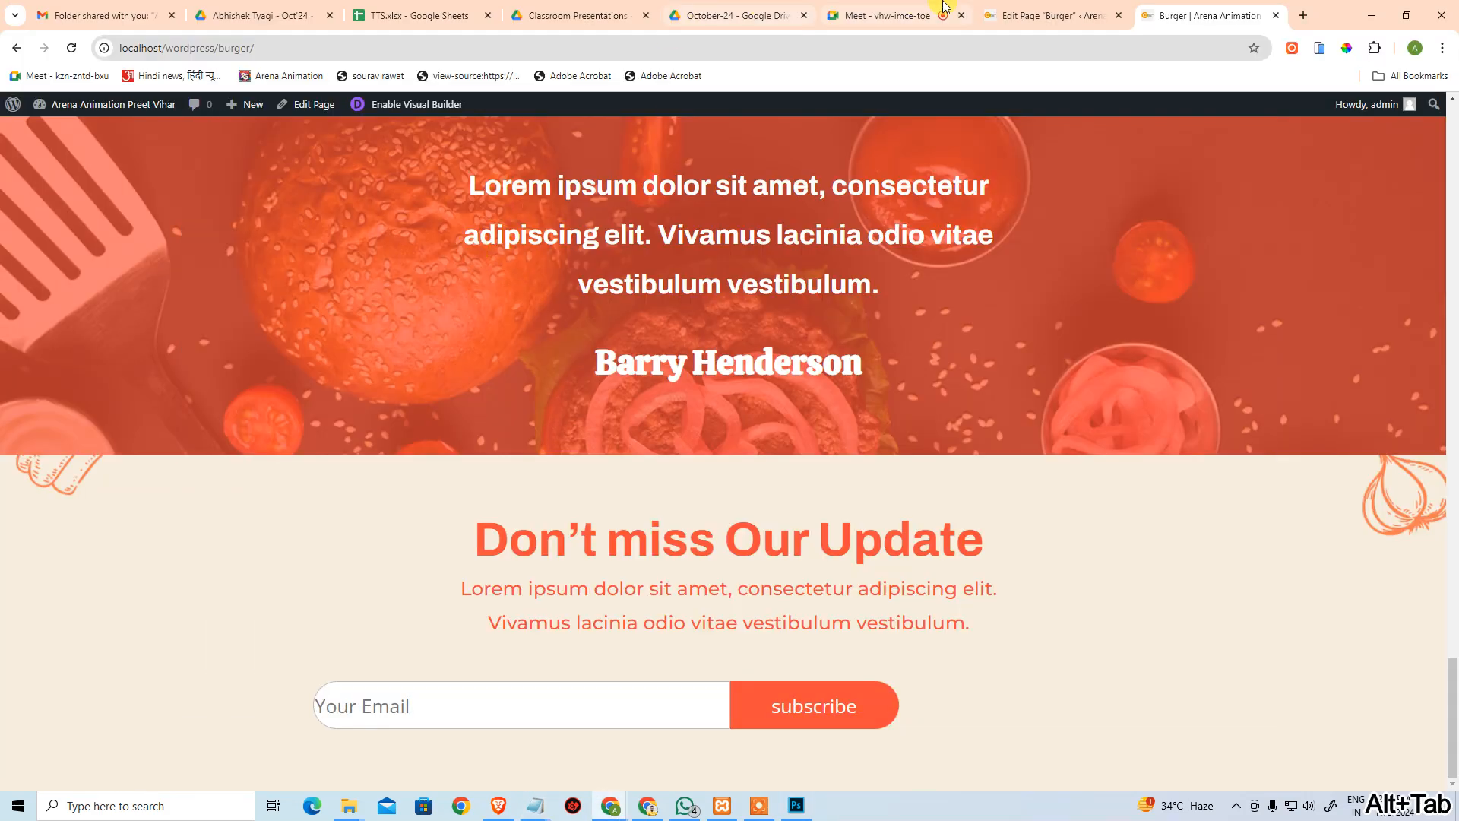
Reopen the Custom CSS settings of the Code module in the Burger page's last section.
left_click(1026, 9)
scroll(668, 677, "down", 15)
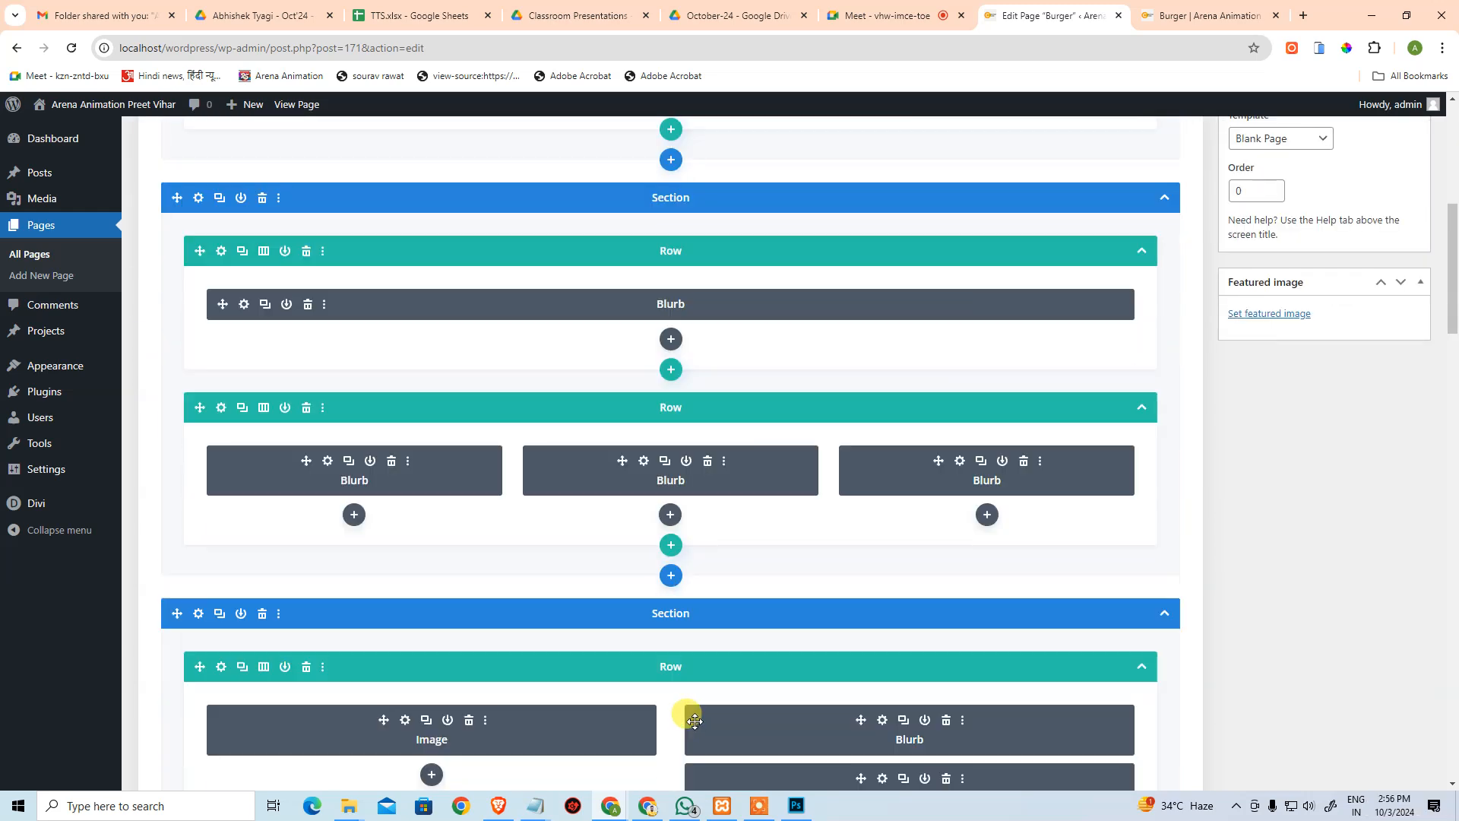
scroll(770, 783, "down", 1)
scroll(707, 339, "down", 10)
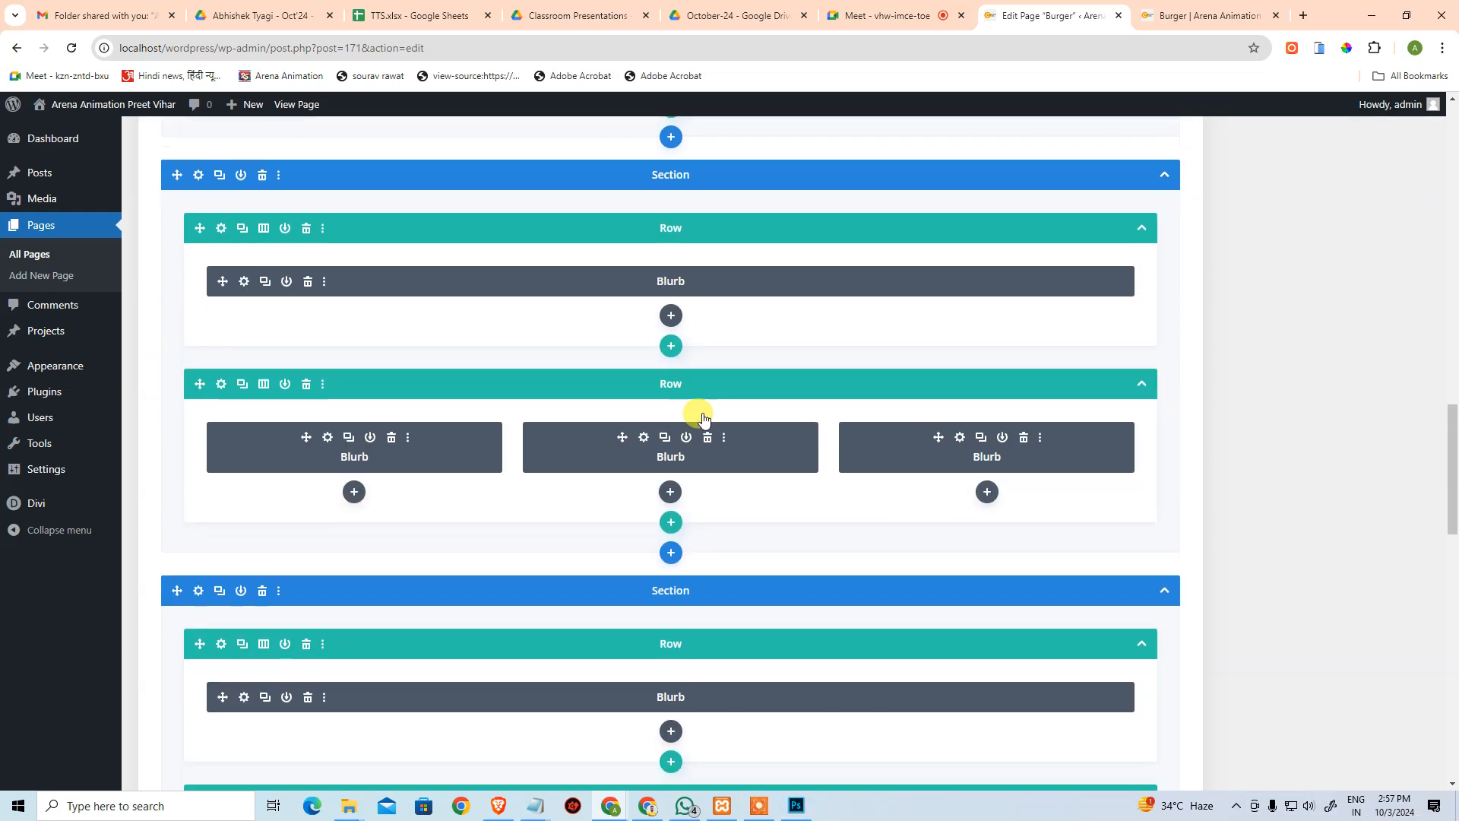
scroll(692, 382, "down", 8)
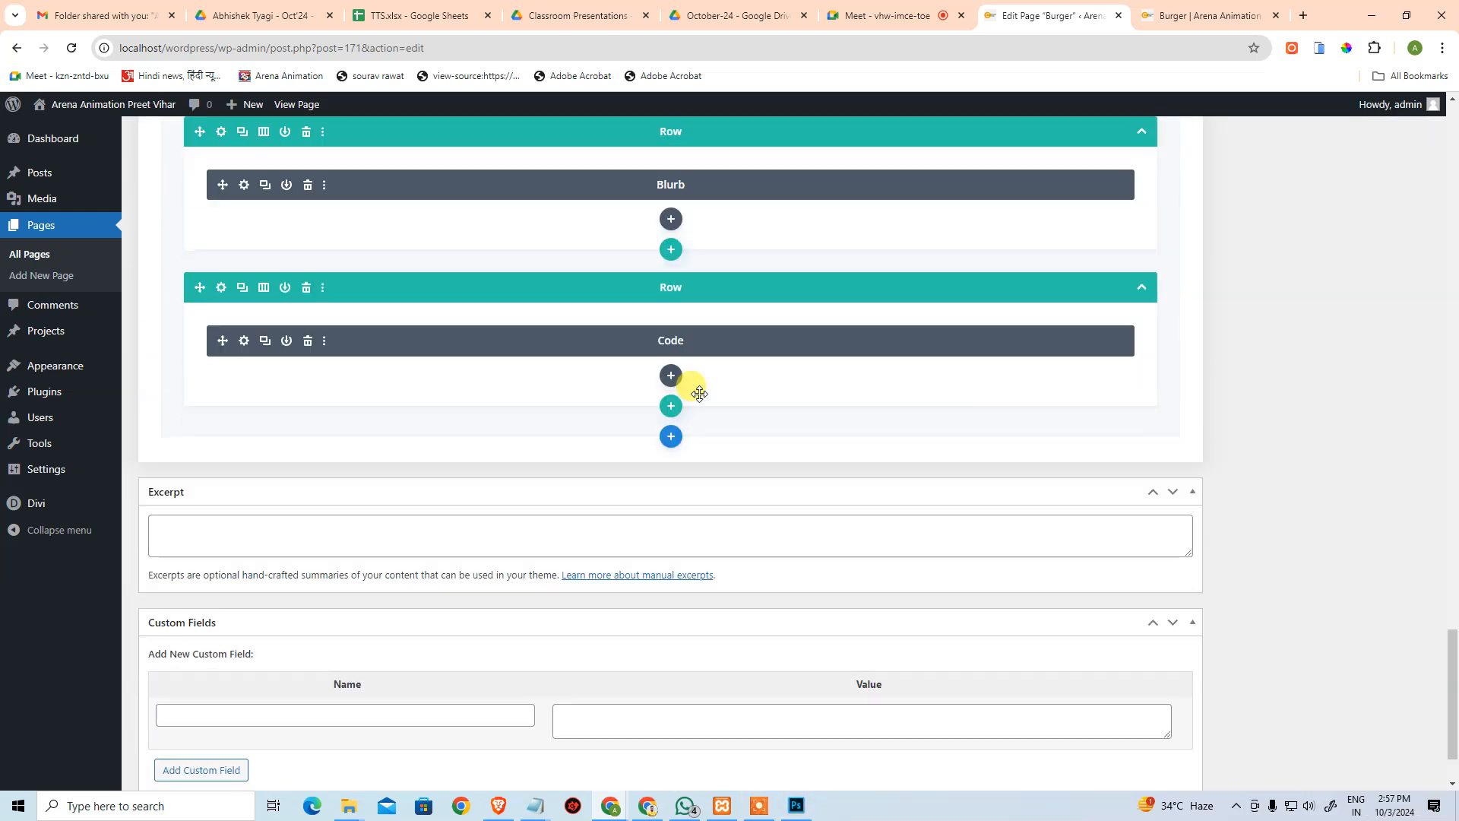
left_click(243, 340)
left_click(289, 241)
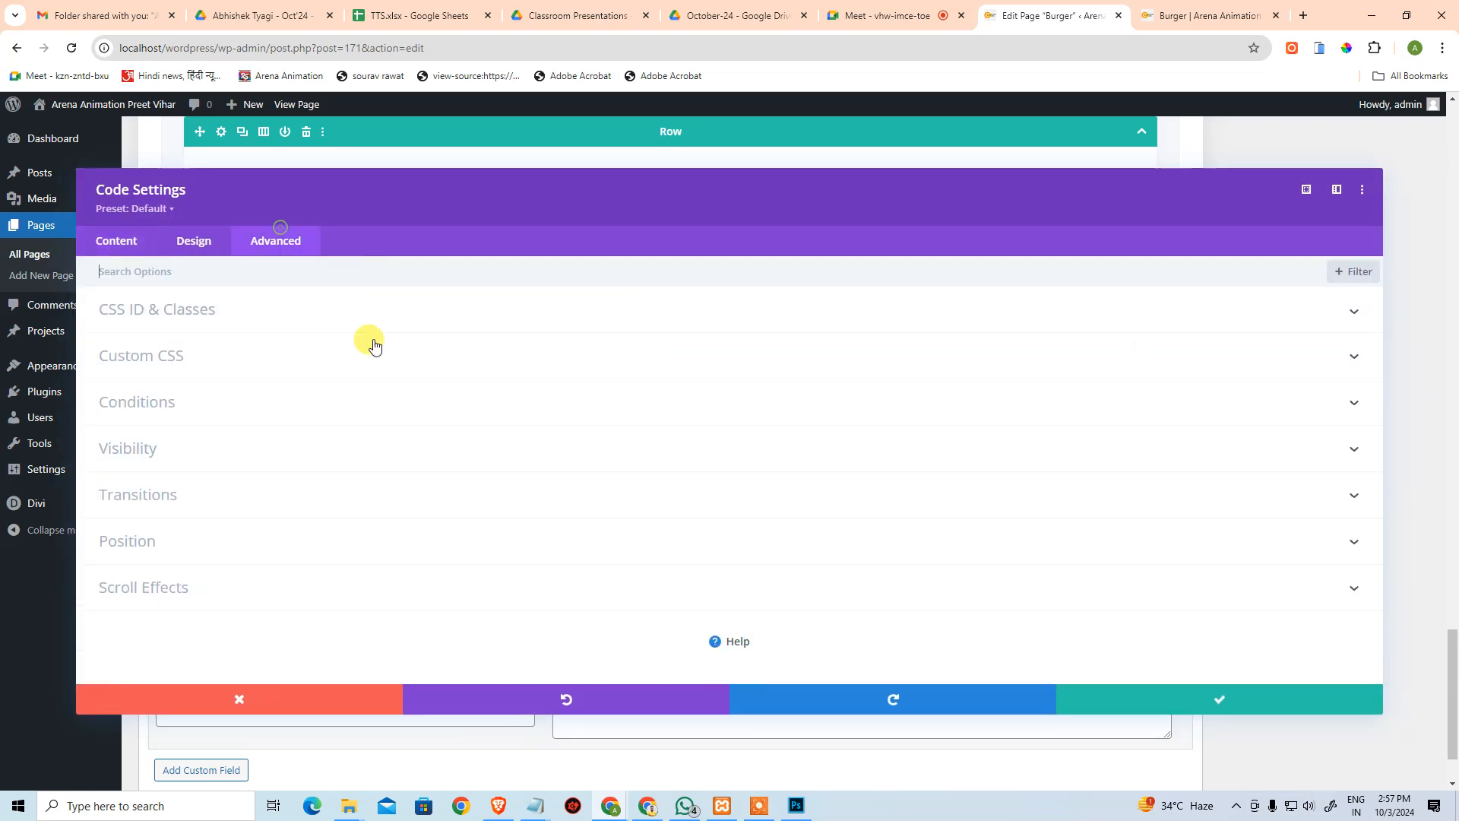
left_click(189, 346)
Add text-transform:uppercase; below the background-color declaration in the .subscribe rule.
scroll(244, 603, "down", 6)
scroll(215, 368, "up", 1)
left_click(291, 367)
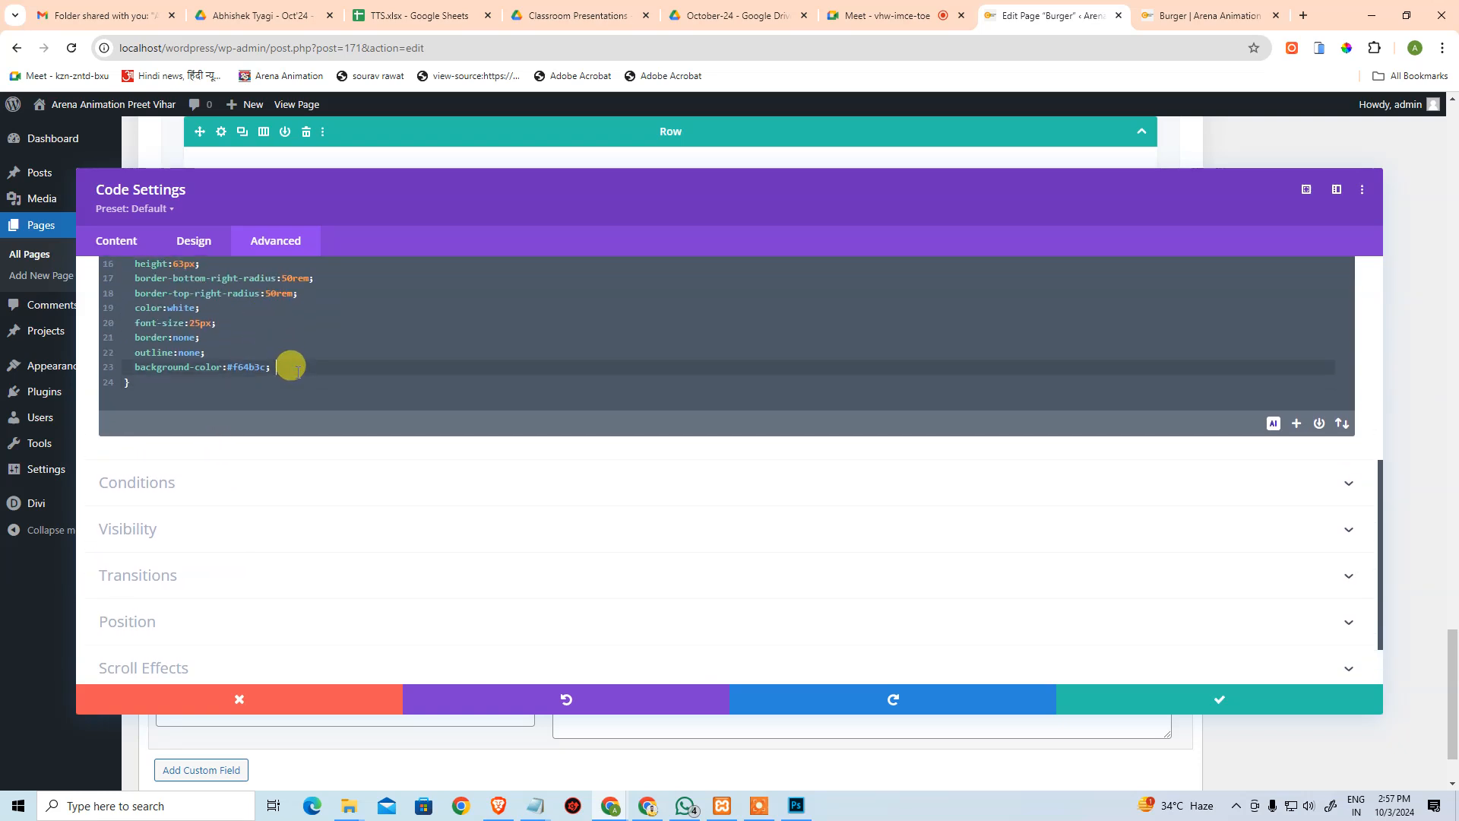
key("Return")
type("text-tra")
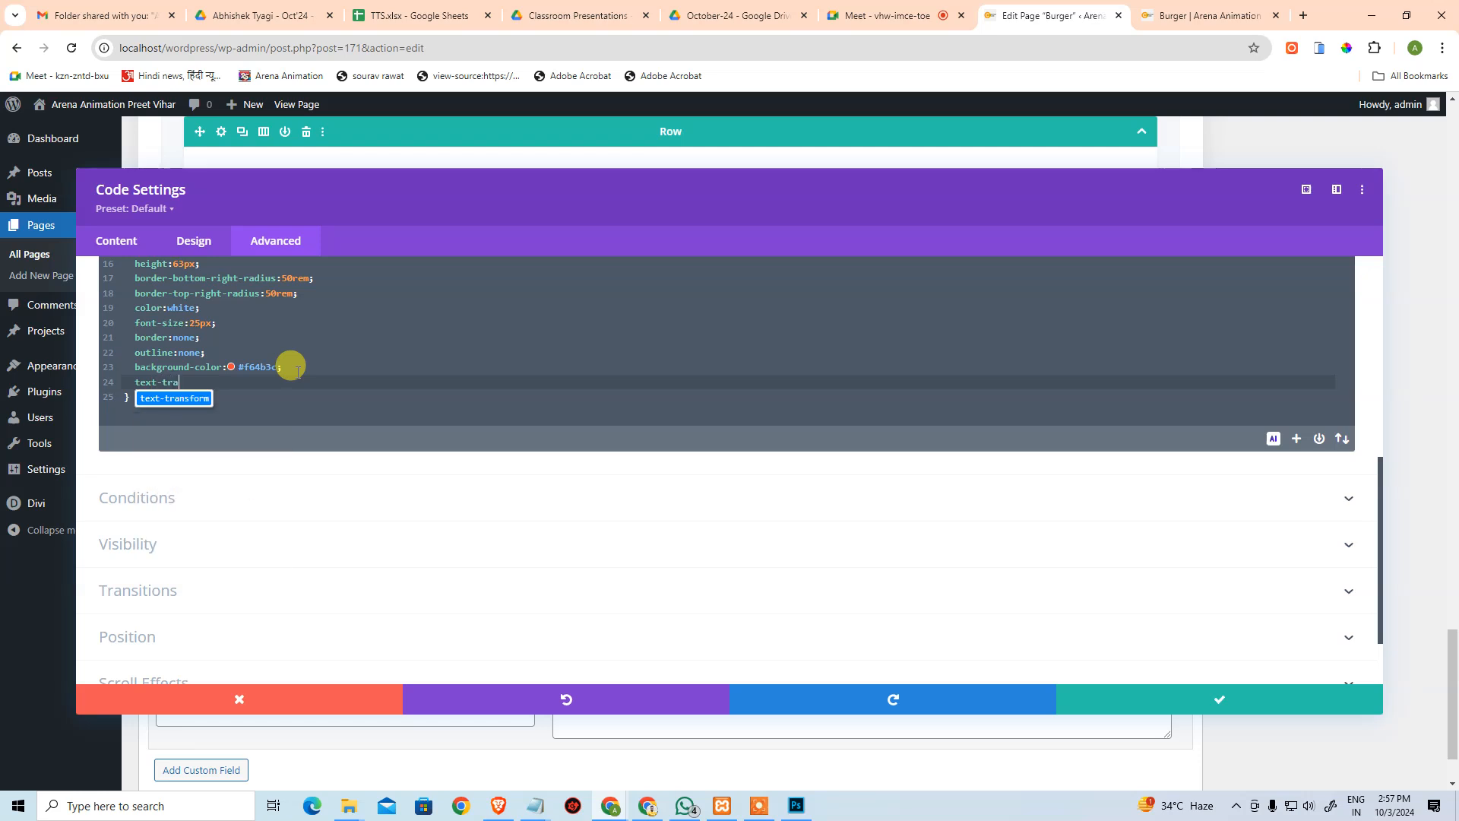
type("nsform")
key("Return")
type(":uppercas")
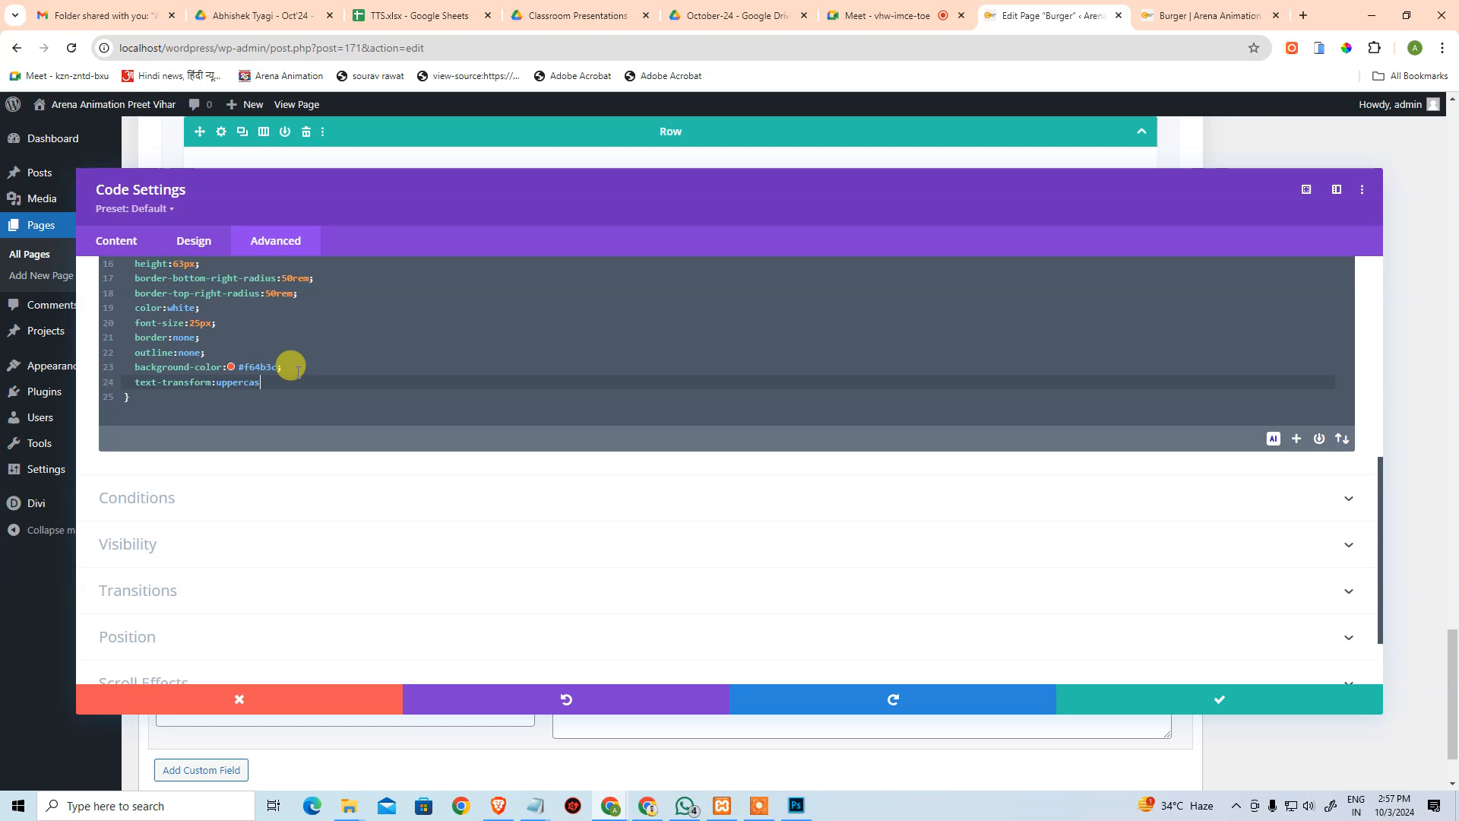
type("e;")
key("Return")
type("padding:0")
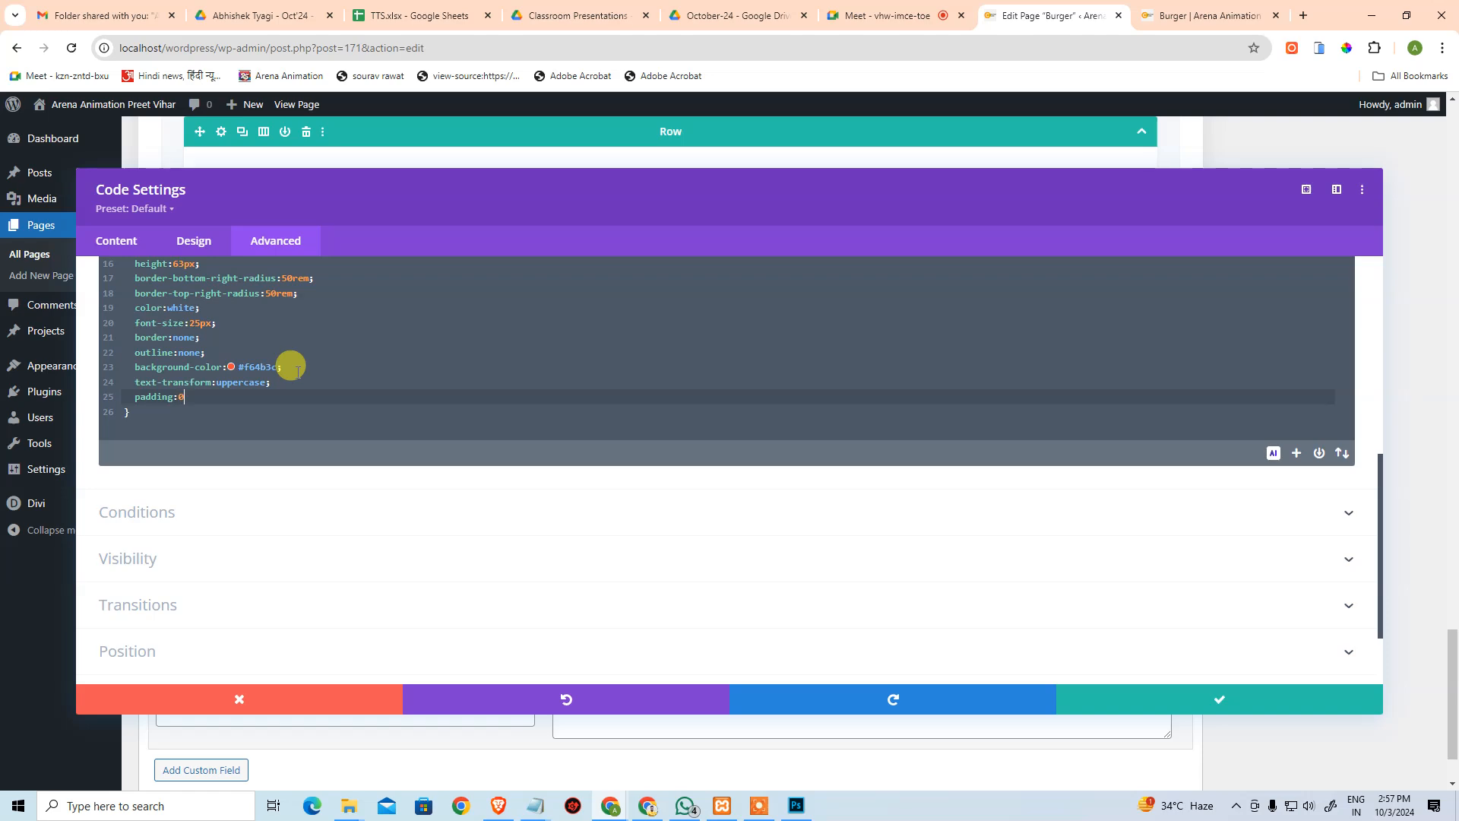
left_click(1161, 9)
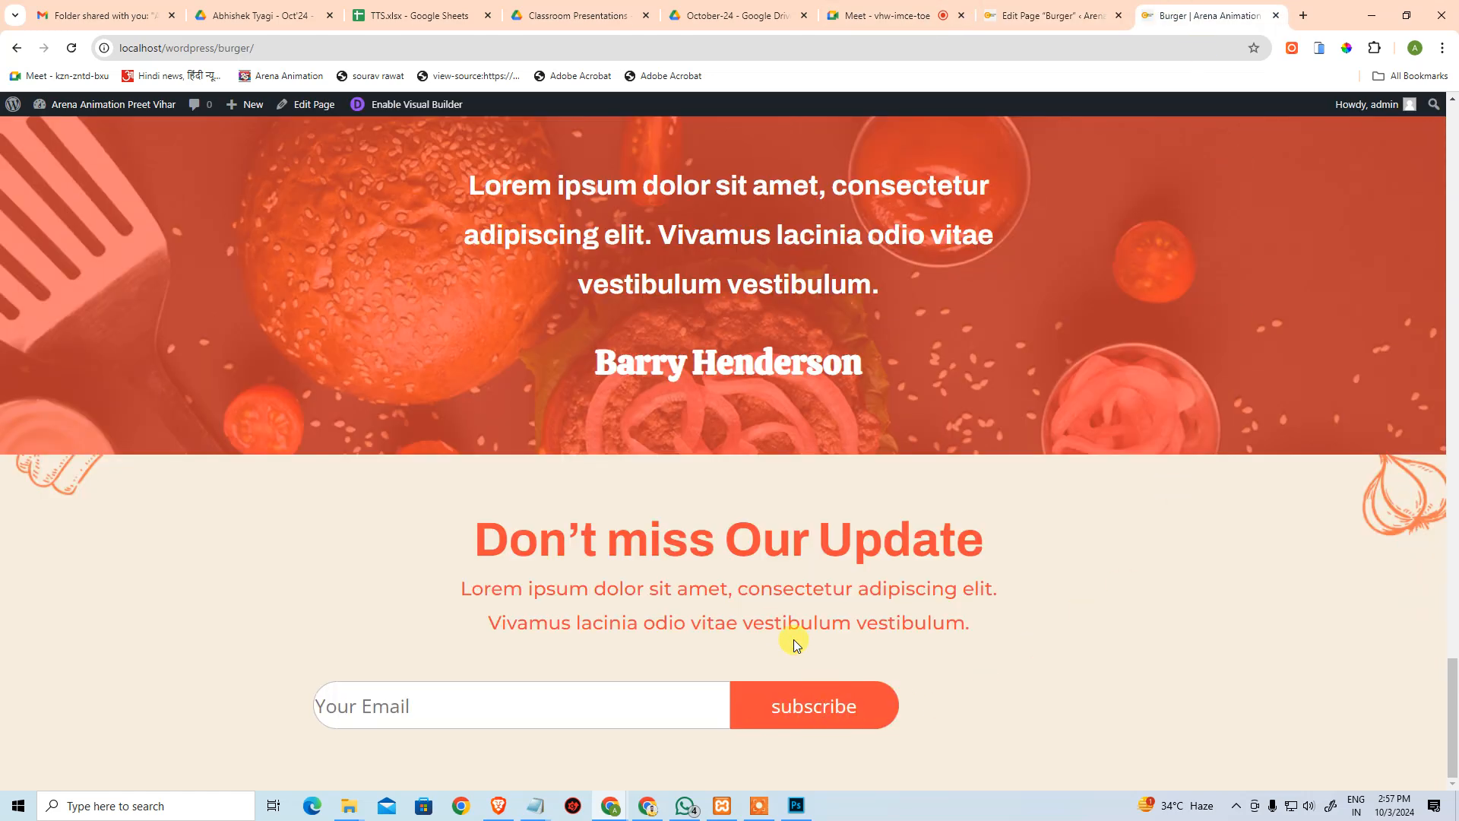
left_click(1032, 8)
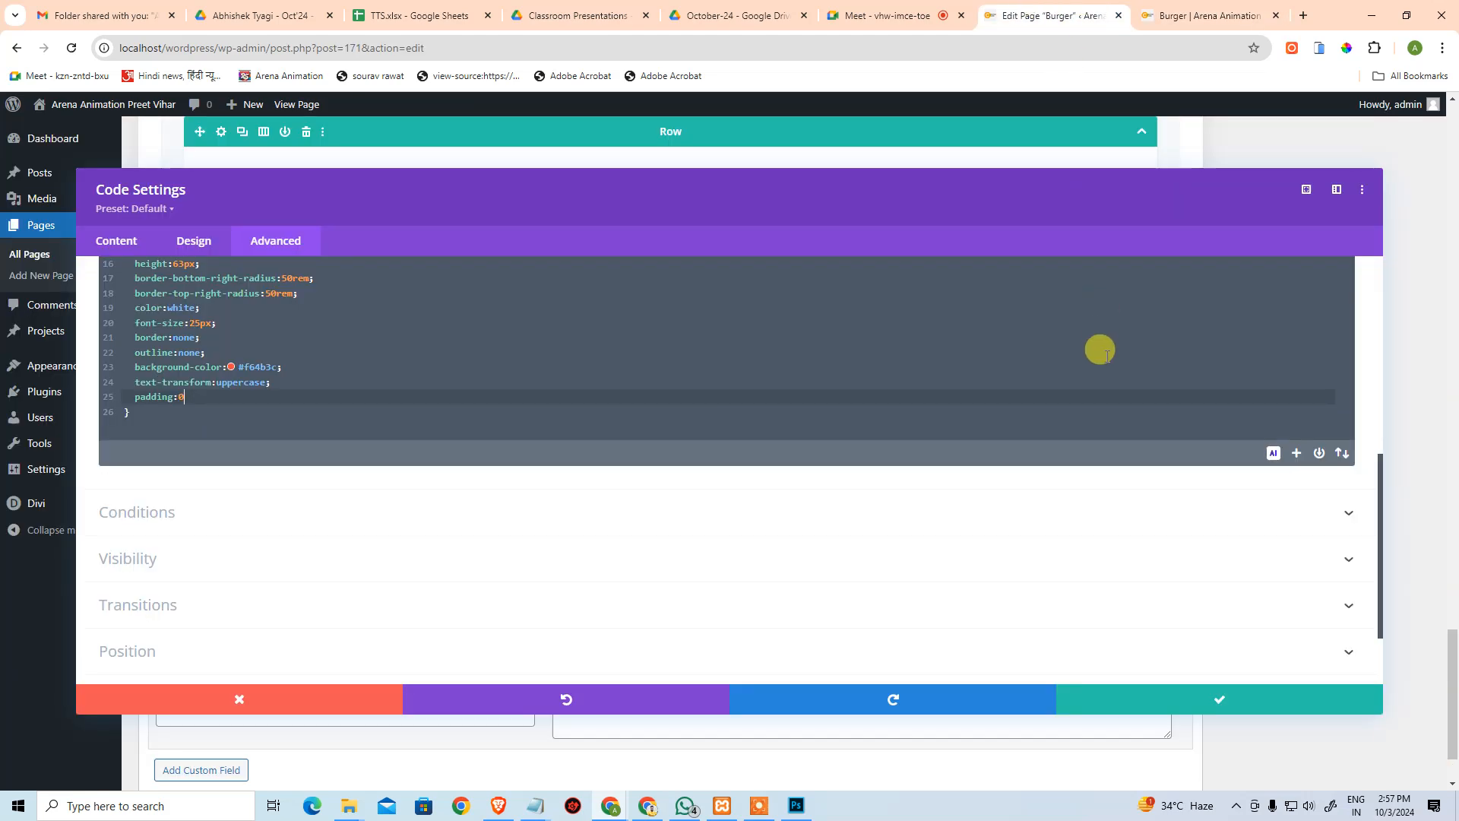
key("BackSpace")
key("BackSpace")
key("BackSpace")
key("BackSpace")
key("BackSpace")
key("BackSpace")
key("BackSpace")
key("BackSpace")
key("BackSpace")
key("Up")
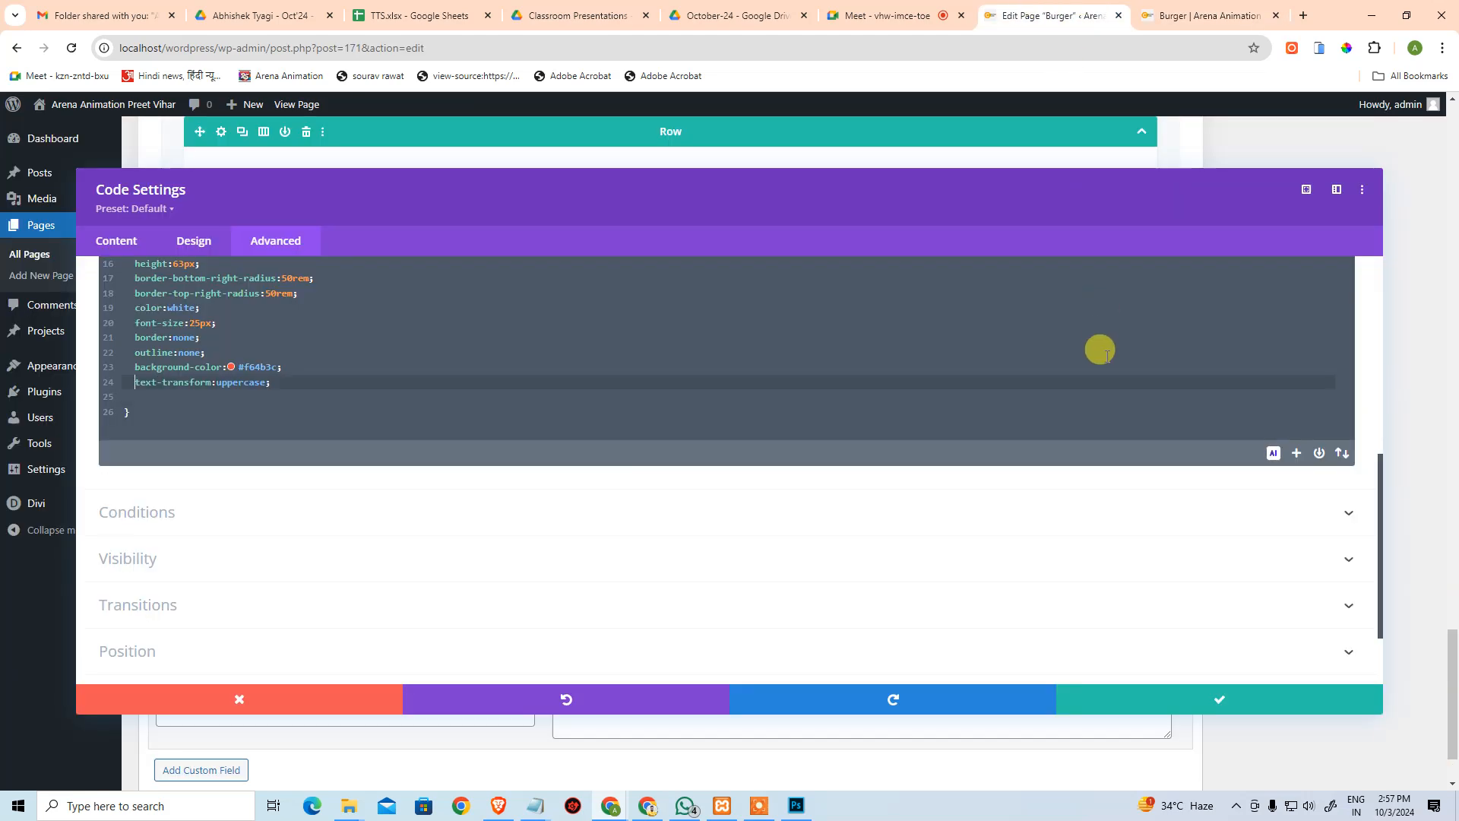
key("Delete")
Save the page, refresh the live Burger page, and compare the email field and button with the Photoshop template.
key("ctrl+s")
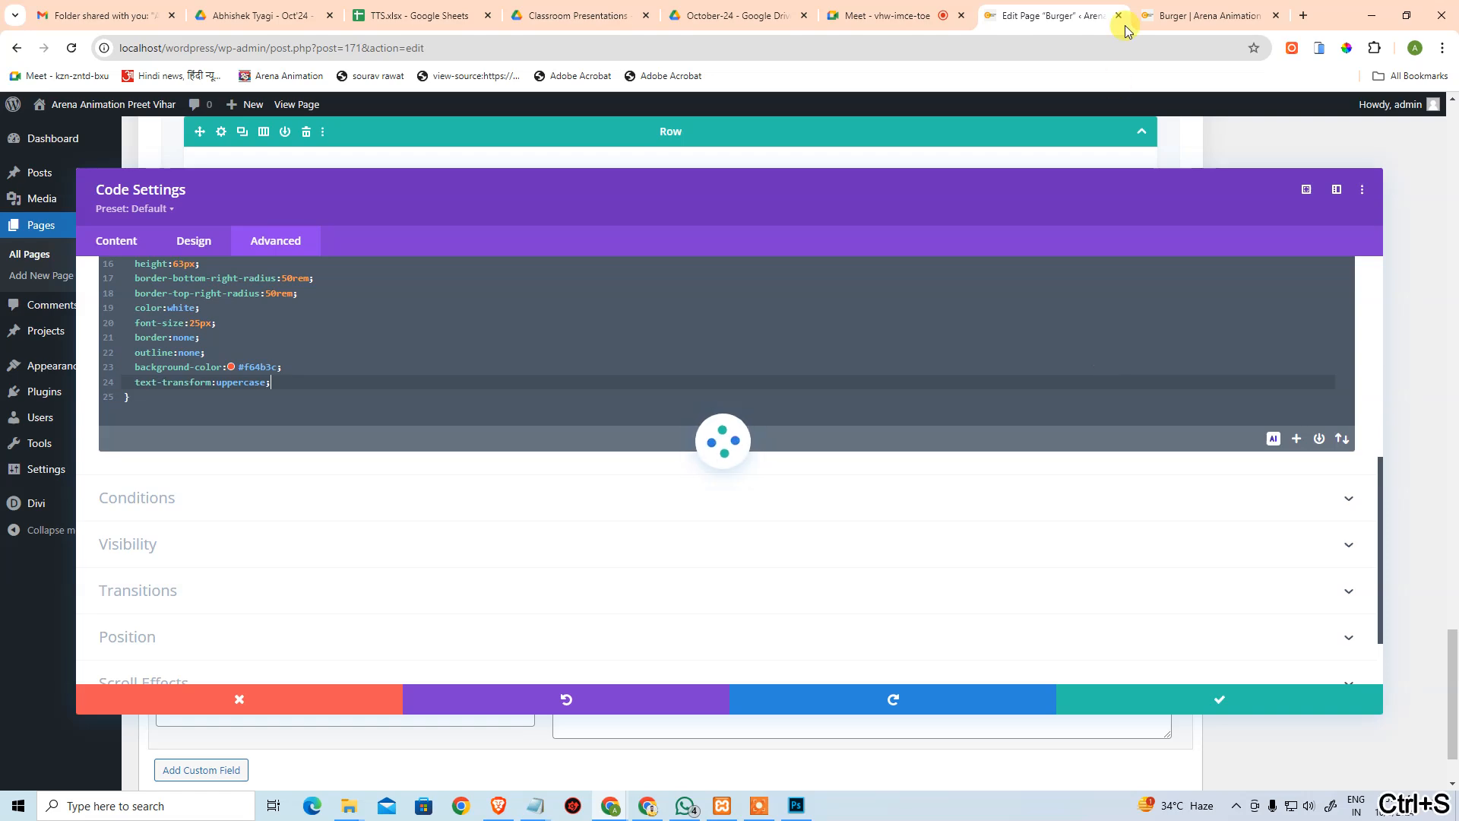
left_click(1195, 8)
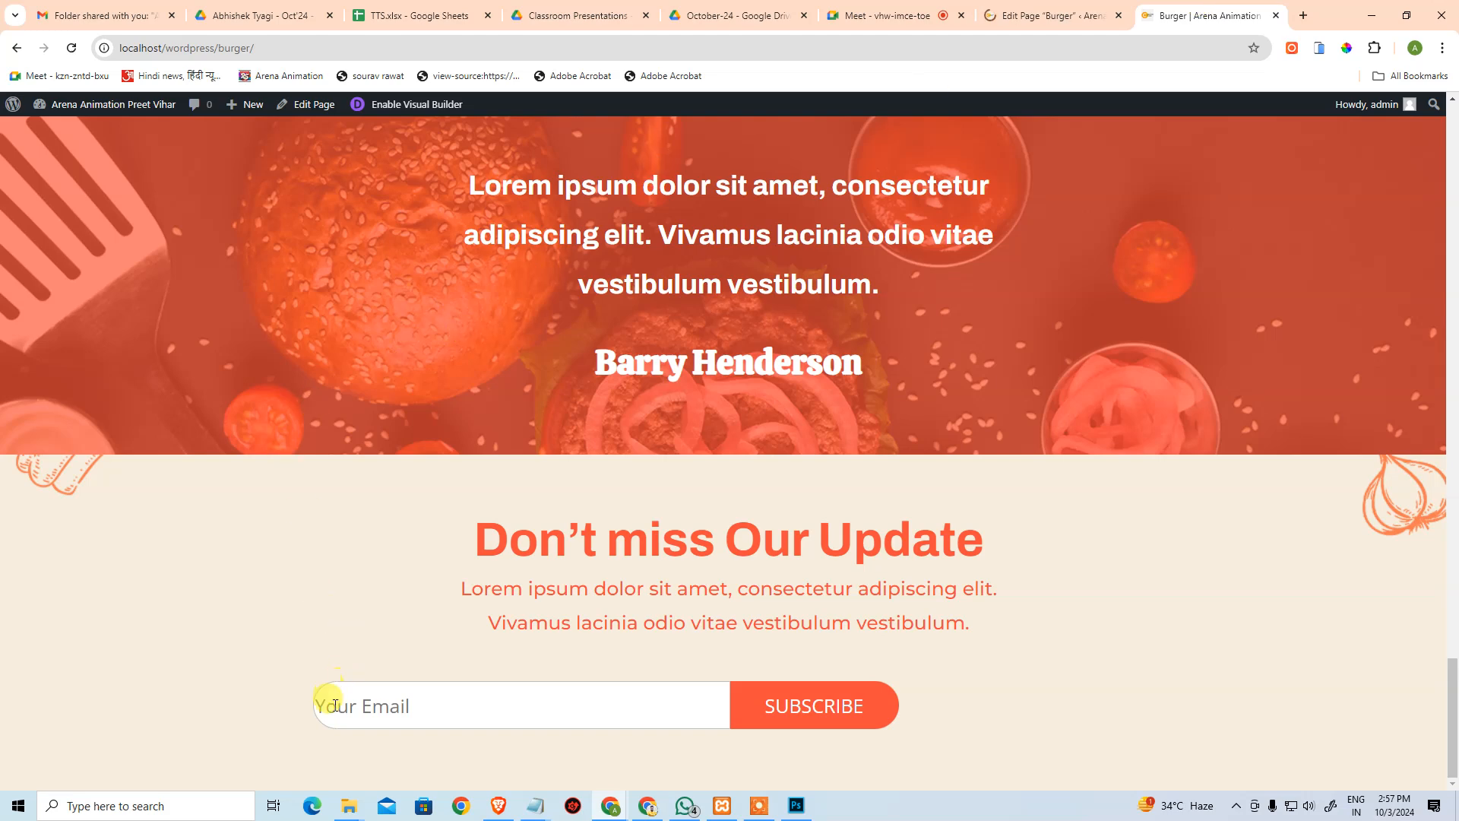
left_click(798, 807)
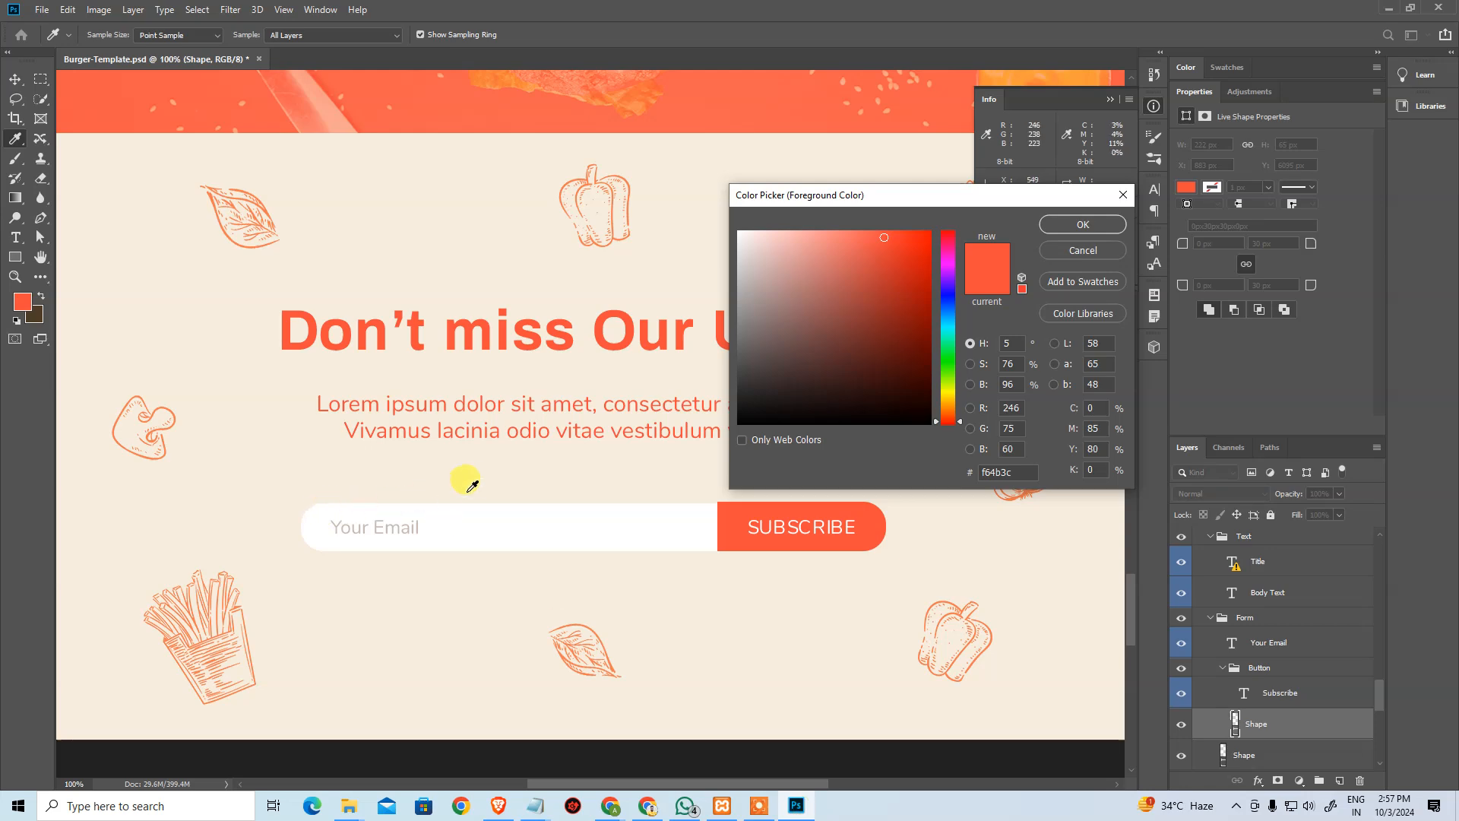
key("alt+Tab")
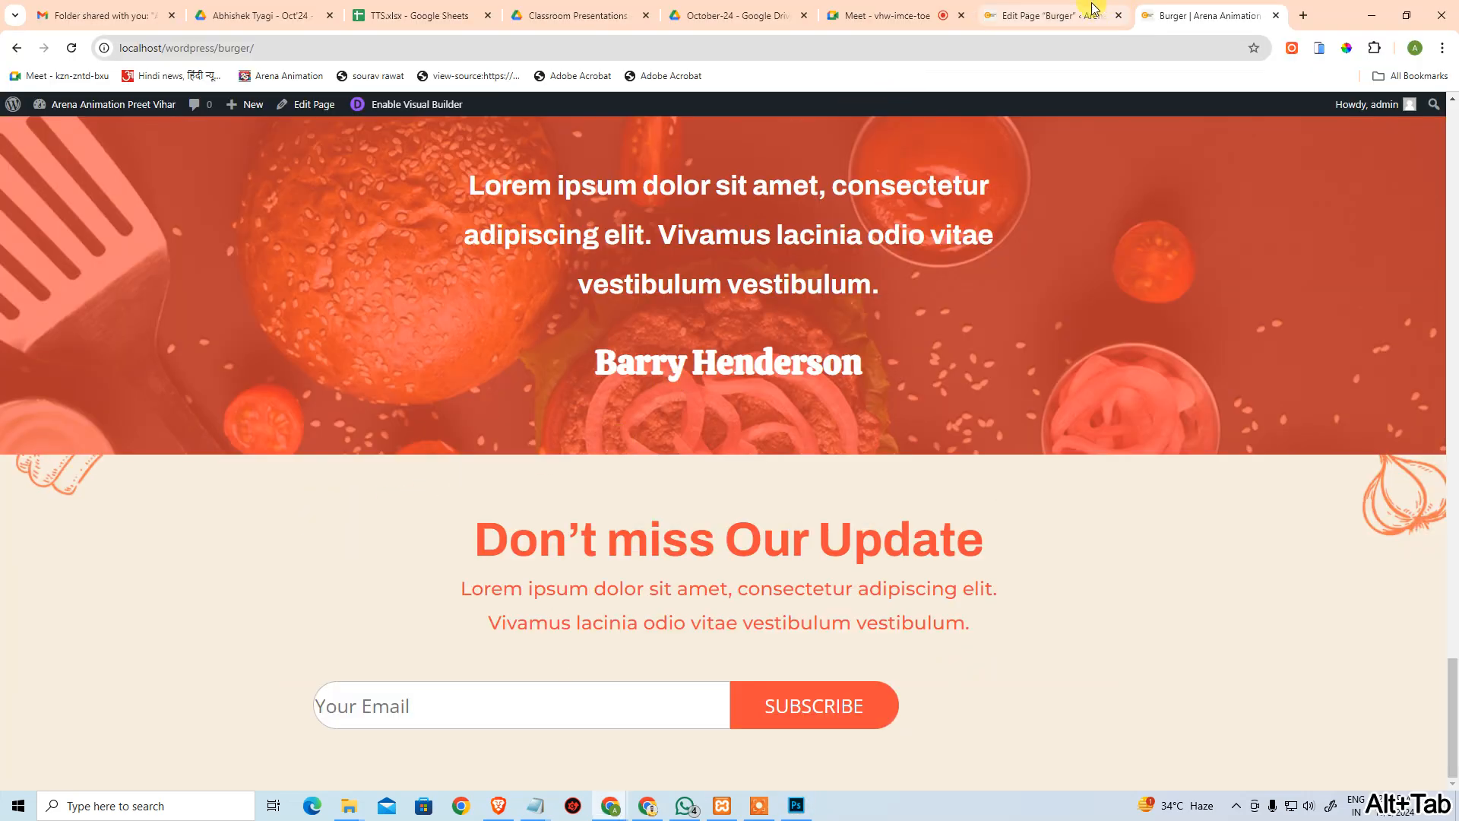
Test the live form's email field with the sample text asdasdasdasd and check it against the Photoshop template.
type("asdasdasdasd")
left_click_drag(473, 695, 182, 708)
key("alt+Tab")
key("alt+Tab")
Return to the Burger page editor and open the Custom CSS settings of the last section's Code module.
left_click(1067, 15)
scroll(522, 603, "down", 10)
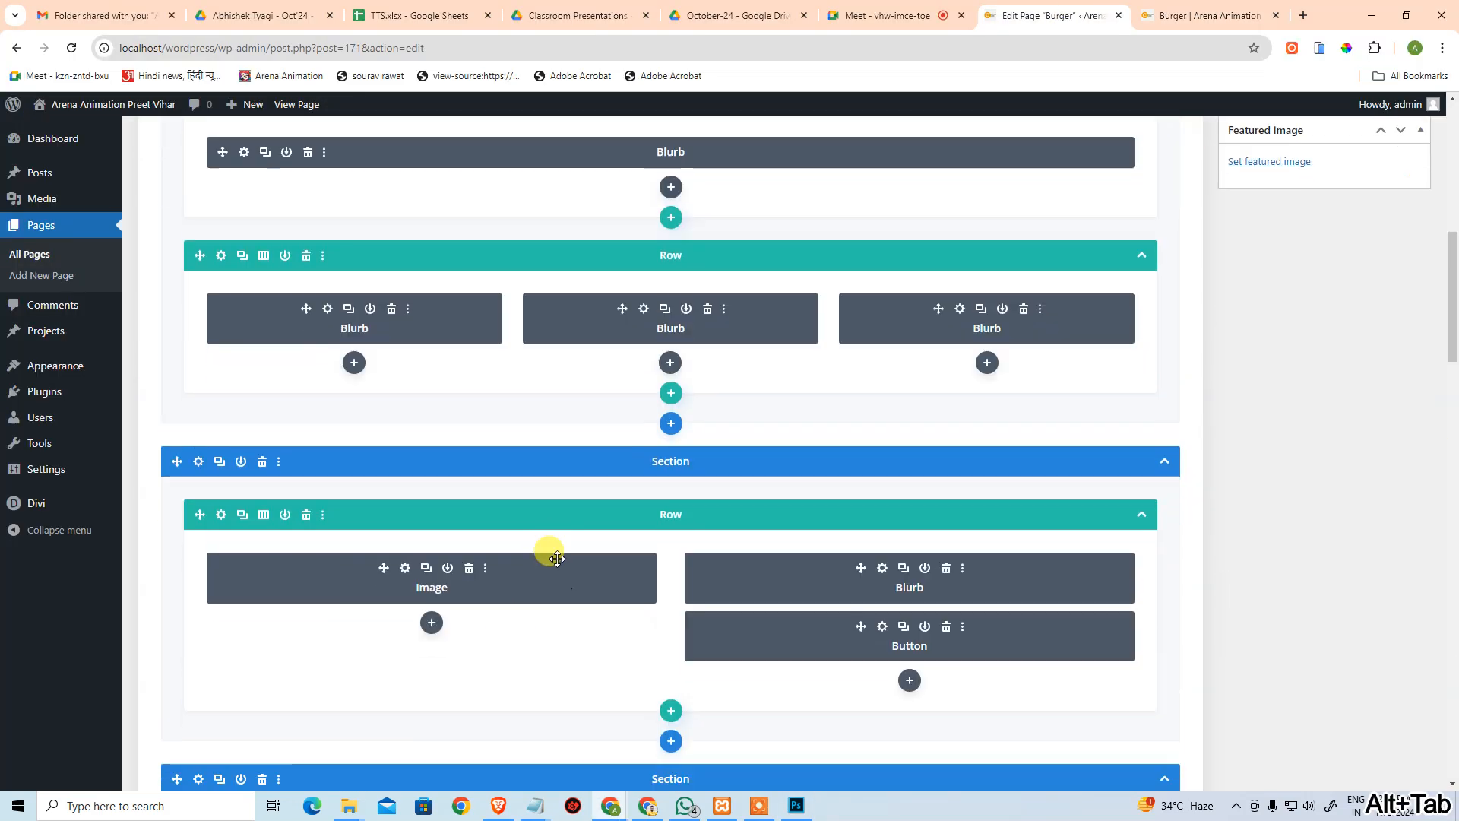
scroll(536, 608, "down", 10)
scroll(316, 382, "up", 3)
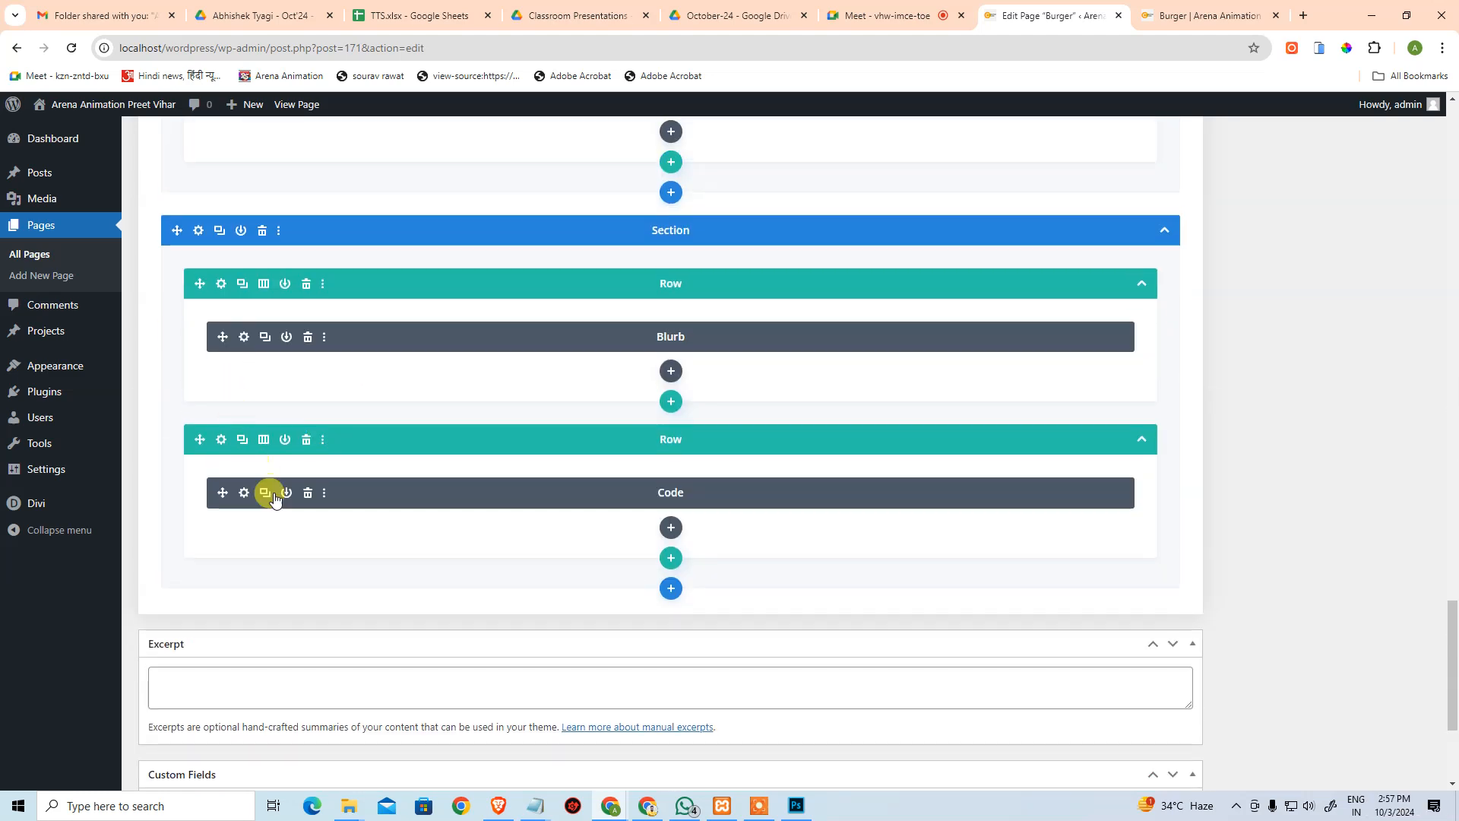
left_click(242, 494)
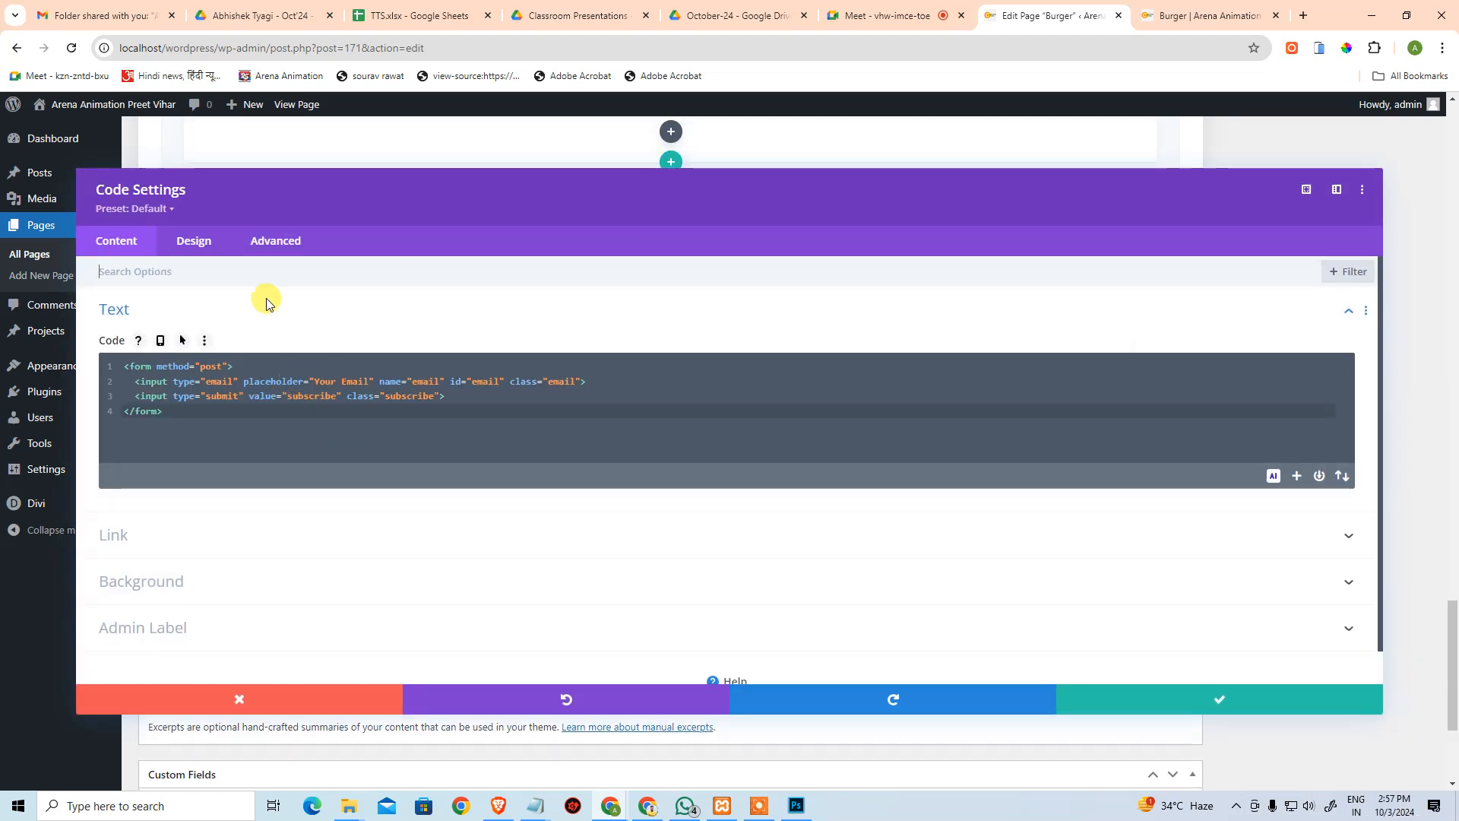
left_click(276, 255)
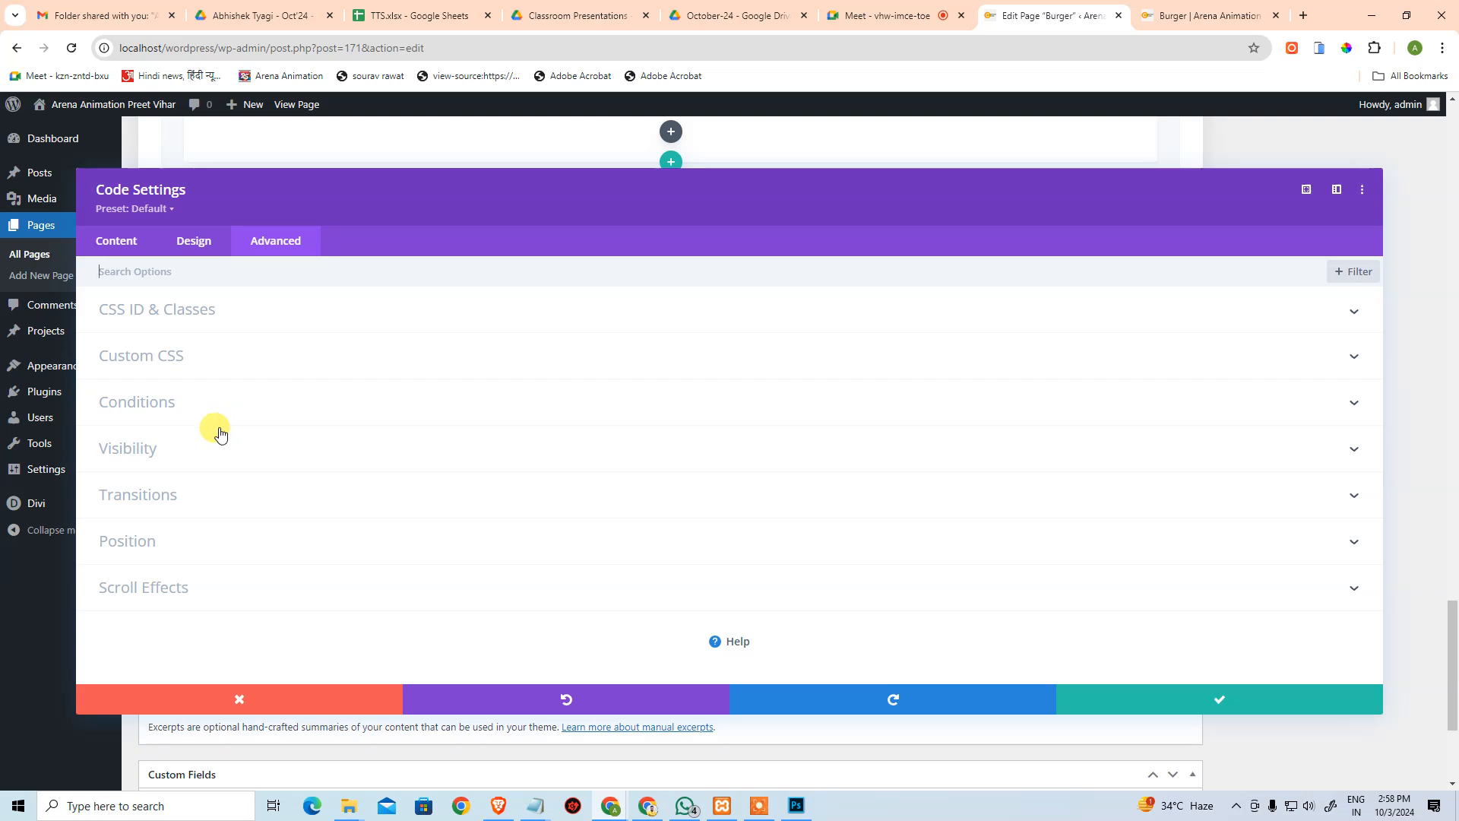
left_click(230, 373)
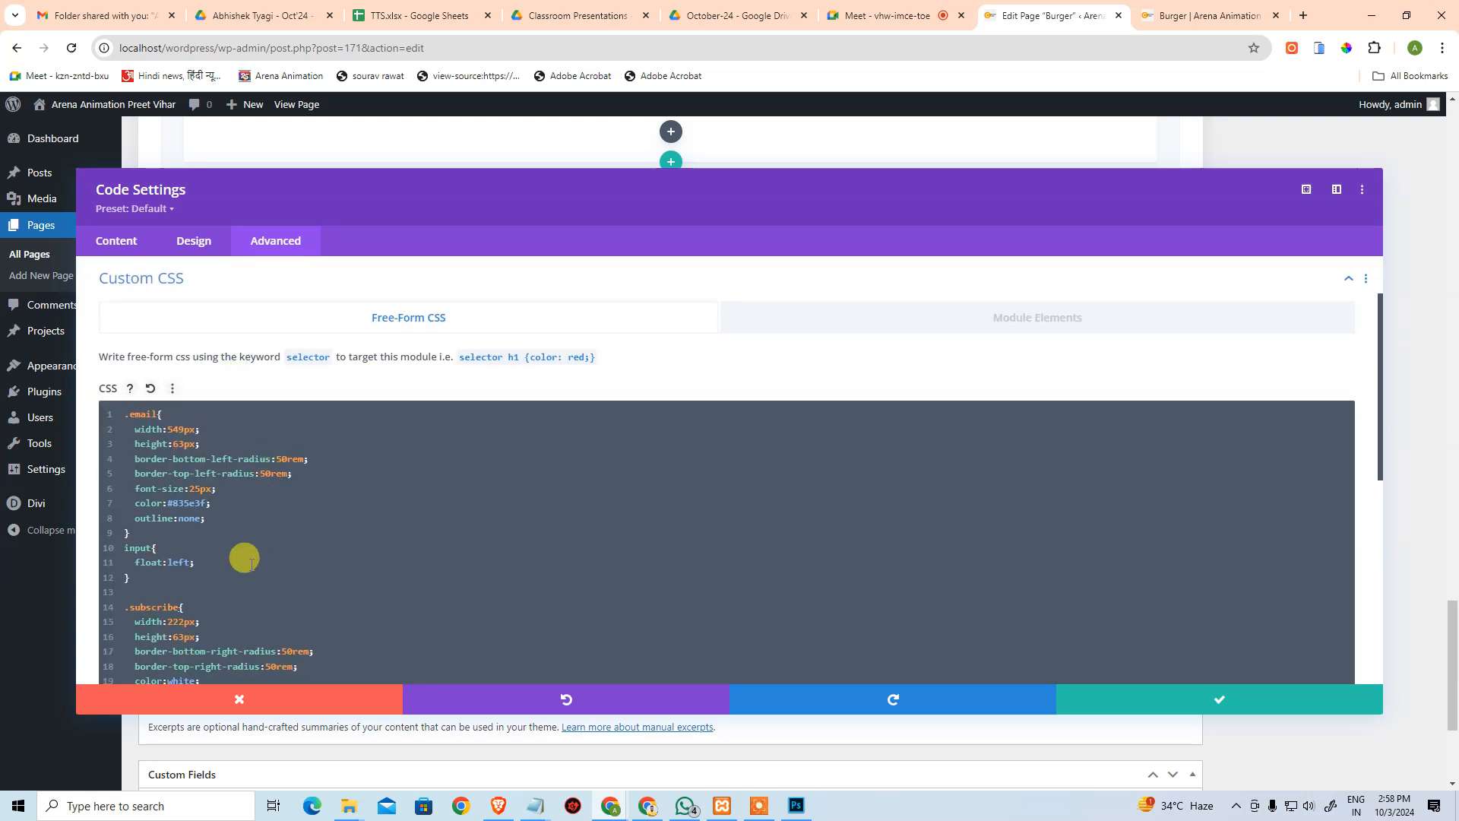
Start a padding declaration with the values 0 0 0 below outline:none; in the .email rule.
left_click(236, 505)
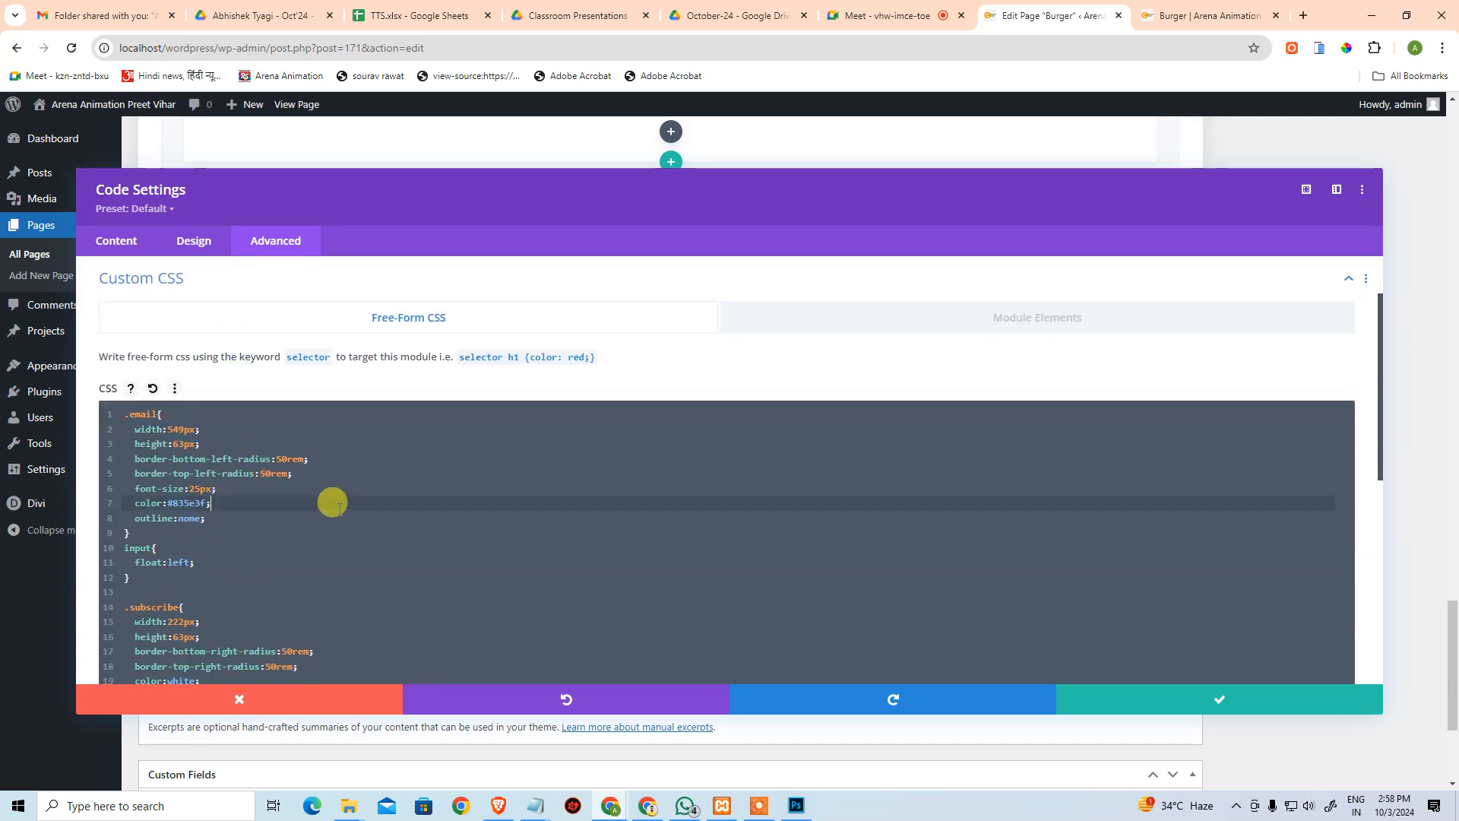
key("Down")
key("Return")
type("padding")
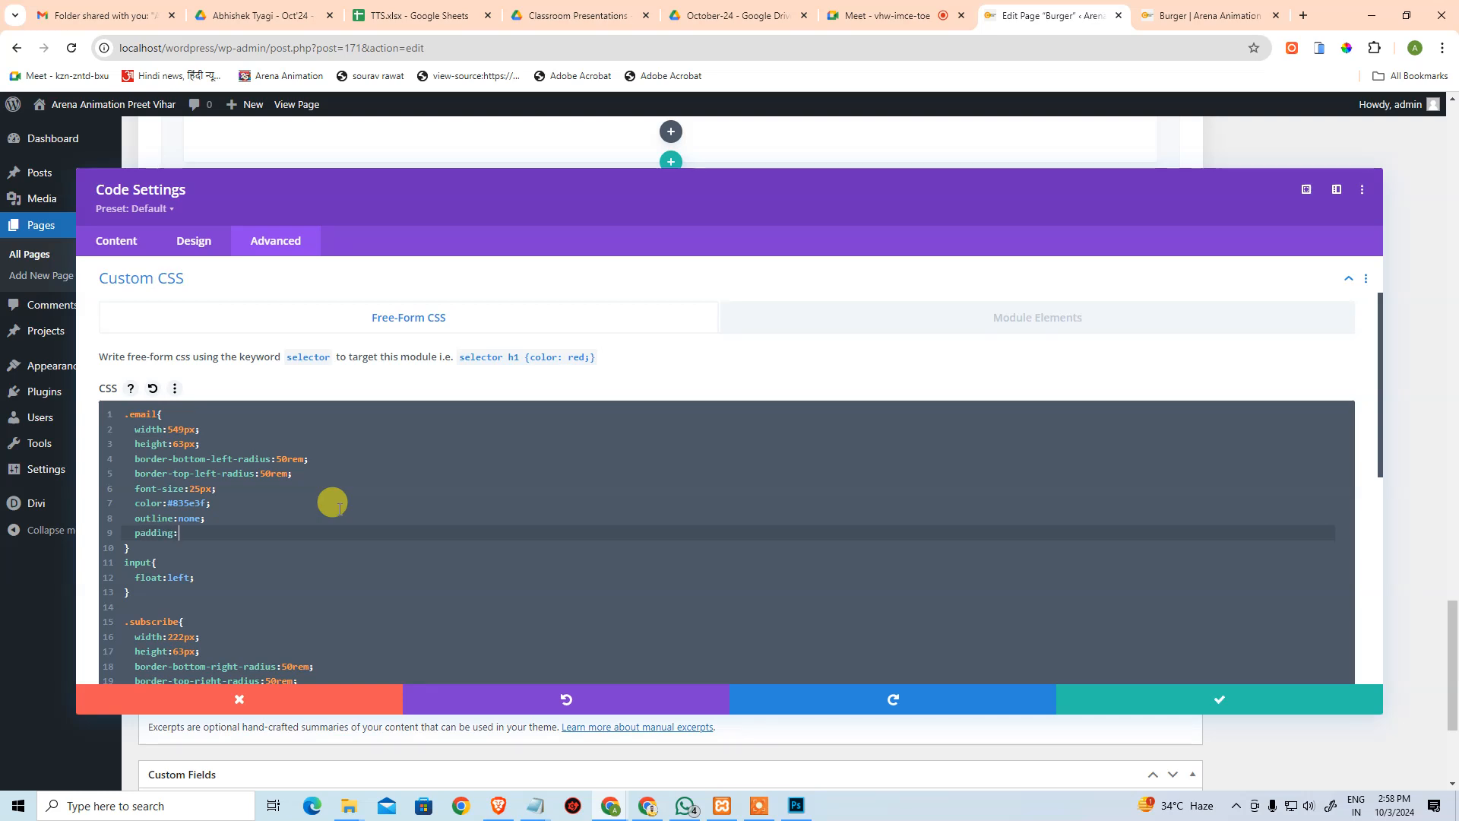
type(":0 0 0")
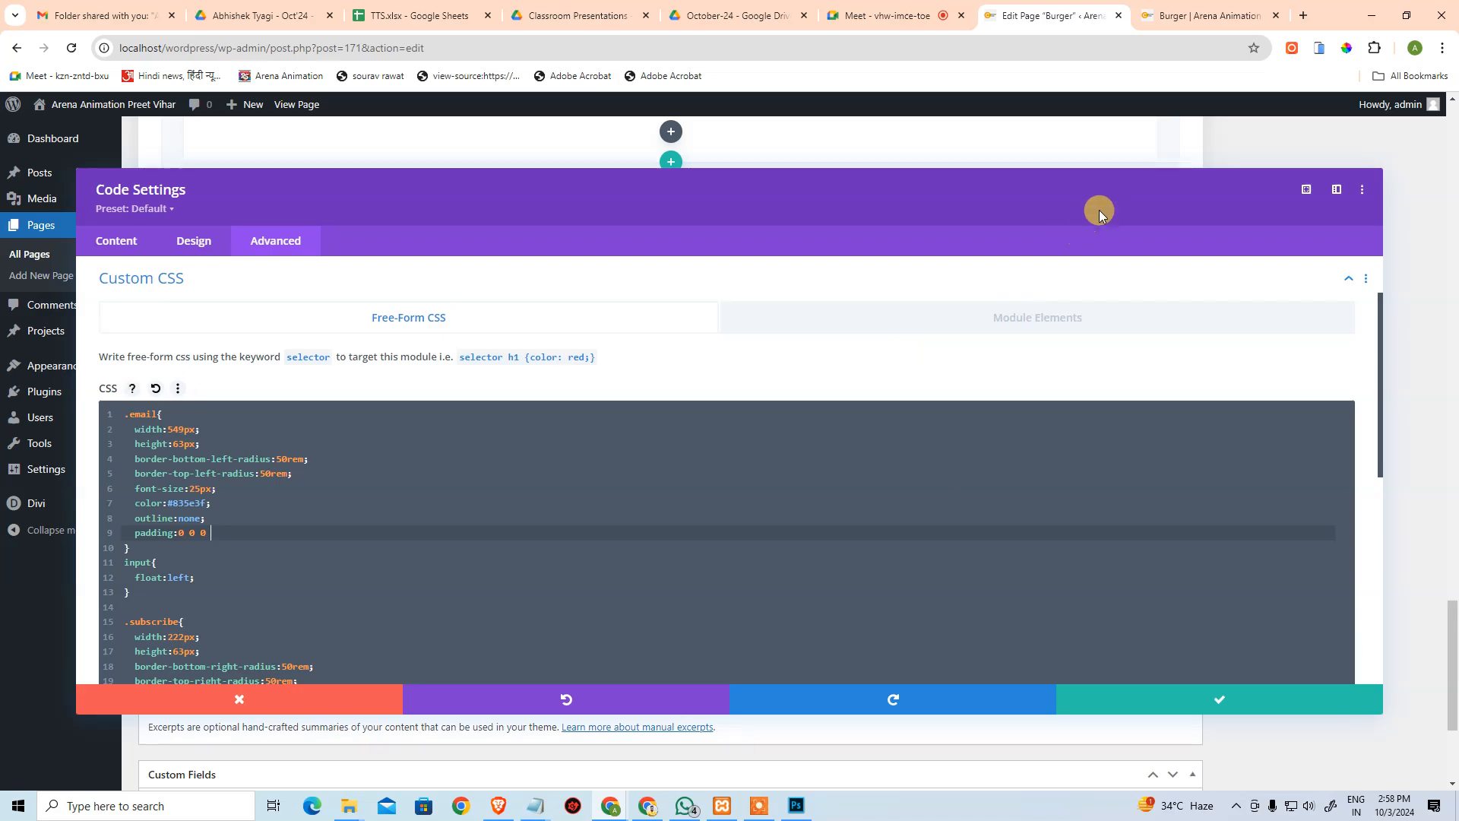
Switch to Photoshop, dismiss the Color Picker, and measure the gap between the Your Email text and the field's left edge.
left_click(760, 807)
key("ctrl+space")
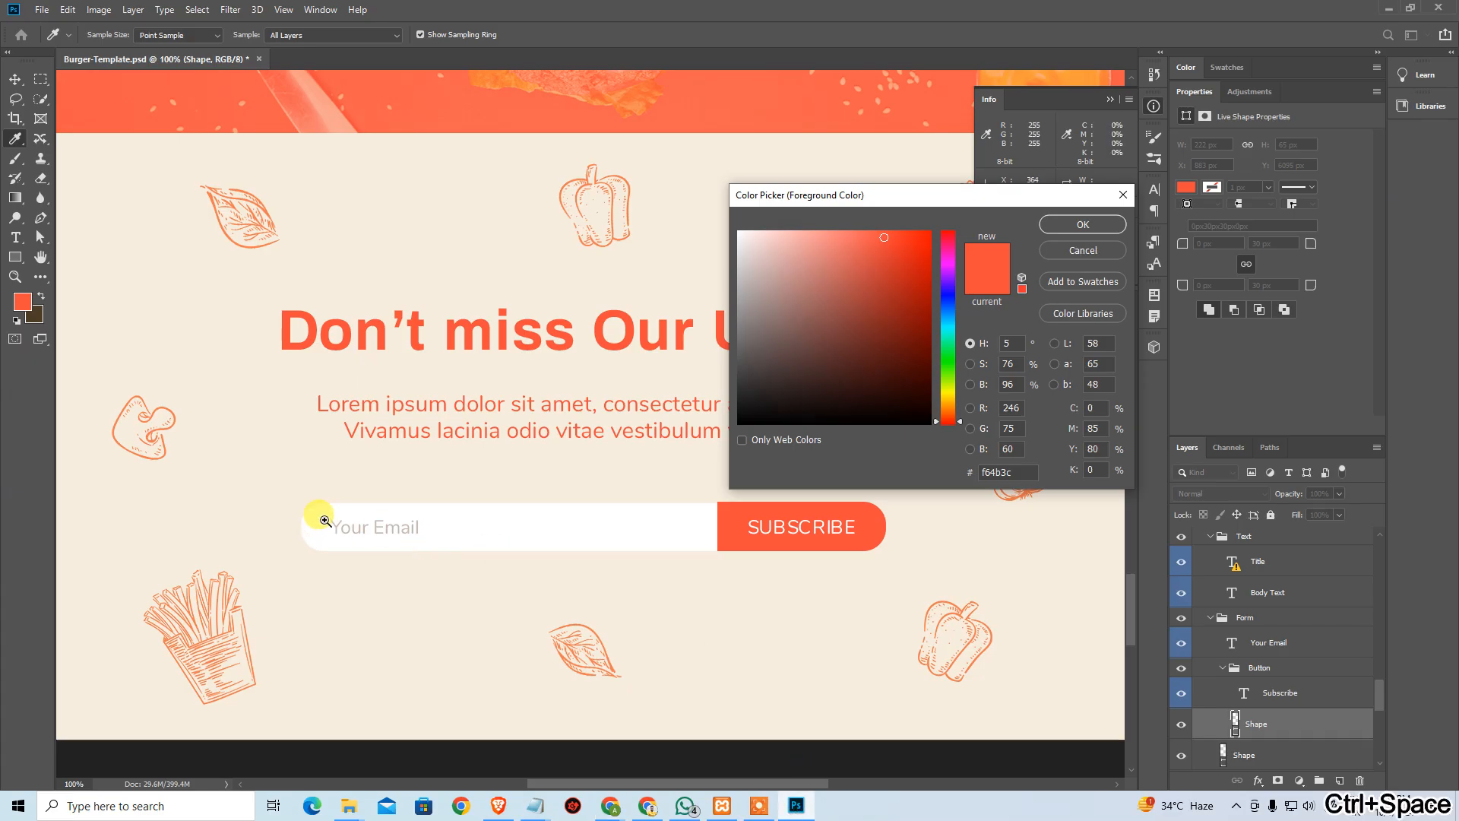
left_click(323, 519, "ctrl")
left_click_drag(429, 534, 423, 537)
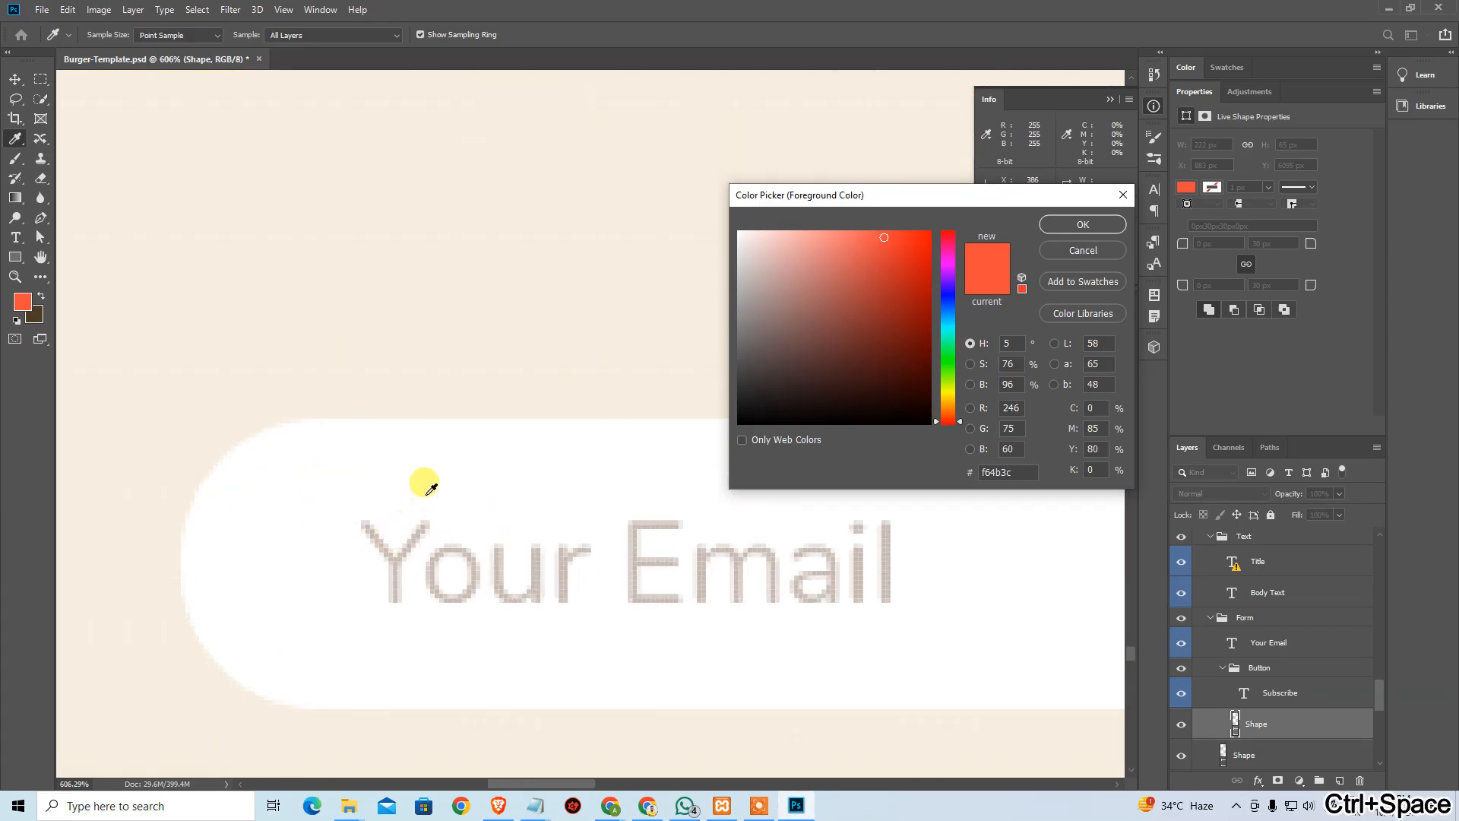
left_click(865, 447)
key("Escape")
key("v")
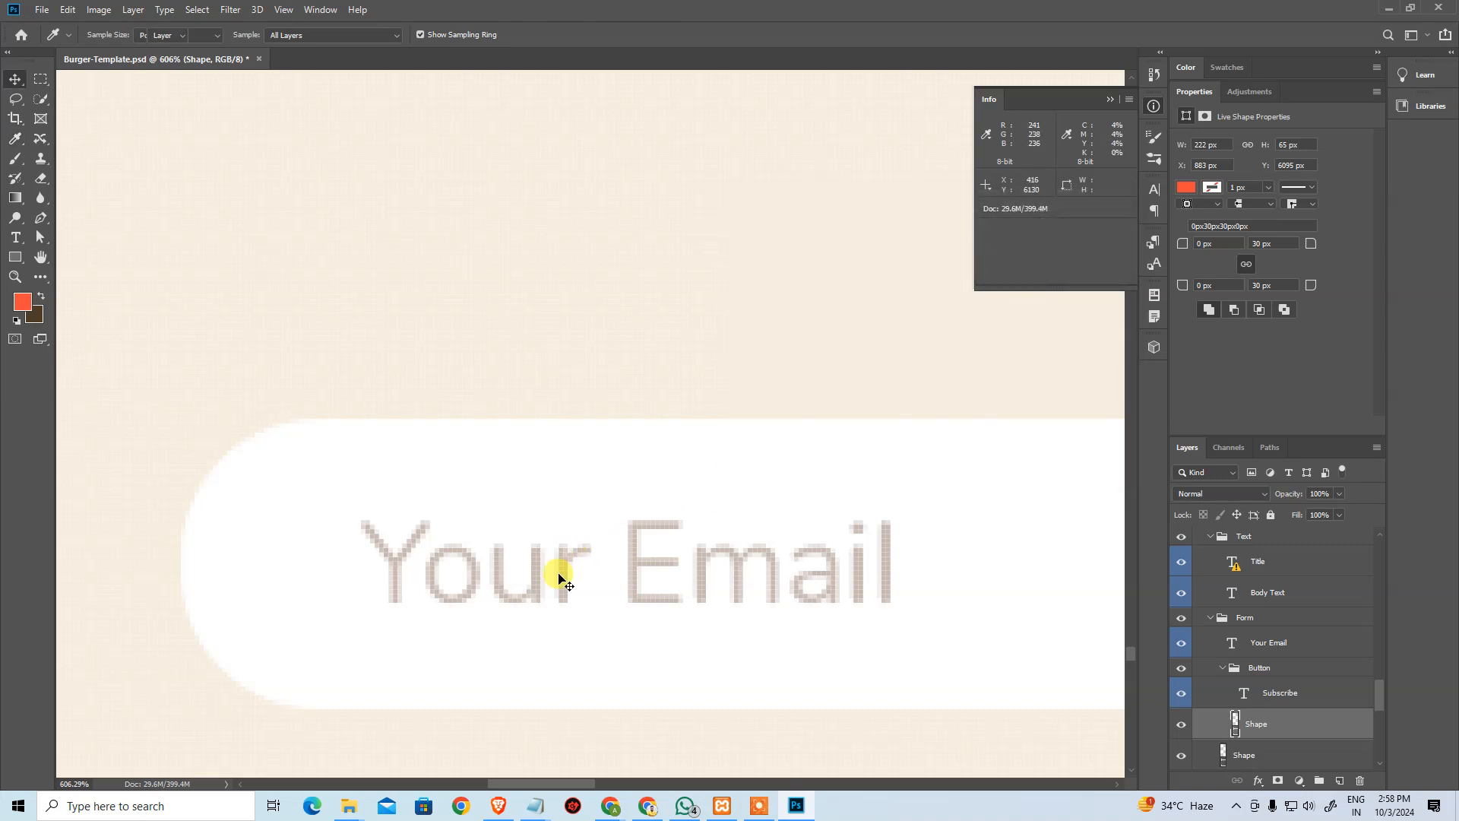
left_click(560, 570, "ctrl")
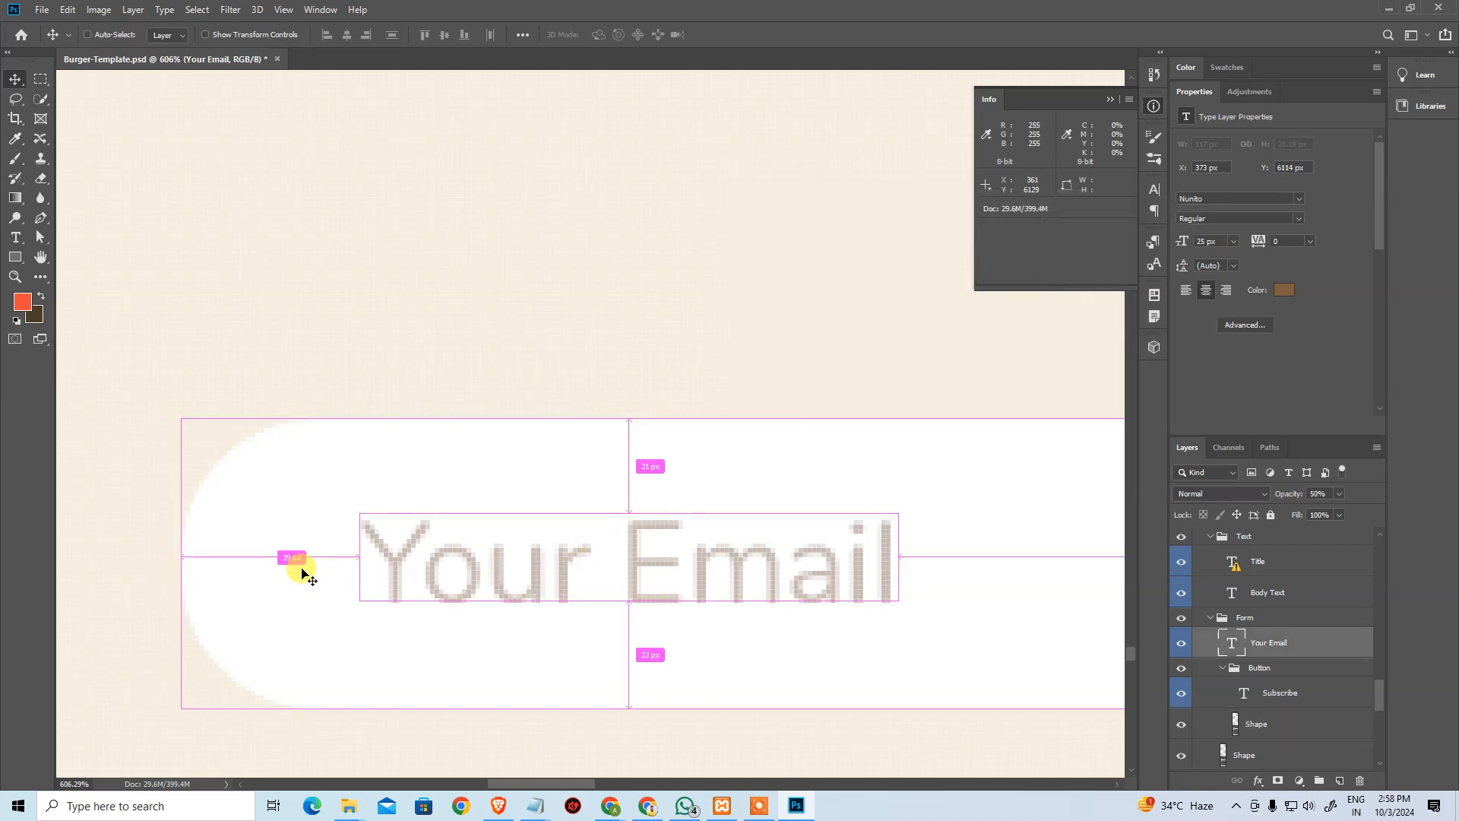
Return to the page editor in Chrome, complete the .email declaration as padding:0 0 0 39px;, and save the page.
key("alt+Tab")
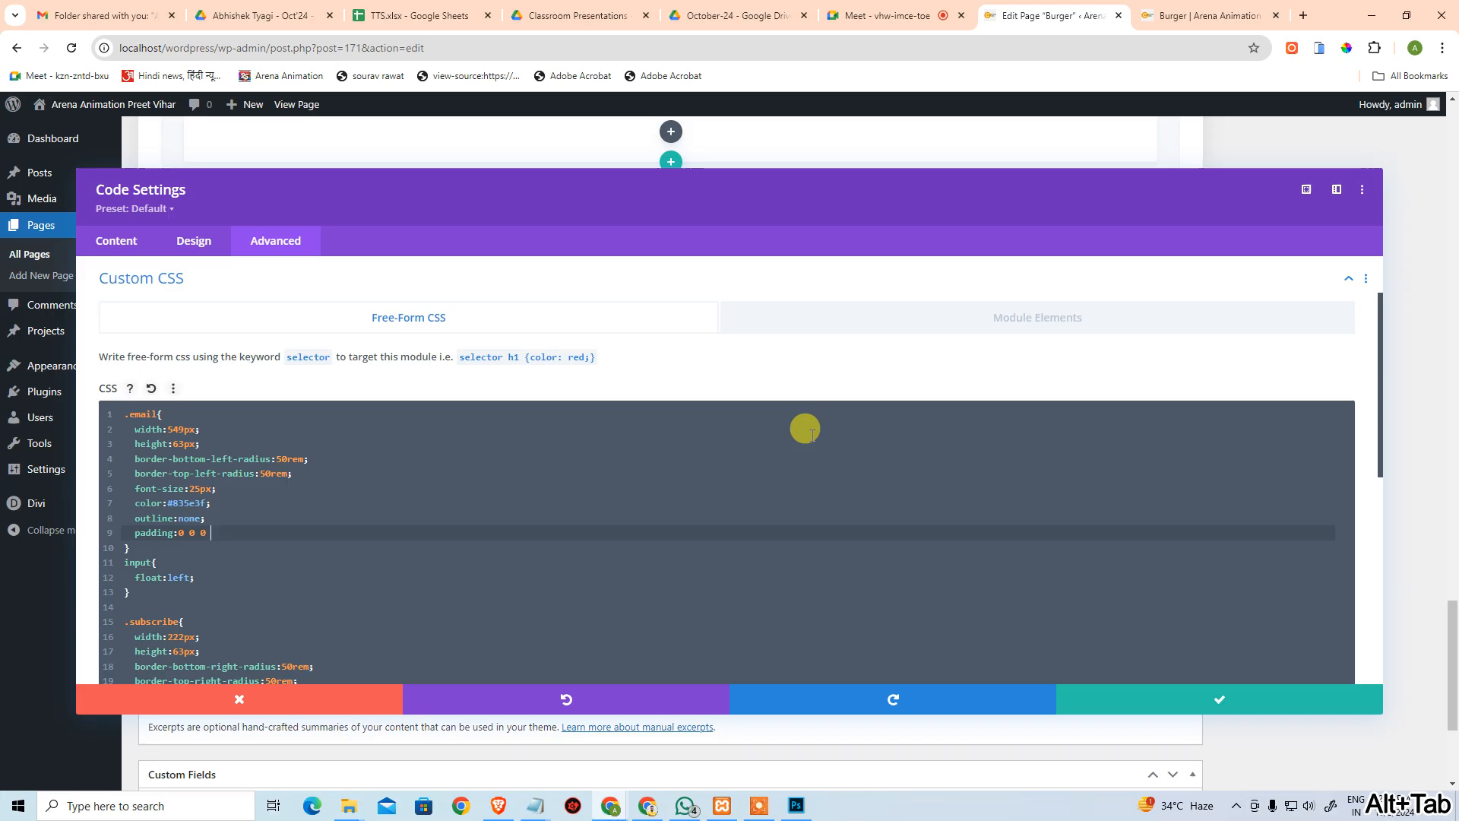
type(";")
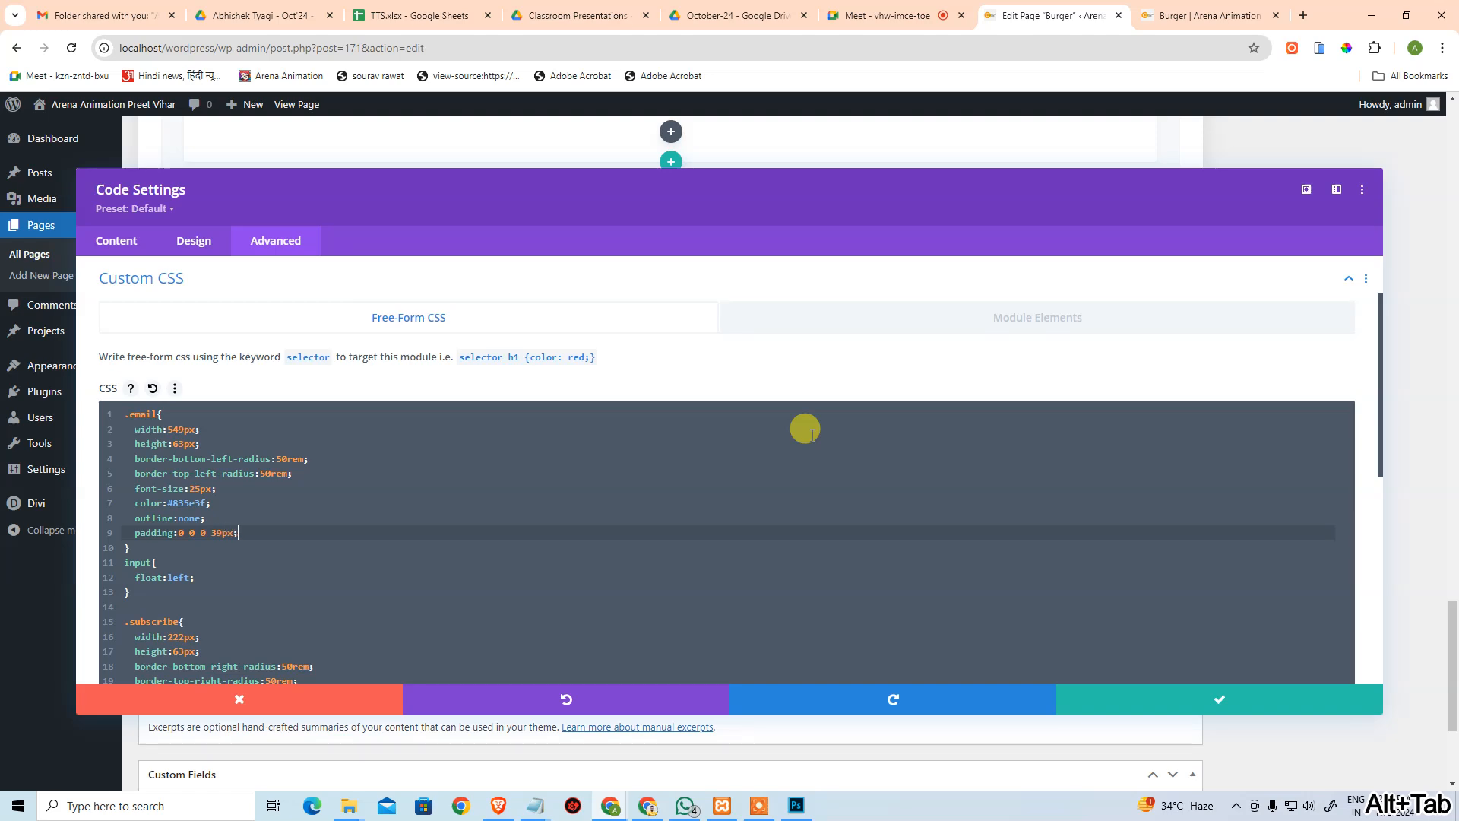
key("ctrl+s")
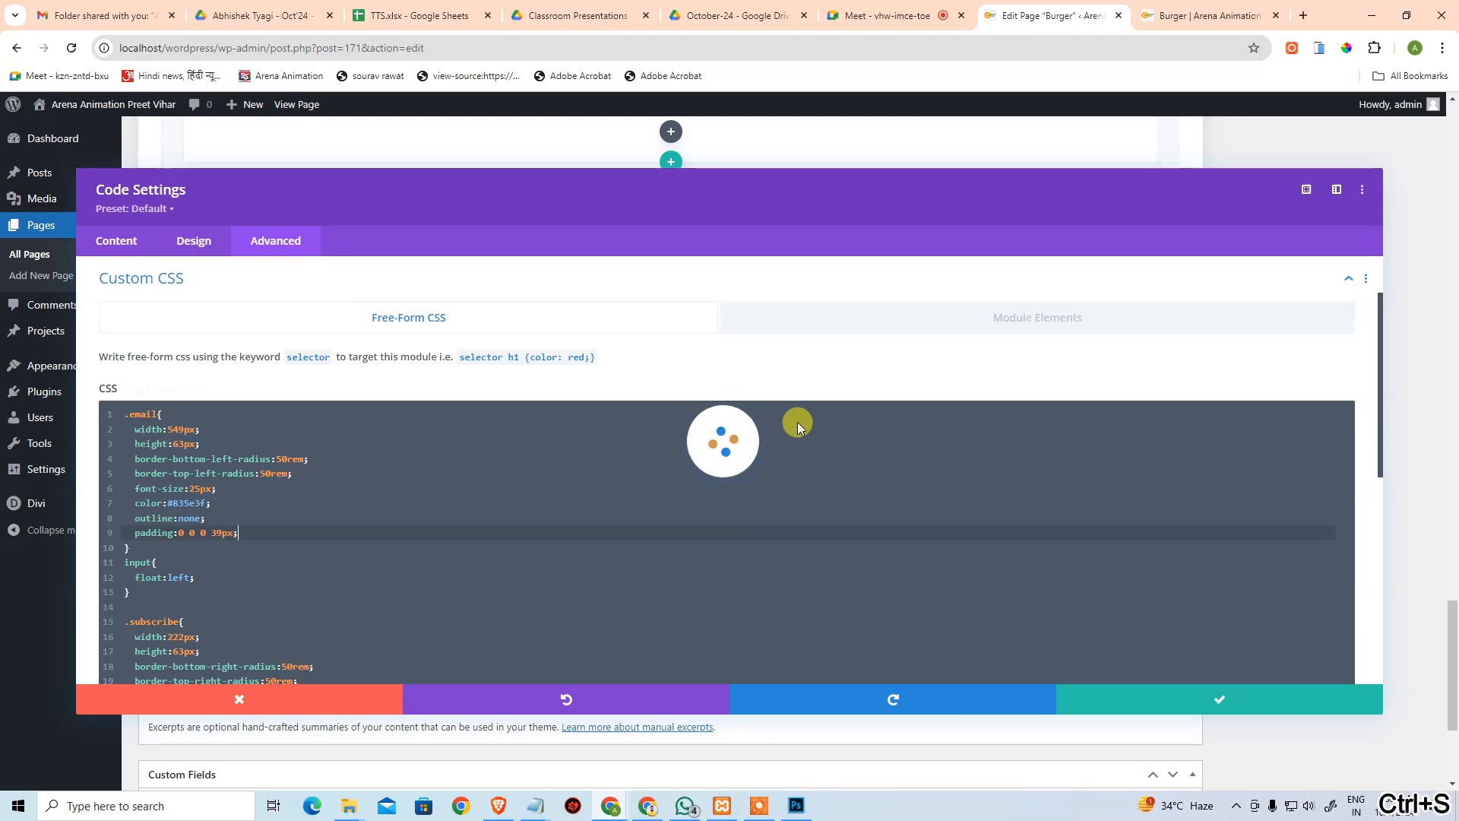
Enter the sample text asdasdasd in the live form's email field and compare its left spacing with the Photoshop template.
left_click(1148, 8)
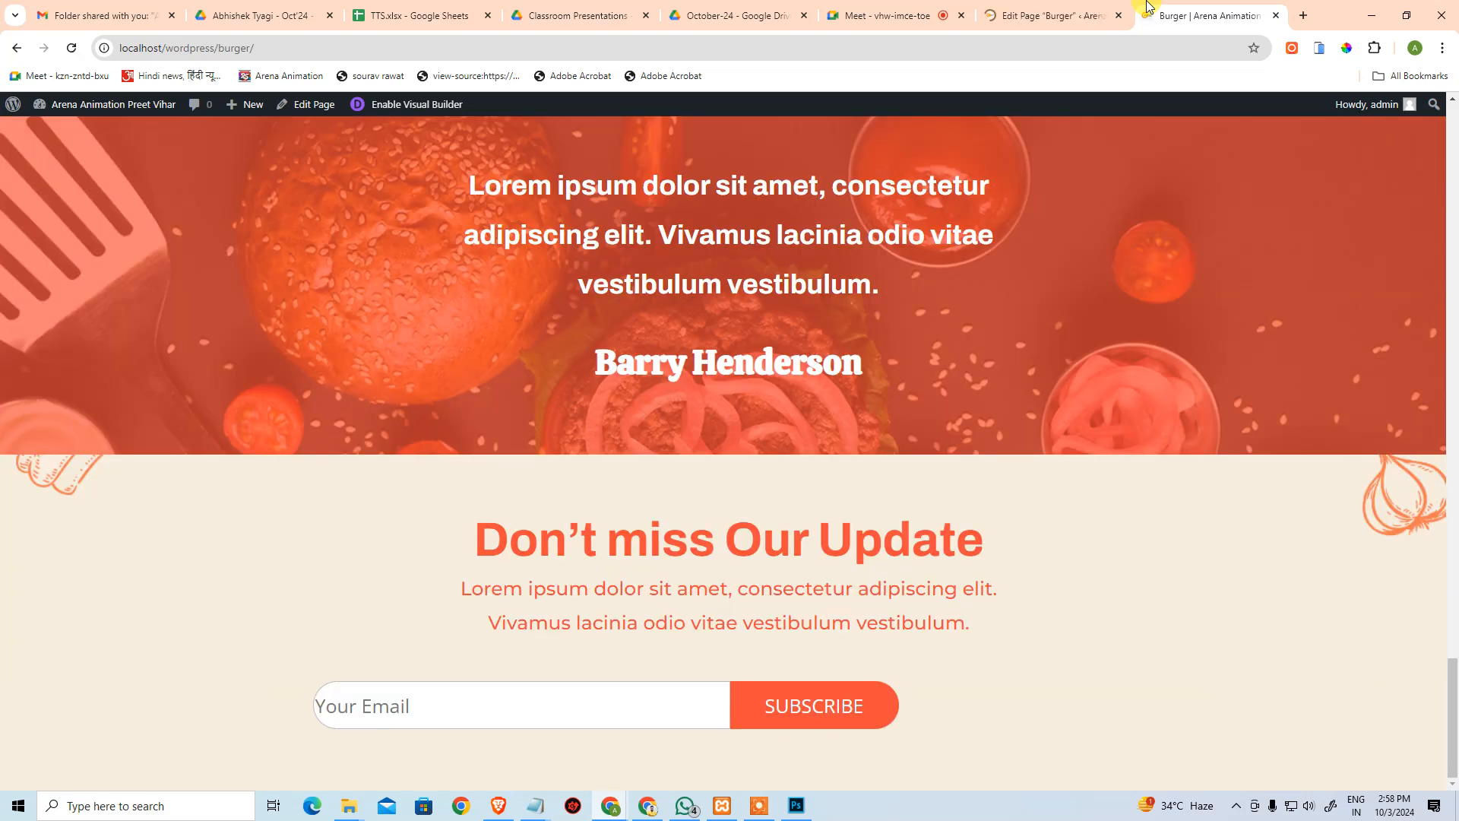
left_click(426, 704)
type("asda")
left_click_drag(441, 700, 335, 677)
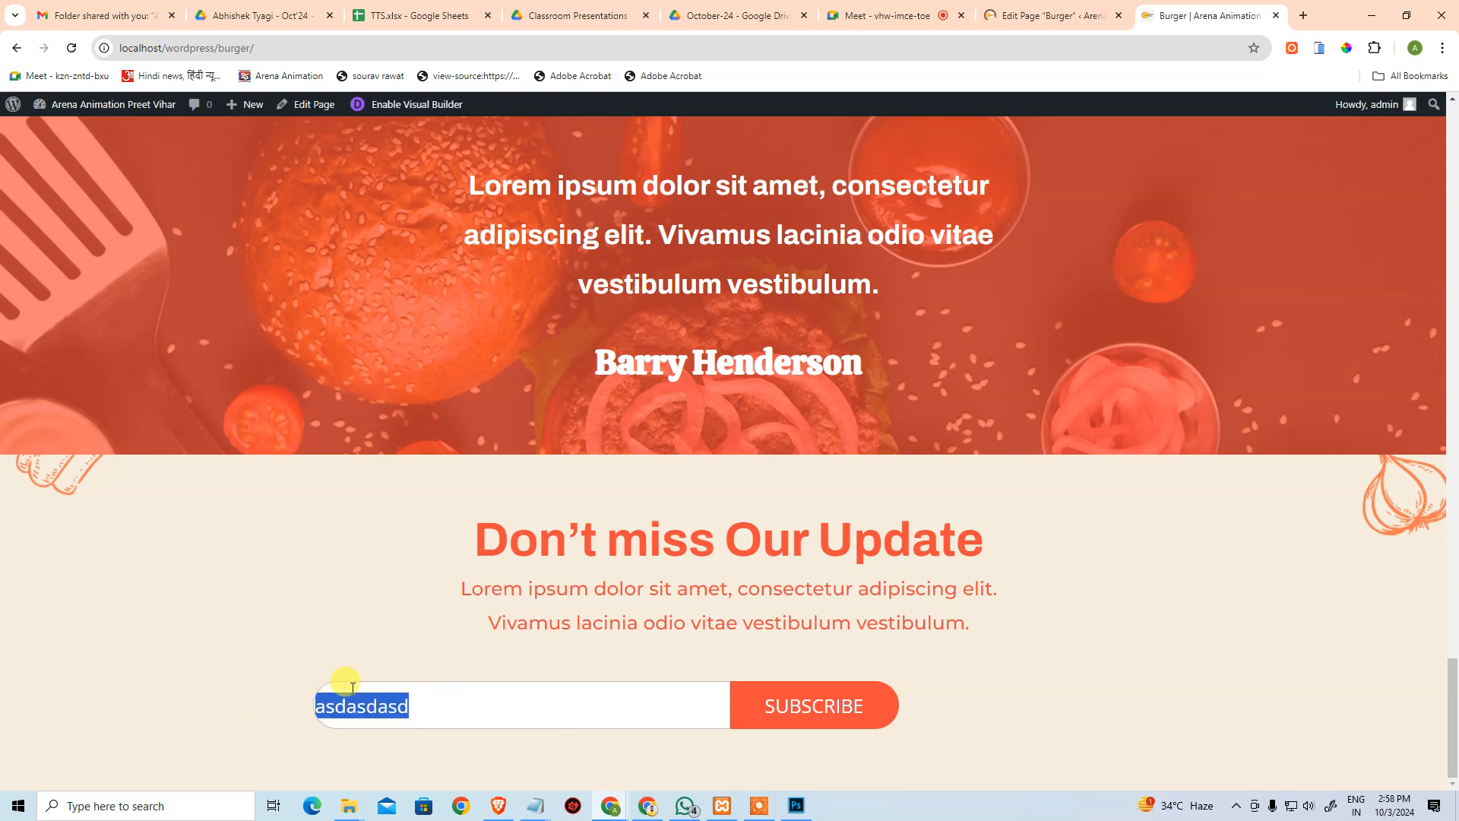
key("alt+Tab")
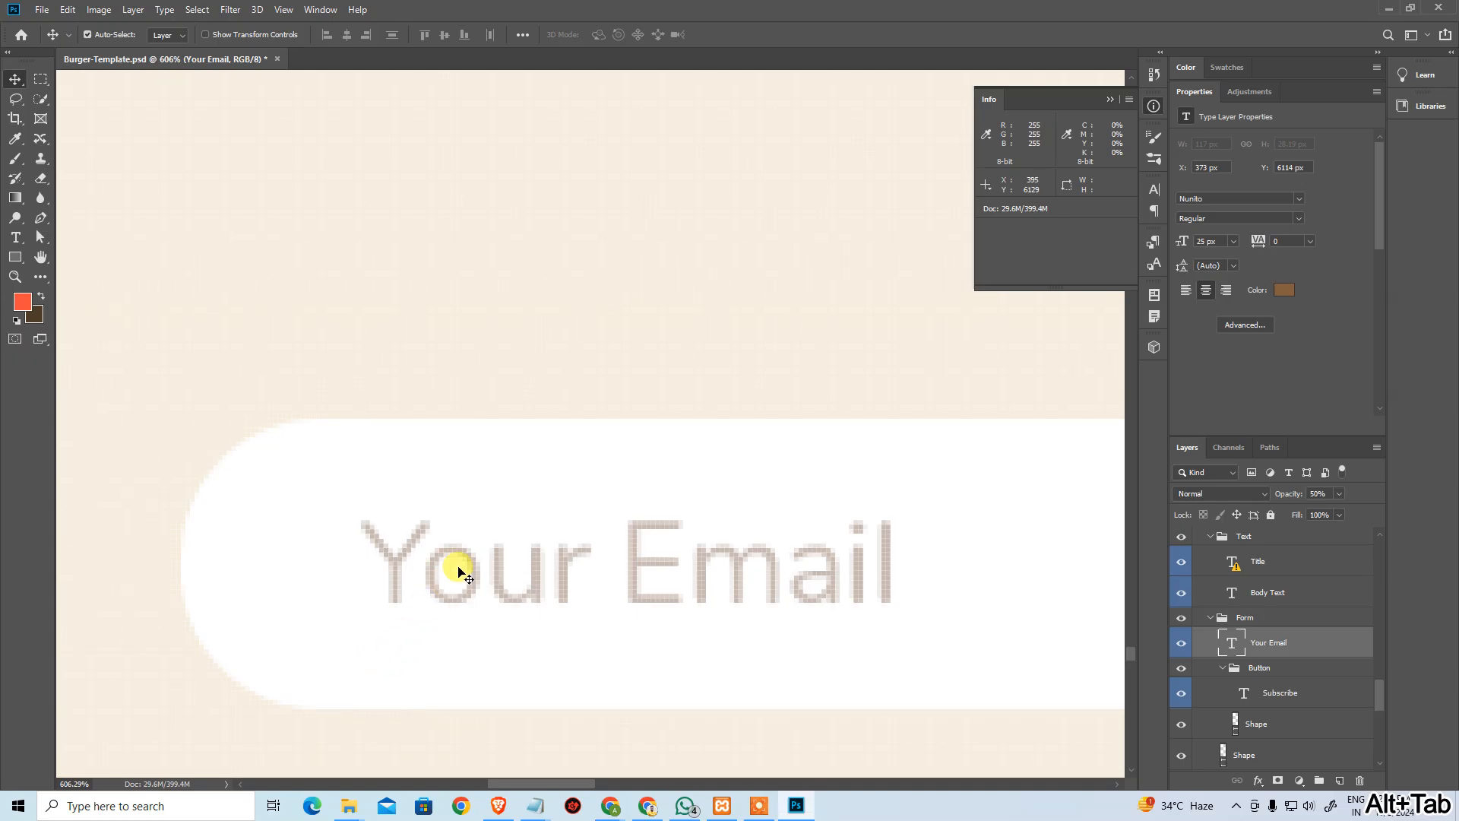
key("alt+Tab")
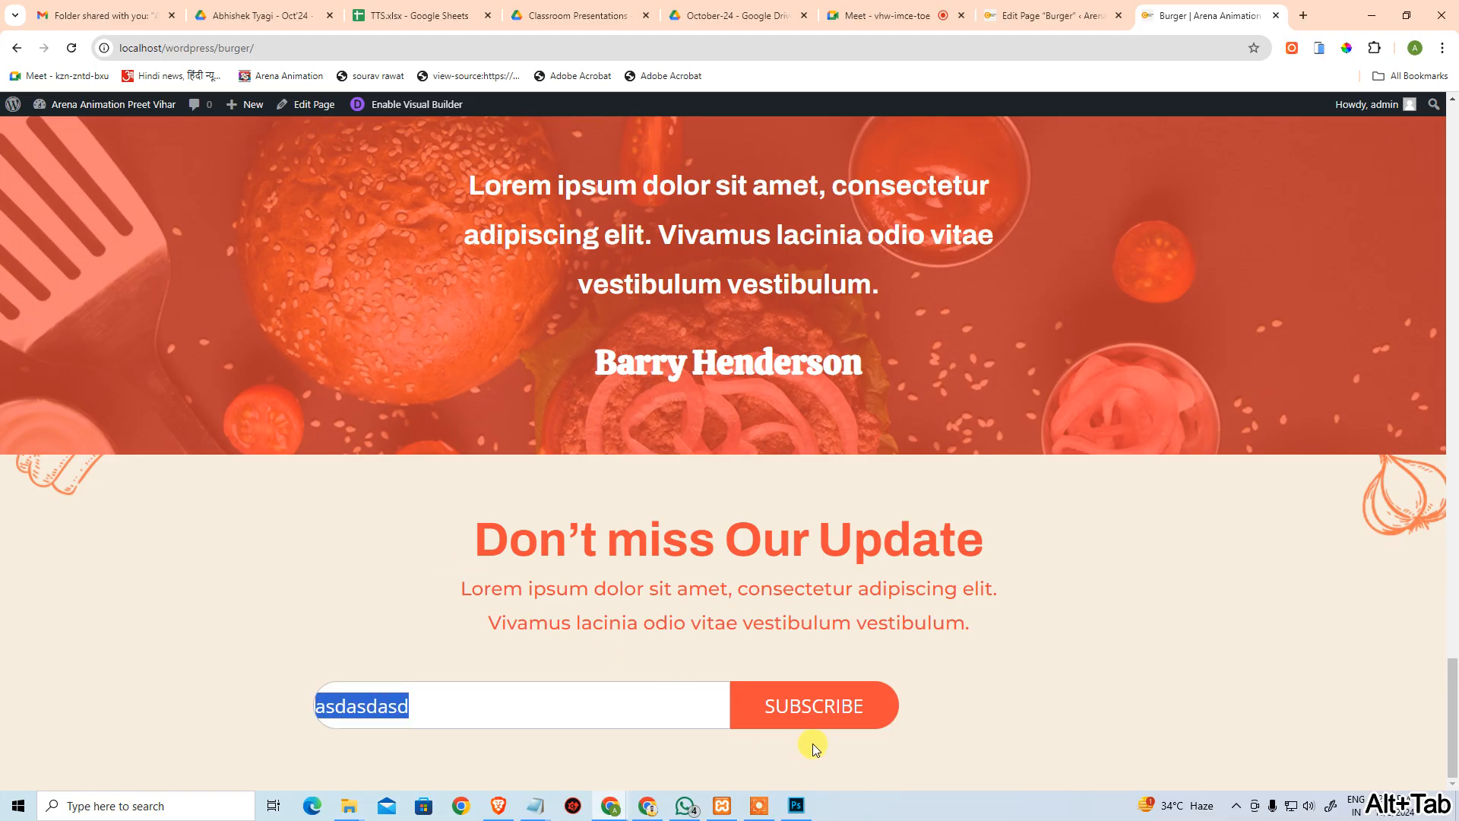
Re-enter asdasdasd in the live email field and inspect the form at 175% page zoom before restoring 100%.
left_click_drag(563, 693, 242, 711)
type("asdasdasd")
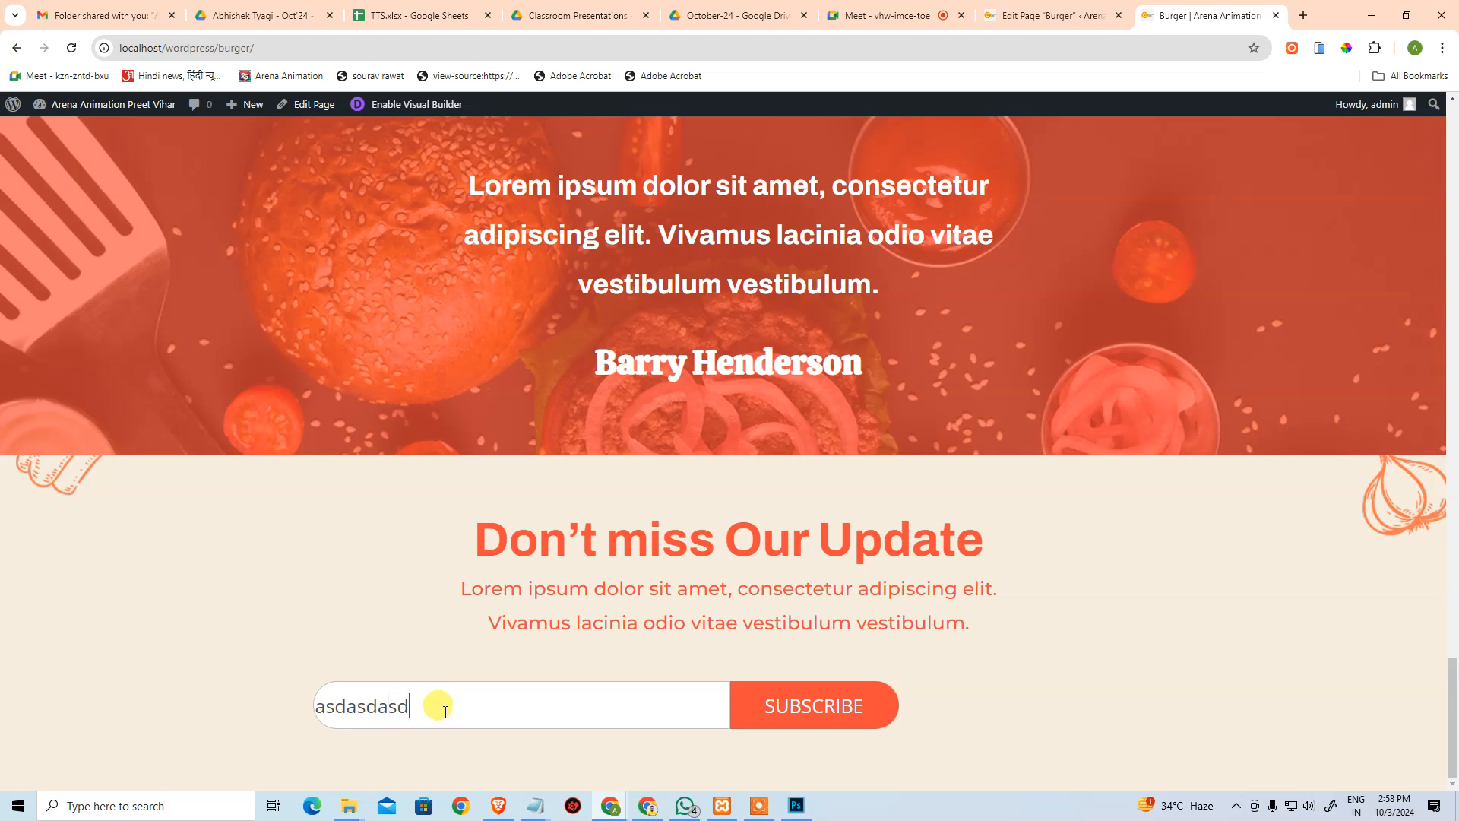
key("ctrl+plus")
key("ctrl+plus")
key("ctrl+plus")
key("ctrl+plus")
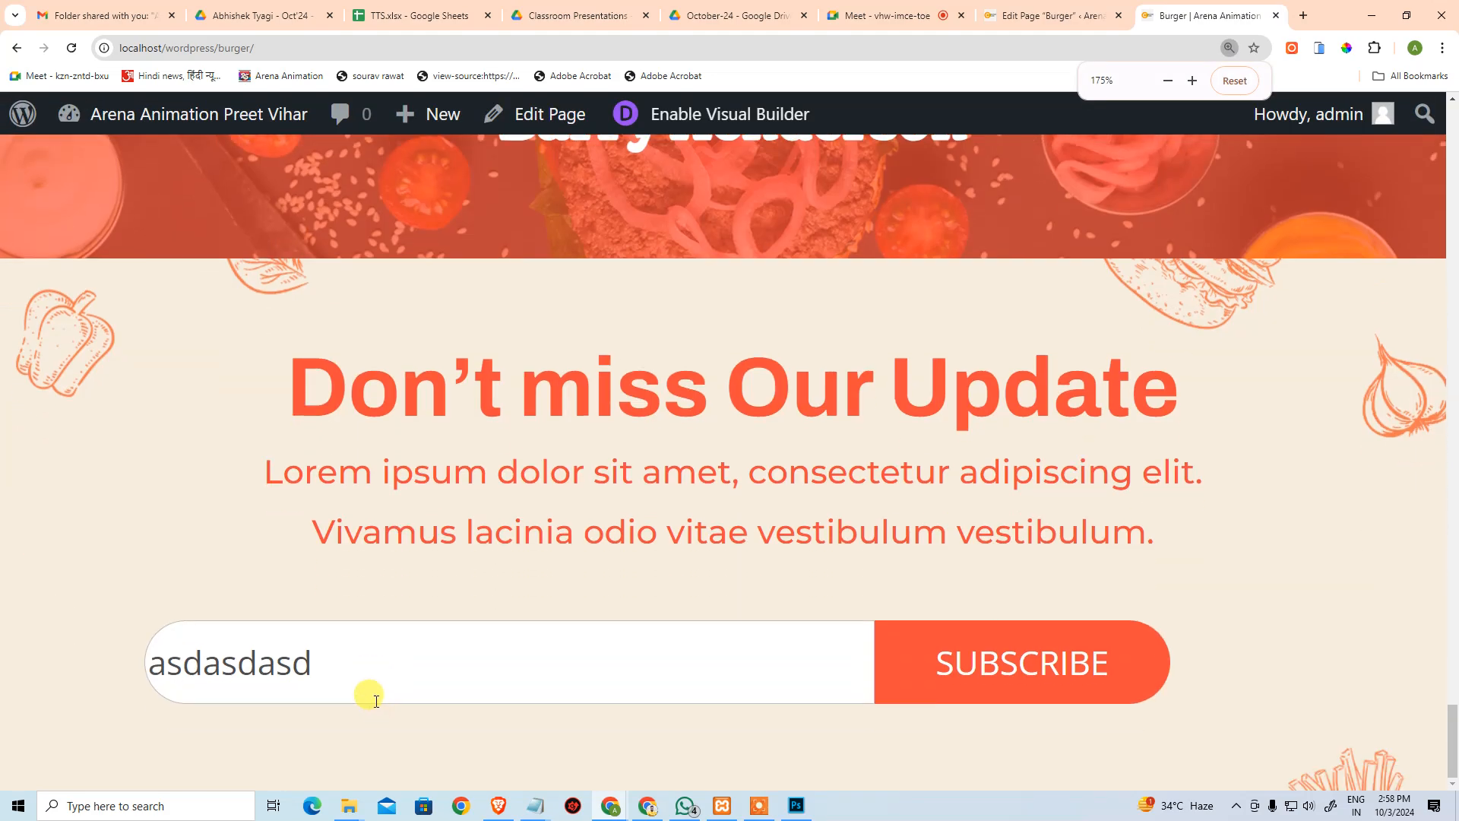
key("ctrl+0")
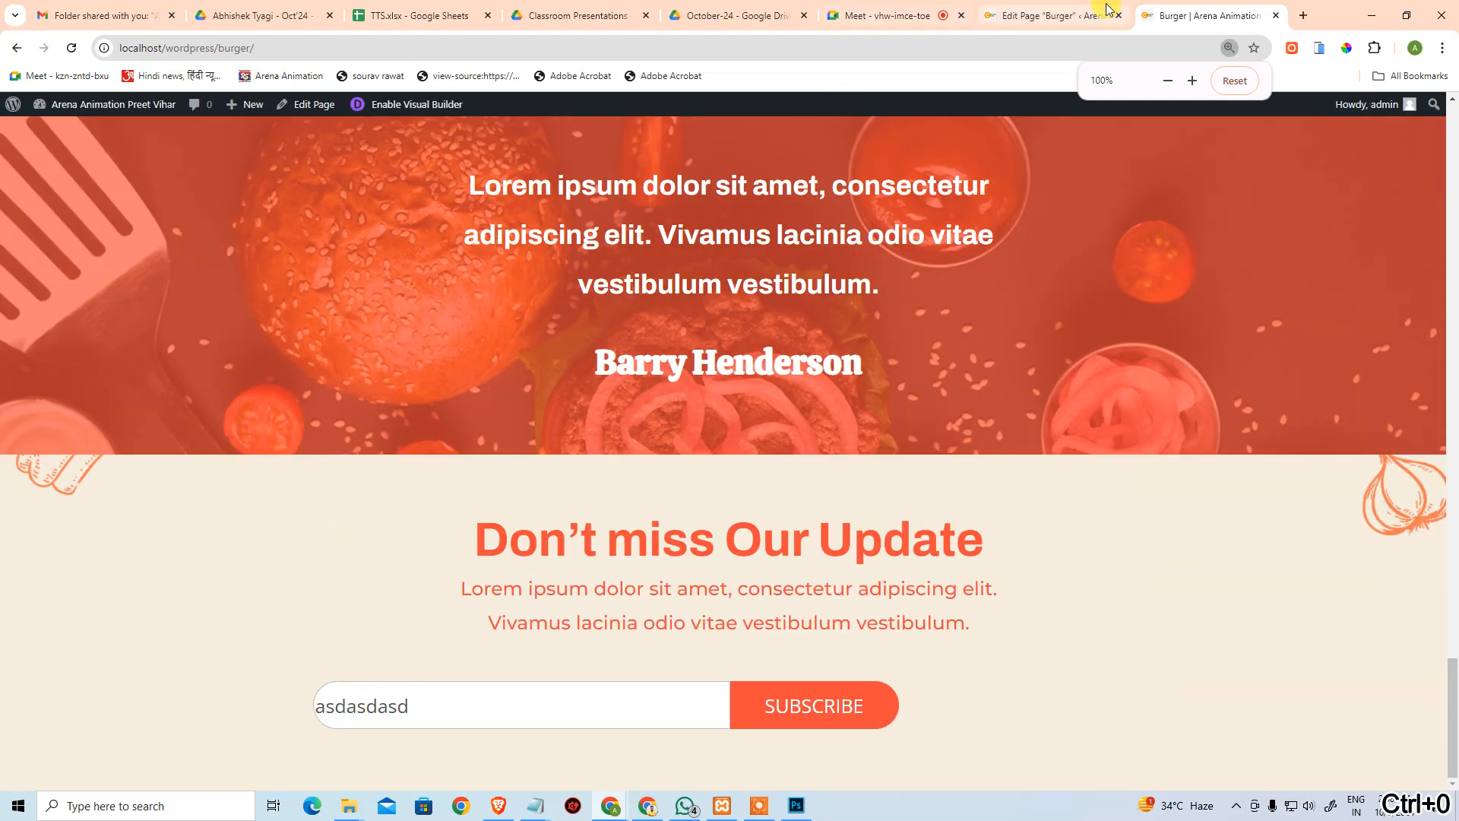
Go back to the page editor and reopen the Custom CSS settings of the Code module in the last section.
left_click(1056, 16)
scroll(407, 501, "down", 5)
scroll(410, 502, "up", 3)
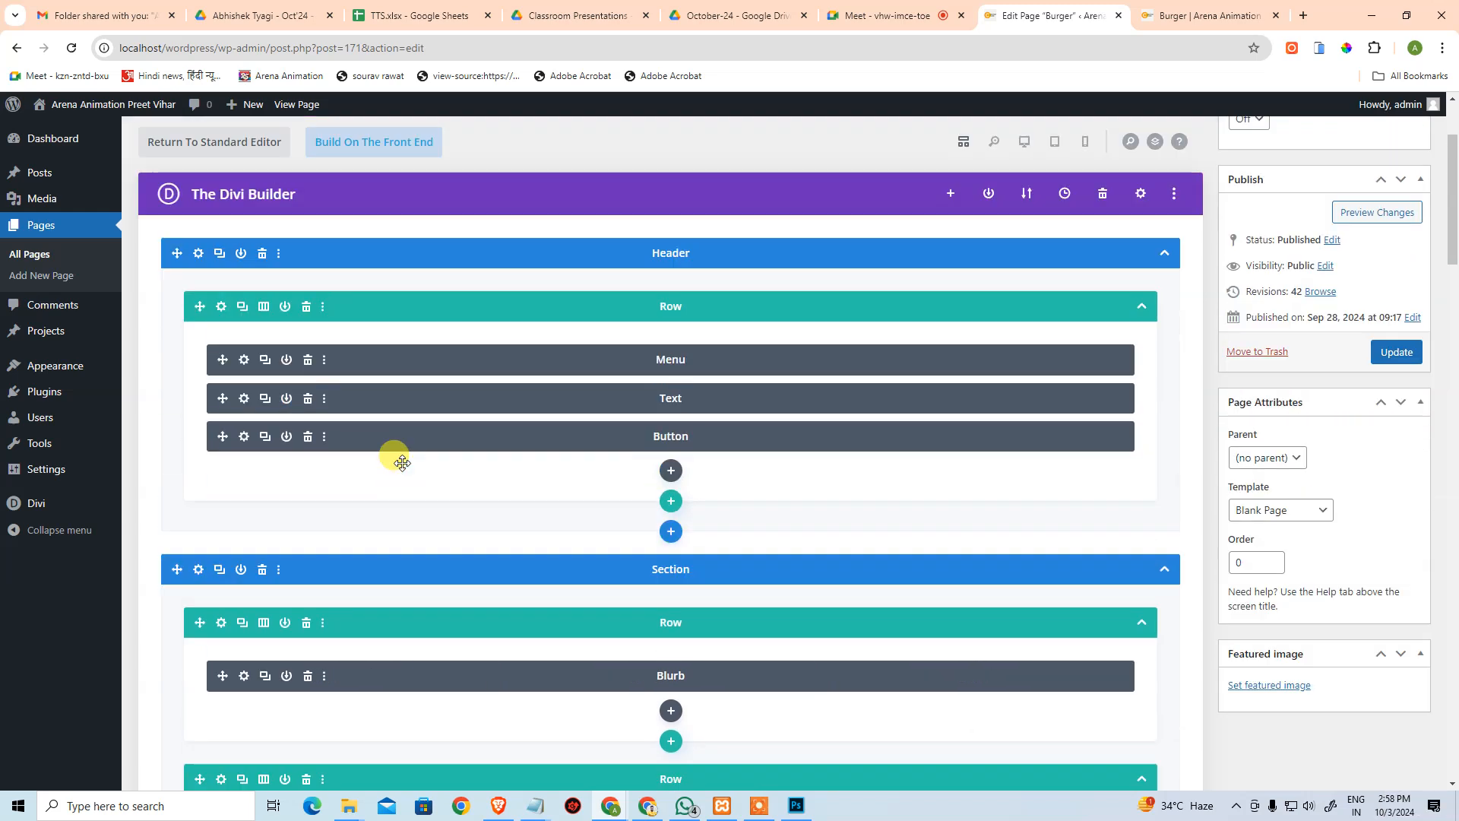
scroll(606, 547, "down", 15)
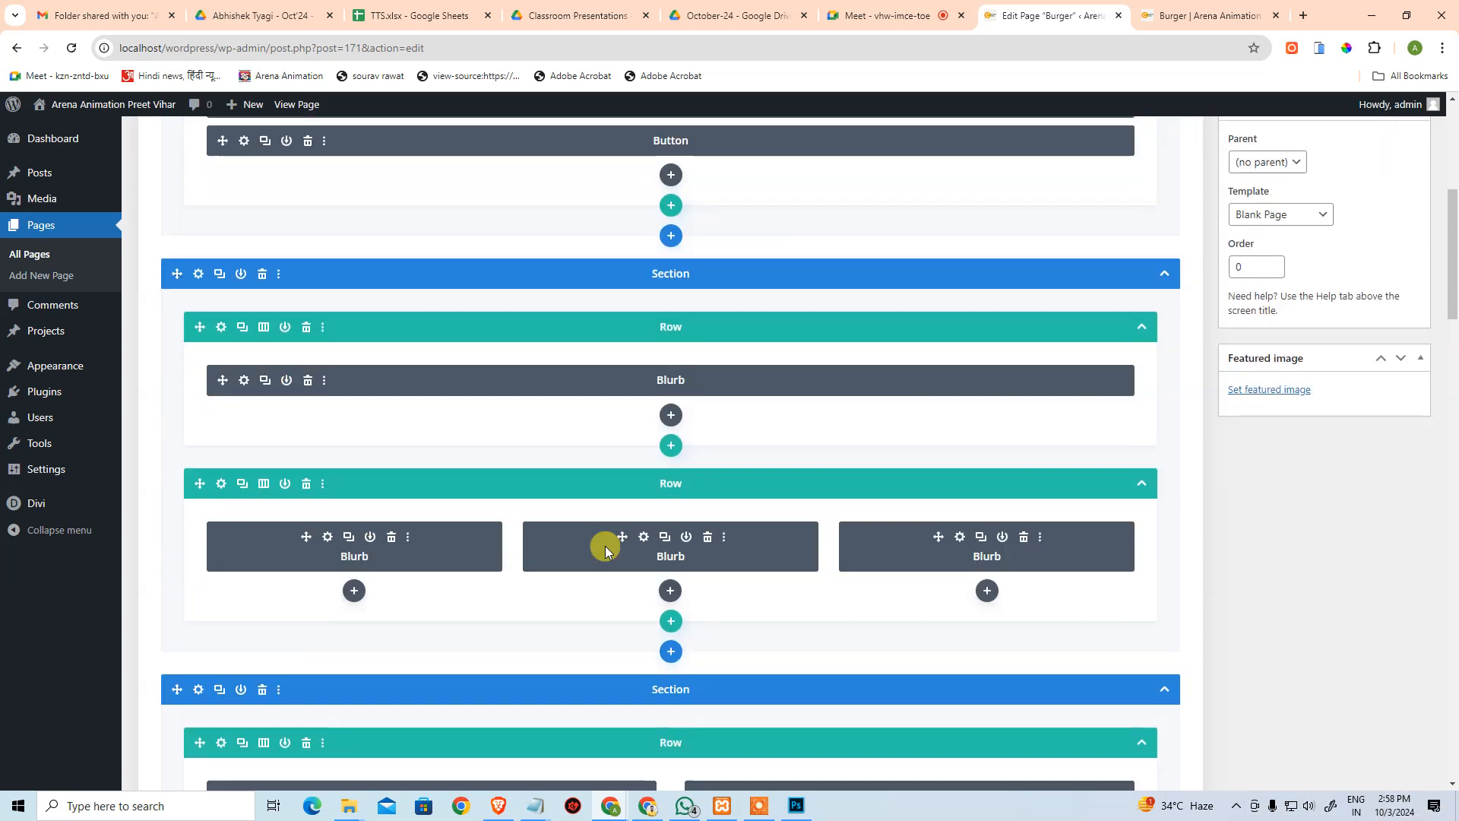
scroll(304, 548, "down", 10)
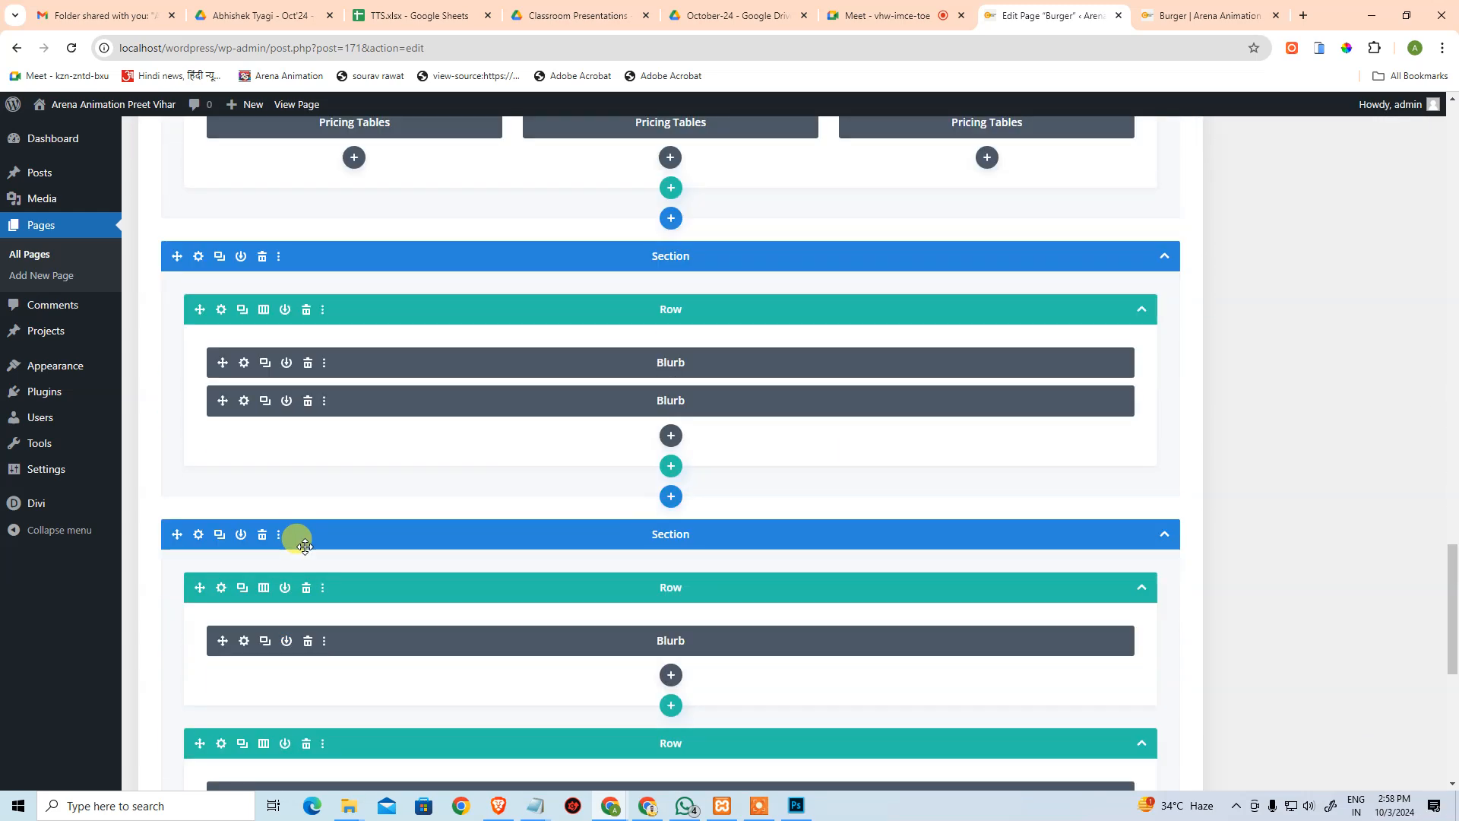
scroll(368, 570, "up", 5)
scroll(332, 478, "down", 5)
scroll(238, 390, "up", 2)
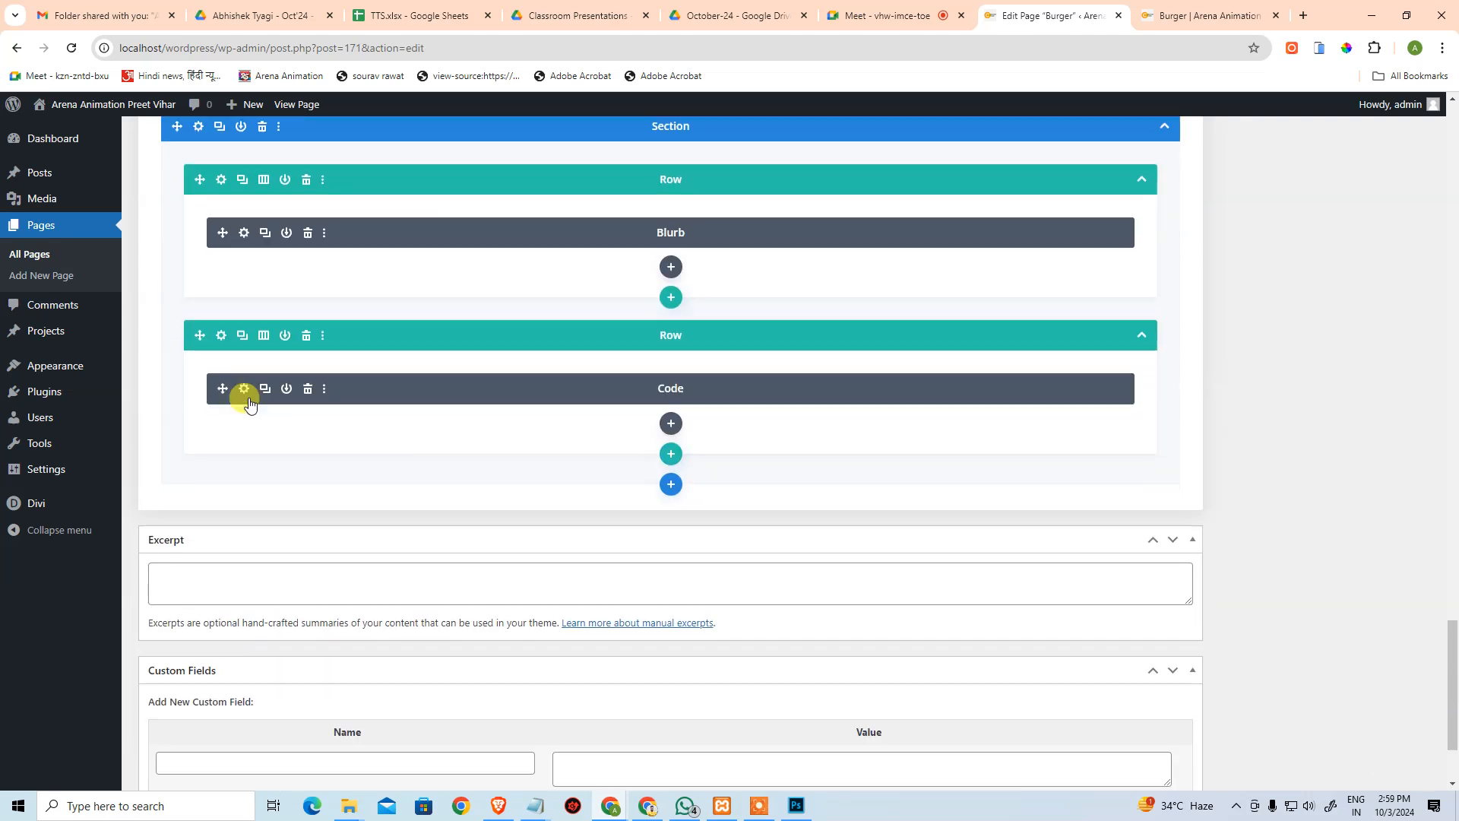
left_click(244, 395)
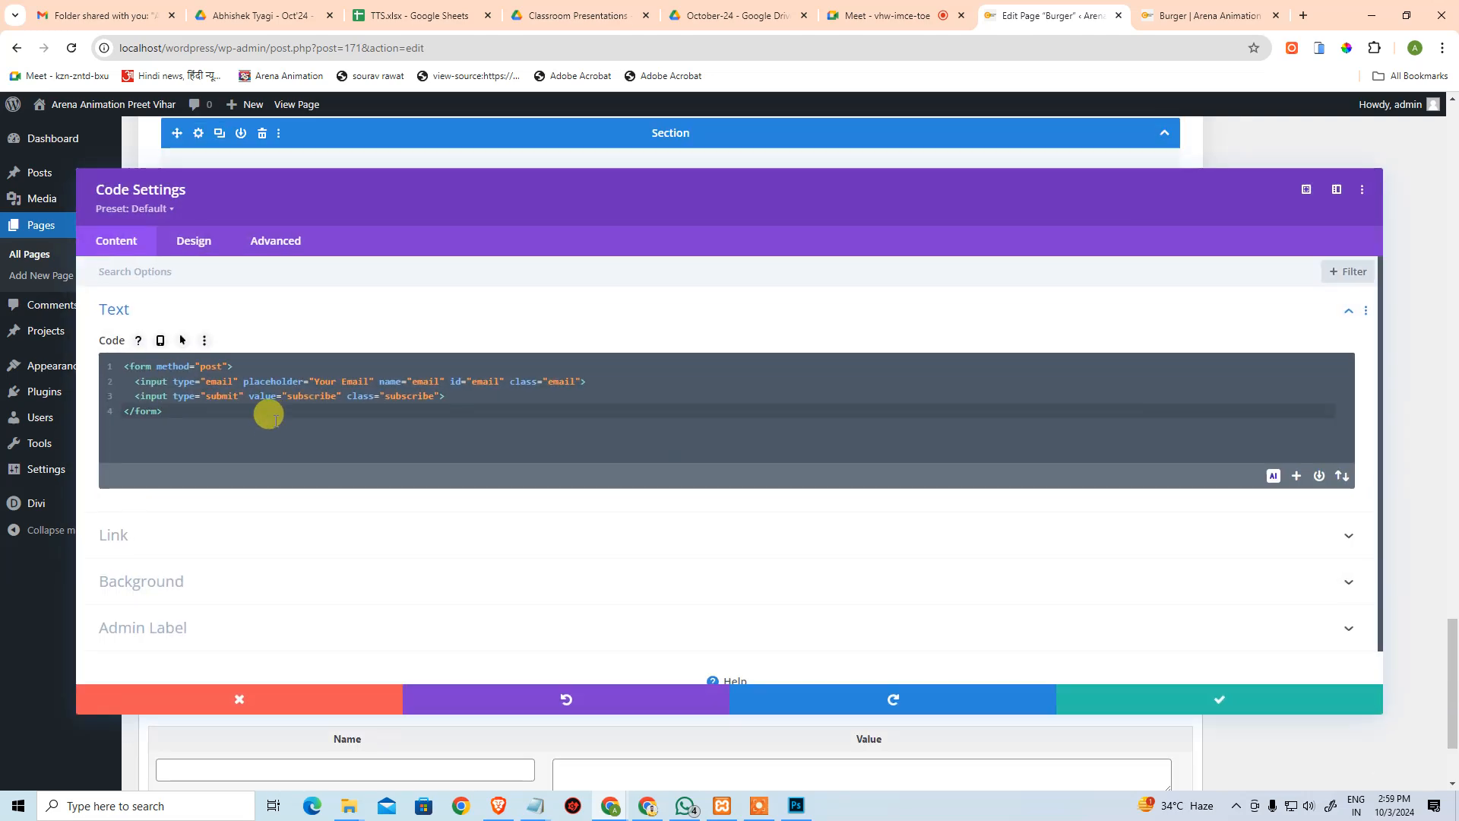
left_click(277, 397)
left_click(249, 244)
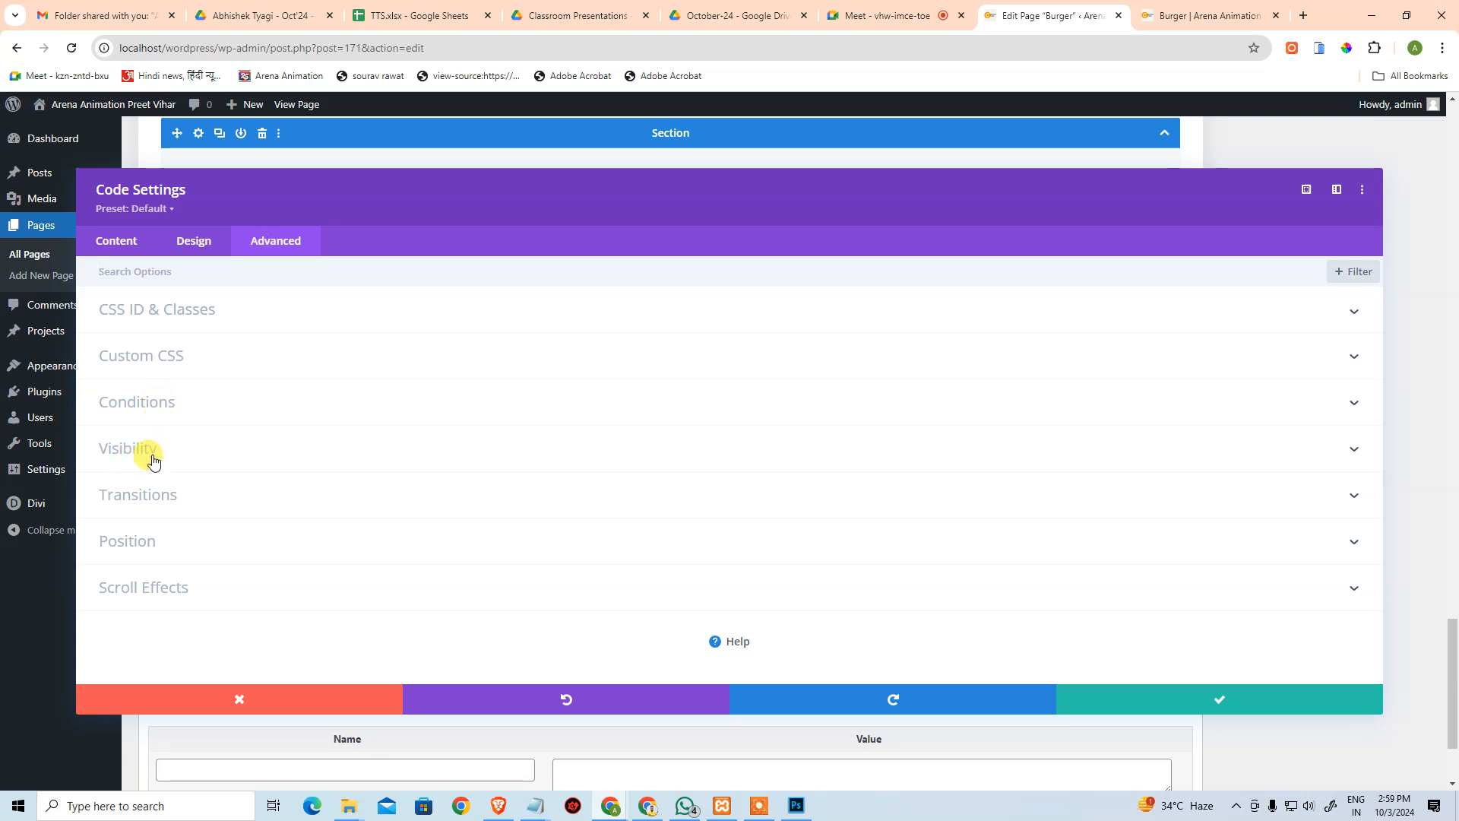
left_click(140, 359)
Add a form rule with margin:auto; at the beginning of the custom CSS, above the .email rule.
left_click(231, 439)
key("ctrl+Home")
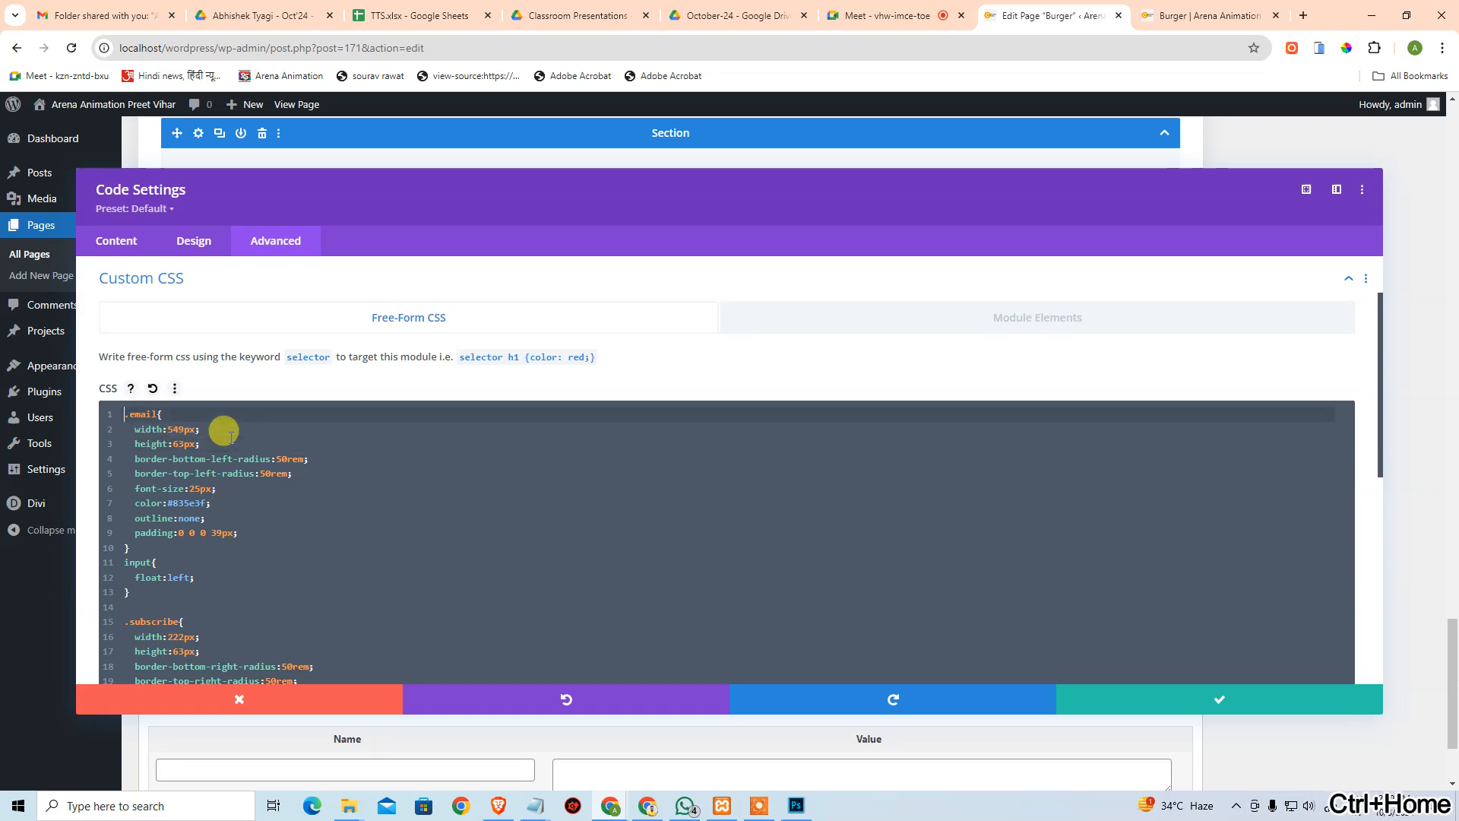
key("Return")
key("Up")
type(".")
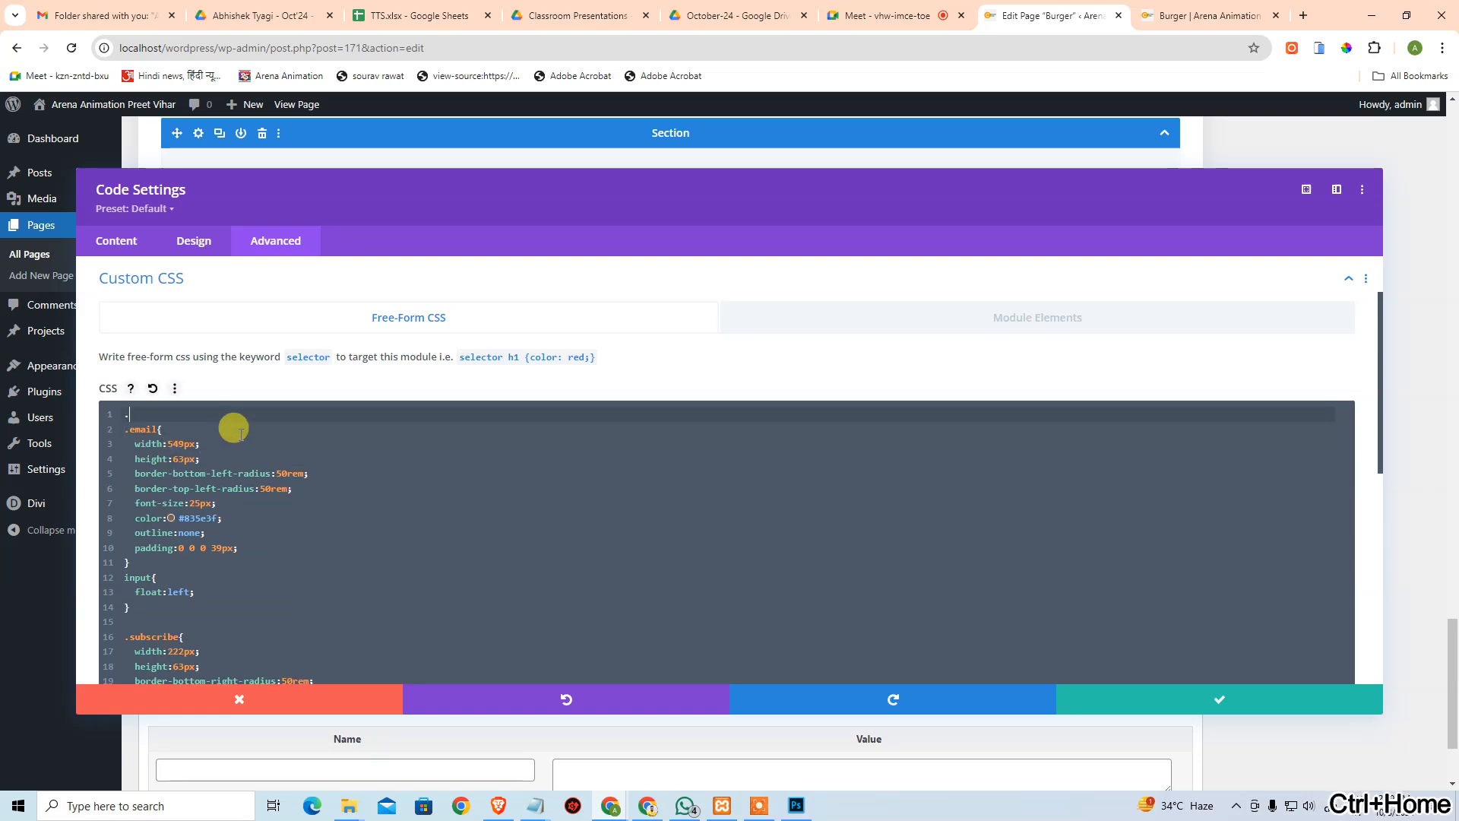
key("BackSpace")
type("form{")
key("Return")
type("mar")
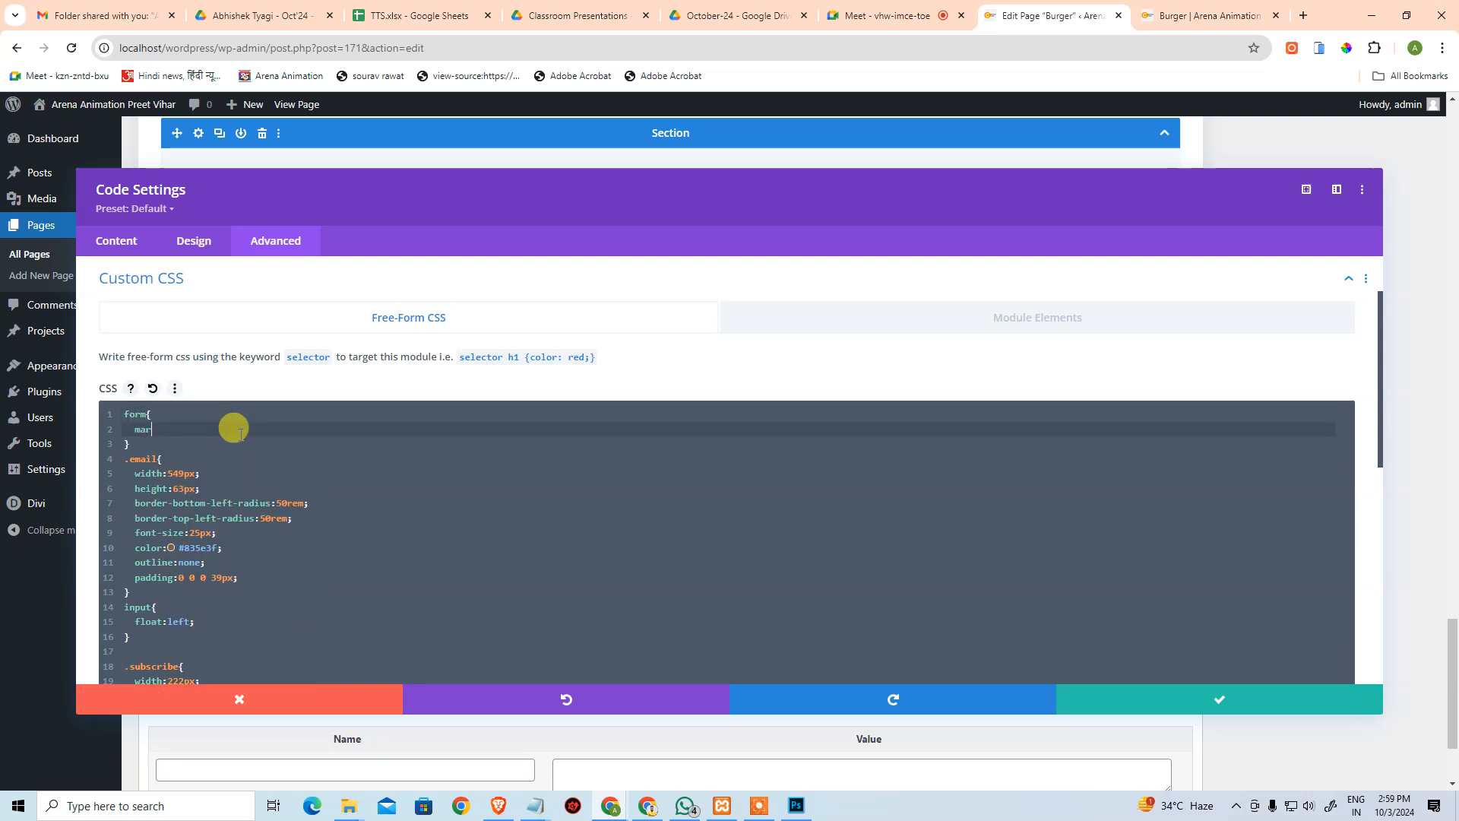
type("gin:auto;")
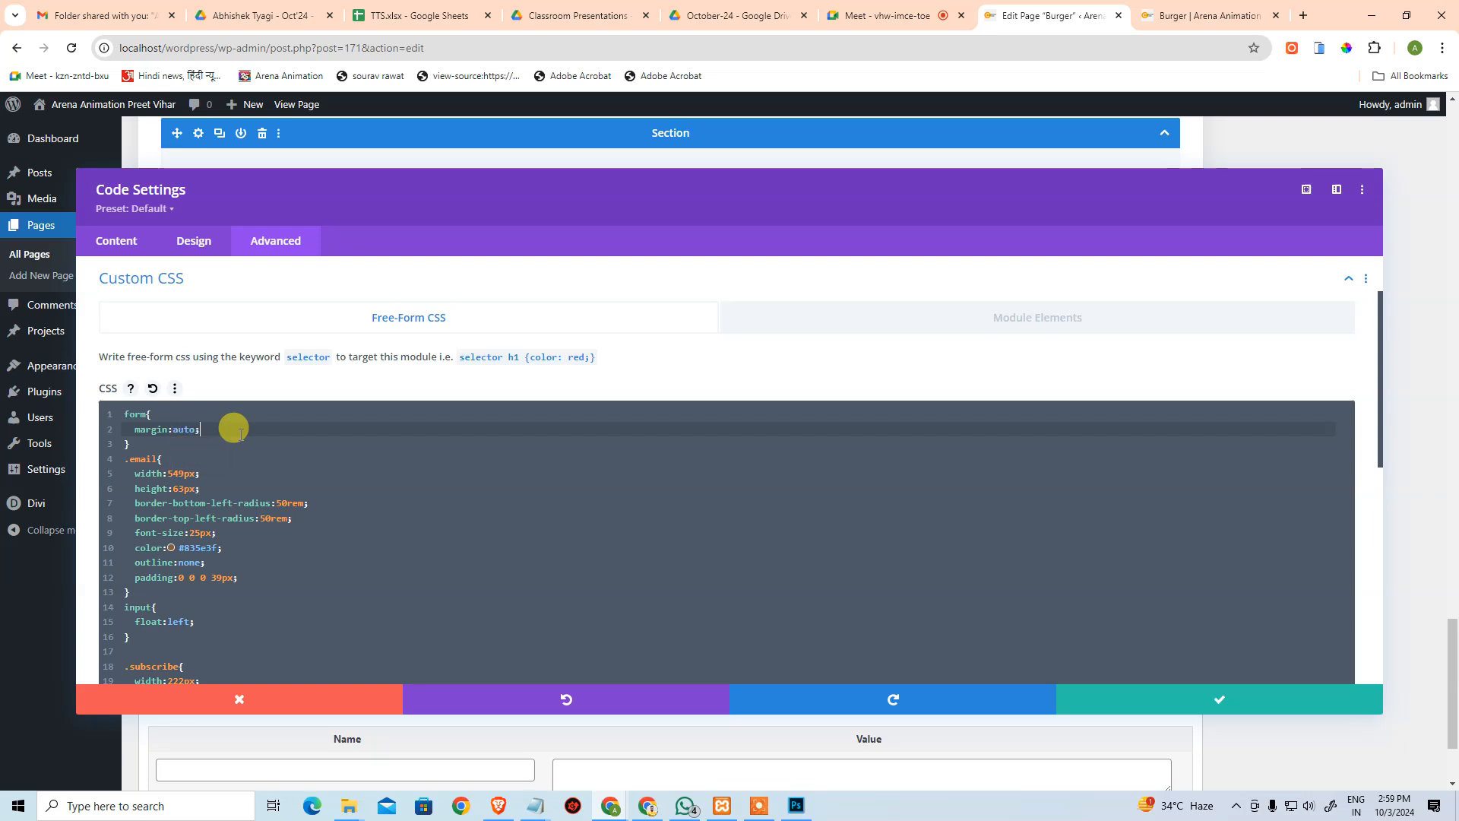
Save the page, reload the live Burger page, and switch to the Photoshop template for comparison.
key("ctrl+s")
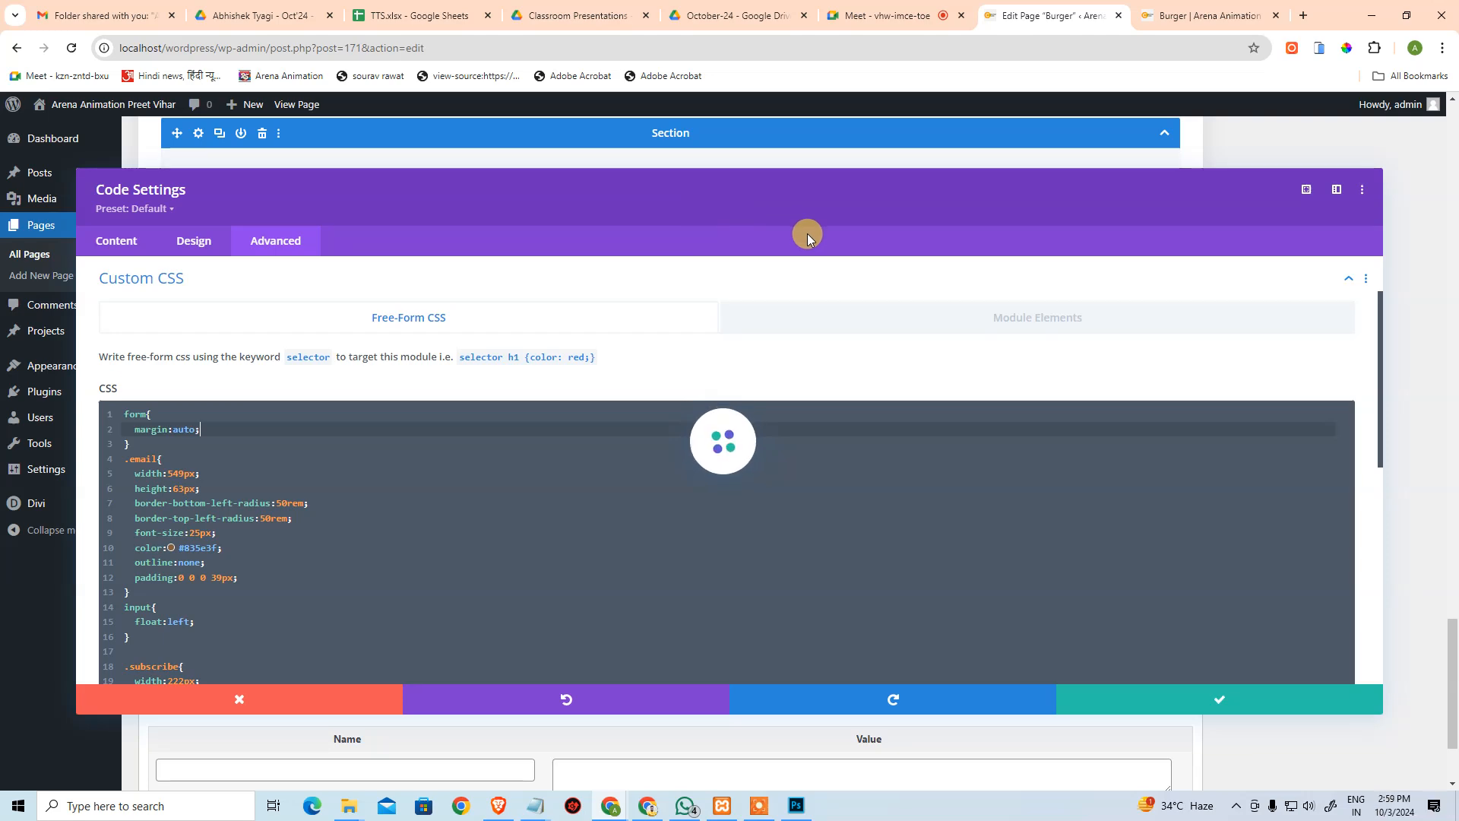
left_click(1208, 15)
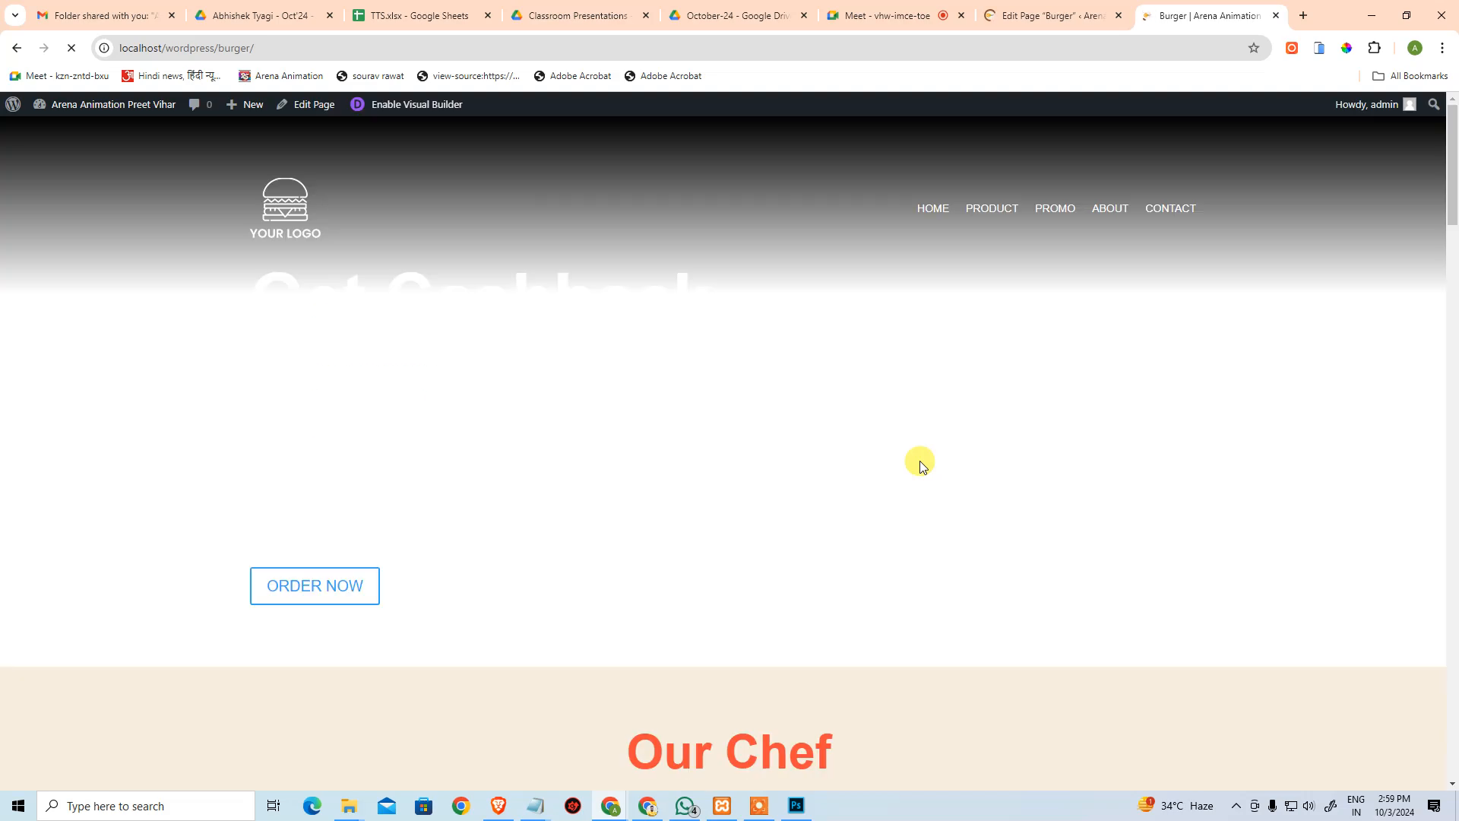
key("alt+Tab")
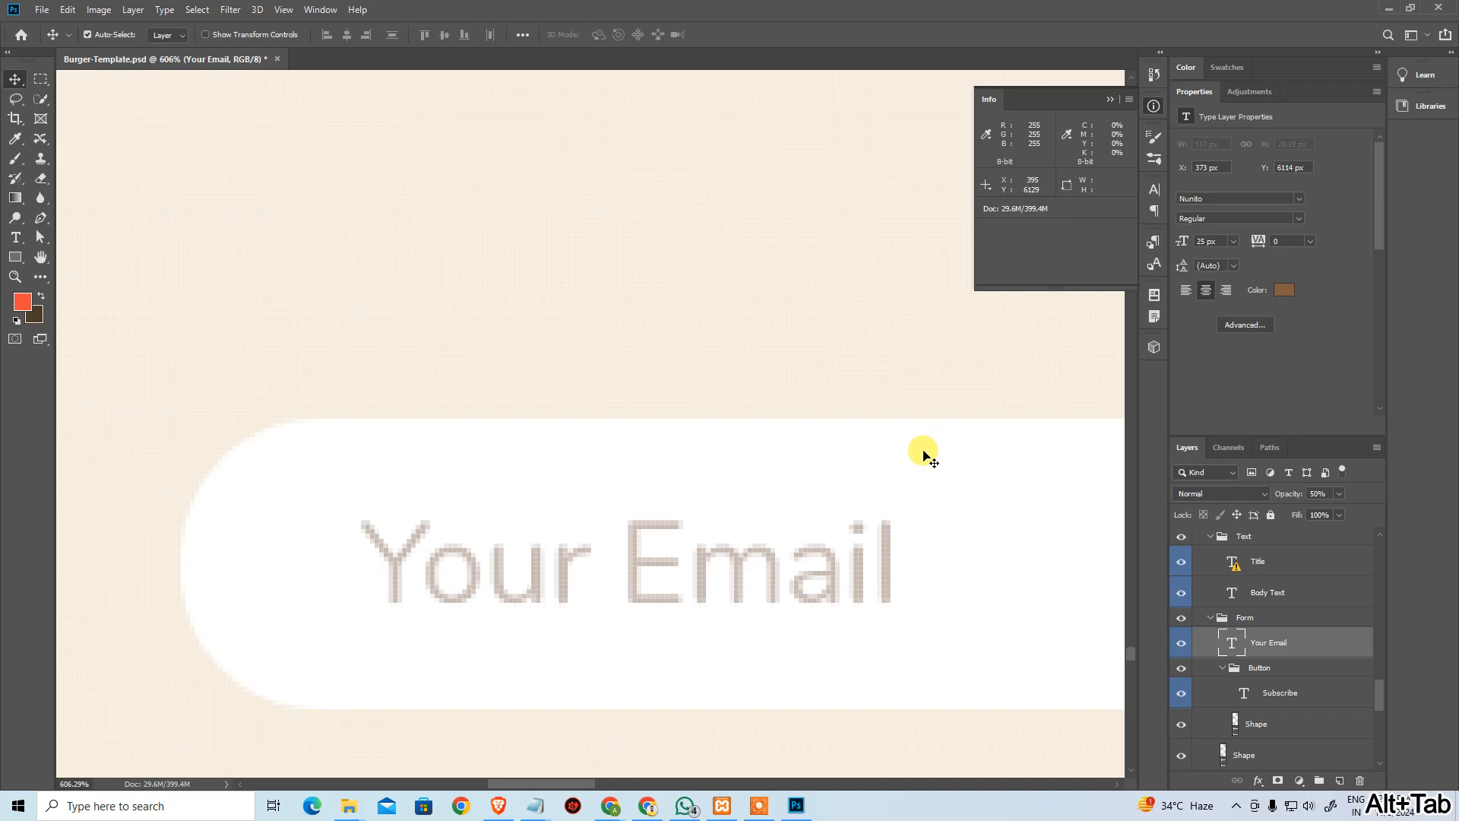
Return to the browser's page editor and add class="myForm" to the form tag in the last section's Code module.
key("alt+Tab")
left_click(1064, 8)
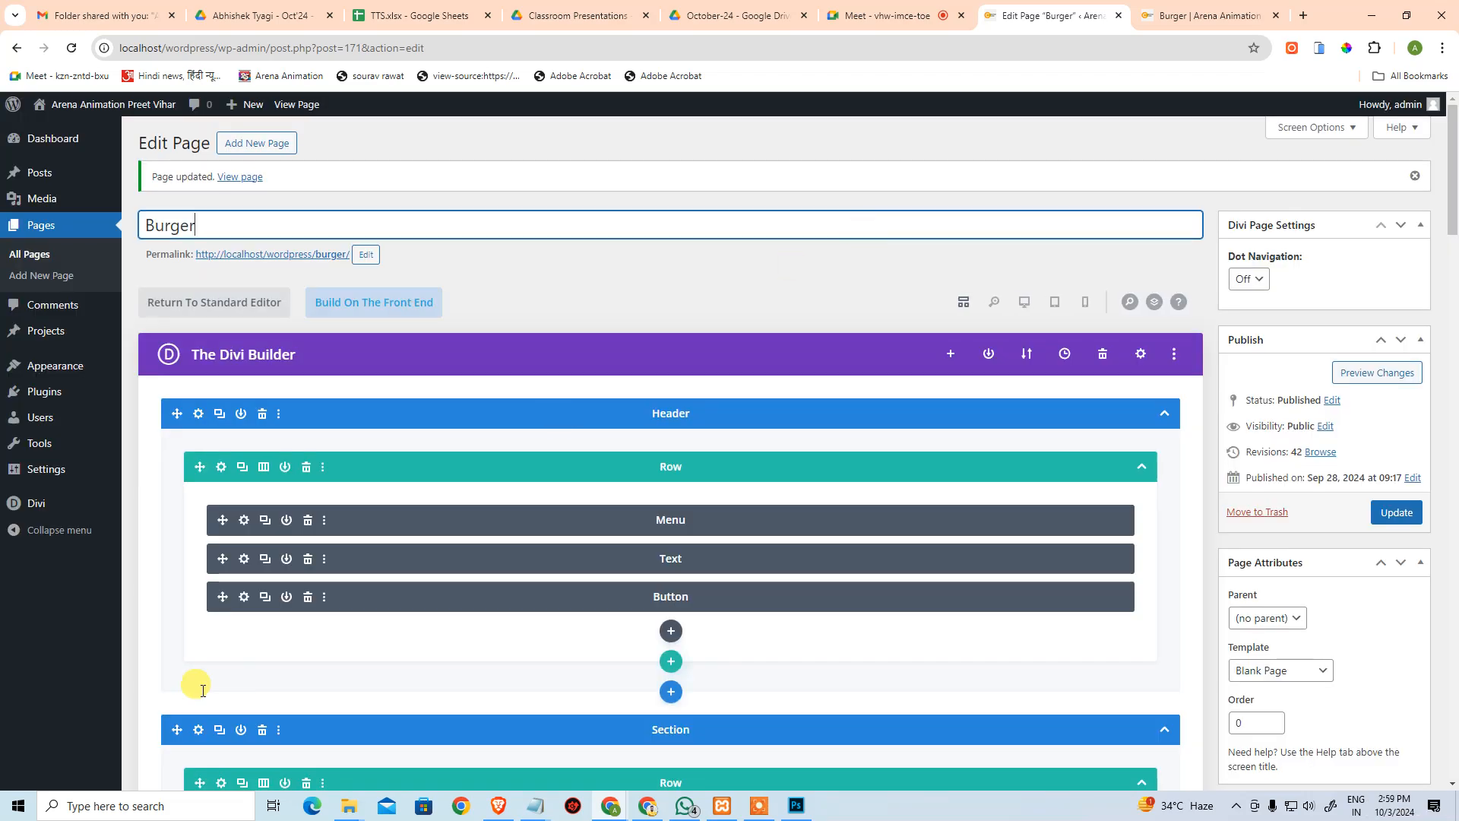
scroll(303, 669, "down", 12)
scroll(351, 710, "down", 10)
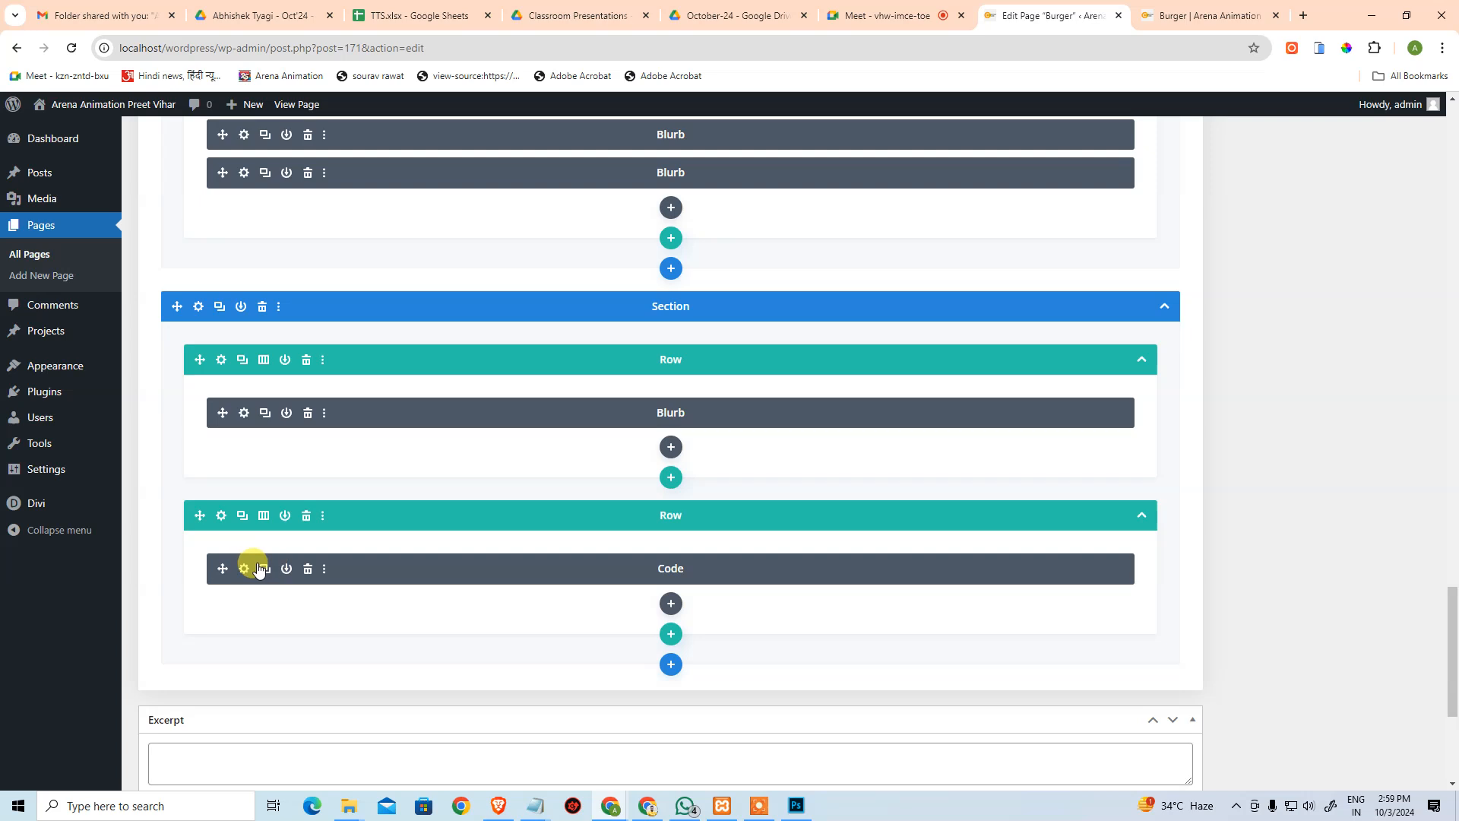
left_click(243, 574)
left_click(406, 363)
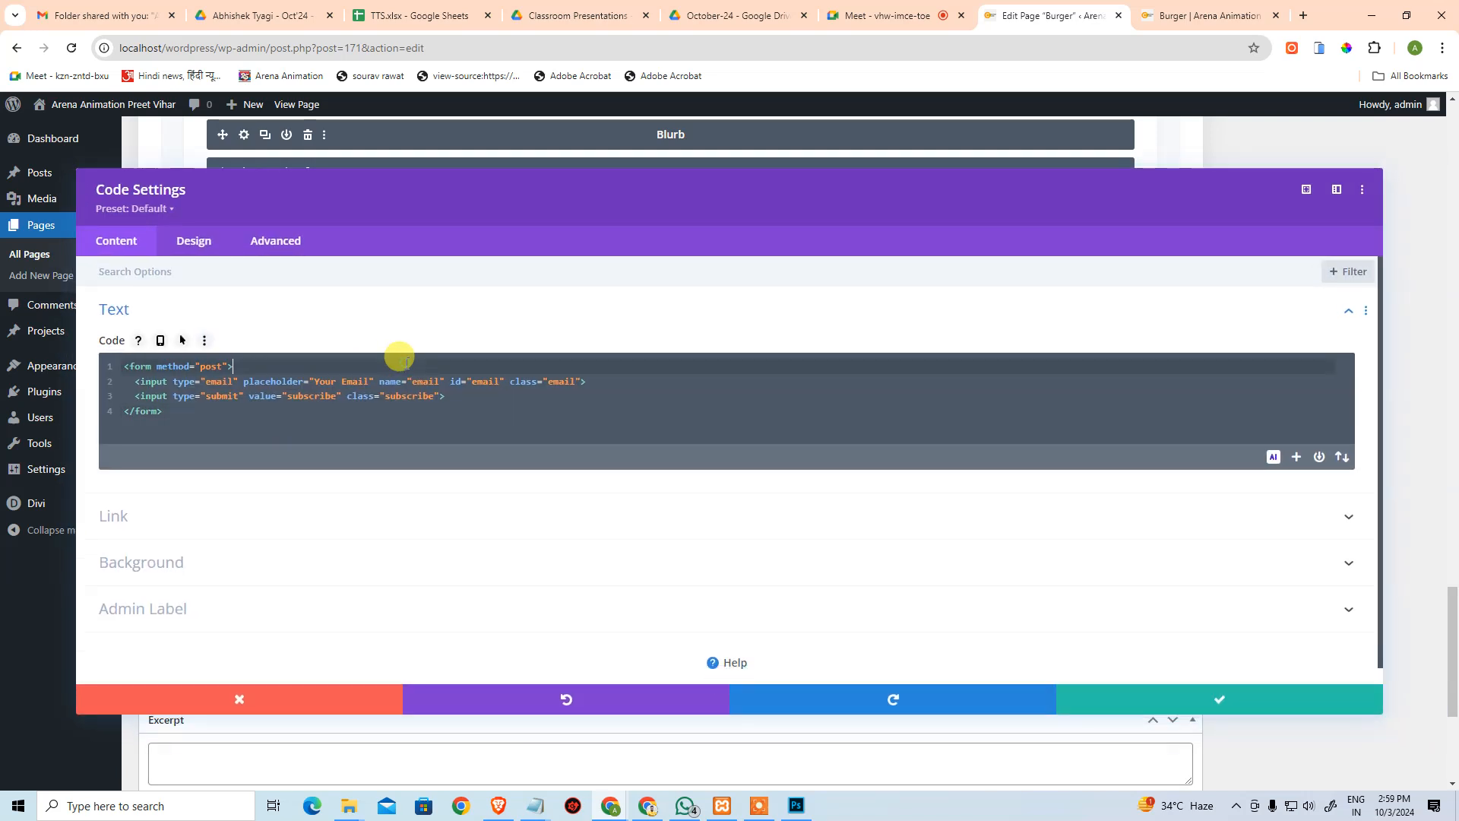
key("Left")
type("cla")
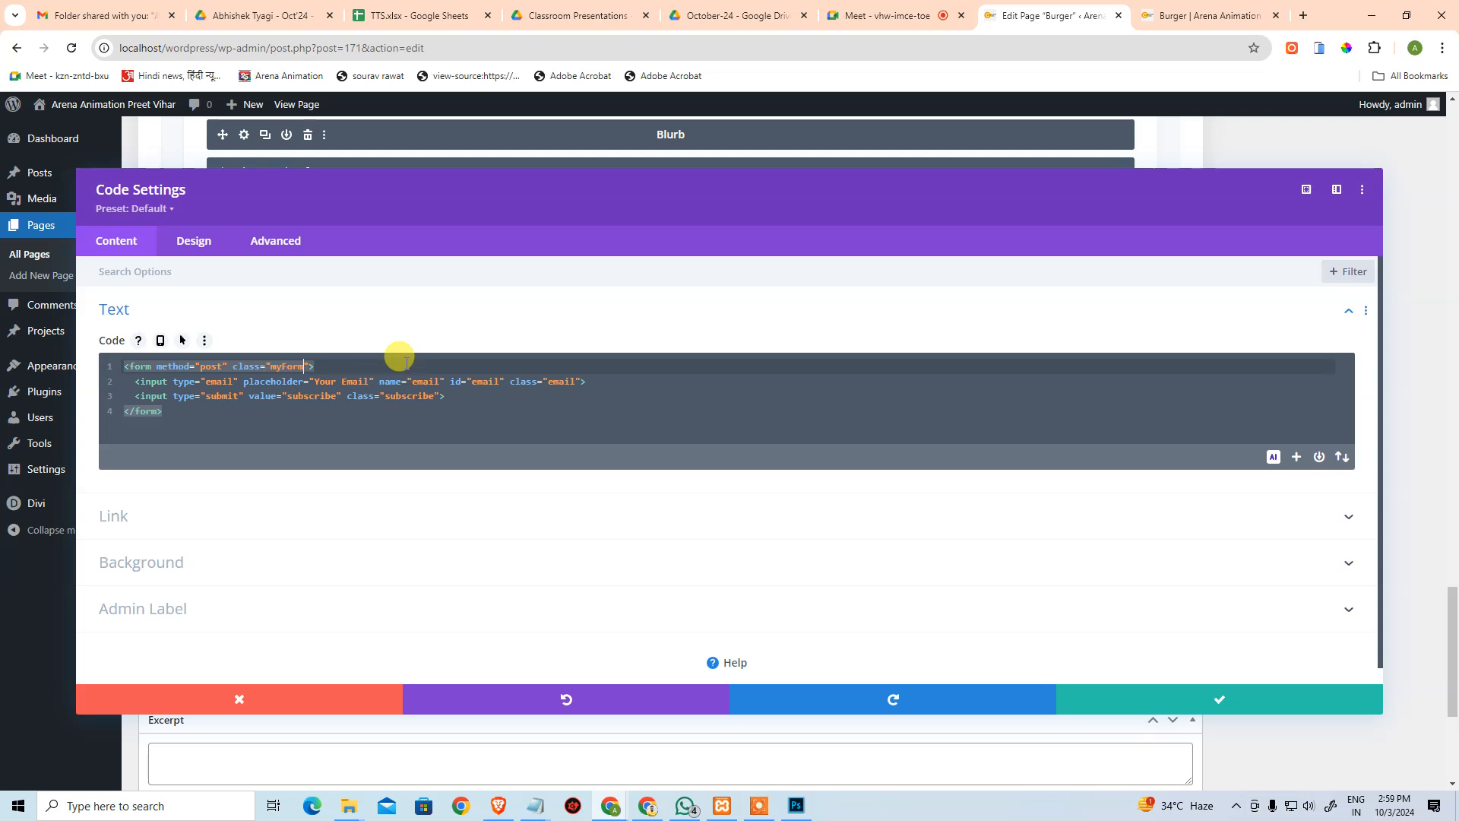
Change the form selector to .myForm in the Code module's custom CSS and save the page.
left_click(287, 240)
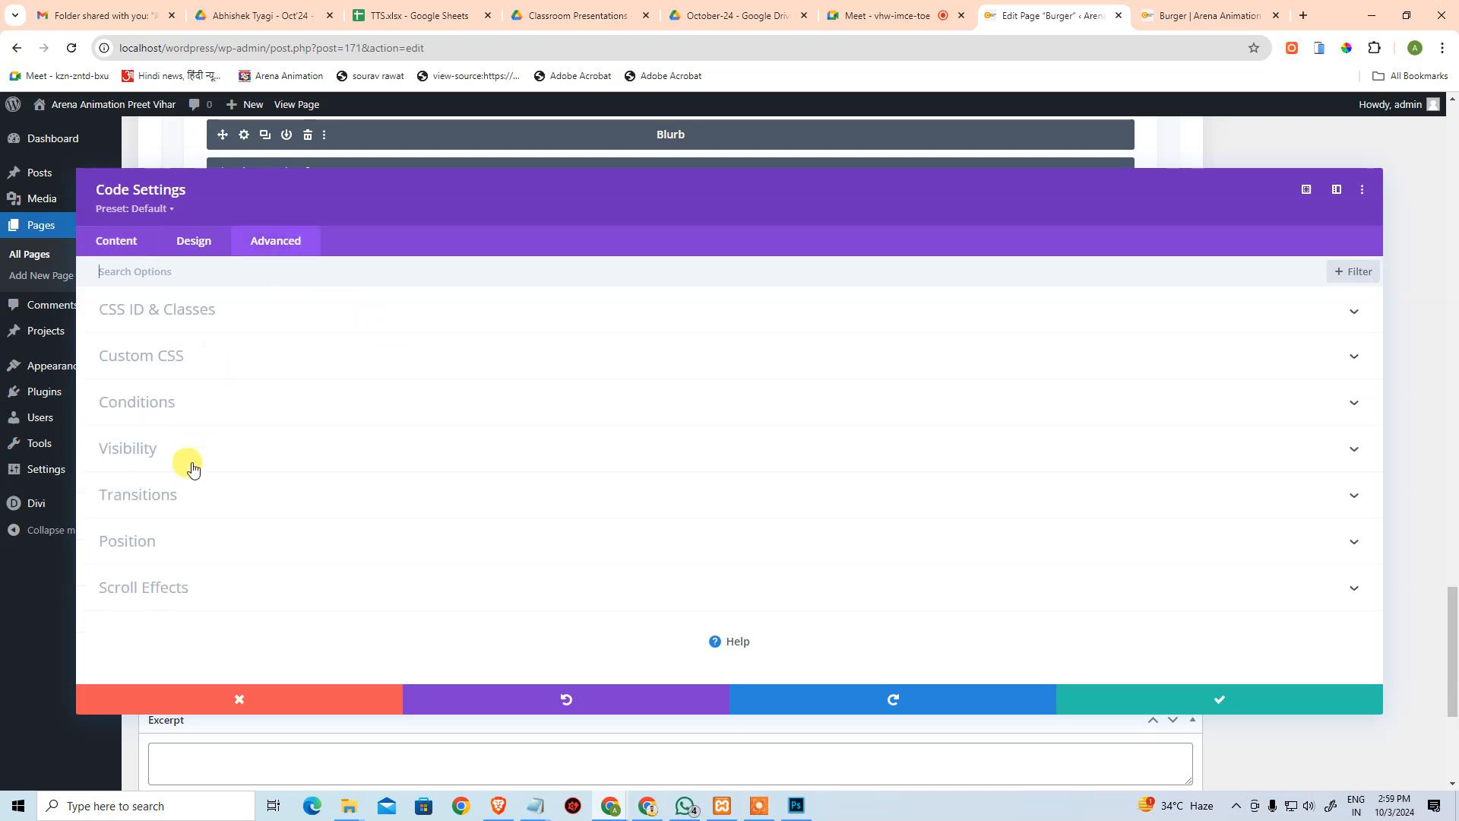
left_click(166, 373)
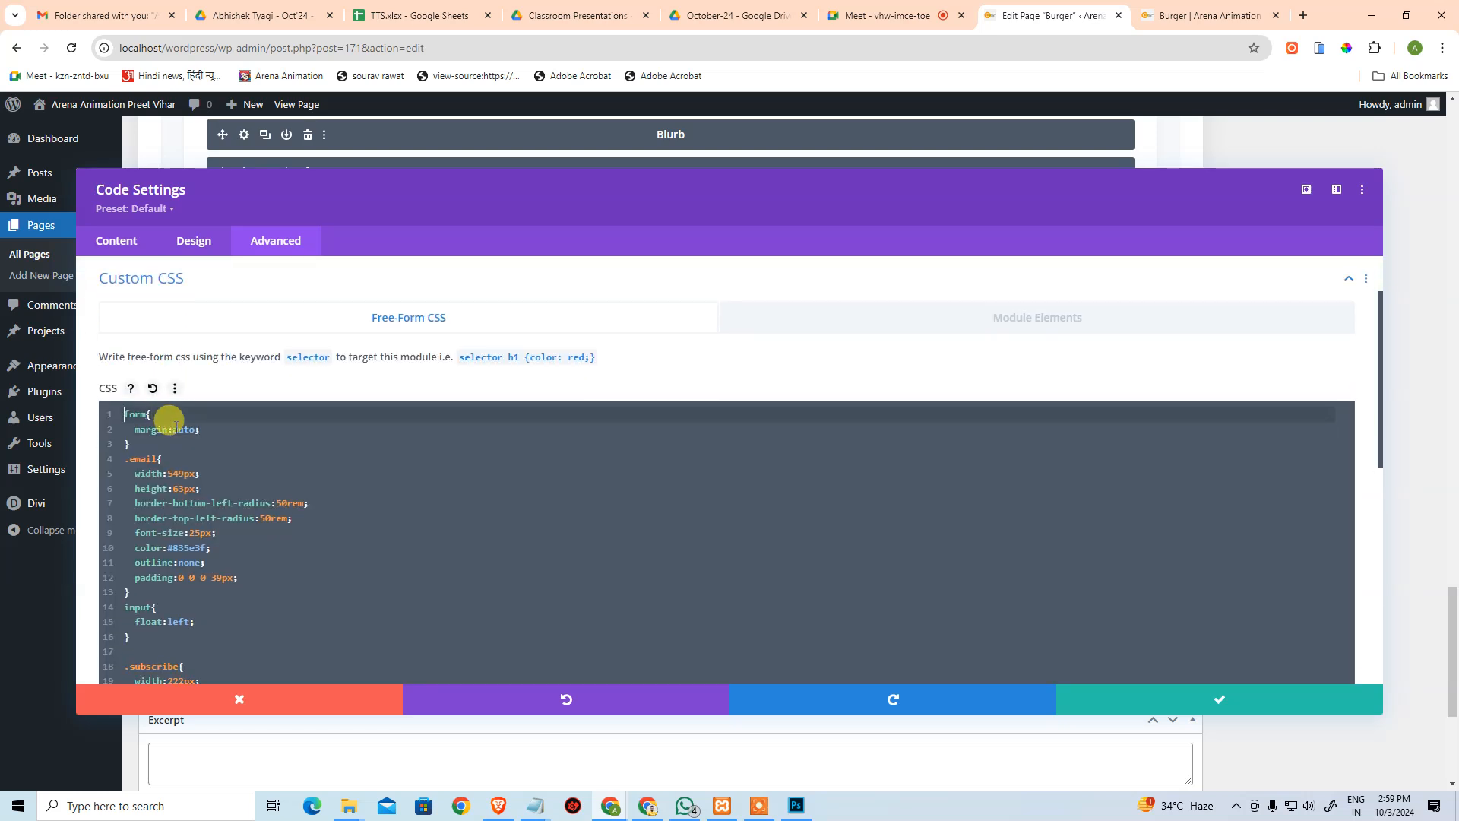
key("Delete")
type("F")
key("Down")
key("Up")
key("Home")
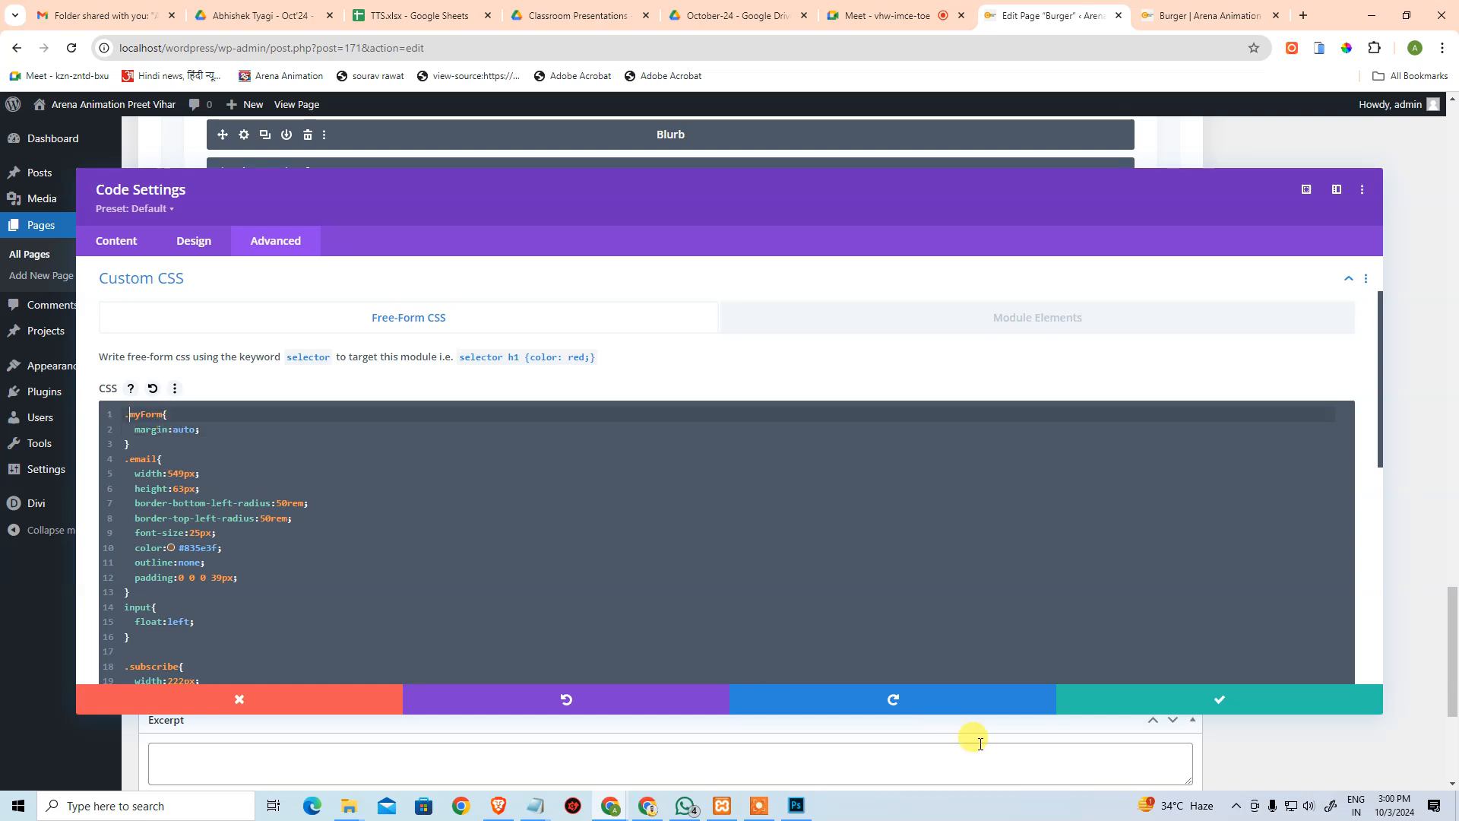
left_click(1140, 700)
key("ctrl+s")
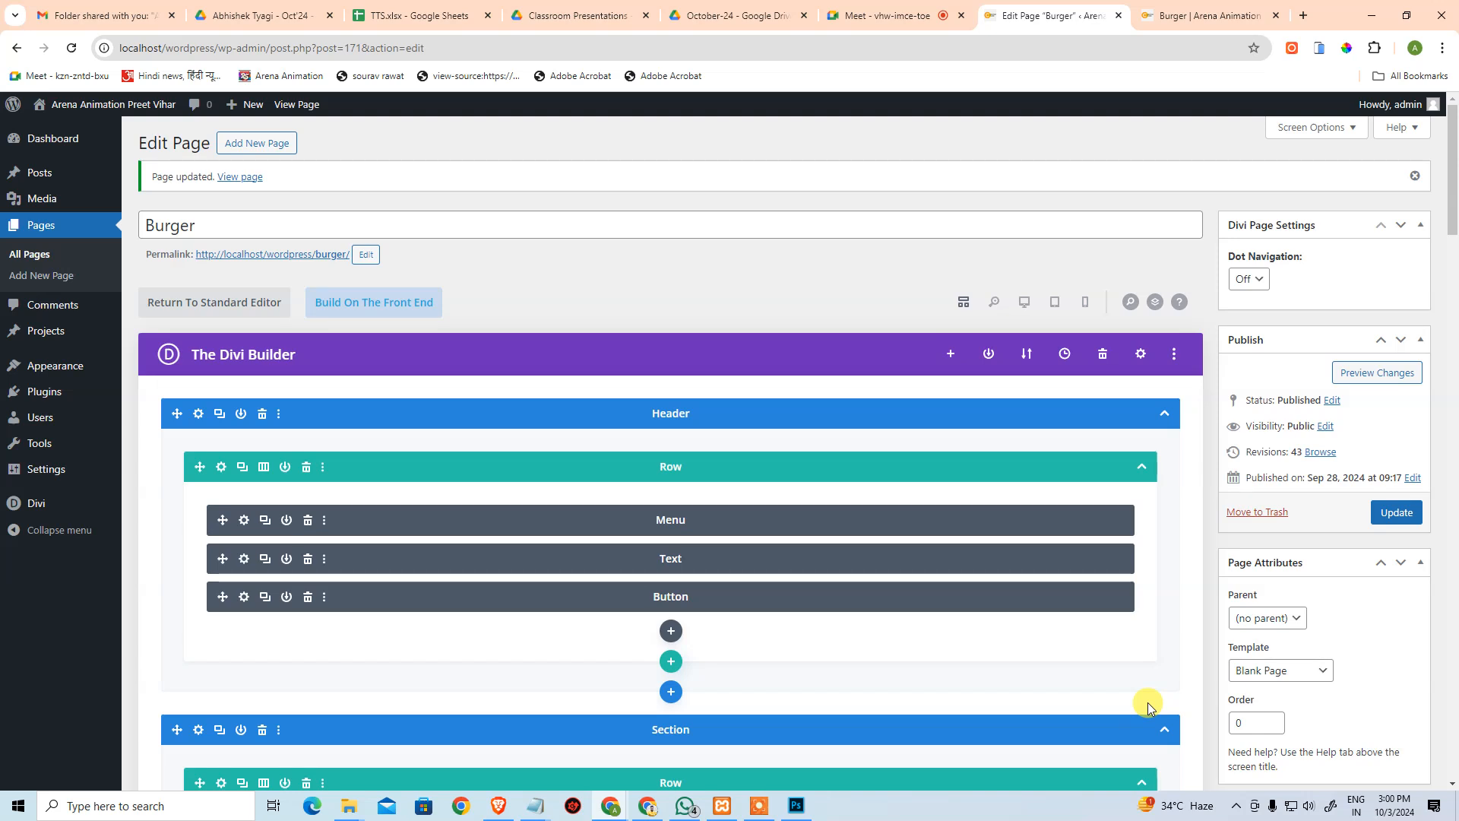
Check the form on the live Burger page and enter adads in its email field.
left_click(1160, 12)
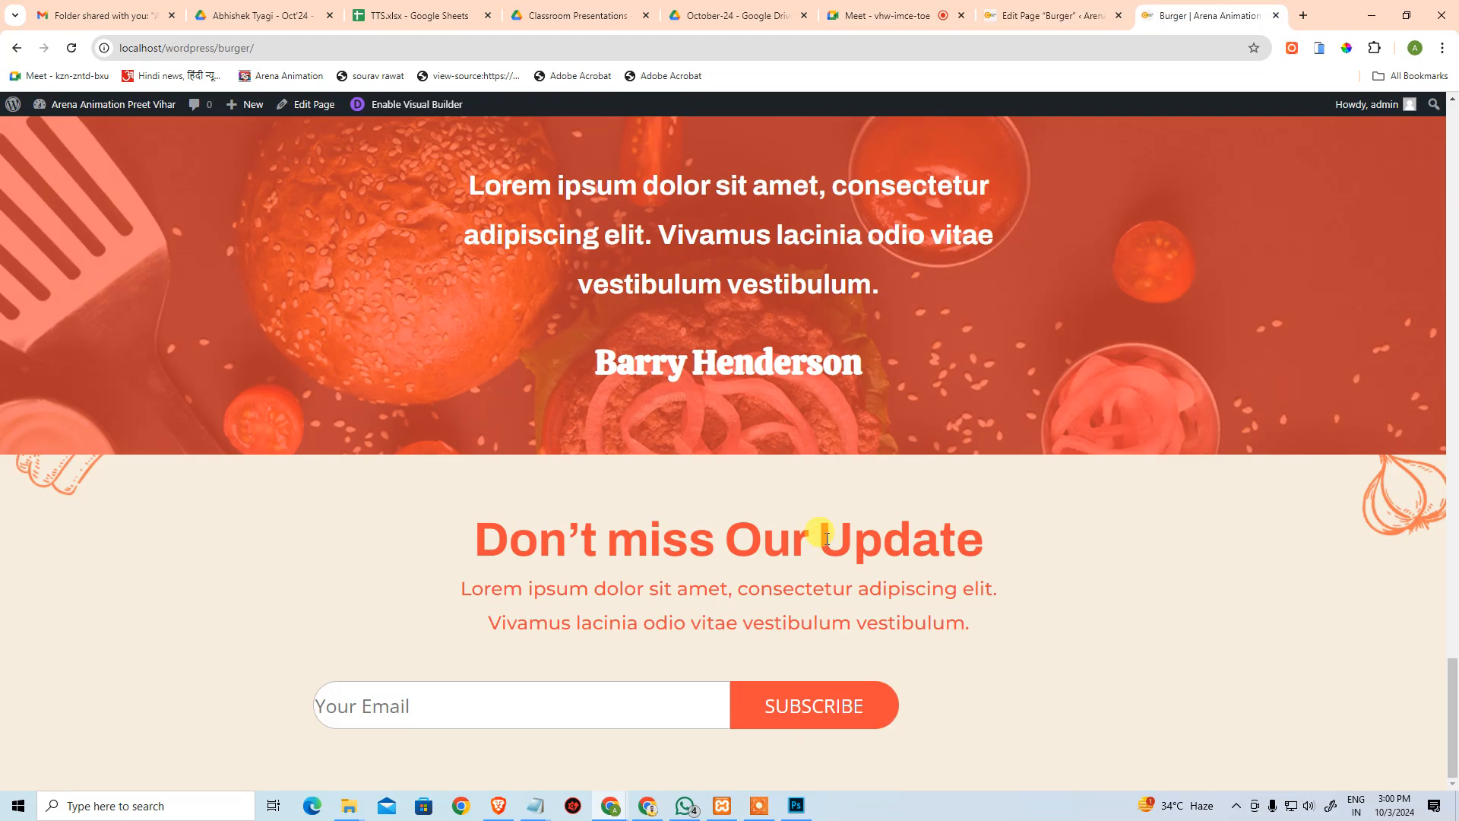
left_click(406, 701)
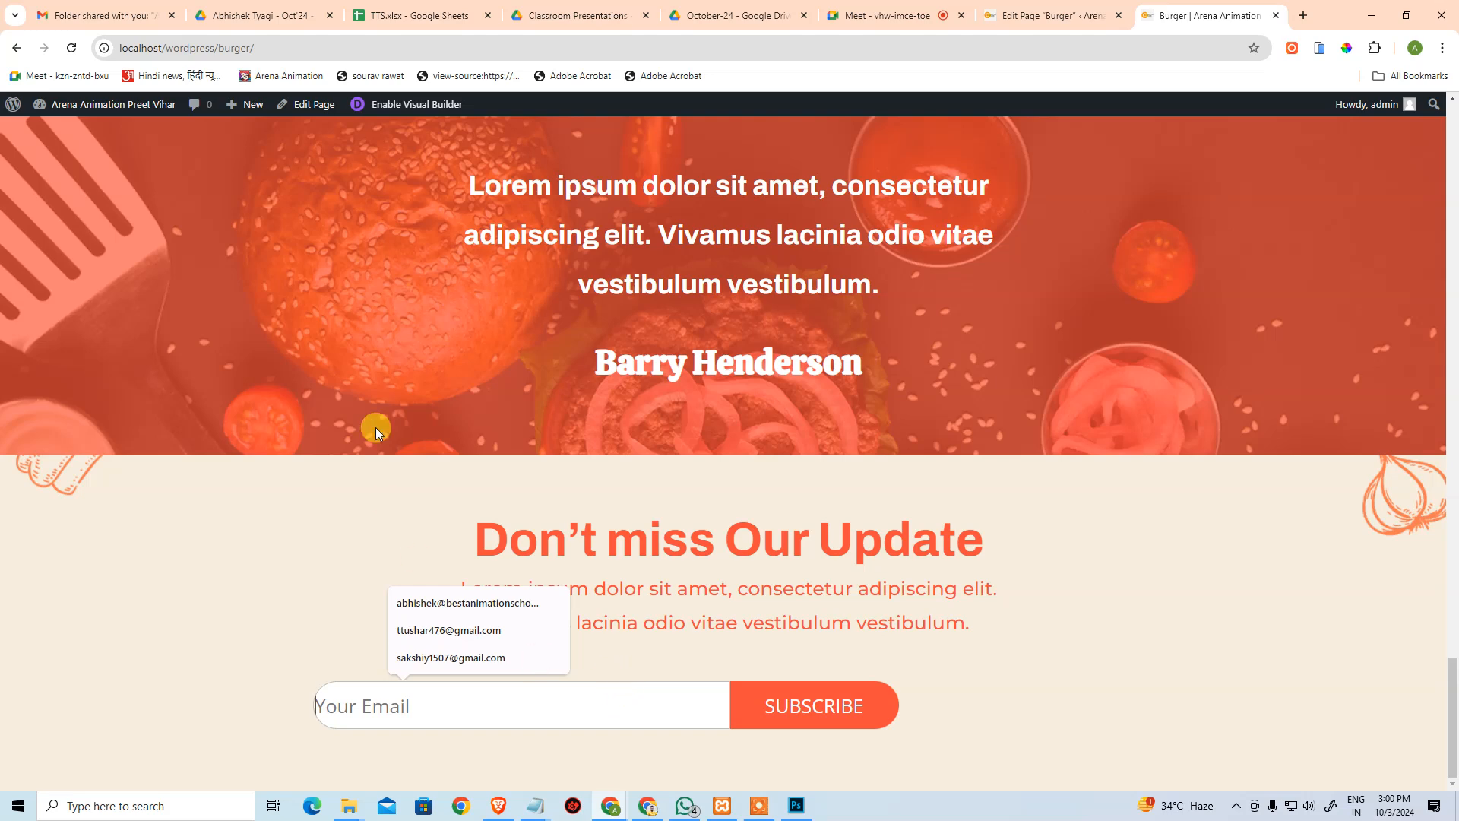
left_click(383, 686)
type("adads")
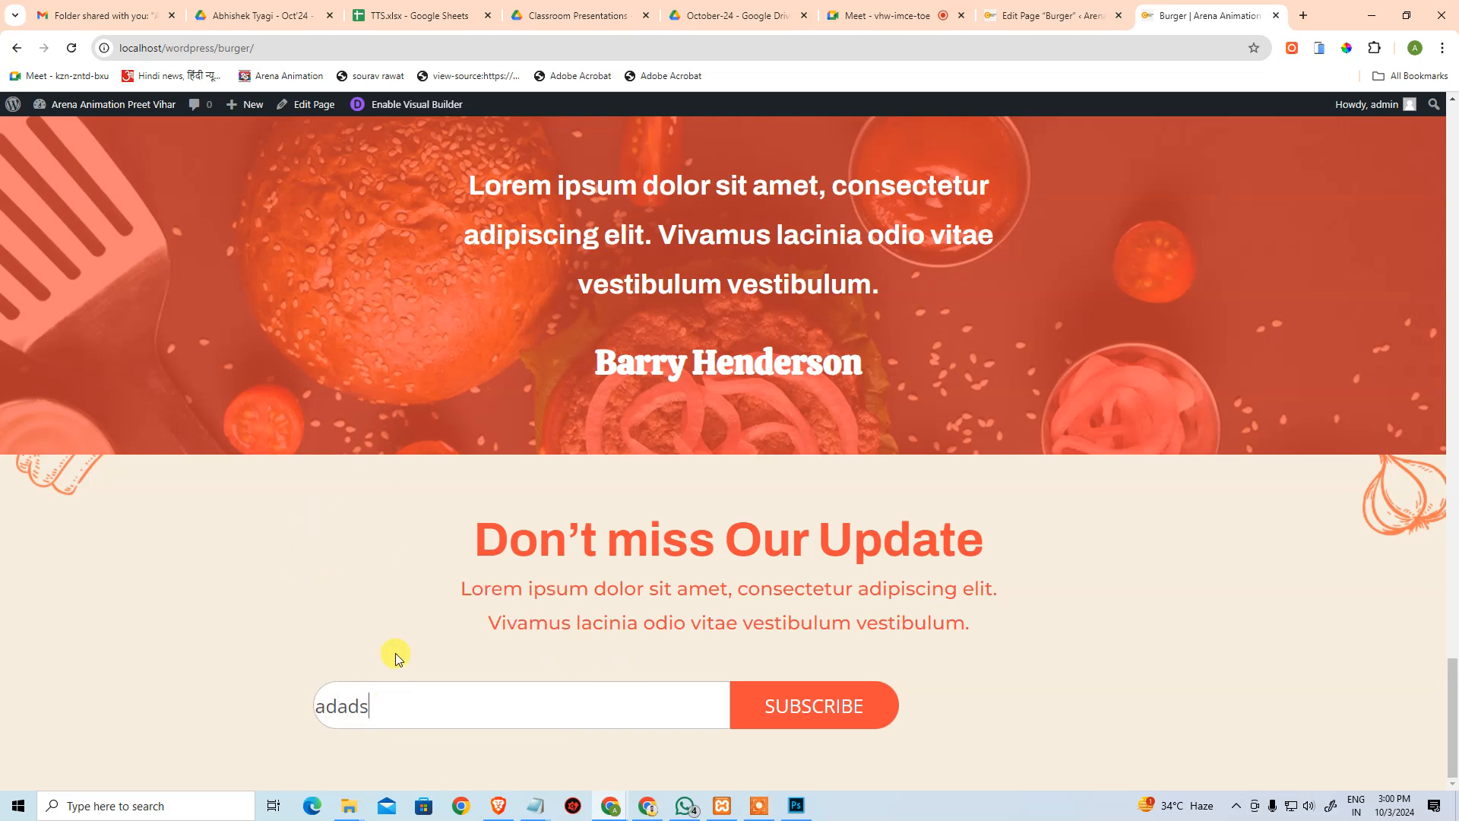
Go back to the page editor and open the column settings of the row containing the Code module.
left_click(1061, 12)
scroll(448, 456, "down", 10)
scroll(444, 484, "down", 15)
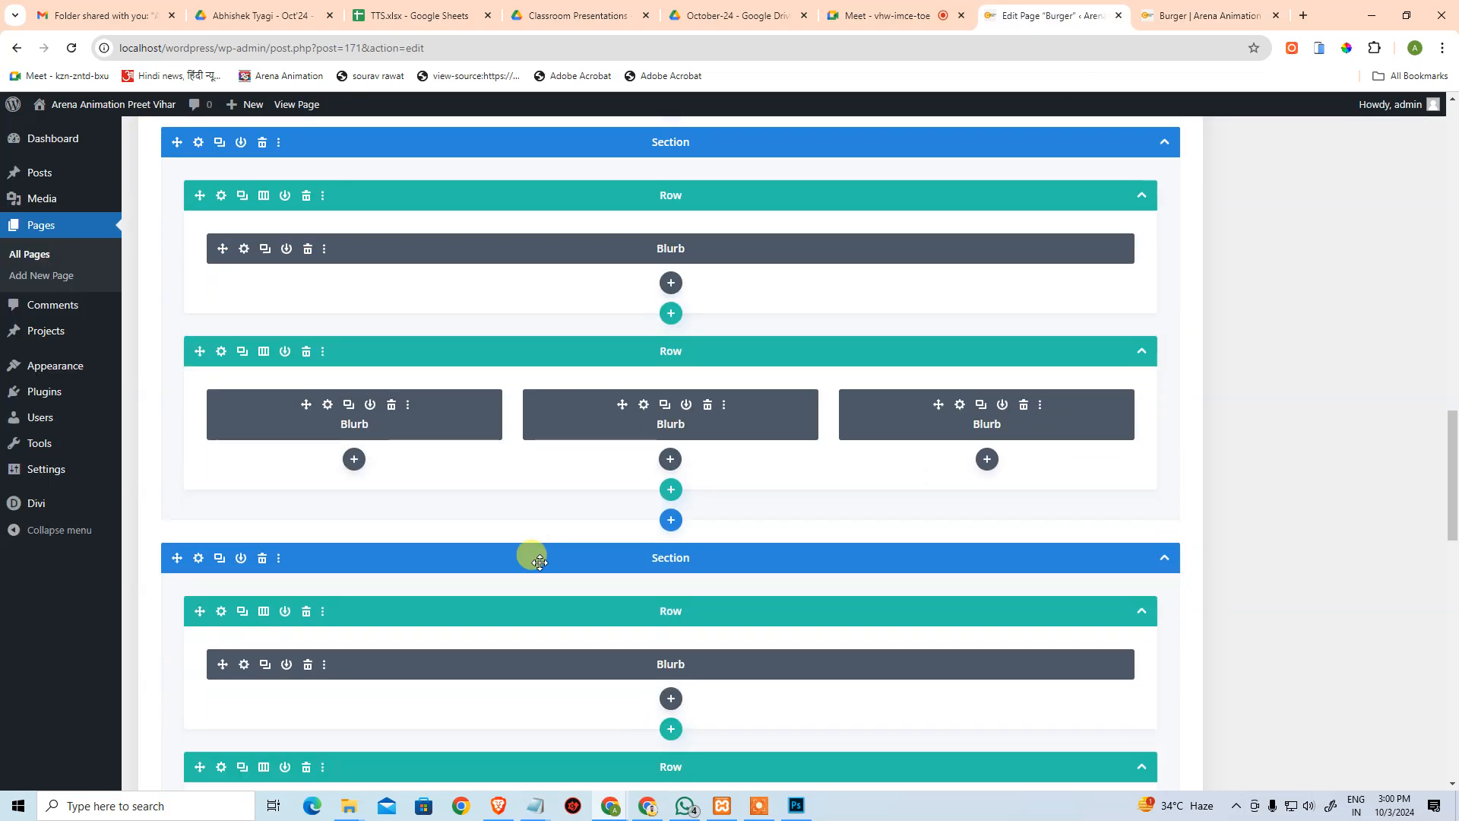
scroll(500, 575, "up", 3)
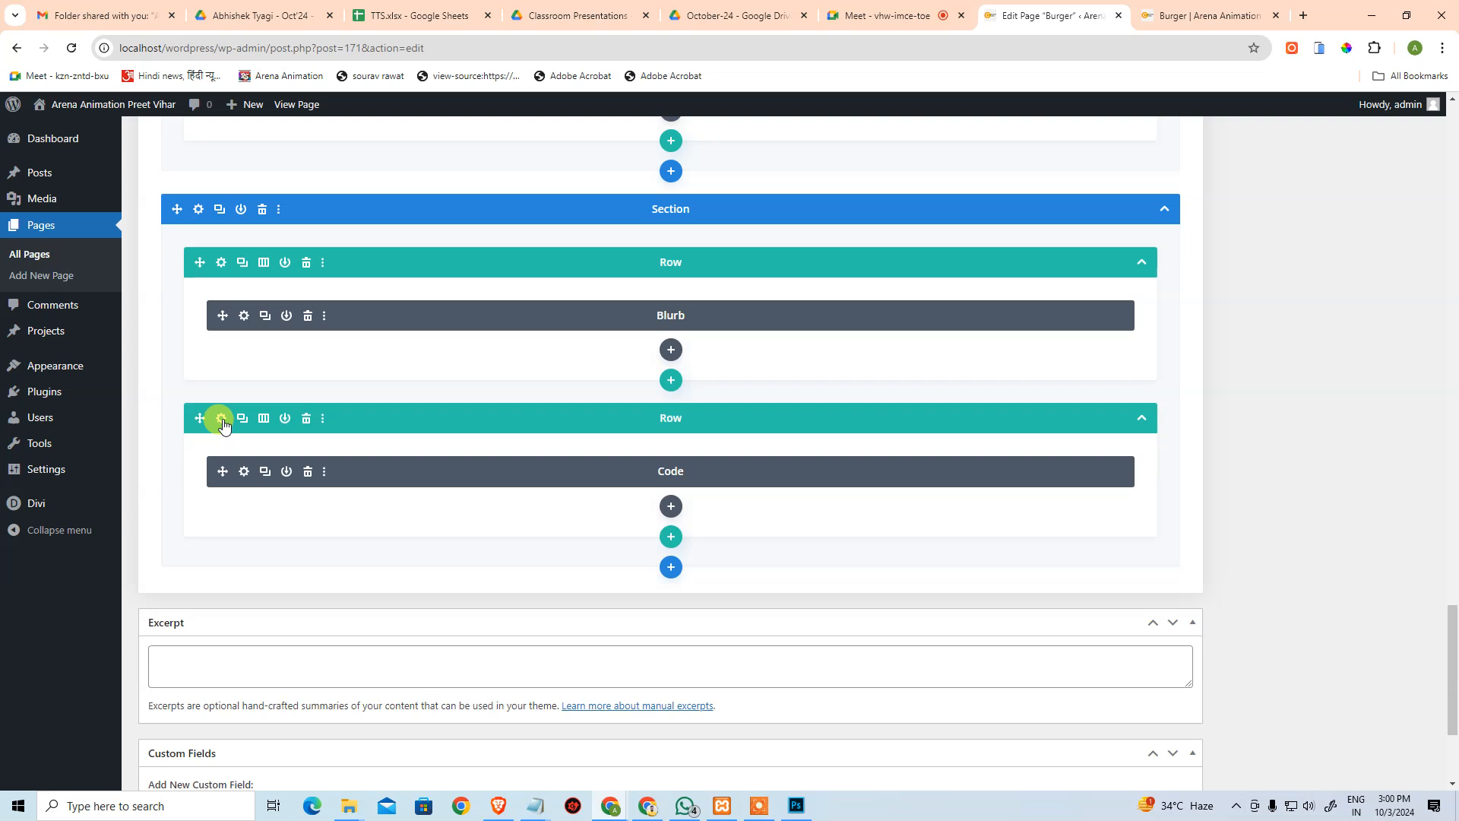
left_click(244, 471)
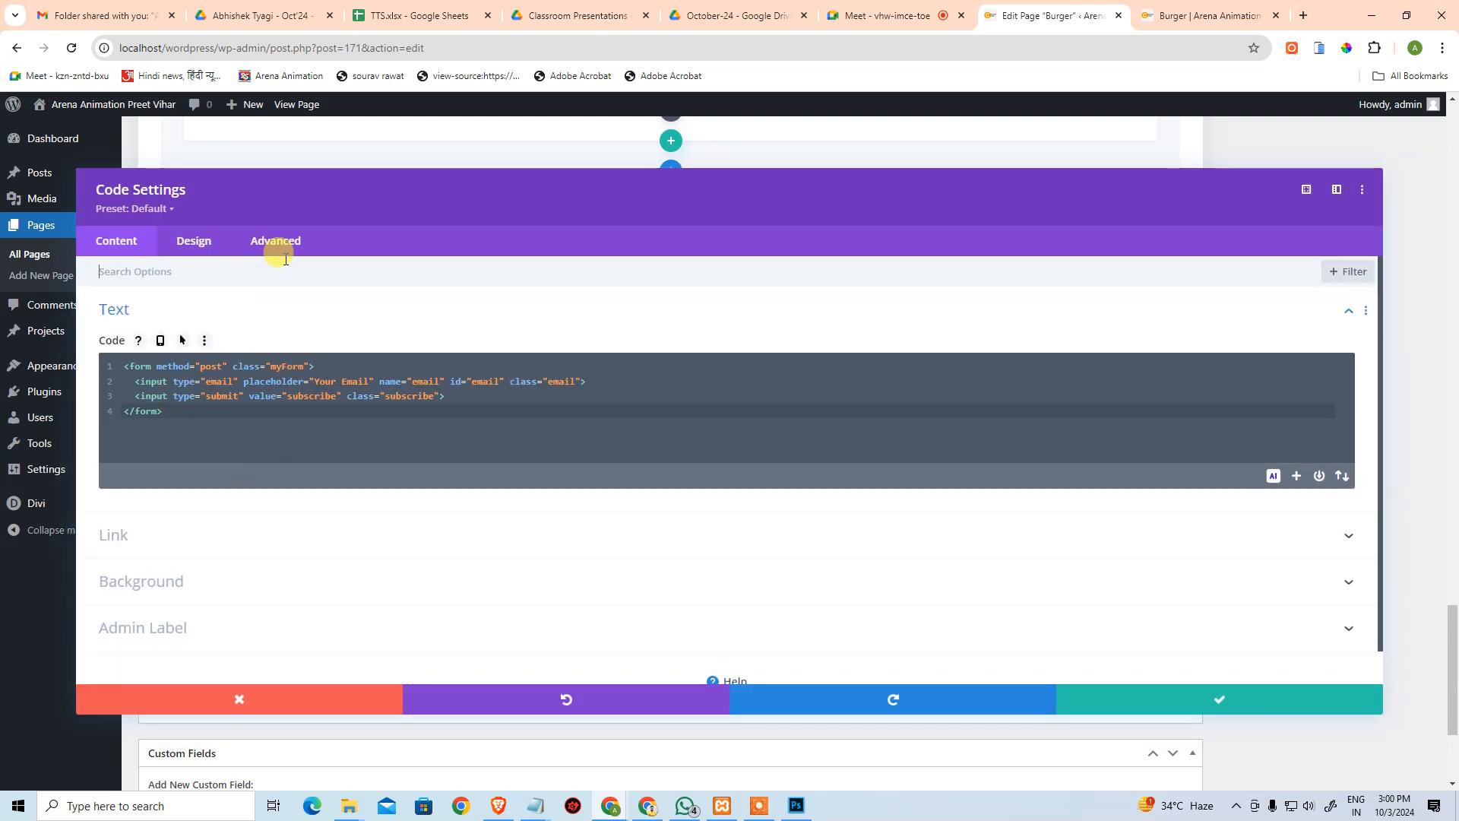
left_click(235, 695)
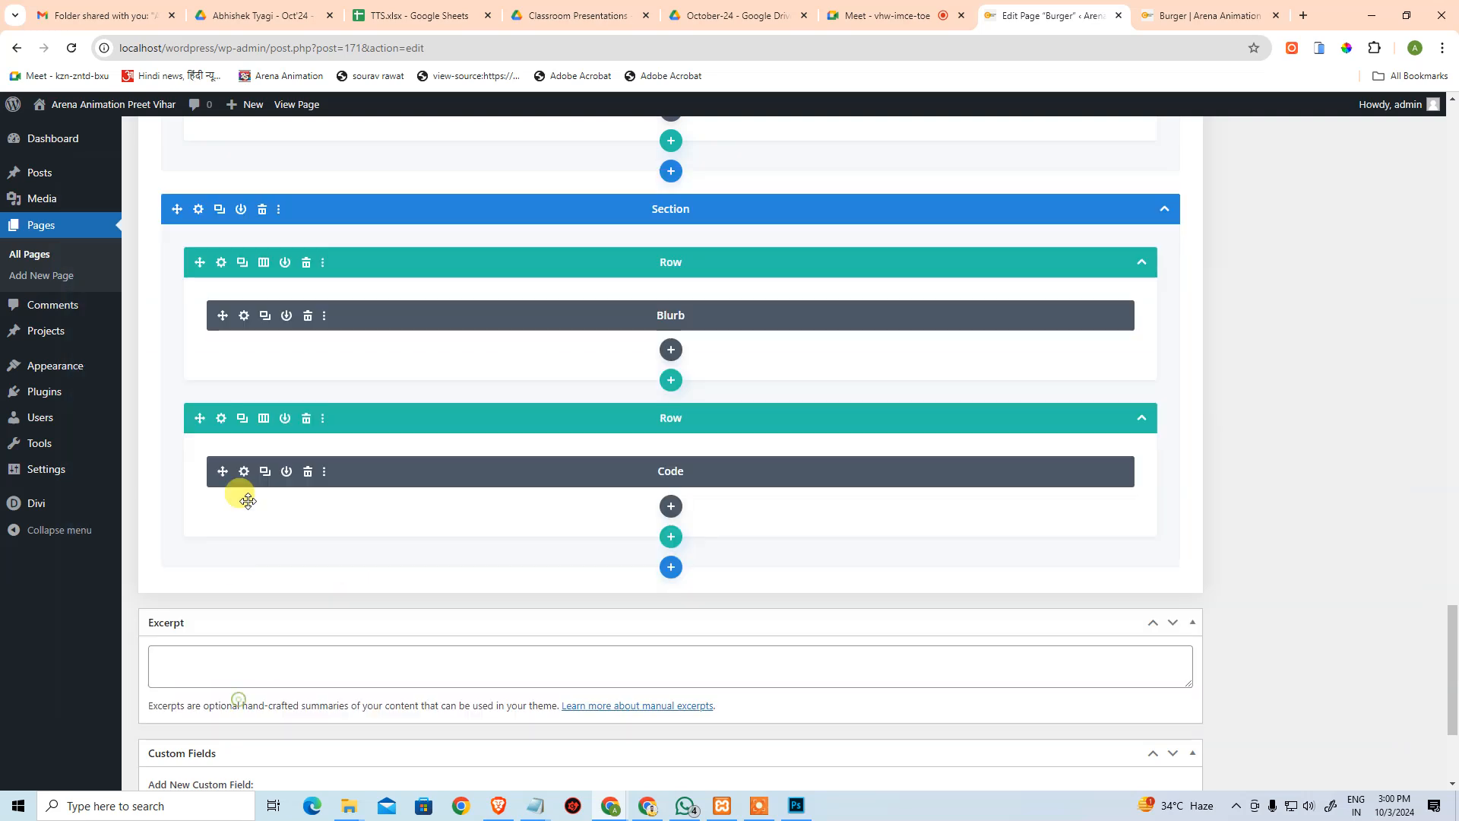
left_click(221, 419)
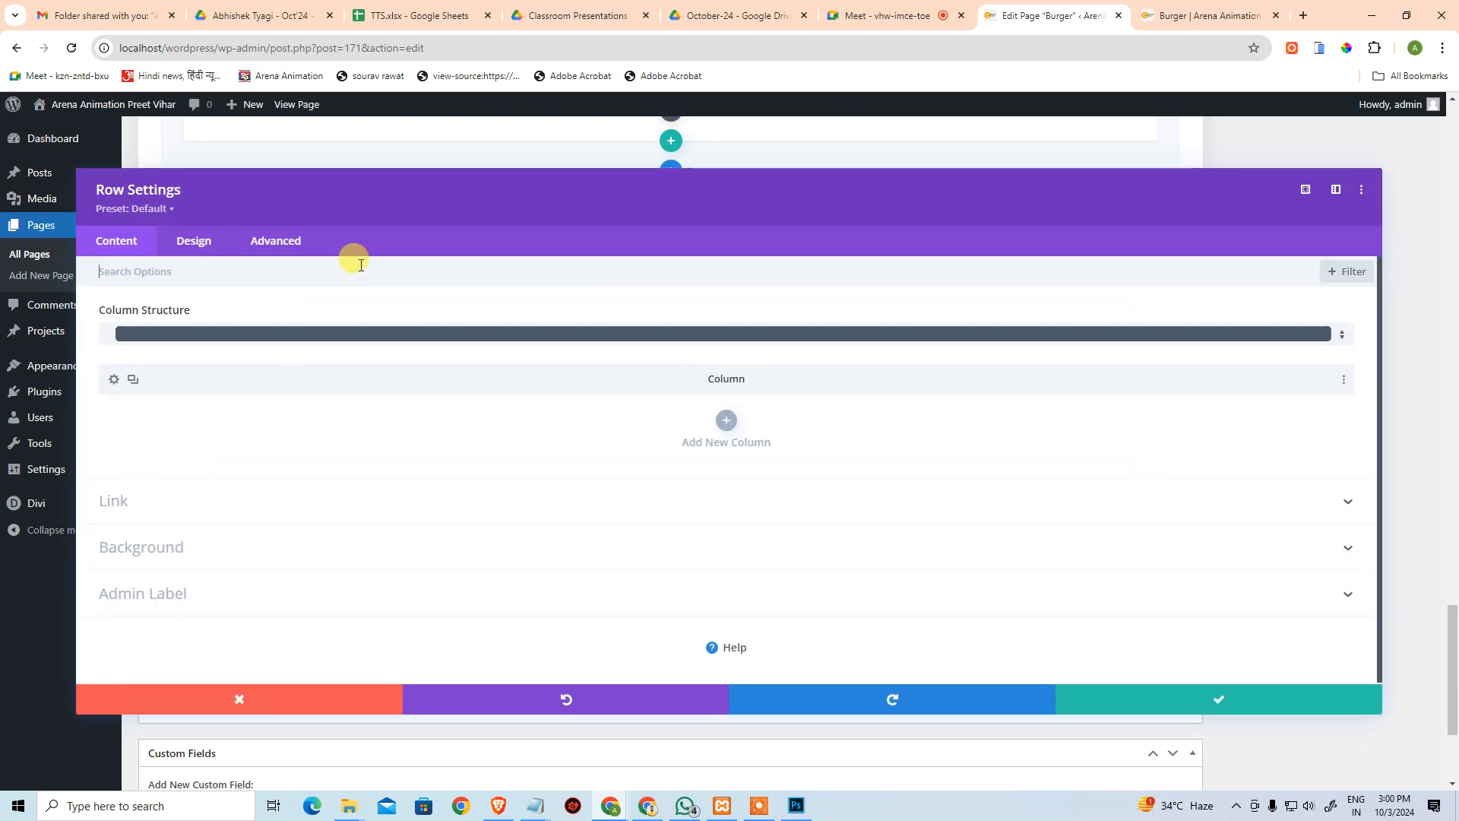
left_click(114, 381)
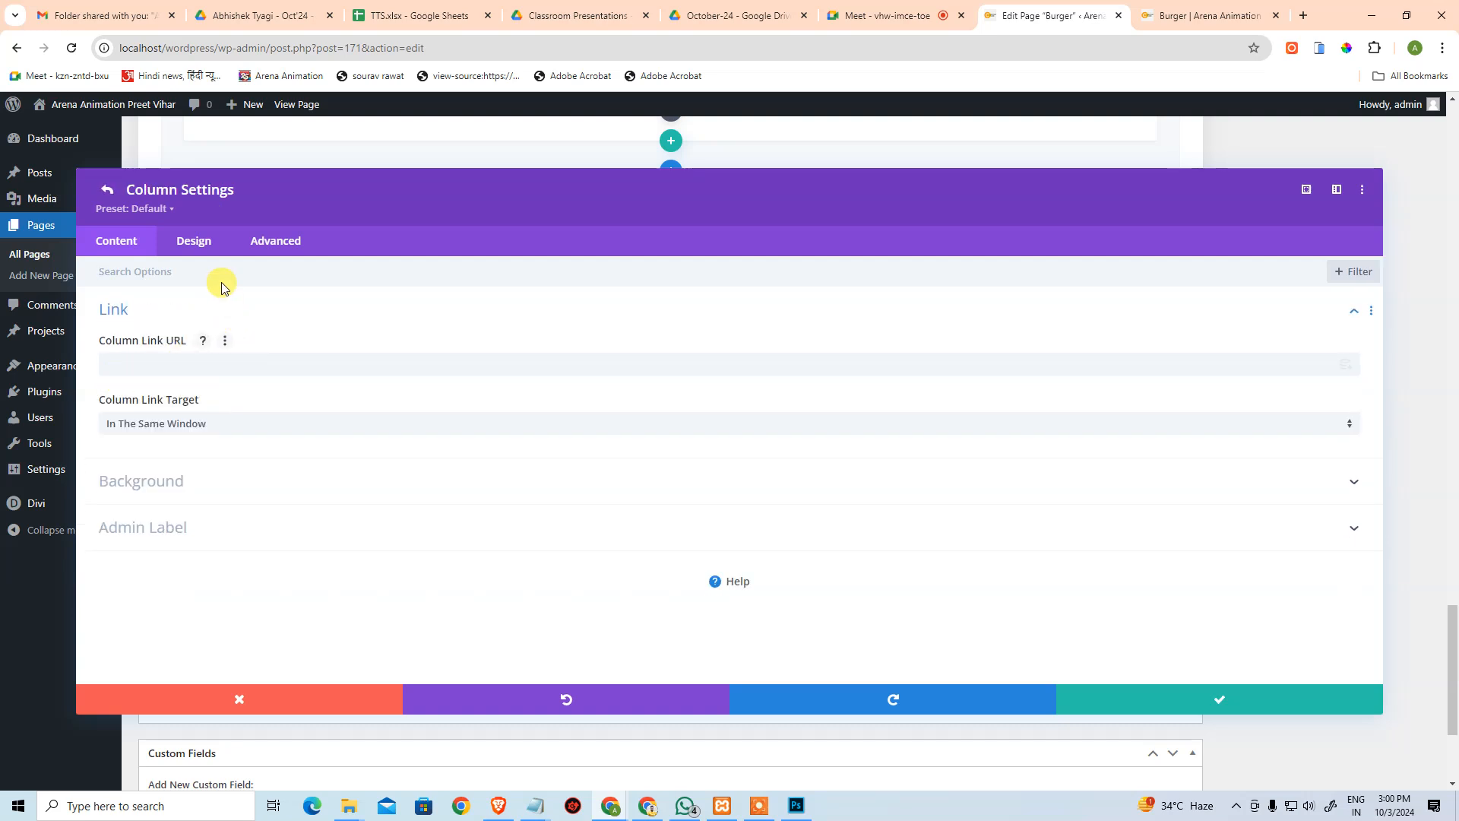
Look through the column's design options and open its Custom CSS for module elements.
left_click(199, 241)
left_click(197, 313)
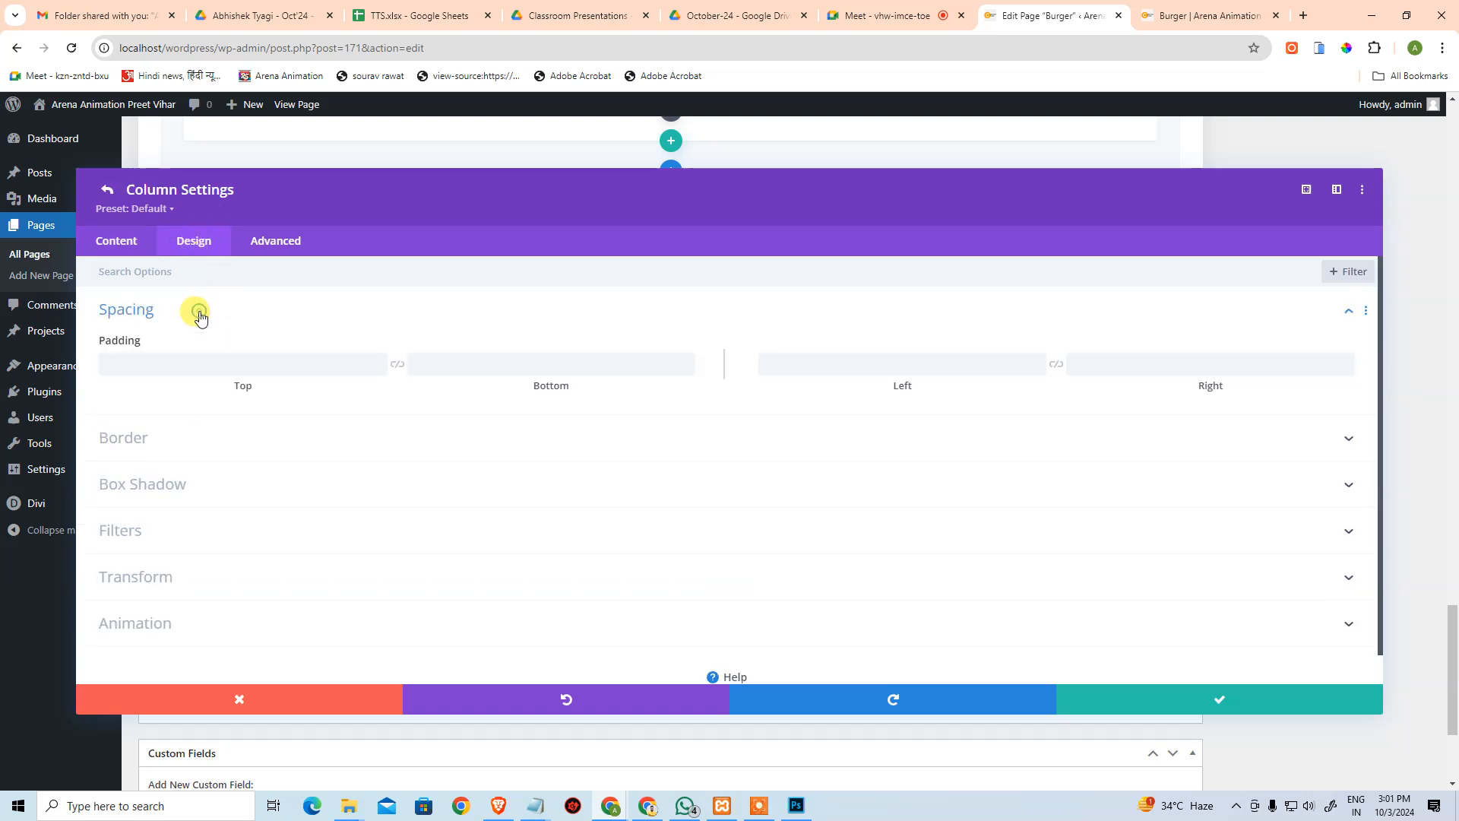
left_click(199, 315)
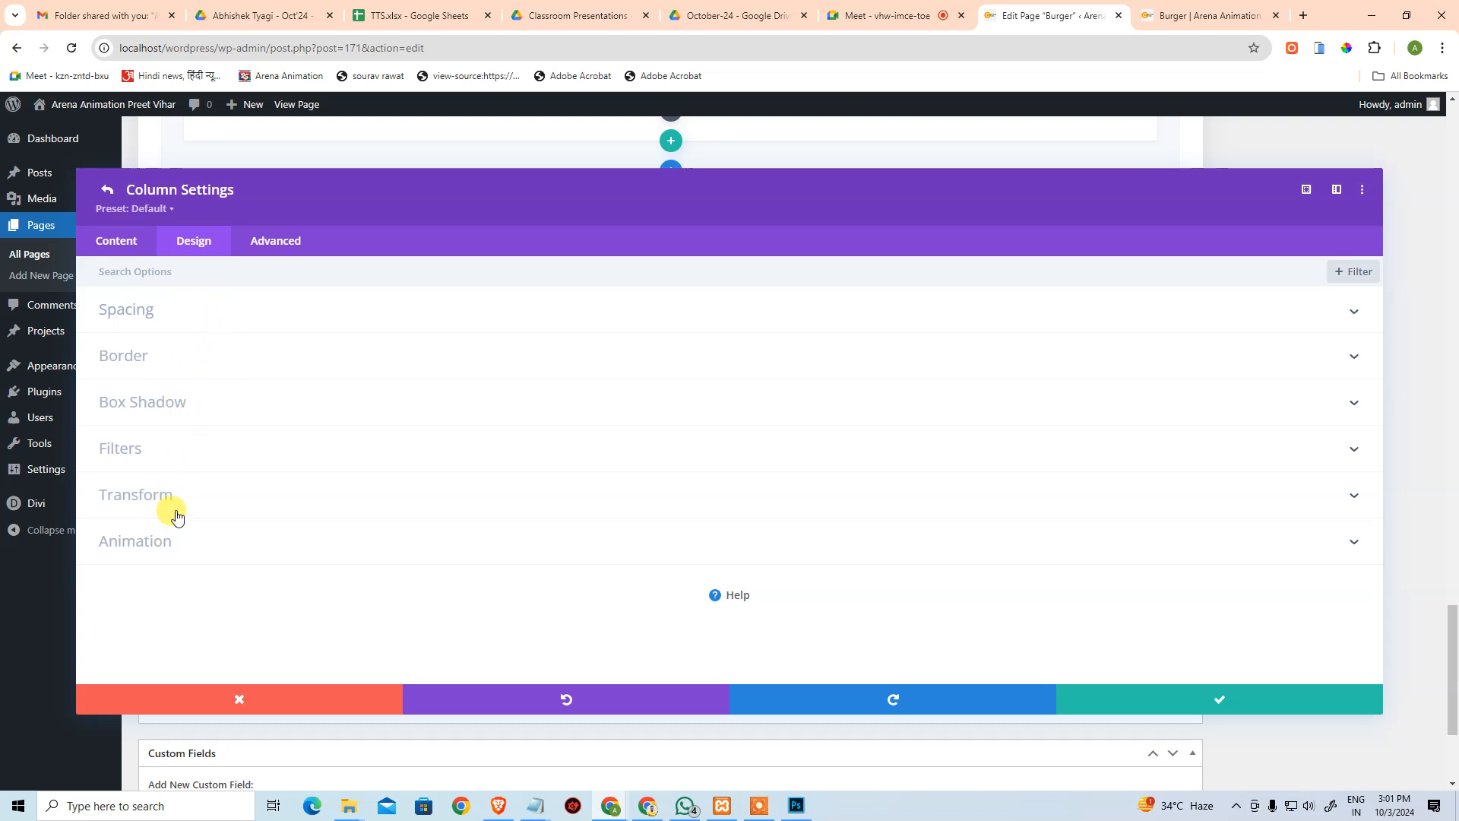
left_click(287, 251)
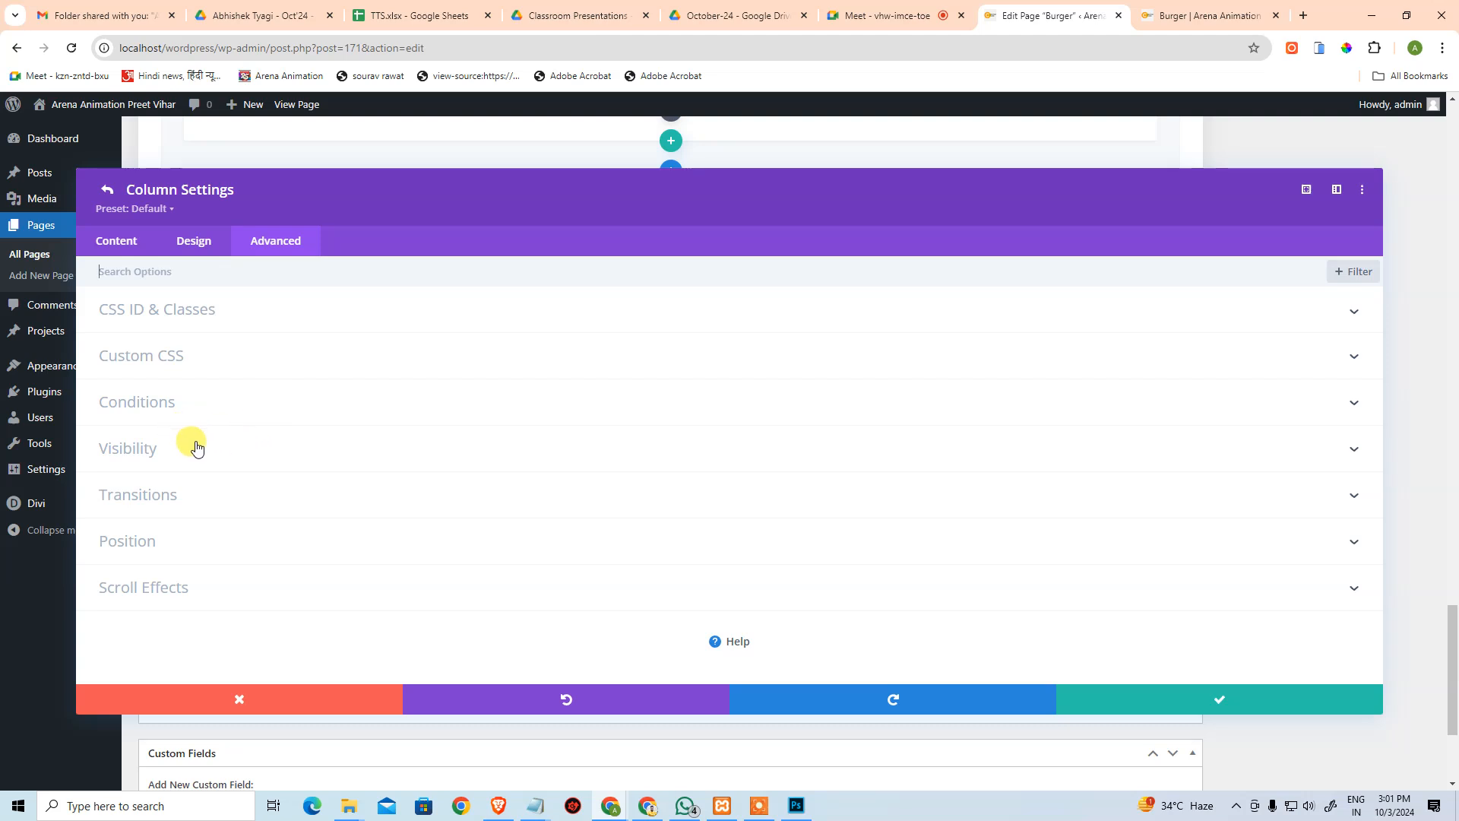
left_click(196, 364)
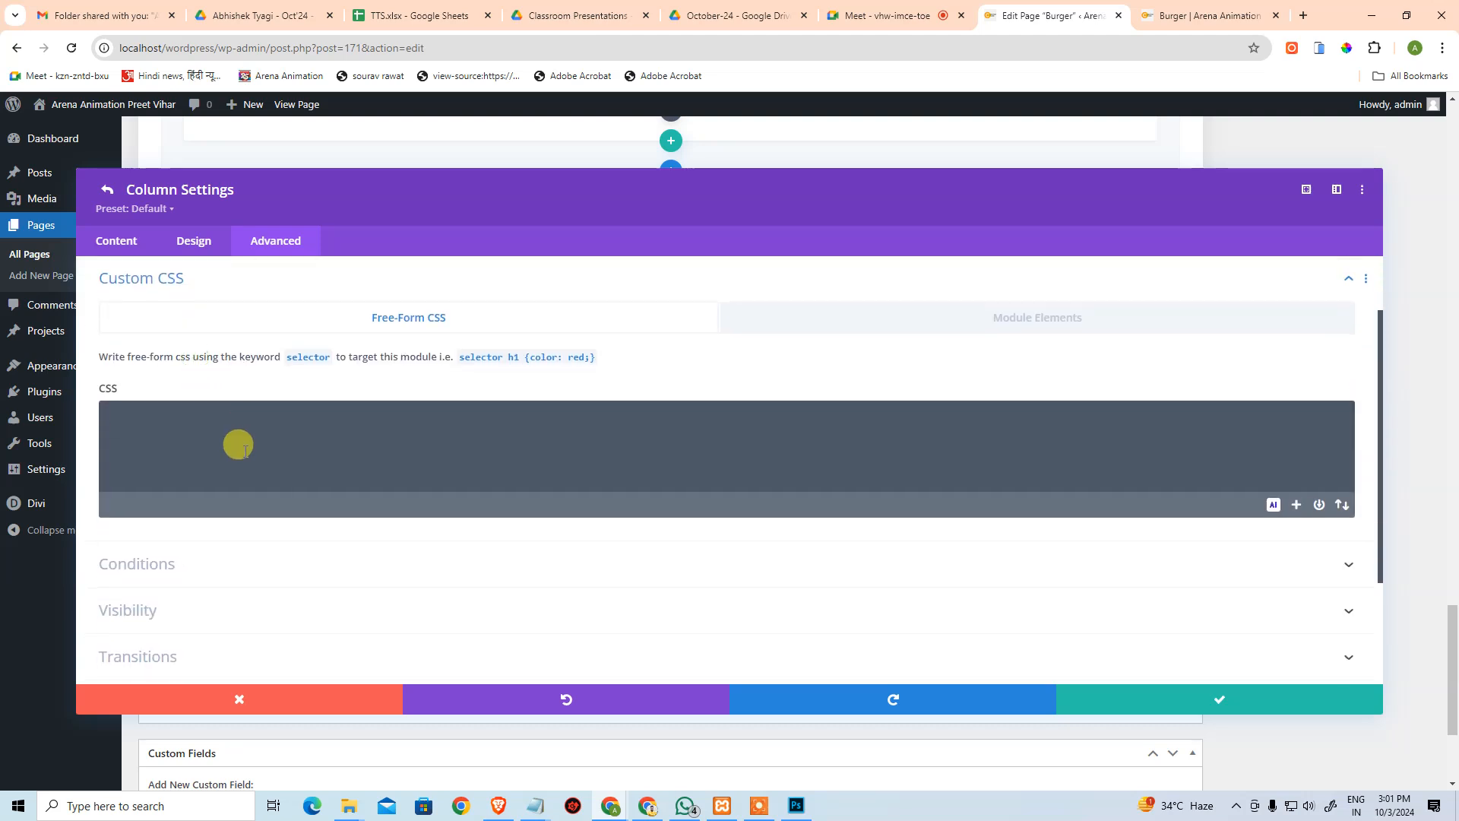
left_click(304, 429)
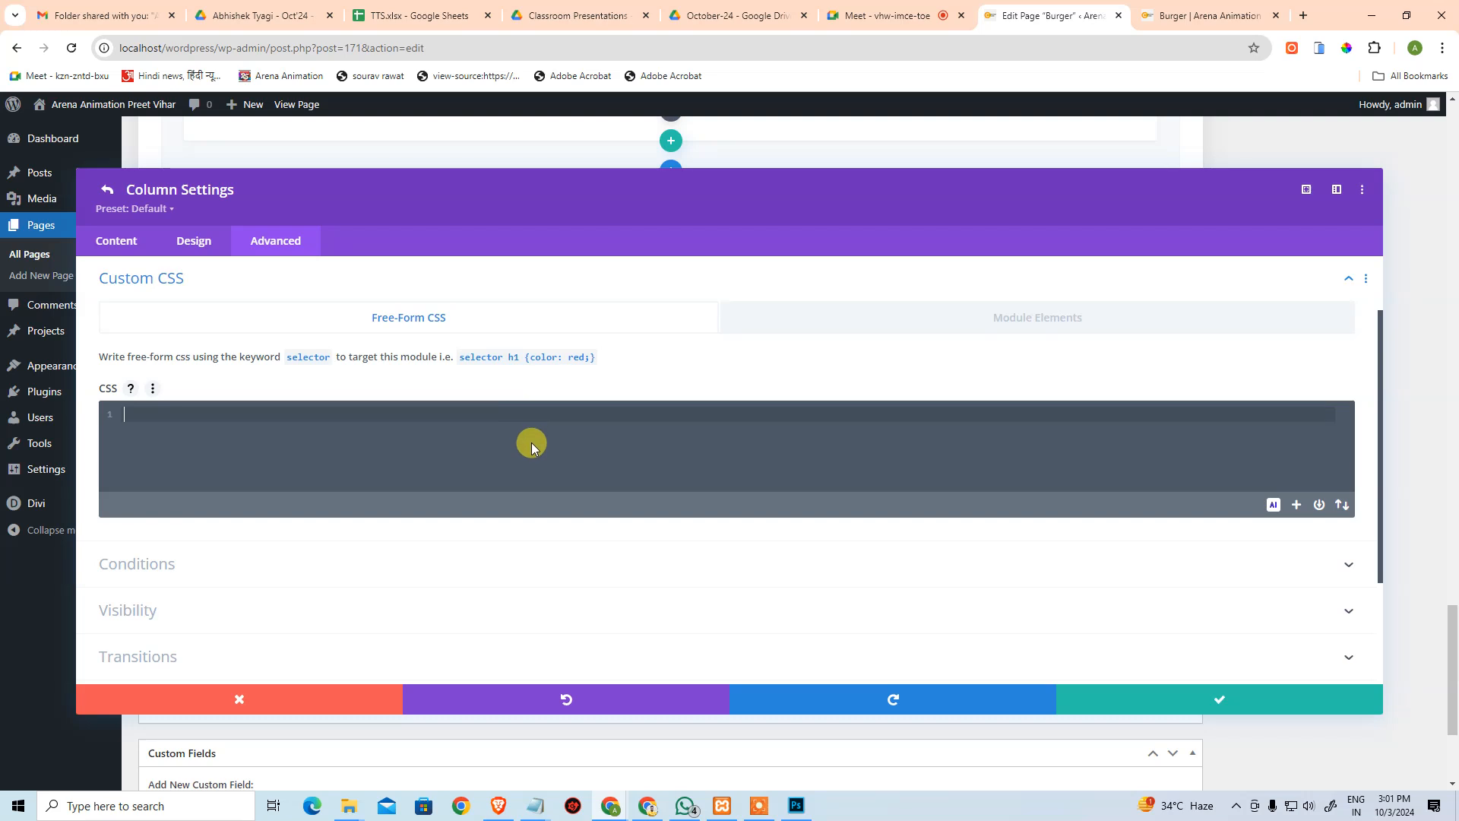
left_click(977, 327)
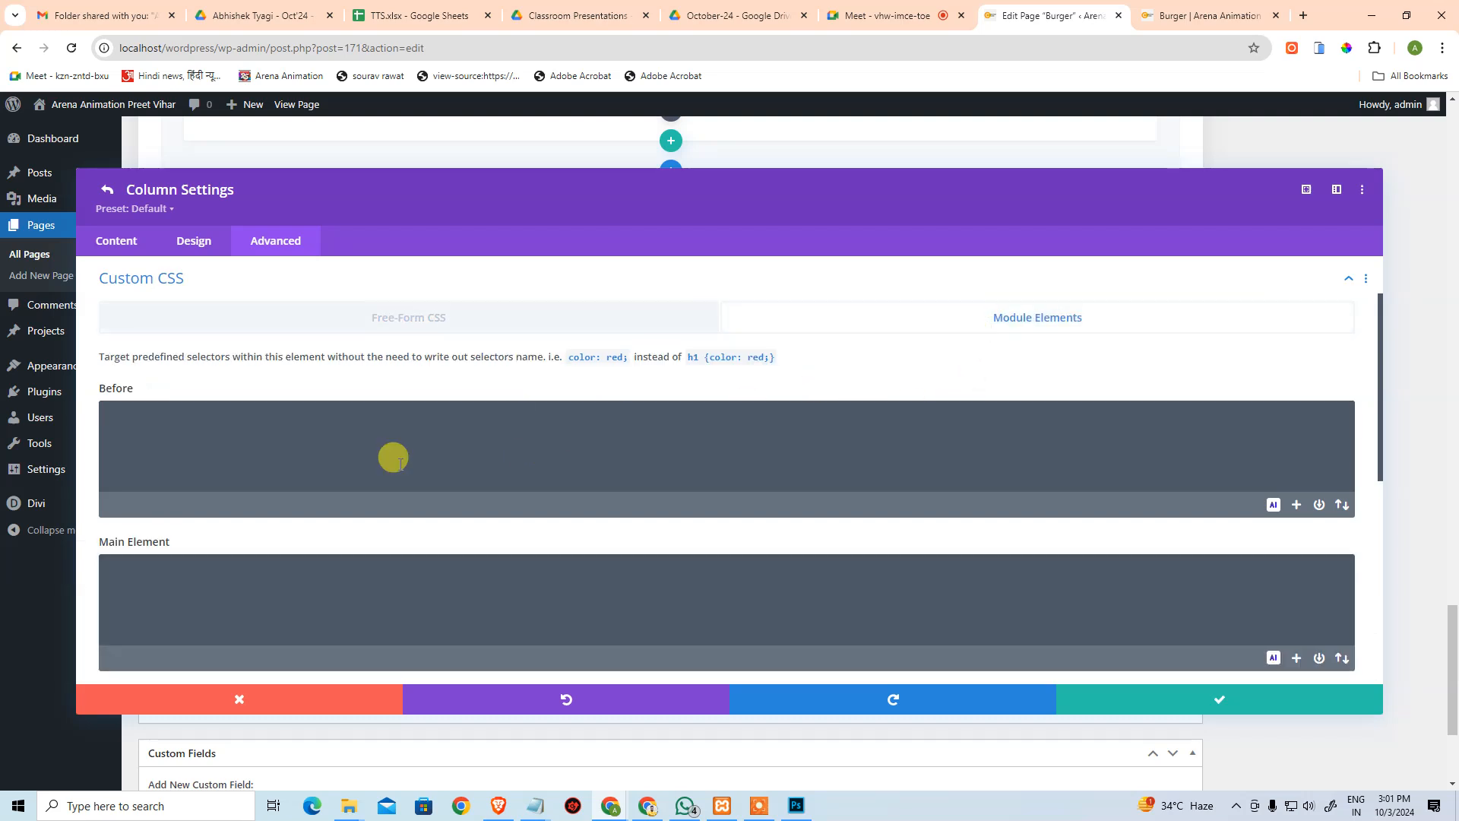
Add align-items:center; to the column's Main Element CSS and apply the column settings.
scroll(369, 506, "down", 1)
scroll(368, 505, "down", 1)
left_click(364, 500)
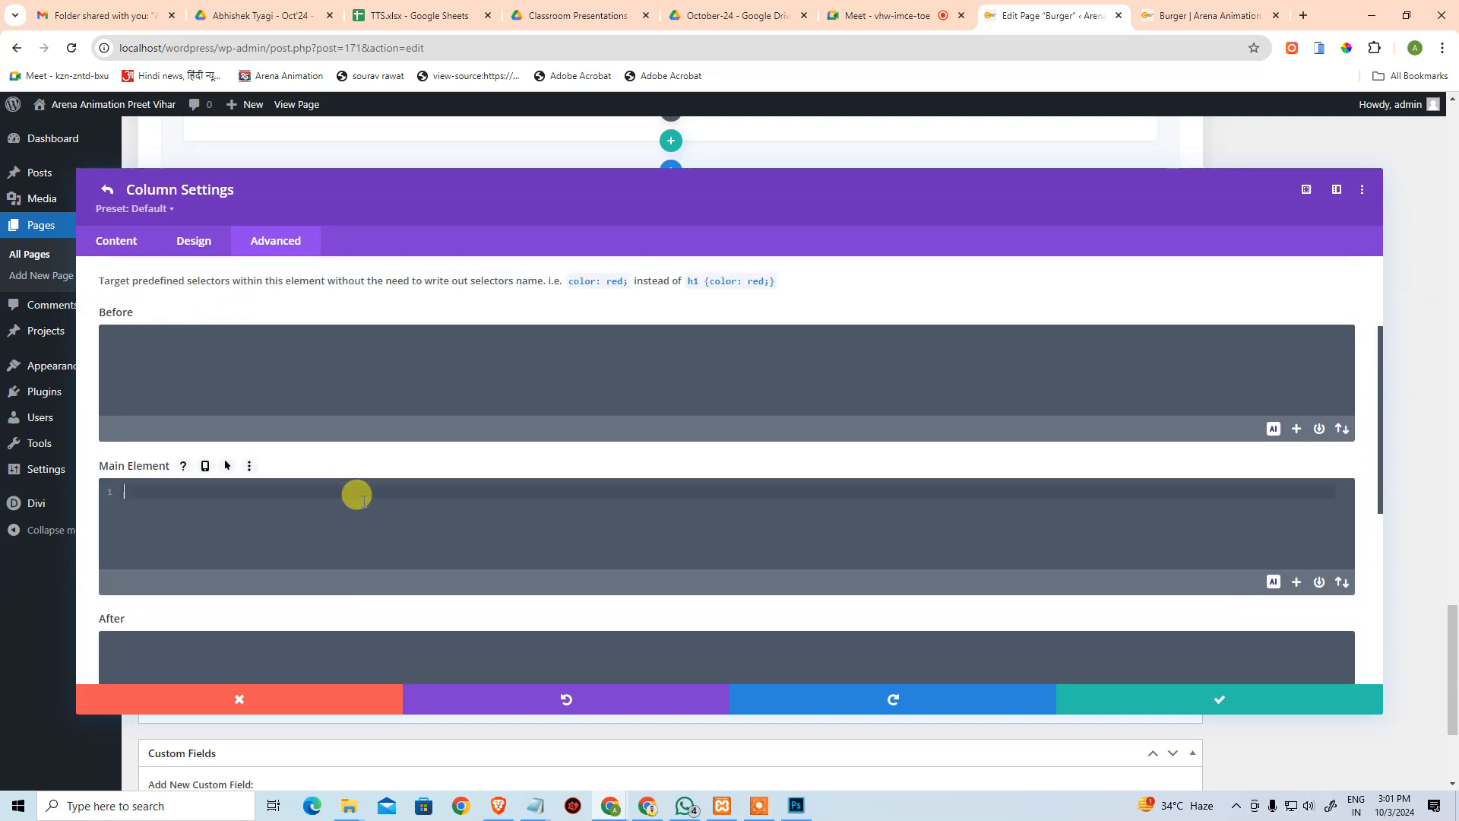
type("align-")
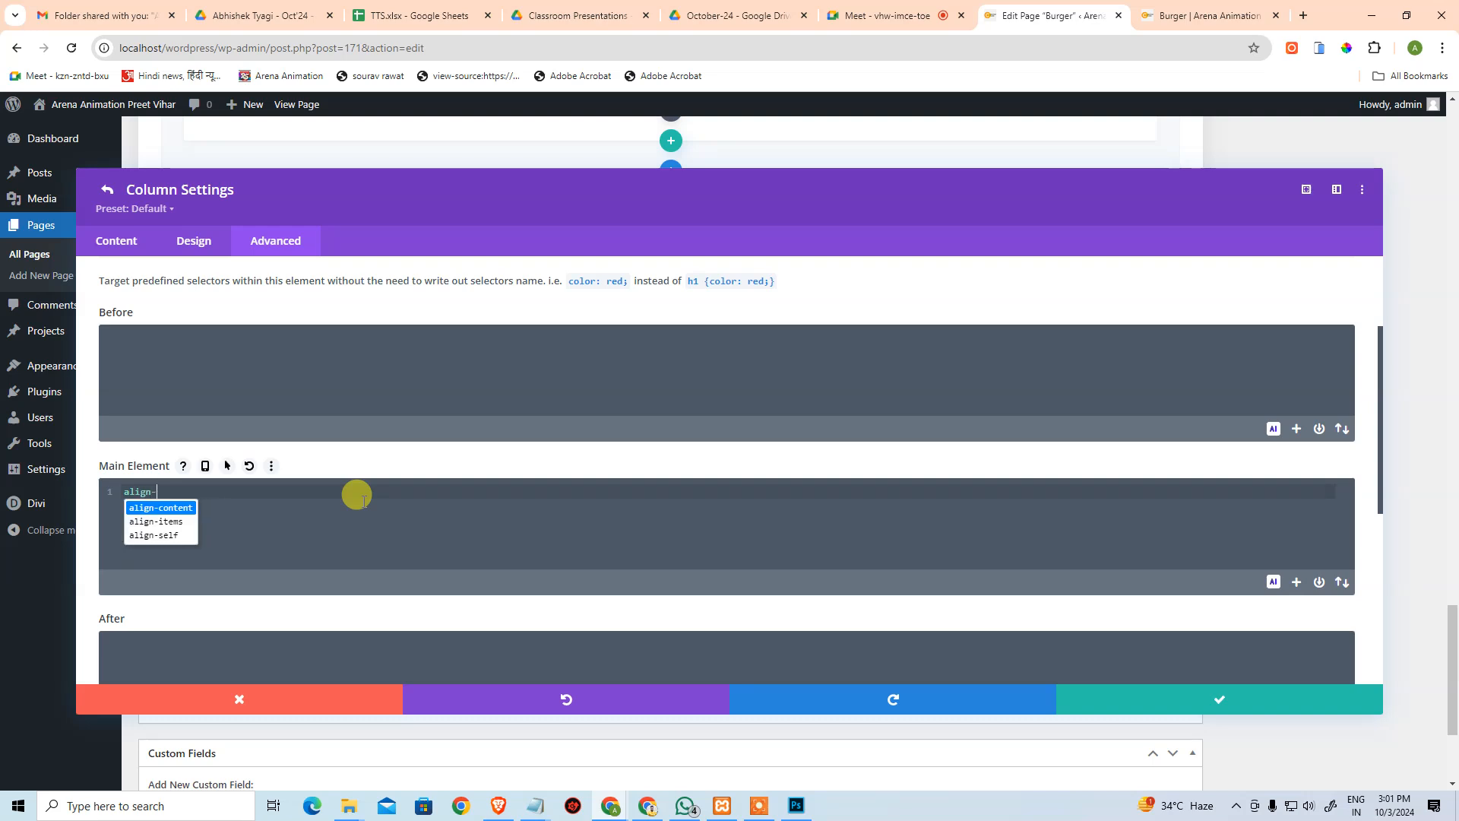
key("Down")
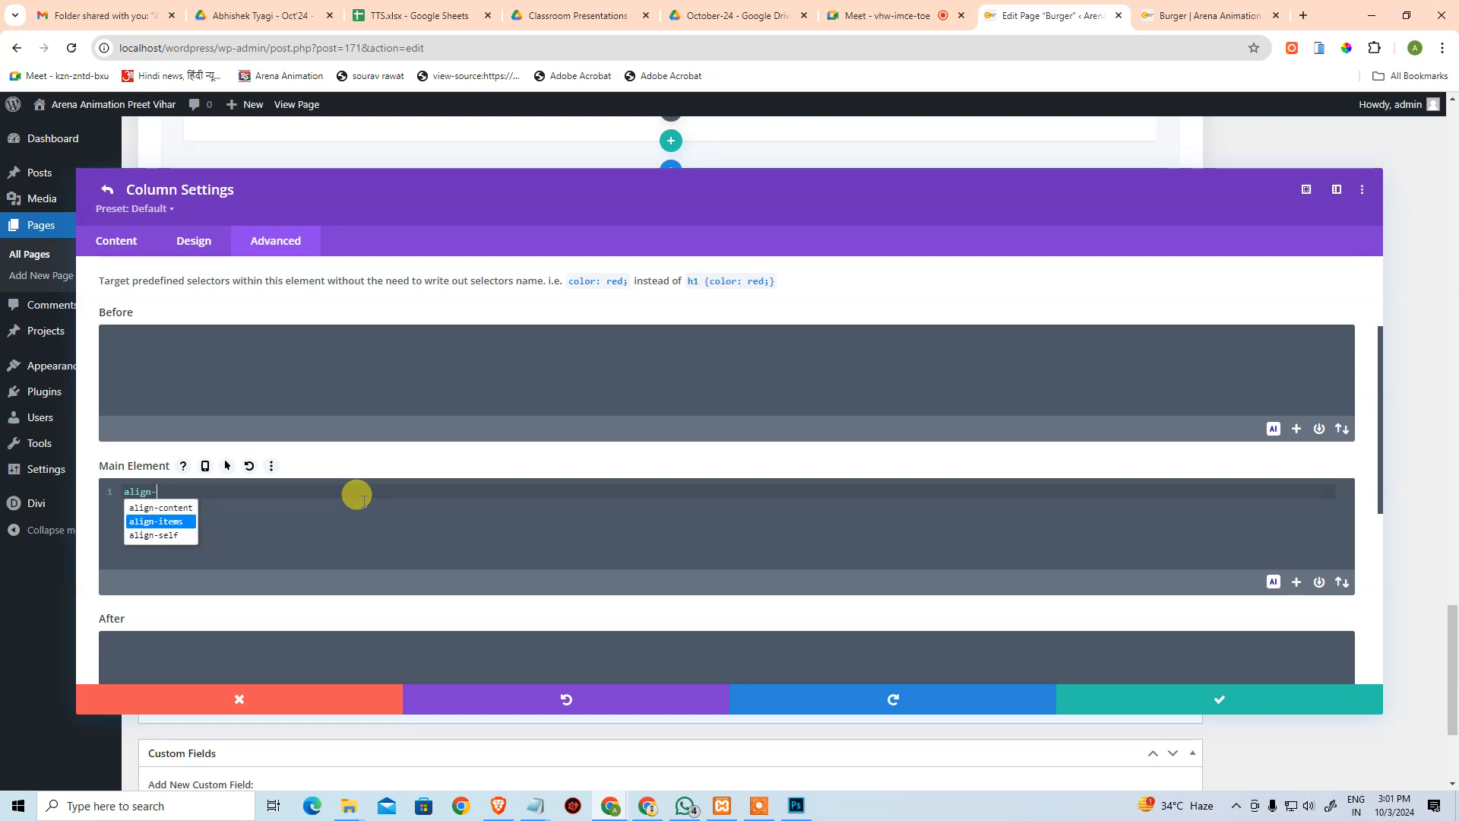
key("Return")
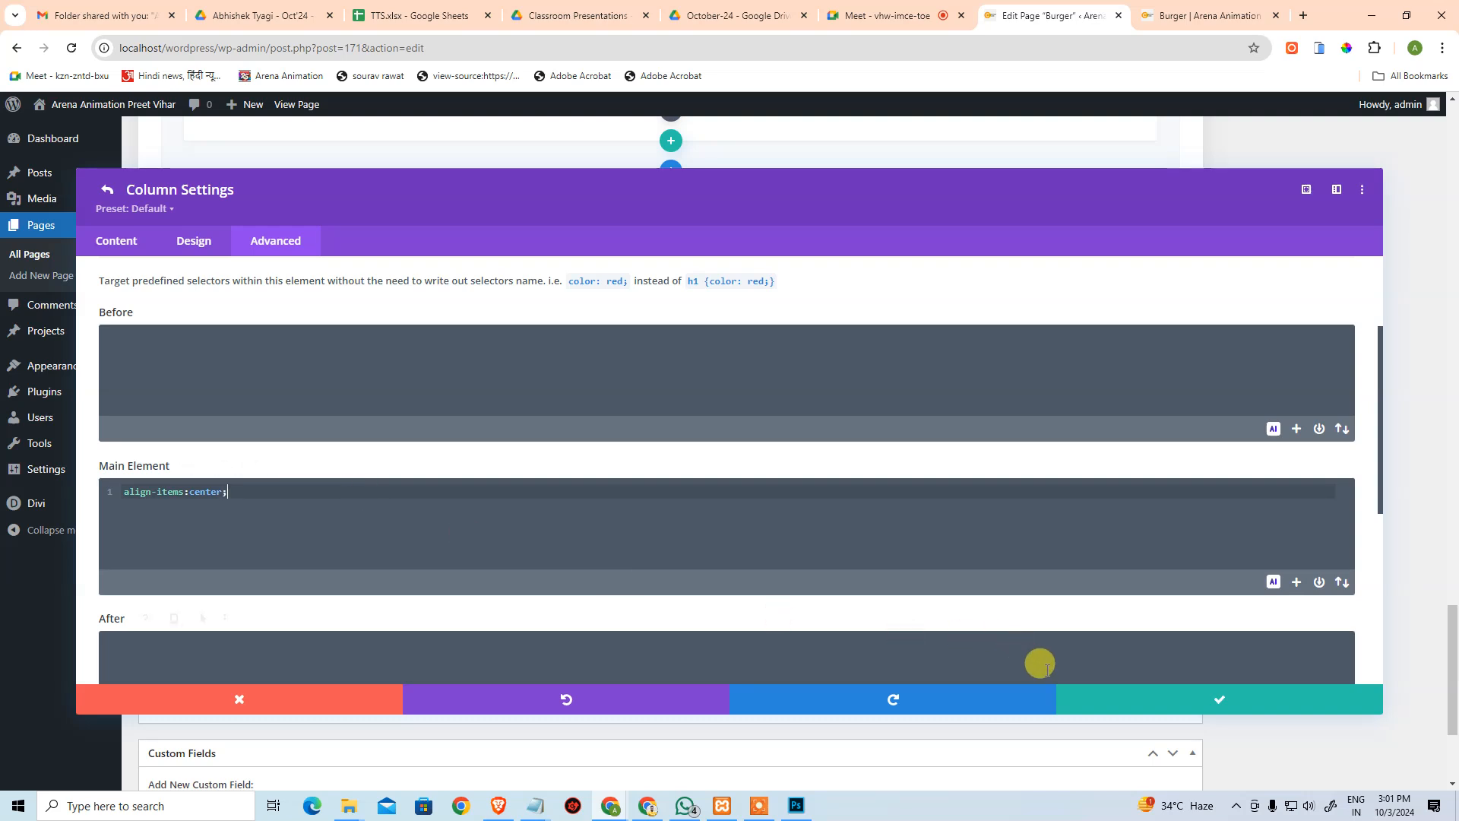
left_click(1094, 699)
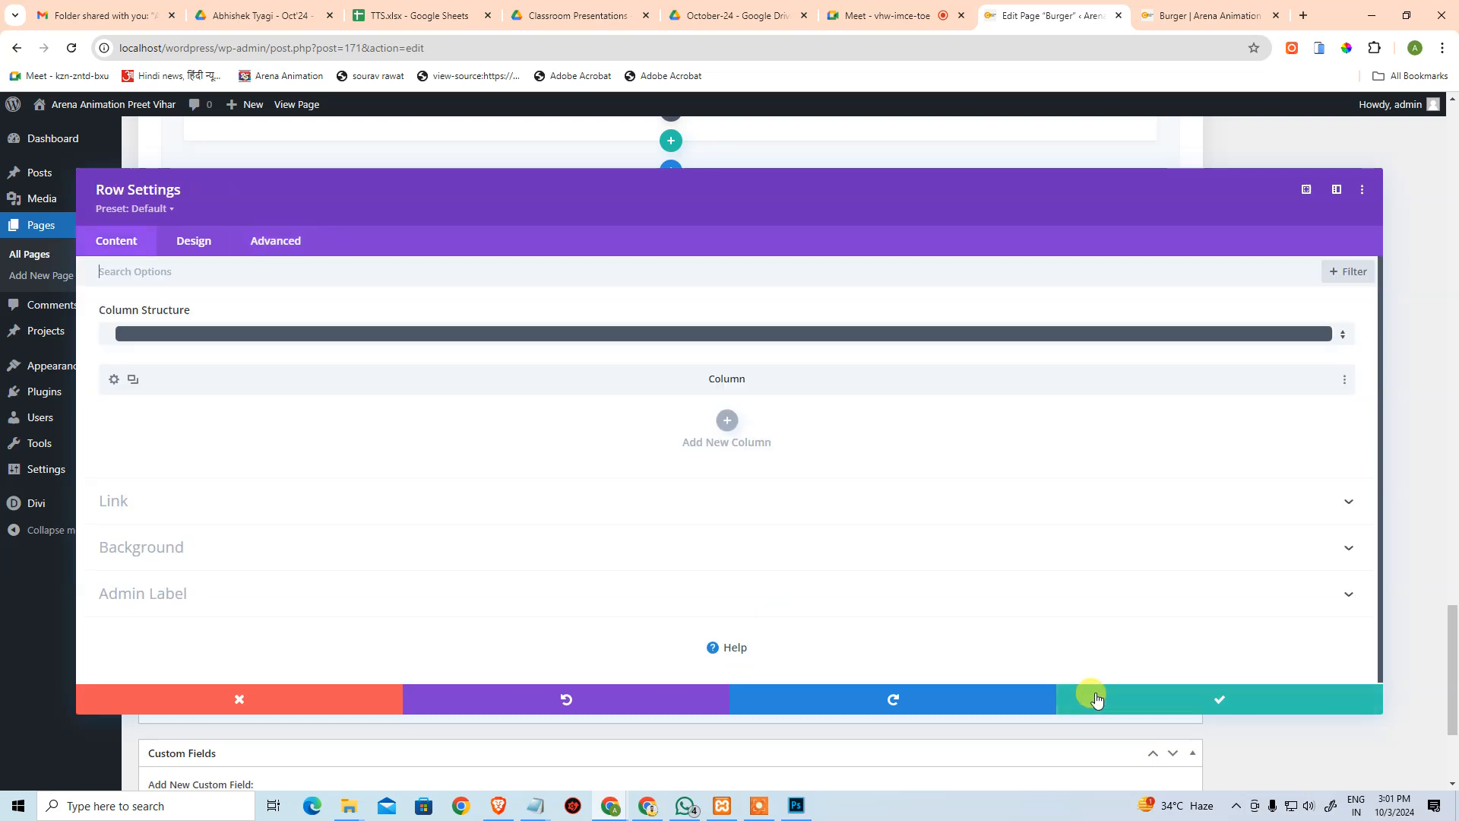
Save the page and check the form's alignment on the live Burger page.
key("ctrl+s")
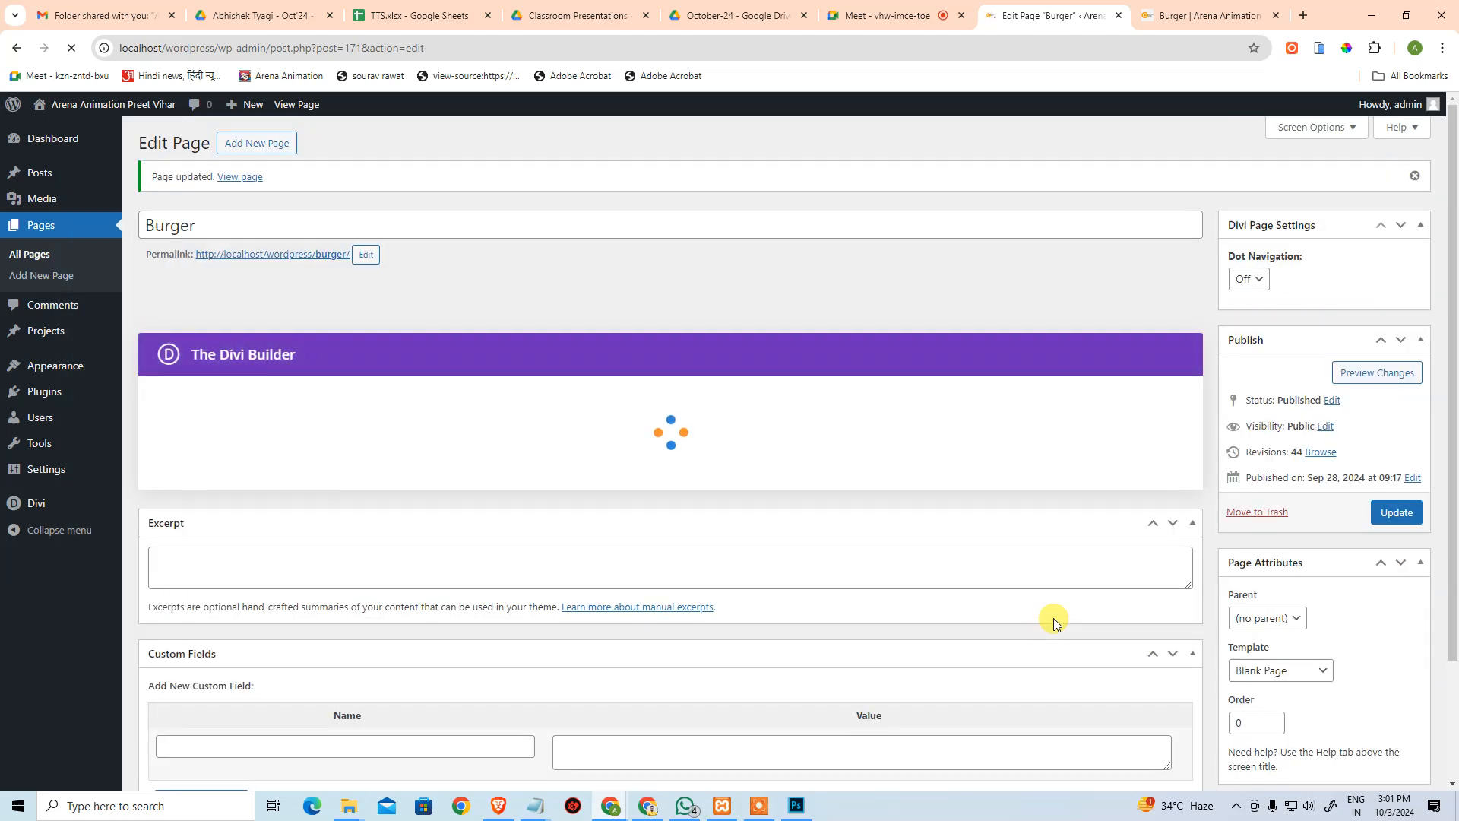
left_click(1182, 17)
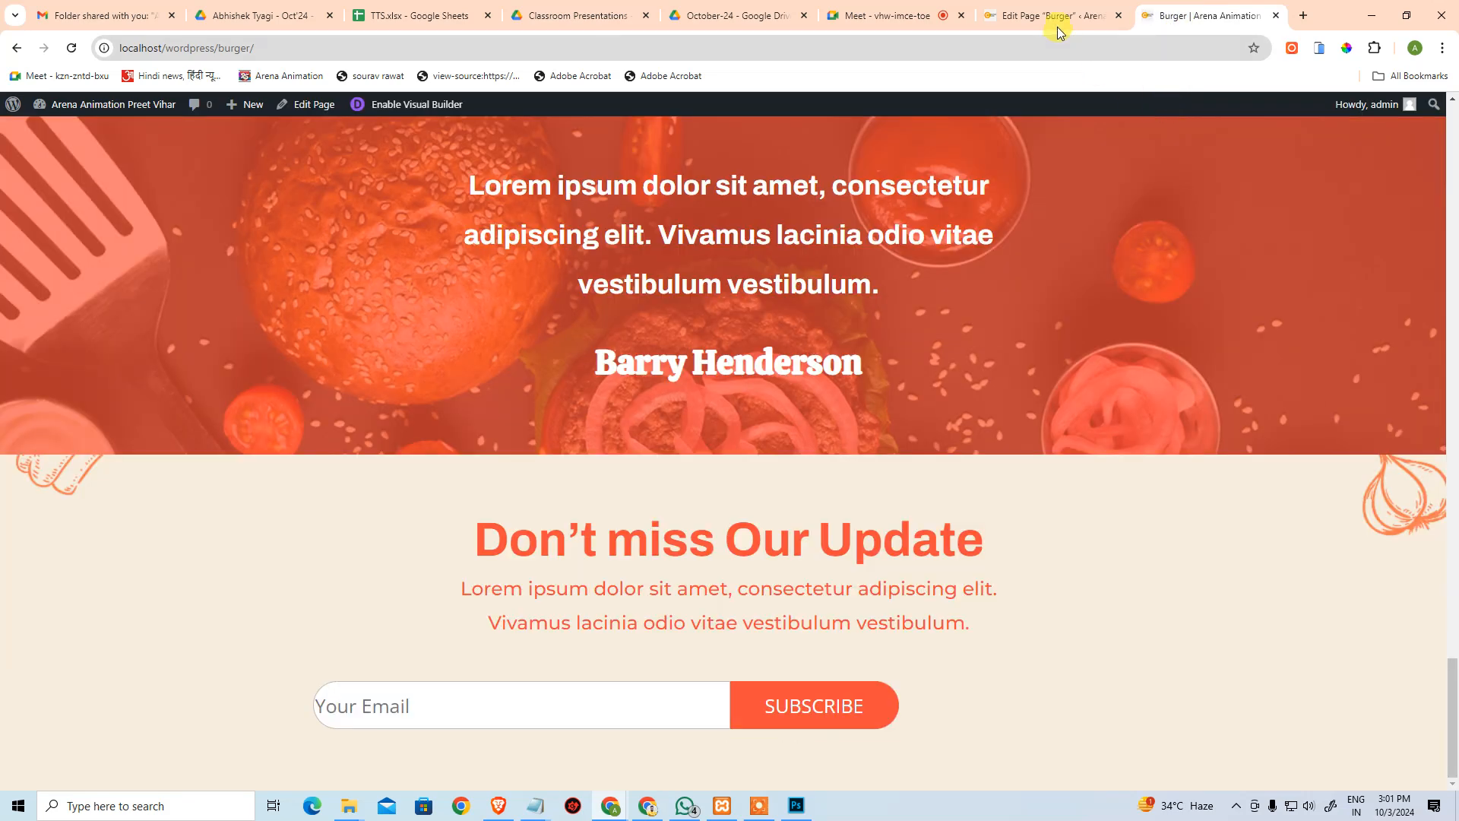
Return to the page editor and review the design options of the Code row's column without changing them.
left_click(1055, 21)
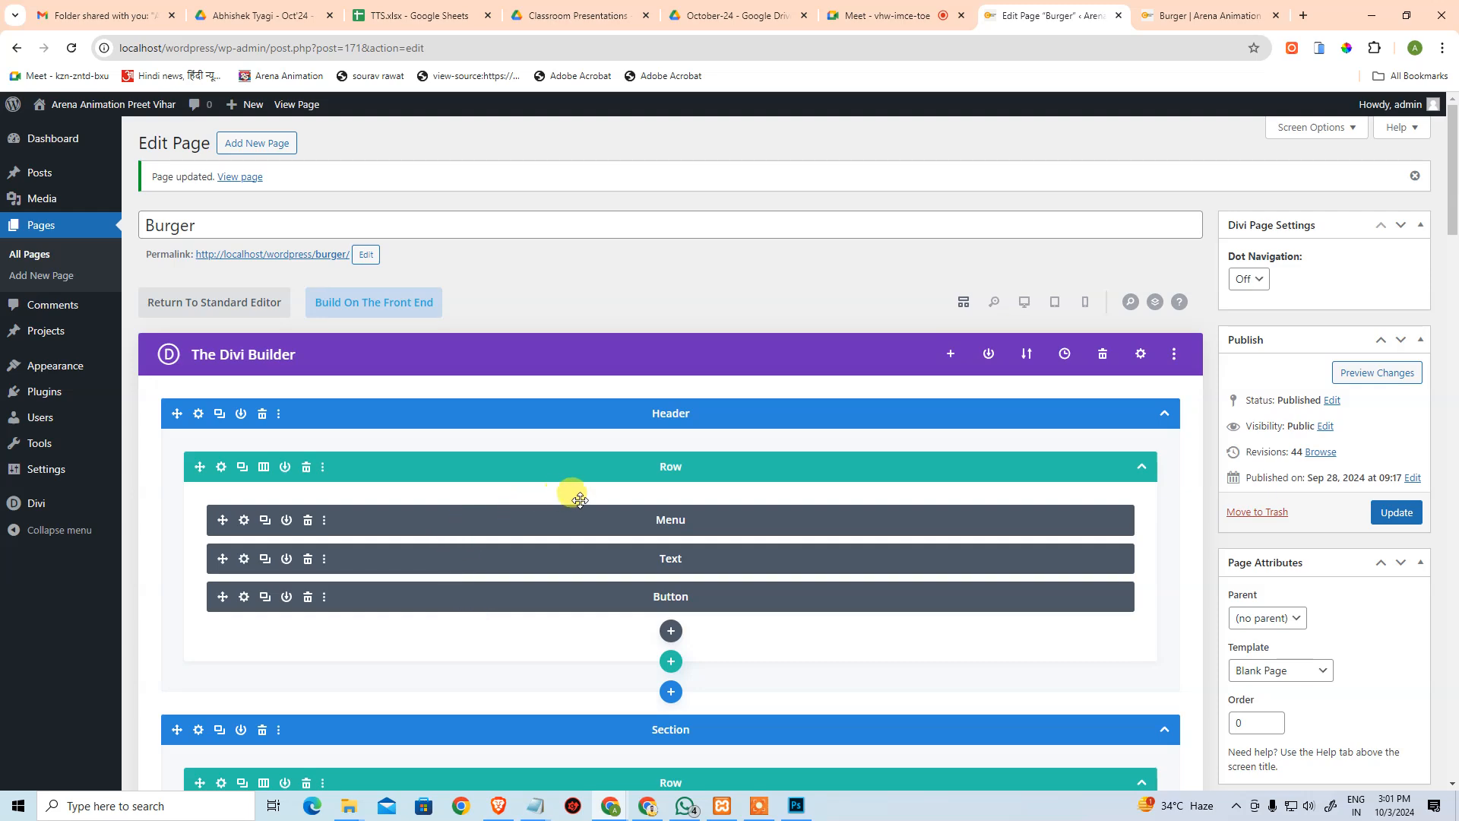
scroll(570, 515, "down", 15)
scroll(358, 414, "up", 4)
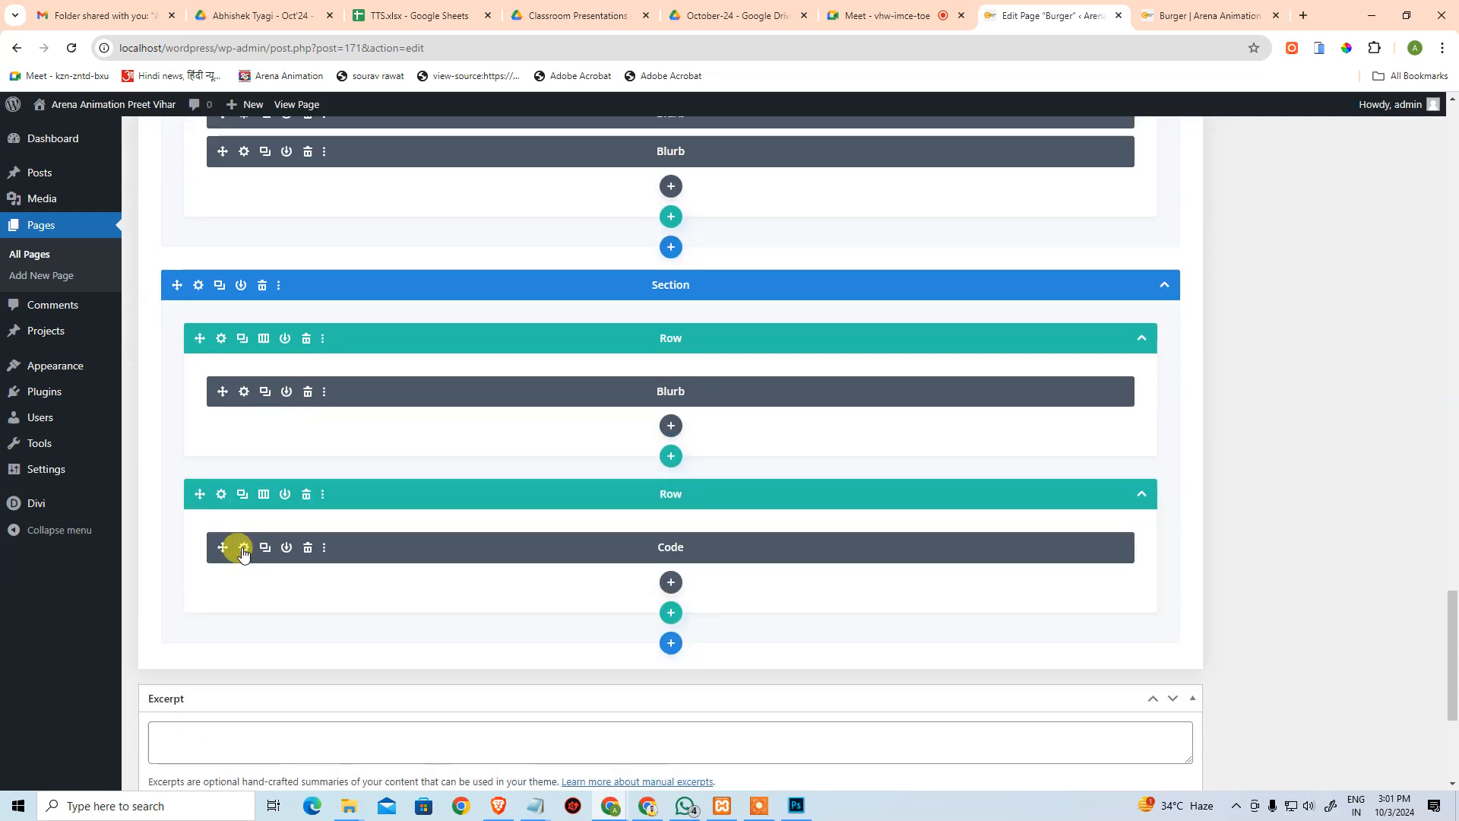
left_click(221, 495)
left_click(111, 380)
left_click(201, 238)
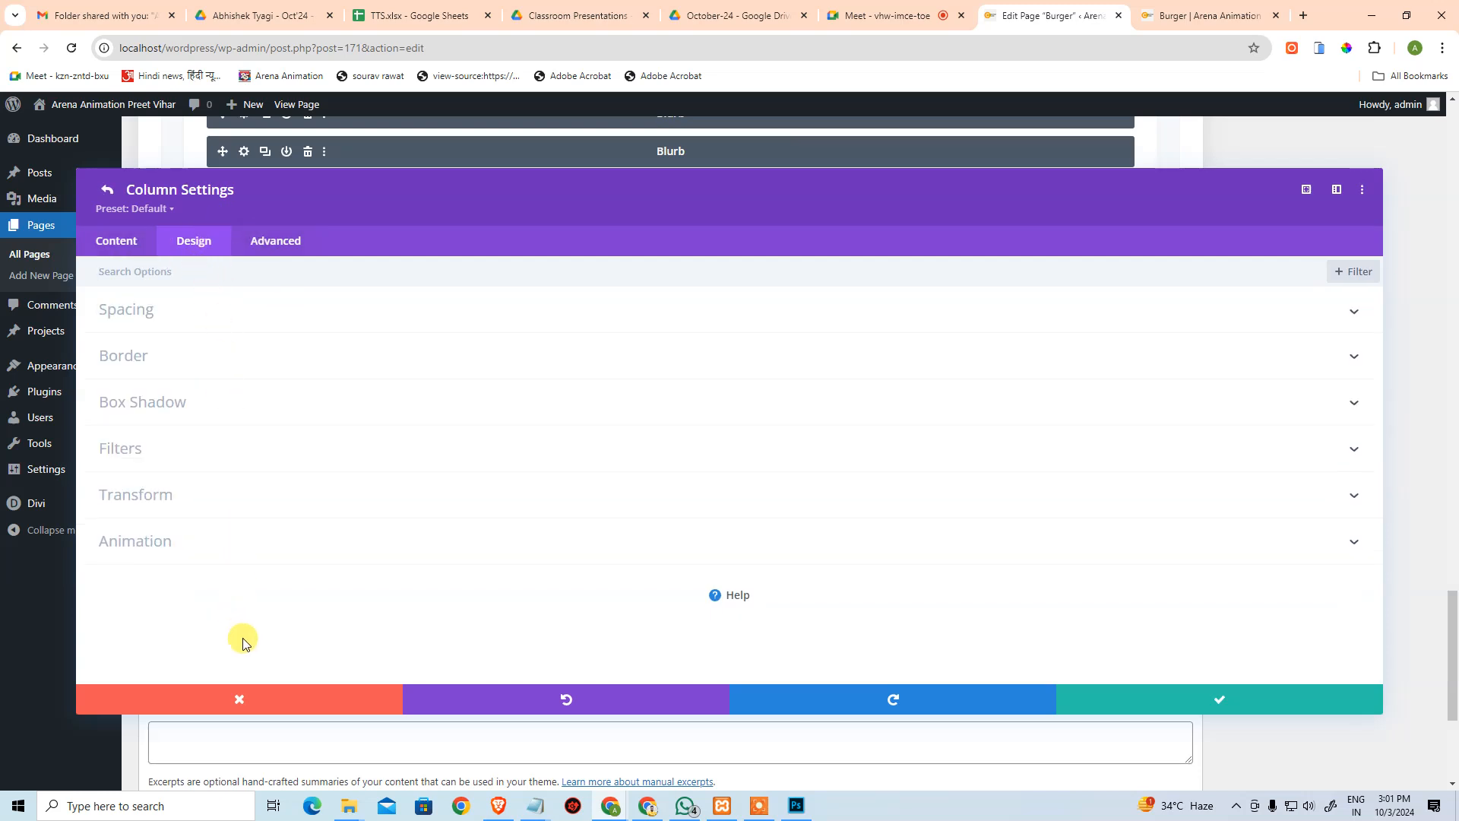
left_click(235, 697)
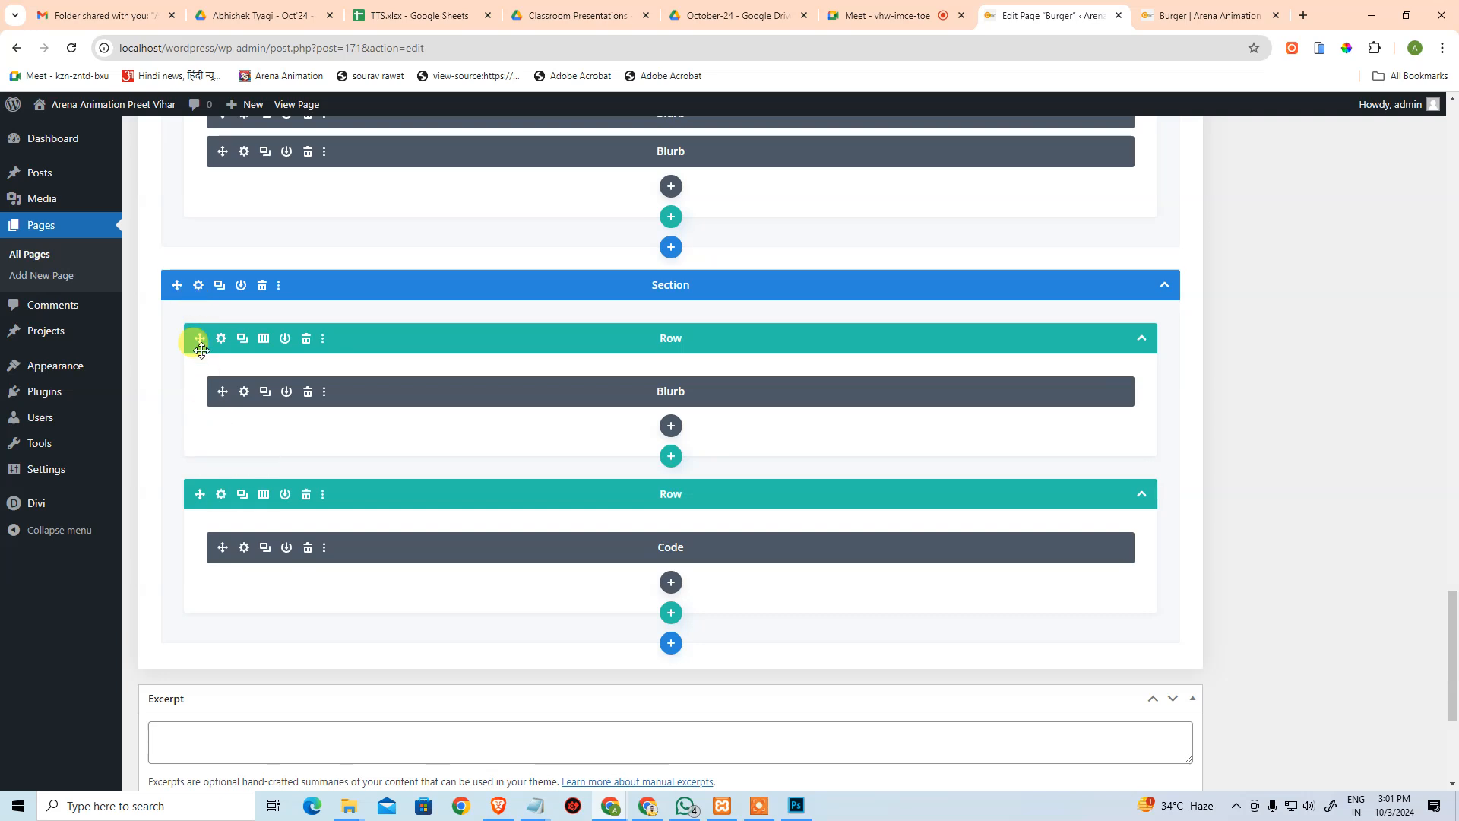
Check the module-element Custom CSS fields of the row containing the Code module for existing code, and close its settings without changes.
left_click(220, 495)
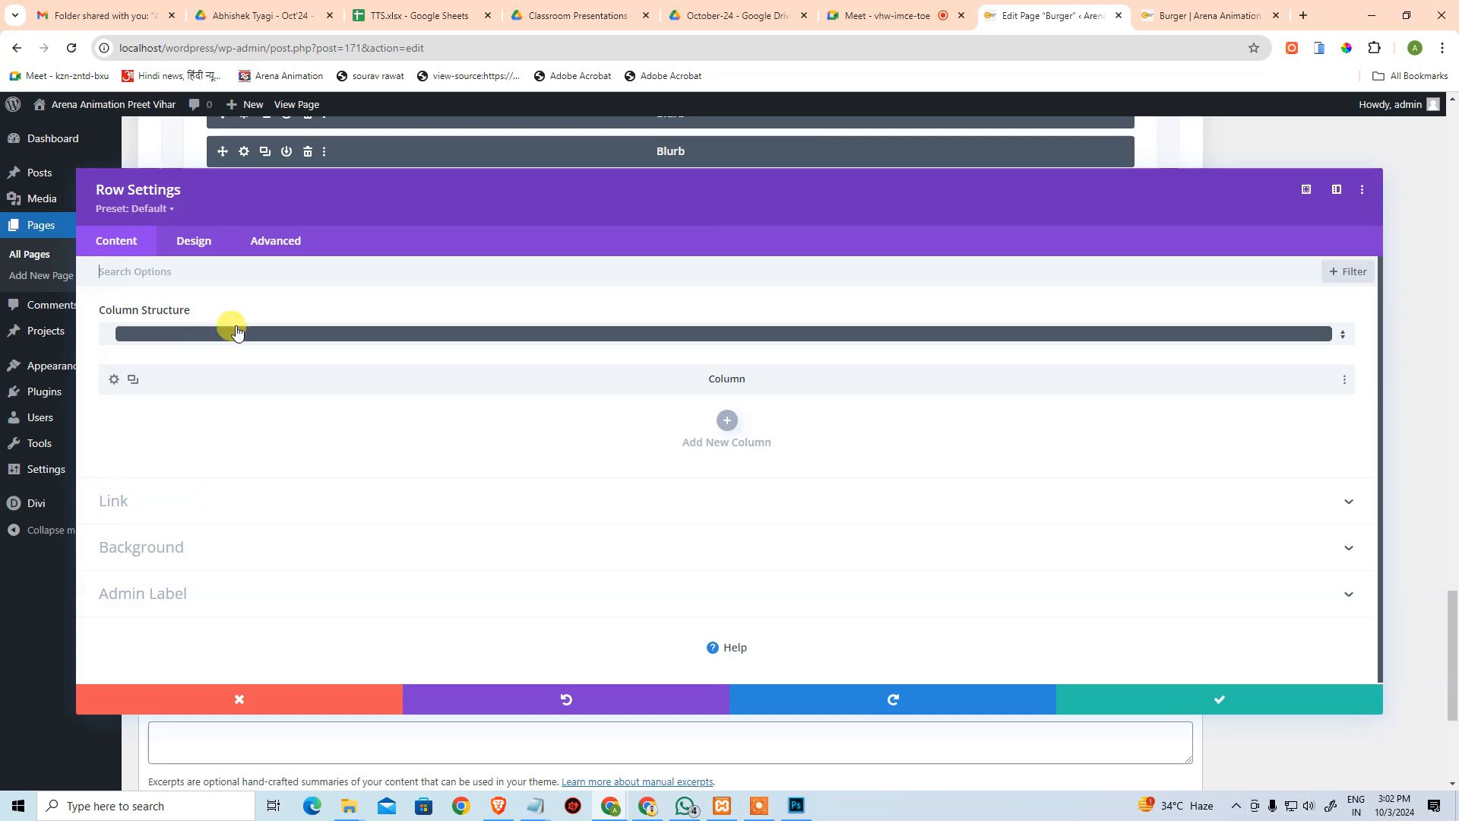
left_click(251, 242)
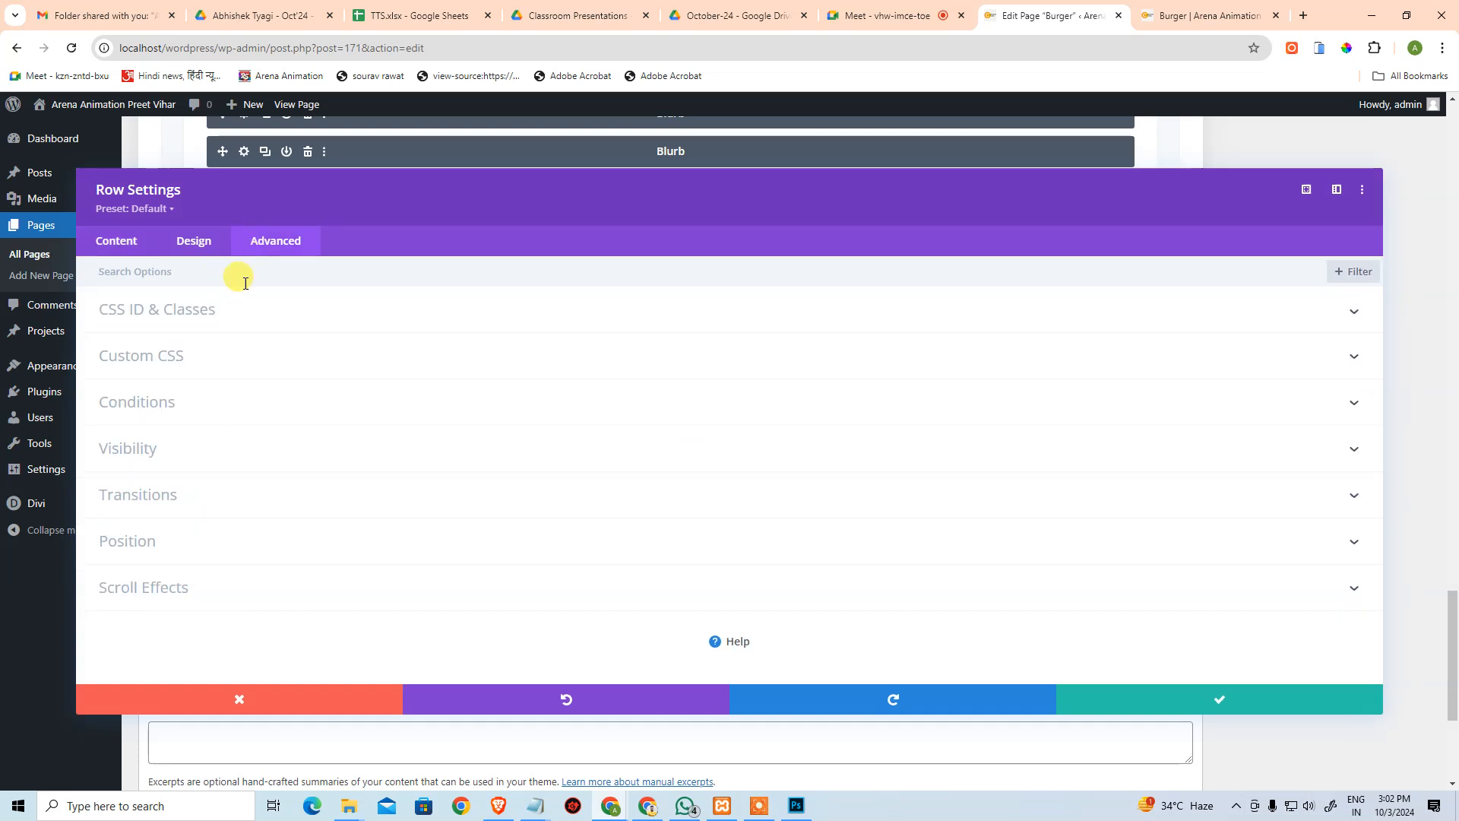
left_click(207, 359)
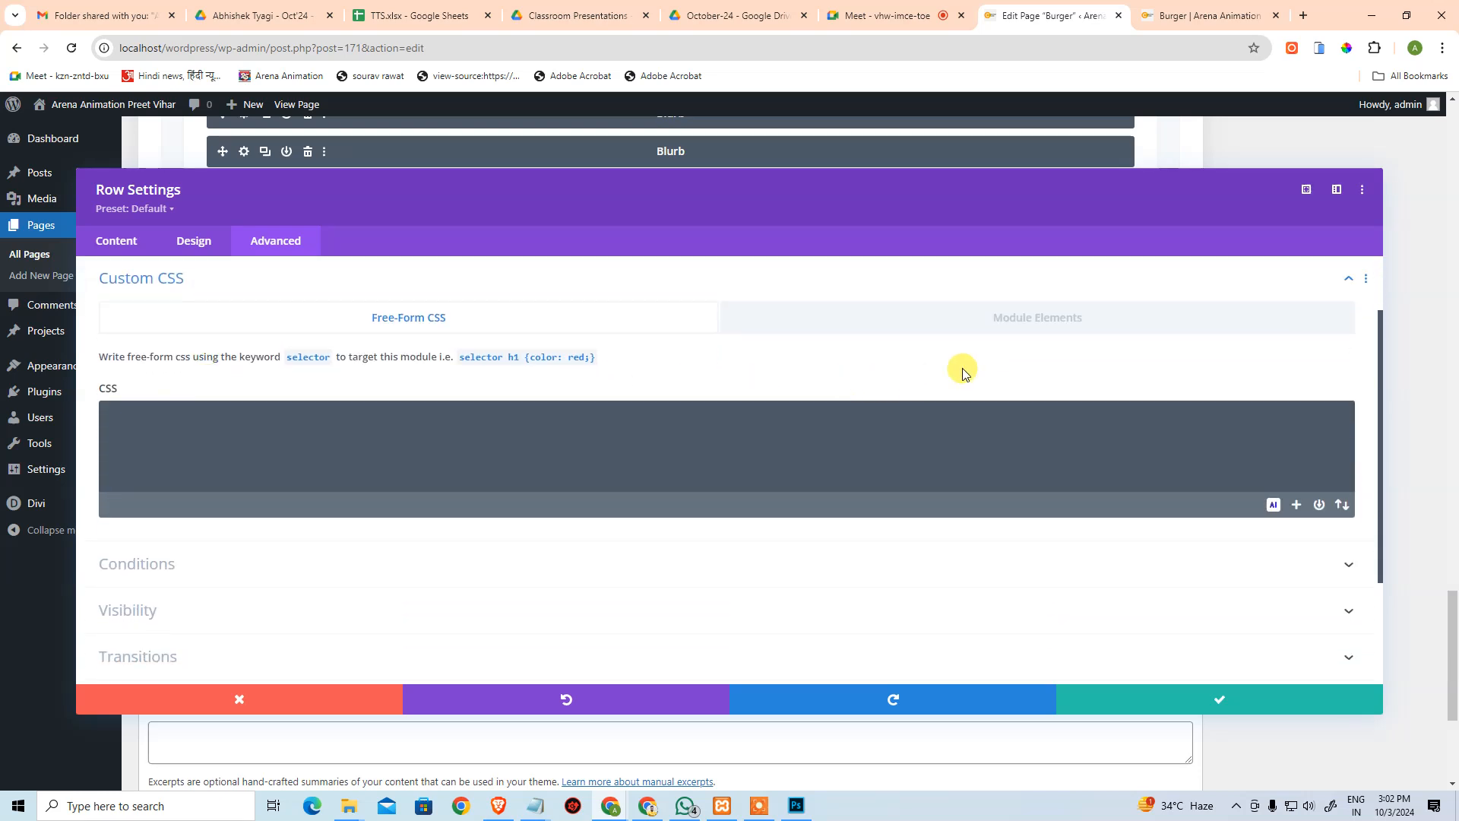
left_click(1020, 326)
scroll(229, 568, "down", 2)
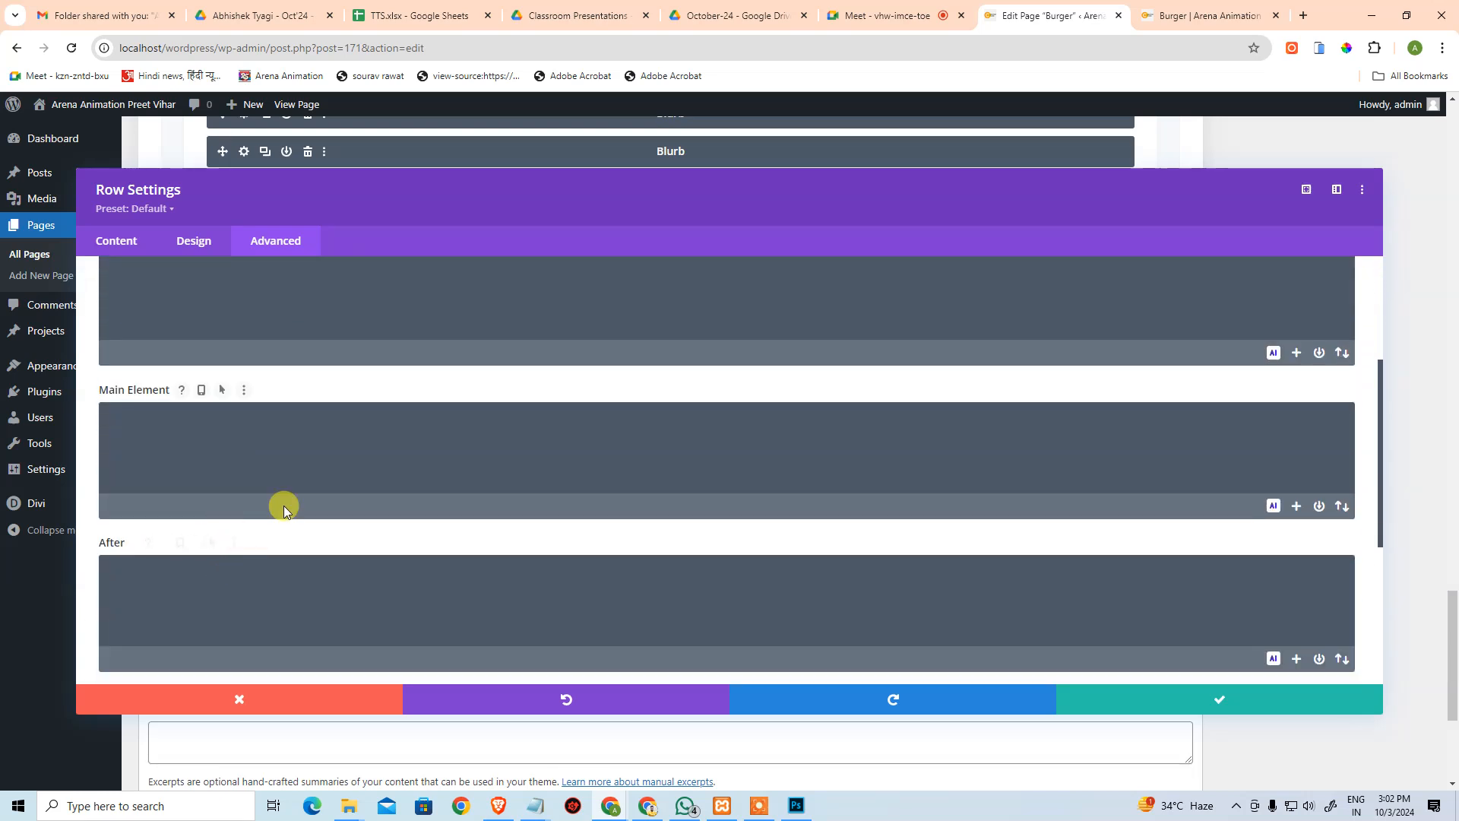
key("Escape")
scroll(262, 453, "down", 1)
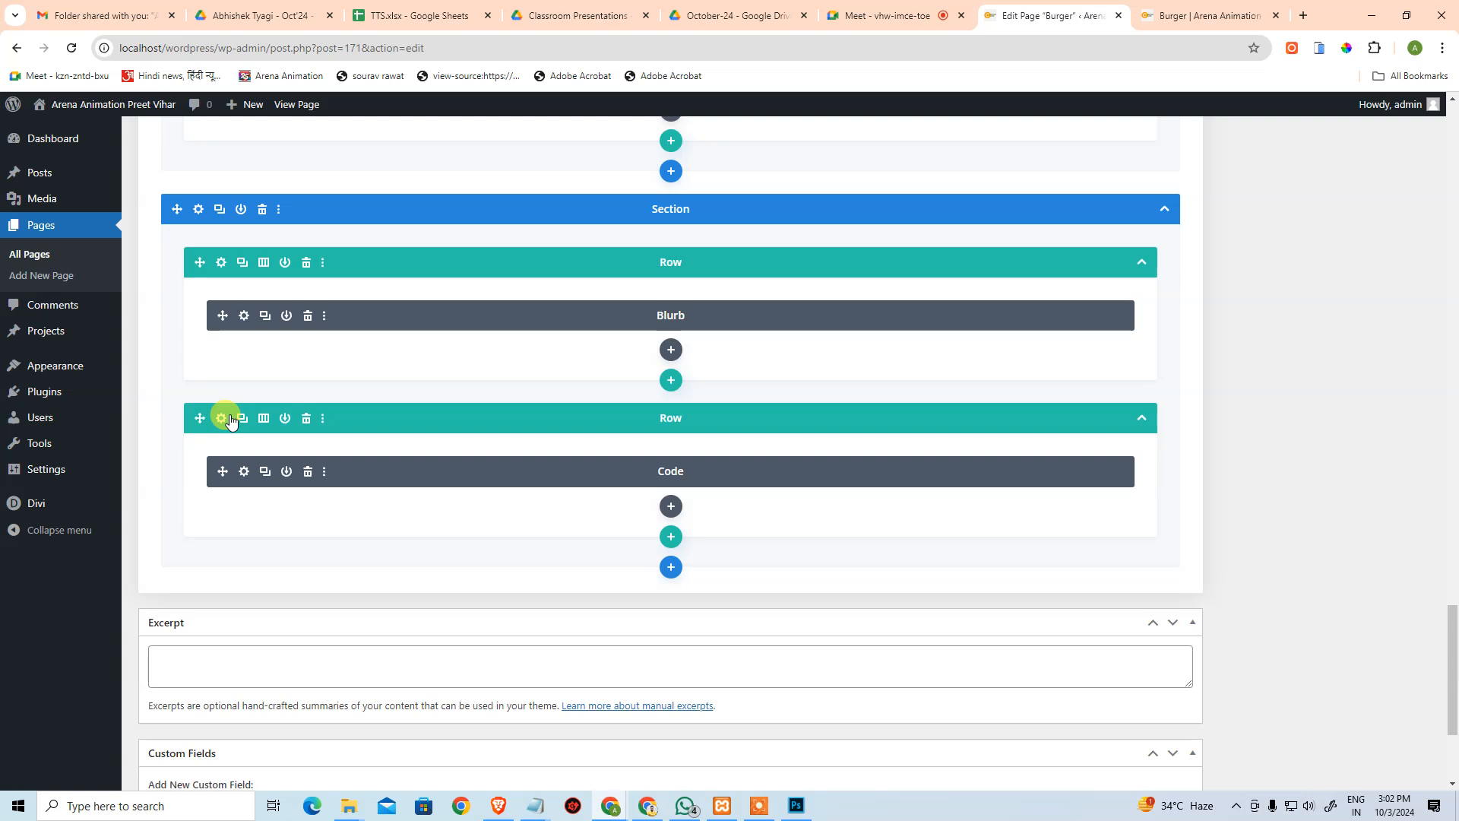
left_click(223, 425)
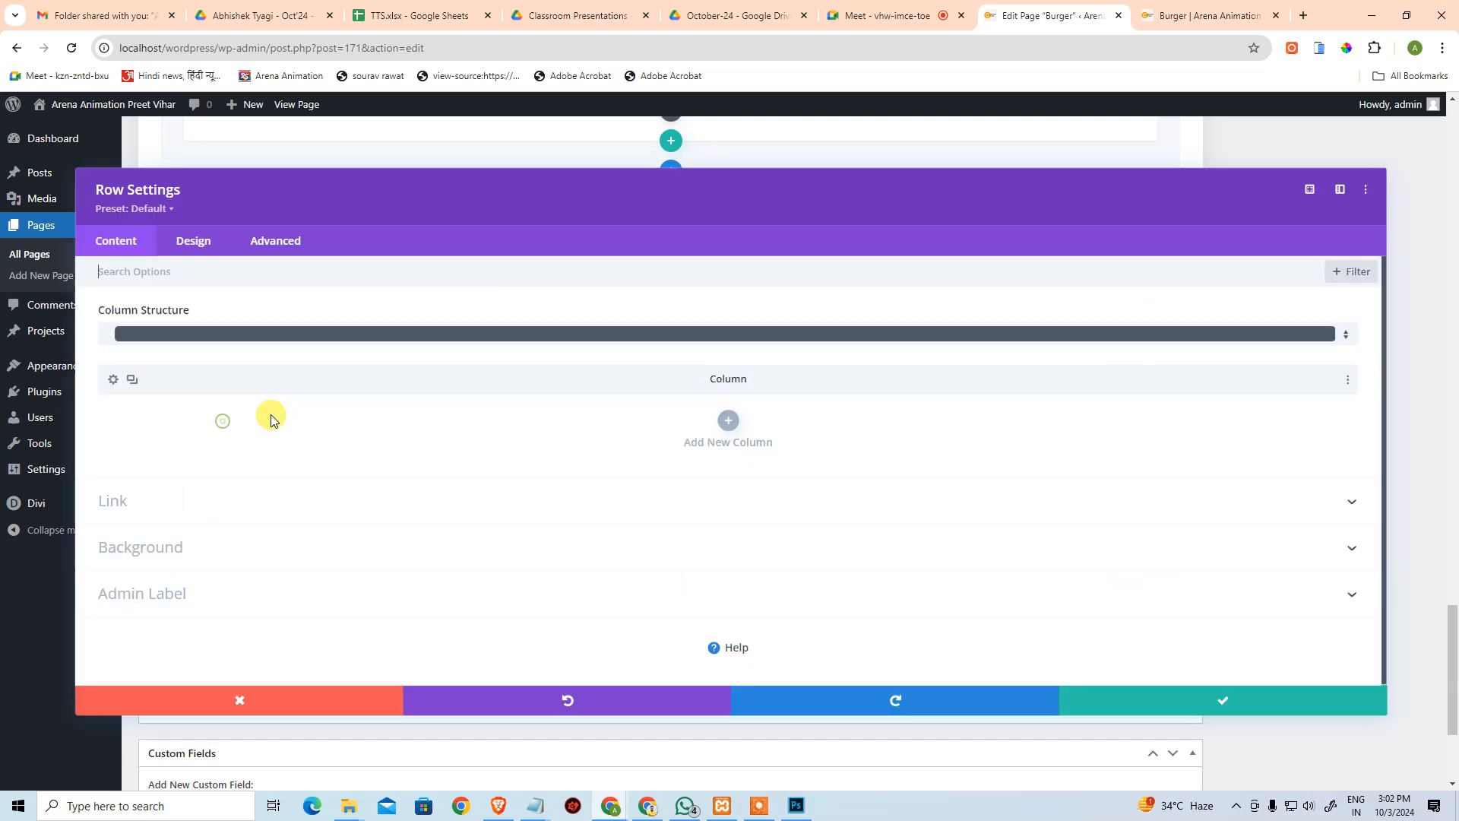
left_click(295, 240)
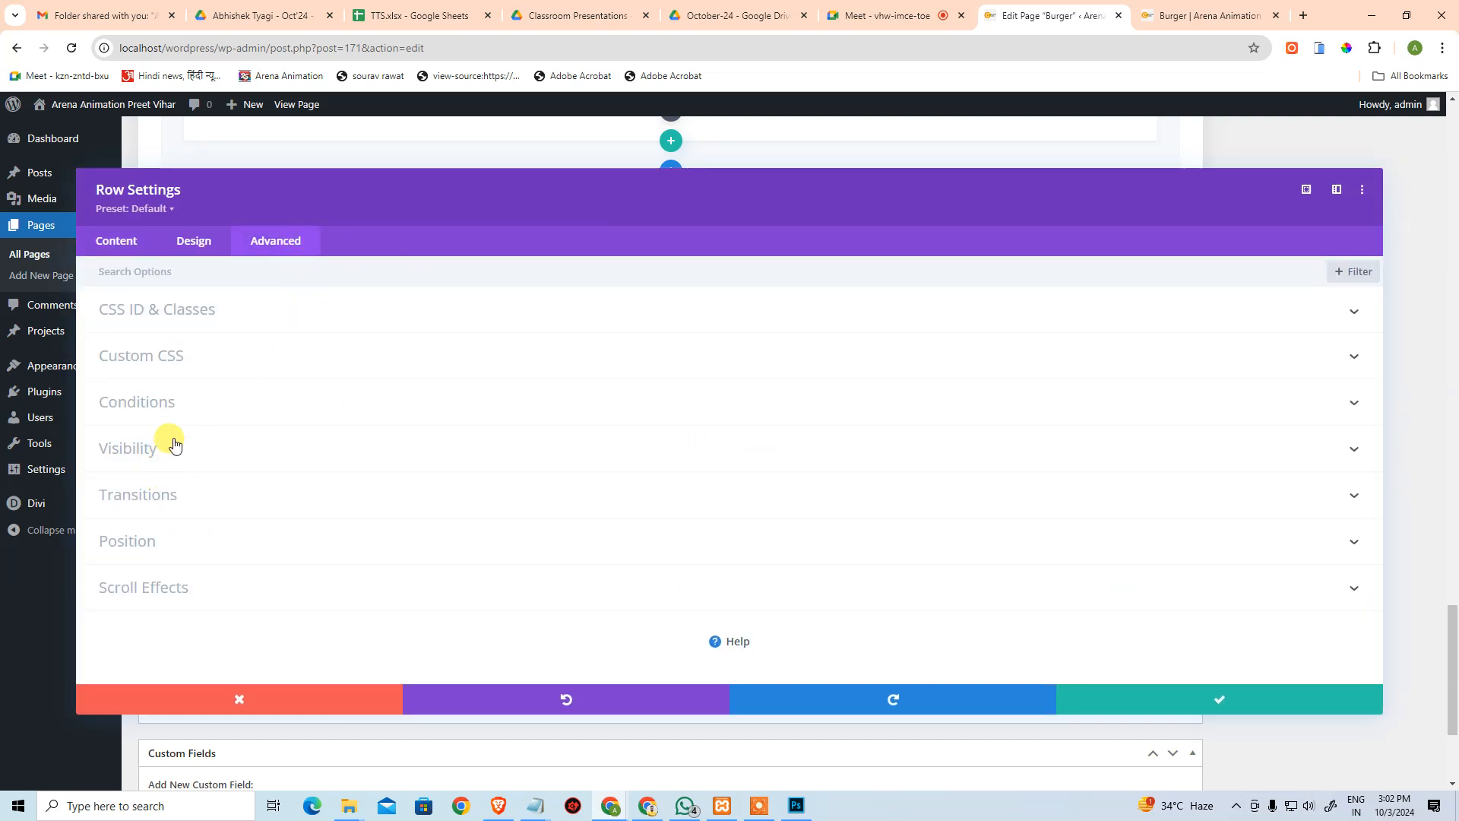
left_click(191, 363)
left_click(867, 342)
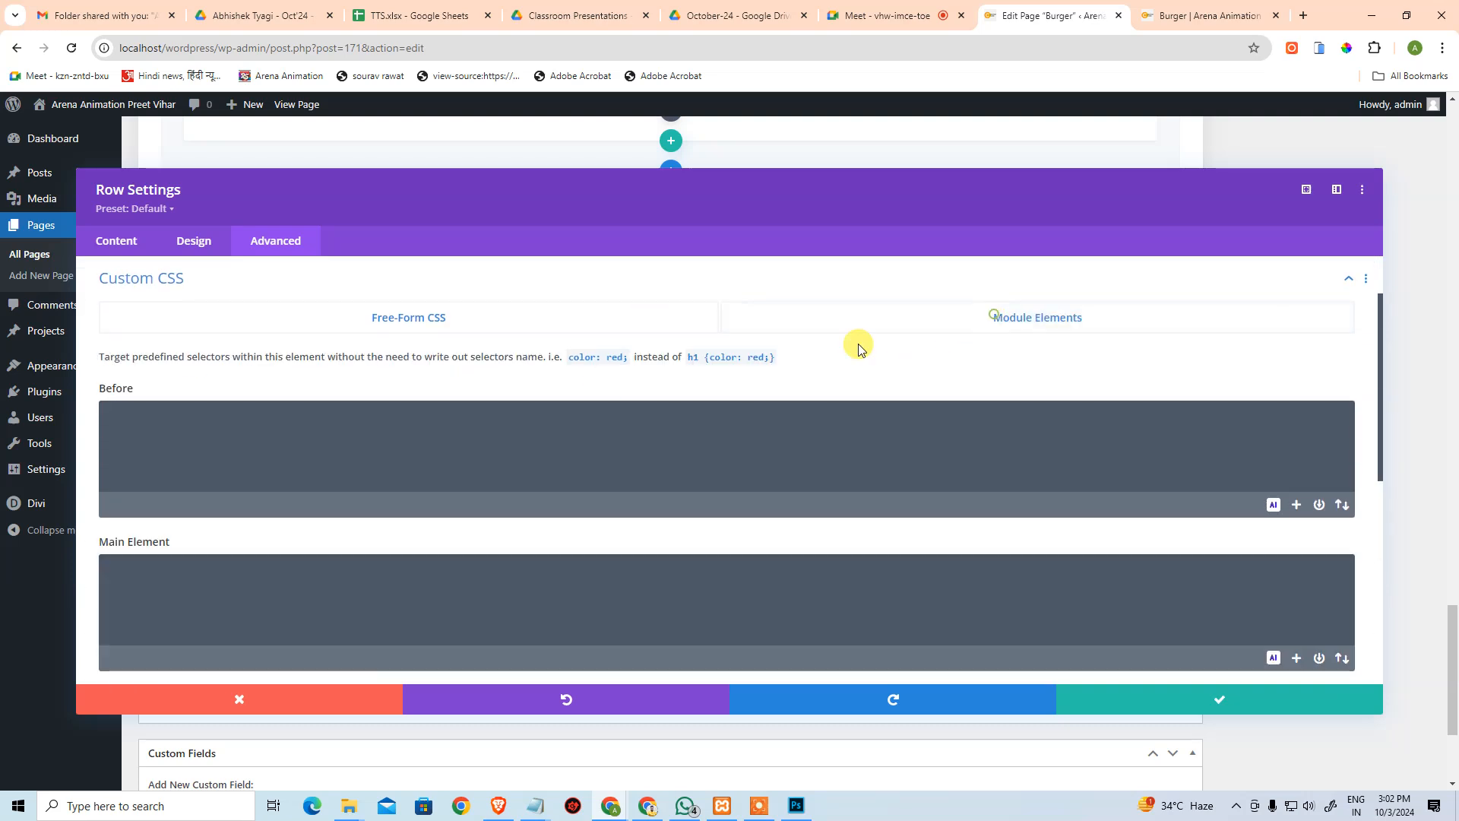
scroll(532, 475, "down", 2)
scroll(486, 532, "up", 3)
left_click(375, 700)
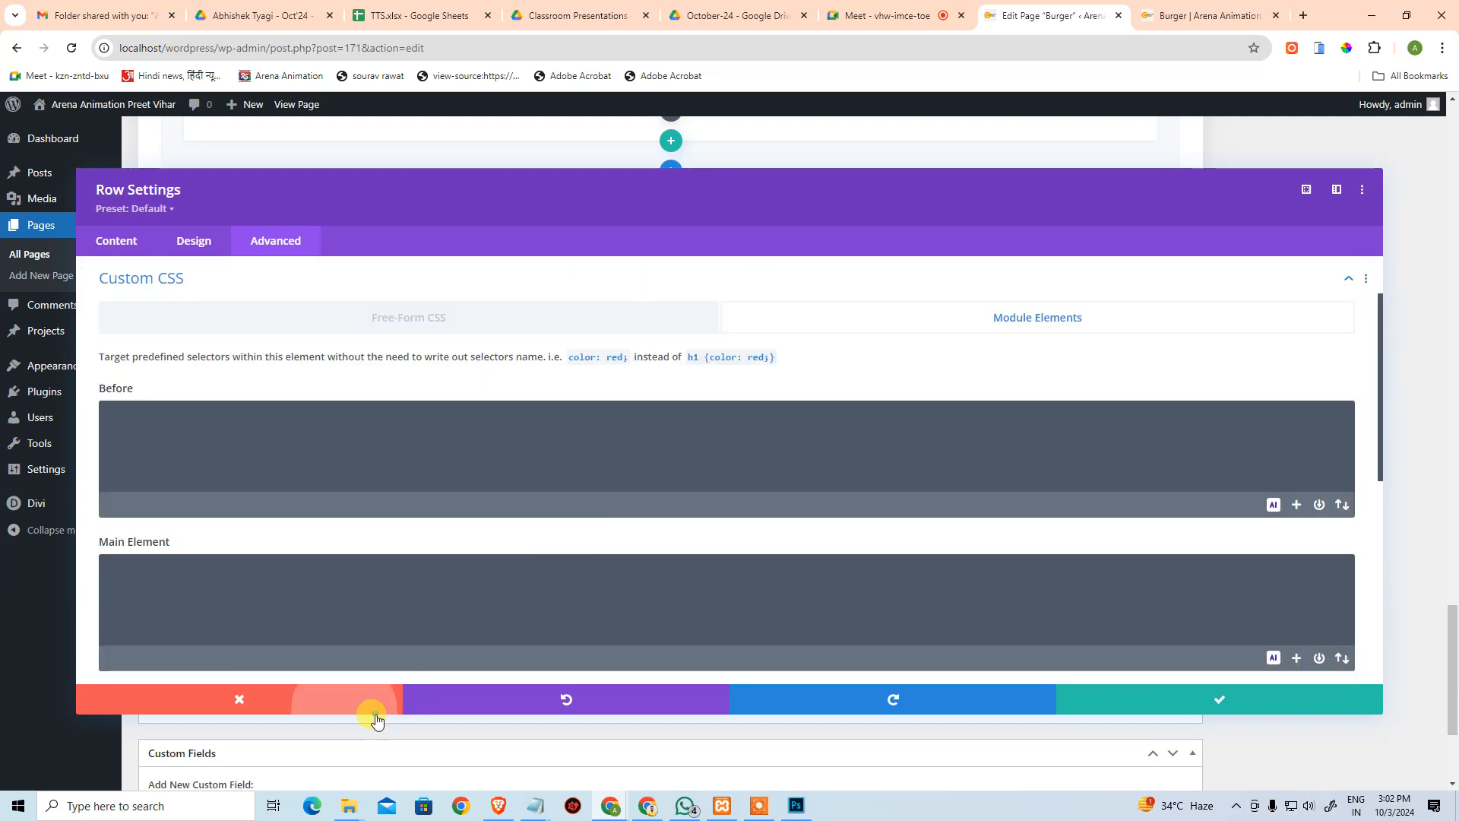
Check the Before, Main Element and After Custom CSS fields of the enclosing section, and close its settings without changes.
left_click(198, 213)
left_click(268, 240)
left_click(279, 358)
scroll(931, 293, "down", 1)
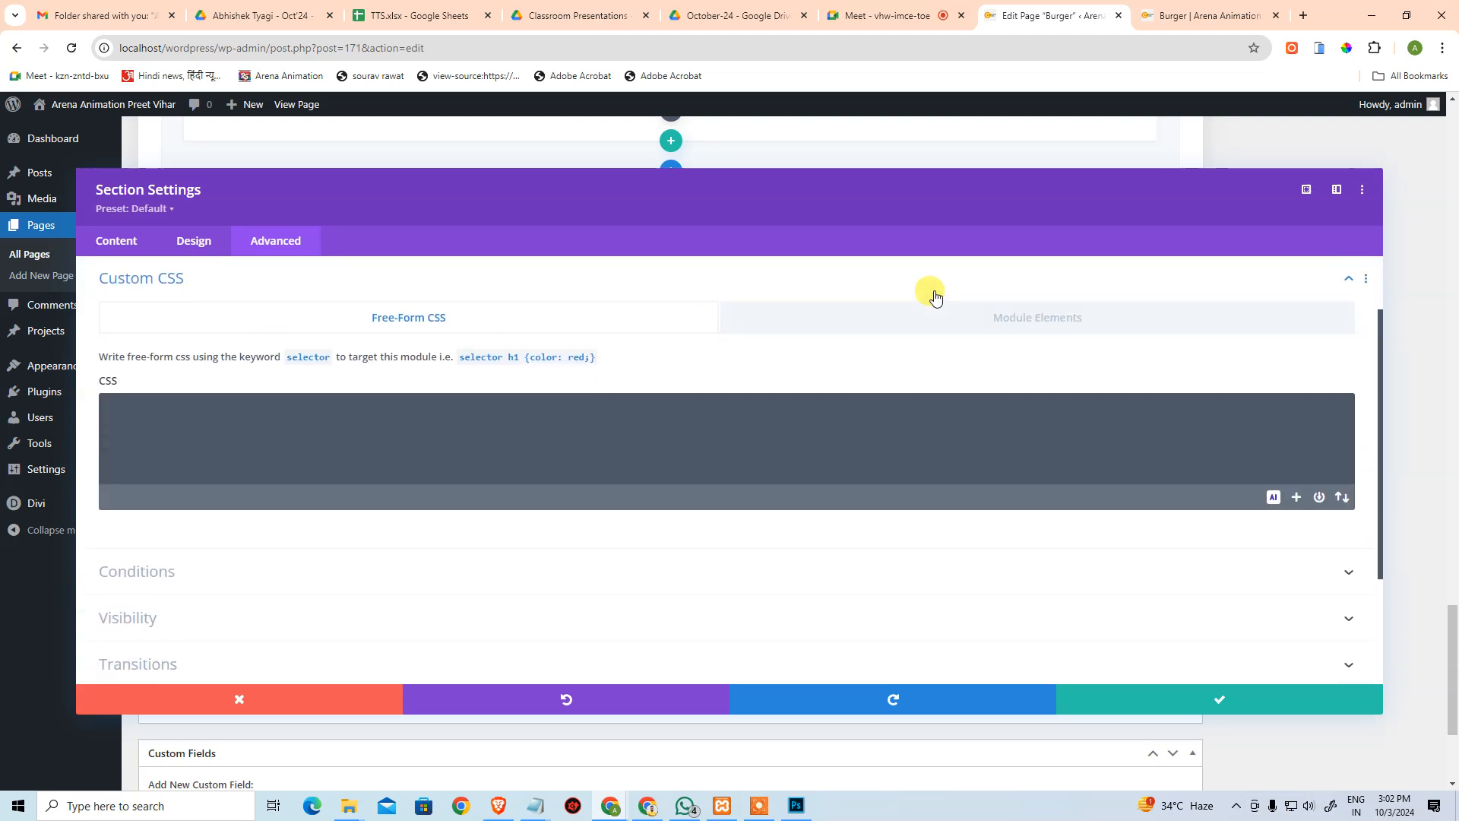
left_click(932, 295)
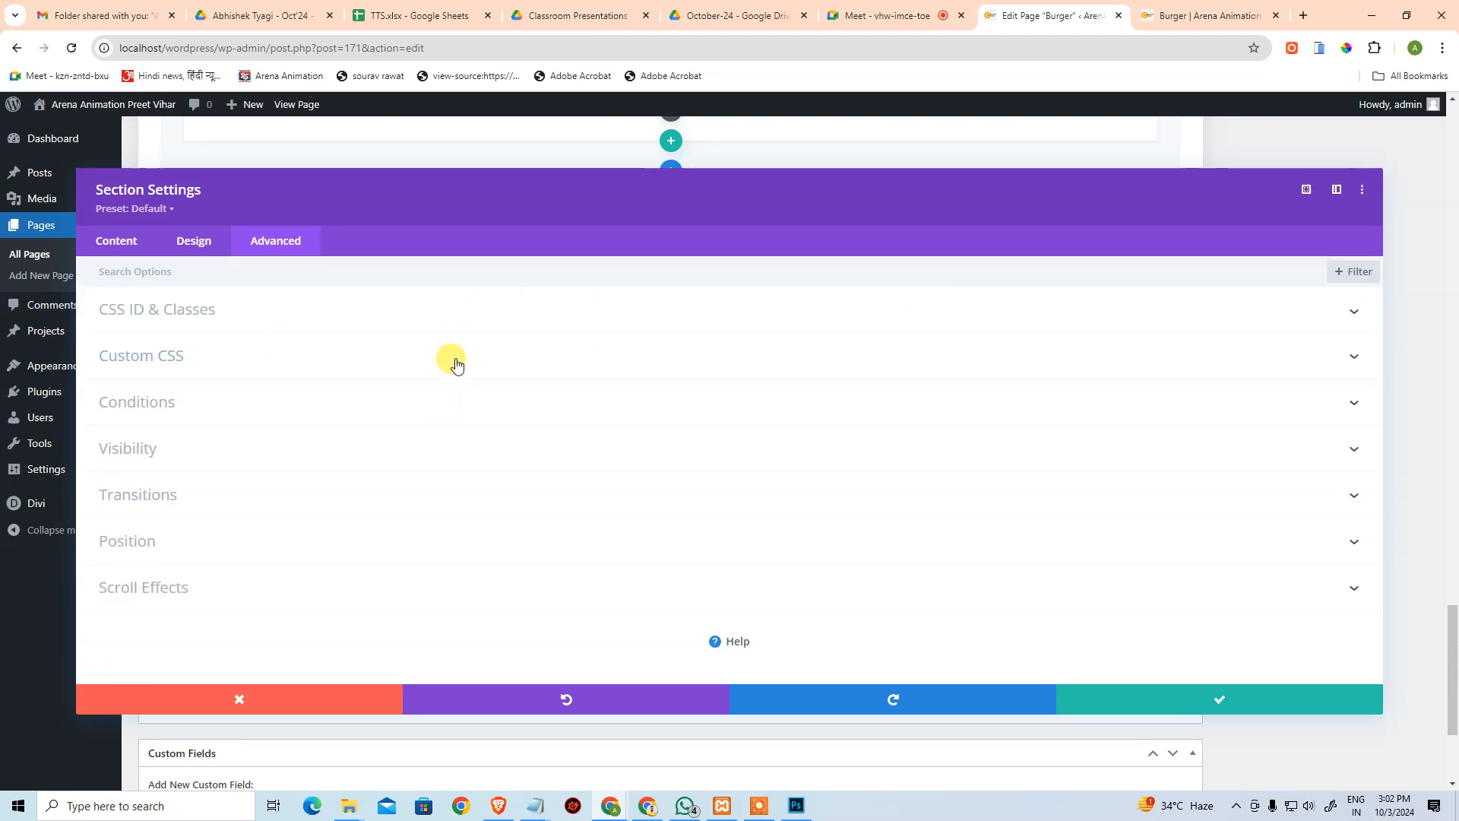
left_click(456, 357)
scroll(482, 348, "down", 1)
left_click(928, 317)
scroll(575, 490, "down", 5)
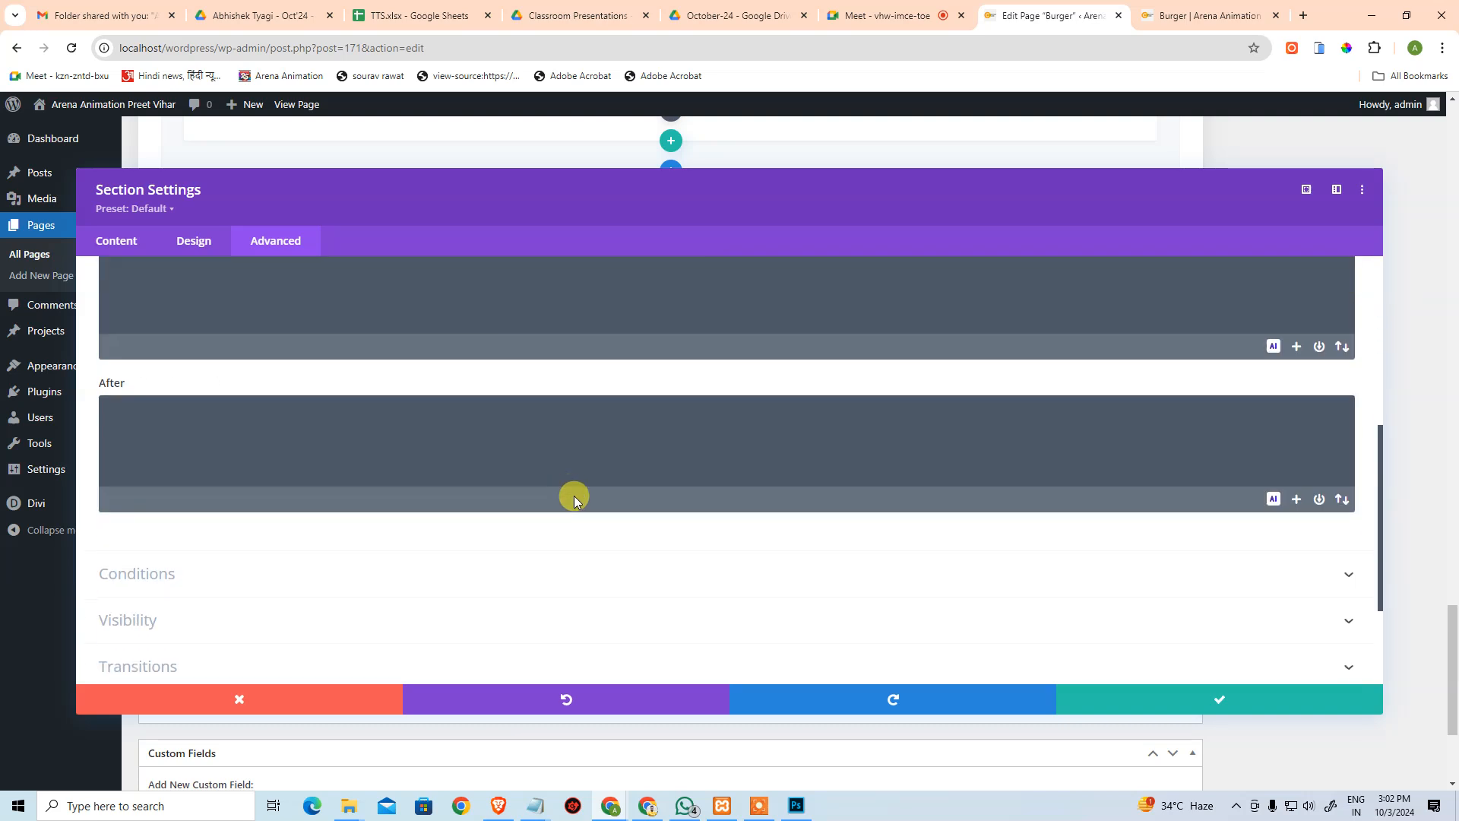
scroll(573, 495, "up", 3)
left_click(316, 699)
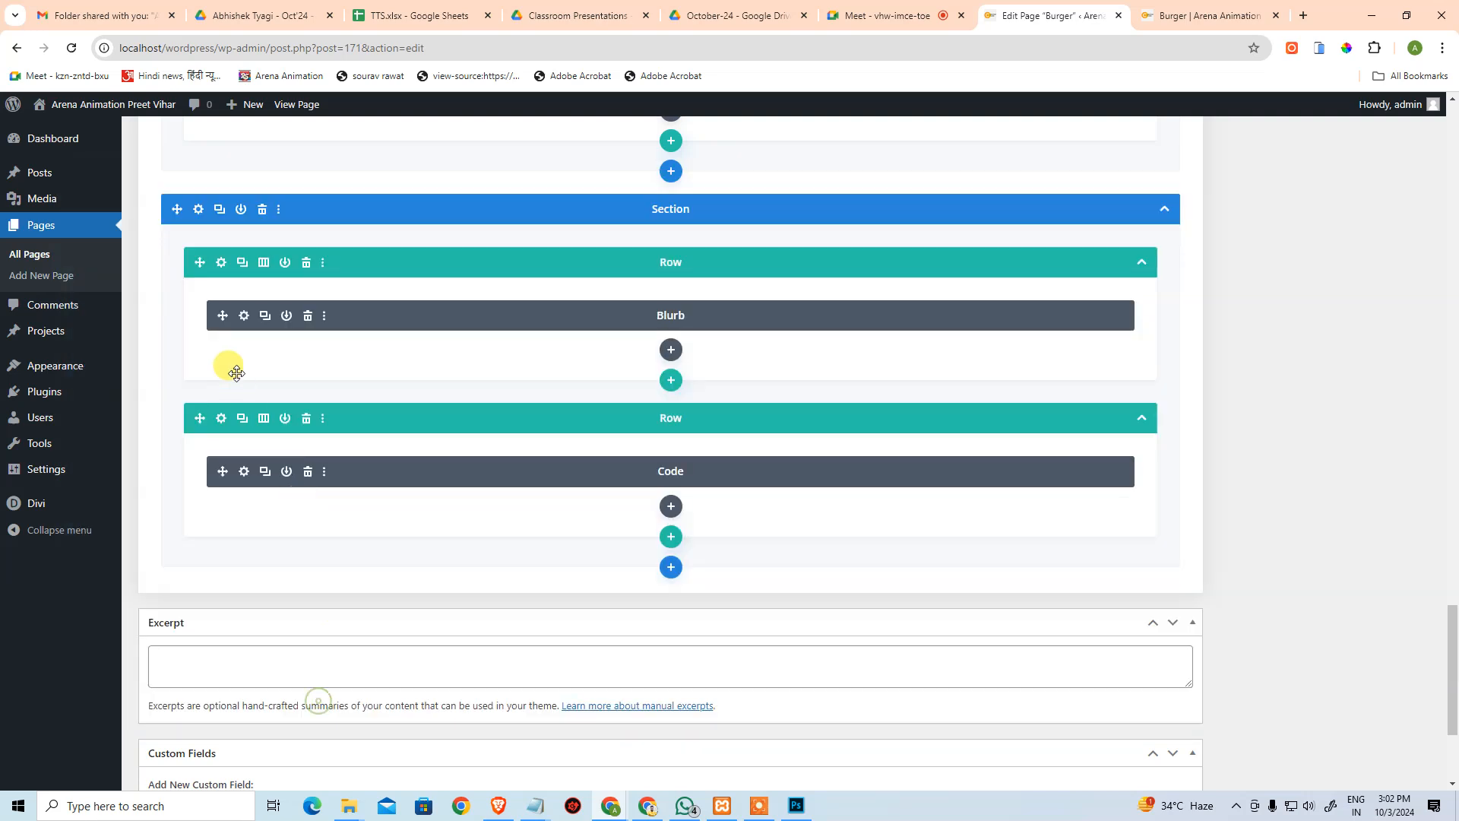
Check the module-element Custom CSS fields of the row containing the Blurb, and discard out of its settings.
left_click(221, 263)
left_click(279, 236)
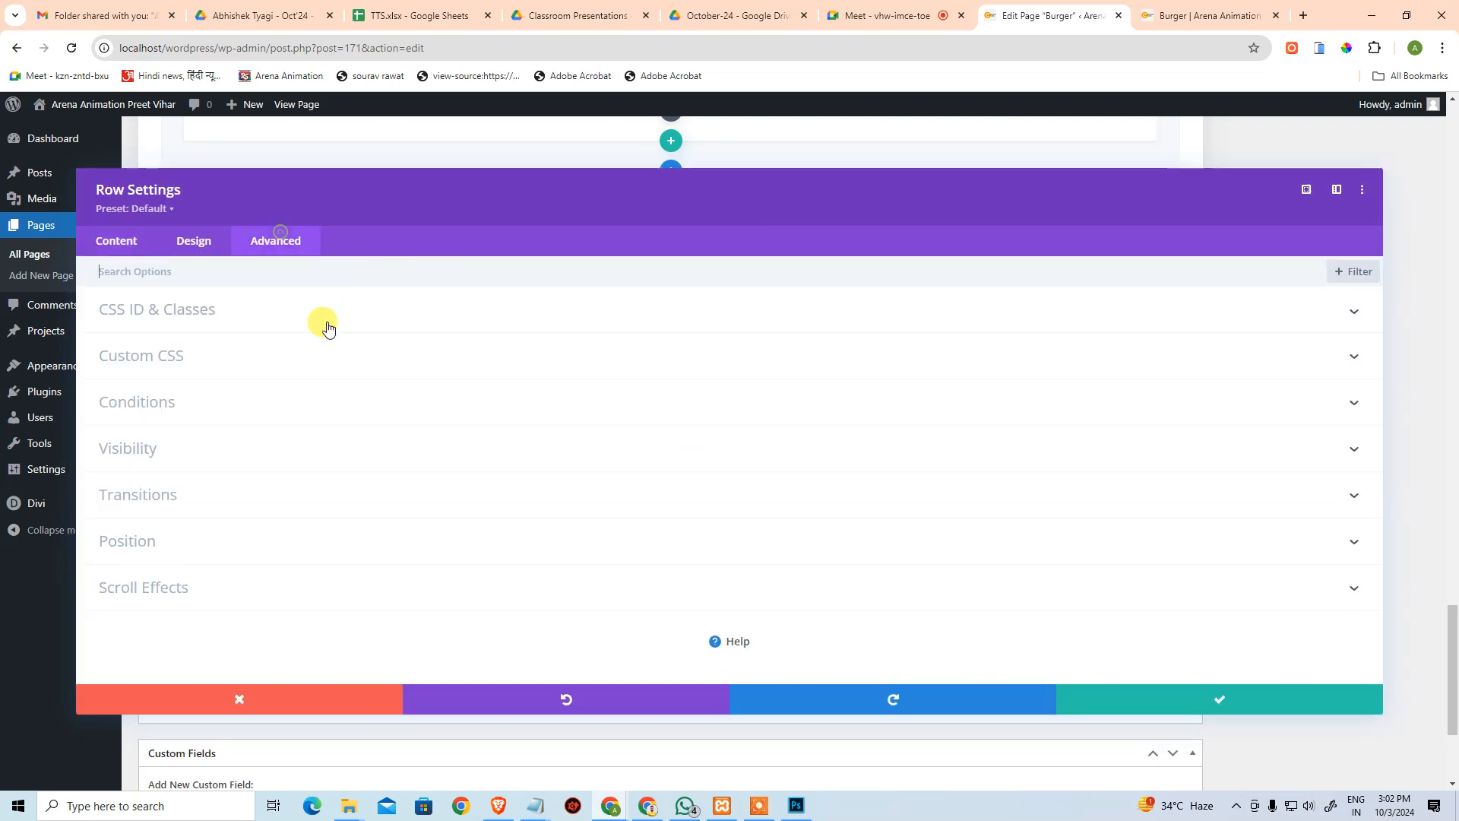
left_click(198, 357)
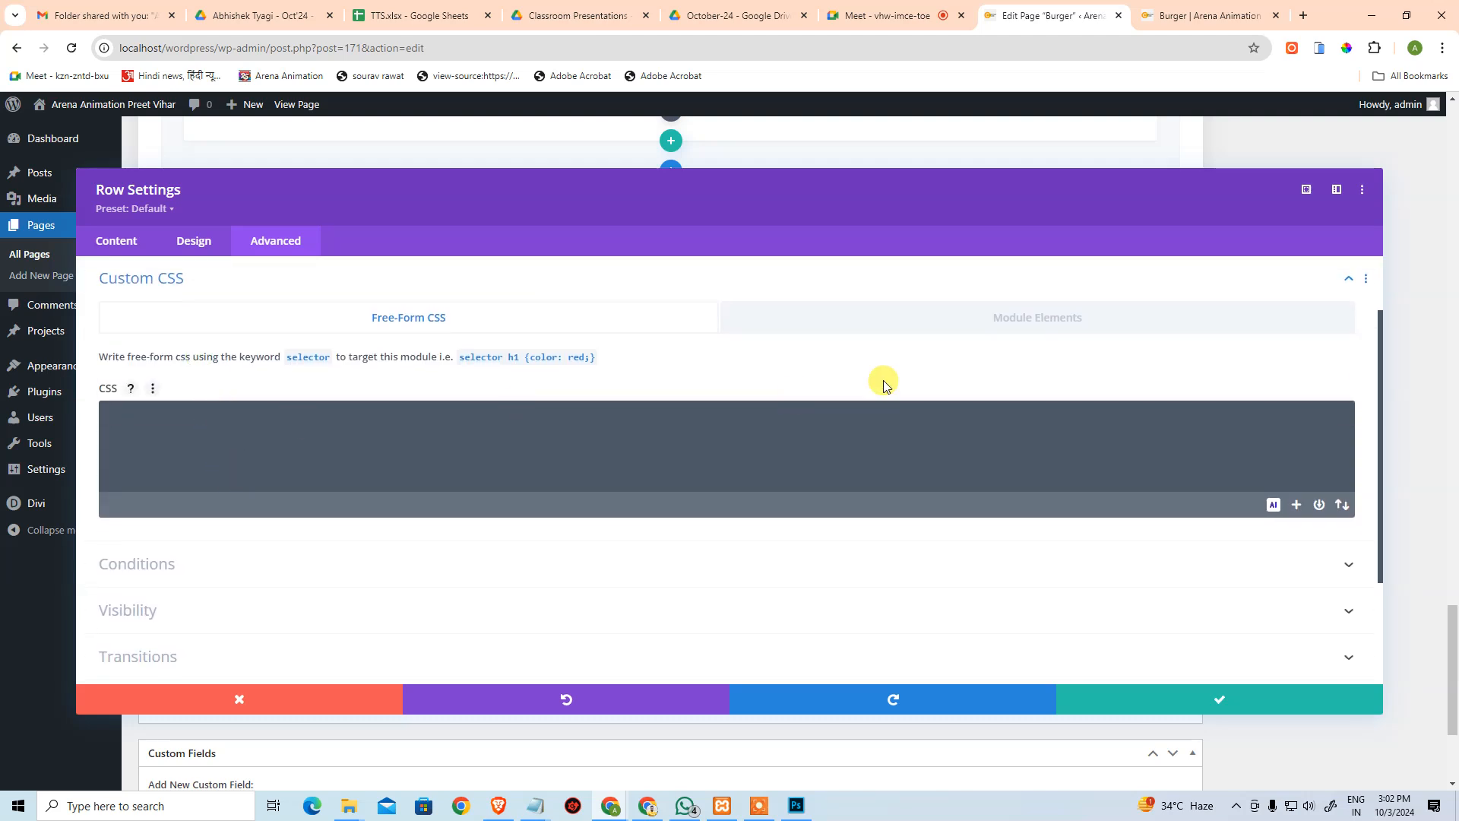
left_click(957, 321)
scroll(955, 323, "down", 3)
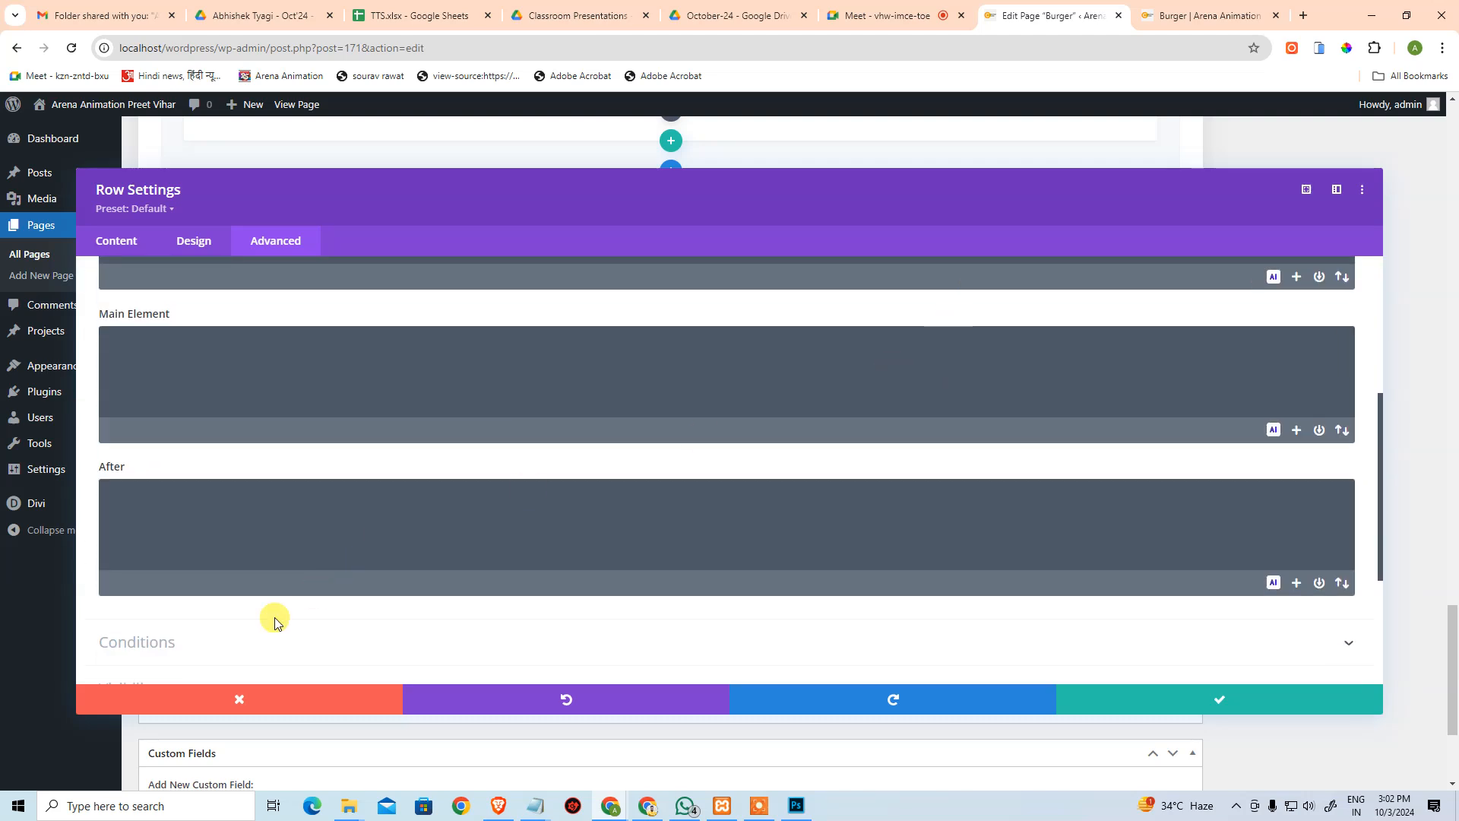
left_click(190, 703)
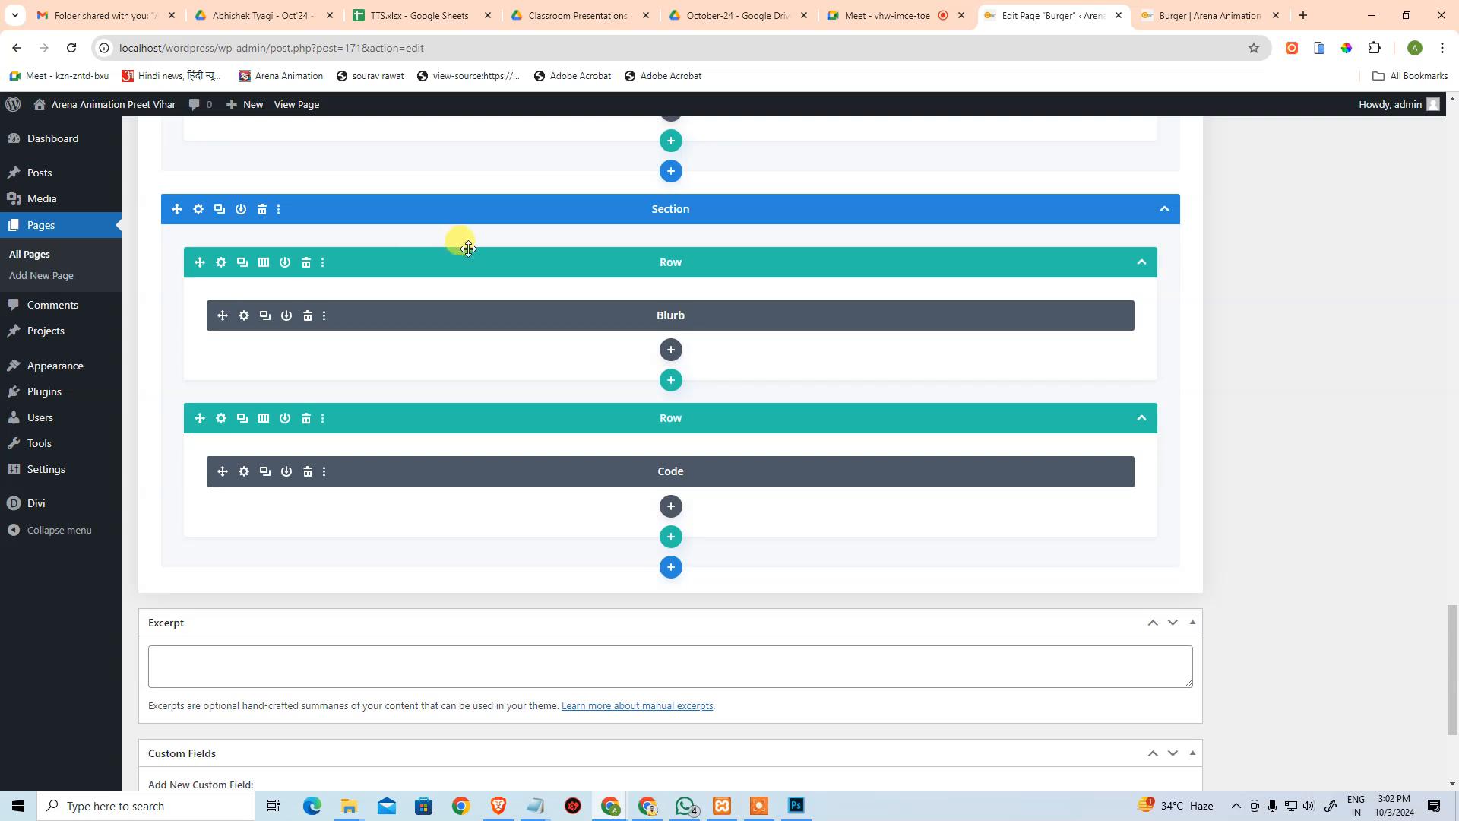
Delete align-items:center; from the Main Element CSS of the Code row's column, and apply the column and row settings.
left_click(221, 418)
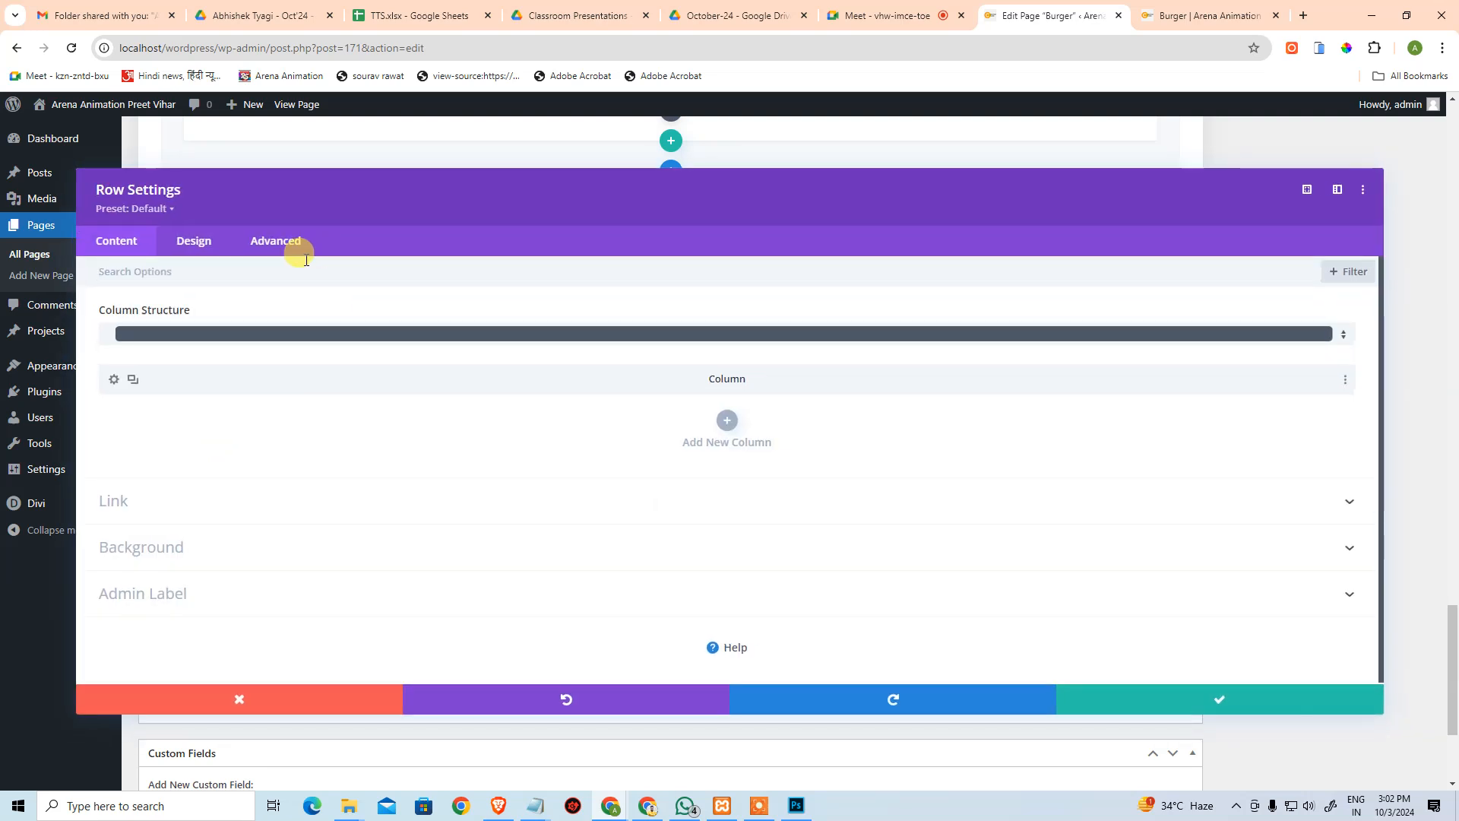
left_click(114, 379)
left_click(269, 243)
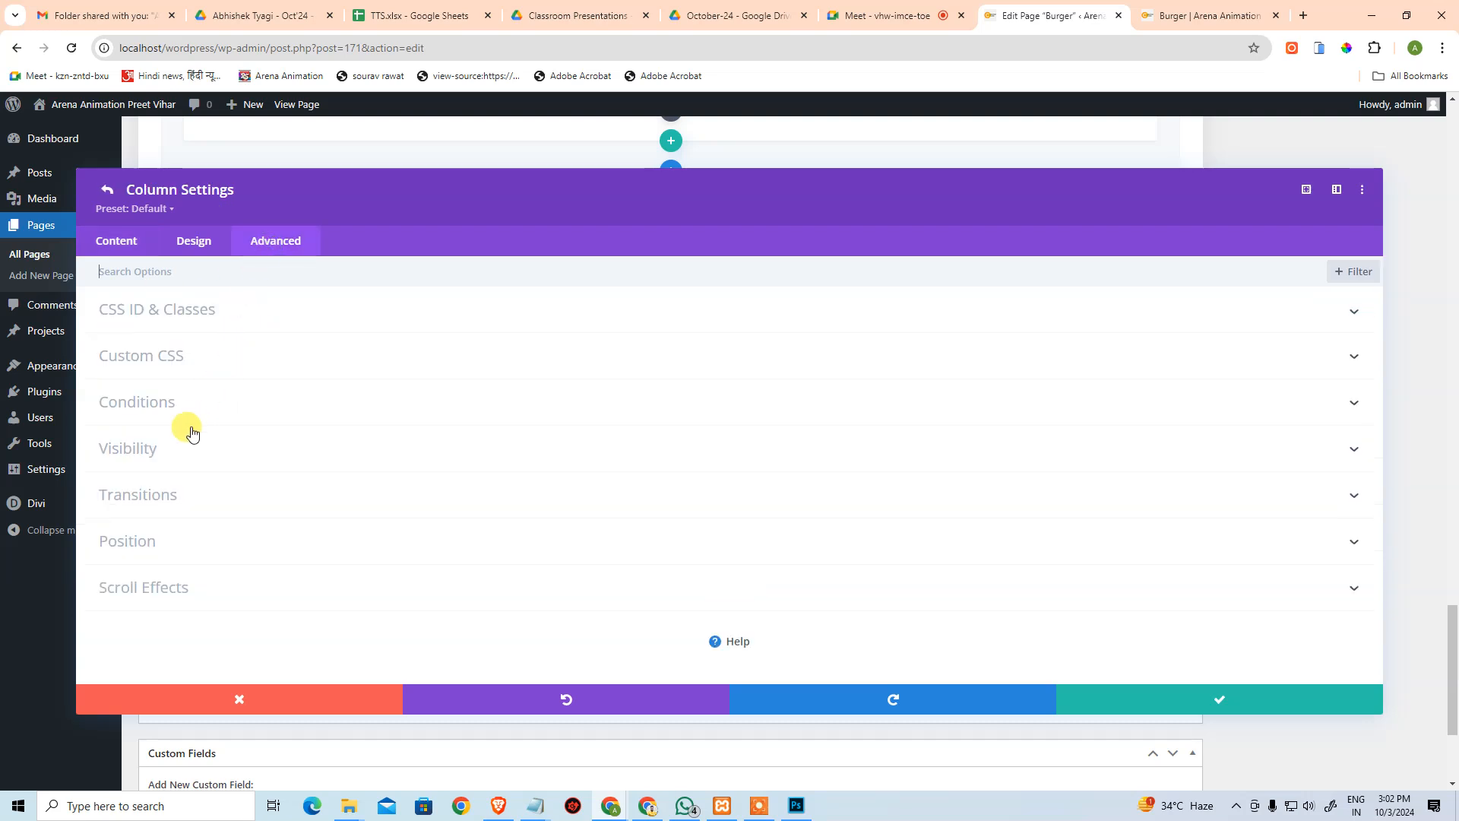
left_click(207, 355)
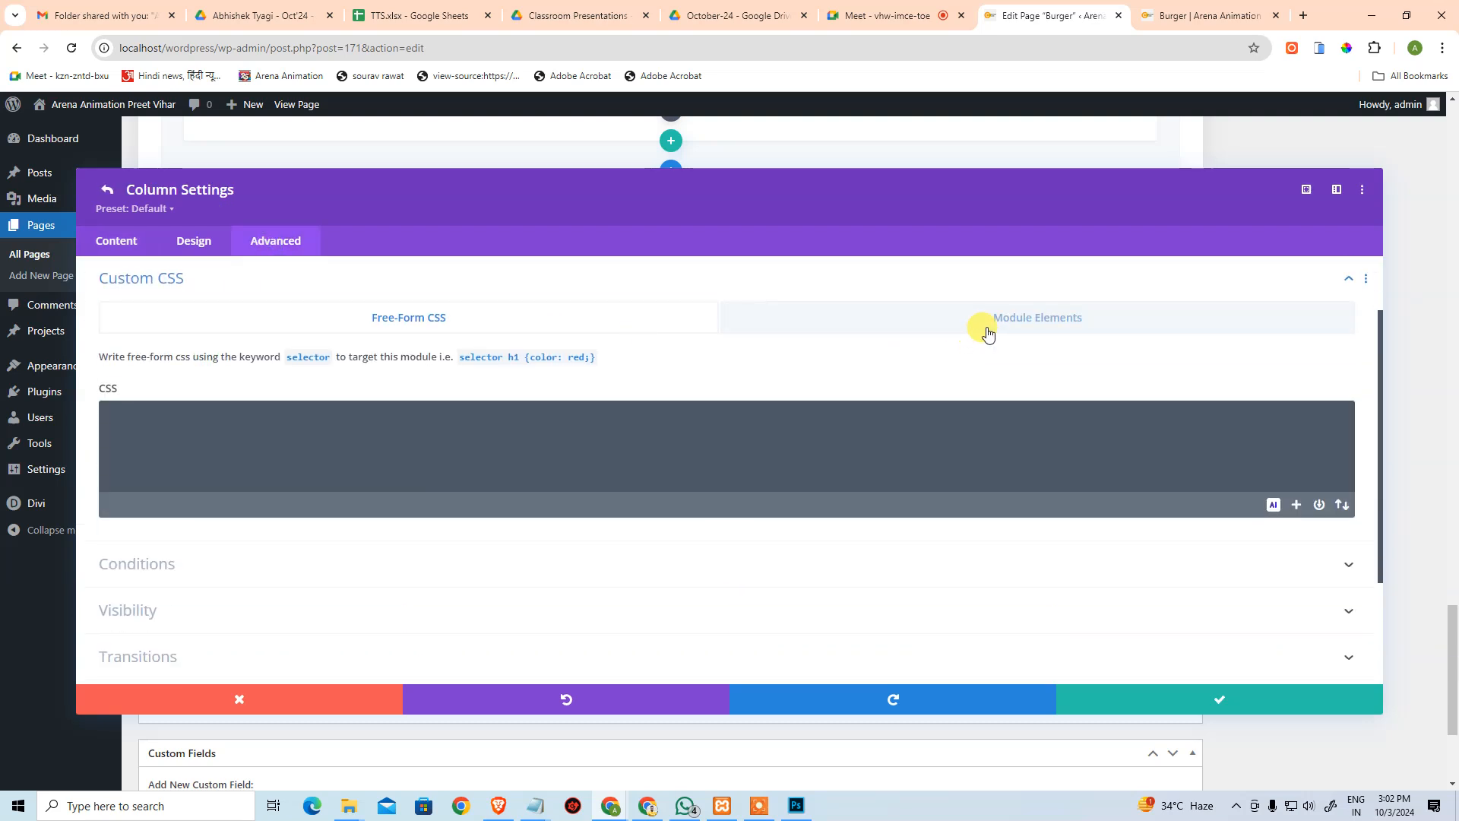
left_click(980, 329)
triple_click(170, 582)
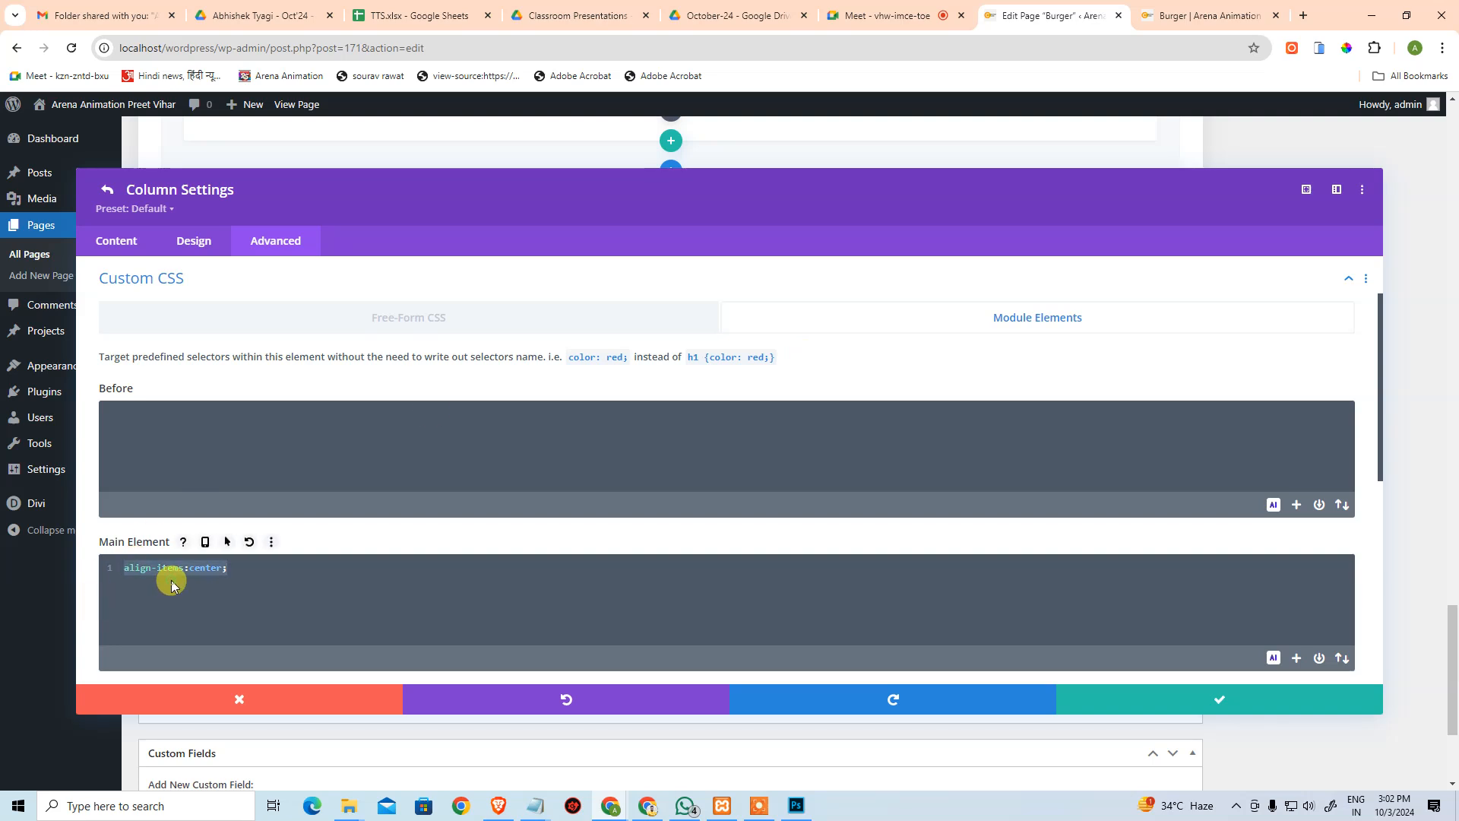
key("BackSpace")
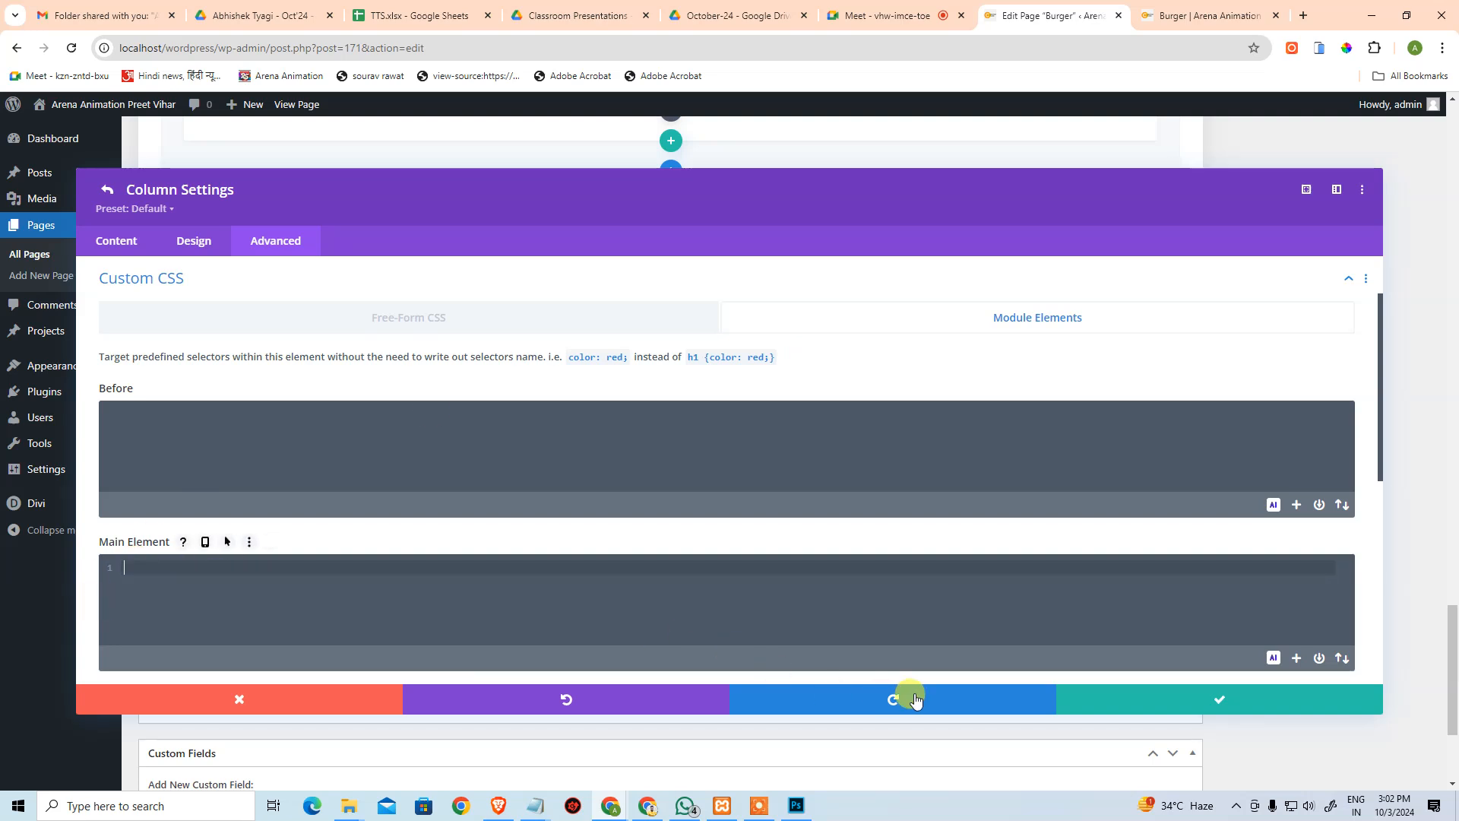
left_click(1070, 698)
left_click(1071, 698)
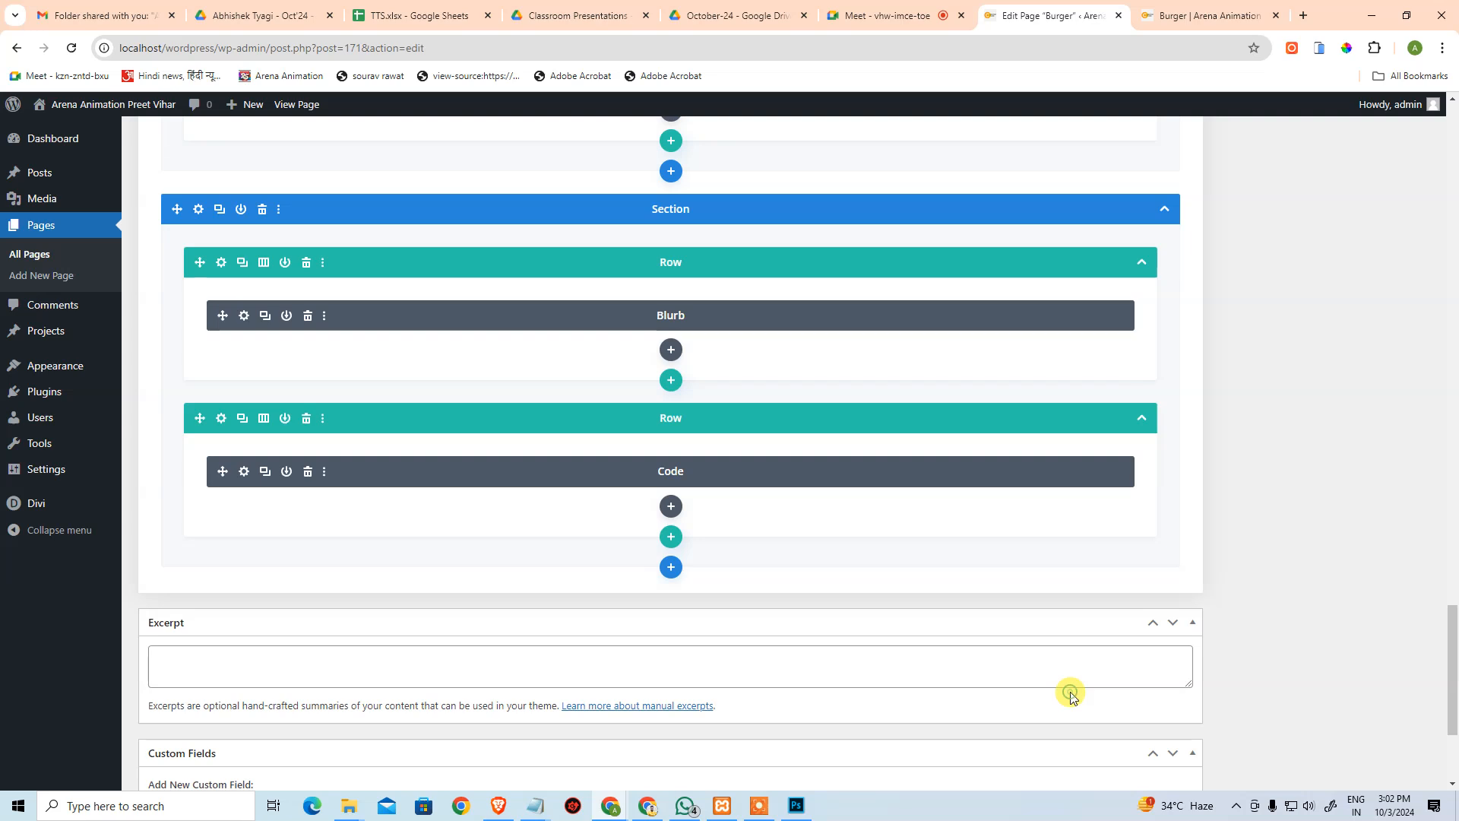
left_click(1262, 533)
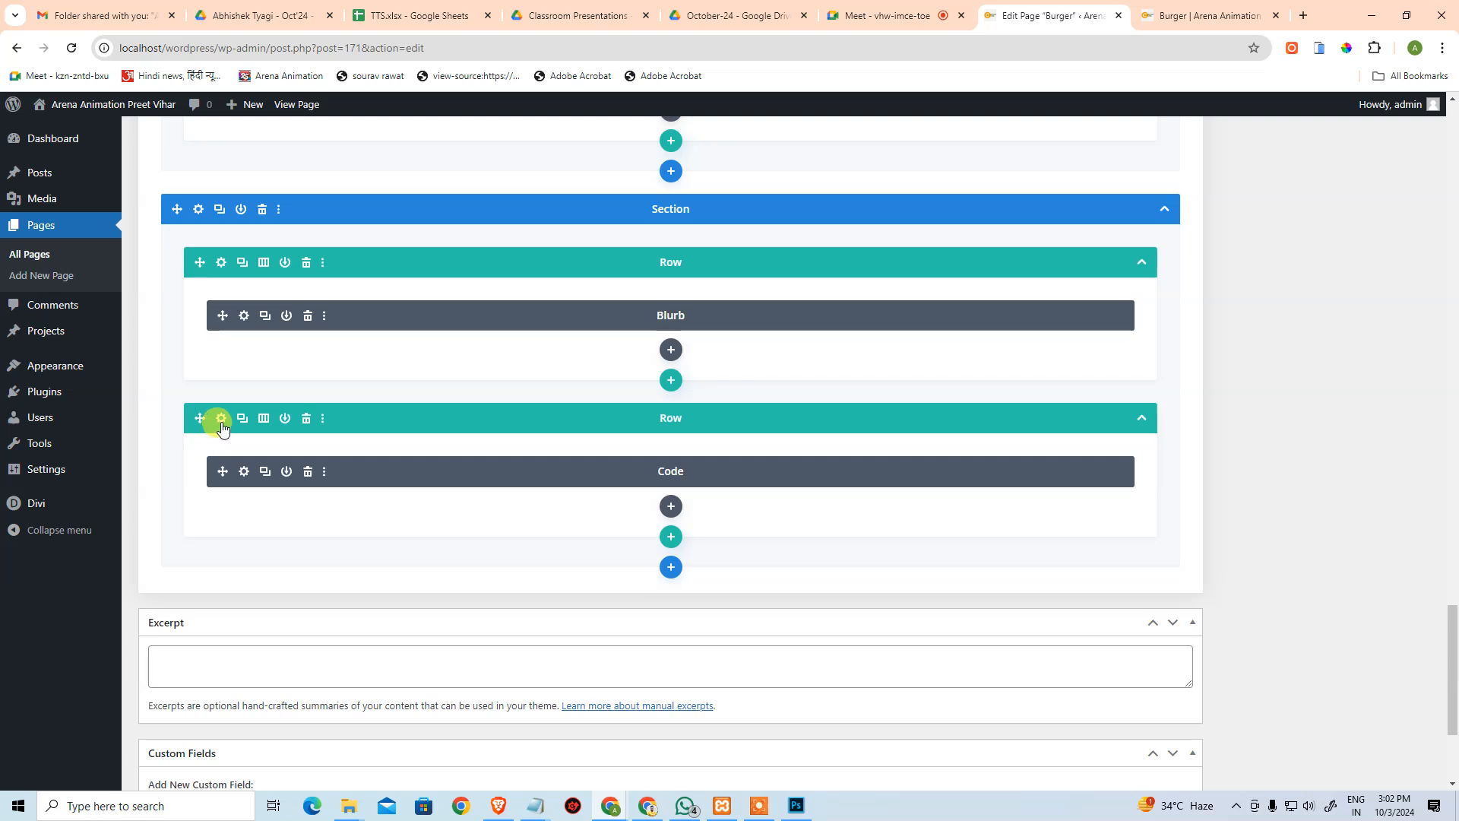
Insert a Text module below the Code module with the body "Sample text goes here" and apply its settings.
left_click(669, 508)
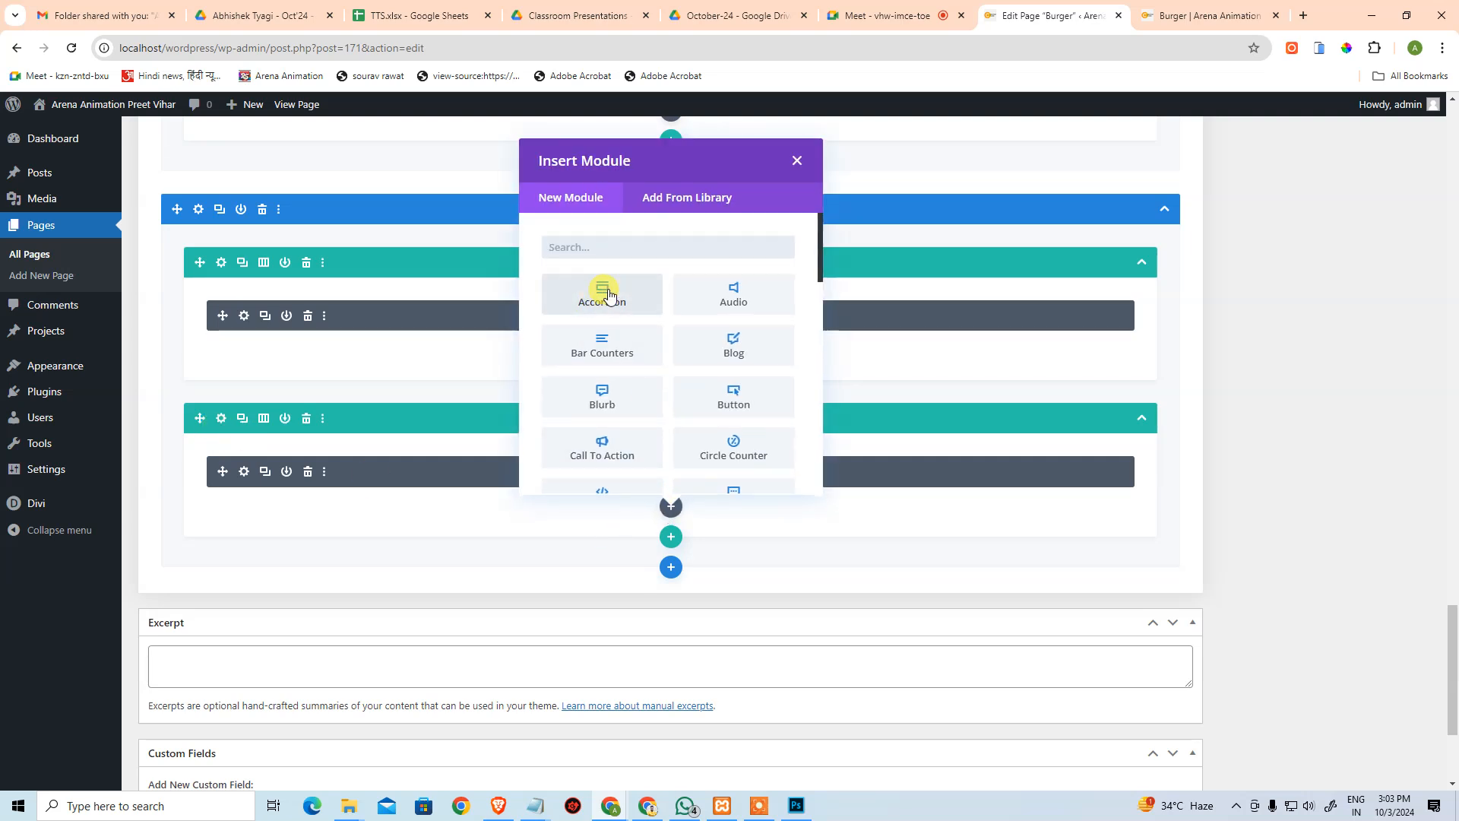
left_click(627, 241)
type("text")
left_click(610, 293)
left_click(621, 456)
type("Sample text goes here")
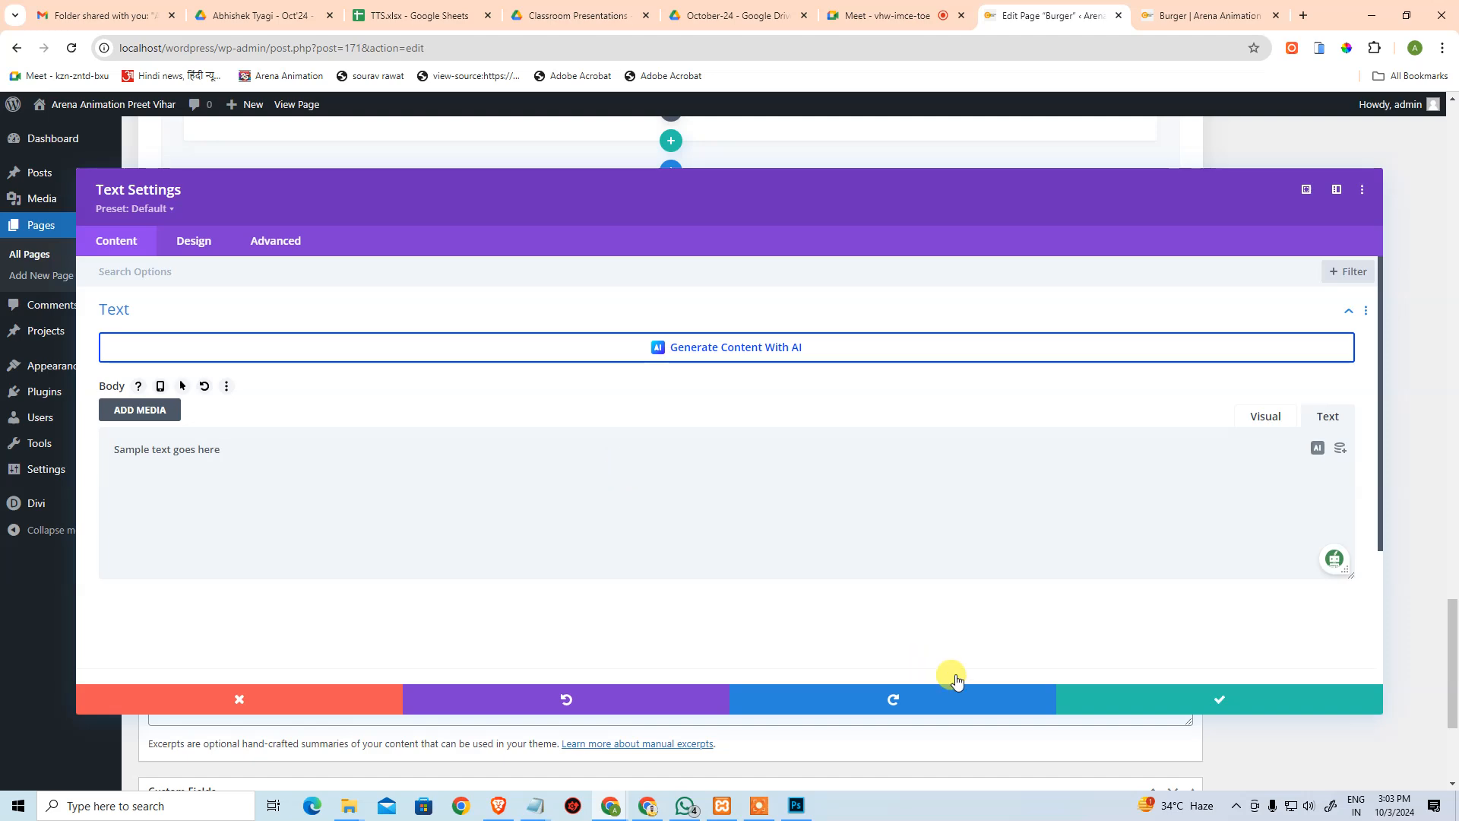
left_click(1094, 697)
Save the page and view the subscription form with the added text on the live Burger page.
key("ctrl+s")
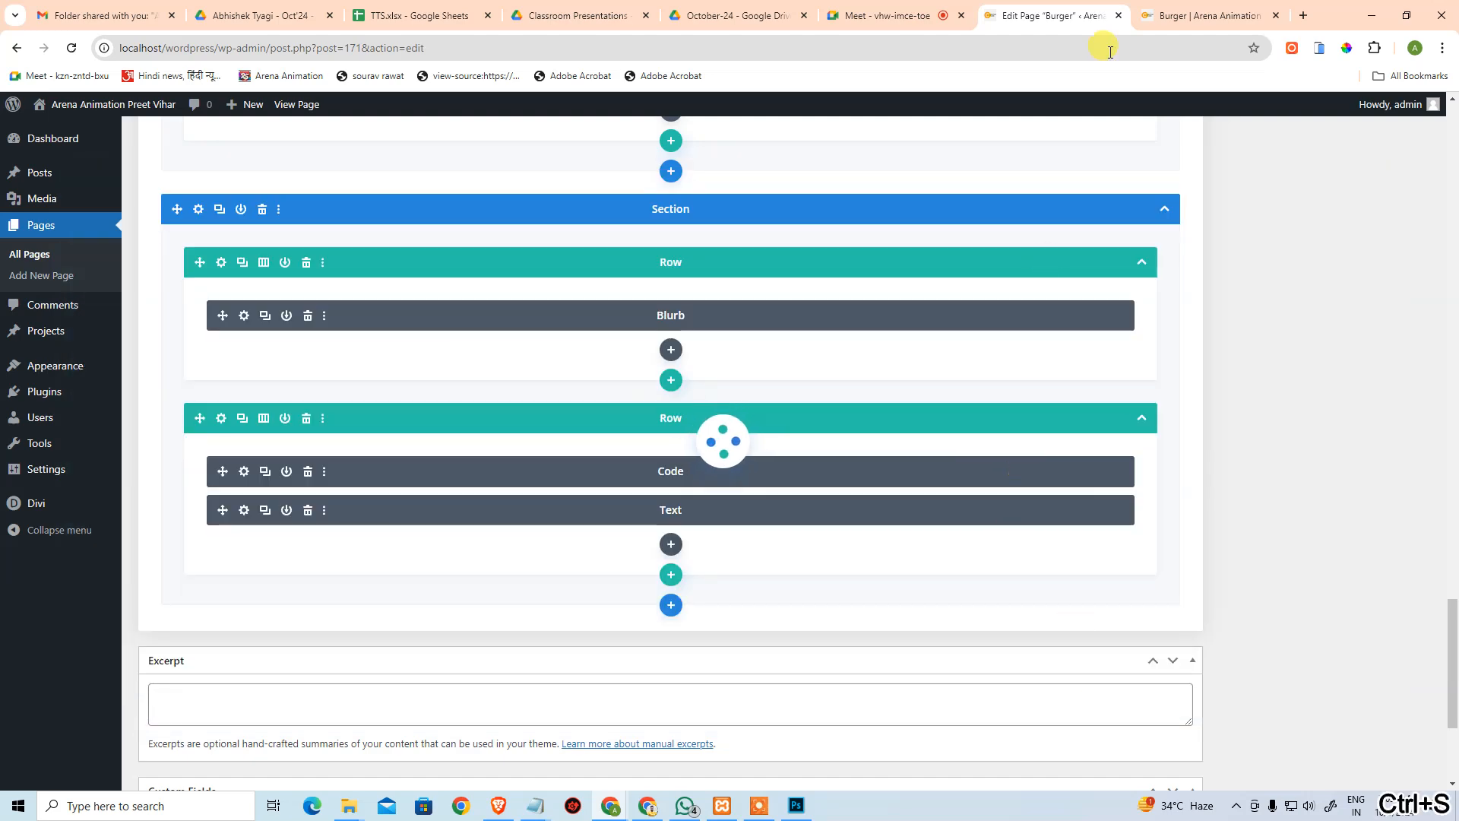
left_click(1169, 17)
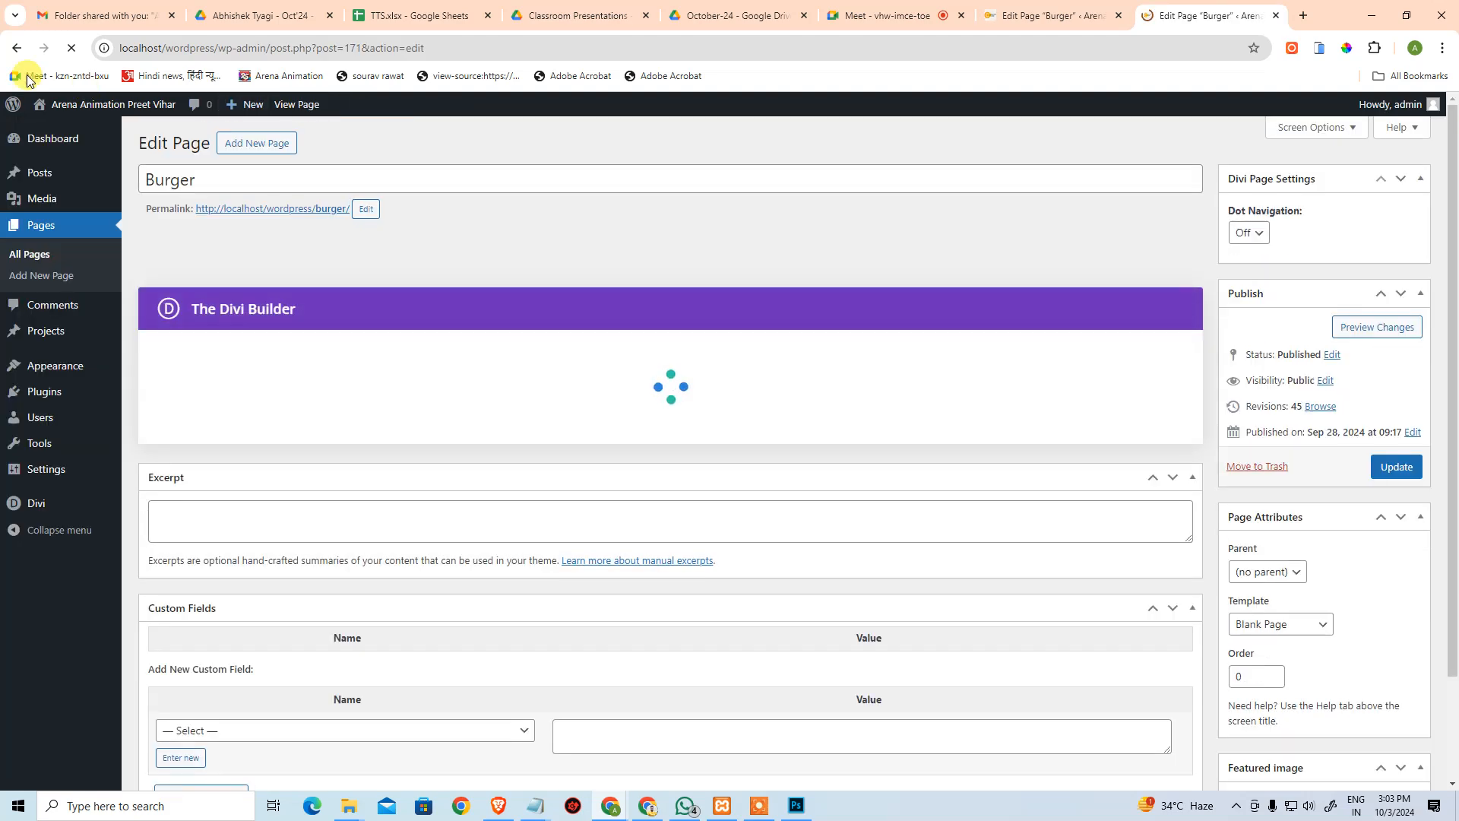
left_click(22, 48)
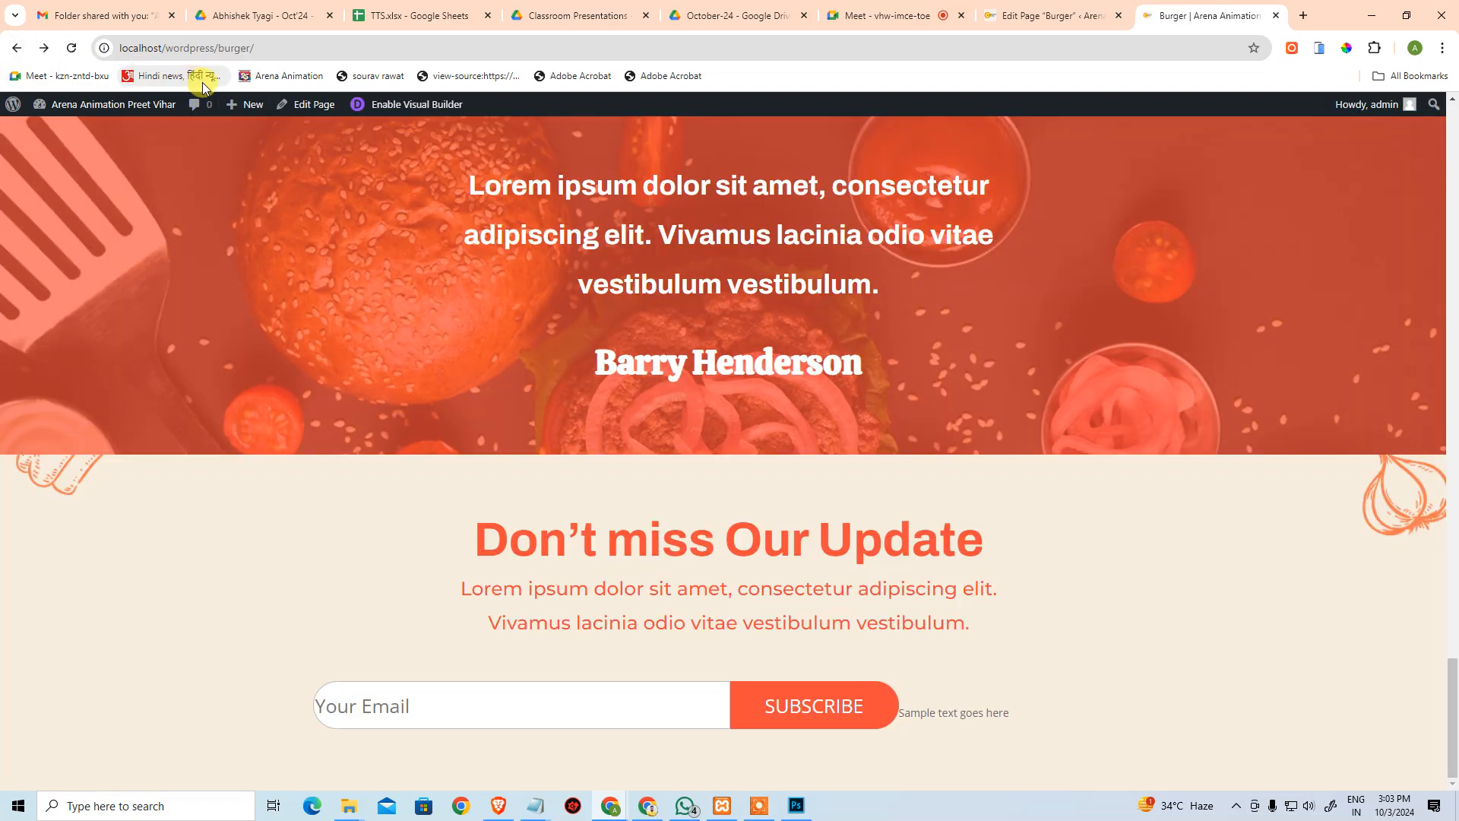
Open the Burger page in the Visual Builder and go to the email subscription form.
left_click(390, 107)
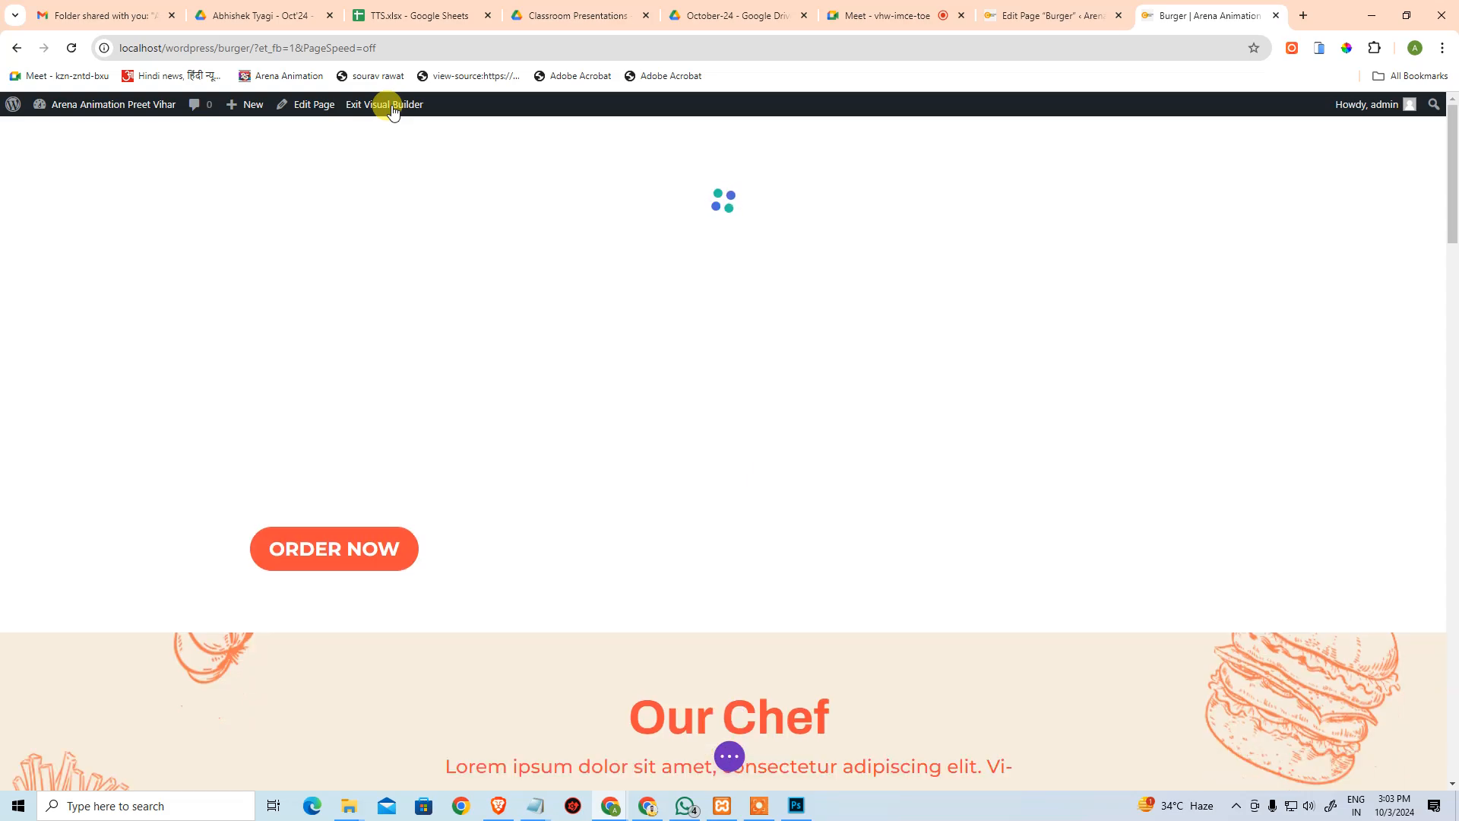
scroll(476, 244, "down", 15)
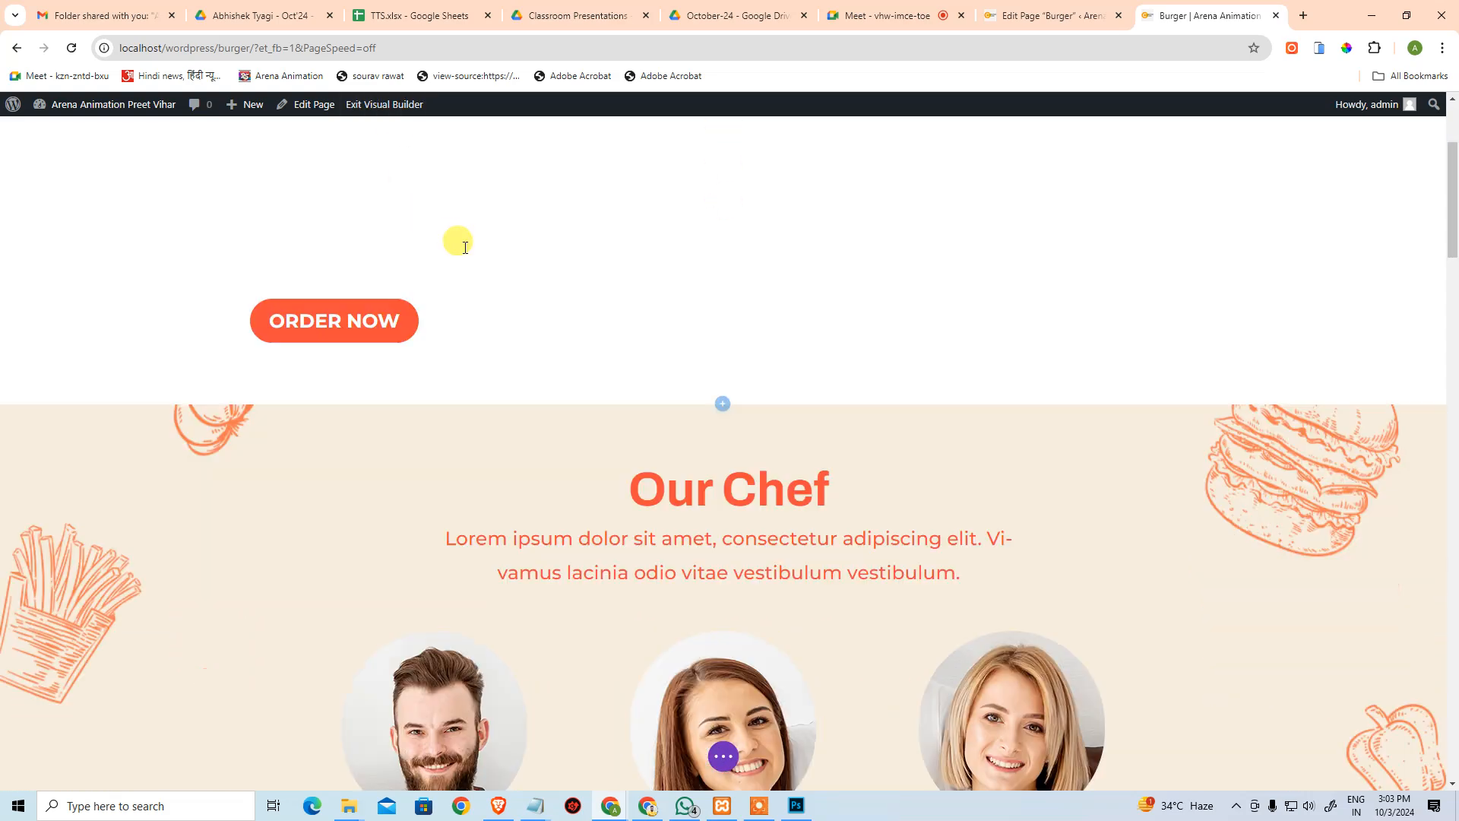
scroll(684, 348, "down", 20)
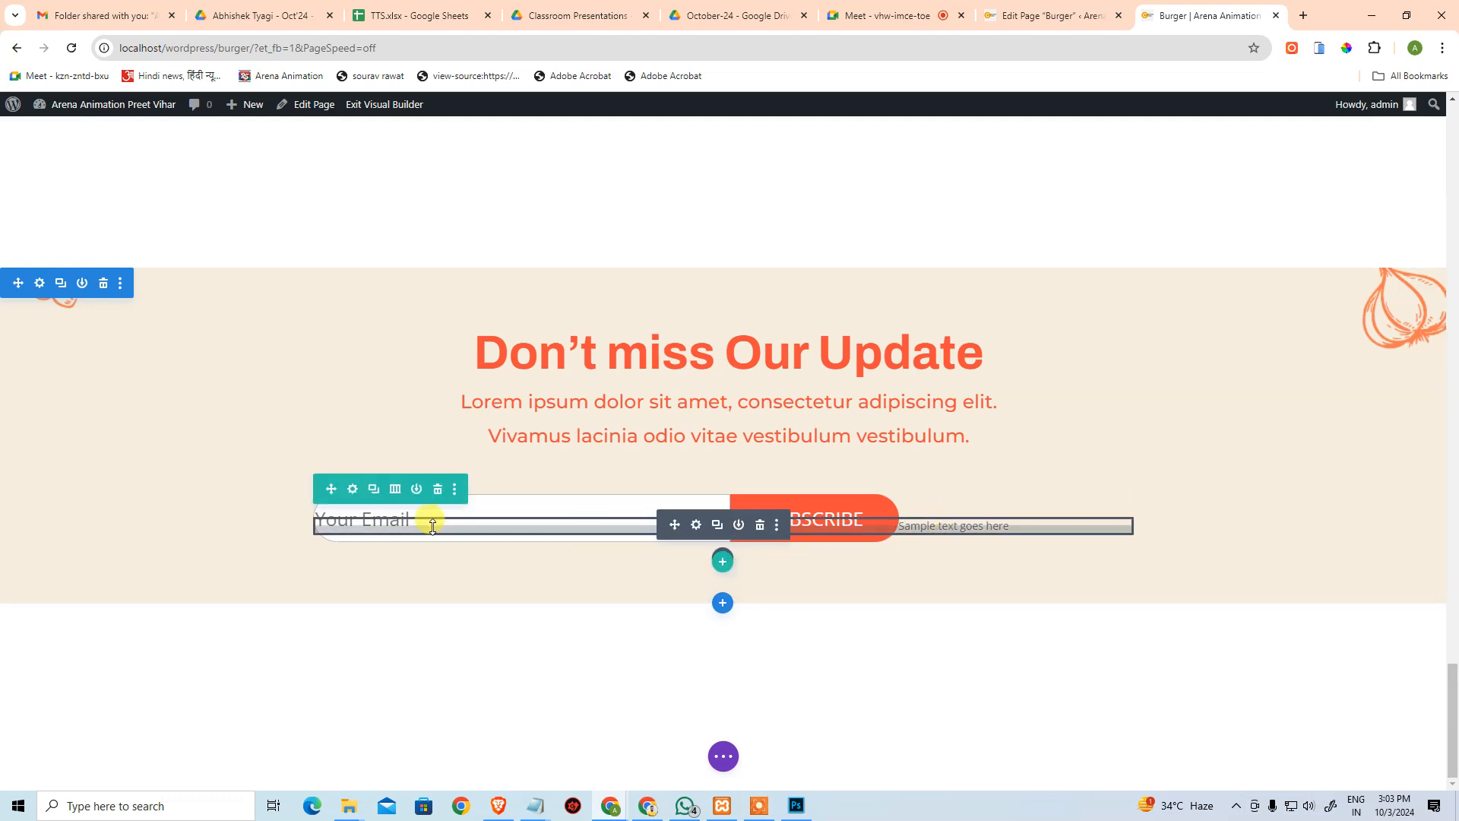
Check the Spacing options in the design settings of the subscription form's row, and discard out of its settings.
left_click(354, 489)
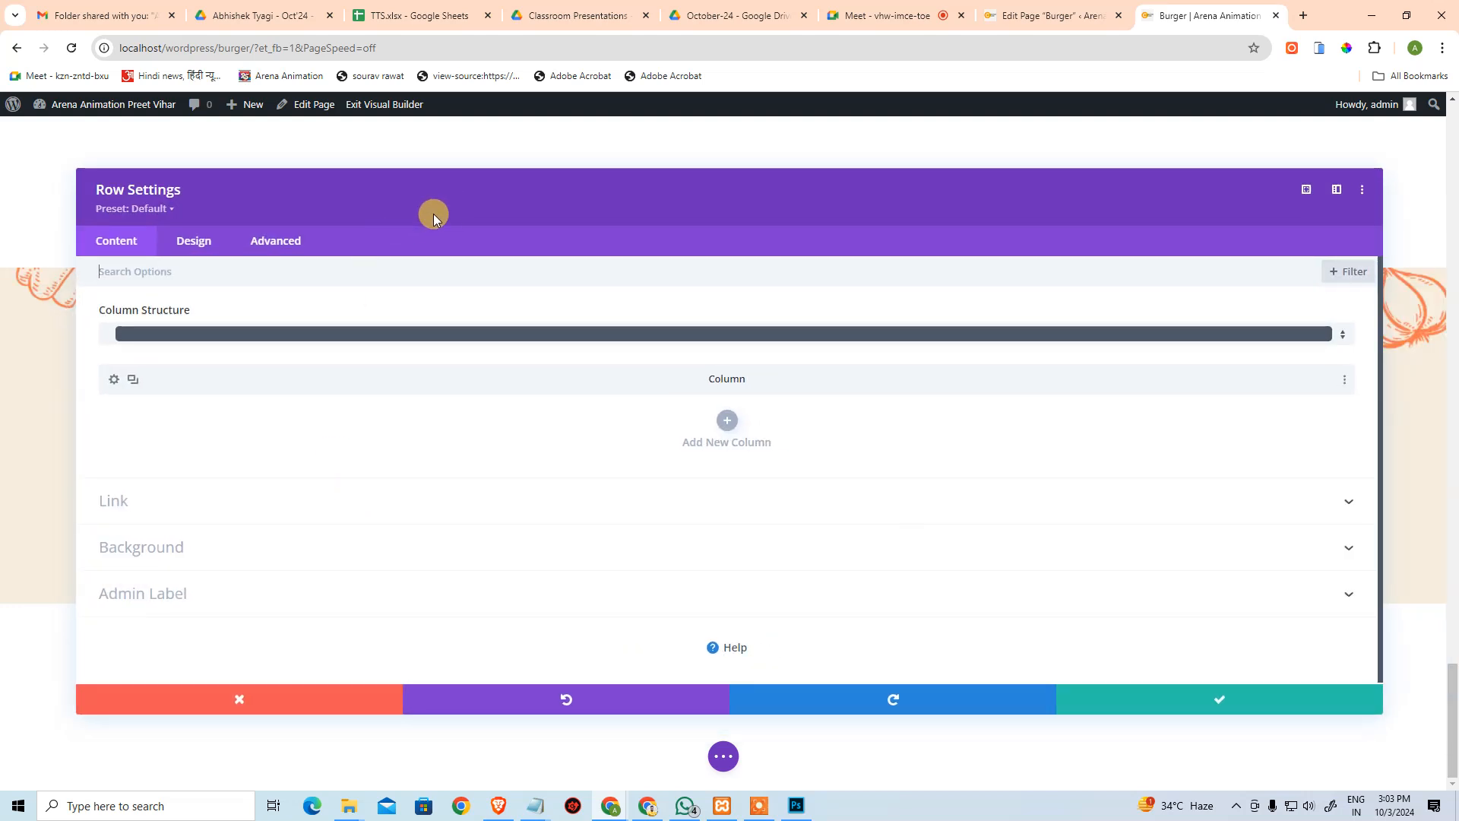
left_click(193, 240)
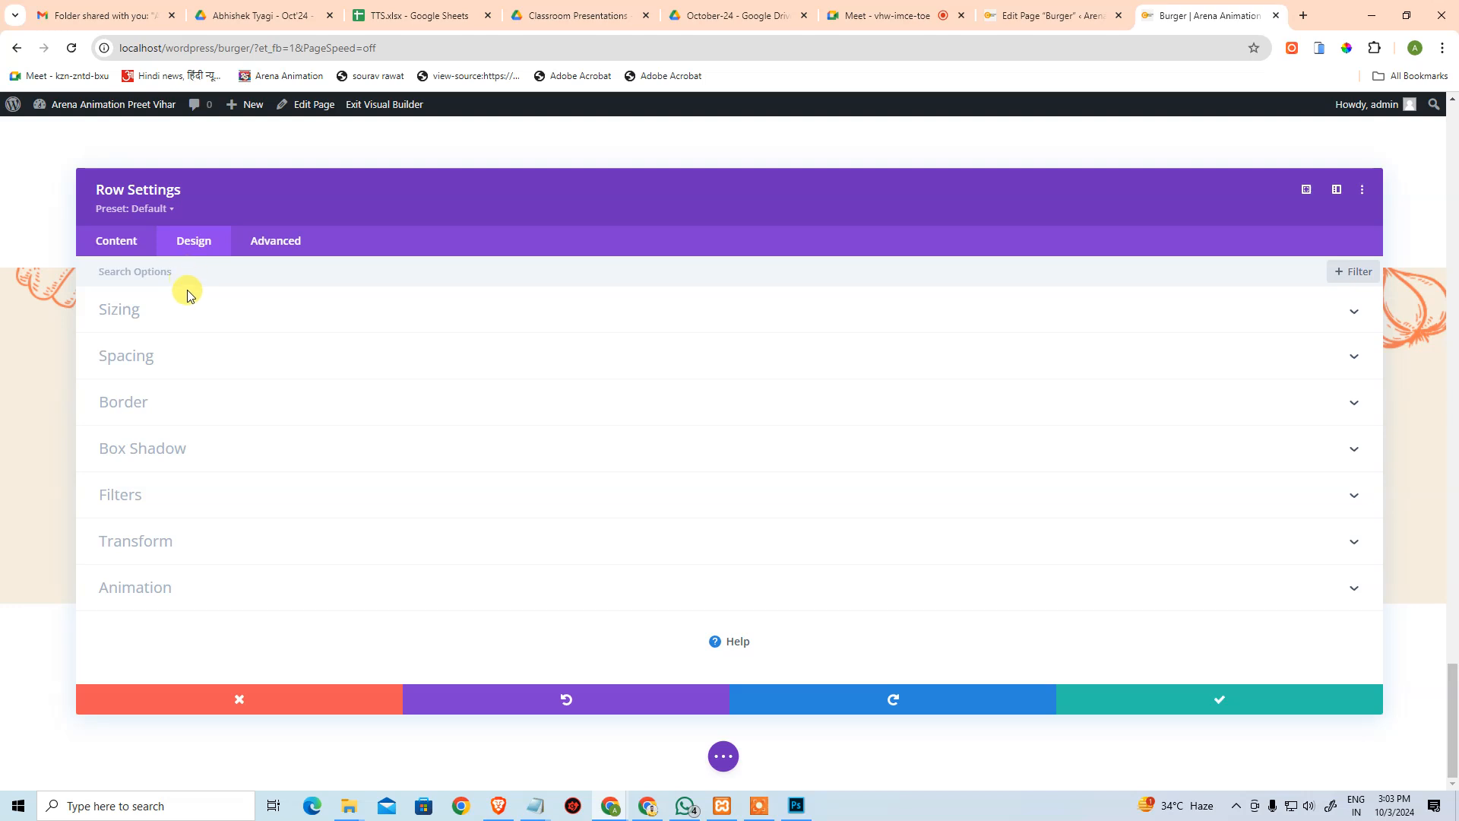
left_click(183, 355)
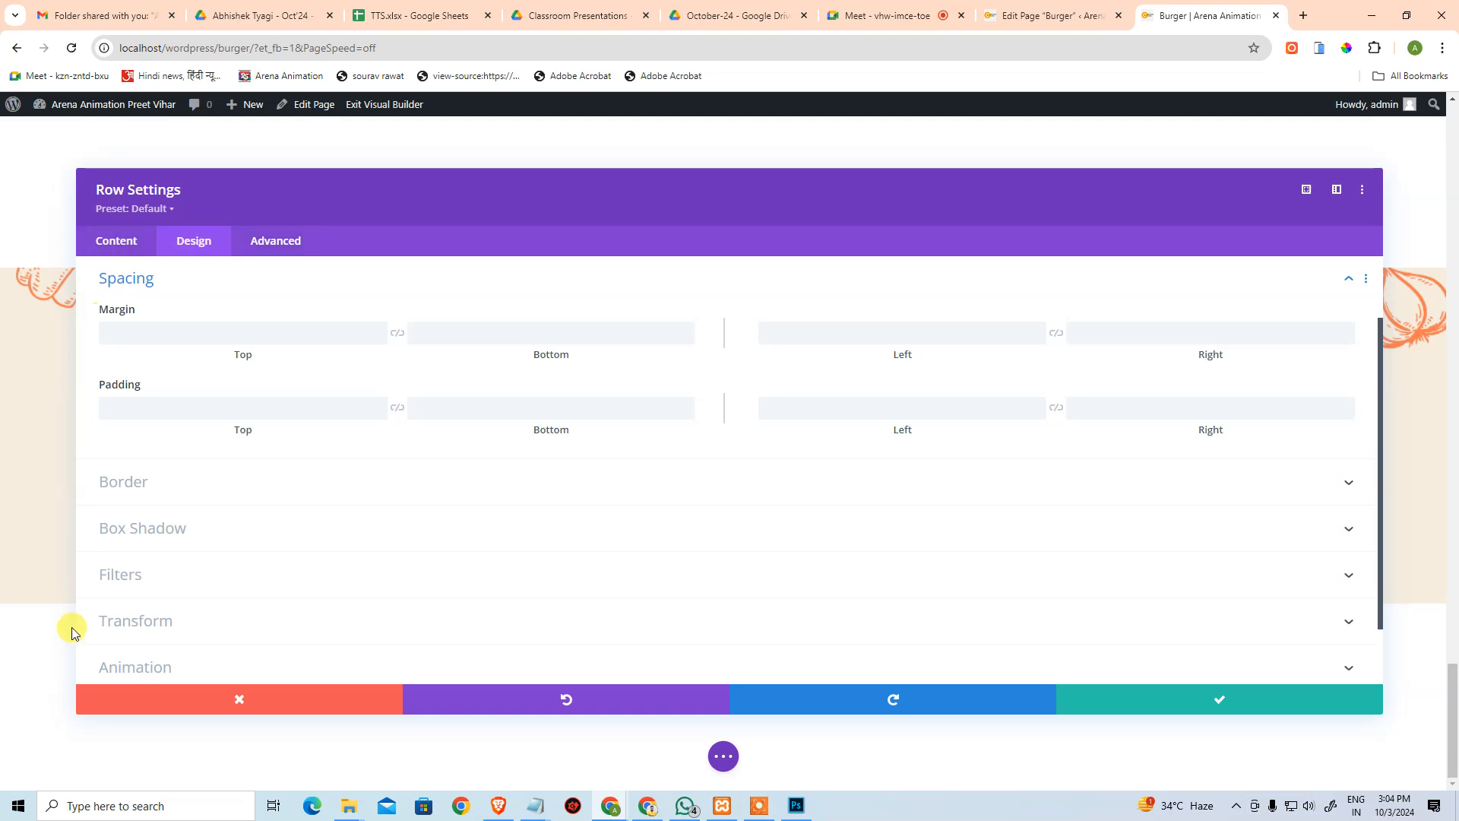
left_click(227, 699)
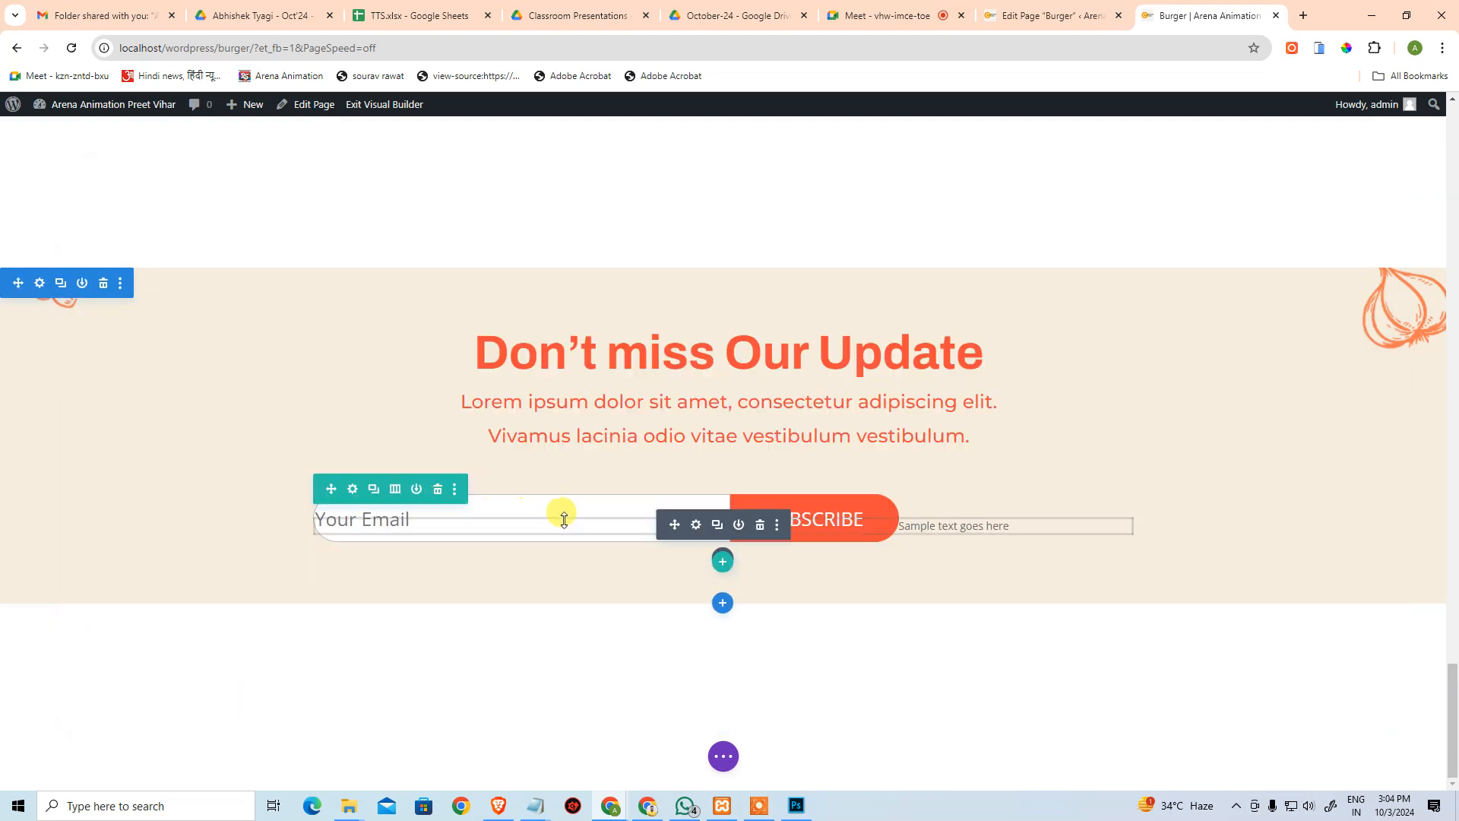
Add display:block; to the .myForm rule in the Code module's free-form Custom CSS and apply the settings.
left_click(696, 502)
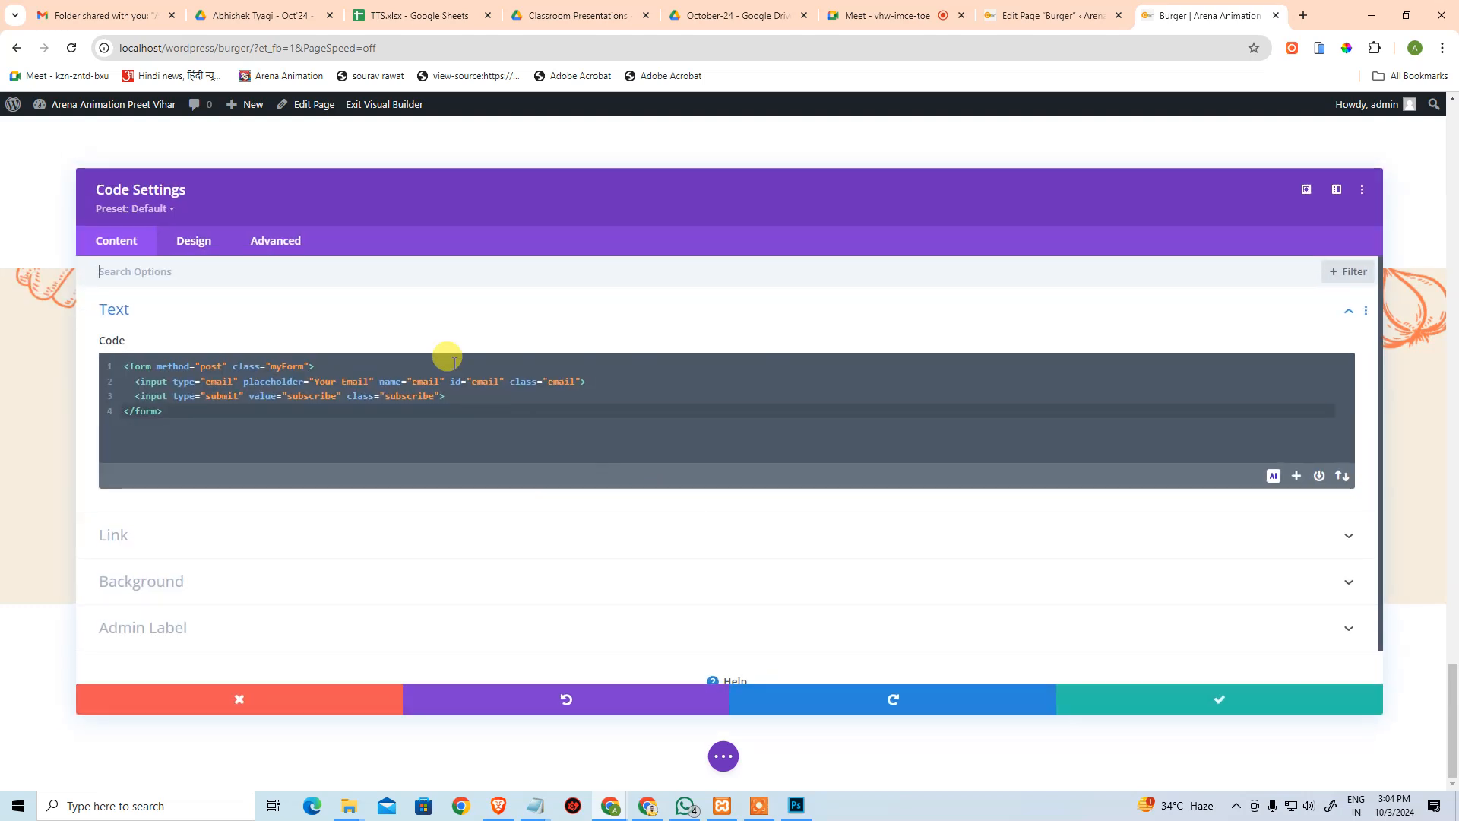
left_click(262, 240)
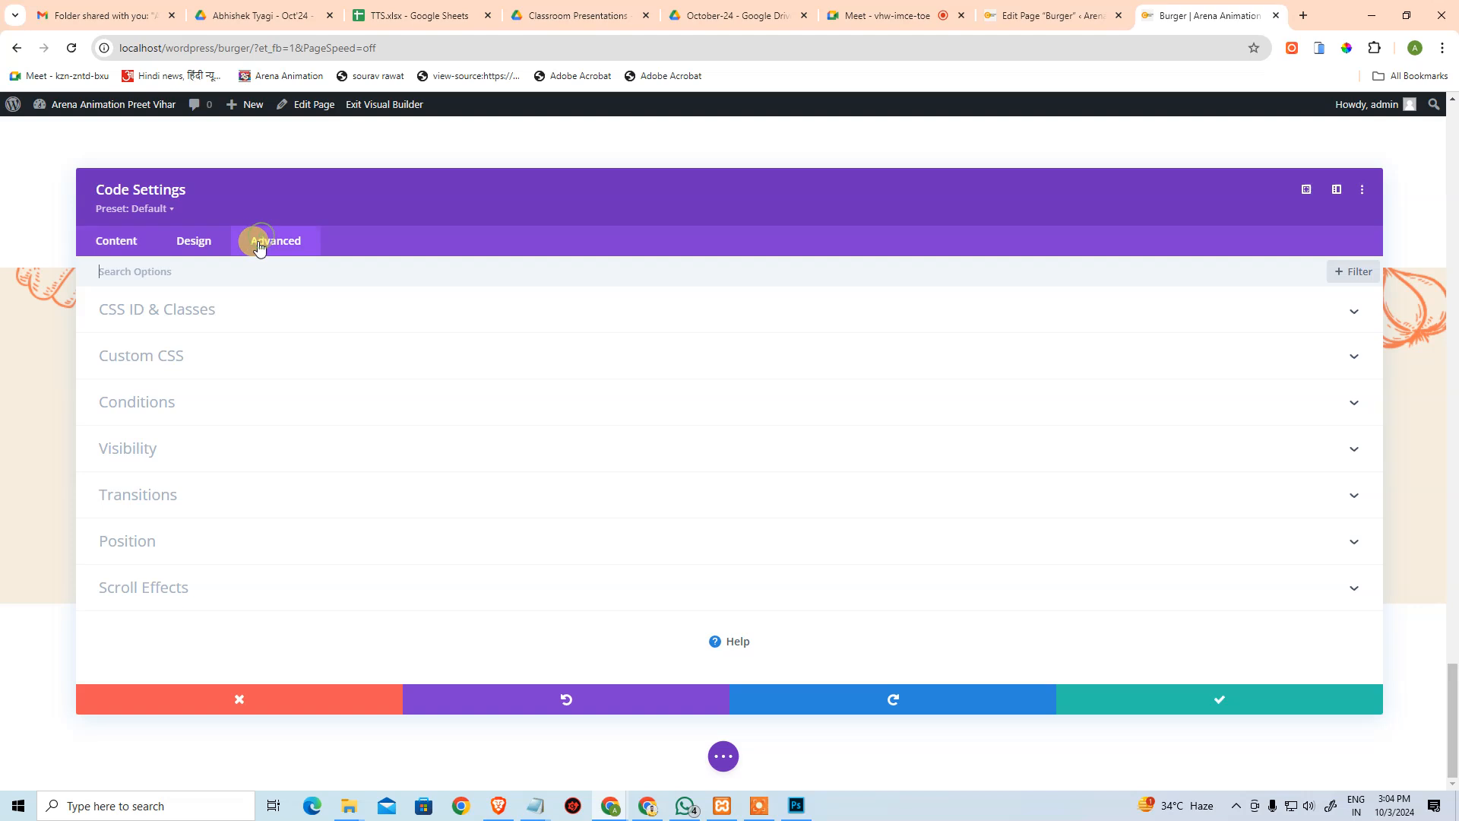
left_click(190, 378)
scroll(190, 350, "down", 1)
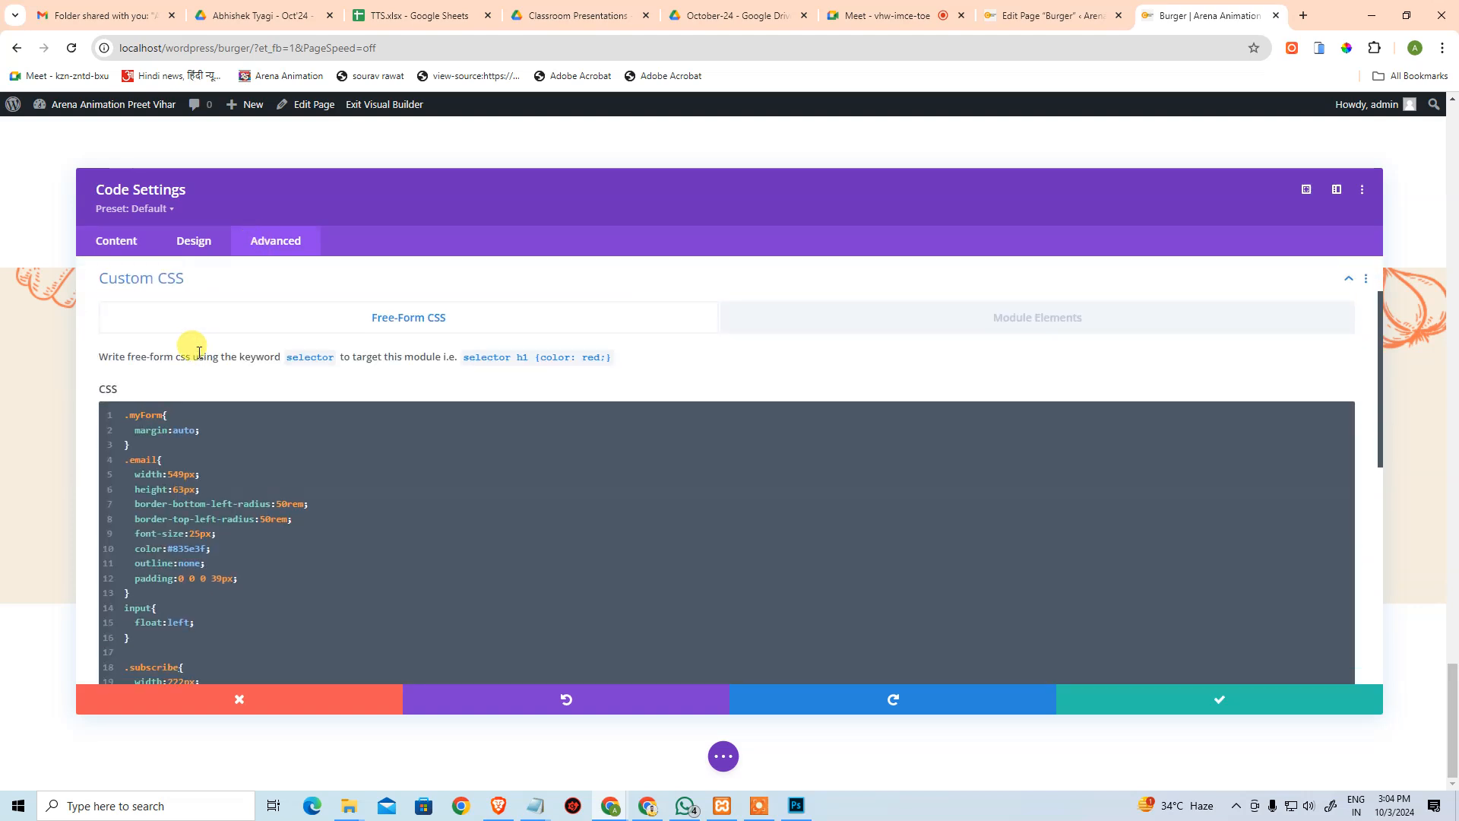
left_click(209, 446)
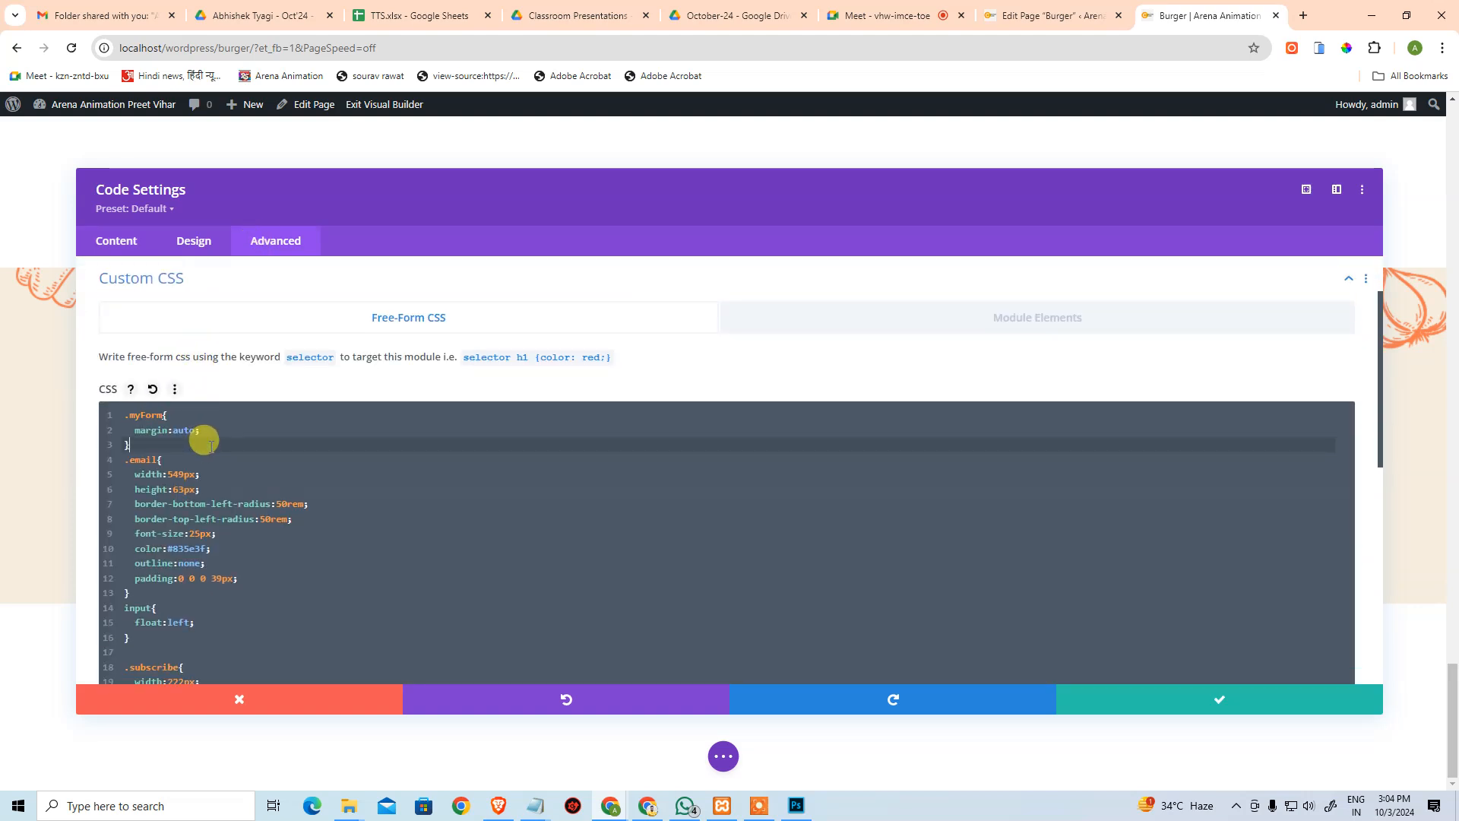
left_click(212, 430)
left_click(218, 415)
key("Return")
type("display")
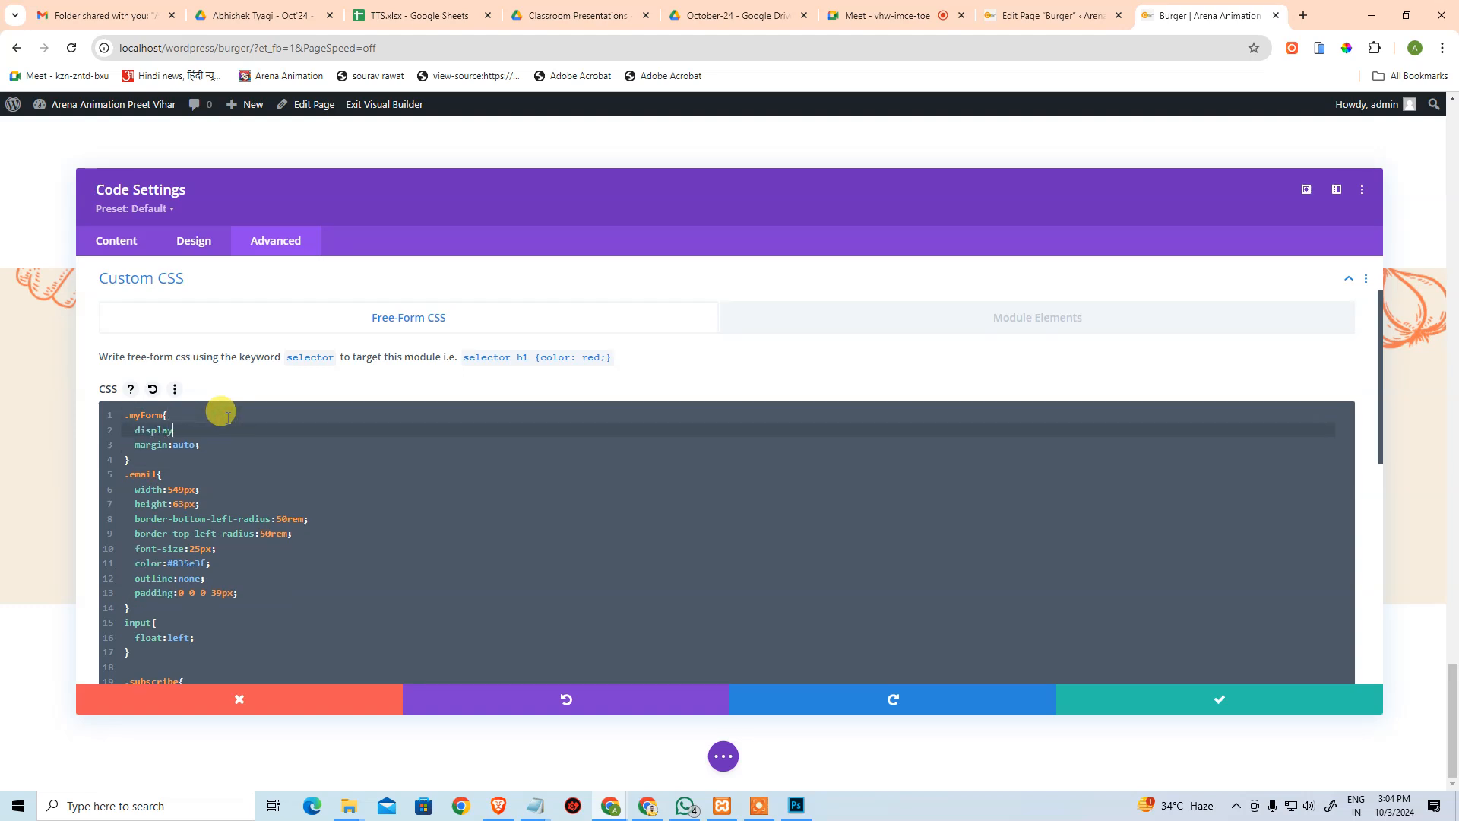
type(":block;")
left_click(1103, 696)
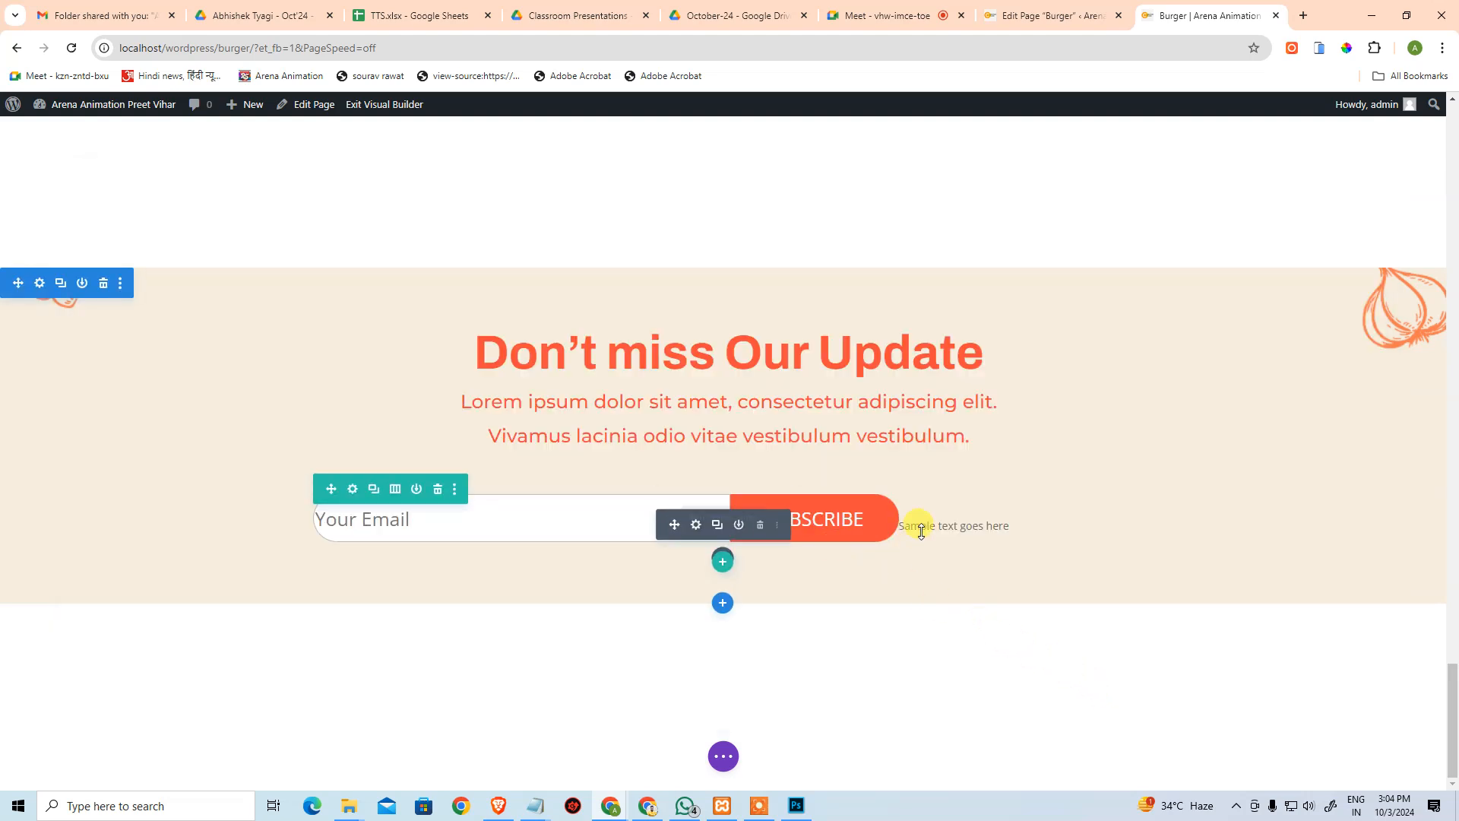
Delete the sample Text module, and remove the display and margin declarations from the .myForm rule in the Code module's Custom CSS.
left_click(760, 524)
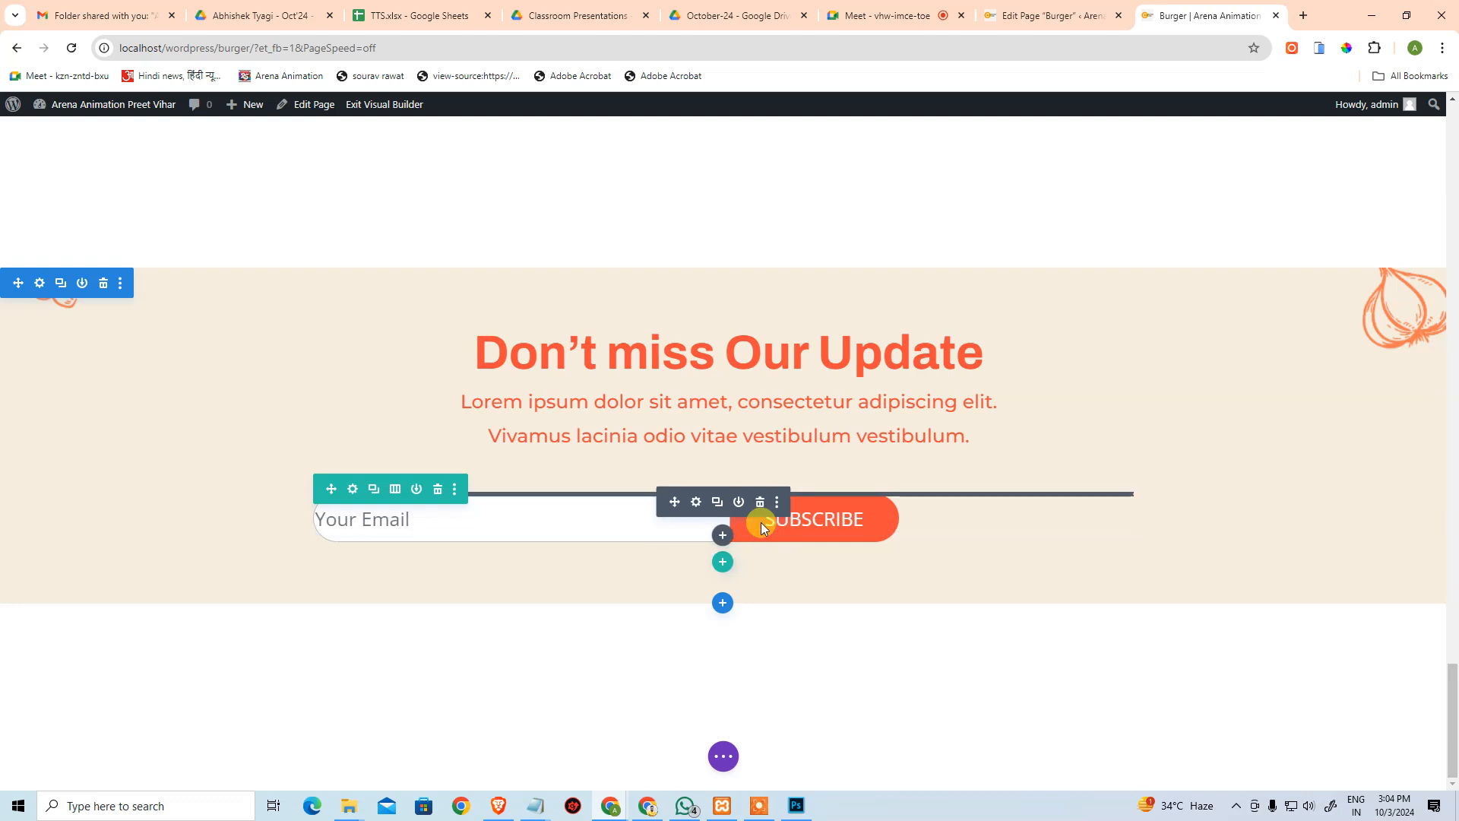
left_click(696, 503)
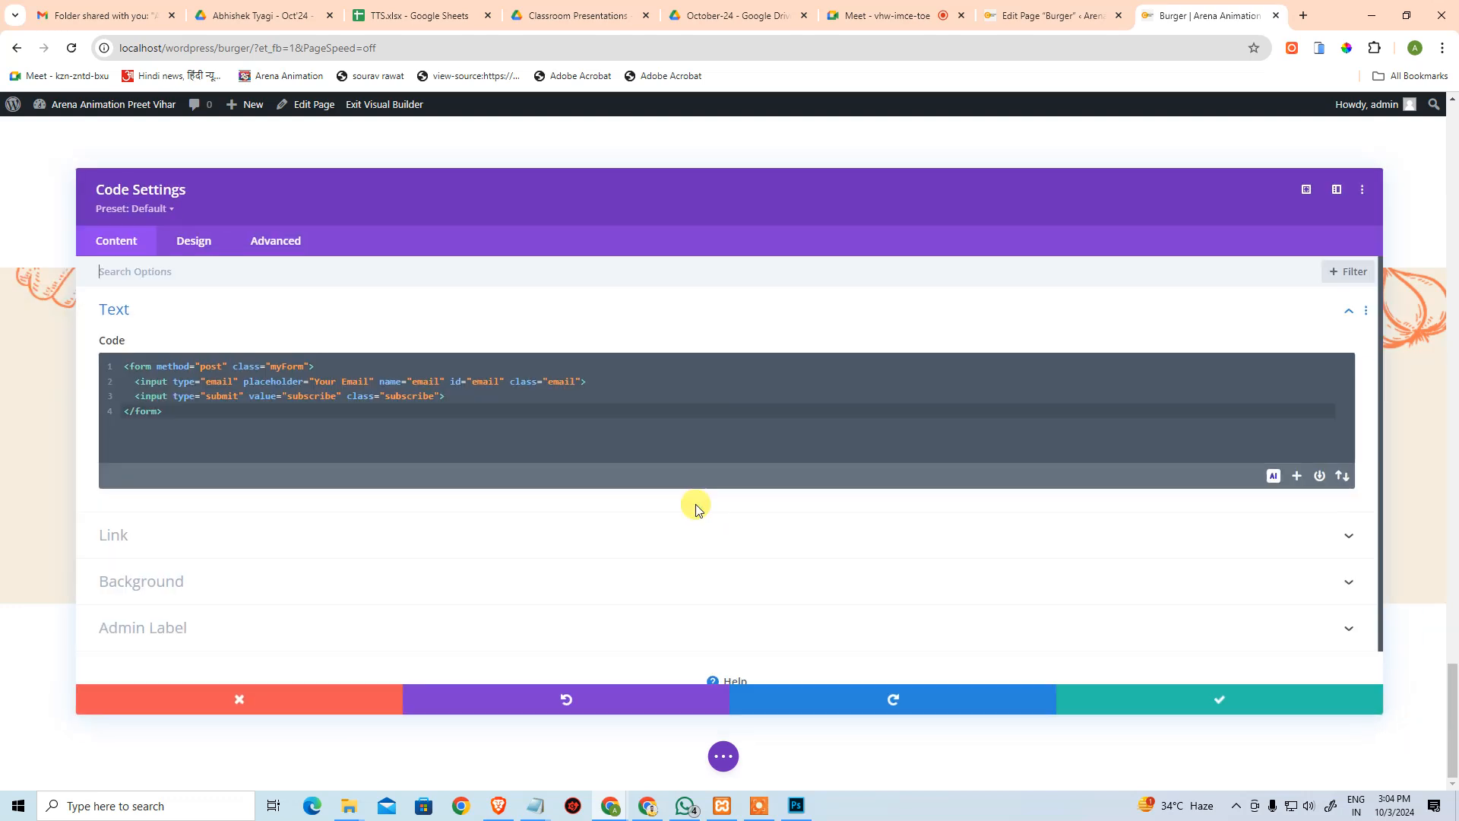
left_click(181, 239)
left_click(264, 242)
left_click(182, 356)
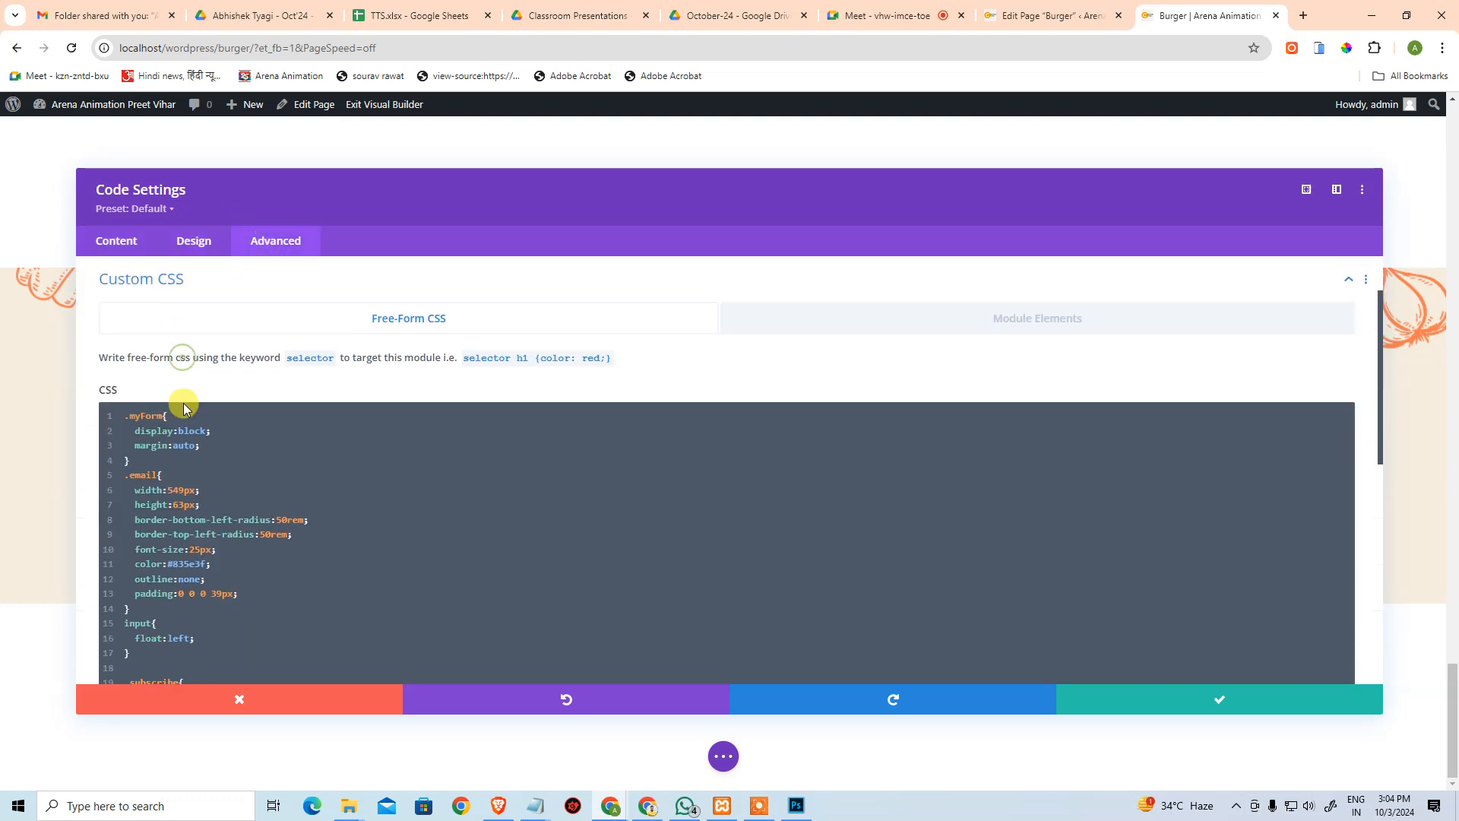
left_click(228, 431)
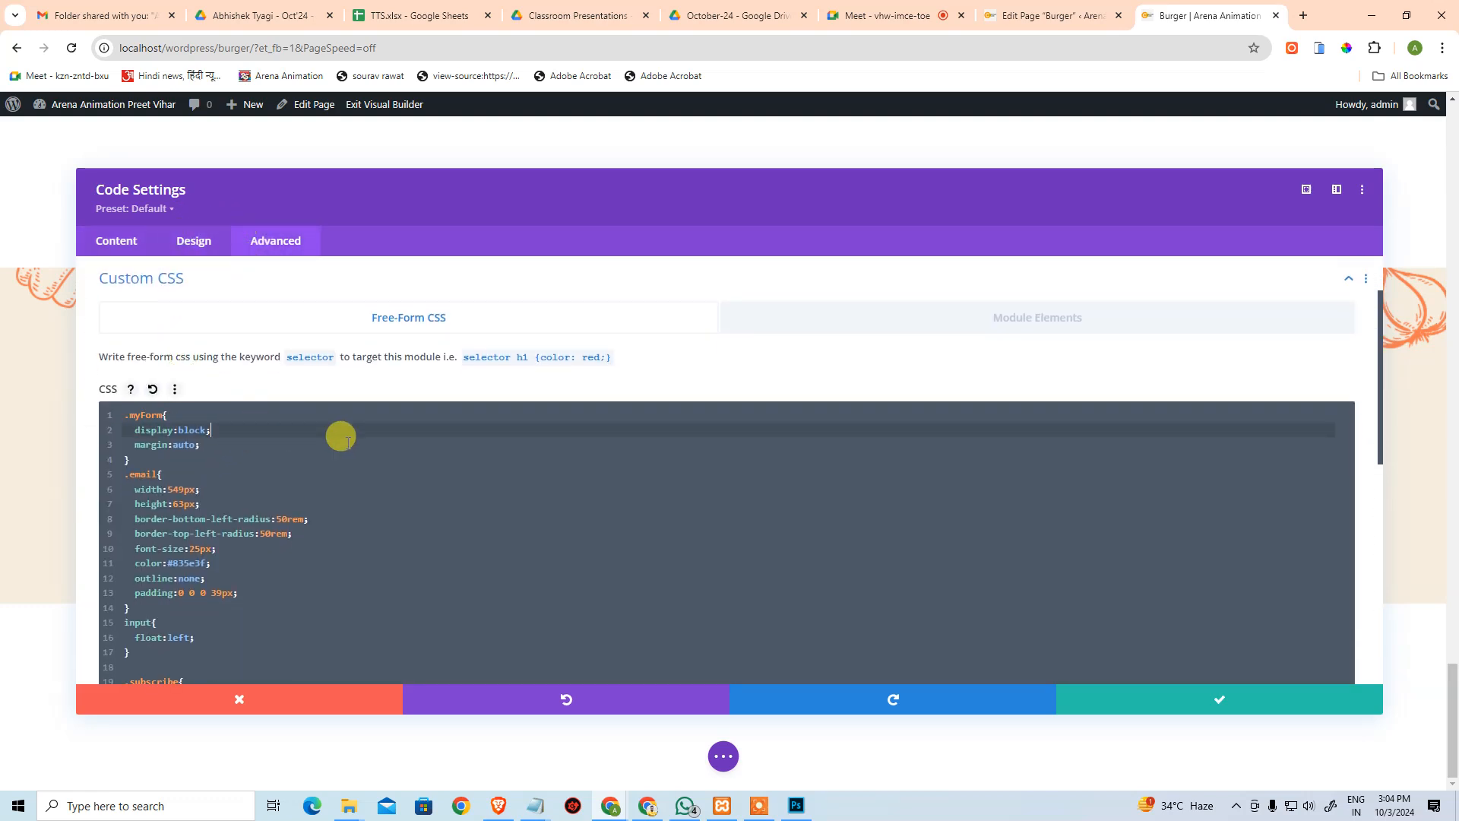
key("Down")
key("Up")
key("shift+Down")
key("shift+End")
key("BackSpace")
Write display:flex; and justify-content:center; in the .myForm rule of the Code module's Custom CSS.
type("dis")
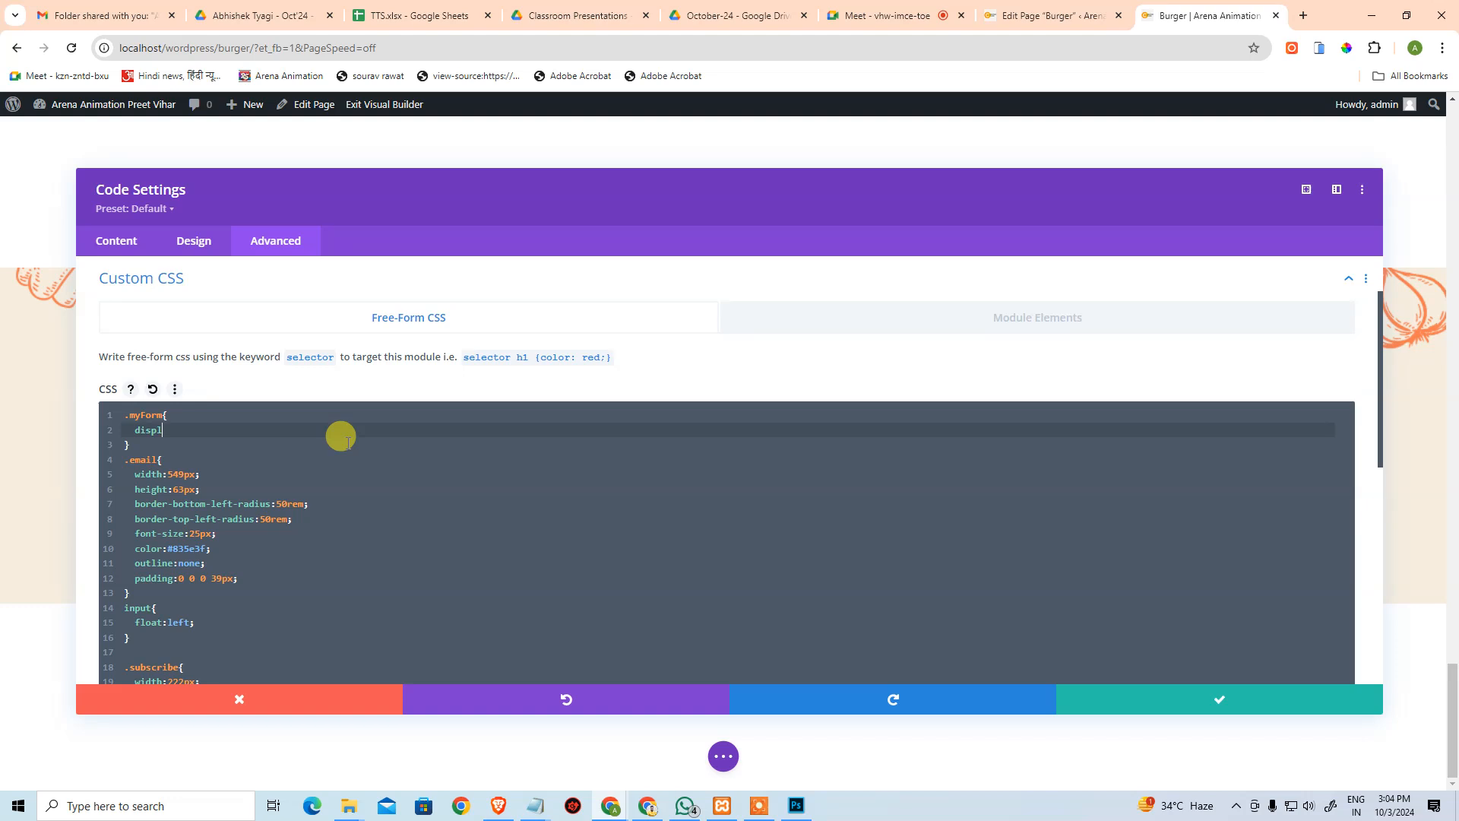
type("play:flex;")
key("Return")
type("ali")
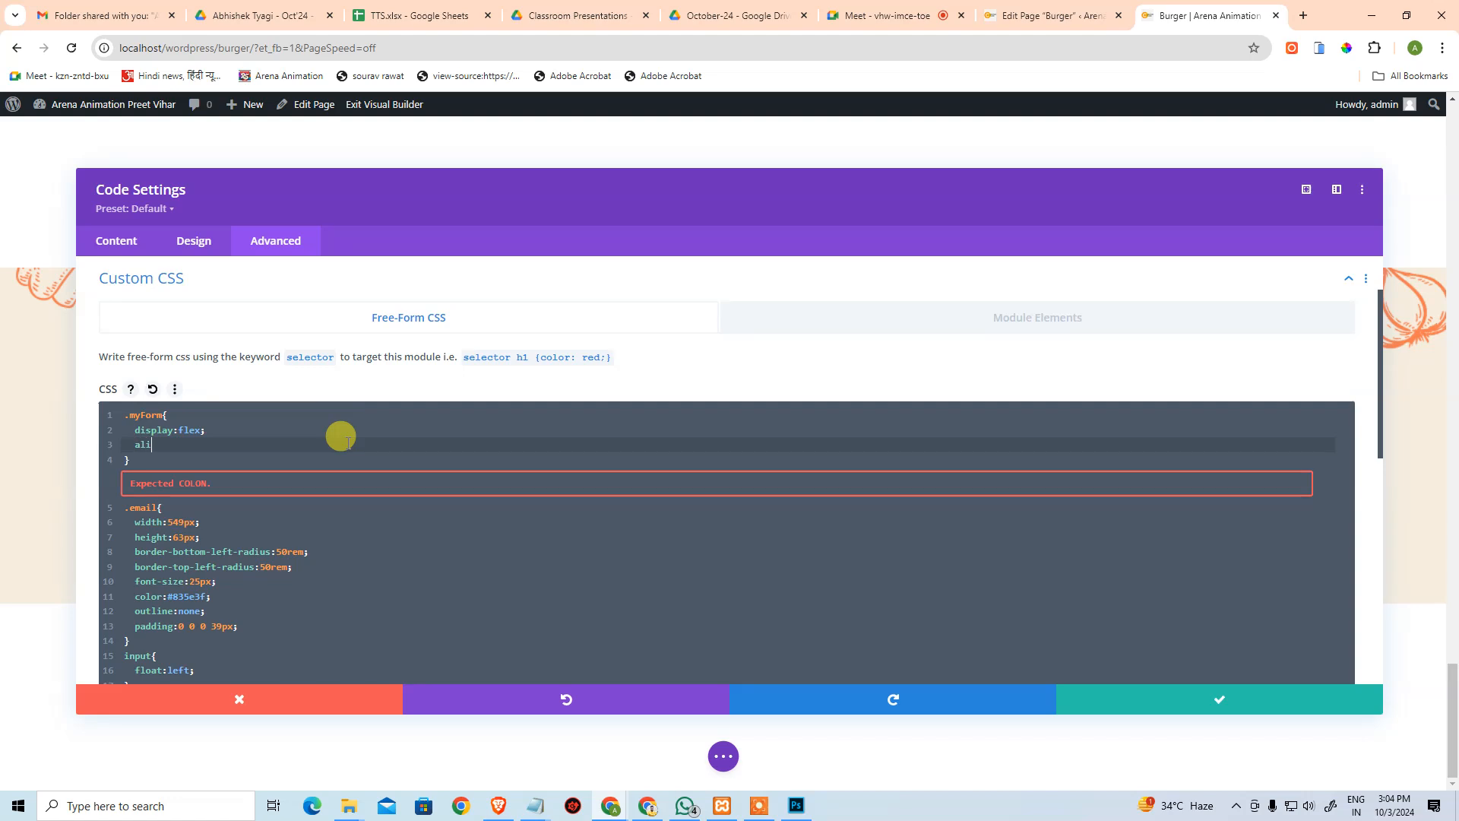
type(";")
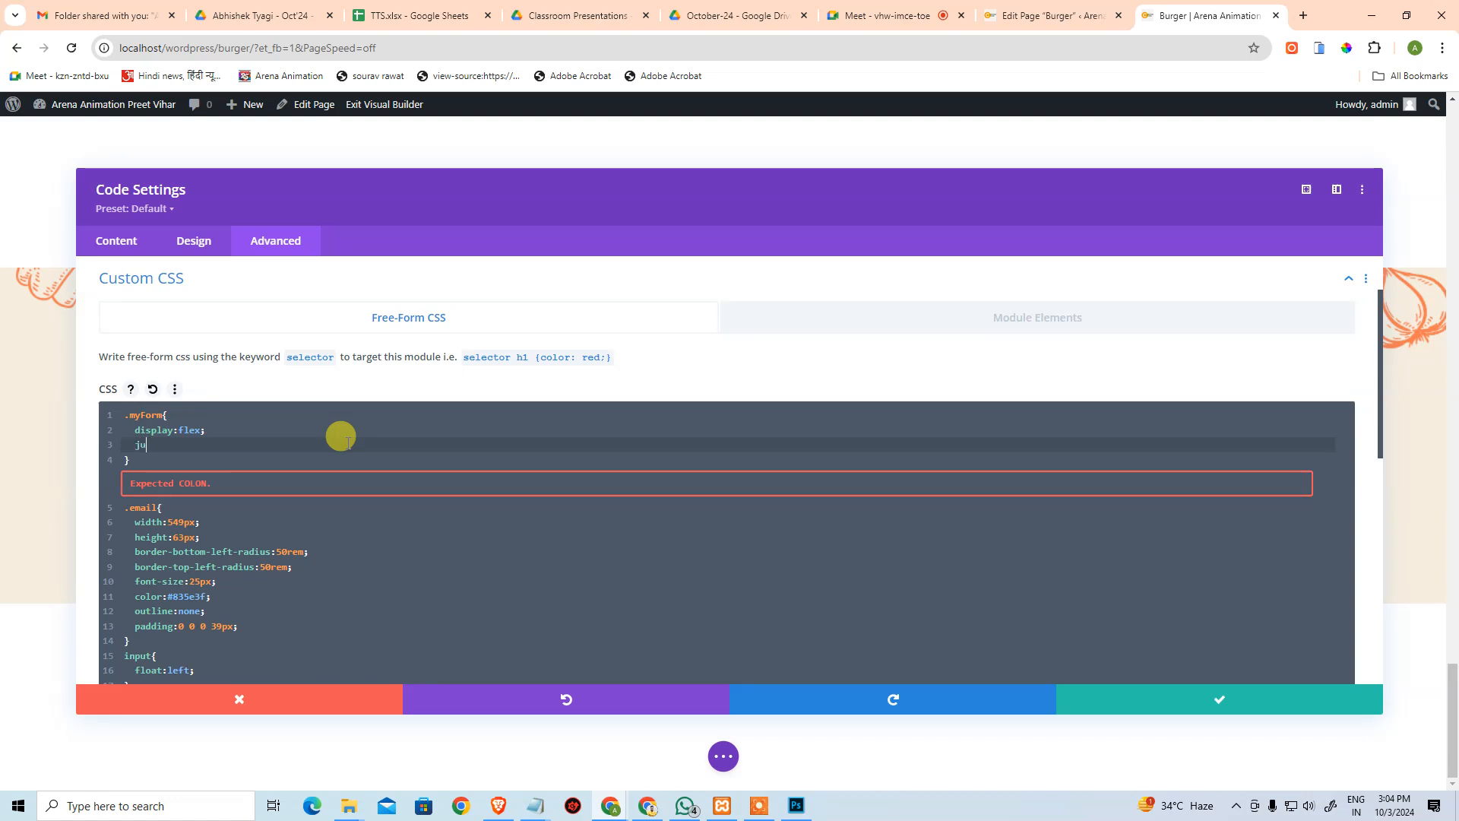
type("justify-content:center")
type(";")
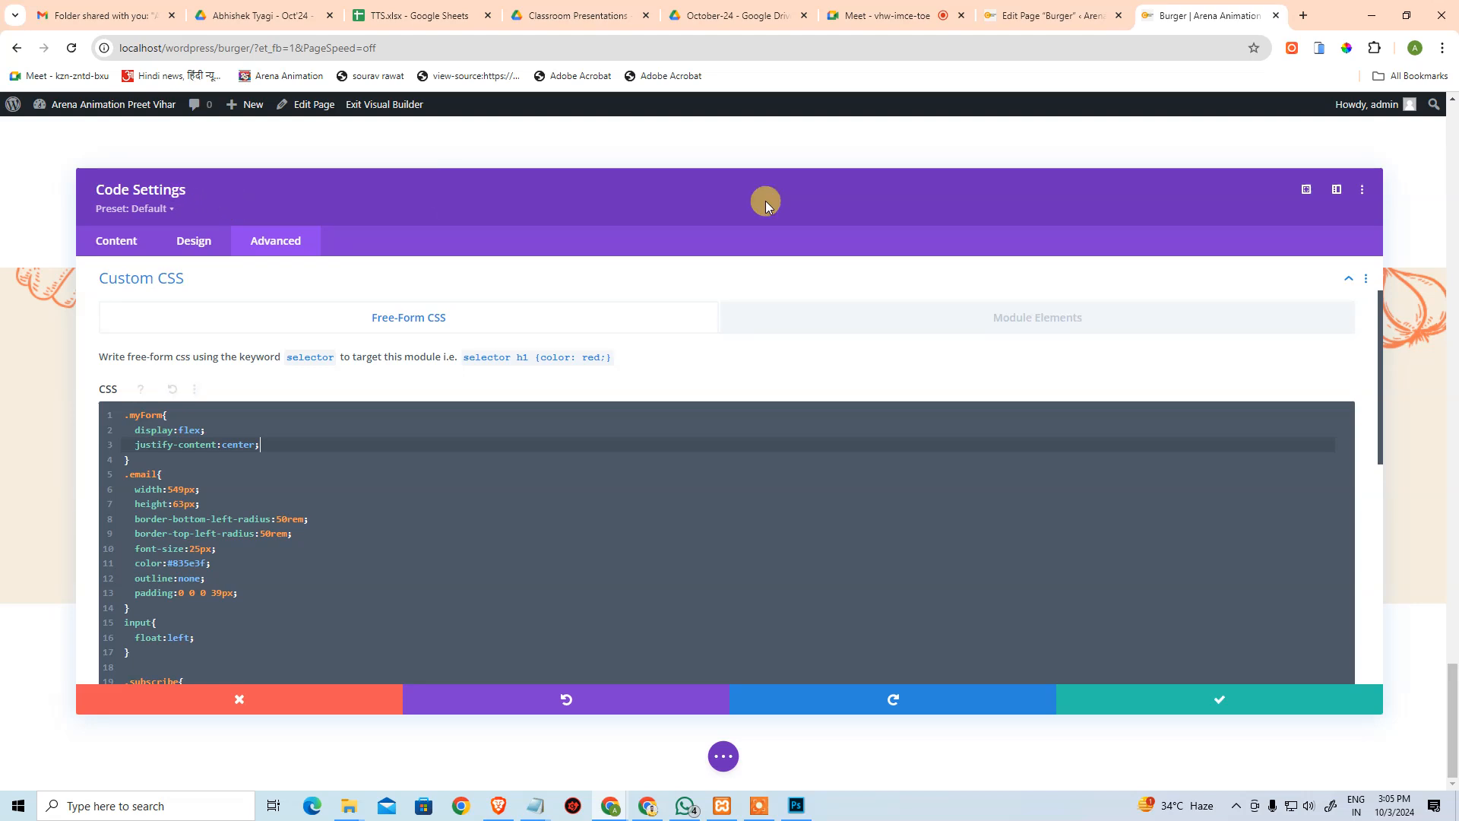
Shrink the Code settings window to preview the form's alignment, restore it, and apply the settings.
left_click(1302, 191)
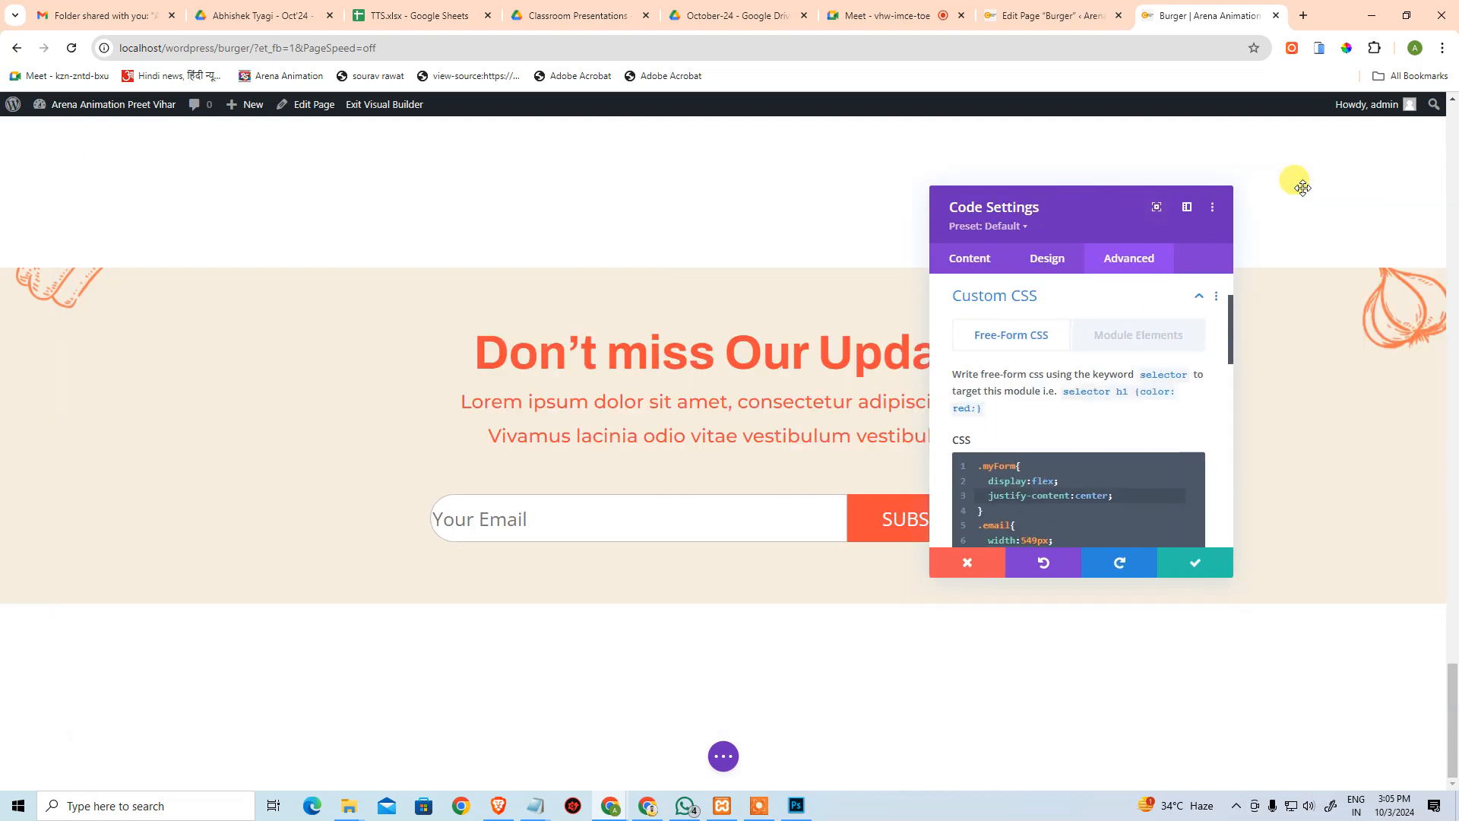
left_click_drag(1075, 219, 864, 179)
left_click(904, 170)
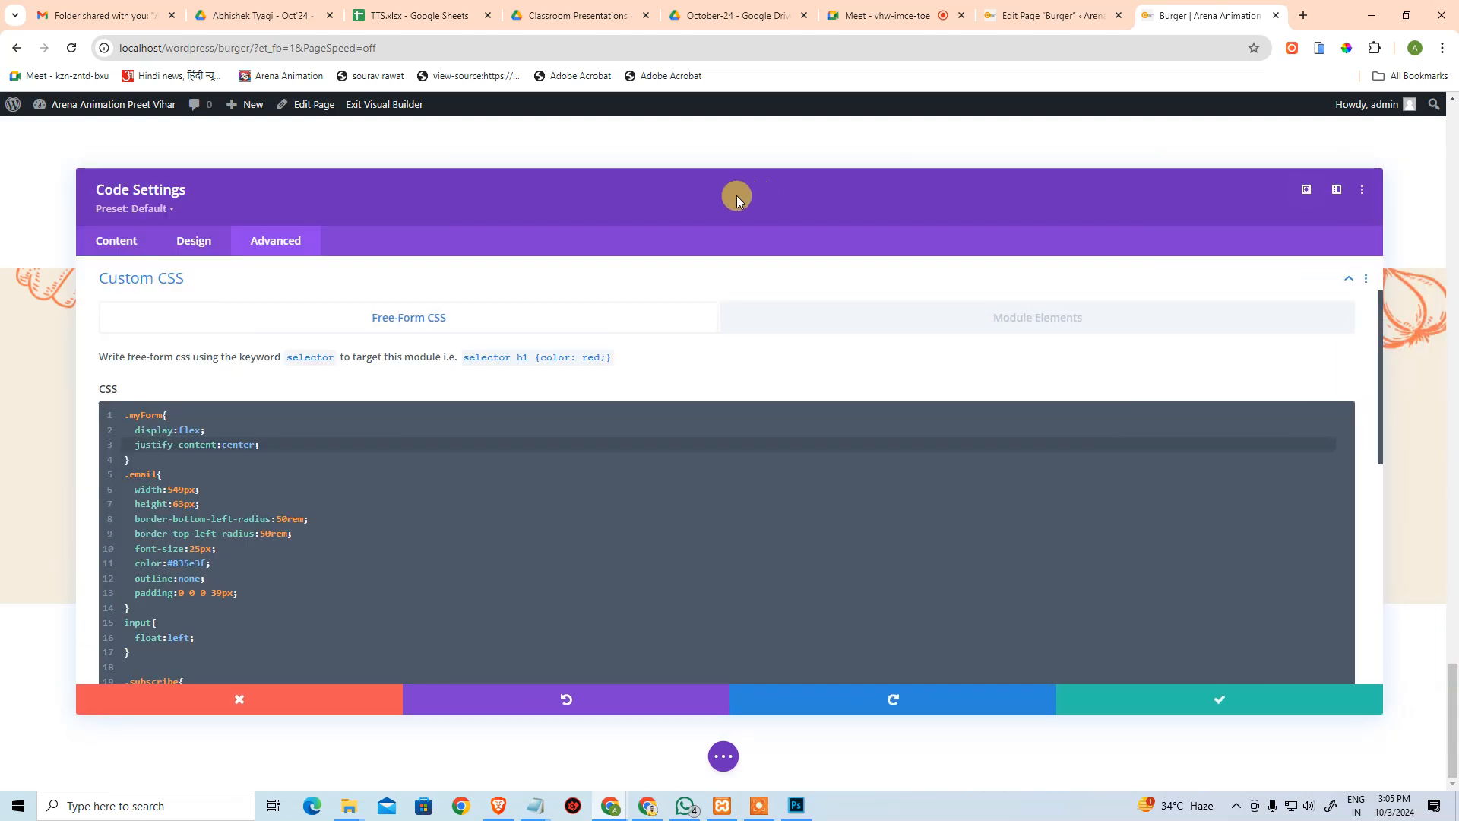
scroll(798, 349, "up", 2)
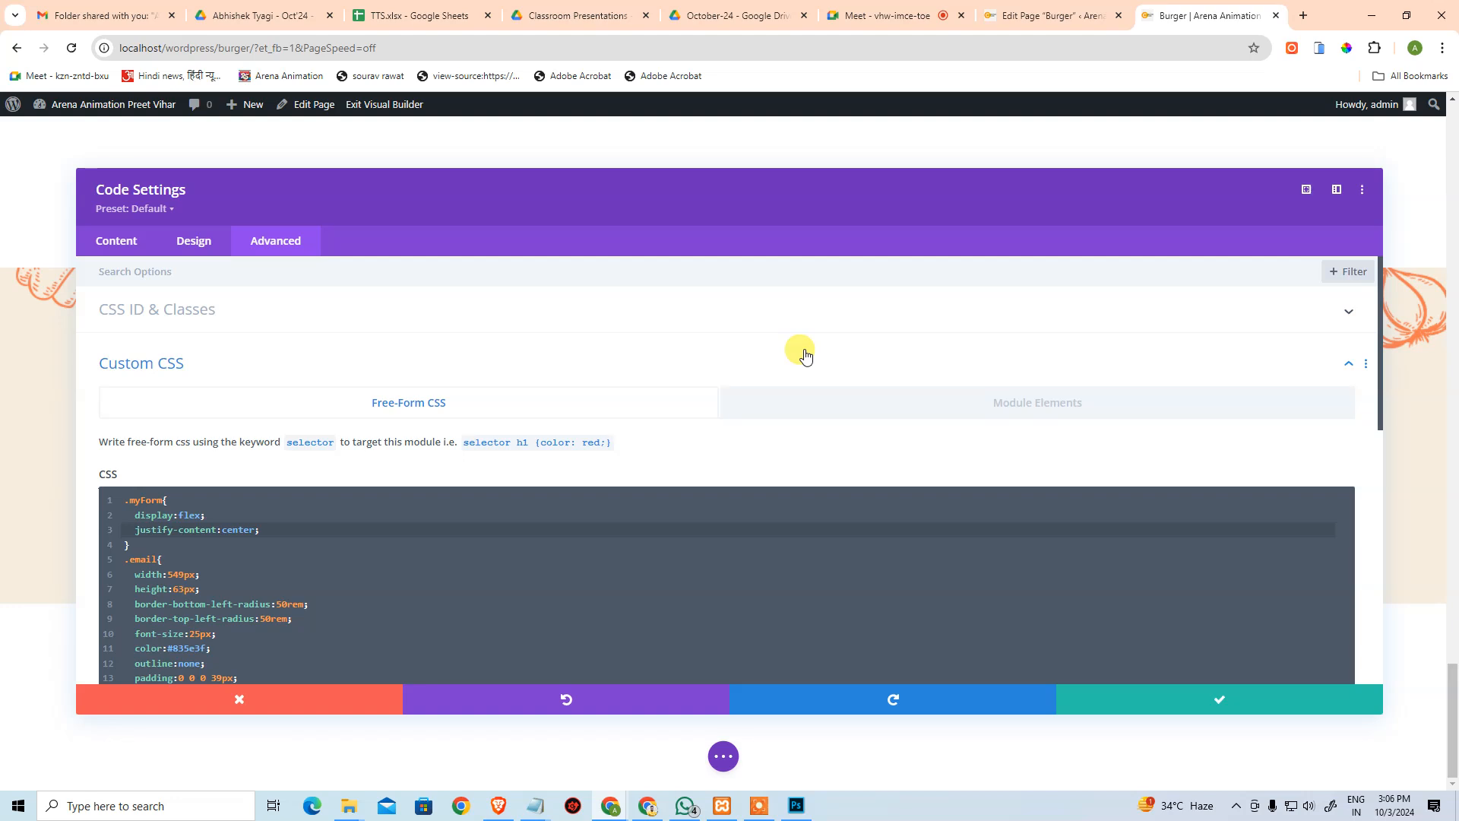
left_click(262, 514)
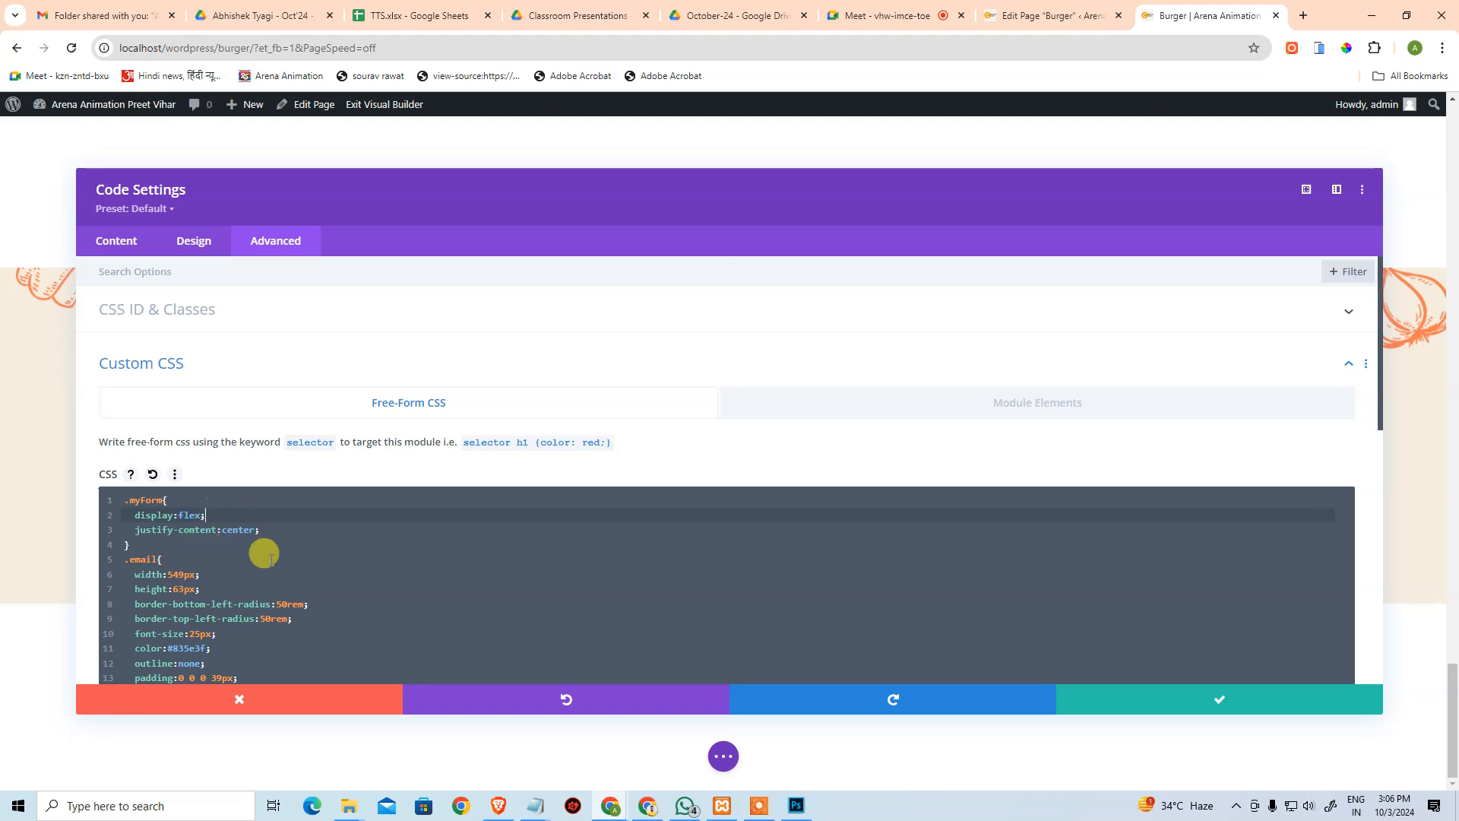
left_click(291, 524)
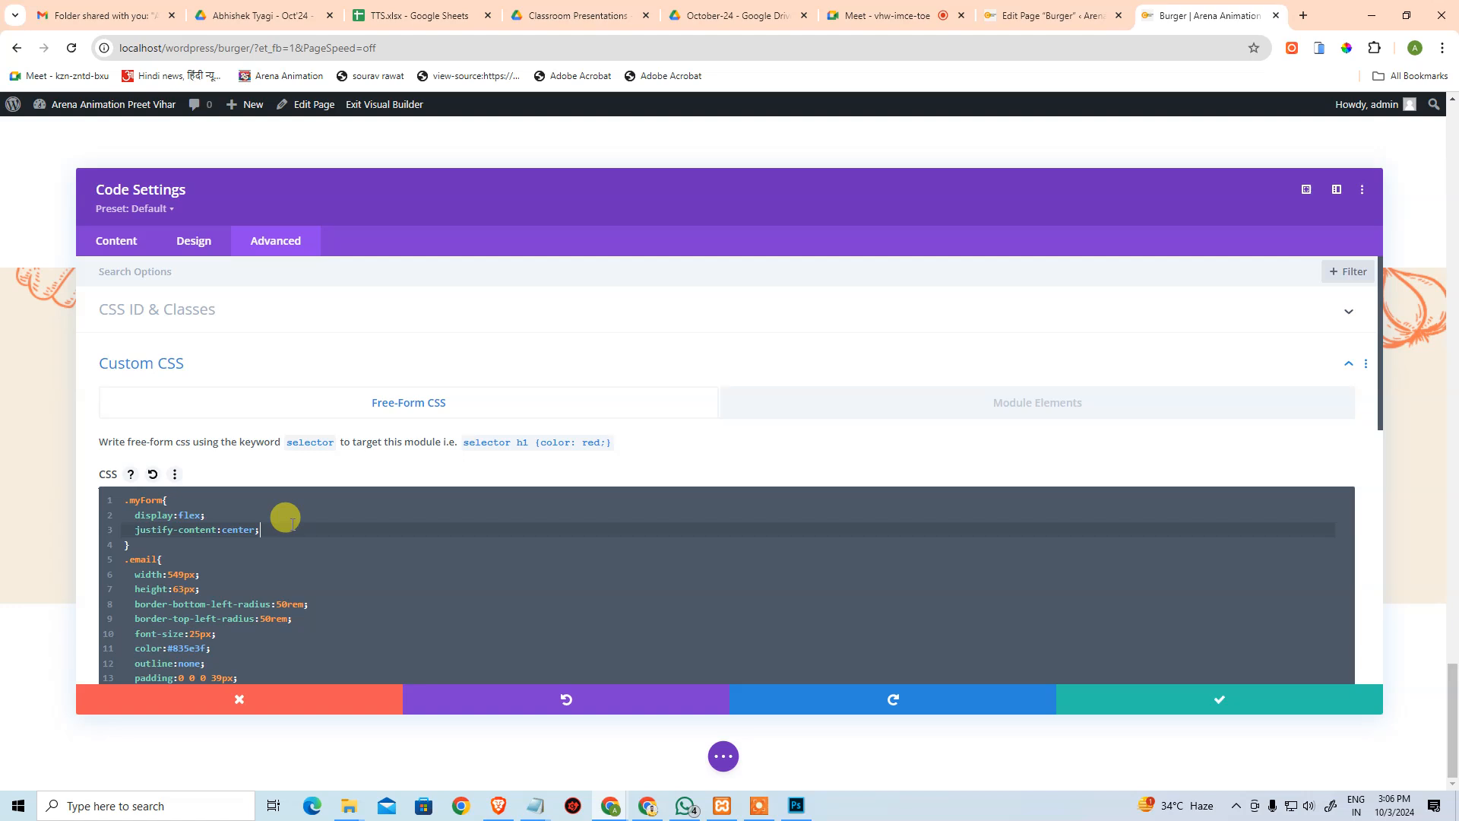
left_click(1201, 699)
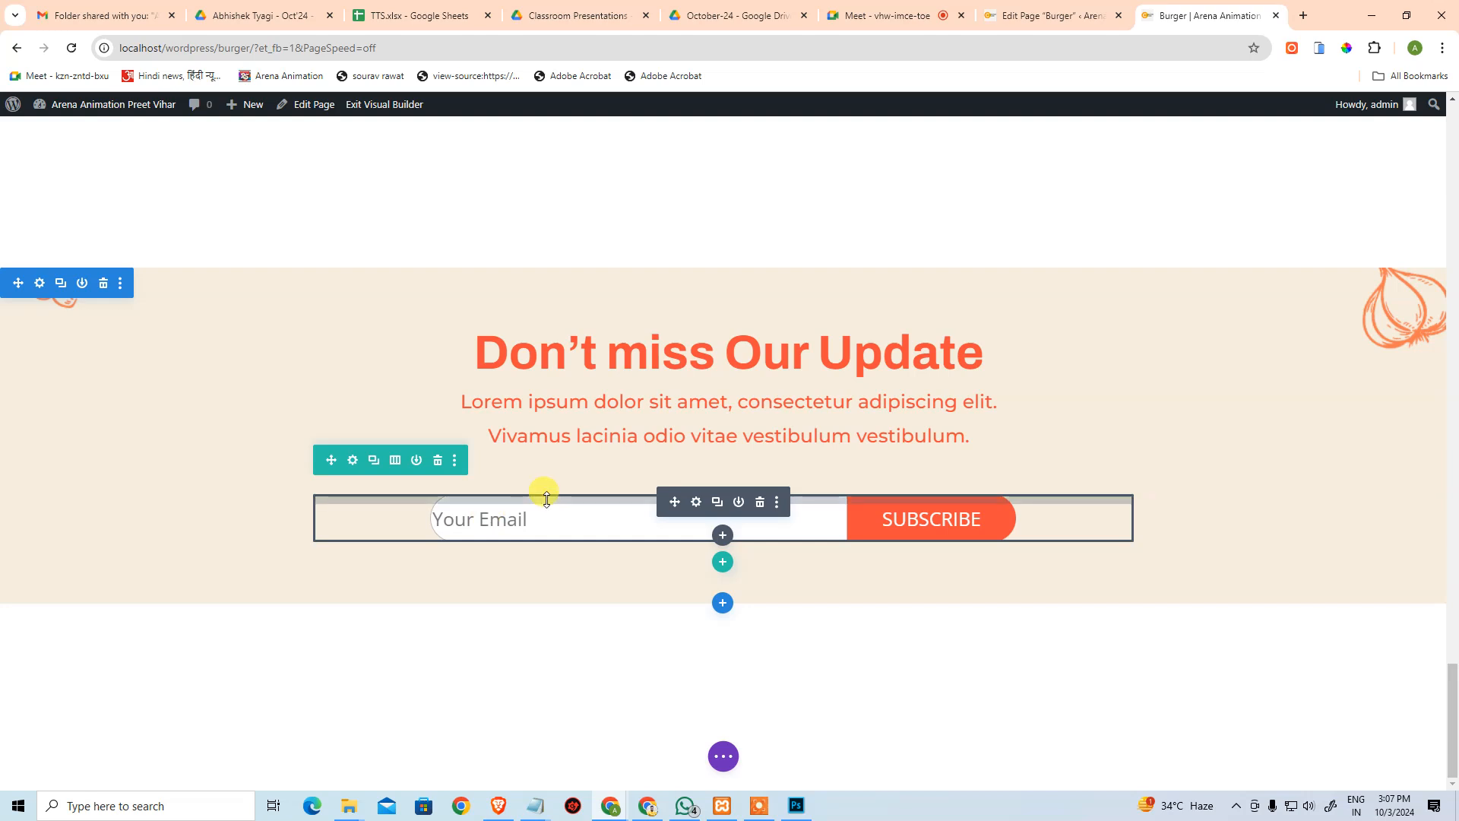
Increase the top and bottom padding of the "Don't miss Our Update" section to about 101 px and link the two values.
left_click_drag(656, 302, 655, 345)
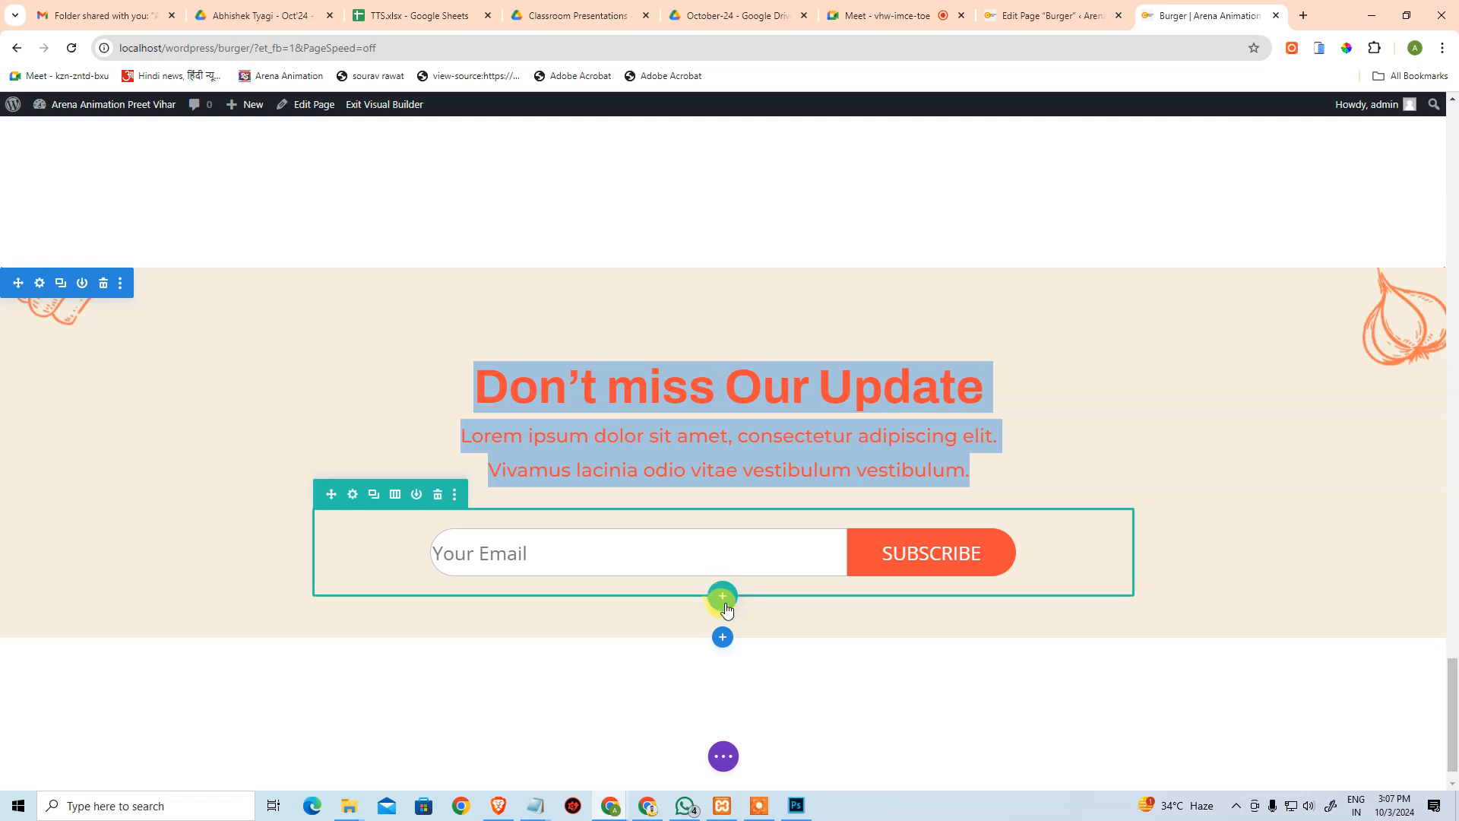
mouse_move(751, 623)
left_mouse_down()
mouse_move(750, 662)
mouse_move(749, 622)
left_mouse_up()
left_click(750, 622)
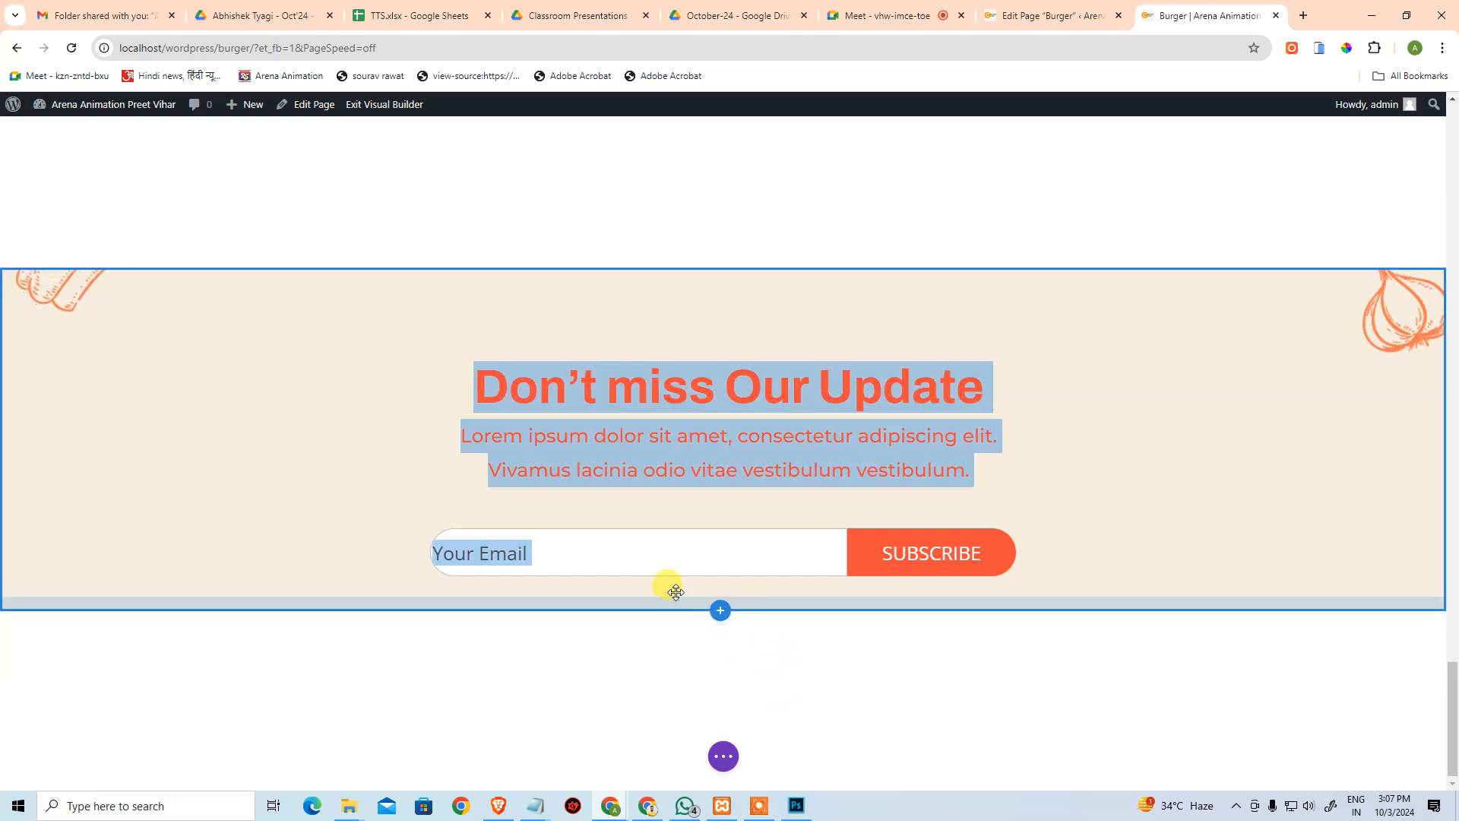
left_click_drag(671, 613, 673, 653)
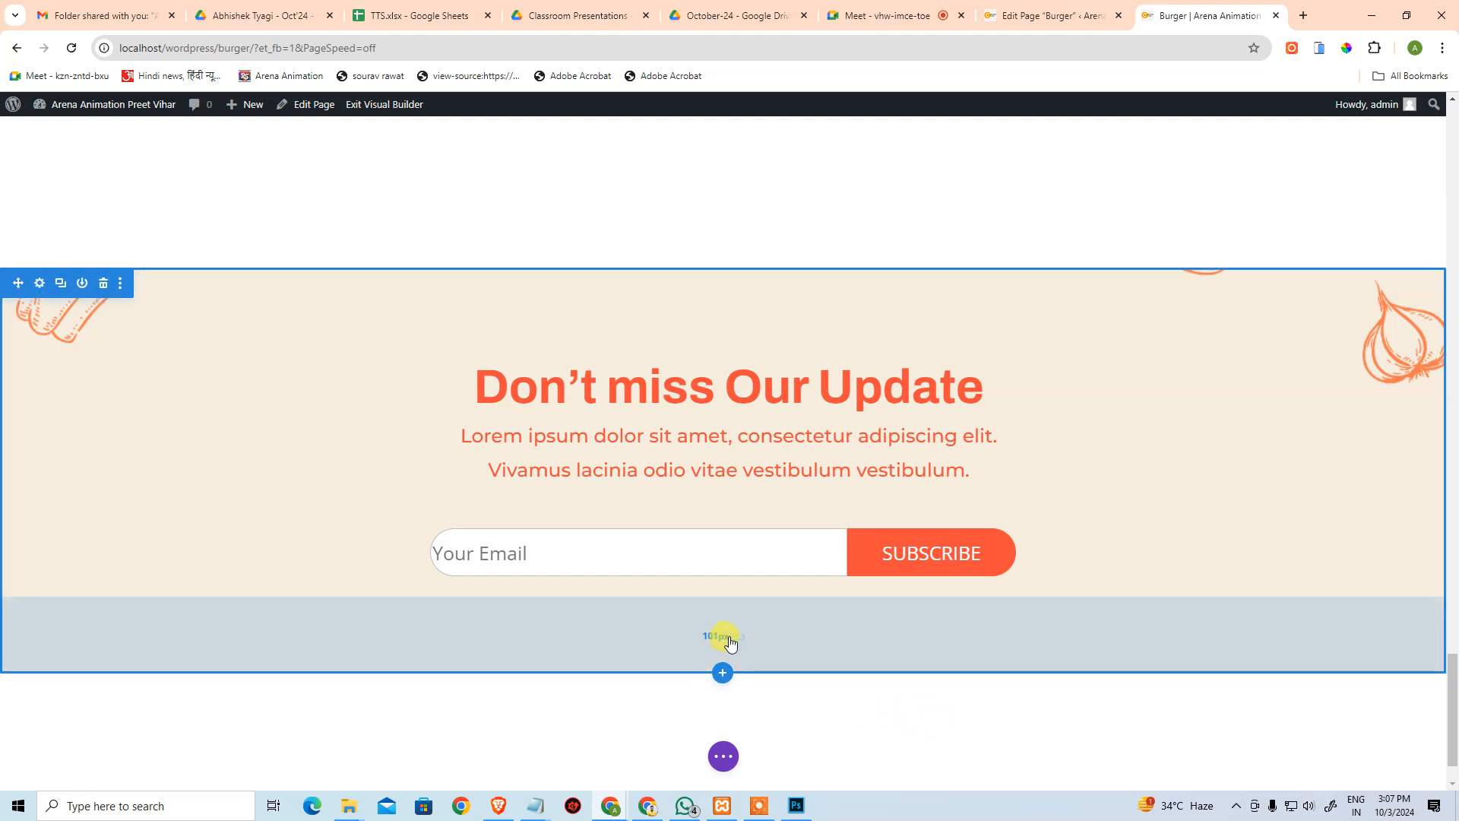
left_click(736, 639)
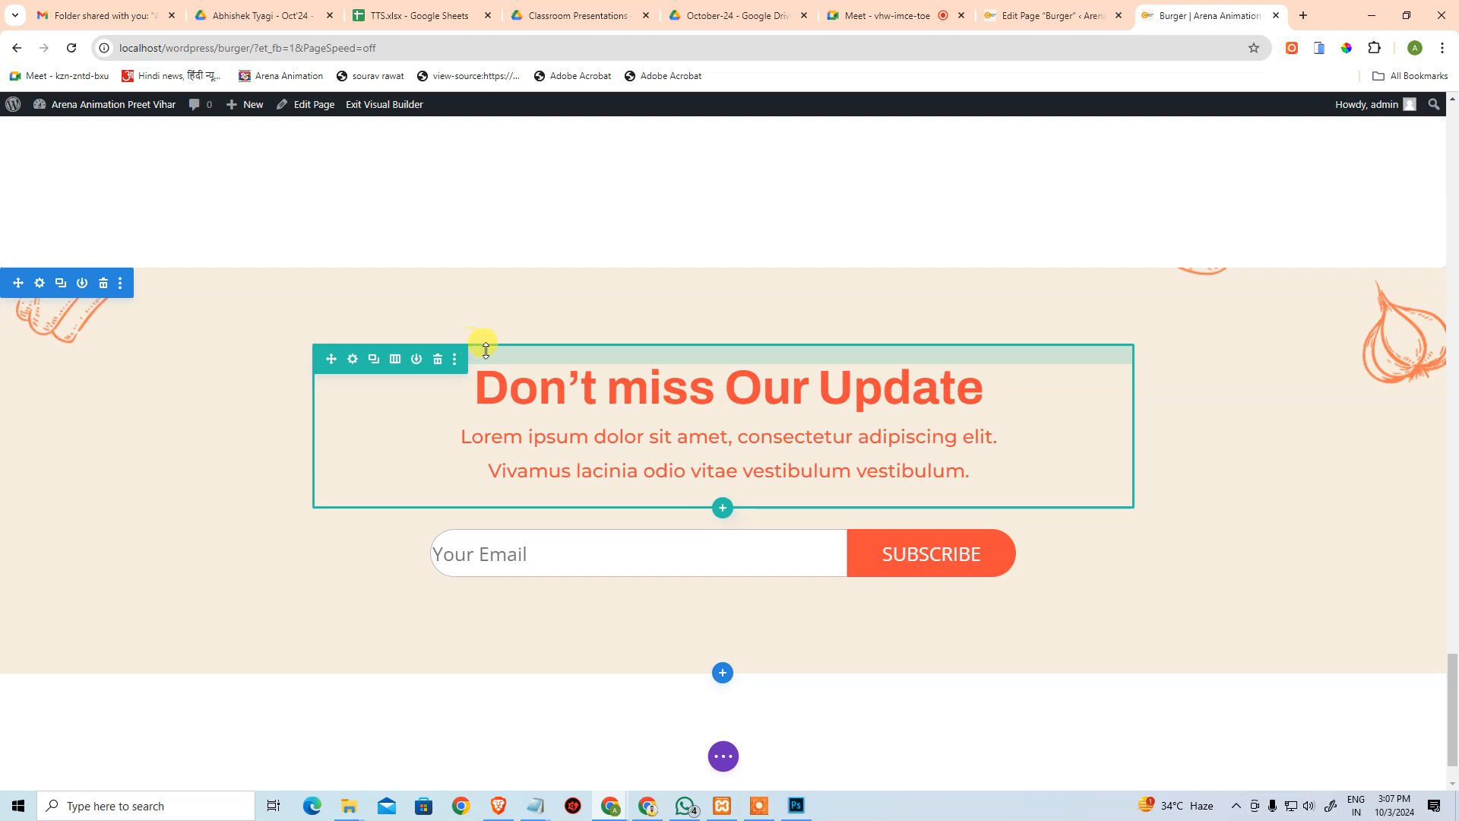
Link the top and bottom padding of the "Don't miss Our Update" heading row and increase both together.
left_click_drag(519, 347, 523, 361)
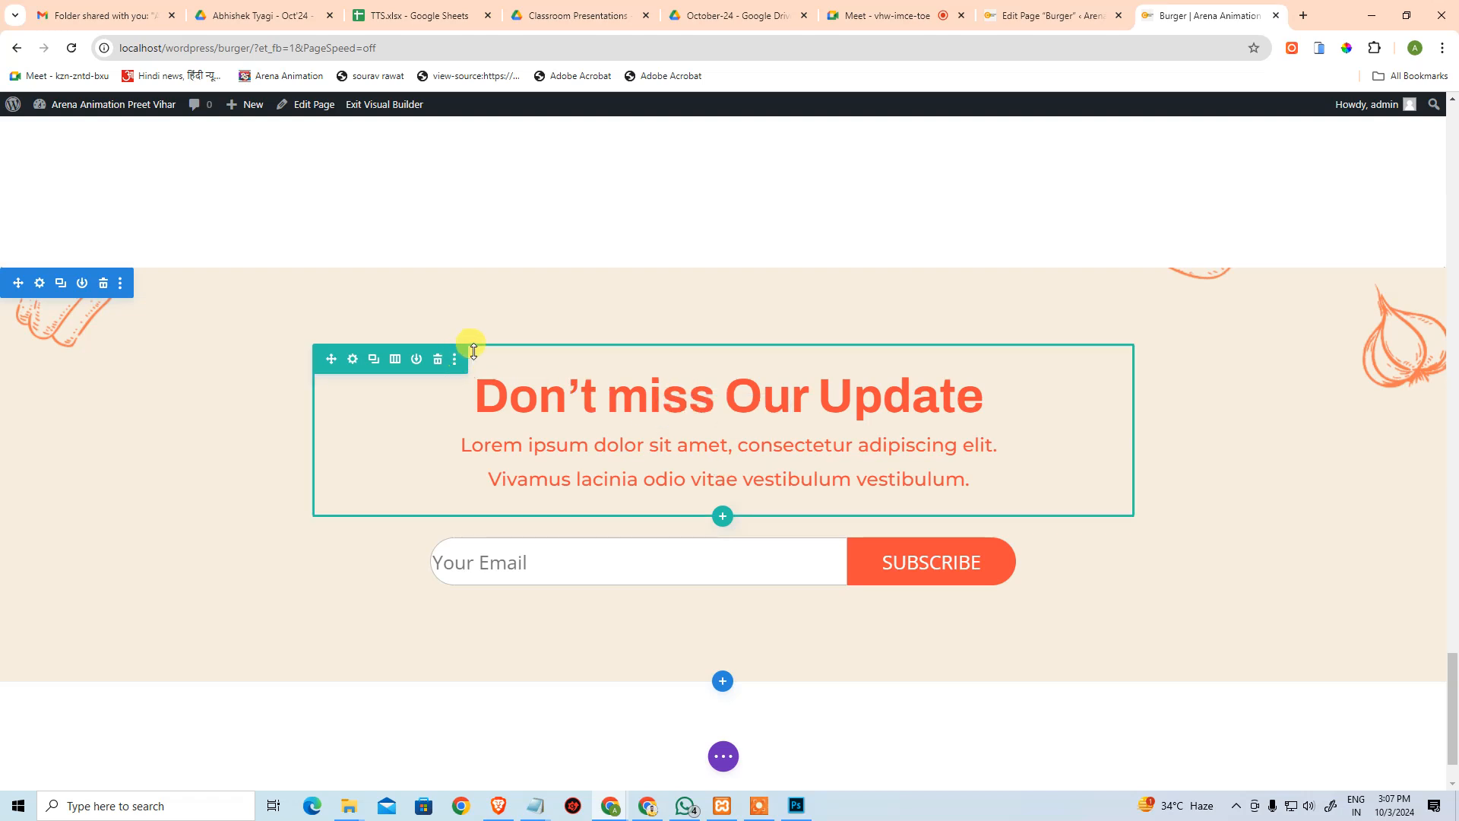
left_click(732, 362)
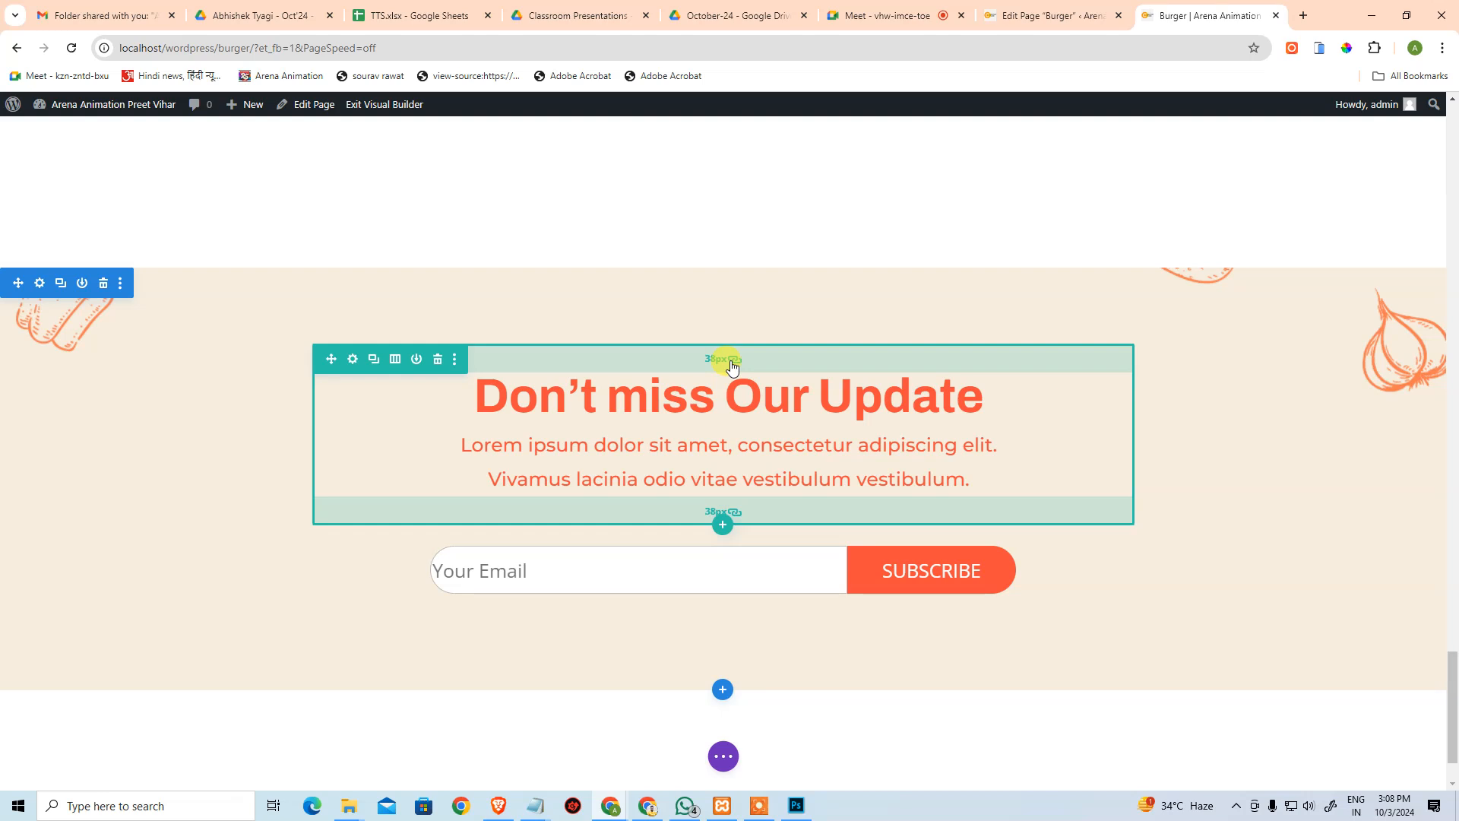
mouse_move(717, 366)
left_mouse_down()
mouse_move(717, 398)
mouse_move(716, 381)
left_mouse_up()
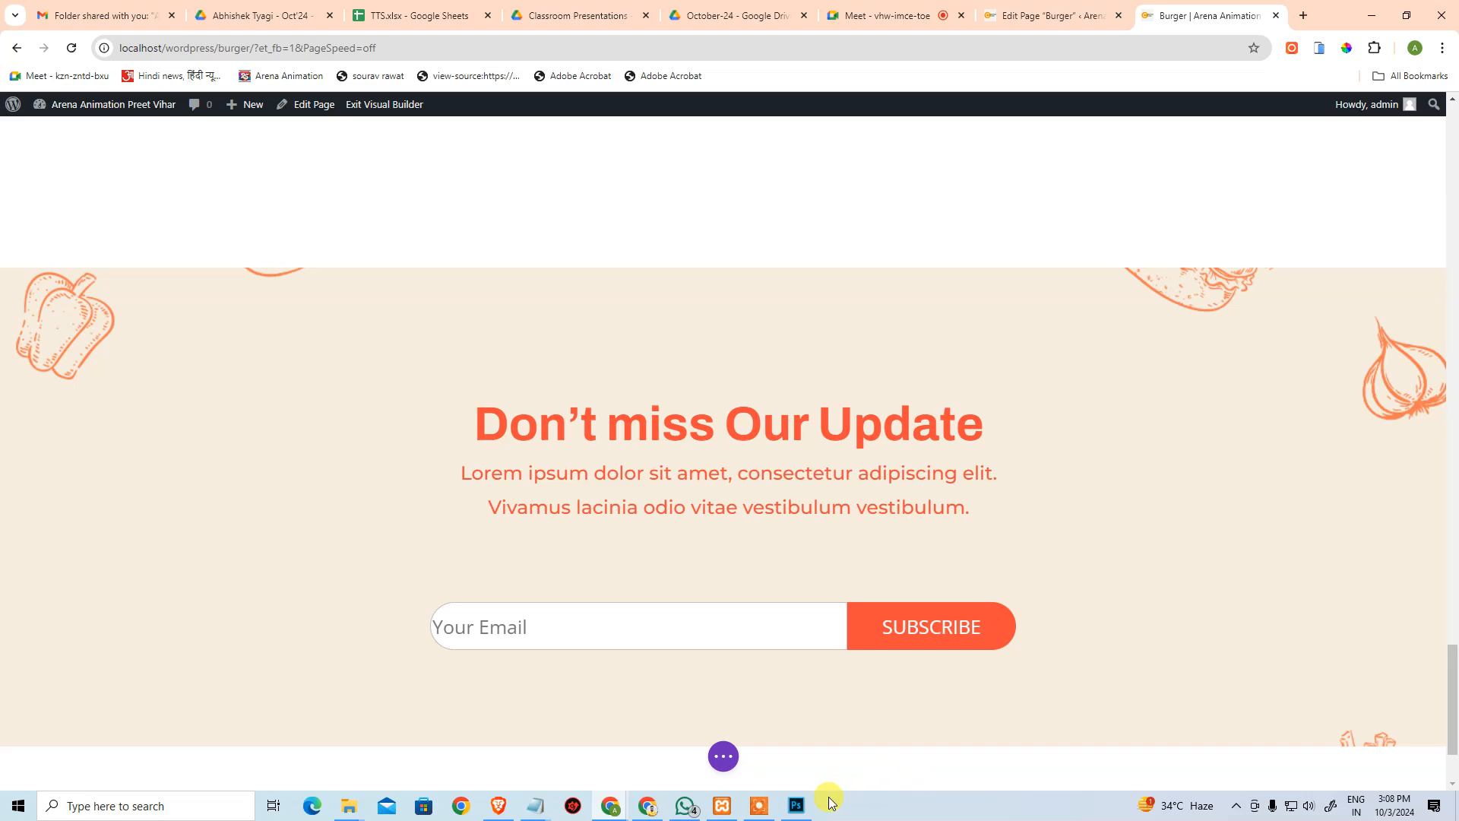
Switch to Photoshop and compare the template's "Don't miss Our Update" section at 100% with the Divi page section.
left_click(796, 807)
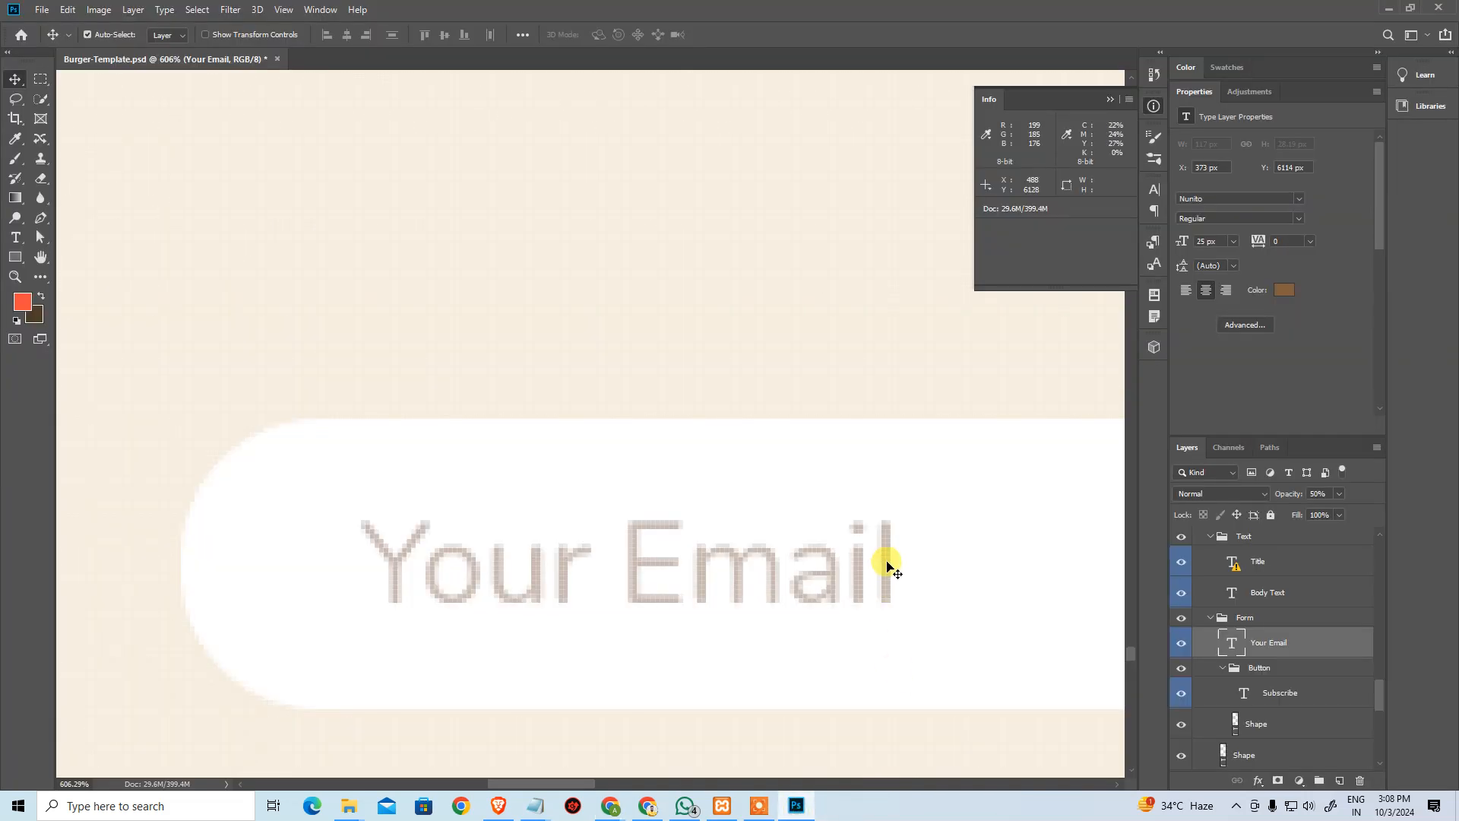
key("ctrl+alt+0")
left_click_drag(787, 255, 741, 394)
key("alt+Tab")
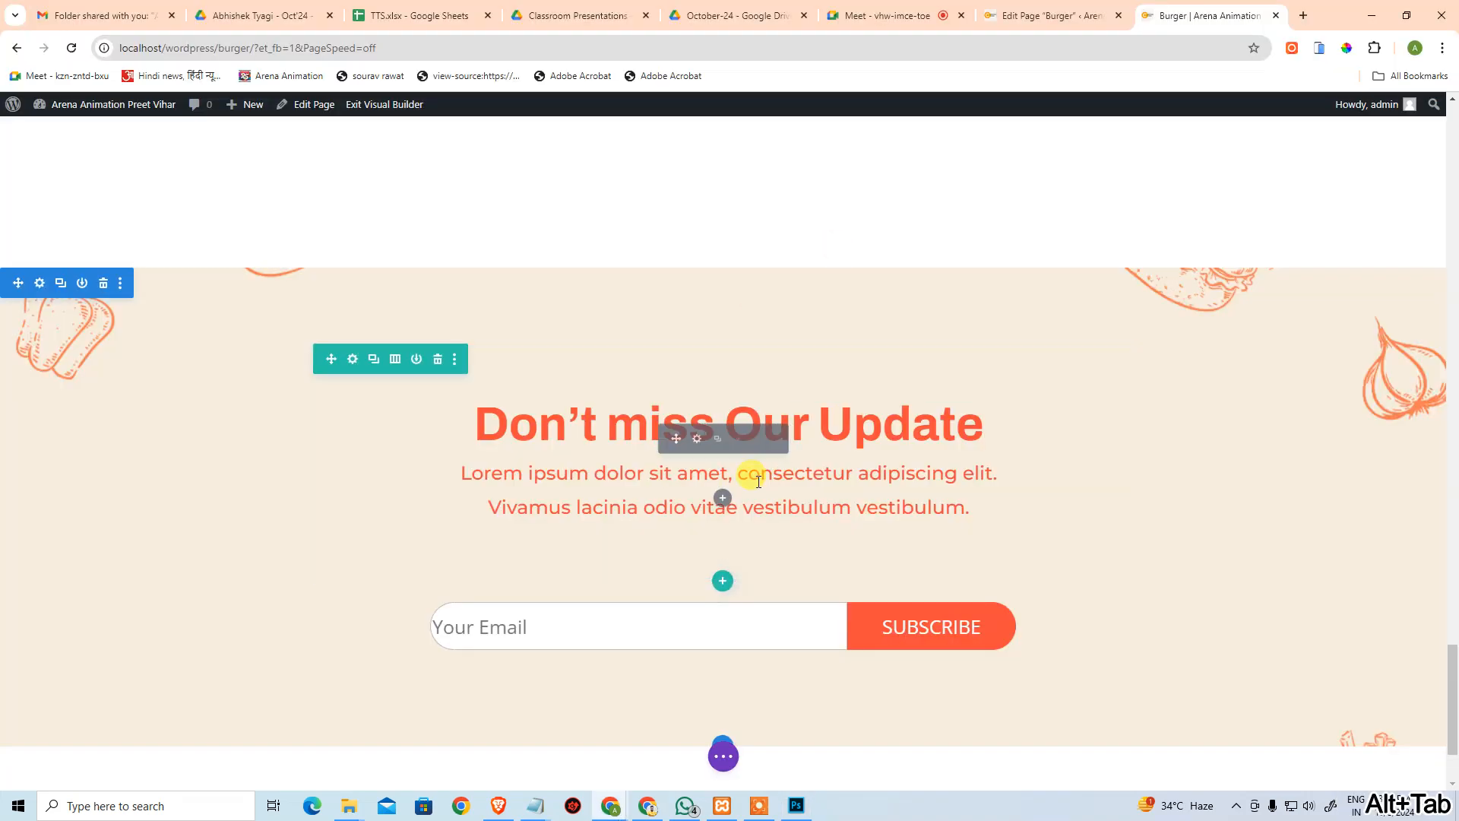
key("alt+Tab")
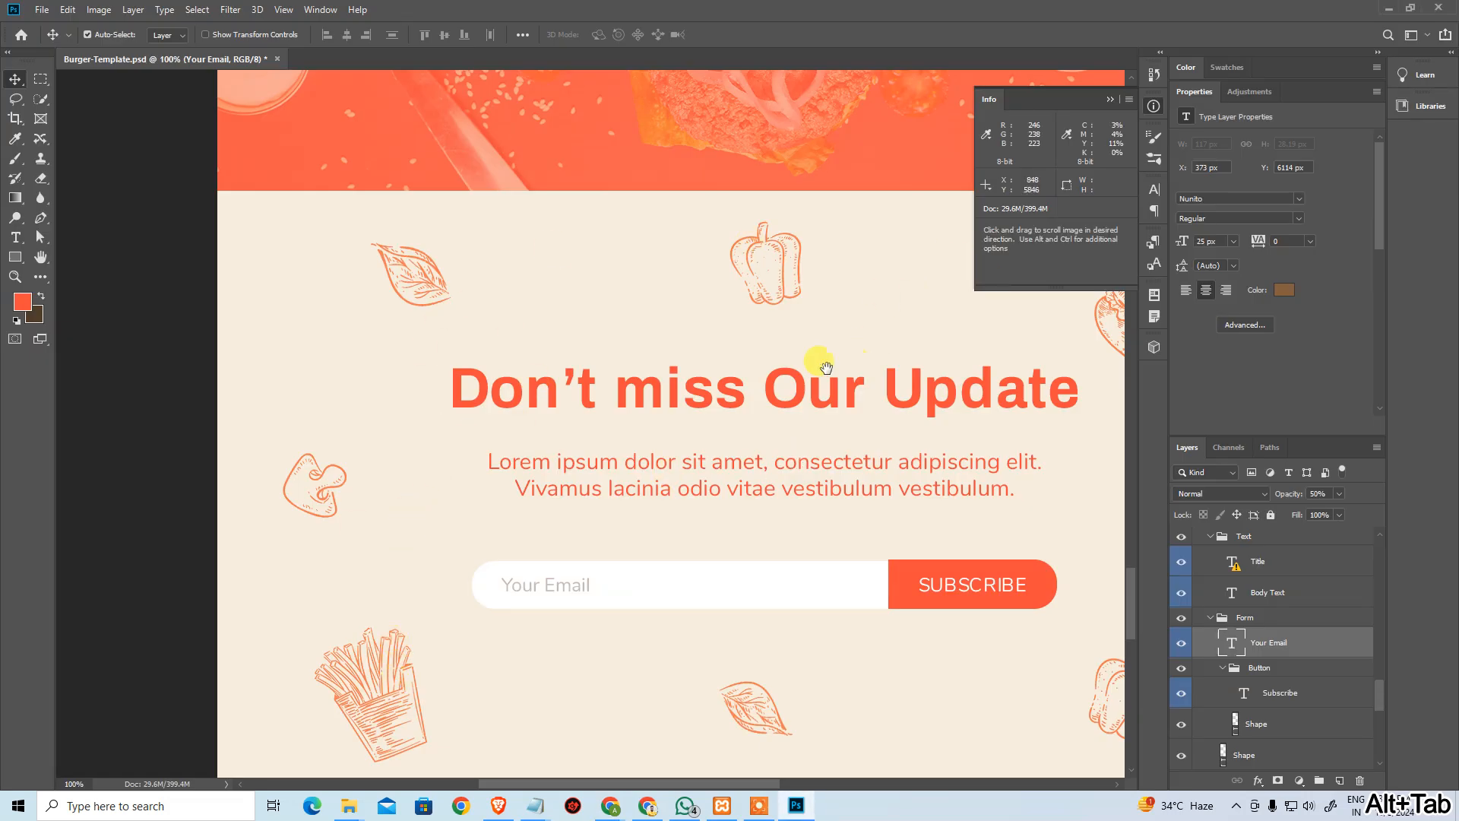
left_click_drag(826, 367, 713, 254)
key("alt+Tab")
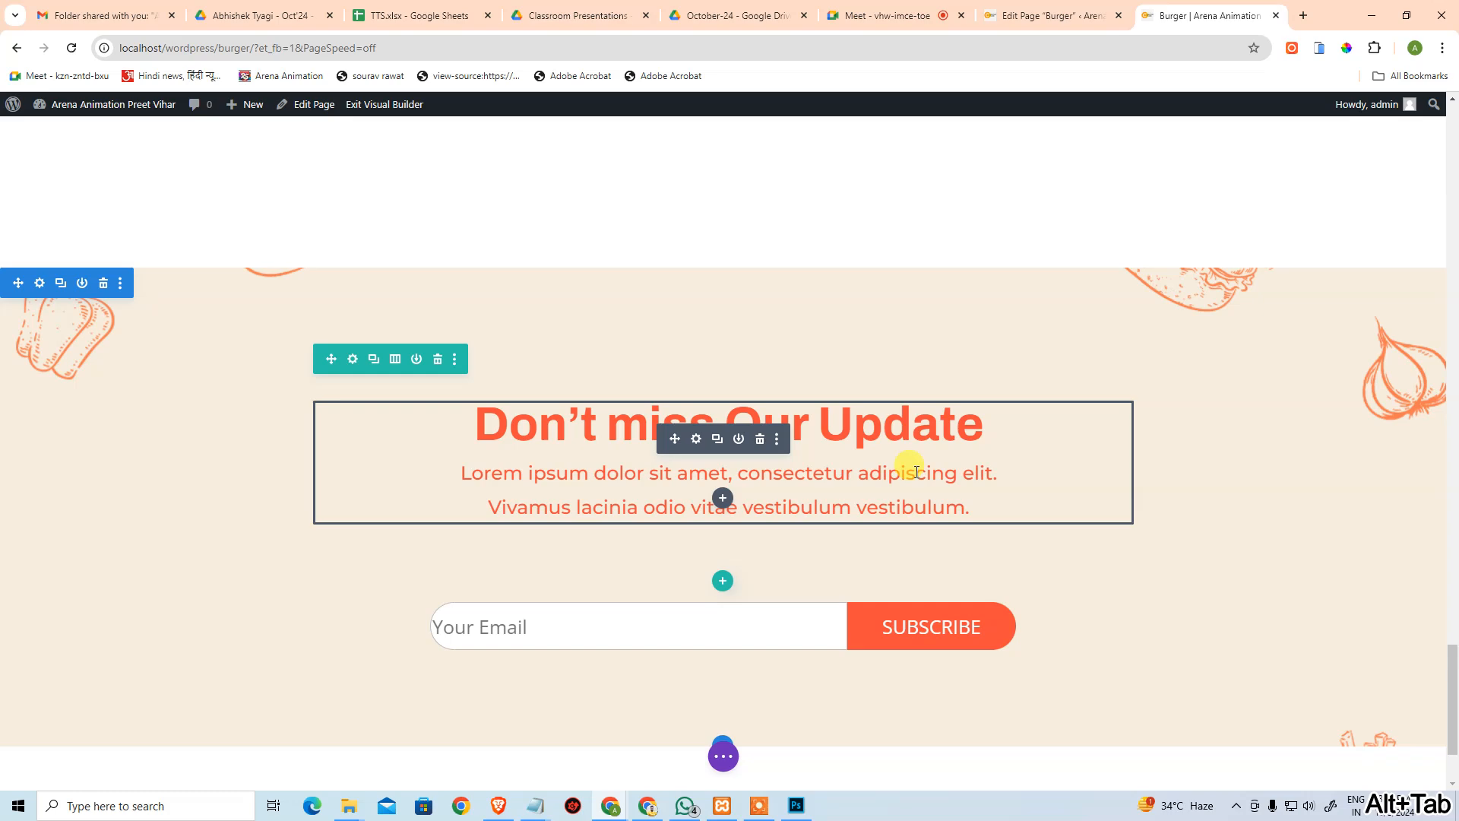
scroll(840, 387, "down", 2)
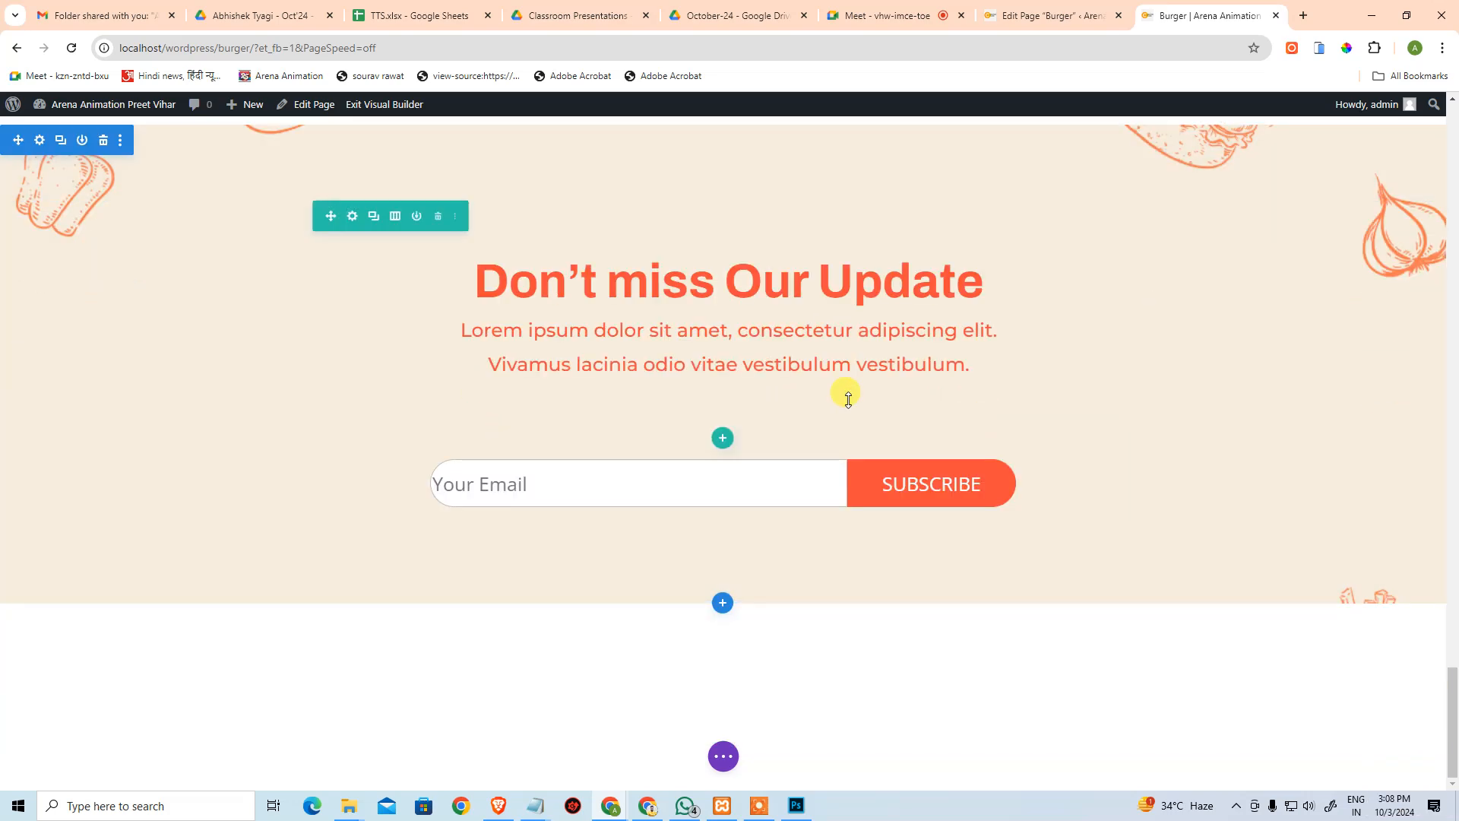
Examine the dark footer of the Photoshop template at 100% and return to the Burger page.
key("alt+Tab")
scroll(765, 499, "down", 5)
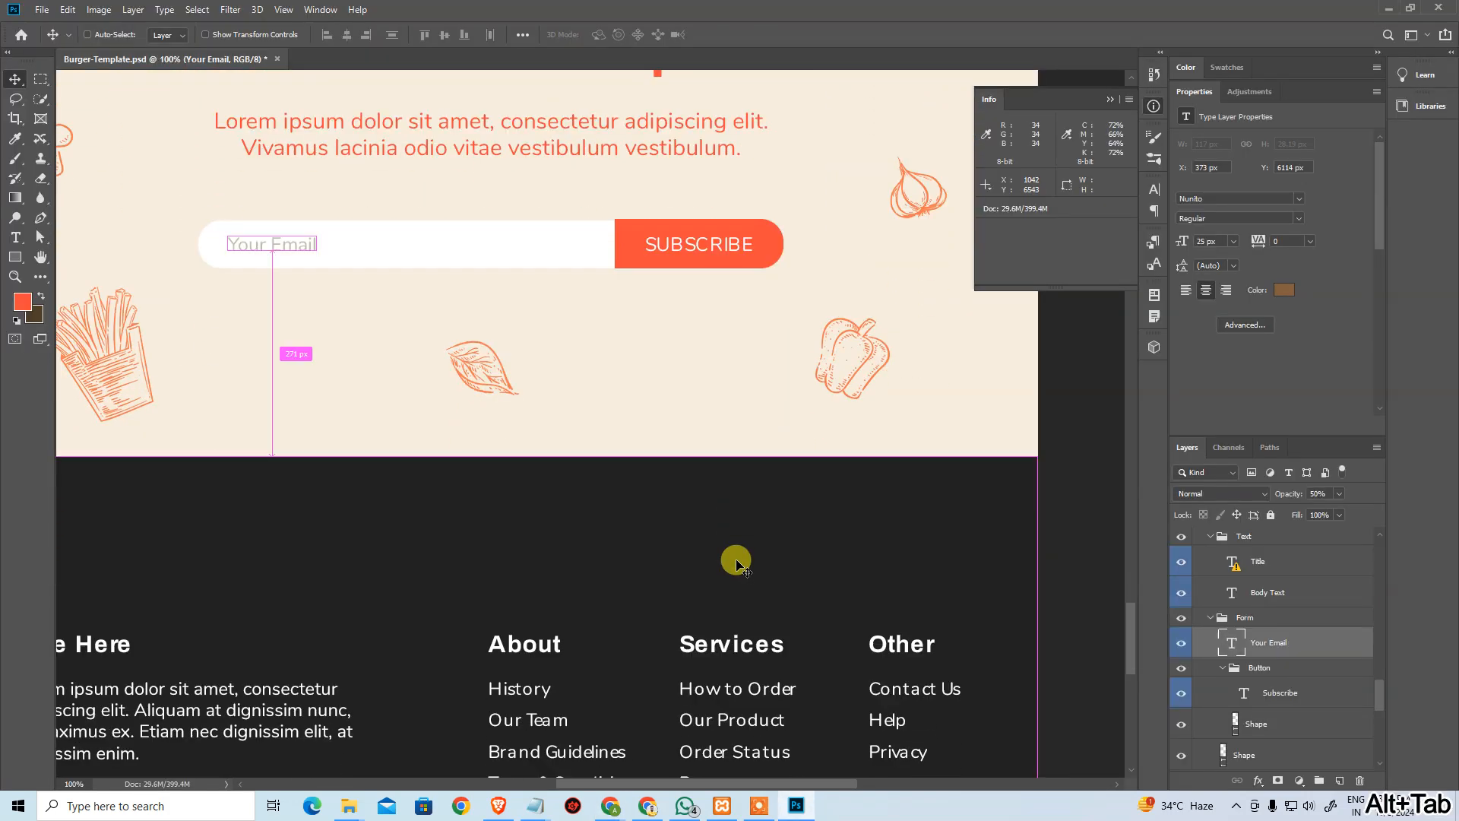
key("ctrl+0")
key("ctrl+alt+0")
left_click_drag(737, 560, 570, 322)
left_click_drag(549, 676, 446, 329)
key("alt+Tab")
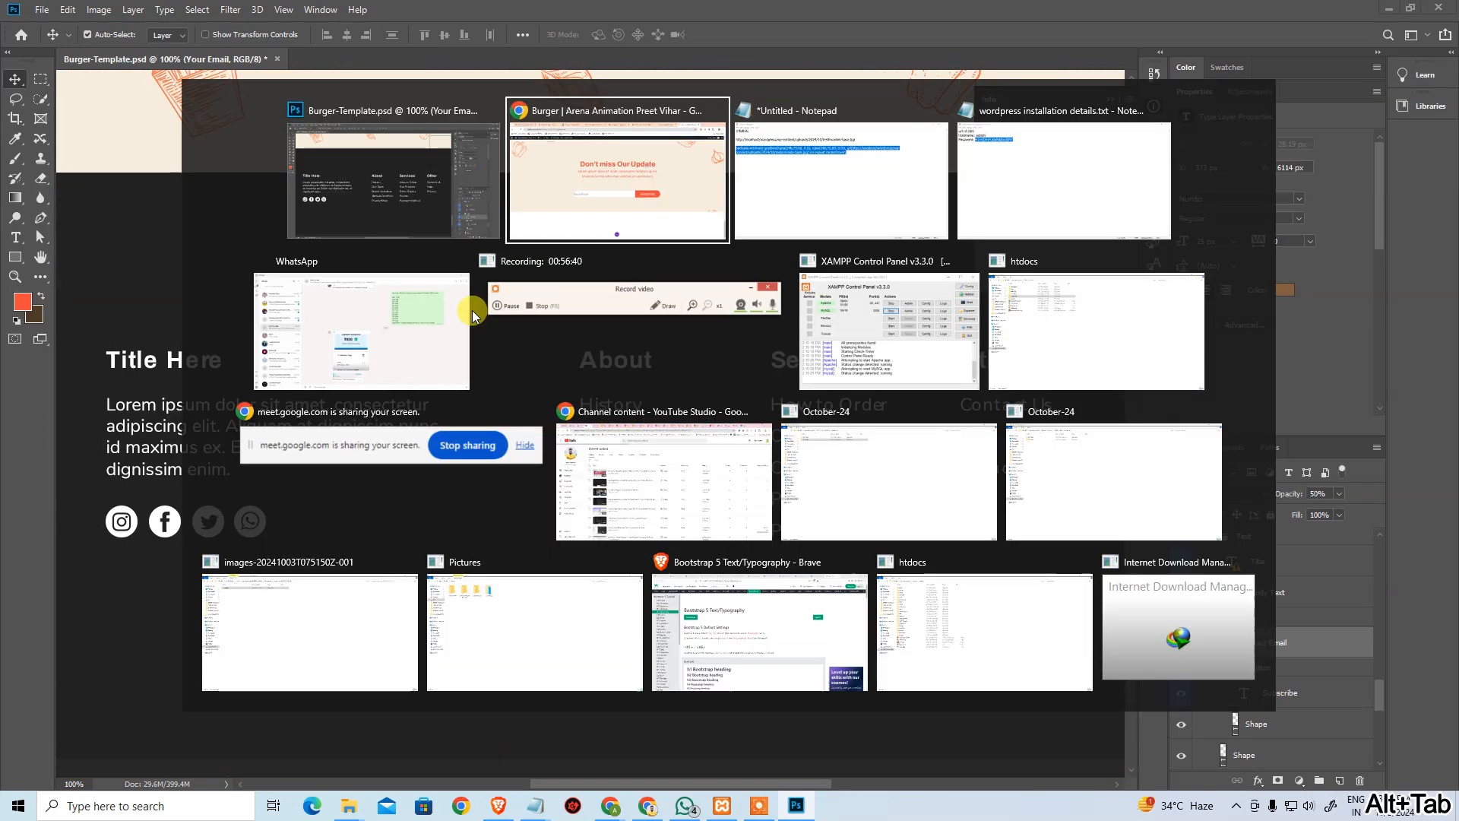
scroll(747, 624, "up", 6)
scroll(747, 632, "down", 6)
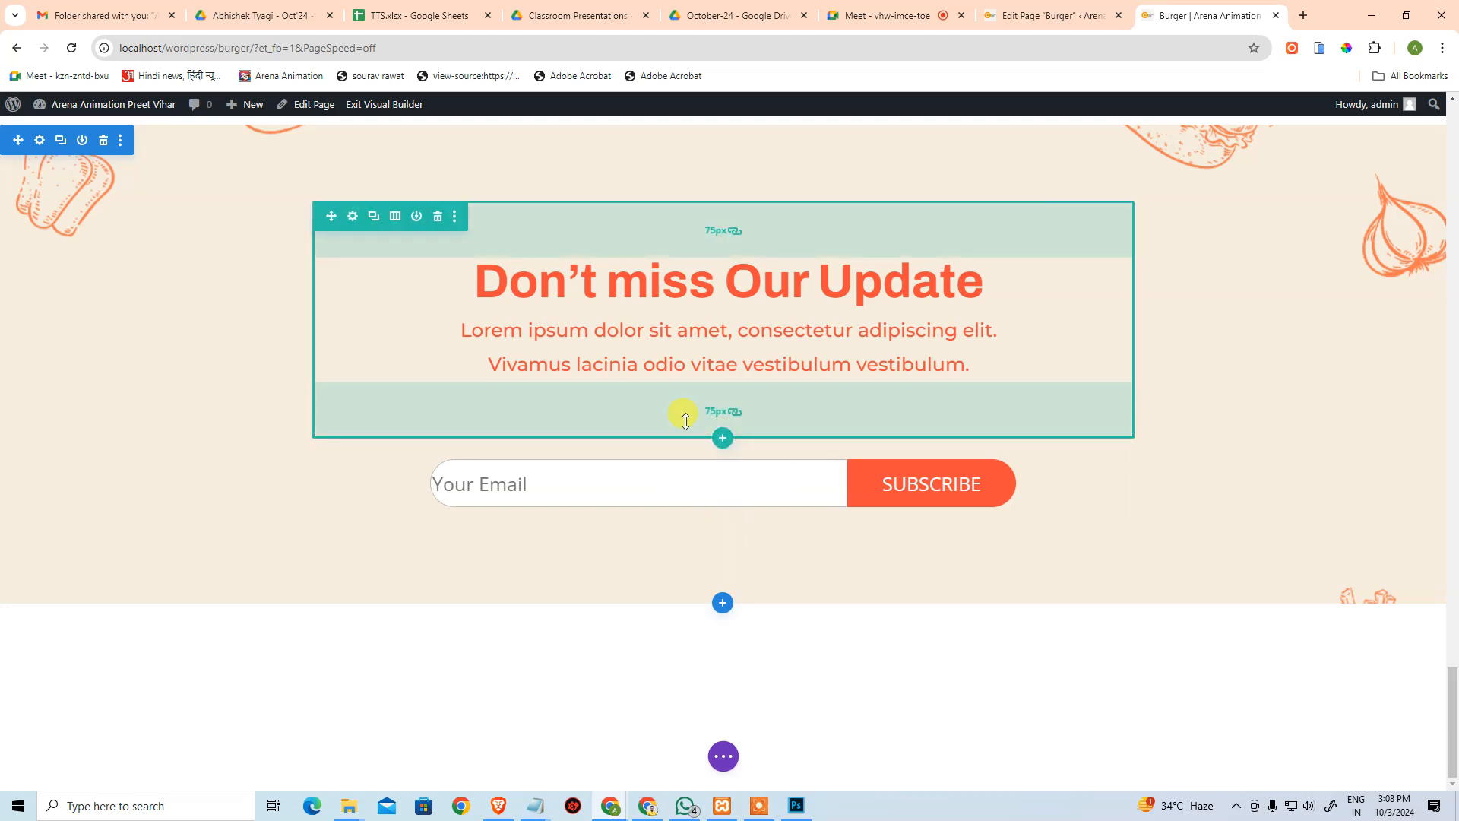
Check the template's gap above the email form, then unlink the heading row's padding and reduce only its bottom padding.
key("alt+Tab")
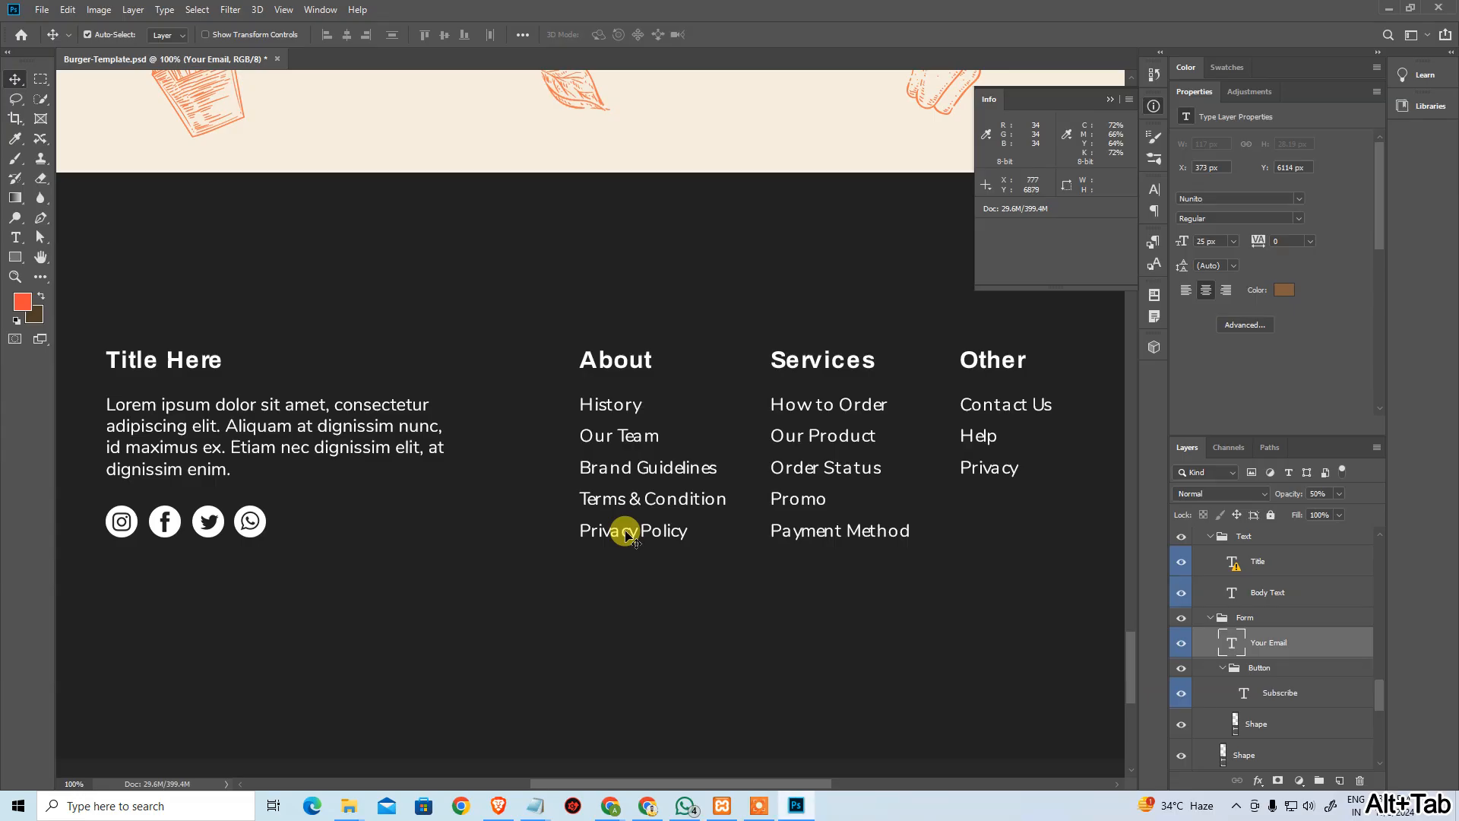
scroll(583, 387, "up", 5)
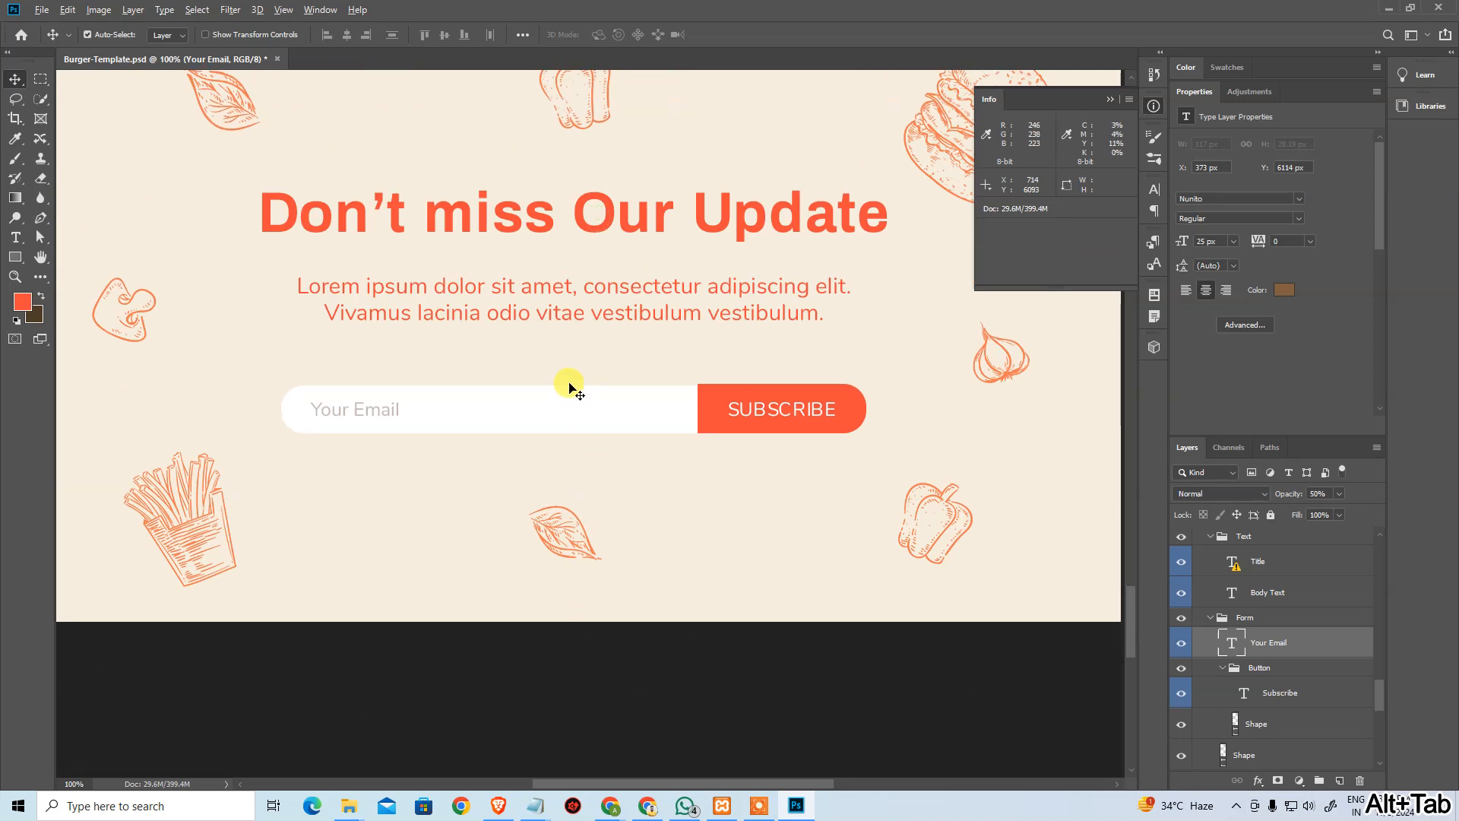
key("alt+Tab")
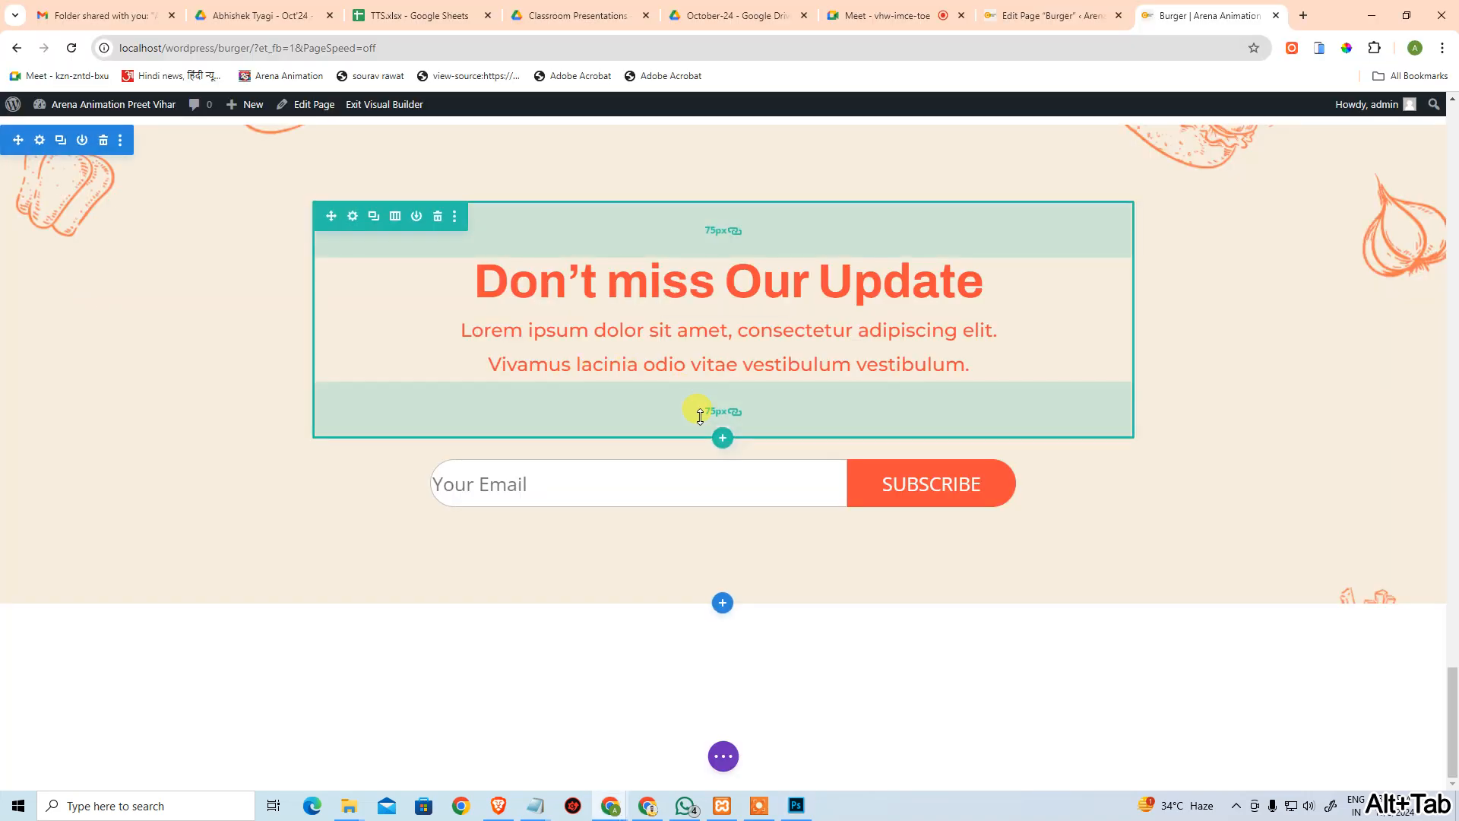
left_click(736, 411)
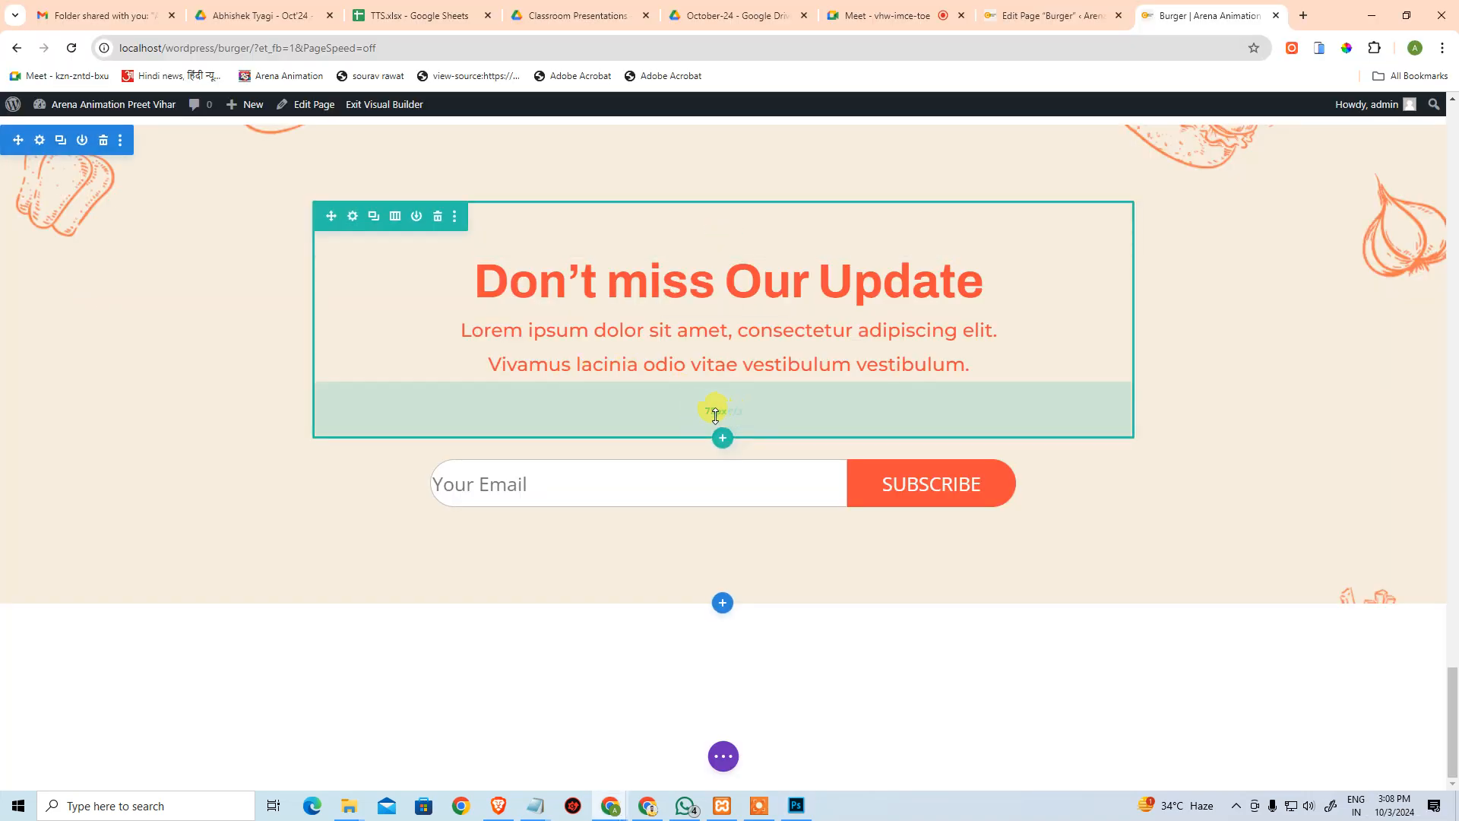
left_click_drag(712, 413, 717, 388)
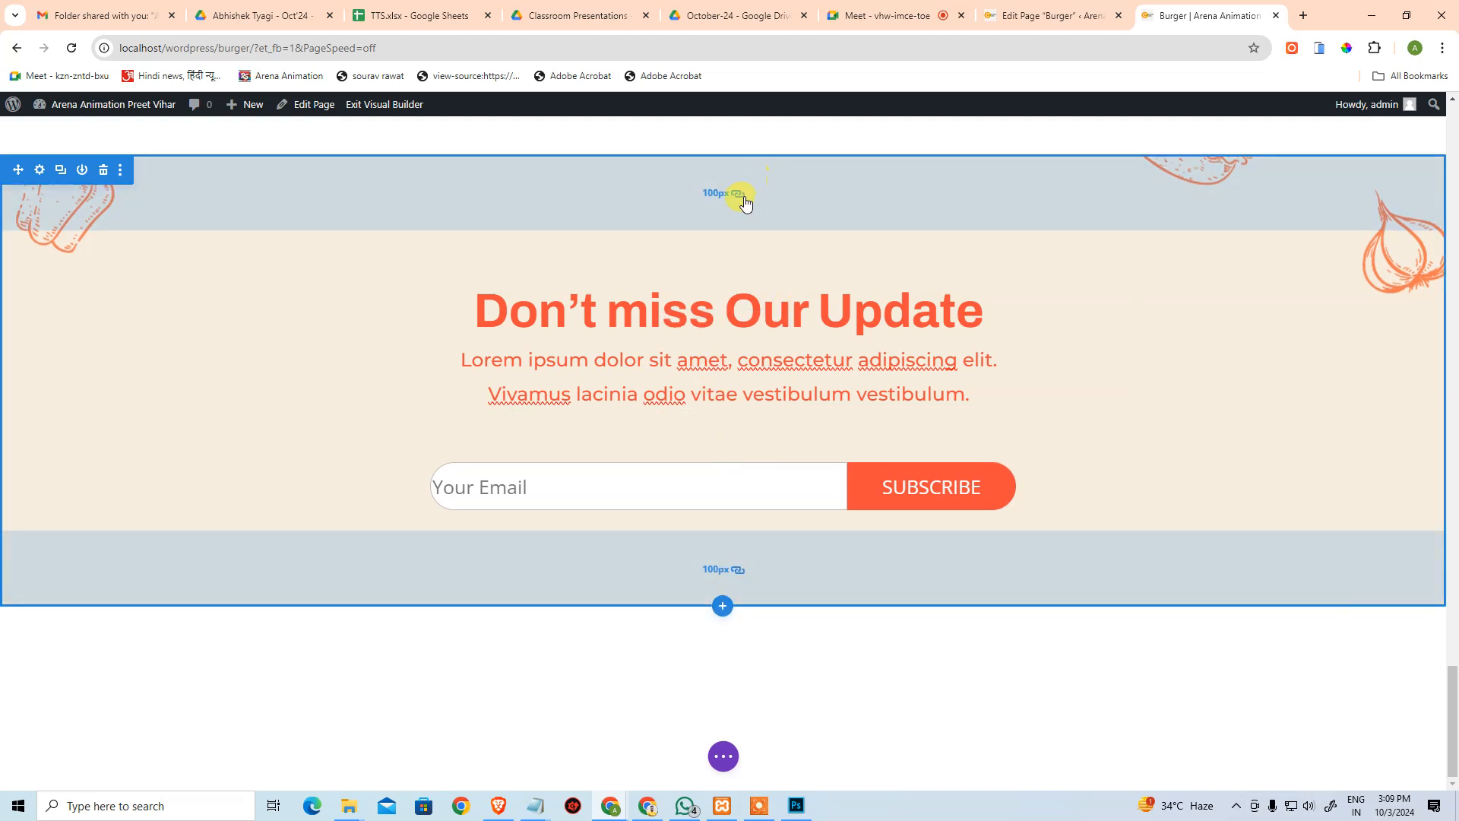
Increase the linked top and bottom padding of the "Don't miss Our Update" section to about 175 px.
left_click_drag(716, 192, 714, 248)
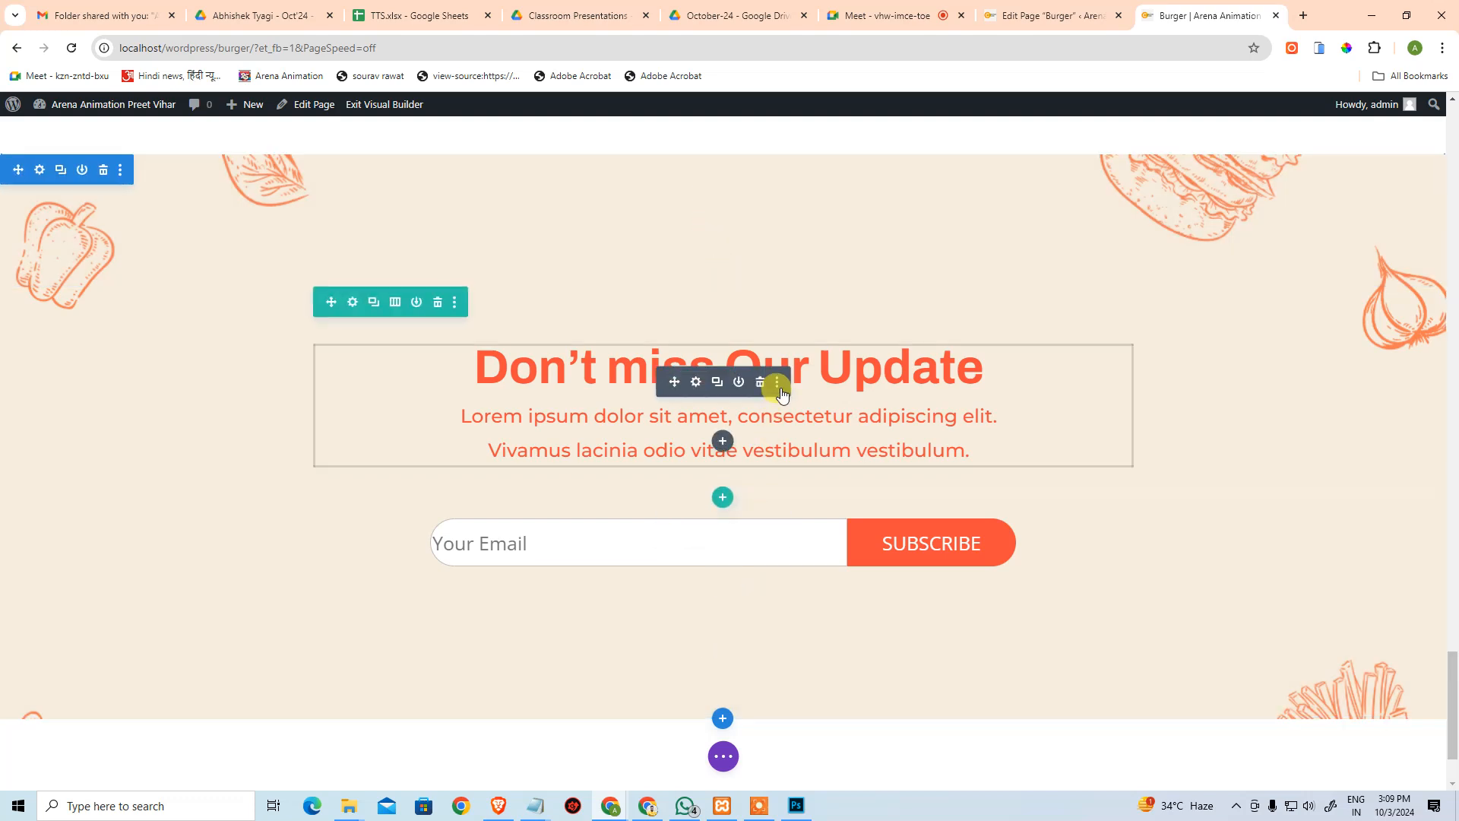
left_click(855, 388)
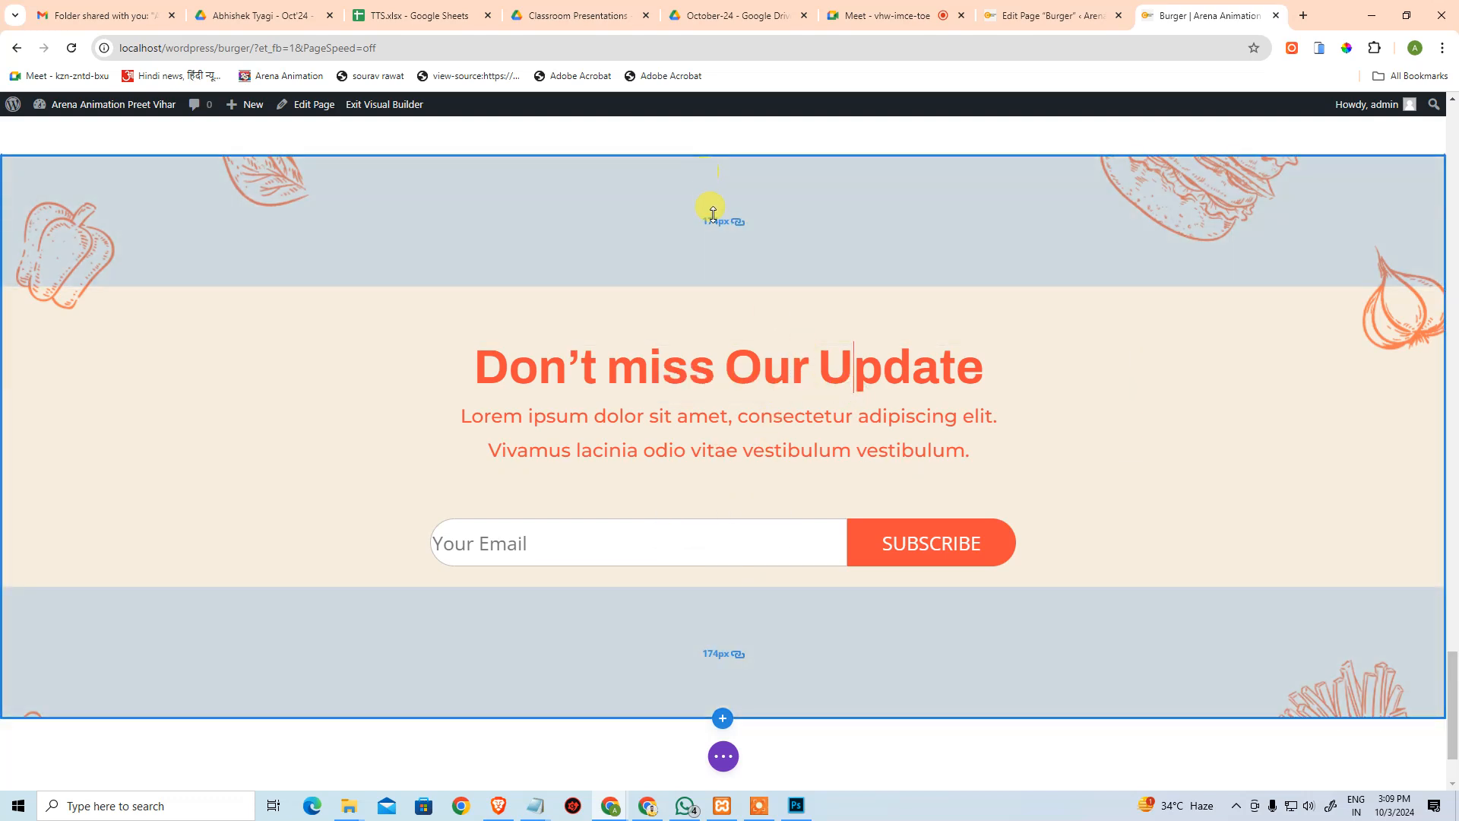
left_click_drag(713, 222, 701, 224)
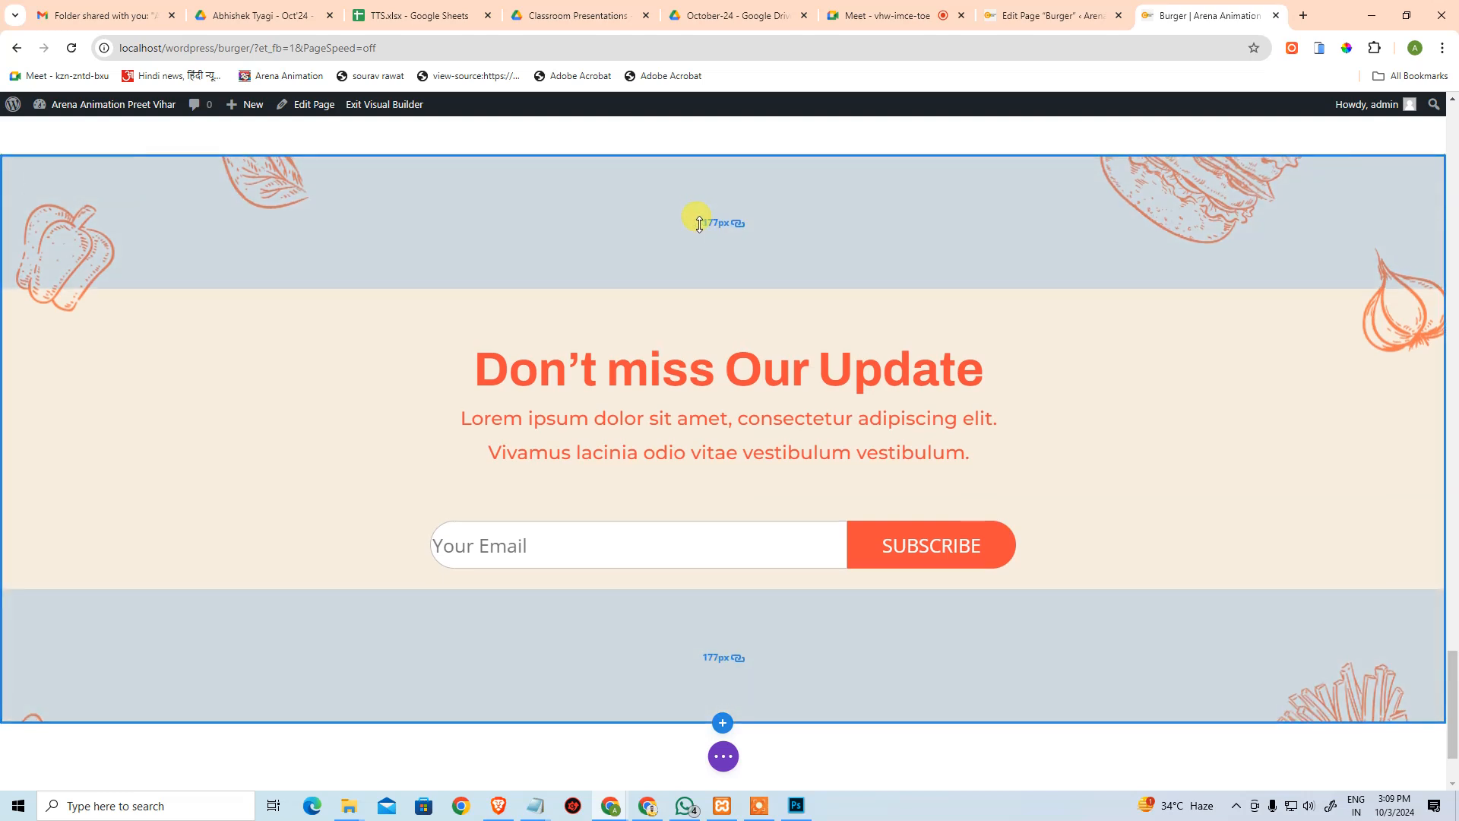
left_click_drag(699, 224, 699, 223)
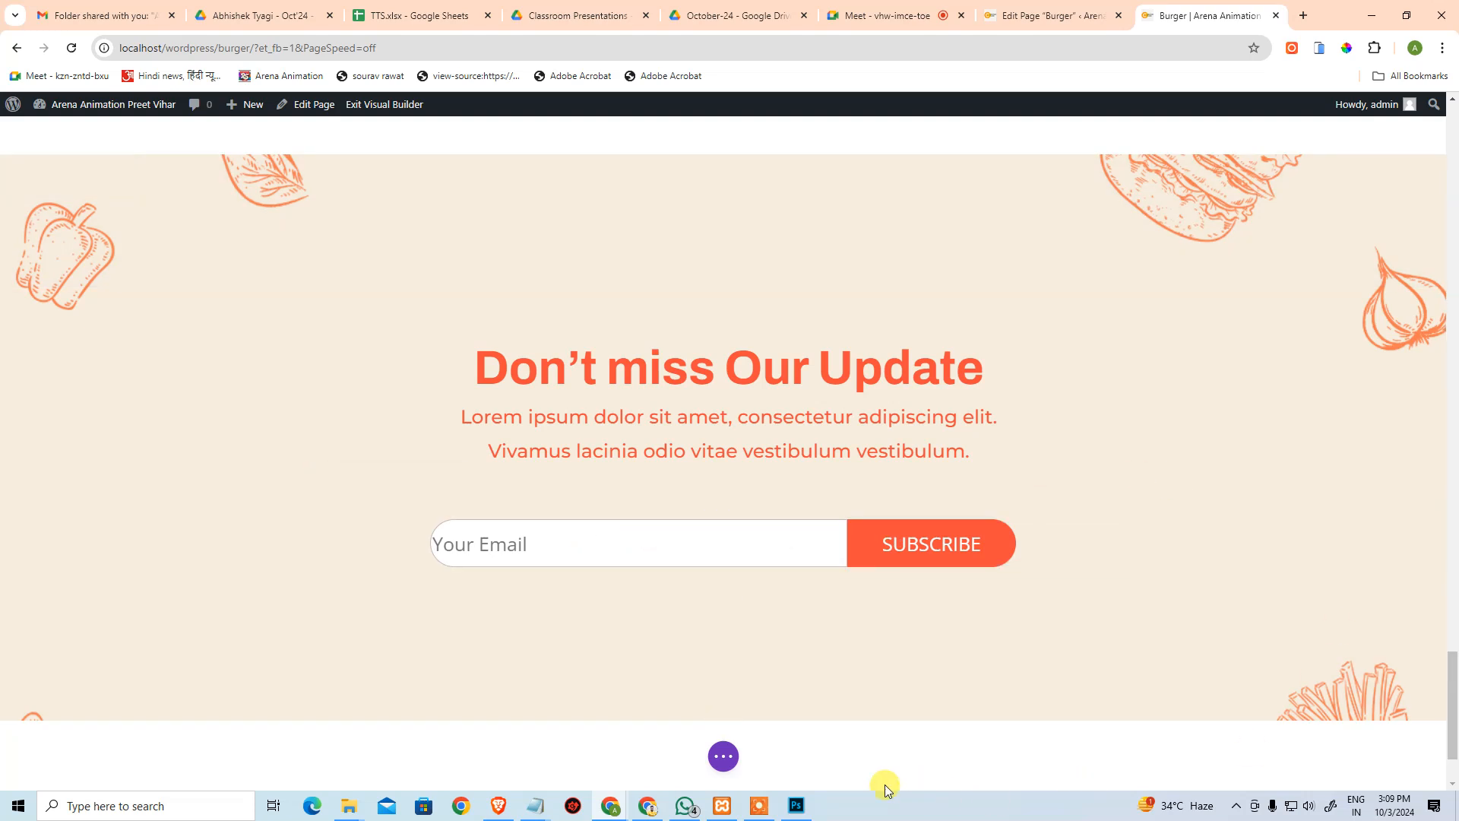
Save the Burger page and exit the Visual Builder to check the subscription section on the live page.
left_click(722, 756)
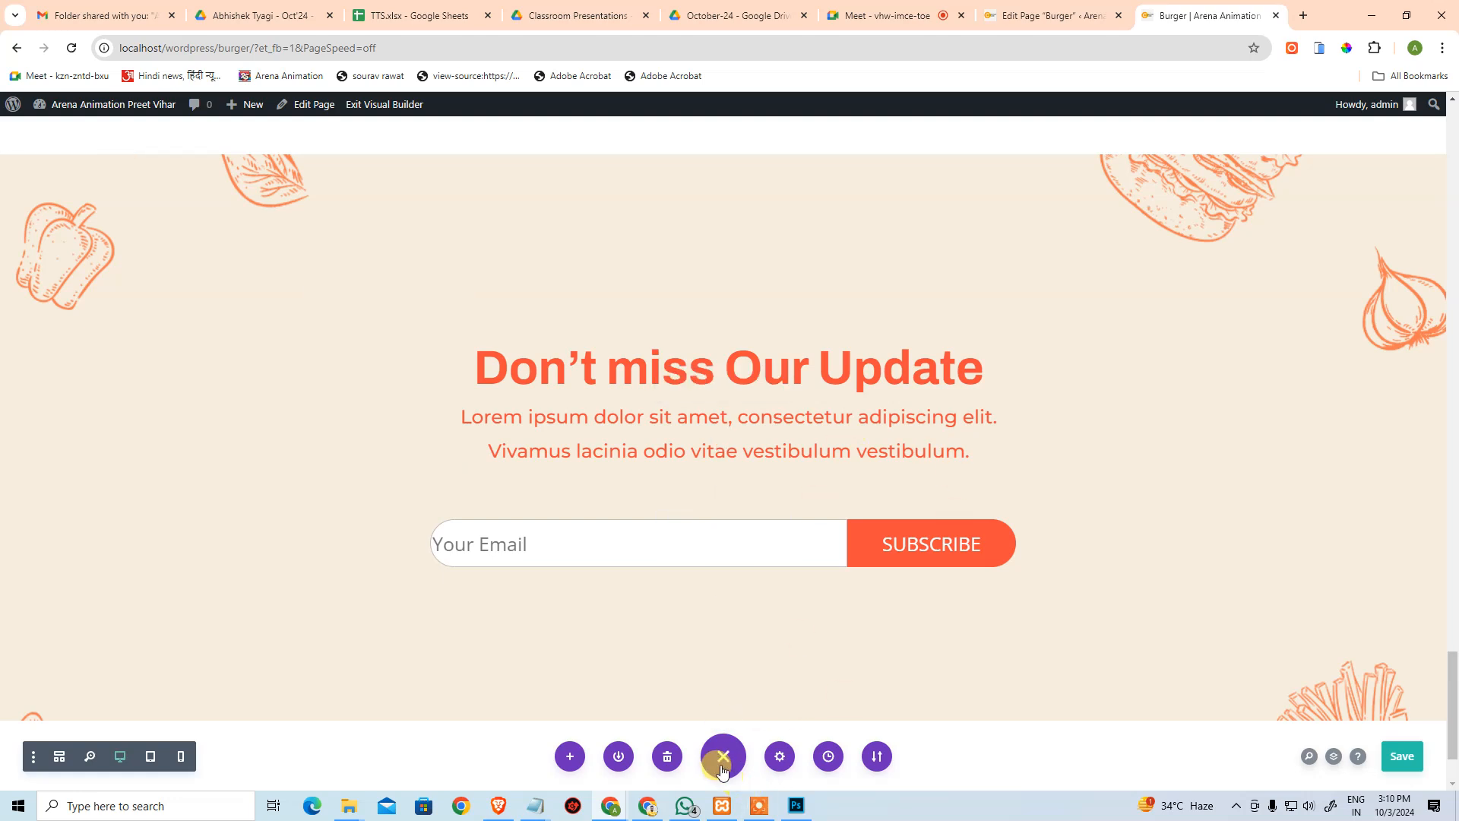
left_click(720, 755)
left_click(716, 755)
left_click(401, 107)
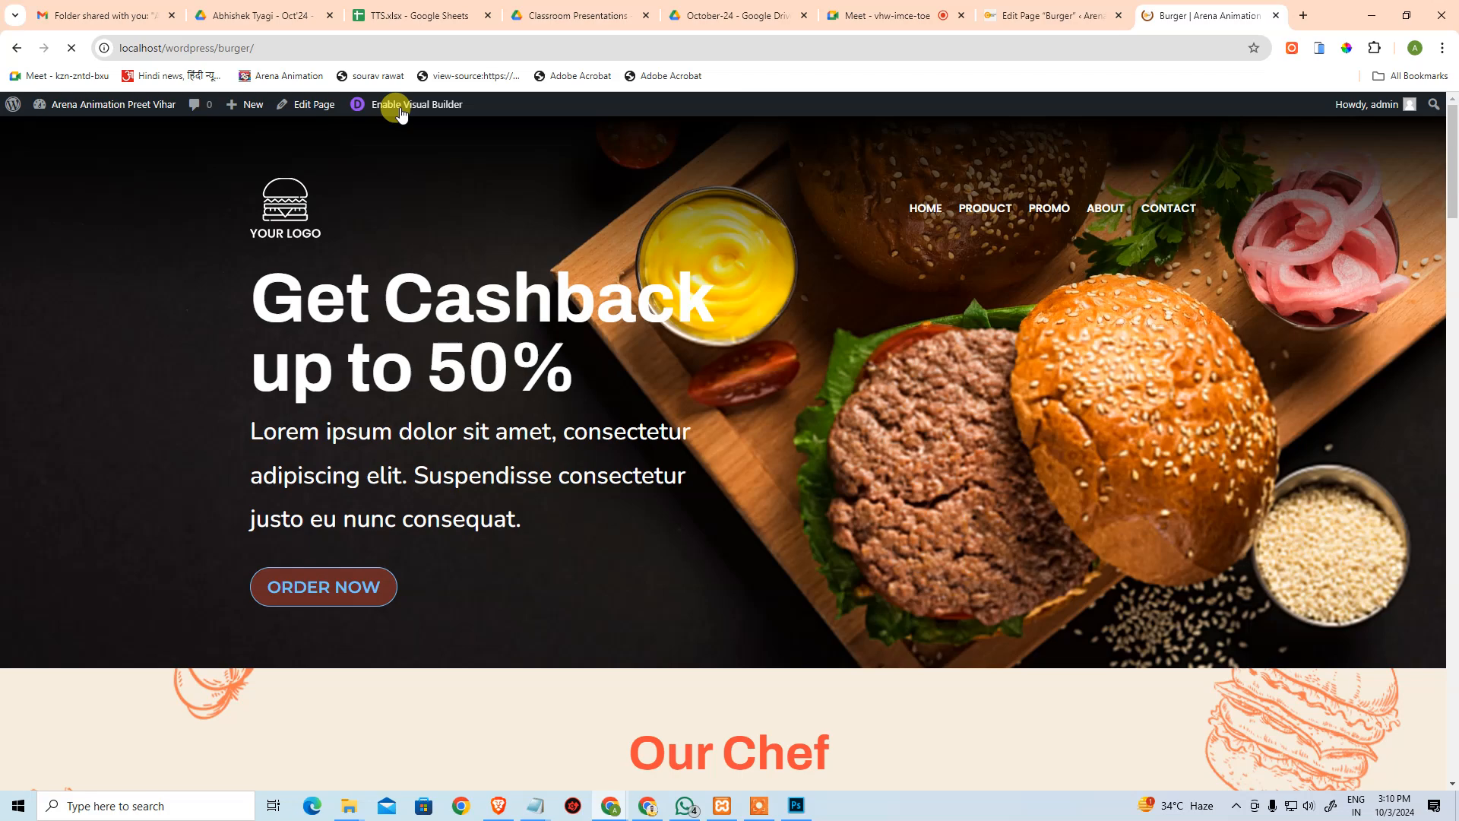
key("End")
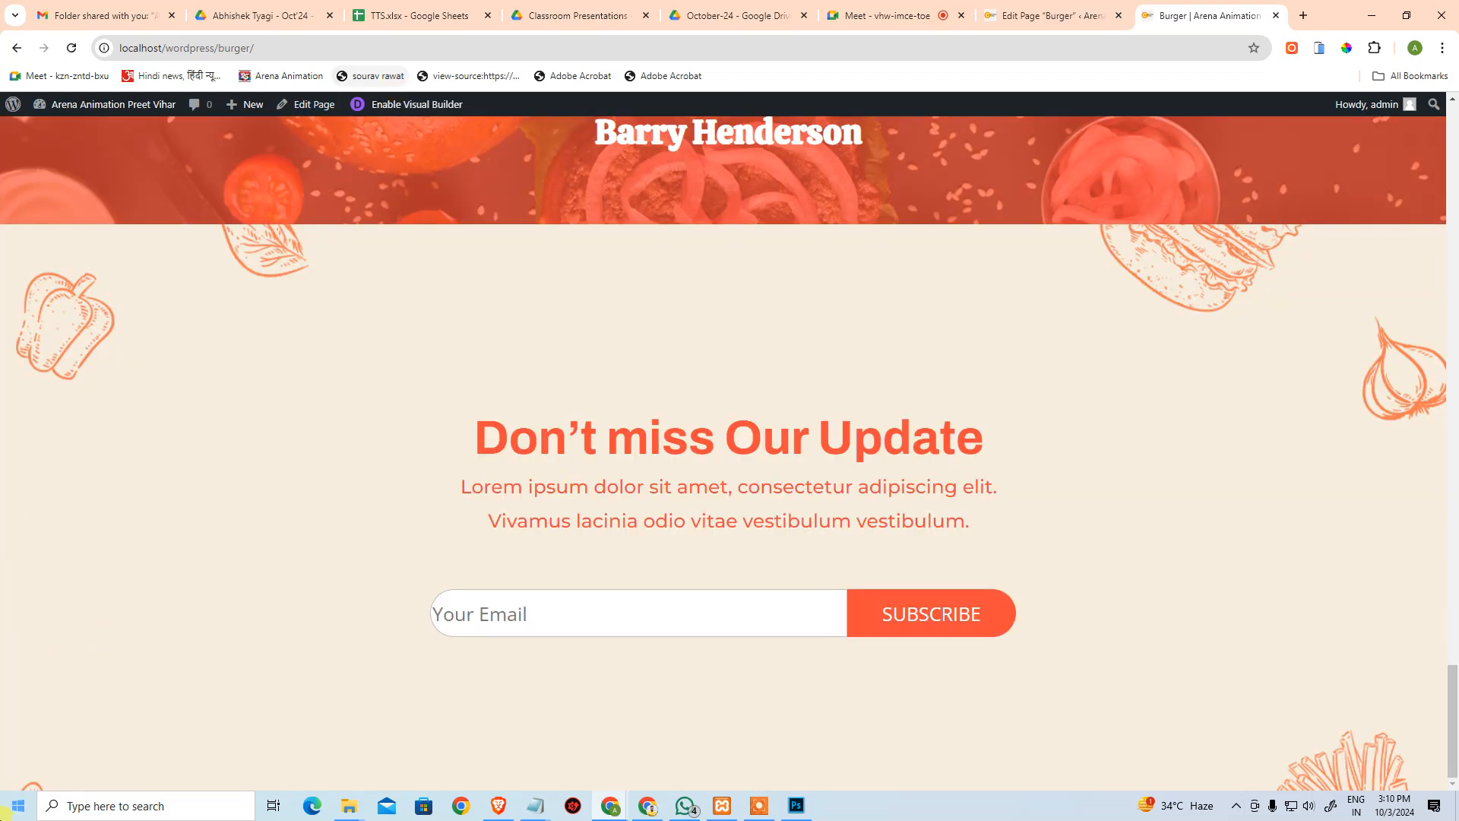
Open the Burger page's backend editor at its last section and check the footer's column layout in the Photoshop template.
left_click(1053, 13)
scroll(801, 546, "down", 10)
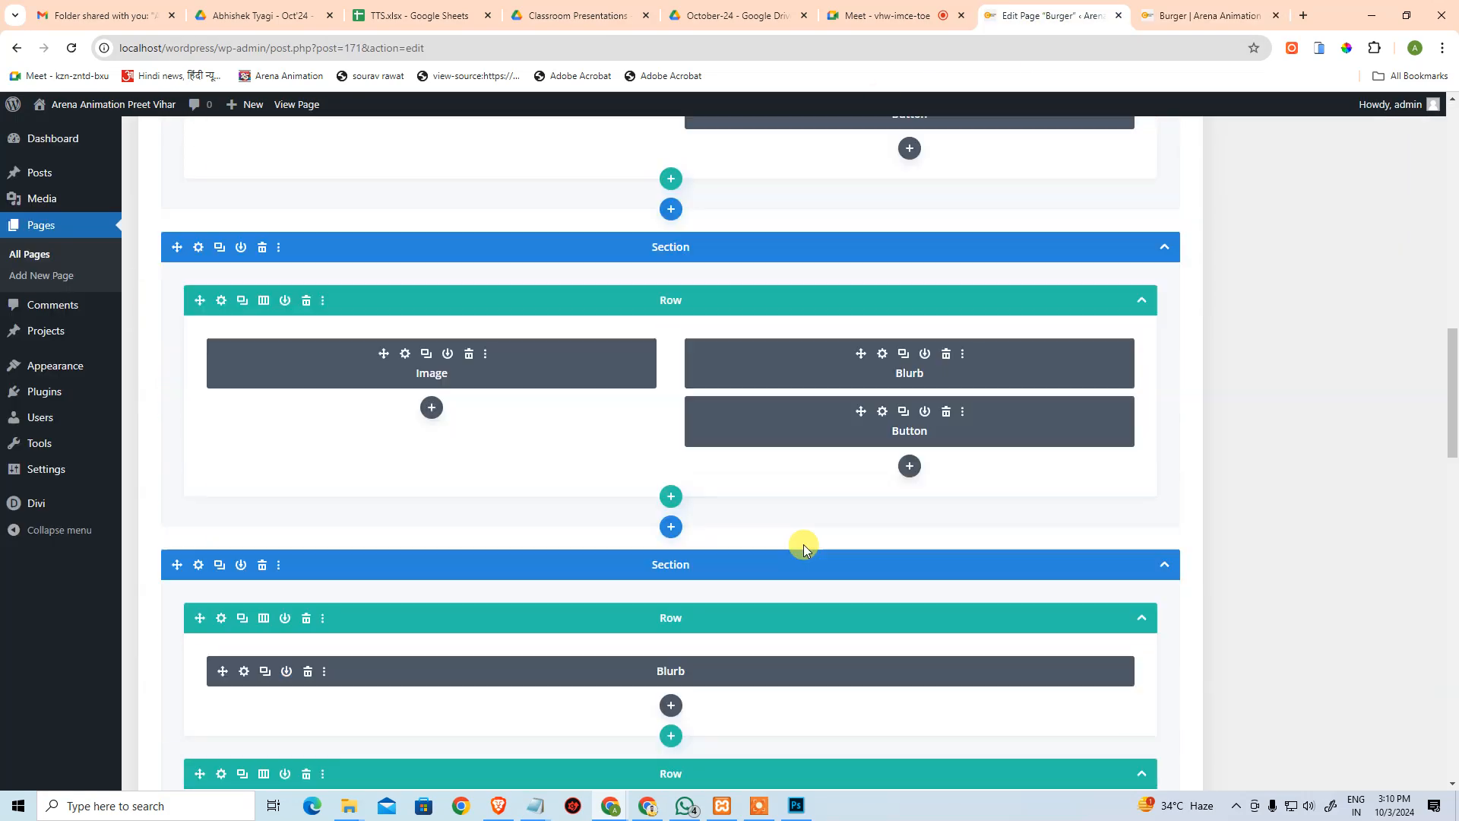
scroll(798, 547, "down", 10)
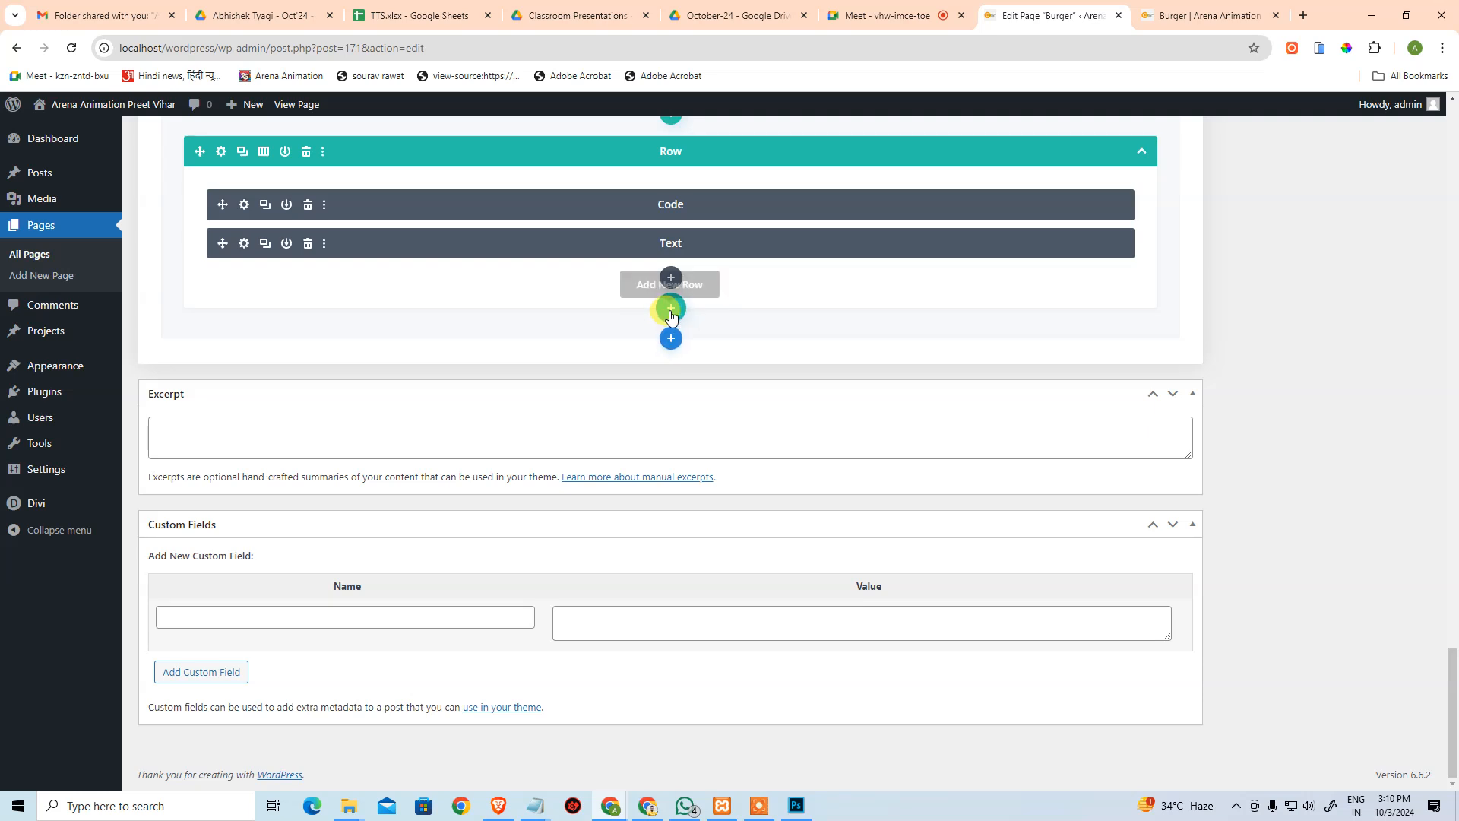
scroll(670, 316, "up", 8)
scroll(667, 328, "down", 8)
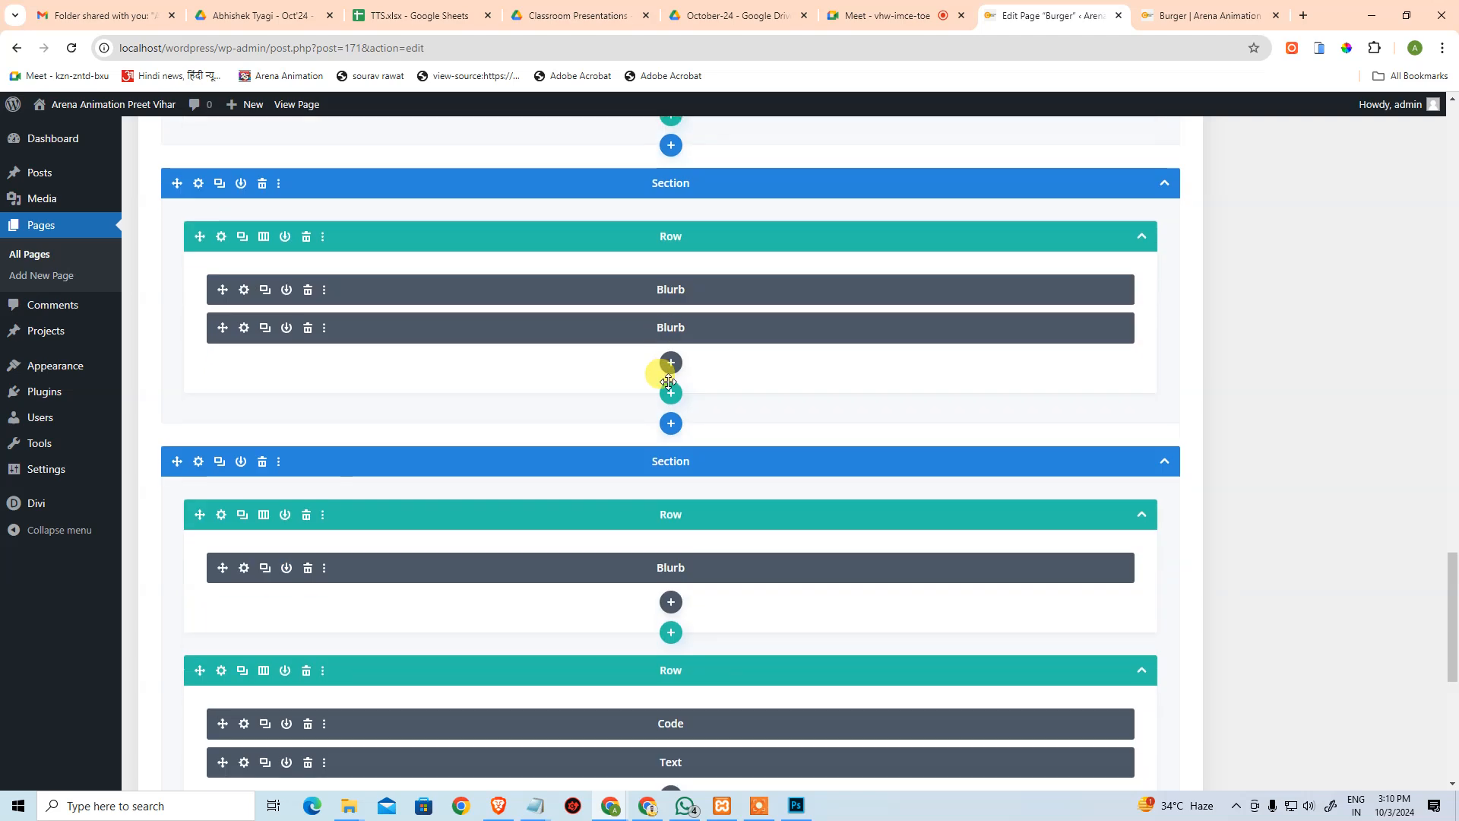
key("alt+Tab")
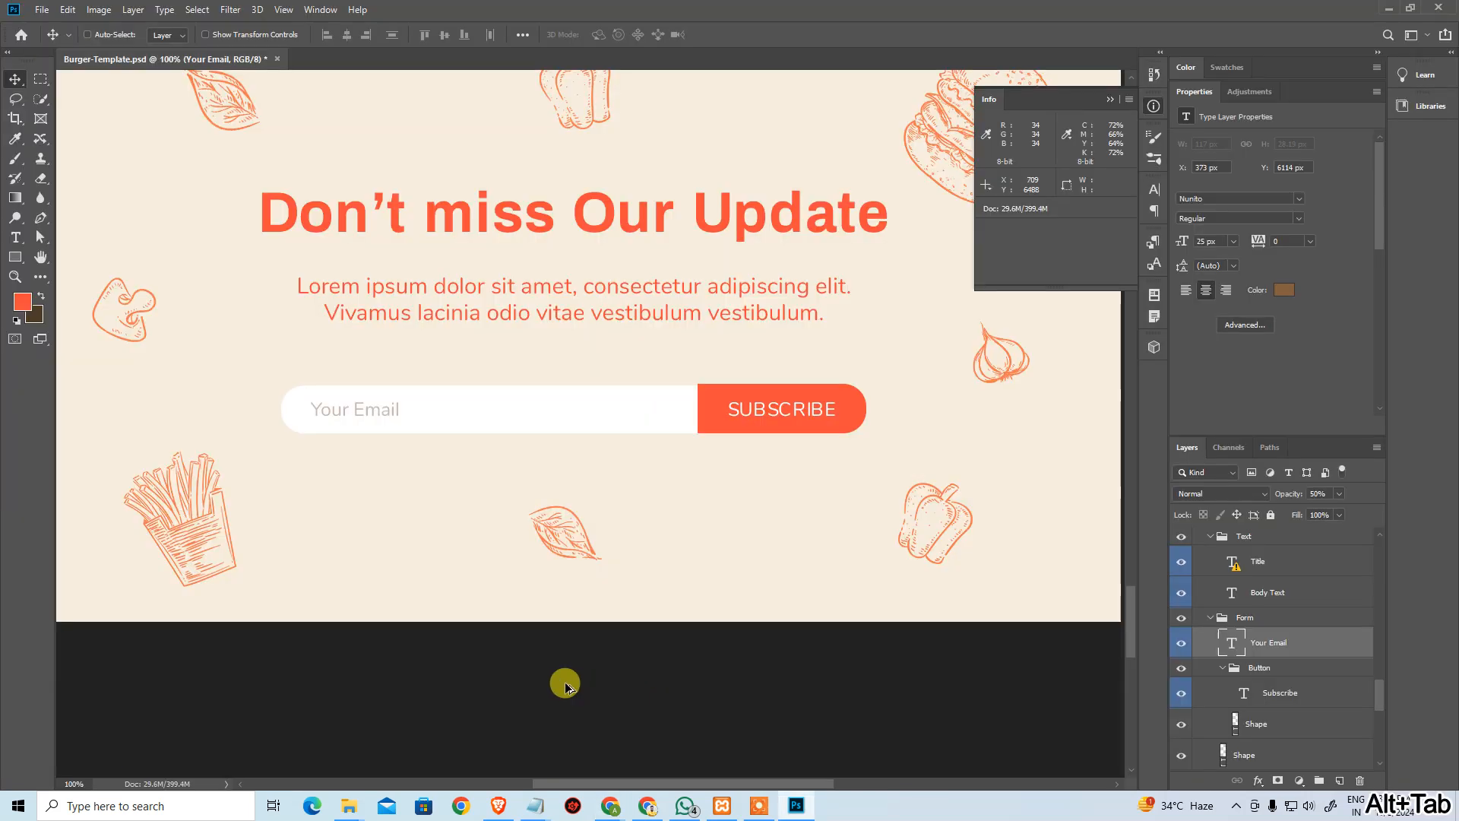
key("ctrl+alt+0")
left_click_drag(521, 694, 732, 287)
key("alt+Tab")
left_click(673, 343)
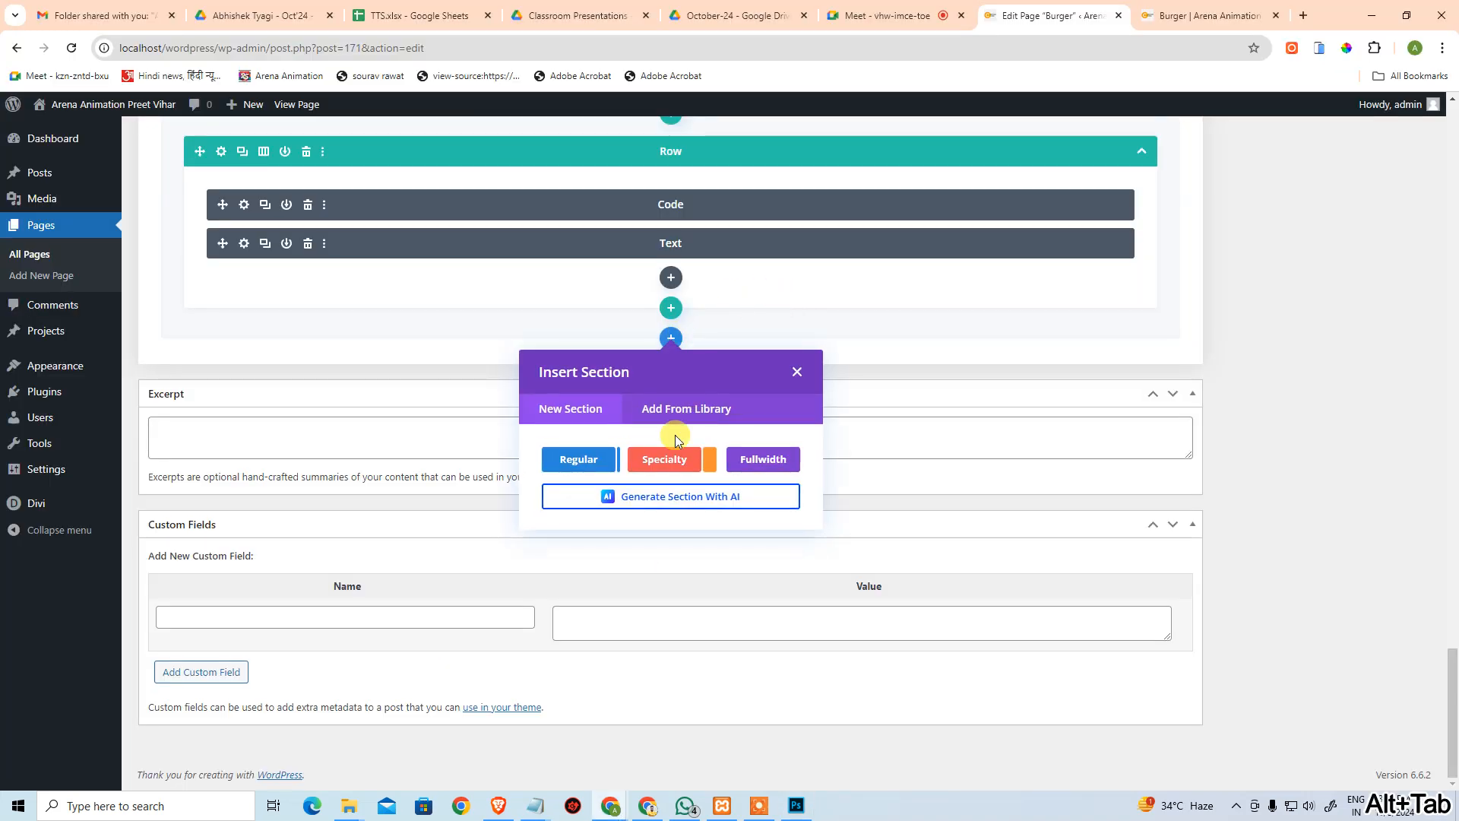
left_click(658, 465)
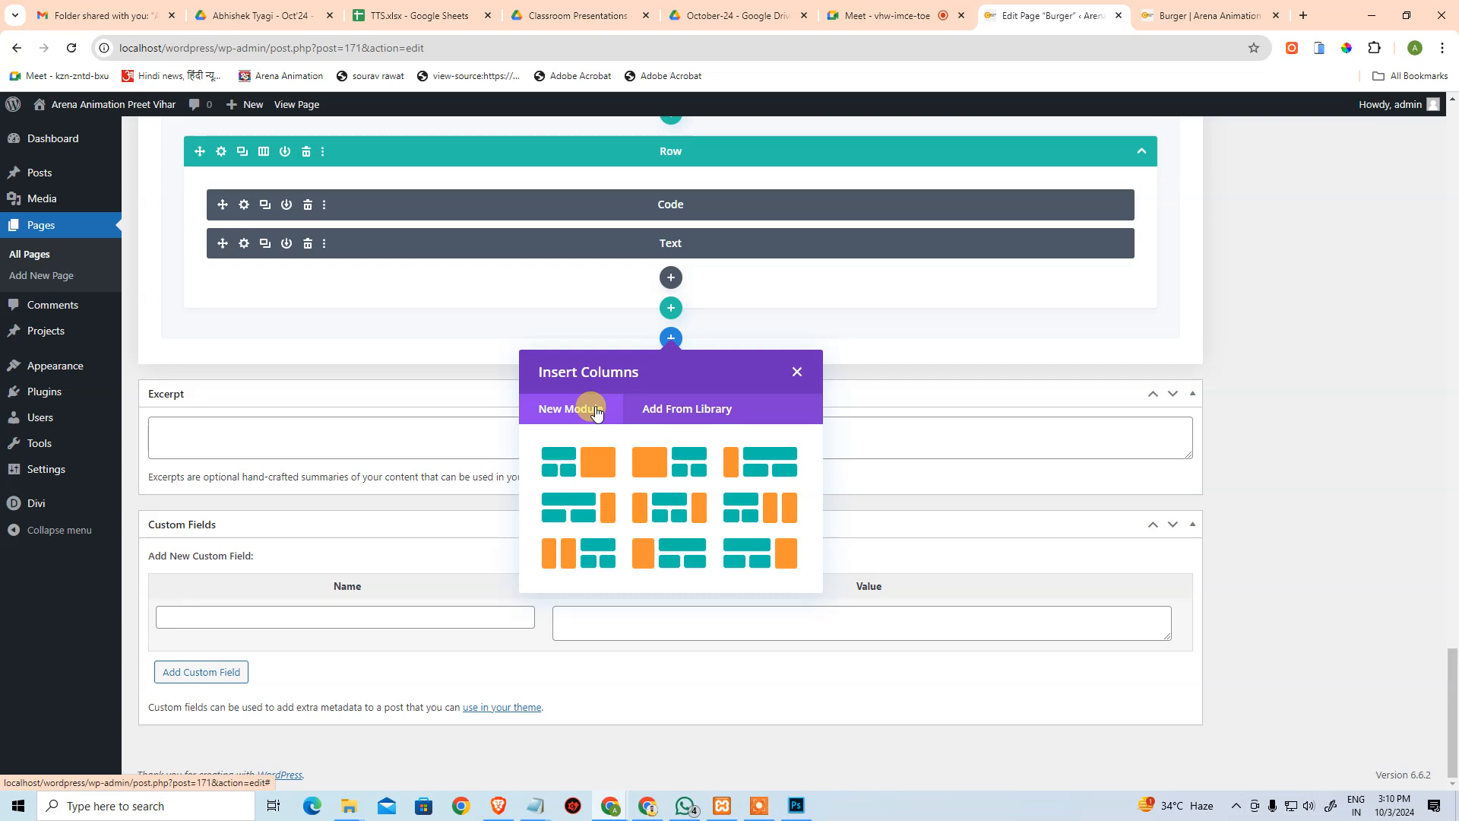
left_click(796, 372)
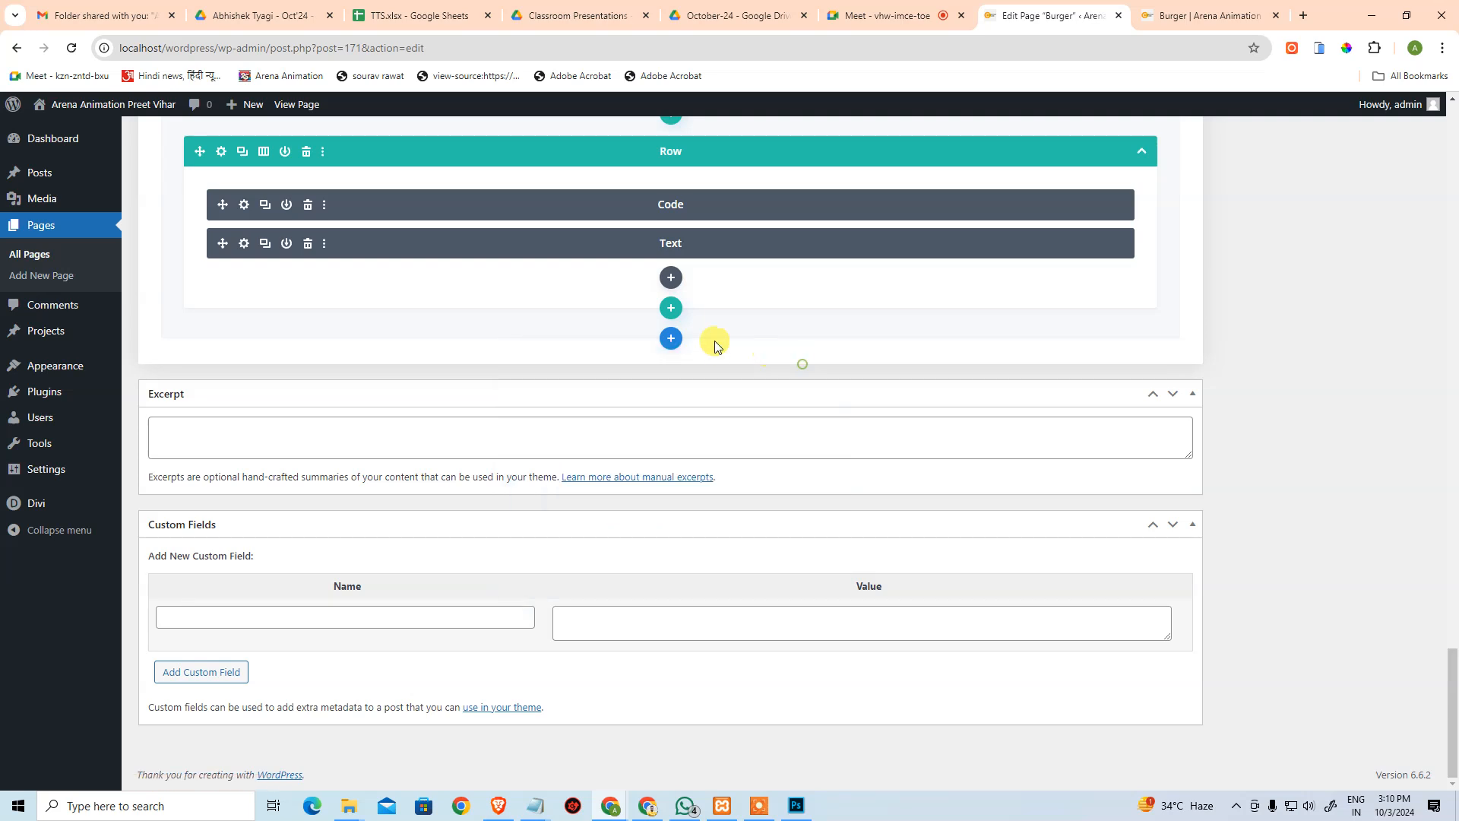
Add a regular section at the end of the page with a four-column row of one wide column followed by three narrow ones.
left_click(672, 340)
left_click(568, 461)
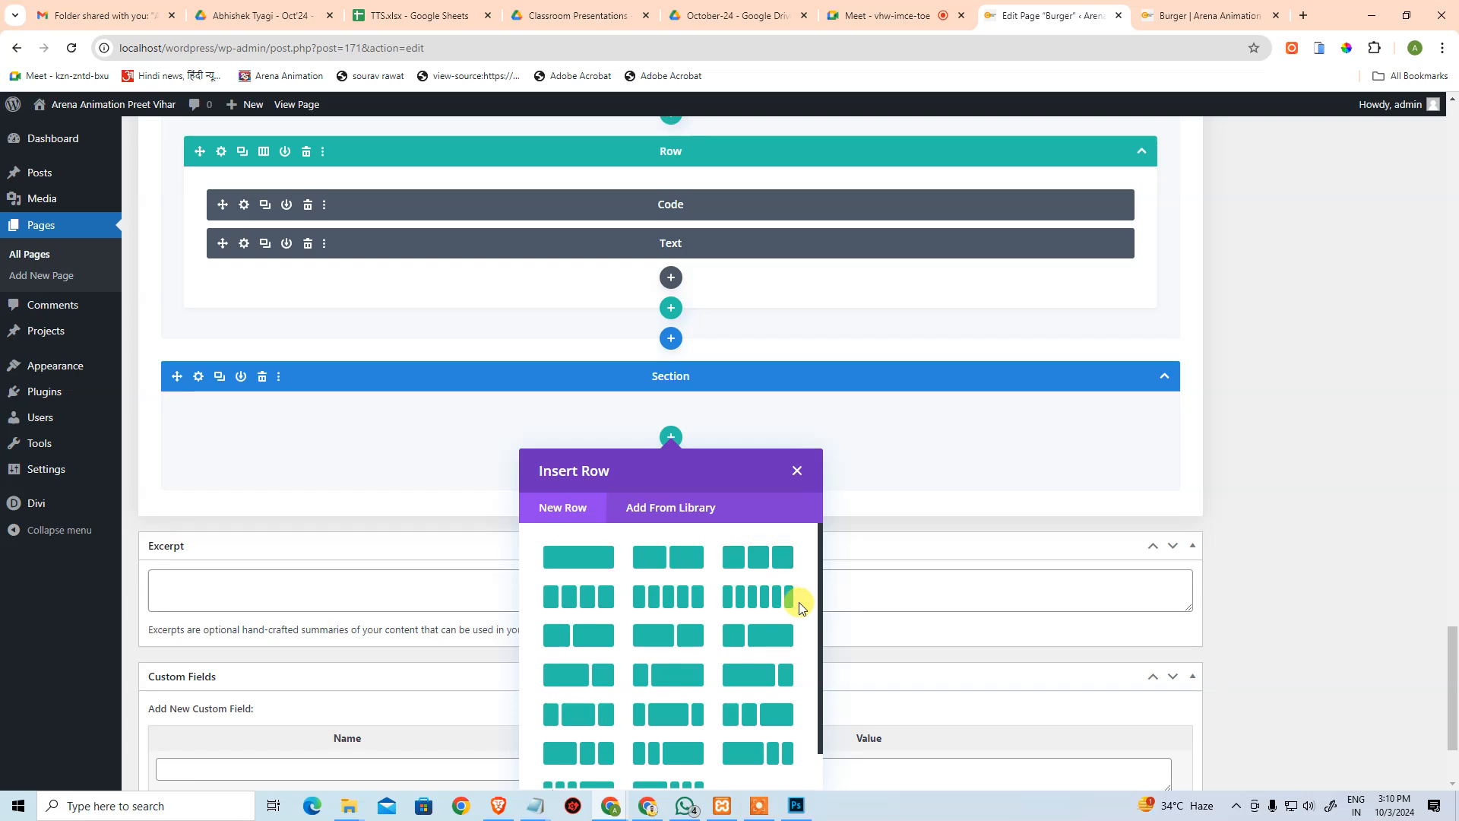
scroll(802, 611, "down", 1)
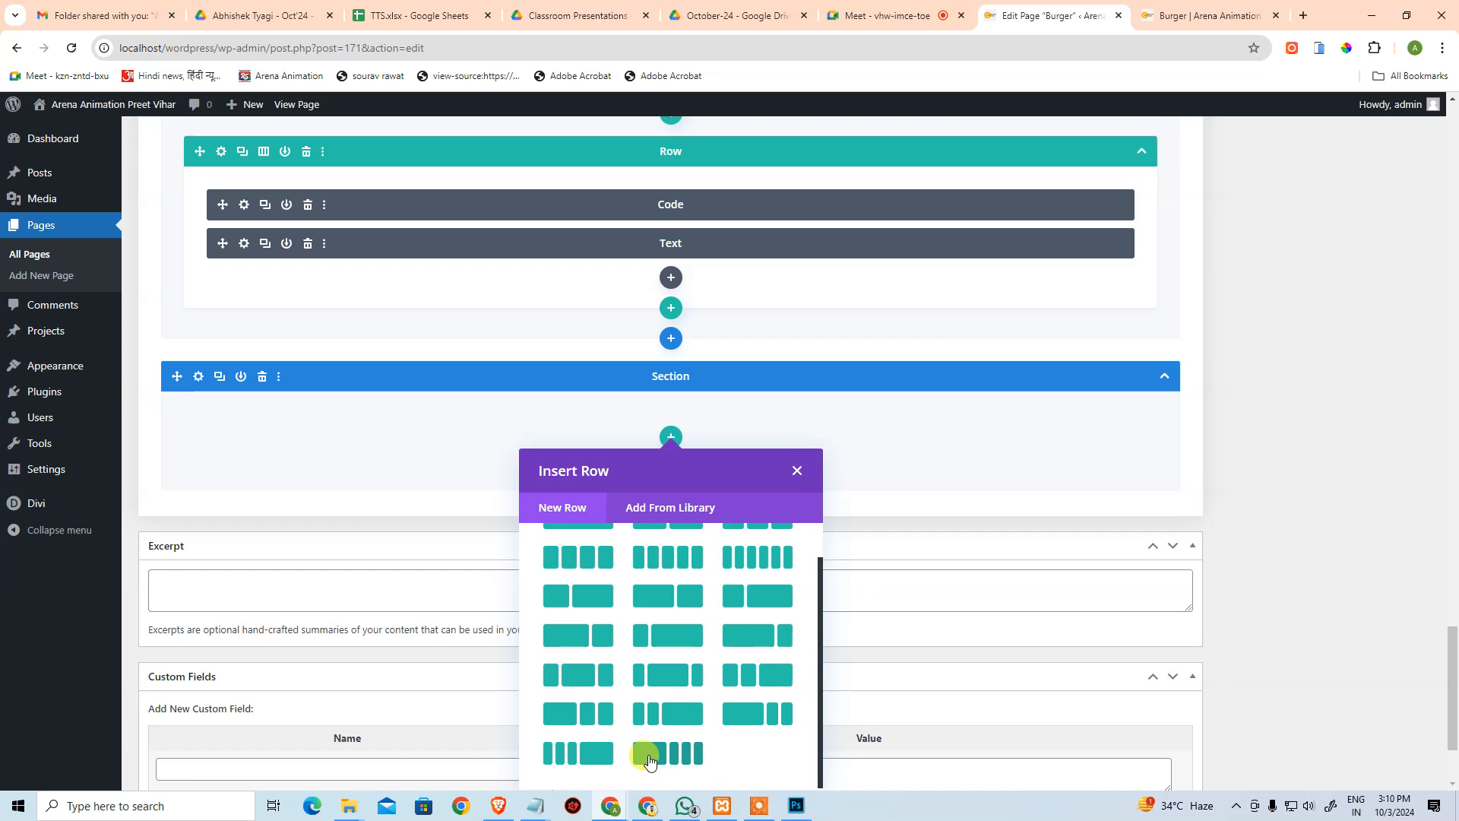
scroll(711, 679, "up", 1)
scroll(567, 677, "down", 1)
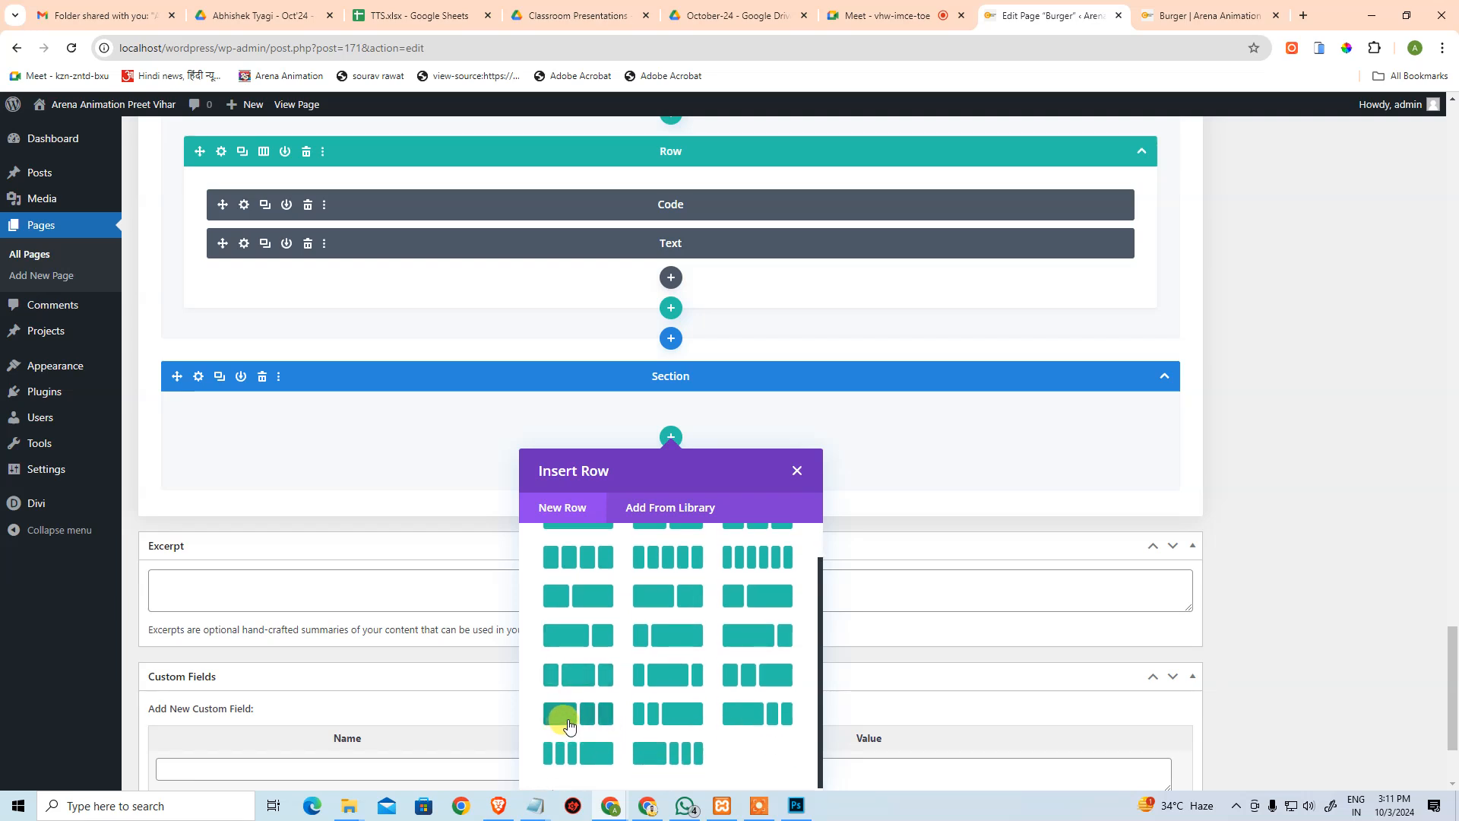
left_click(637, 757)
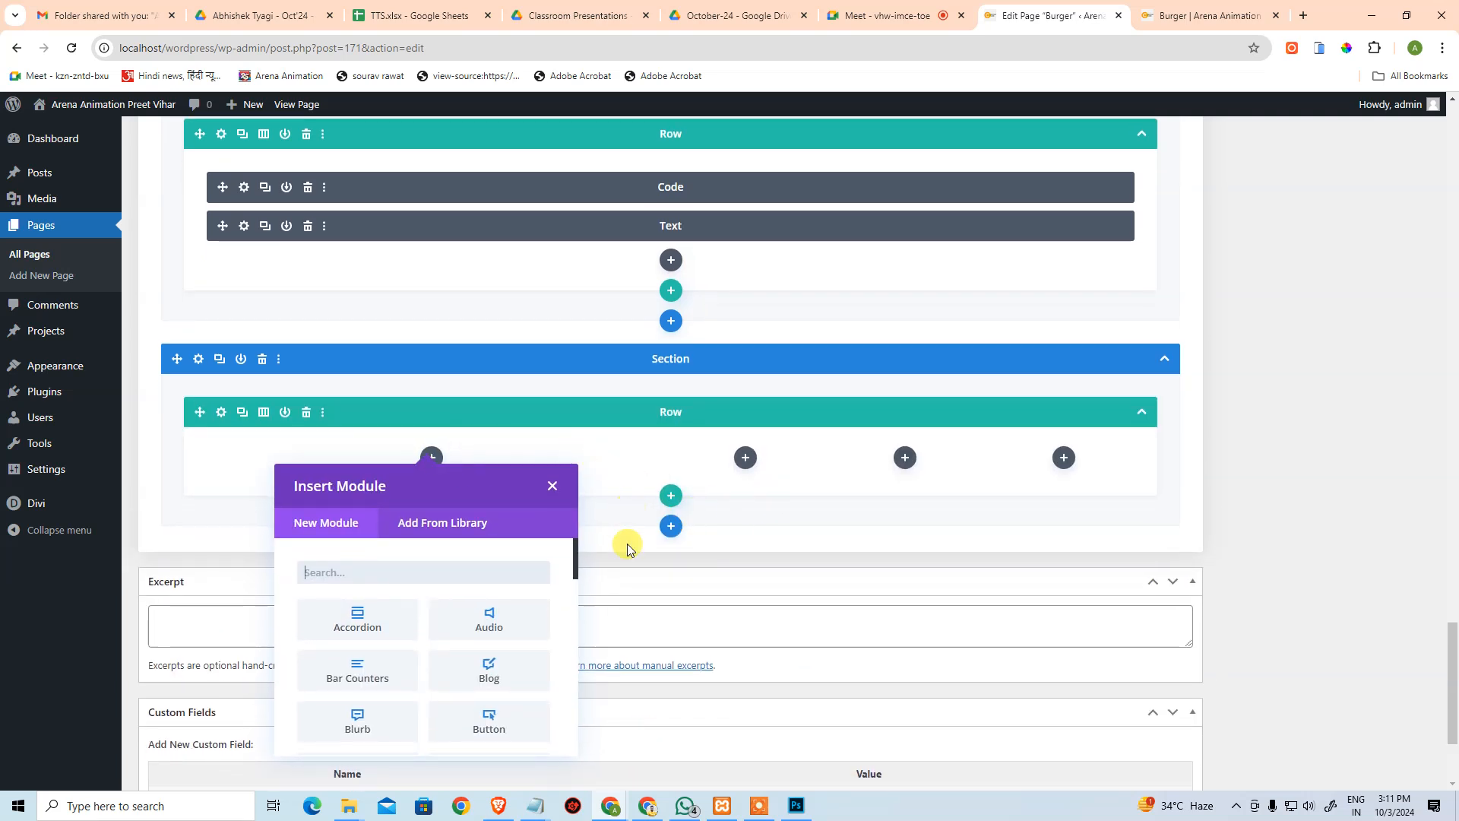
Check the content of the footer's first column in the Photoshop template against the available Divi modules.
key("alt+Tab")
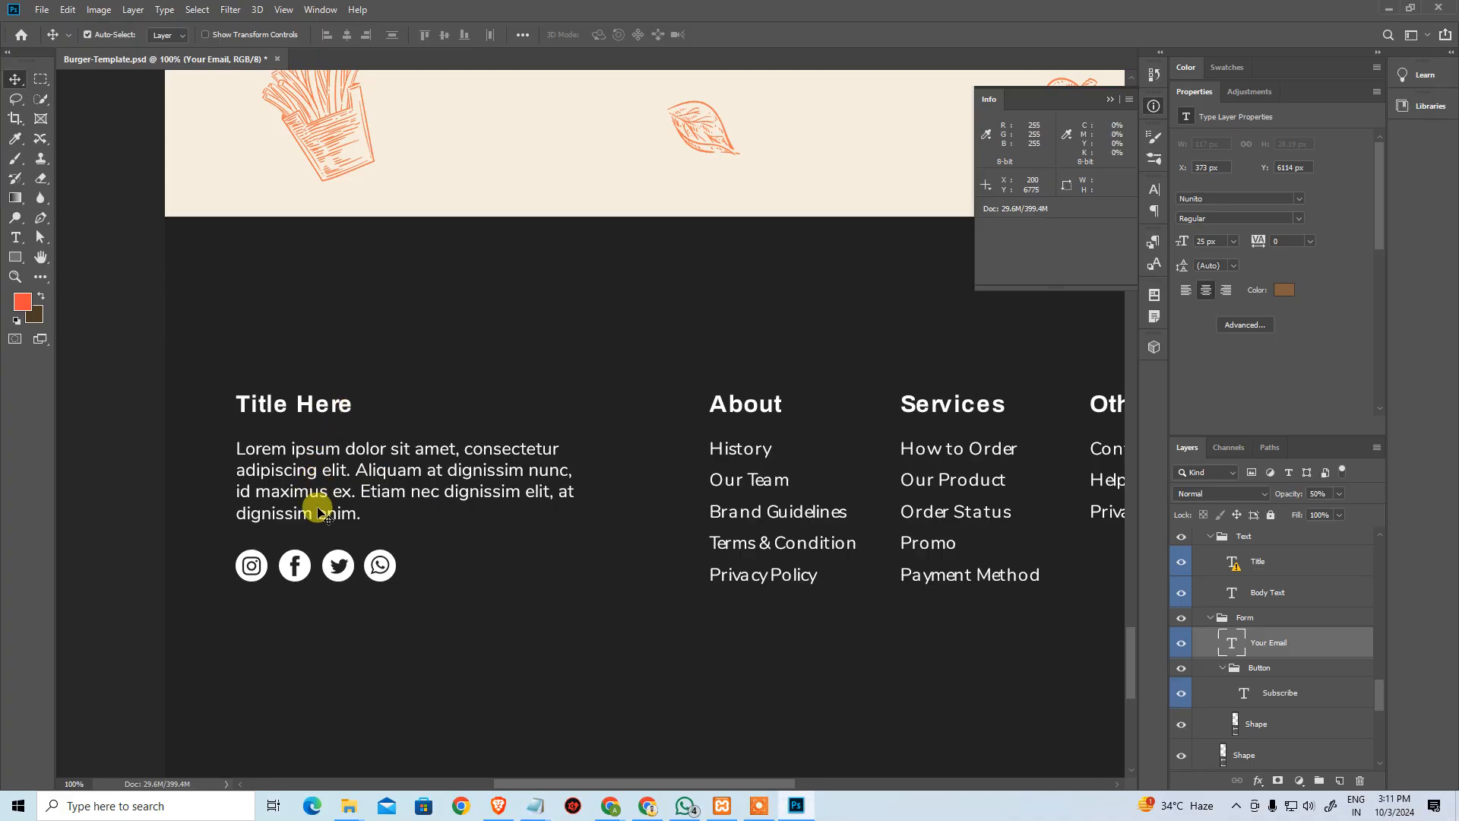
key("alt+Tab")
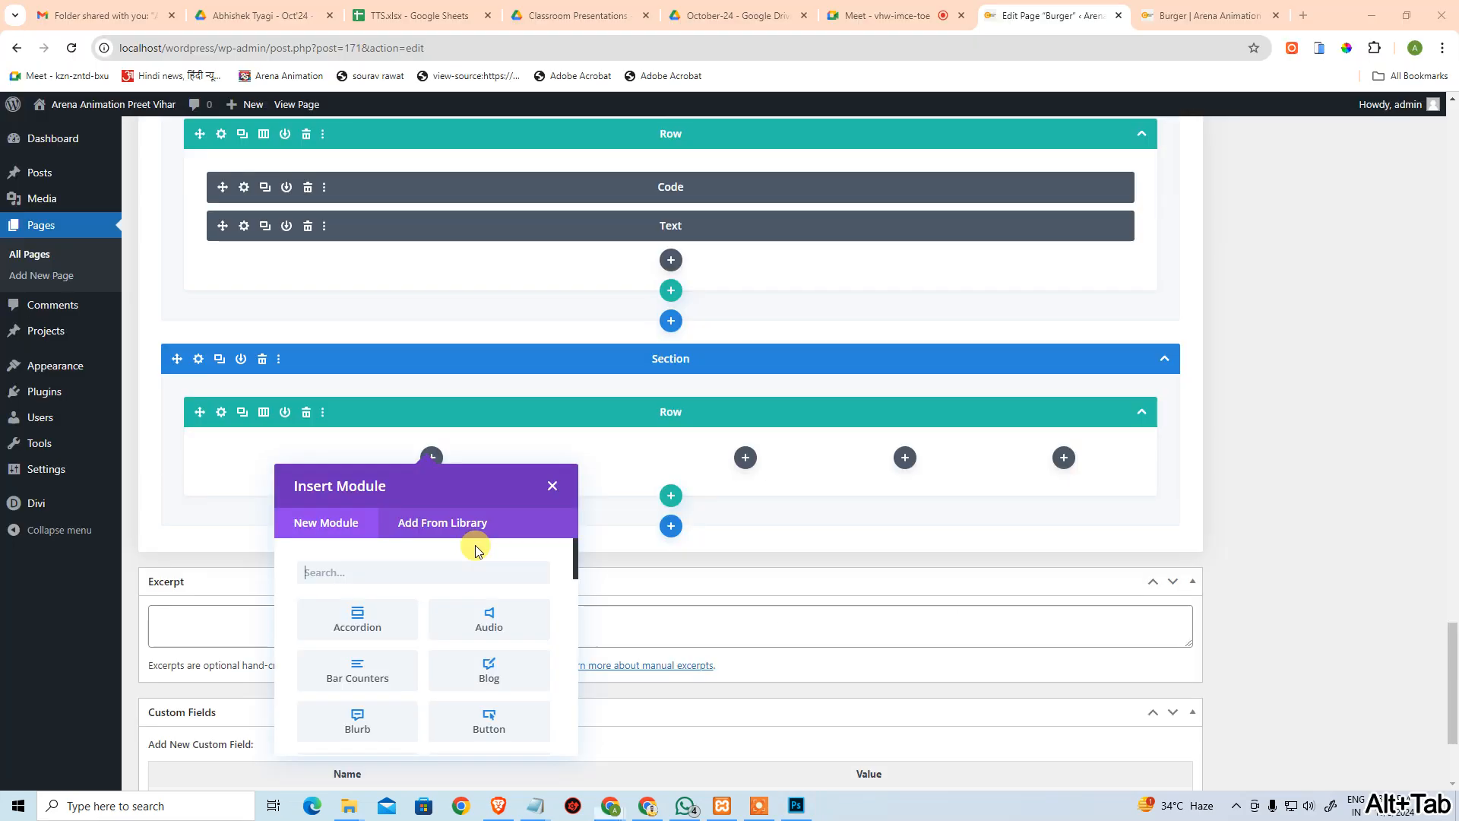
key("alt+Tab")
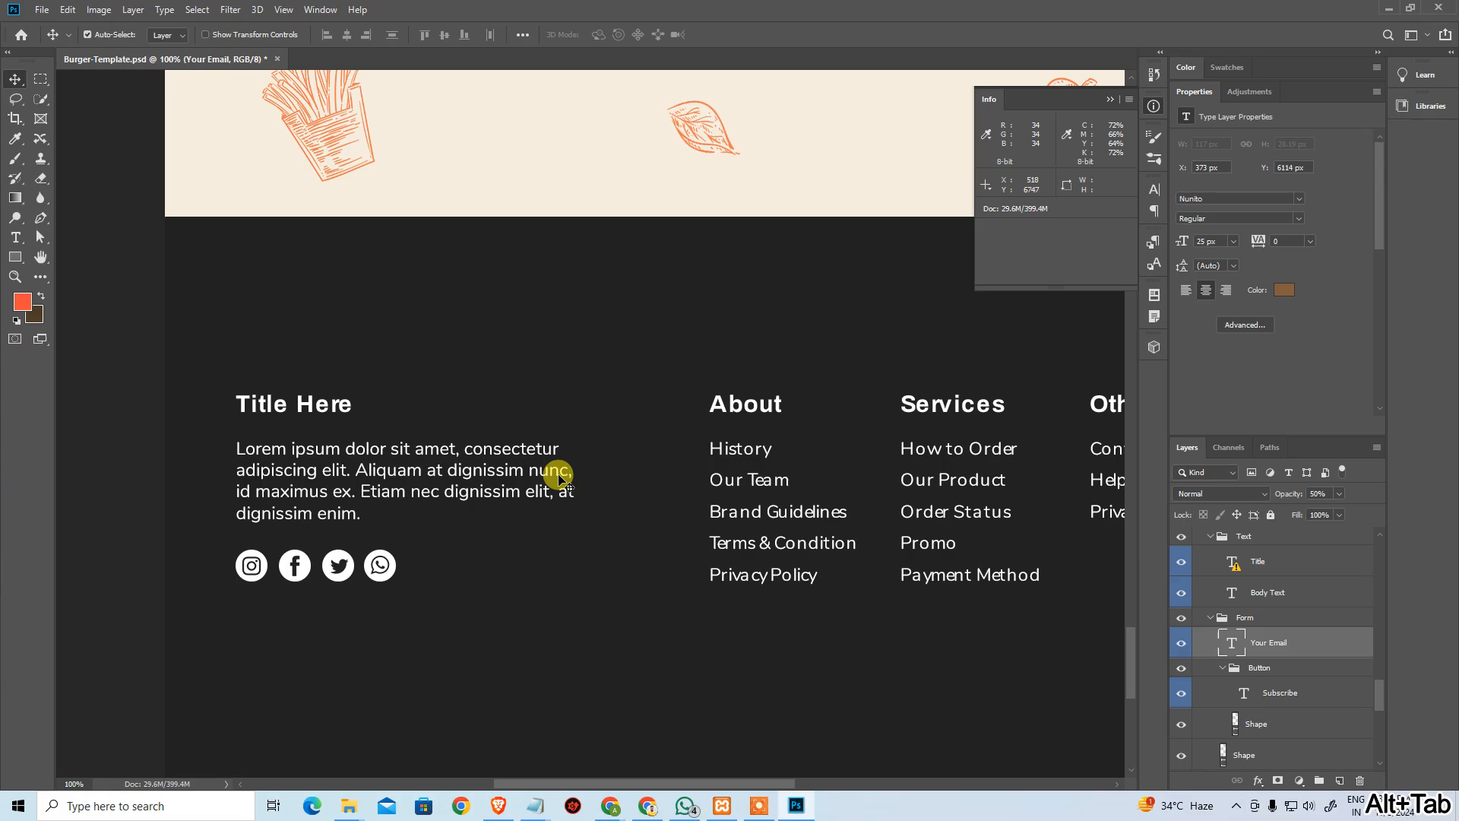
key("alt+Tab")
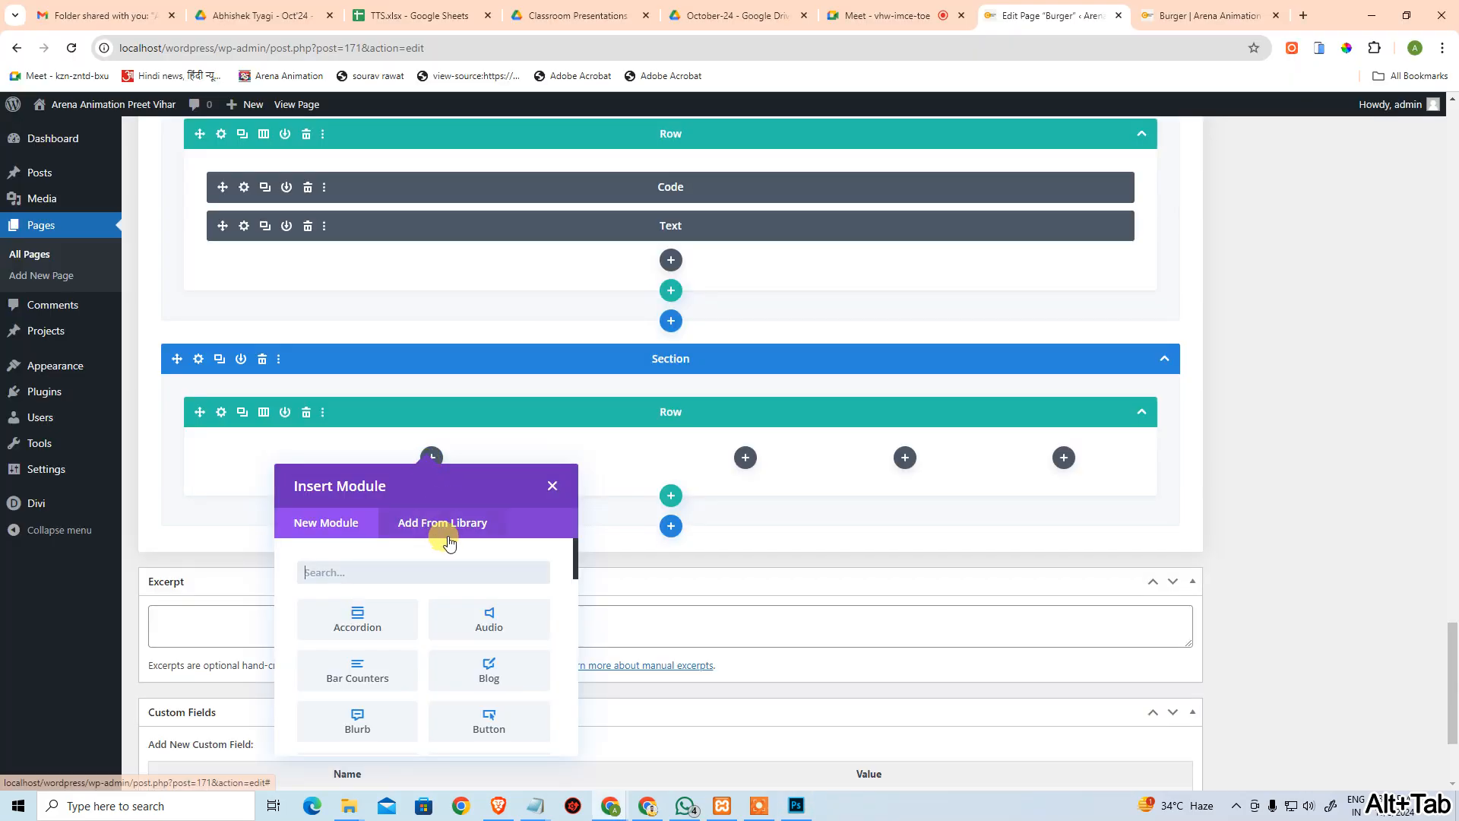
Duplicate the subscription section's blurb and move the copy into the wide first column of the new footer row.
left_click(772, 553)
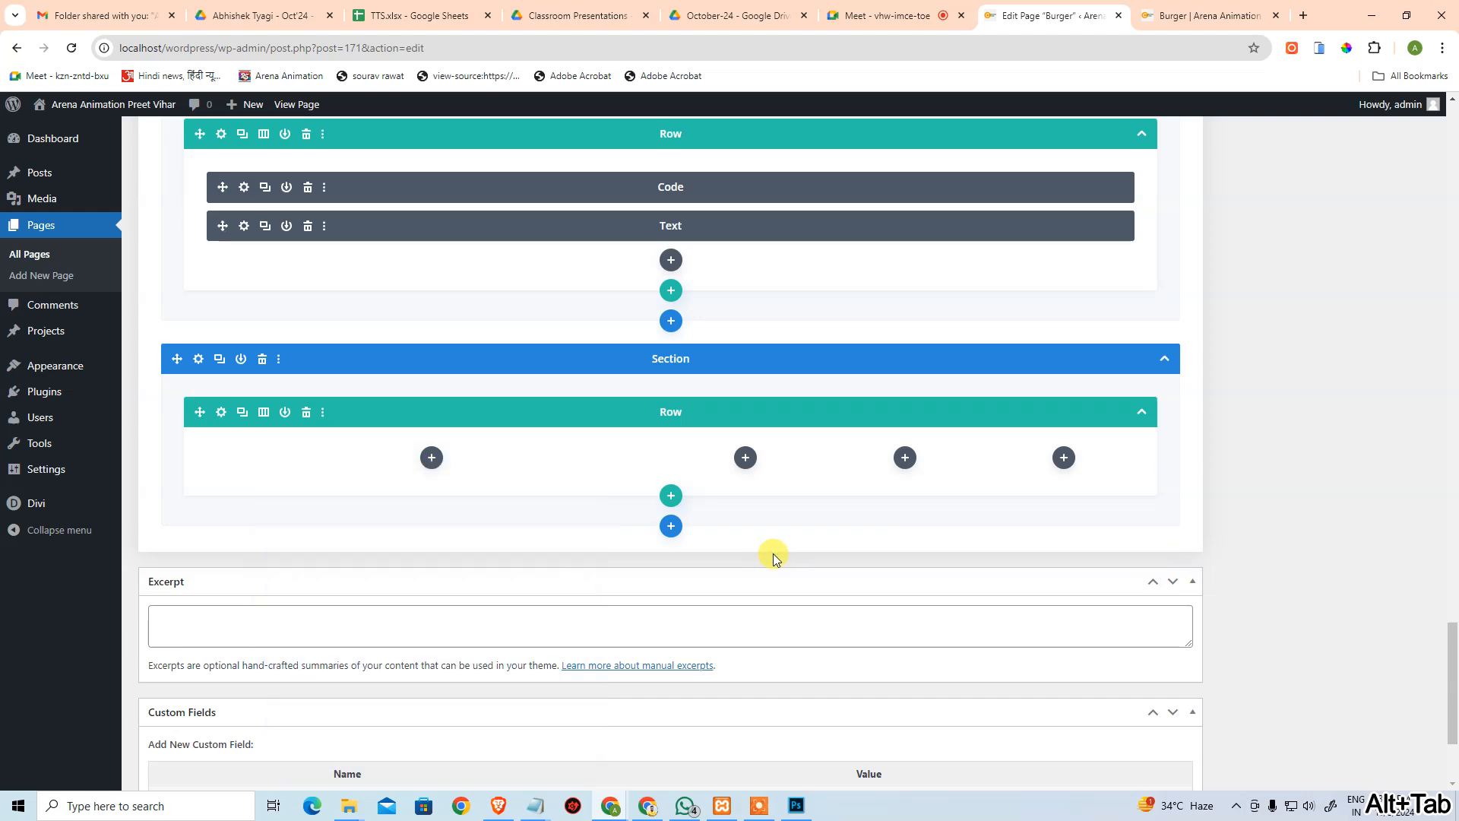
scroll(791, 527, "up", 7)
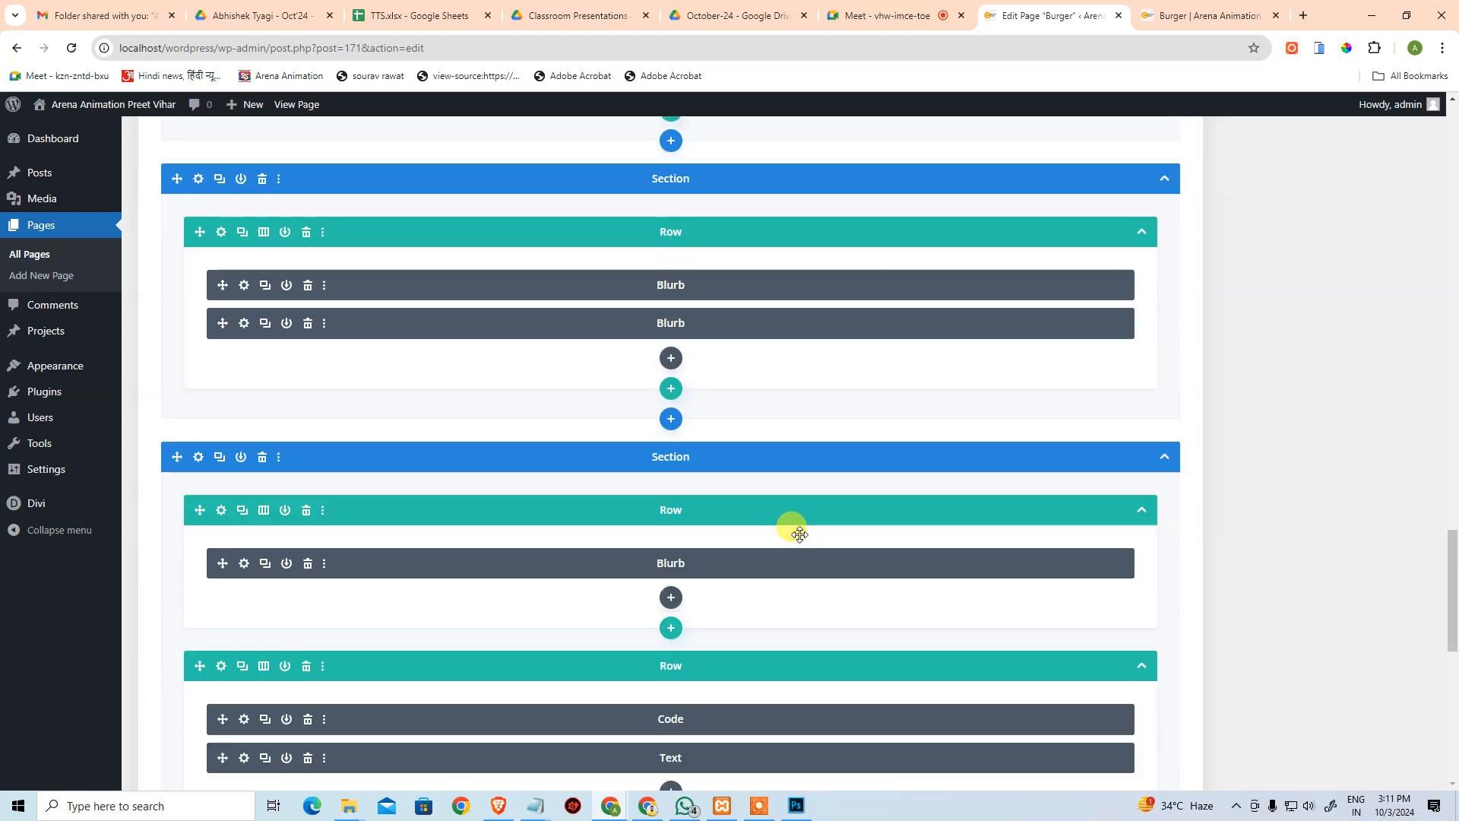
left_click(265, 563)
scroll(415, 541, "down", 5)
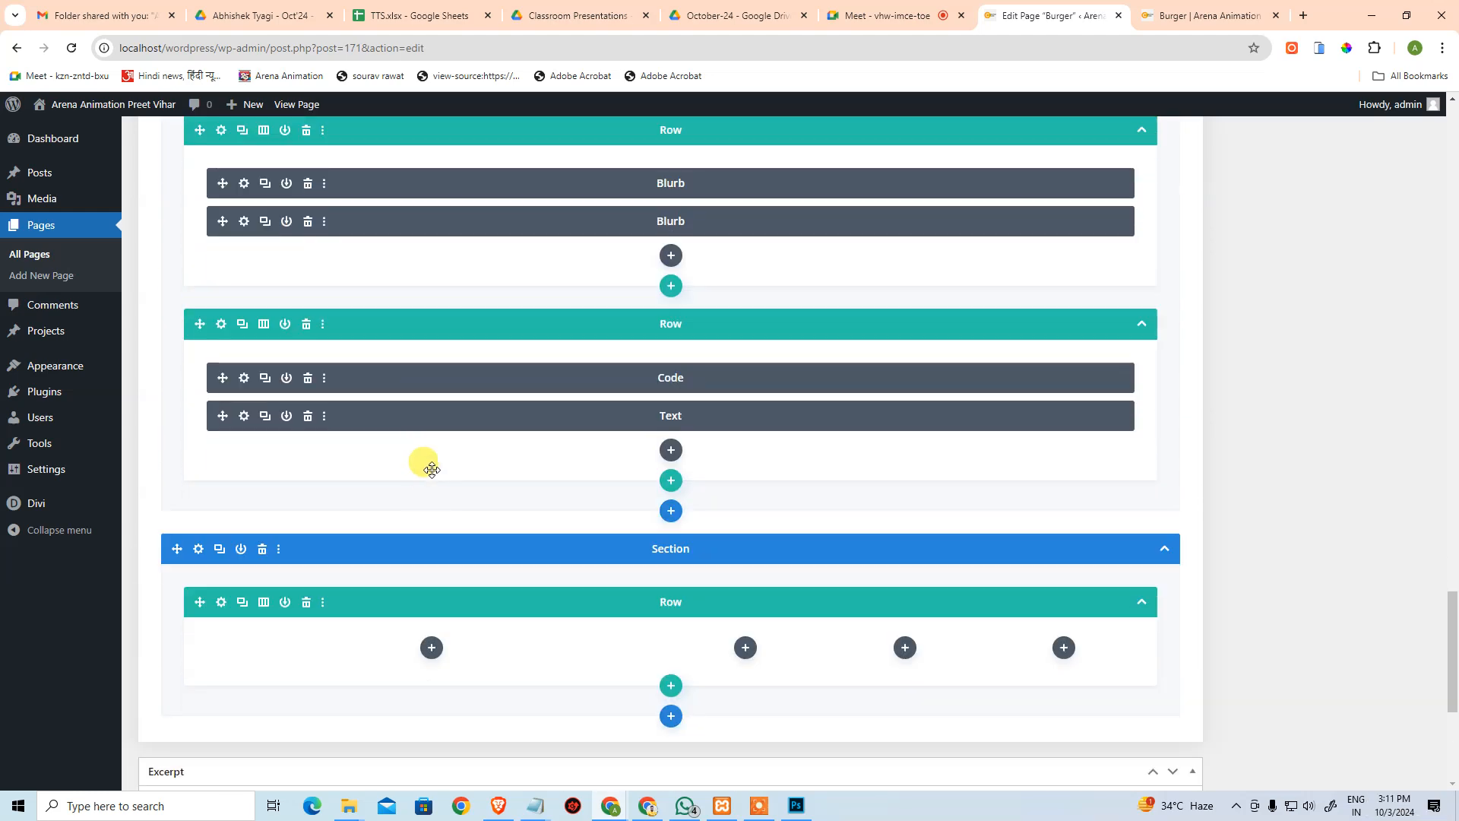
left_click_drag(226, 221, 259, 588)
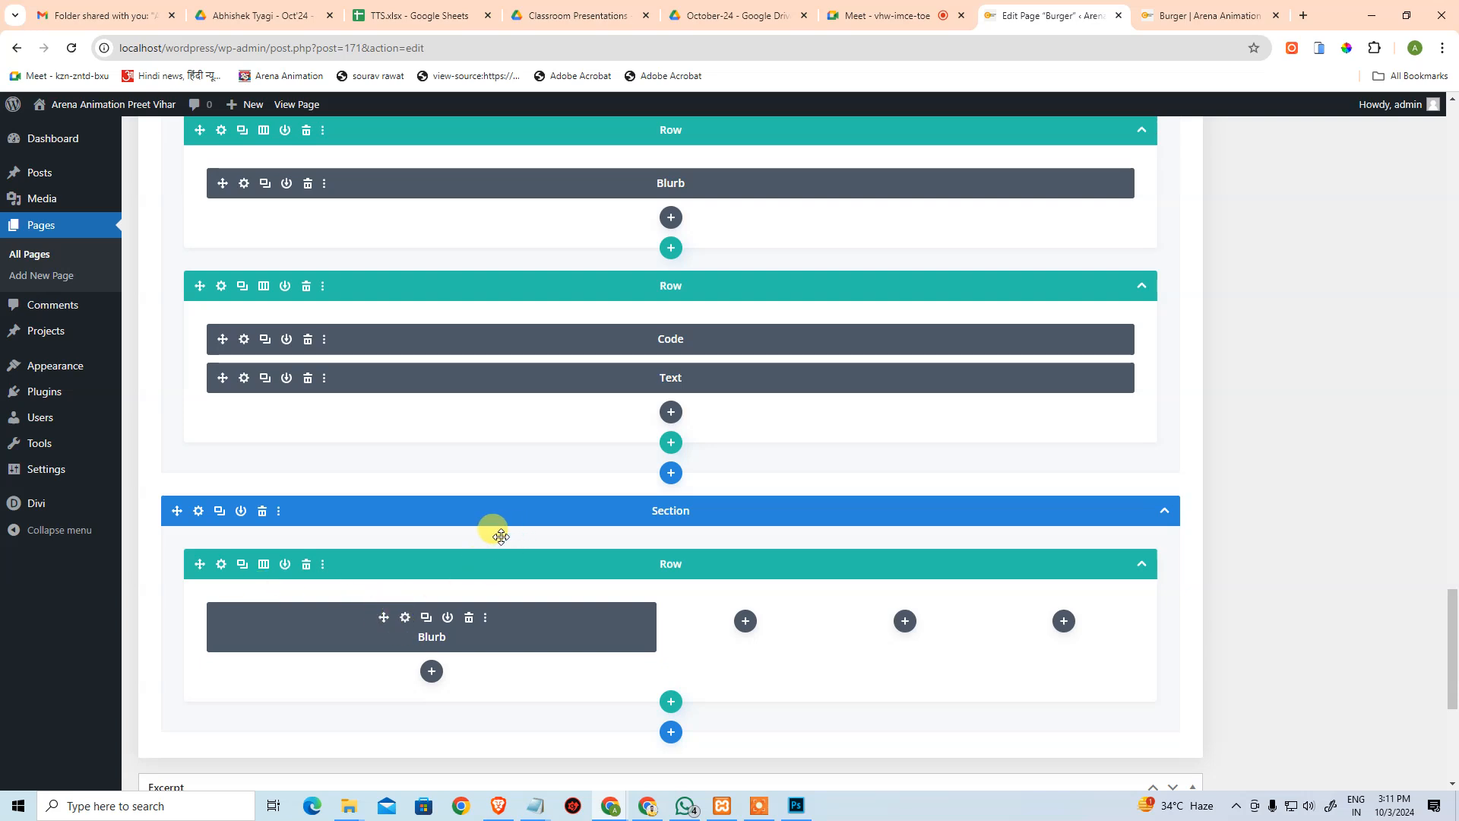
Replace the footer blurb's body text with the paragraph copied from the footer's first column in the Photoshop template.
left_click(475, 608)
key("alt+Tab")
left_click(399, 473)
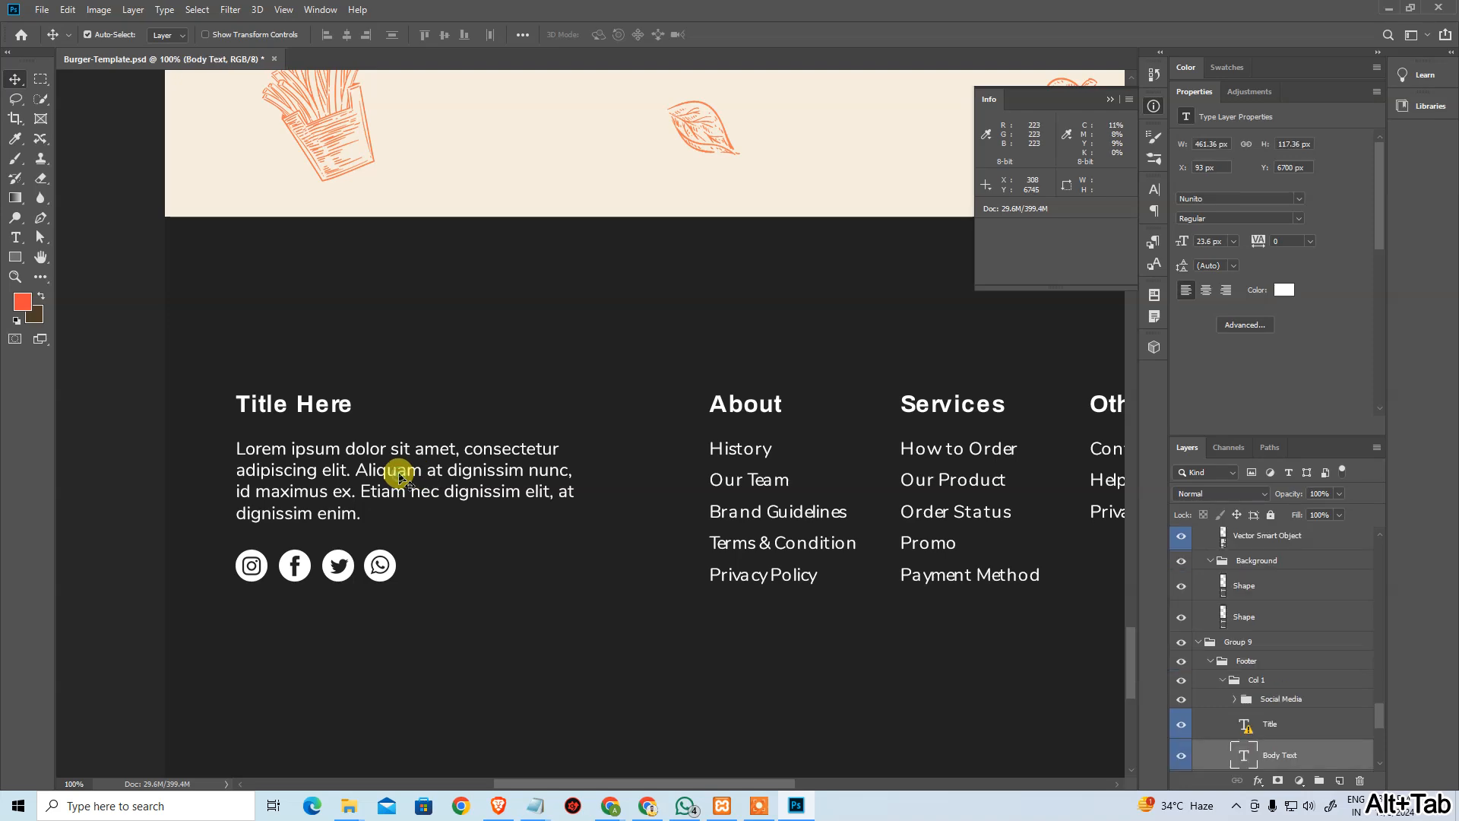
double_click(343, 473)
key("ctrl+a")
key("ctrl+c")
key("alt+Tab")
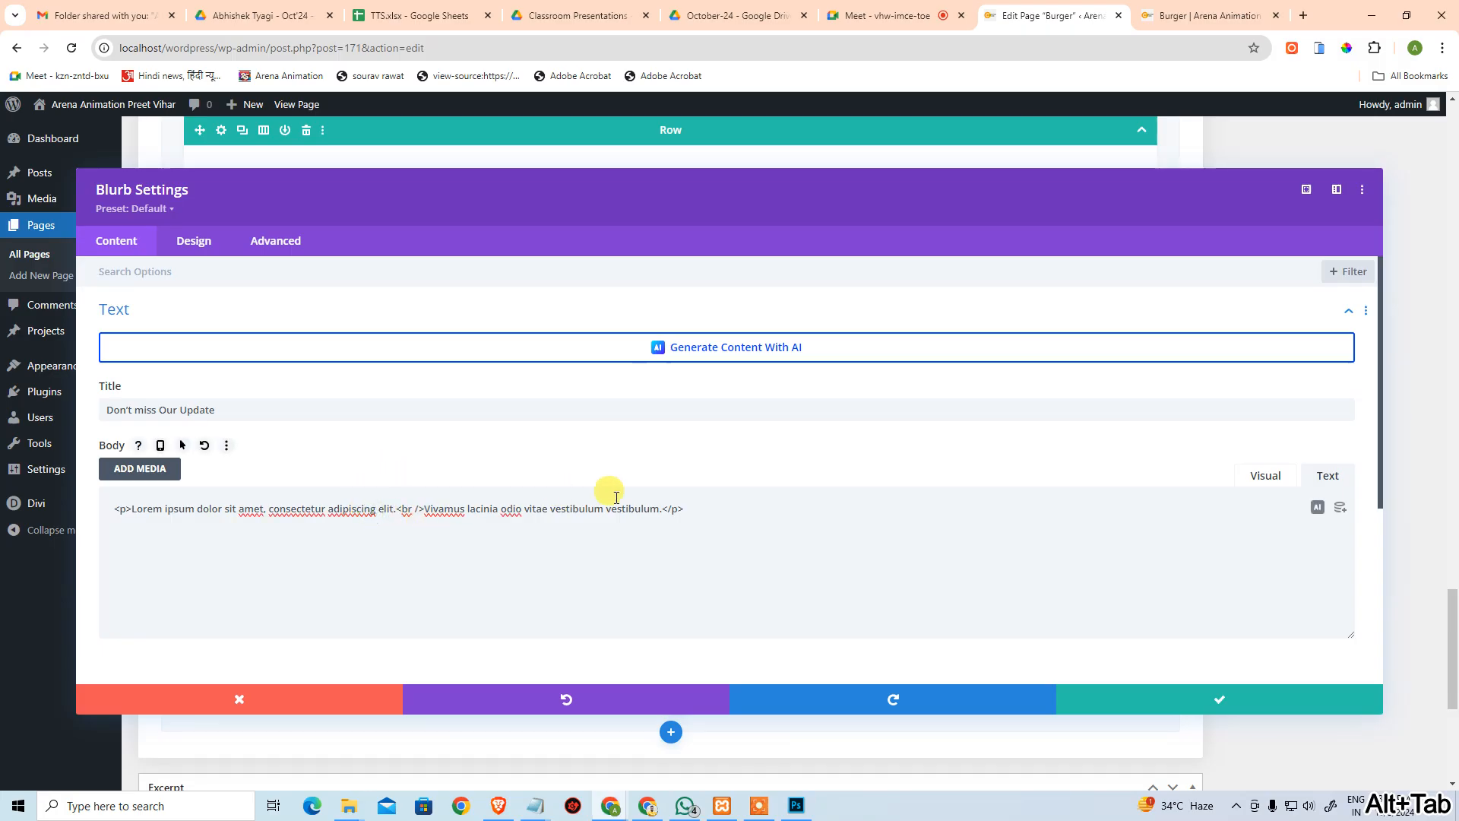
left_click(679, 513)
key("ctrl+a")
key("ctrl+v")
key("alt+Tab")
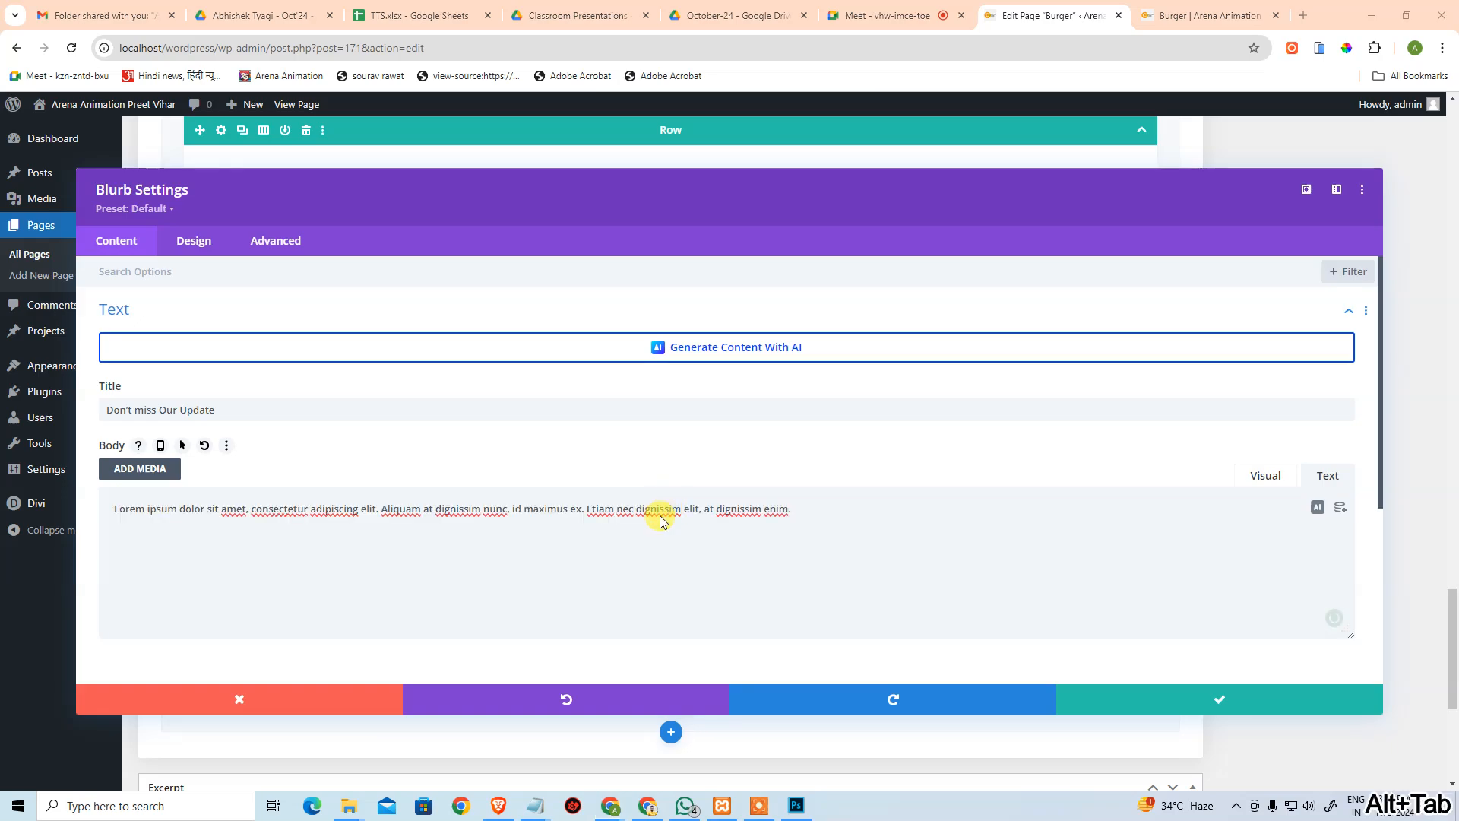
Insert <br> line breaks after "consectetur" and after "nunc," in the blurb's body to follow the template's line endings.
key("alt+Tab")
left_click(339, 509)
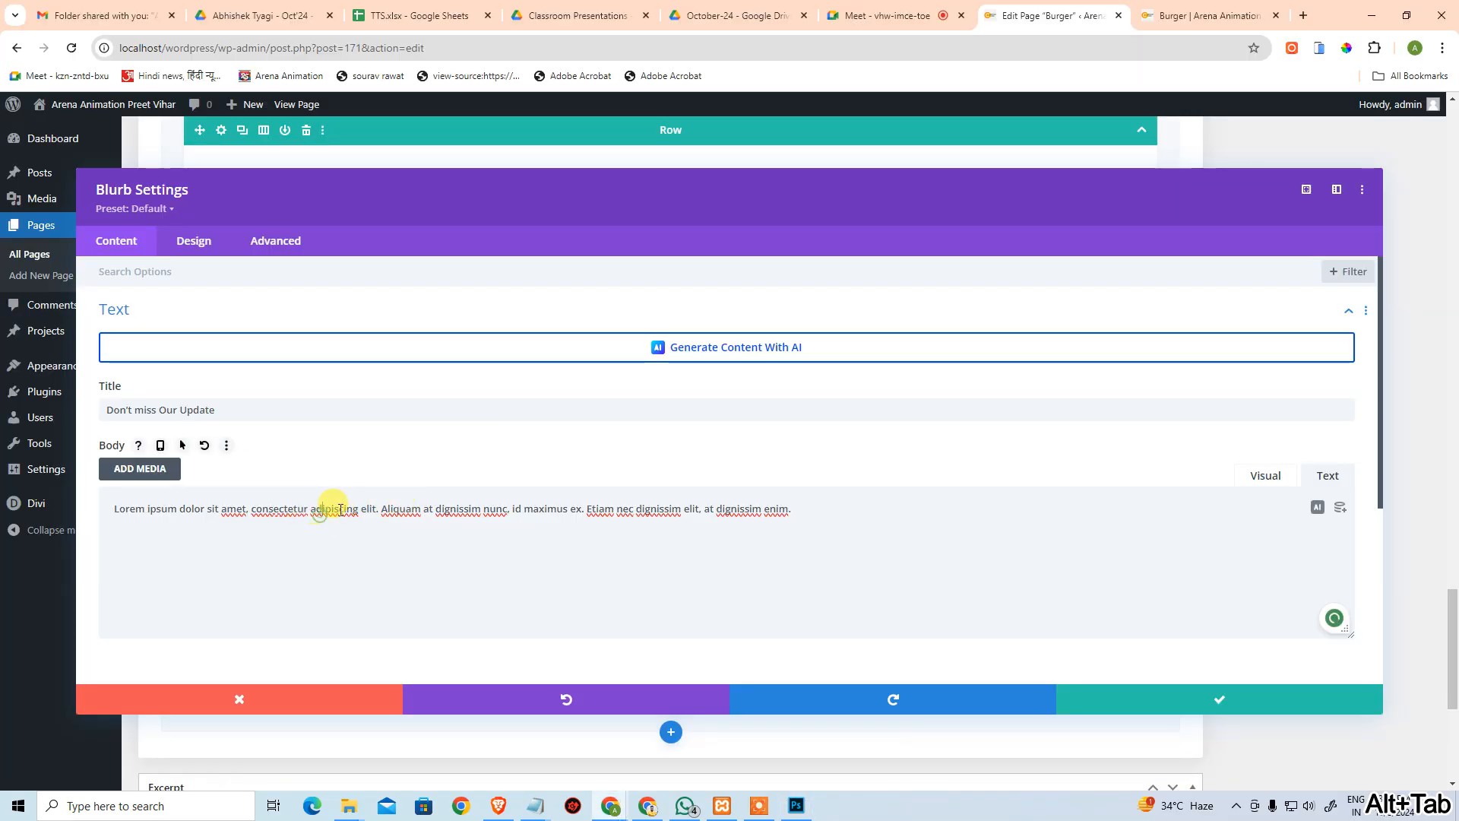
key("ctrl+Left")
type("<>")
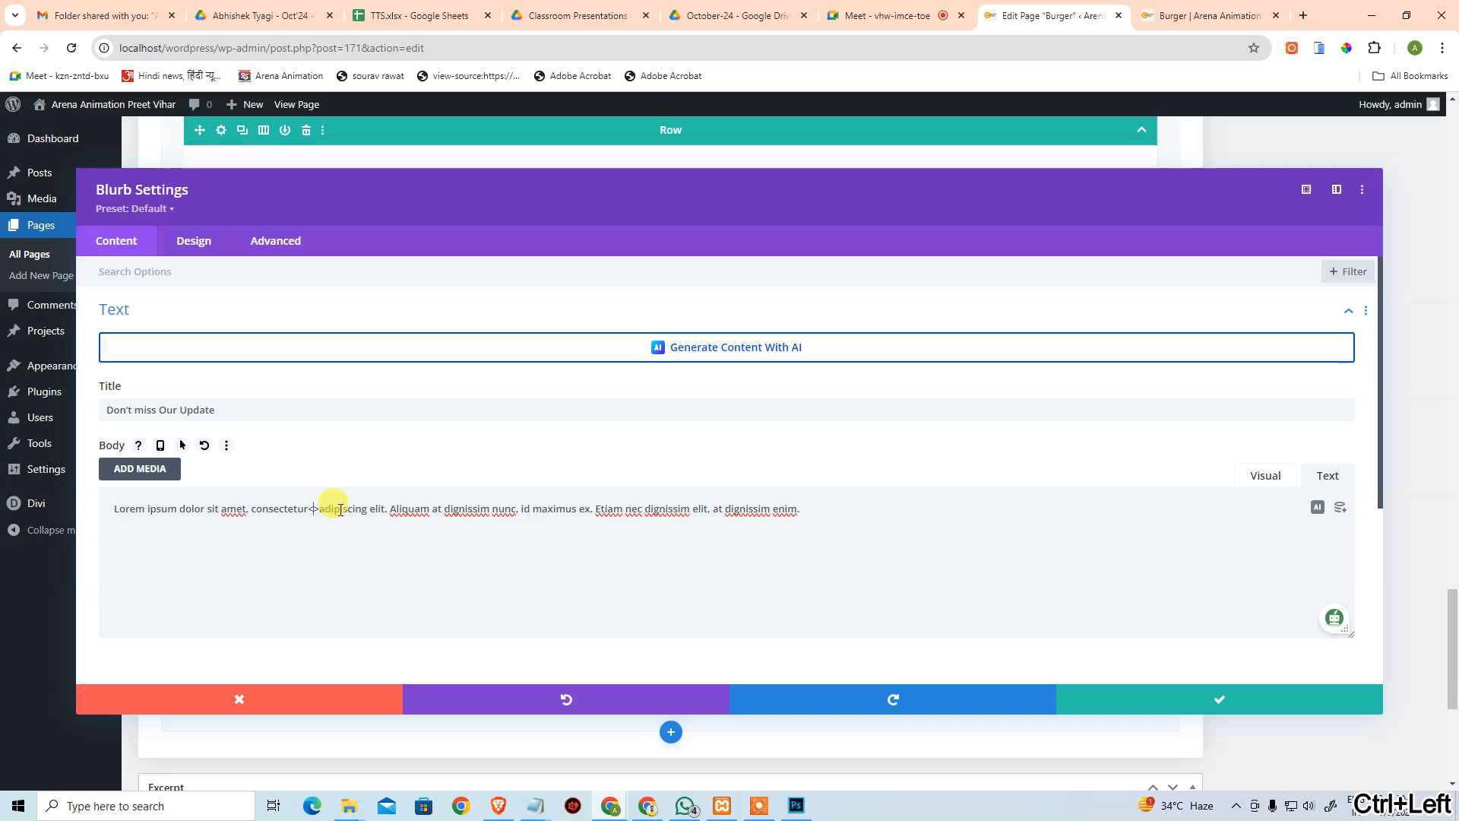
key("Left")
type("br")
key("ctrl+shift+Left")
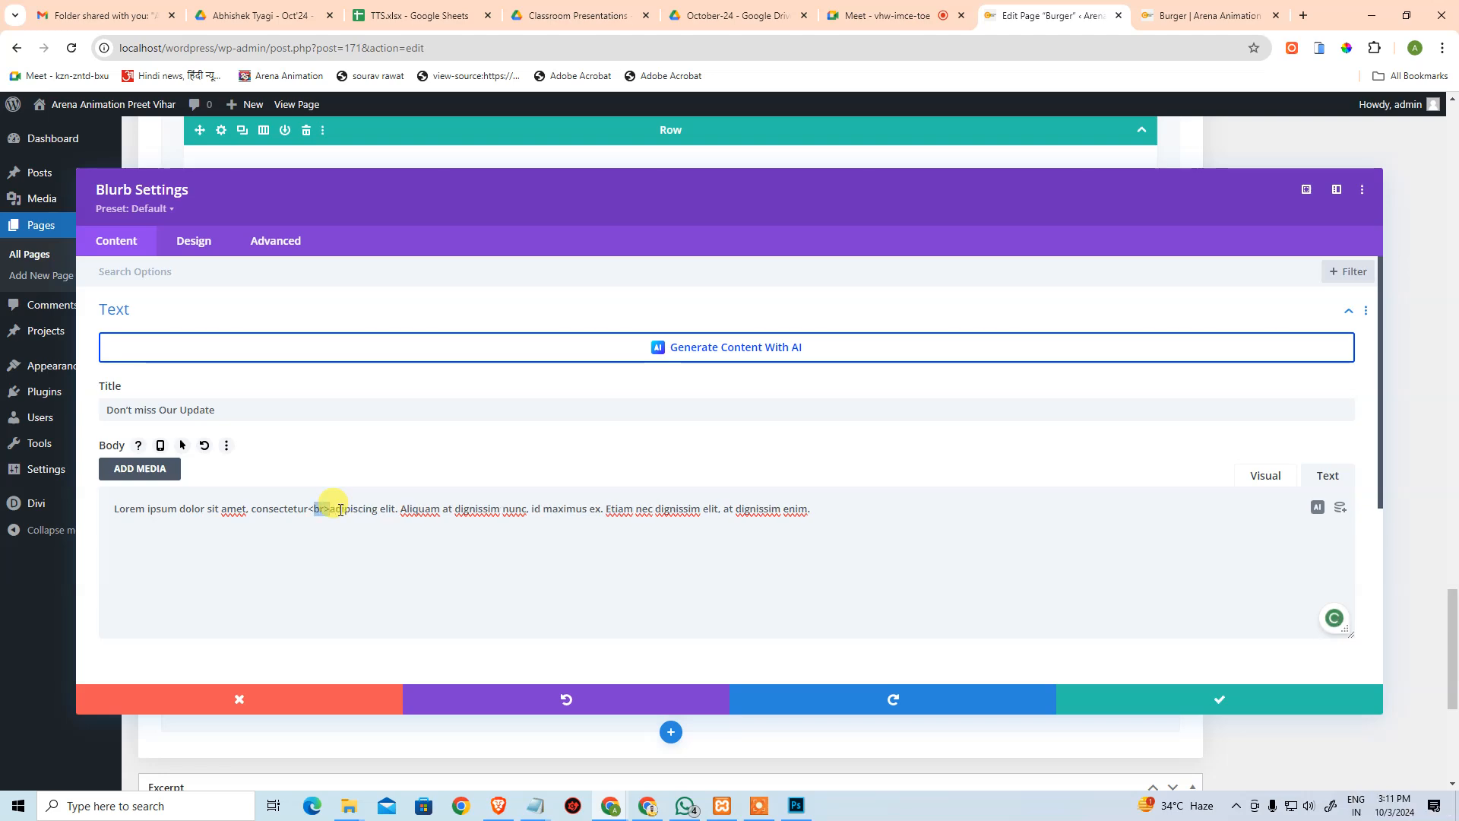
key("ctrl+c")
key("alt+Tab")
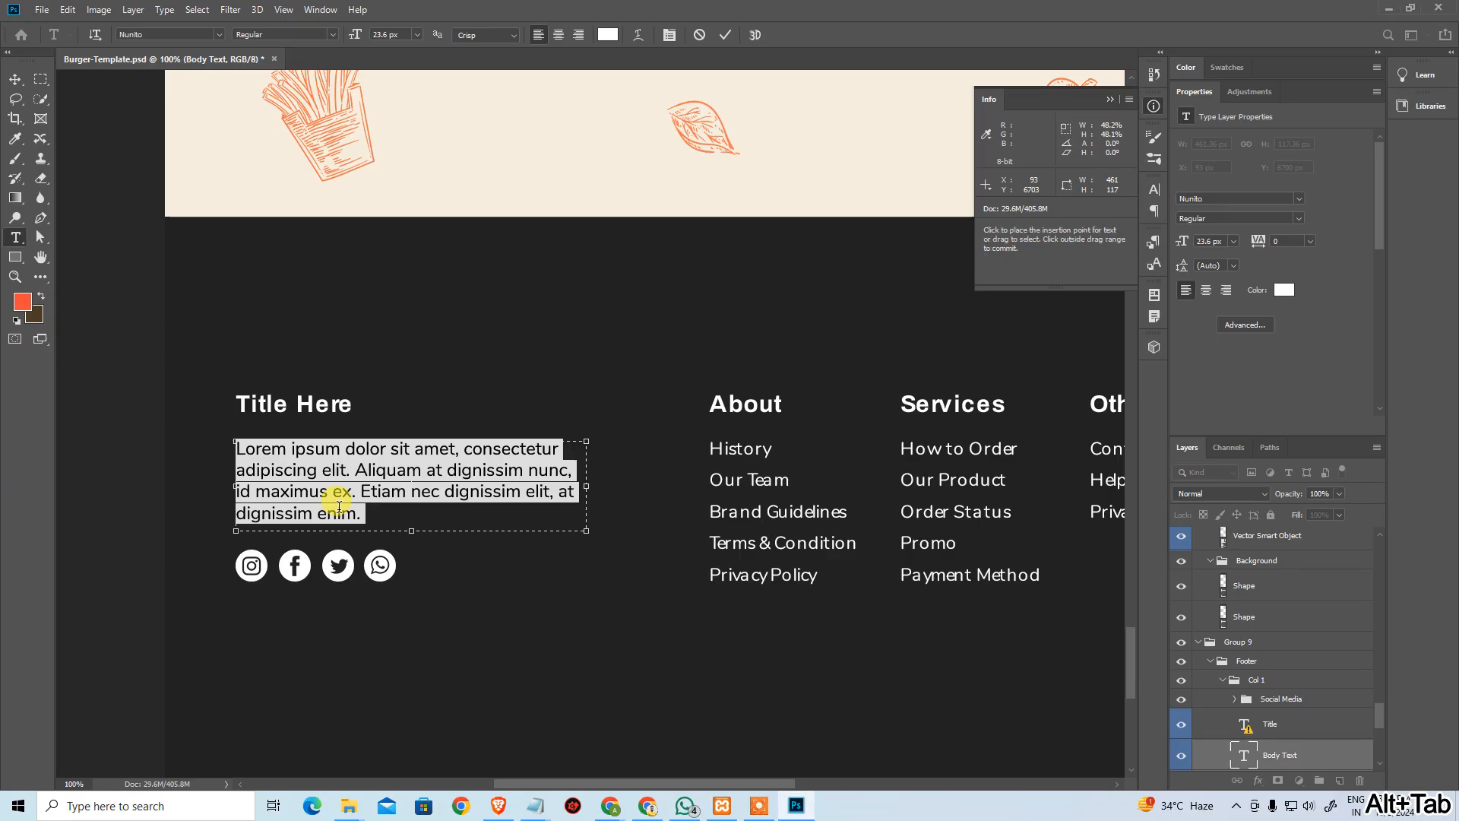
key("alt+Tab")
key("ctrl+Right")
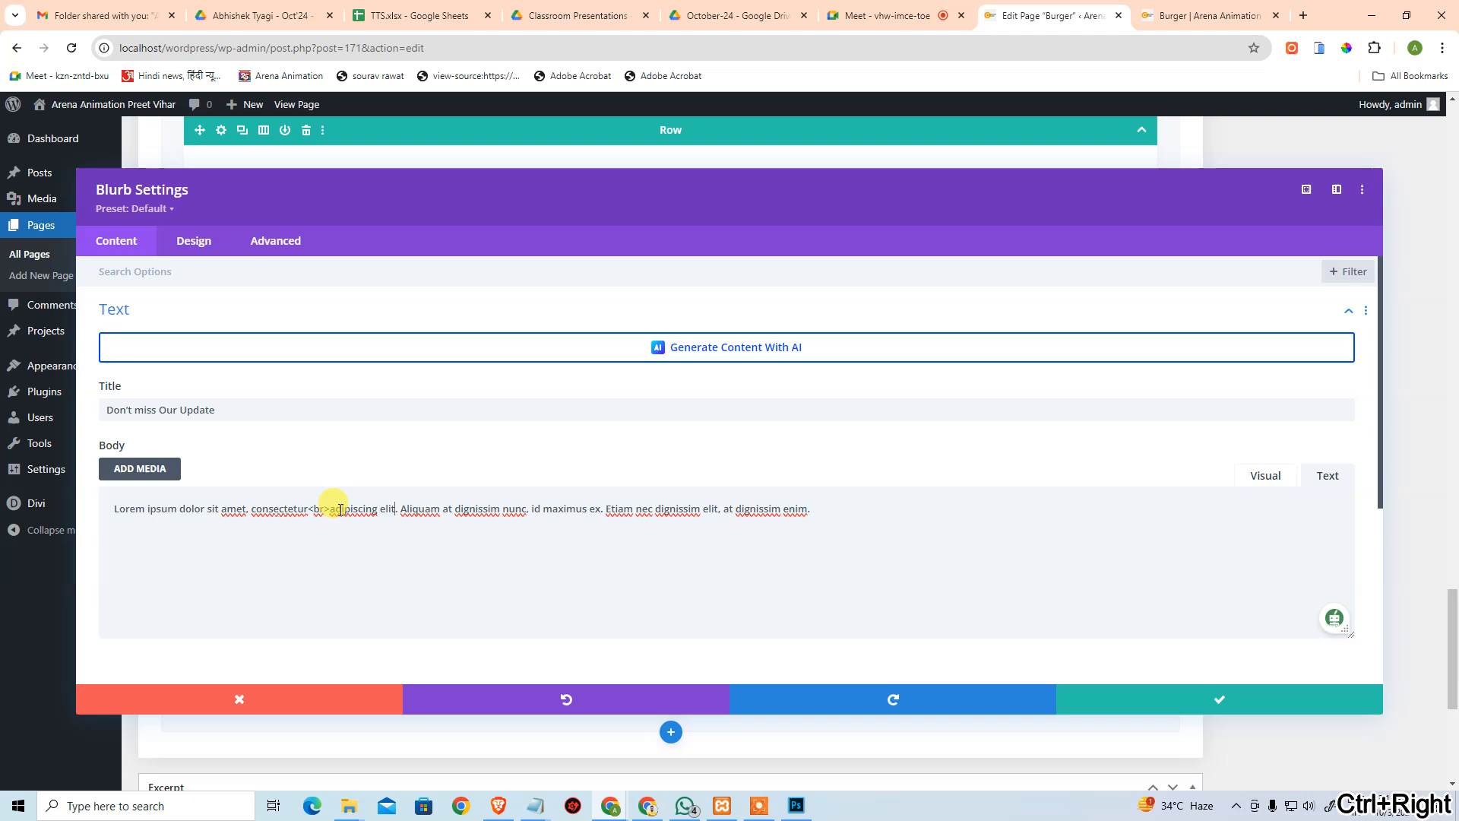
key("ctrl+v")
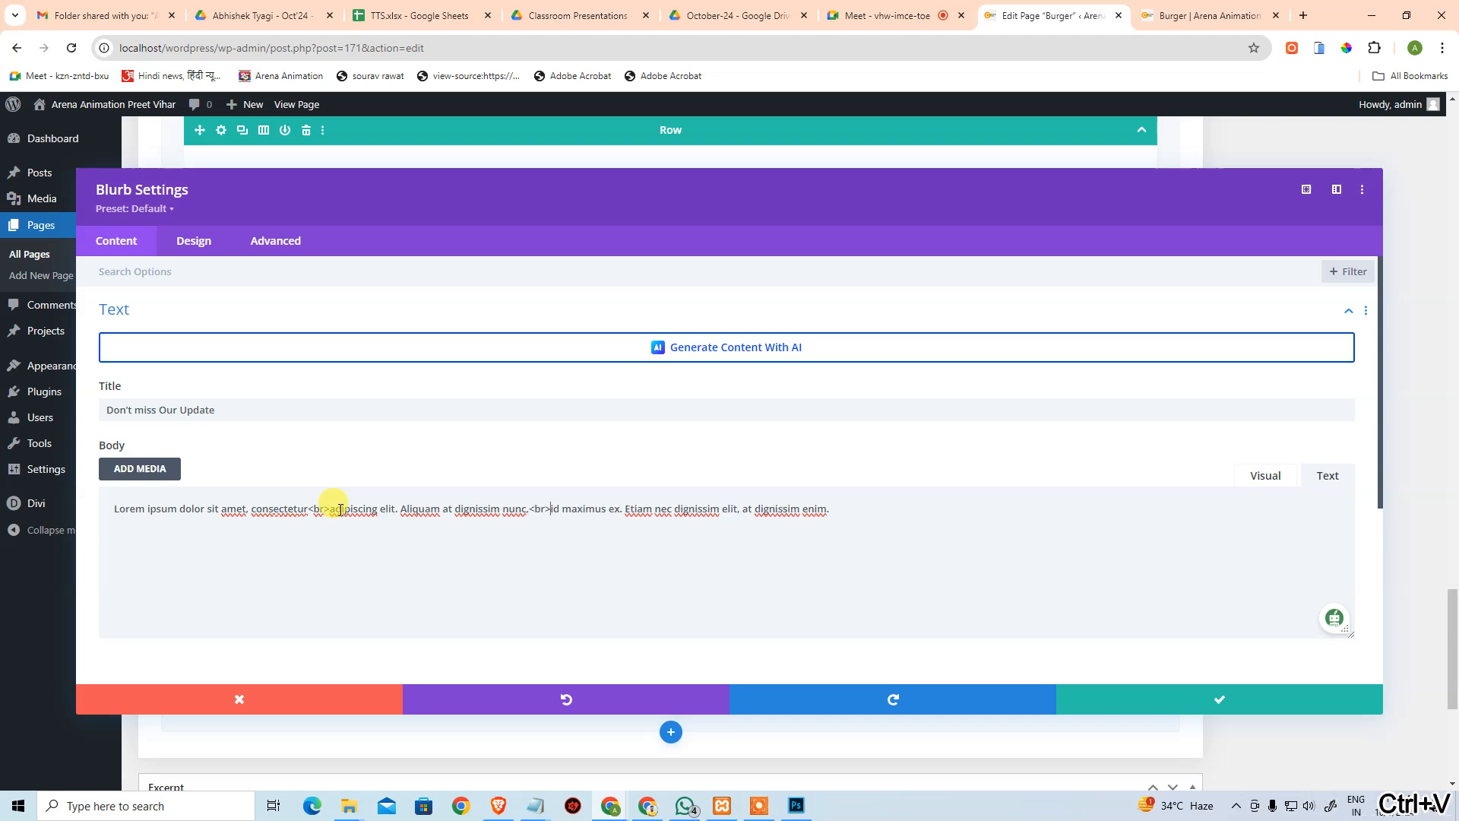
Insert a <br> line break after "elit, at" in the blurb's body and compare the line endings with the Photoshop template.
key("alt+Tab")
key("alt+Tab")
key("ctrl+Right")
key("ctrl+Right")
key("ctrl+Right")
key("ctrl+Right")
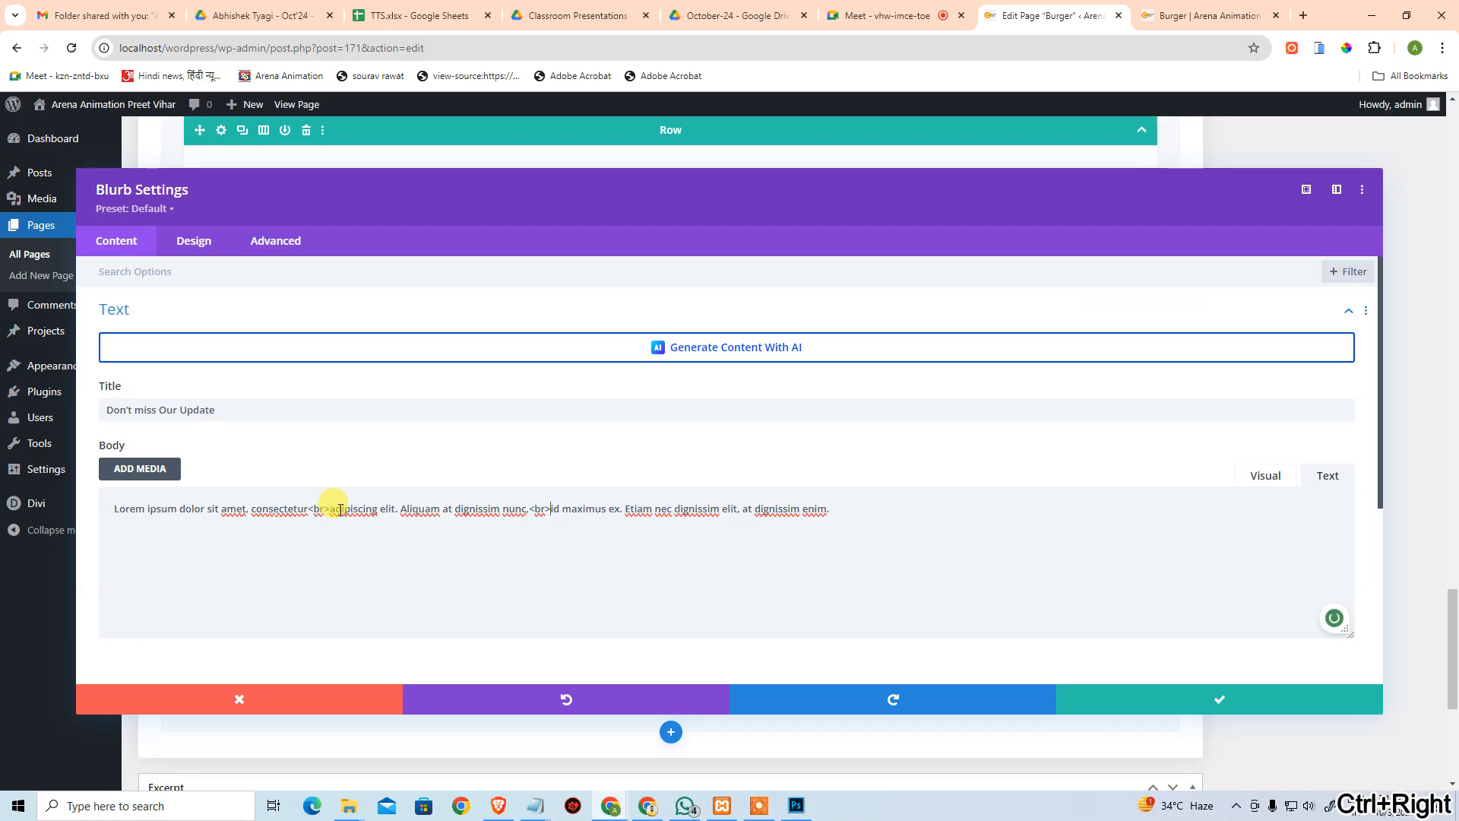
key("ctrl+Right")
key("ctrl+Right")
key("ctrl+Right")
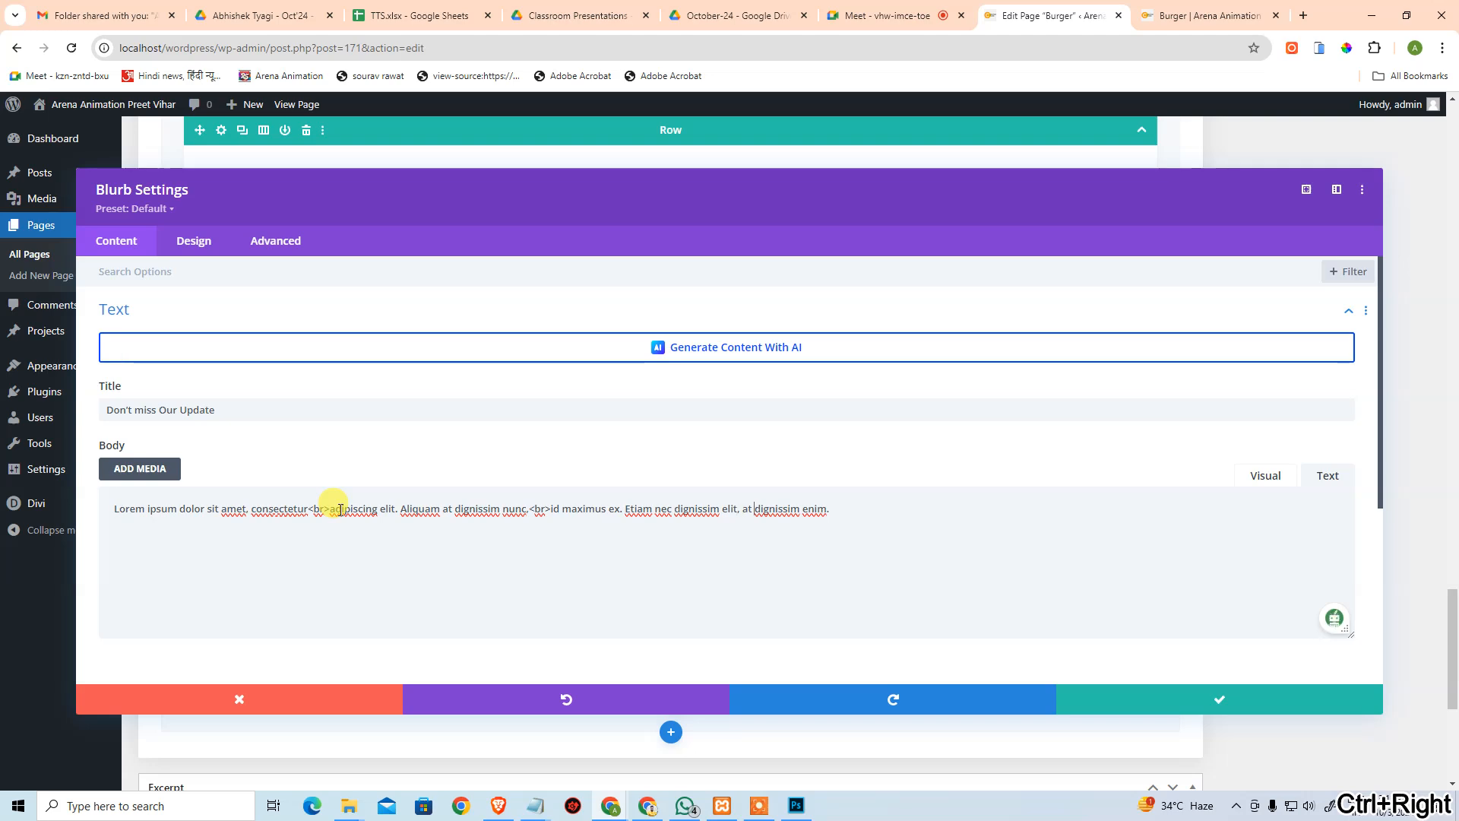
key("ctrl+v")
key("alt+Tab")
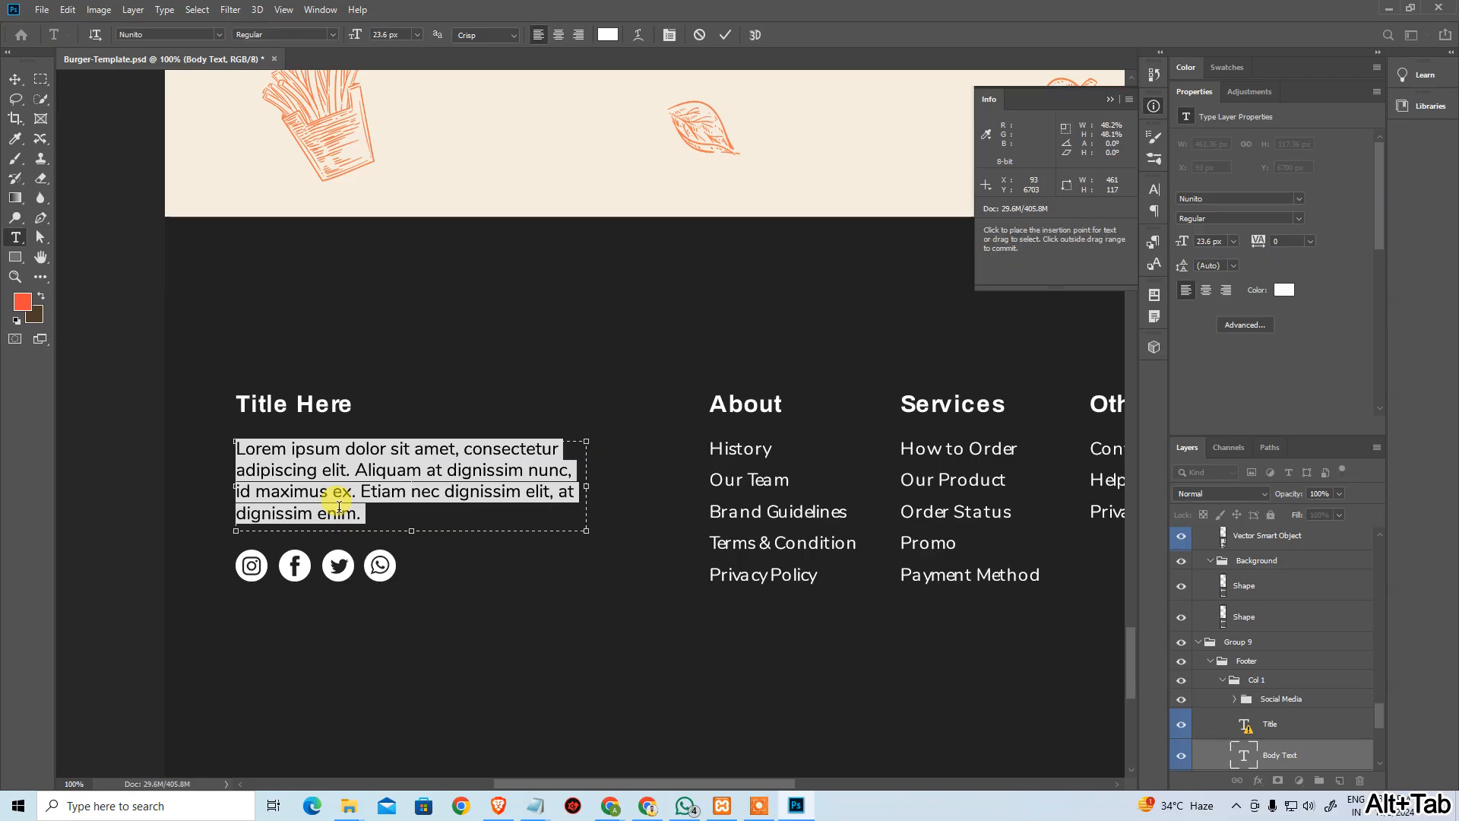
key("alt+Tab")
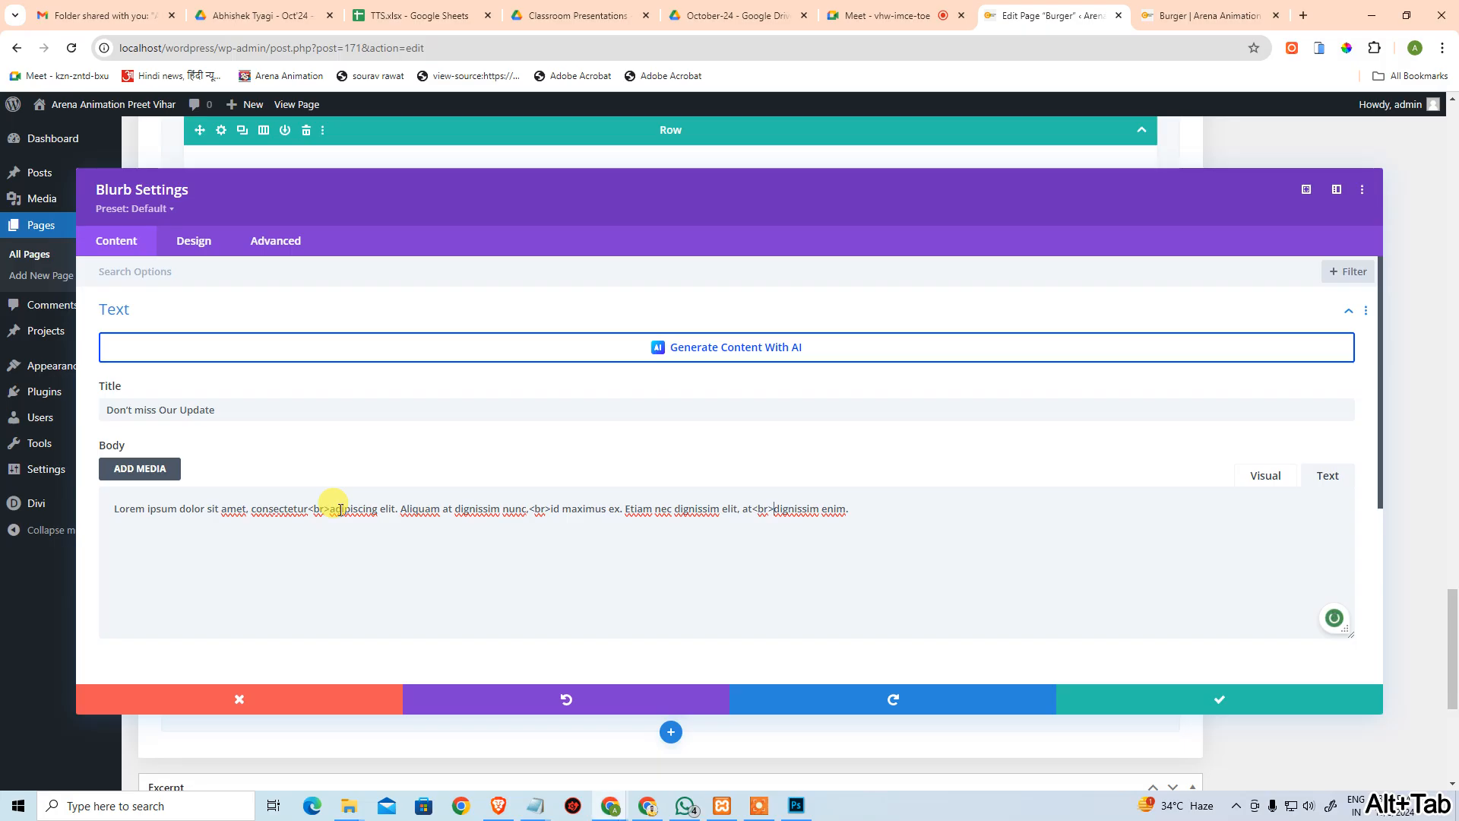
Check the title text and font of the footer's first column in the Photoshop template against the blurb's settings.
left_click(233, 410)
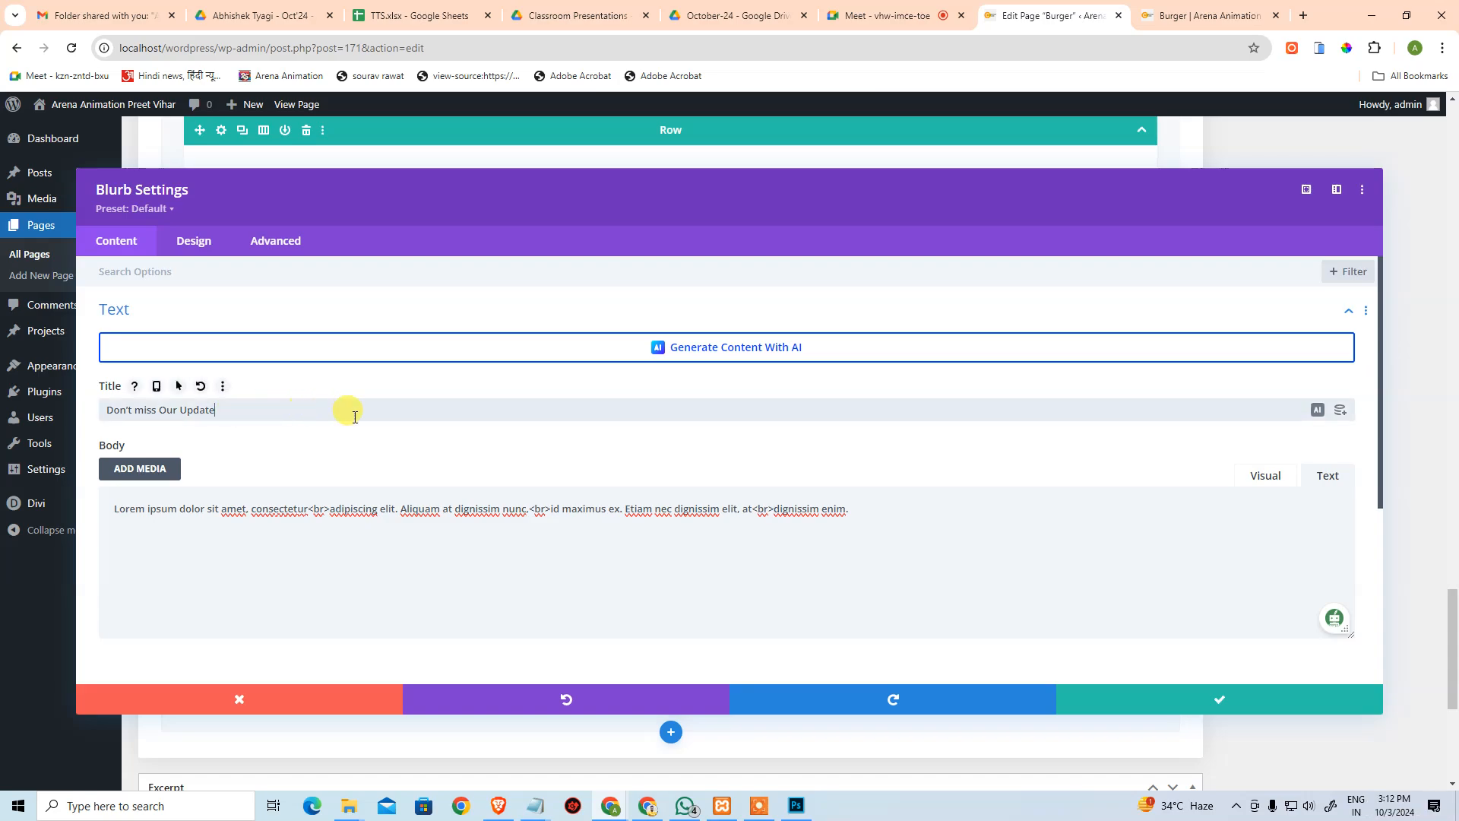
key("alt+Tab")
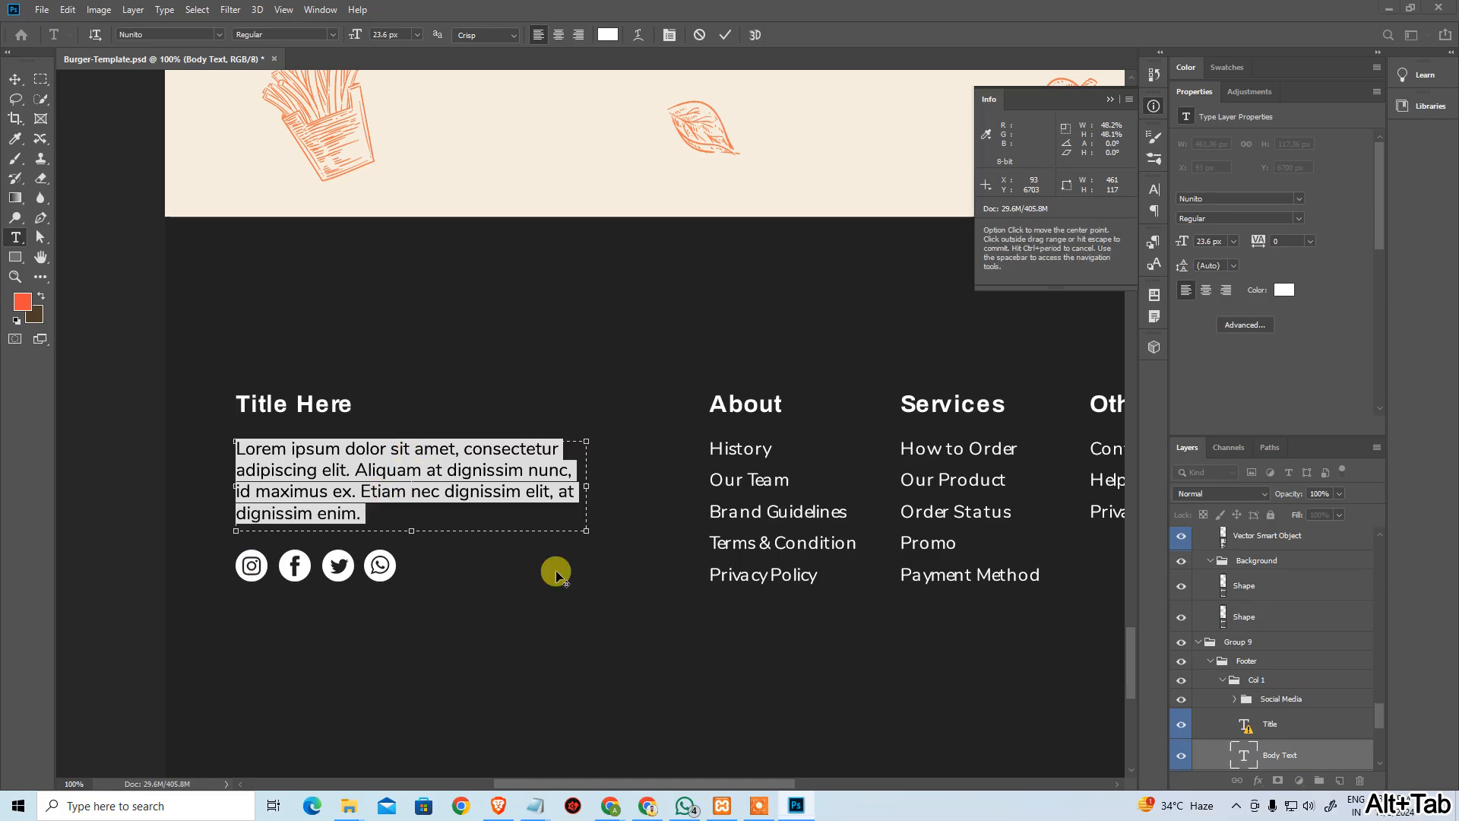
key("alt+Tab")
left_click(192, 240)
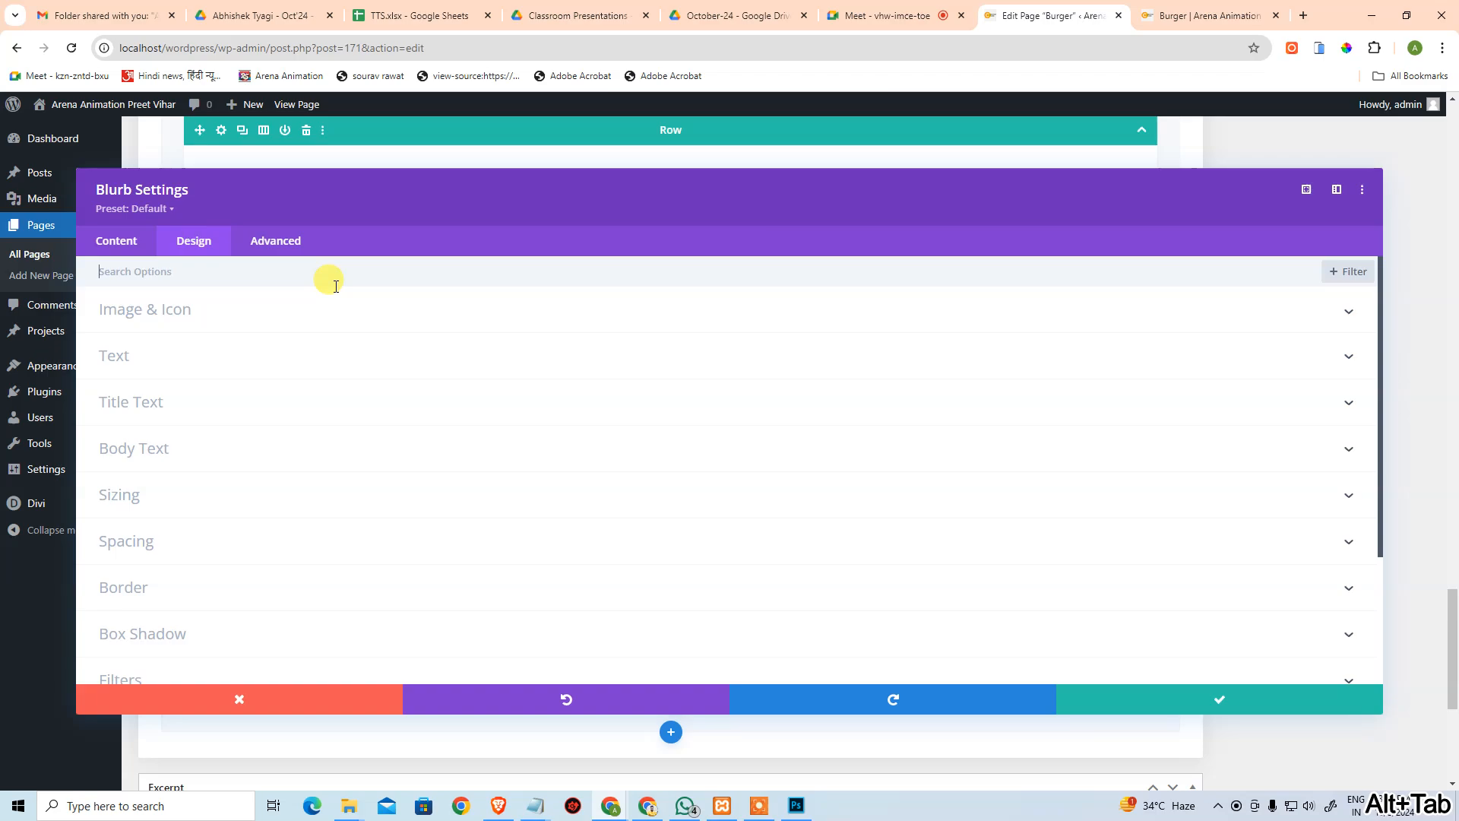
key("alt+Tab")
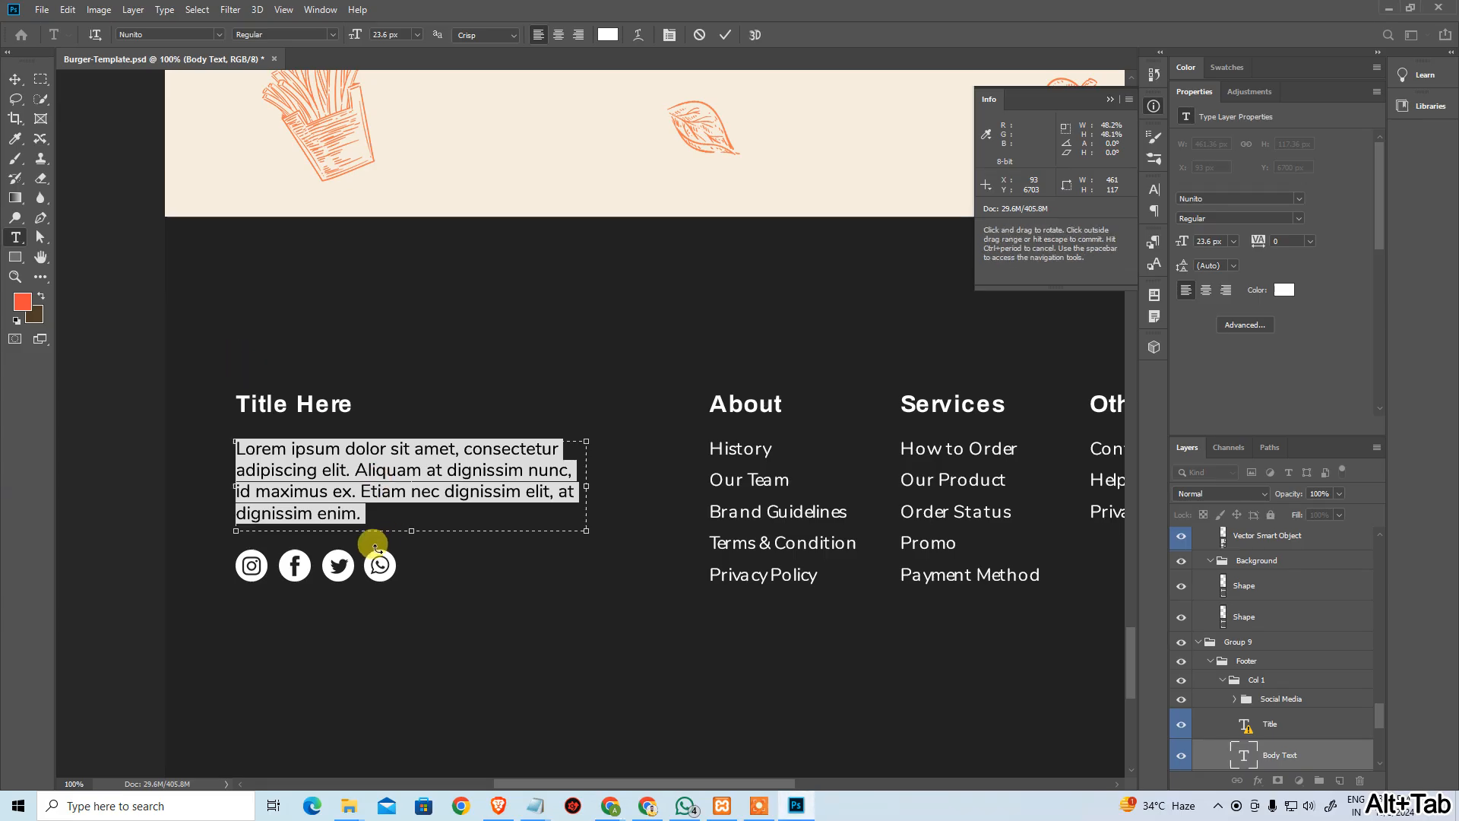
left_click(283, 404)
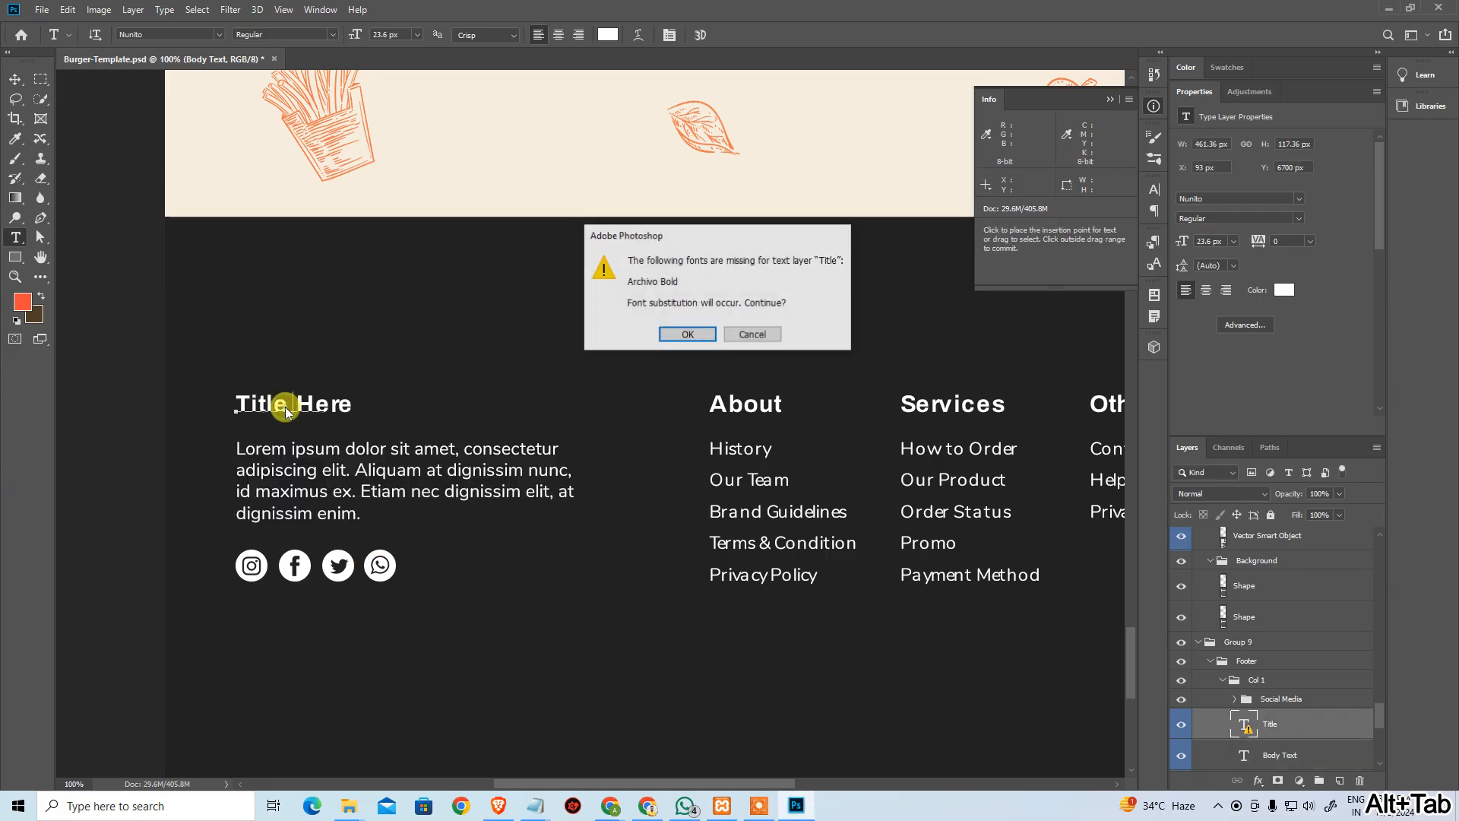
left_click(753, 332)
key("alt+Tab")
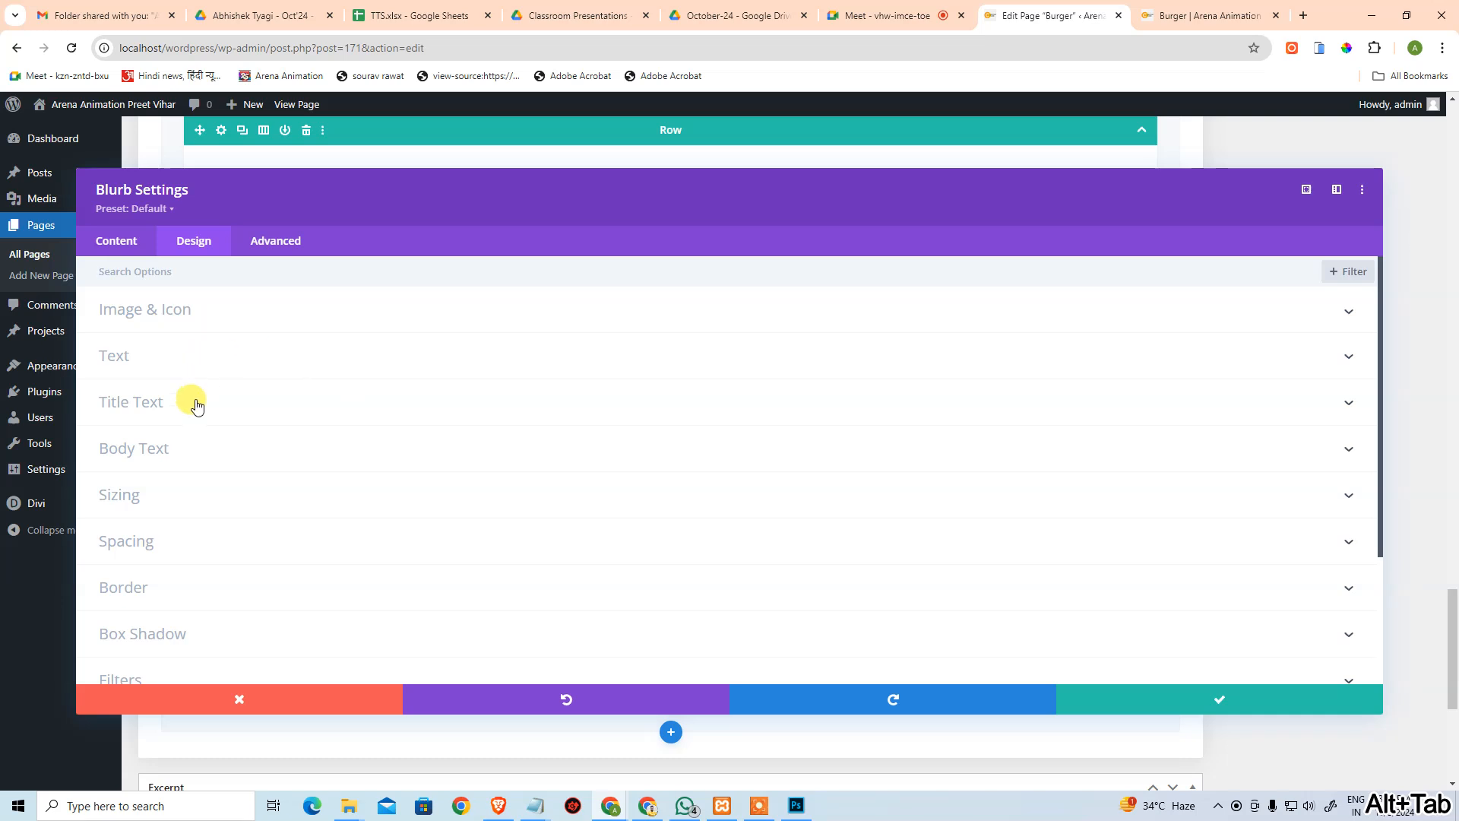
Set the blurb's title text size to 31px, following the Photoshop title layer, and its title text color to white.
left_click(212, 390)
scroll(287, 372, "up", 3)
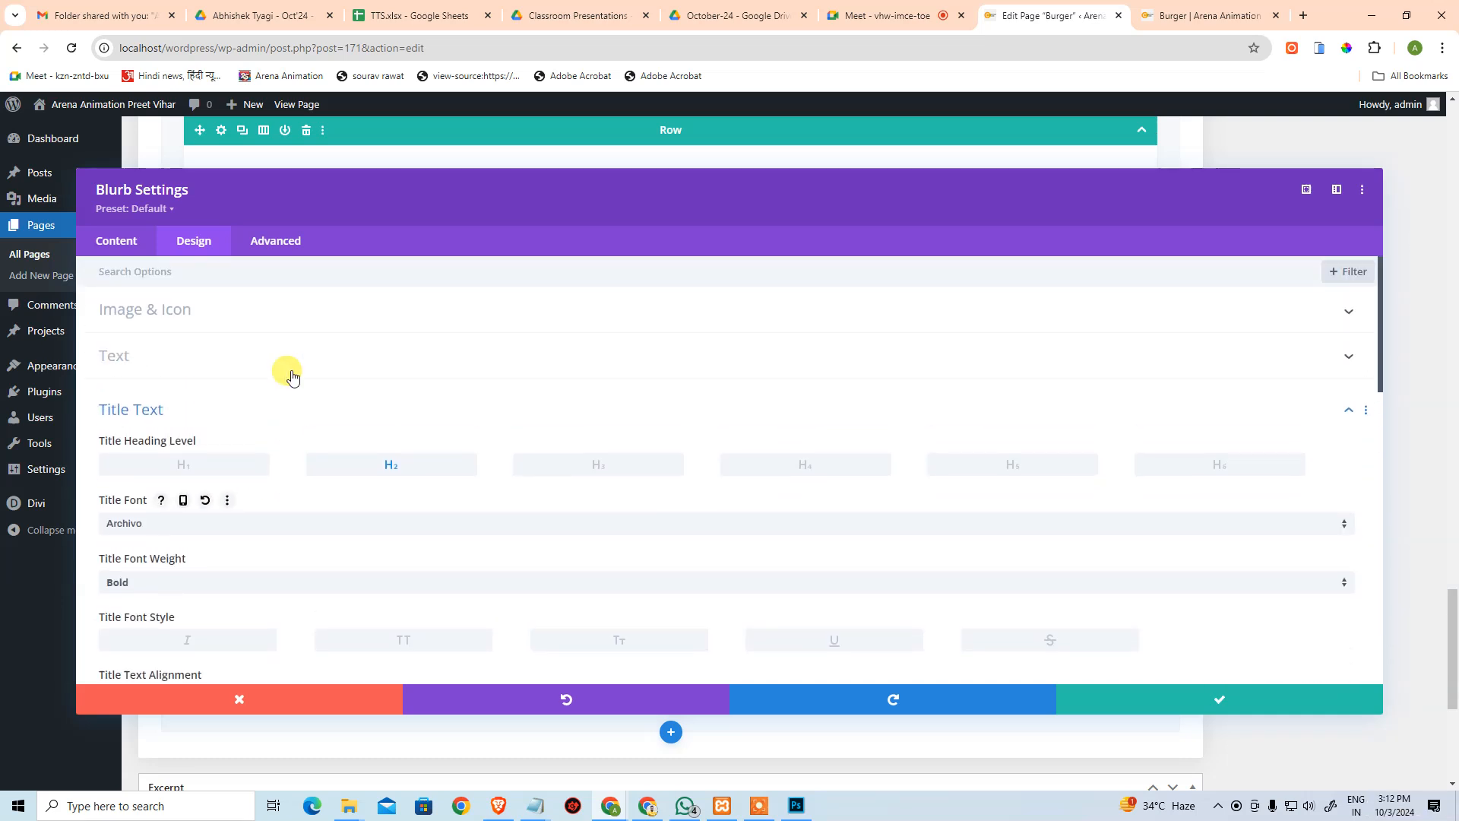
scroll(228, 429, "down", 2)
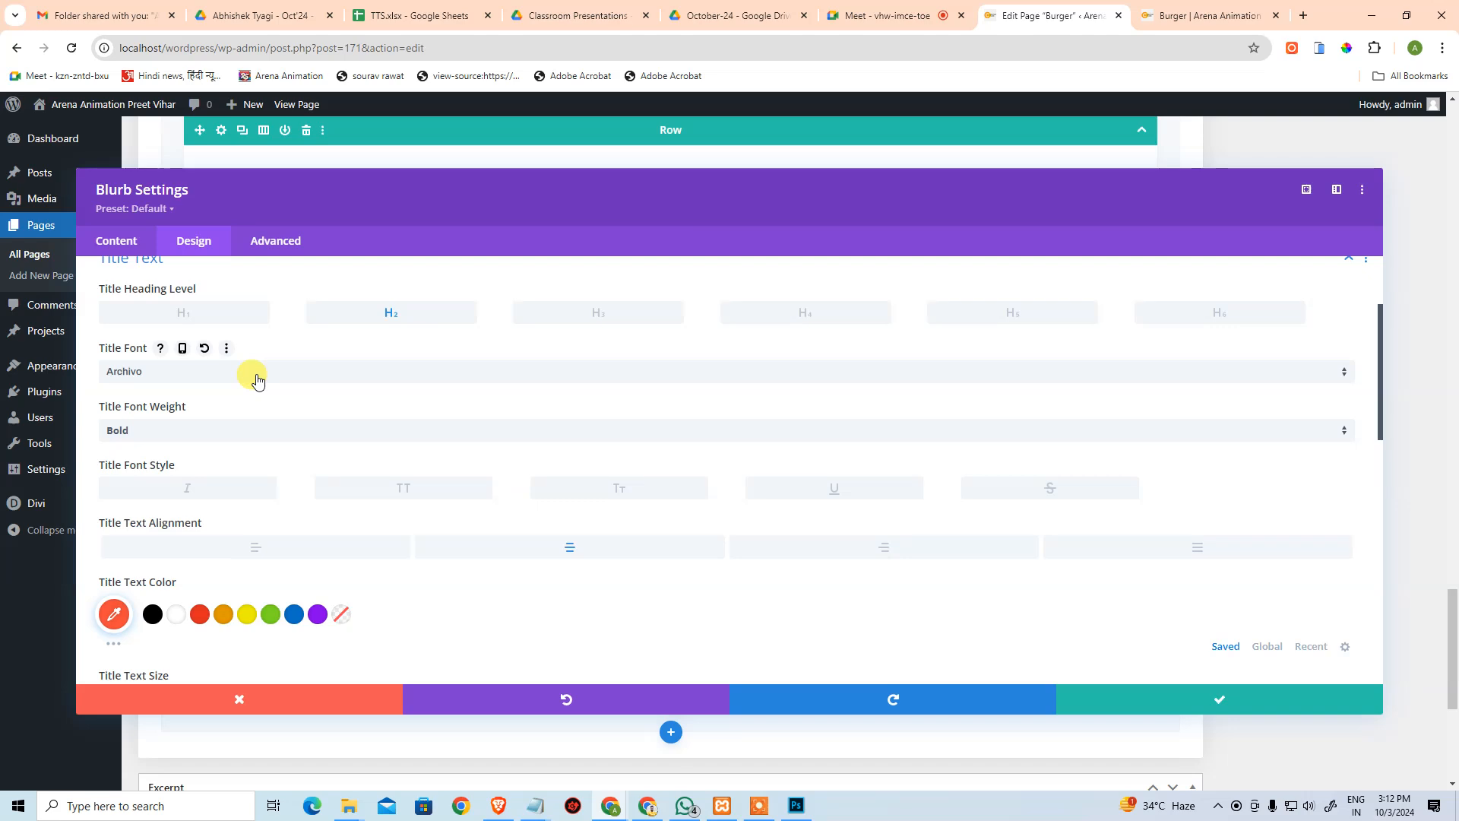
scroll(943, 516, "down", 4)
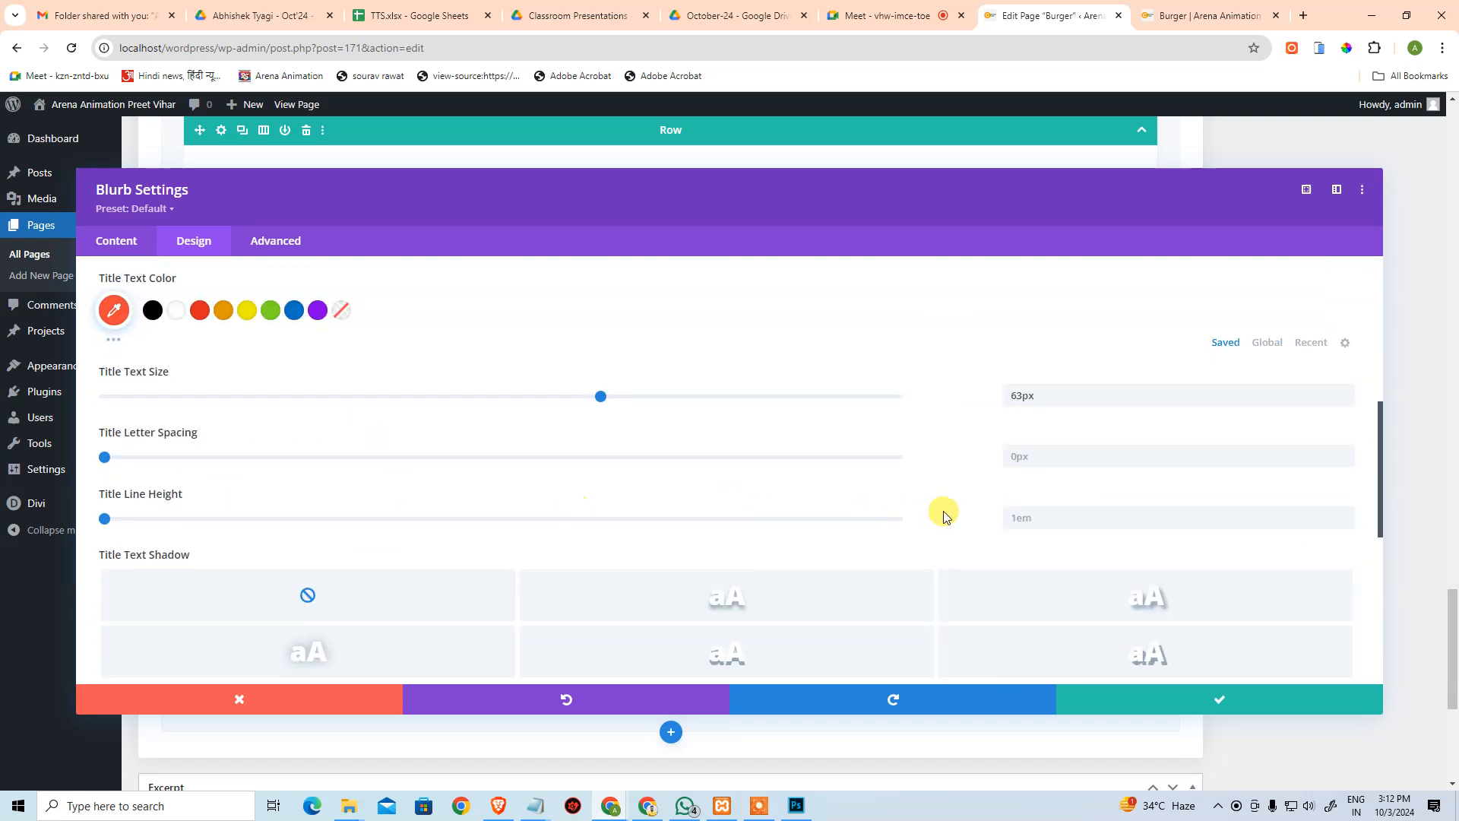
key("alt+Tab")
left_click(697, 338)
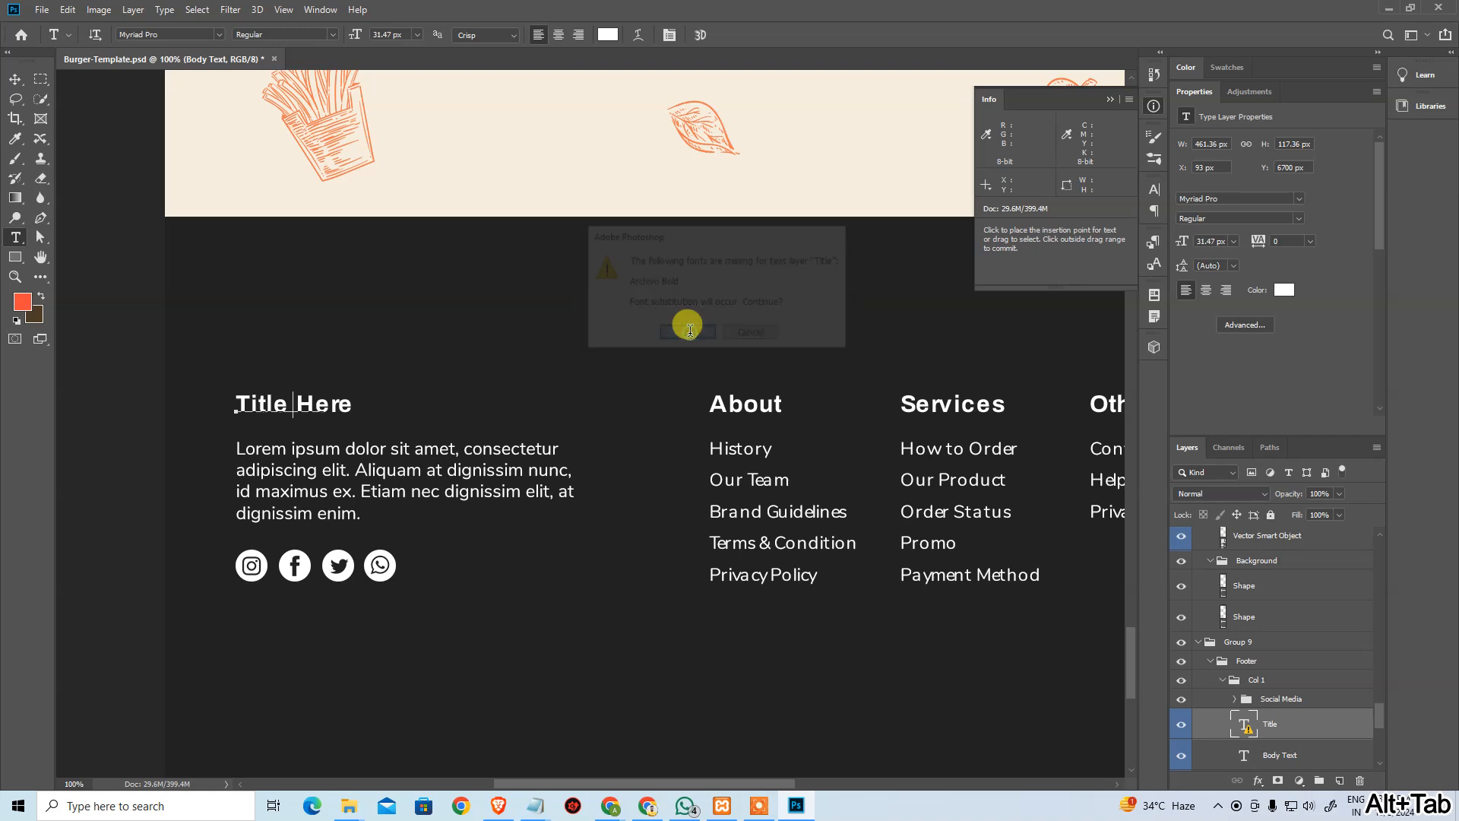
key("alt+Tab")
double_click(1064, 394)
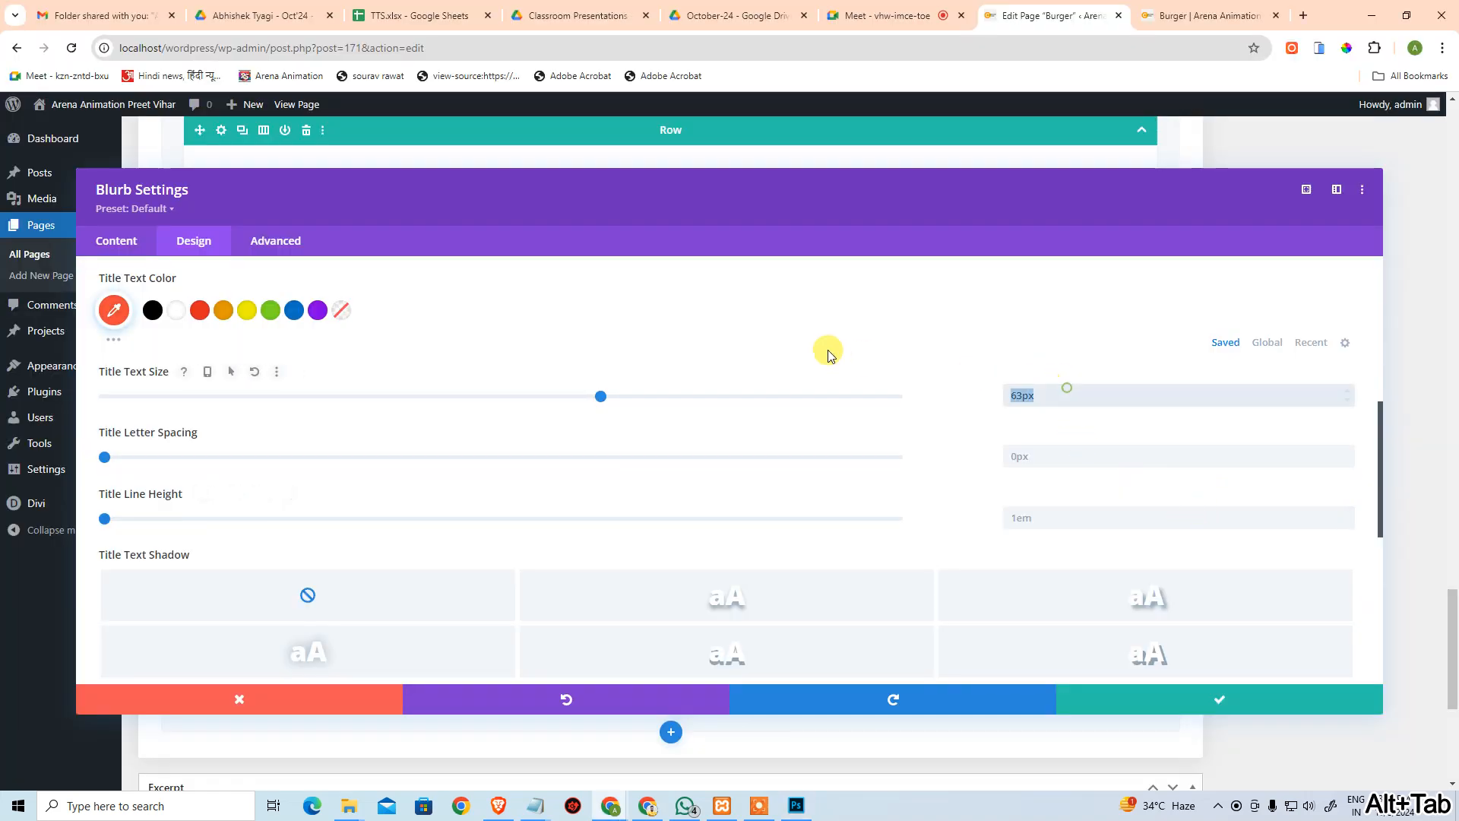
type("31")
scroll(836, 380, "down", 4)
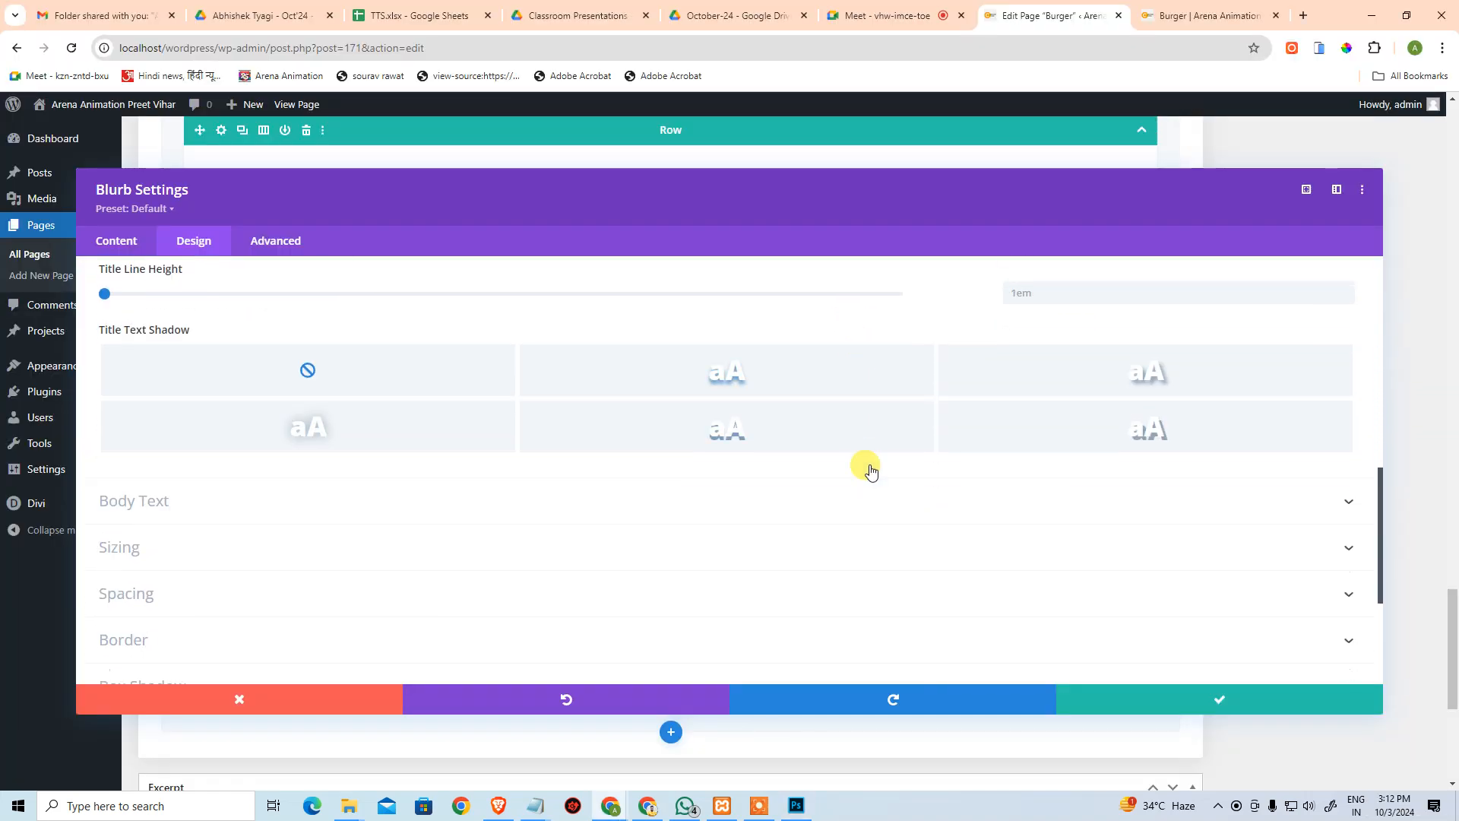
scroll(240, 355, "up", 5)
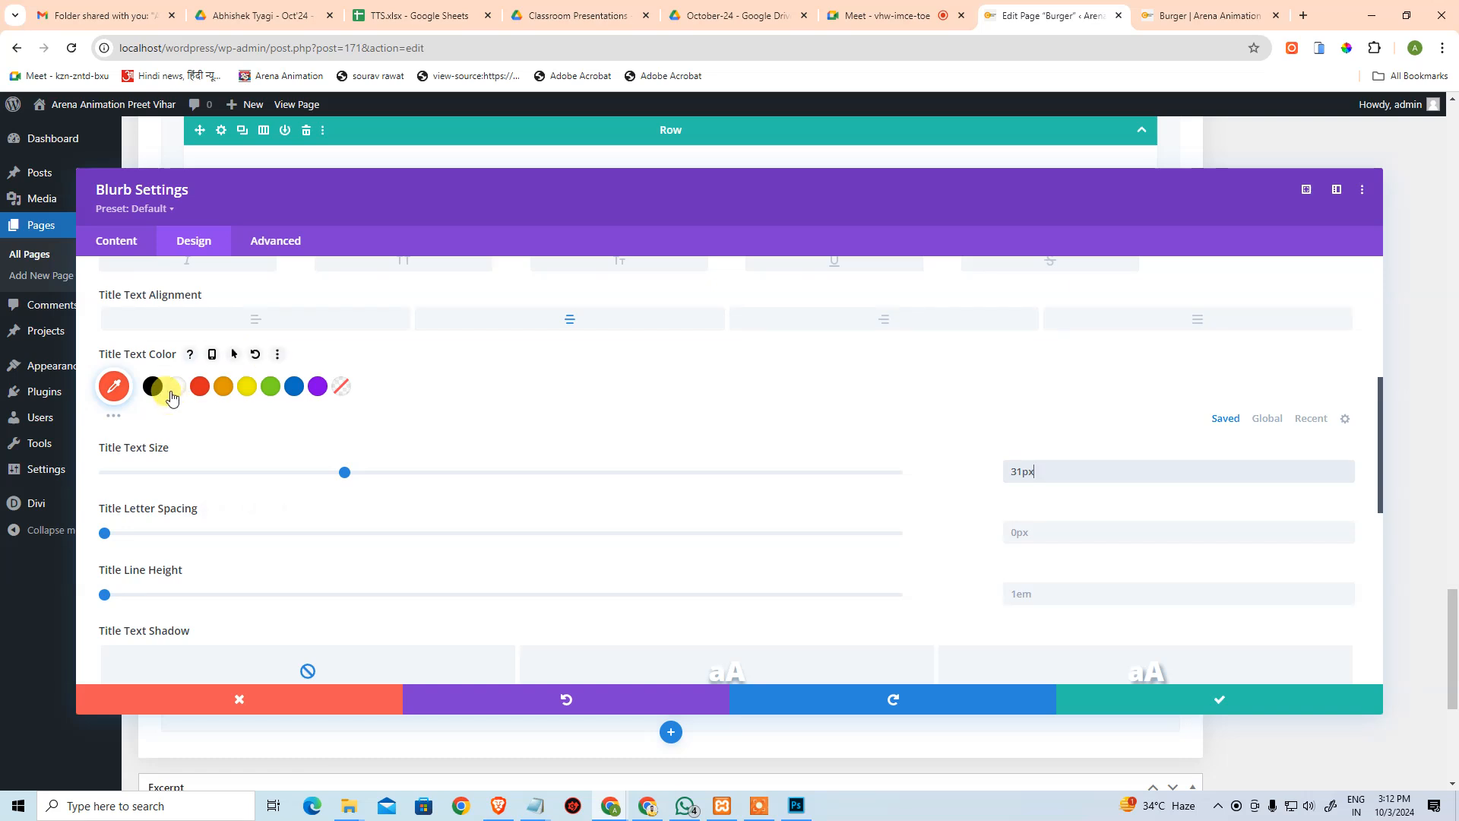
left_click(174, 389)
Set the blurb's body font to Nunito, following the body text layer of the footer's first column in the Photoshop template.
scroll(1035, 602, "down", 3)
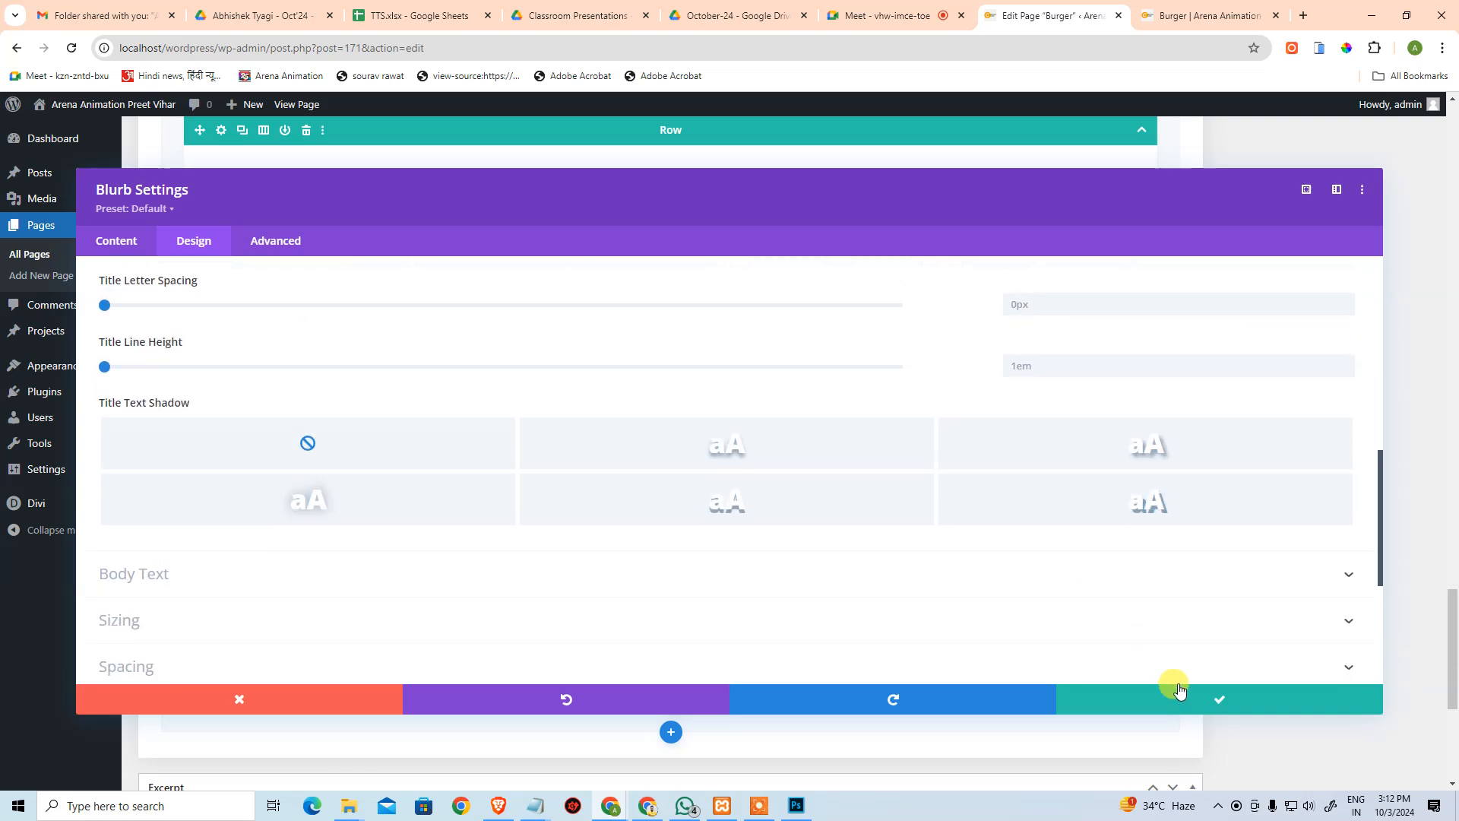
scroll(299, 495, "down", 3)
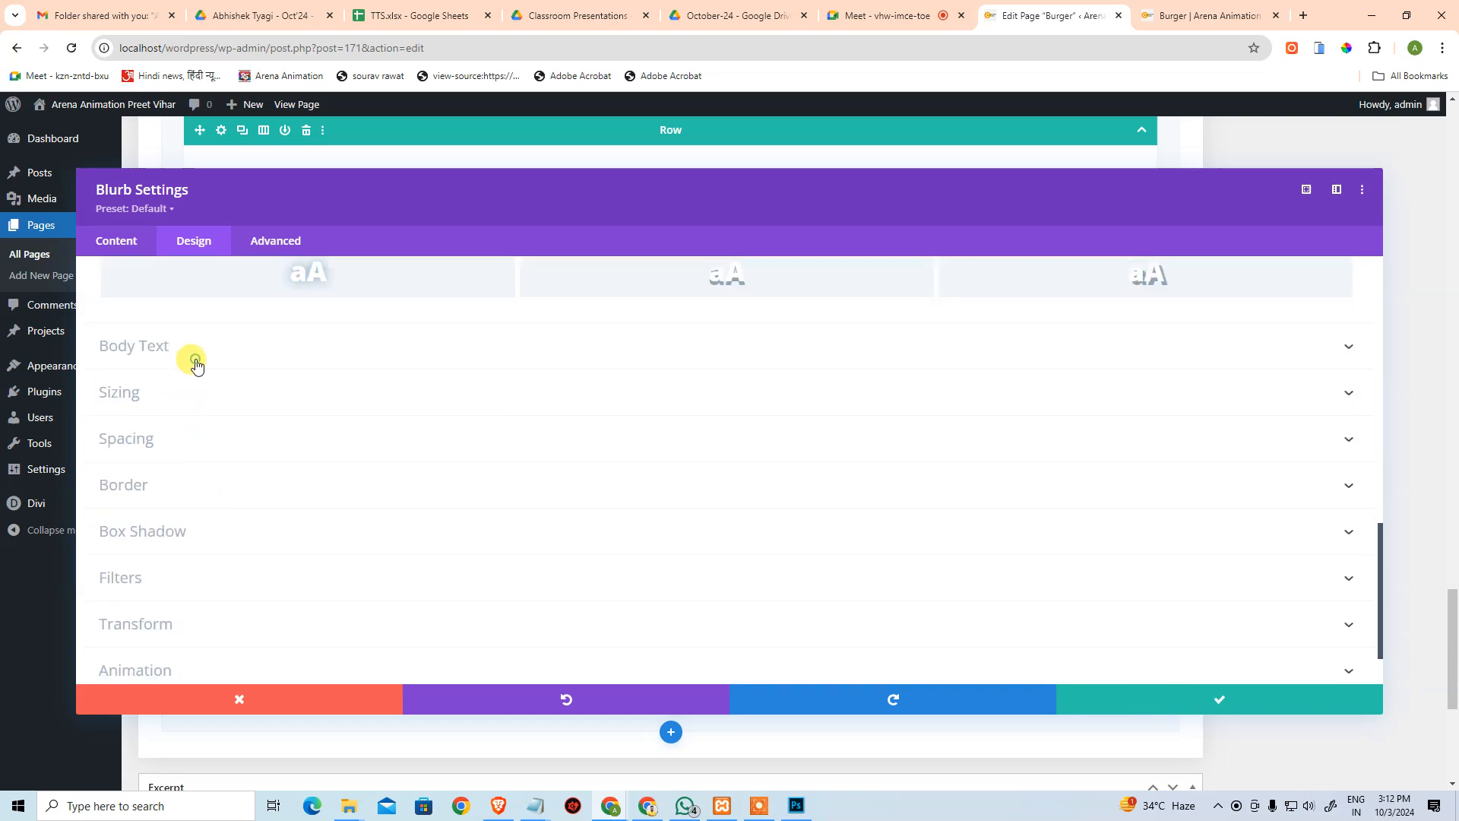
left_click(195, 363)
key("alt+Tab")
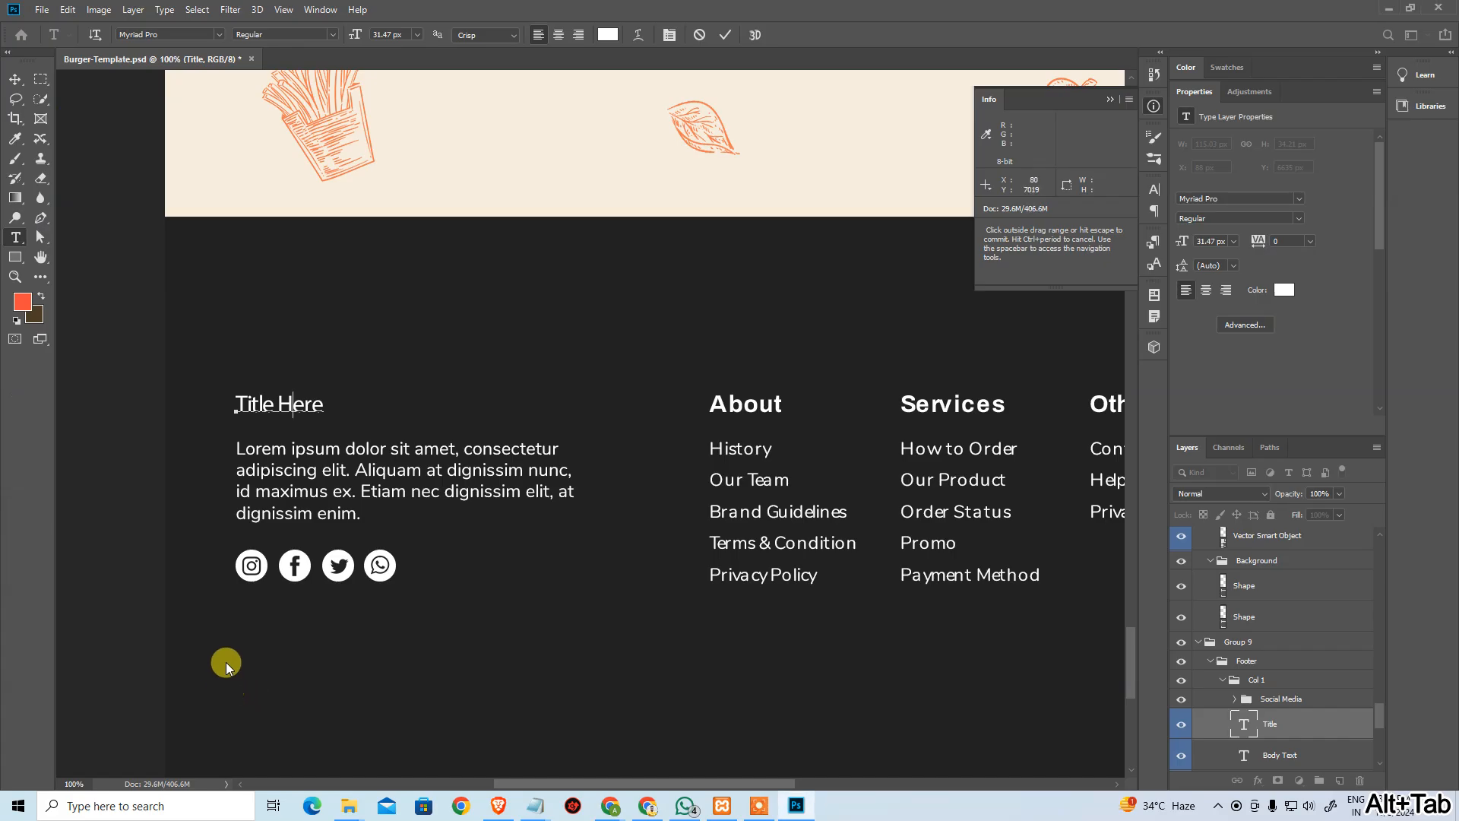
left_click(320, 448)
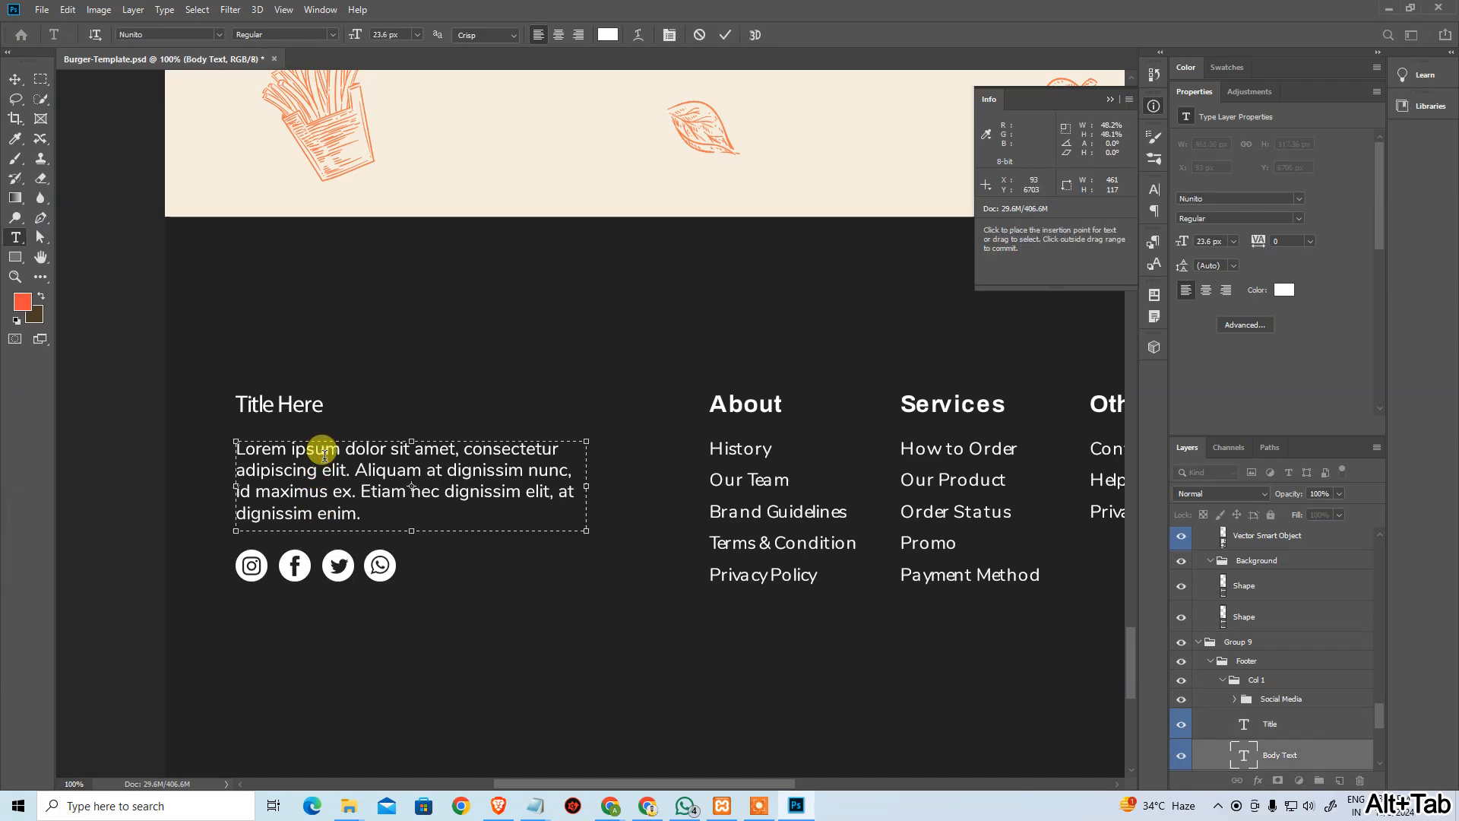
key("alt+Tab")
left_click(222, 378)
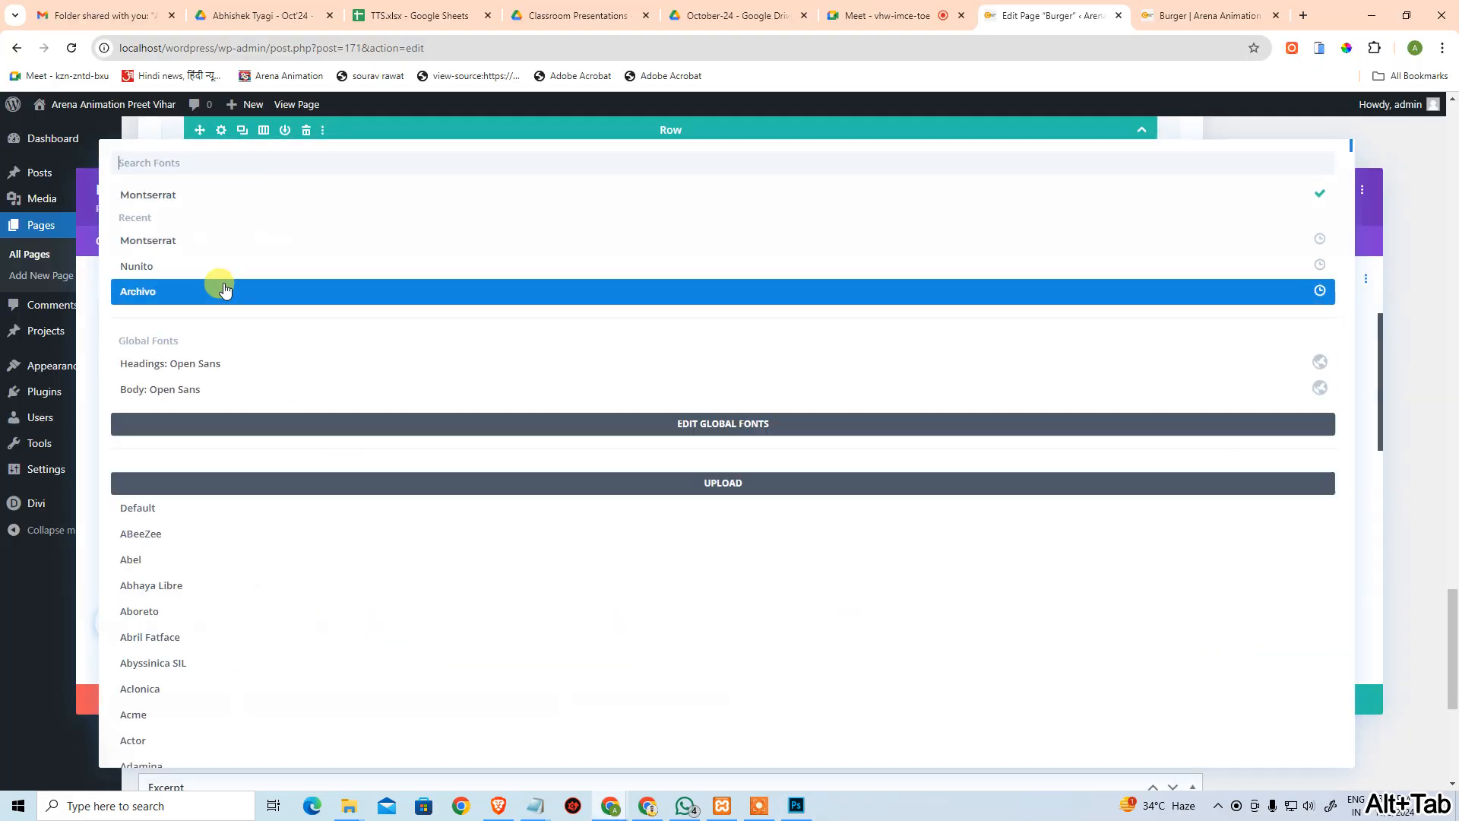
left_click(174, 266)
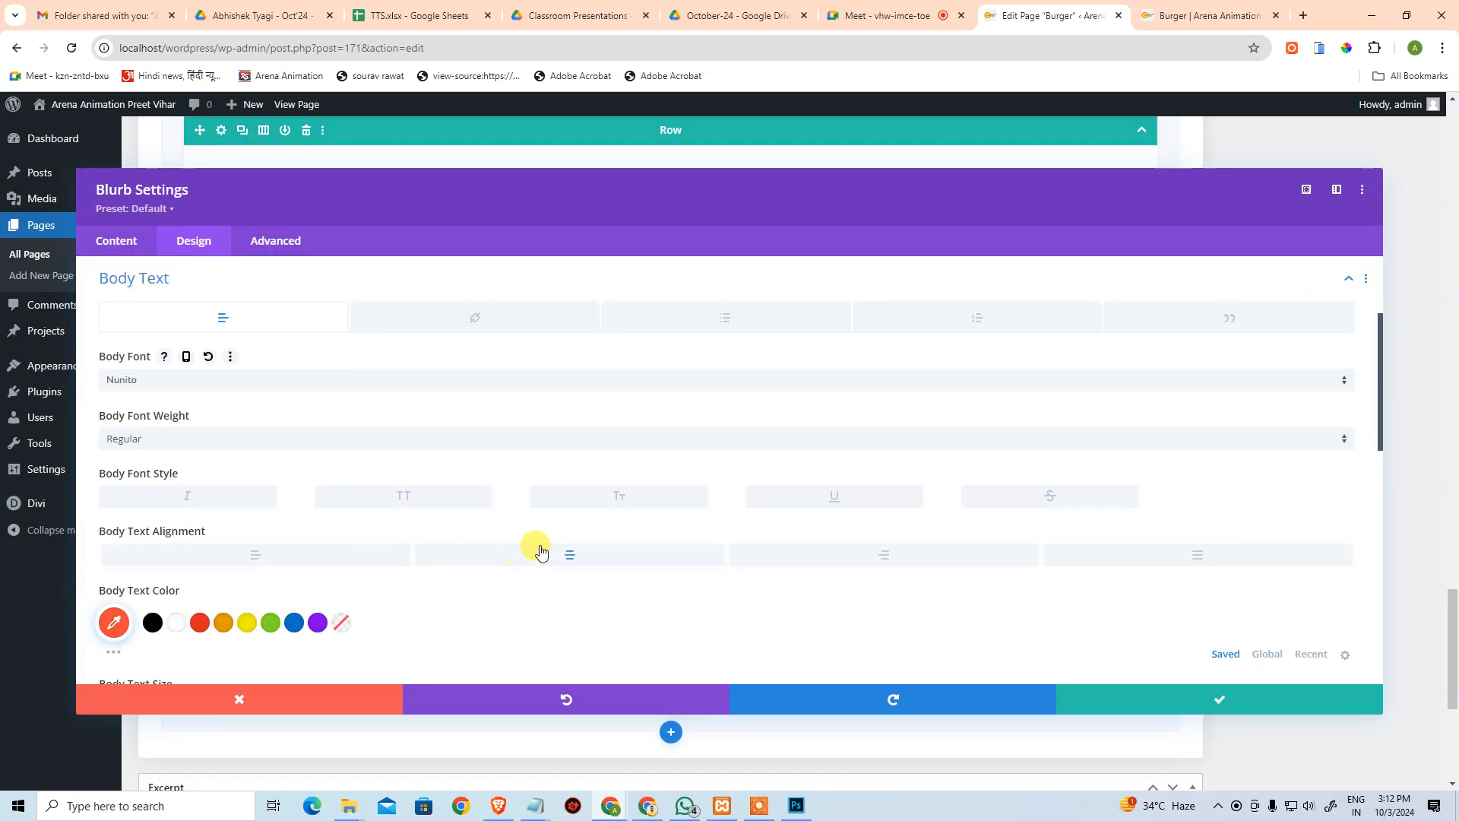
Set the blurb's body text size to 23px and its color to white, reset the body line height, and save the module.
key("alt+Tab")
key("alt+Tab")
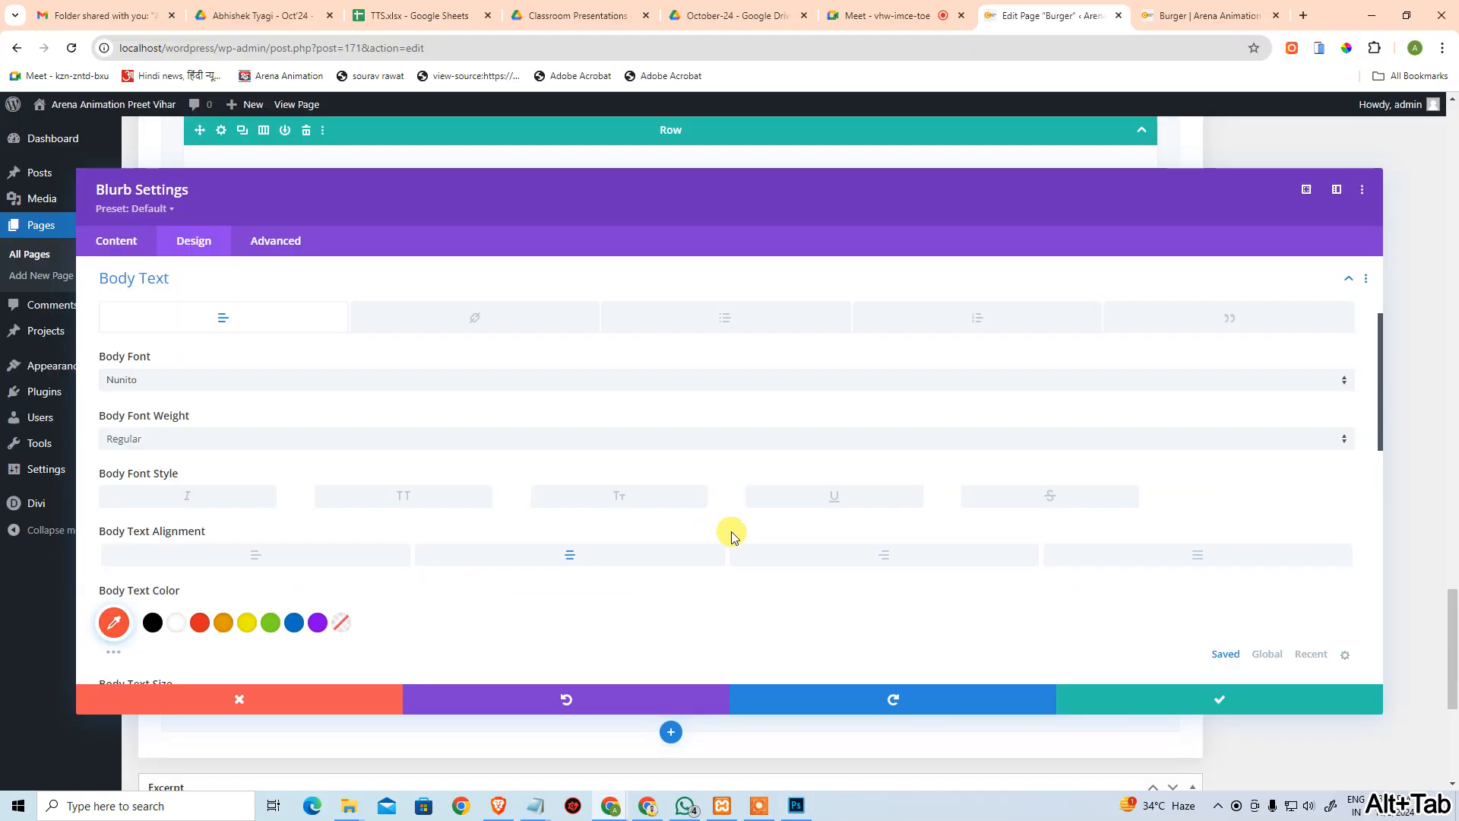
scroll(1137, 573, "down", 3)
double_click(1039, 484)
type("23px")
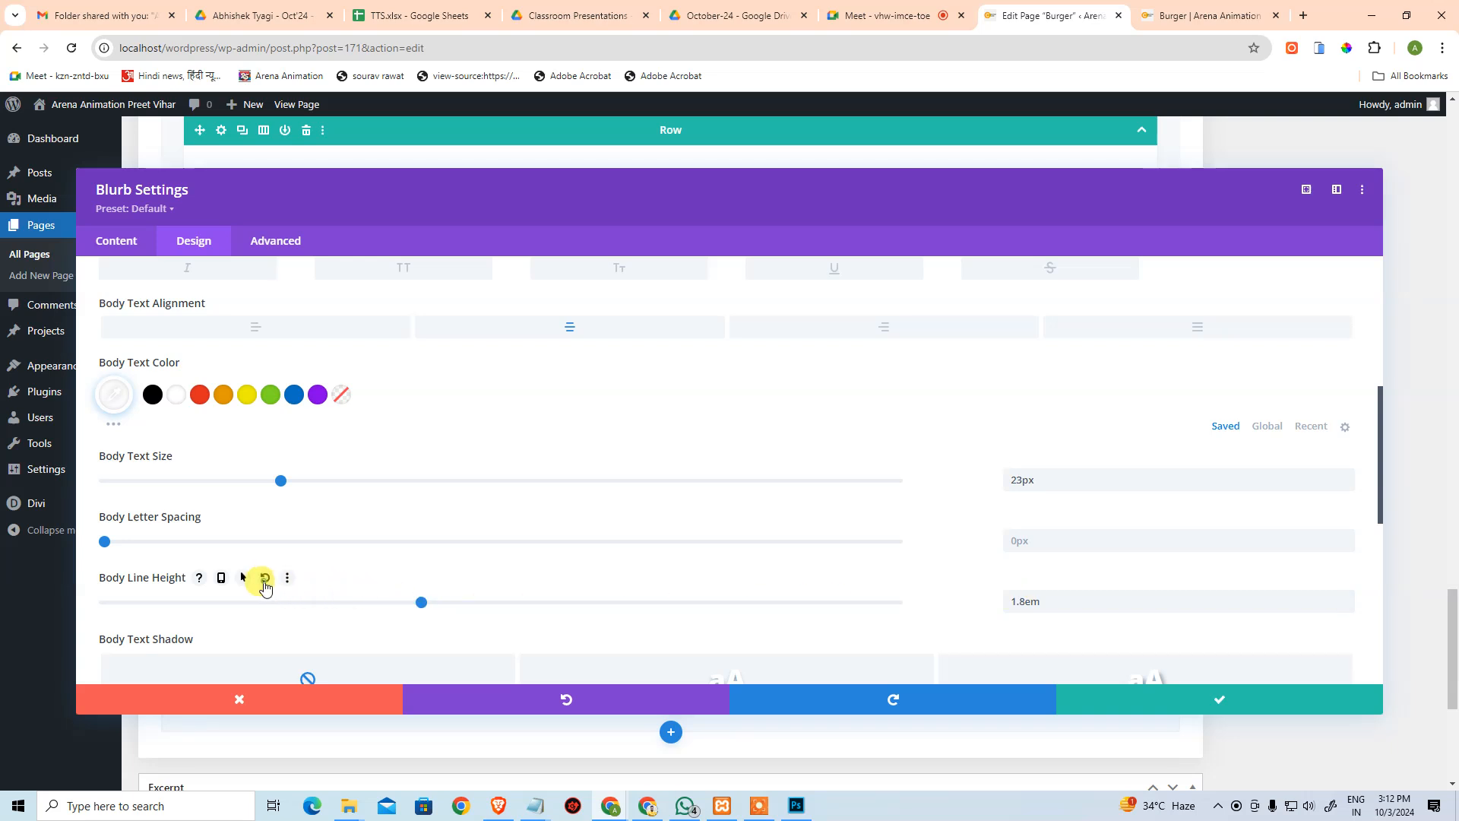
scroll(912, 532, "down", 4)
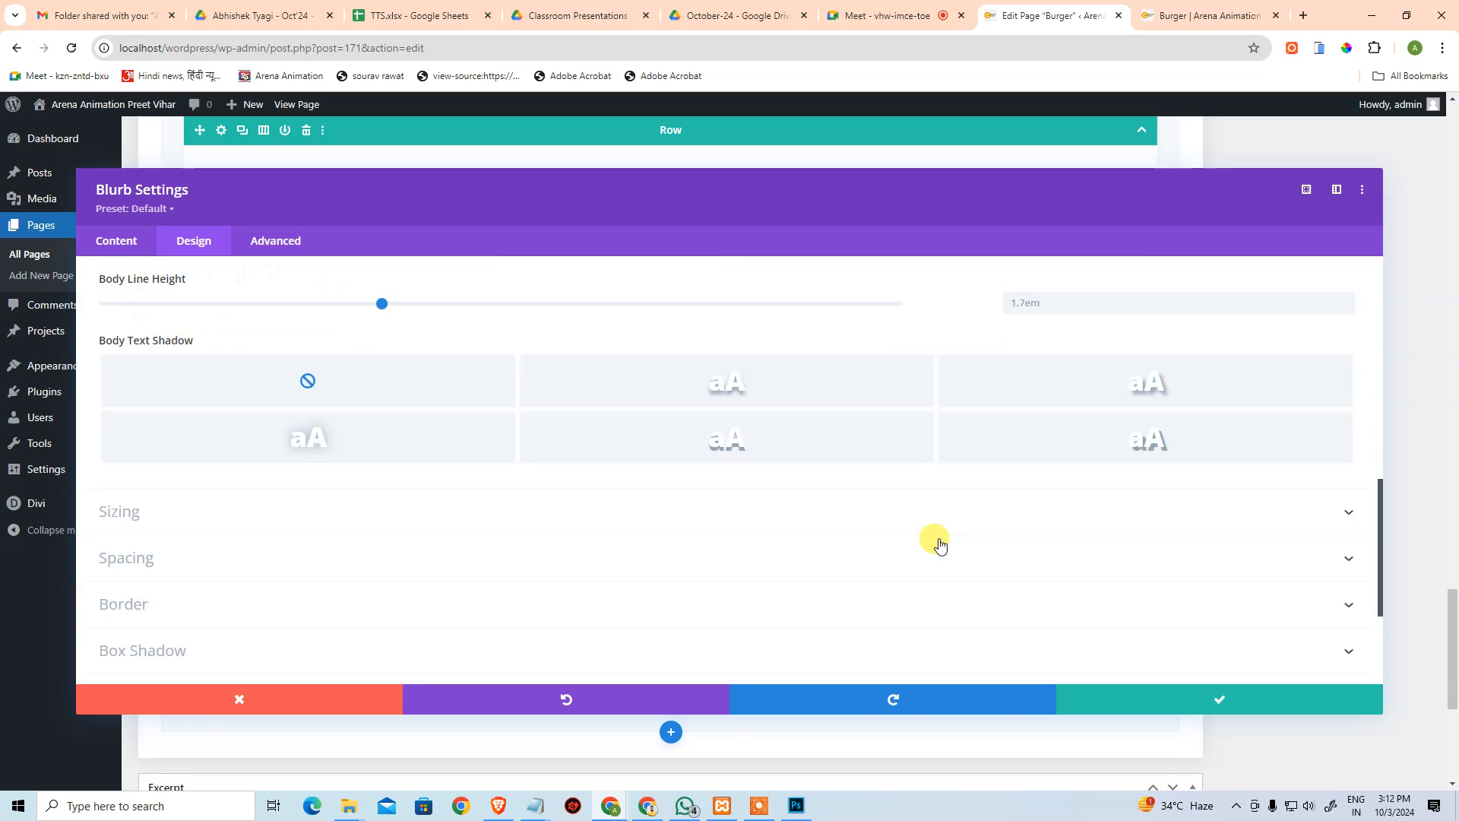
left_click(1127, 700)
Insert a Social Media Follow module below the blurb in the footer's first column.
scroll(446, 570, "down", 3)
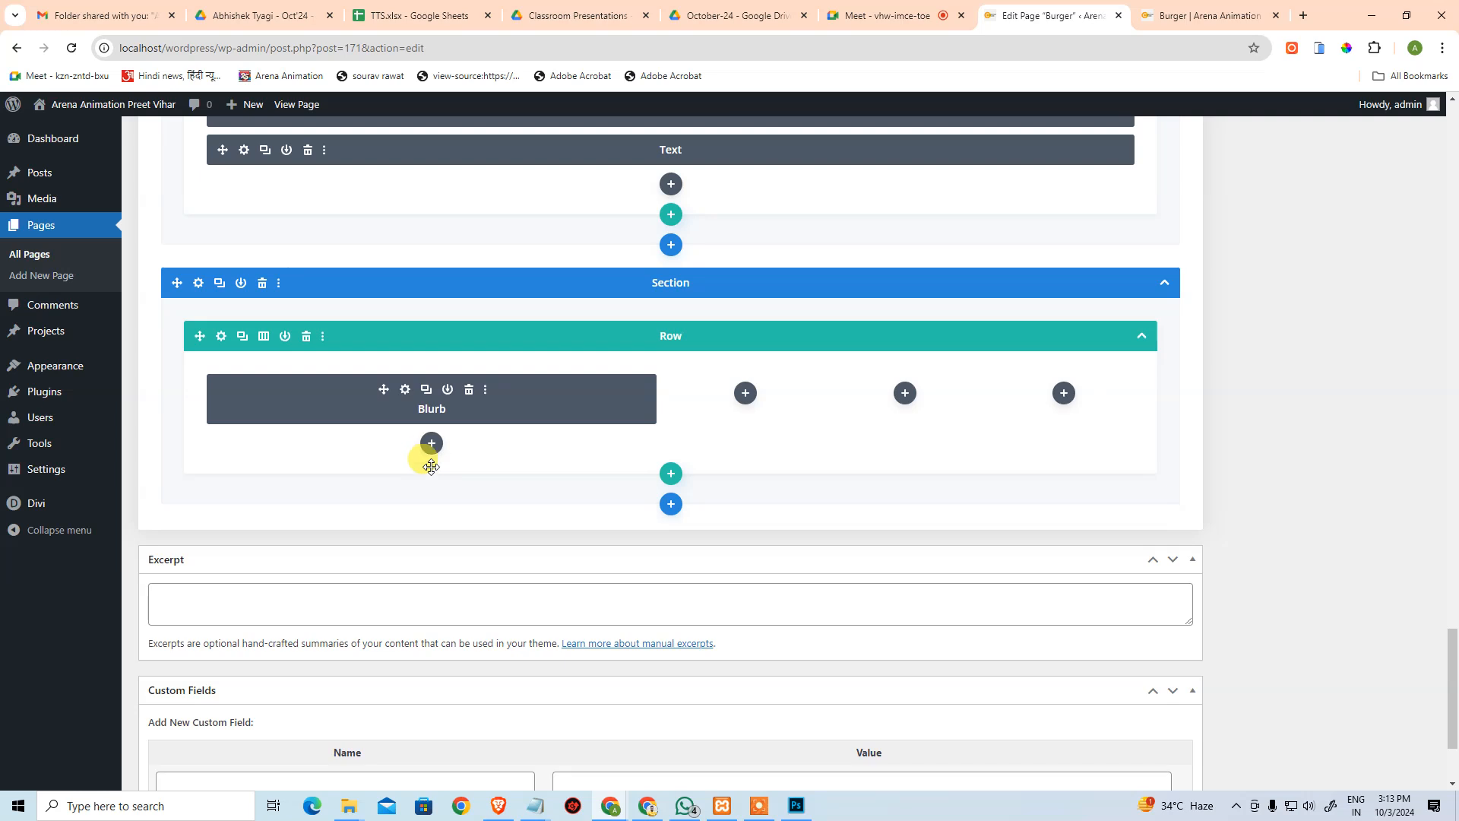
left_click(431, 444)
type("socia")
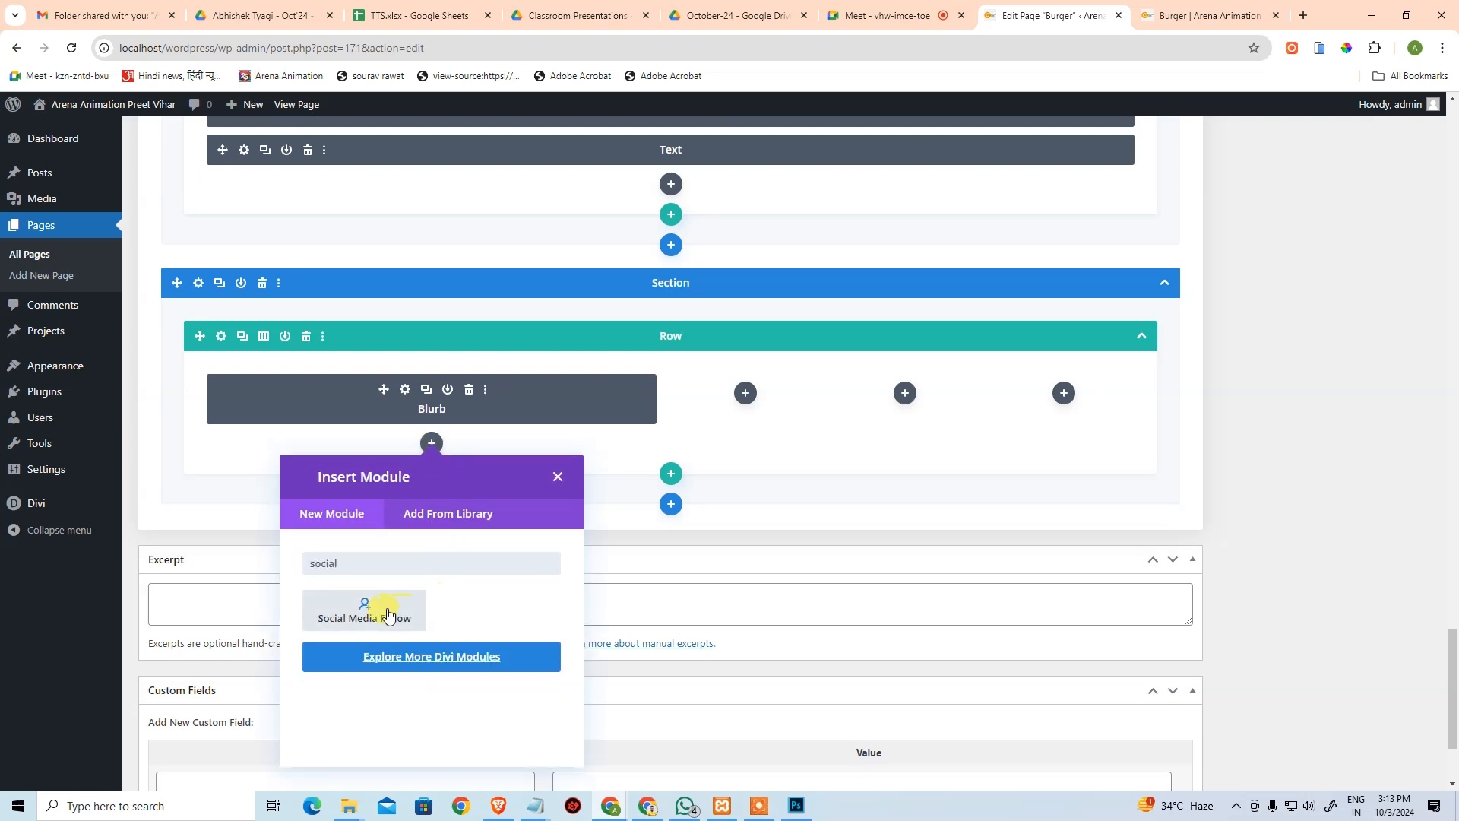
type("l")
left_click(389, 614)
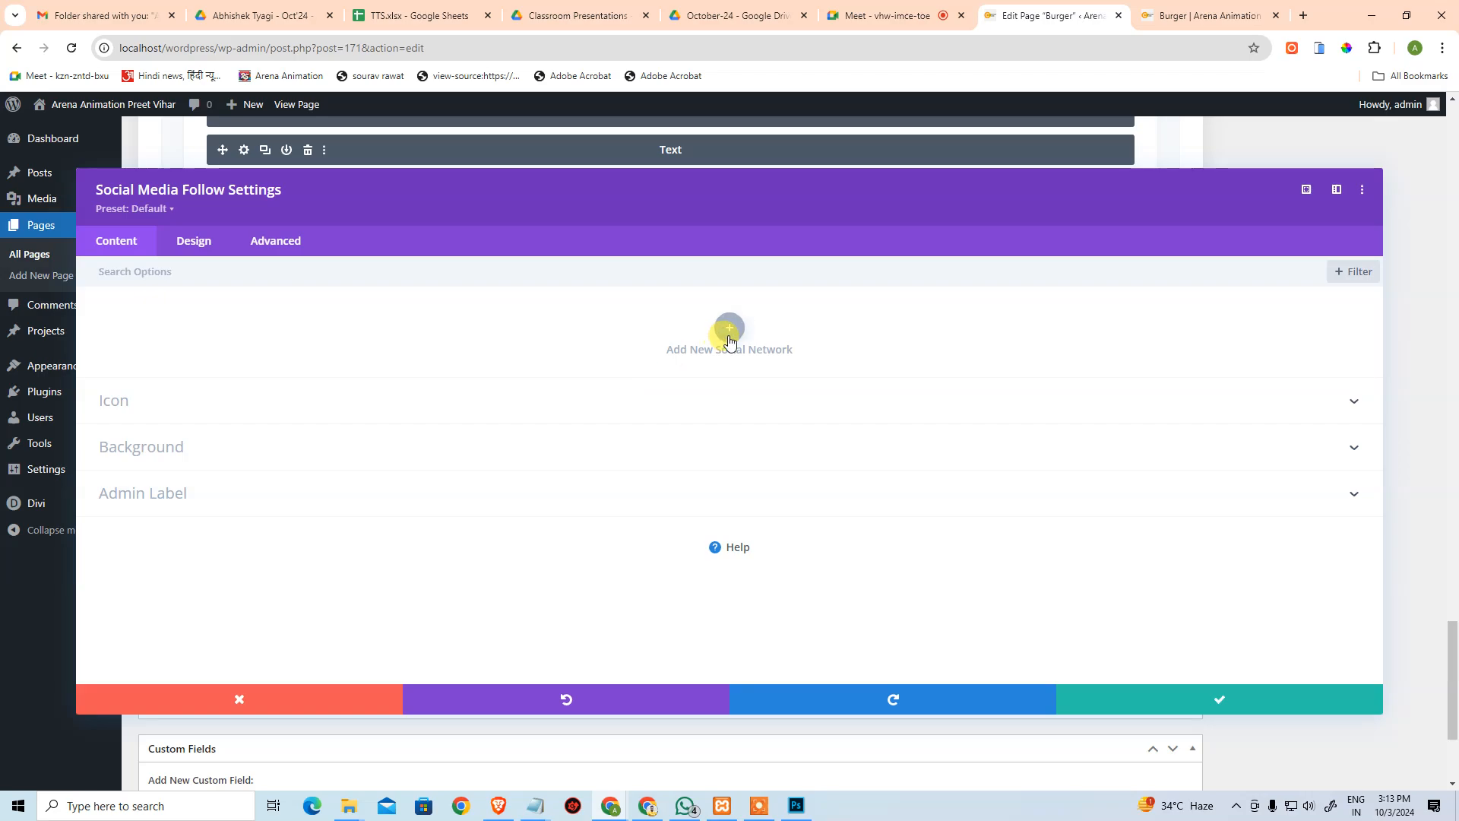
Add a new social network entry to the Social Media Follow module and check the footer's social icons in the Photoshop template.
left_click(728, 335)
key("alt+Tab")
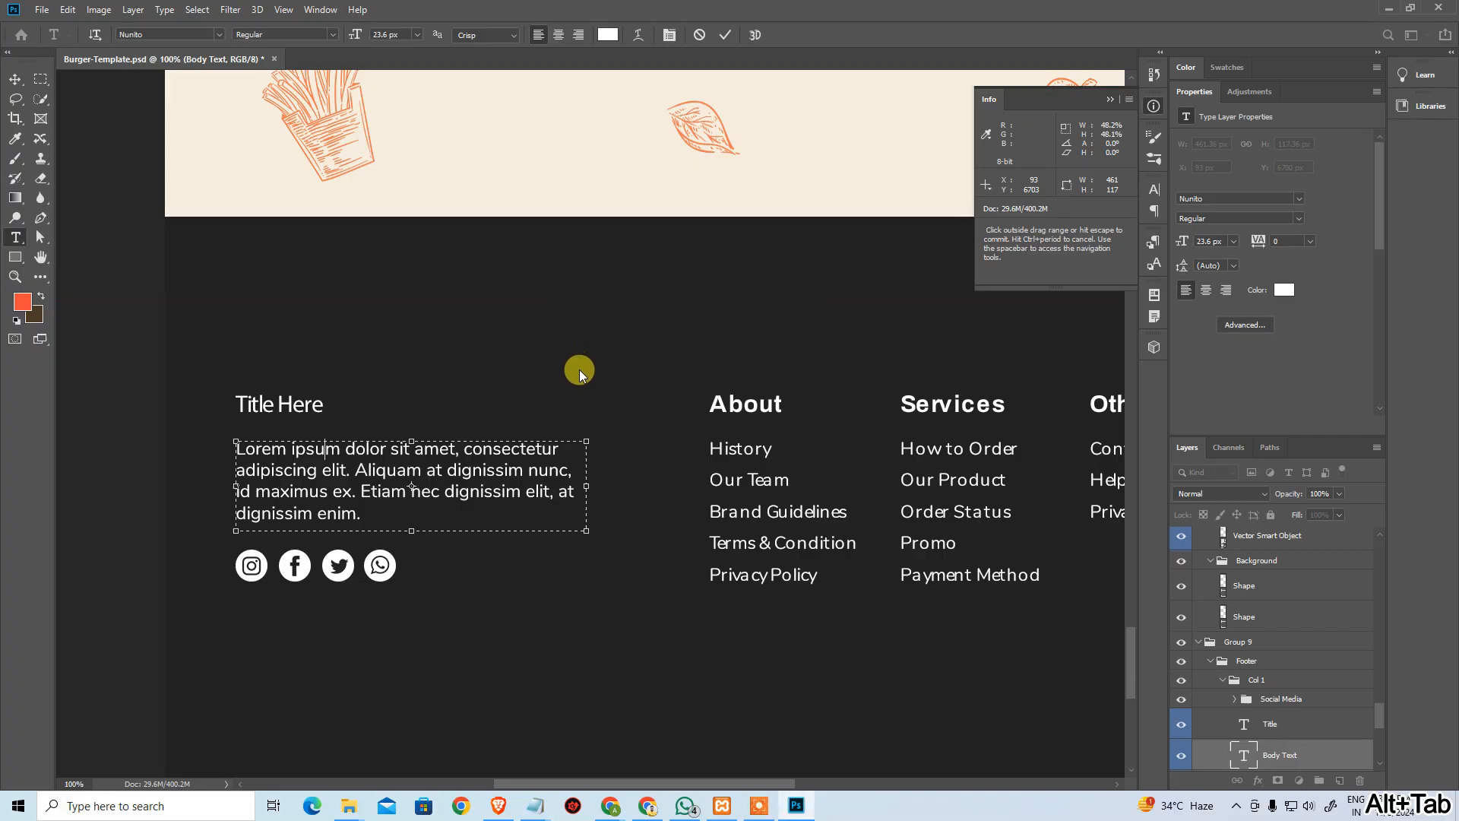
key("alt+Tab")
left_click(479, 365)
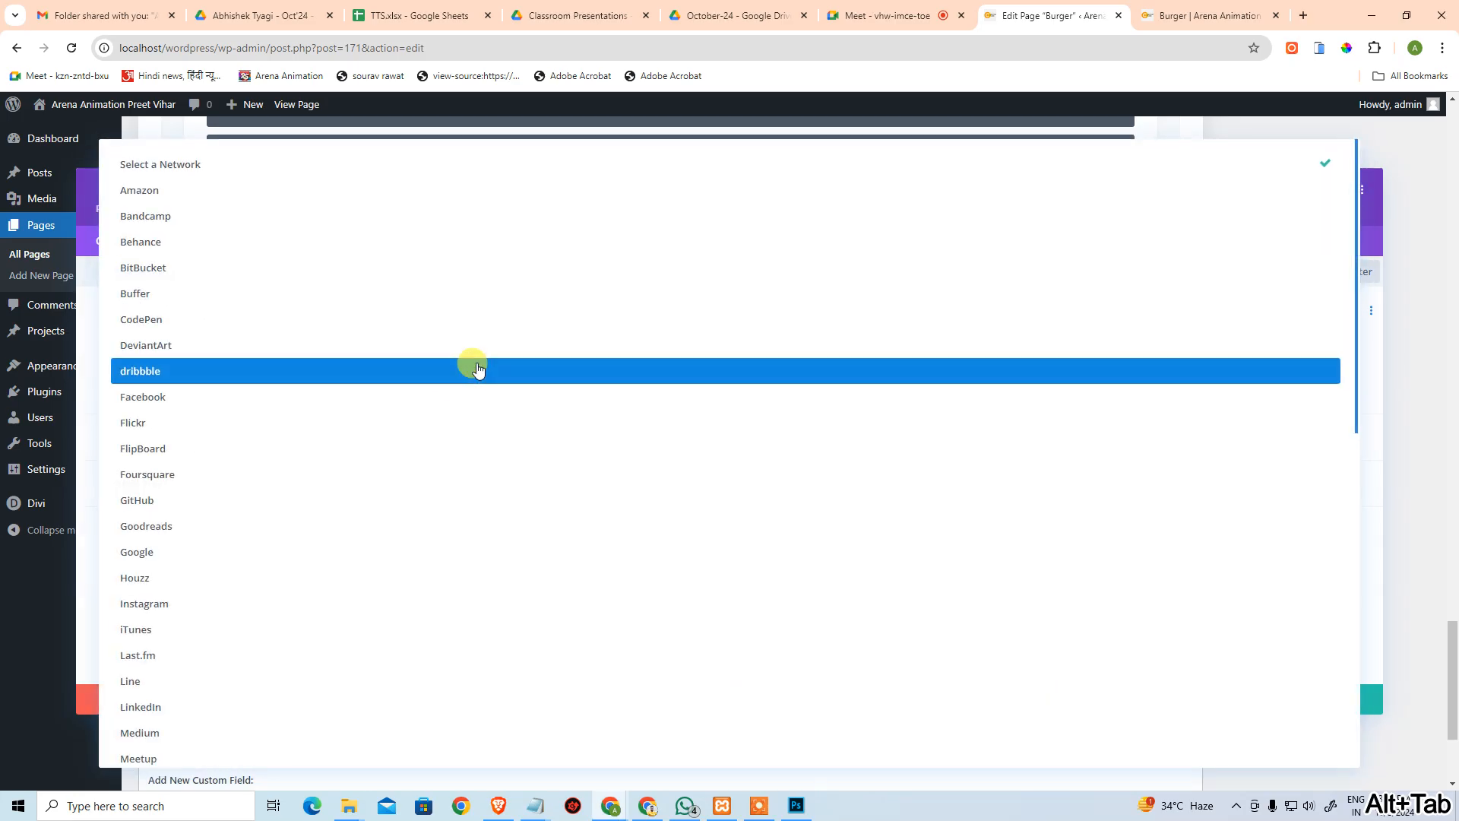
key("o")
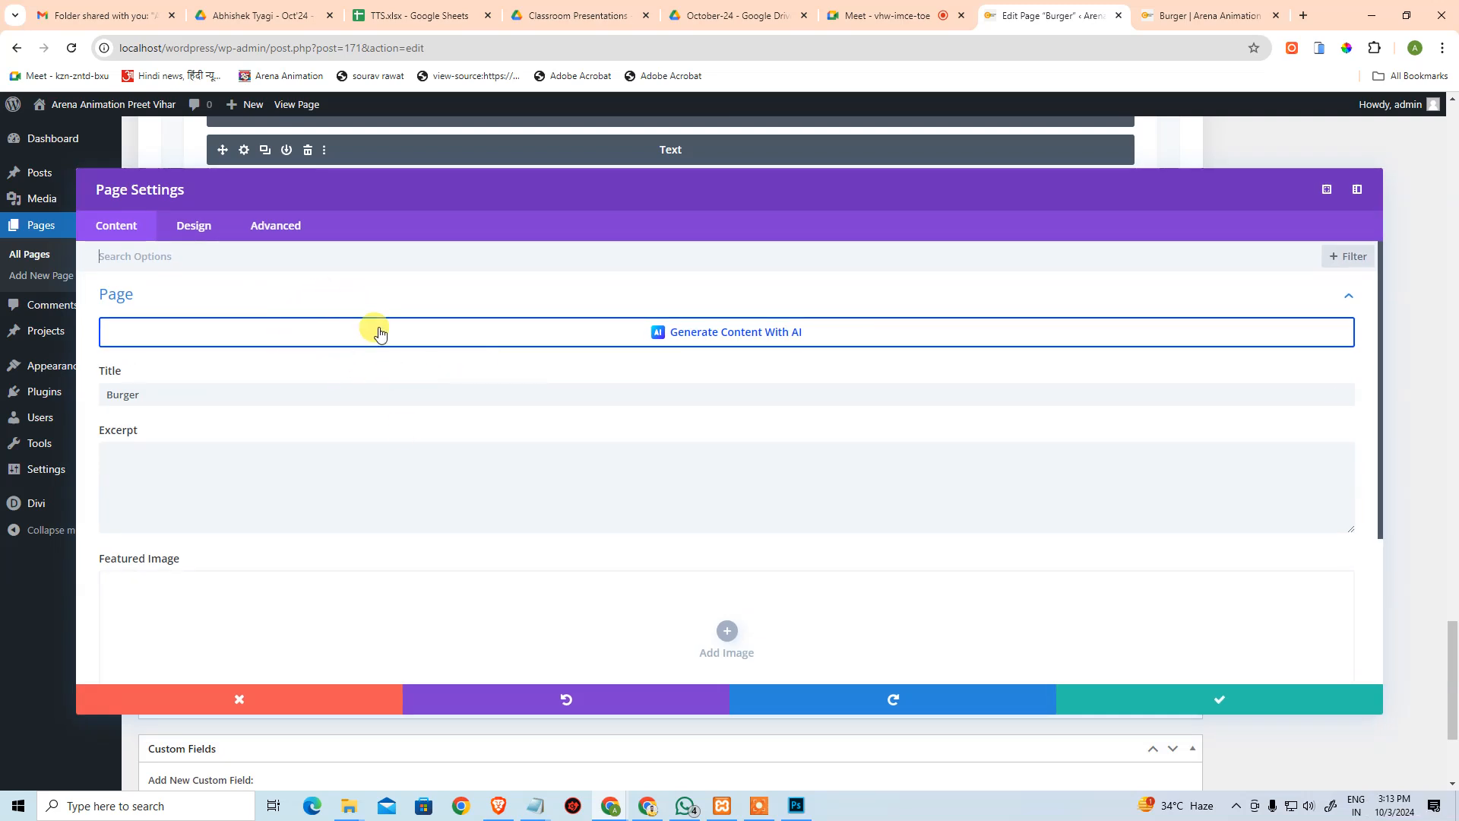
left_click(315, 695)
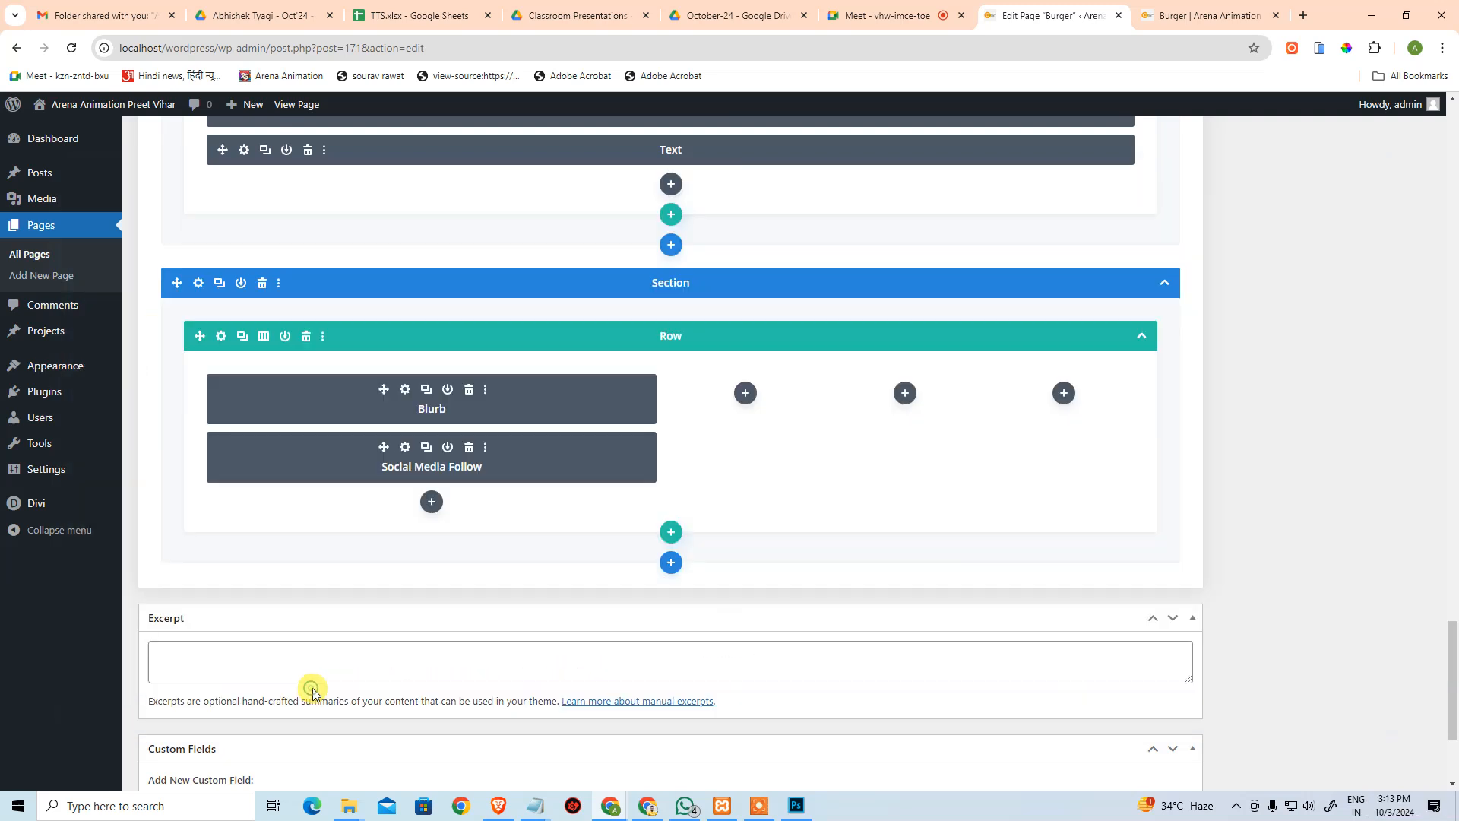
Set the new entry in the Social Media Follow module to the Instagram network.
left_click(404, 449)
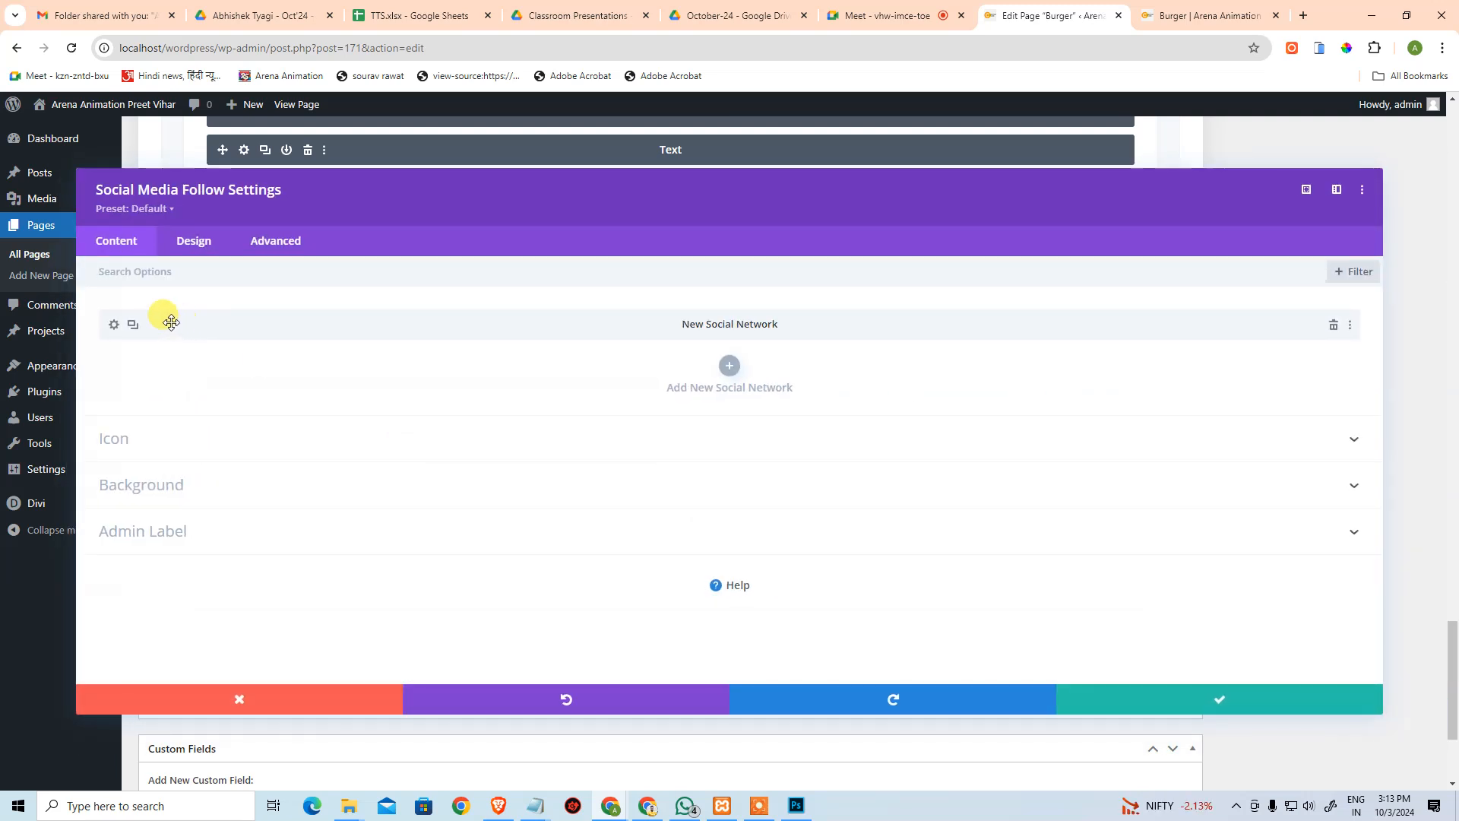
left_click(112, 327)
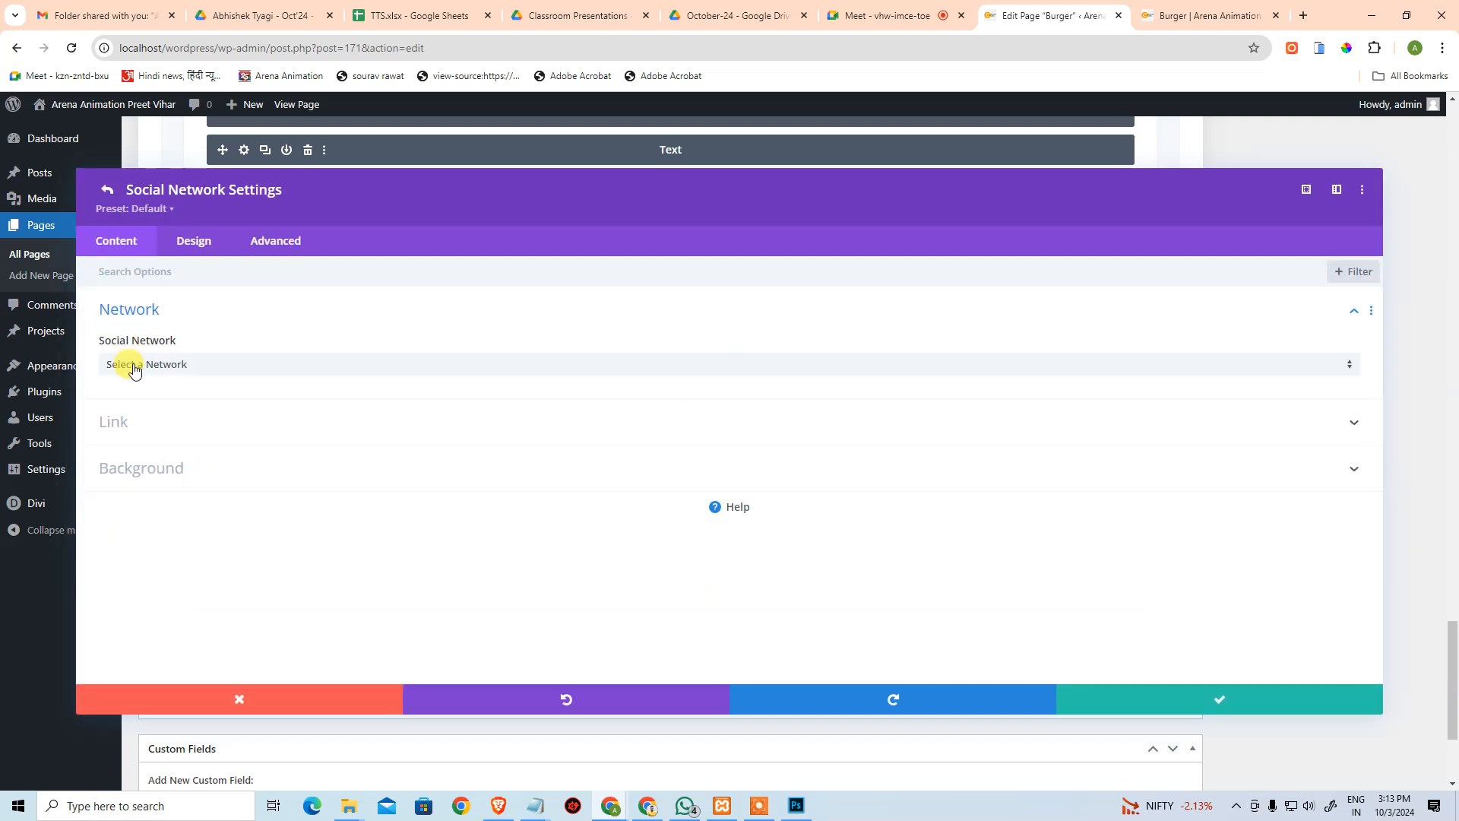
left_click(131, 363)
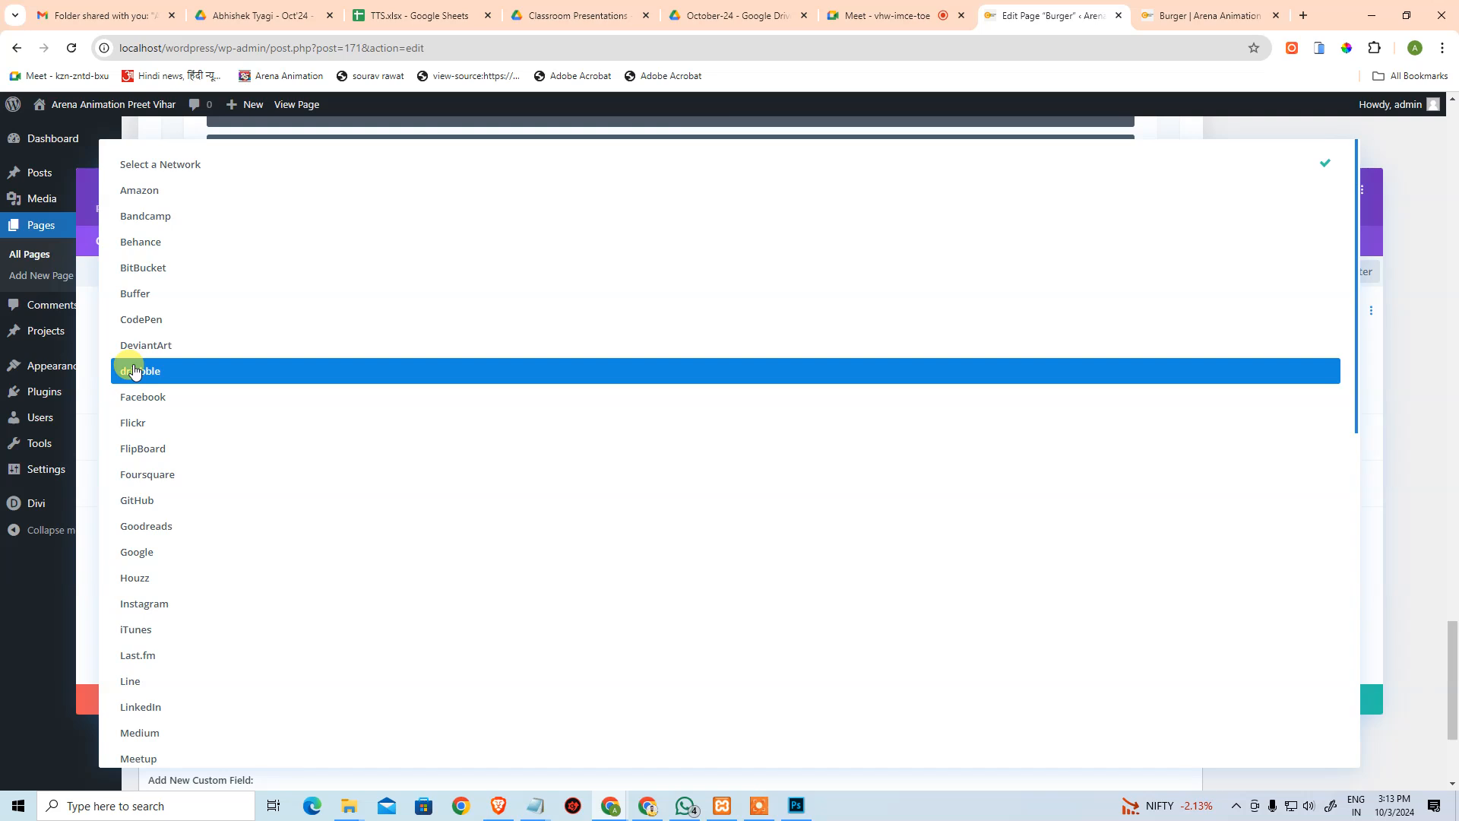
scroll(182, 478, "down", 3)
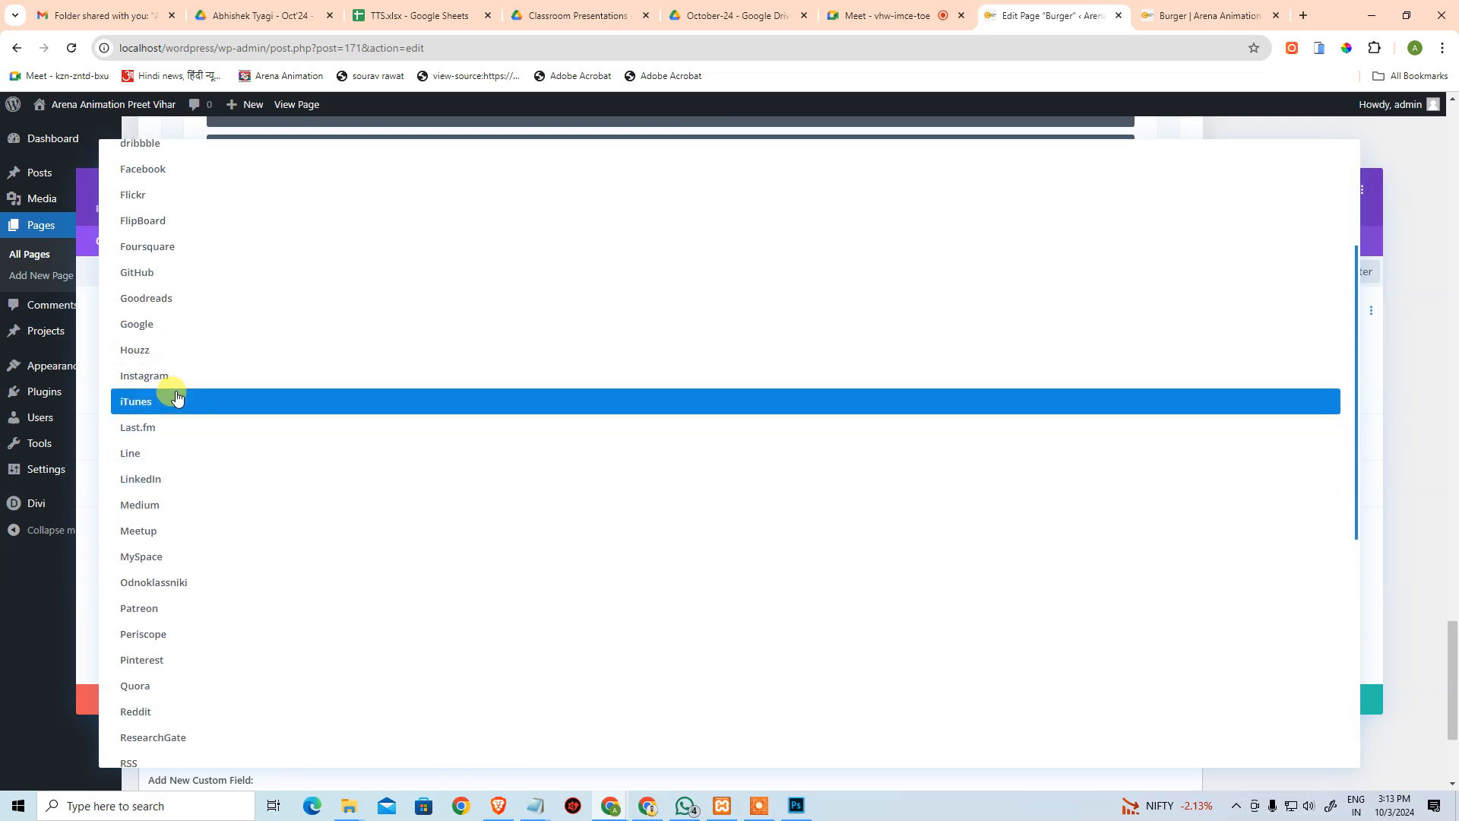
left_click(180, 377)
Try to restore the Divi Builder's layout on the Burger page with undo and redo.
scroll(449, 414, "up", 1)
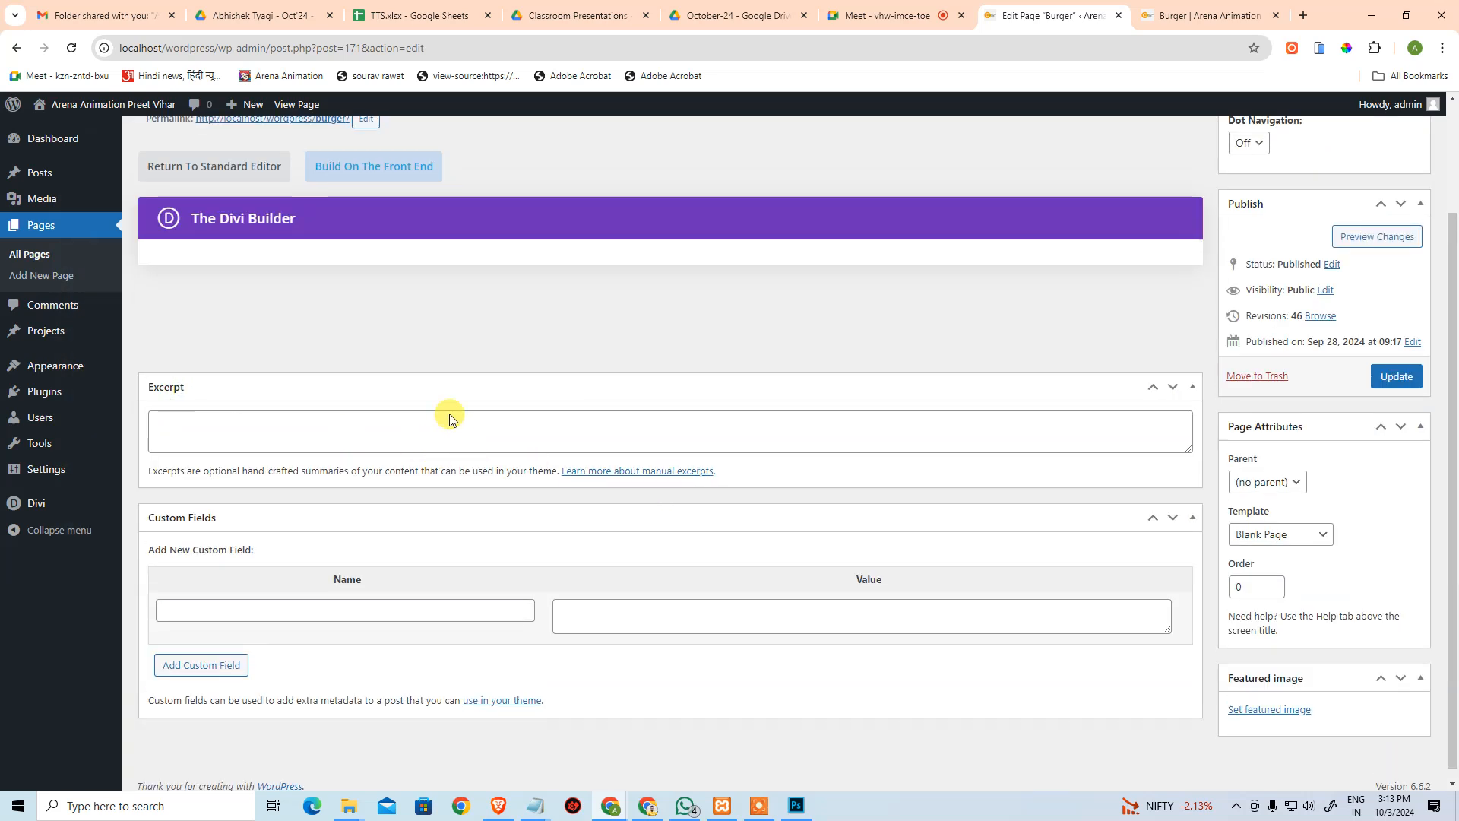
scroll(437, 410, "up", 2)
scroll(464, 456, "down", 2)
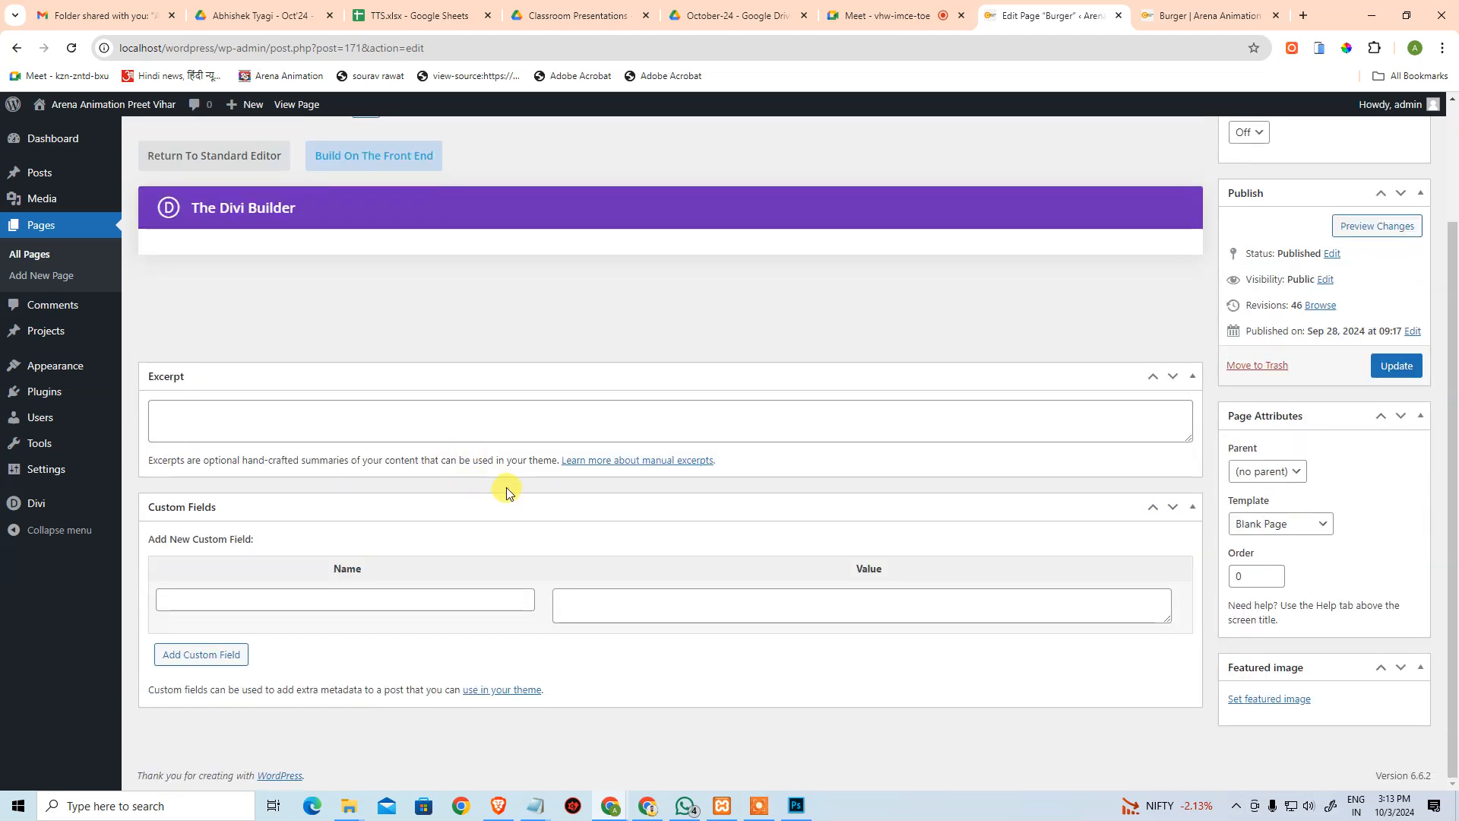
scroll(511, 470, "up", 2)
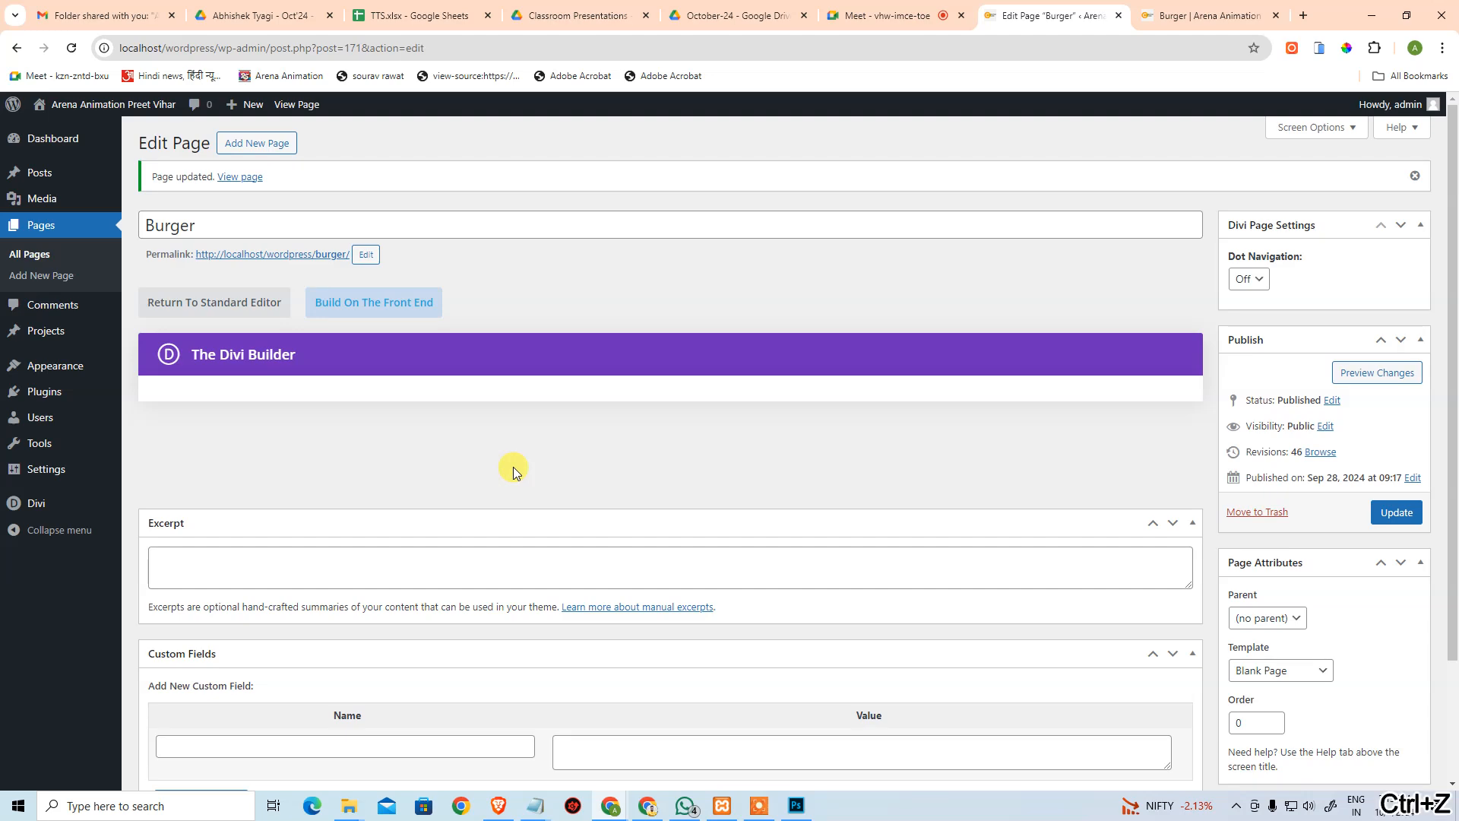
scroll(596, 488, "down", 2)
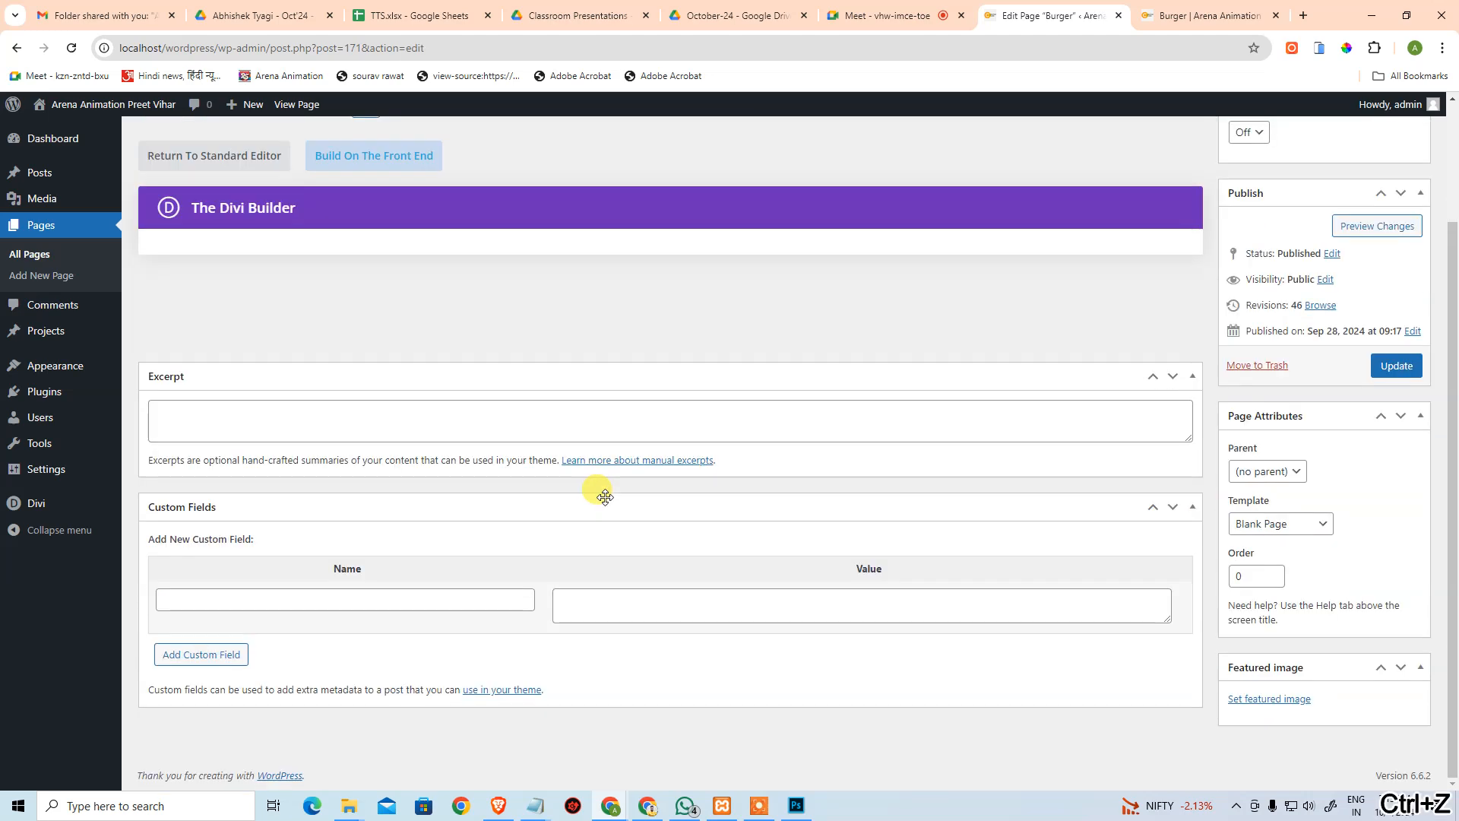
scroll(540, 453, "up", 2)
key("ctrl+shift+z")
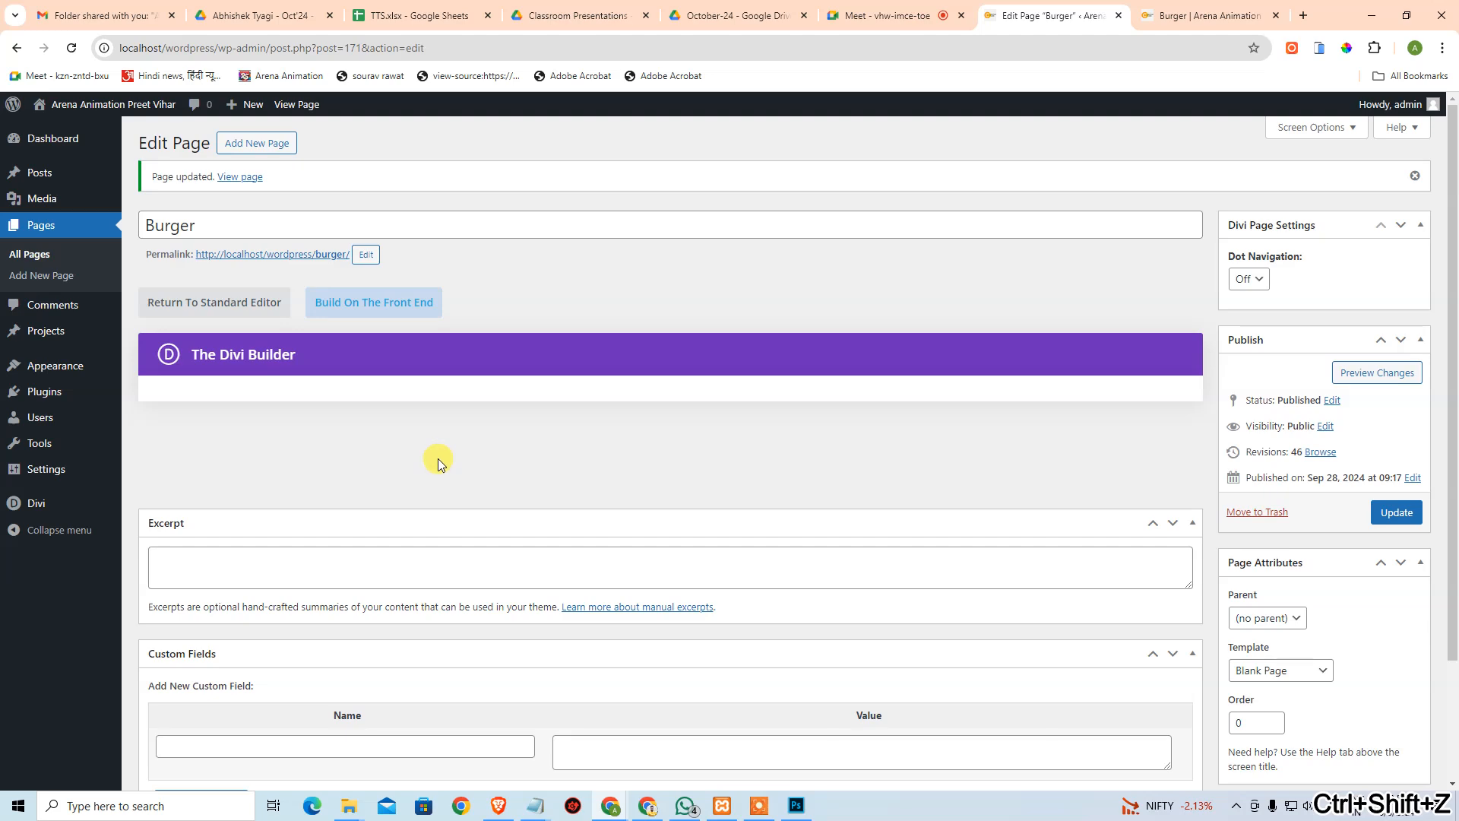
Check the live Burger page and reload the page editor, discarding the unsaved changes.
left_click(1154, 15)
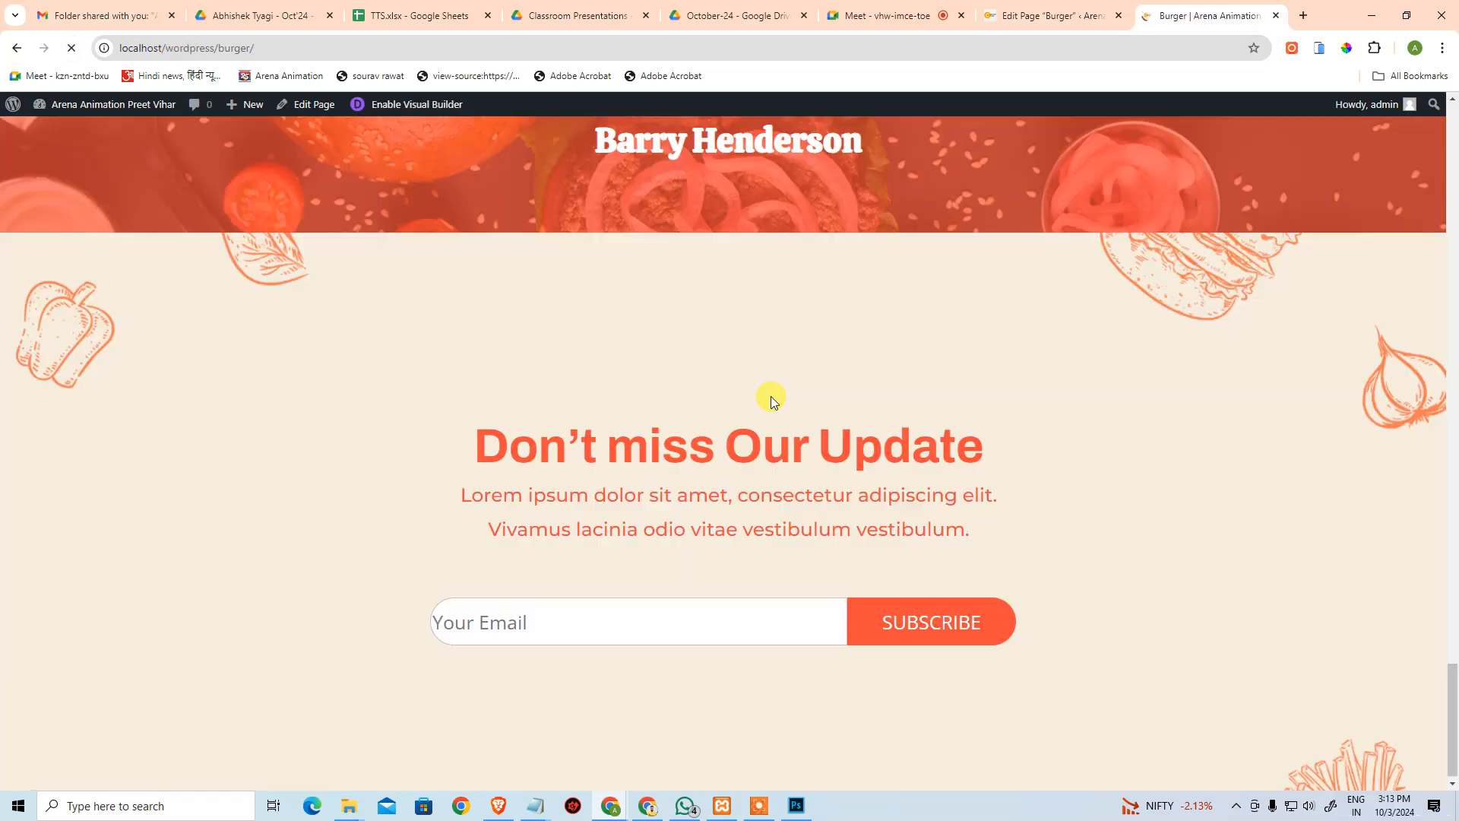
left_click(1070, 17)
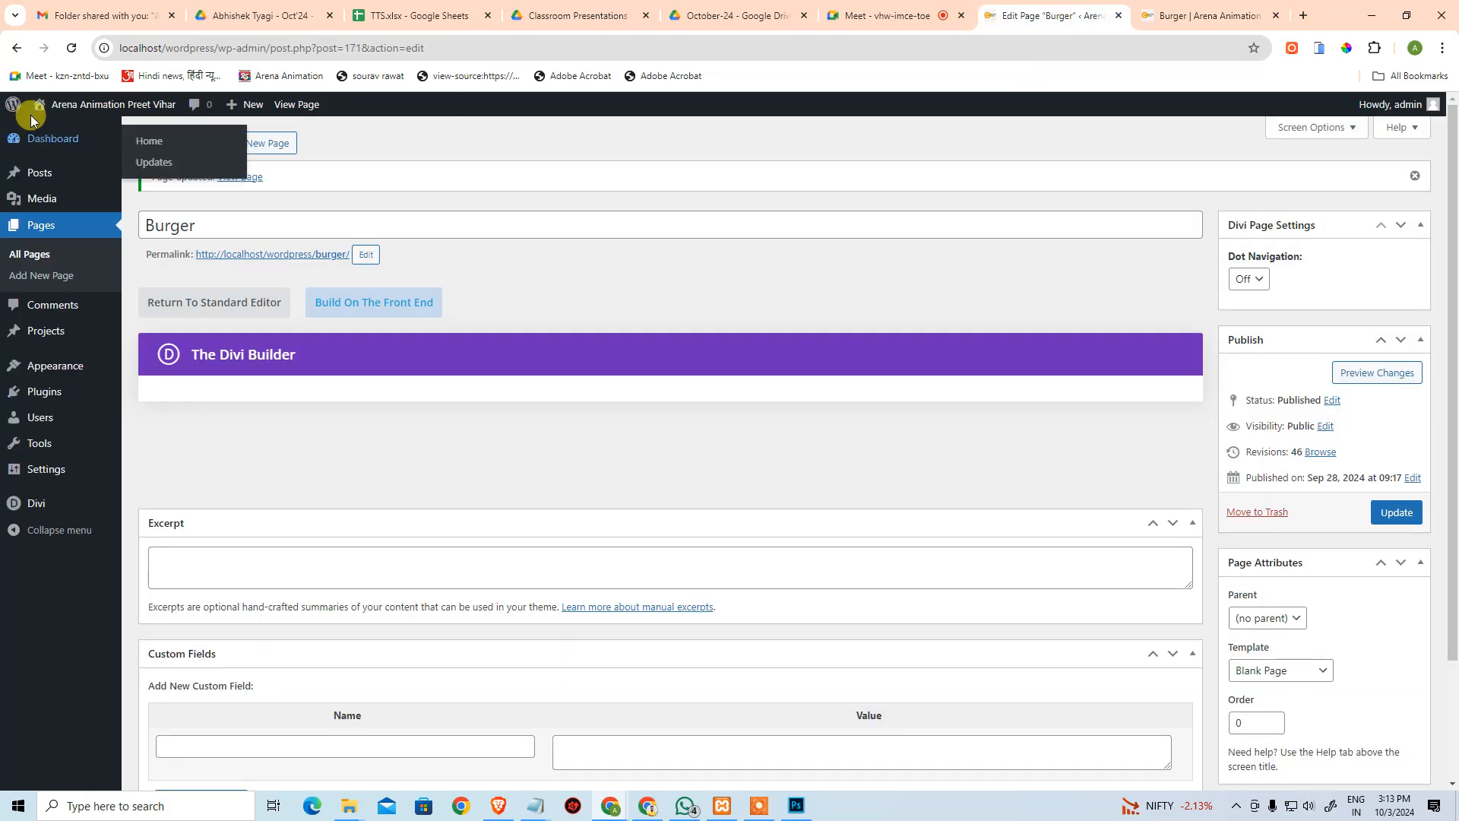
left_click(74, 51)
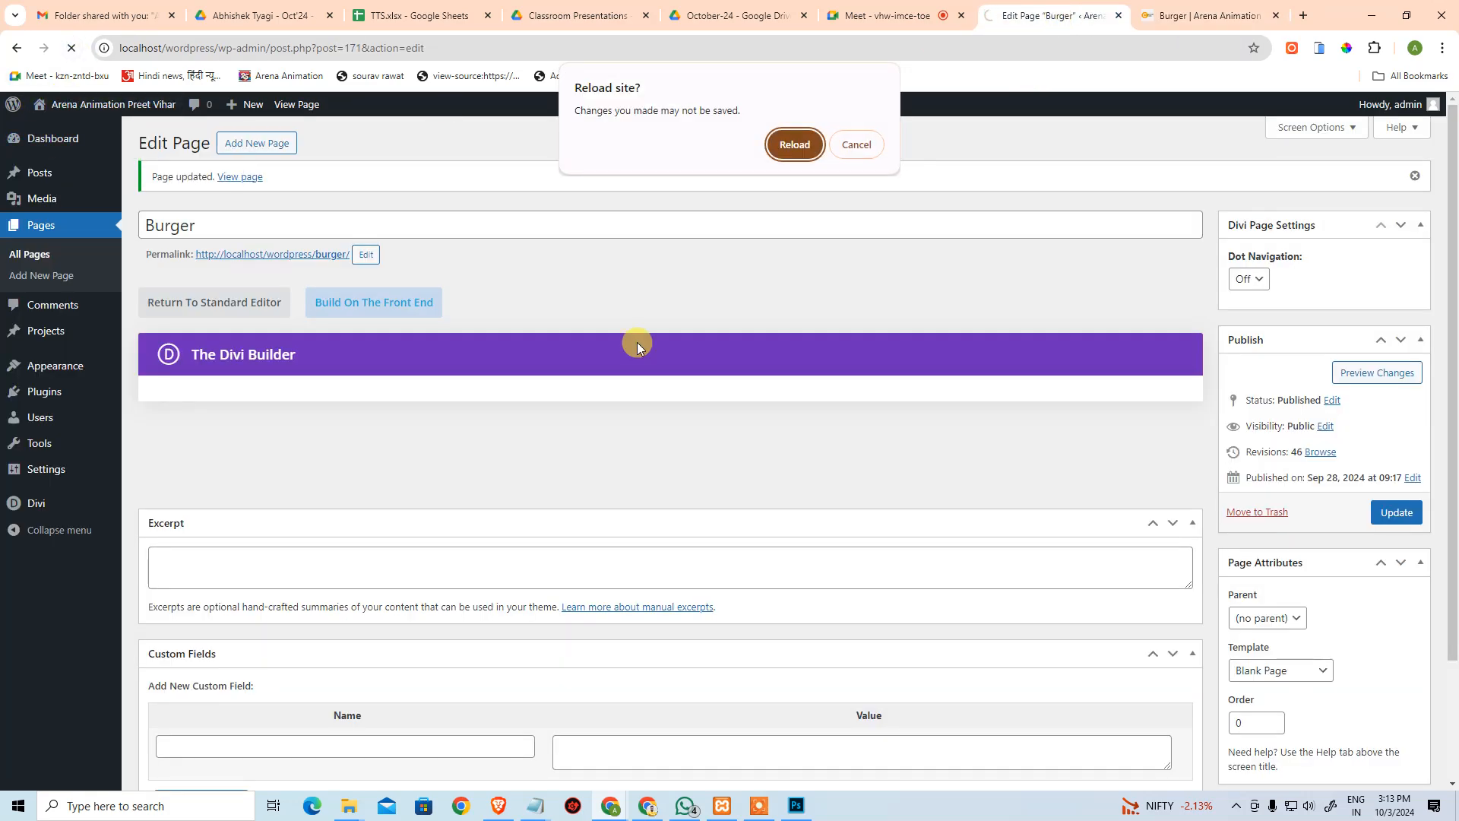
left_click(810, 146)
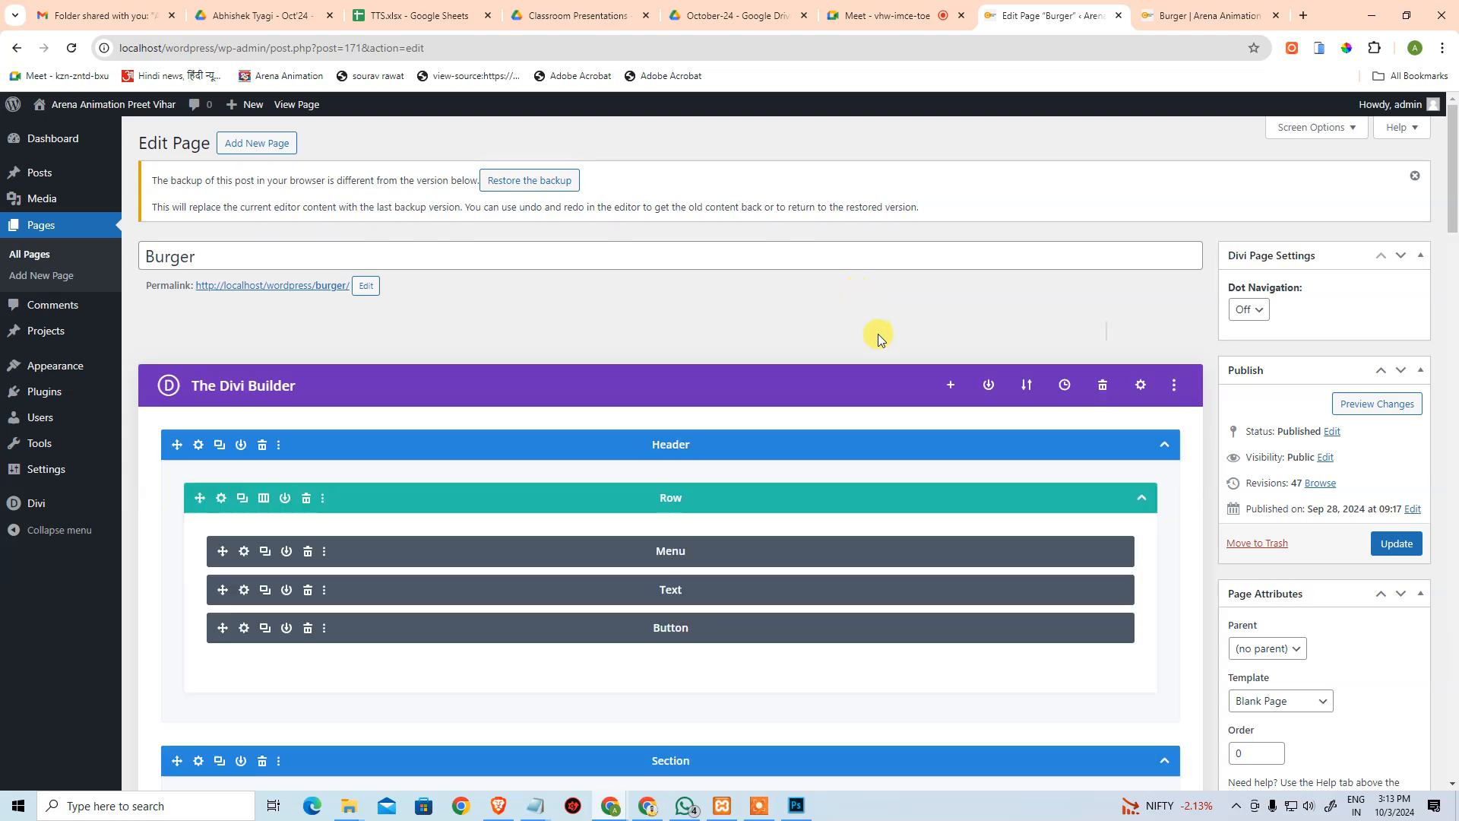
Insert a new regular section at the end of the page, below the section containing the Code module.
scroll(879, 352, "down", 5)
scroll(895, 491, "down", 10)
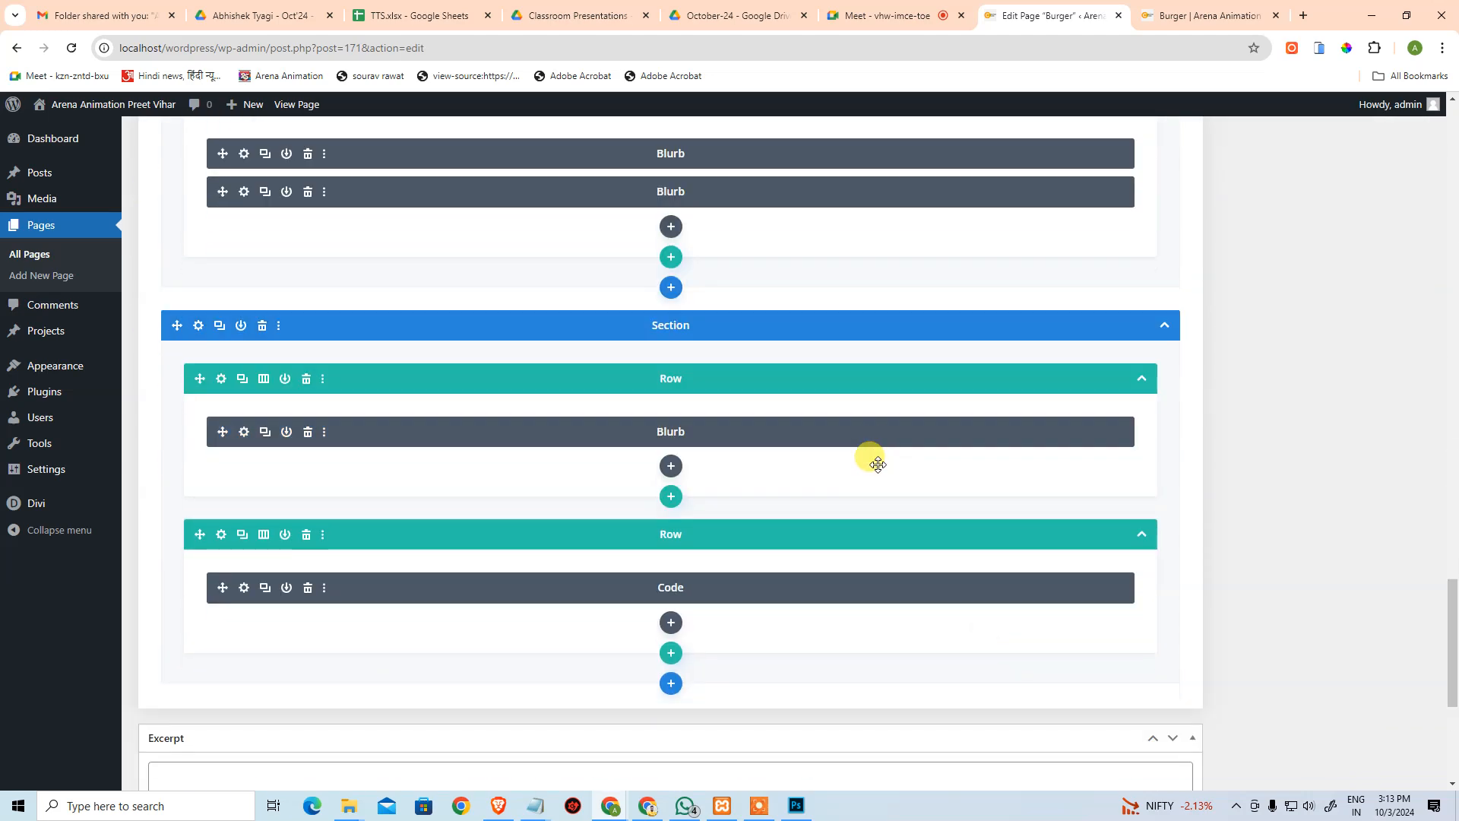
scroll(873, 459, "up", 4)
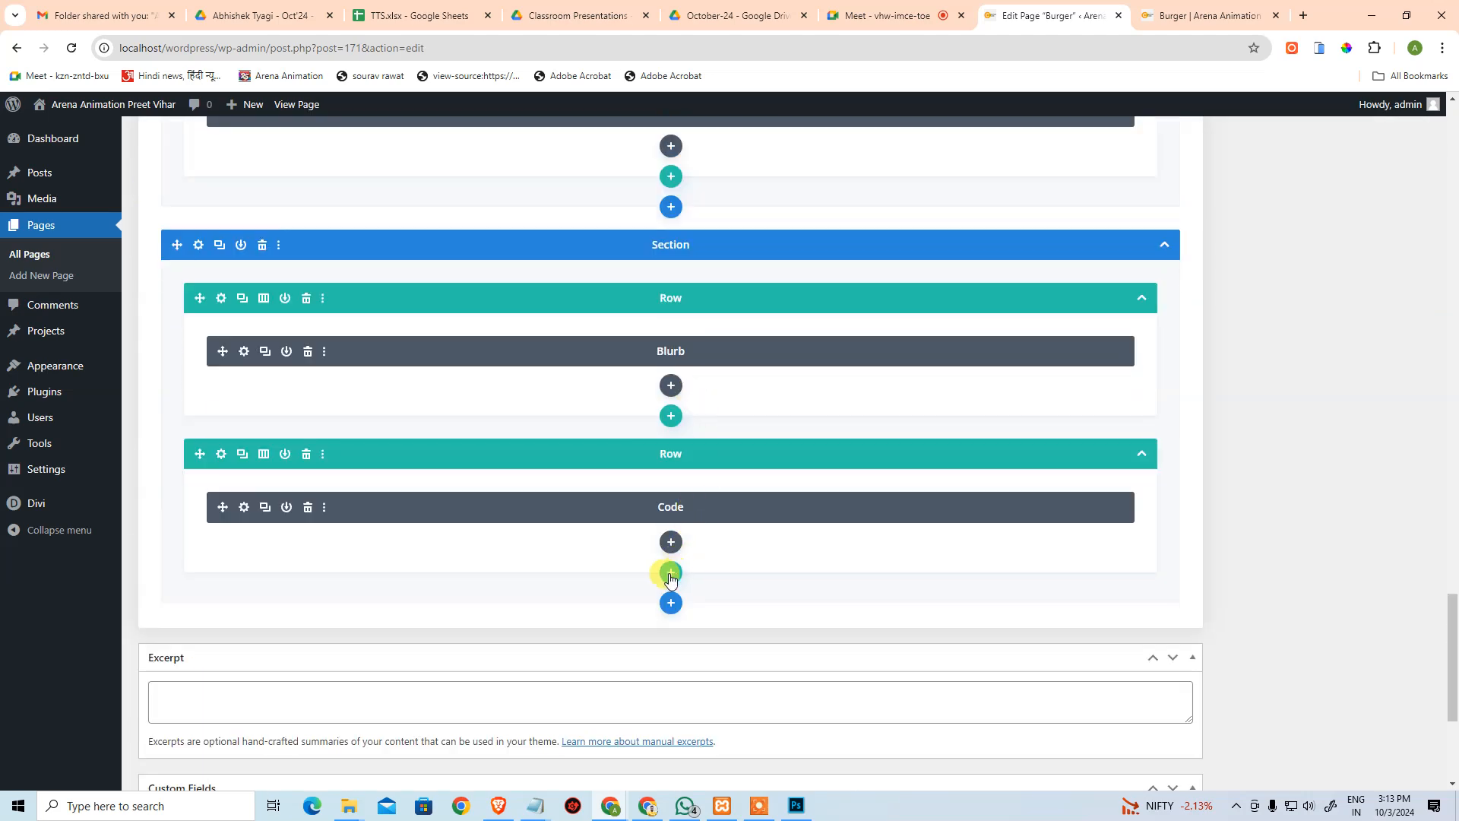
left_click(671, 604)
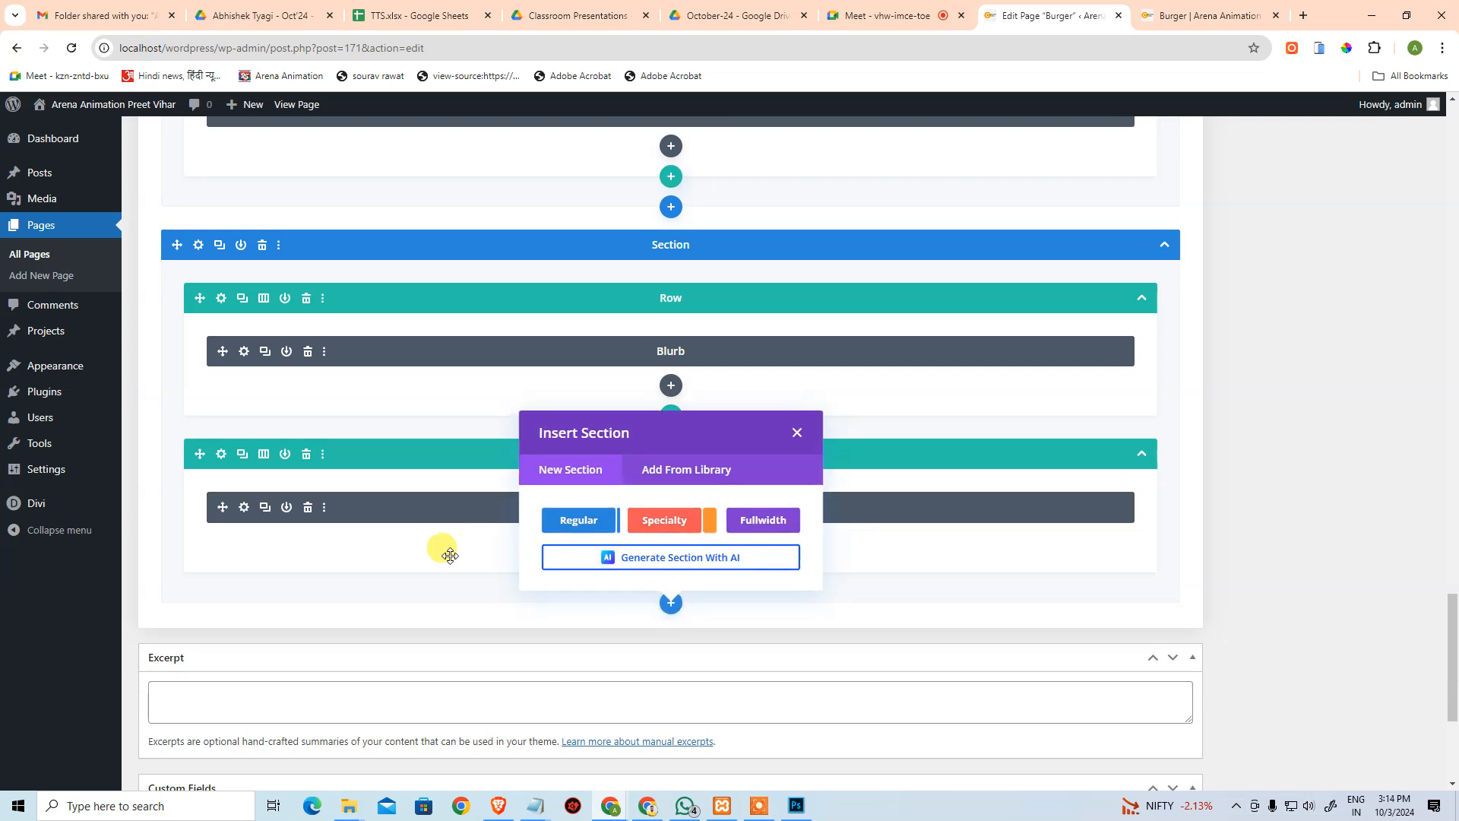
left_click(417, 585)
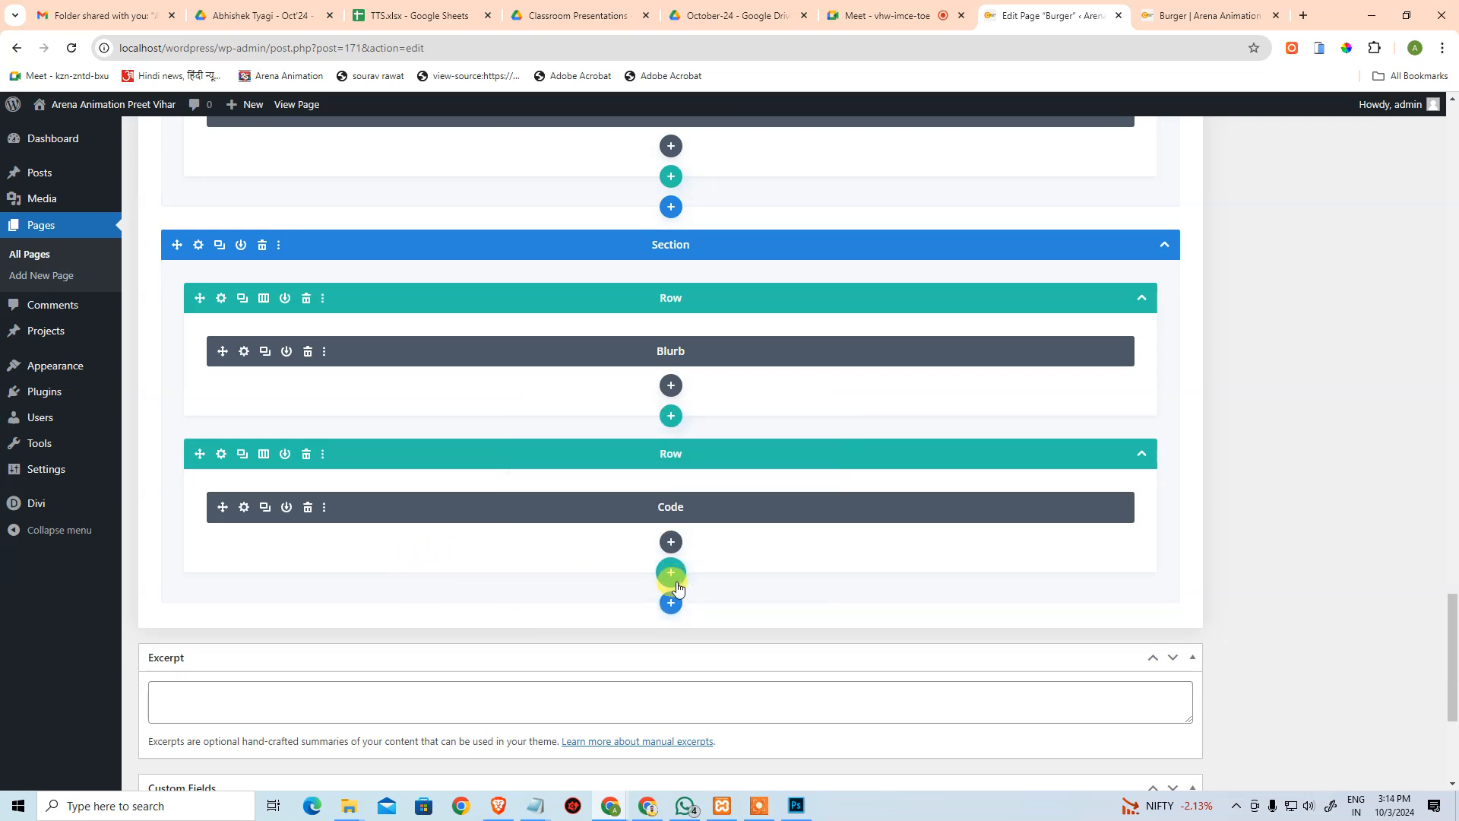
left_click(670, 601)
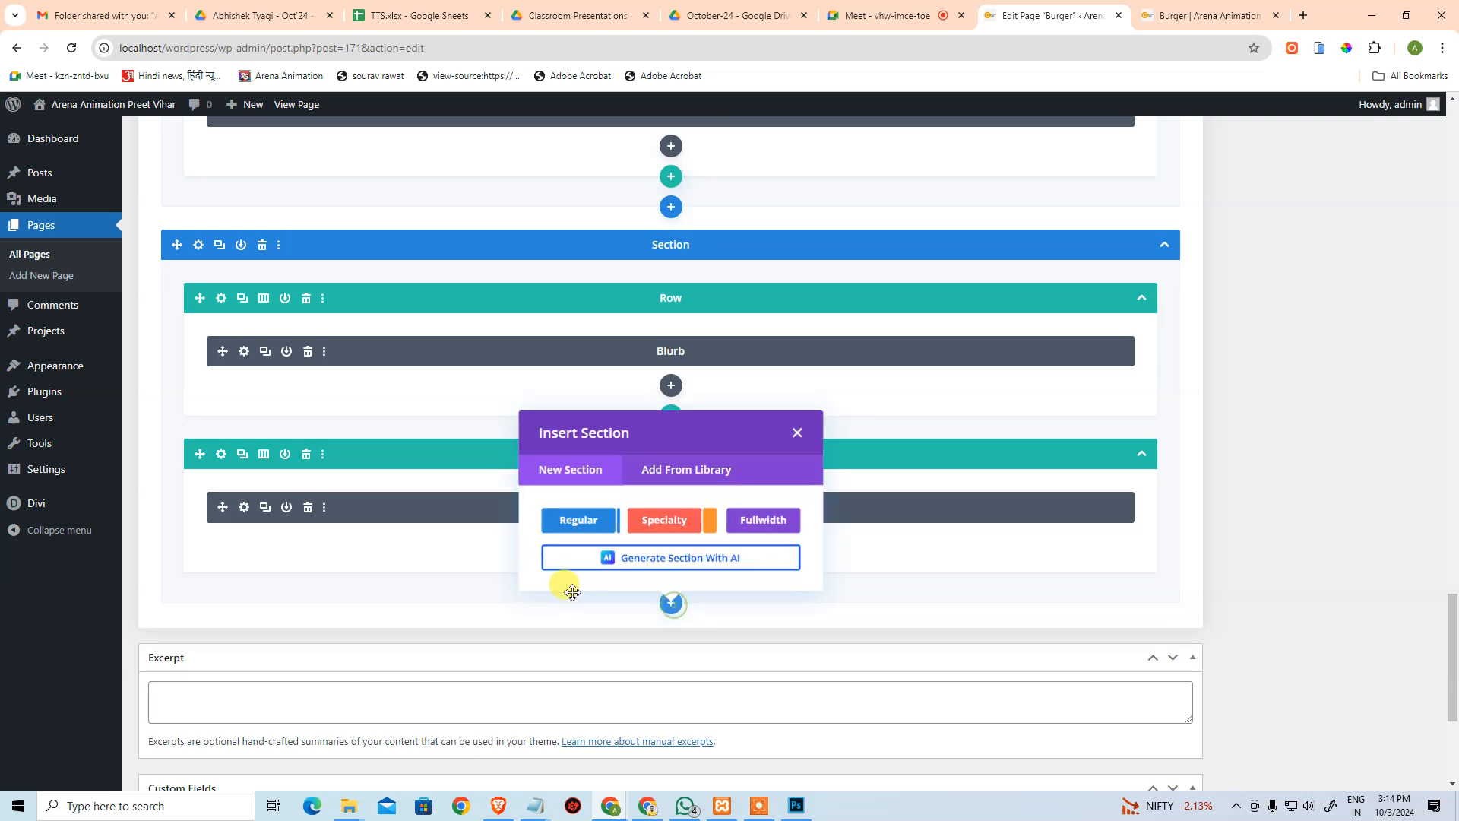
left_click(577, 523)
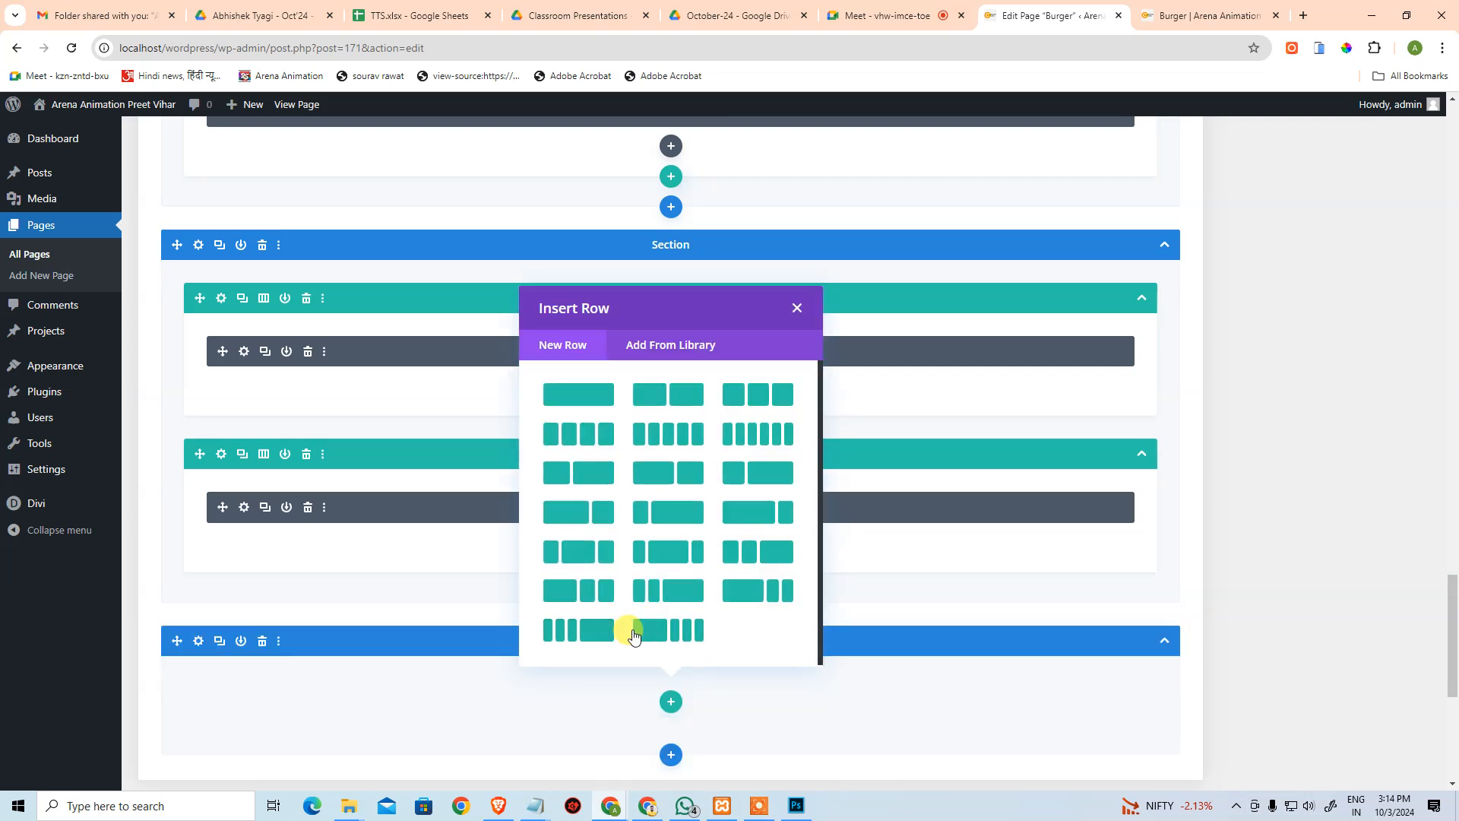
Insert a four-column row with one wide first column and three narrow columns in the new section, without adding a module.
left_click(647, 634)
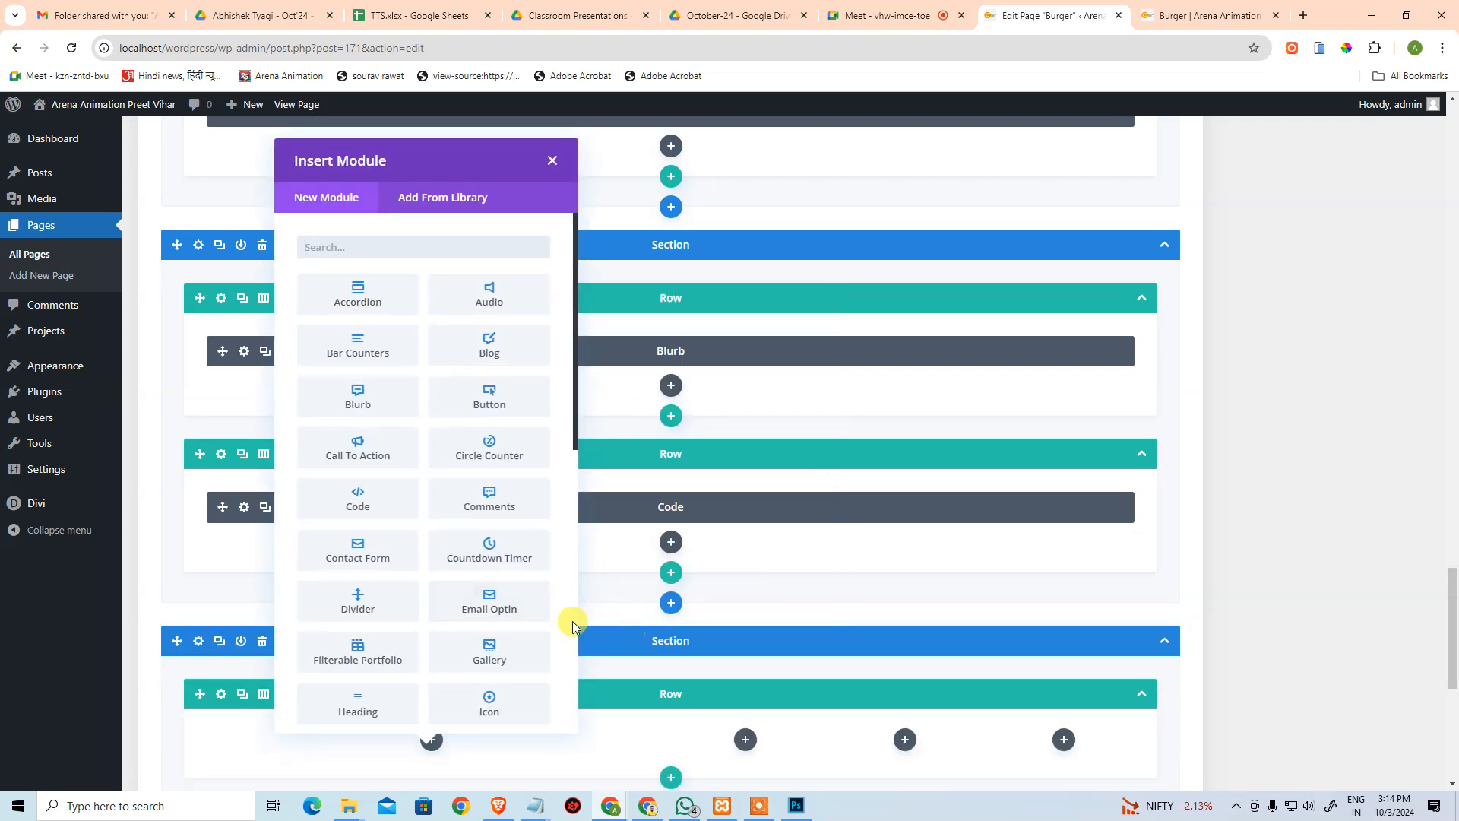
left_click(237, 722)
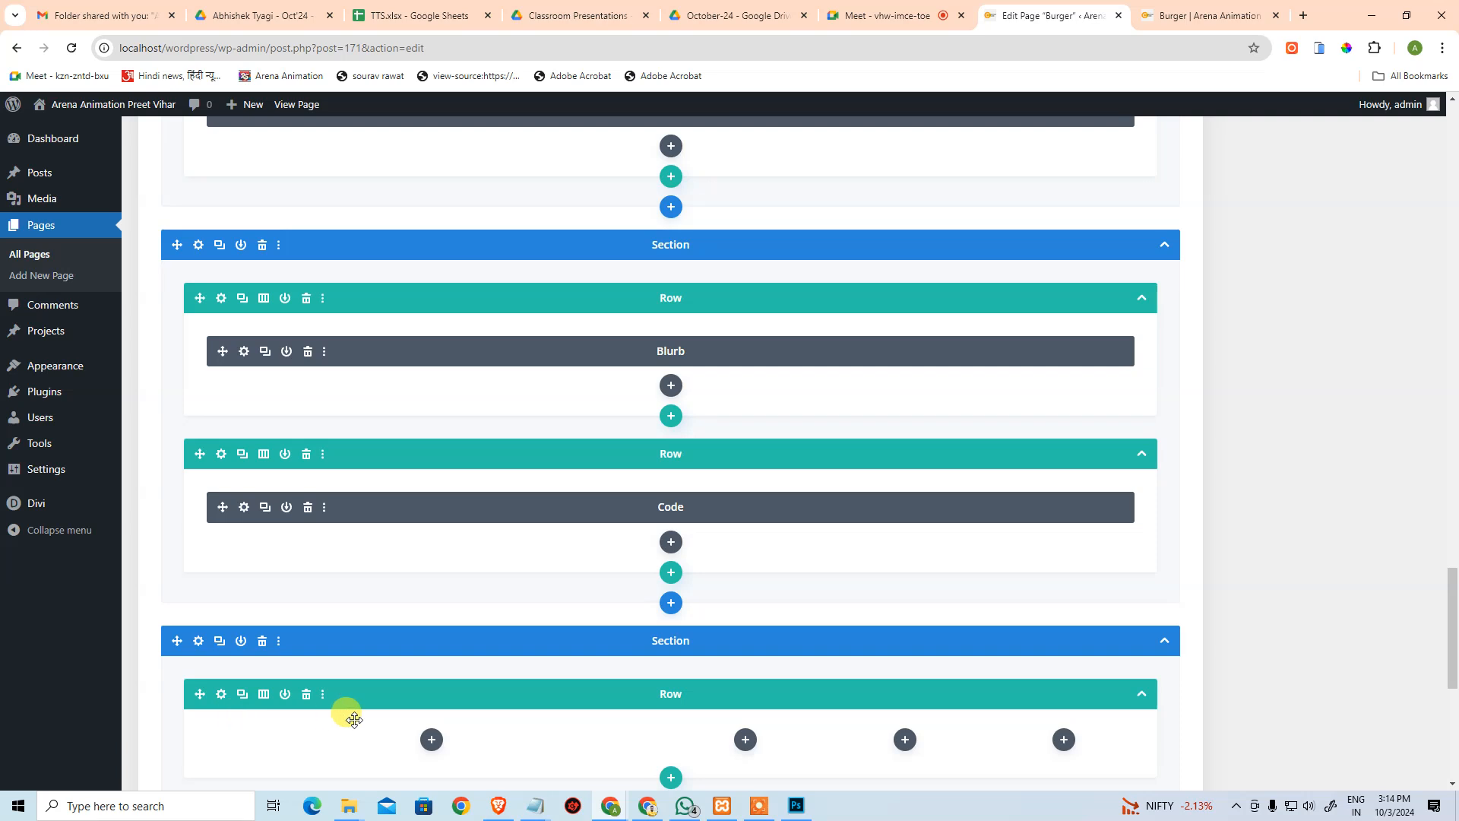
left_click(431, 739)
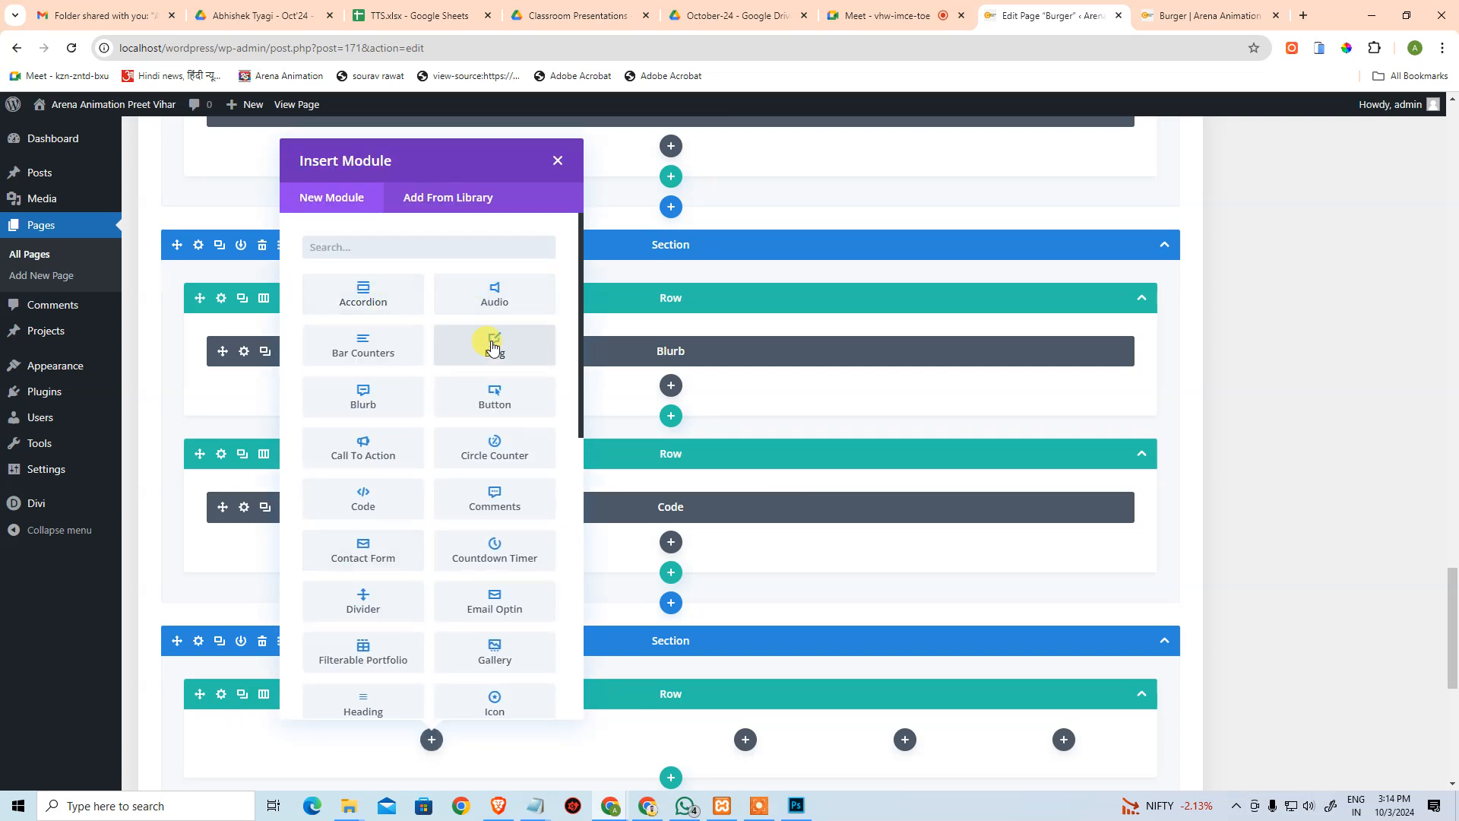
left_click(196, 588)
Move the second Blurb from the section holding two Blurbs into the wide first column of the new footer row.
scroll(308, 478, "down", 10)
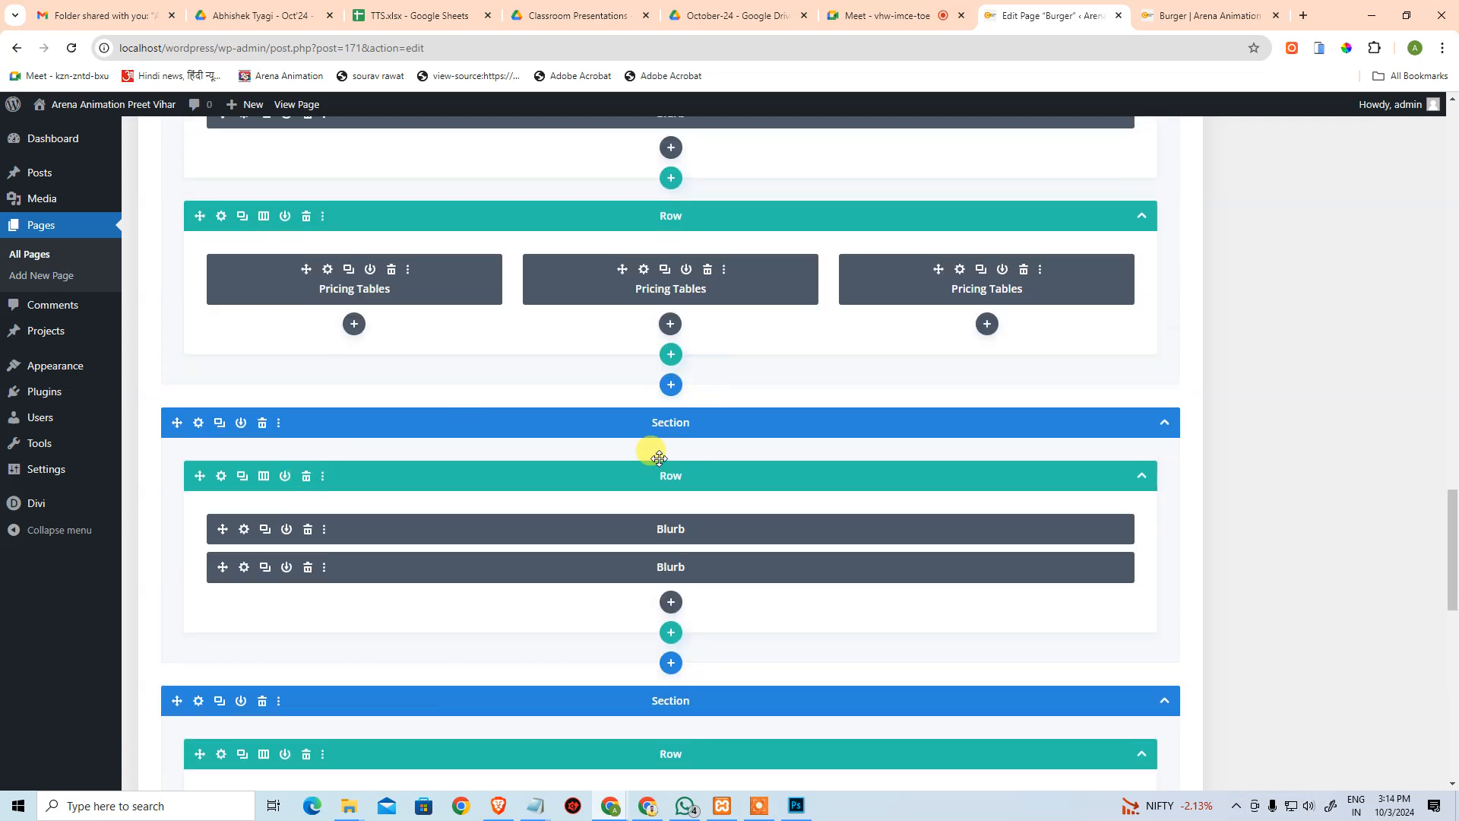
scroll(701, 410, "down", 3)
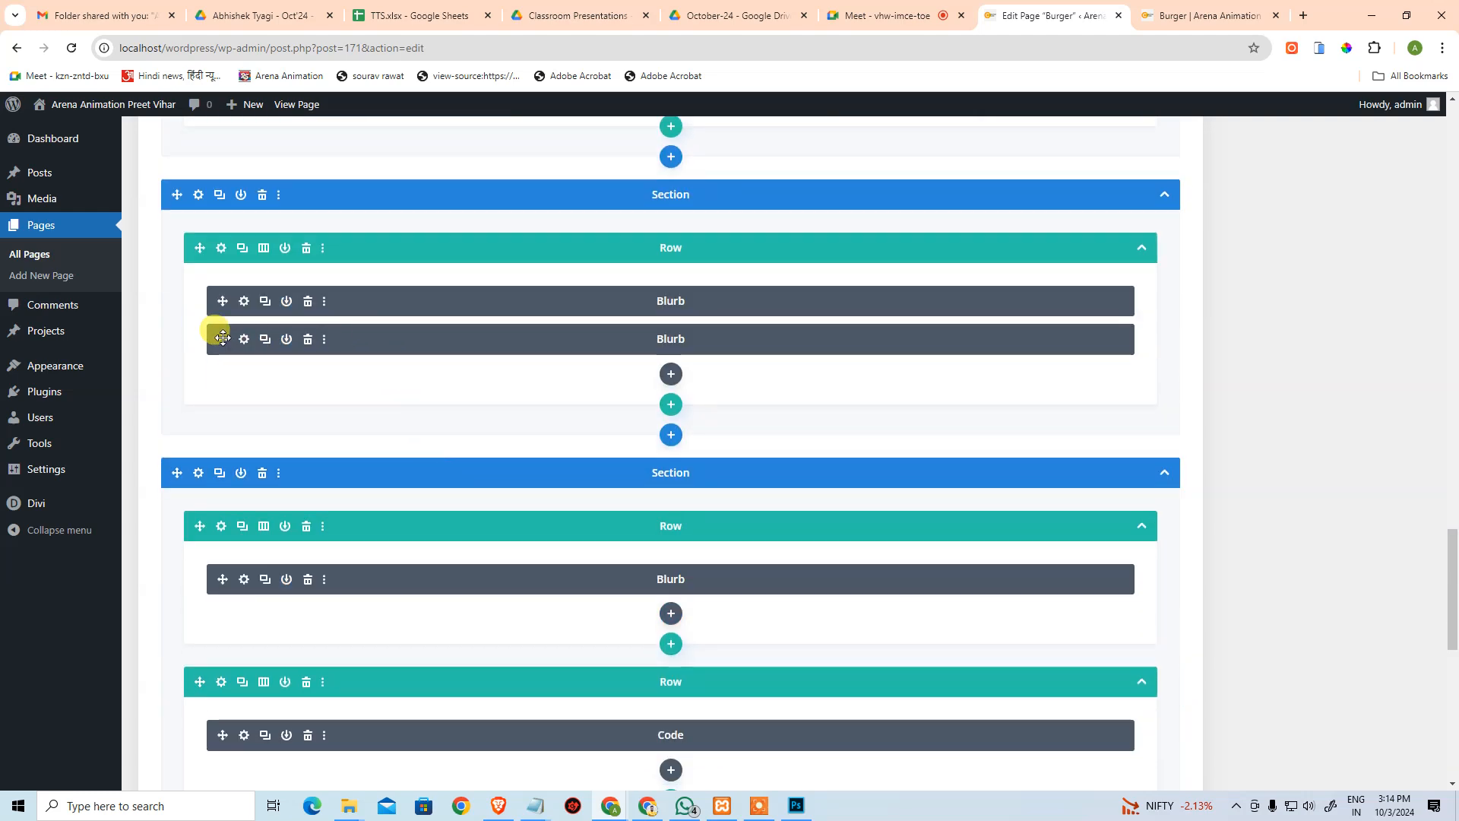
left_click_drag(246, 422, 213, 467)
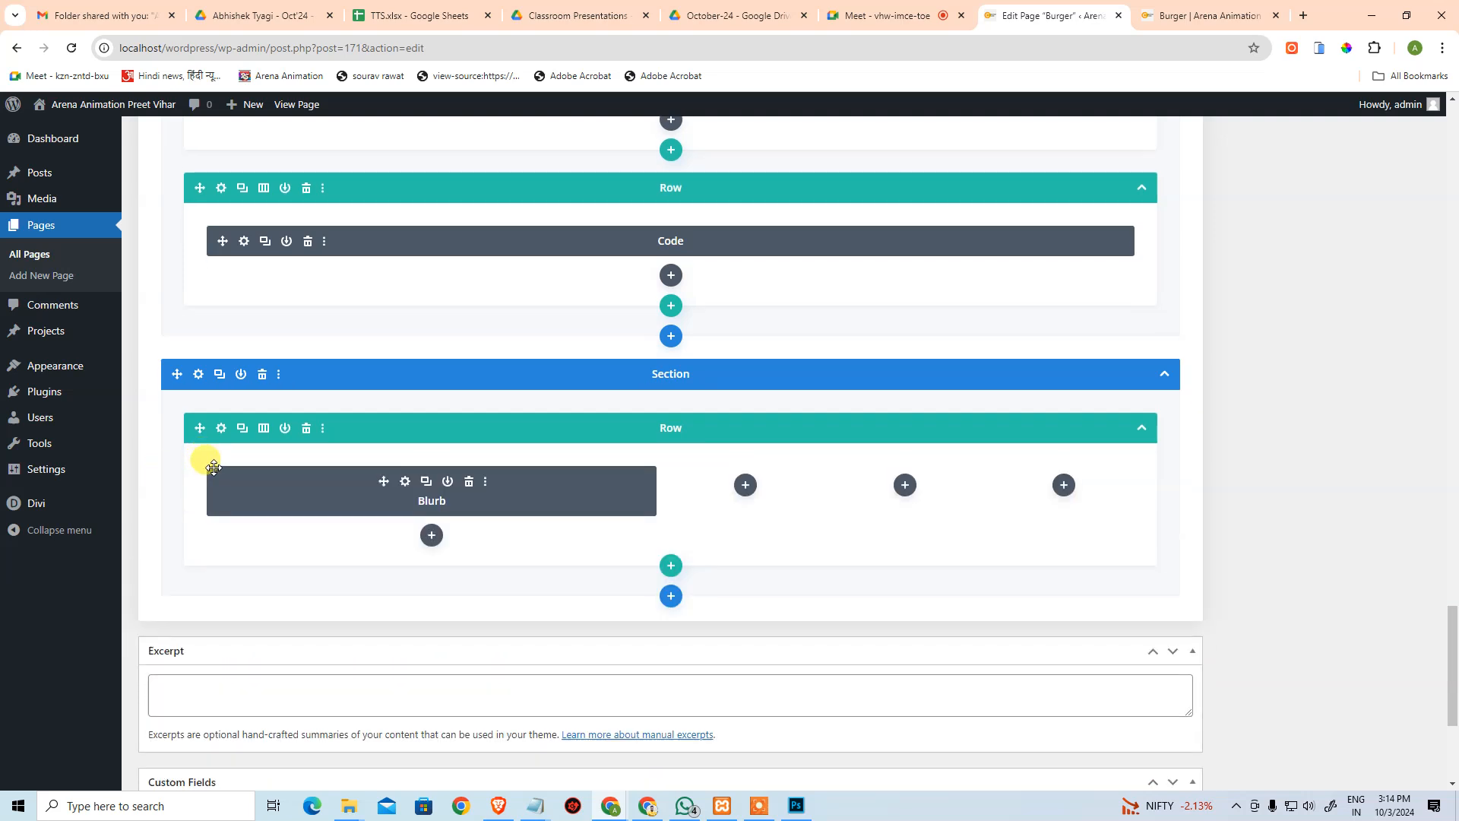
Review the moved Blurb's title and body content, and switch to Photoshop to consult the footer text in the Burger template.
left_click(406, 482)
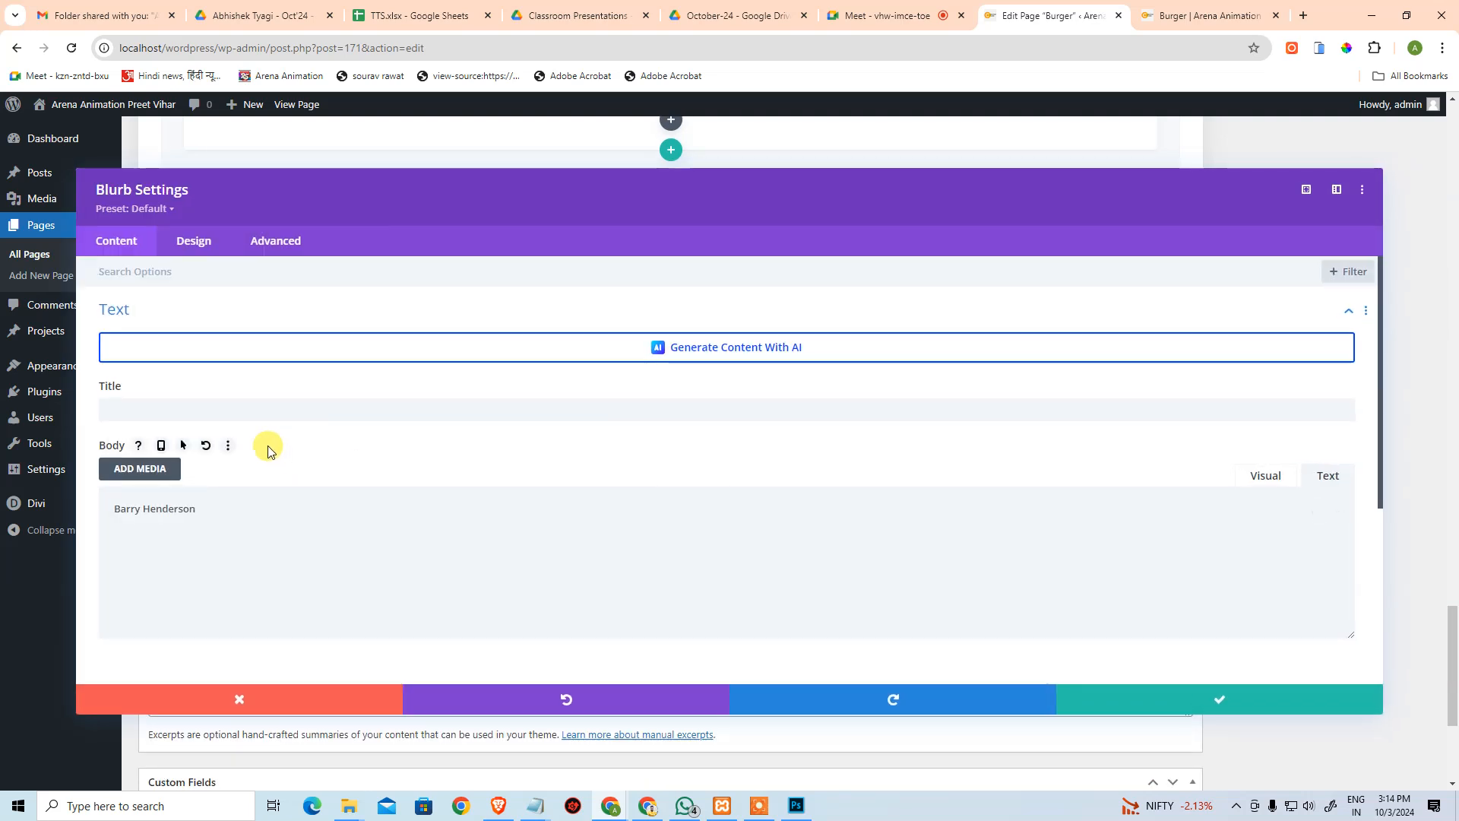
left_click(292, 523)
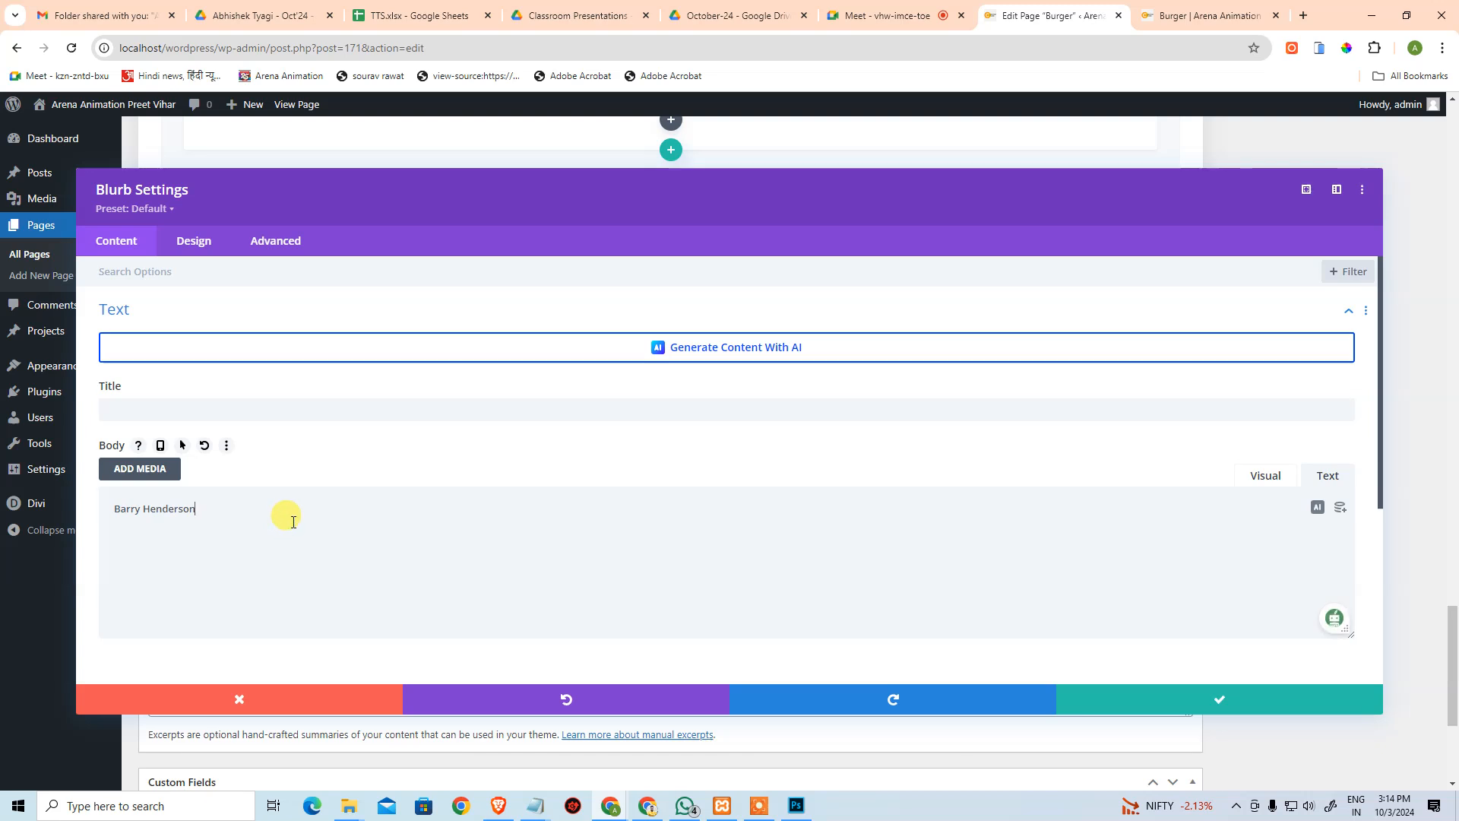
key("Escape")
scroll(415, 482, "up", 6)
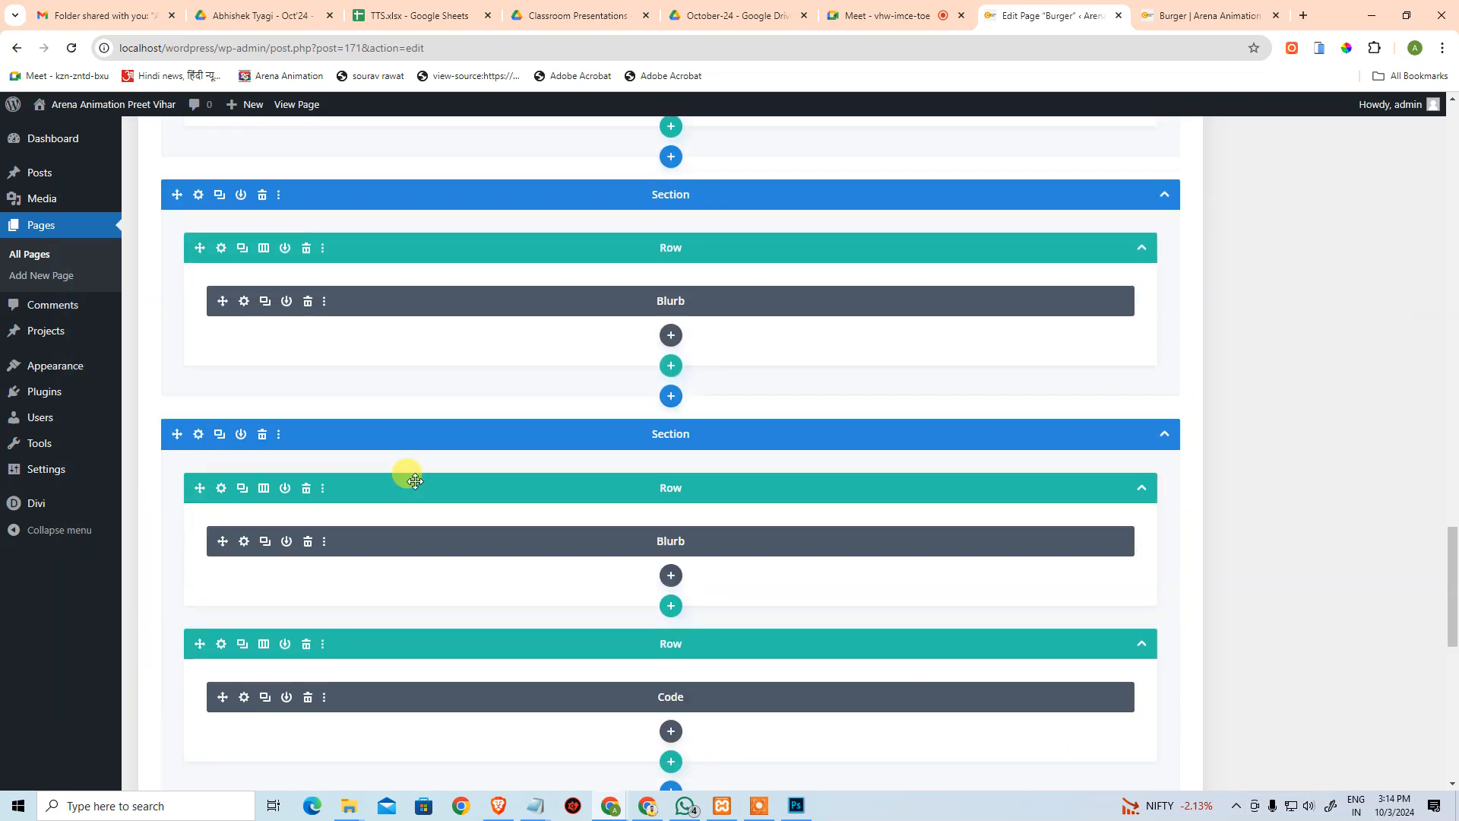
scroll(415, 482, "down", 5)
key("alt+Tab")
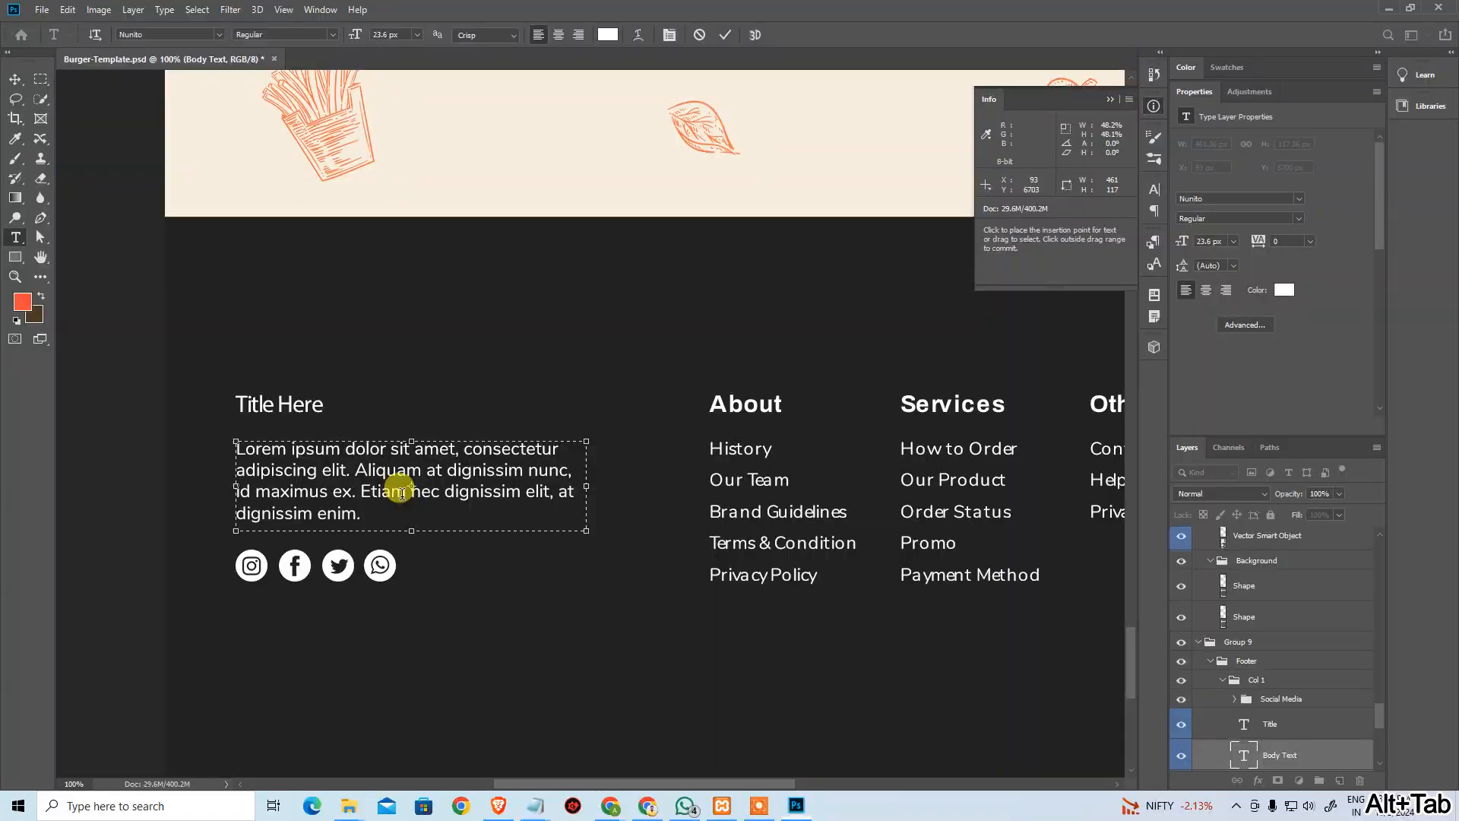
Copy the footer body text from the Photoshop mockup and paste it over the body content of the footer Blurb in the WordPress page editor.
key("ctrl+a")
key("ctrl+c")
key("alt+Tab")
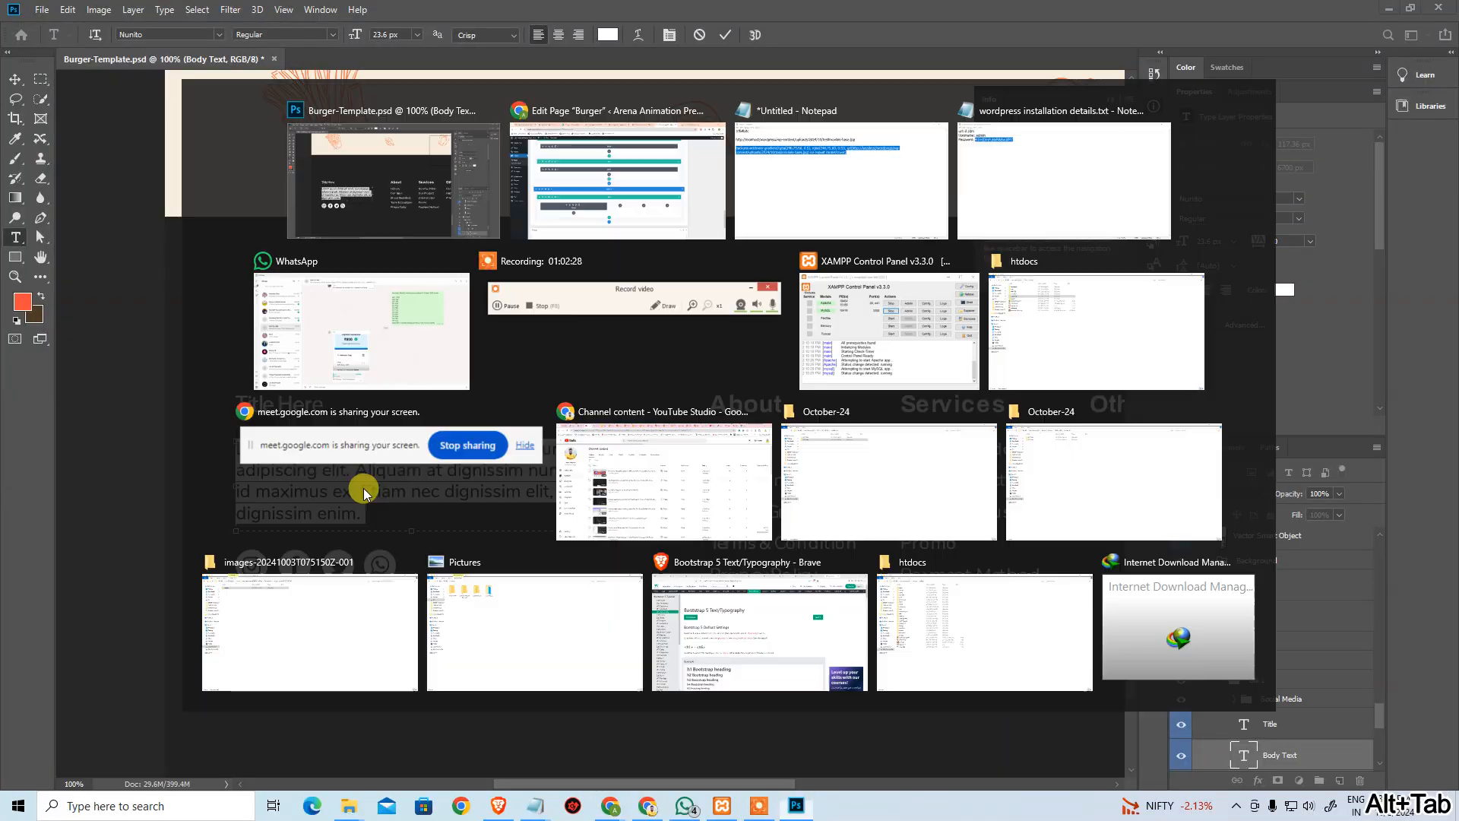
left_click(405, 558)
left_click(286, 560)
key("ctrl+a")
key("ctrl+v")
left_click(985, 496)
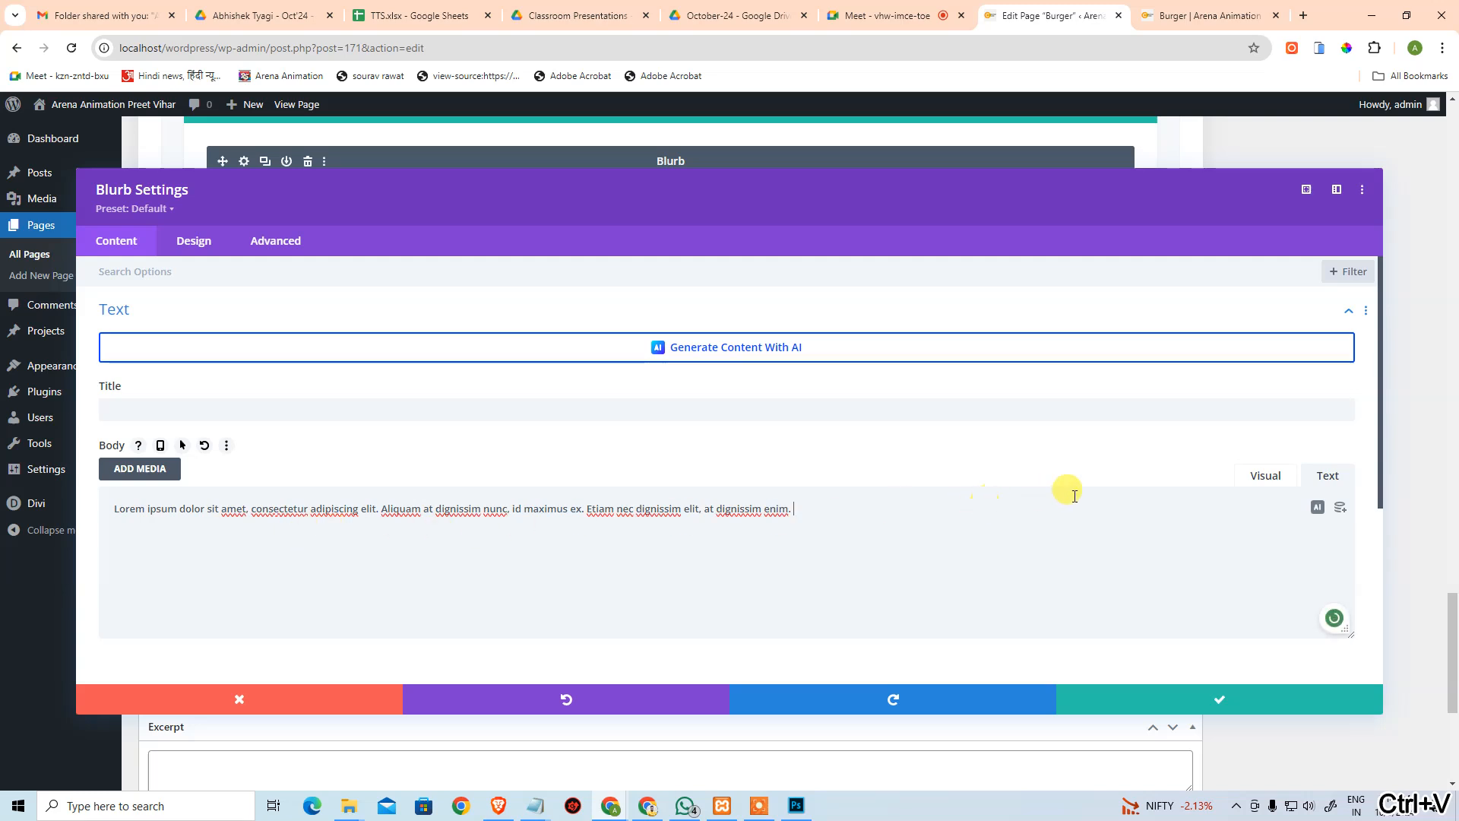
Insert <br> line breaks after "consectetur" and after "nunc," in the Blurb body text, matching the mockup's lines.
left_click(310, 506)
type("<br>")
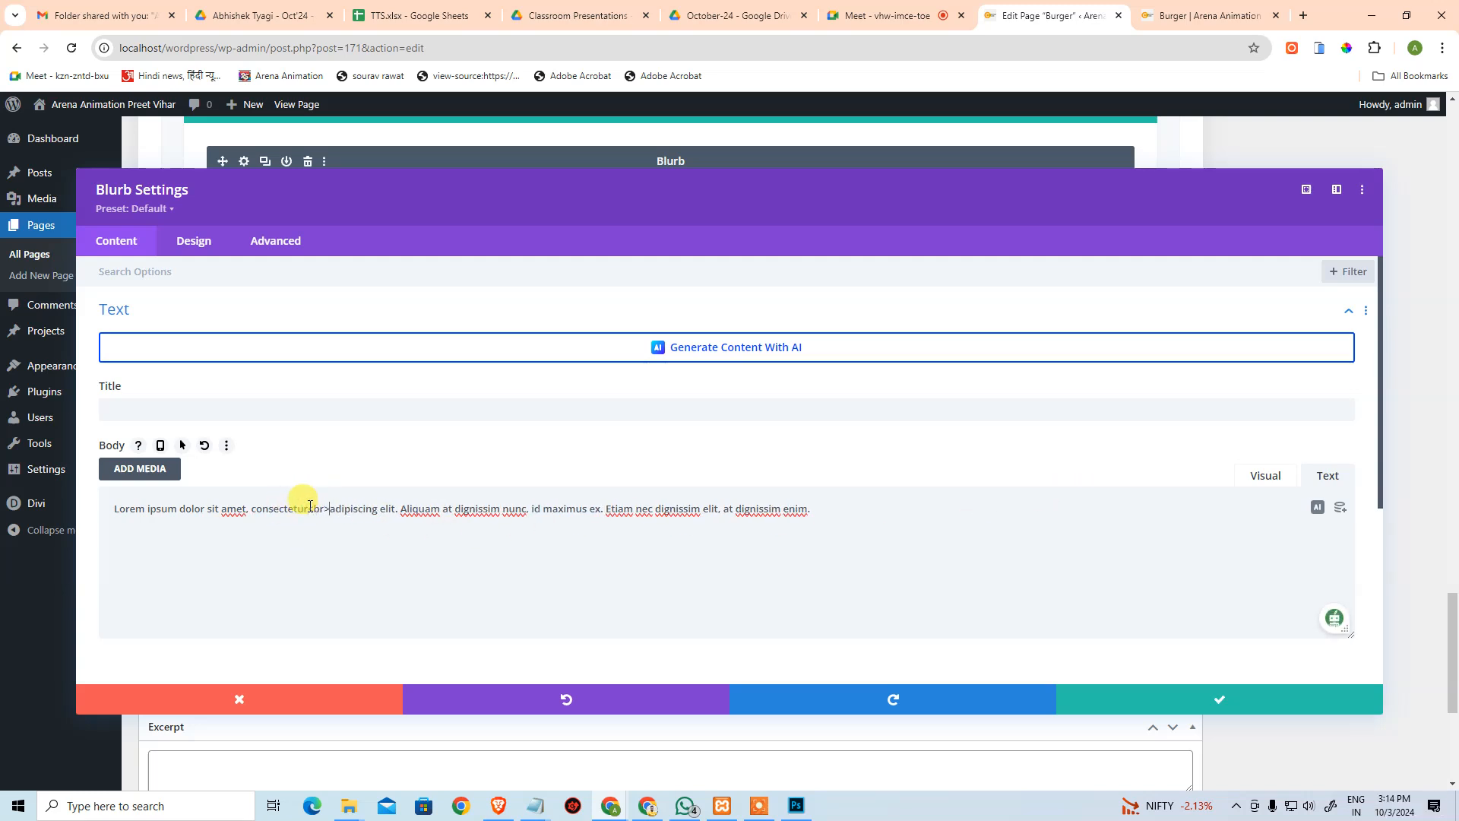
key("ctrl+Right")
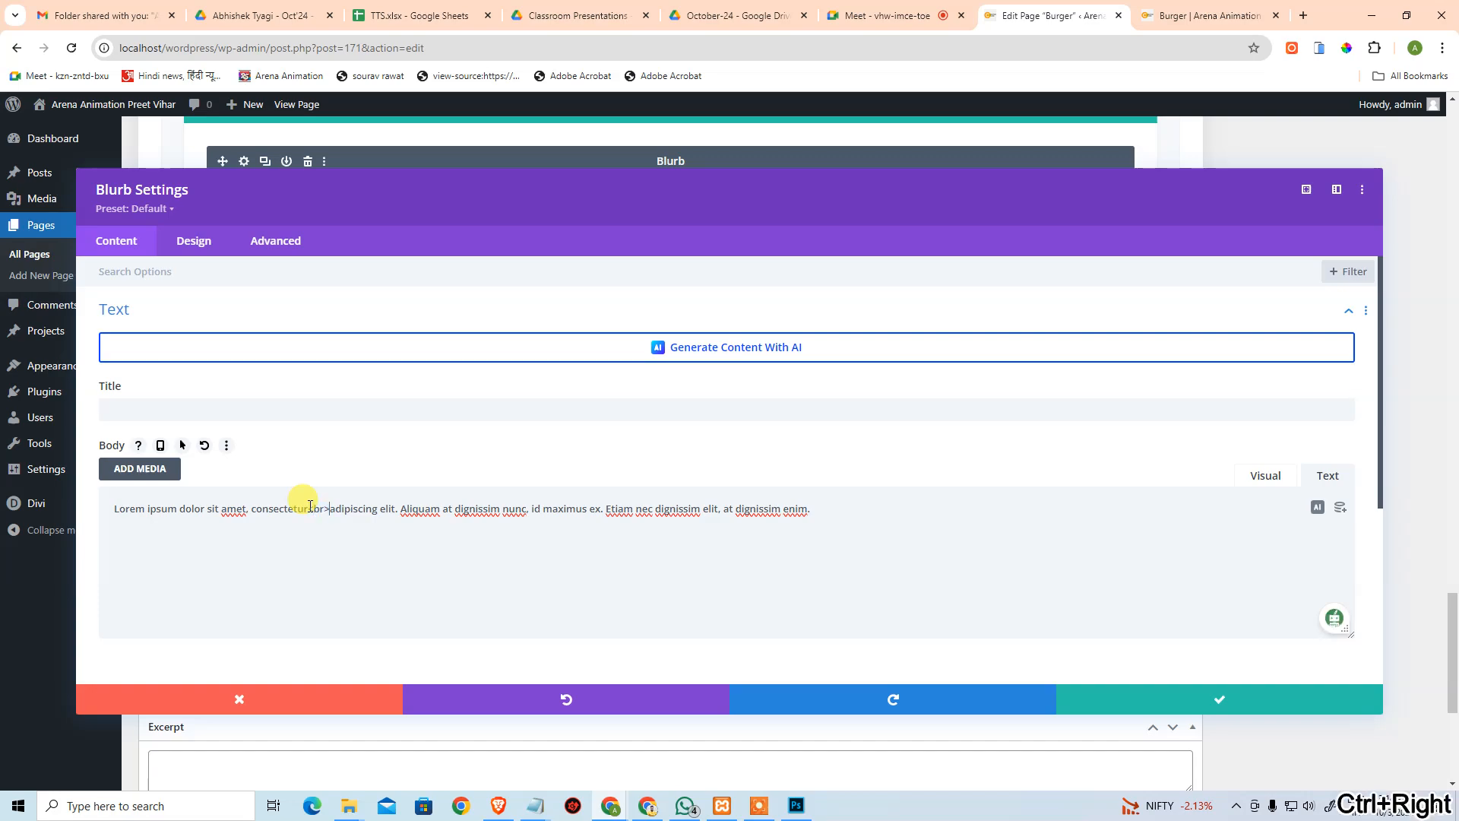
key("alt+Tab")
key("alt+Tab")
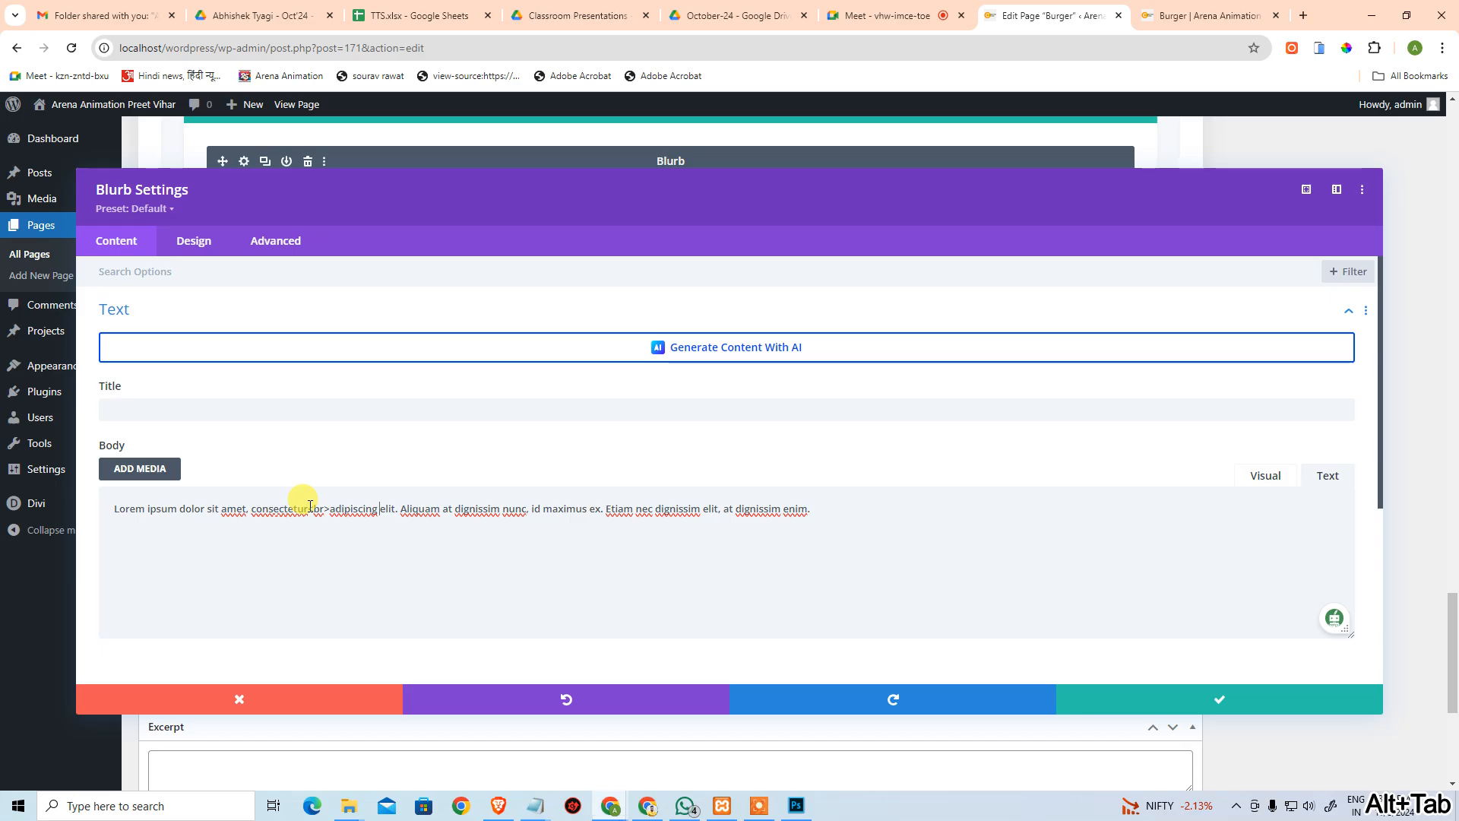
key("ctrl+Right")
key("ctrl+Right")
key("ctrl+Right")
key("ctrl+v")
Compare with the mockup and insert a <br> line break after "elit, at" in the Blurb body text.
key("alt+Tab")
key("alt+Tab")
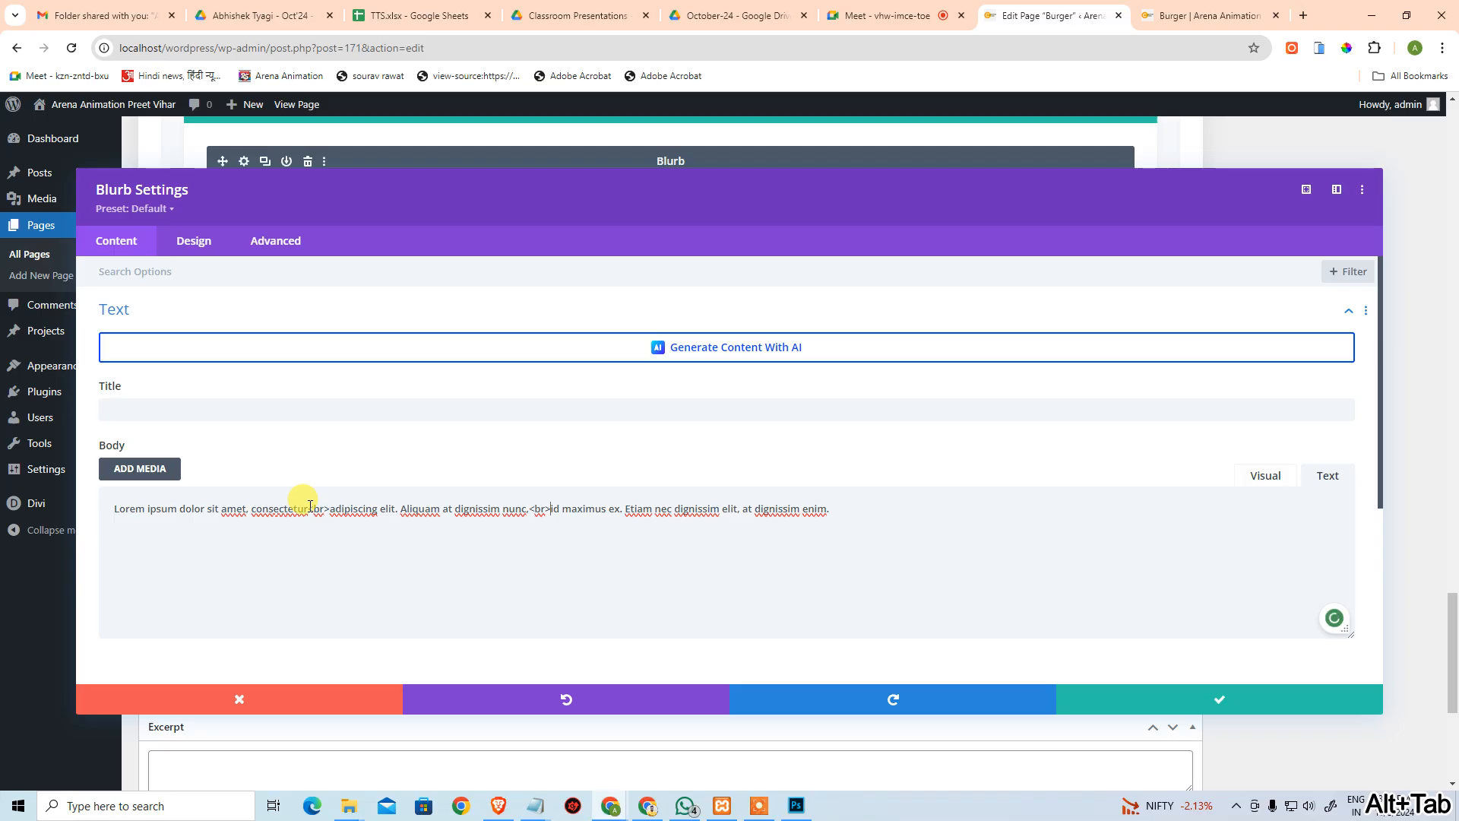
key("ctrl+Right")
key("ctrl+Right")
key("ctrl+Right")
key("ctrl+Right")
key("ctrl+Right")
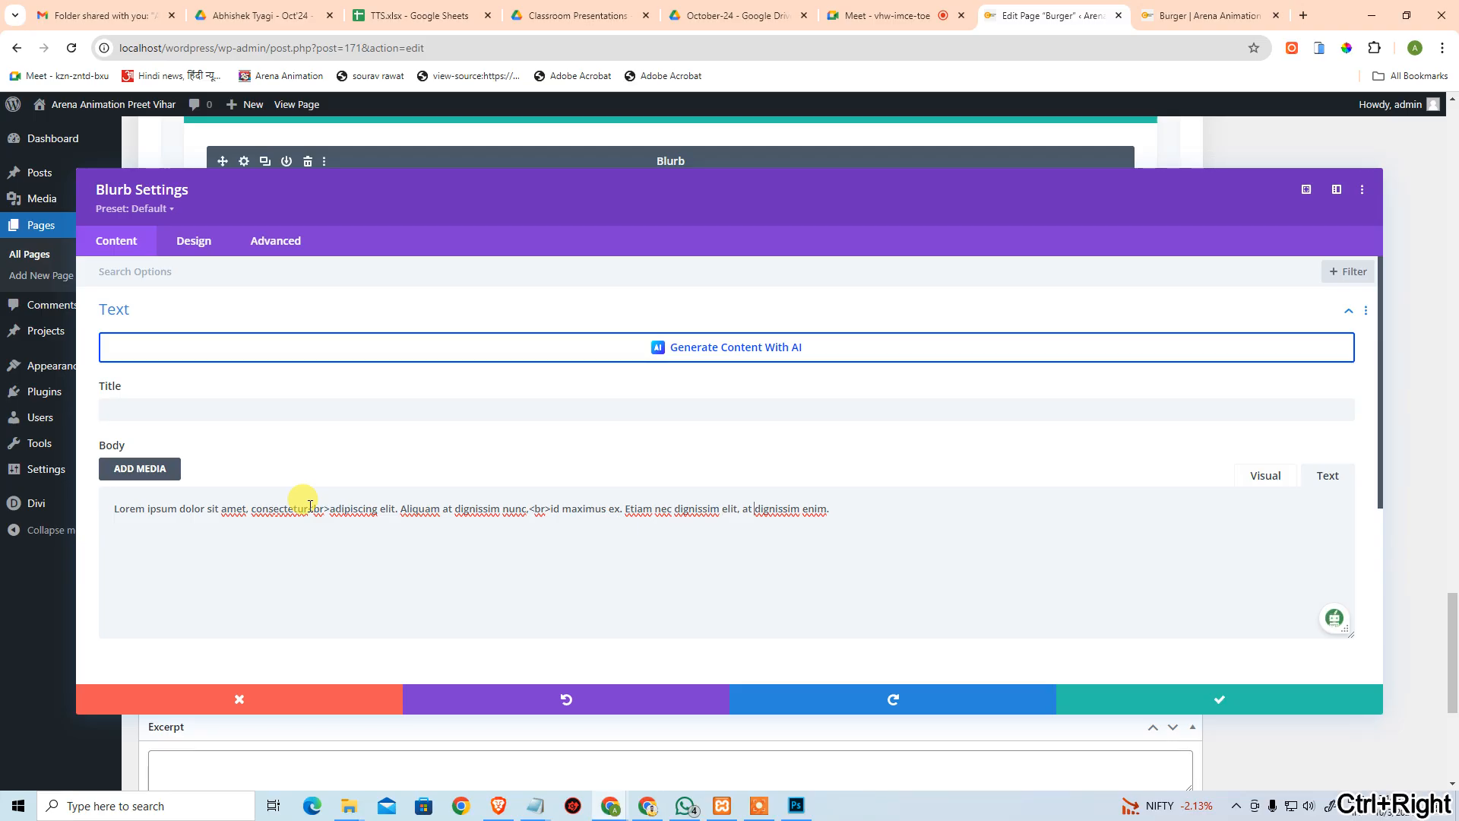
key("ctrl+v")
Set the Blurb's title to "Title Here" as in the mockup and save the module.
left_click(147, 411)
key("alt+Tab")
key("alt+Tab")
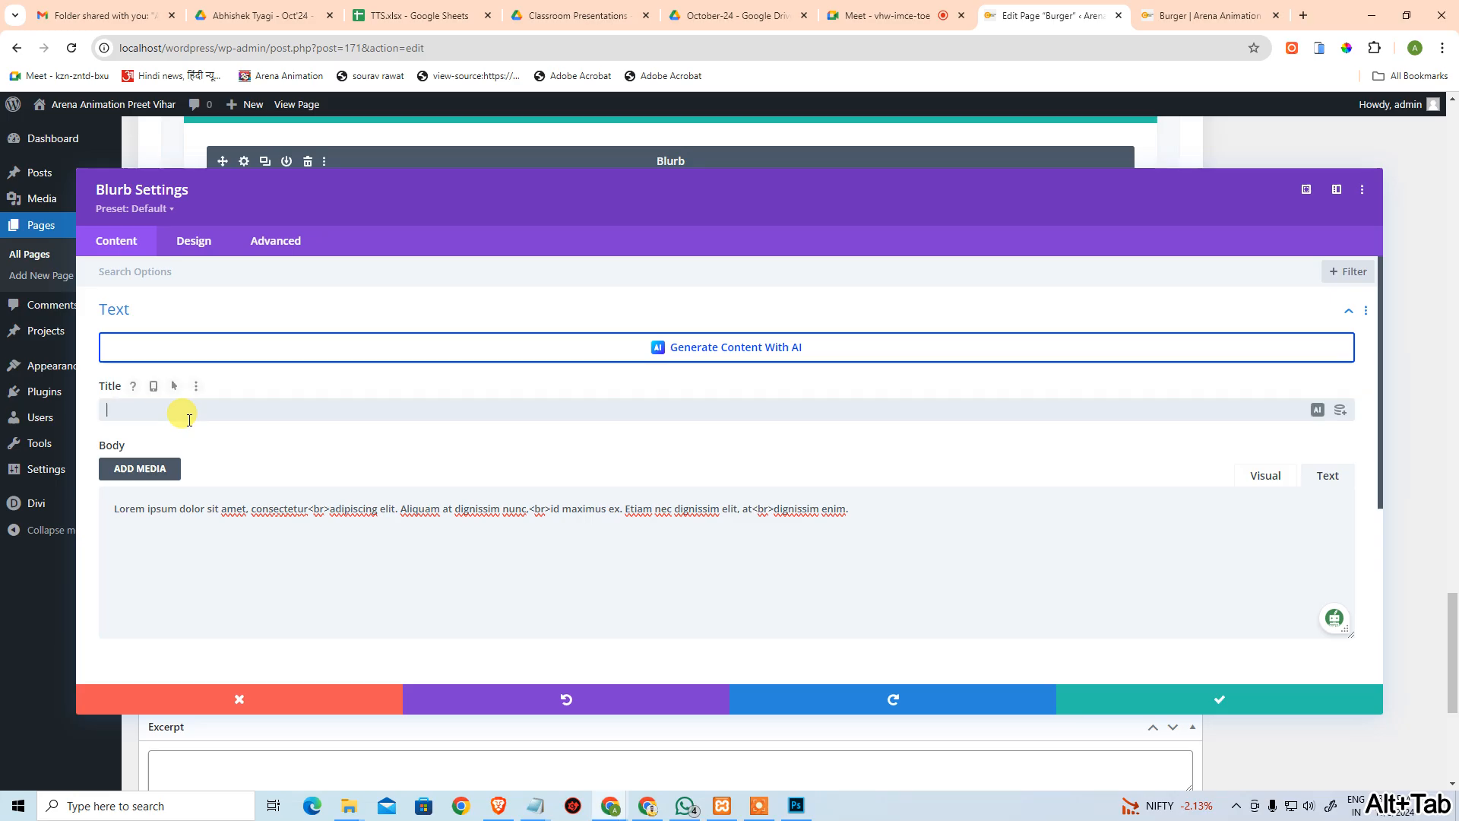
type("Title Her")
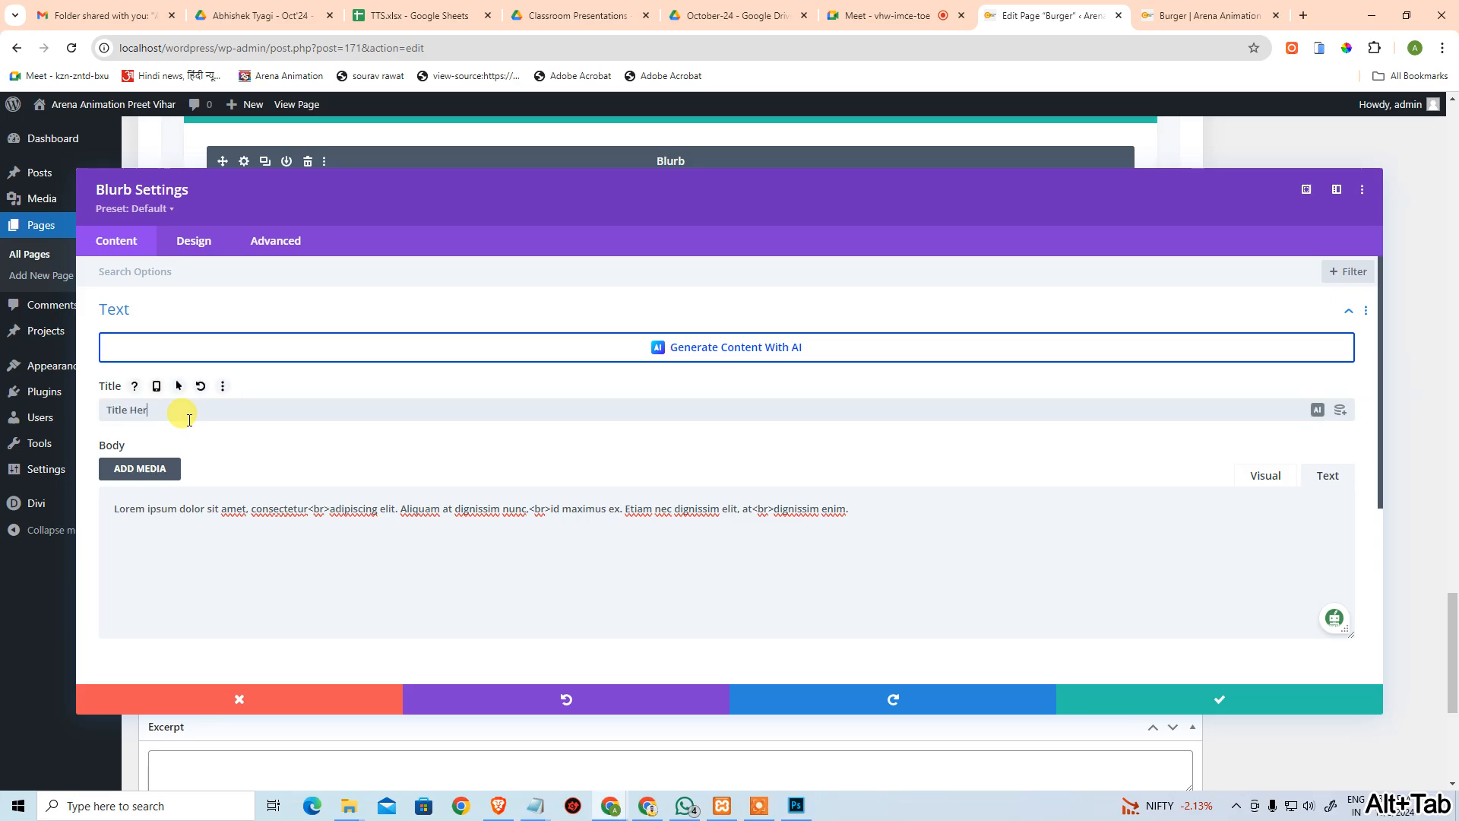
type("e")
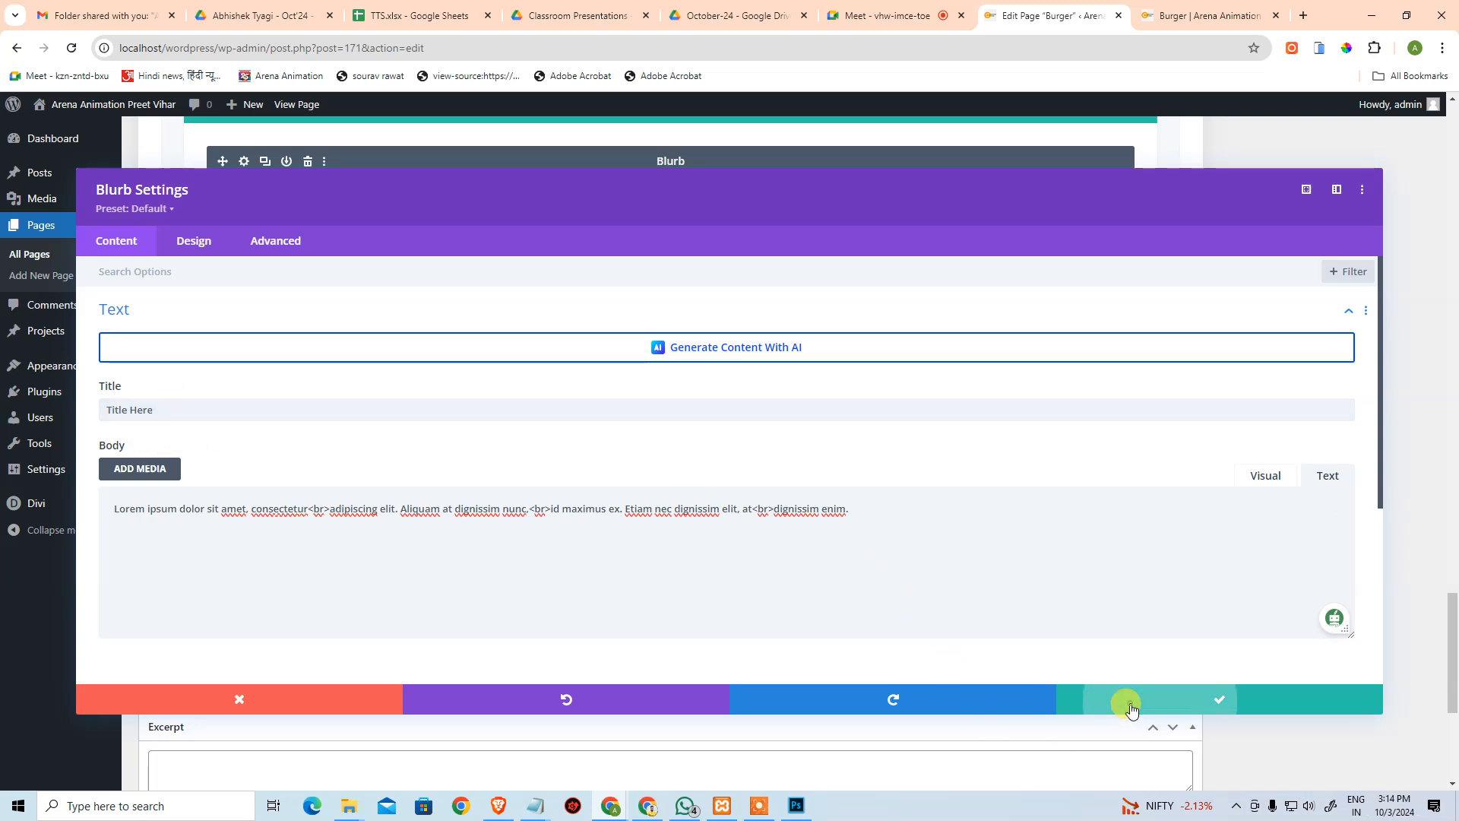
left_click(1123, 700)
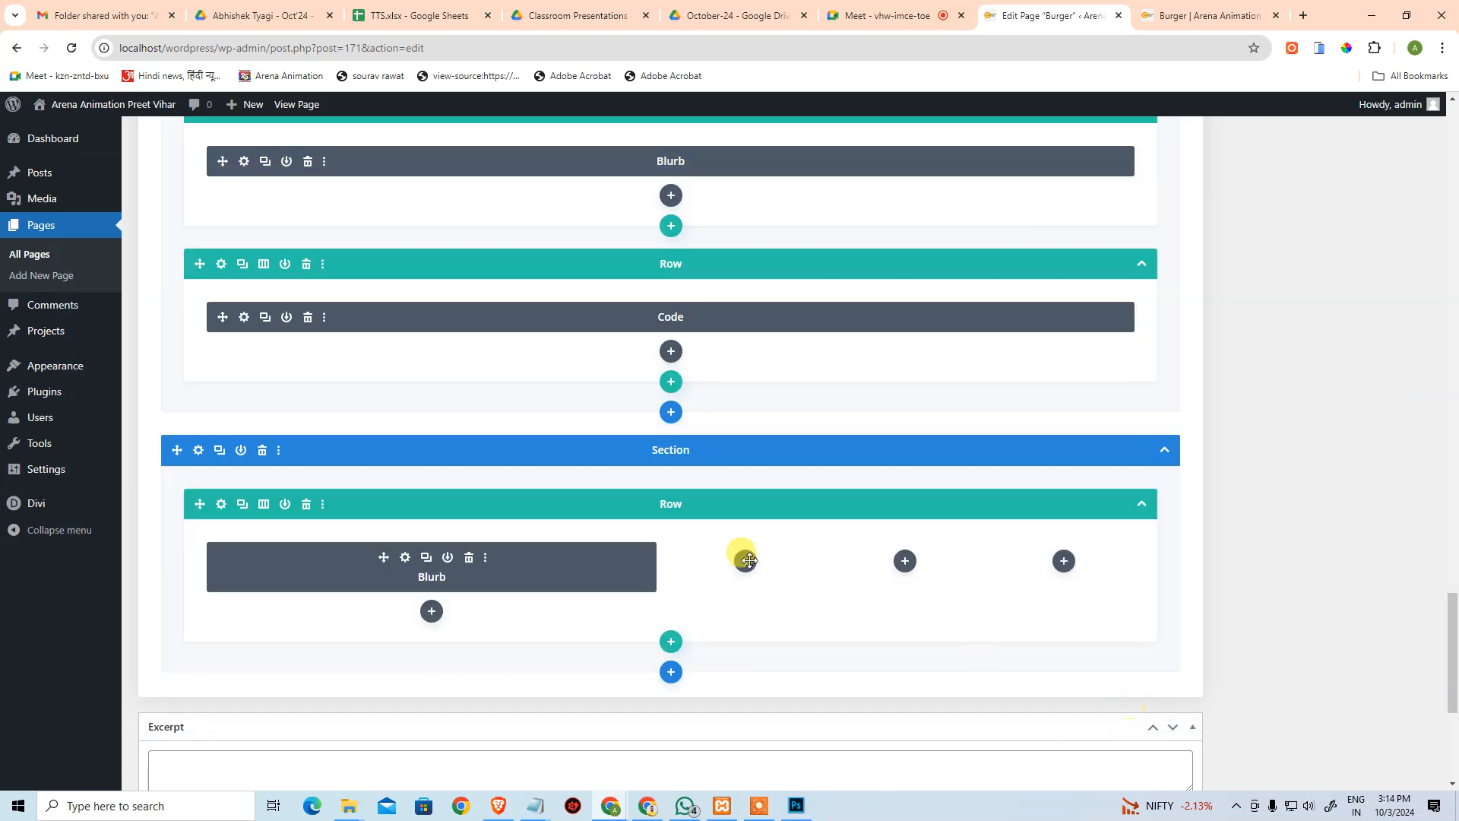
Insert a Social Media Follow module below the Blurb in the footer row's first column.
left_click(431, 613)
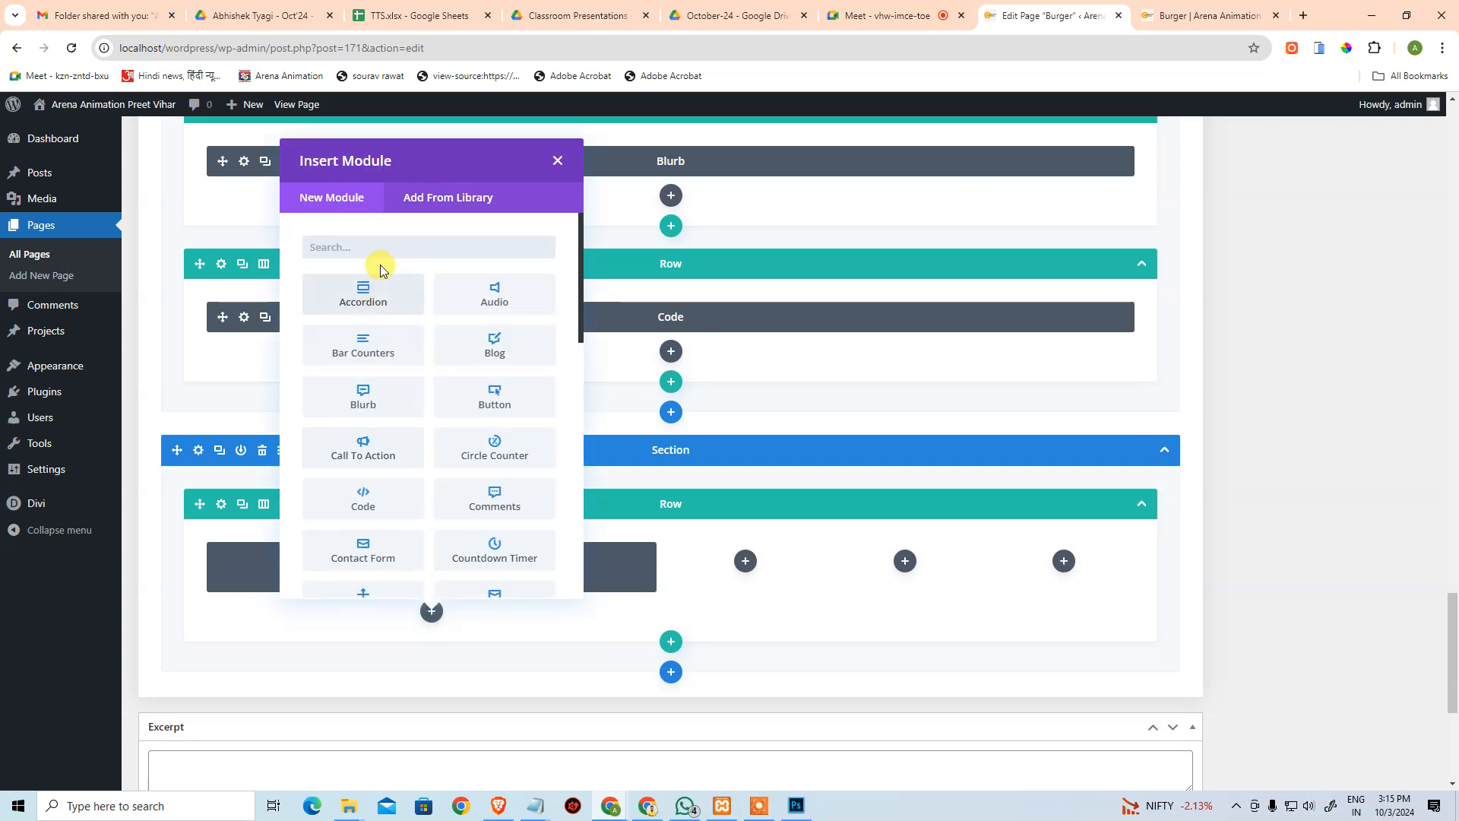
type("soc")
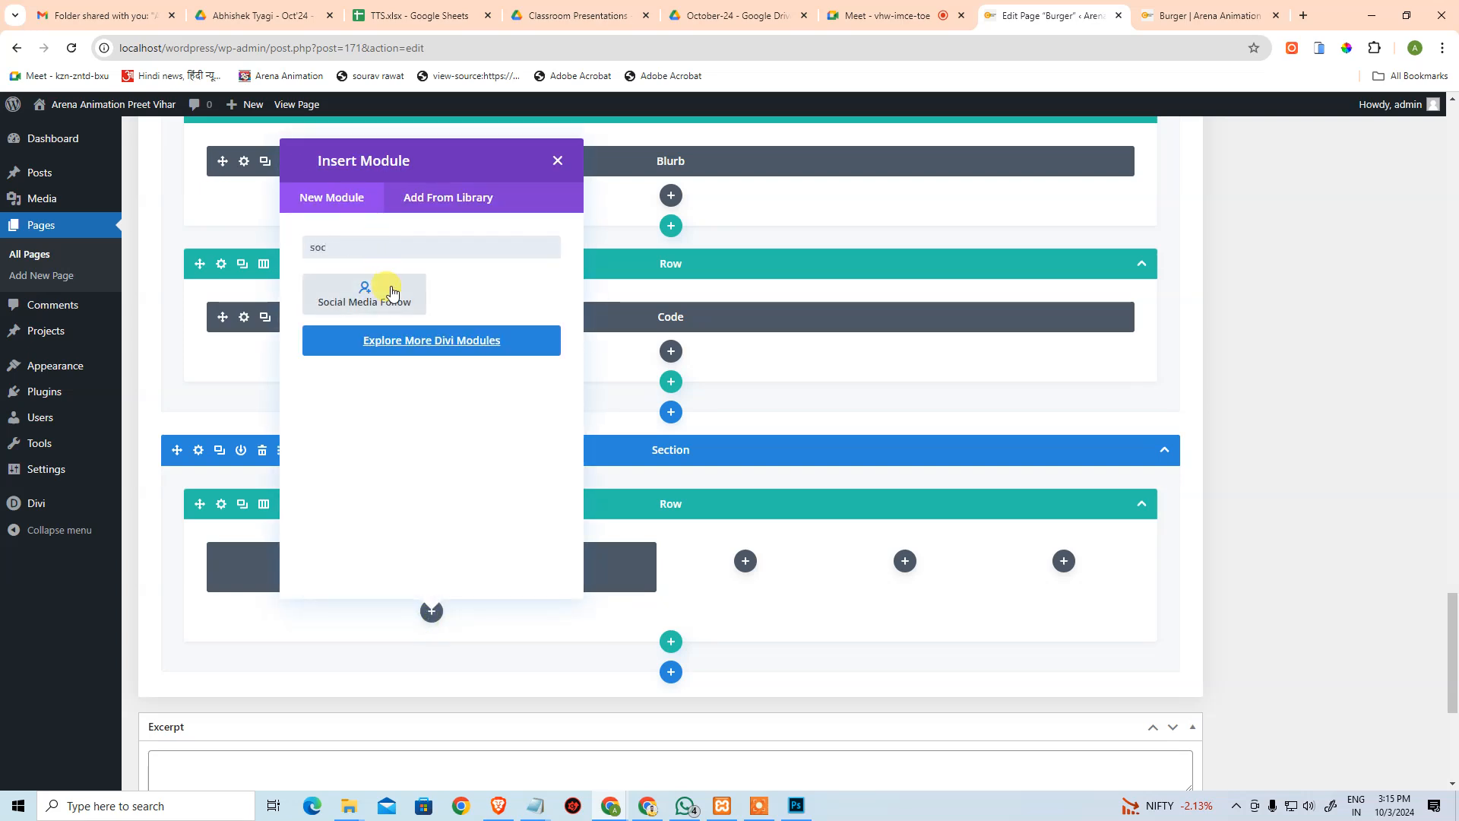
left_click(391, 293)
Add a social network entry for Instagram to the Social Media Follow module and save the entry.
left_click(724, 328)
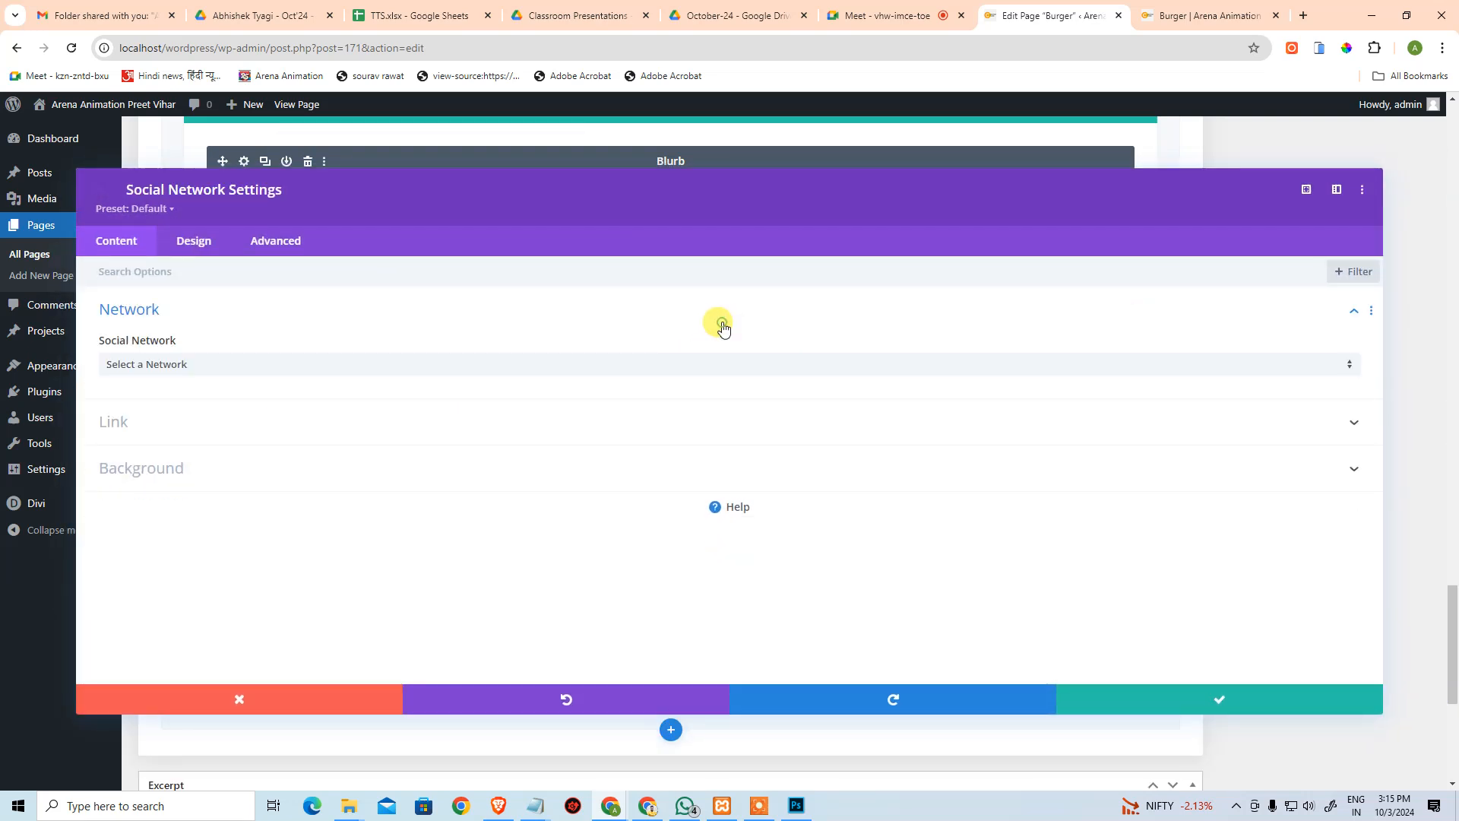
left_click(296, 365)
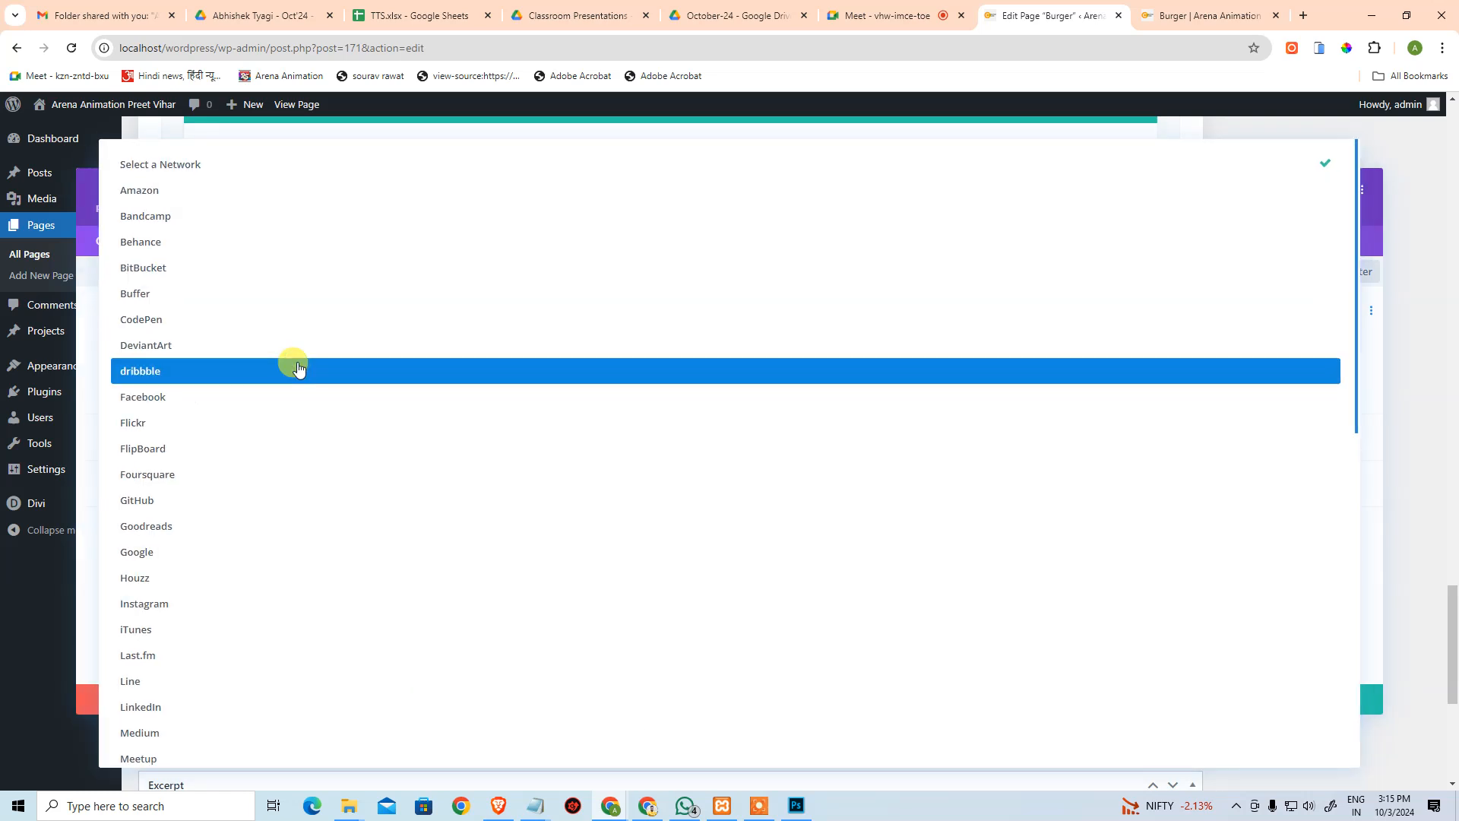
left_click(182, 608)
left_click(126, 425)
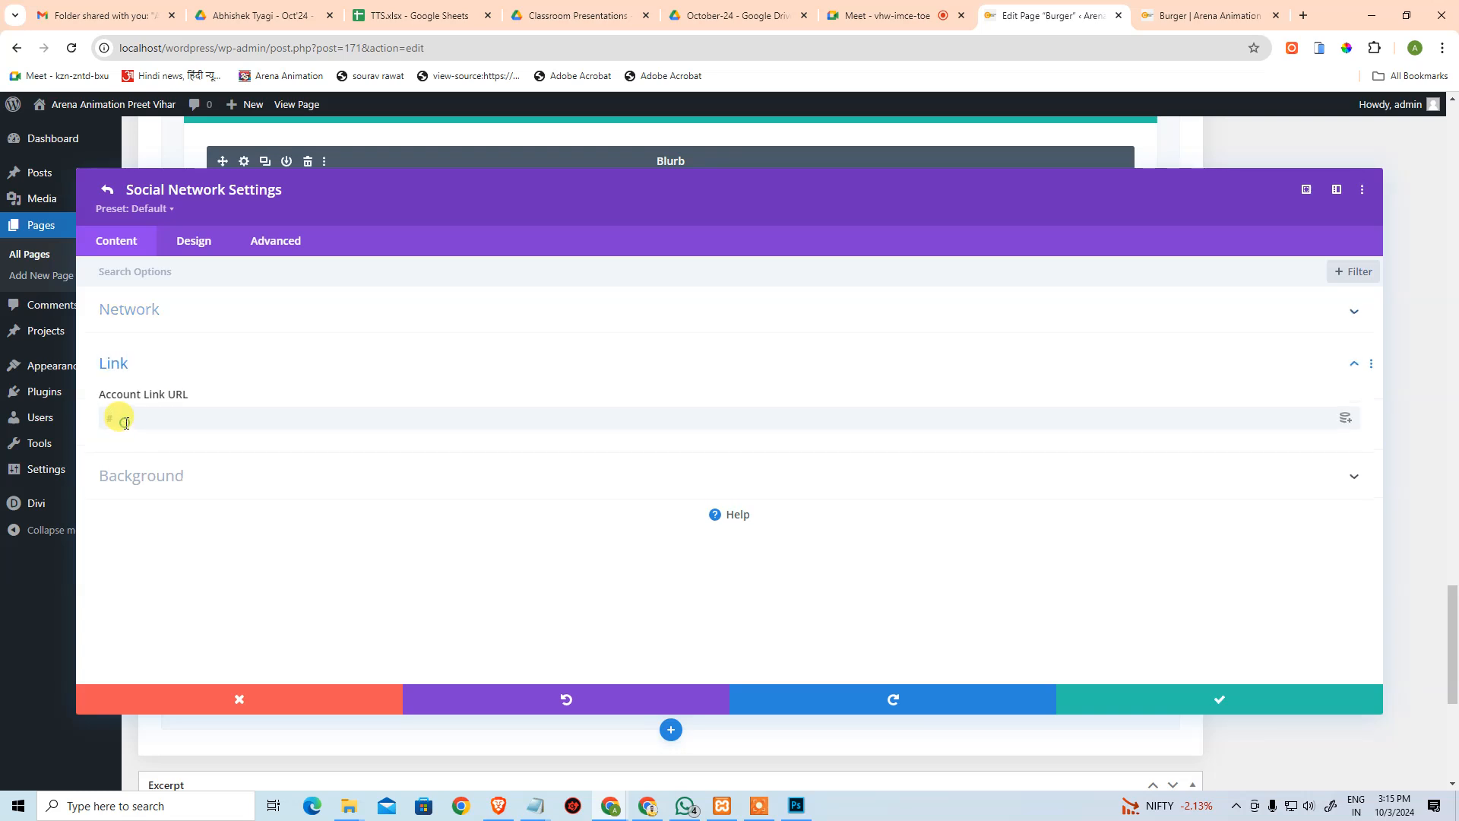
left_click(153, 355)
left_click(1083, 693)
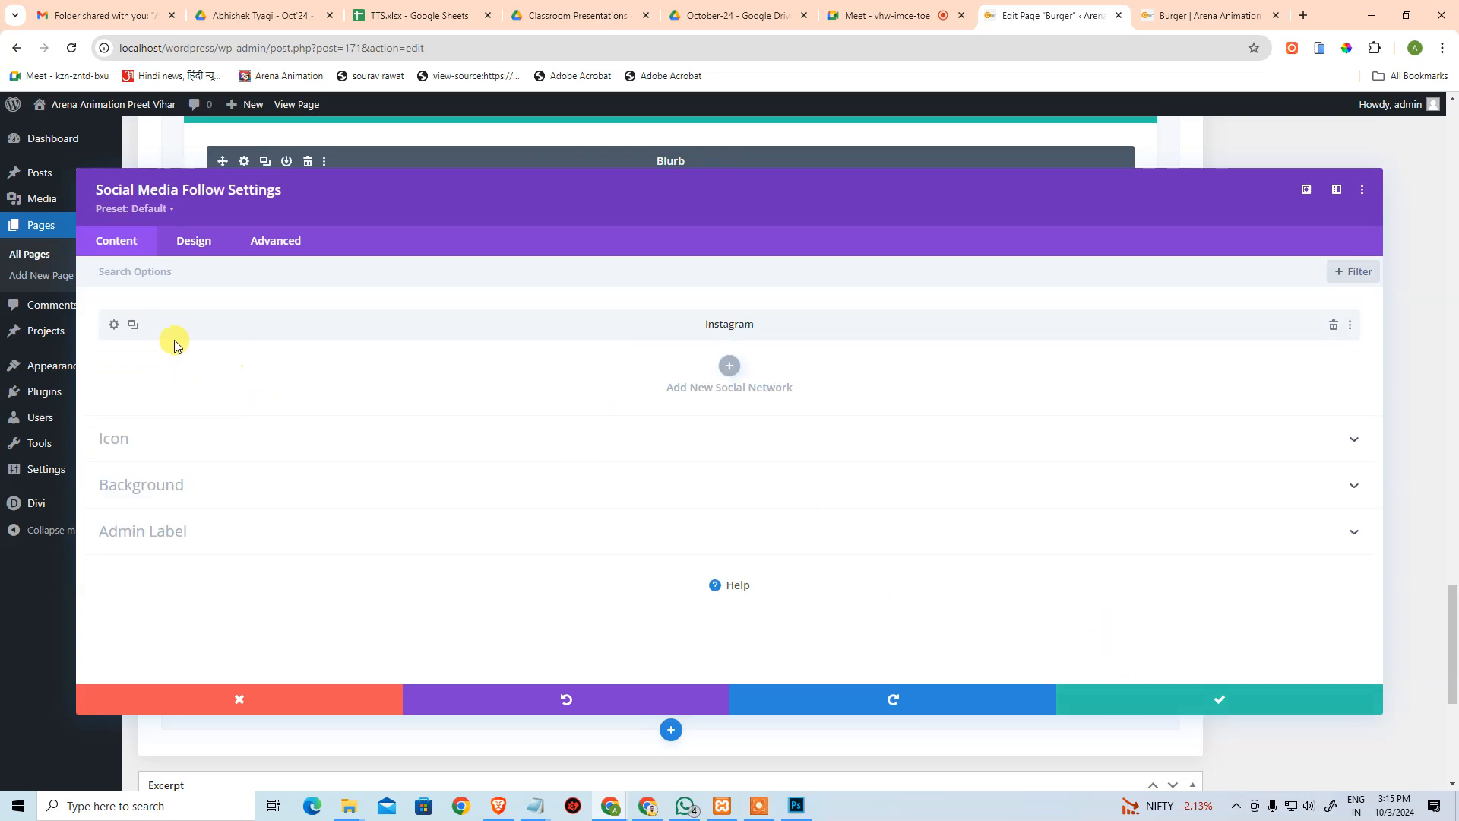
Duplicate the Instagram entry, check the icon order in the mockup, and change the copy's network to Facebook.
left_click(133, 325)
key("alt+Tab")
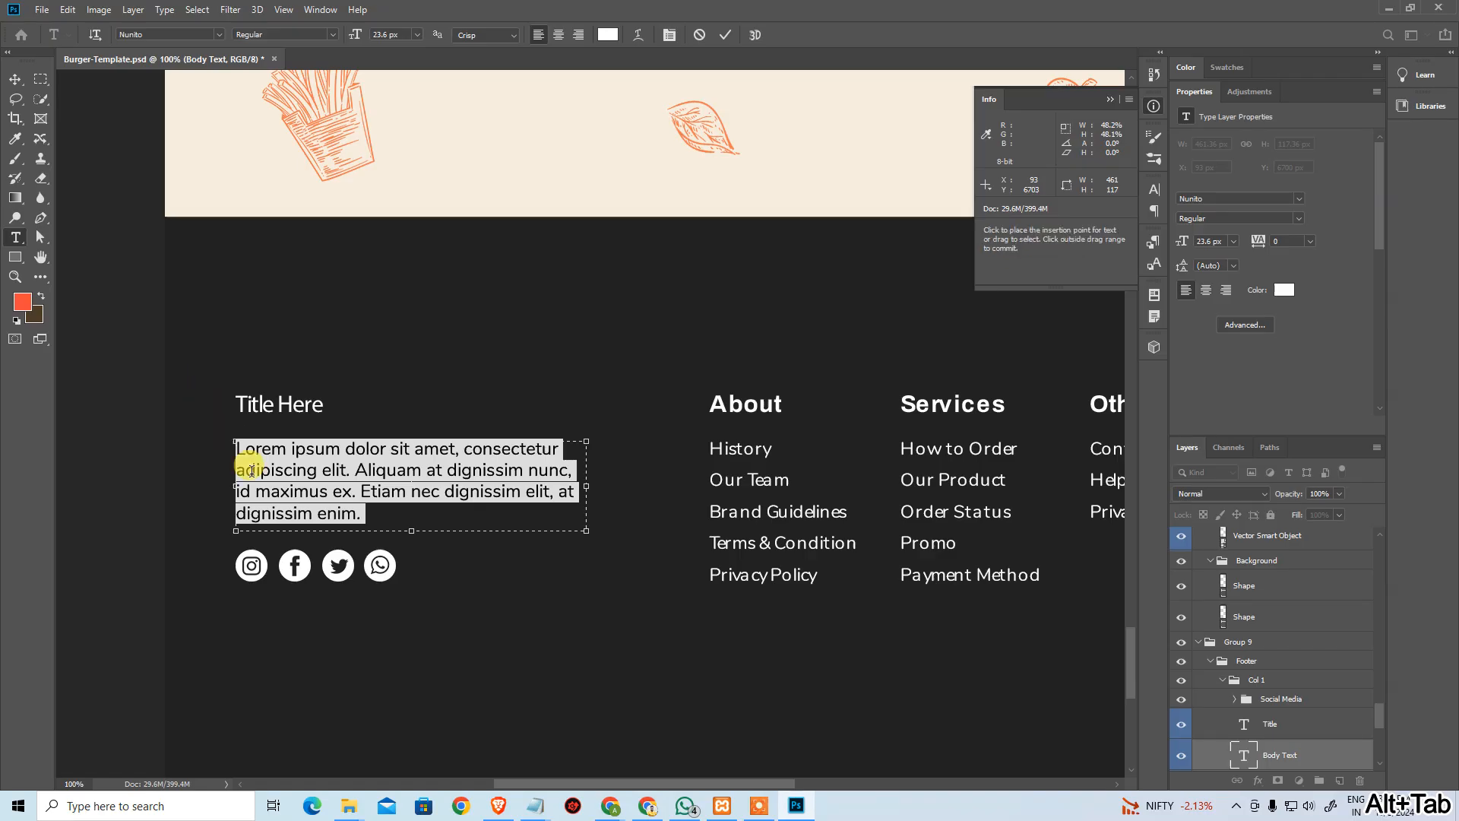
key("alt+Tab")
left_click(113, 363)
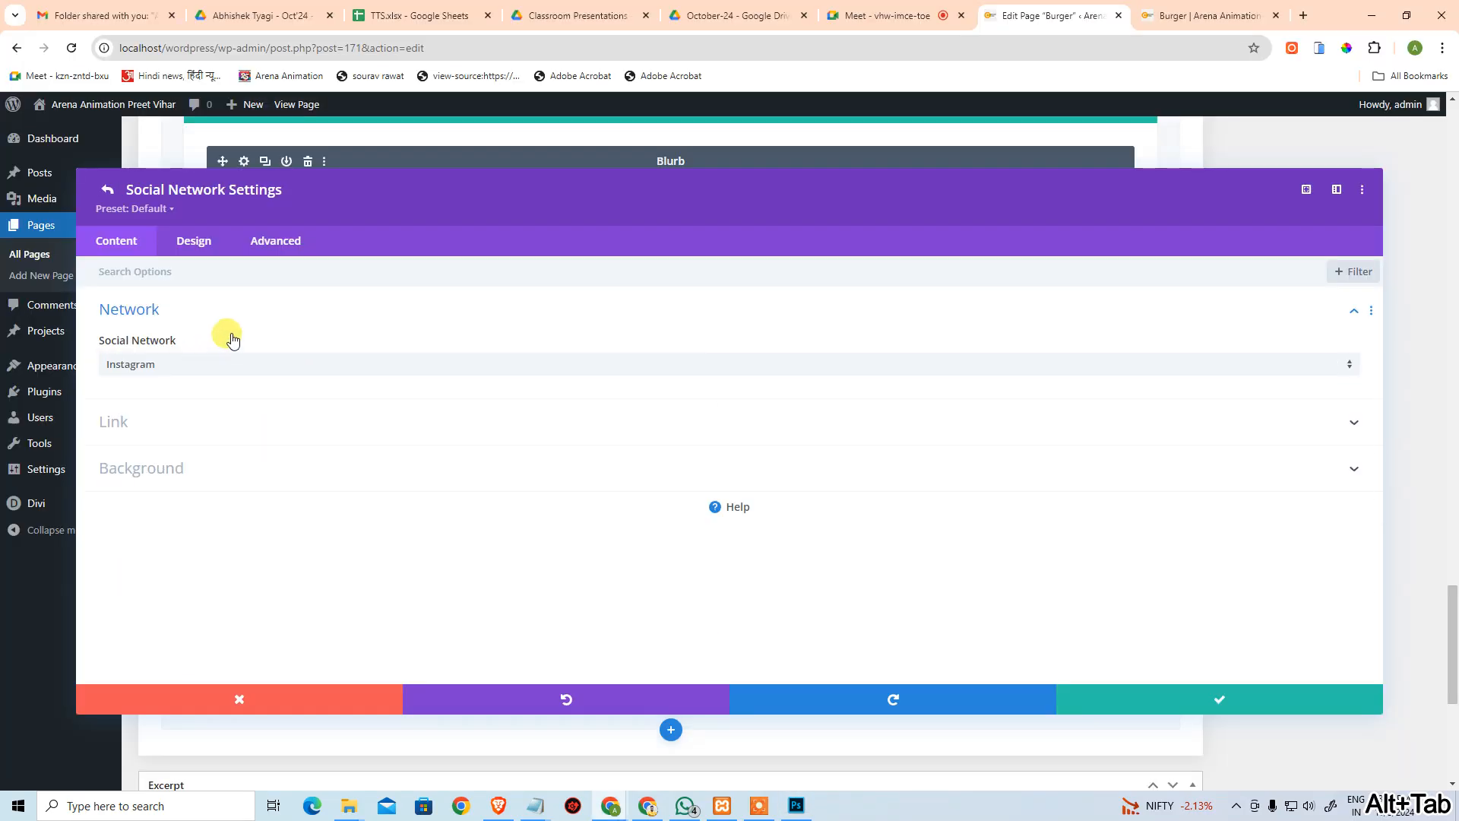
left_click(227, 372)
left_click(192, 396)
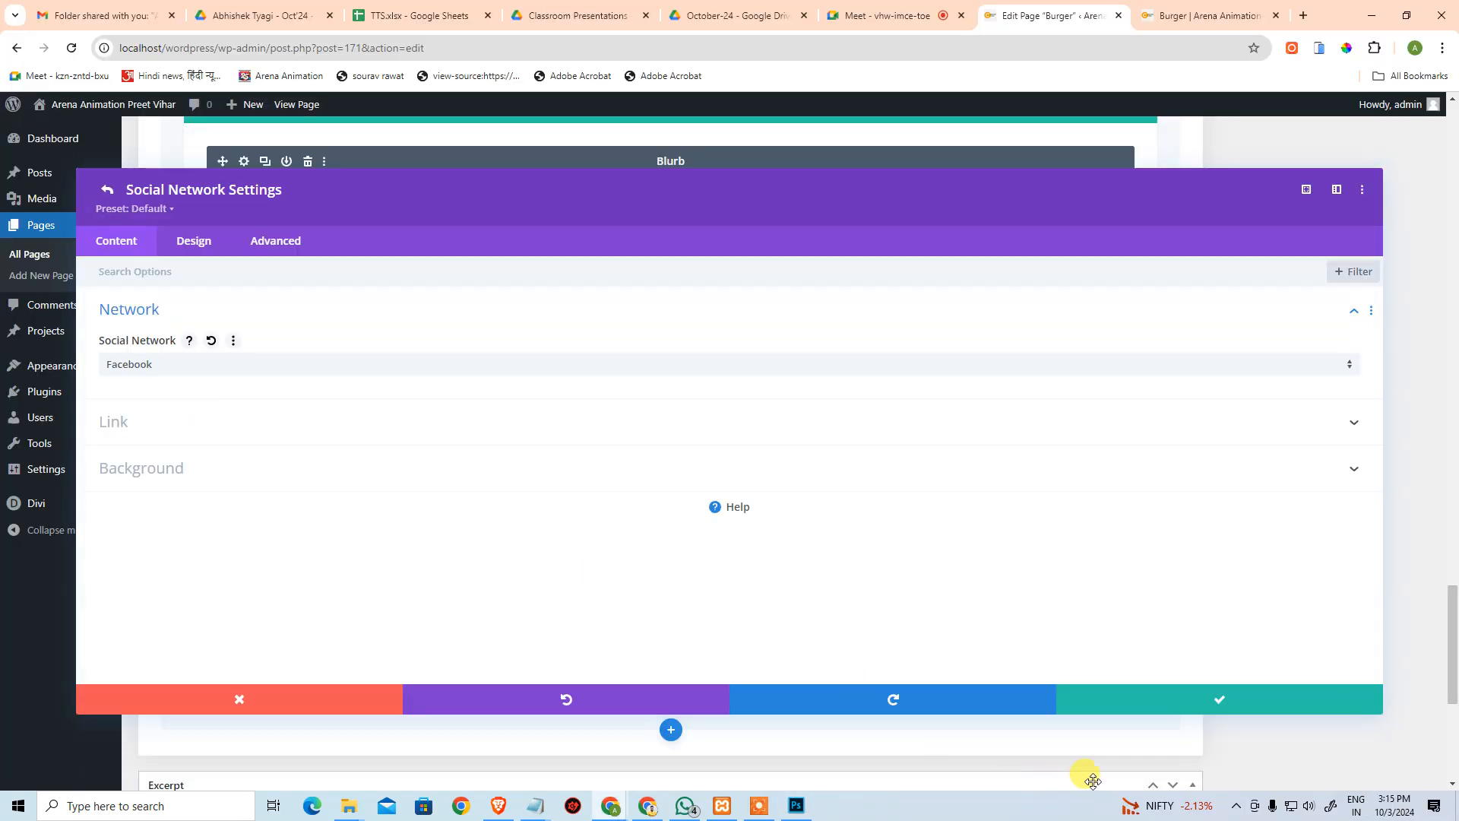
left_click(1178, 712)
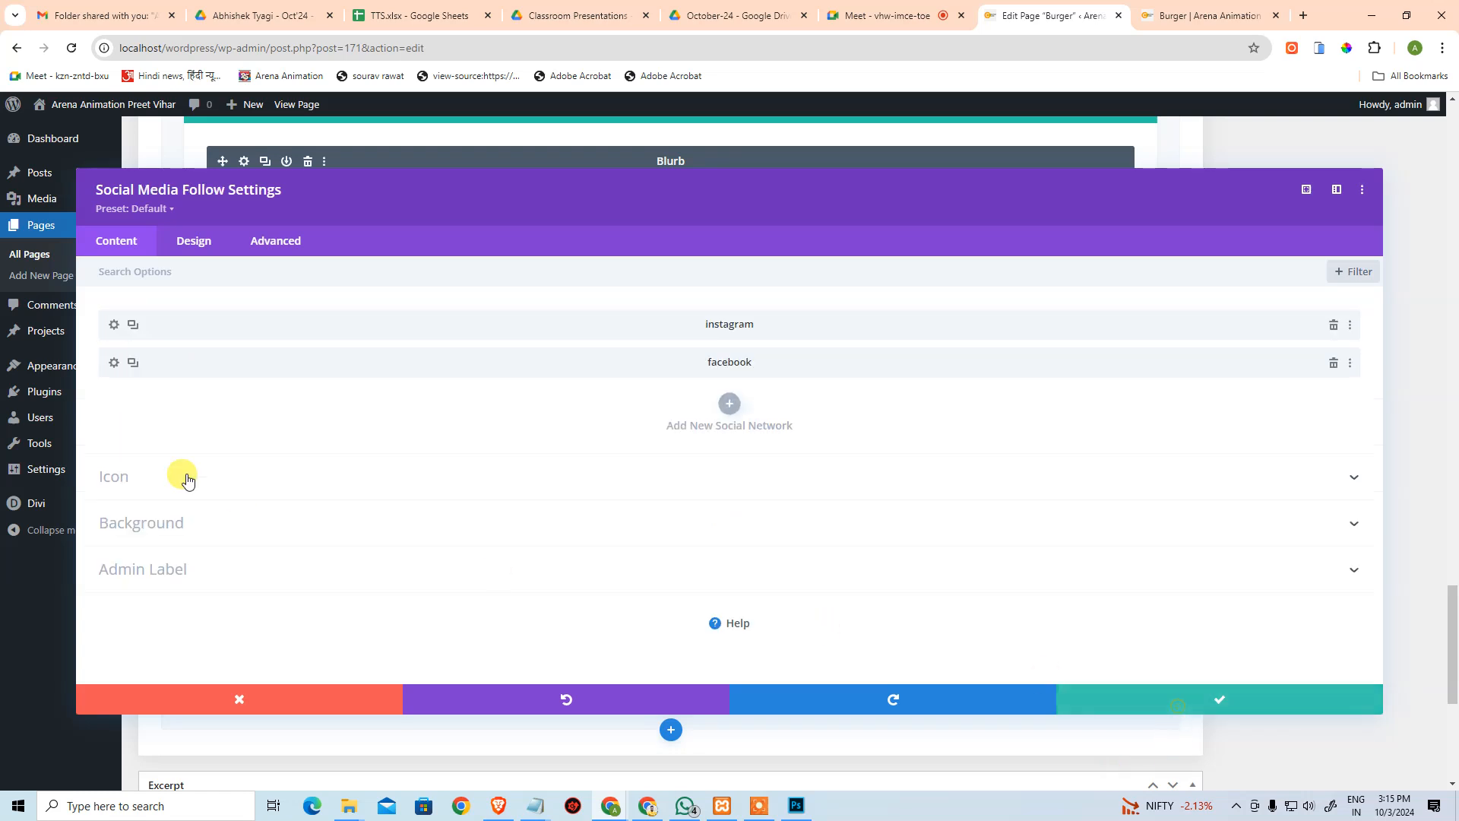
Duplicate the Facebook entry and change the copy's social network to X.
left_click(130, 363)
left_click(112, 405)
left_click(146, 374)
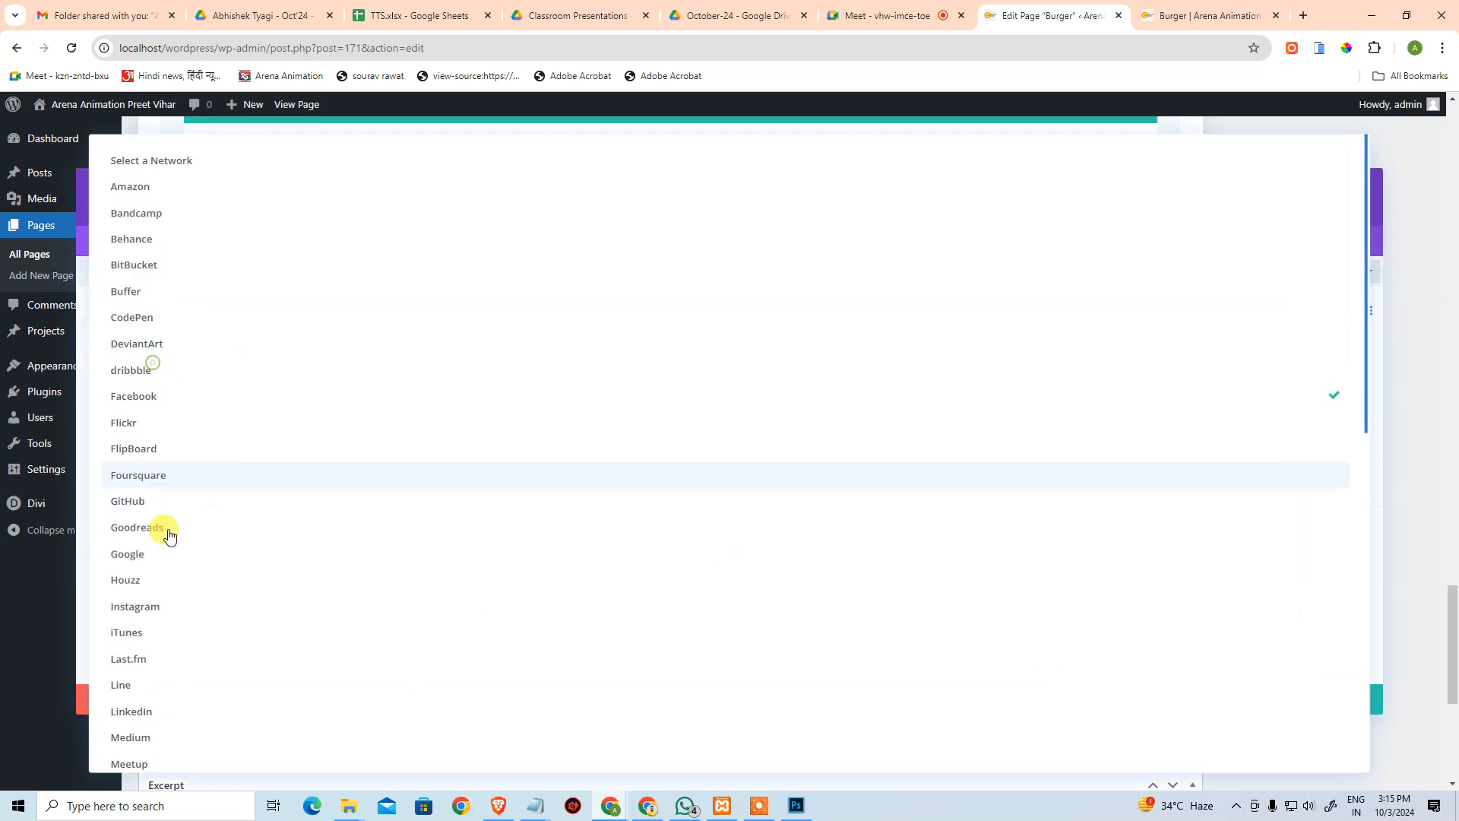
scroll(185, 608, "down", 1)
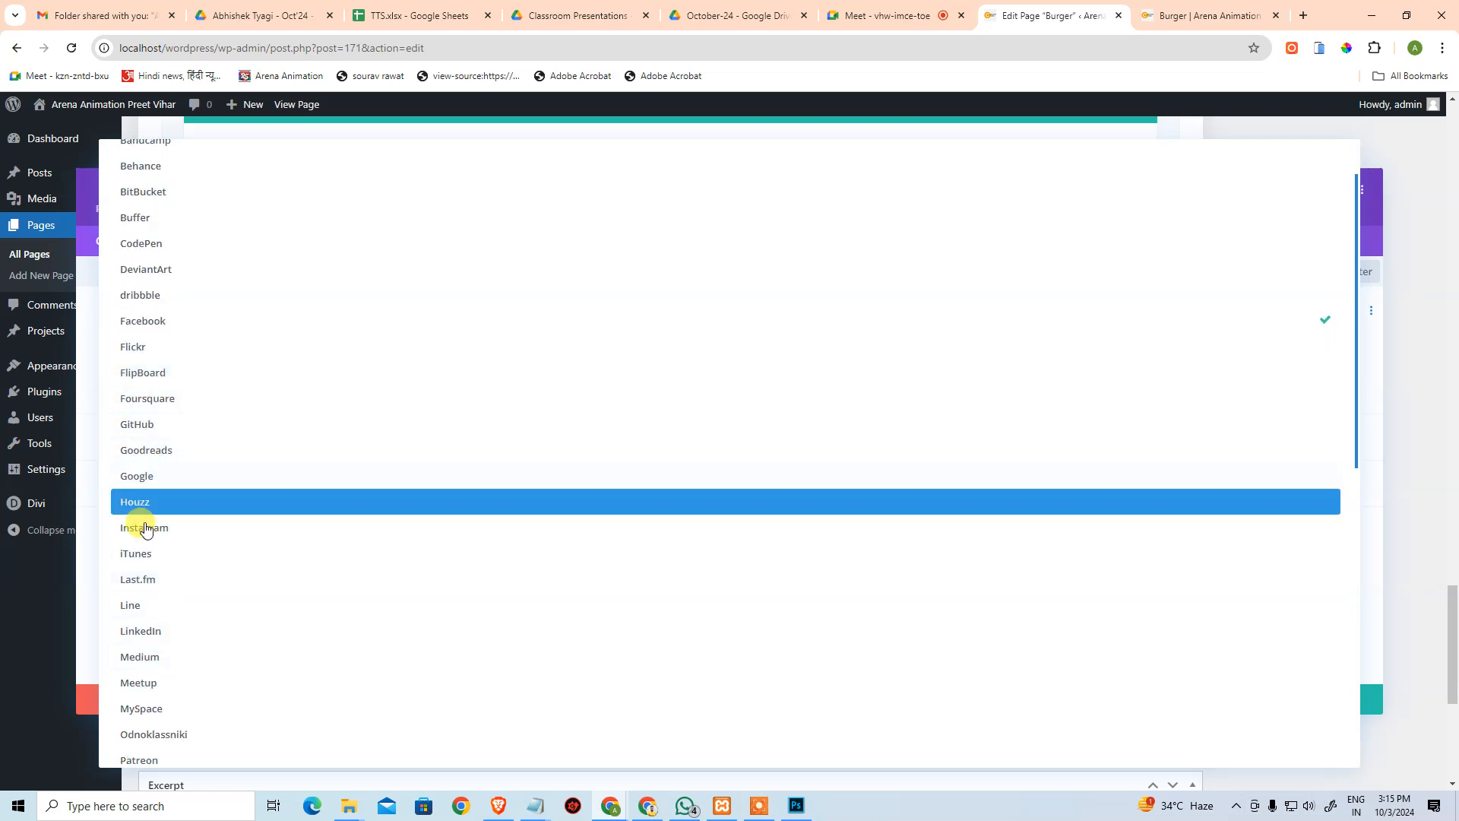
scroll(157, 547, "down", 8)
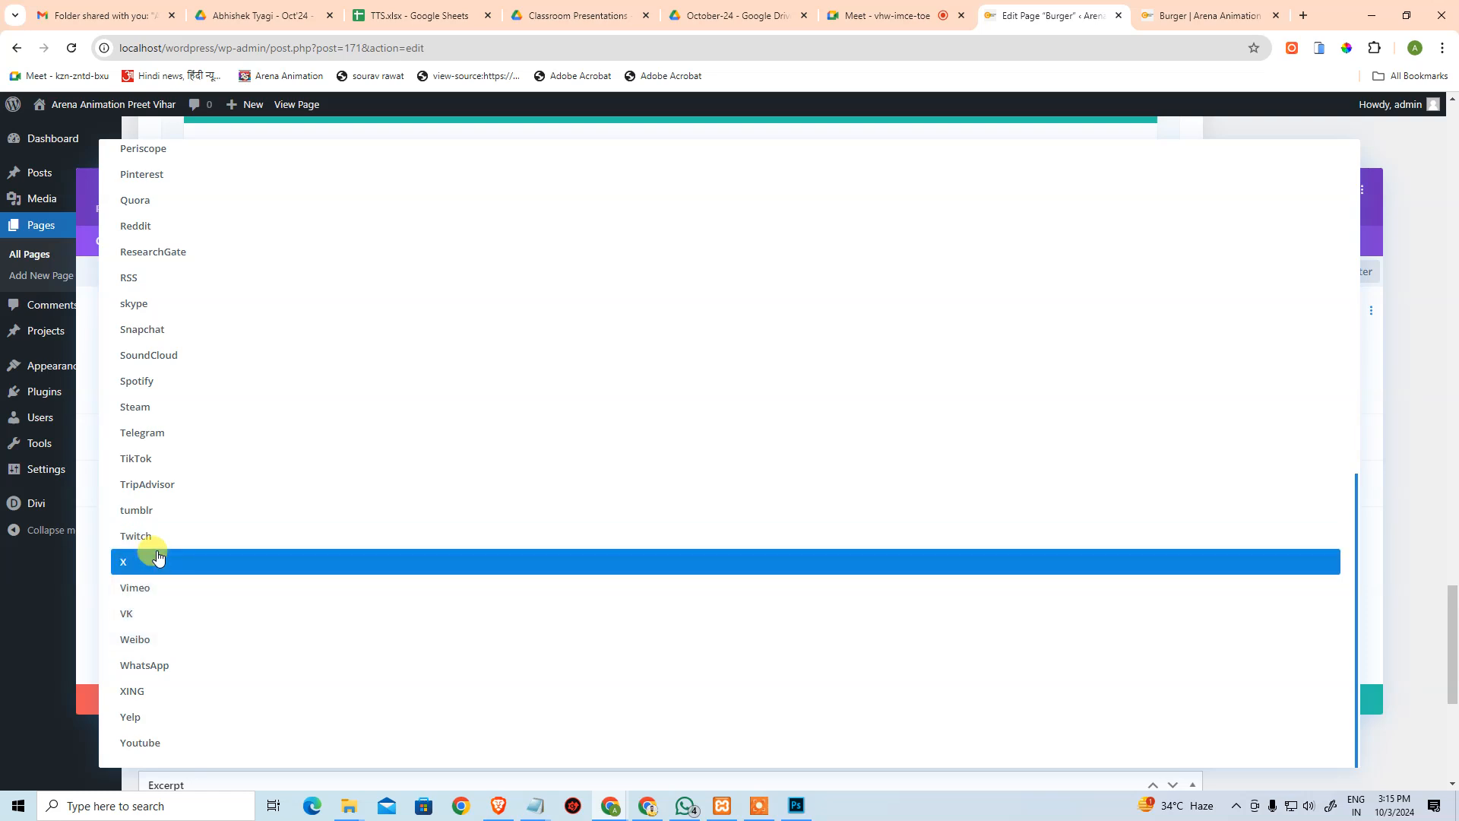
left_click(157, 558)
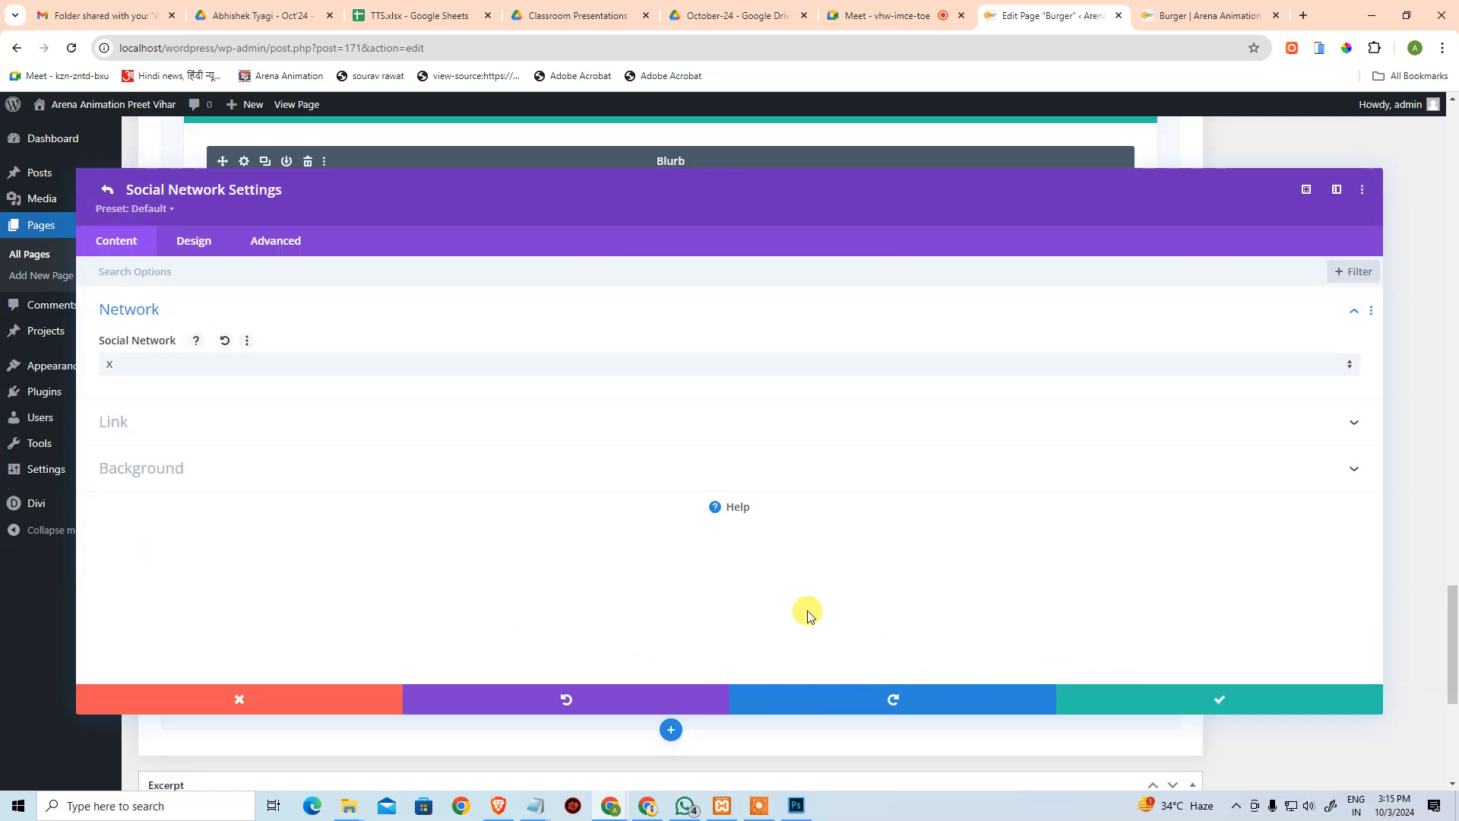
left_click(1102, 697)
Duplicate the X entry, change the copy's social network to WhatsApp, and save the Social Media Follow module.
left_click(133, 400)
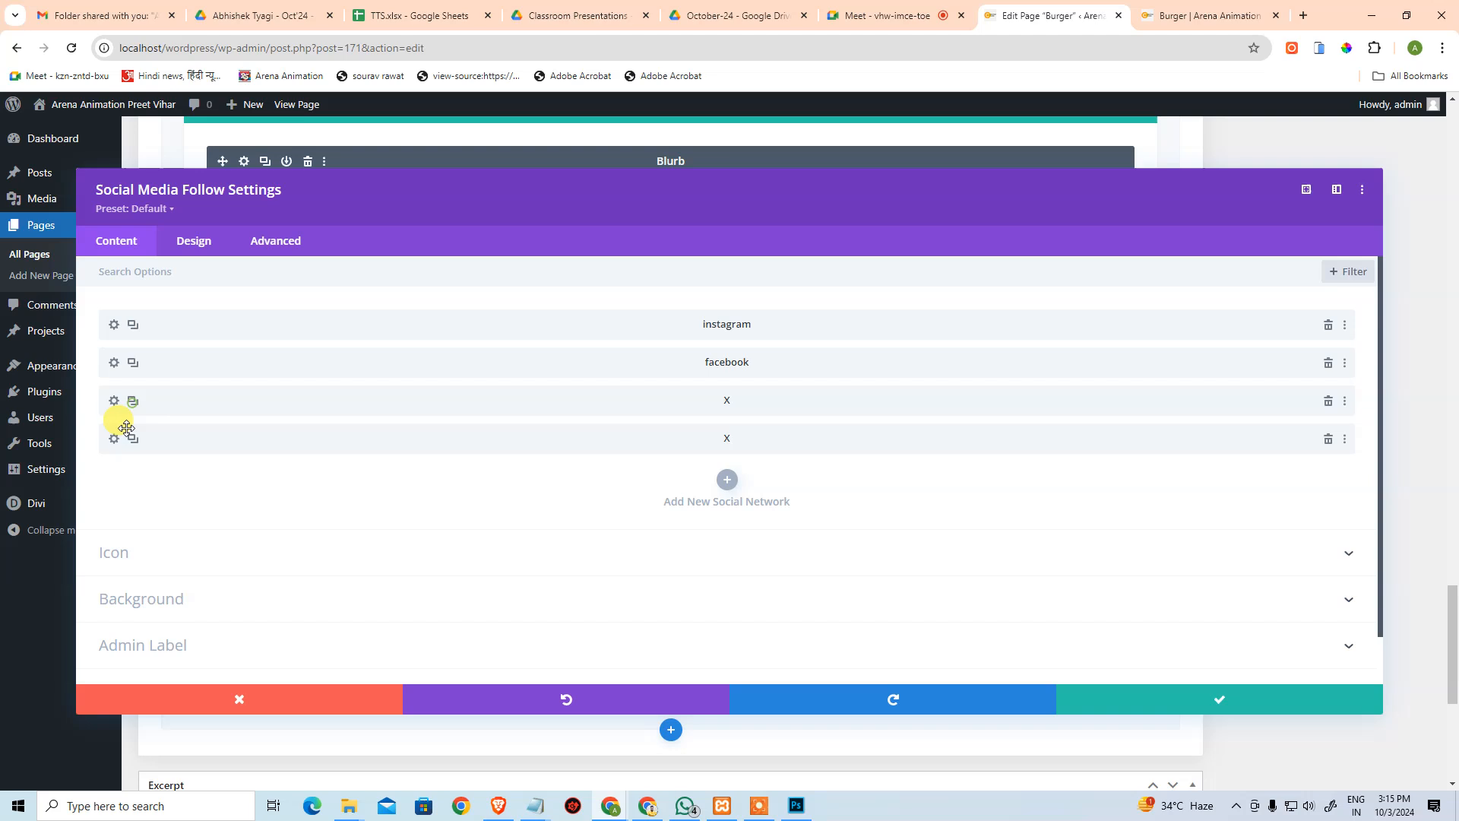
left_click(114, 439)
left_click(146, 380)
scroll(228, 538, "down", 9)
left_click(190, 664)
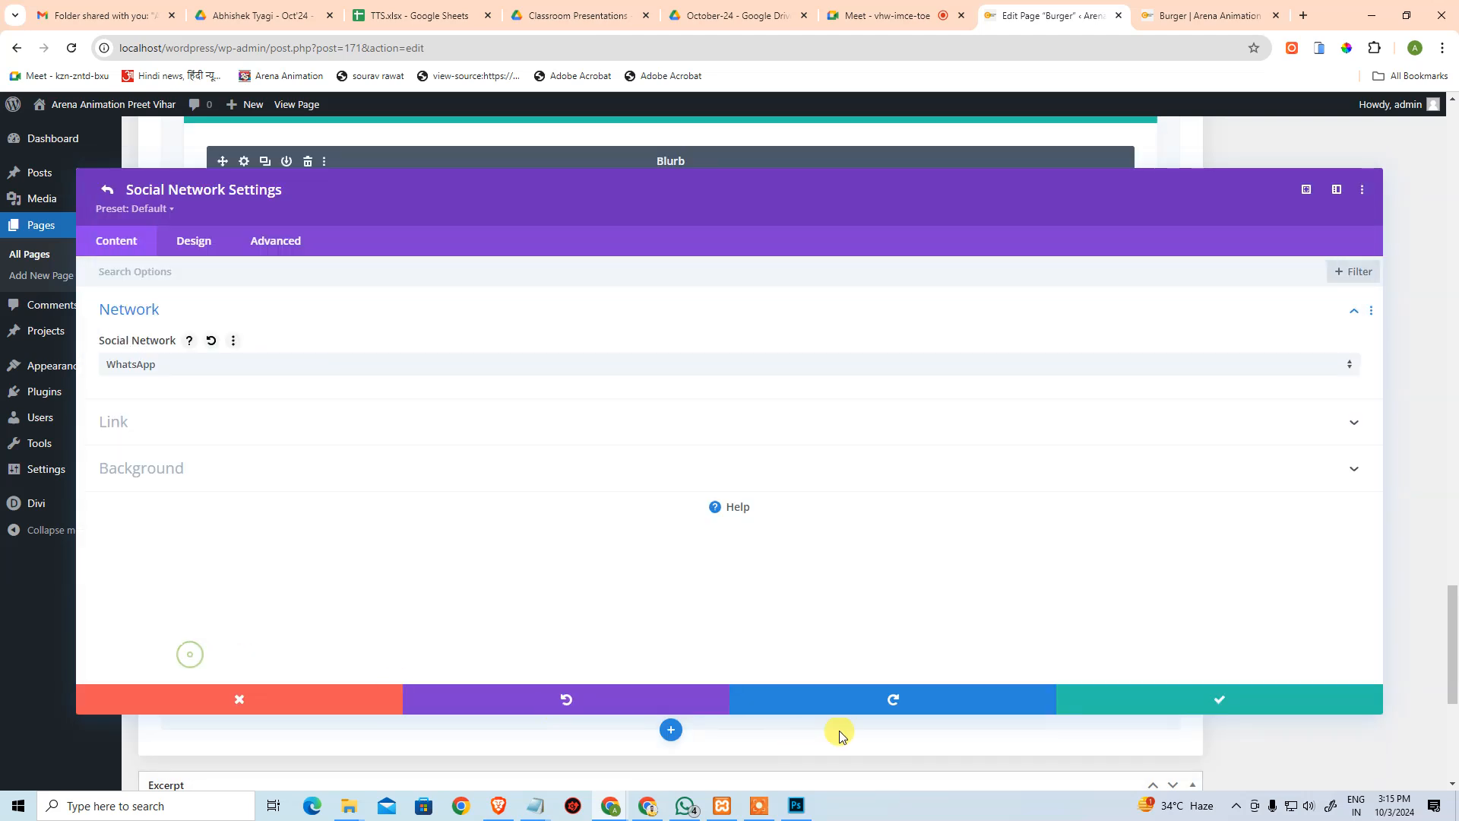
left_click(1132, 693)
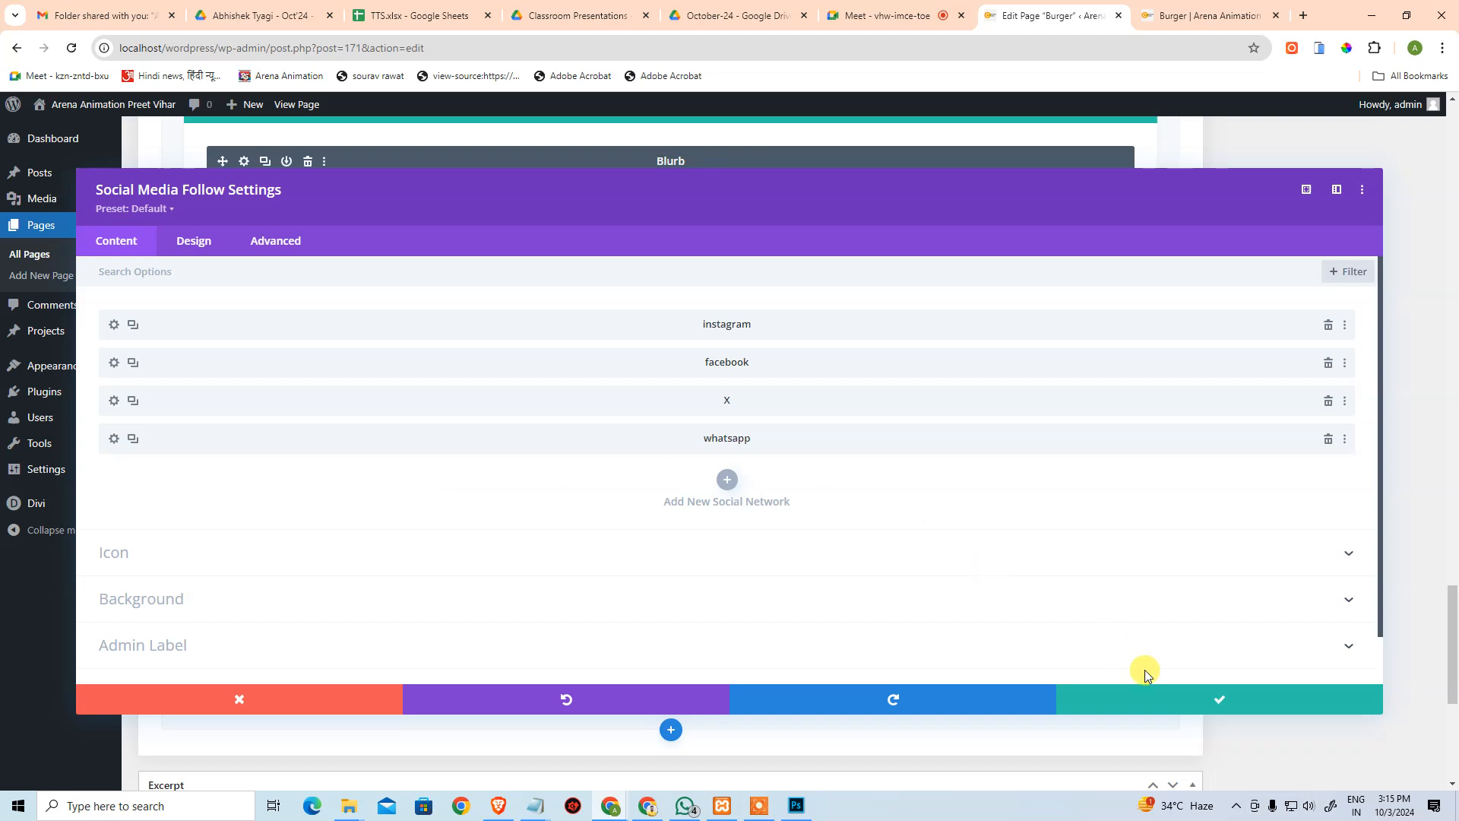
left_click(1101, 684)
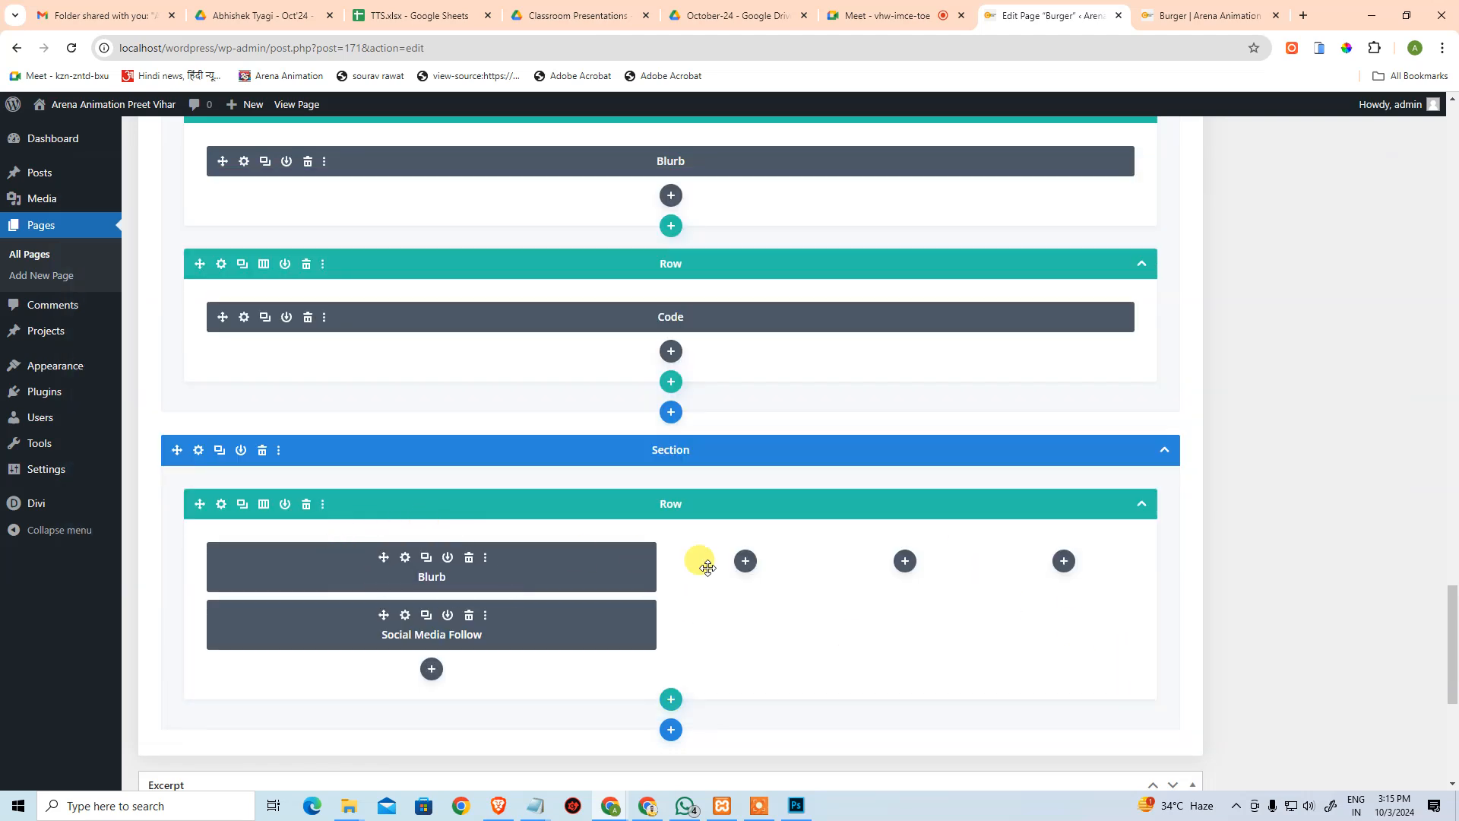
Switch to the Photoshop mockup and check the fonts of the footer's body text and "Title Here" heading, undoing any font substitution.
key("alt+Tab")
left_click(586, 510)
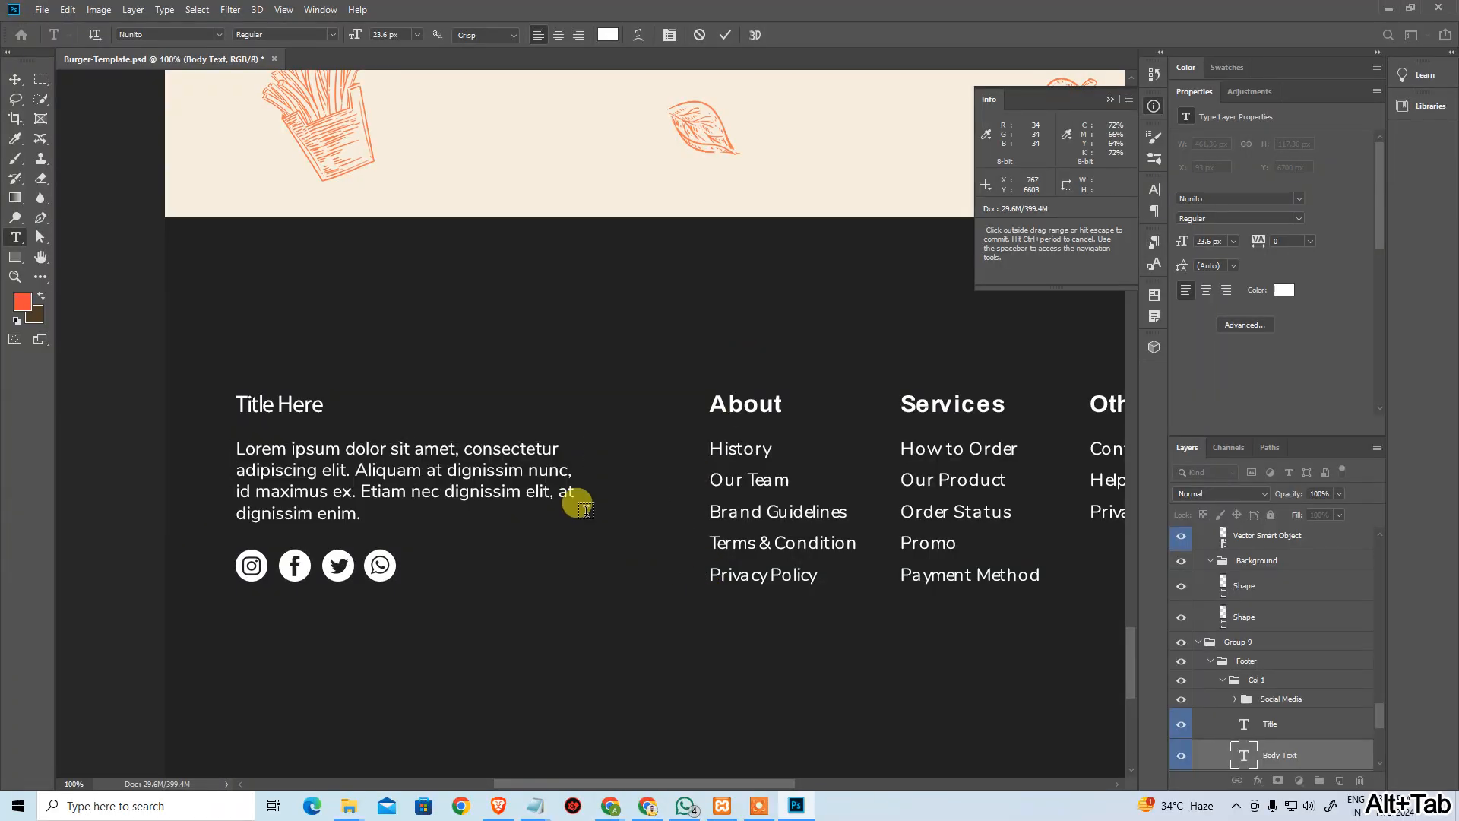
left_click(298, 462)
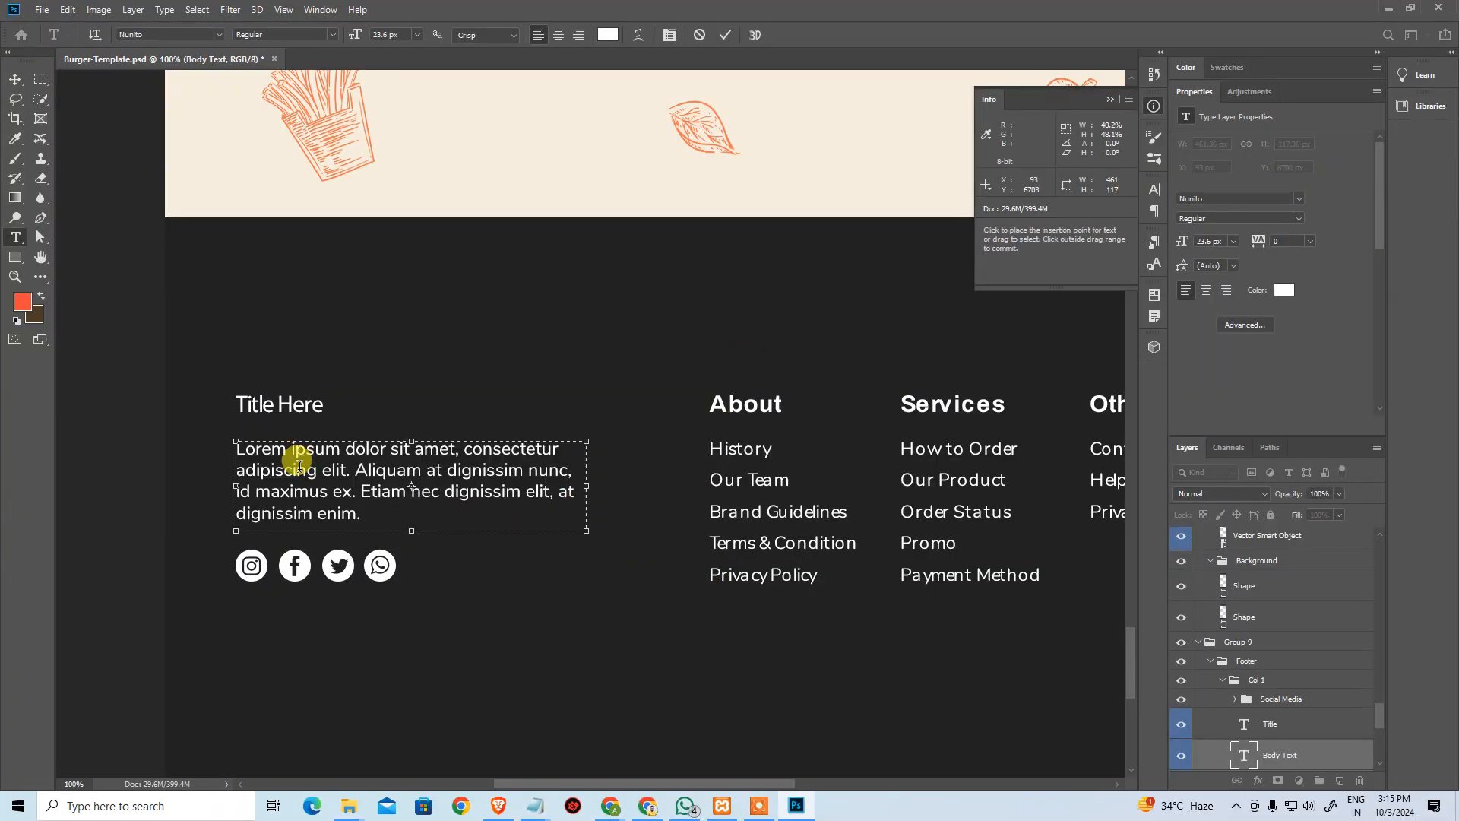
left_click(244, 402)
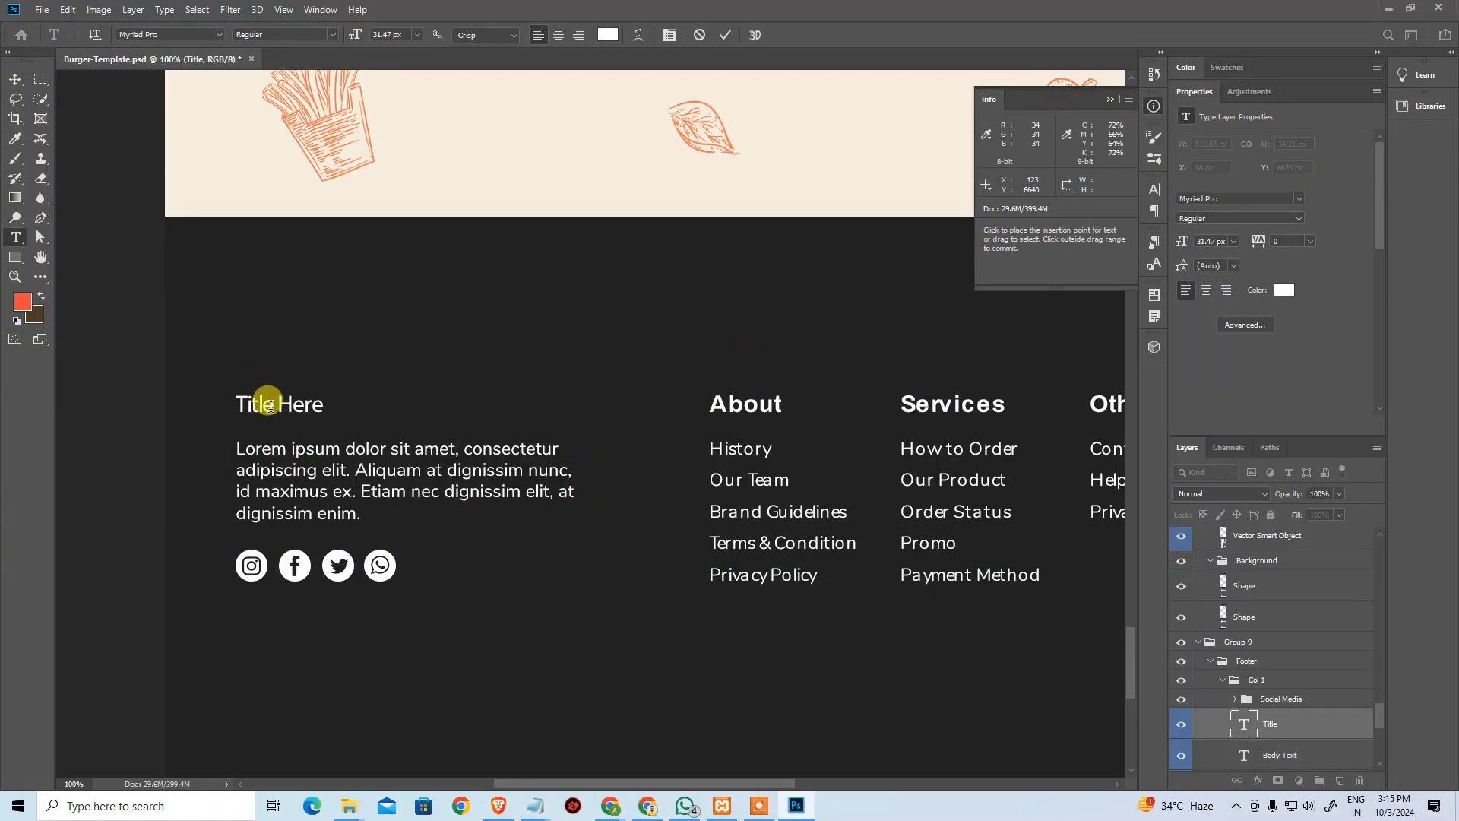
key("ctrl+z")
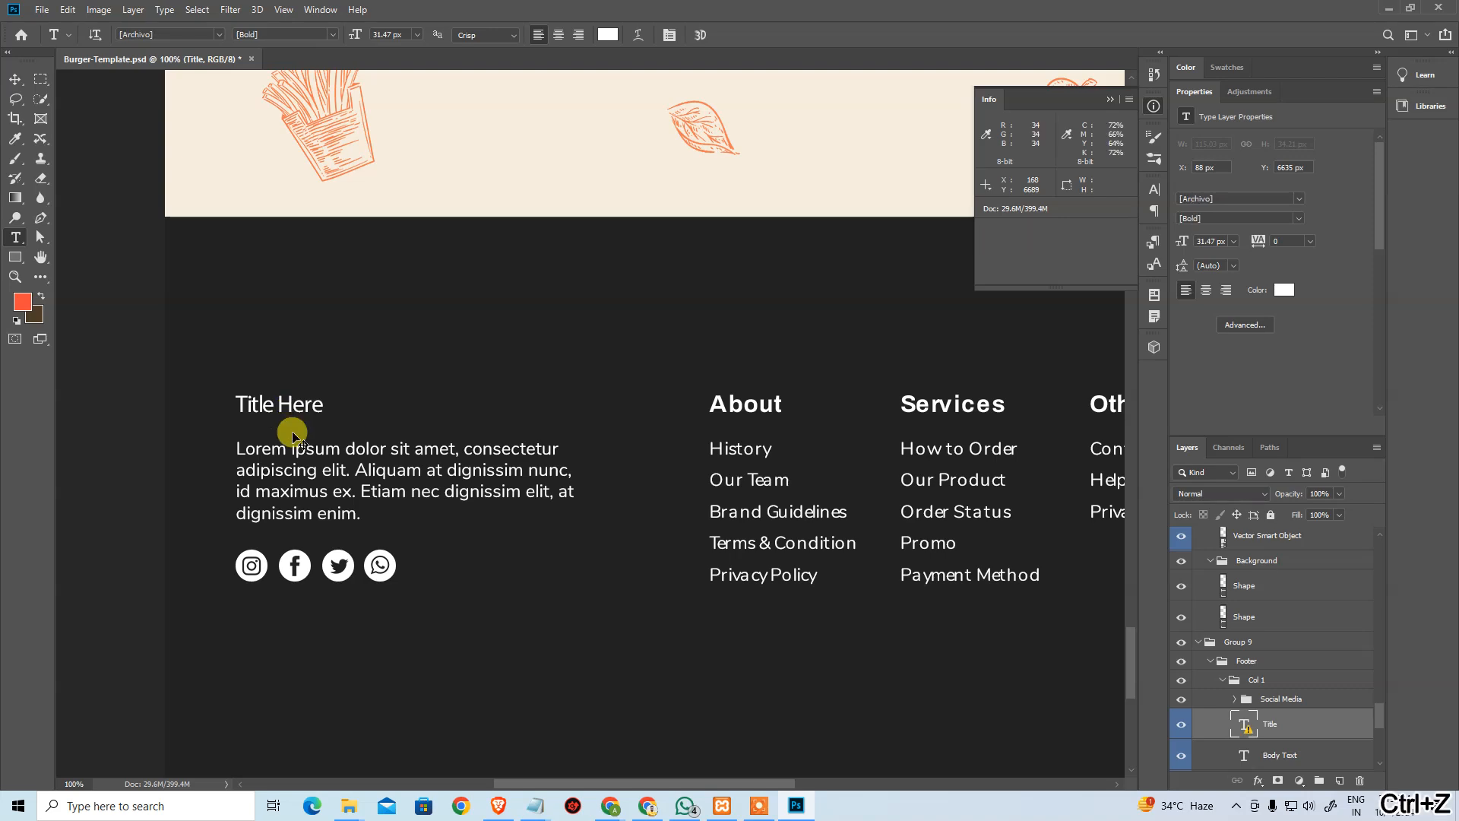
left_click(278, 404)
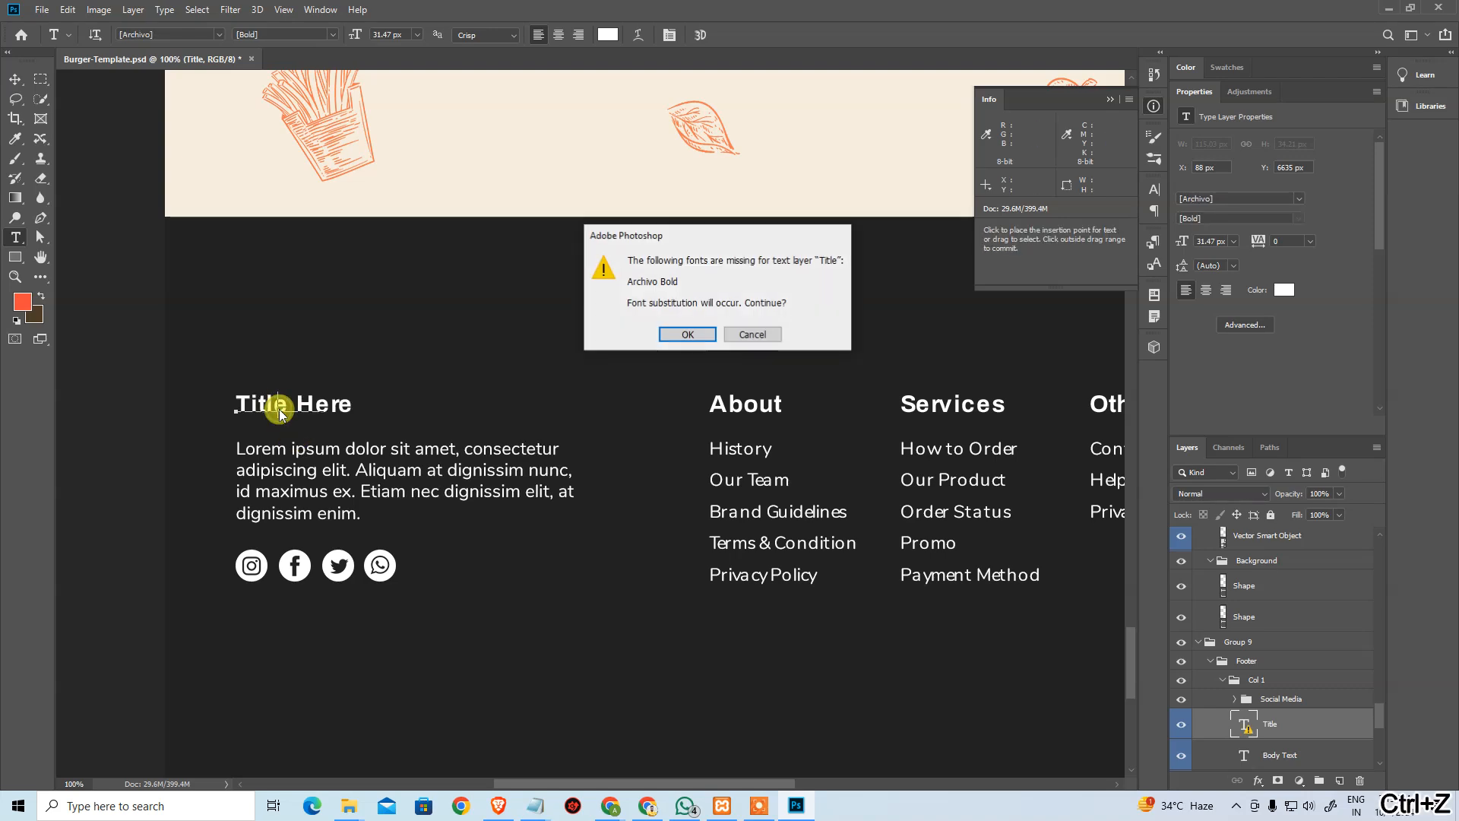
key("alt+Tab")
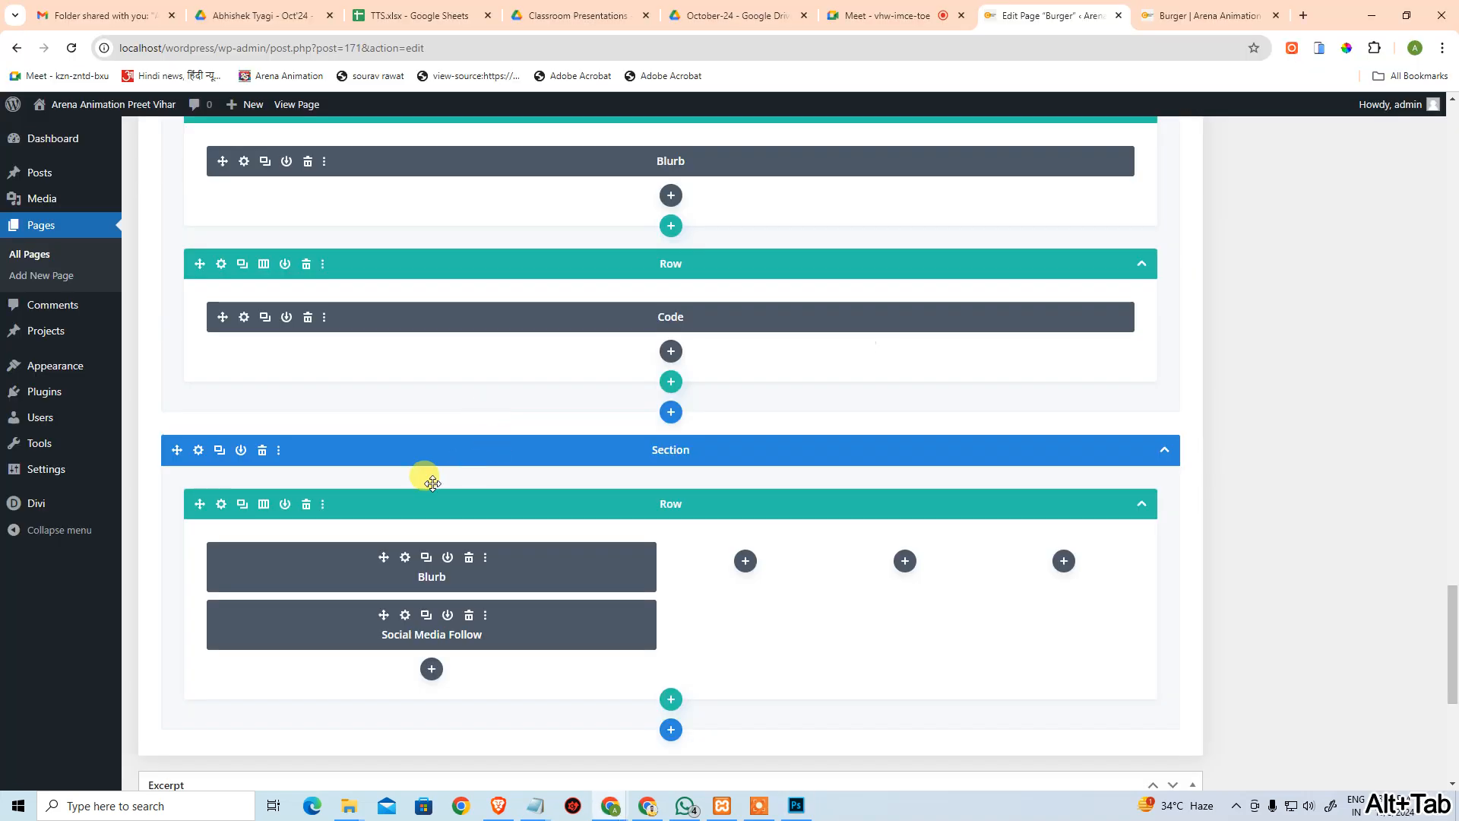
Check the heading size in the Photoshop mockup, set the footer blurb's title text size to 31px, and align the title left.
left_click(405, 557)
left_click(186, 241)
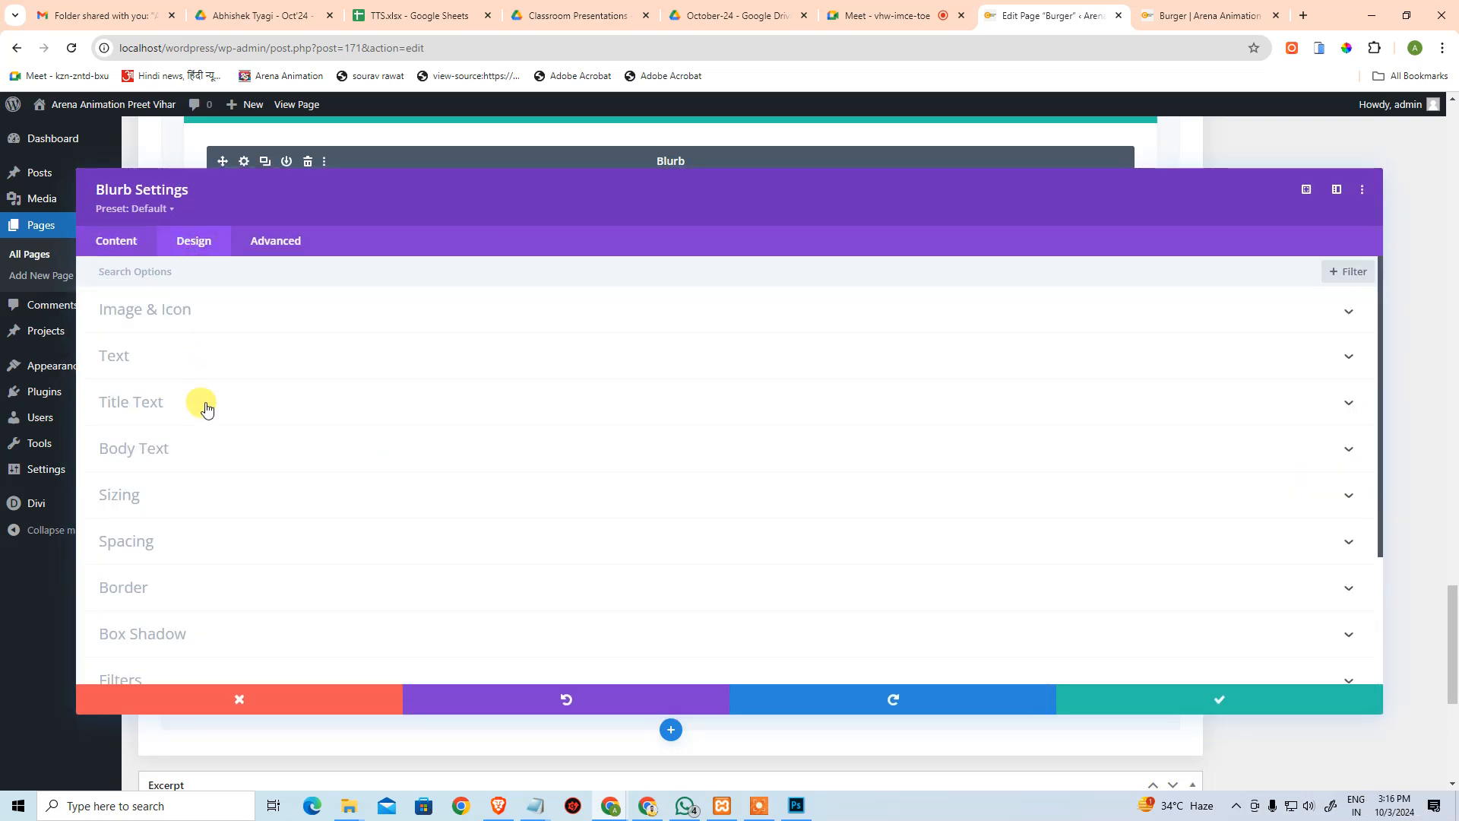
left_click(264, 423)
scroll(221, 453, "up", 1)
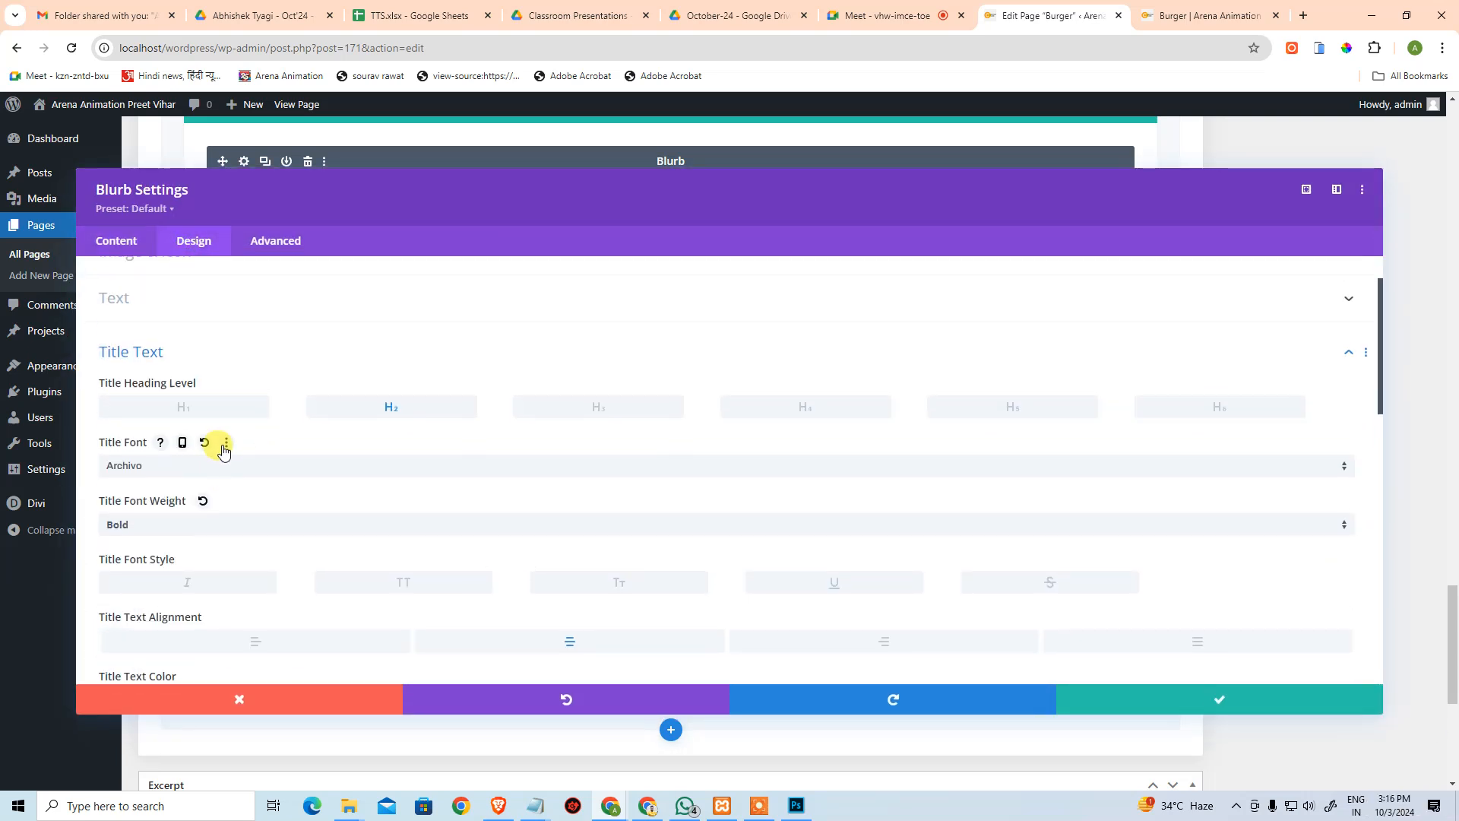
scroll(211, 494, "down", 2)
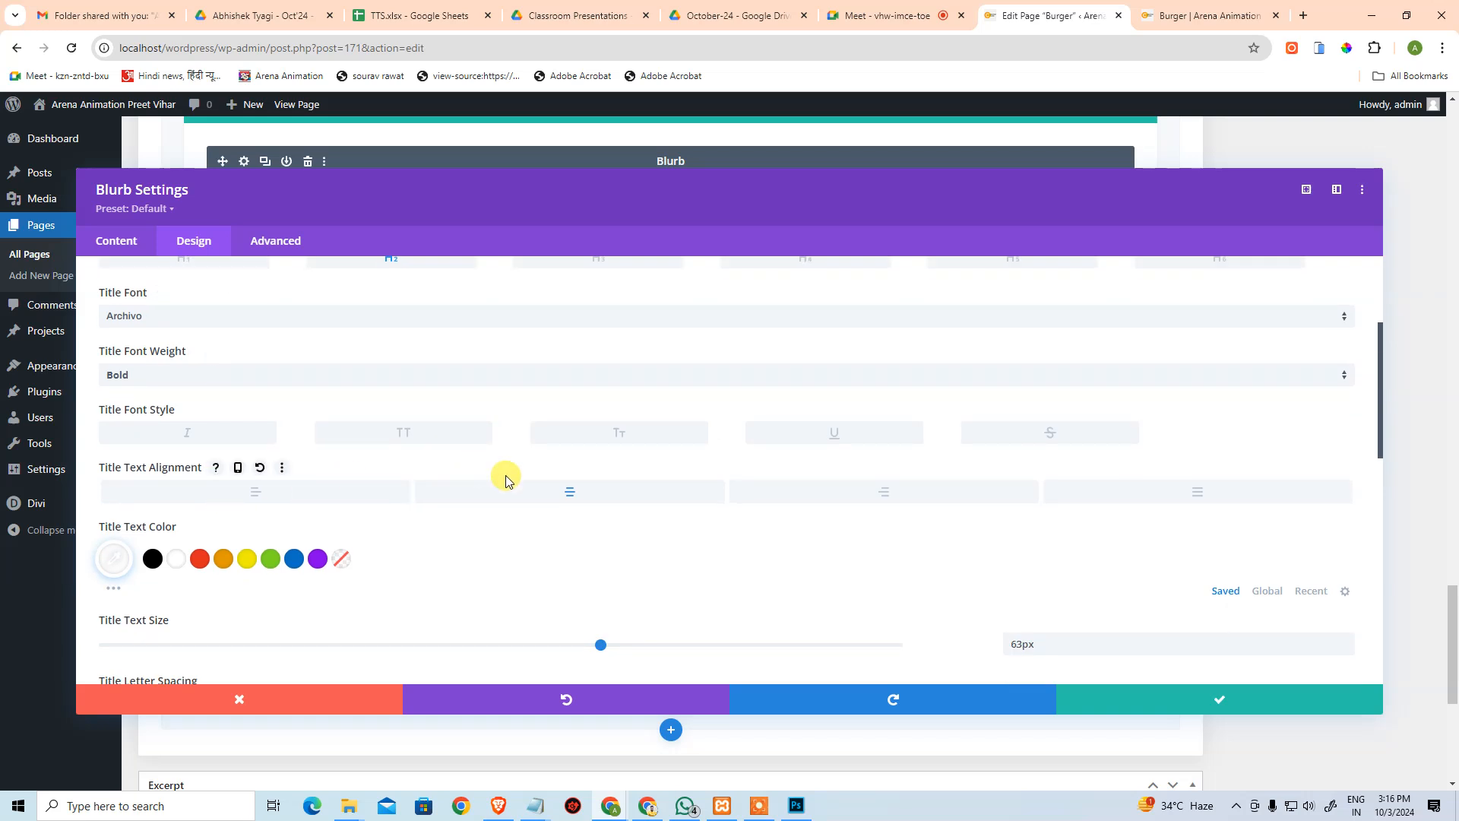
scroll(307, 441, "up", 3)
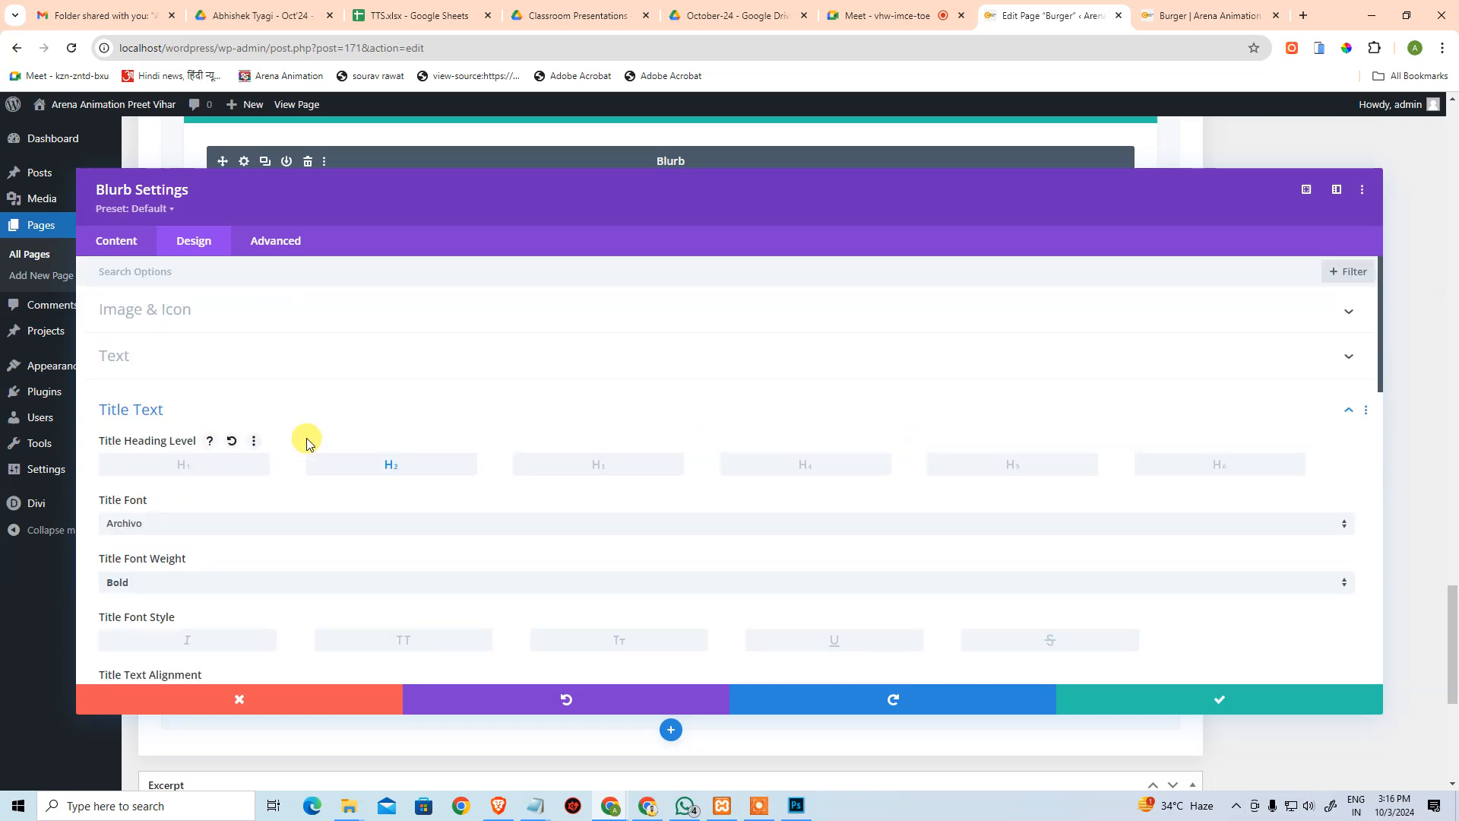
scroll(307, 441, "down", 3)
scroll(358, 475, "up", 3)
scroll(342, 464, "down", 6)
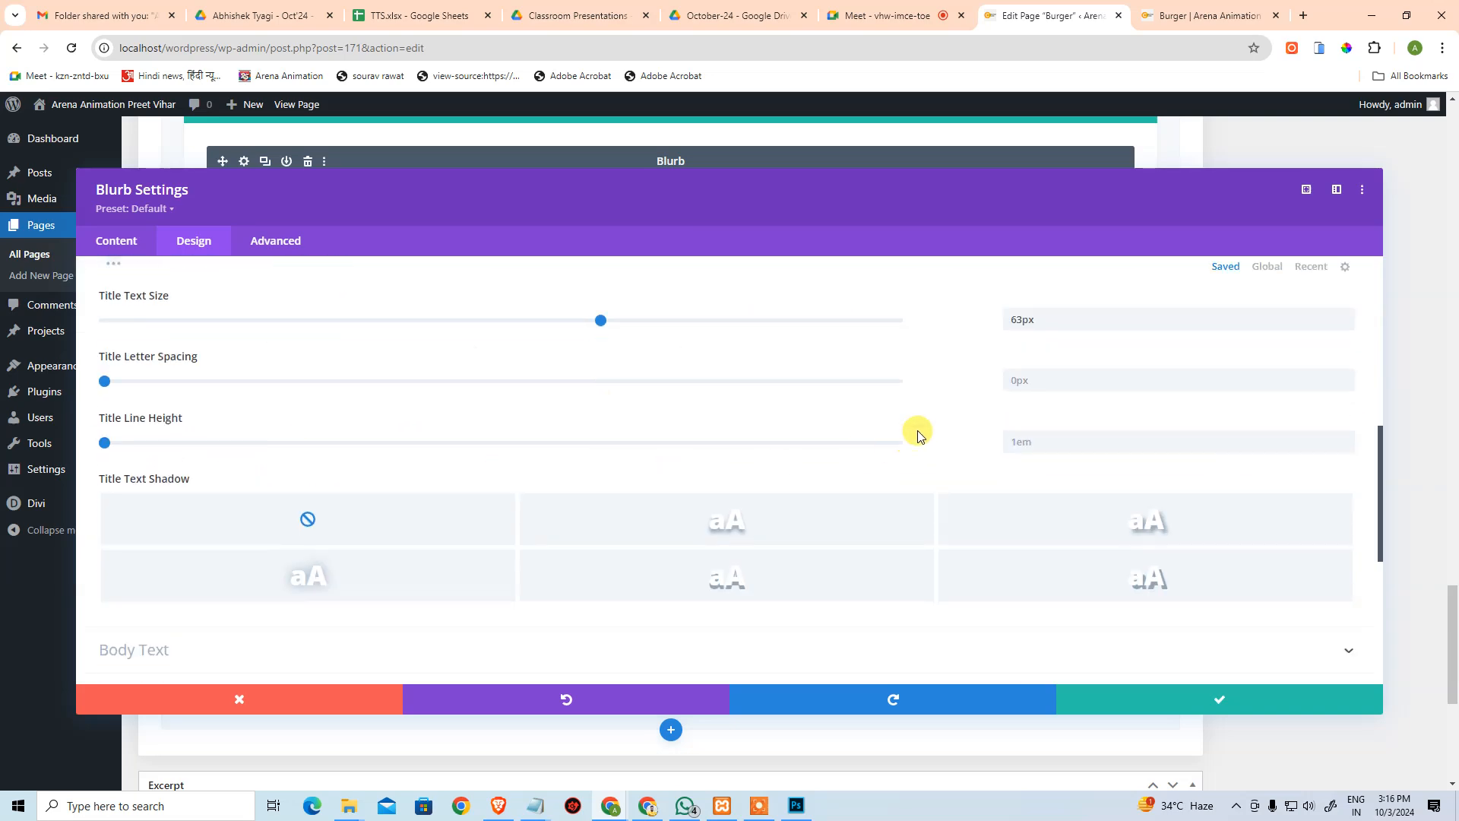
key("alt+Tab")
left_click(686, 335)
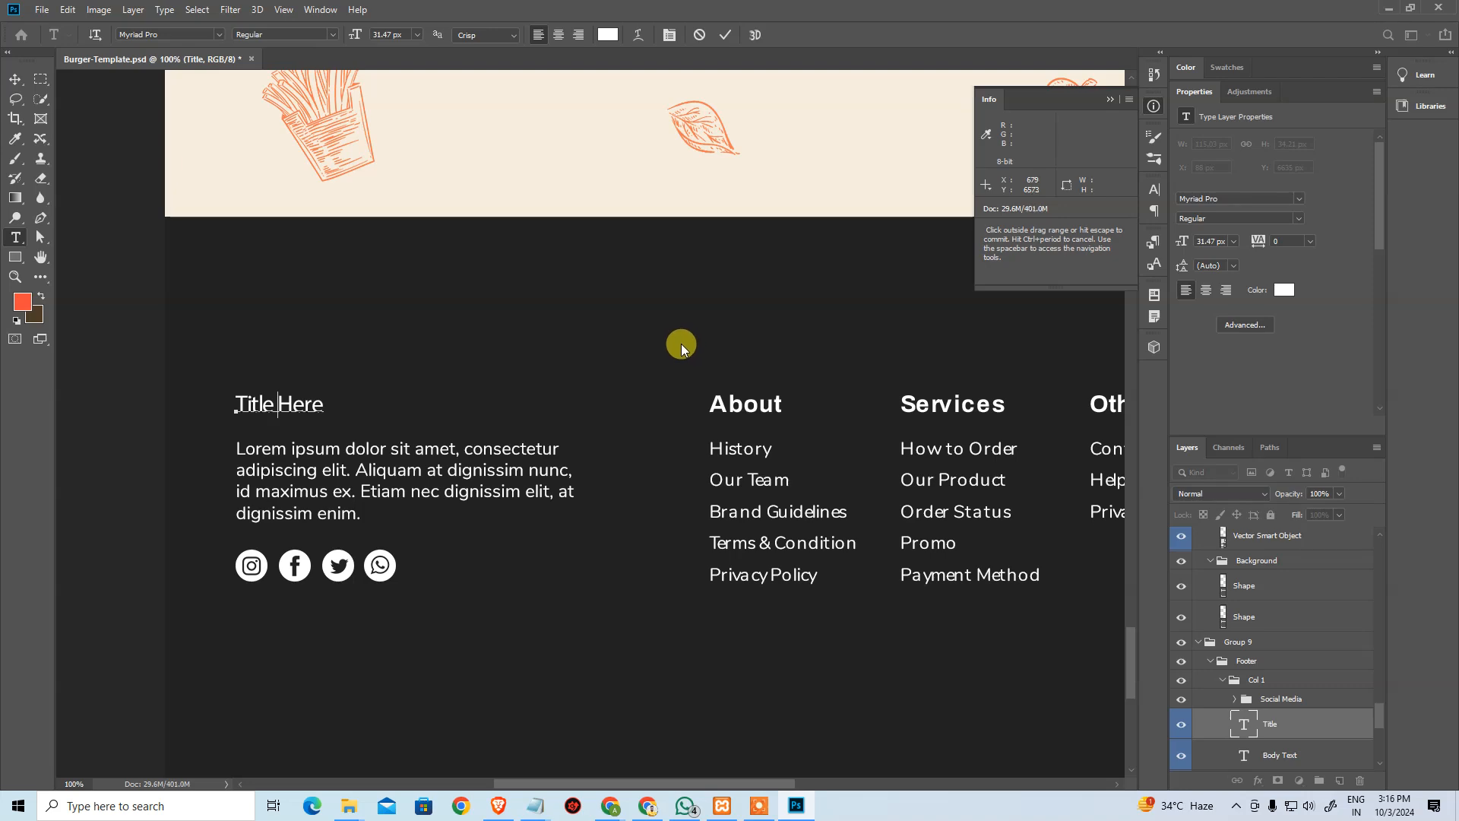
key("alt+Tab")
key("ctrl+a")
type("31px")
scroll(205, 433, "up", 3)
left_click(181, 472)
scroll(1042, 537, "down", 2)
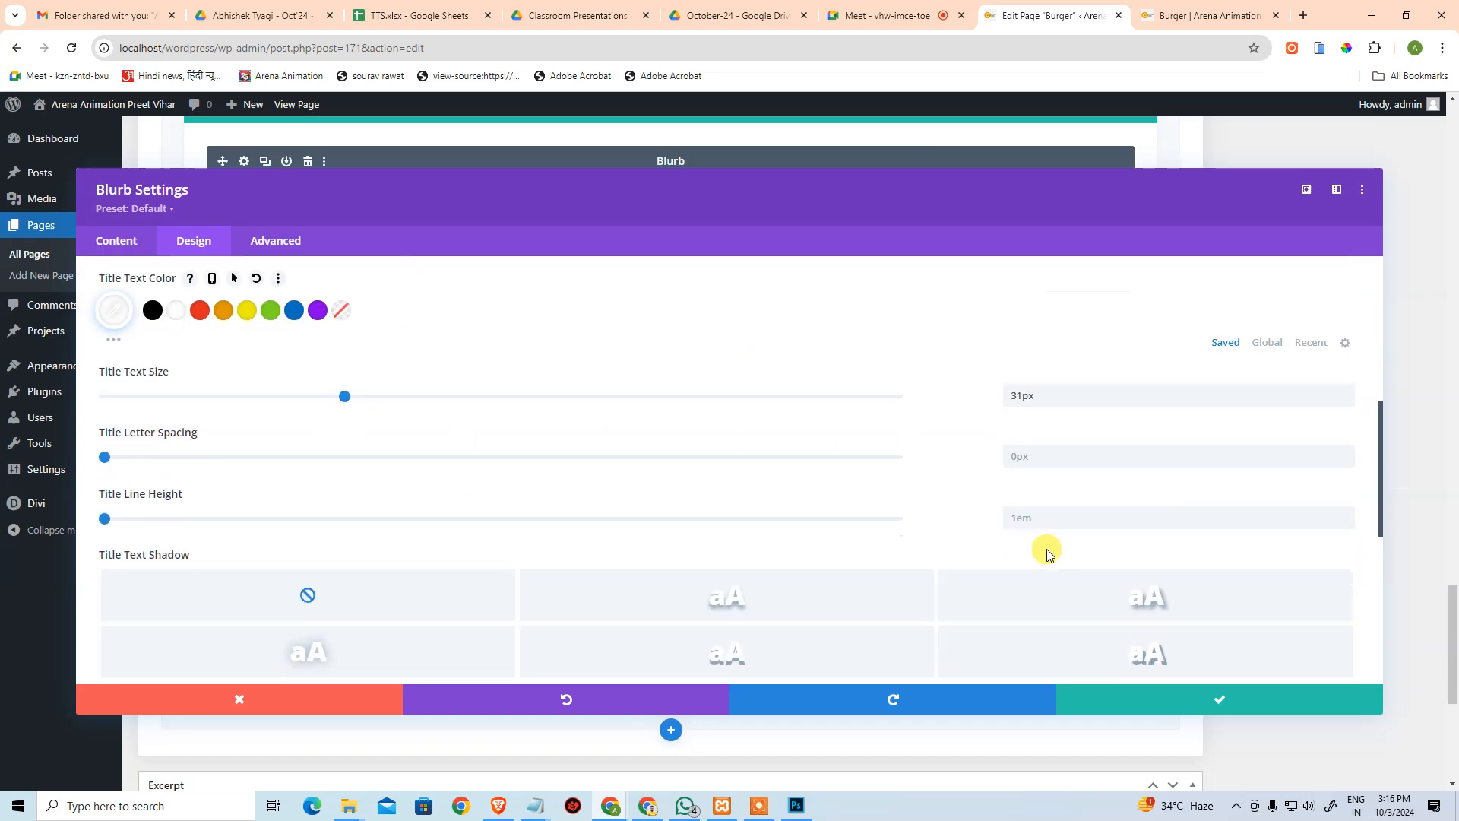
Check the footer paragraph in the mockup, then align the blurb's body text left and set its size to 23px.
key("alt+Tab")
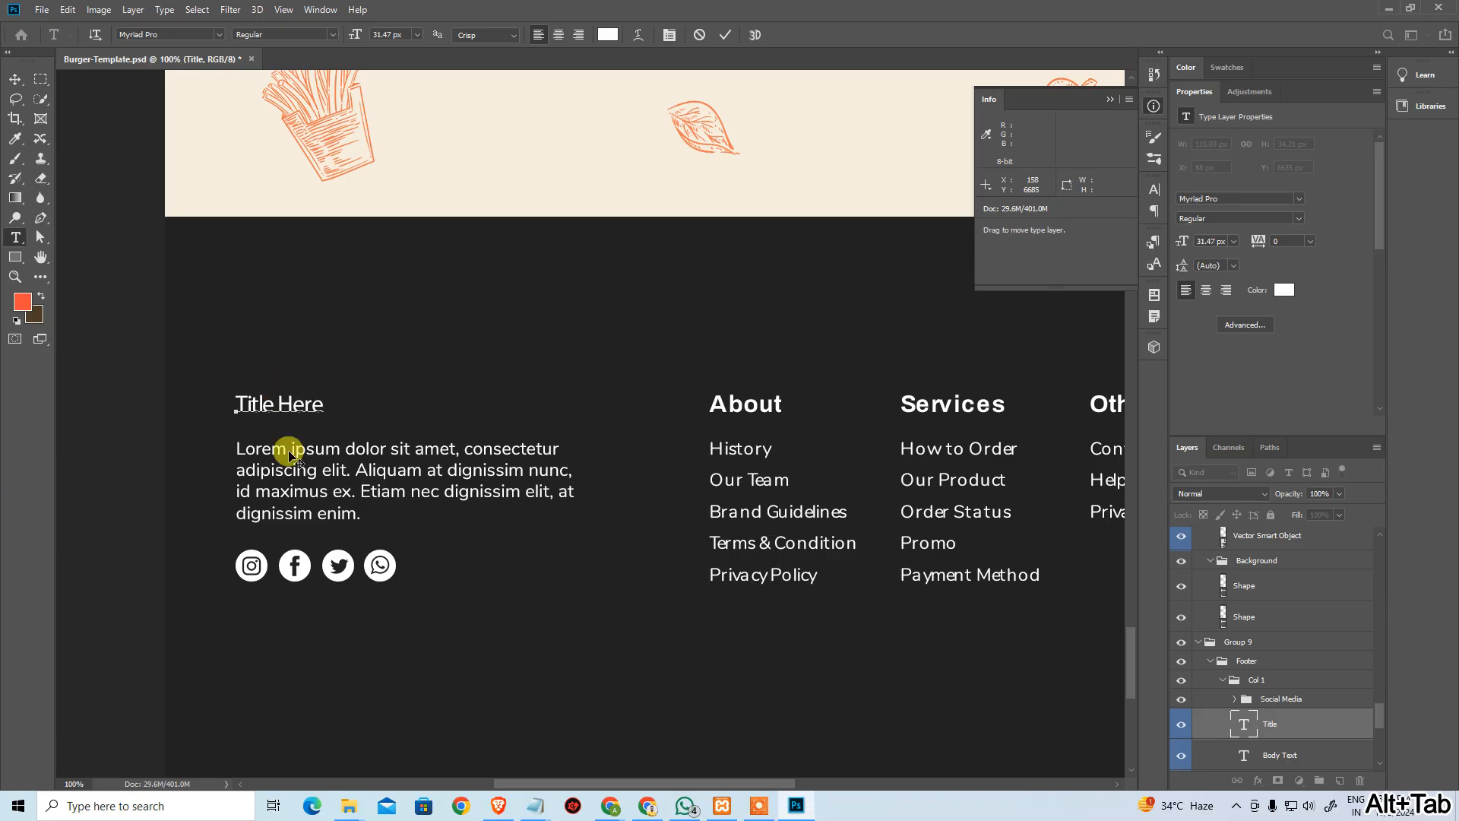
left_click(303, 466)
key("alt+Tab")
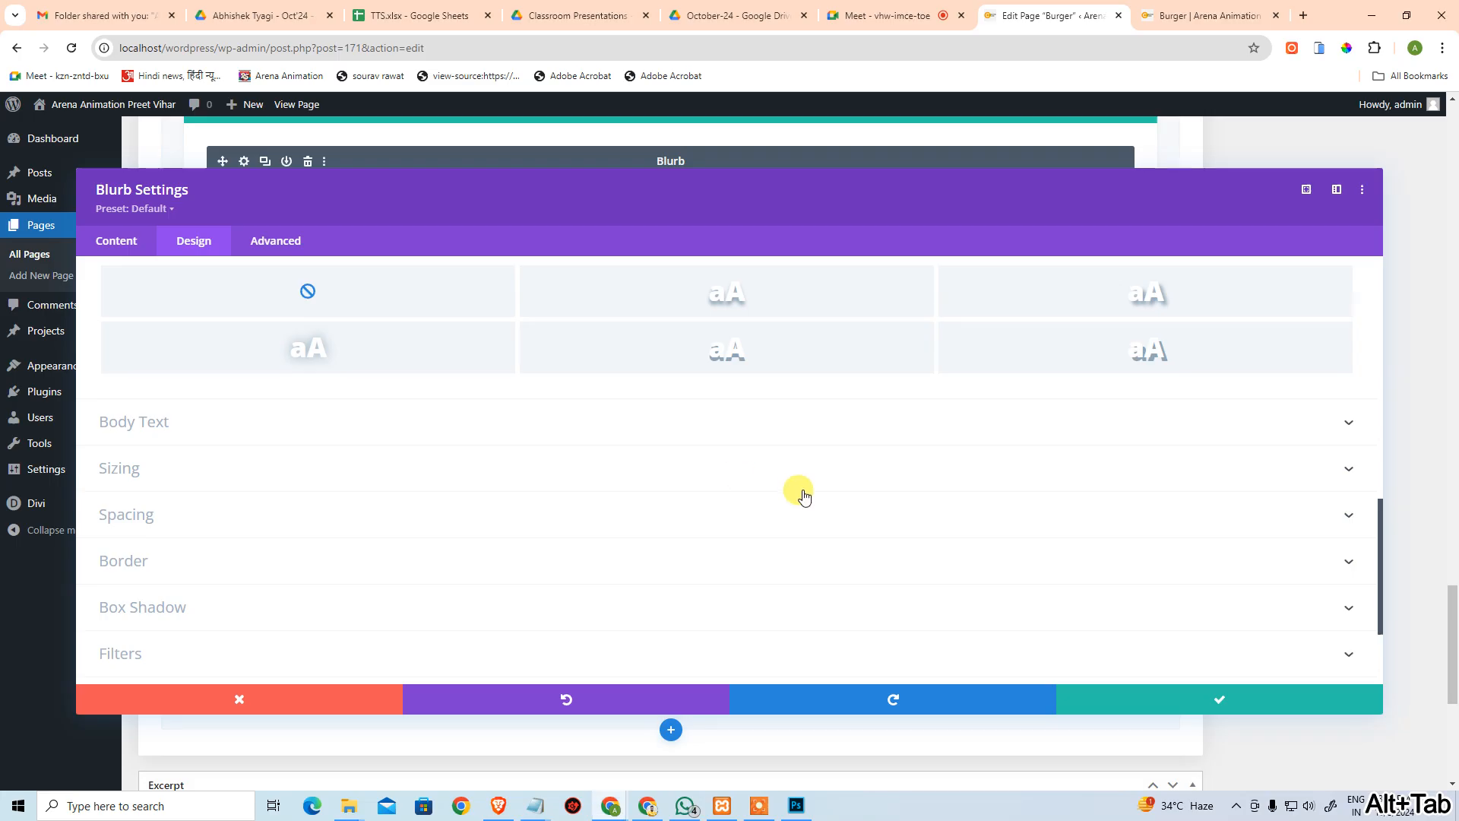
left_click(293, 421)
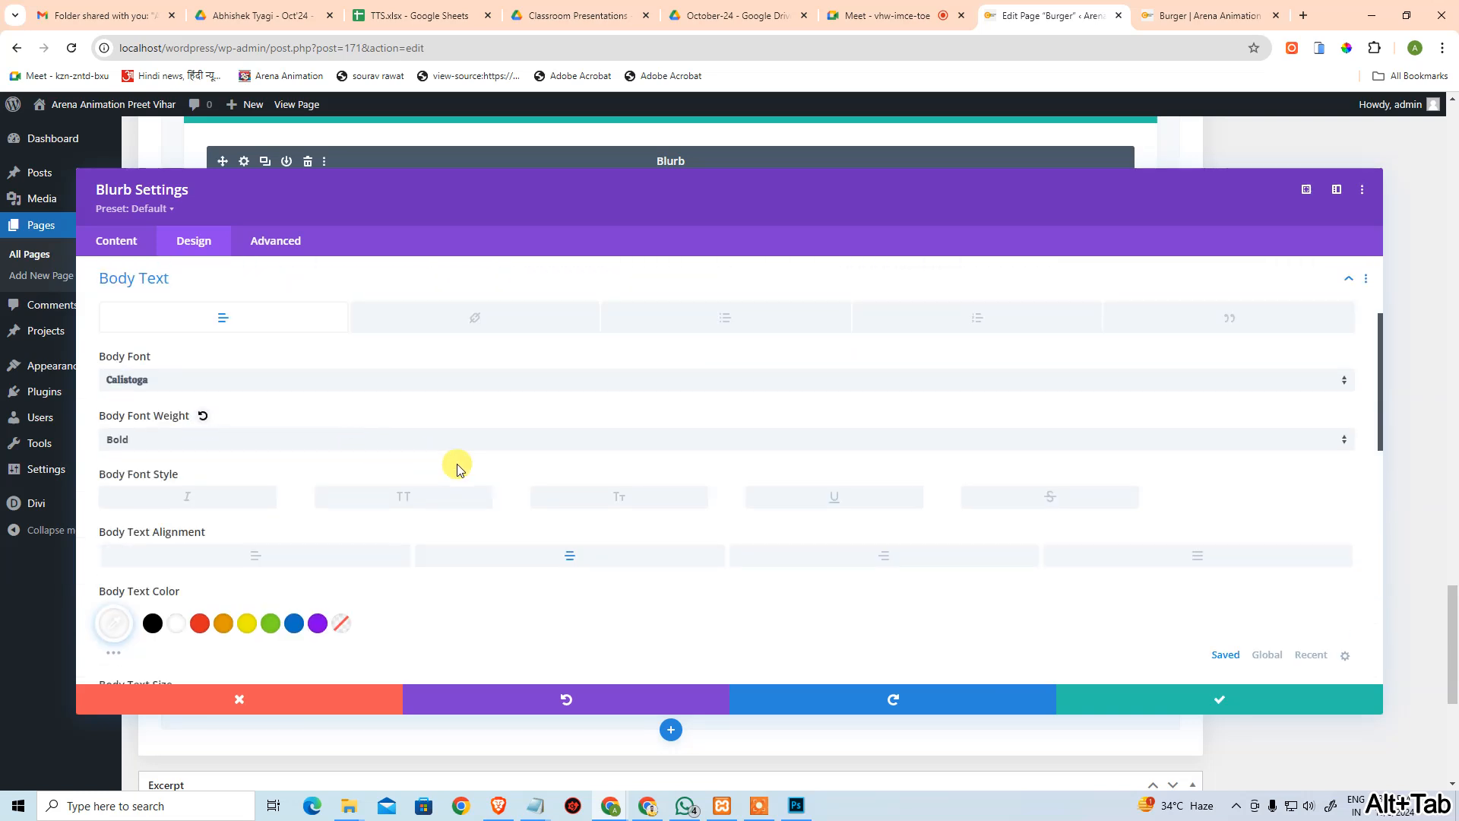
left_click(261, 559)
scroll(873, 560, "down", 3)
left_click(1099, 482)
key("ctrl+a")
type("23px")
Change the blurb's body font to Nunito and save the blurb settings.
scroll(756, 449, "up", 2)
left_click(144, 312)
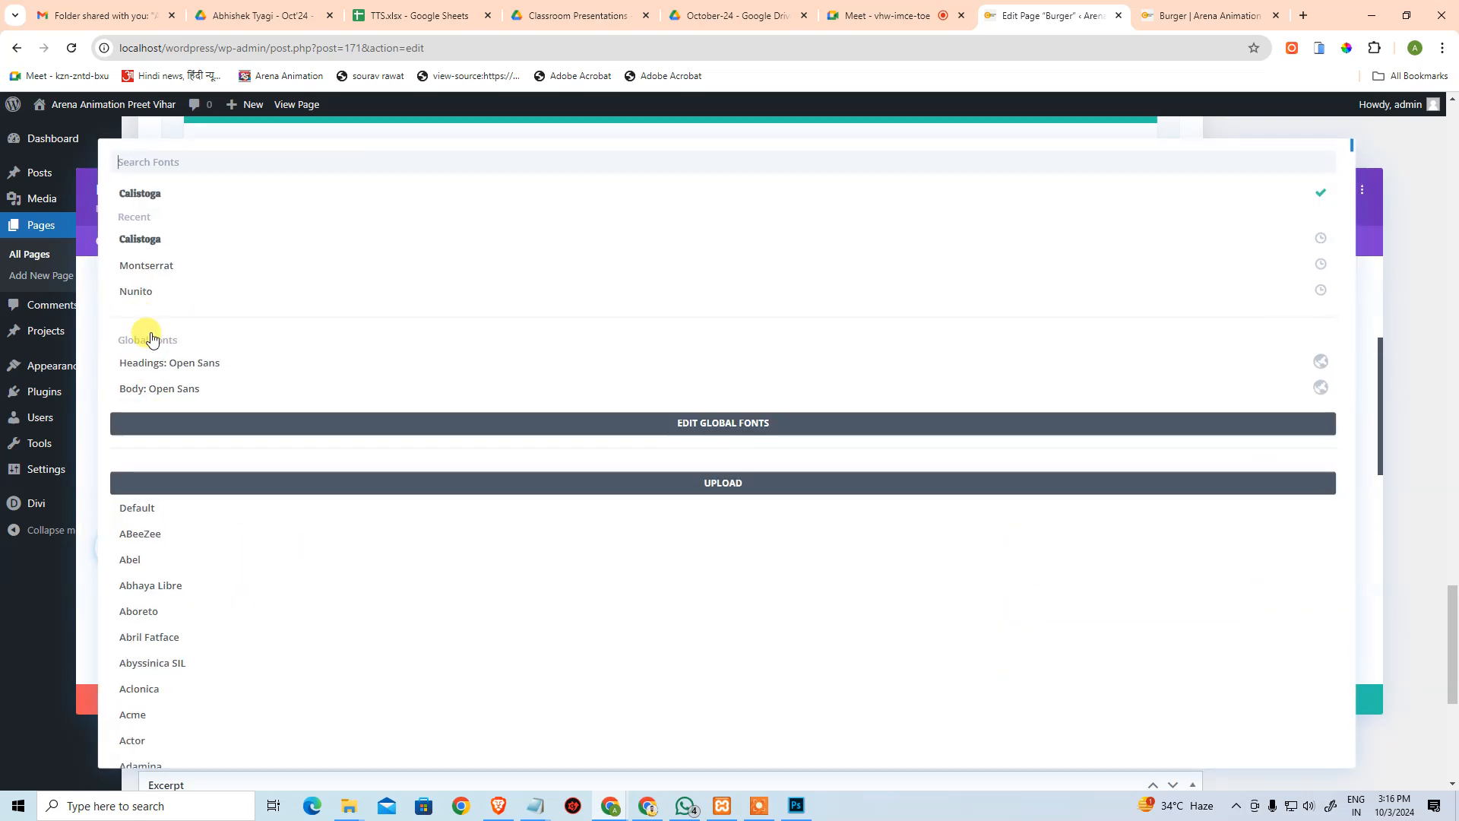
left_click(192, 308)
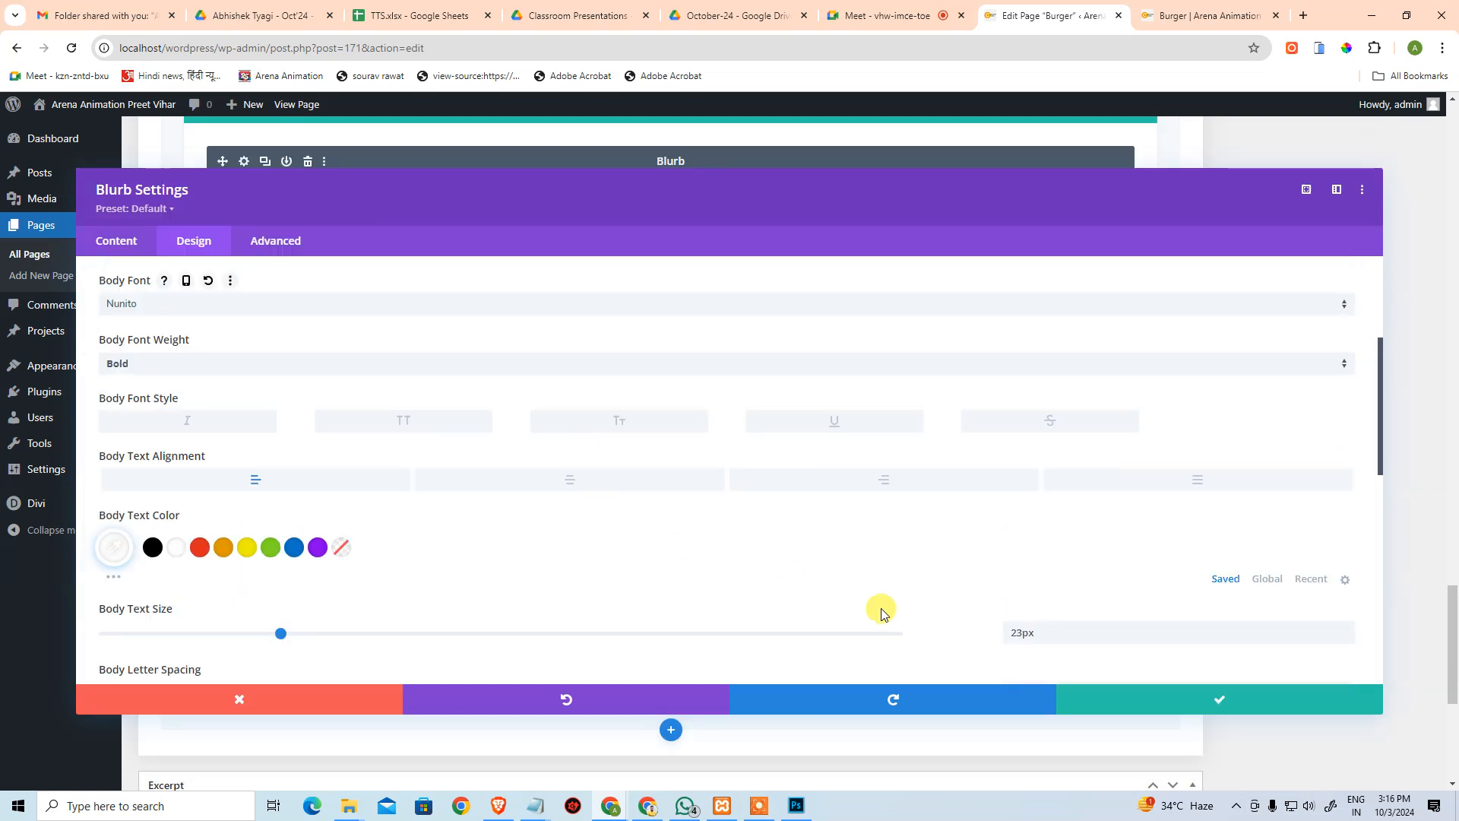
scroll(1115, 672, "down", 5)
scroll(1114, 682, "down", 3)
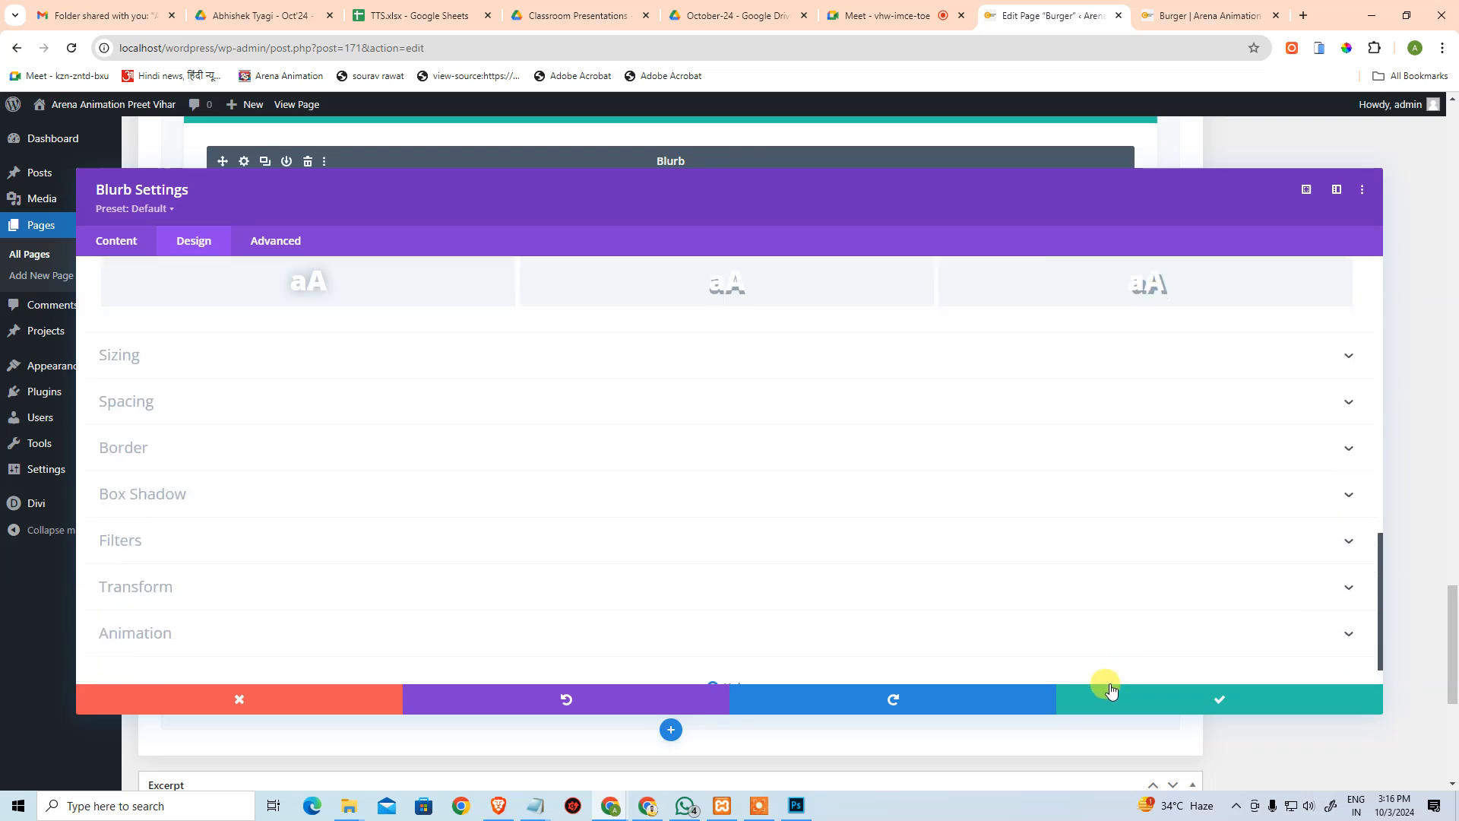
left_click(1111, 684)
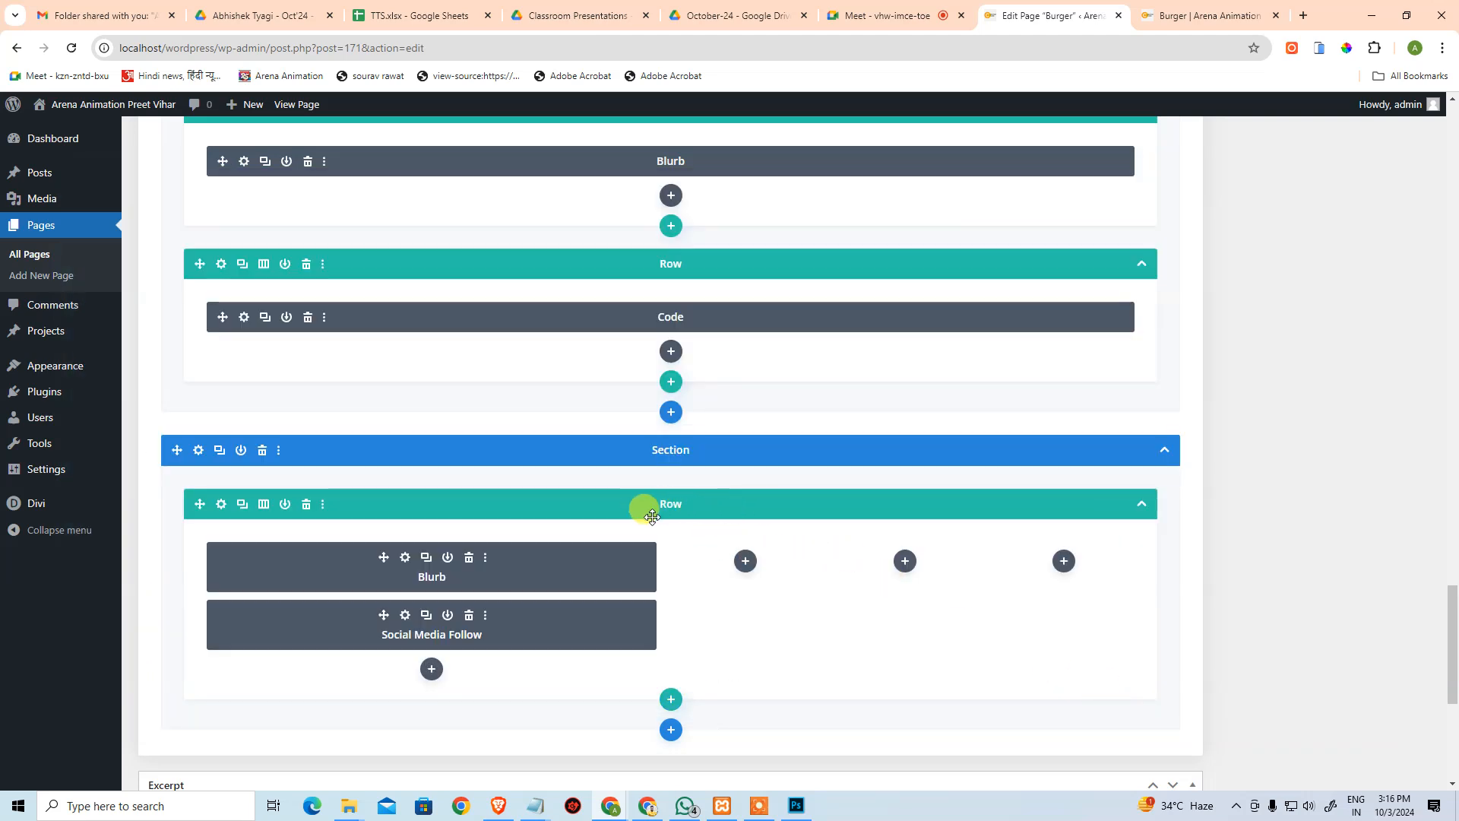
Save the page, reload the live Burger page, and select all its content to check the white footer text.
key("ctrl+s")
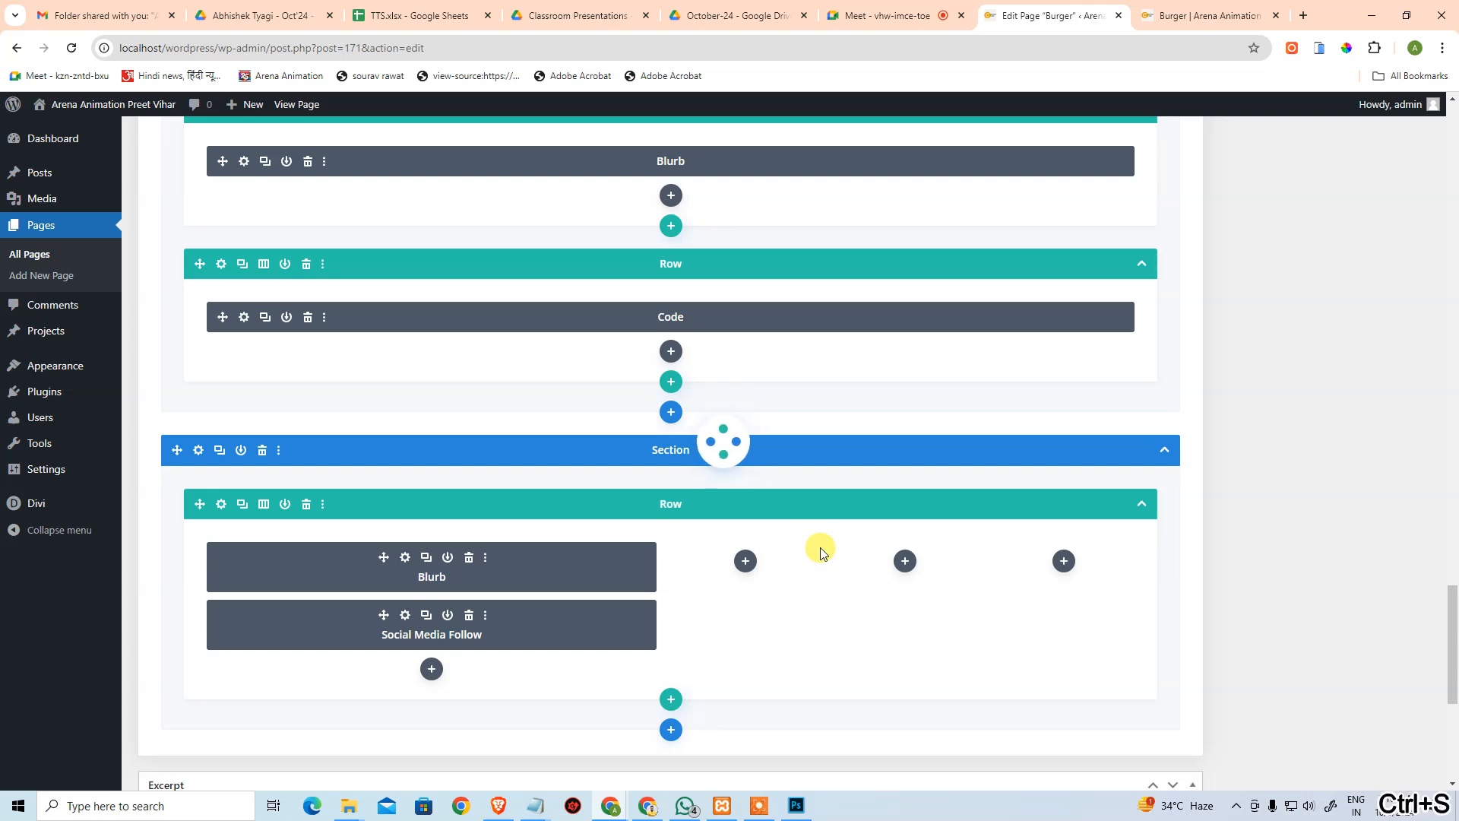
left_click(1187, 12)
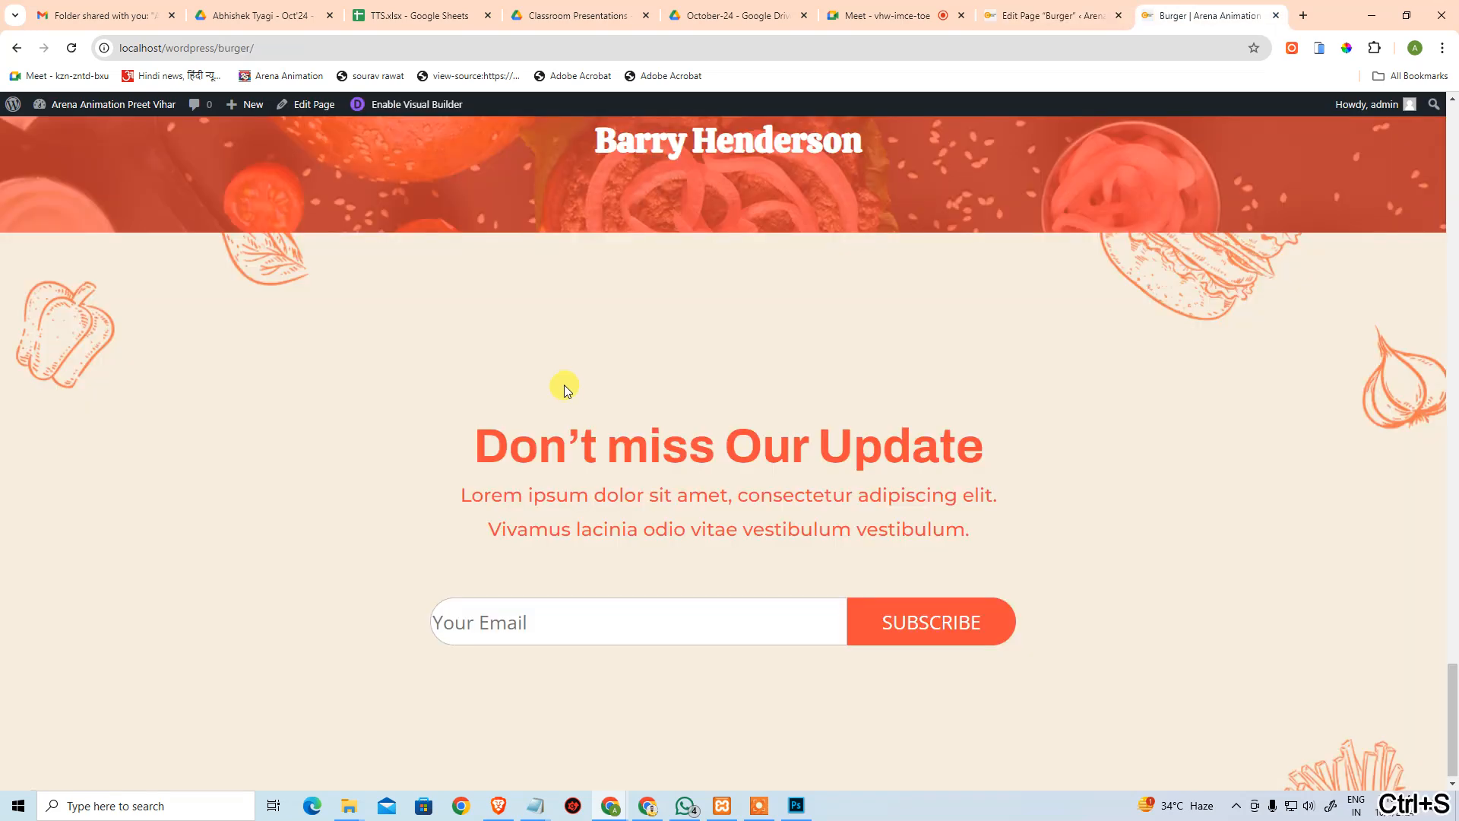
left_click(76, 47)
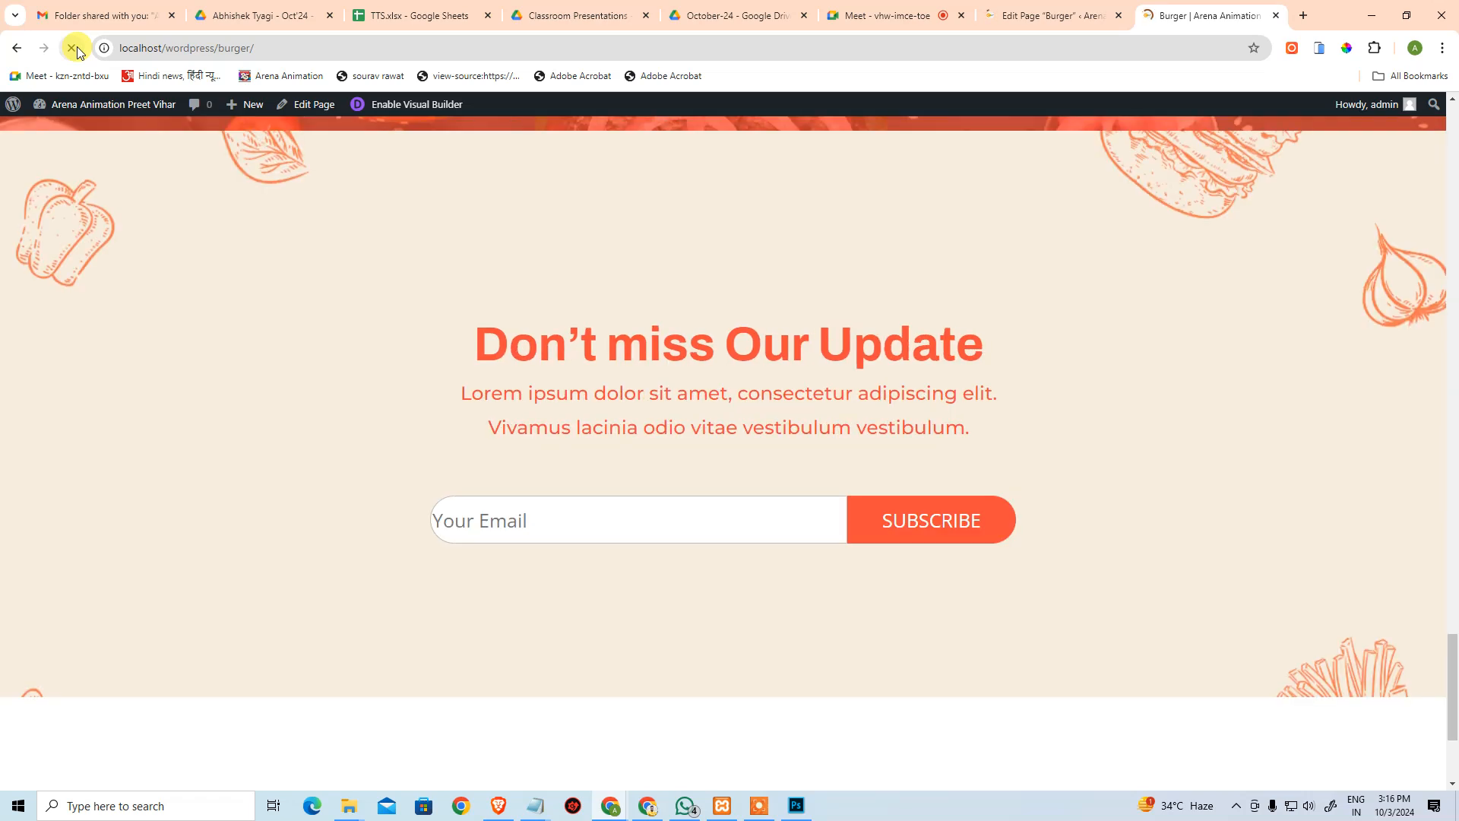
scroll(295, 221, "down", 3)
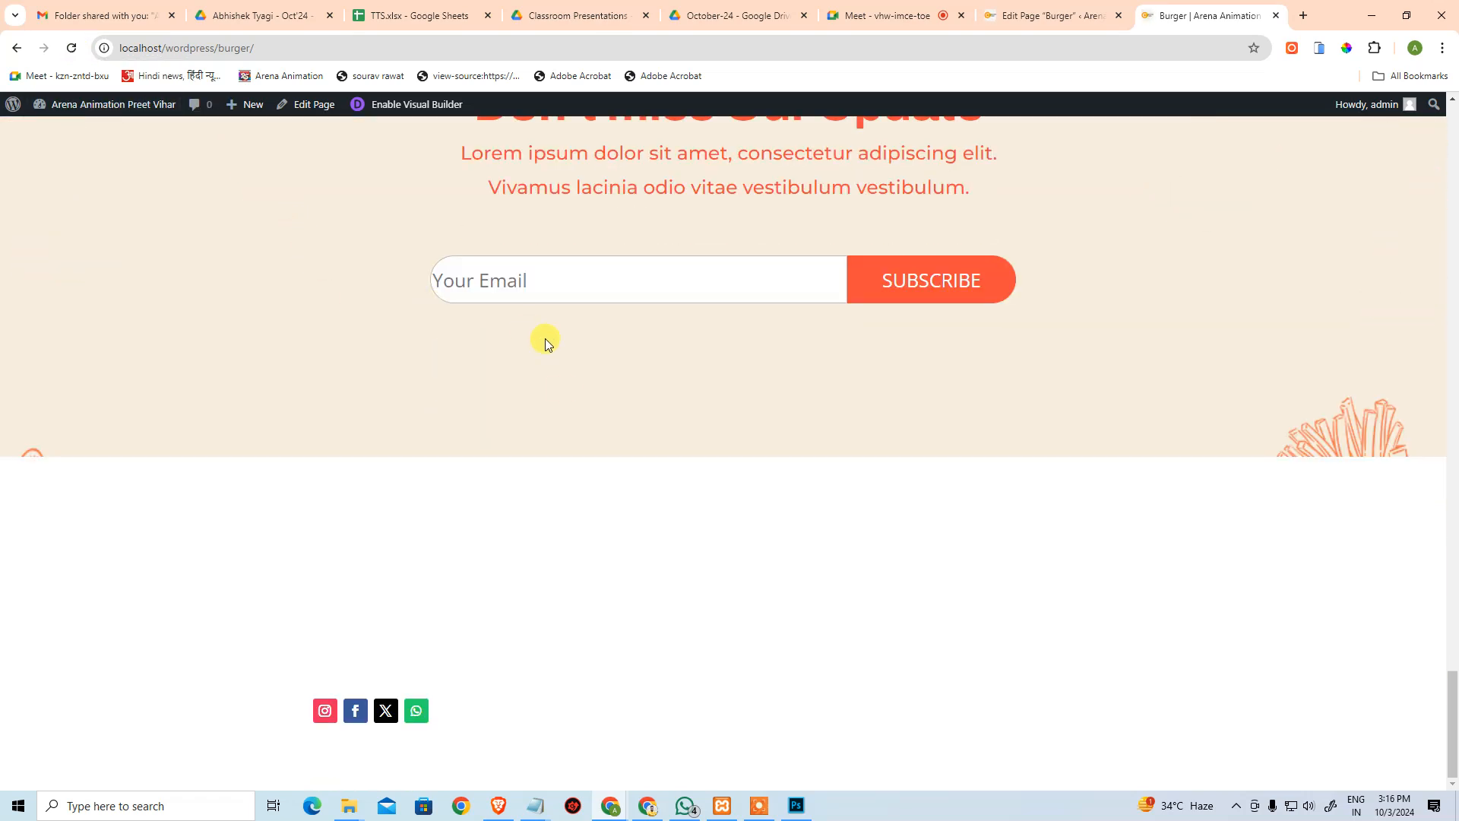
key("ctrl+a")
Sample the footer's dark background in the Photoshop mockup, copy its hex code 222222, and return to the live page.
key("alt+Tab")
key("Escape")
key("i")
left_click(538, 628)
left_click(21, 302)
key("ctrl+c")
key("alt+Tab")
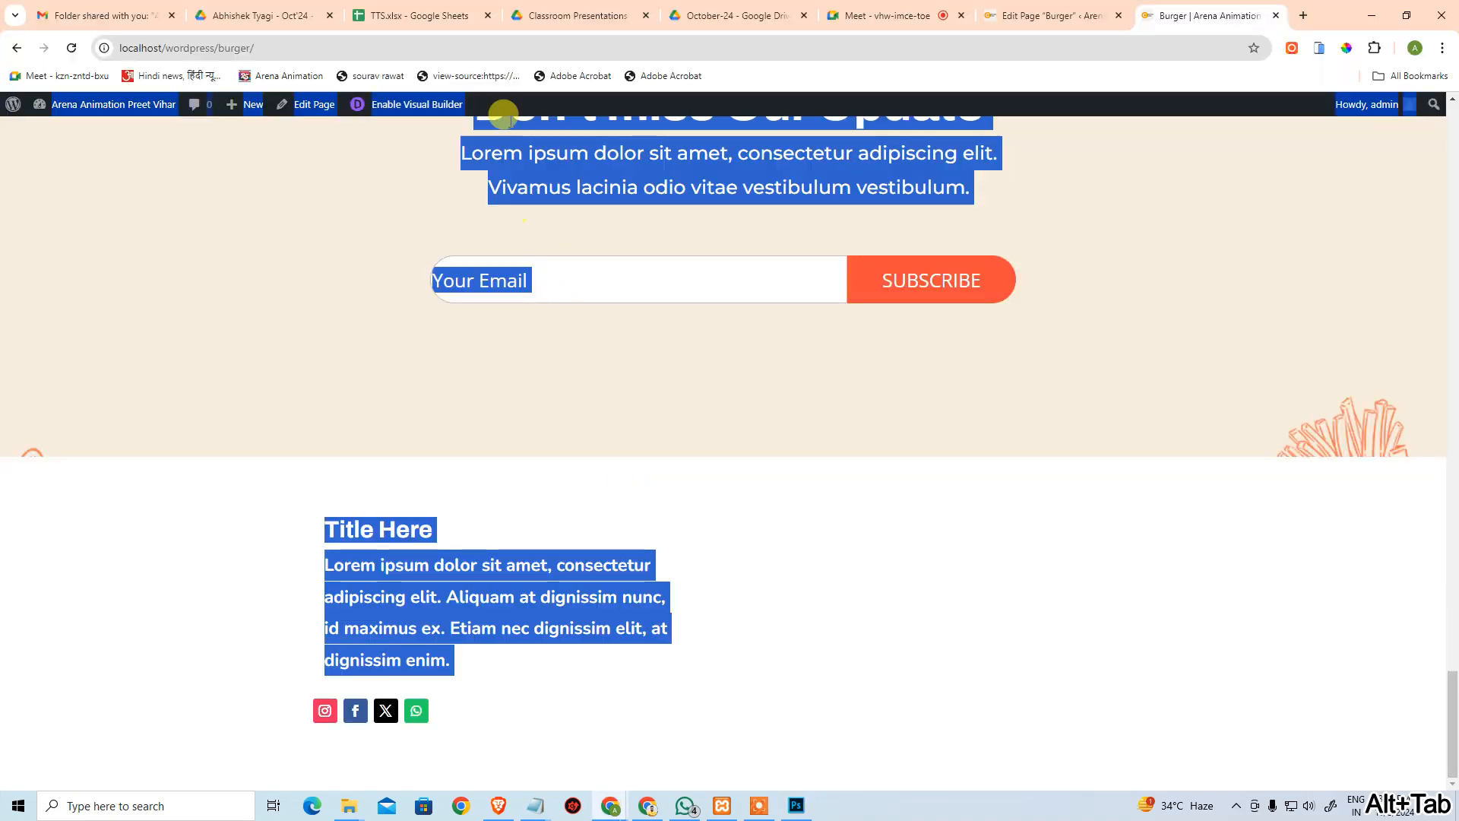
left_click(322, 365)
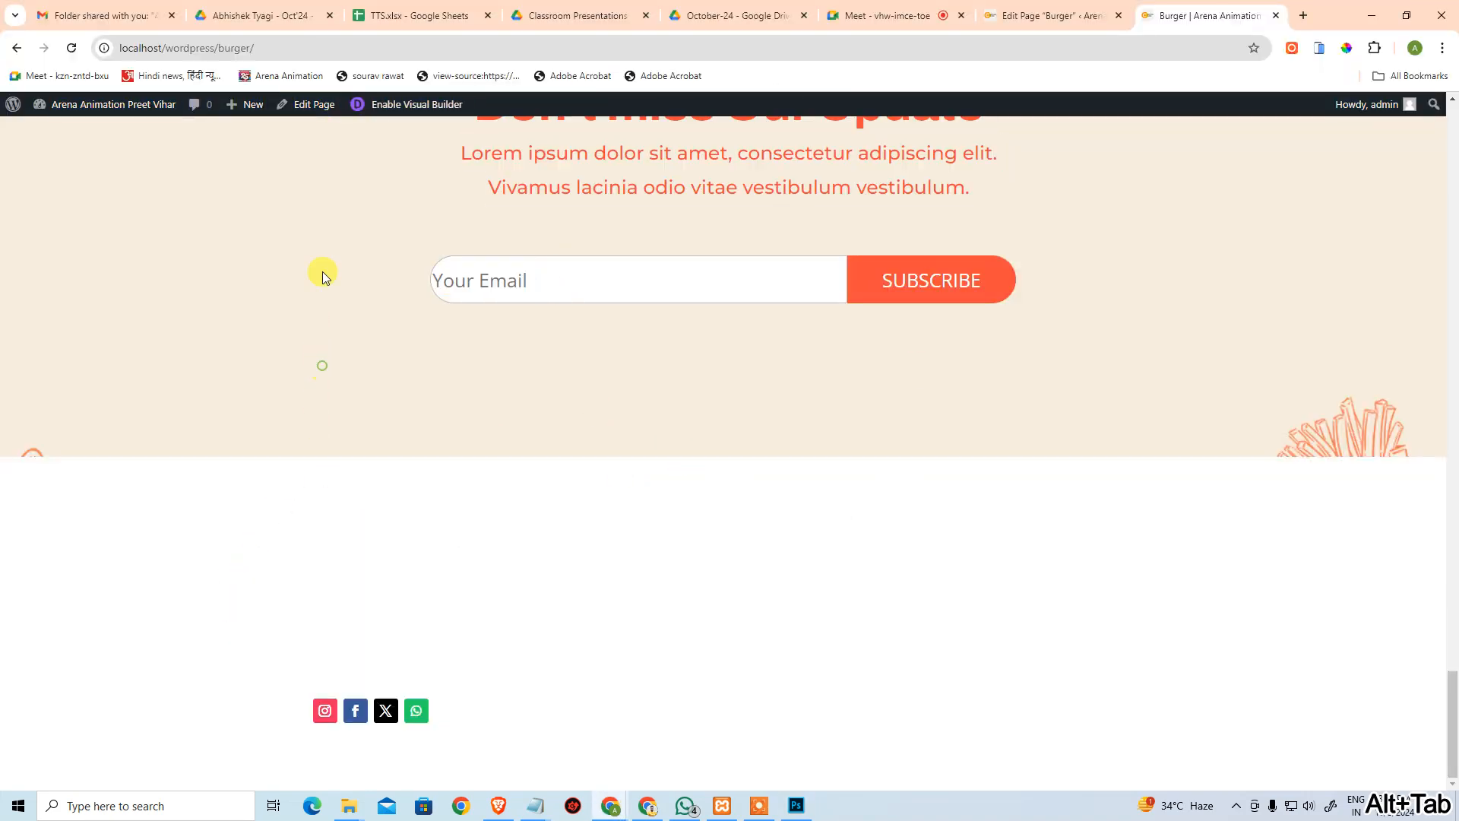
Enable the Visual Builder on the Burger page, set the footer section's background color to #222222, and save the section settings.
left_click(416, 104)
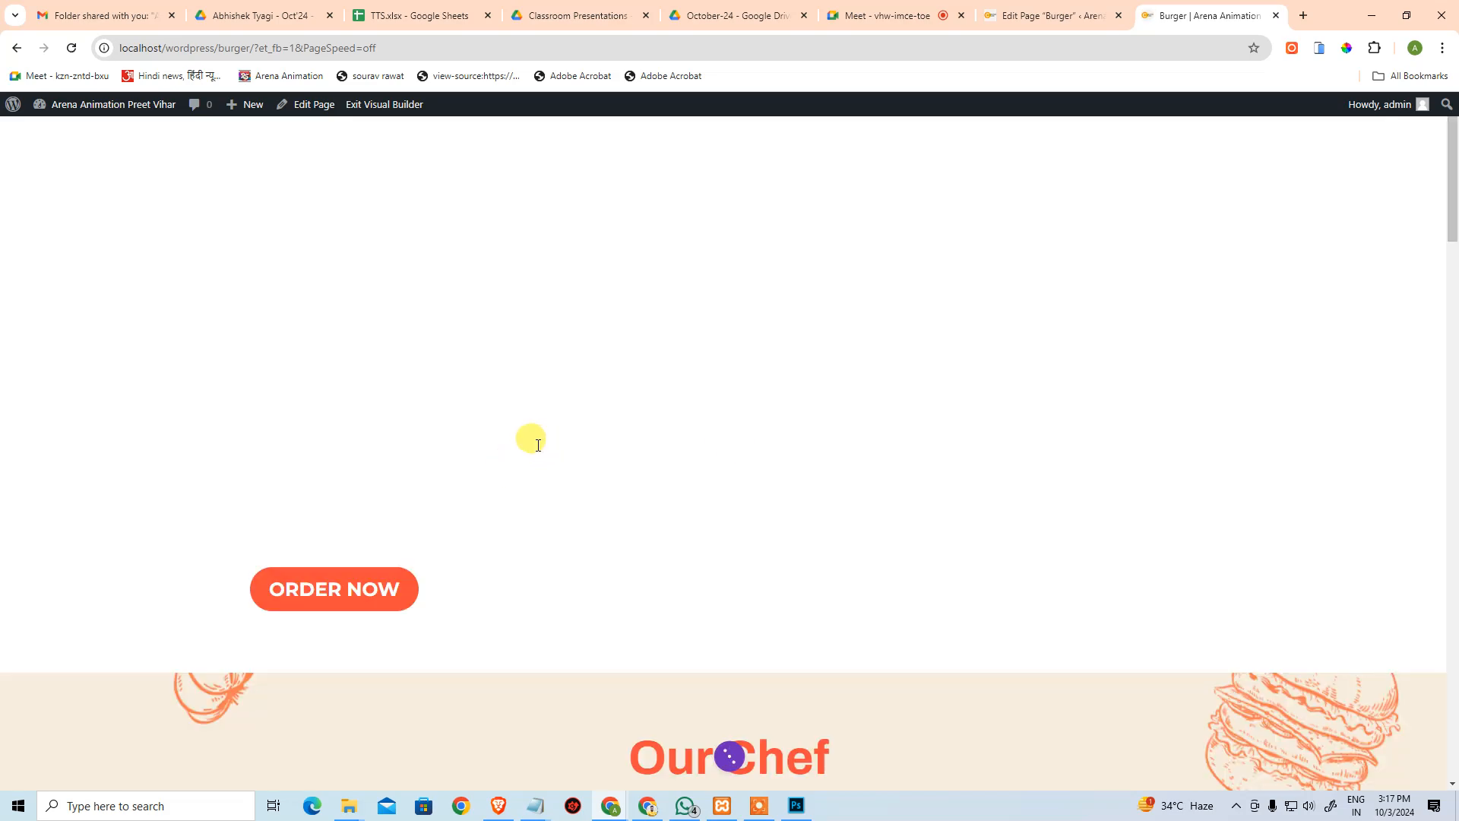
scroll(532, 441, "down", 10)
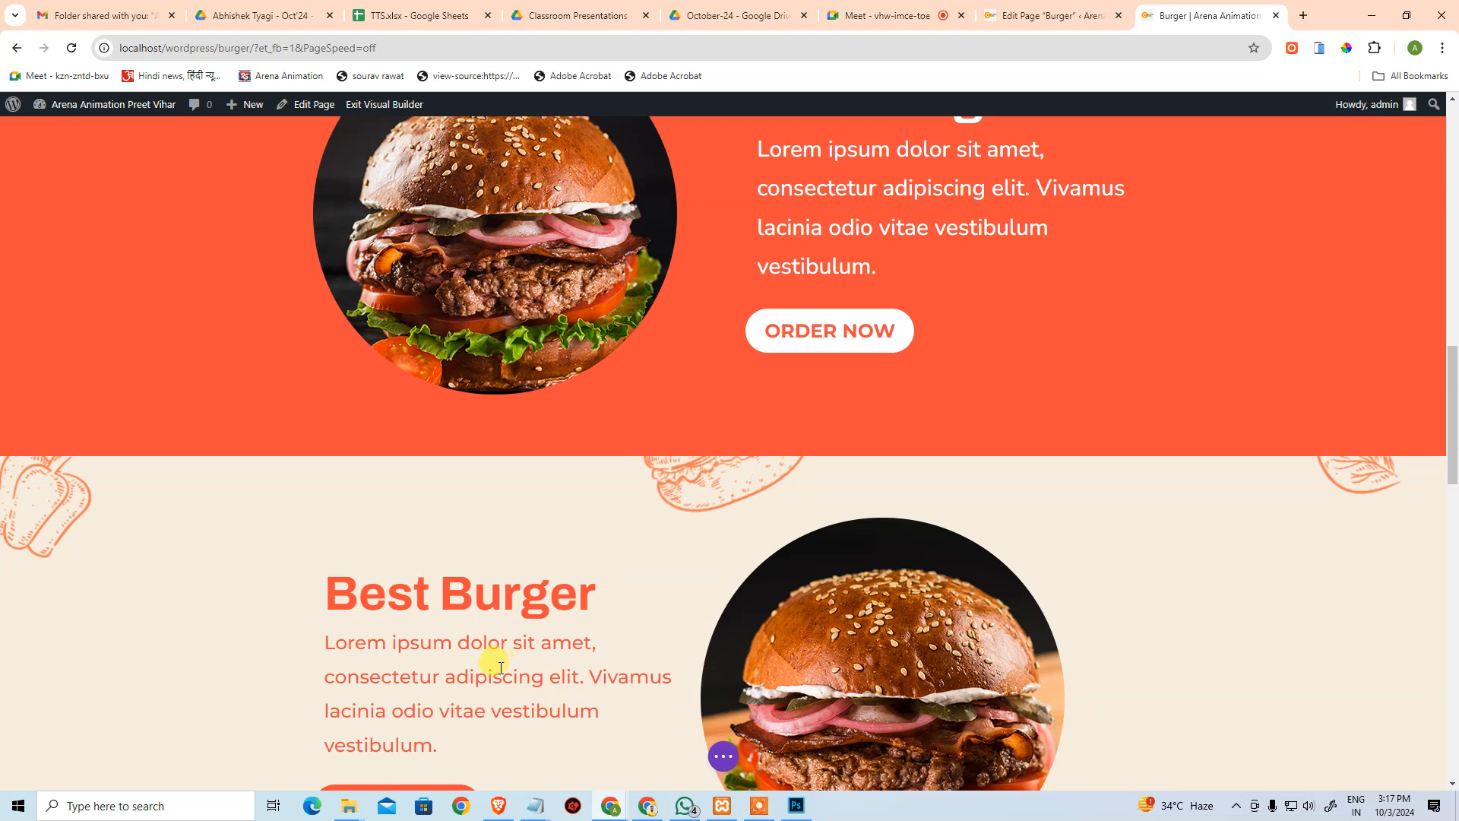
scroll(316, 531, "down", 15)
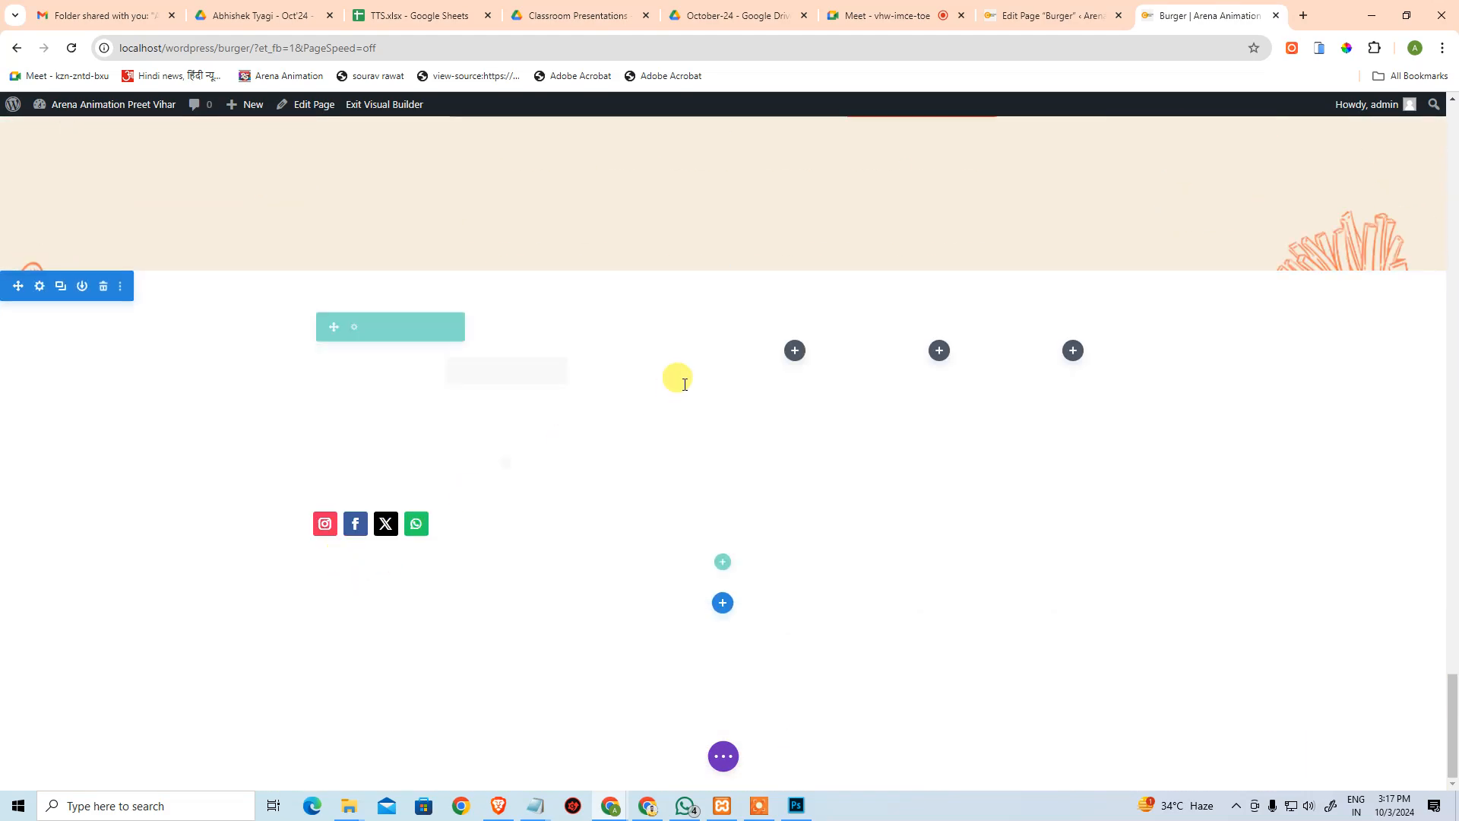
right_click(41, 295)
left_click(34, 282)
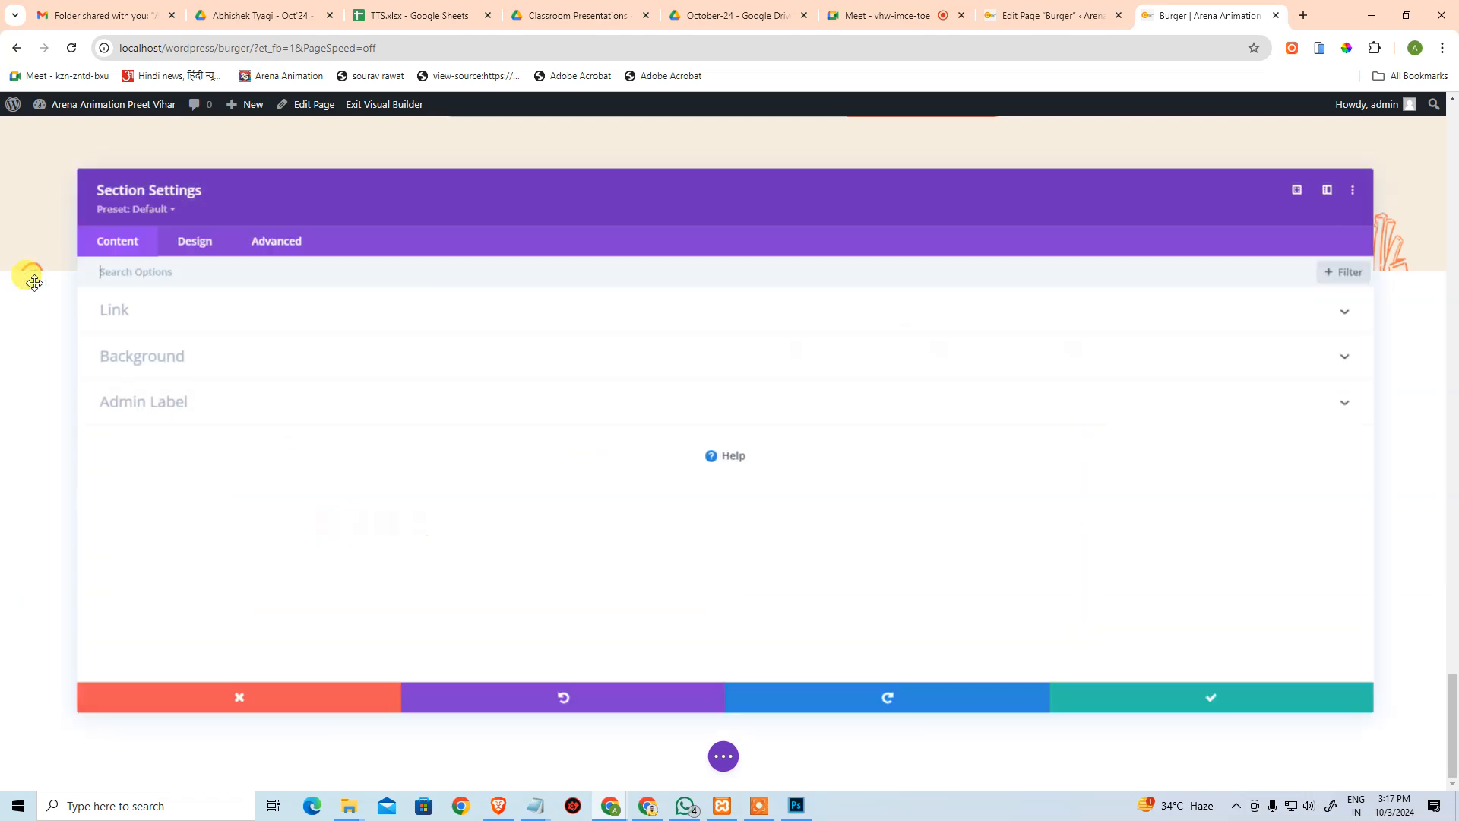
left_click(179, 351)
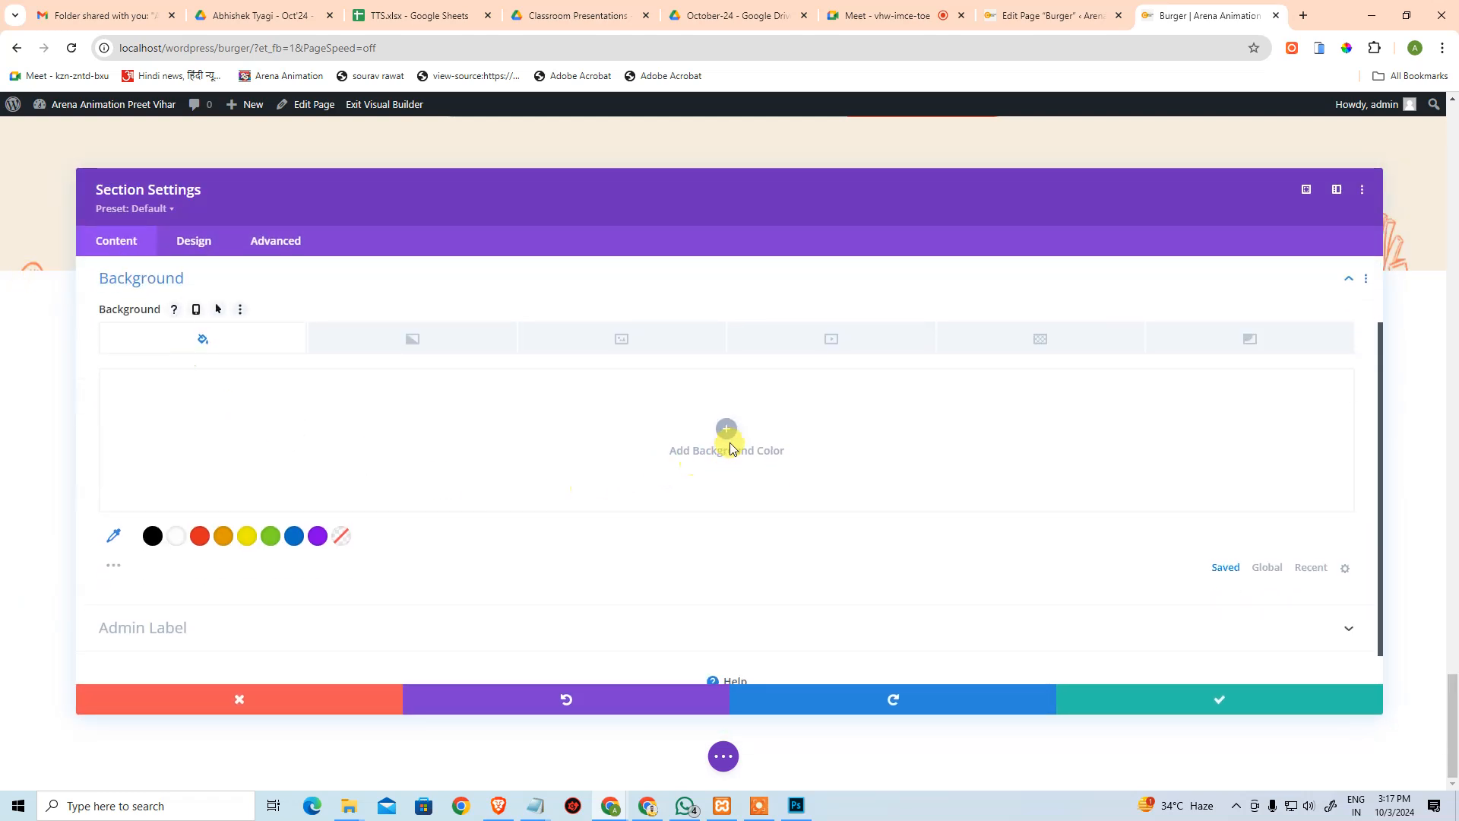
left_click(727, 440)
key("ctrl+v")
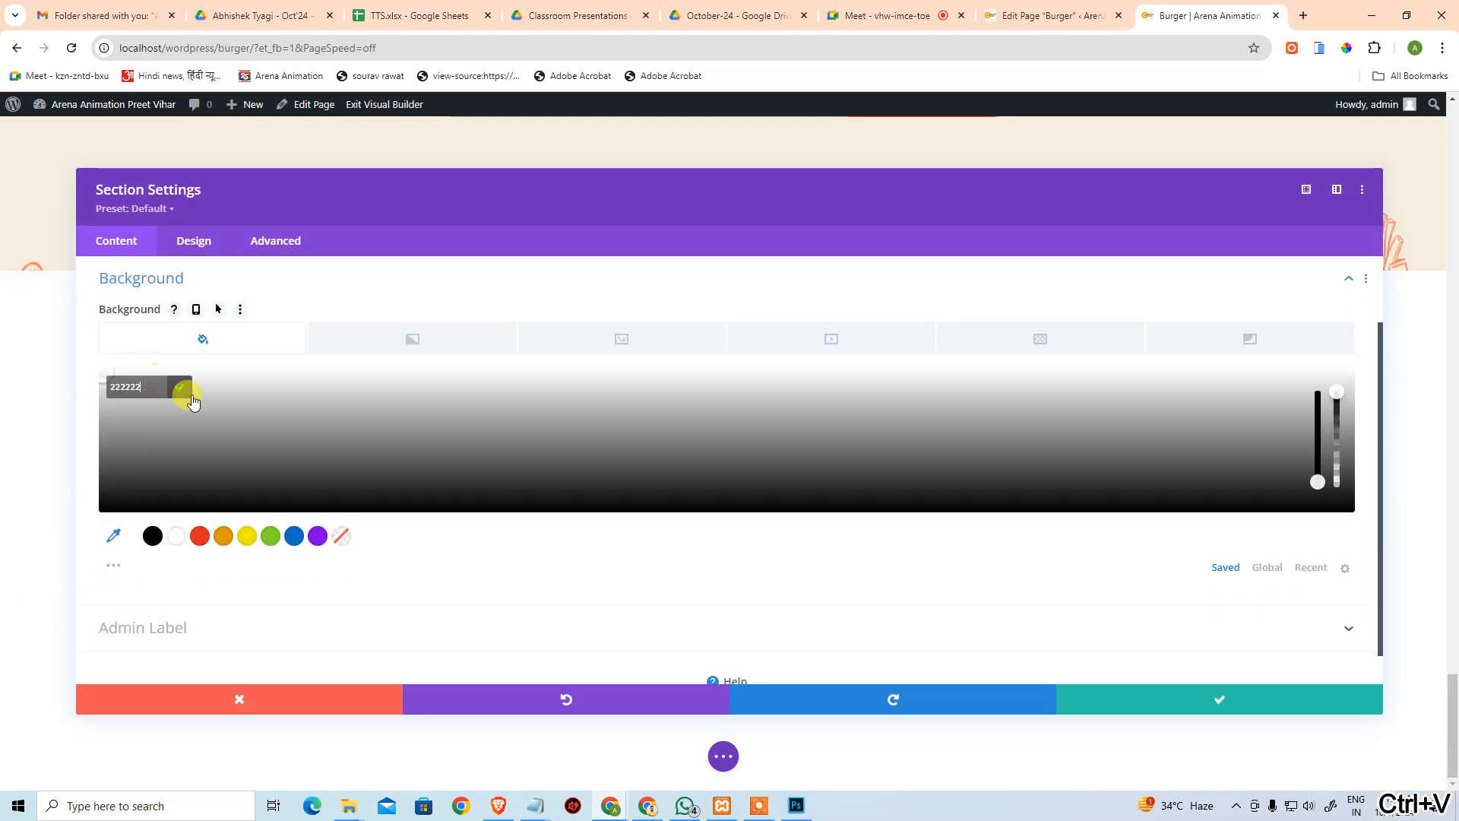
right_click(188, 396)
left_click(1181, 700)
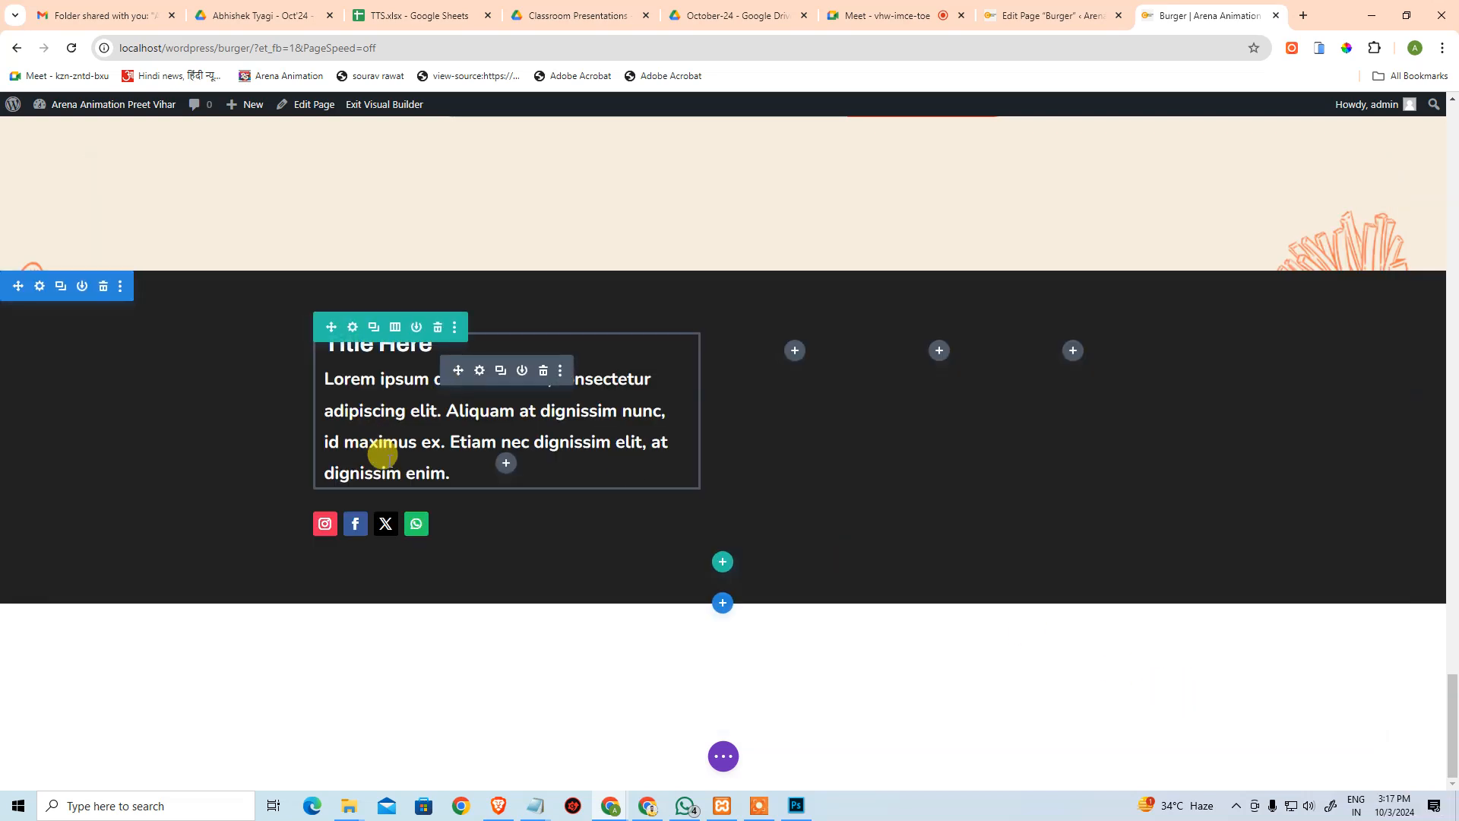
Compare the footer's social icons with the Photoshop mockup and open the Social Media Follow module's settings in a compact window.
key("alt+Tab")
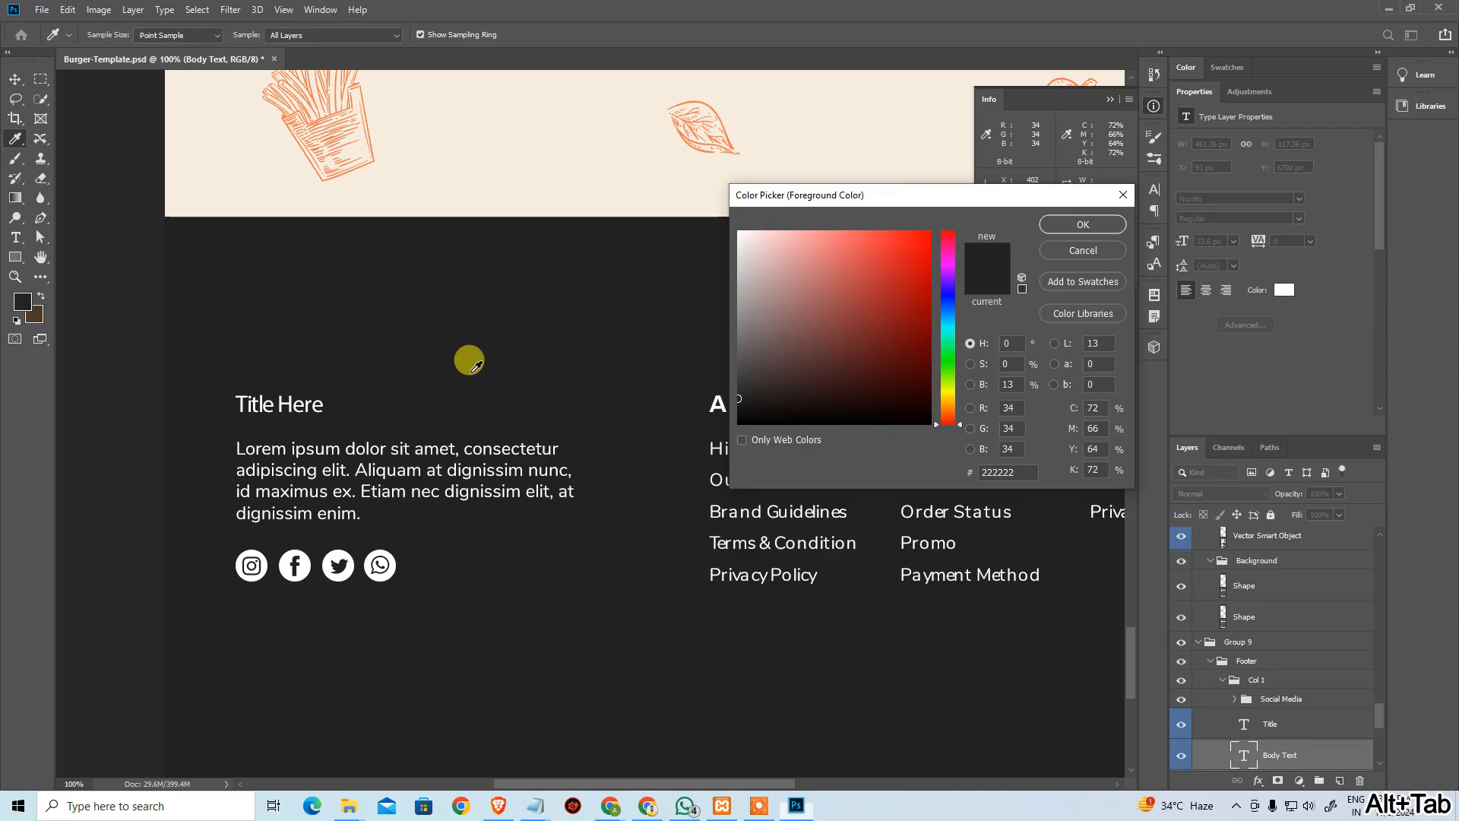
key("alt+Tab")
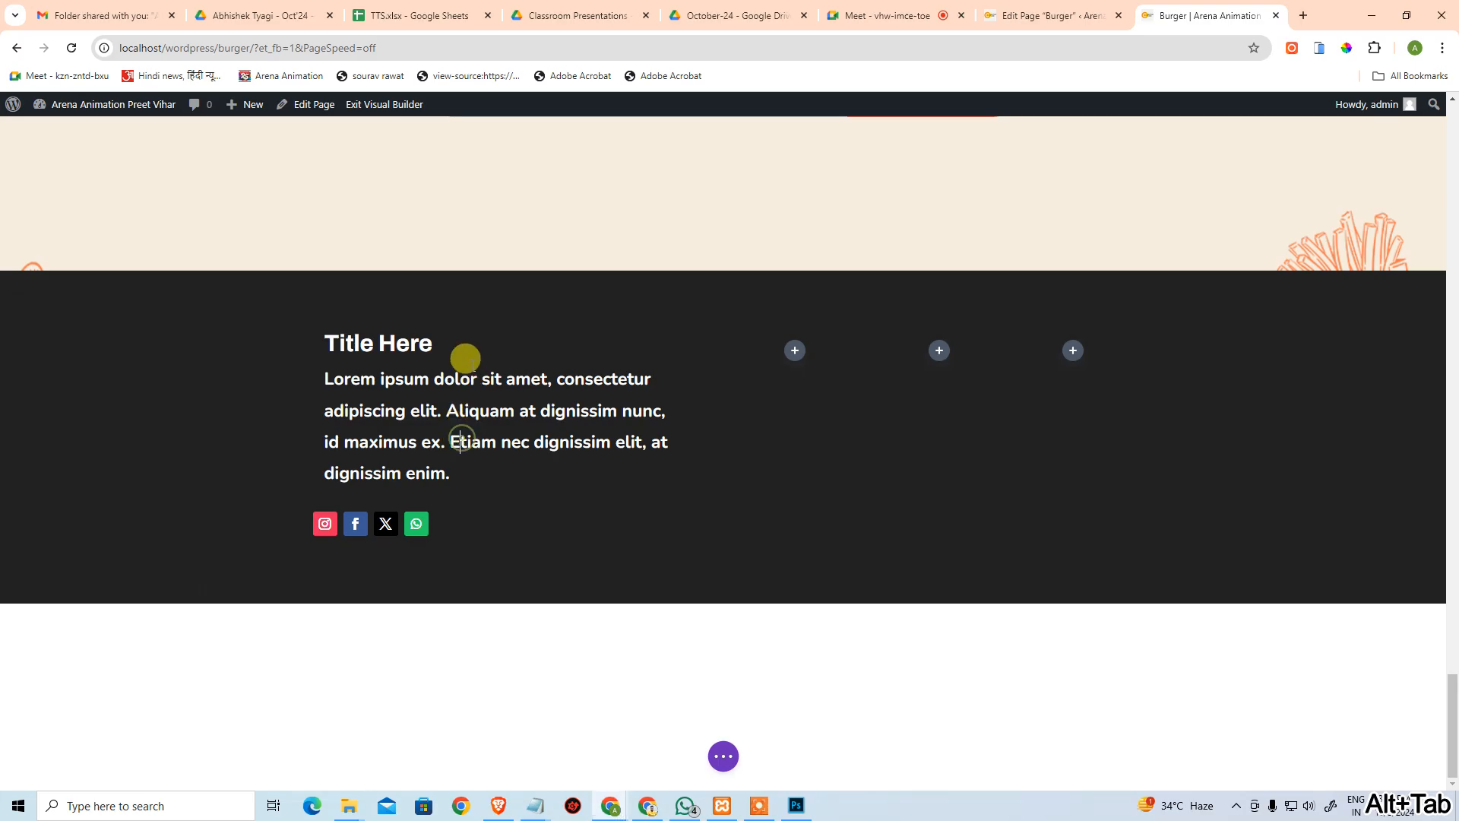
mouse_move(462, 546)
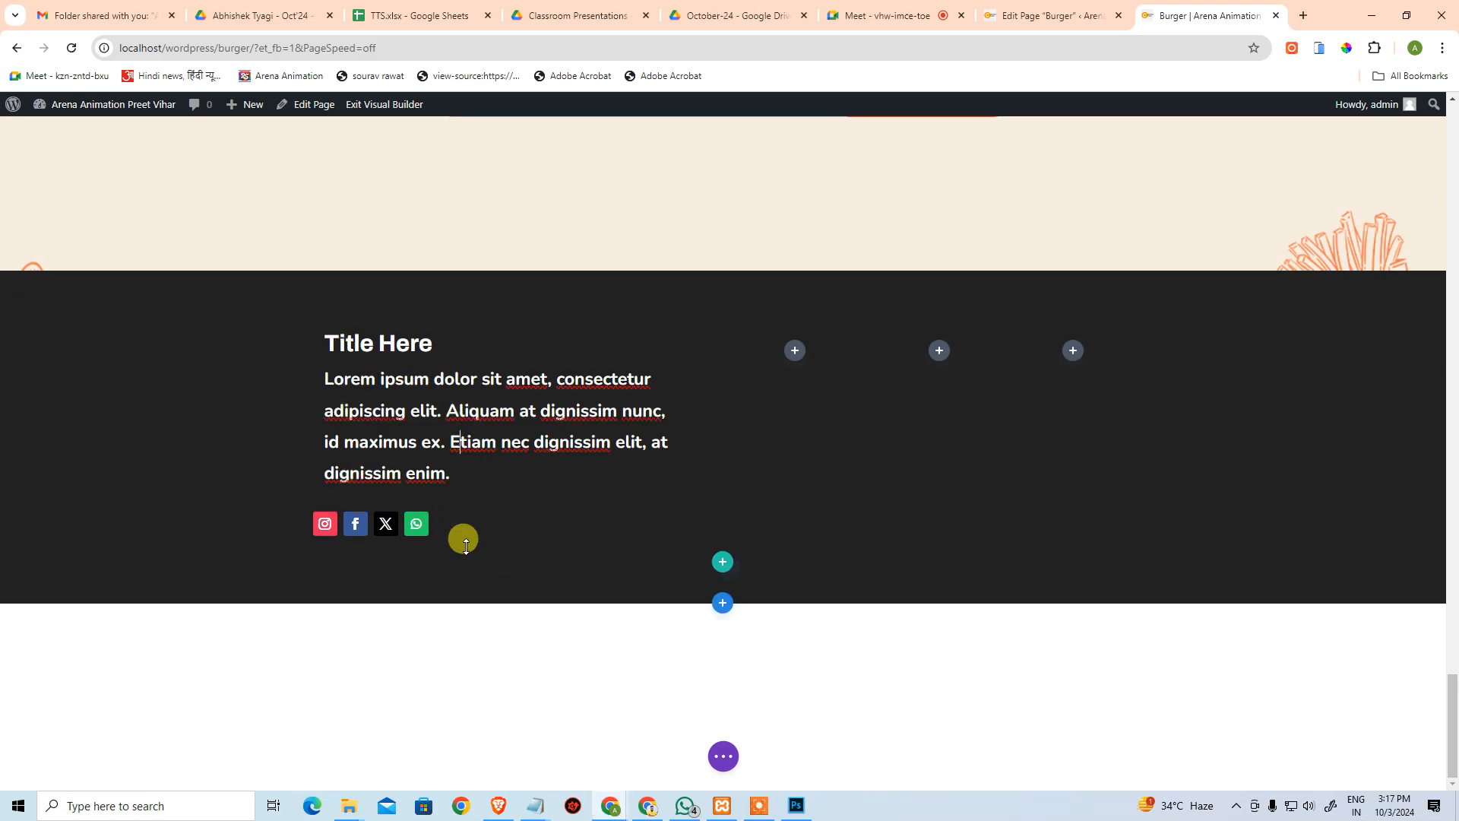
left_click(479, 522)
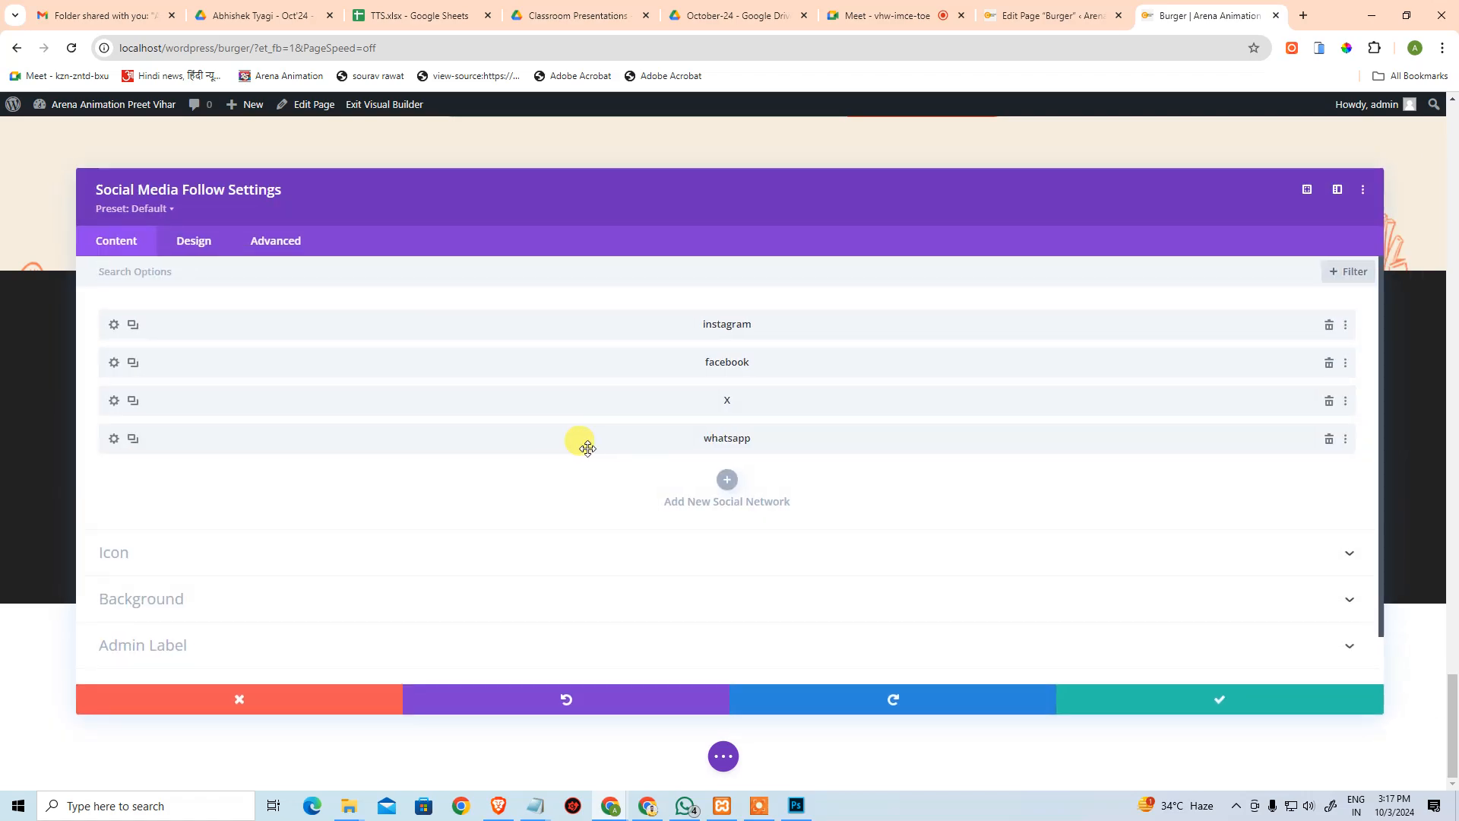
key("alt+Tab")
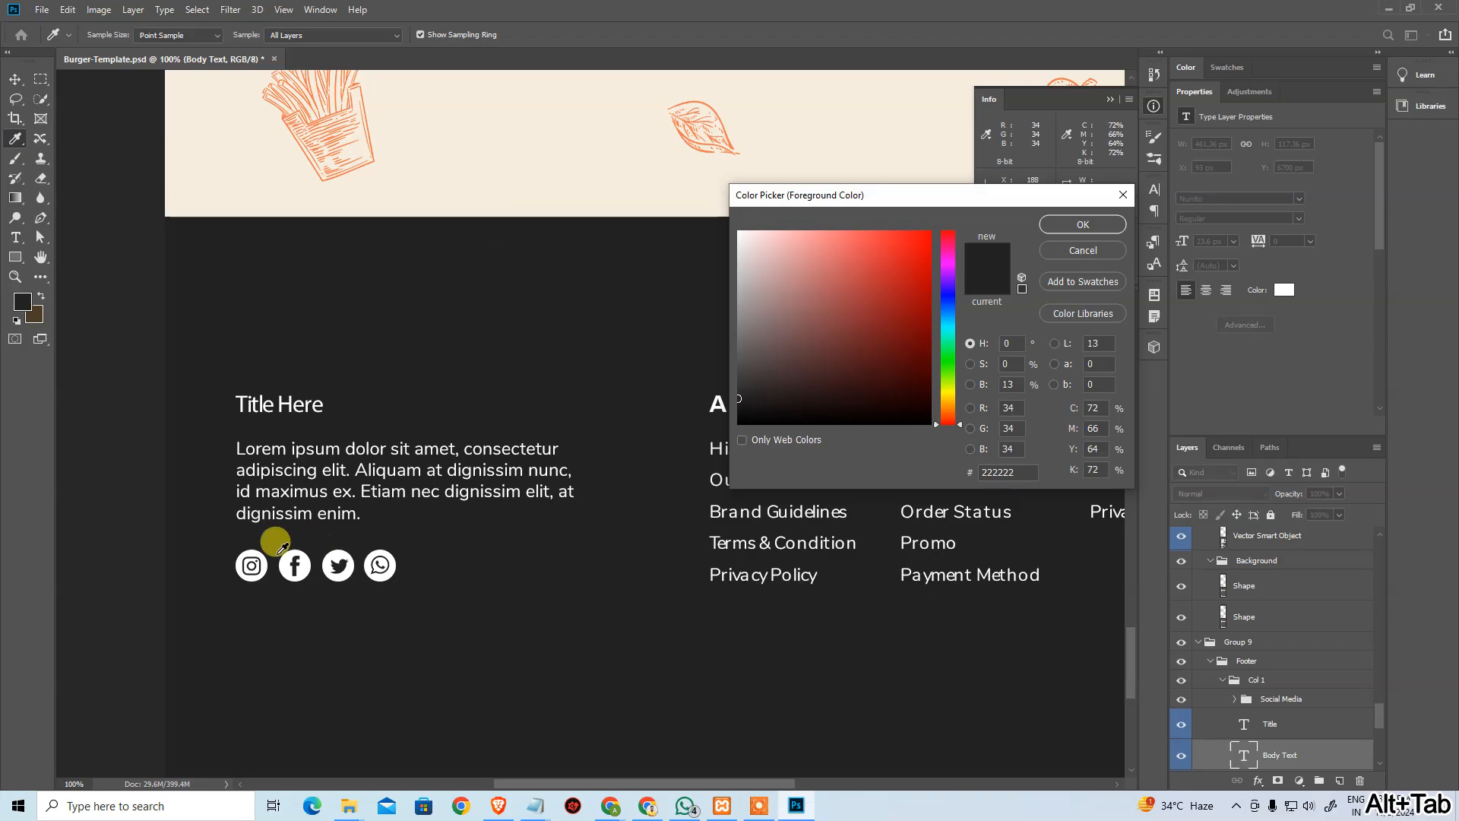
key("alt+Tab")
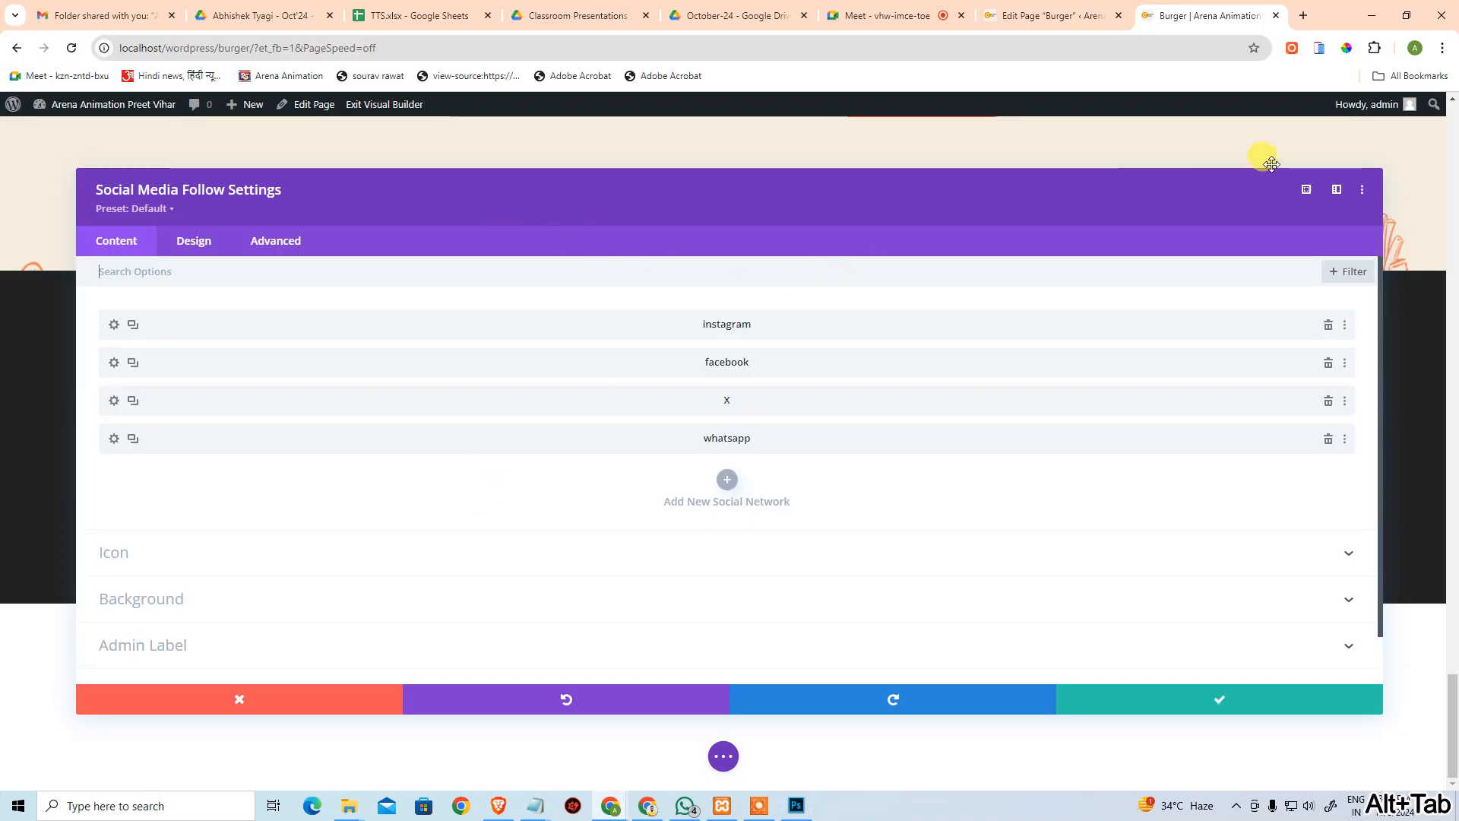
left_click(1304, 189)
scroll(250, 410, "down", 3)
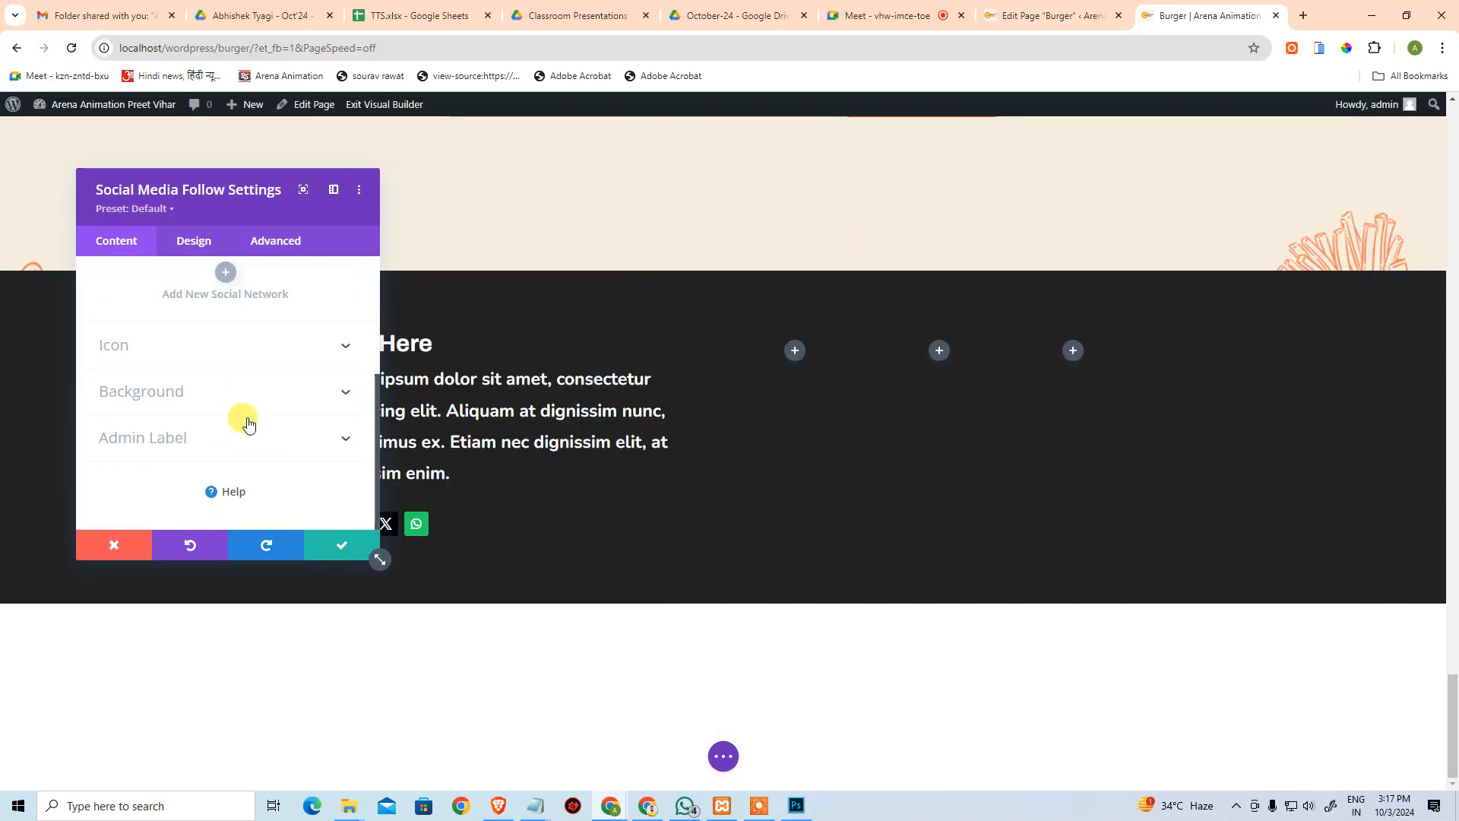
left_click(177, 344)
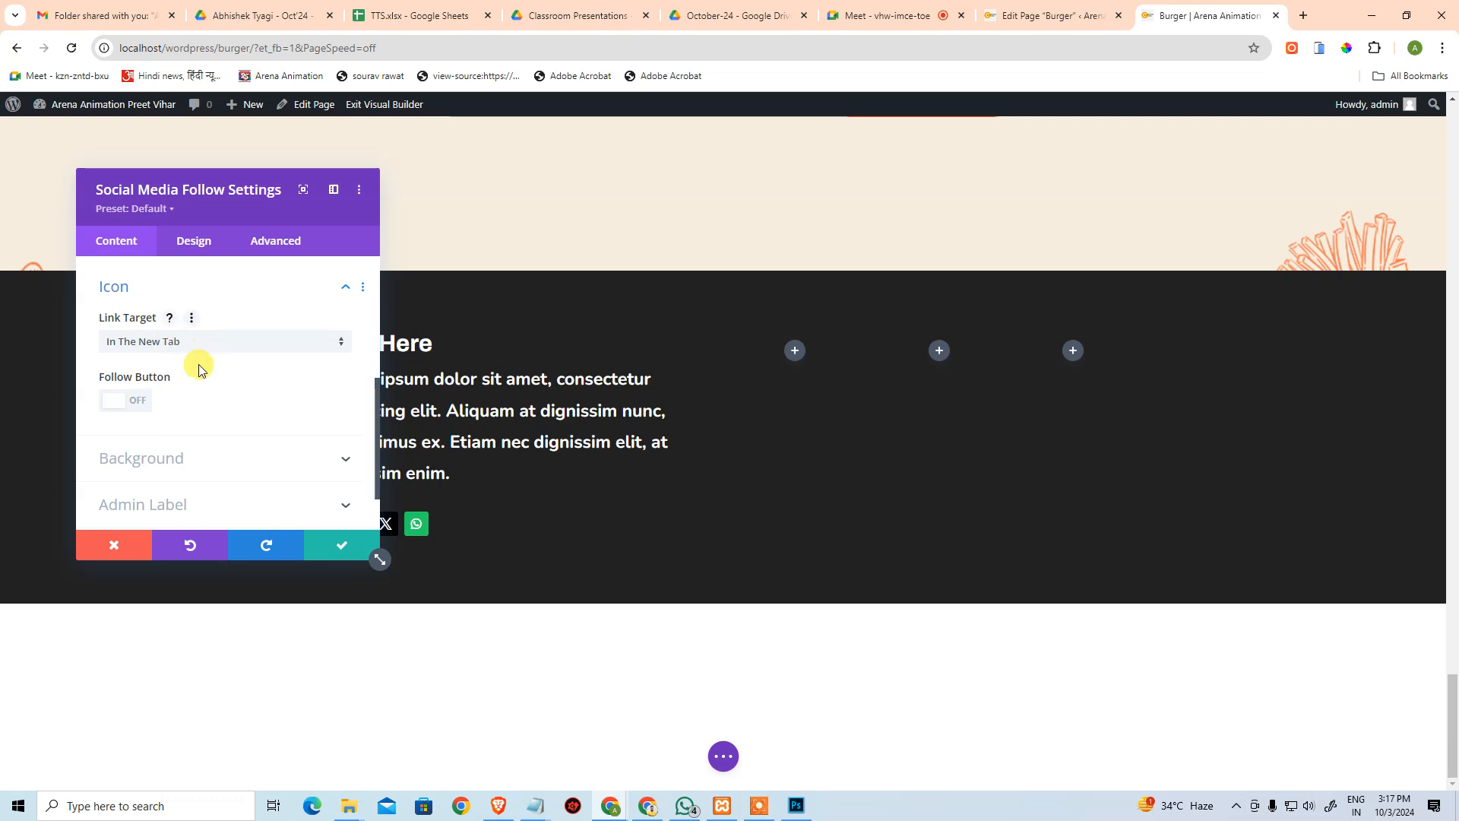
left_click(138, 400)
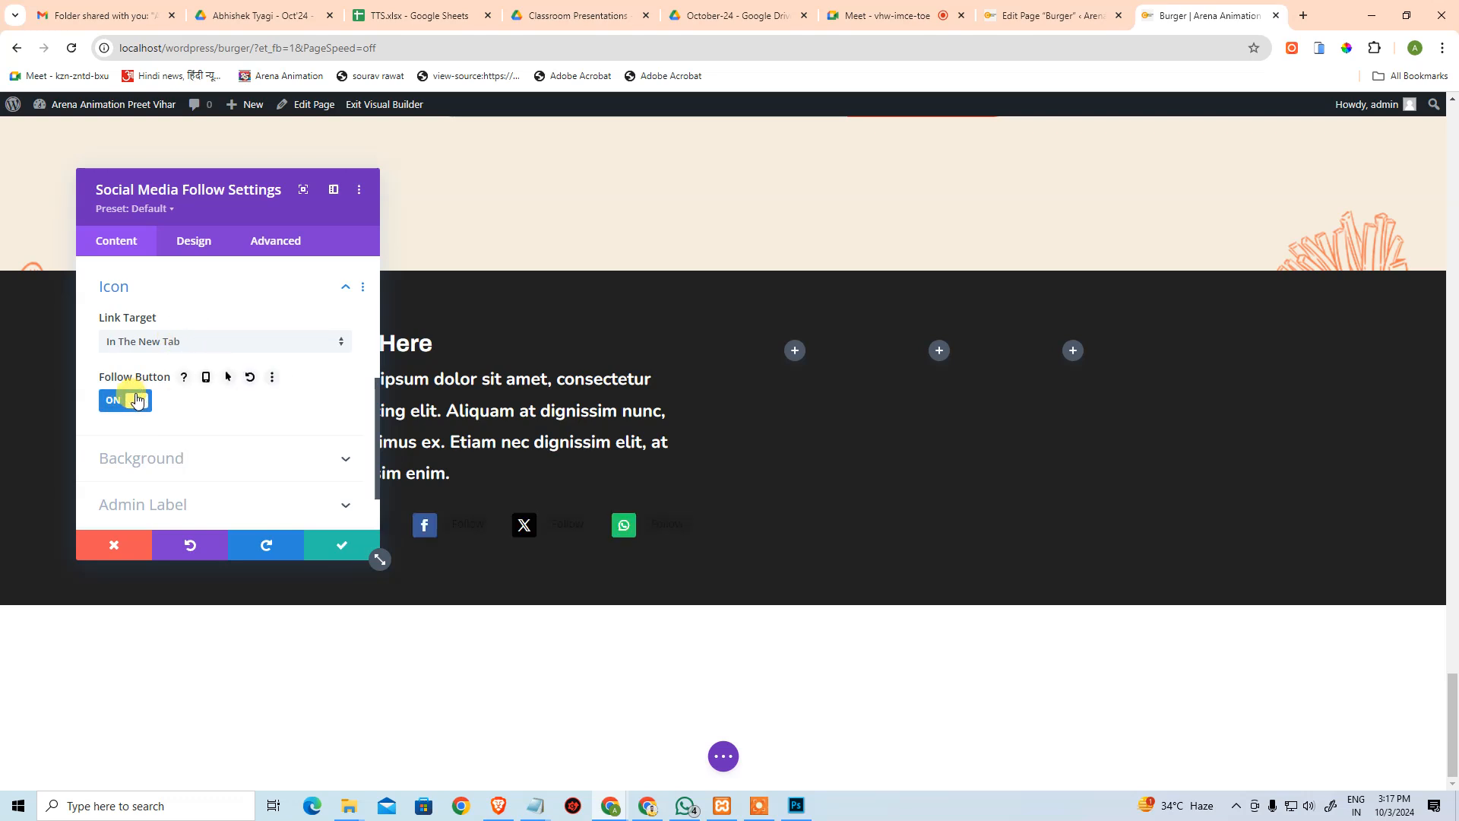
left_click(138, 400)
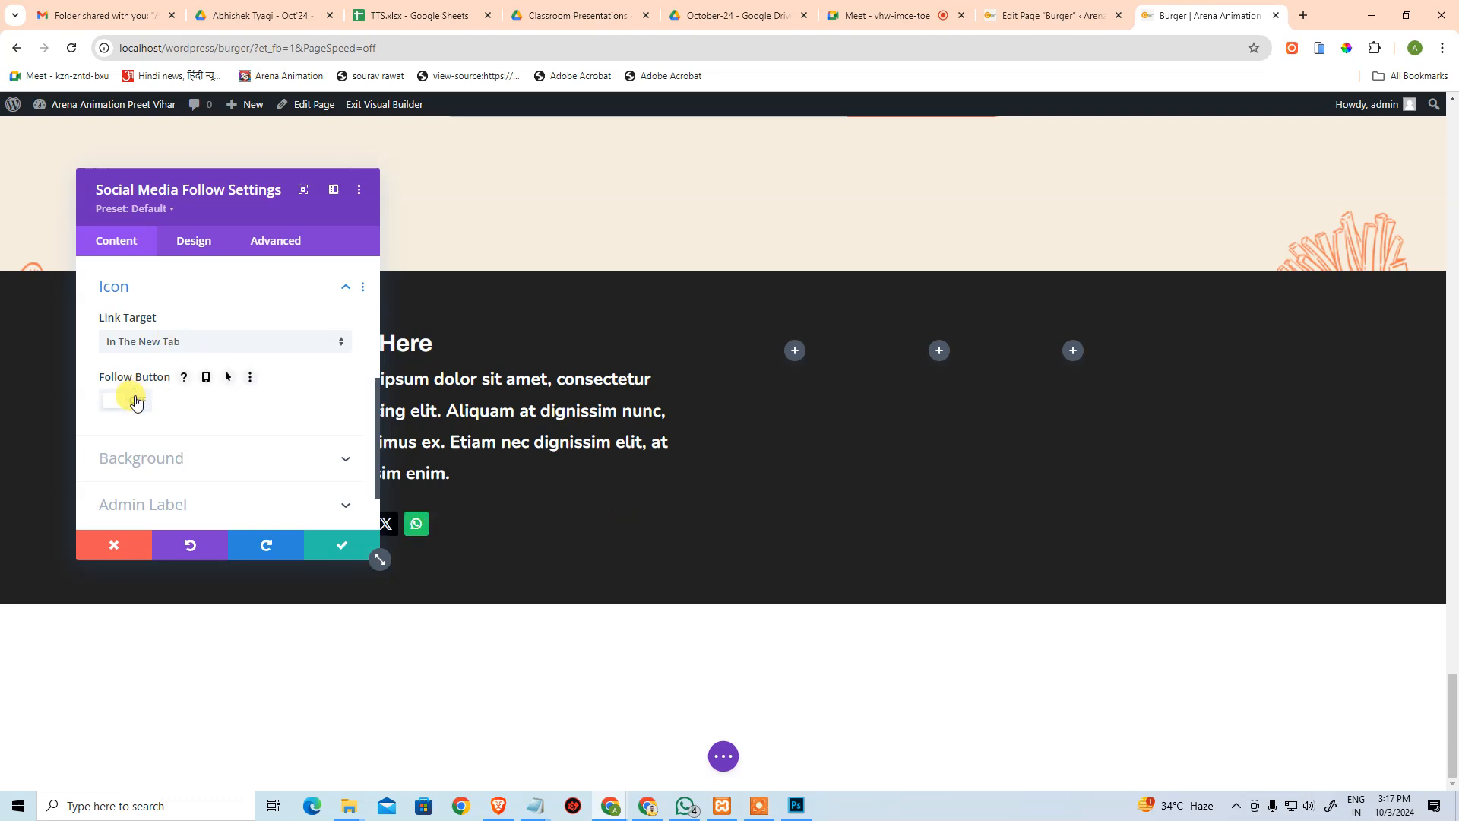
left_click(155, 348)
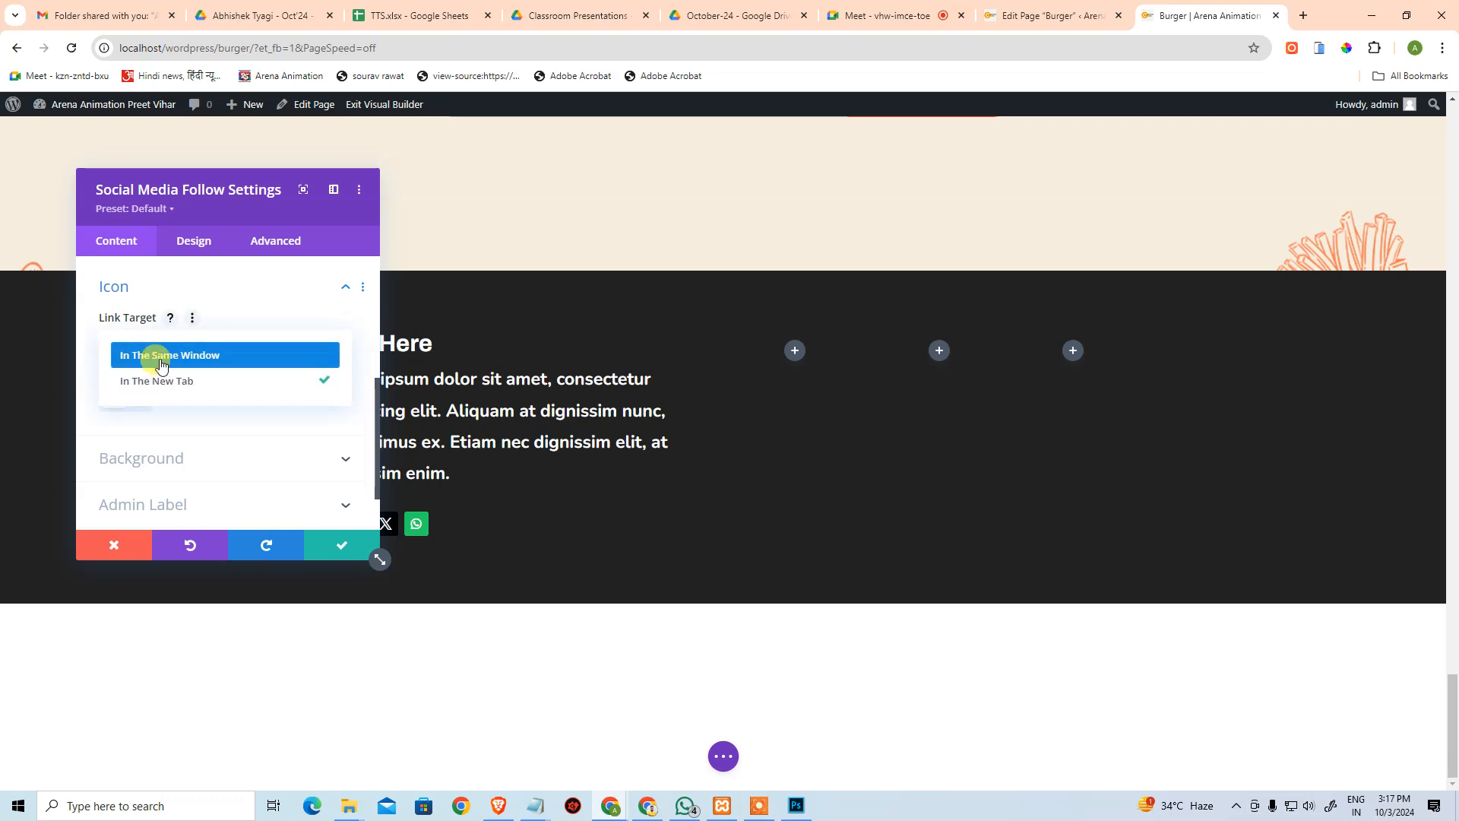
left_click(162, 357)
left_click(156, 346)
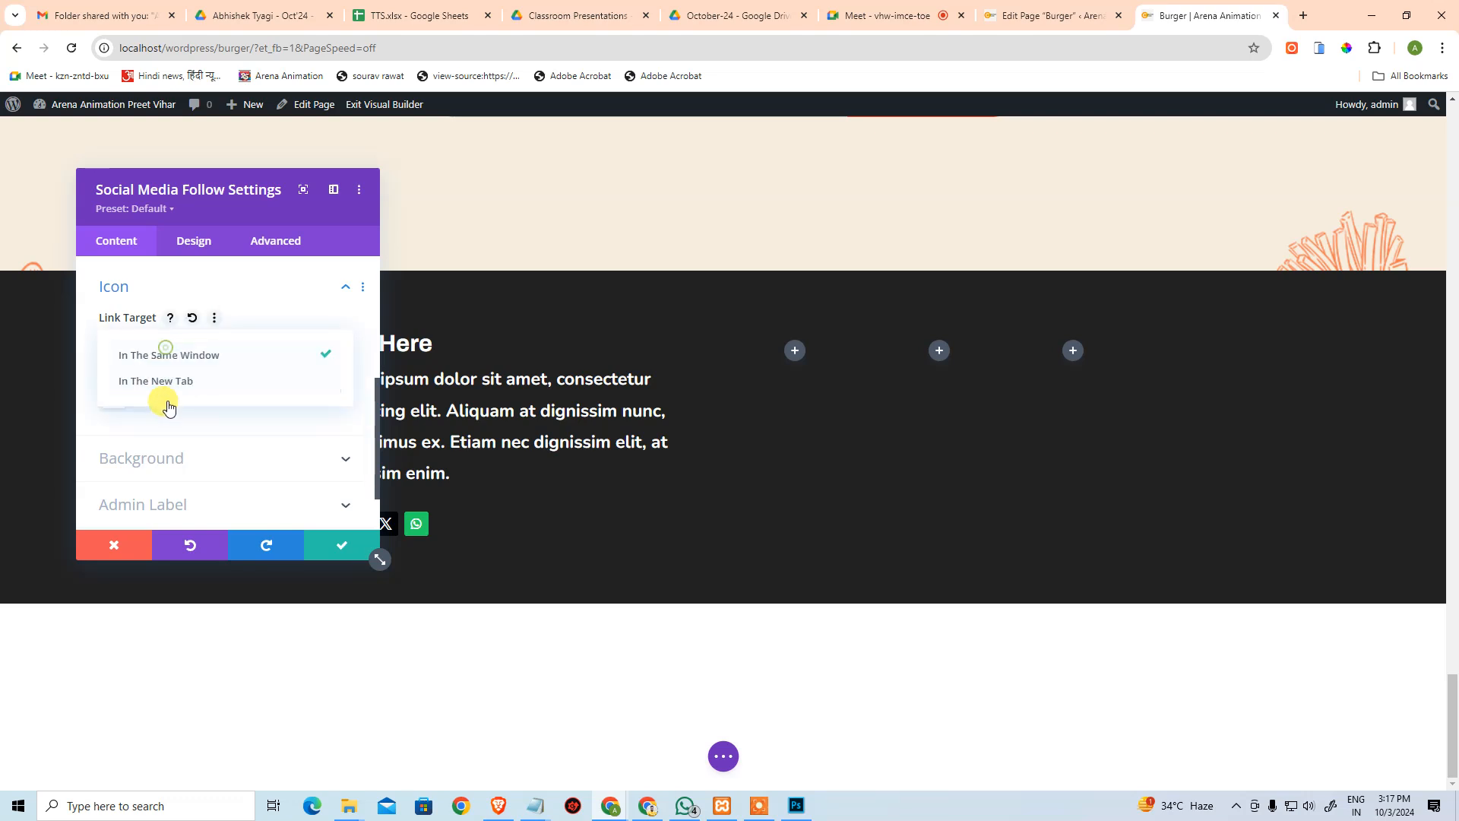
left_click(163, 383)
scroll(199, 380, "up", 3)
scroll(251, 426, "down", 1)
left_click(281, 433)
scroll(277, 437, "up", 2)
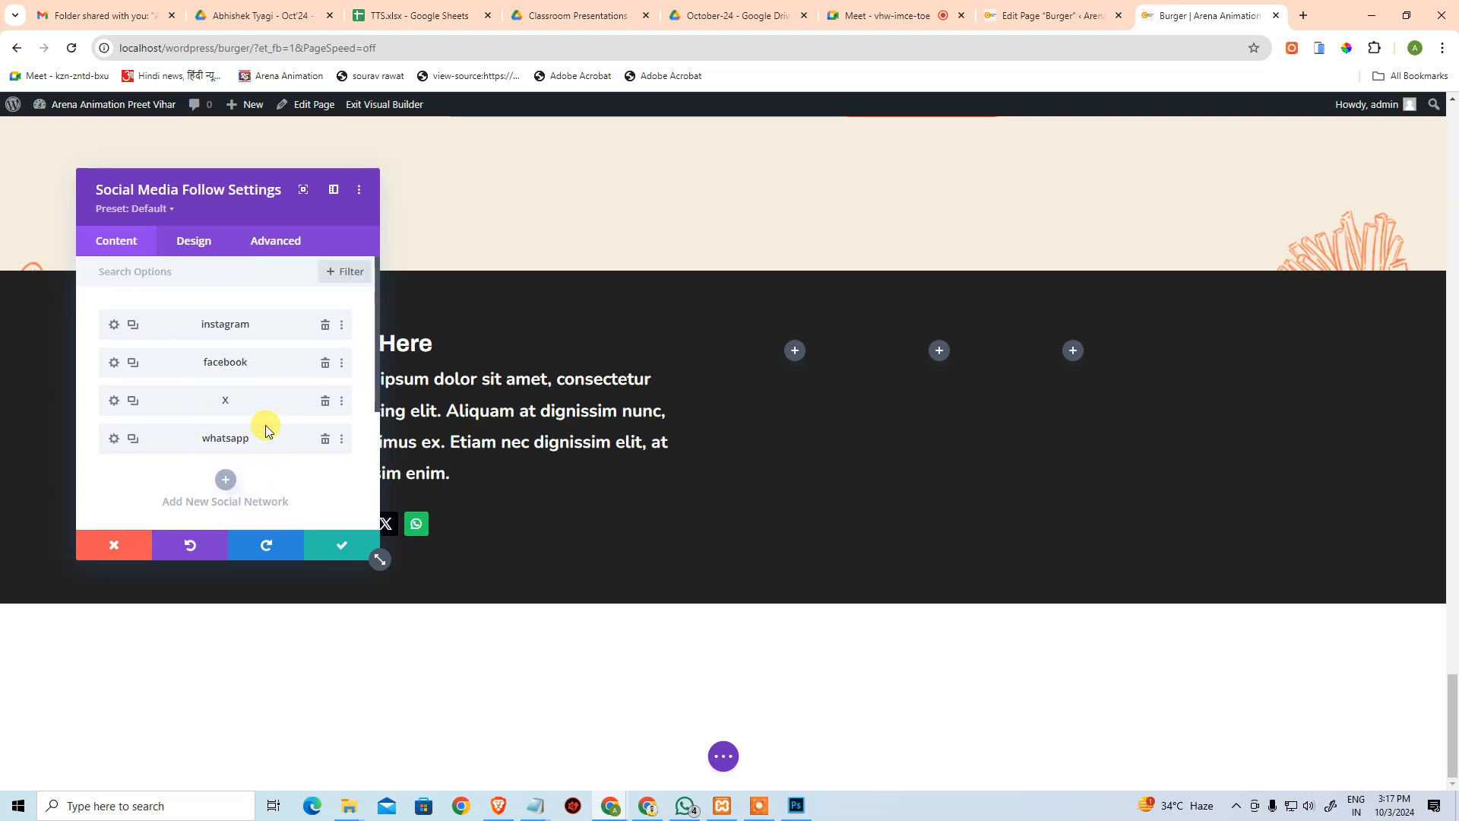
Open the Instagram network's icon design options, checking the social icon style in the Photoshop mockup.
right_click(110, 326)
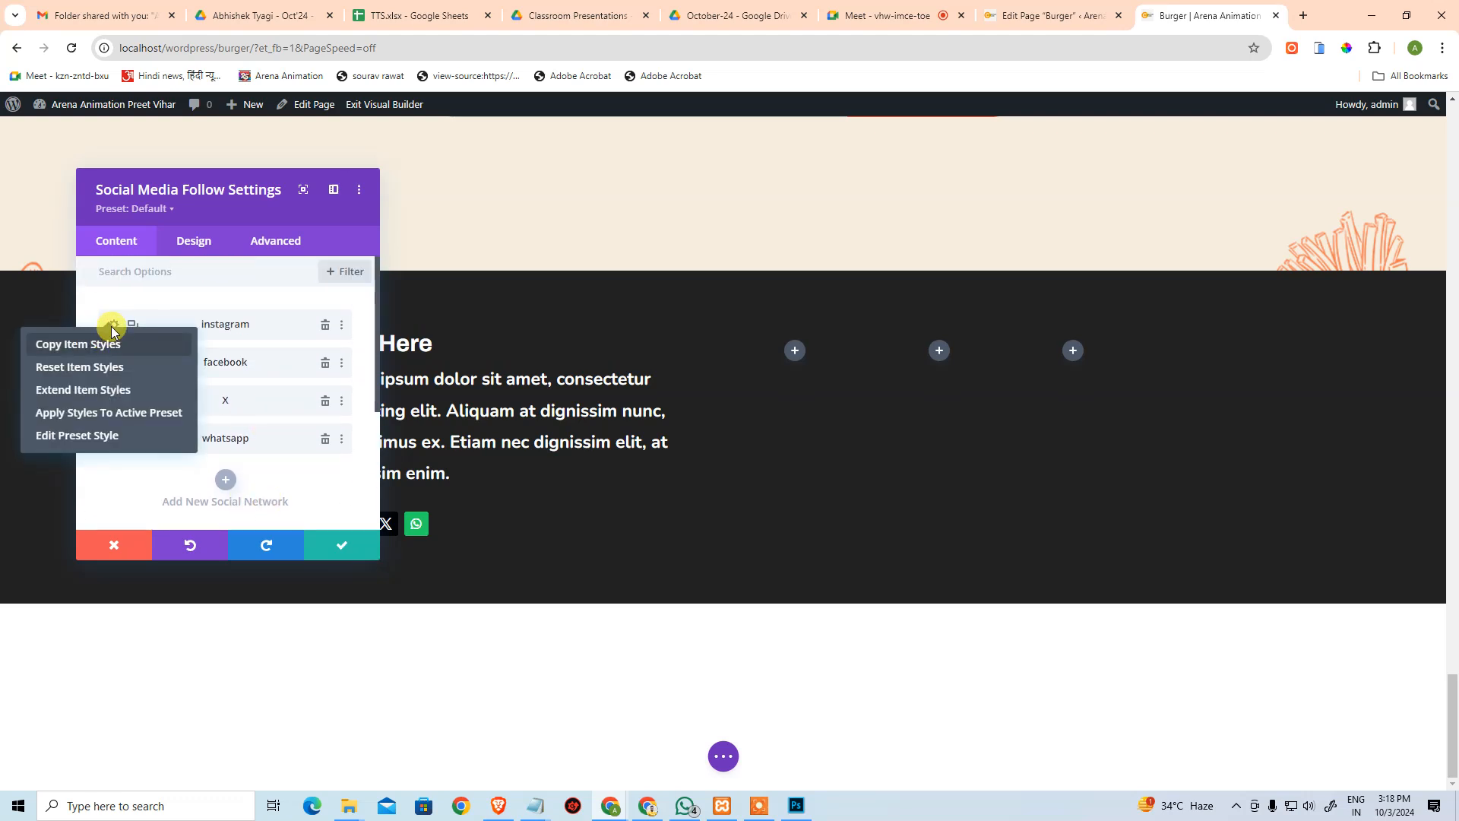
left_click(150, 304)
left_click(114, 326)
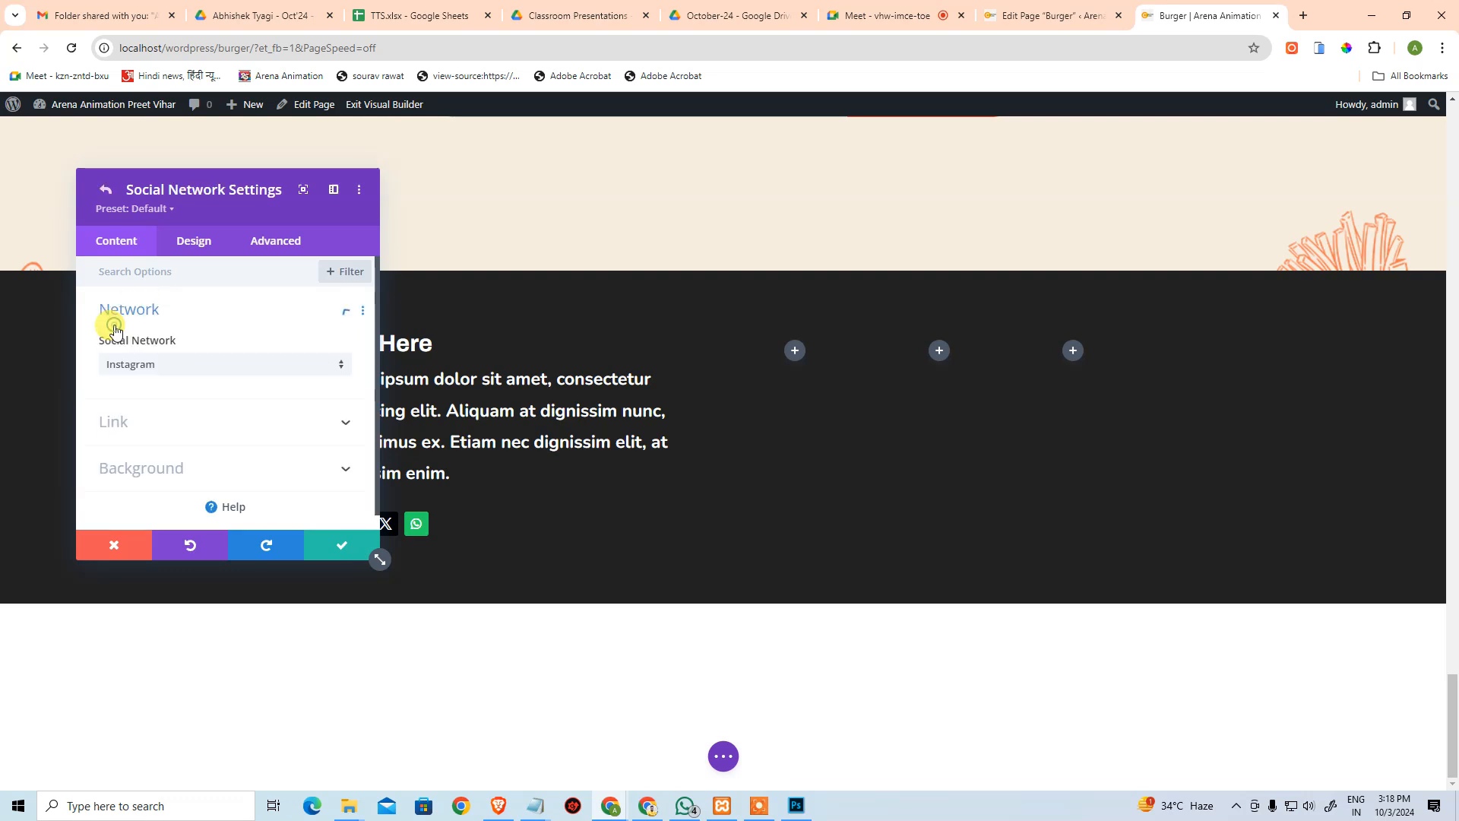
left_click(188, 240)
key("alt+Tab")
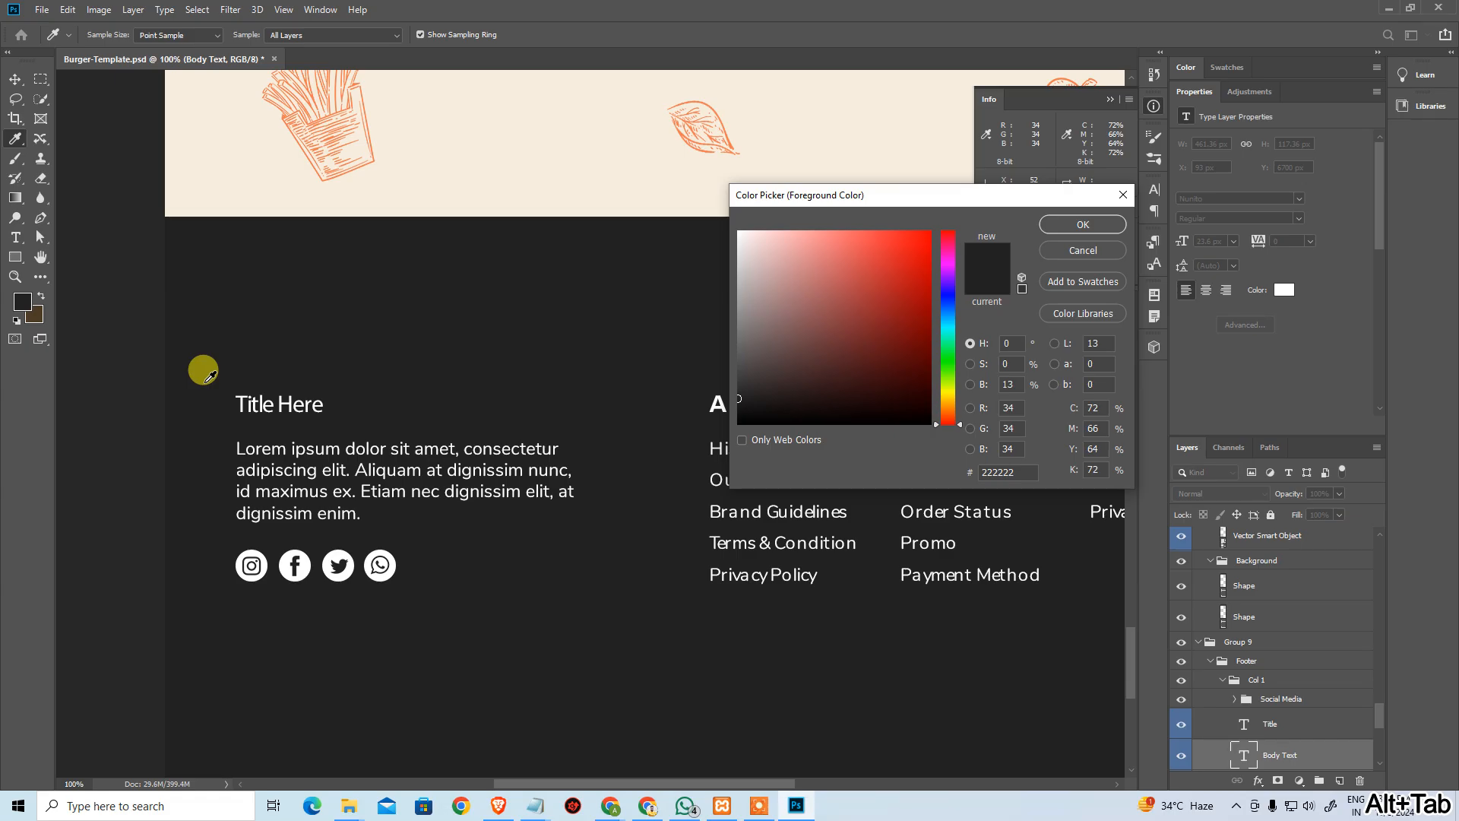
key("alt+Tab")
left_click(189, 311)
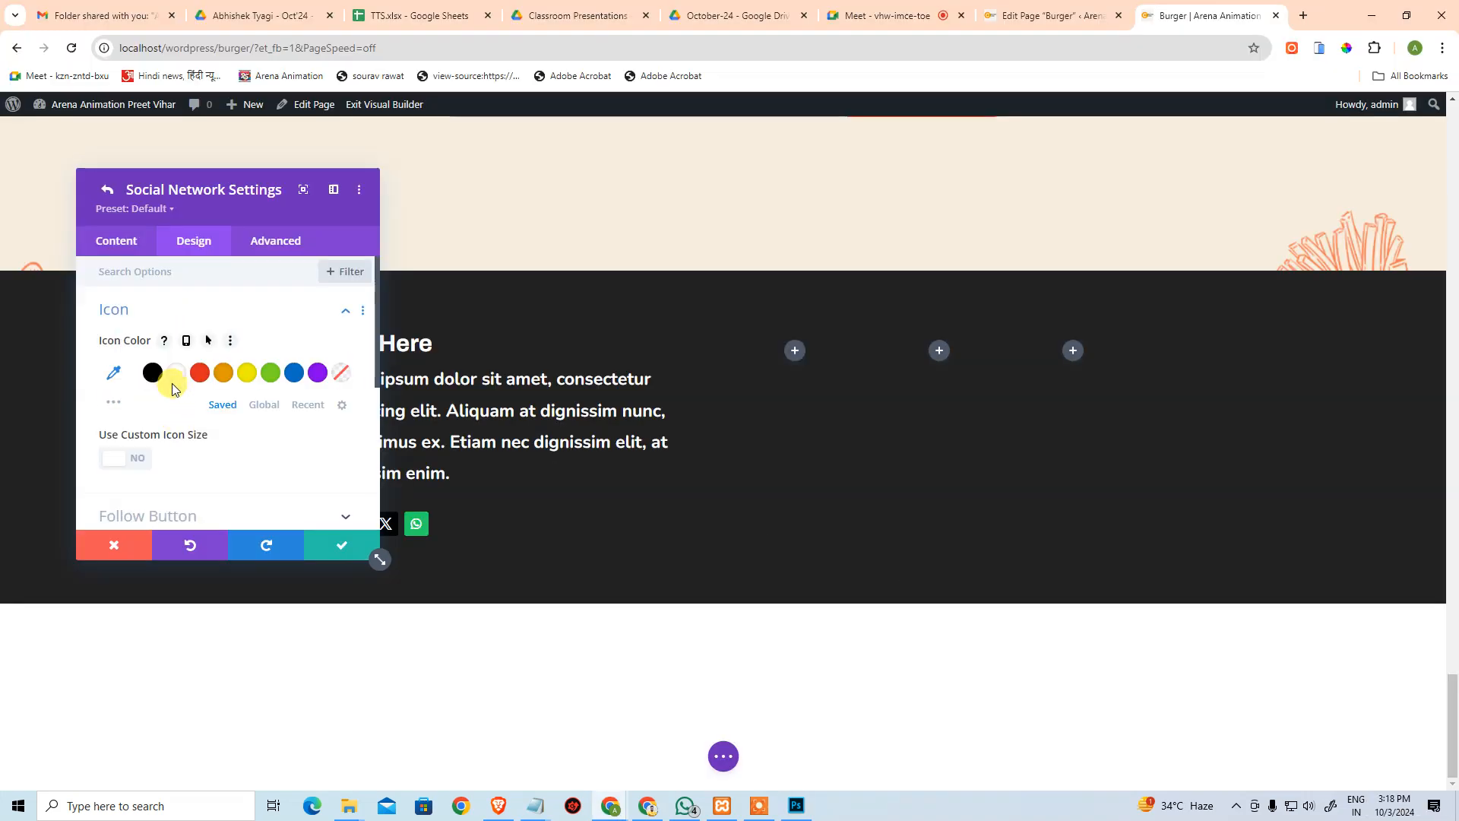
Move the settings window clear of the footer's social icons and set the Instagram icon's color to black.
key("alt+Tab")
key("alt+Tab")
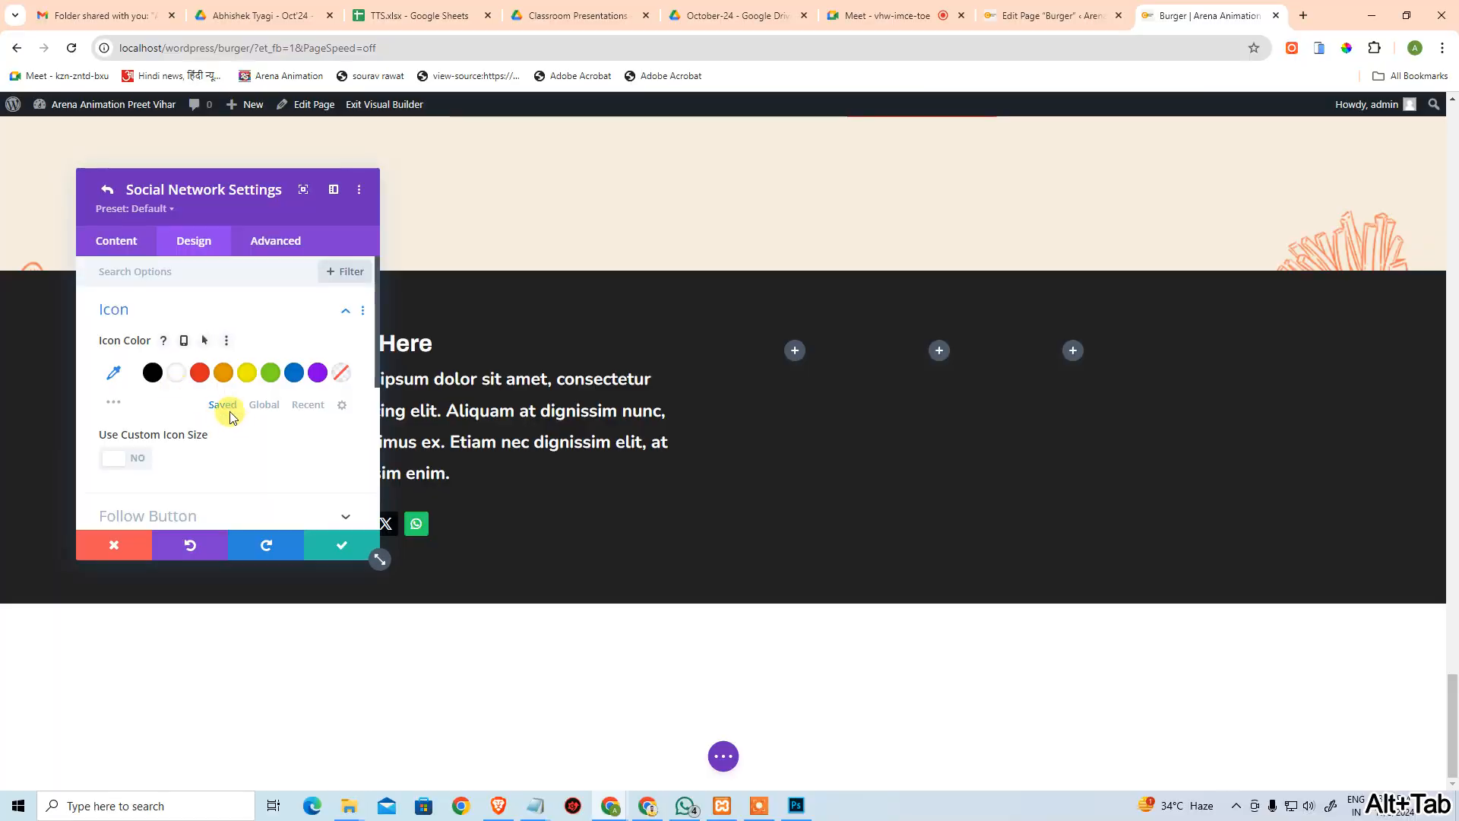
left_click_drag(196, 196, 816, 176)
left_click(770, 356)
Zoom in on the Facebook icon in the Photoshop mockup to examine the color of its glyph.
key("alt+Tab")
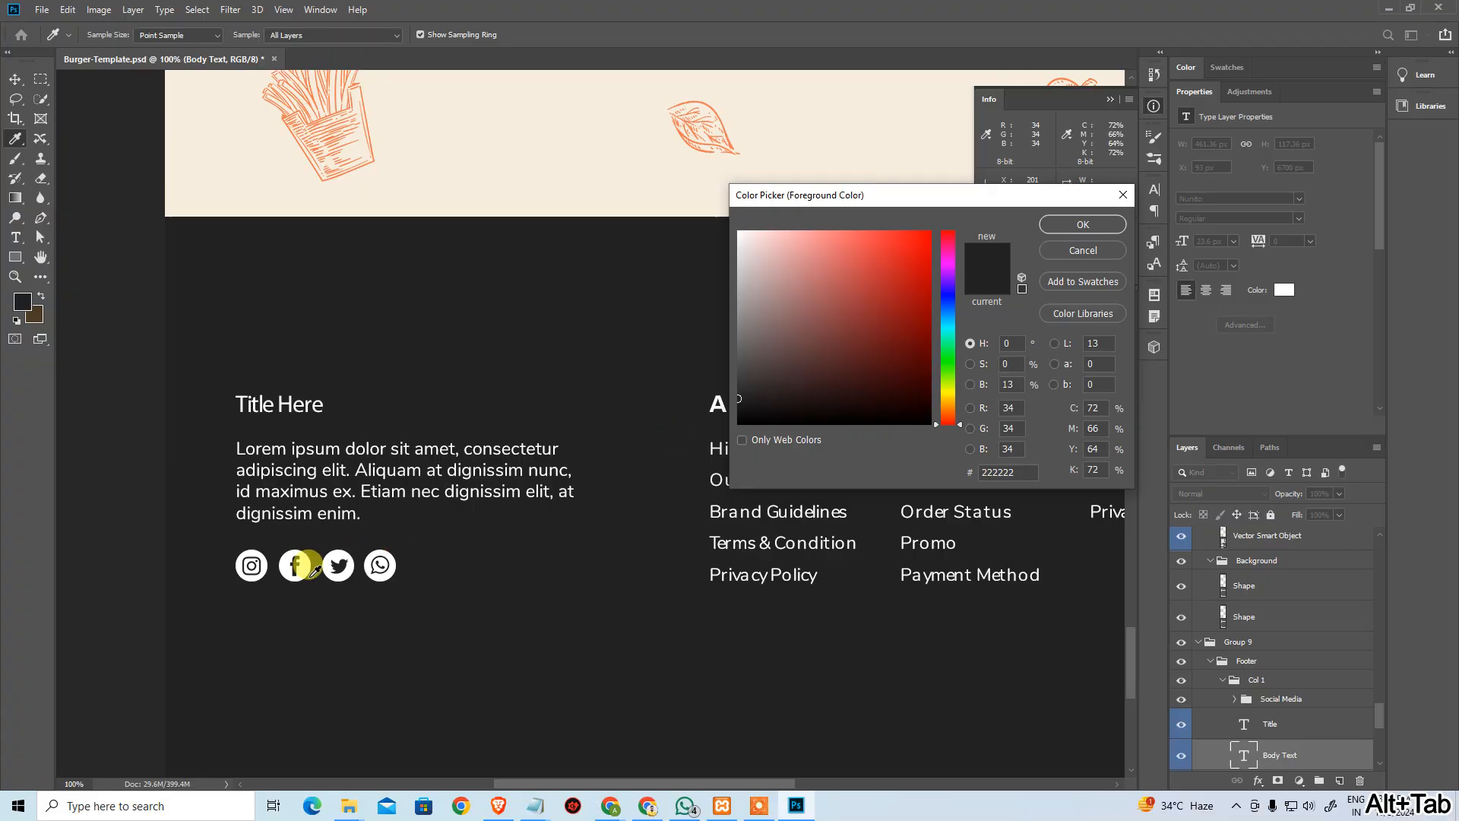
key("ctrl+space")
left_click_drag(296, 566, 490, 565)
right_click(491, 566)
left_click(243, 509)
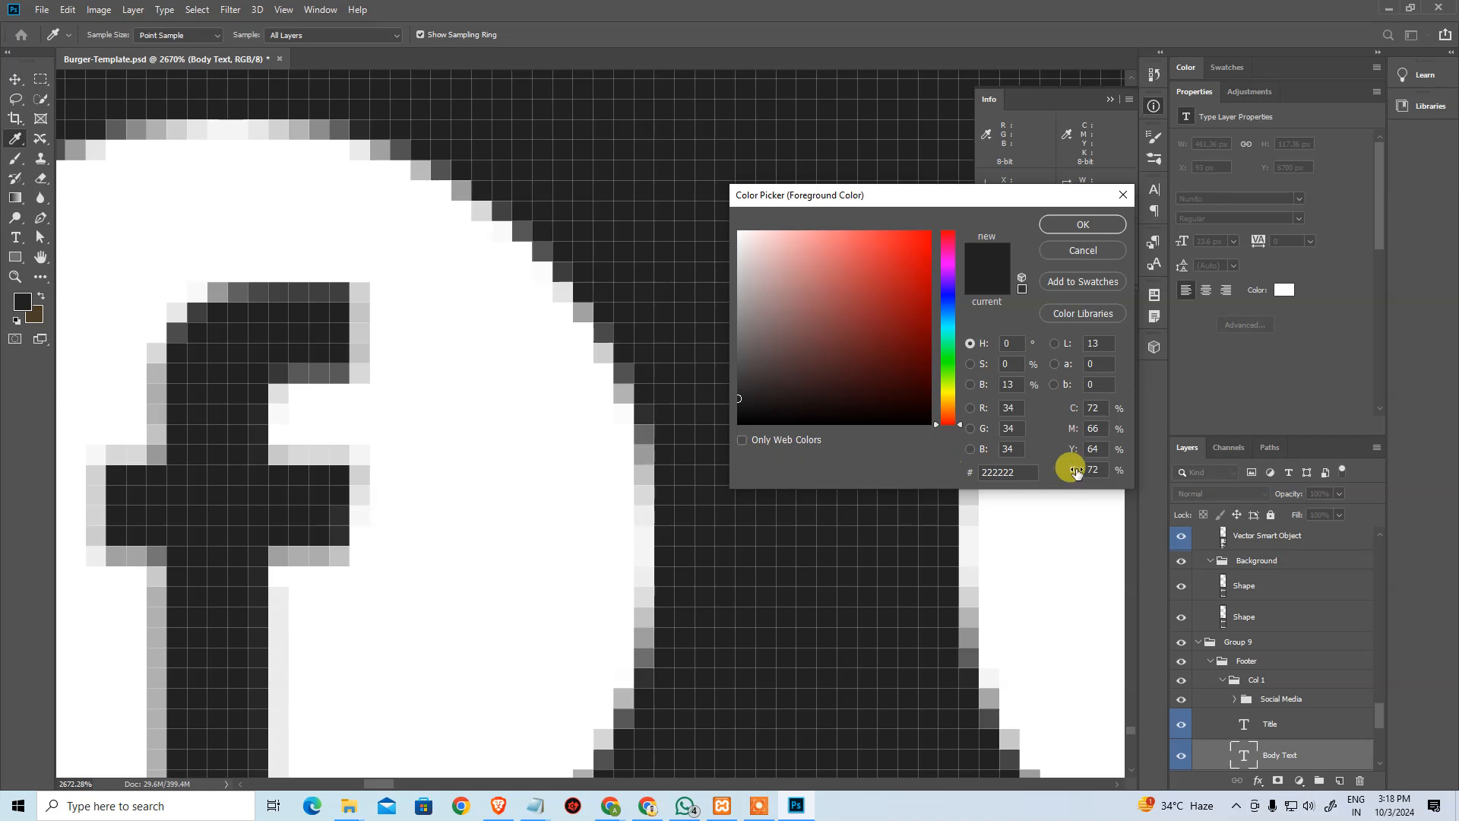
Return to the Burger page and set the Instagram icon's color to #222222.
key("alt+Tab")
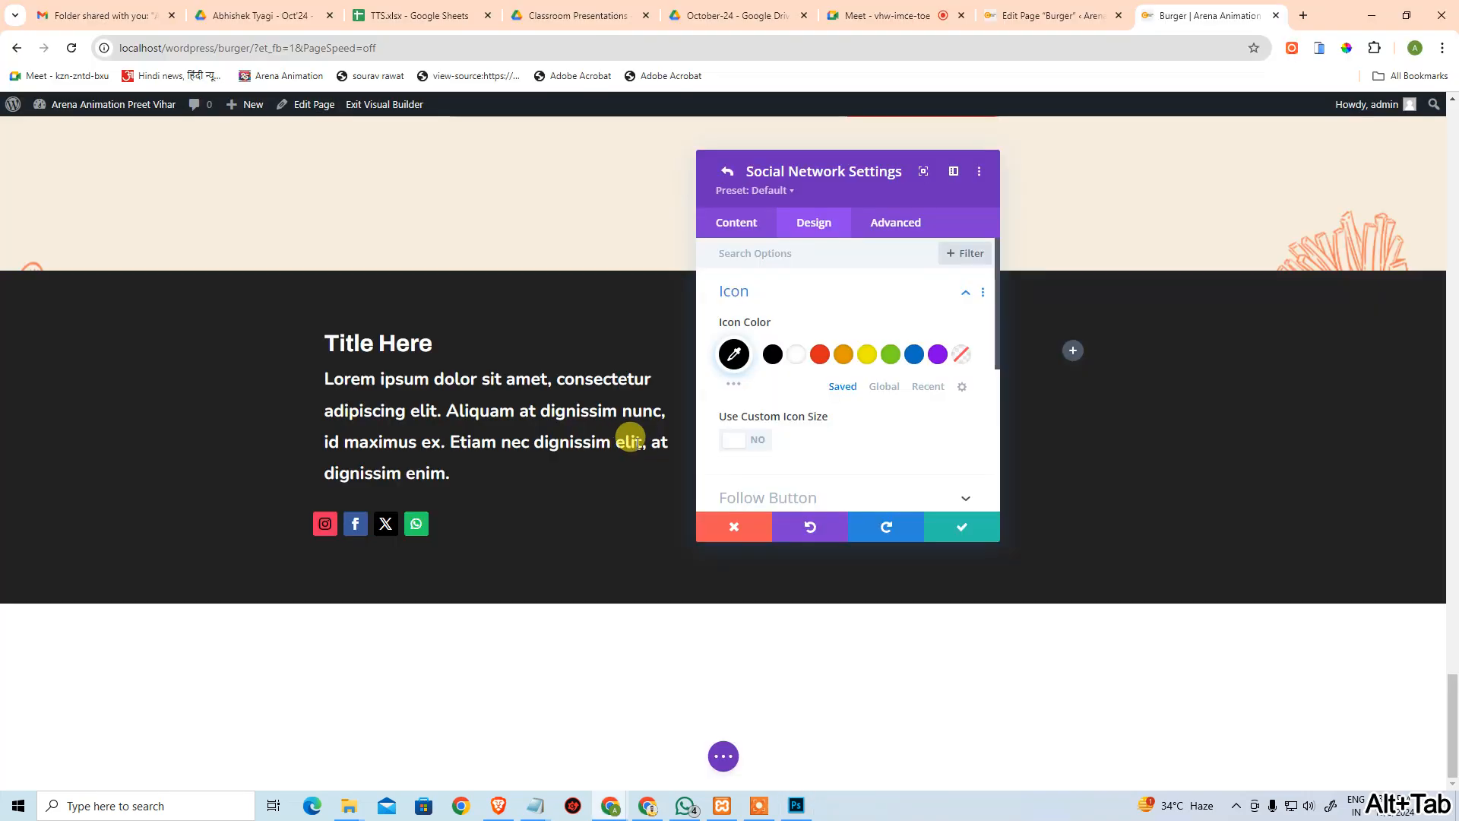
left_click(731, 352)
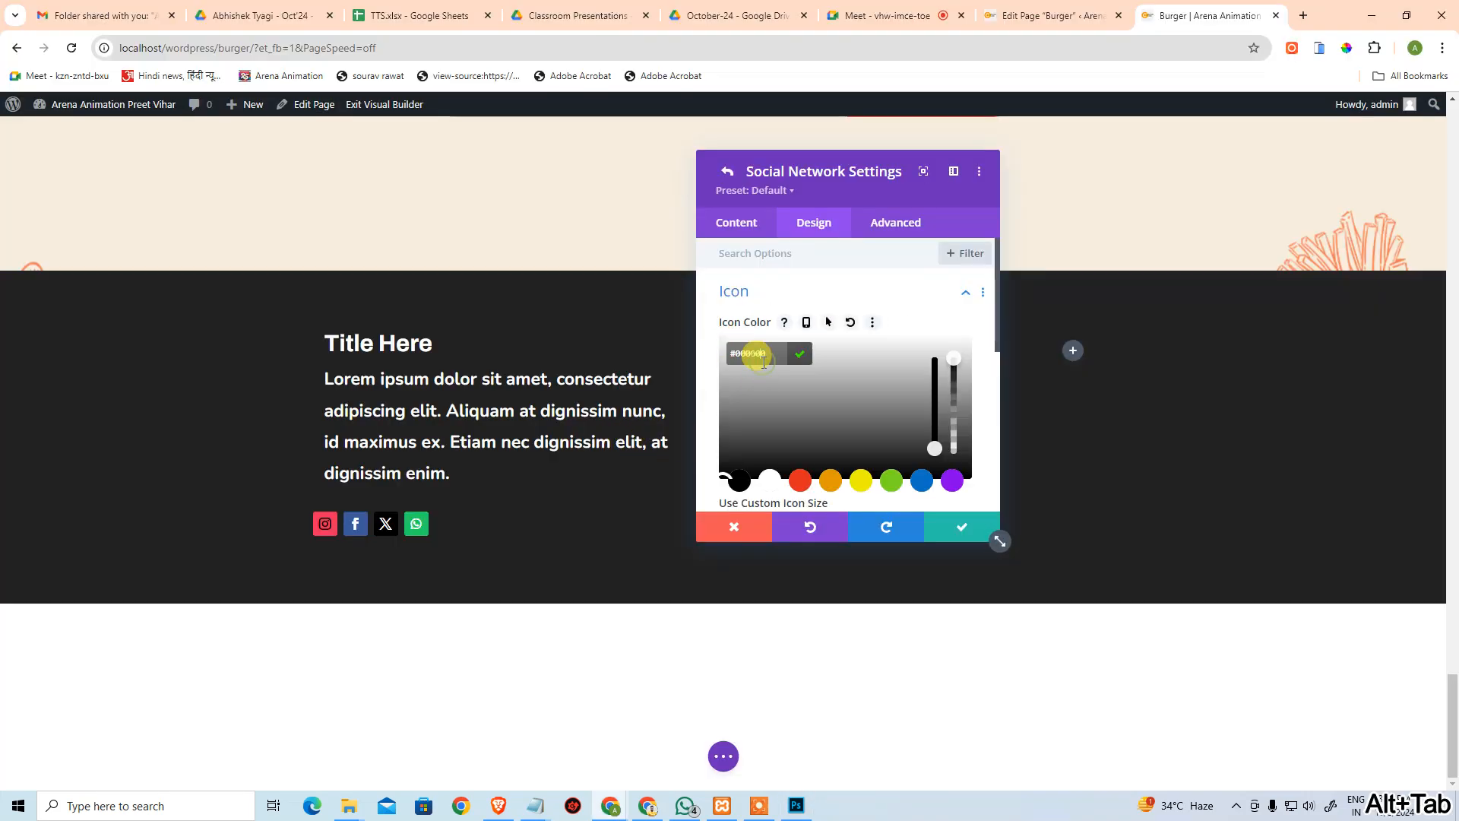
key("ctrl+a")
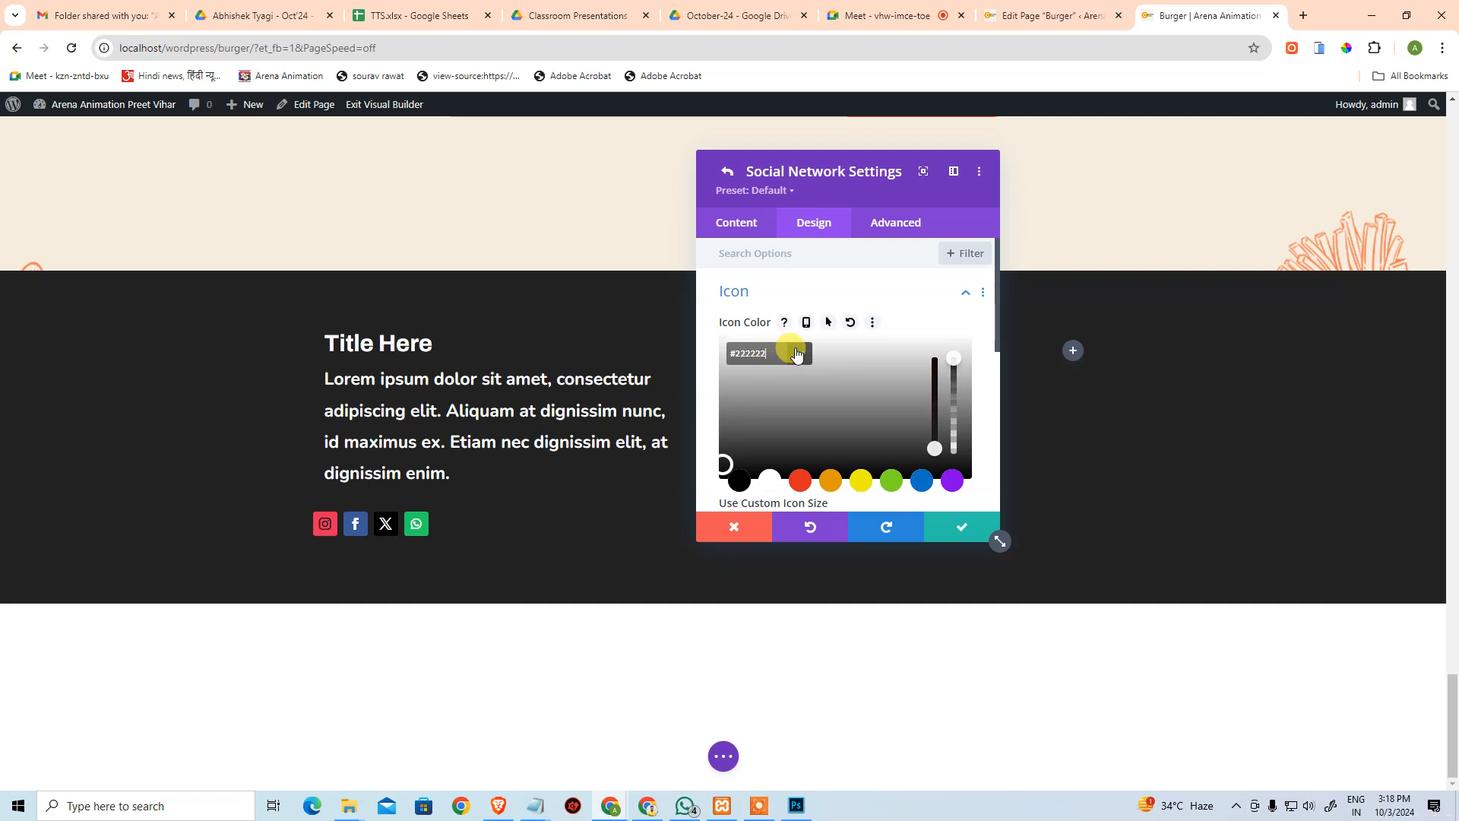
left_click(800, 353)
Enable a custom icon size for the Instagram network and check the social icons' size in the Photoshop mockup.
scroll(793, 413, "down", 1)
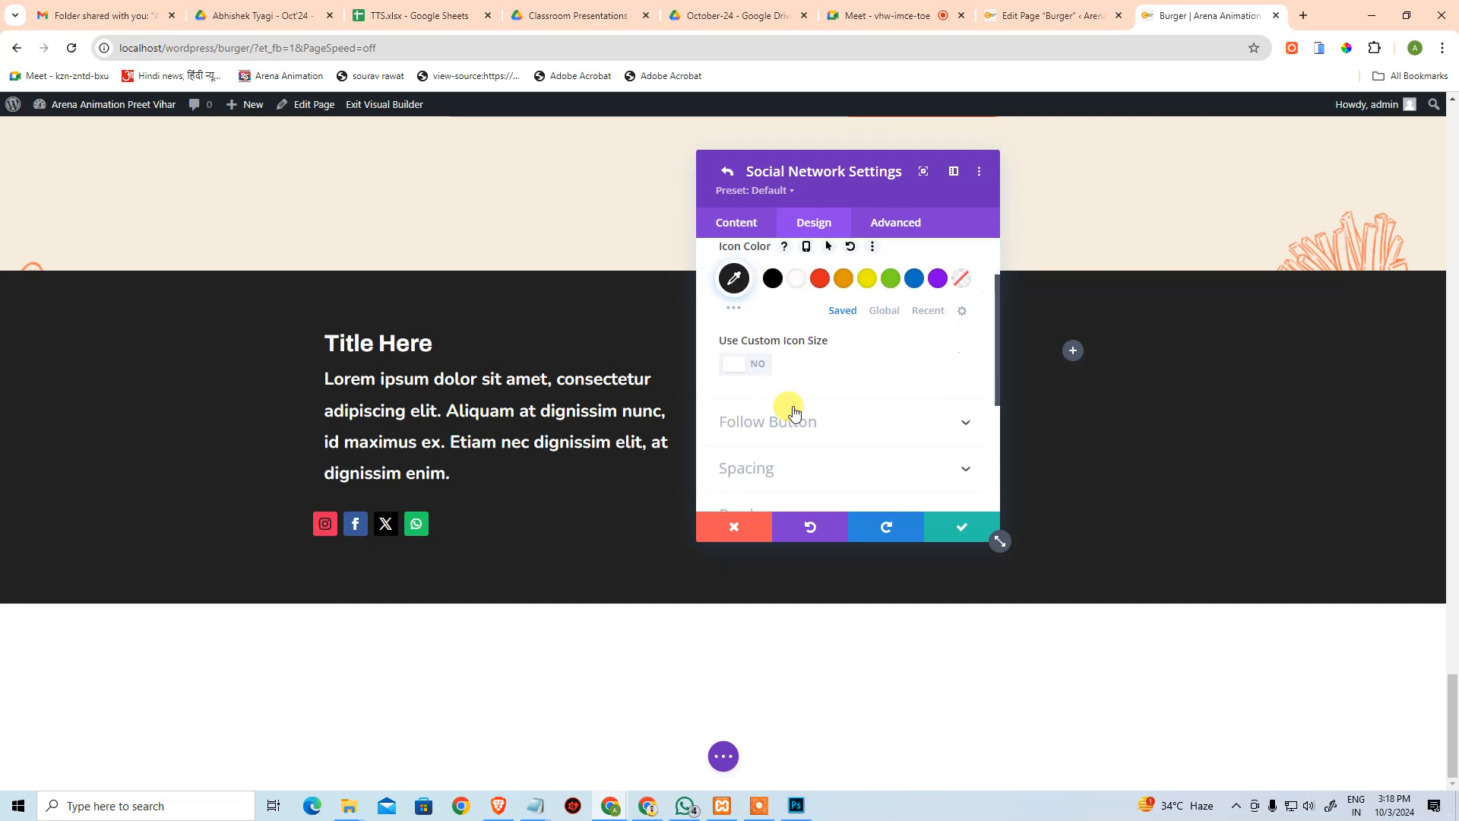
right_click(768, 365)
right_click(745, 347)
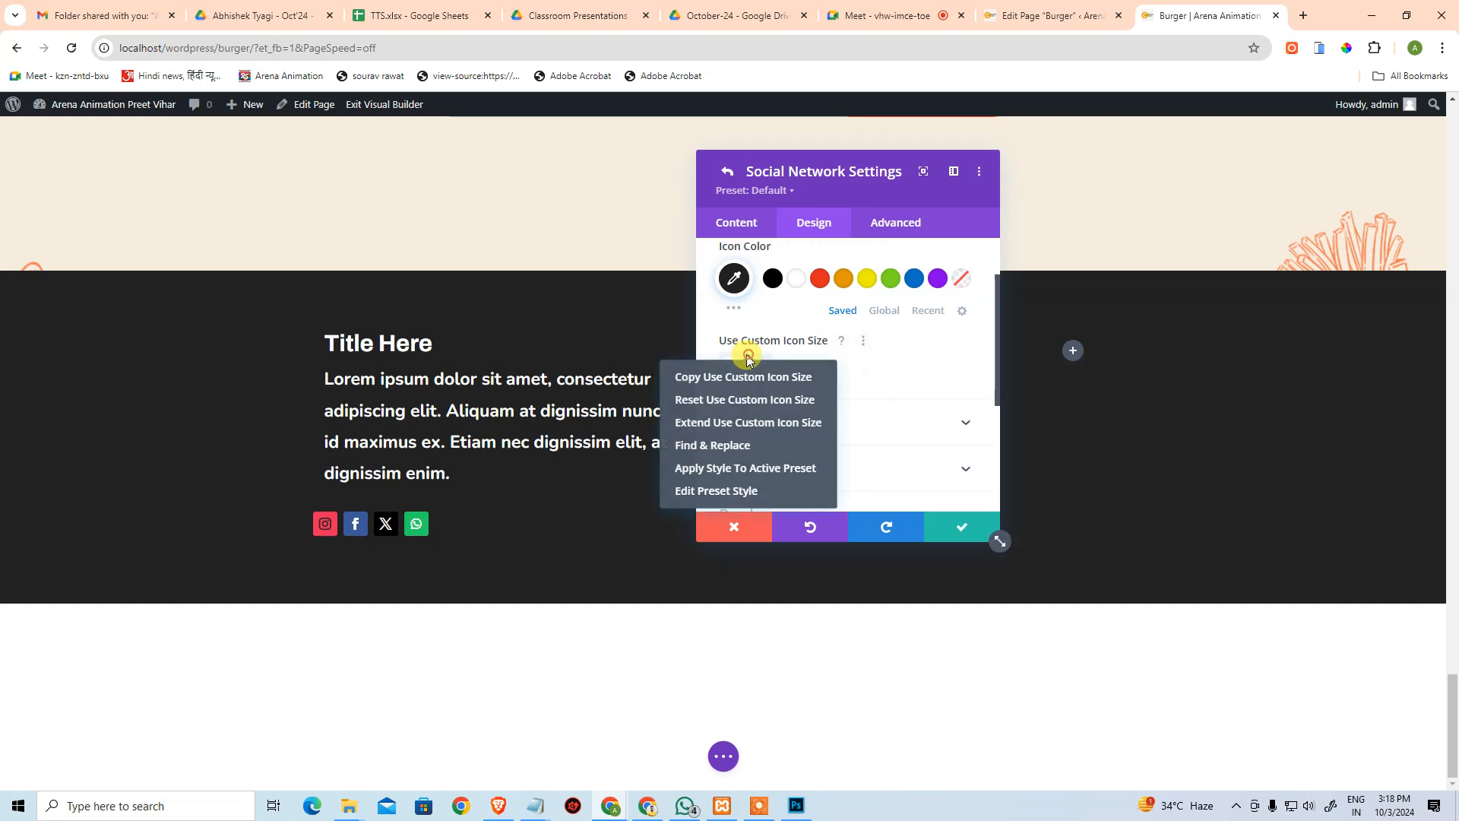
left_click(920, 358)
left_click(760, 366)
scroll(923, 391, "down", 1)
key("alt+Tab")
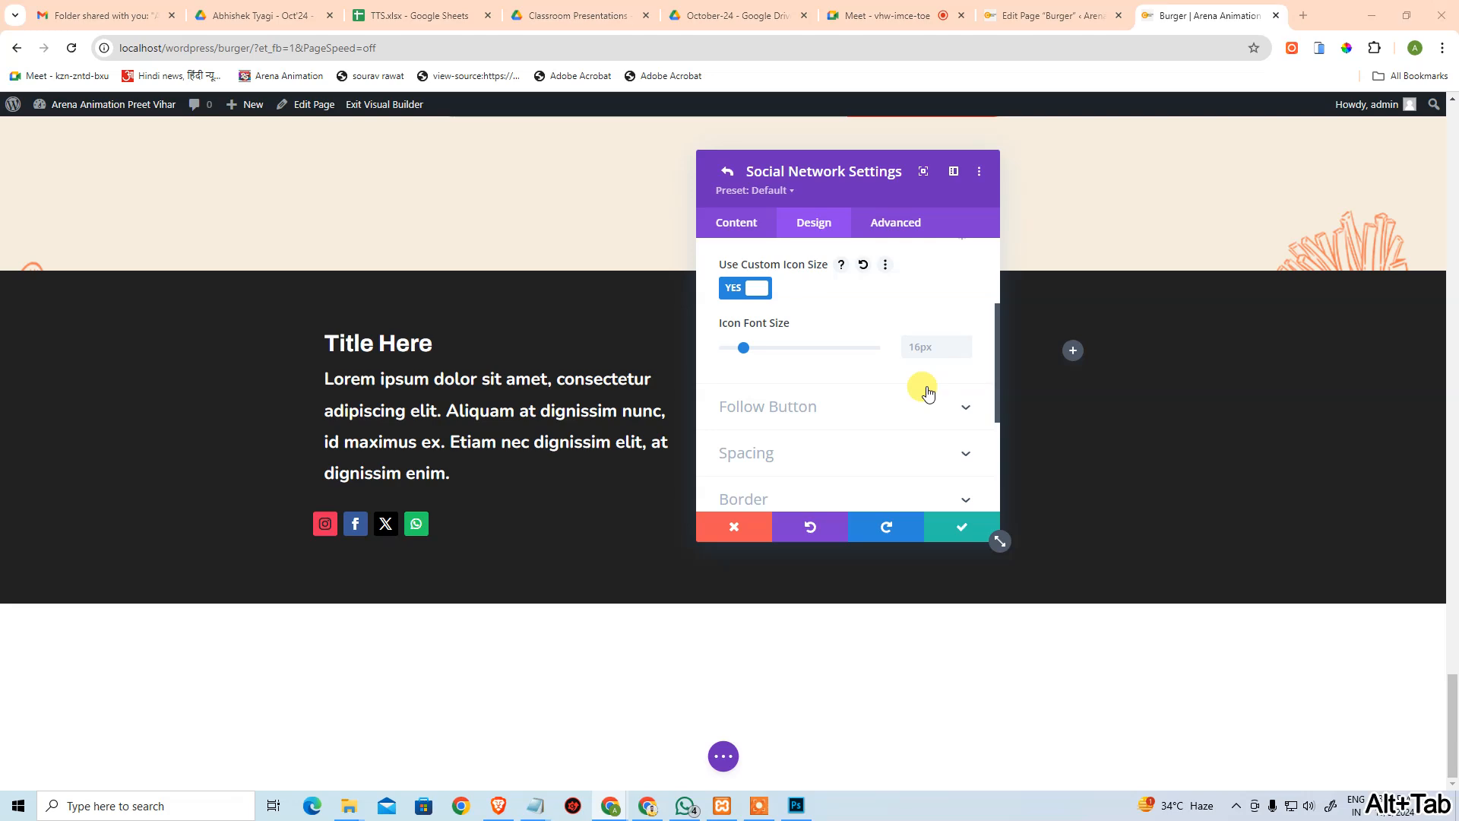
key("ctrl+alt+0")
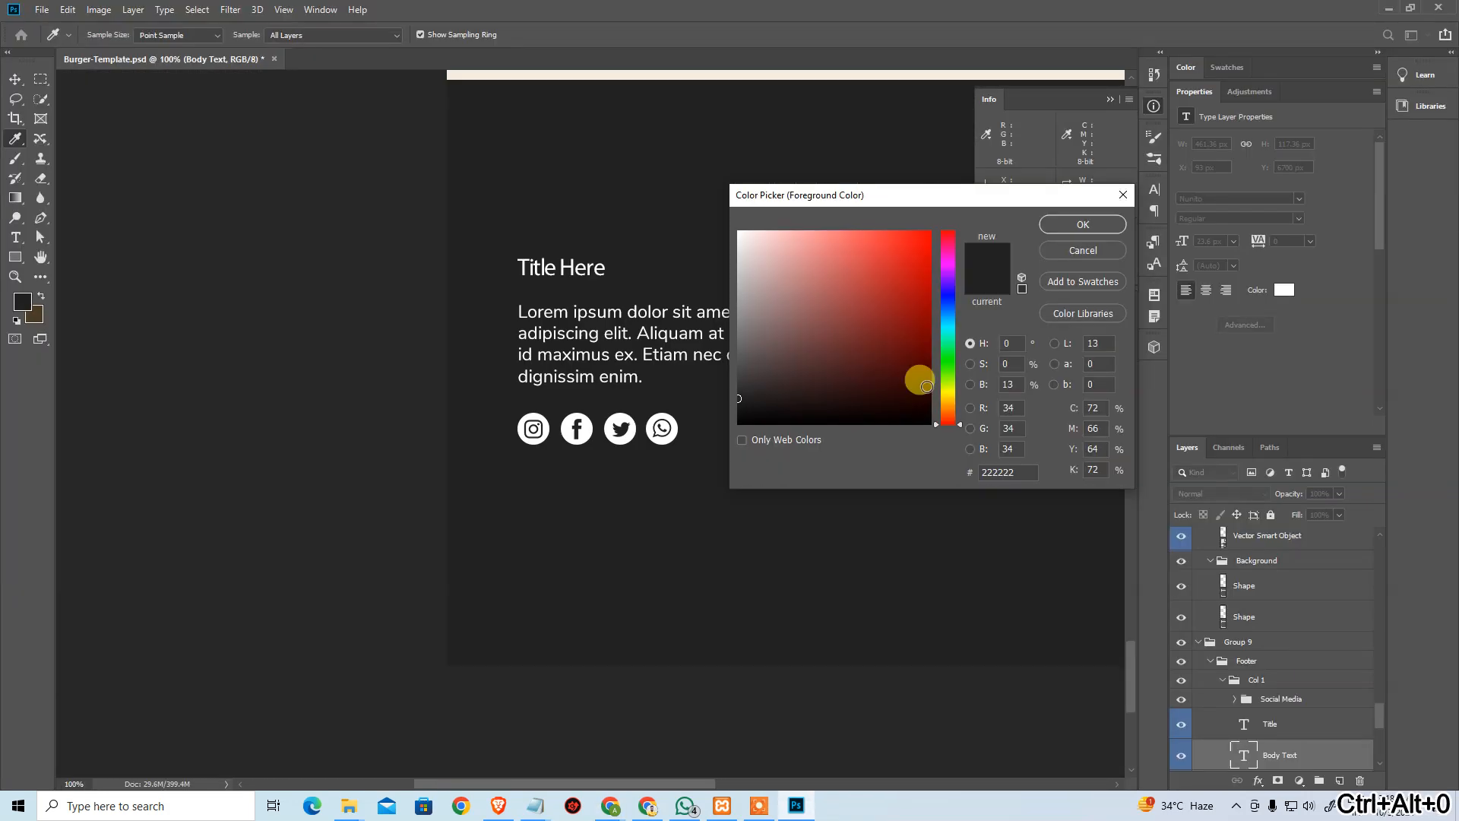
key("alt+Tab")
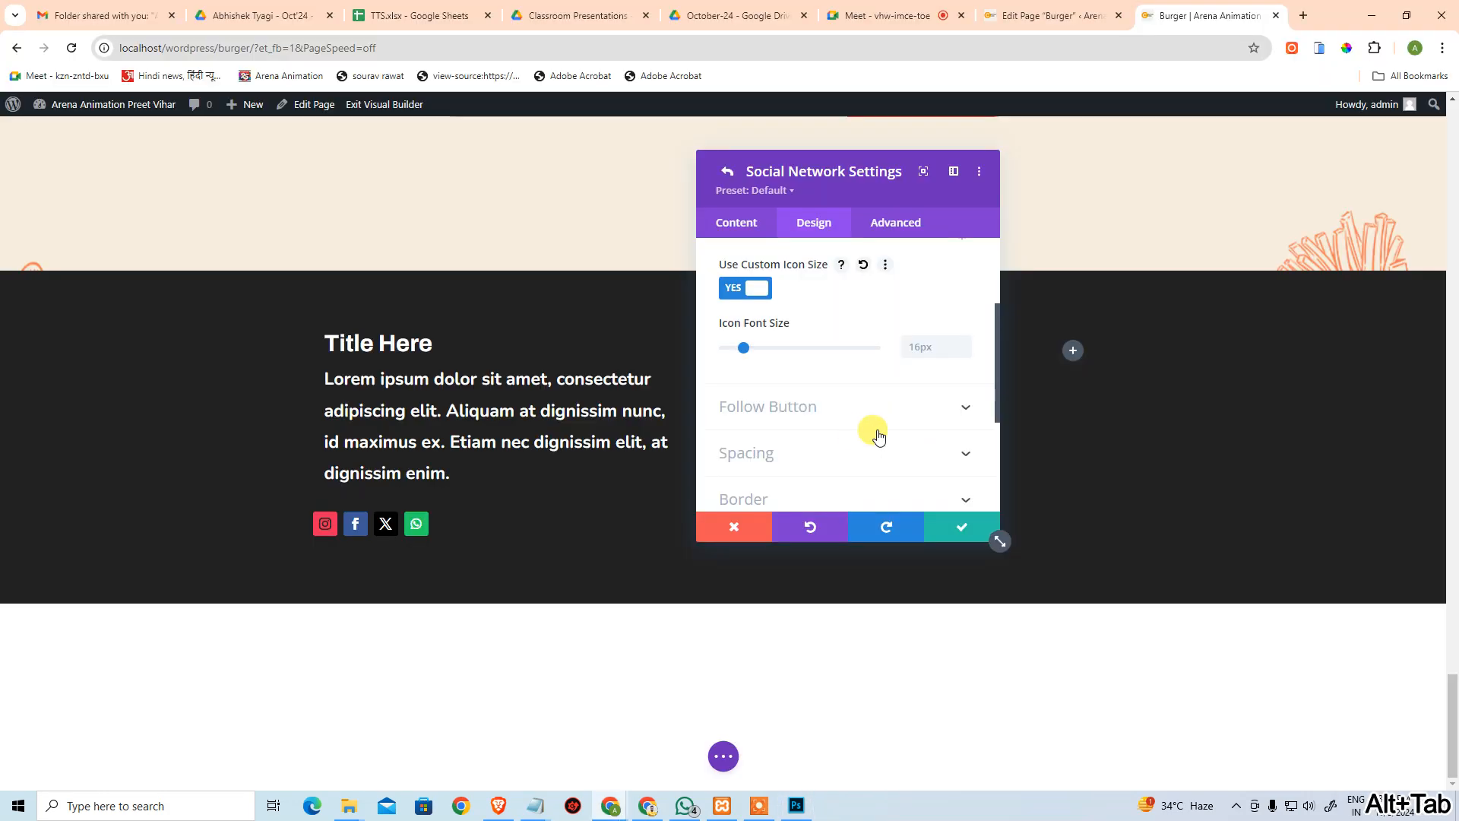
Set the Instagram icon's font size to 25px.
scroll(820, 400, "up", 1)
scroll(819, 400, "down", 2)
scroll(818, 397, "up", 2)
scroll(814, 401, "down", 2)
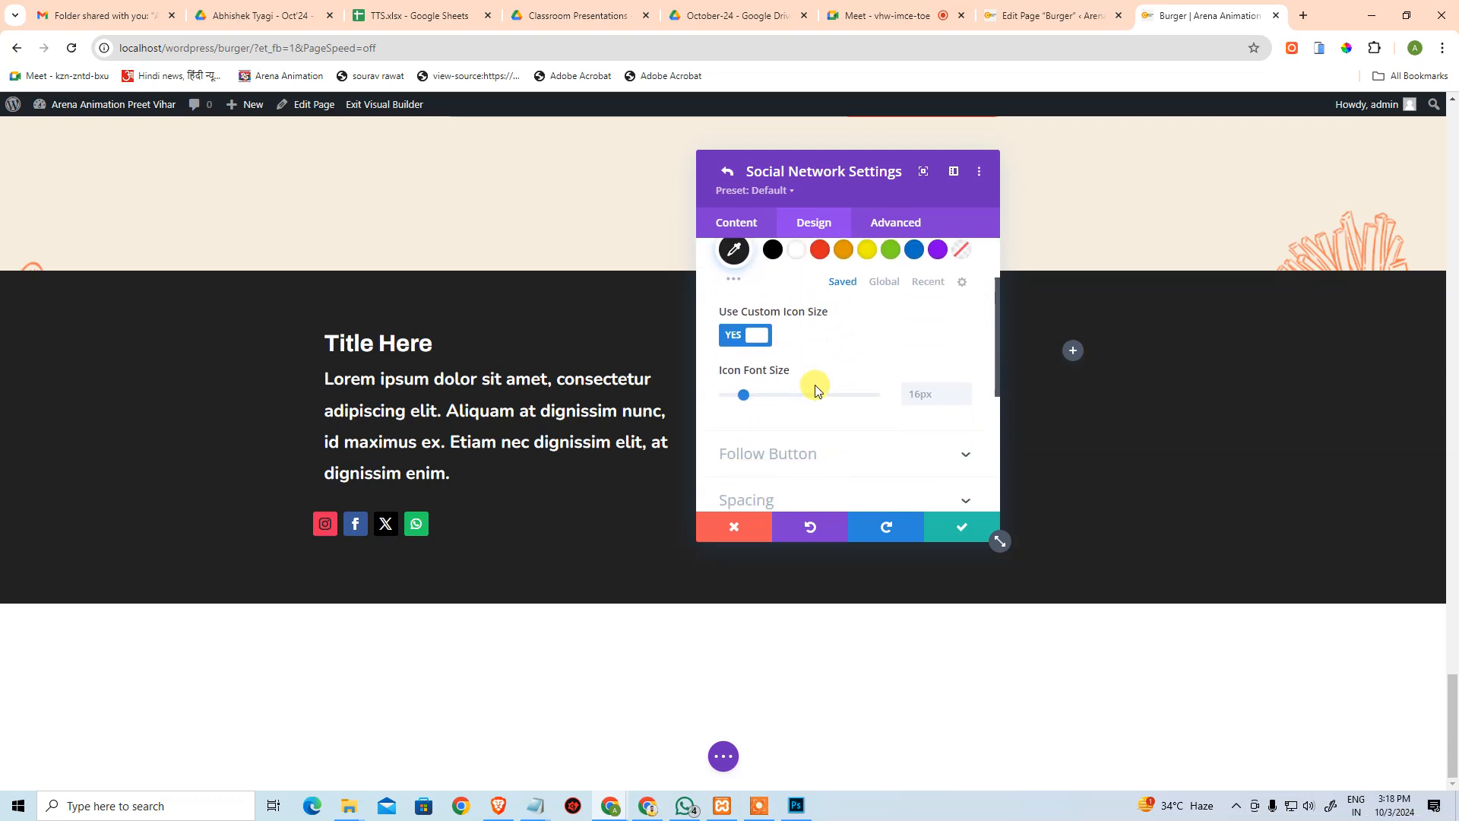
left_click_drag(744, 348, 753, 347)
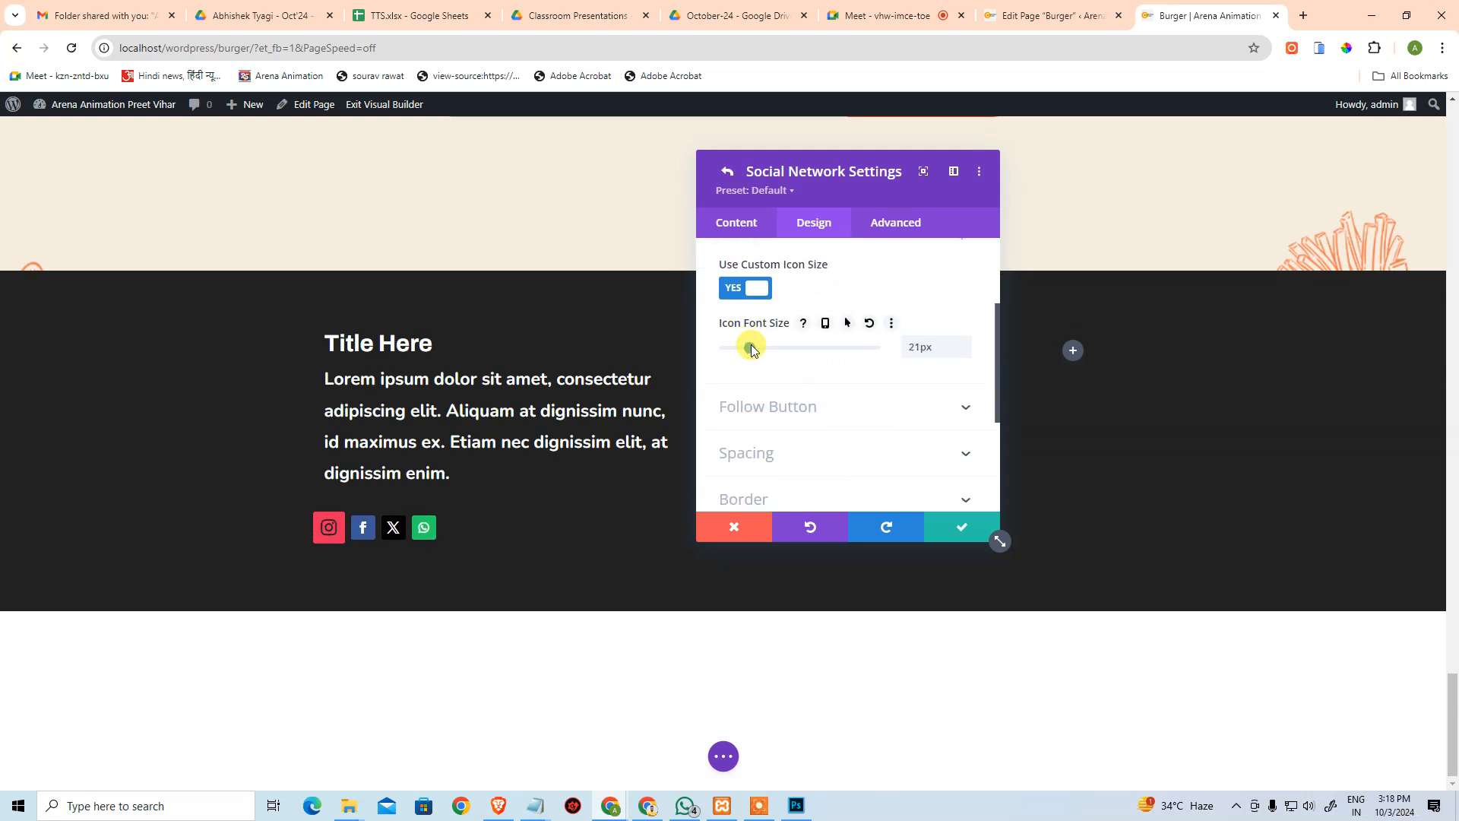
right_click(941, 347)
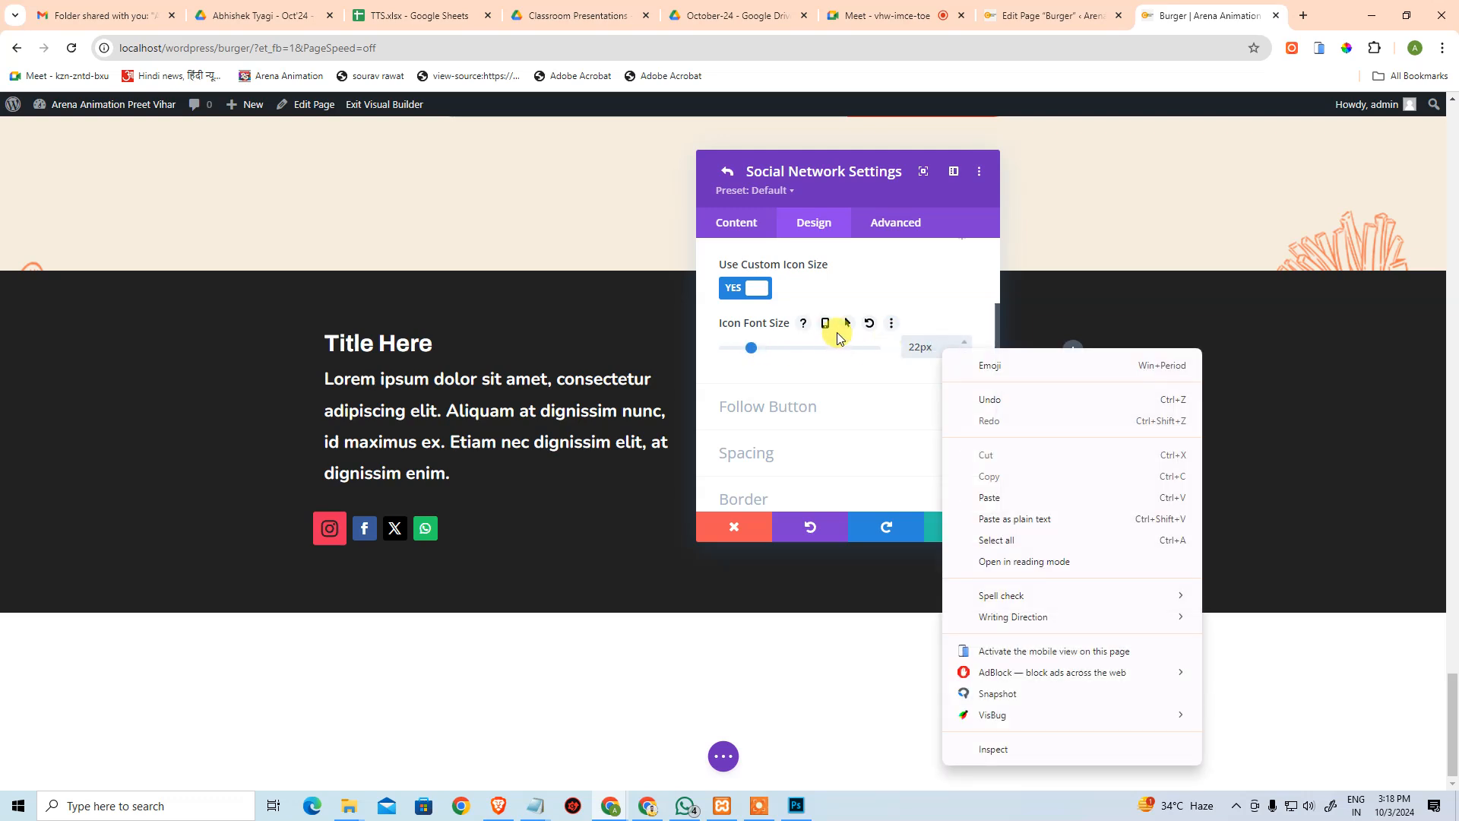
left_click_drag(948, 348, 887, 346)
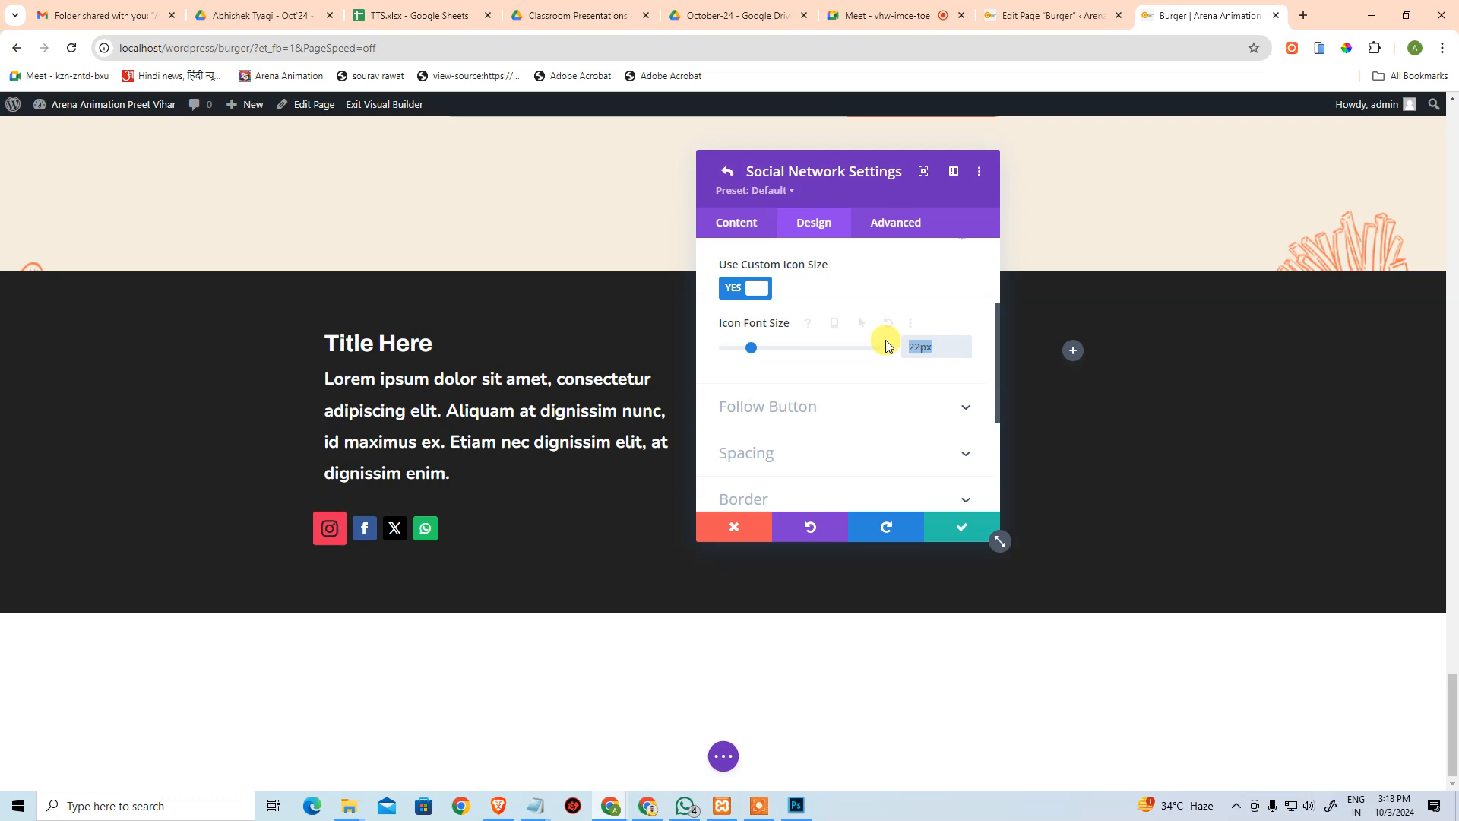
right_click(834, 367)
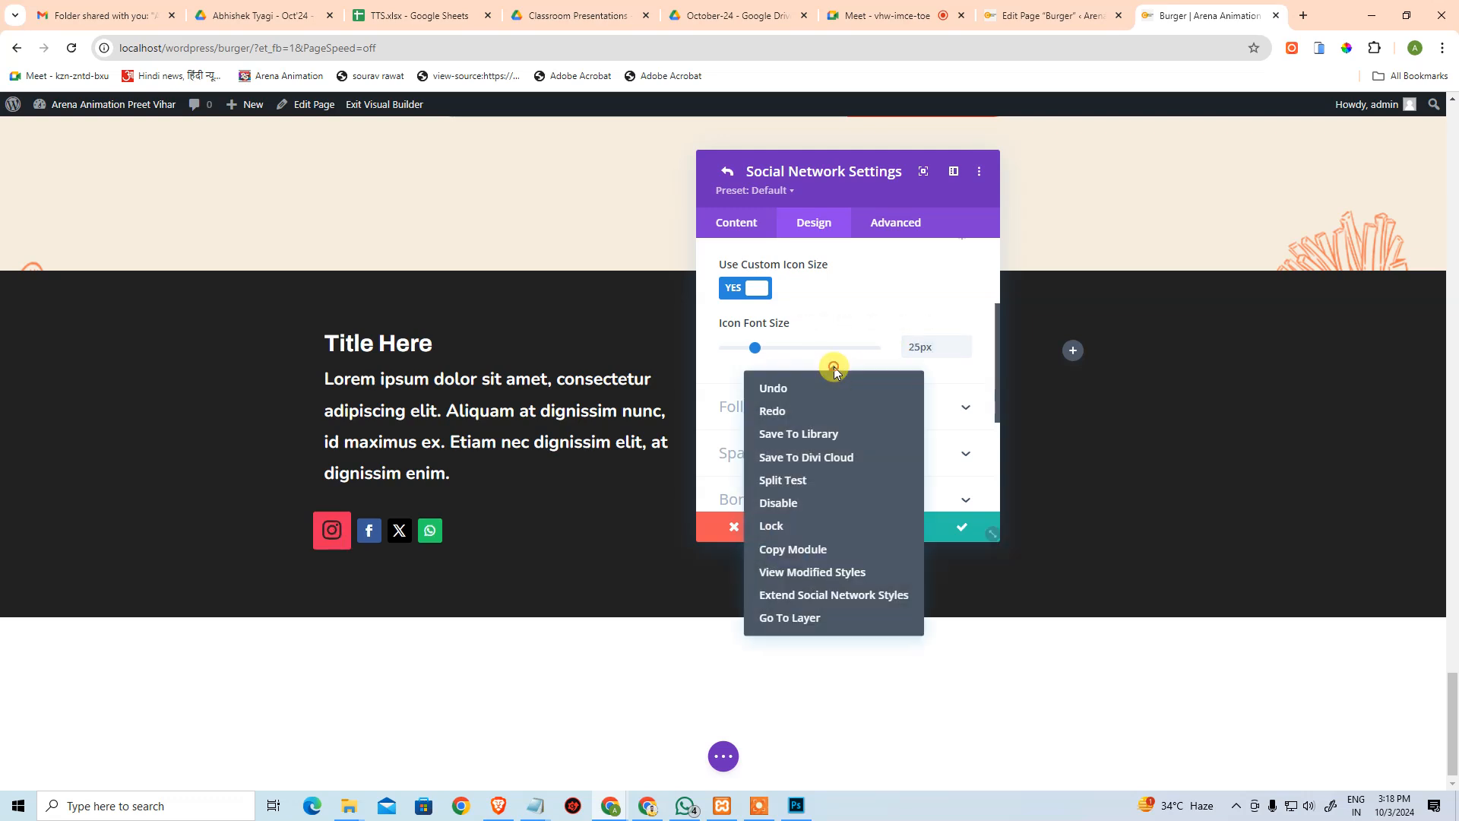
right_click(891, 304)
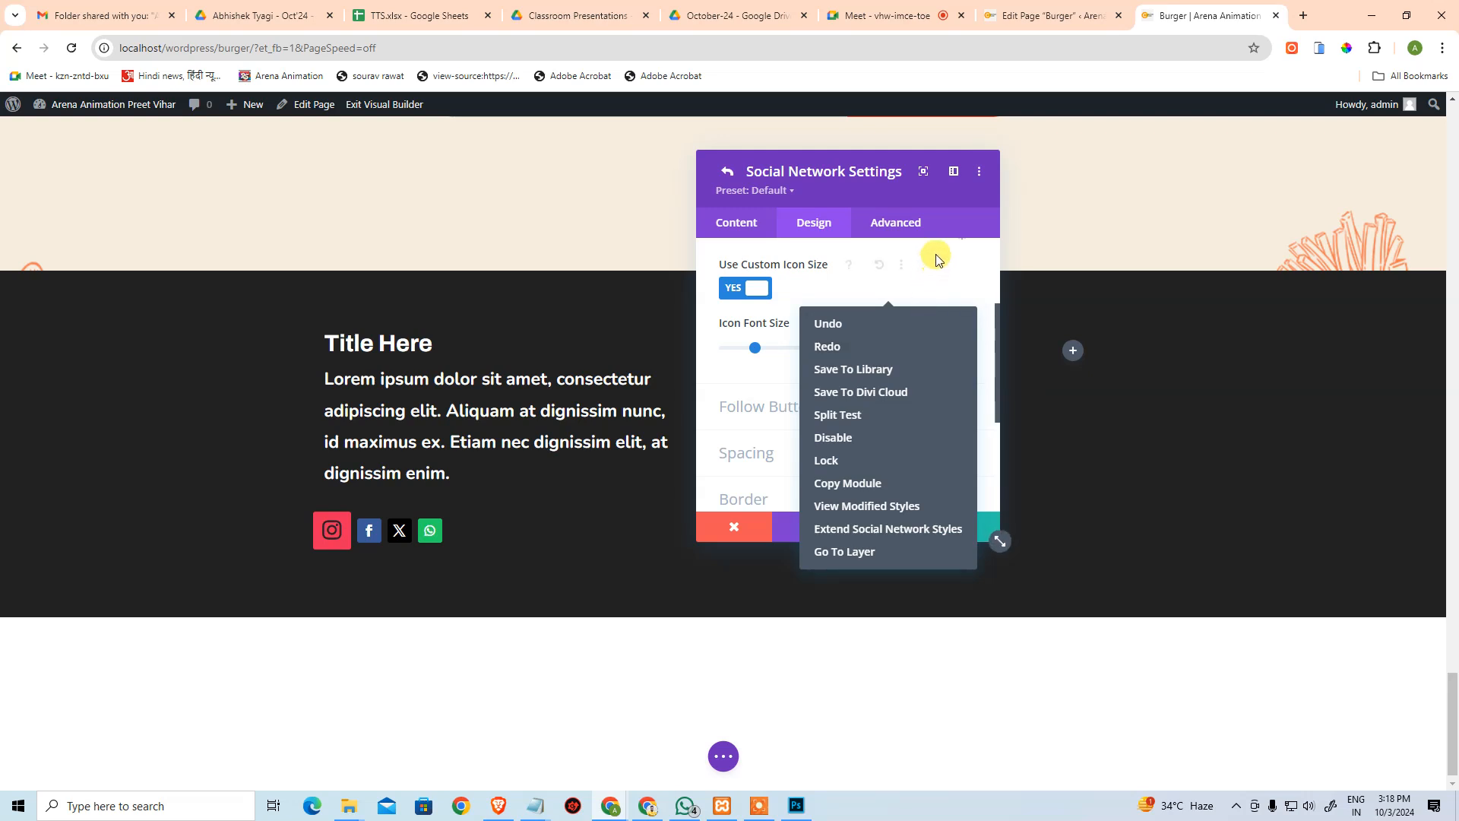
left_click(819, 250)
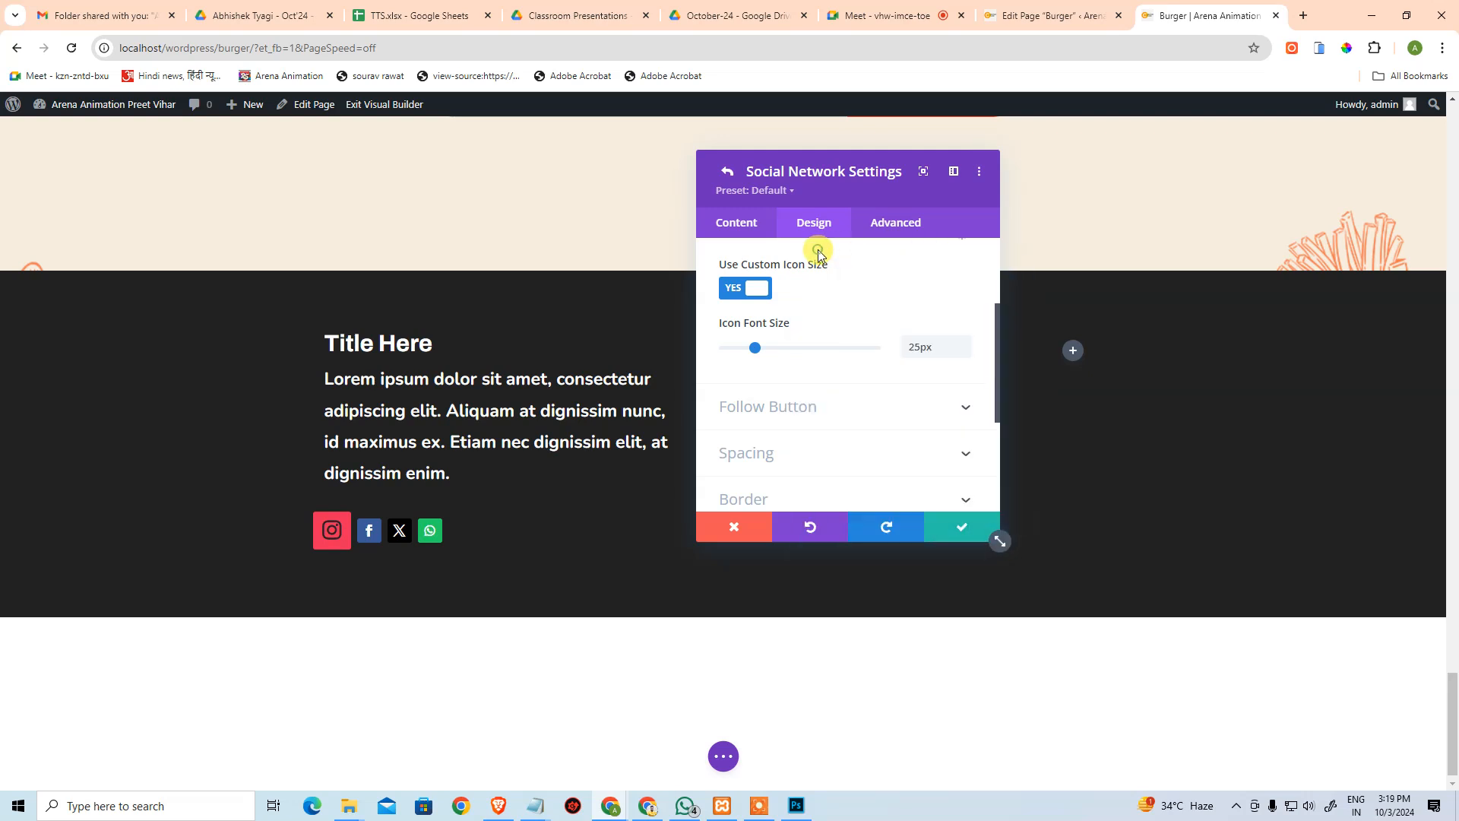
scroll(766, 342, "down", 1)
left_click(756, 334)
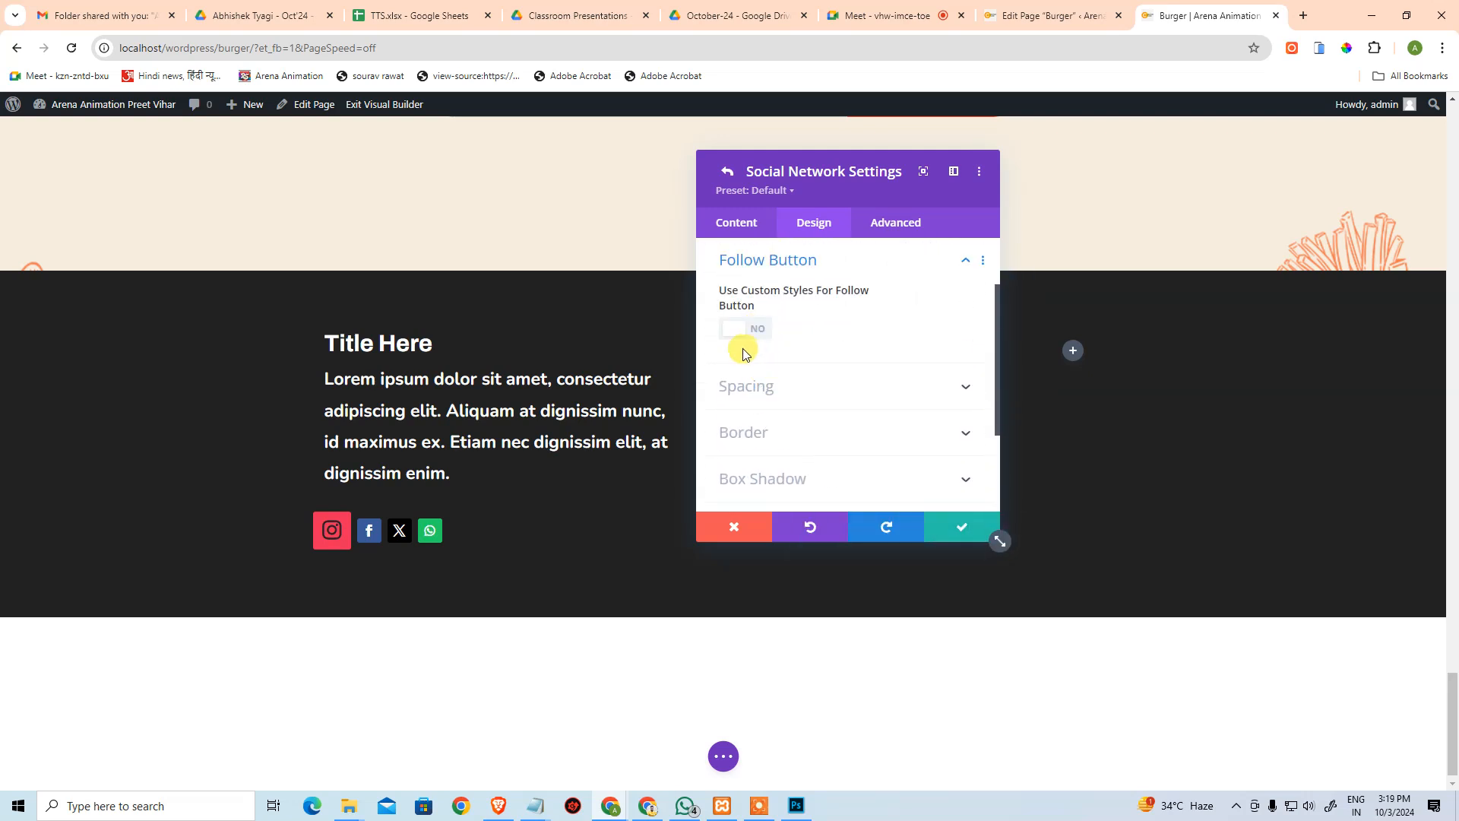
right_click(738, 334)
left_click(748, 327)
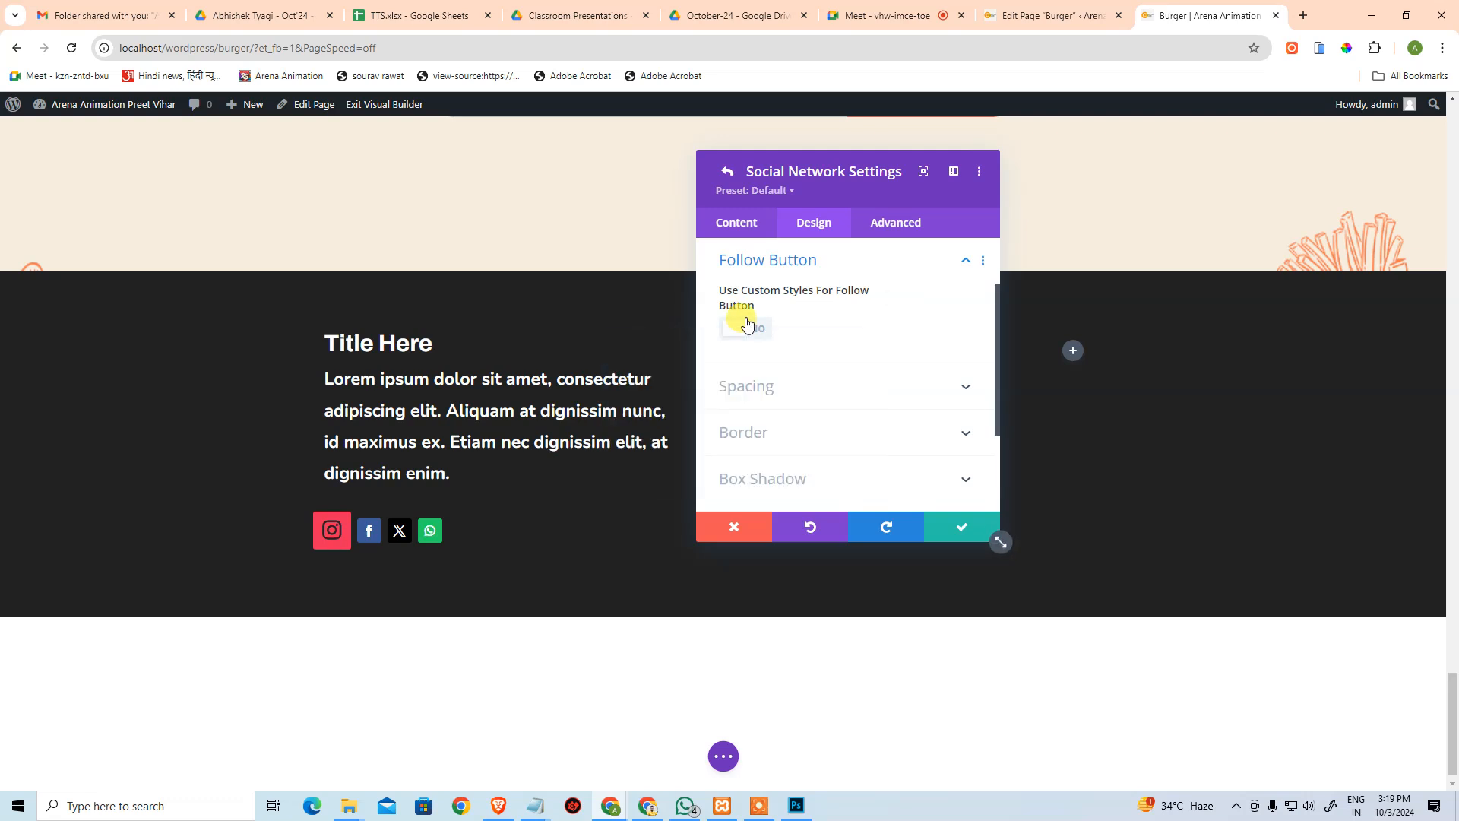
left_click(756, 329)
left_click(758, 330)
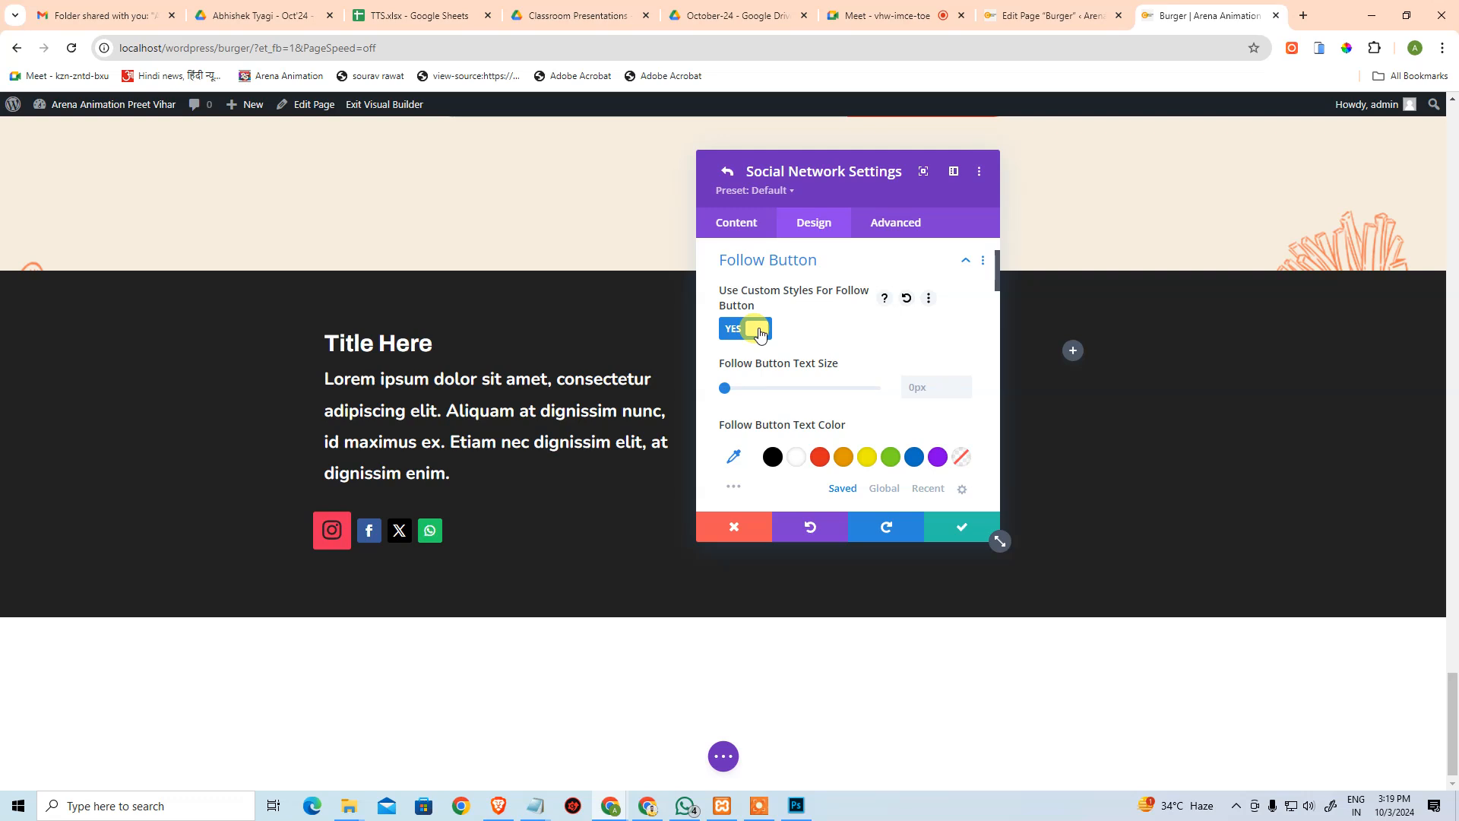
left_click(760, 333)
Replace the Instagram icon's background color with white, #ffffff.
scroll(764, 376, "down", 3)
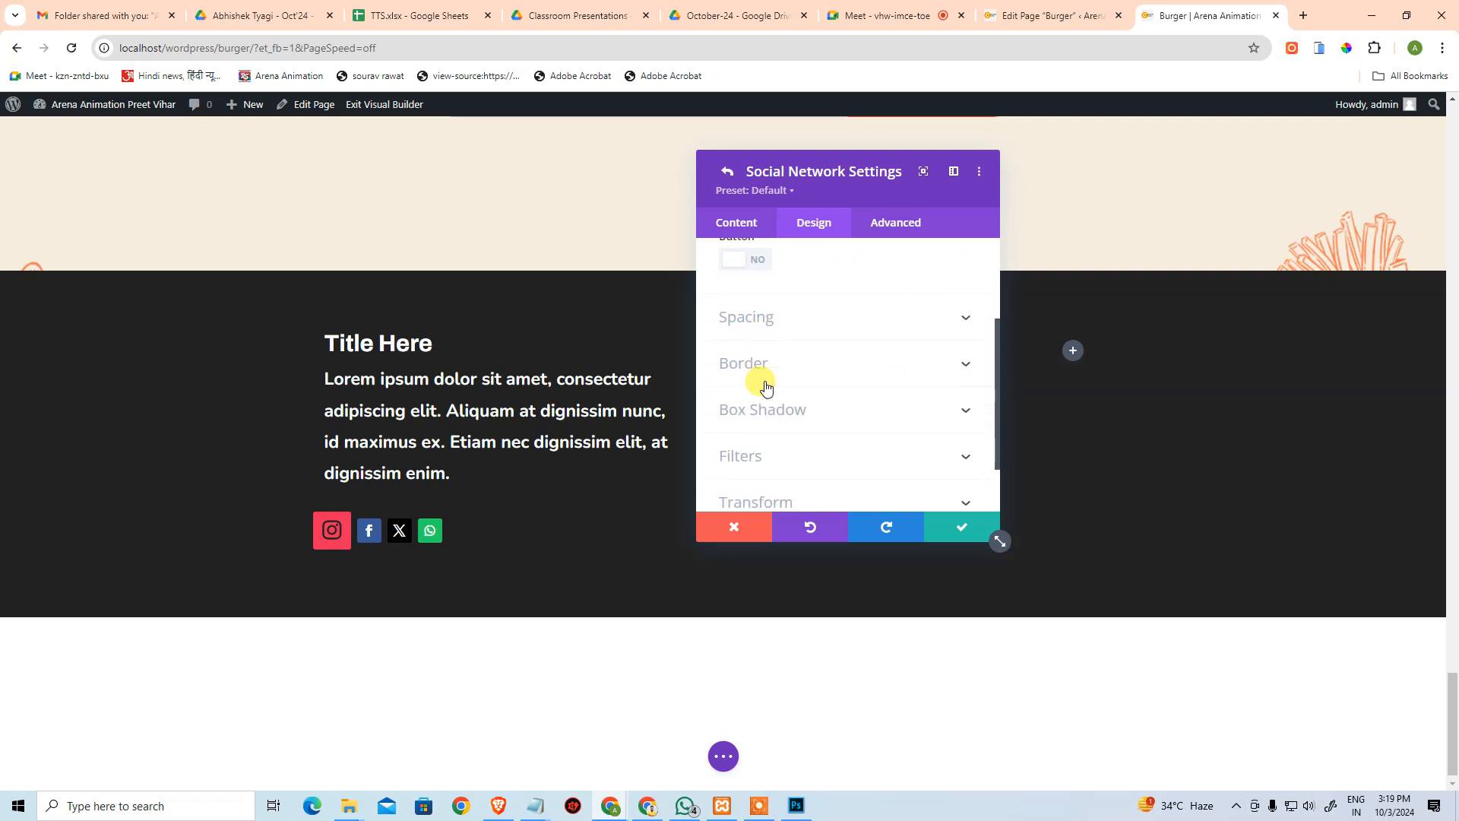
scroll(766, 365, "up", 3)
left_click(734, 228)
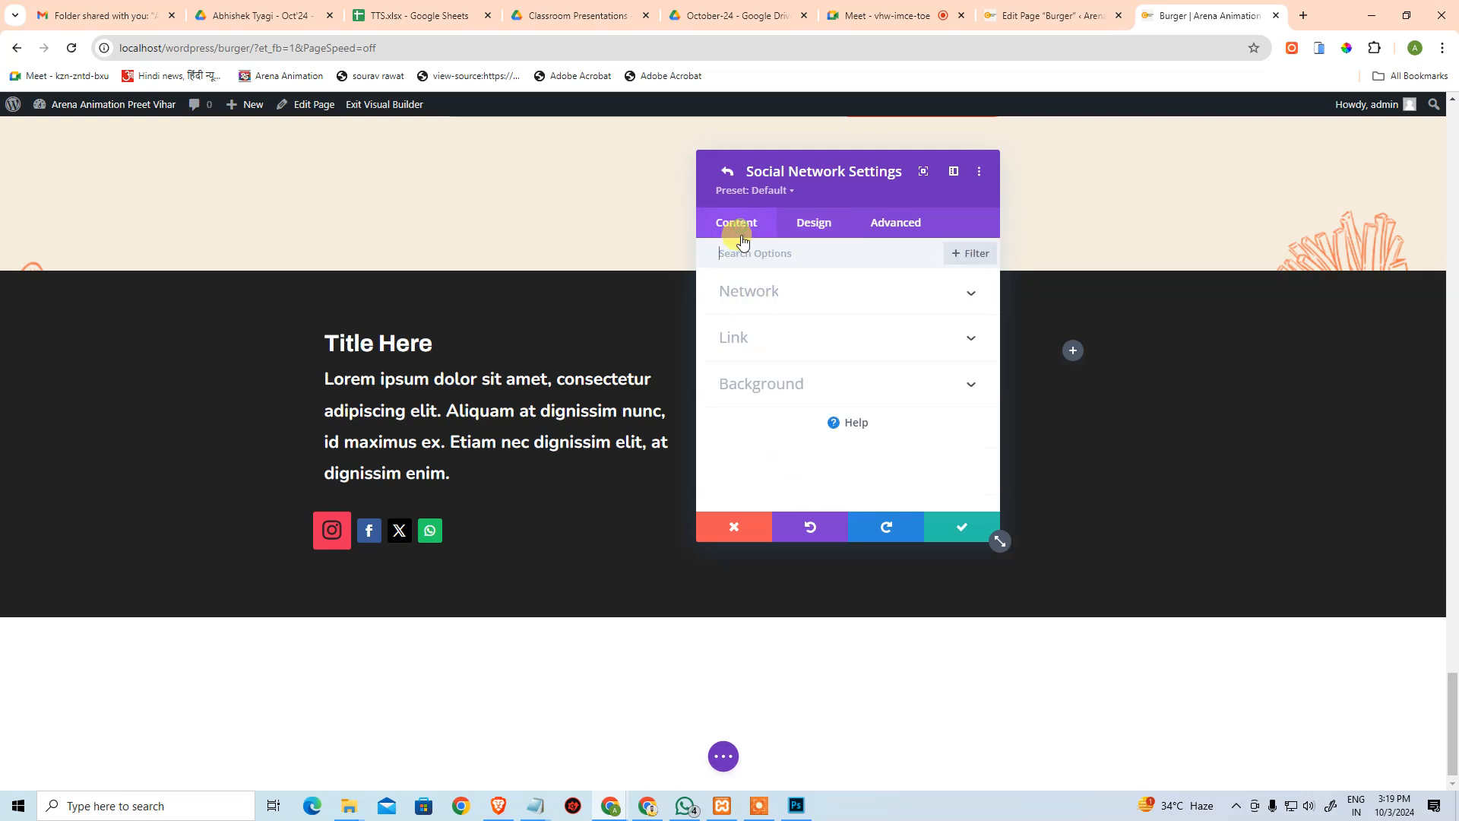
left_click(791, 385)
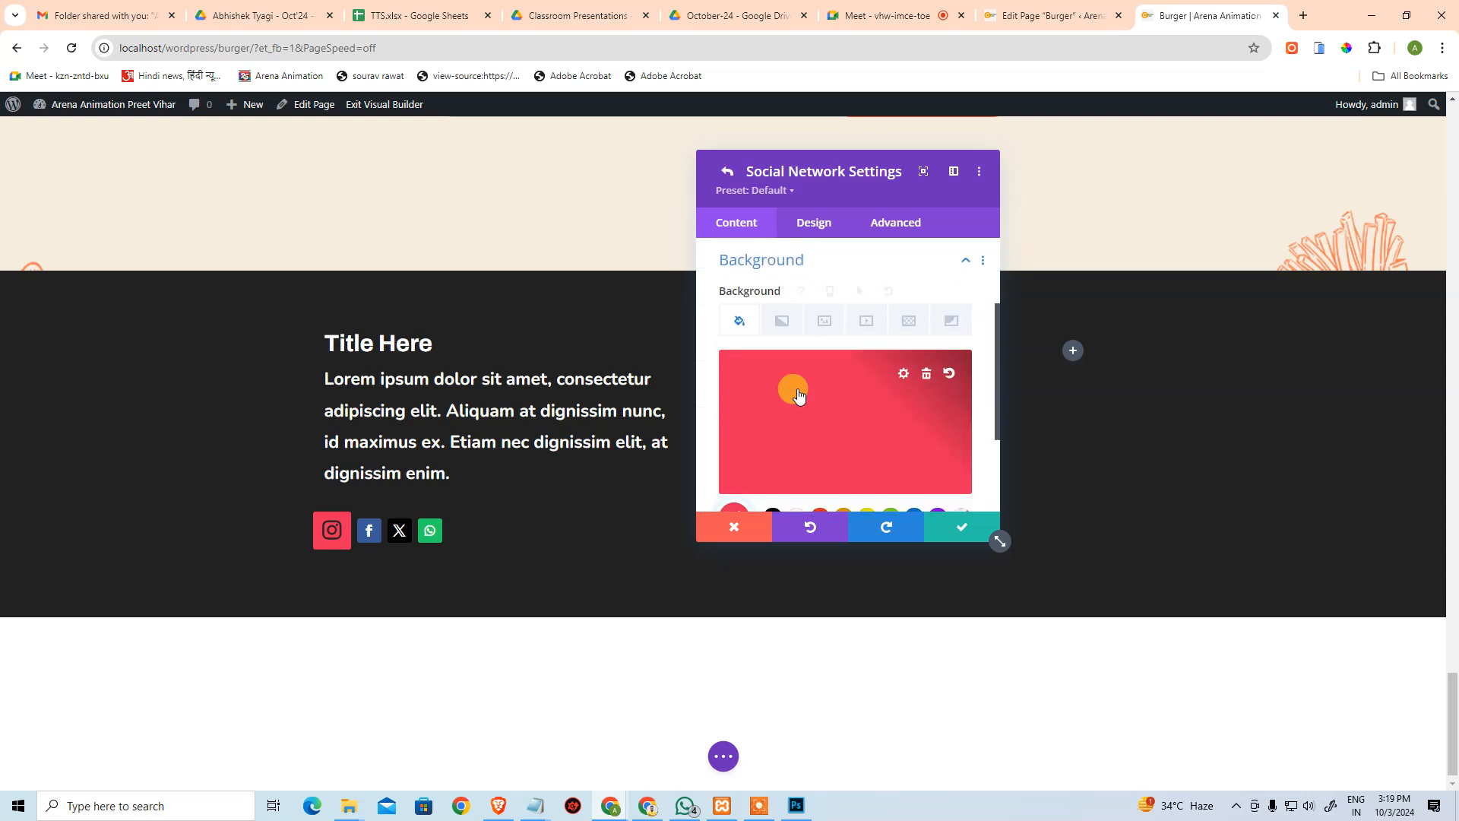
left_click(926, 378)
left_click(845, 407)
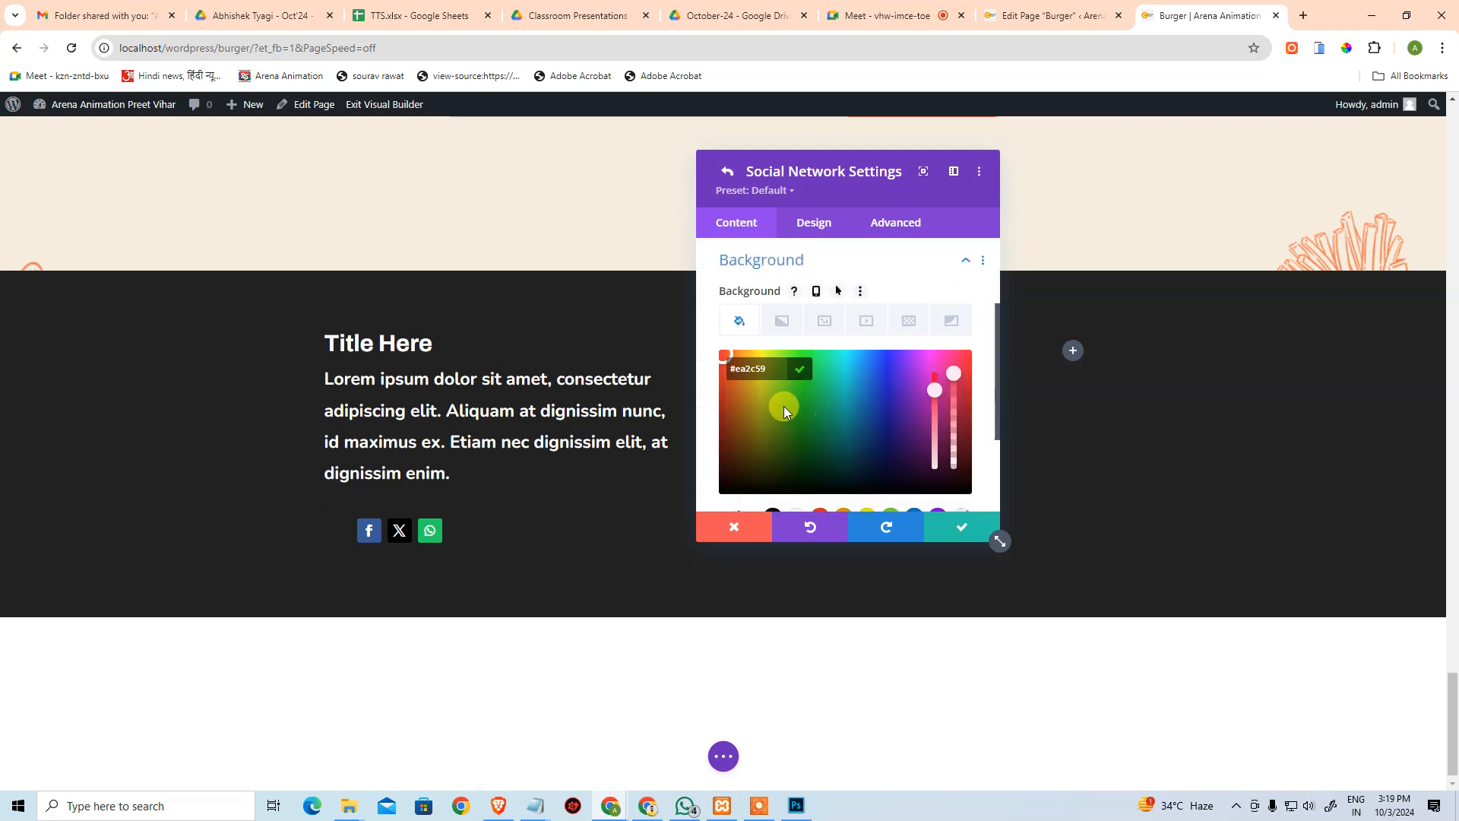
scroll(800, 462, "down", 1)
left_click(799, 443)
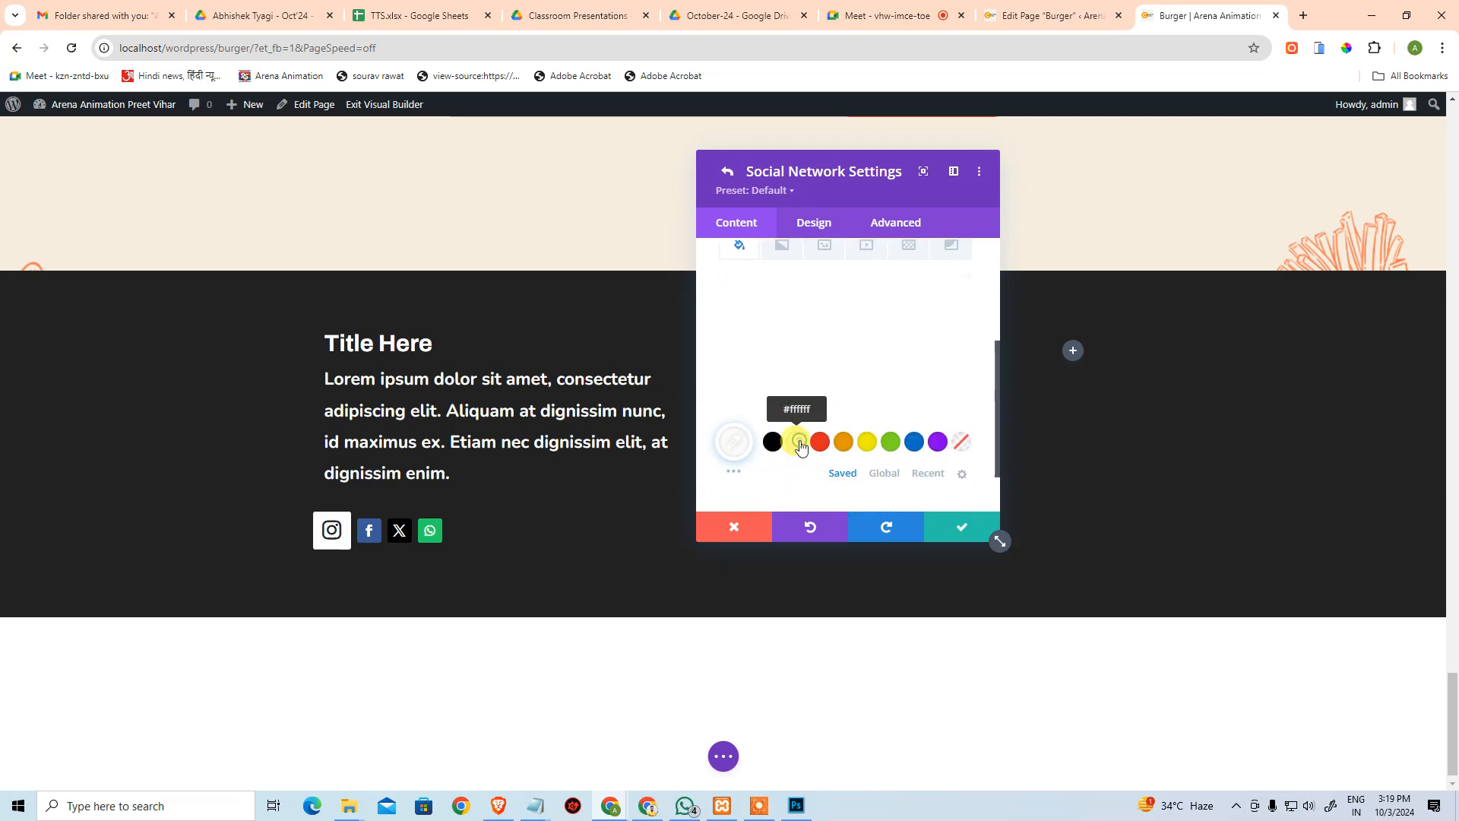
scroll(827, 408, "down", 1)
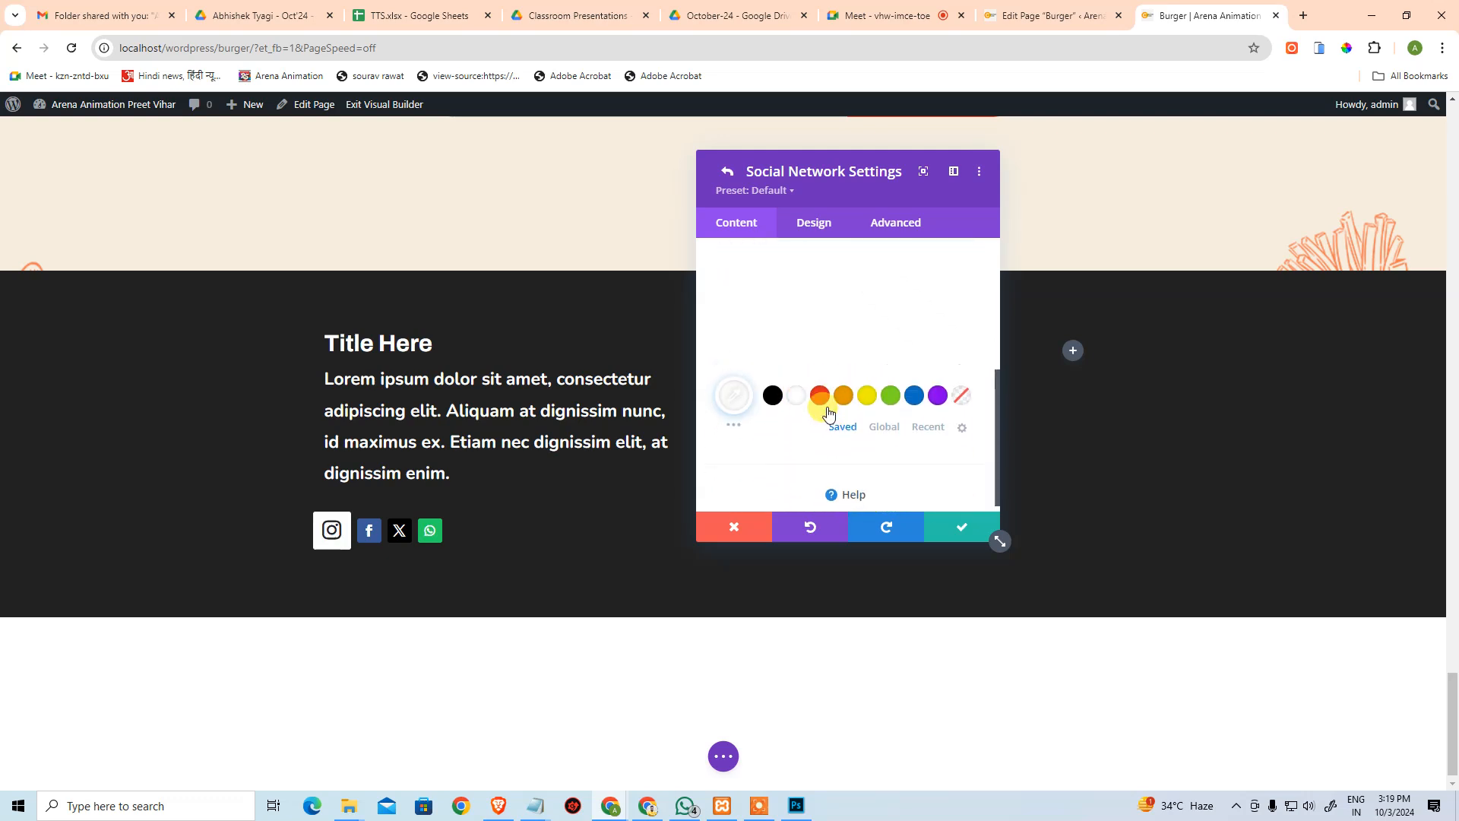
Round all four corners of the Instagram icon's border to 50rem and save the network's settings.
scroll(808, 391, "up", 4)
left_click(795, 222)
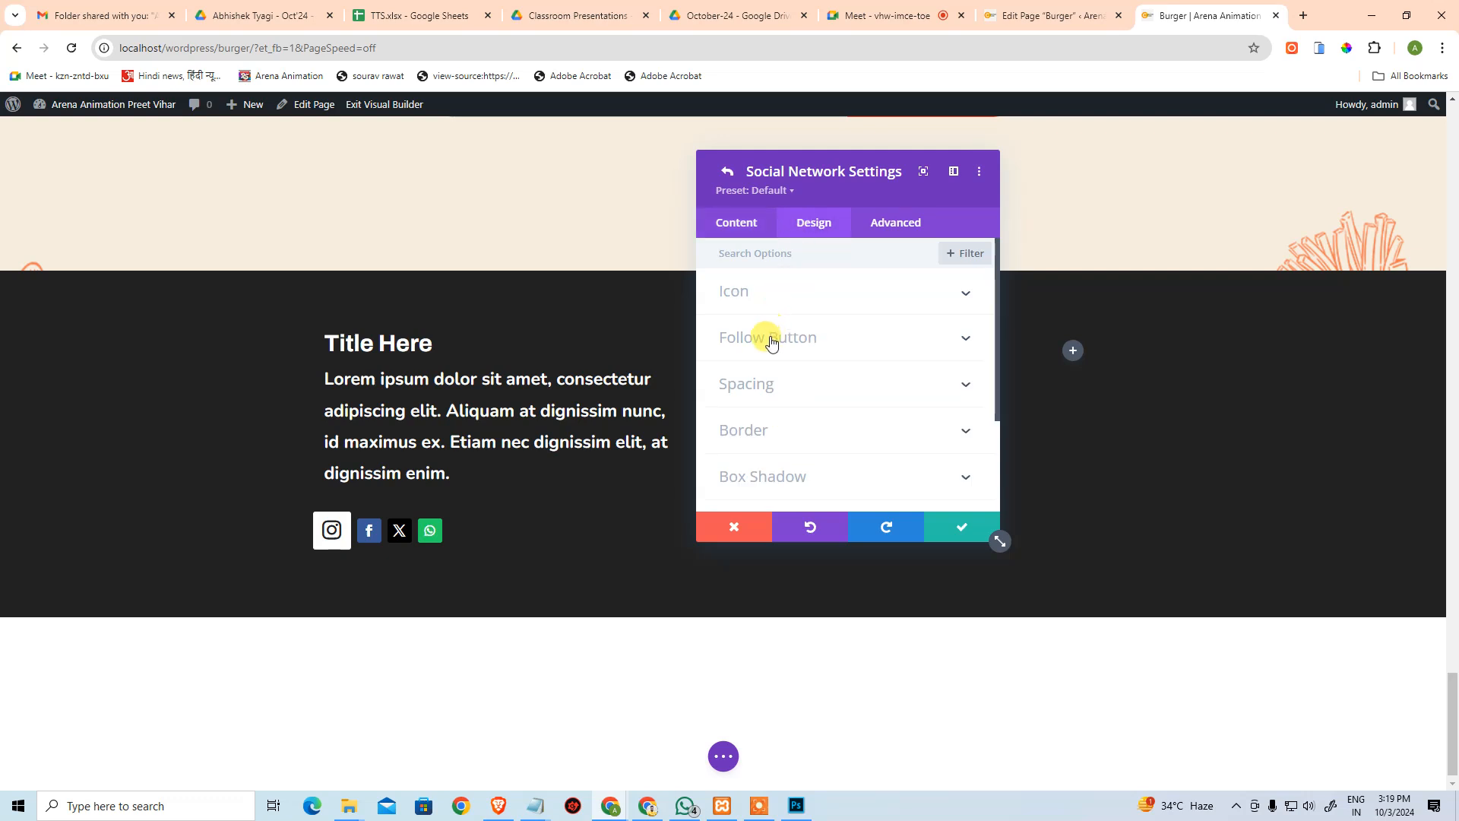
left_click(734, 304)
scroll(752, 381, "down", 3)
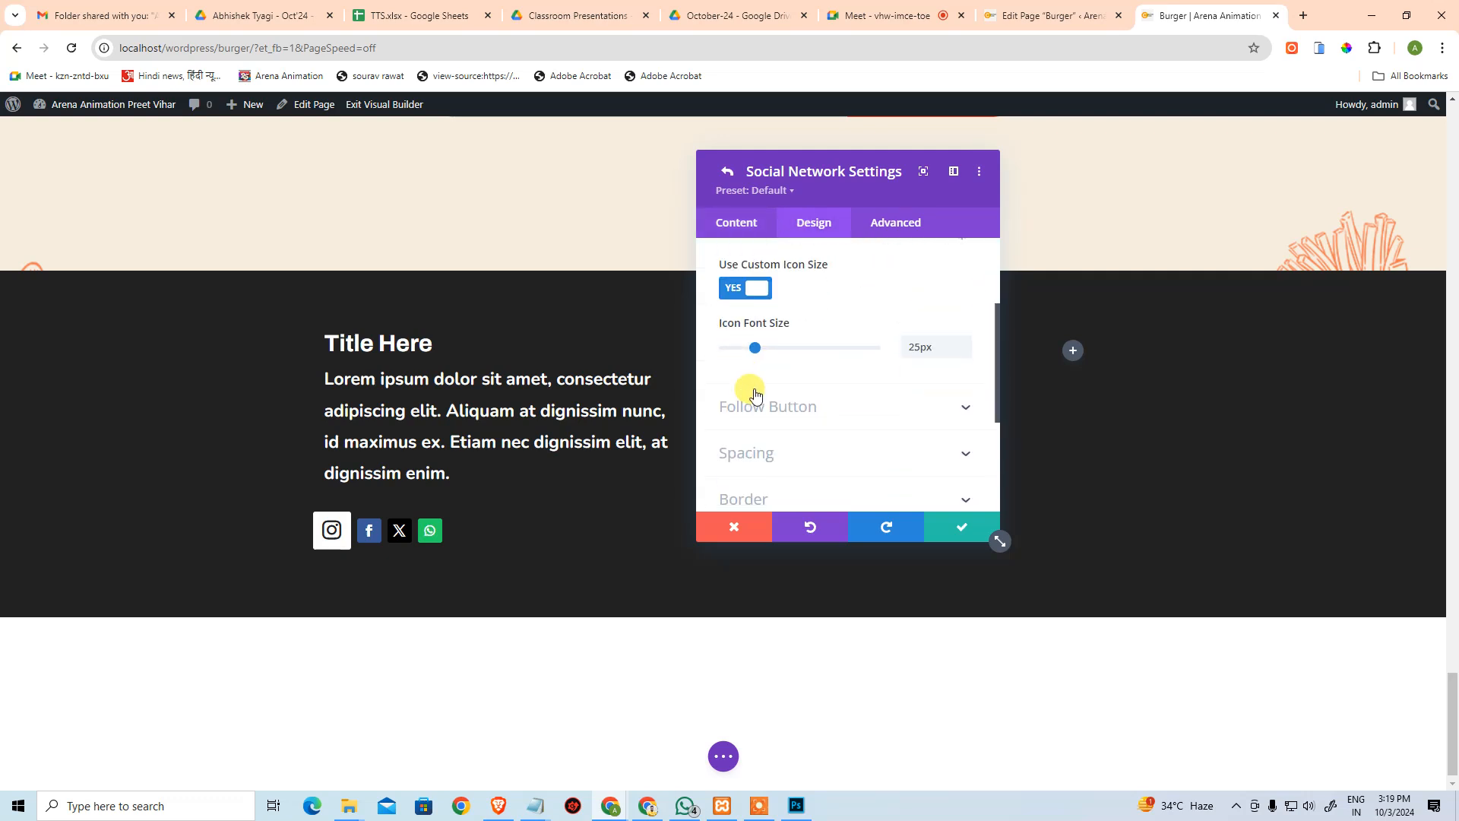
scroll(755, 395, "up", 3)
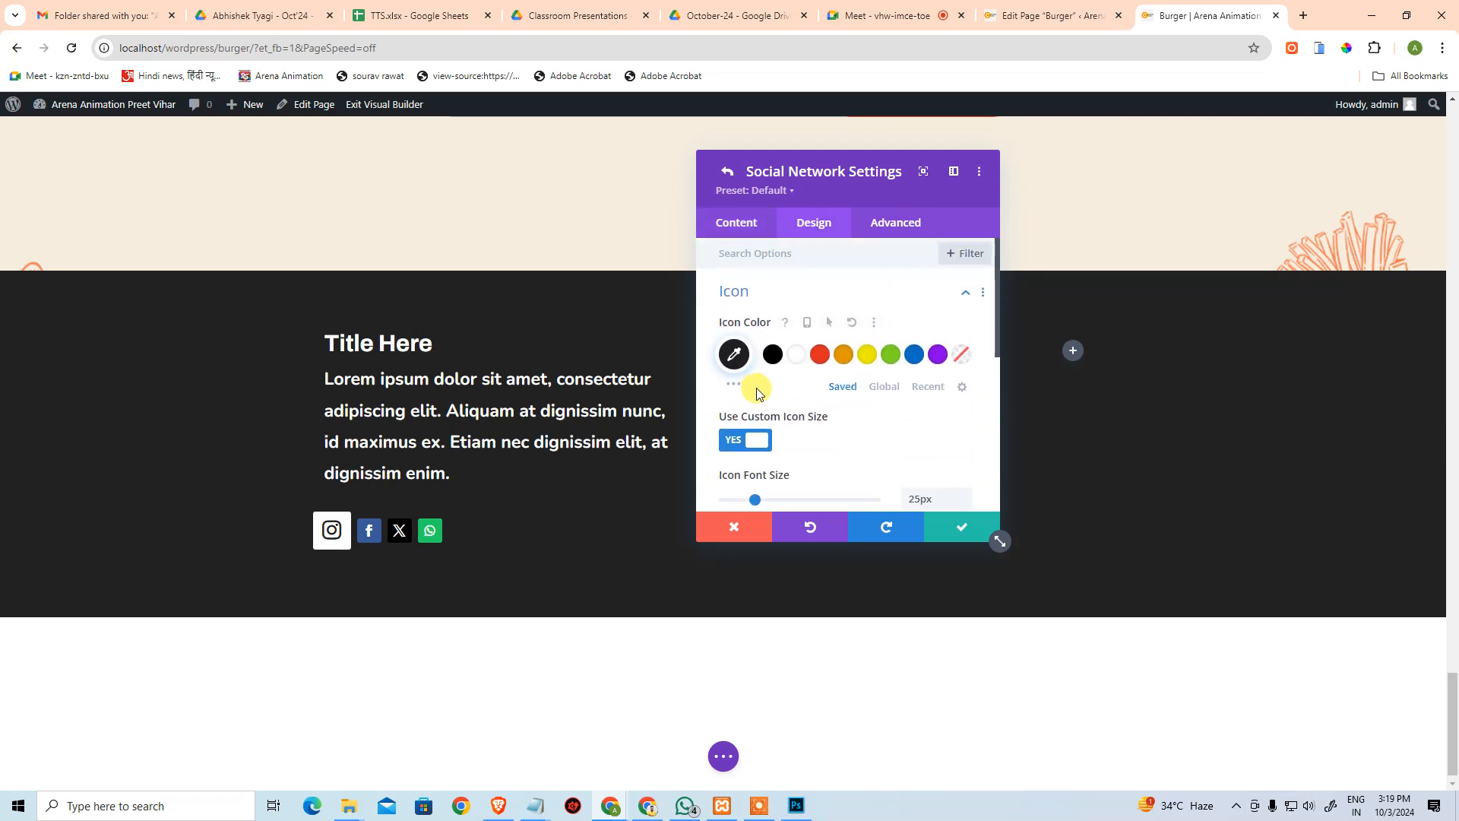
scroll(757, 393, "down", 5)
left_click(757, 323)
scroll(725, 439, "down", 1)
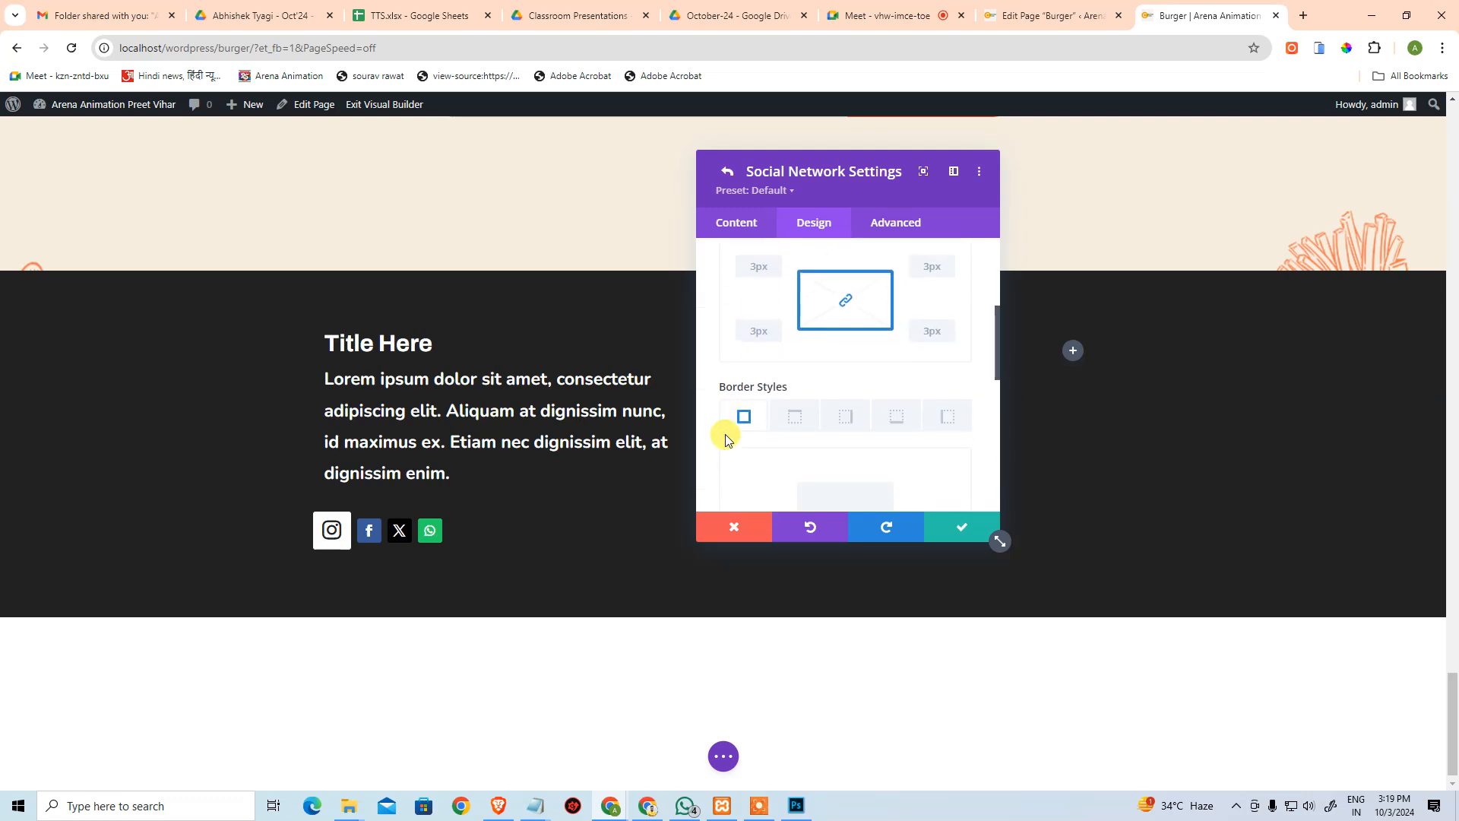
scroll(725, 434, "up", 2)
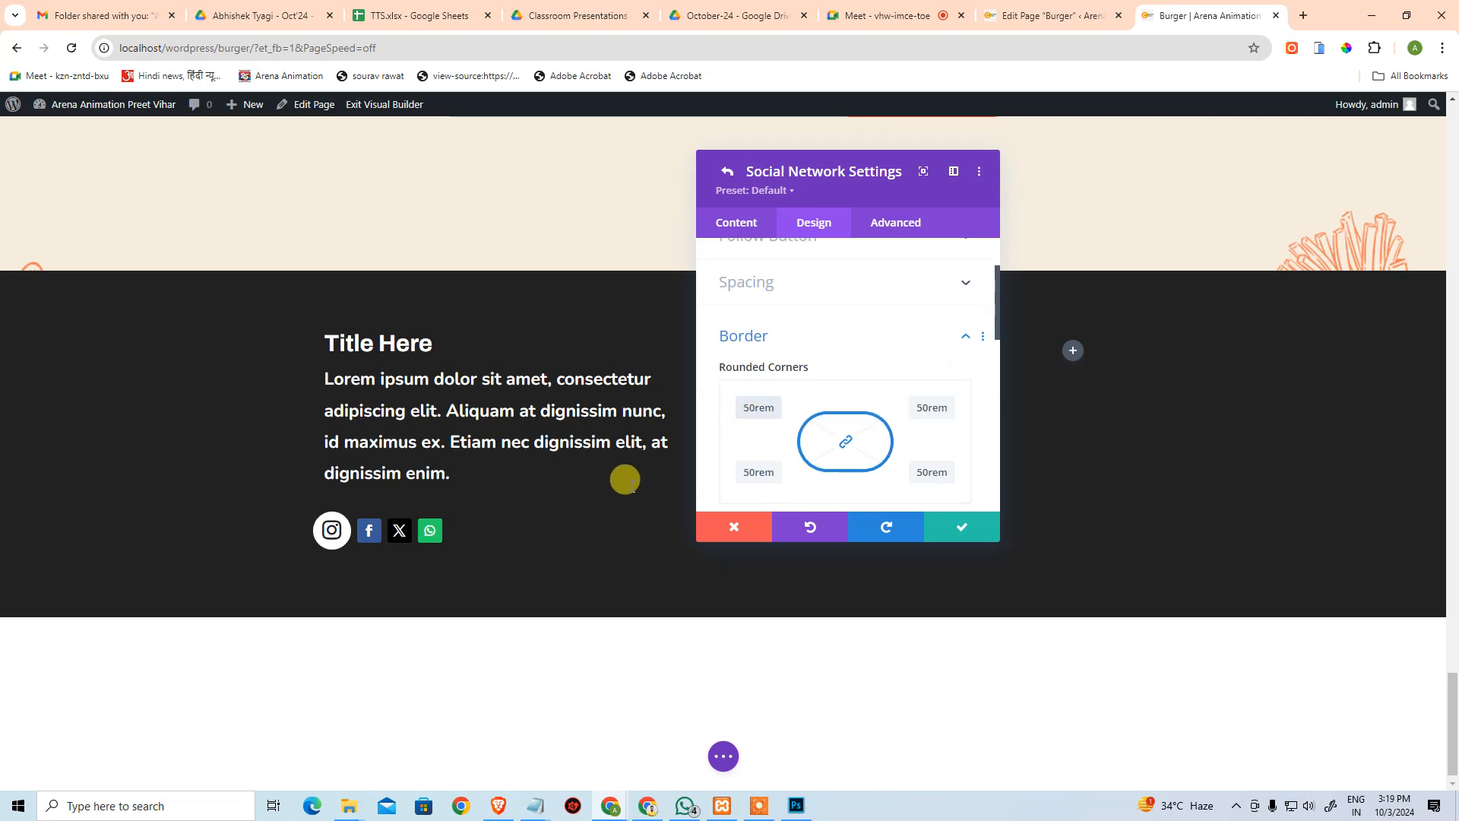
left_click(954, 528)
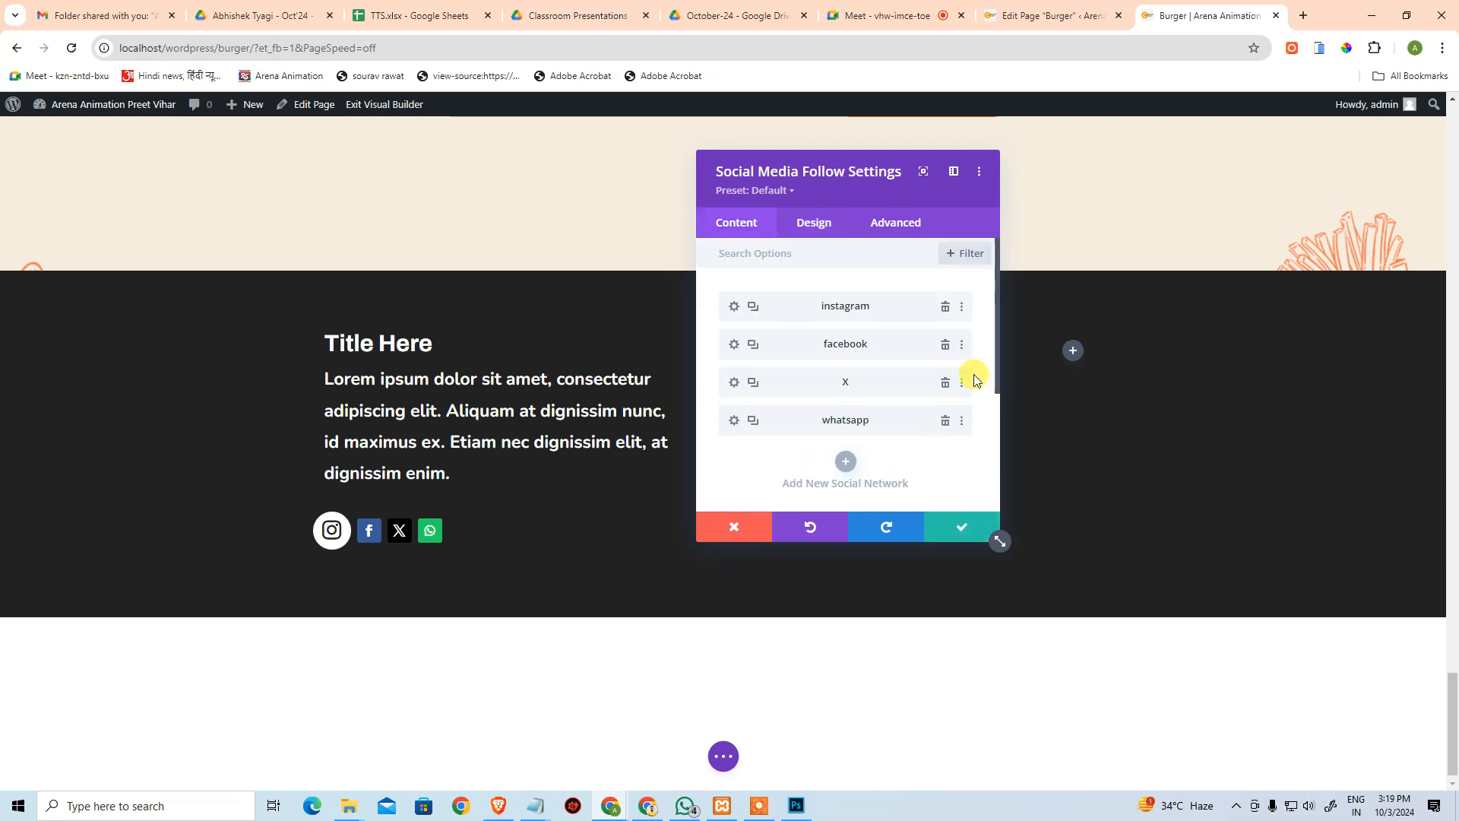
Copy the instagram item's styles in the Social Media Follow module.
left_click(963, 307)
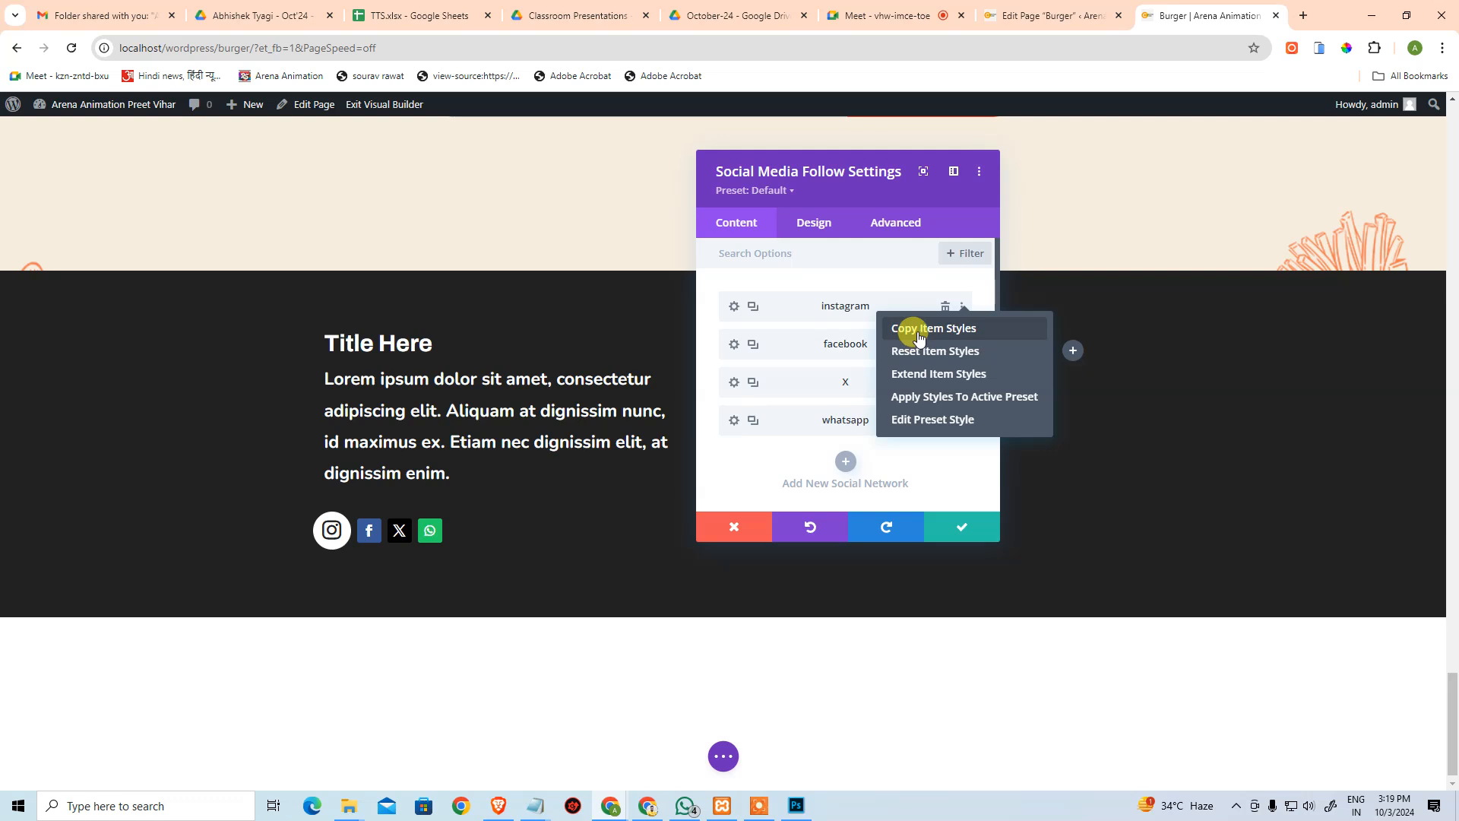
left_click(919, 332)
right_click(965, 349)
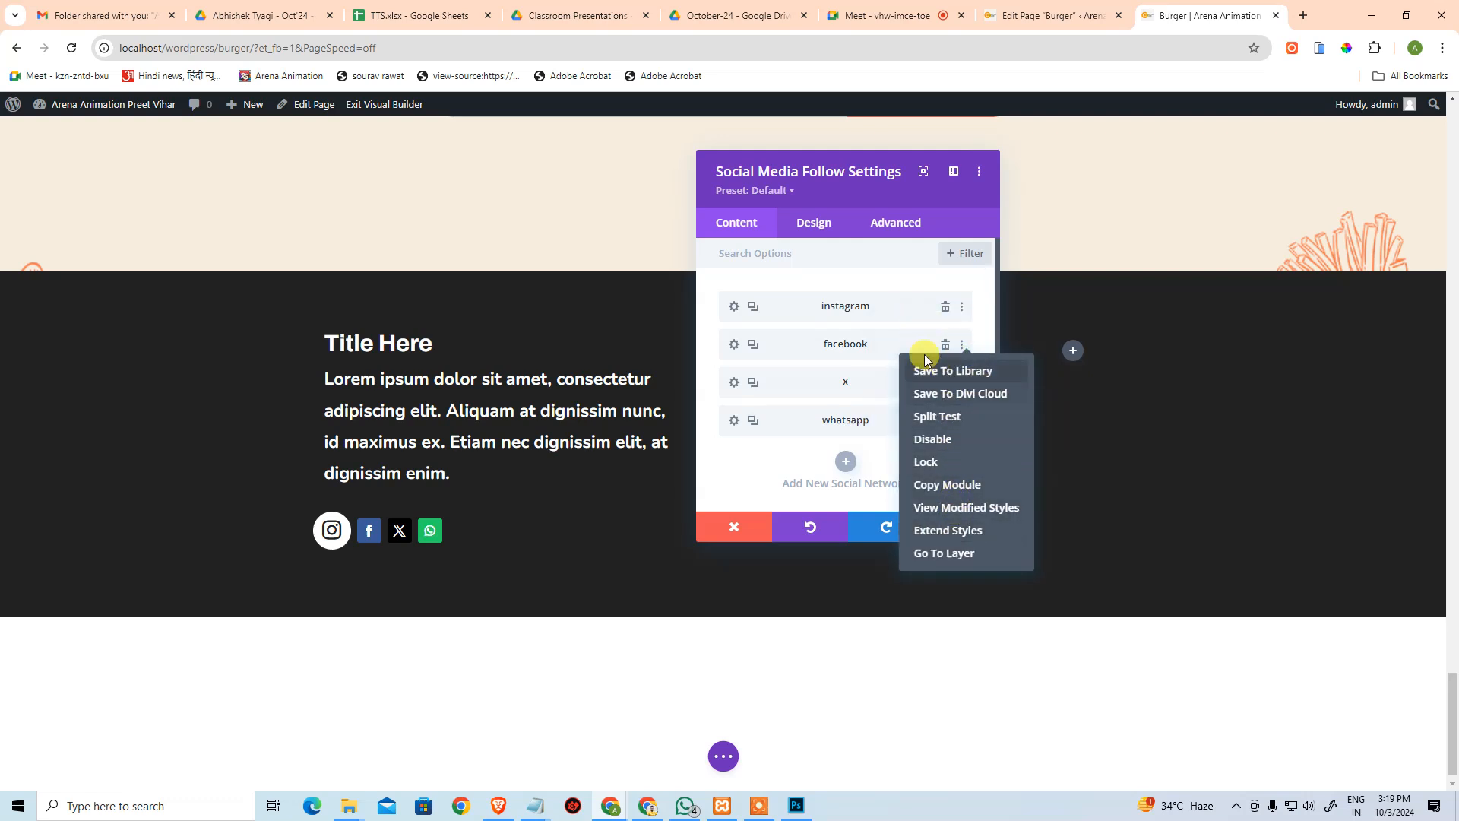
left_click(886, 283)
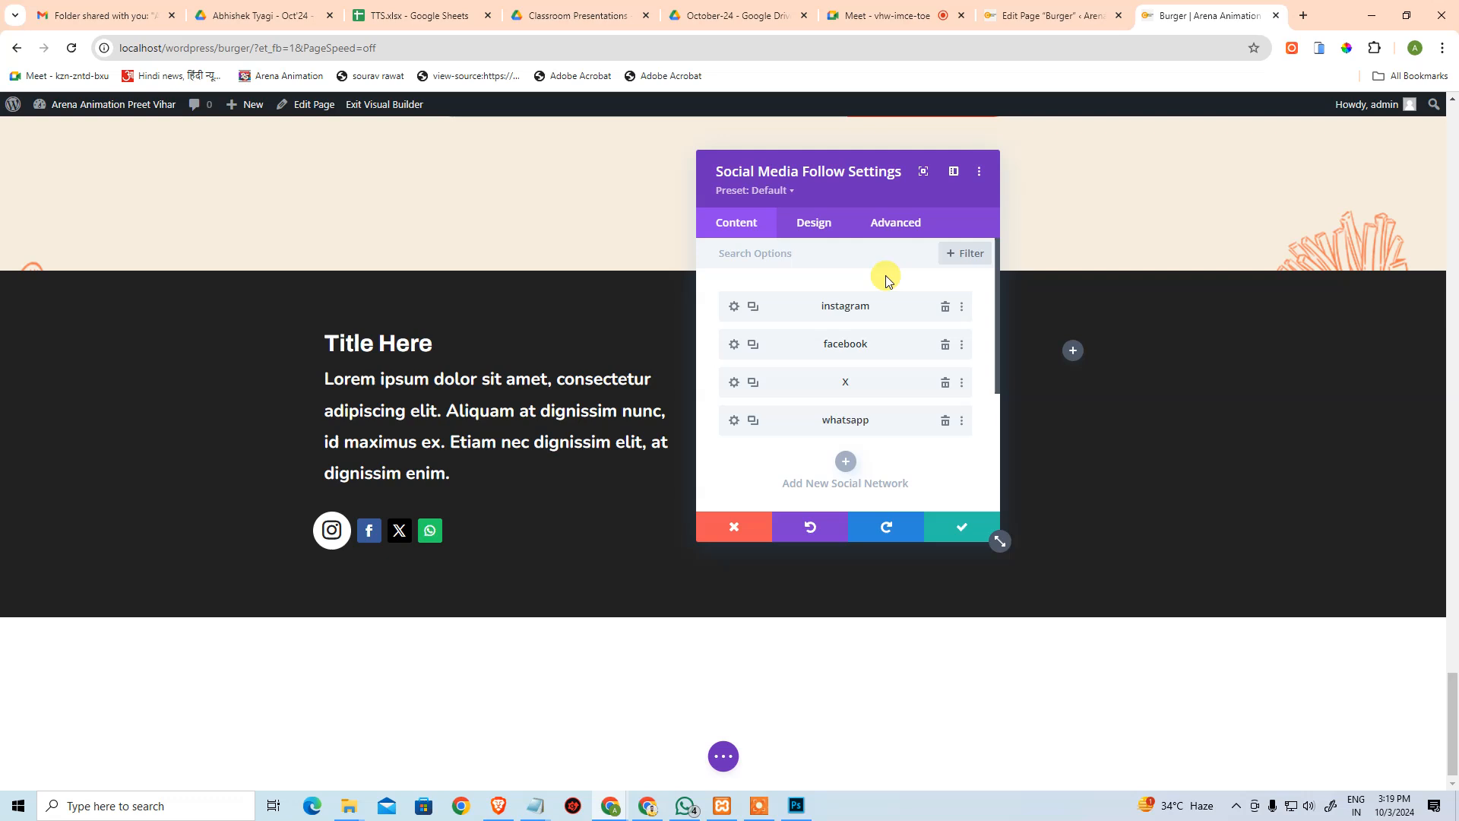
left_click(961, 308)
left_click(935, 333)
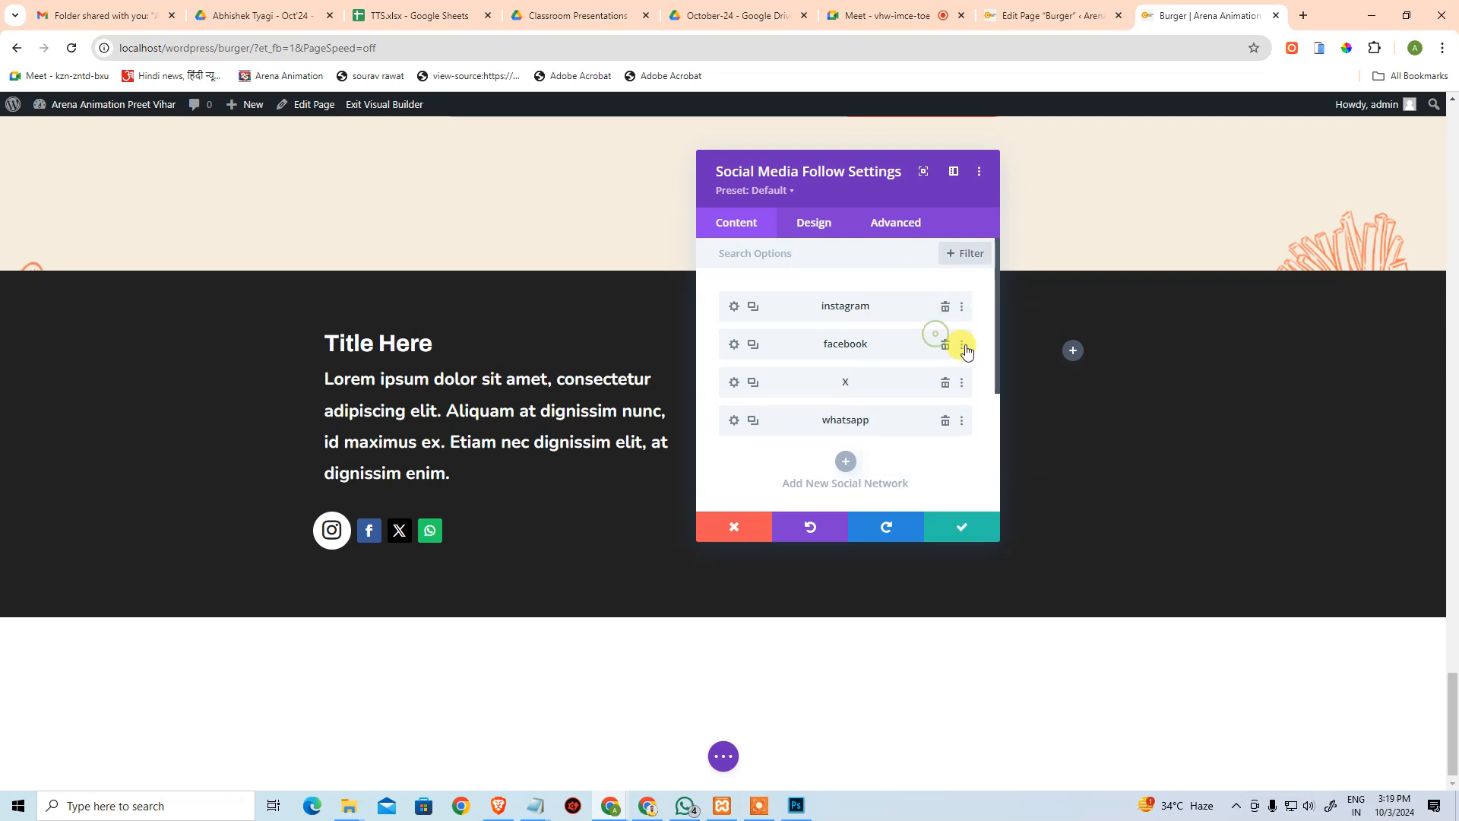
right_click(959, 346)
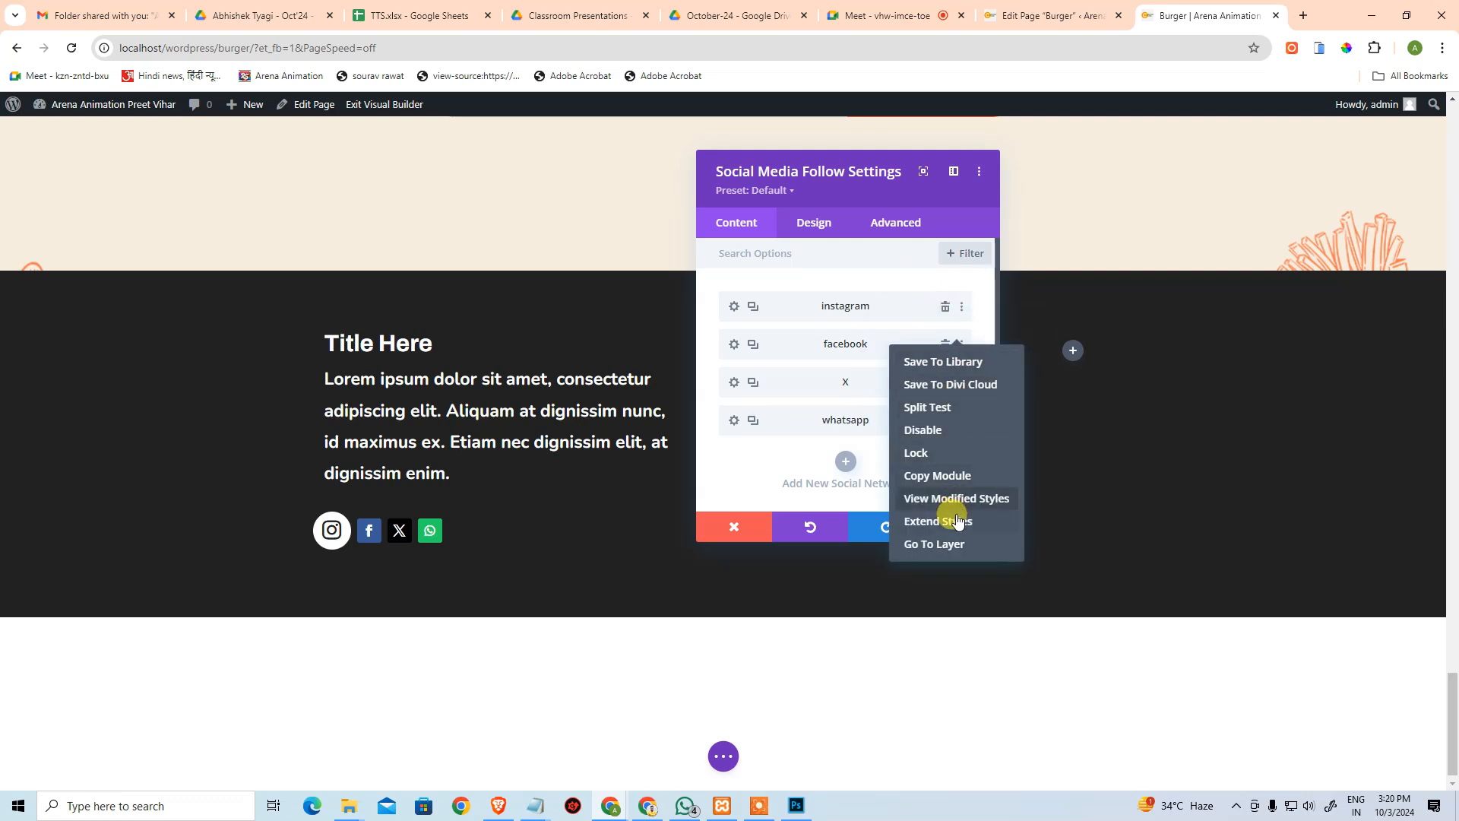
left_click(744, 474)
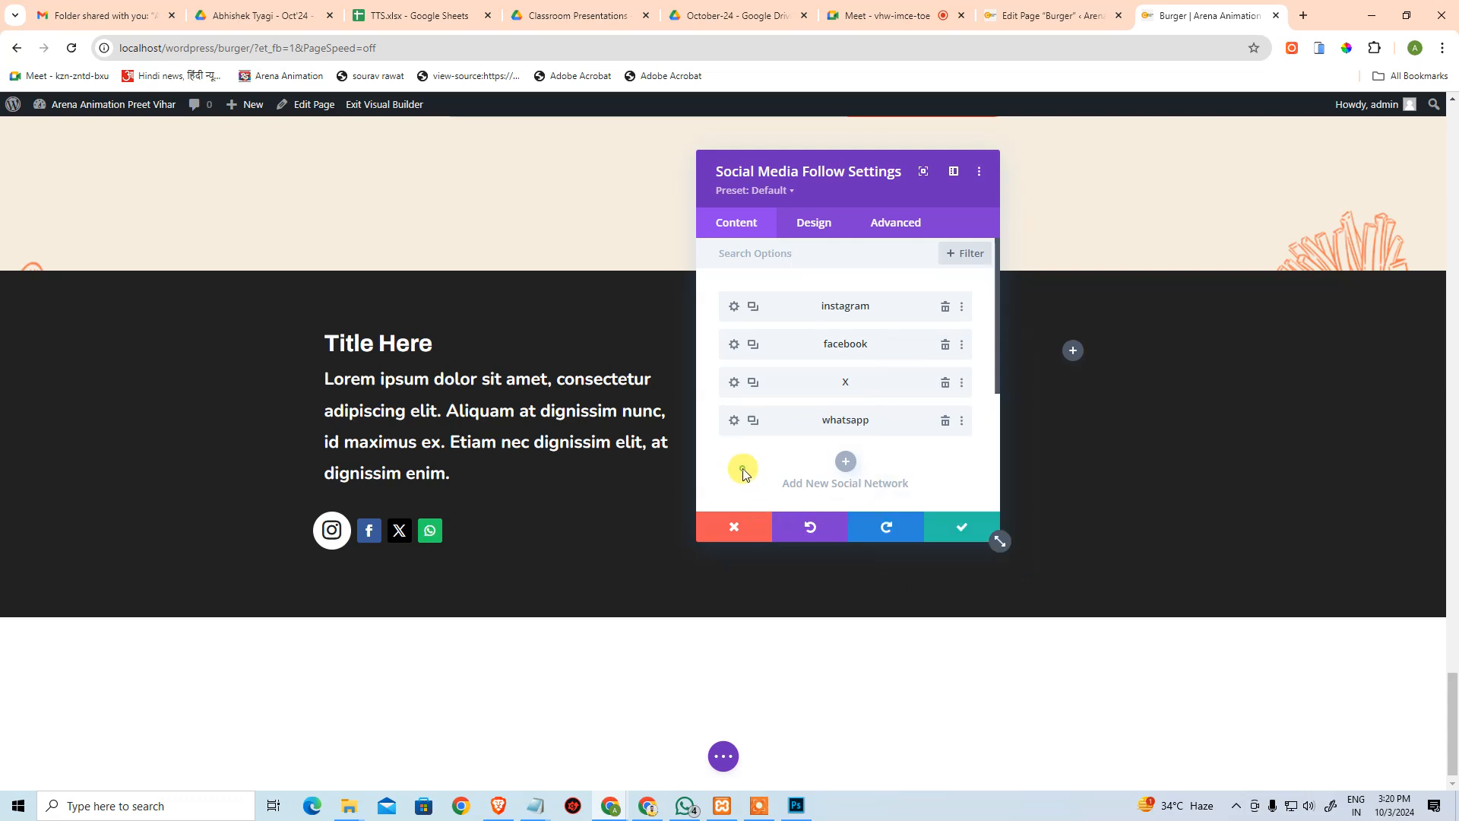
left_click(734, 348)
left_click(724, 171)
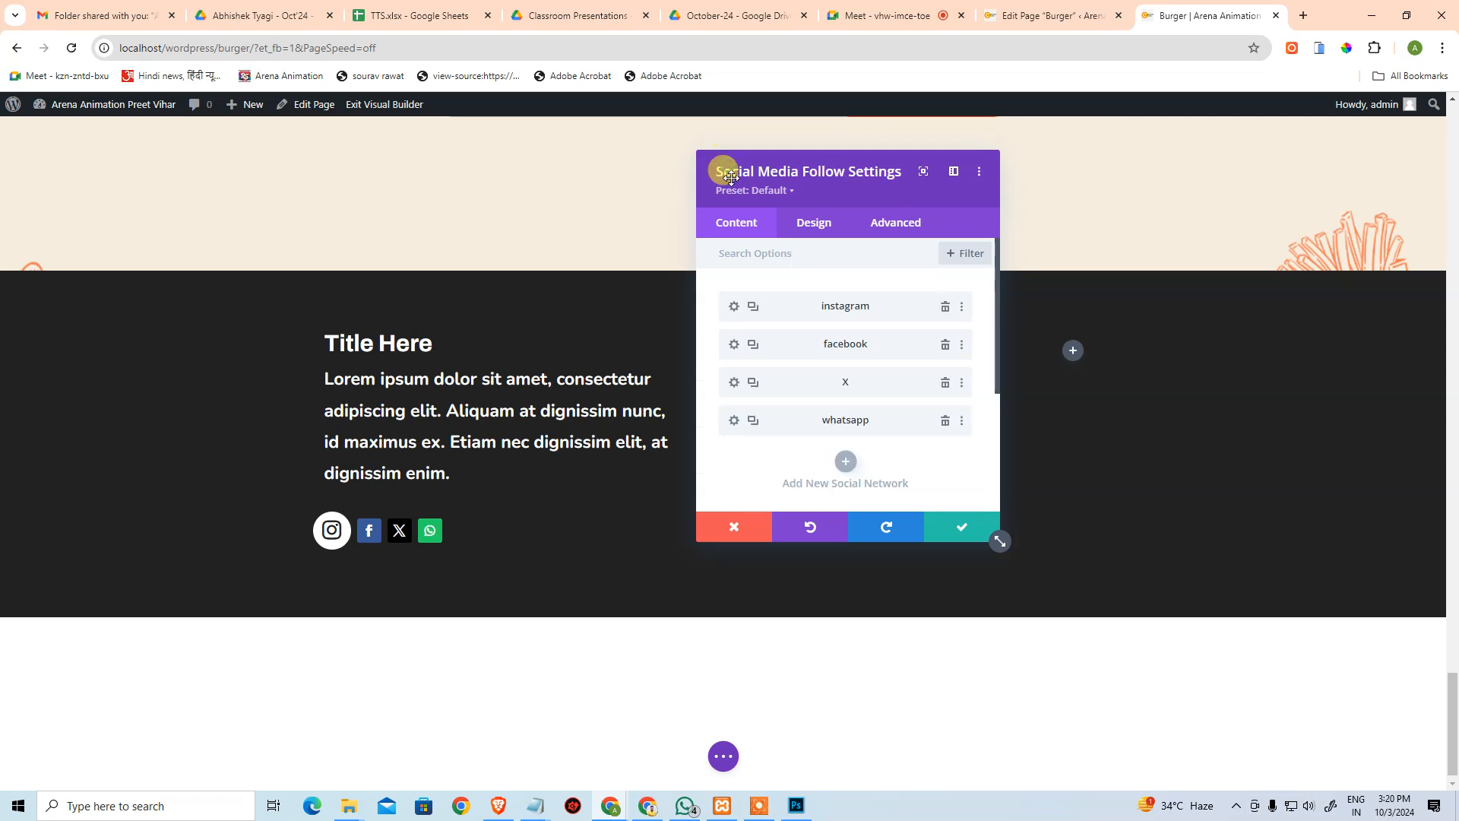
Paste the copied item styles onto the facebook, X and whatsapp networks and save the Social Media Follow module.
left_click(961, 348)
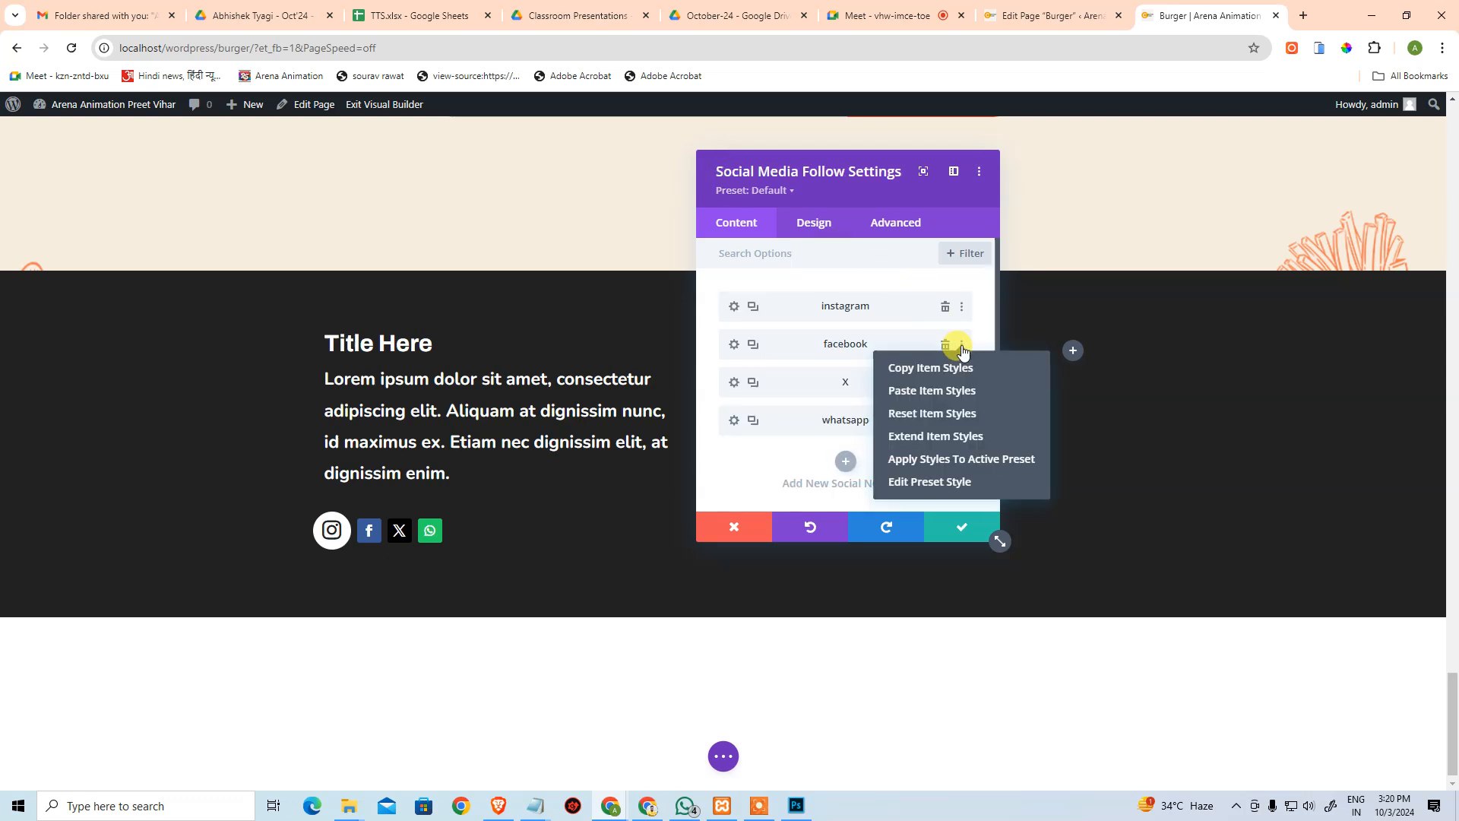
left_click(954, 391)
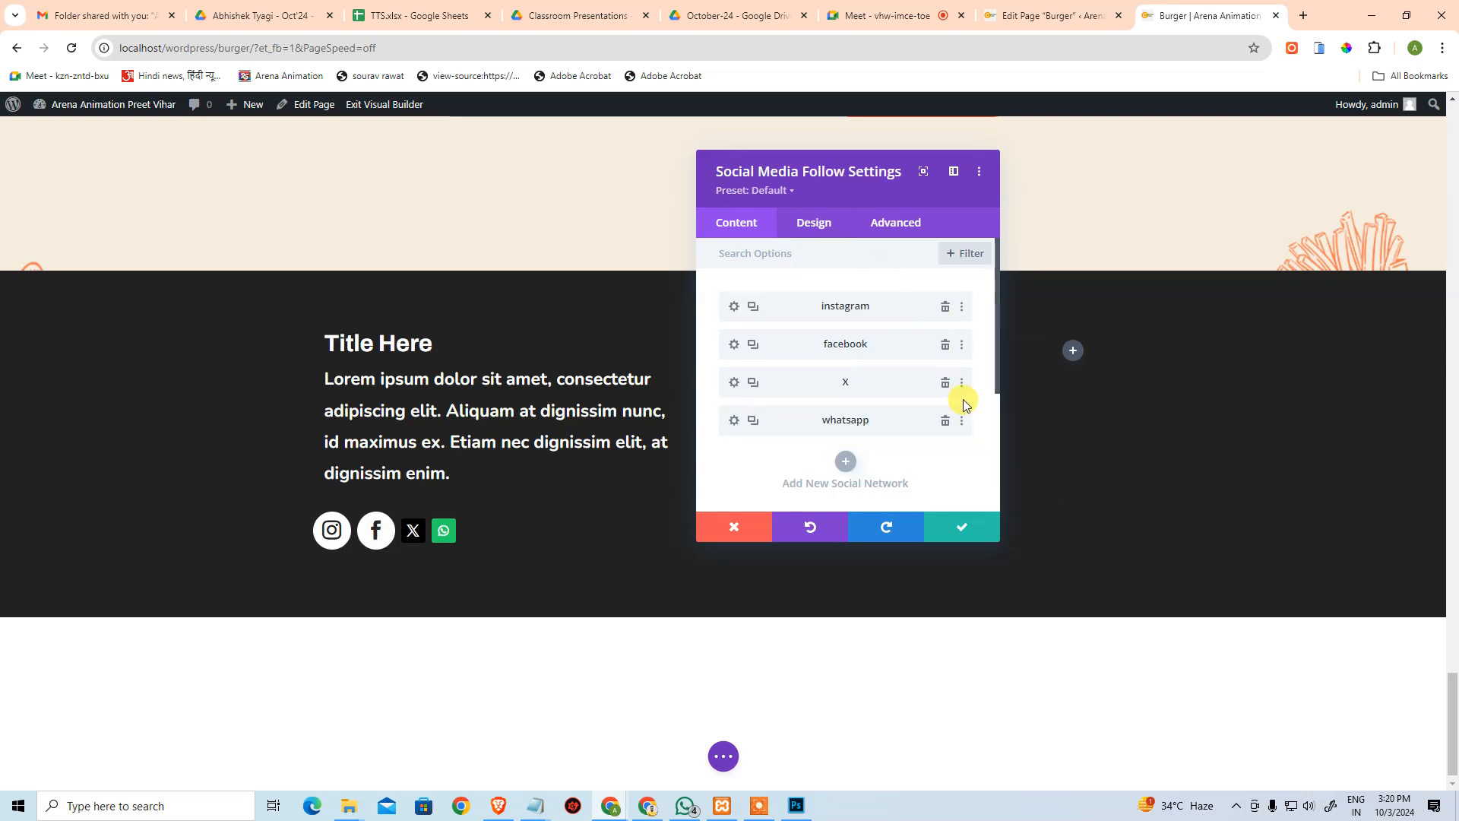
left_click(963, 389)
left_click(956, 430)
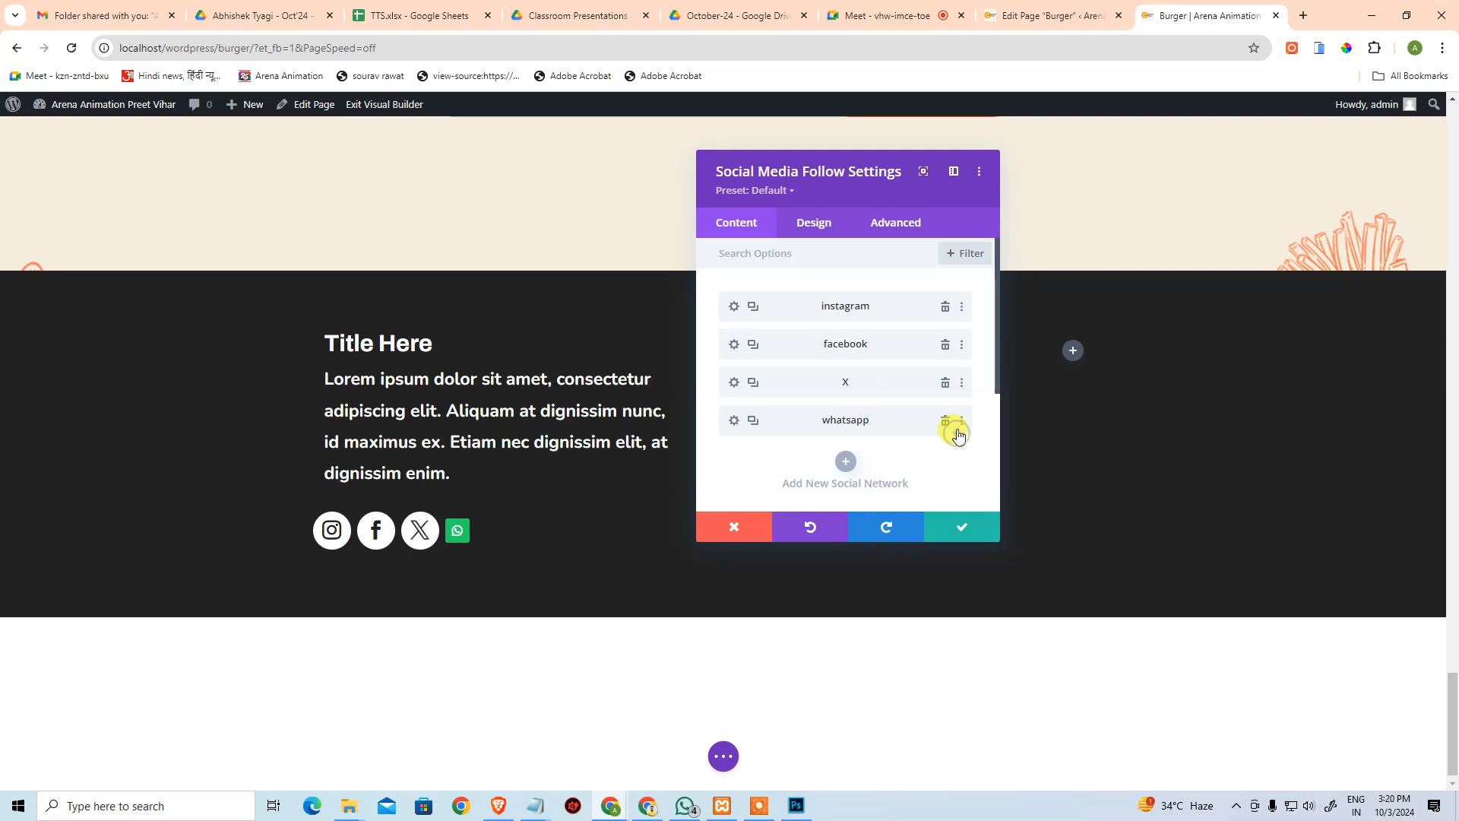
left_click(962, 428)
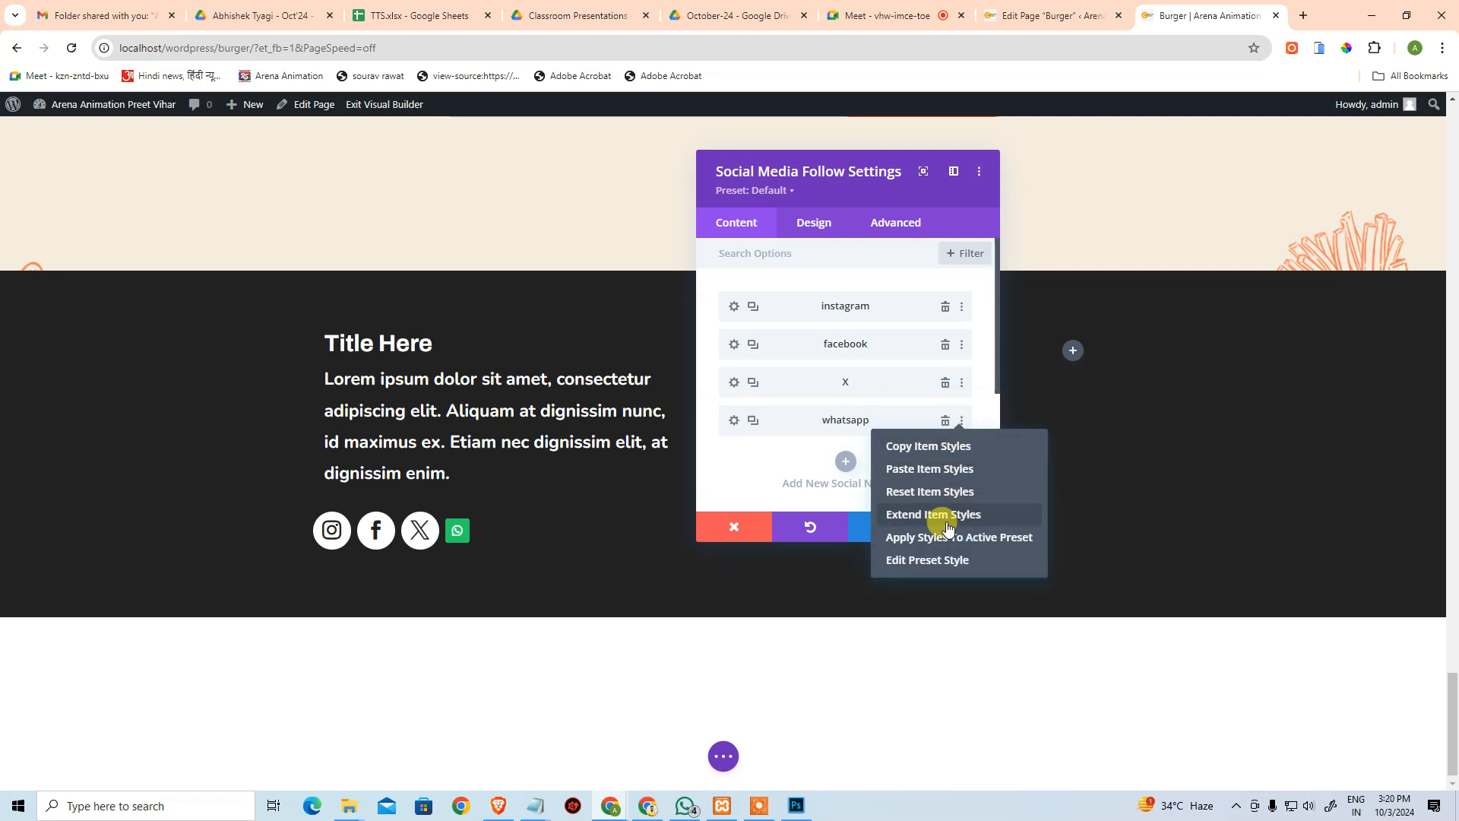
left_click(950, 469)
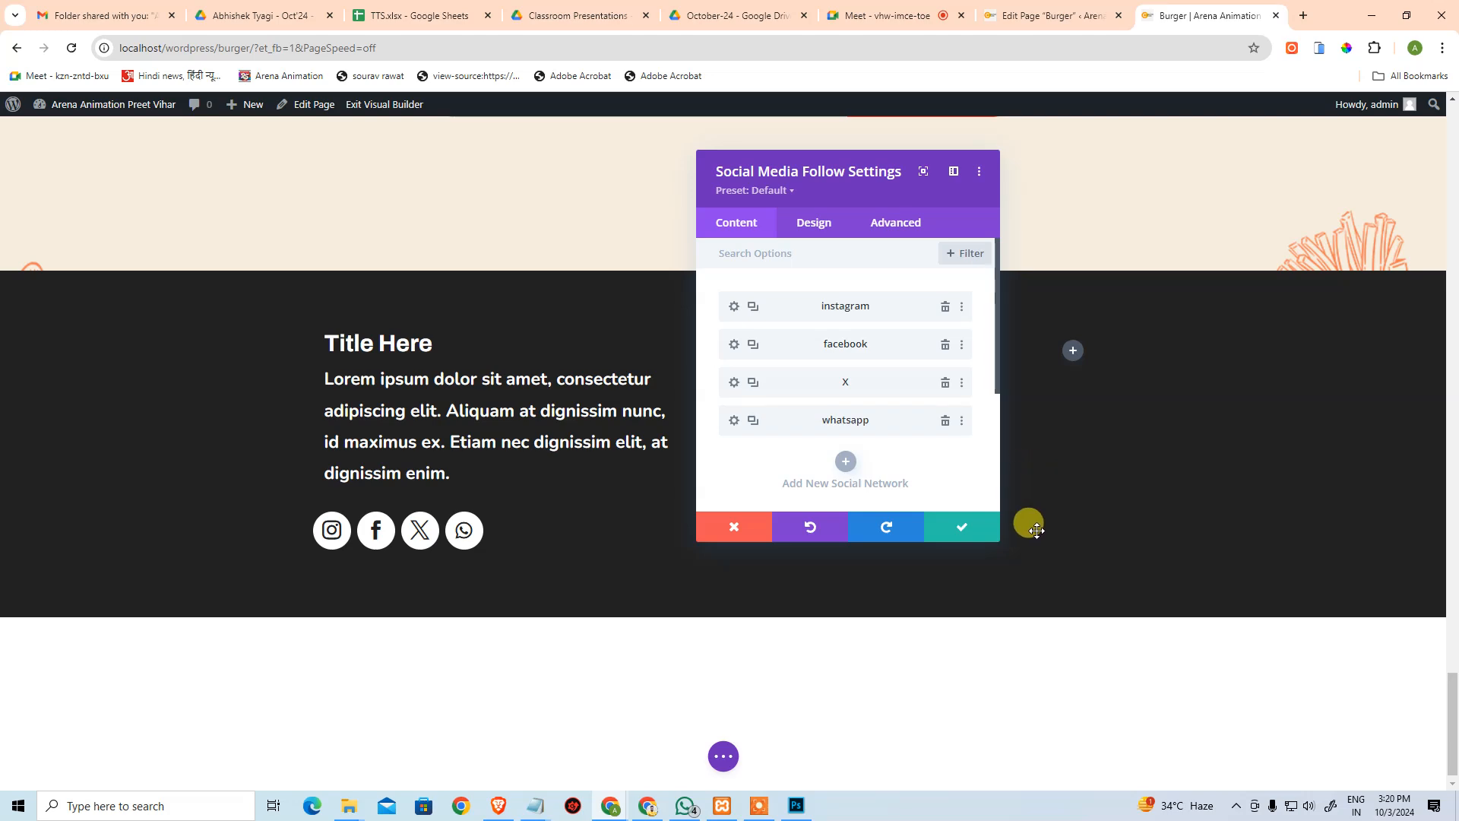
left_click(965, 532)
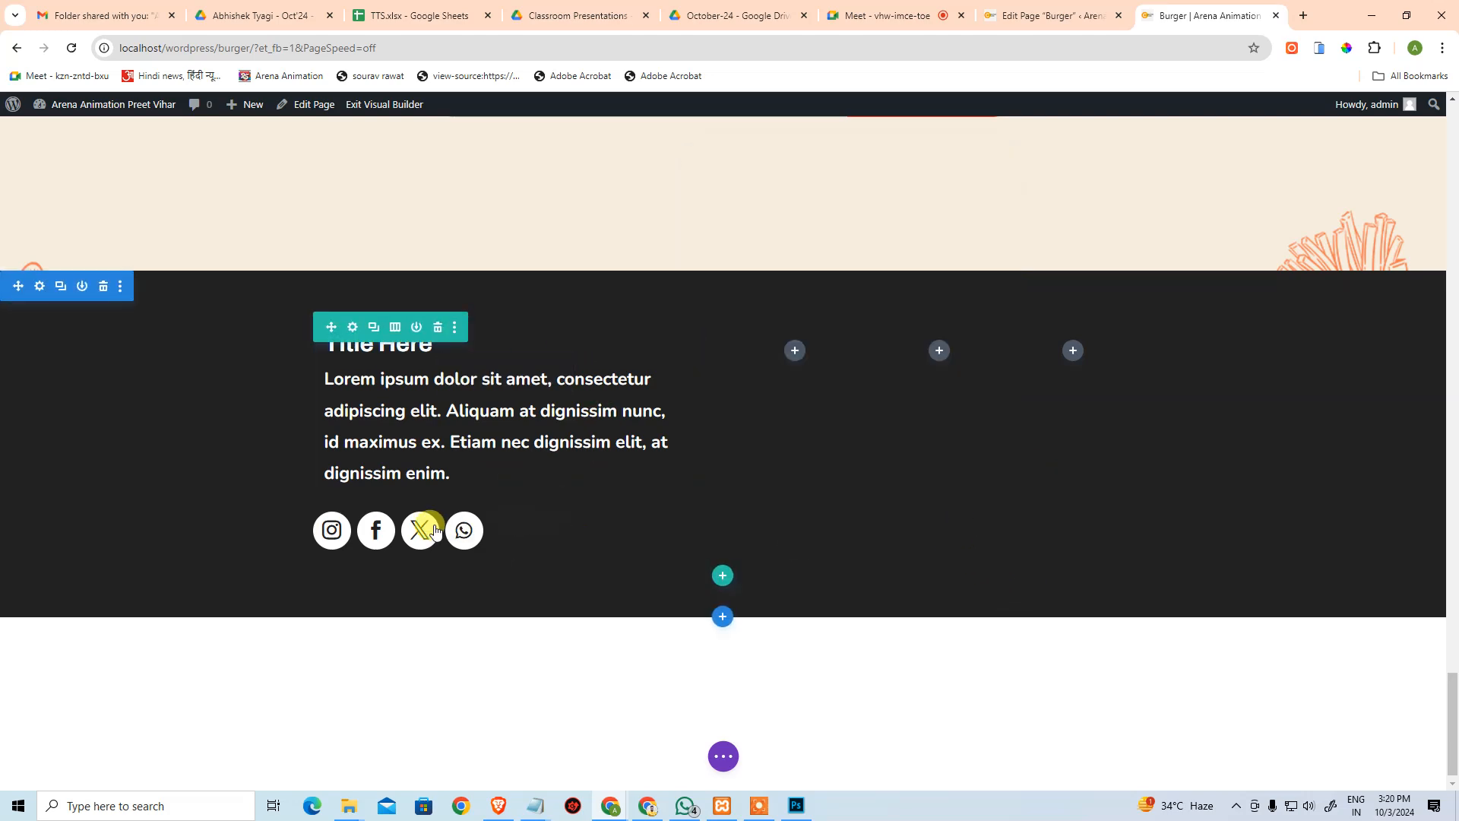
Switch to the Photoshop mockup, dismiss the color picker and examine the footer's About, Services and Other link columns.
key("alt+Tab")
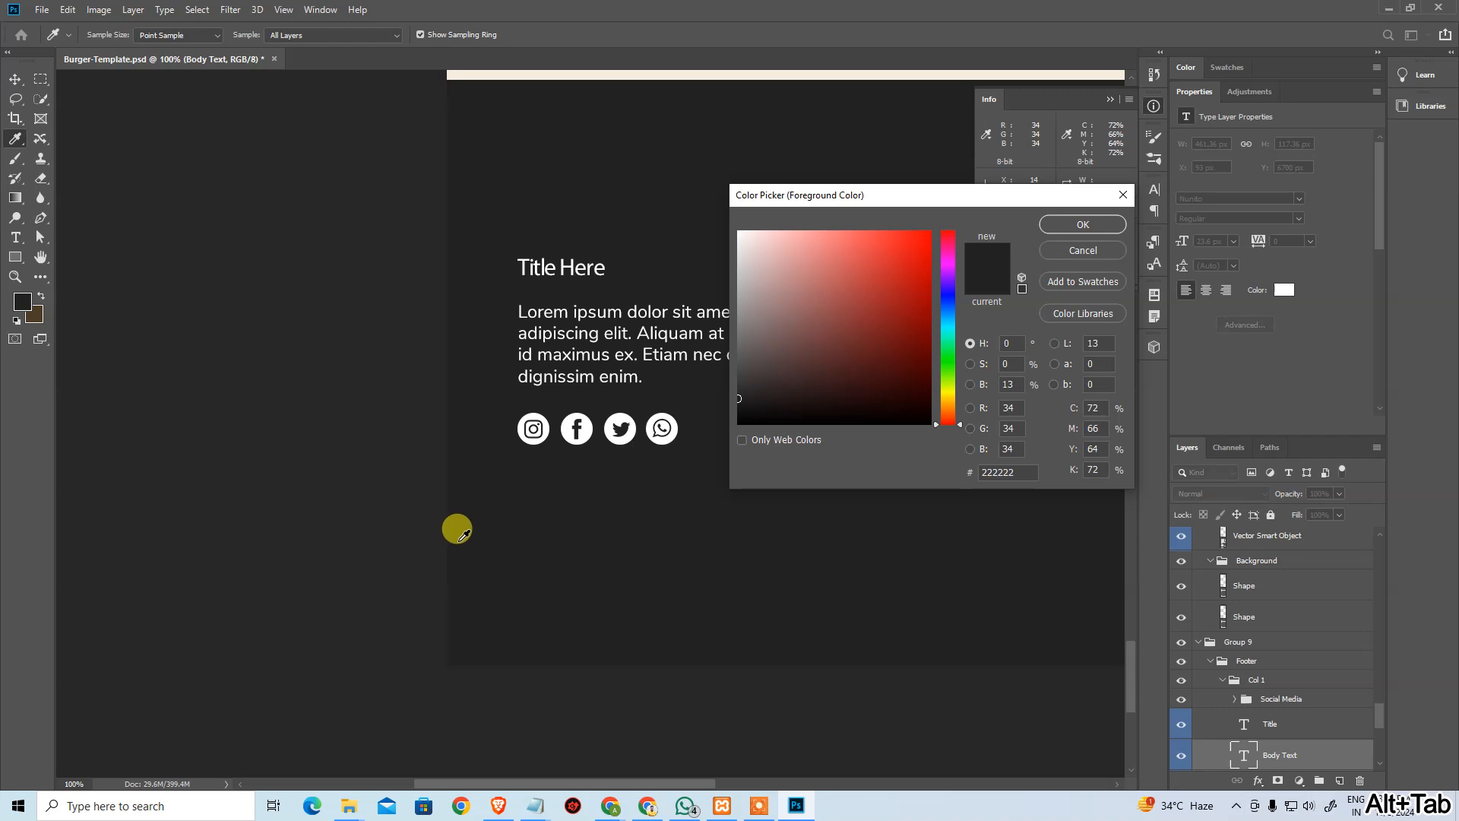
left_click(1083, 224)
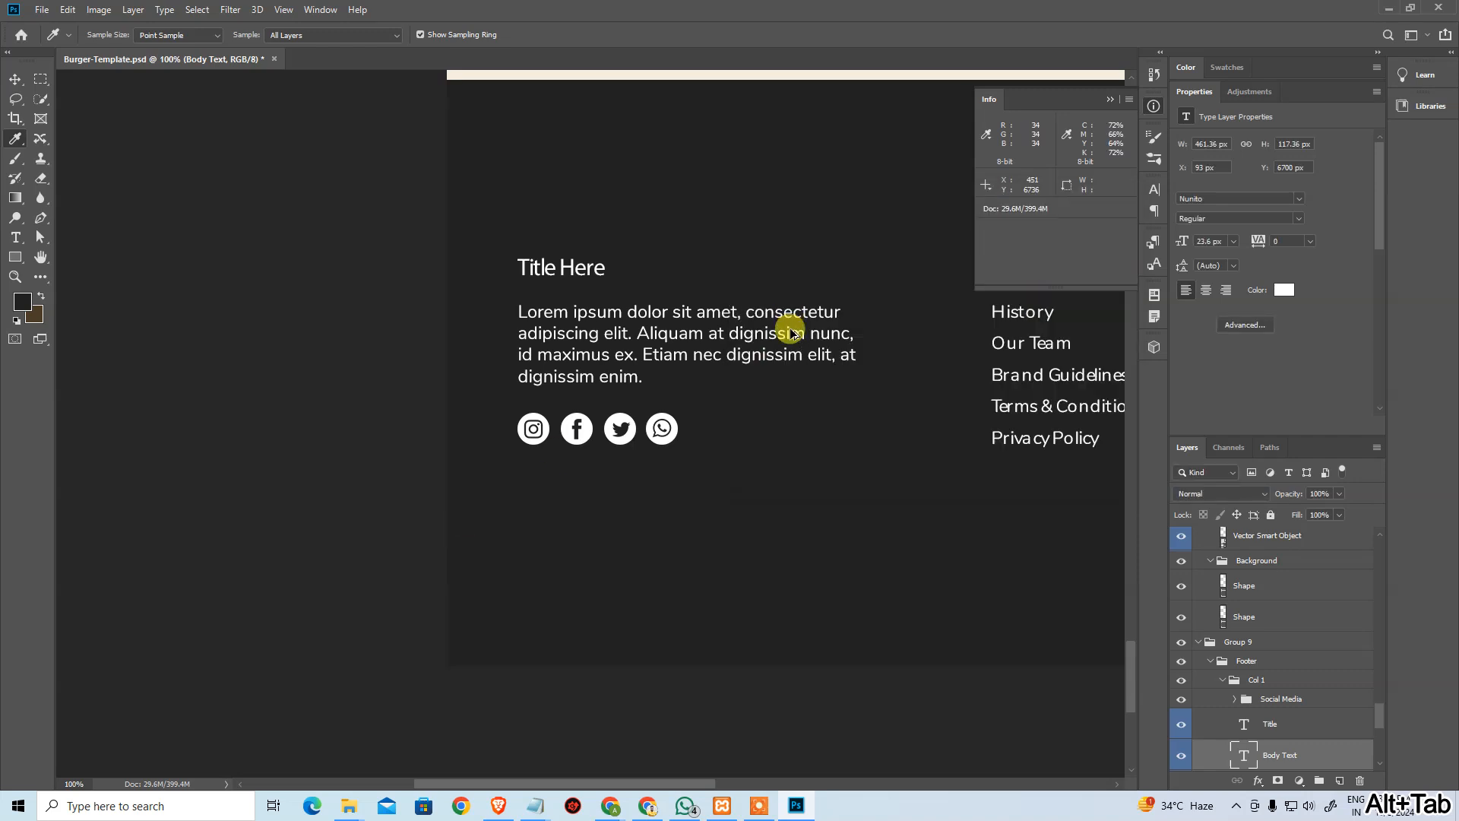
key("ctrl+alt+0")
left_click_drag(787, 323, 357, 443)
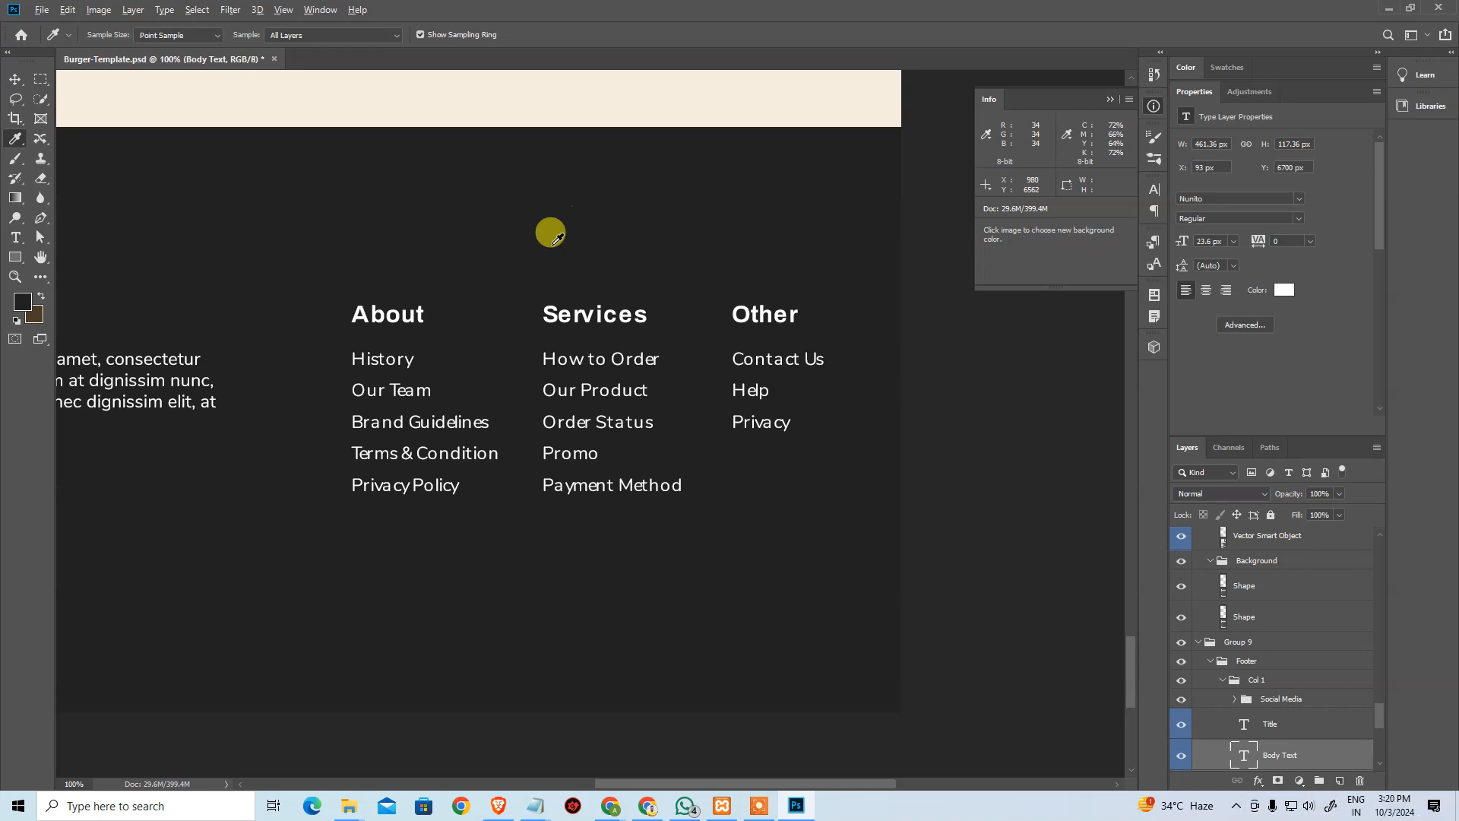
Switch to the Divi builder, search the insertable modules for "list" in the footer's second column and browse the full module list.
key("alt+Tab")
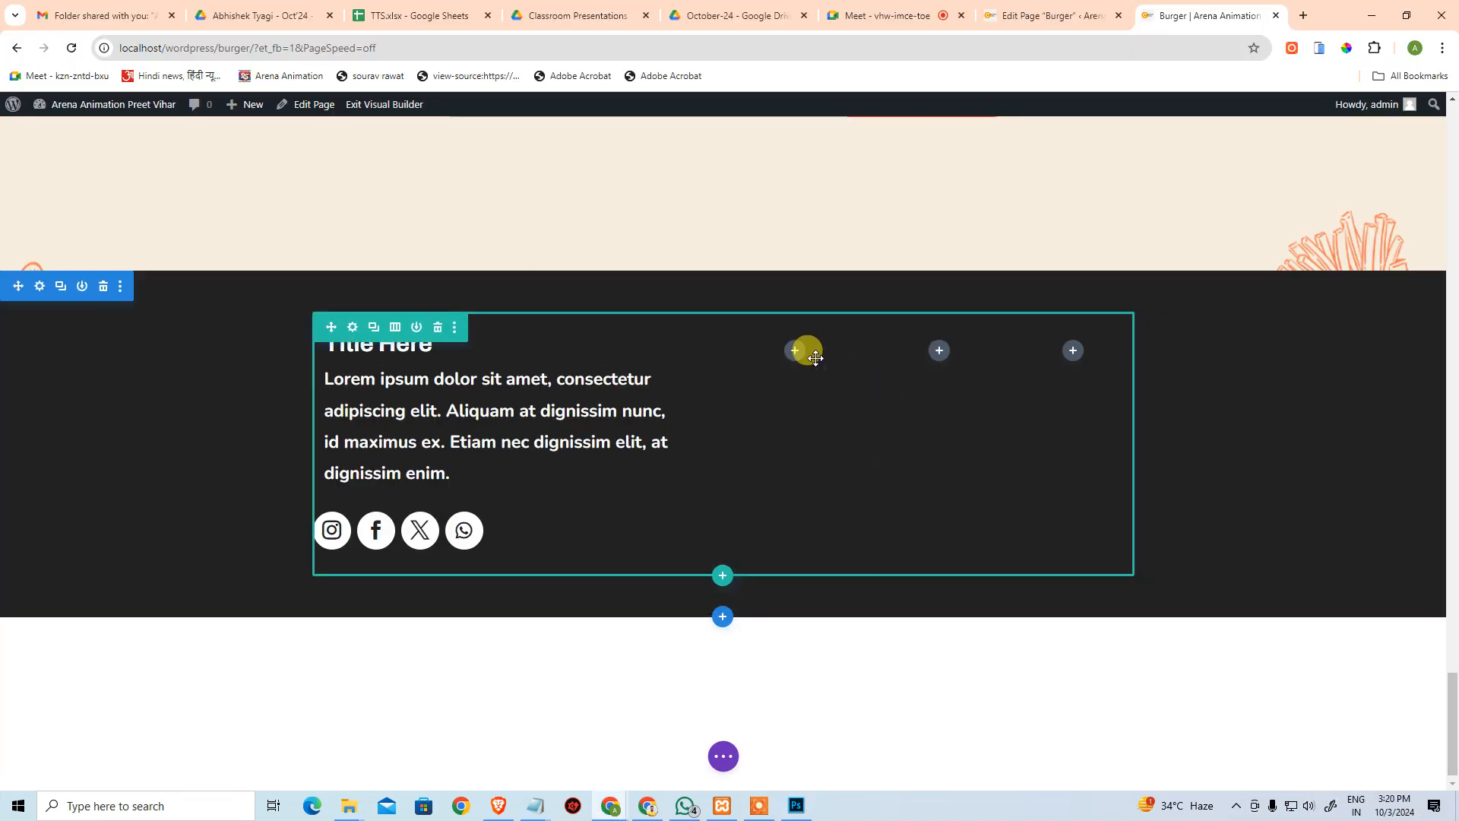
left_click(793, 352)
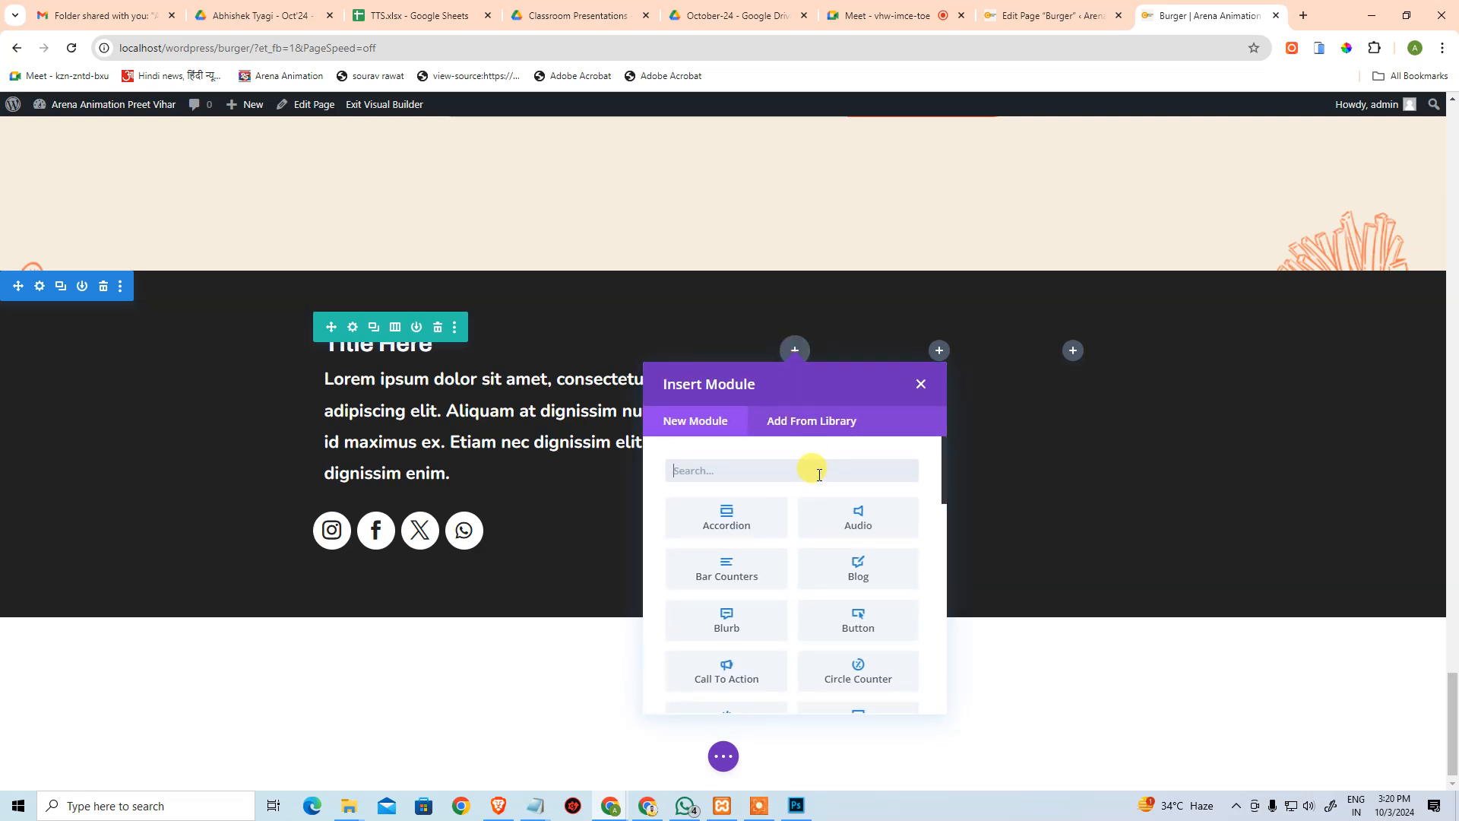
scroll(819, 475, "down", 1)
type("list")
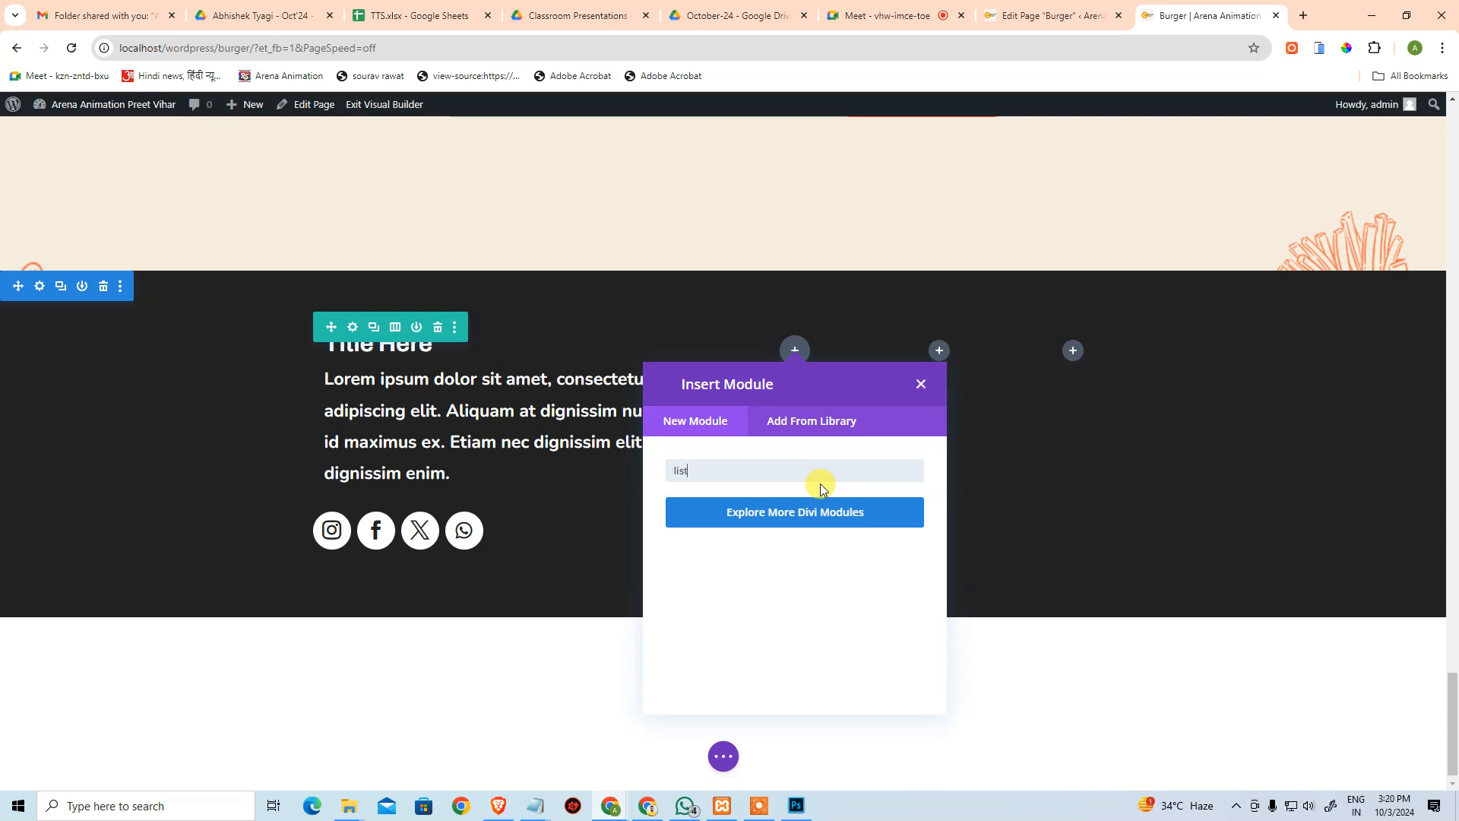
key("BackSpace")
key("BackSpace")
key("BackSpace")
key("BackSpace")
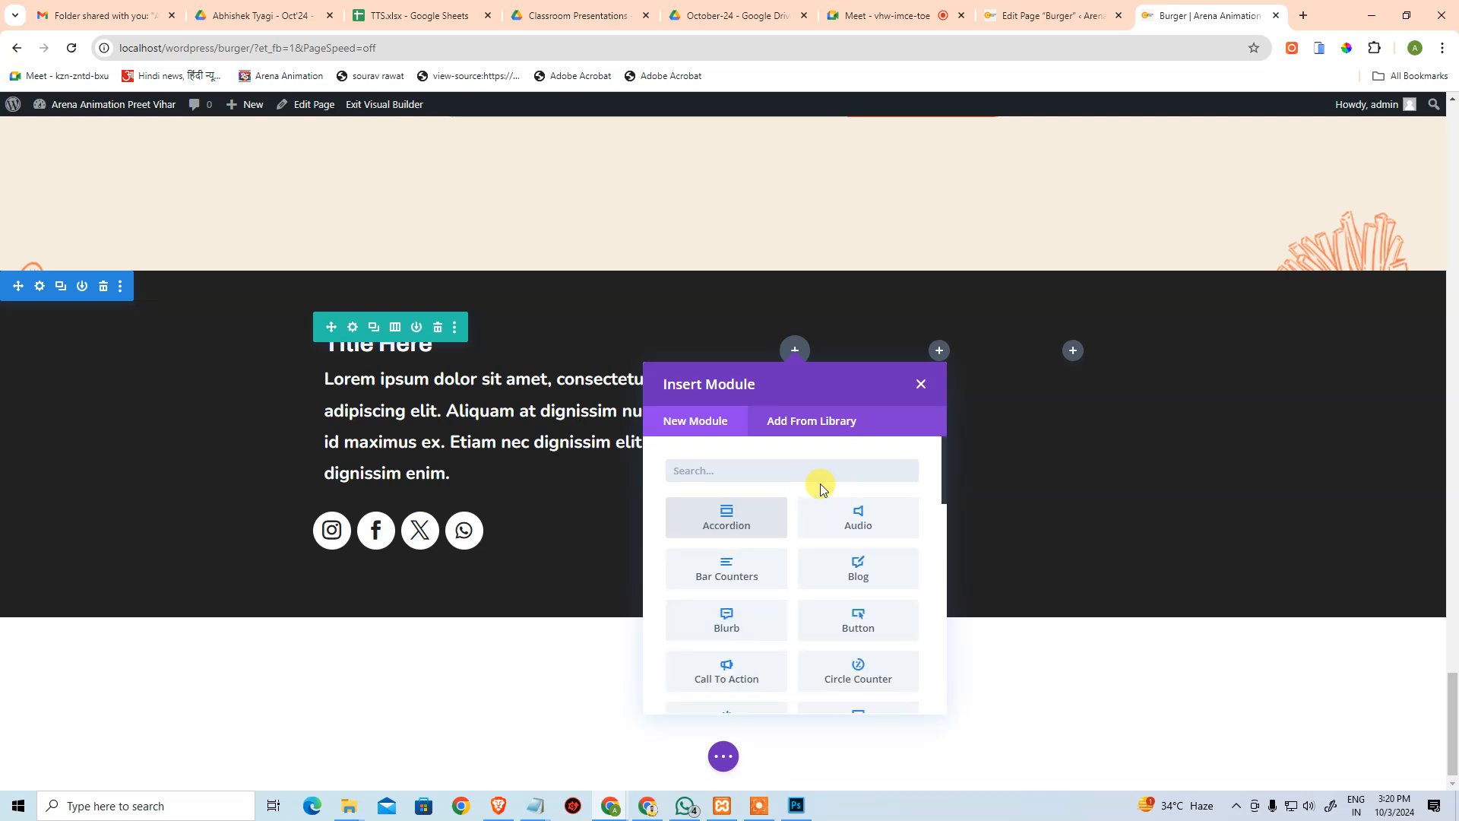
scroll(926, 599, "down", 3)
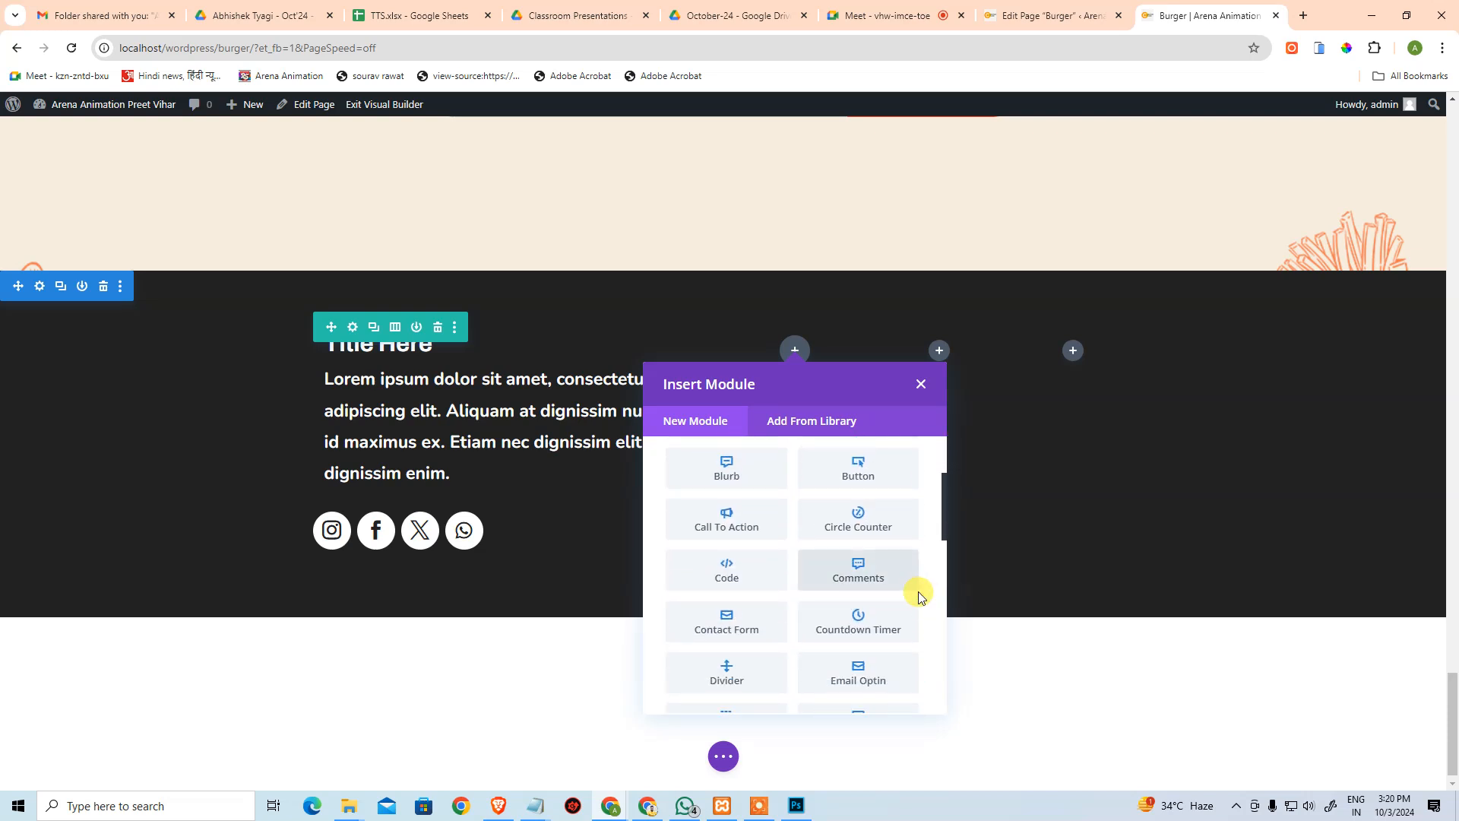
scroll(919, 597, "down", 3)
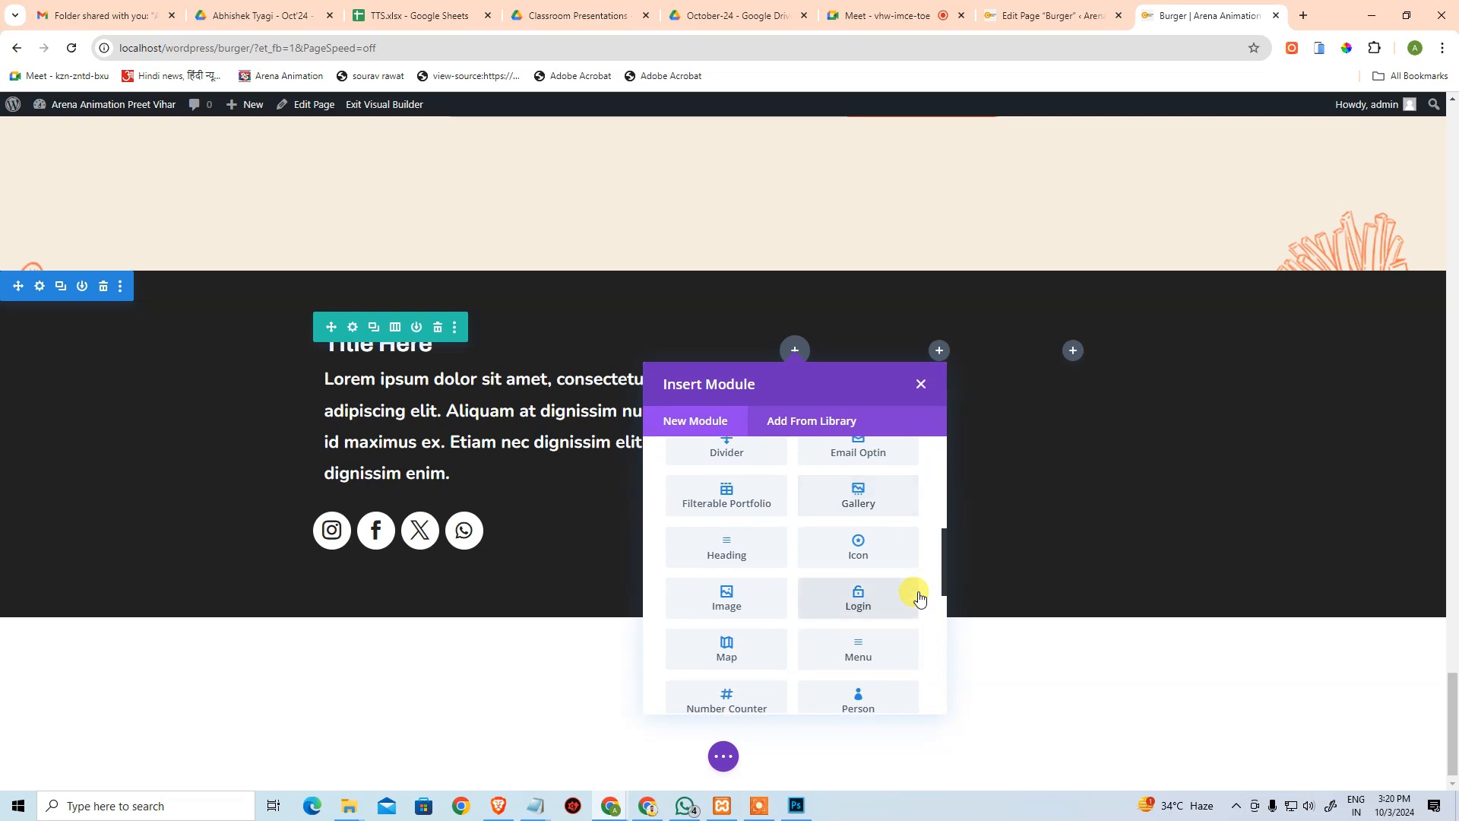
scroll(919, 598, "down", 3)
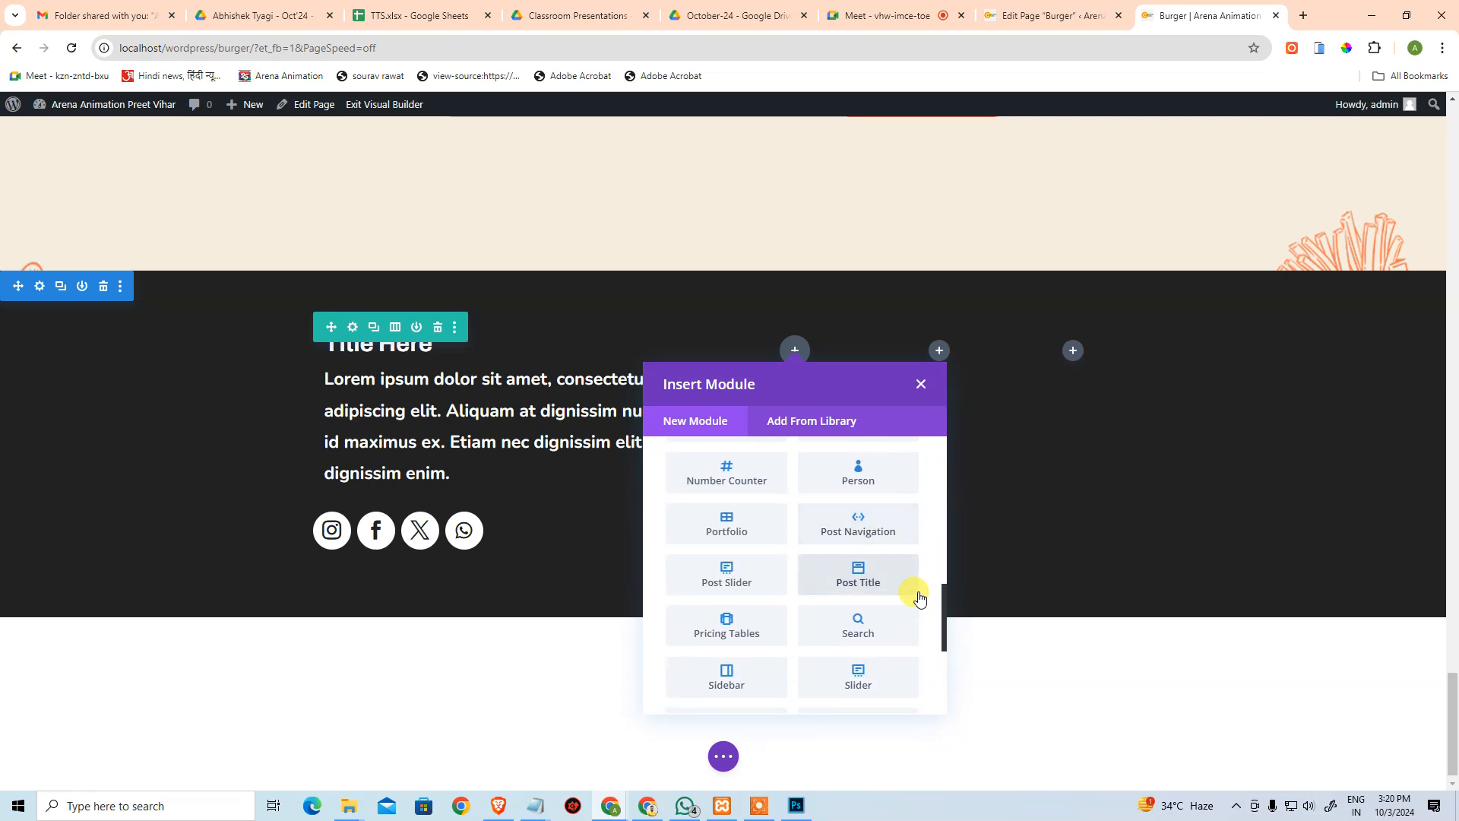
scroll(920, 598, "down", 3)
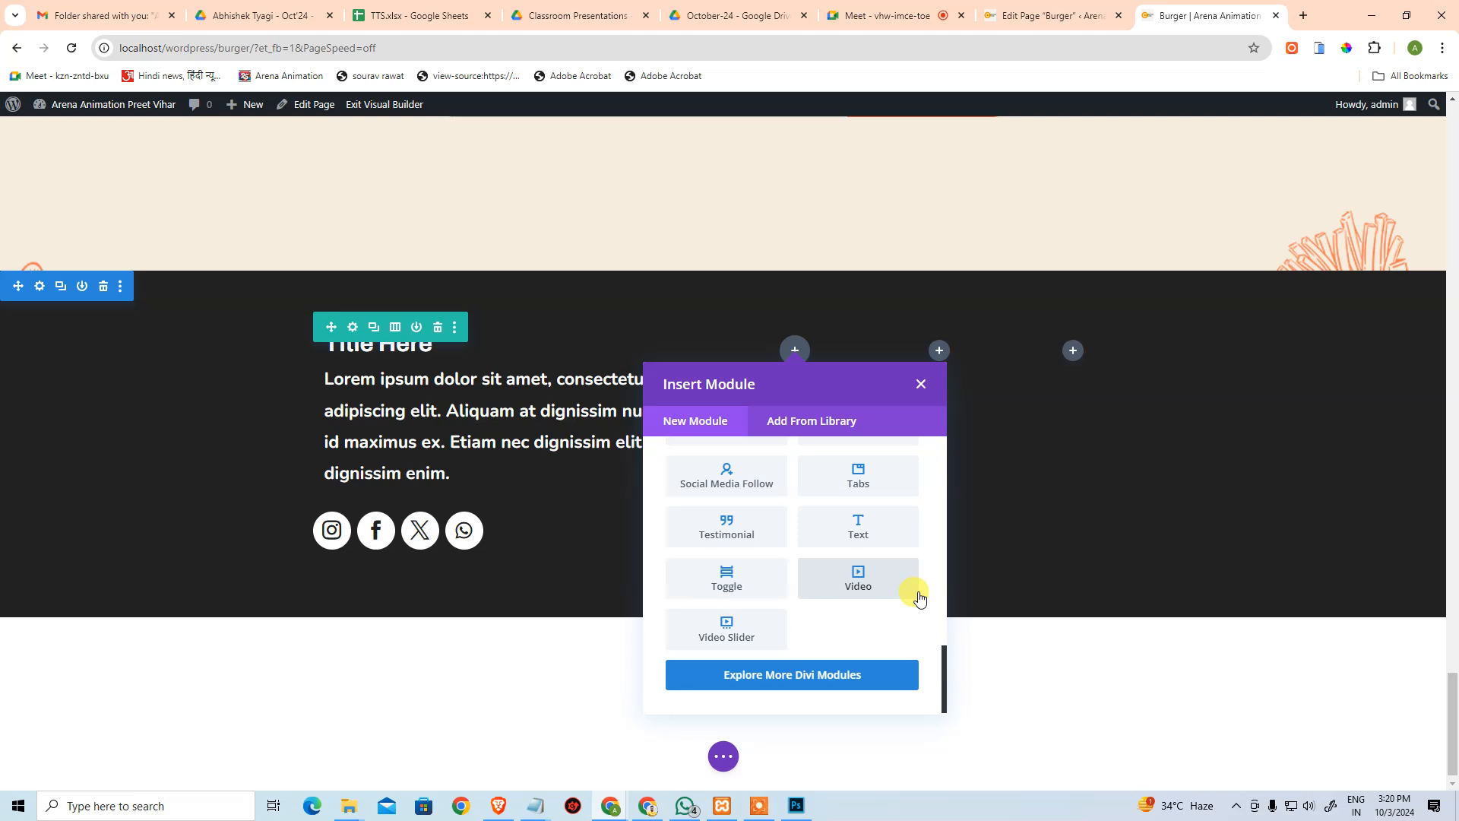
Explore more Divi modules in the Divi Marketplace, then return to the Burger page builder.
left_click(855, 676)
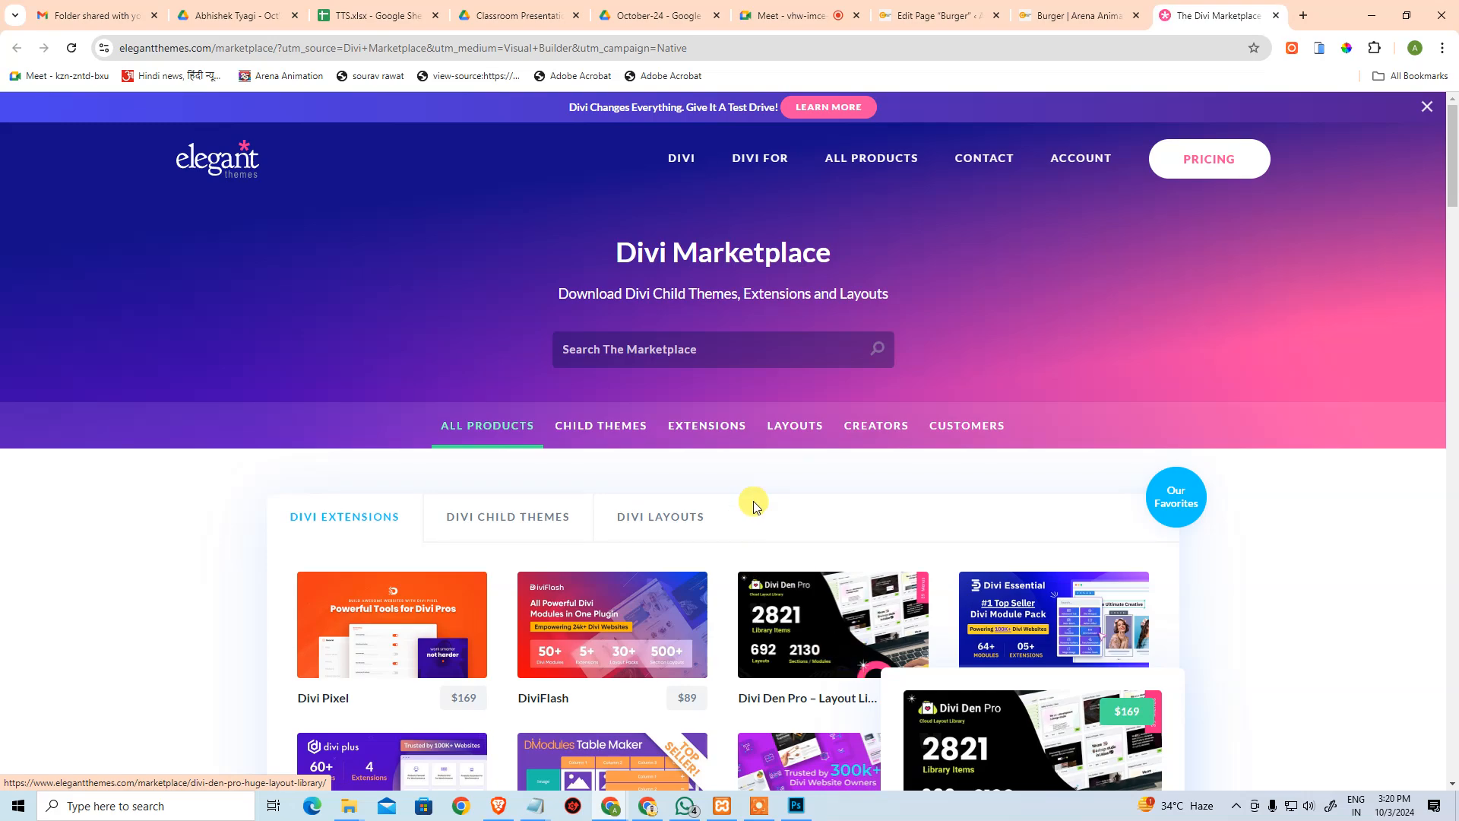
scroll(808, 482, "down", 9)
scroll(928, 412, "down", 7)
mouse_move(1004, 387)
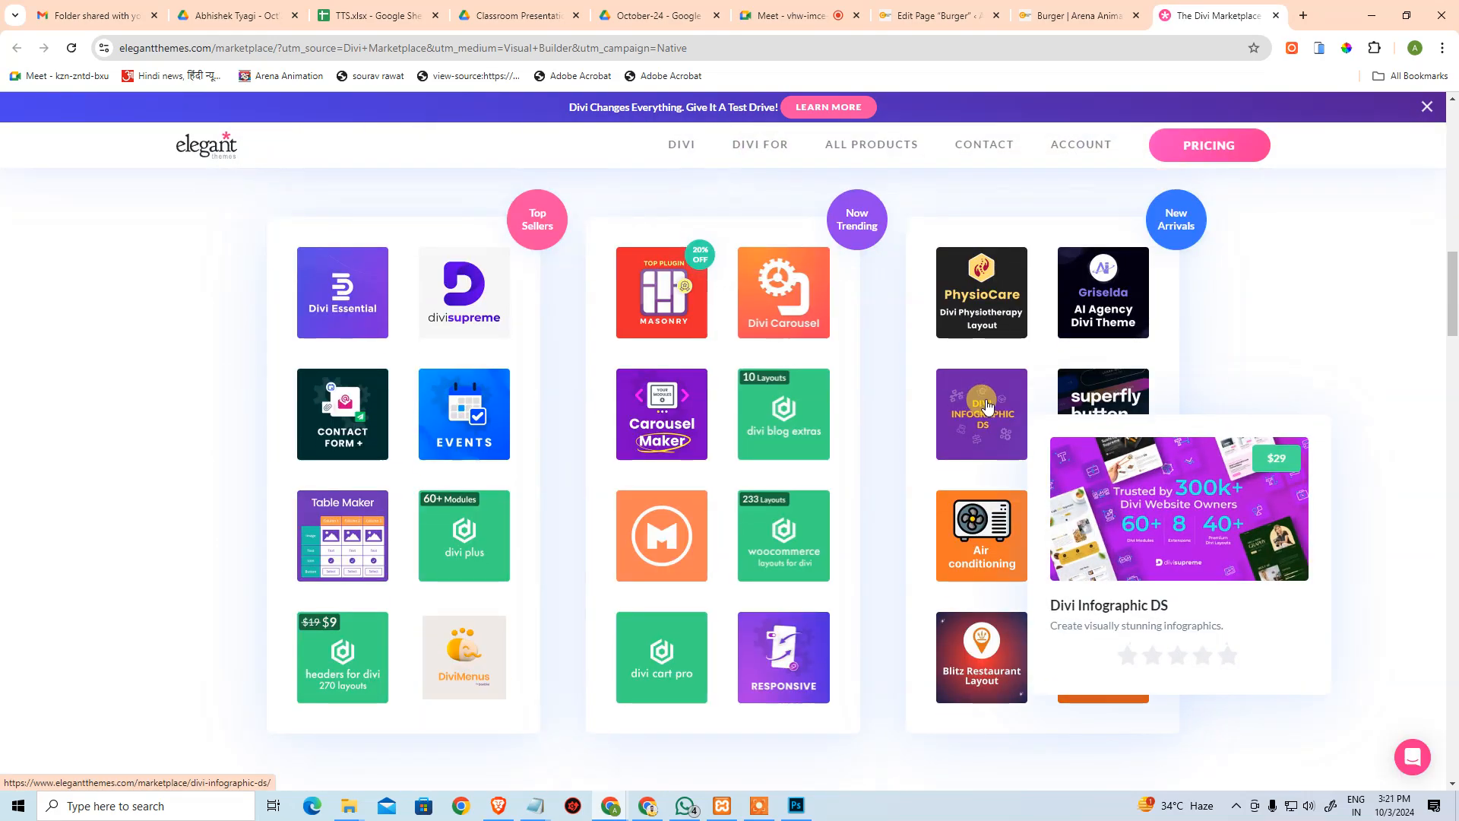
scroll(1011, 388, "up", 5)
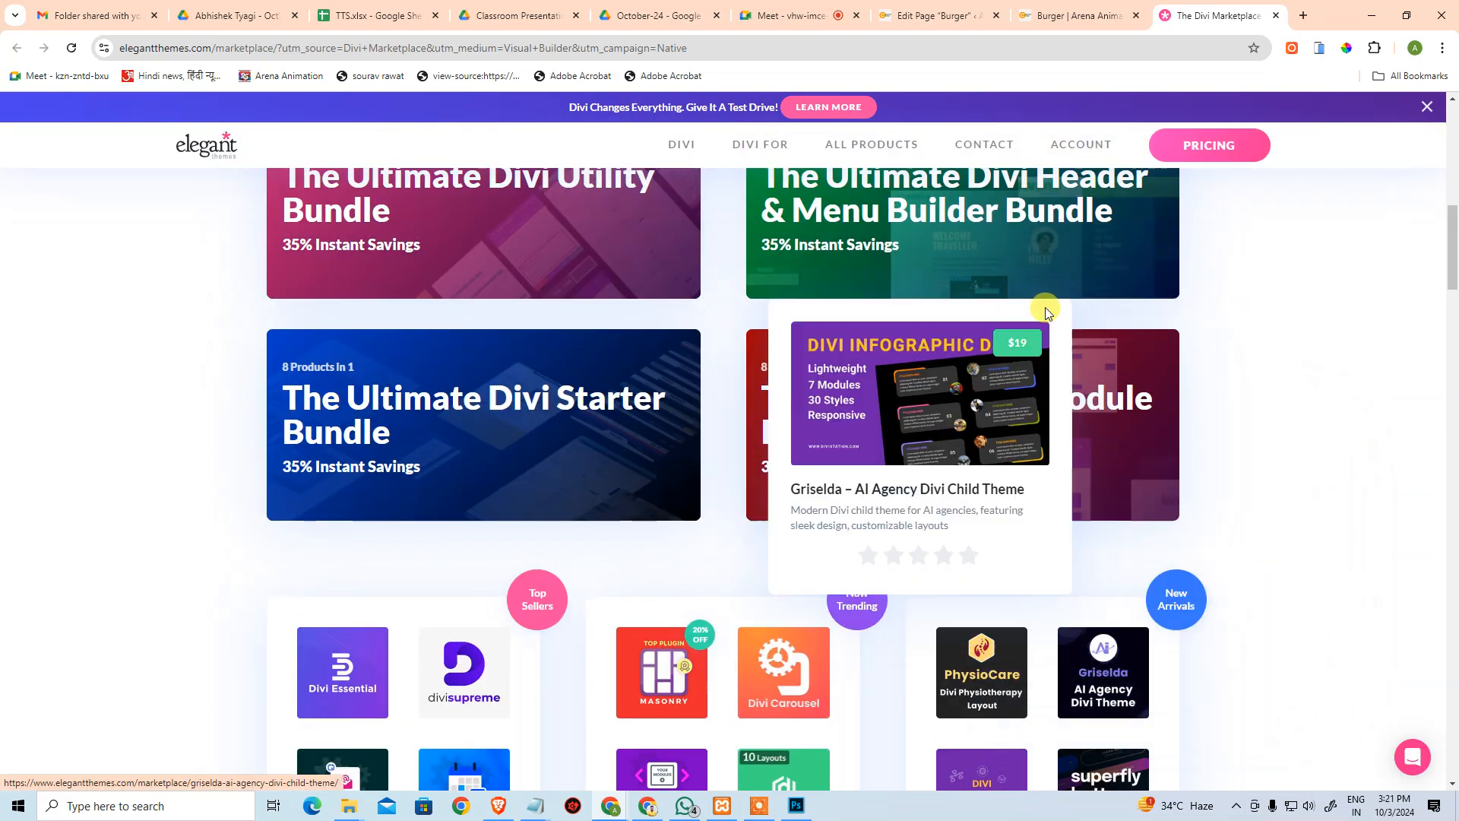
left_click(1131, 6)
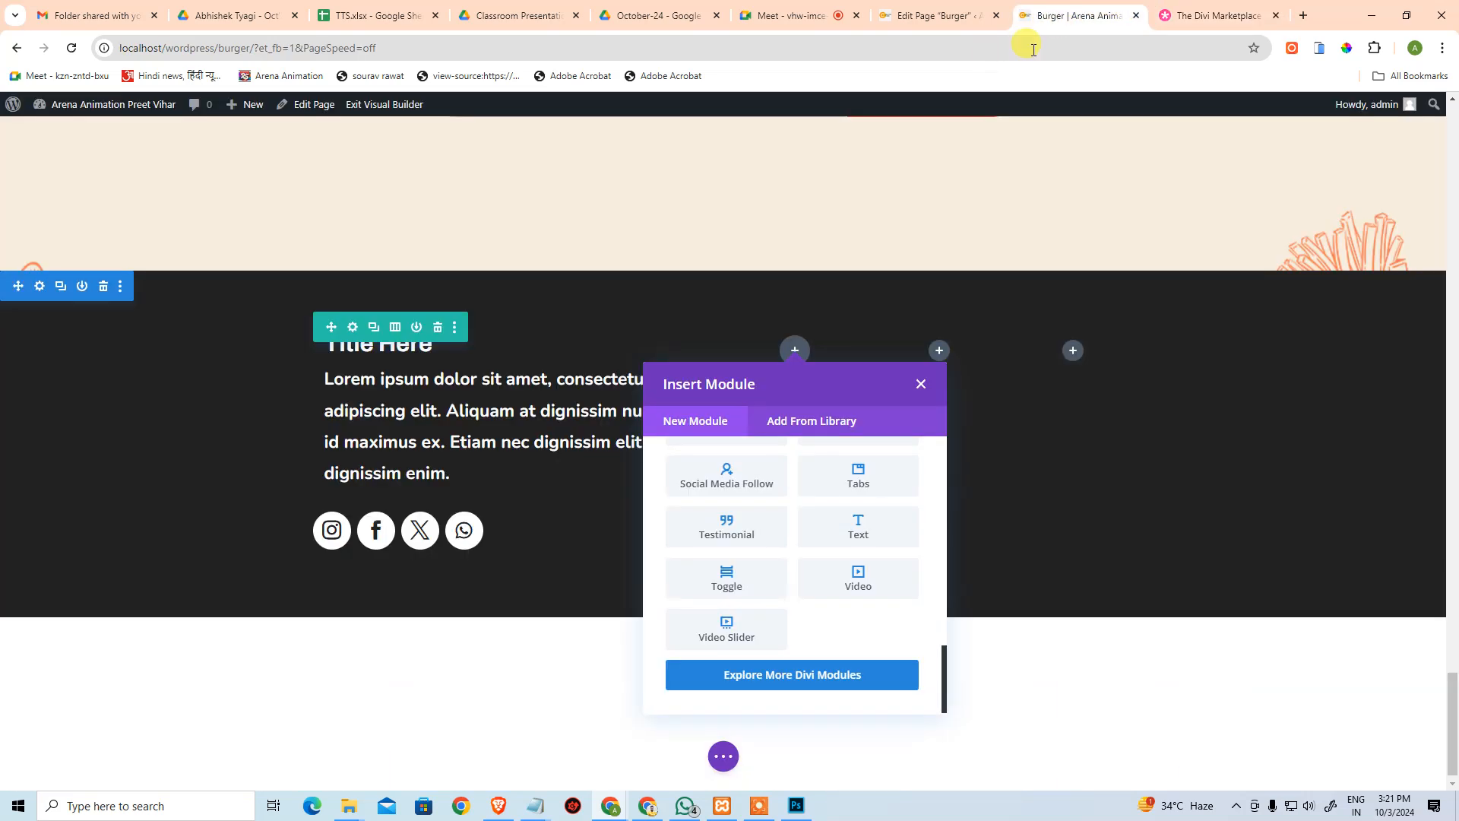
Insert a Text module into the footer's second column.
scroll(748, 535, "up", 1)
scroll(748, 536, "up", 10)
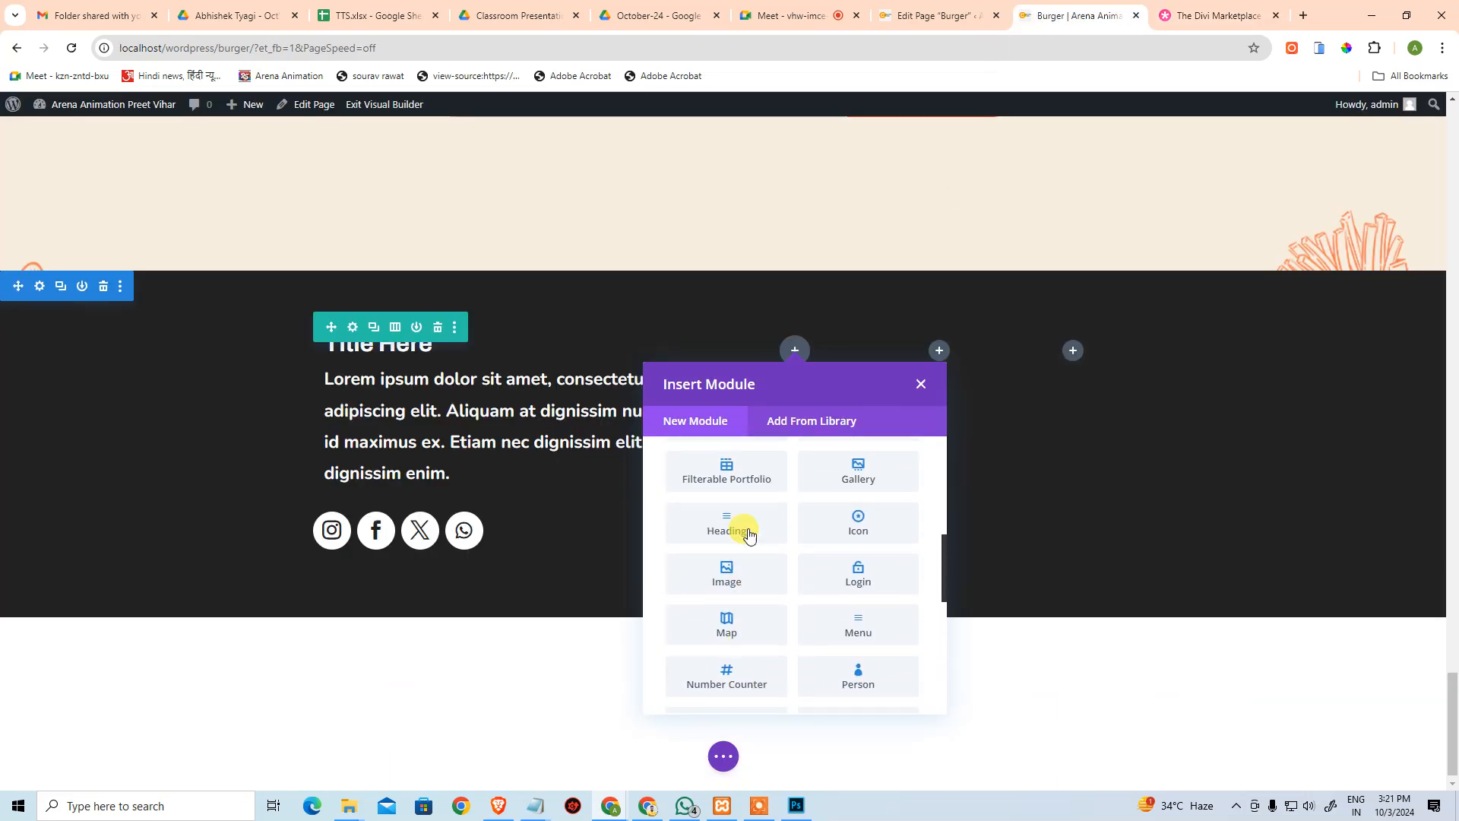
scroll(745, 532, "up", 2)
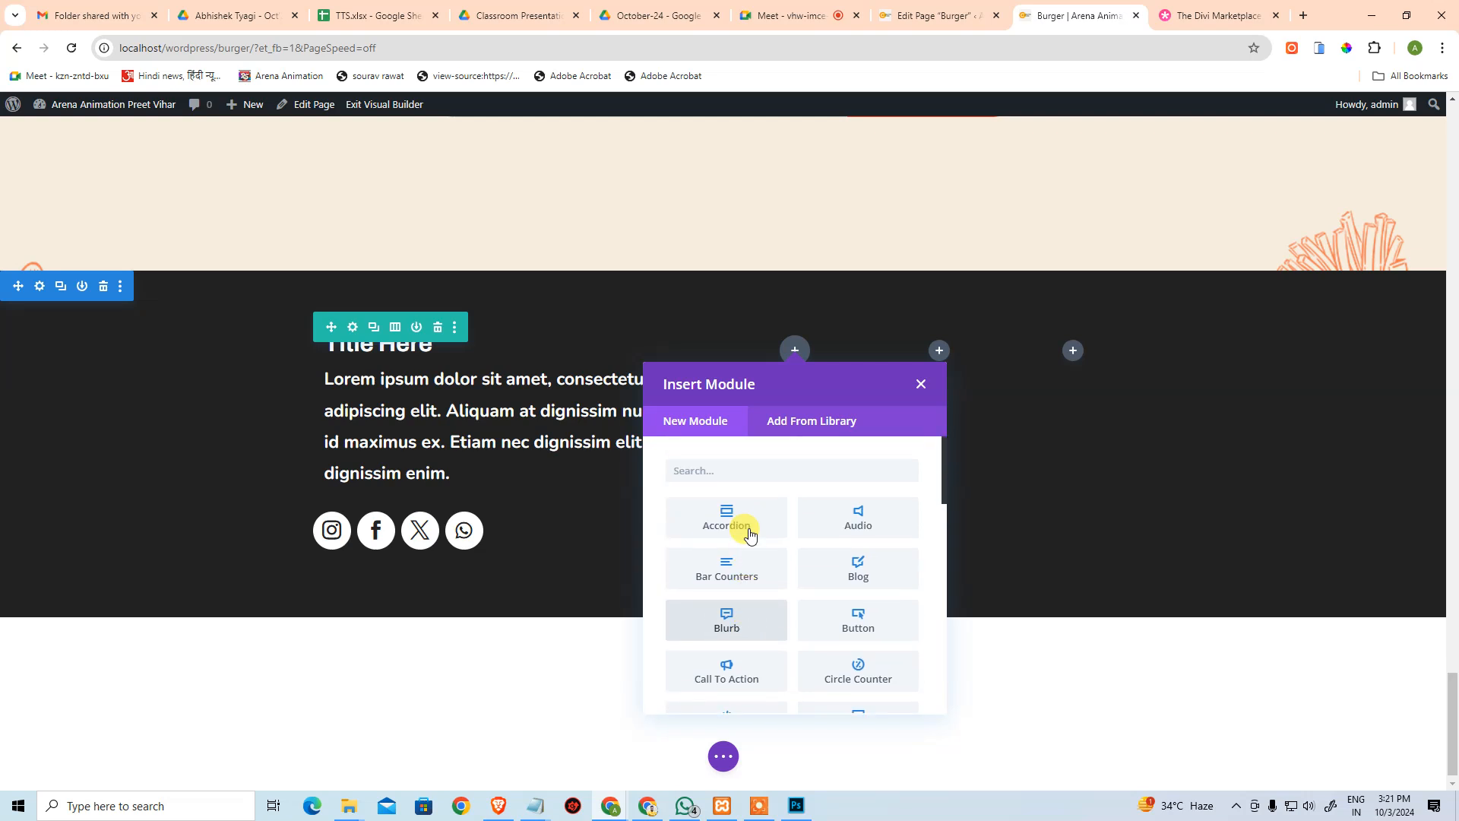
left_click(710, 470)
type("te")
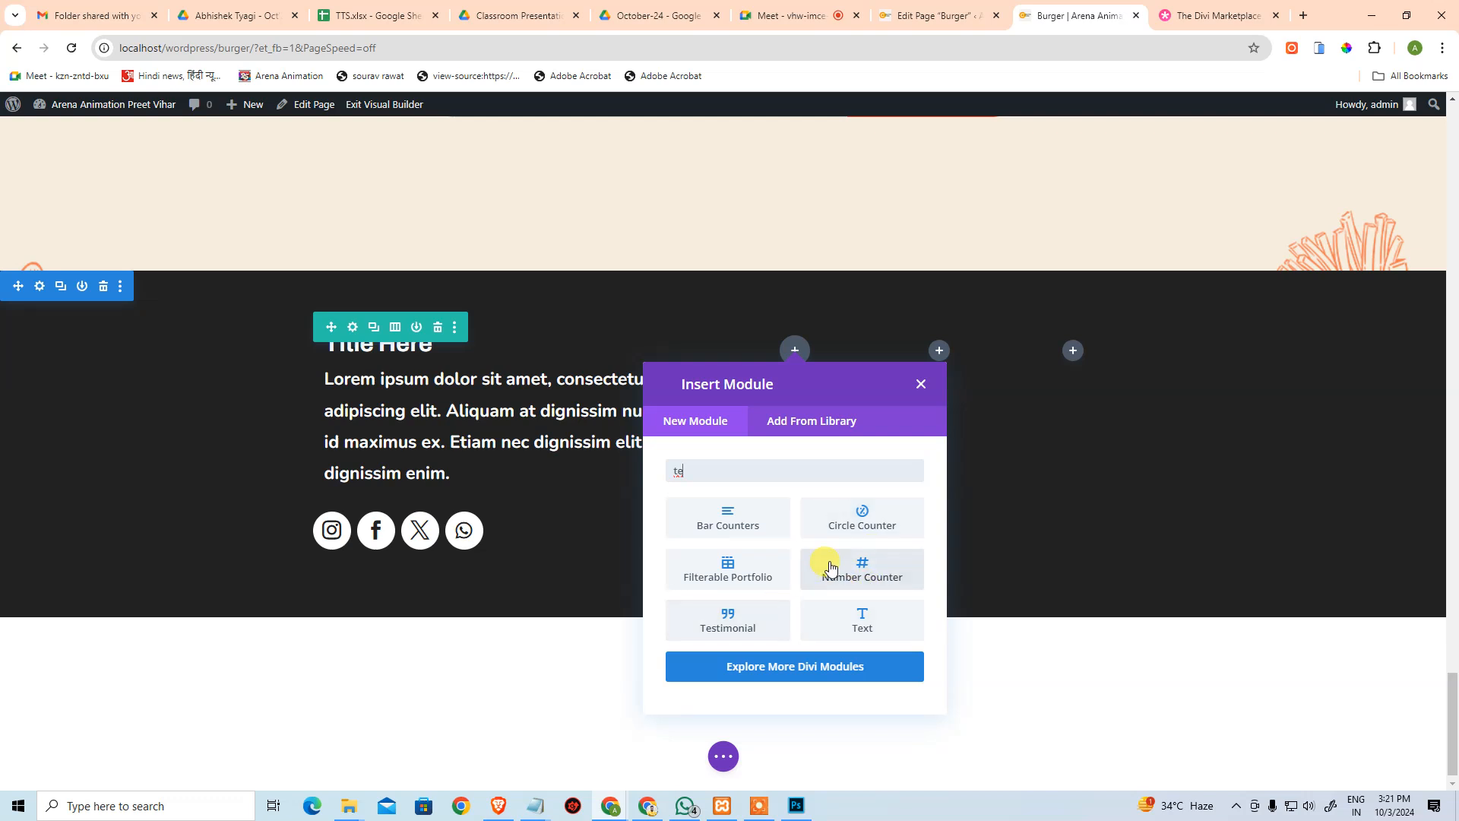
left_click(857, 618)
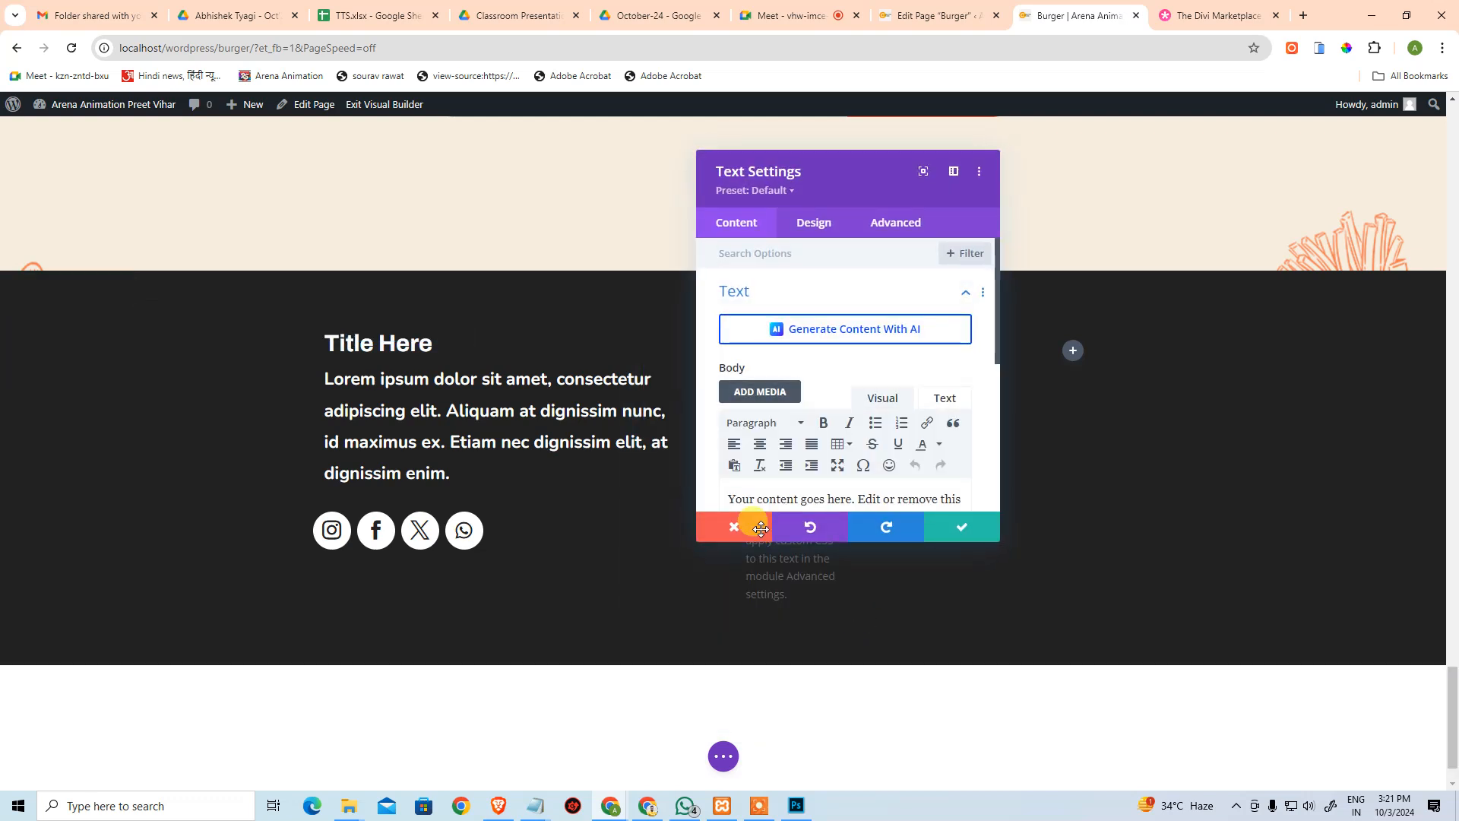
Turn the Text module's placeholder paragraph into a bulleted list and move the settings window clear of the footer columns.
scroll(941, 423, "down", 5)
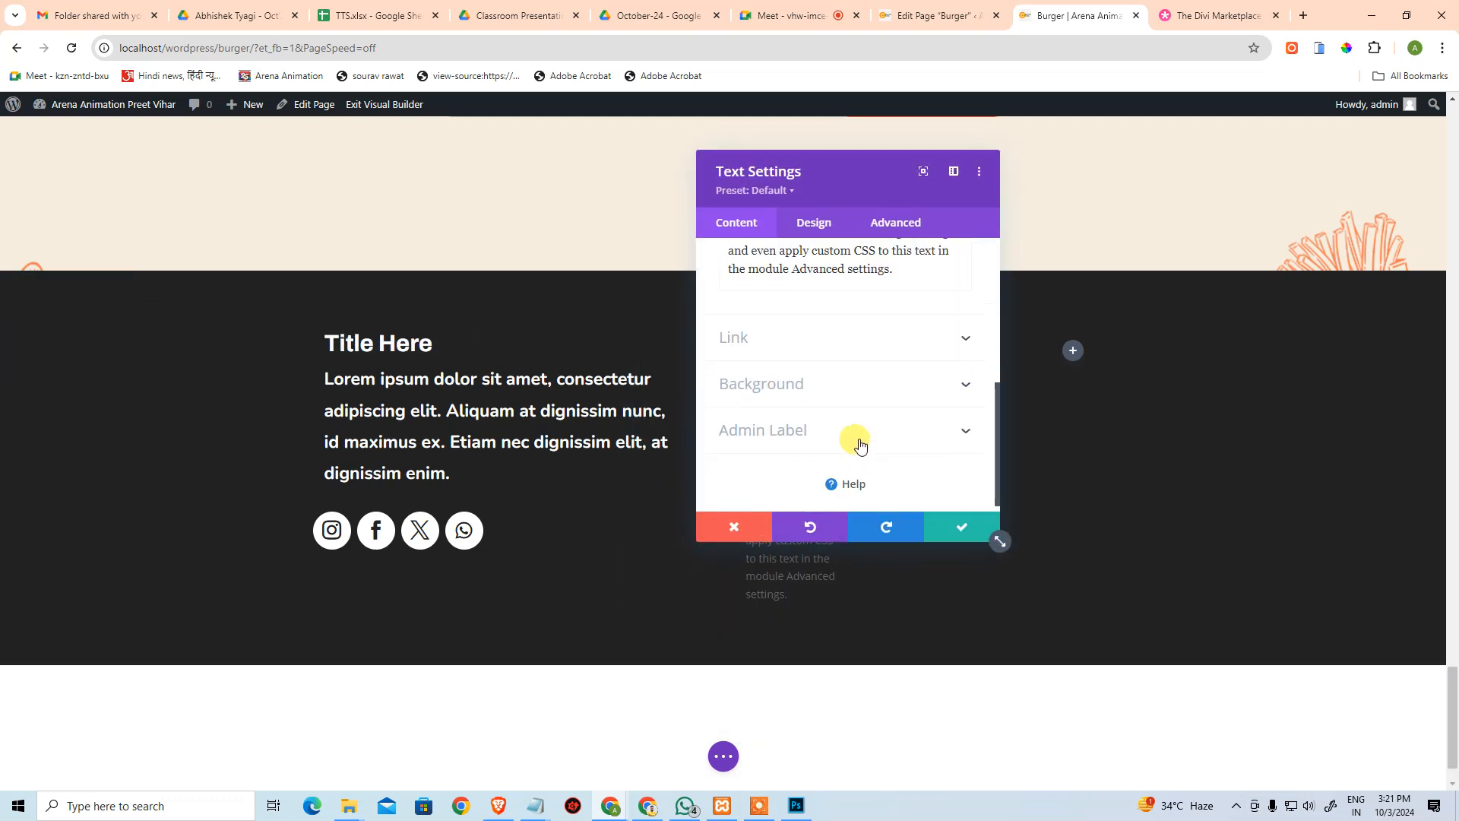
scroll(859, 431, "up", 3)
left_click(860, 403)
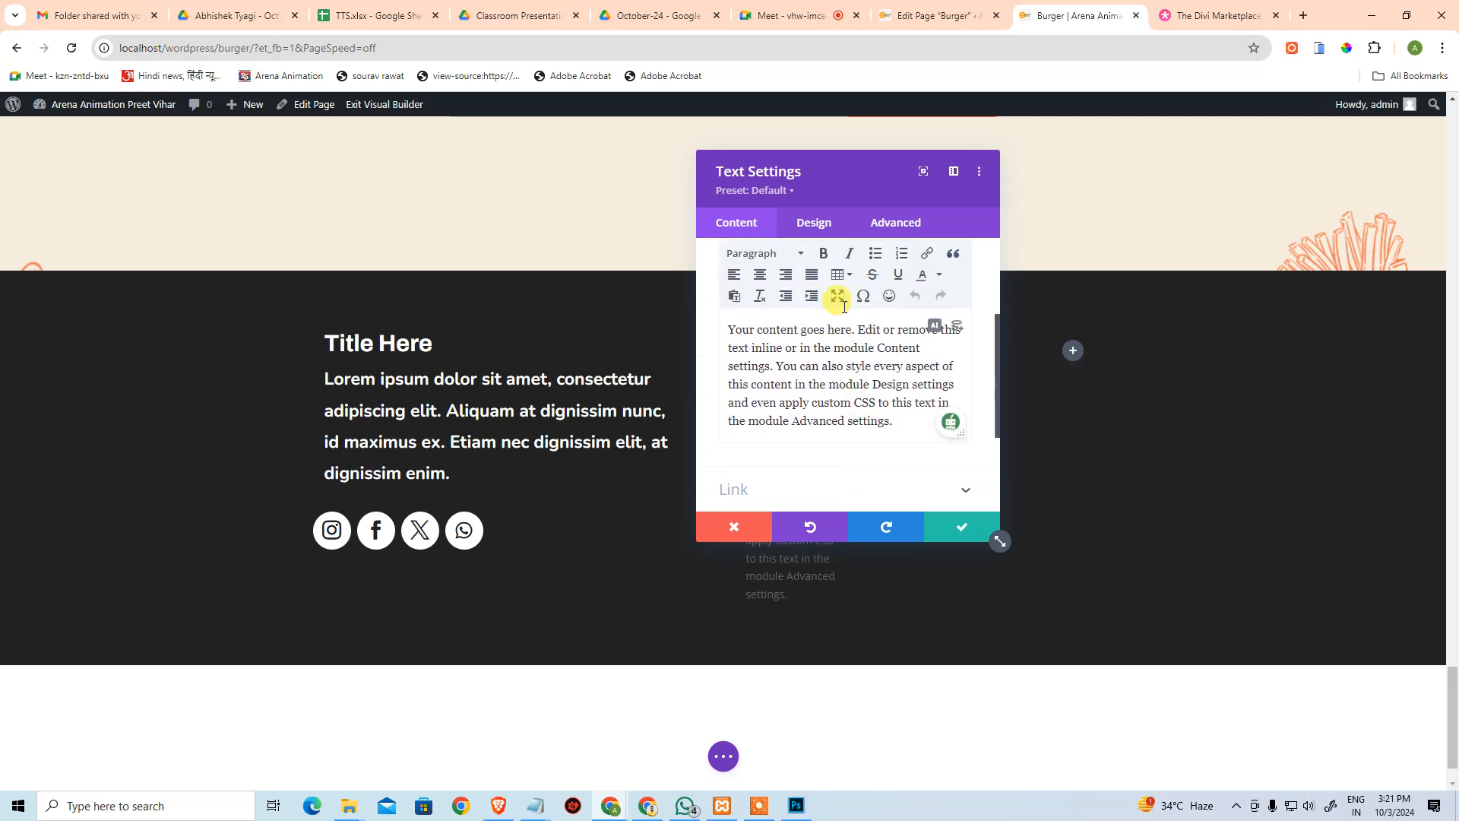
left_click(877, 255)
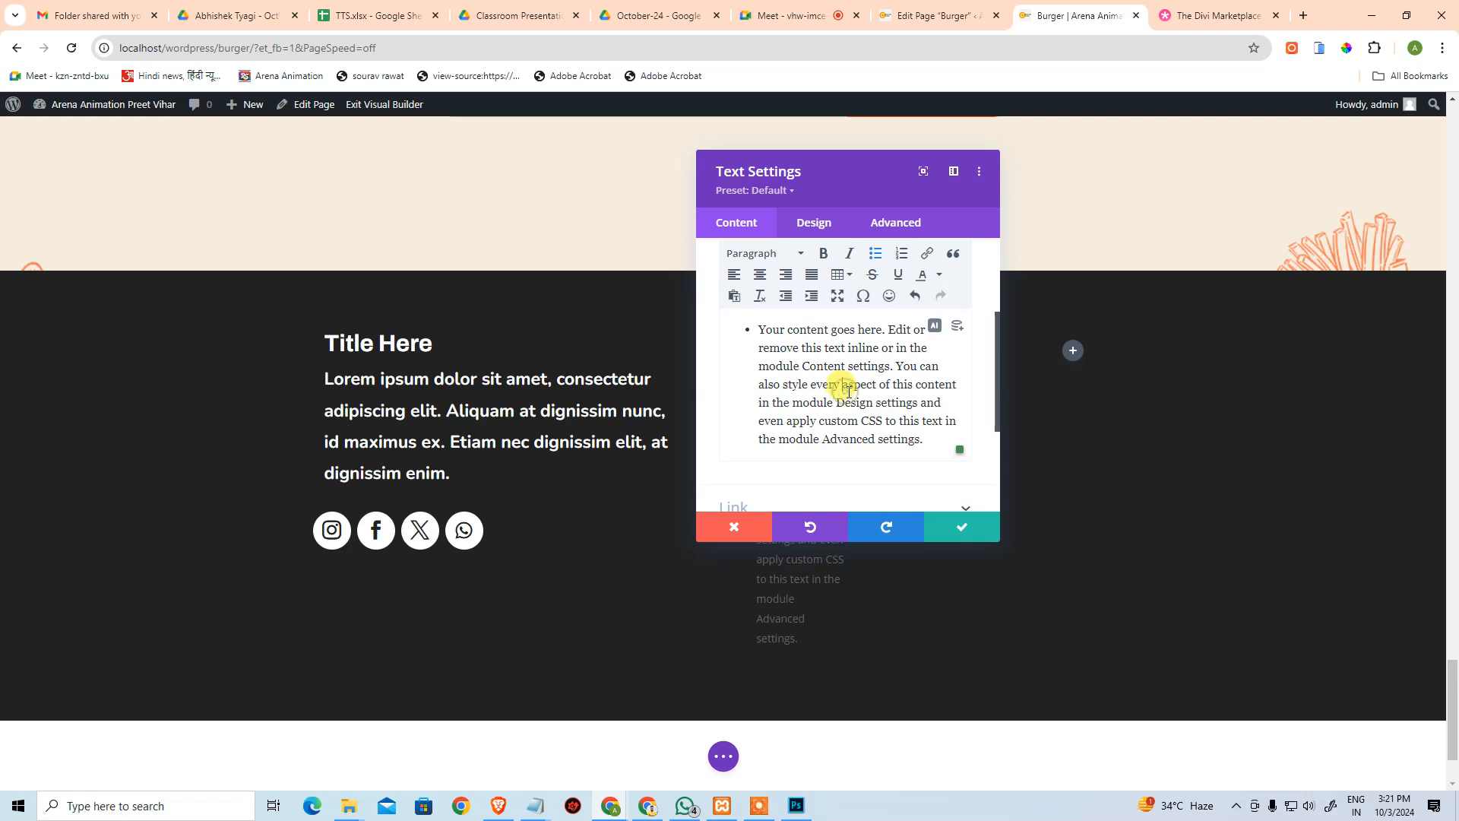
left_click_drag(782, 170, 1064, 168)
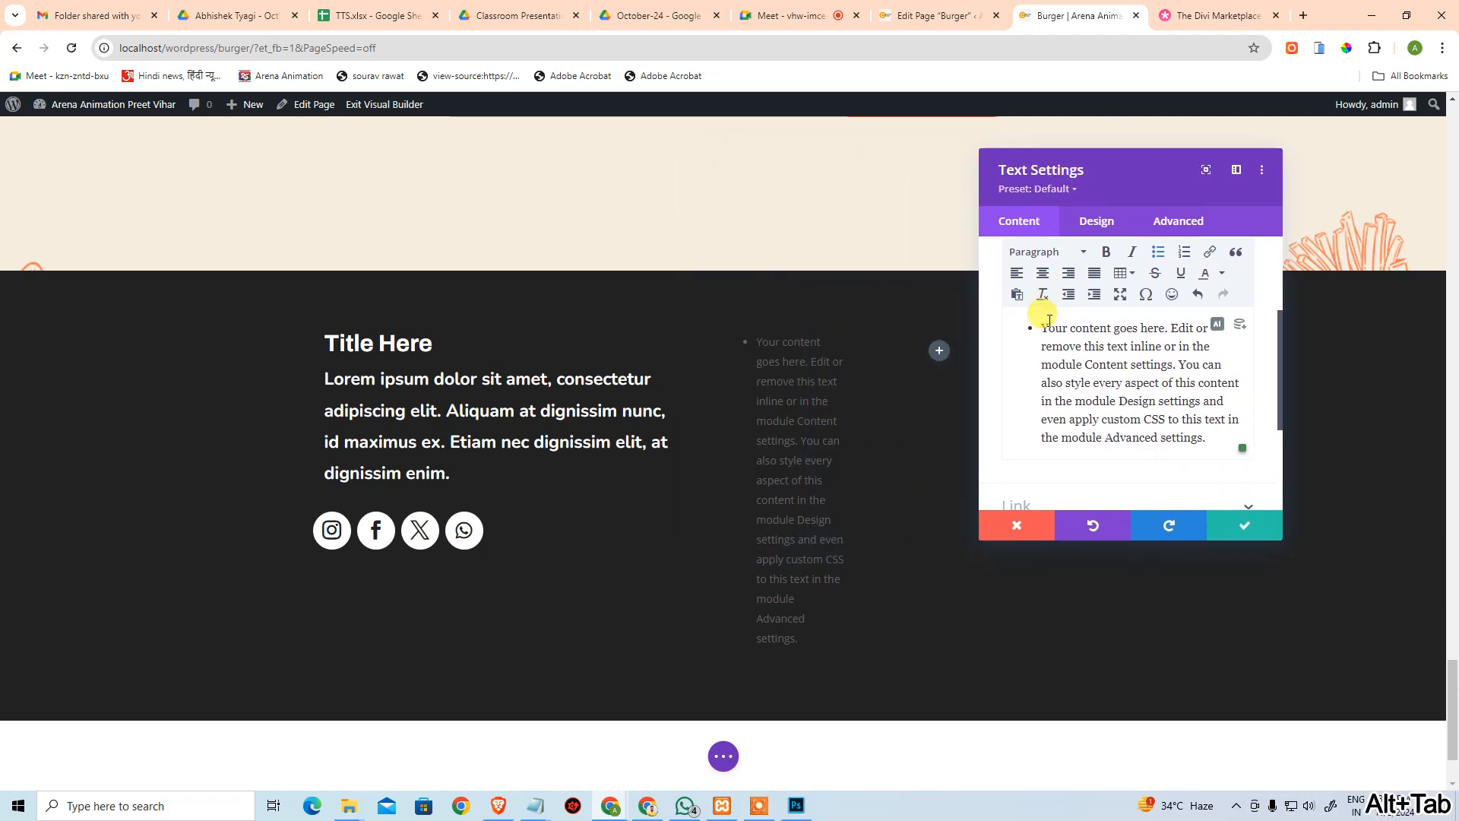
Copy the About column's link text from the Photoshop mockup and replace the Text module's placeholder bullet with it.
key("alt+Tab")
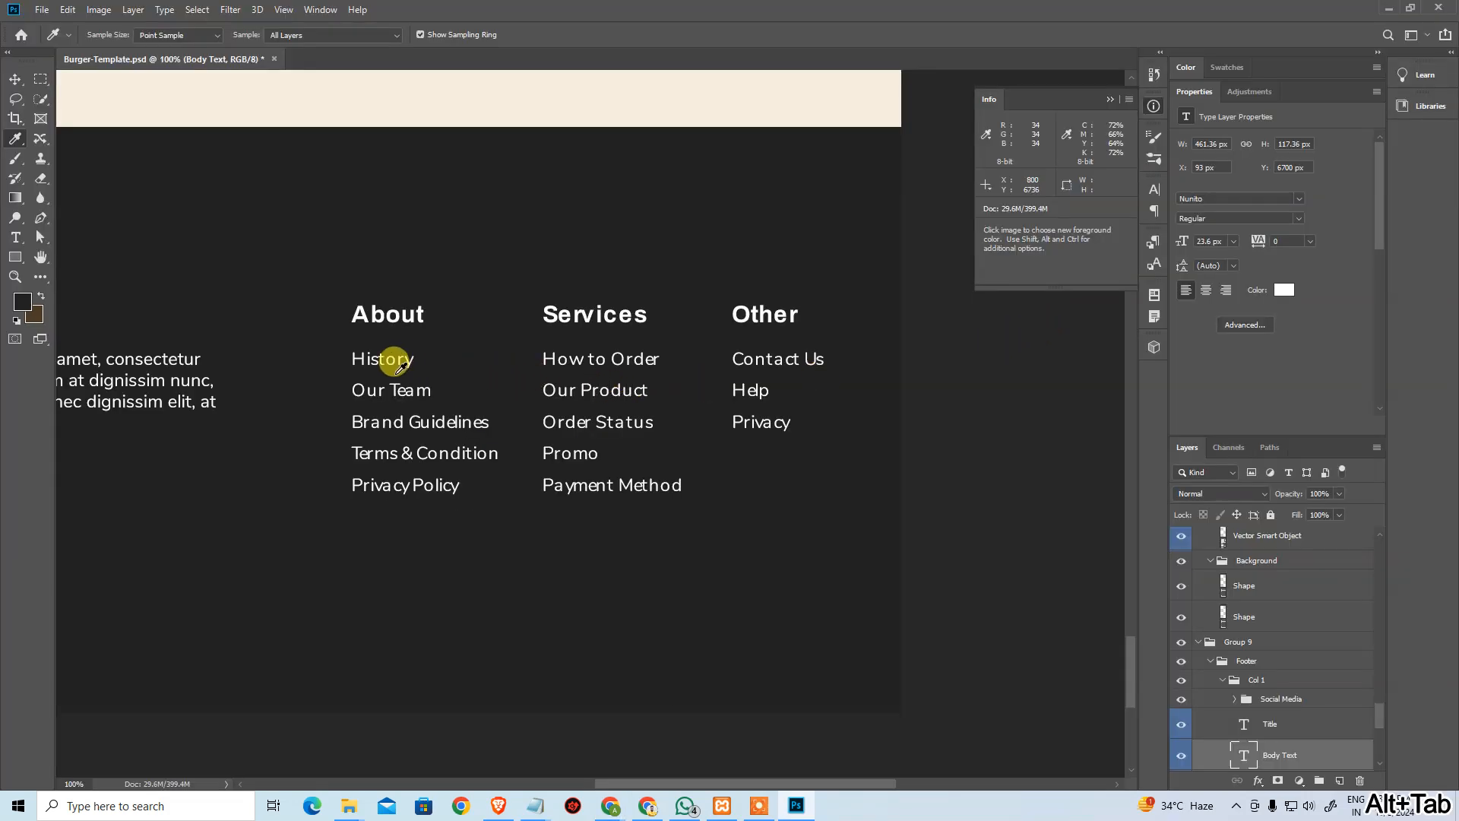
key("t")
left_click(449, 368)
key("ctrl+a")
key("ctrl+c")
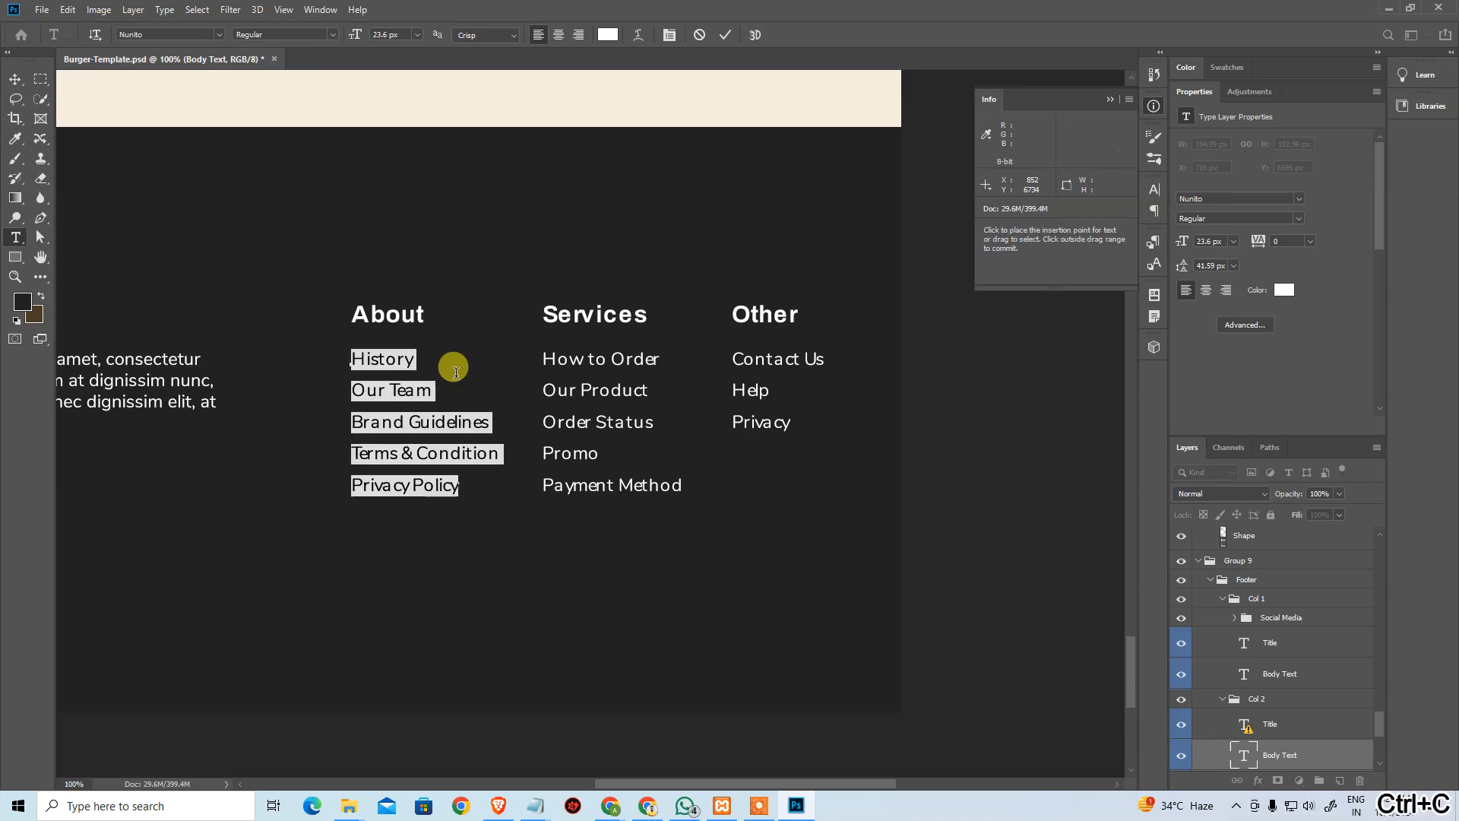
key("alt+Tab")
left_click(1108, 407)
key("ctrl+a")
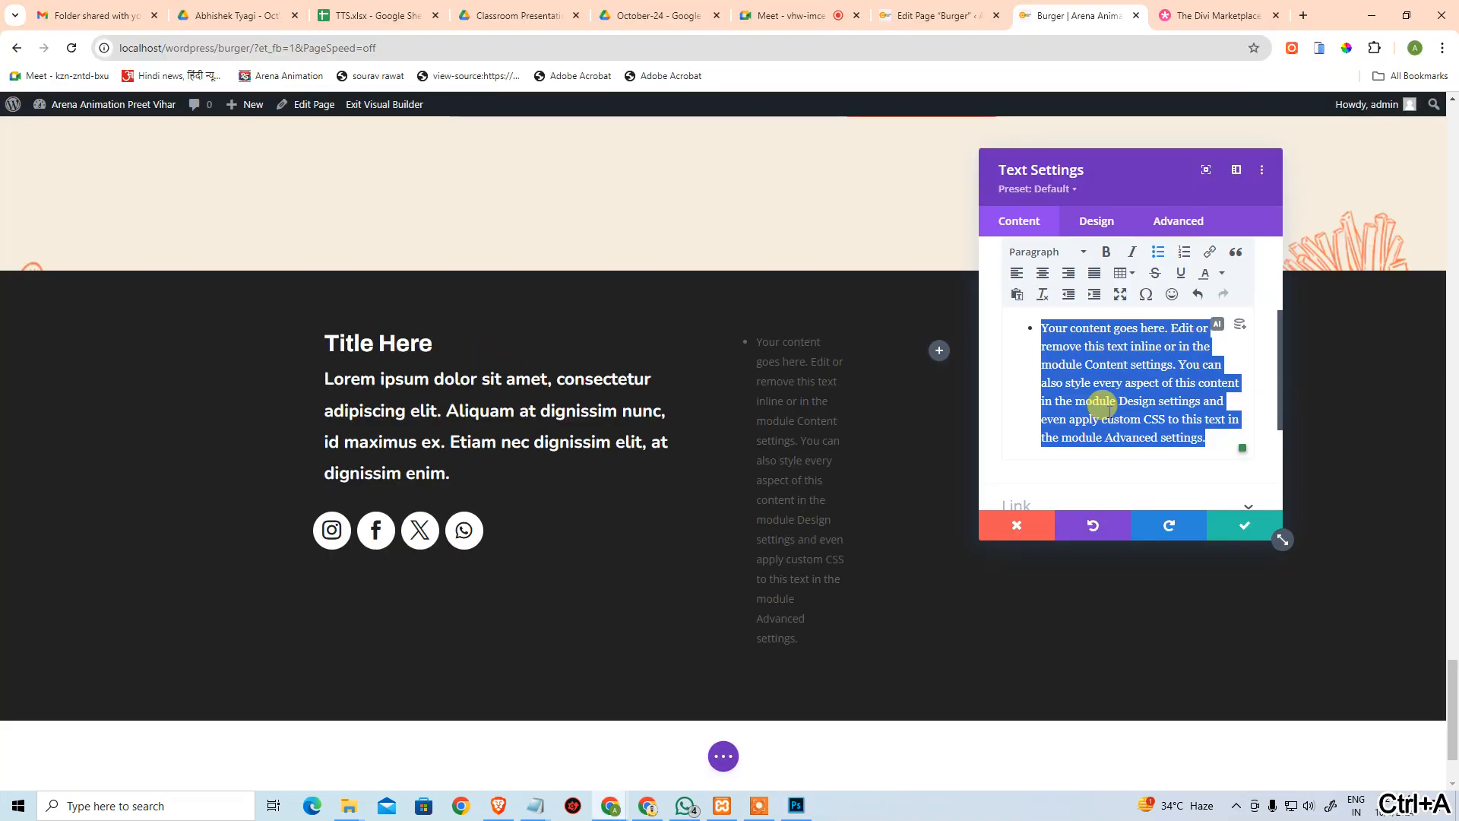
key("ctrl+v")
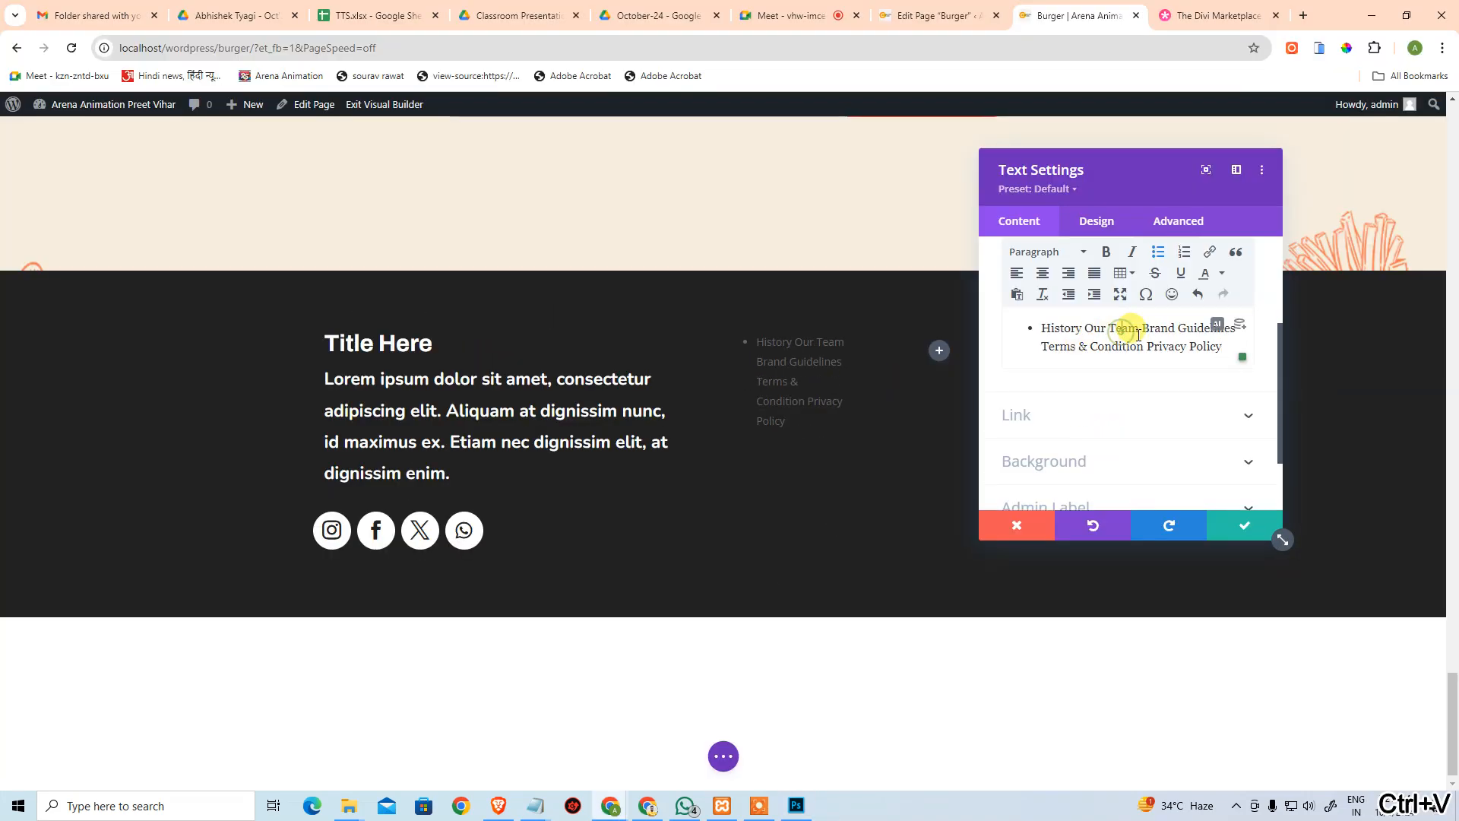
Split the pasted text so History, Our Team and Brand Guidelines each sit on their own bullet.
key("ctrl+Left")
key("Return")
key("ctrl+Right")
key("BackSpace")
key("Return")
key("alt+Tab")
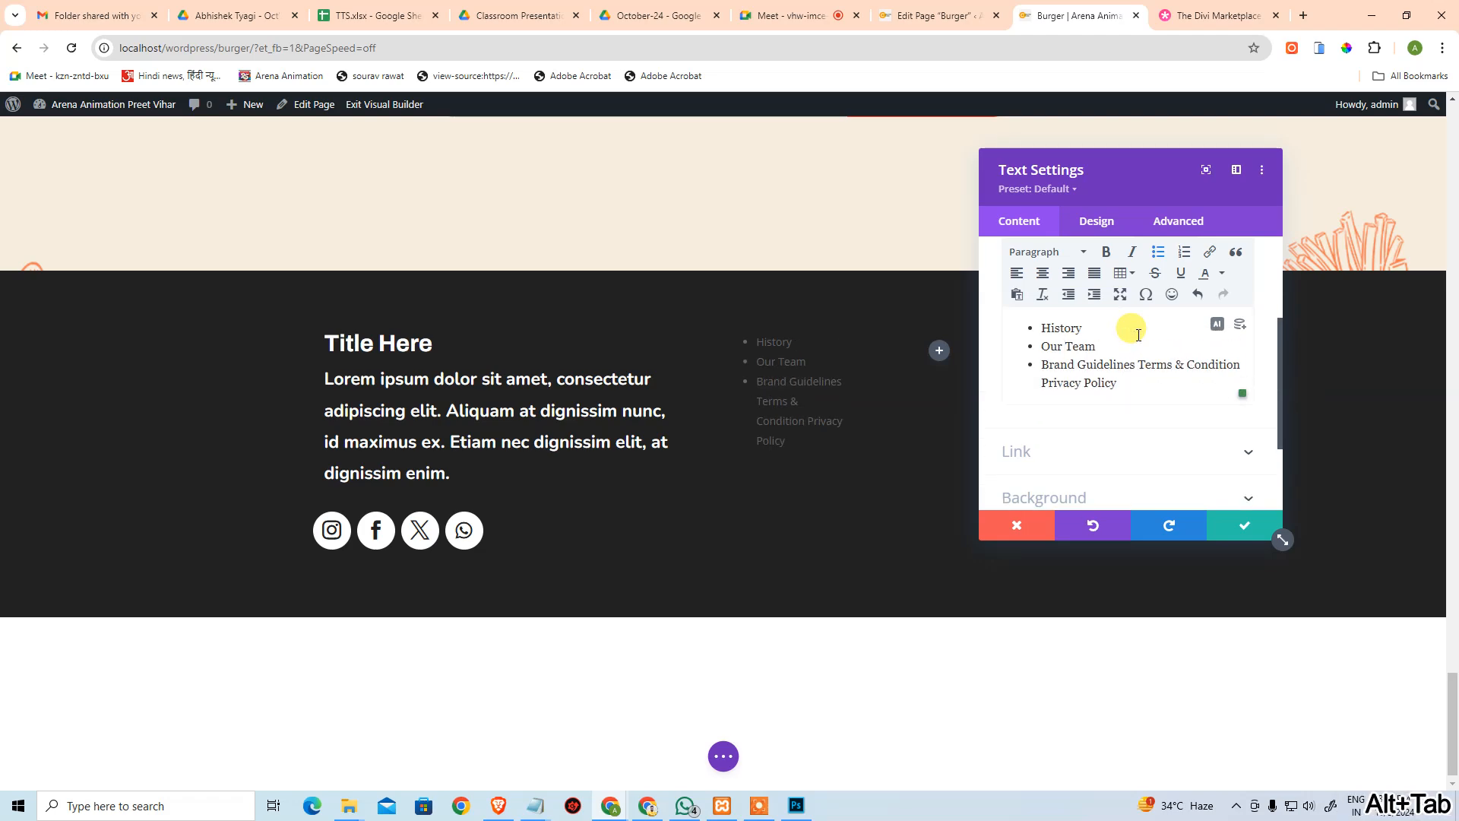
key("alt+Tab")
key("ctrl+Right")
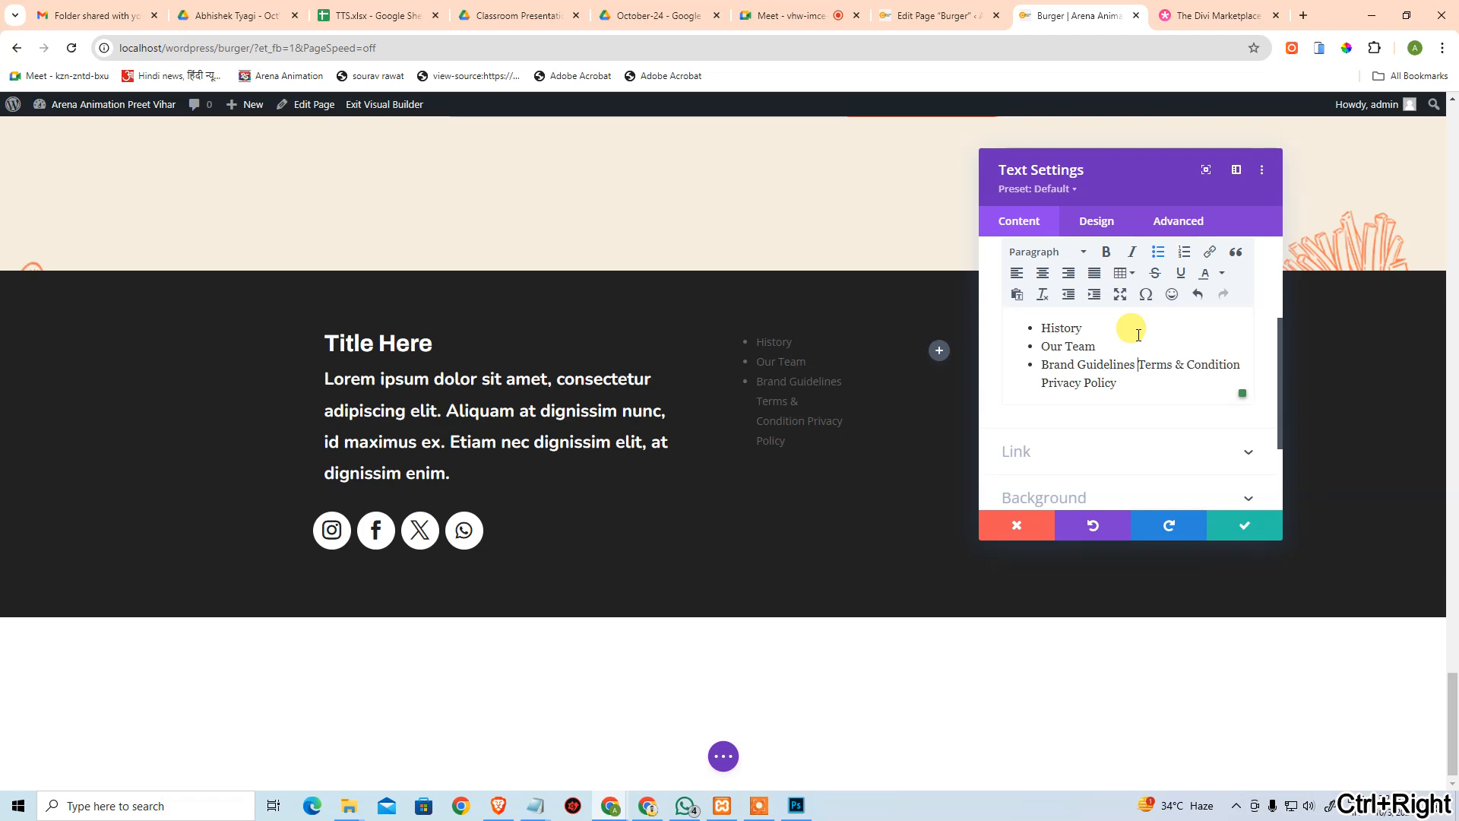
key("BackSpace")
key("Return")
Separate Terms & Condition and Privacy Policy into their own bullets, copy the whole list and save the Text module.
key("alt+Tab")
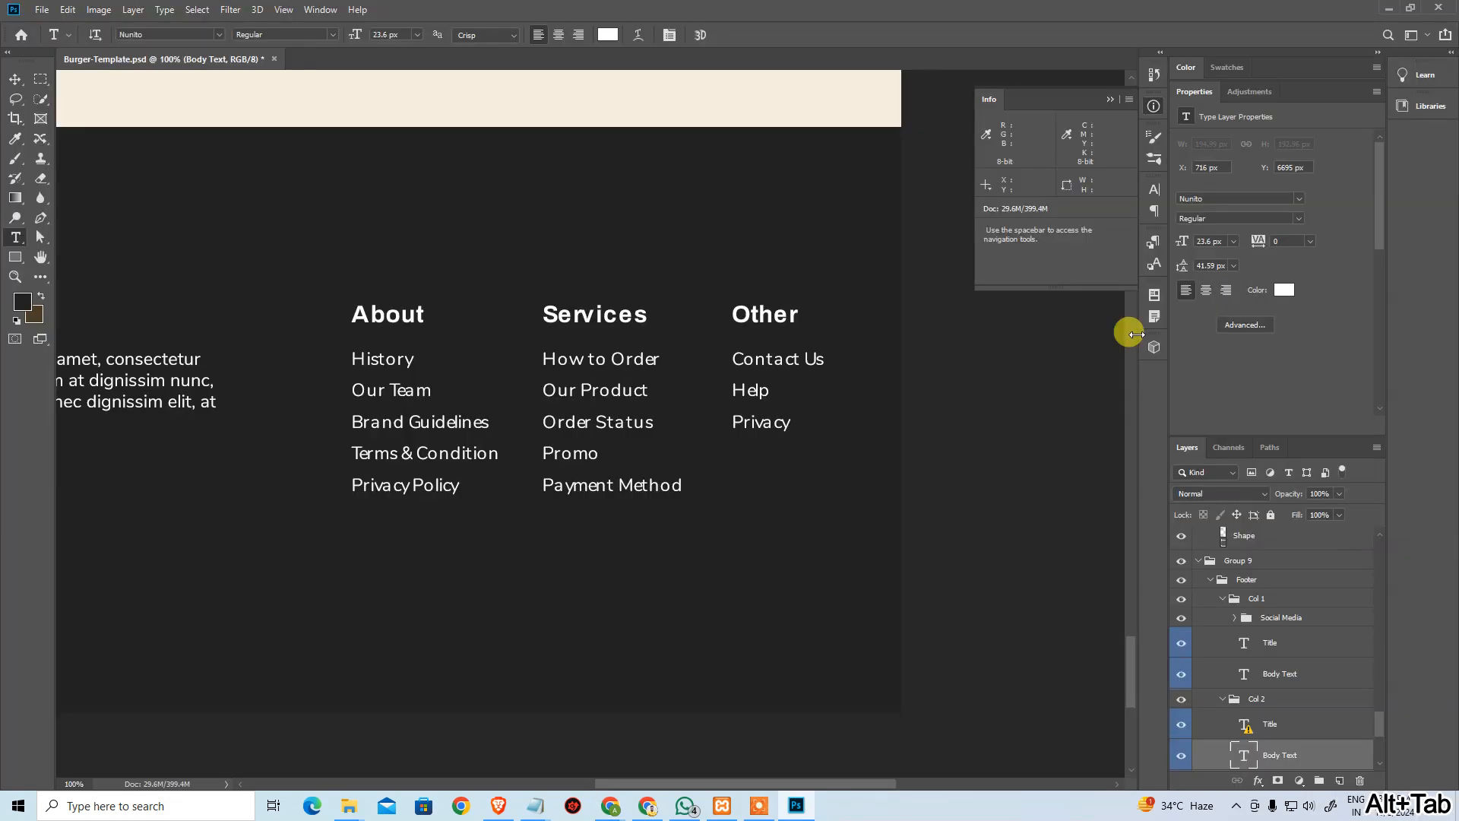
key("alt+Tab")
key("ctrl+Right")
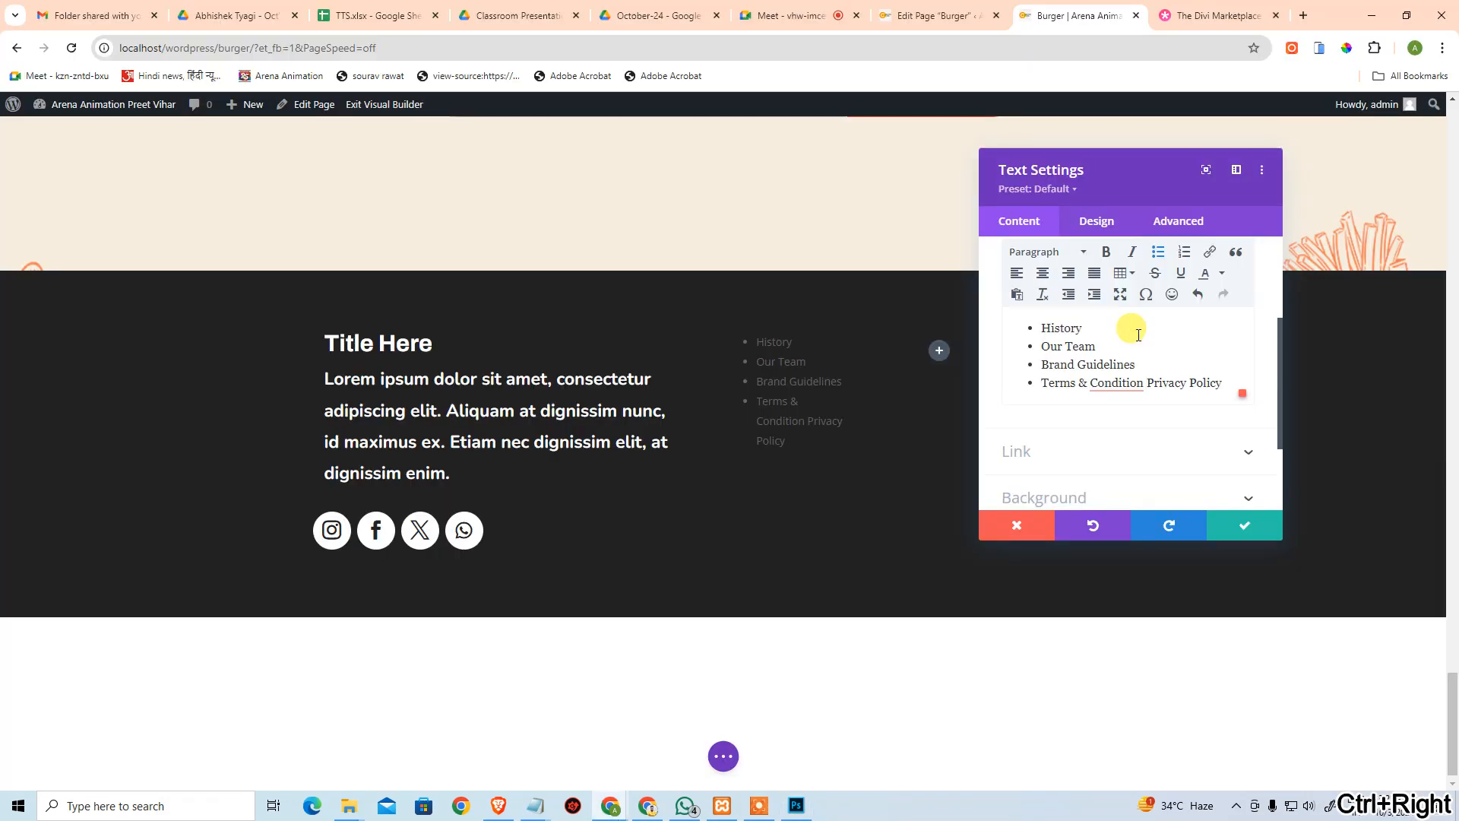
key("BackSpace")
key("Return")
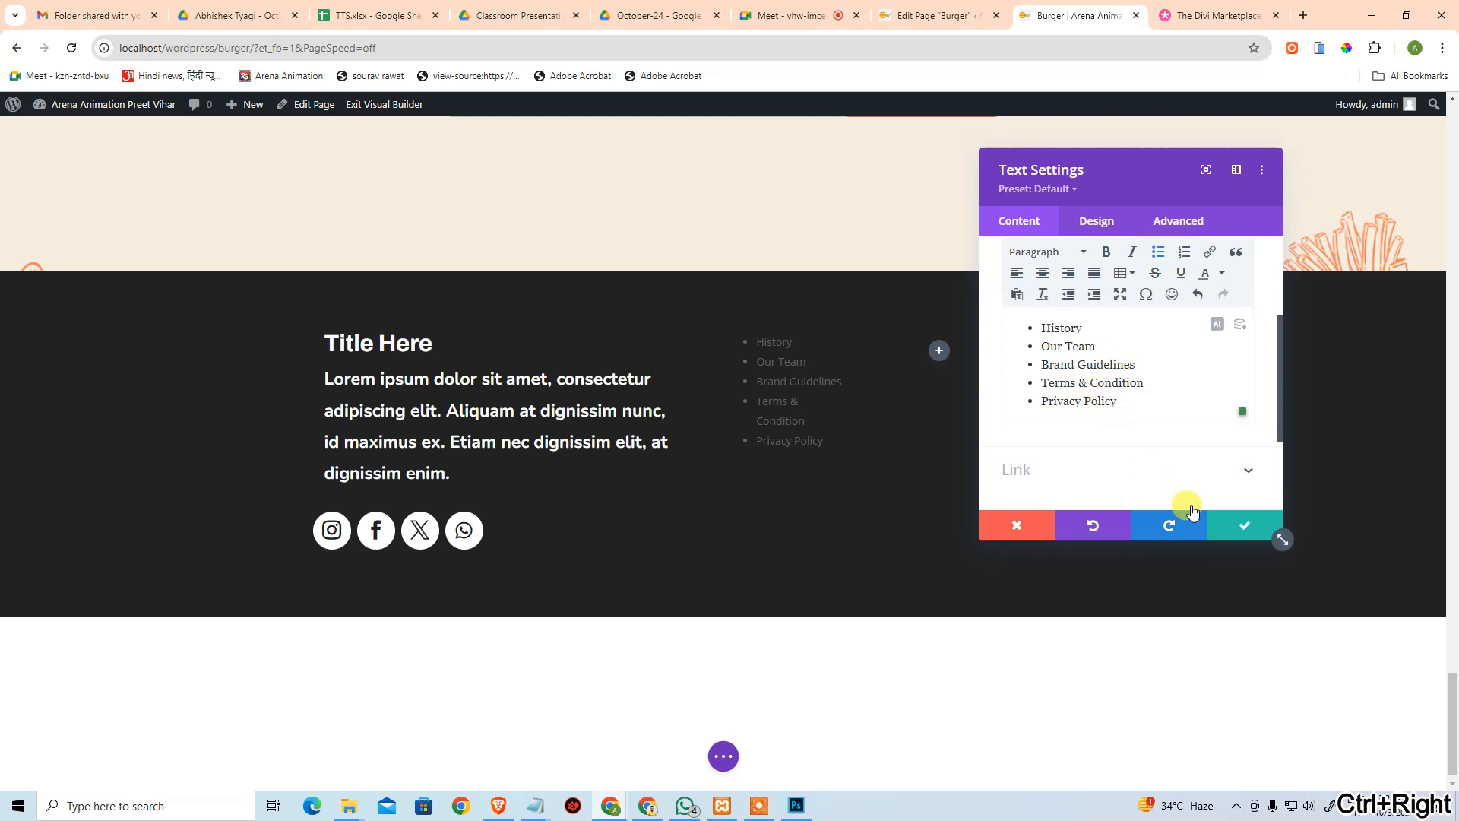
key("ctrl+a")
key("ctrl+c")
left_click(1233, 532)
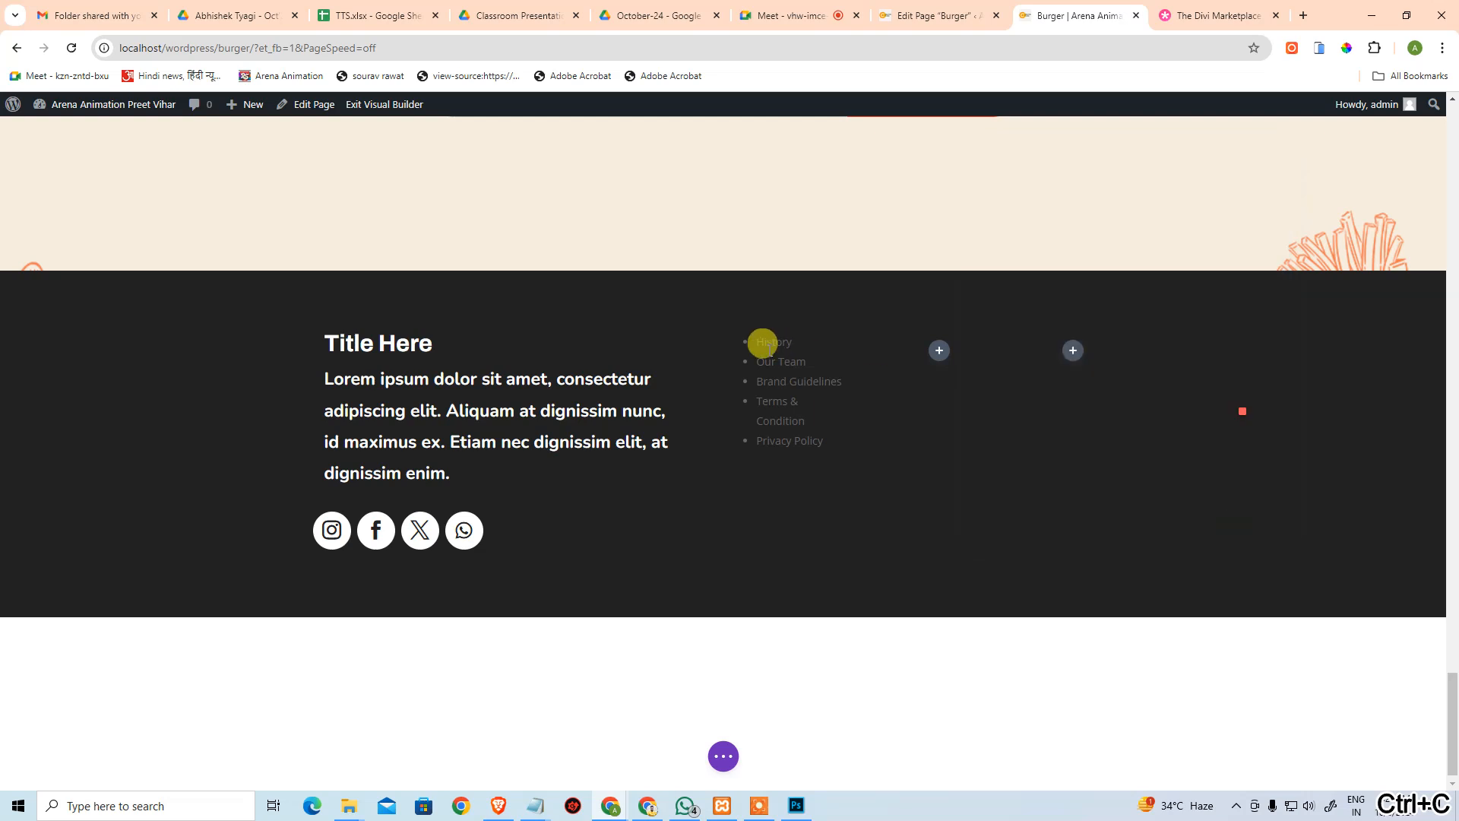
Duplicate the link list's Text module twice, placing one copy in the footer's fourth column and one in the third.
left_click(789, 371)
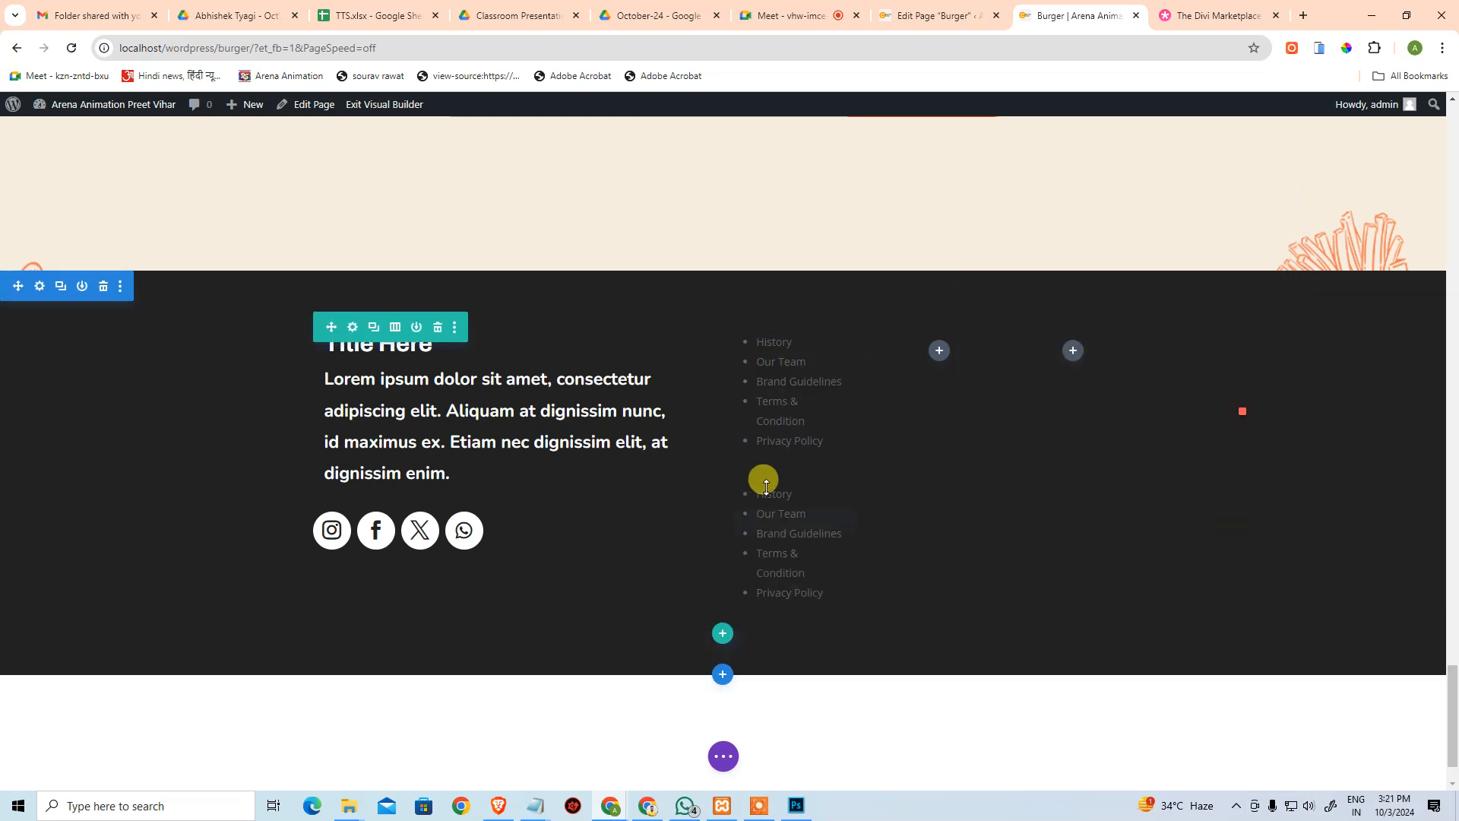
left_click_drag(750, 519, 939, 357)
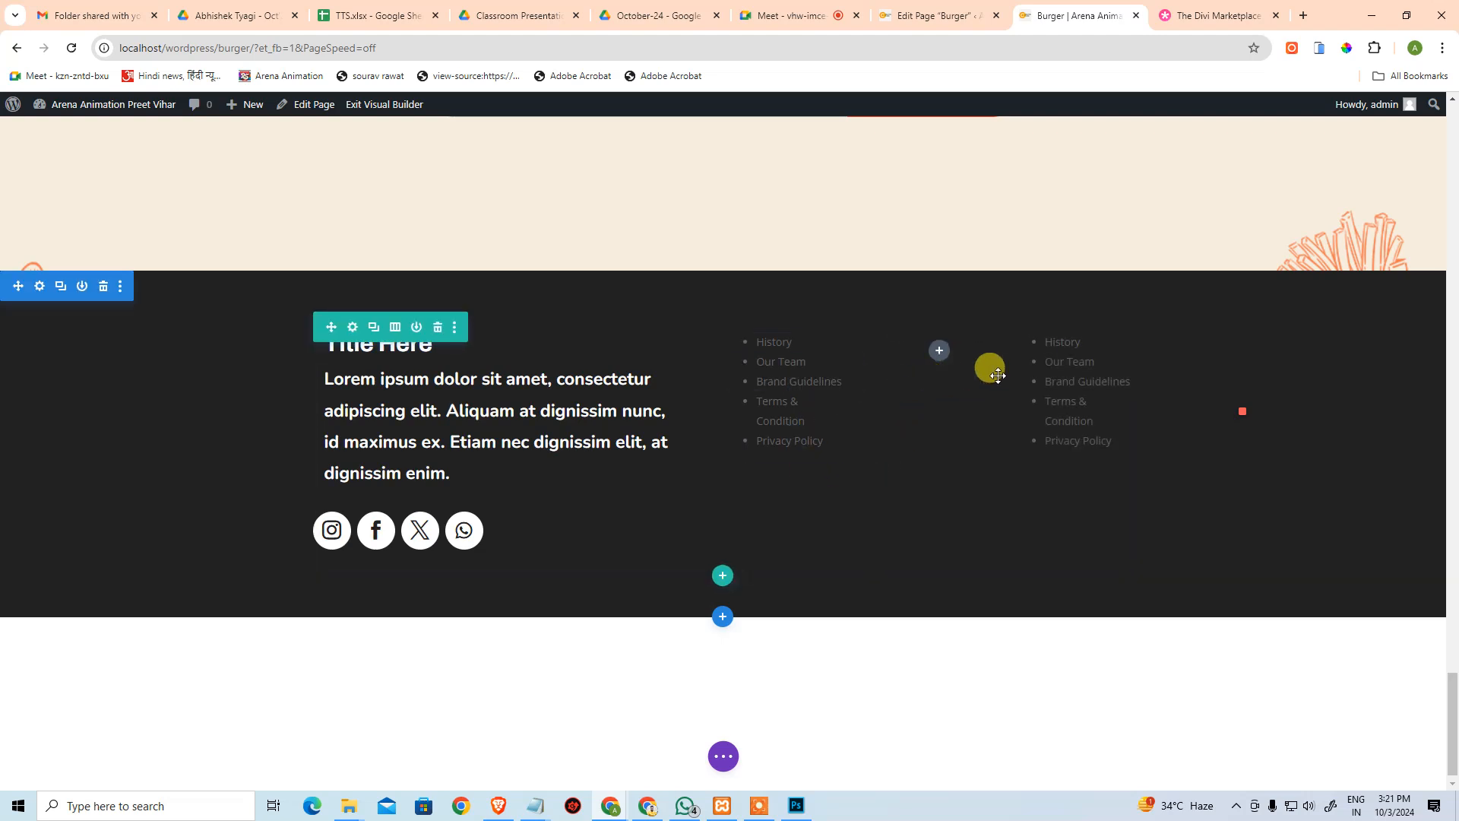
left_click(1077, 370)
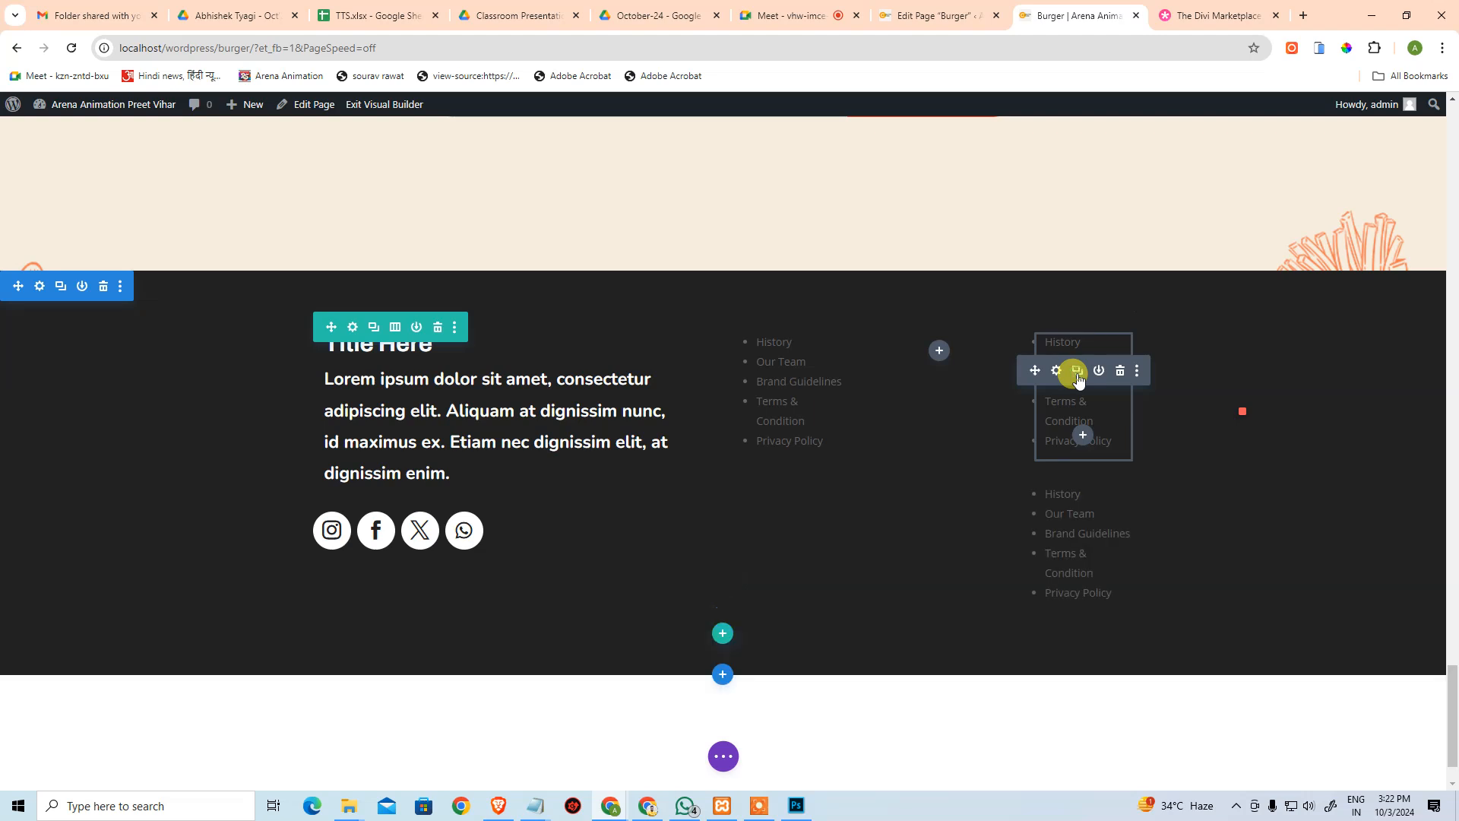
left_click_drag(1034, 522, 939, 348)
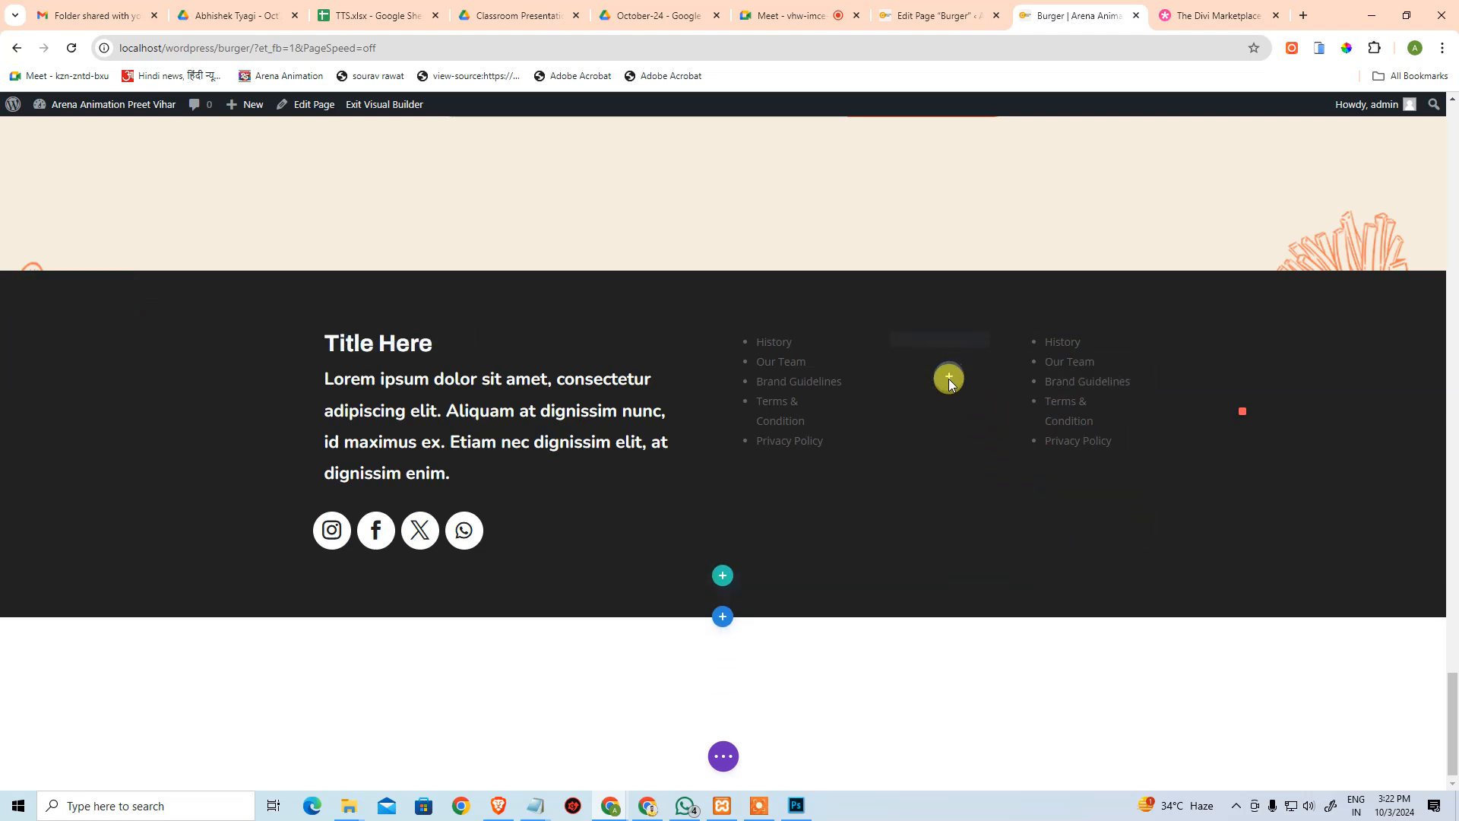
left_click_drag(946, 403, 934, 387)
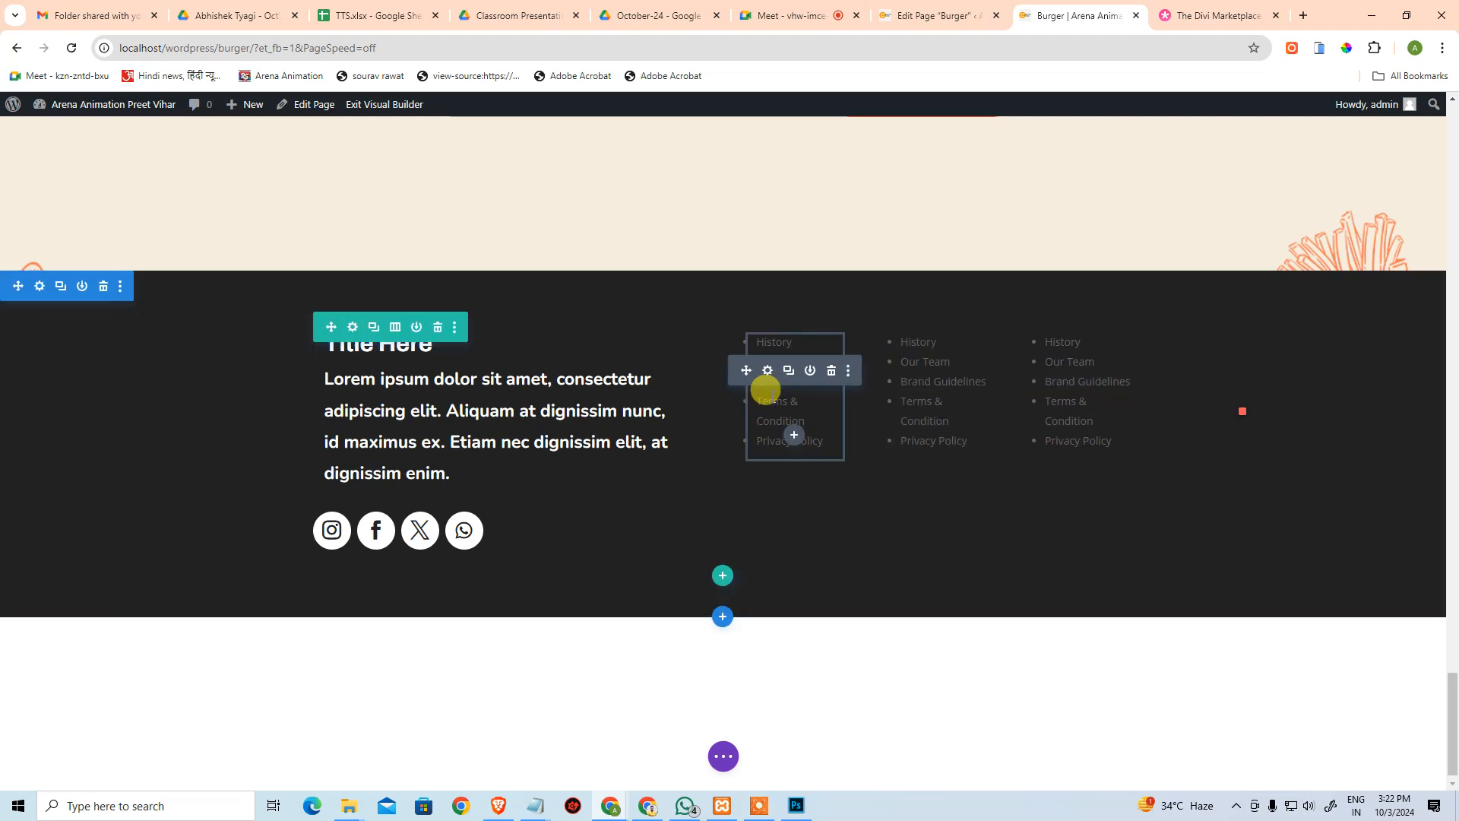
Open the settings of the Text module in the footer's first link column.
left_click(766, 372)
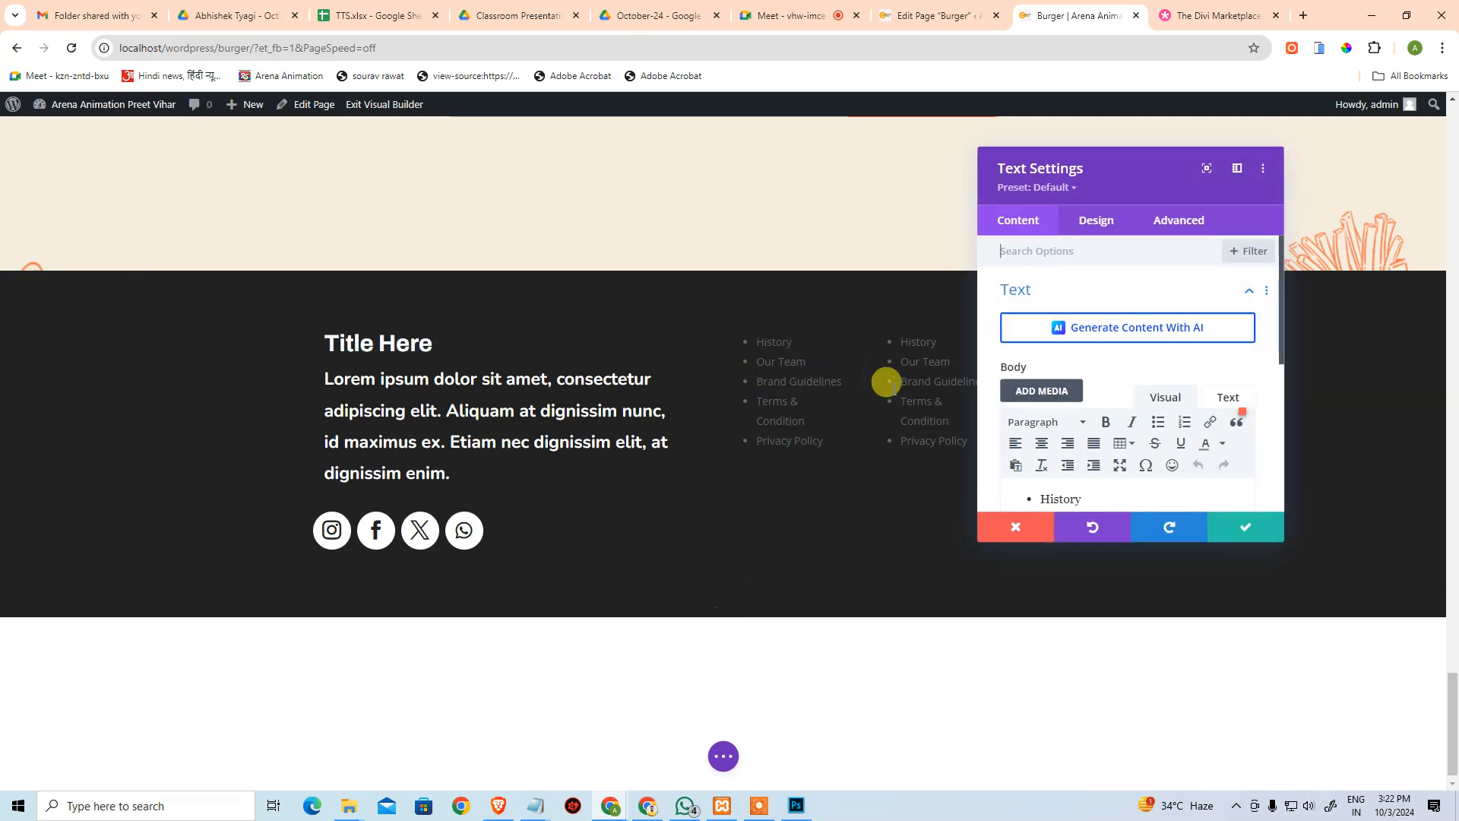
scroll(1064, 395, "down", 3)
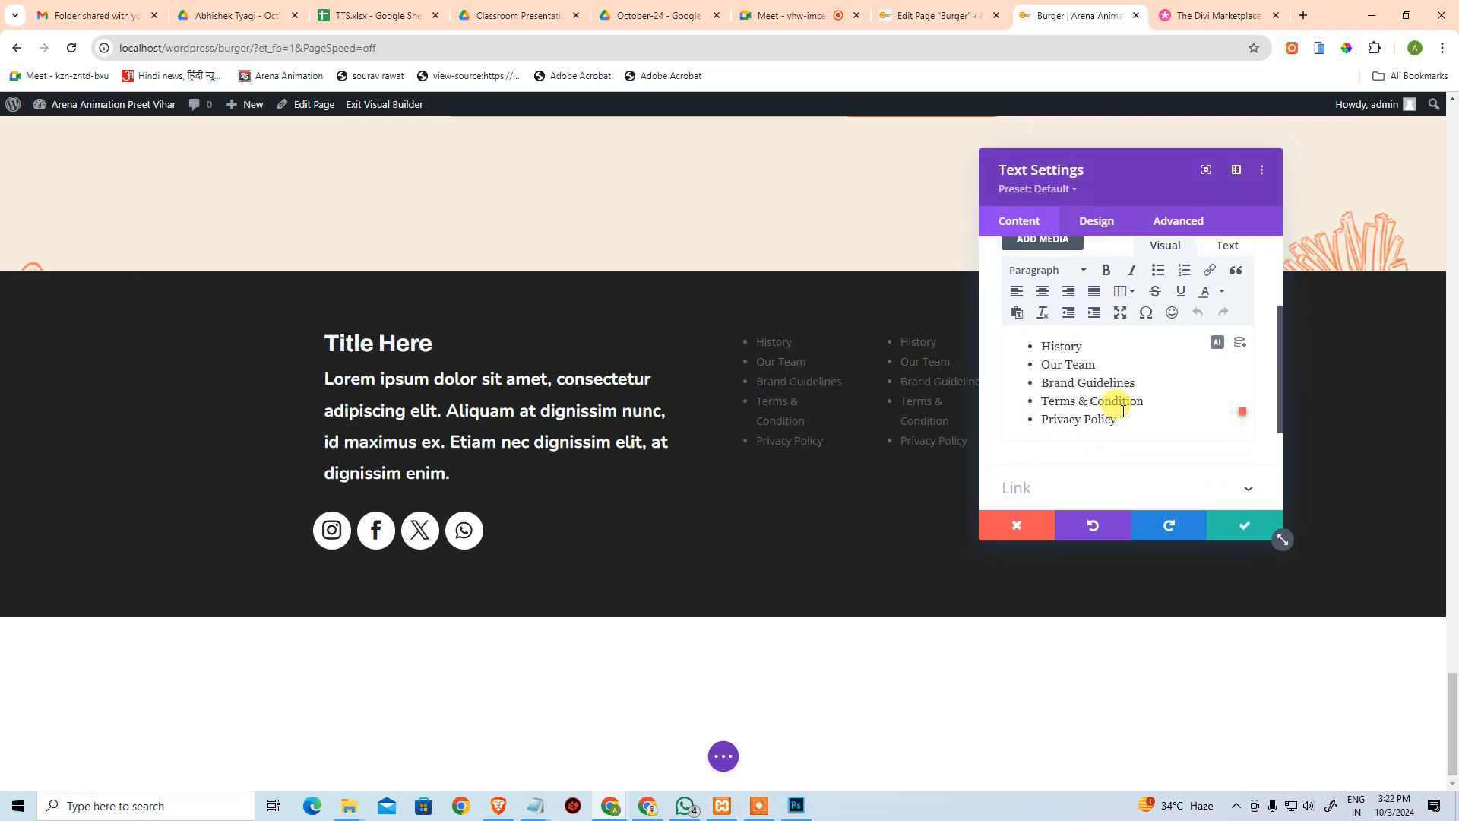
Try to insert a link on the History bullet with the URL left empty.
double_click(1055, 347)
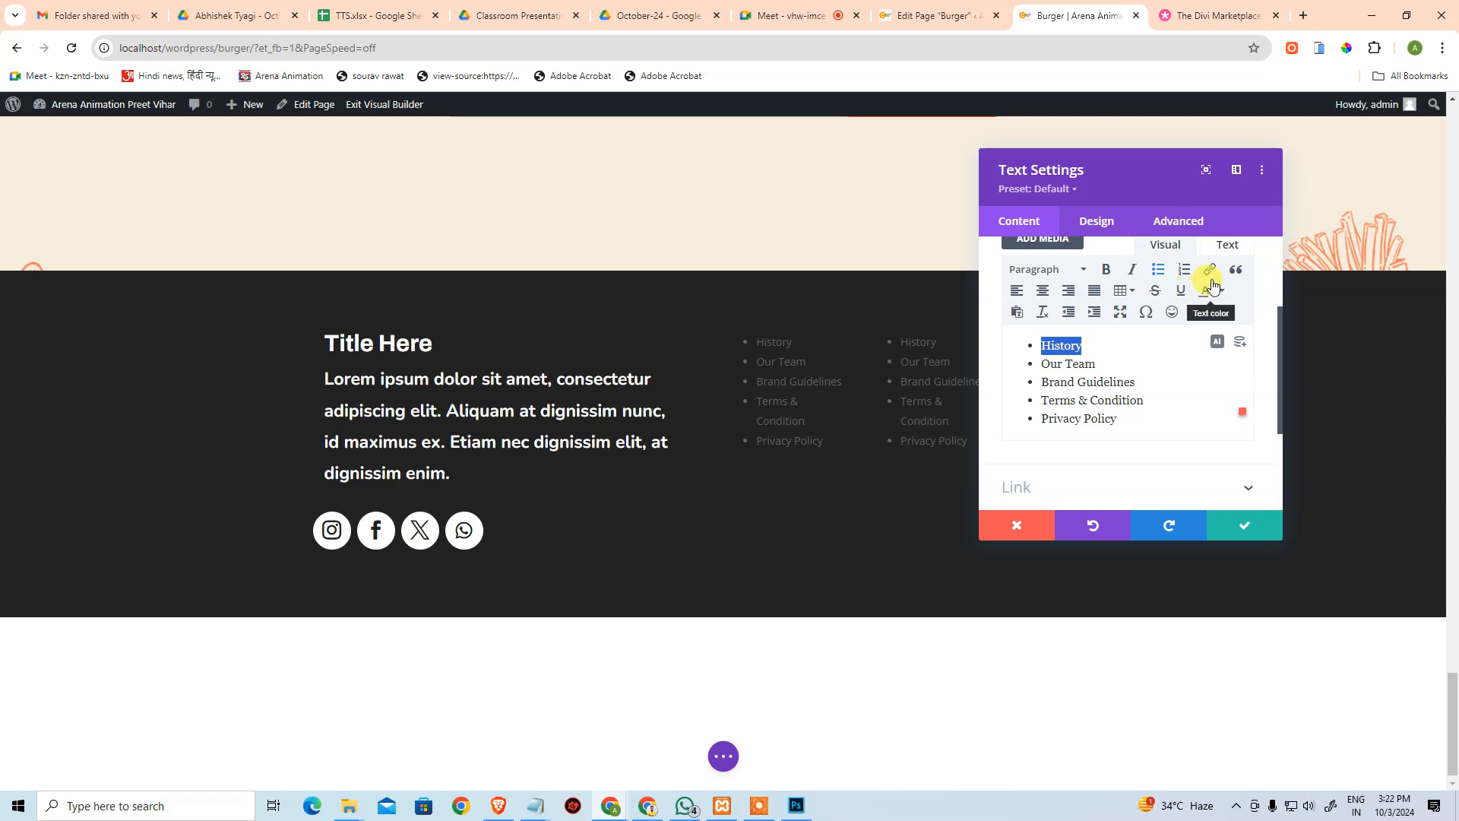
left_click(1210, 272)
right_click(829, 525)
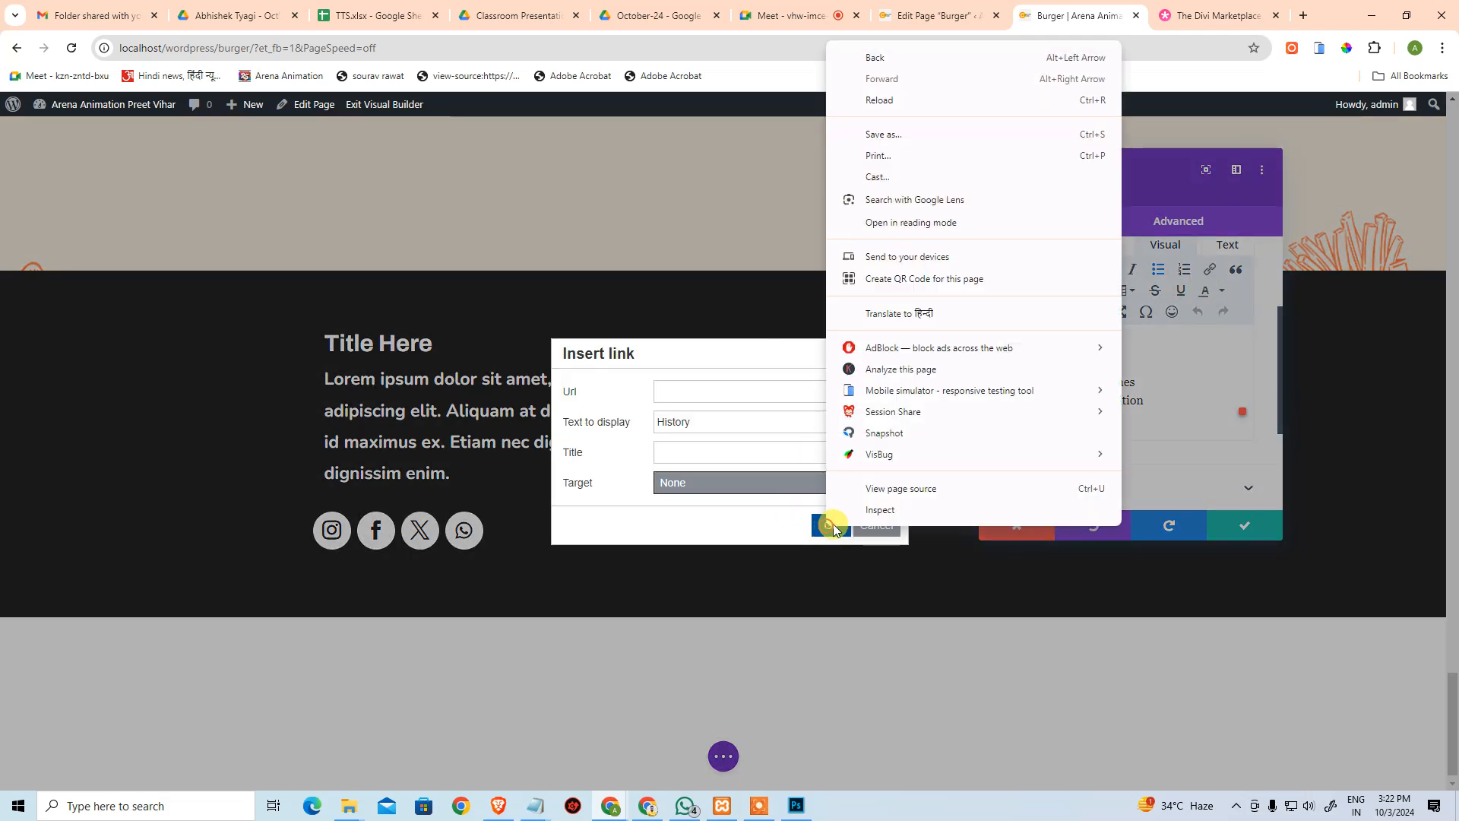
left_click(768, 524)
left_click(828, 525)
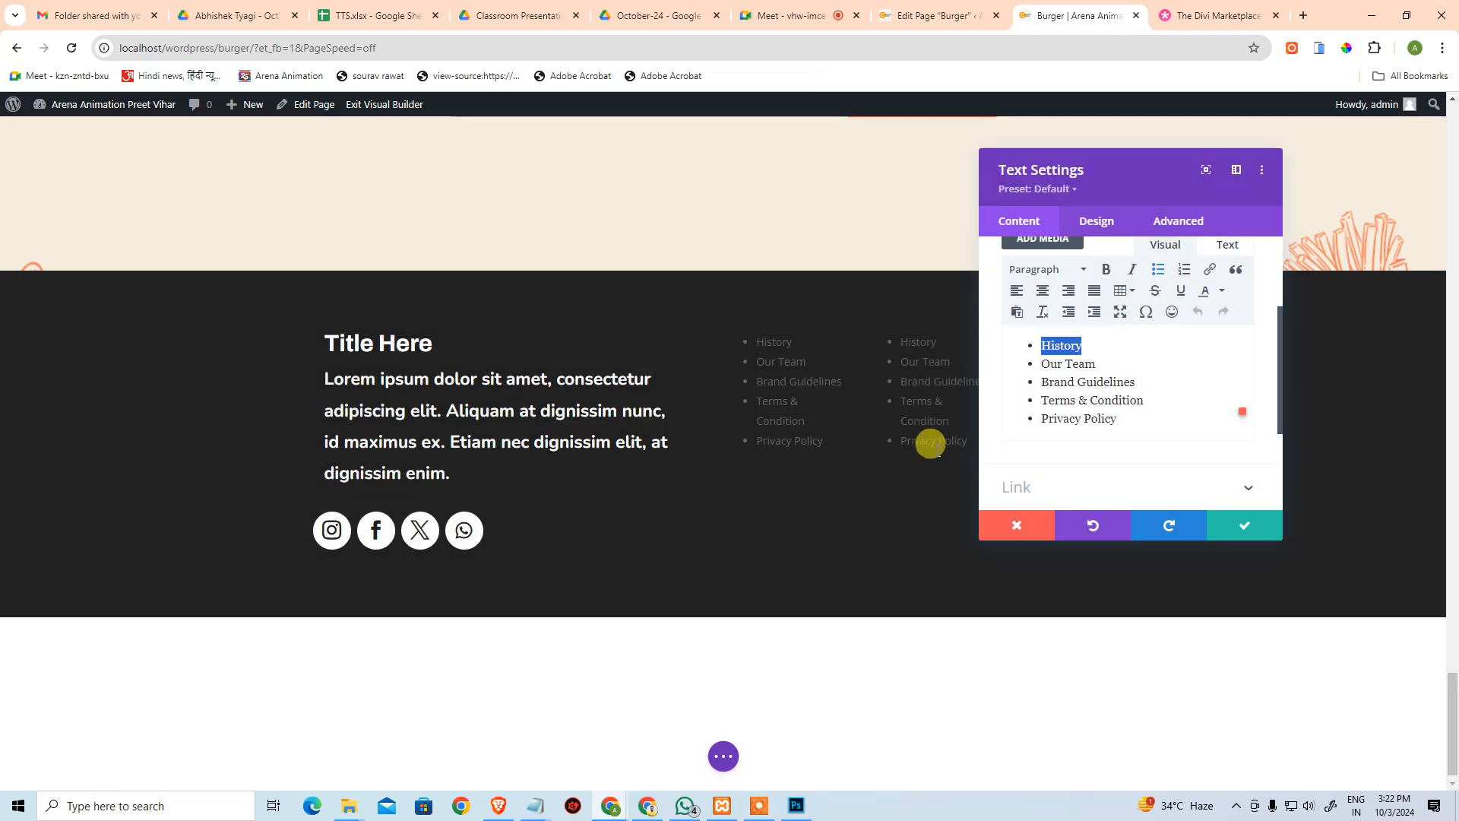
Wrap History in an <a> tag in the module's HTML source and copy the whole list markup.
left_click(1220, 243)
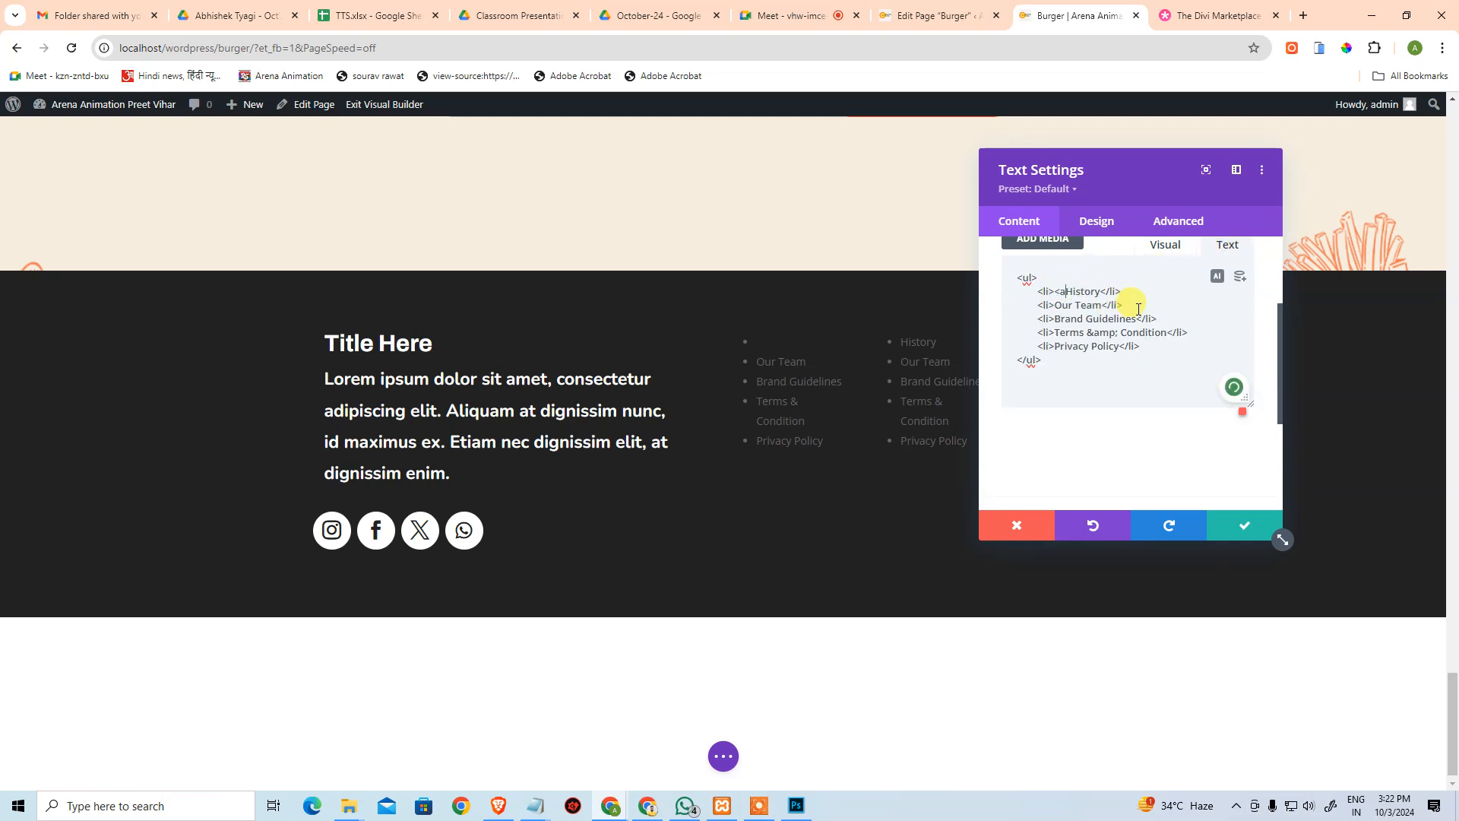
type("><a")
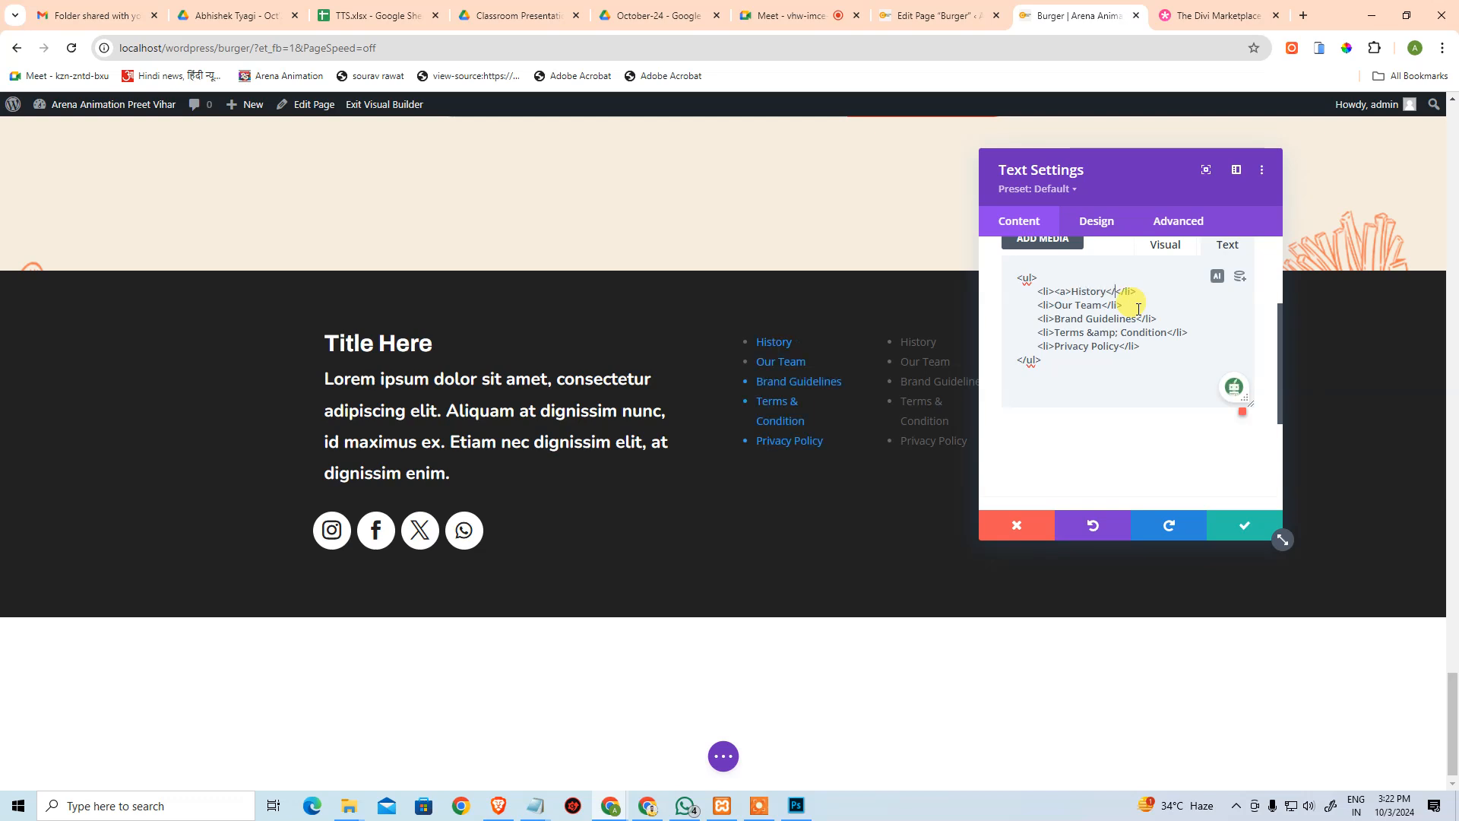
type(">")
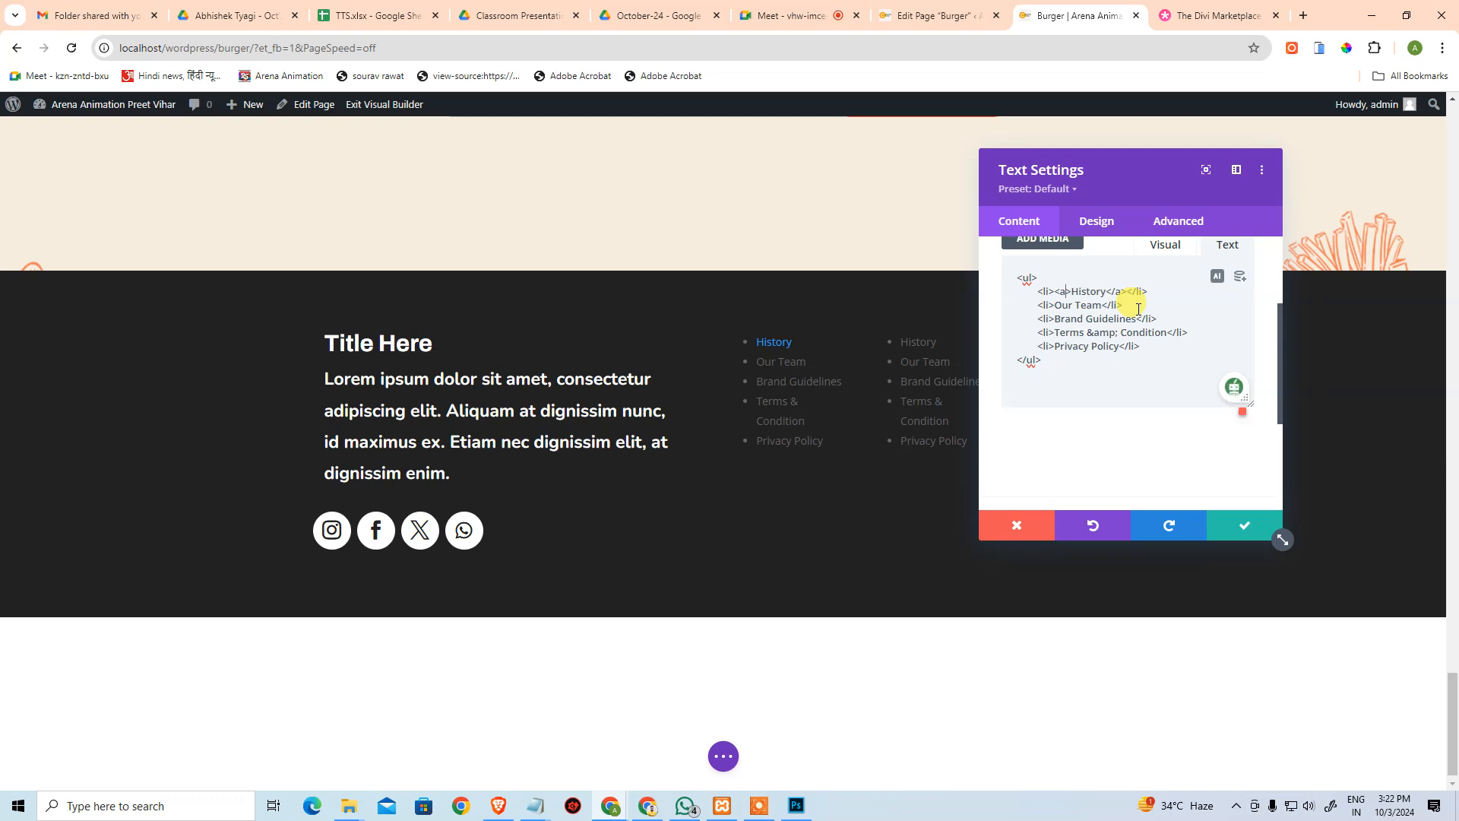
key("ctrl+a")
key("ctrl+c")
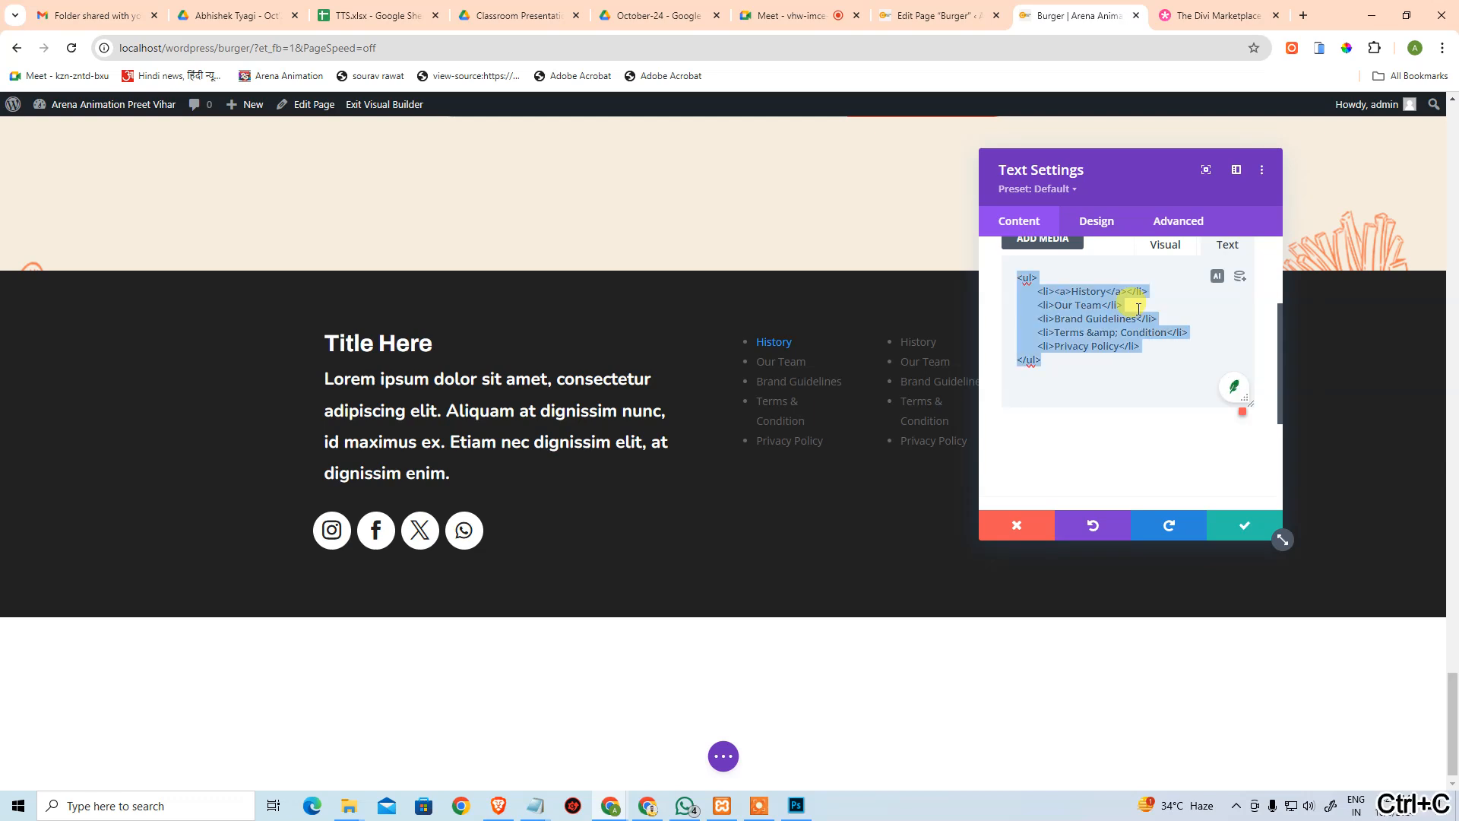
Launch Visual Studio Code and open demo.html from the 03.10.24 folder.
key("super")
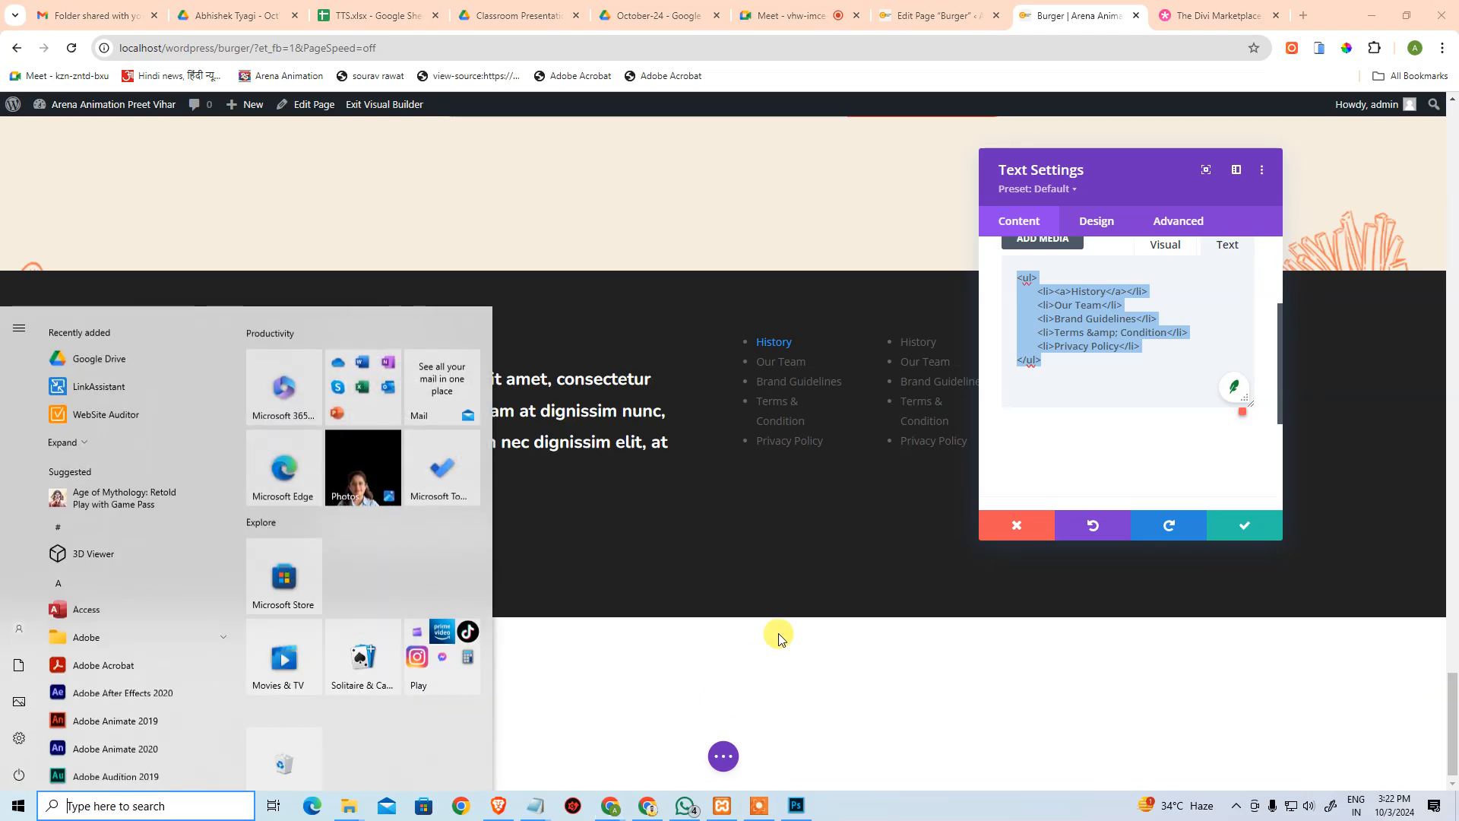
type("vsc")
key("Return")
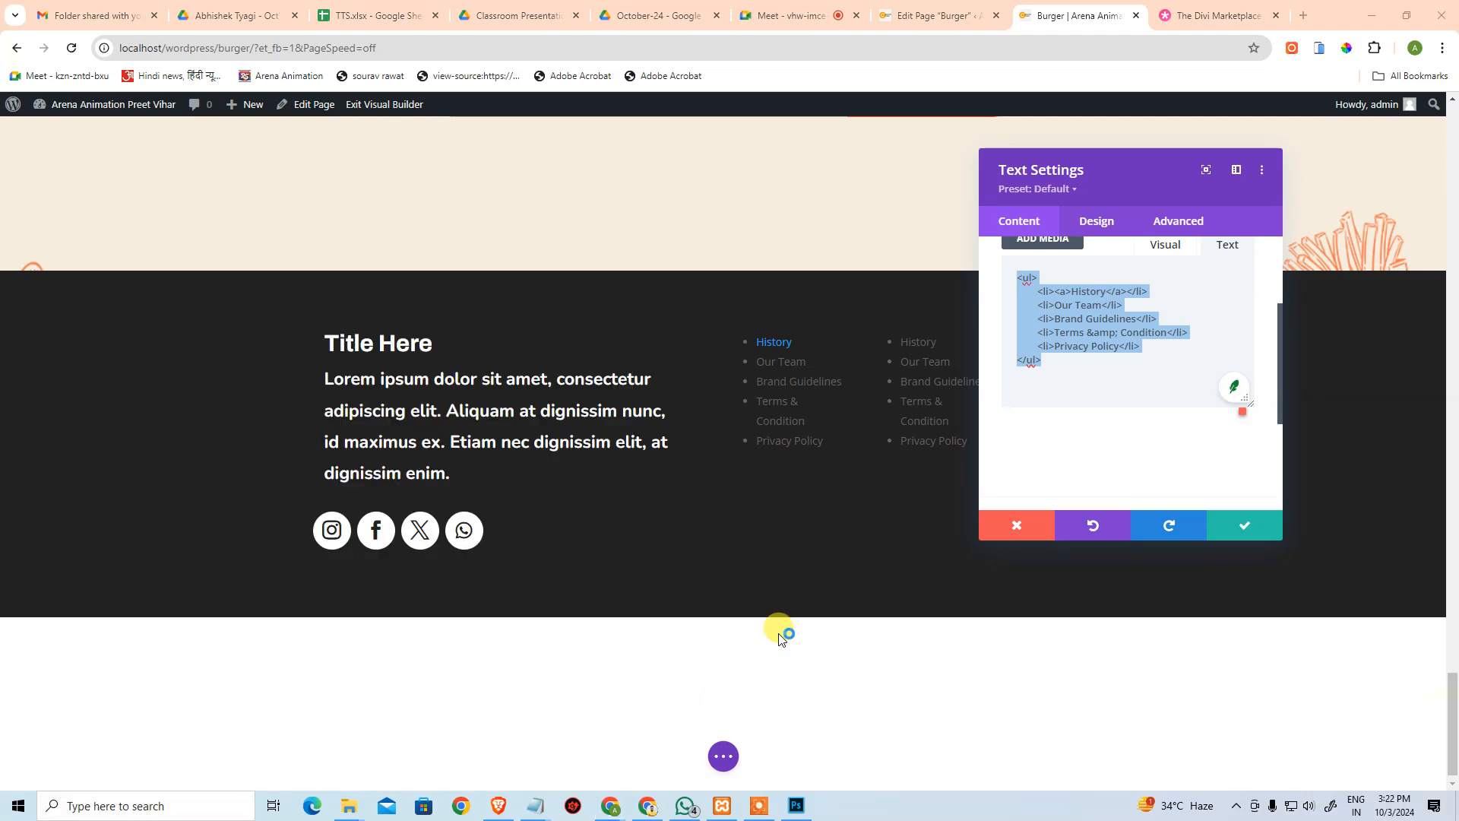
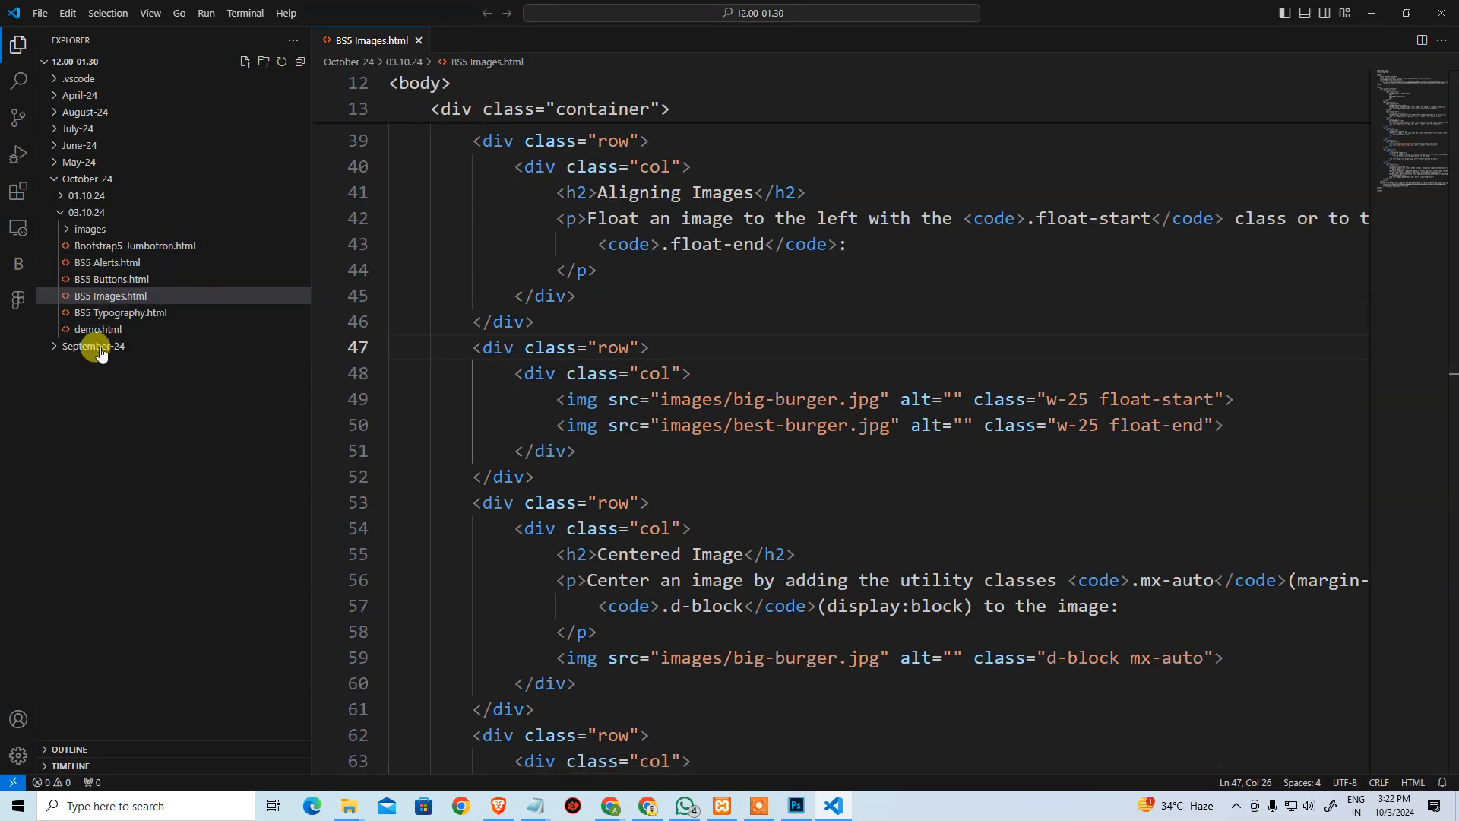
left_click(99, 329)
Replace all of demo.html's code with an HTML boilerplate and paste the copied list into its body.
key("ctrl+a")
type("ht")
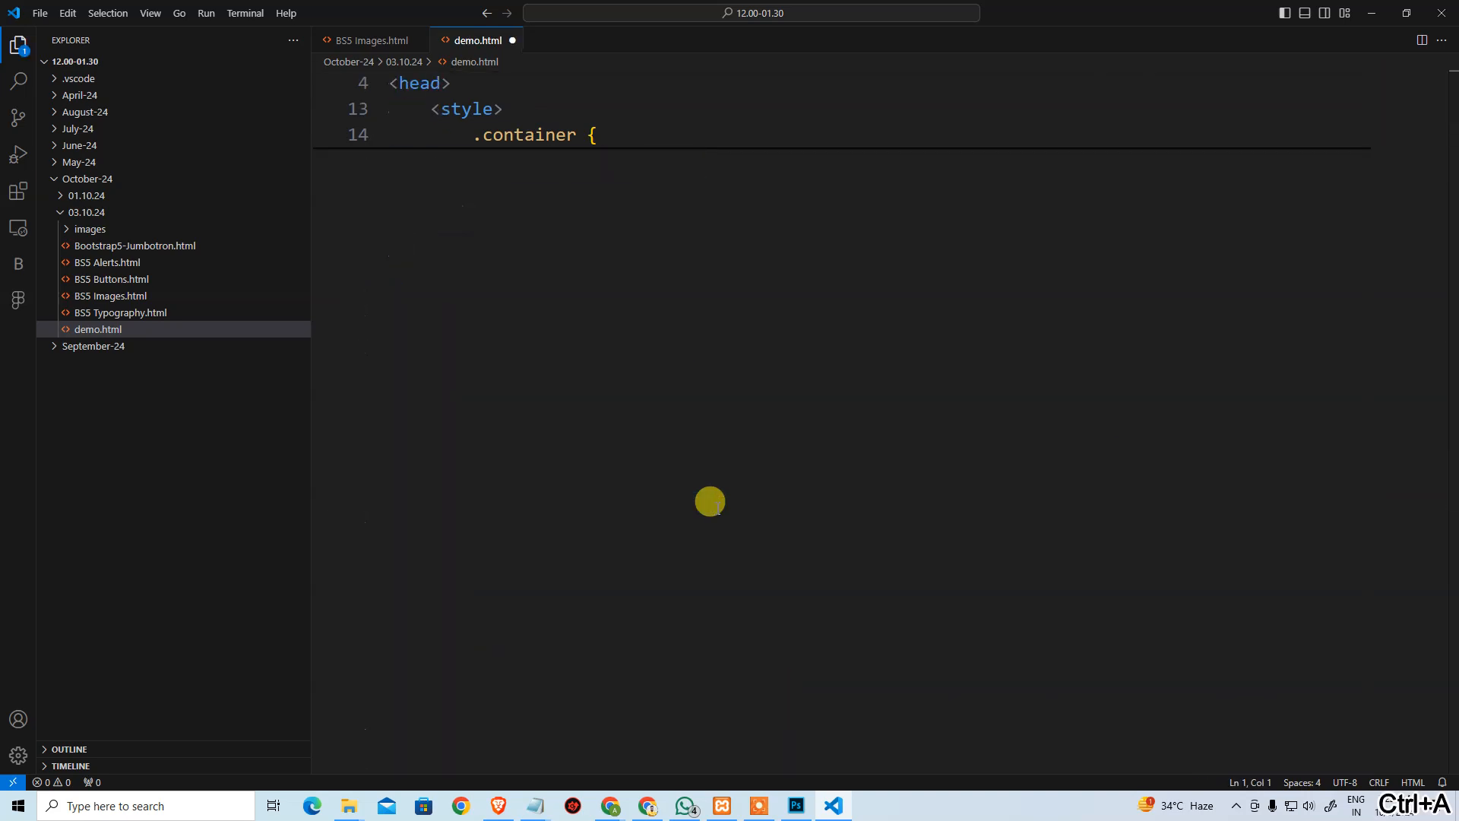
type("ml")
key("Return")
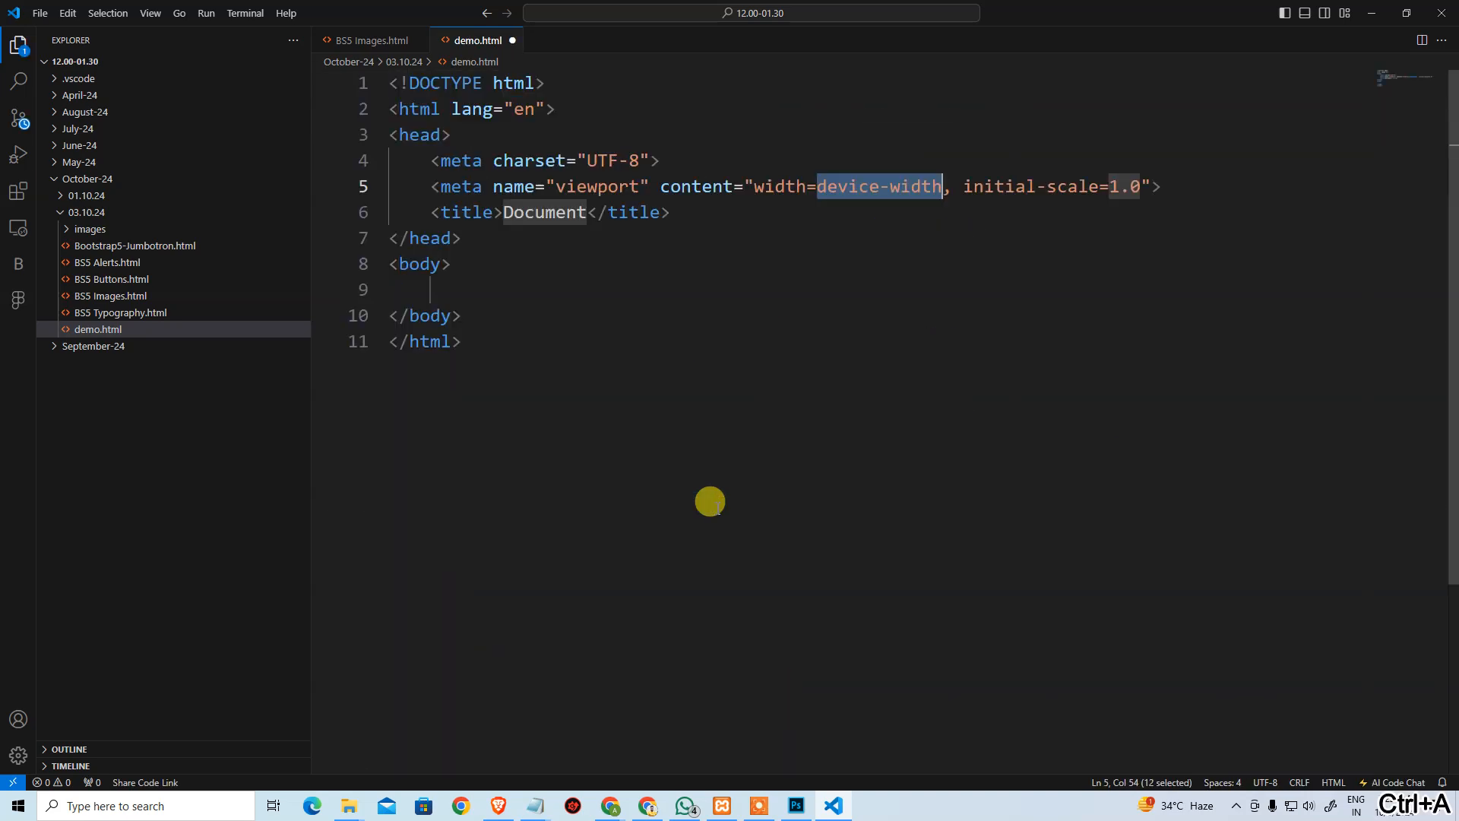
key("Down")
type("<ul>         <li><a>History</a></li>         <li>Our Team</li>         <li>Brand Guidelines</li>         <li>Terms &amp; Condition</li>         <li>Privacy Policy</li>     </ul>")
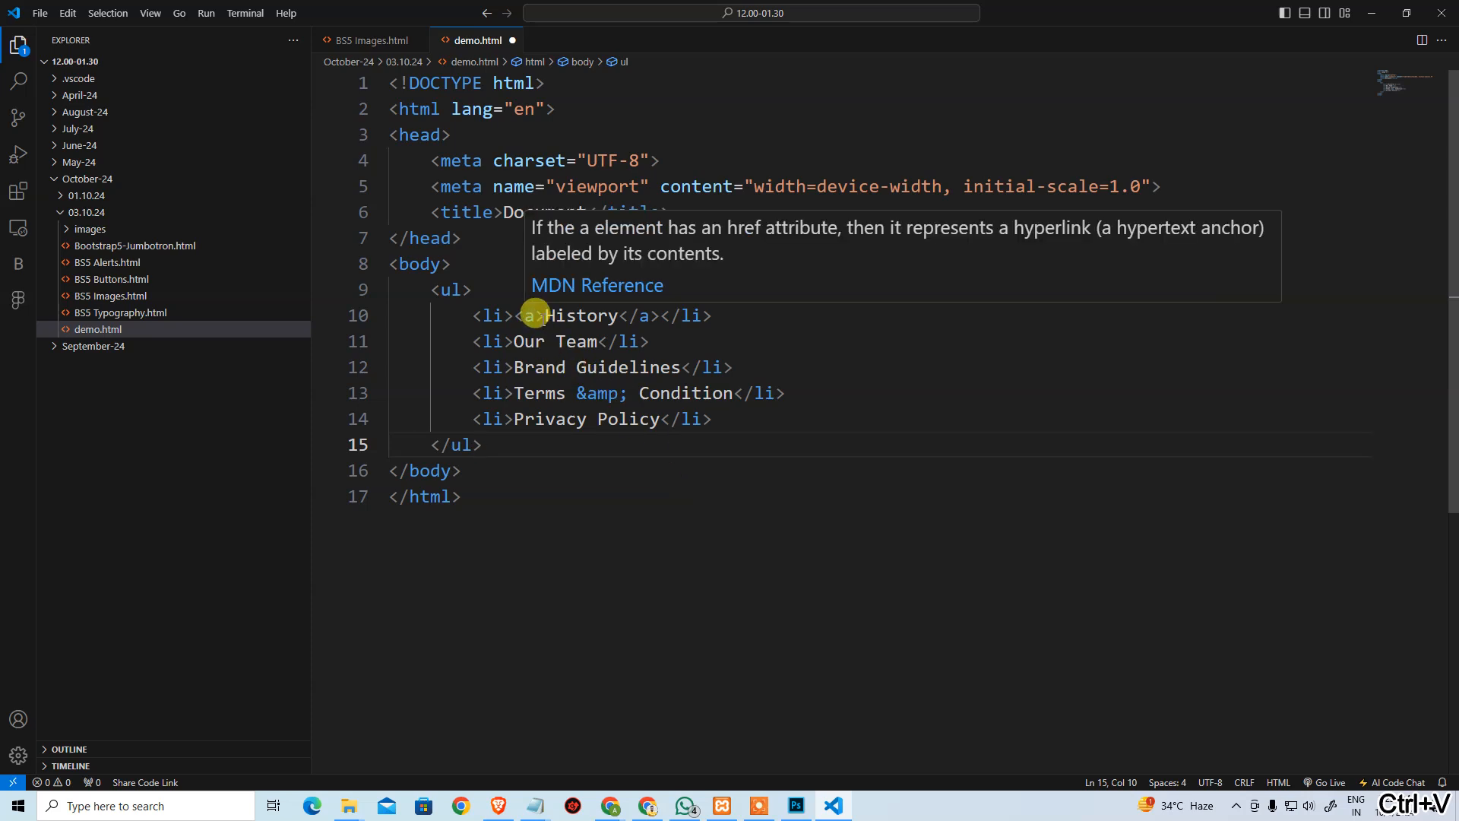
Insert empty <a></a> tags before the text of the Our Team, Brand Guidelines, Terms & Condition and Privacy Policy items.
left_click_drag(545, 315, 512, 416)
key("ctrl+c")
key("ctrl+v")
key("ctrl+alt+Up")
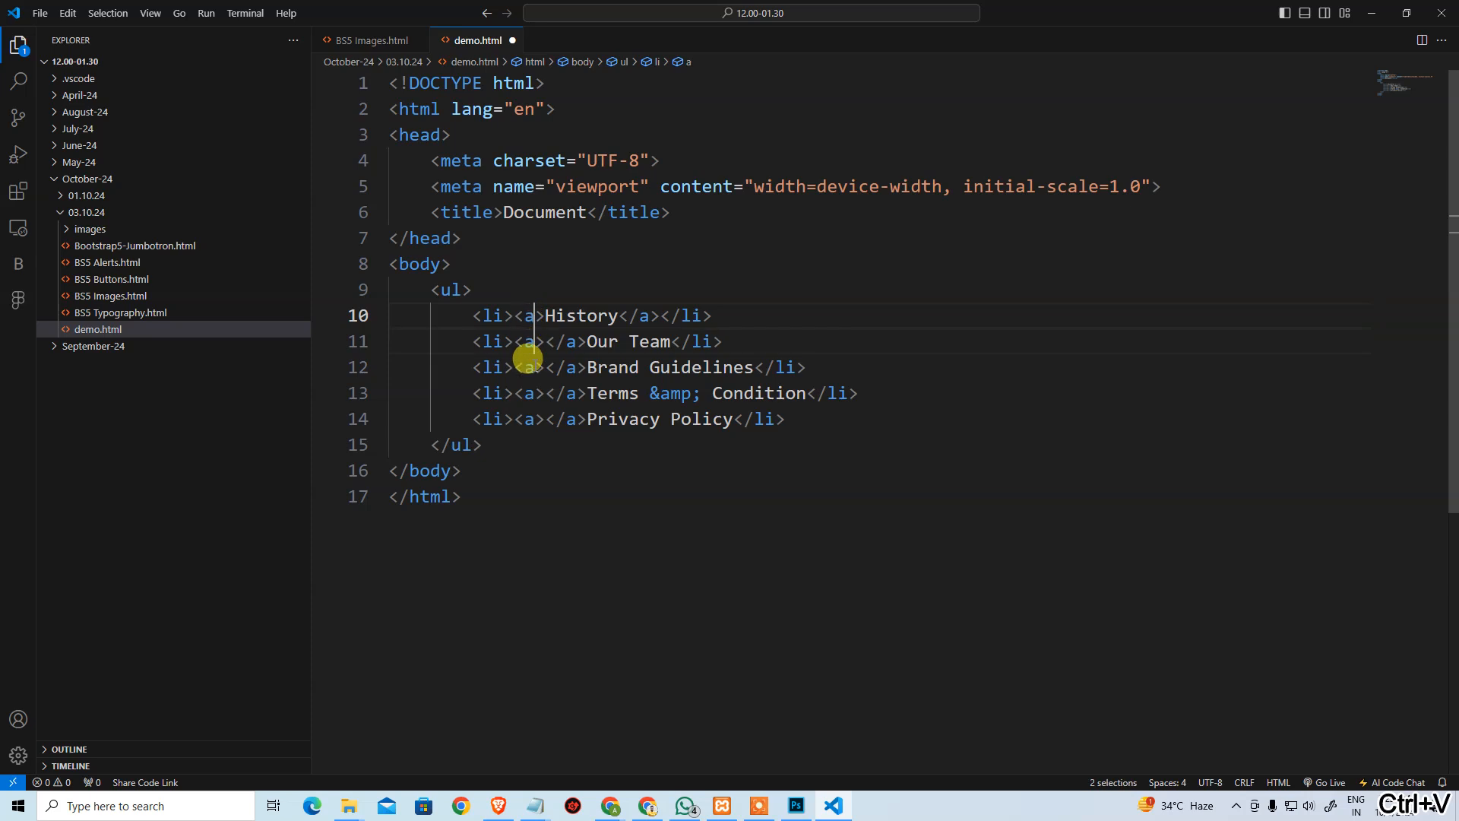
Add href="#" to the anchor tags of all five list items at once.
key("Left")
type("h")
type("ref")
key("Return")
type("#")
key("Escape")
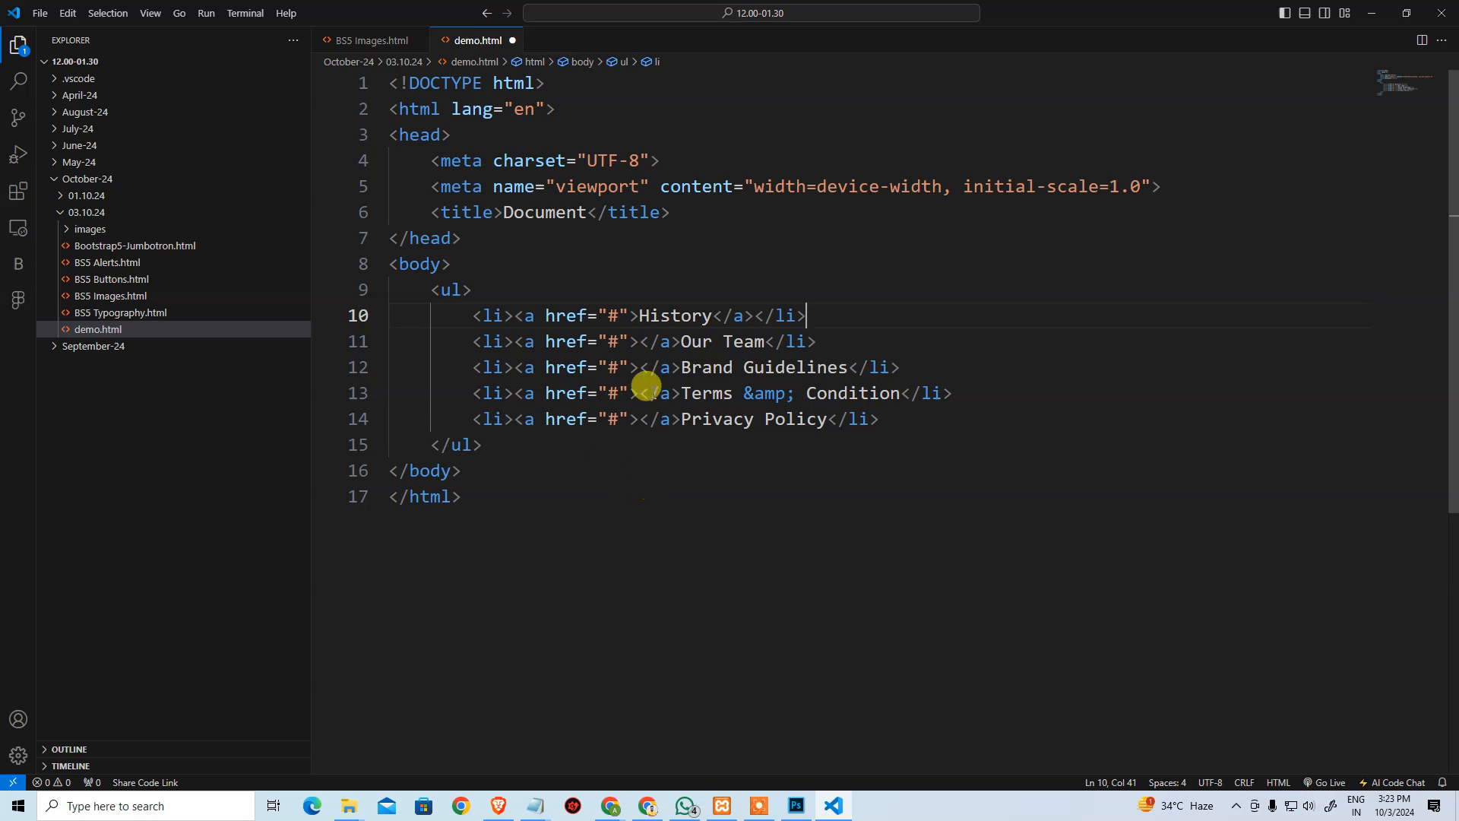
Move the closing </a> tags of the last four items behind their link text.
left_click(639, 341)
left_click(637, 367, "alt")
left_click(636, 393, "alt")
left_click(633, 417, "alt")
key("shift+Right")
key("shift+Right")
key("shift+Right")
key("ctrl+x")
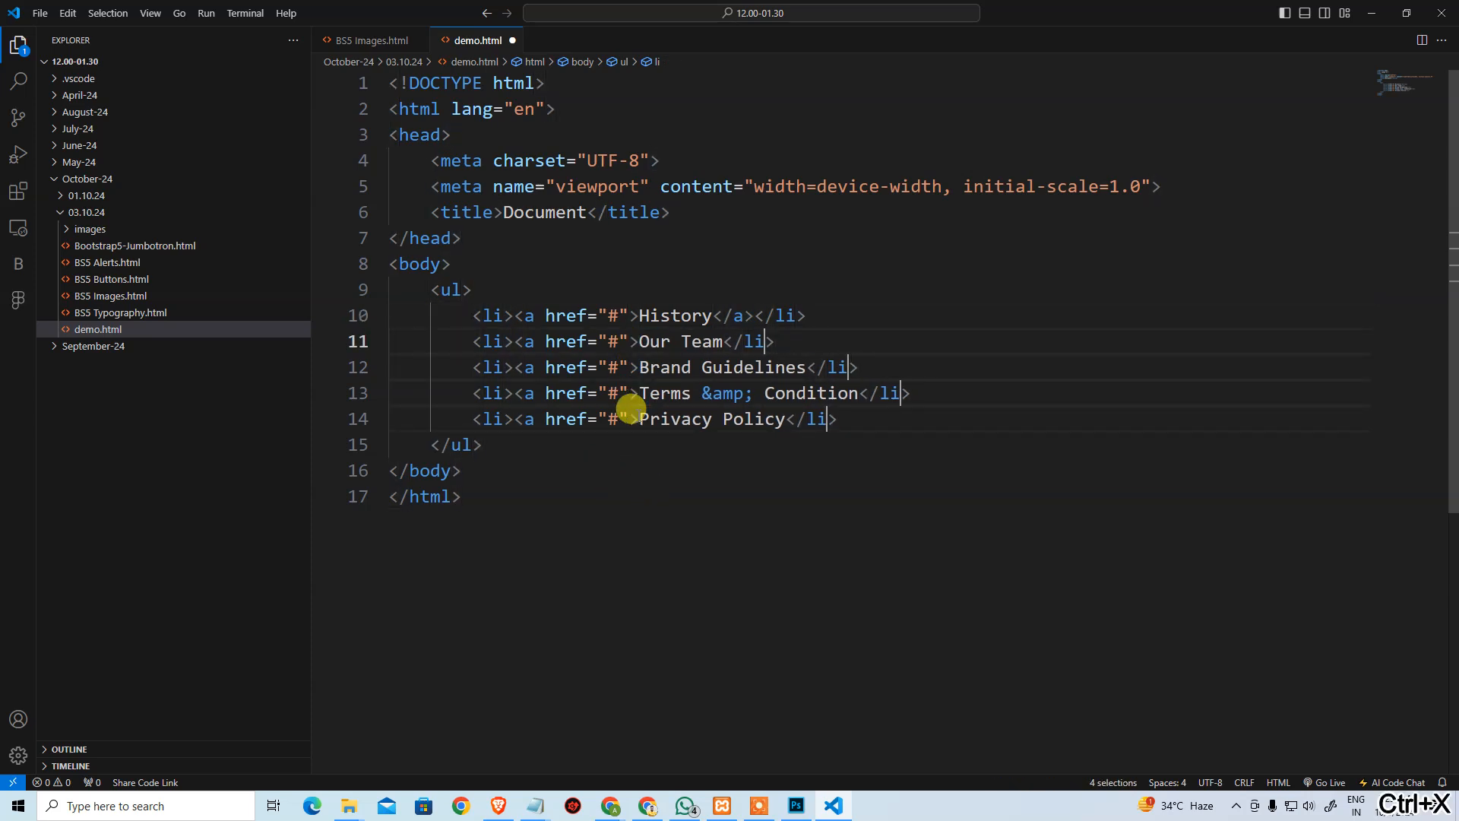
key("ctrl+v")
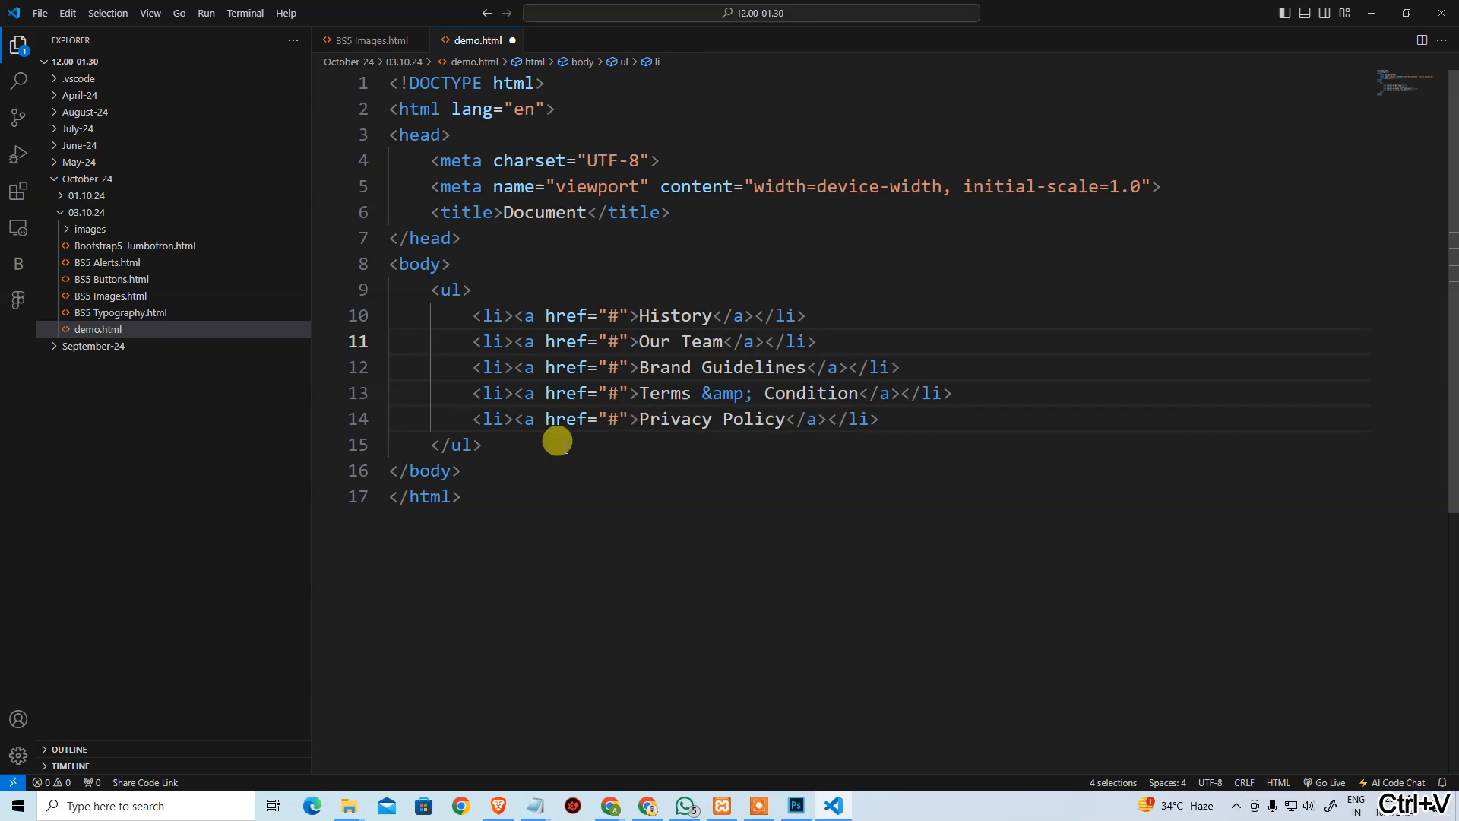
Copy the finished list from demo.html, replace the Text module's HTML in the browser with it and show it in the visual editor.
left_click_drag(486, 444, 351, 296)
right_click(353, 297)
key("ctrl+c")
key("alt+Tab")
left_click(1075, 368)
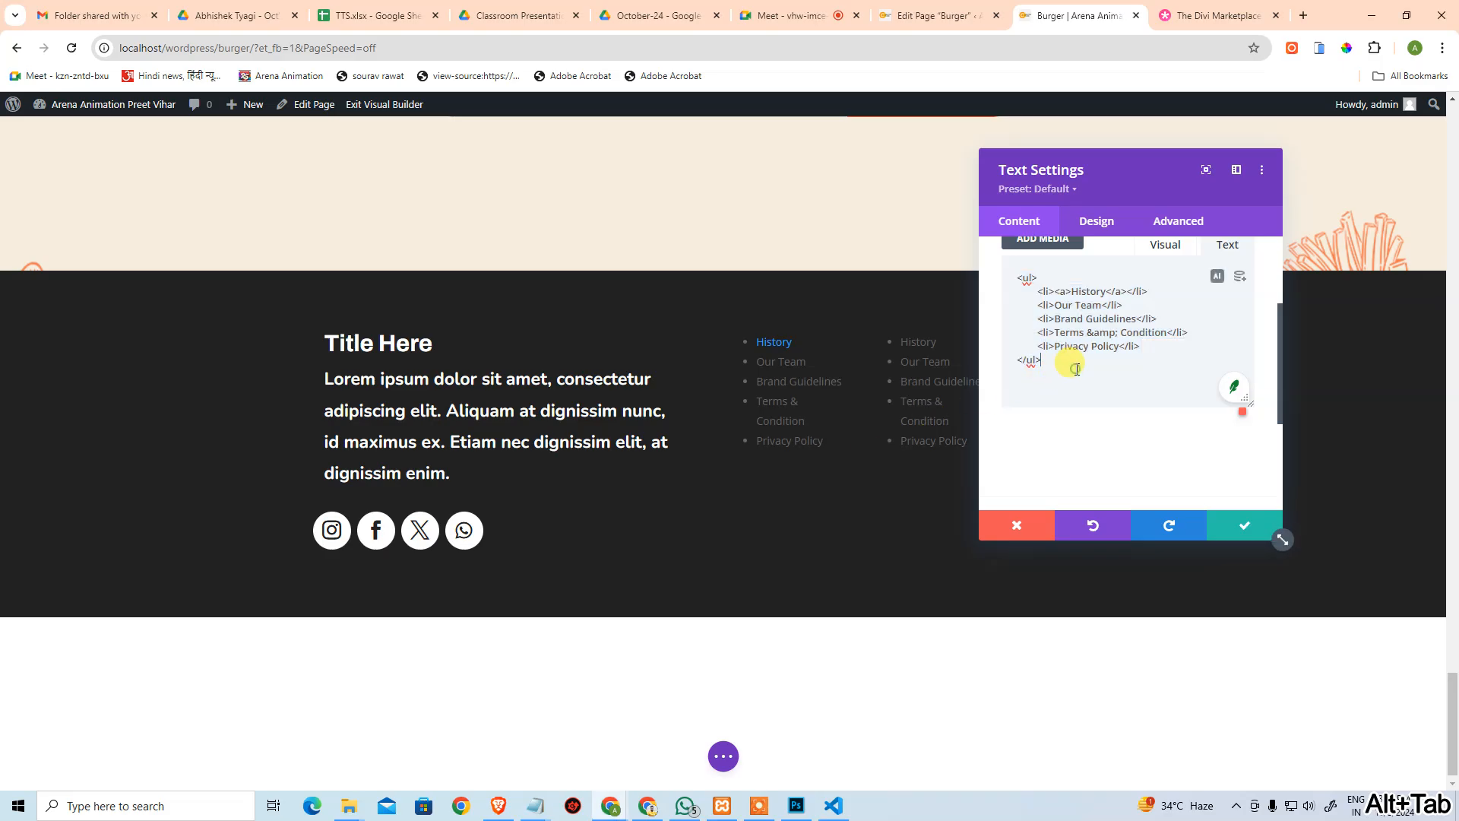
key("ctrl+a")
key("ctrl+v")
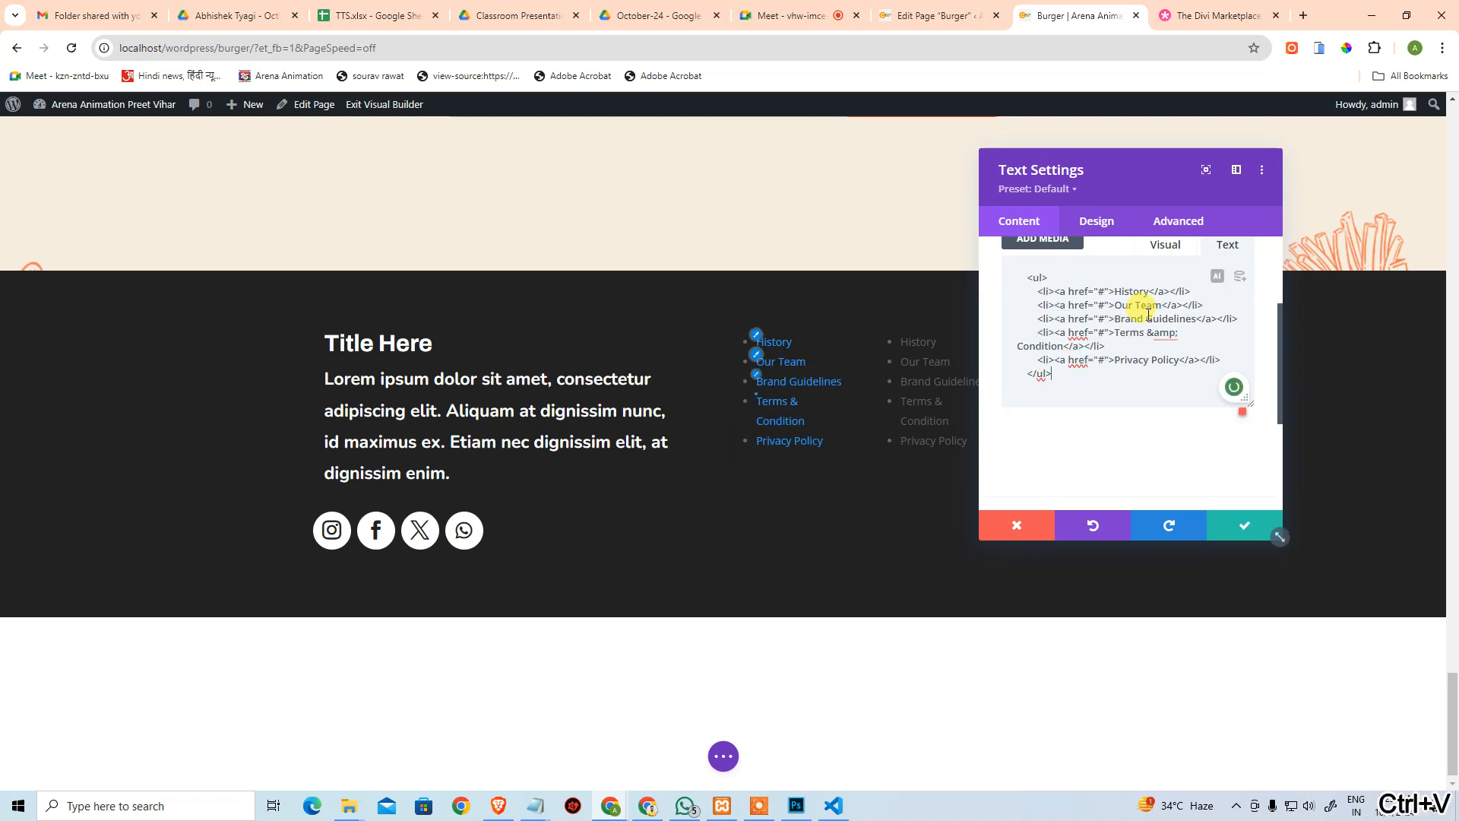
left_click(1167, 245)
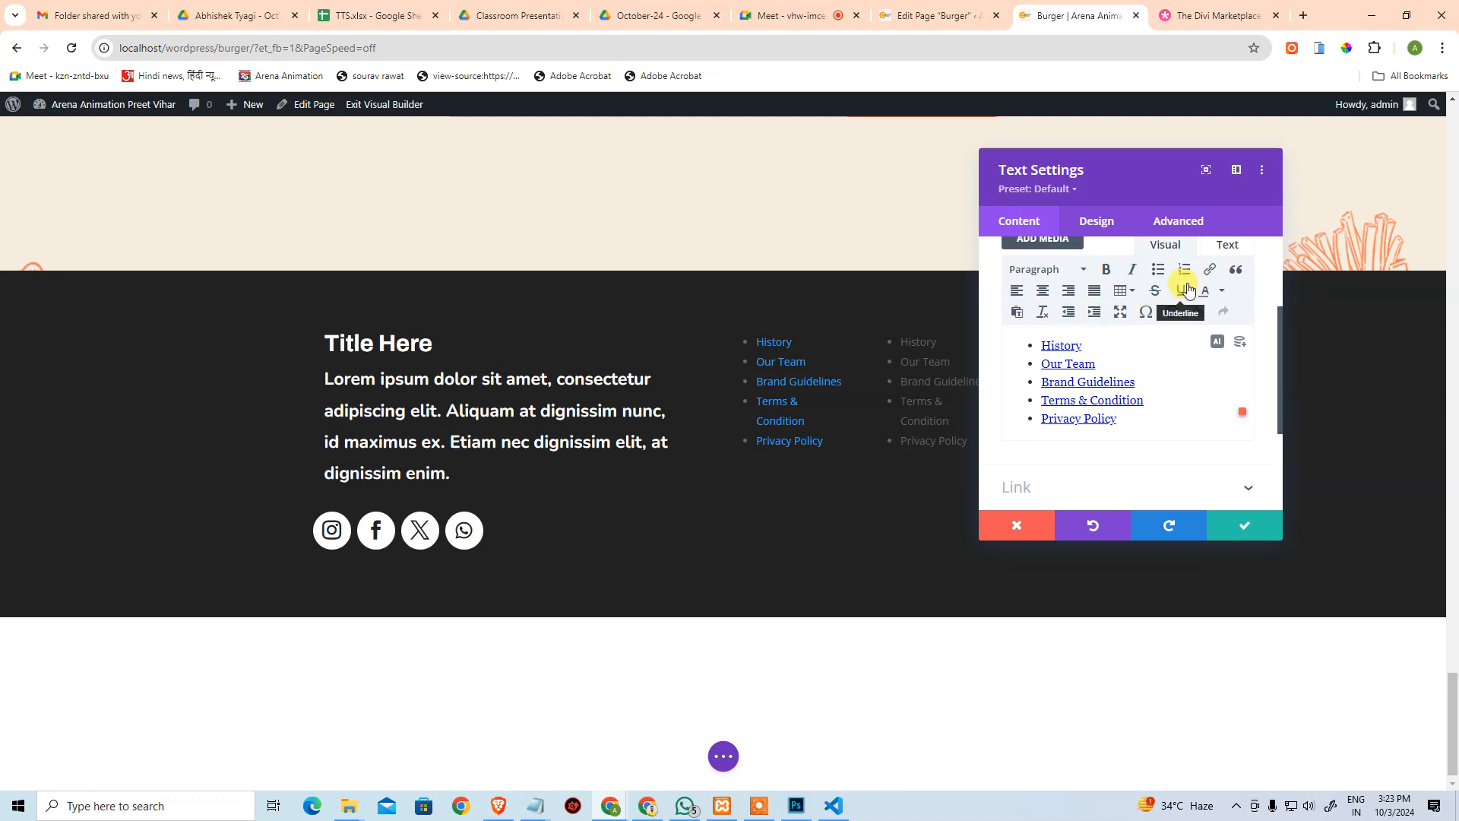
Open the unordered list text options in the Text module's design settings.
left_click(1103, 222)
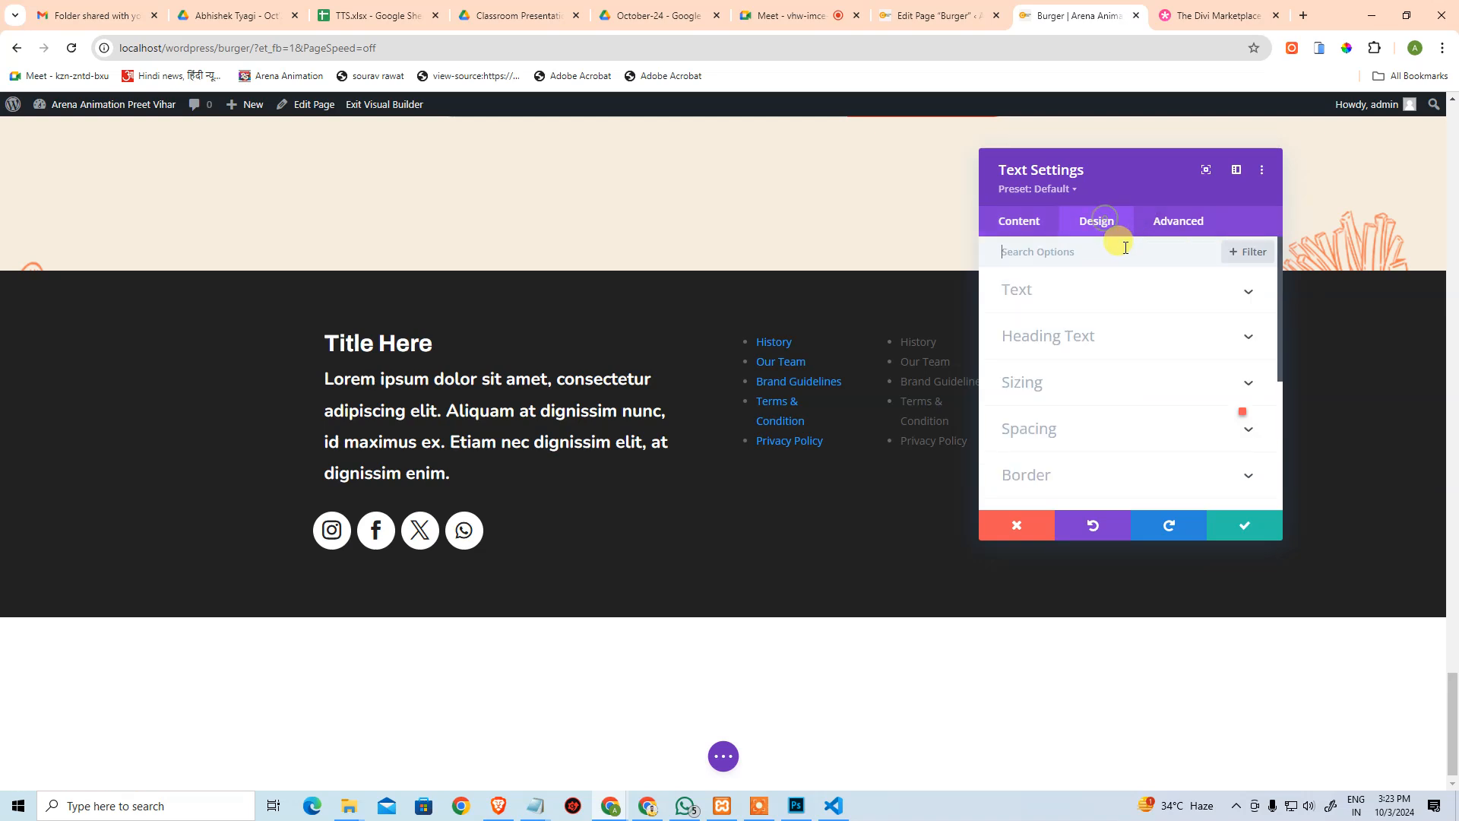
scroll(1095, 337, "down", 1)
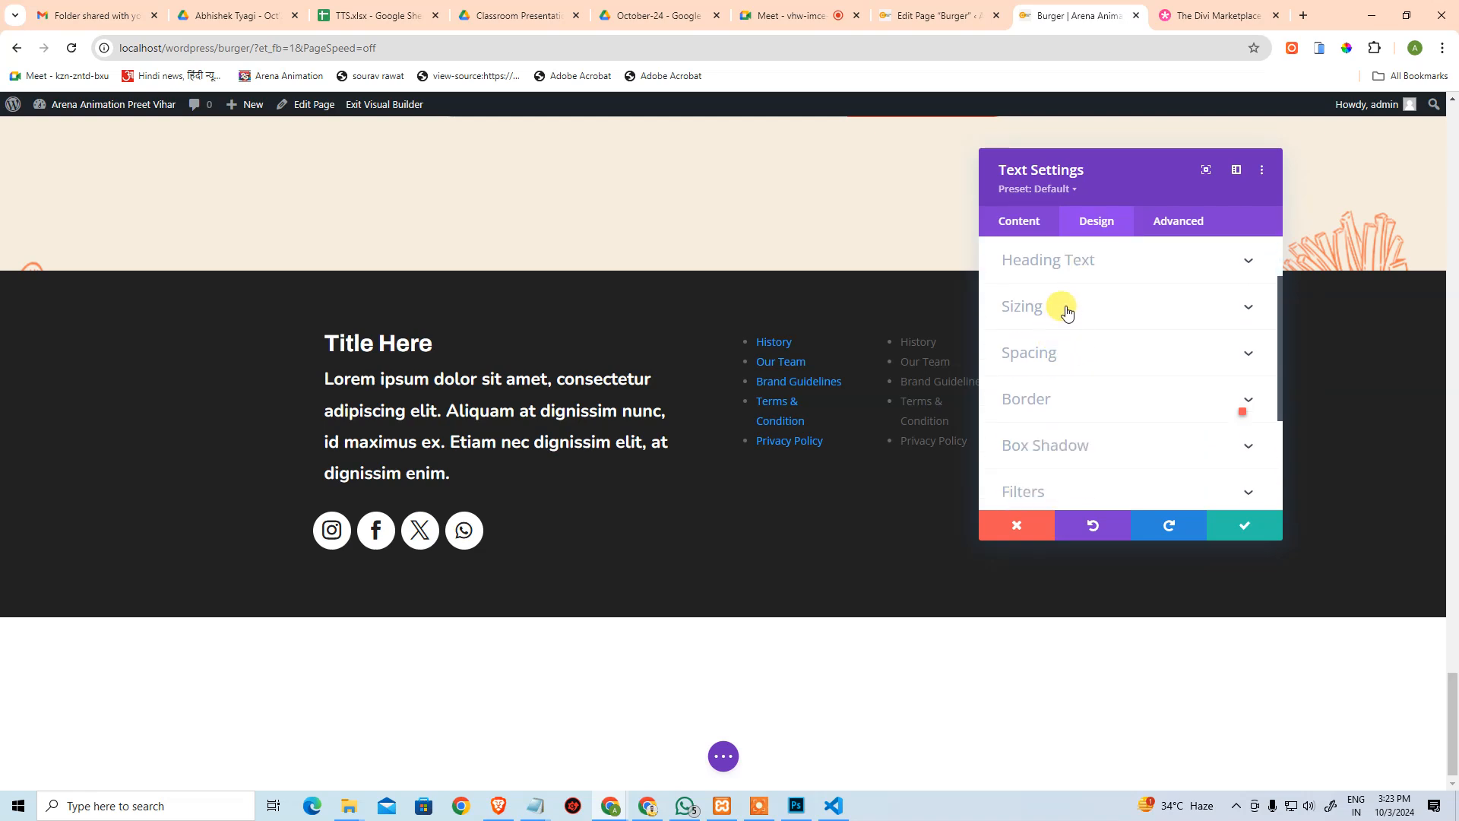
scroll(1062, 367, "down", 2)
scroll(1078, 397, "up", 4)
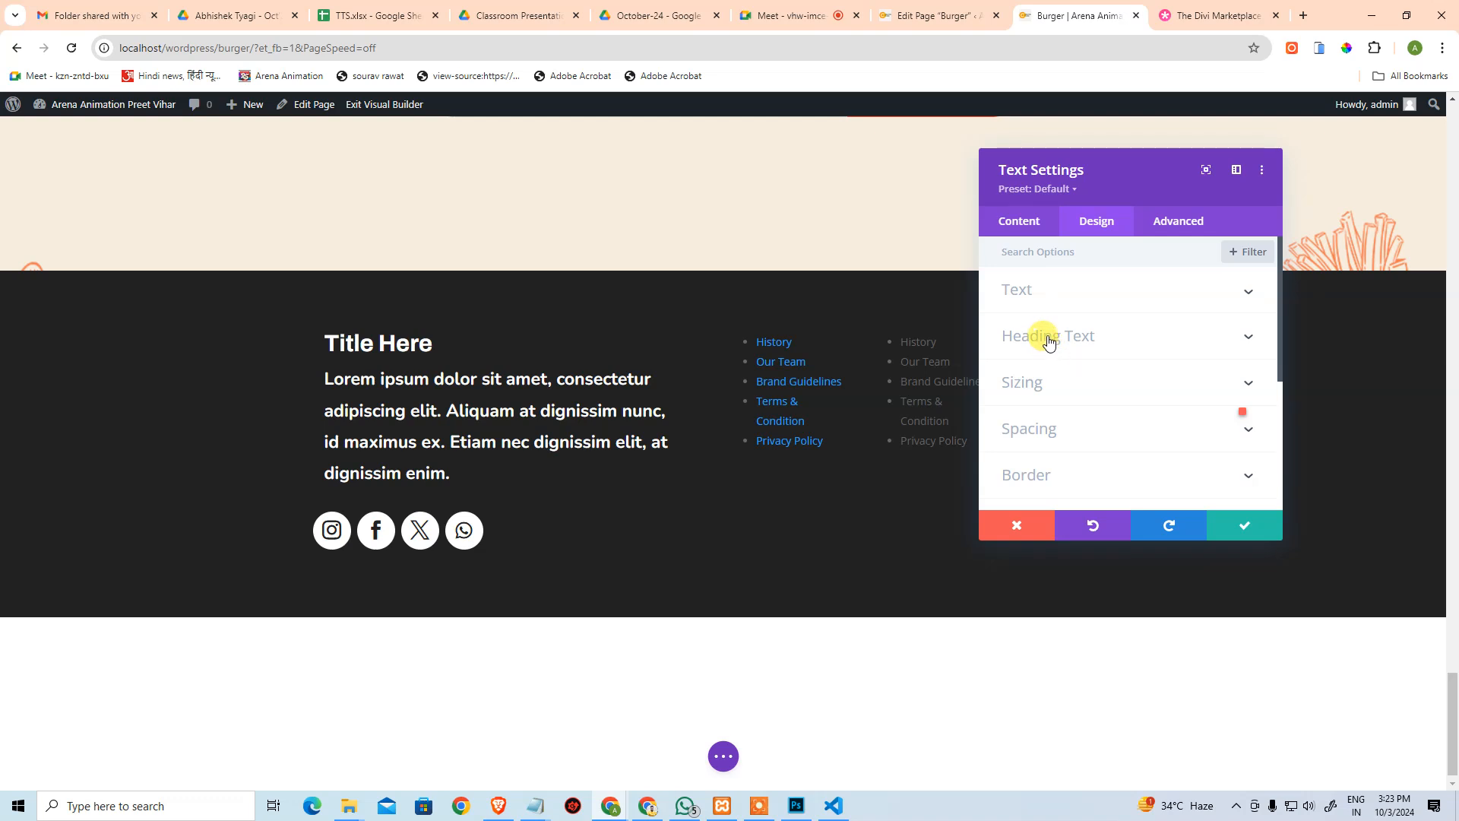
left_click(1019, 288)
left_click(1125, 328)
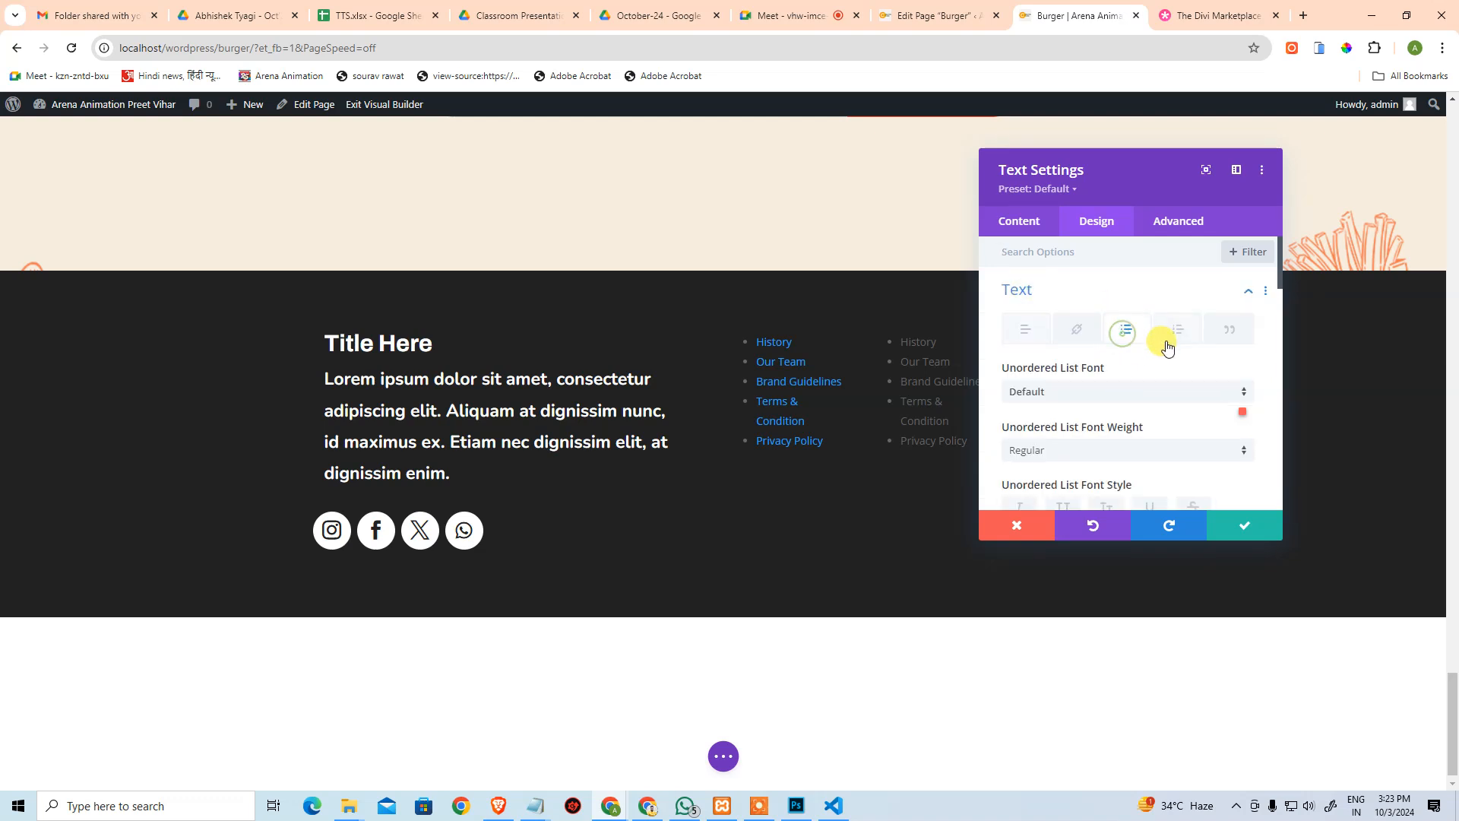
scroll(1072, 382, "down", 1)
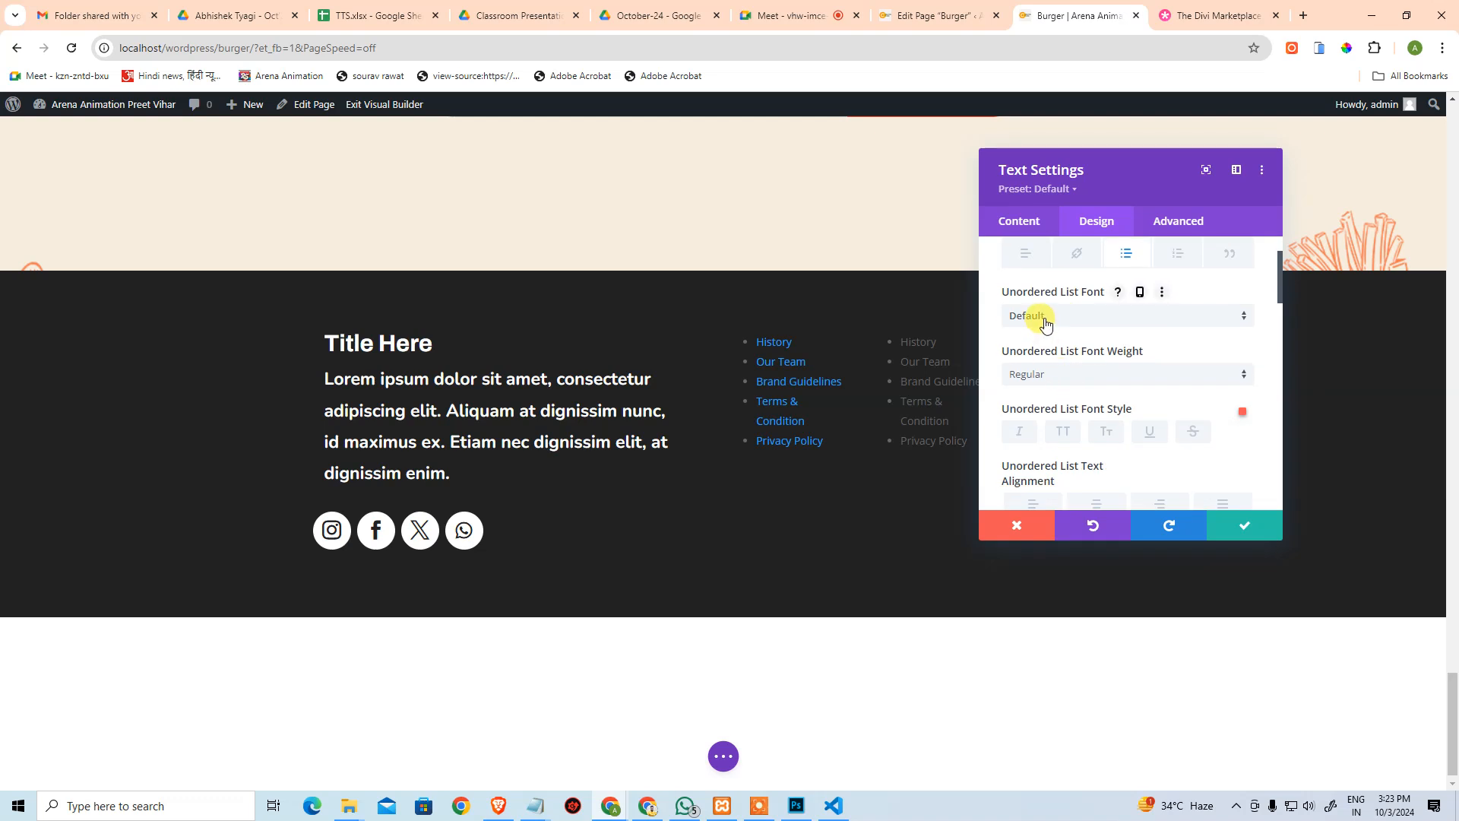
Check the About links' font in the Photoshop mockup and set the module's unordered list font to Nunito.
left_click(1045, 323)
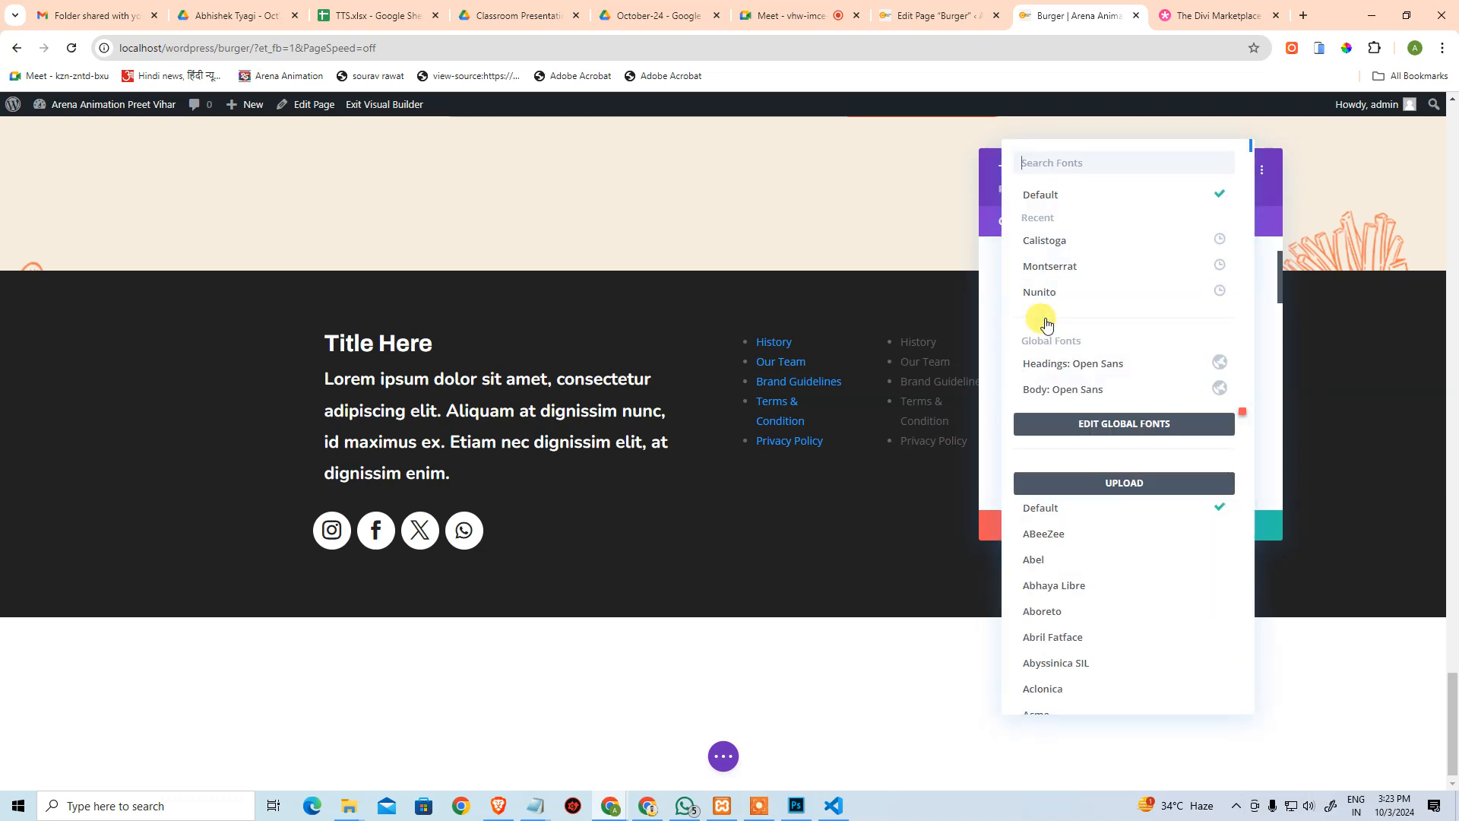
left_click(985, 346)
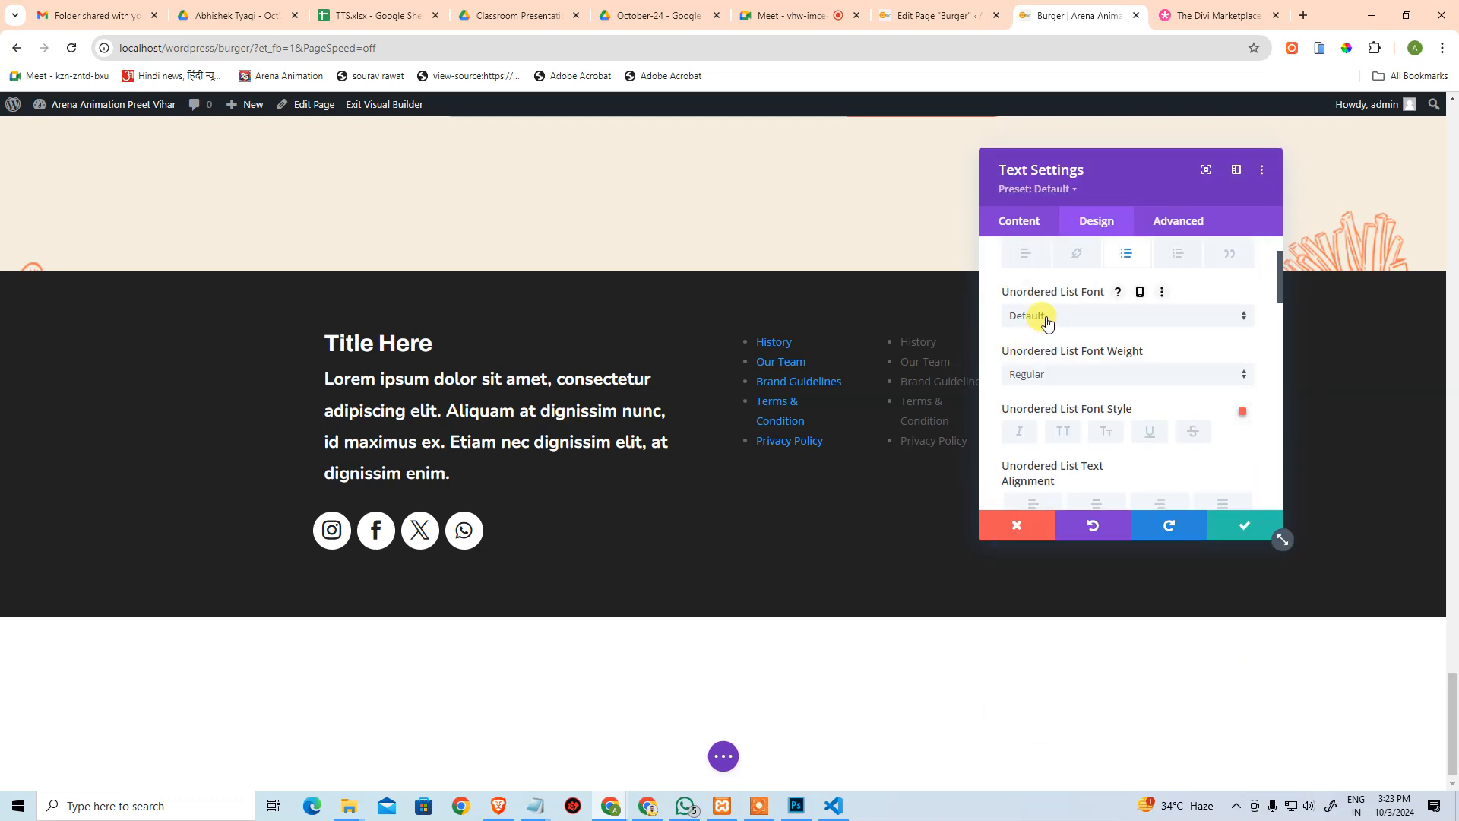
left_click(1046, 323)
key("alt+Tab")
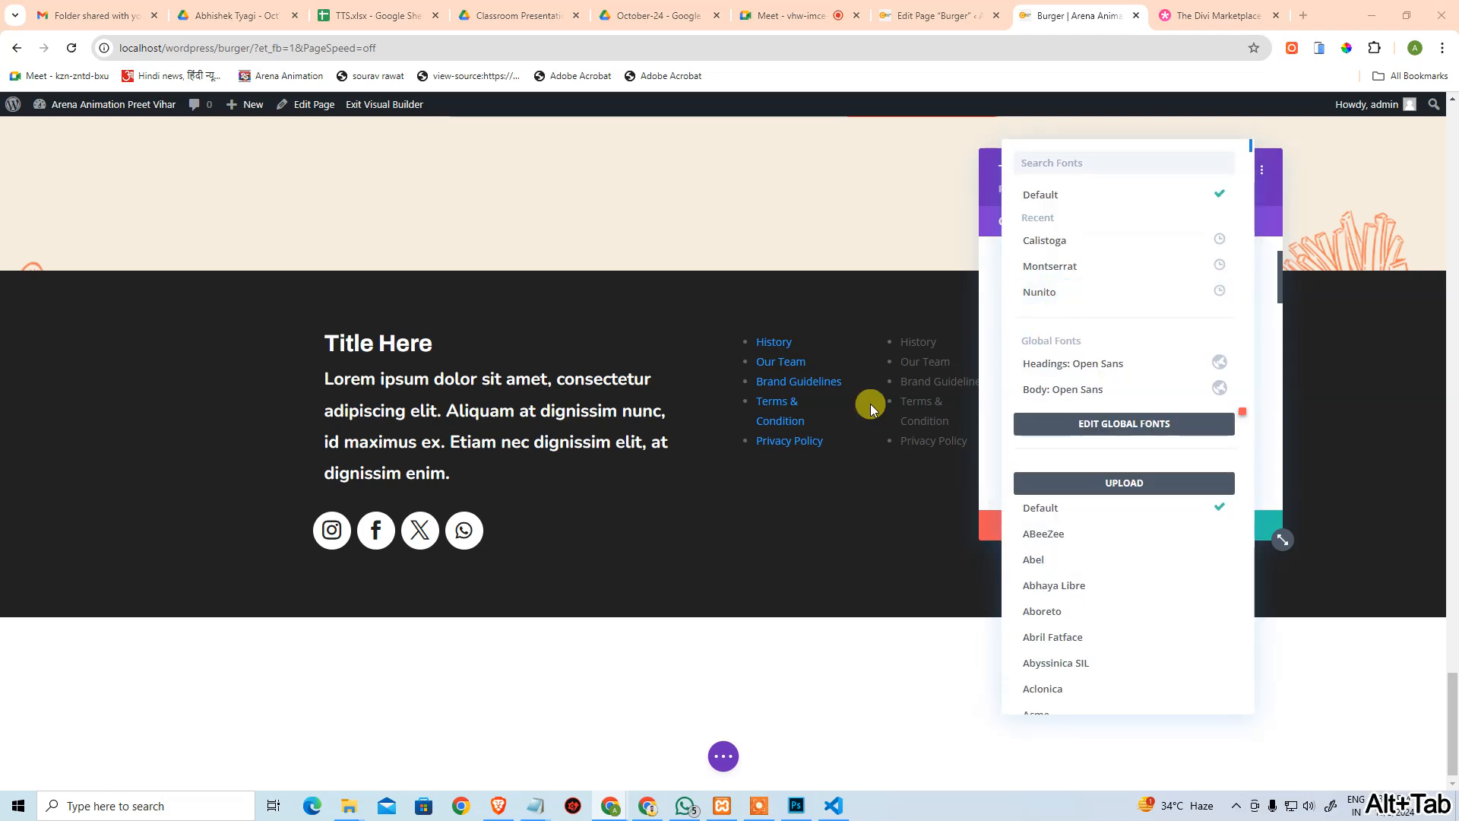
key("alt+Tab")
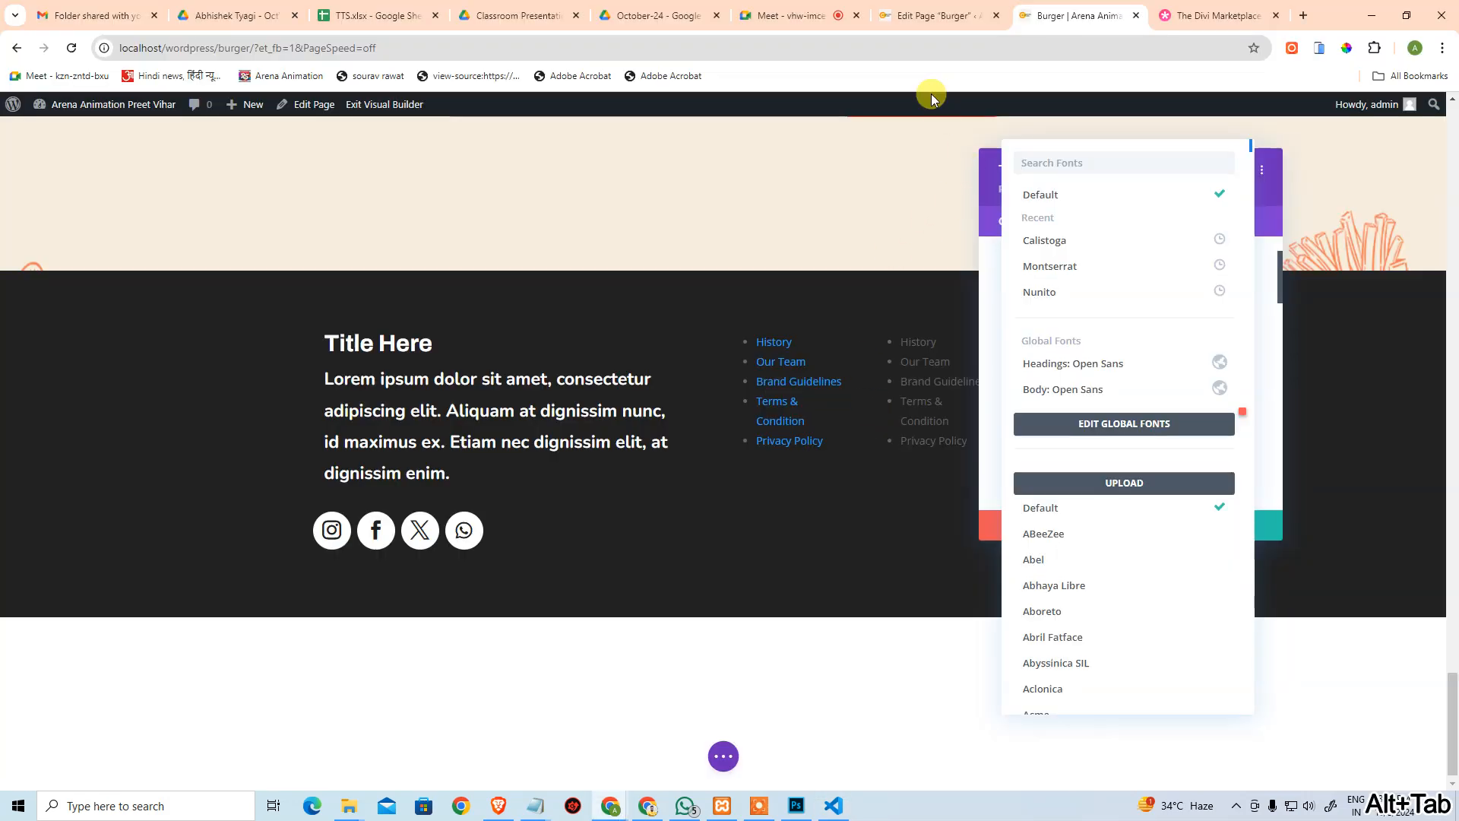
left_click(796, 805)
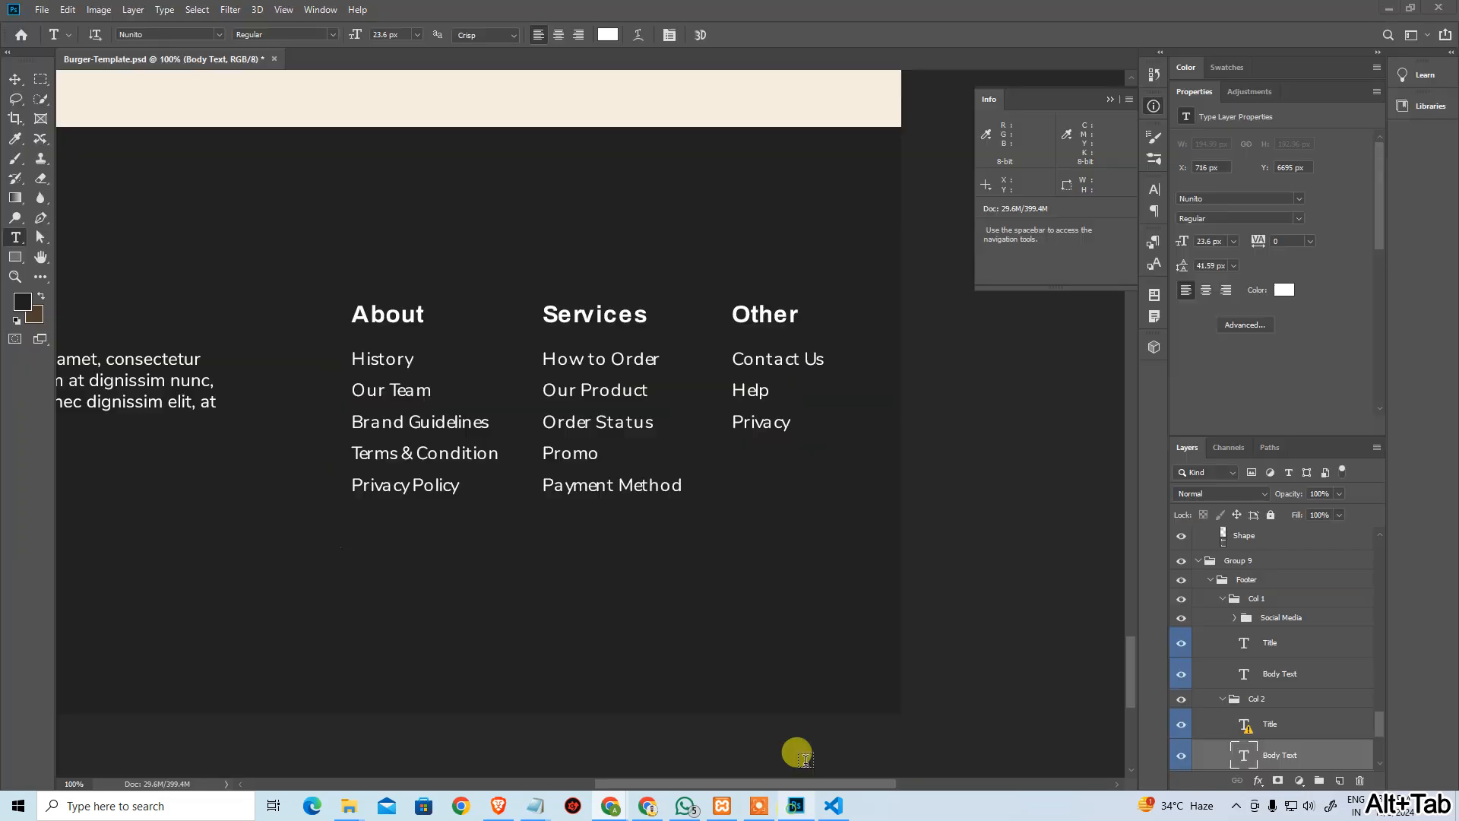
left_click(406, 422)
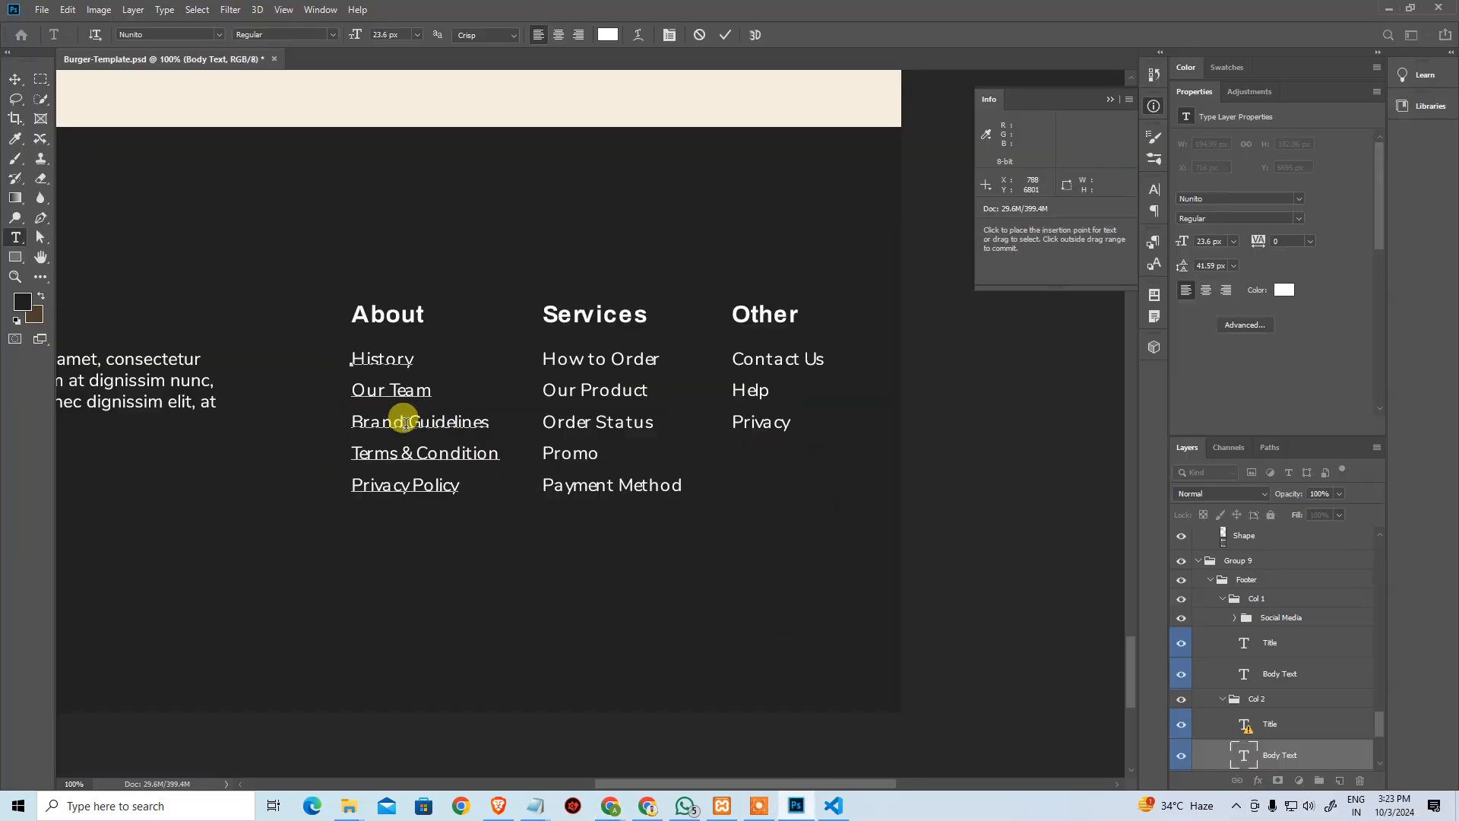
key("alt+Tab")
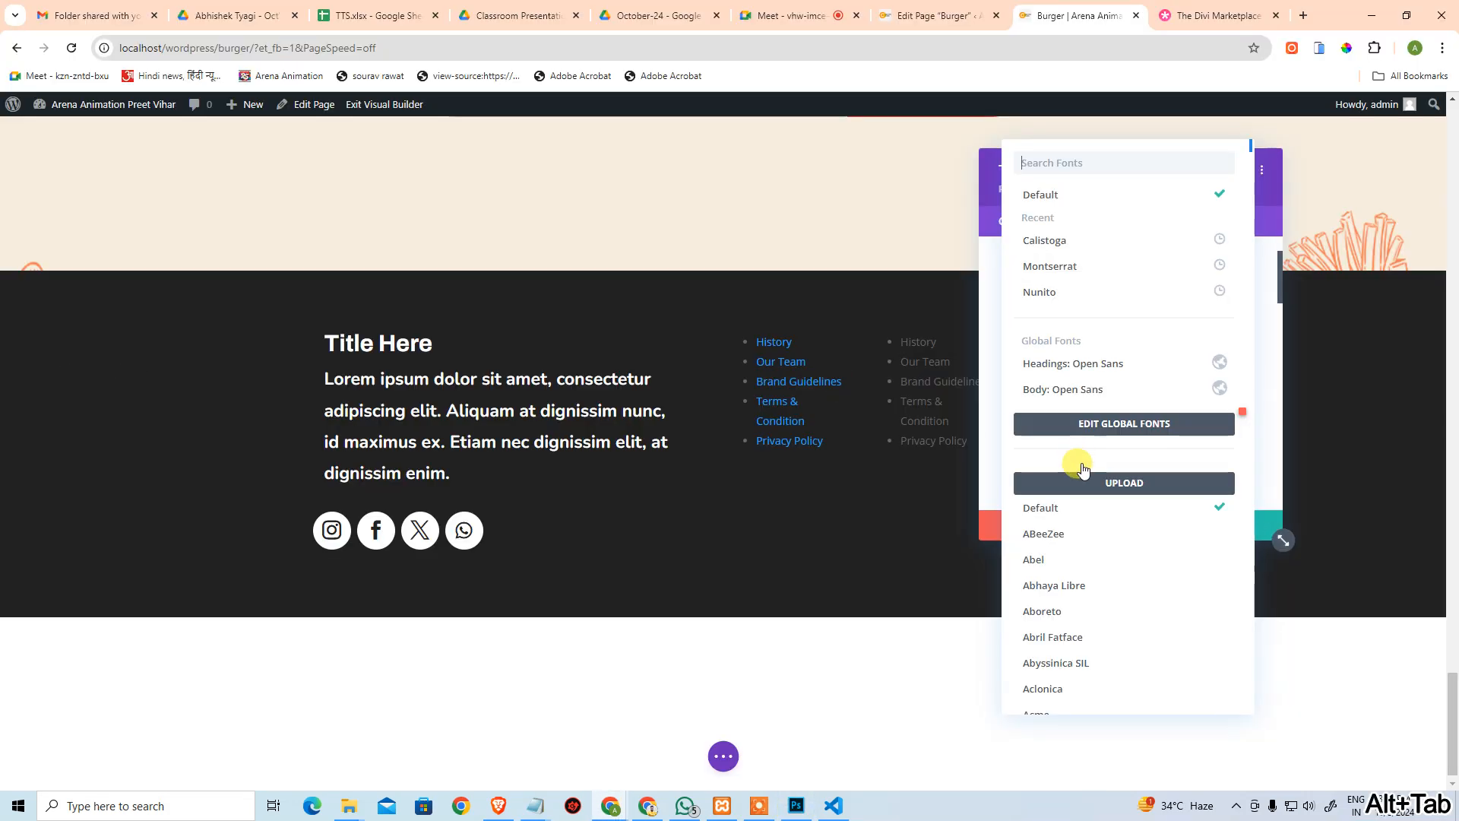
left_click(1052, 302)
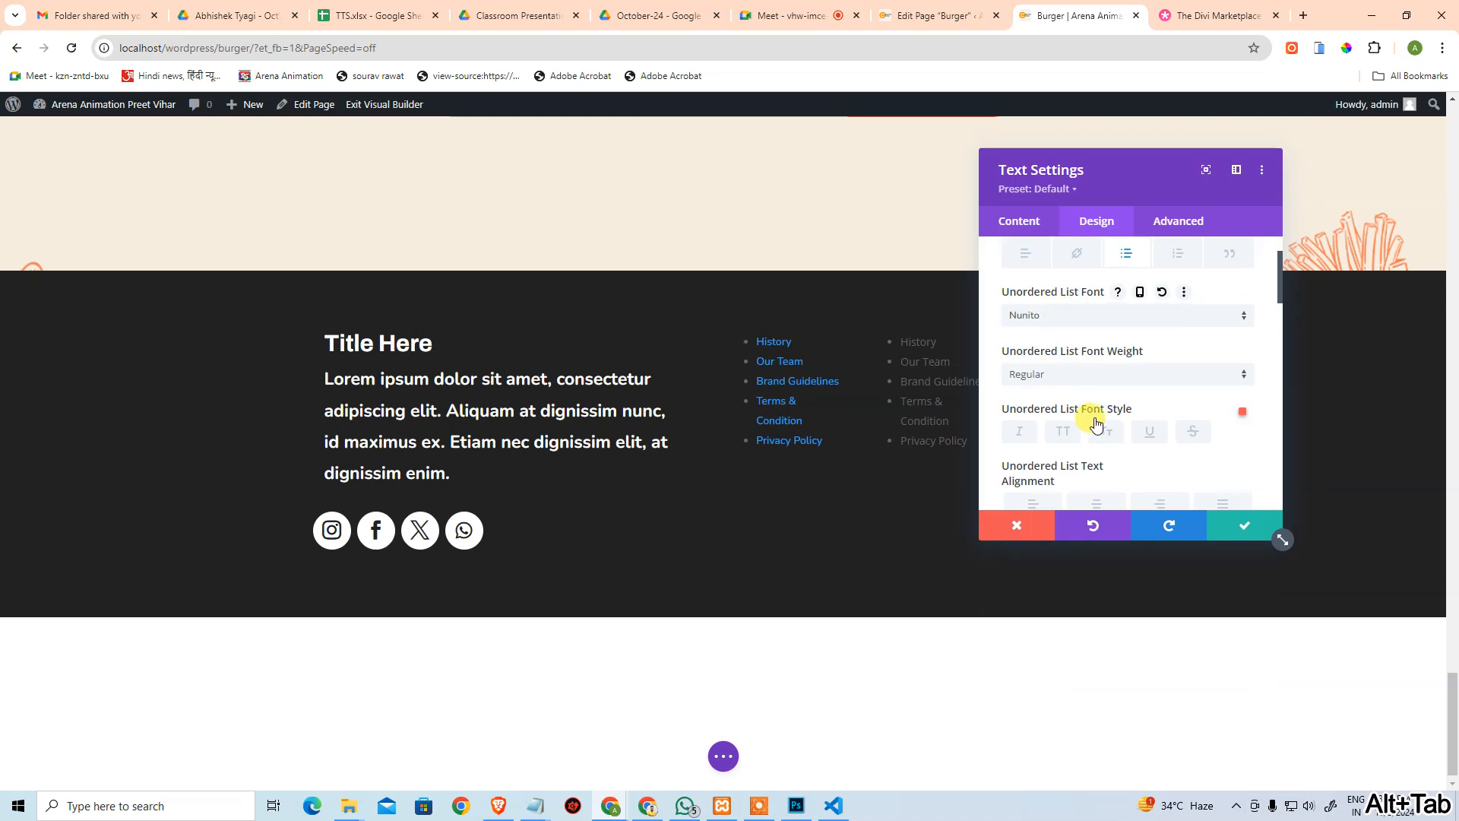
Format the About list's unordered list text as white, 23px and left-aligned in the Text module's design settings.
scroll(1075, 390, "down", 3)
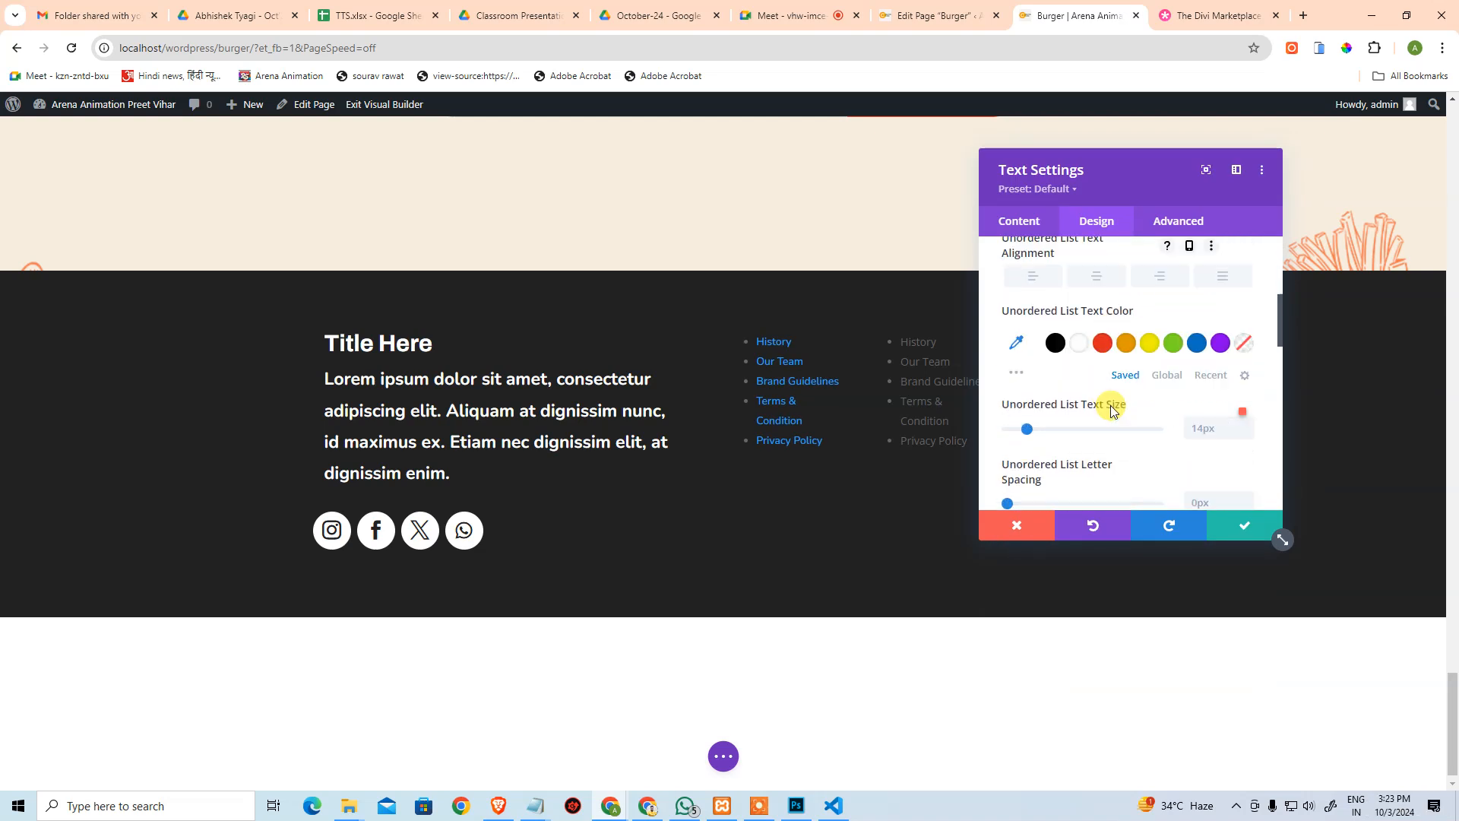
left_click(1079, 342)
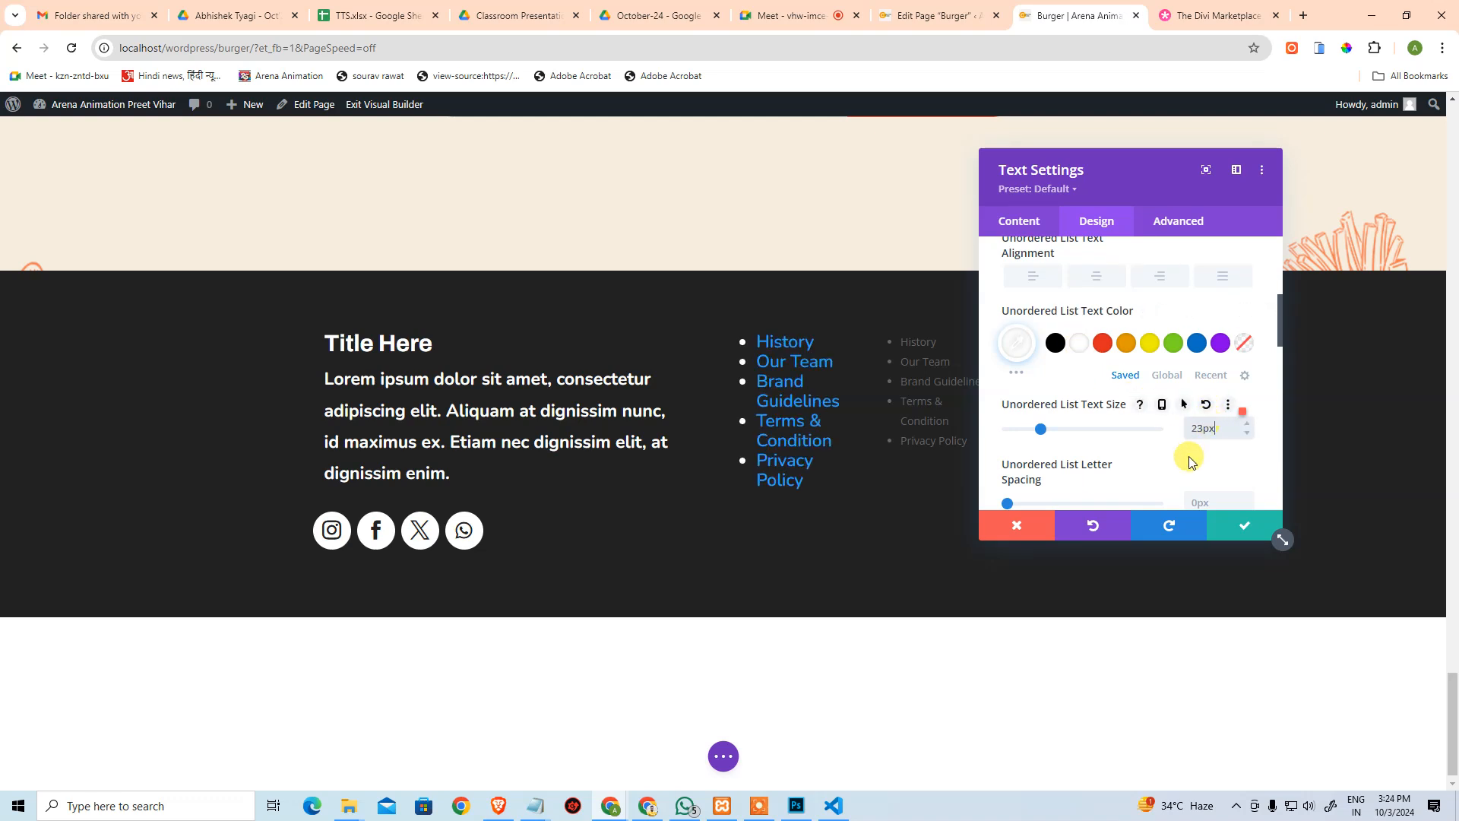
scroll(1174, 464, "up", 3)
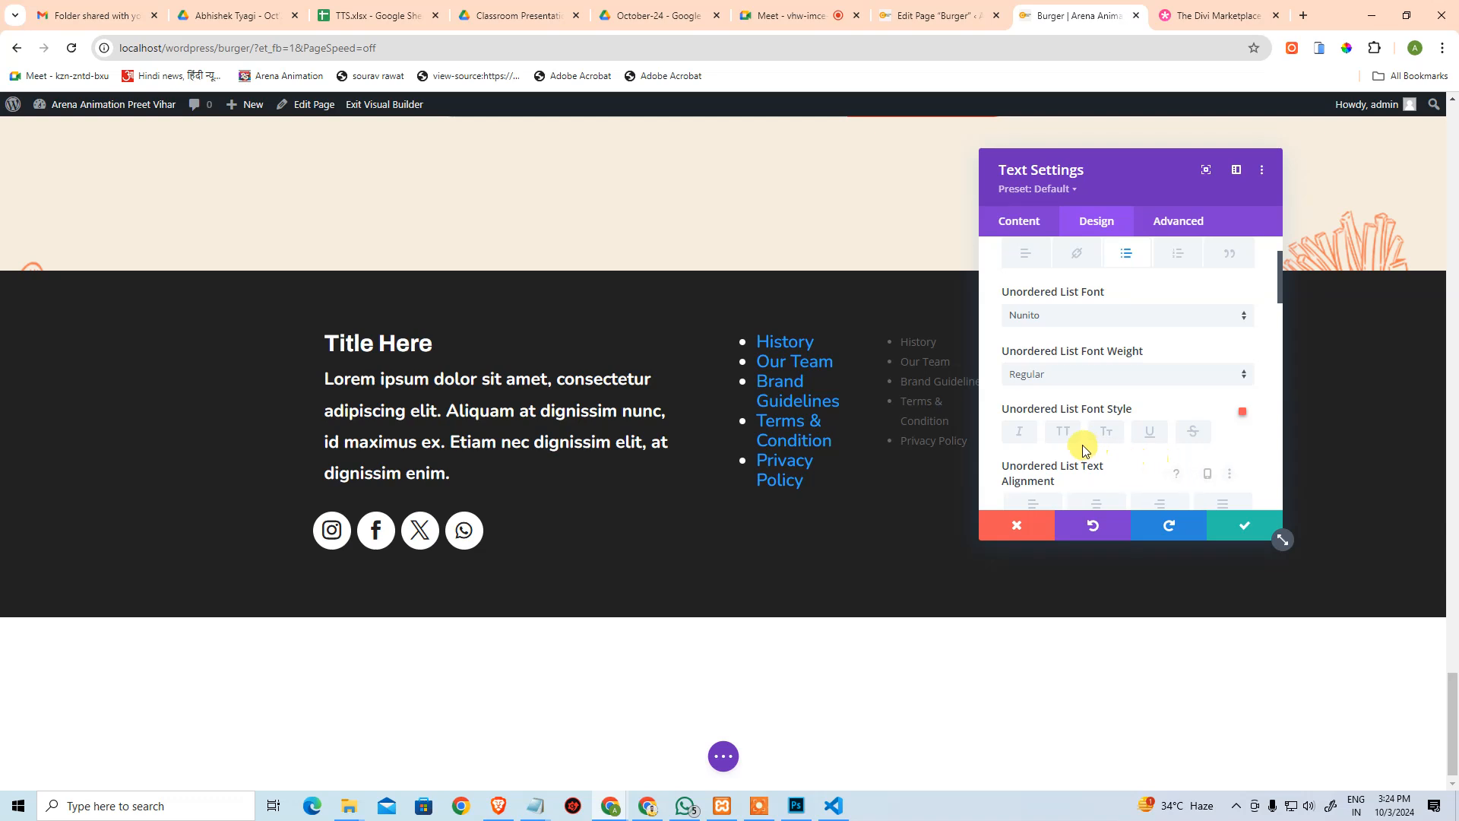
scroll(1082, 449, "up", 1)
scroll(1116, 399, "down", 2)
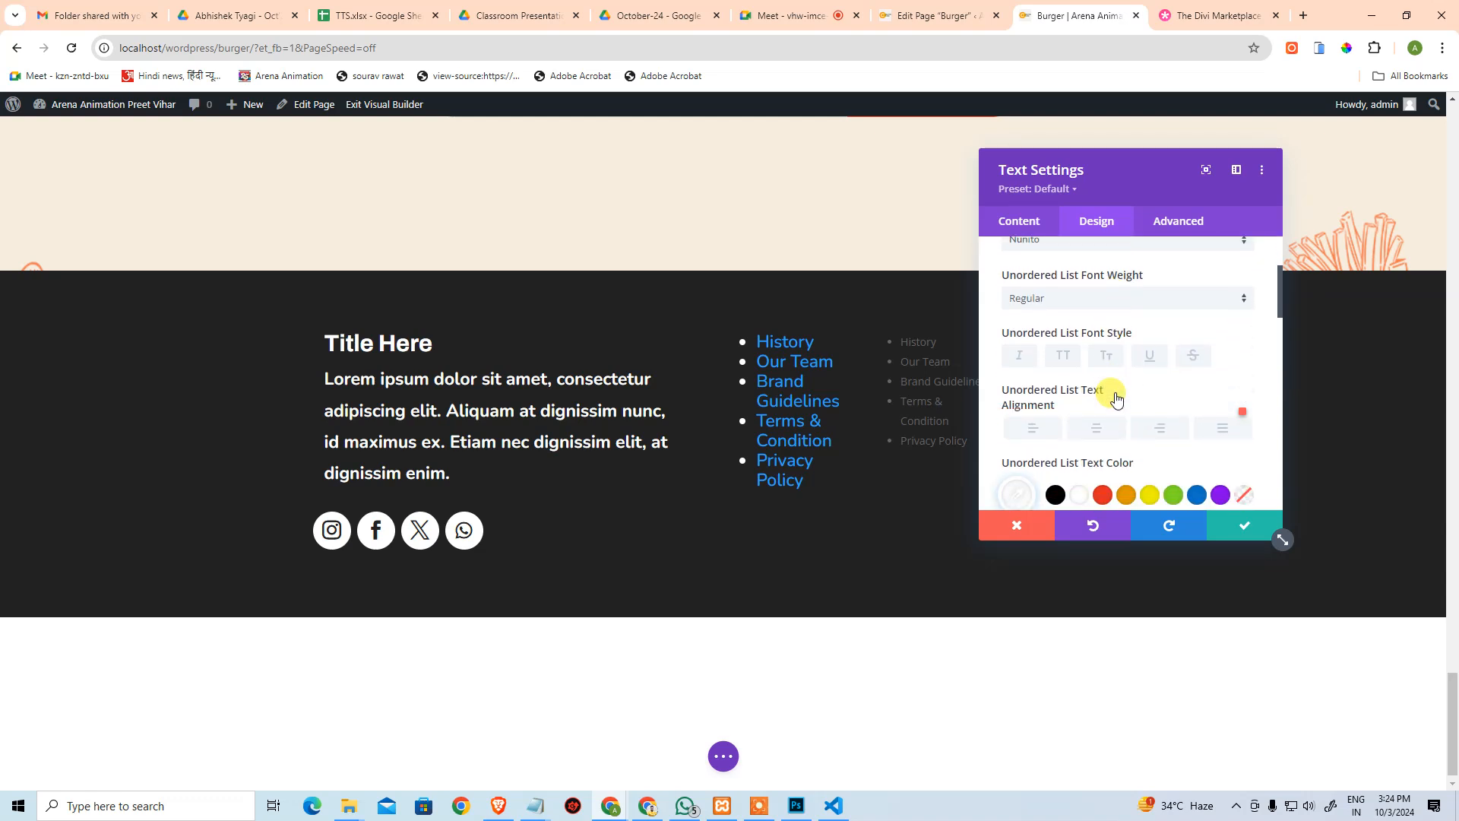
scroll(1116, 399, "down", 1)
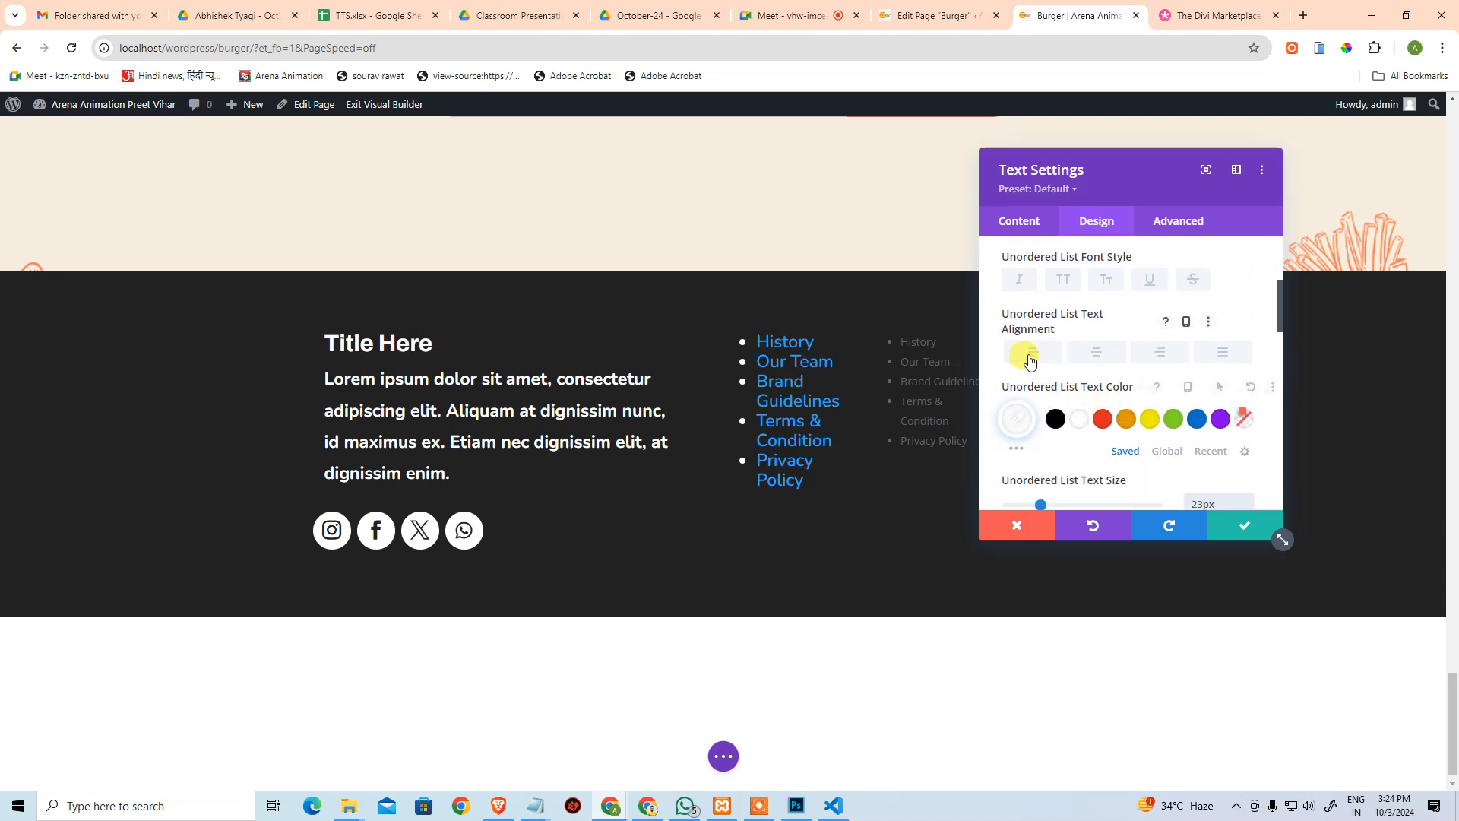
right_click(1075, 357)
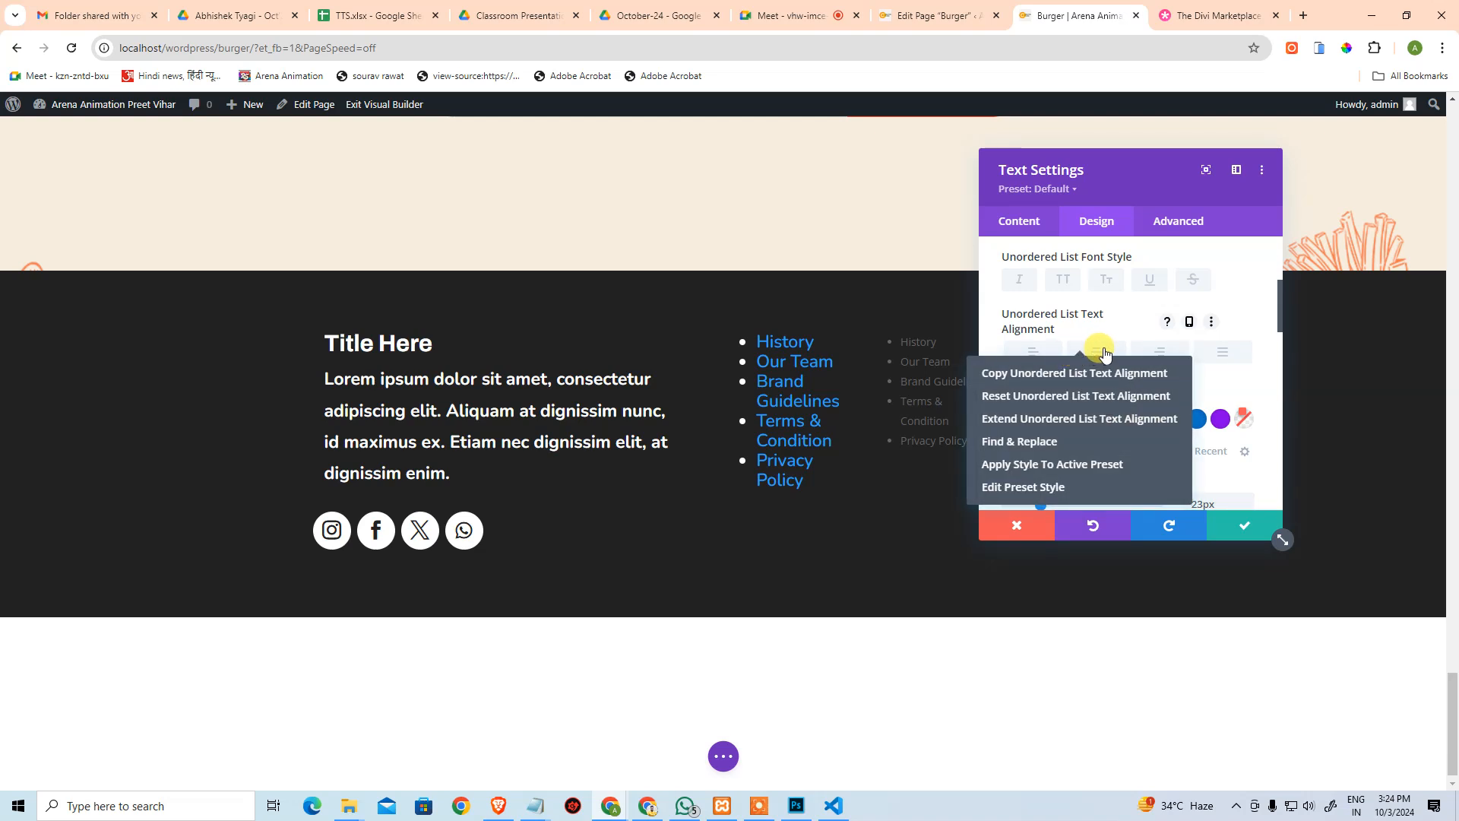
left_click(1103, 353)
left_click(1044, 354)
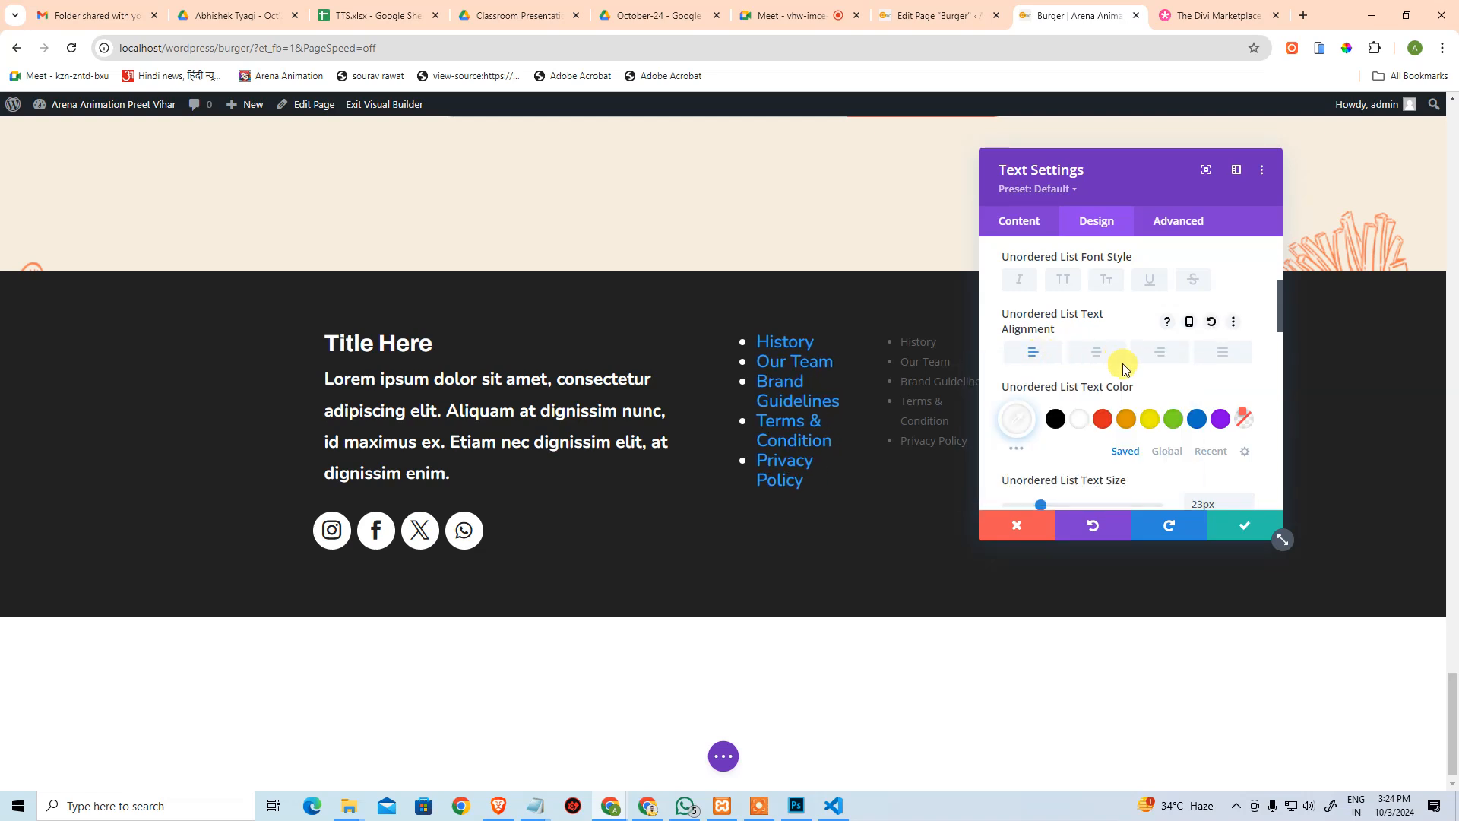
Set the unordered list line height to 1.5em and compare the spacing with the About column in the Photoshop mockup.
scroll(1123, 372, "down", 1)
scroll(1073, 384, "down", 1)
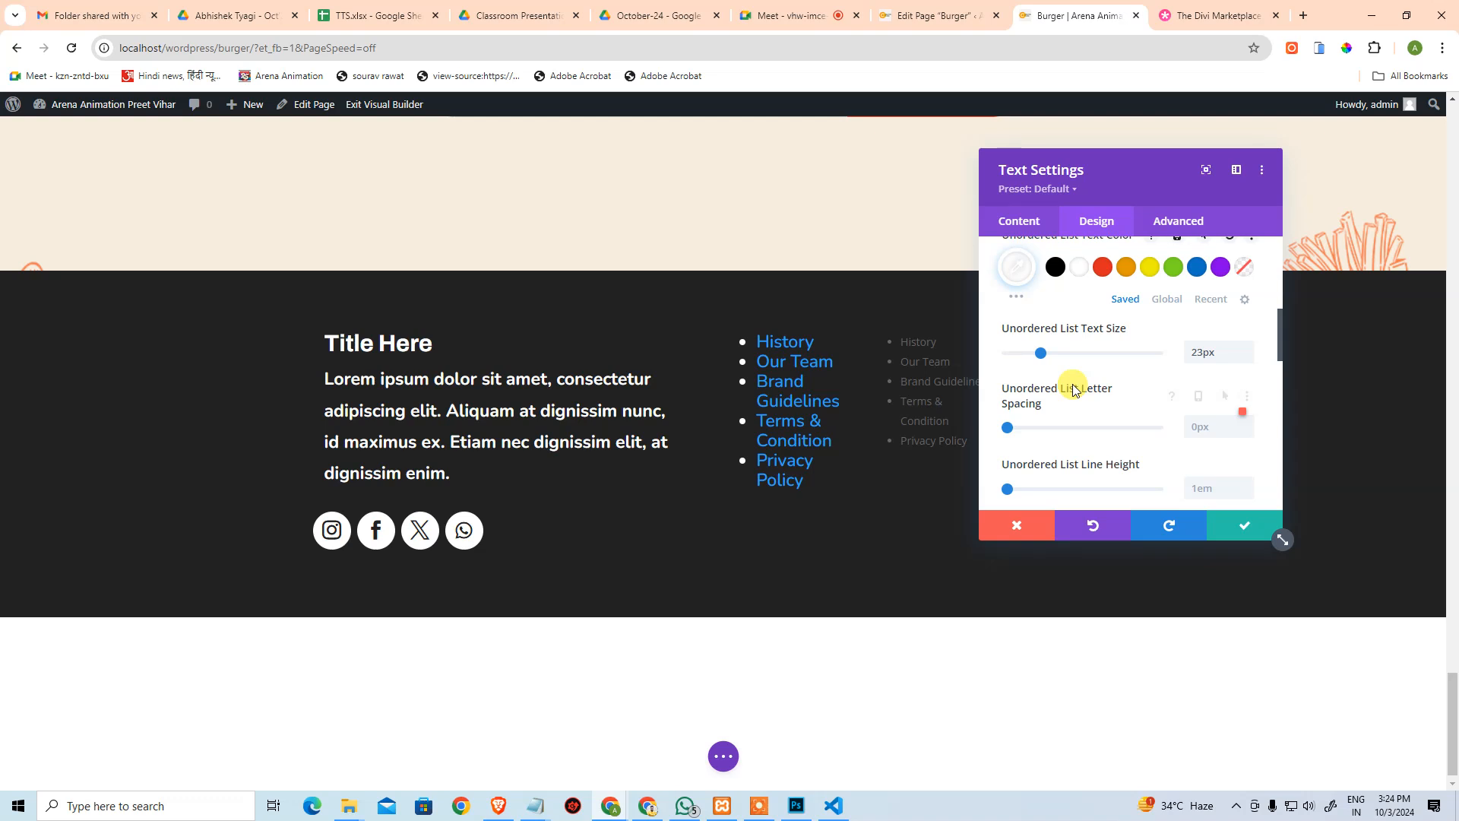
scroll(1073, 389, "down", 1)
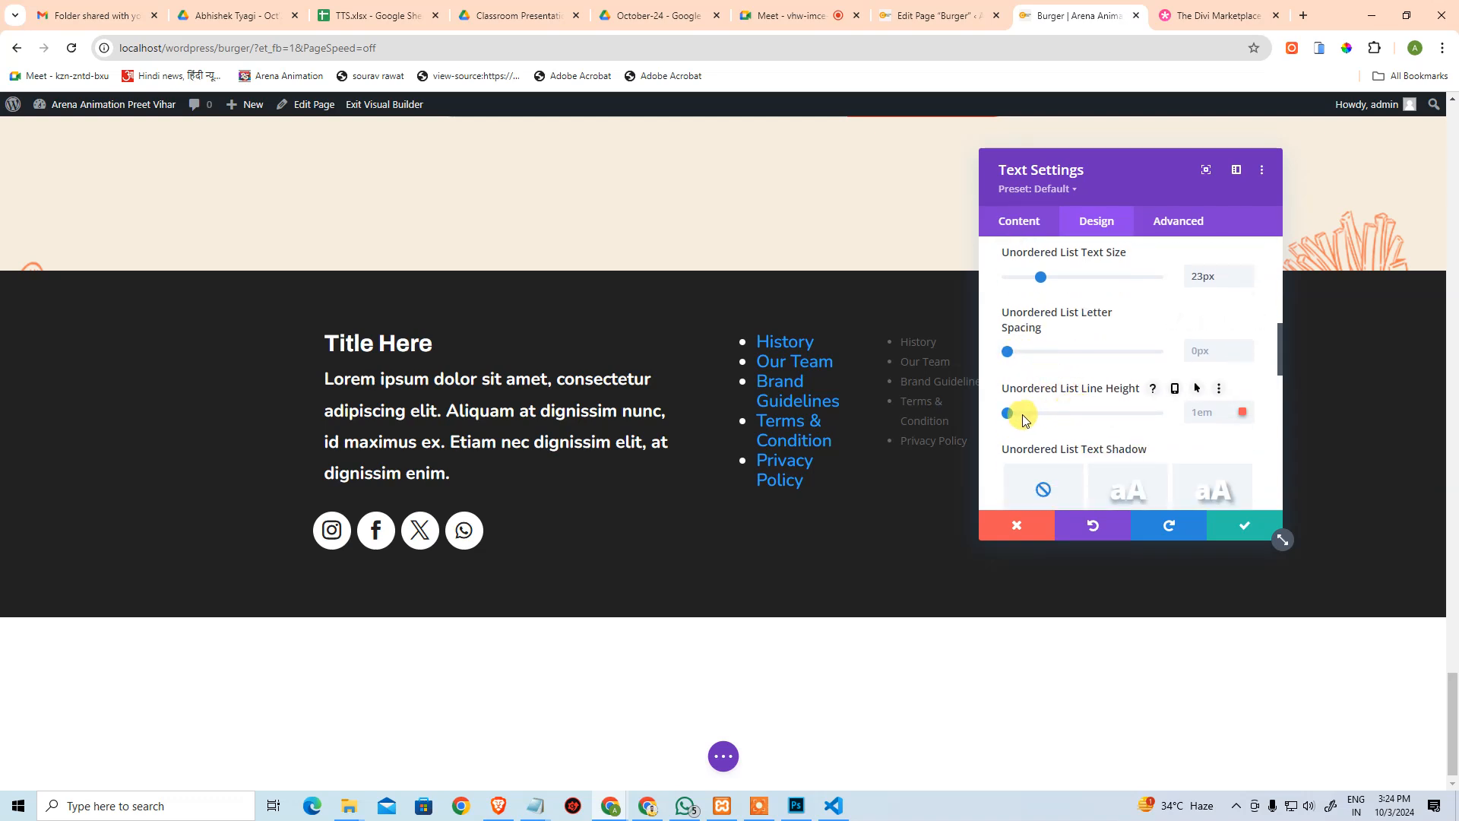
left_click(1201, 409)
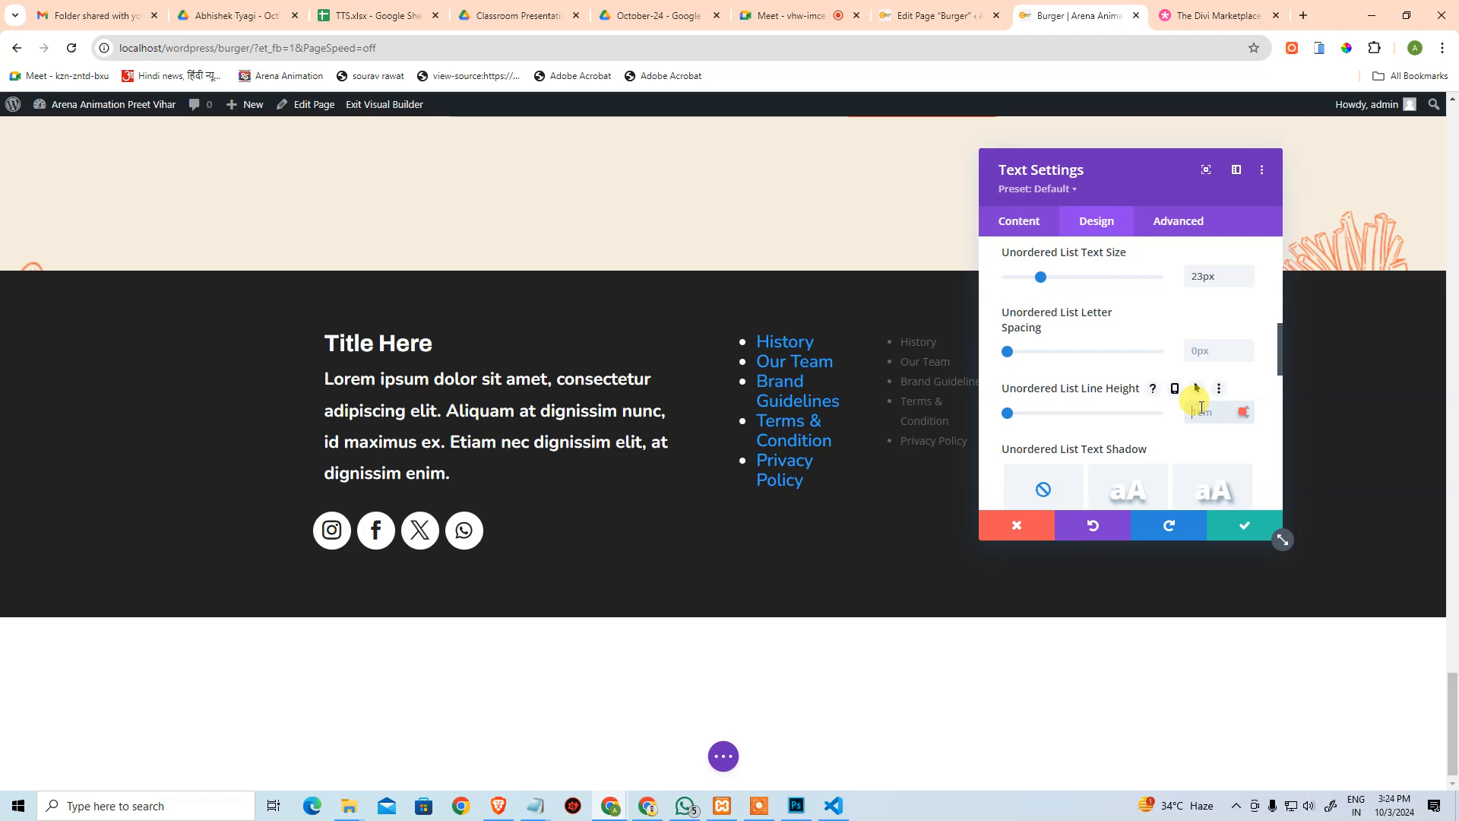
type("1.5em")
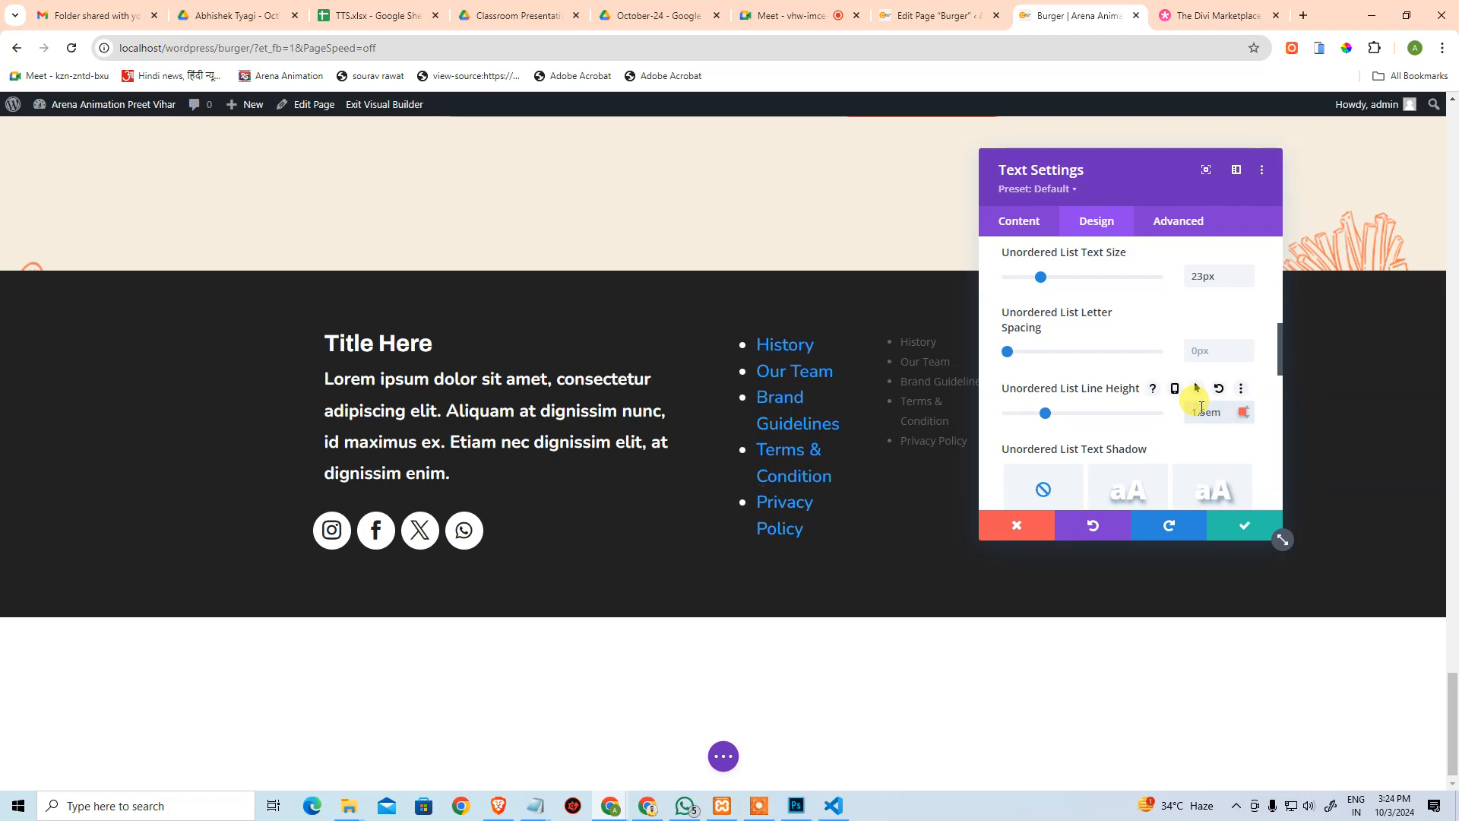
key("alt+Tab")
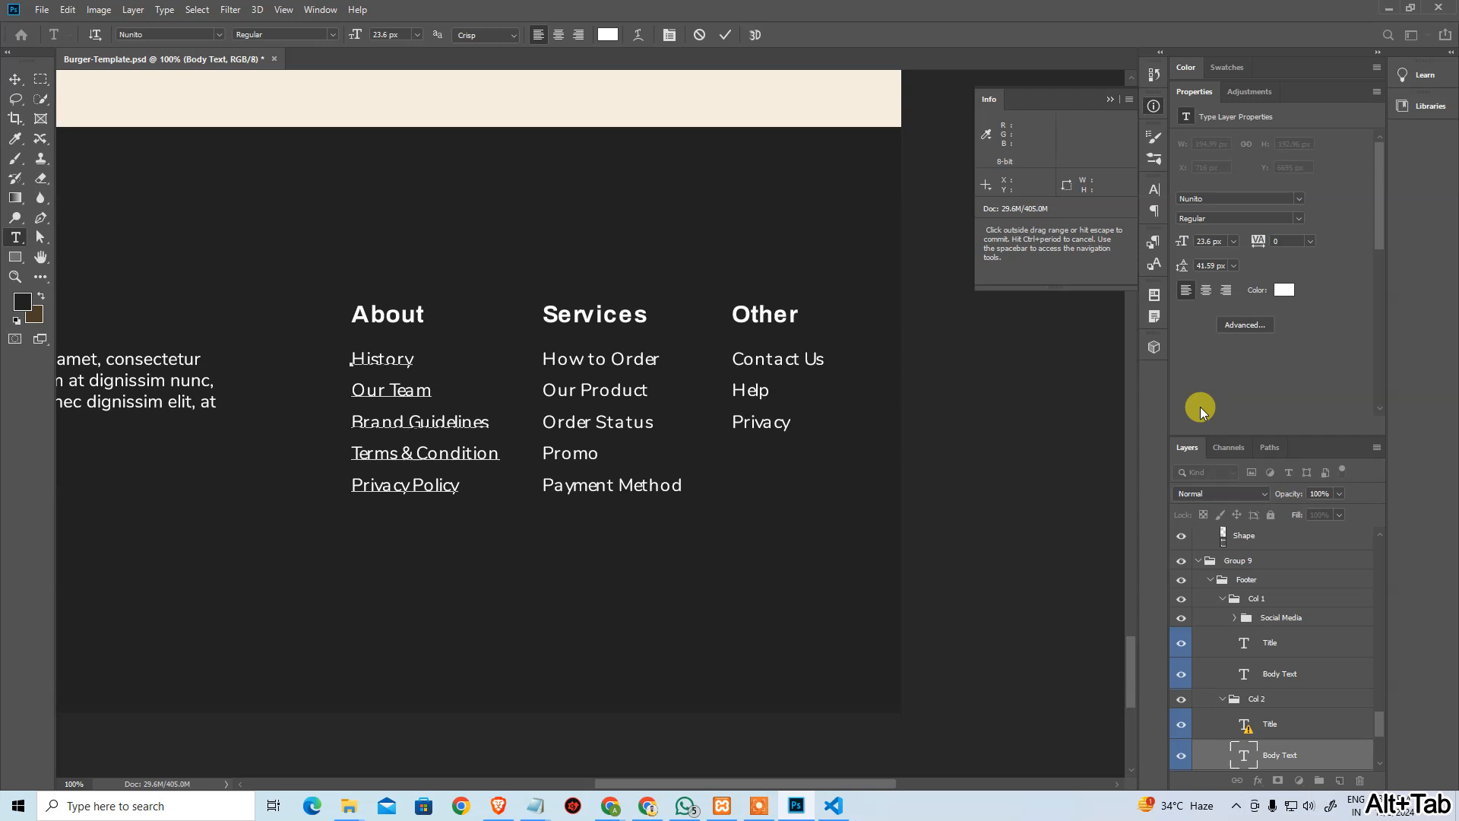
key("alt+Tab")
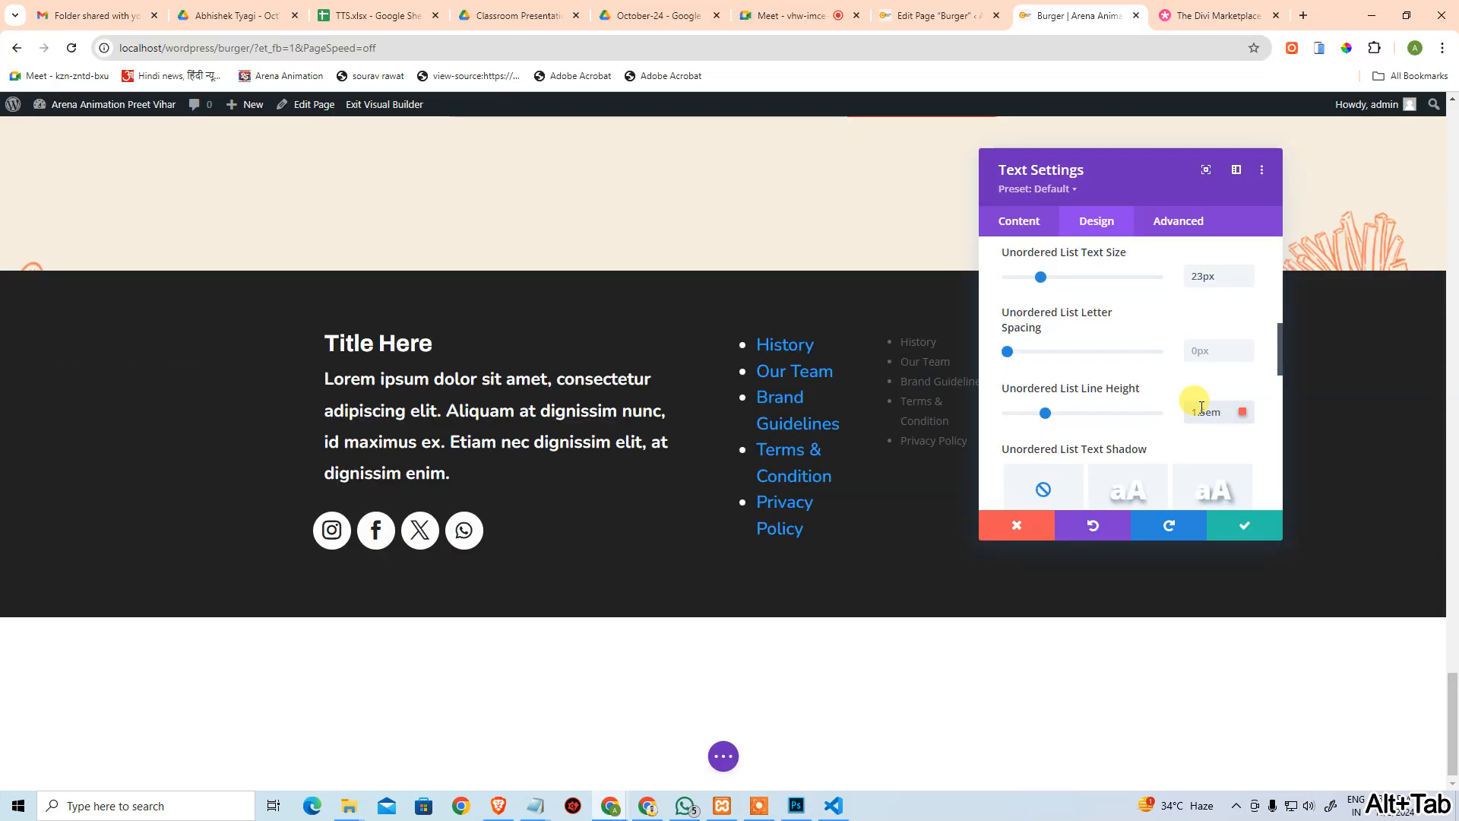
Set the unordered list style type to None and try the Inside option for its style position.
scroll(1200, 412, "down", 5)
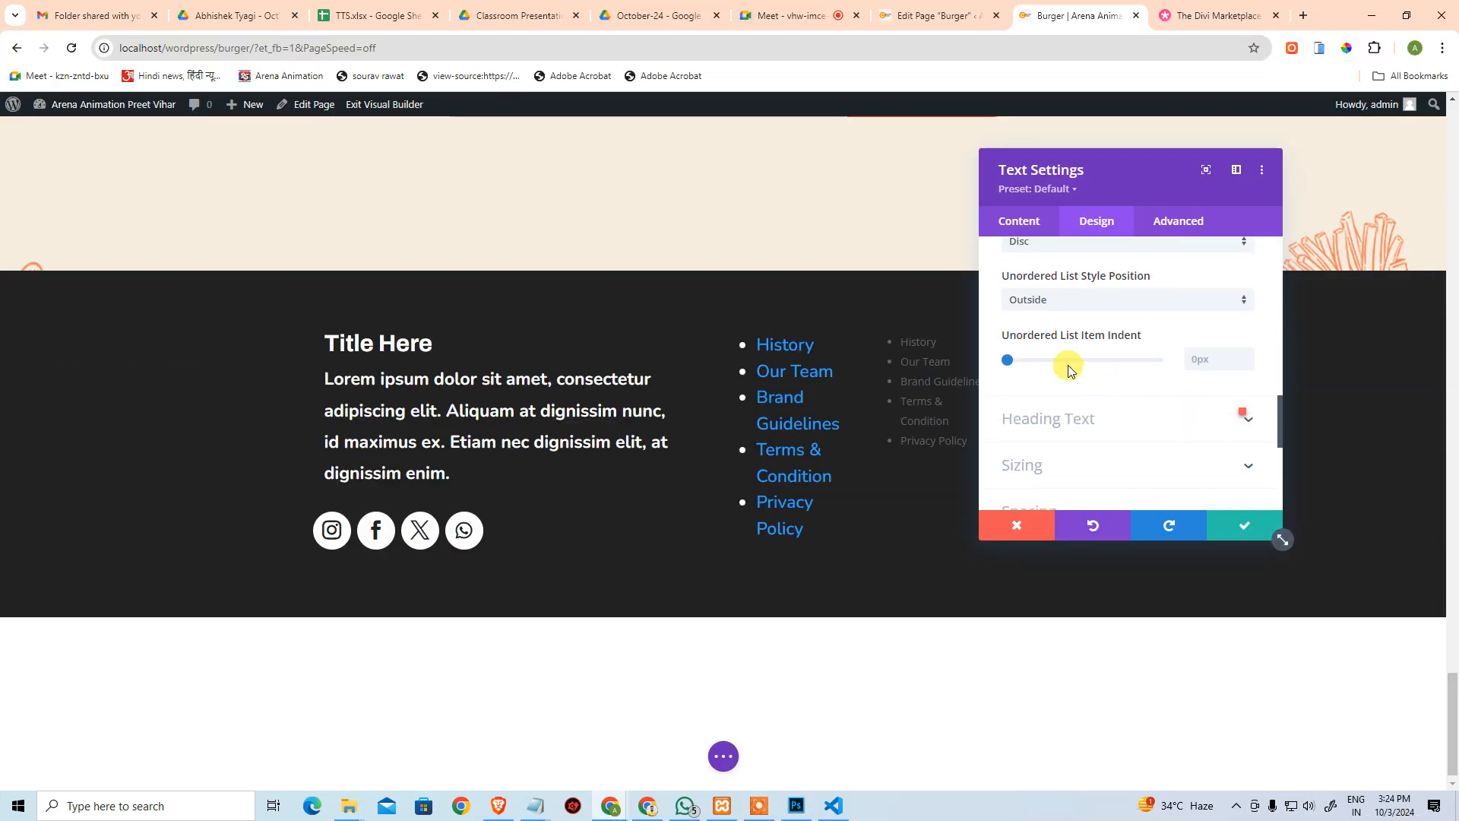
left_click(1030, 317)
left_click(1053, 411)
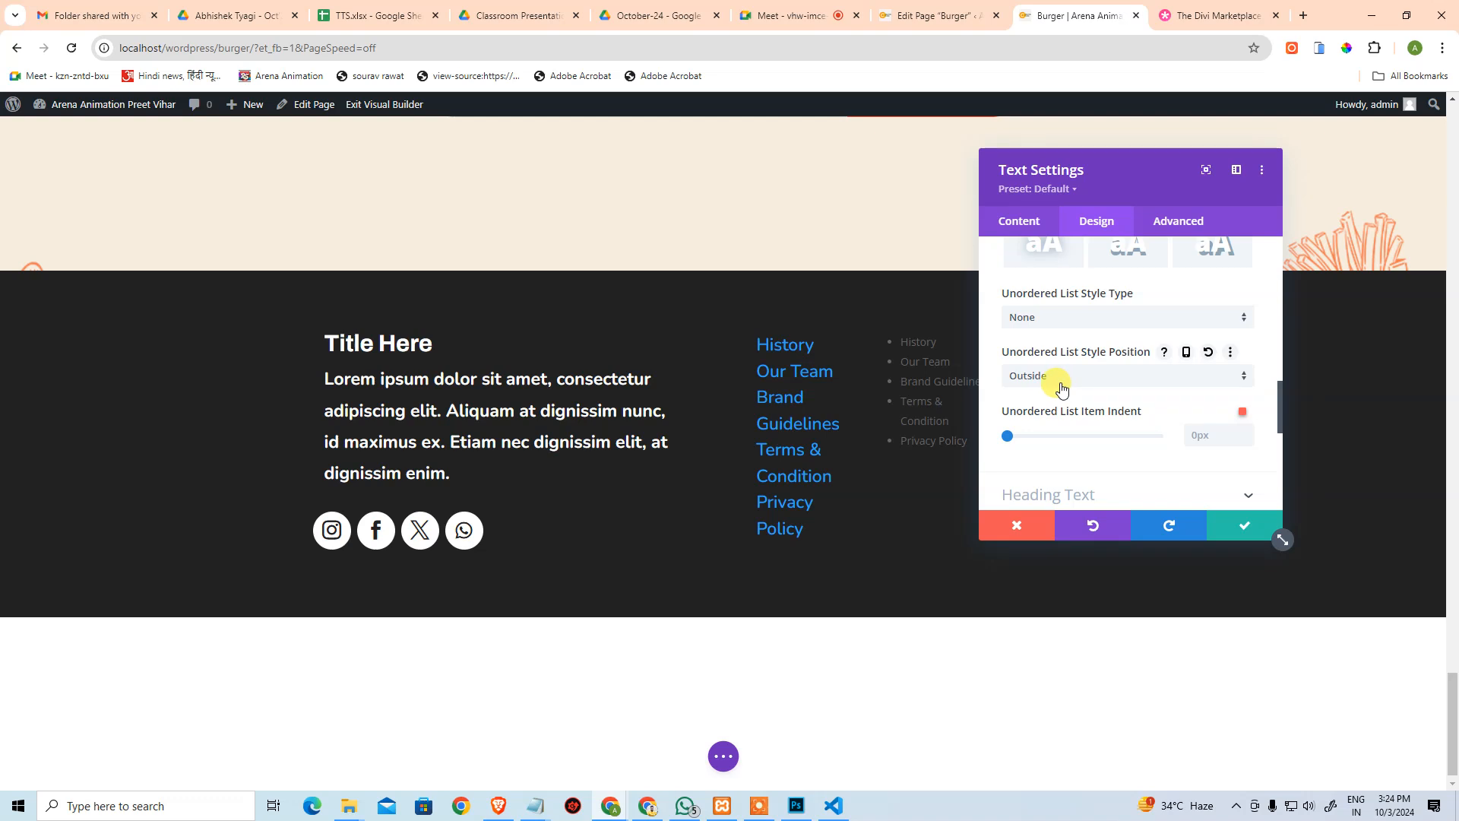
left_click(1062, 390)
left_click(1057, 414)
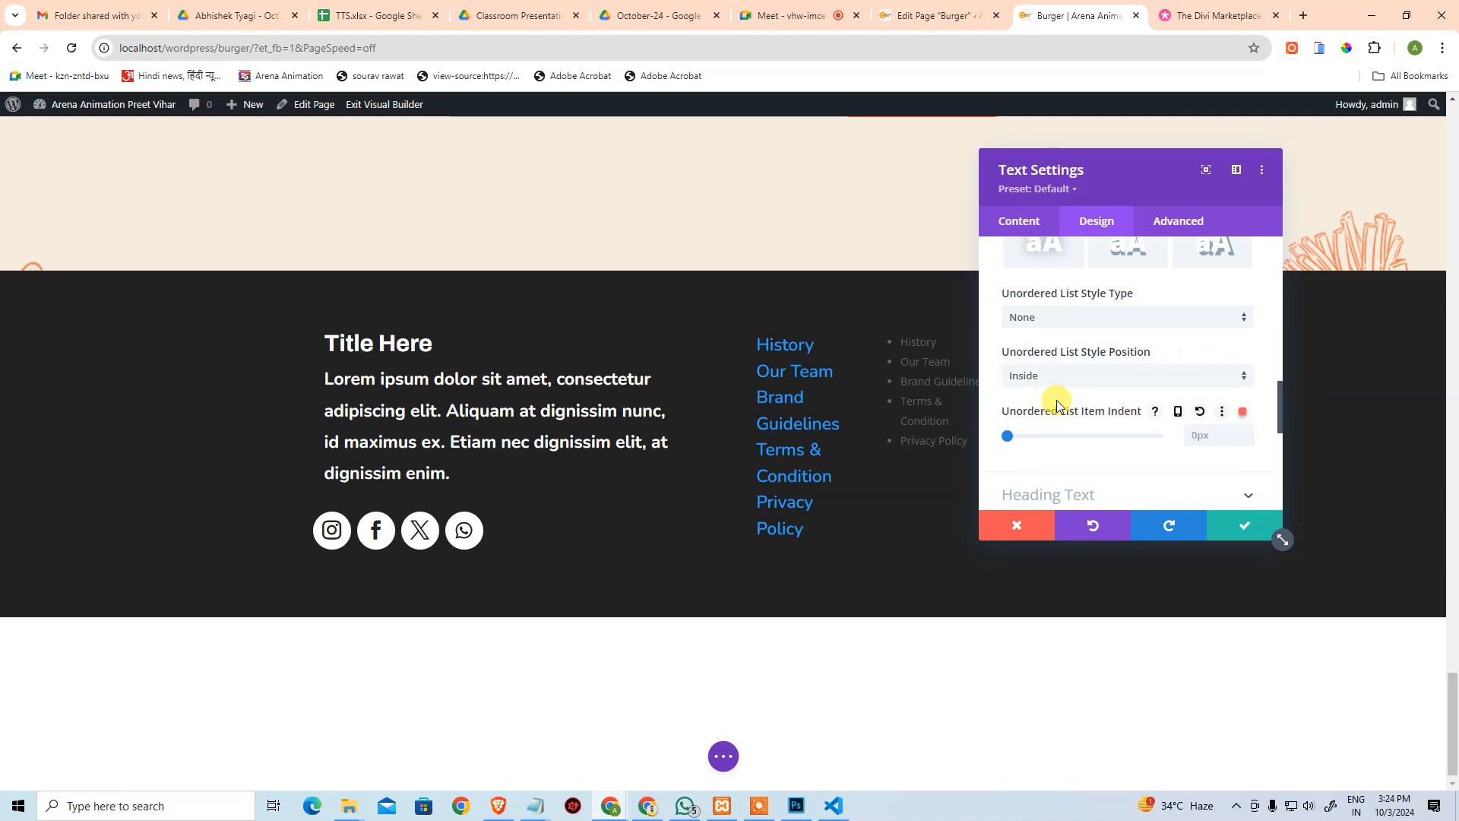
left_click(1052, 377)
left_click(1049, 387)
Set the link font of the footer's About list module to Nunito.
scroll(1111, 424, "down", 2)
scroll(1099, 417, "up", 8)
scroll(1085, 409, "up", 5)
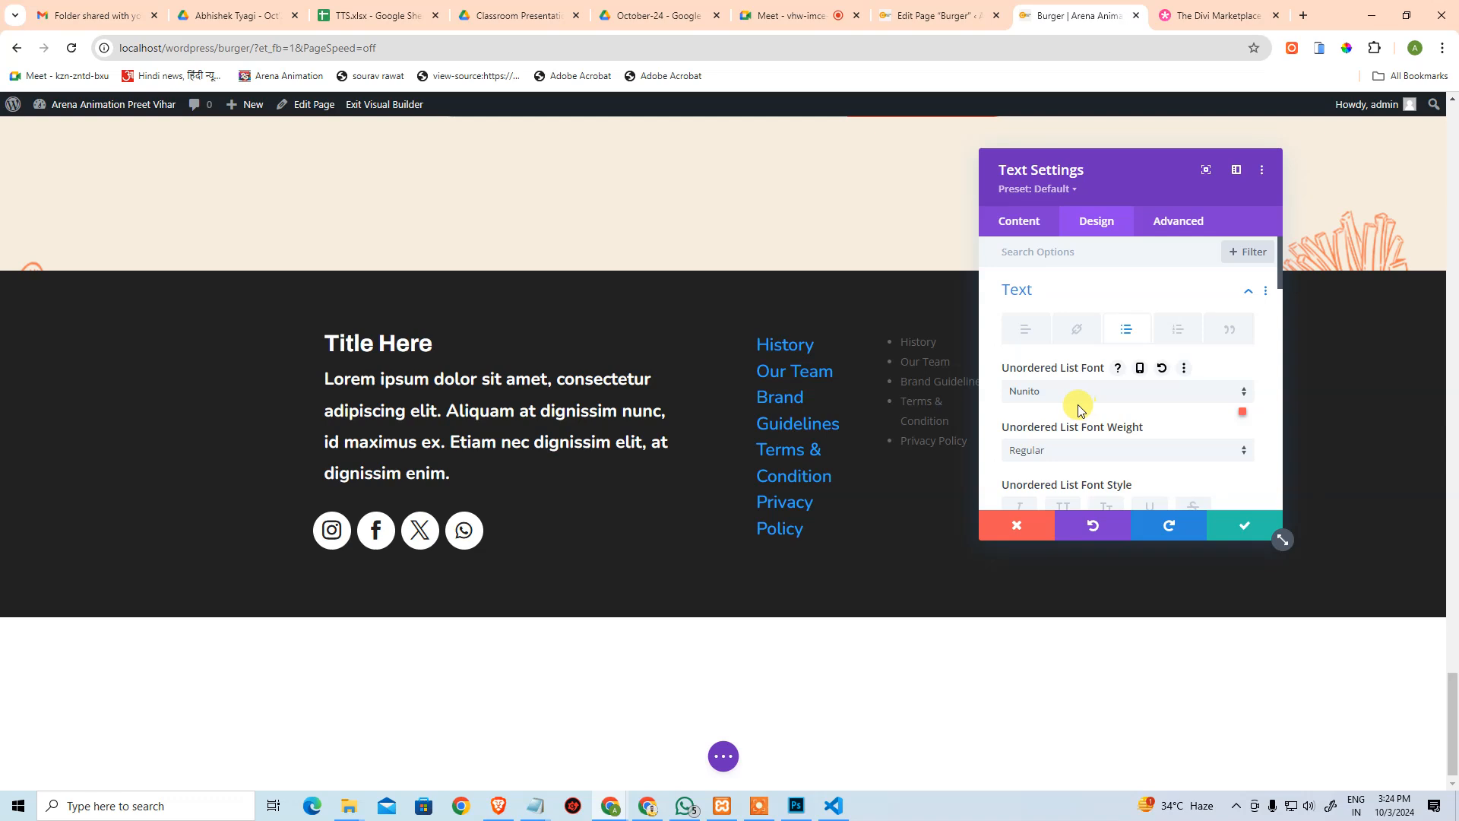
left_click(1071, 334)
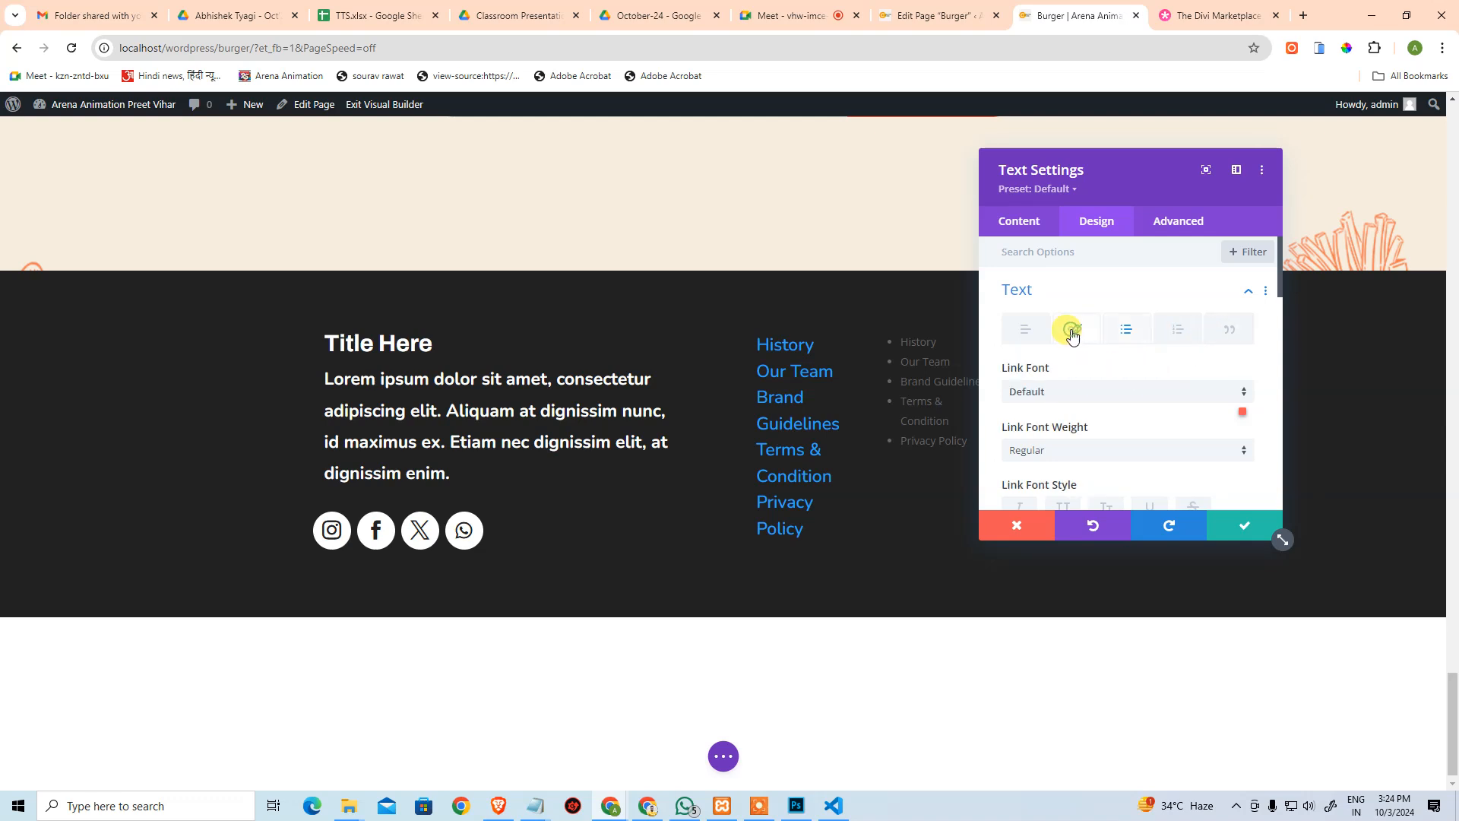
left_click(1089, 393)
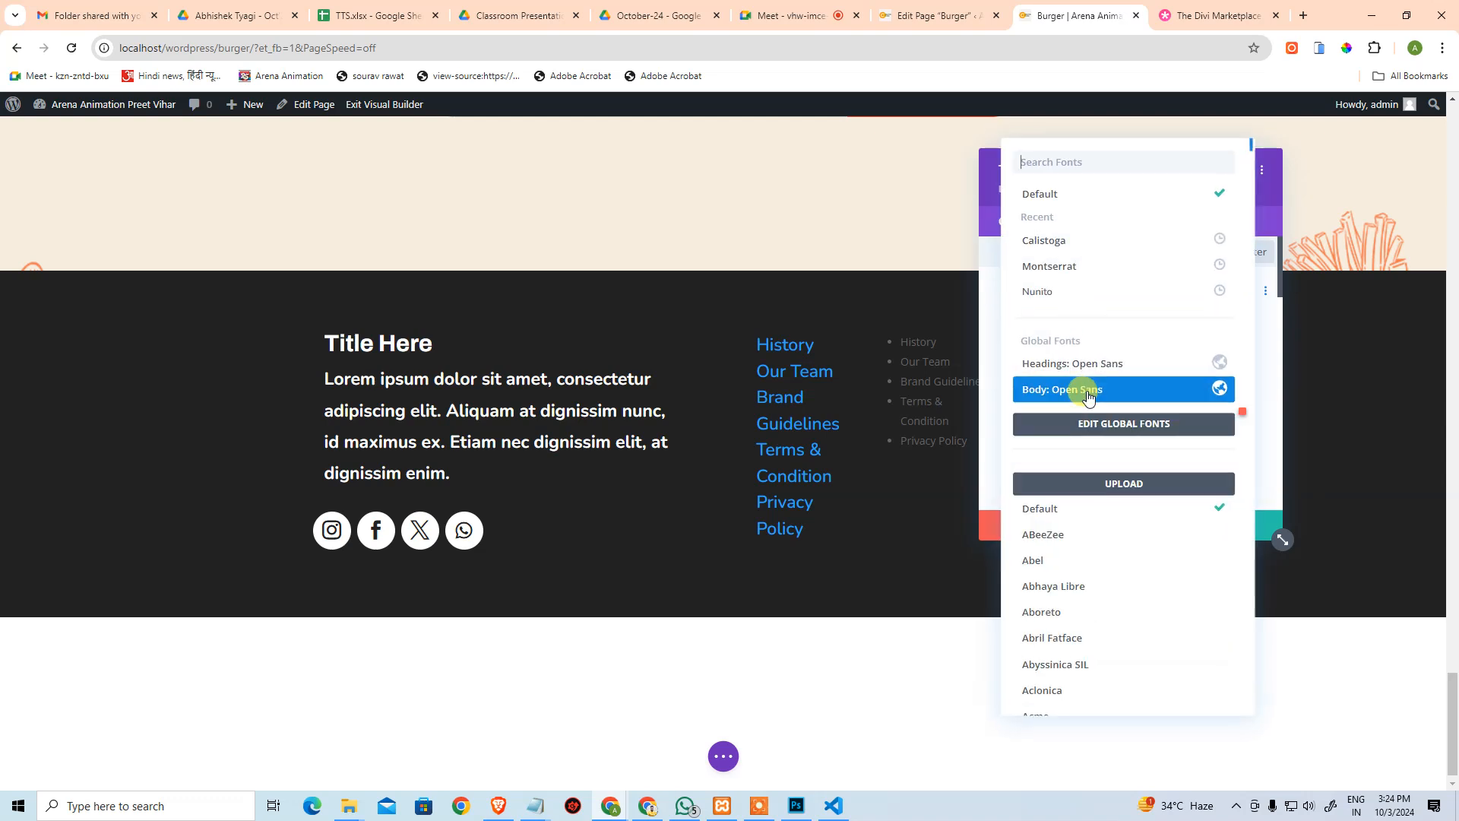
left_click(1067, 294)
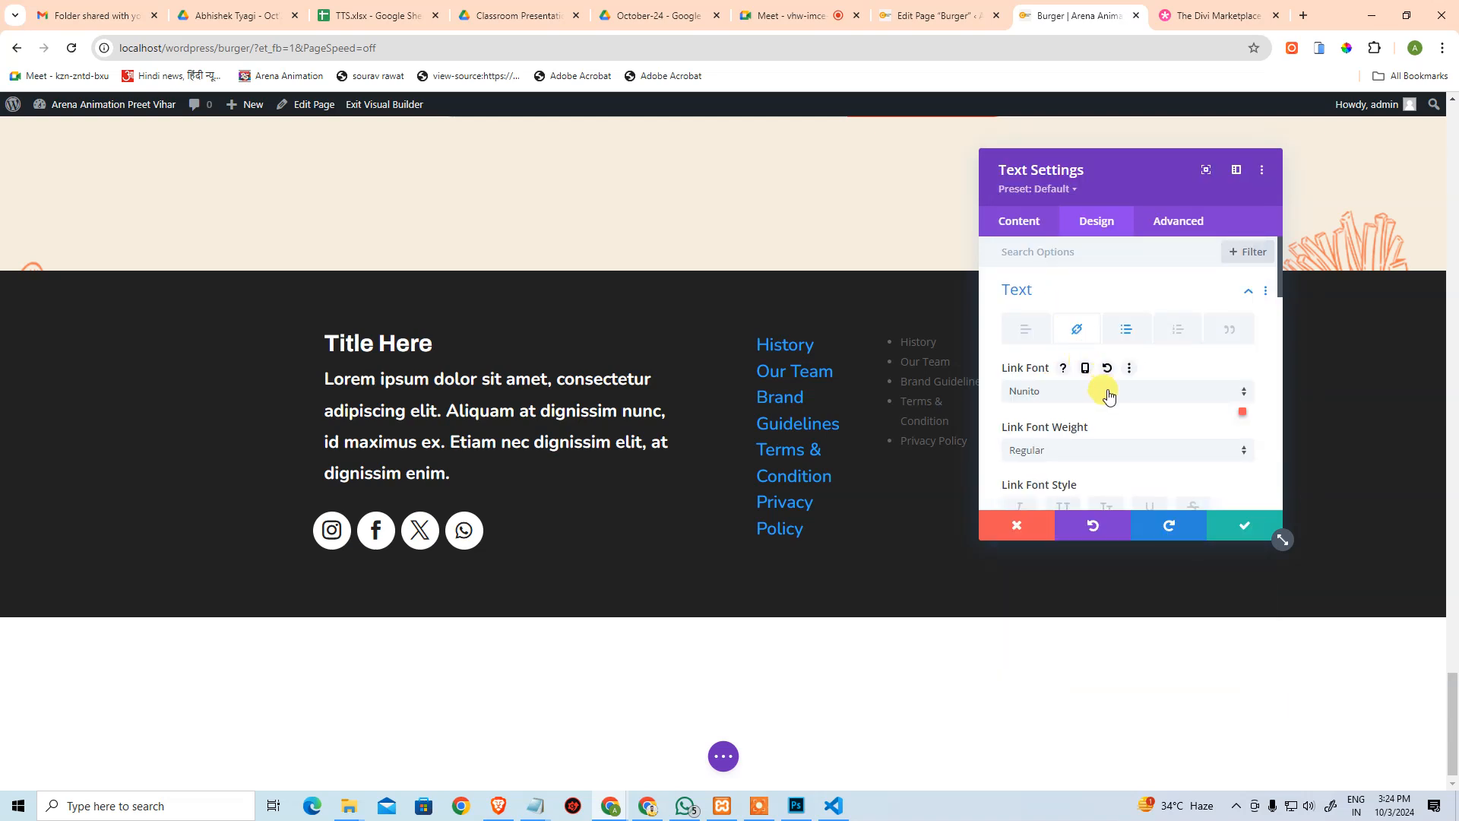
Set the link text colour to white (#ffffff) and save the Text module's settings.
scroll(1102, 401, "down", 1)
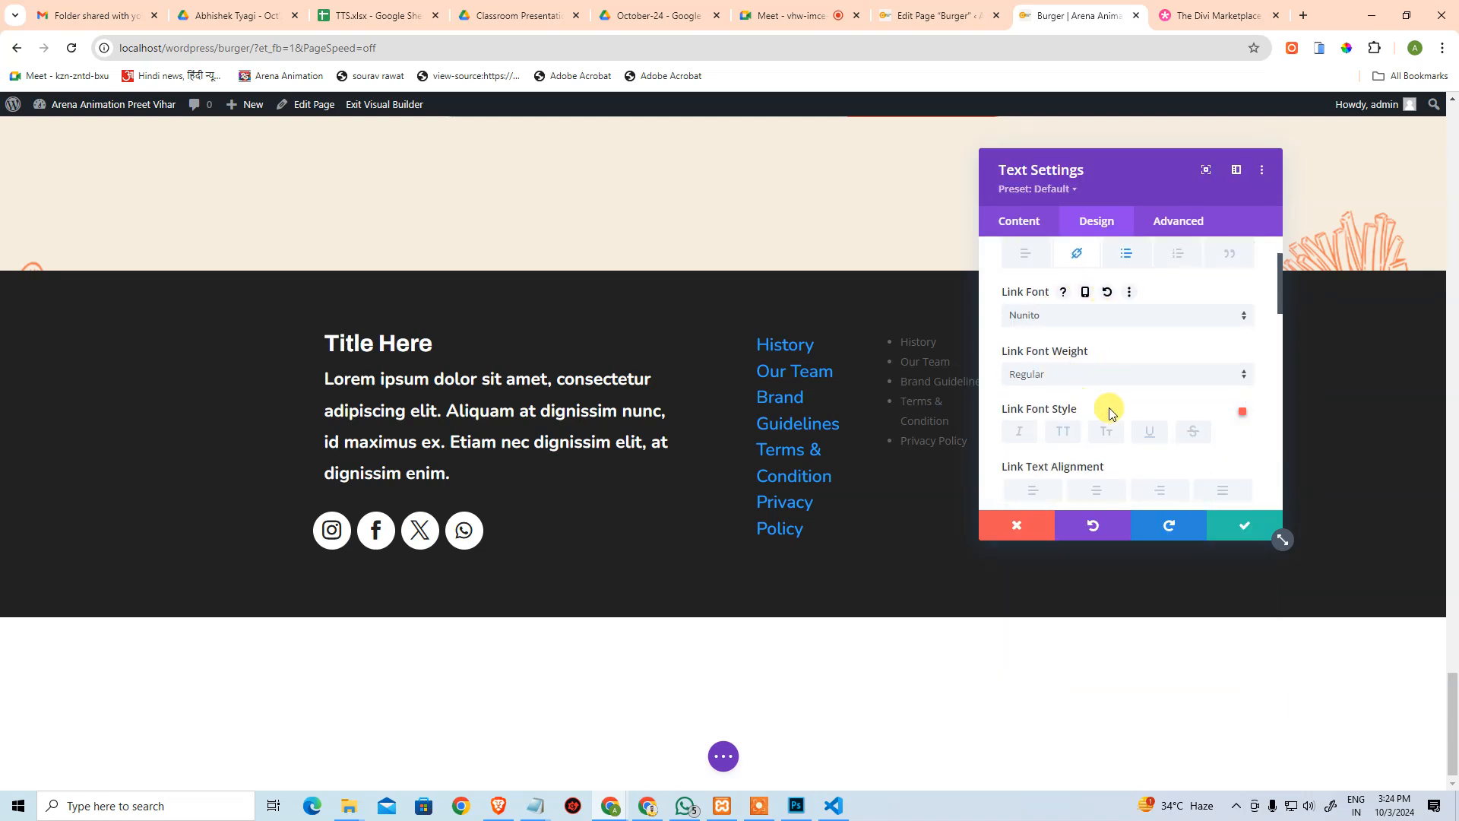
scroll(1108, 407, "down", 2)
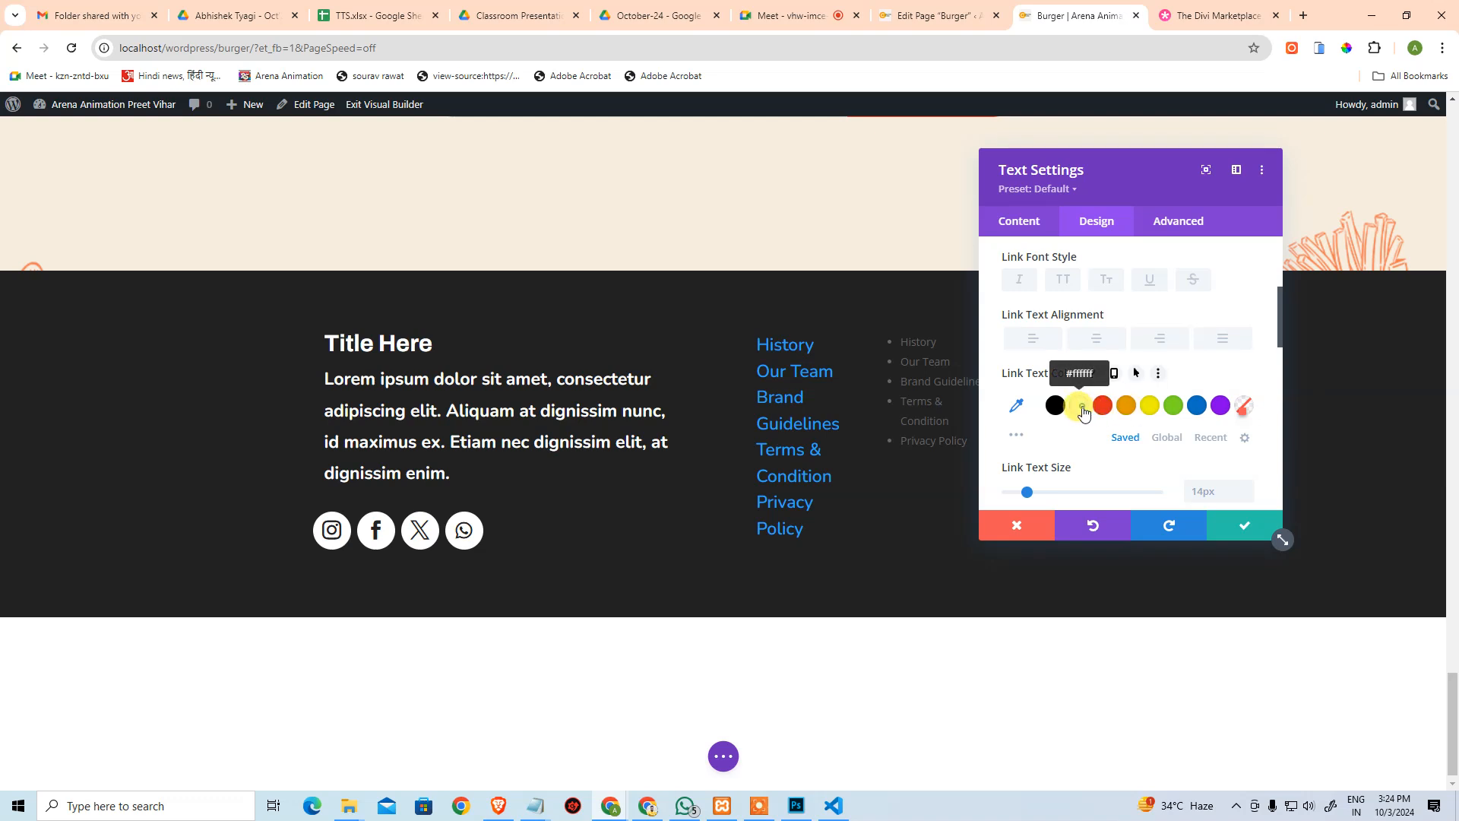
left_click(1082, 409)
scroll(1106, 435, "down", 2)
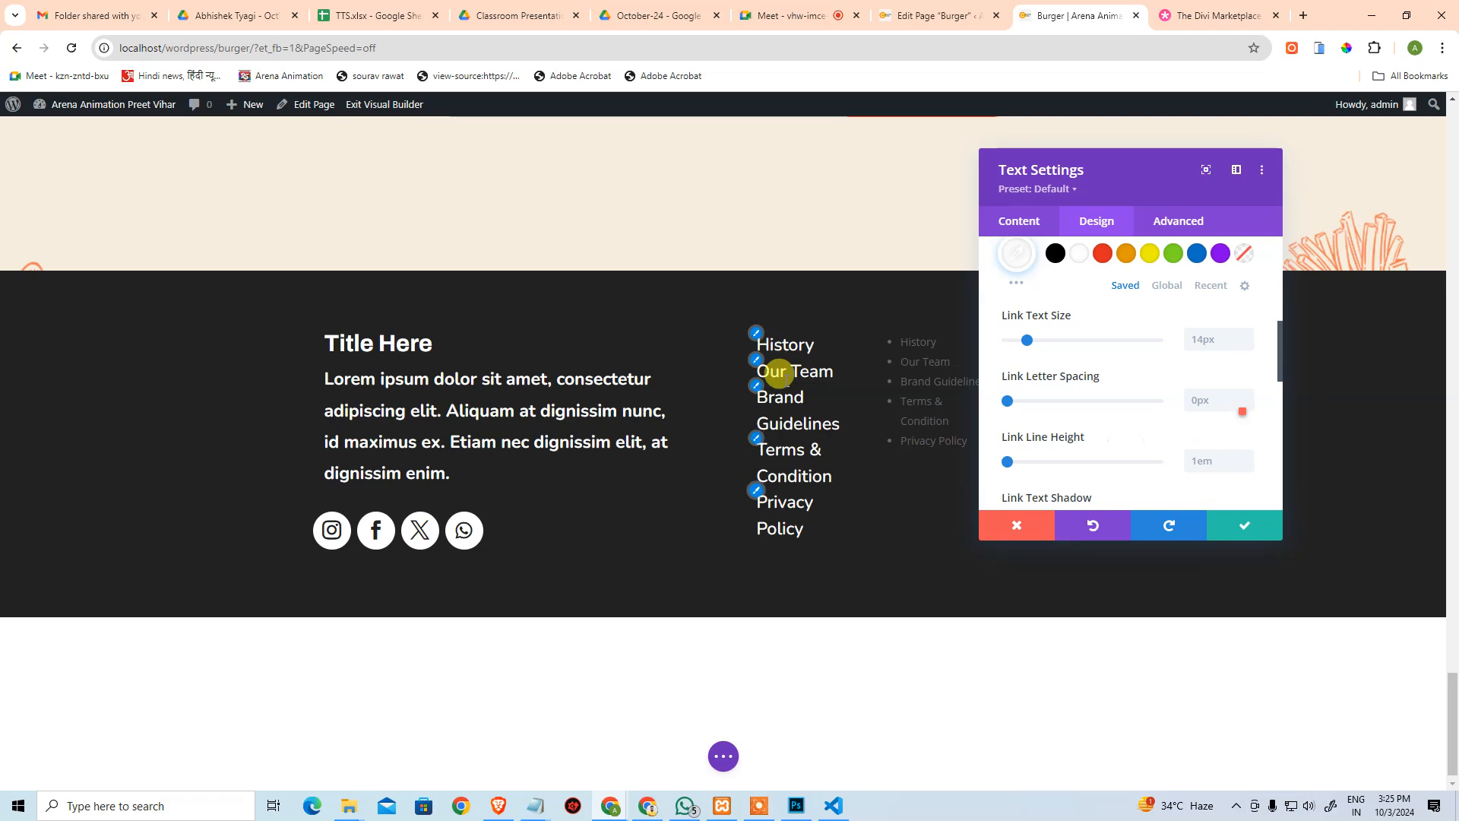
left_click(1234, 530)
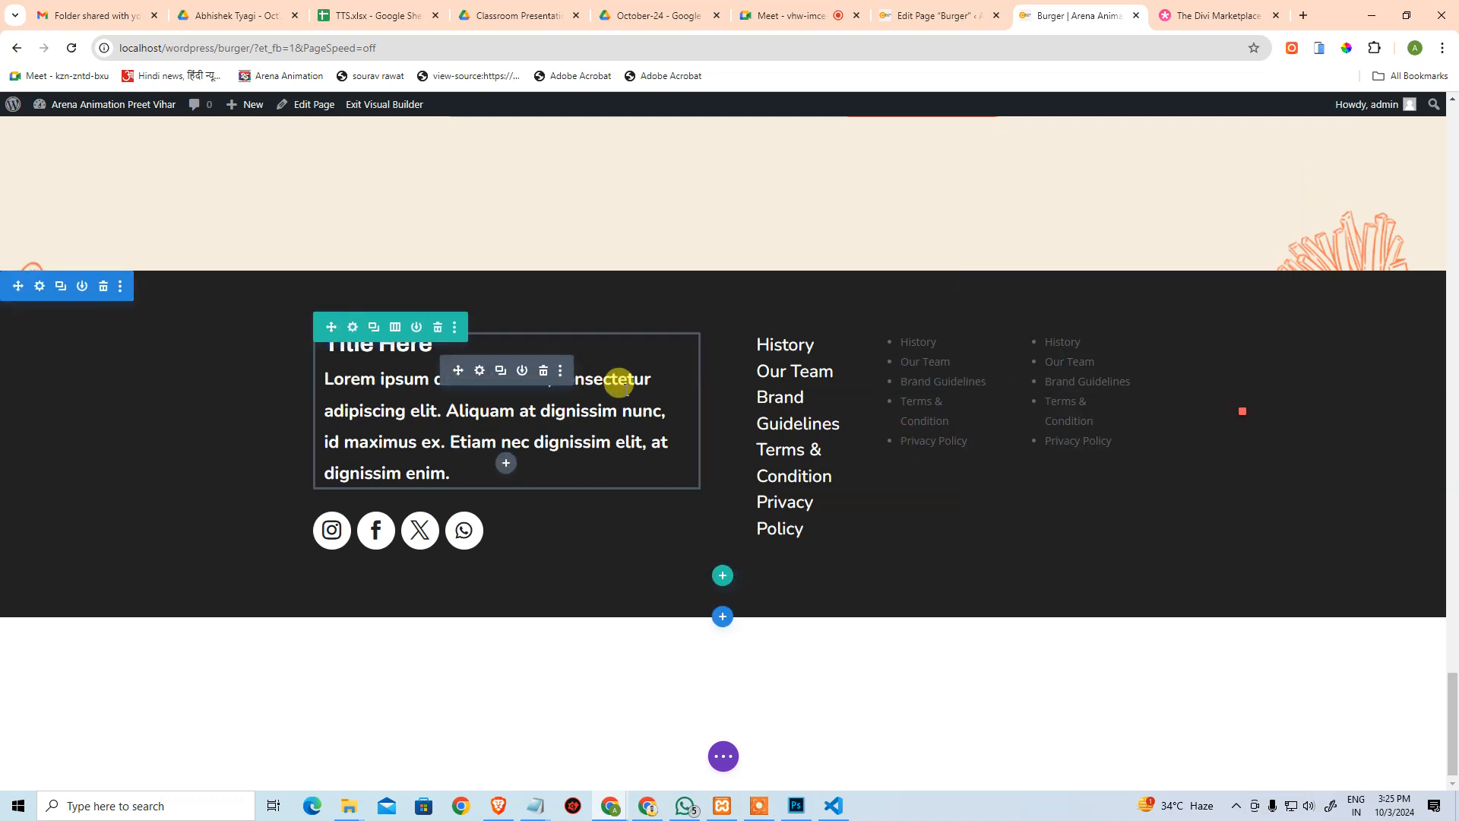
Look through the footer row's first column settings, covering its content, spacing and advanced options, and close them without changes.
left_click(352, 327)
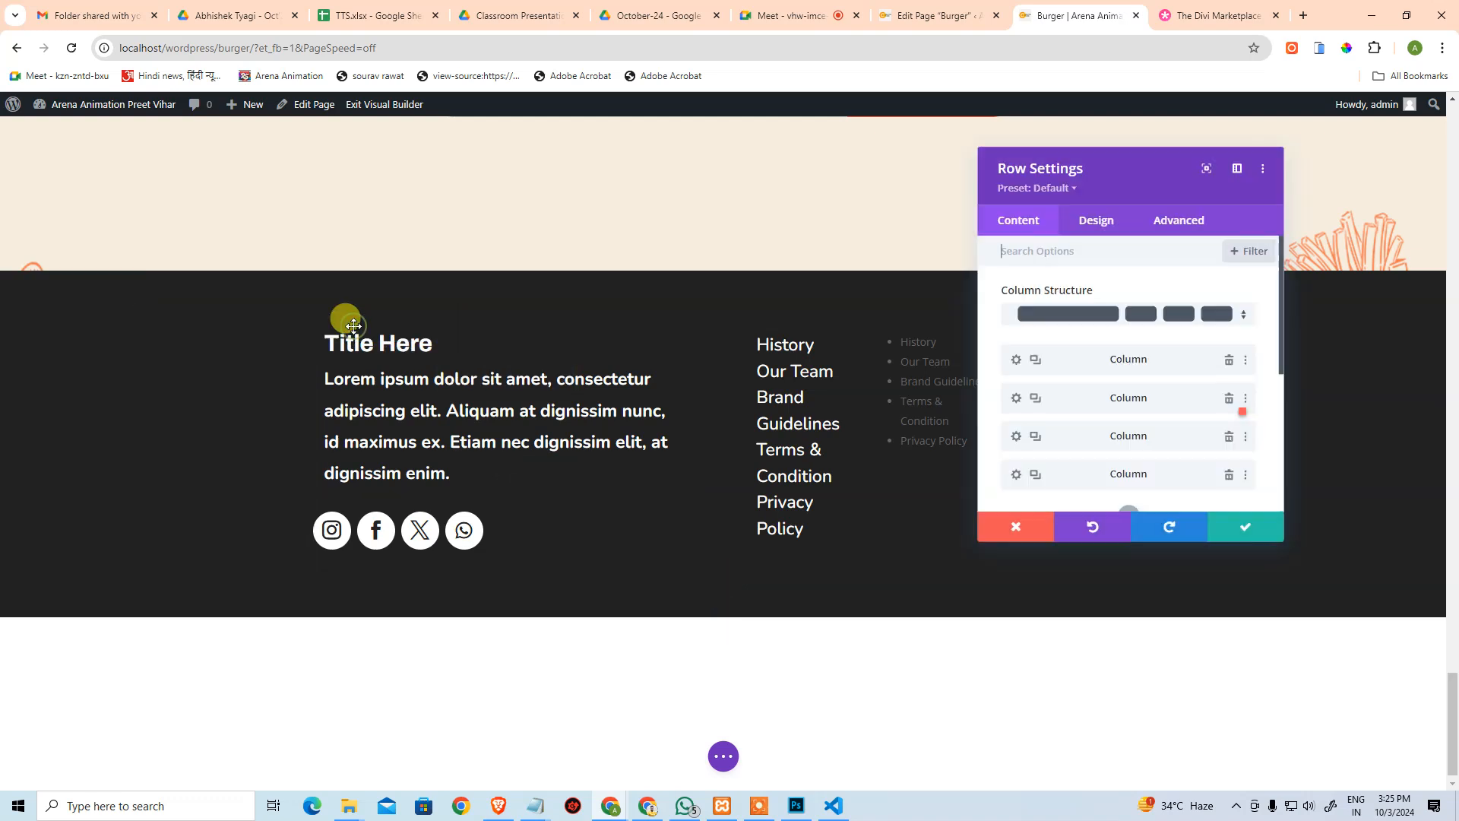
left_click(1016, 362)
left_click(1087, 222)
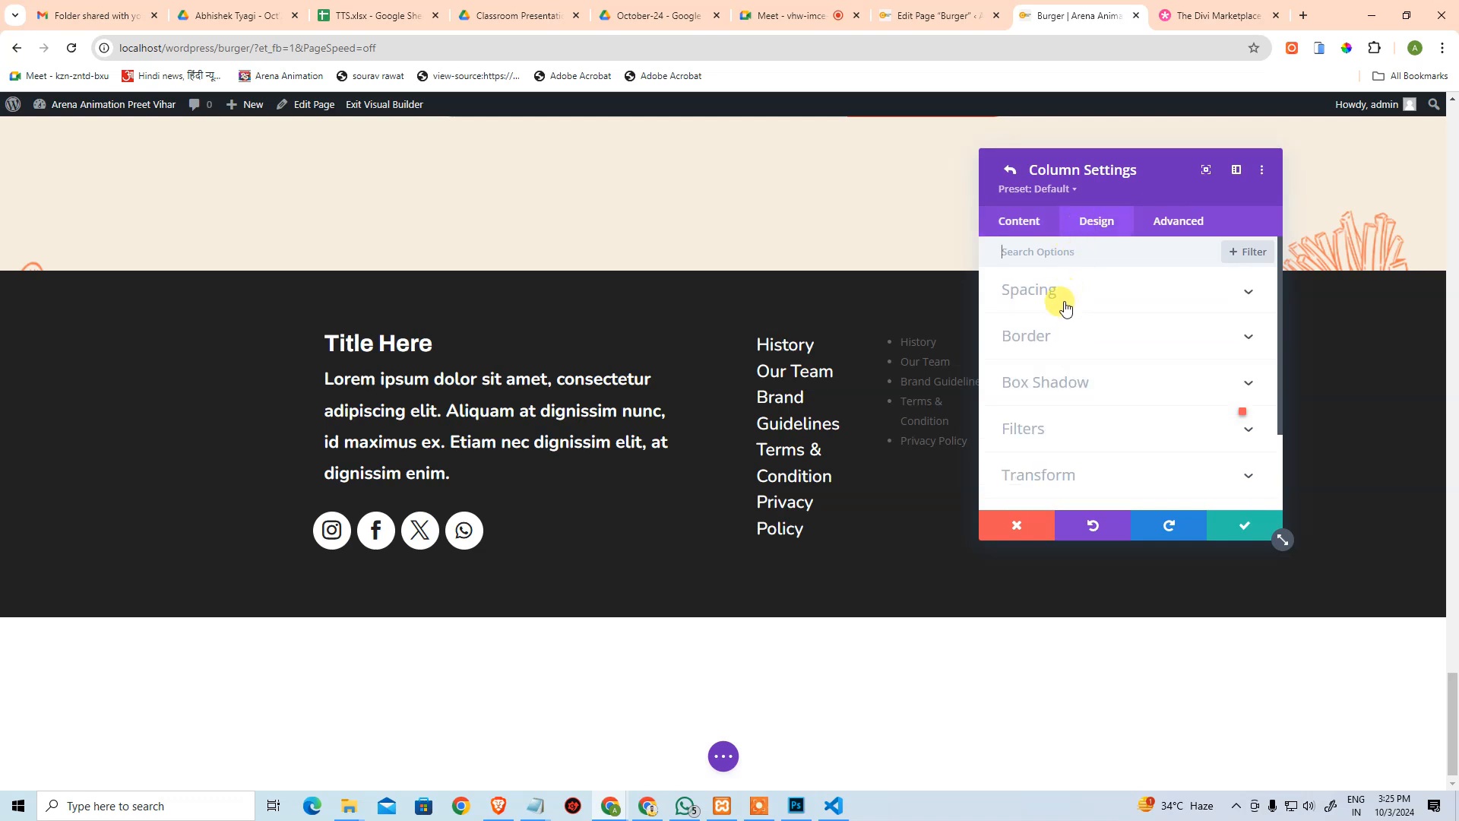
scroll(1078, 368, "down", 3)
scroll(1064, 319, "up", 3)
left_click(1060, 297)
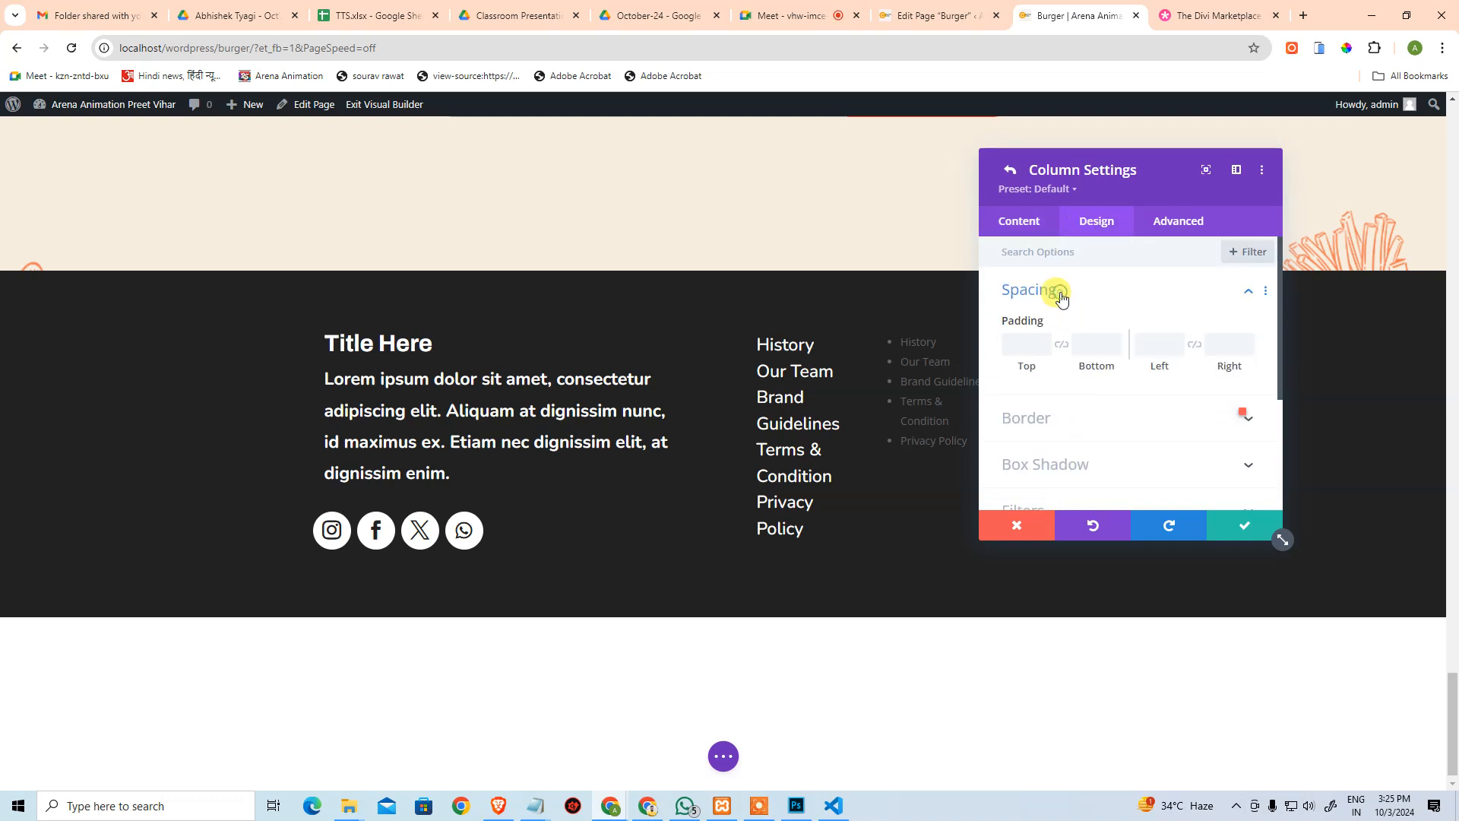
left_click(1018, 222)
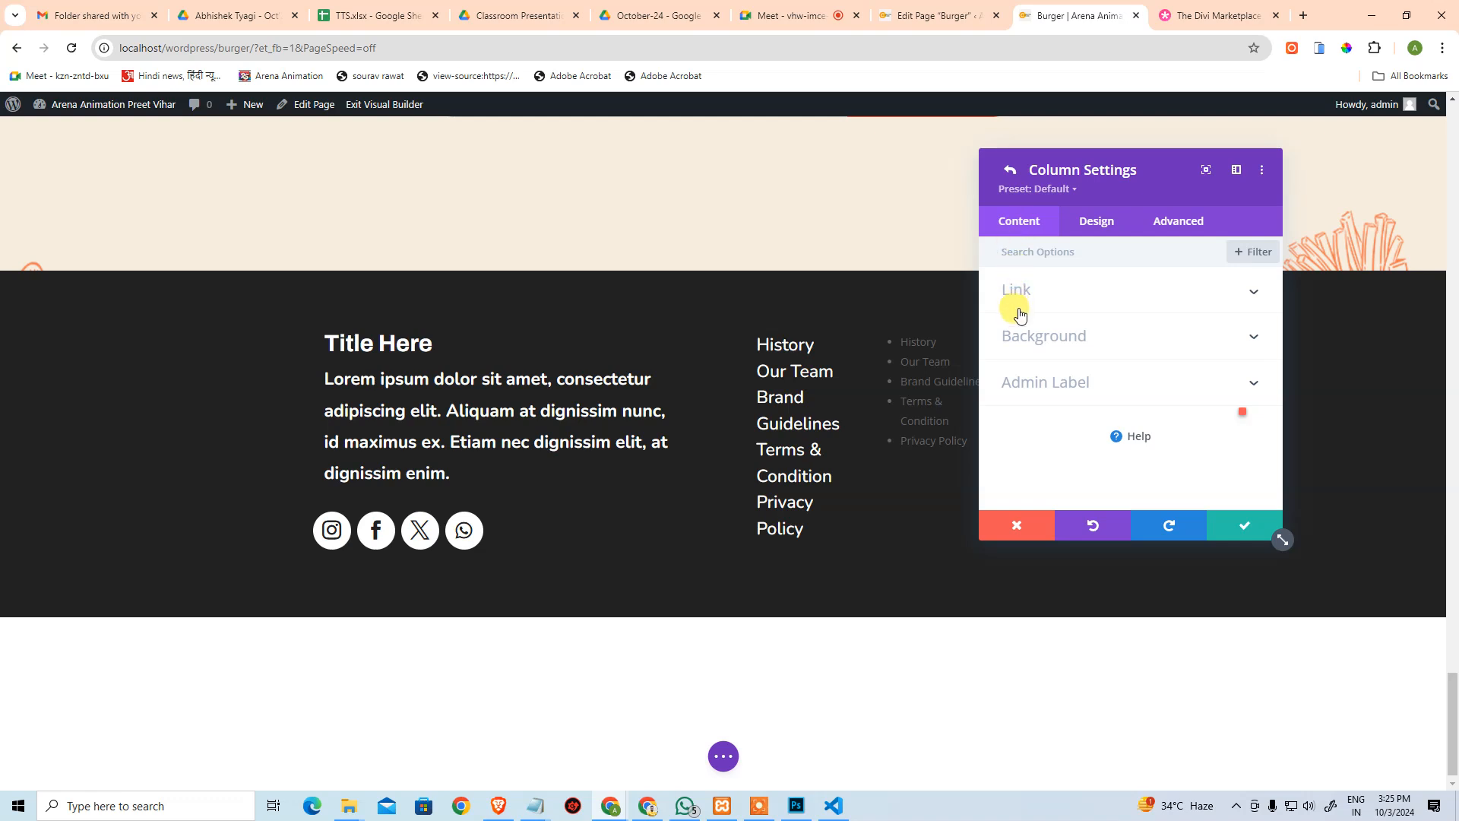
left_click(1153, 219)
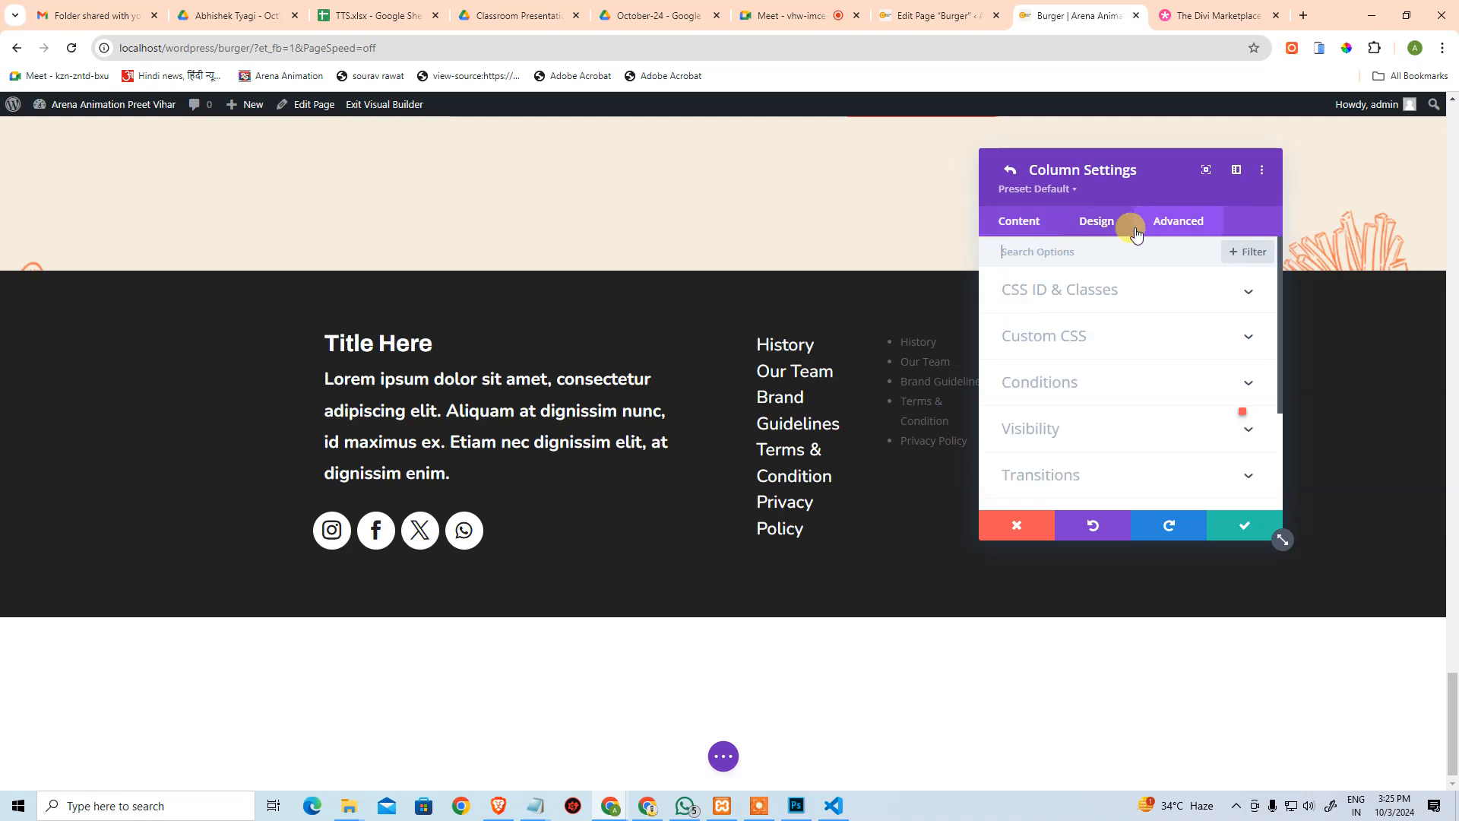
left_click(1007, 229)
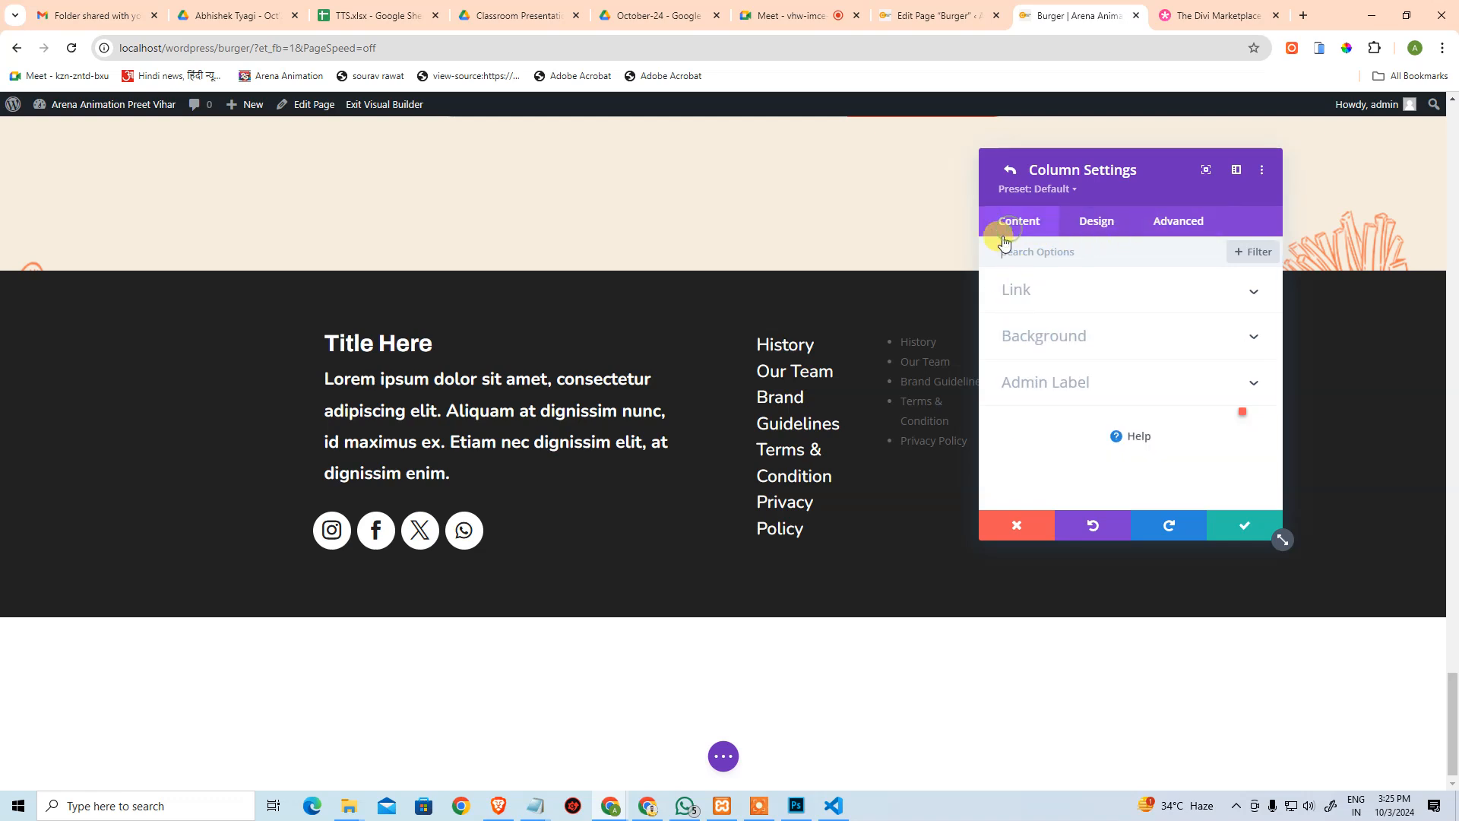
left_click(1009, 174)
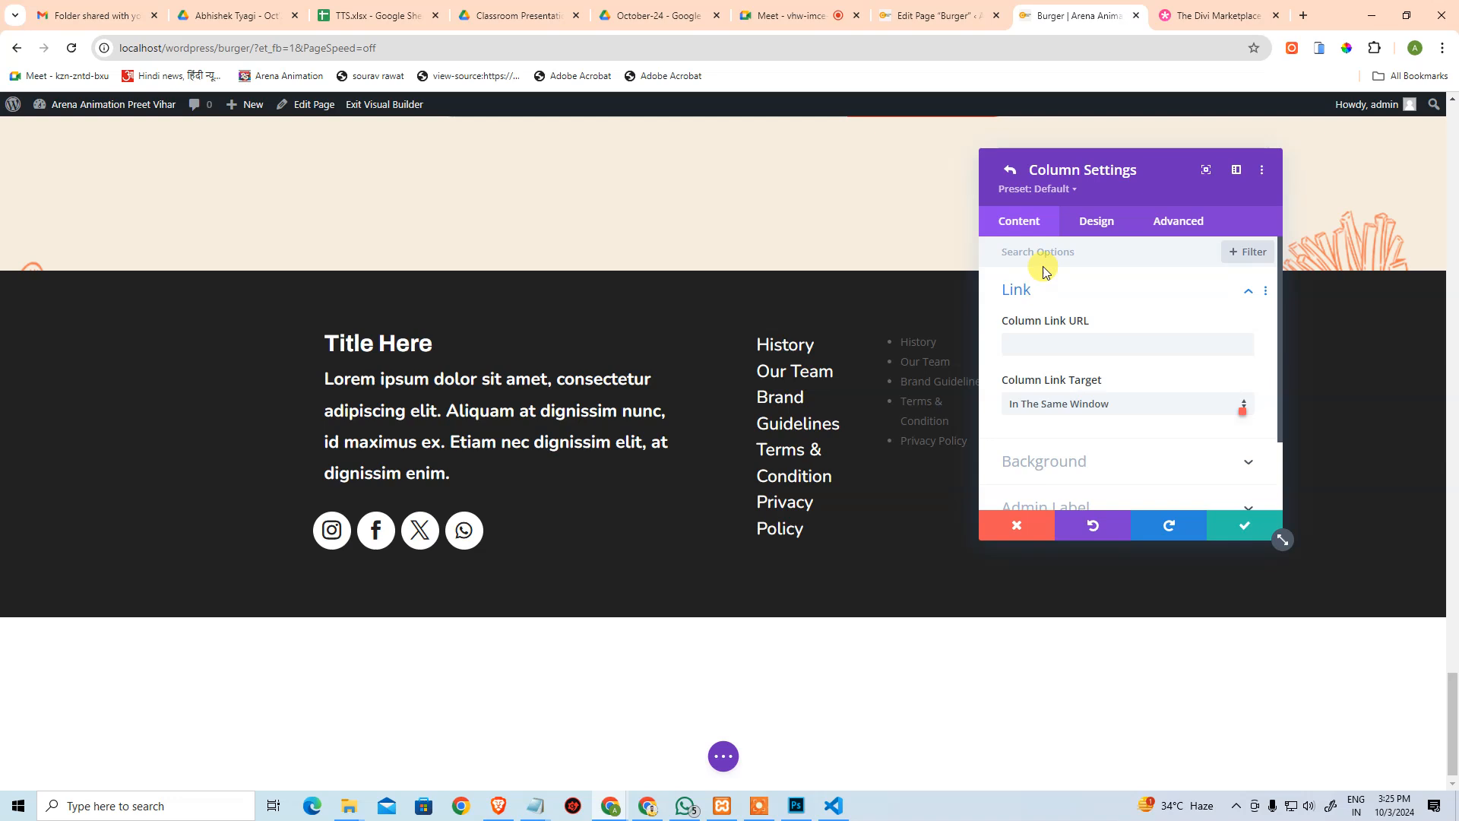
scroll(1060, 350, "down", 2)
left_click(1073, 215)
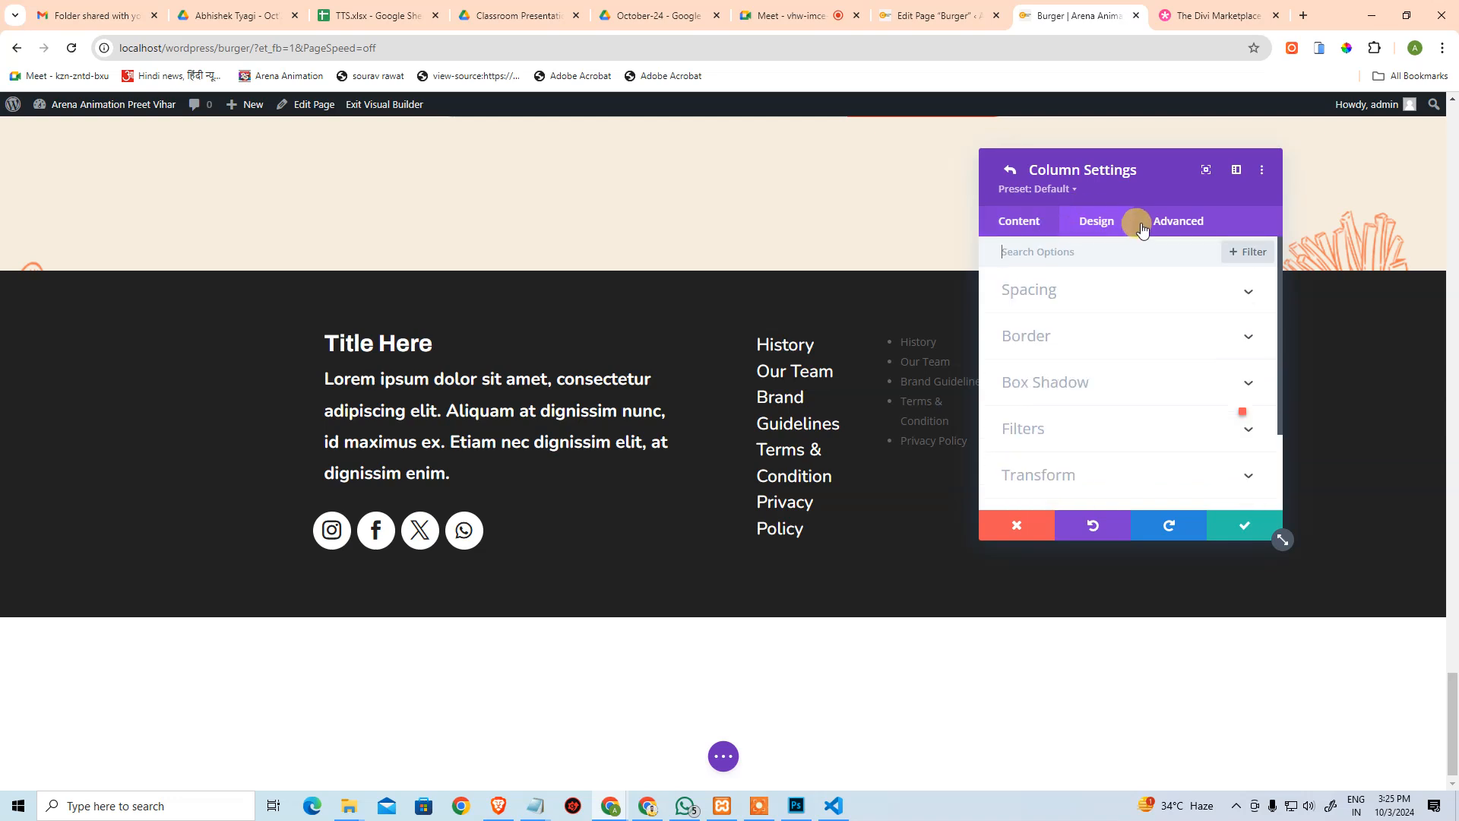
left_click(1115, 292)
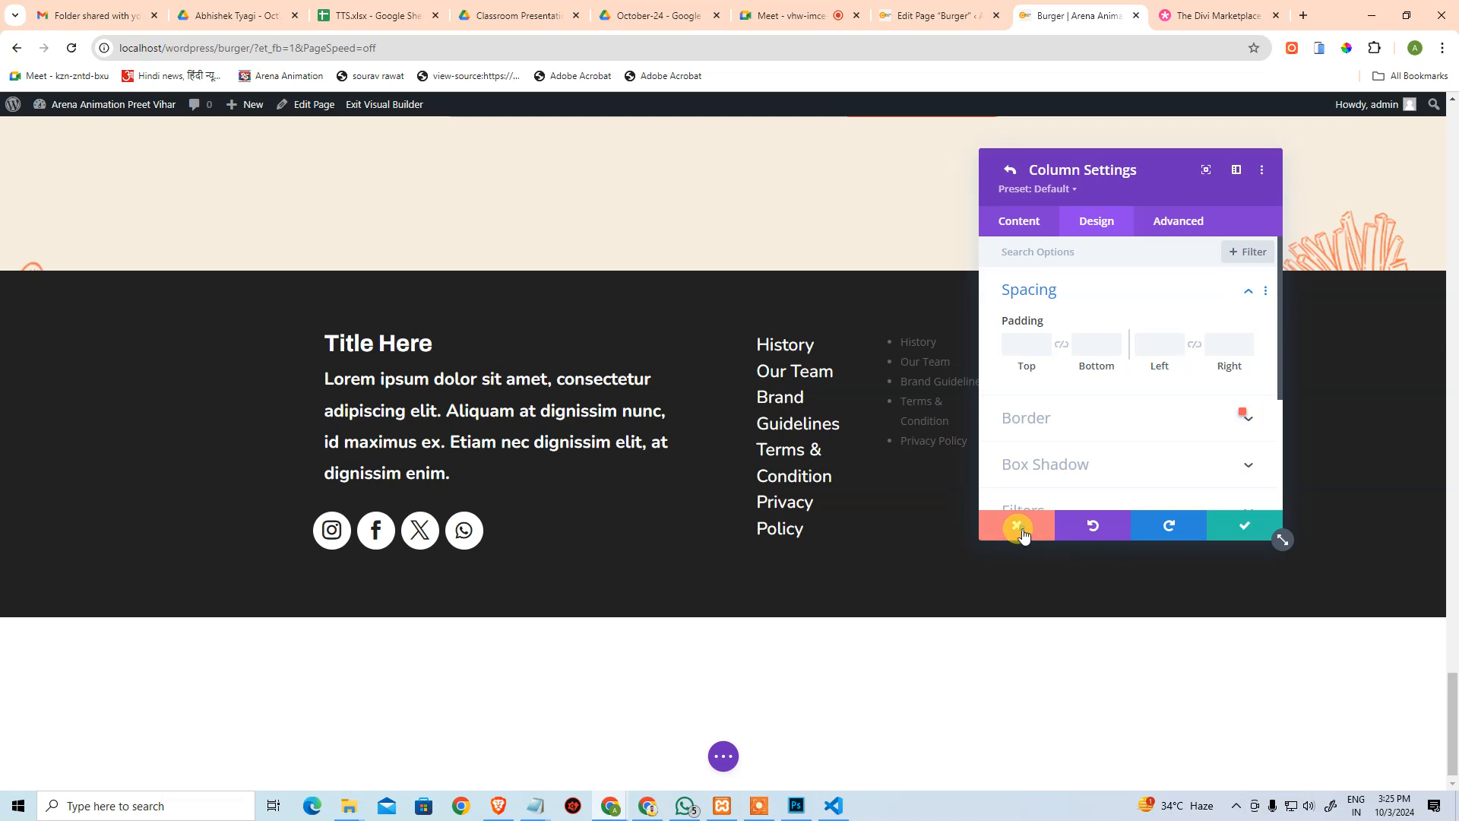
left_click(1017, 529)
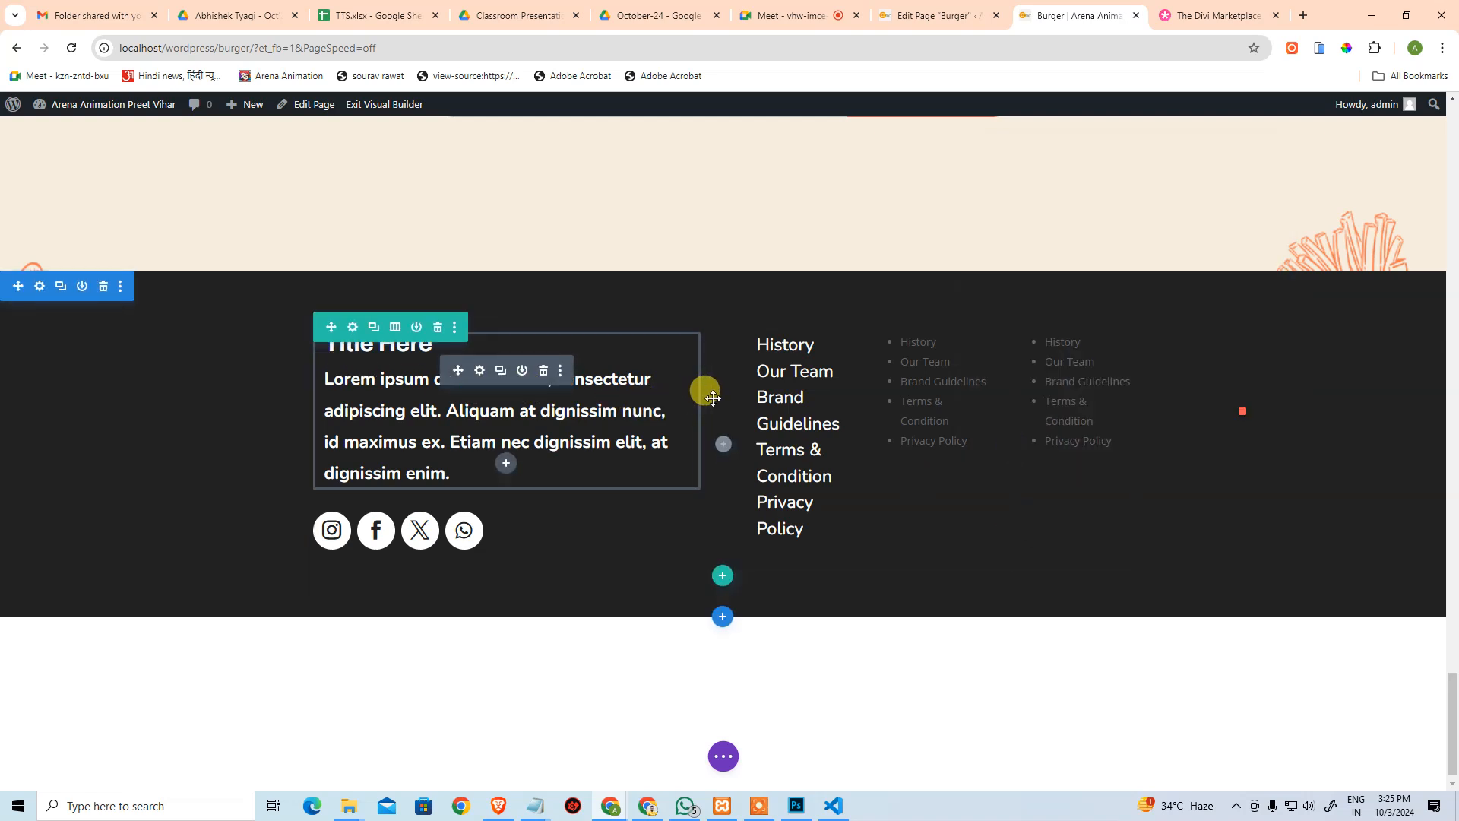
Try narrowing the footer's title and paragraph text module, and undo the width change.
left_click_drag(708, 398, 655, 406)
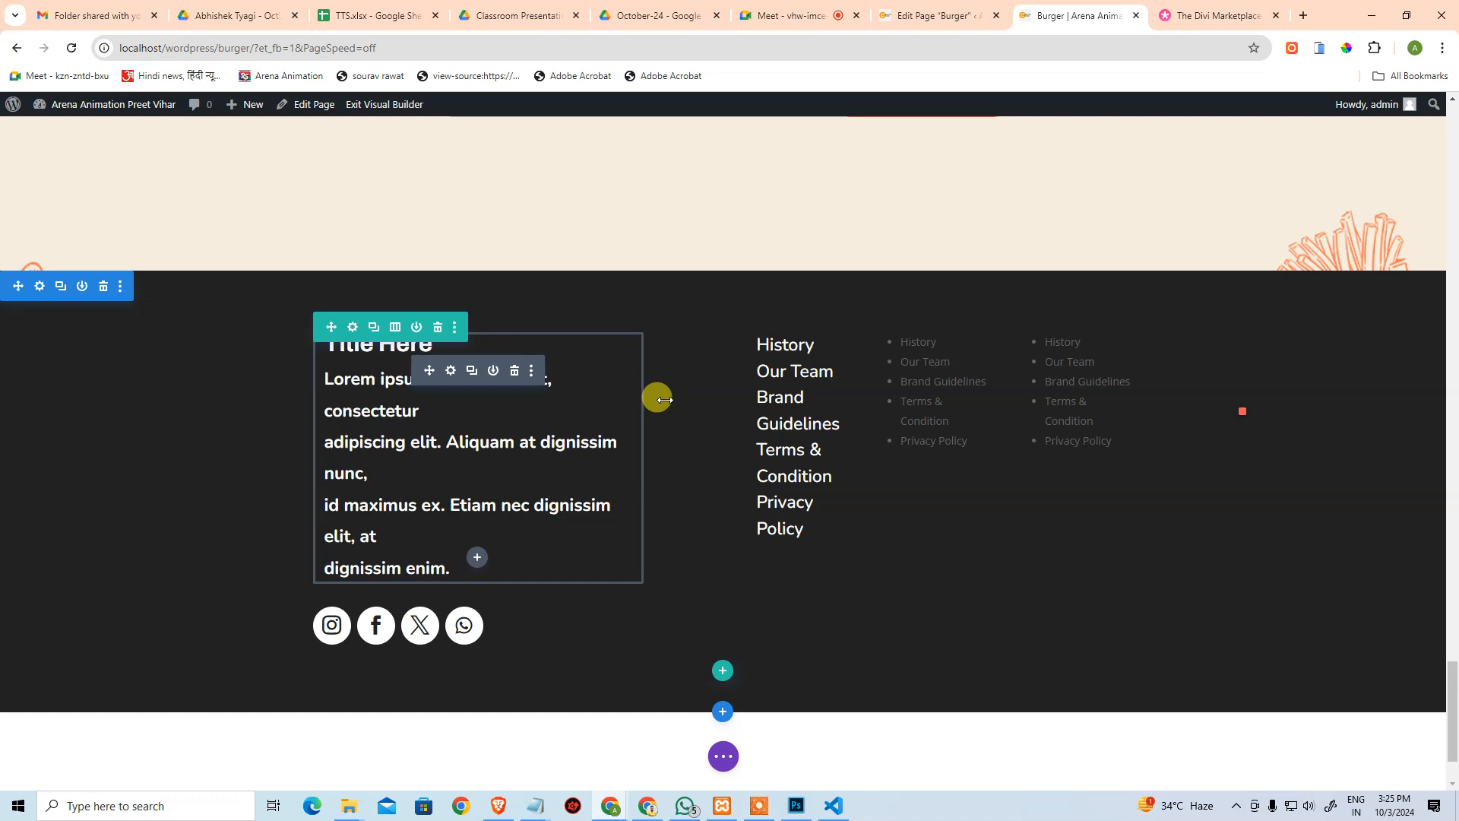
key("ctrl+z")
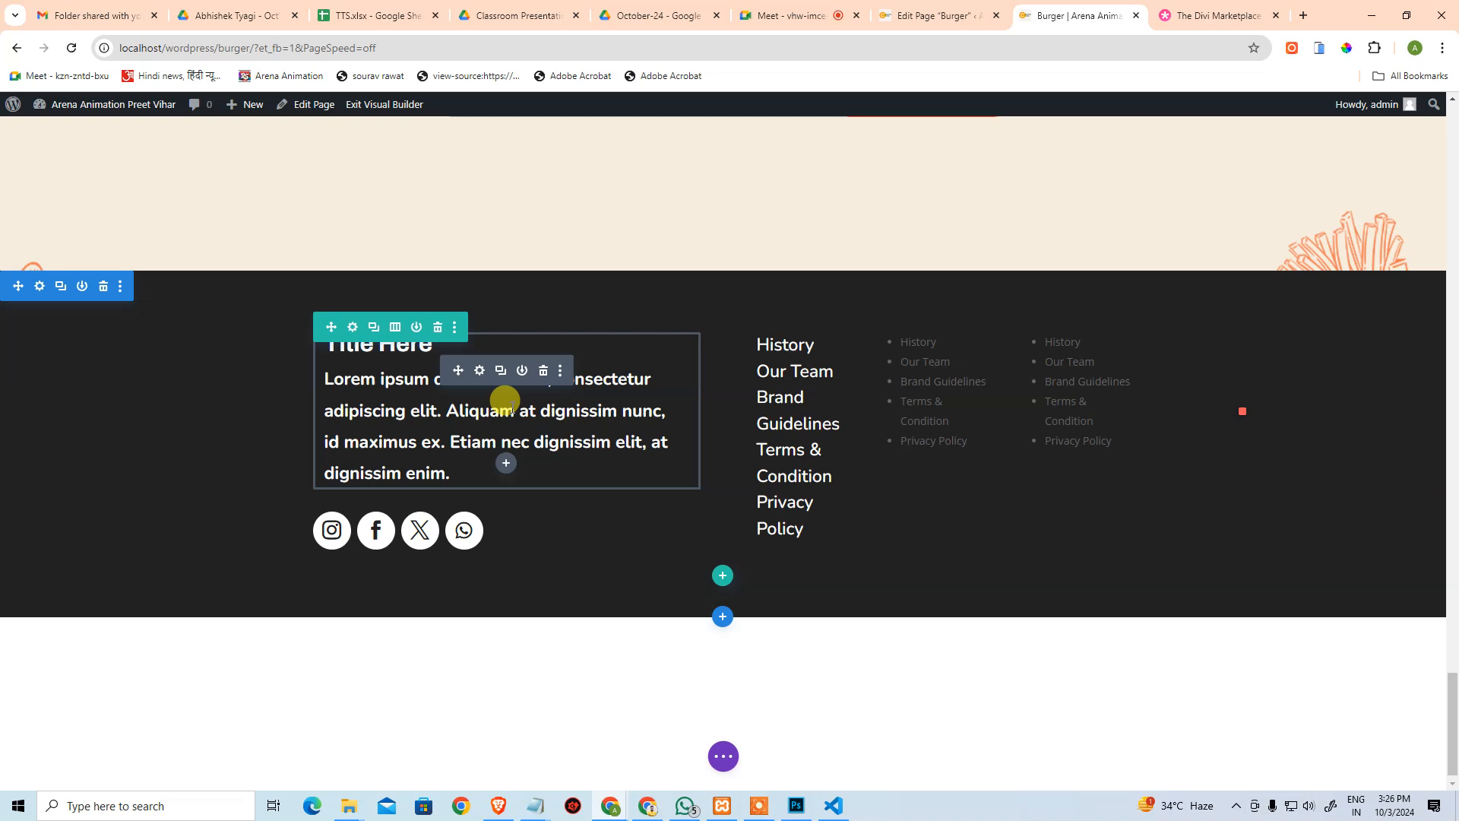
Change the footer row's layout to three columns: a half-width first column followed by two quarter-width columns.
left_click(394, 328)
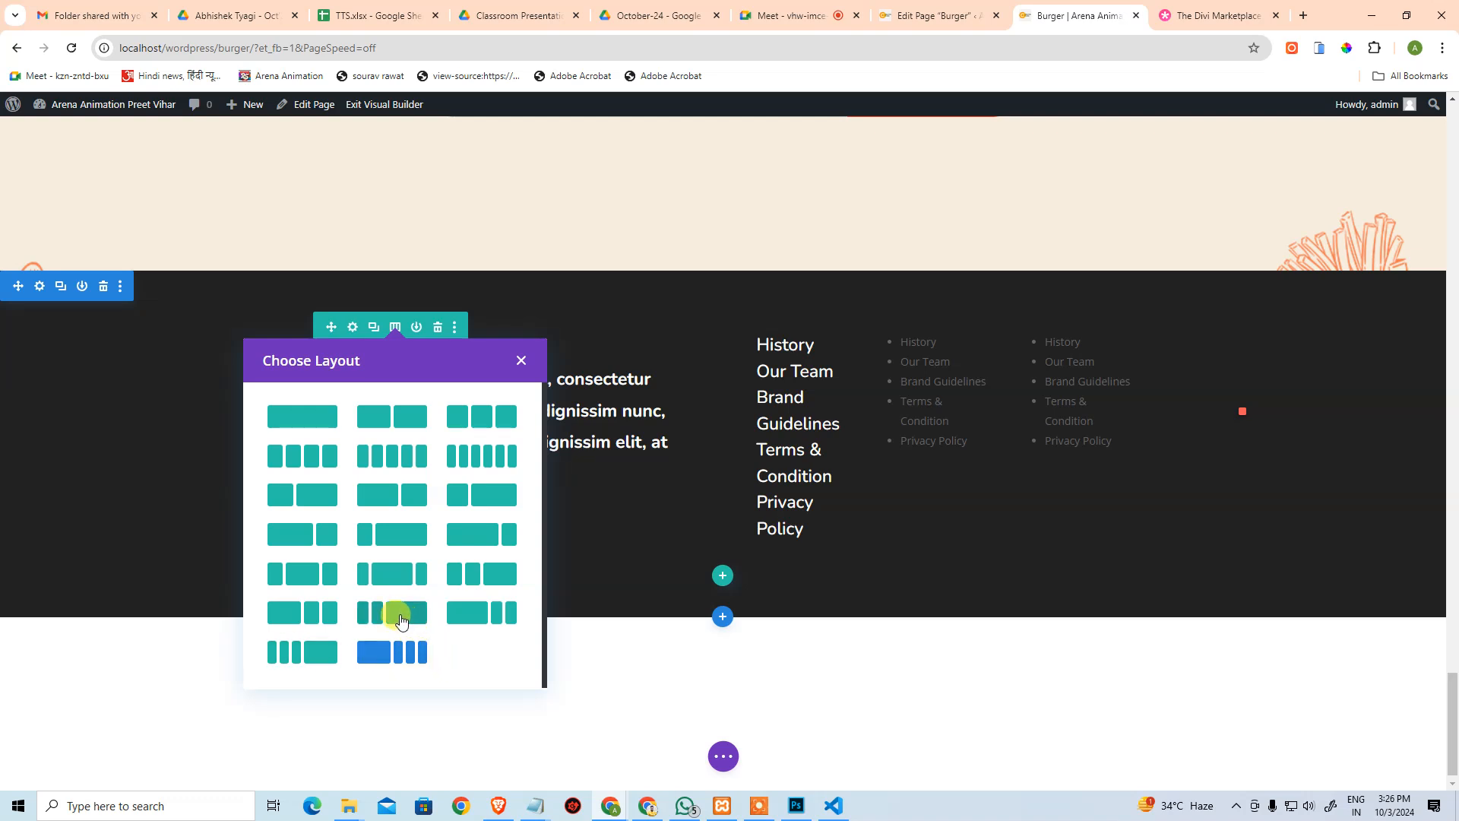
left_click(285, 612)
right_click(287, 605)
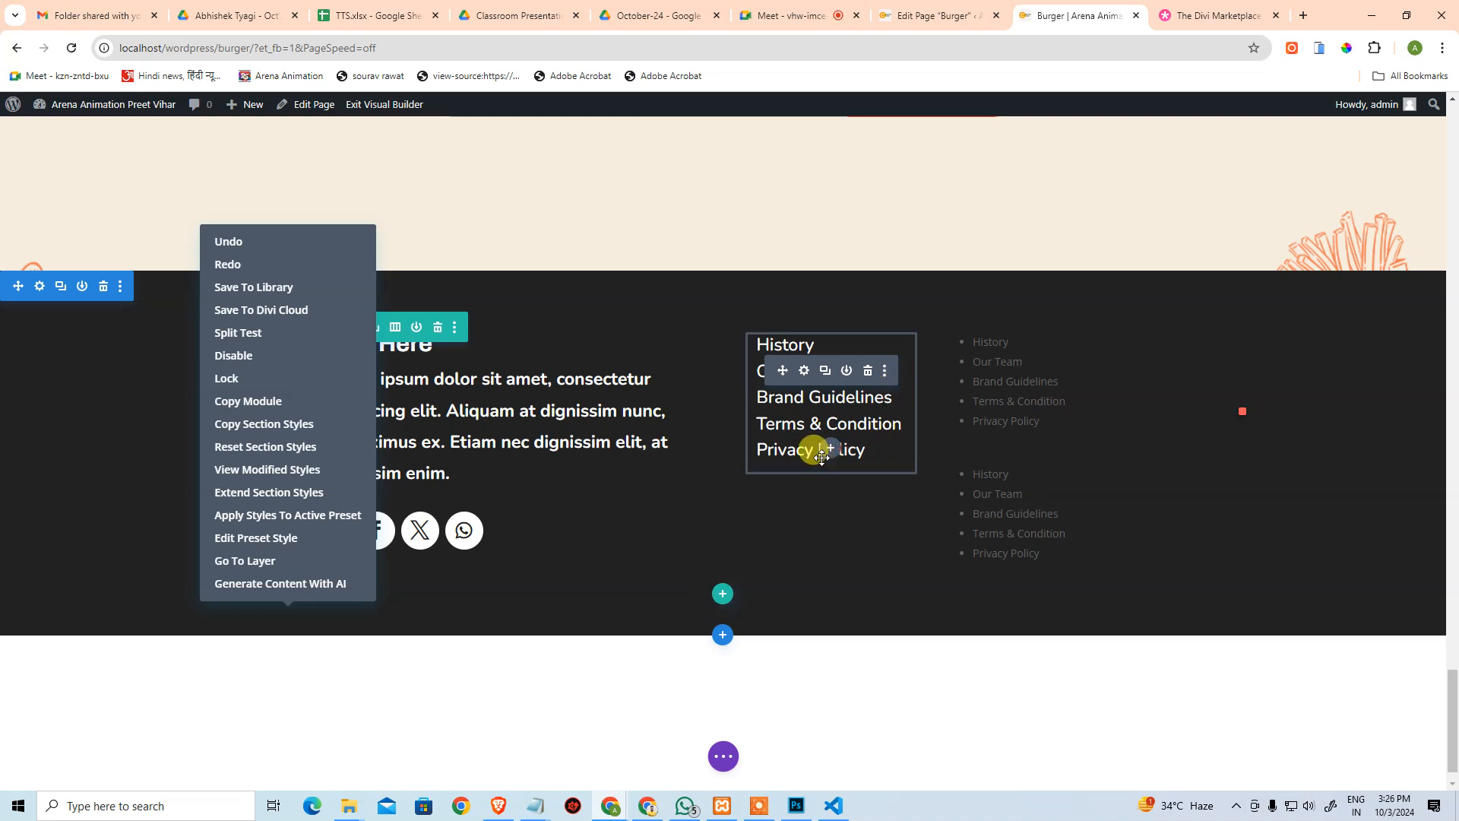
left_click(560, 579)
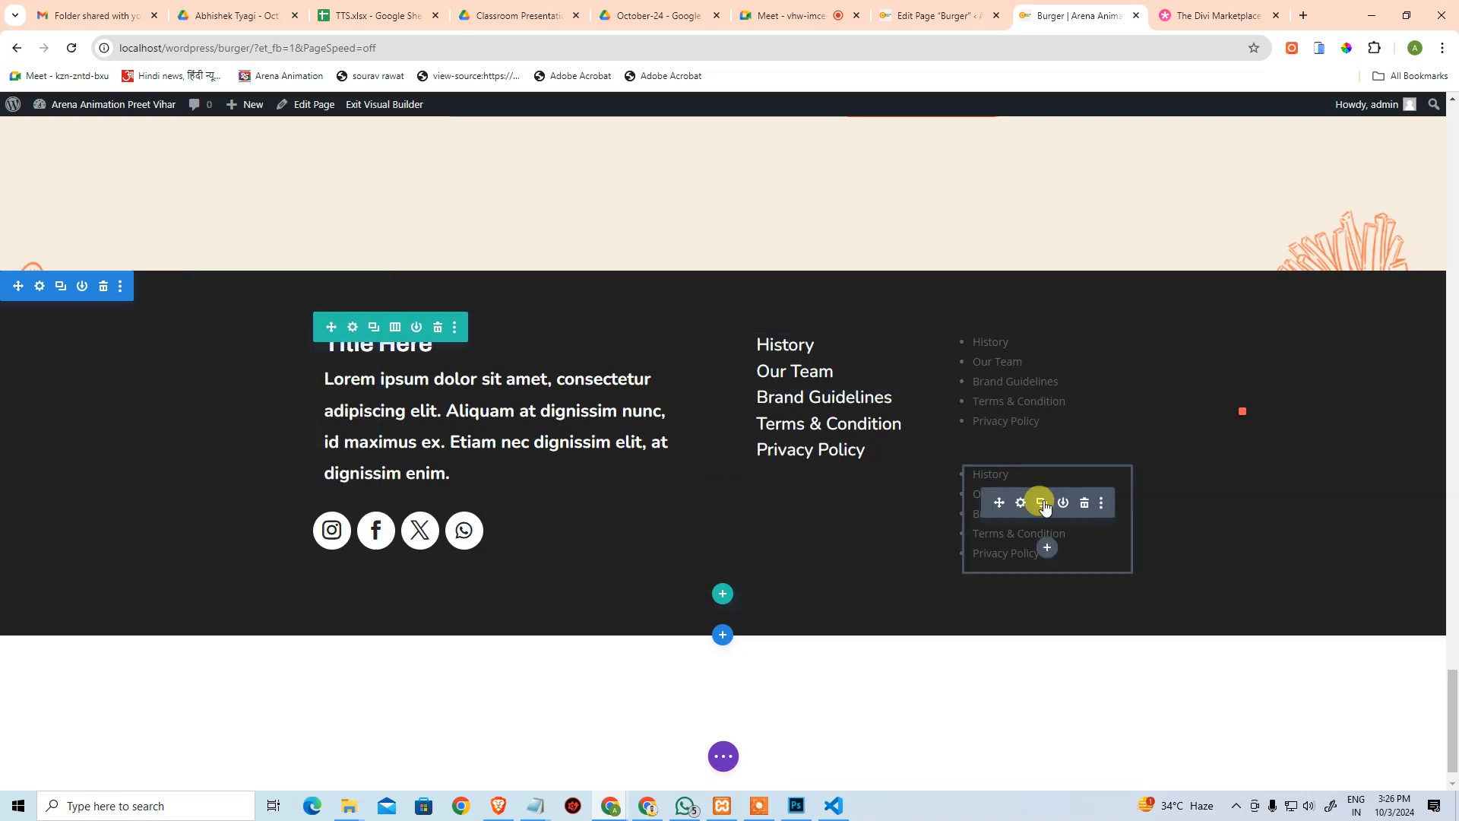
Compare the footer with the Photoshop mockup and delete both unstyled duplicate link lists from the row's third column.
key("alt+Tab")
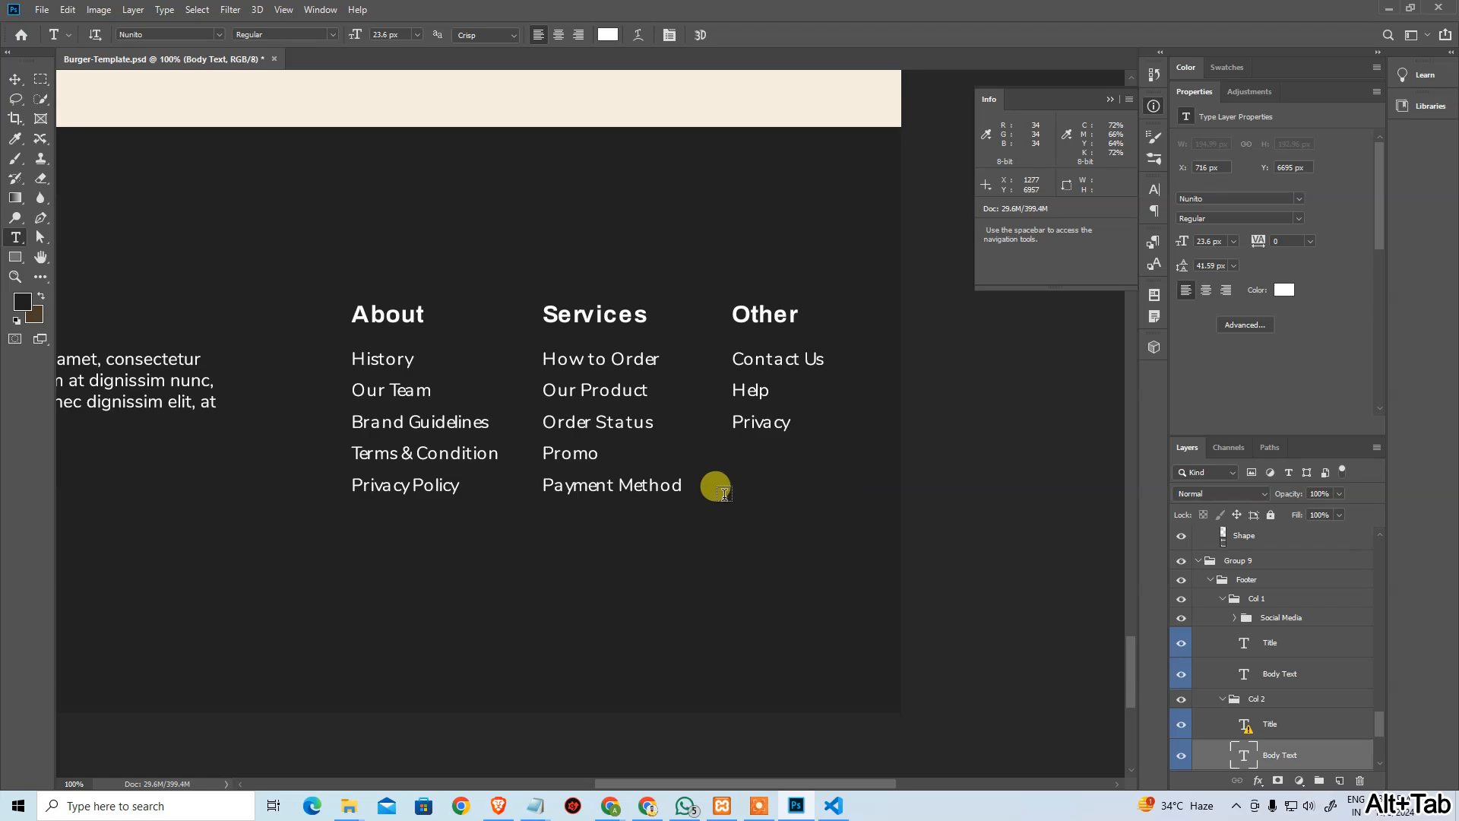
key("alt+Tab")
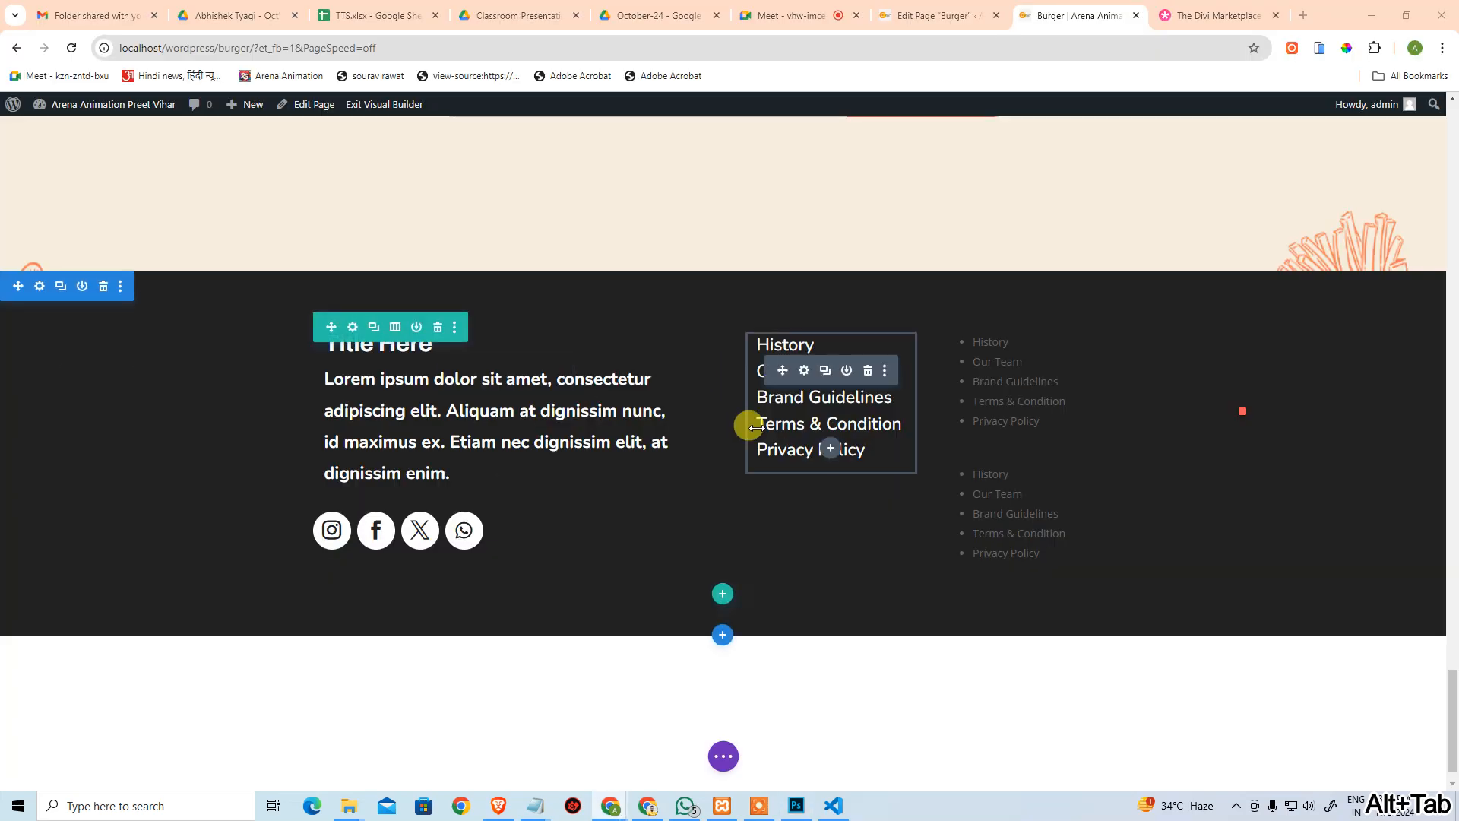
key("alt+Tab")
key("alt+Tab")
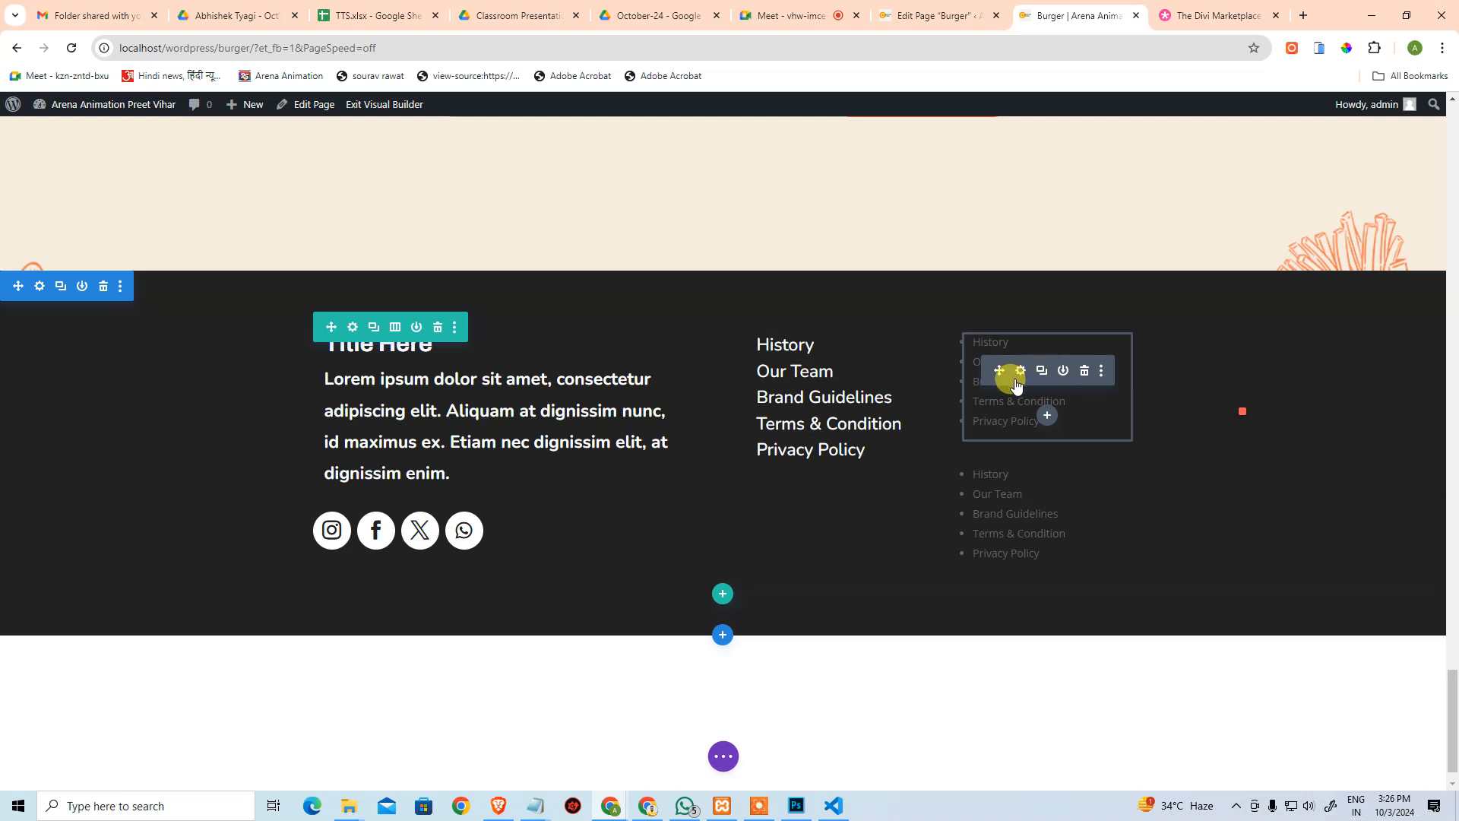
left_click(1020, 372)
key("Escape")
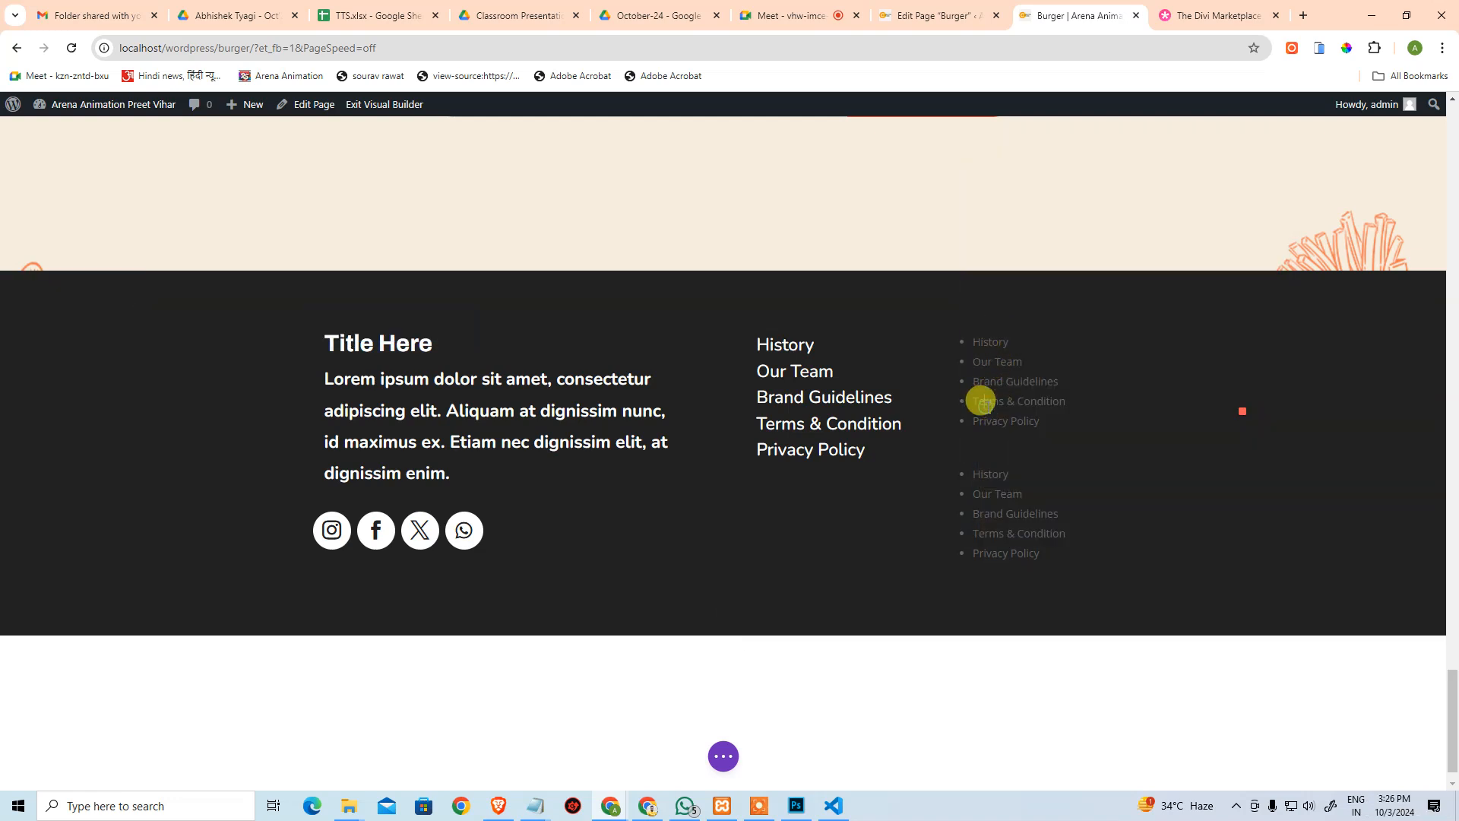
mouse_move(969, 523)
left_click(1085, 503)
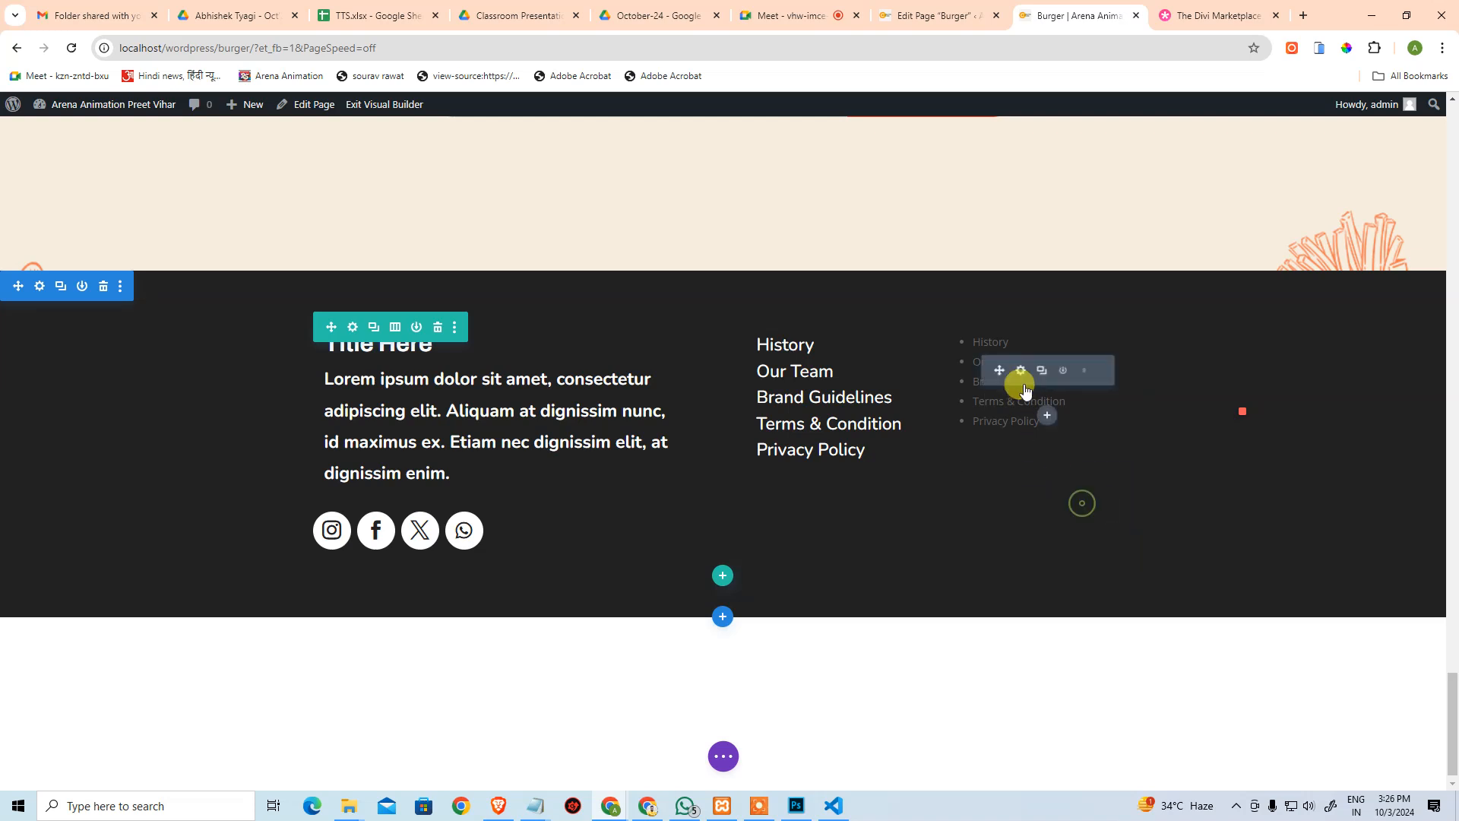
right_click(1084, 377)
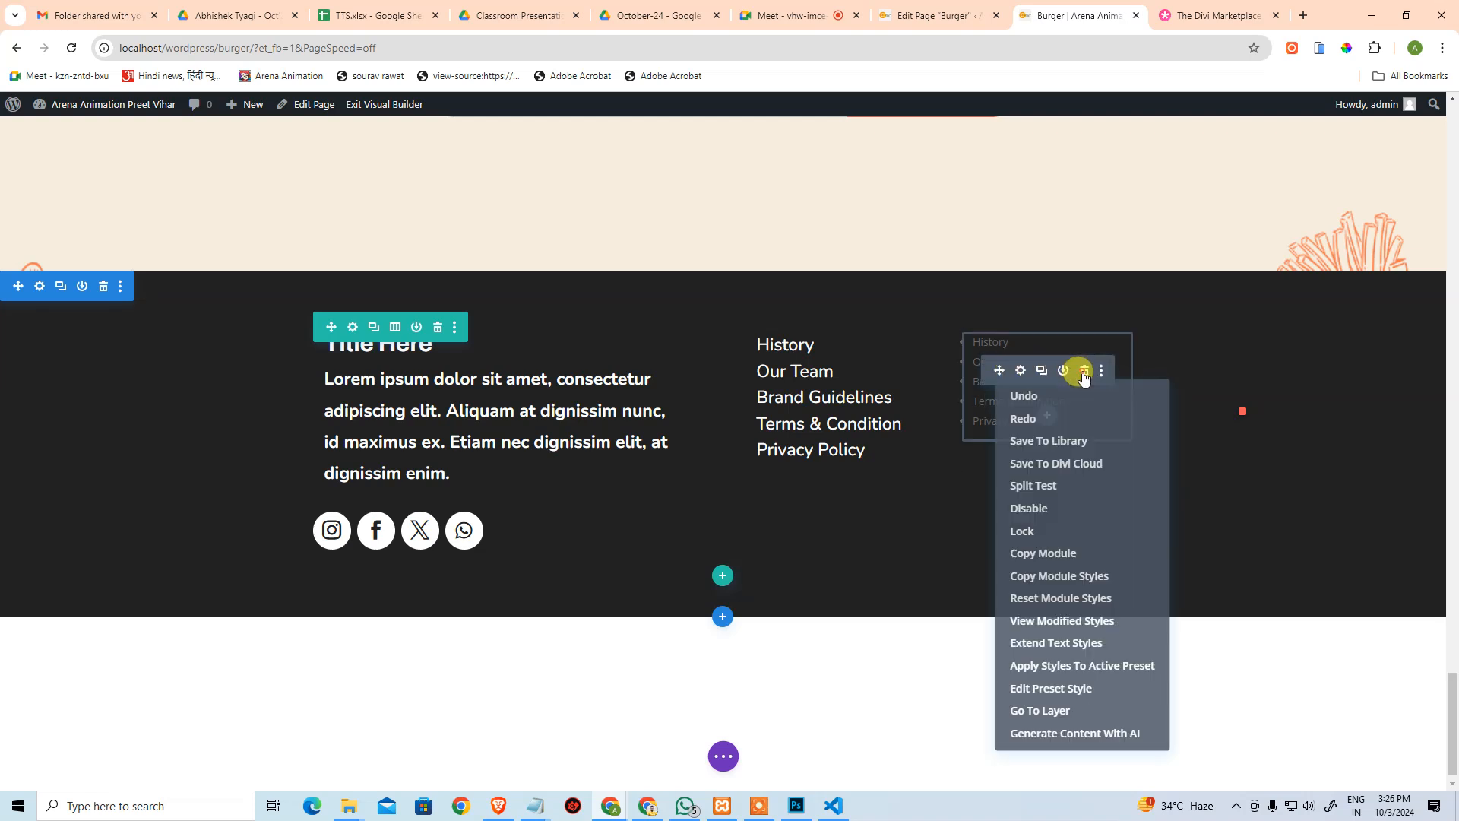
left_click(1085, 370)
Duplicate the styled About link list and move the copy into the footer row's empty third column.
mouse_move(775, 362)
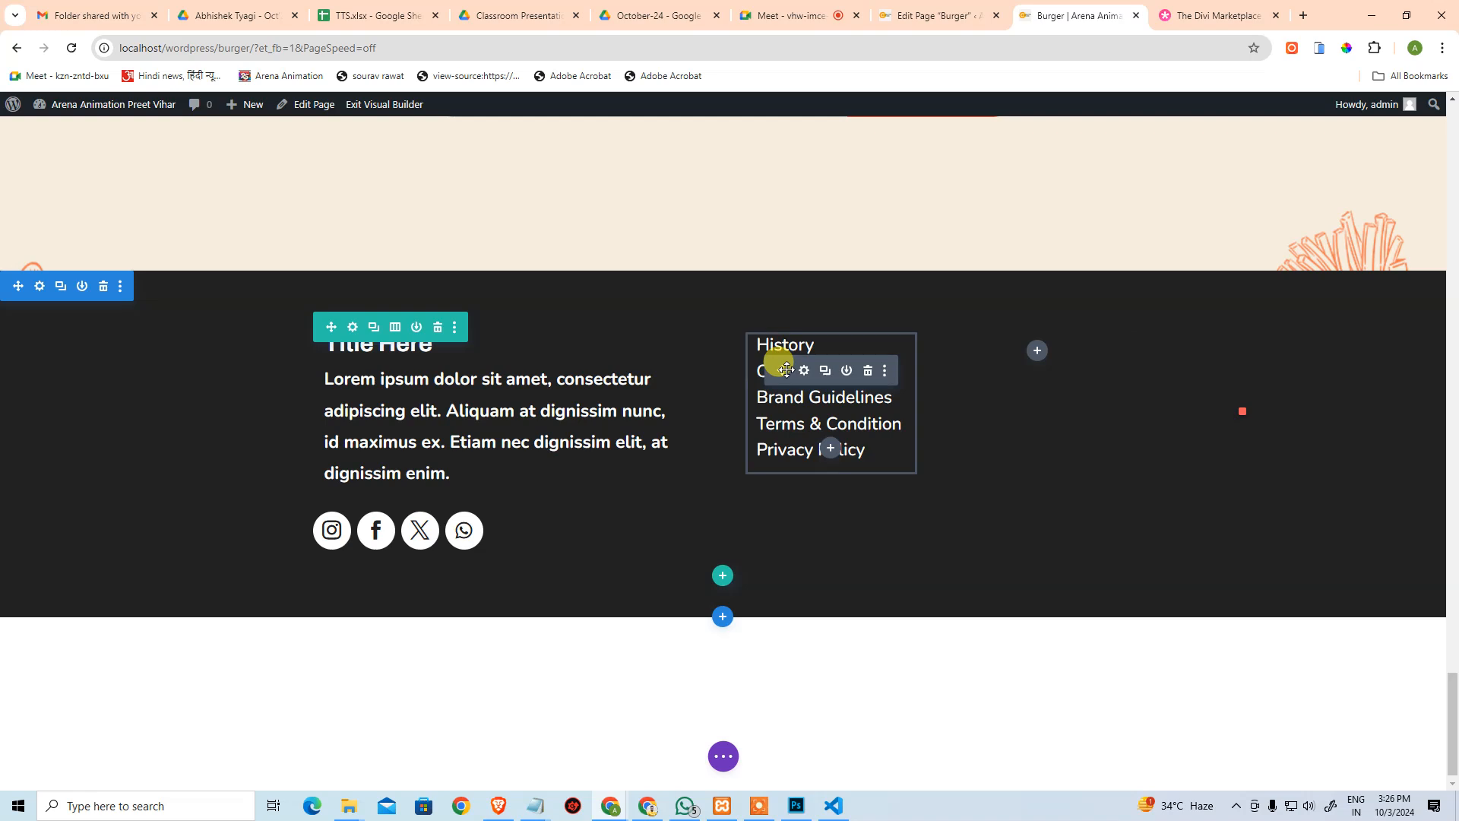
left_click(825, 370)
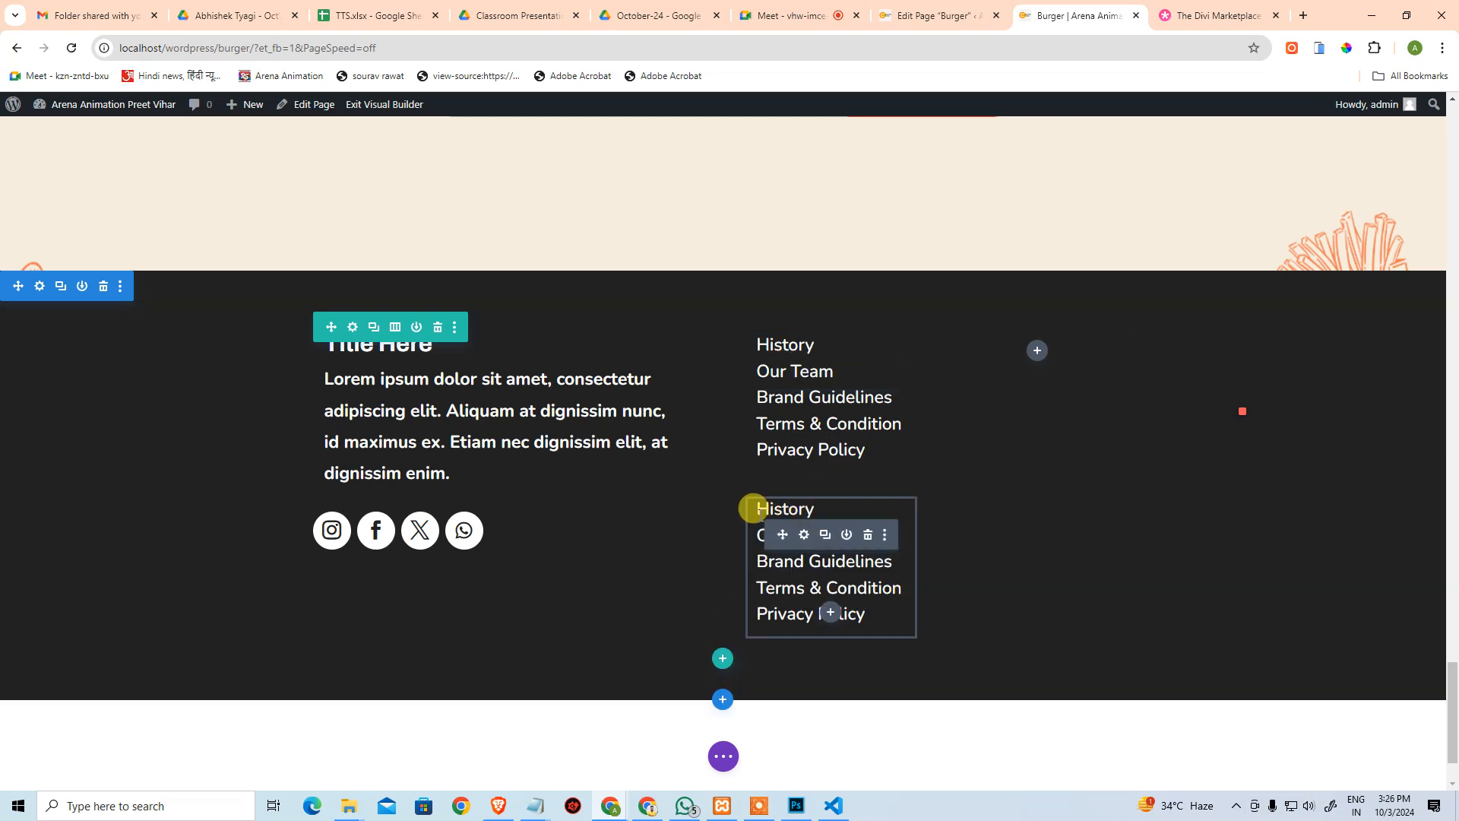
left_click_drag(775, 532, 1042, 354)
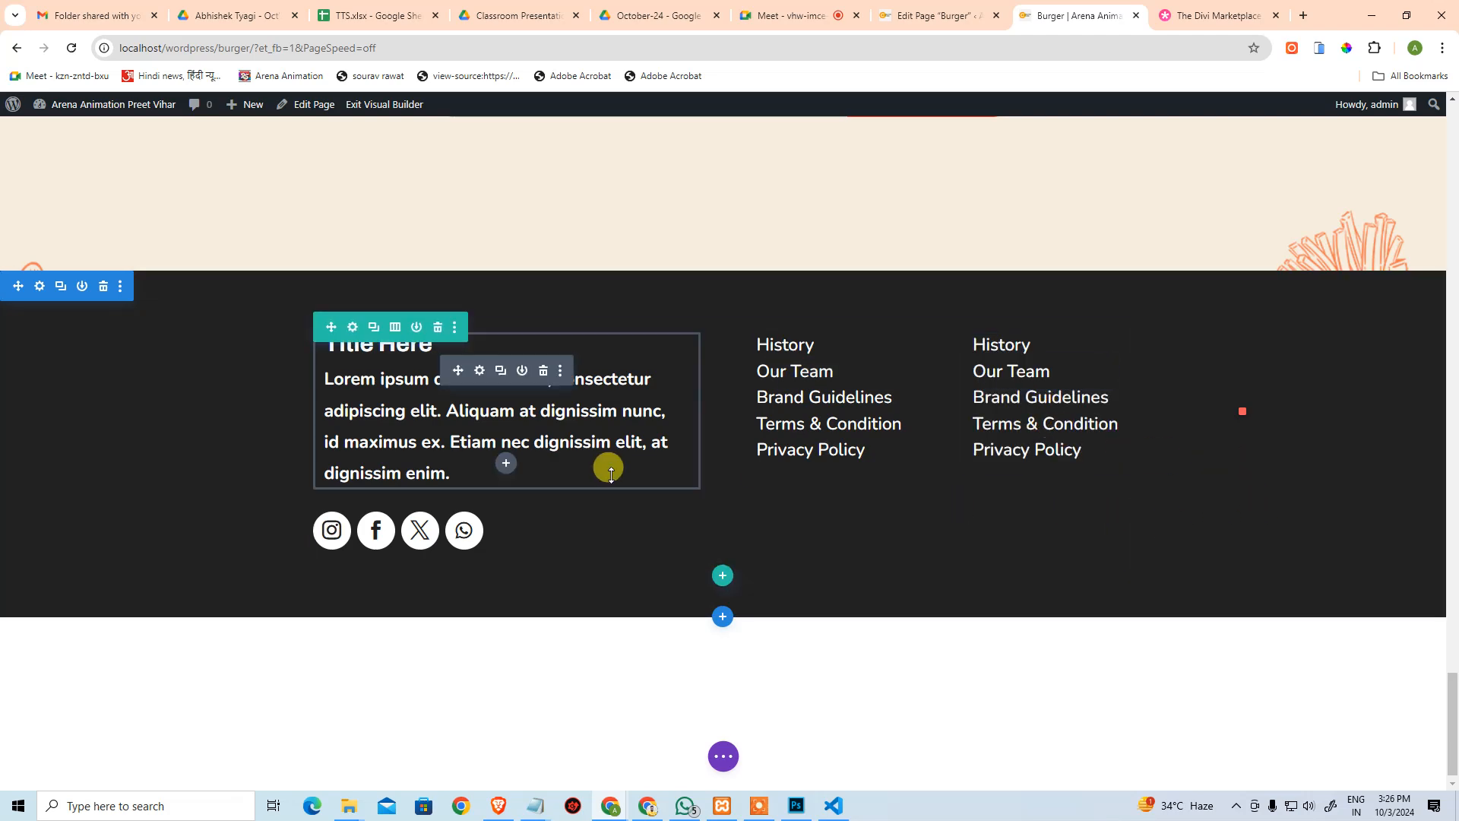
Switch to Photoshop and copy the text of the Services list from the footer mockup.
key("alt+Tab")
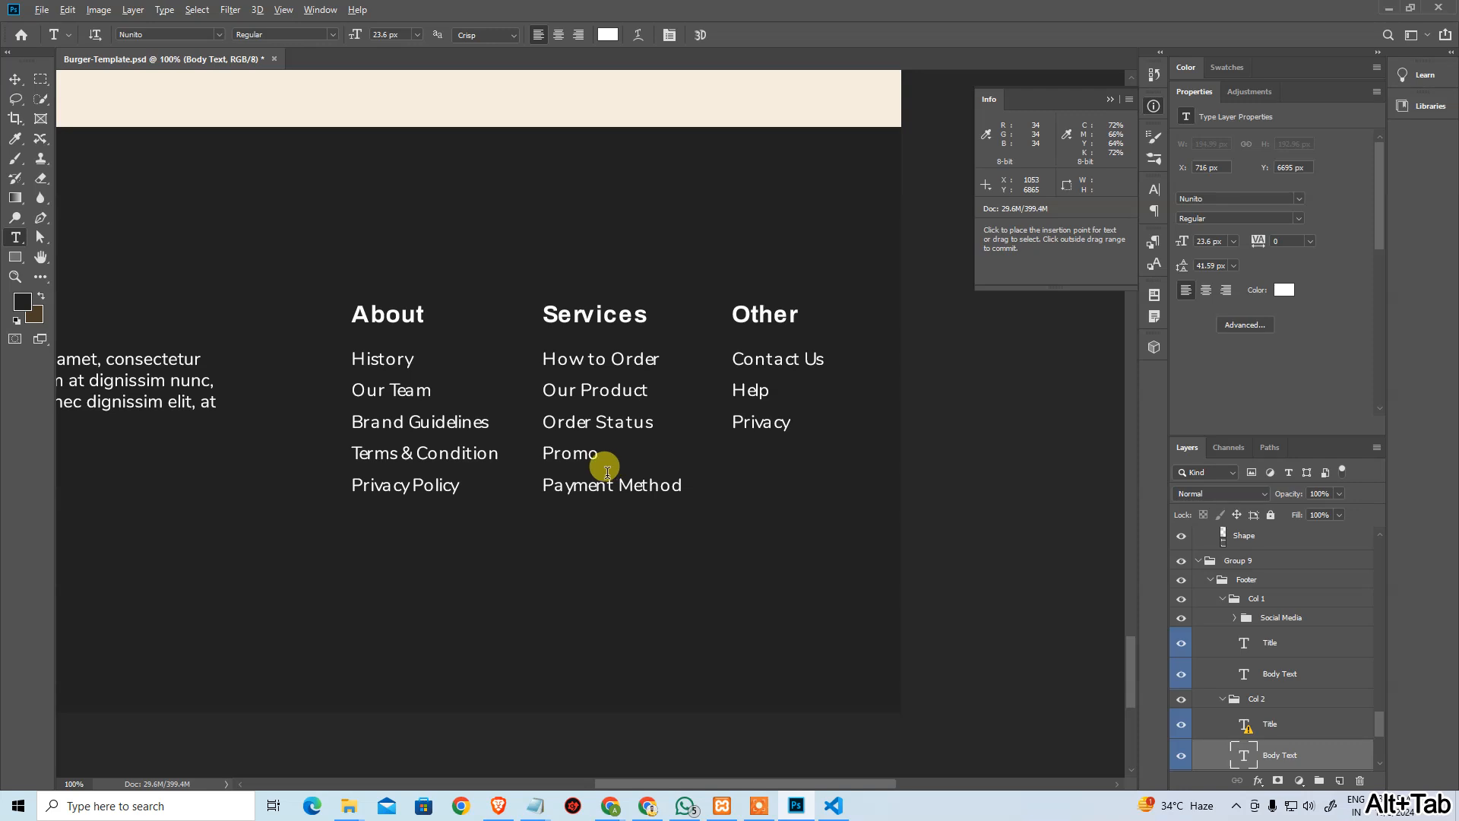
left_click(585, 391)
key("ctrl+a")
key("ctrl+c")
key("alt+Tab")
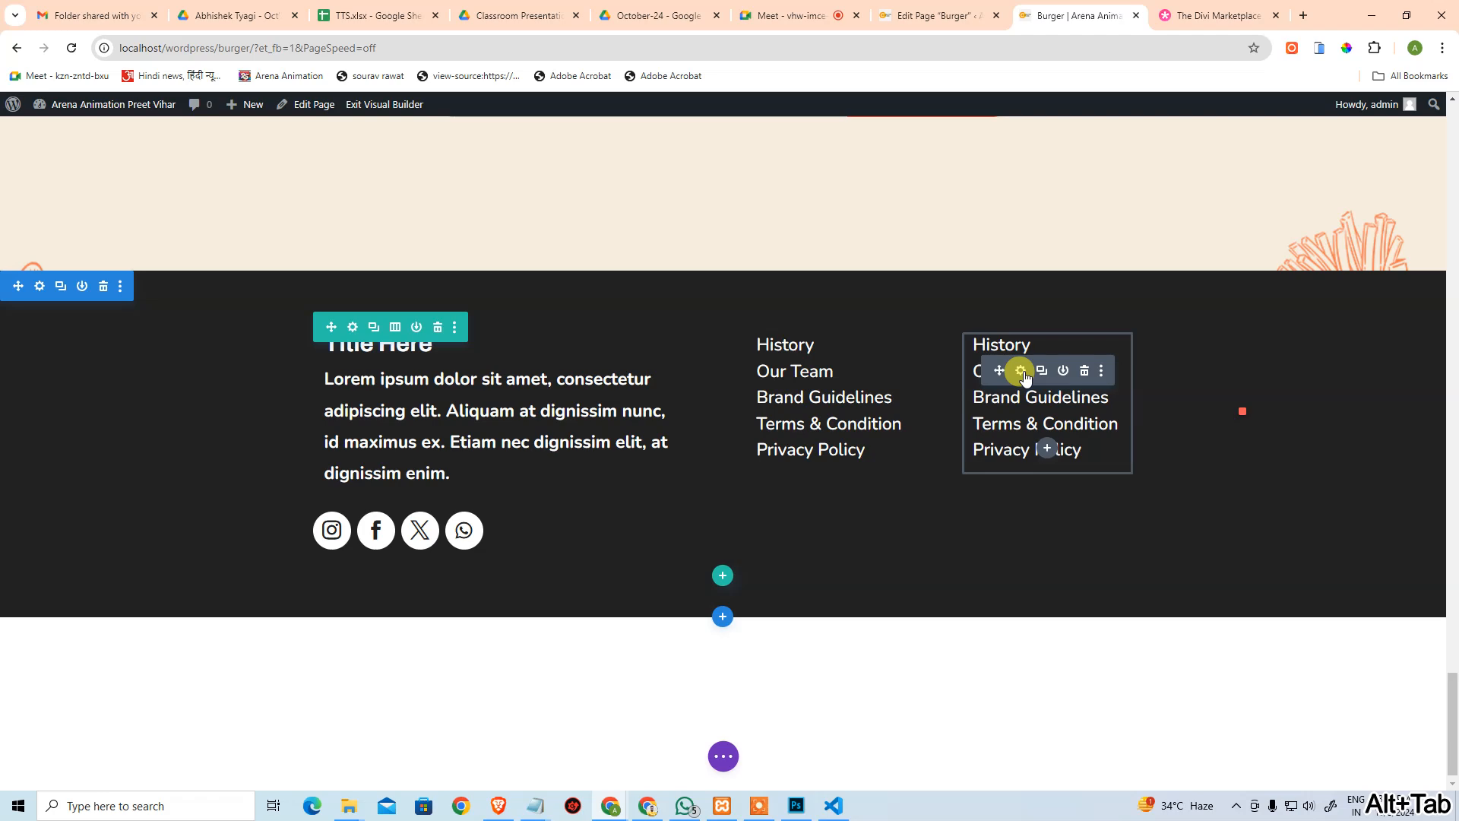
Open the third column list's settings, switch to VS Code and paste the Services items below the existing list in demo.html.
left_click(1022, 371)
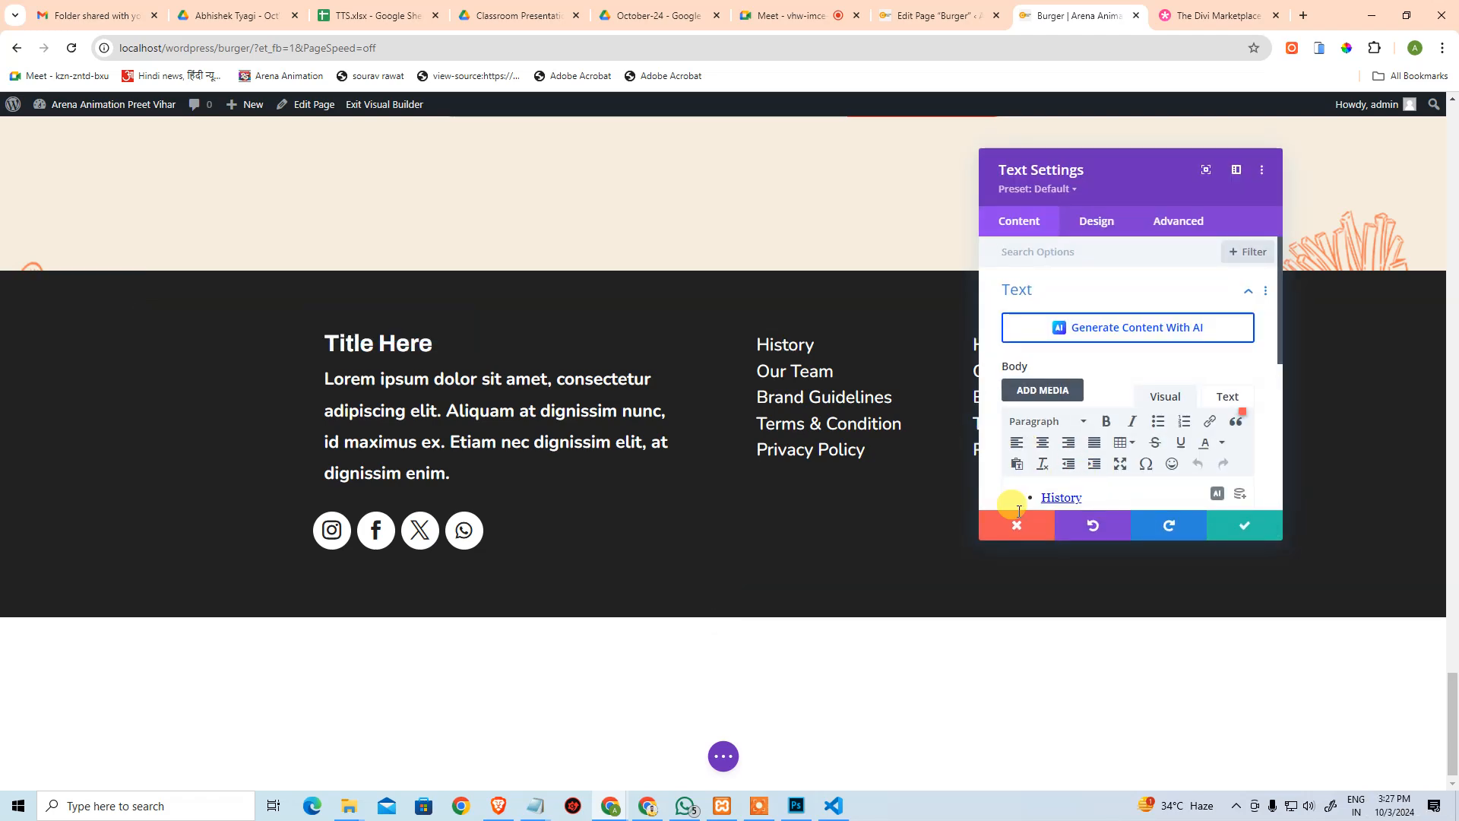
left_click(832, 805)
left_click(809, 591)
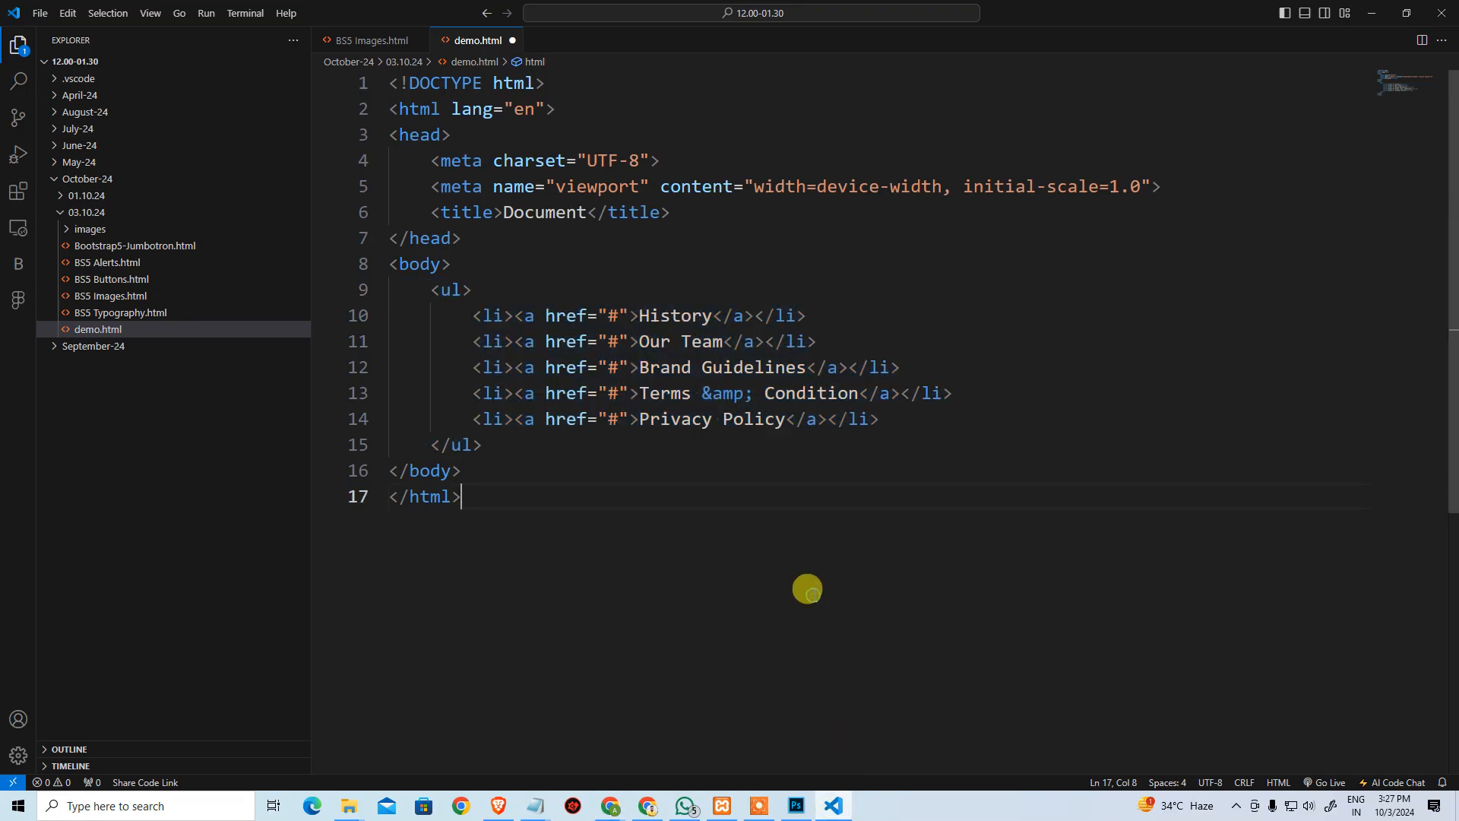
key("End")
key("Return")
key("ctrl+v")
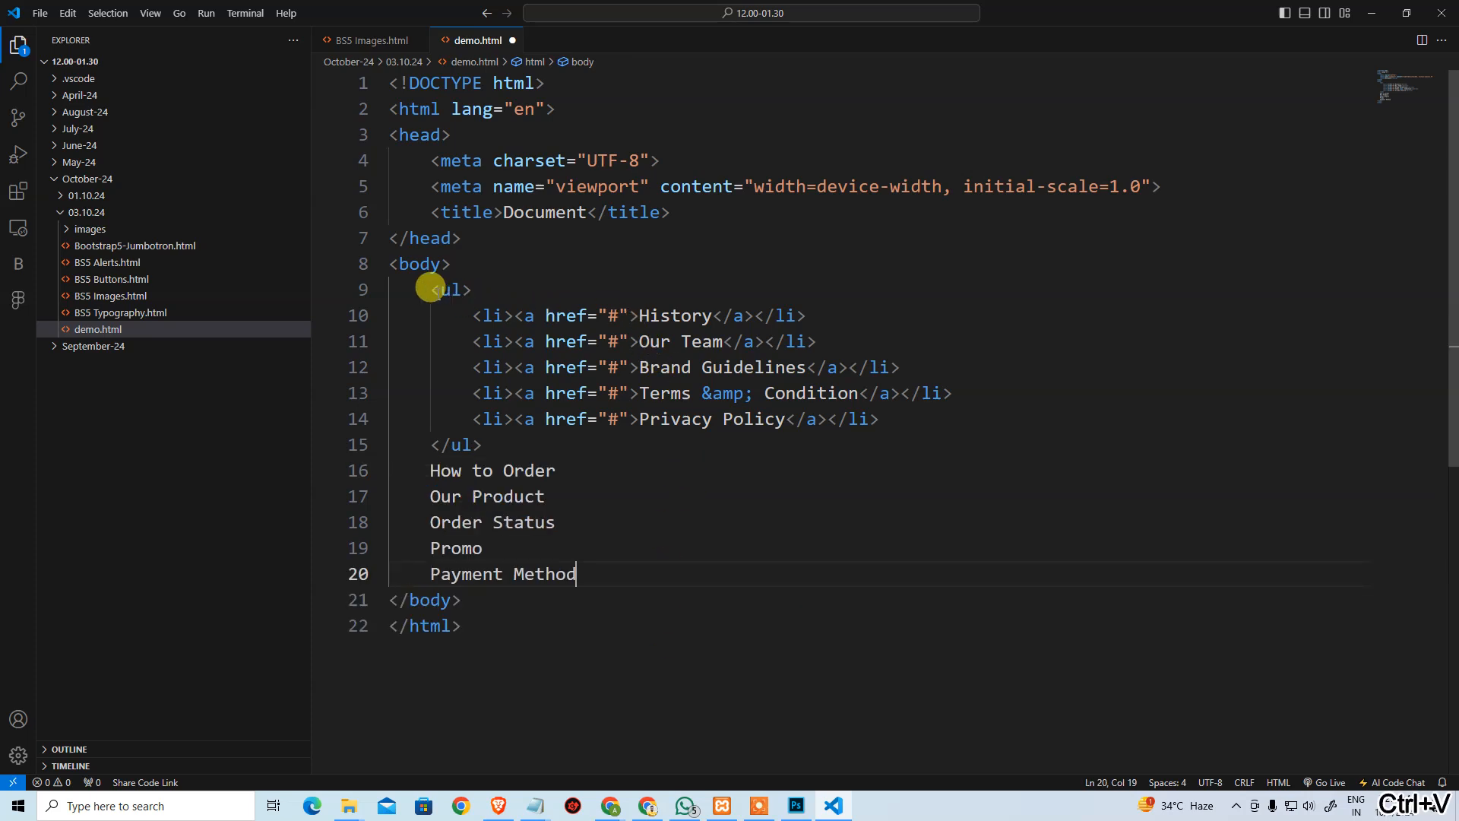
Wrap each of the five Services items, How to Order through Payment Method, in <li><a href="#"> and </a></li> tags.
left_click_drag(627, 311, 627, 422)
key("shift+Home")
key("ctrl+c")
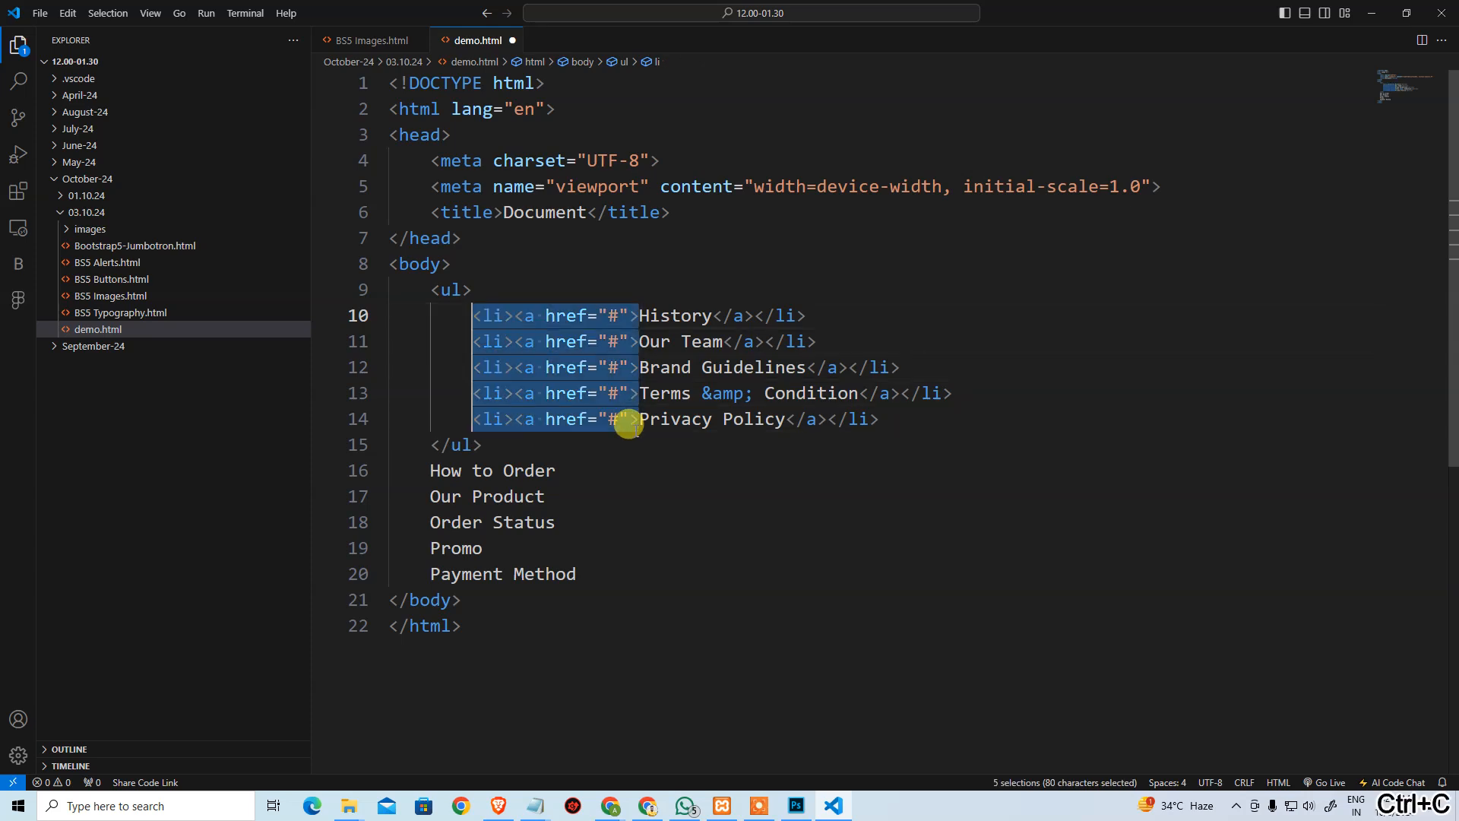
left_click(422, 465)
left_click_drag(422, 463, 419, 553)
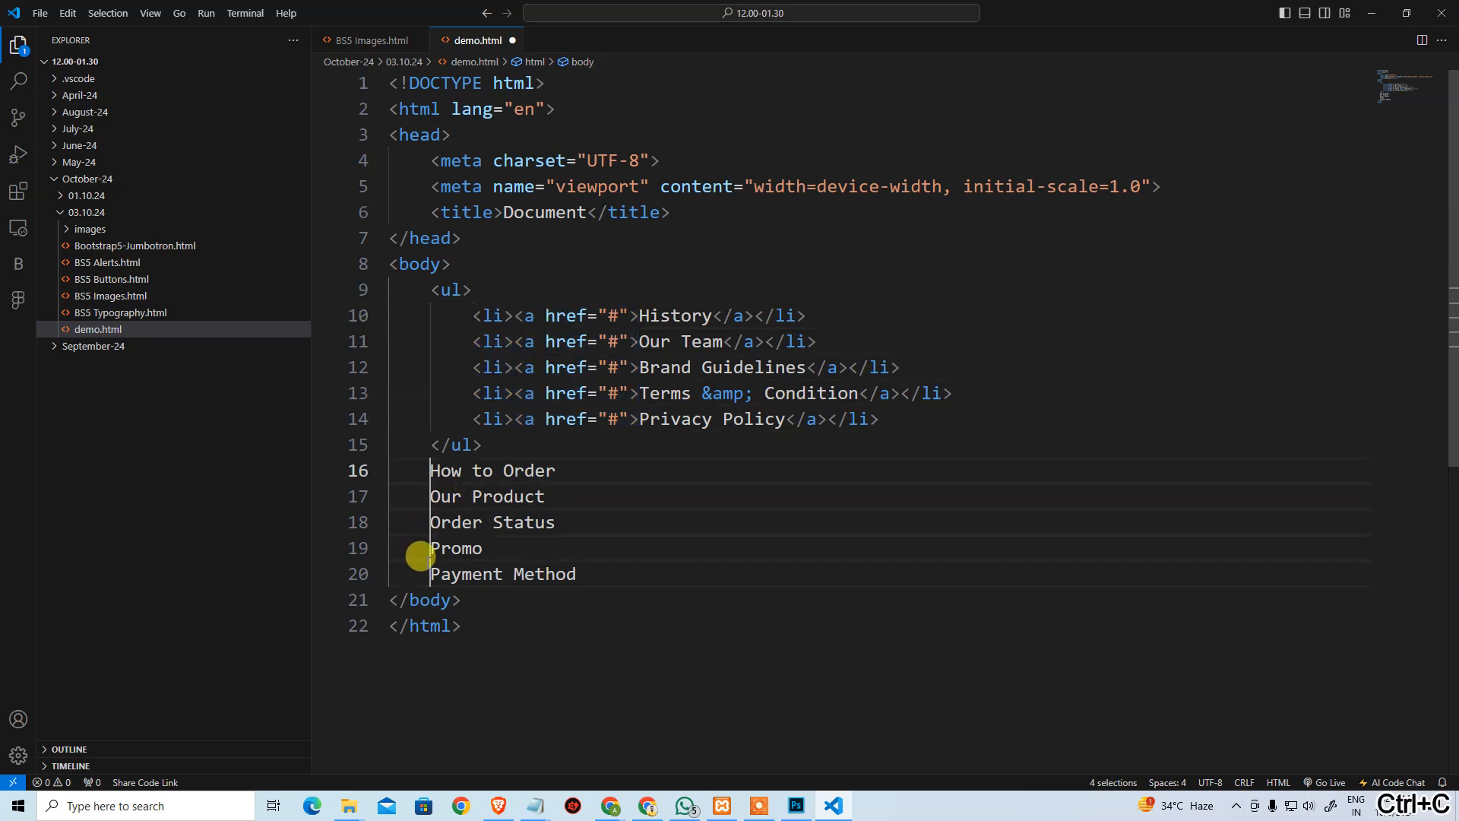
key("ctrl+v")
key("shift+Right")
key("shift+Right")
key("shift+Right")
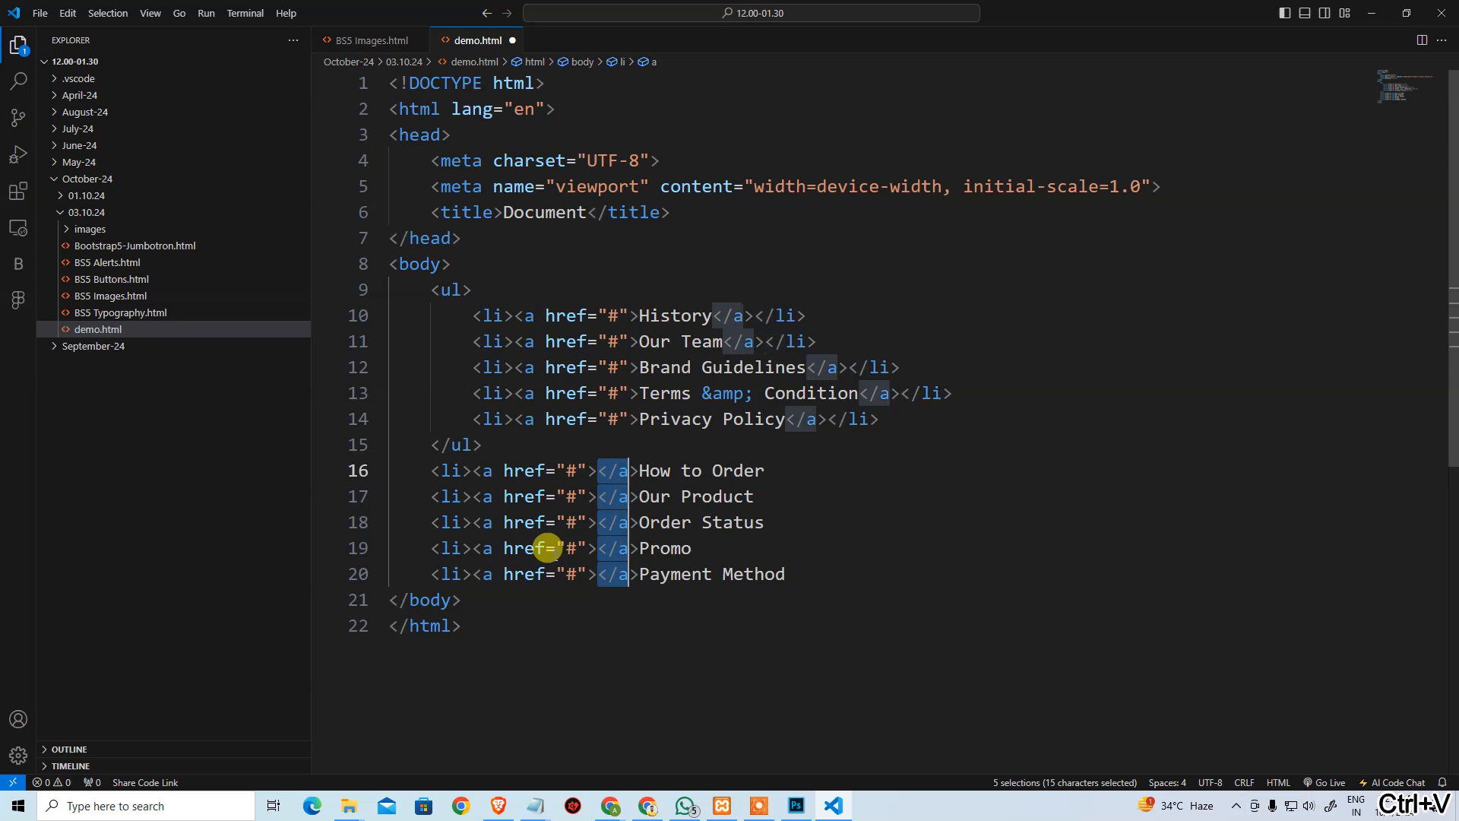
key("shift+Right")
key("ctrl+x")
key("End")
key("ctrl+v")
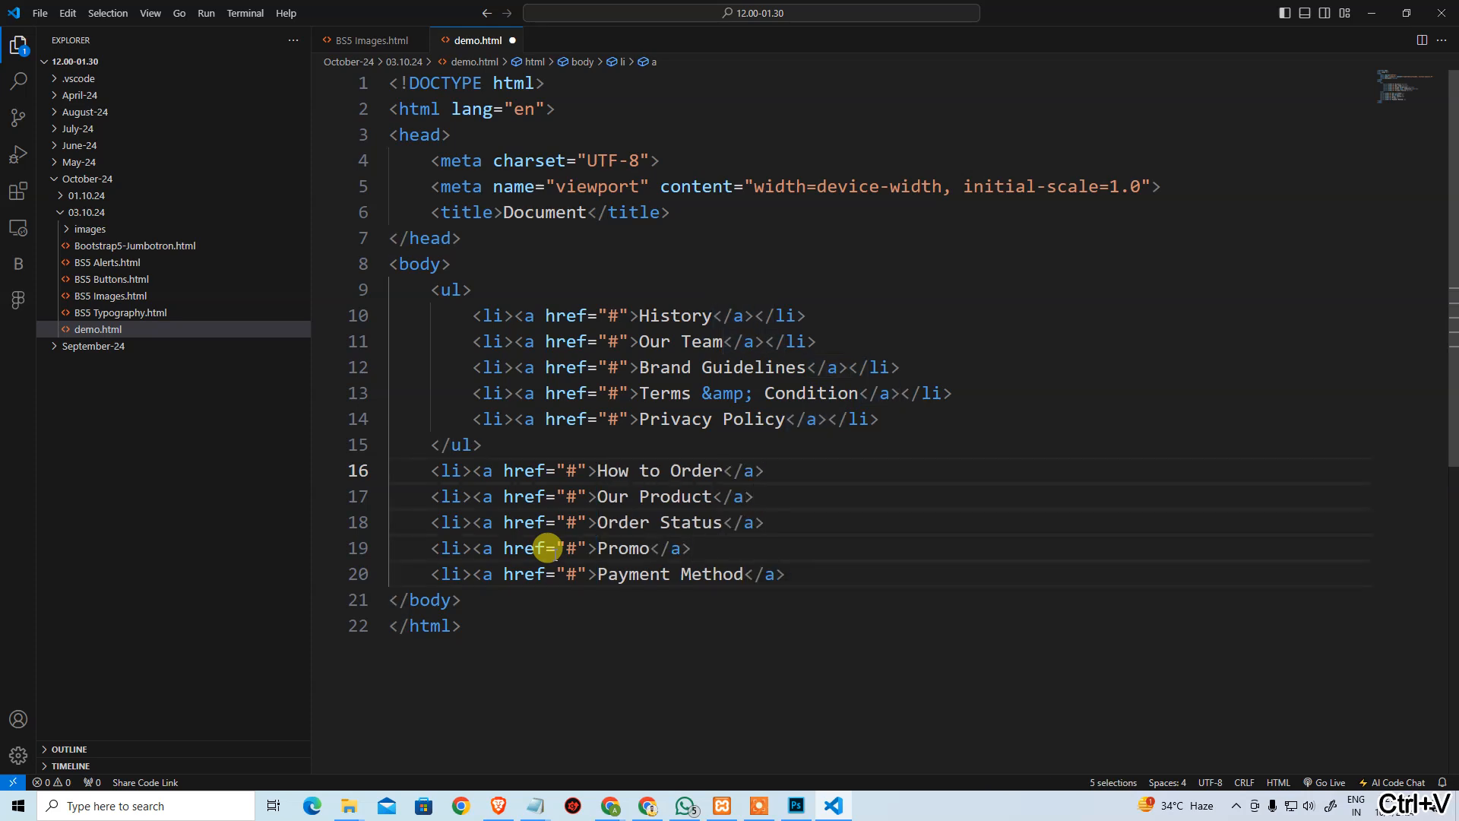
type("</li>")
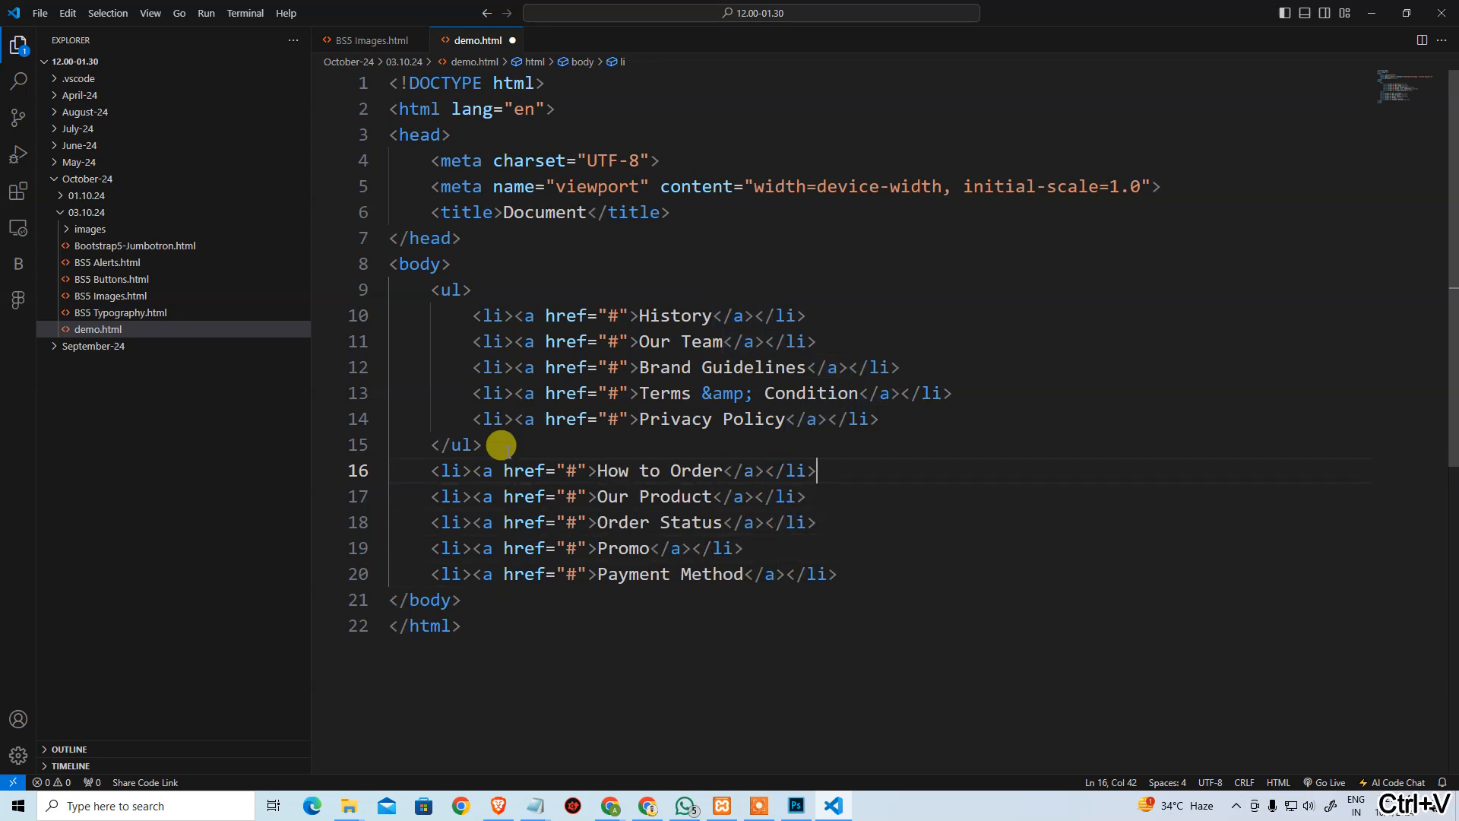
key("Escape")
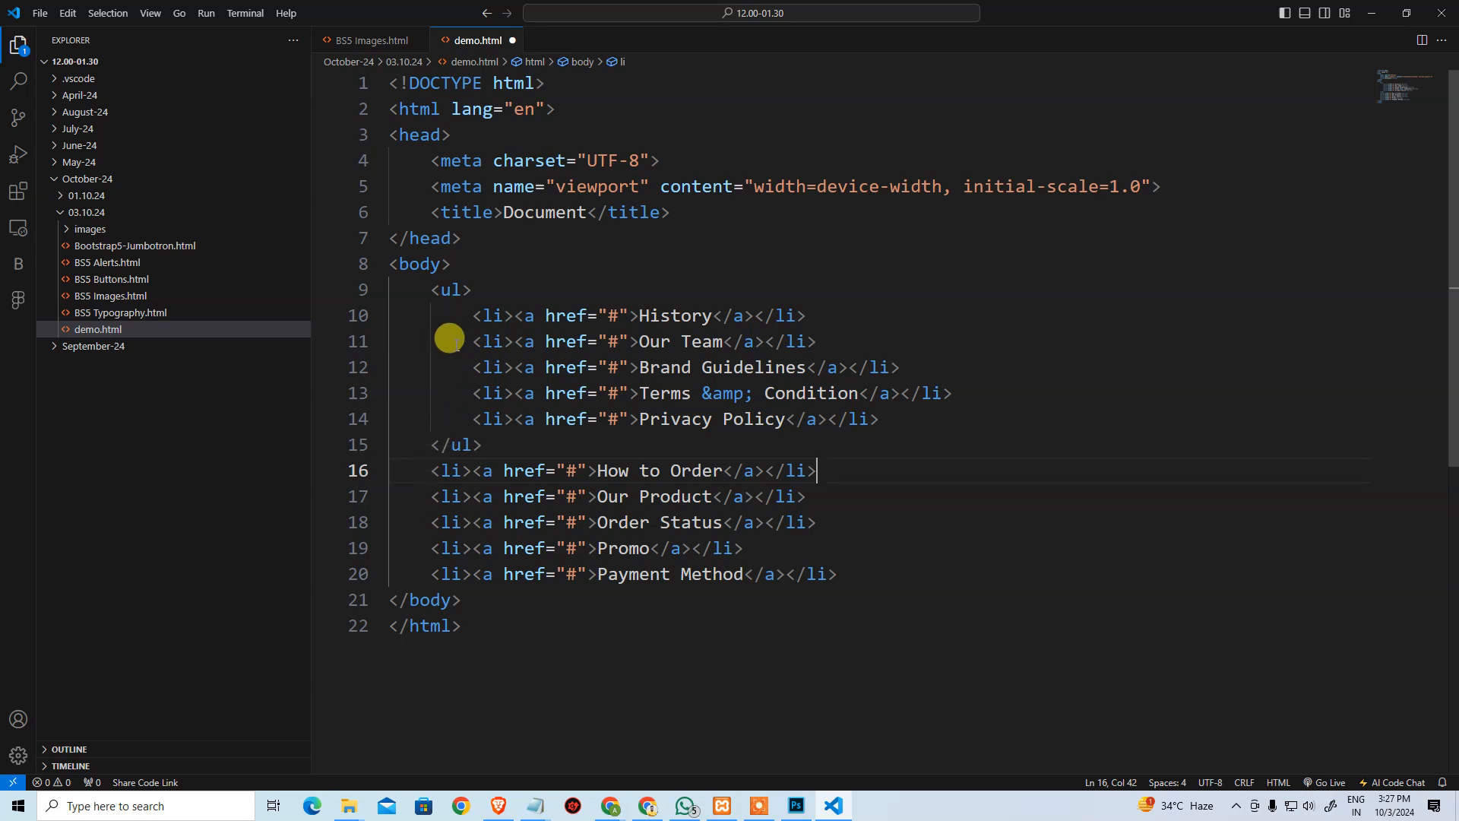
Enclose the five Services list items in their own <ul> element and save demo.html.
key("ctrl+shift+Return")
type("<ul>")
key("shift+Down")
key("shift+Down")
key("shift+Down")
key("shift+Down")
key("shift+End")
key("ctrl+x")
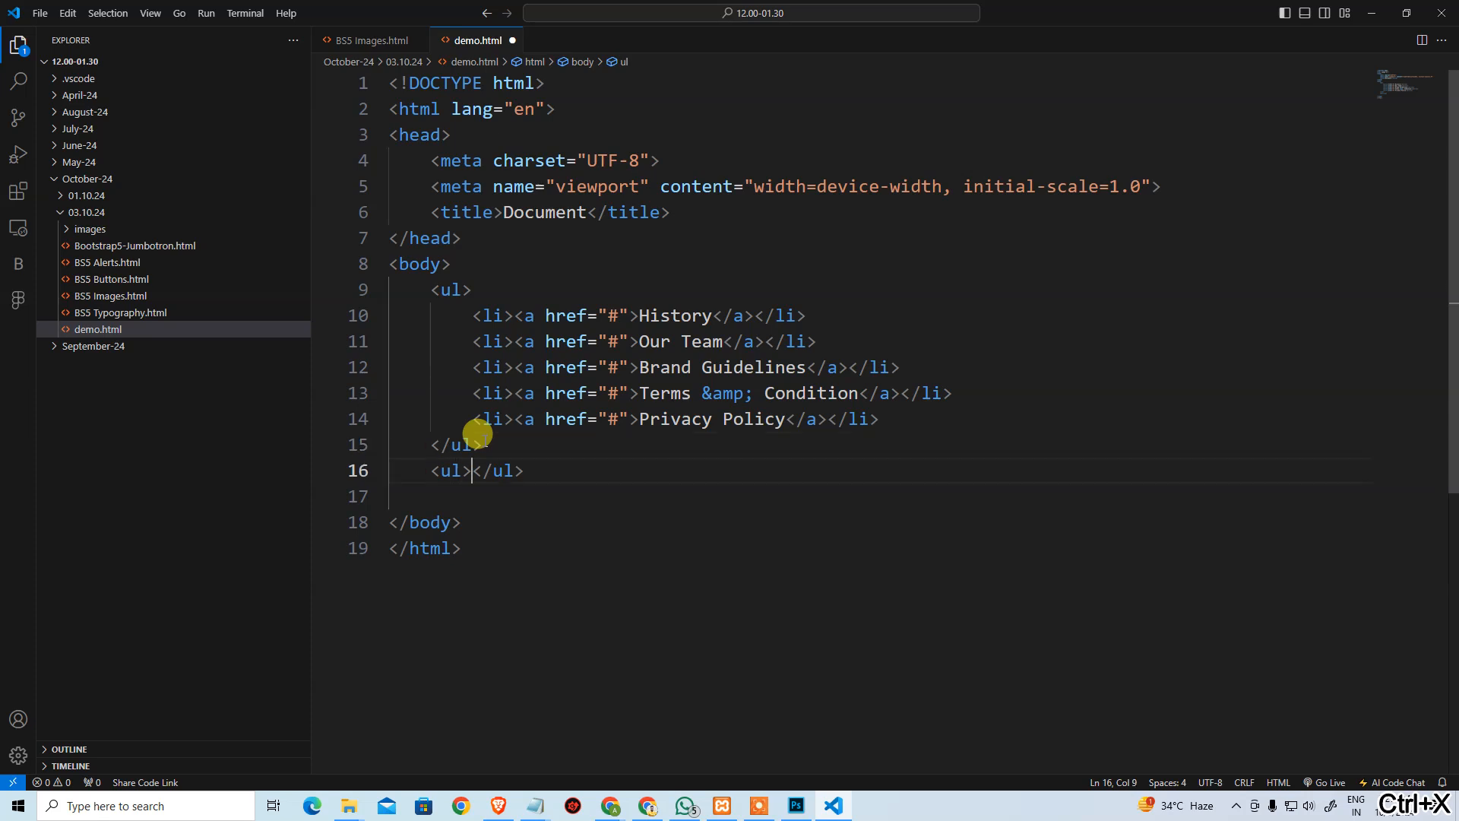
key("Return")
key("ctrl+v")
key("ctrl+s")
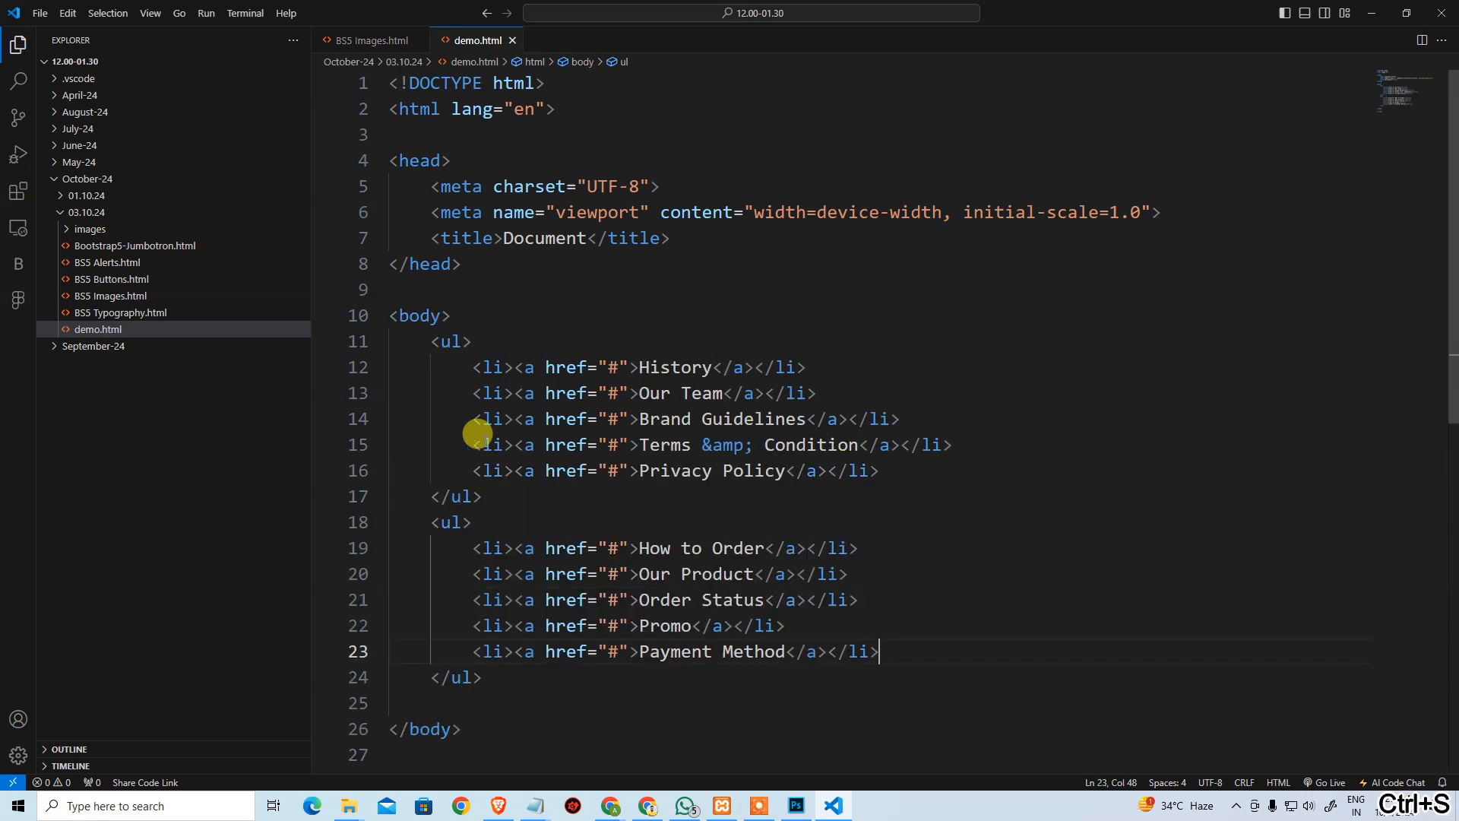
Copy the Services <ul> code, replace the third column Text module's HTML body with it, and save the module.
left_click(482, 678)
left_click_drag(482, 678, 342, 521)
key("ctrl+c")
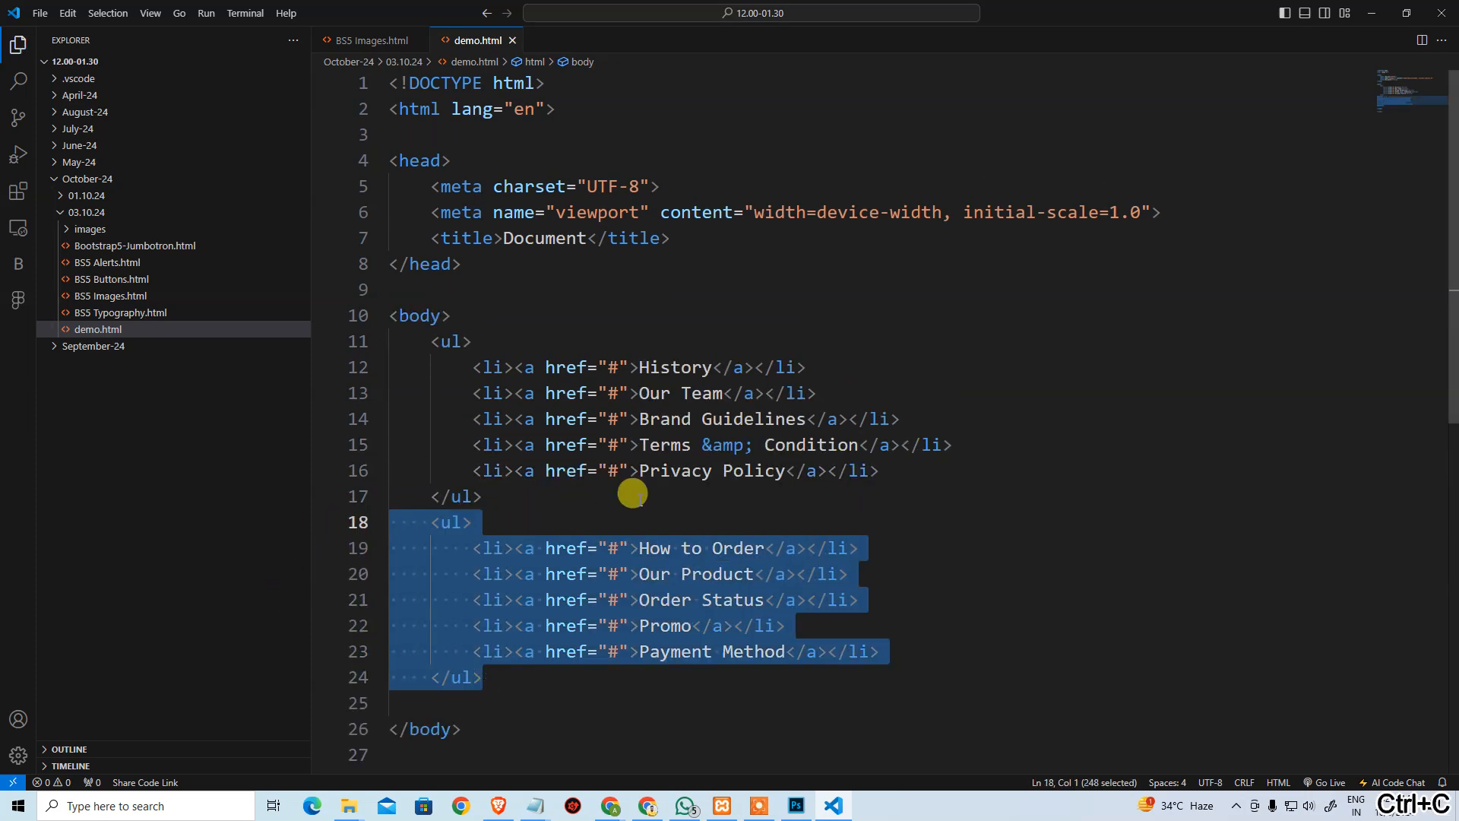
key("alt+Tab")
scroll(1110, 425, "down", 1)
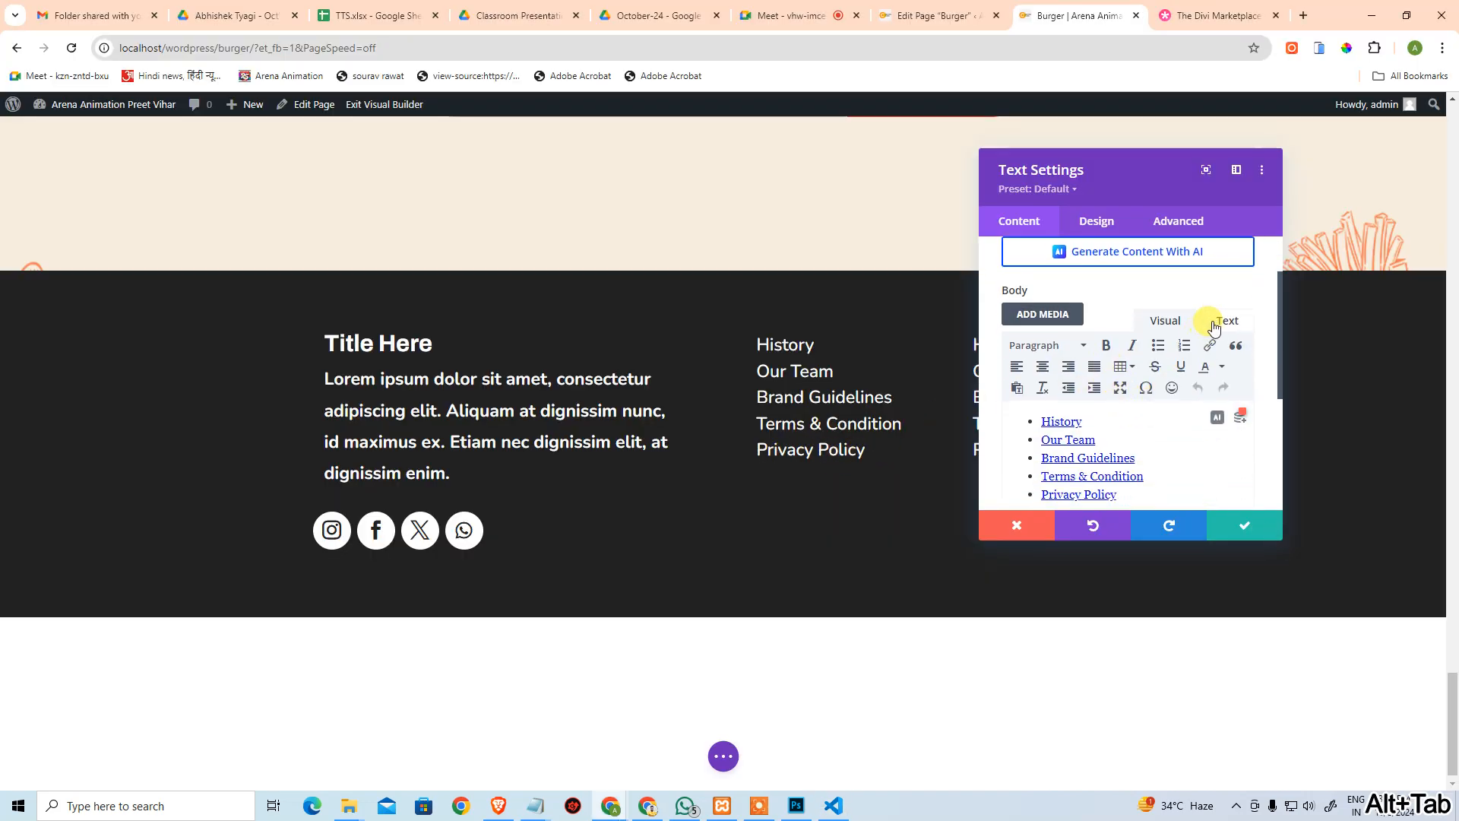
left_click(1225, 320)
key("ctrl+a")
key("ctrl+v")
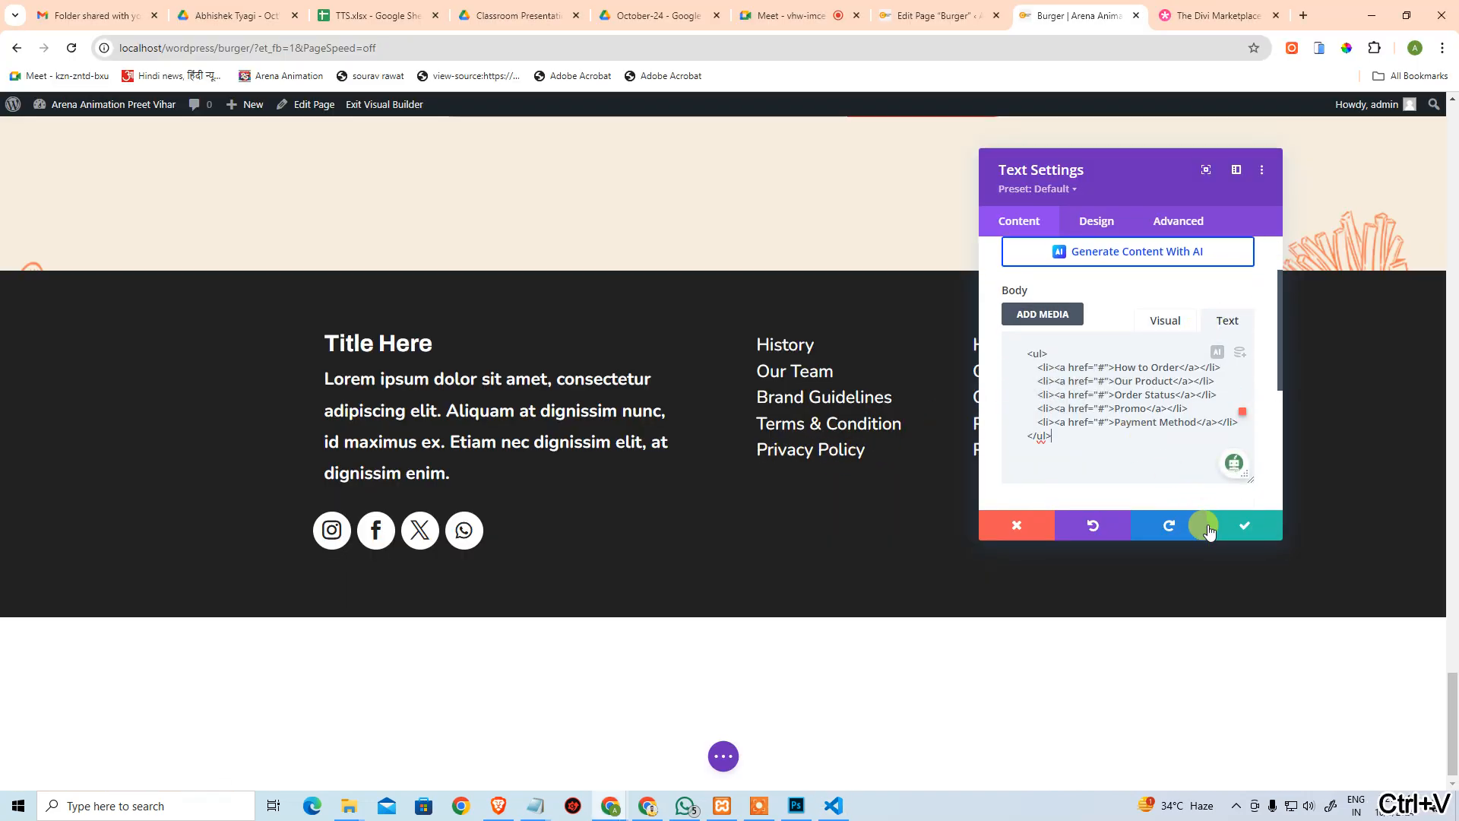
left_click(1219, 524)
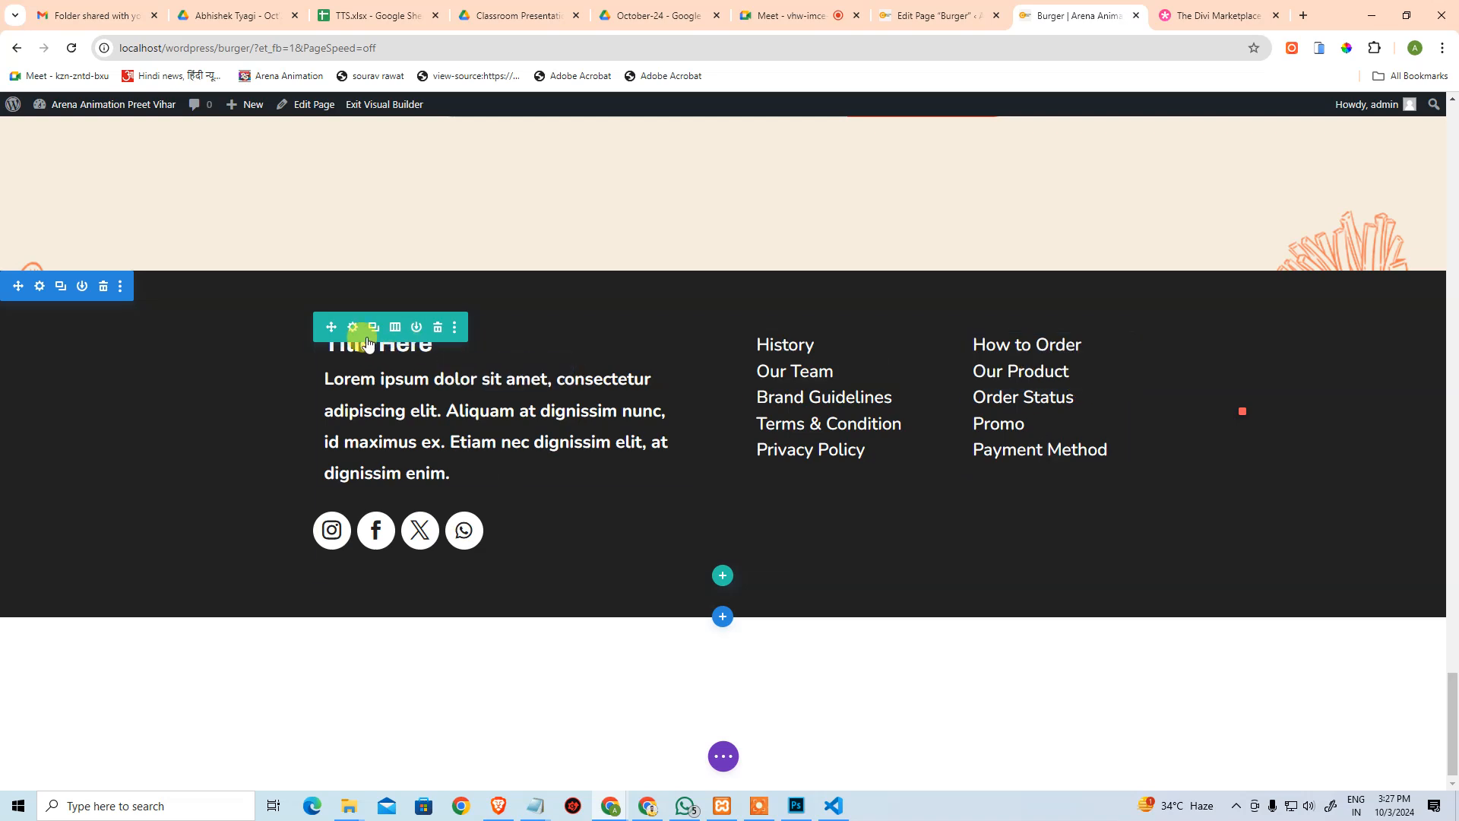
Change the footer row's layout to four equal columns and duplicate the Services link list module.
left_click(395, 327)
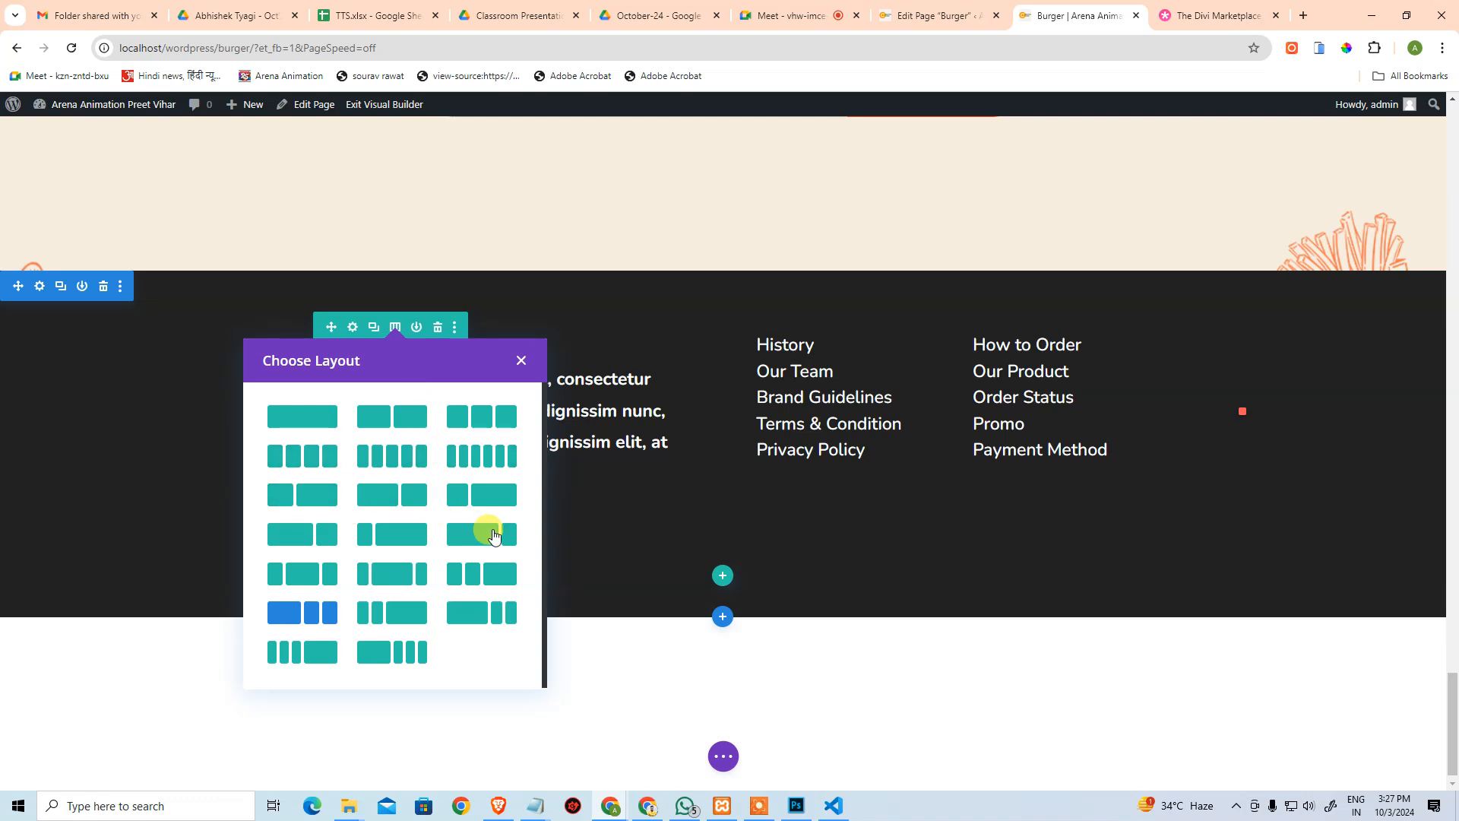
left_click(297, 460)
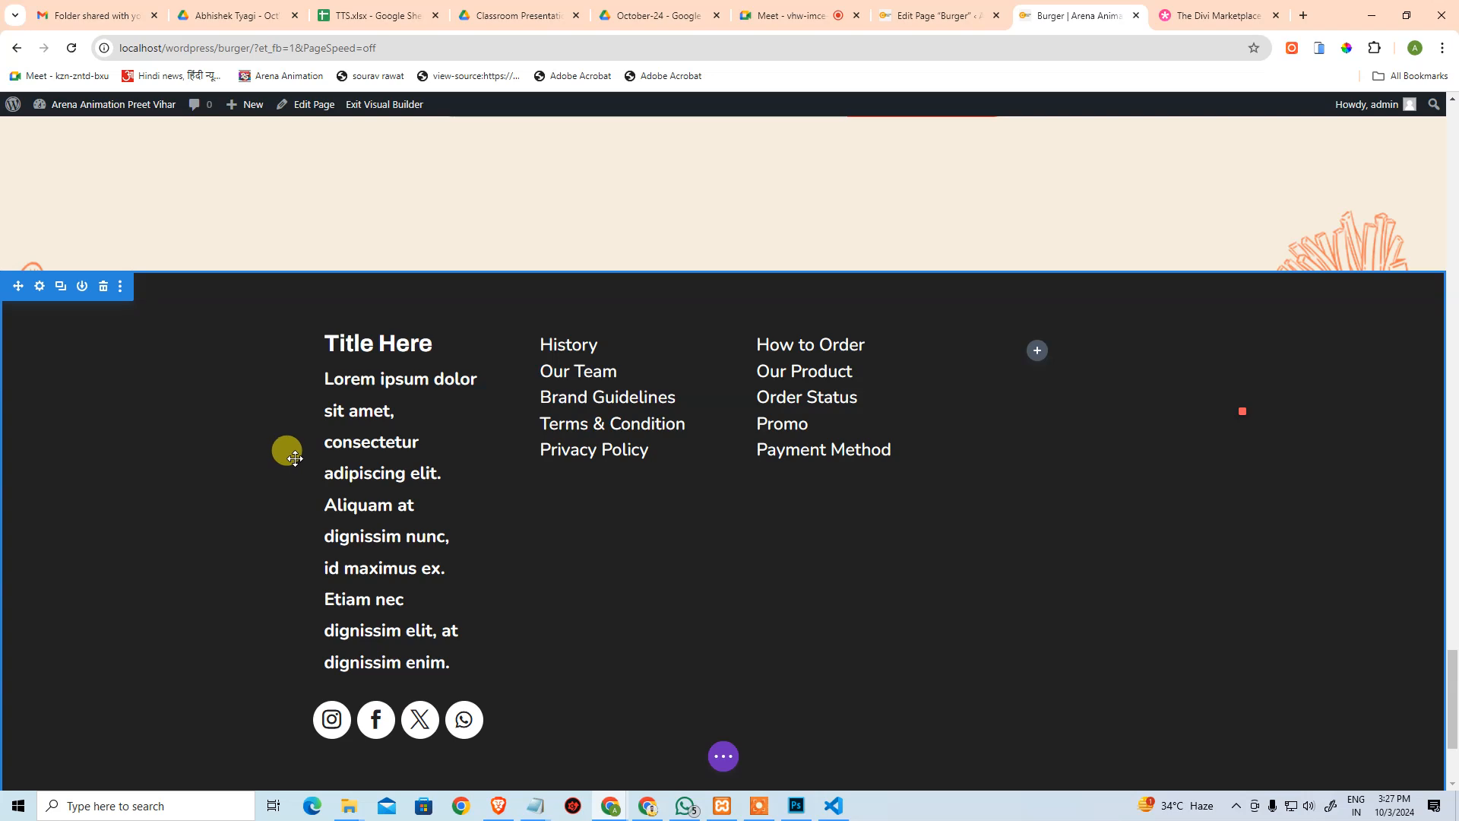
mouse_move(853, 384)
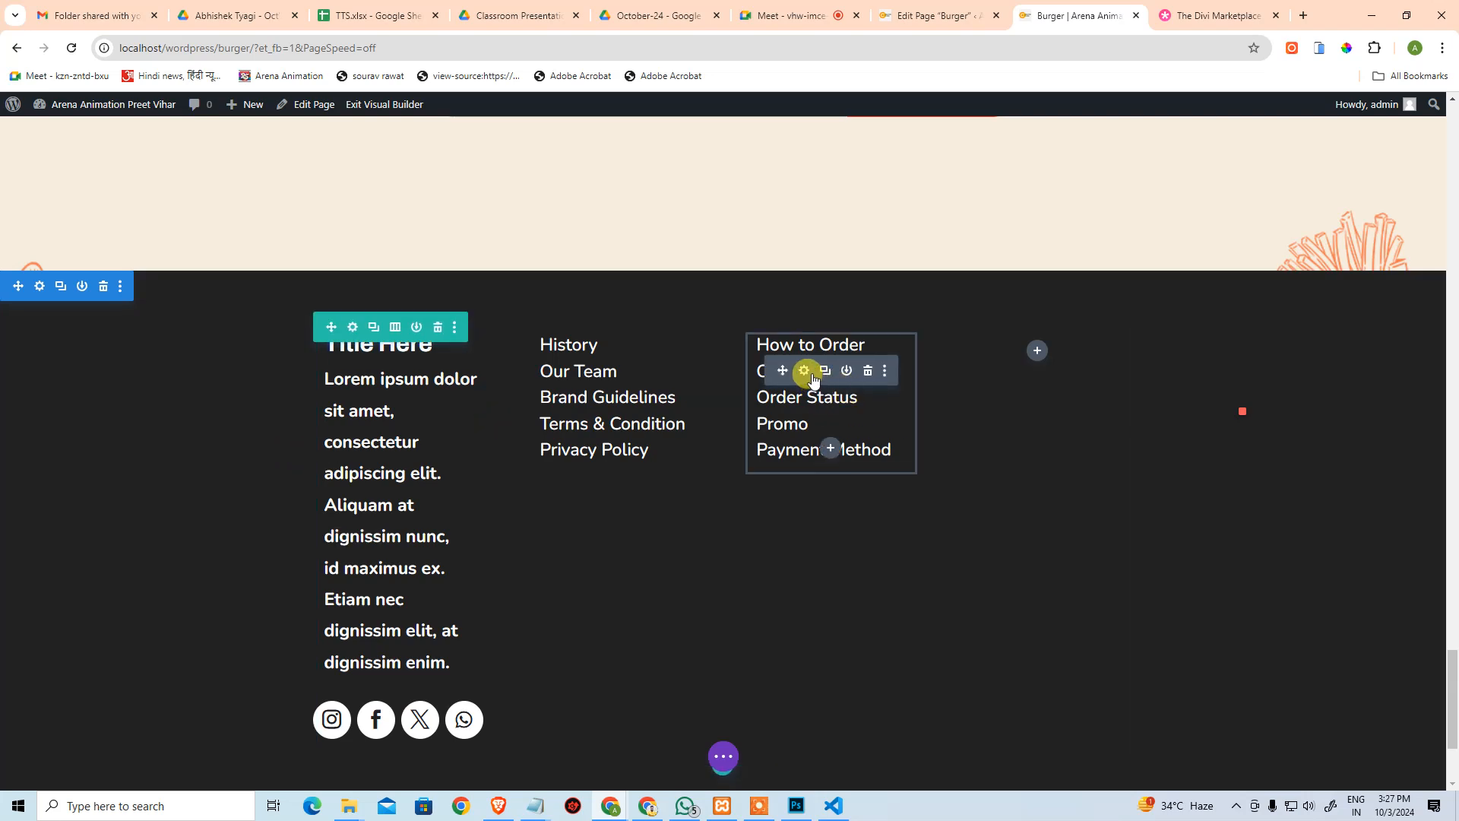
left_click(825, 371)
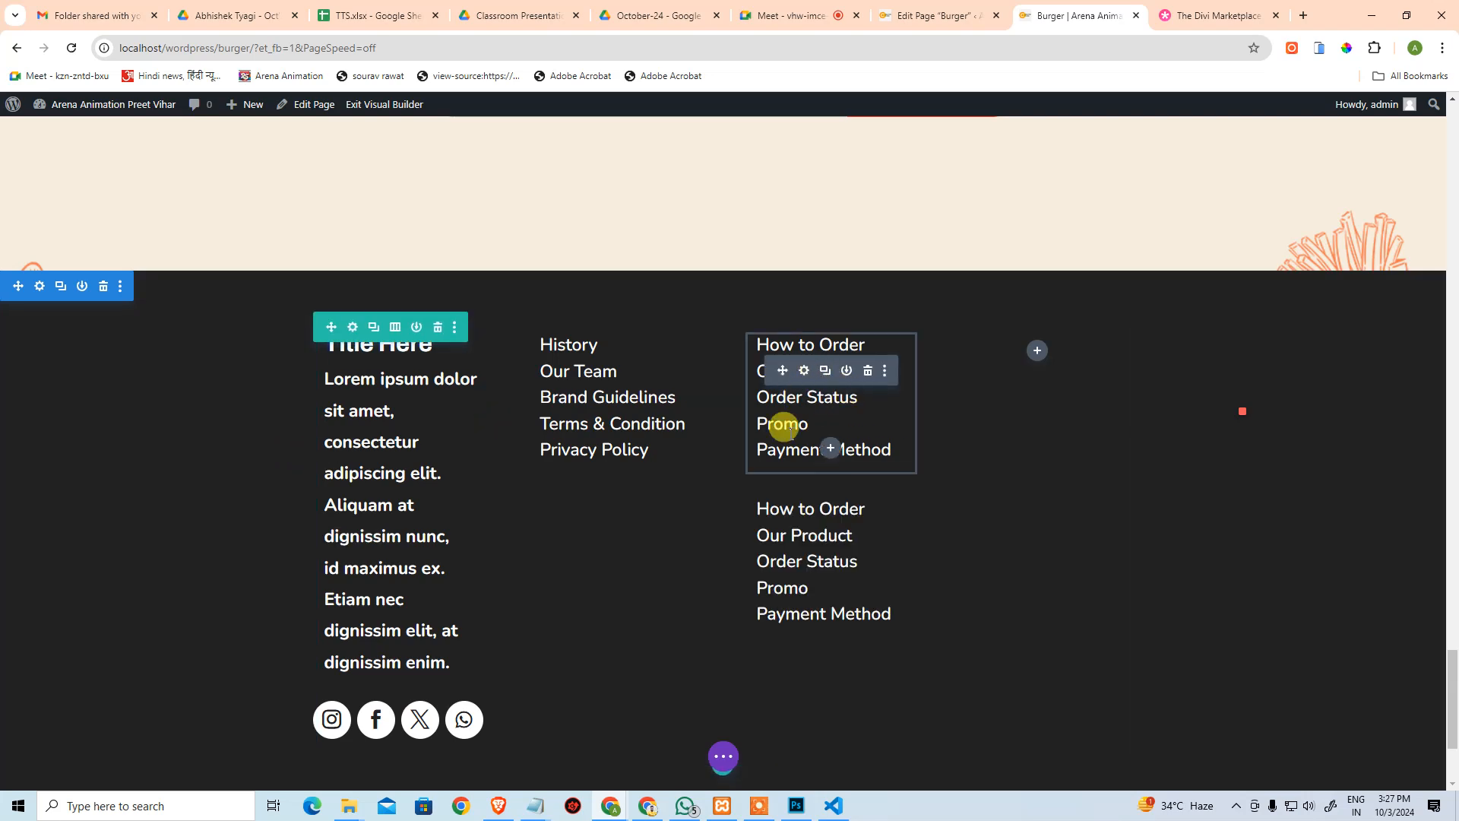
Move the duplicated Services link list module into the footer row's empty fourth column.
left_click_drag(816, 511, 1035, 348)
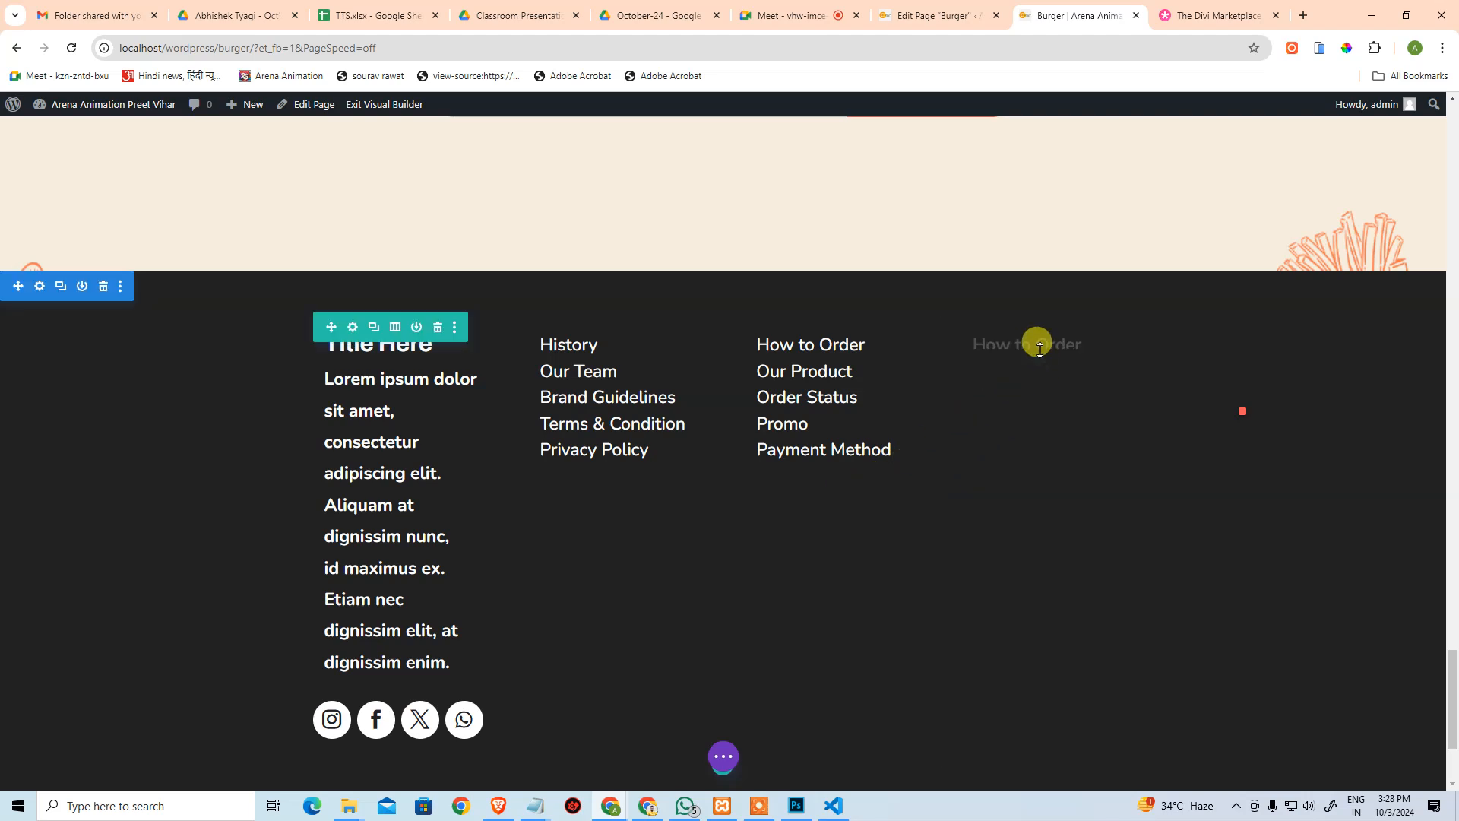
key("alt+Tab")
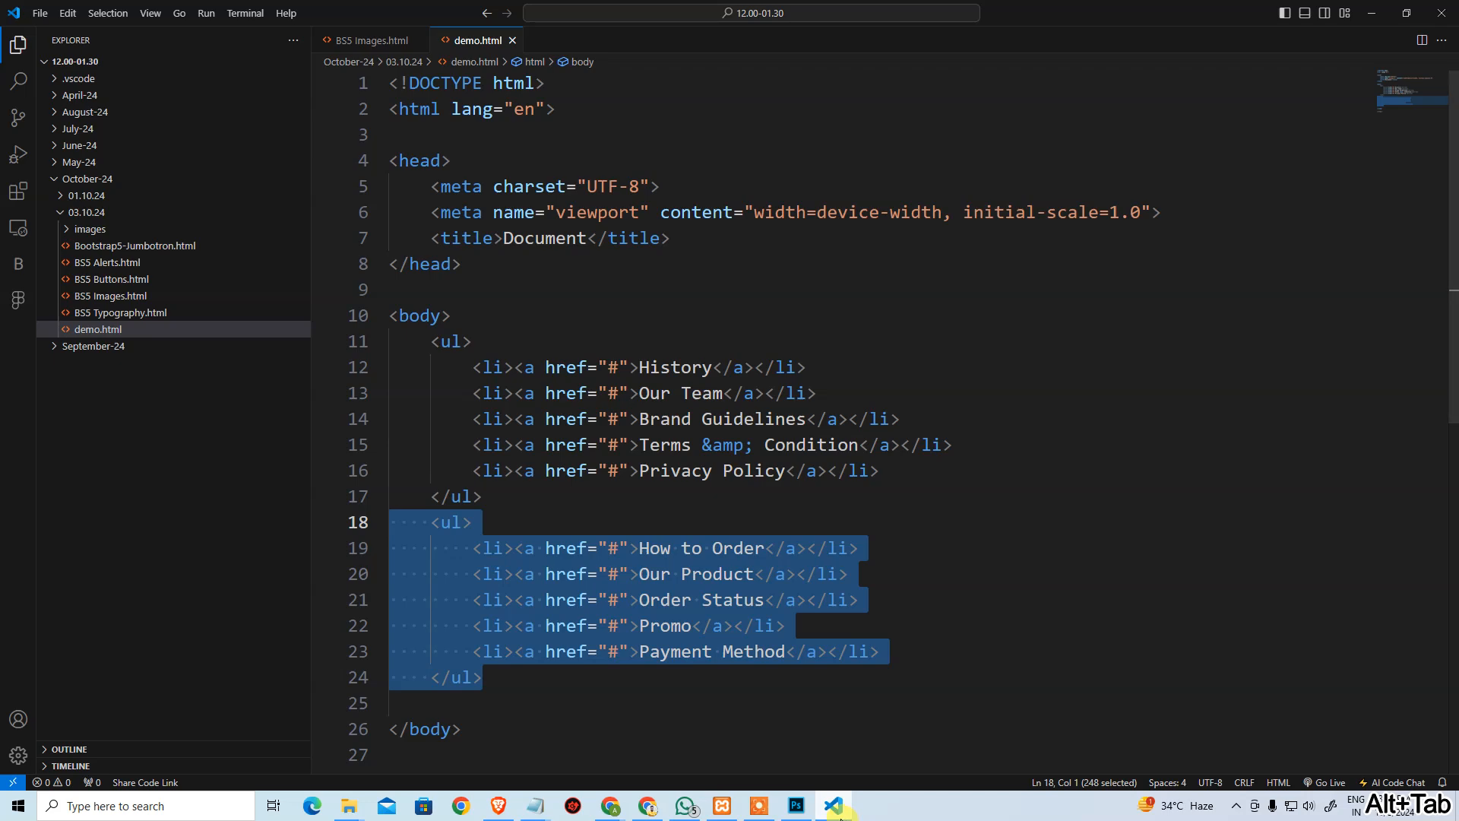
key("alt+Tab")
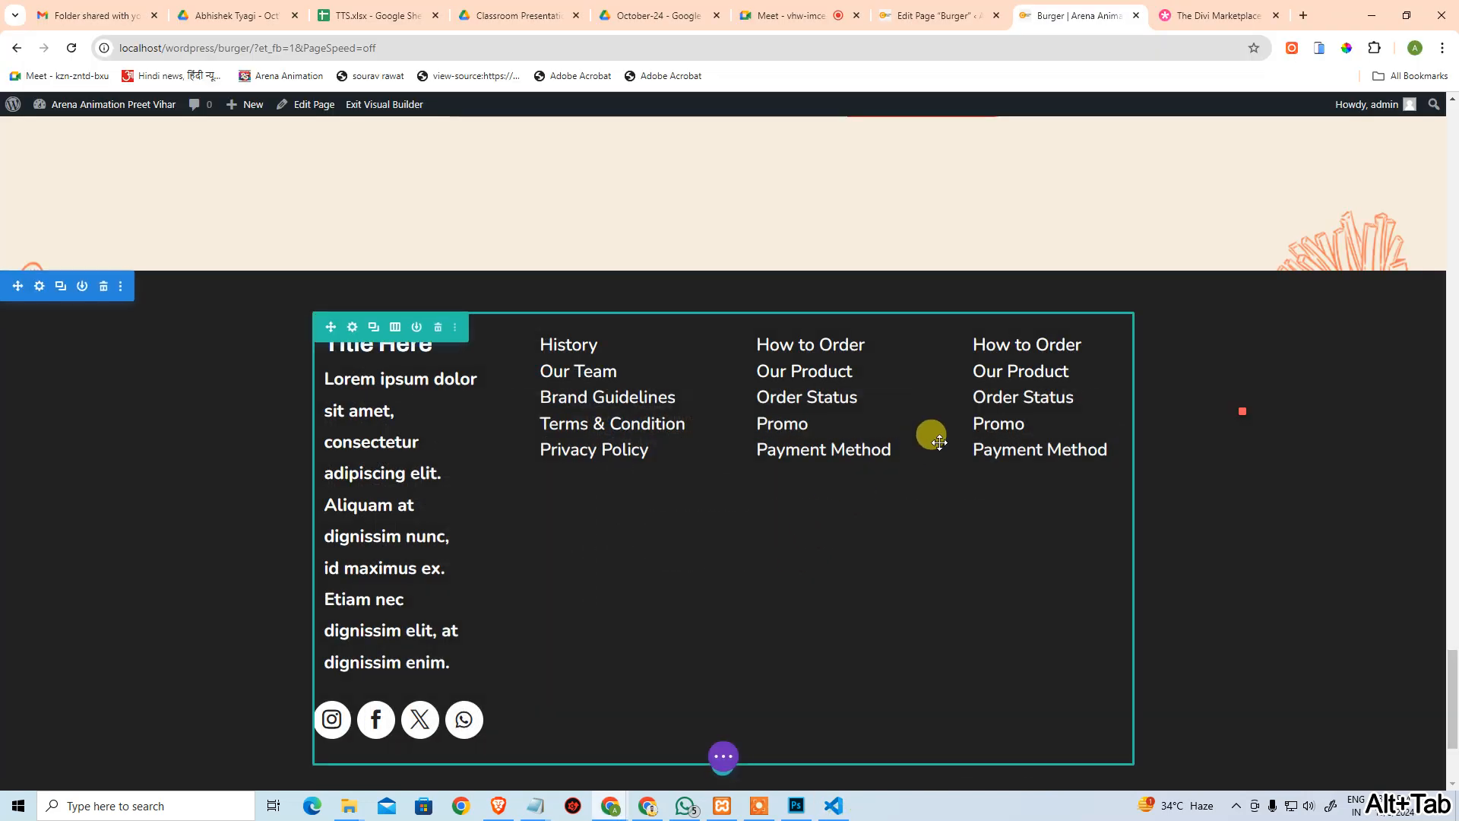
Copy the Other column's body text from the Photoshop mockup and switch to demo.html in Visual Studio Code.
left_click(796, 806)
left_click(766, 370)
key("ctrl+a")
key("ctrl+c")
key("alt+Tab")
key("alt+Tab")
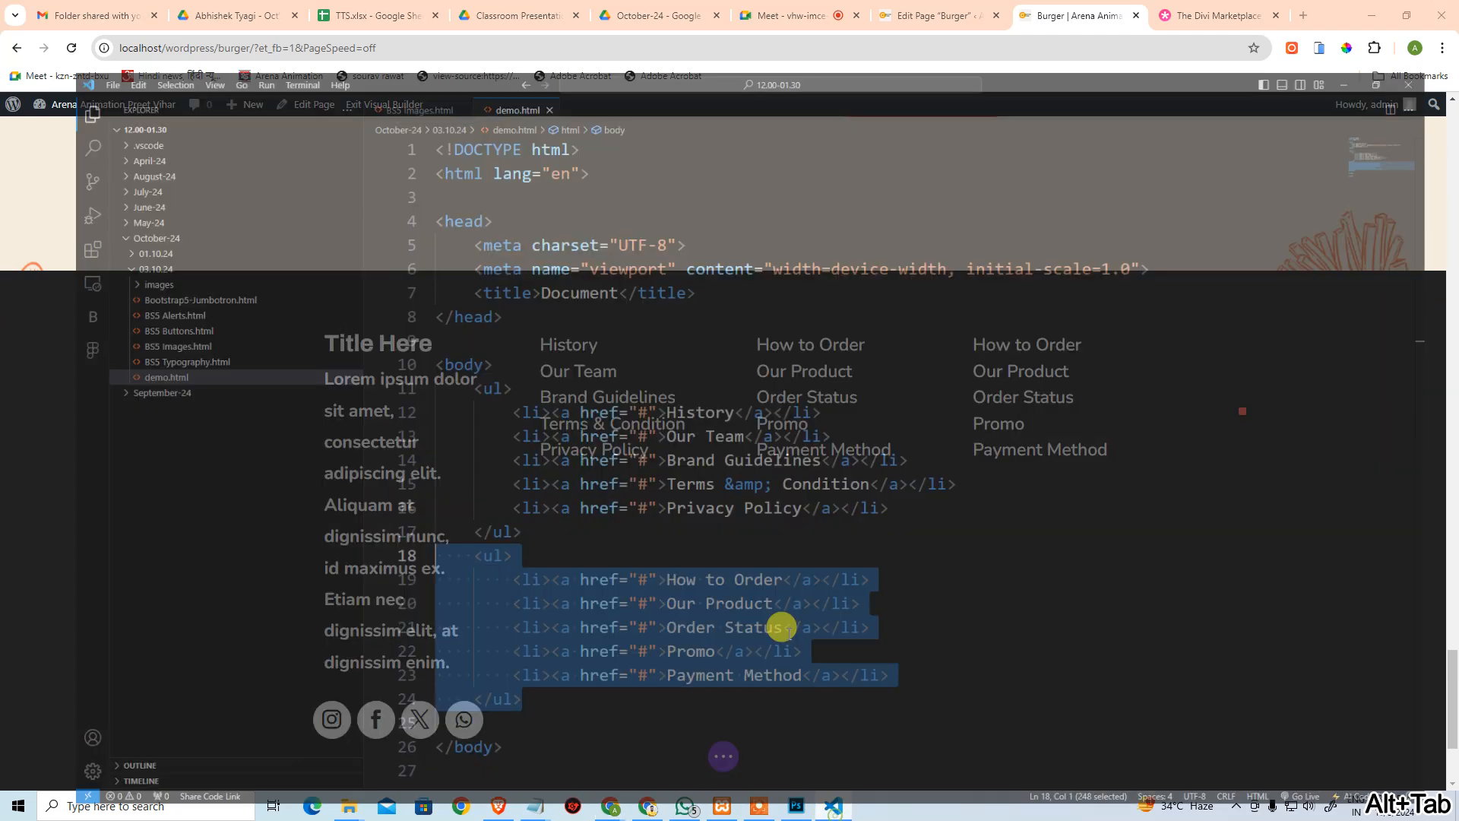
Add a third <ul> element below the Services list and paste Contact Us, Help and Privacy on separate lines inside it.
left_click(623, 626)
left_click(572, 679)
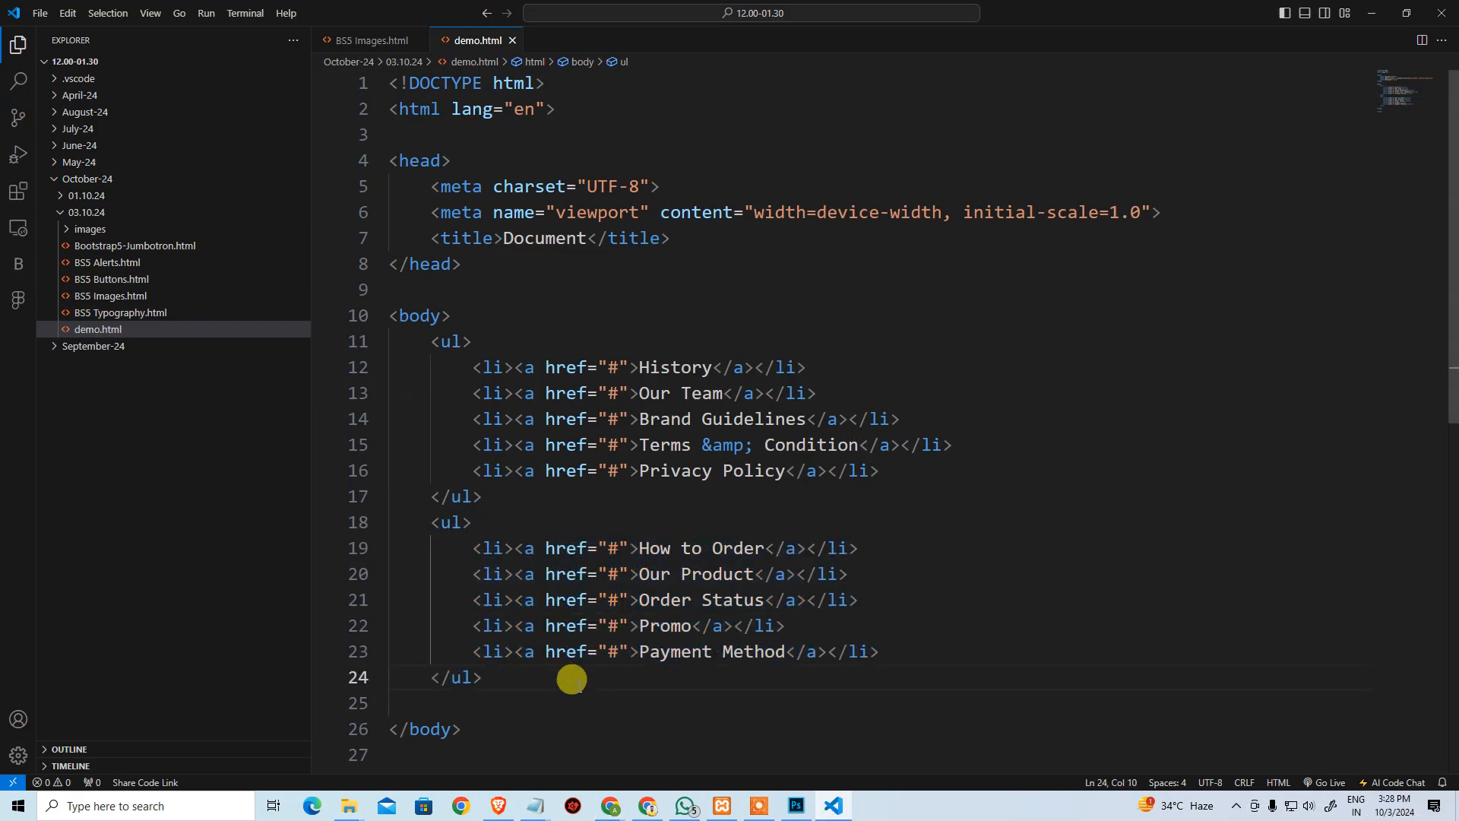
key("Down")
scroll(572, 678, "down", 1)
type("ul")
key("Tab")
type("li")
key("Tab")
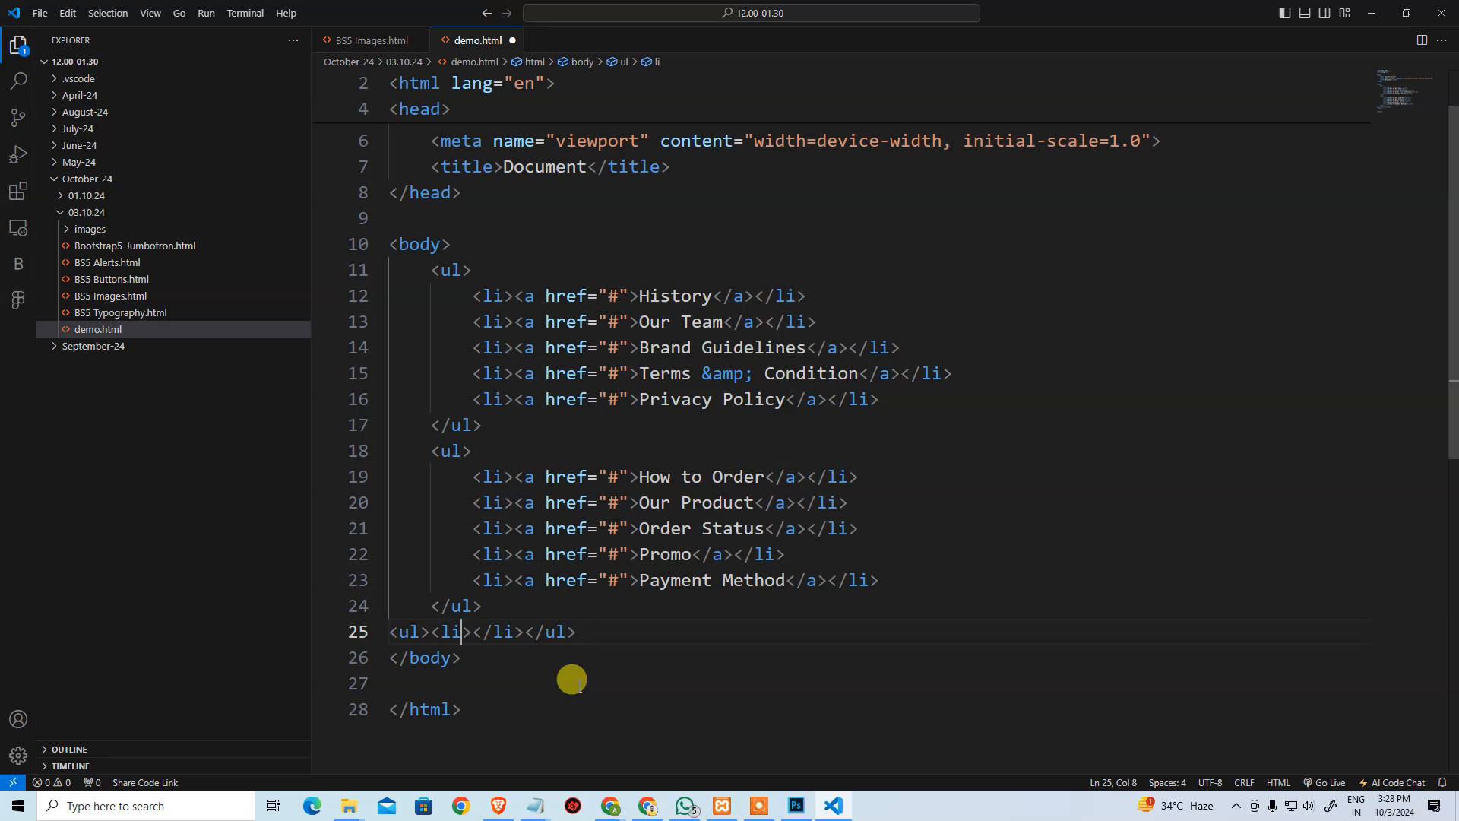
key("shift+End")
key("shift+Left")
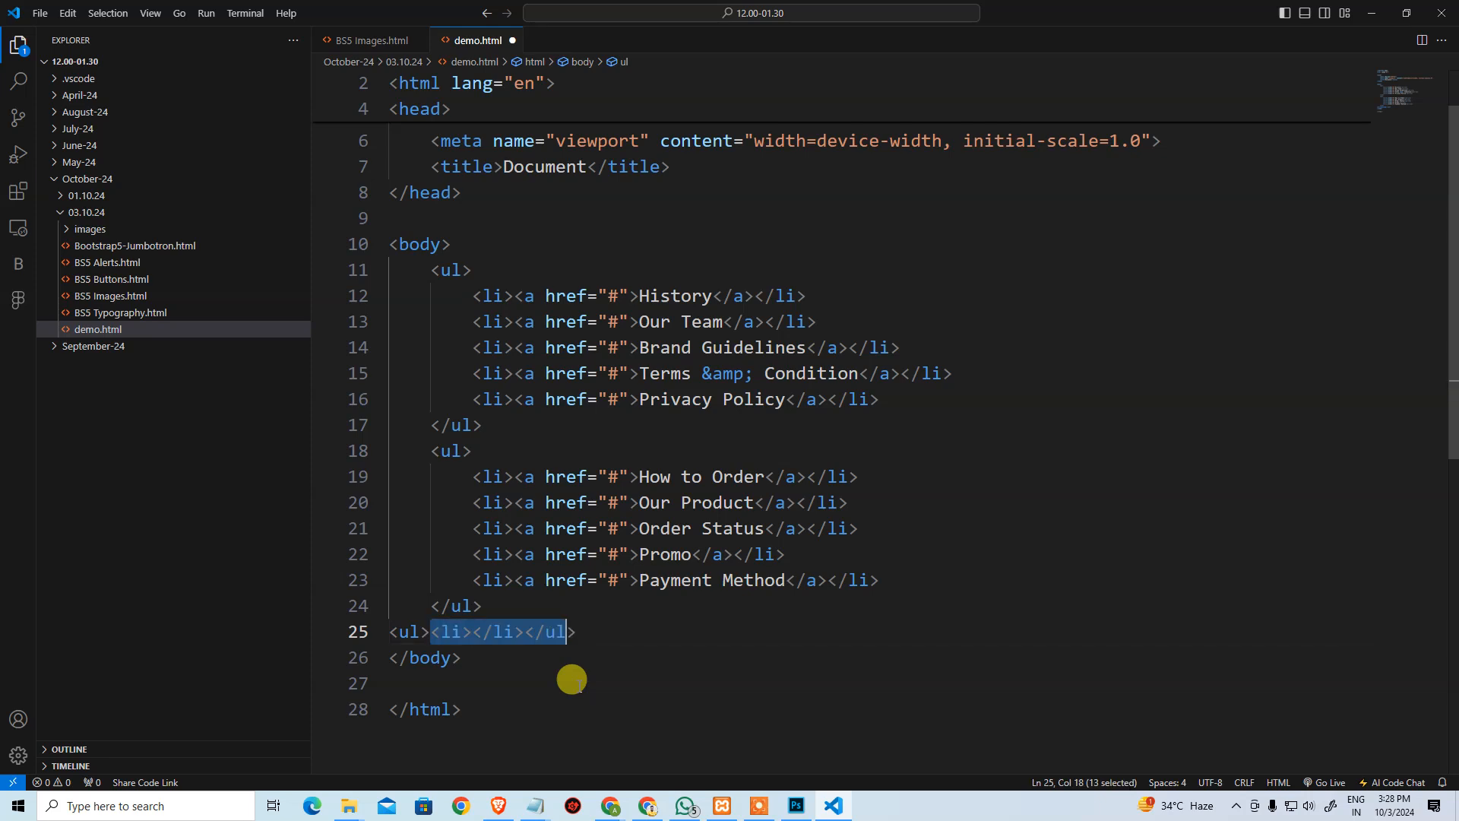
key("Return")
key("Up")
key("ctrl+v")
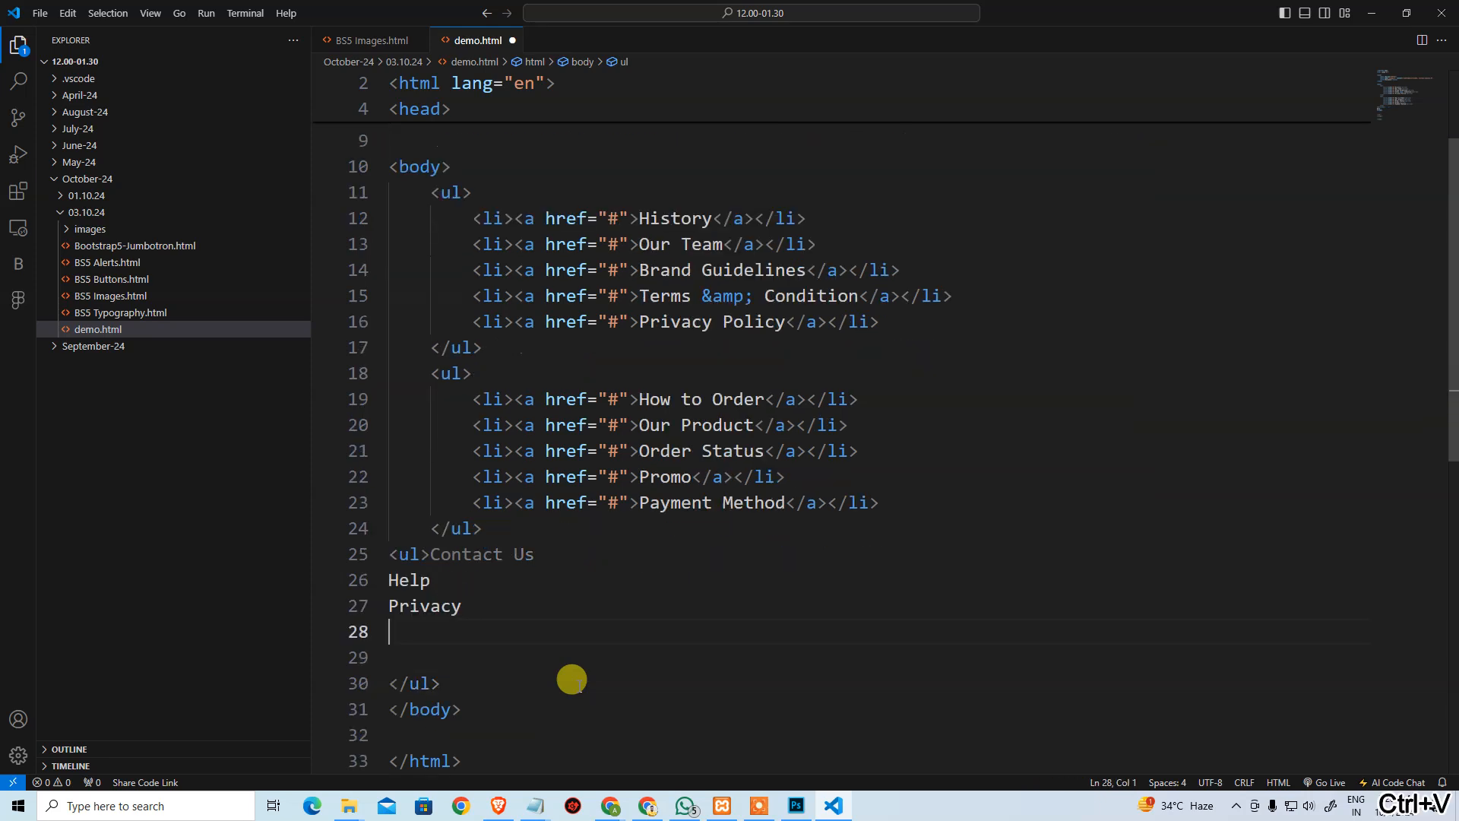
key("ctrl+z")
key("ctrl+v")
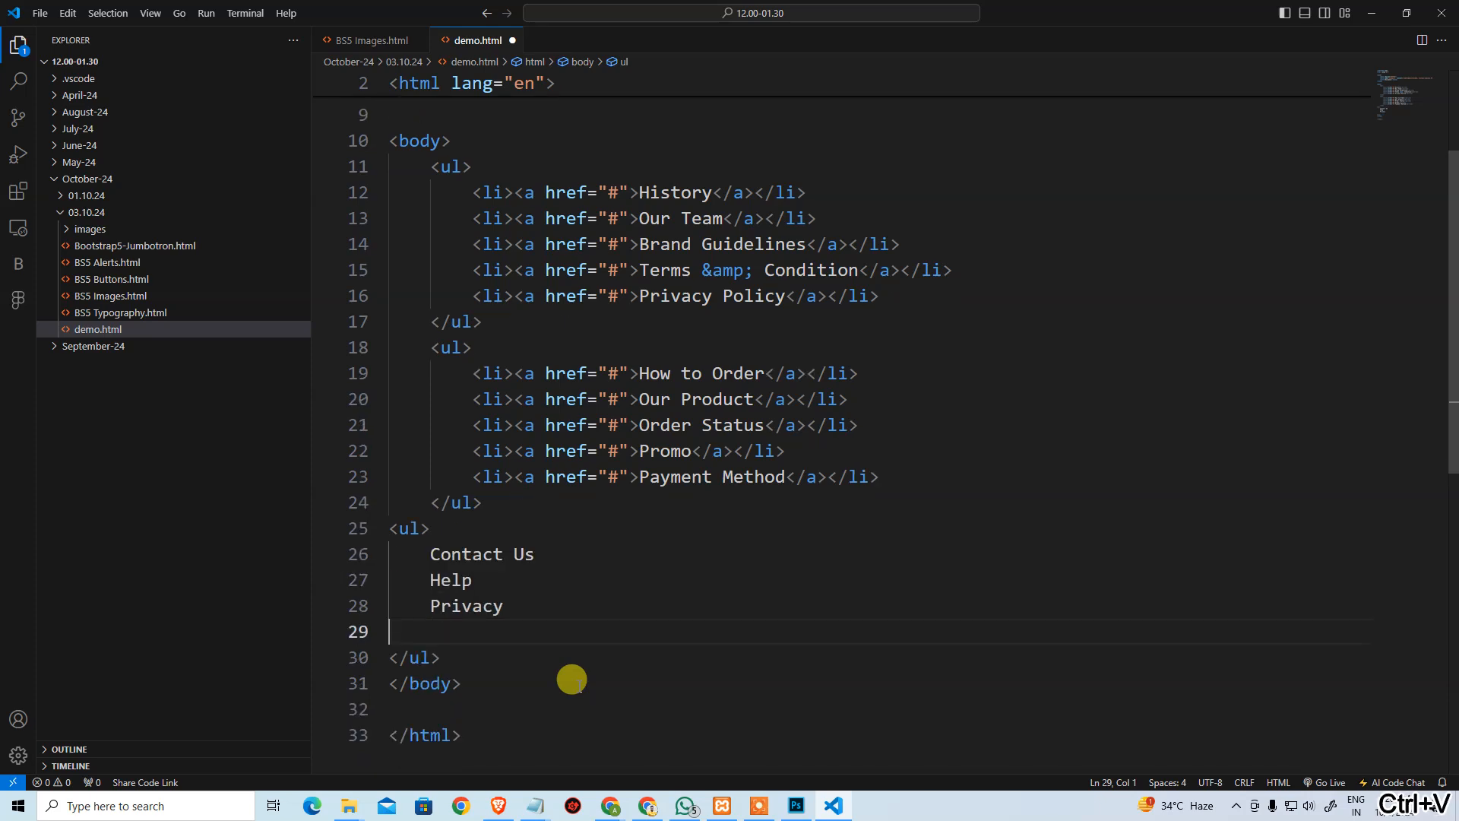
Copy the opening <li><a href="#"> tags from three Services items and insert them before Contact Us, Help and Privacy.
left_click_drag(638, 373, 624, 411)
key("Right")
key("shift+Home")
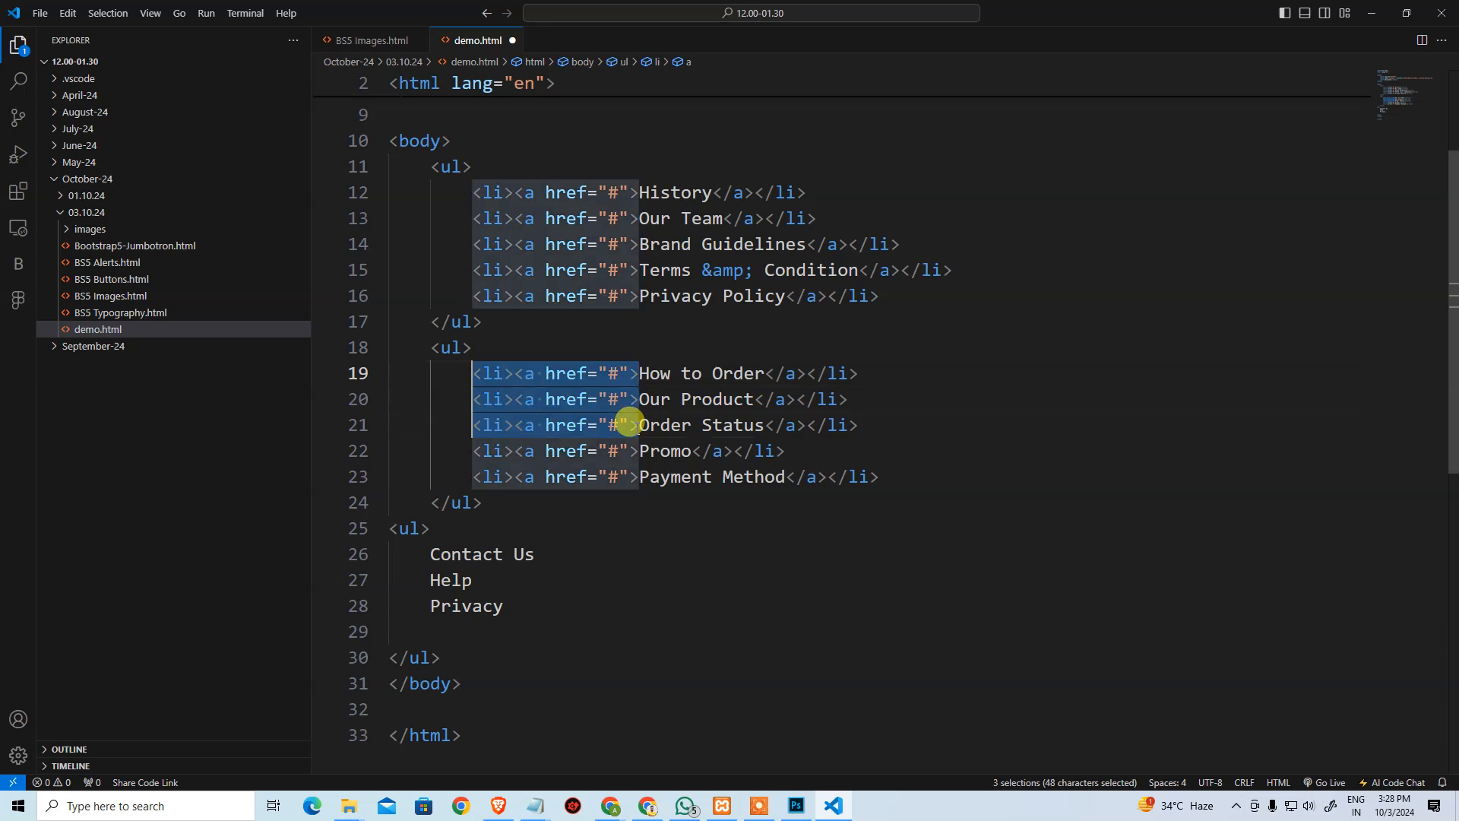
key("ctrl+c")
key("Right")
key("Down")
key("Down")
key("Down")
key("Down")
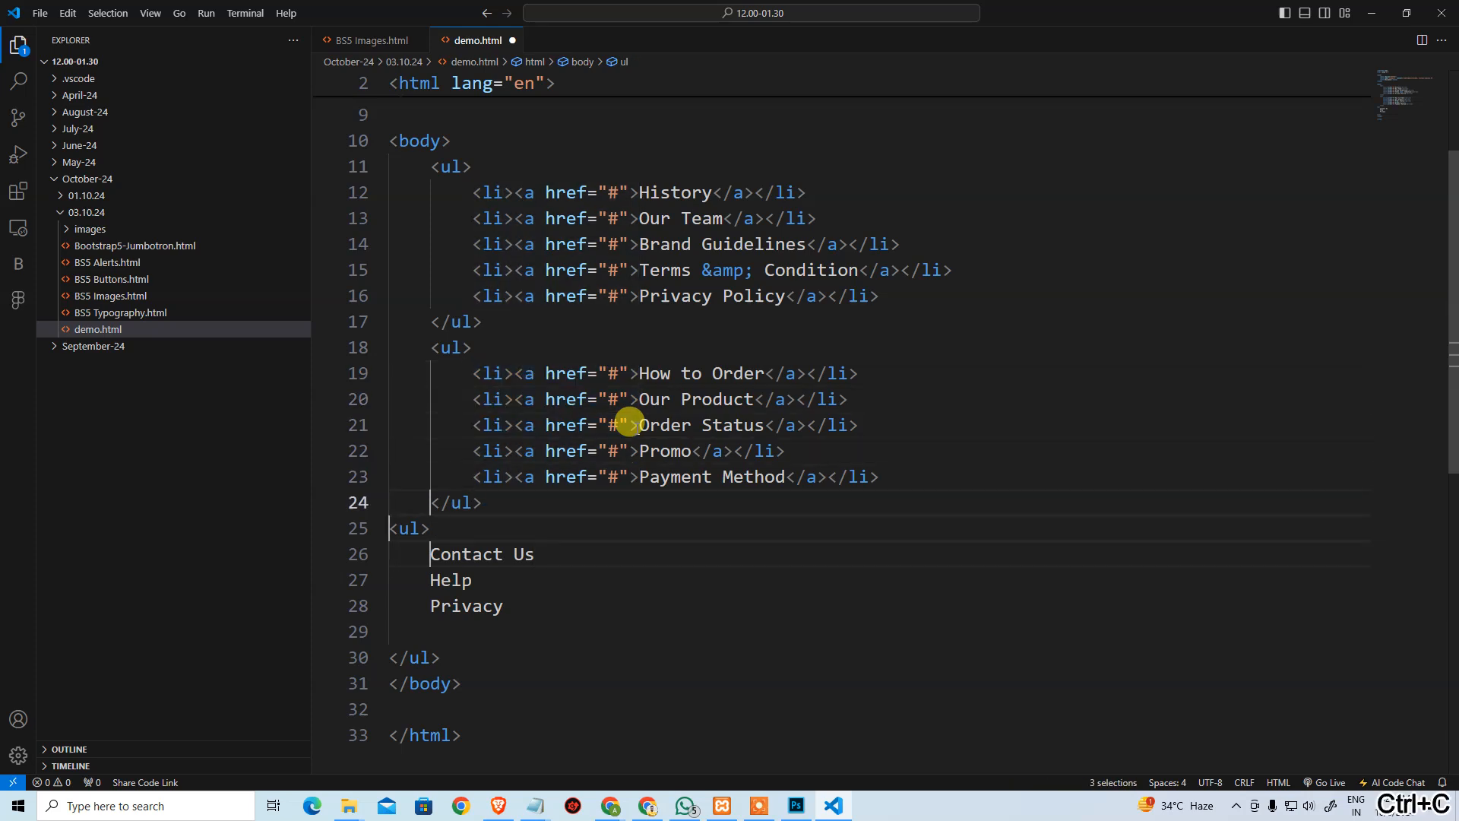
left_click(426, 555)
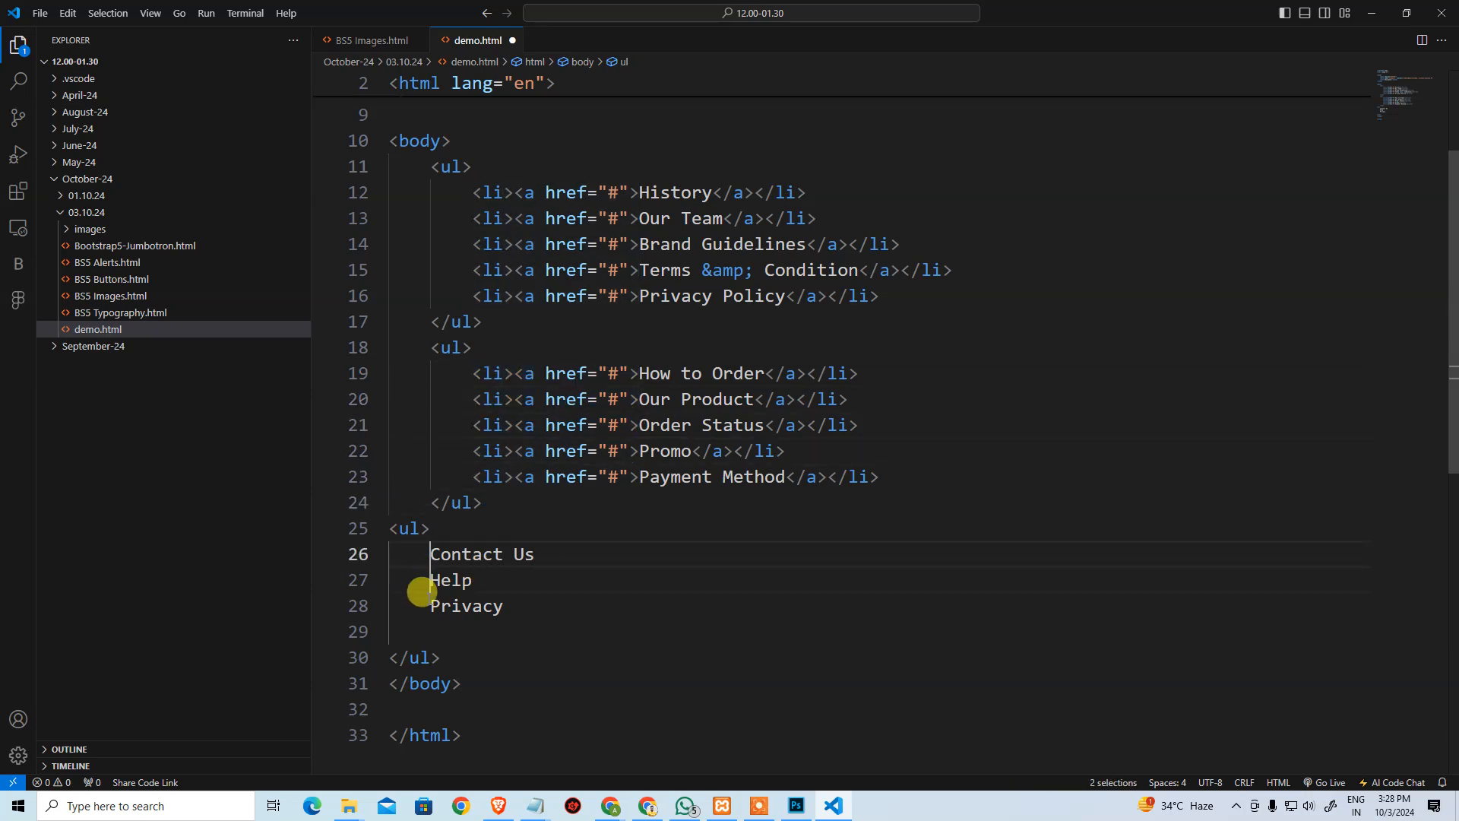
key("ctrl+v")
Close each of the three new list items with </a></li> after its text and remove the blank line below Privacy.
key("shift+Right")
key("shift+Right")
key("shift+Right")
key("shift+Right")
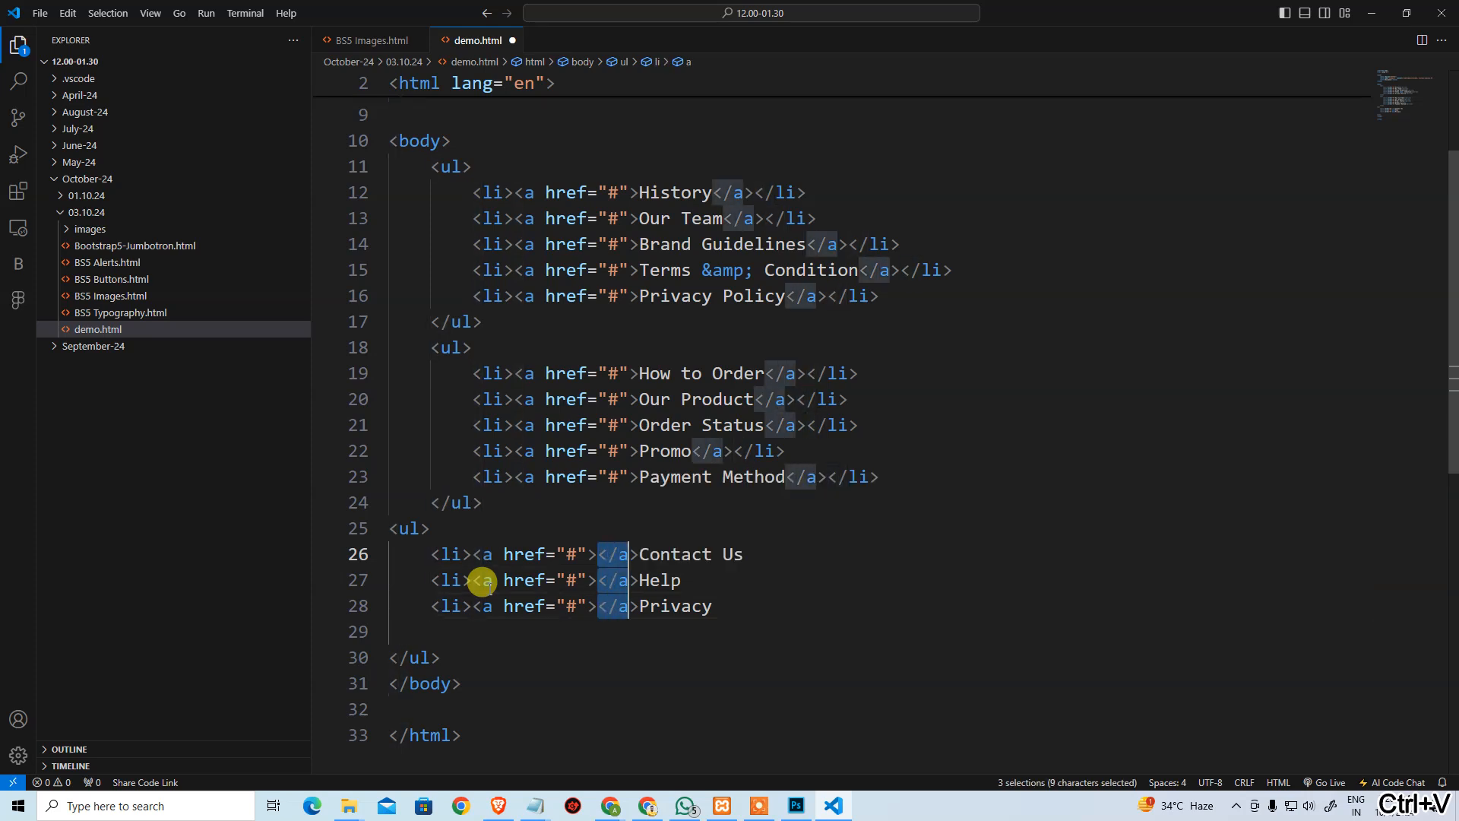
key("ctrl+x")
key("End")
key("ctrl+v")
type("</li>")
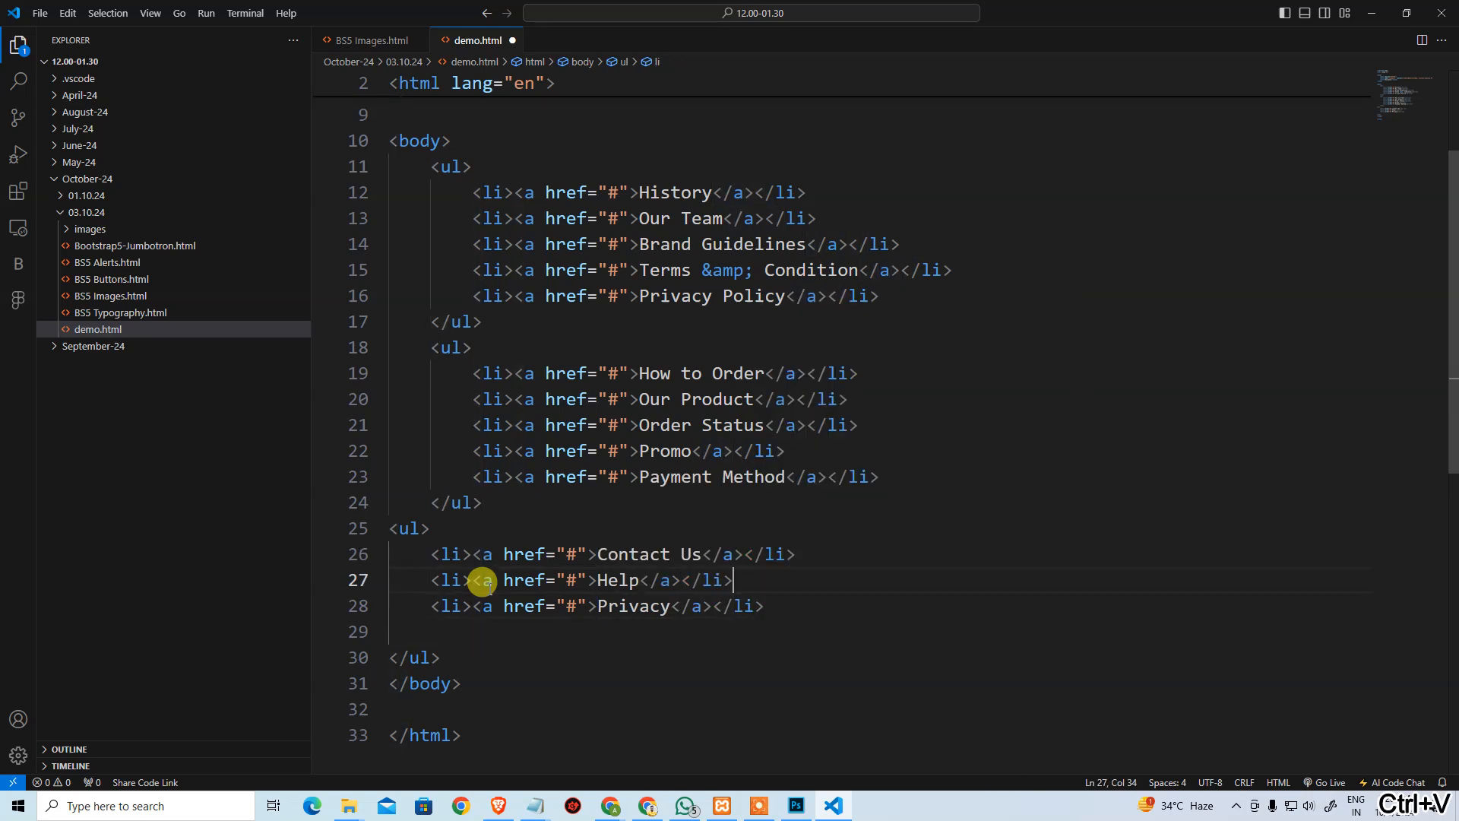
key("Delete")
key("ctrl+z")
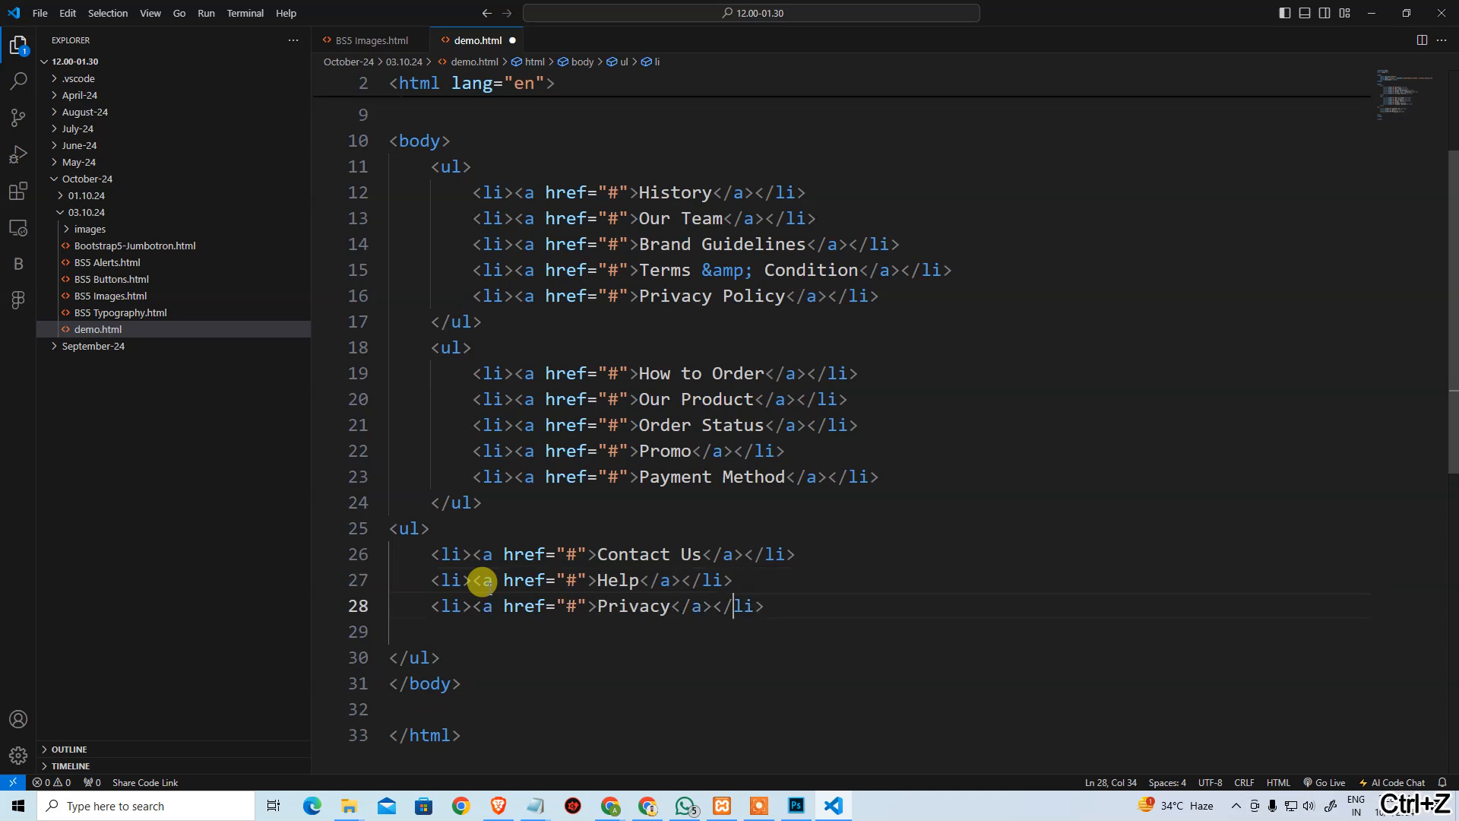
key("End")
key("Delete")
Copy the third <ul> block's code and paste it over the body of the fourth column's Text module in WordPress.
left_click_drag(441, 632, 362, 527)
key("ctrl+c")
key("alt+Tab")
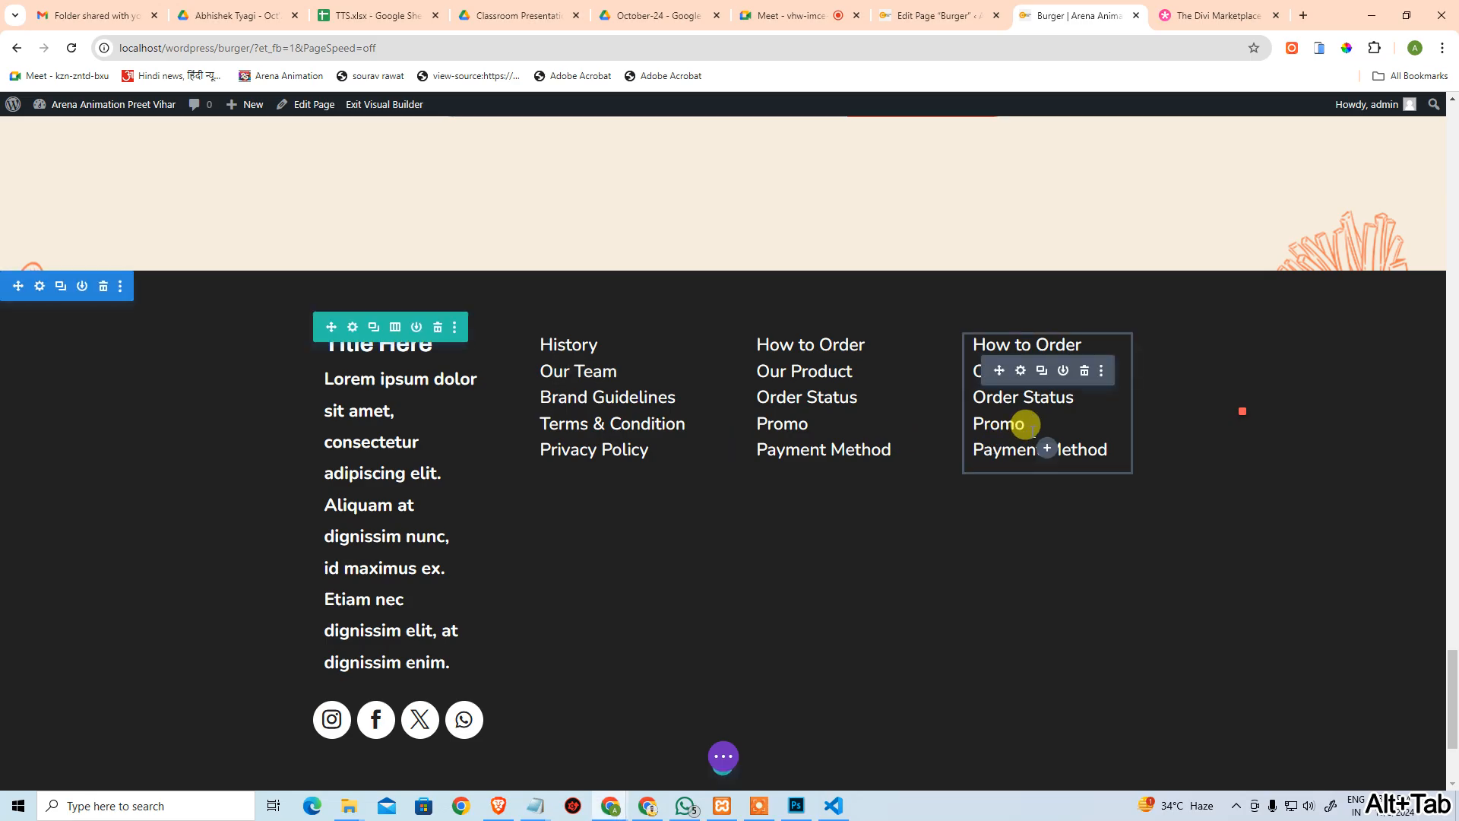
left_click(1021, 372)
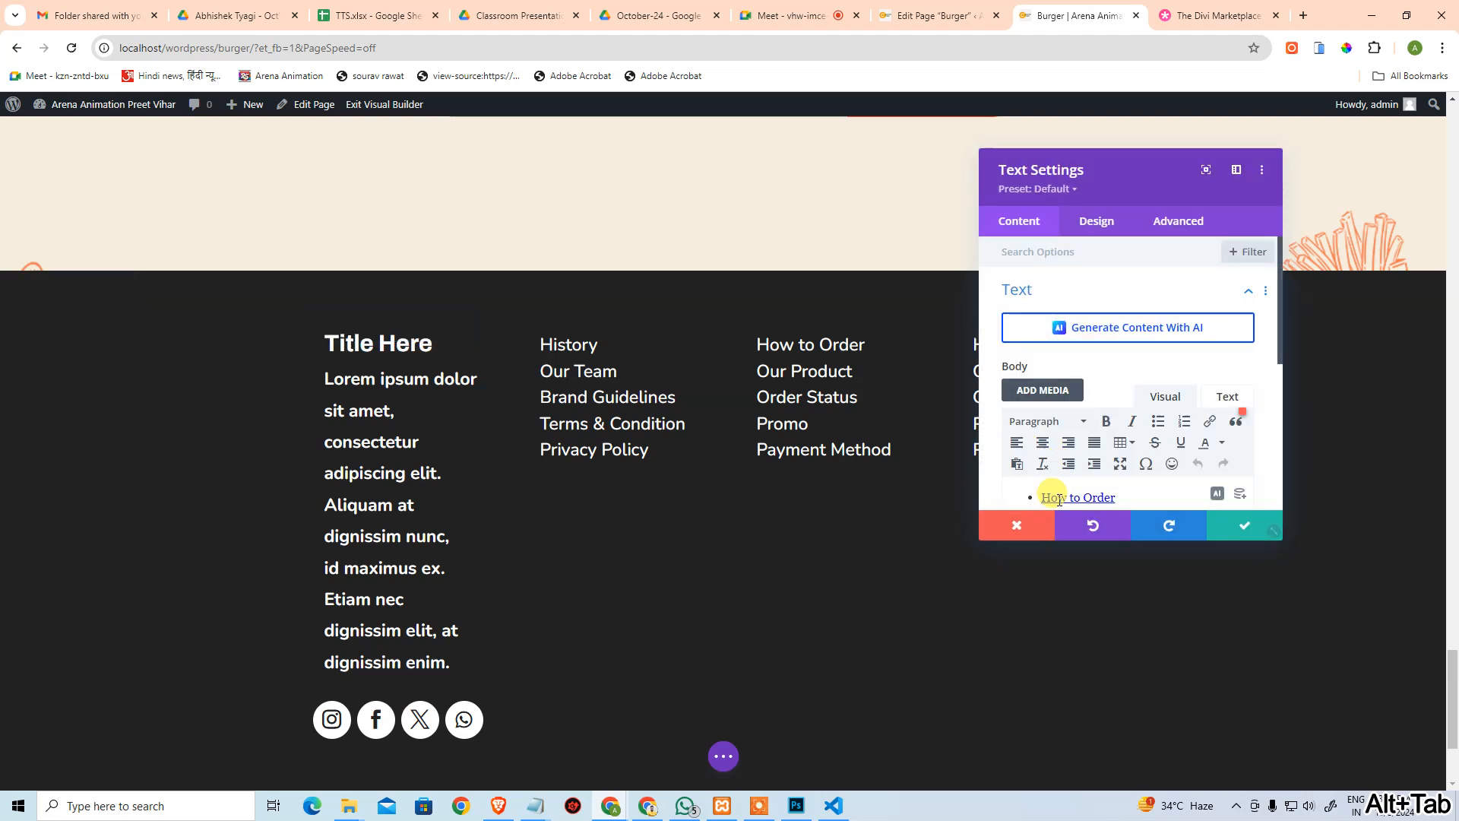
scroll(1132, 463, "down", 1)
triple_click(1140, 459)
key("ctrl+a")
key("ctrl+v")
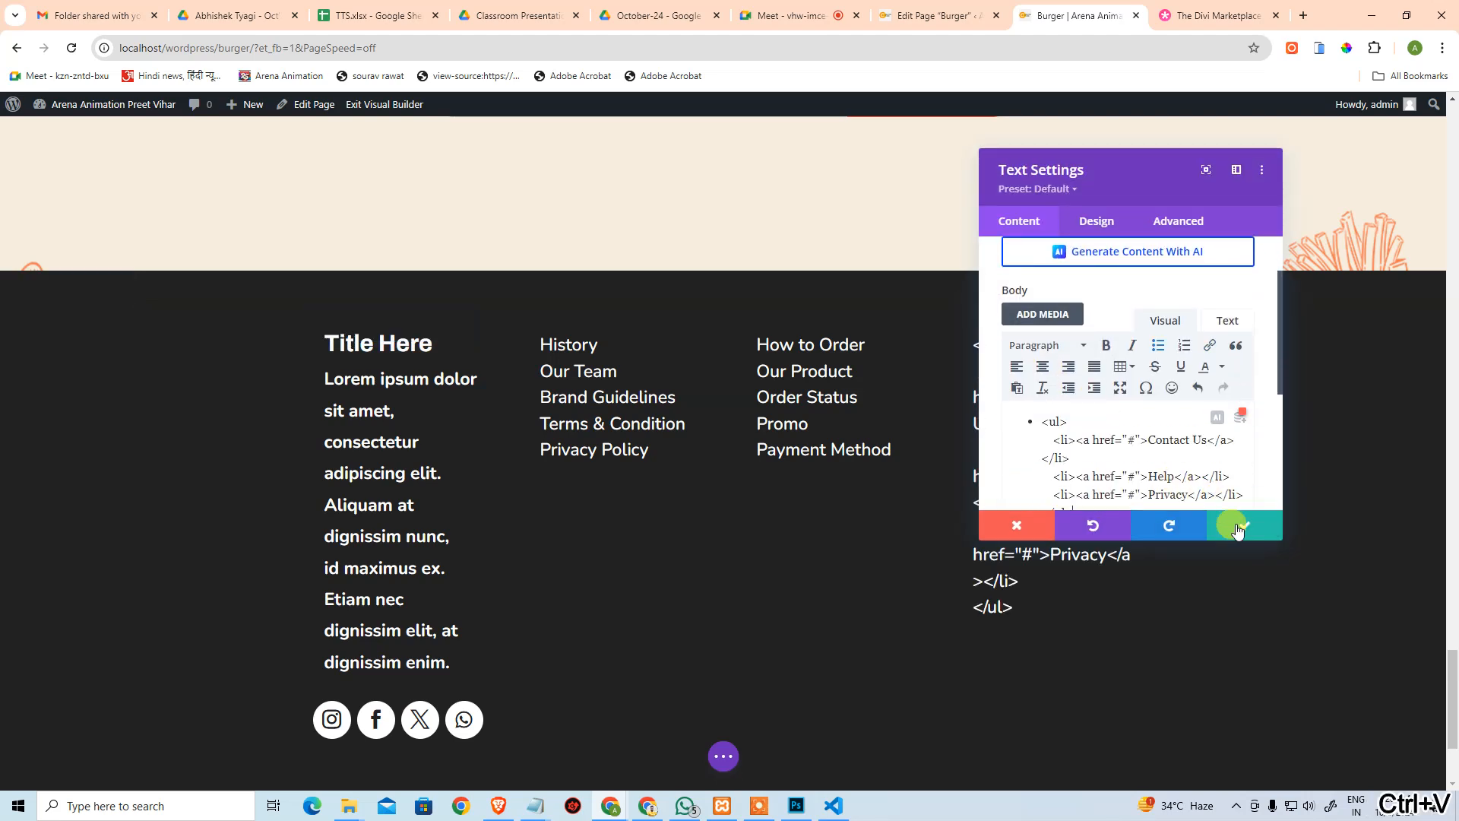
Clear the fourth column module's body, paste the <ul> code as HTML source instead, and save the module.
key("ctrl+a")
key("BackSpace")
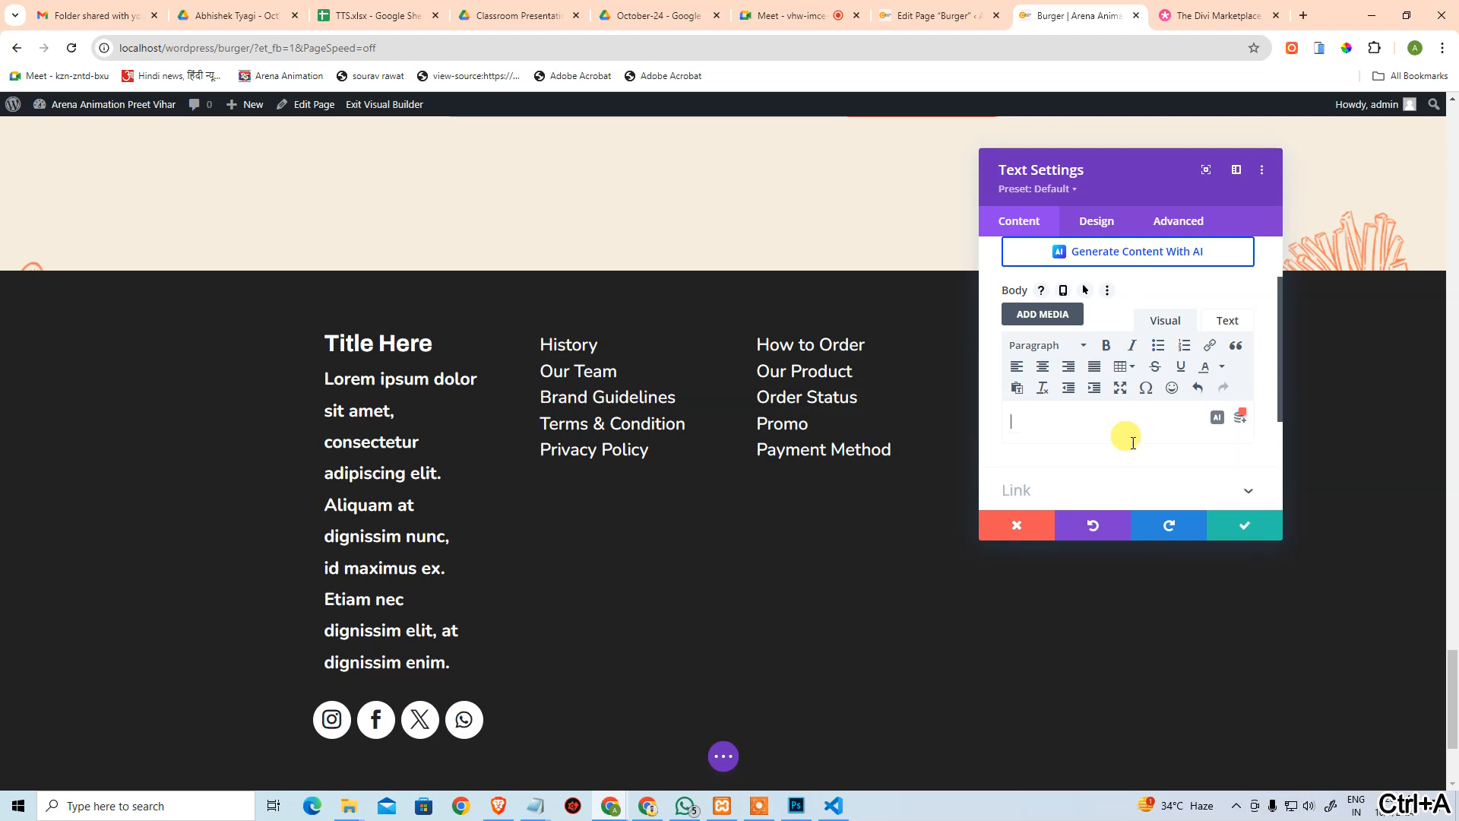
left_click(1226, 319)
left_click(1120, 395)
key("ctrl+v")
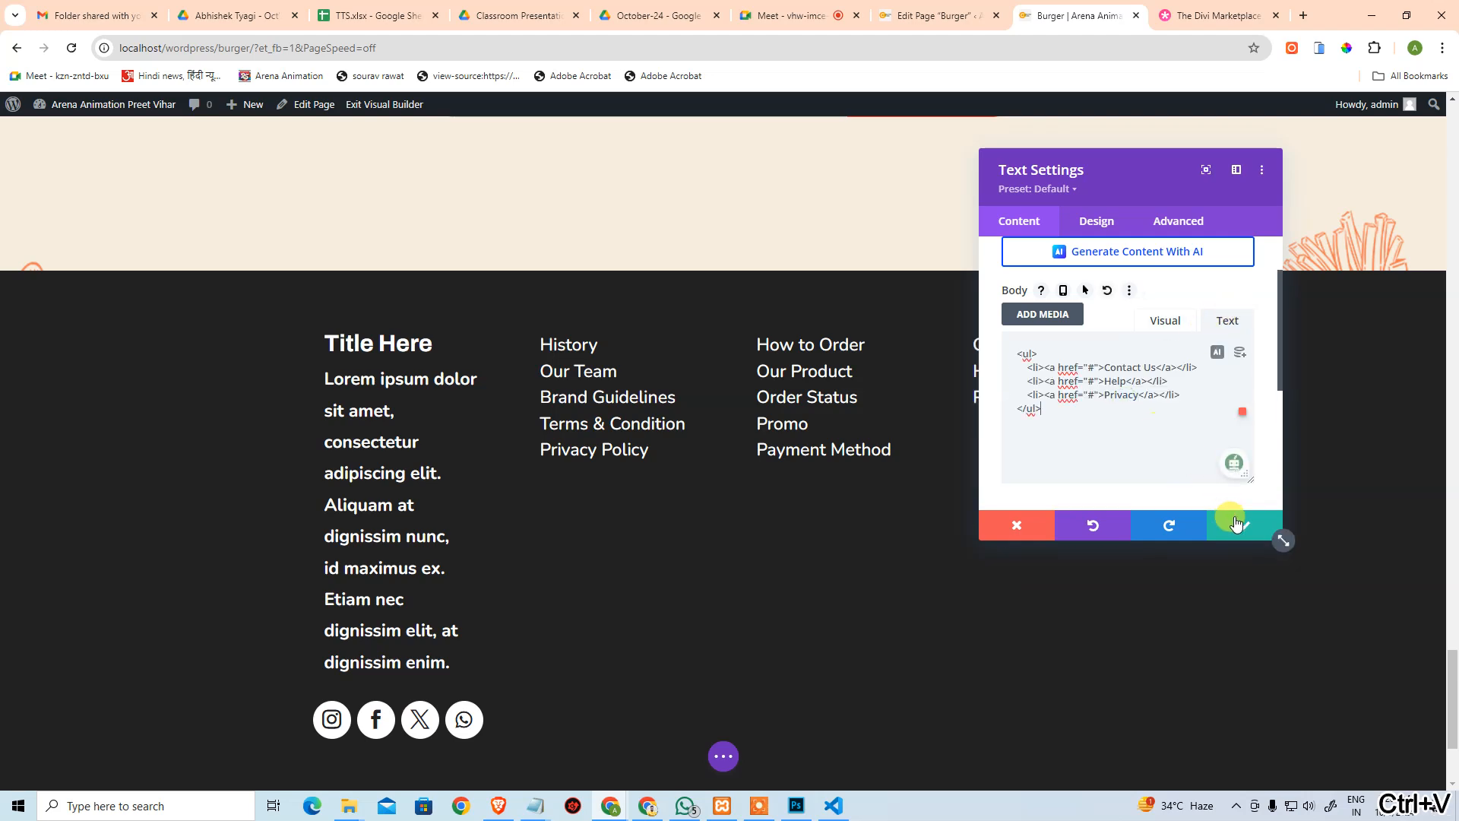
left_click(1237, 516)
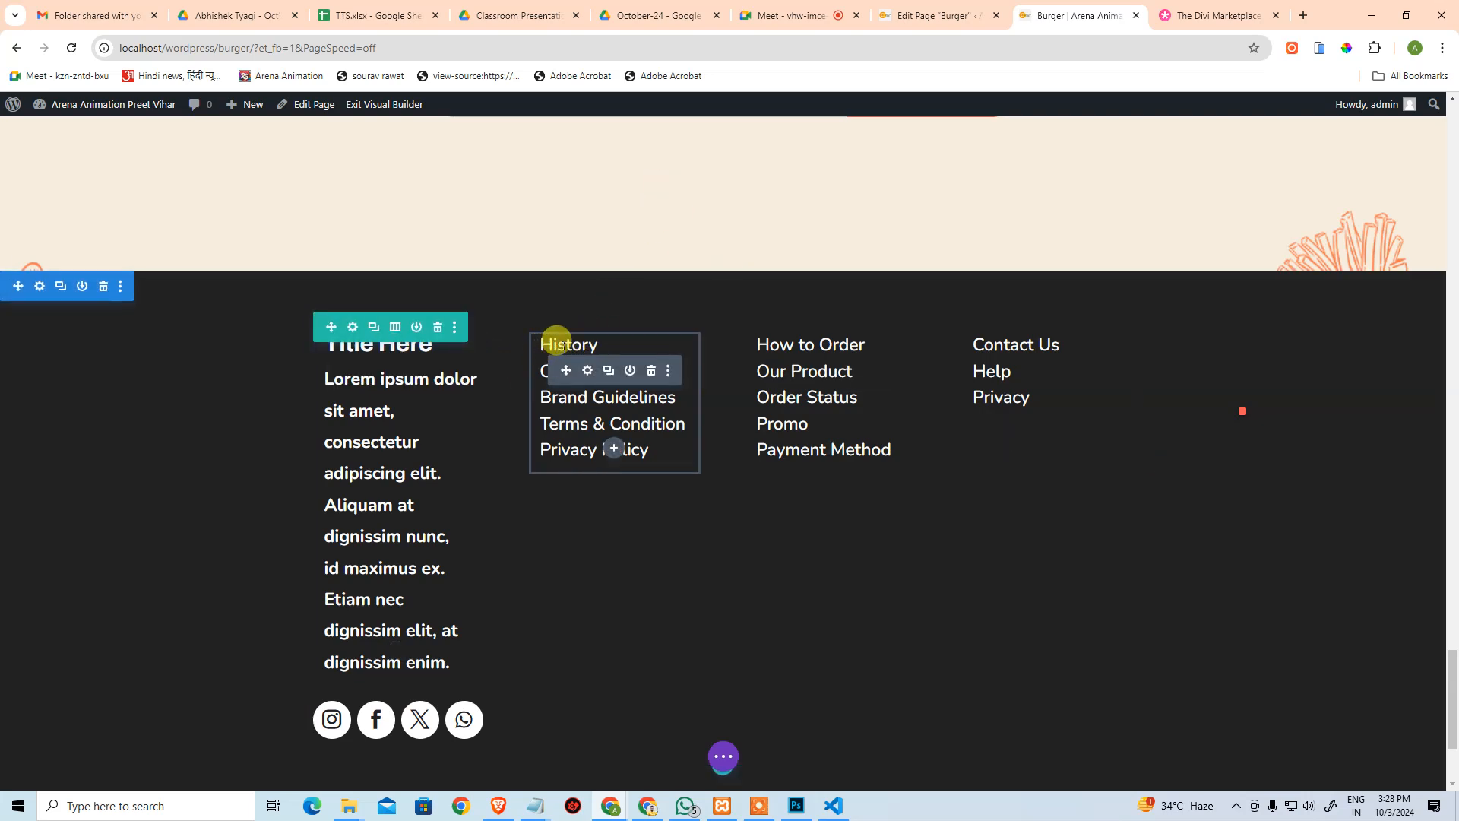
Duplicate the first column's Title Here blurb and move the copy above the History link list in the second column.
scroll(556, 341, "up", 2)
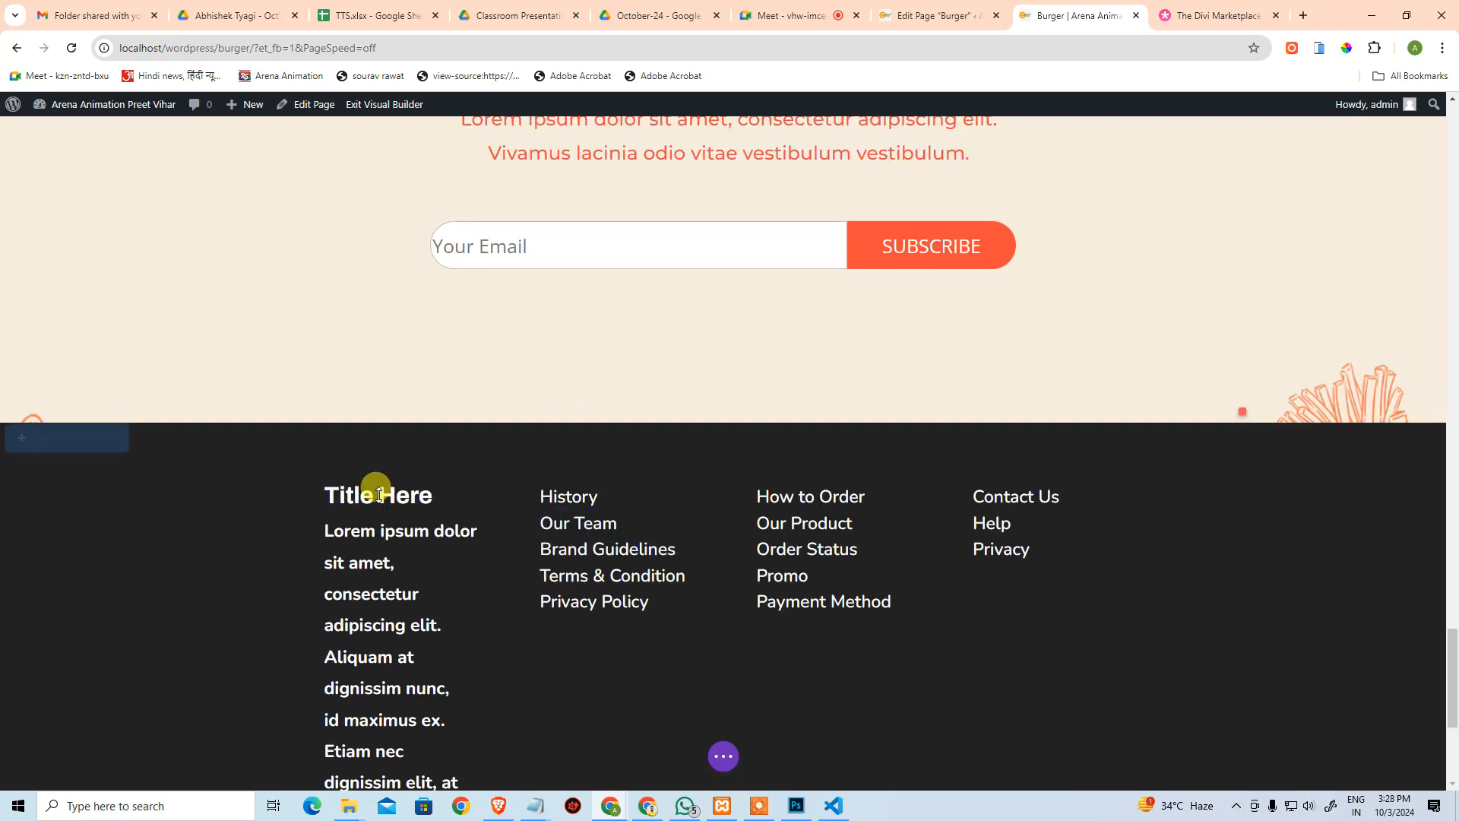
mouse_move(380, 495)
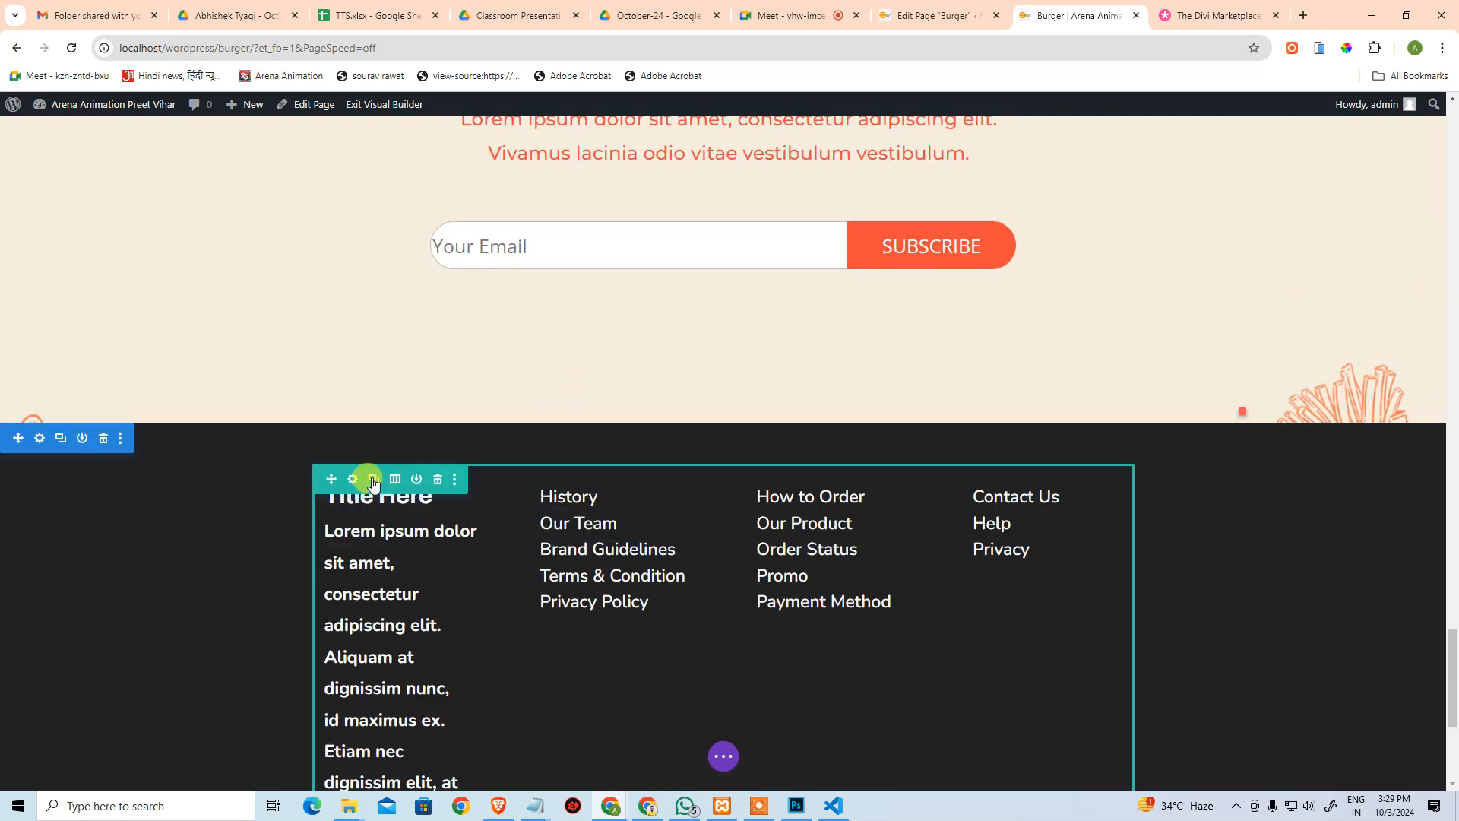
mouse_move(384, 530)
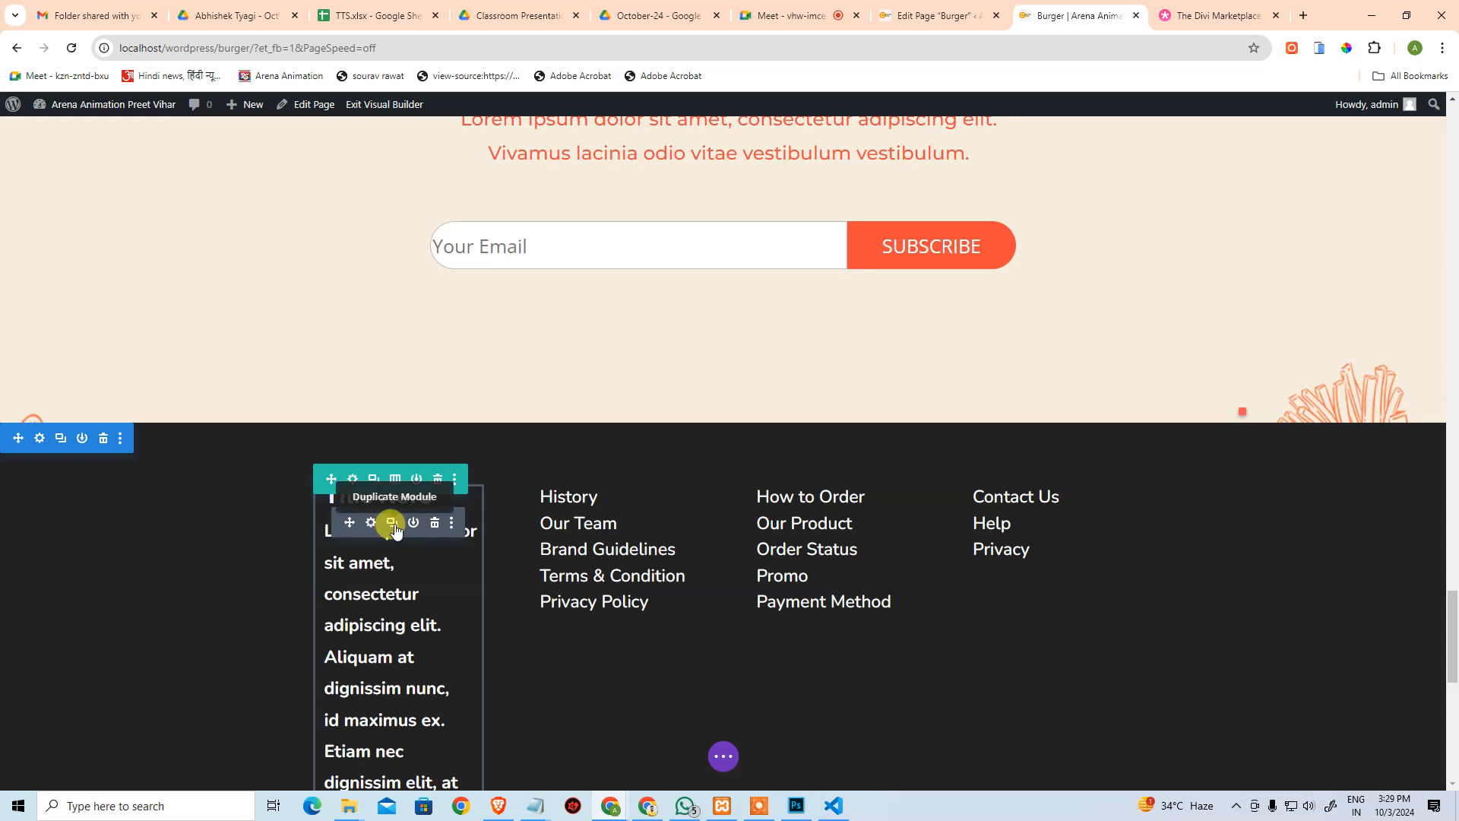
left_click(391, 522)
scroll(387, 524, "down", 5)
scroll(339, 483, "up", 2)
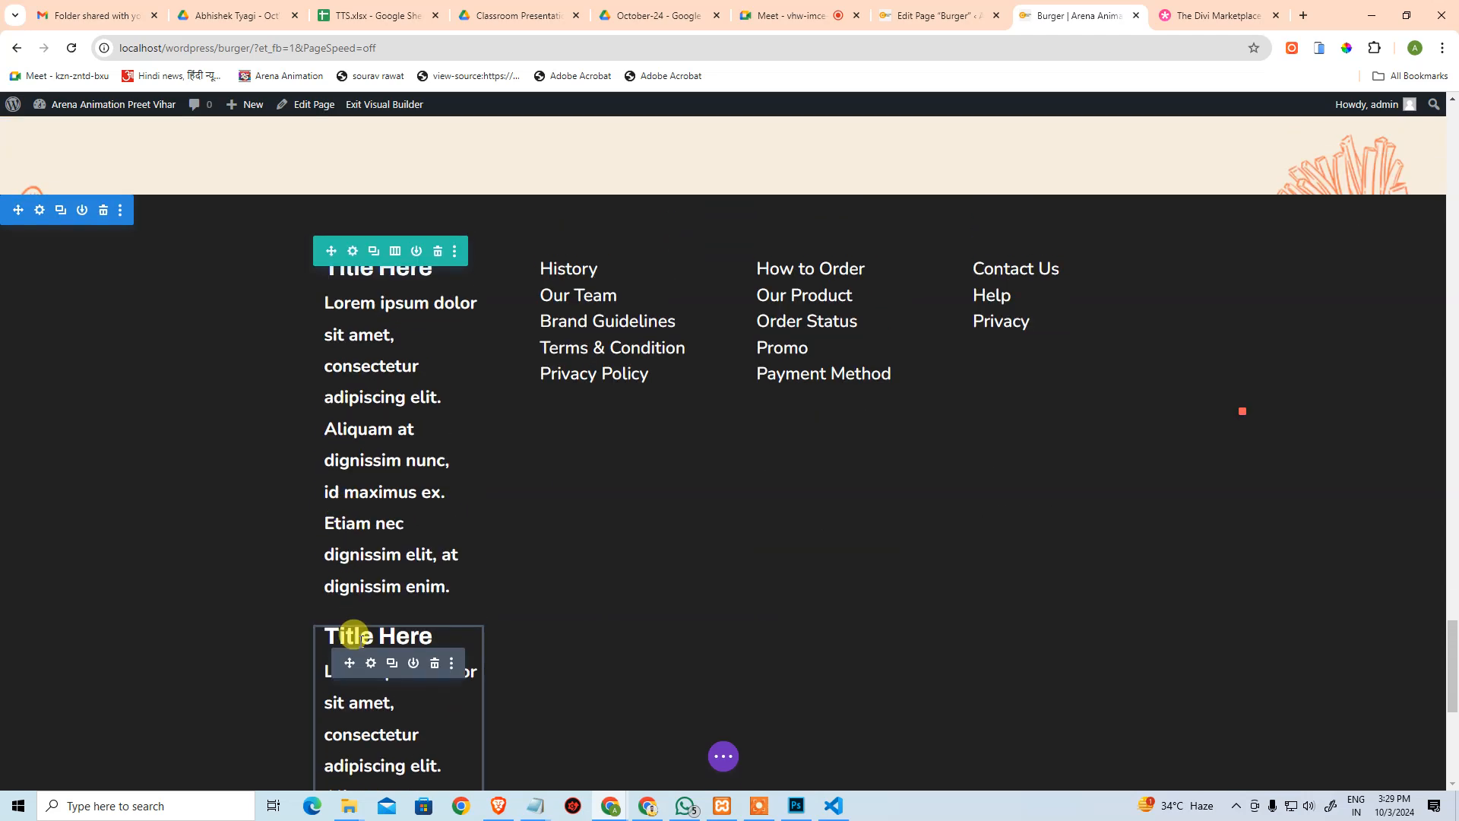
left_click_drag(422, 571, 576, 315)
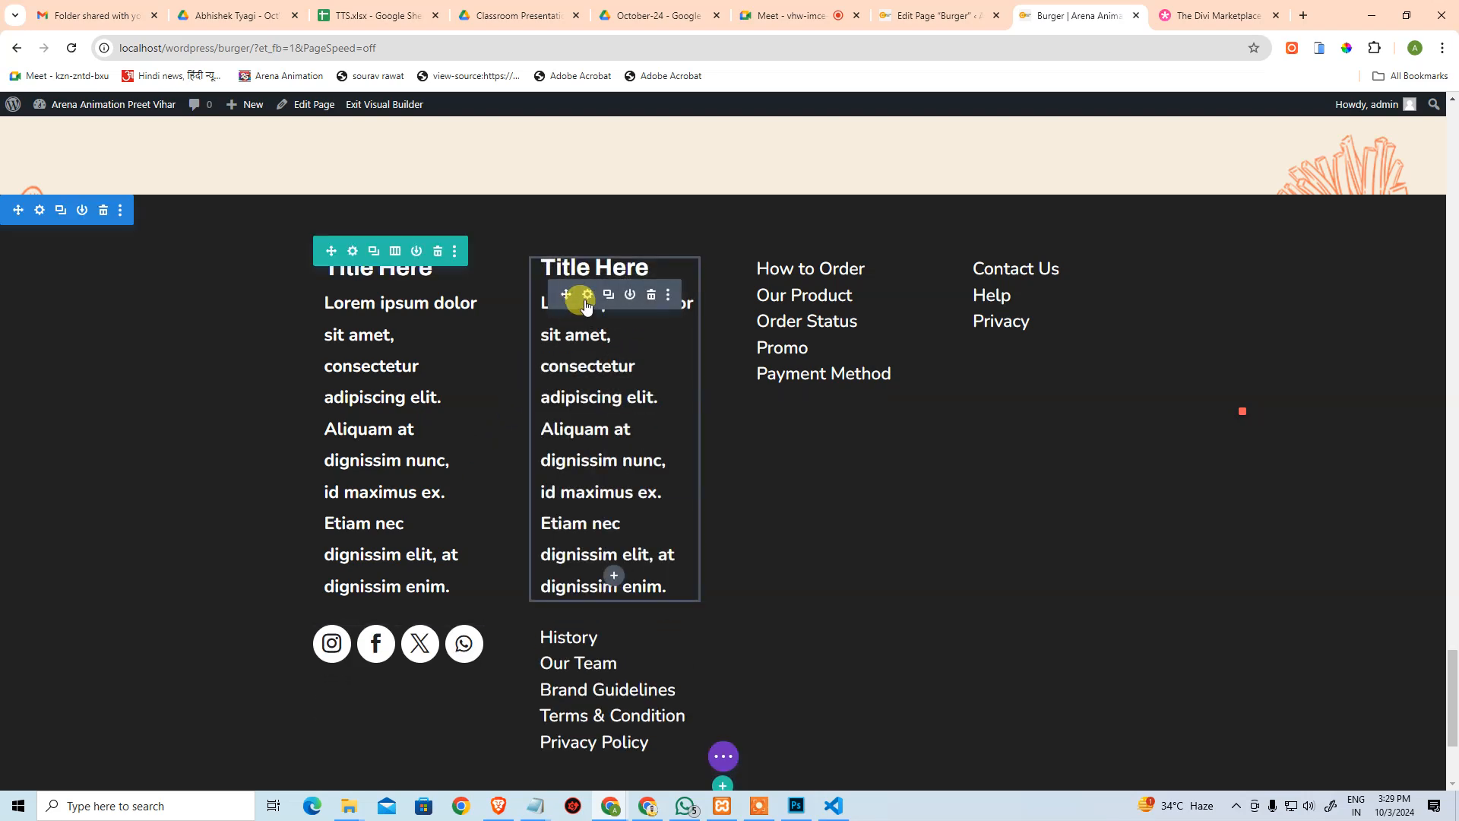
Delete the second column blurb's body text, open its Image & Icon settings, and save the module.
left_click(587, 295)
scroll(1056, 453, "down", 3)
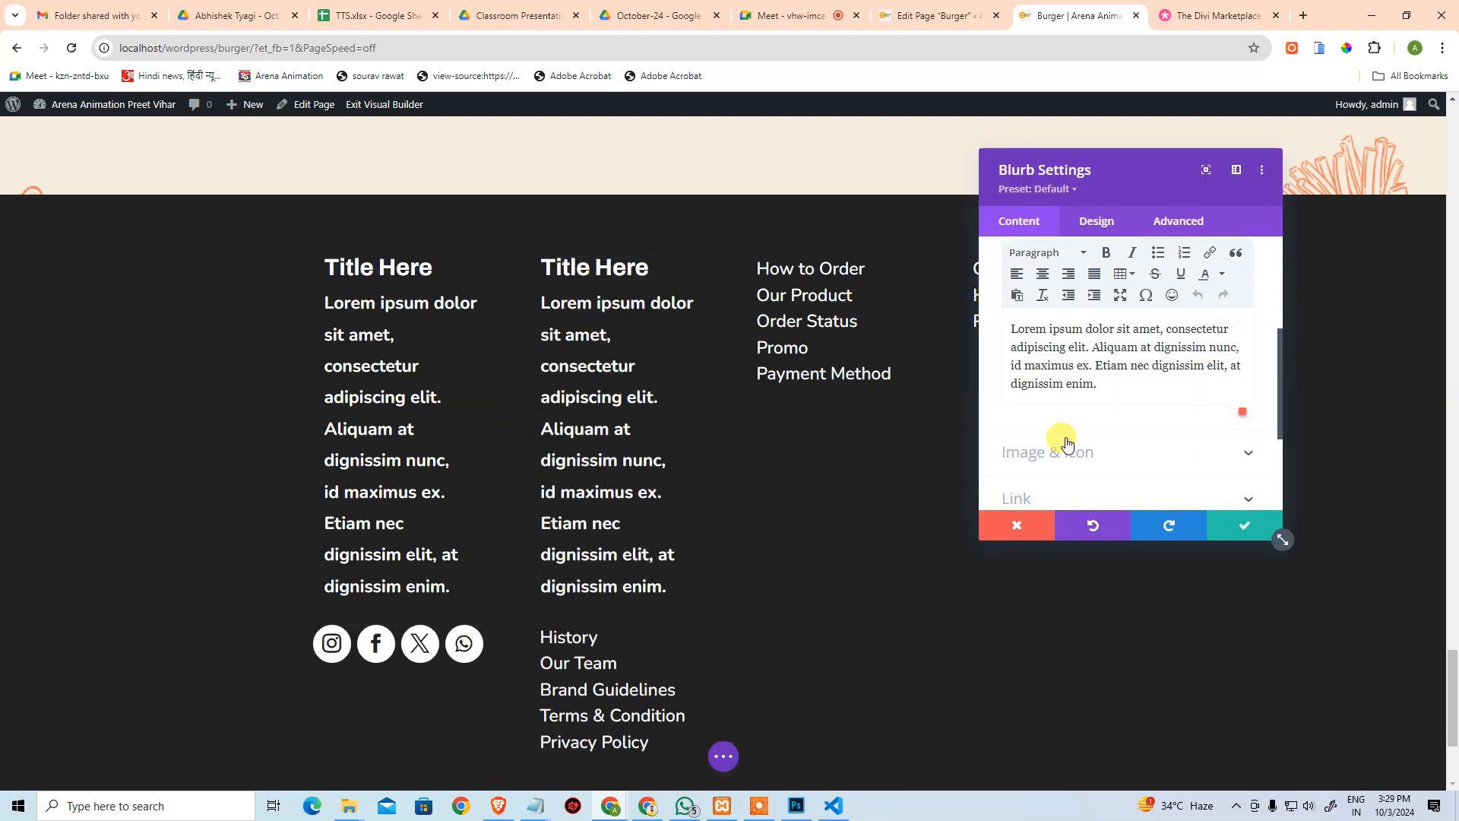
key("ctrl+a")
key("BackSpace")
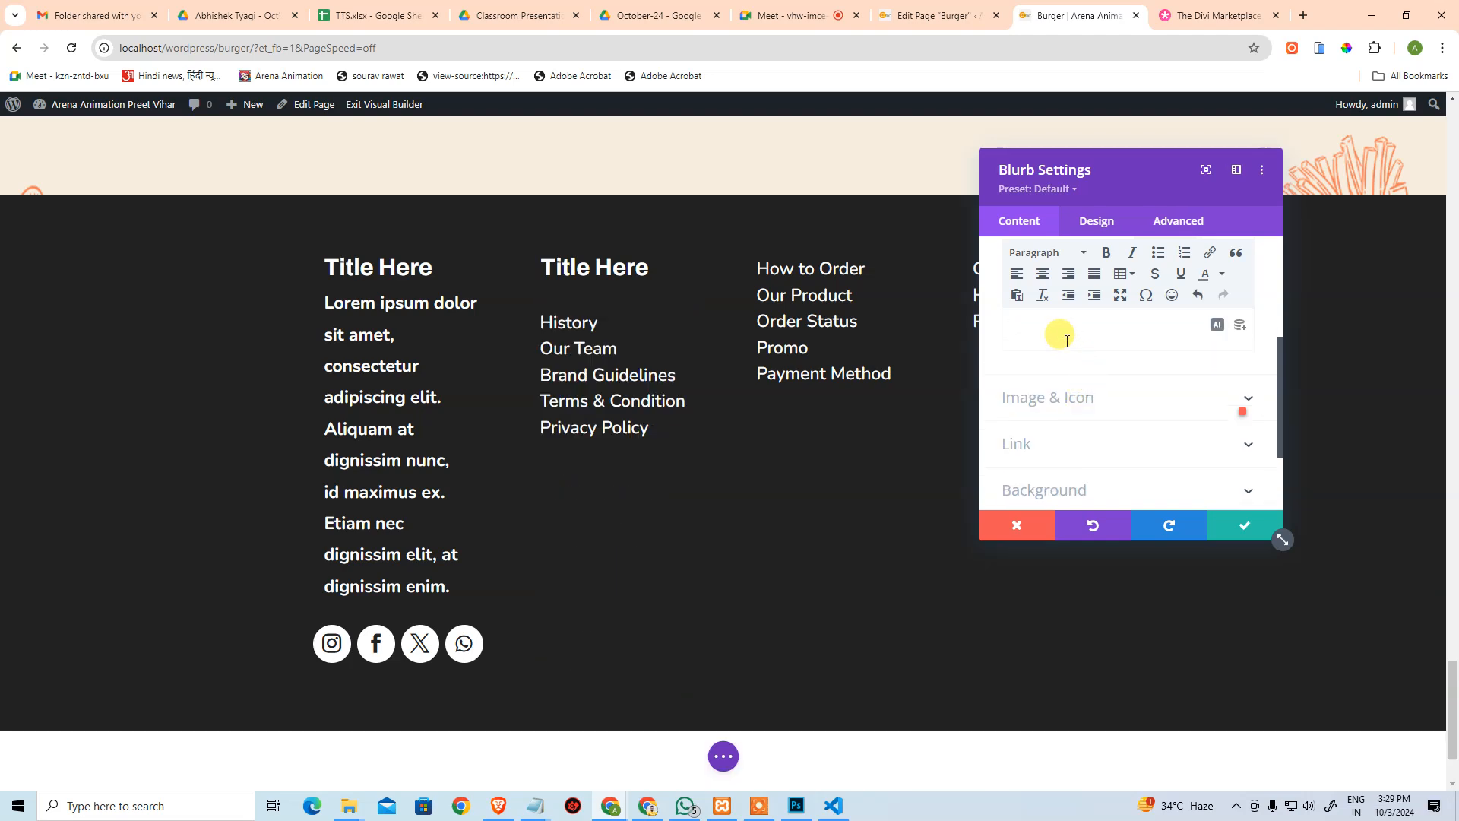
scroll(1119, 355, "up", 3)
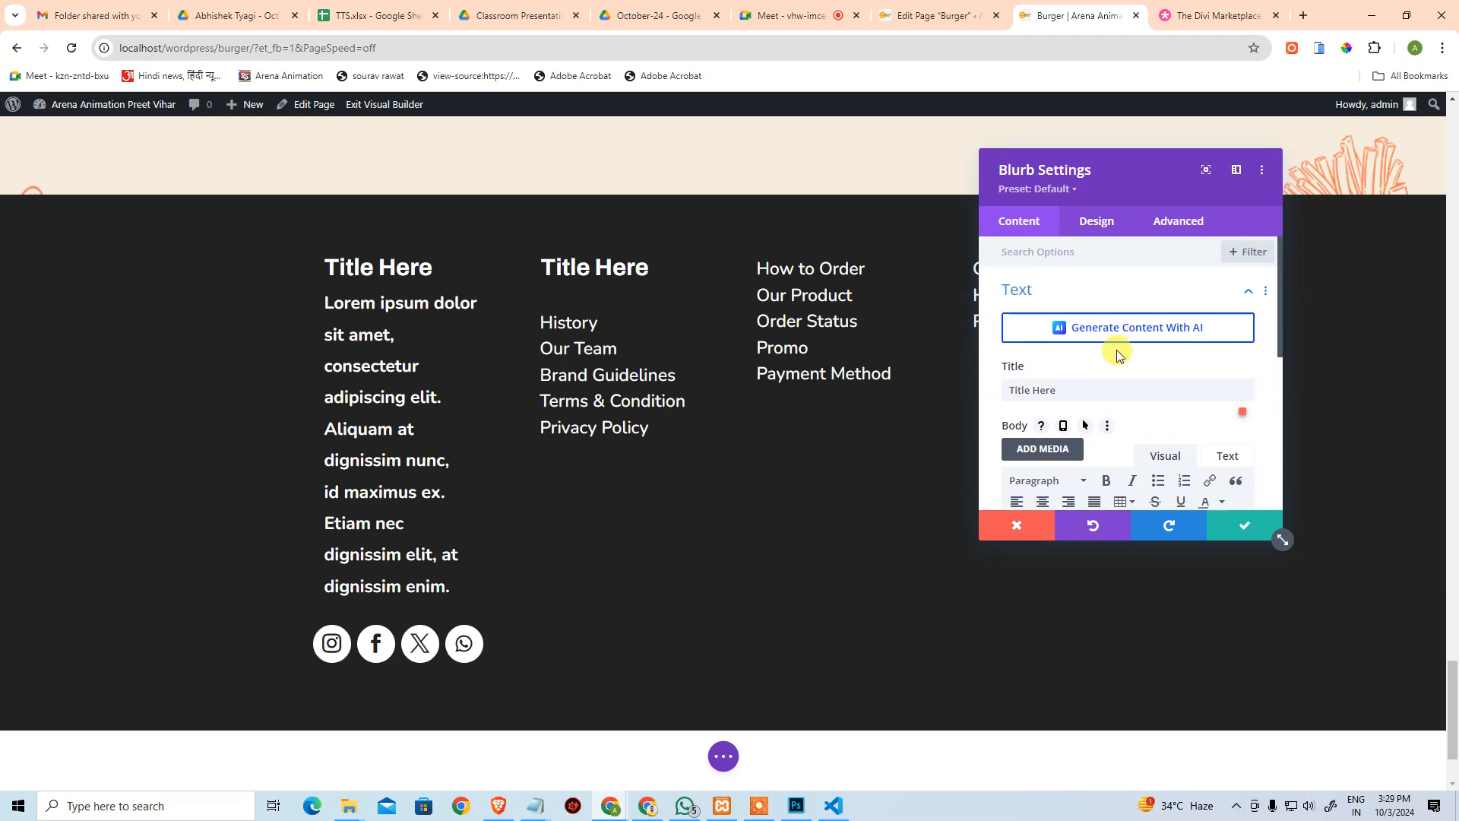
scroll(1114, 366, "down", 5)
left_click(1049, 283)
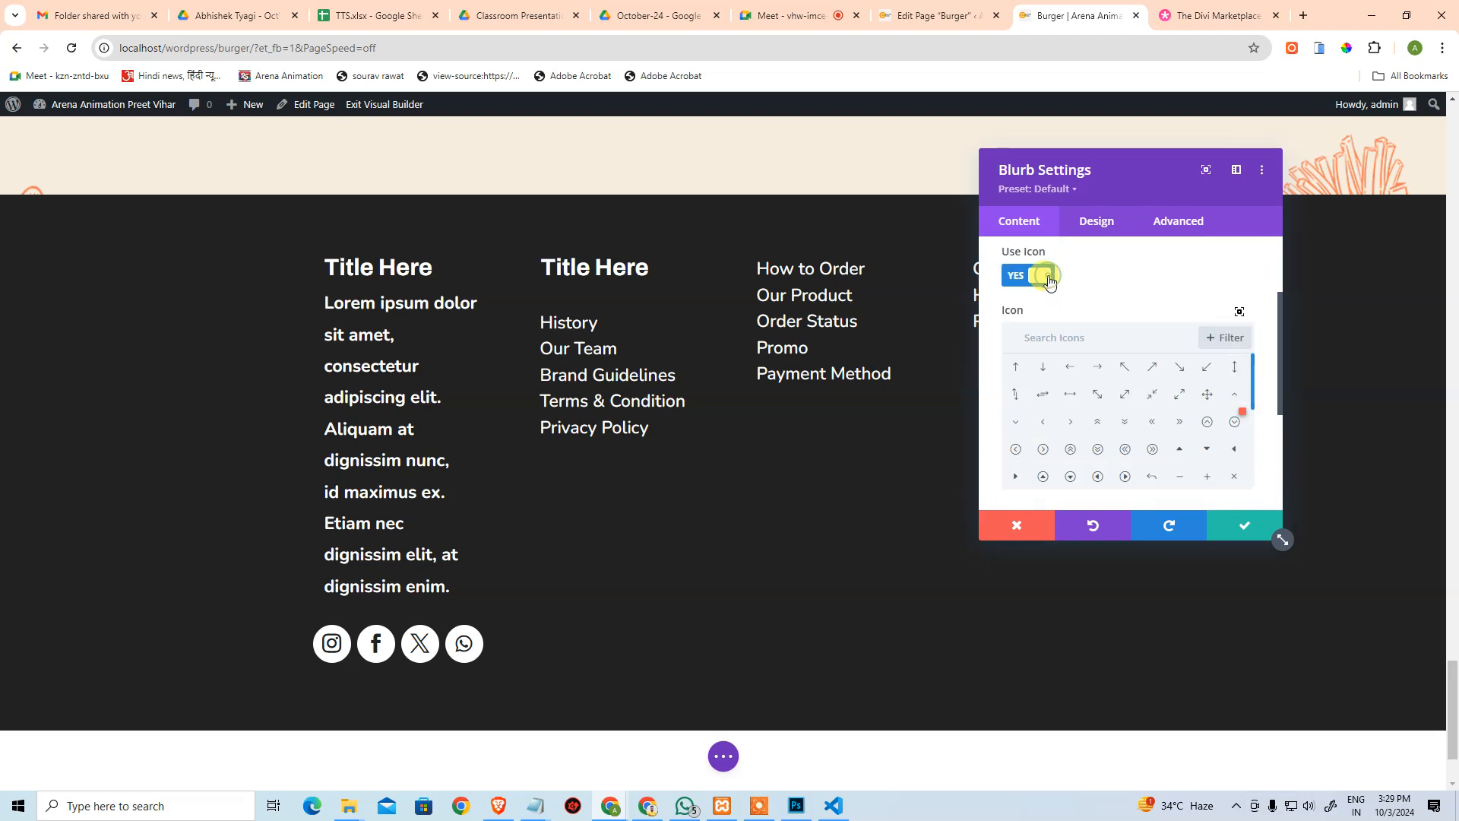
left_click(1217, 539)
Compare the footer's column headings and intro text in the Photoshop mockup with the page in the browser.
key("alt+Tab")
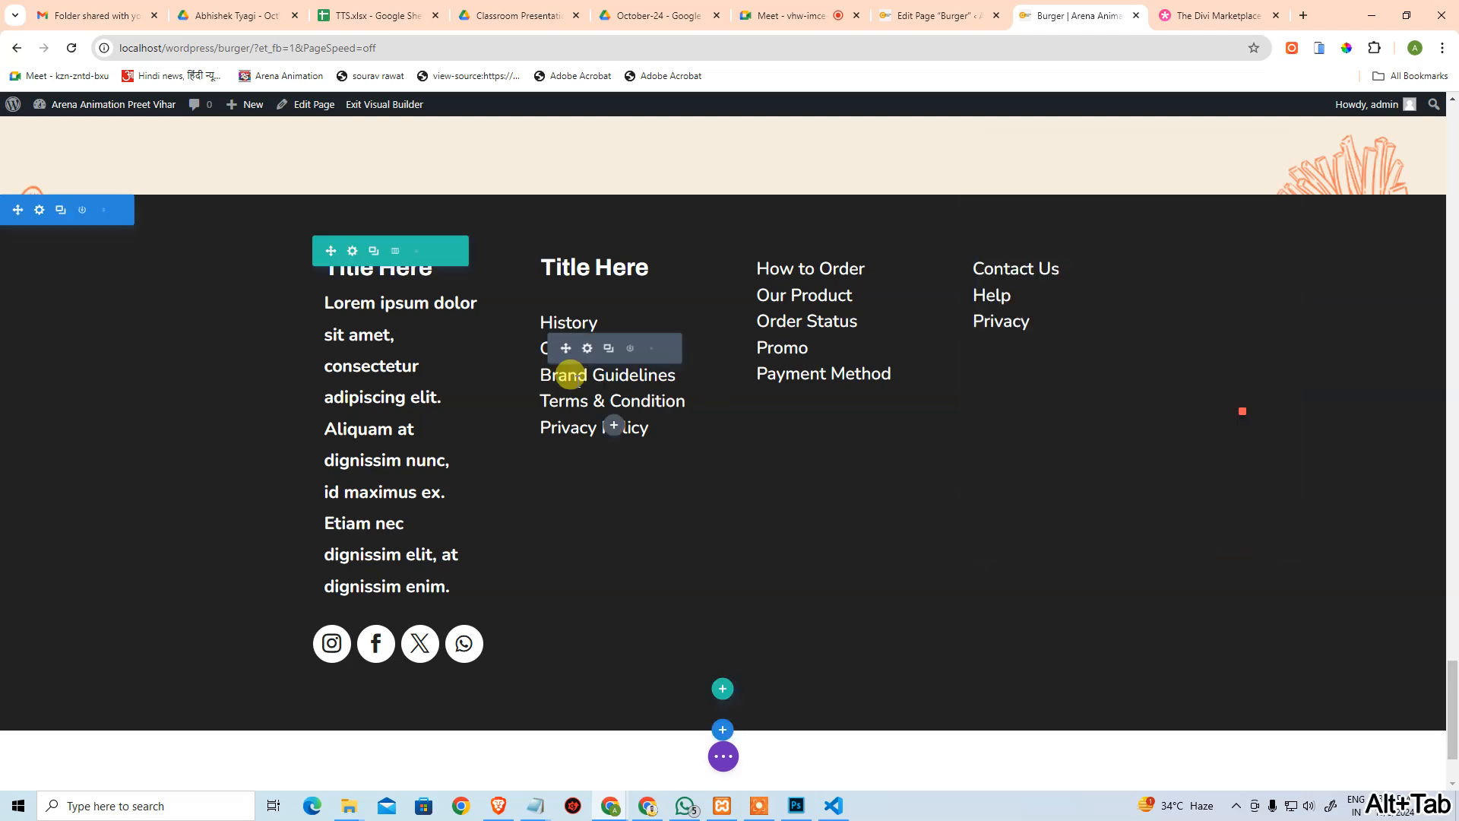
key("alt+Tab")
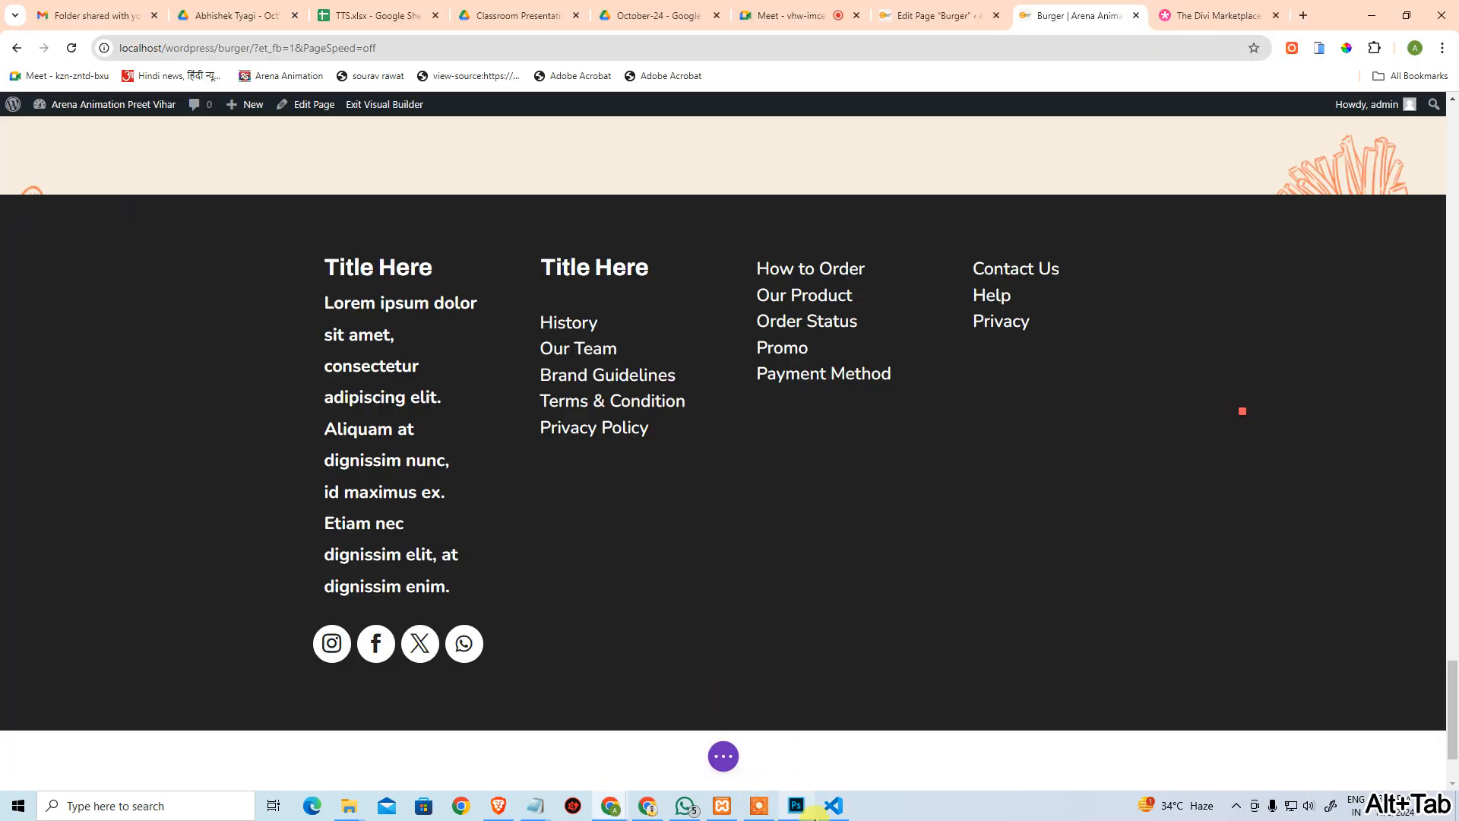
left_click(796, 807)
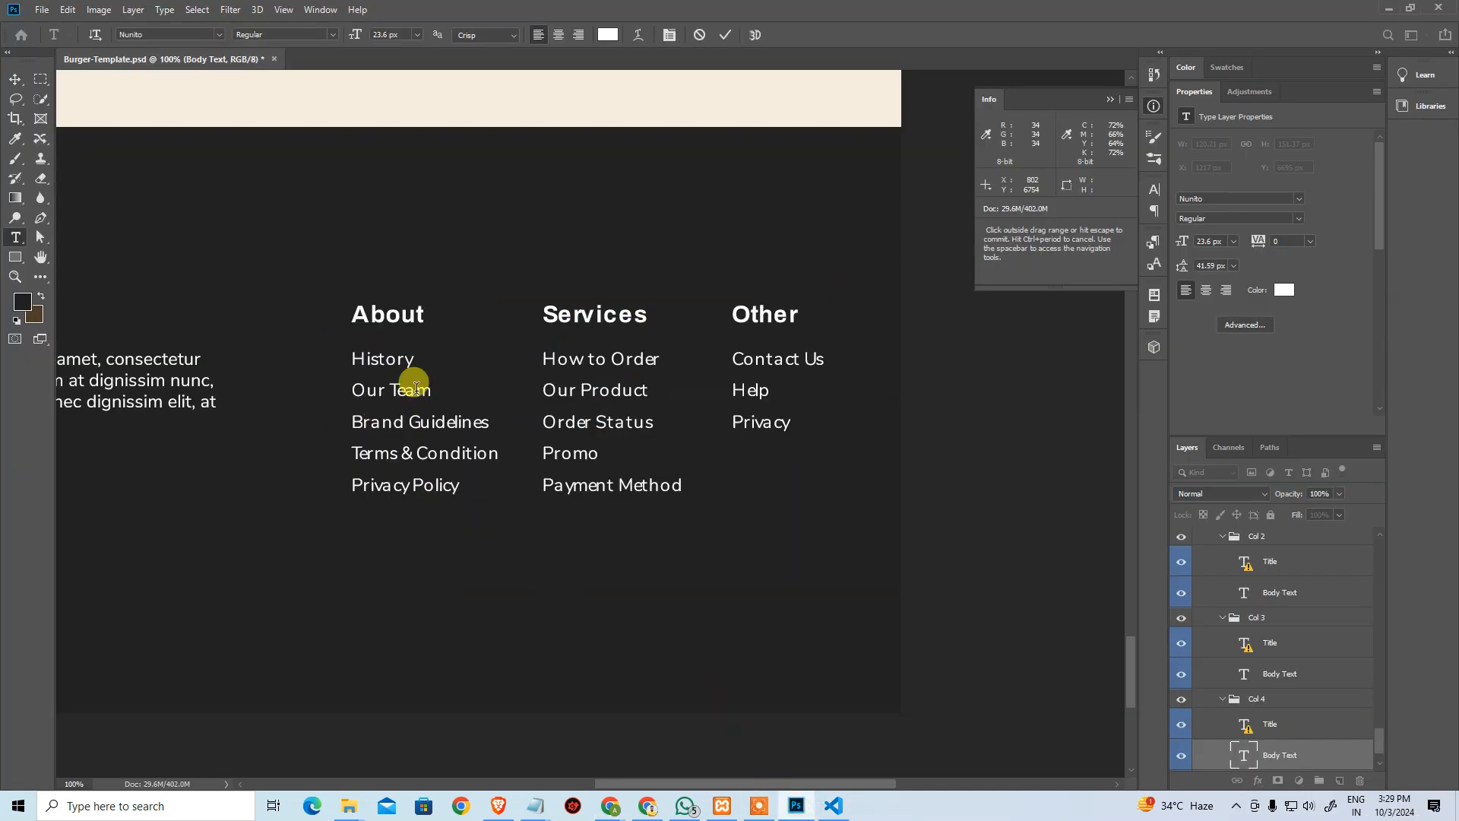
left_click_drag(312, 394, 613, 395)
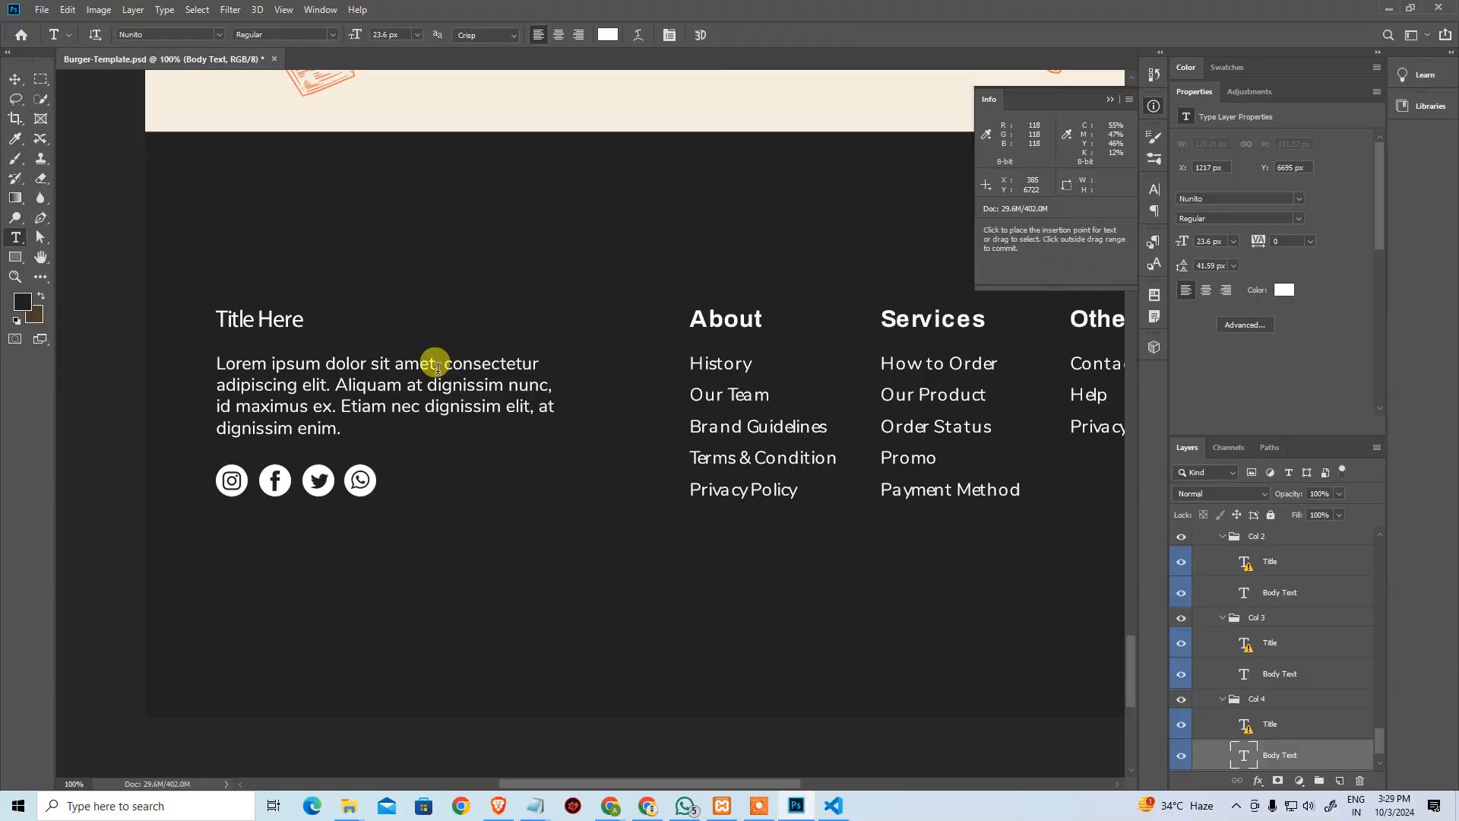
key("alt+Tab")
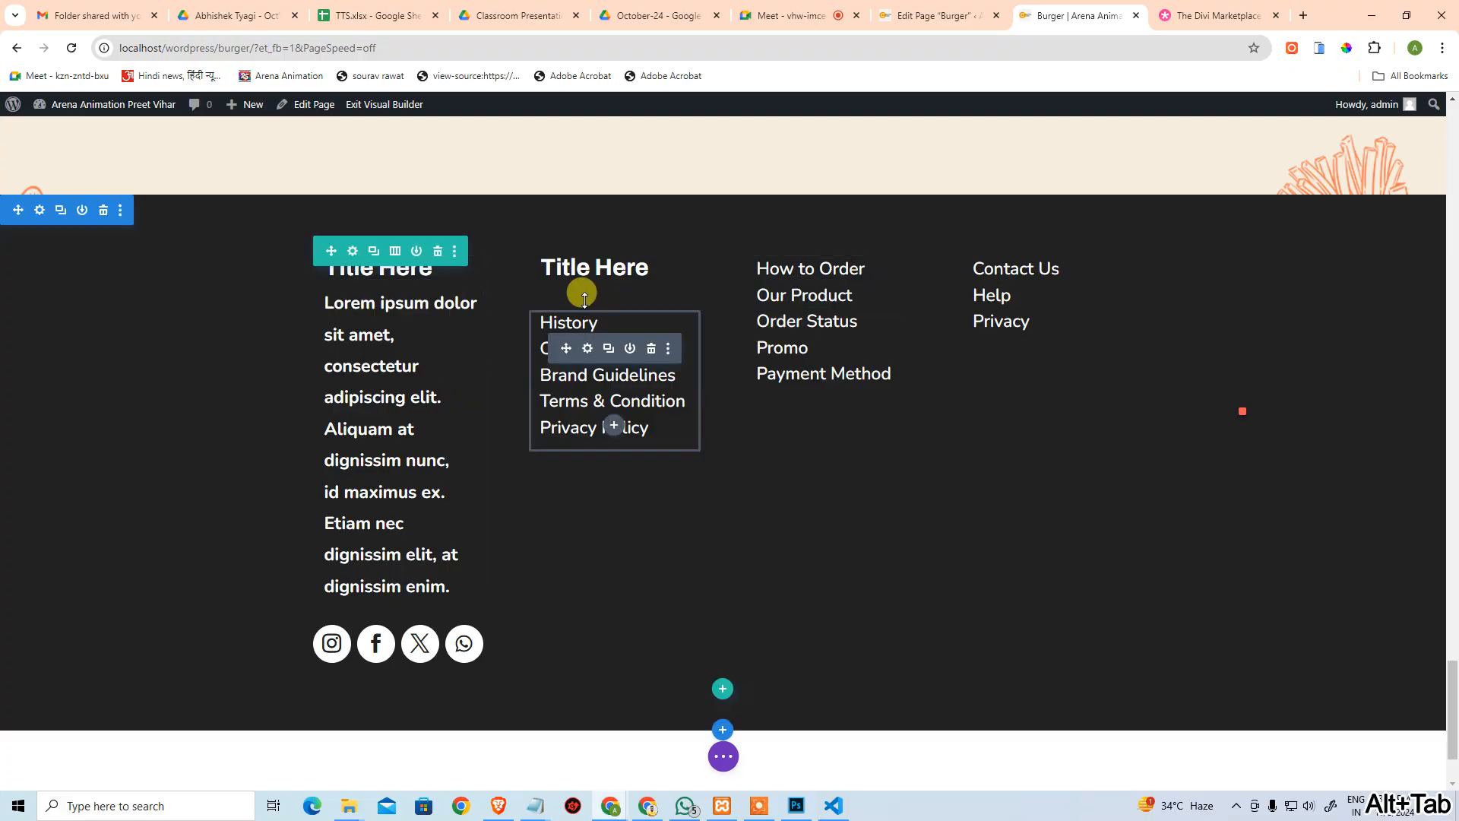
Reduce the spacing between the second column's title and the History link list, checking it against the Photoshop mockup.
left_click_drag(584, 292, 586, 261)
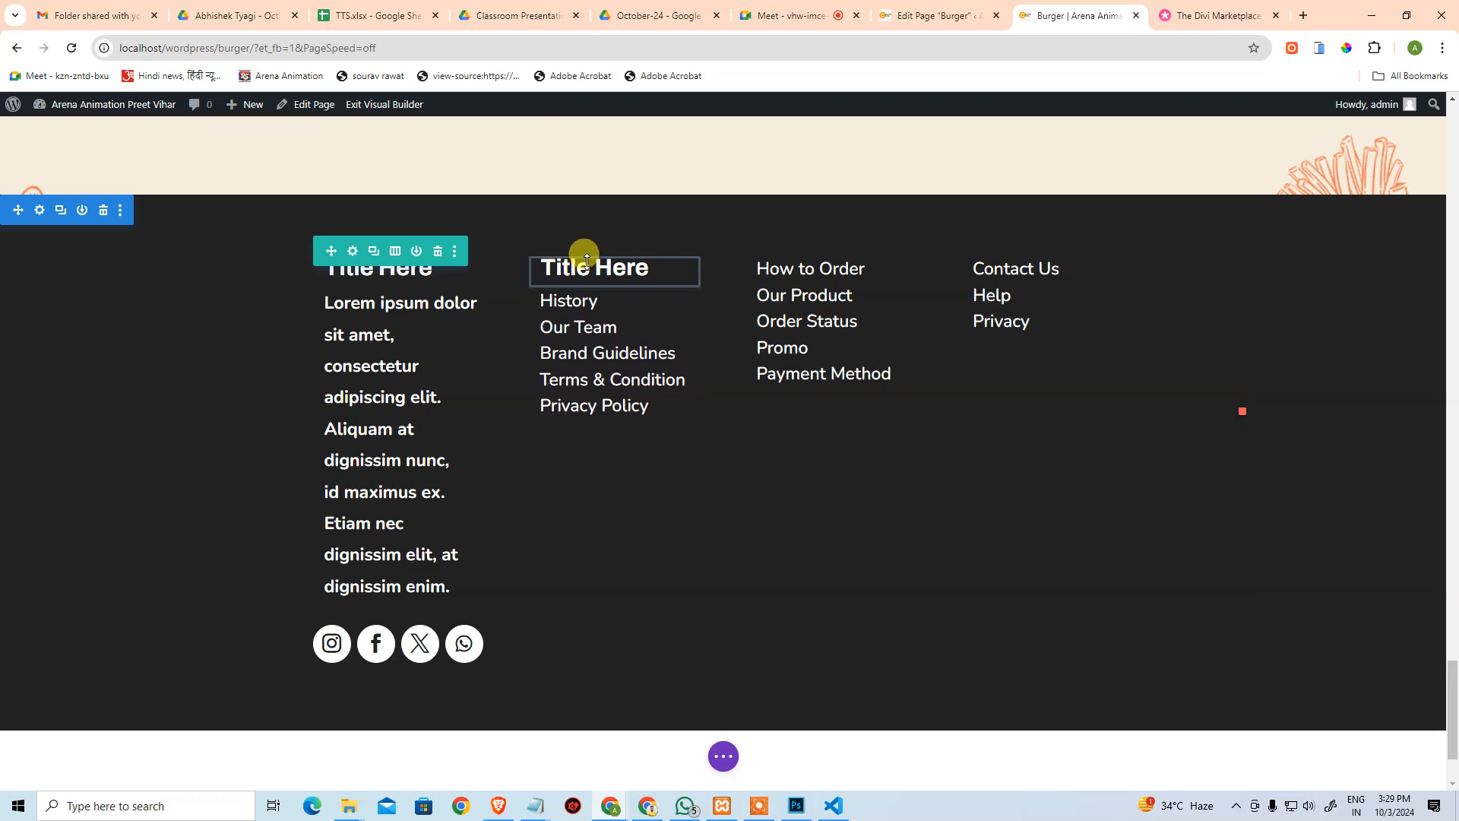
key("alt+Tab")
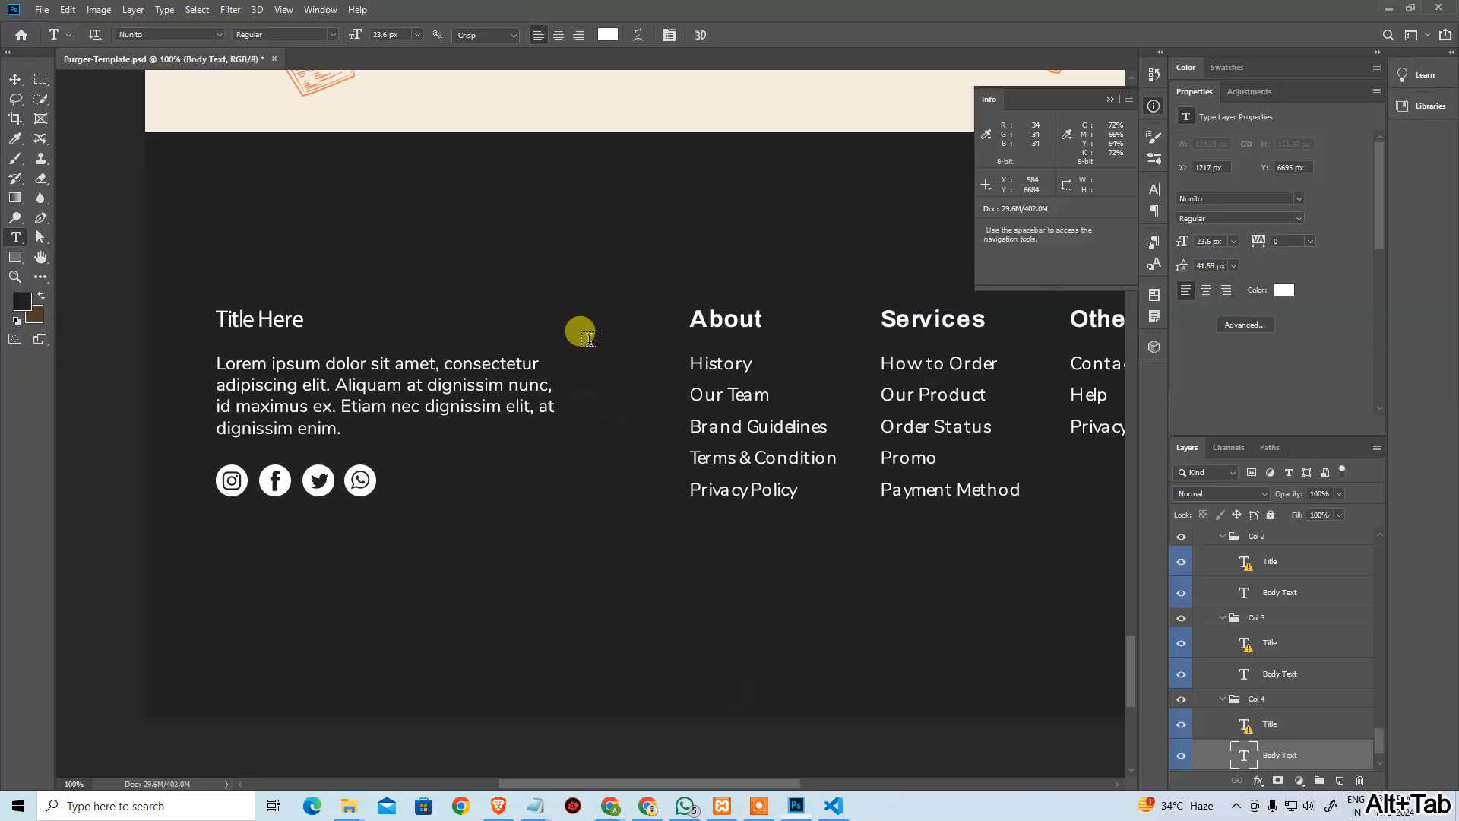
key("alt+Tab")
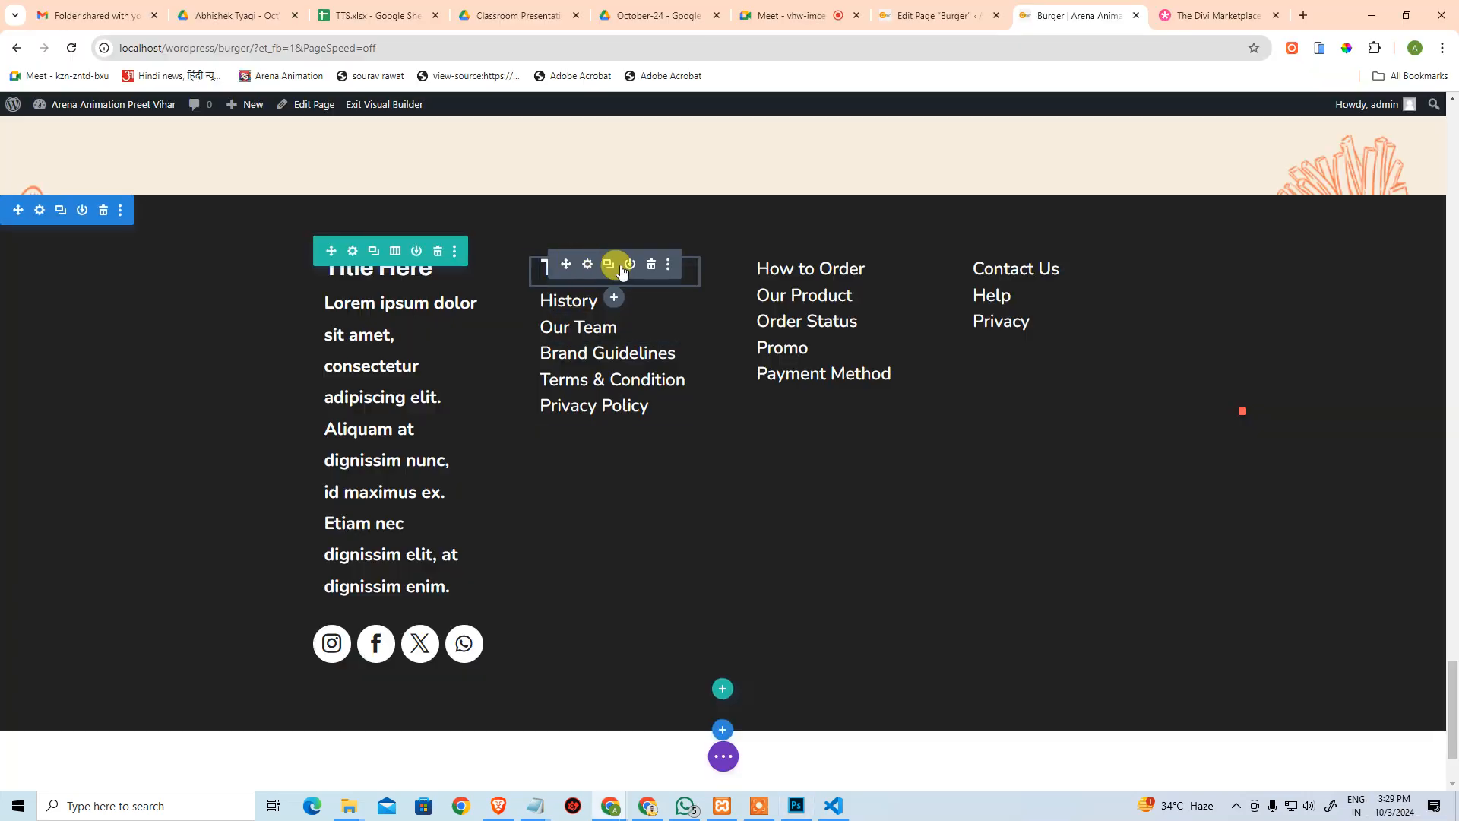
Retitle the second column's blurb as About and save the module.
left_click(588, 265)
double_click(1057, 390)
type("A")
key("ctrl+a")
type("A")
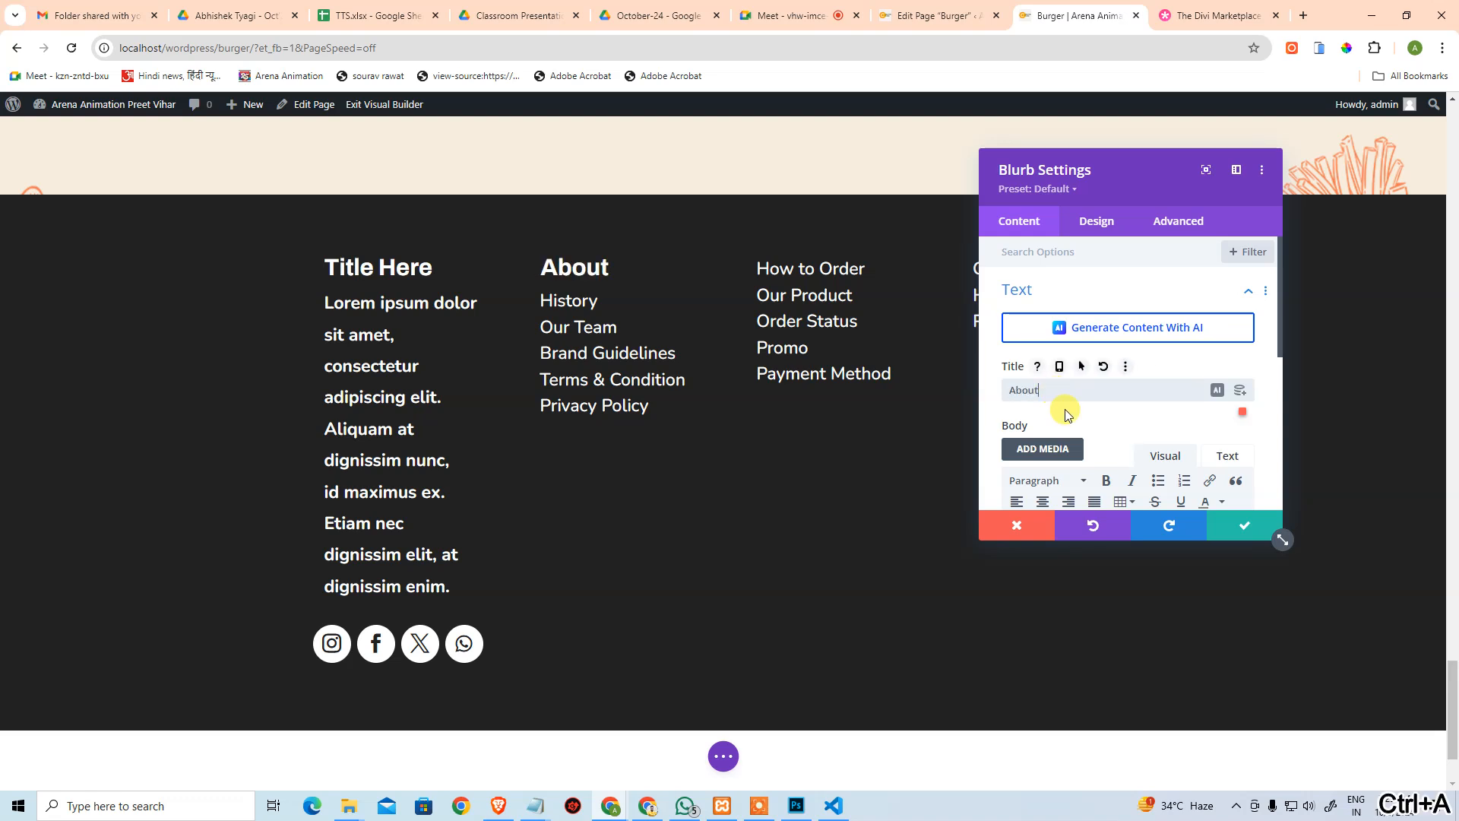
left_click(1244, 525)
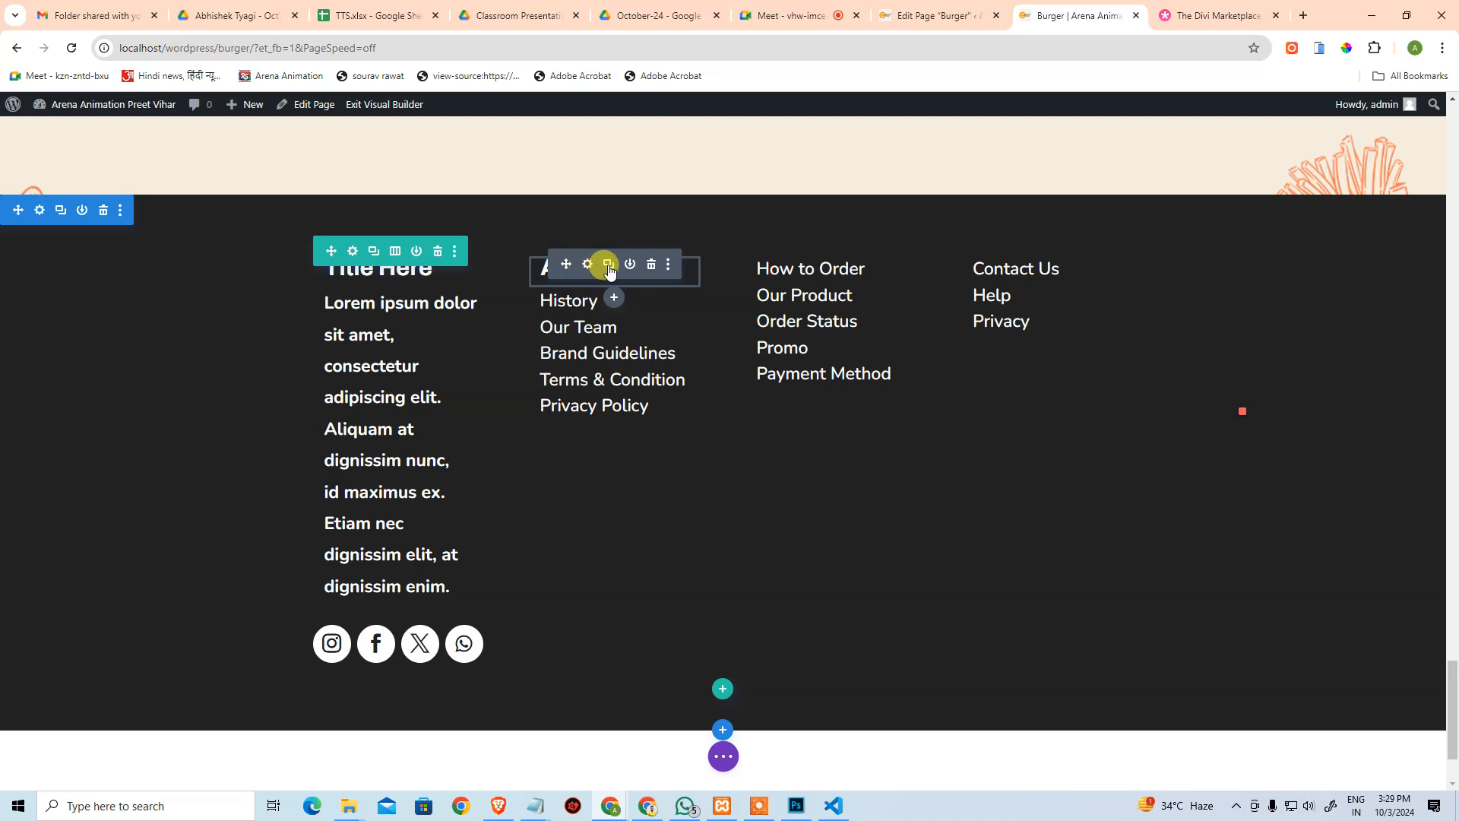
Duplicate the About blurb twice and move the copies above the link lists in the third and fourth columns.
left_click(608, 265)
left_click(608, 265)
left_click_drag(569, 324, 791, 258)
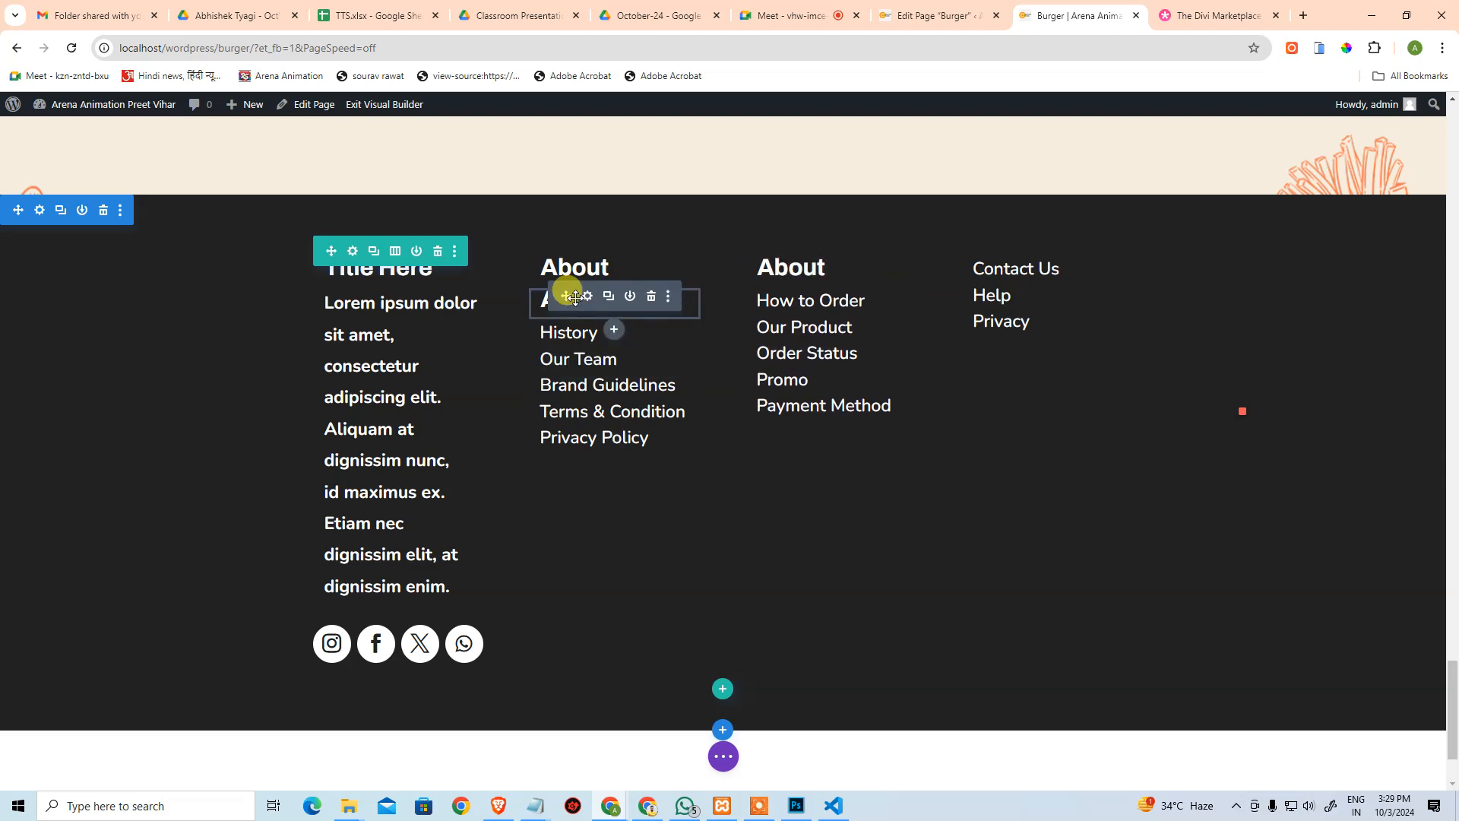
left_click_drag(566, 295, 1014, 263)
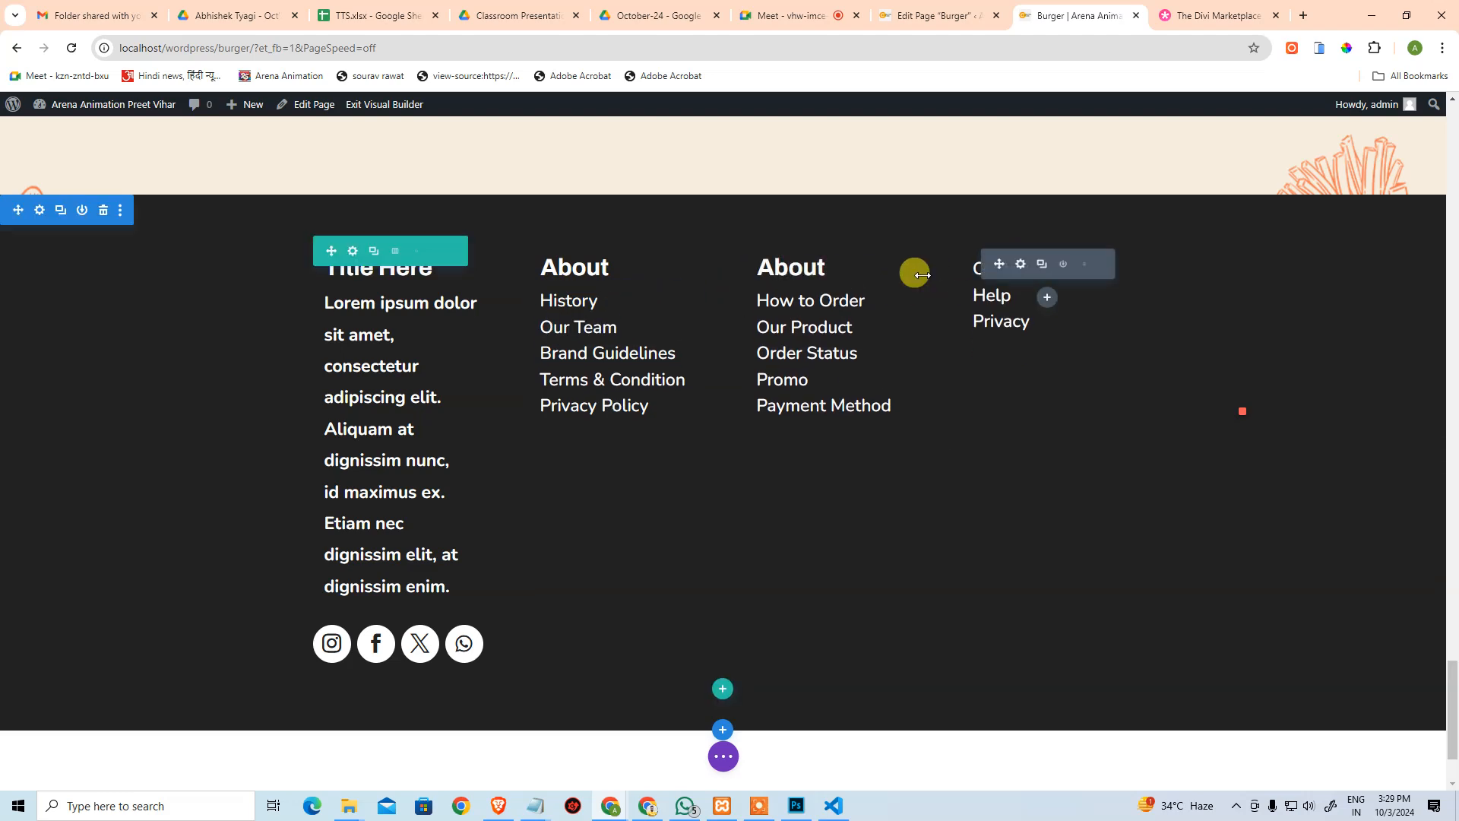
Check the mockup's third column heading, retitle the third column's blurb as Services, and save the module.
key("alt+Tab")
key("alt+Tab")
key("alt+Tab")
key("alt+Tab")
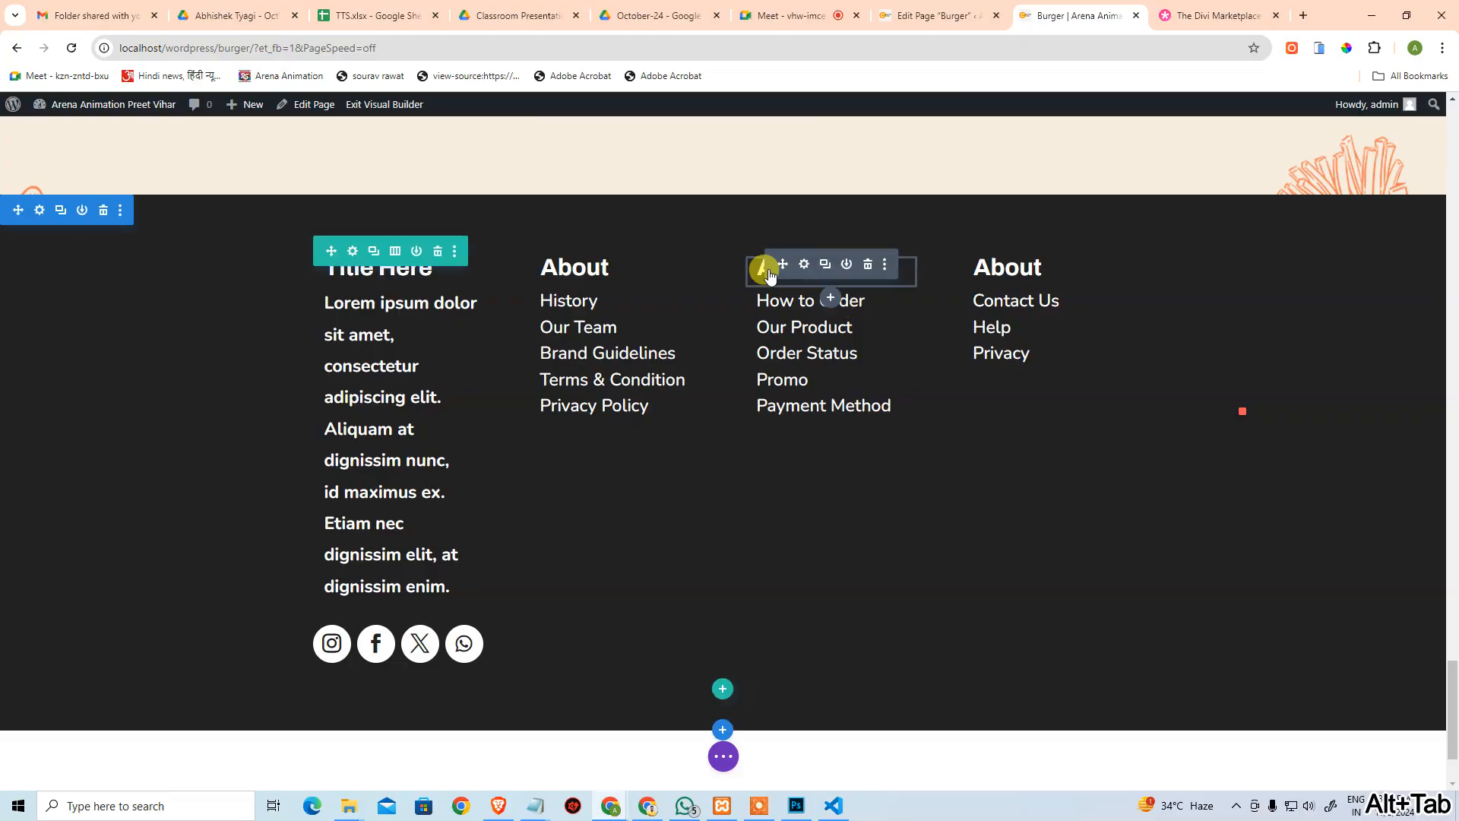
left_click(805, 265)
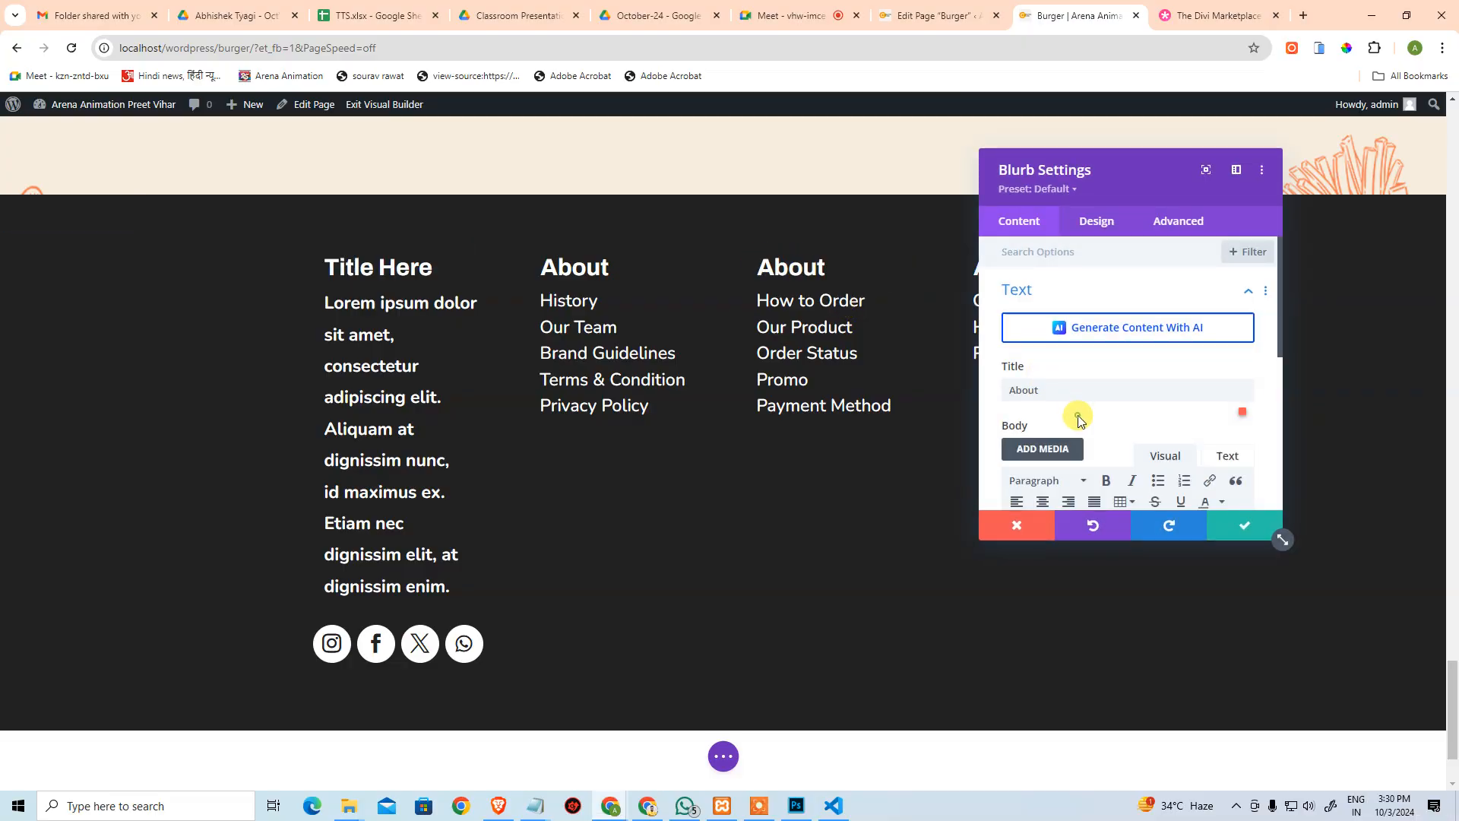
type("A")
key("ctrl+a")
type("Ser")
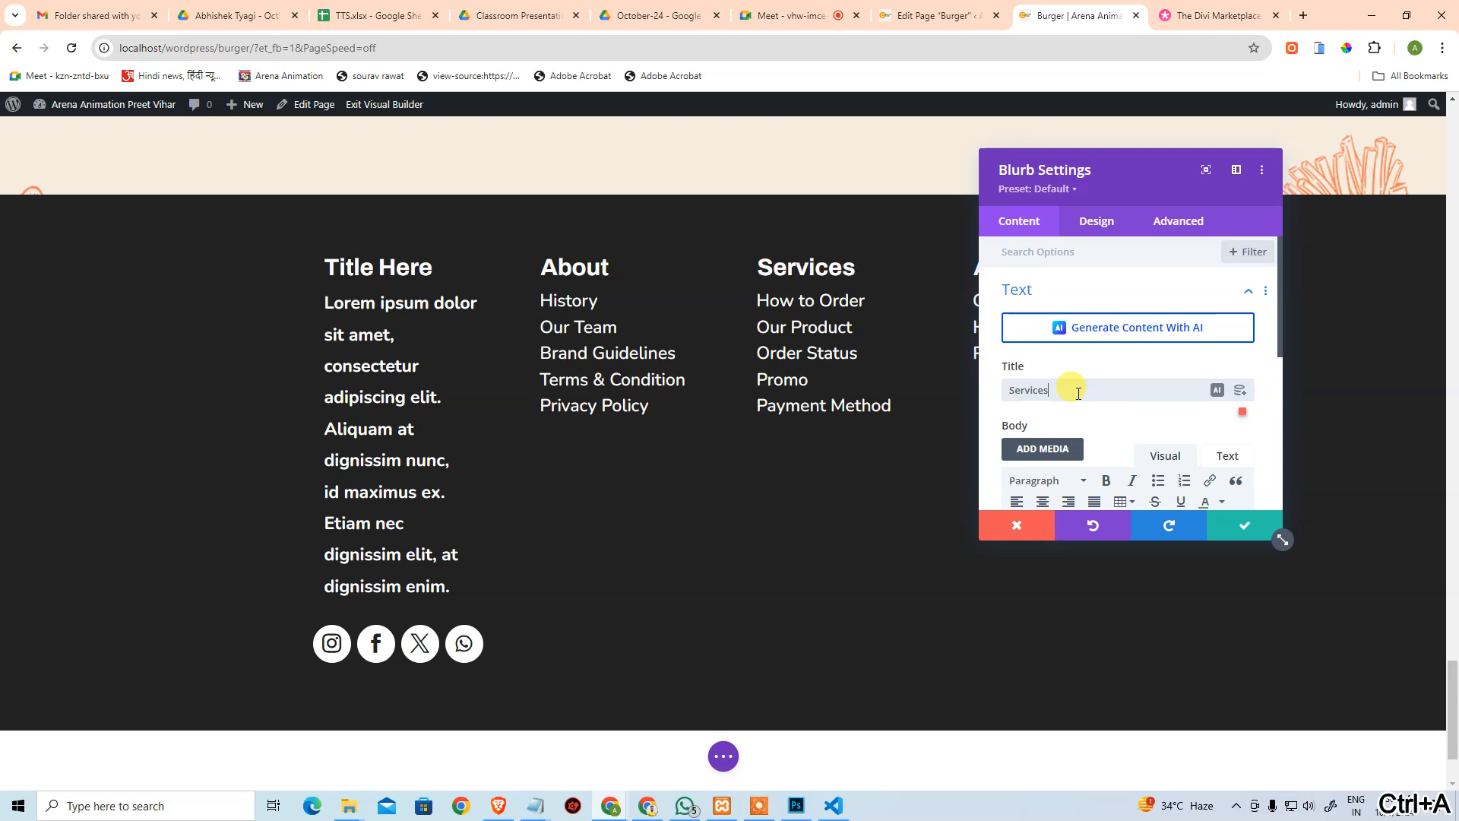
left_click(1244, 525)
Check the mockup's fourth column heading, retitle the fourth column's blurb as Other, and save the module.
key("alt+Tab")
key("alt+Tab")
key("alt+Tab")
left_click_drag(957, 393, 846, 411)
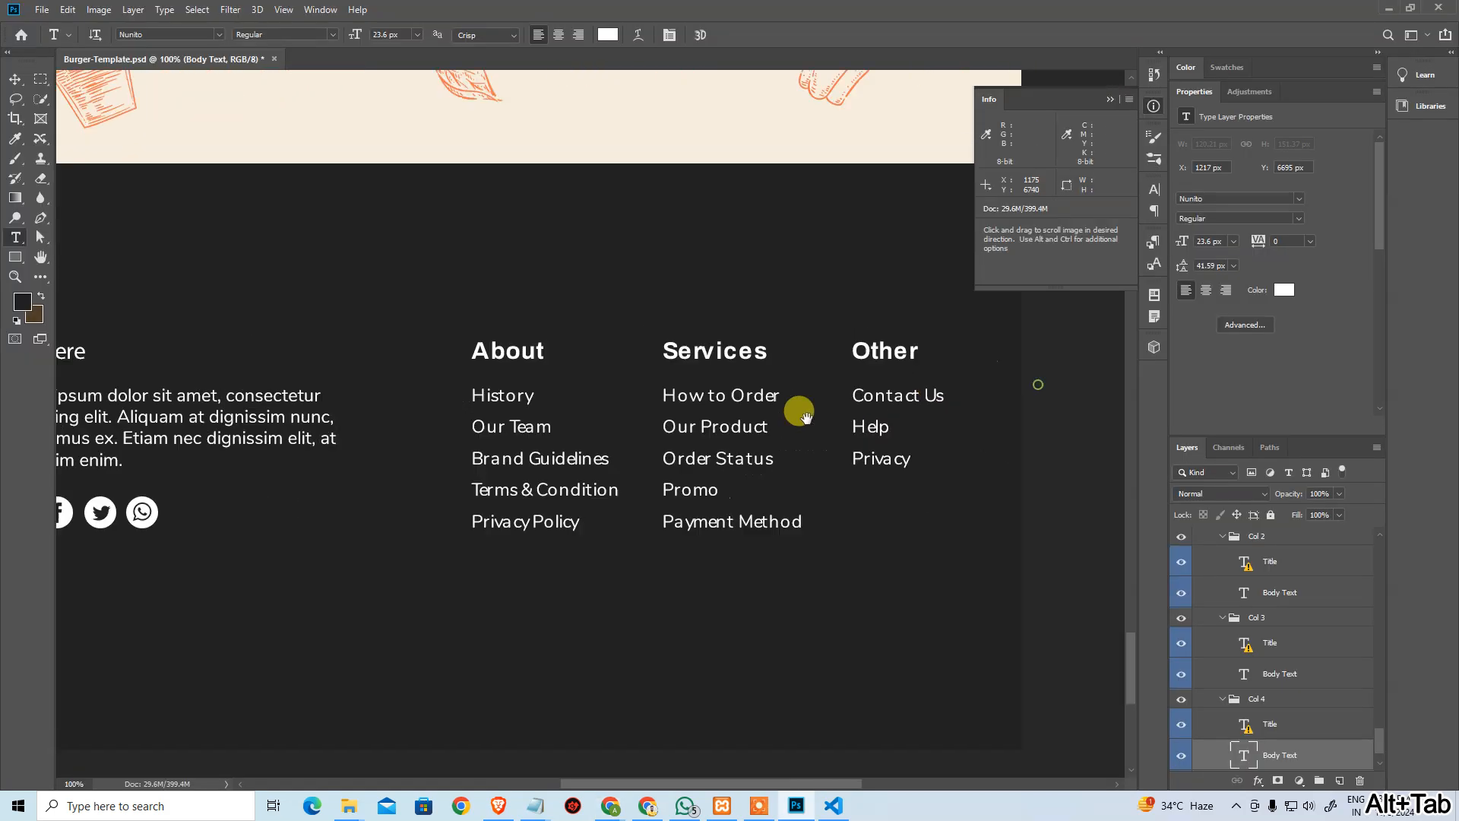
key("alt+Tab")
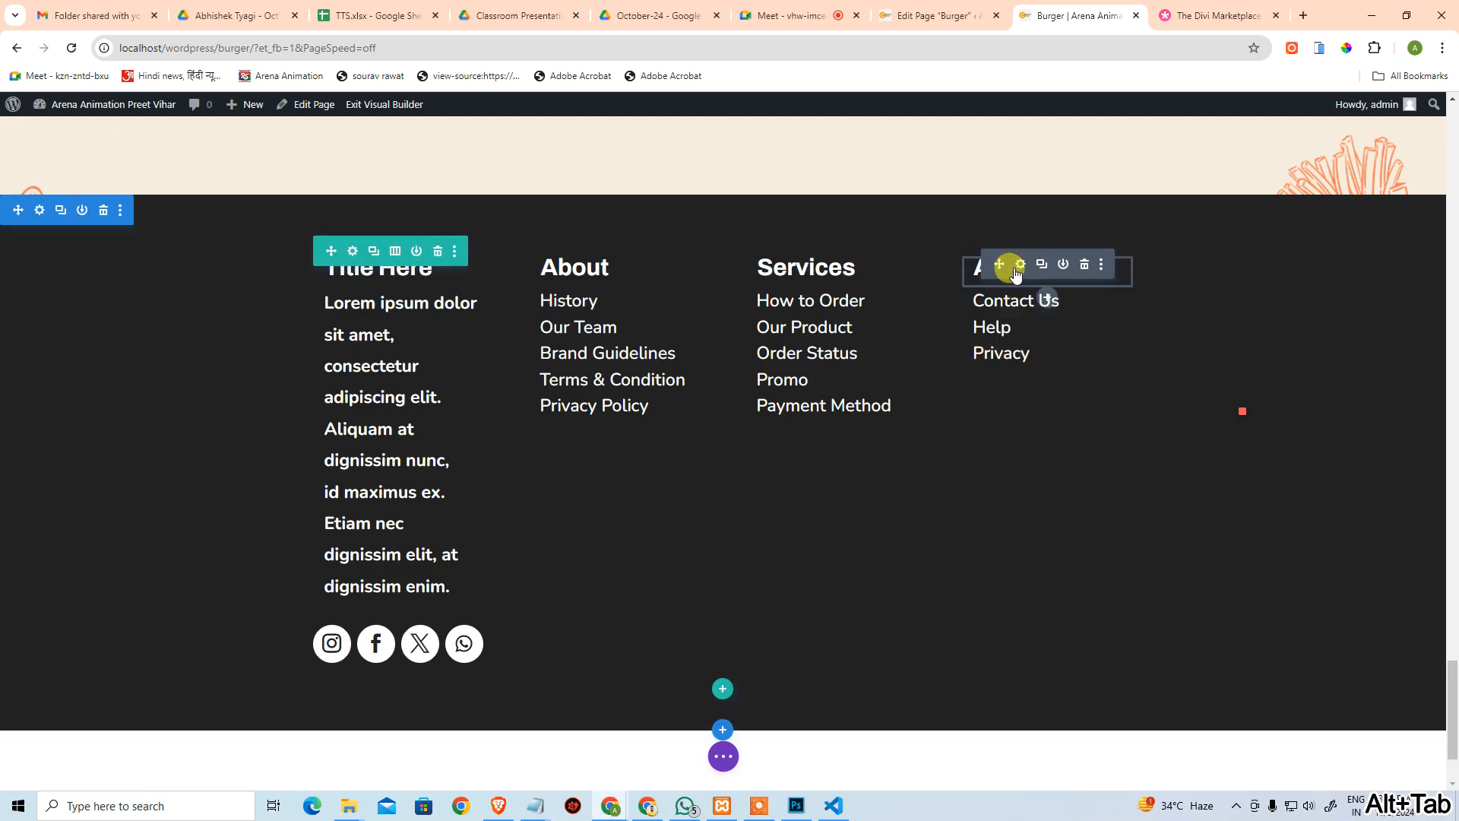
left_click(1020, 264)
left_click(1037, 396)
key("ctrl+a")
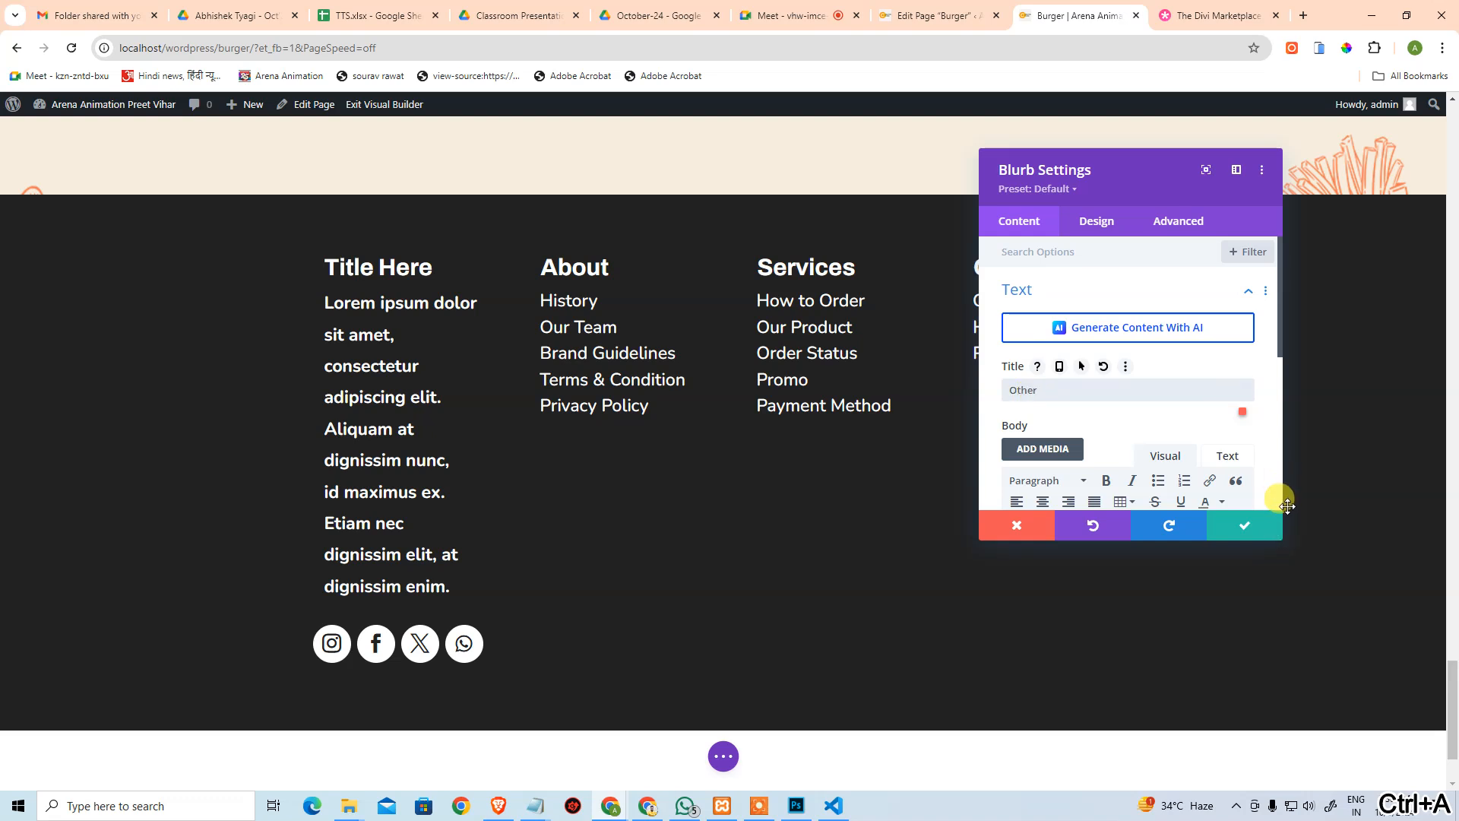
left_click(1244, 525)
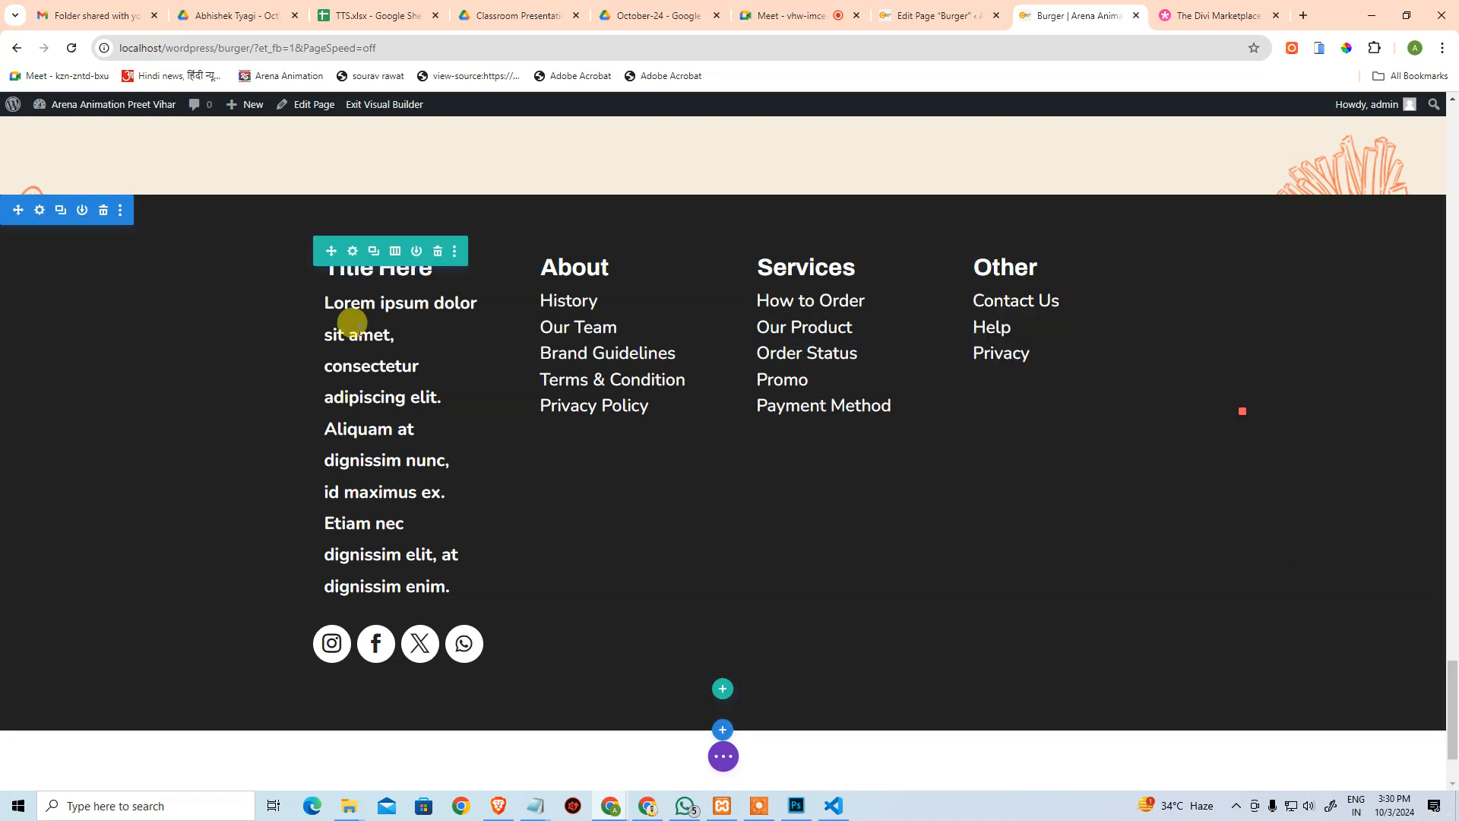
Examine the footer row's column options, spacing and sizing settings, then close the row settings.
left_click(354, 250)
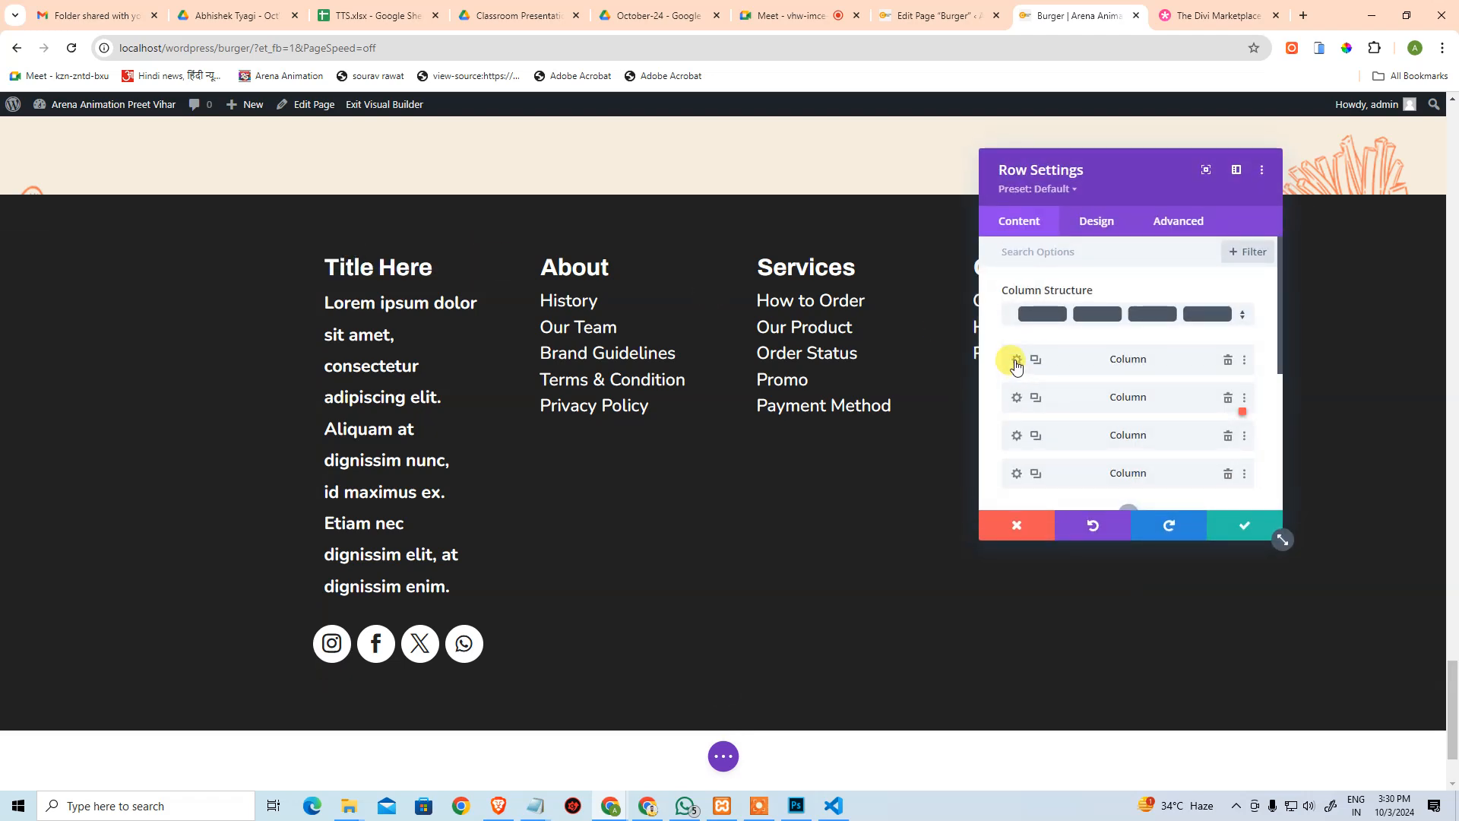
left_click(1245, 361)
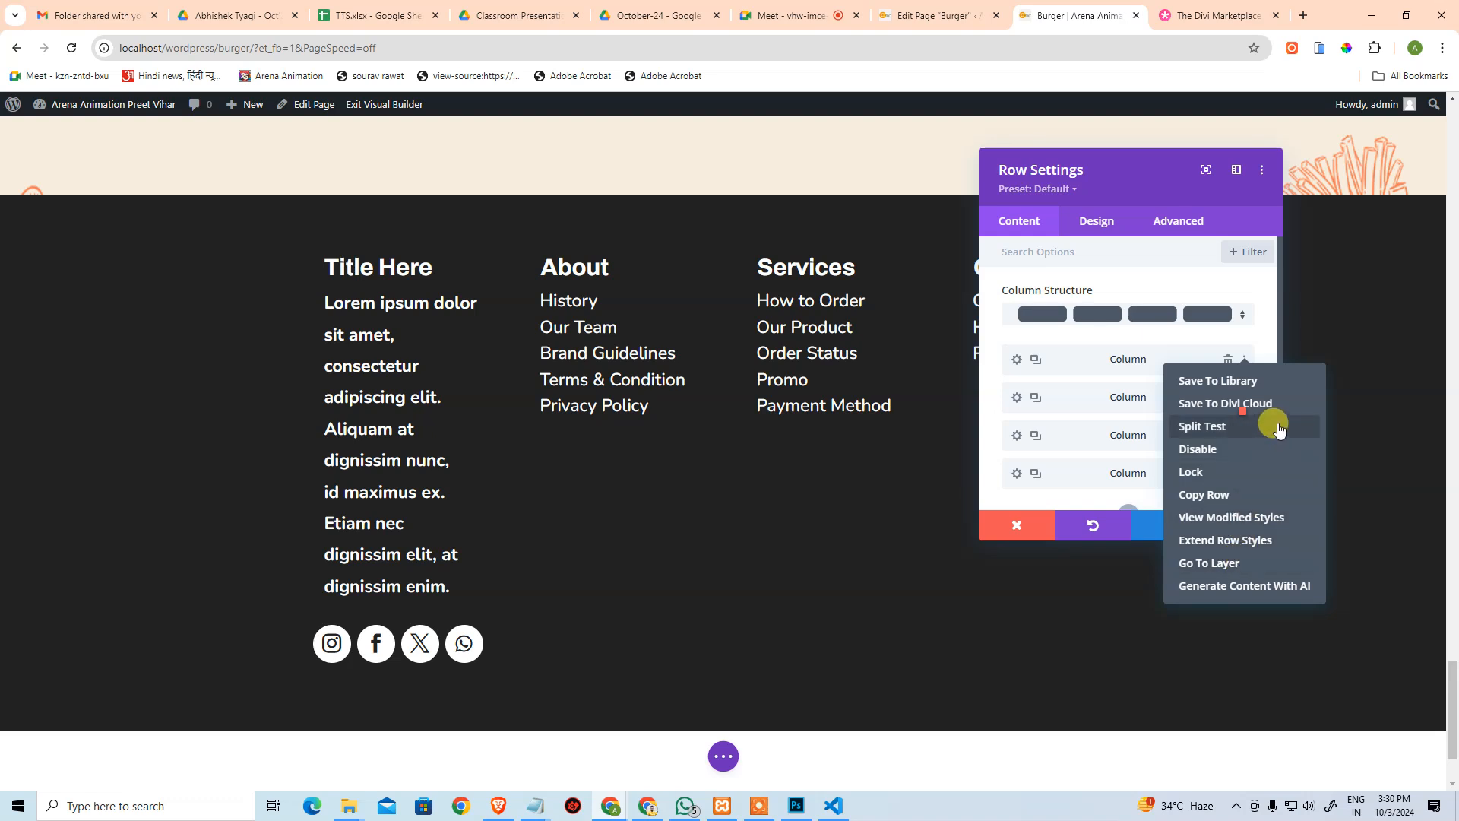
left_click(1095, 228)
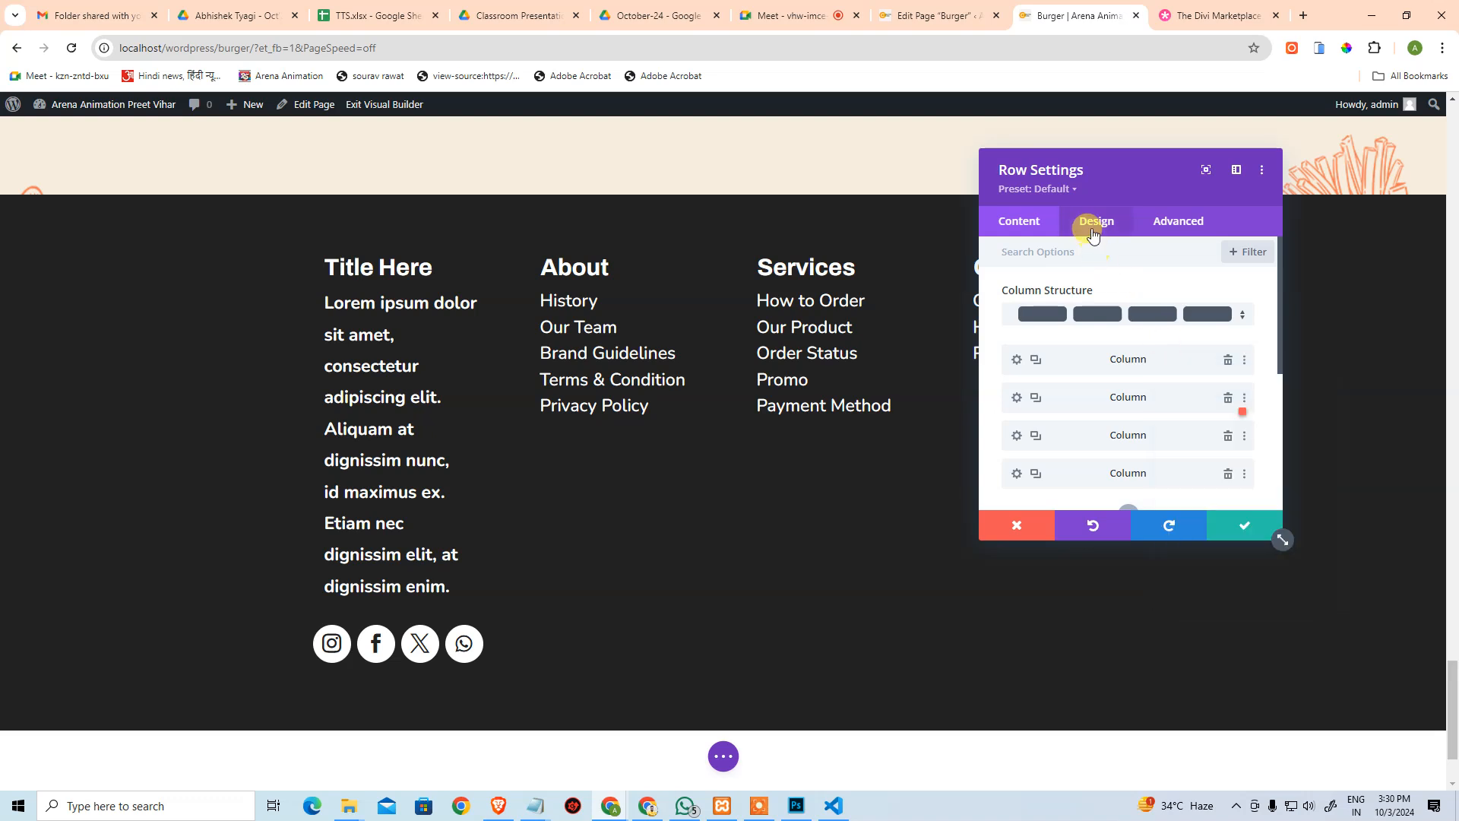
left_click(1071, 332)
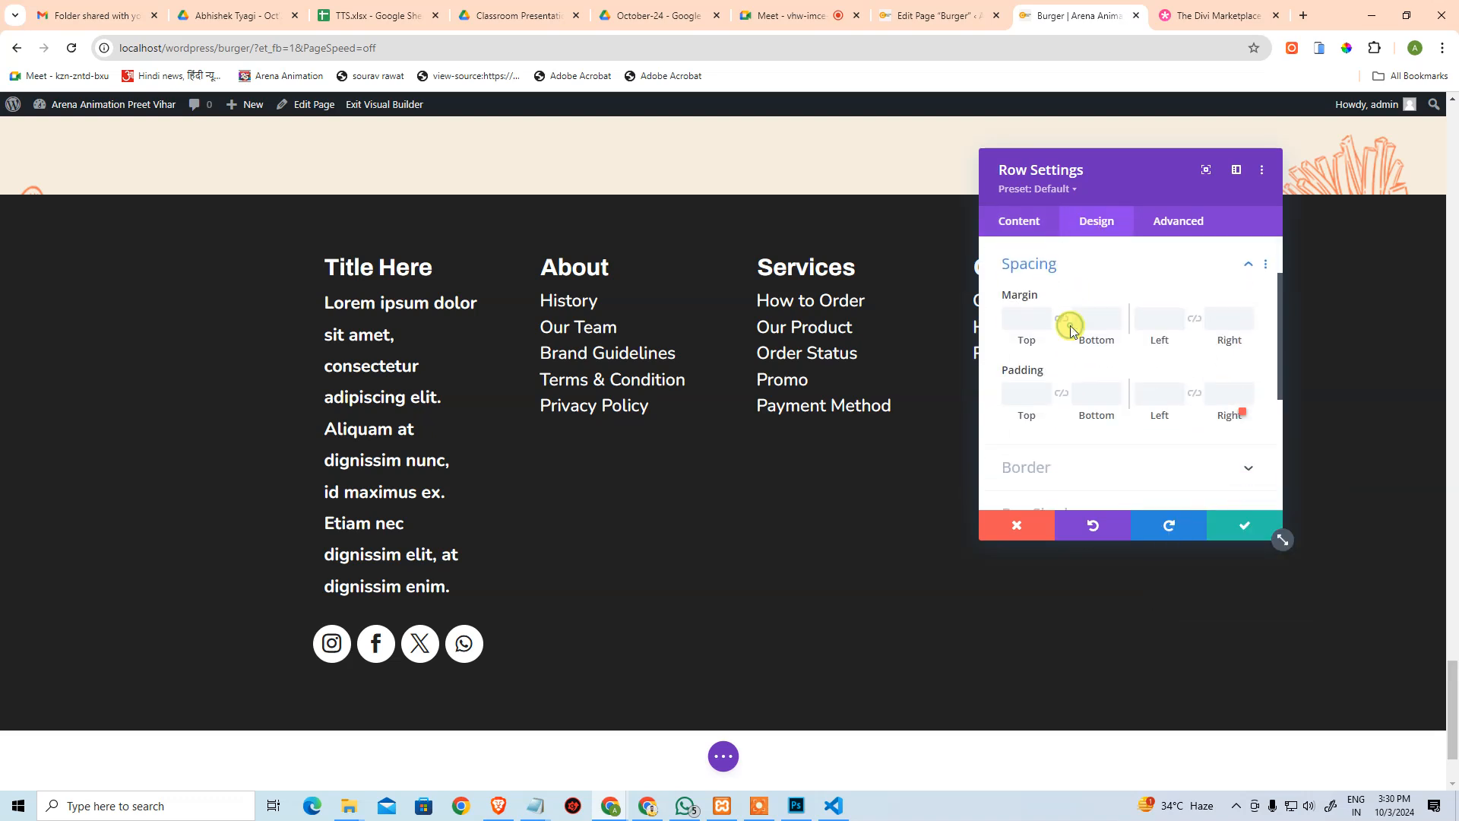
scroll(1073, 315, "up", 2)
left_click(1060, 295)
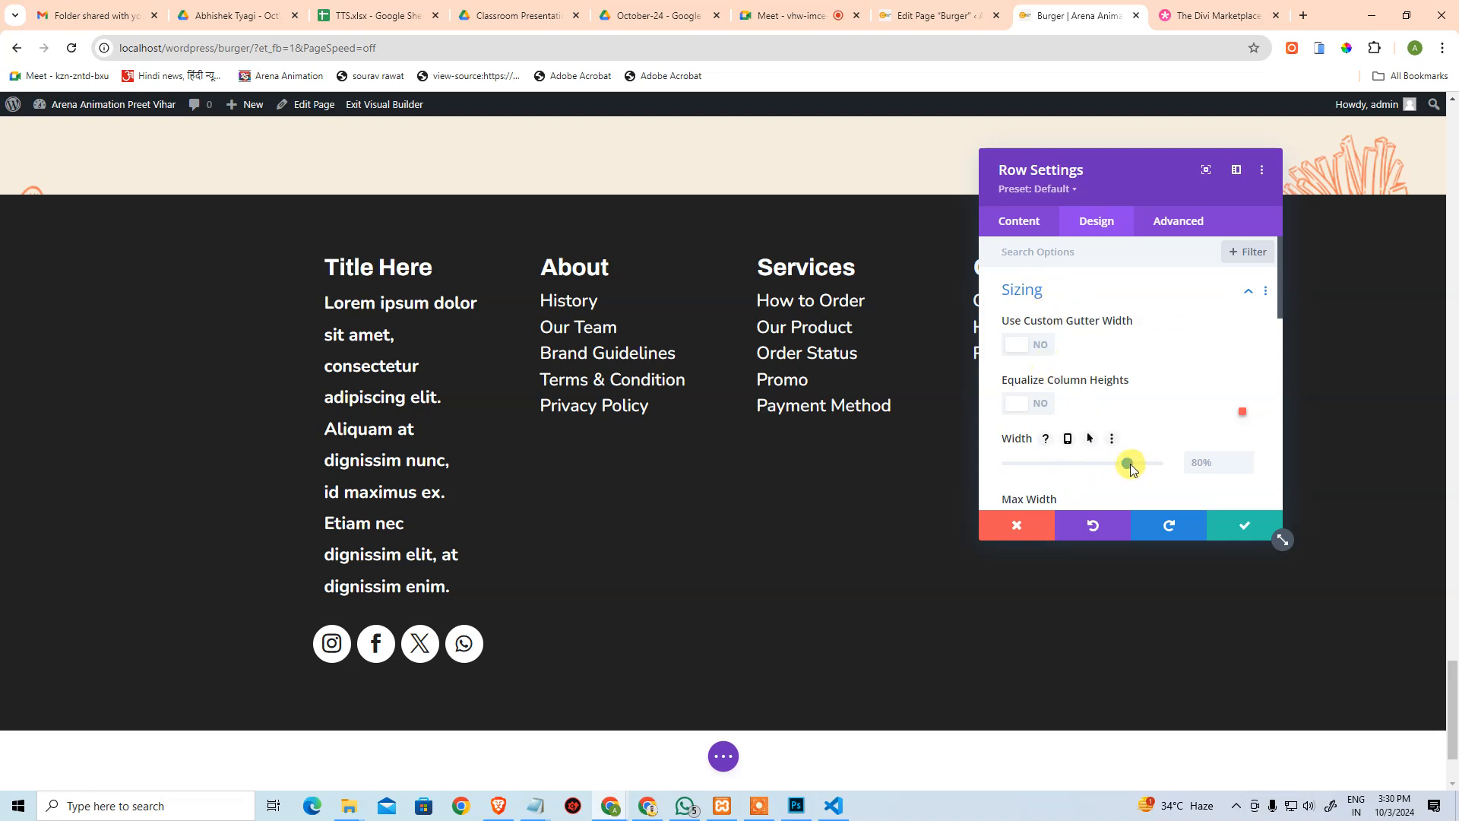
scroll(1122, 423, "down", 3)
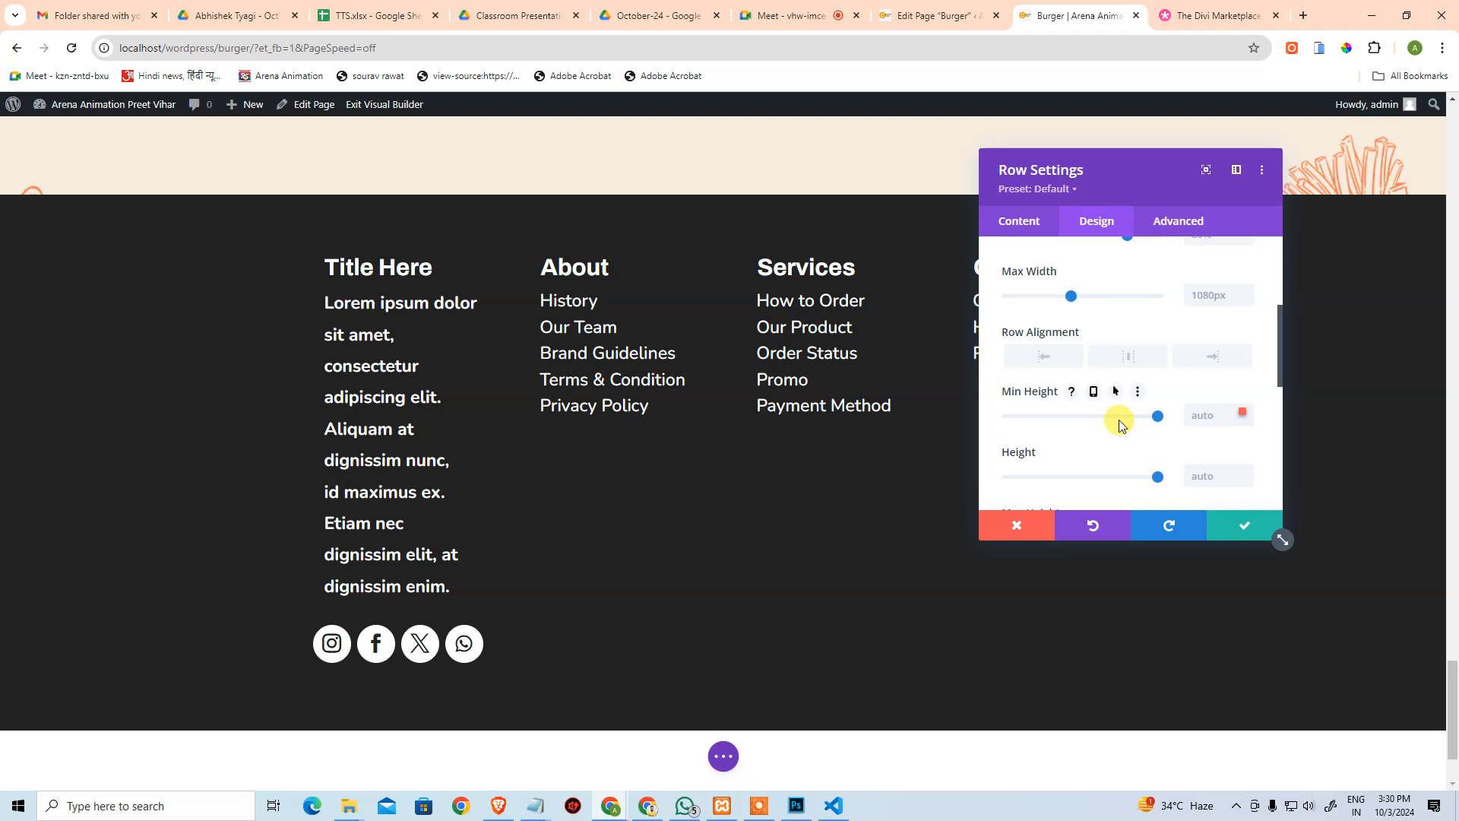
scroll(1121, 423, "down", 2)
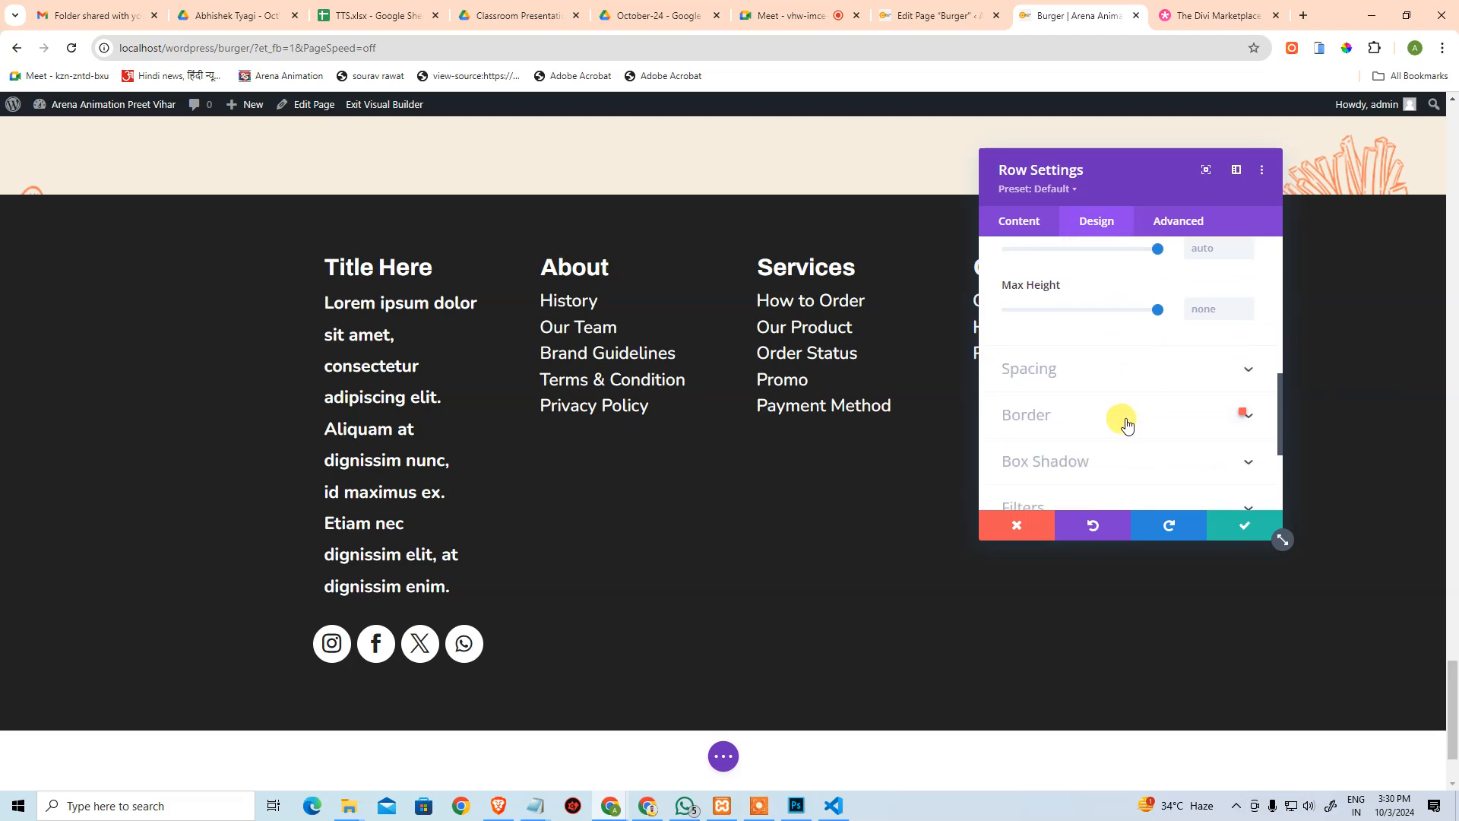
left_click(1246, 530)
Compare the footer with the Photoshop mockup and increase the footer section's padding above and below the columns.
scroll(1137, 412, "down", 1)
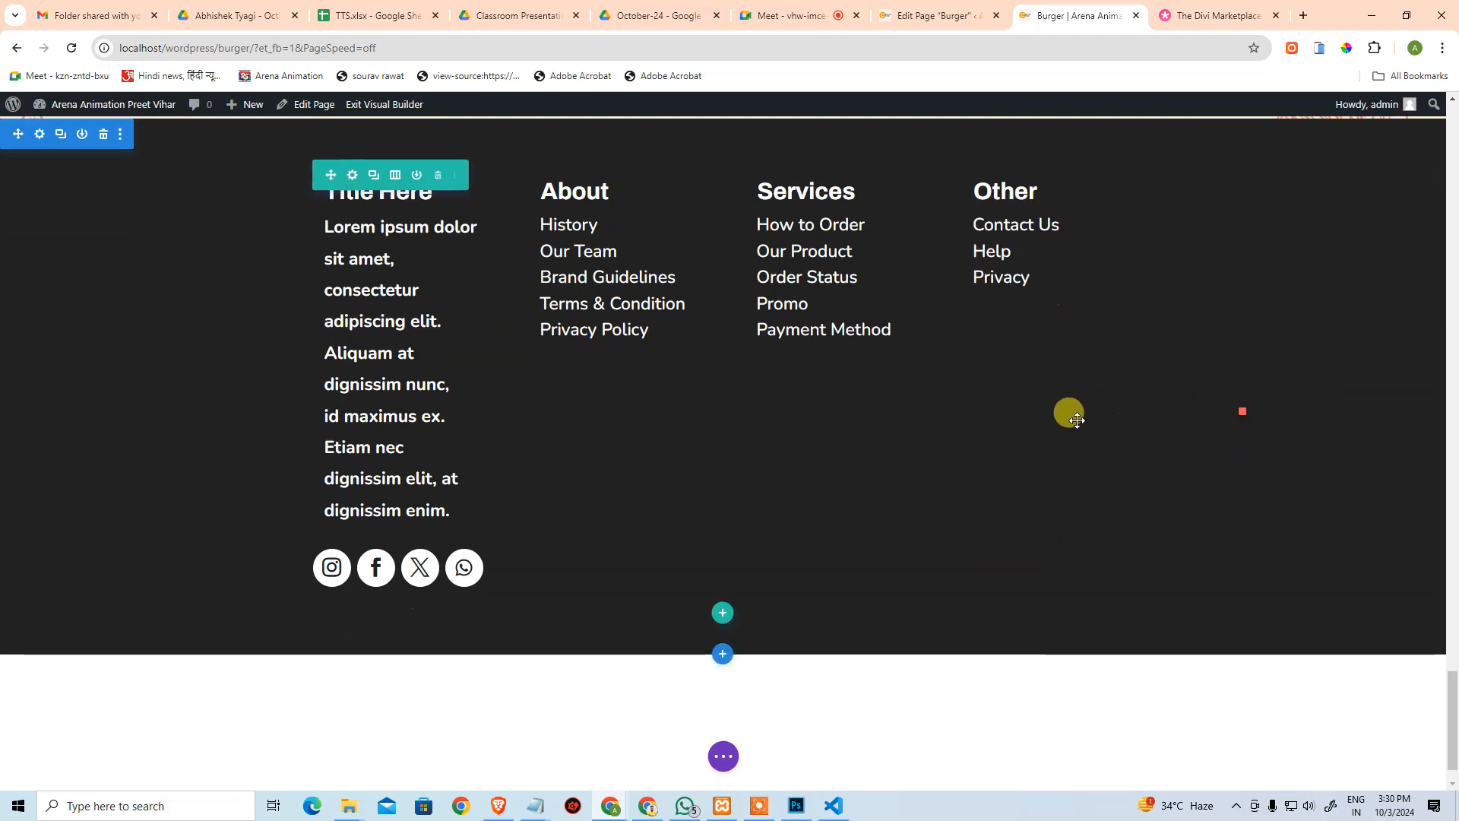
key("alt+Tab")
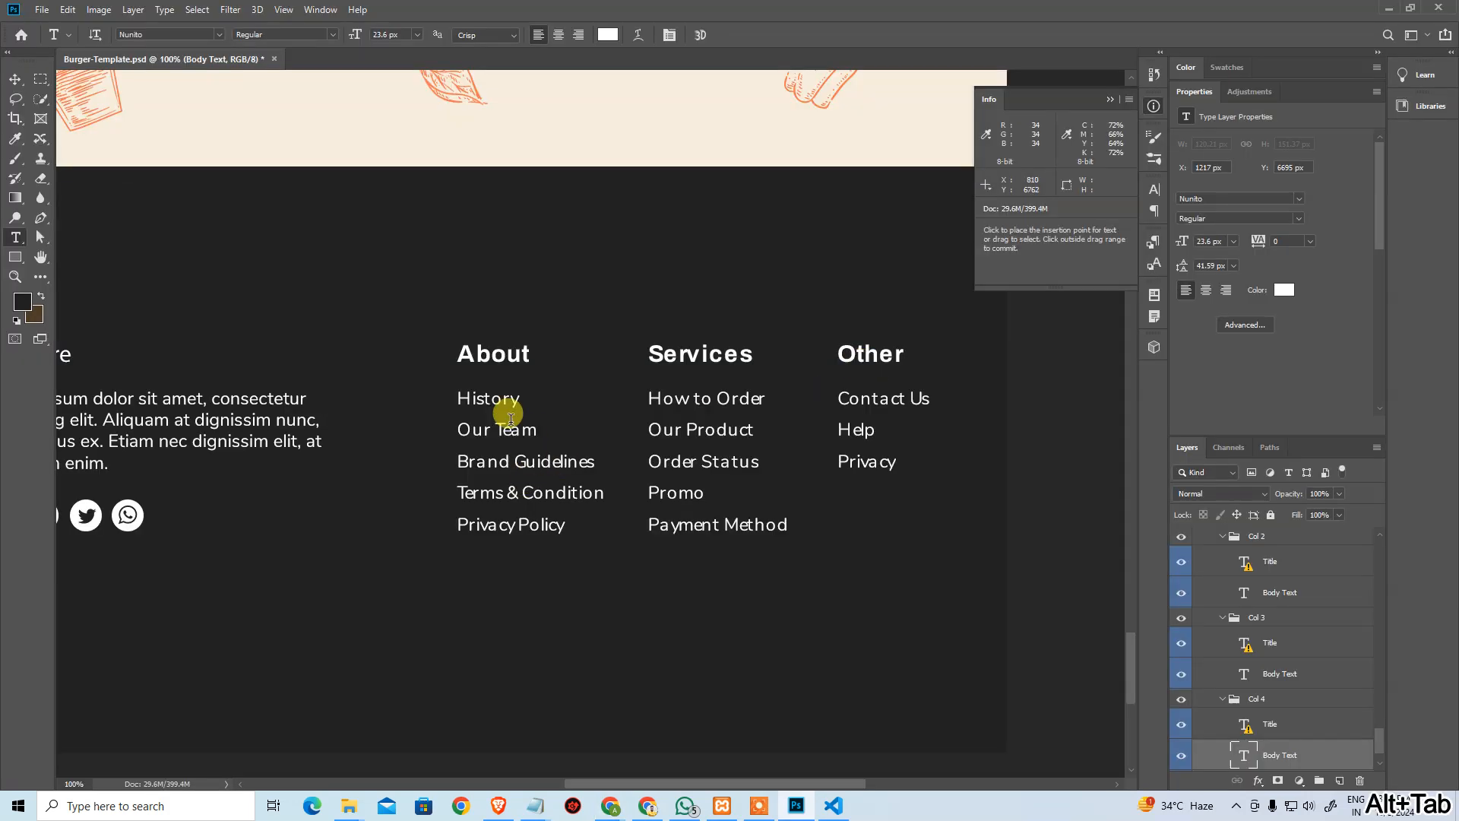
left_click_drag(195, 381, 766, 382)
key("alt+Tab")
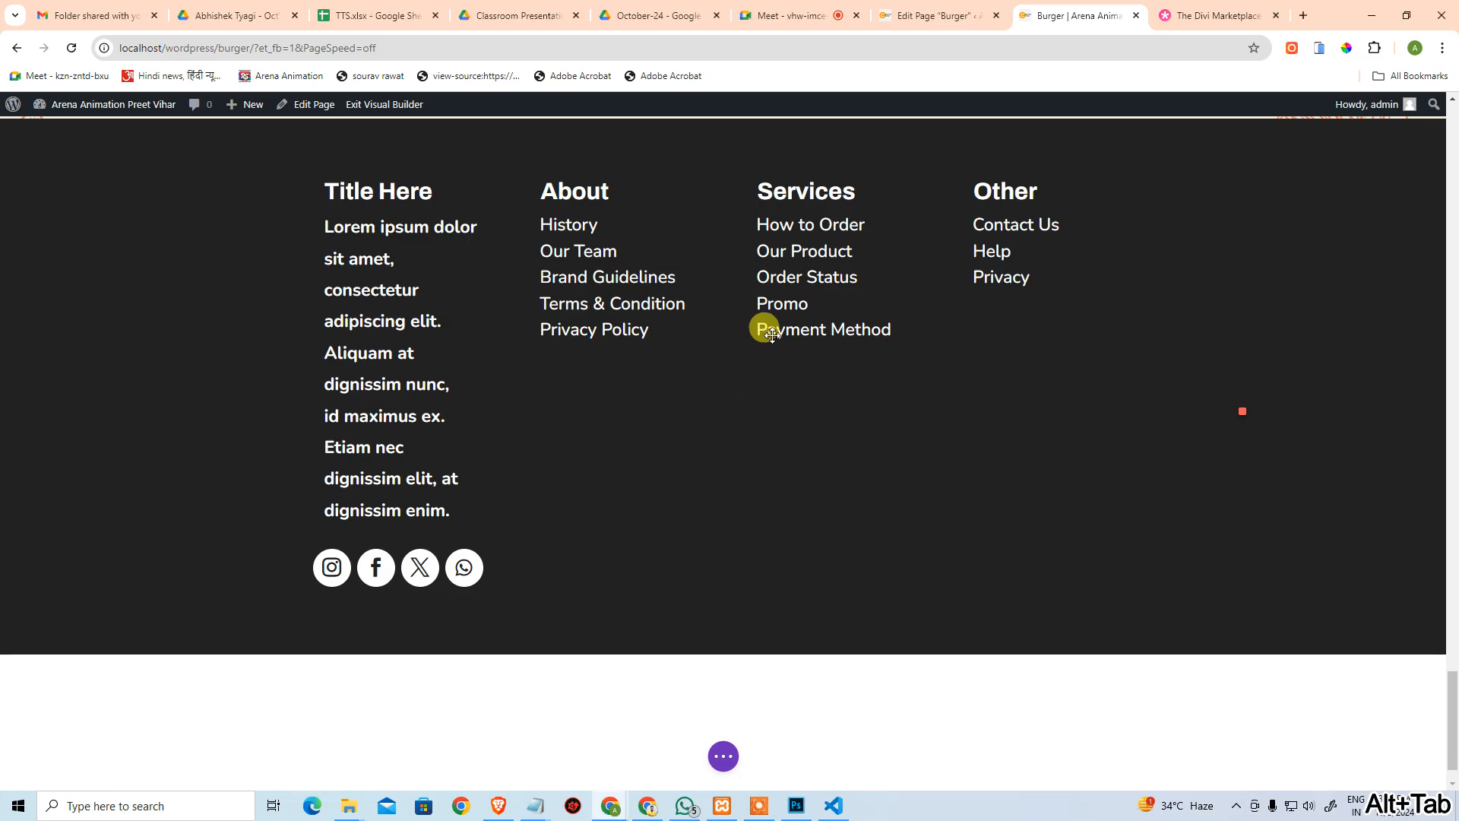
scroll(560, 287, "up", 3)
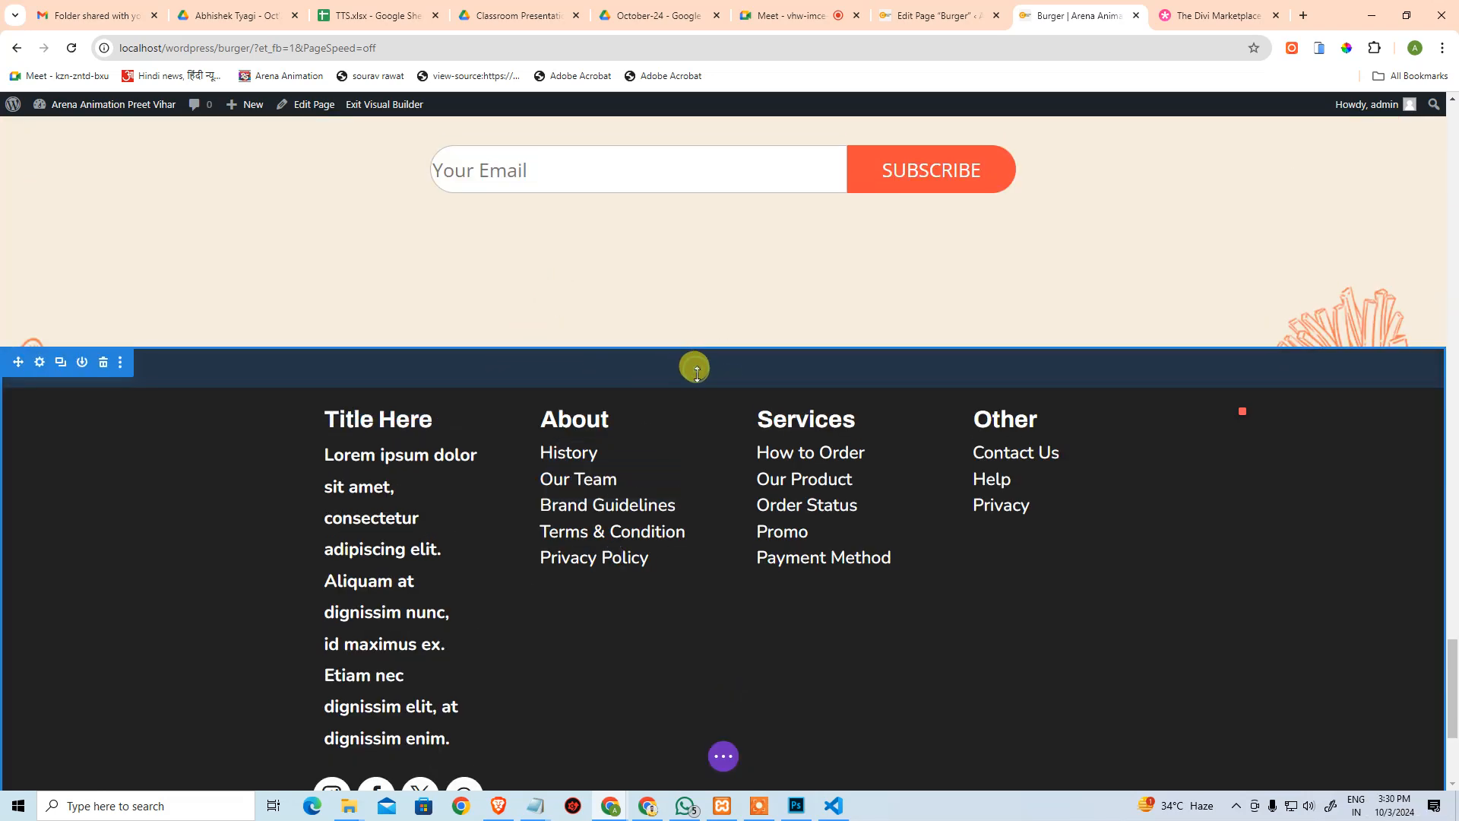
left_click_drag(697, 371, 695, 378)
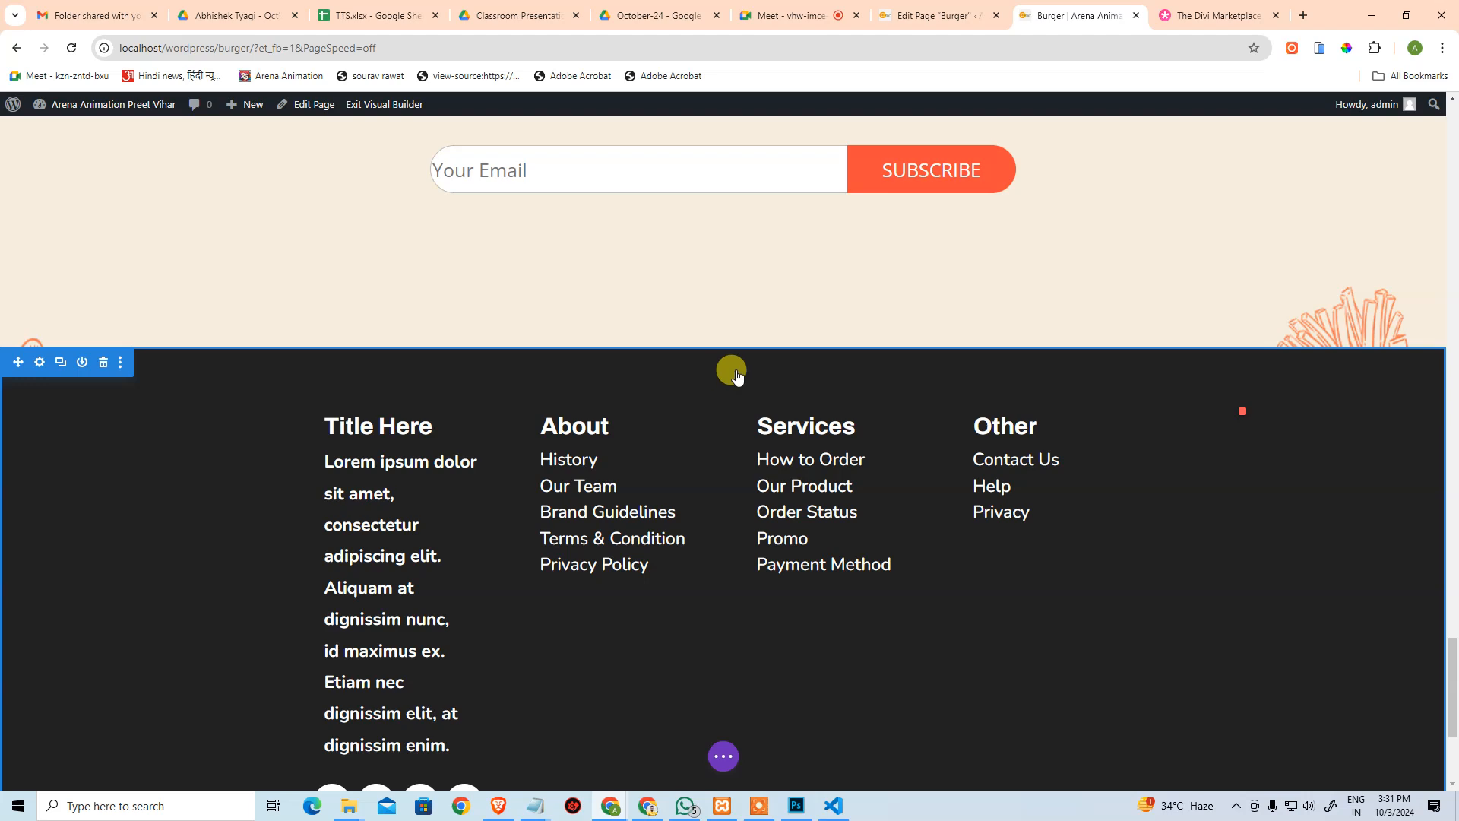
left_click_drag(713, 375, 713, 417)
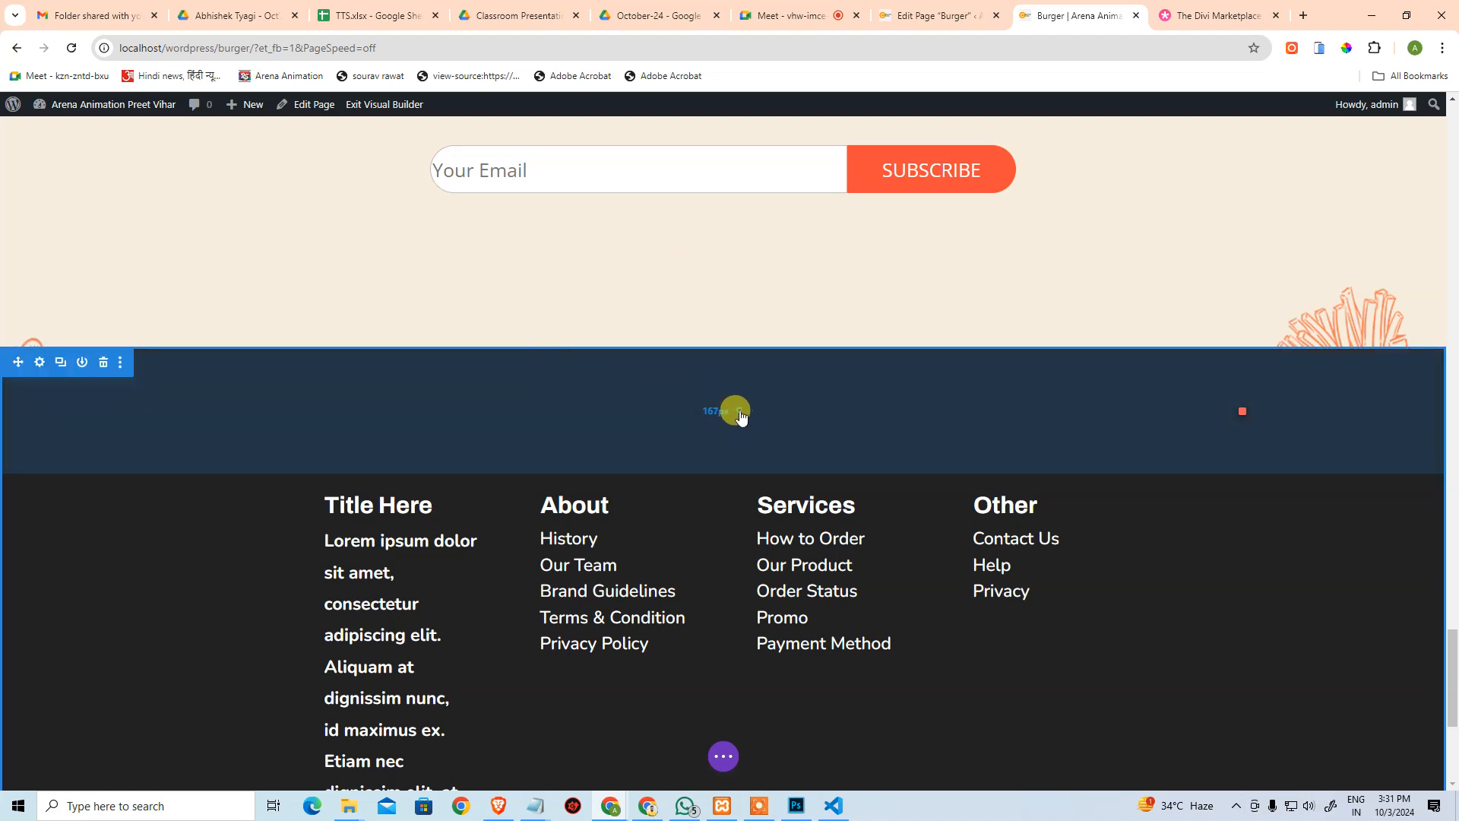
left_click(716, 408)
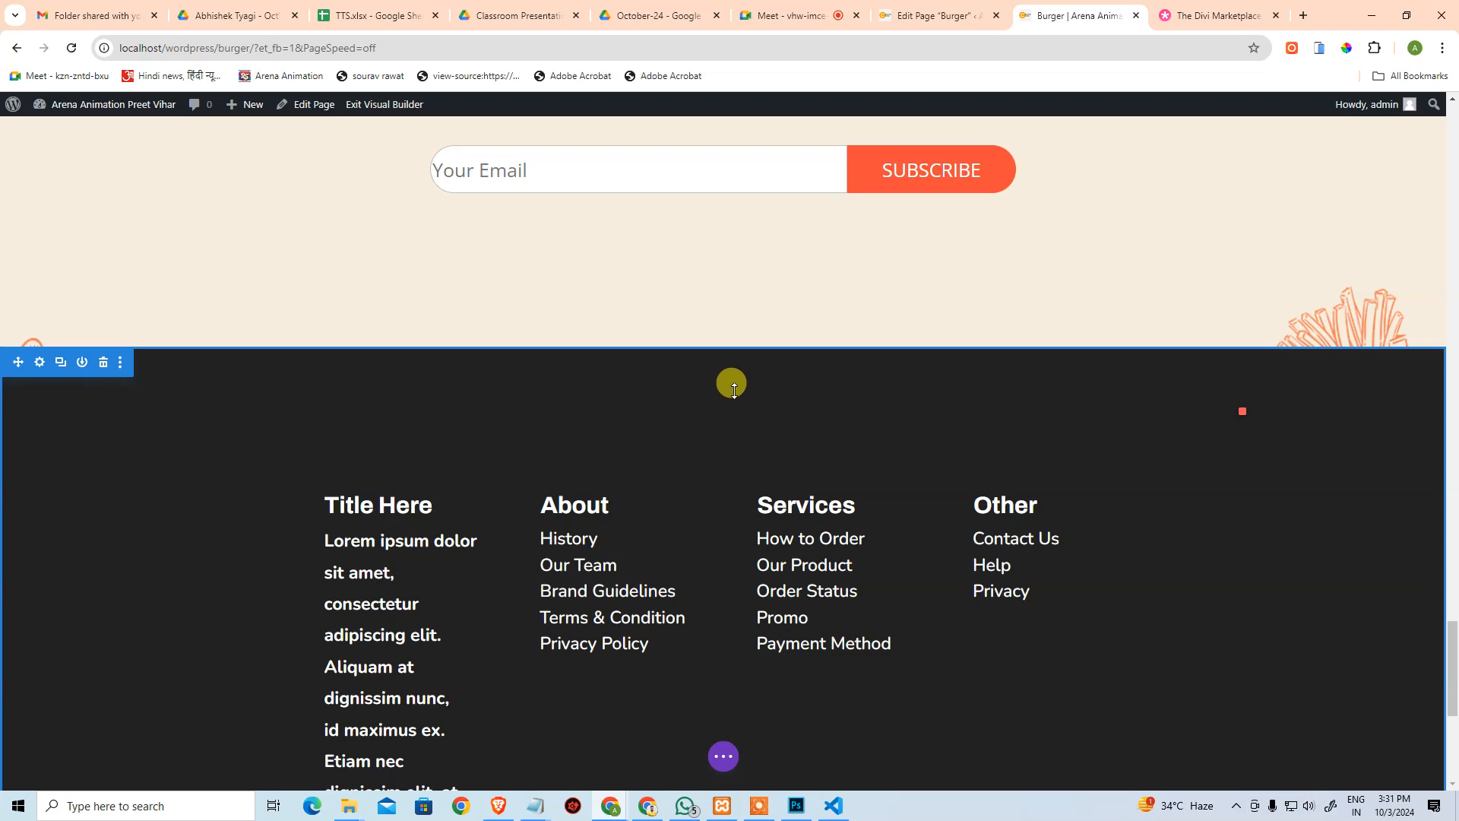
left_click_drag(734, 376, 729, 368)
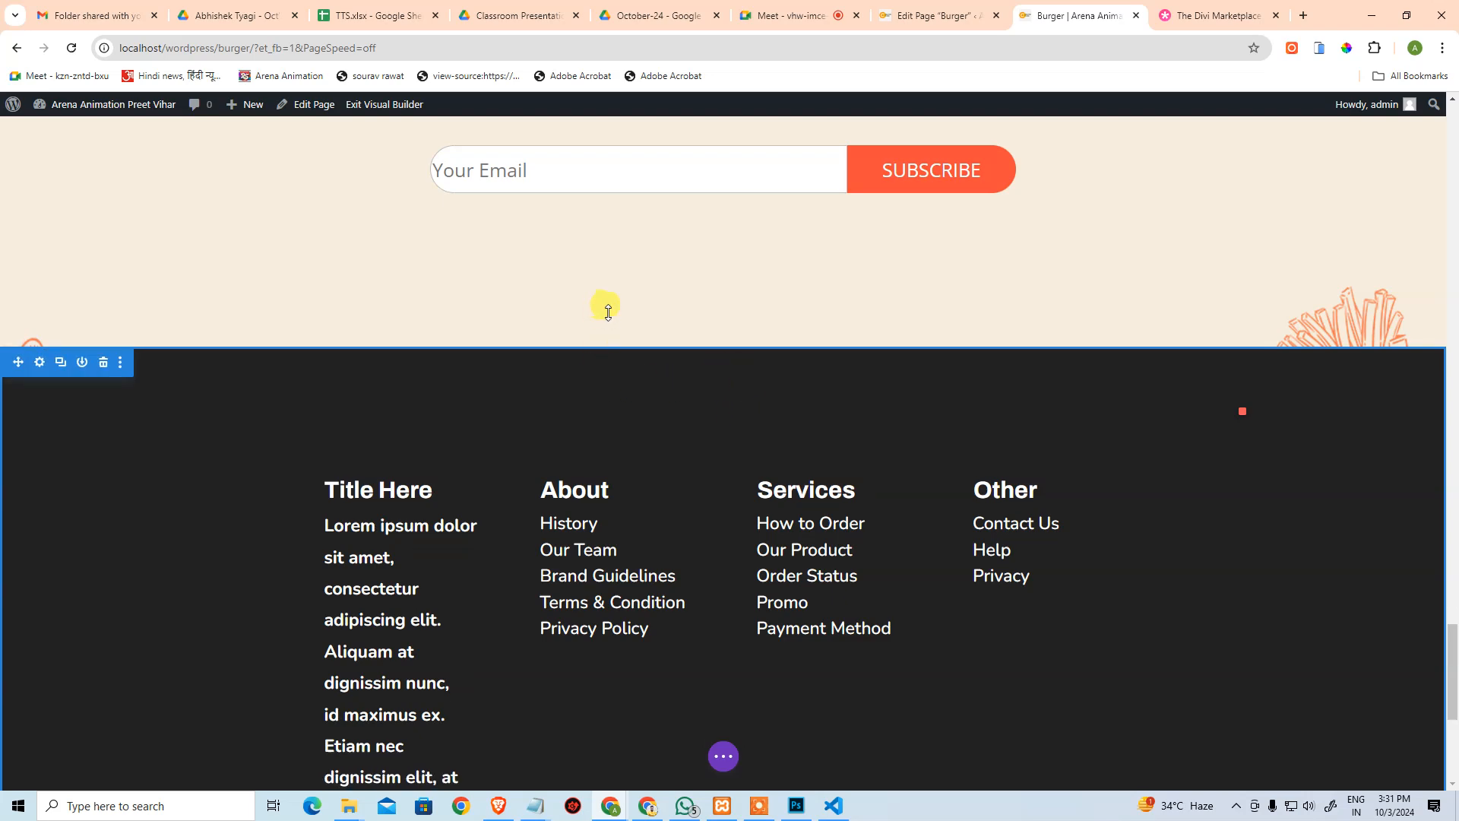
mouse_move(596, 375)
left_mouse_down()
mouse_move(597, 393)
mouse_move(609, 365)
left_mouse_up()
scroll(743, 499, "down", 5)
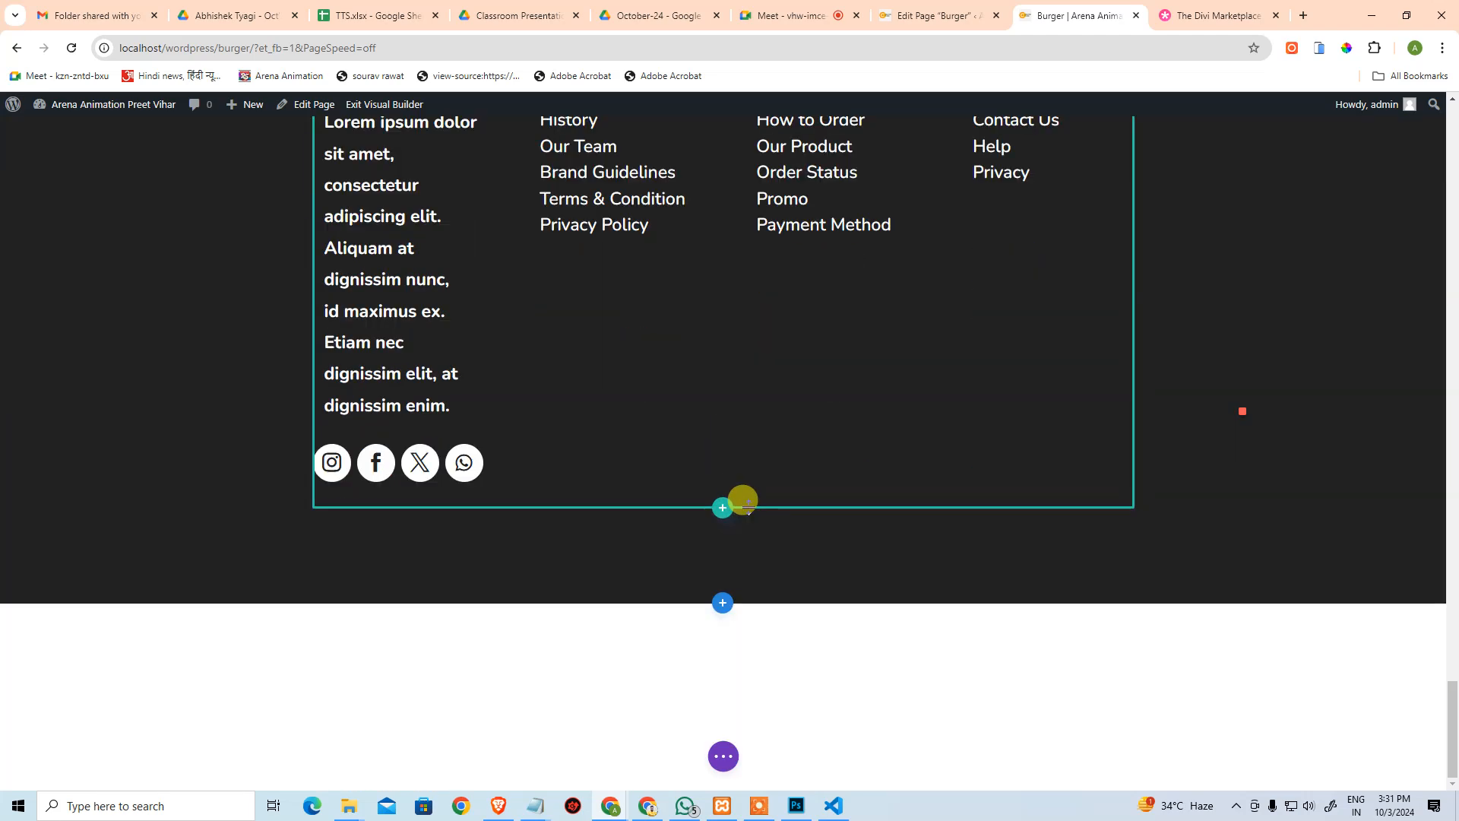
scroll(768, 495, "up", 3)
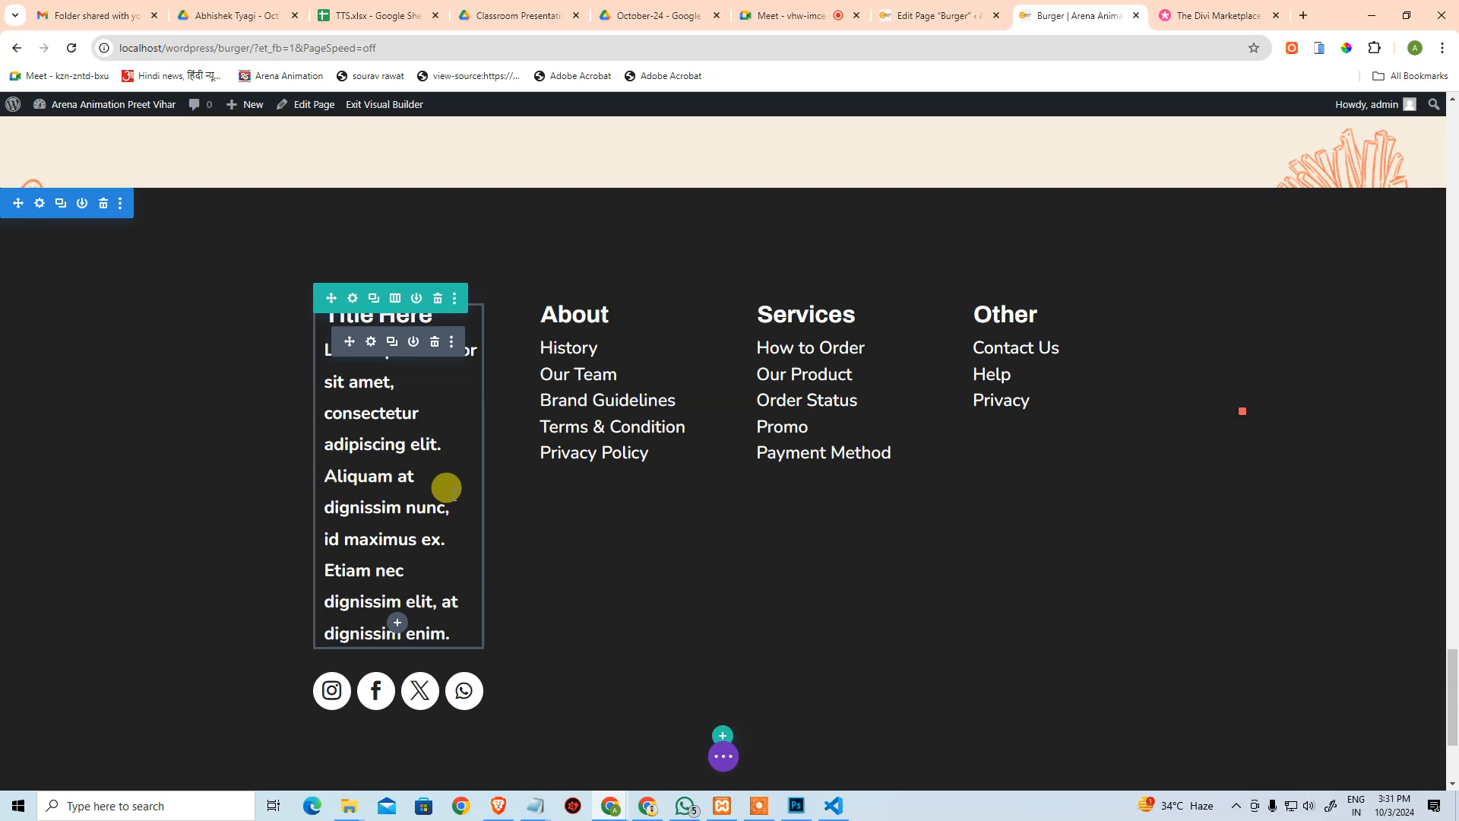
Save the Burger page and exit the Visual Builder.
scroll(756, 377, "up", 15)
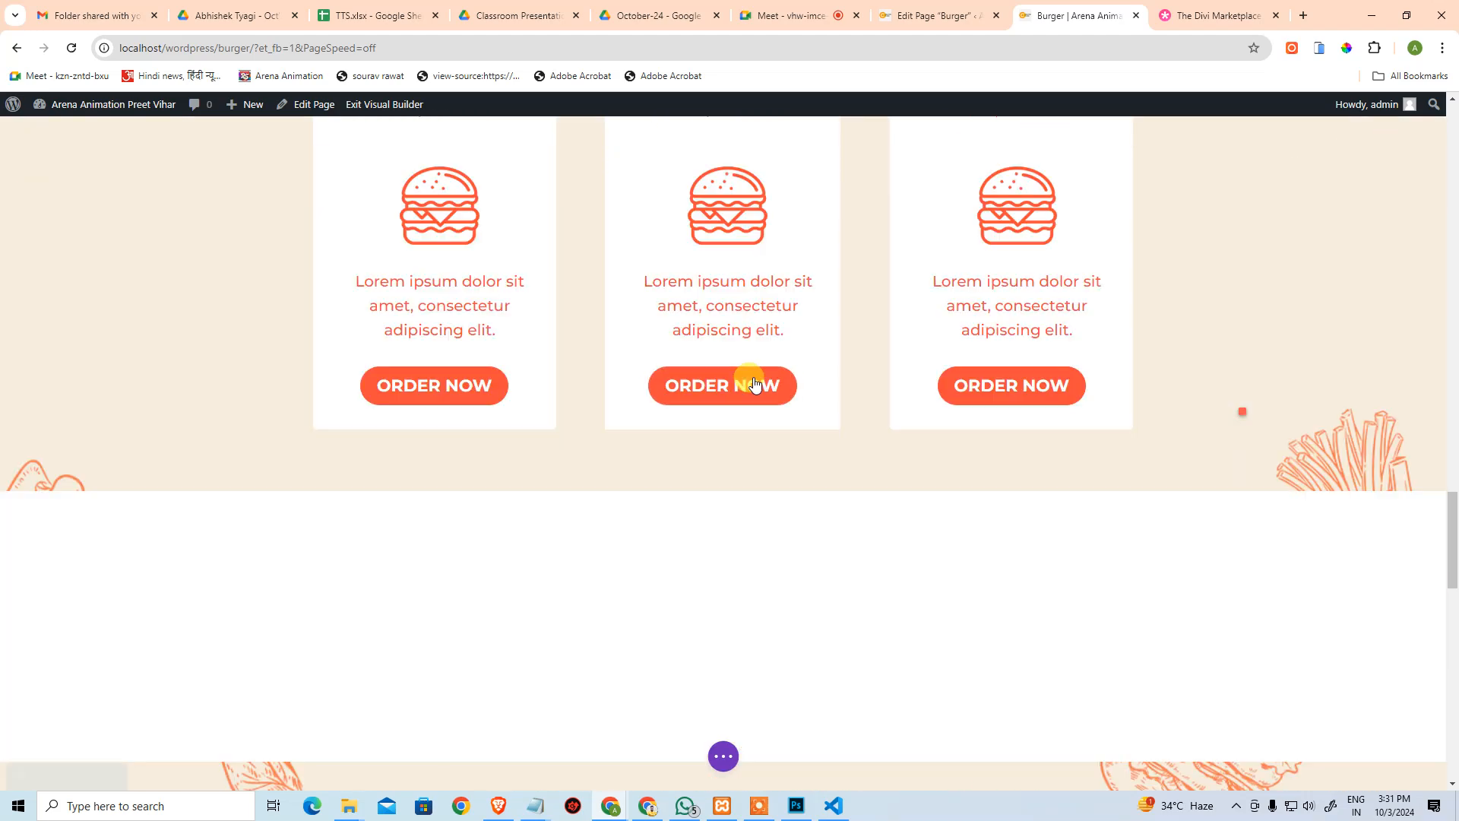
scroll(570, 397, "down", 4)
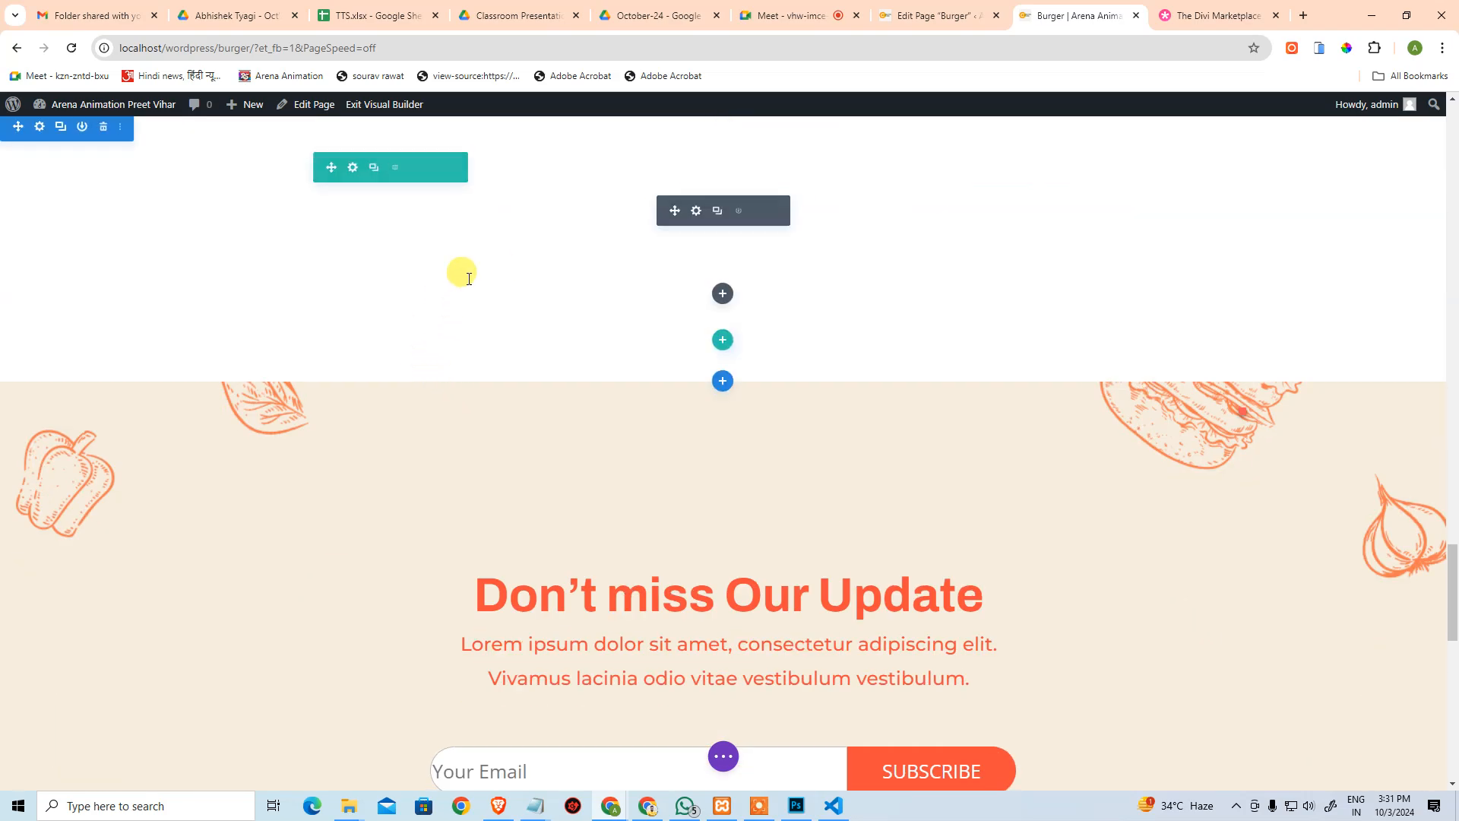
scroll(1022, 358, "up", 5)
scroll(1022, 358, "up", 5)
scroll(1058, 504, "down", 5)
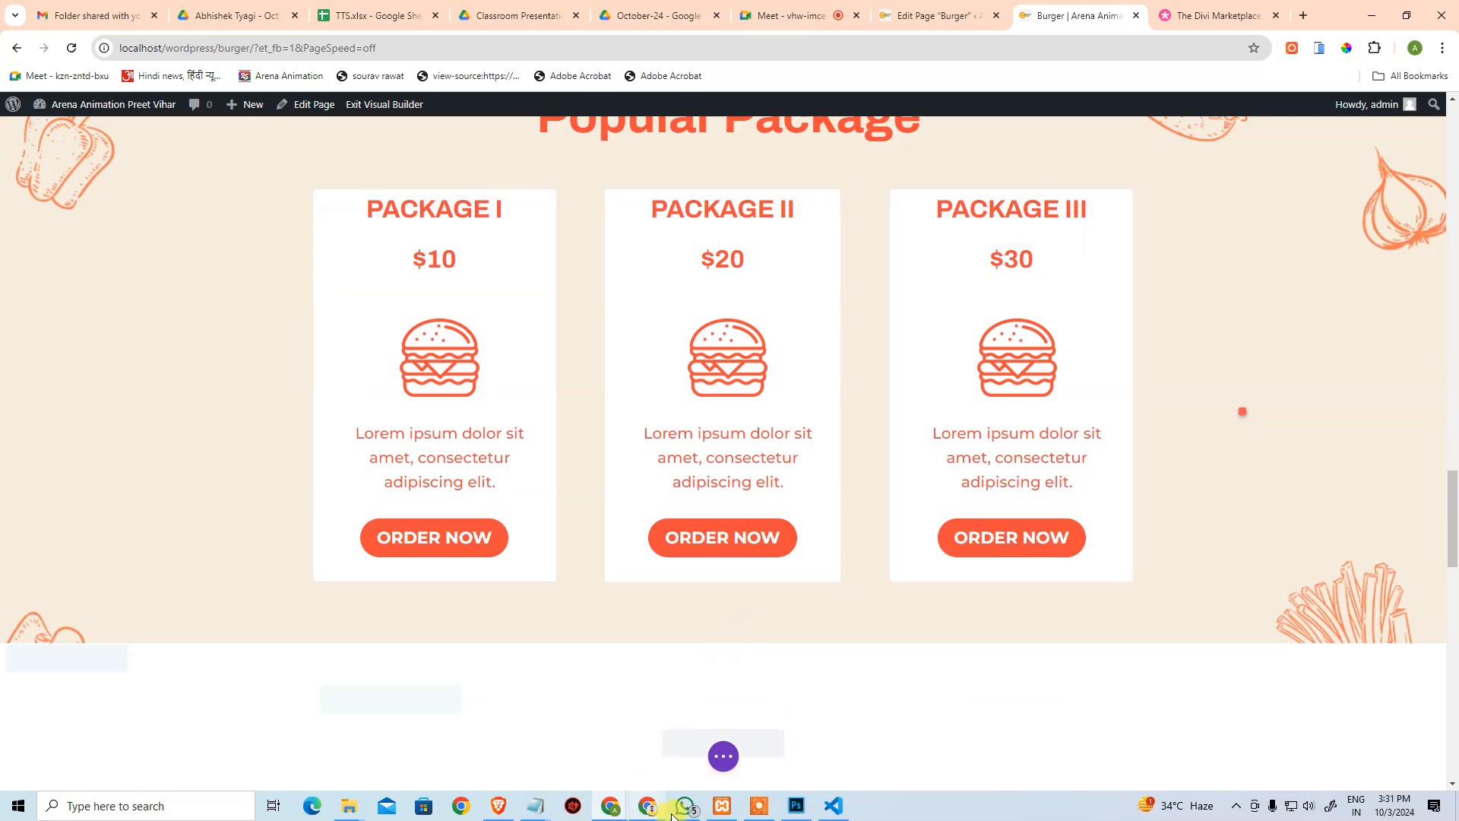
left_click(723, 756)
left_click(1406, 752)
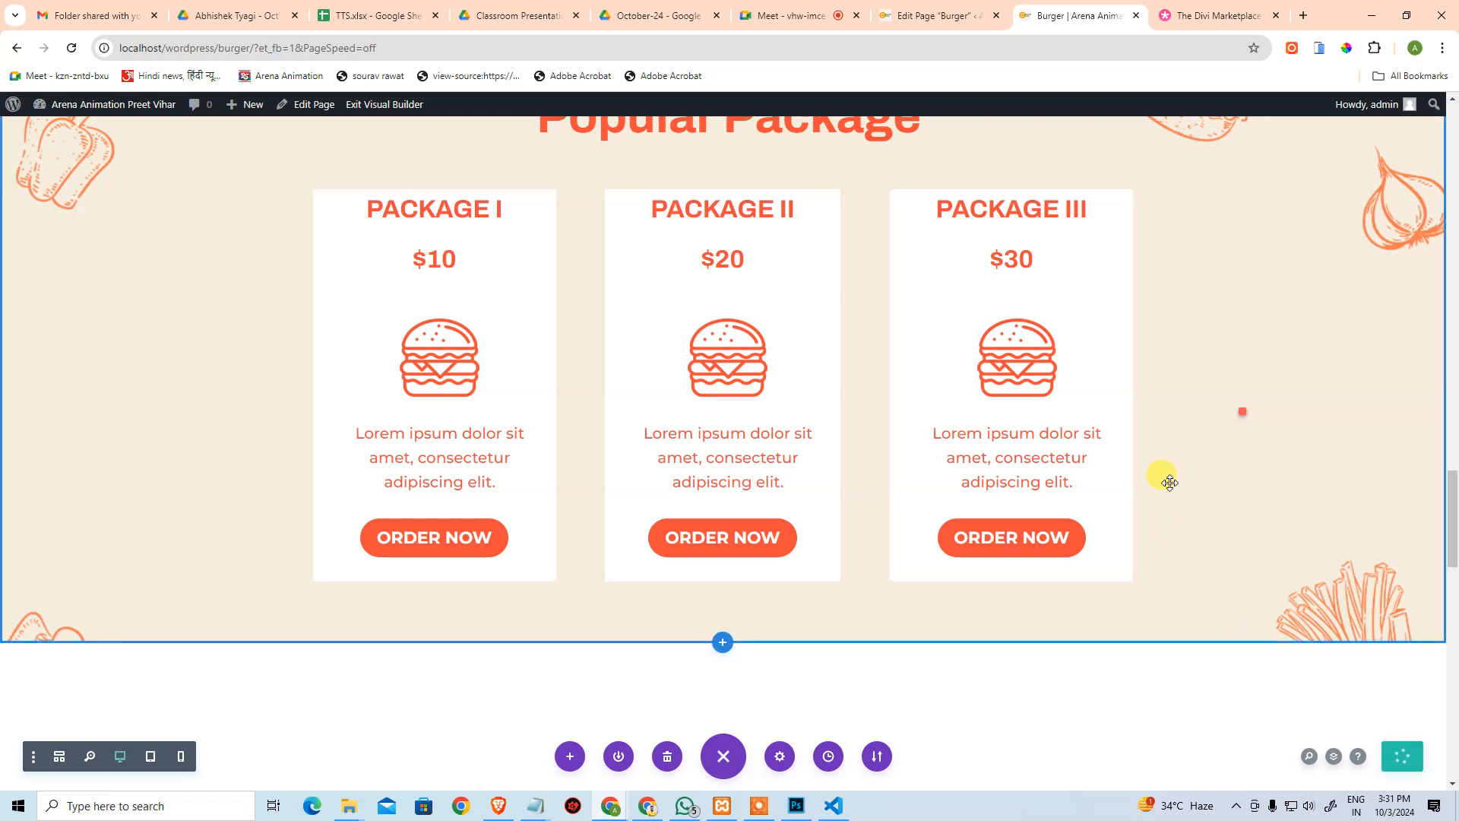
scroll(958, 388, "up", 8)
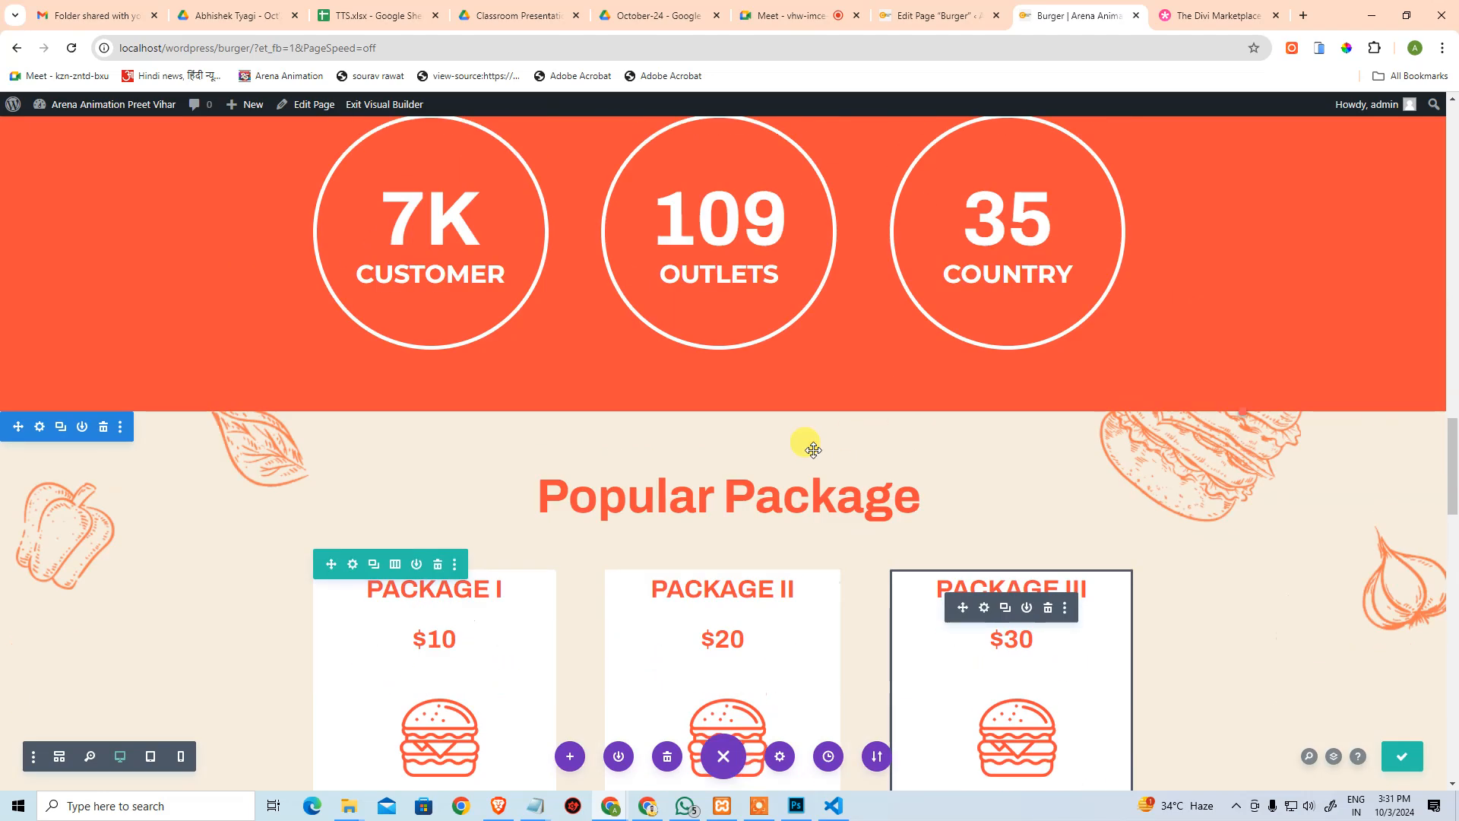
left_click(384, 102)
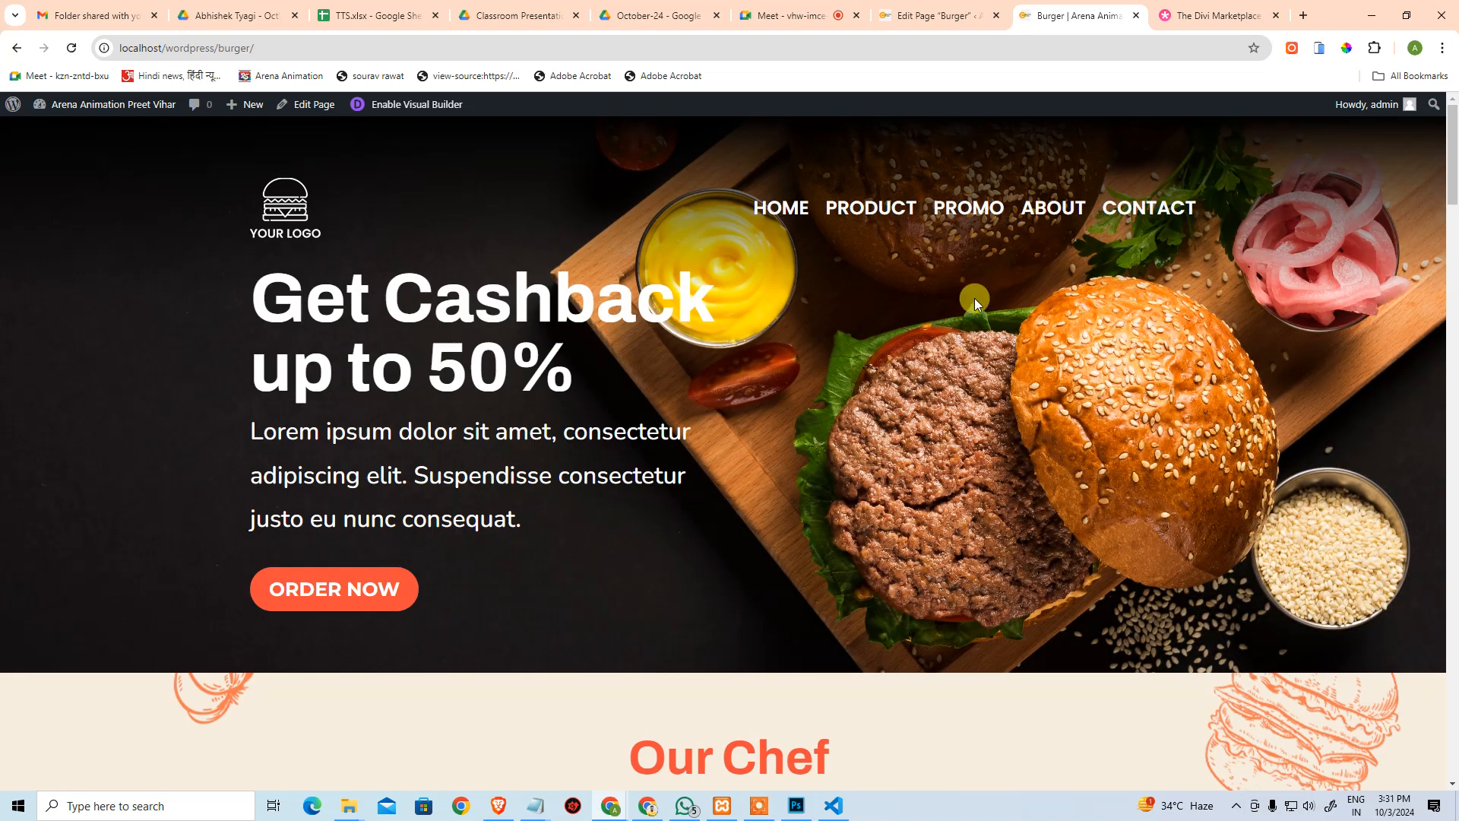
Review the live Burger page from the hero section down to the finished footer.
scroll(1098, 431, "down", 9)
scroll(1106, 479, "down", 3)
scroll(1114, 522, "up", 6)
scroll(1113, 504, "down", 3)
scroll(1115, 521, "down", 20)
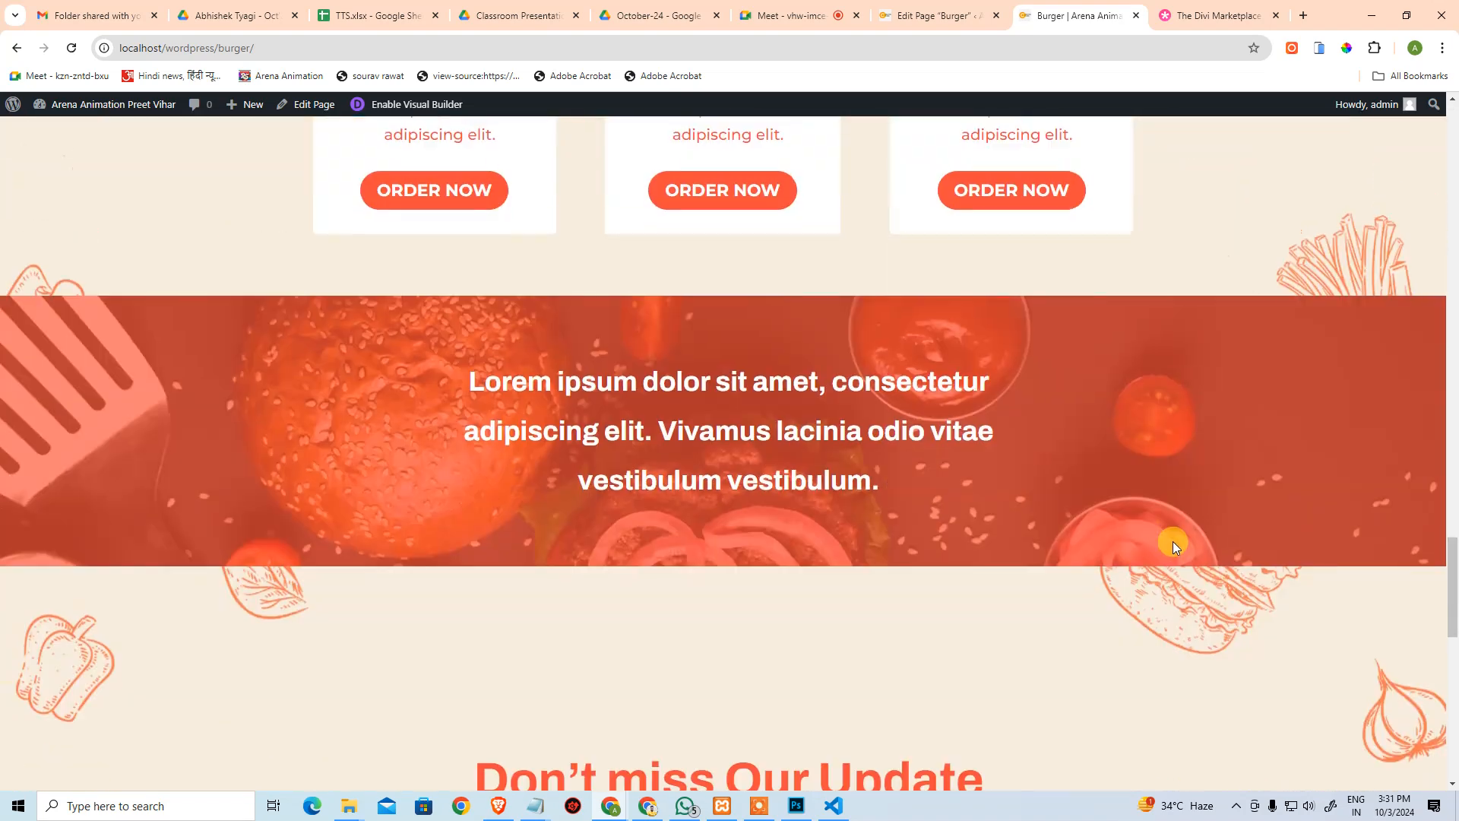
scroll(1175, 536, "down", 7)
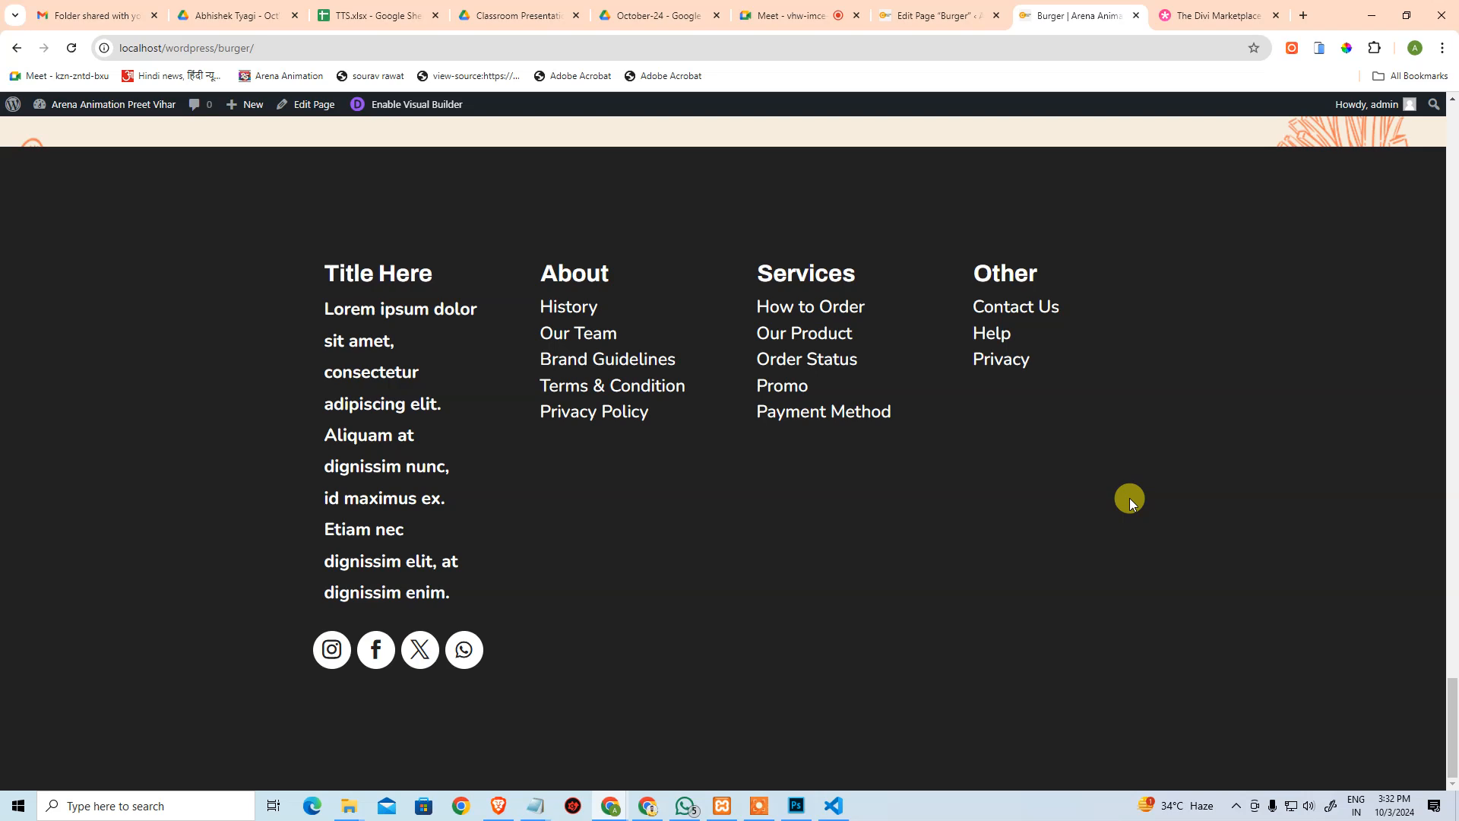
scroll(942, 549, "up", 8)
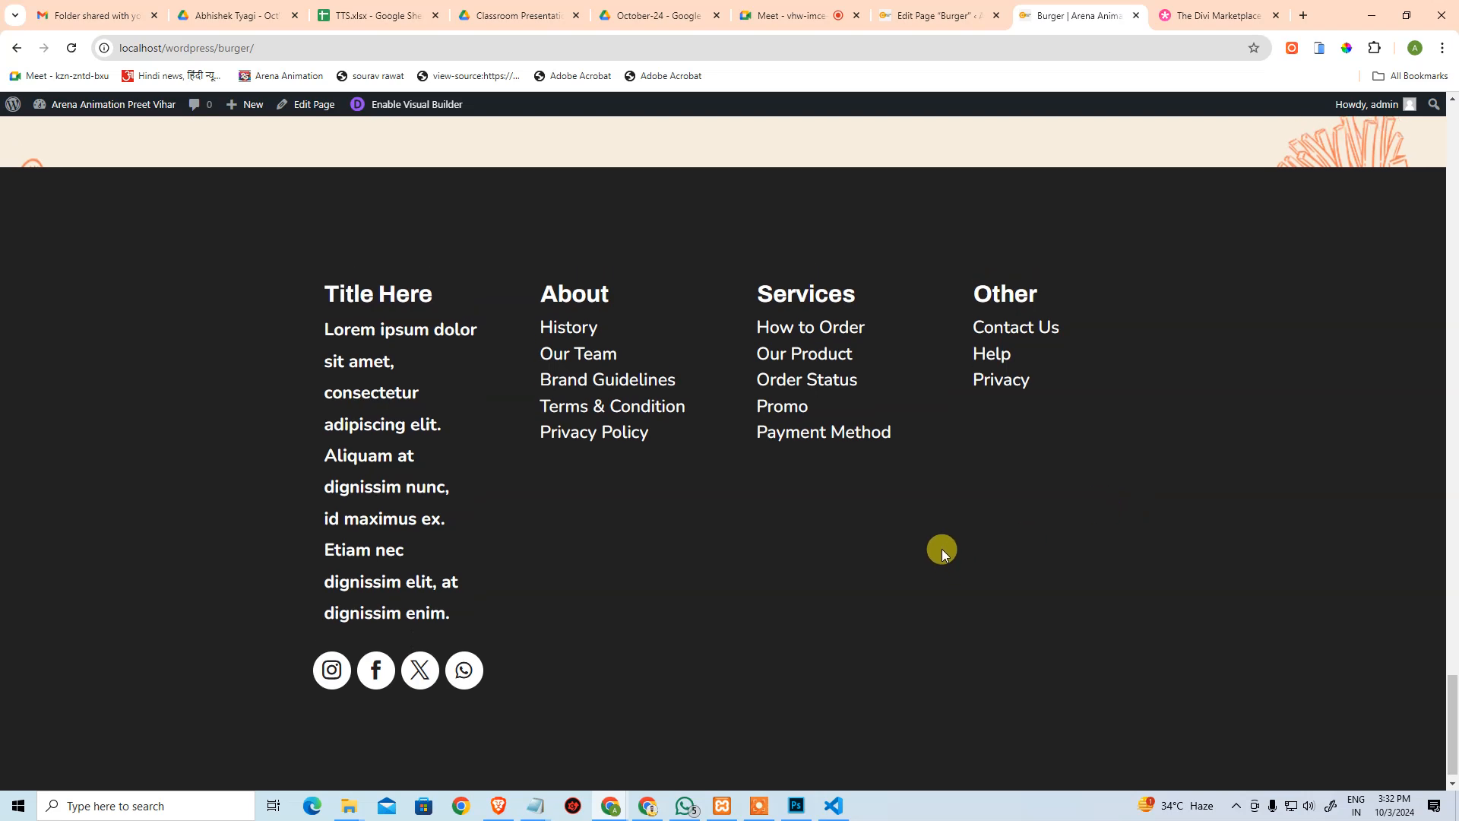